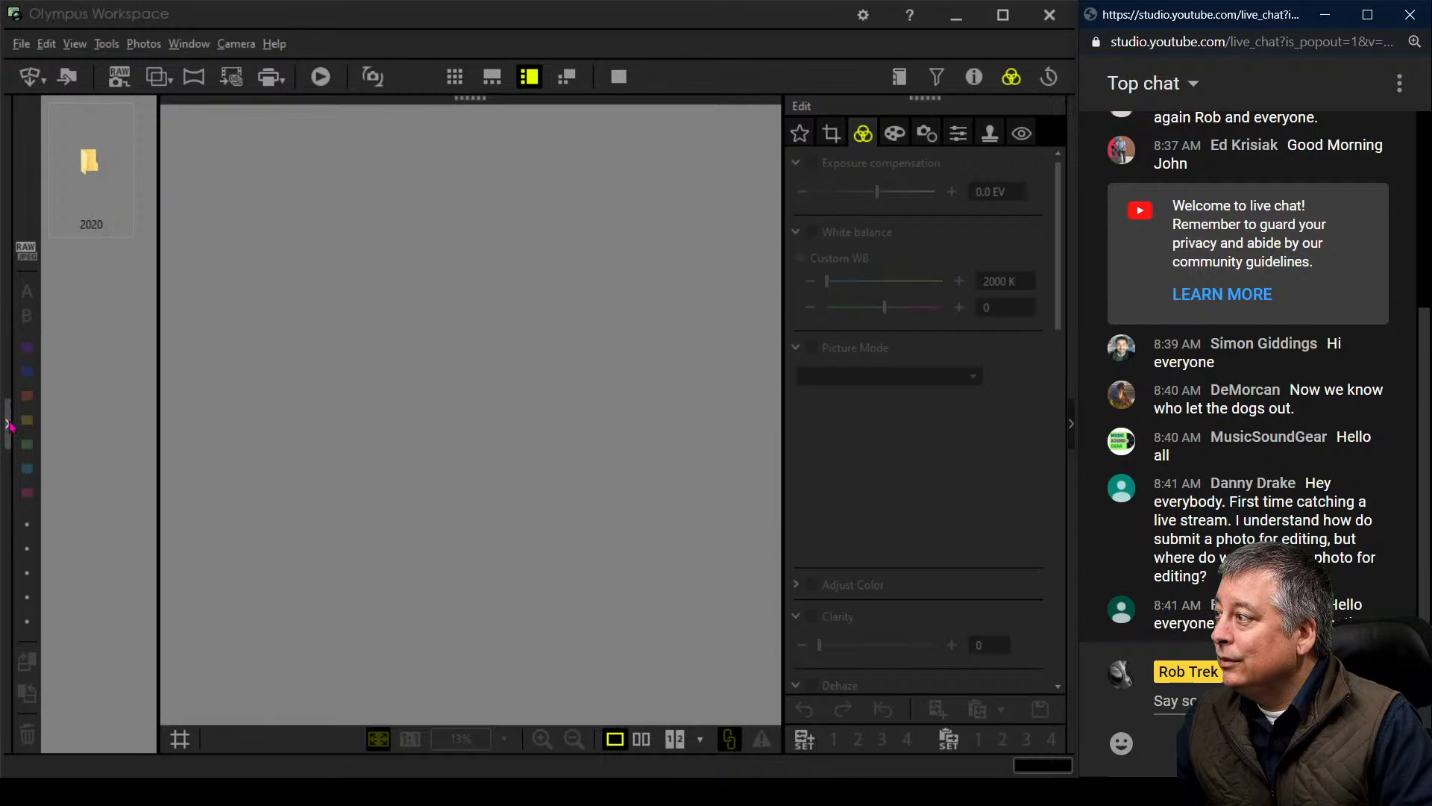
# Open the 4 Live Photo Edits folder inside Pictures on drive D and show its photos as a full thumbnail grid
pyautogui.click(7, 424)
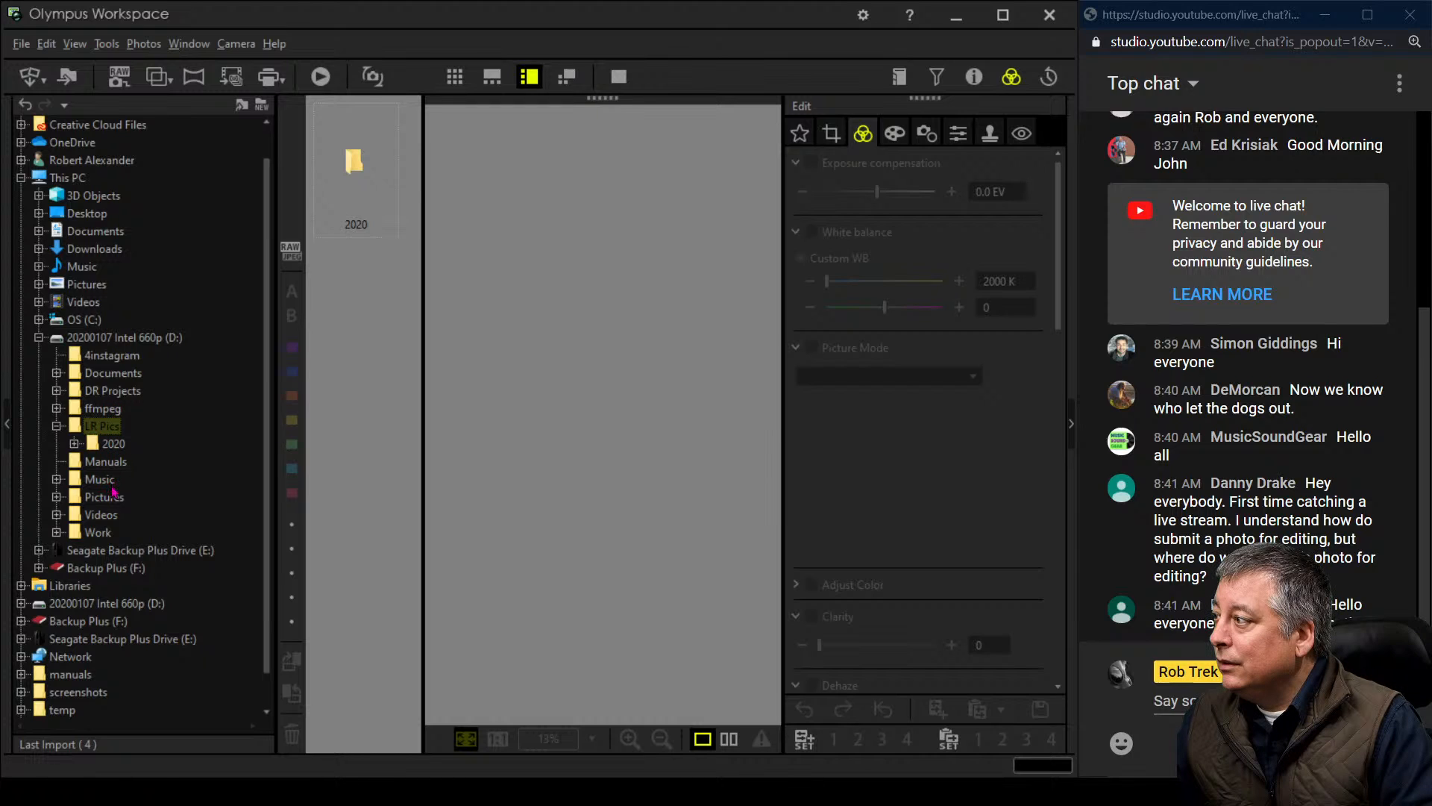
pyautogui.click(104, 497)
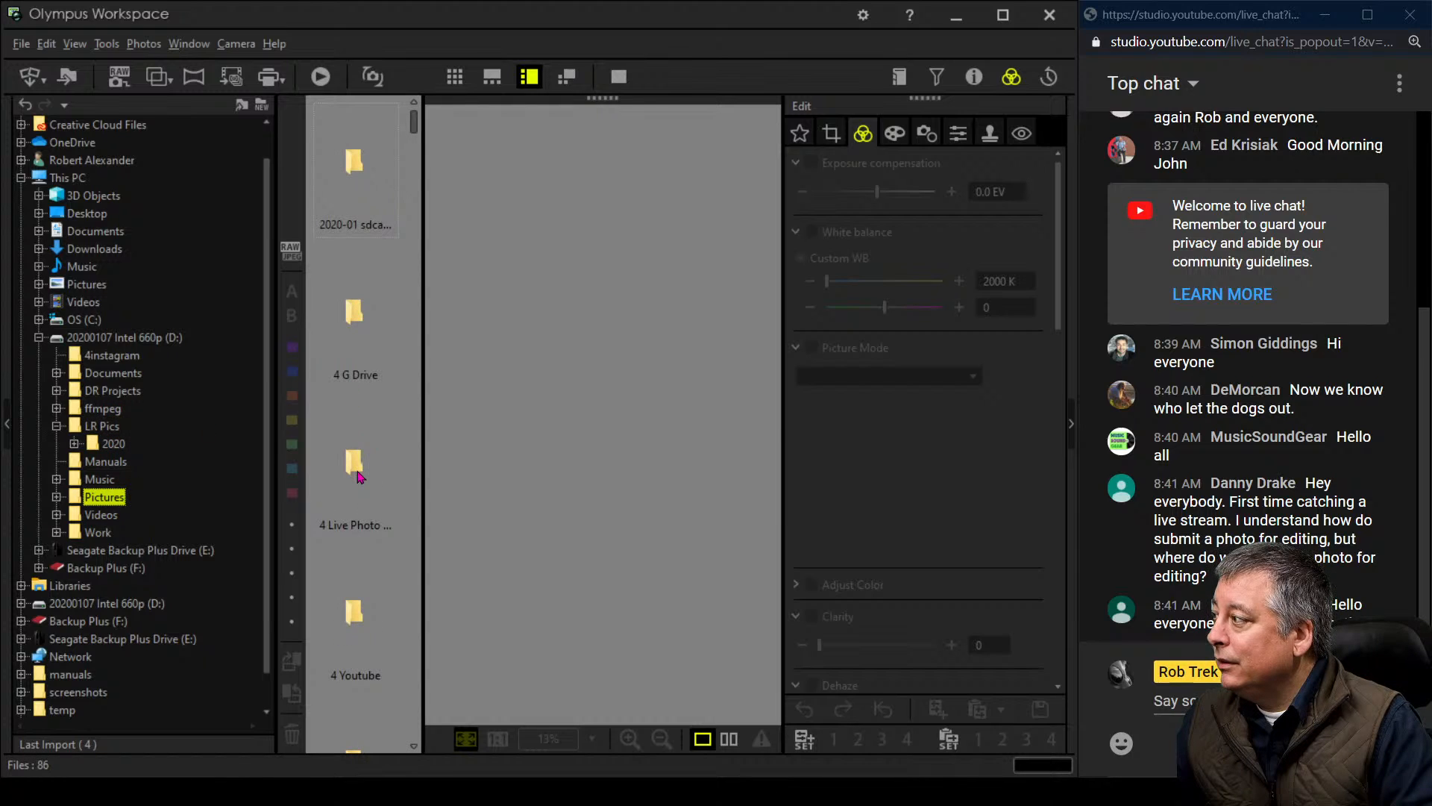
pyautogui.doubleClick(357, 475)
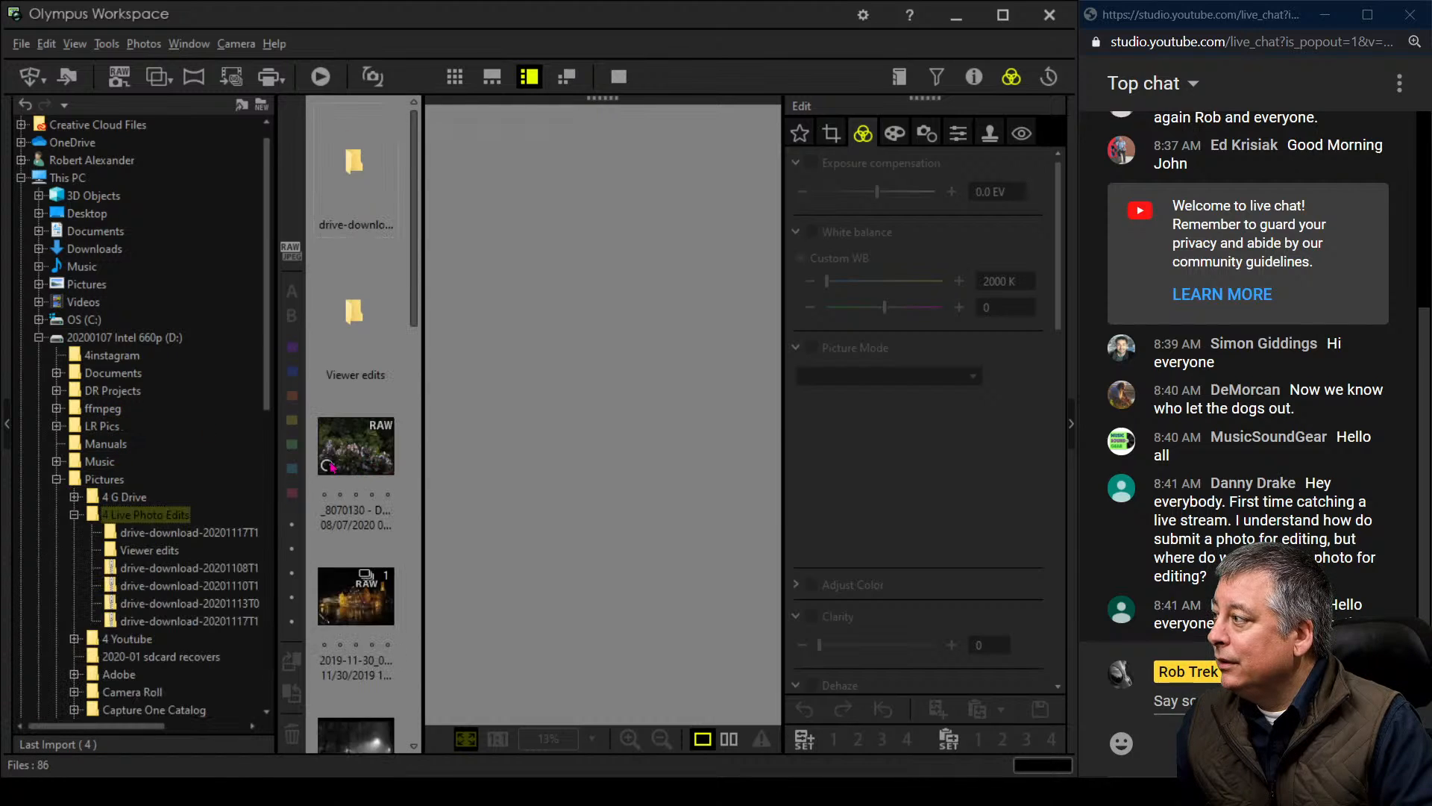
pyautogui.click(8, 425)
pyautogui.click(454, 77)
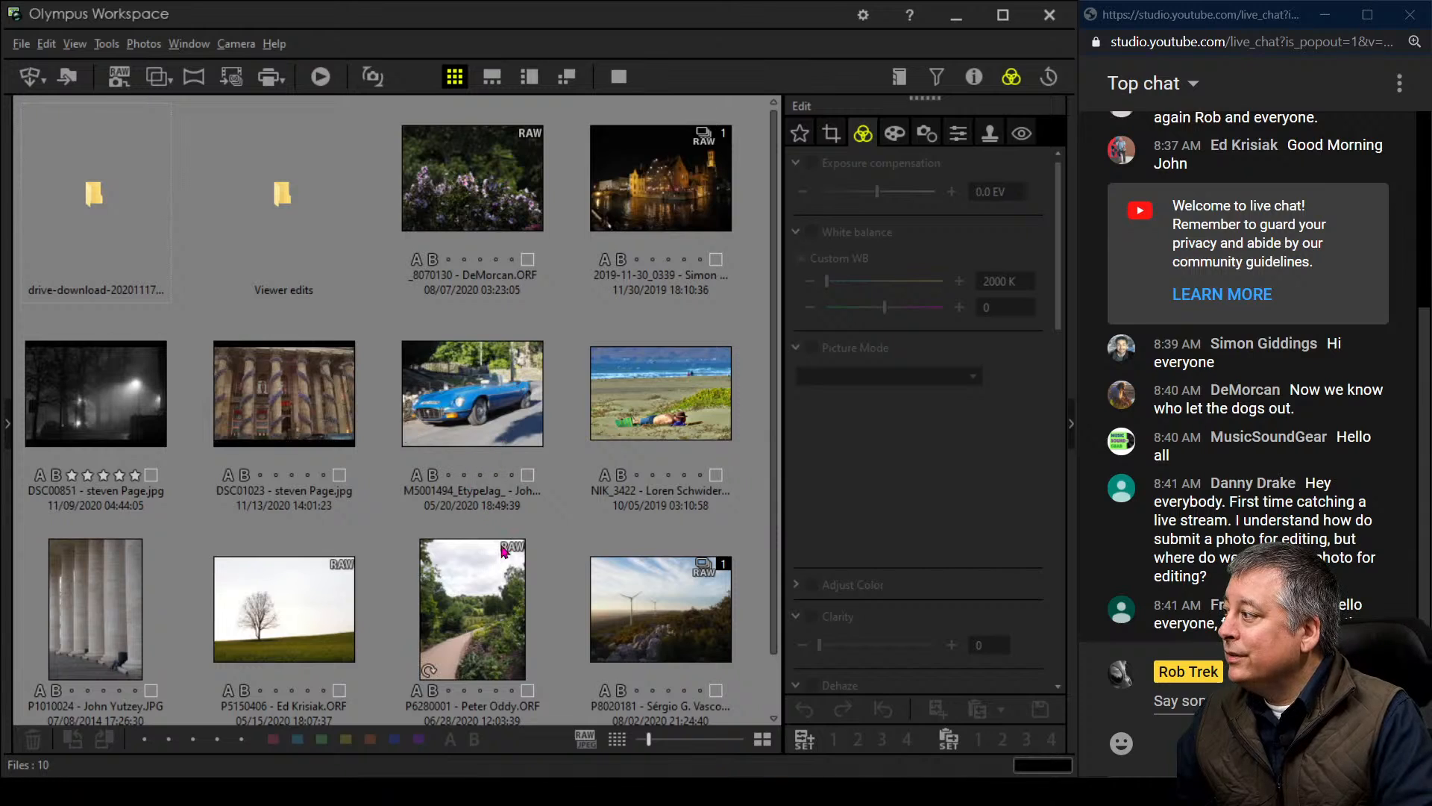
pyautogui.scroll(-1, 506, 556)
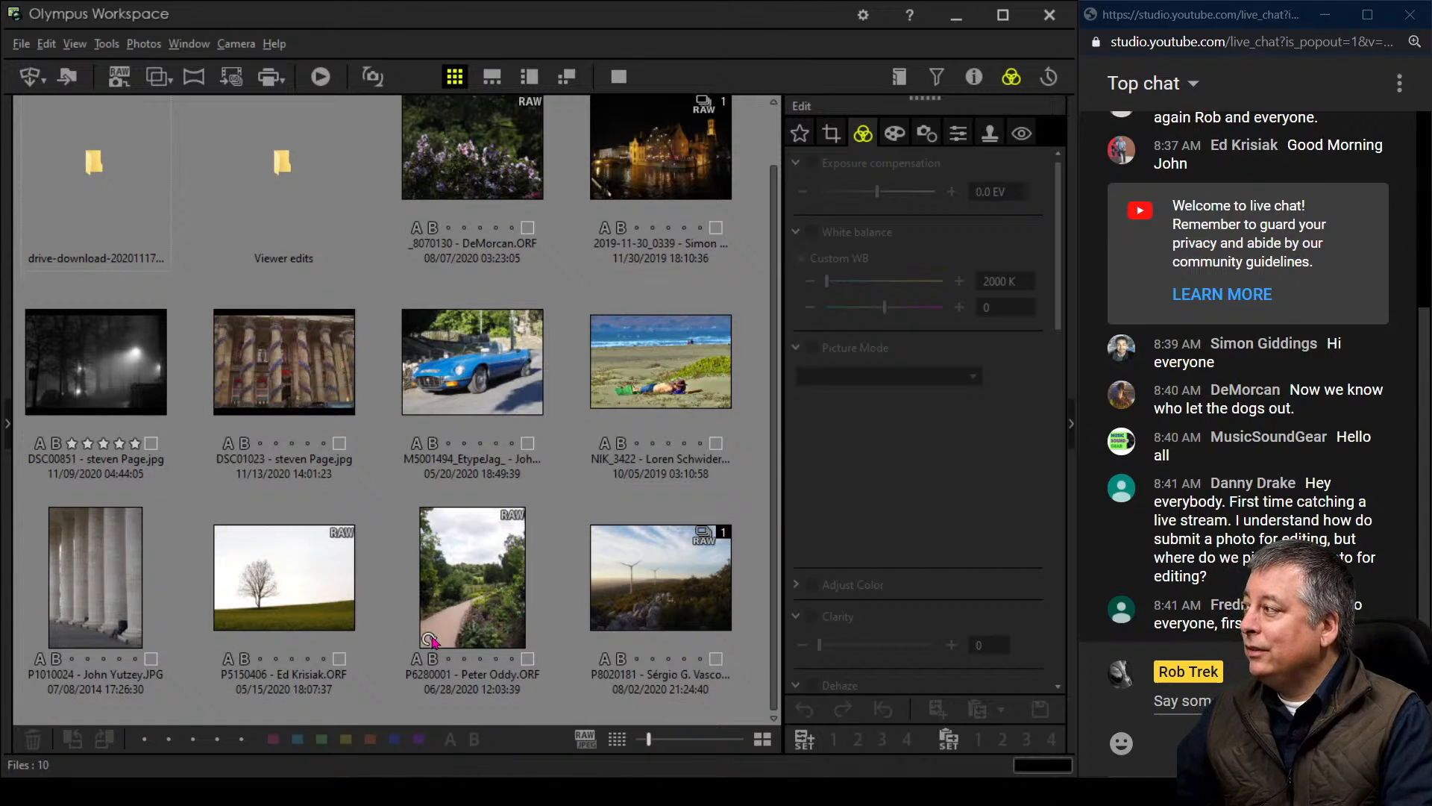
pyautogui.moveTo(447, 585)
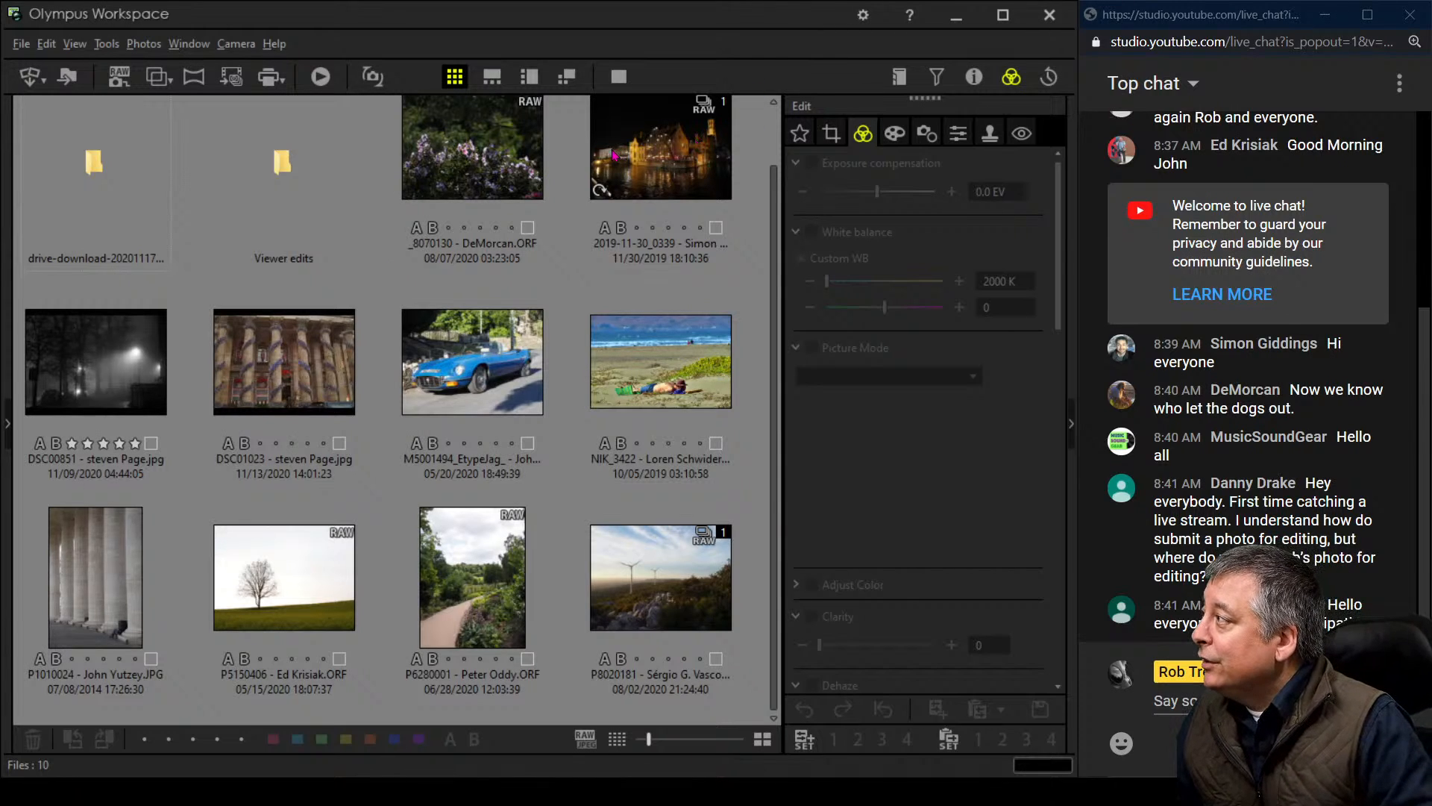
# Open the RAW photo _8070130 of the flowering bush in the large editing preview
pyautogui.click(529, 171)
pyautogui.doubleClick(529, 170)
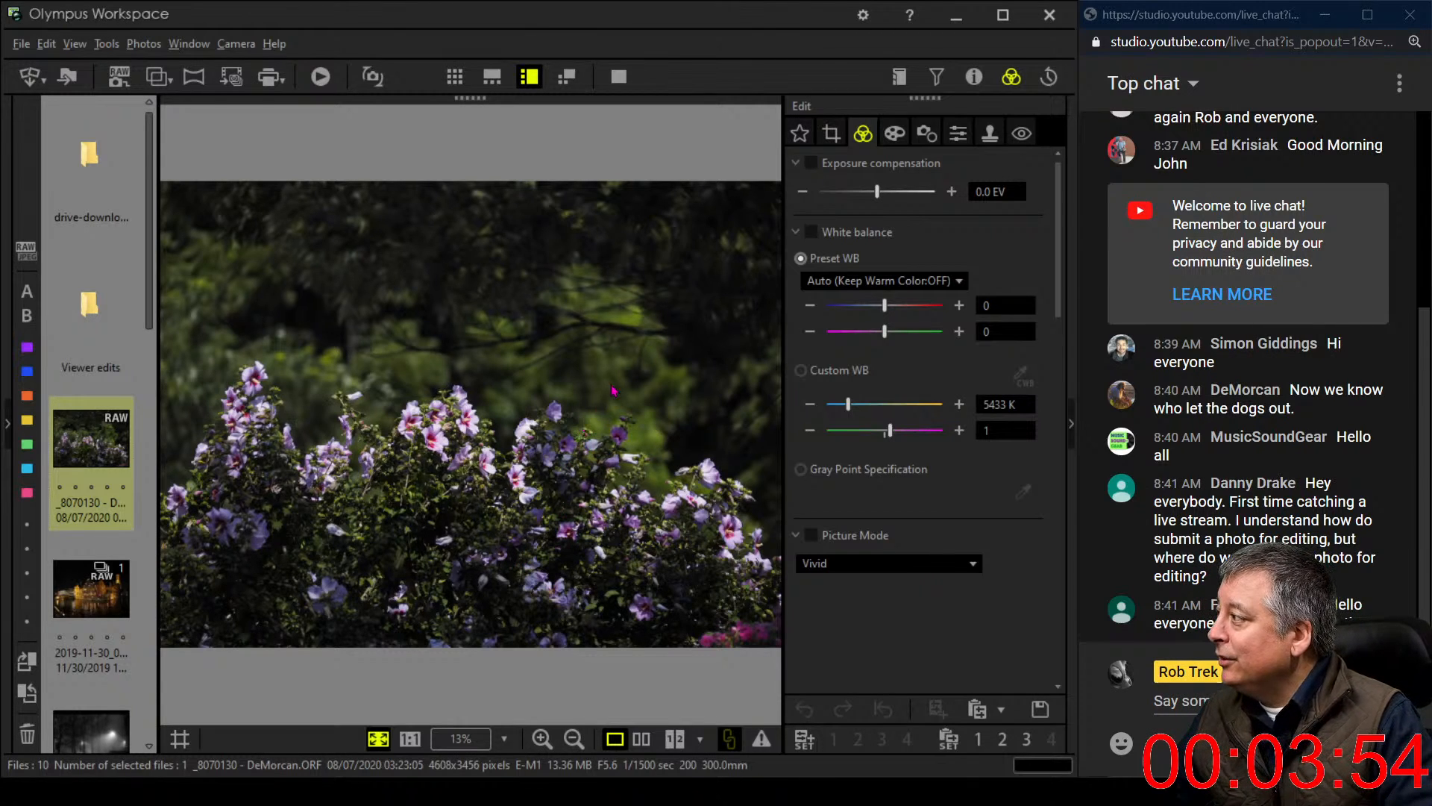
# Examine the flower photo's lens and exposure properties, then view the whole image at full-screen size
pyautogui.click(974, 77)
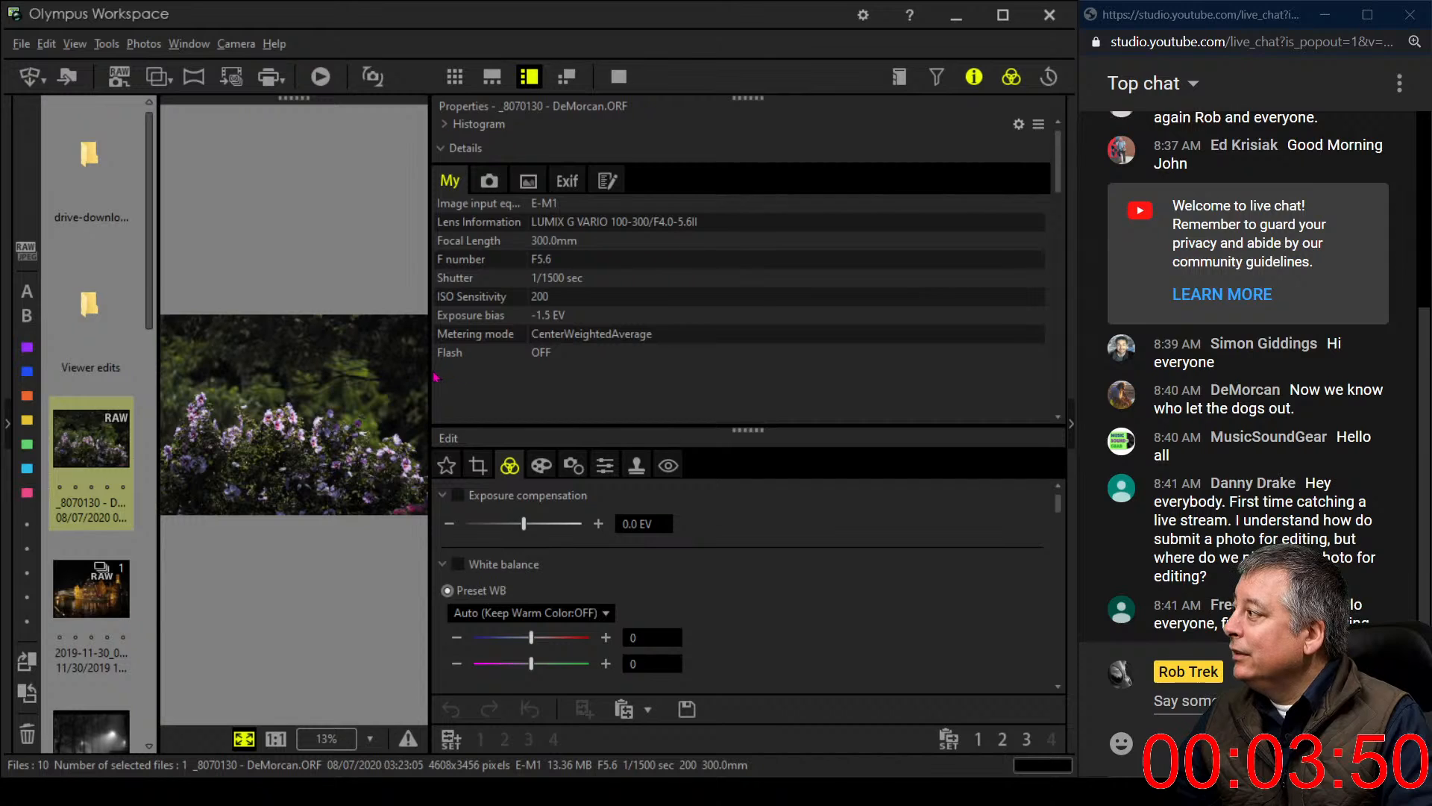
pyautogui.moveTo(432, 378); pyautogui.dragTo(861, 416)
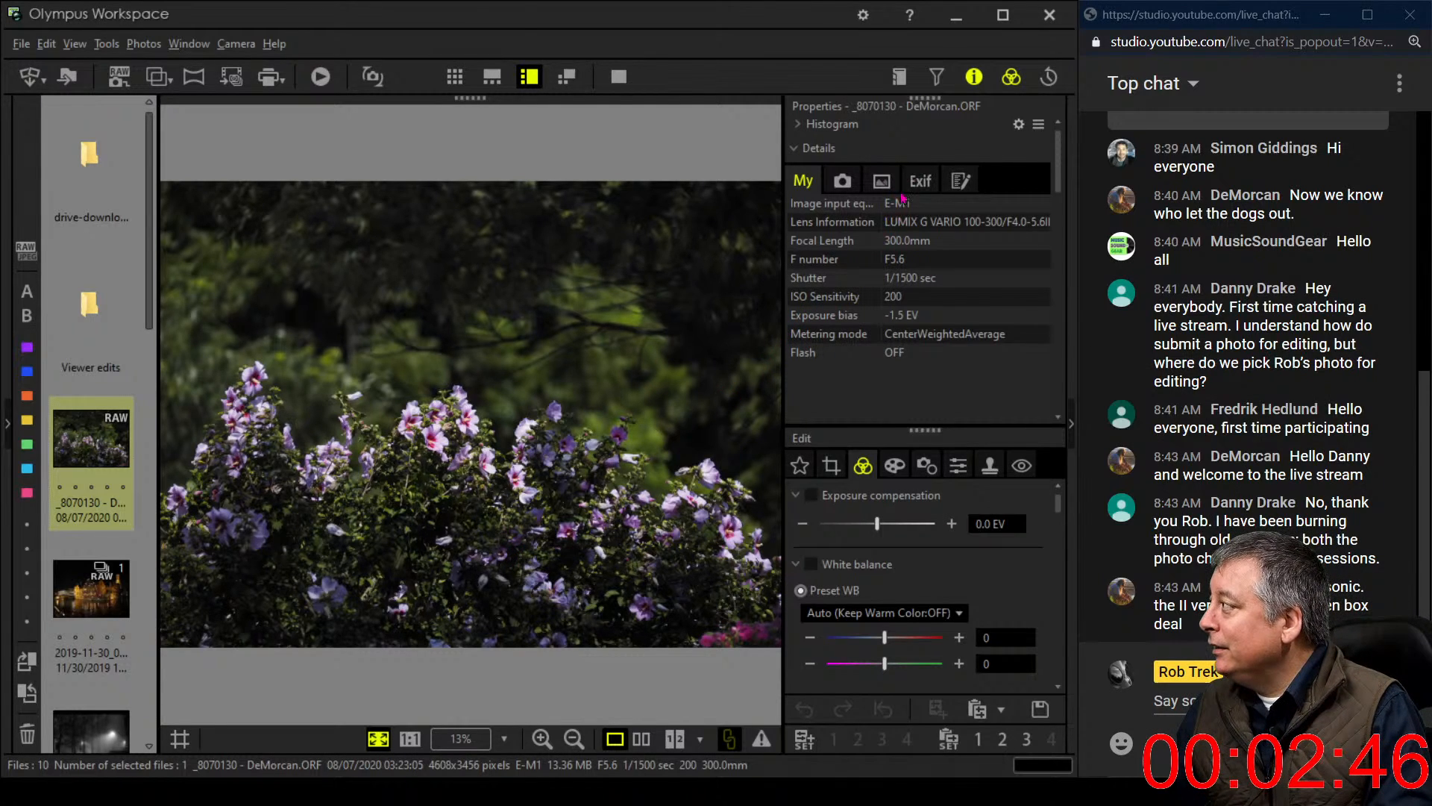
pyautogui.click(973, 77)
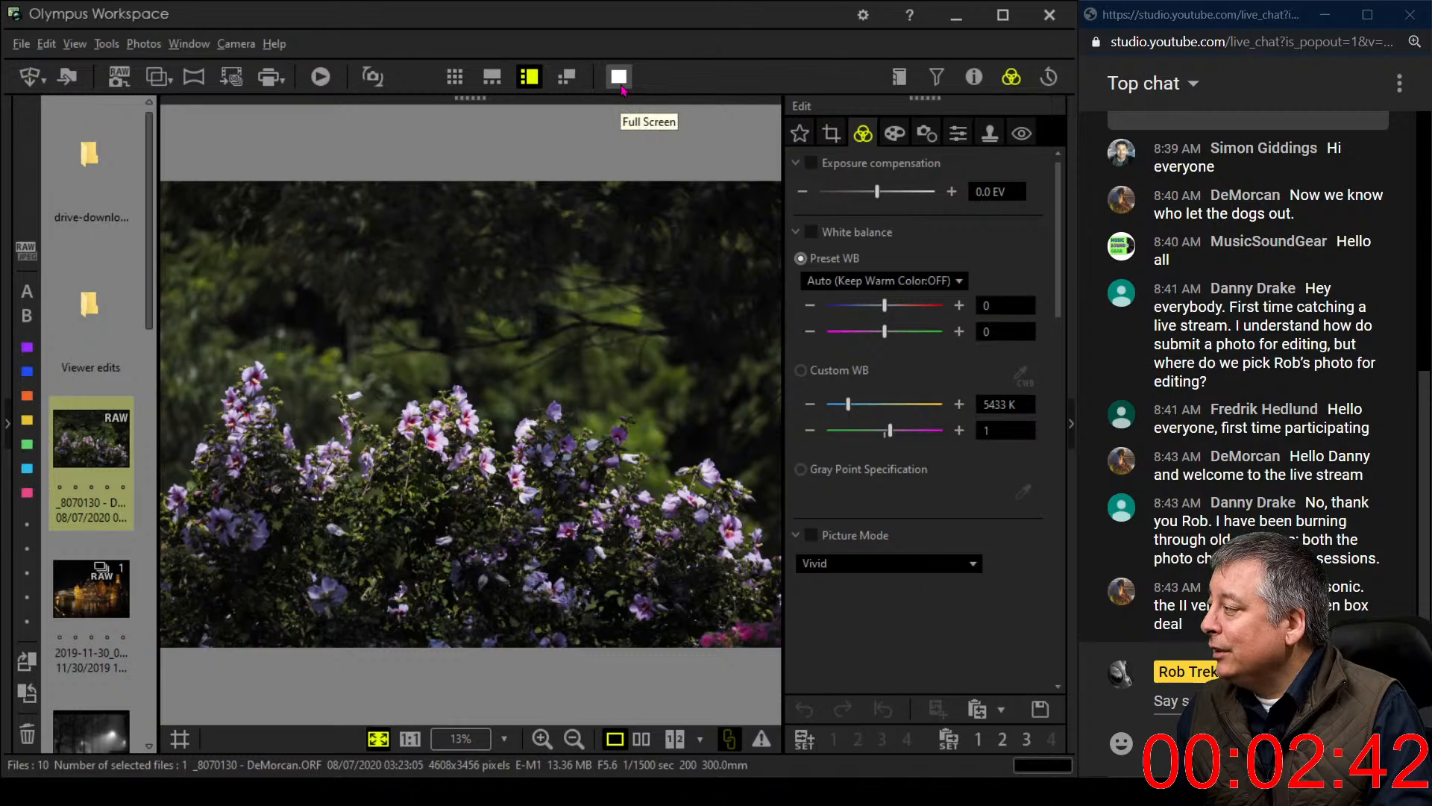
pyautogui.click(619, 77)
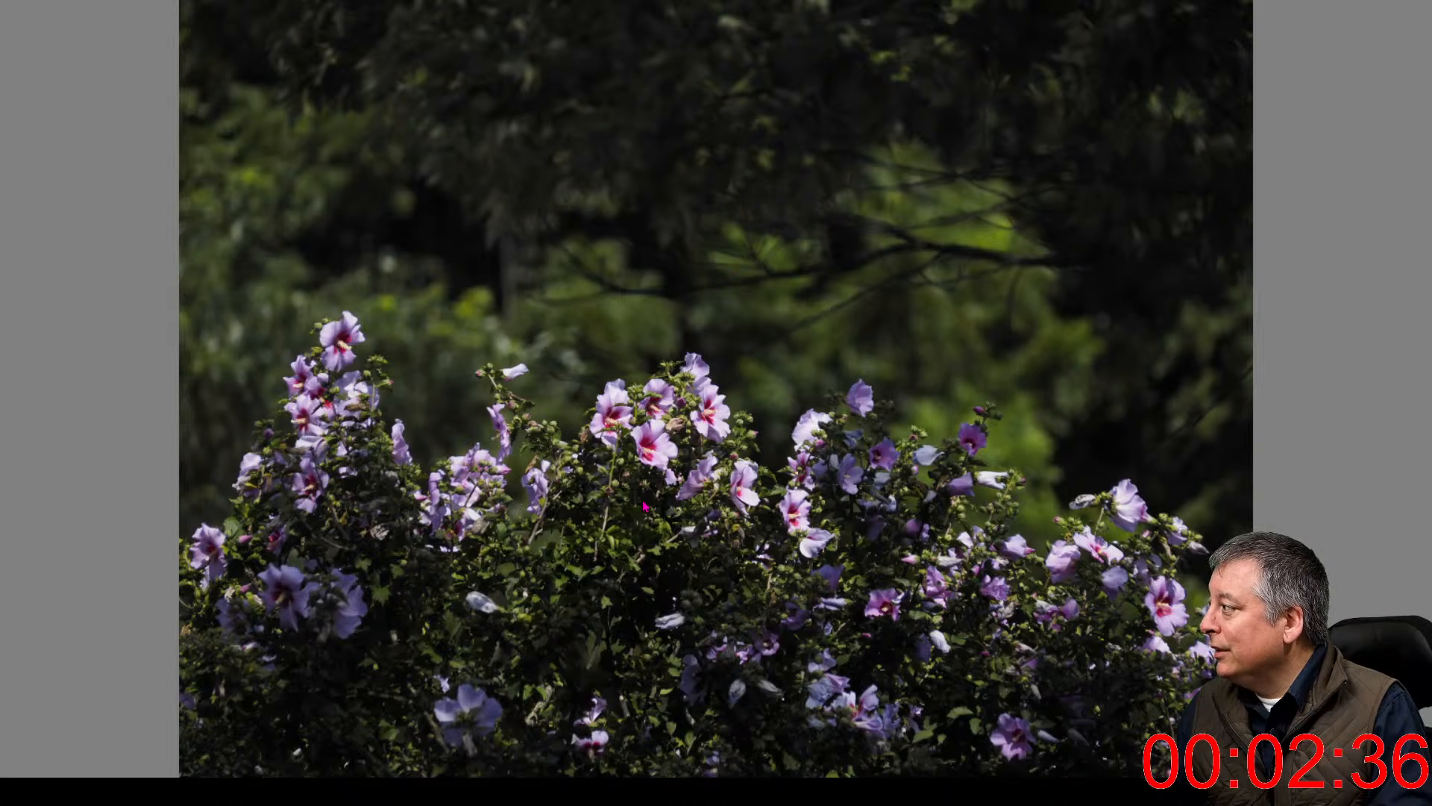
pyautogui.press('Escape')
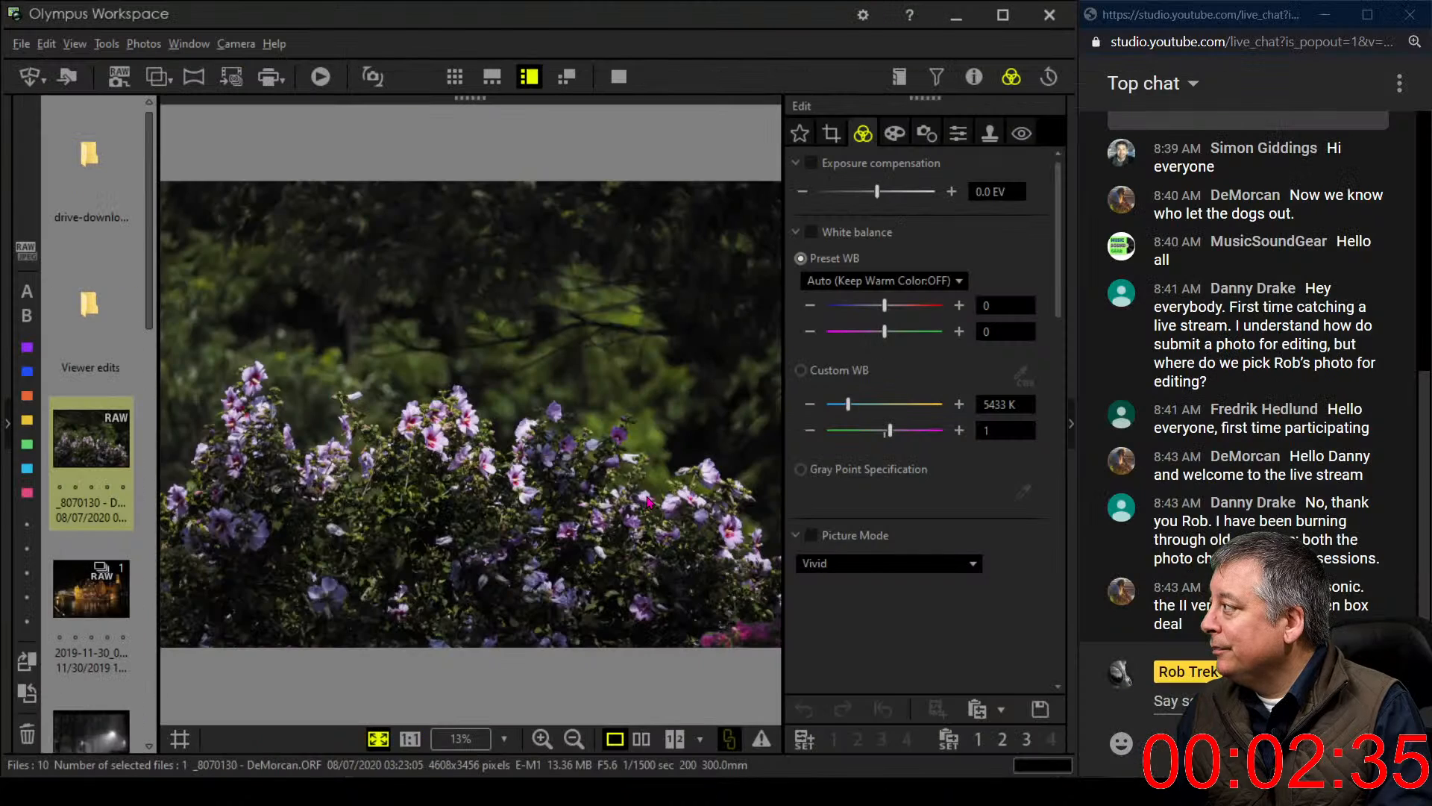
# Try a 2592 x 3456 pixel portrait crop over the left-hand flowers, with the dark upper area trimmed off
pyautogui.click(840, 132)
pyautogui.click(847, 238)
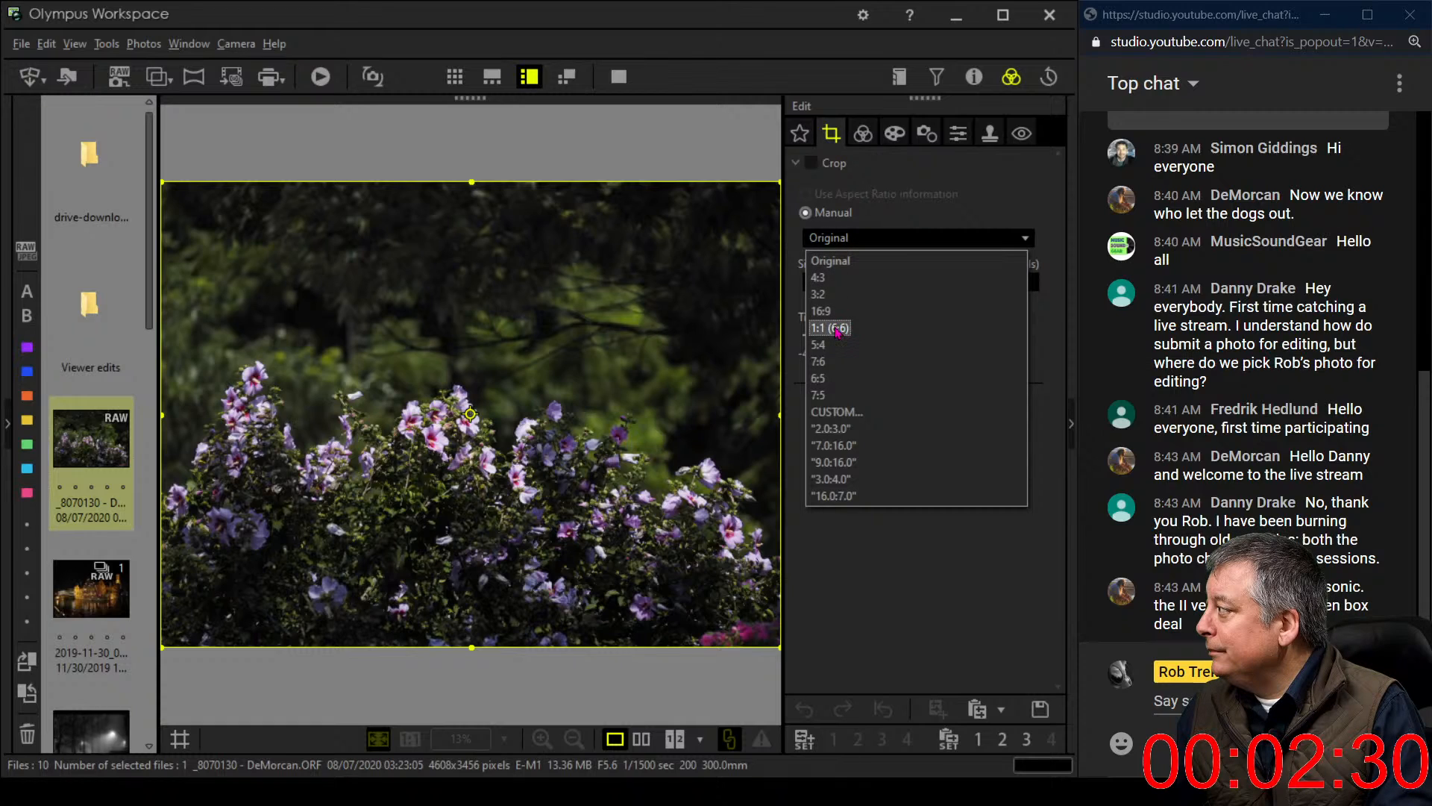
pyautogui.click(529, 394)
pyautogui.click(463, 415)
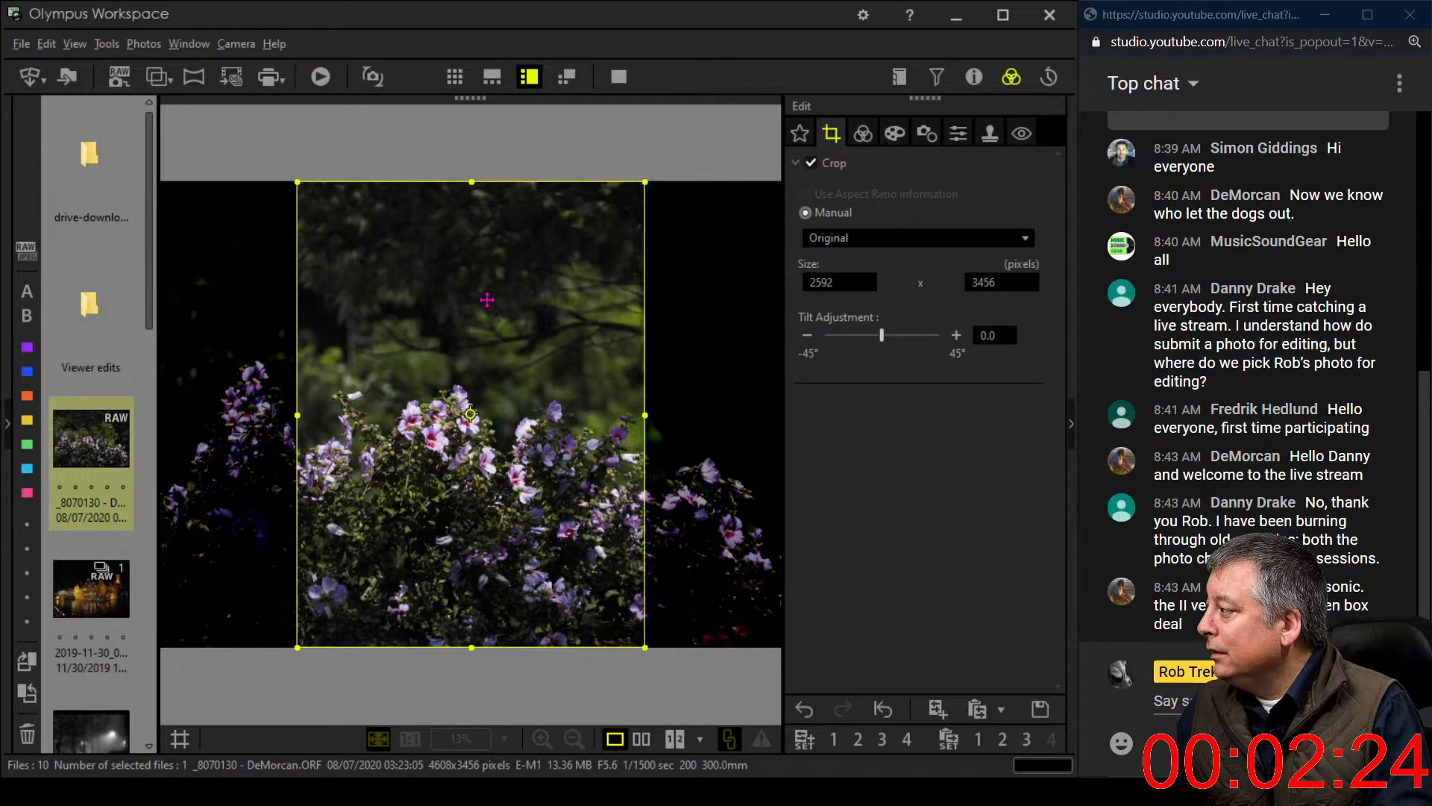
pyautogui.moveTo(487, 305); pyautogui.dragTo(370, 305)
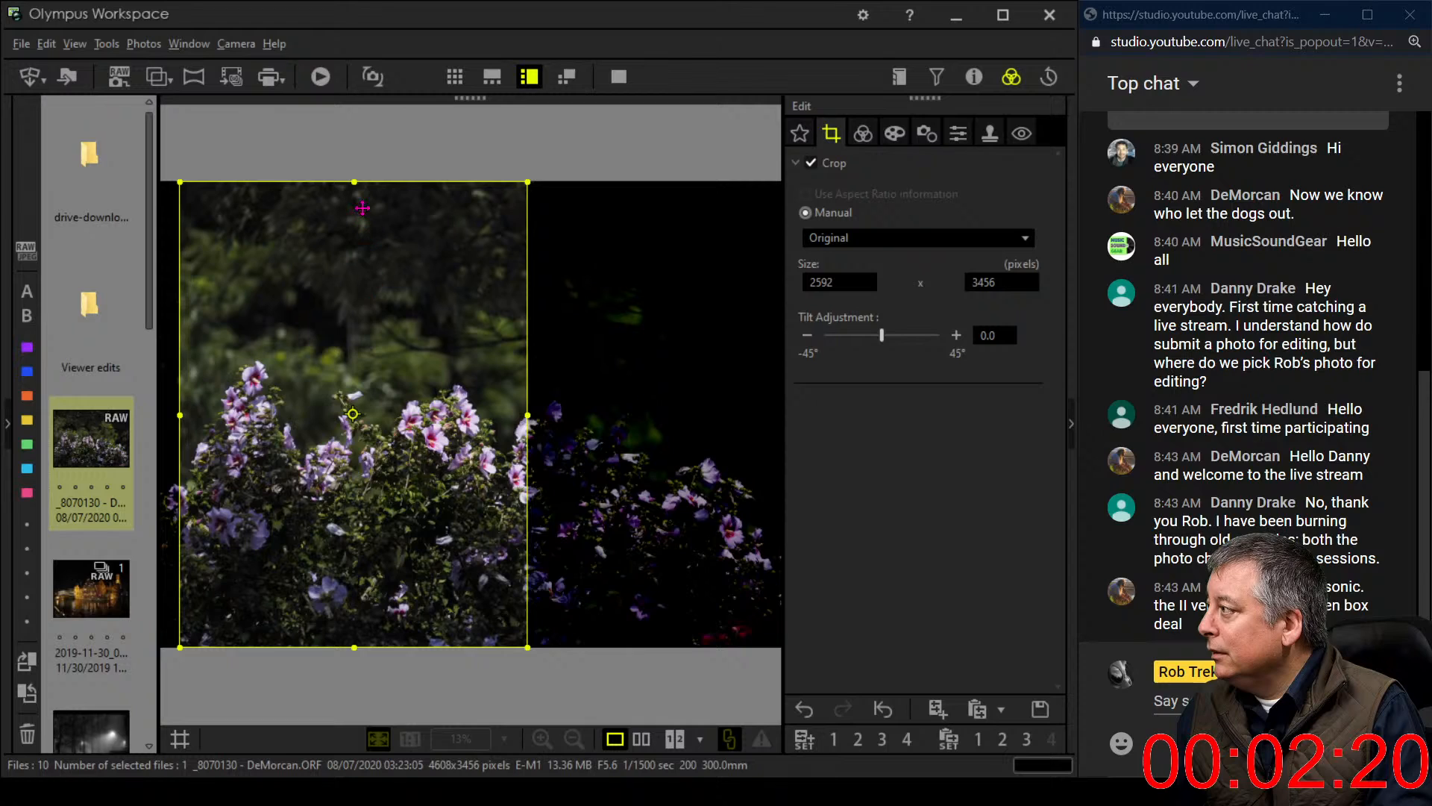
pyautogui.moveTo(359, 185); pyautogui.dragTo(359, 259)
# Crop the photo to a 1:1 square of about 2178 x 2178 pixels around the central flowers and background branches
pyautogui.click(905, 239)
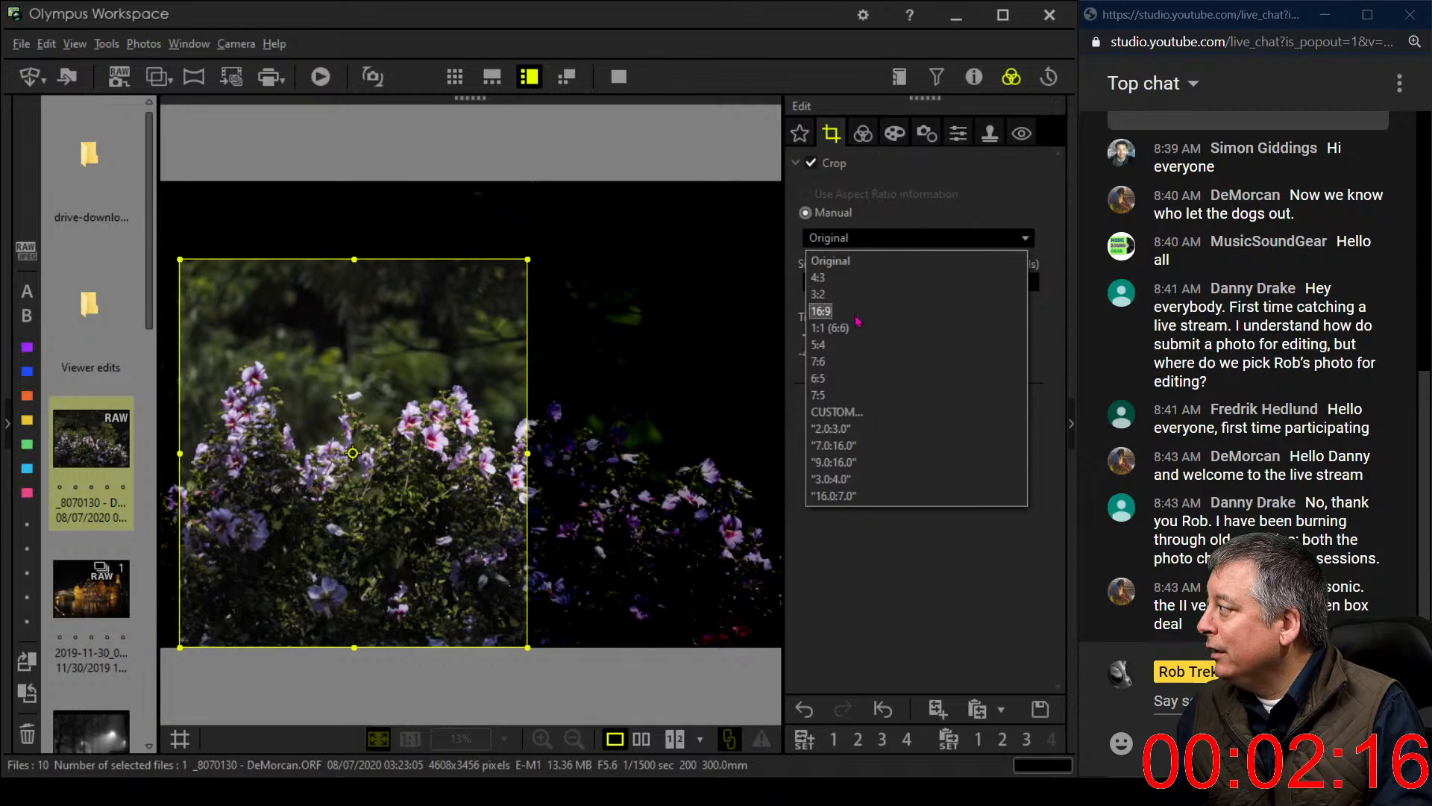
pyautogui.click(821, 323)
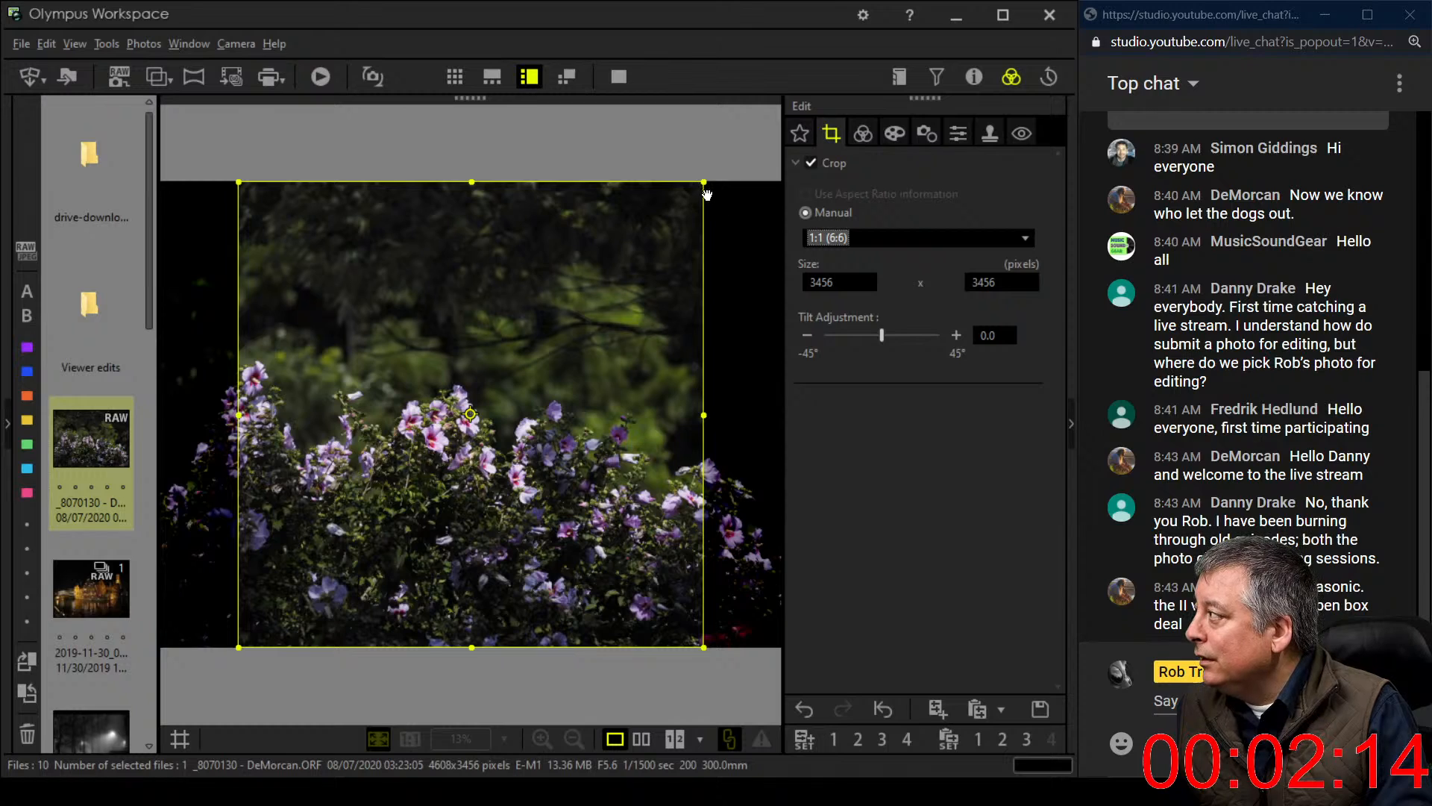
pyautogui.moveTo(705, 181); pyautogui.dragTo(531, 354)
pyautogui.moveTo(468, 407); pyautogui.dragTo(608, 335)
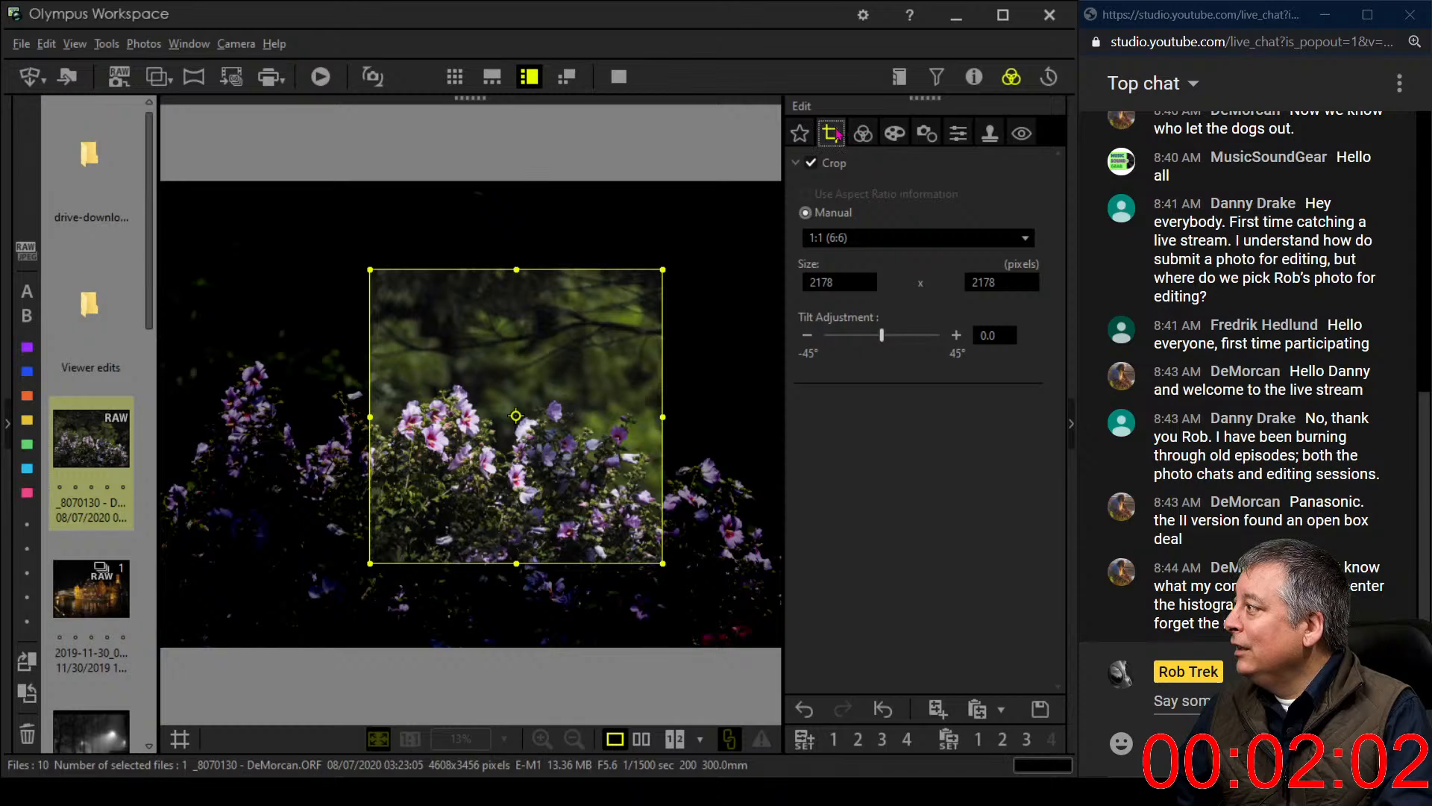
pyautogui.click(859, 136)
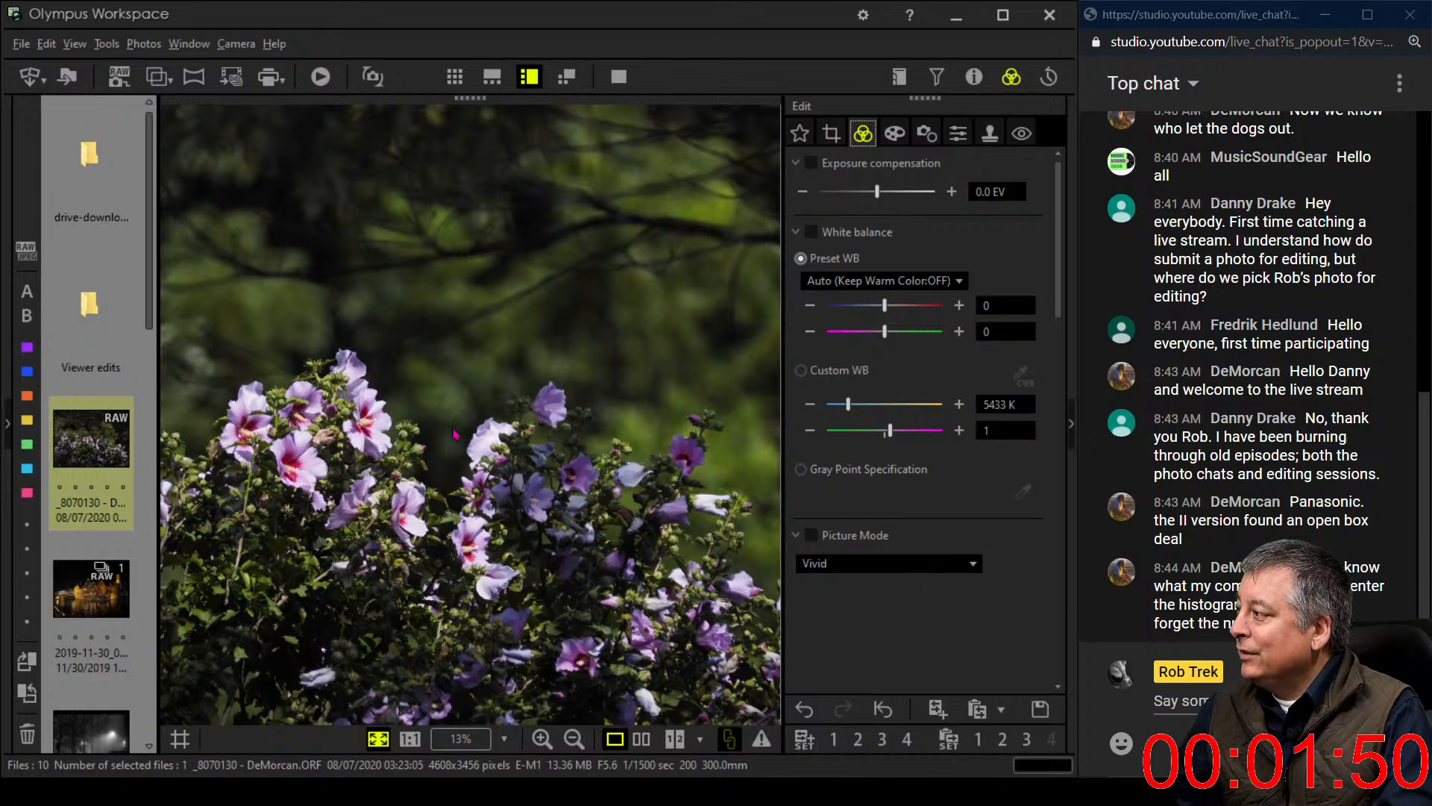
# Check the flower detail at 1:1 magnification and raise the photo's Sharpness to 2.0
pyautogui.click(380, 445)
pyautogui.moveTo(381, 445); pyautogui.dragTo(510, 437)
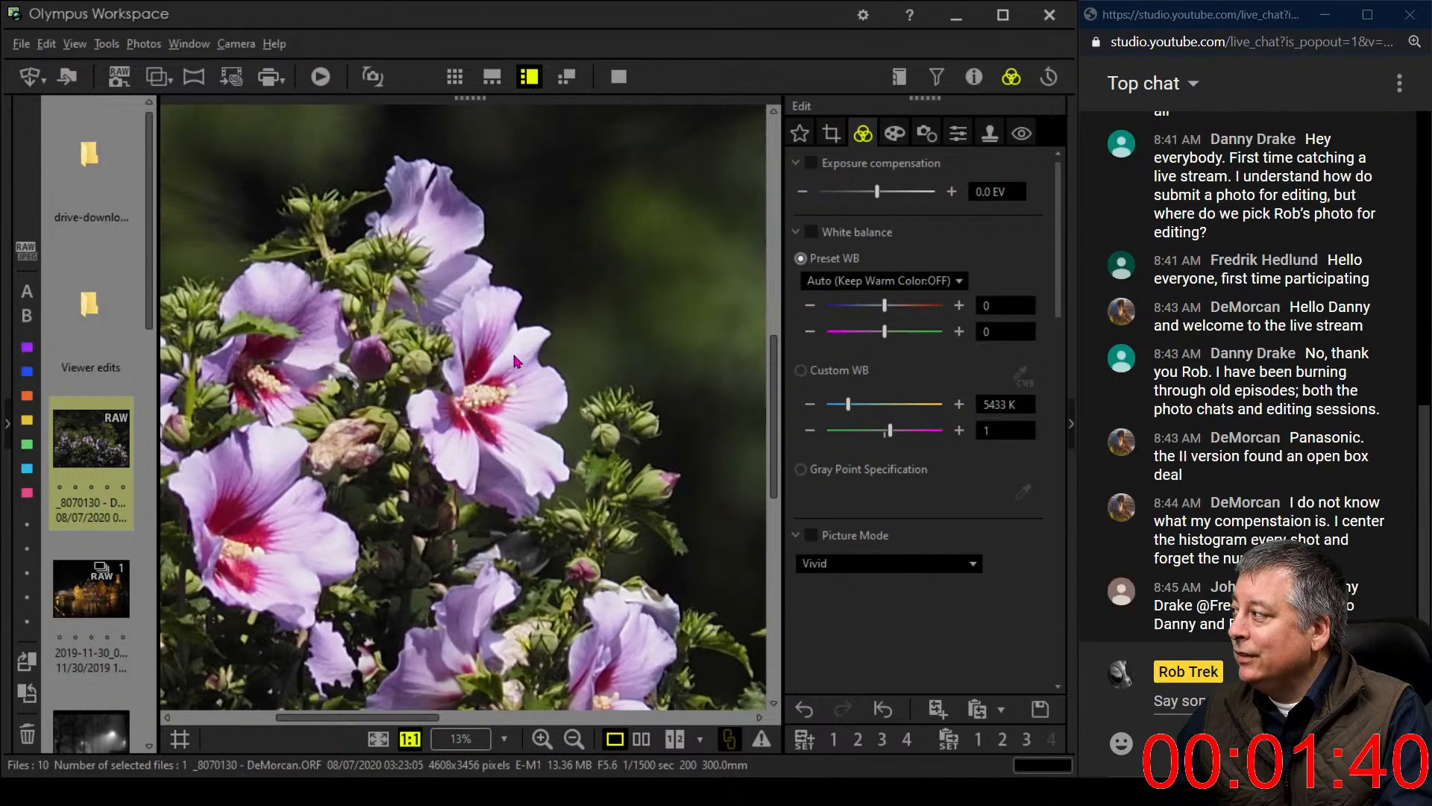
pyautogui.doubleClick(511, 384)
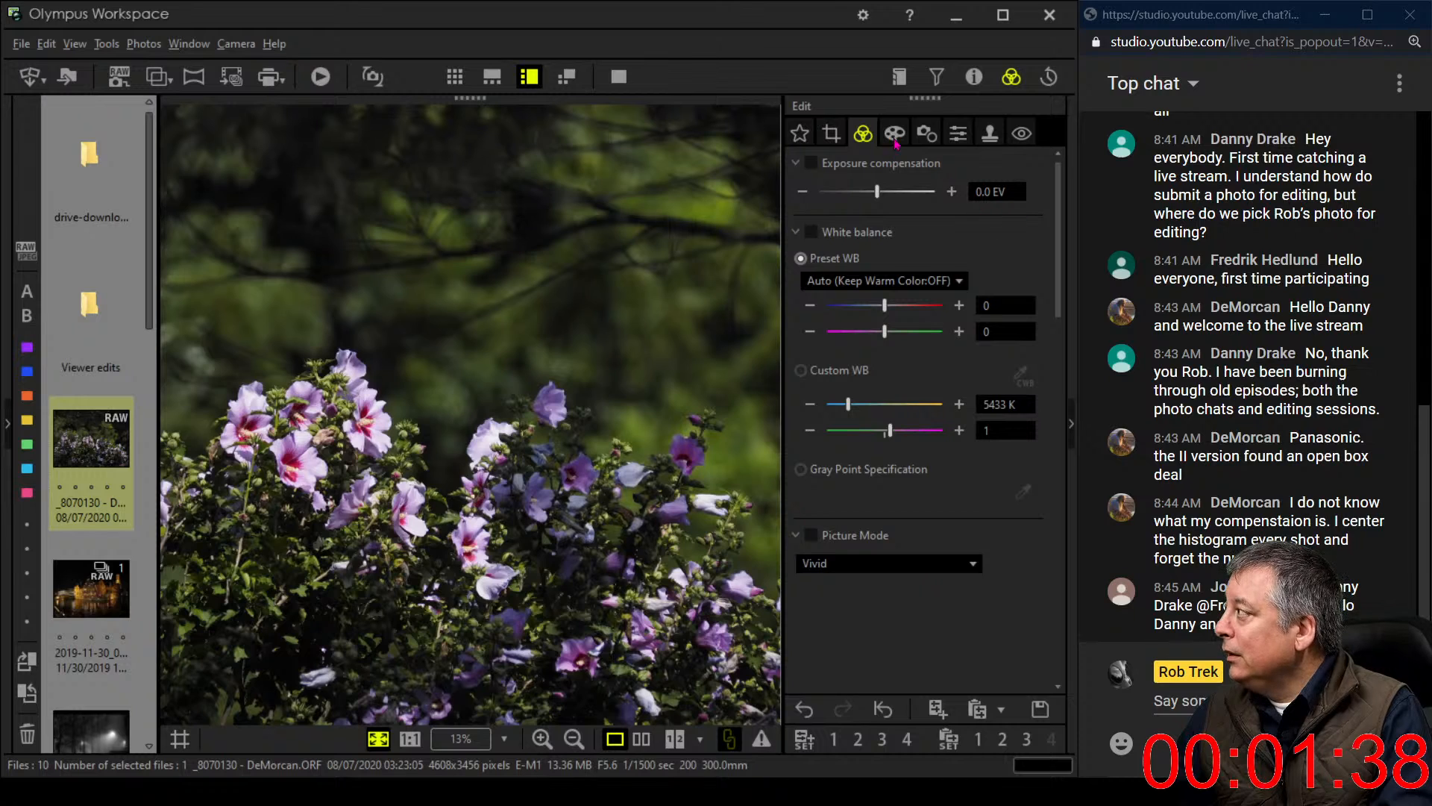
pyautogui.click(960, 134)
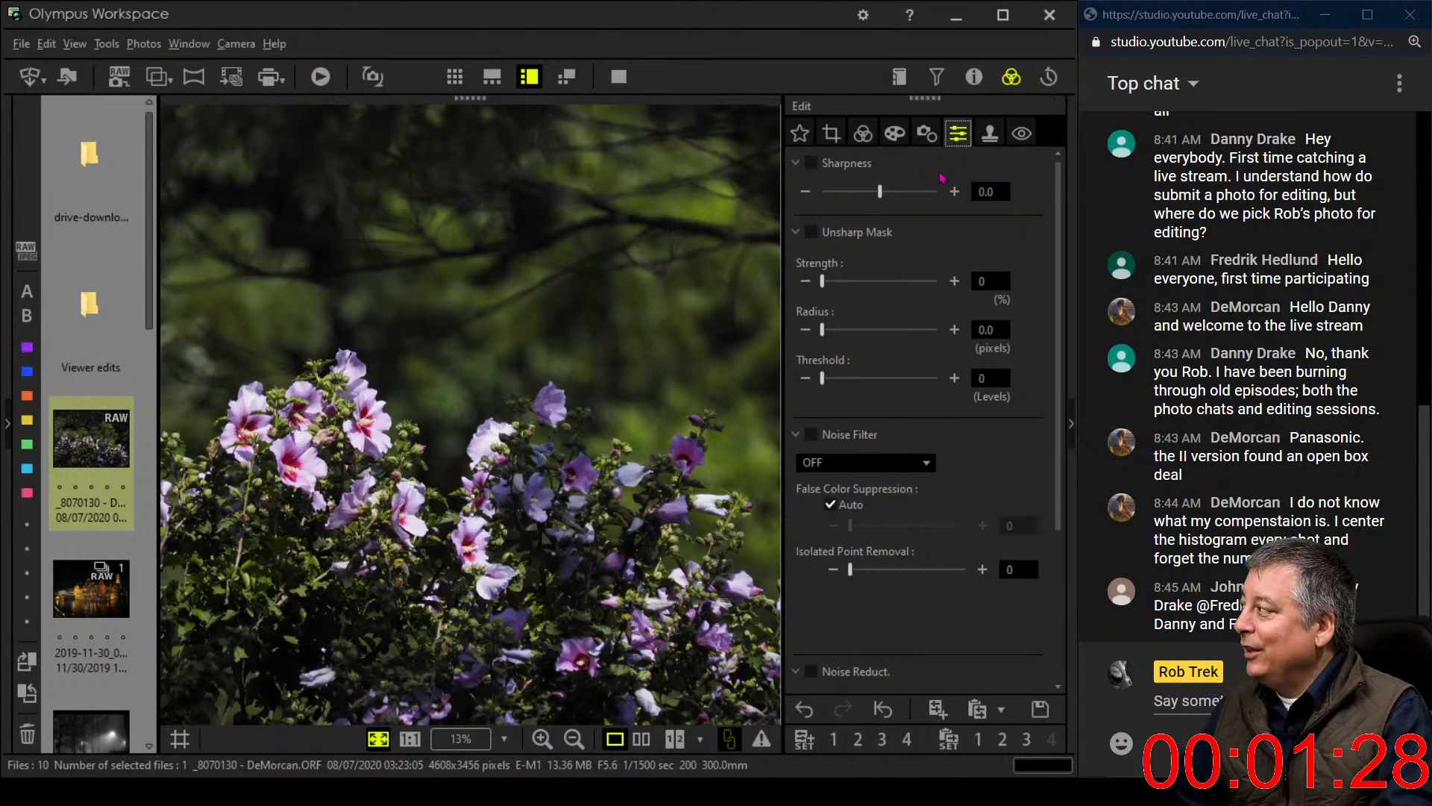
pyautogui.moveTo(892, 197); pyautogui.dragTo(949, 195)
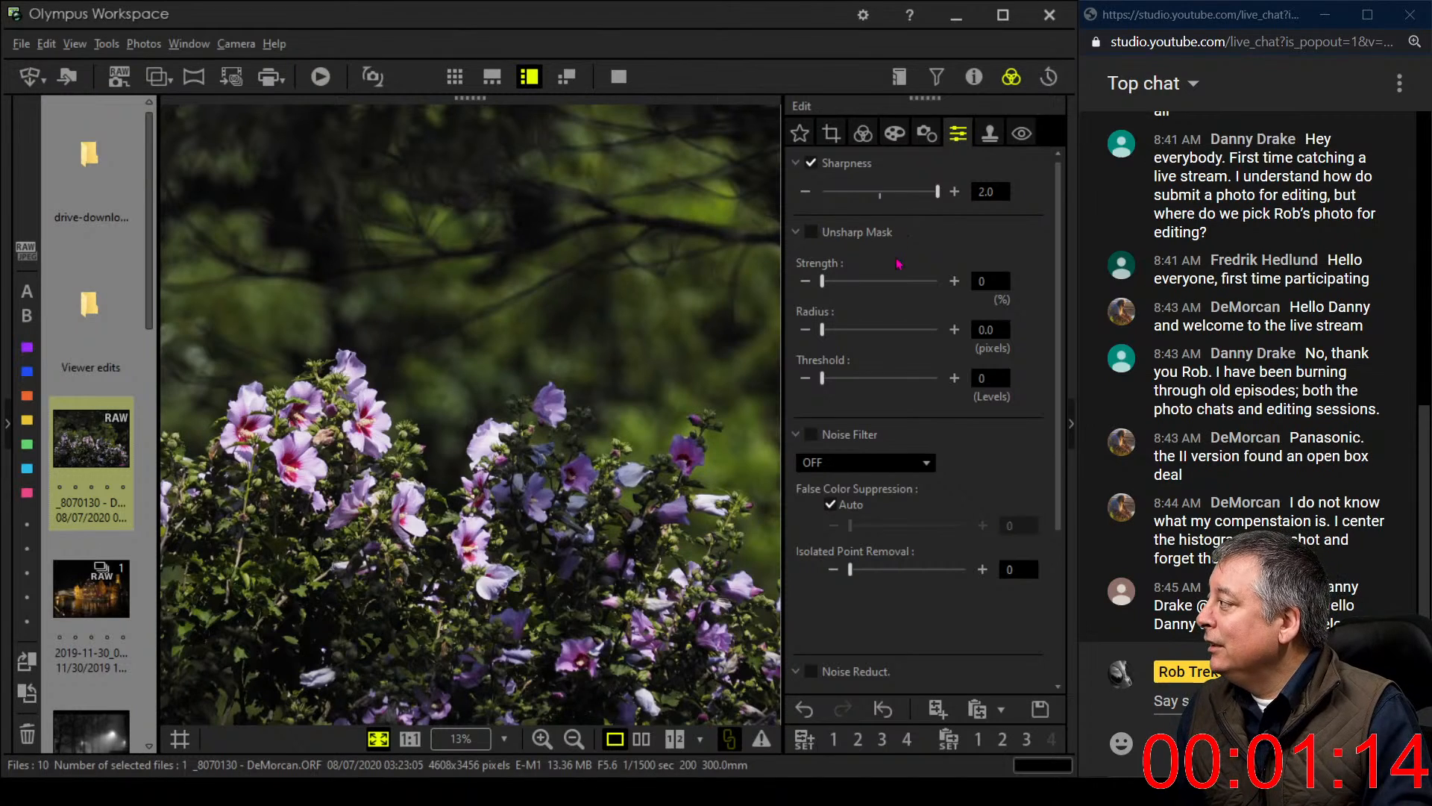
# Apply the Pop Art filter to the cropped flower photo
pyautogui.click(871, 134)
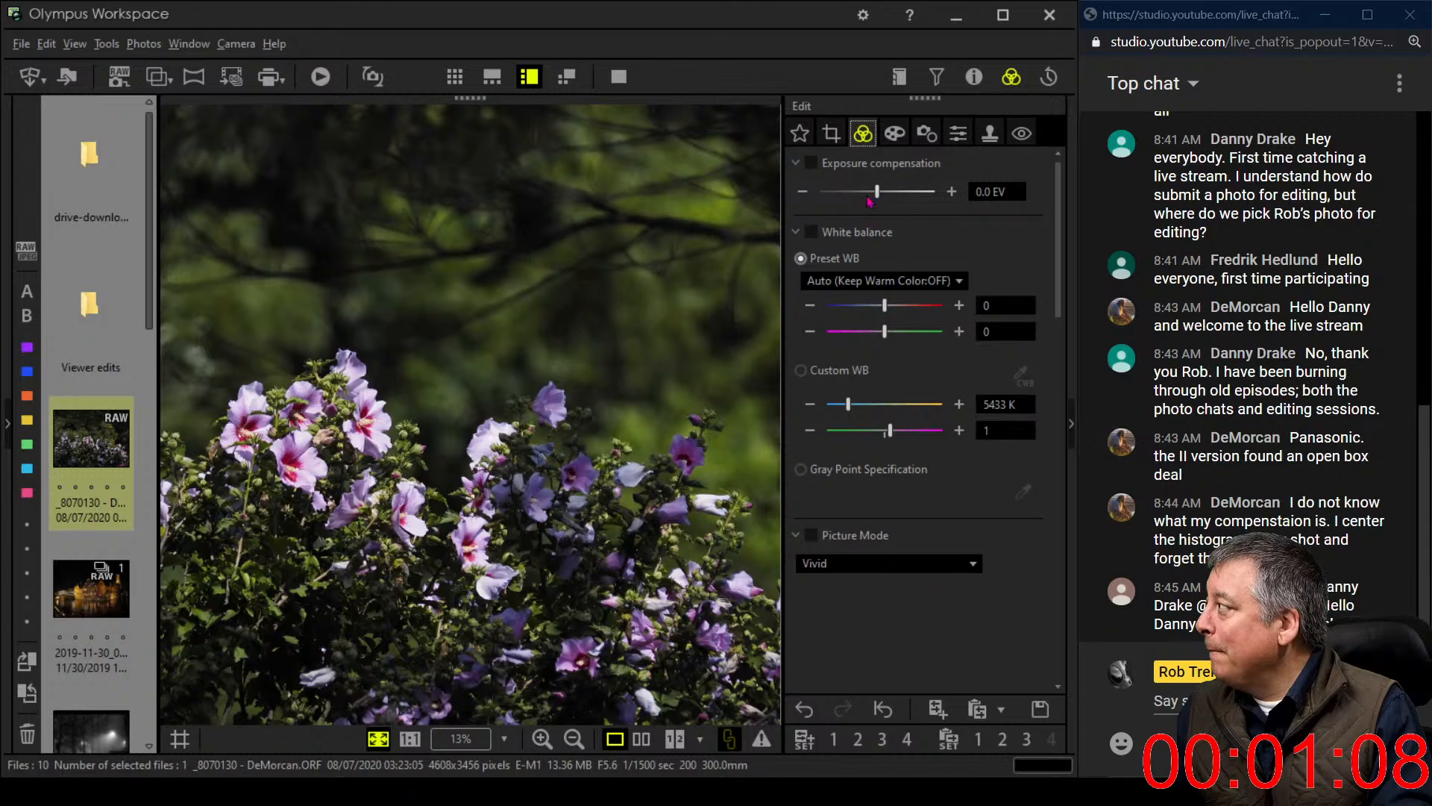
pyautogui.click(894, 133)
pyautogui.click(888, 191)
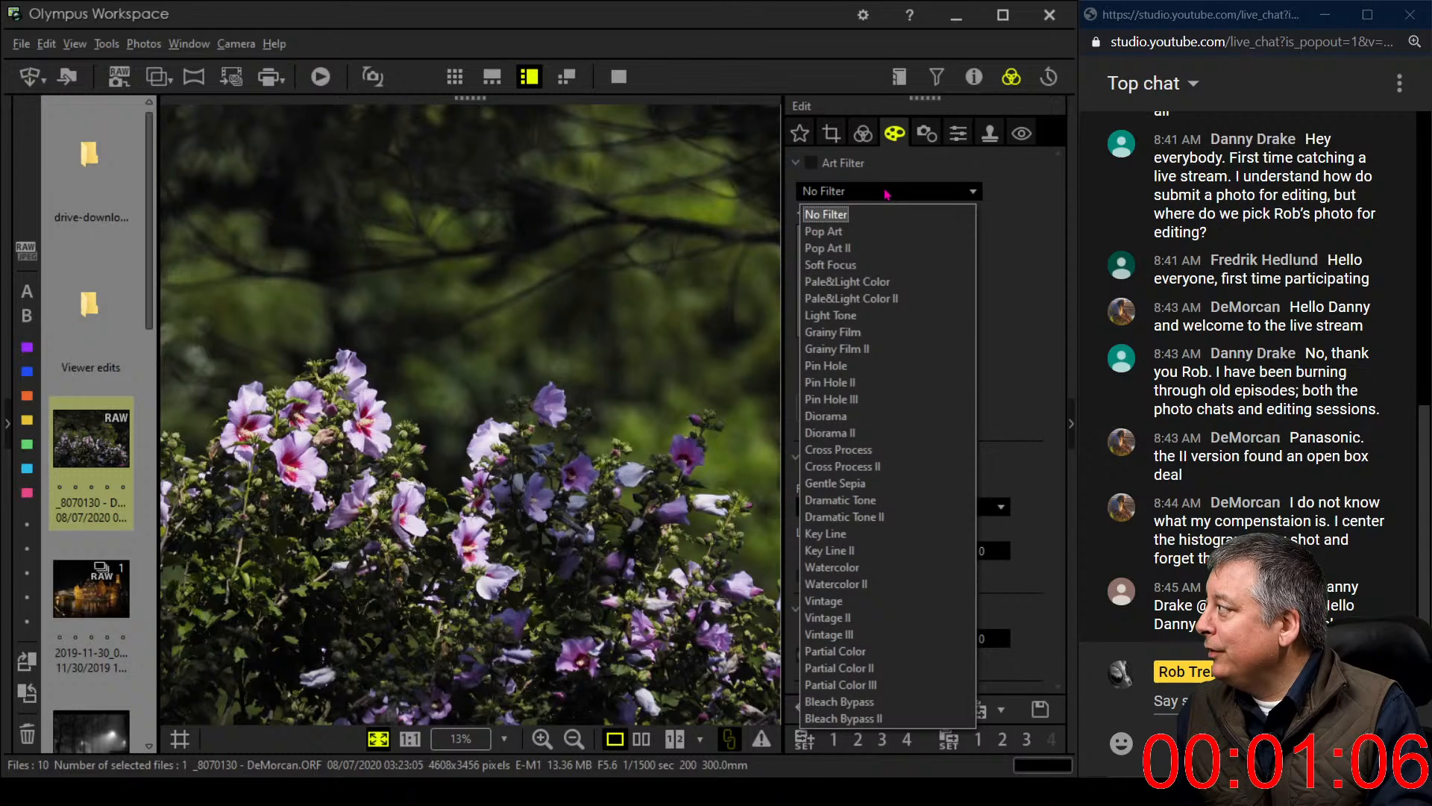
pyautogui.click(868, 237)
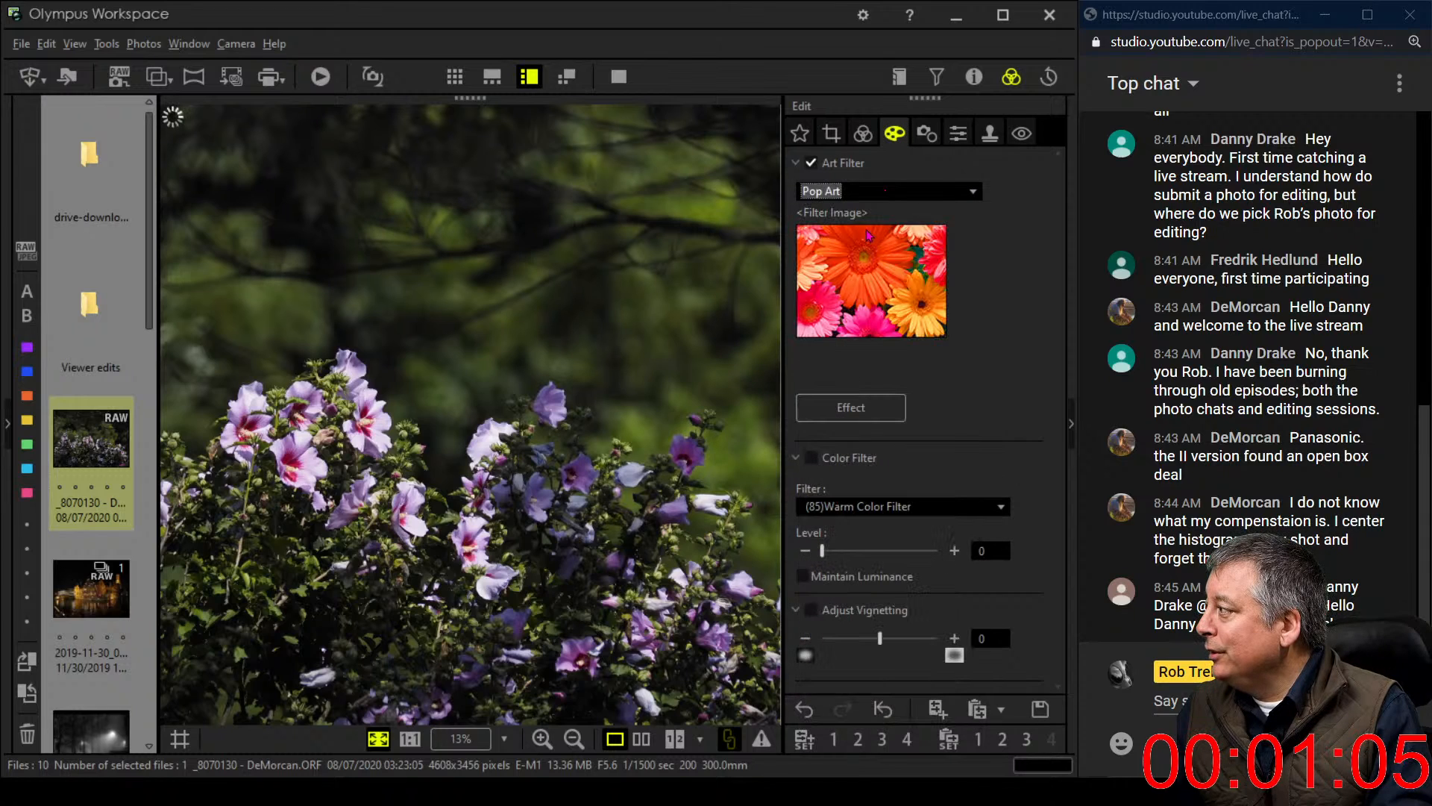
# Reduce the photo's Saturation to -1.2
pyautogui.click(863, 134)
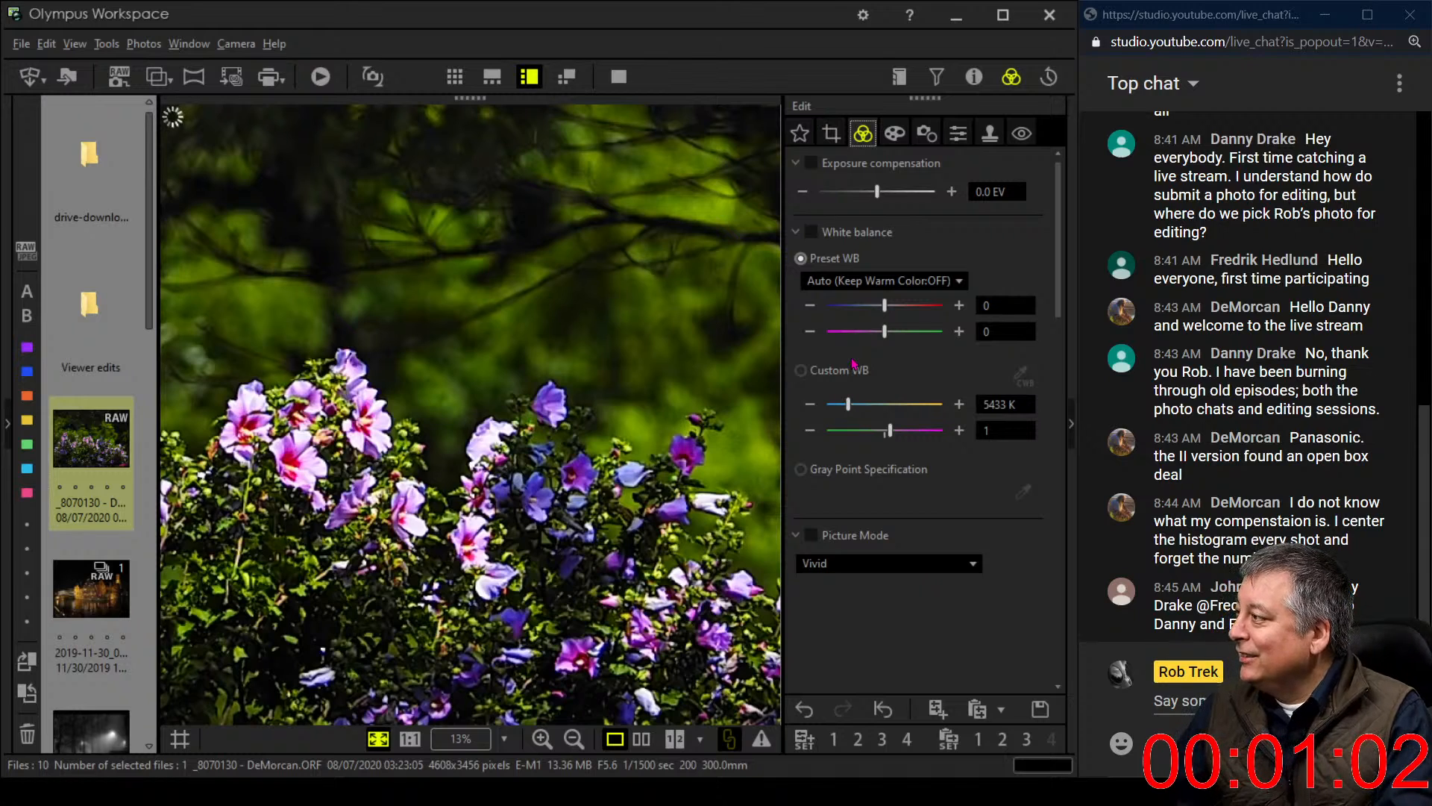
pyautogui.scroll(-2, 856, 591)
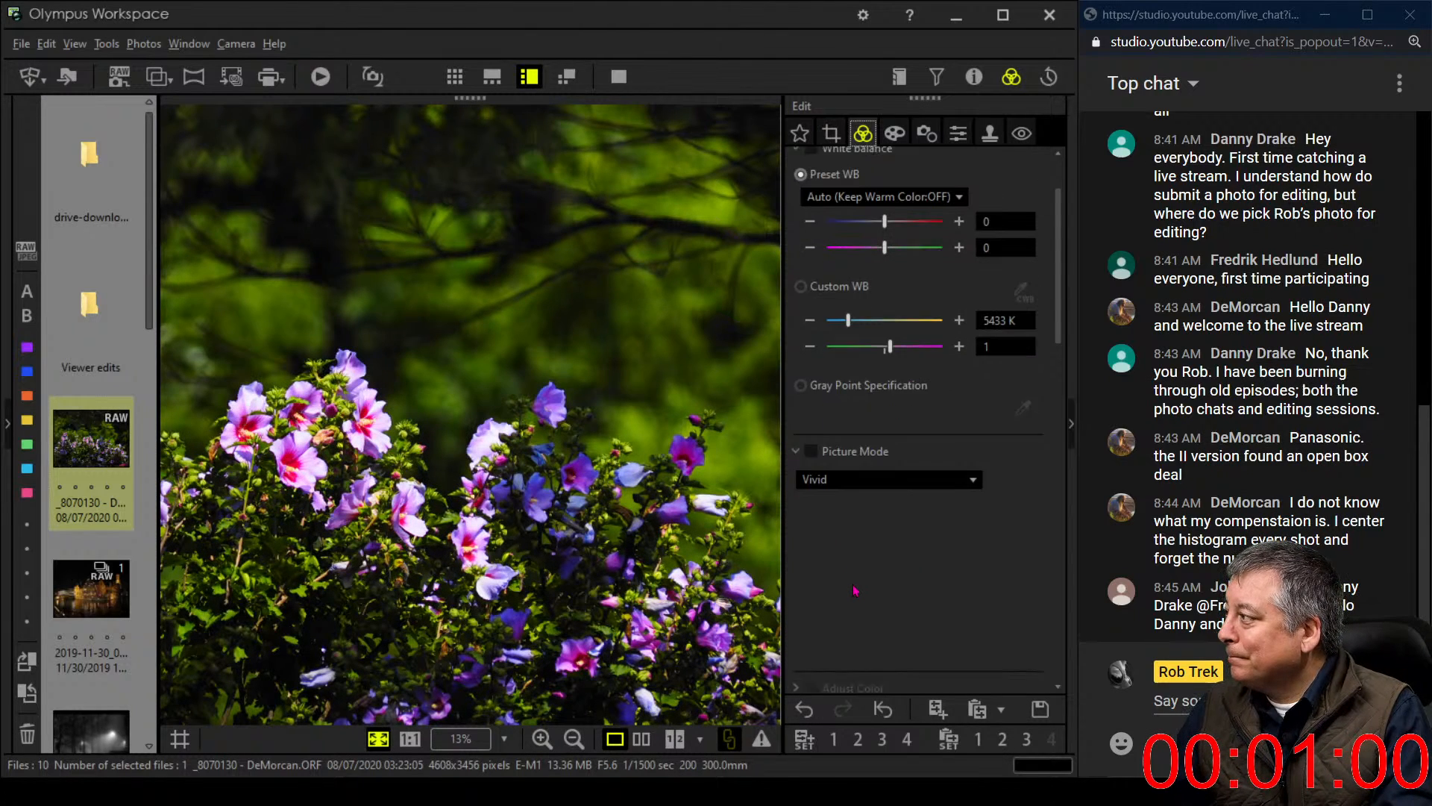
pyautogui.scroll(-5, 856, 589)
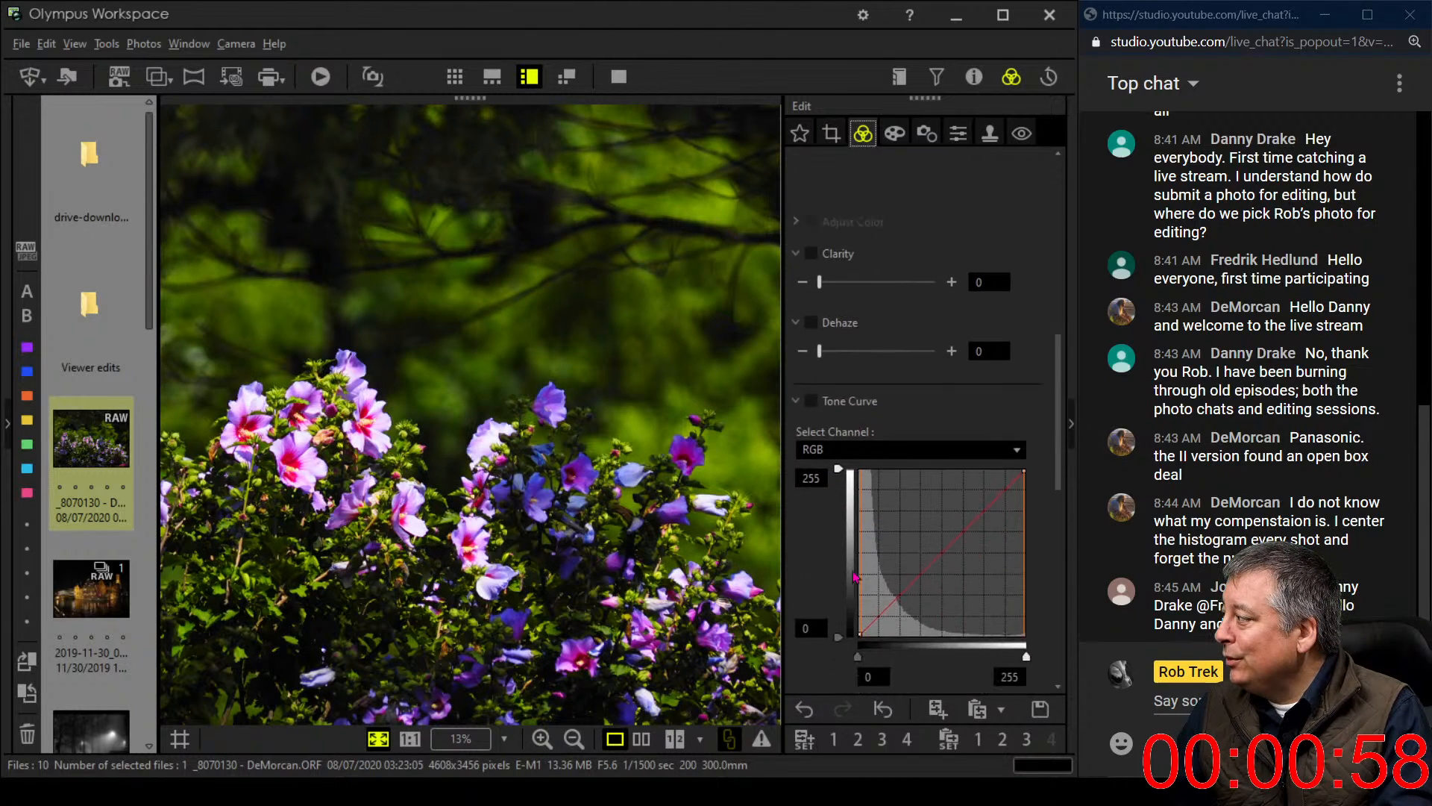
pyautogui.scroll(-6, 856, 576)
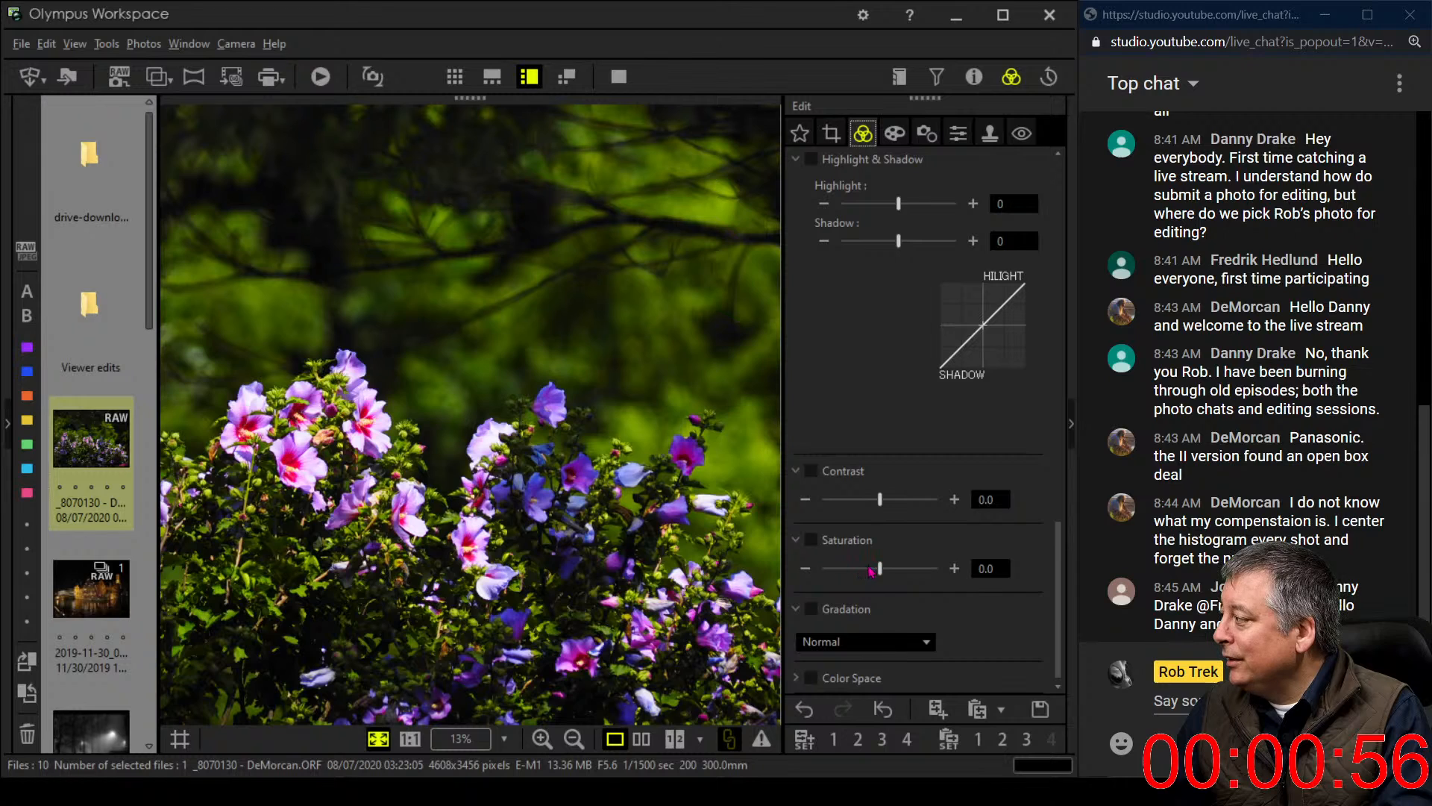
pyautogui.moveTo(879, 569); pyautogui.dragTo(844, 571)
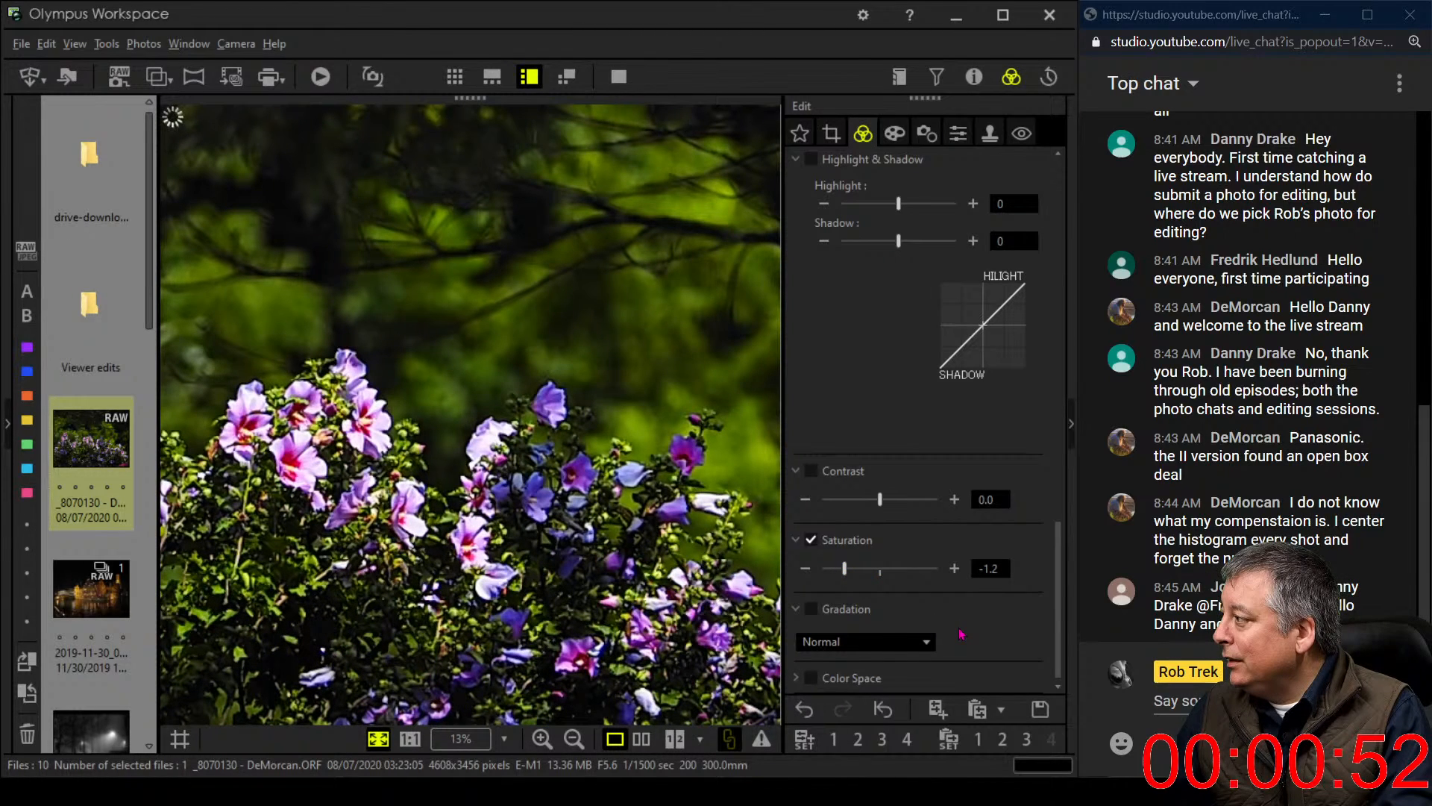
# Shape the RGB tone curve into a gentle S with a lowered shadow point and a slightly raised midtone point
pyautogui.scroll(3, 937, 470)
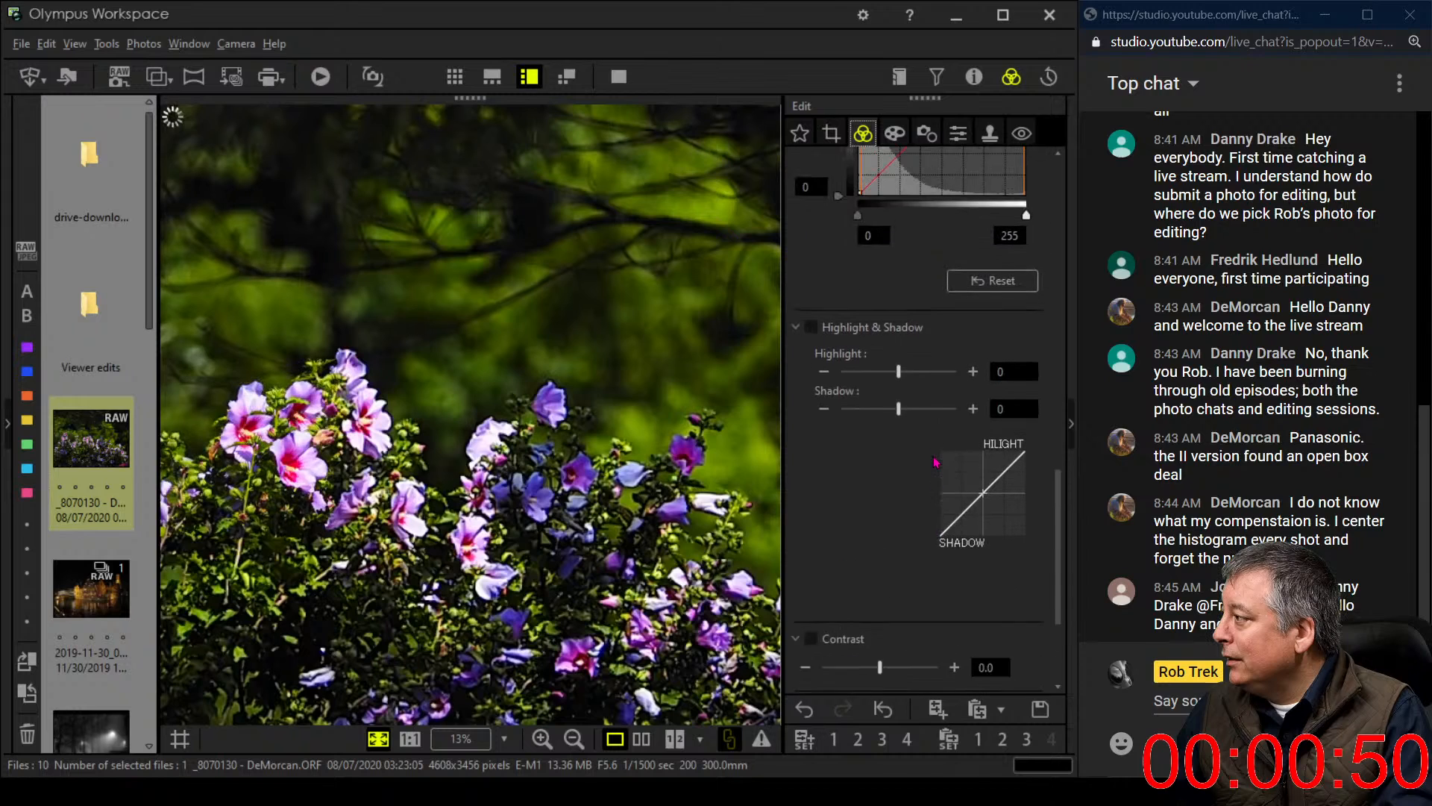
pyautogui.scroll(4, 935, 462)
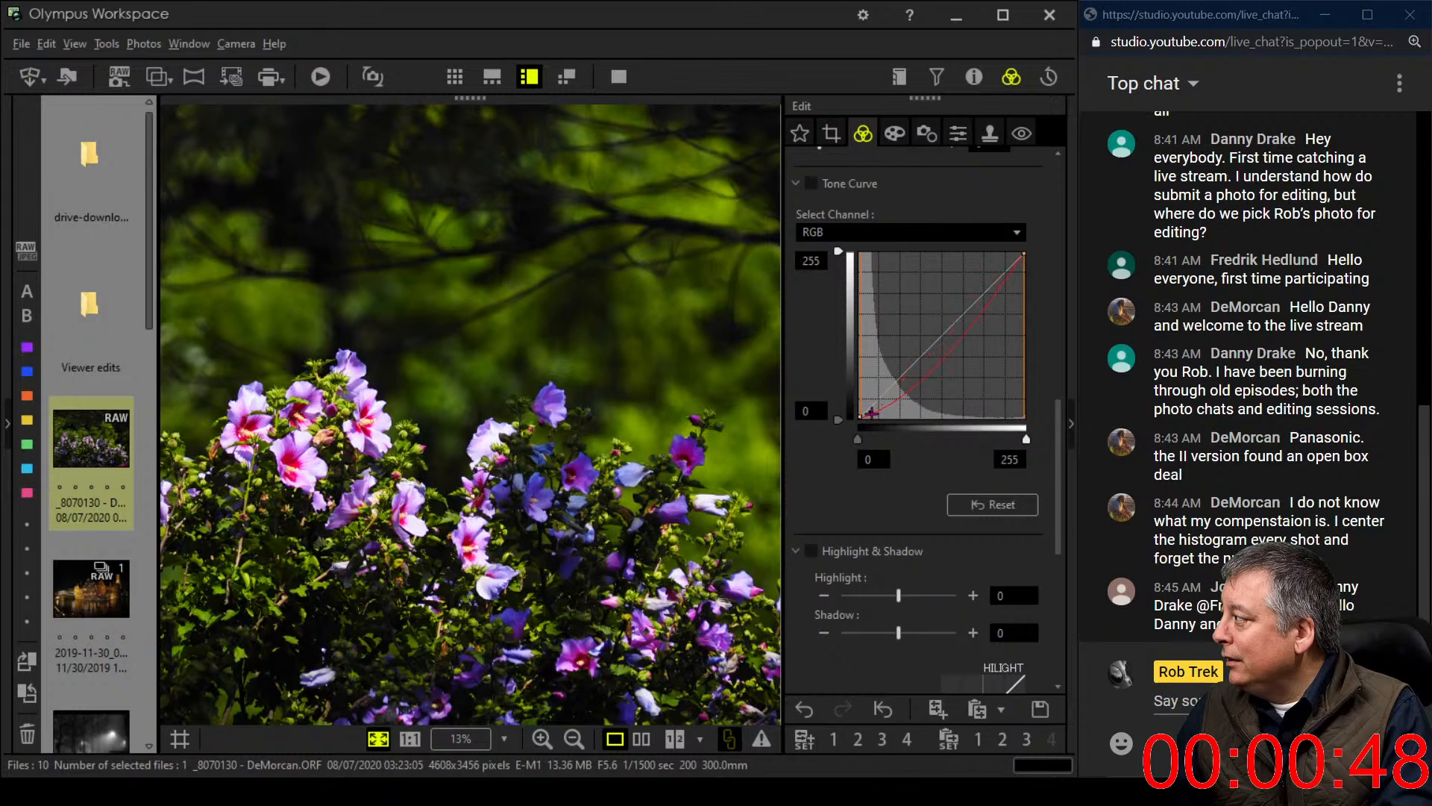
pyautogui.moveTo(870, 412); pyautogui.dragTo(930, 345)
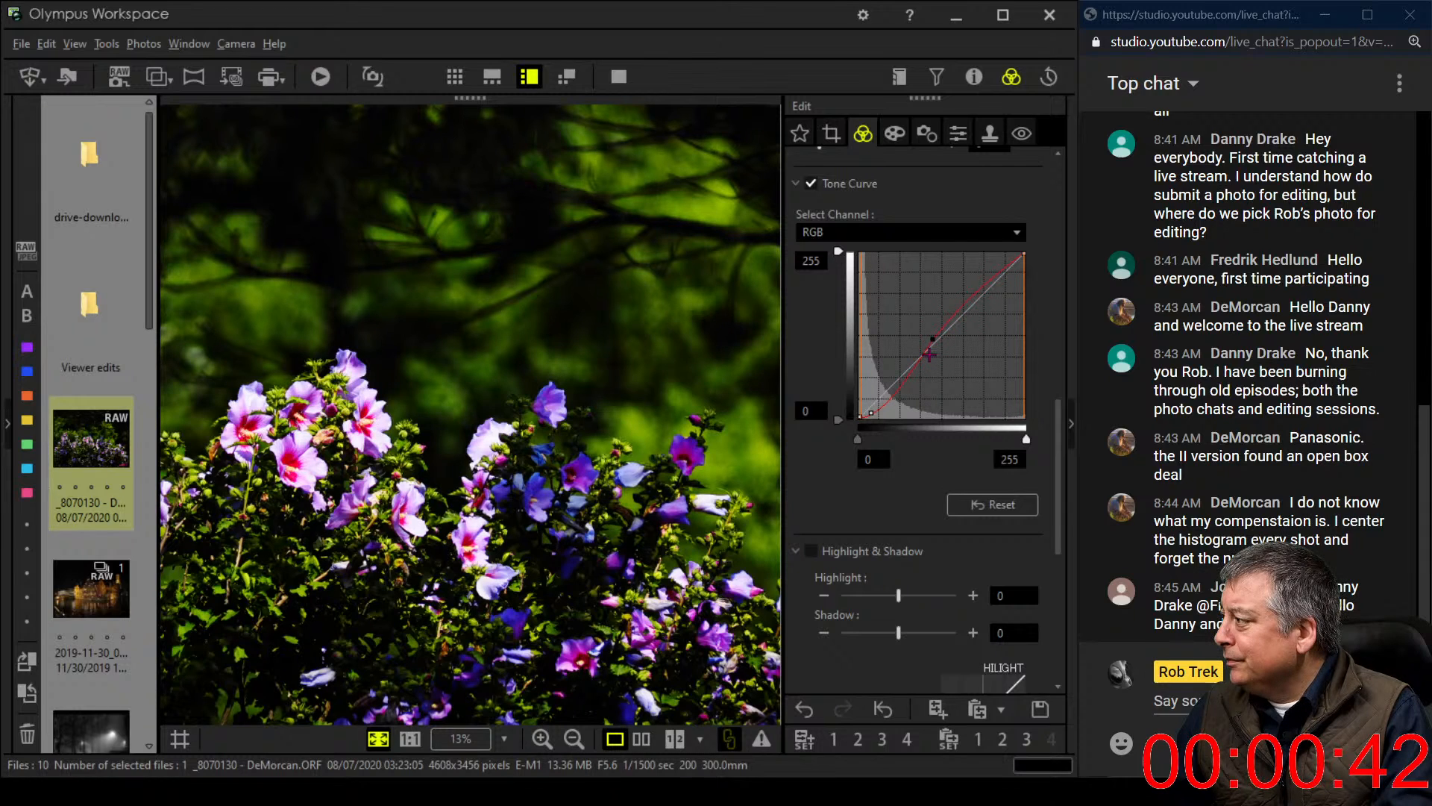
# Switch the flower photo's art filter to Soft Focus
pyautogui.click(897, 132)
pyautogui.click(893, 192)
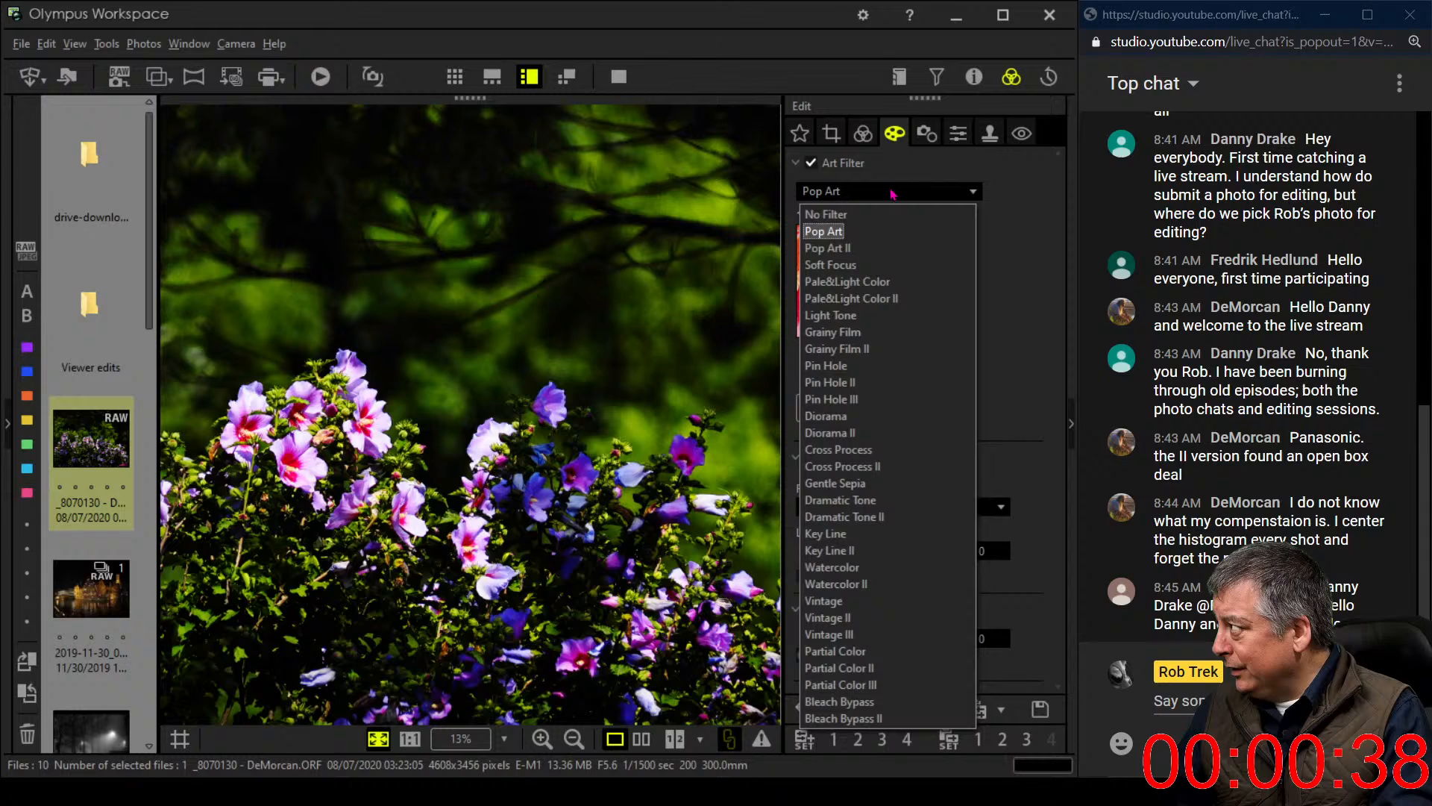
pyautogui.click(875, 269)
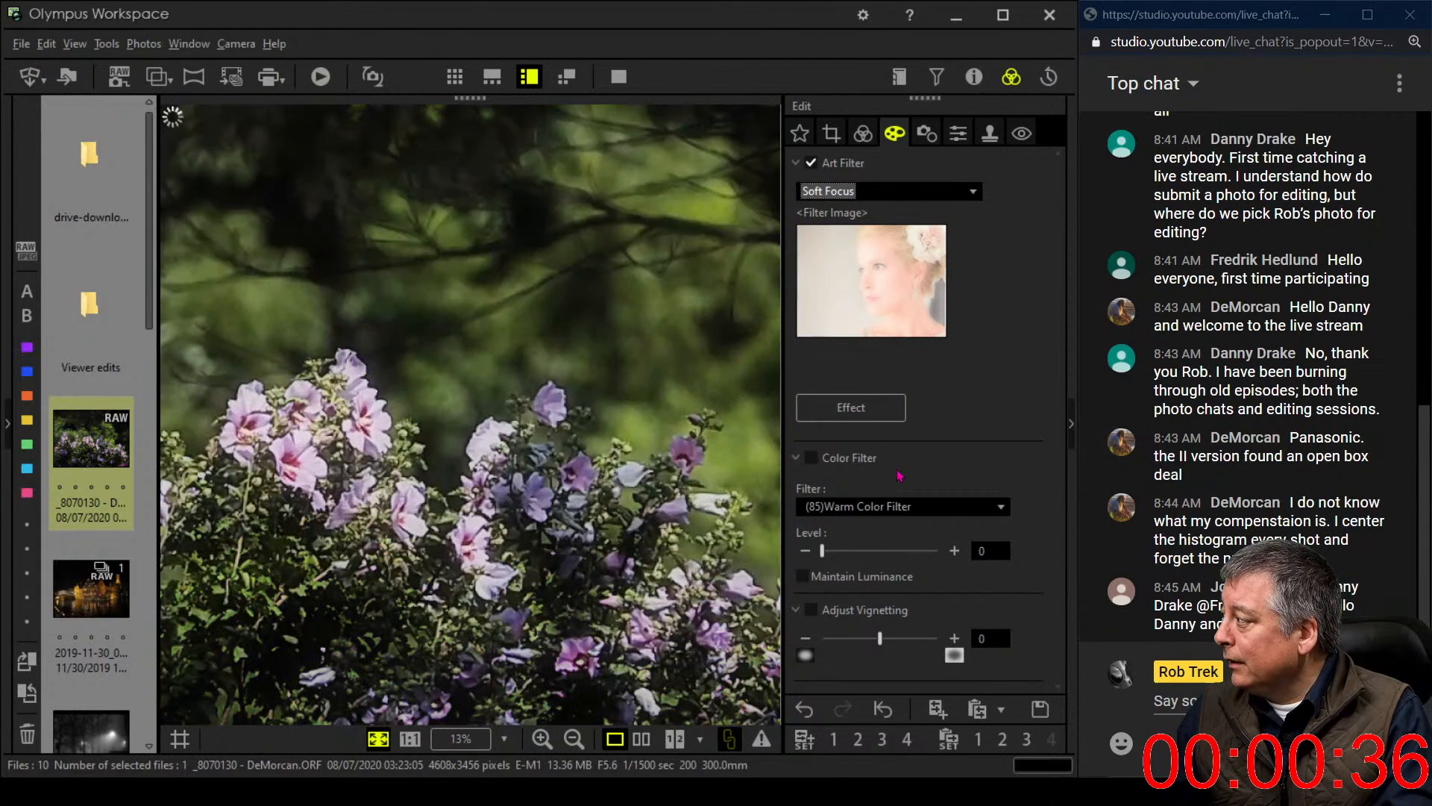
# Raise the photo's Saturation and shift the shadow and midtone points of the RGB tone curve slightly toward the highlights for deeper shadows
pyautogui.click(863, 133)
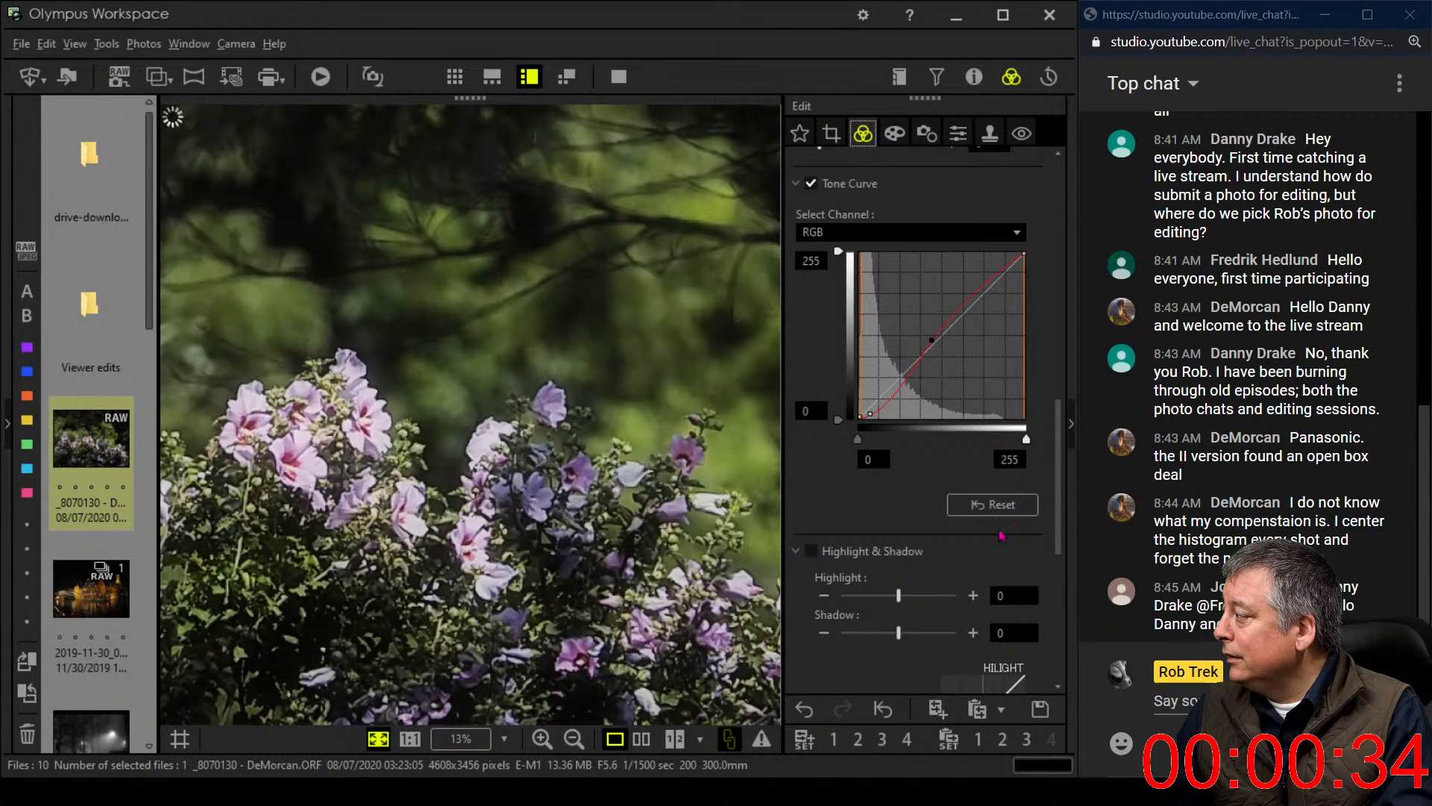
pyautogui.scroll(-5, 1061, 586)
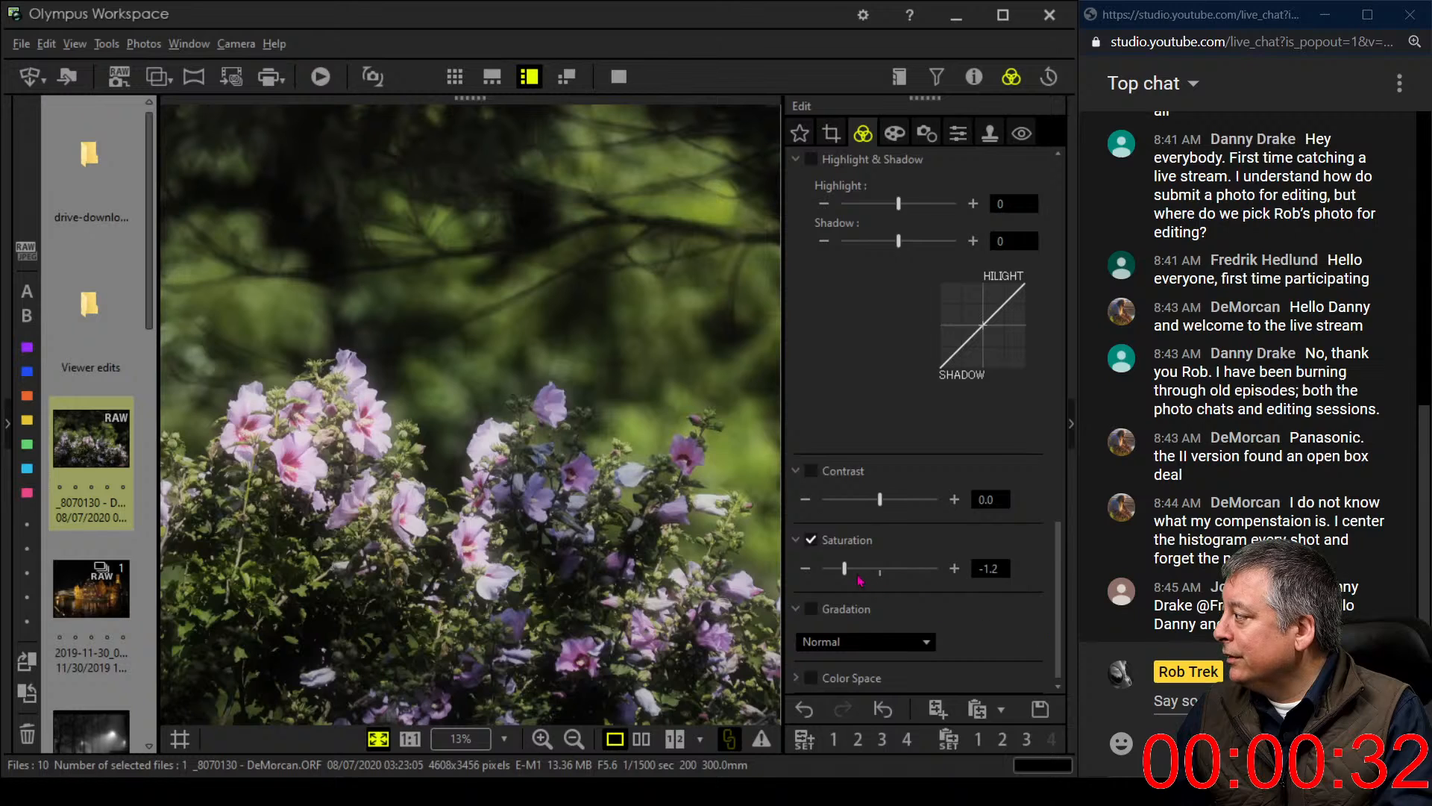
pyautogui.moveTo(845, 570); pyautogui.dragTo(1076, 400)
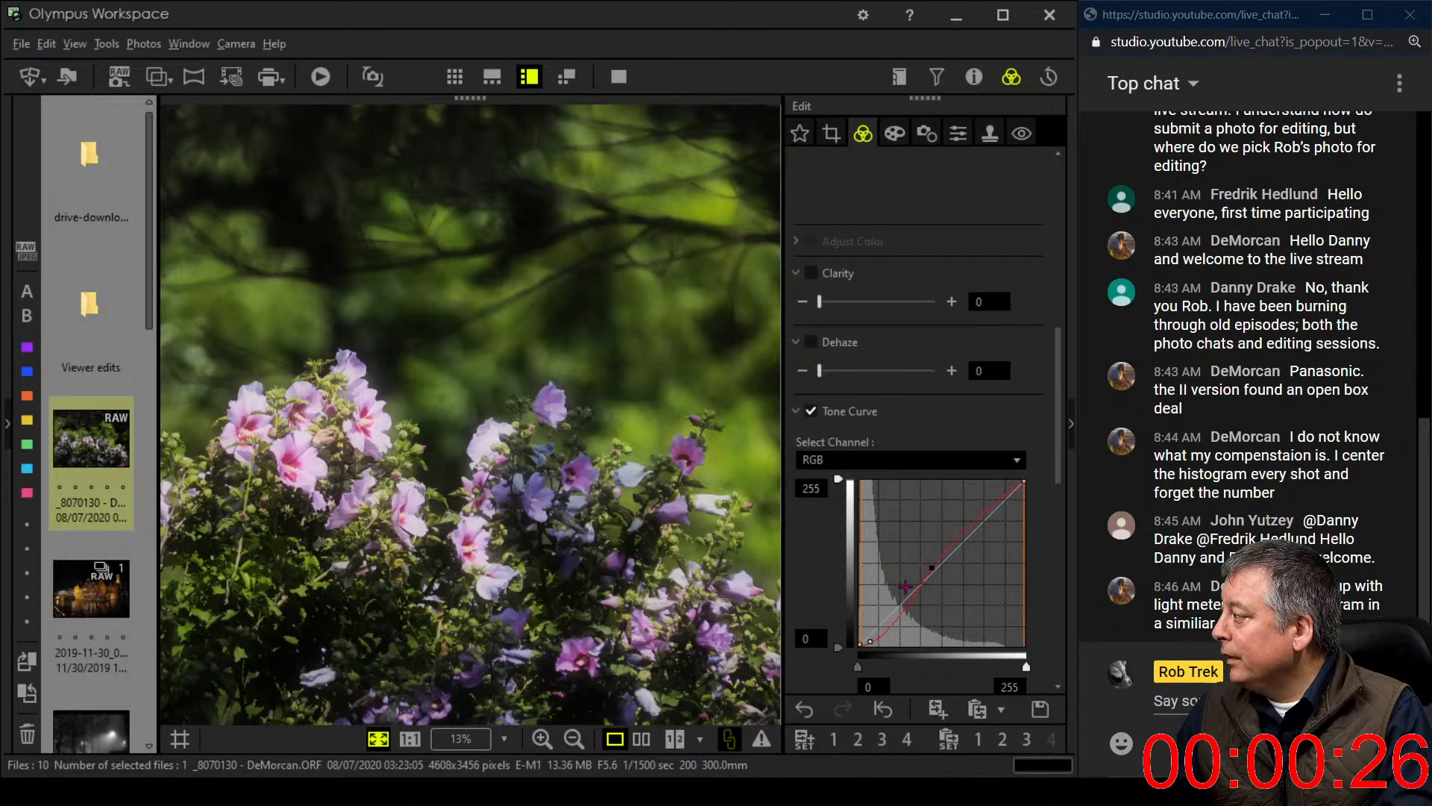
pyautogui.moveTo(871, 640); pyautogui.dragTo(883, 638)
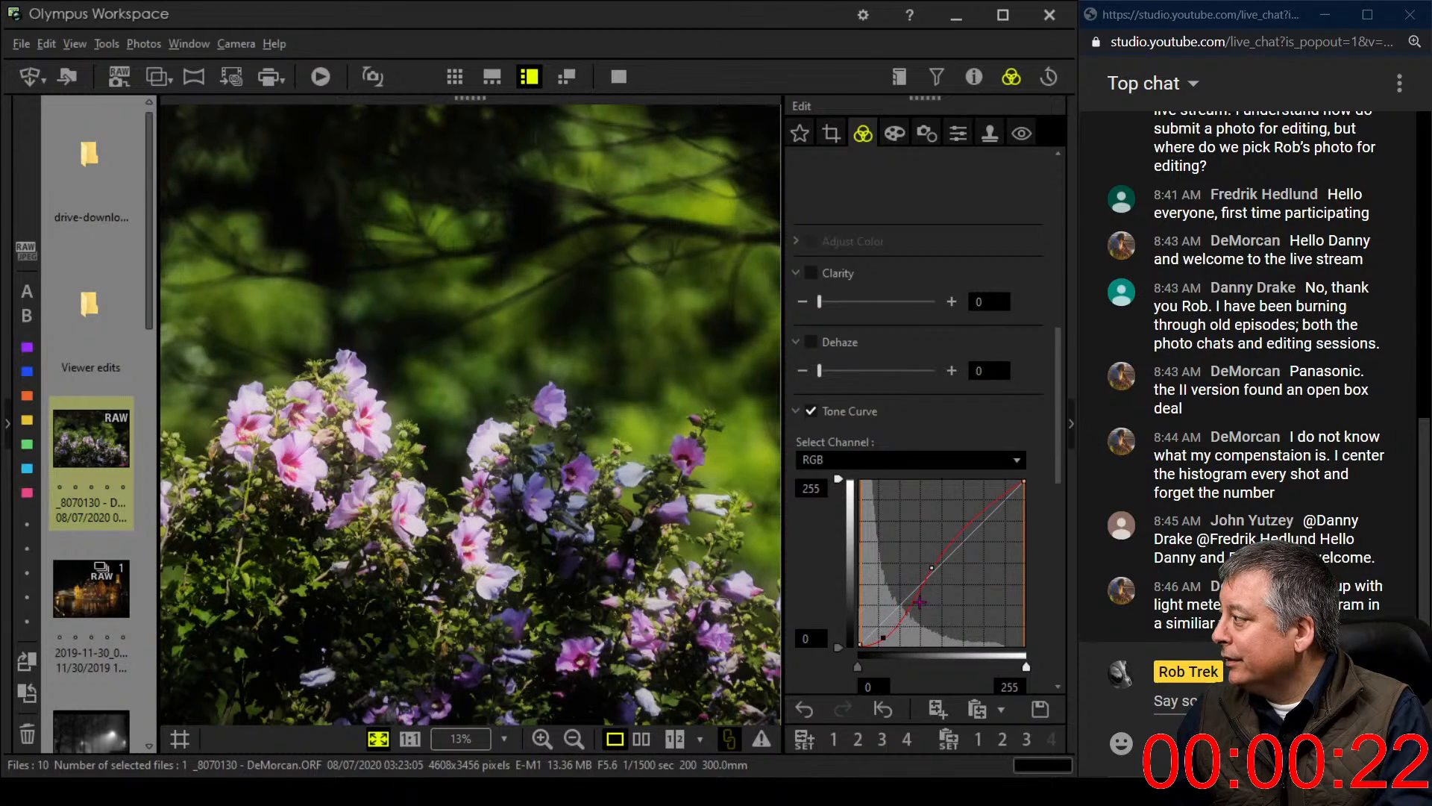
pyautogui.moveTo(932, 568); pyautogui.dragTo(937, 568)
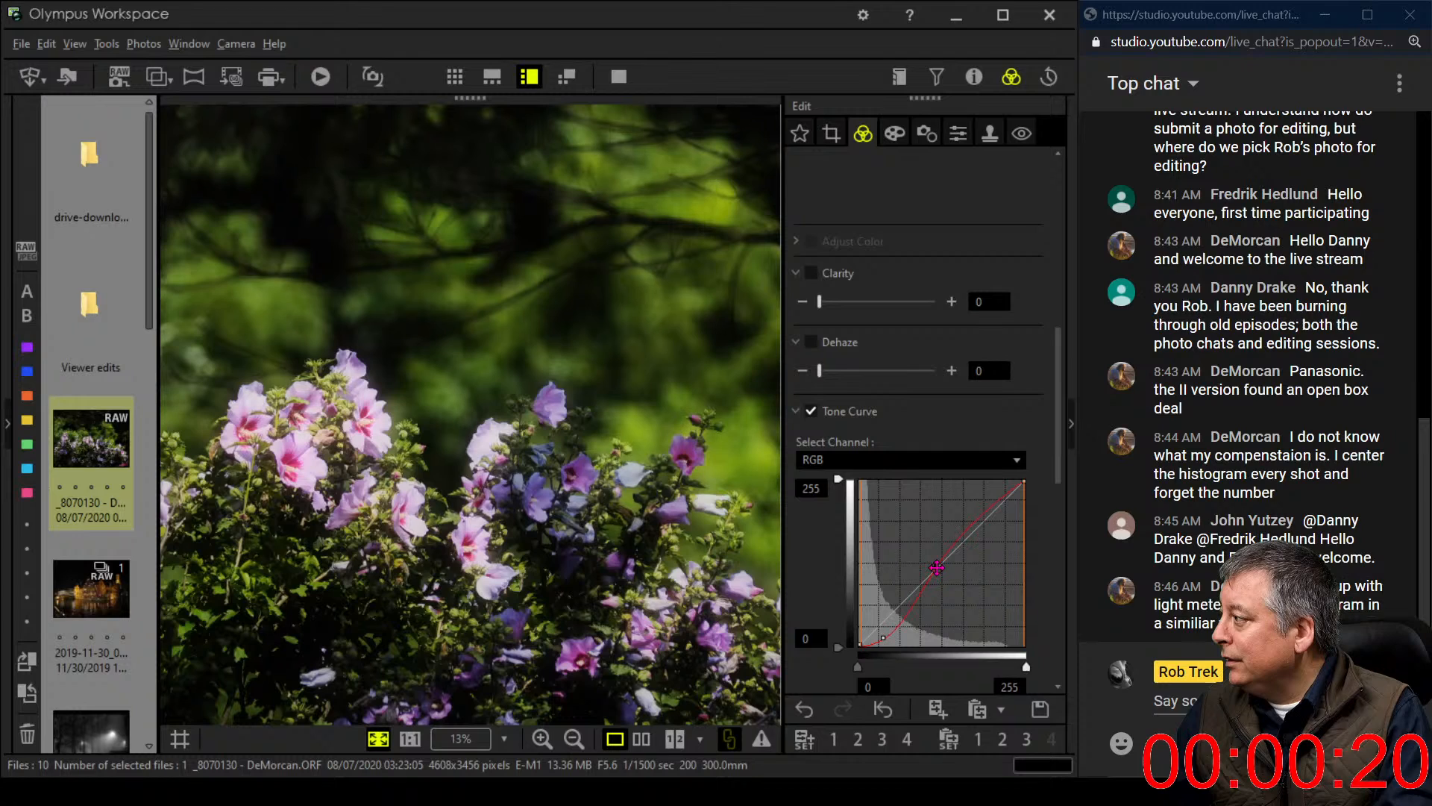
# Tighten the square crop around the flowers to 1778 x 1778 pixels, shift it slightly upward, and keep the tilt at 0
pyautogui.click(831, 133)
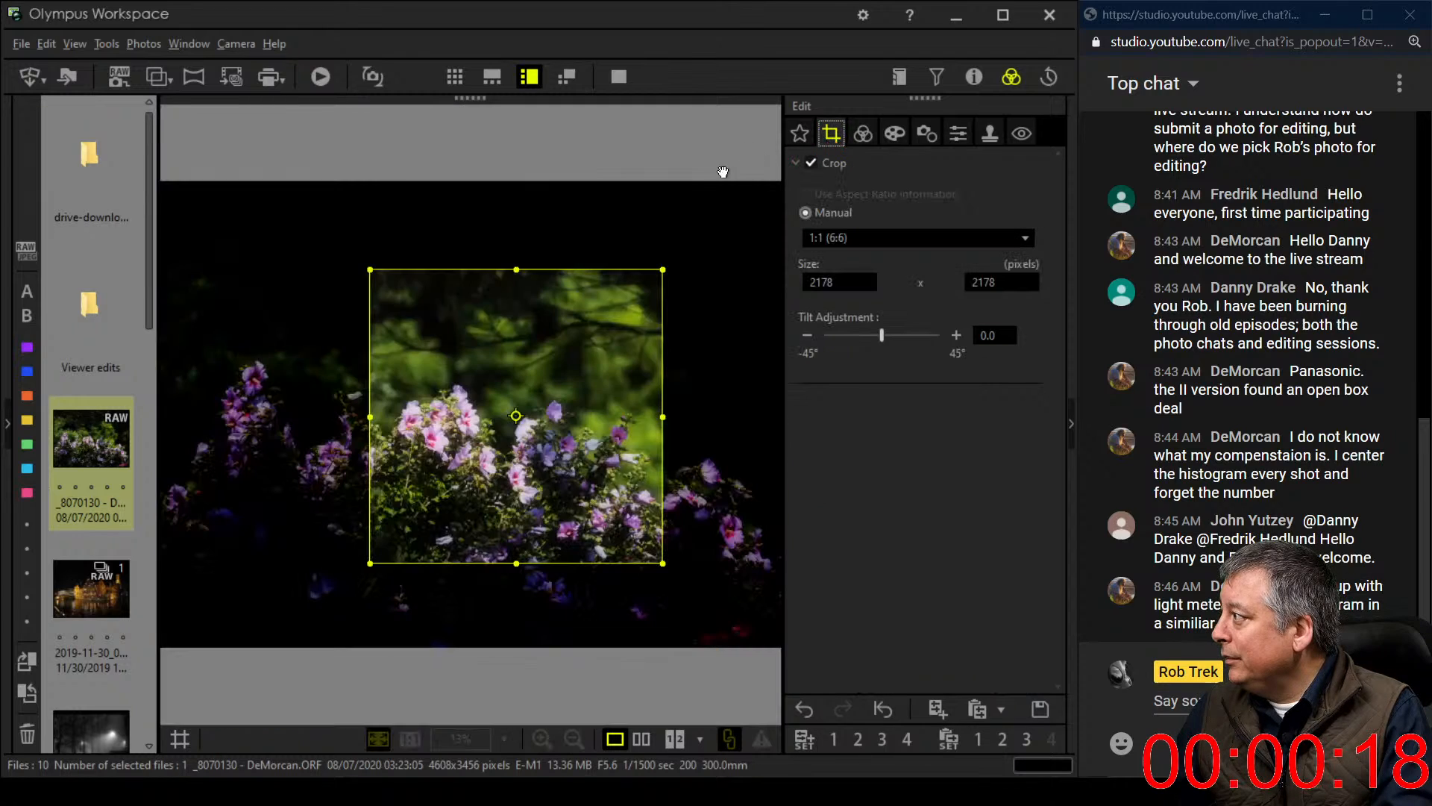
pyautogui.moveTo(514, 288); pyautogui.dragTo(517, 324)
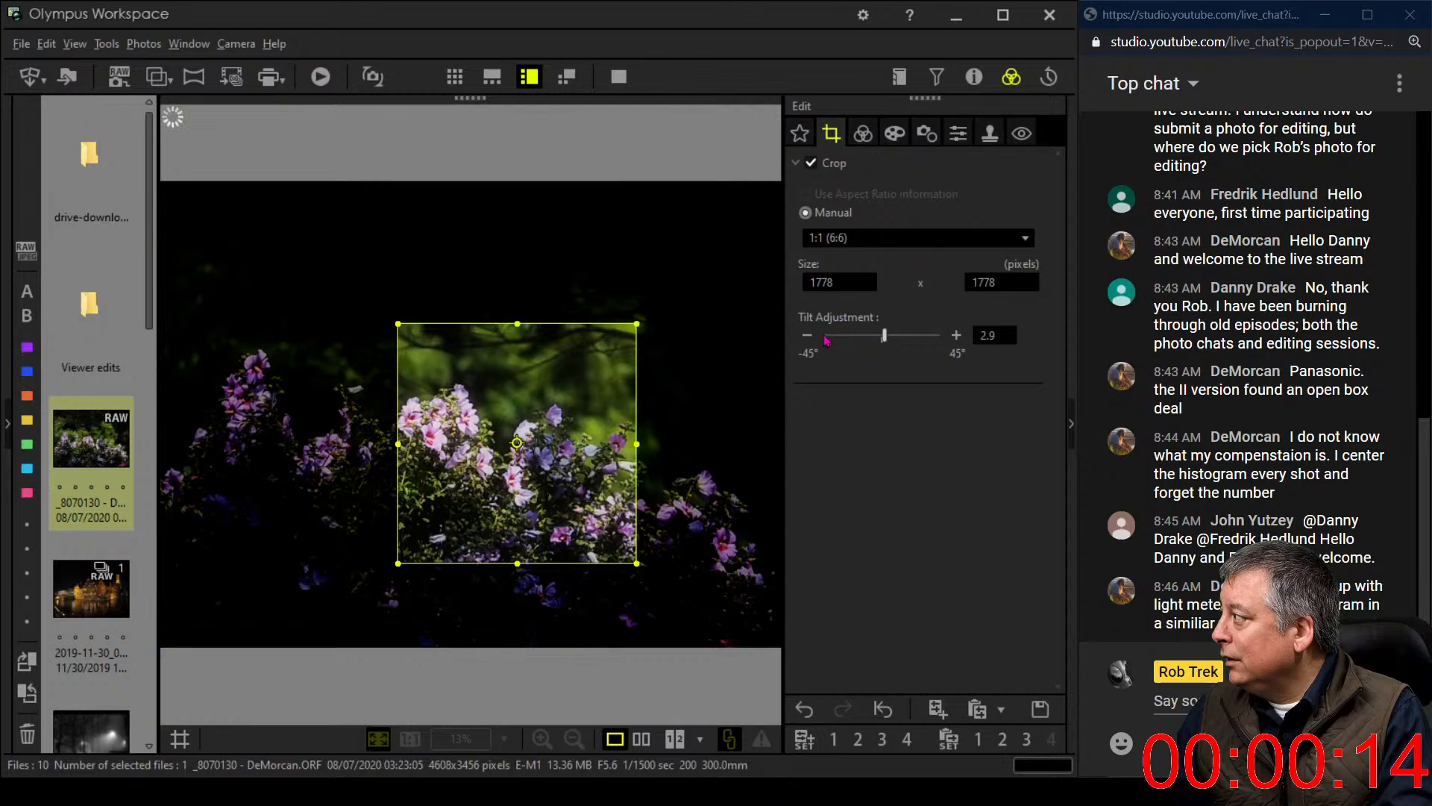
pyautogui.doubleClick(978, 336)
pyautogui.write('0')
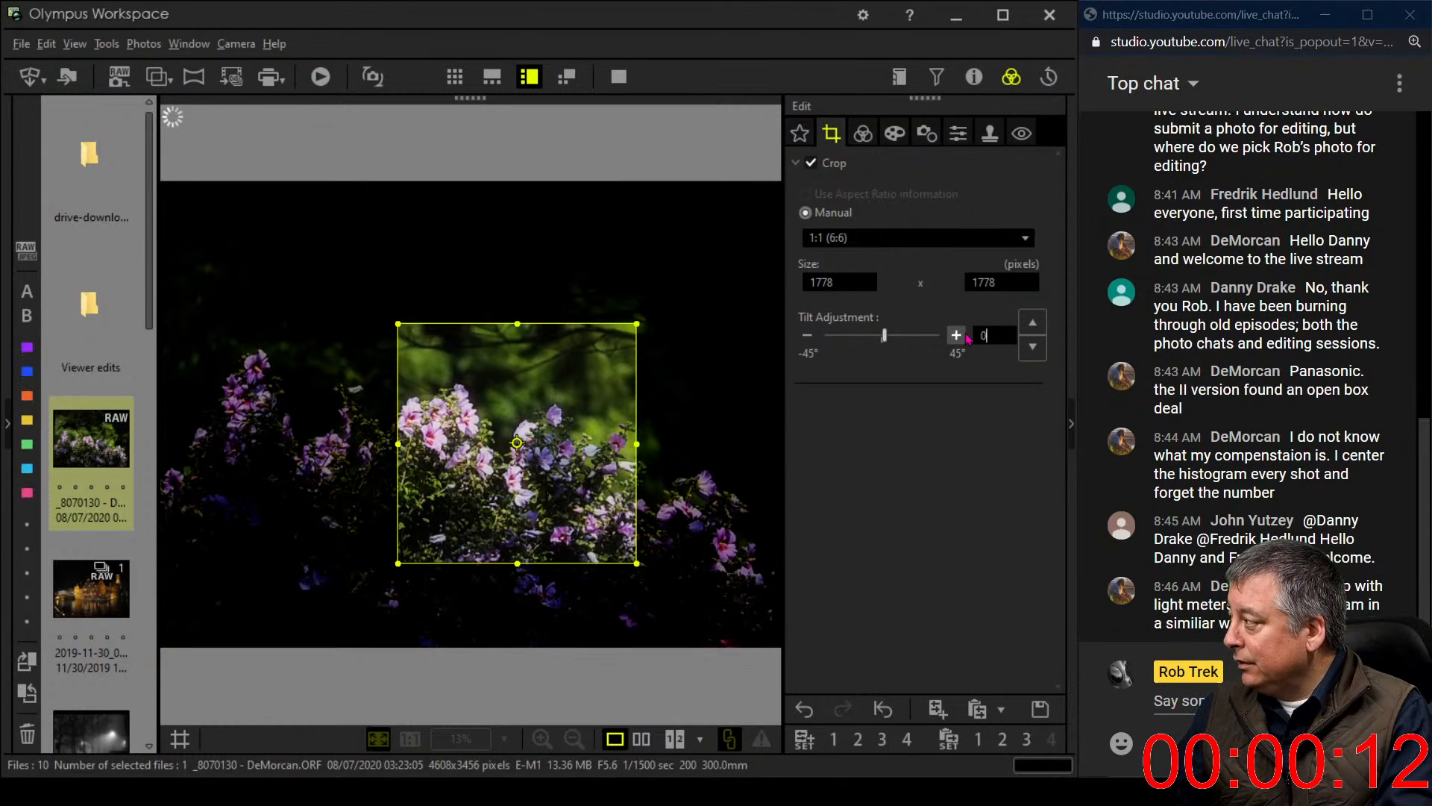
pyautogui.press('Return')
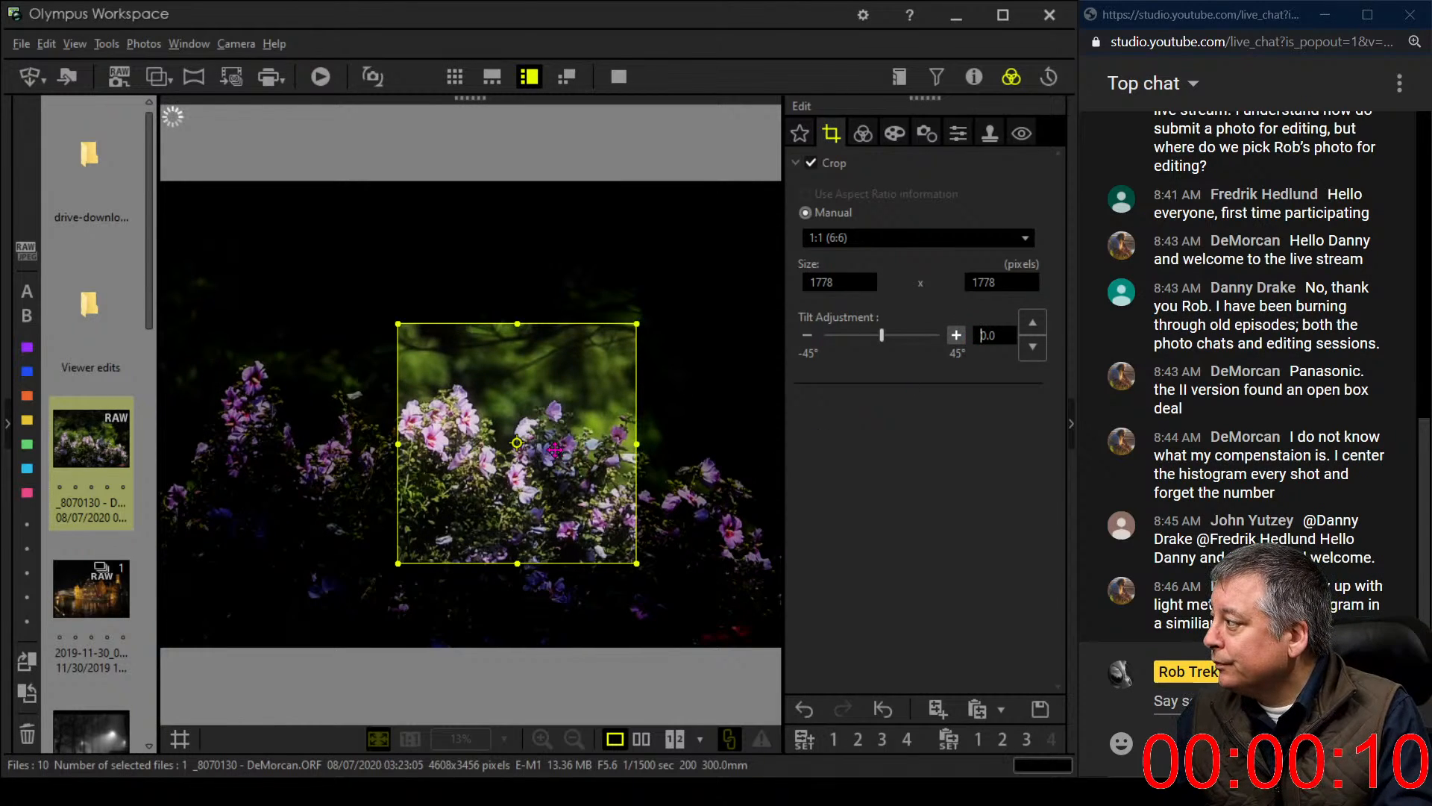
pyautogui.moveTo(554, 448)
pyautogui.mouseDown()
pyautogui.moveTo(554, 423)
pyautogui.moveTo(373, 417)
pyautogui.moveTo(557, 431)
pyautogui.moveTo(693, 466)
pyautogui.moveTo(570, 411)
pyautogui.moveTo(558, 428)
pyautogui.mouseUp()
pyautogui.click(866, 139)
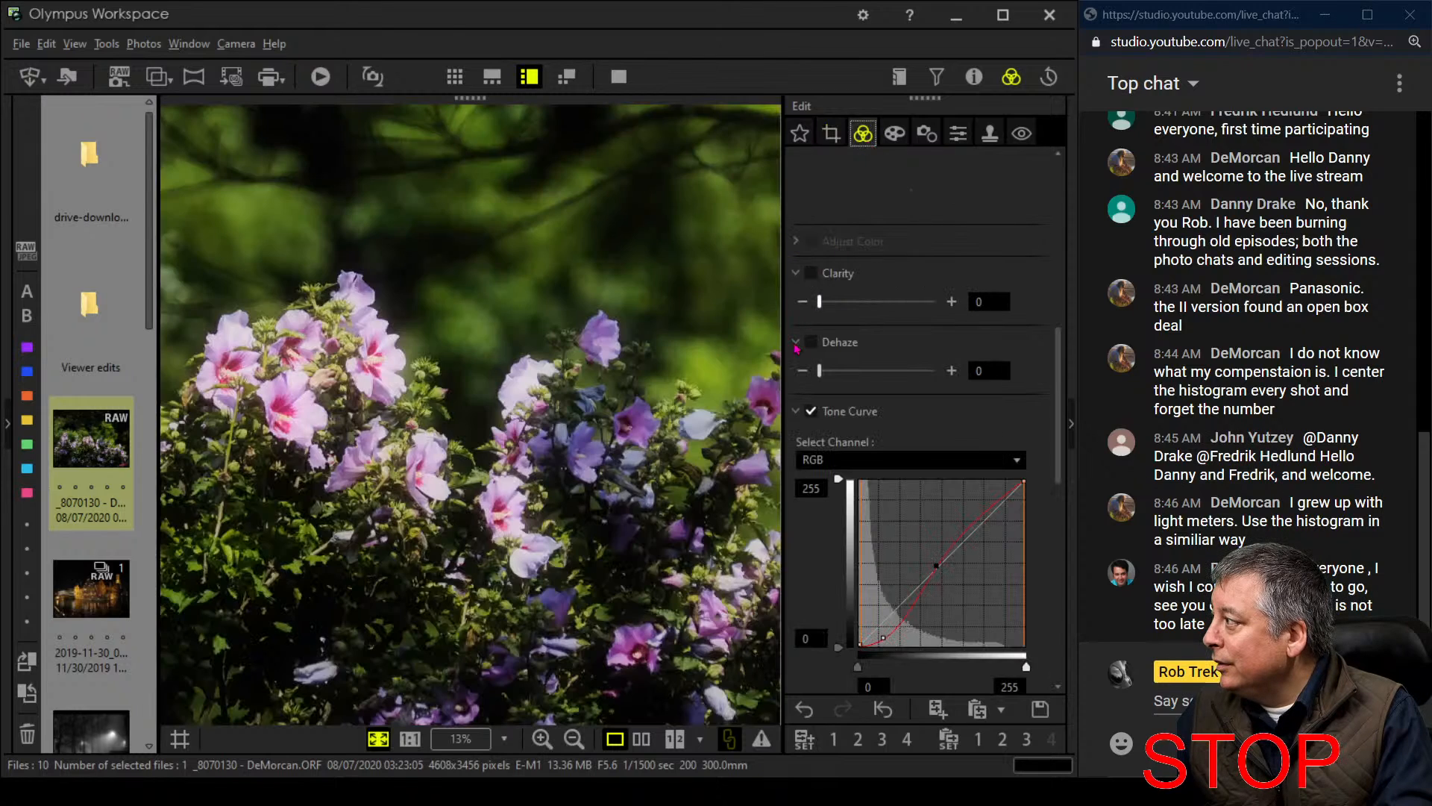
# Darken the flower photo's corners with a negative vignetting adjustment
pyautogui.click(896, 134)
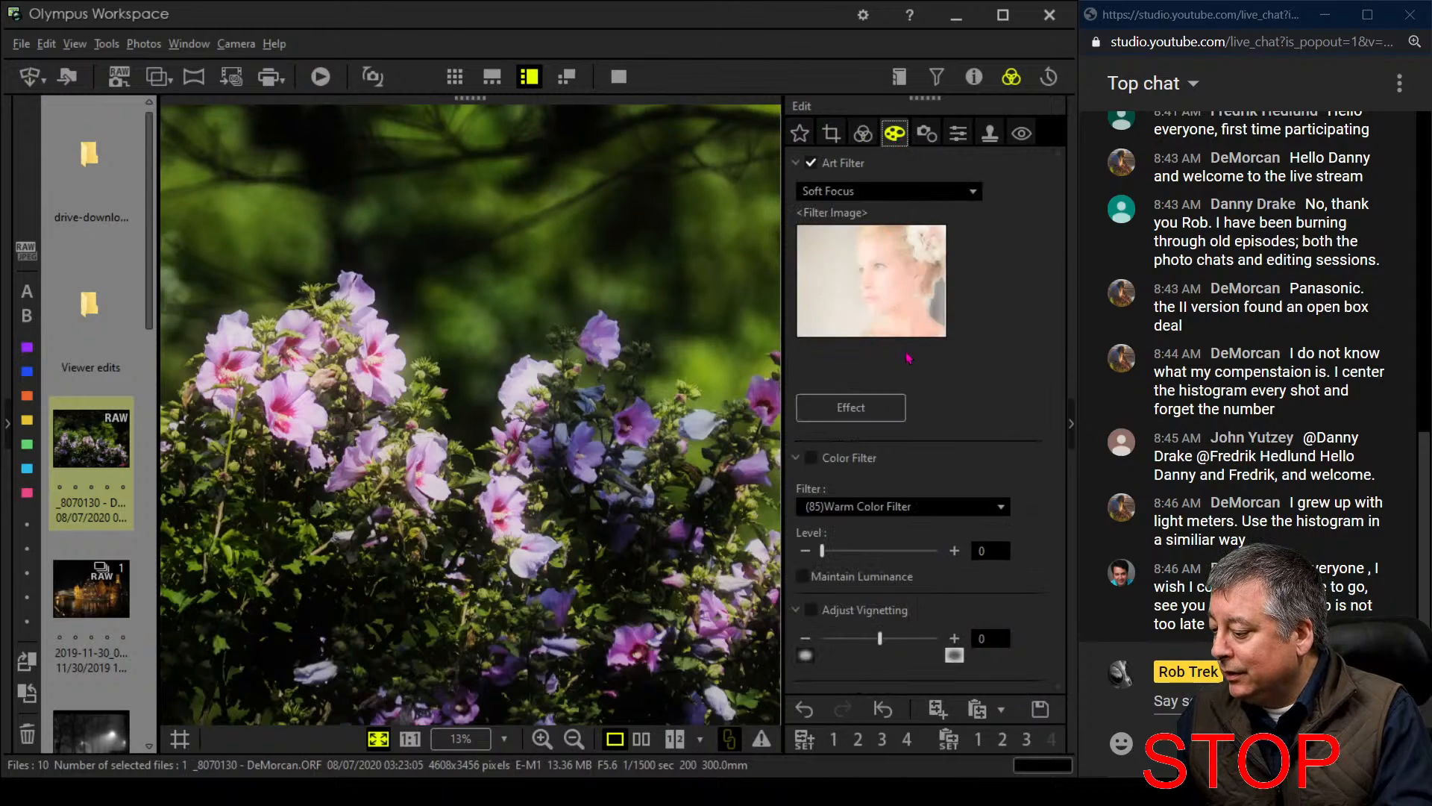
pyautogui.click(864, 638)
# Strengthen the RGB tone curve's S shape by adding a raised highlight point and shifting the shadow point further from the black end
pyautogui.click(863, 134)
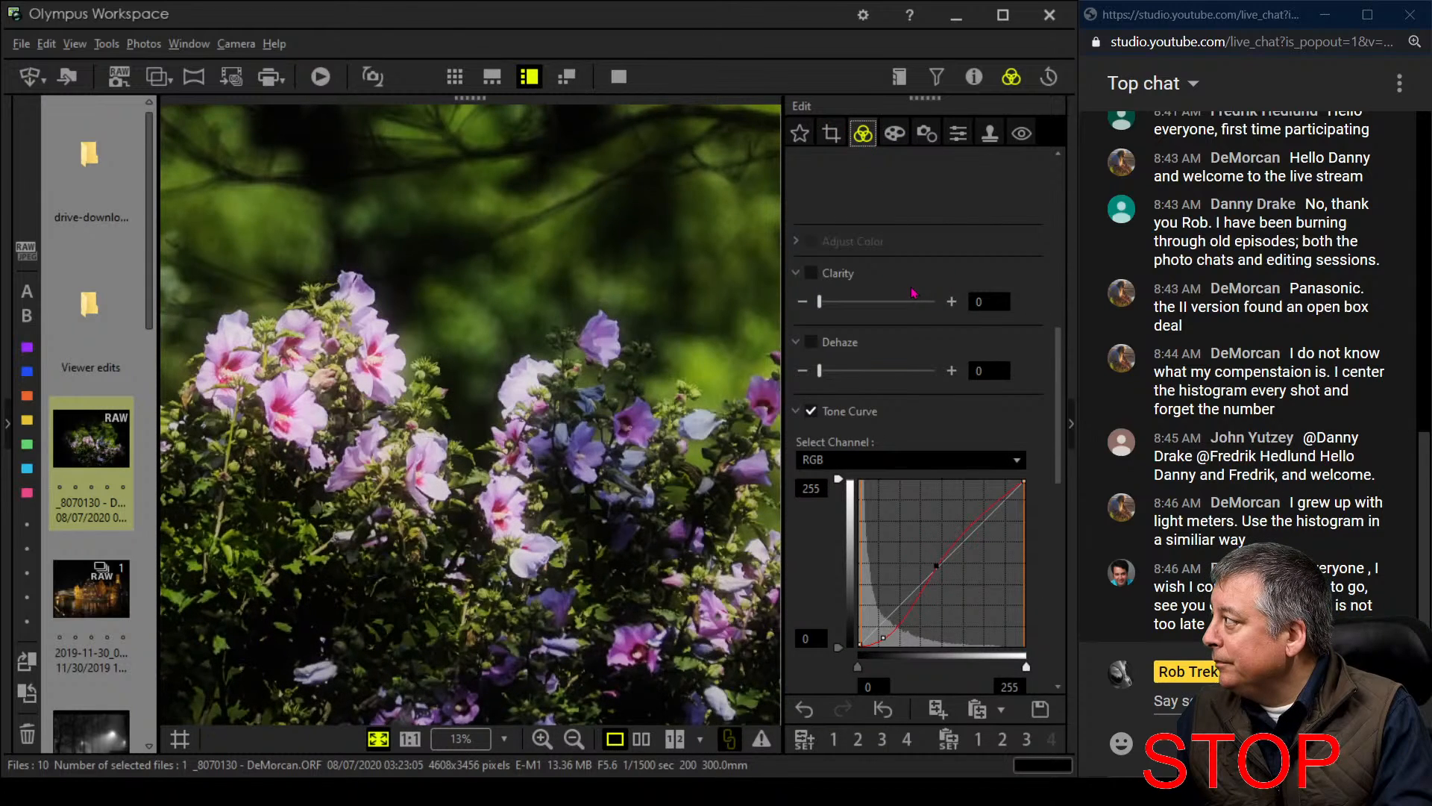
pyautogui.click(995, 504)
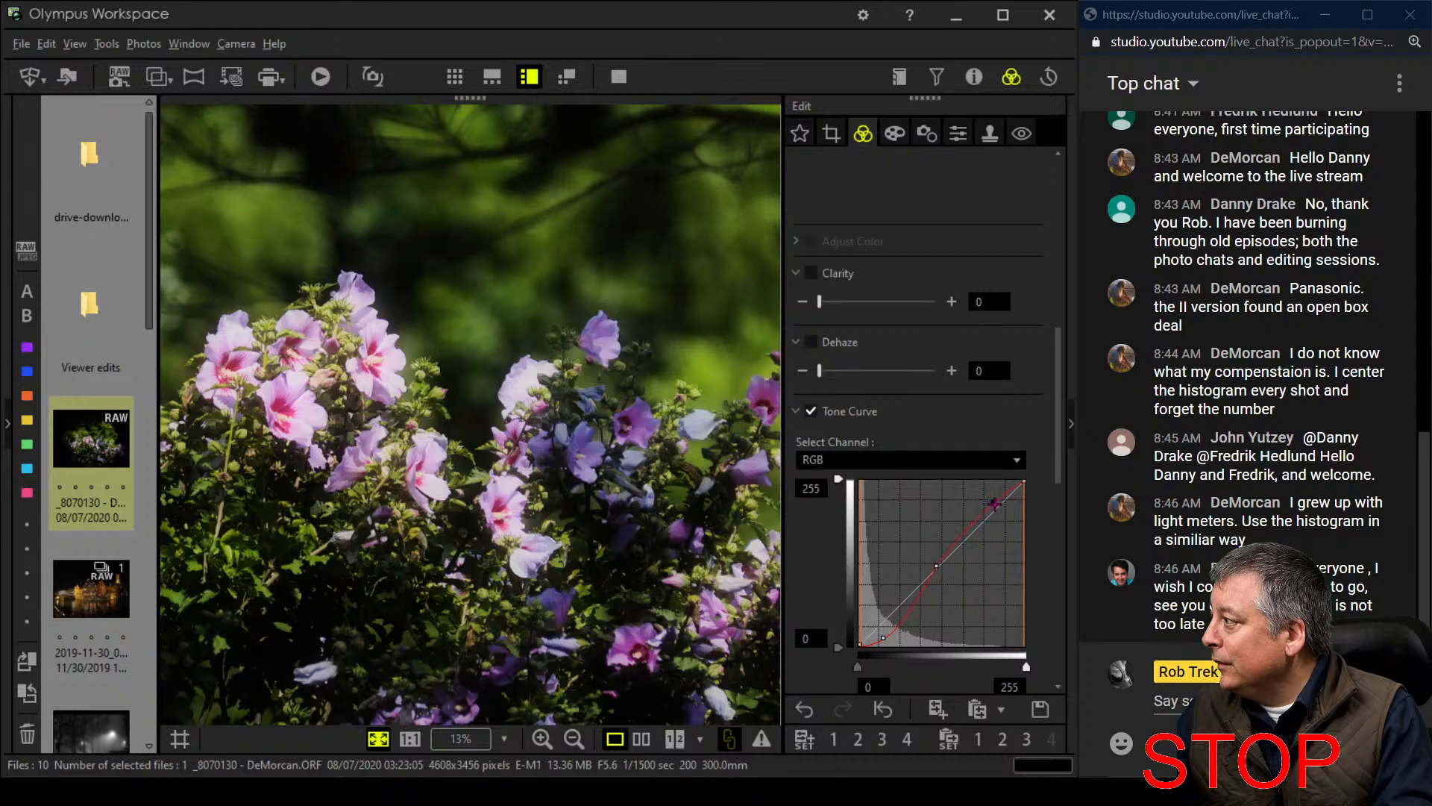
pyautogui.moveTo(996, 508); pyautogui.dragTo(995, 500)
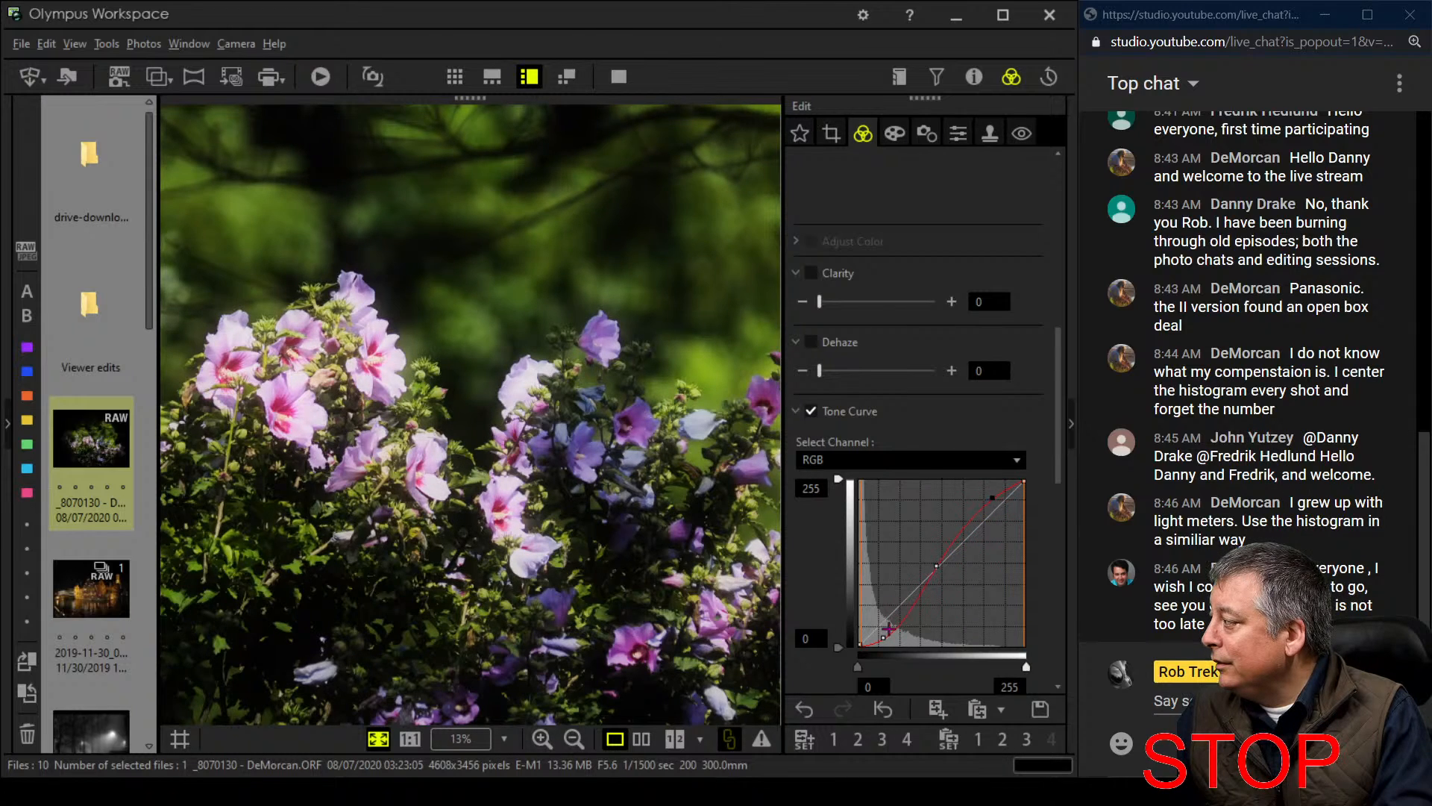
pyautogui.moveTo(893, 637); pyautogui.dragTo(893, 637)
# Compare the original and edited flower photo side by side in full screen, and return to the single-image view
pyautogui.click(641, 742)
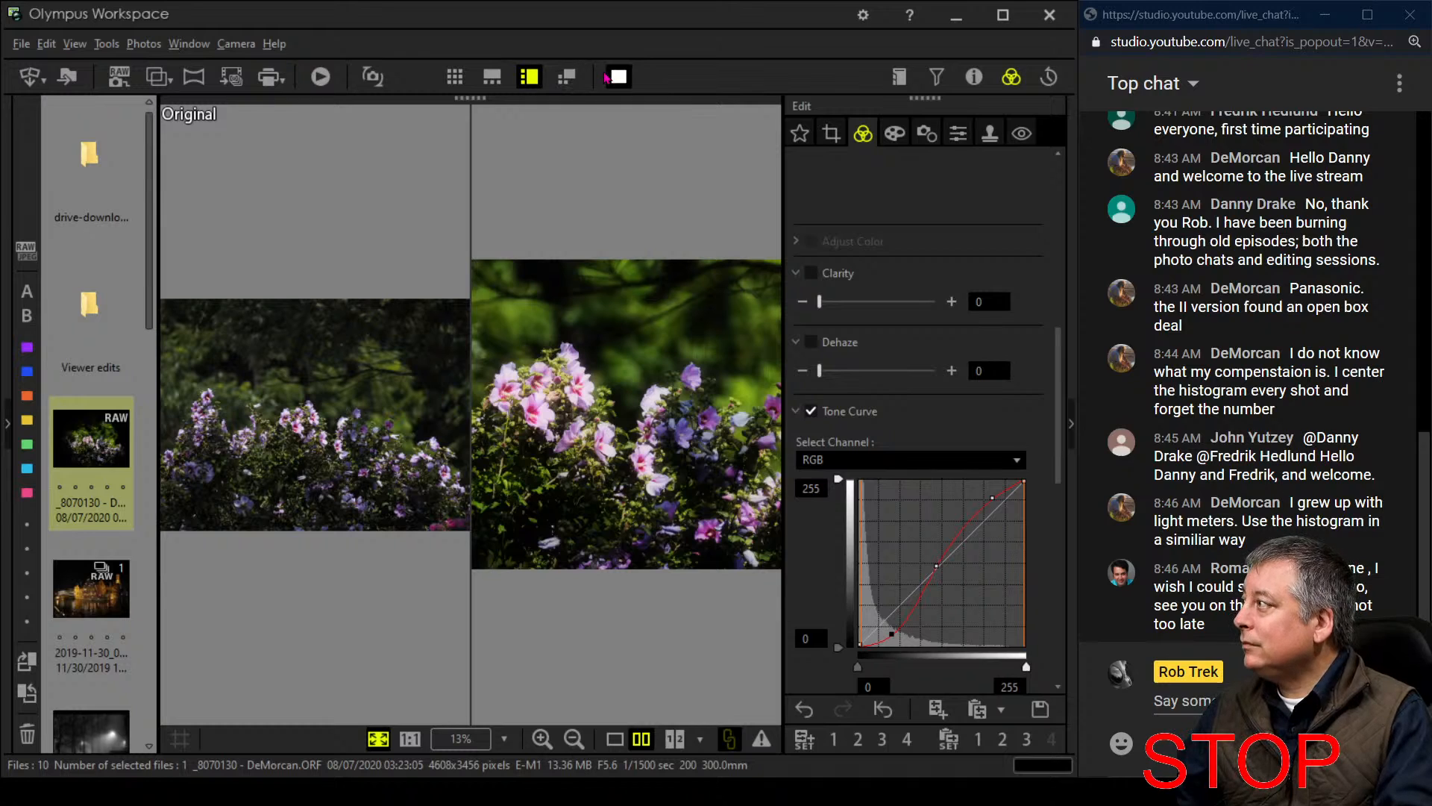
pyautogui.click(613, 76)
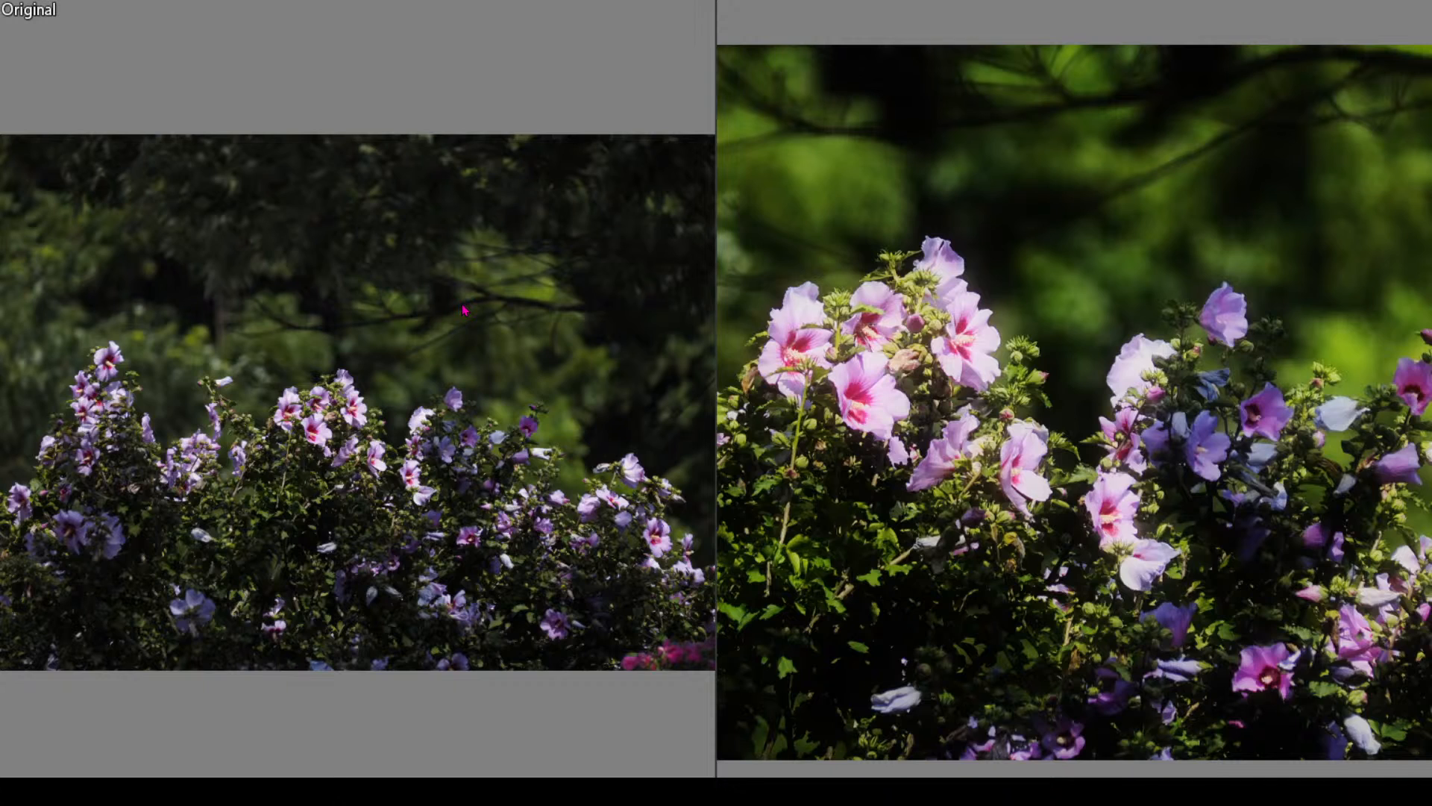
pyautogui.press('Escape')
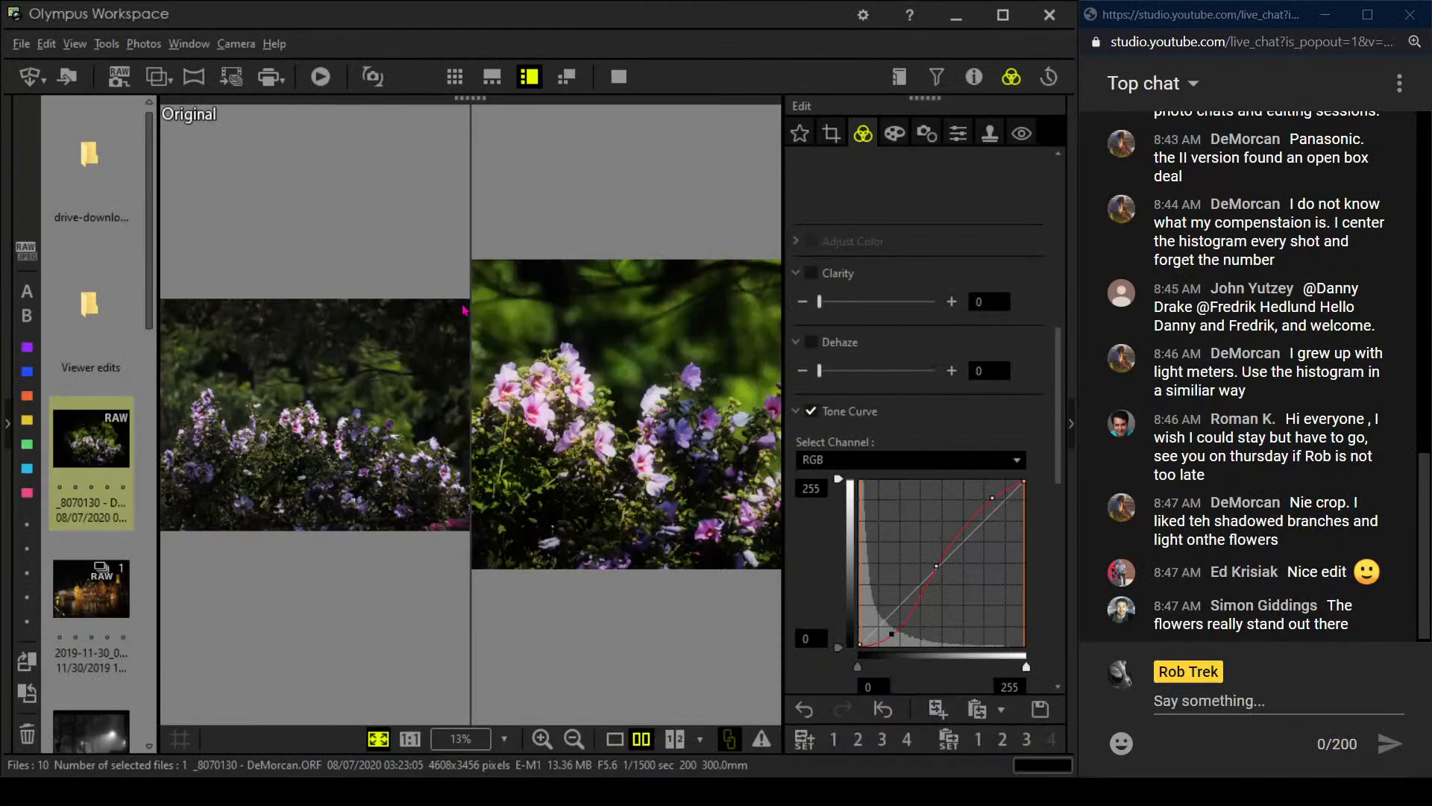
pyautogui.click(614, 739)
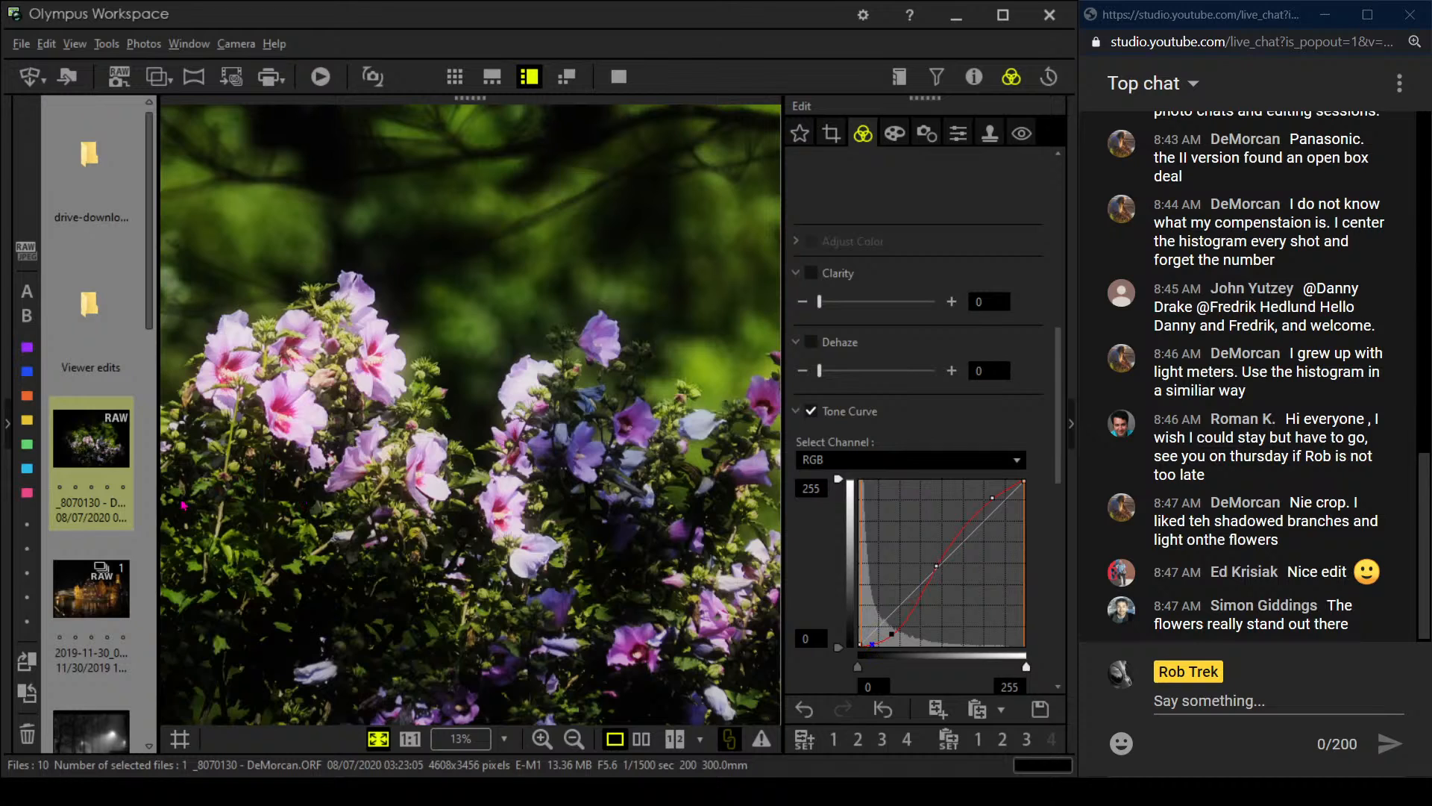
# Open the night photo of the canal-side buildings and review its shooting properties
pyautogui.click(96, 605)
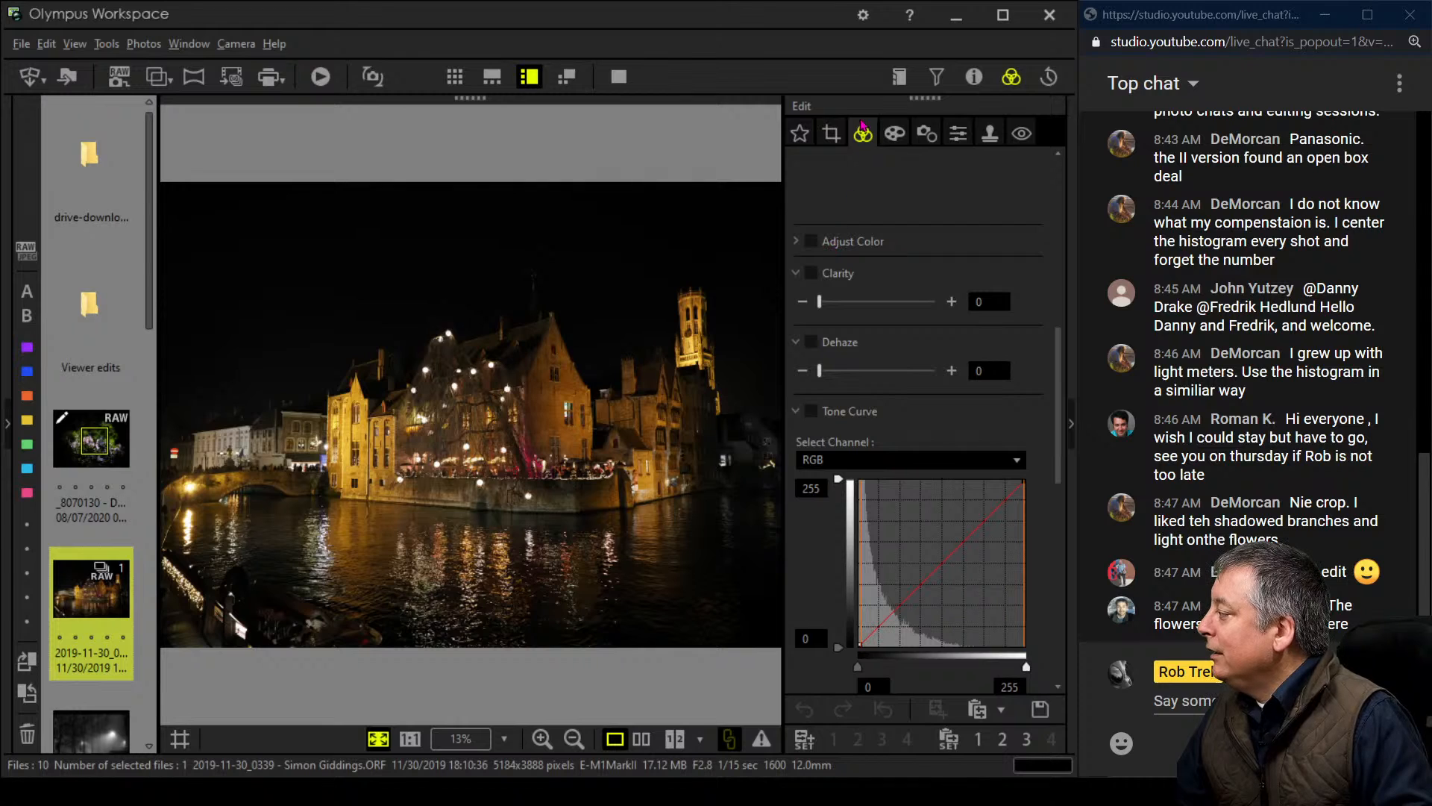
pyautogui.click(975, 78)
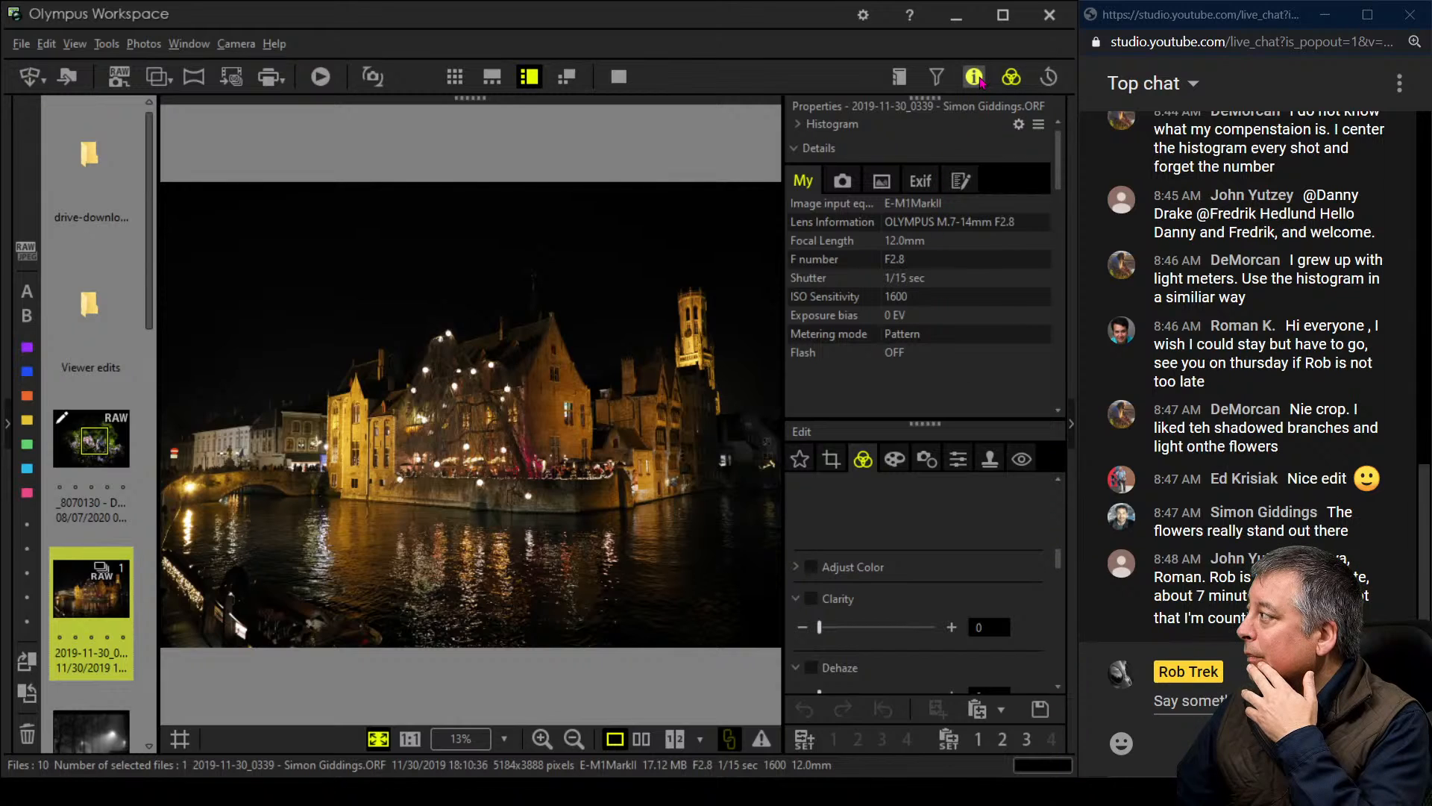
pyautogui.click(976, 78)
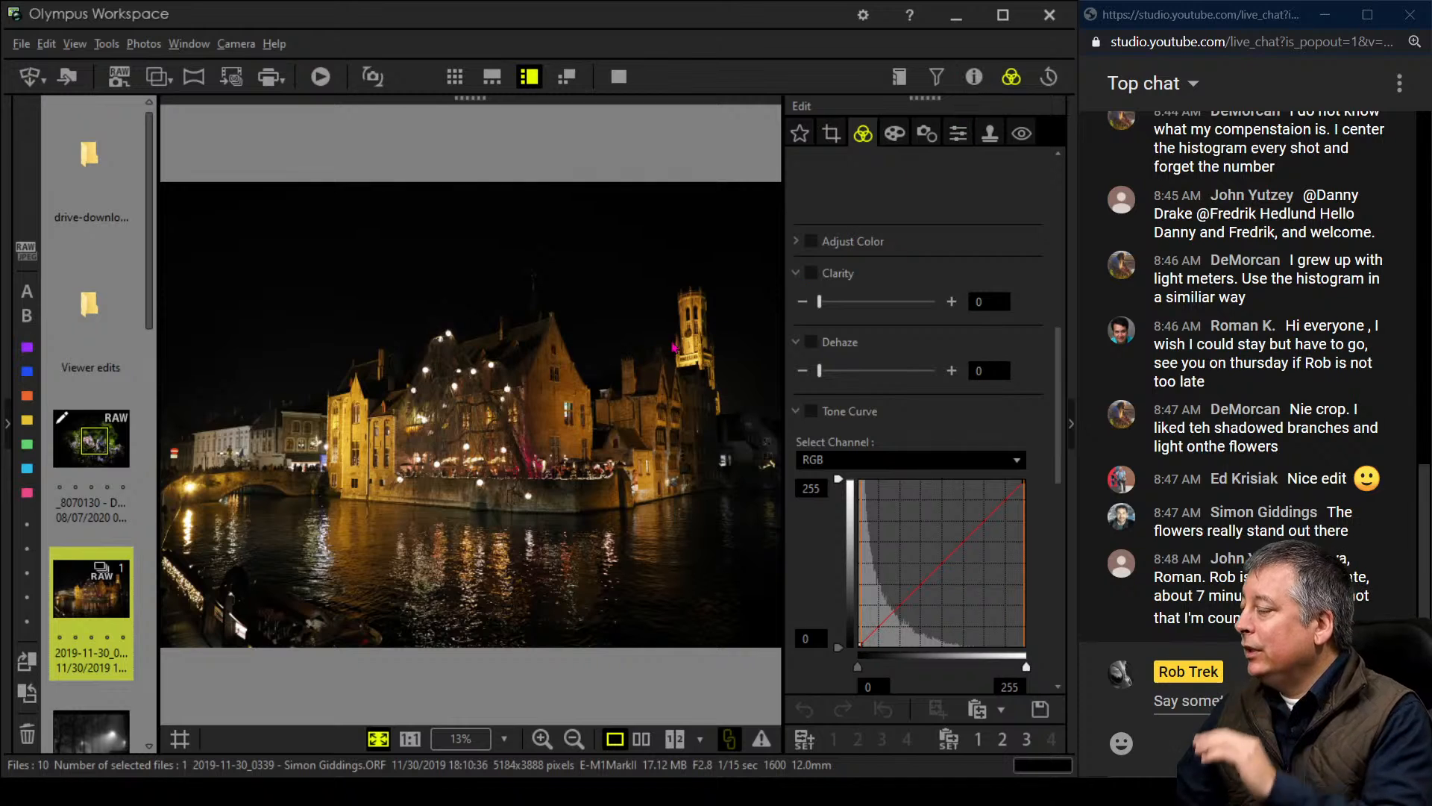
# Examine the night photo's detail at 1:1, covering the lit tree, the canal-side buildings, and the crowd along the wall
pyautogui.click(447, 411)
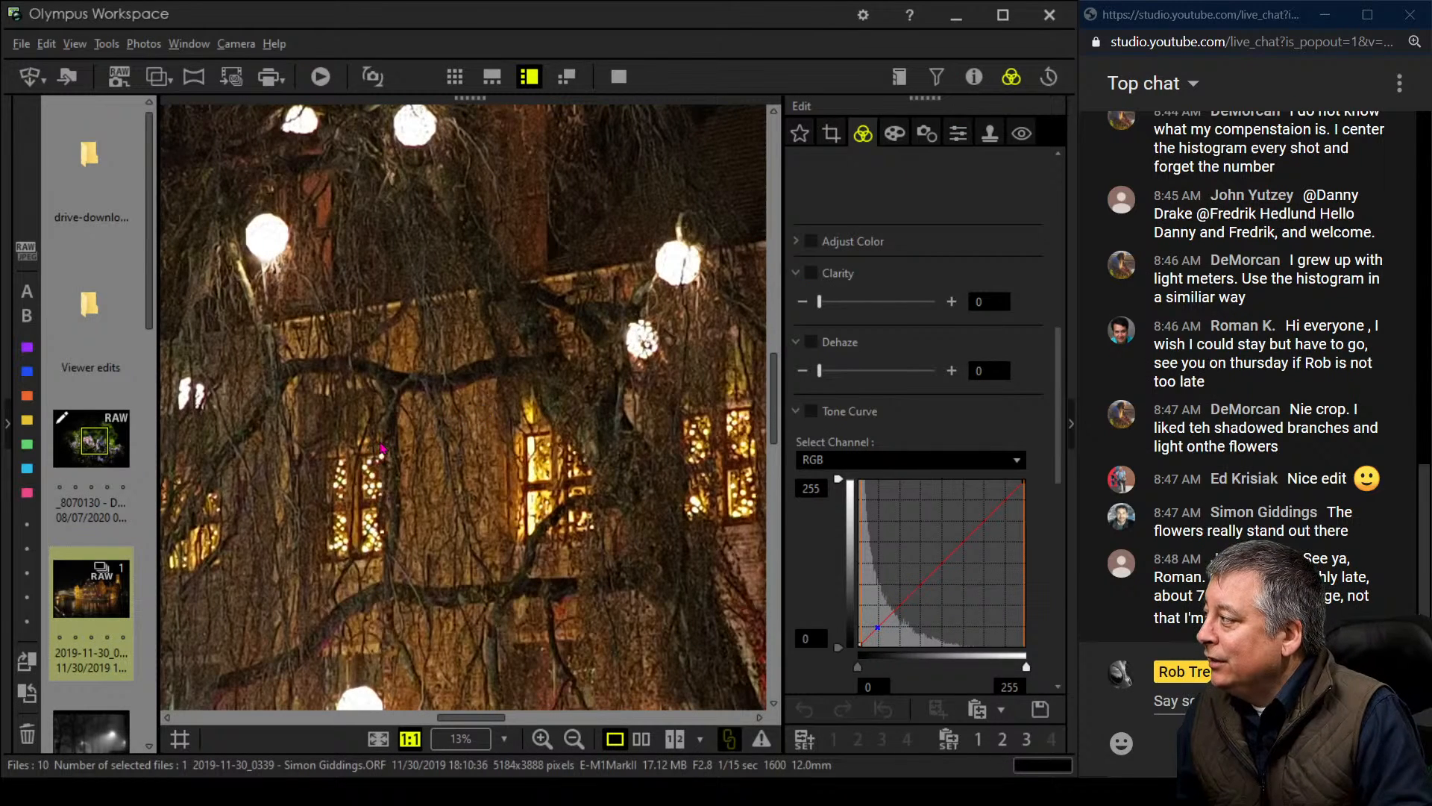
pyautogui.moveTo(381, 448); pyautogui.dragTo(575, 436)
pyautogui.click(468, 501)
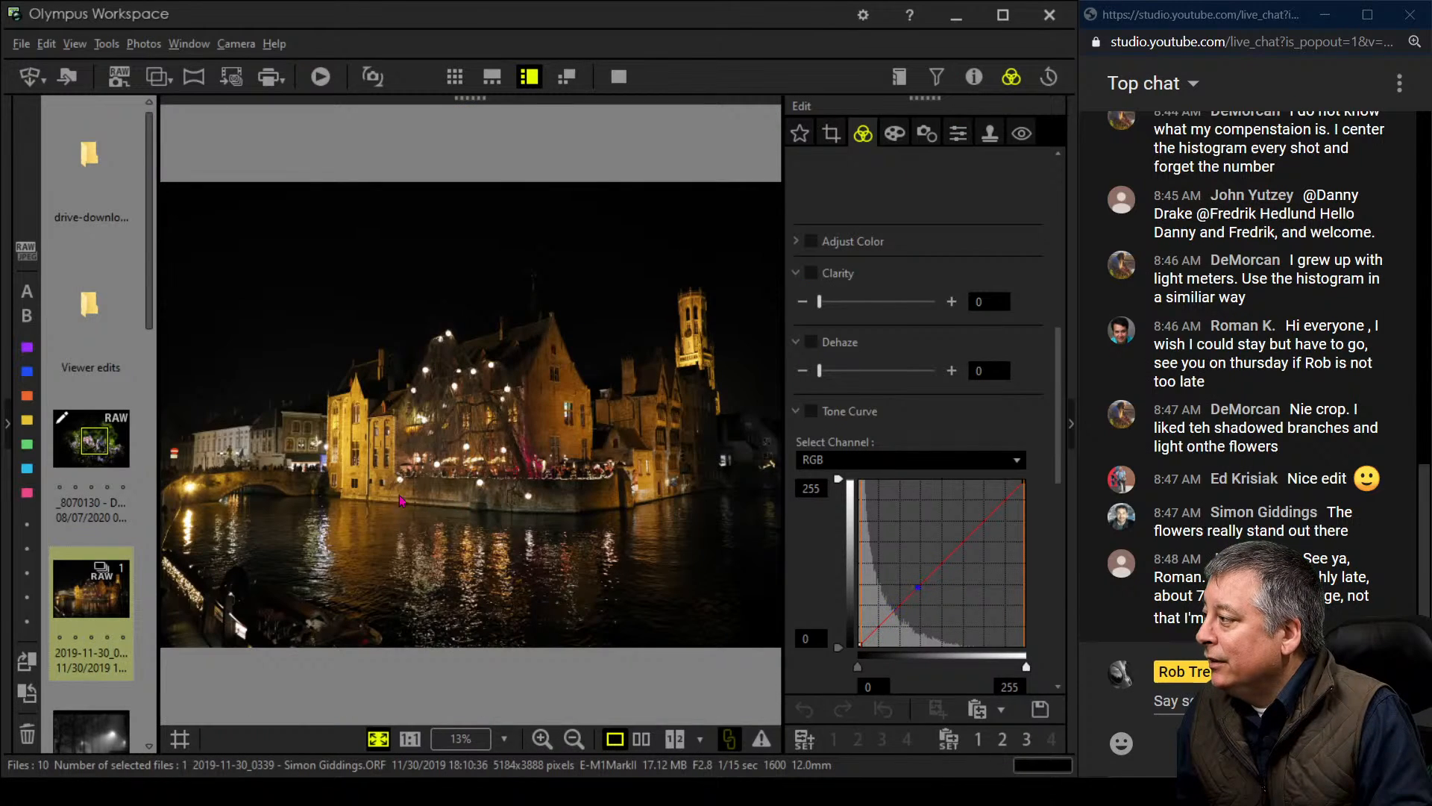
pyautogui.click(232, 472)
pyautogui.moveTo(239, 494); pyautogui.dragTo(429, 400)
pyautogui.moveTo(605, 420); pyautogui.dragTo(458, 463)
pyautogui.click(424, 464)
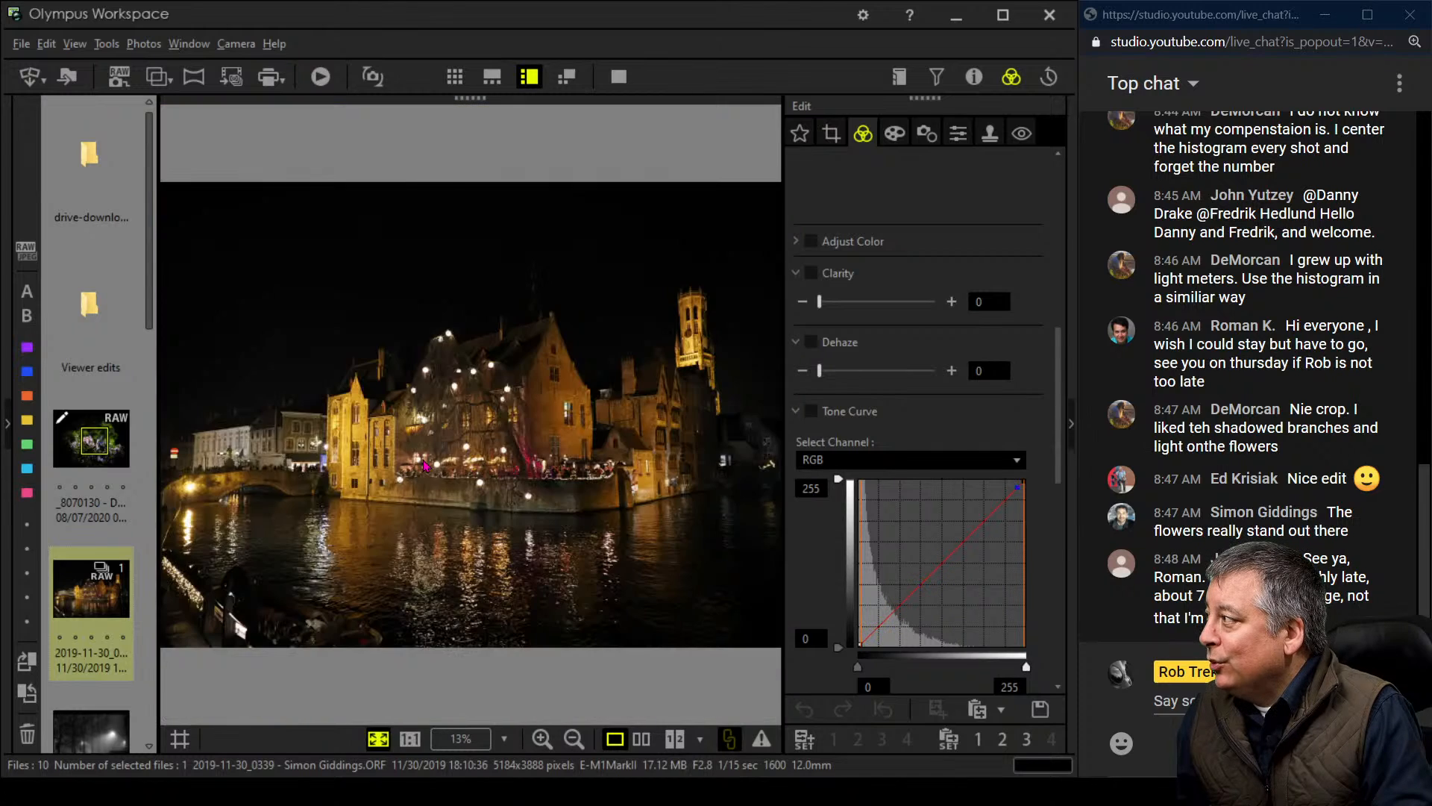
pyautogui.click(587, 463)
pyautogui.scroll(-3, 608, 467)
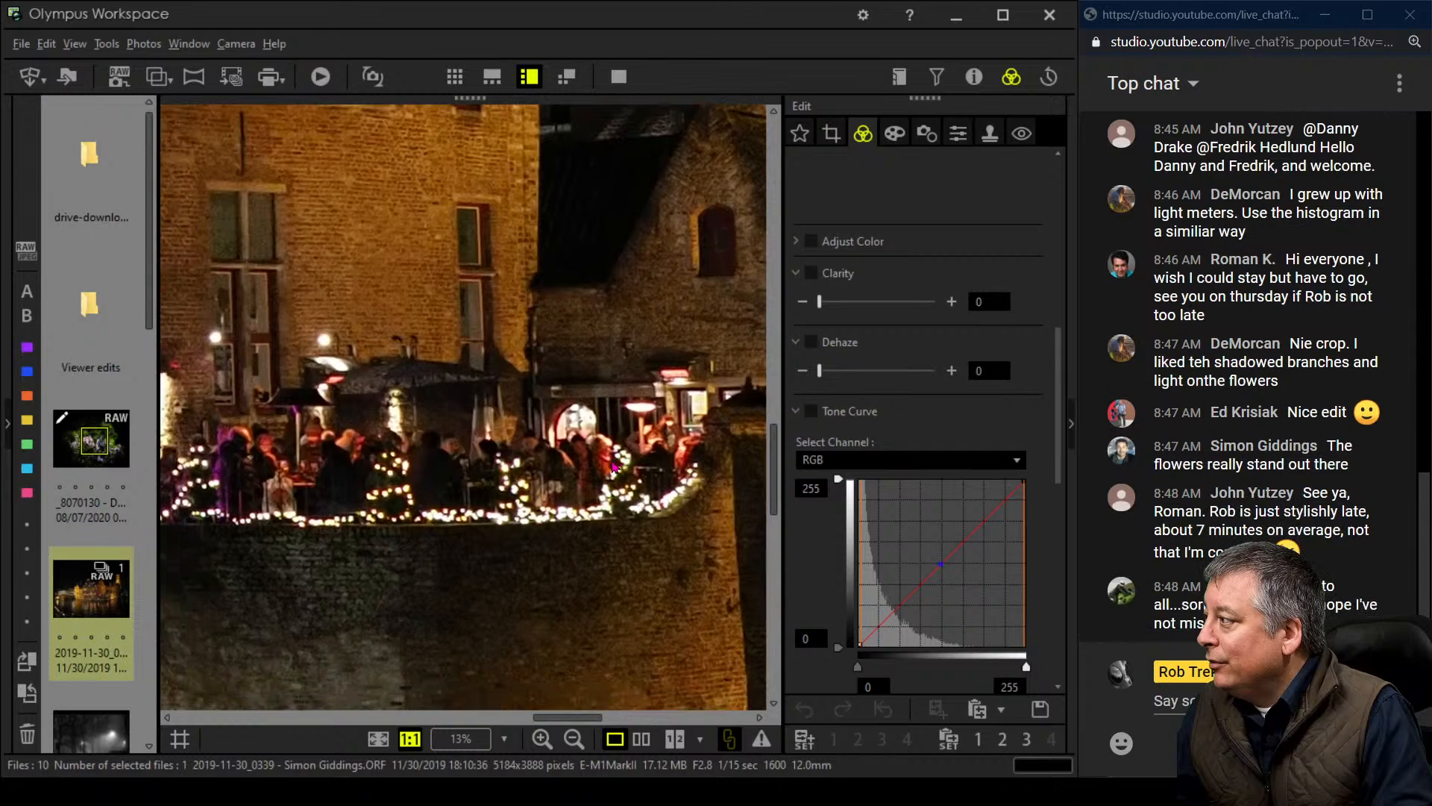
pyautogui.moveTo(407, 460); pyautogui.dragTo(322, 463)
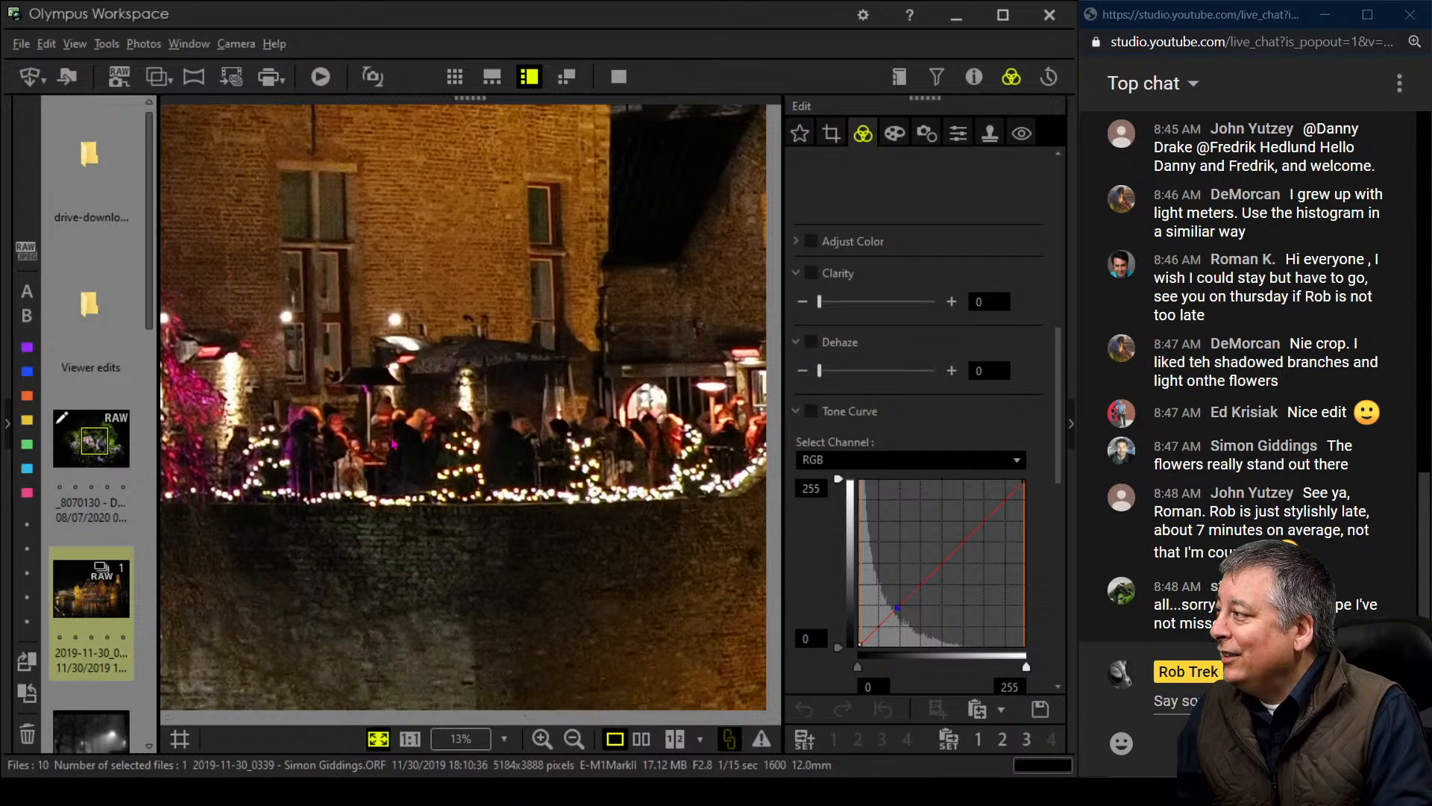
pyautogui.click(392, 444)
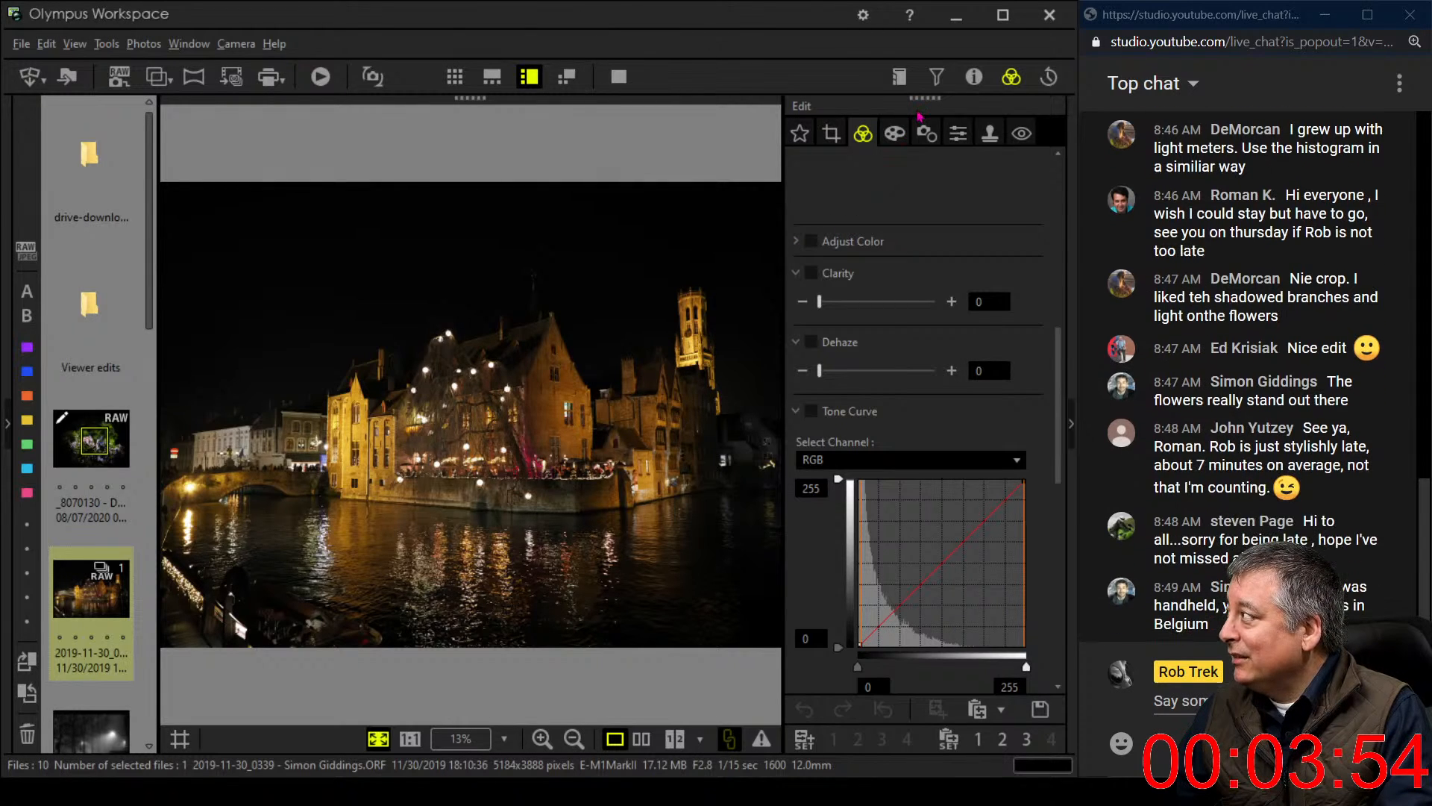
# Enable Auto Distortion Correction and Keystone Comp. for the night photo, and set the Horizontal keystone value to 17
pyautogui.click(955, 136)
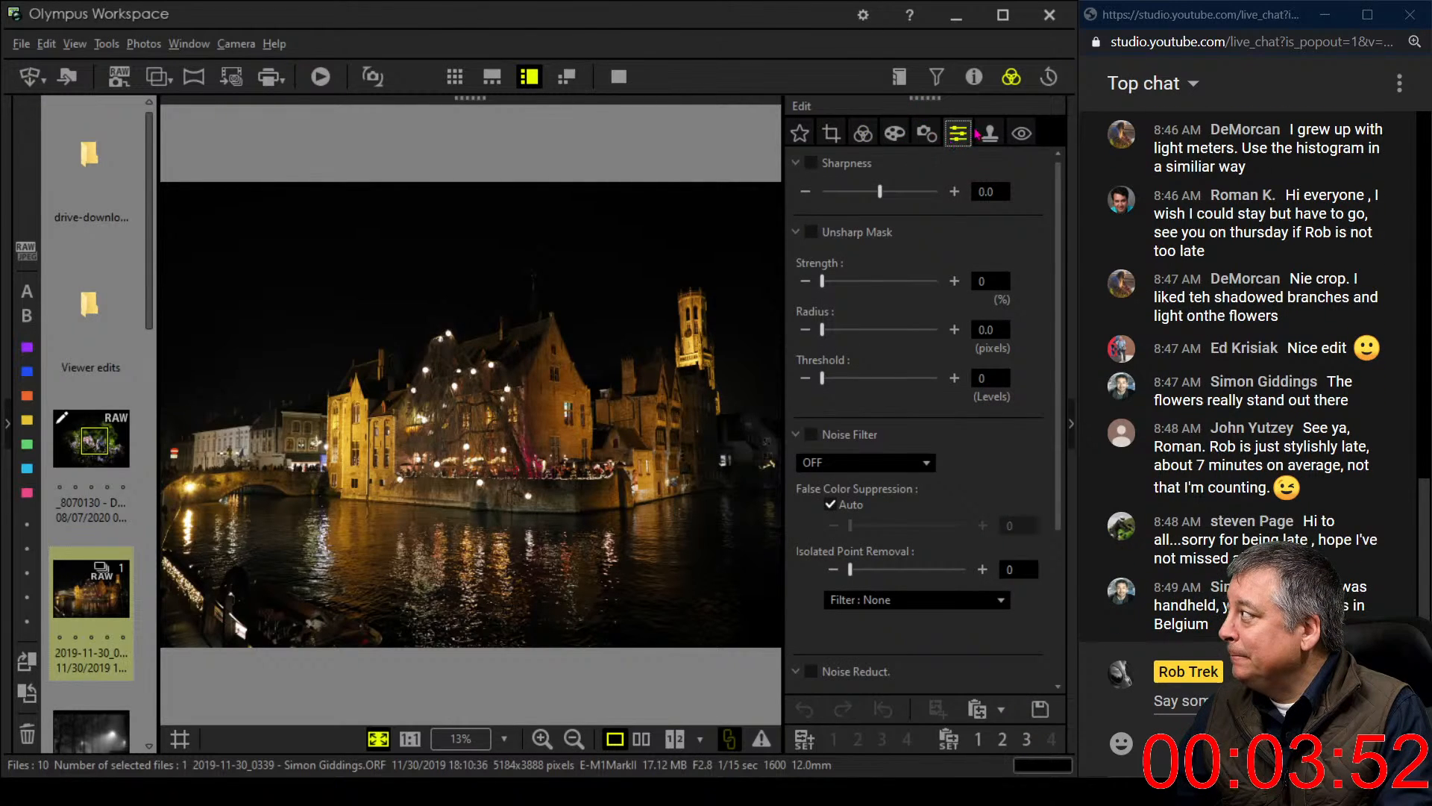
pyautogui.click(926, 133)
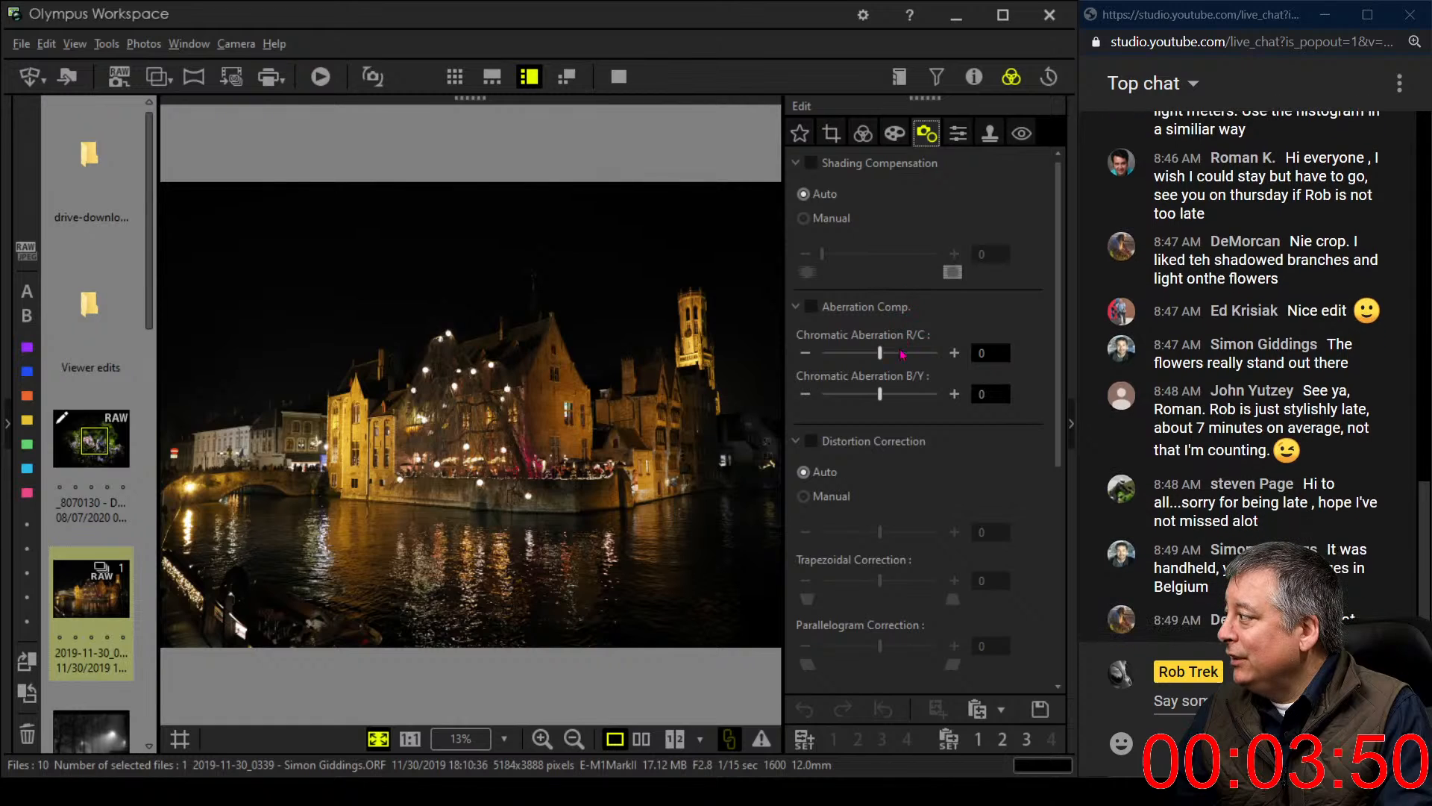
pyautogui.scroll(-5, 830, 552)
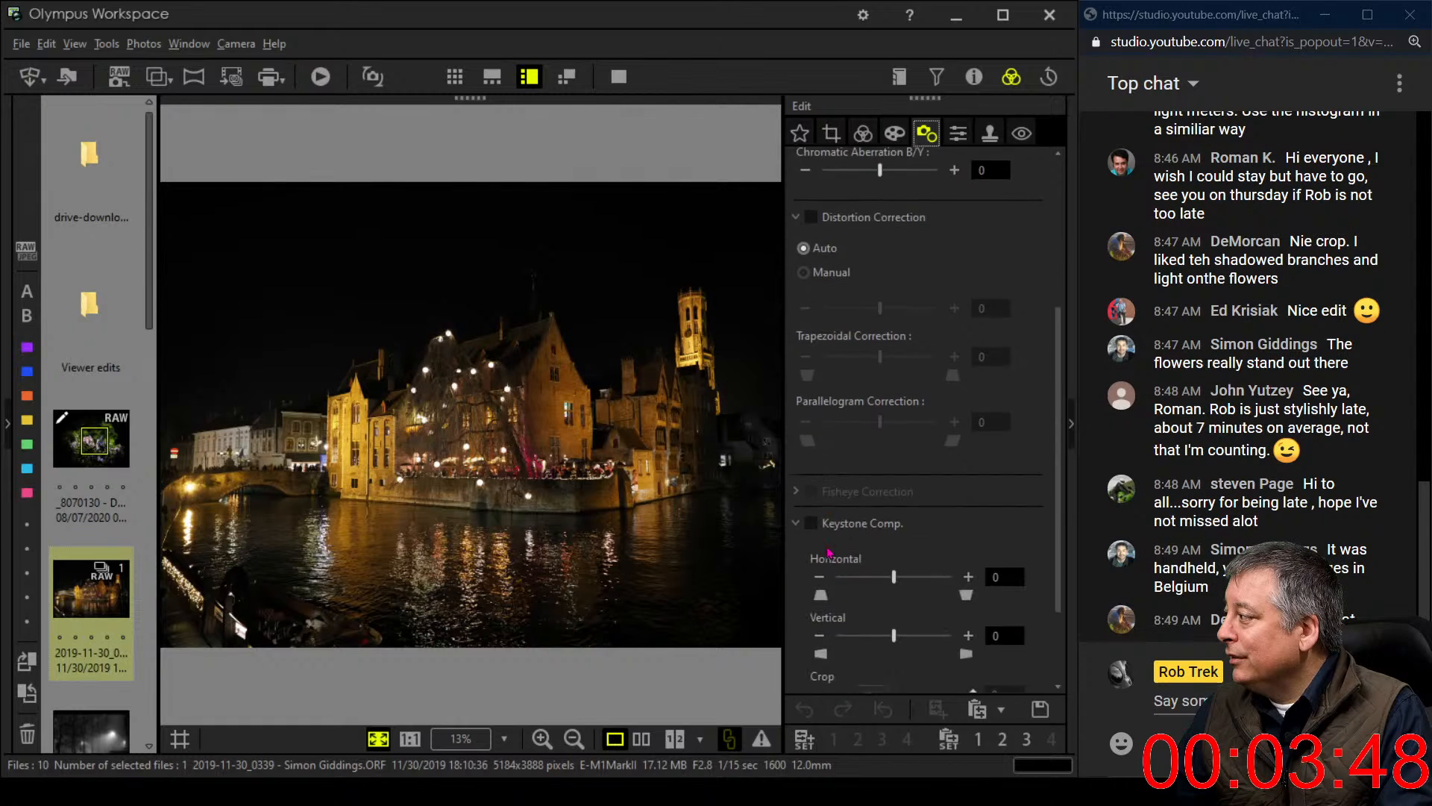
pyautogui.click(811, 494)
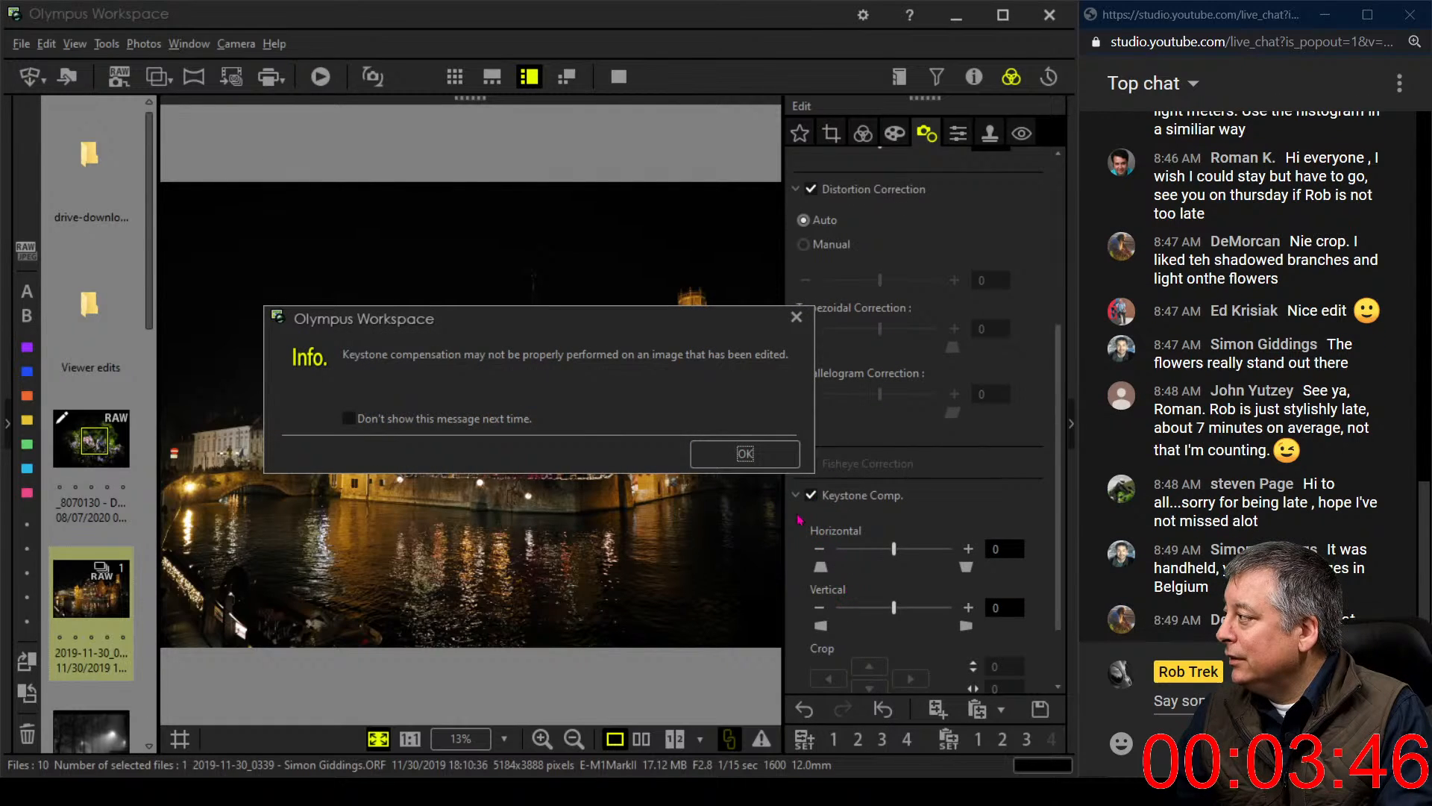
pyautogui.press('Return')
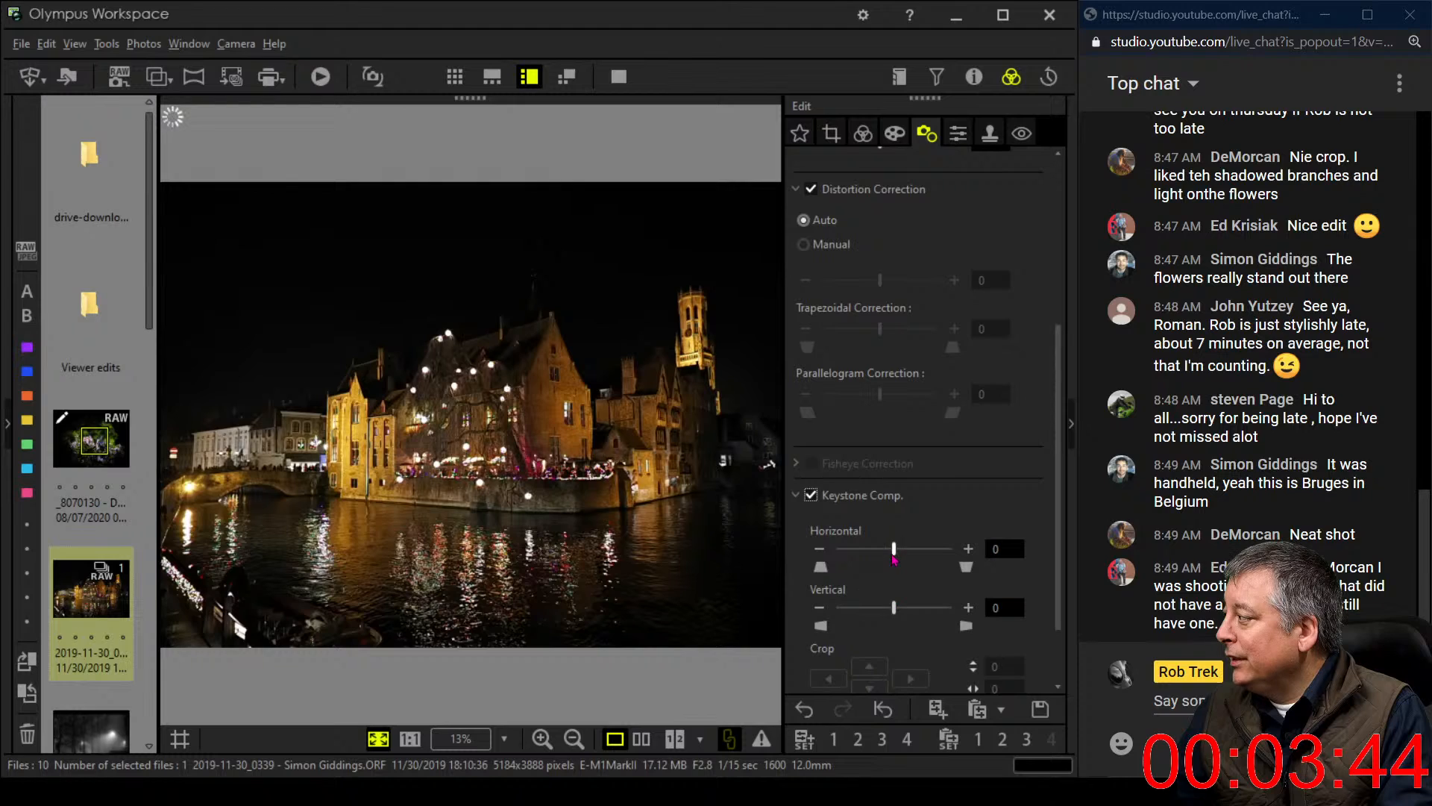
pyautogui.moveTo(893, 557); pyautogui.dragTo(904, 555)
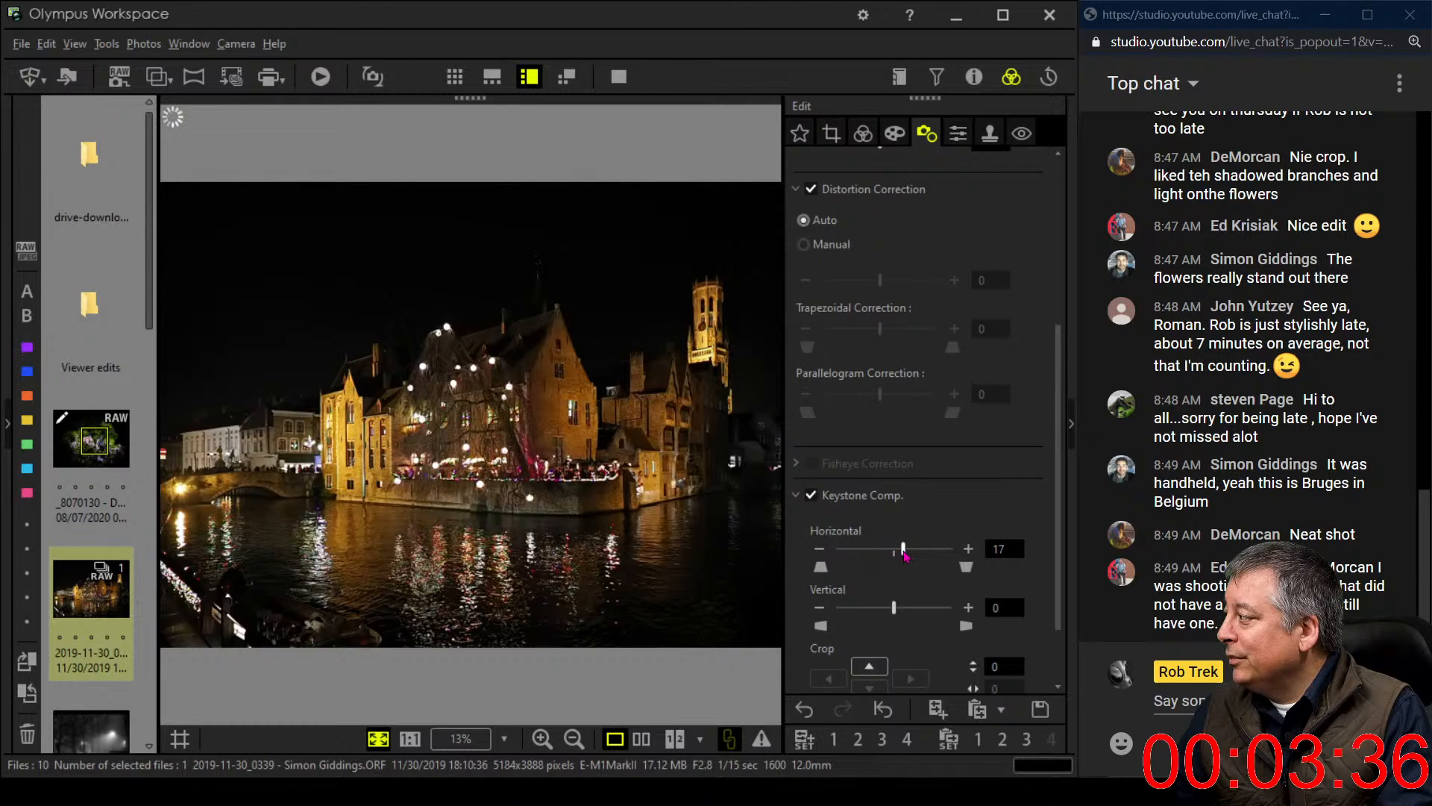
# Set the Horizontal keystone value to 13 and check the dark boat area in the photo's lower-left corner at 1:1
pyautogui.moveTo(905, 555); pyautogui.dragTo(903, 556)
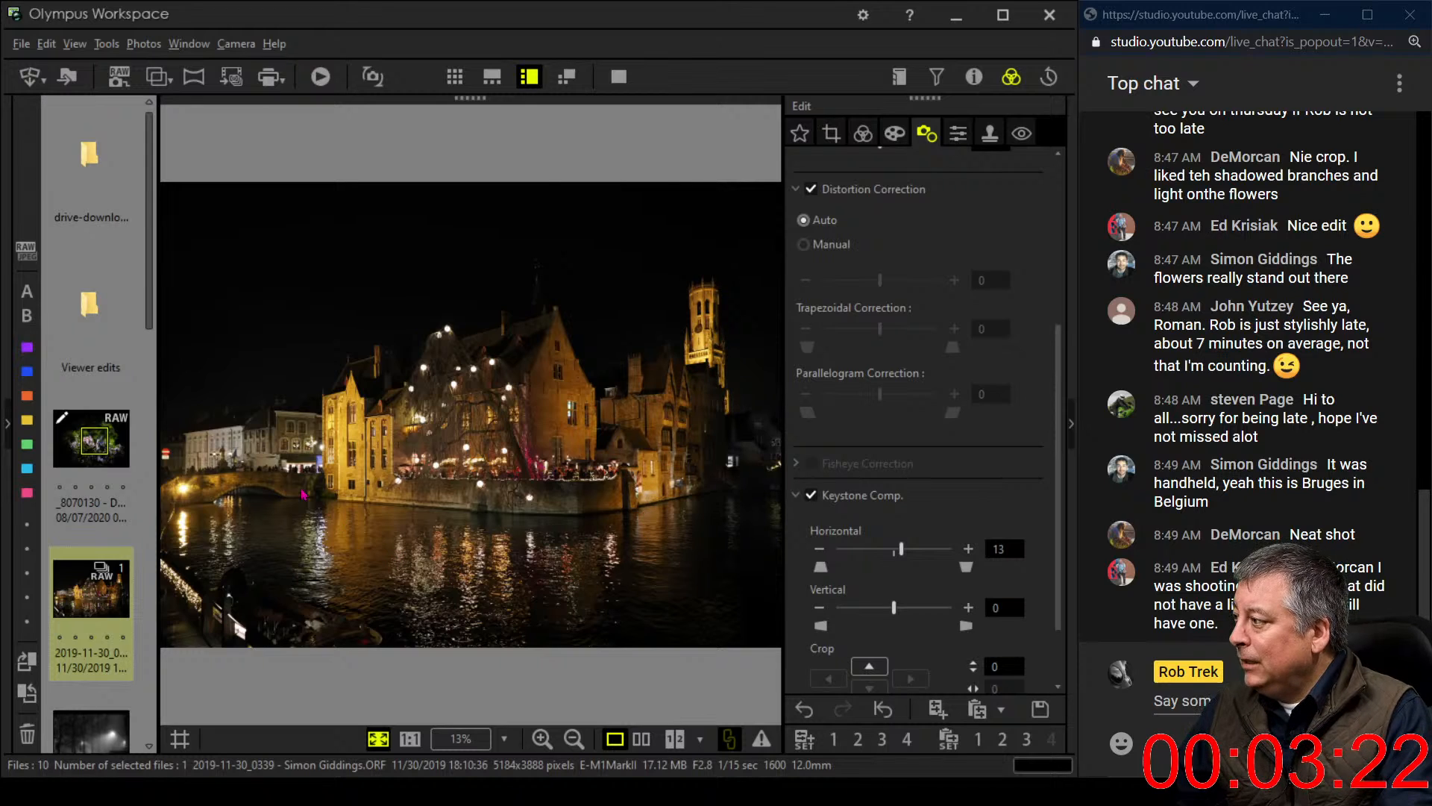
pyautogui.click(248, 617)
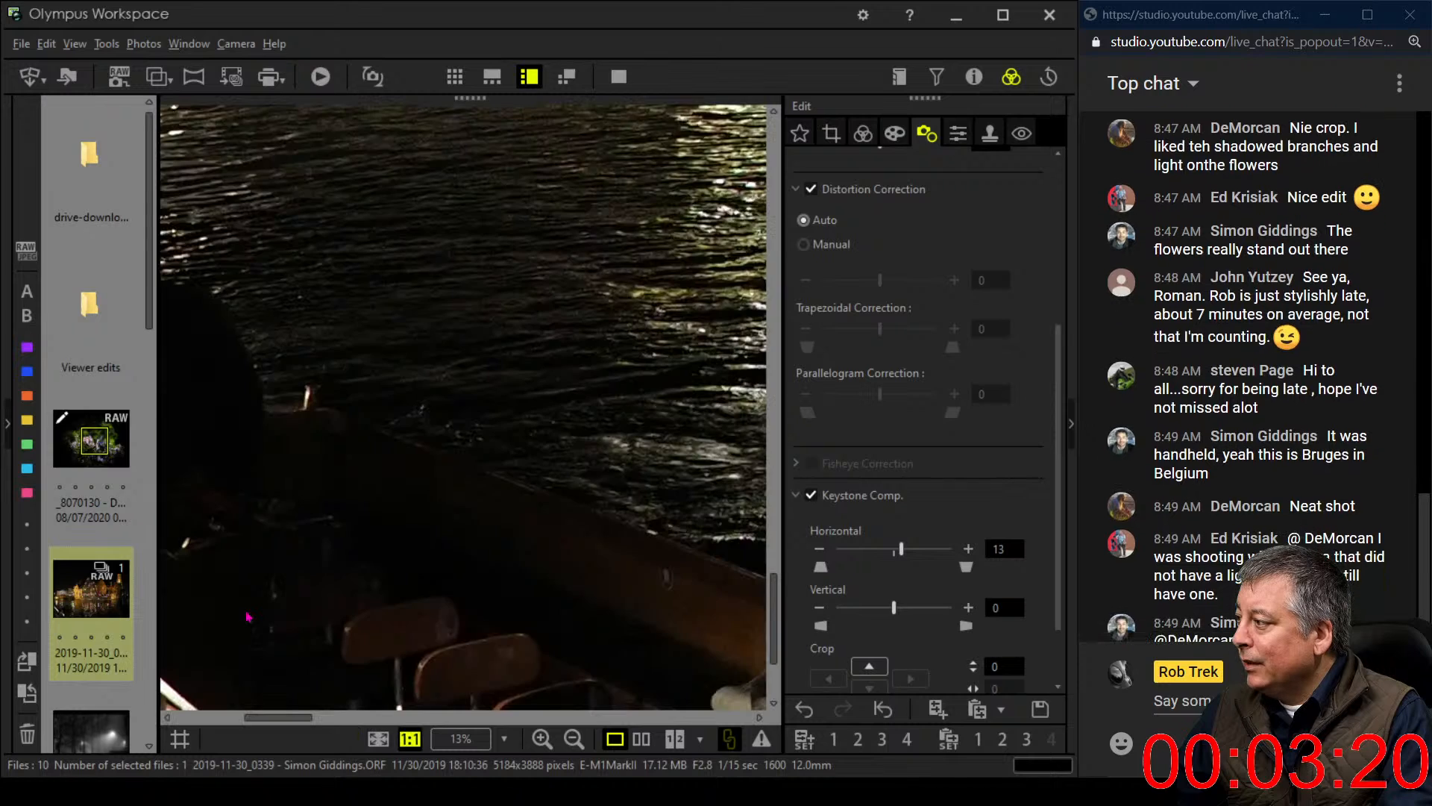
pyautogui.click(248, 616)
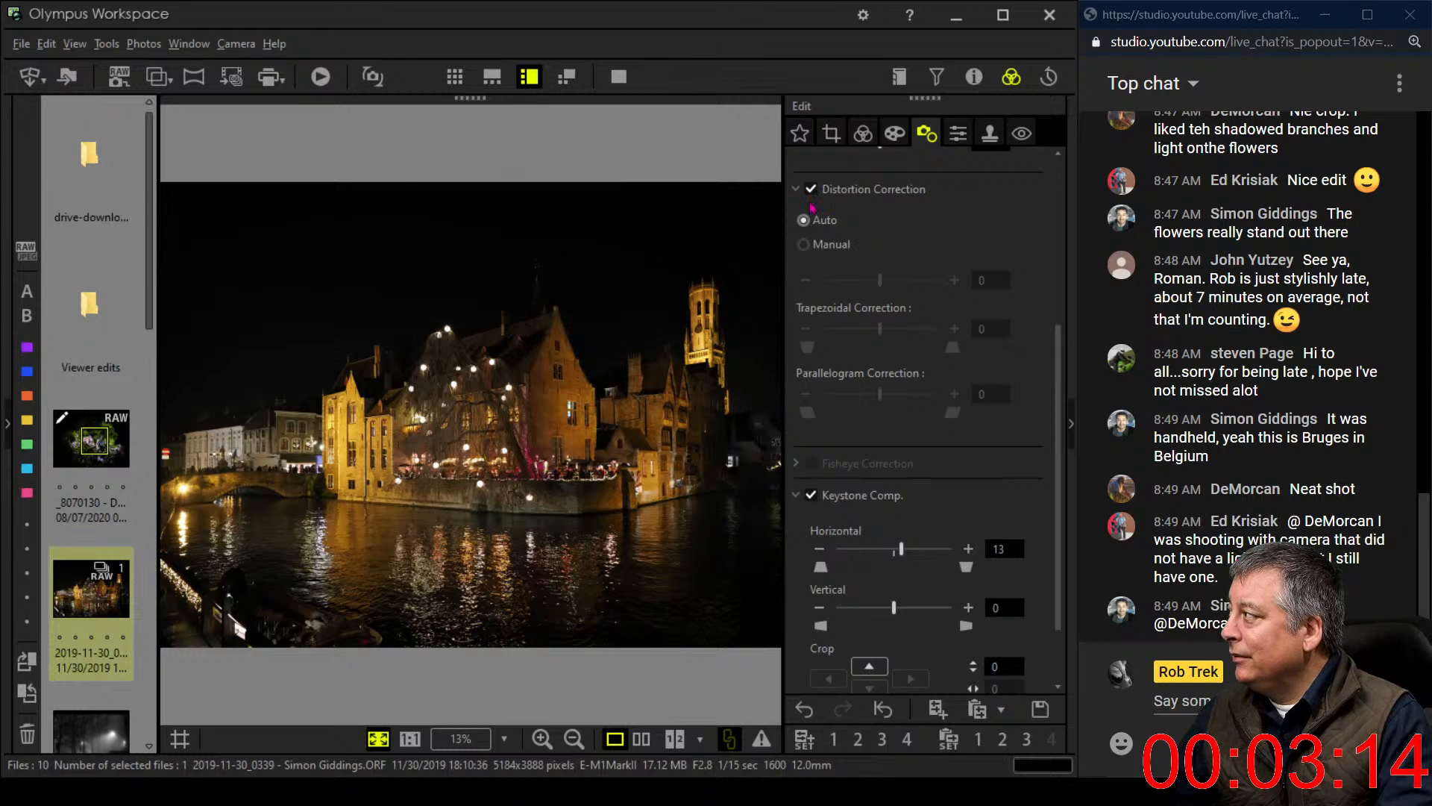
# Set the night photo's Gradation to AUTO
pyautogui.click(857, 142)
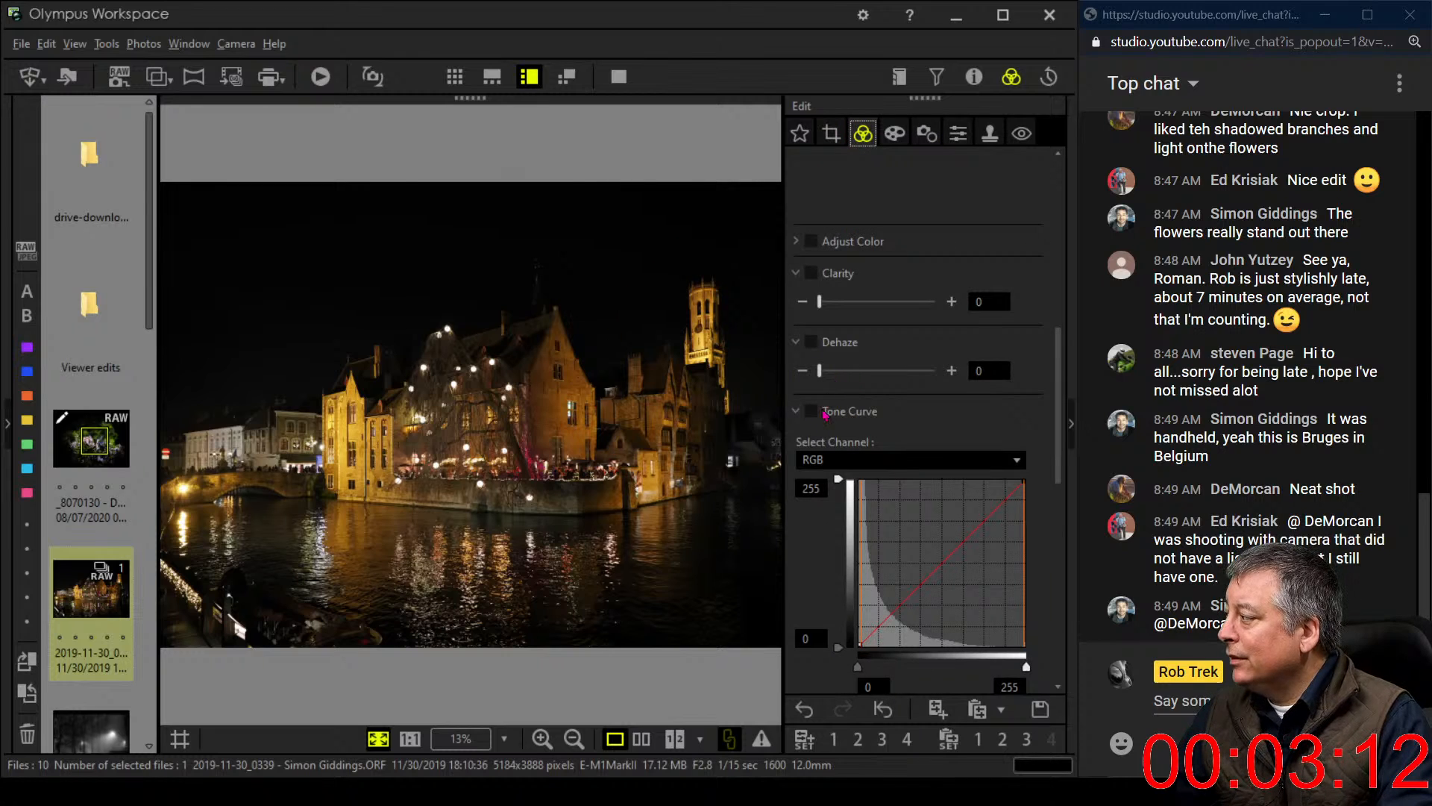
pyautogui.scroll(-1, 834, 555)
pyautogui.scroll(-8, 834, 555)
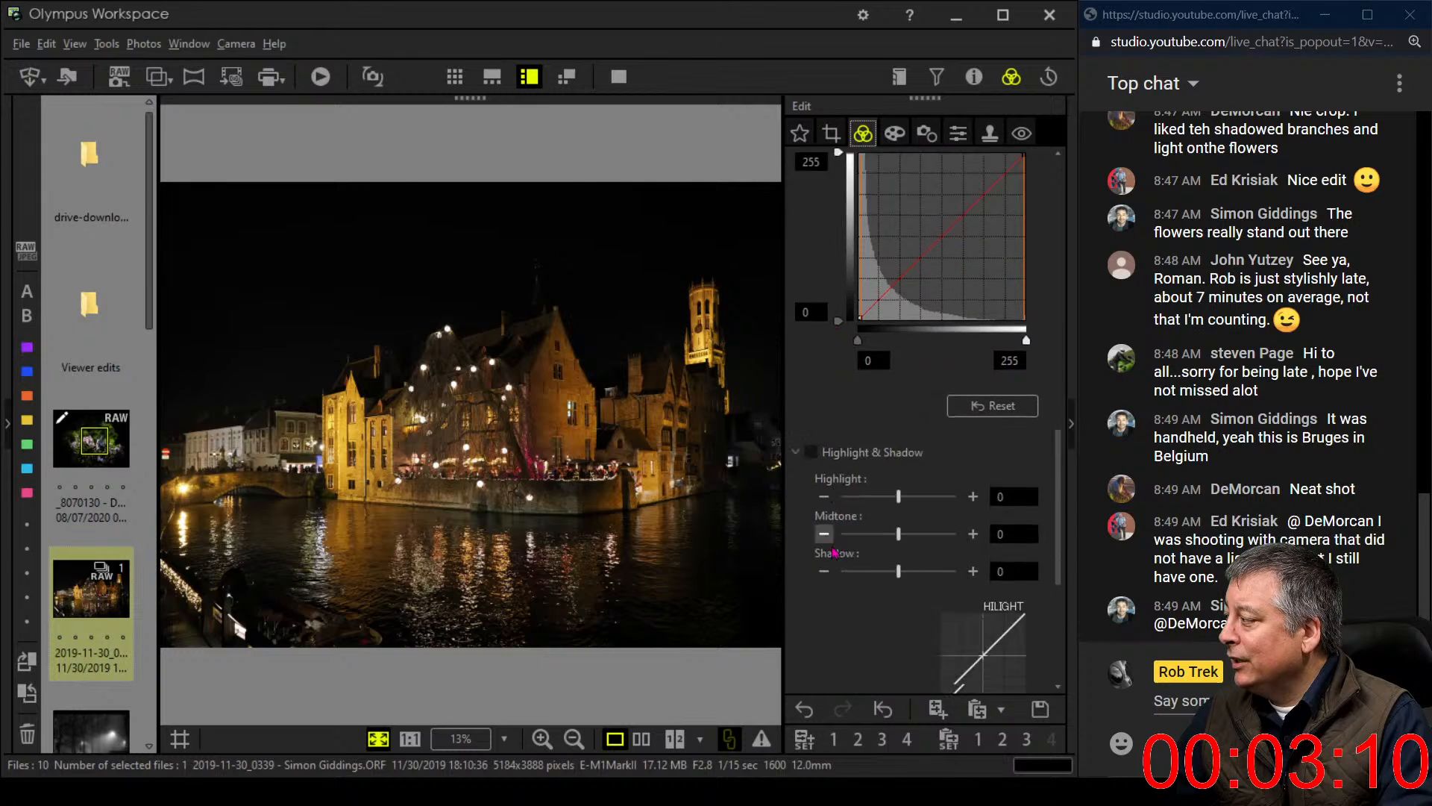
pyautogui.click(854, 641)
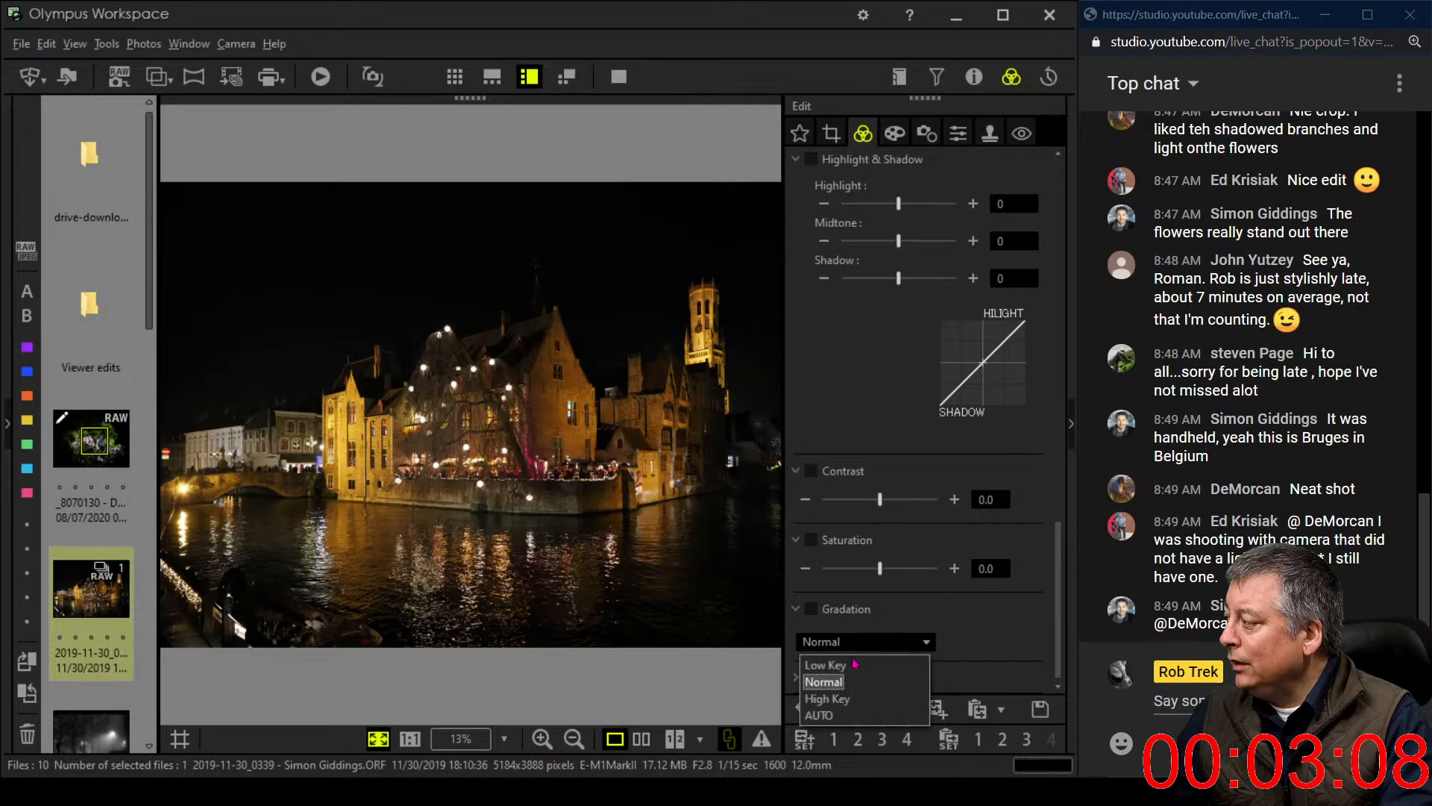
pyautogui.click(839, 718)
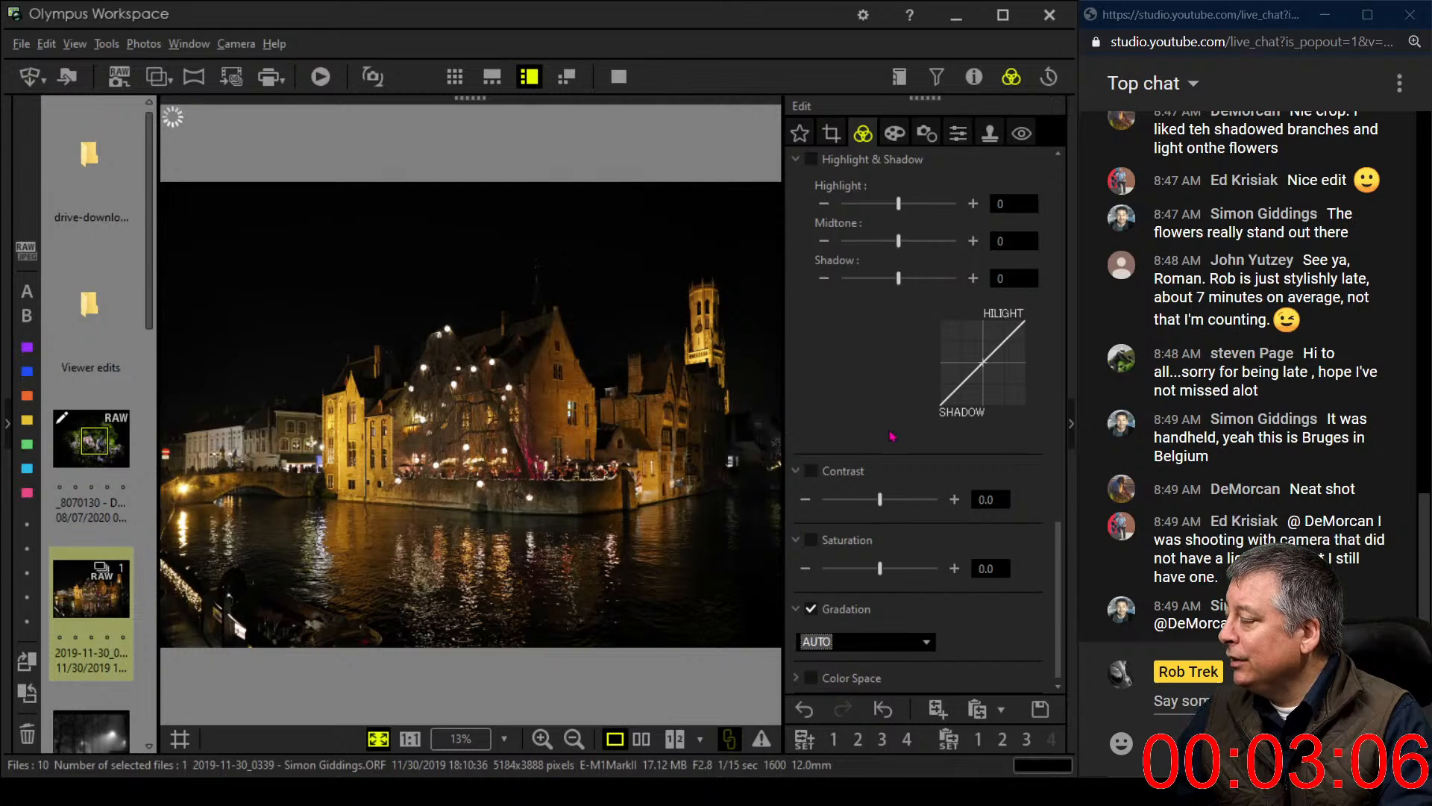
# Switch the night photo to Custom WB, try a temperature of 2138 K, and set it back to 3300 K
pyautogui.scroll(8, 889, 437)
pyautogui.scroll(10, 888, 441)
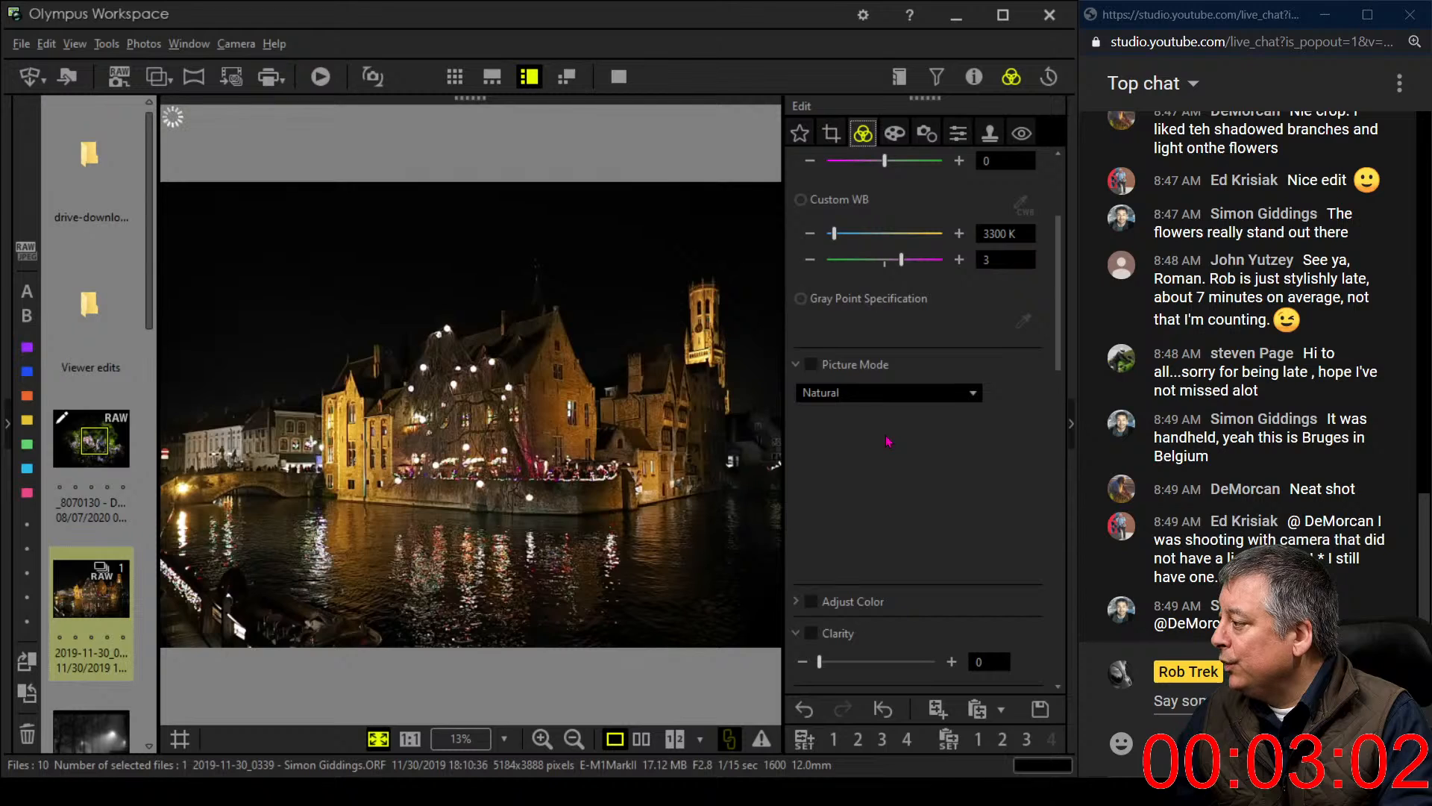
pyautogui.scroll(3, 888, 441)
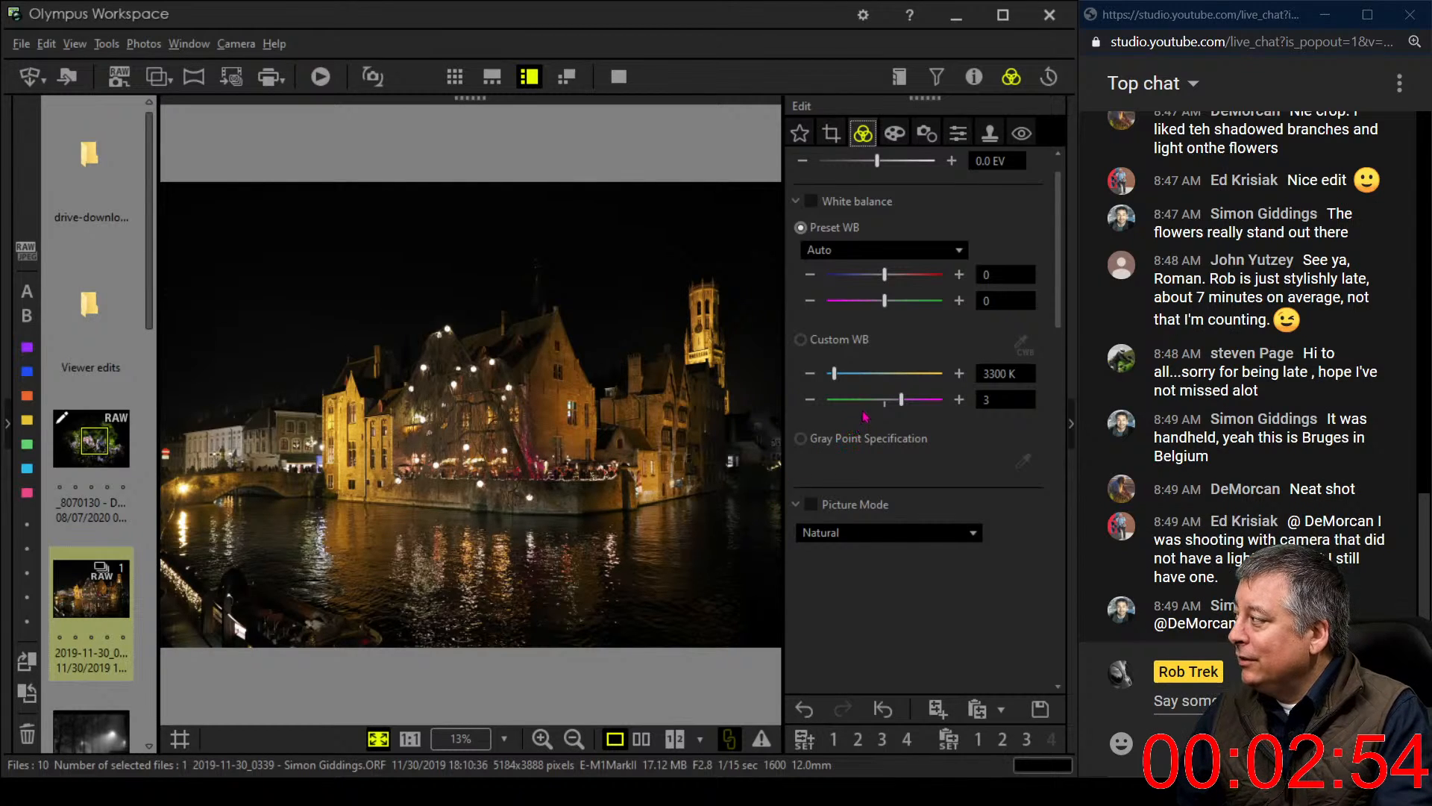
pyautogui.moveTo(835, 375); pyautogui.dragTo(828, 375)
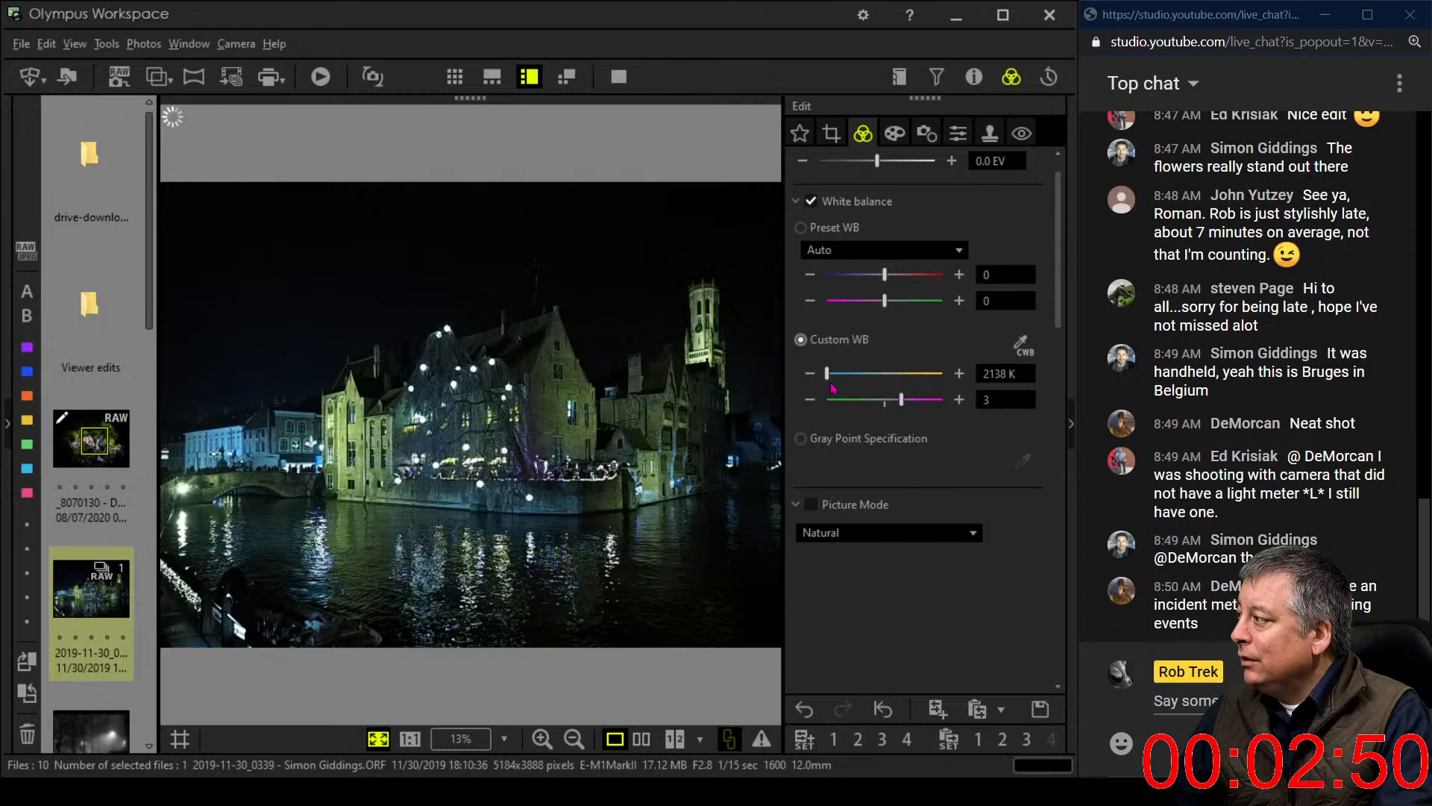
pyautogui.moveTo(832, 383); pyautogui.dragTo(838, 382)
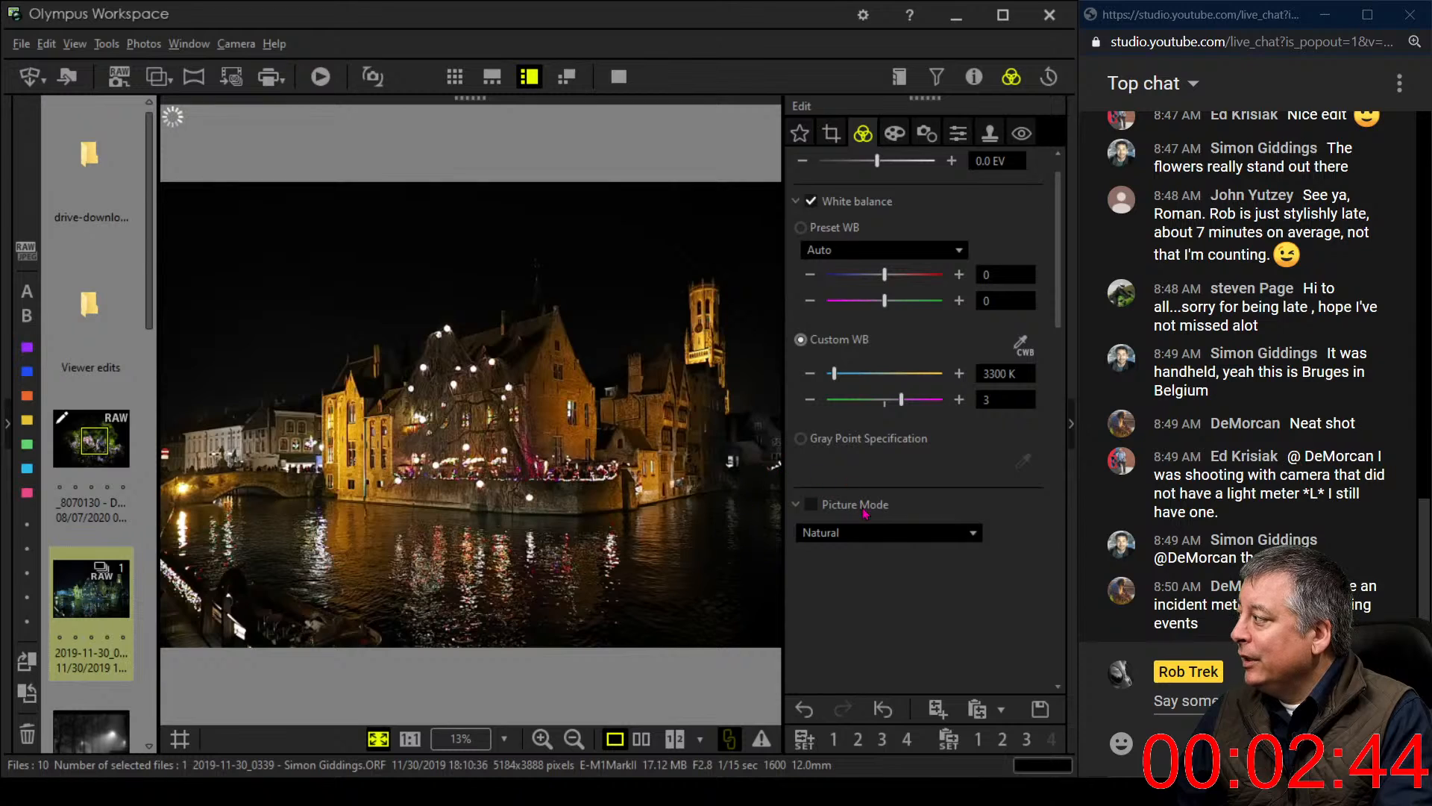
# Set the Picture Mode to Monotone, try the Orange B&W filter, and choose the Red filter
pyautogui.click(864, 532)
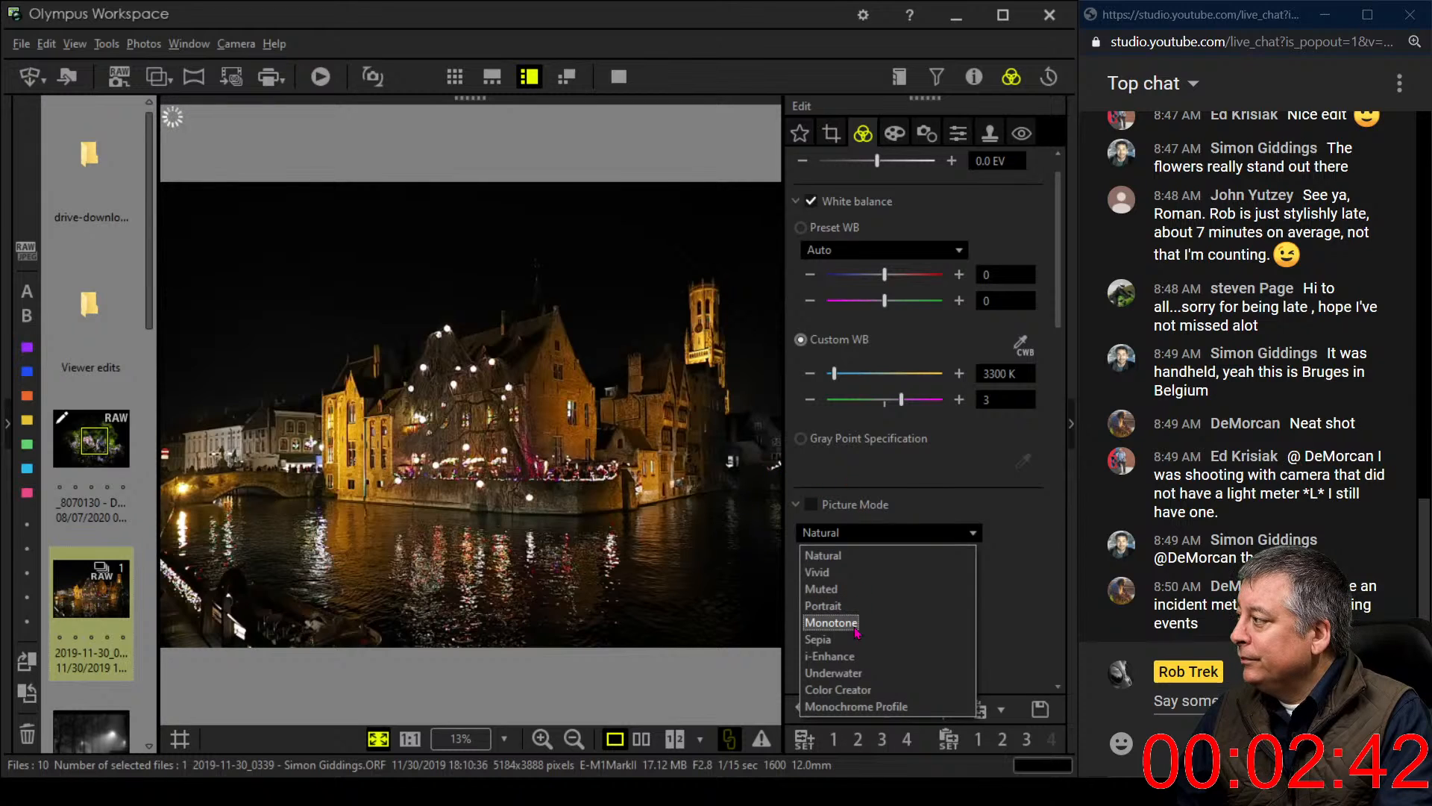
pyautogui.click(831, 622)
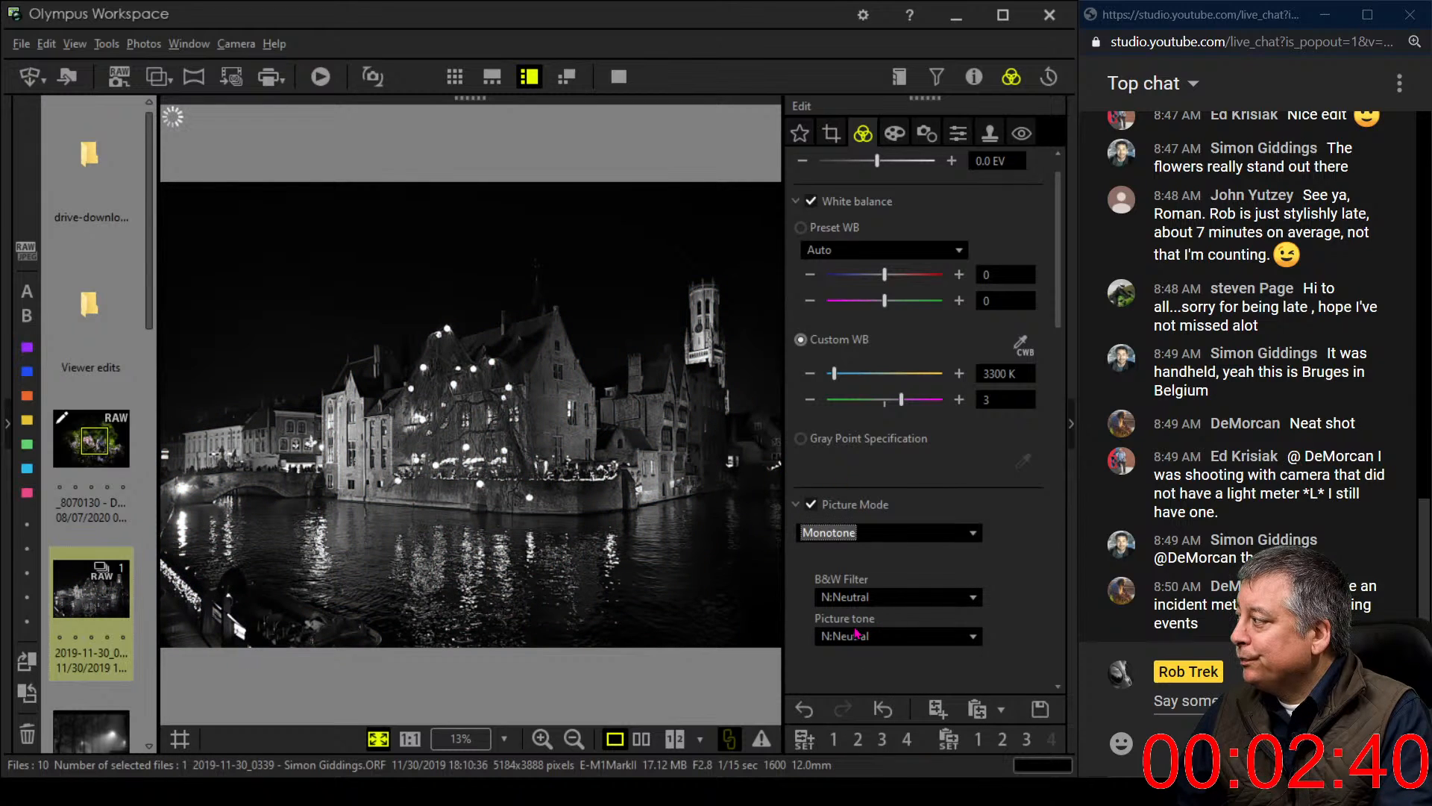
pyautogui.click(897, 598)
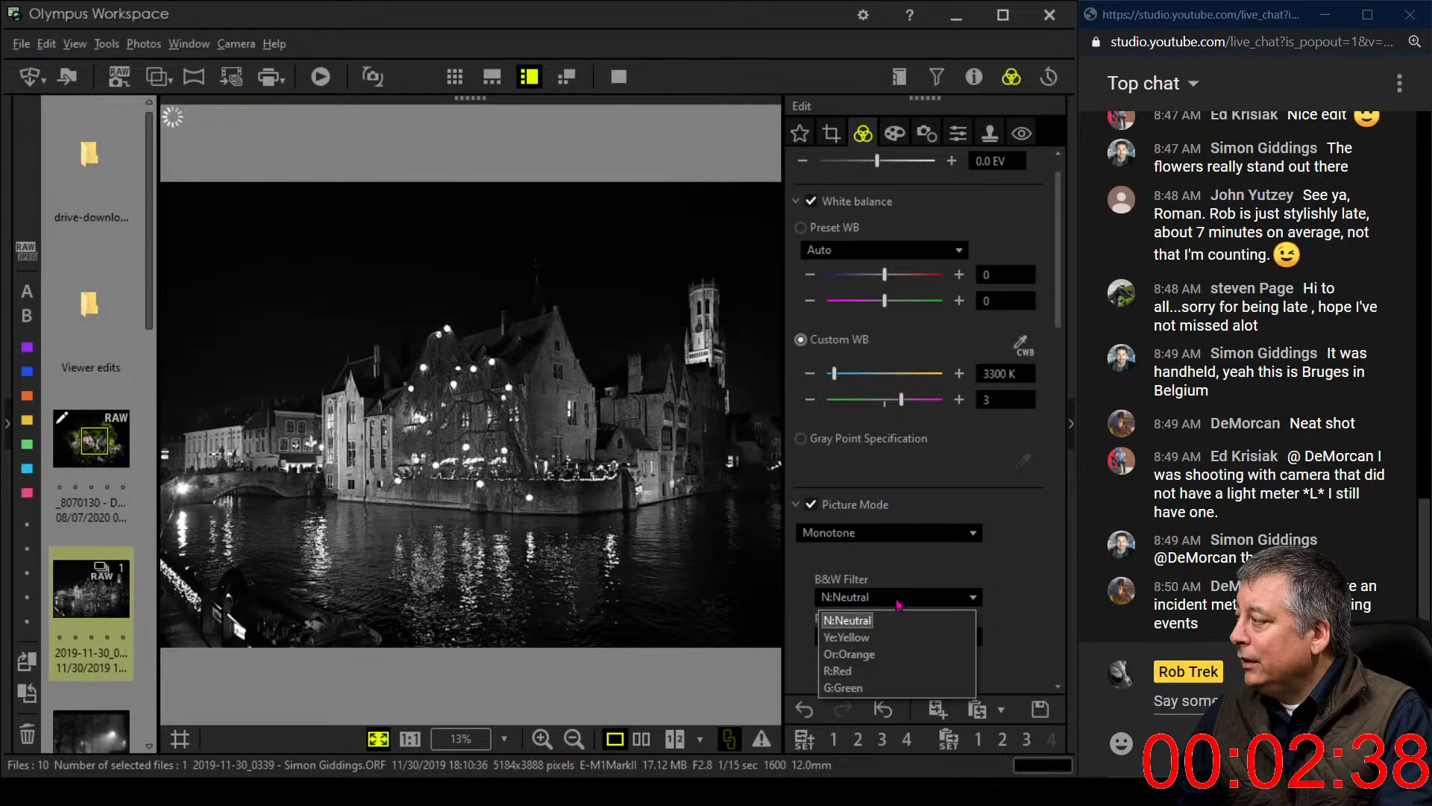
pyautogui.click(850, 654)
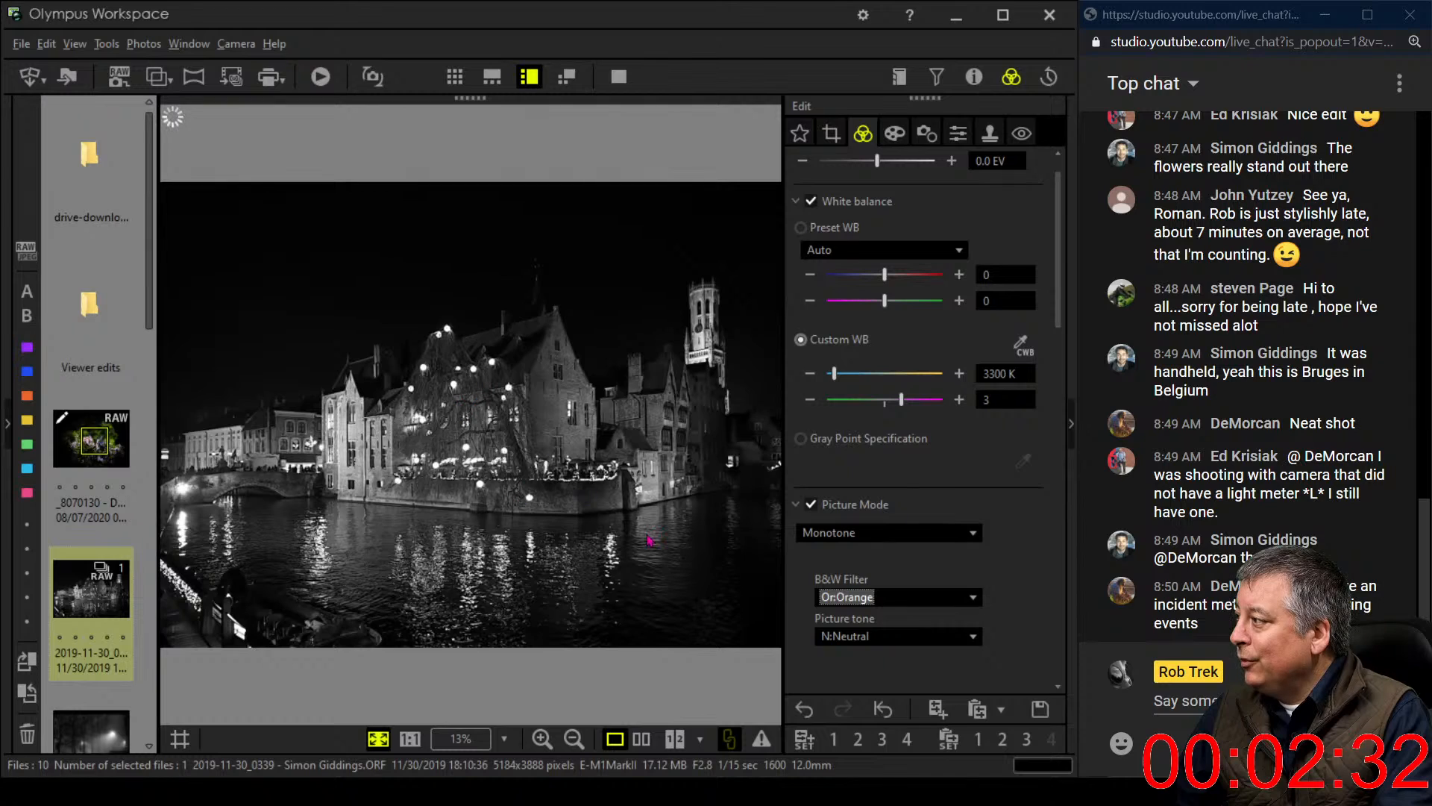
pyautogui.click(873, 602)
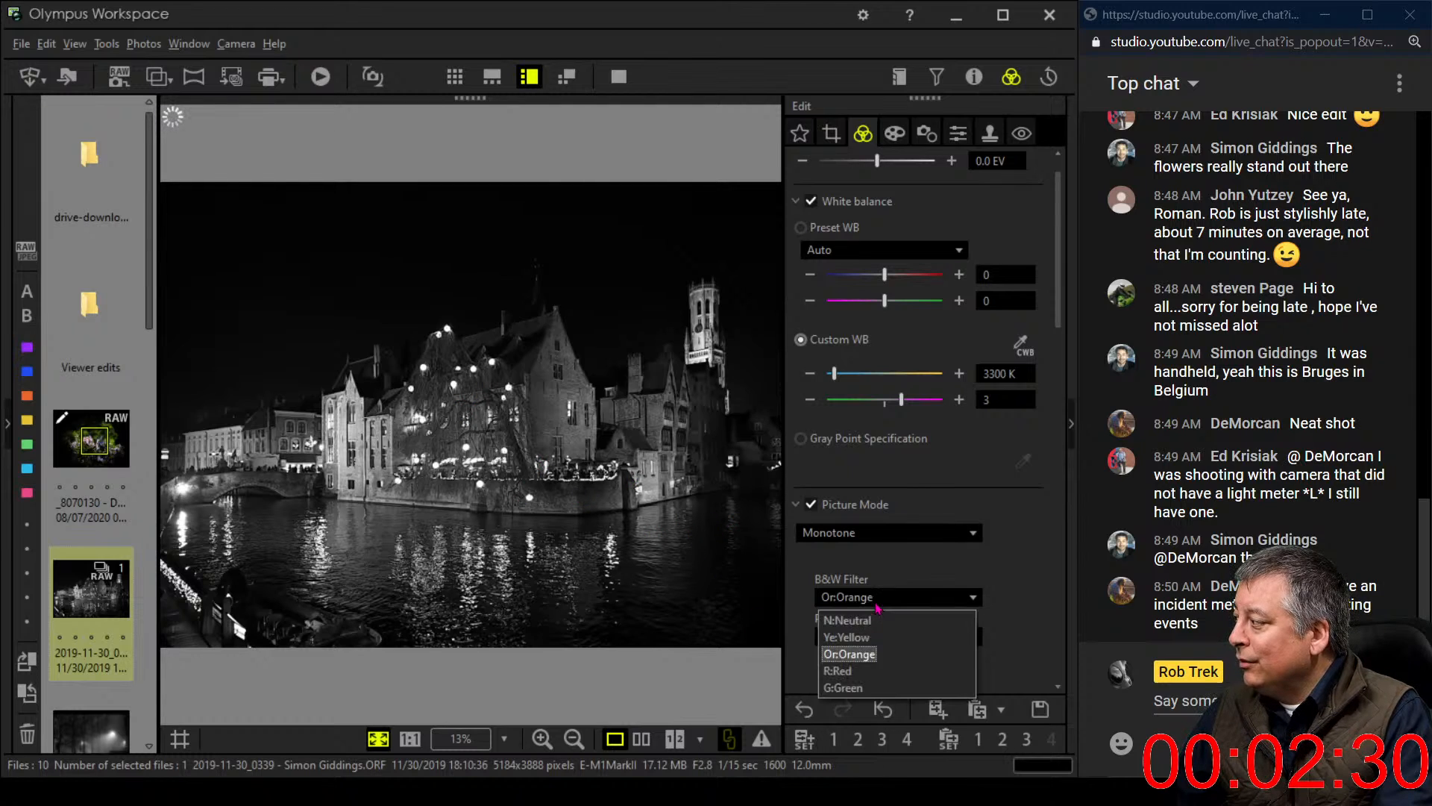
pyautogui.click(861, 676)
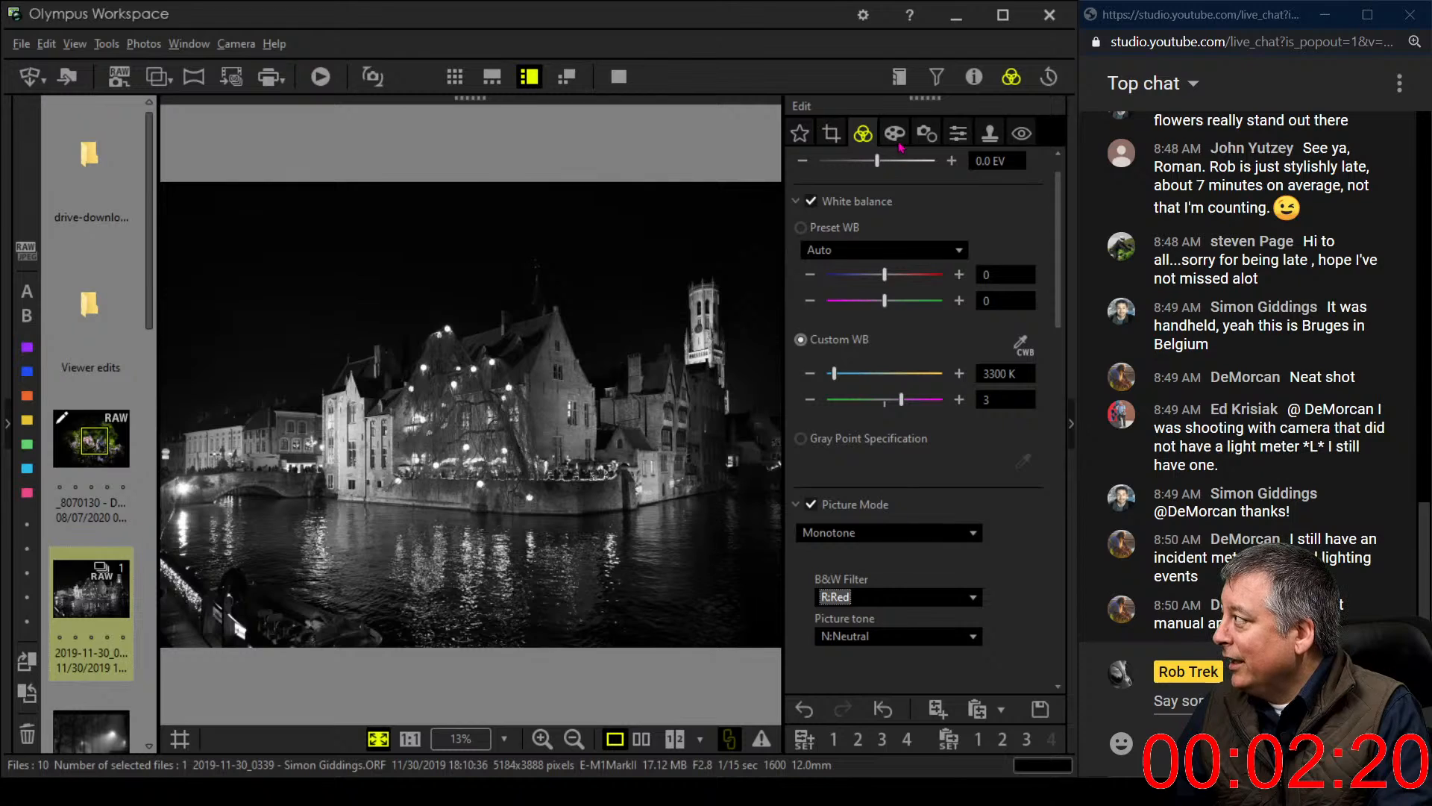
# Try a portrait crop around the lit tree, gabled building, and bell tower, trimming some sky above them
pyautogui.click(832, 134)
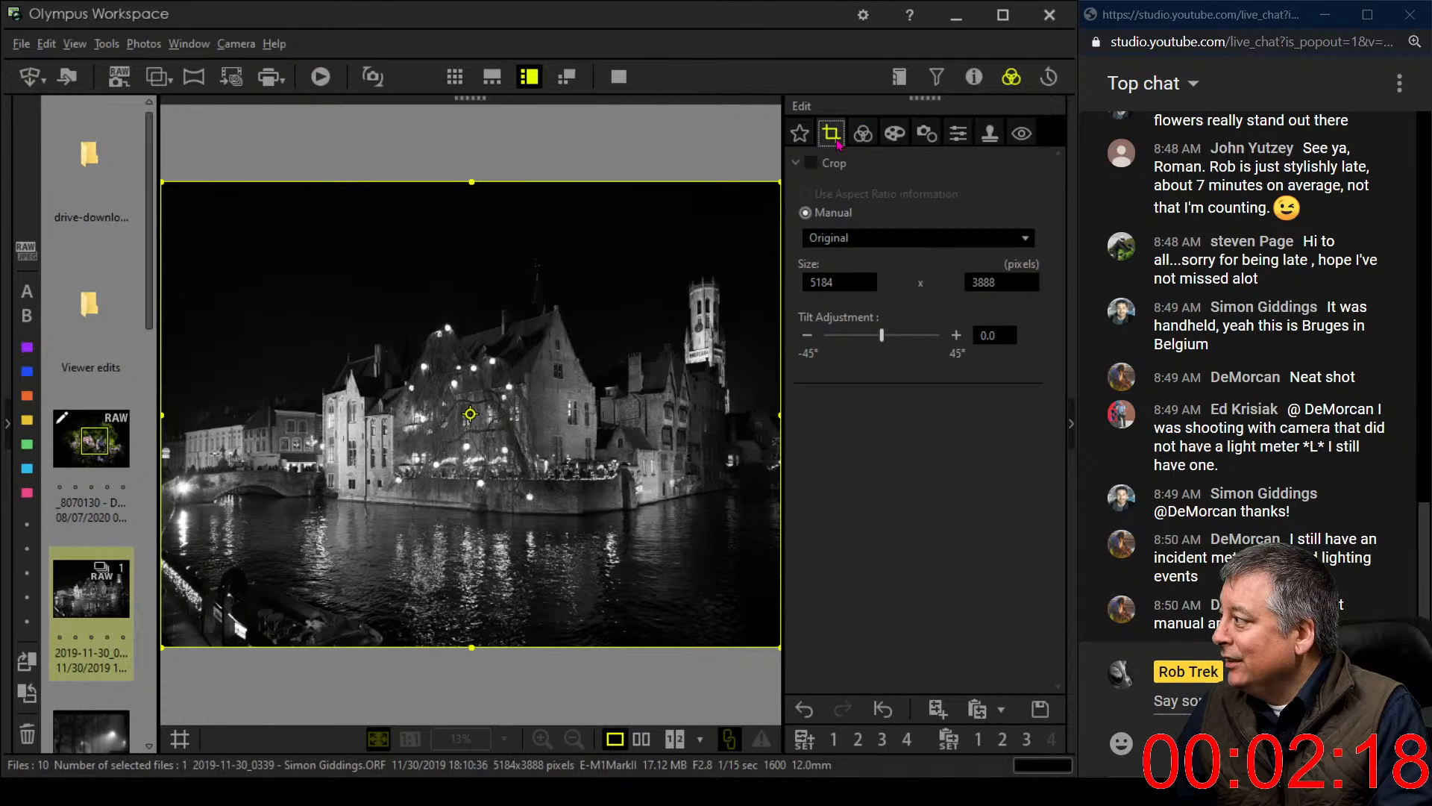
pyautogui.click(876, 250)
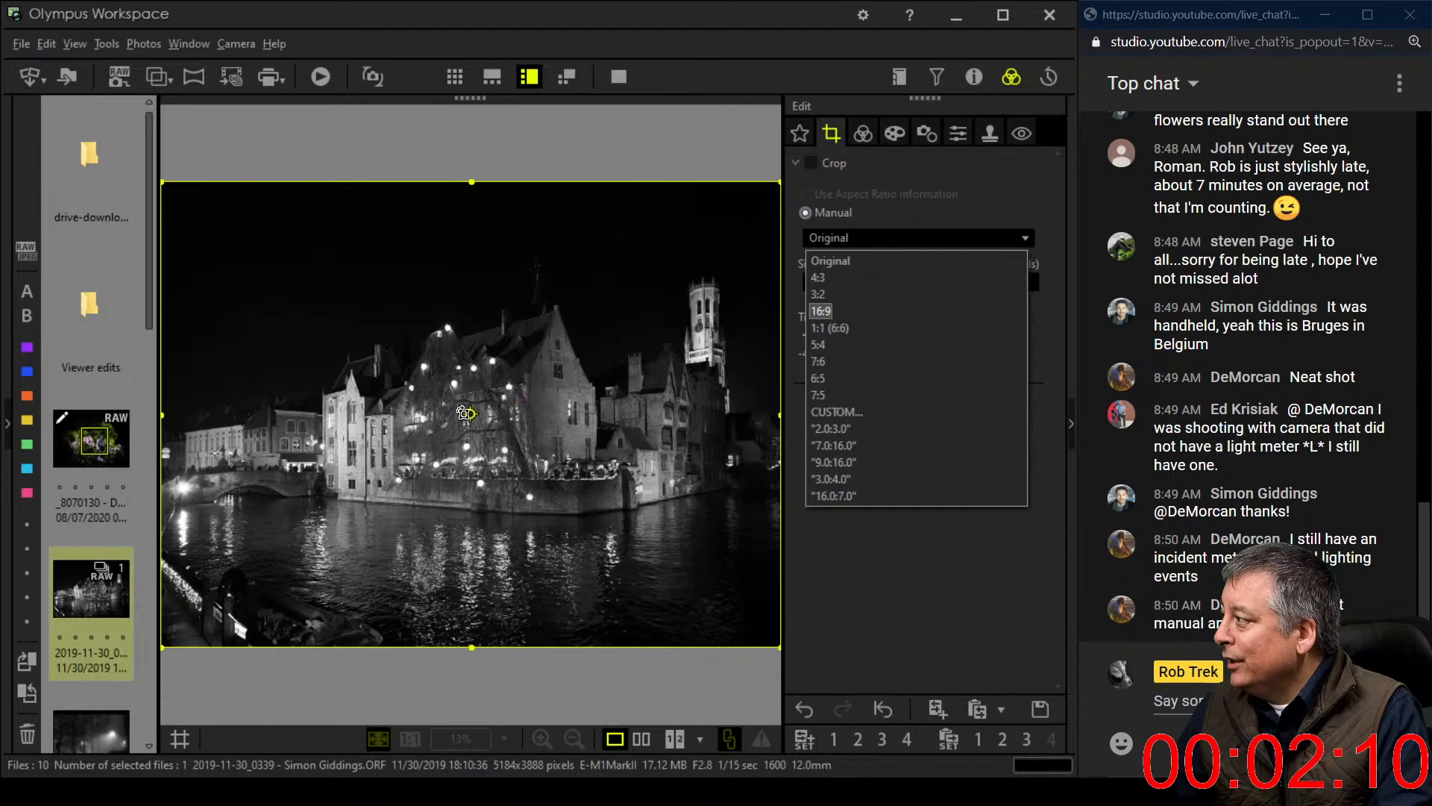
pyautogui.click(469, 413)
pyautogui.click(469, 413)
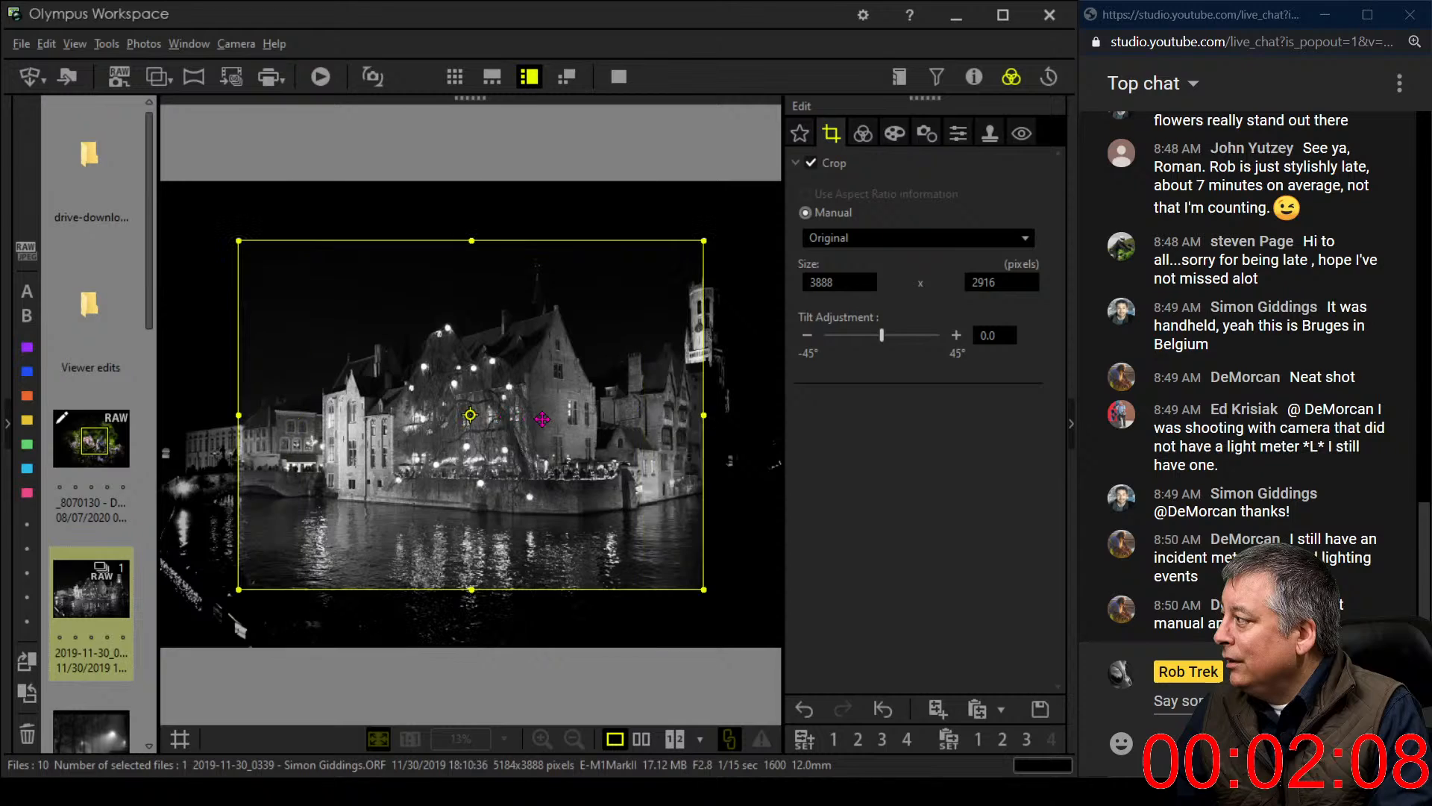
pyautogui.click(469, 413)
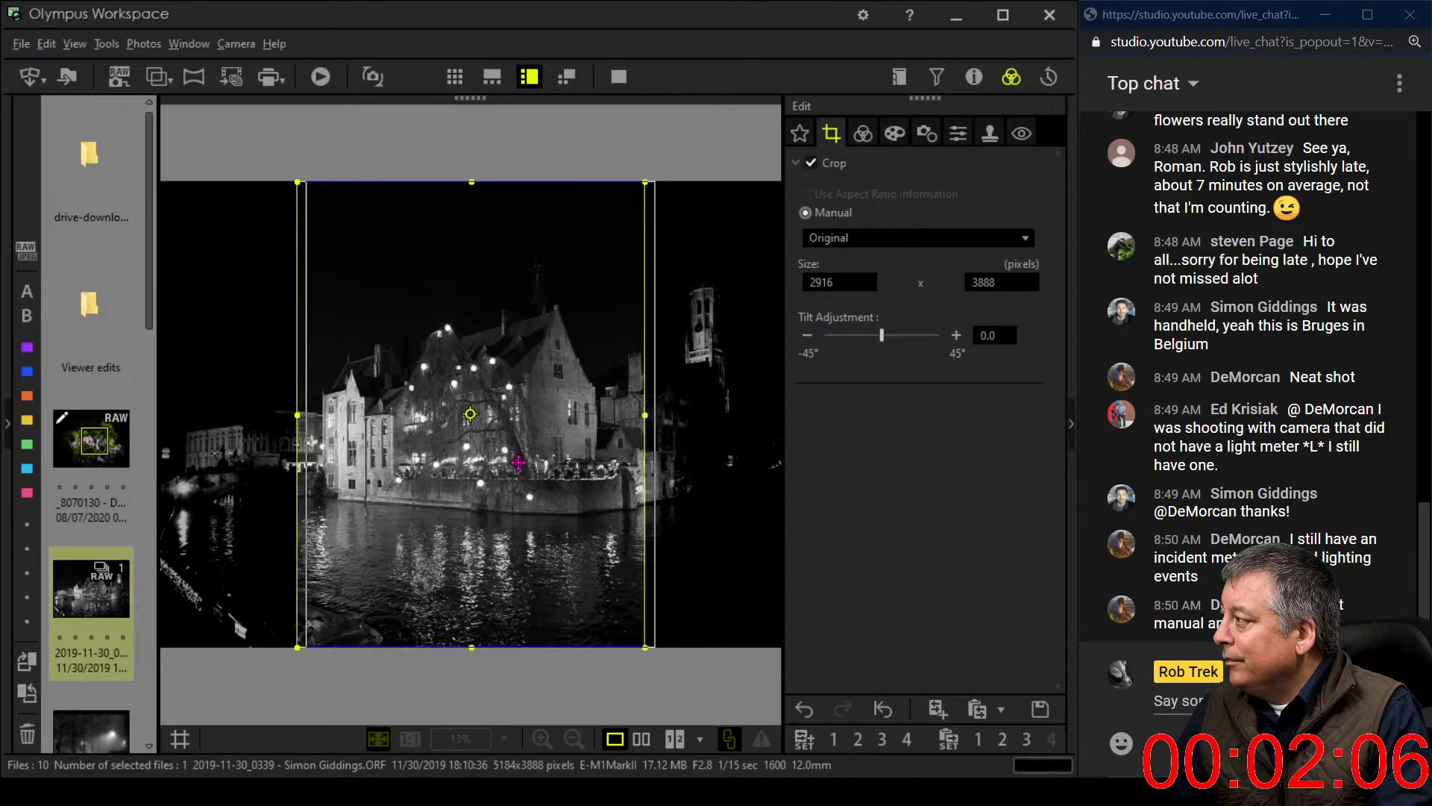
pyautogui.moveTo(493, 461); pyautogui.dragTo(642, 469)
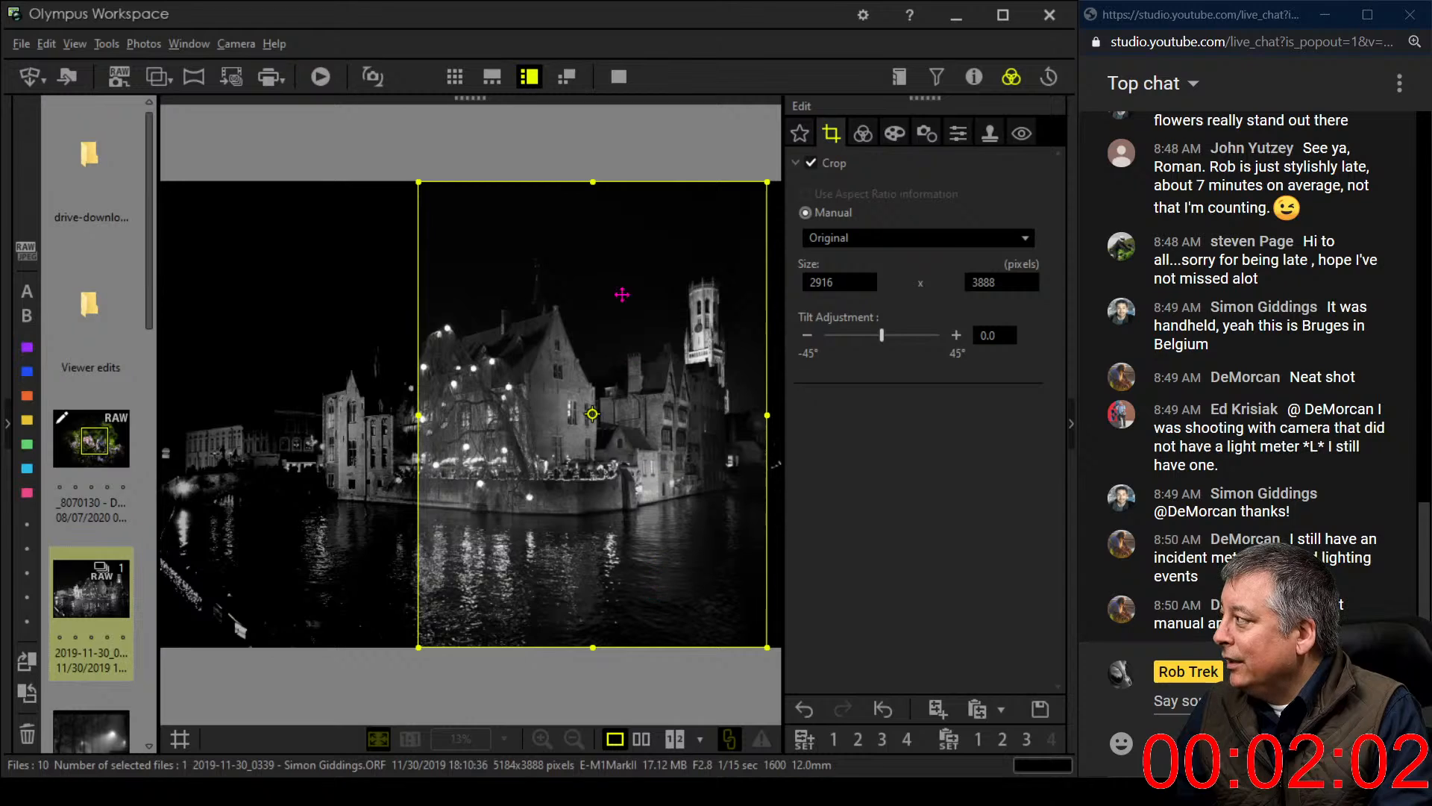
pyautogui.moveTo(600, 186); pyautogui.dragTo(600, 217)
# Try a 1:1 crop of about 3139 x 3139 pixels framing the lit tree, gabled building, and bell tower
pyautogui.click(938, 239)
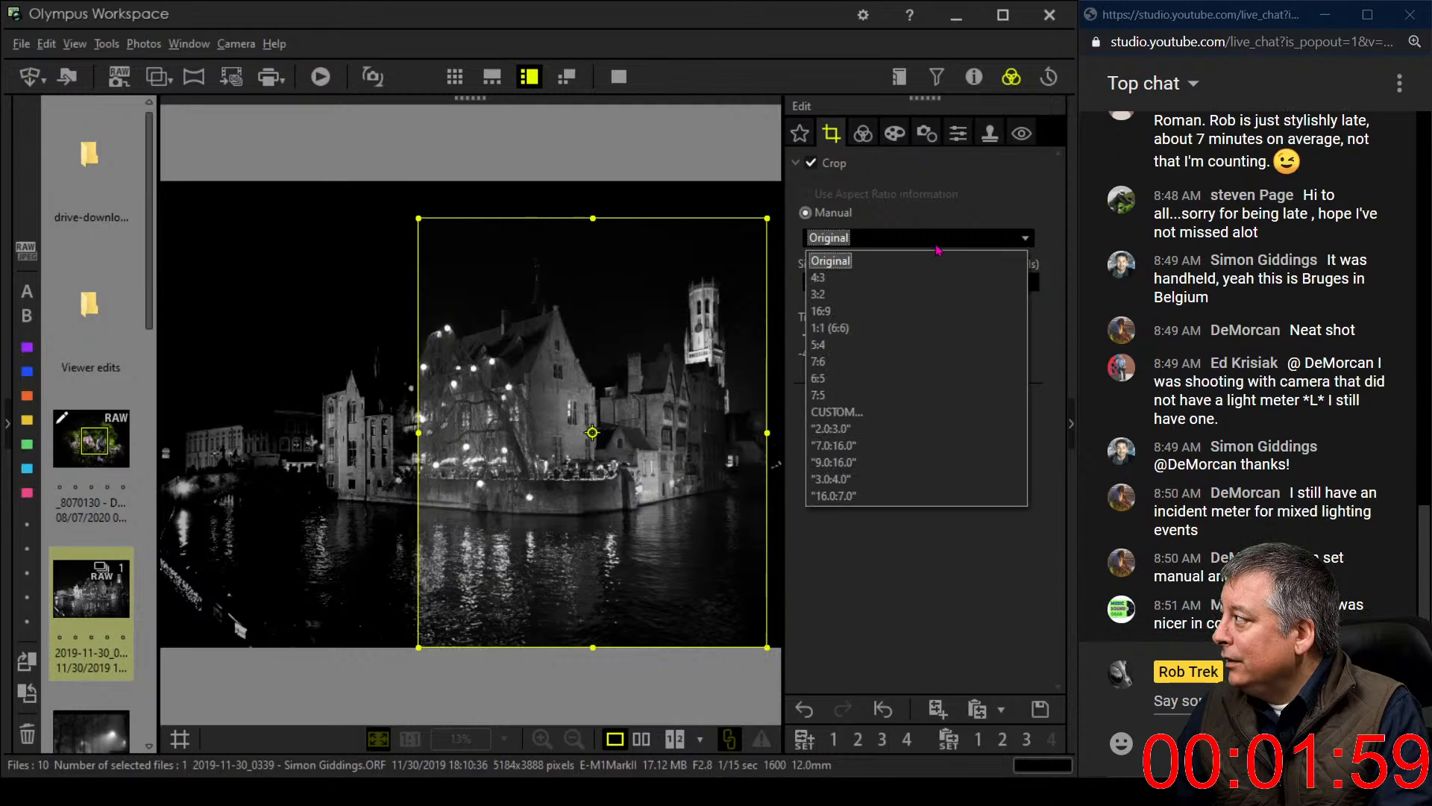
pyautogui.click(902, 329)
pyautogui.moveTo(457, 416); pyautogui.dragTo(567, 399)
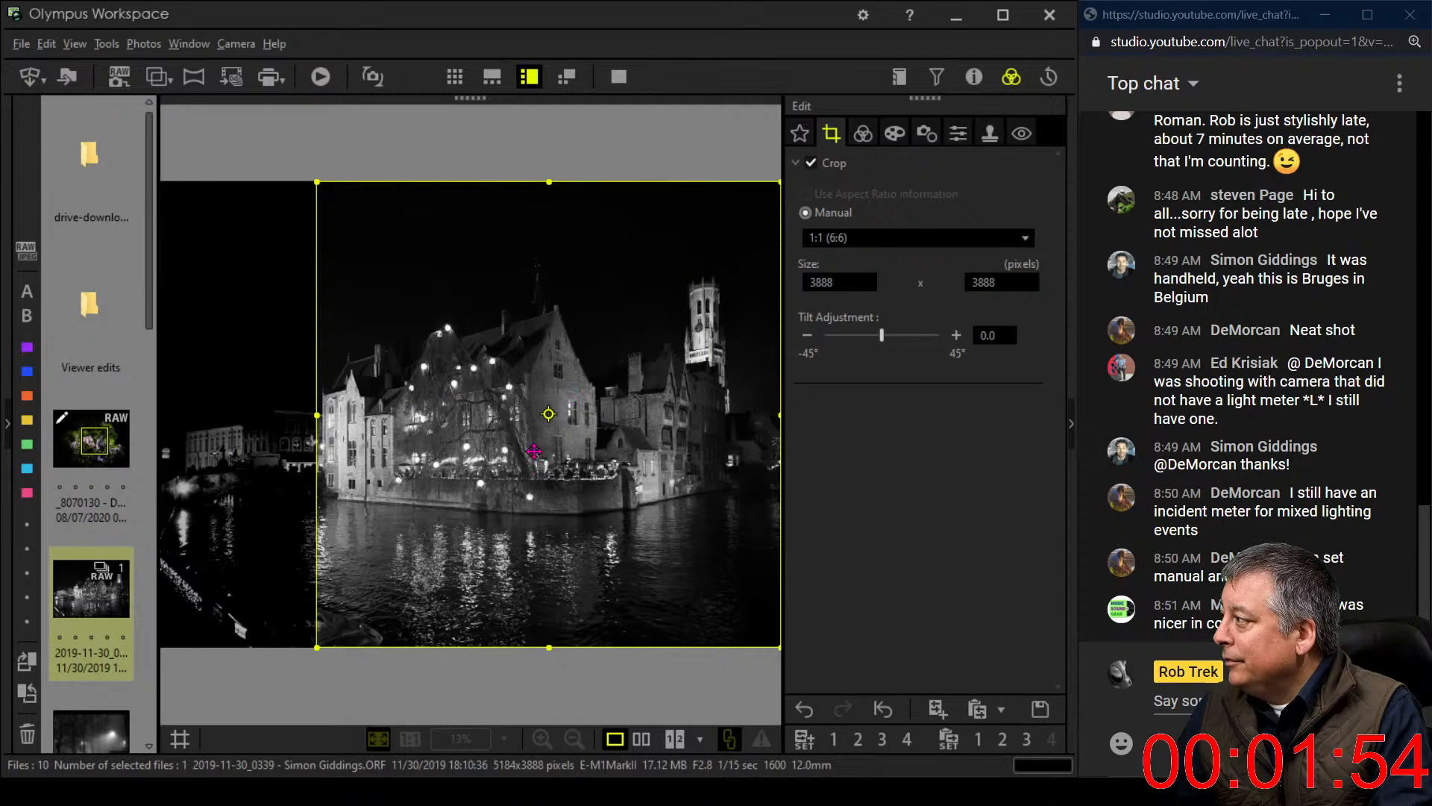
pyautogui.moveTo(318, 185); pyautogui.dragTo(435, 301)
pyautogui.moveTo(520, 362); pyautogui.dragTo(529, 320)
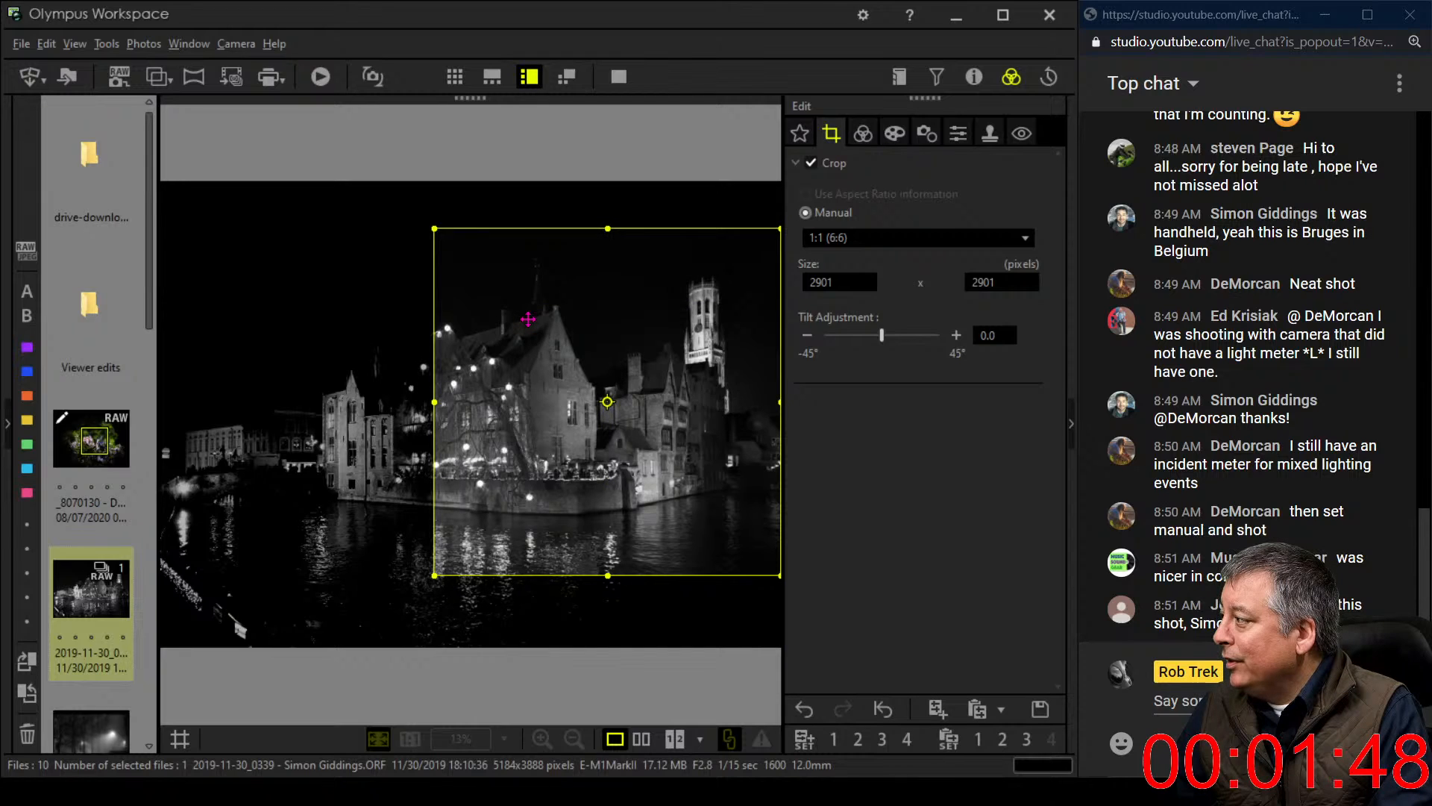
pyautogui.moveTo(528, 318); pyautogui.dragTo(492, 318)
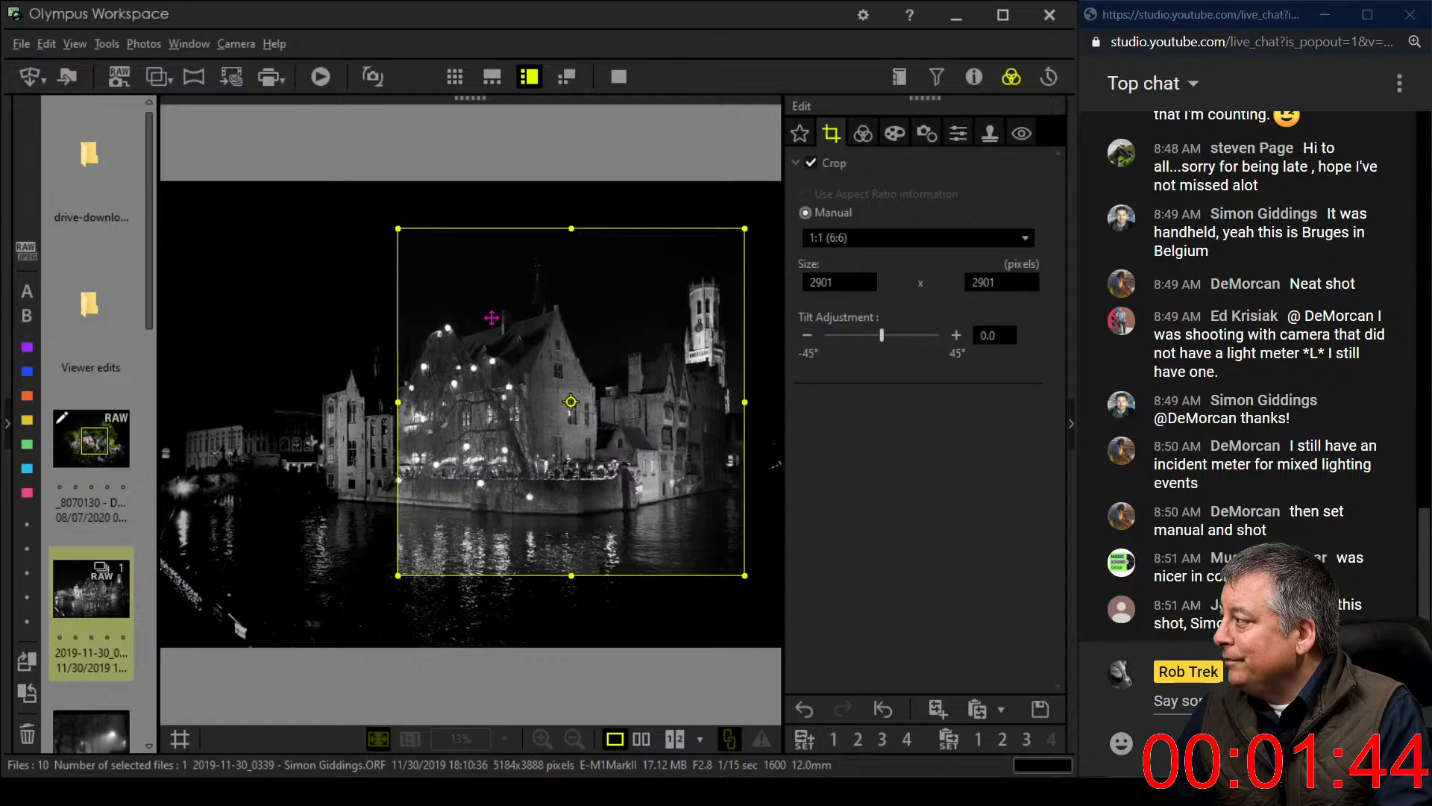
pyautogui.moveTo(571, 575); pyautogui.dragTo(583, 603)
pyautogui.moveTo(624, 452); pyautogui.dragTo(626, 422)
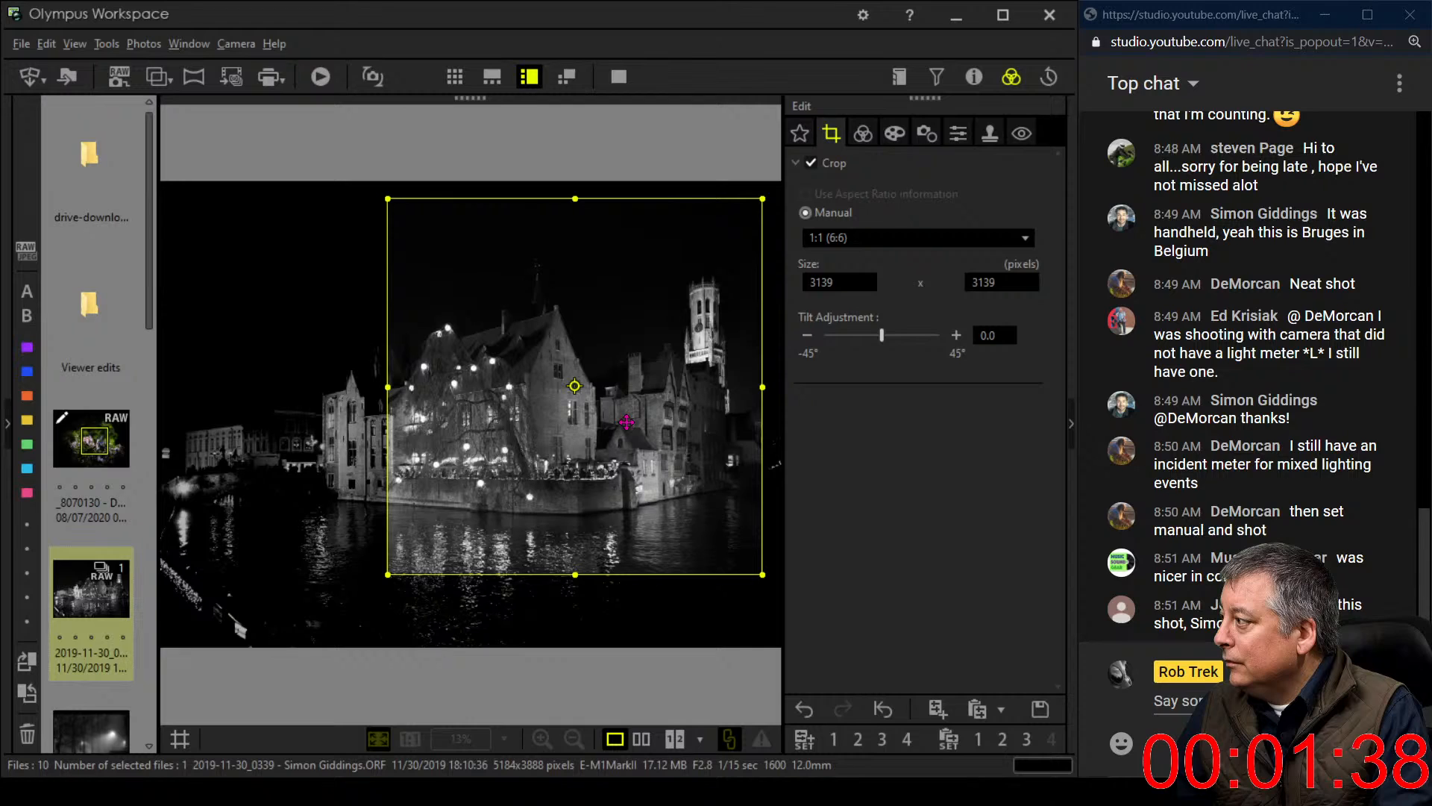
pyautogui.moveTo(627, 423); pyautogui.dragTo(632, 423)
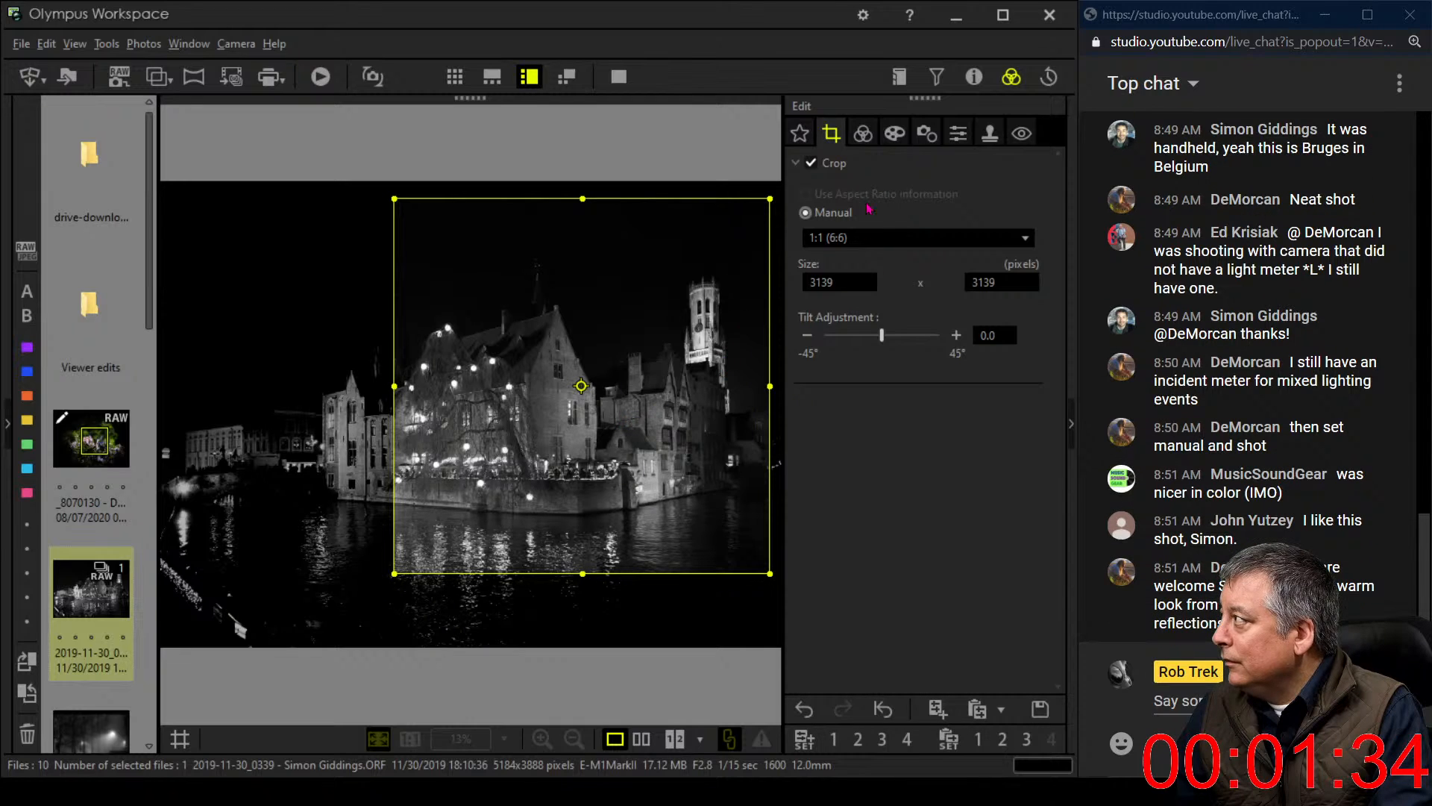
# Raise the Horizontal keystone value to 15 to straighten the buildings and bell tower
pyautogui.click(866, 139)
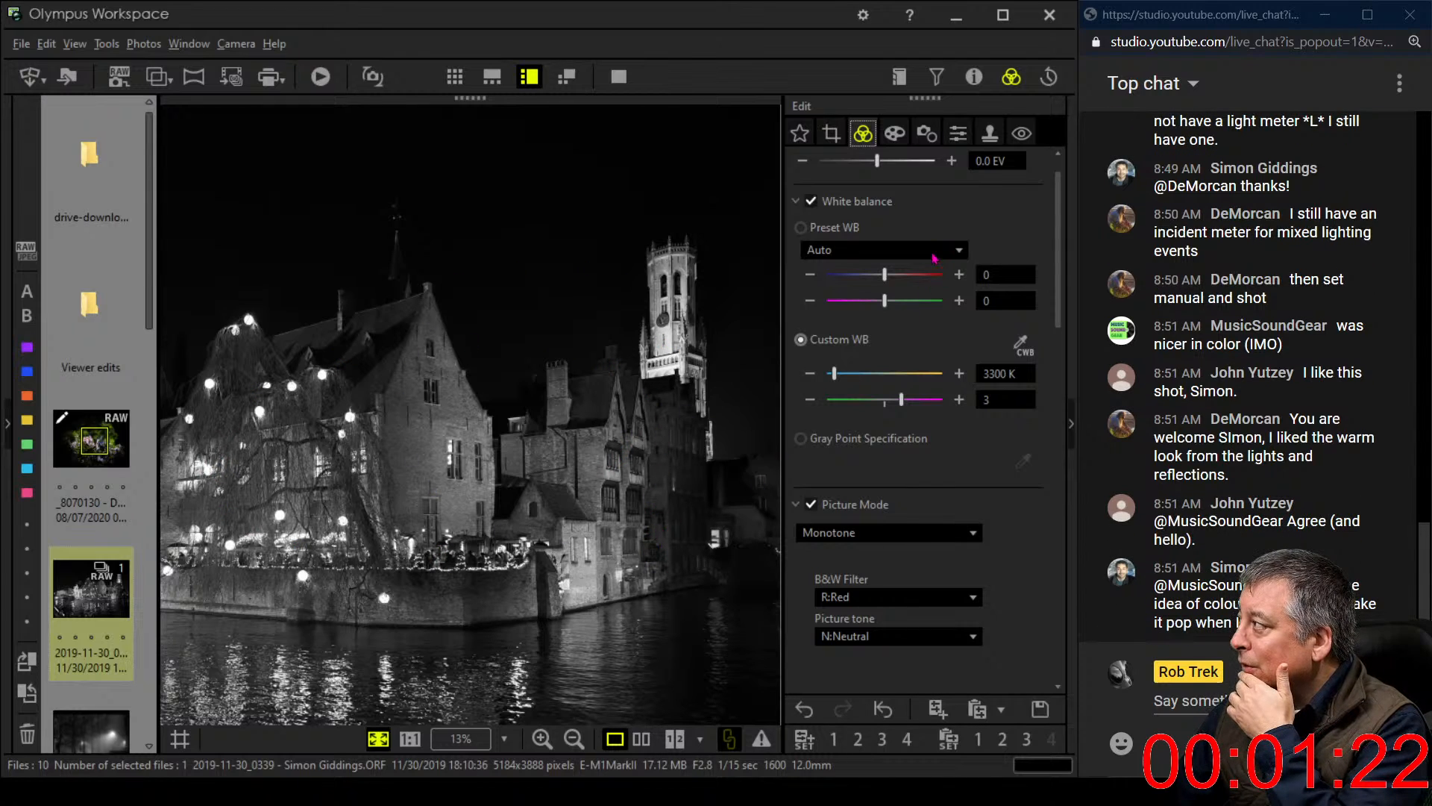
pyautogui.click(927, 135)
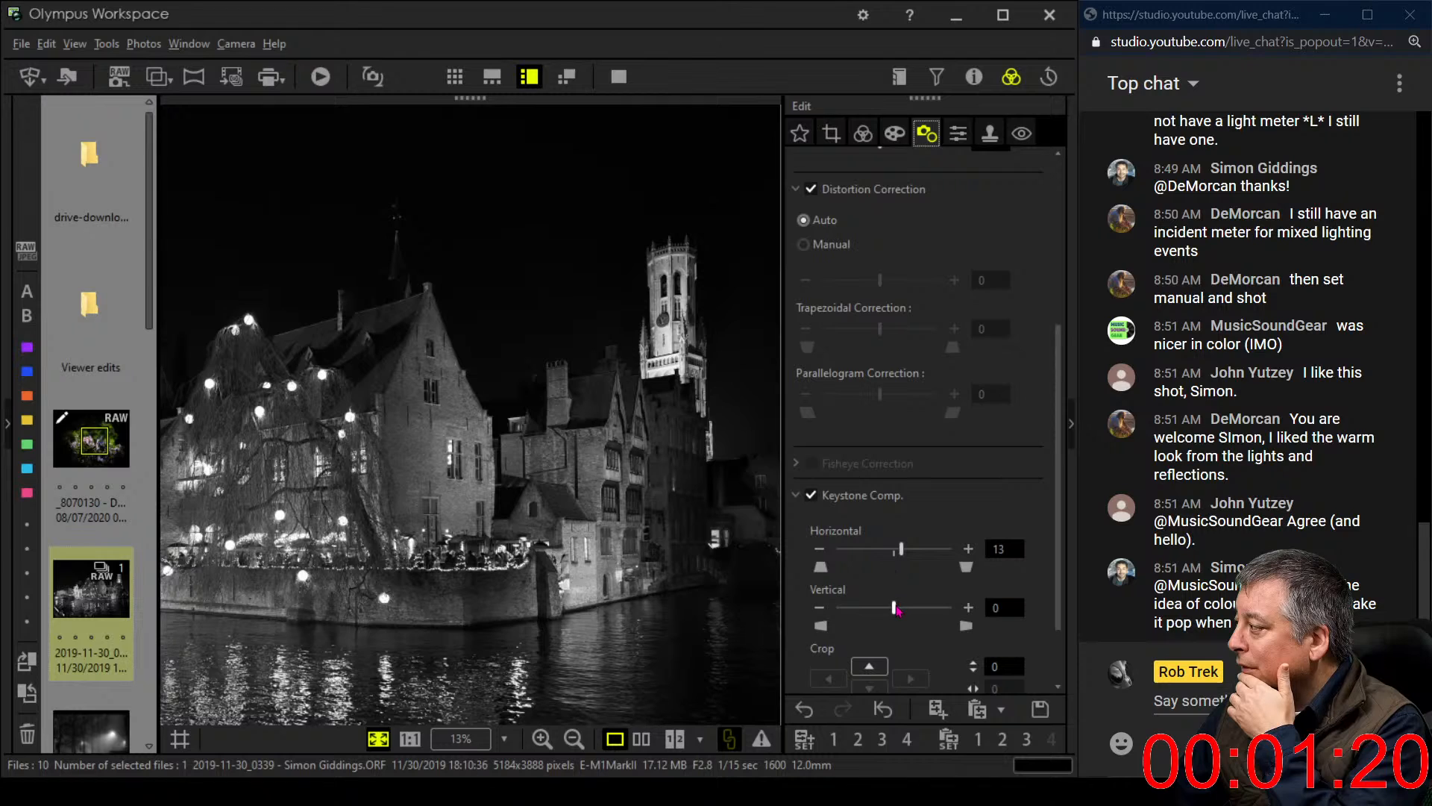
pyautogui.click(967, 549)
pyautogui.click(968, 549)
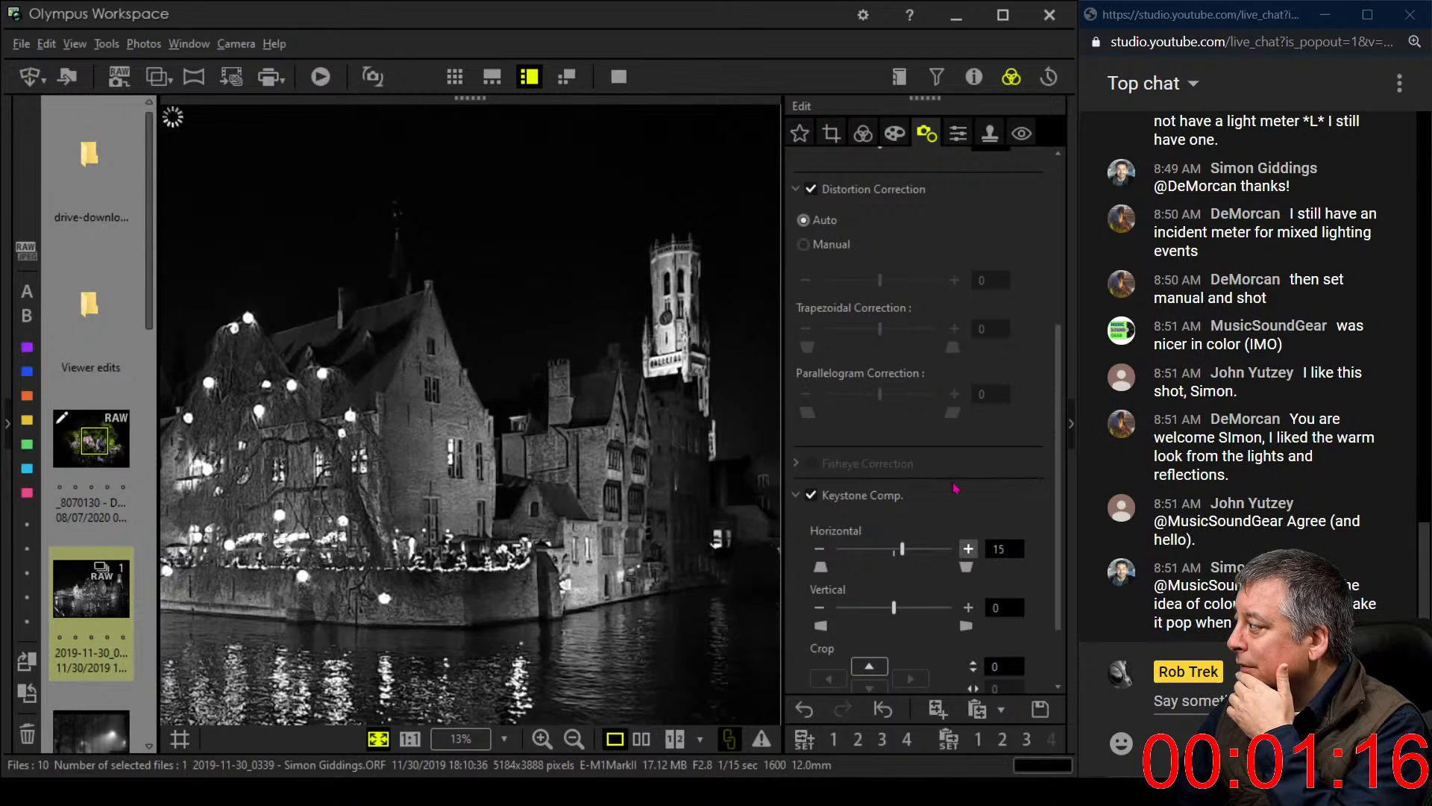
# Crop the night photo to 16:9 at about 4804 x 2703 pixels, excluding the lower water and the far-left edge
pyautogui.click(863, 133)
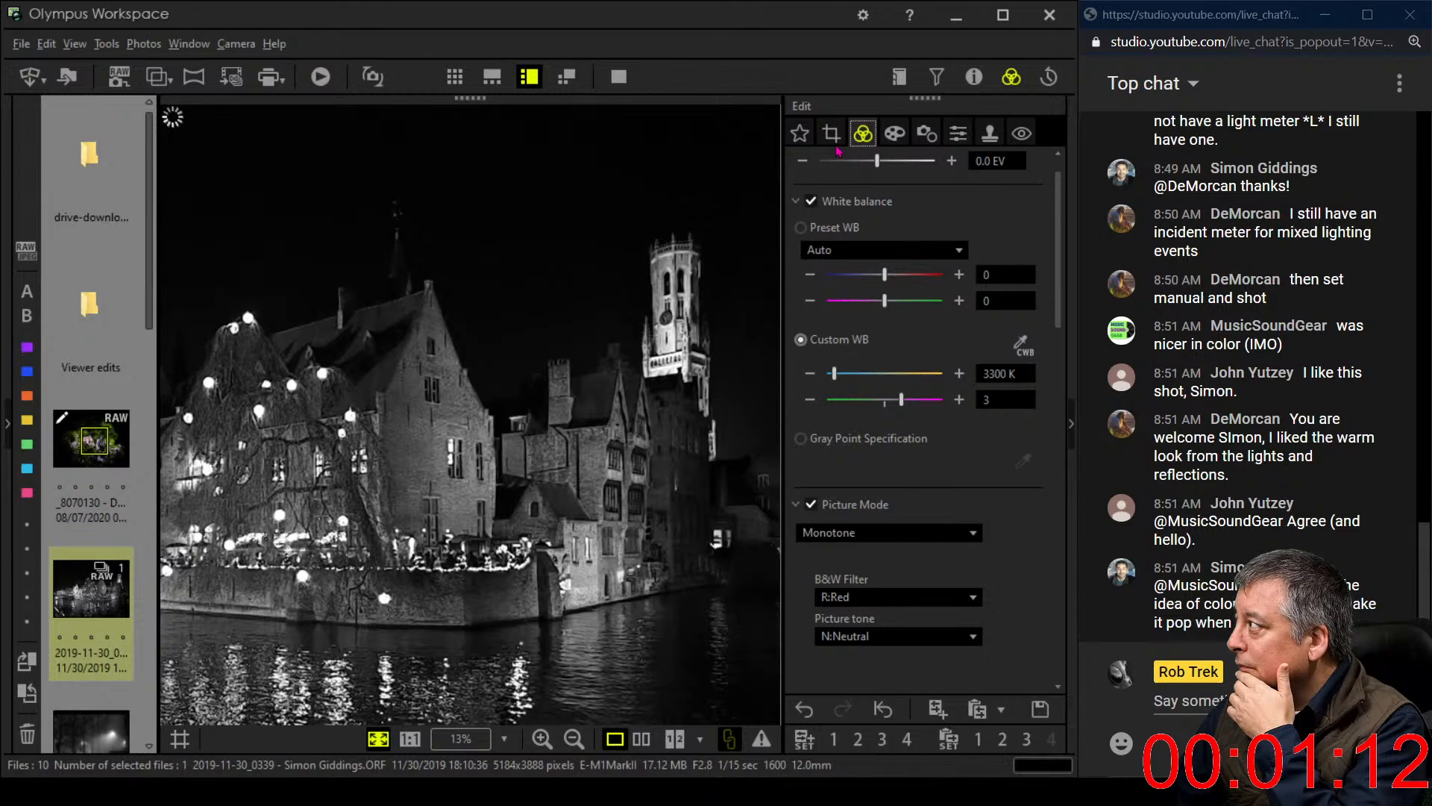
pyautogui.click(832, 135)
pyautogui.click(876, 240)
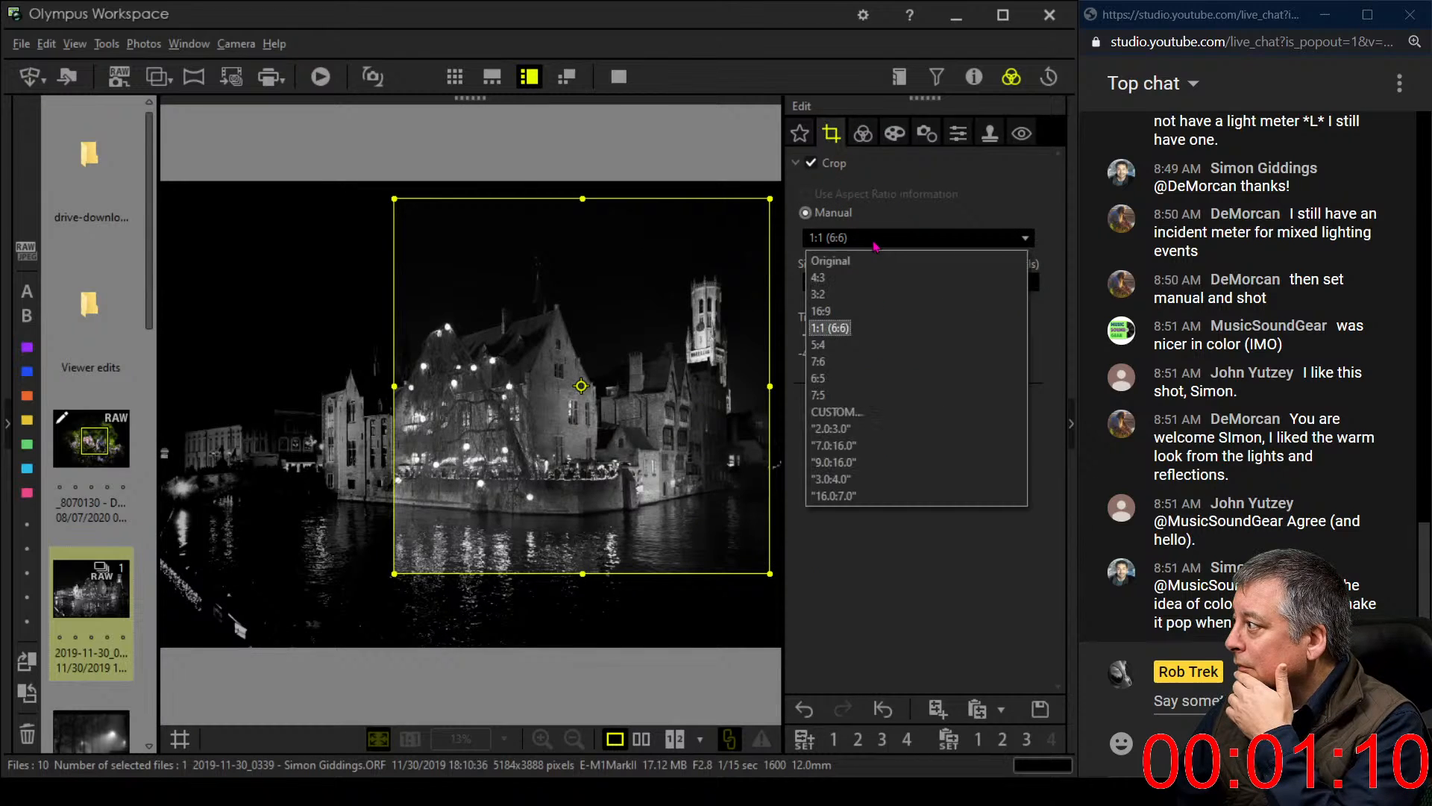
pyautogui.click(867, 314)
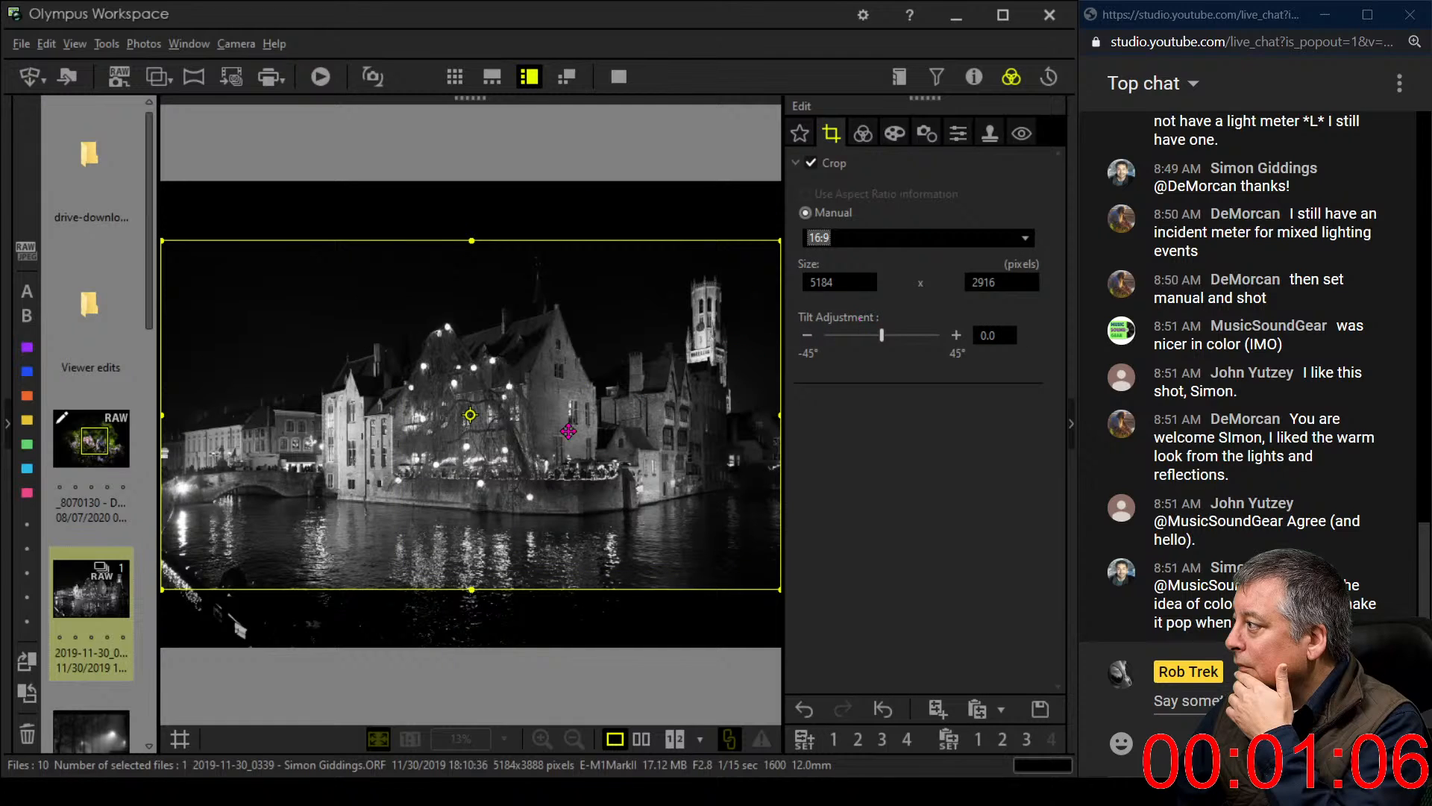
pyautogui.moveTo(471, 595); pyautogui.dragTo(520, 540)
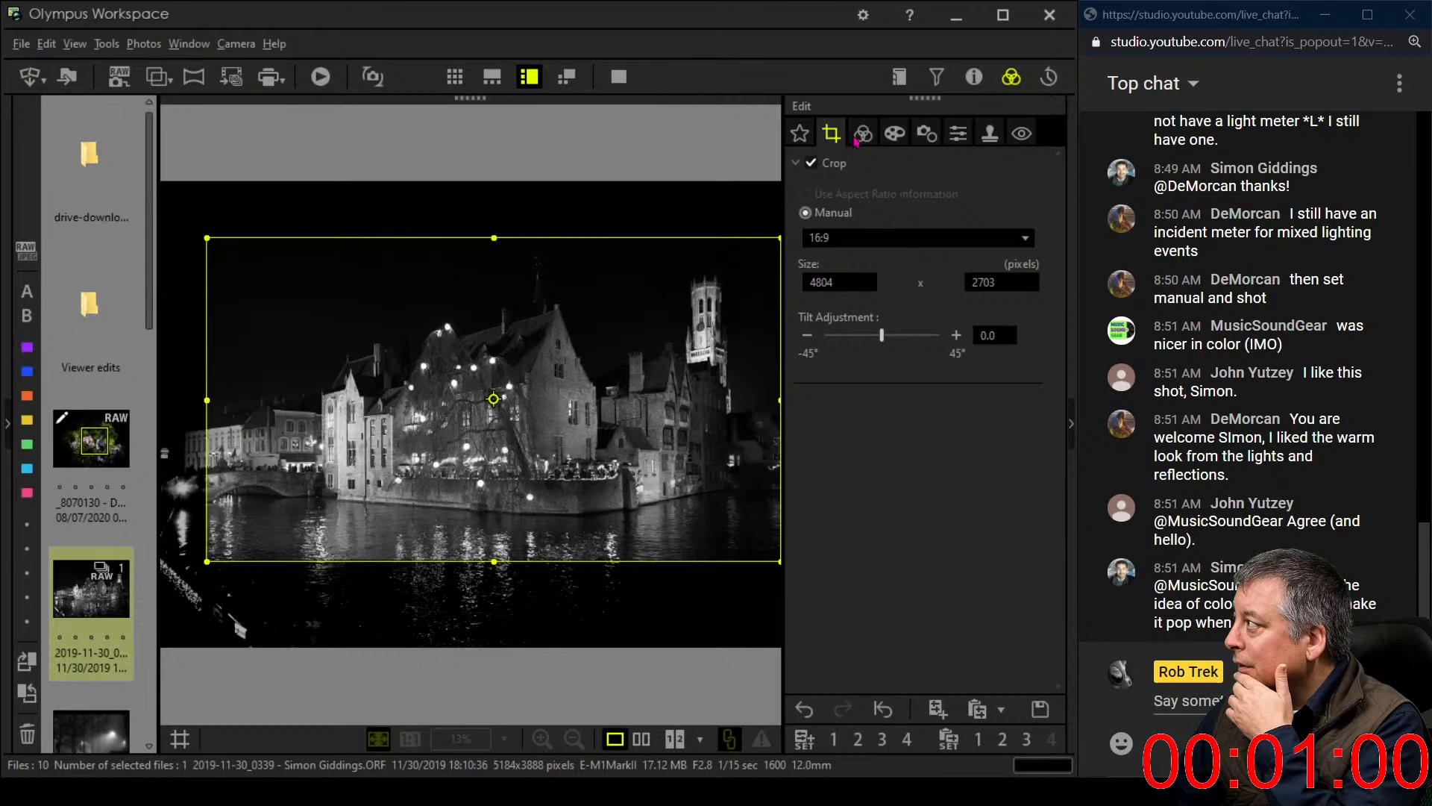
# Raise the night canal photo's Sharpness to 2.0
pyautogui.click(857, 140)
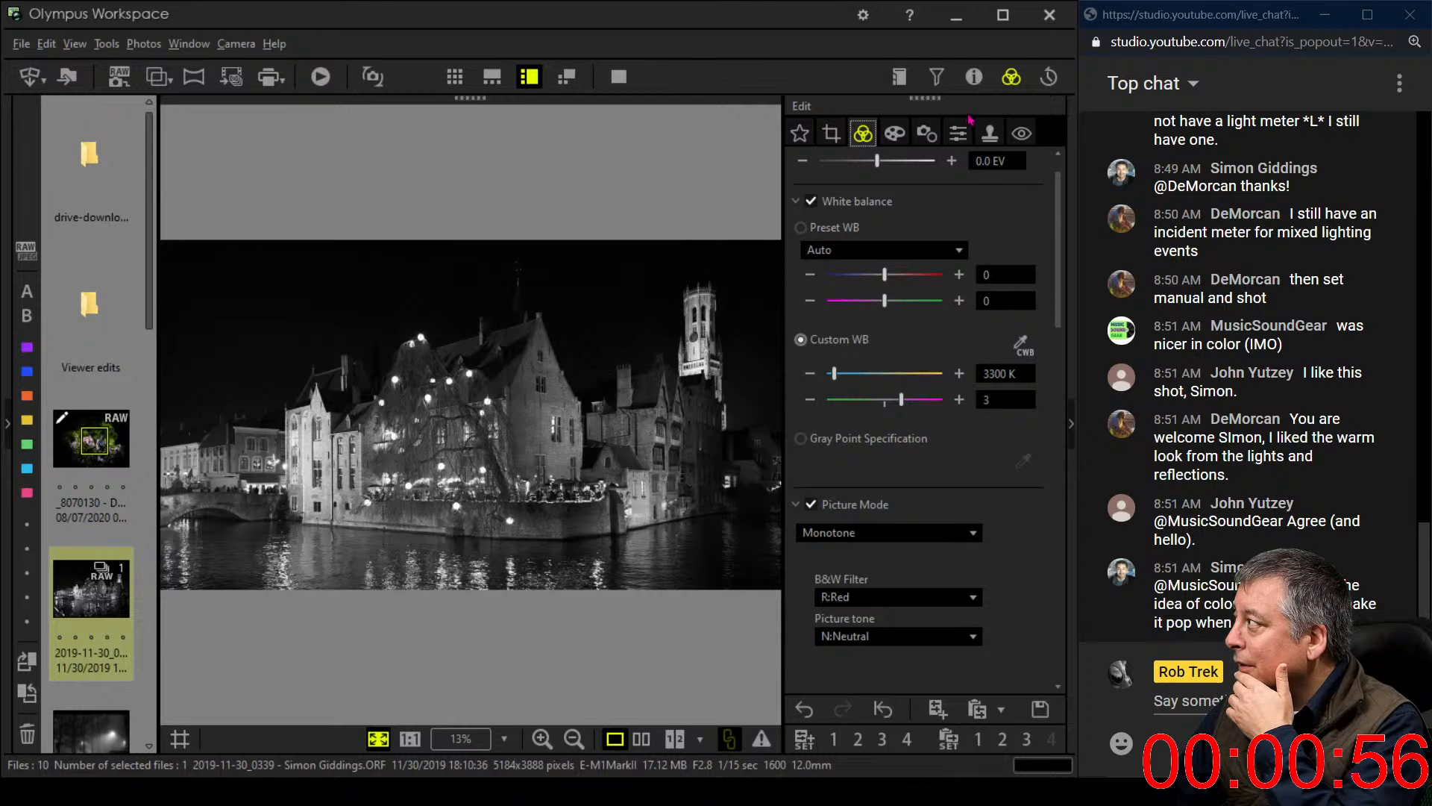
pyautogui.click(962, 137)
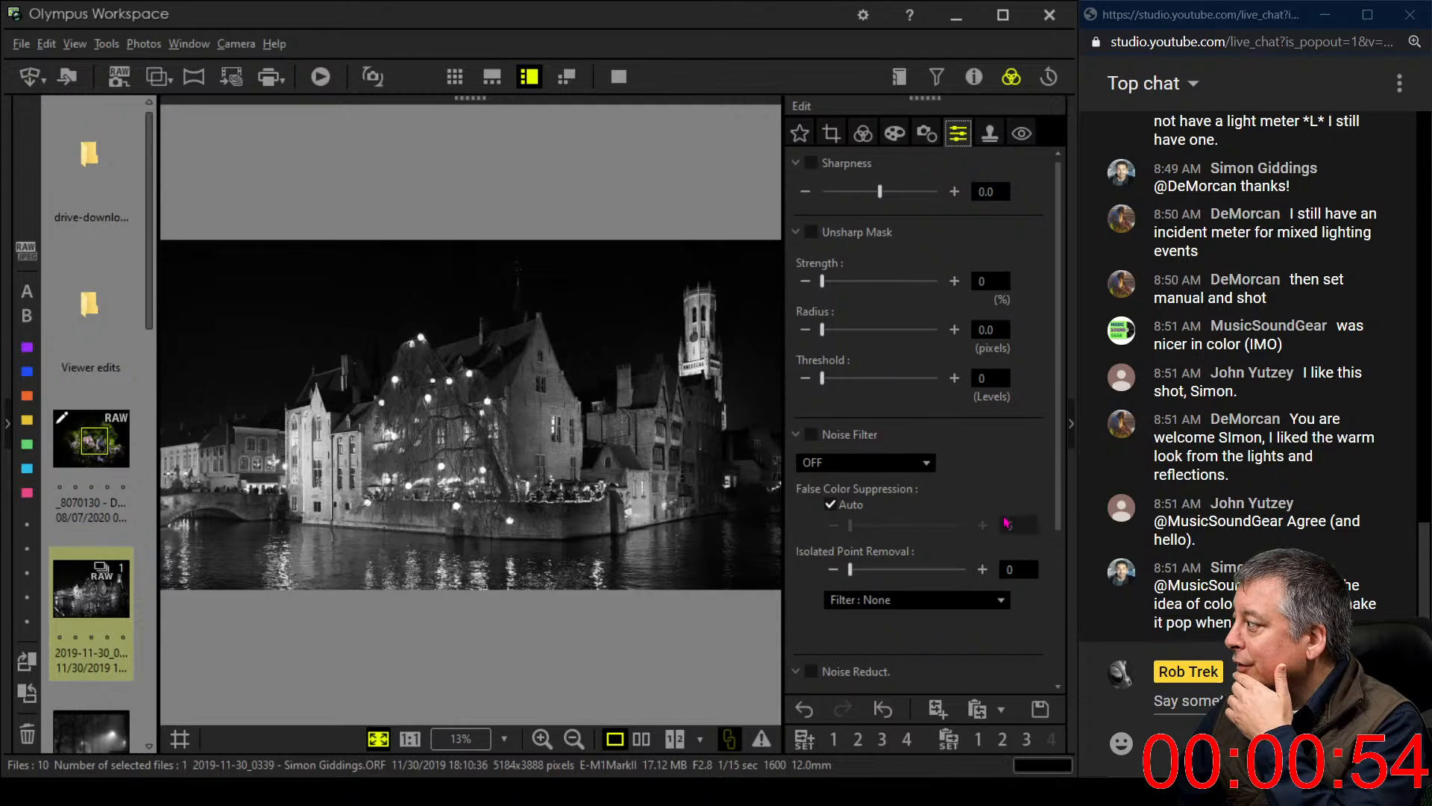
pyautogui.scroll(-2, 1006, 523)
pyautogui.scroll(2, 1007, 522)
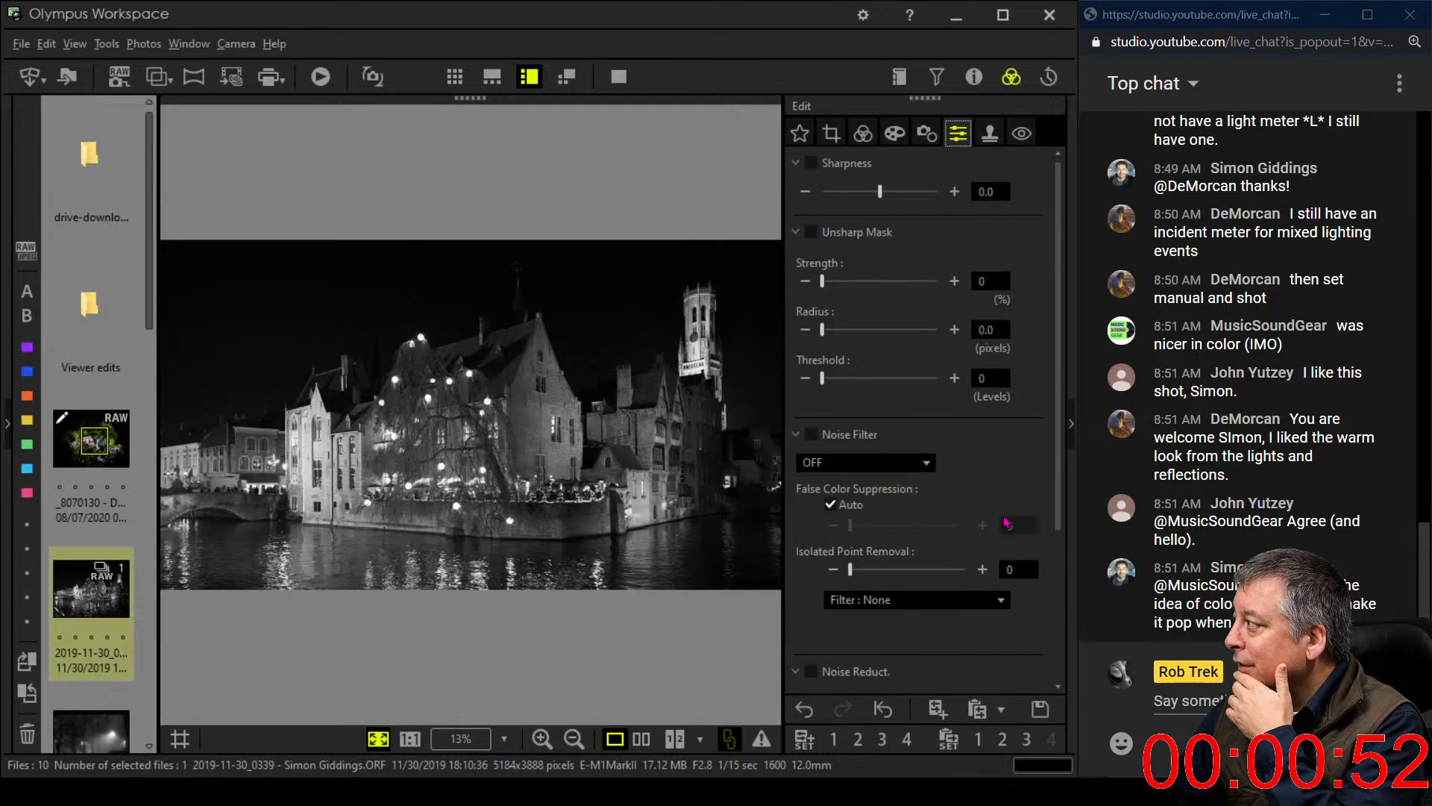
pyautogui.click(928, 135)
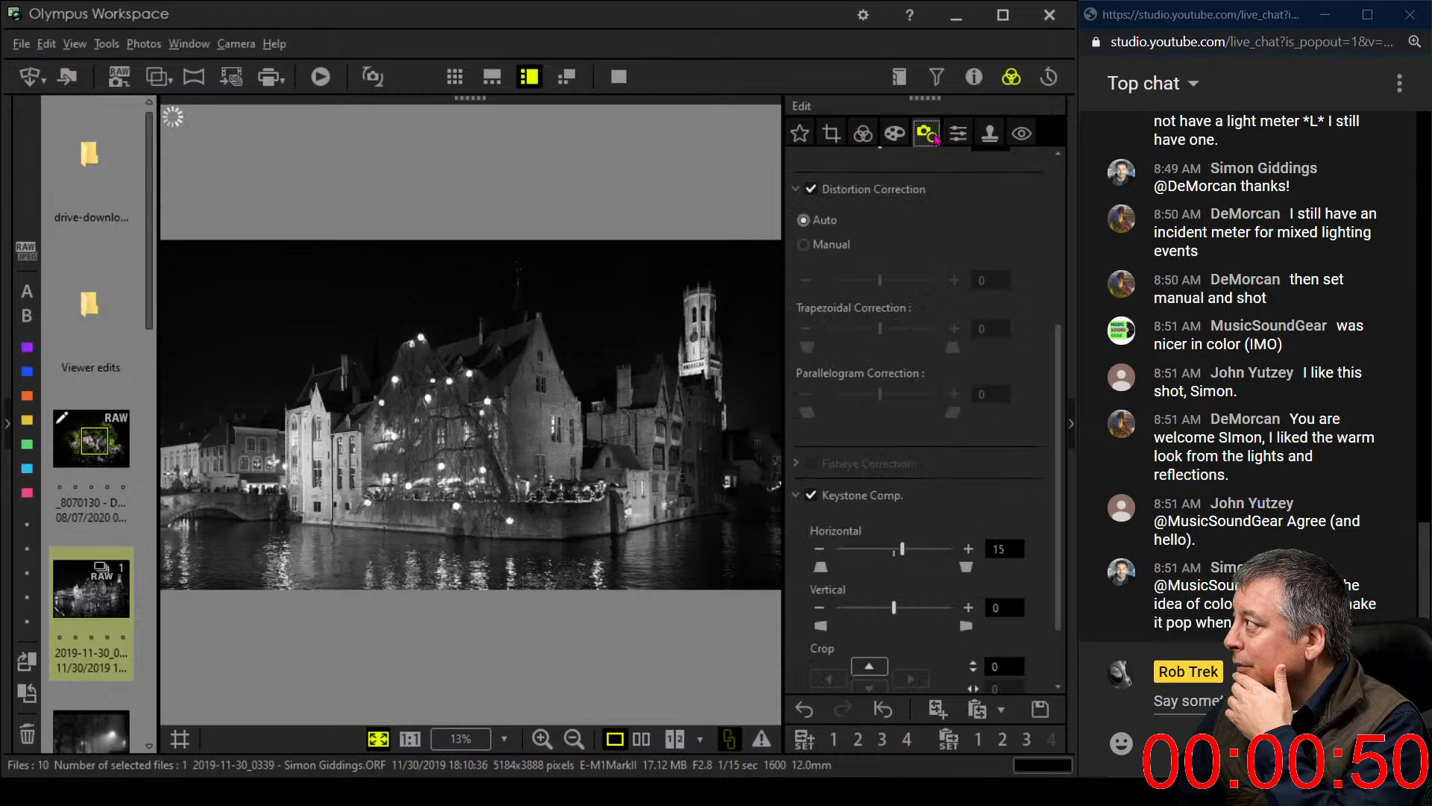
pyautogui.click(958, 134)
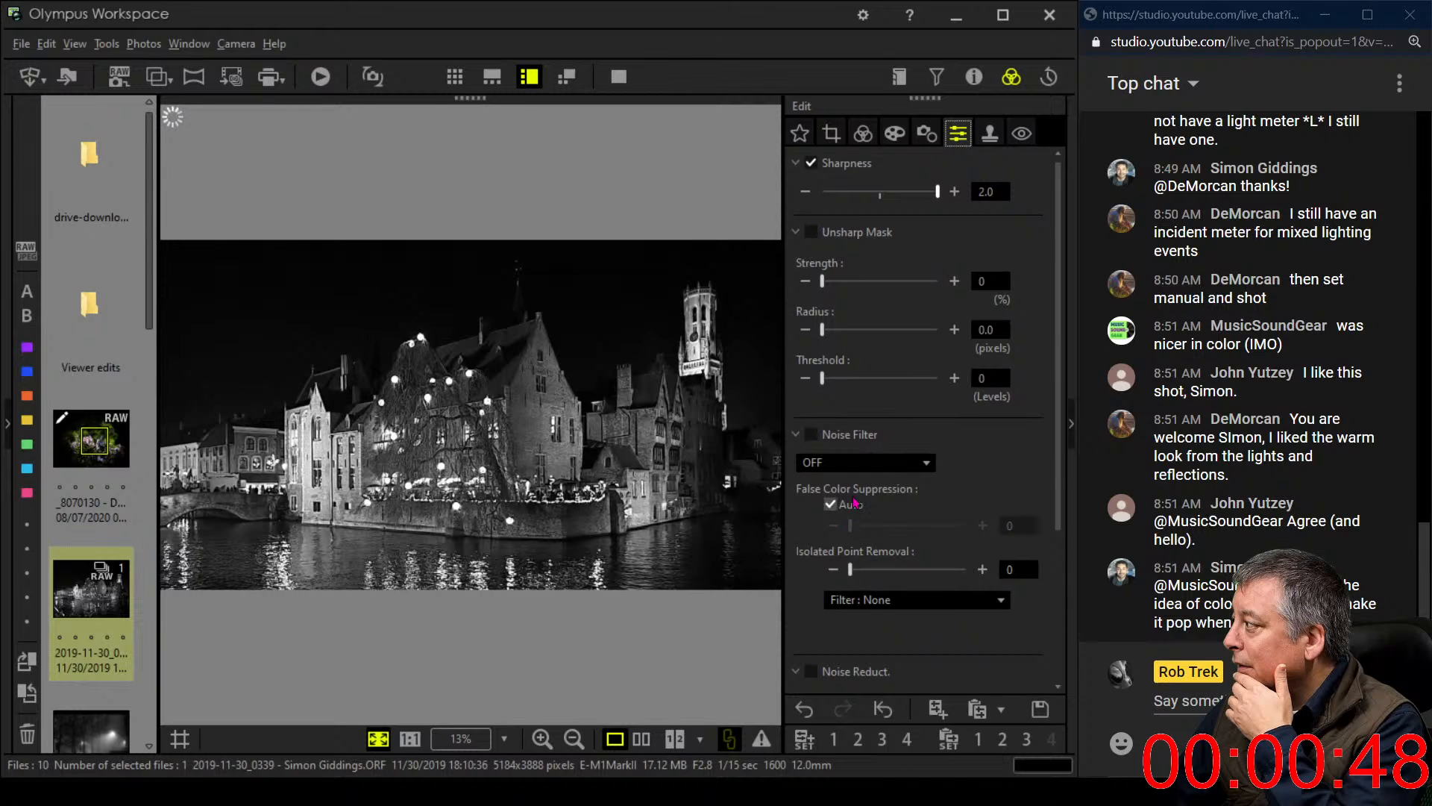
# Try manual distortion correction before restoring Auto, and check which lens took the night canal photo
pyautogui.click(927, 134)
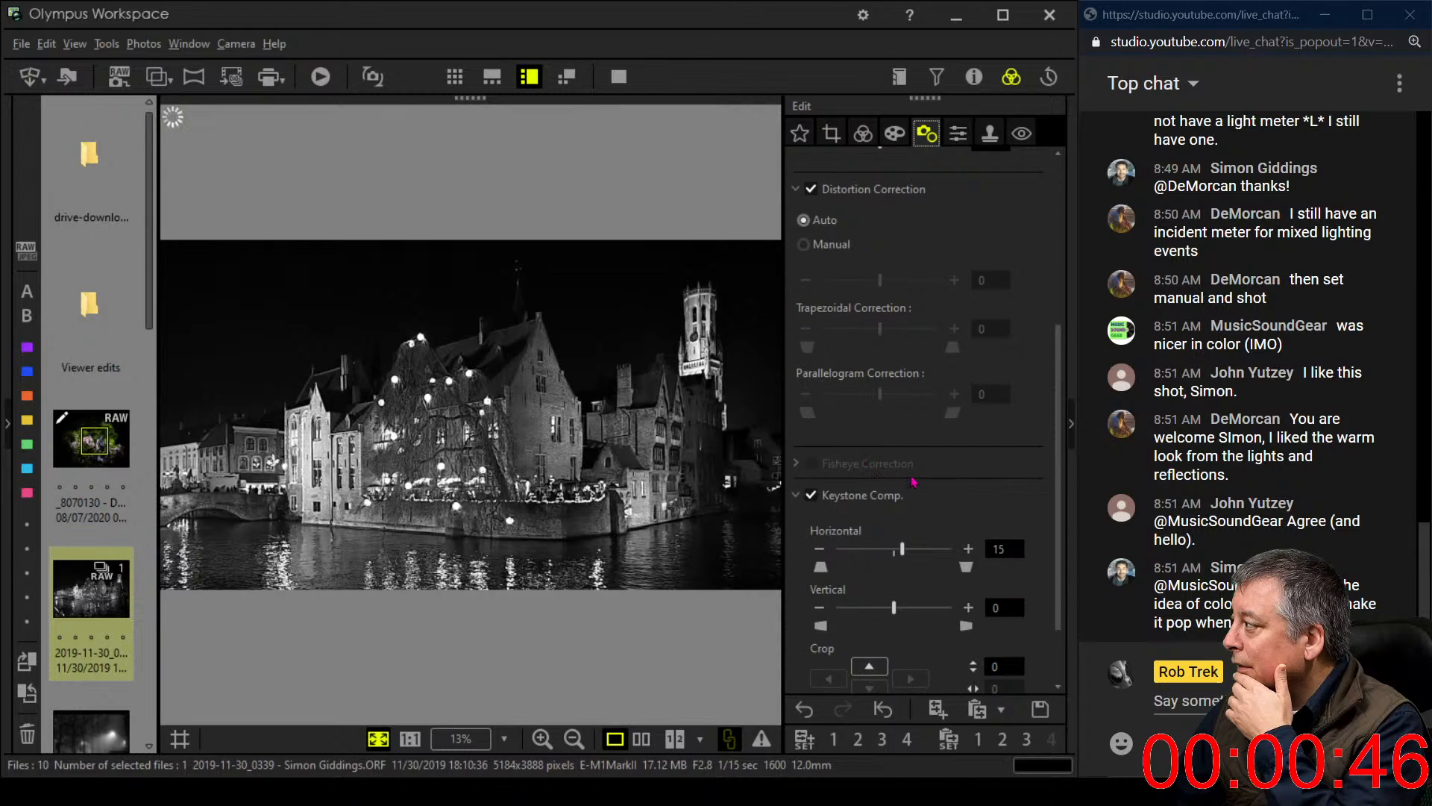
pyautogui.scroll(-3, 913, 482)
pyautogui.scroll(5, 913, 481)
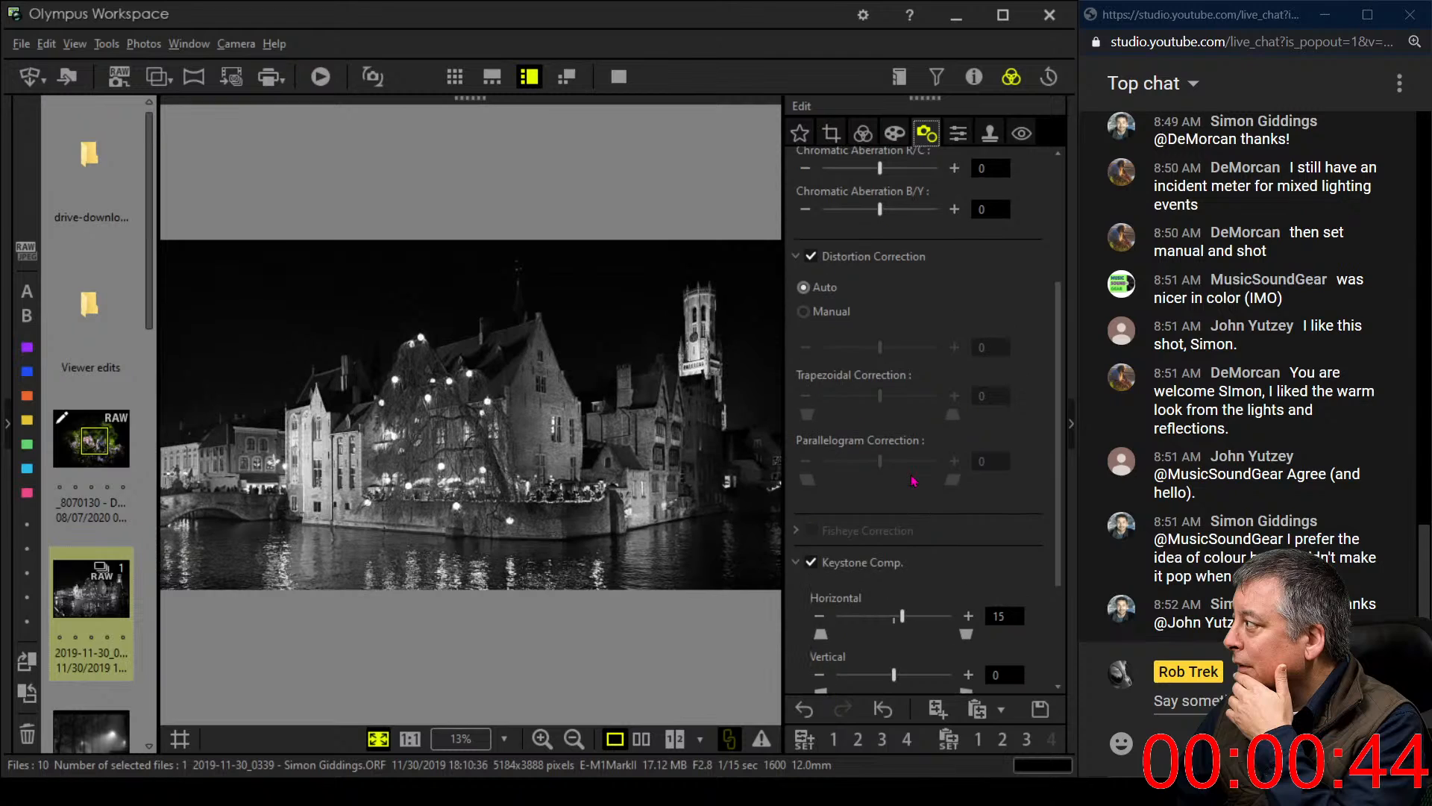
pyautogui.scroll(3, 914, 481)
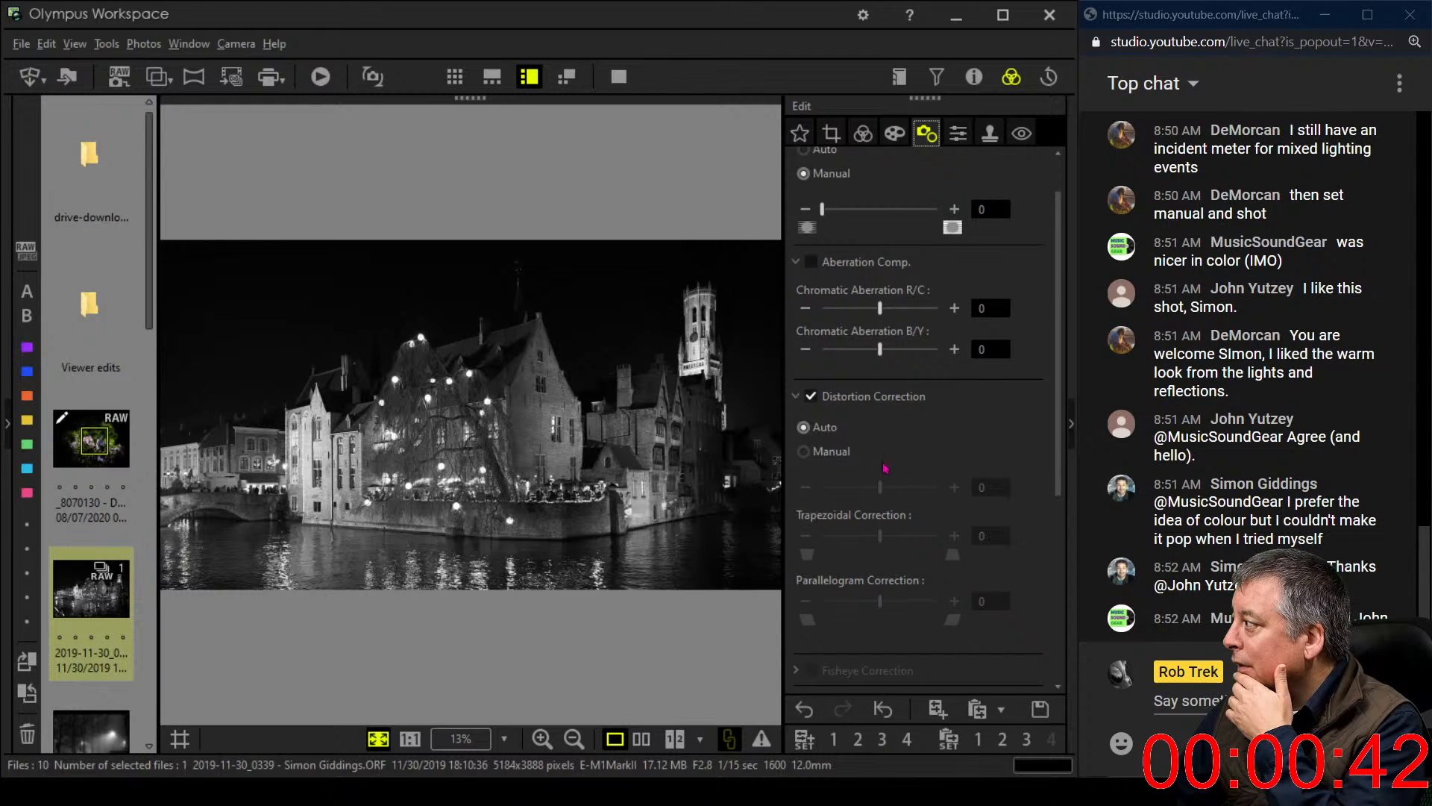
pyautogui.click(810, 459)
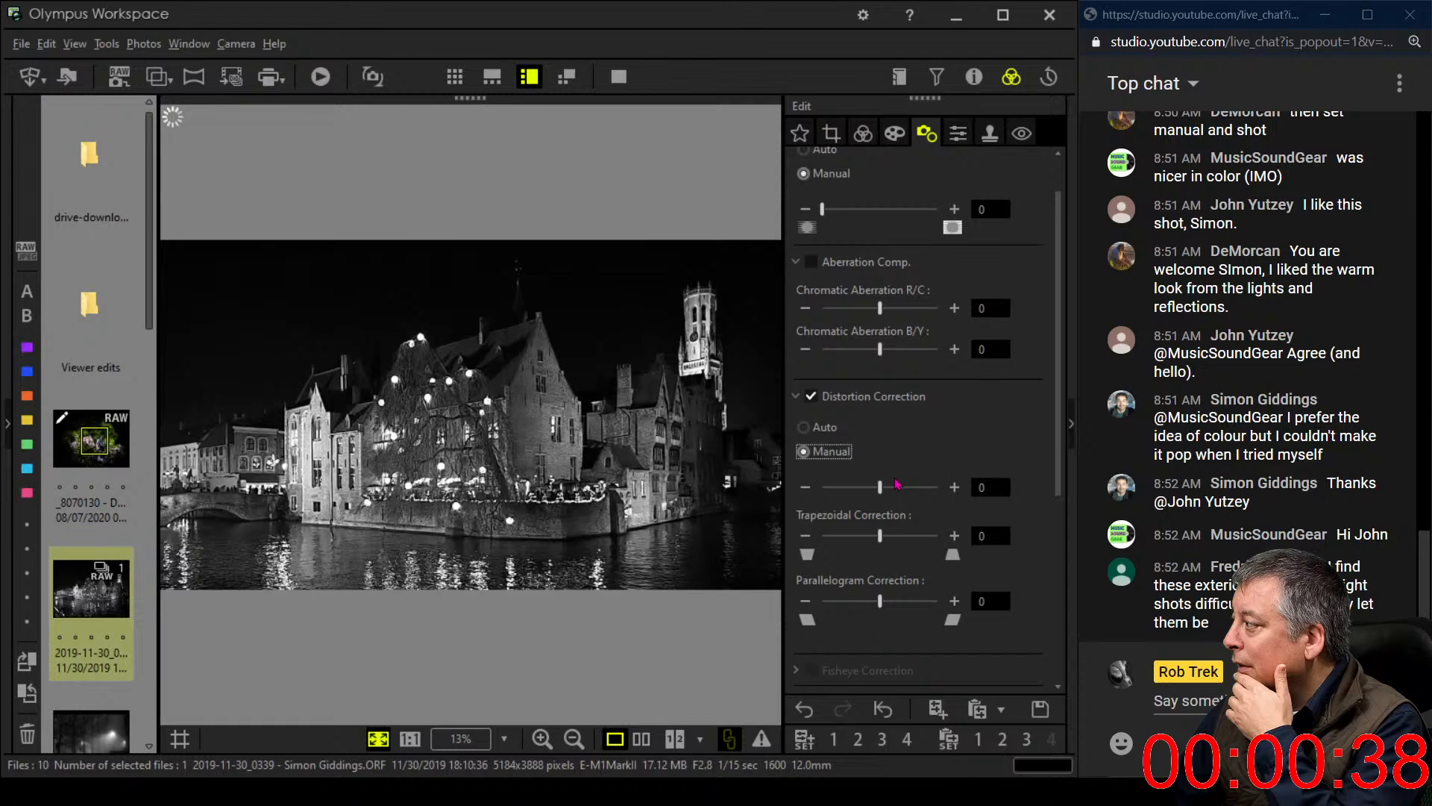
pyautogui.click(821, 428)
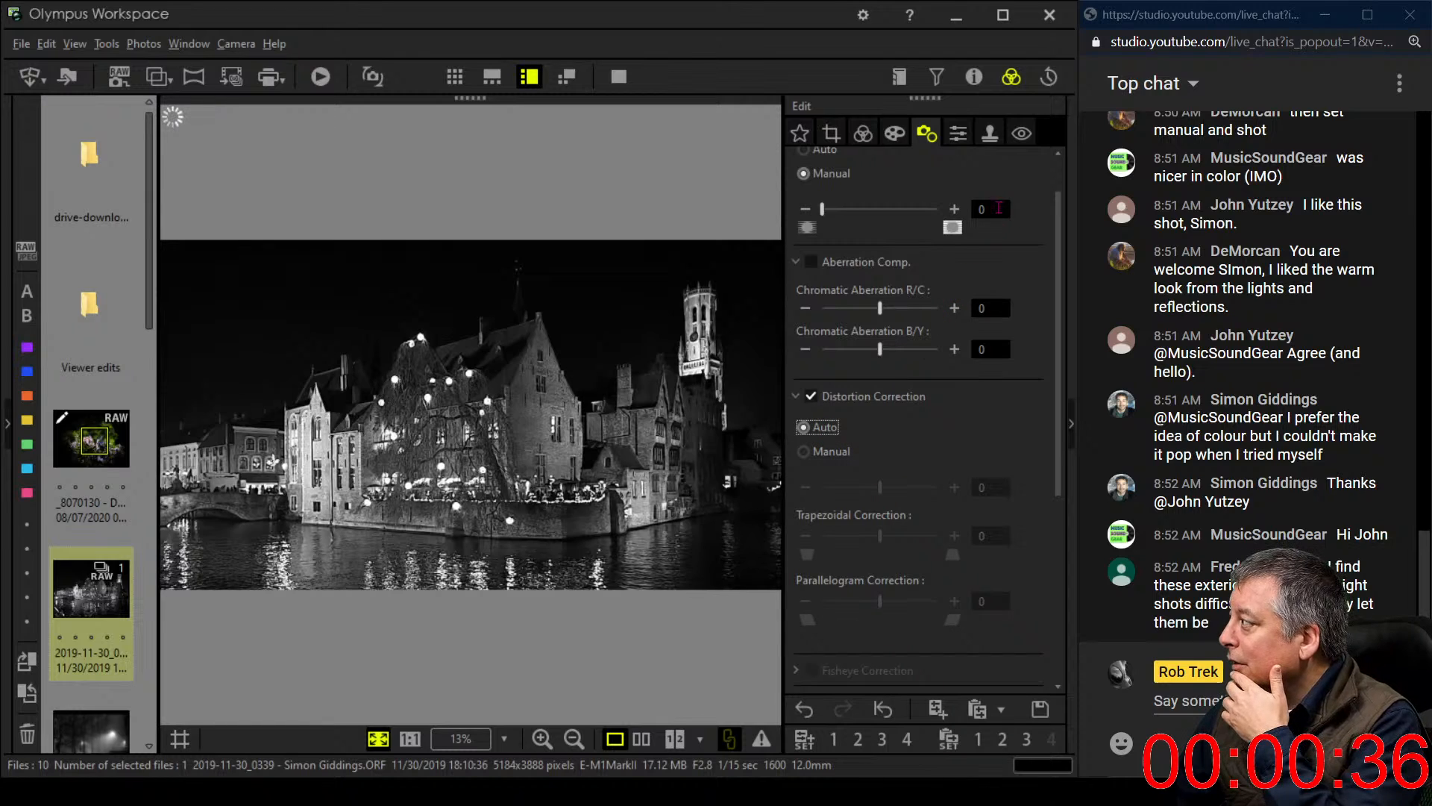
pyautogui.click(974, 77)
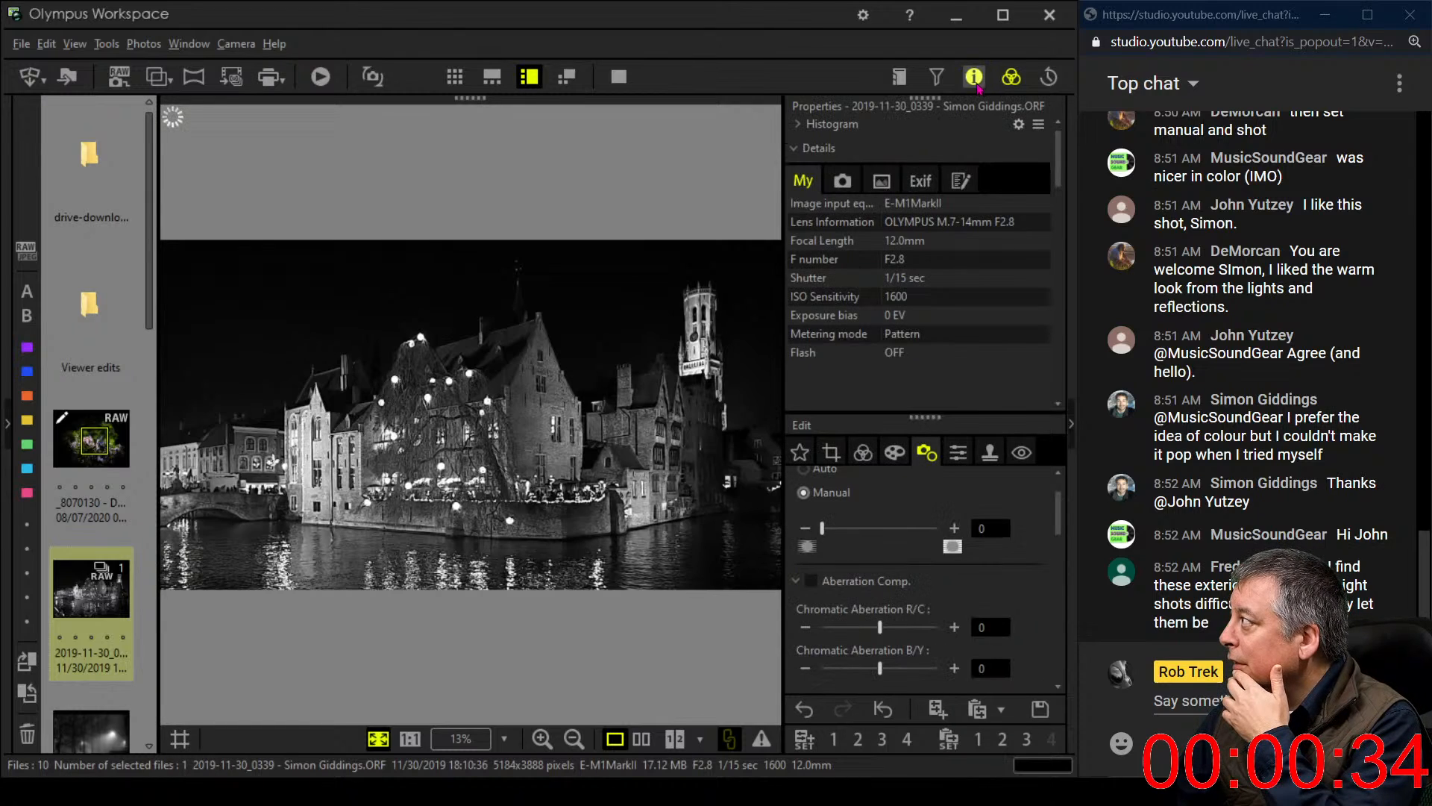
pyautogui.click(976, 82)
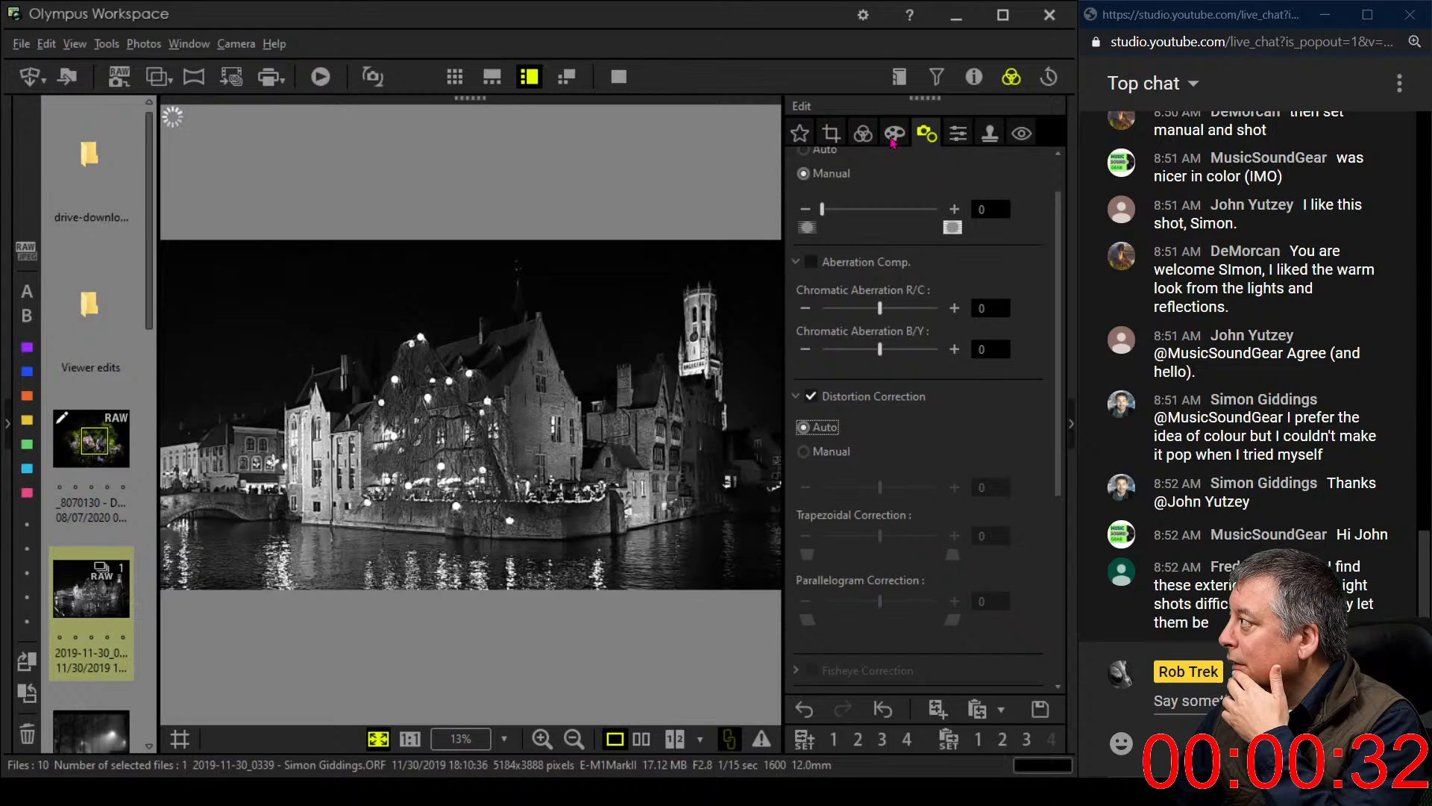
# Set Dehaze to 100 and Clarity to 9 on the night canal photo
pyautogui.click(893, 137)
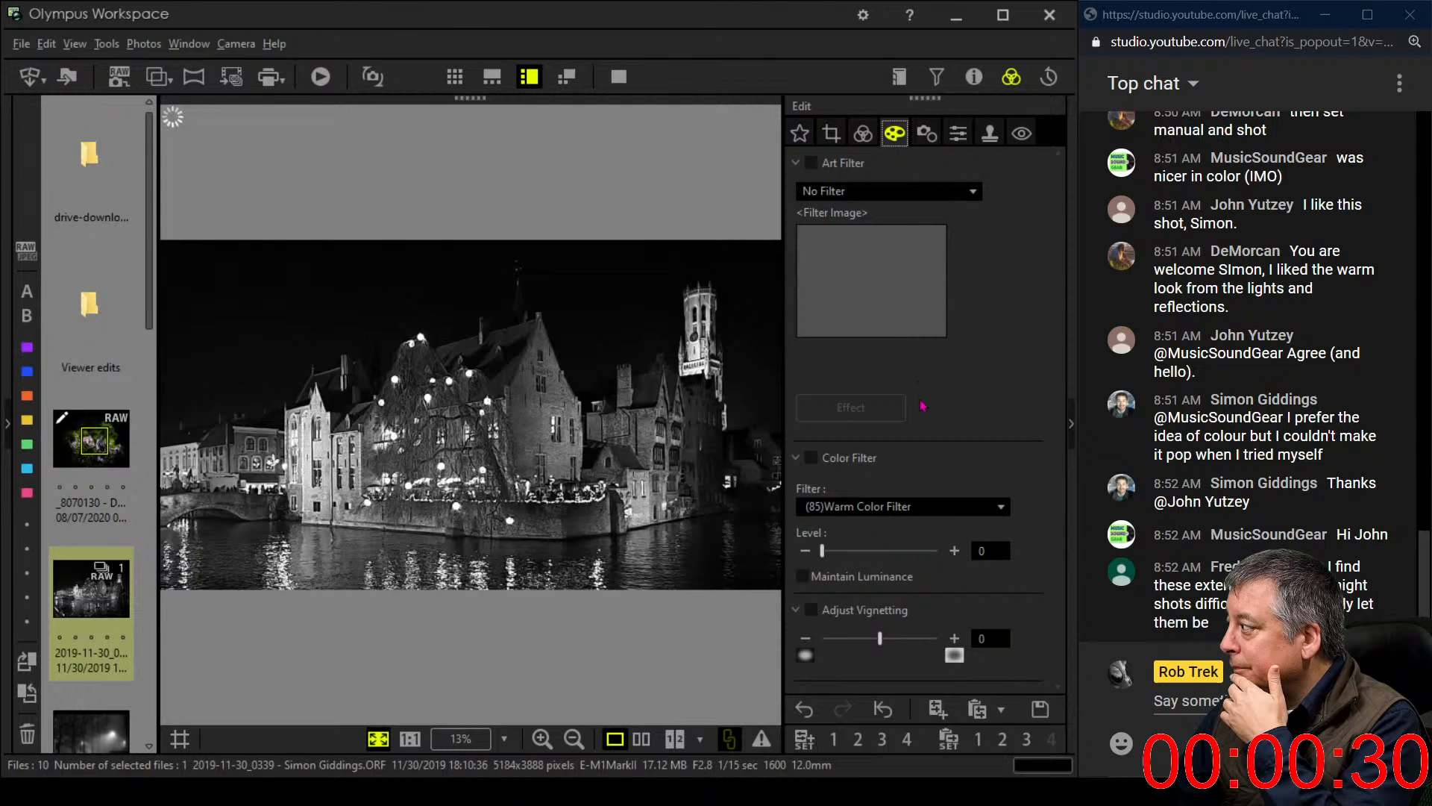
pyautogui.click(863, 133)
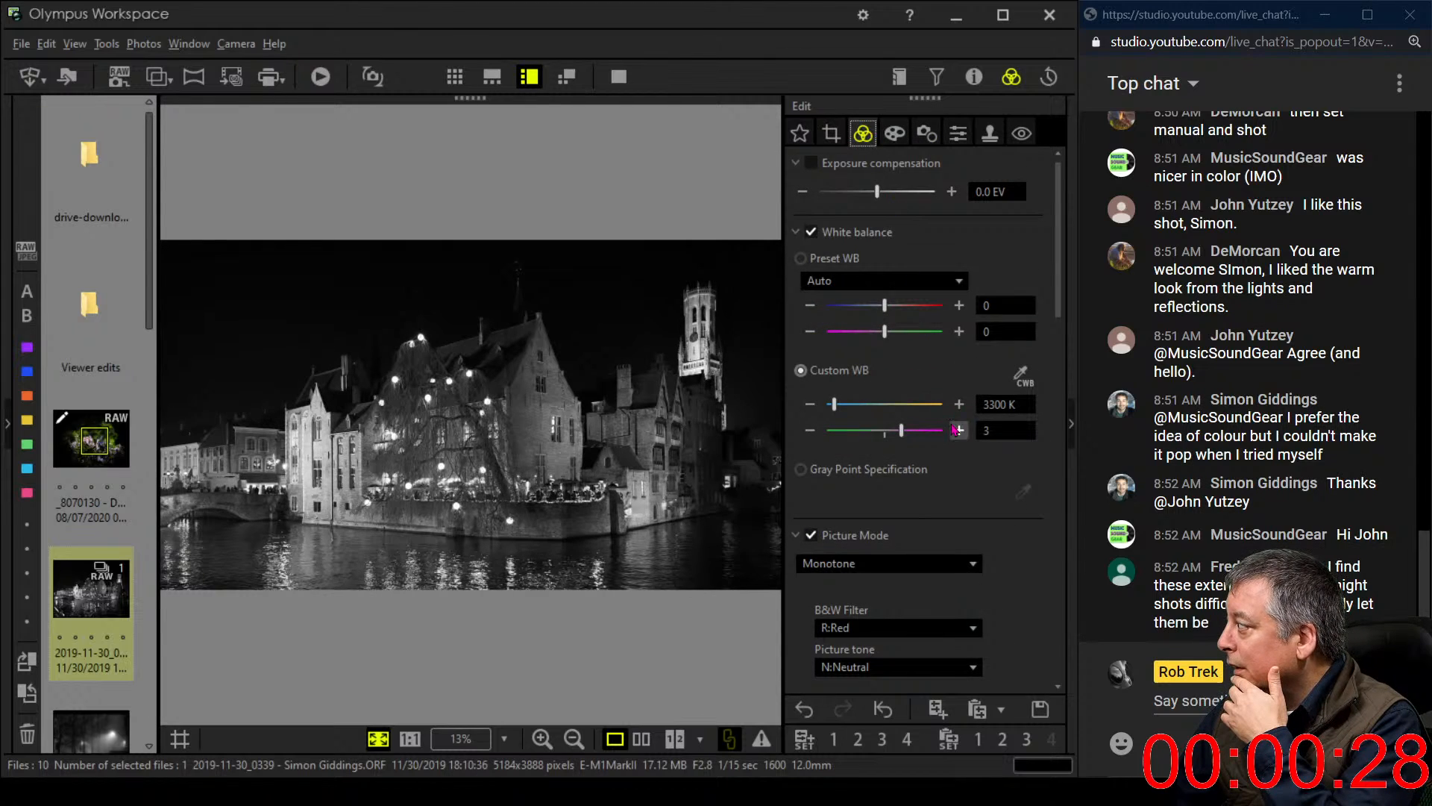
pyautogui.scroll(-10, 955, 430)
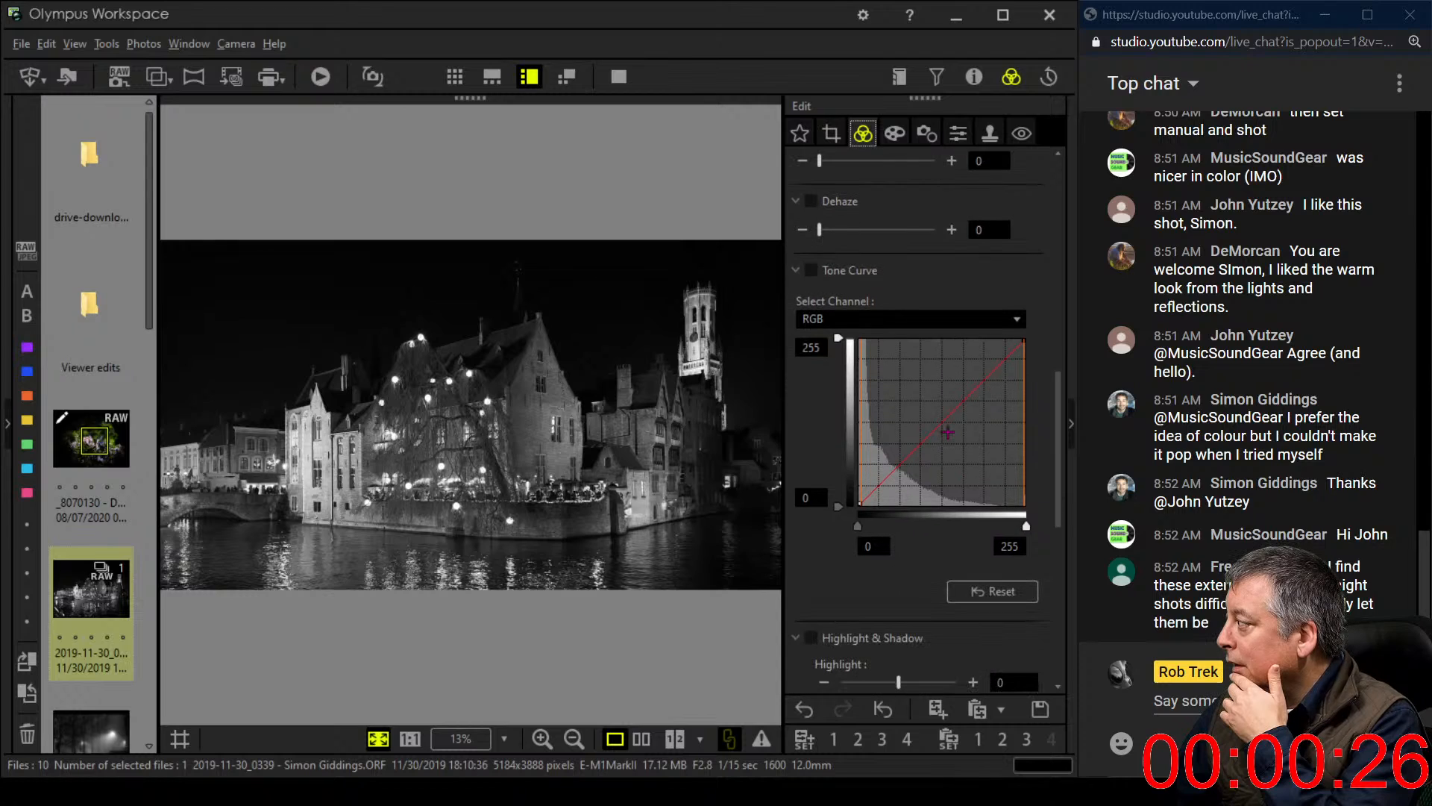
pyautogui.scroll(-5, 947, 432)
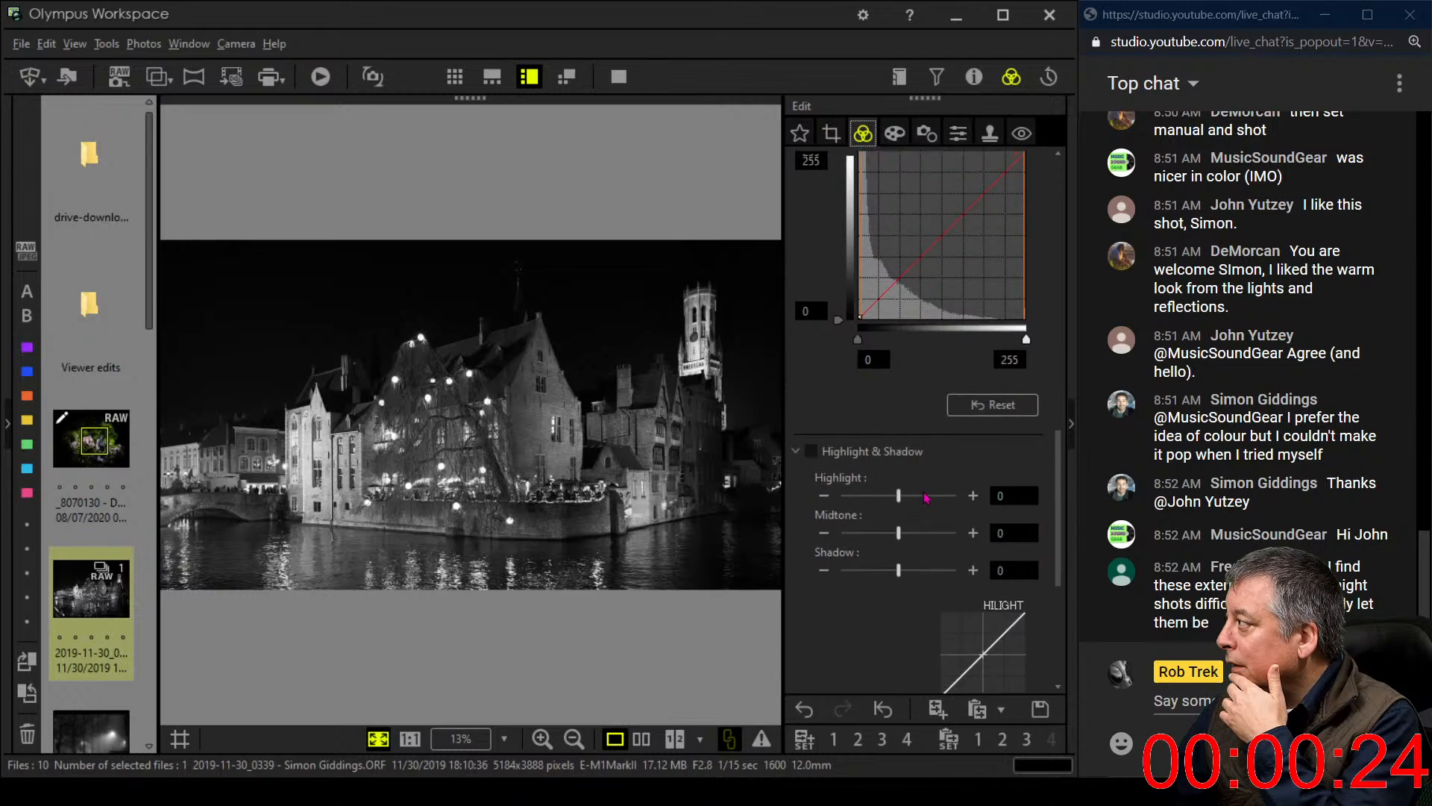
pyautogui.scroll(5, 925, 497)
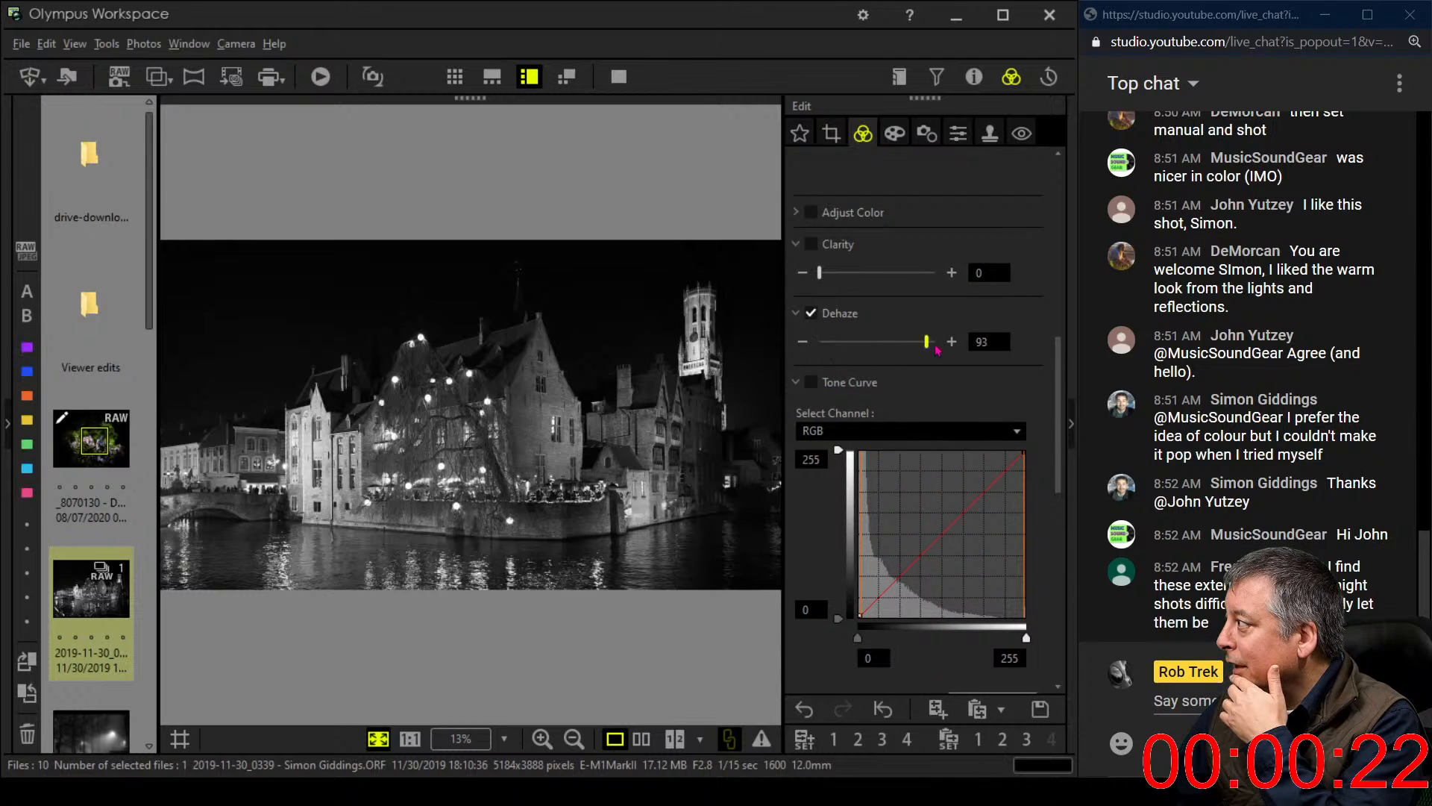
pyautogui.moveTo(936, 346); pyautogui.dragTo(955, 348)
pyautogui.moveTo(820, 273); pyautogui.dragTo(841, 276)
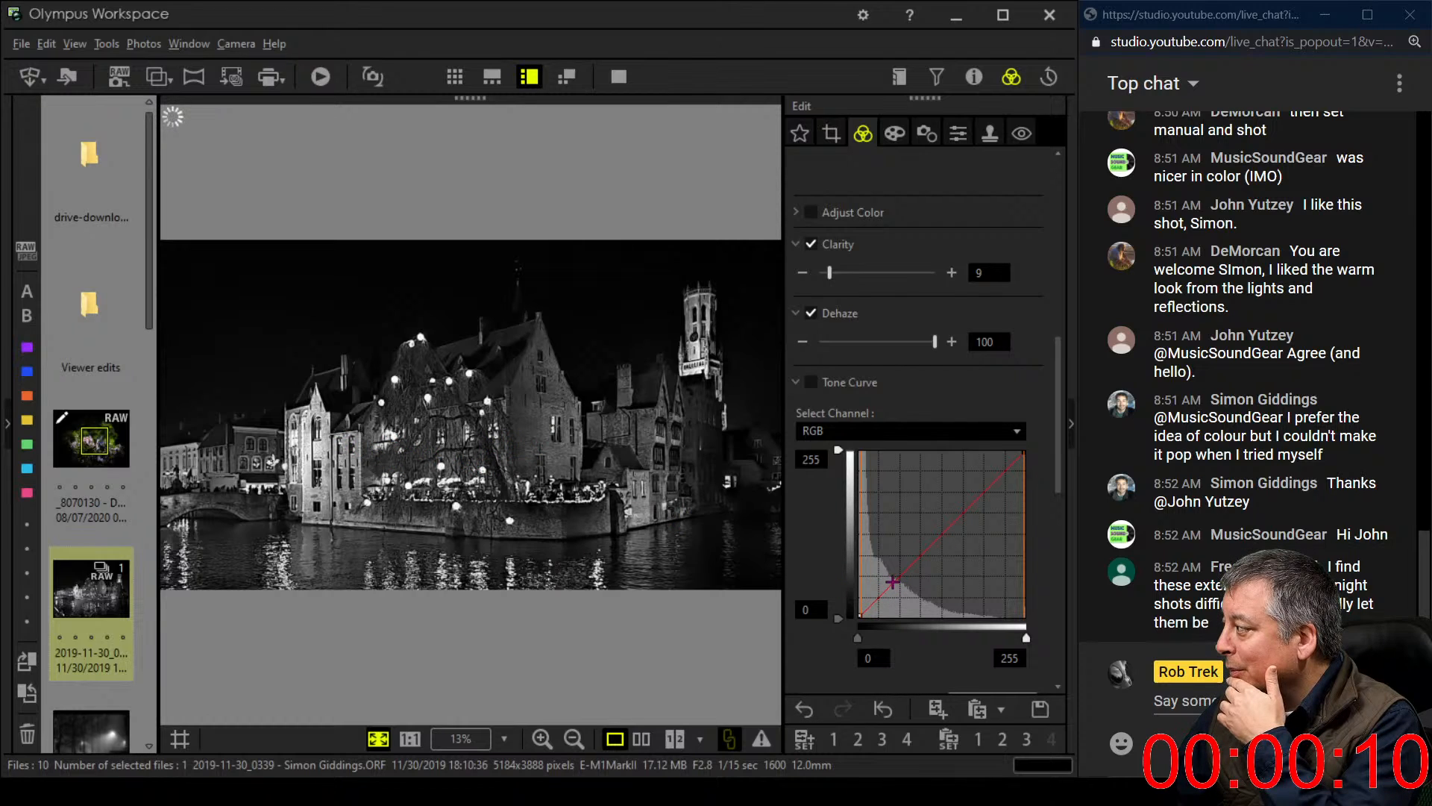
# Anchor the RGB tone curve in the lower quarter and pull its darkest tones down toward black
pyautogui.click(893, 578)
pyautogui.moveTo(871, 607); pyautogui.dragTo(875, 614)
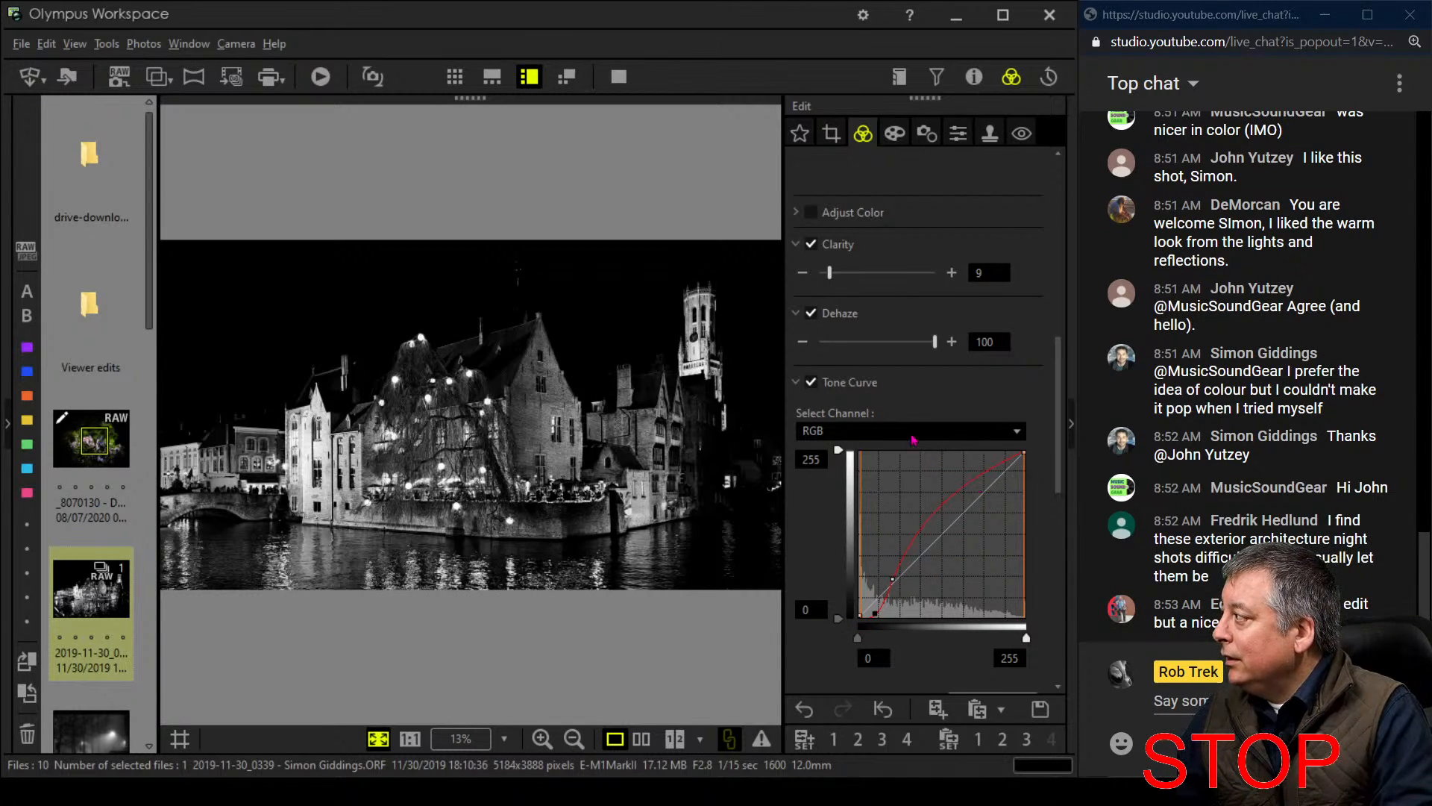
# Raise the exposure compensation to 0.5 EV and add a highlight point slightly above the diagonal on the RGB tone curve
pyautogui.scroll(8, 844, 477)
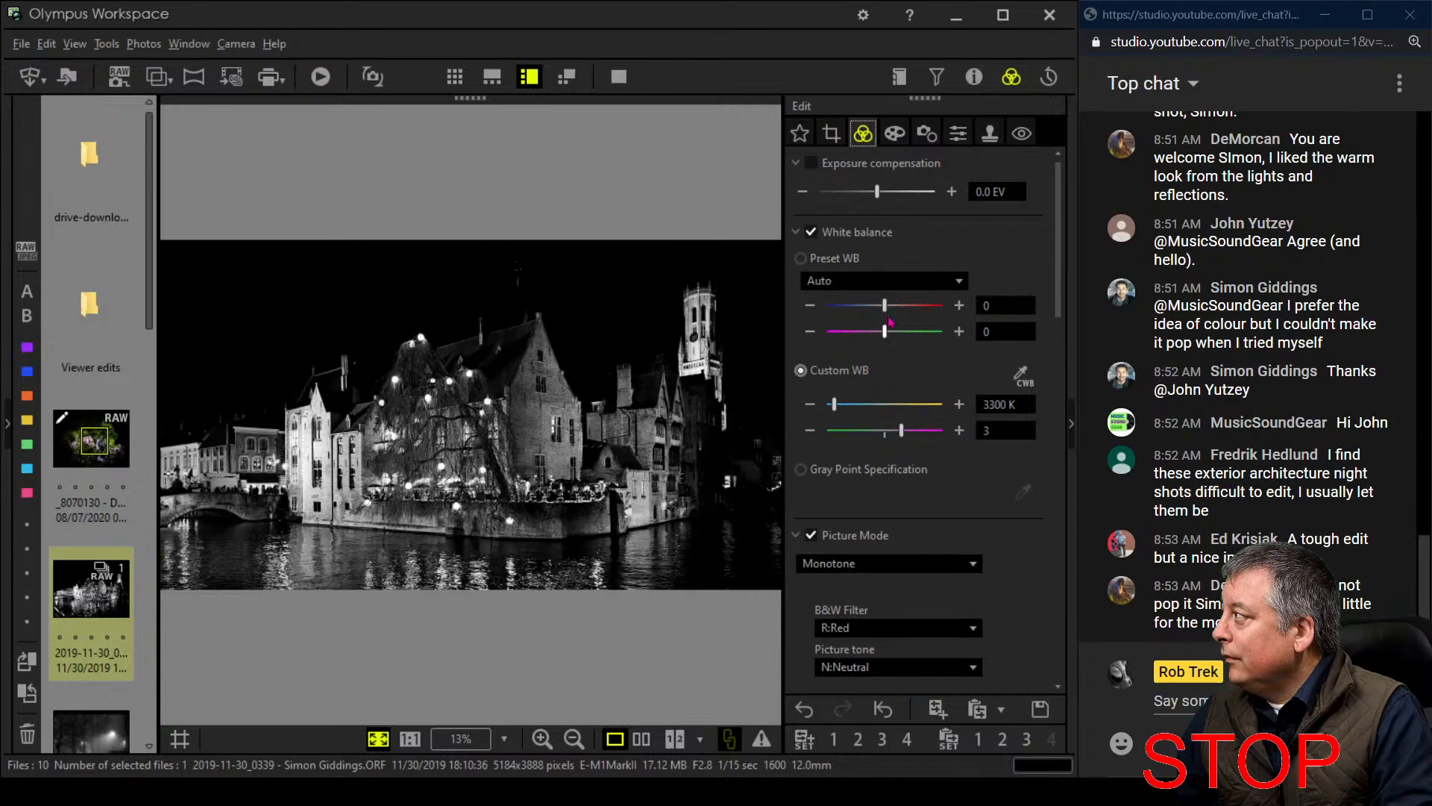
pyautogui.click(952, 192)
pyautogui.click(952, 191)
pyautogui.click(952, 192)
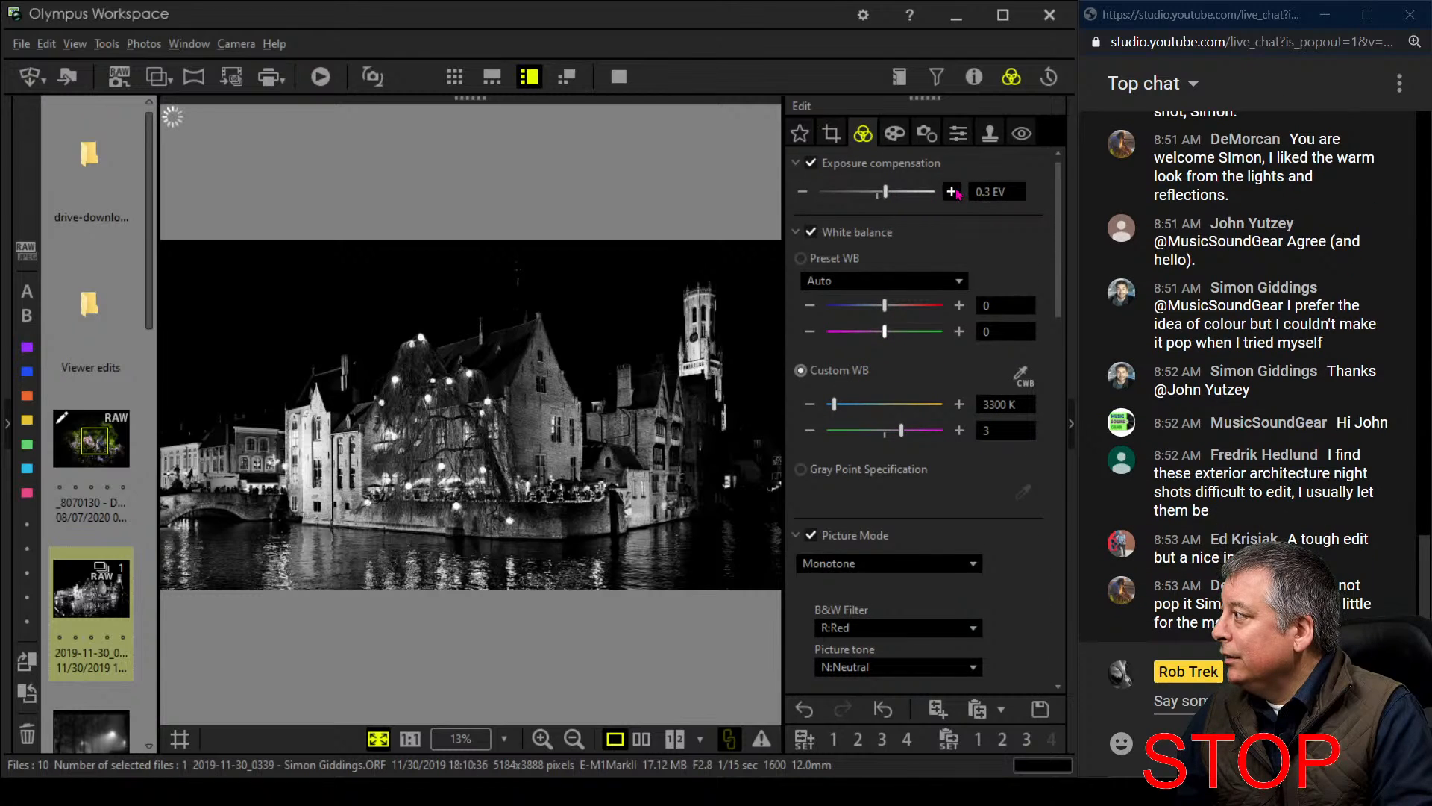
pyautogui.click(952, 192)
pyautogui.click(952, 192)
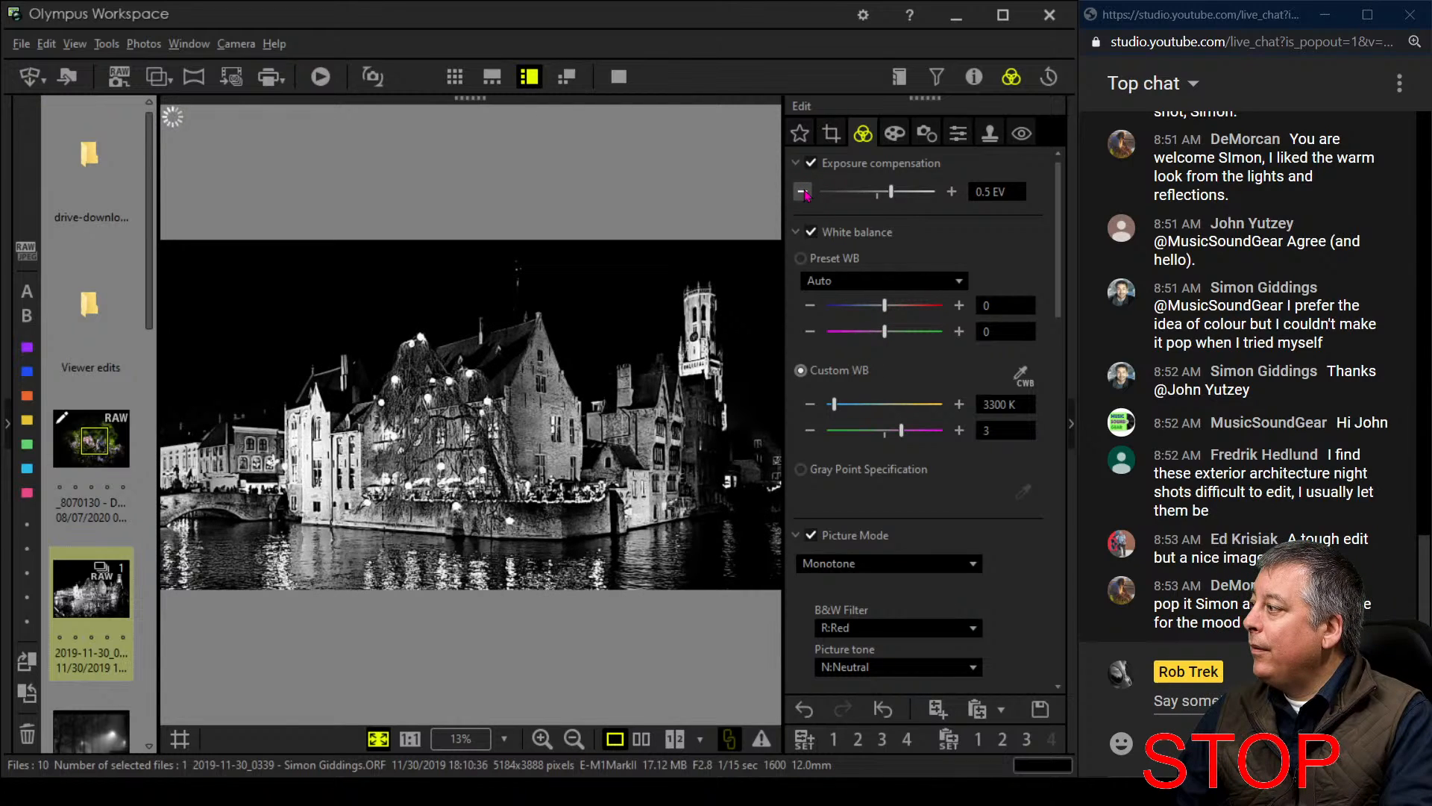
pyautogui.scroll(-10, 923, 541)
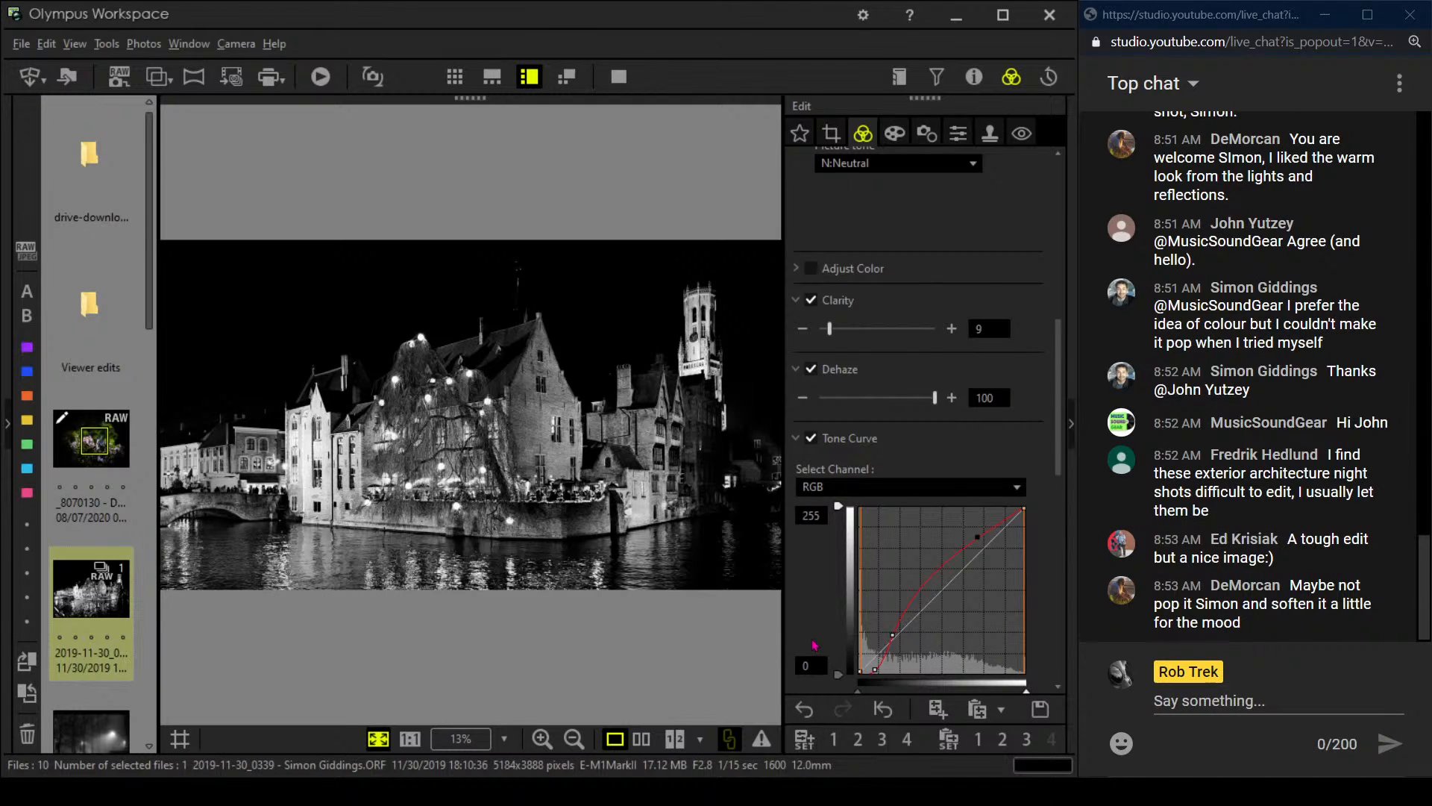
# Compare the black-and-white edit with the original side by side at full screen, and examine the edit alone at full screen
pyautogui.click(641, 739)
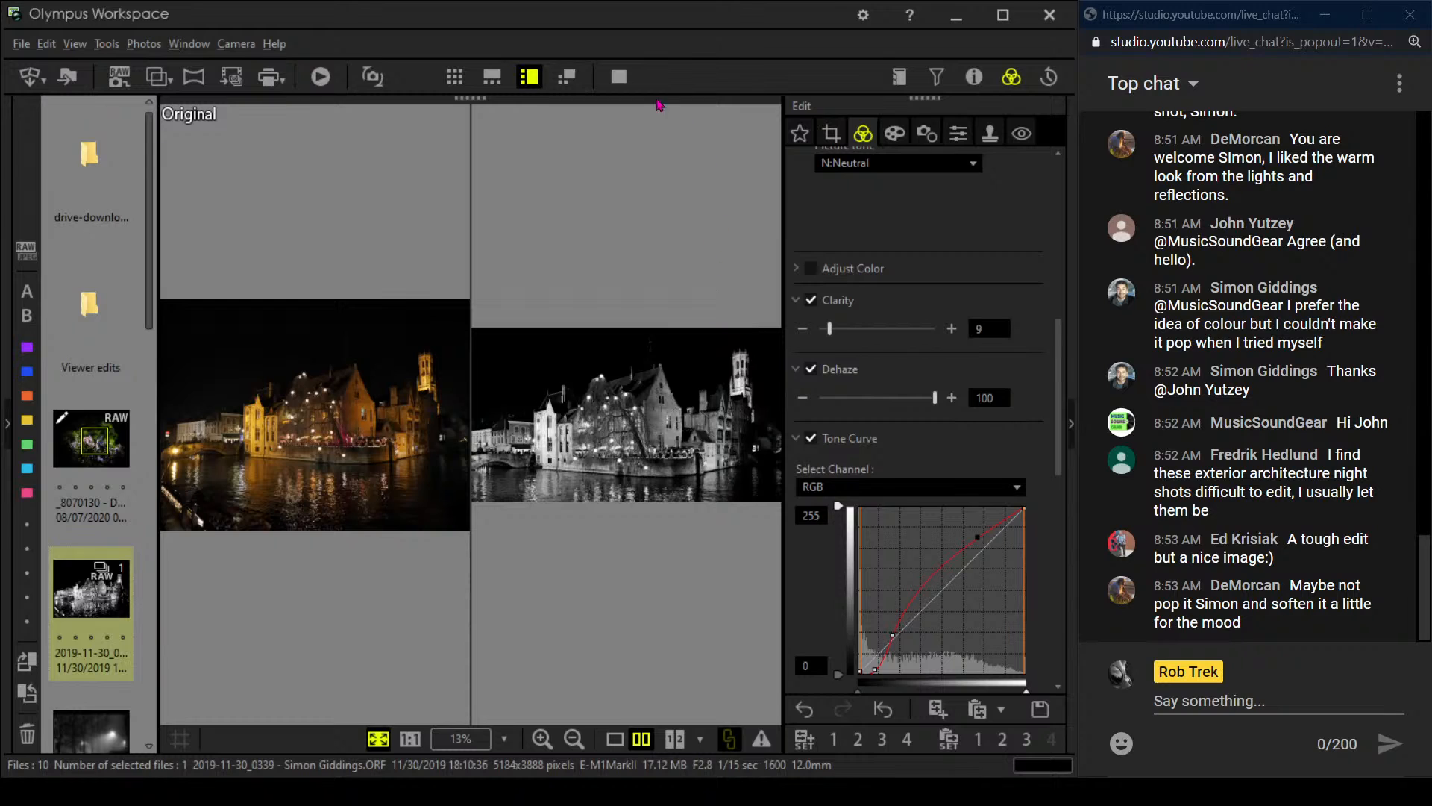
pyautogui.click(631, 84)
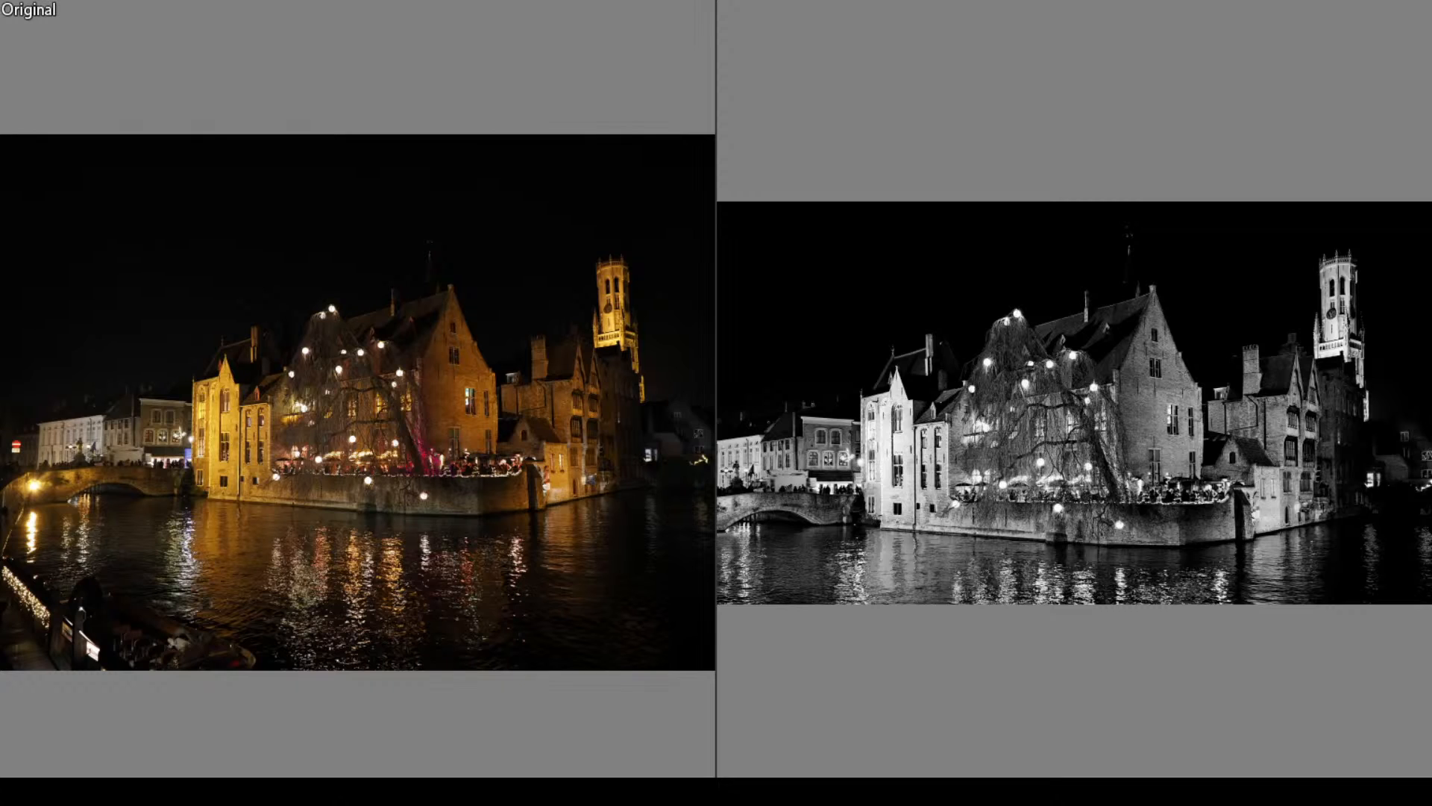
pyautogui.press('Escape')
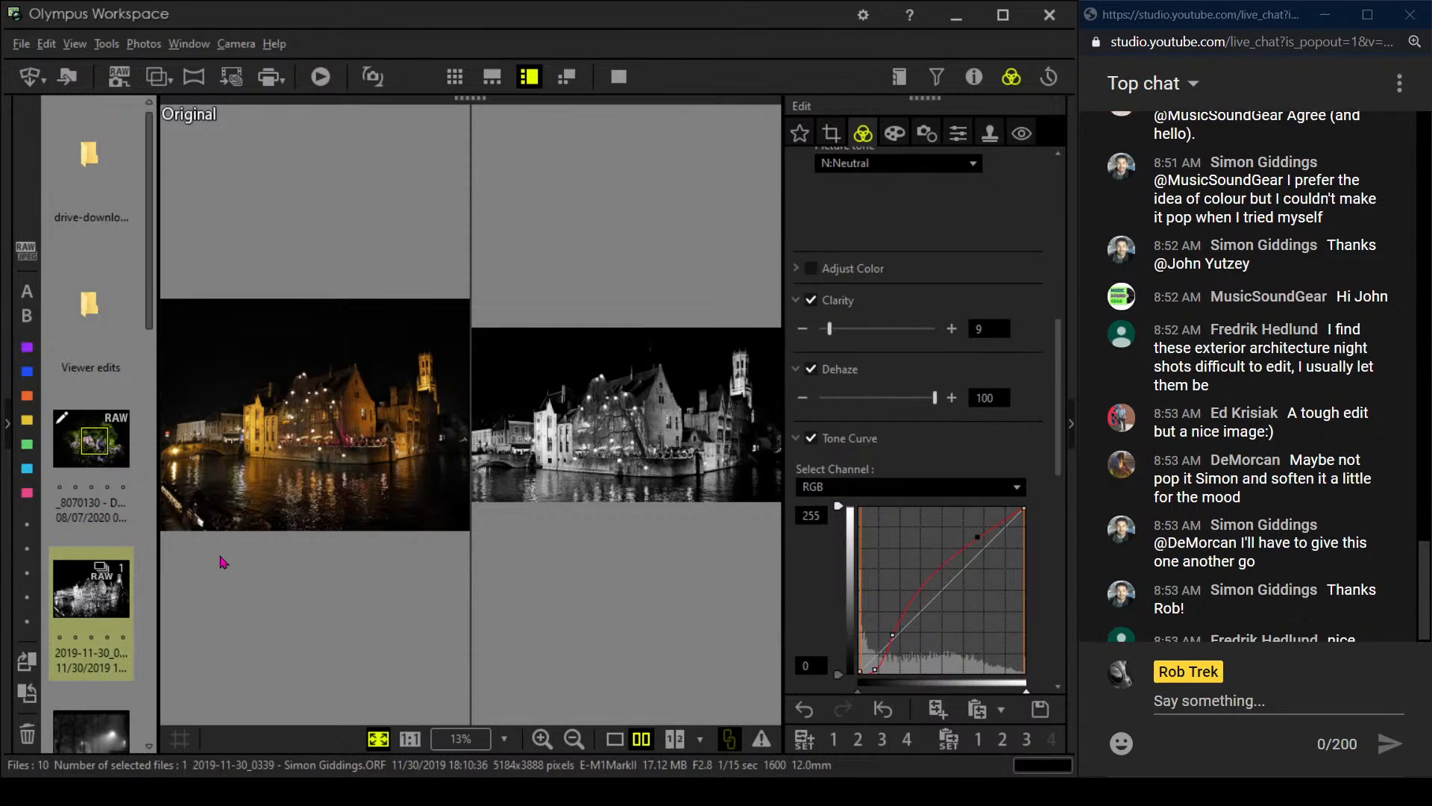
pyautogui.click(614, 738)
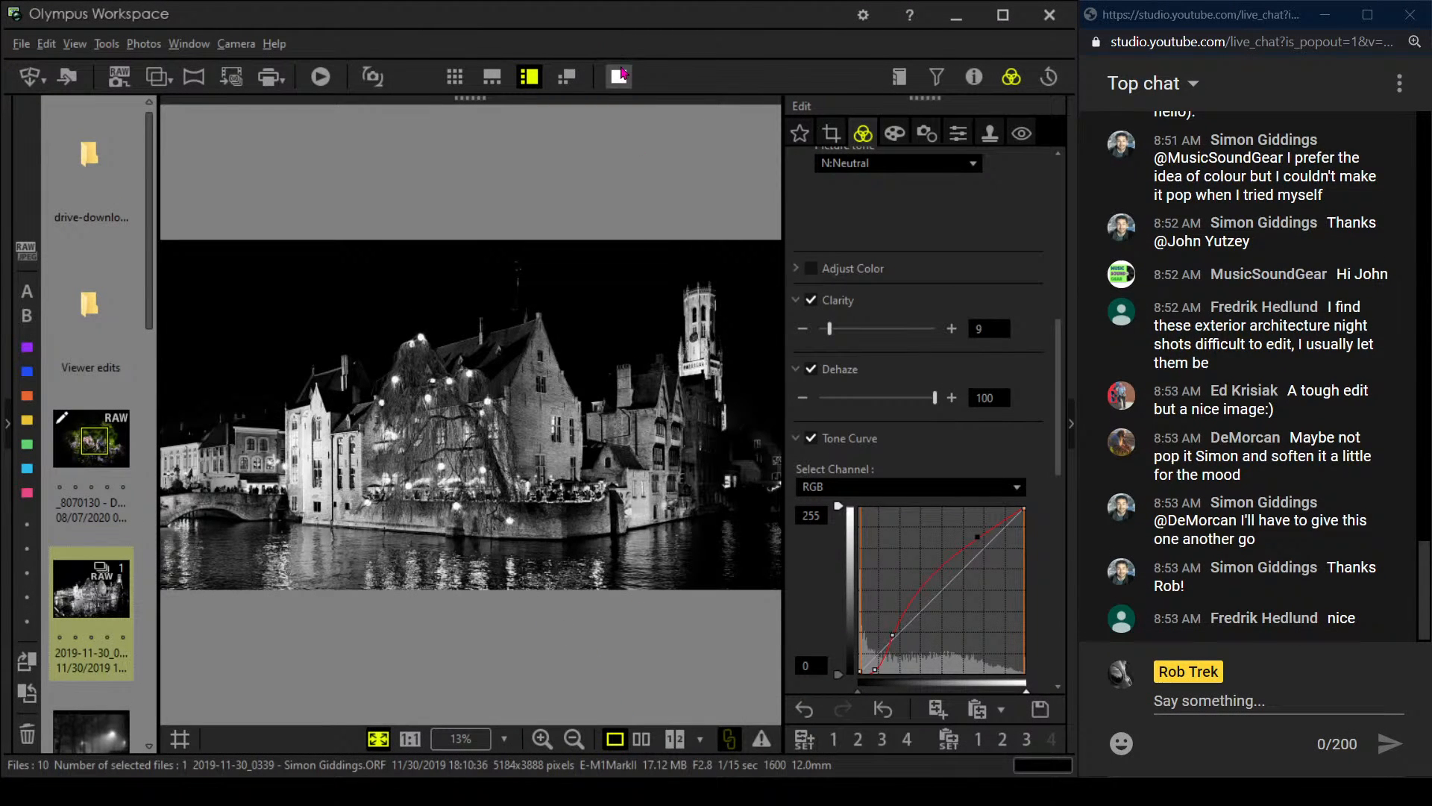
pyautogui.click(621, 76)
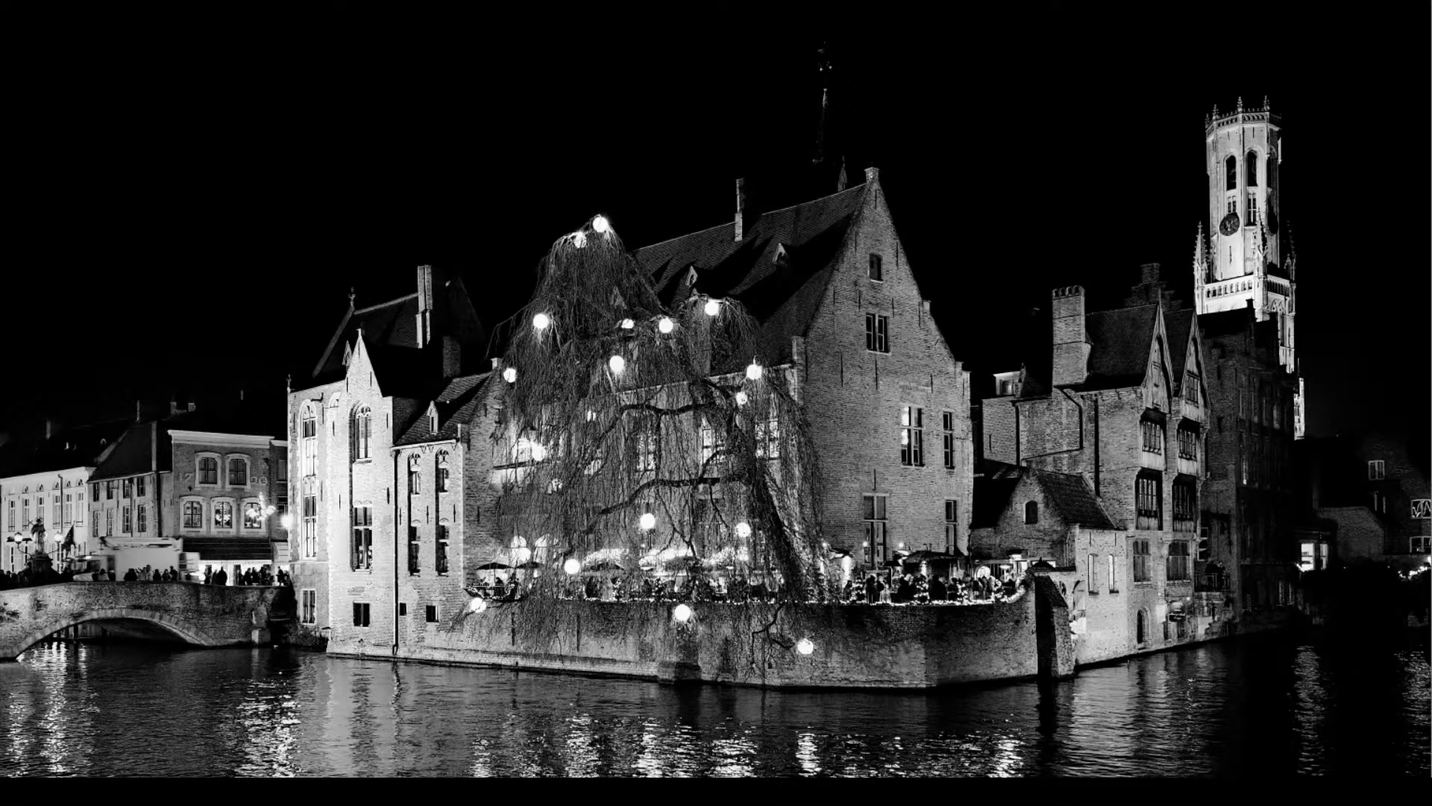
pyautogui.press('Escape')
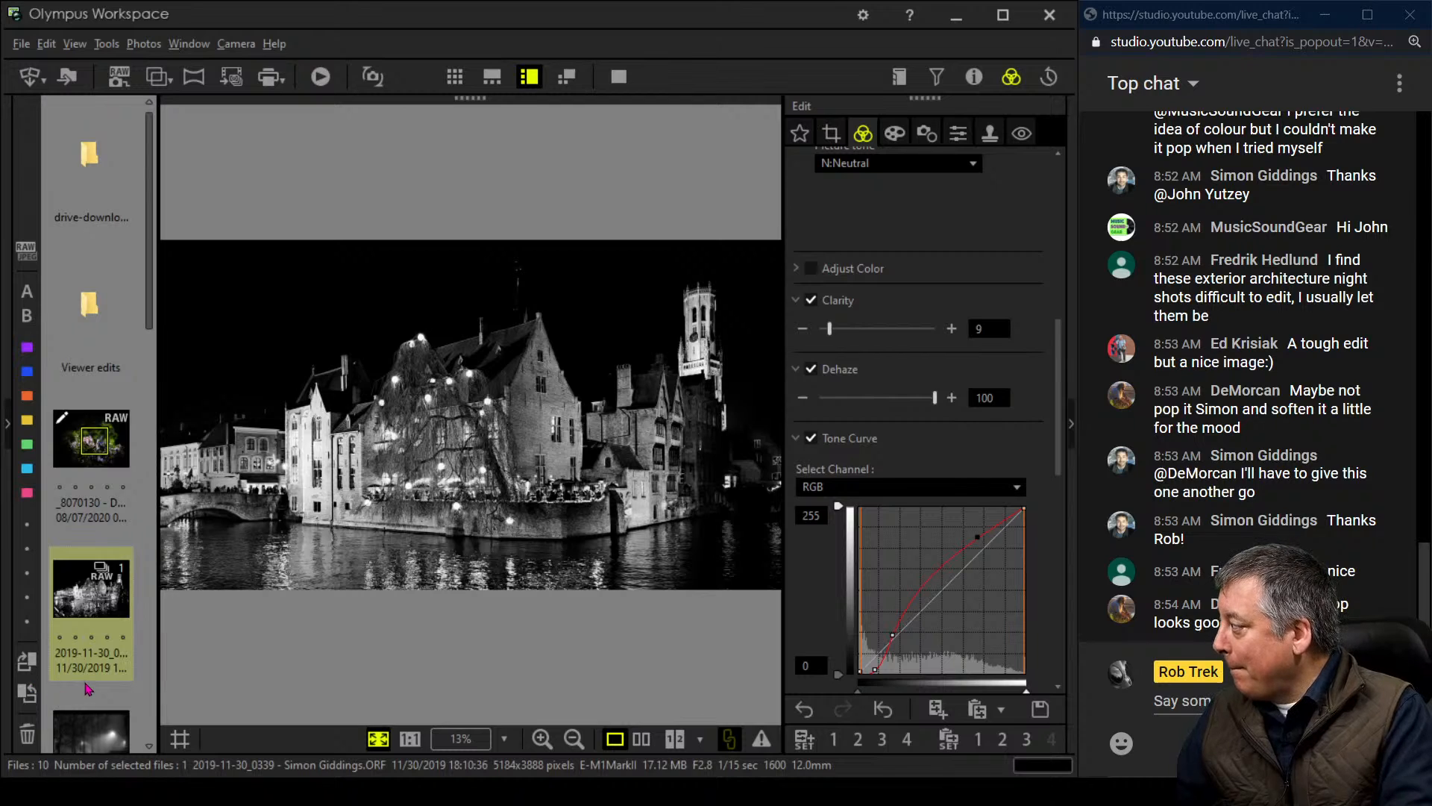
# Open the foggy street photo with trees and a streetlight, and examine its shooting details and full-screen view
pyautogui.scroll(-3, 87, 688)
pyautogui.click(89, 548)
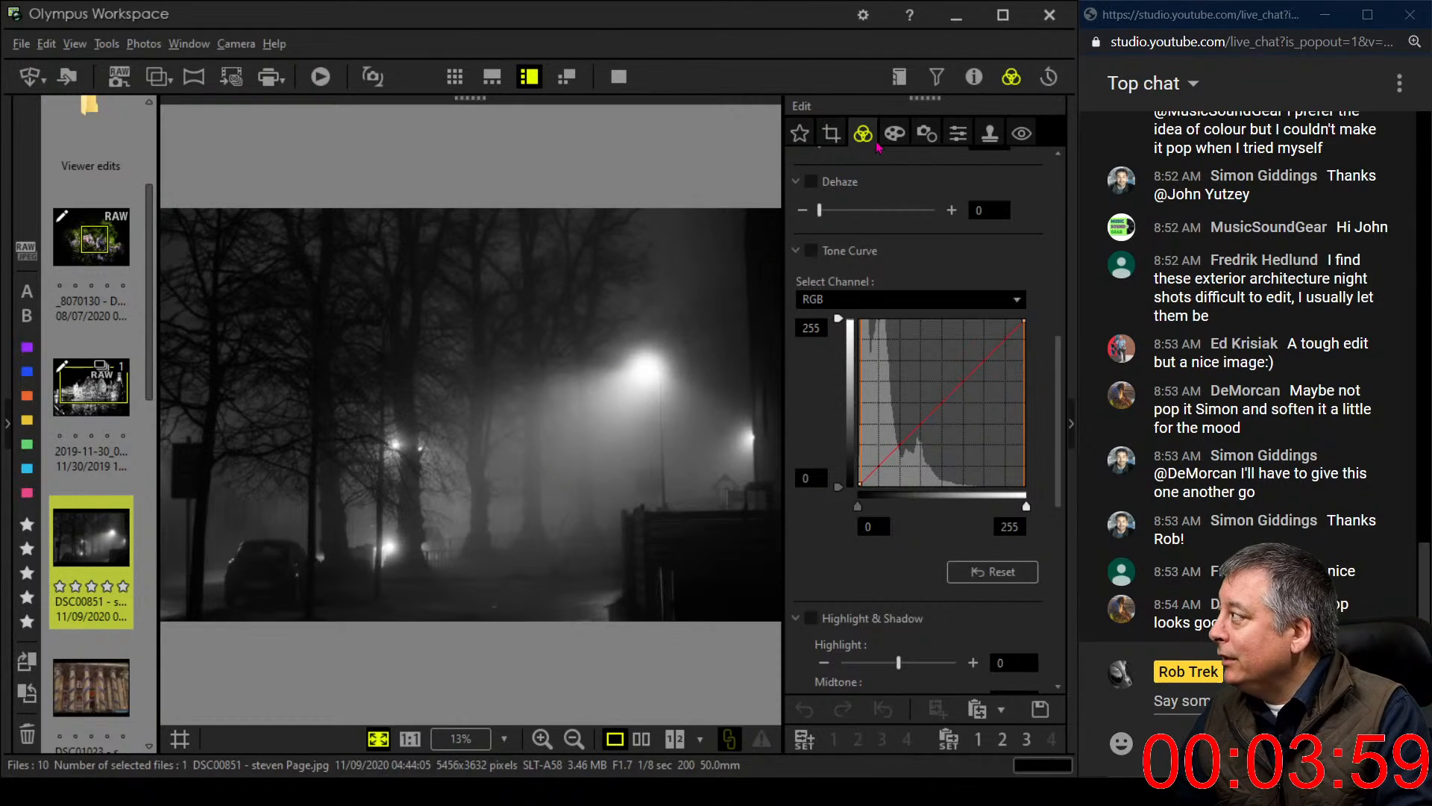
pyautogui.click(964, 82)
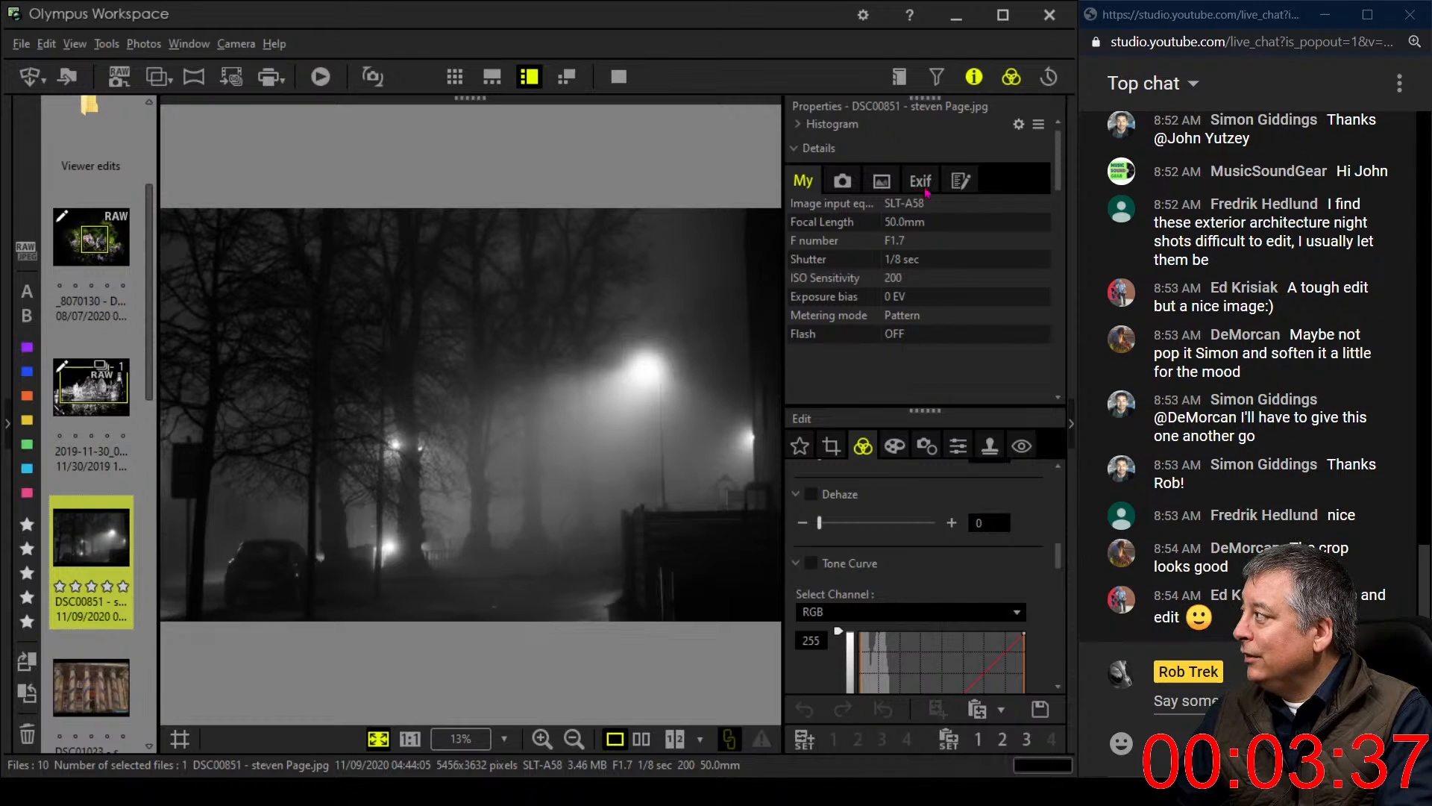
pyautogui.click(973, 77)
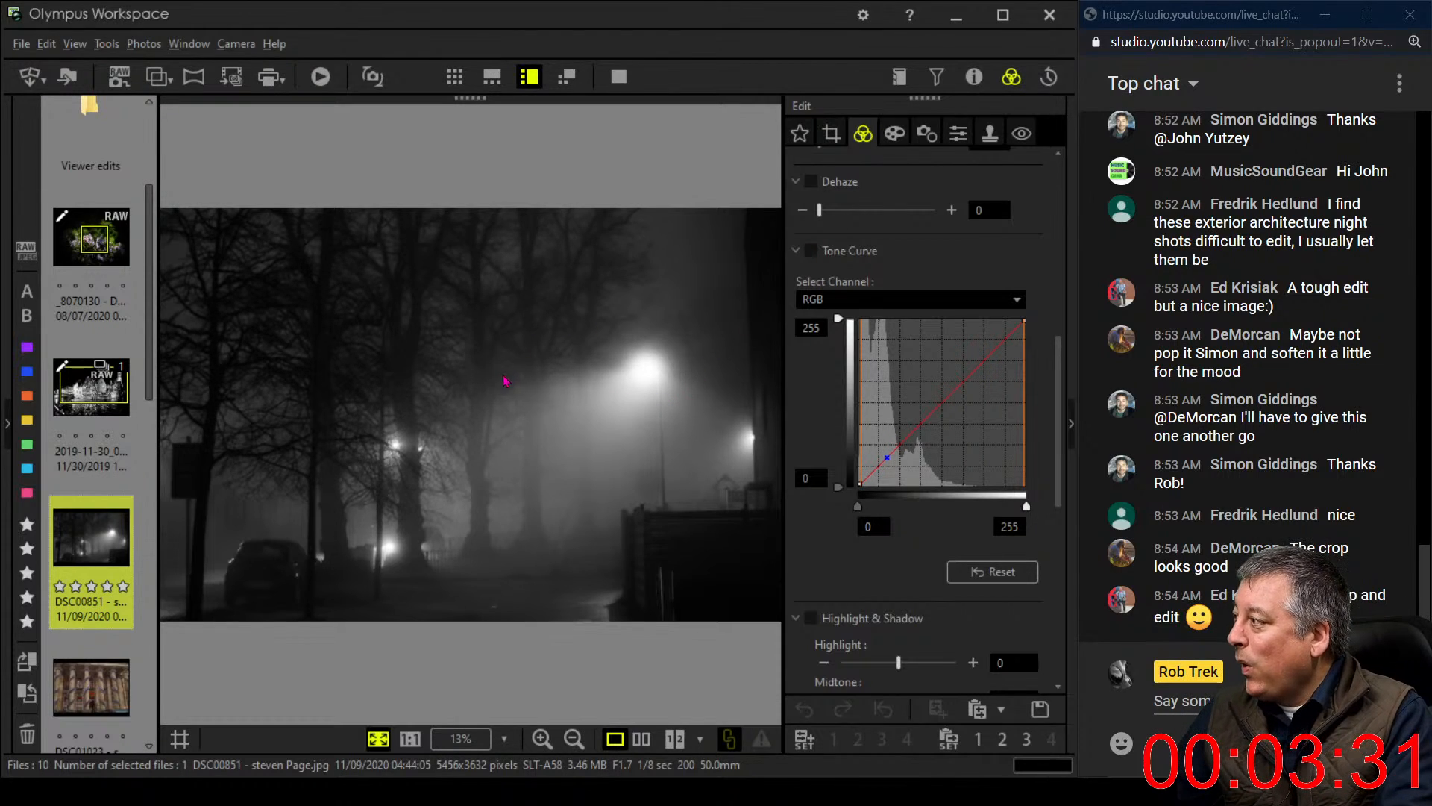
pyautogui.click(611, 85)
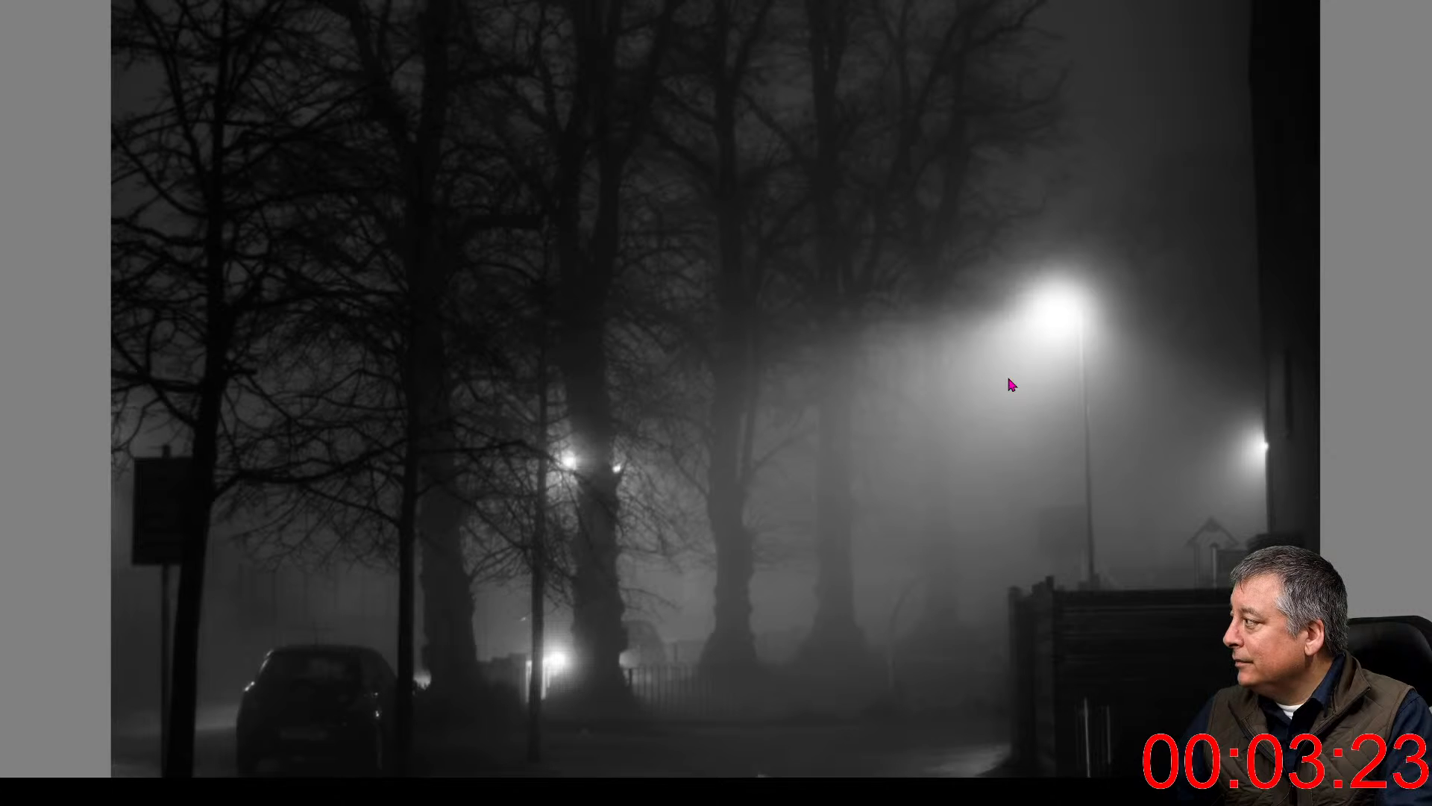
pyautogui.press('Escape')
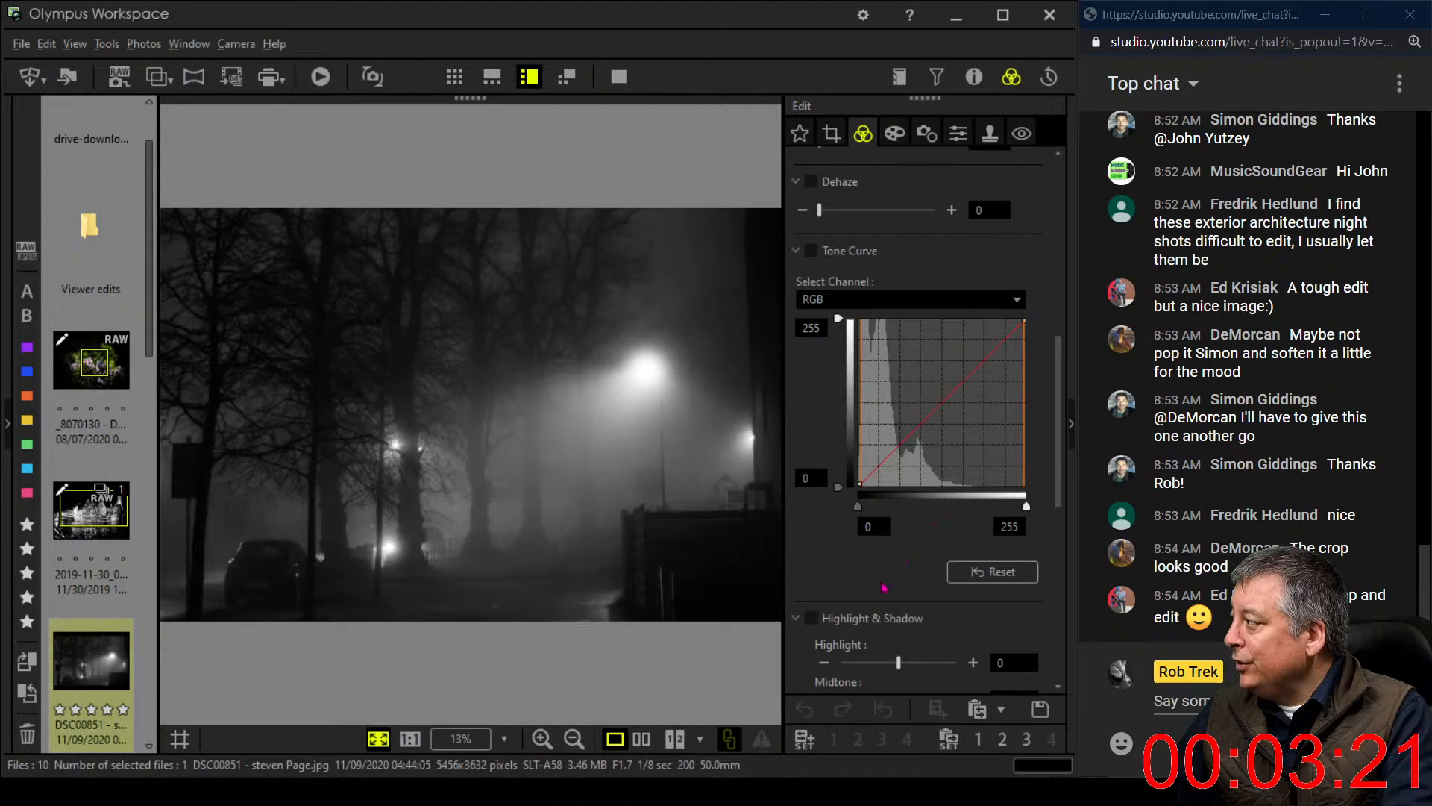
pyautogui.scroll(-10, 882, 588)
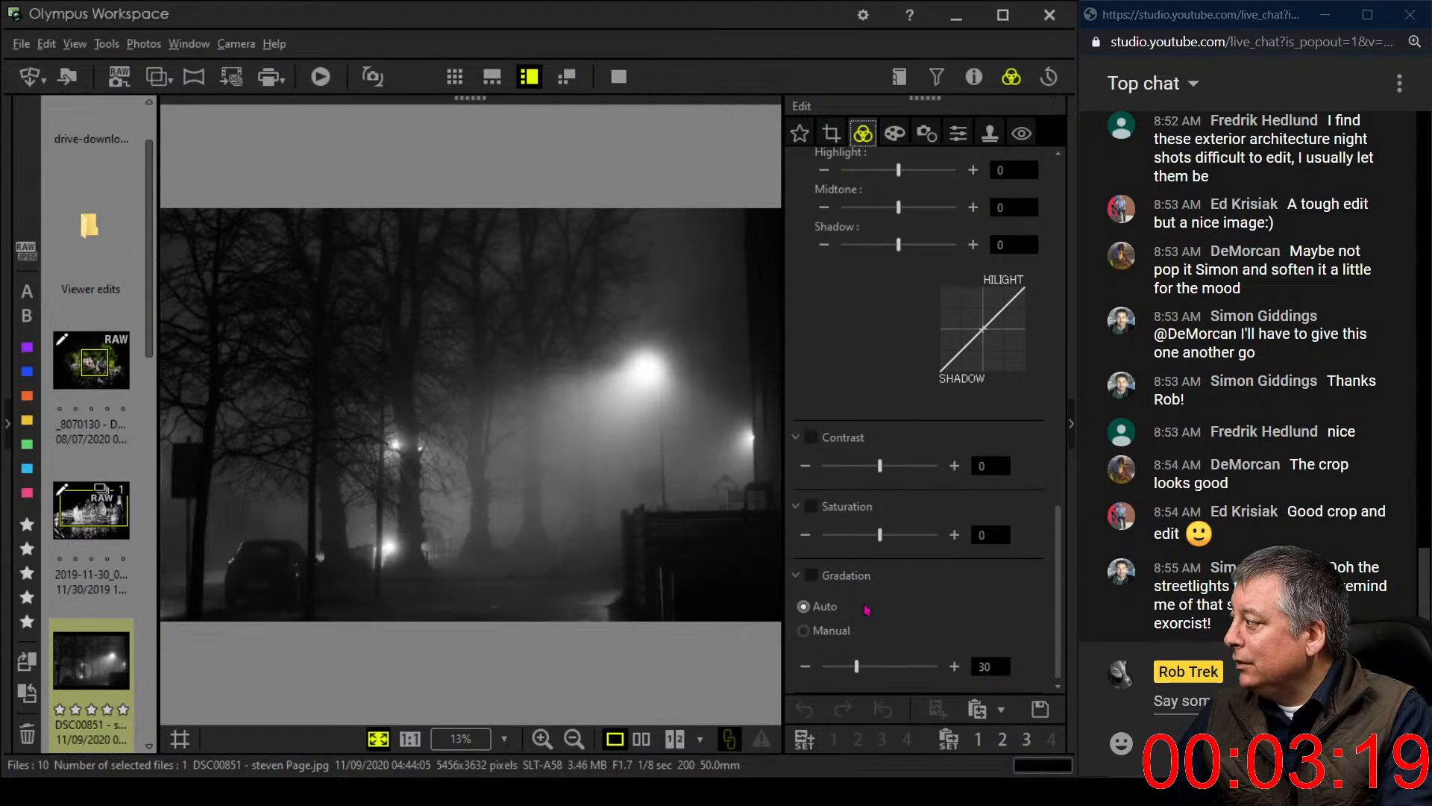
# Switch Gradation to Manual and frame the streetlight and nearby trees with a 1:1 crop of about 3240 x 3240 pixels
pyautogui.click(806, 631)
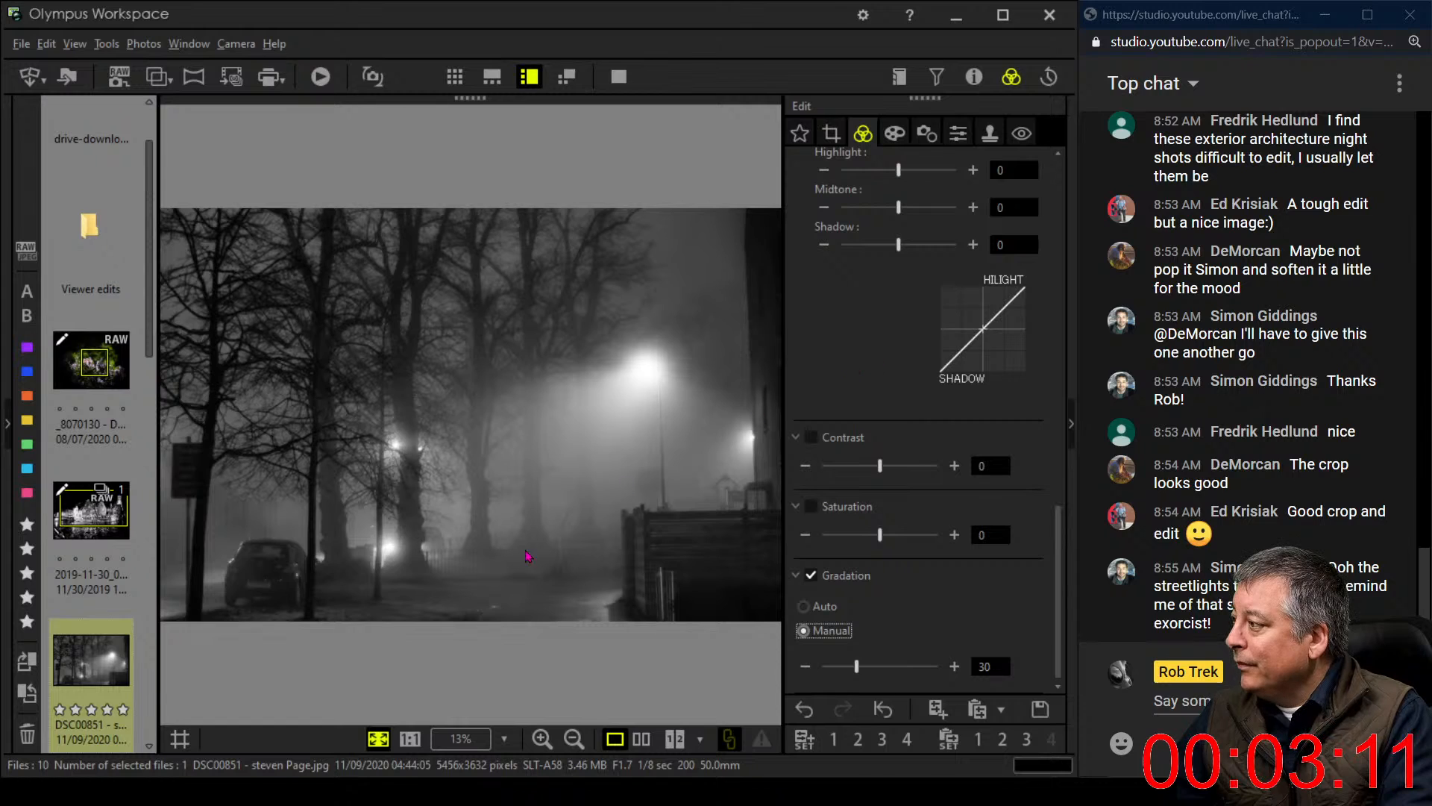
pyautogui.click(831, 135)
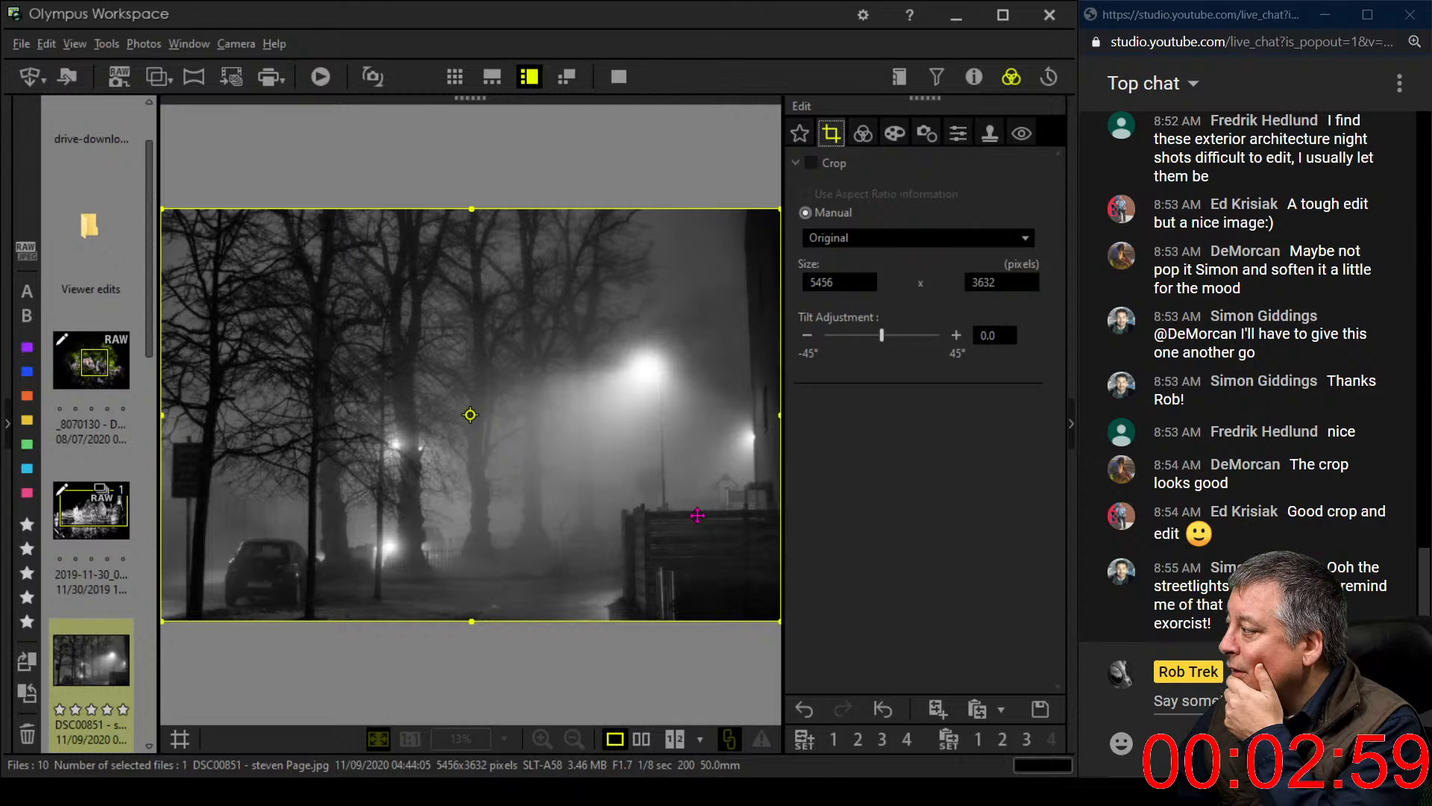
pyautogui.click(877, 242)
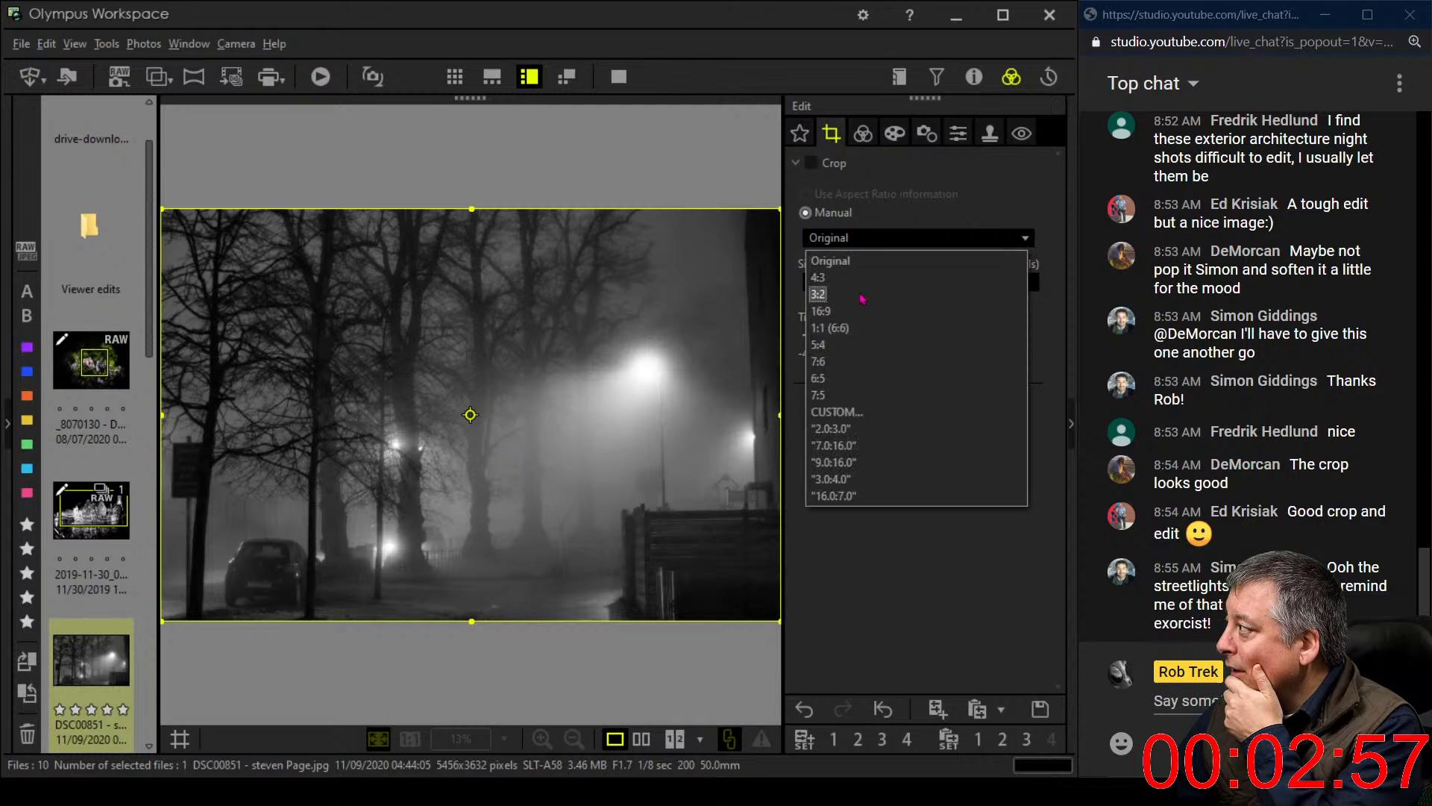
pyautogui.click(861, 338)
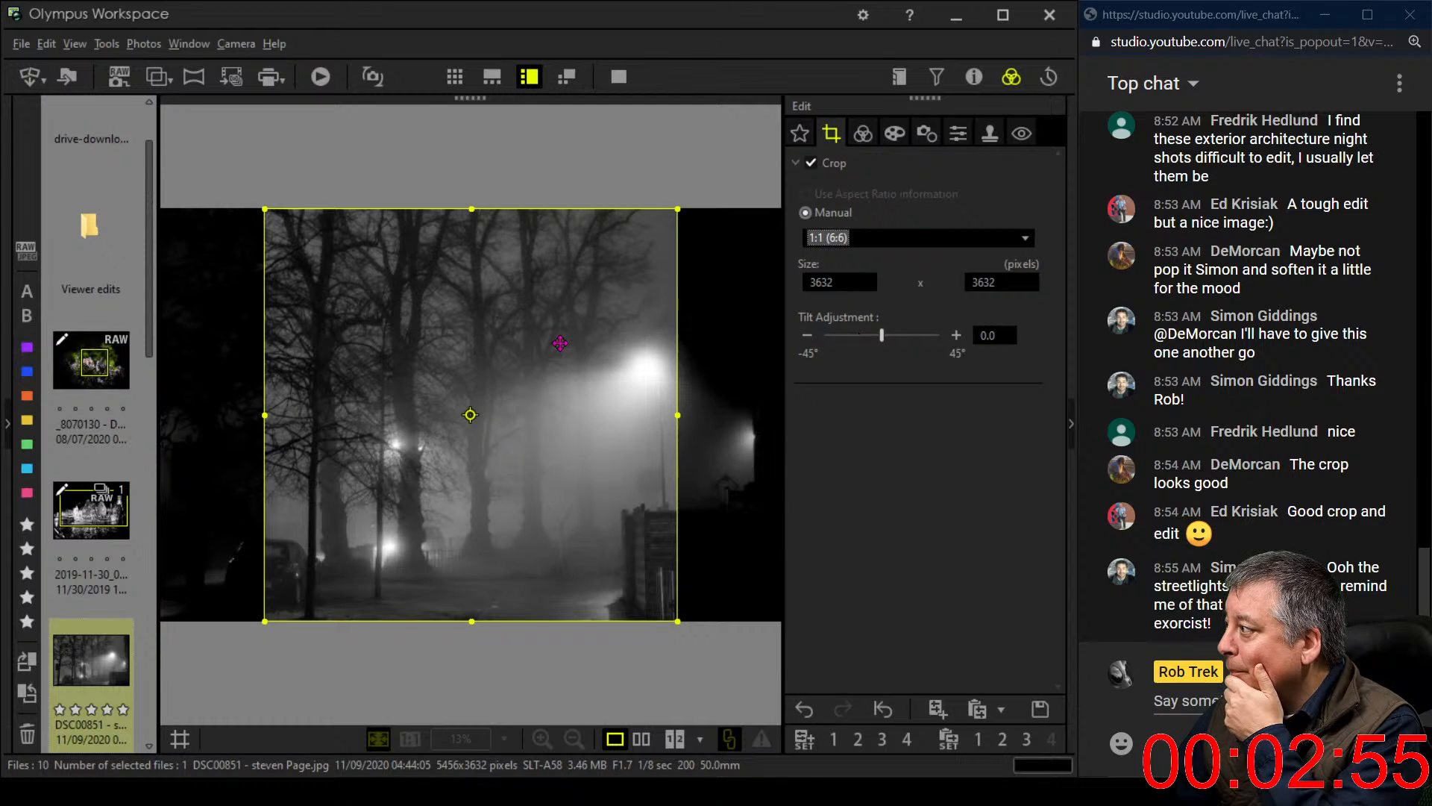
pyautogui.moveTo(559, 342); pyautogui.dragTo(681, 345)
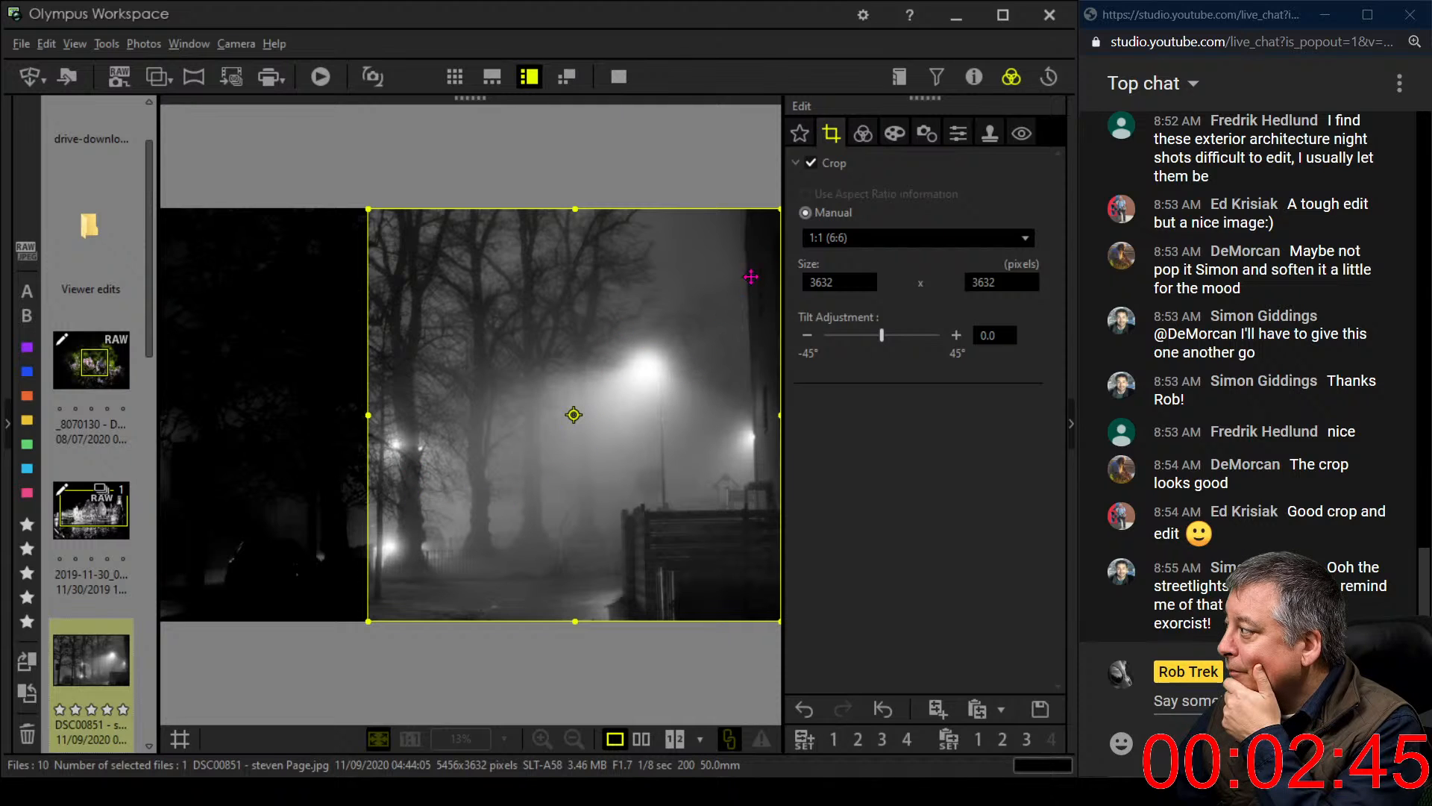
pyautogui.moveTo(780, 209); pyautogui.dragTo(710, 256)
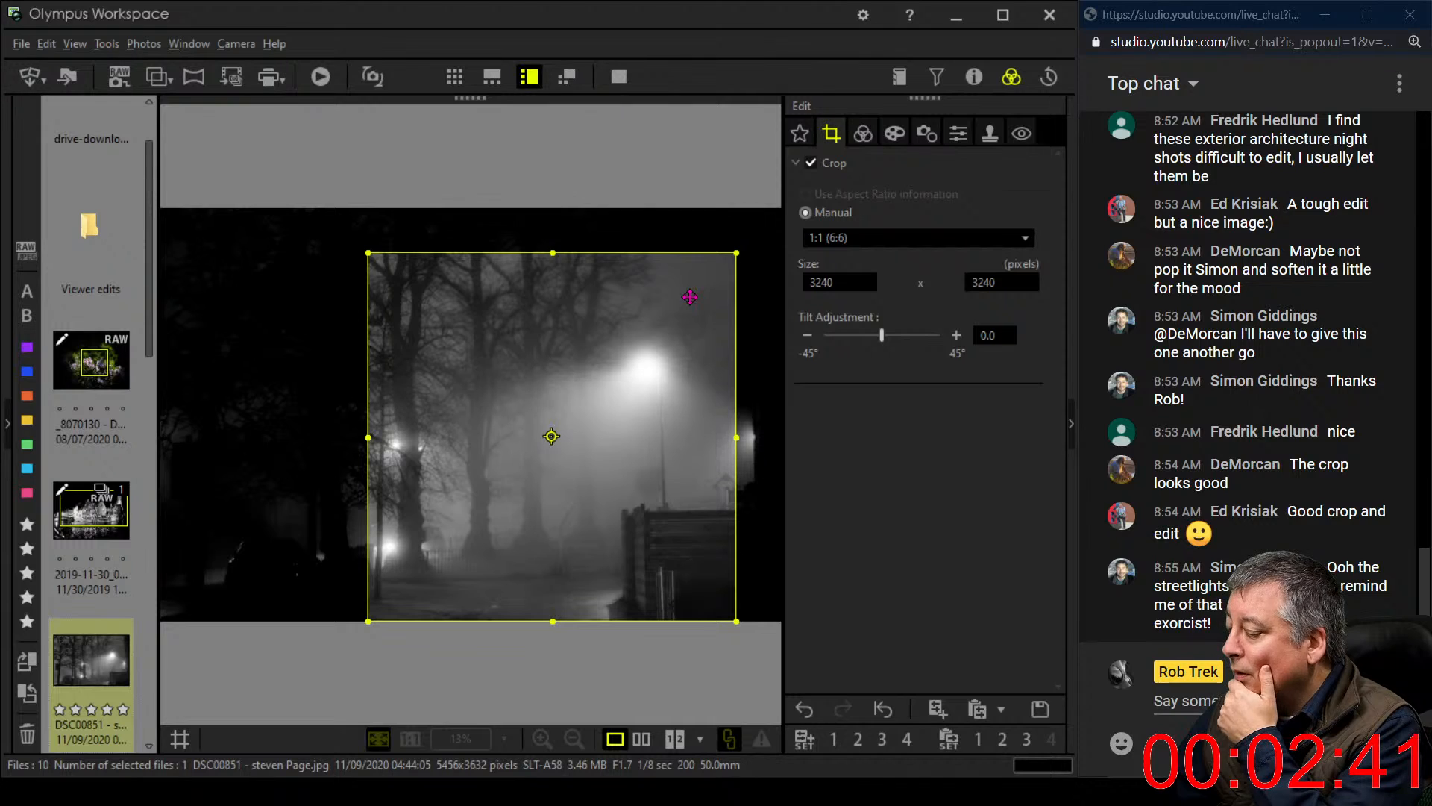
pyautogui.moveTo(672, 308); pyautogui.dragTo(602, 332)
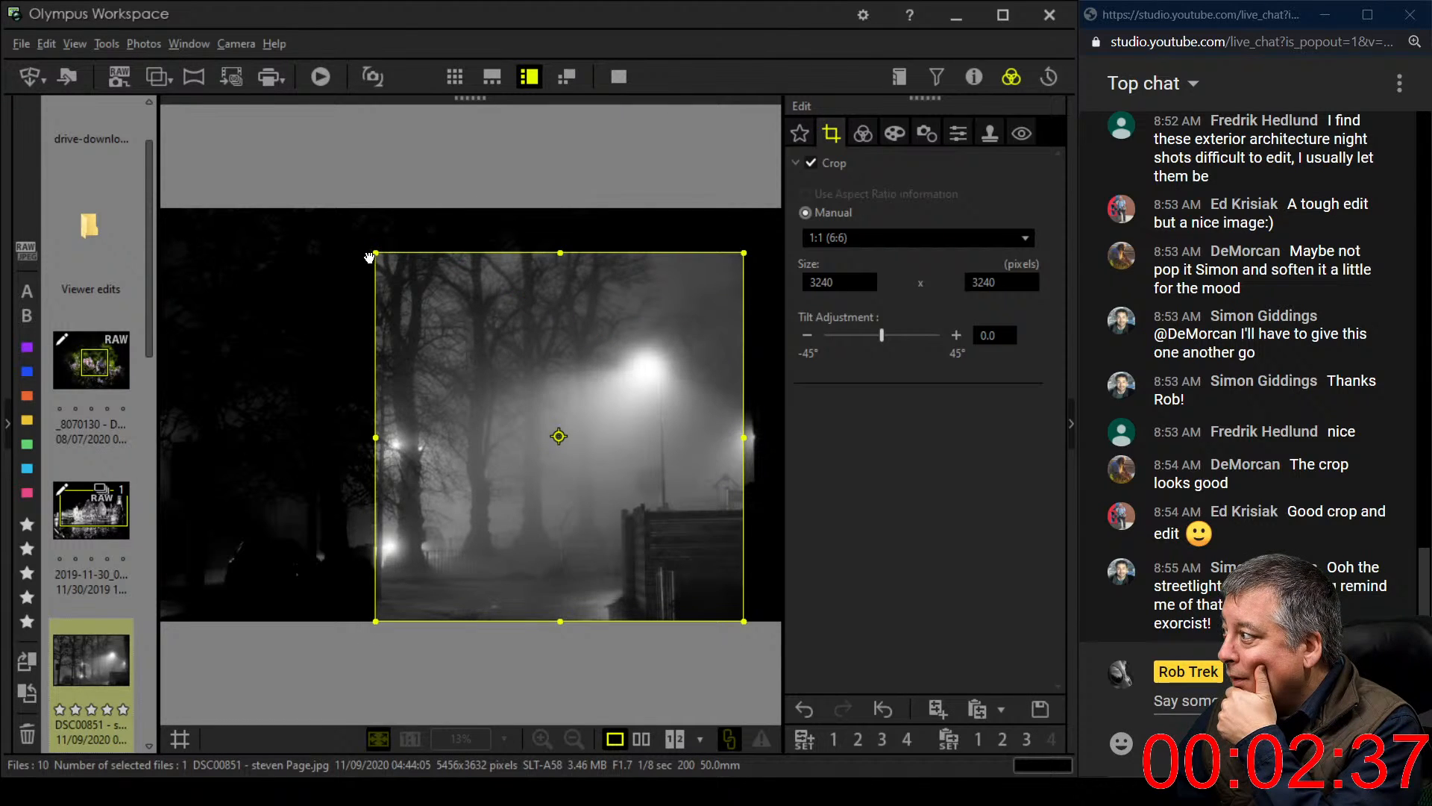
# Straighten the photo with a tilt of 1.5 and tighten the square crop to about 2994 x 2994 pixels
pyautogui.moveTo(380, 252); pyautogui.dragTo(381, 266)
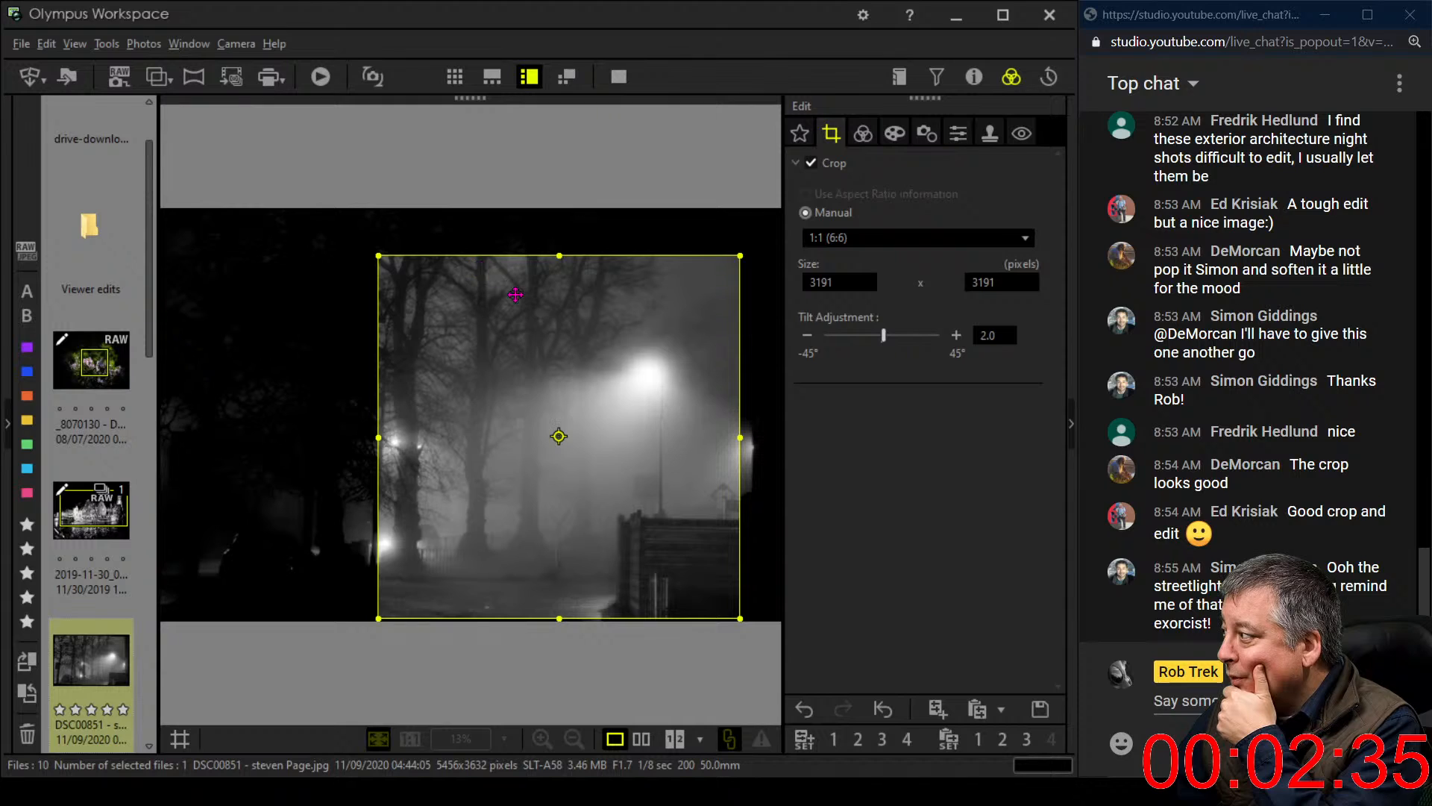
pyautogui.click(807, 336)
pyautogui.click(807, 335)
pyautogui.click(807, 336)
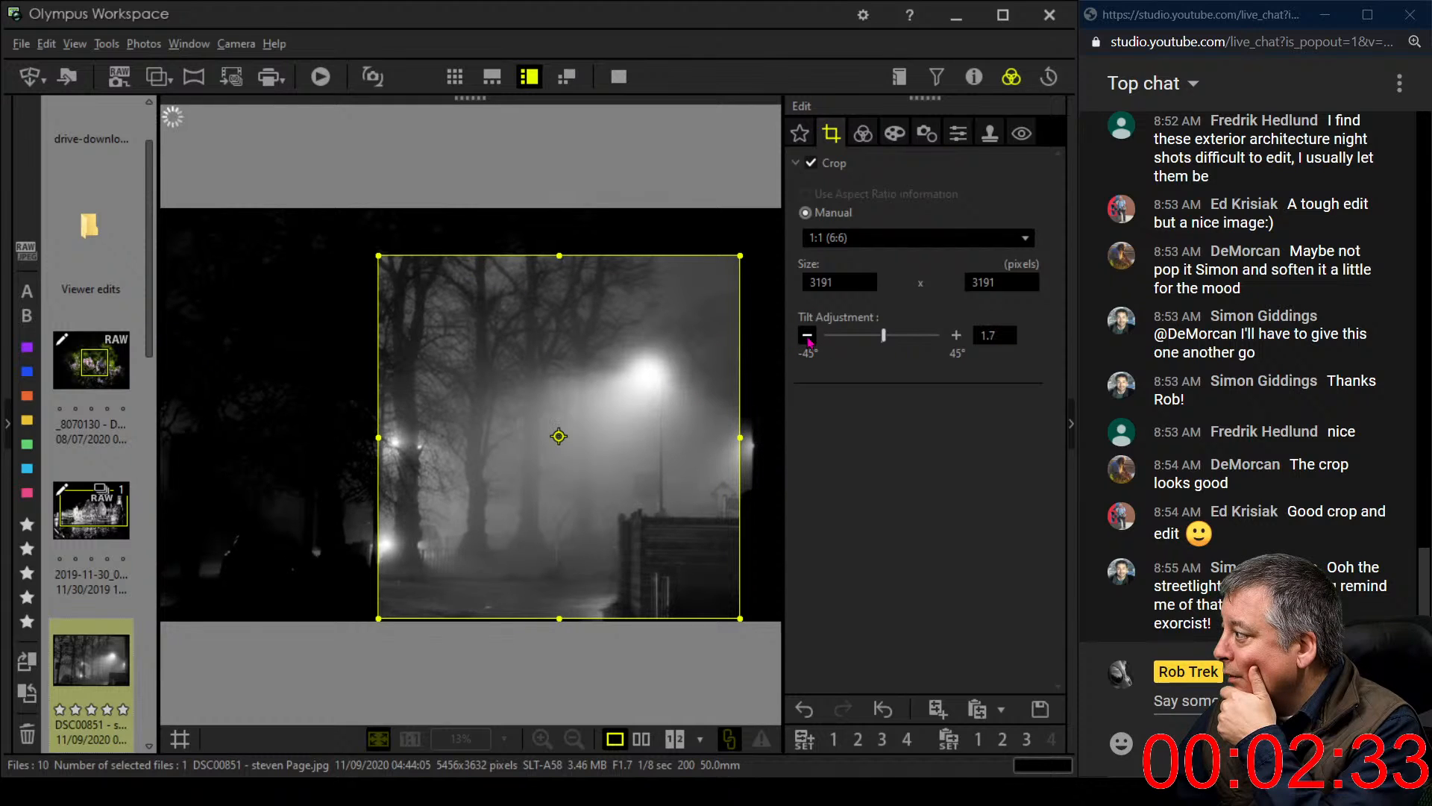
pyautogui.click(807, 335)
pyautogui.click(807, 336)
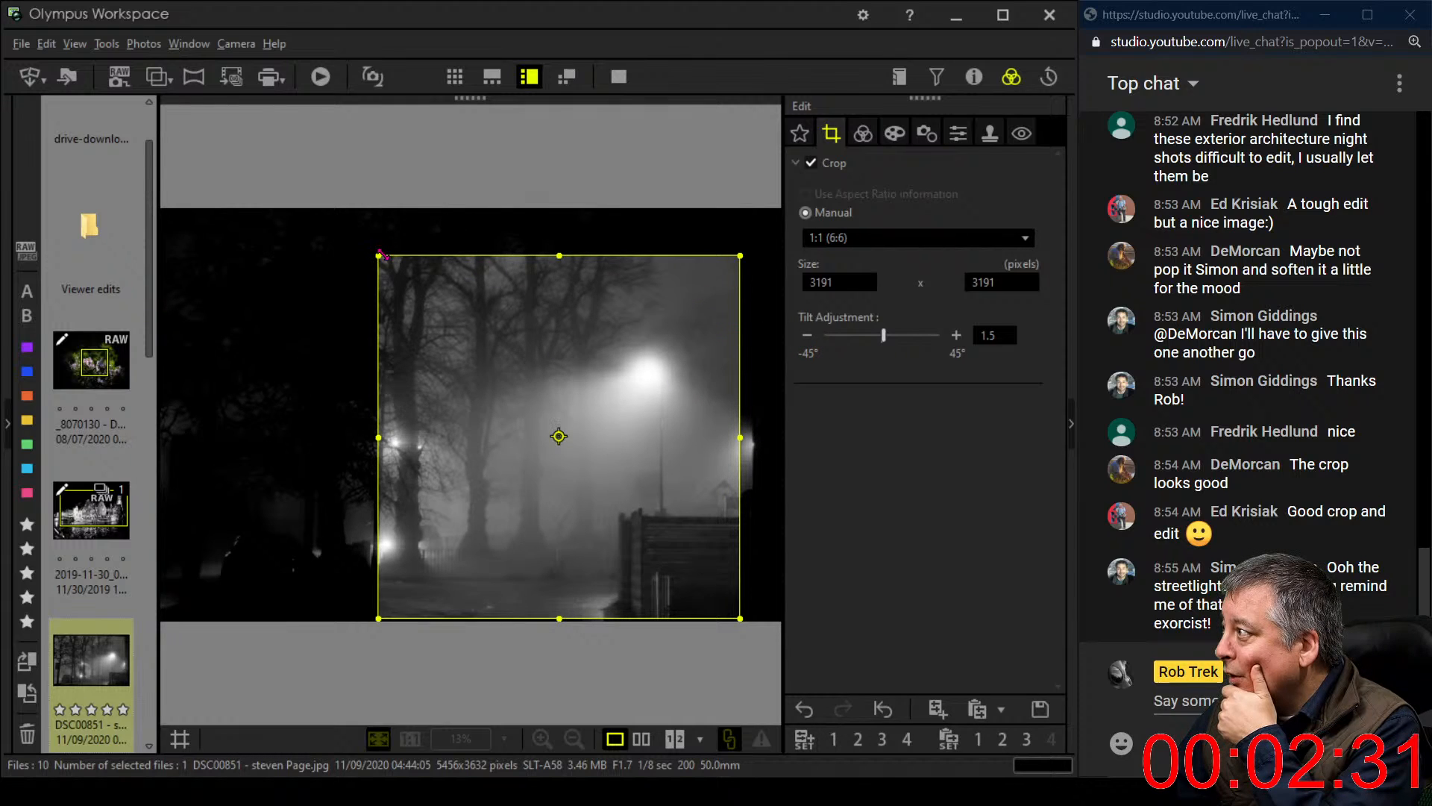
pyautogui.moveTo(379, 255); pyautogui.dragTo(410, 278)
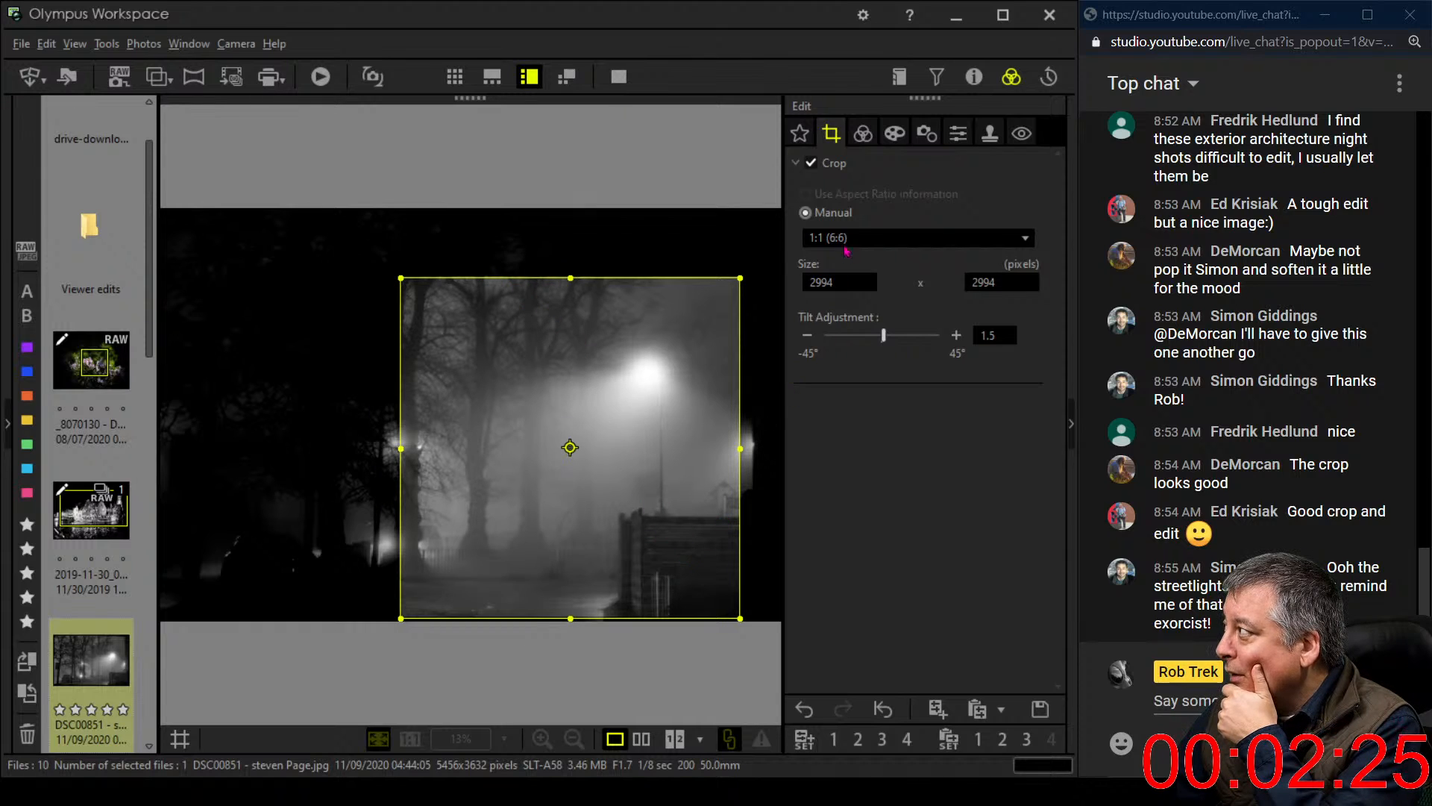
pyautogui.click(863, 132)
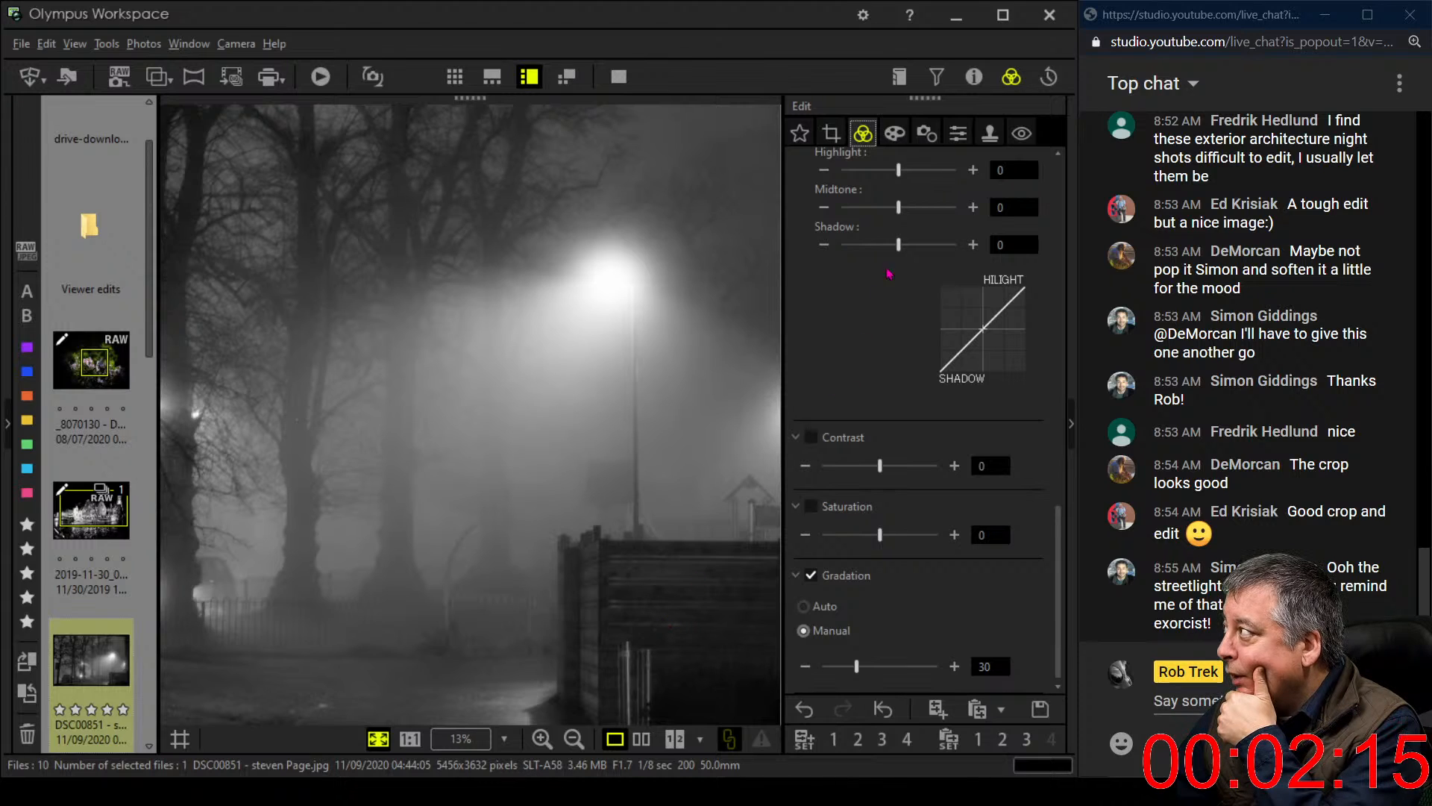
# Change the crop ratio to 4:3 and frame the trees, streetlight and fence at about 3618 x 2712 pixels
pyautogui.click(844, 144)
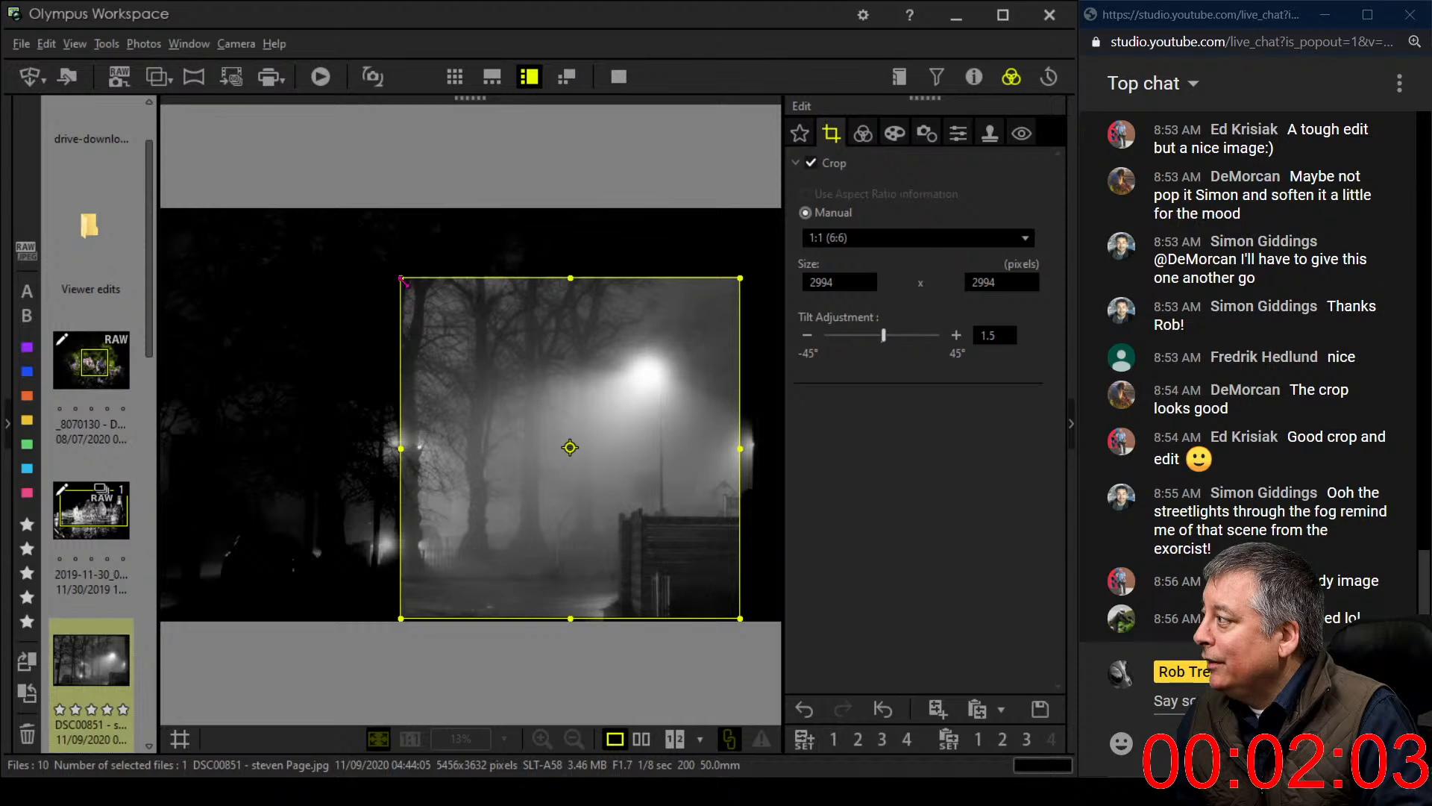
pyautogui.click(827, 242)
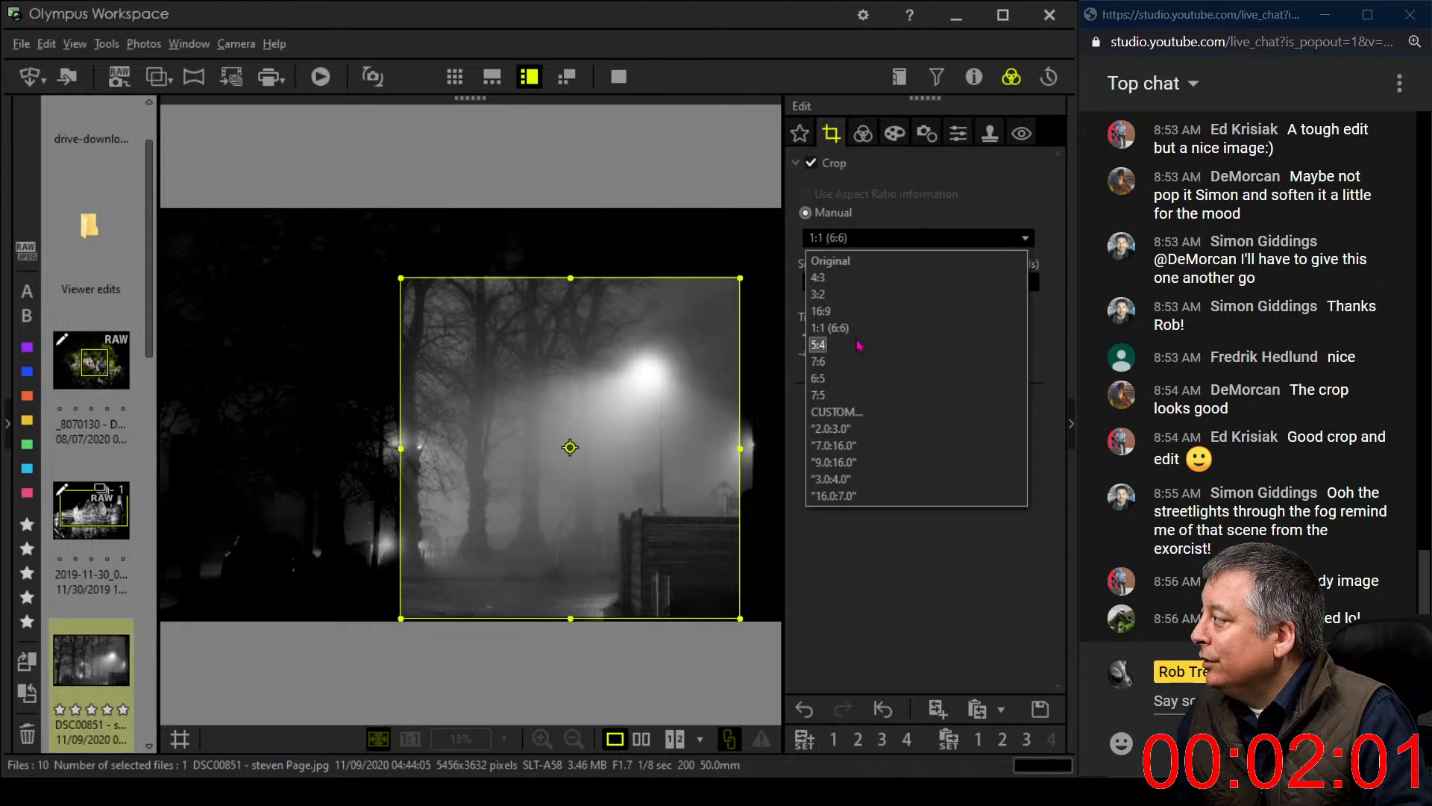
pyautogui.click(858, 277)
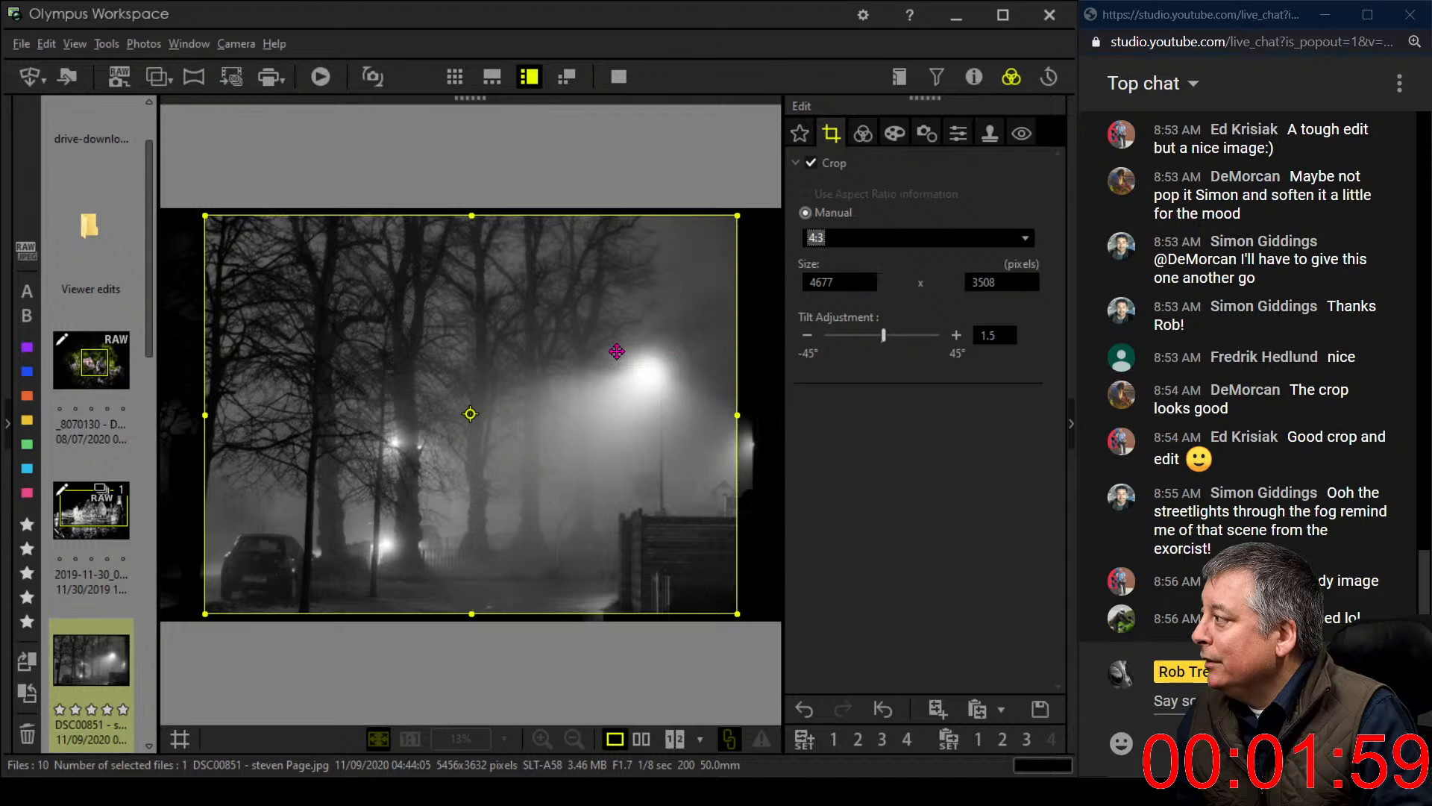
pyautogui.moveTo(206, 216); pyautogui.dragTo(331, 335)
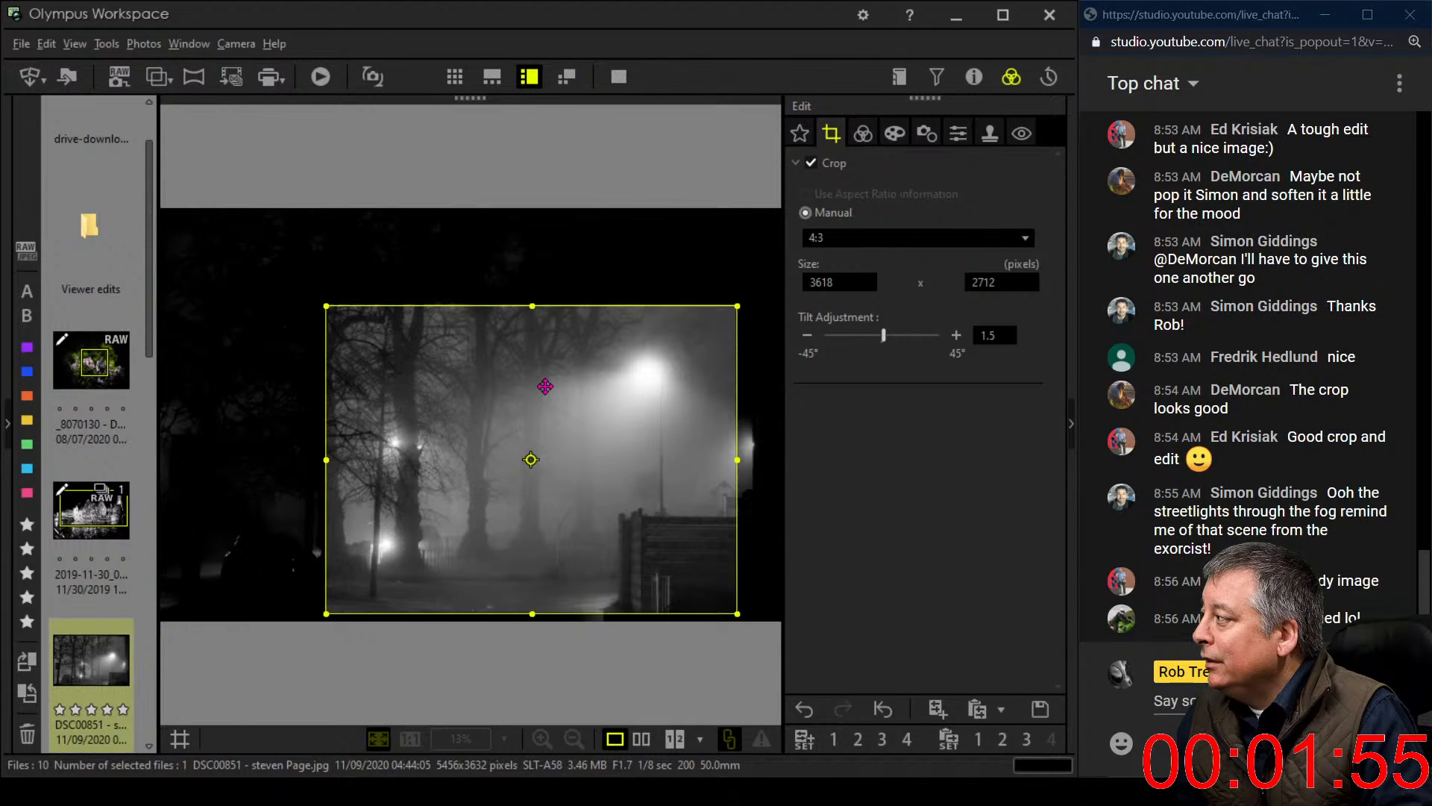
pyautogui.moveTo(546, 386); pyautogui.dragTo(551, 387)
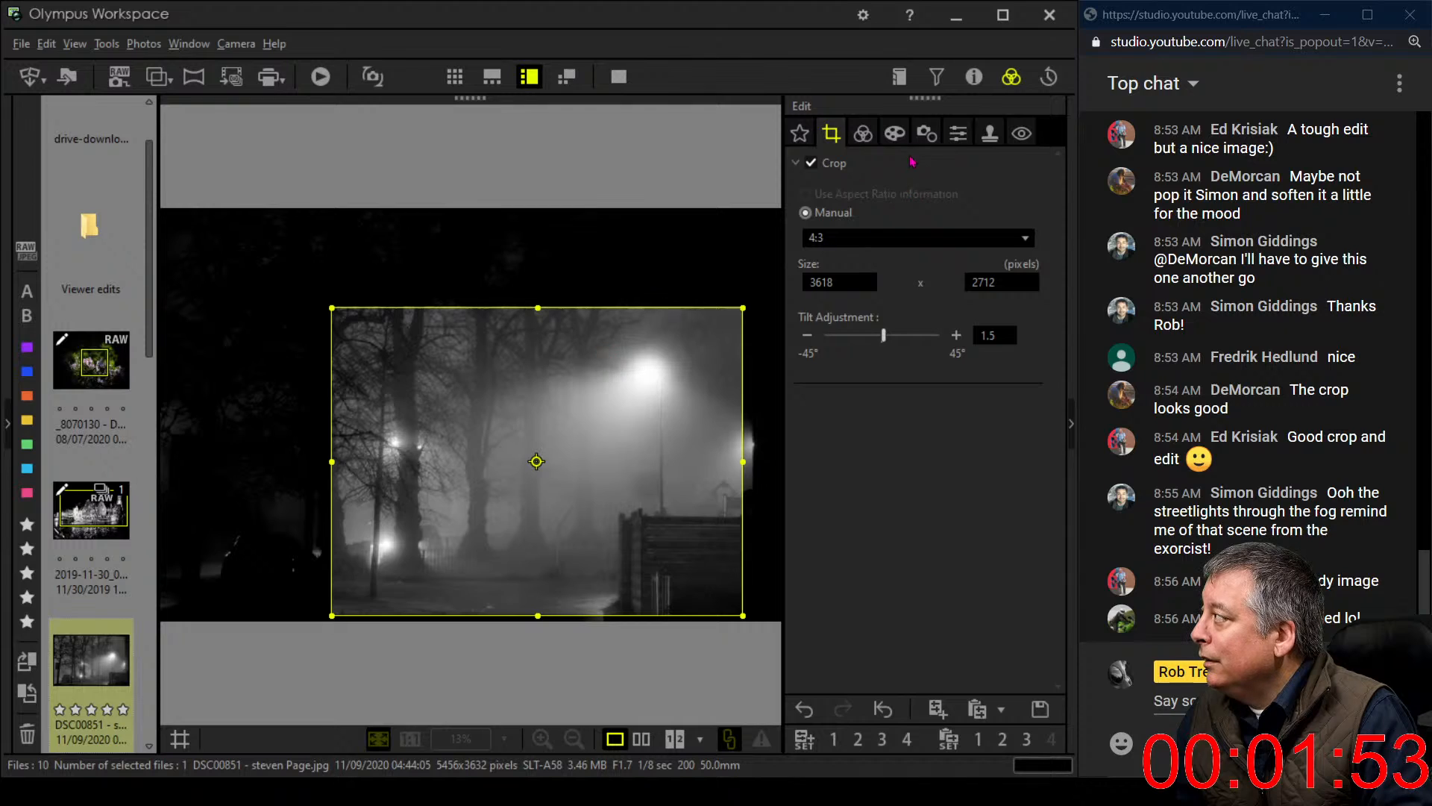
pyautogui.click(868, 138)
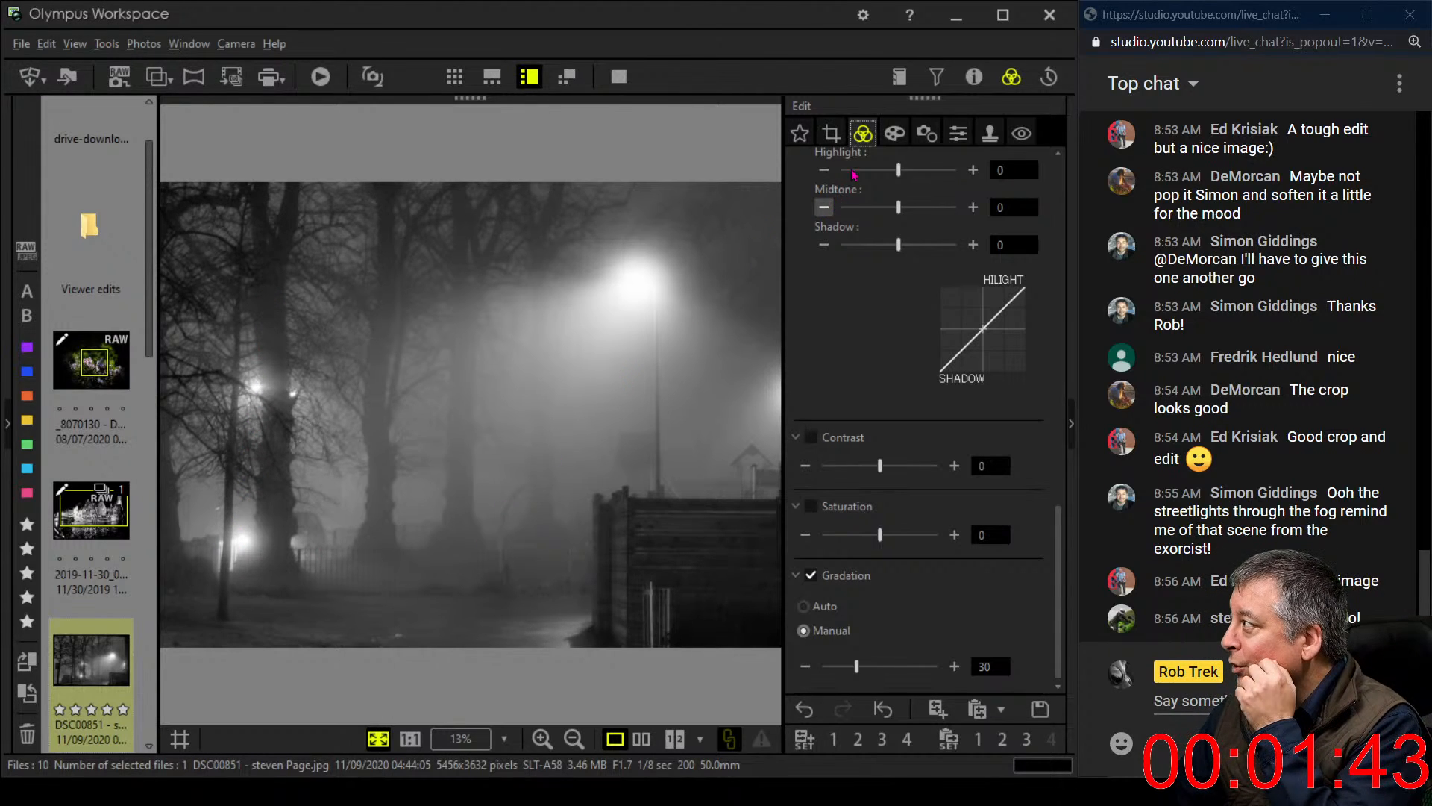
# Tighten the 4:3 crop around the streetlight to about 3000 x 2248 pixels, excluding part of the foreground, and preview the cropped photo
pyautogui.click(837, 135)
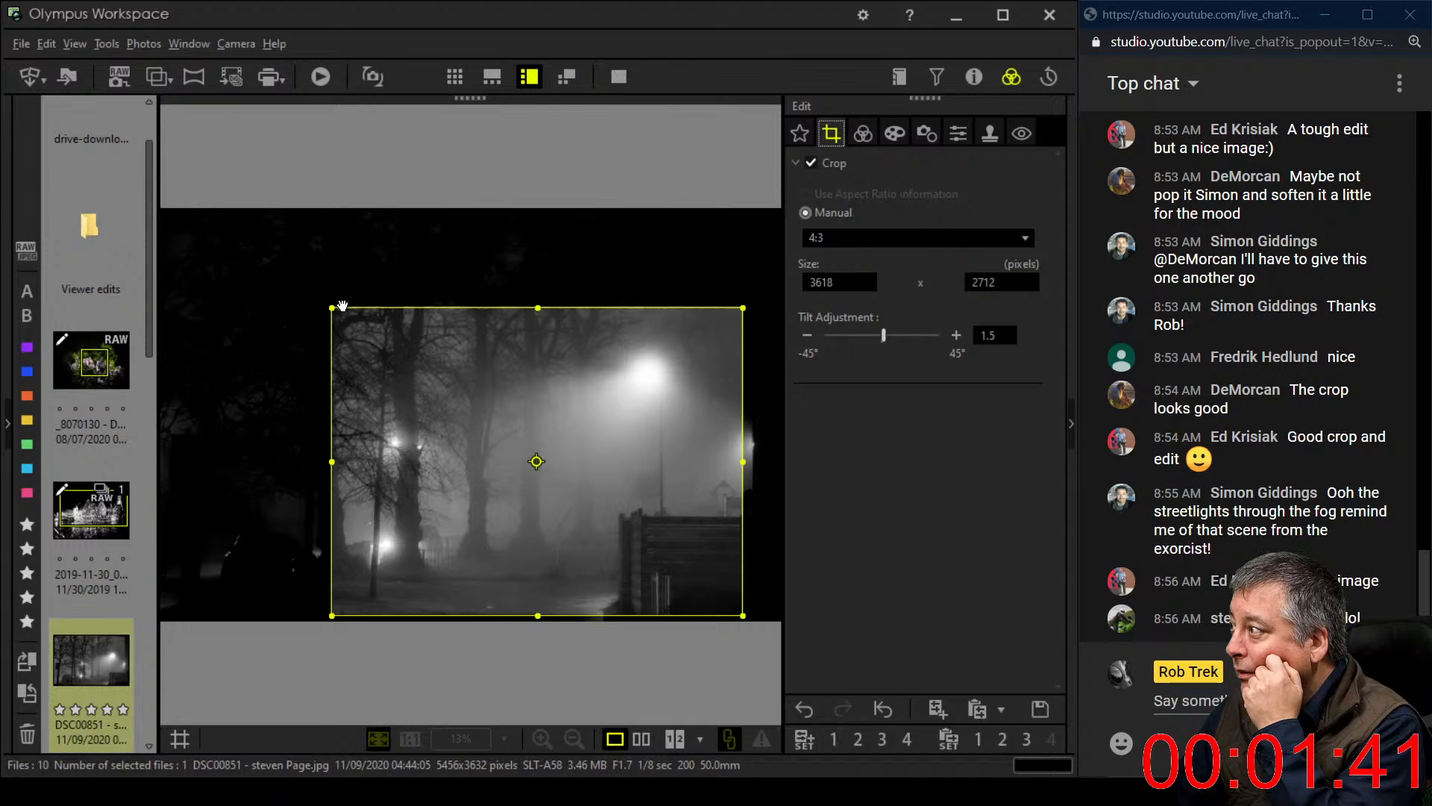
pyautogui.moveTo(333, 308); pyautogui.dragTo(400, 358)
pyautogui.moveTo(575, 489); pyautogui.dragTo(586, 434)
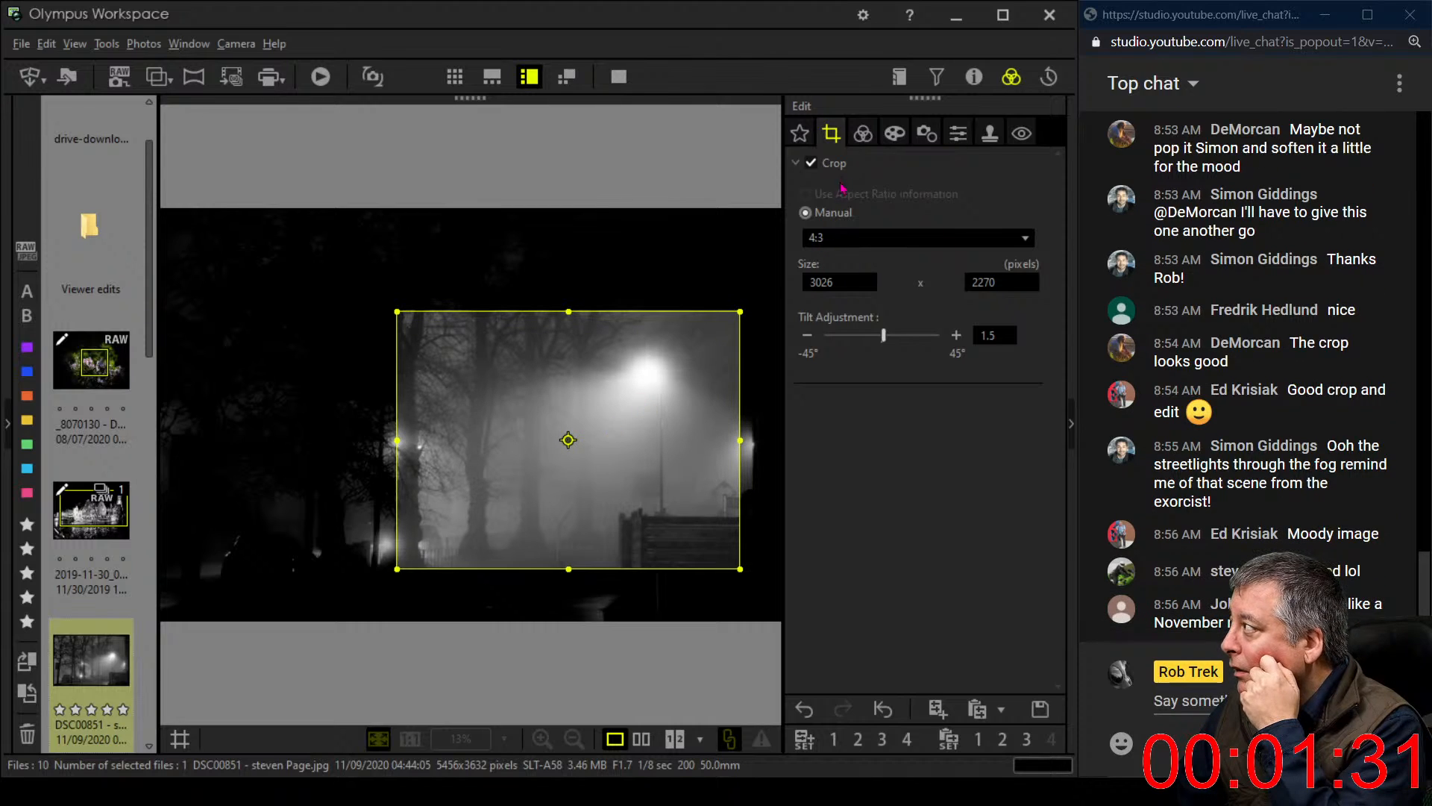
pyautogui.click(862, 135)
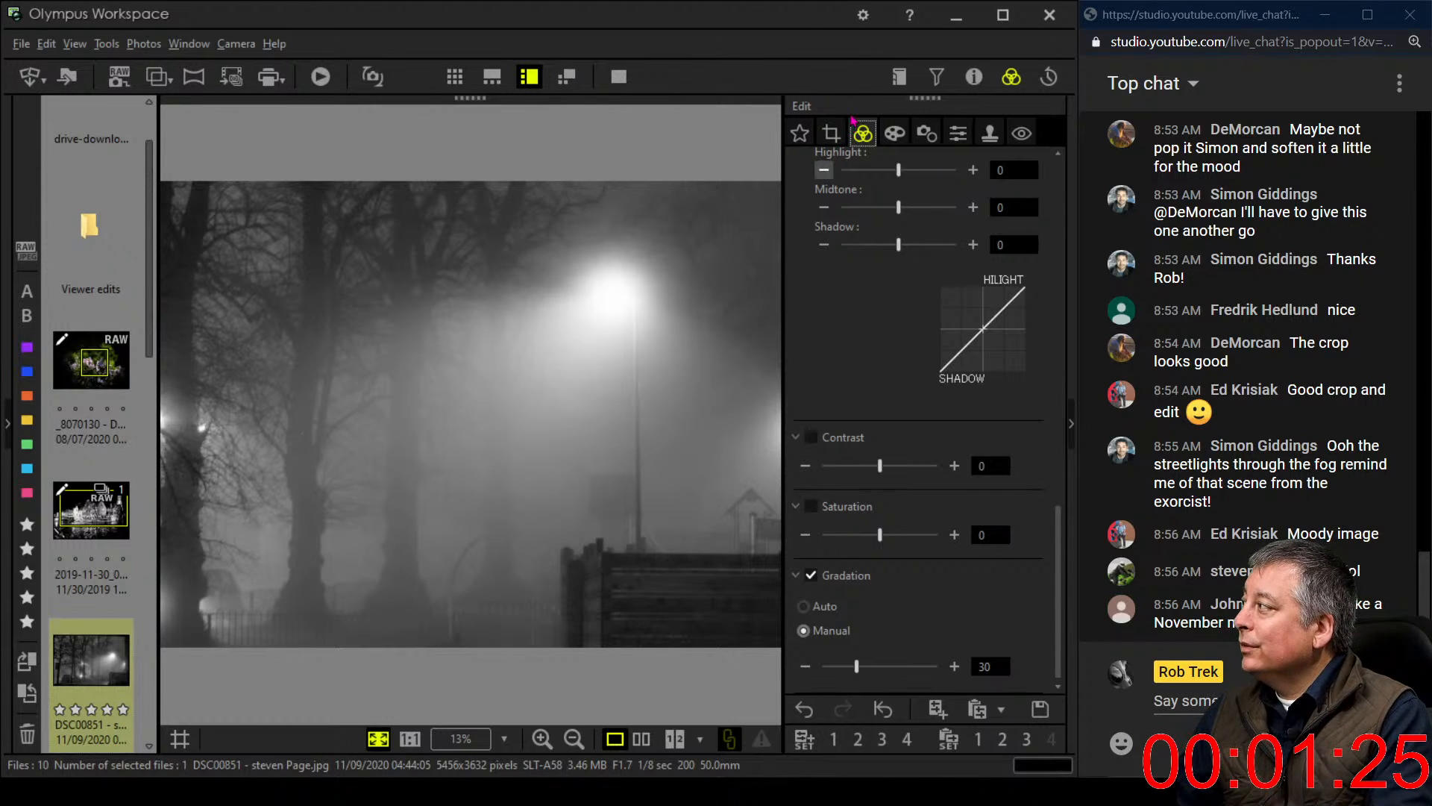
pyautogui.click(831, 133)
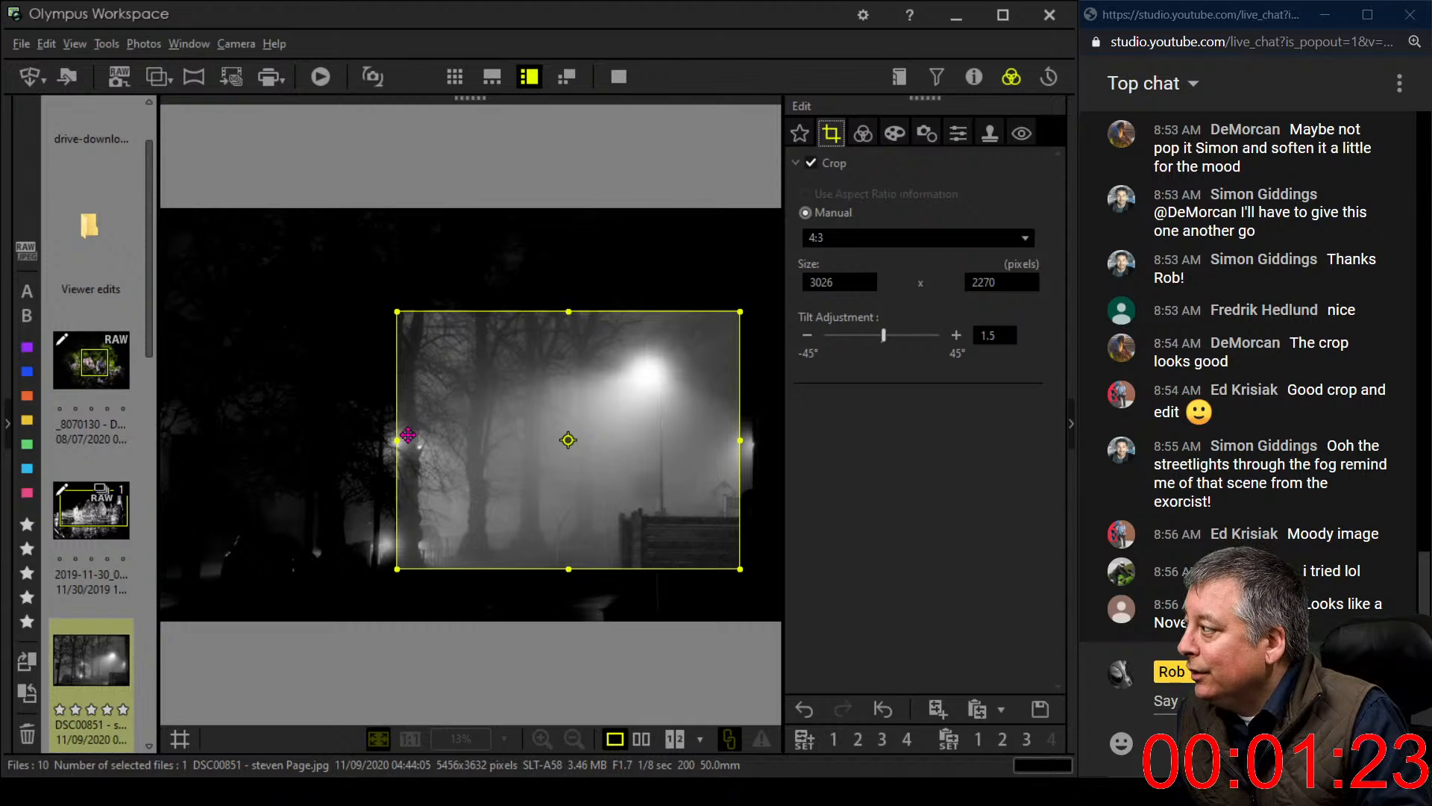
pyautogui.moveTo(397, 441); pyautogui.dragTo(403, 441)
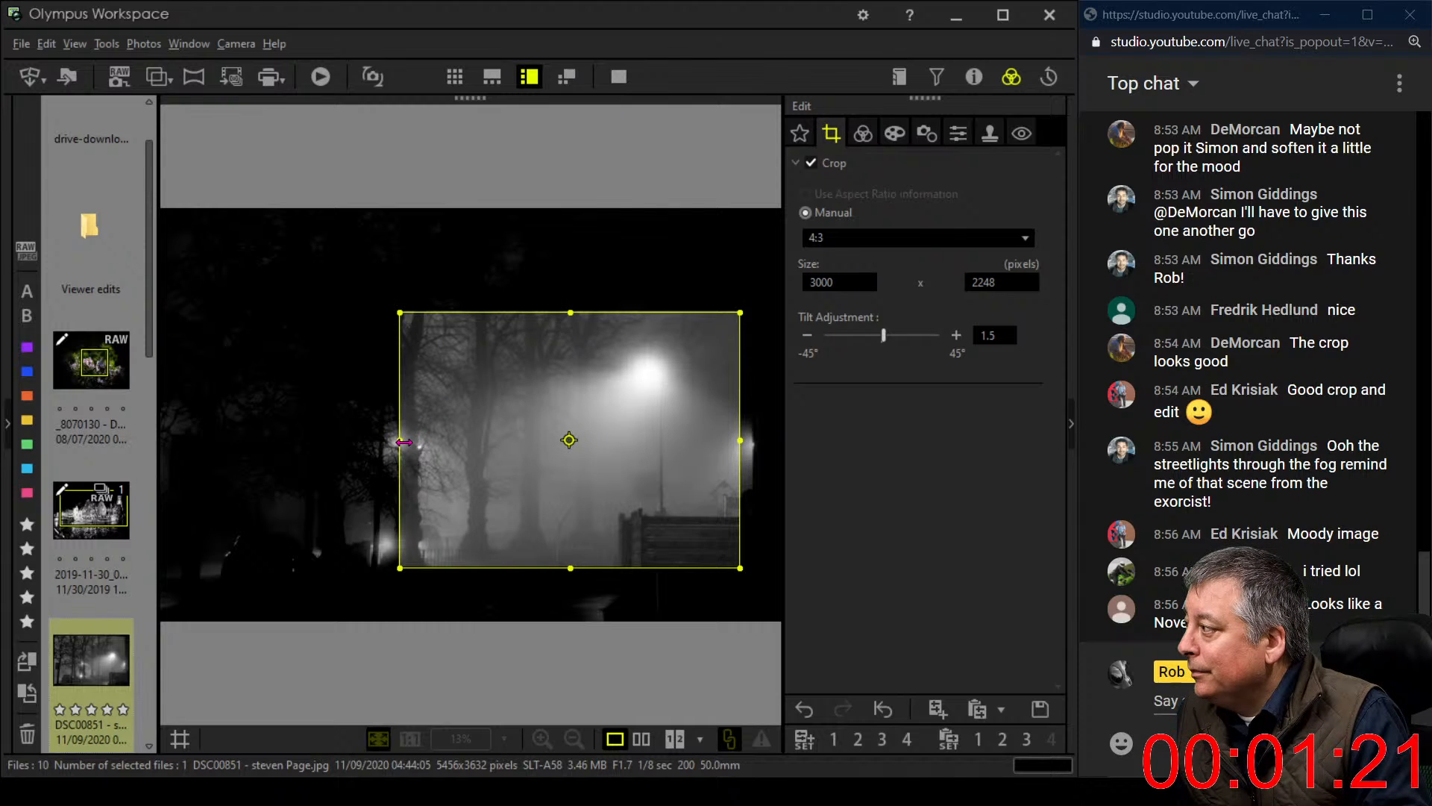
pyautogui.click(863, 133)
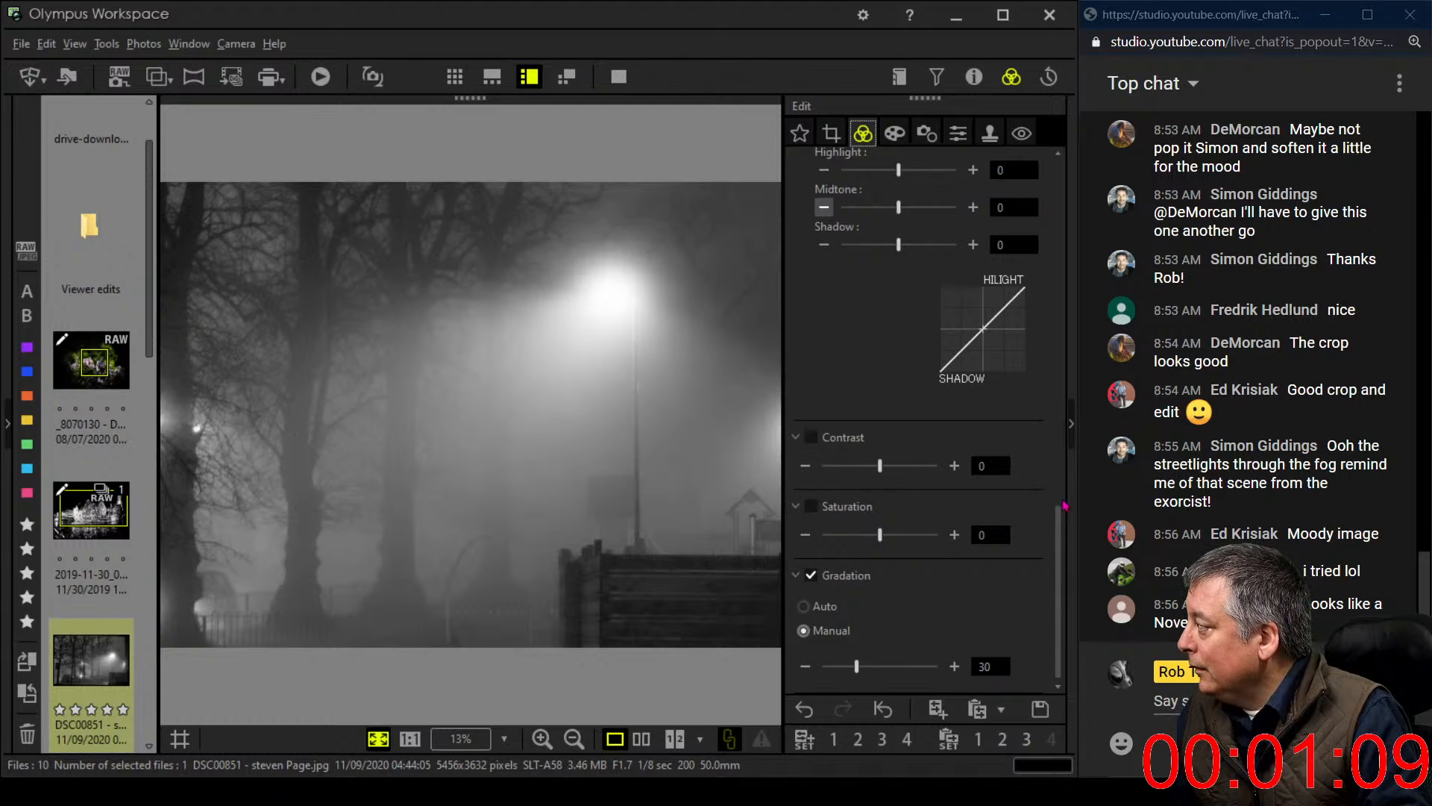
# Try the Dramatic Tone art filter on the foggy street photo and return to No Filter
pyautogui.scroll(5, 929, 410)
pyautogui.click(905, 131)
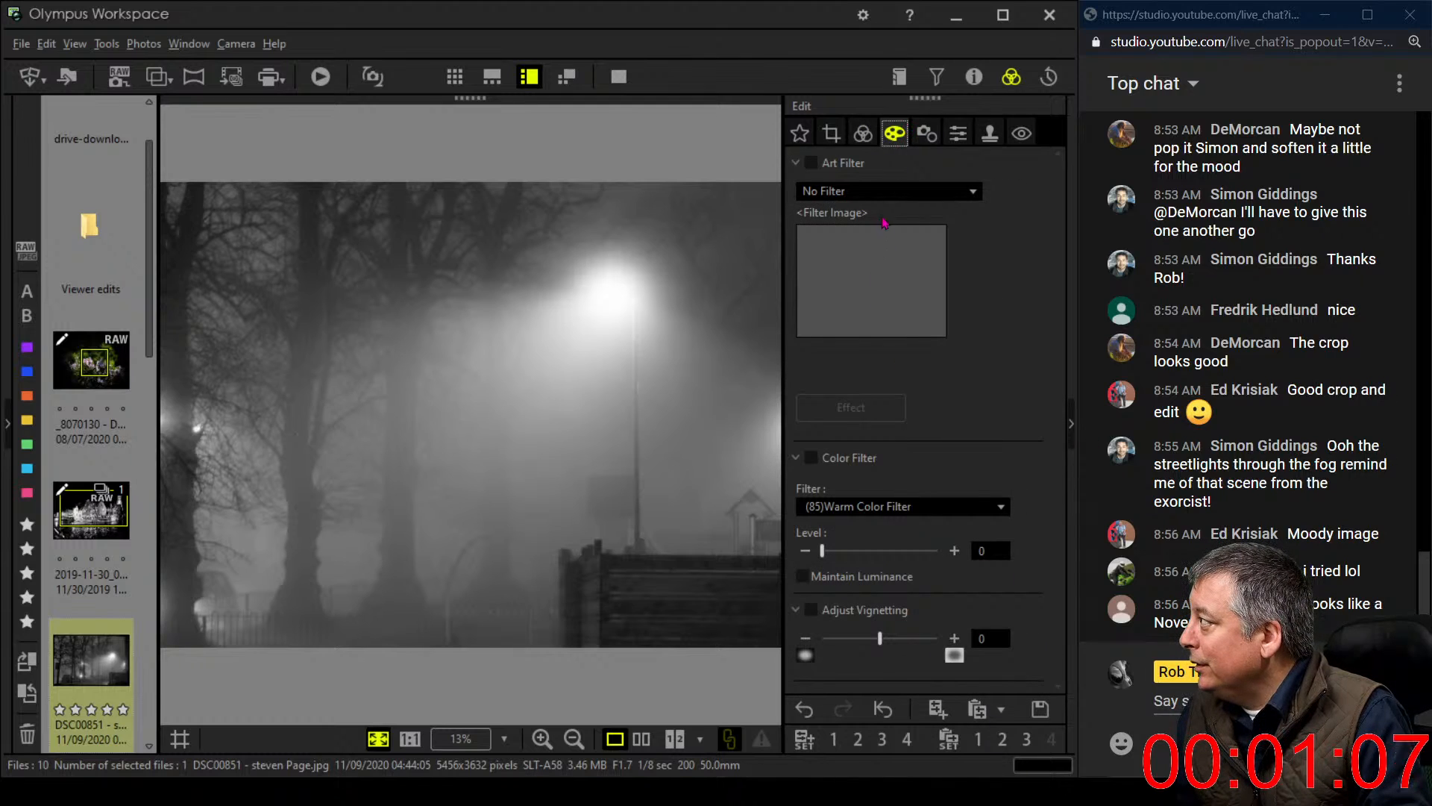
pyautogui.click(884, 192)
pyautogui.click(835, 500)
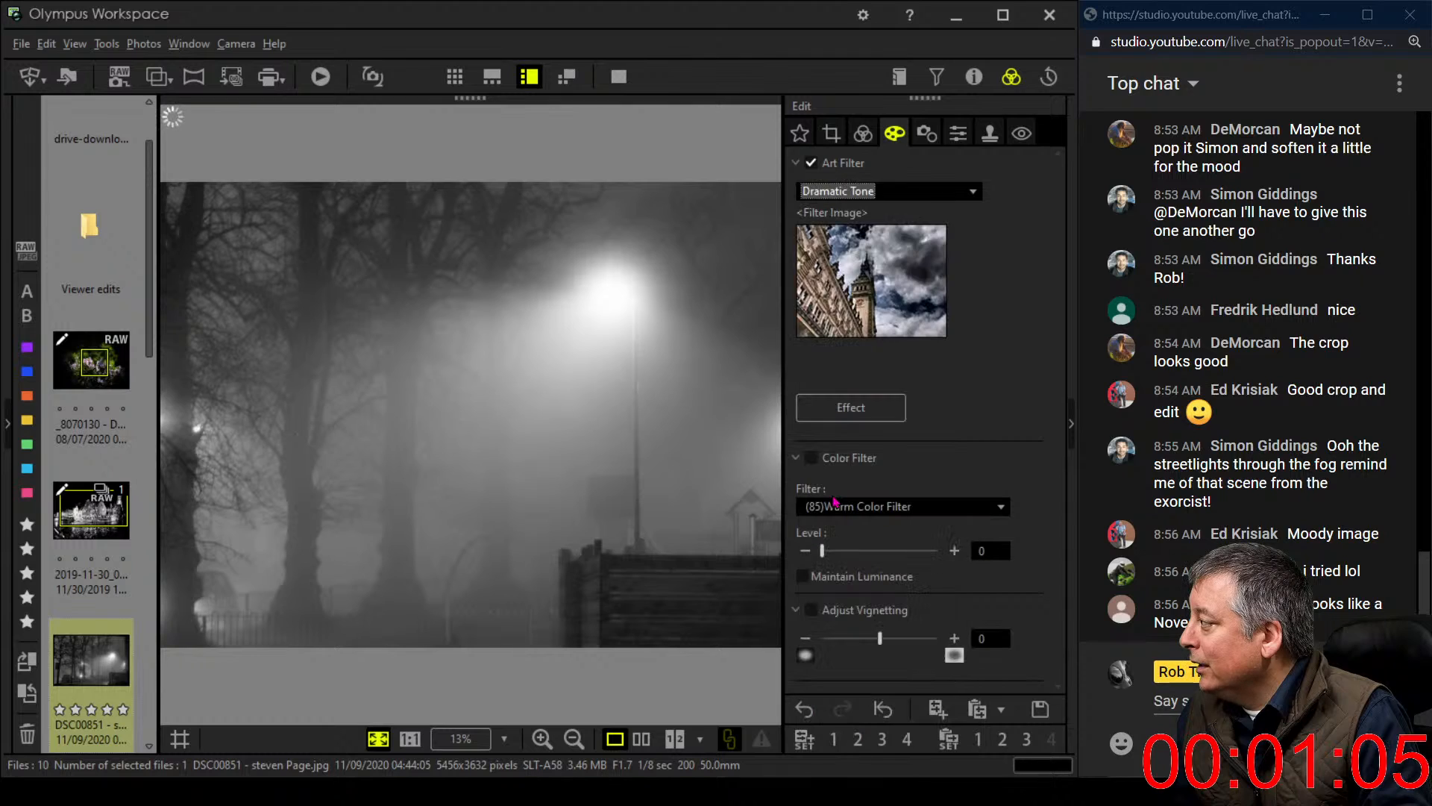
pyautogui.click(868, 195)
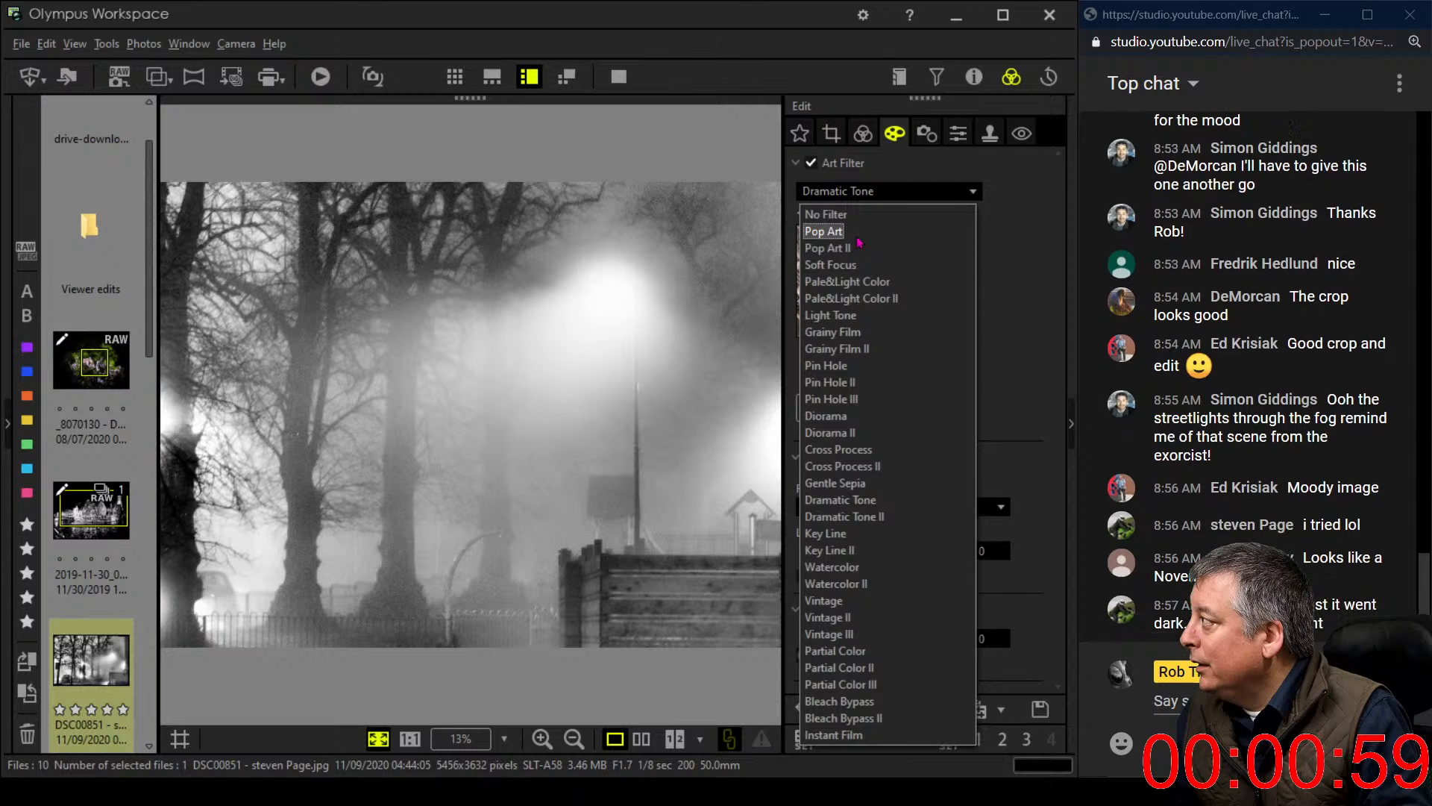
pyautogui.click(826, 214)
# Apply Dehaze to the foggy street photo at a strength of 24
pyautogui.scroll(-5, 909, 273)
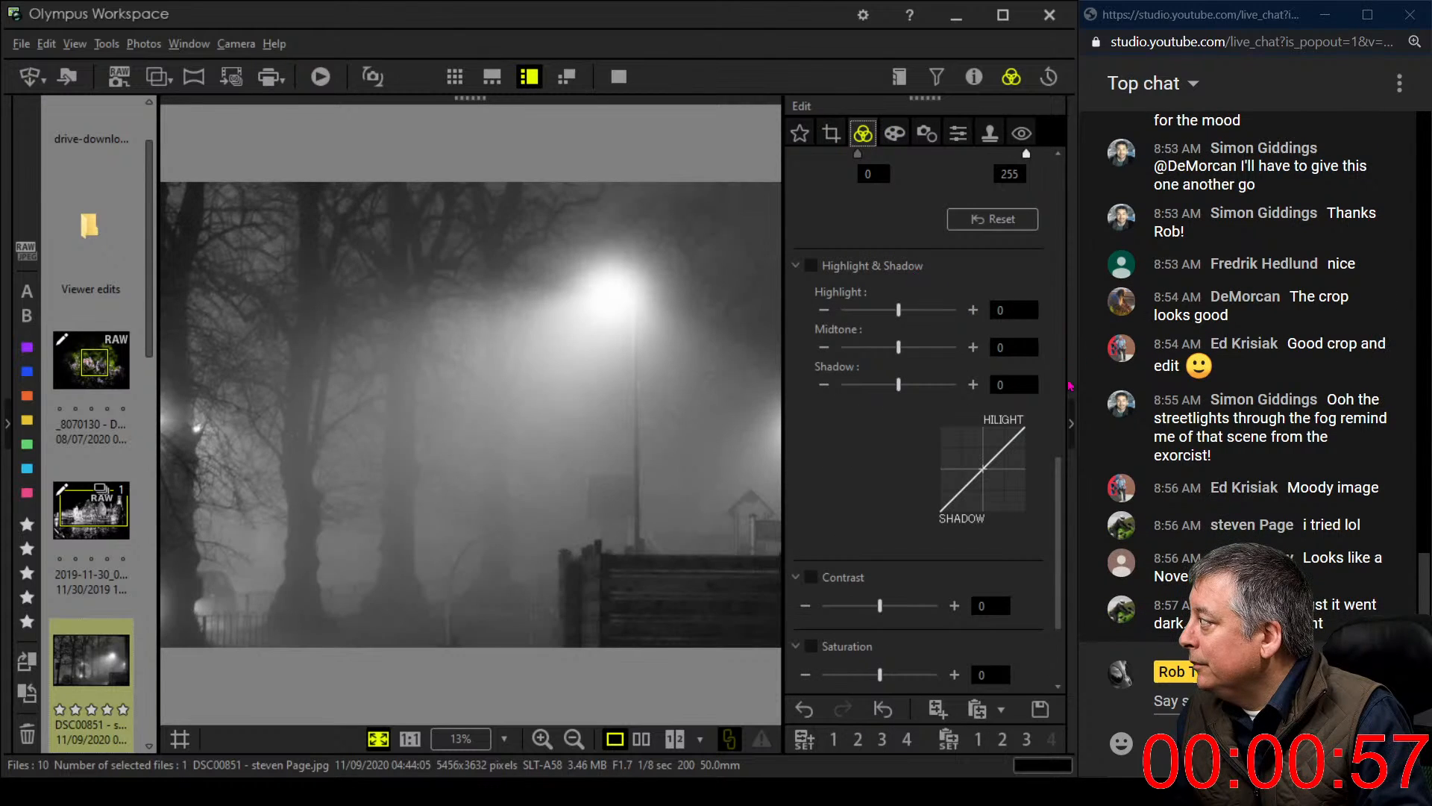
pyautogui.moveTo(1058, 504); pyautogui.dragTo(987, 326)
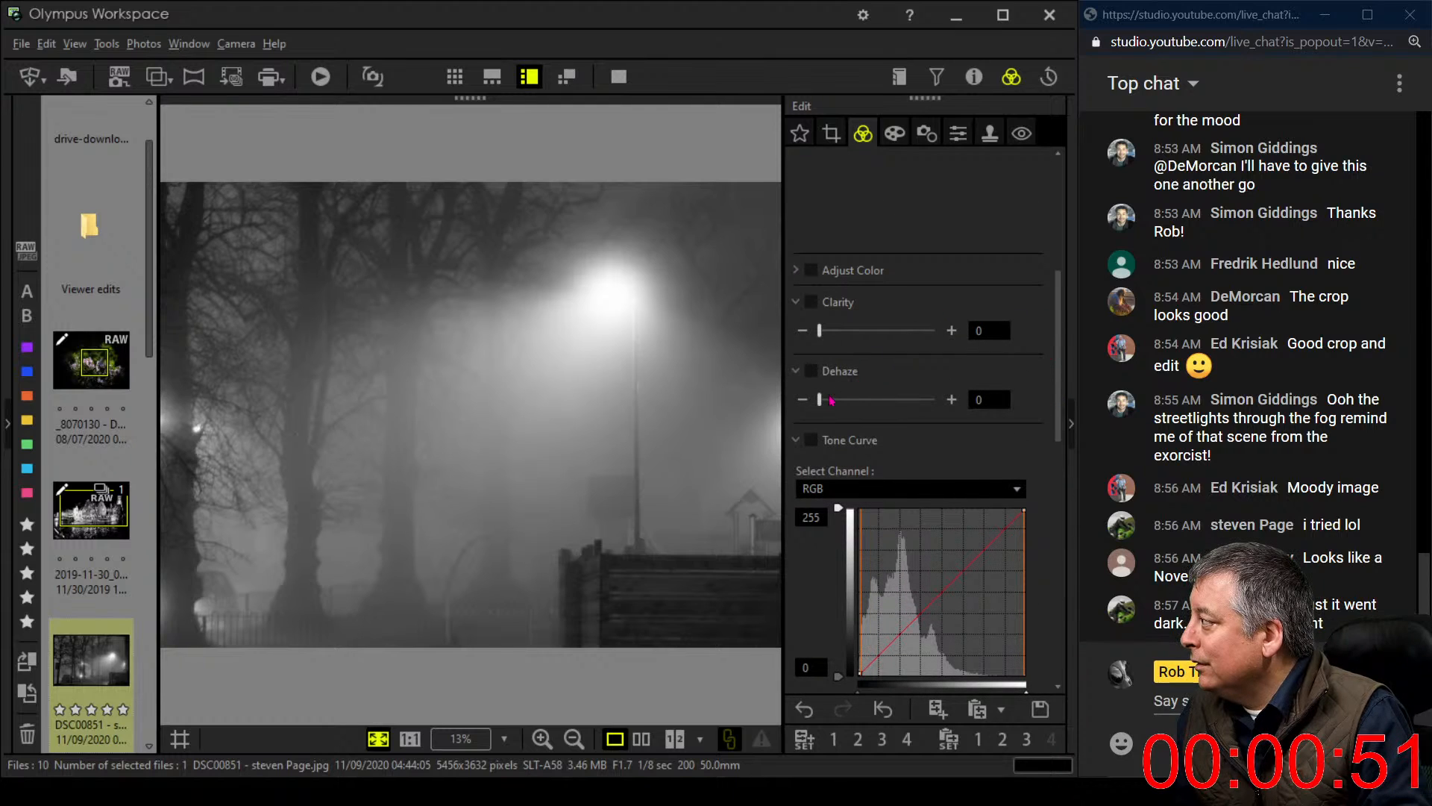
pyautogui.moveTo(818, 401); pyautogui.dragTo(840, 408)
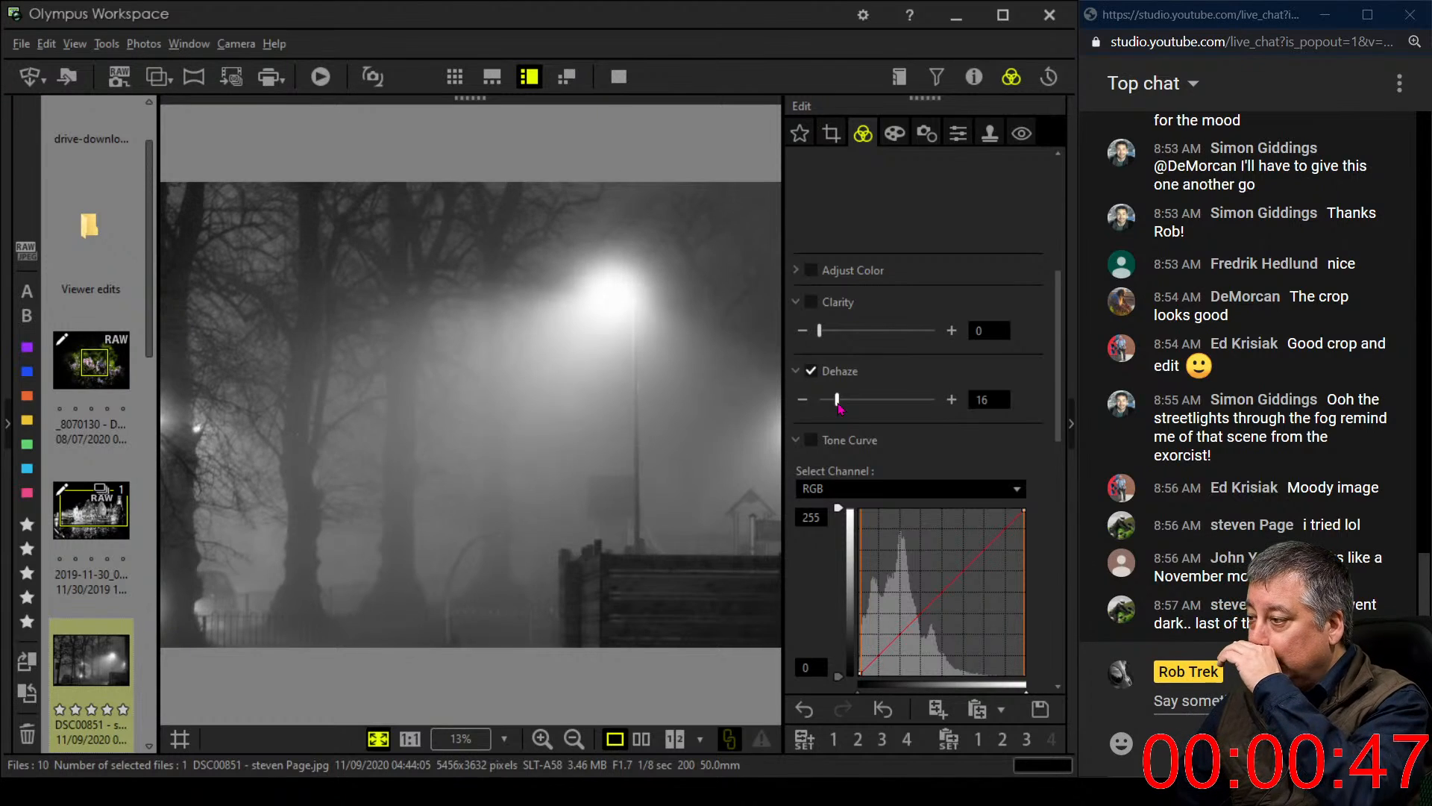
pyautogui.moveTo(840, 408); pyautogui.dragTo(853, 414)
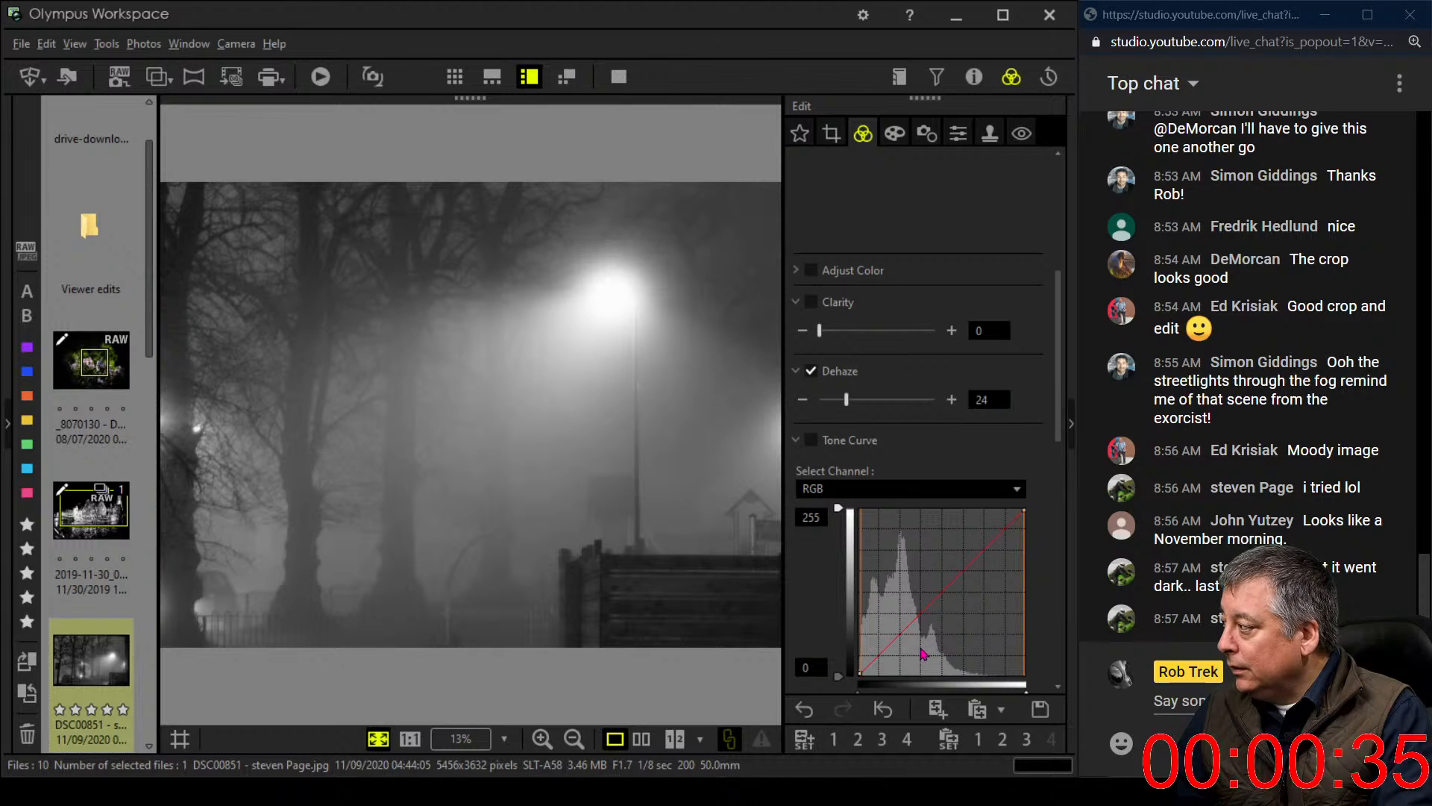
# Deepen the shadows with a low point on the RGB tone curve, and place a second point just below mid-curve slightly above the diagonal
pyautogui.moveTo(873, 661); pyautogui.dragTo(933, 610)
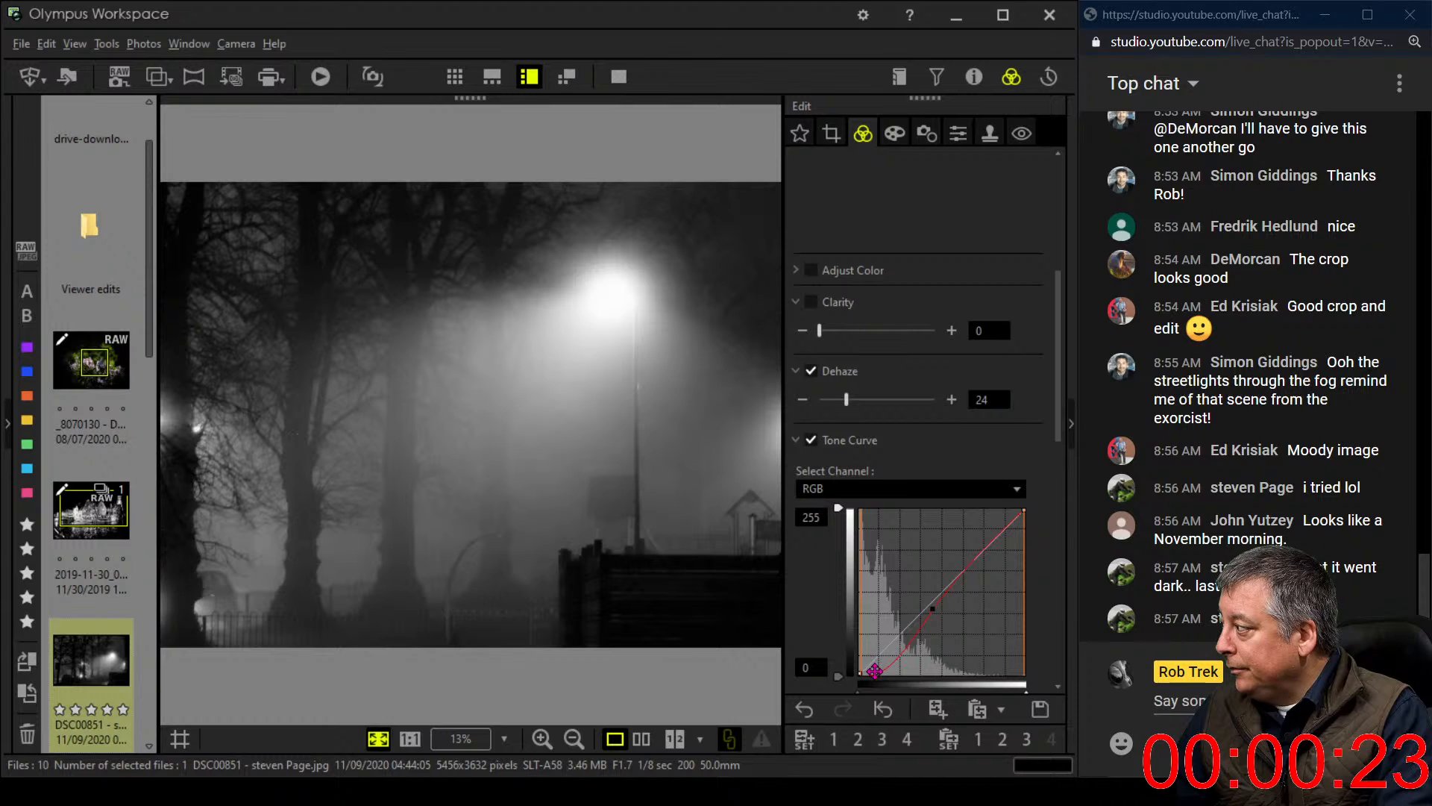
pyautogui.moveTo(878, 672); pyautogui.dragTo(893, 672)
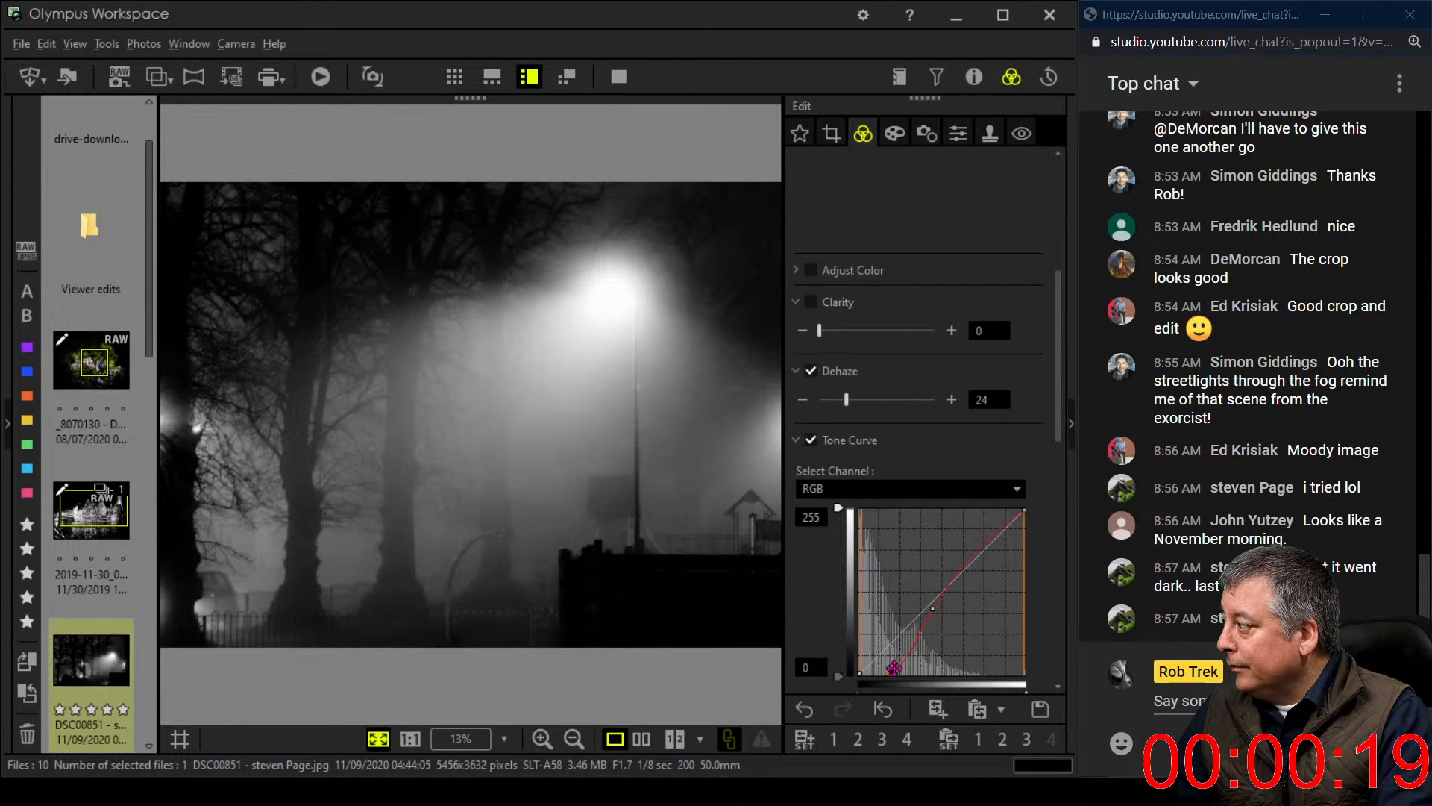
pyautogui.moveTo(895, 667); pyautogui.dragTo(879, 669)
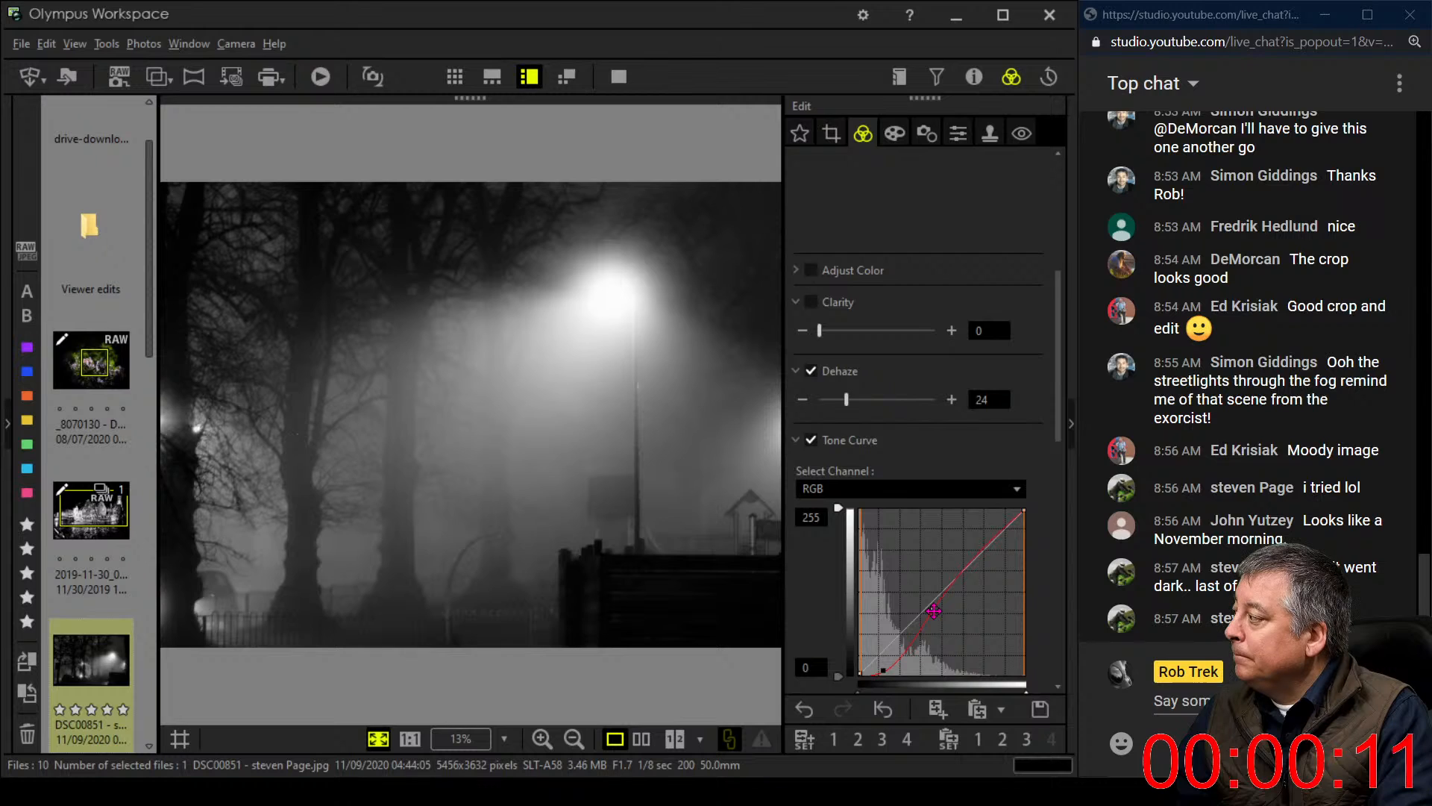
pyautogui.moveTo(933, 610); pyautogui.dragTo(929, 605)
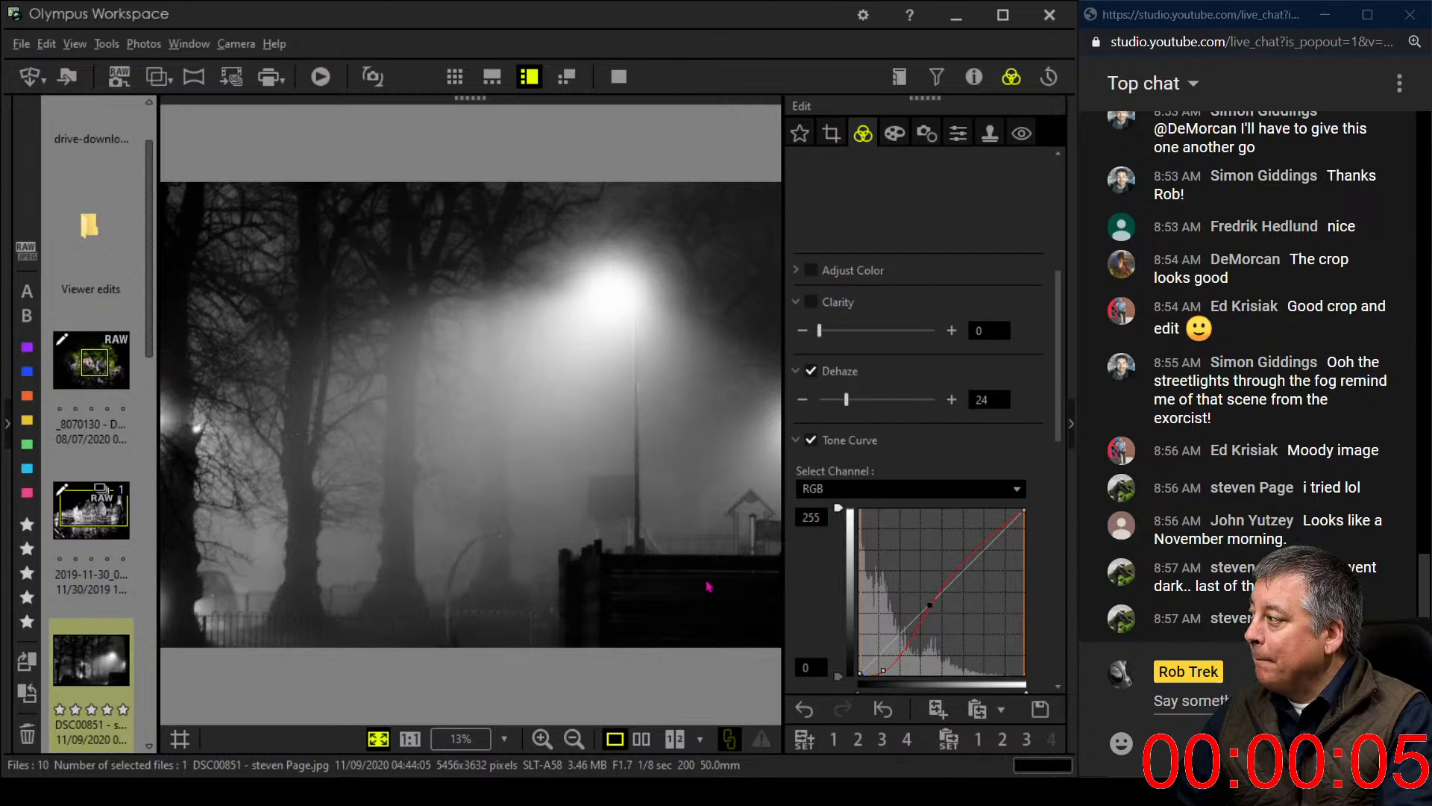
# Compare the original and edited foggy street photo side by side, including at full screen
pyautogui.click(648, 738)
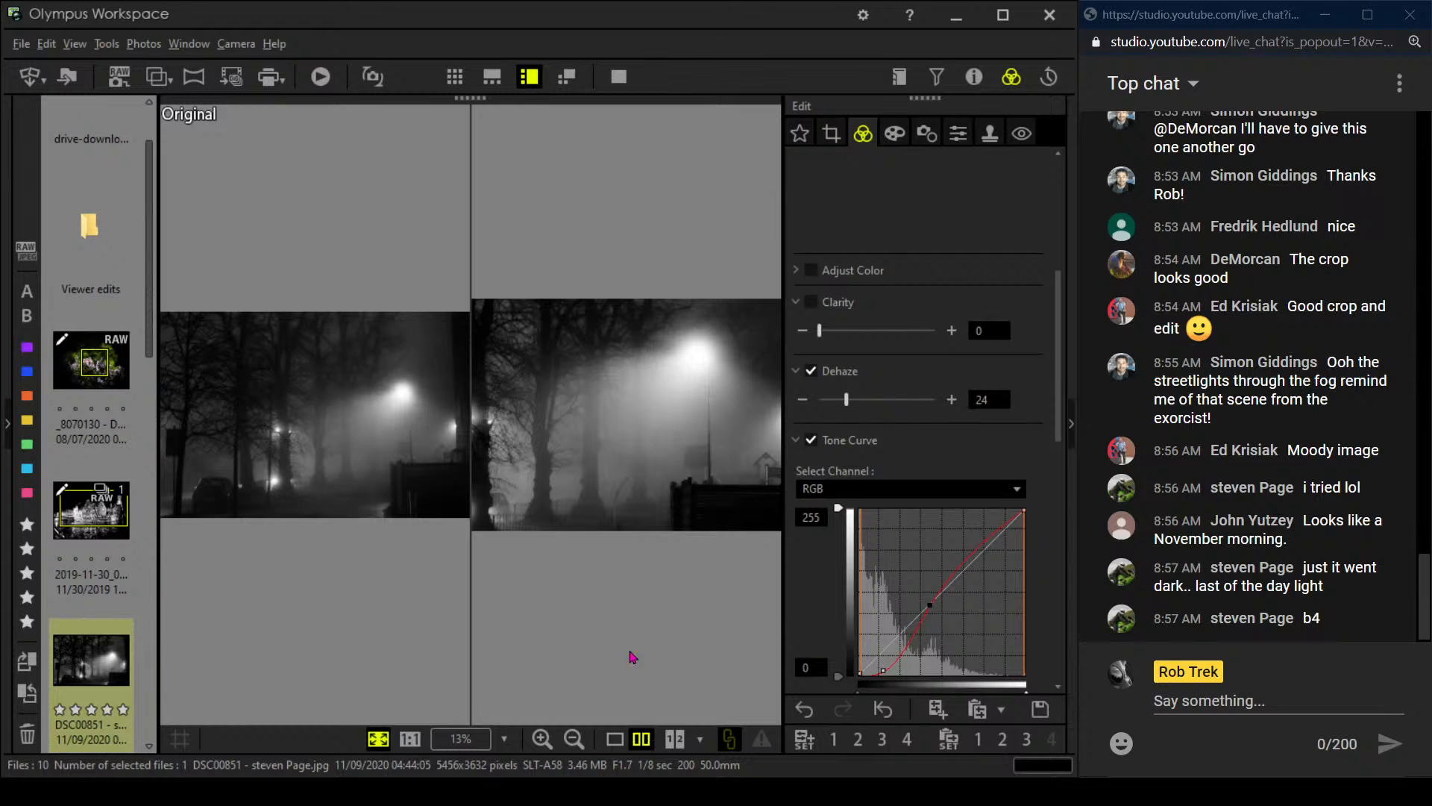
pyautogui.click(619, 76)
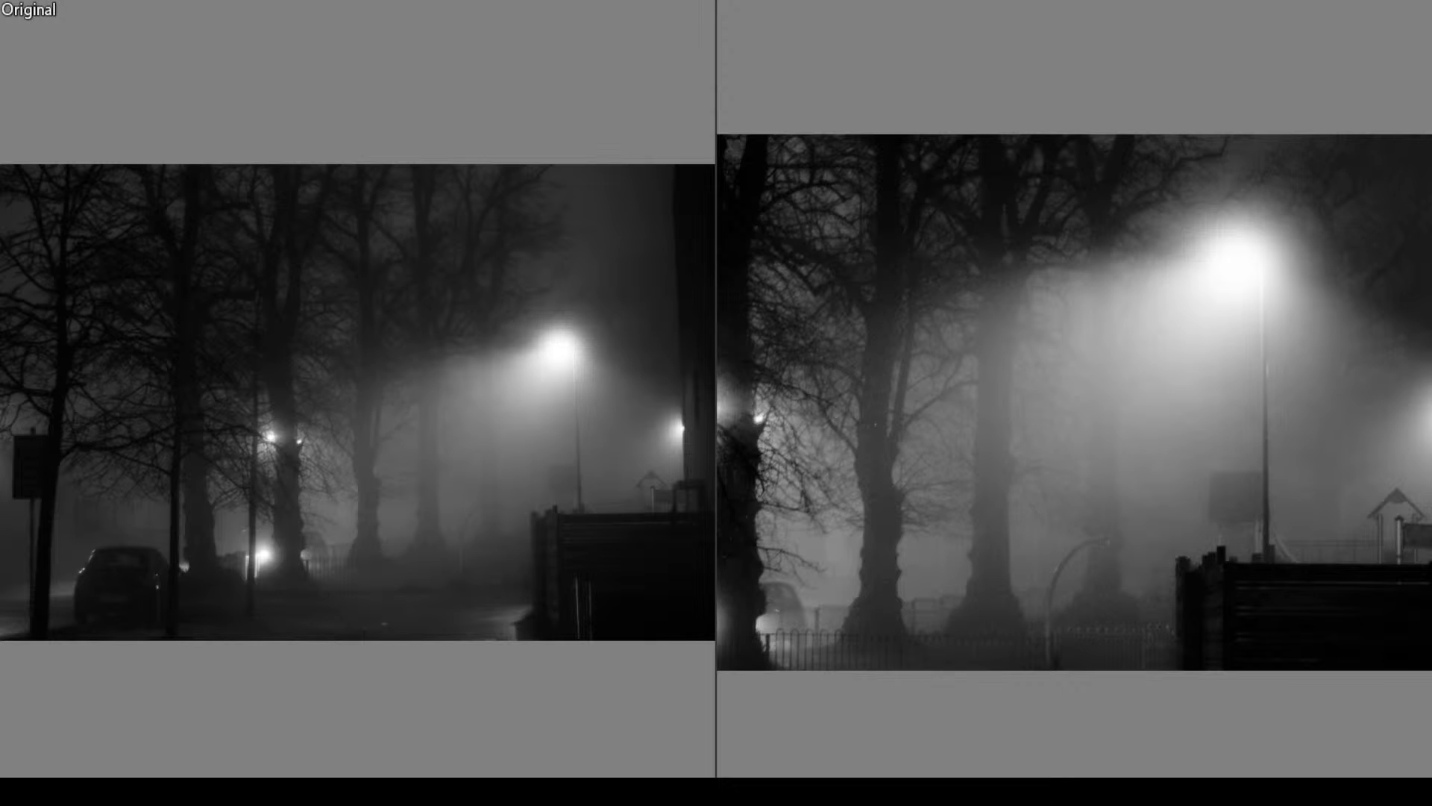
pyautogui.click(733, 518)
pyautogui.click(732, 447)
pyautogui.press('Escape')
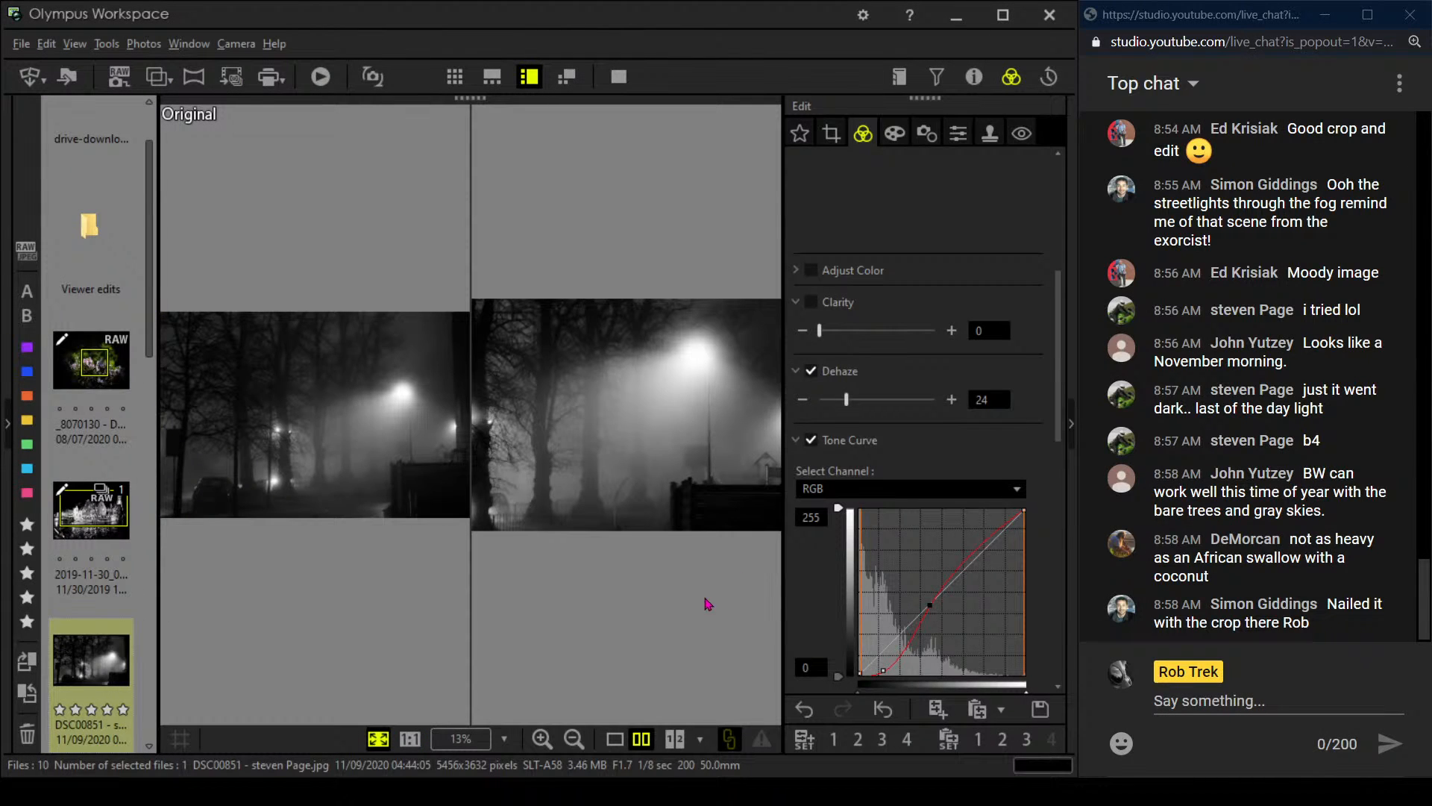
# Reshape the streetlight crop to 3085 x 2312 pixels, taking in the second light at its edge, and preview it in single view at full screen
pyautogui.click(834, 135)
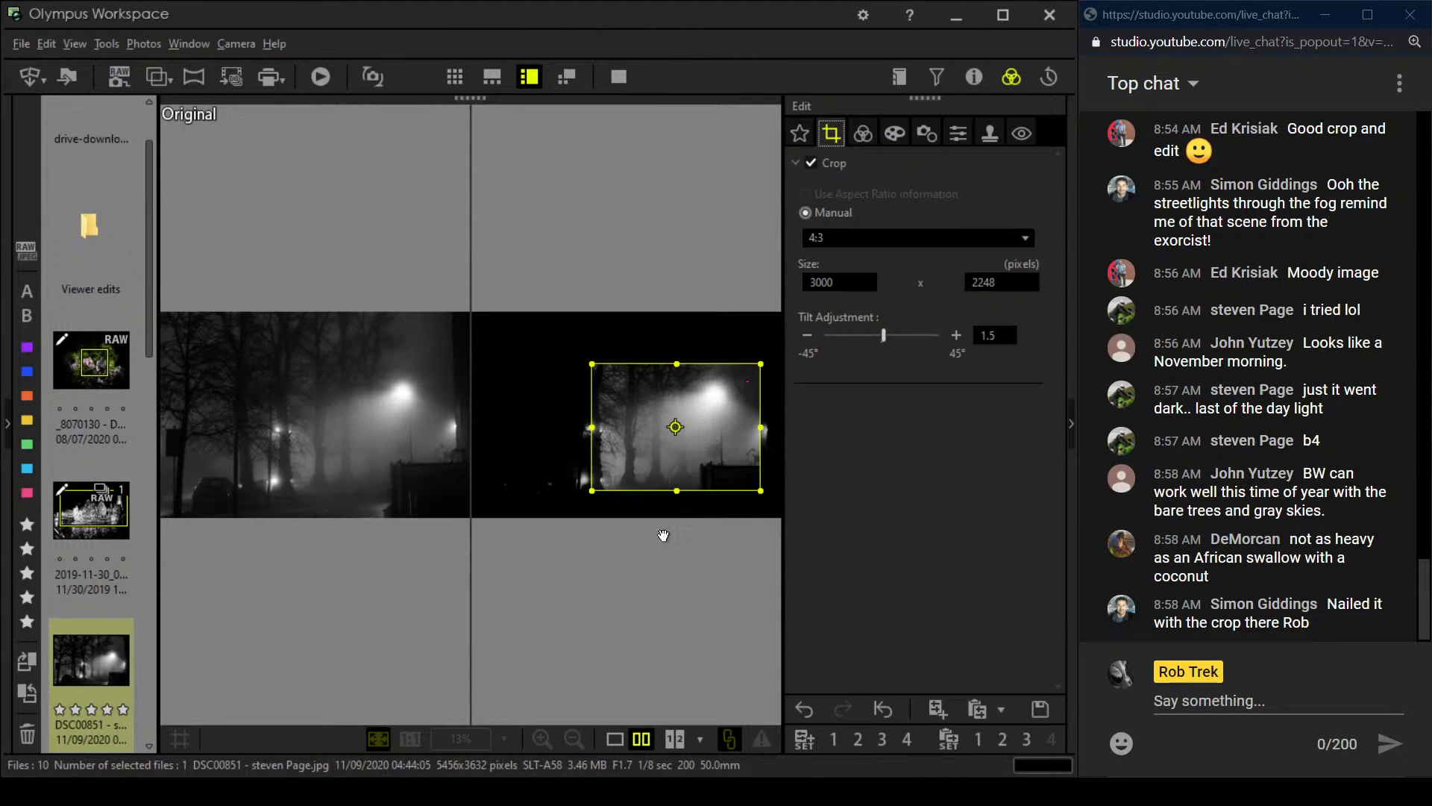
pyautogui.click(615, 740)
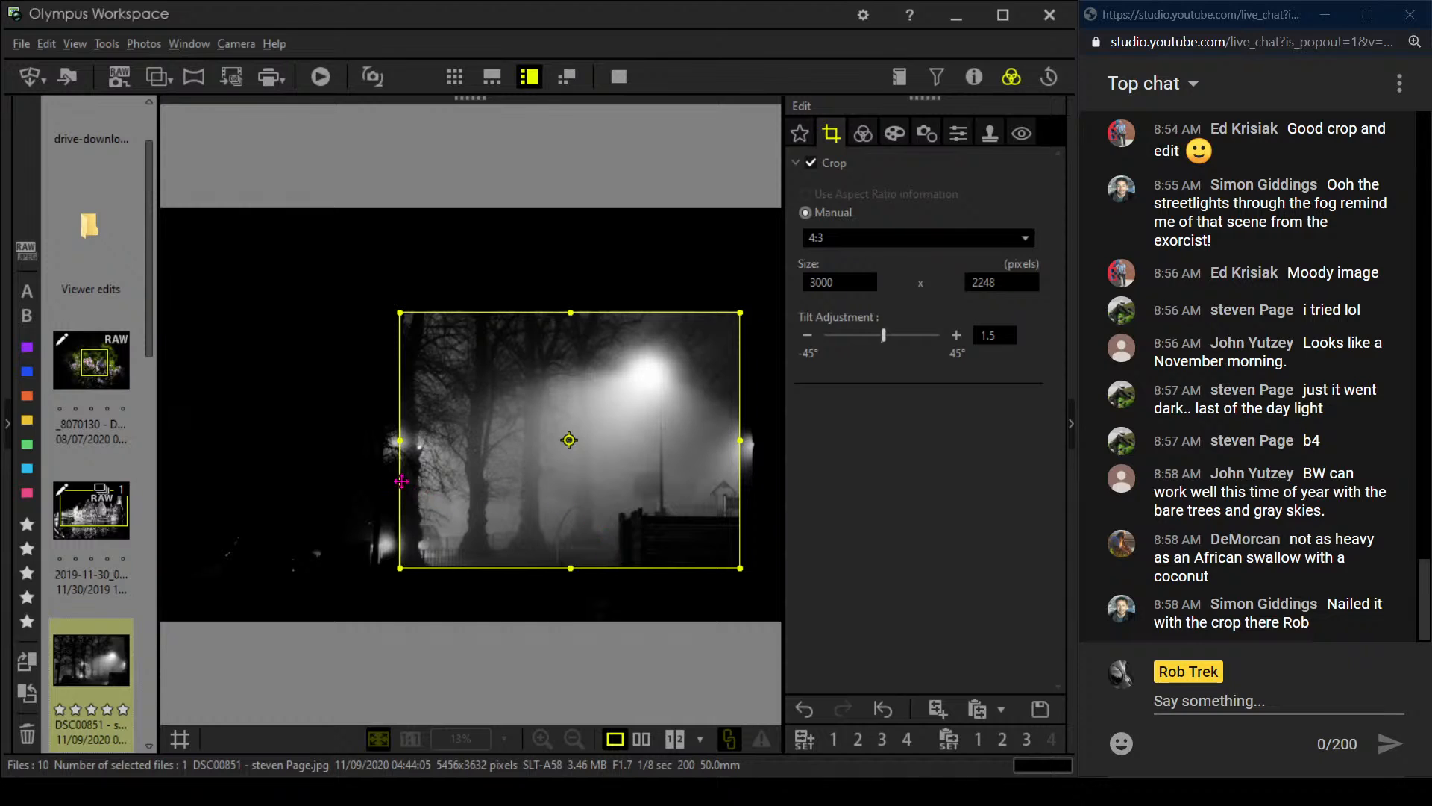
pyautogui.moveTo(404, 443); pyautogui.dragTo(415, 443)
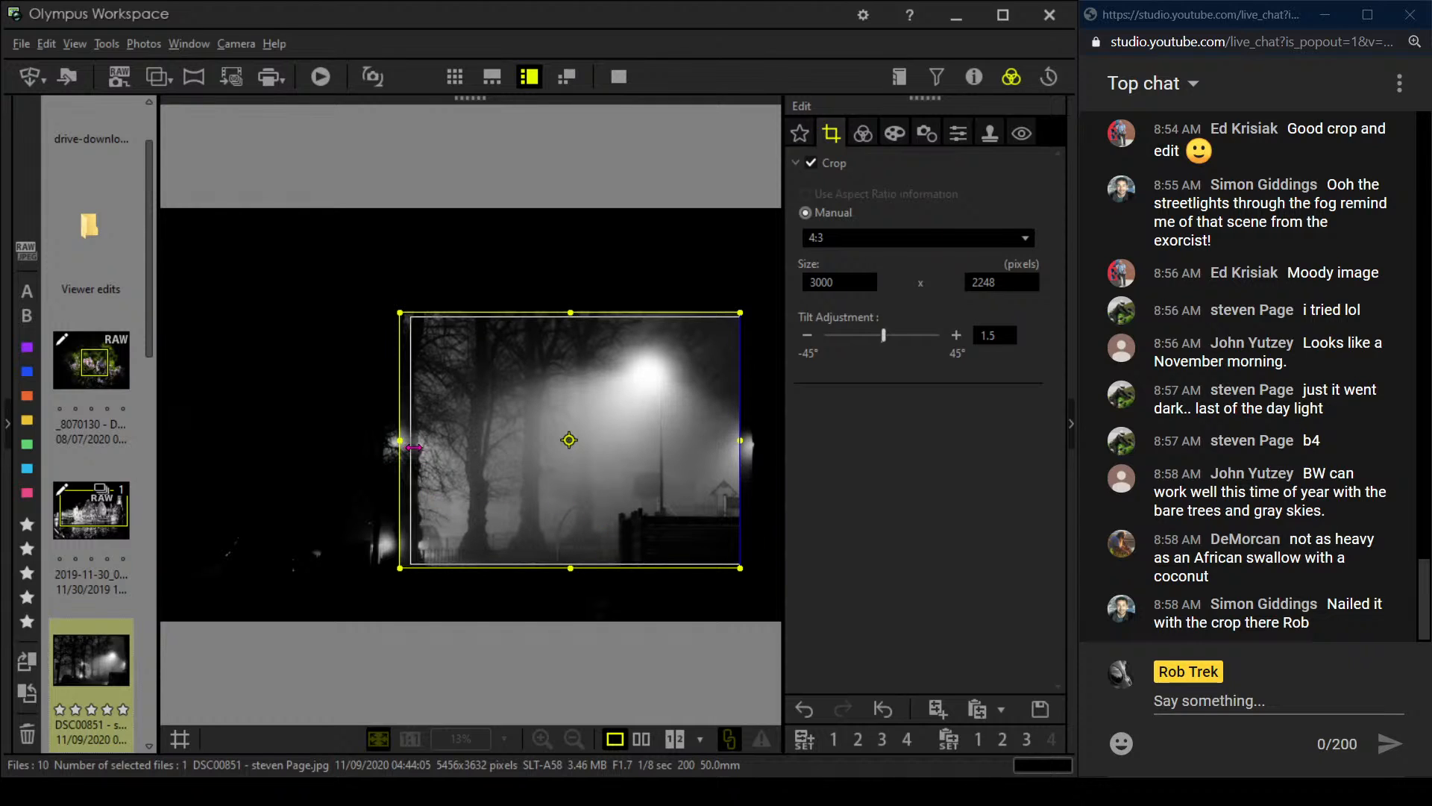
pyautogui.moveTo(650, 369); pyautogui.dragTo(641, 374)
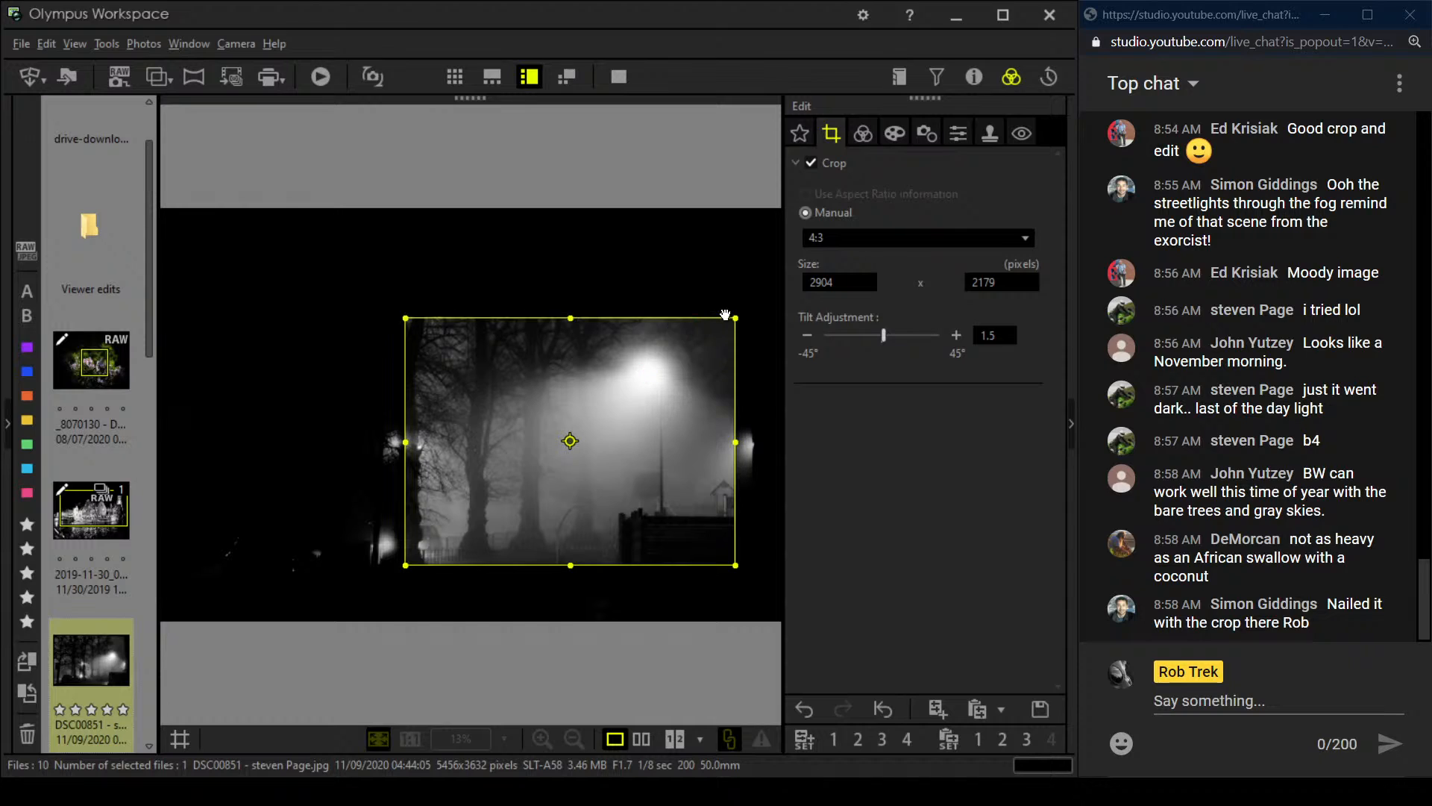
pyautogui.moveTo(737, 317); pyautogui.dragTo(756, 302)
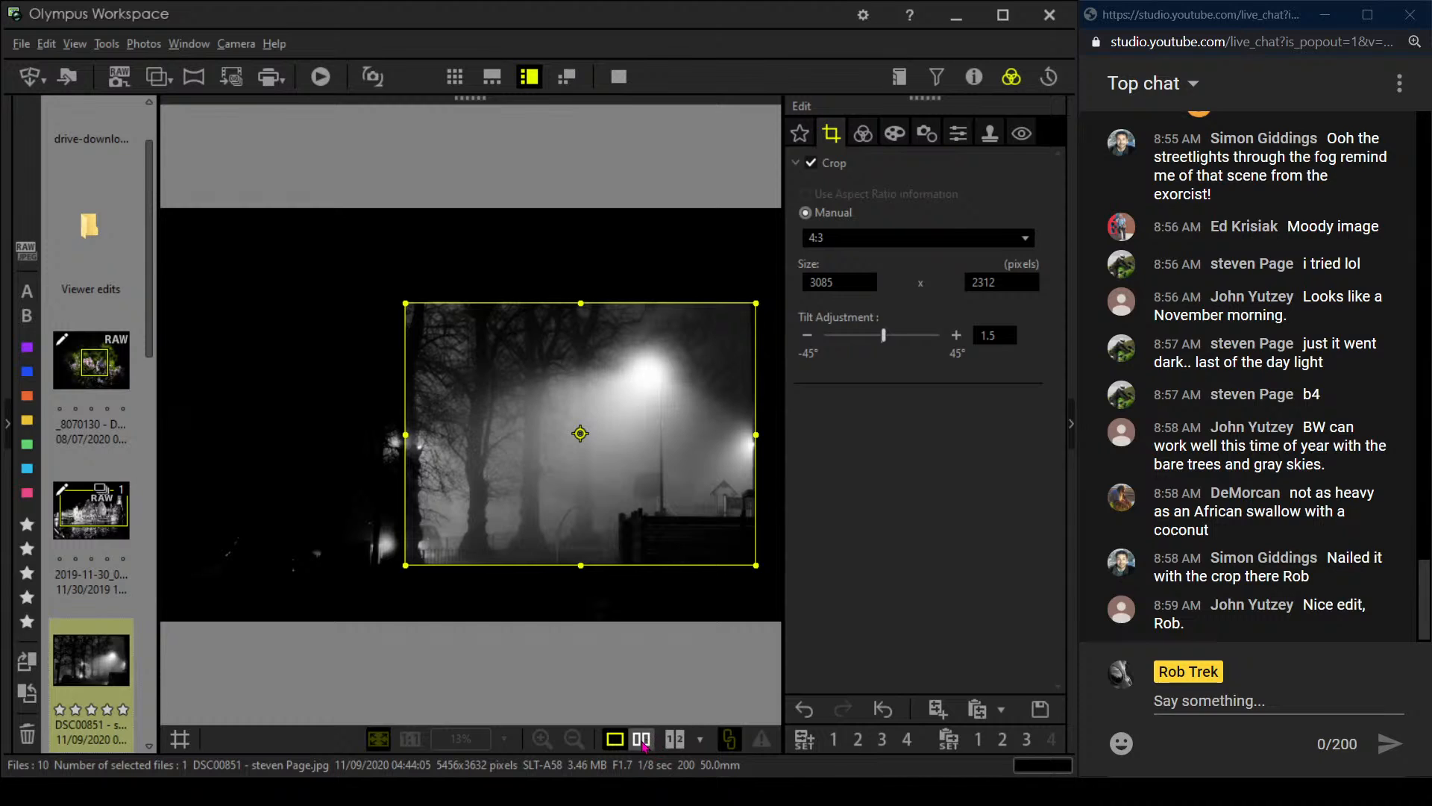
pyautogui.click(863, 132)
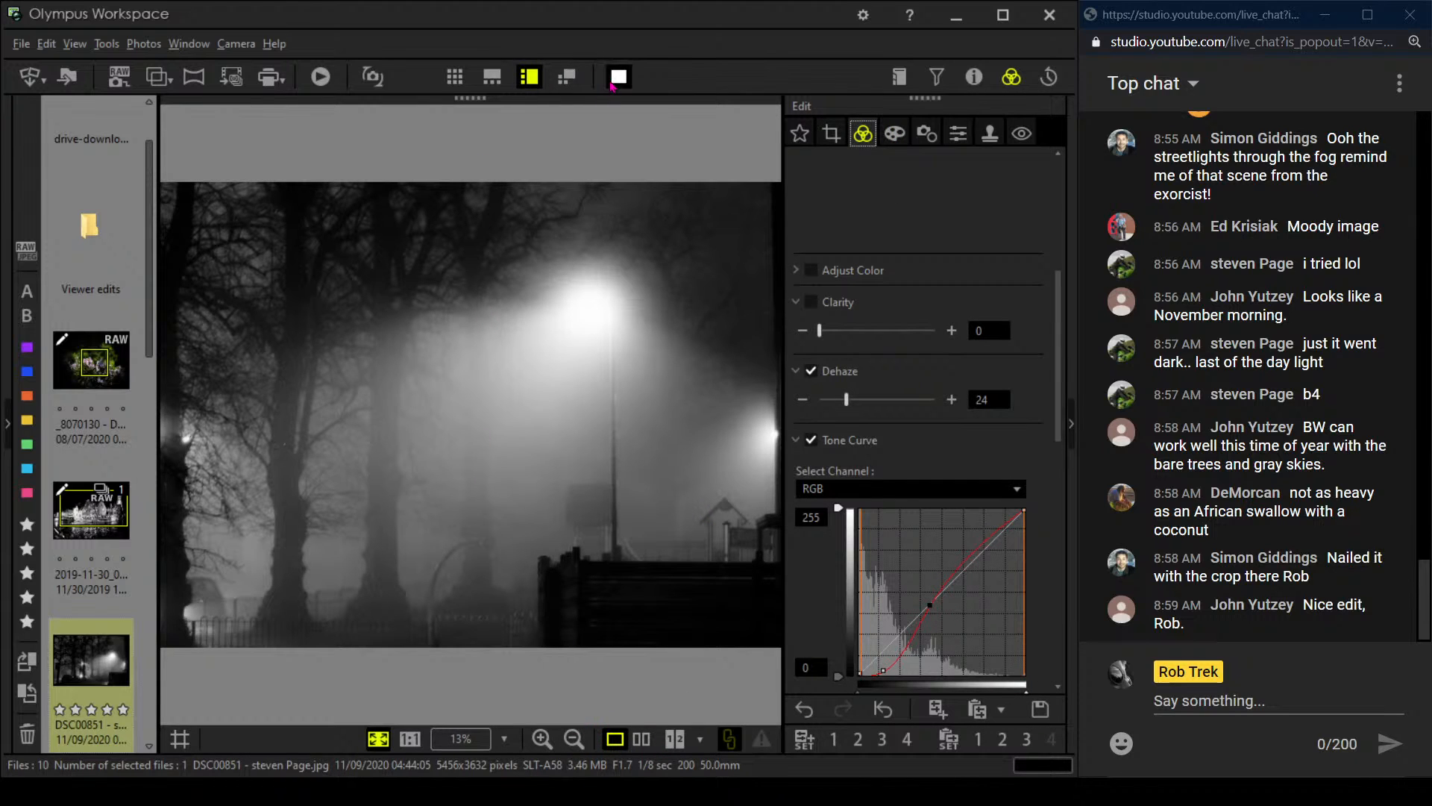
pyautogui.click(614, 80)
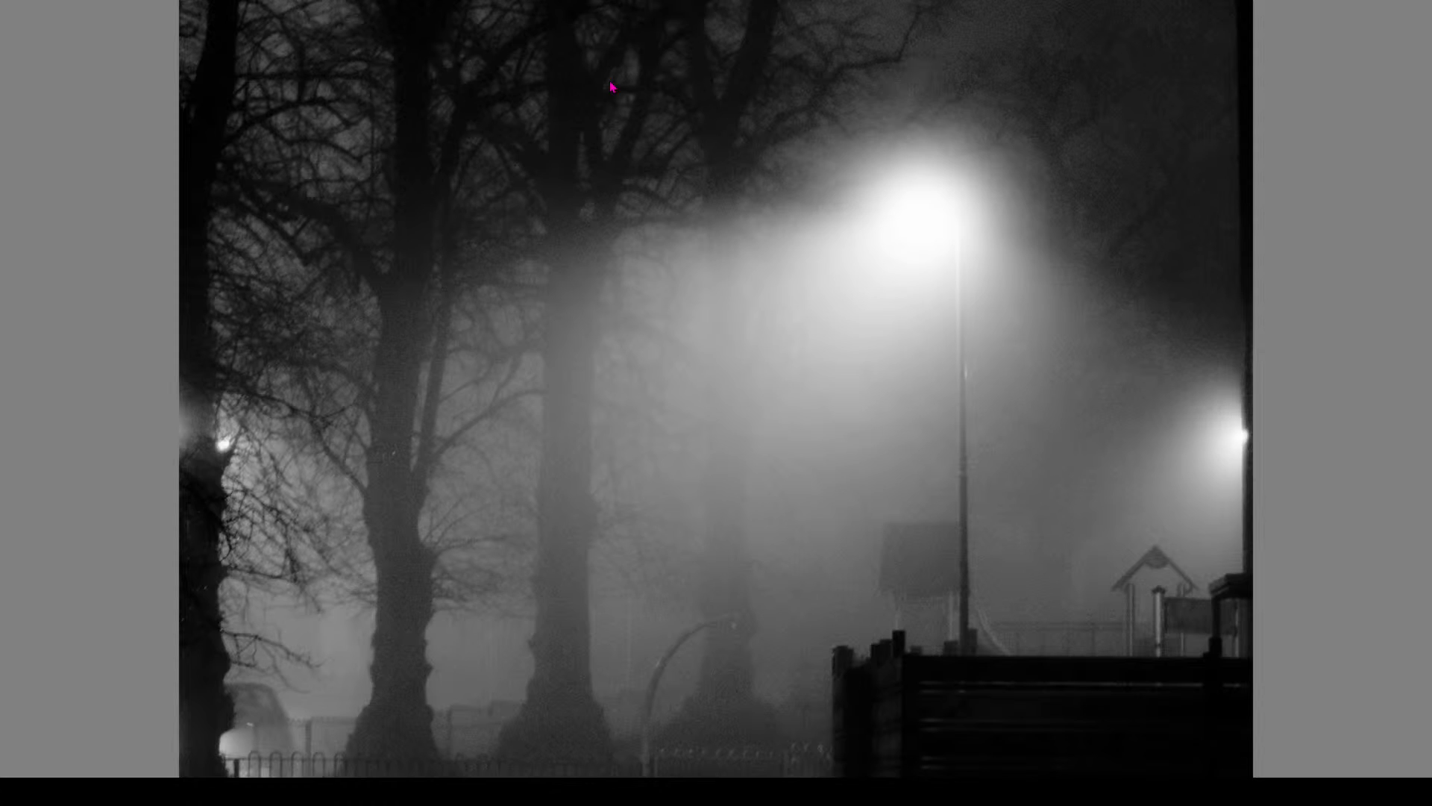
pyautogui.press('Escape')
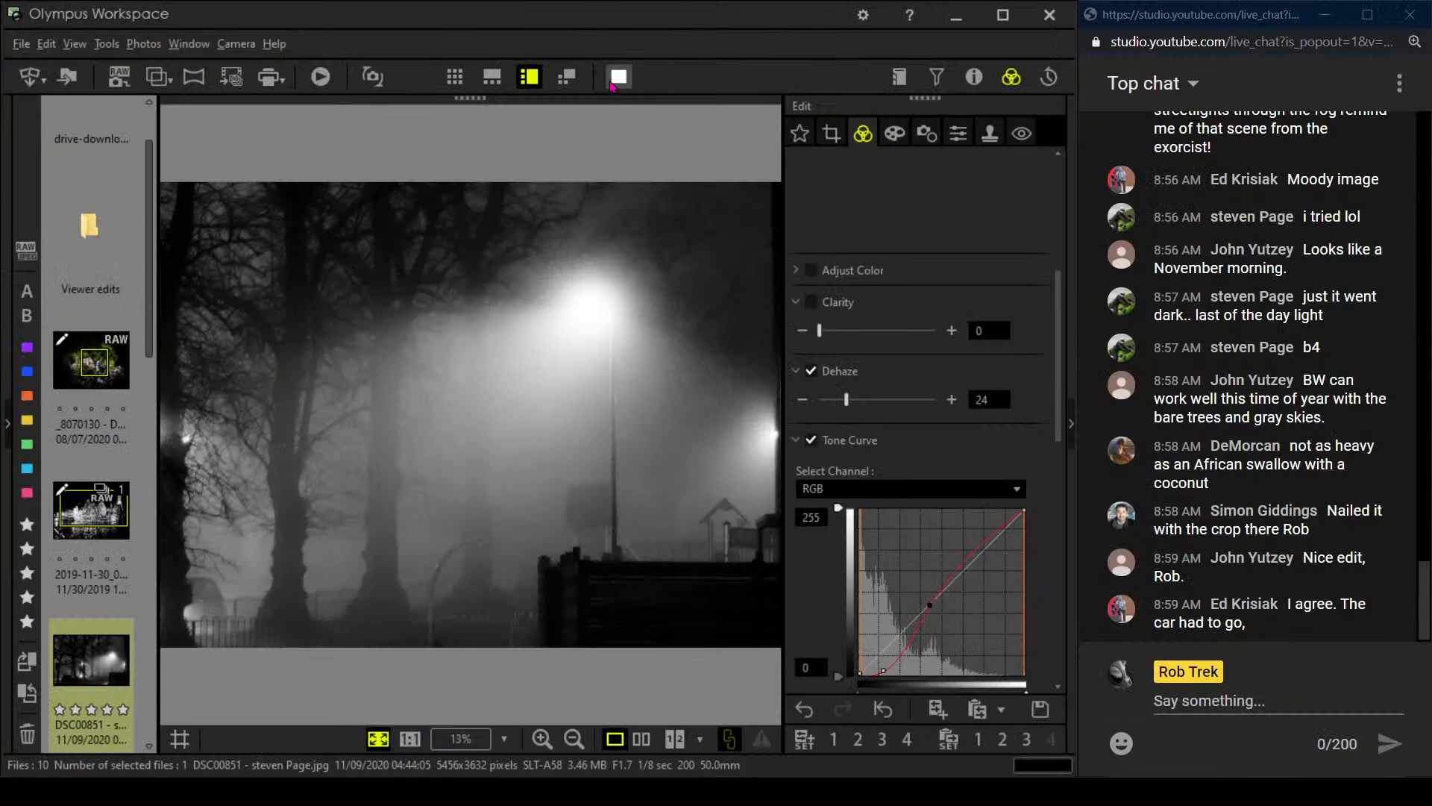
# Pull the crop's right edge slightly inward at the second light and preview the cropped photo
pyautogui.click(831, 133)
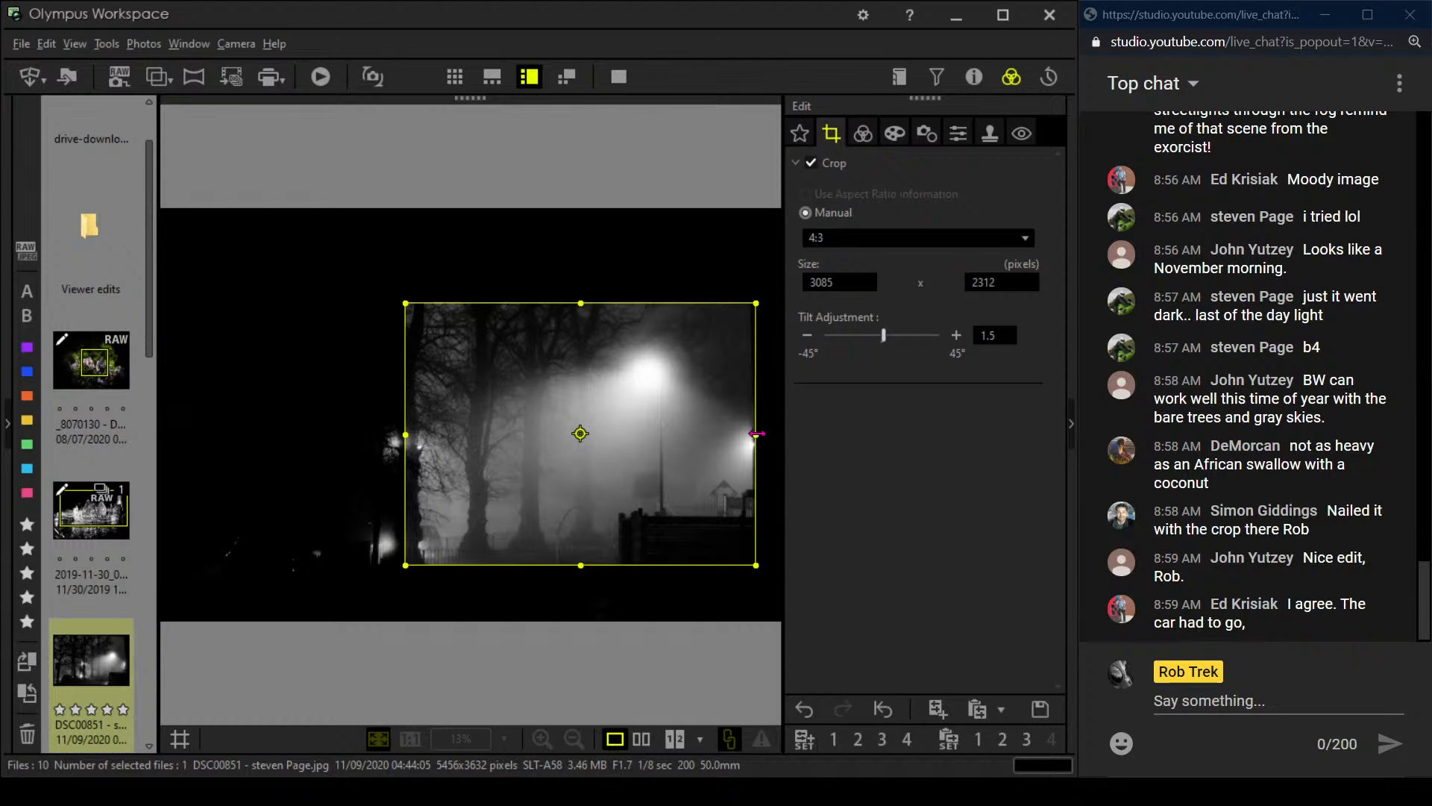
pyautogui.moveTo(757, 432); pyautogui.dragTo(751, 434)
pyautogui.click(861, 136)
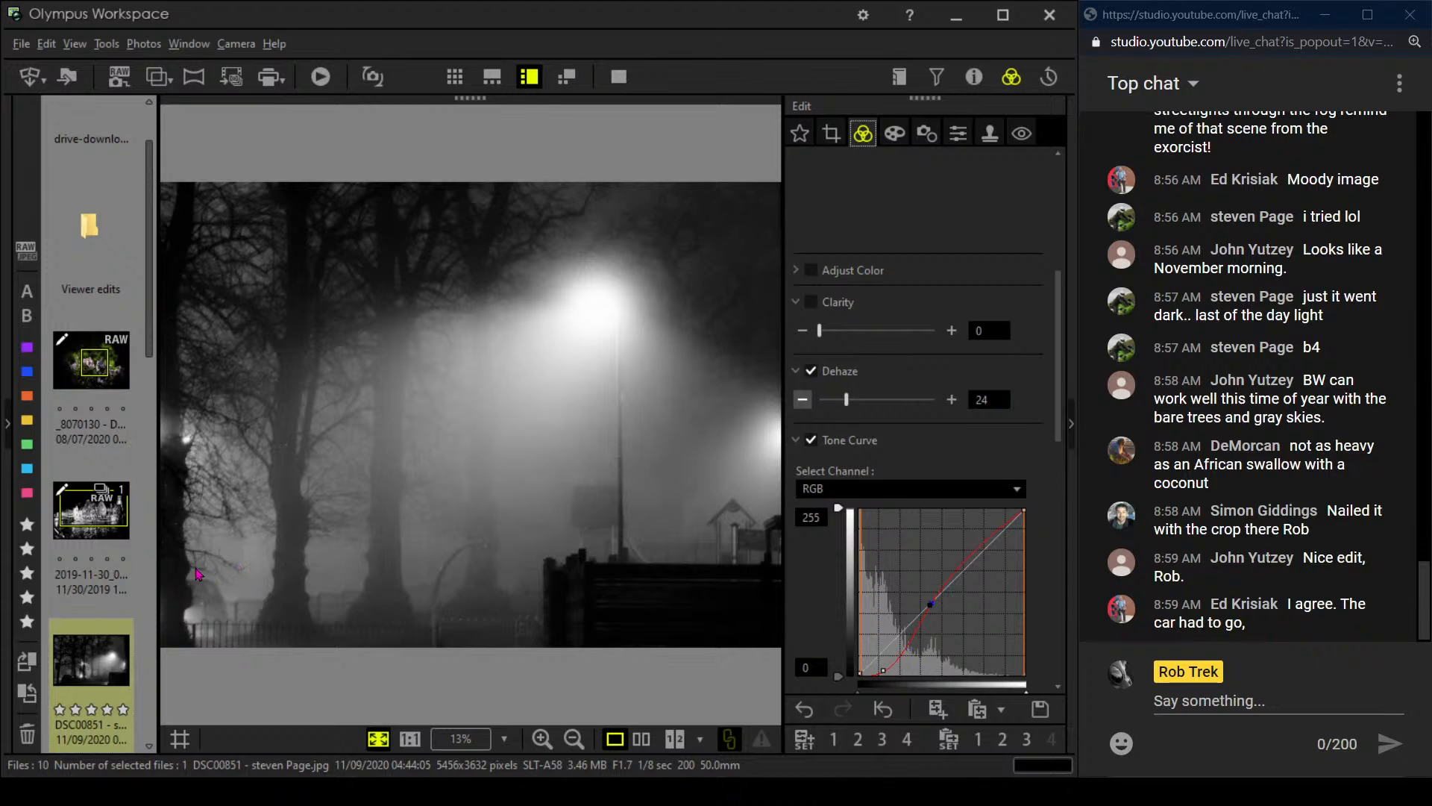
# Open the photo of the decorated columned building, DSC01023, and start a 3:2 crop of 3628 x 2414 pixels centred on the facade
pyautogui.scroll(-4, 107, 594)
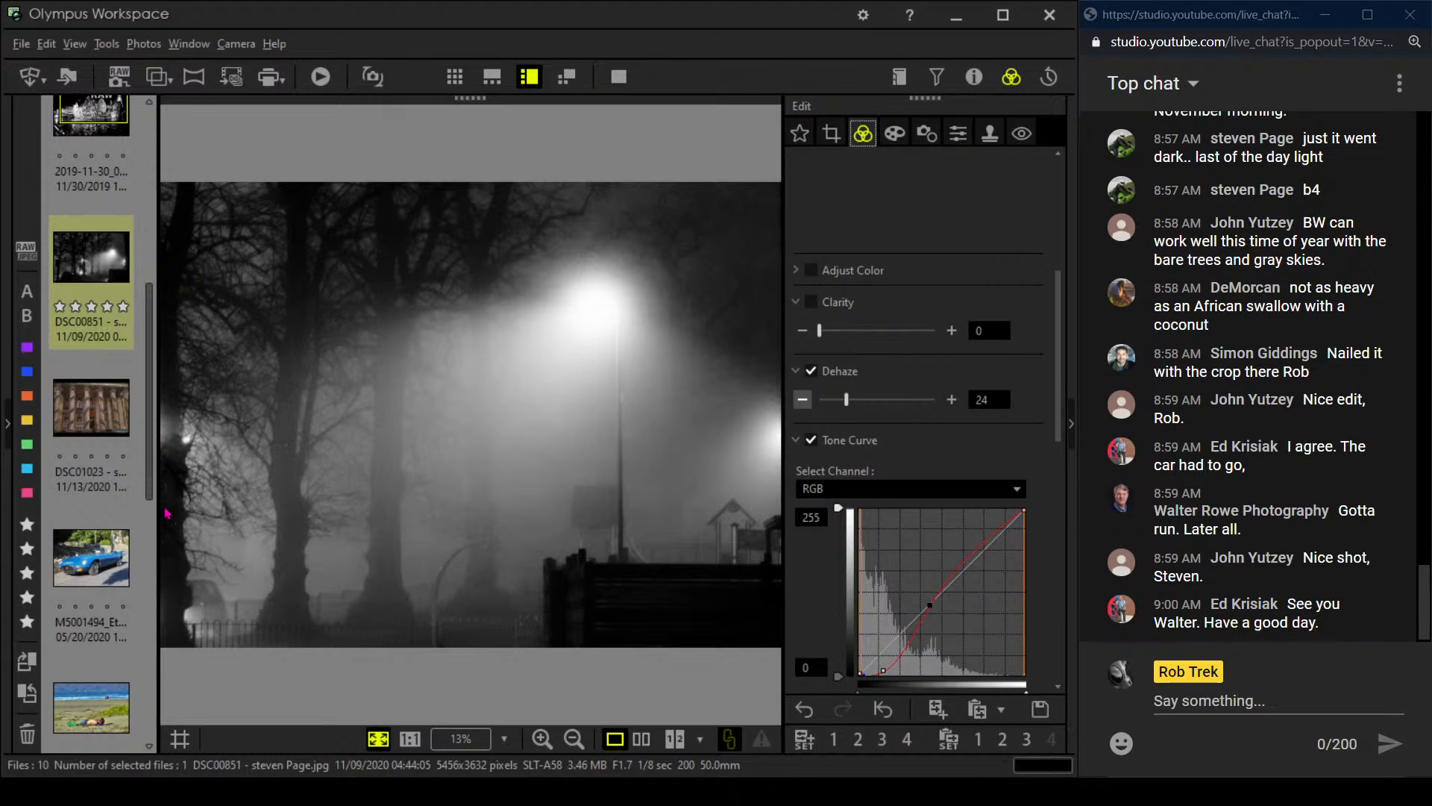
pyautogui.click(87, 404)
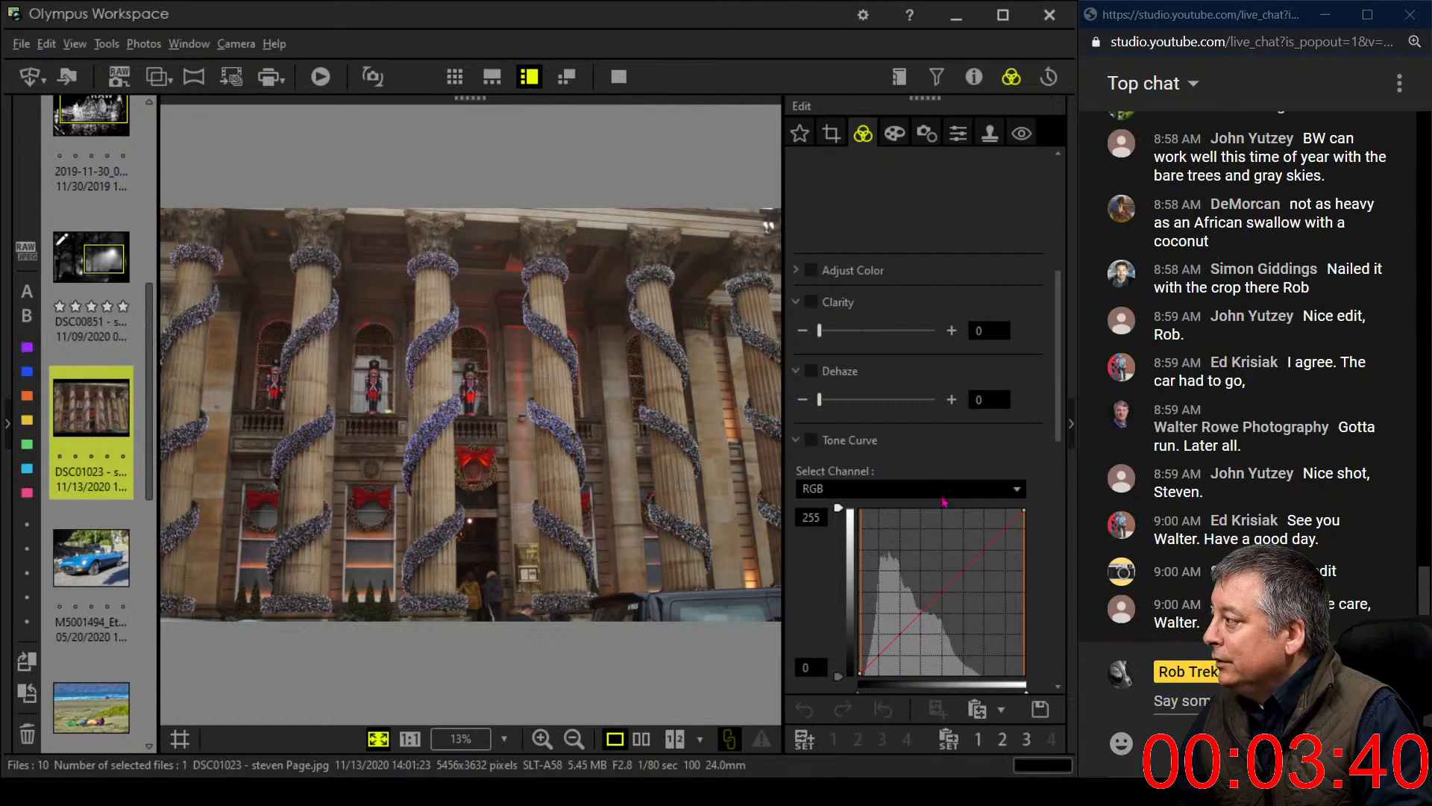
pyautogui.click(832, 134)
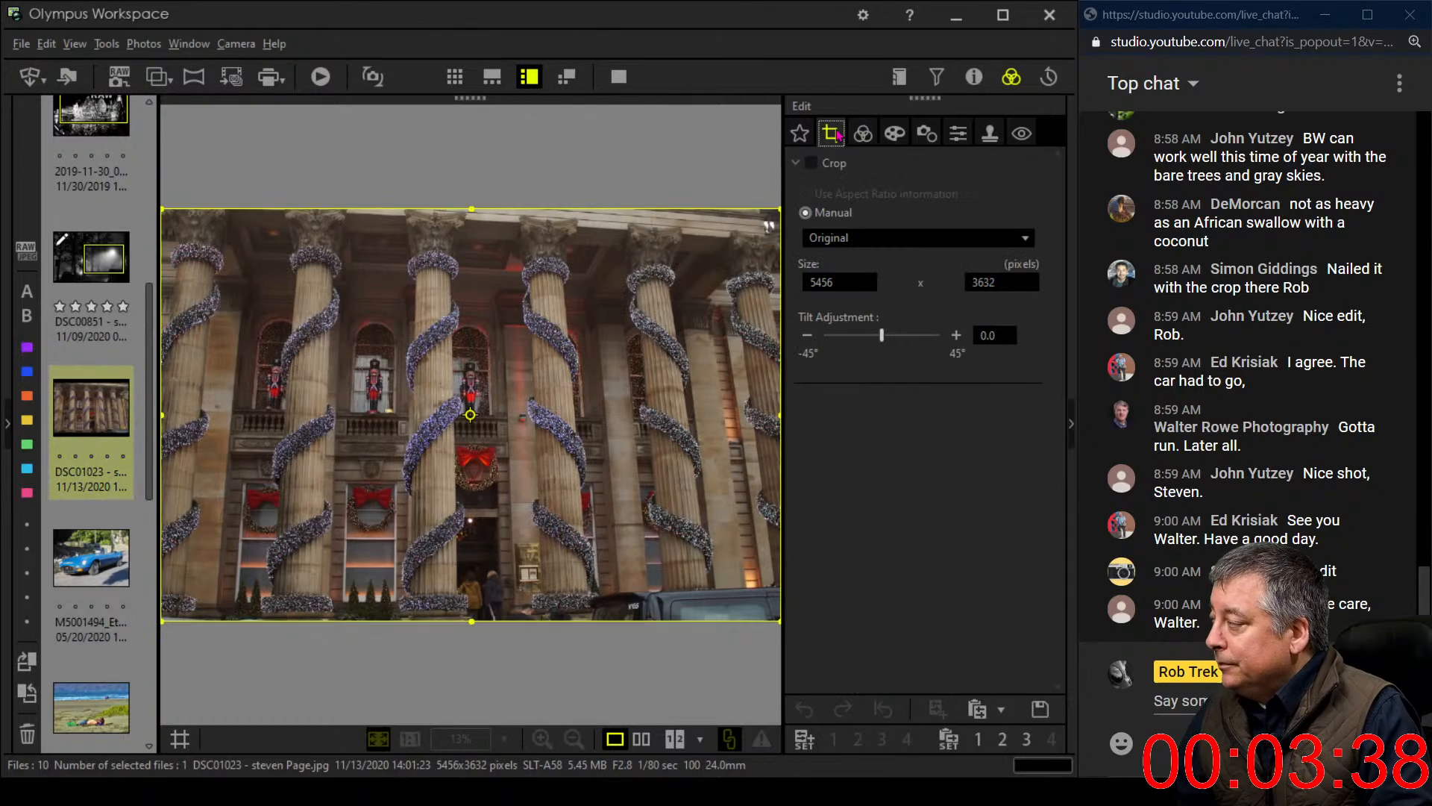
pyautogui.click(862, 238)
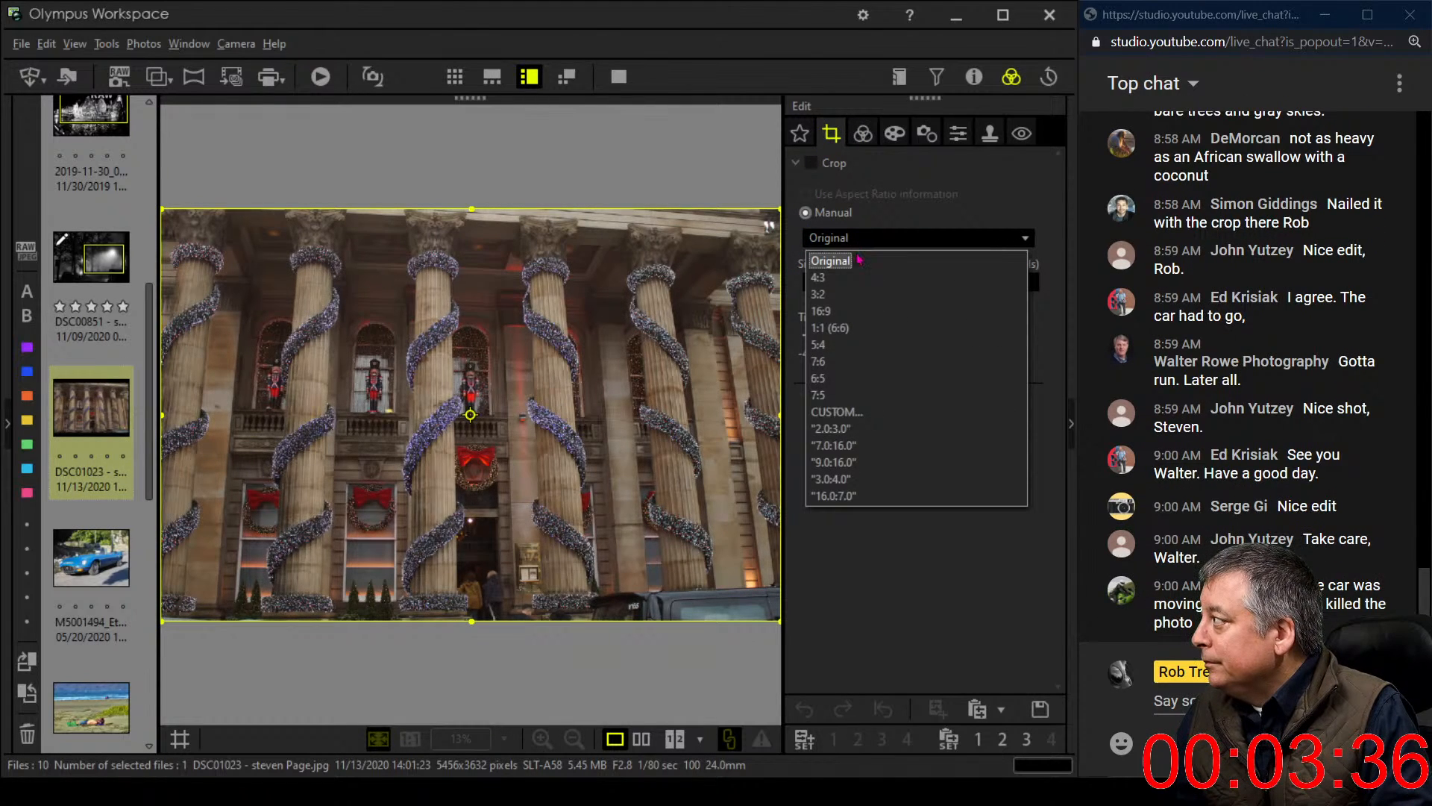
pyautogui.click(854, 295)
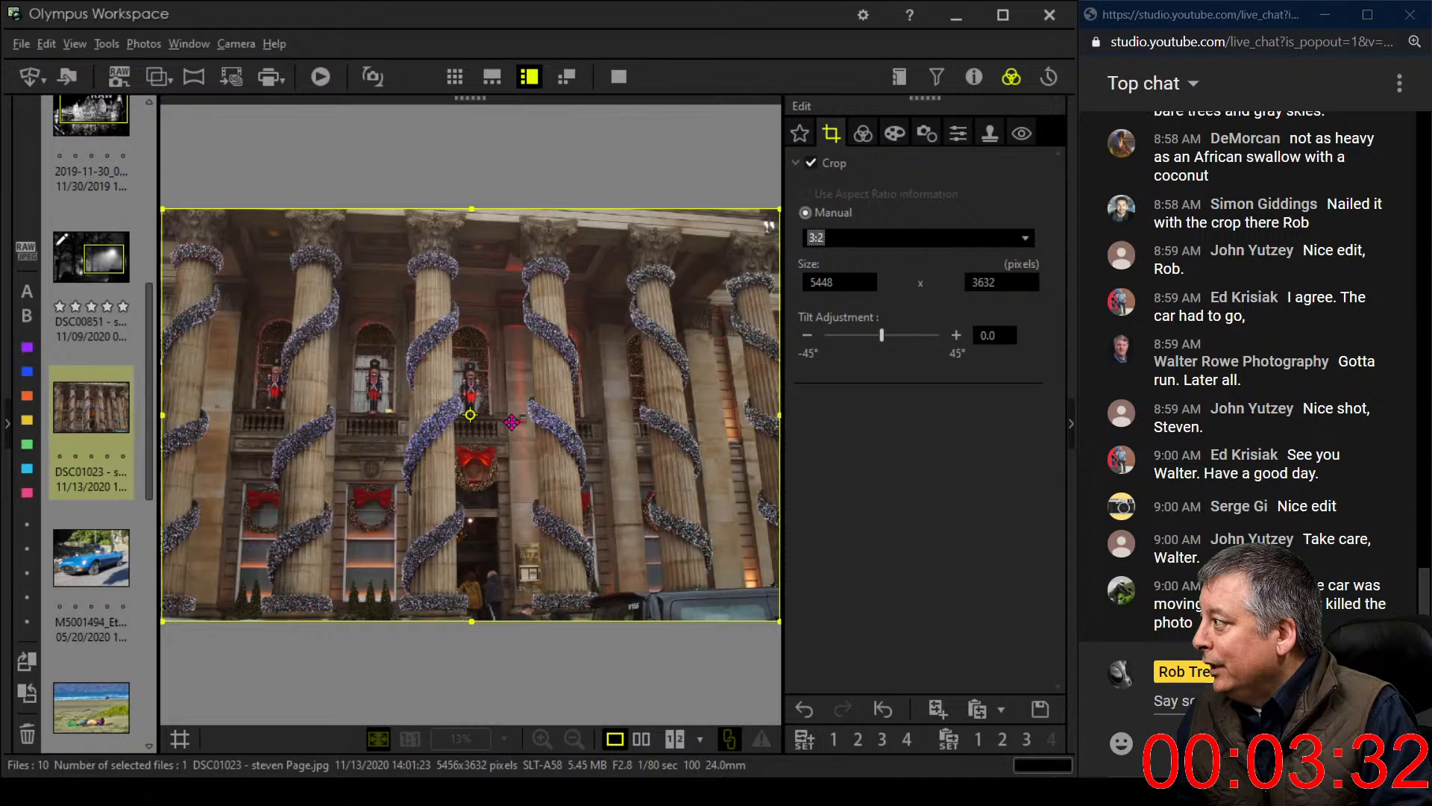
pyautogui.click(470, 416)
pyautogui.click(470, 416)
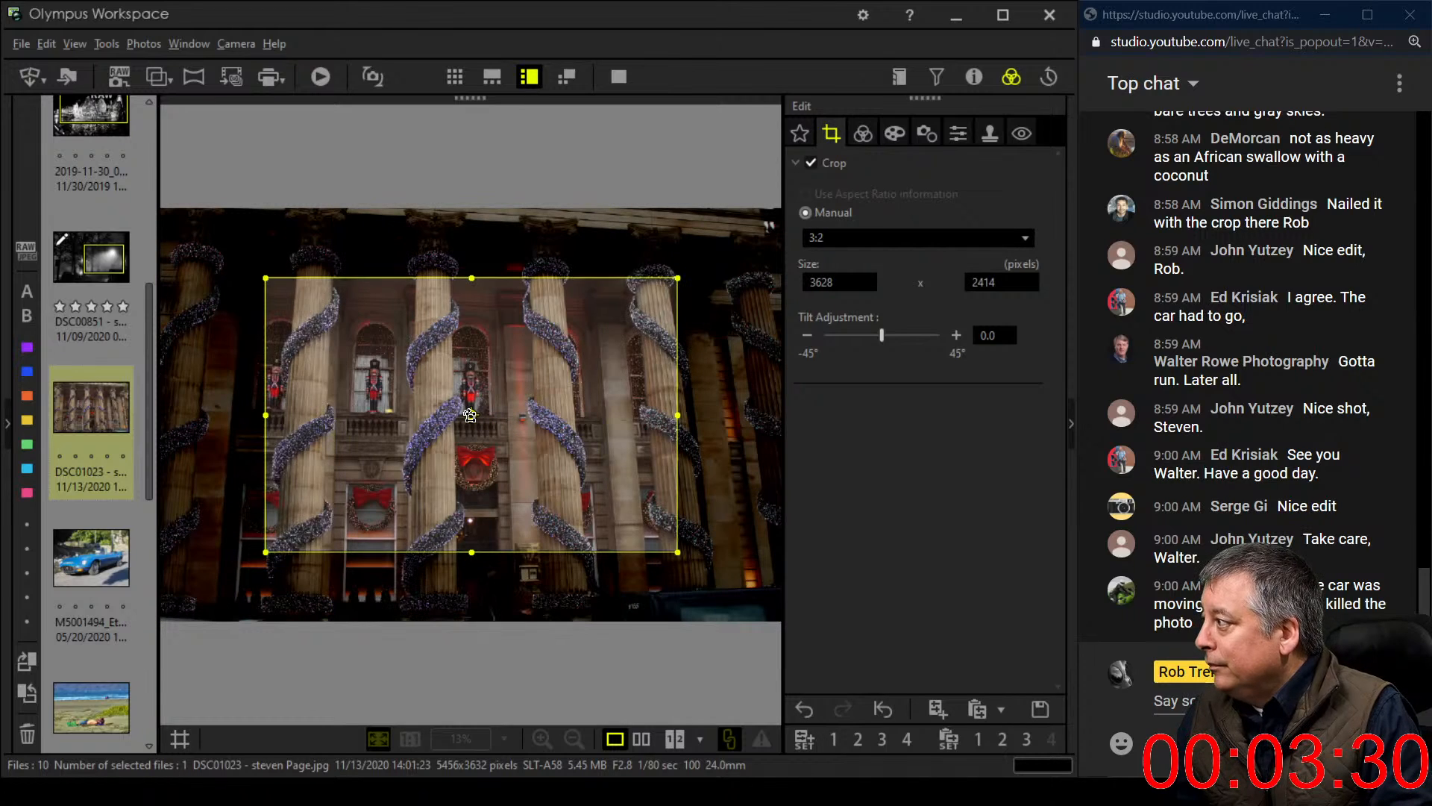
# Shrink the crop to 2520 x 1678 pixels around the three nutcracker windows, checking the photo's properties before returning to the edit settings
pyautogui.click(969, 79)
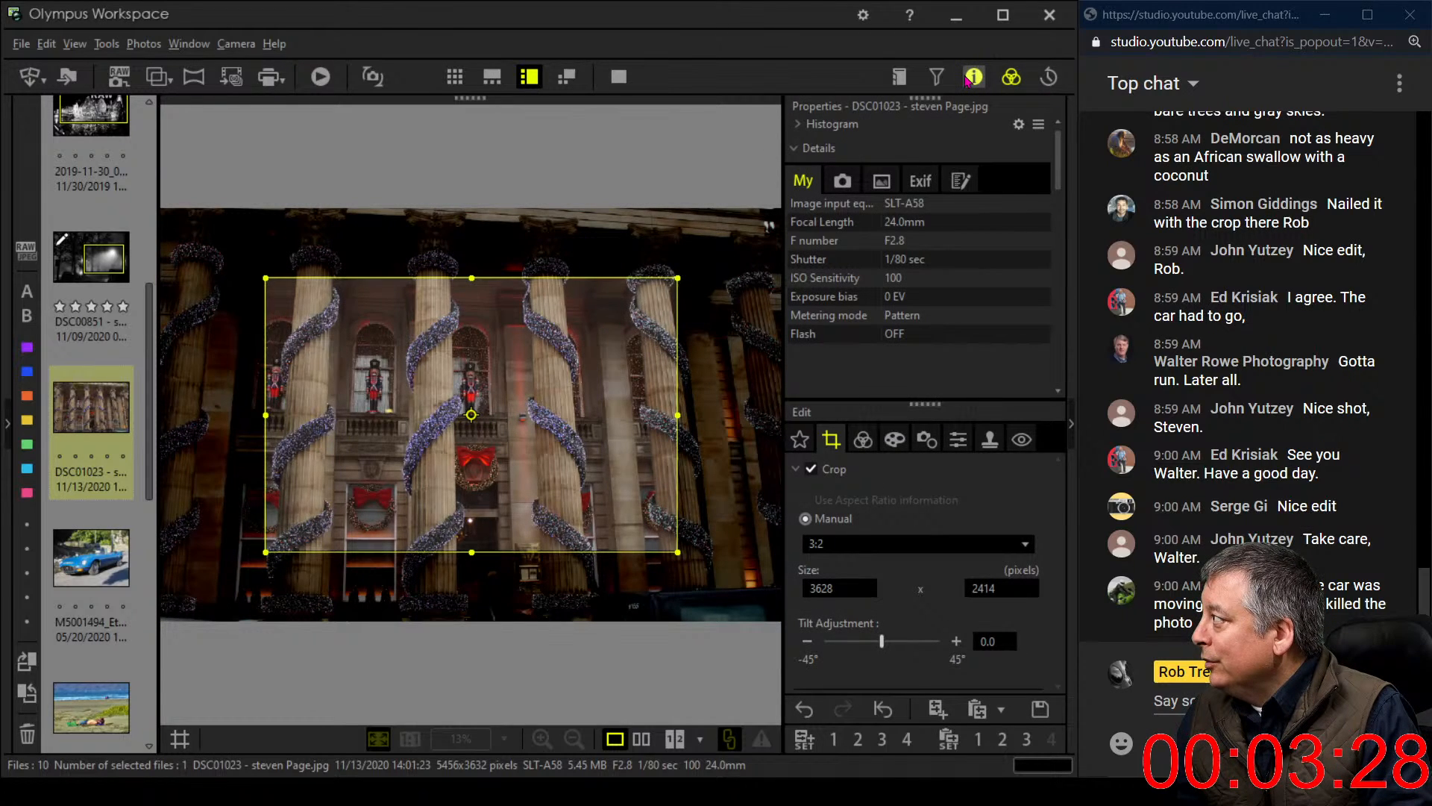
pyautogui.click(1009, 80)
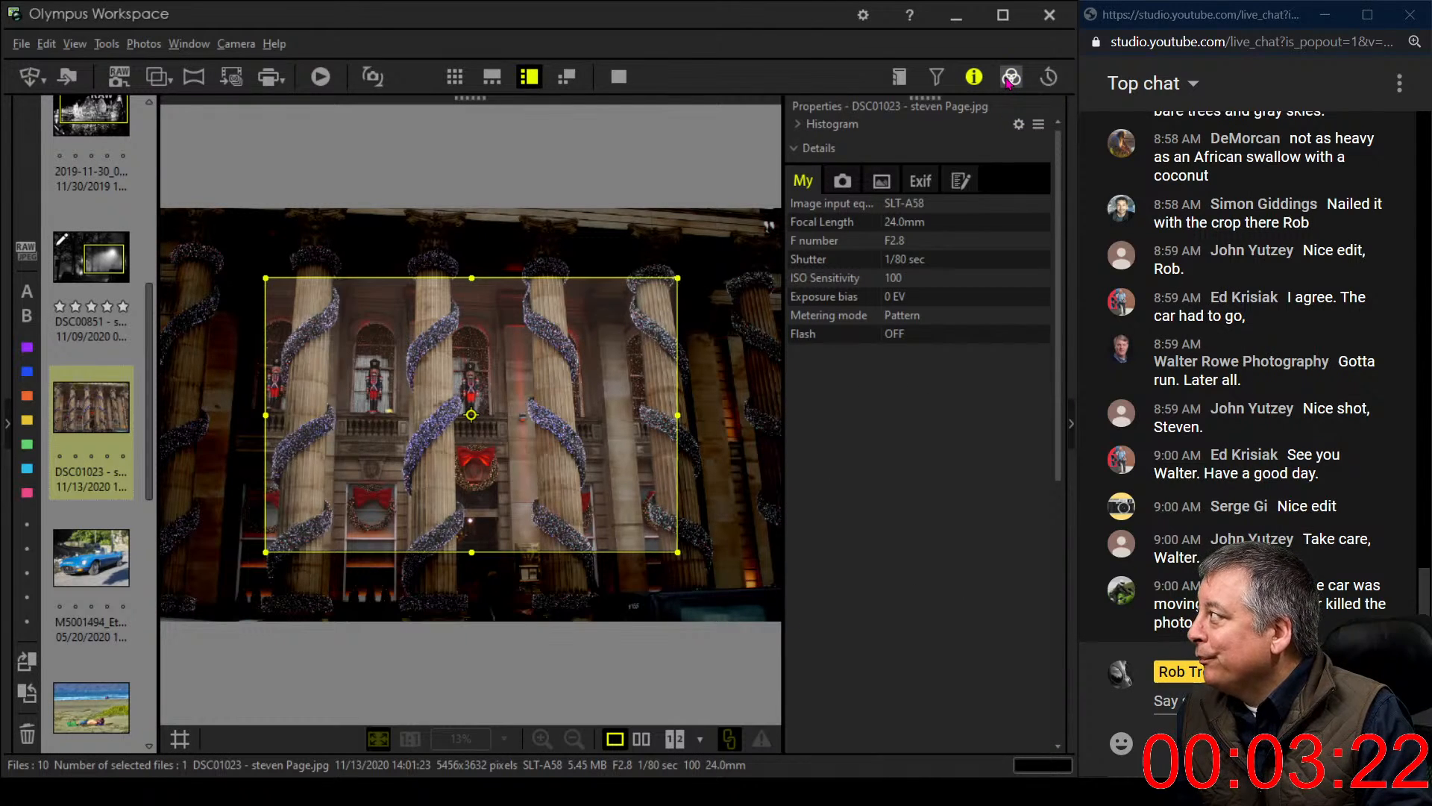
pyautogui.moveTo(612, 372); pyautogui.dragTo(530, 376)
pyautogui.moveTo(391, 551); pyautogui.dragTo(391, 467)
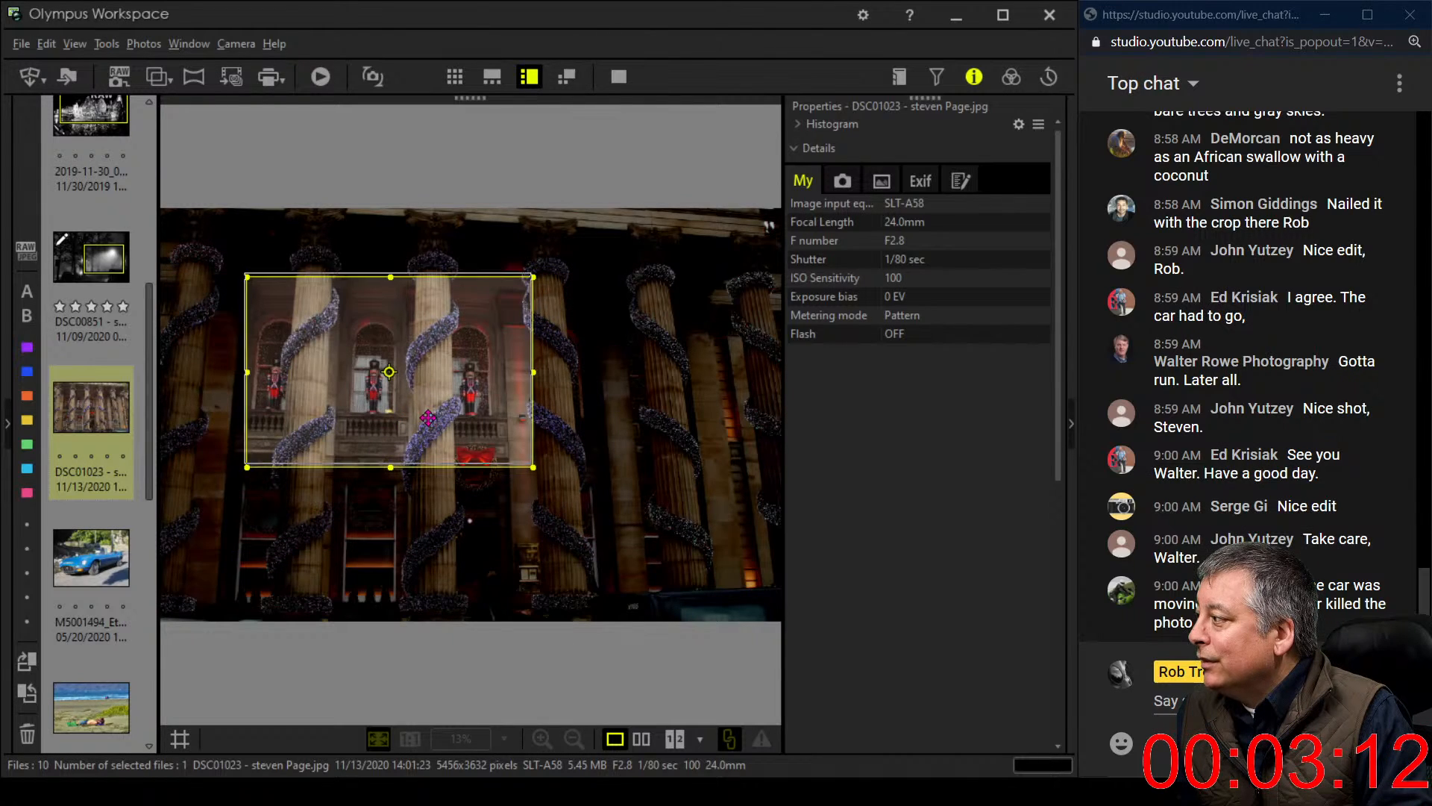
pyautogui.moveTo(428, 418)
pyautogui.mouseDown()
pyautogui.moveTo(399, 407)
pyautogui.moveTo(418, 411)
pyautogui.mouseUp()
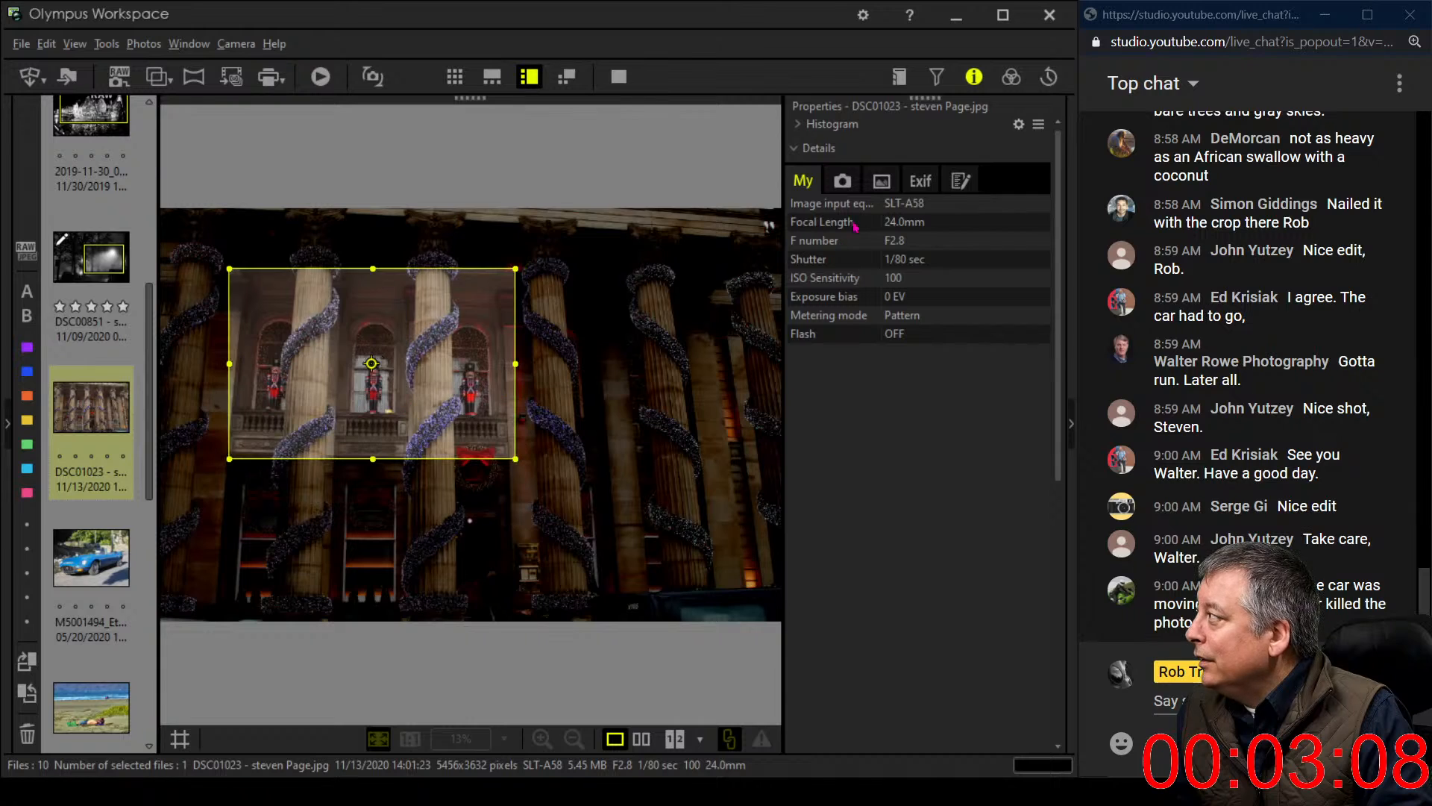
pyautogui.click(974, 77)
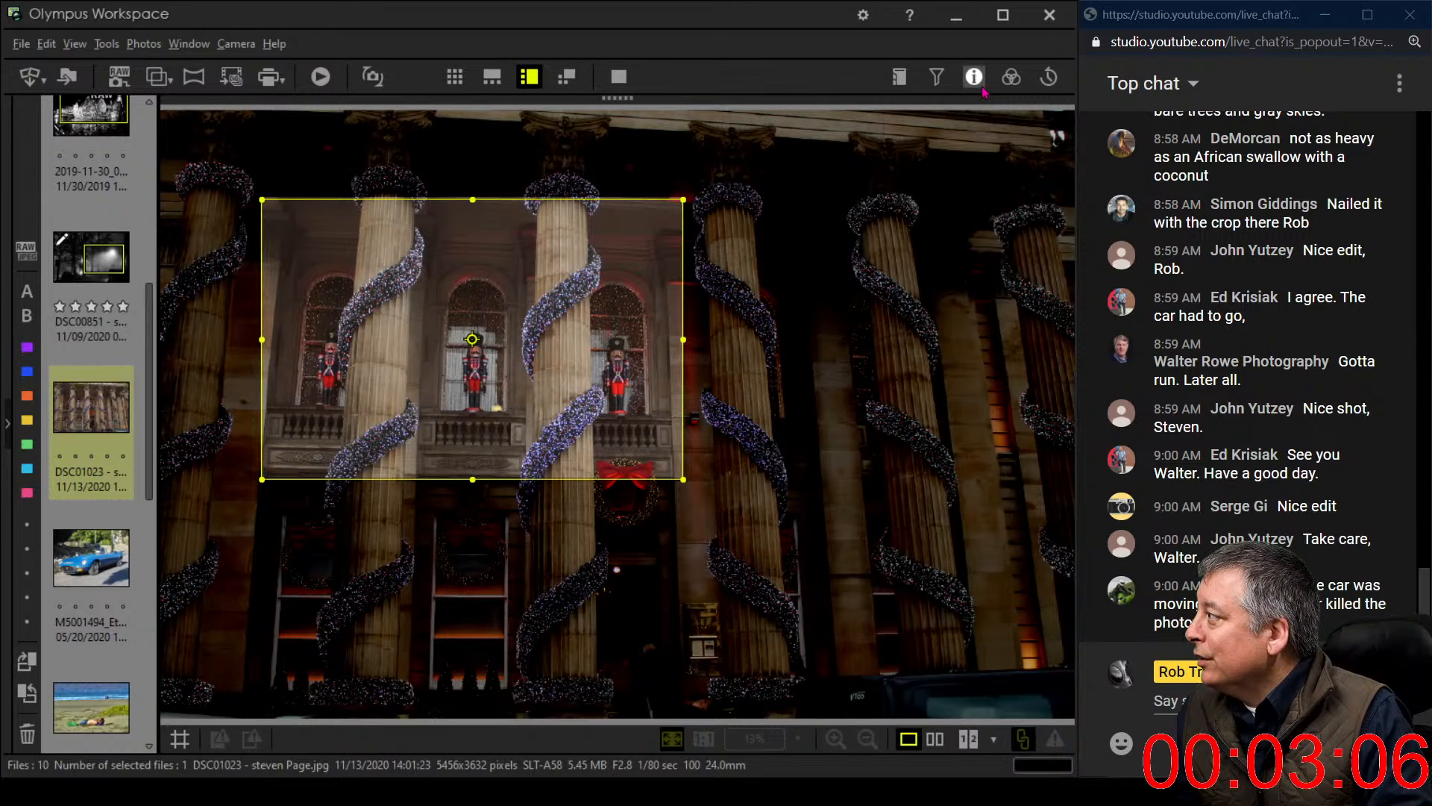
pyautogui.click(973, 78)
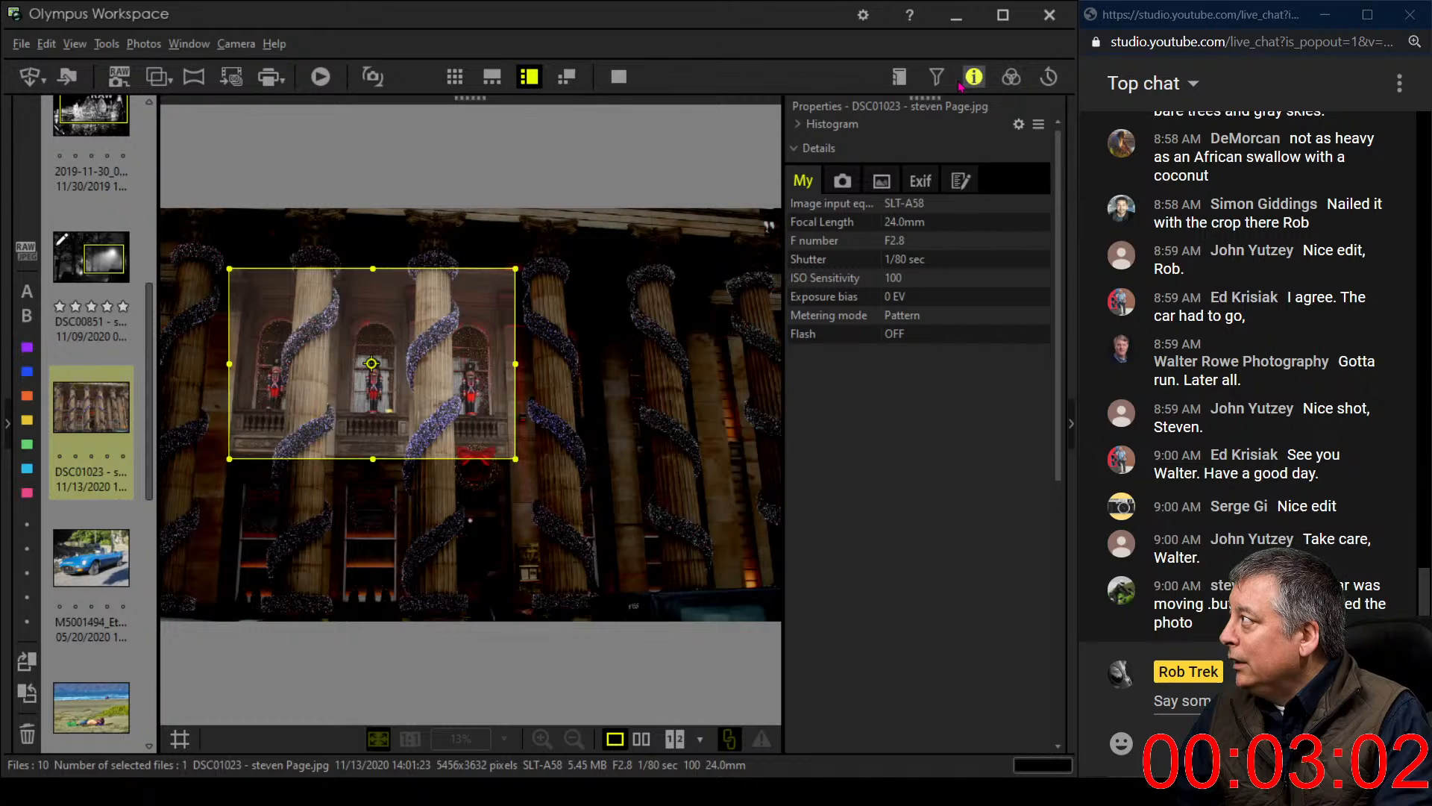
pyautogui.click(1007, 79)
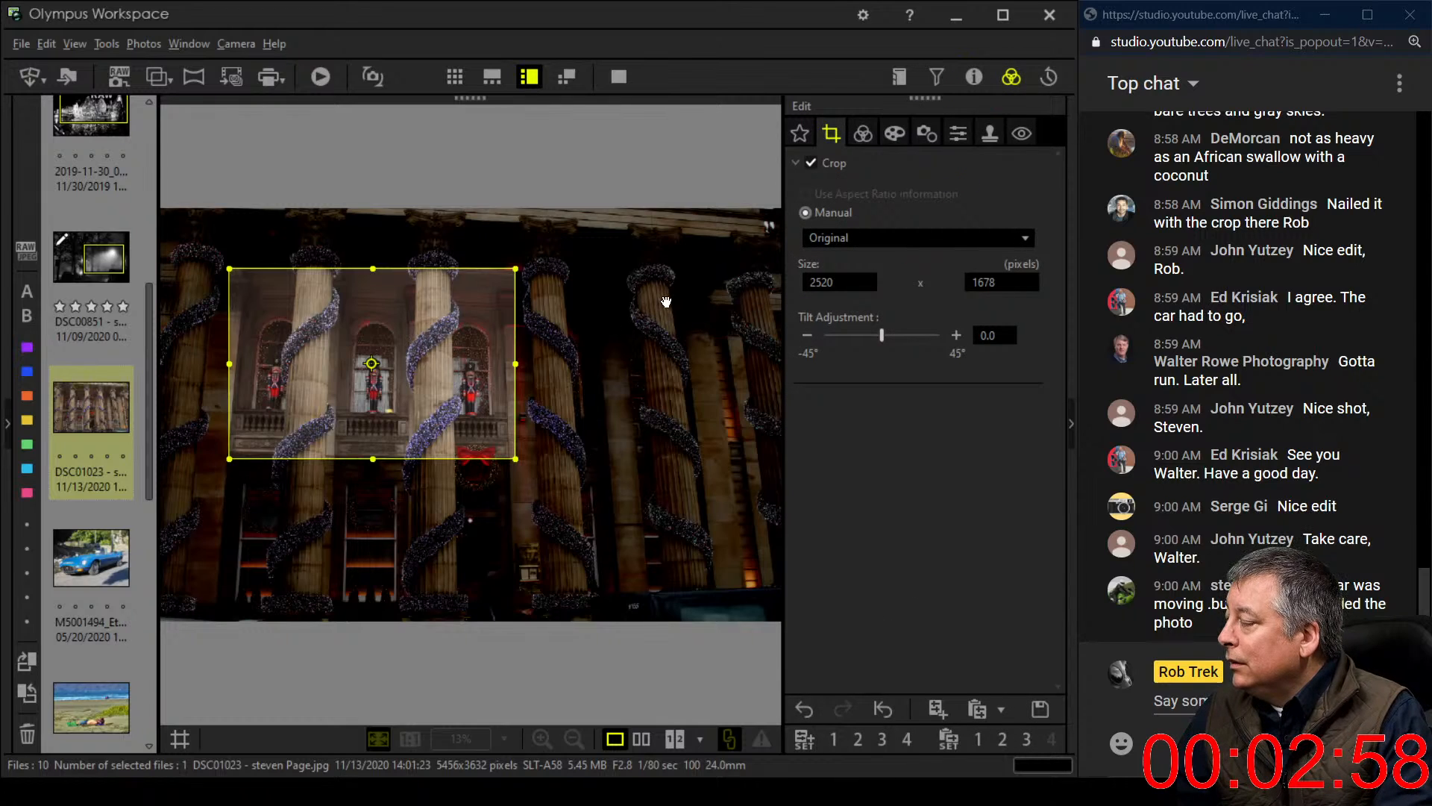
# Look through the sharpness, distortion and keystone correction settings for the cropped building photo
pyautogui.click(959, 133)
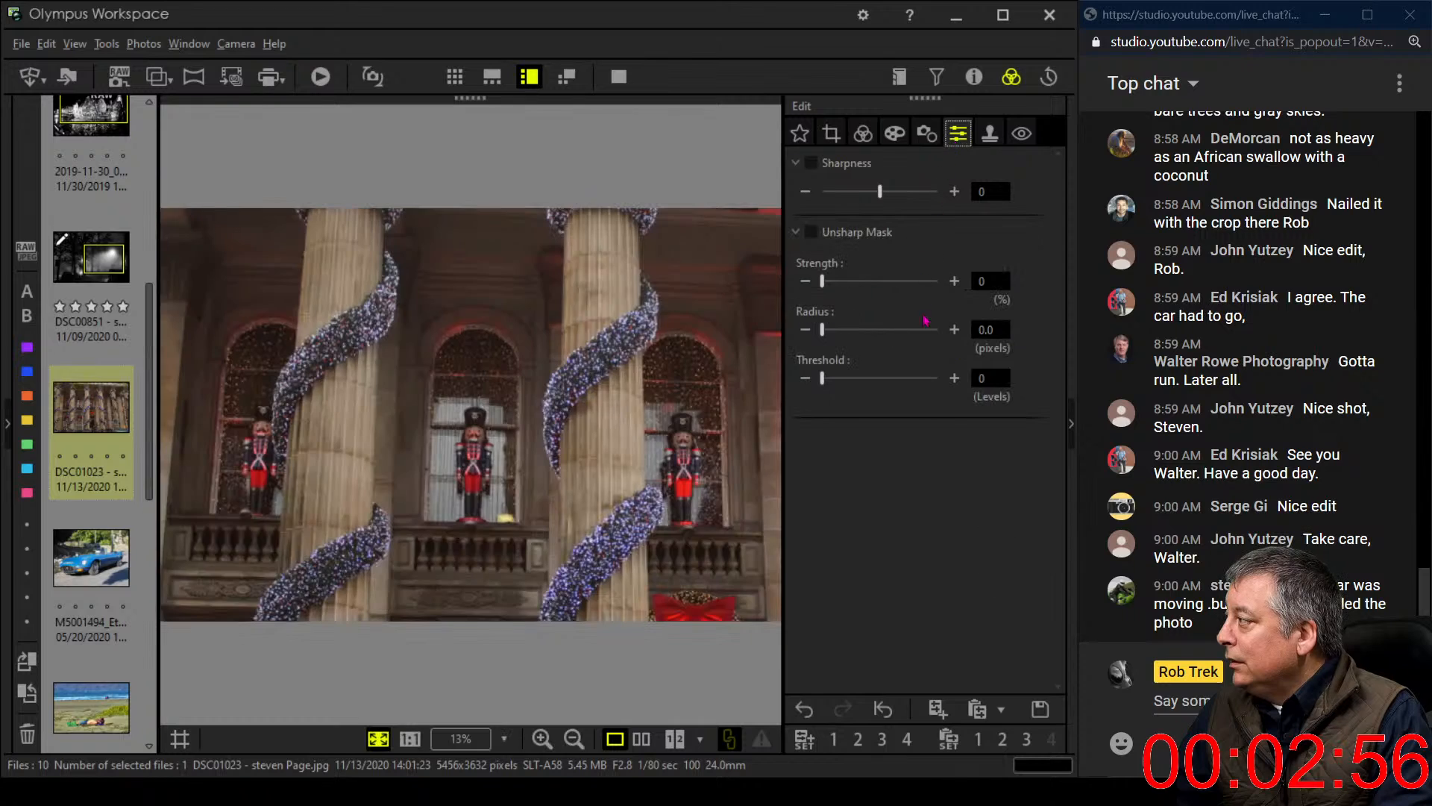
pyautogui.click(927, 134)
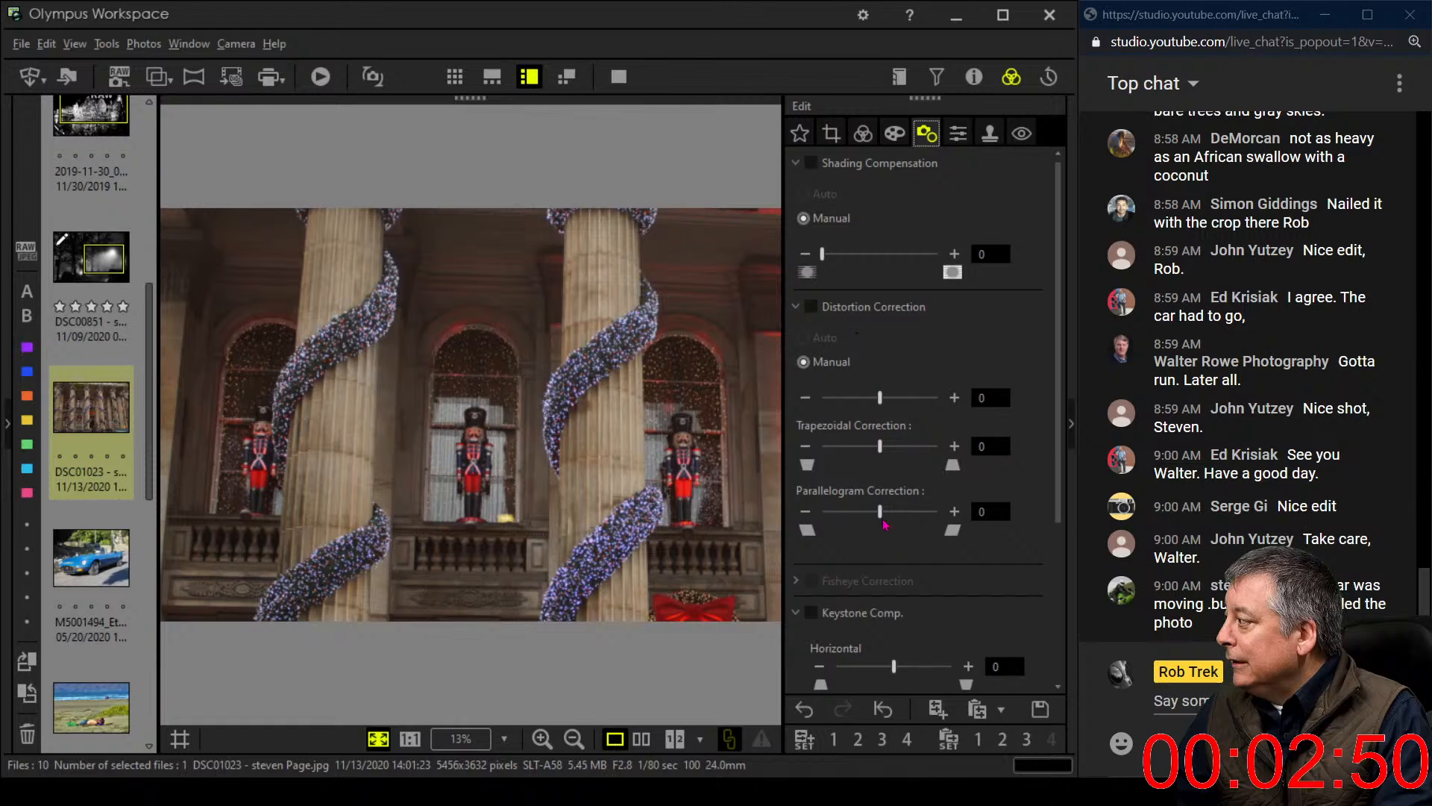
pyautogui.scroll(-3, 888, 552)
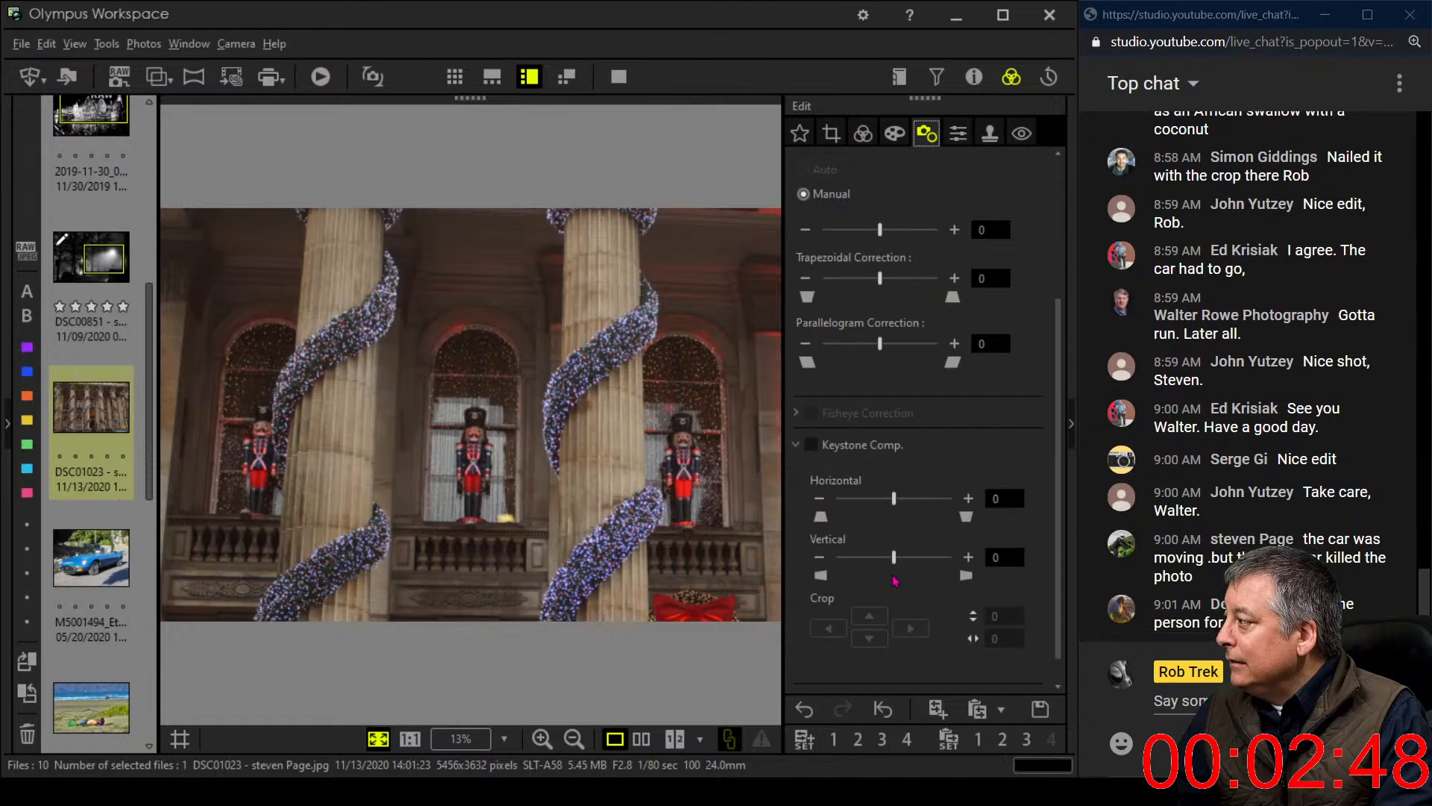
# Straighten the building photo with a tilt adjustment of -0.7
pyautogui.click(831, 133)
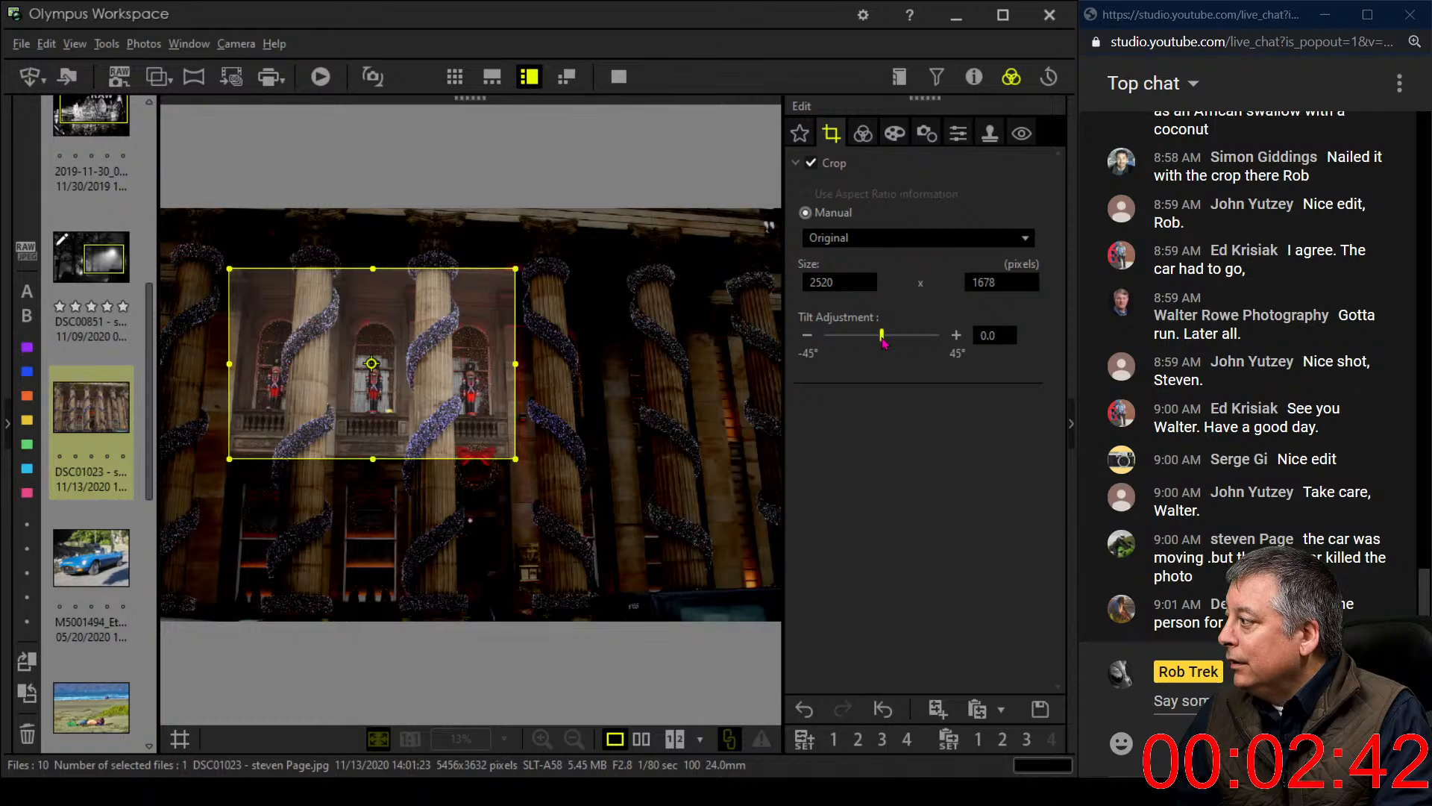
pyautogui.moveTo(883, 342); pyautogui.dragTo(881, 342)
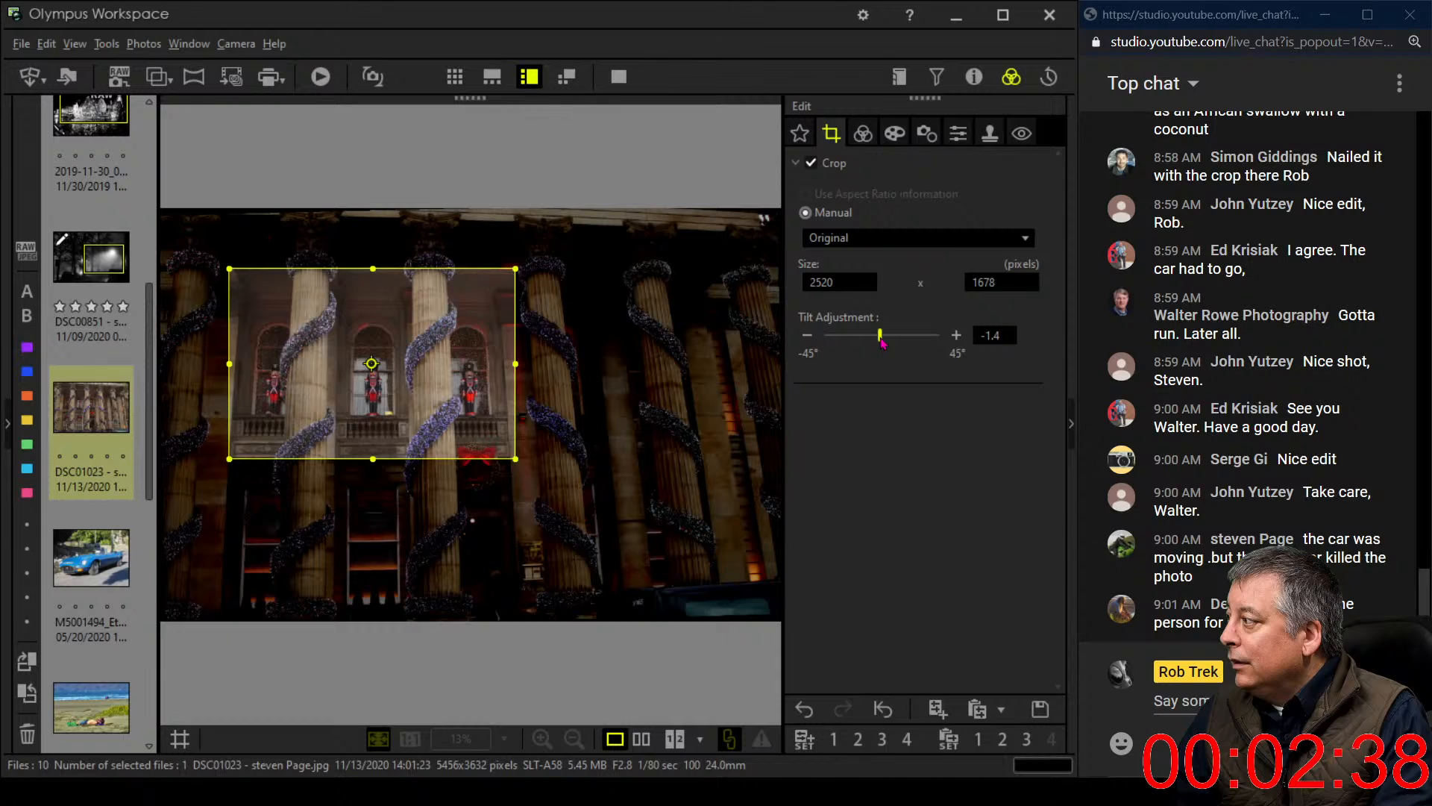
pyautogui.moveTo(882, 341); pyautogui.dragTo(881, 341)
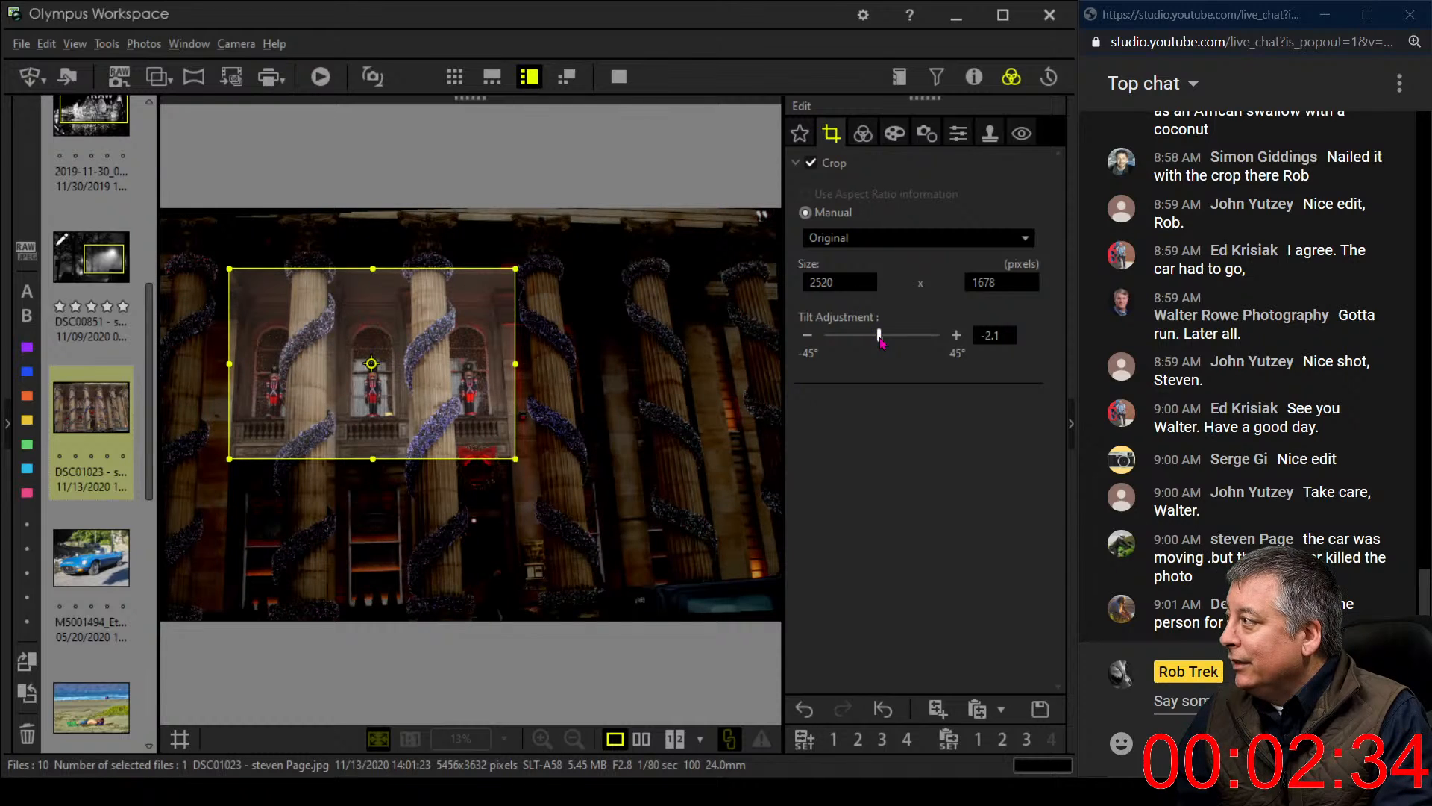
pyautogui.moveTo(881, 338); pyautogui.dragTo(882, 340)
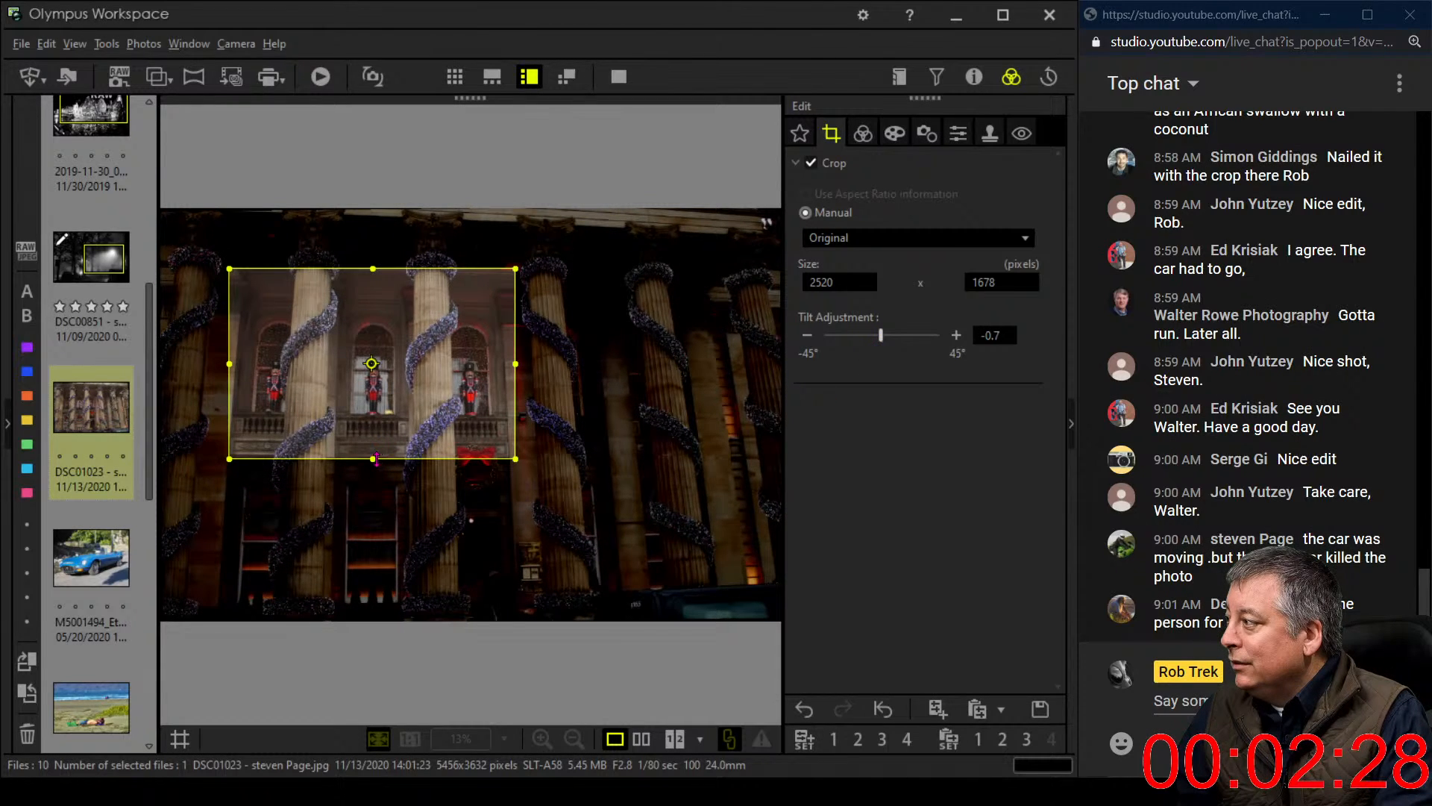
# Extend the crop's lower edge to include the red bow, and switch the crop to a 4:3 ratio
pyautogui.moveTo(376, 458); pyautogui.dragTo(376, 468)
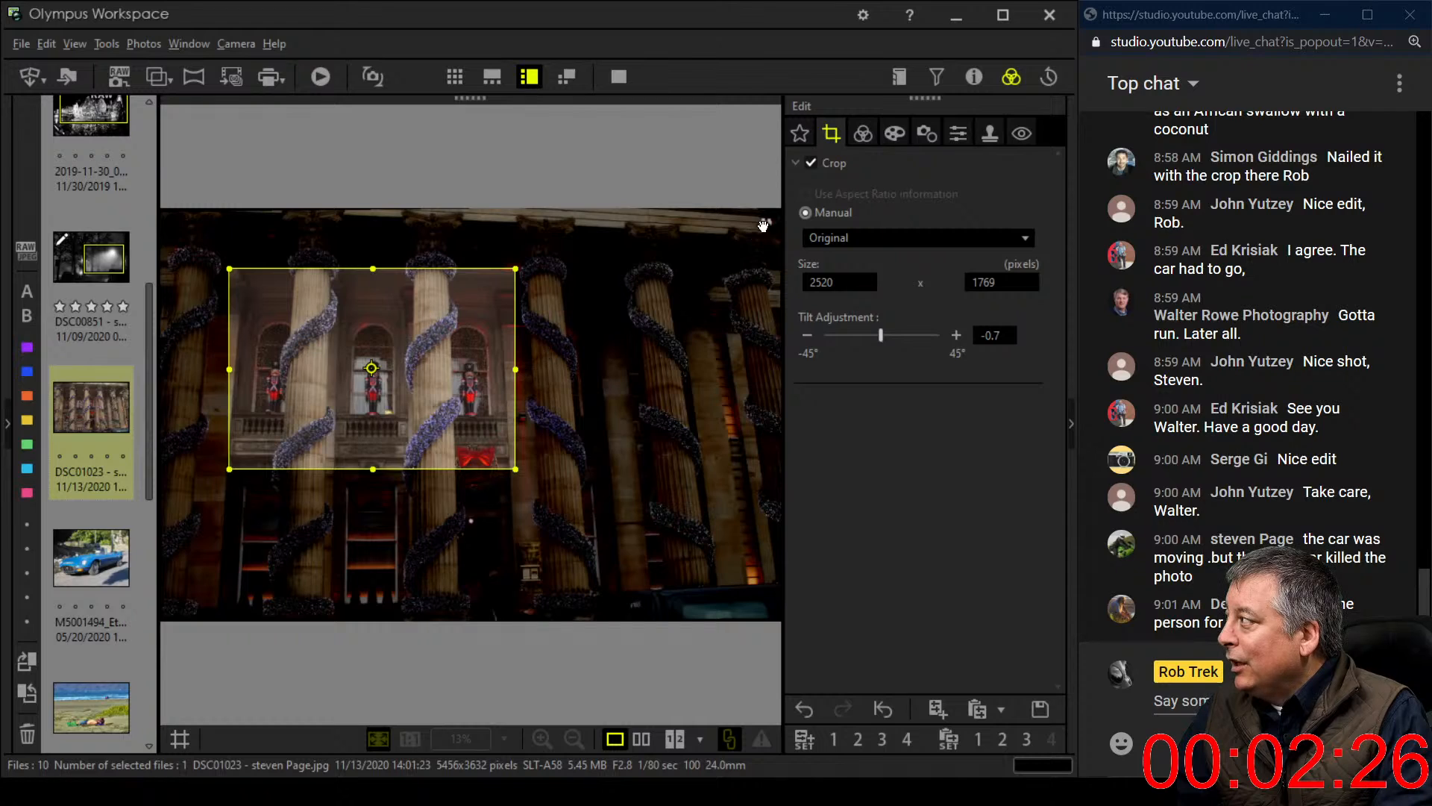
pyautogui.click(839, 237)
pyautogui.click(846, 278)
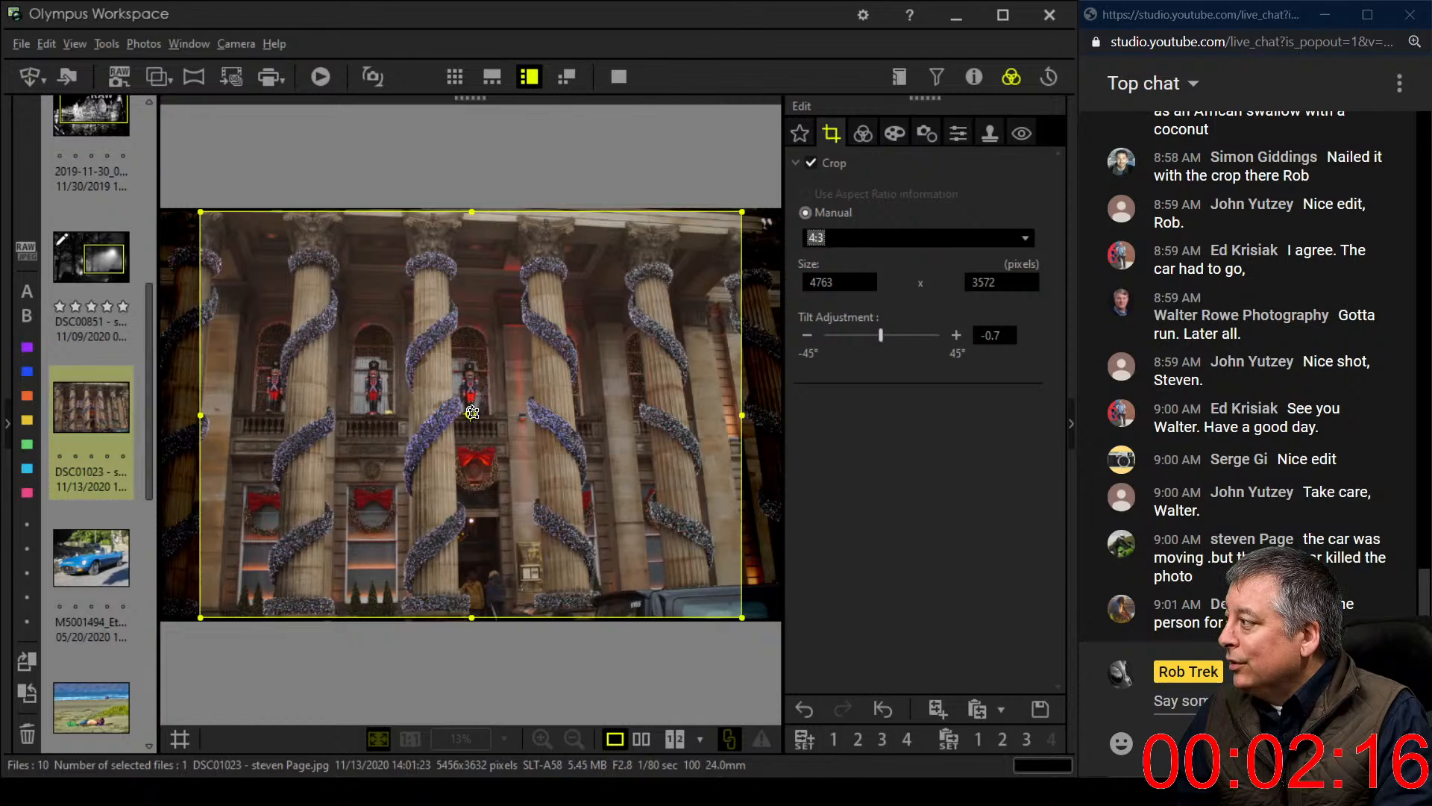
# Redraw the 4:3 crop as a portrait frame around the three nutcracker windows and set the tilt adjustment to -1.5
pyautogui.click(472, 412)
pyautogui.moveTo(497, 403); pyautogui.dragTo(413, 396)
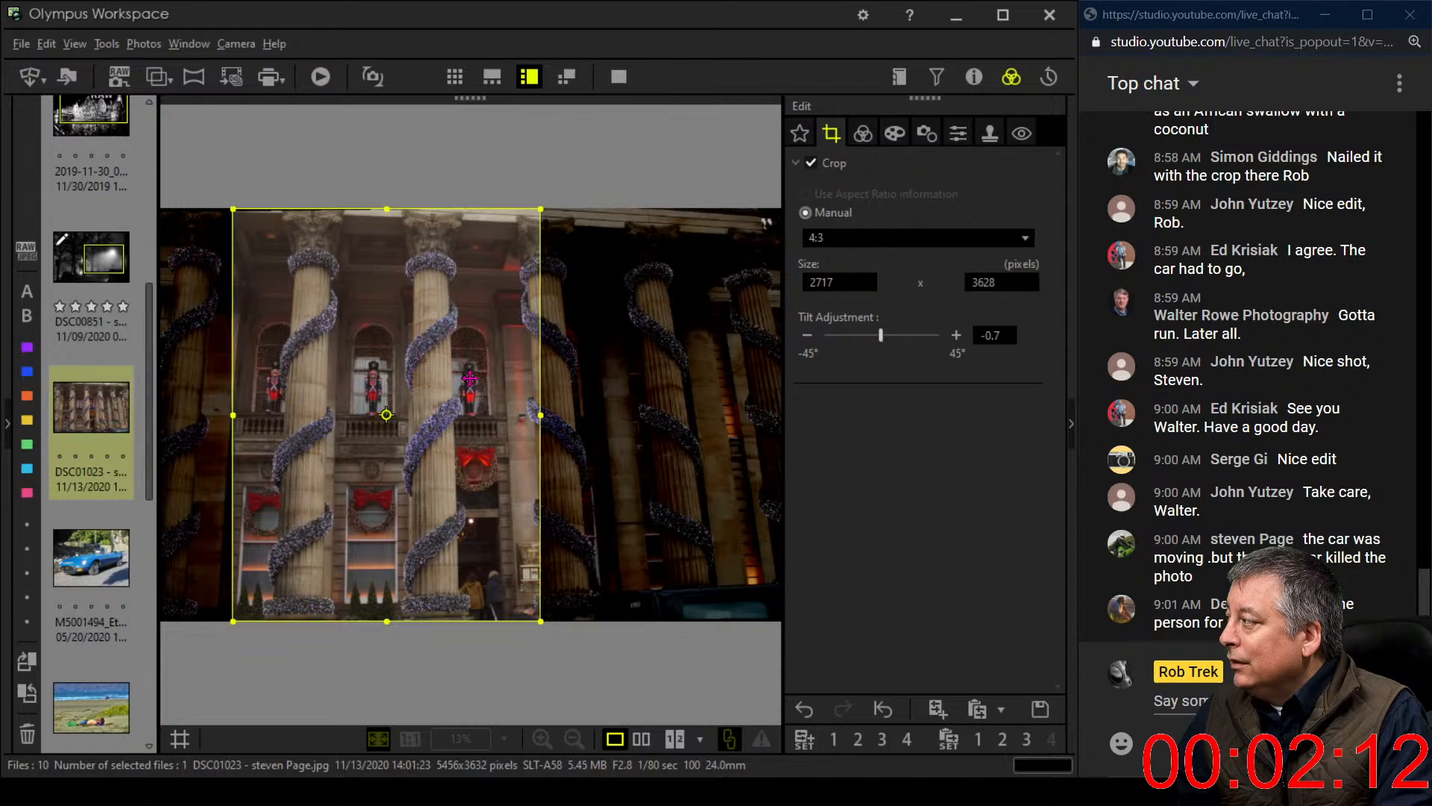
pyautogui.click(806, 339)
pyautogui.click(807, 340)
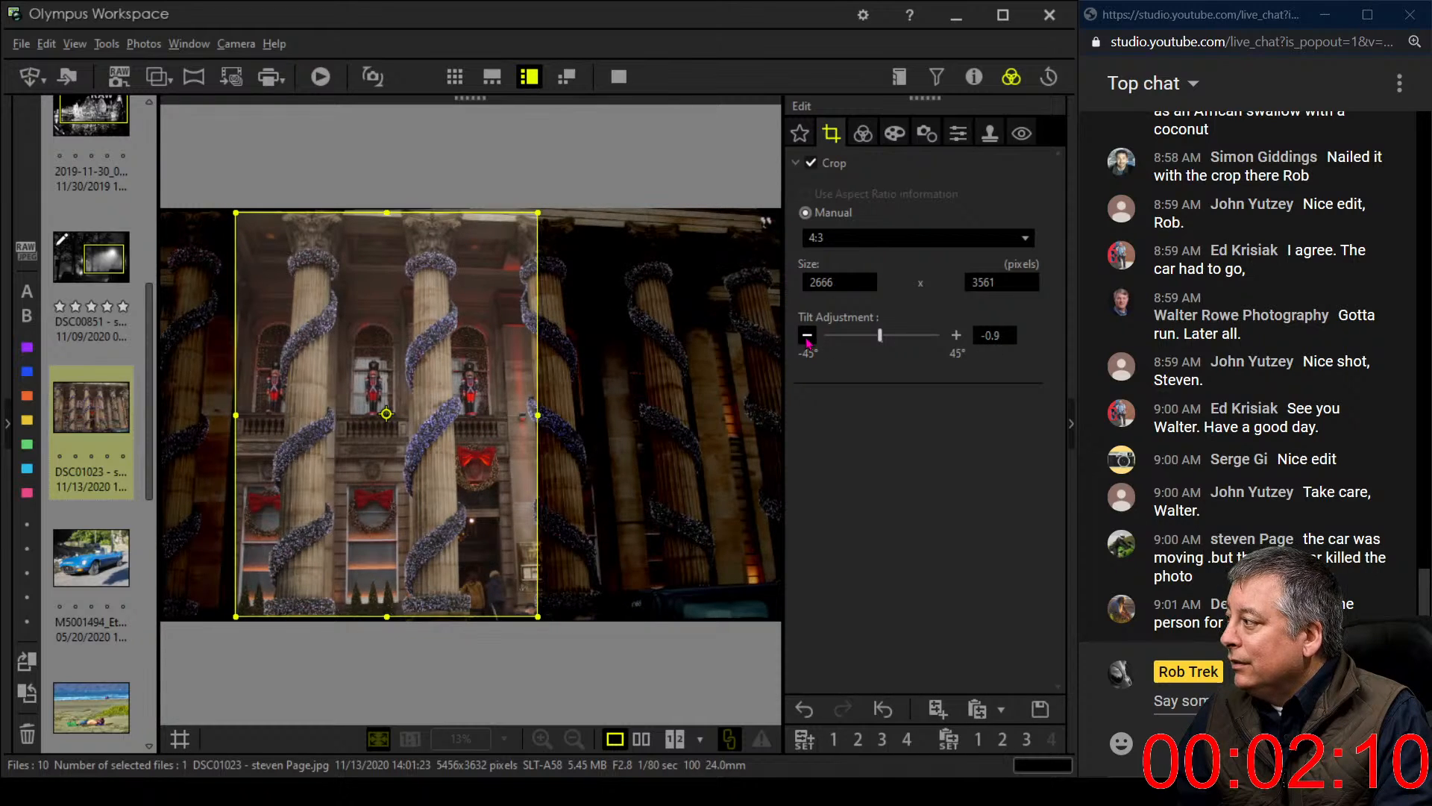
pyautogui.click(806, 340)
pyautogui.click(807, 339)
pyautogui.click(807, 337)
pyautogui.click(807, 337)
pyautogui.click(807, 337)
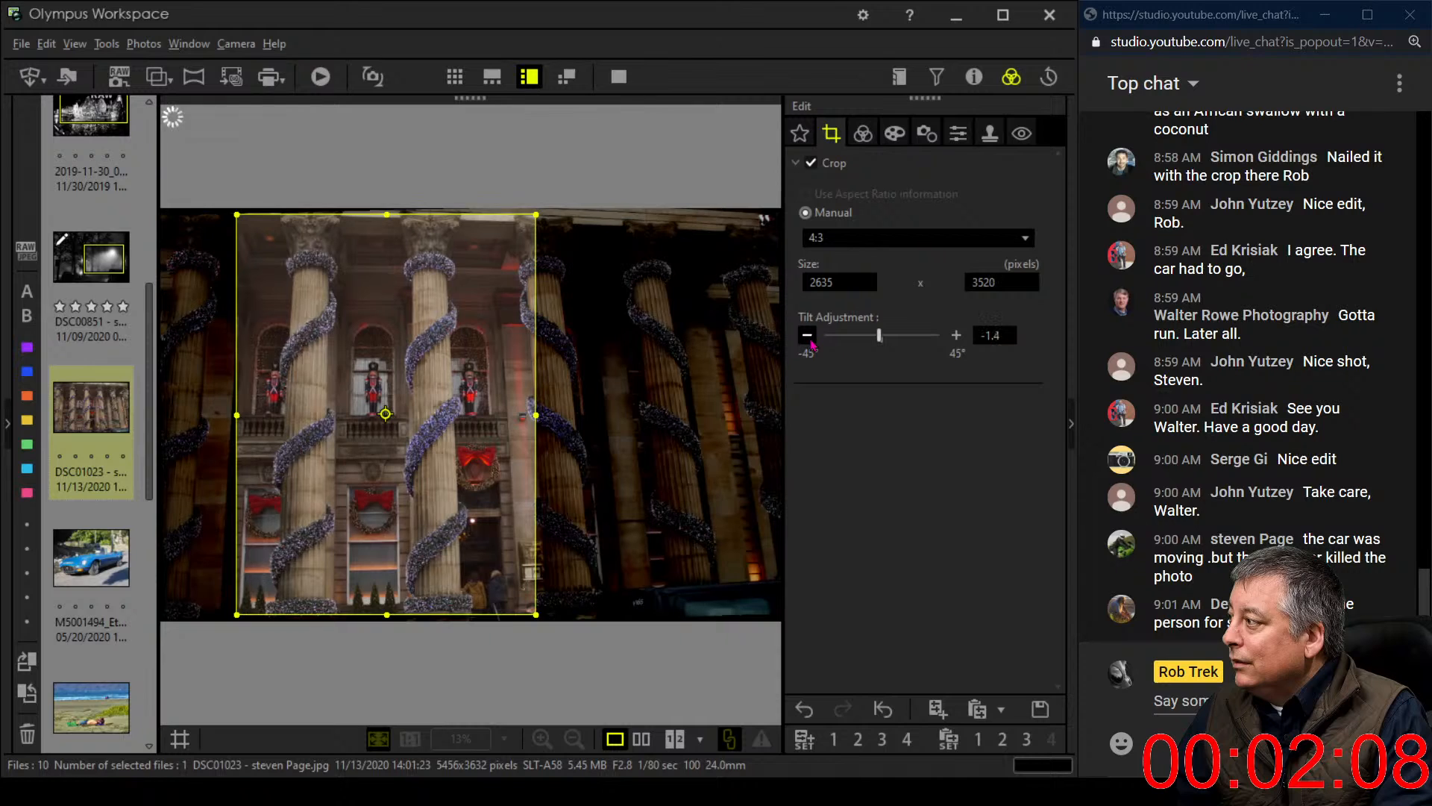
pyautogui.click(808, 338)
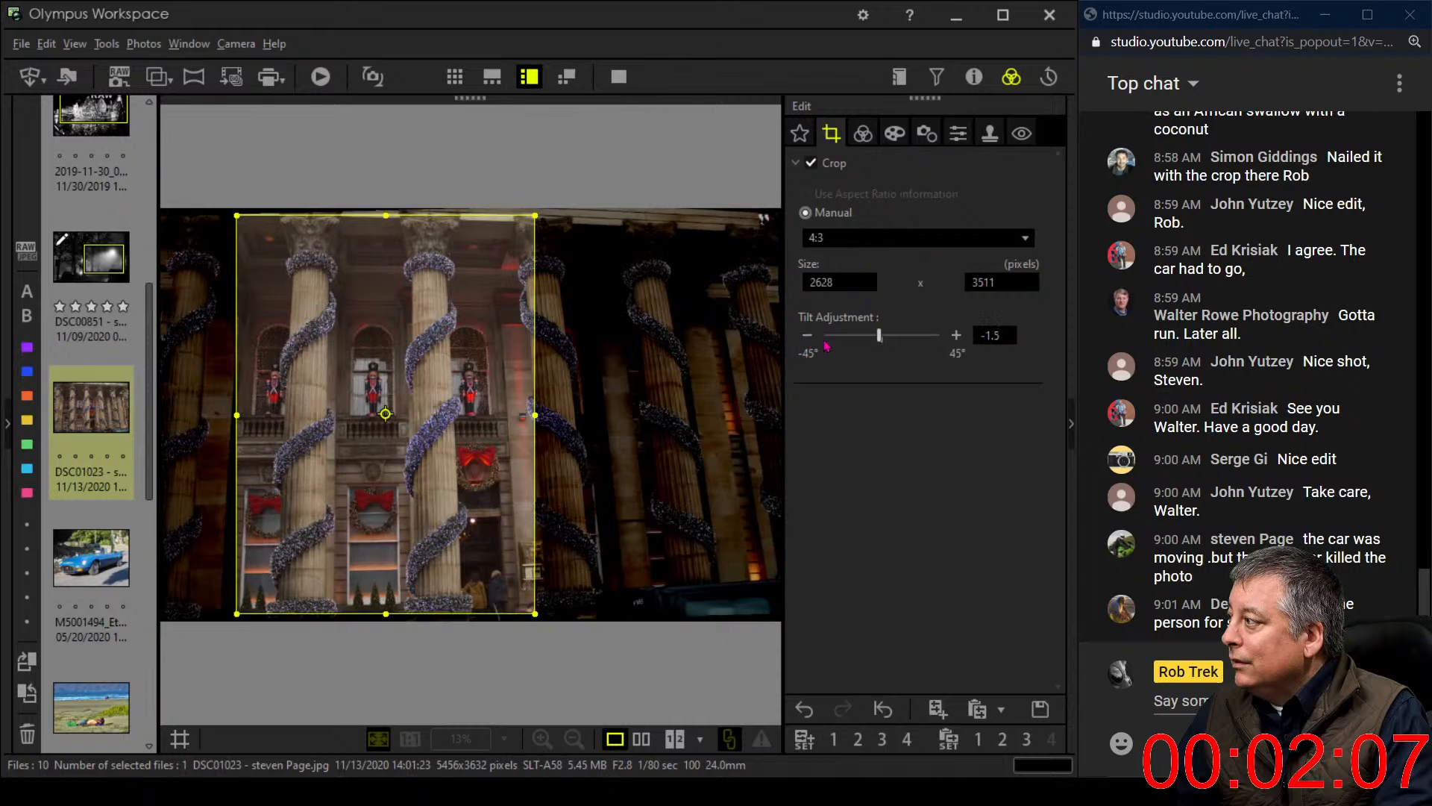
# Apply a vertical keystone compensation of 23 to the cropped building photo
pyautogui.click(926, 134)
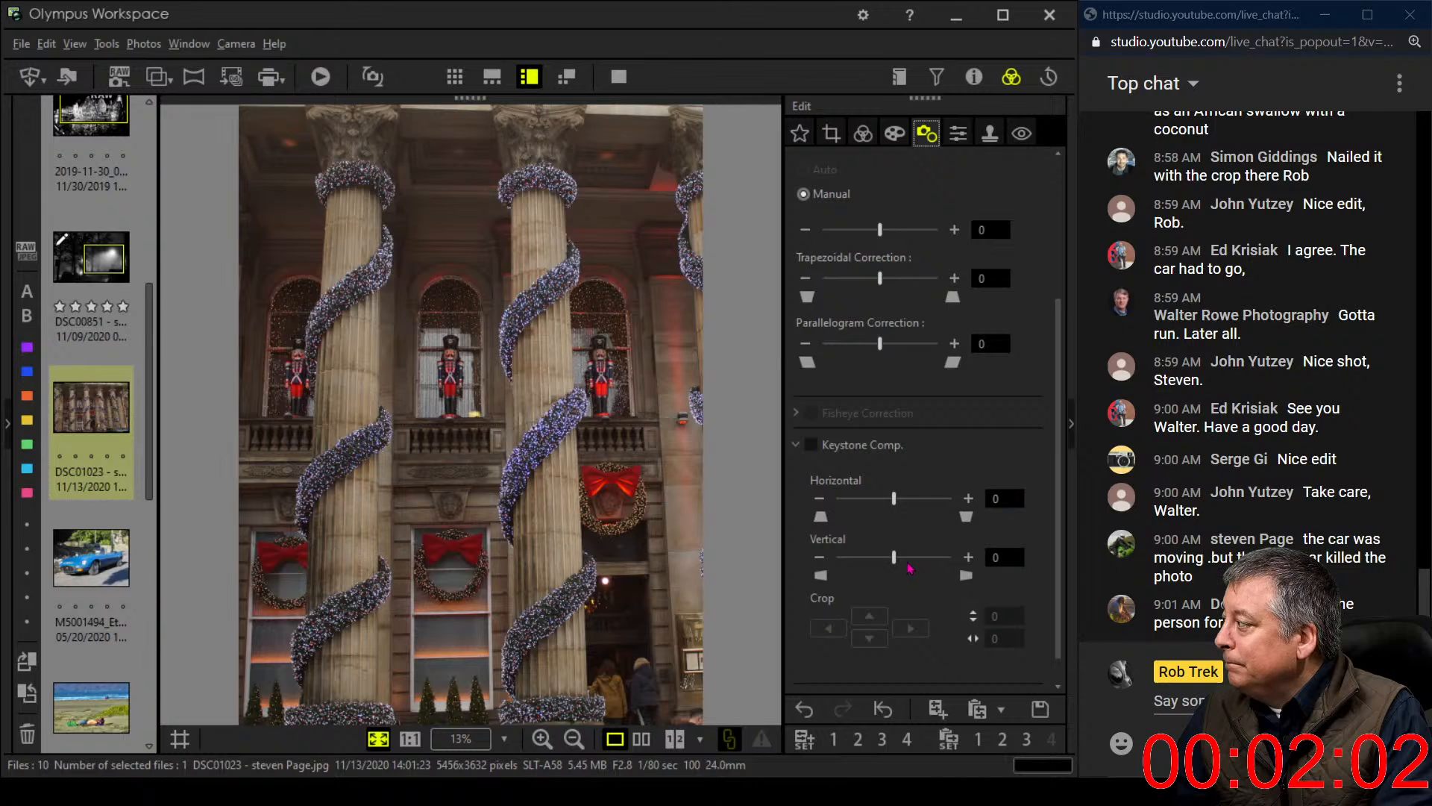
pyautogui.moveTo(894, 558); pyautogui.dragTo(908, 563)
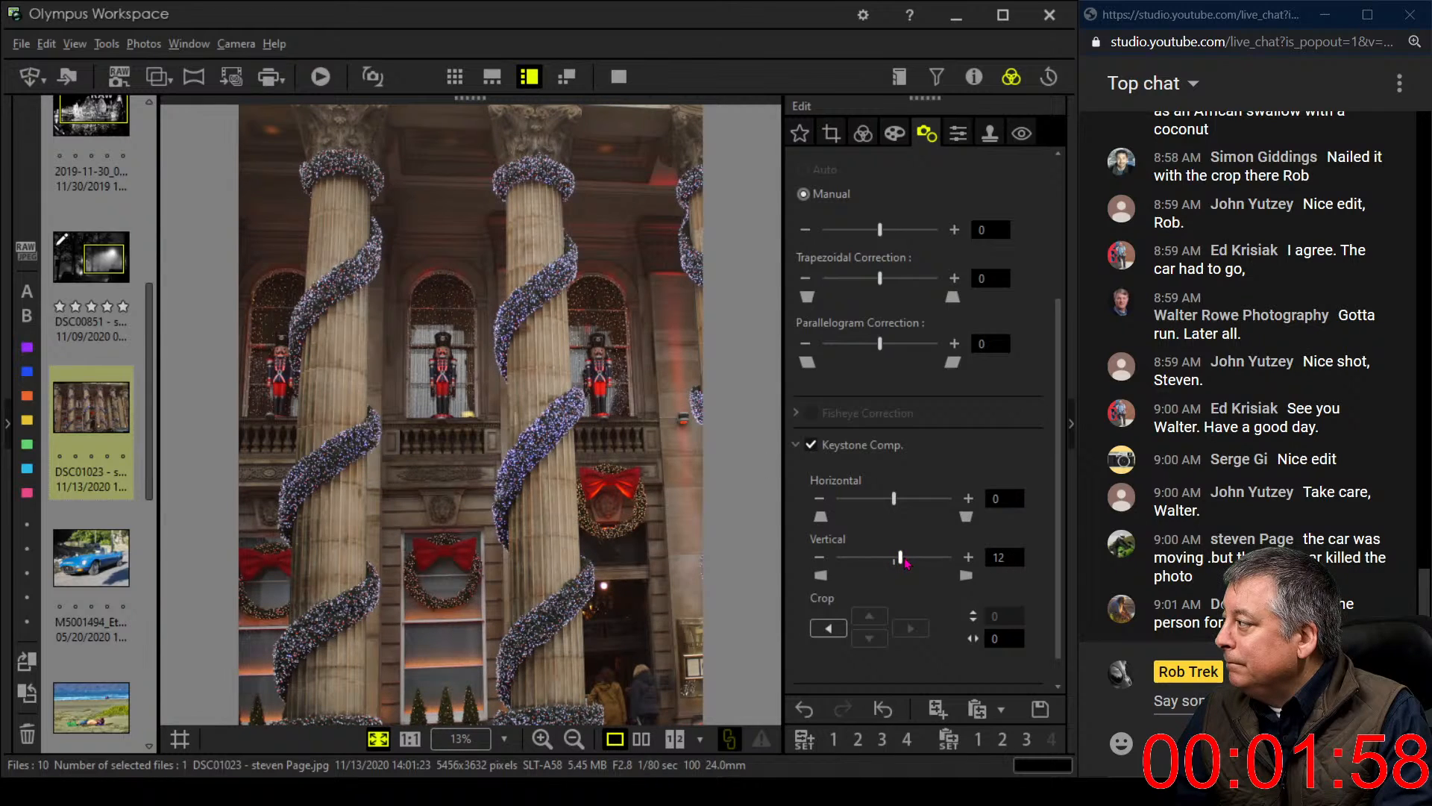
pyautogui.moveTo(907, 563); pyautogui.dragTo(912, 563)
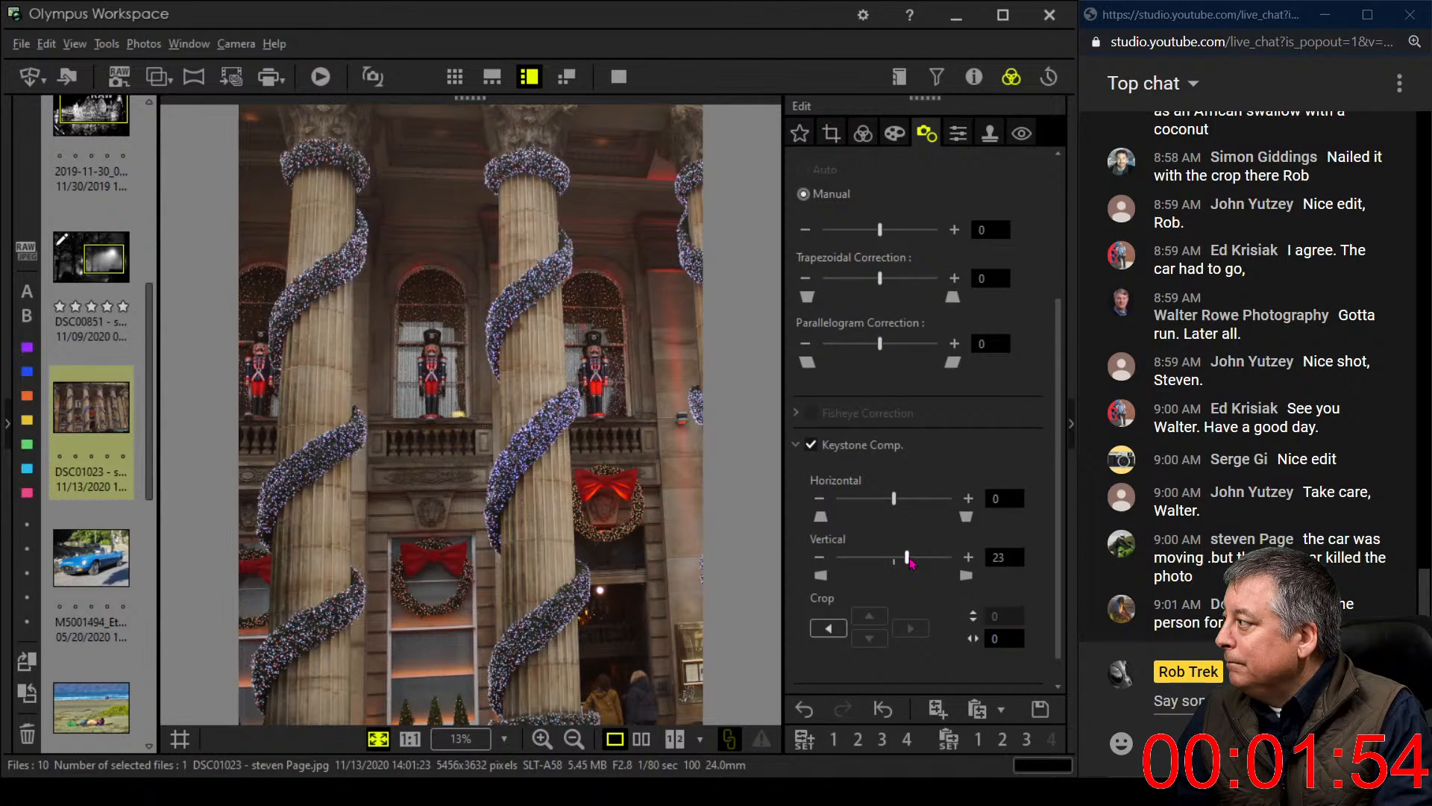
# Set the crop's tilt adjustment to -1.0 and shift the frame down to the photo's lower edge and slightly left
pyautogui.click(831, 133)
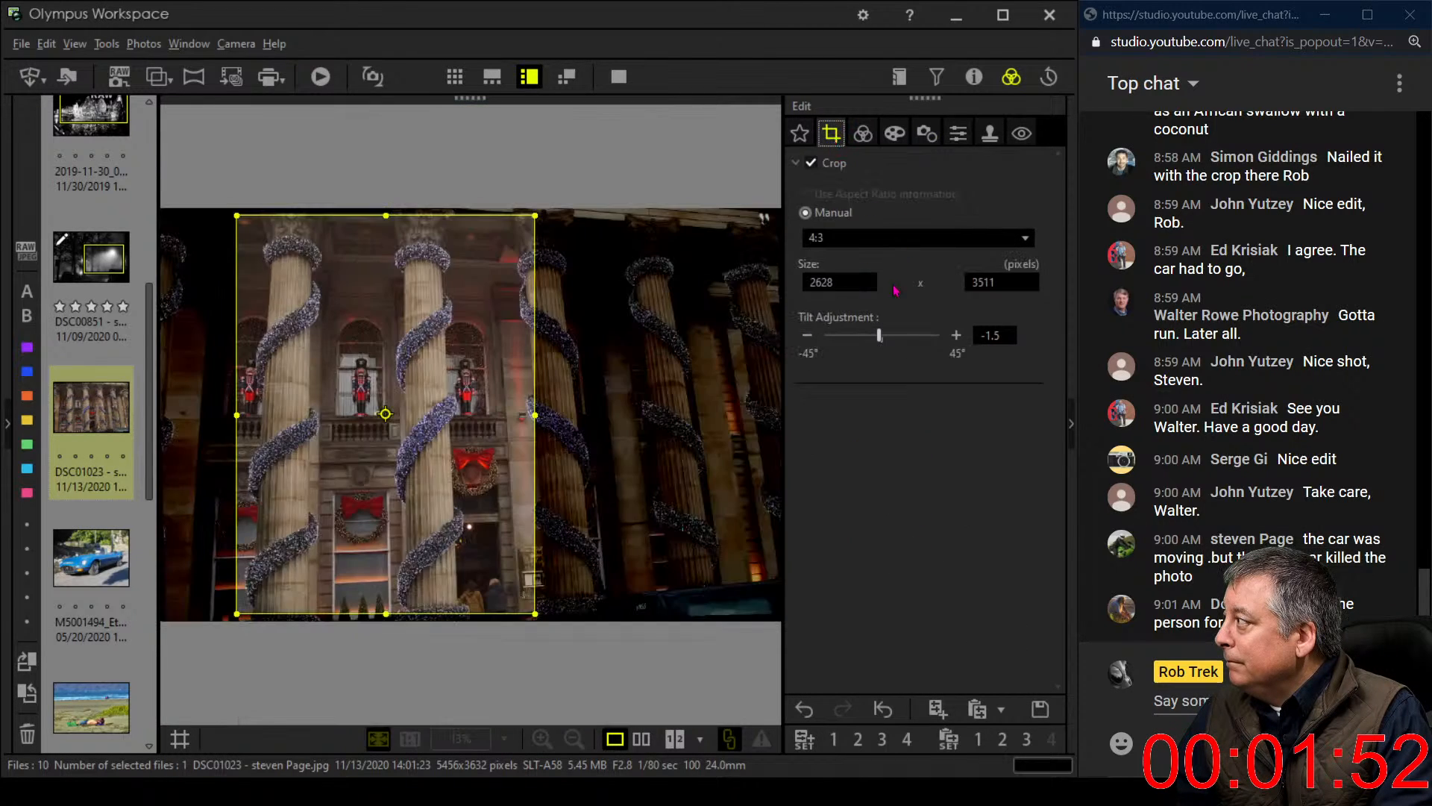
pyautogui.moveTo(879, 335); pyautogui.dragTo(882, 341)
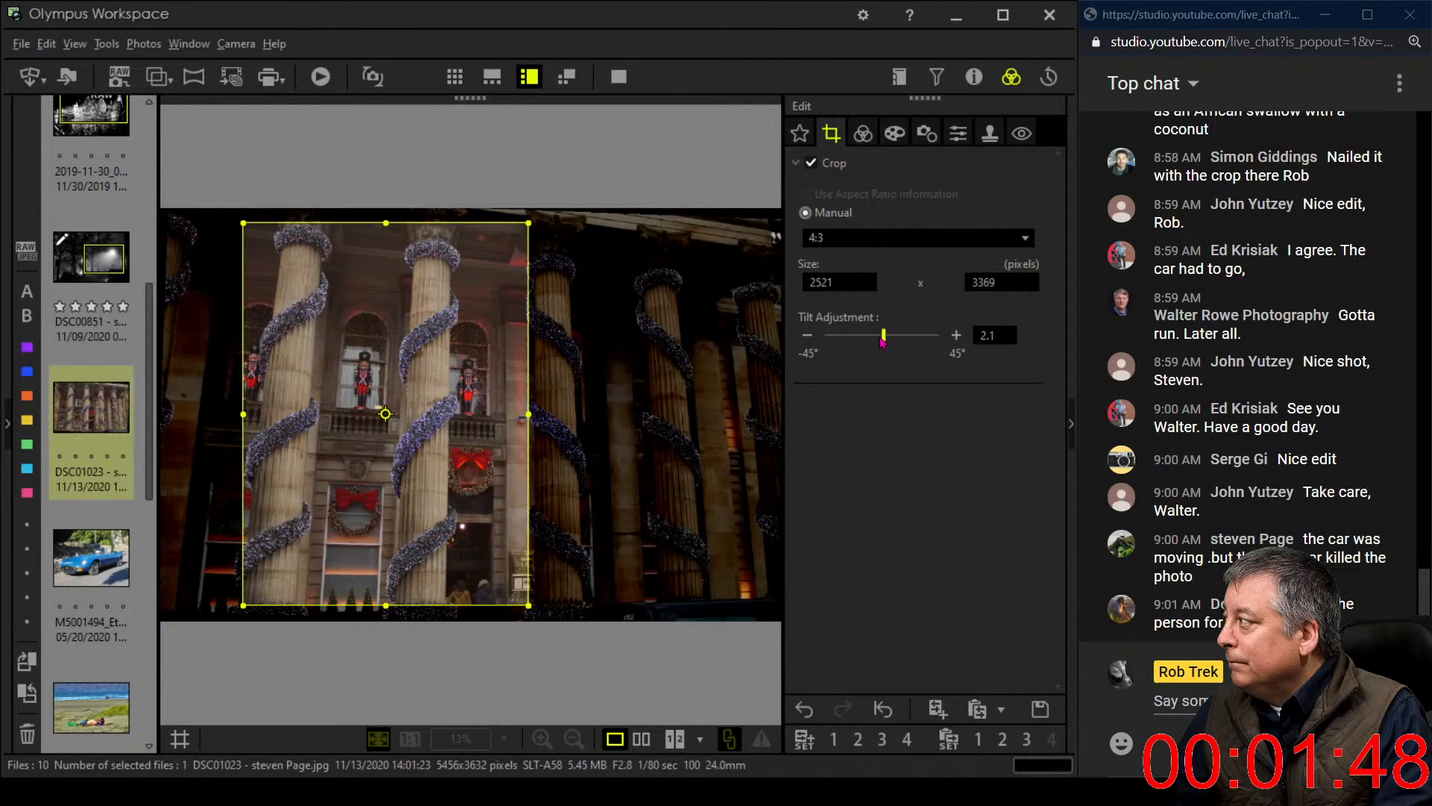
pyautogui.click(807, 336)
pyautogui.click(807, 335)
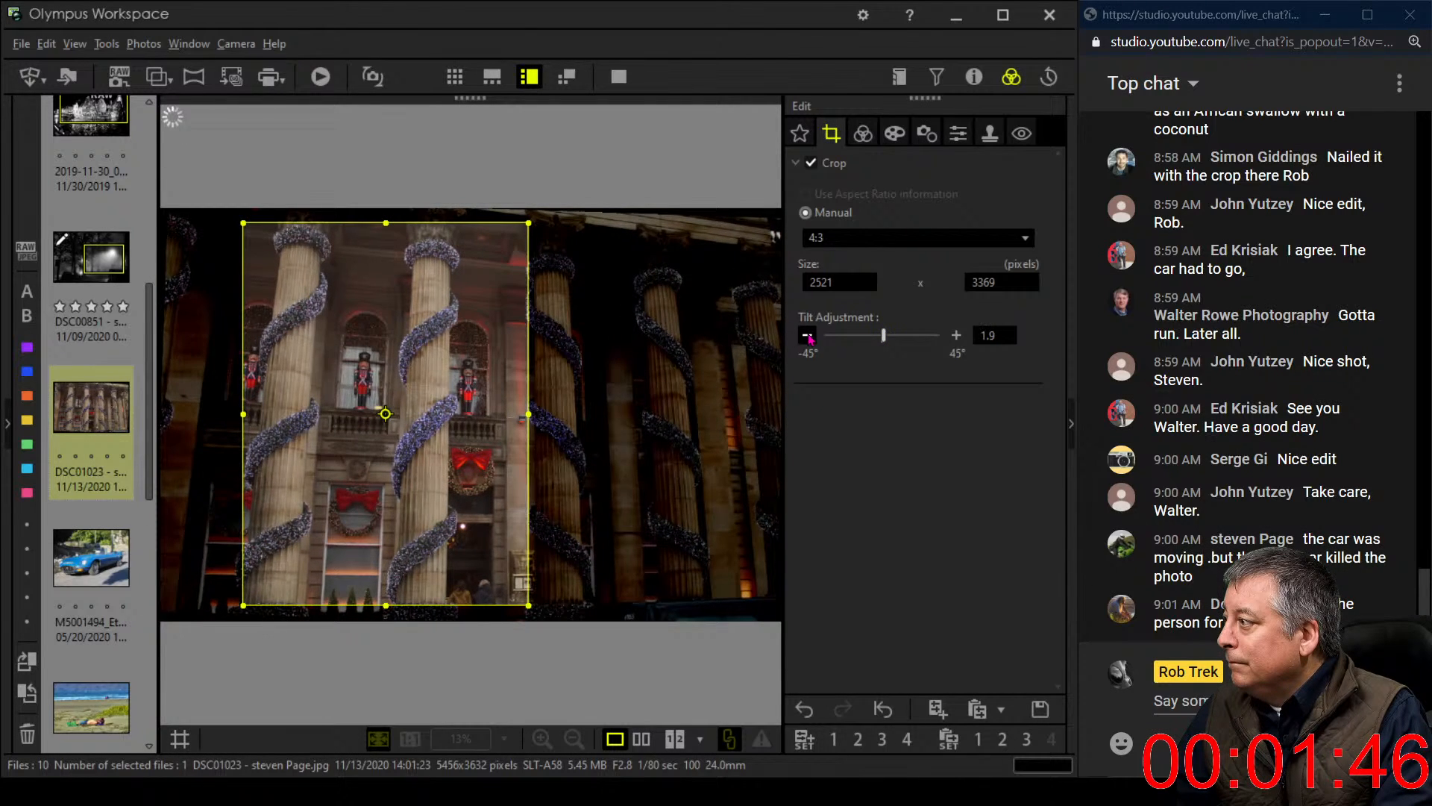
pyautogui.moveTo(884, 335); pyautogui.dragTo(879, 344)
pyautogui.click(957, 335)
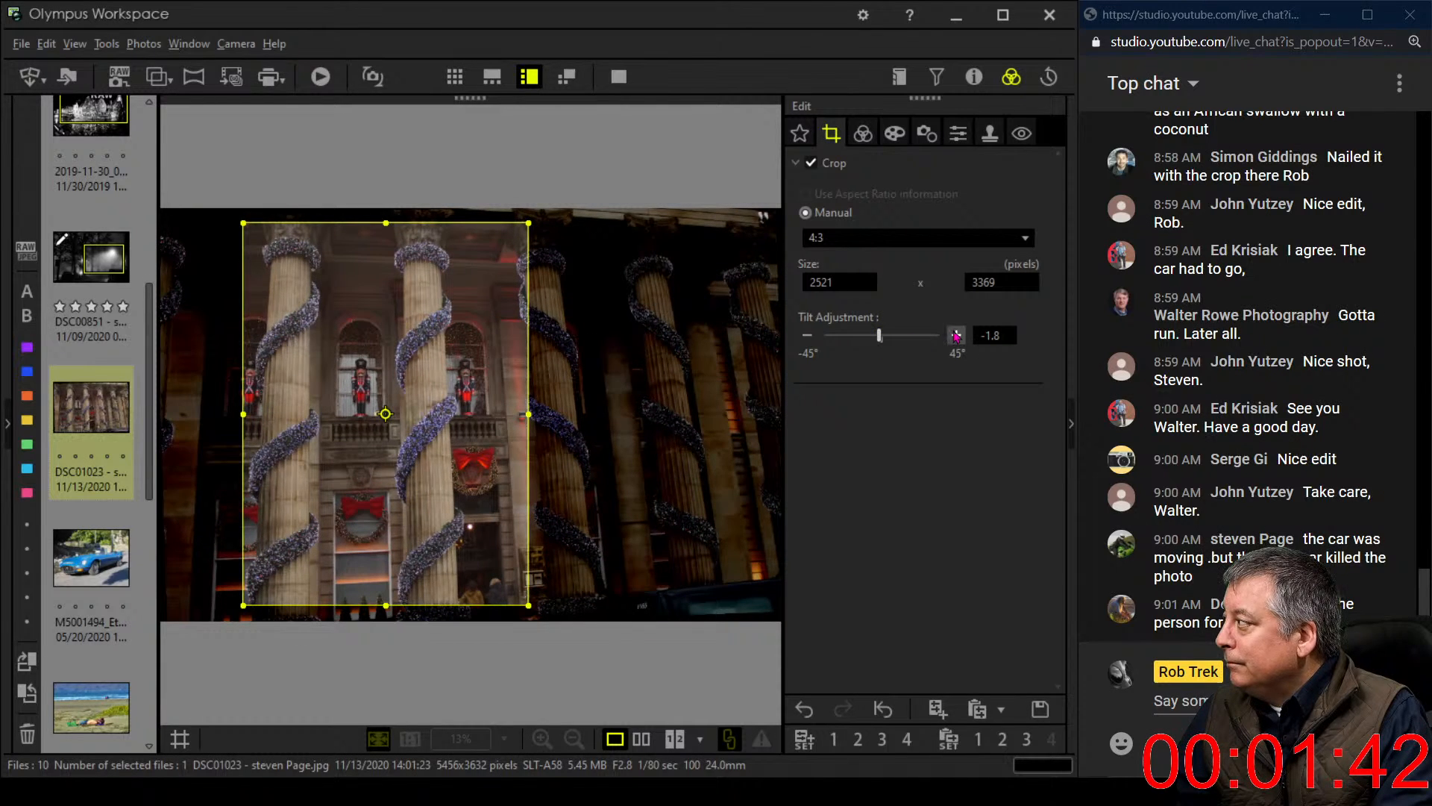
pyautogui.click(957, 336)
pyautogui.click(957, 336)
pyautogui.click(957, 336)
pyautogui.click(957, 336)
pyautogui.click(957, 336)
pyautogui.click(957, 336)
pyautogui.click(957, 336)
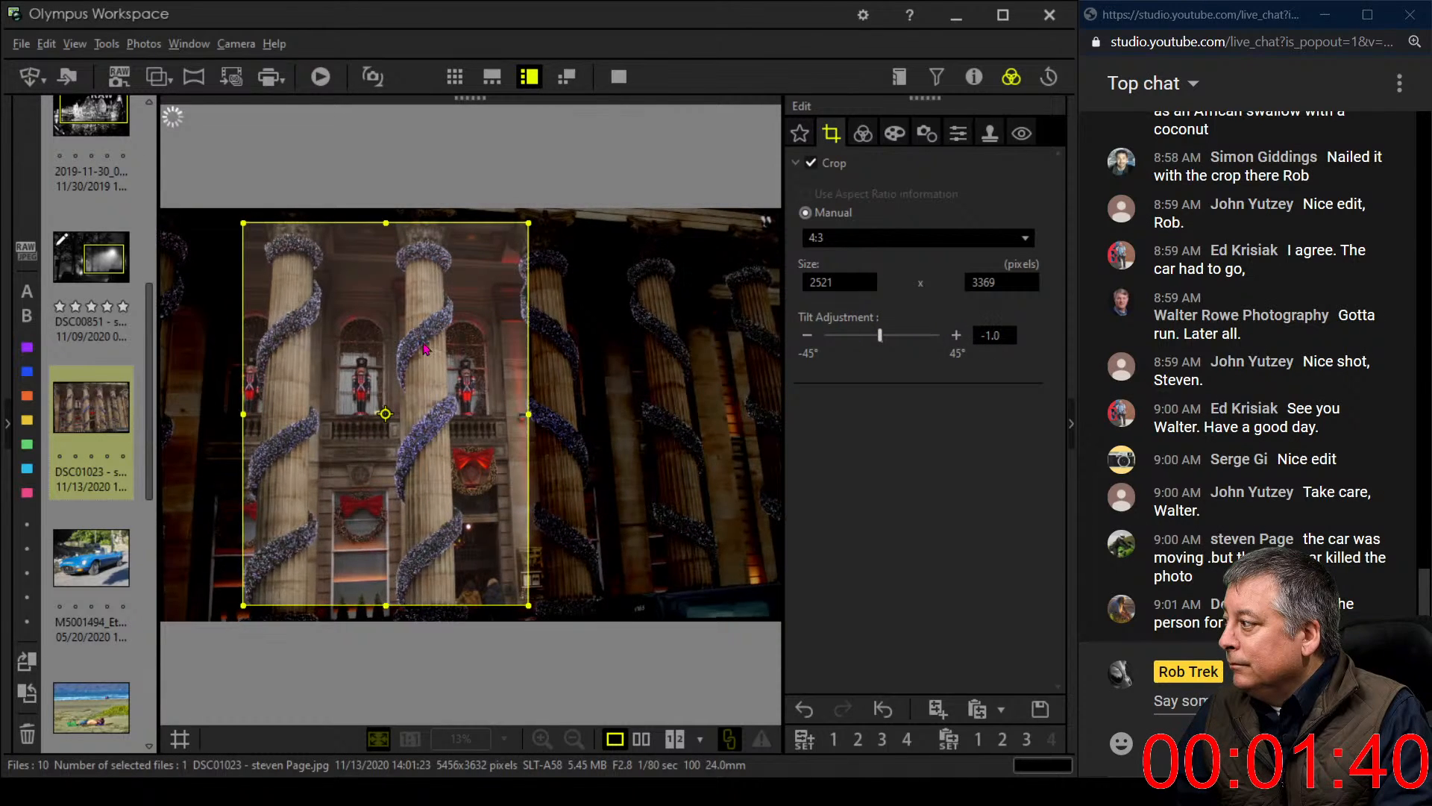
pyautogui.moveTo(372, 329); pyautogui.dragTo(352, 399)
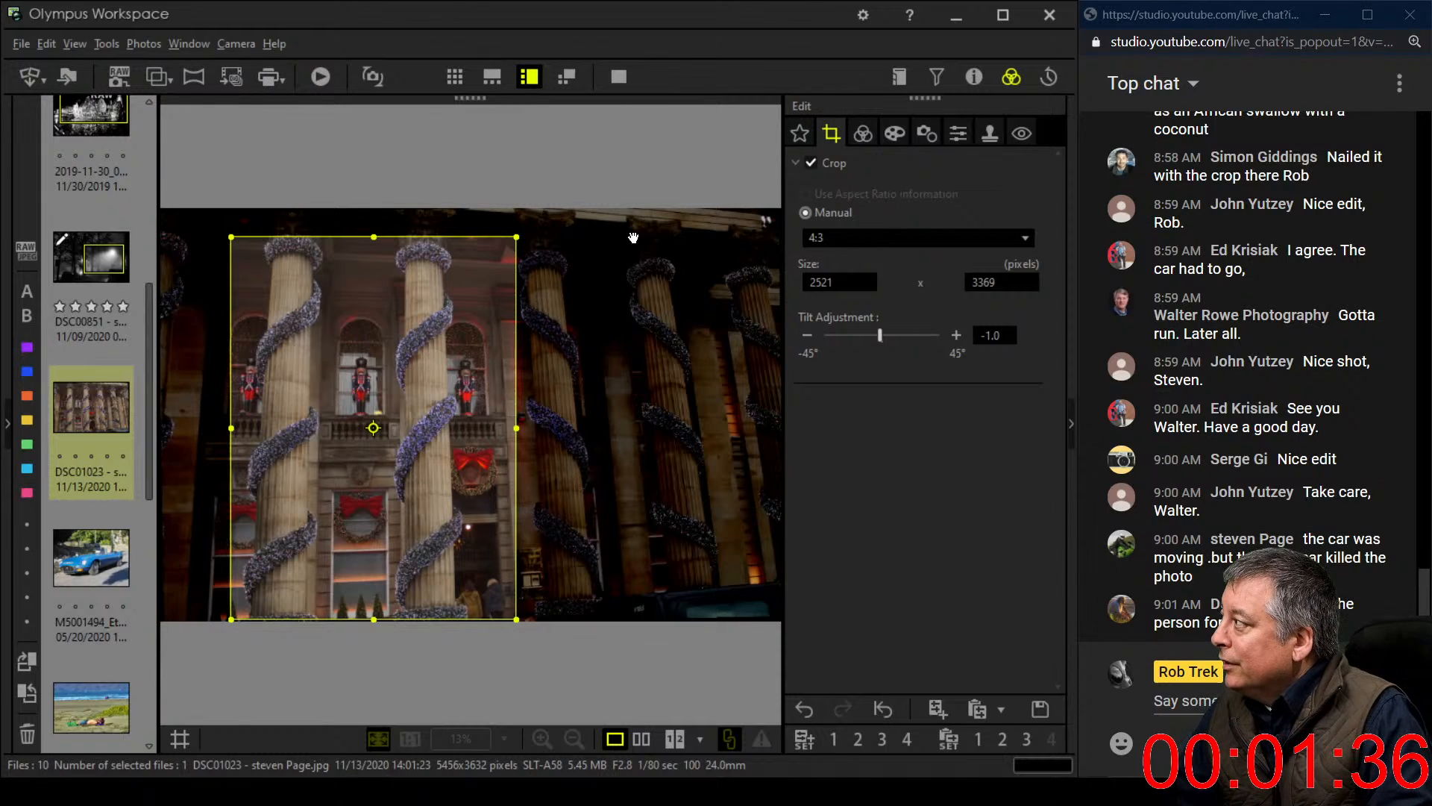
# Preview the cropped building photo, and reduce the crop's tilt adjustment to -0.3
pyautogui.click(862, 136)
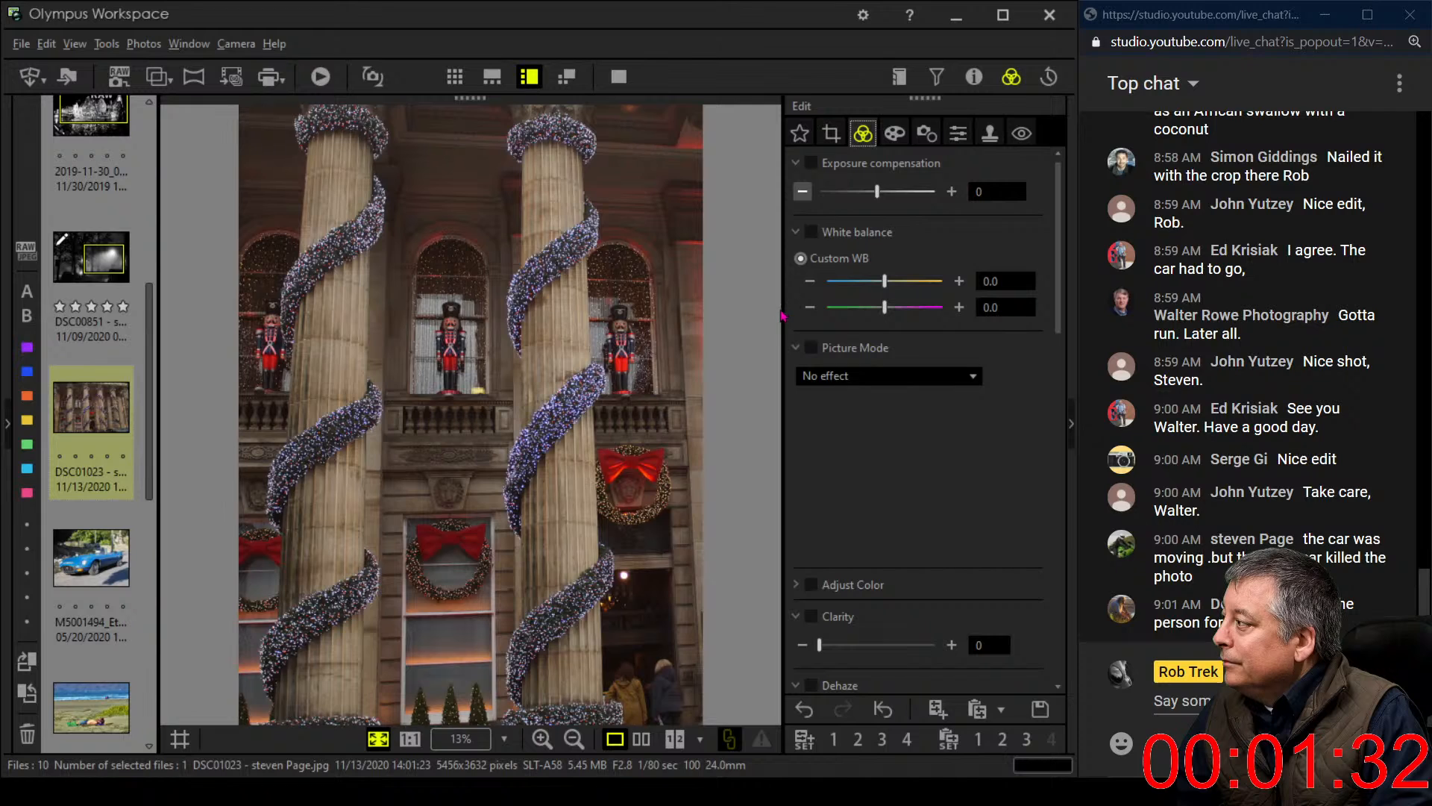
pyautogui.click(831, 133)
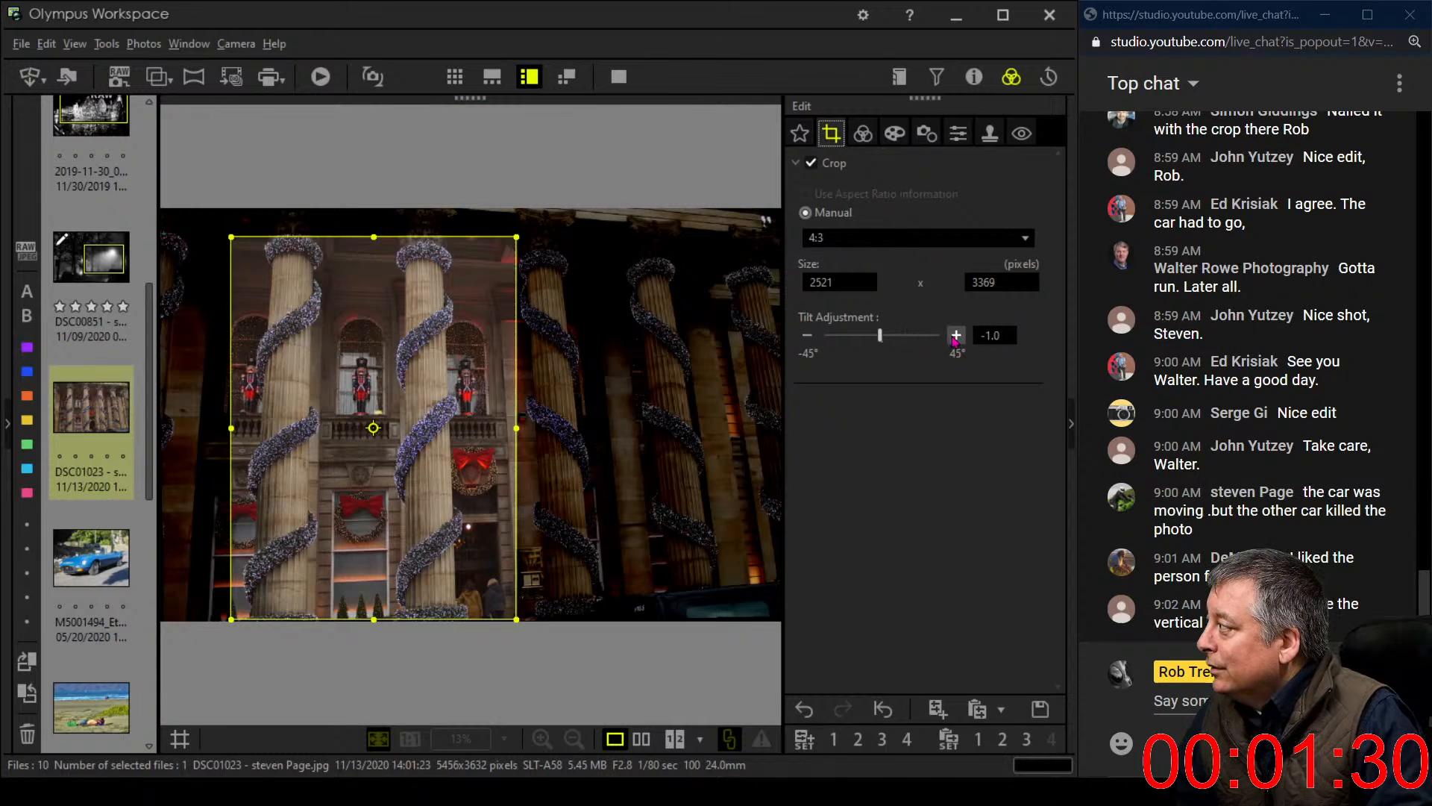
pyautogui.click(956, 336)
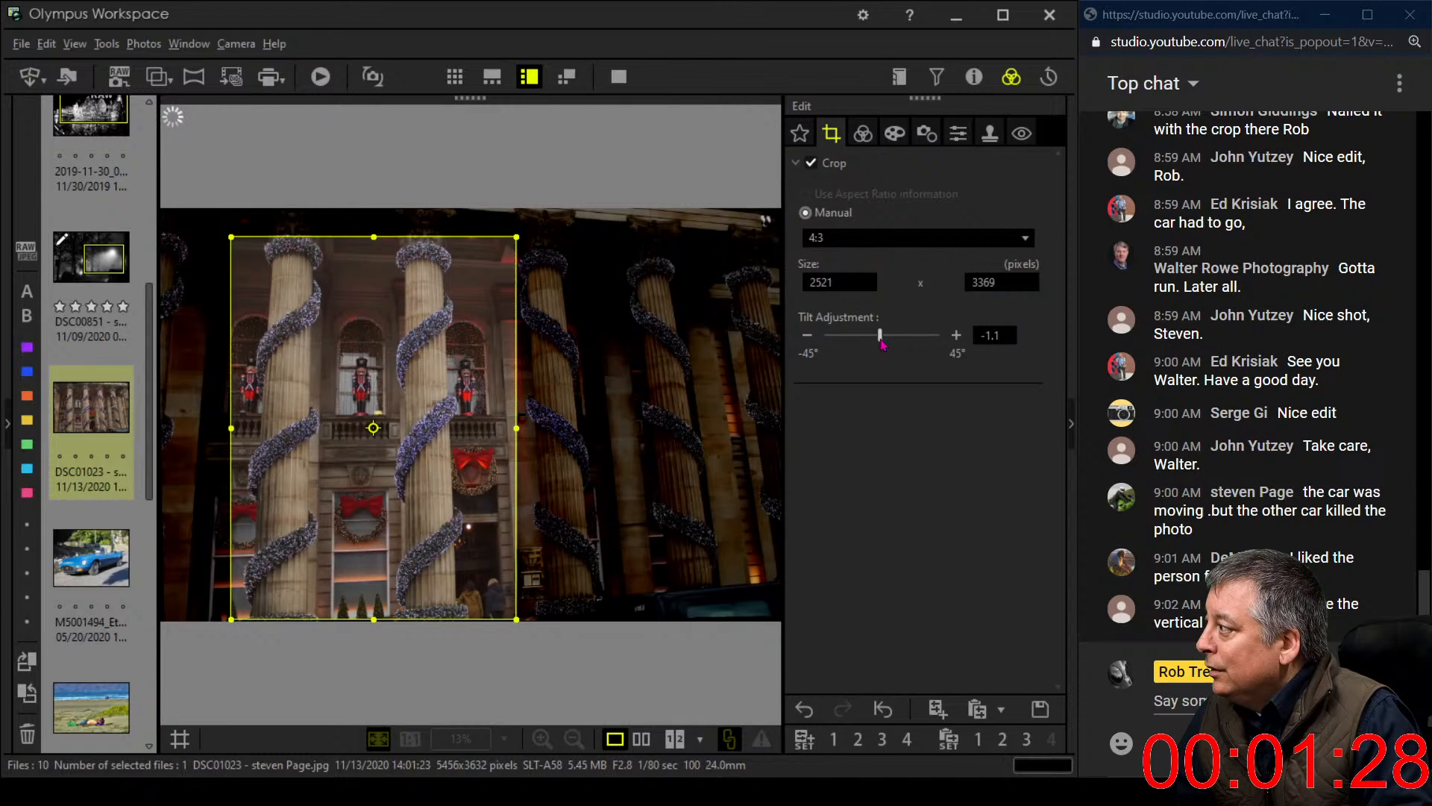
pyautogui.click(957, 337)
pyautogui.click(958, 337)
pyautogui.click(957, 338)
pyautogui.click(958, 337)
pyautogui.click(958, 337)
pyautogui.click(957, 338)
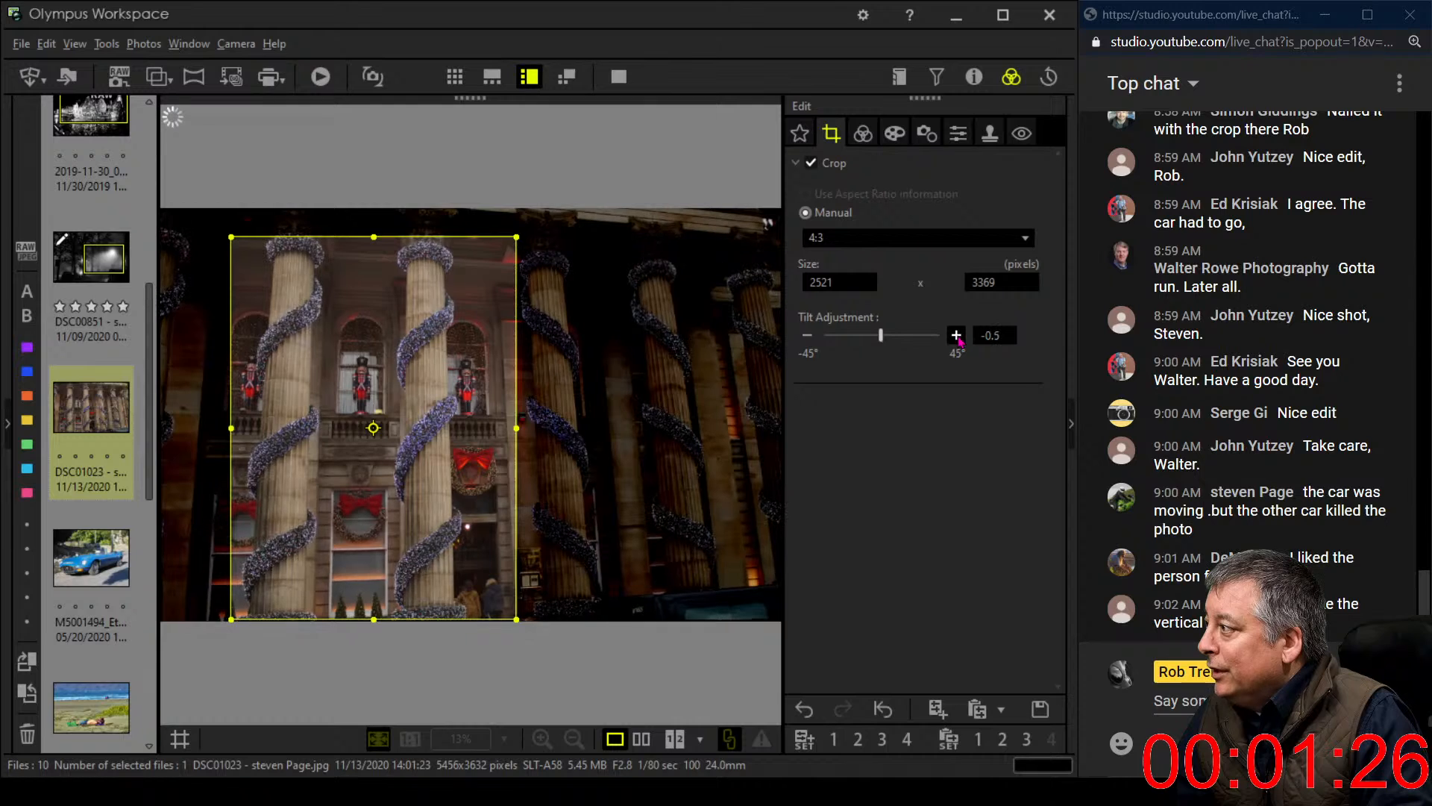
# Raise the vertical keystone compensation of the building photo to 24
pyautogui.click(928, 134)
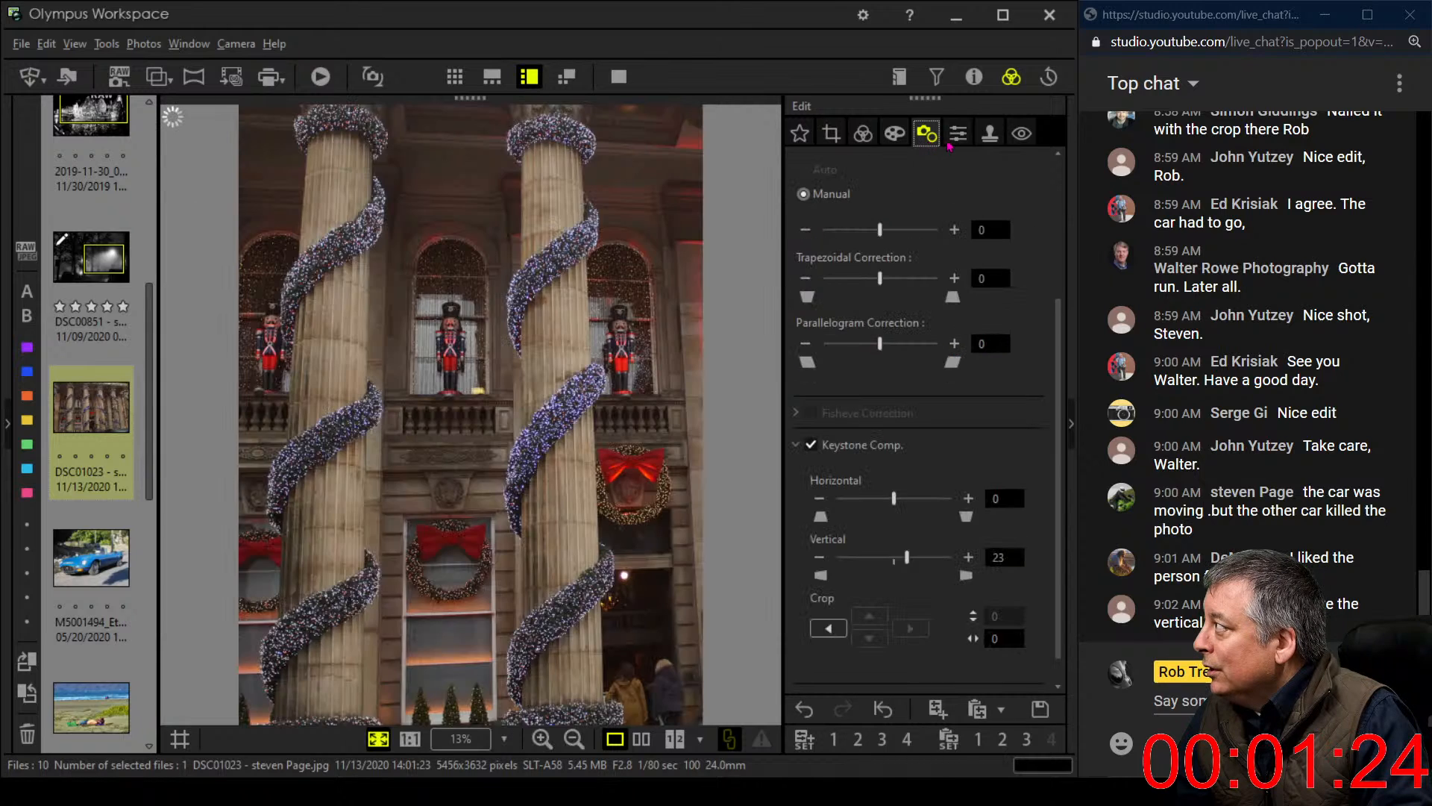
pyautogui.click(958, 134)
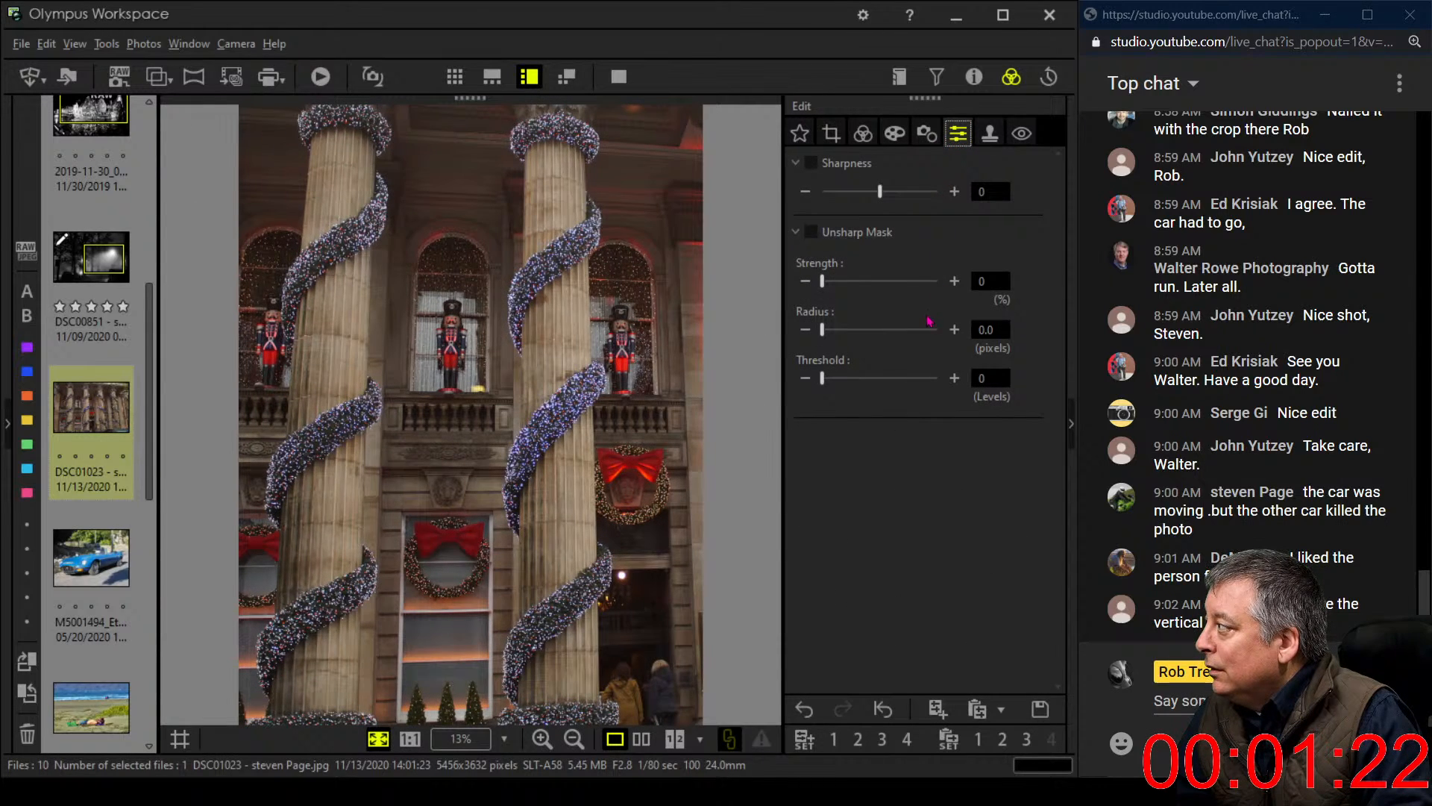
pyautogui.click(928, 134)
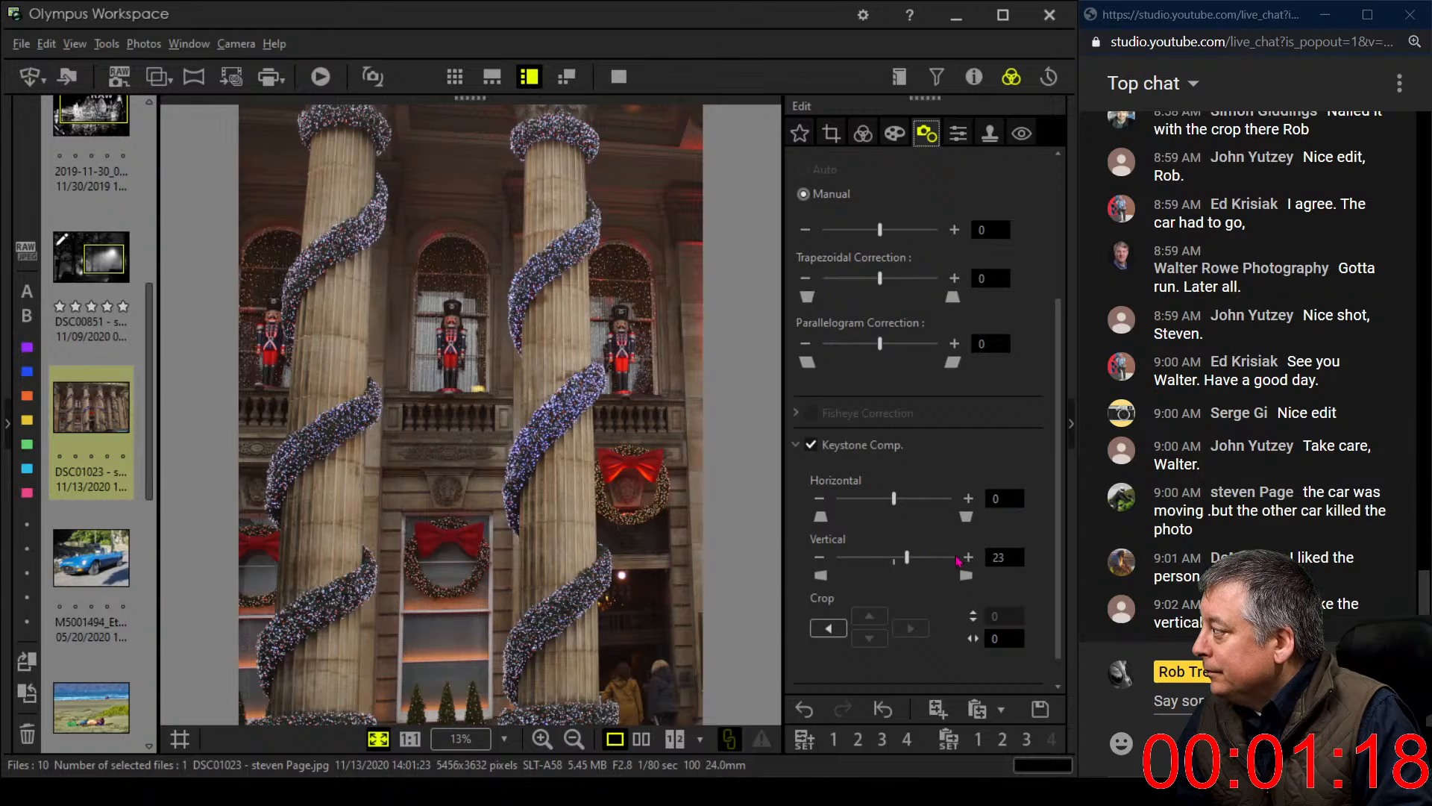
pyautogui.click(967, 558)
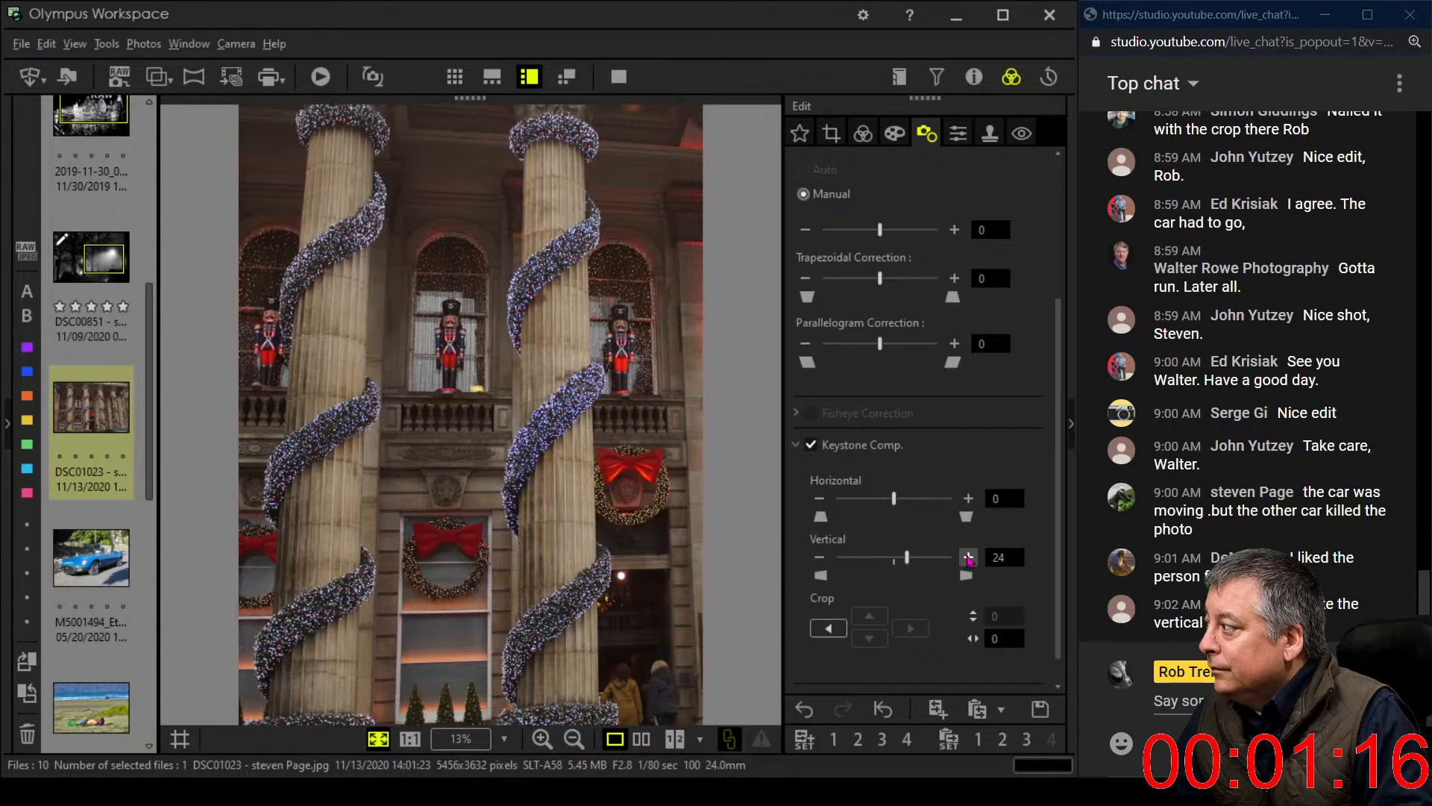
# Try different horizontal keystone compensation strengths on the building photo, and settle on 16
pyautogui.doubleClick(968, 499)
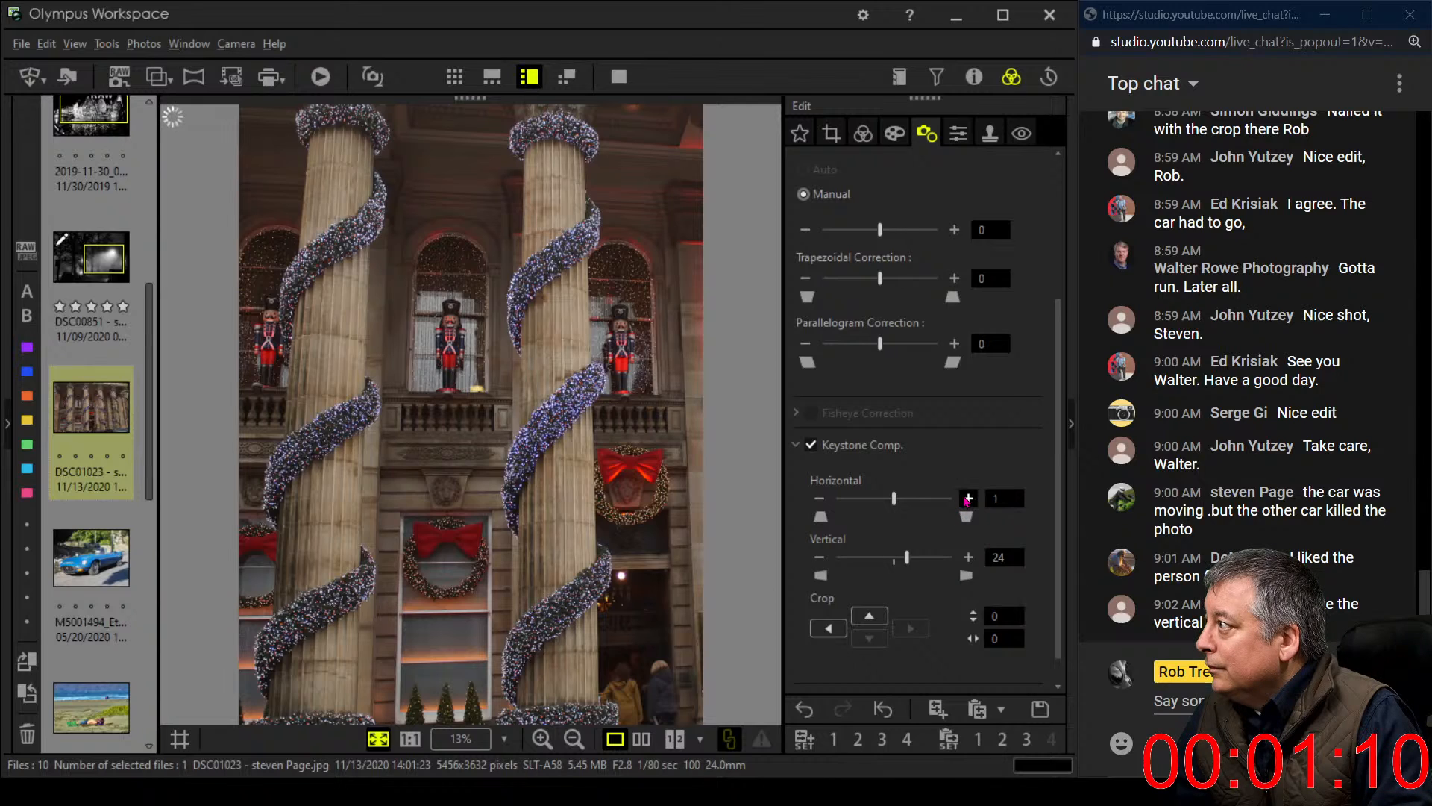
pyautogui.doubleClick(968, 499)
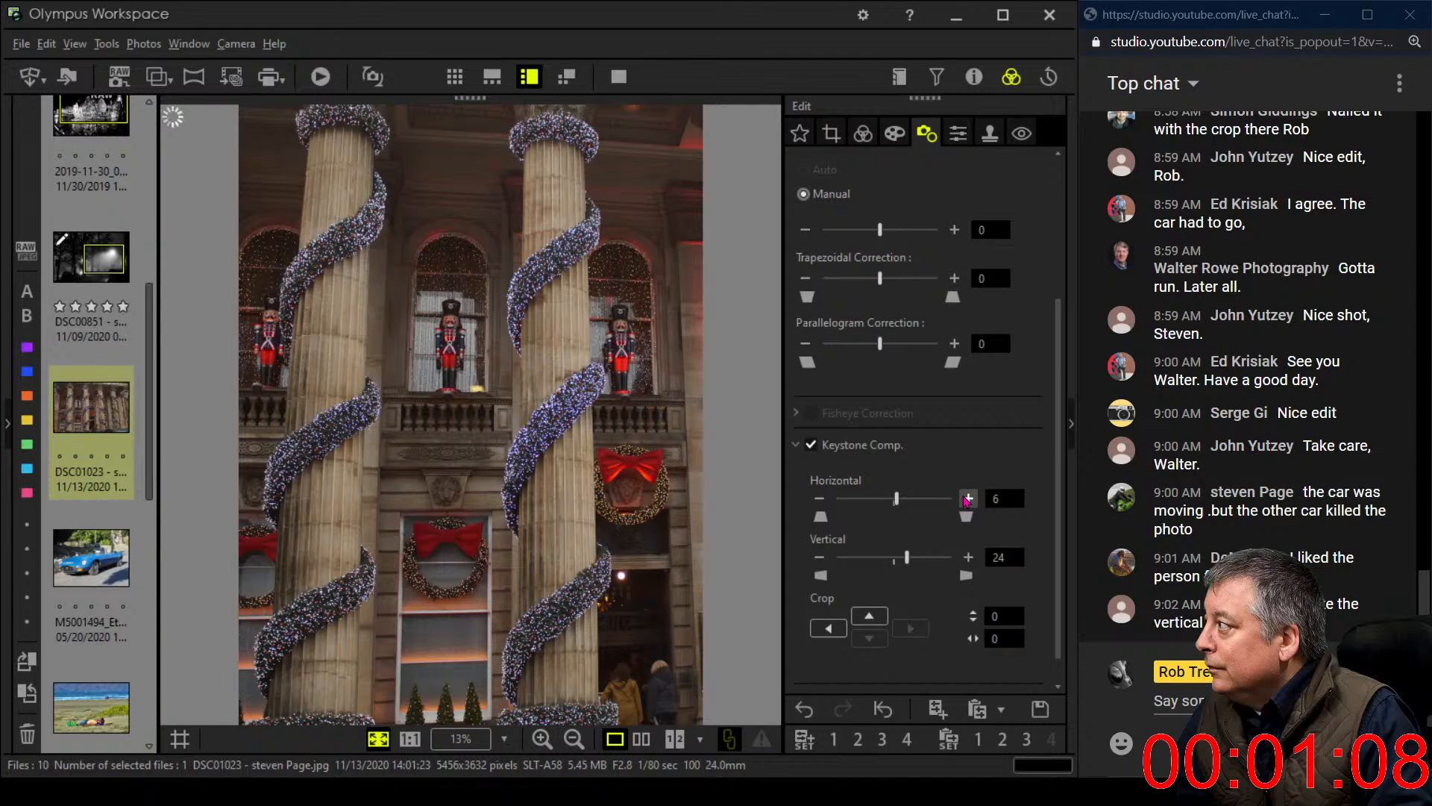
pyautogui.click(967, 499)
pyautogui.doubleClick(967, 499)
pyautogui.doubleClick(968, 499)
pyautogui.doubleClick(967, 499)
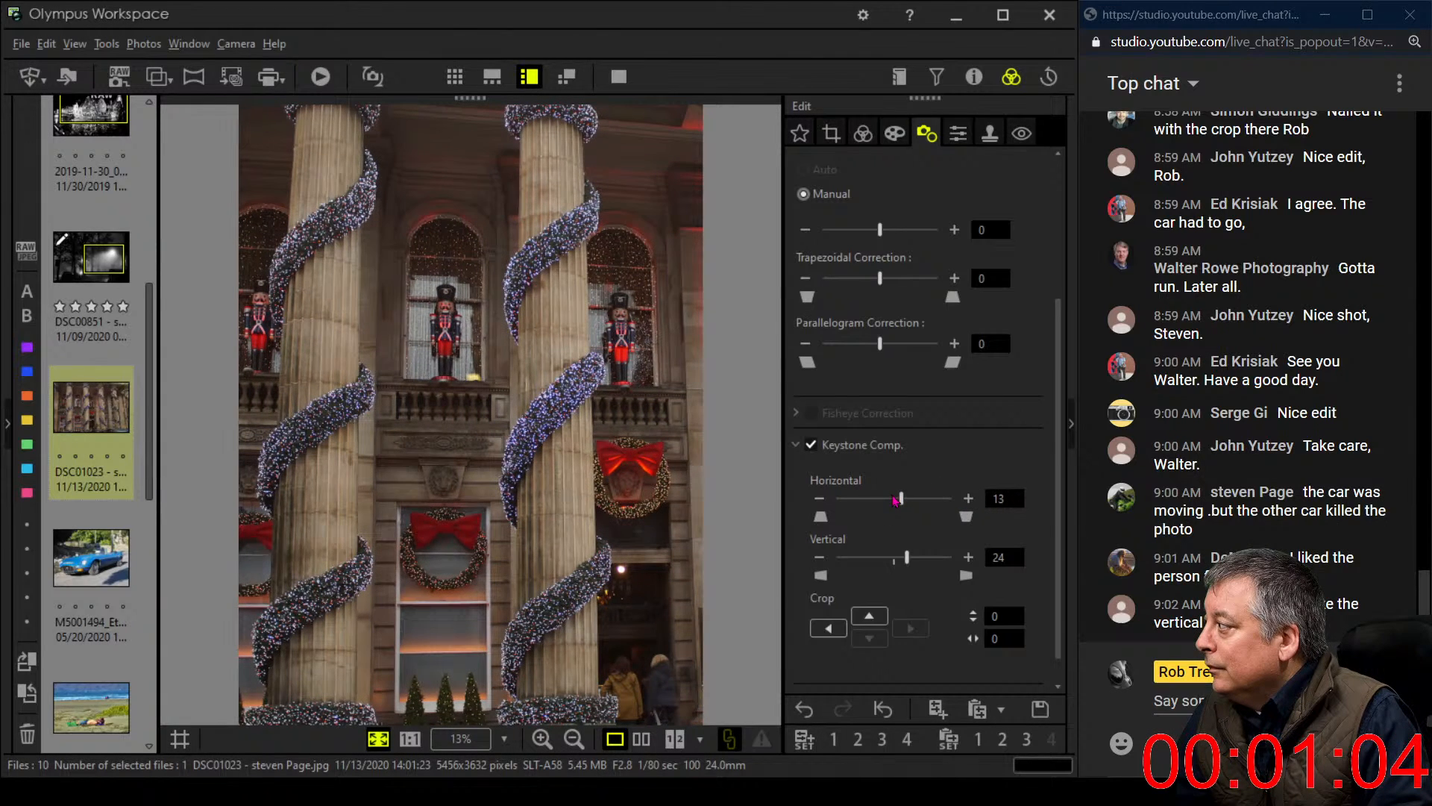
pyautogui.scroll(-7, 900, 502)
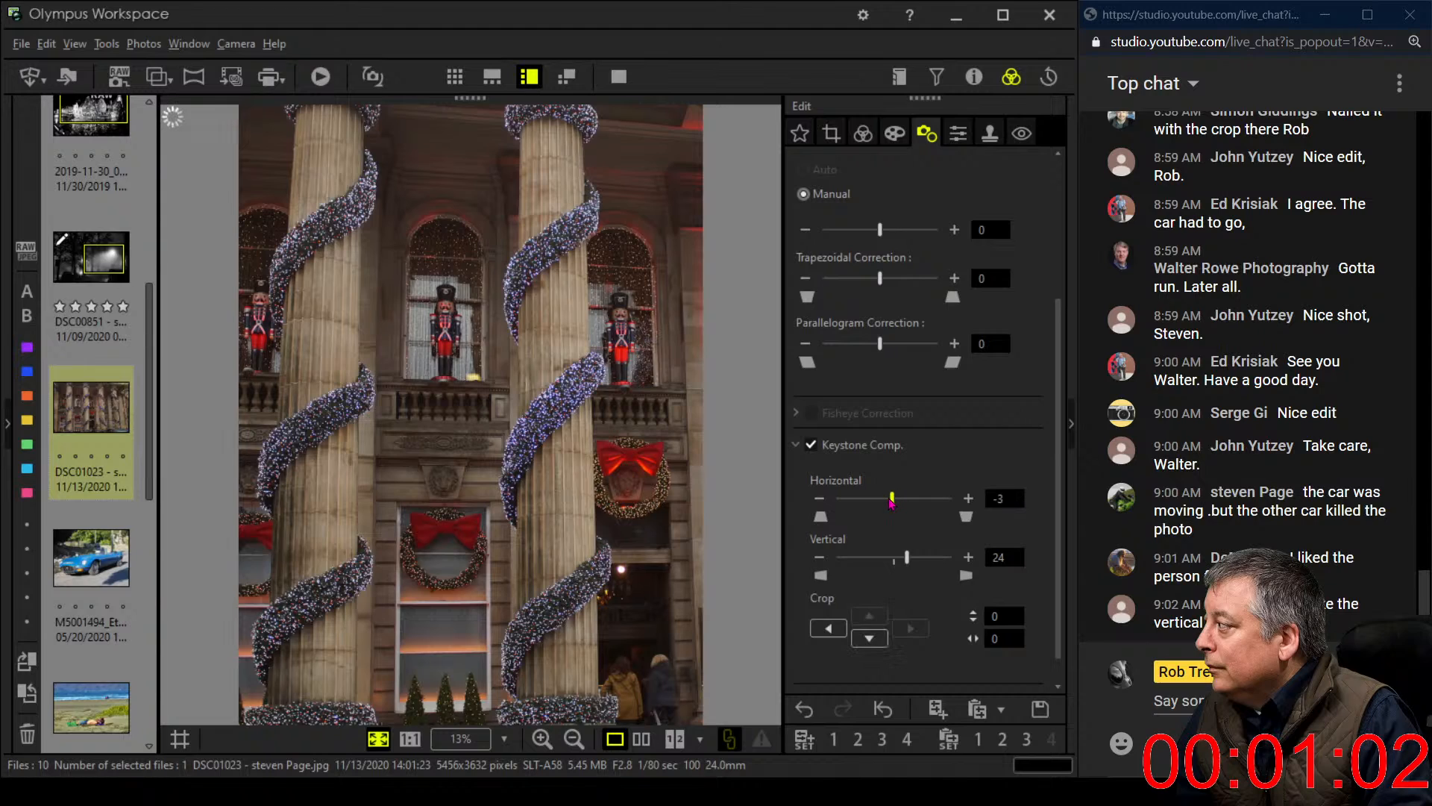
pyautogui.moveTo(903, 504); pyautogui.dragTo(908, 502)
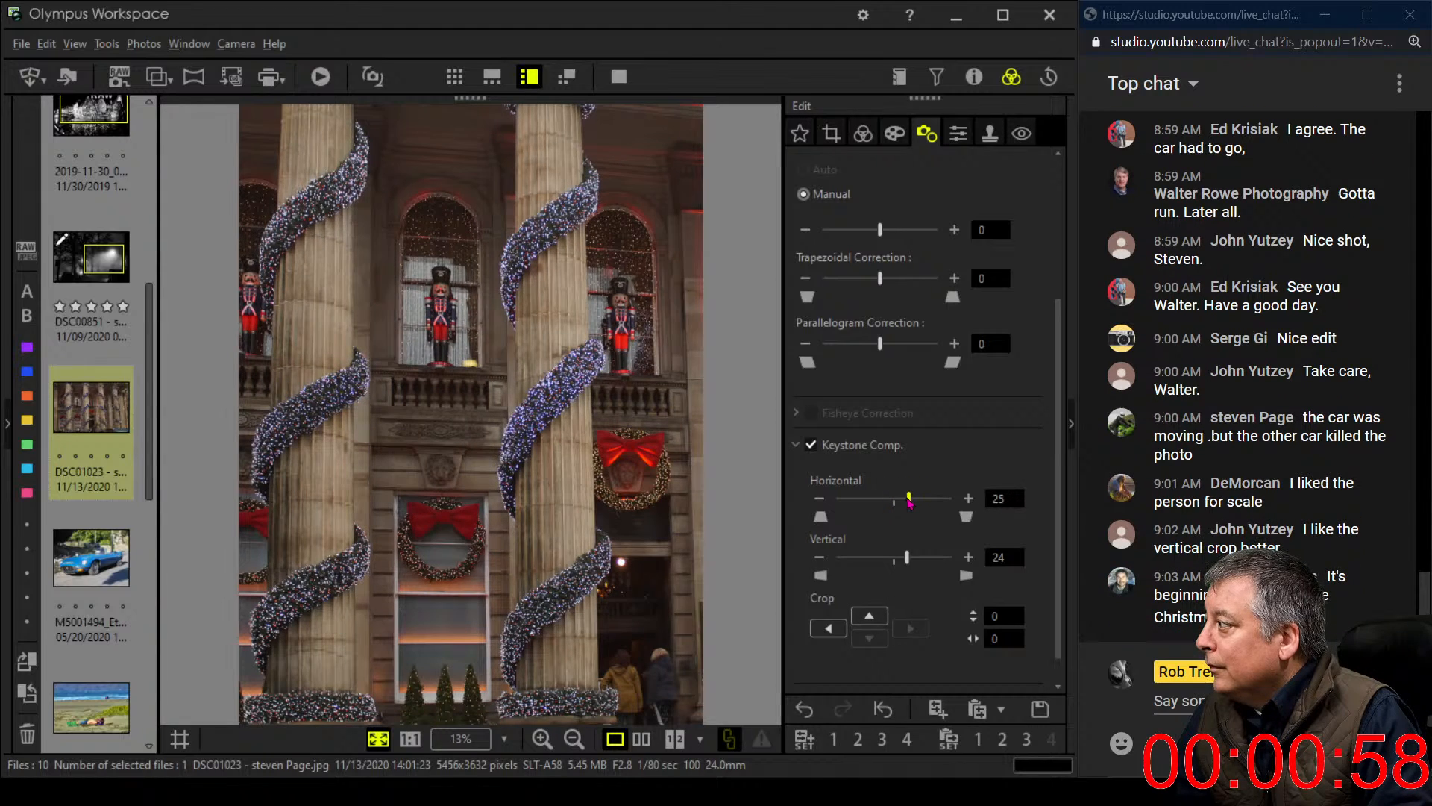
pyautogui.scroll(3, 910, 503)
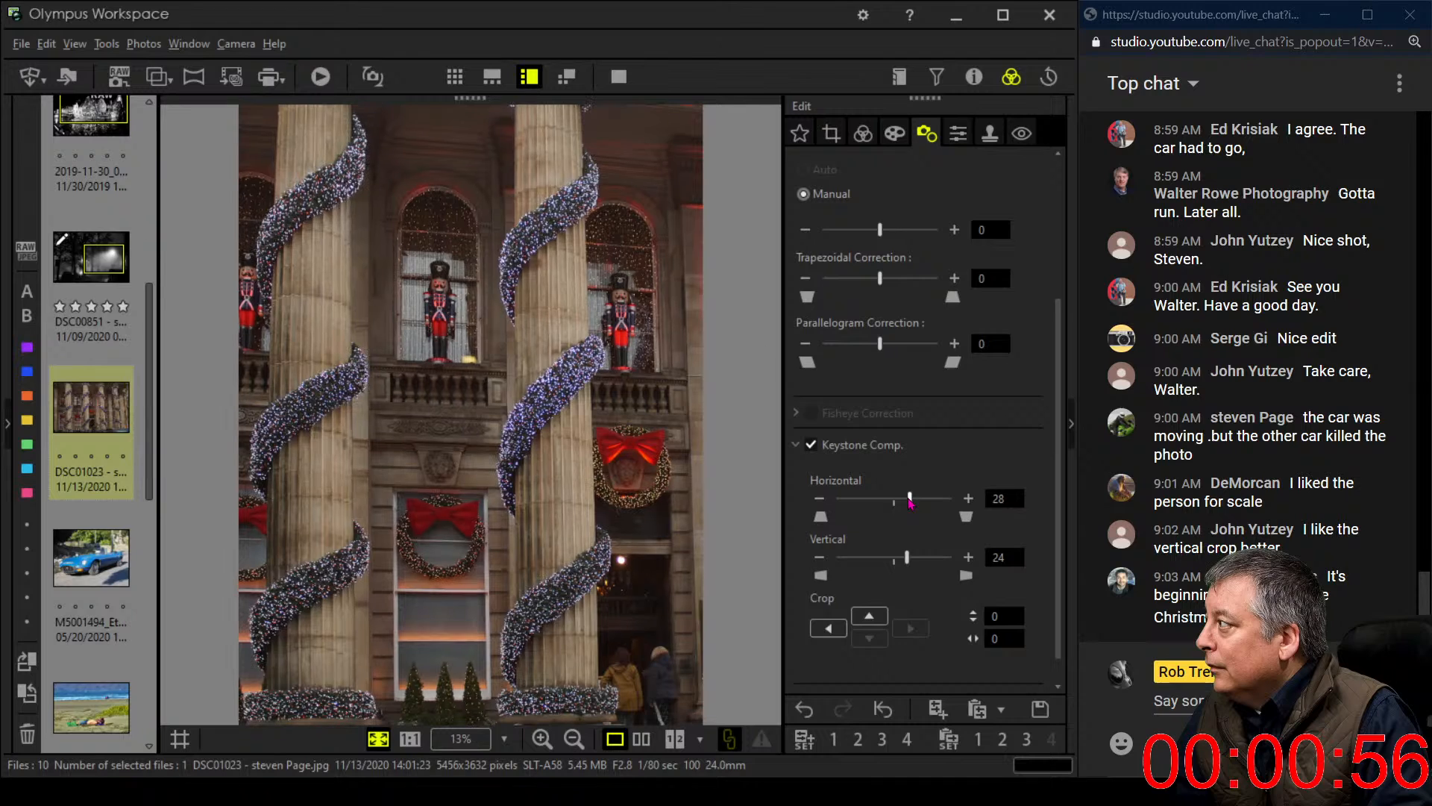
pyautogui.moveTo(909, 503); pyautogui.dragTo(918, 502)
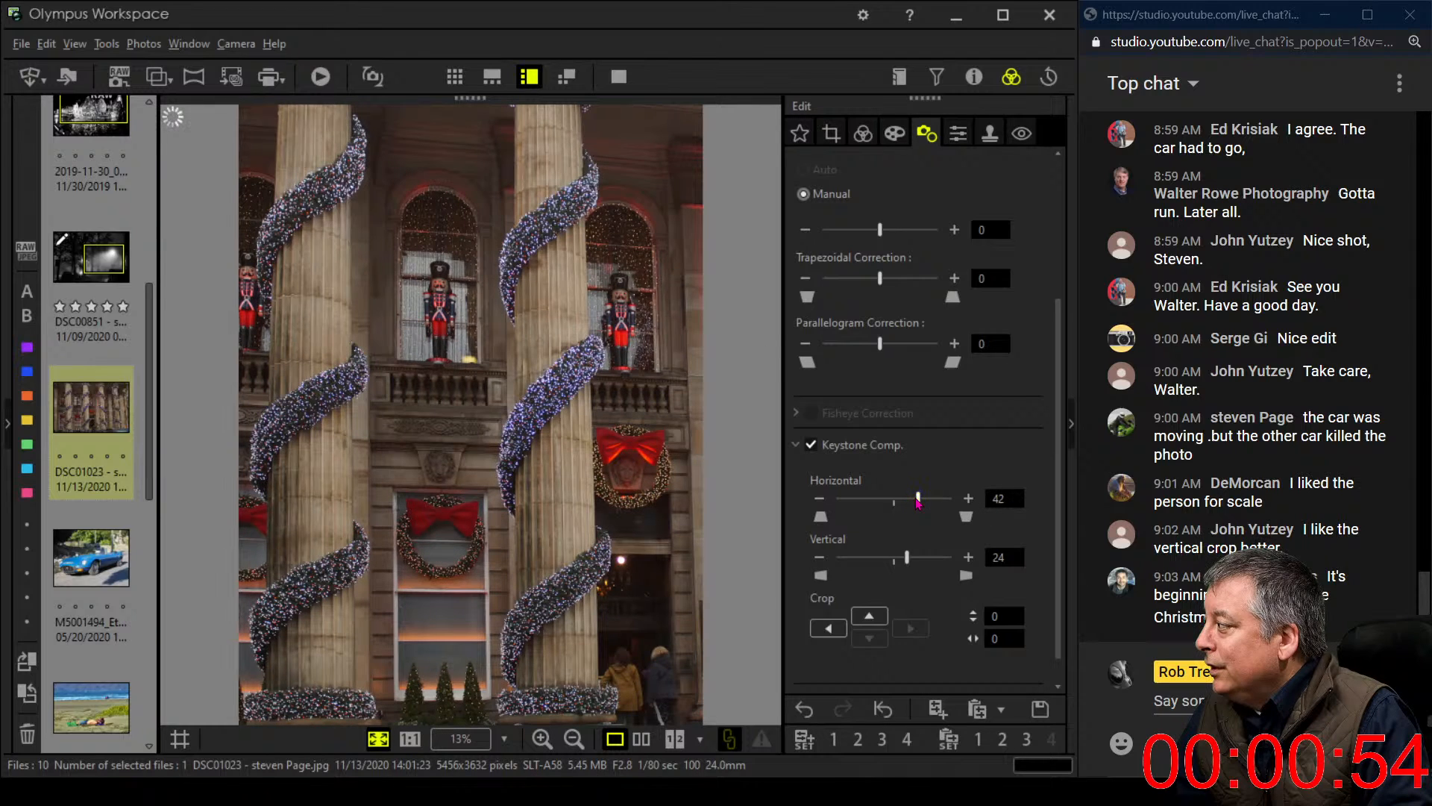
pyautogui.moveTo(917, 503); pyautogui.dragTo(910, 503)
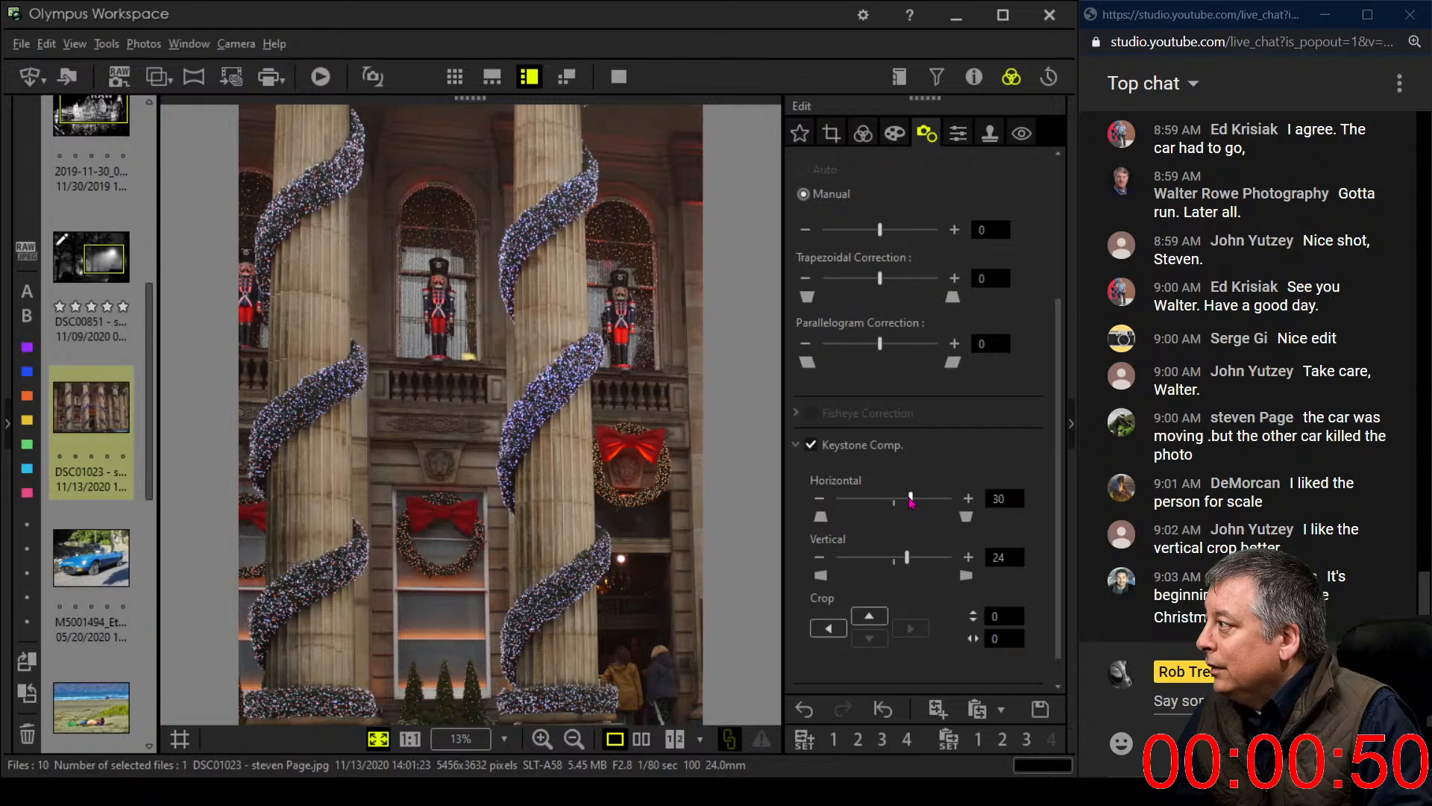
pyautogui.moveTo(909, 503); pyautogui.dragTo(902, 503)
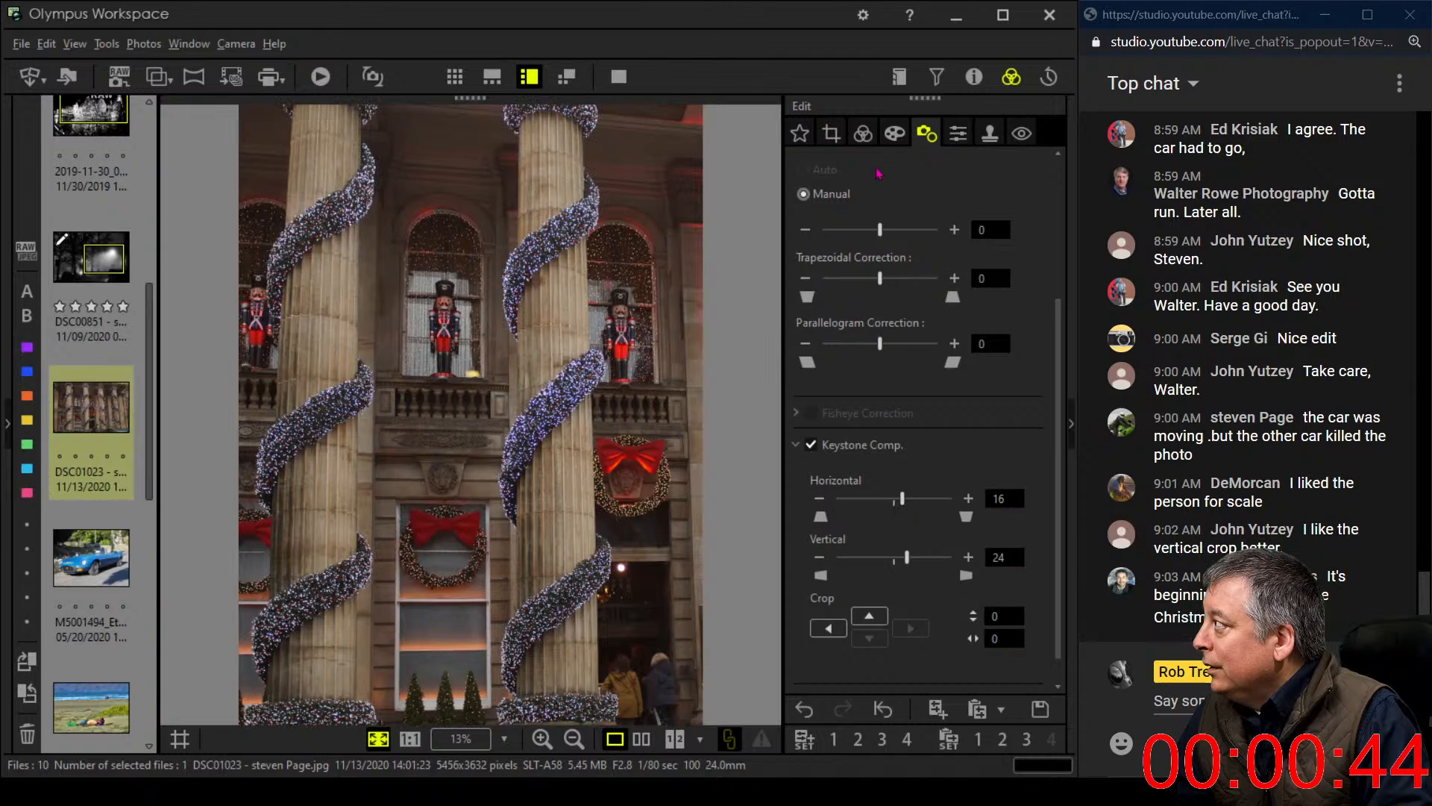
# Switch the building photo's crop to the 1:1 (6:6) aspect ratio
pyautogui.click(831, 133)
pyautogui.moveTo(462, 461); pyautogui.dragTo(438, 458)
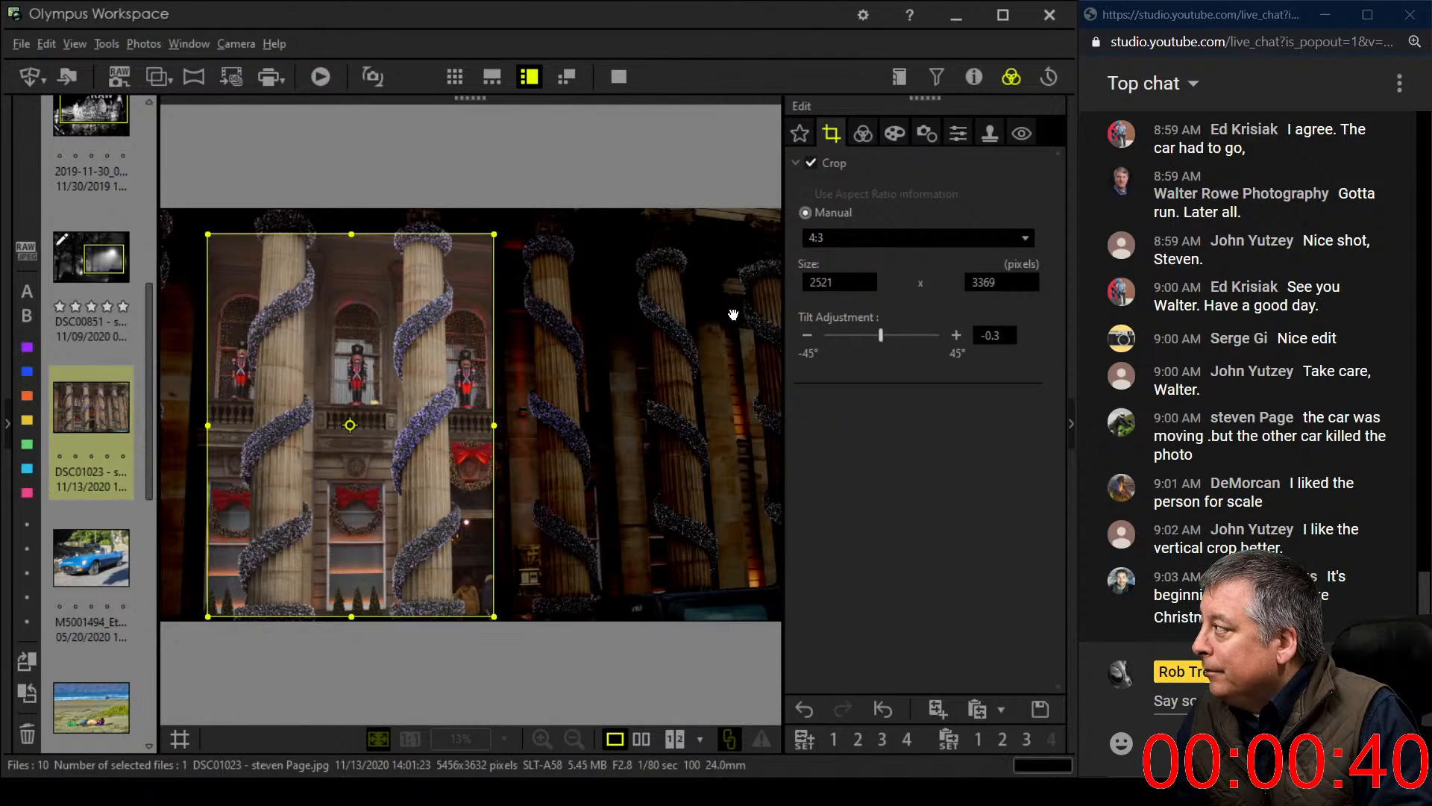
pyautogui.click(831, 237)
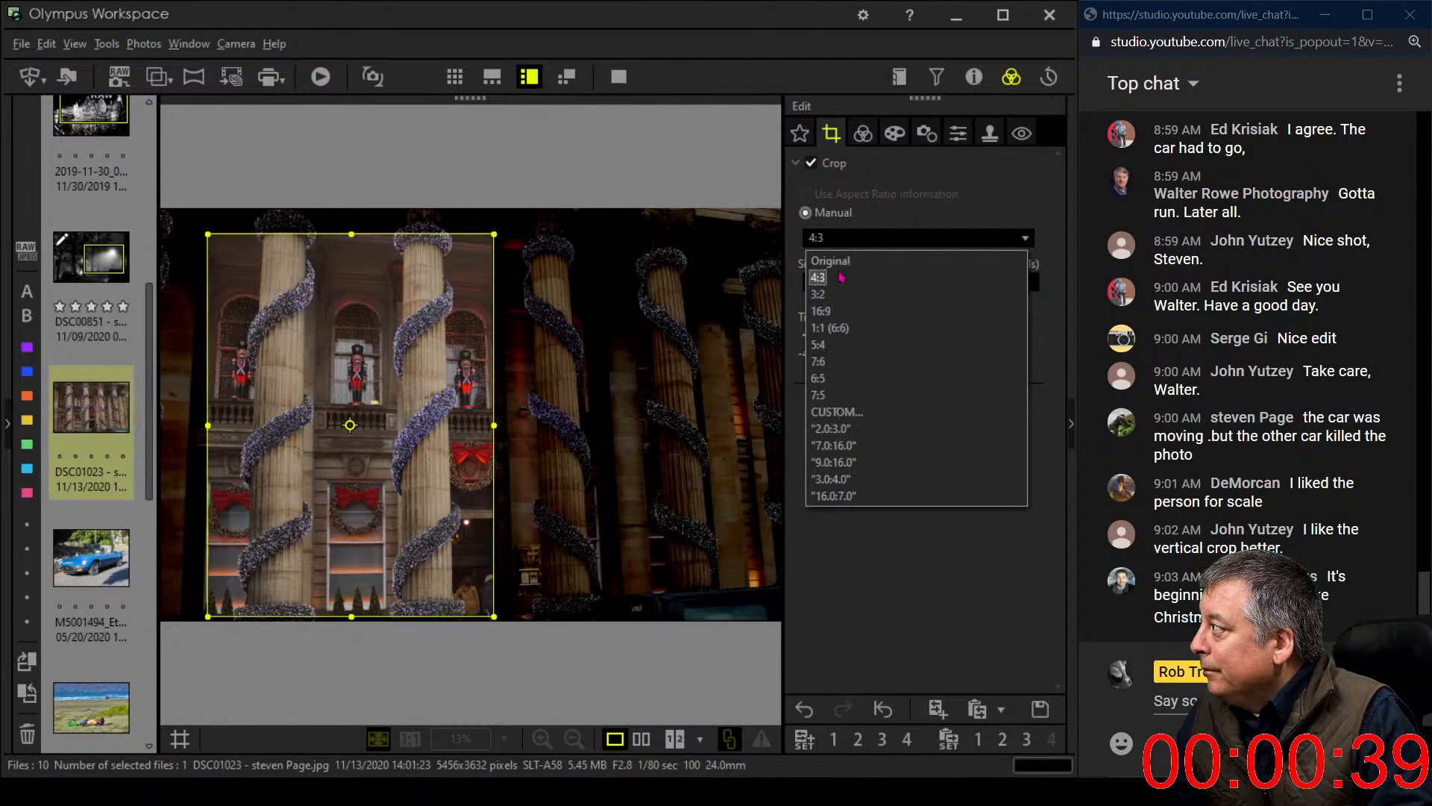
pyautogui.click(836, 328)
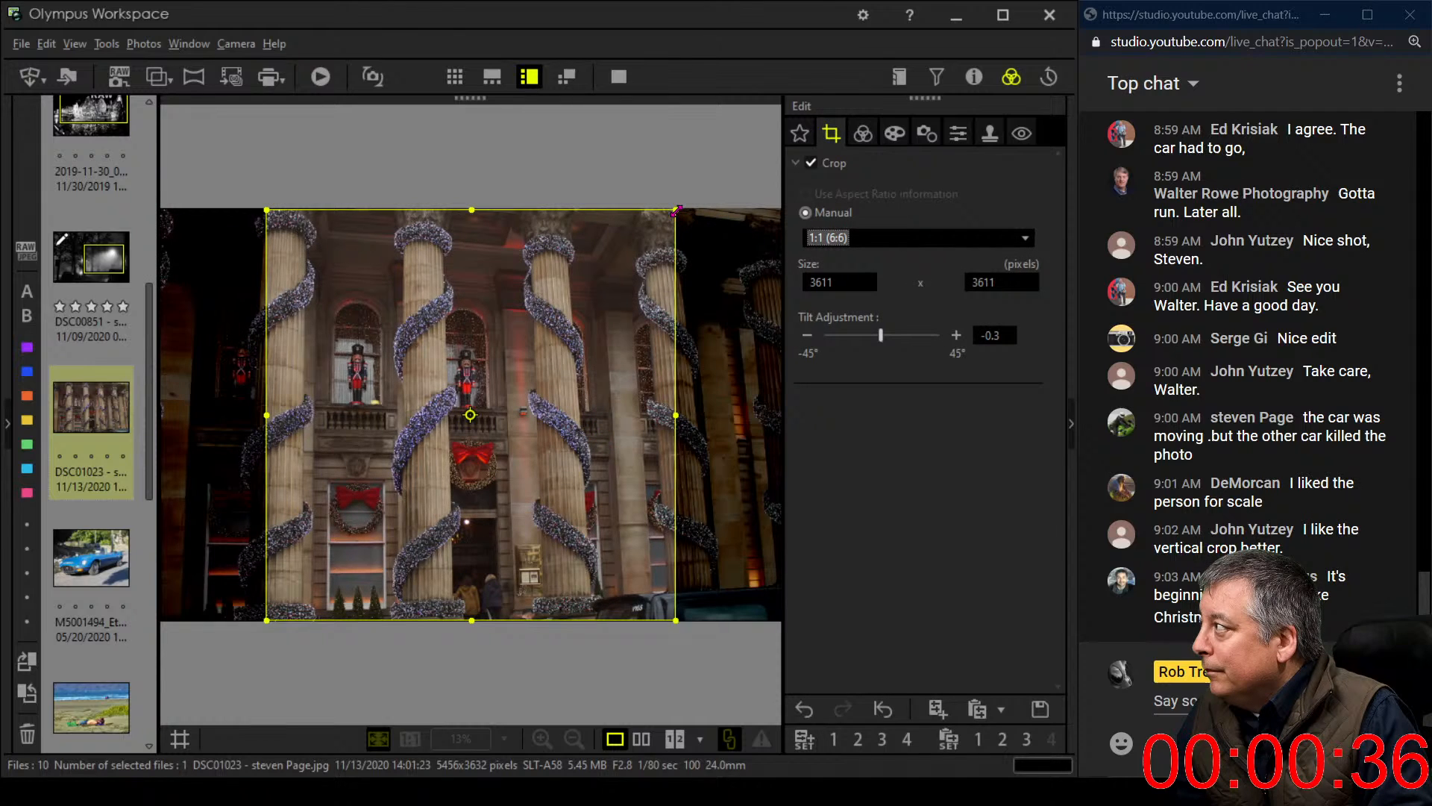
# Resize and move the square crop to 3346 x 3346 pixels, framing the nutcracker windows down to the photo's lower edge
pyautogui.moveTo(676, 211); pyautogui.dragTo(555, 330)
pyautogui.moveTo(476, 393); pyautogui.dragTo(429, 343)
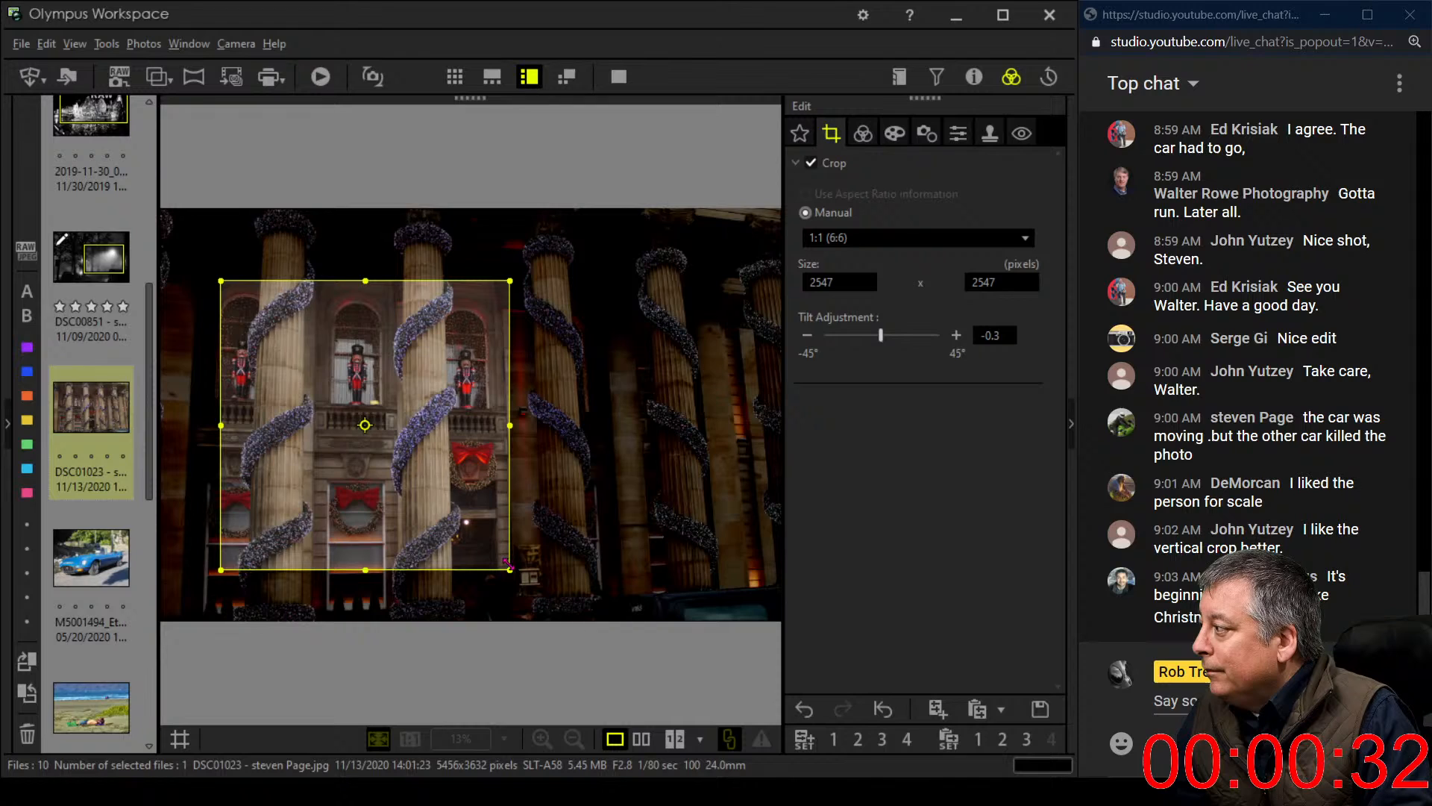
pyautogui.moveTo(508, 567); pyautogui.dragTo(531, 614)
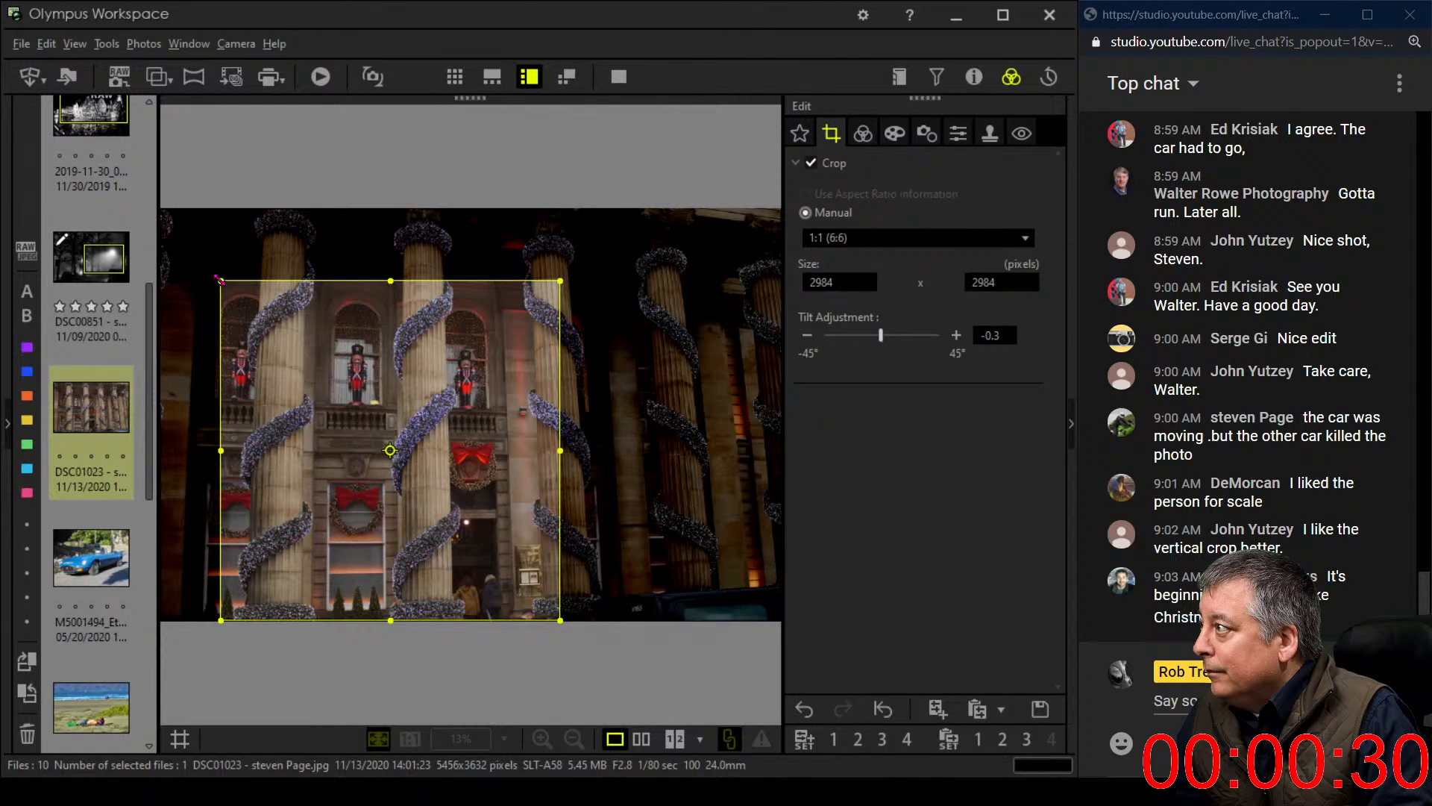
pyautogui.moveTo(219, 280); pyautogui.dragTo(180, 239)
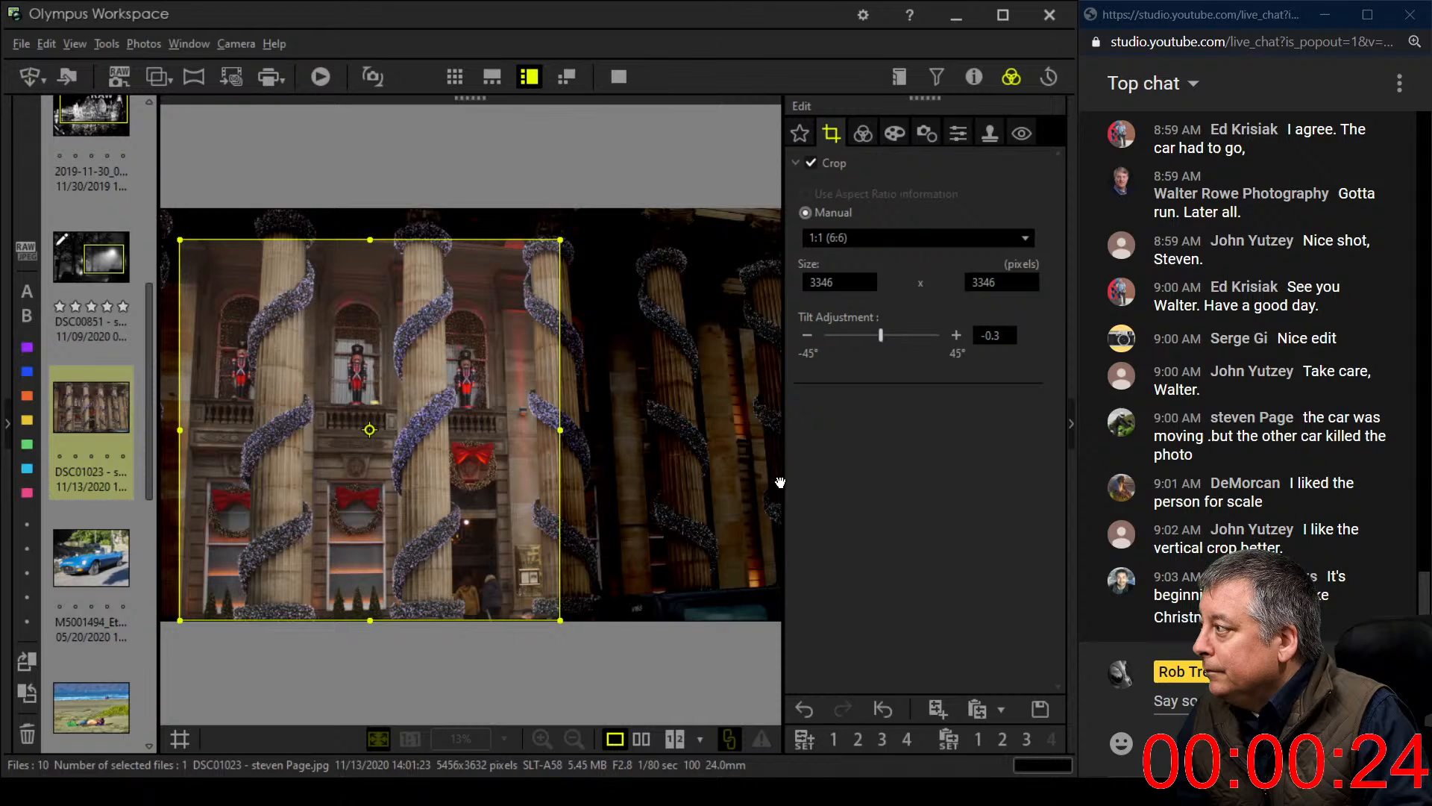
# Preview the square crop, try different vertical keystone compensation strengths, and settle on 18
pyautogui.click(958, 134)
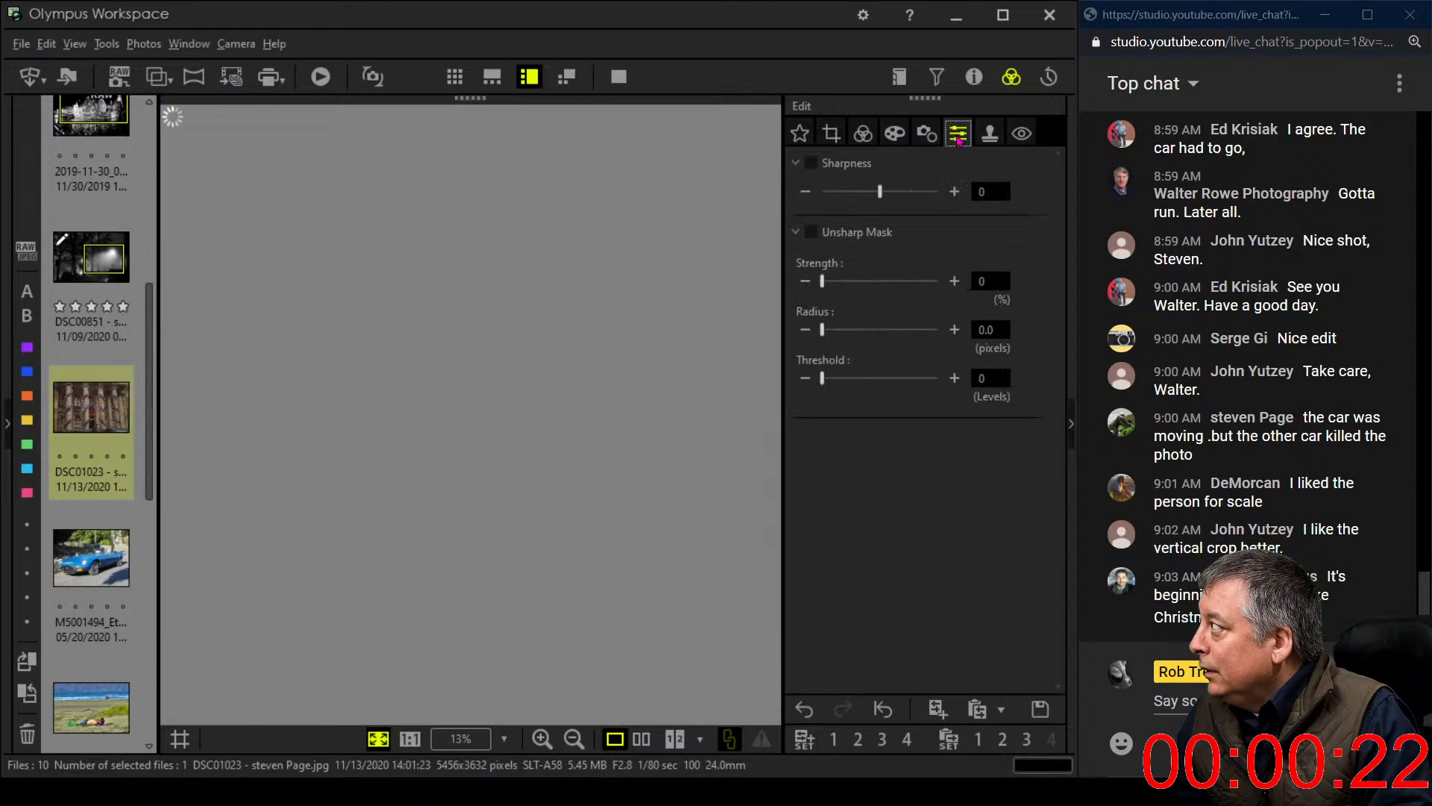
pyautogui.click(926, 138)
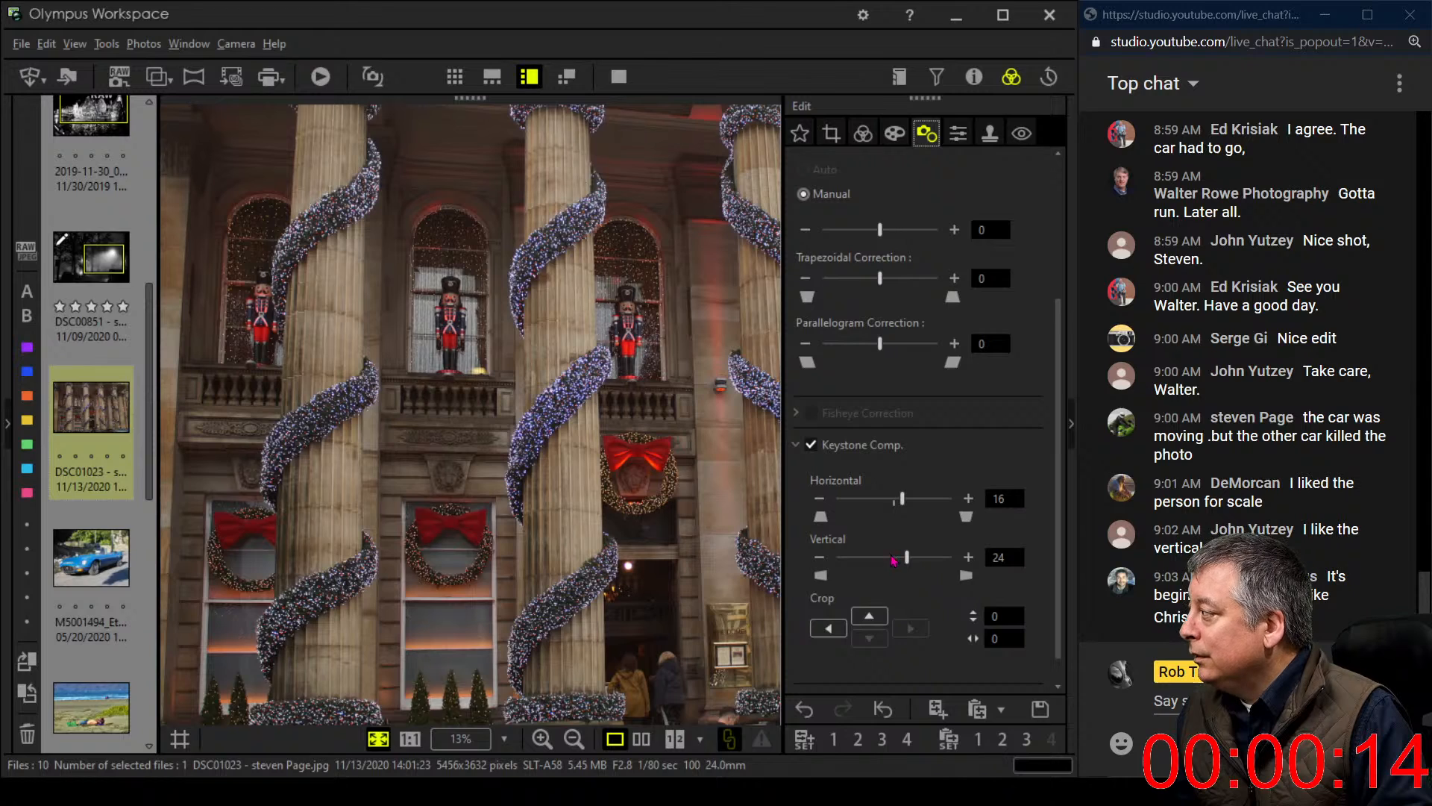
pyautogui.moveTo(907, 558); pyautogui.dragTo(911, 559)
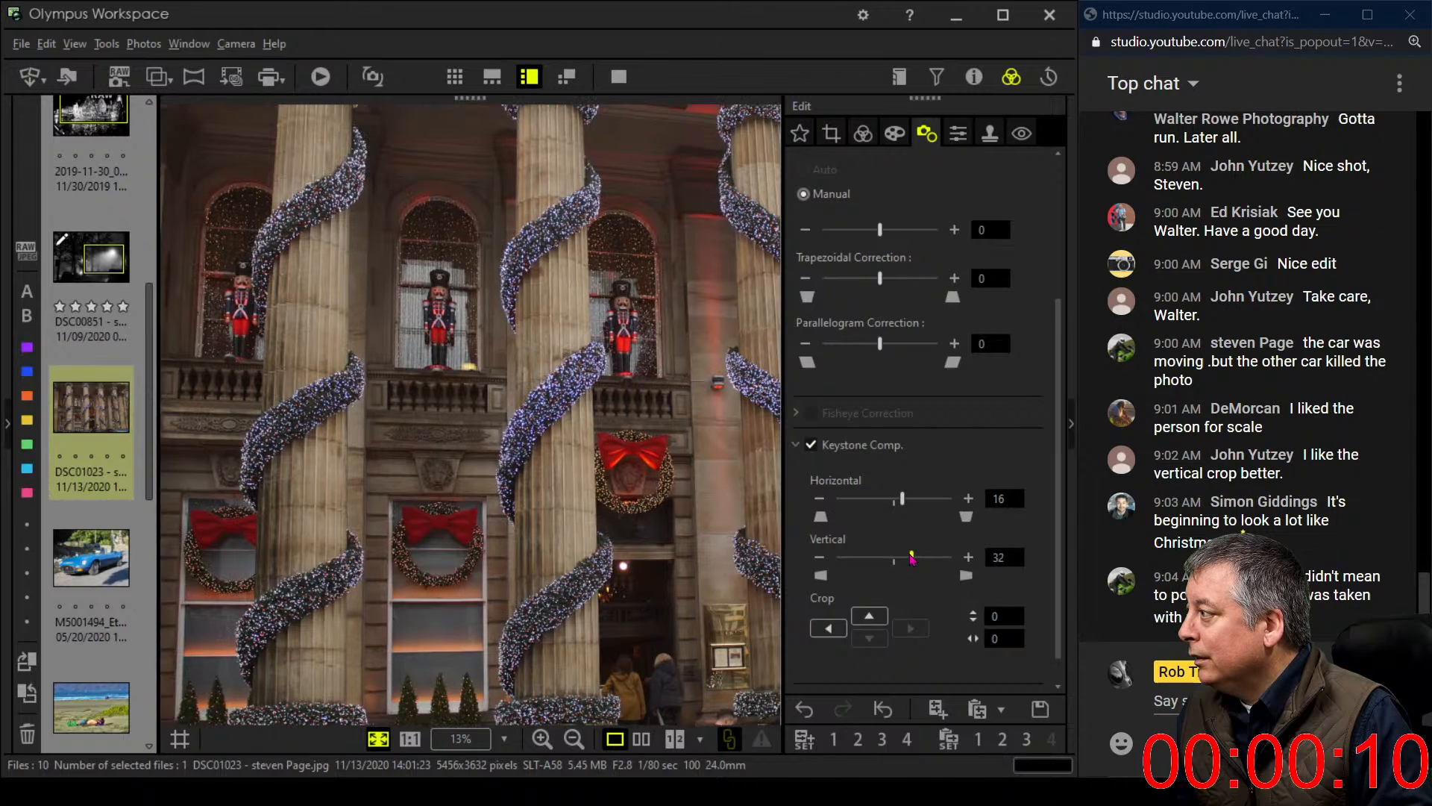
pyautogui.moveTo(911, 558); pyautogui.dragTo(917, 557)
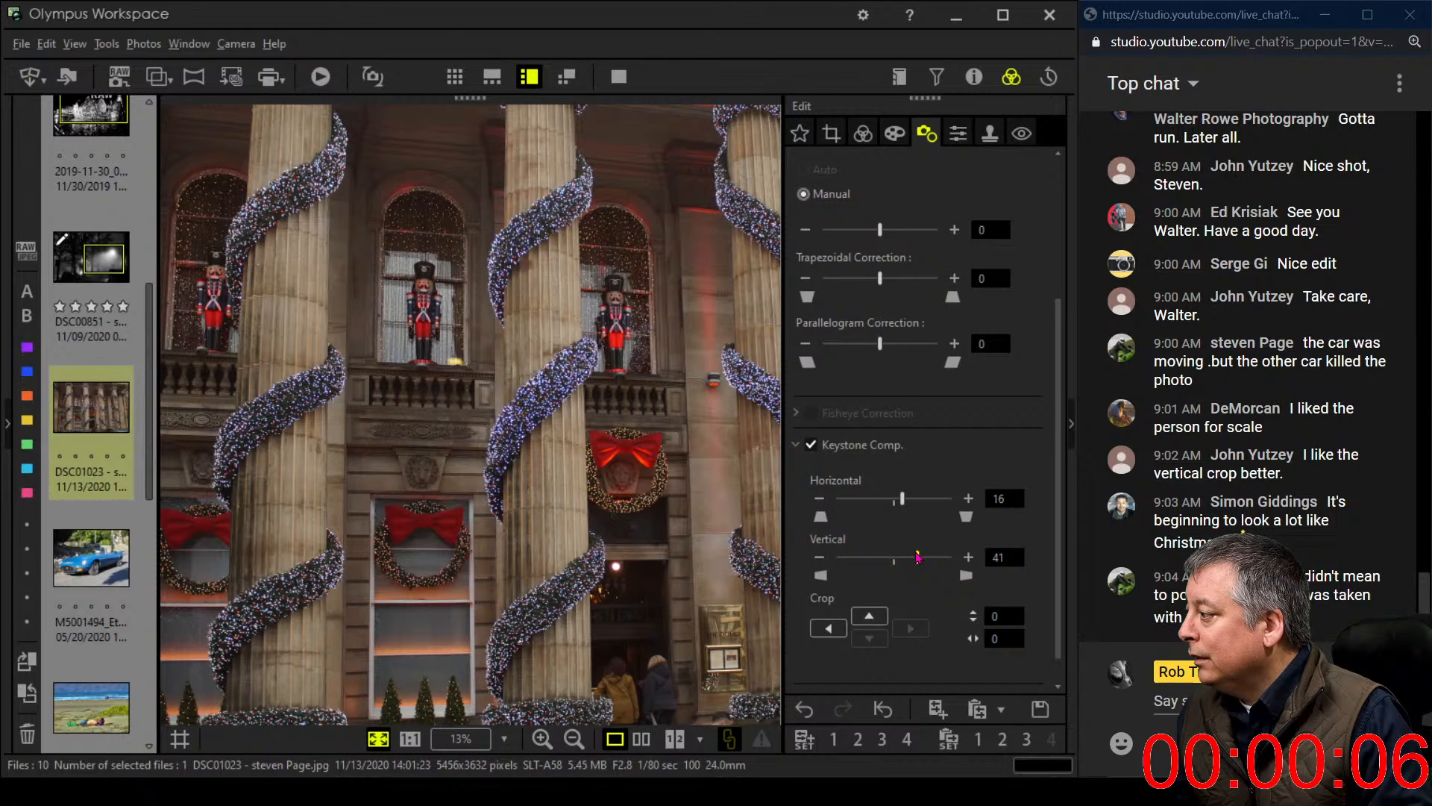
pyautogui.moveTo(918, 557); pyautogui.dragTo(899, 556)
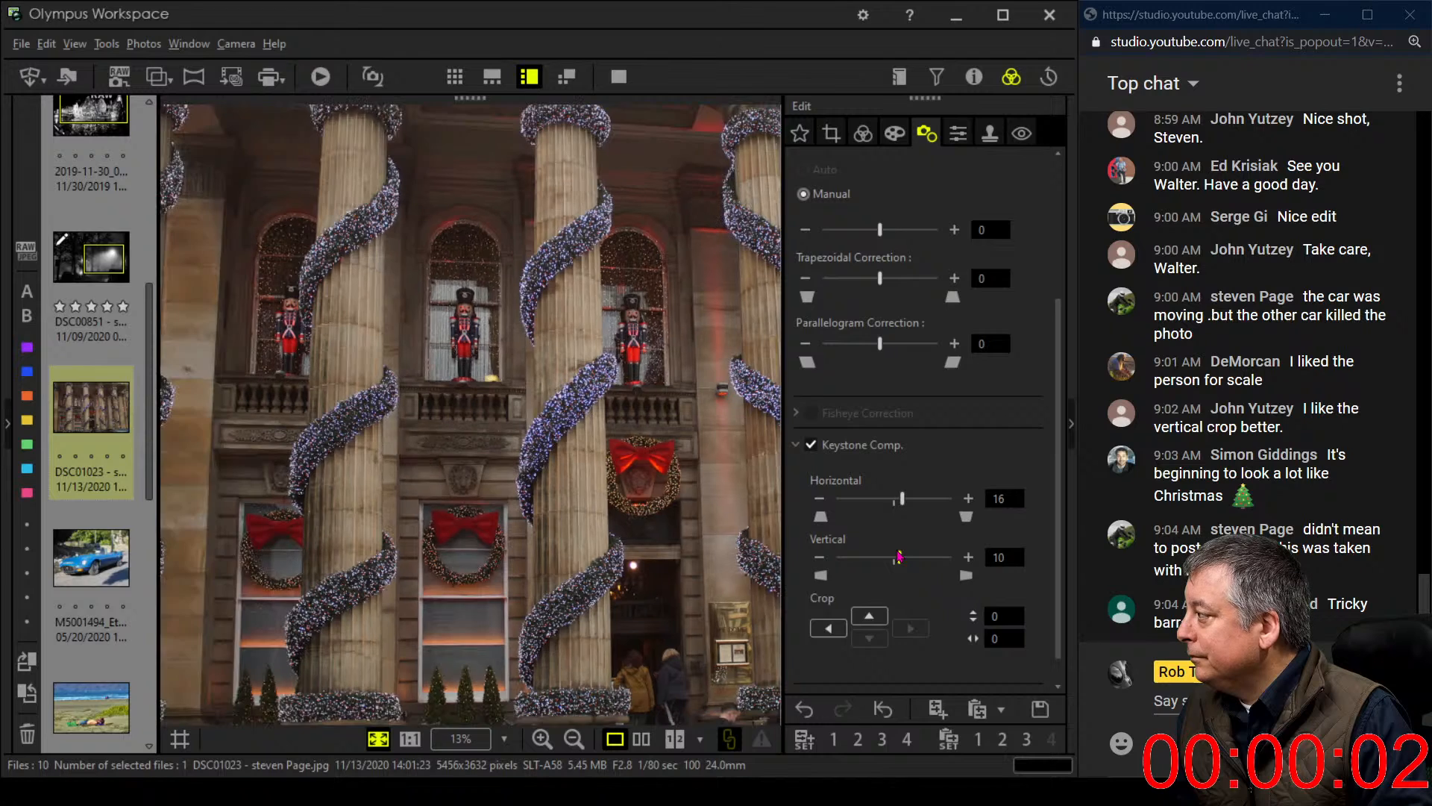
pyautogui.moveTo(899, 556); pyautogui.dragTo(903, 556)
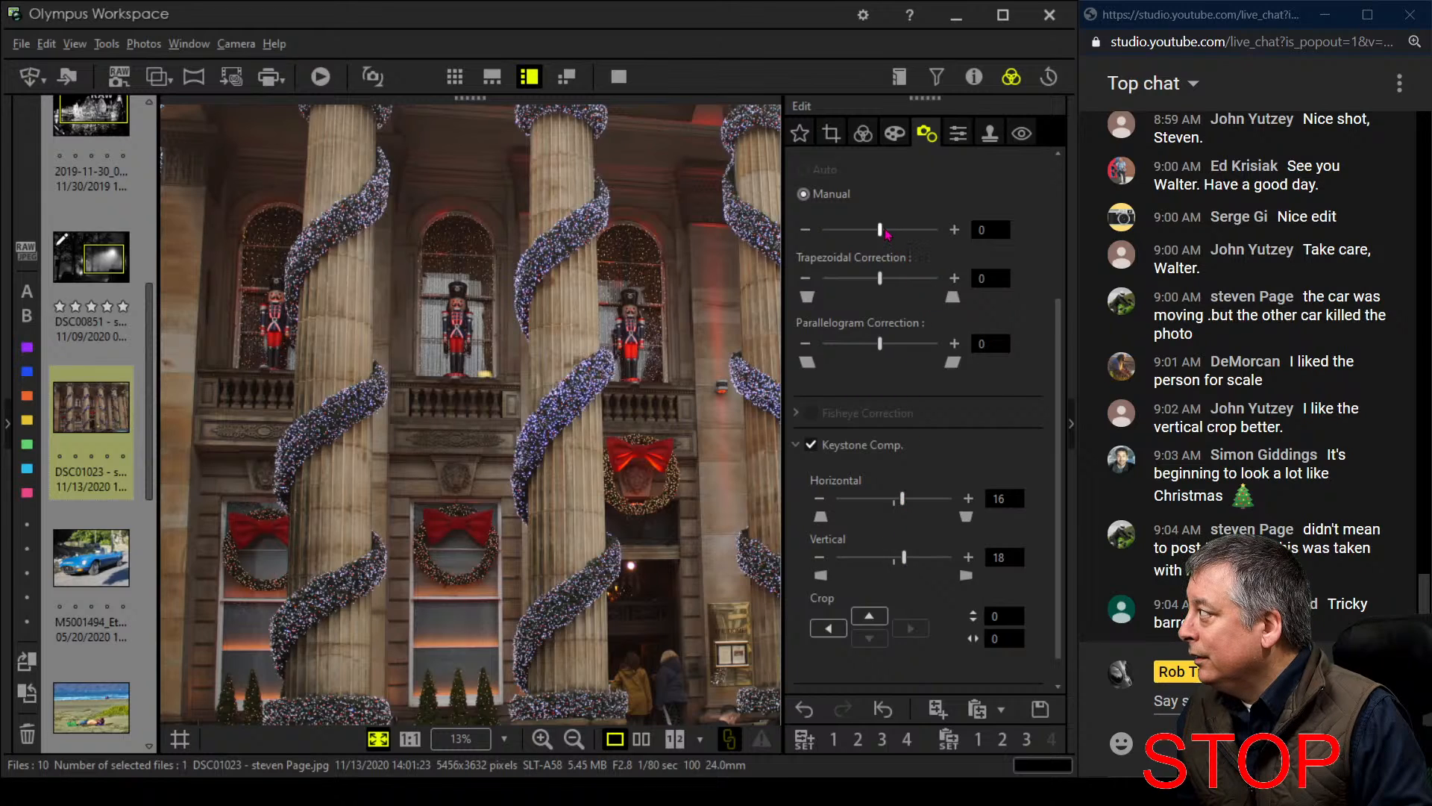
# Set the manual distortion correction to -31 and the crop's tilt adjustment to -1.0
pyautogui.moveTo(886, 234); pyautogui.dragTo(875, 234)
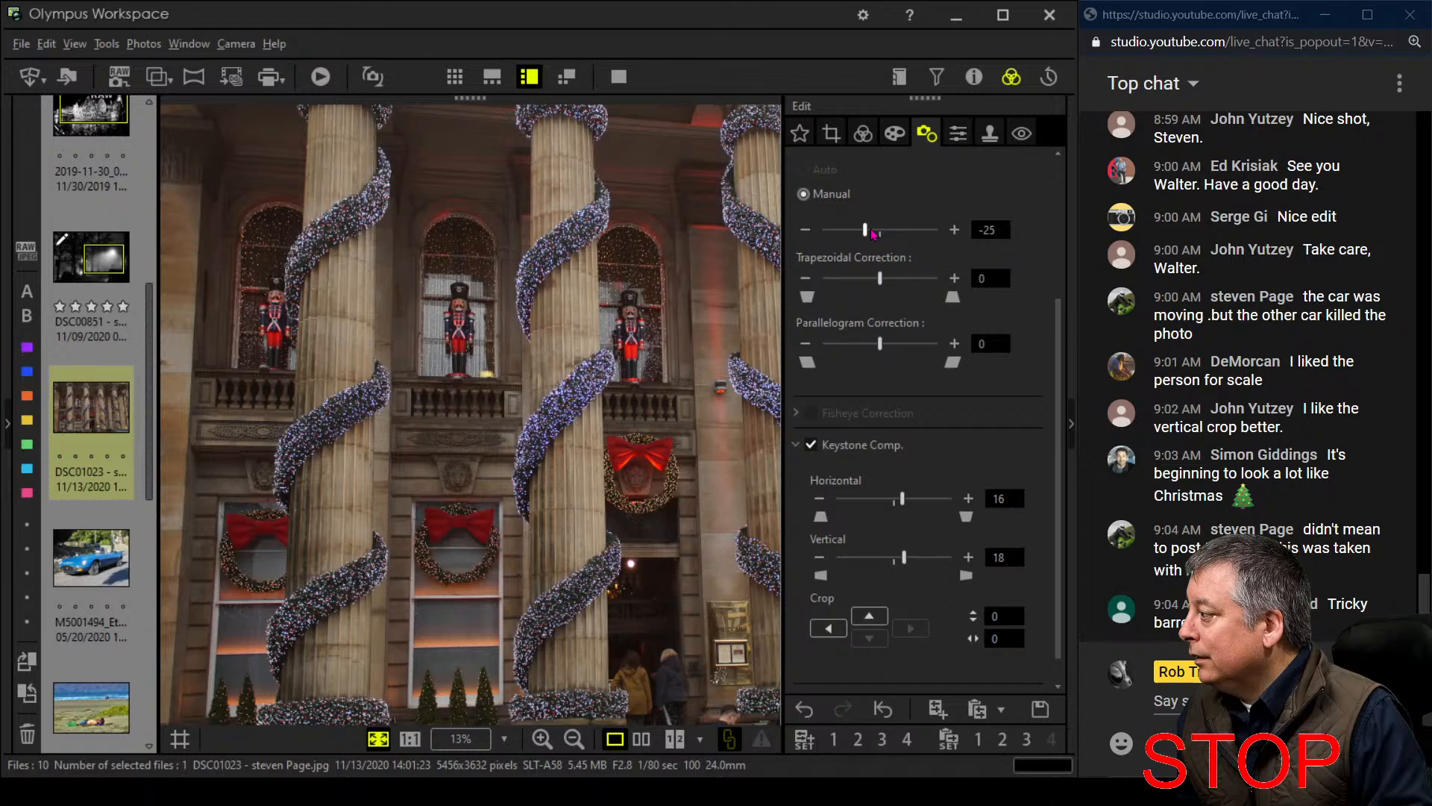
pyautogui.moveTo(874, 234); pyautogui.dragTo(869, 235)
pyautogui.click(831, 133)
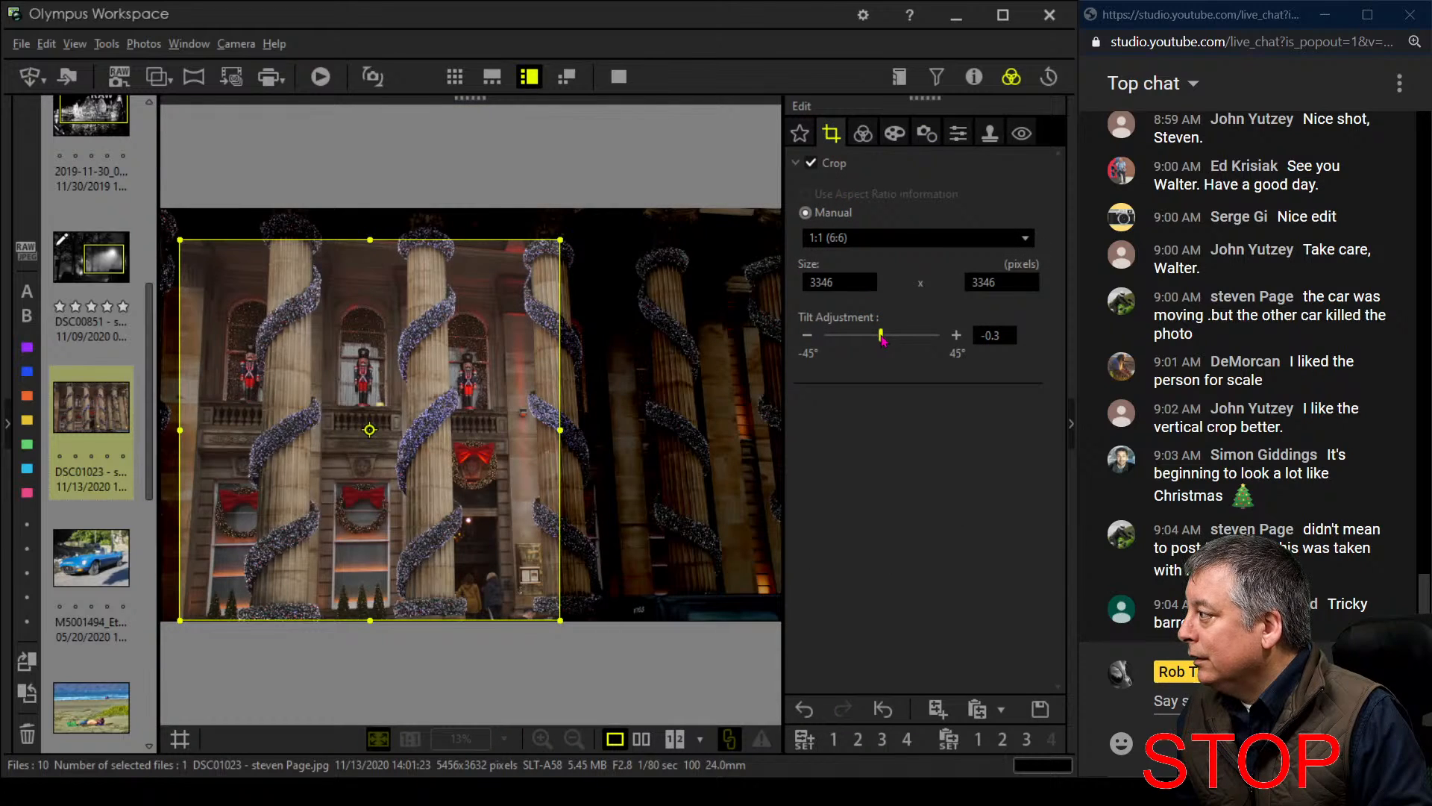
pyautogui.moveTo(883, 339); pyautogui.dragTo(883, 341)
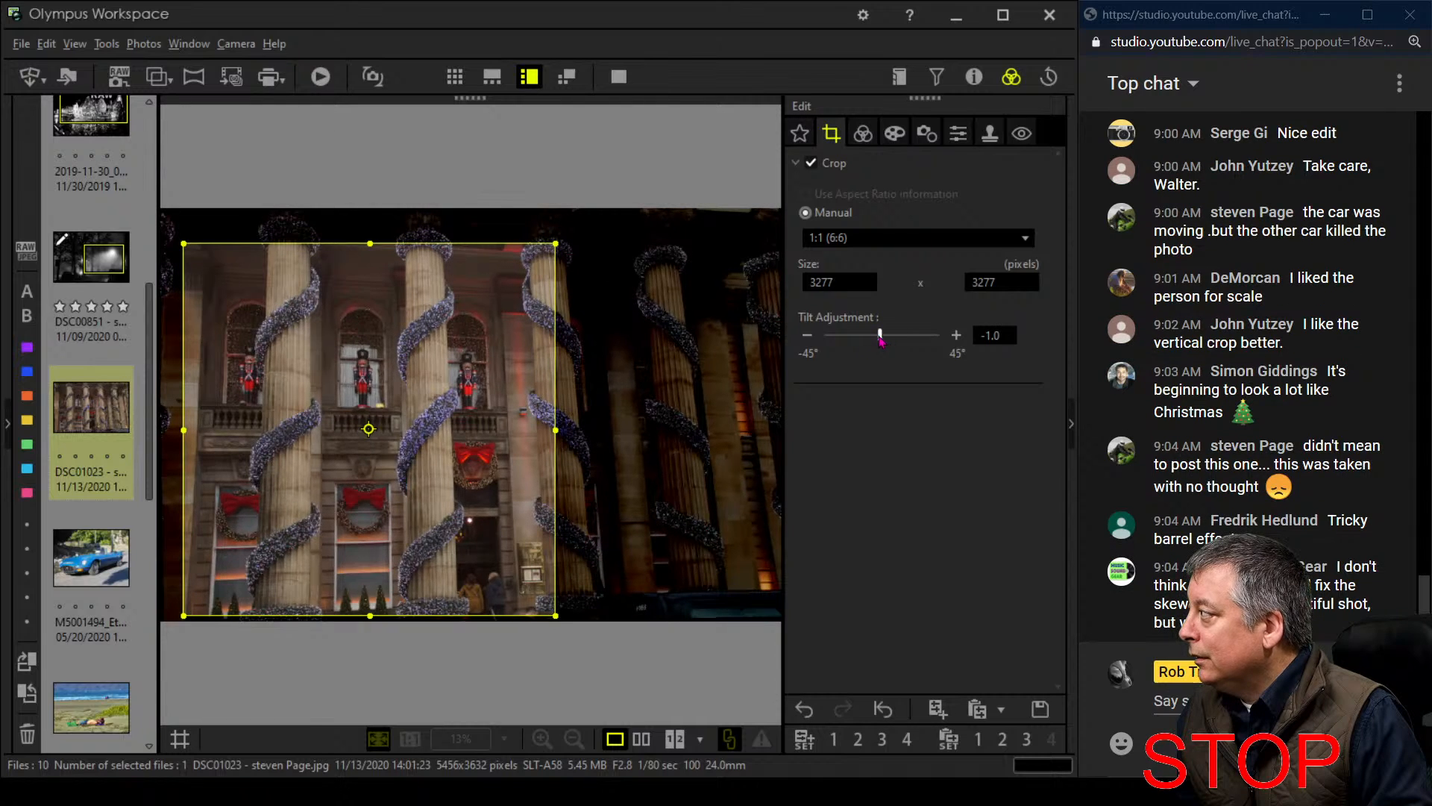
# Preview the tilted crop, and reduce the manual distortion correction to -22
pyautogui.click(895, 133)
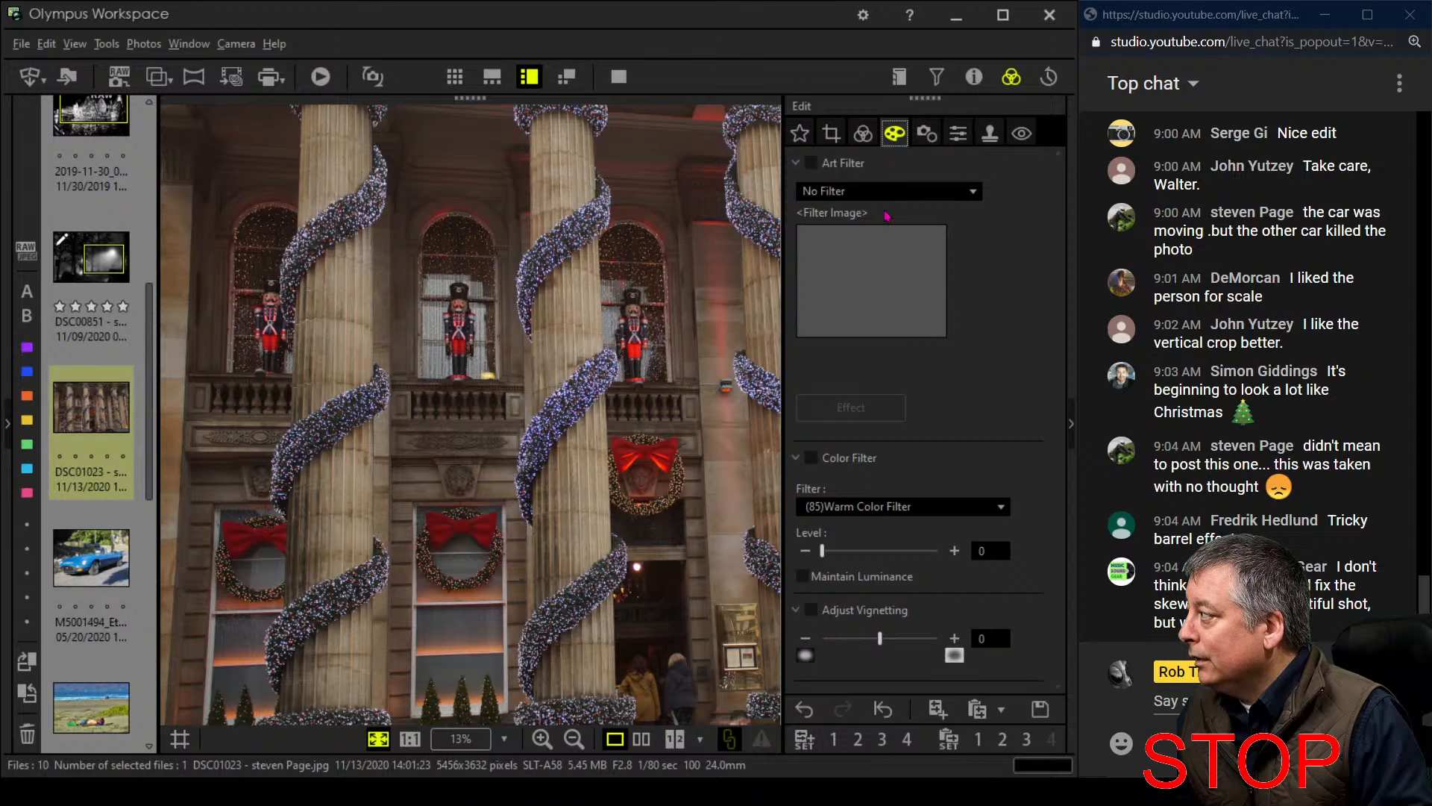
pyautogui.click(925, 138)
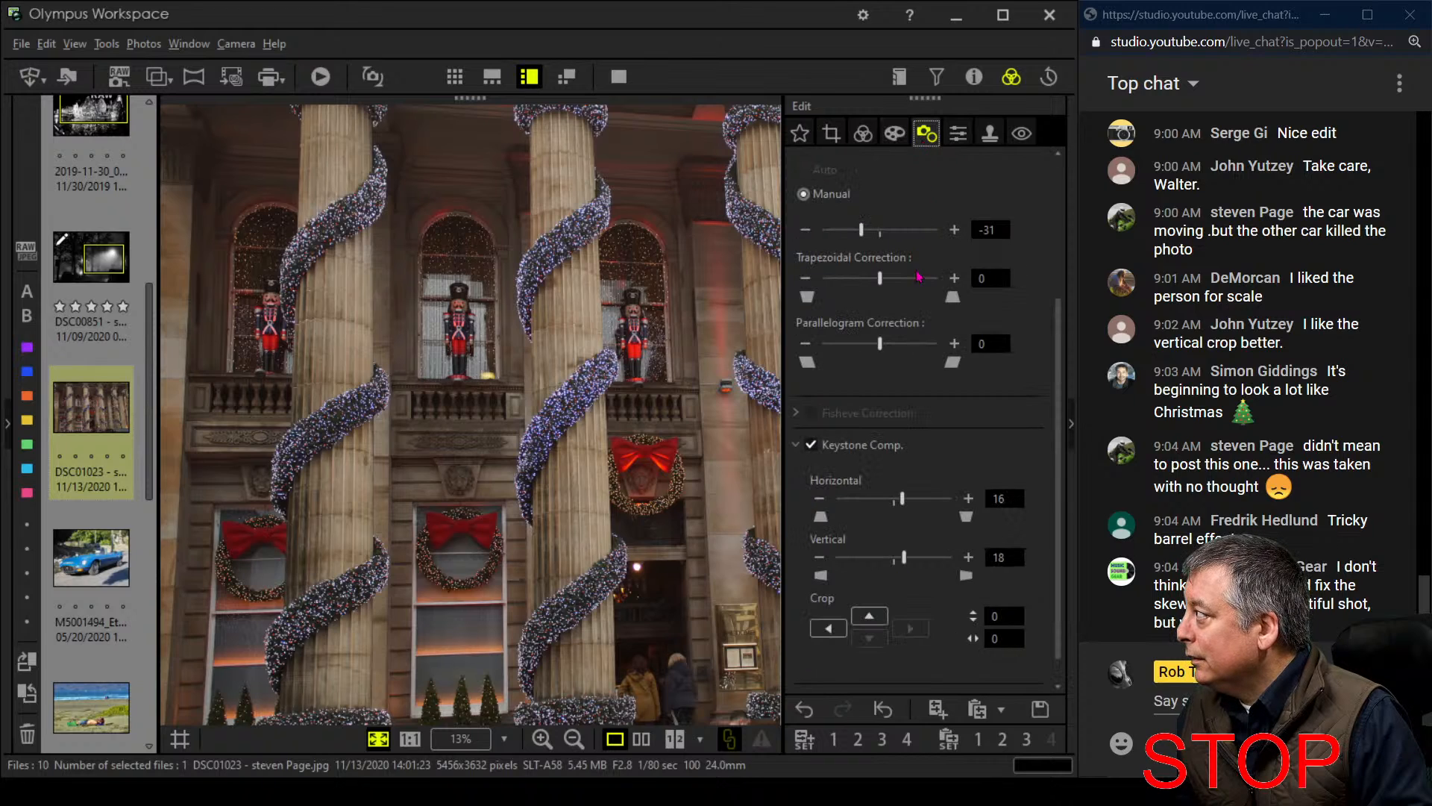
pyautogui.click(875, 236)
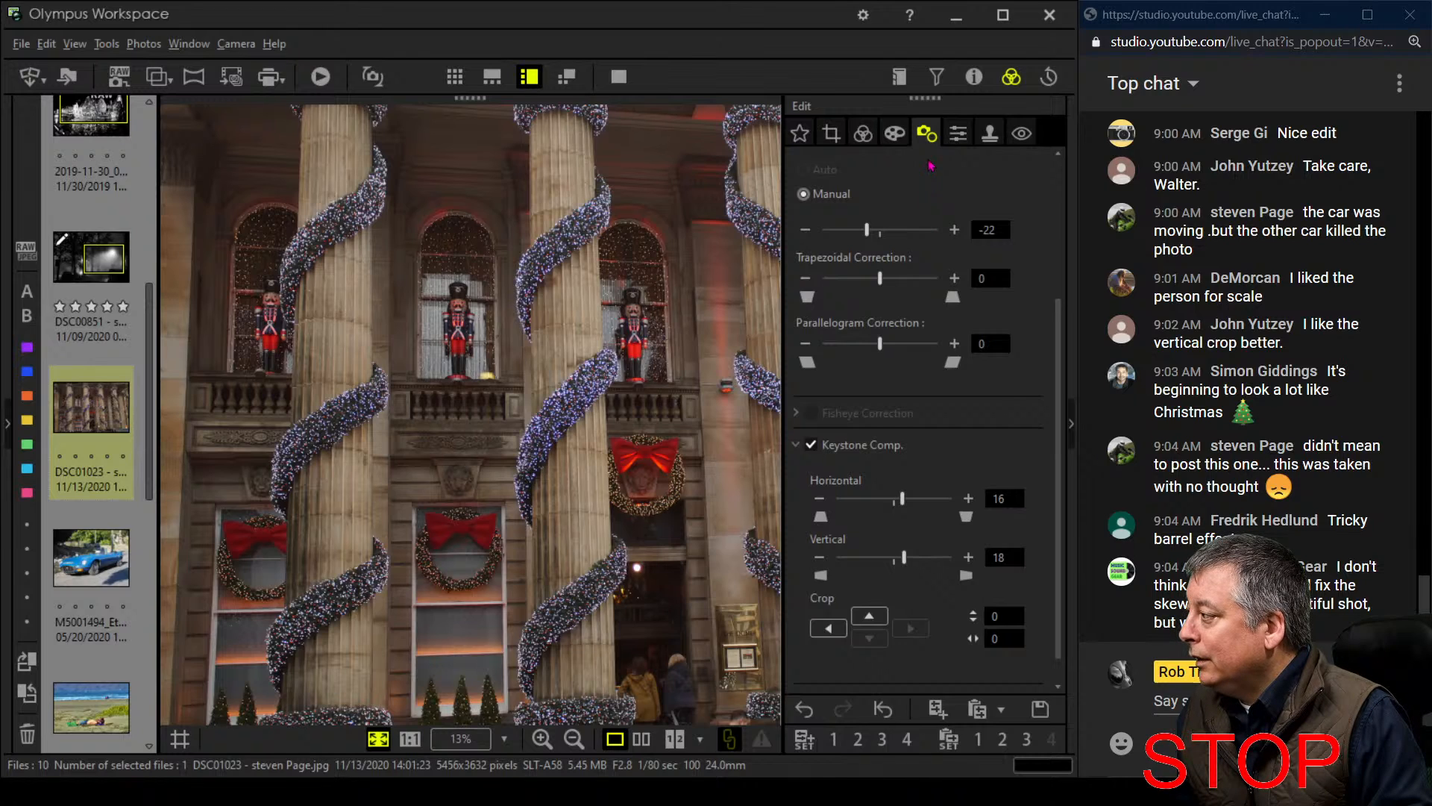
# Change the crop's tilt adjustment to -0.1 and preview the straightened building photo
pyautogui.click(831, 136)
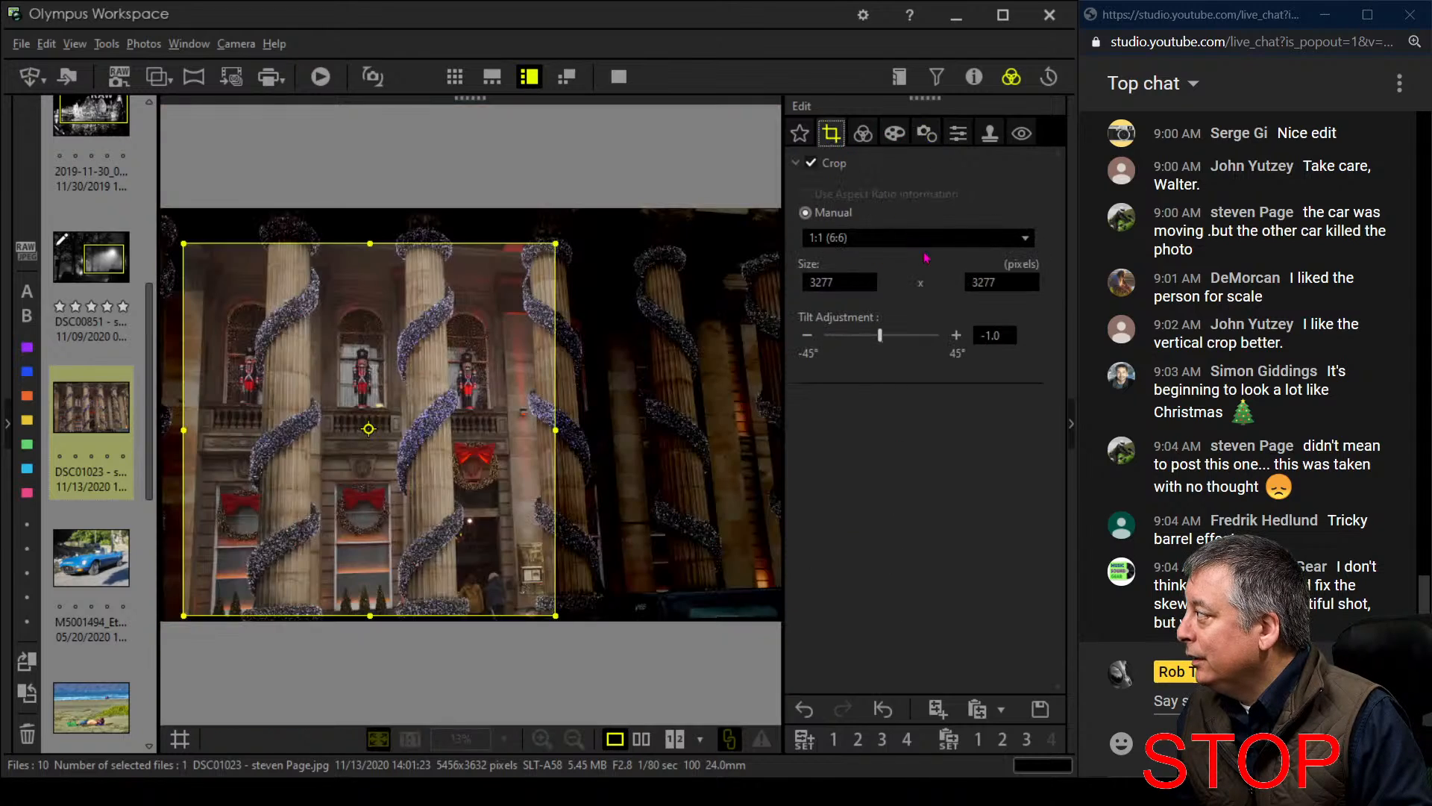
pyautogui.click(956, 335)
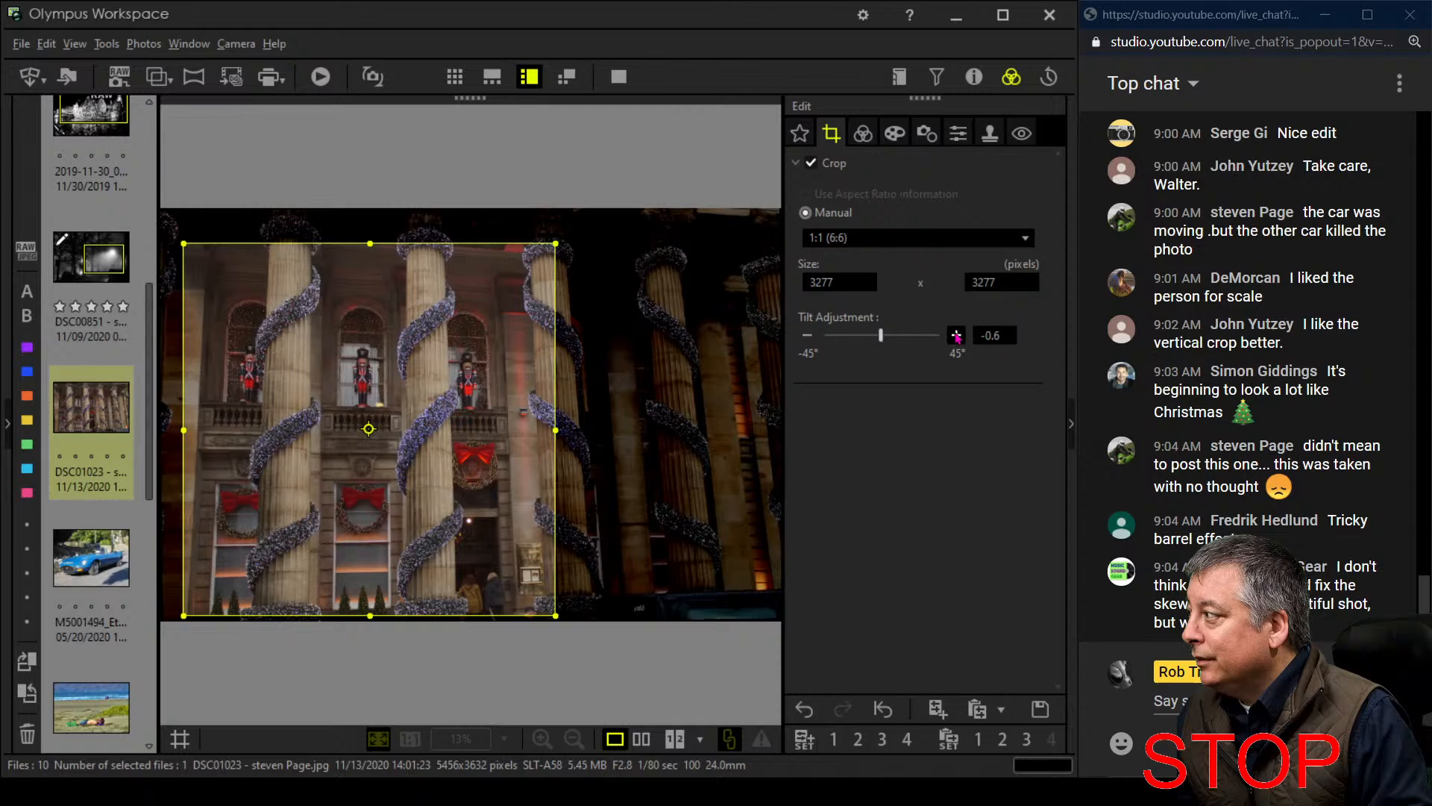
pyautogui.click(957, 335)
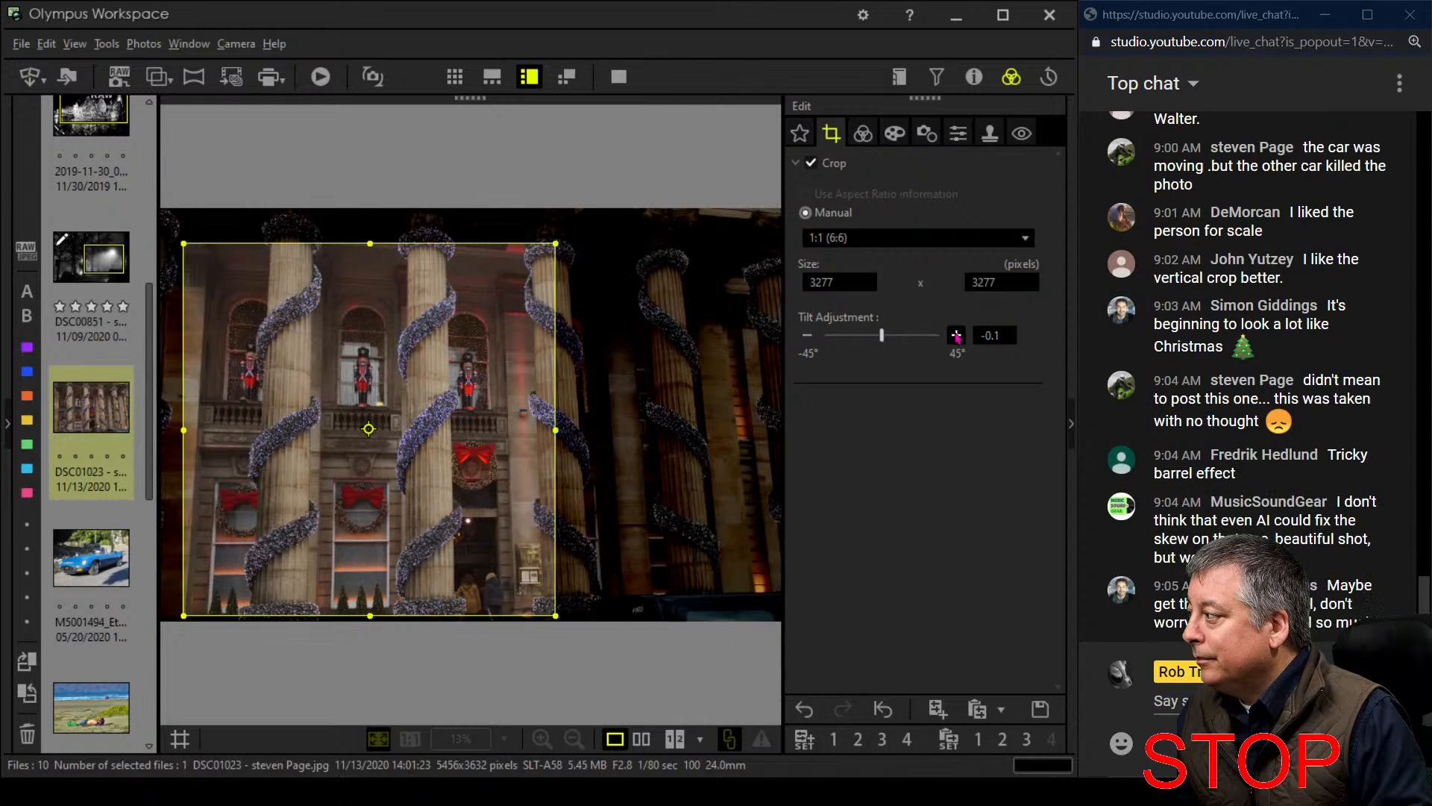
pyautogui.click(898, 134)
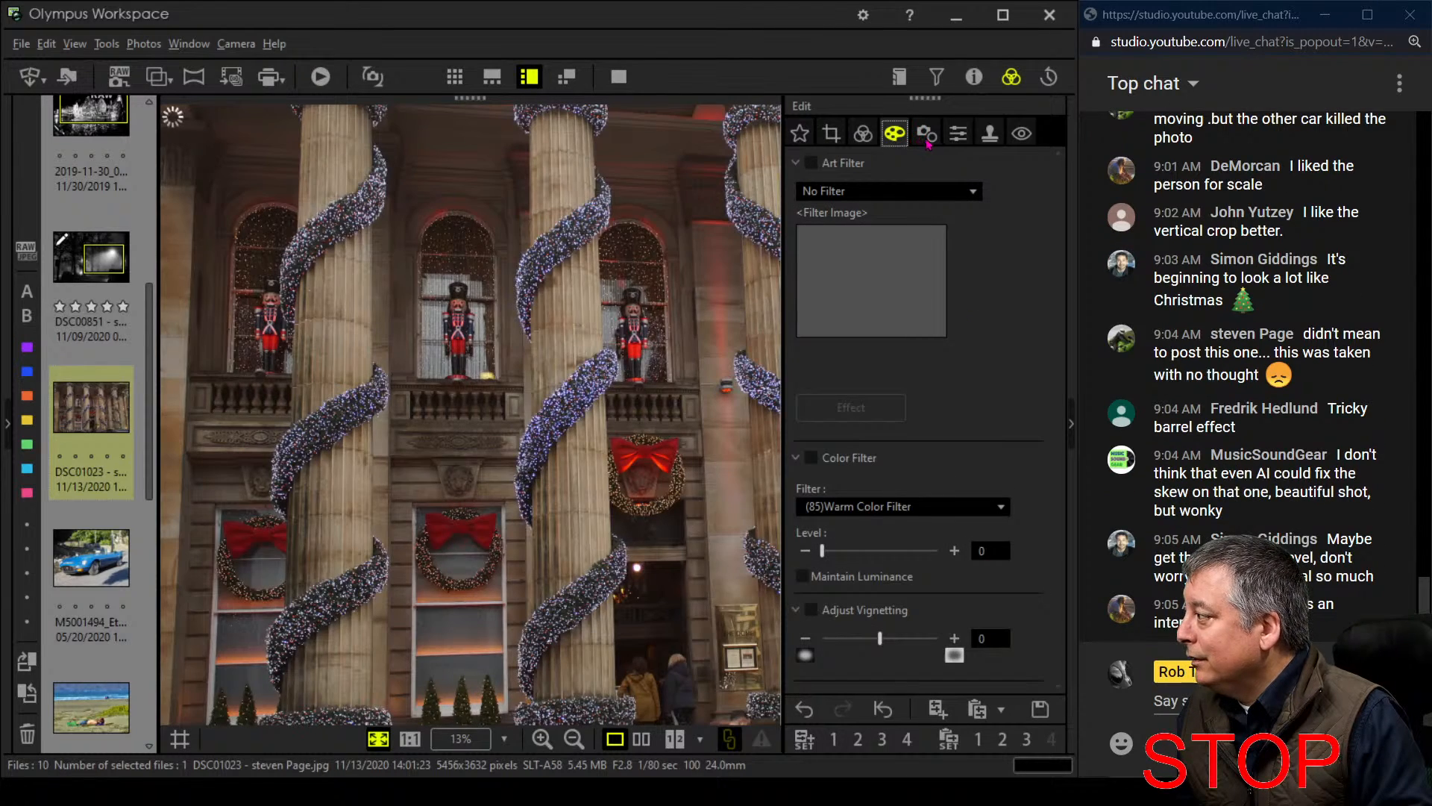
pyautogui.click(927, 136)
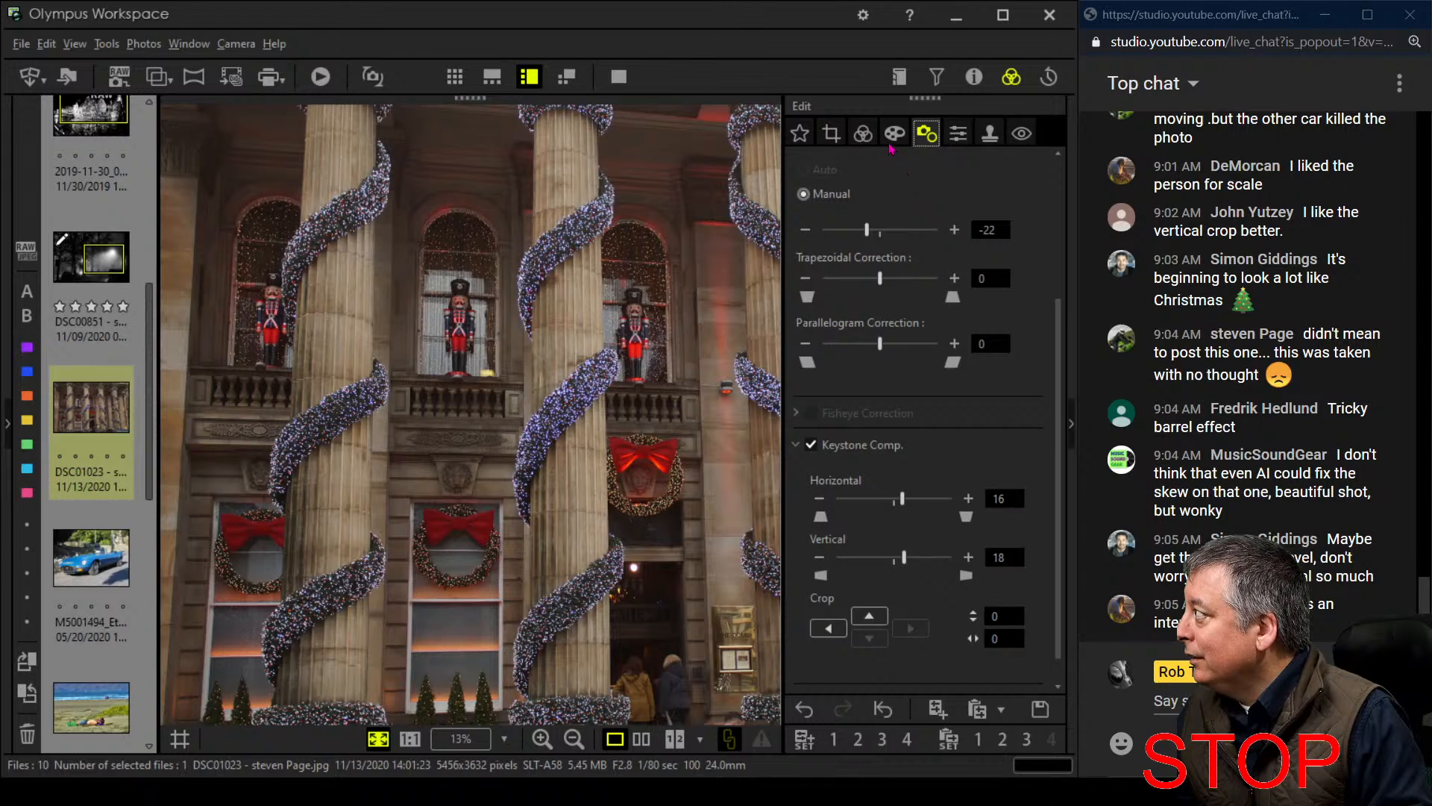
# Try the Dramatic Tone and Vintage art filters on the building photo, and reset the art filter to No Filter
pyautogui.click(892, 136)
pyautogui.click(879, 196)
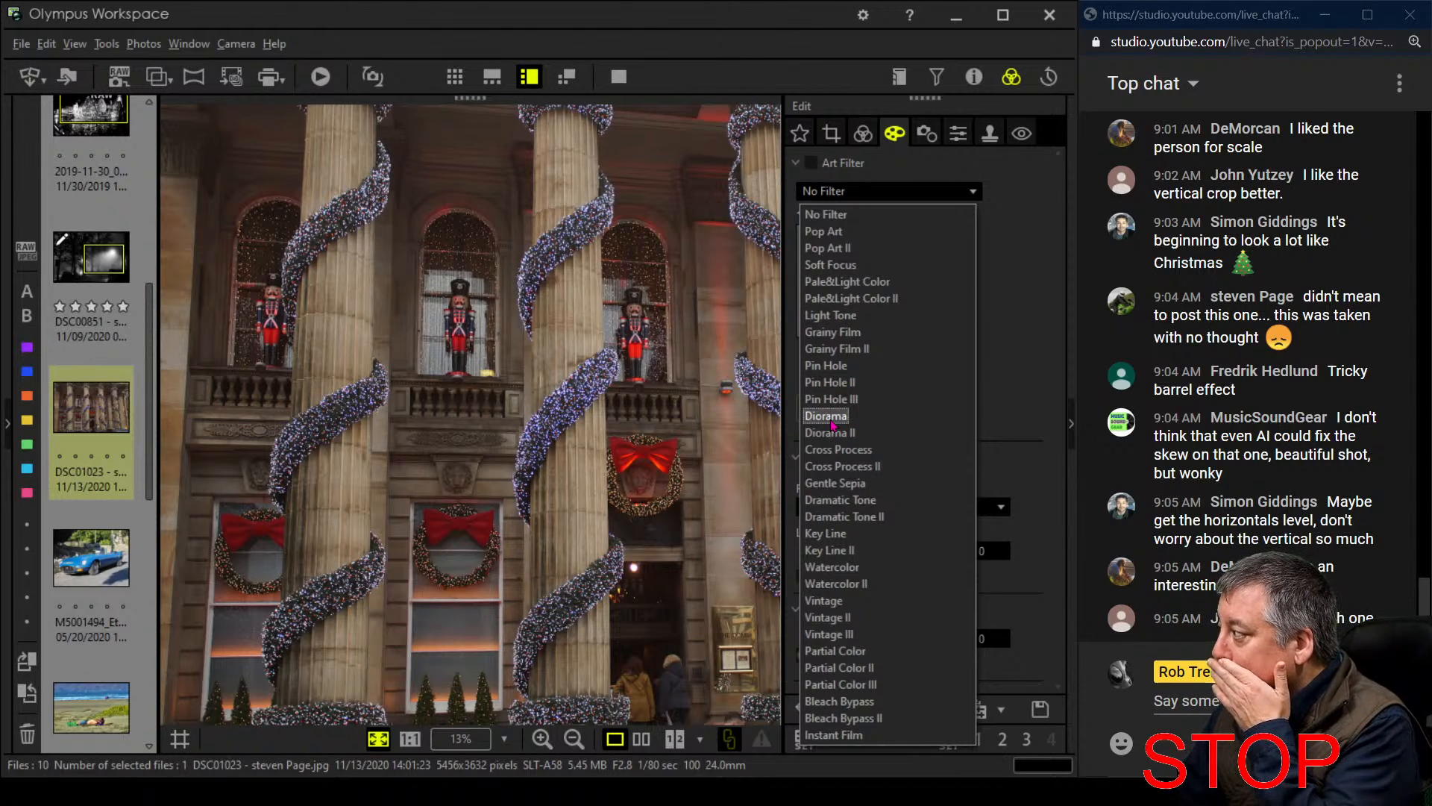
pyautogui.click(839, 507)
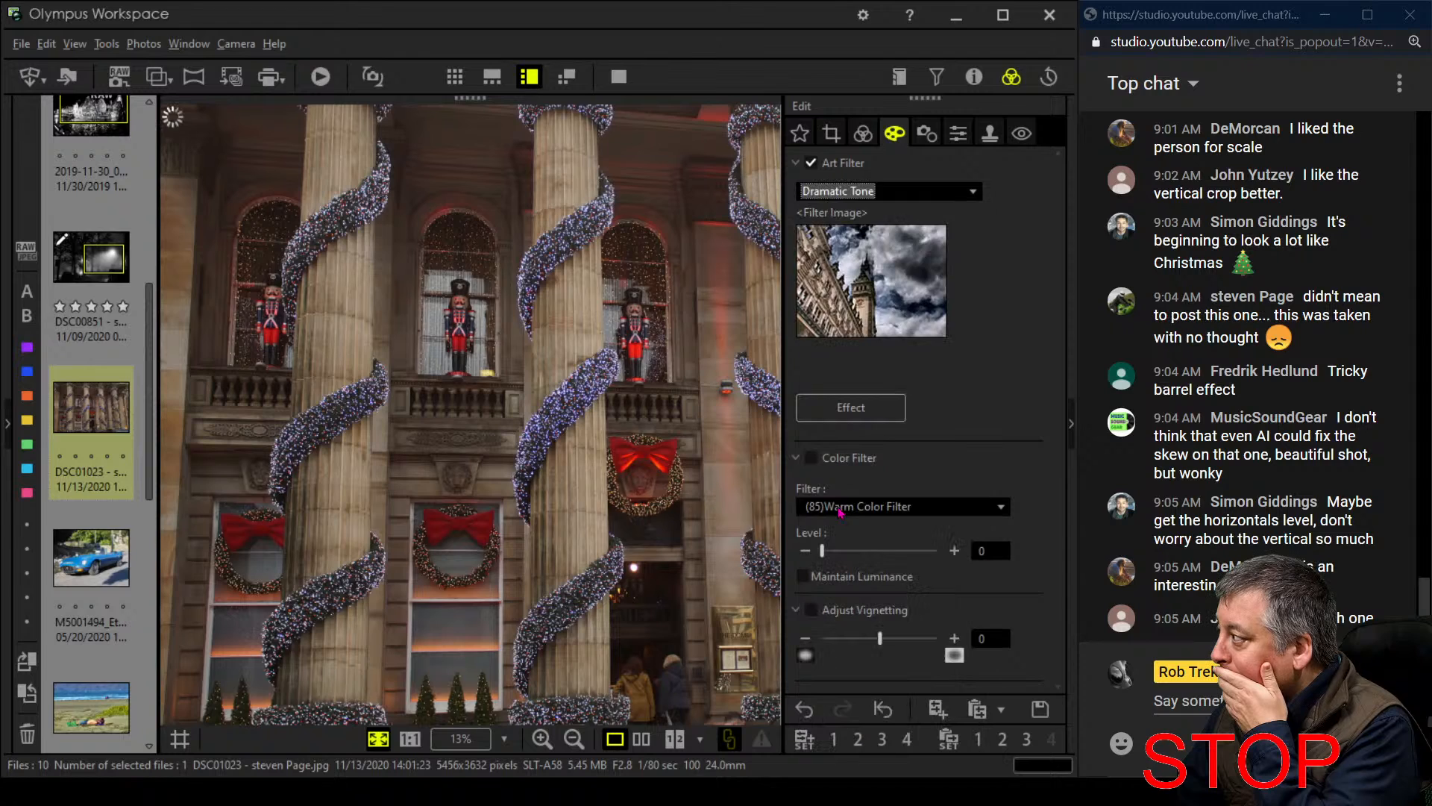
pyautogui.click(885, 192)
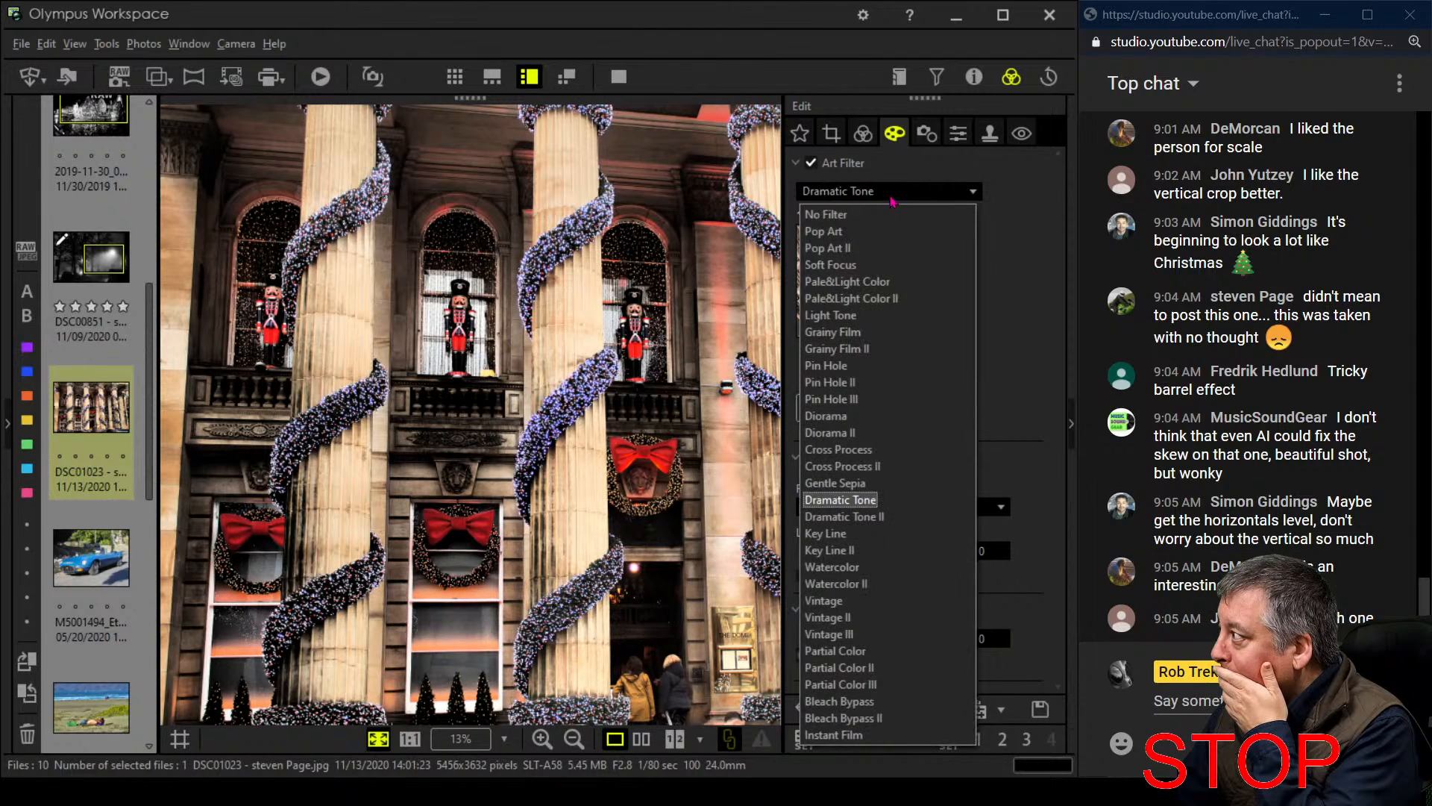
pyautogui.click(874, 612)
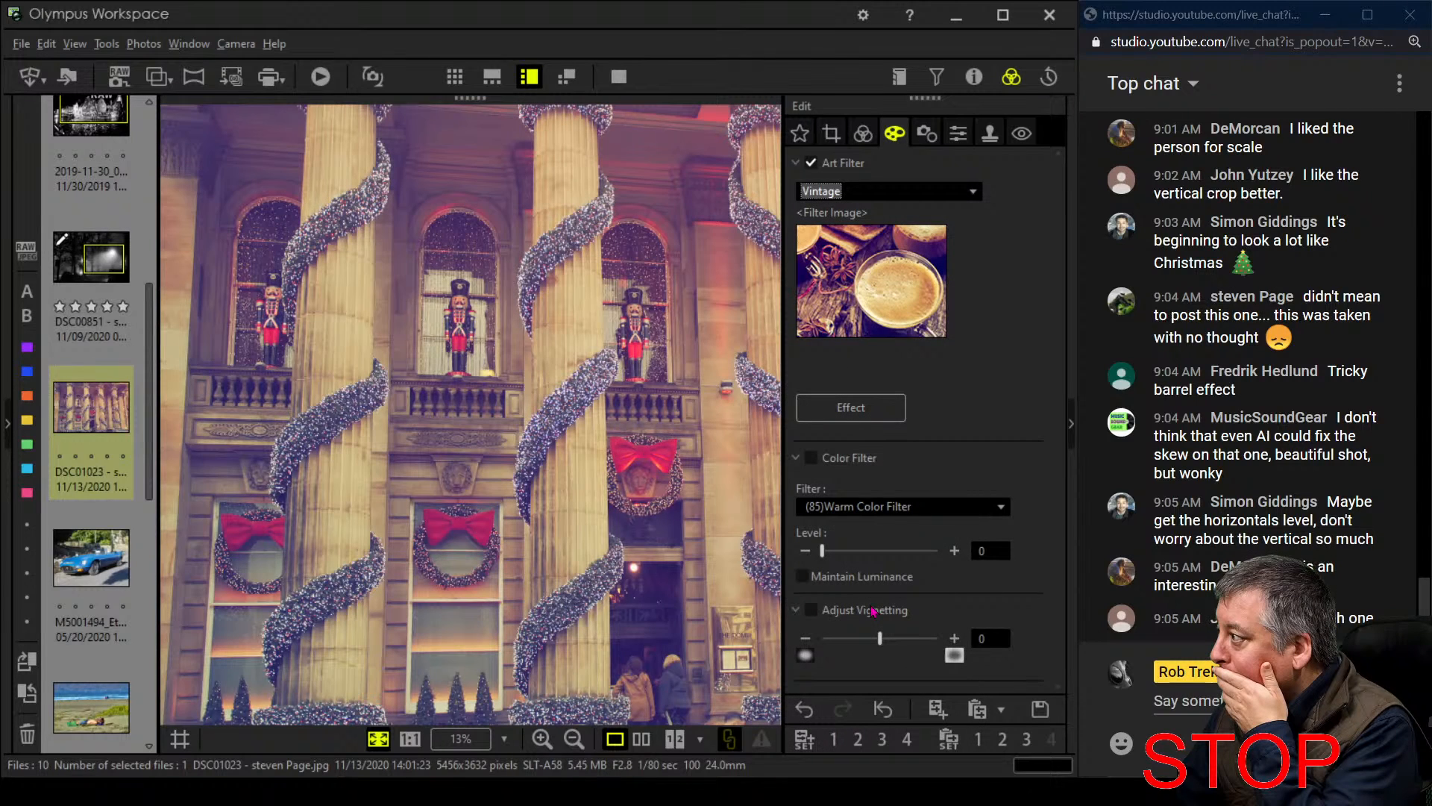
pyautogui.click(857, 193)
pyautogui.click(850, 212)
# Adjust the RGB tone curve with a shadow point and a lower-midtone point, easing the shadow point back toward the diagonal
pyautogui.click(863, 134)
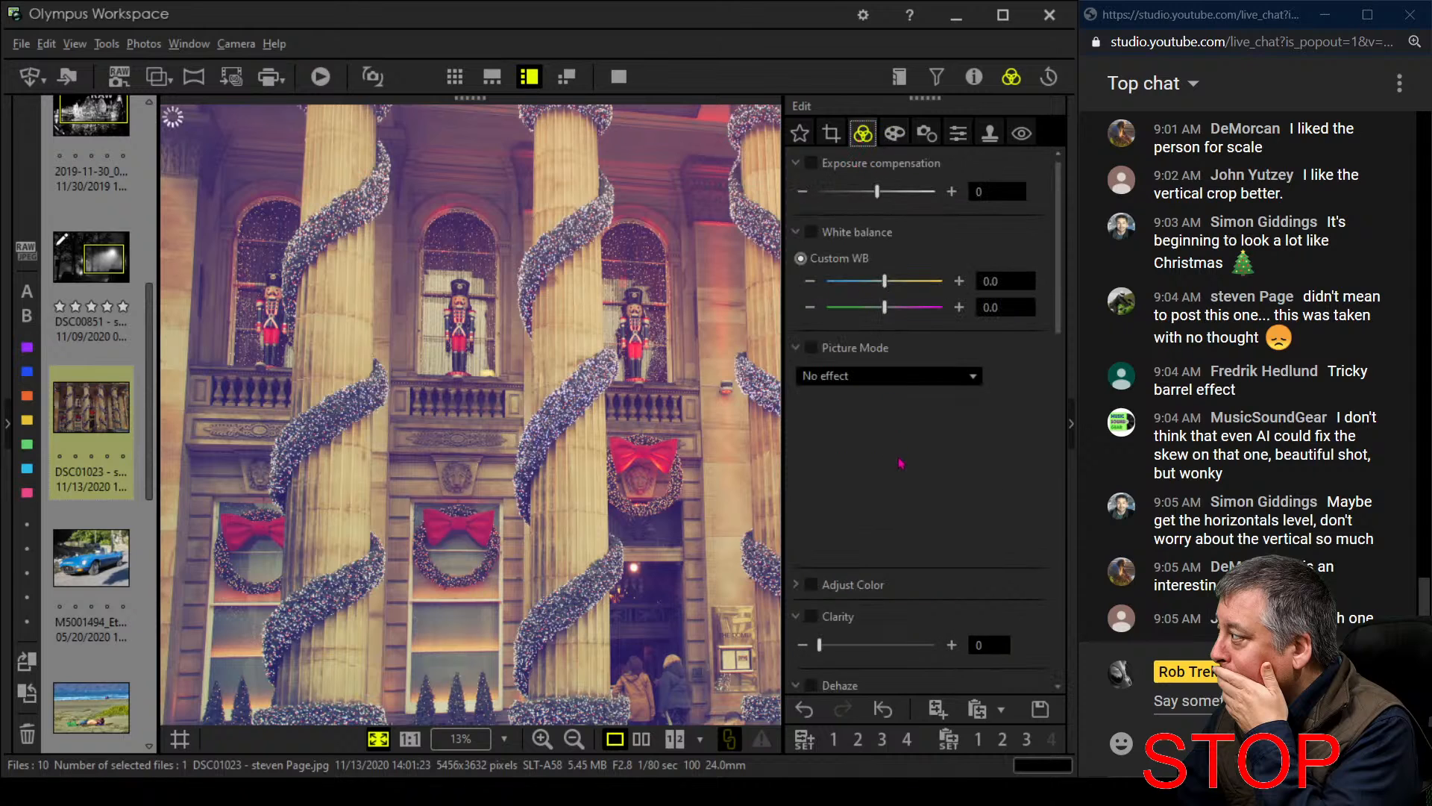
pyautogui.scroll(-2, 922, 589)
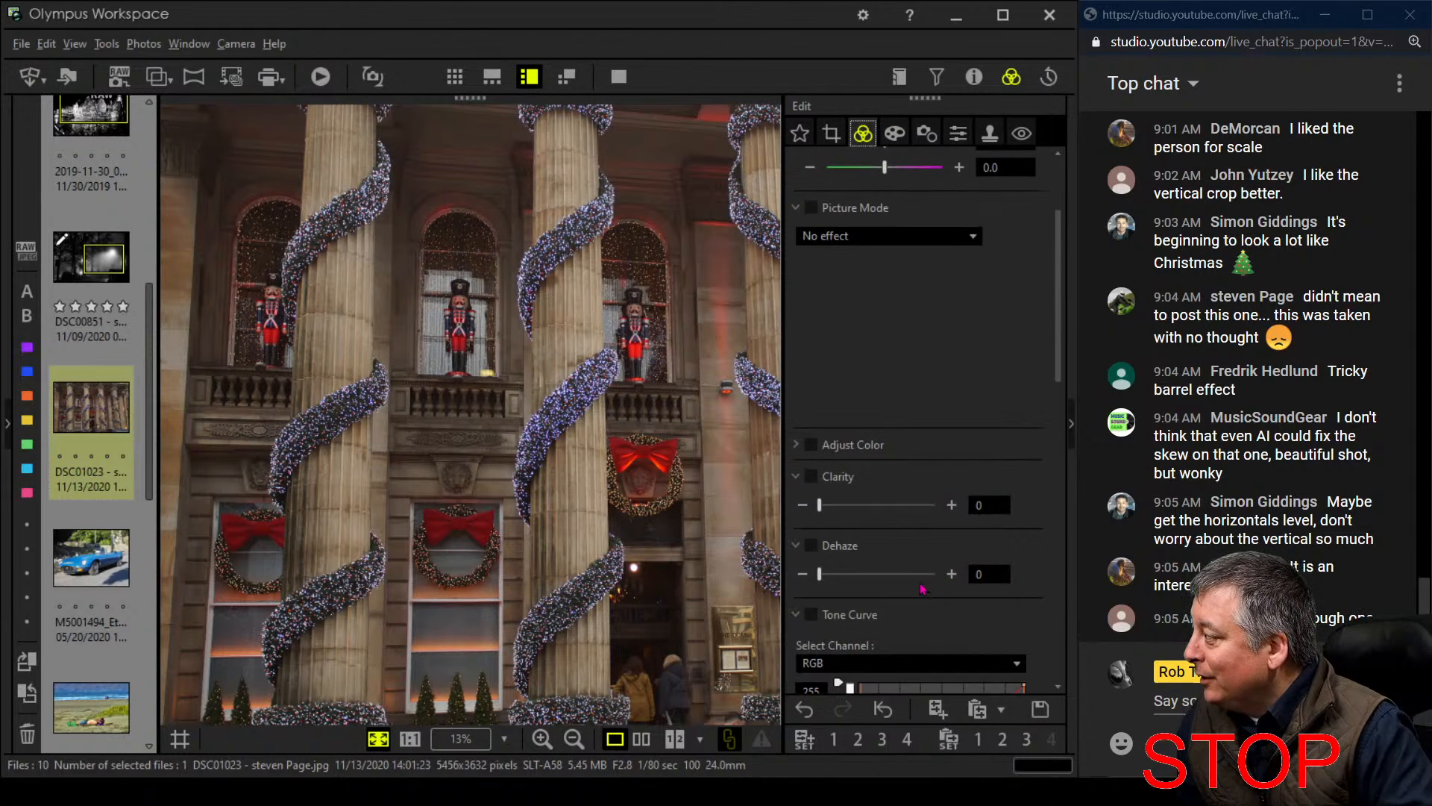
pyautogui.scroll(-4, 923, 589)
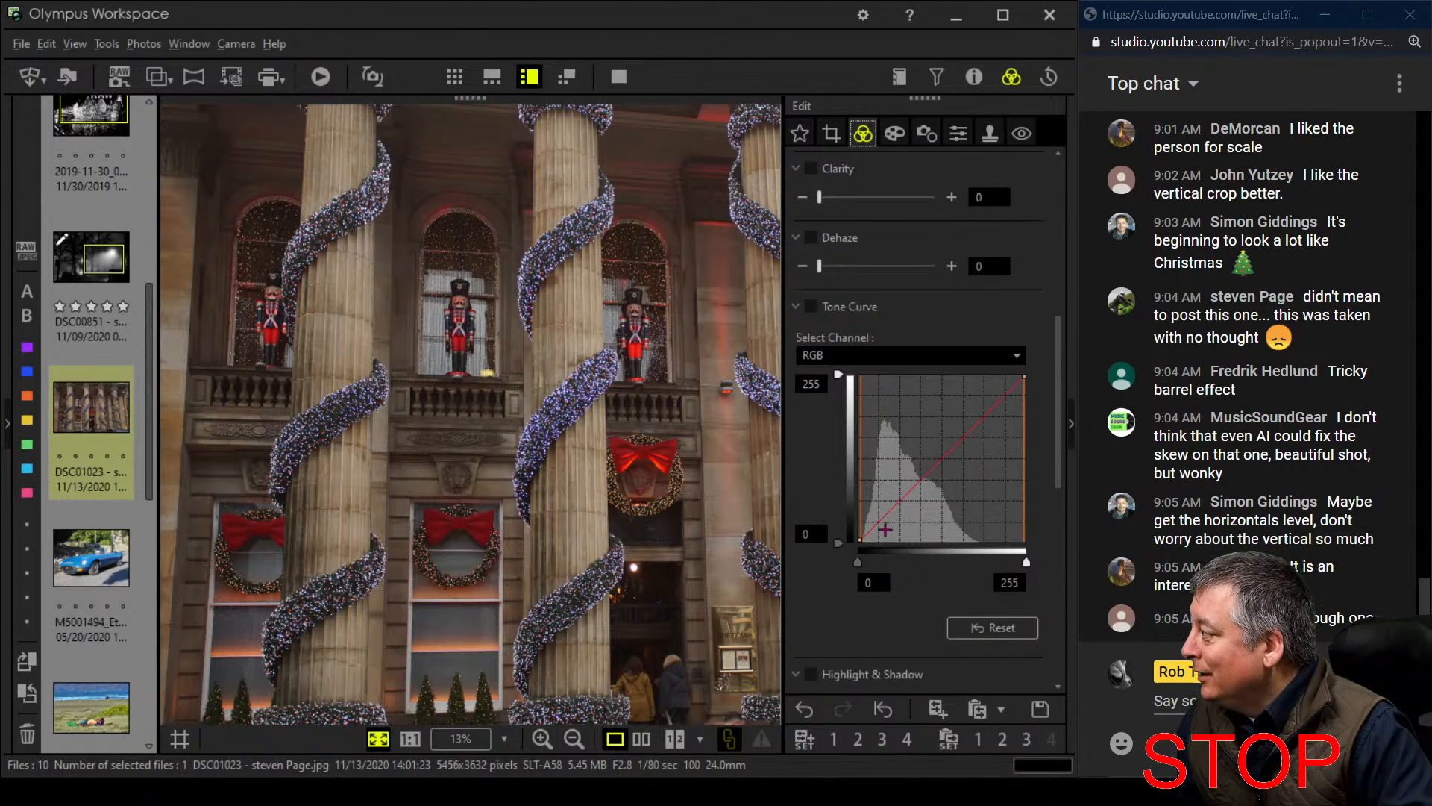
pyautogui.moveTo(873, 529); pyautogui.dragTo(903, 492)
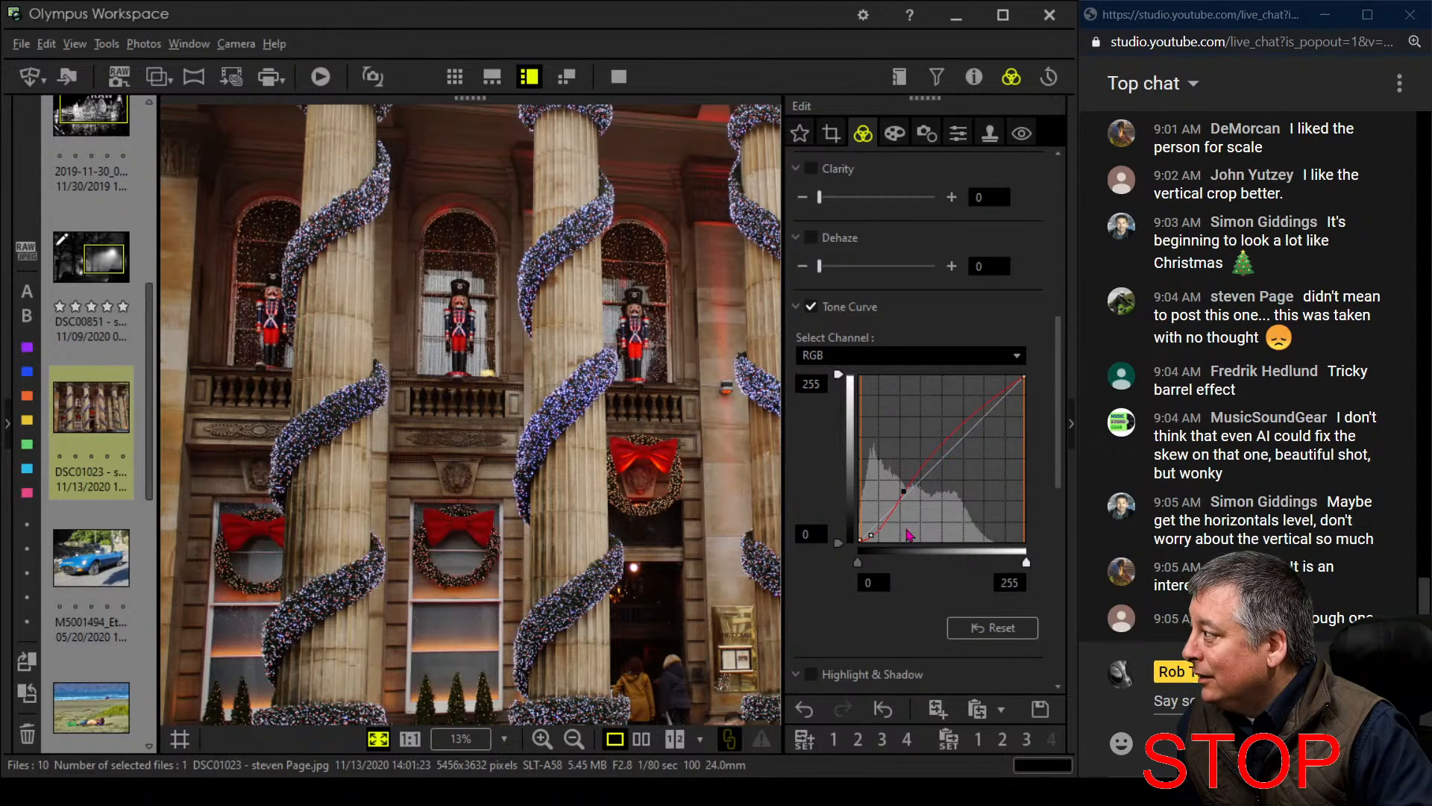
pyautogui.click(873, 535)
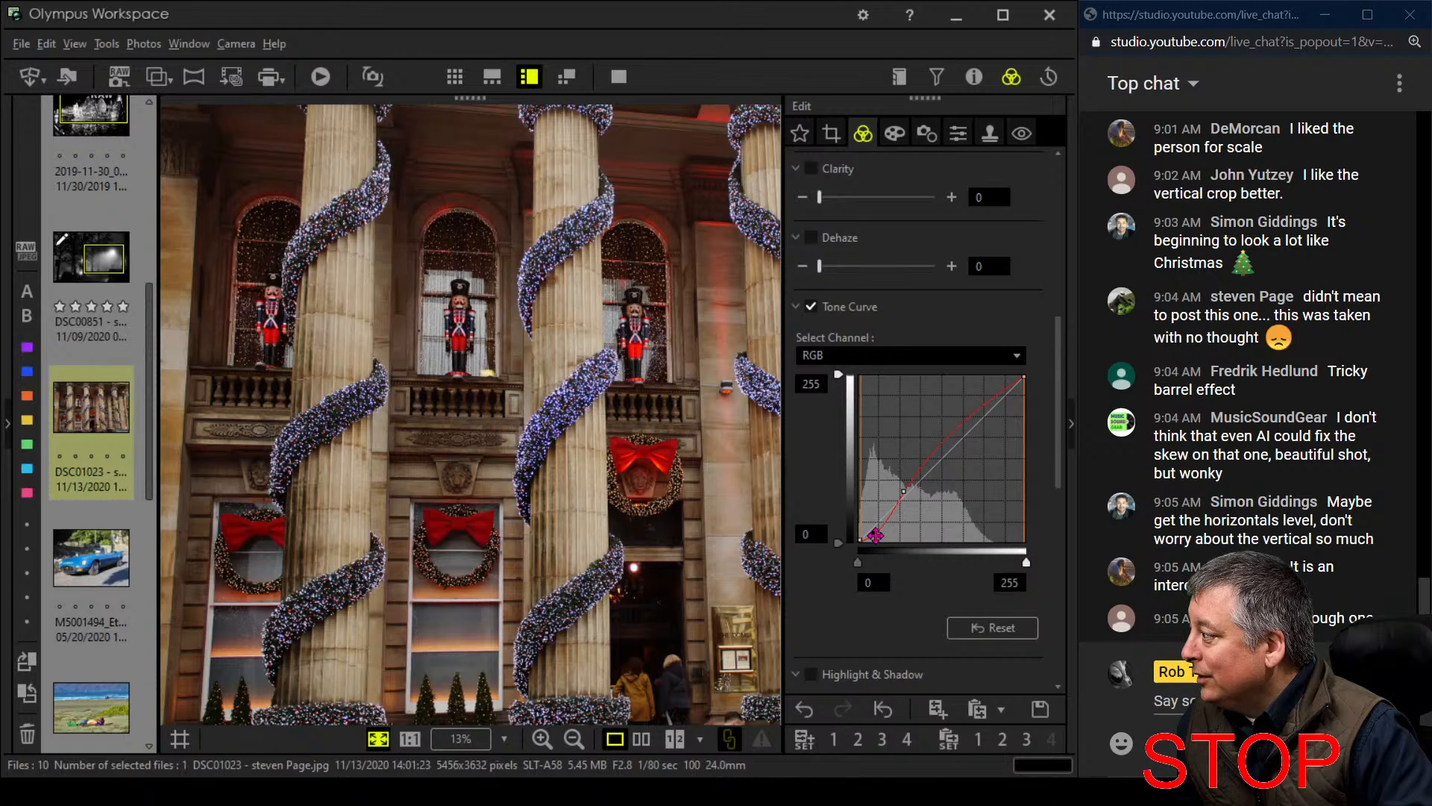
# Set the building photo's sharpness to 2, and return to the clarity and tone curve adjustments
pyautogui.click(958, 133)
pyautogui.moveTo(880, 193); pyautogui.dragTo(896, 192)
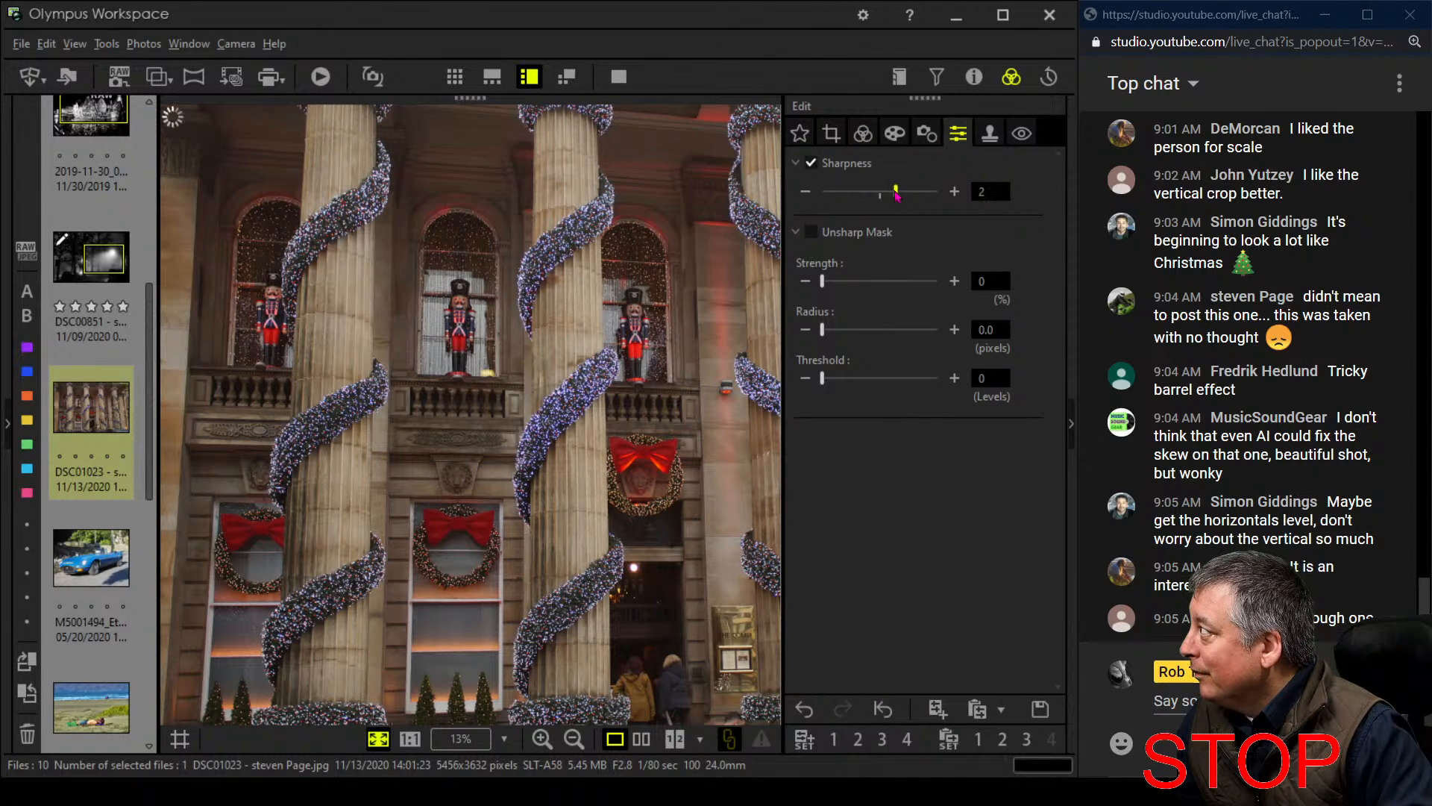
pyautogui.click(897, 134)
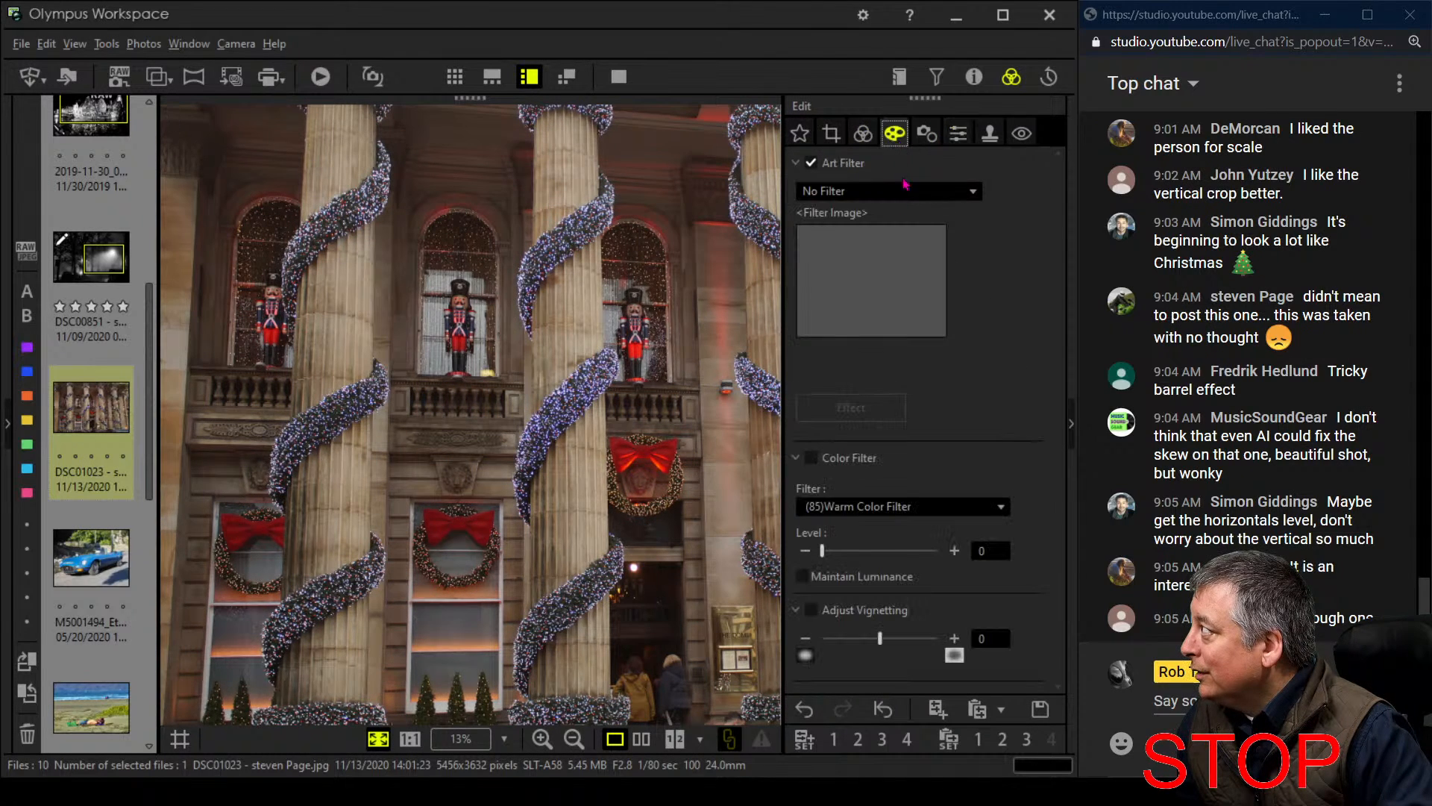
pyautogui.click(864, 136)
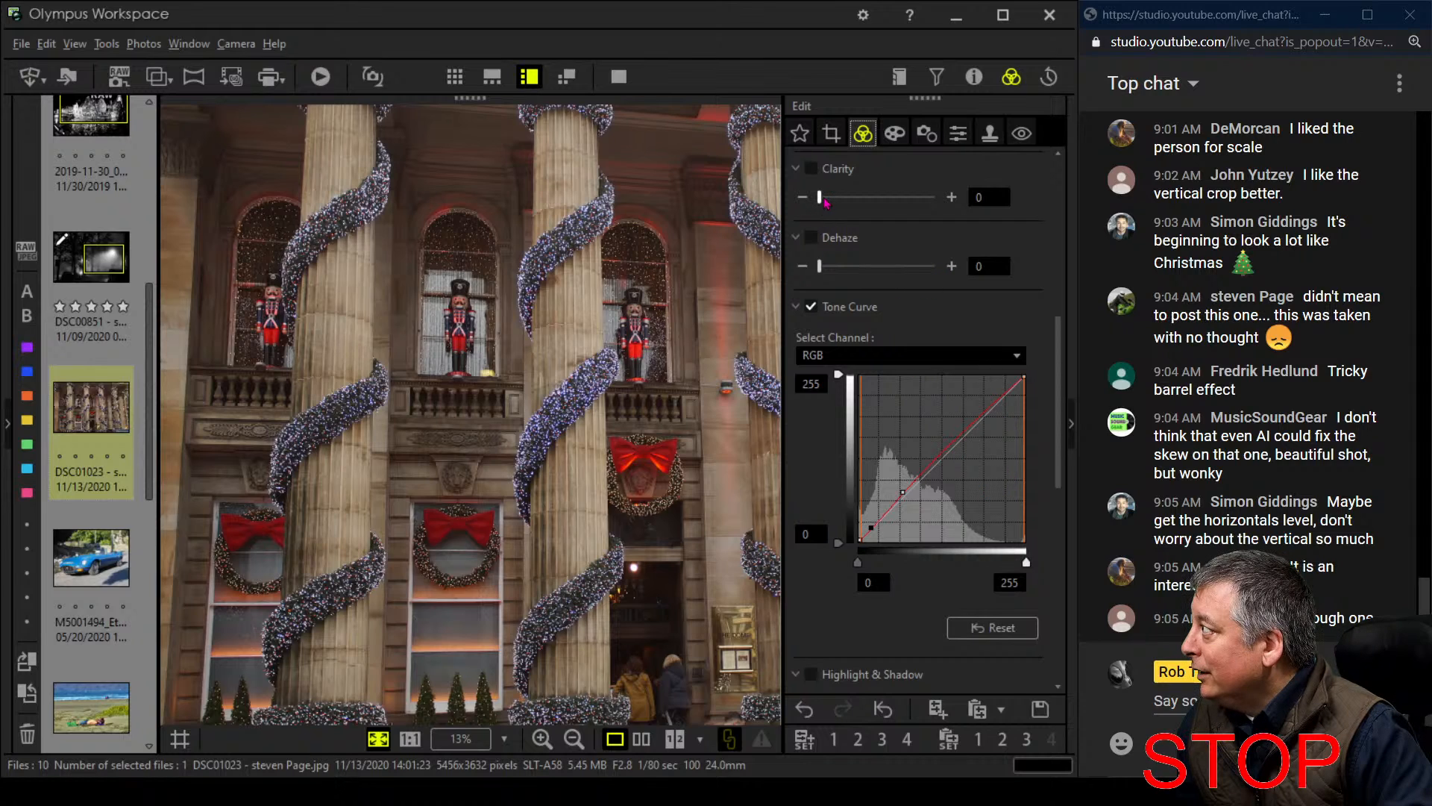
# Set the building photo's clarity to 8 and its dehaze to 23
pyautogui.moveTo(820, 197); pyautogui.dragTo(828, 197)
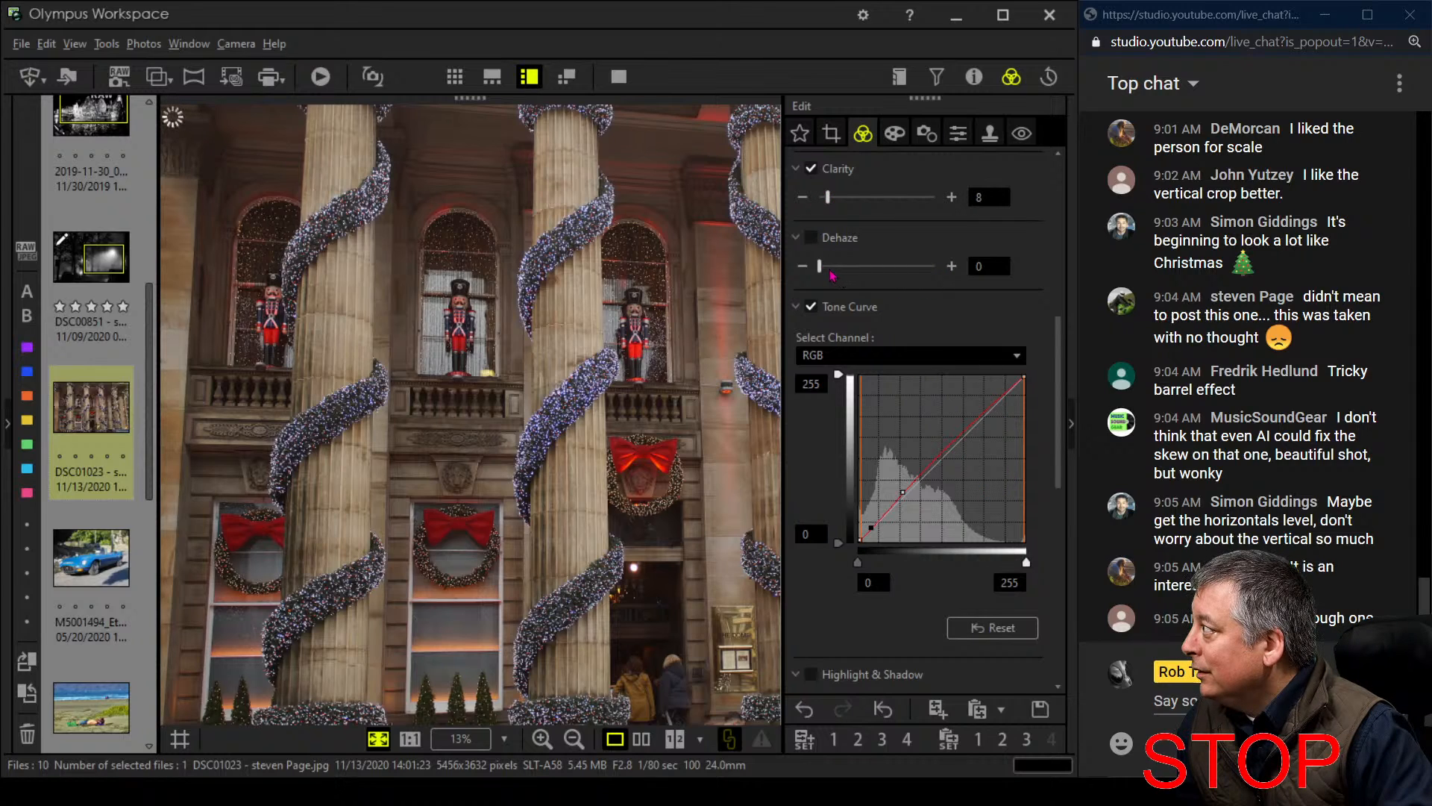
pyautogui.moveTo(820, 267); pyautogui.dragTo(846, 267)
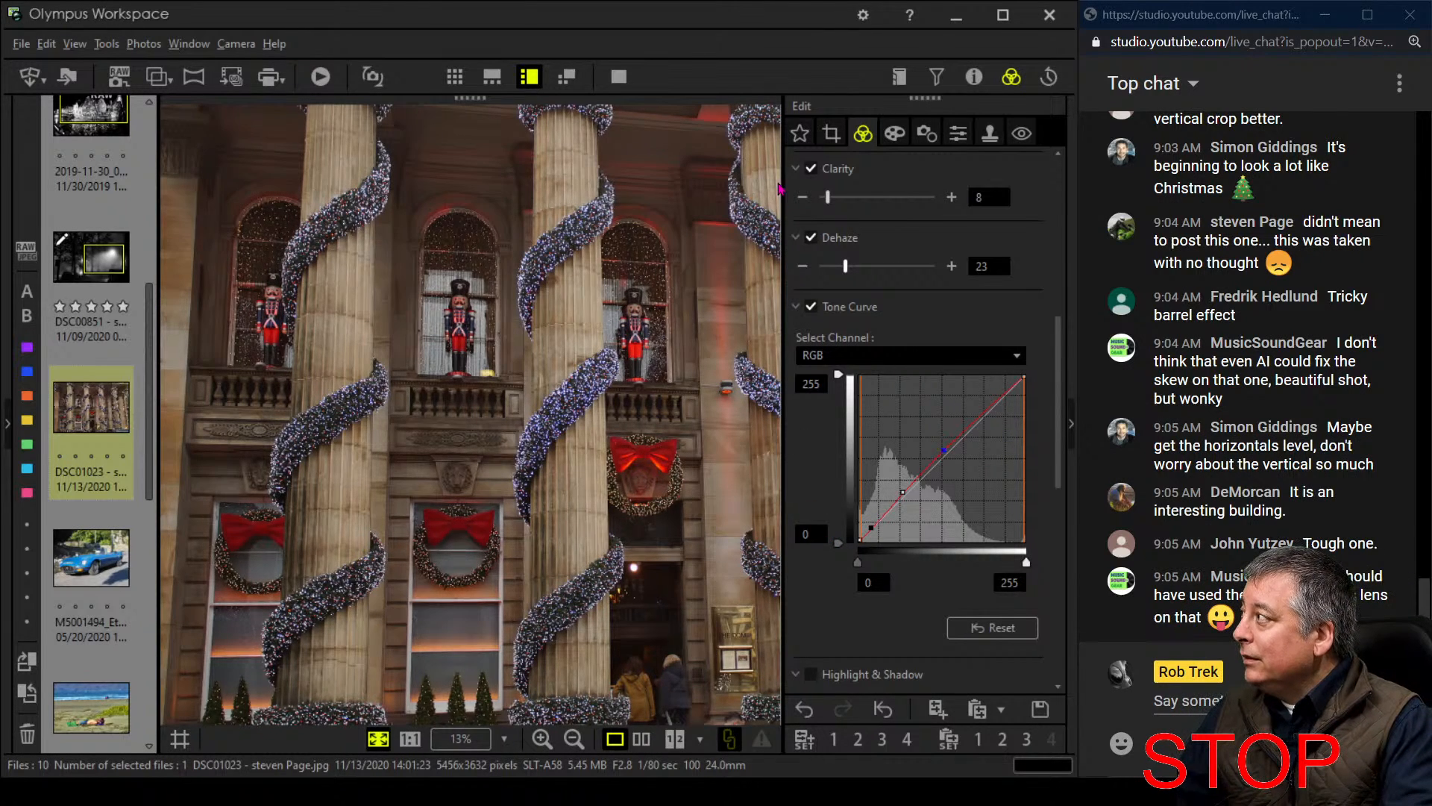
# Tighten the building photo's 1:1 crop to about 3090 x 3090 pixels, keeping it on the lower facade, and preview the cropped result
pyautogui.click(831, 133)
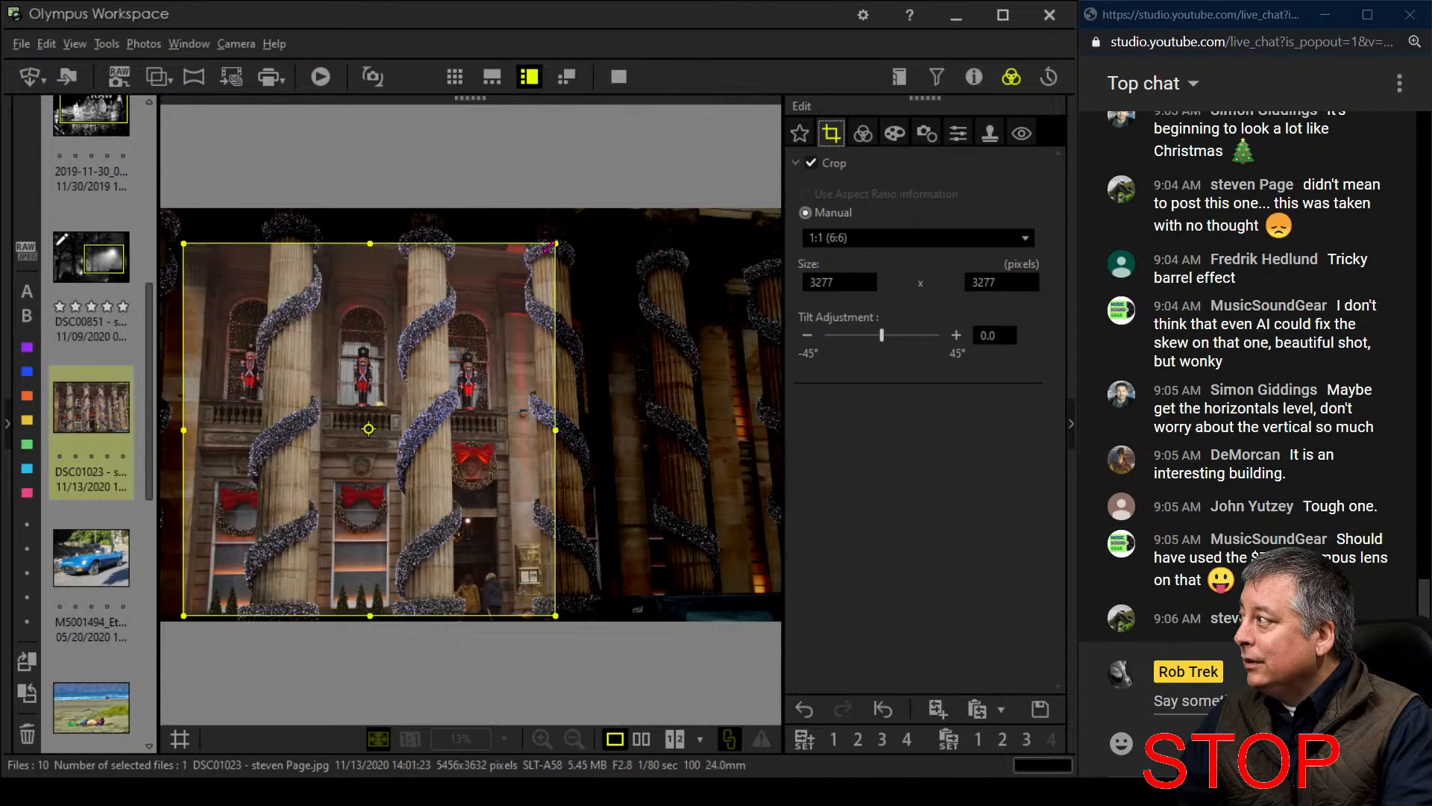
pyautogui.moveTo(545, 248); pyautogui.dragTo(483, 311)
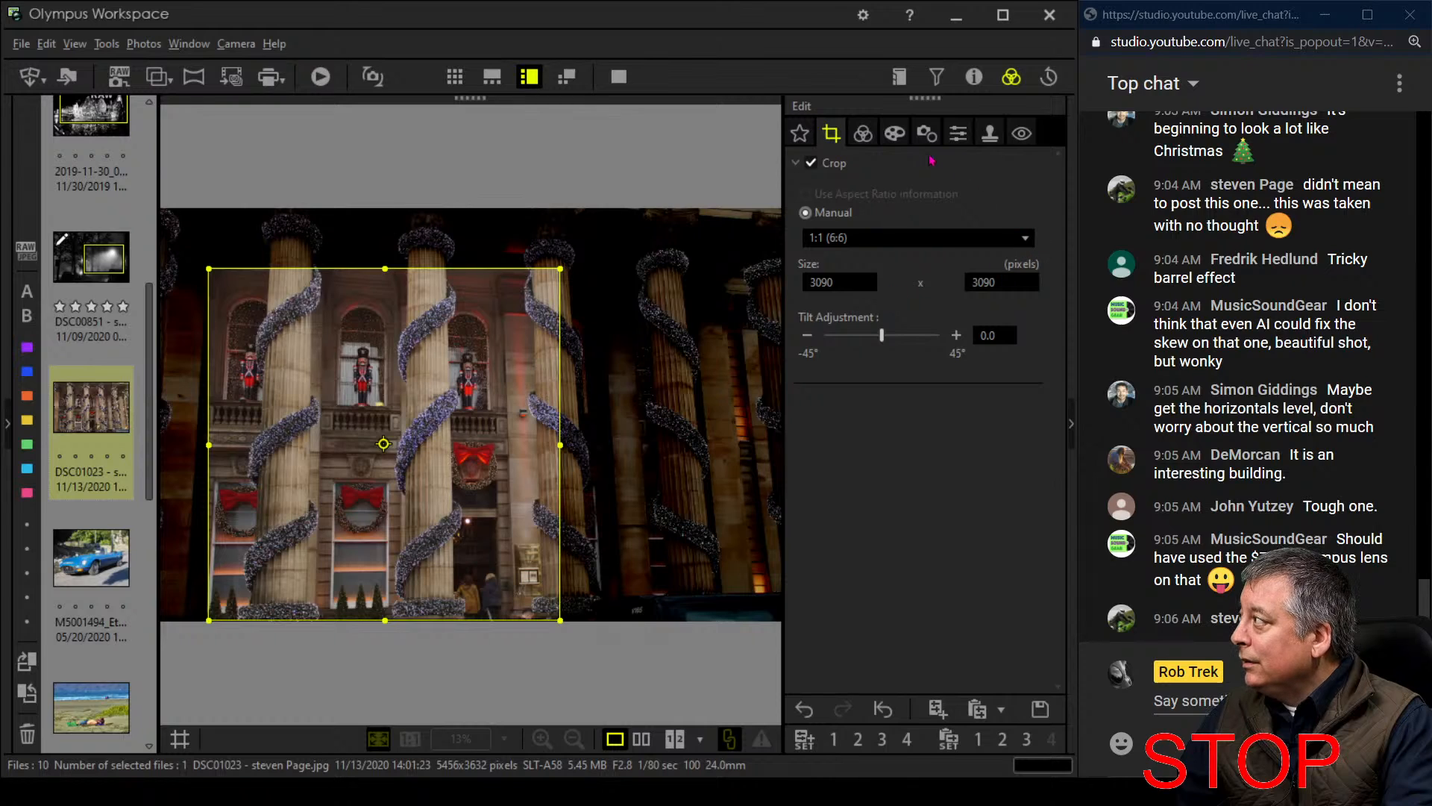
pyautogui.click(957, 140)
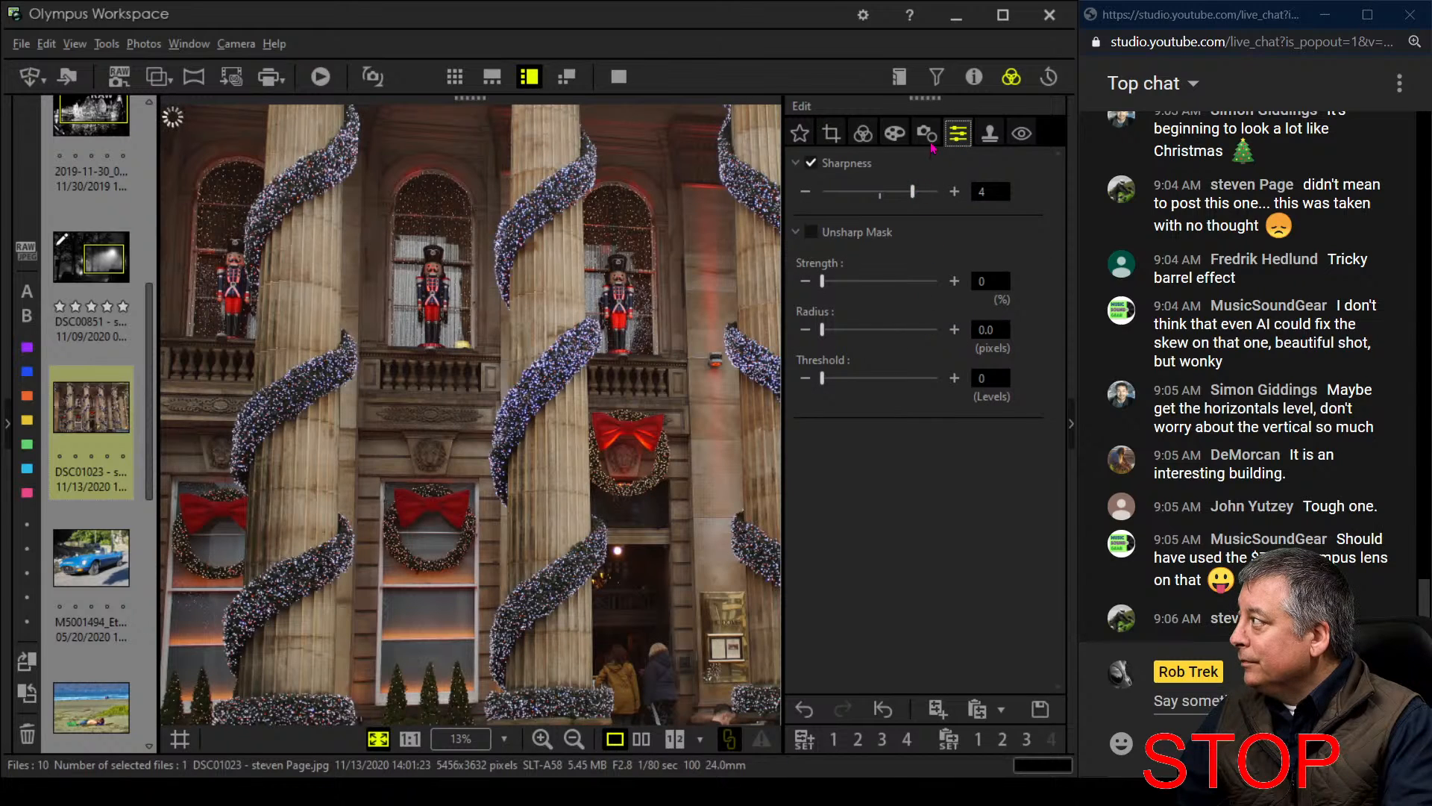
pyautogui.click(928, 136)
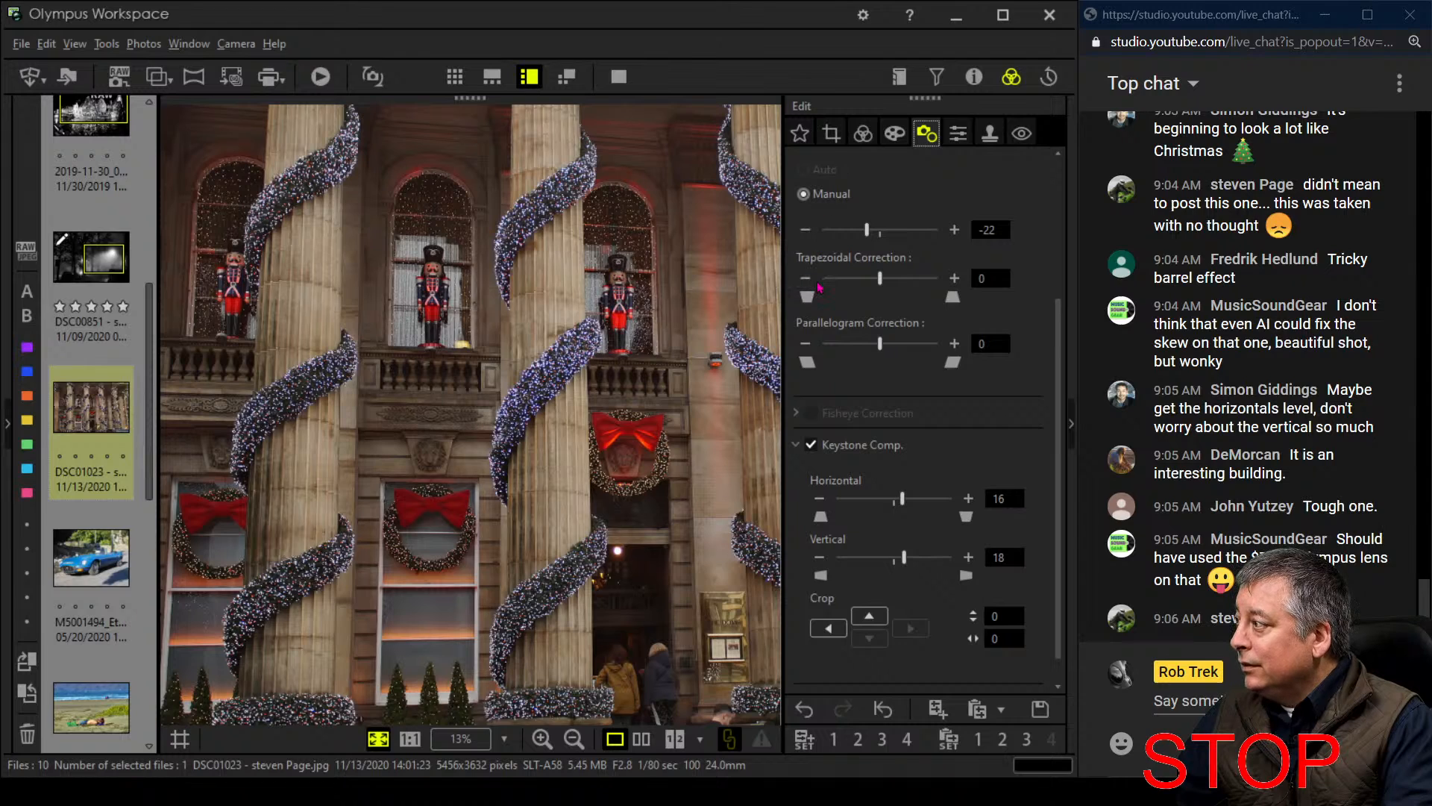
# Fine-tune the building crop's tilt adjustment to -0.5
pyautogui.click(832, 134)
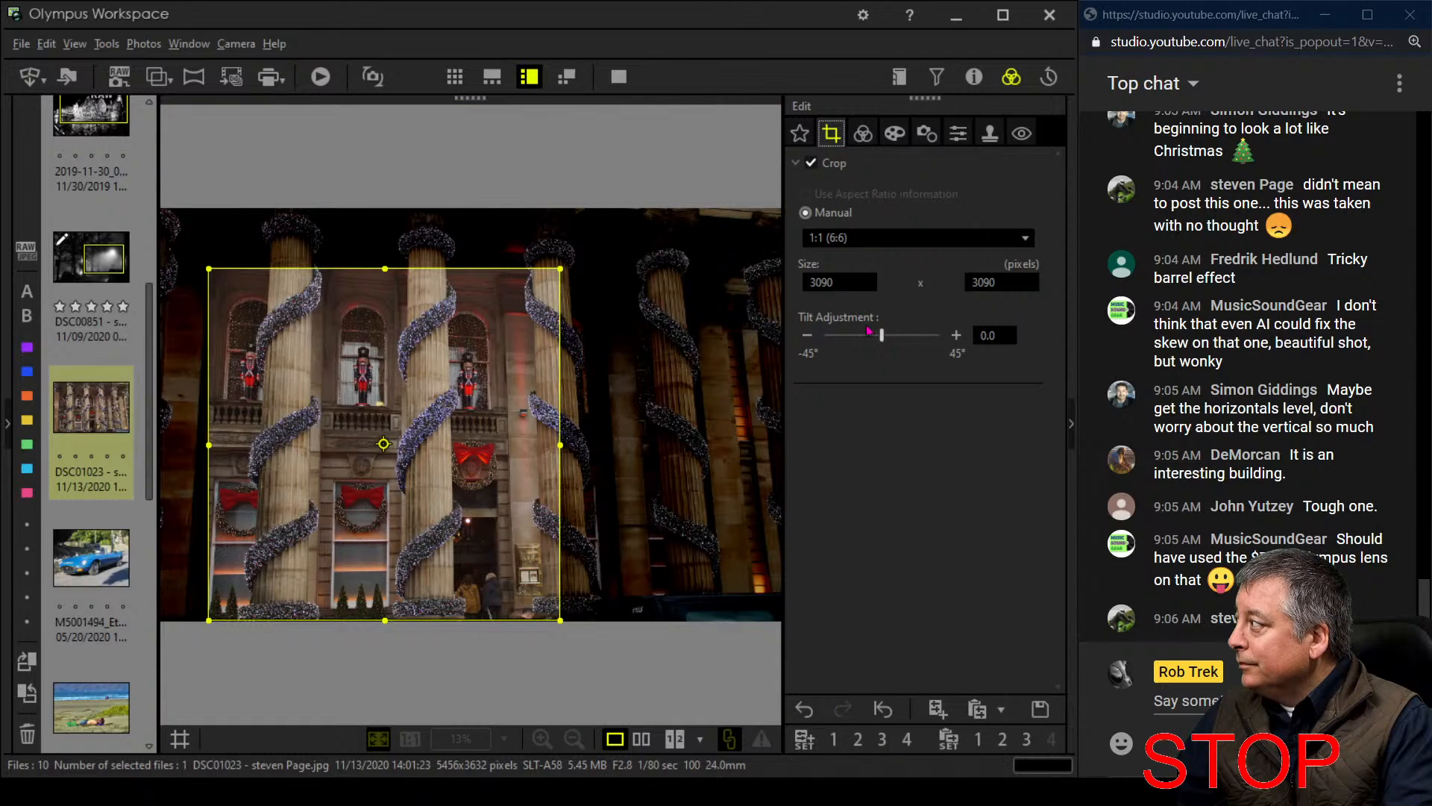
pyautogui.click(813, 337)
pyautogui.click(814, 338)
pyautogui.click(813, 338)
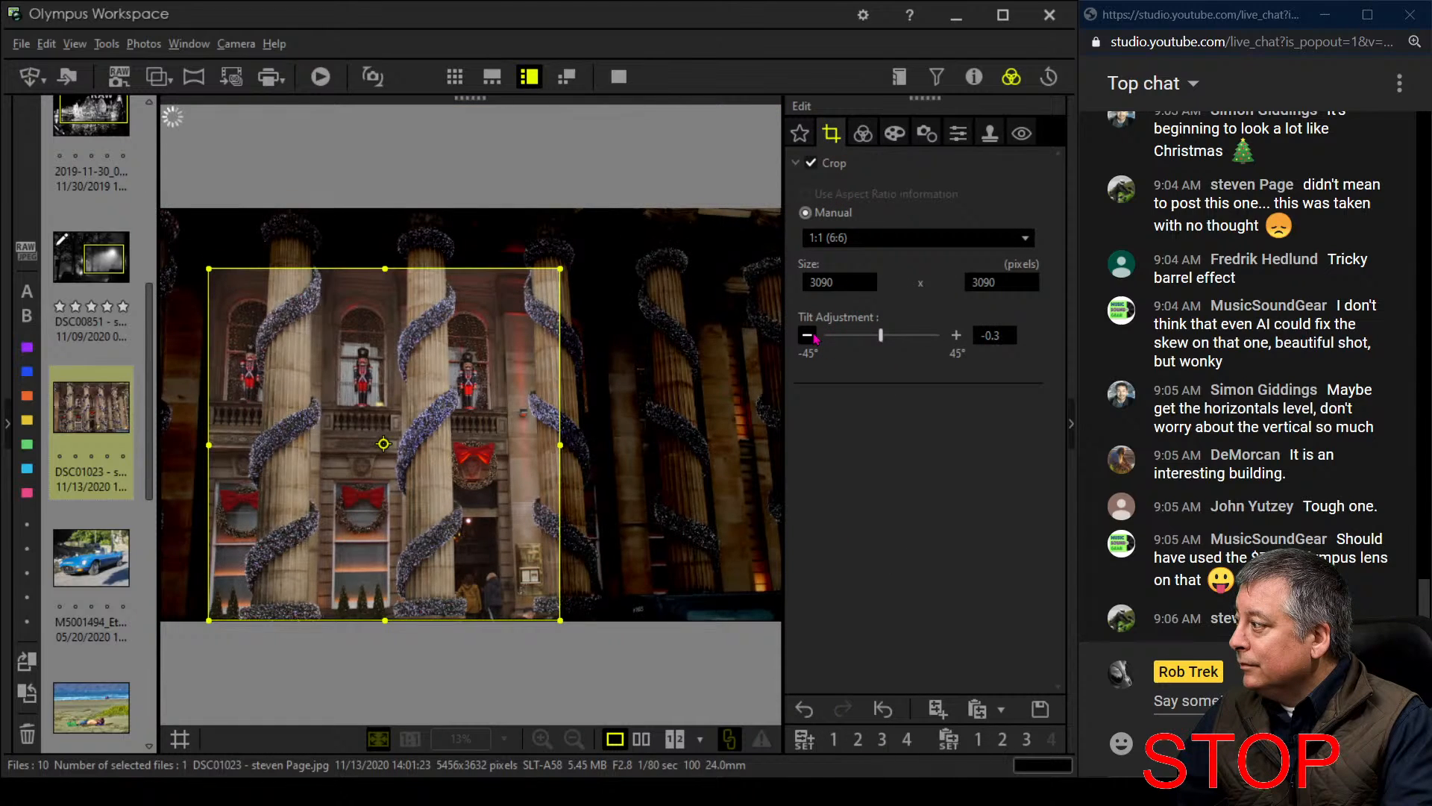
pyautogui.click(813, 338)
pyautogui.click(813, 338)
pyautogui.click(813, 338)
pyautogui.click(813, 338)
pyautogui.click(813, 338)
pyautogui.click(813, 338)
pyautogui.click(813, 338)
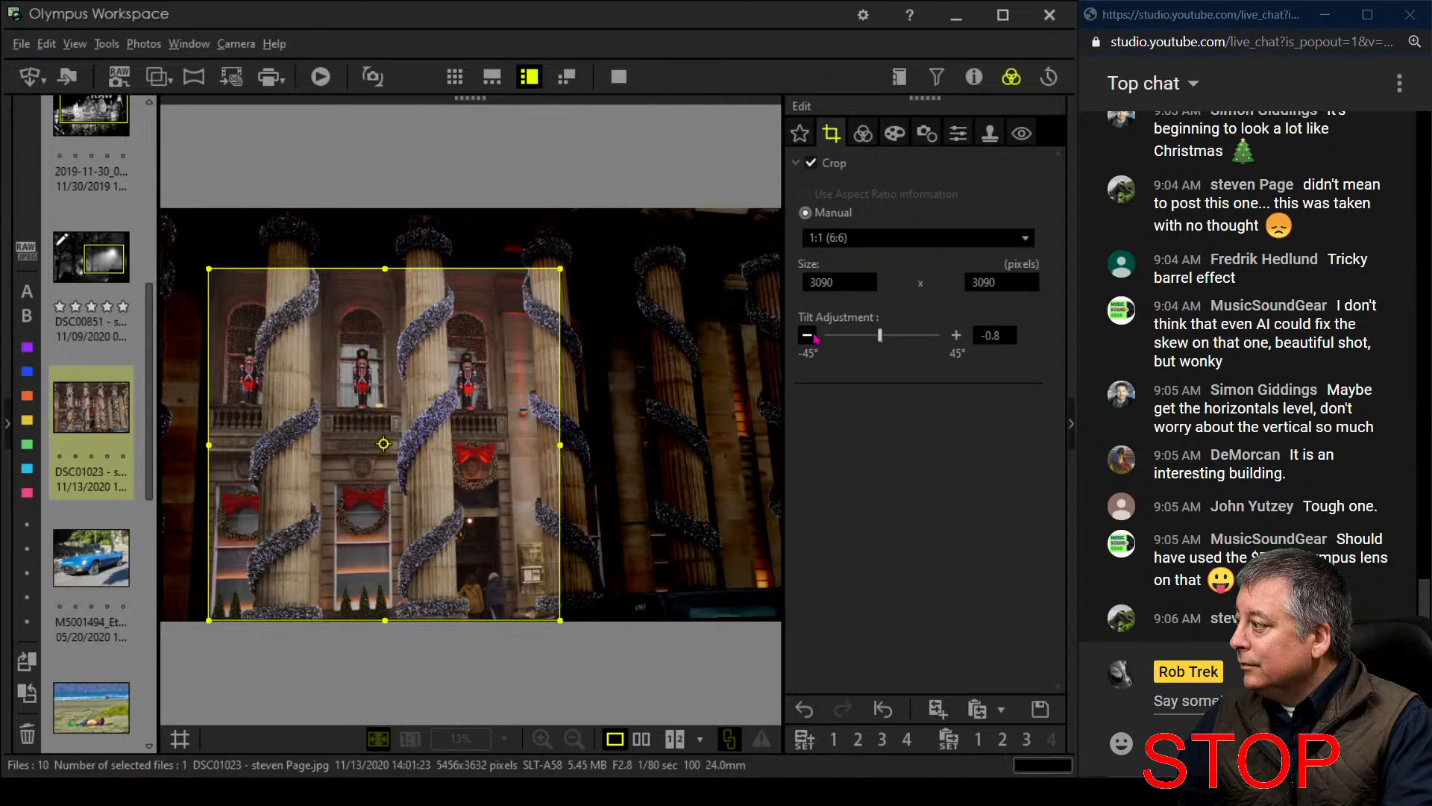
pyautogui.click(813, 338)
pyautogui.click(813, 338)
pyautogui.click(956, 336)
pyautogui.click(956, 335)
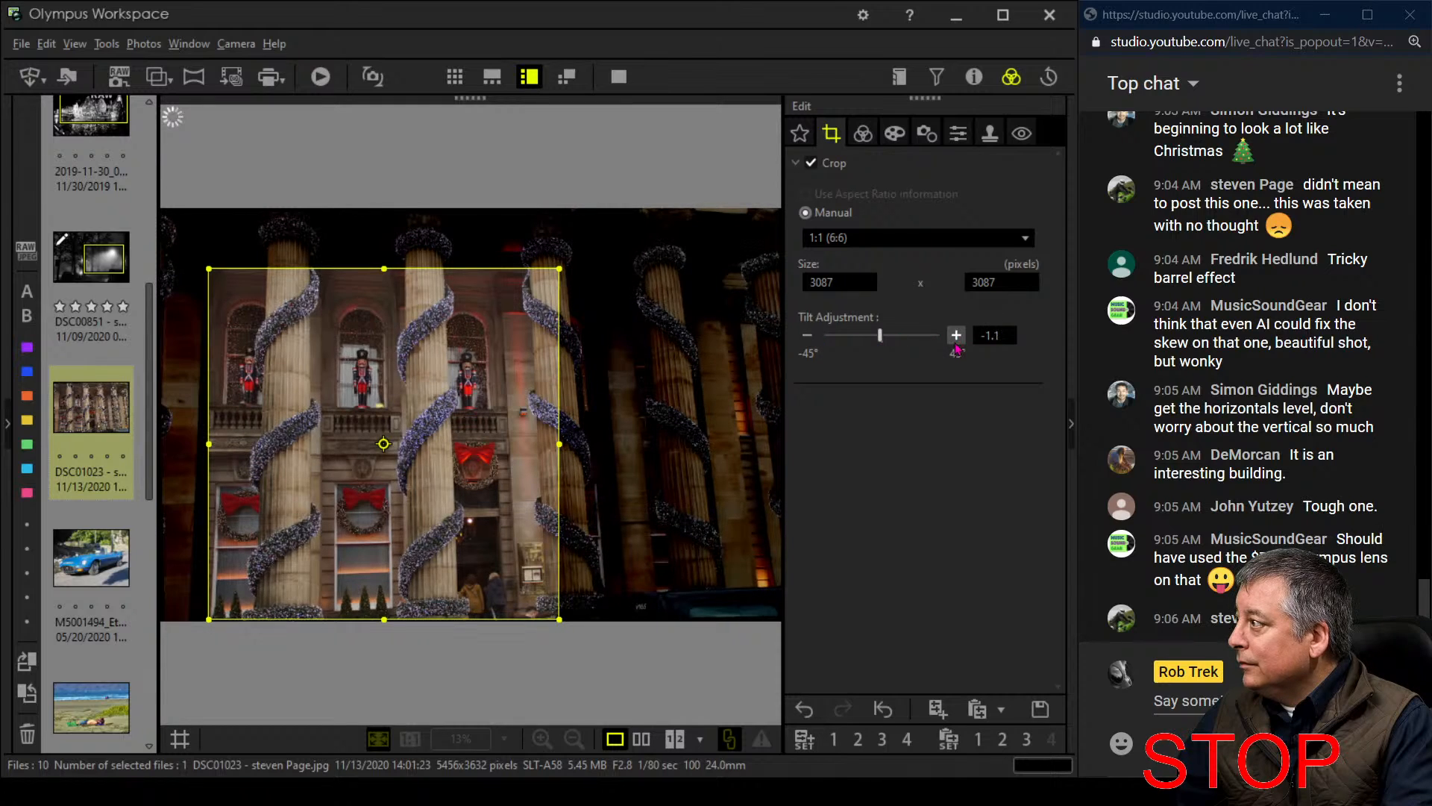
pyautogui.click(957, 336)
pyautogui.click(957, 336)
pyautogui.click(956, 336)
pyautogui.click(956, 335)
pyautogui.click(957, 336)
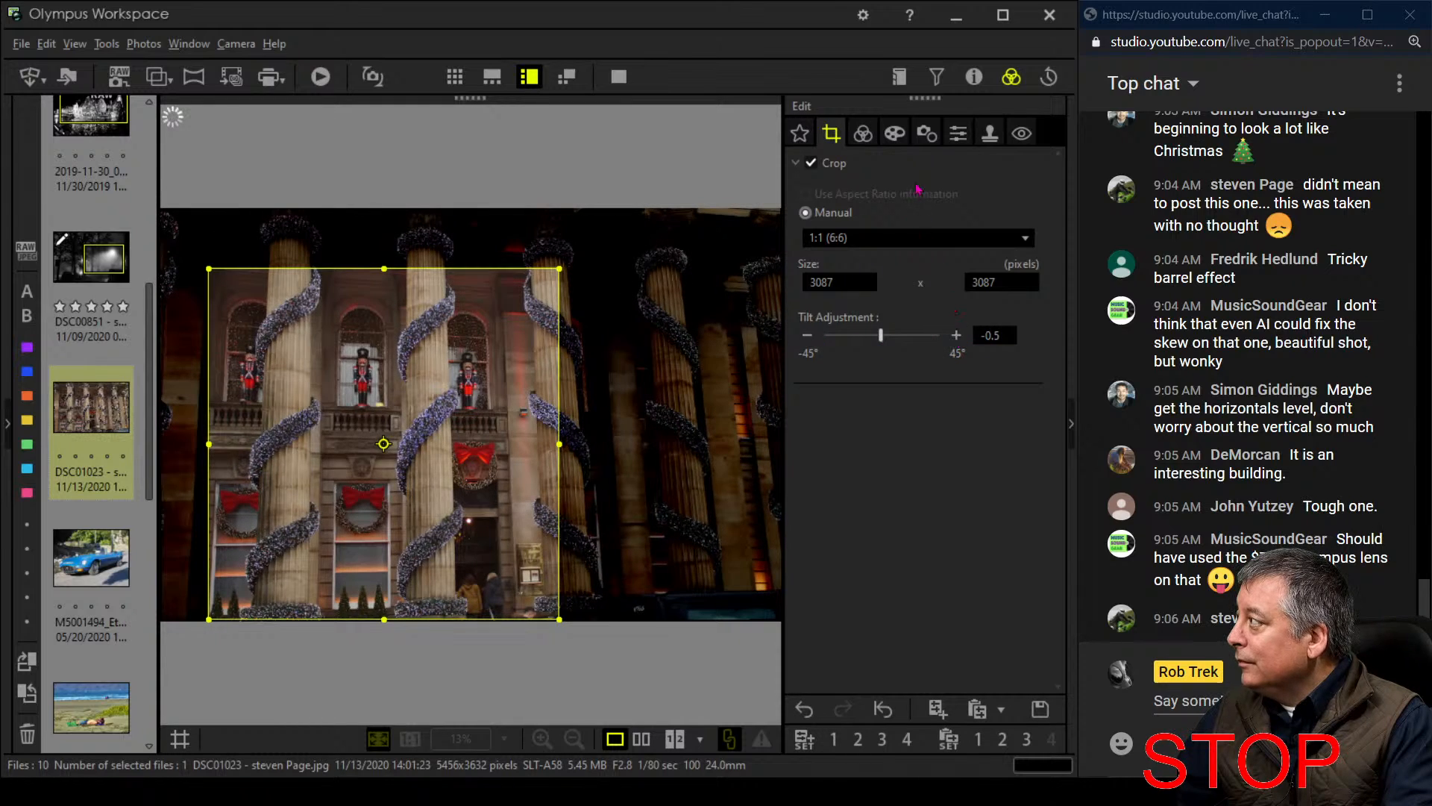
# Preview the straightened building crop and set its horizontal keystone compensation to 35
pyautogui.click(958, 134)
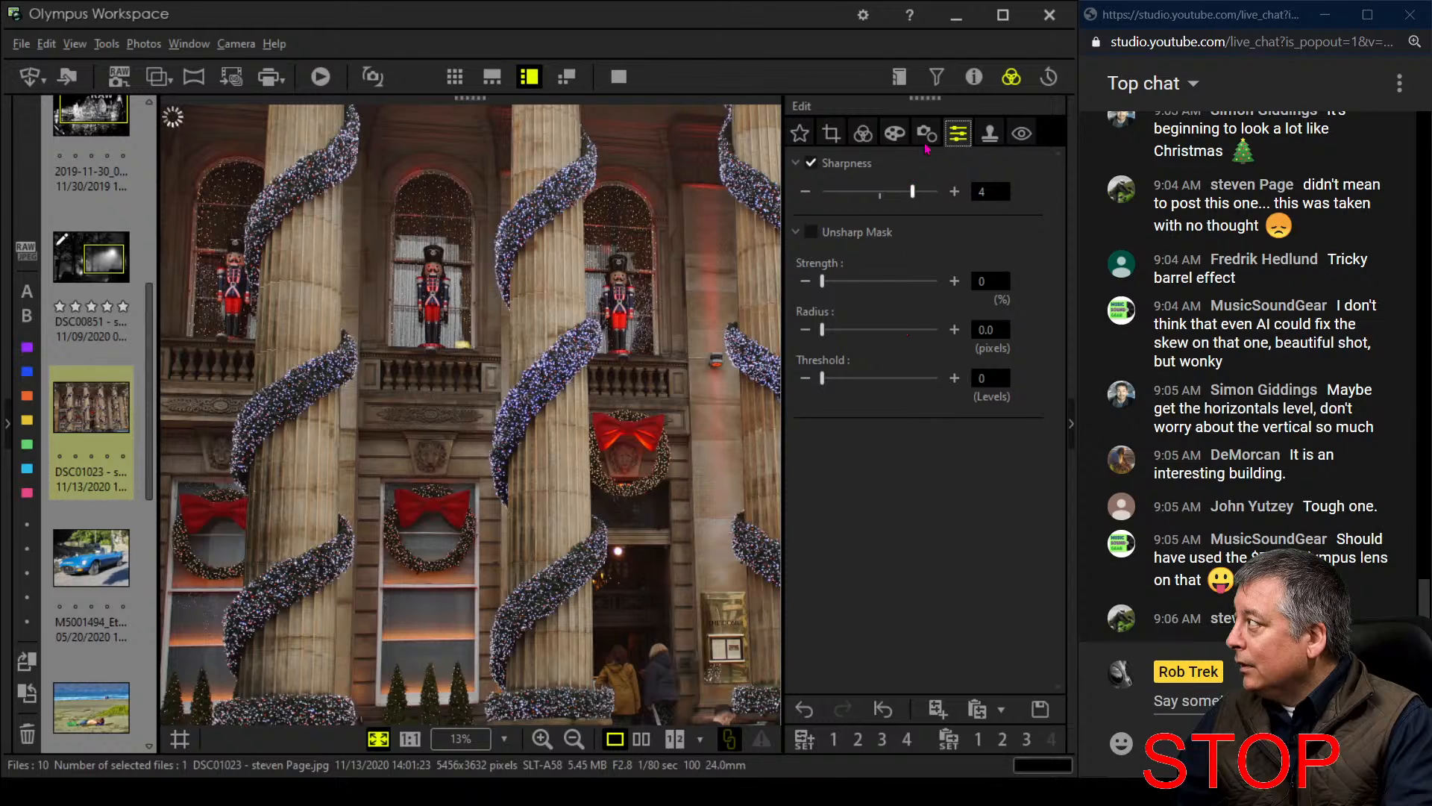
pyautogui.click(926, 136)
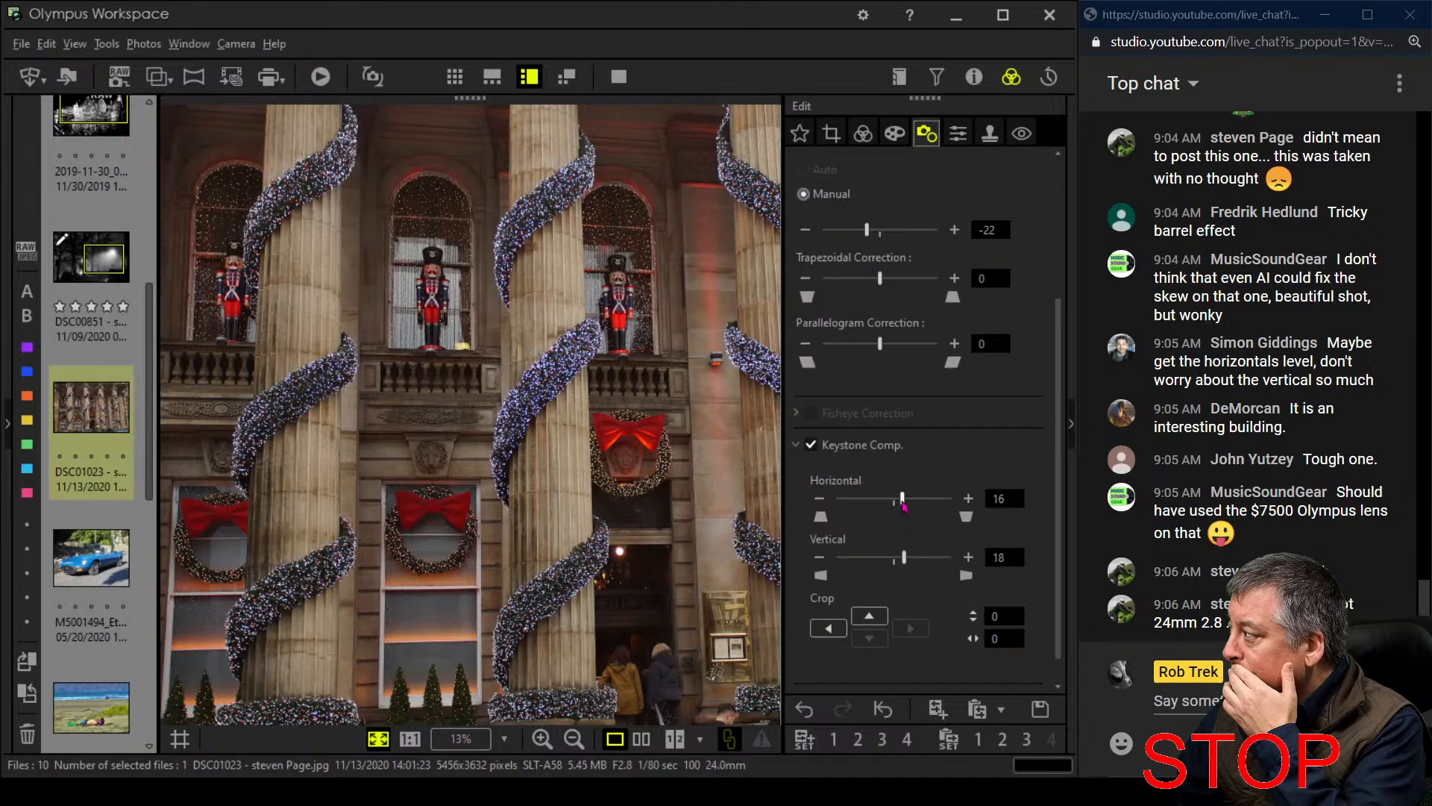
pyautogui.moveTo(904, 506); pyautogui.dragTo(909, 504)
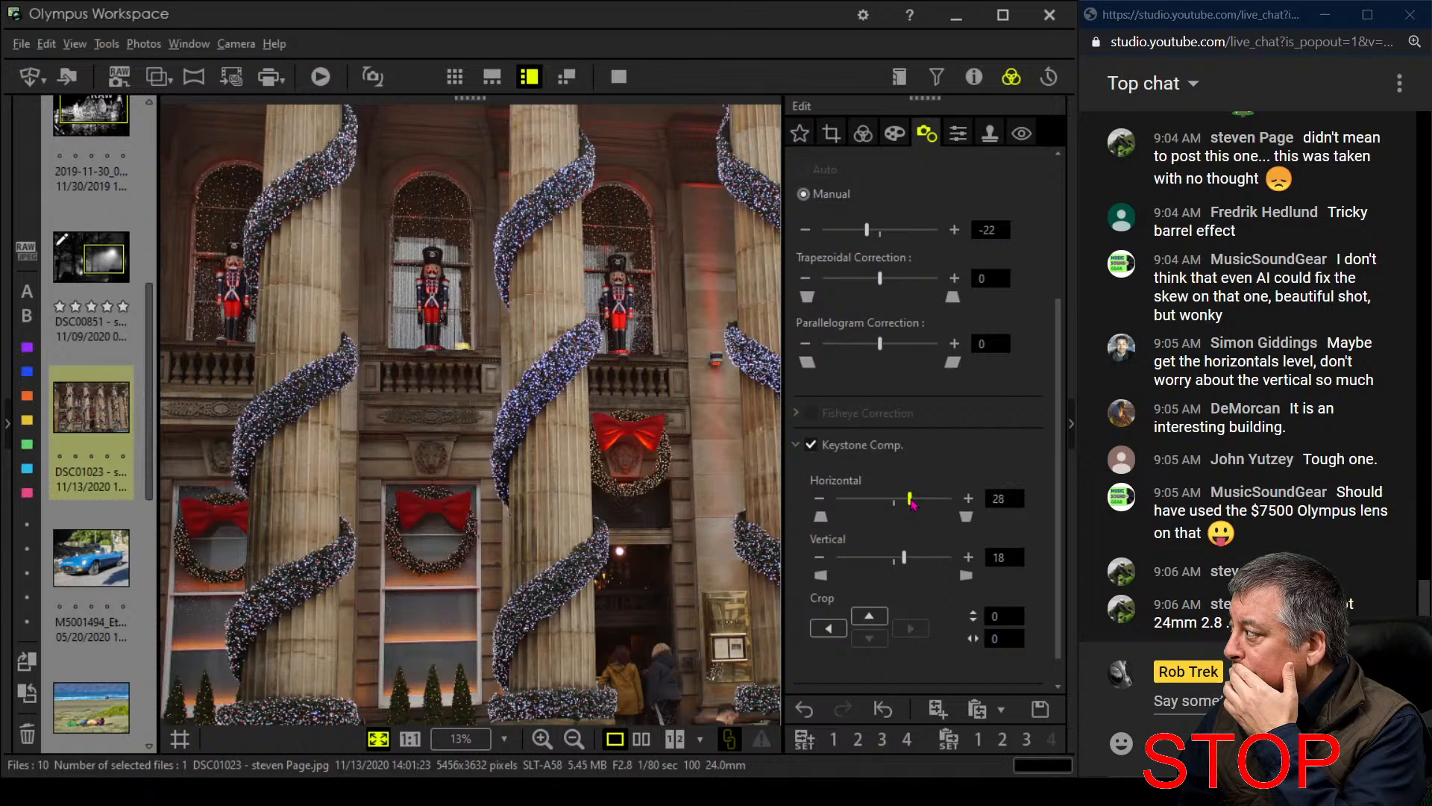
pyautogui.moveTo(912, 505); pyautogui.dragTo(921, 504)
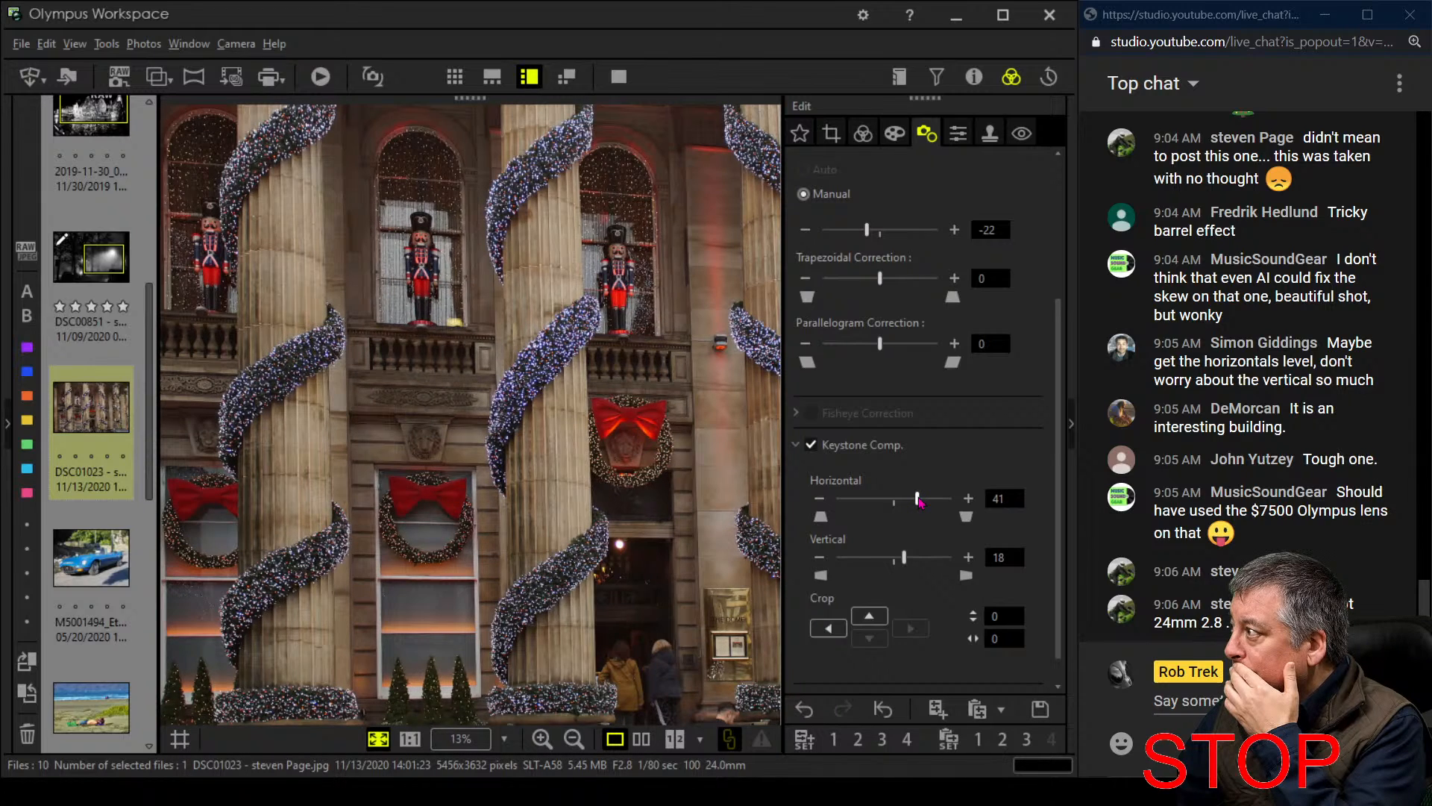
pyautogui.moveTo(920, 503); pyautogui.dragTo(915, 502)
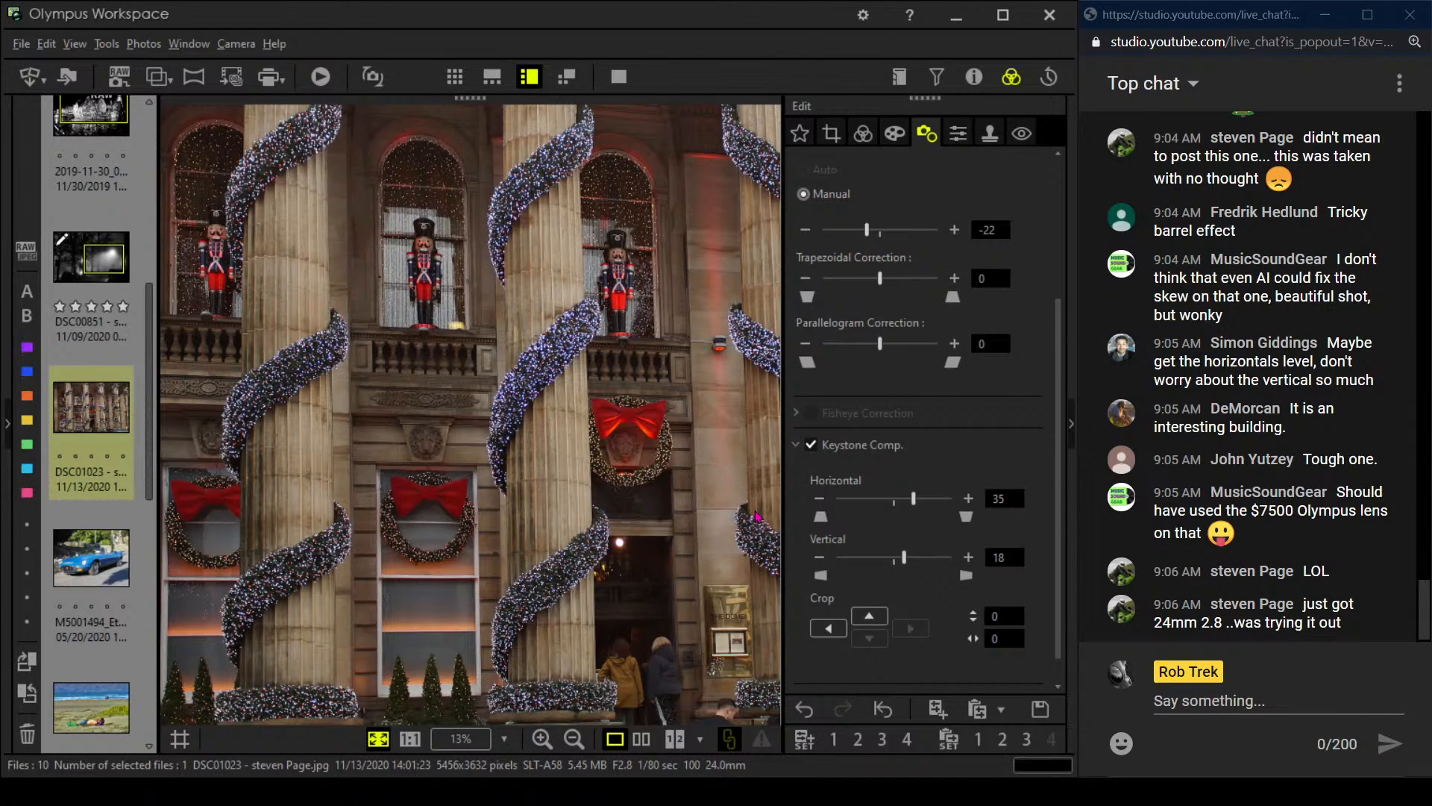
# Compare the original and edited building photo side by side in full screen, and return to the single-image view
pyautogui.click(641, 738)
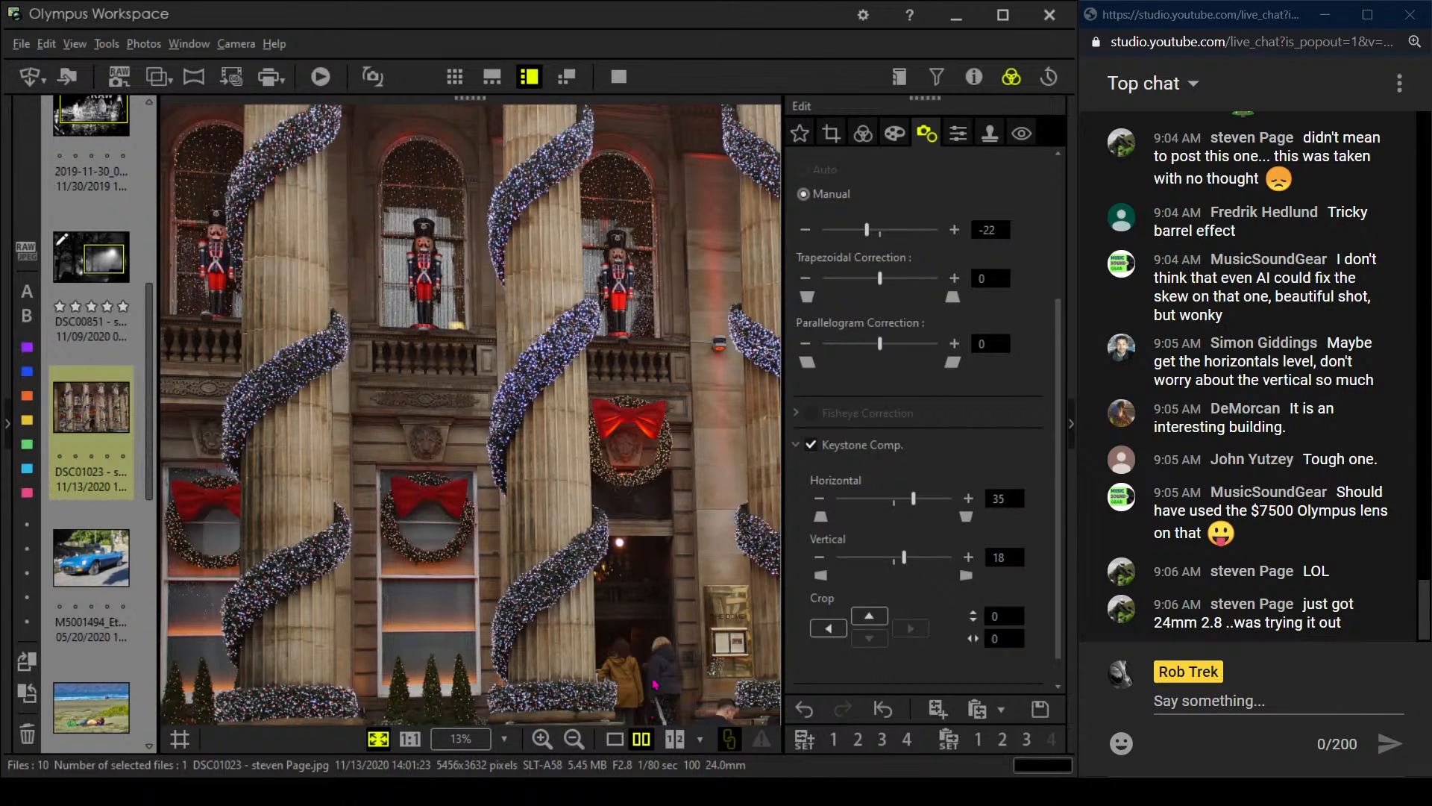
pyautogui.click(618, 76)
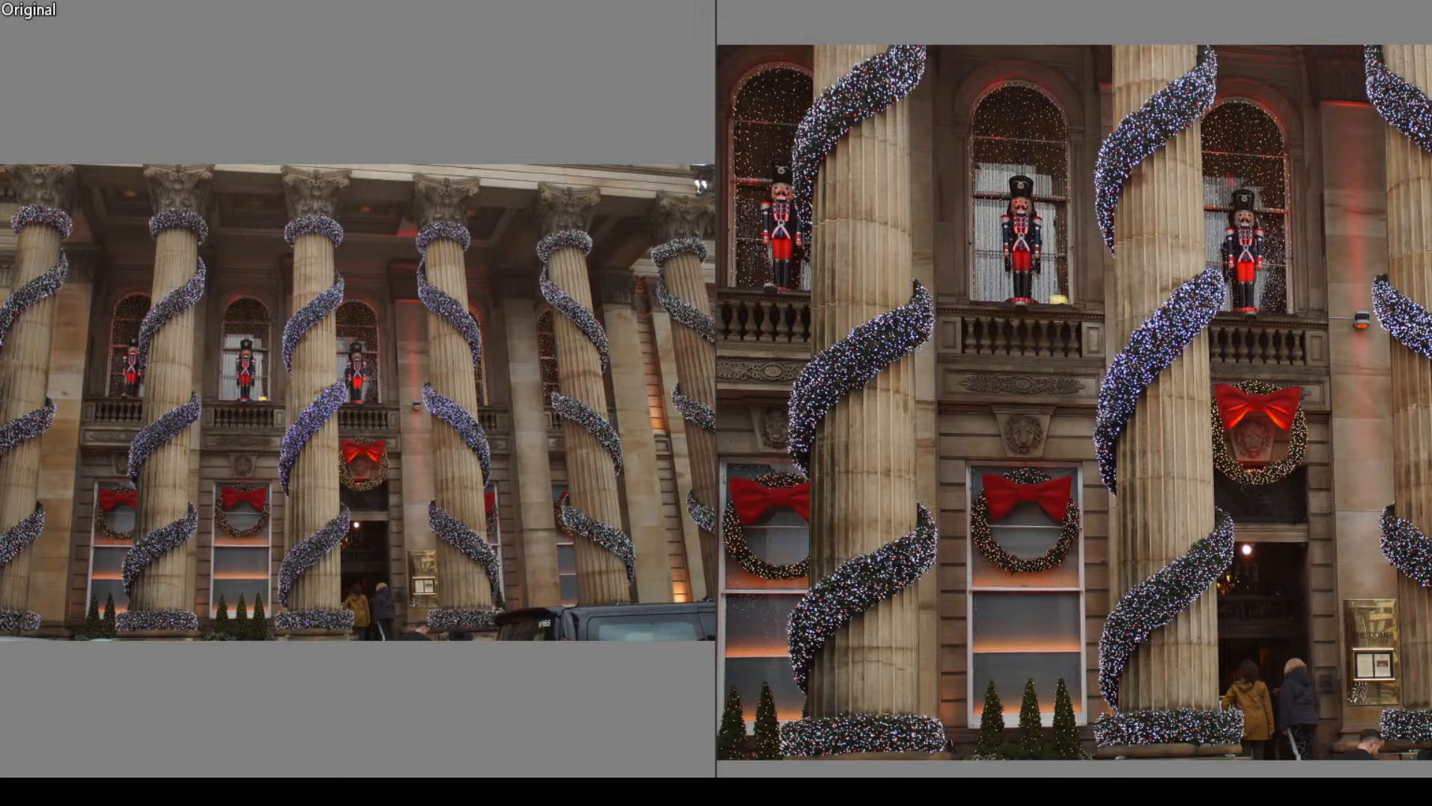
pyautogui.press('Escape')
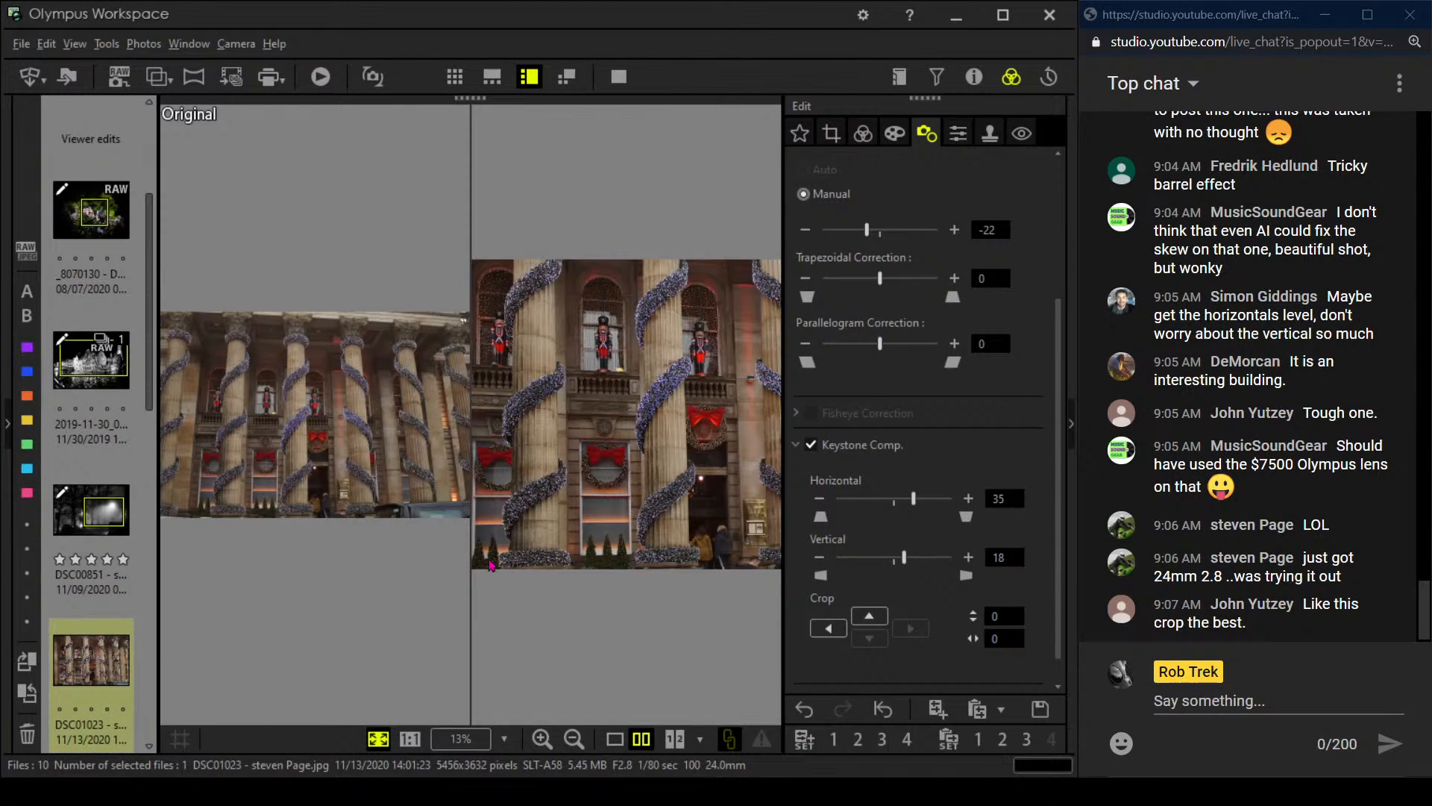
pyautogui.click(622, 739)
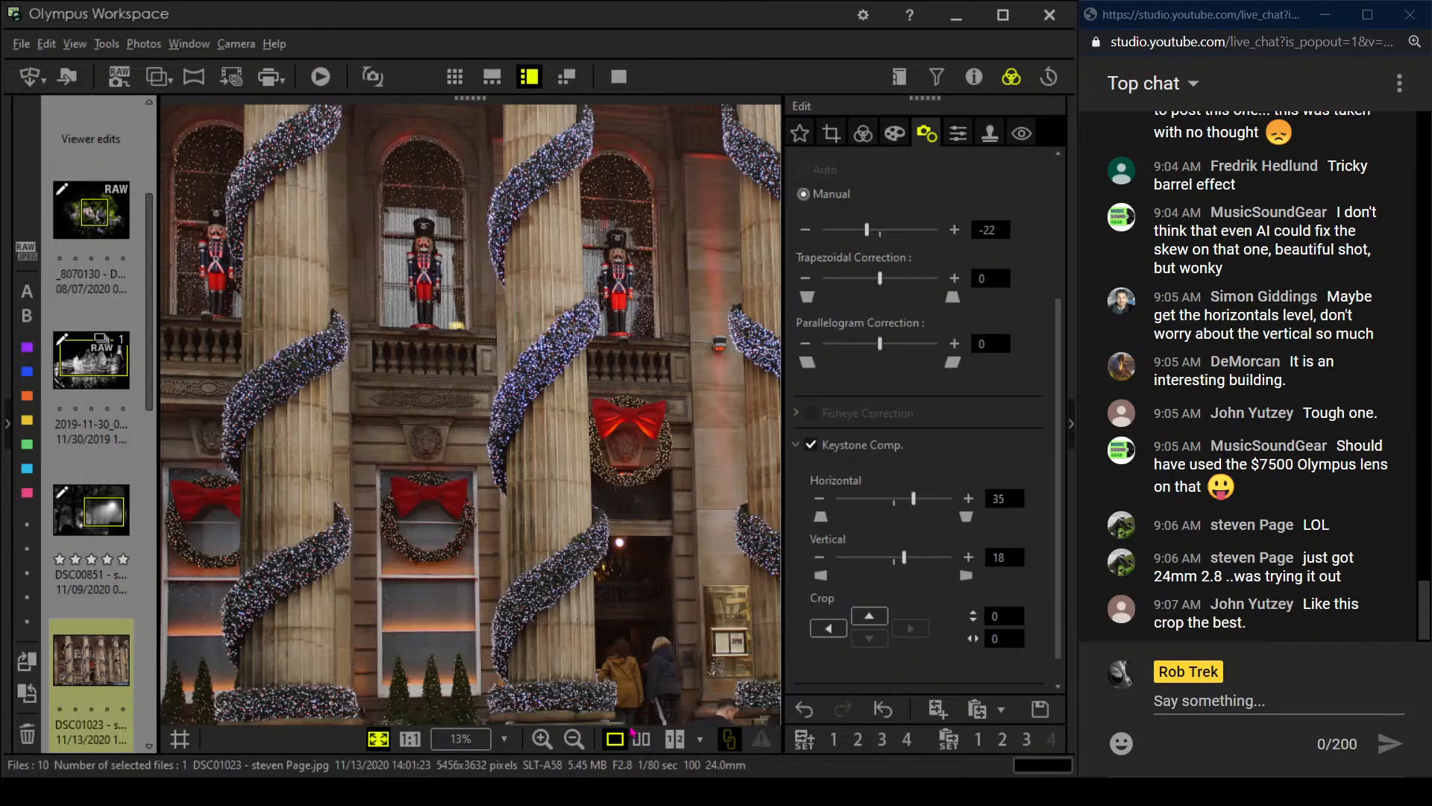
# Set the building photo's saturation to 43 and raise the lower-midtone point of its RGB tone curve slightly
pyautogui.click(865, 136)
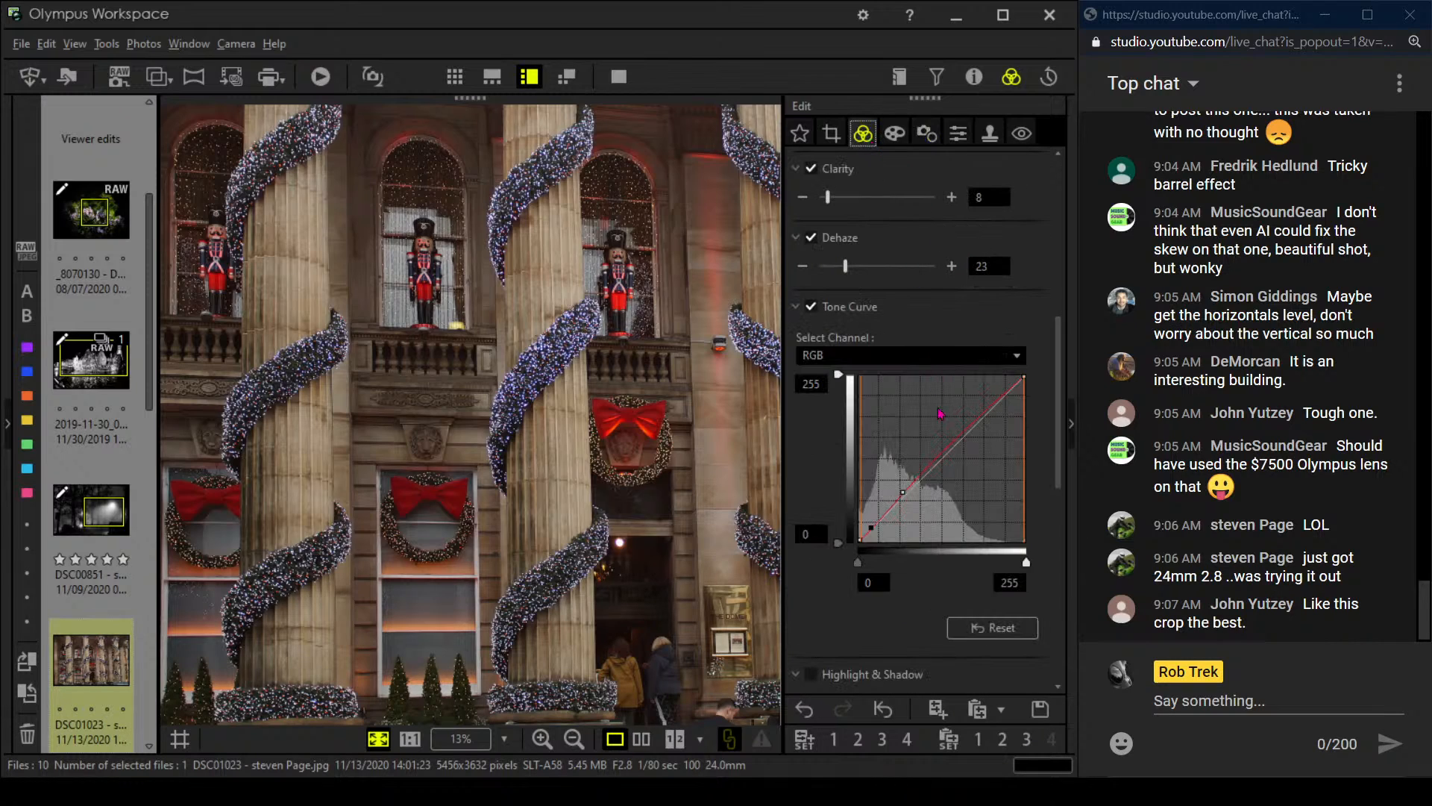
pyautogui.scroll(-5, 929, 584)
pyautogui.scroll(-3, 929, 583)
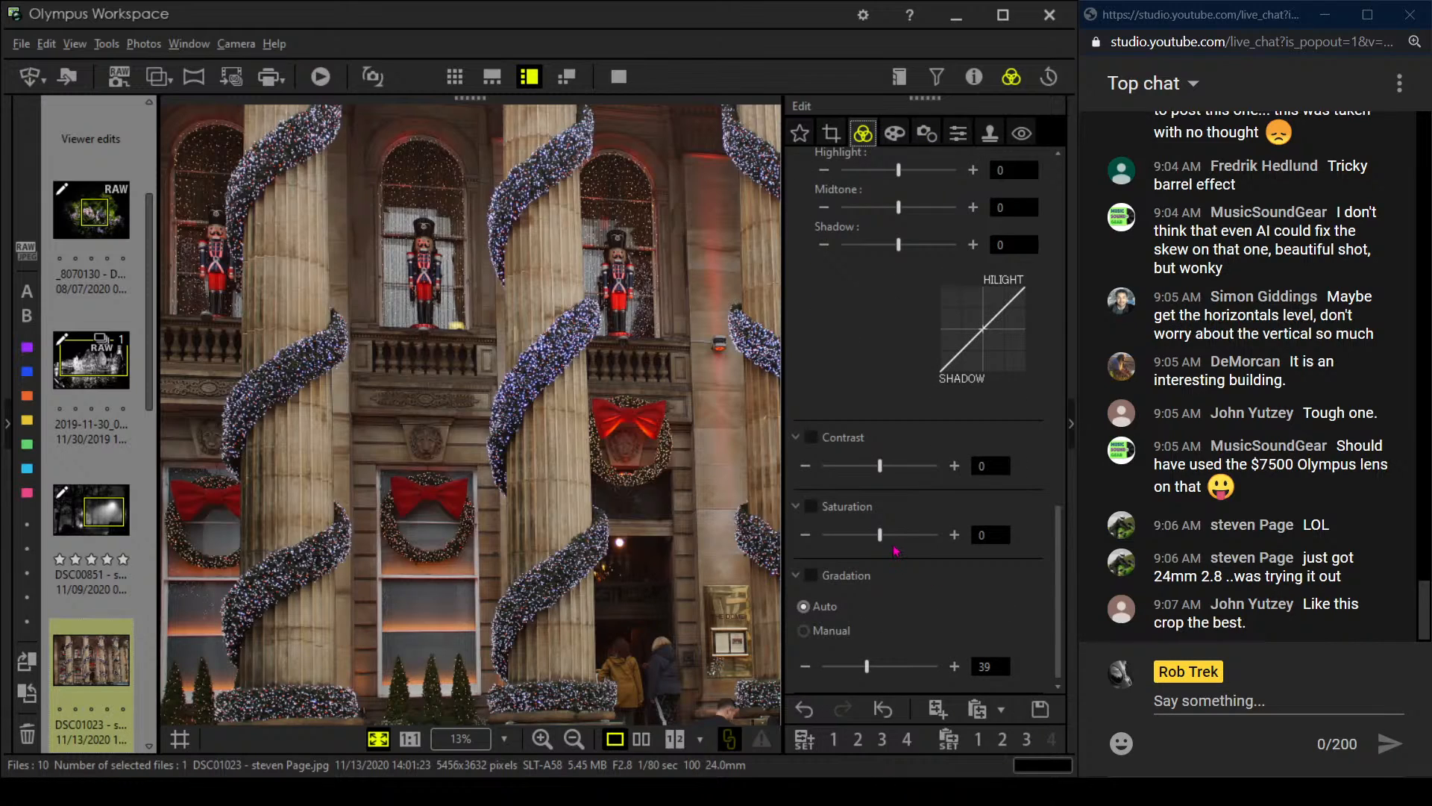
pyautogui.moveTo(881, 535); pyautogui.dragTo(928, 536)
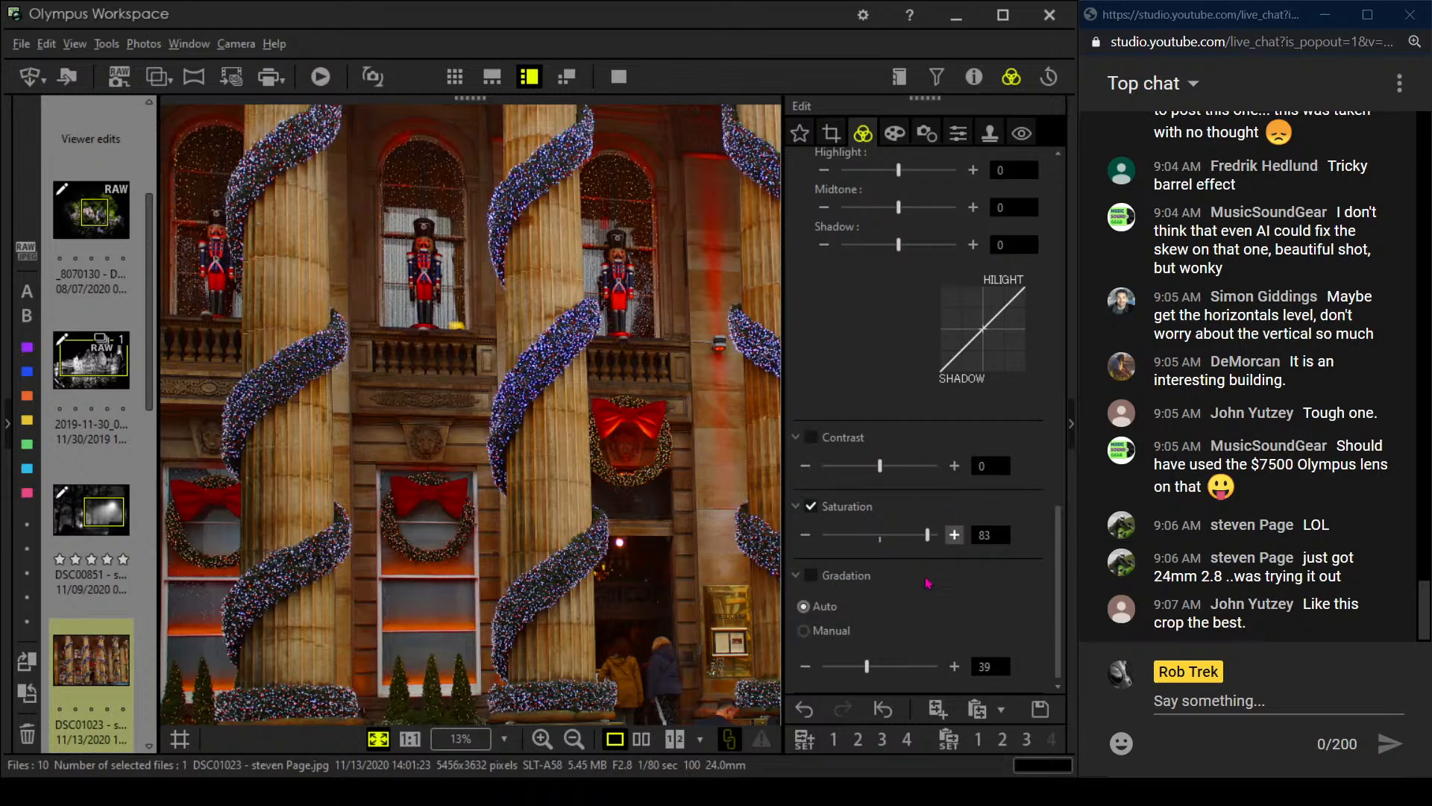
pyautogui.moveTo(928, 535); pyautogui.dragTo(904, 543)
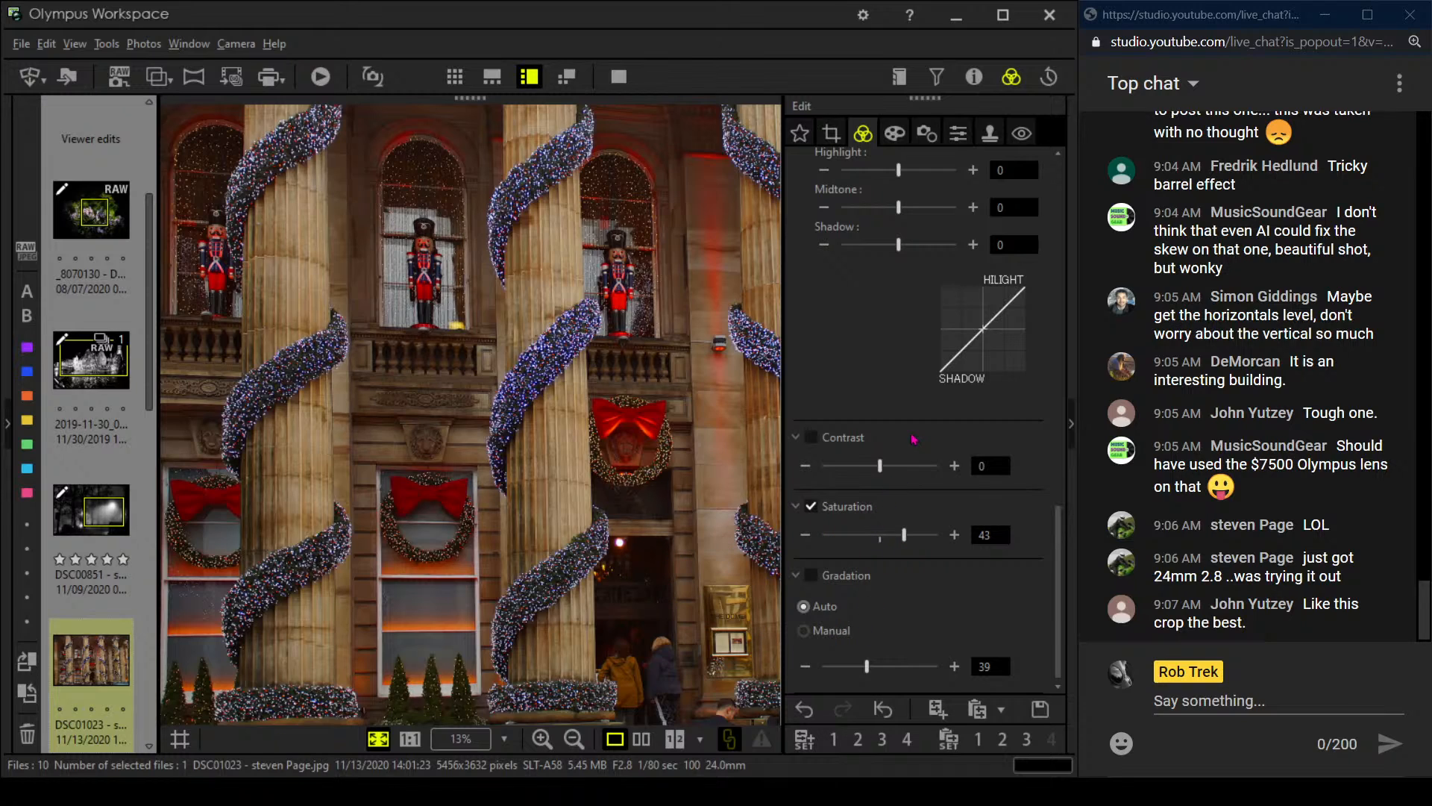
pyautogui.scroll(5, 914, 439)
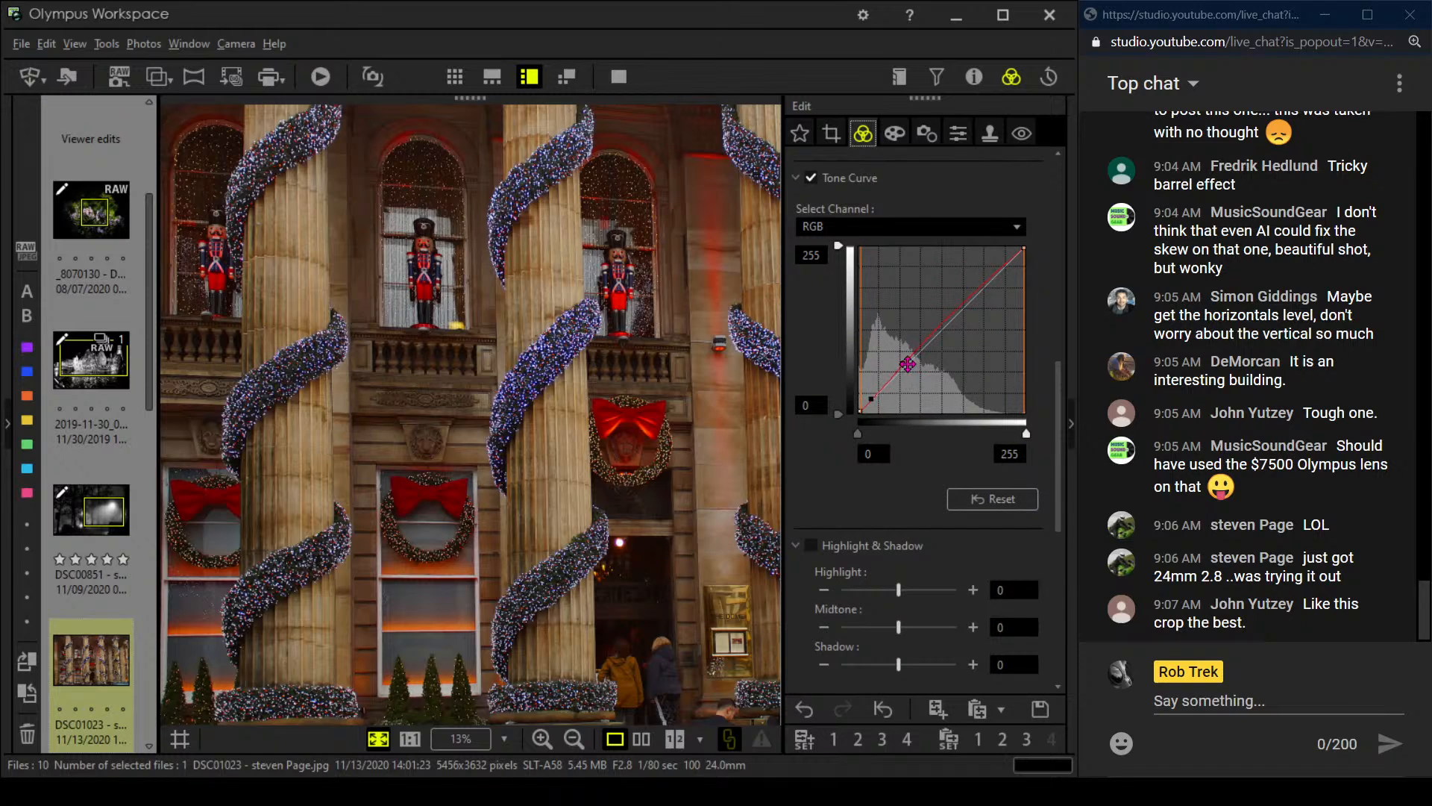
pyautogui.moveTo(905, 362); pyautogui.dragTo(905, 355)
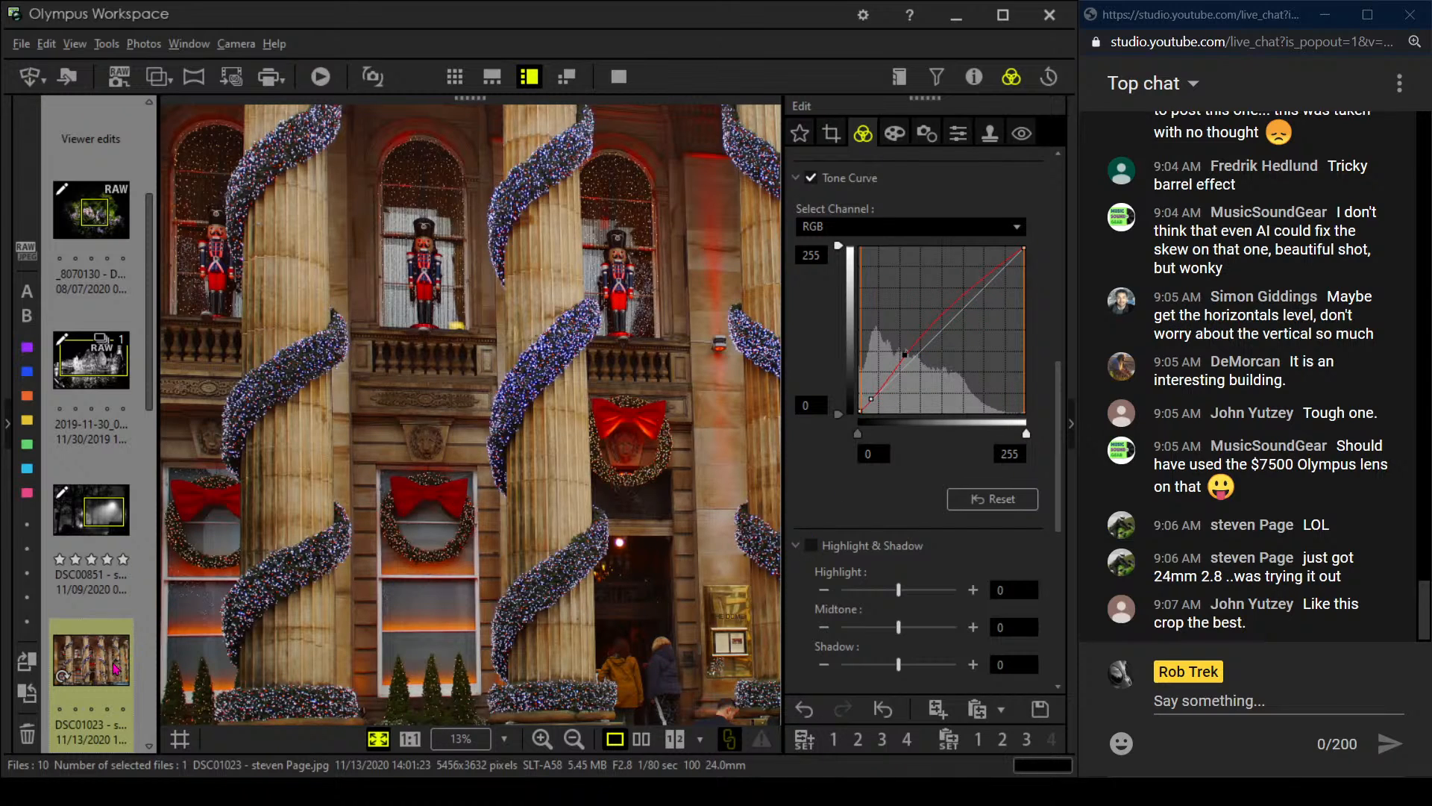
# Switch briefly to the blue car photo and back to the building photo to review its edit
pyautogui.scroll(-2, 116, 668)
pyautogui.click(108, 637)
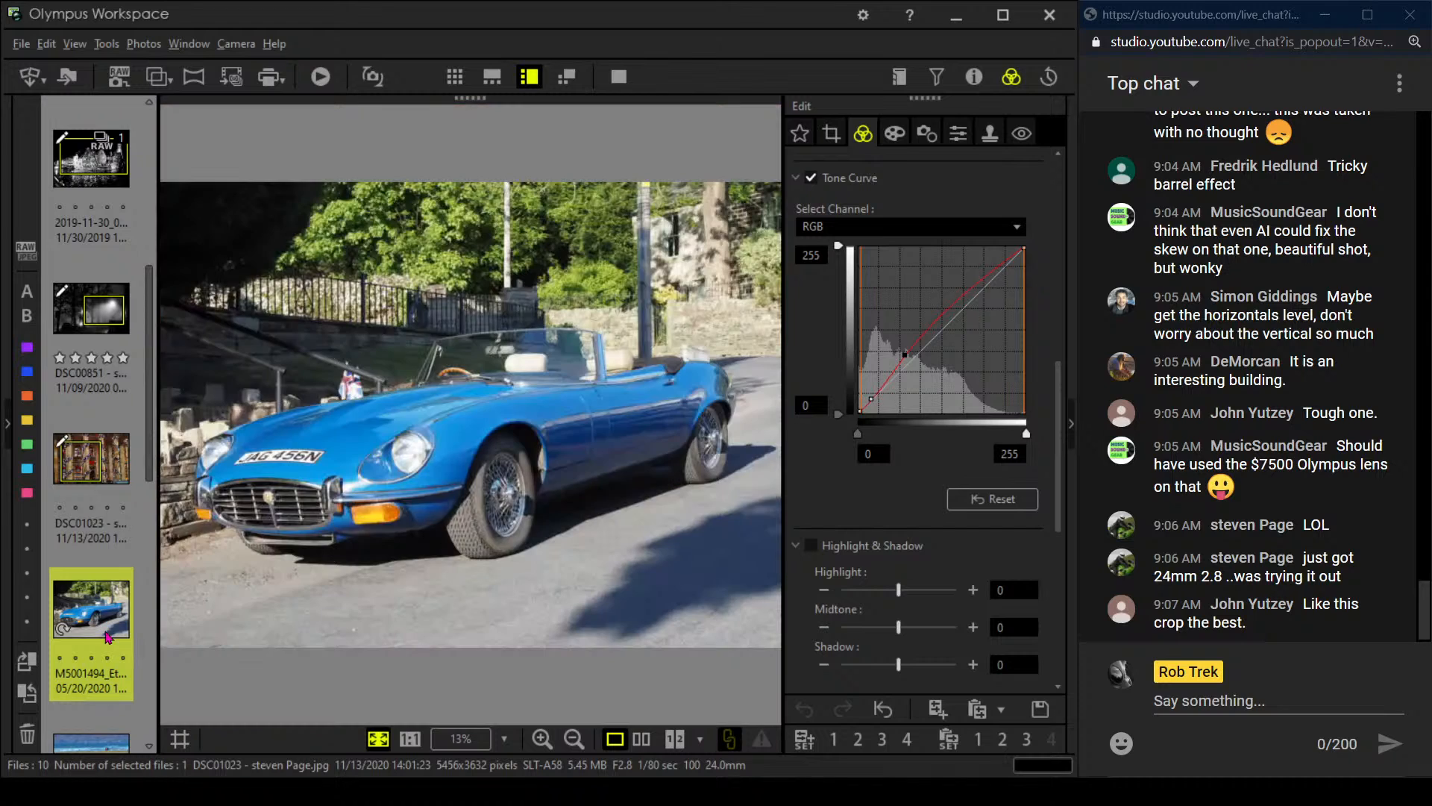
pyautogui.click(104, 471)
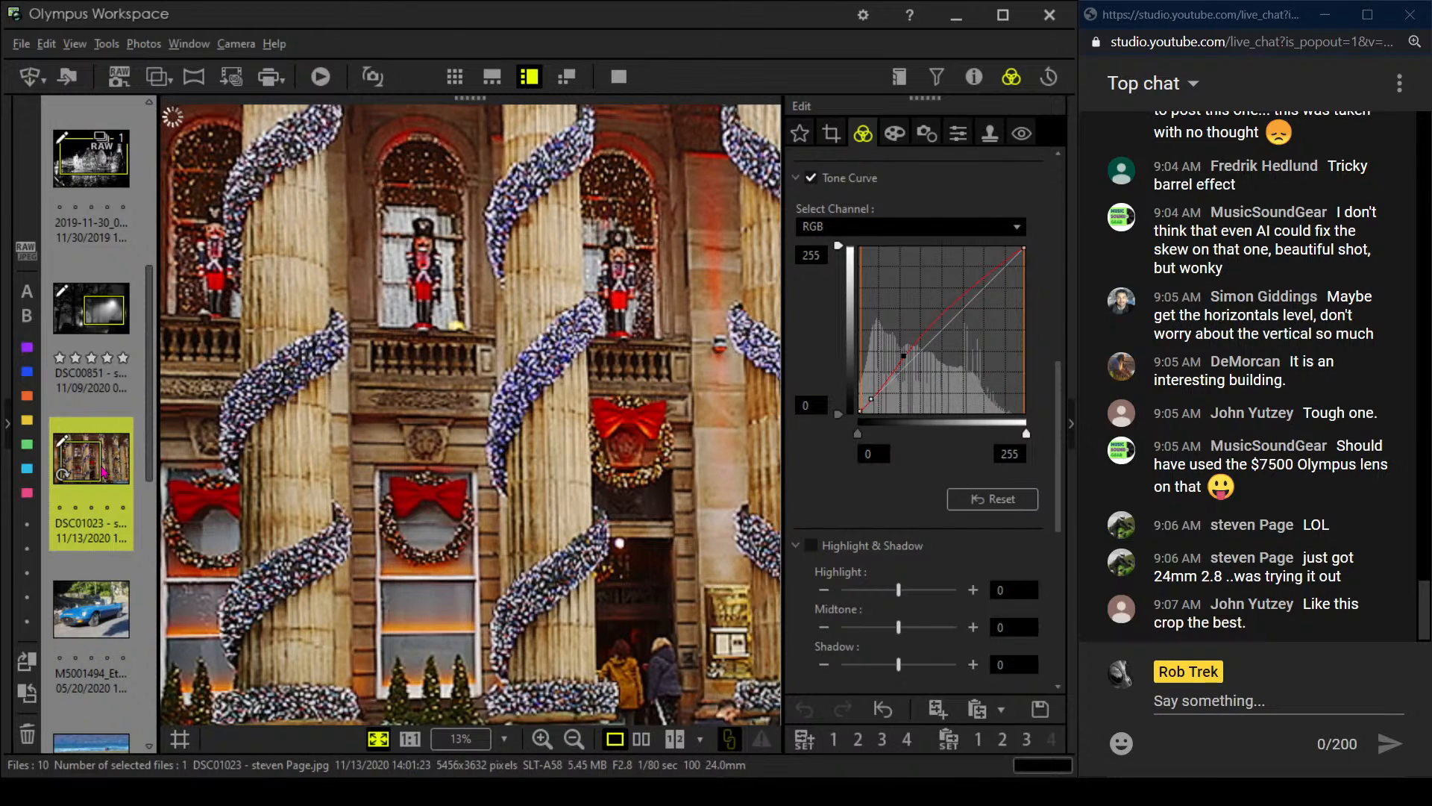
# Select the blue convertible car photo and set its crop tilt adjustment to 2.9
pyautogui.click(96, 613)
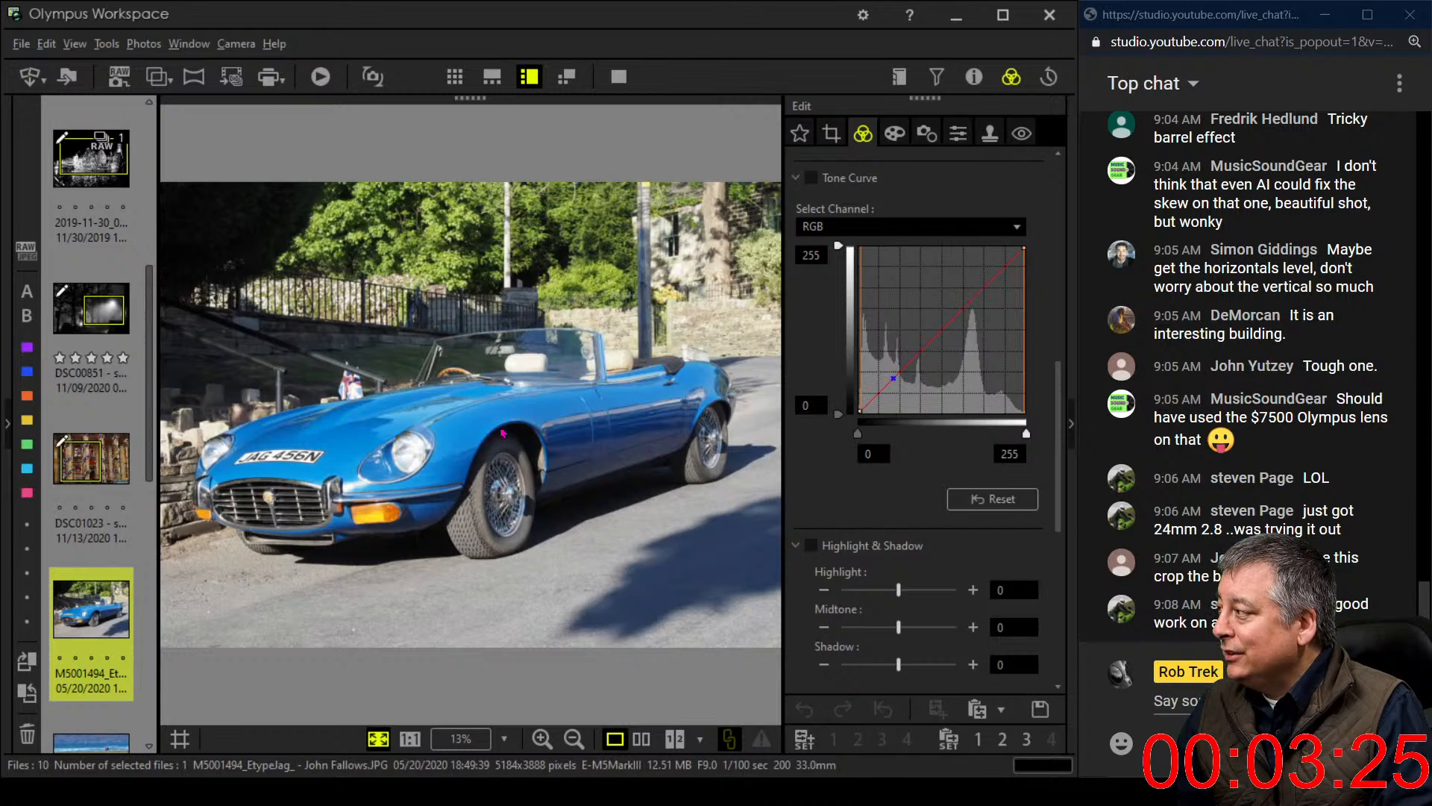
pyautogui.click(832, 136)
pyautogui.click(887, 336)
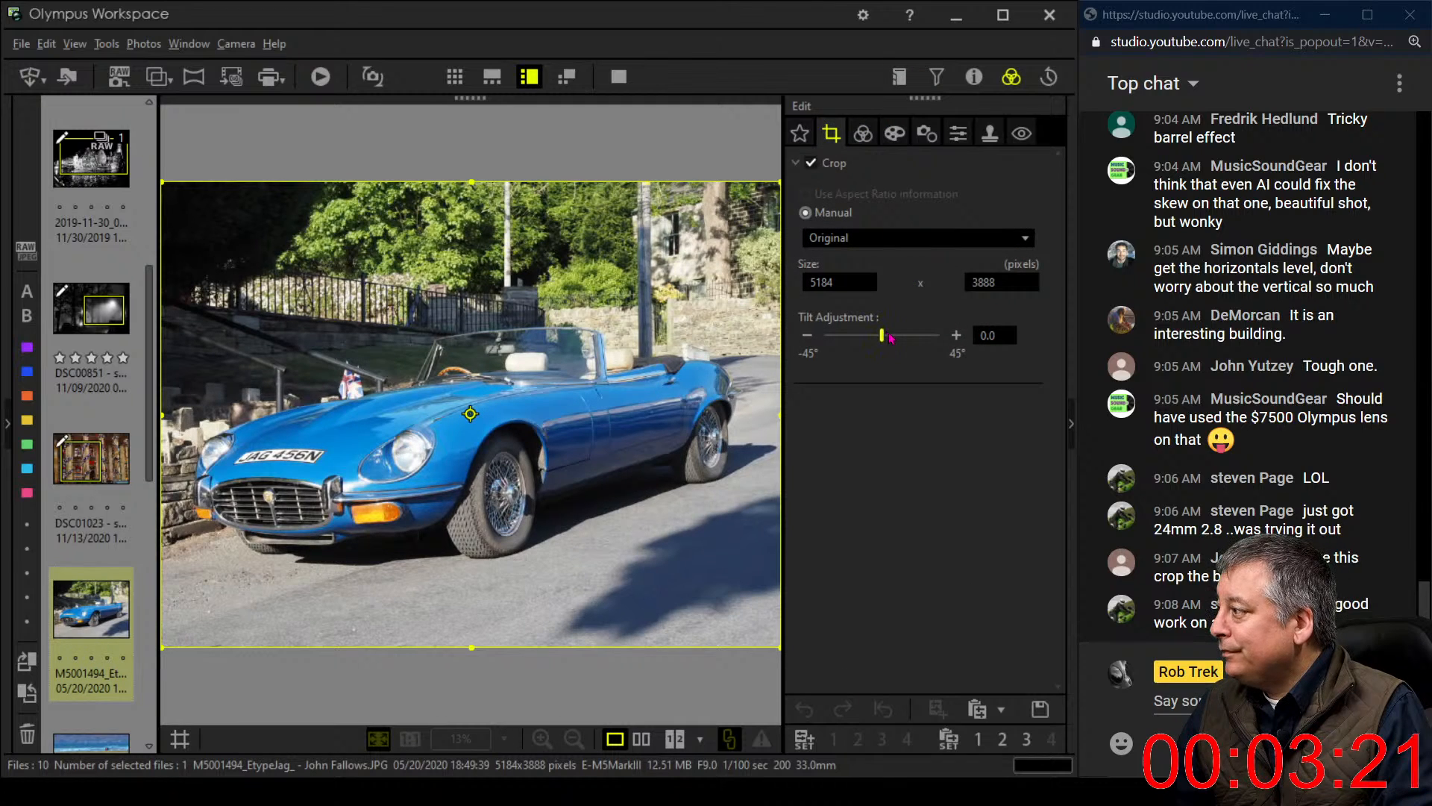
pyautogui.moveTo(890, 338); pyautogui.dragTo(893, 338)
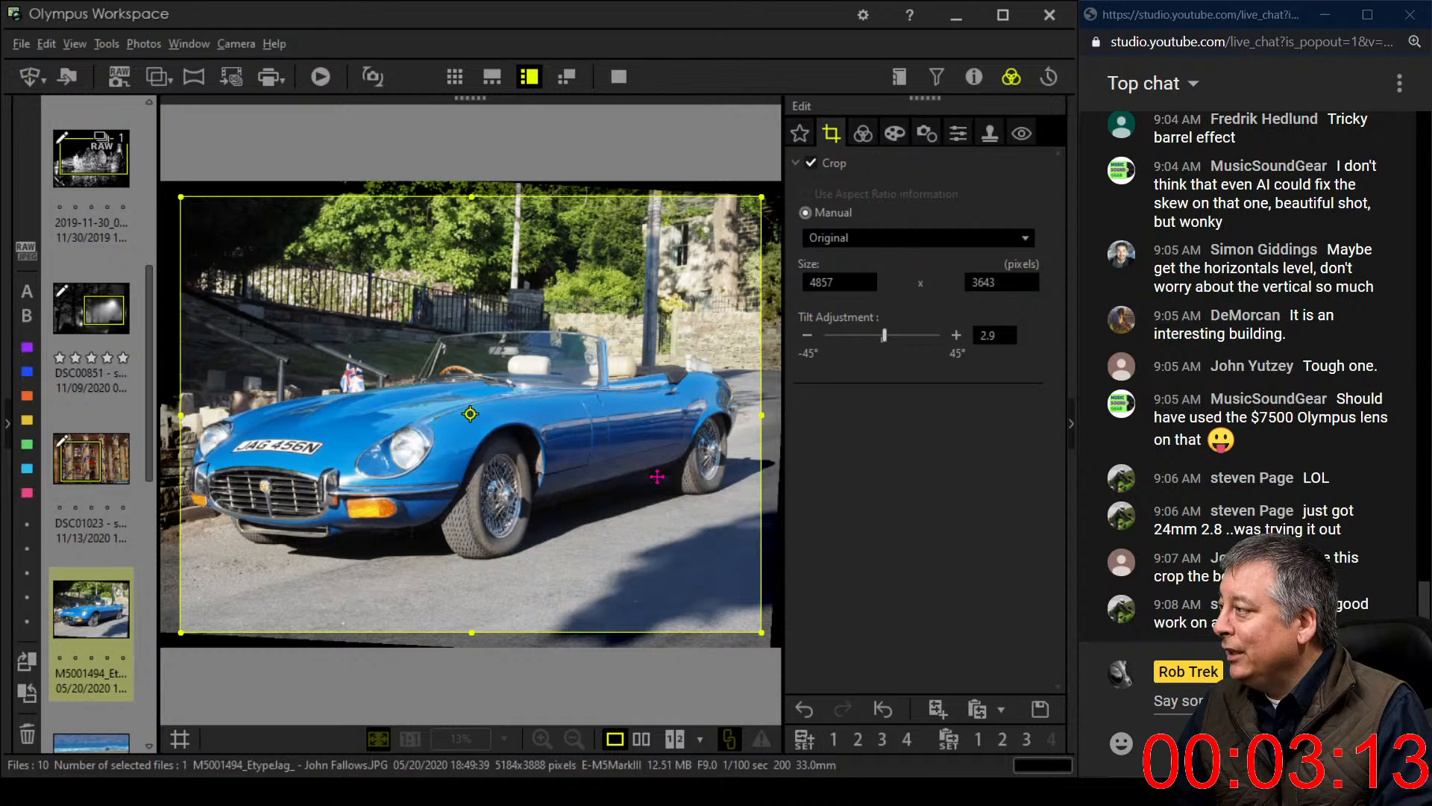
# Crop the car photo at a 16:9 ratio to about 4916 x 2764 pixels, shifting the frame lower around the car
pyautogui.moveTo(761, 631); pyautogui.dragTo(730, 610)
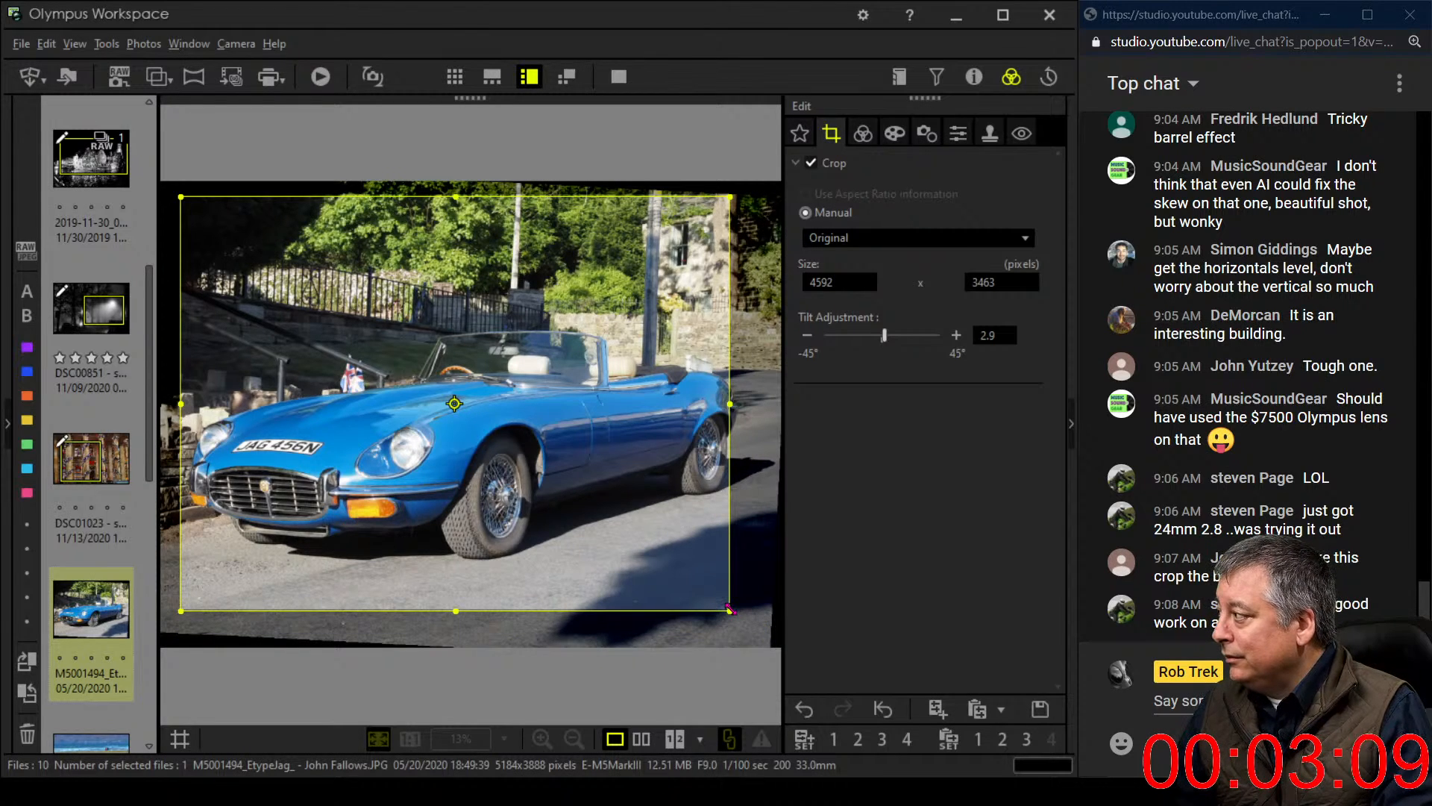
pyautogui.click(892, 237)
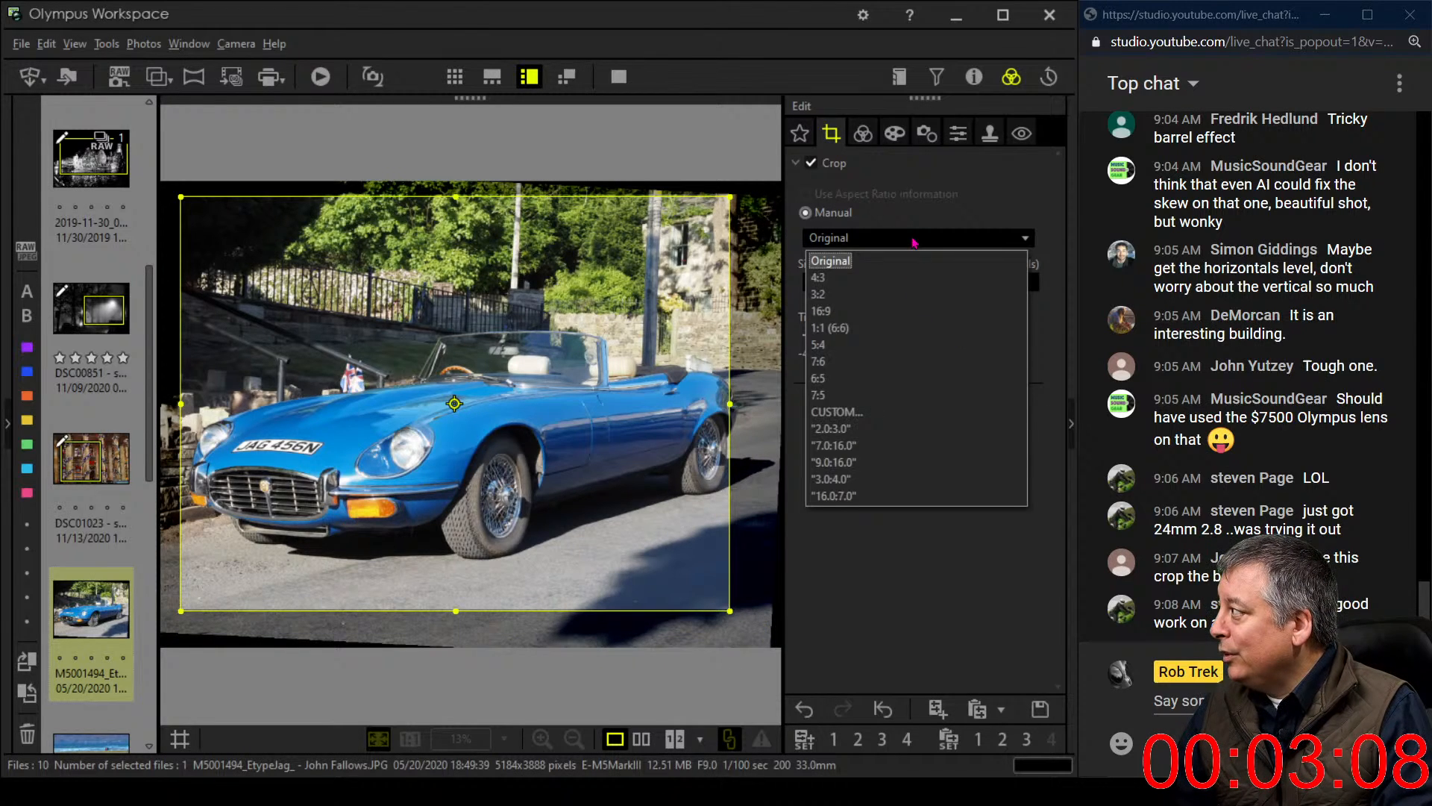
pyautogui.click(890, 319)
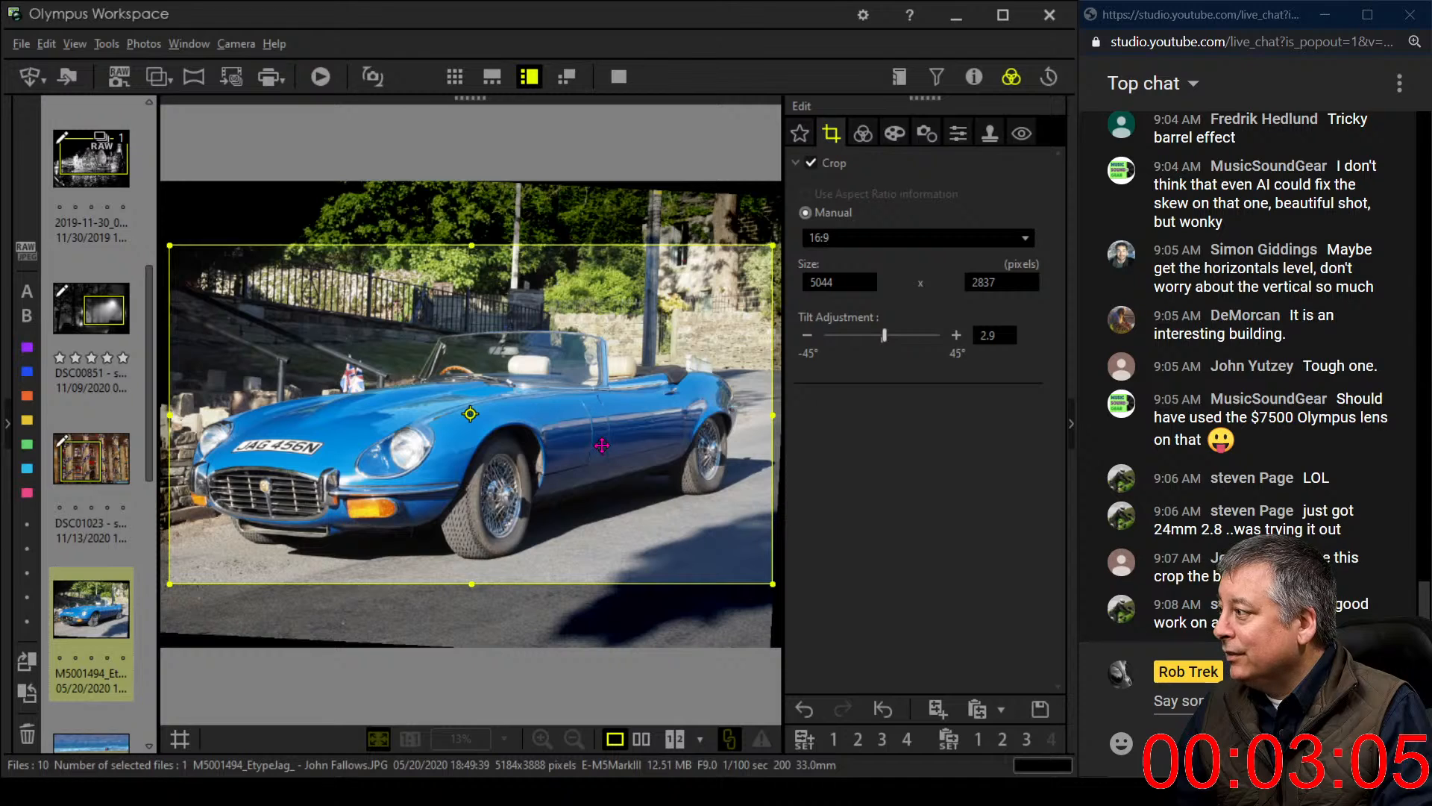
pyautogui.moveTo(768, 244); pyautogui.dragTo(757, 254)
pyautogui.moveTo(691, 325); pyautogui.dragTo(670, 339)
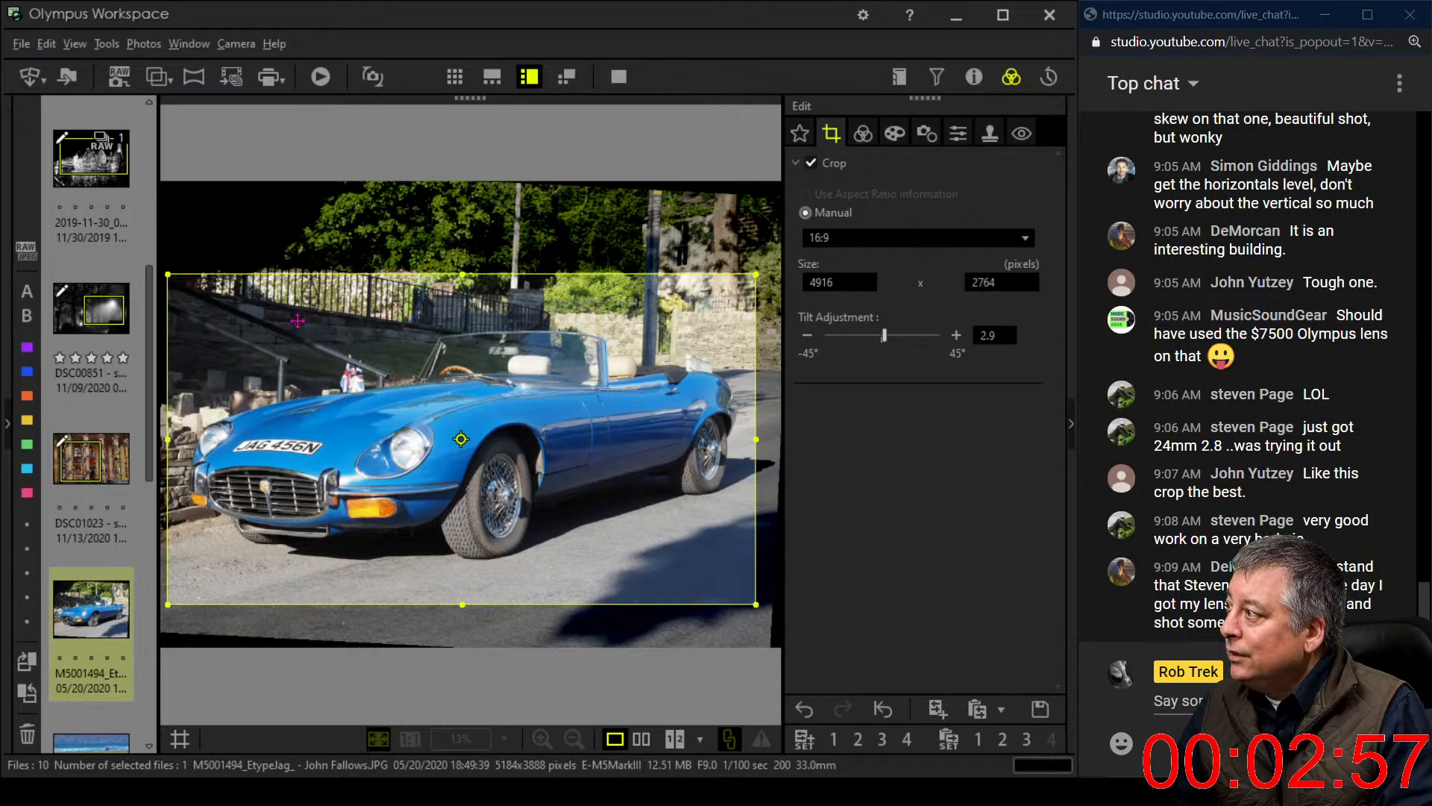
# Refine the 16:9 crop around the car to about 4961 x 2795 pixels with a tilt adjustment of 2.7
pyautogui.moveTo(534, 345); pyautogui.dragTo(468, 366)
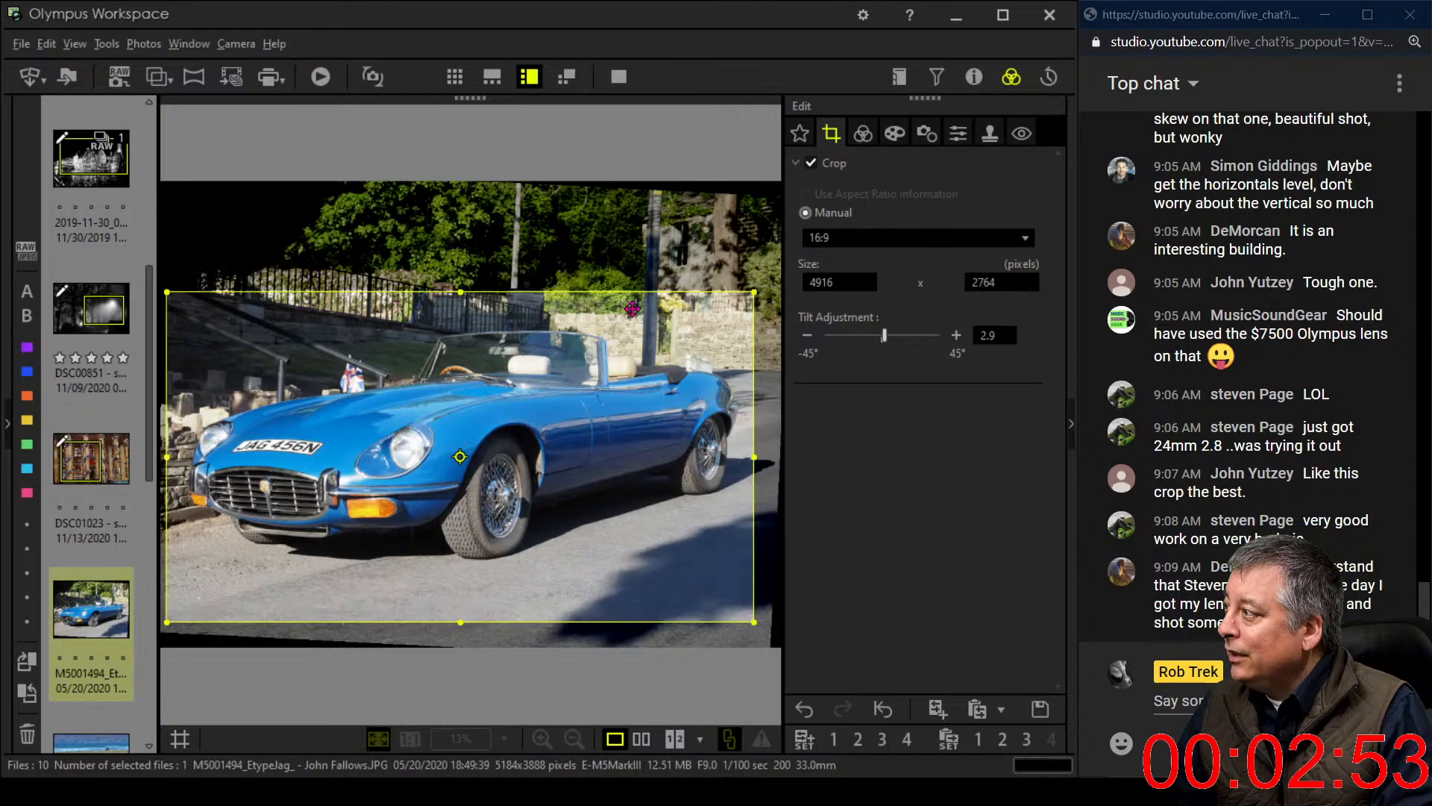
pyautogui.moveTo(737, 299); pyautogui.dragTo(719, 310)
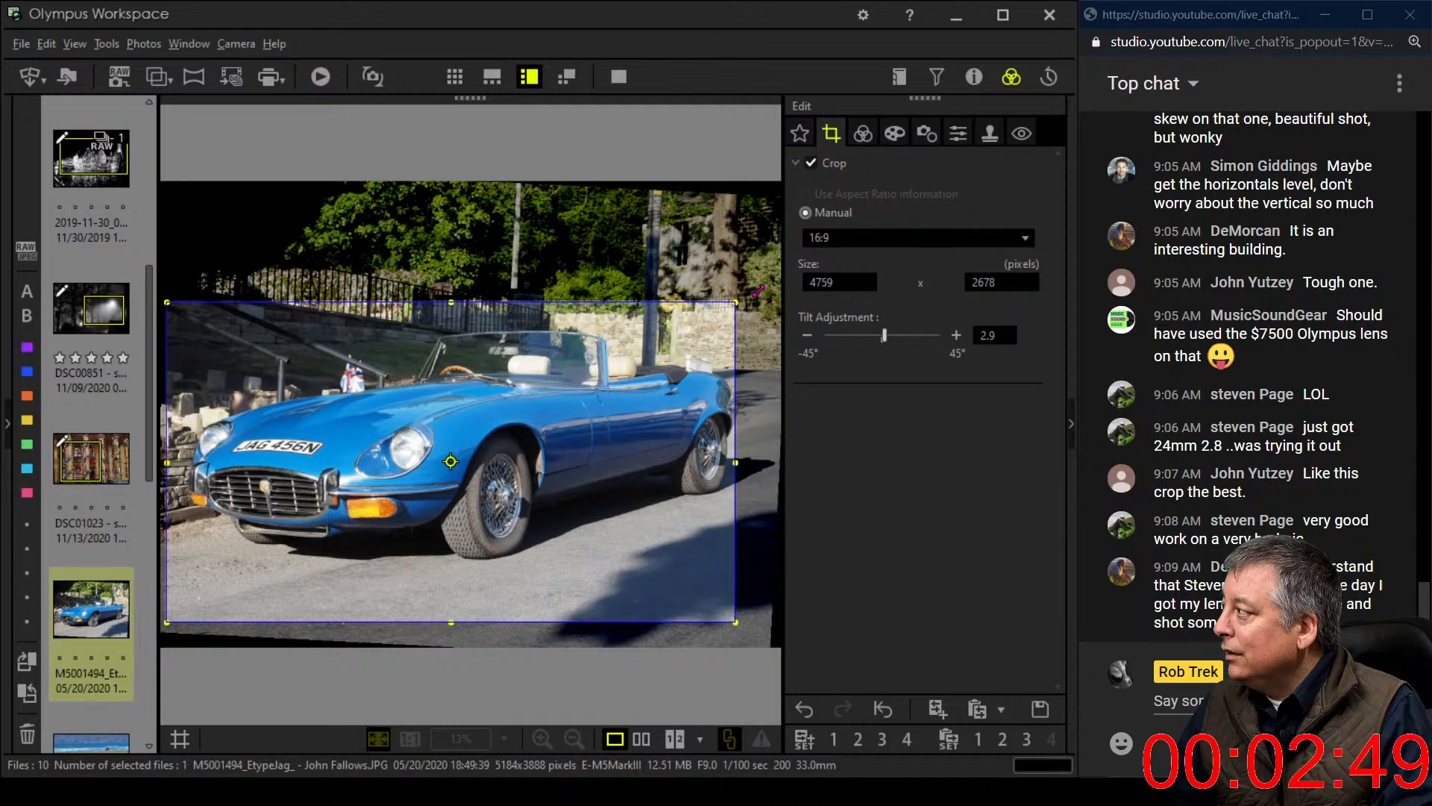
pyautogui.moveTo(737, 454); pyautogui.dragTo(738, 456)
pyautogui.moveTo(646, 438); pyautogui.dragTo(657, 433)
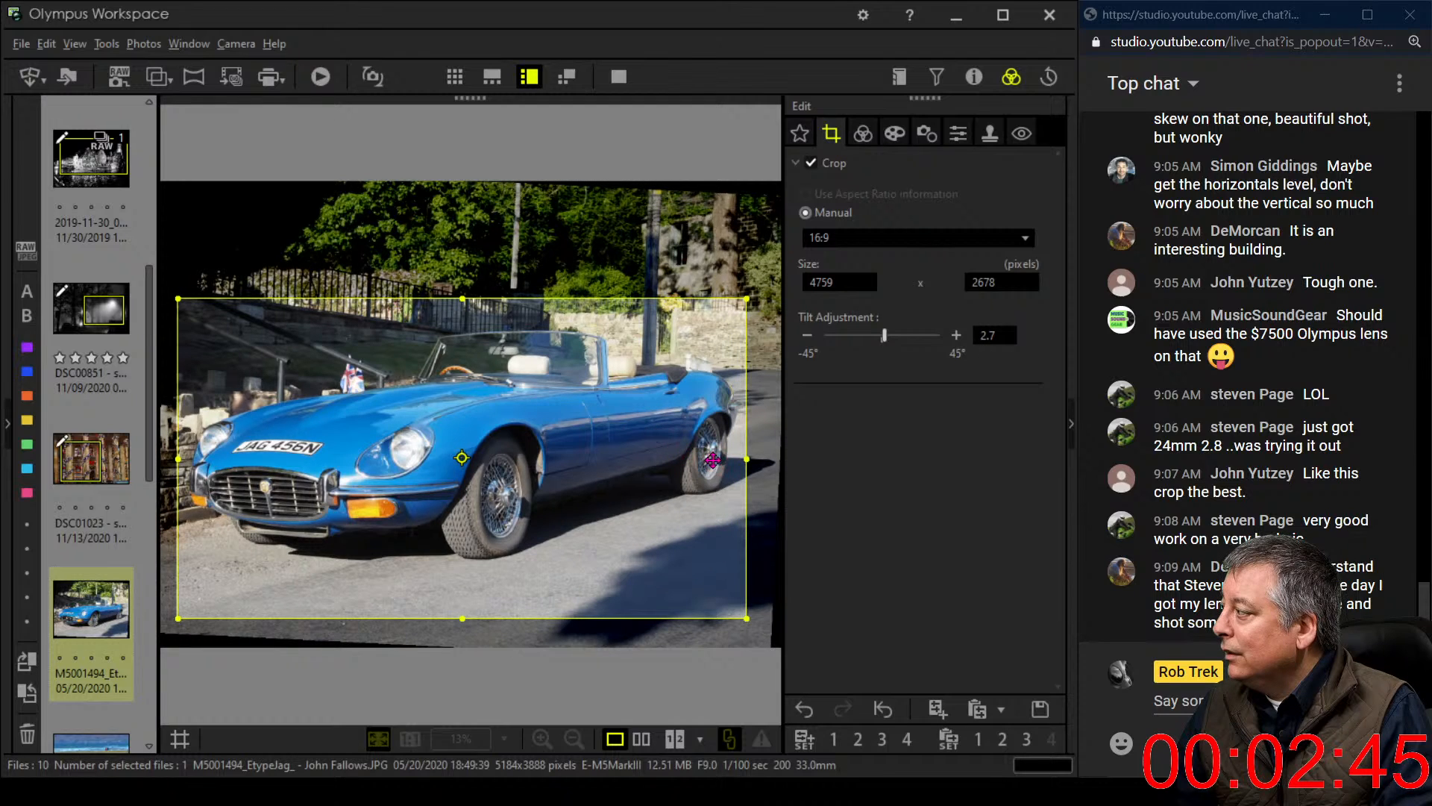
pyautogui.moveTo(747, 459); pyautogui.dragTo(773, 459)
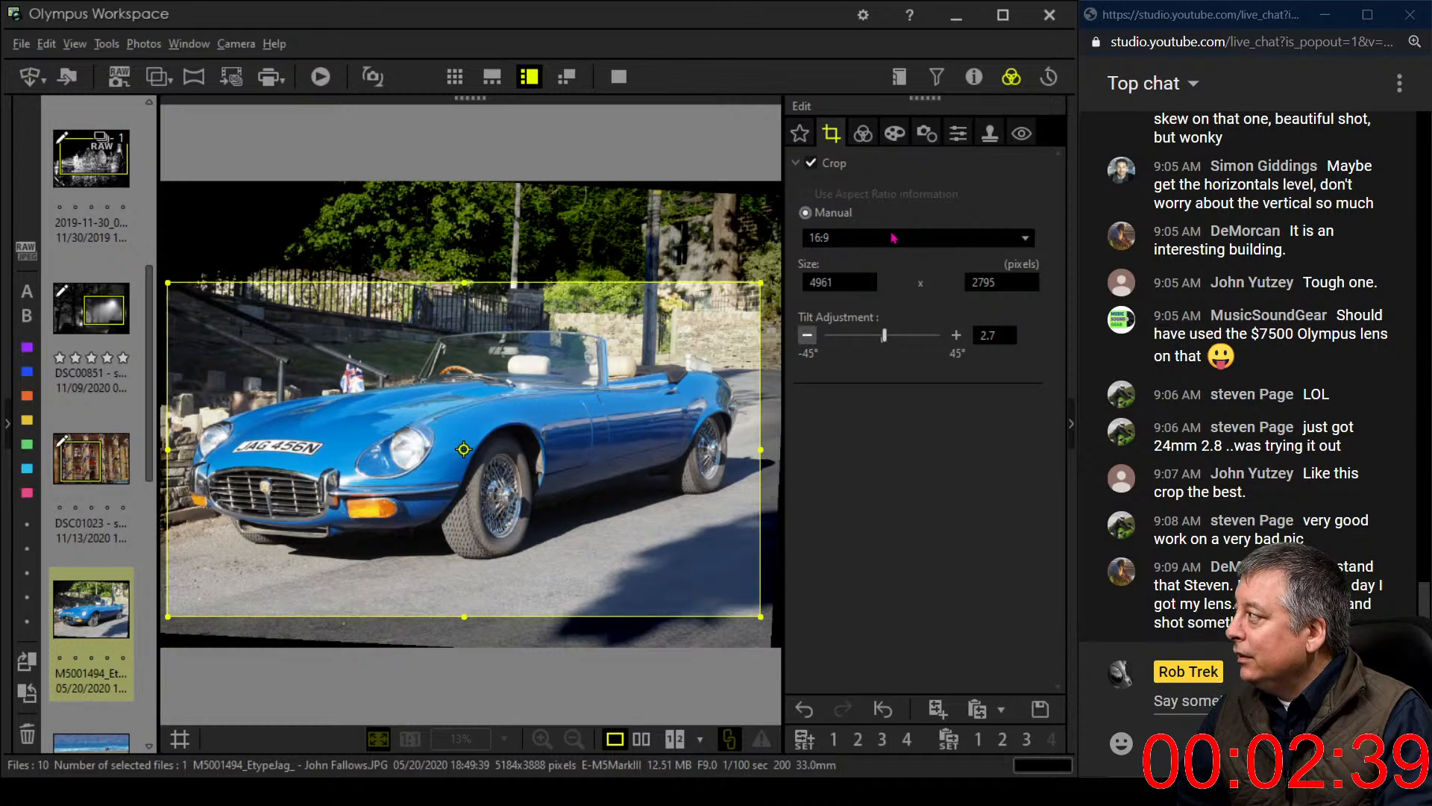
# Set the car photo's sharpness to 5
pyautogui.click(863, 133)
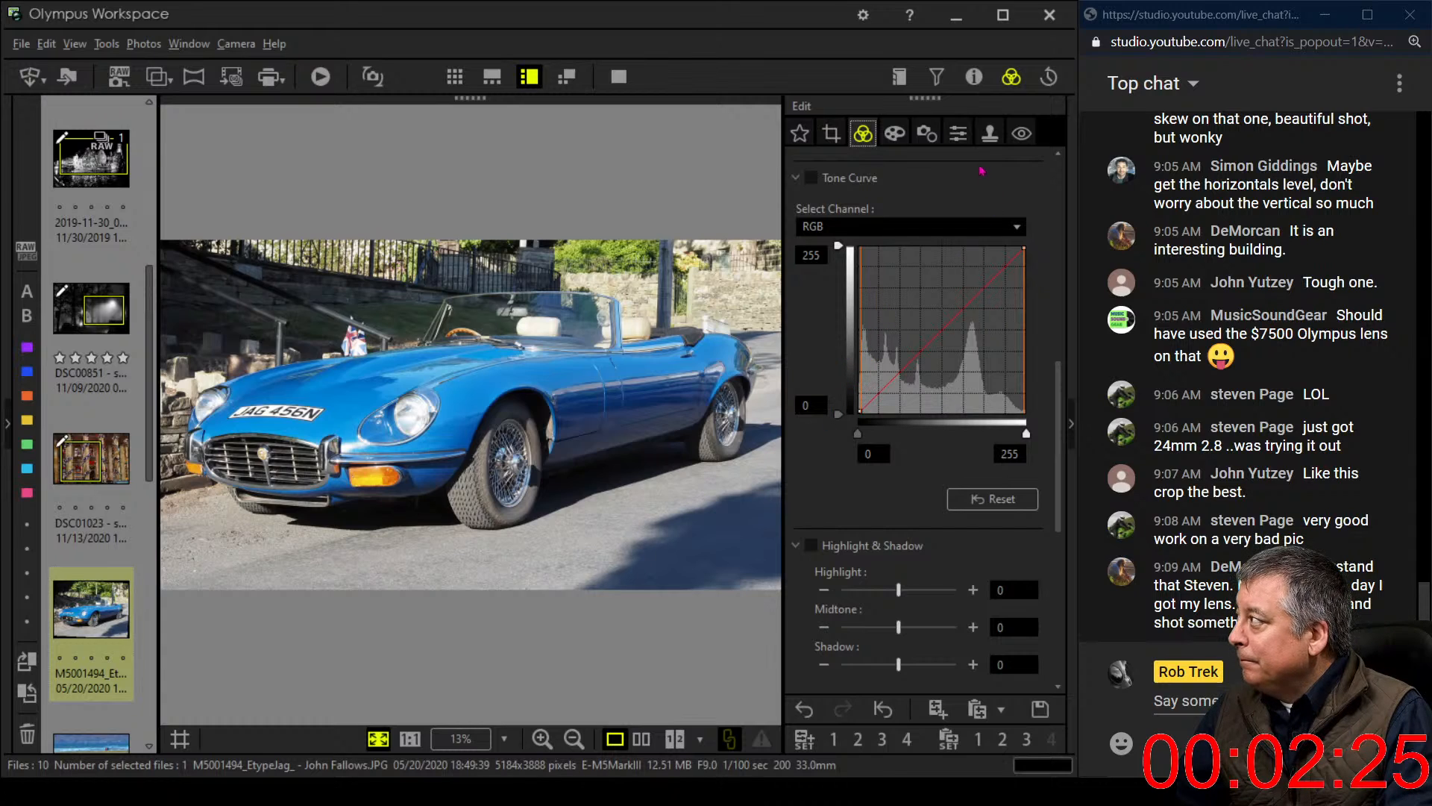
pyautogui.click(958, 133)
pyautogui.moveTo(882, 195); pyautogui.dragTo(926, 199)
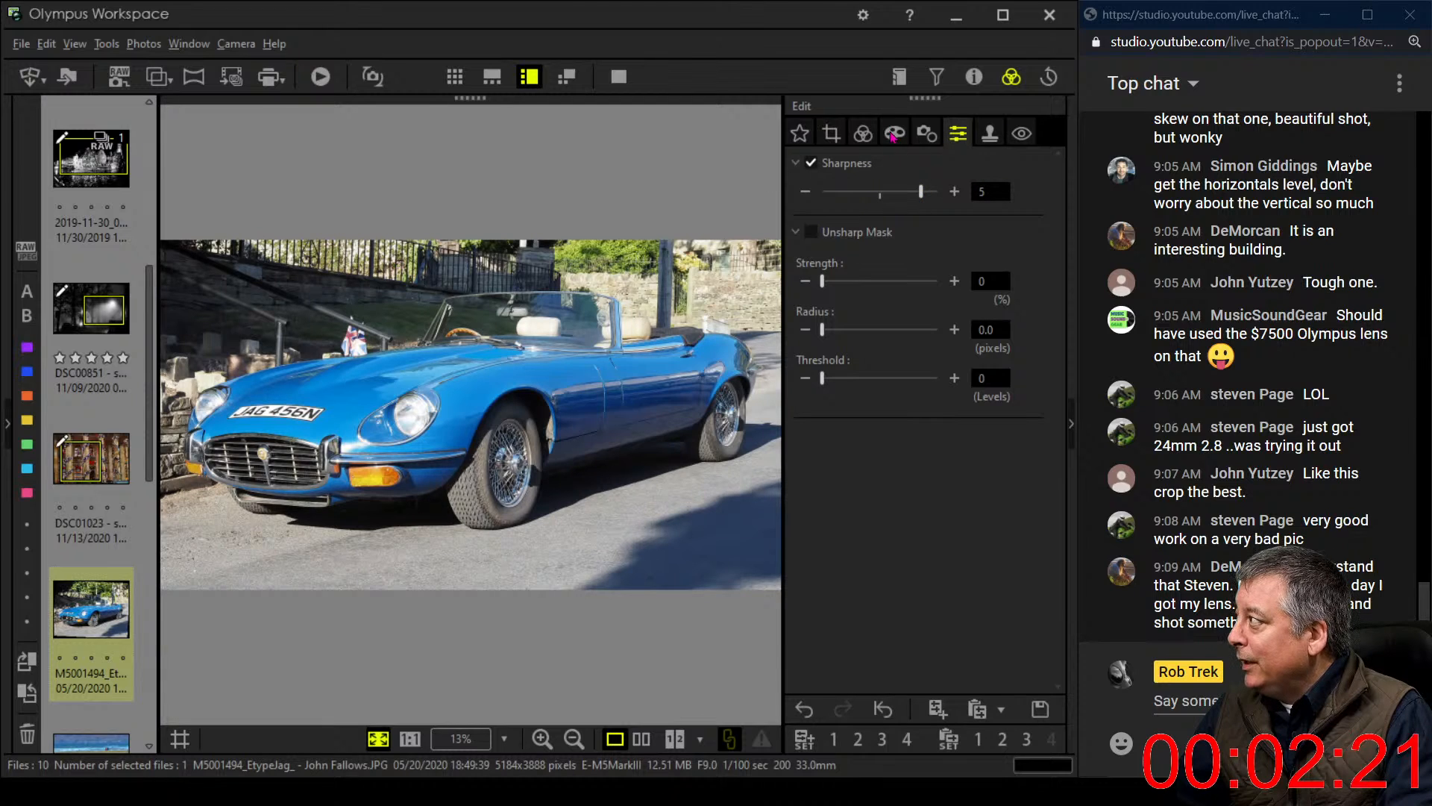
# Check the car photo's shooting information, then inspect the headlight, fender and windshield wiper area at full size
pyautogui.click(973, 77)
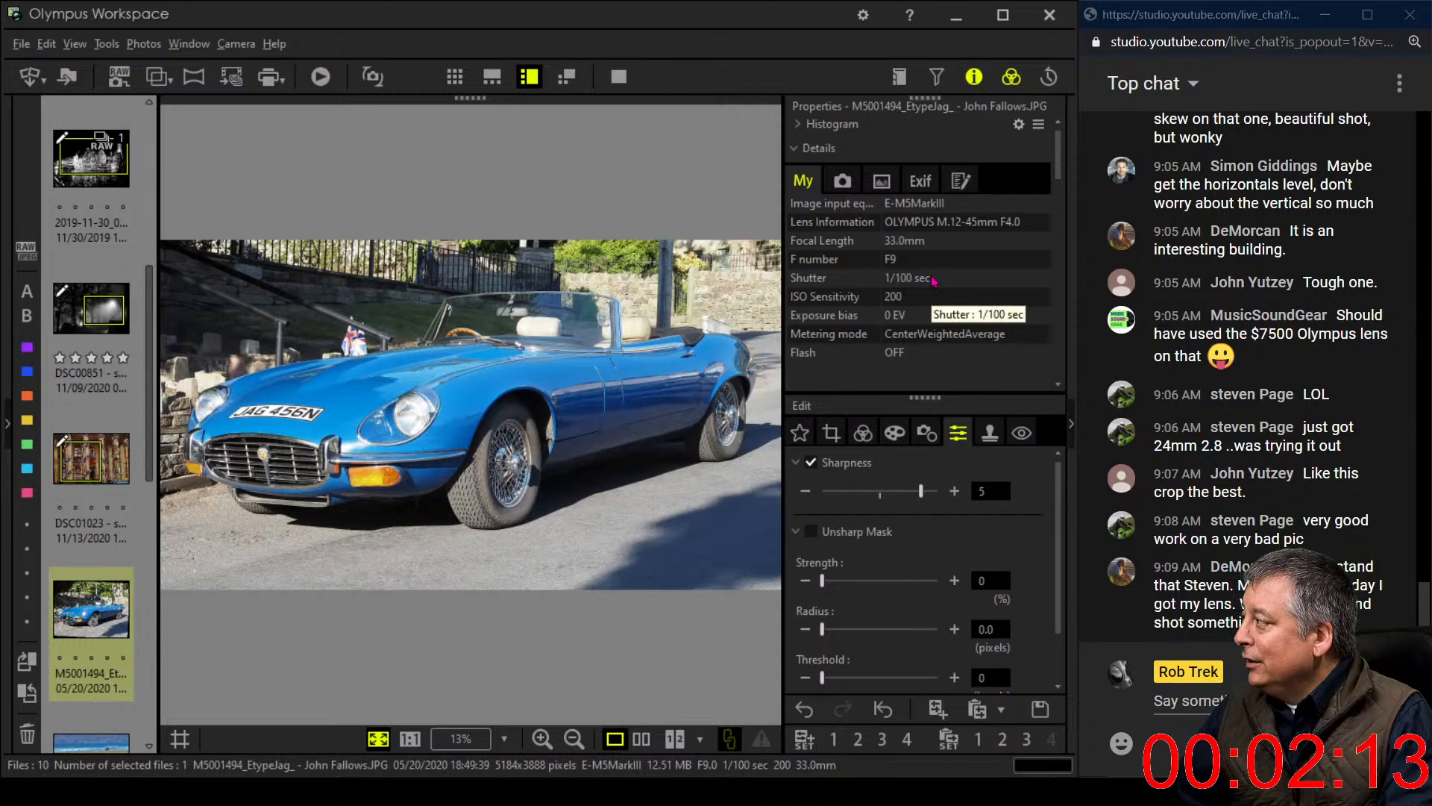
pyautogui.click(974, 77)
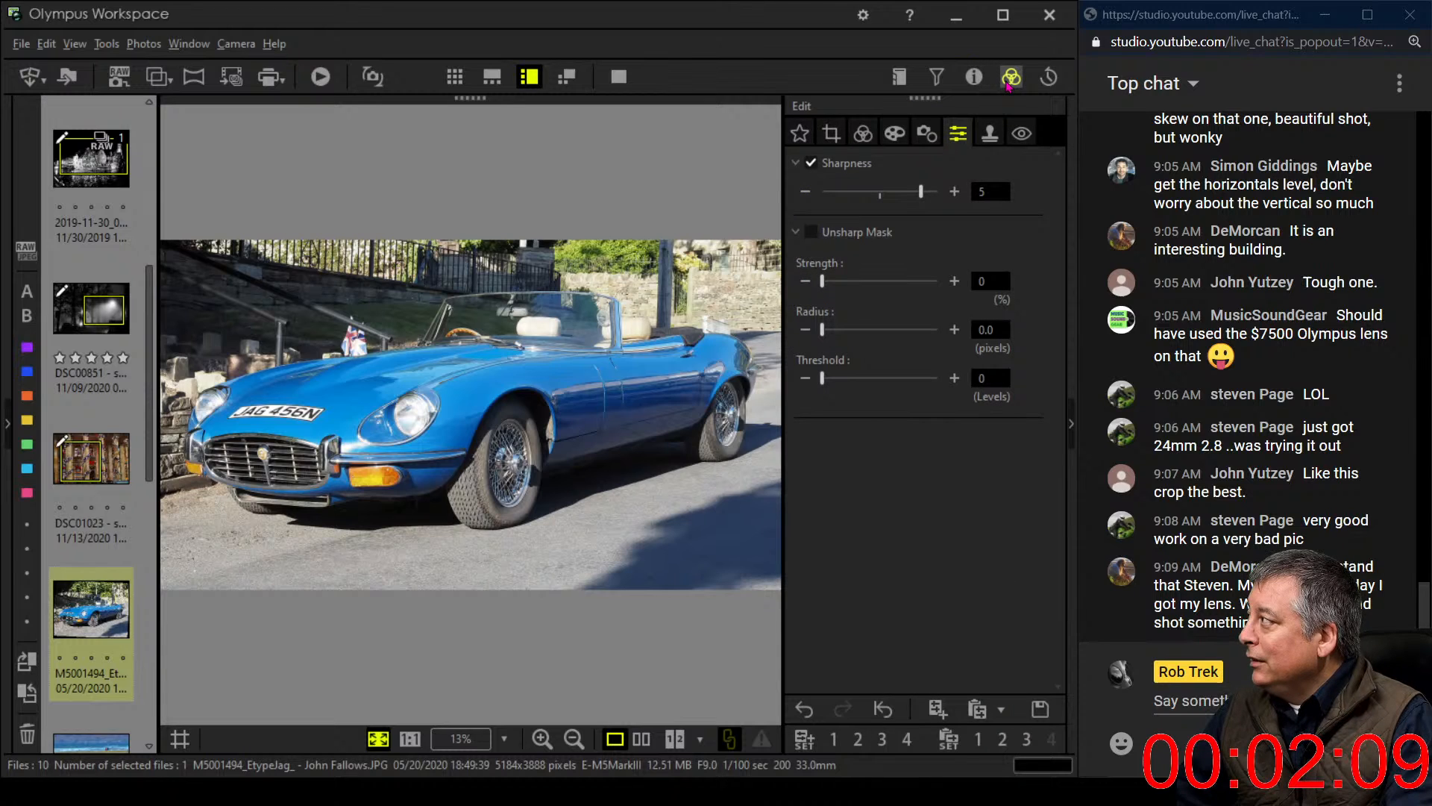
pyautogui.click(891, 138)
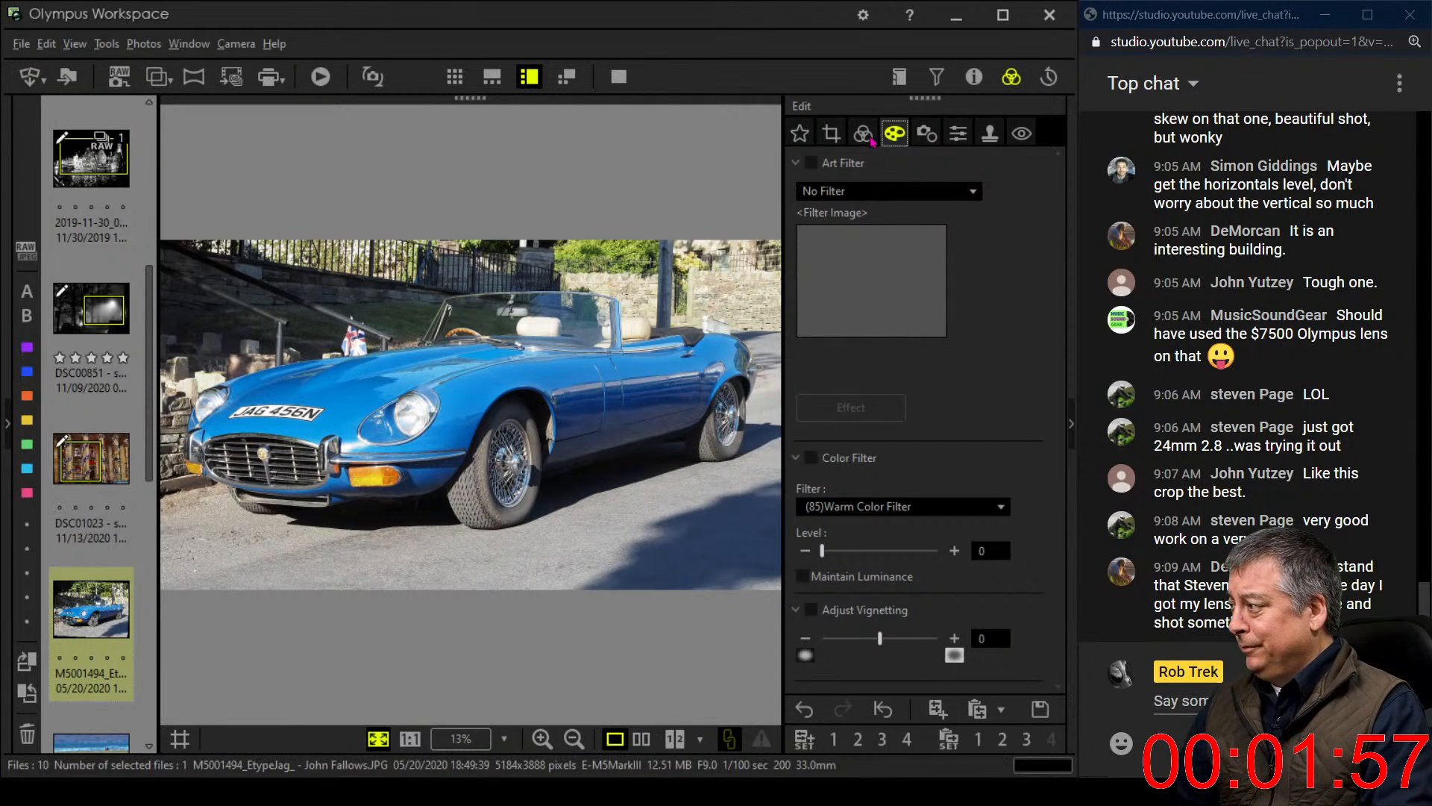
pyautogui.click(430, 409)
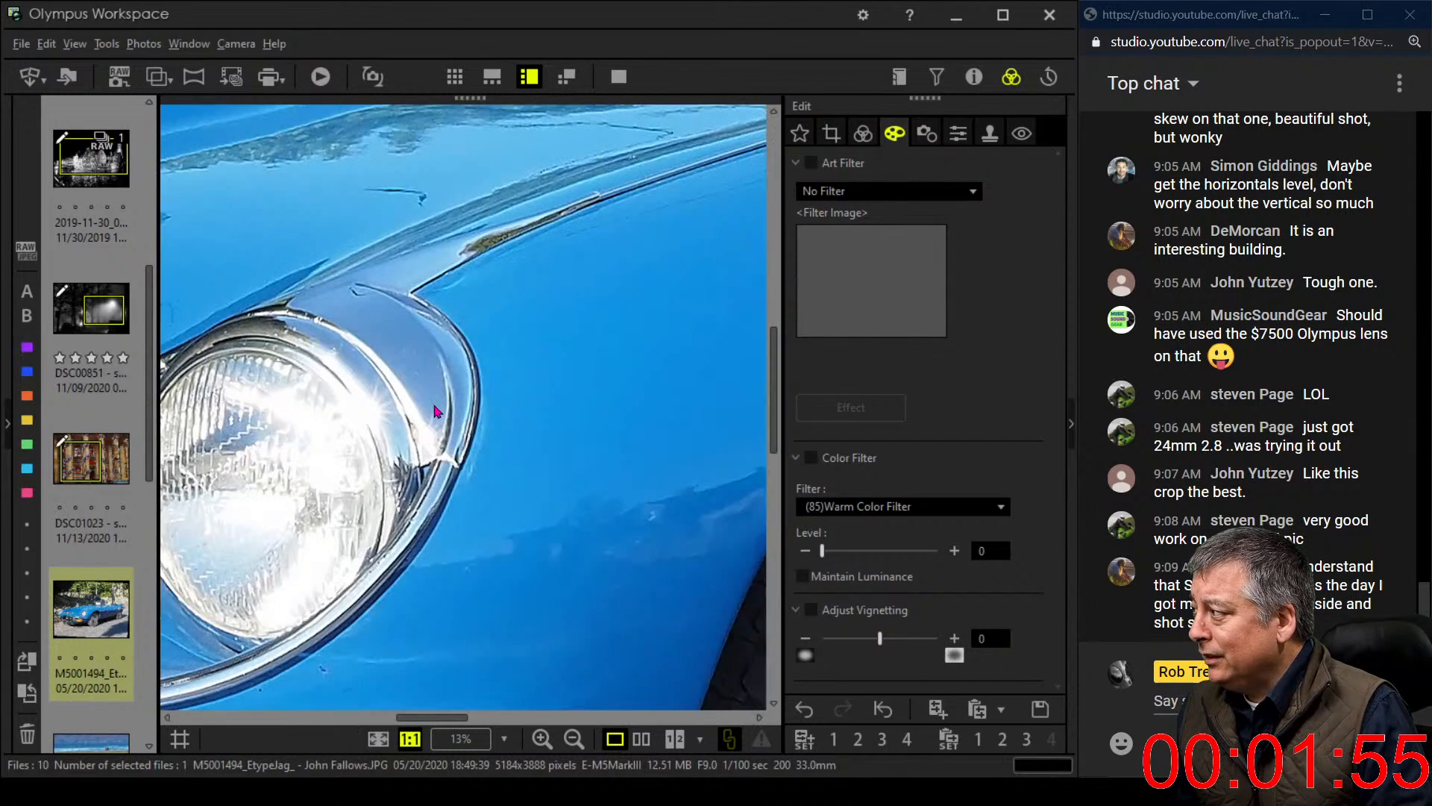
pyautogui.moveTo(504, 365); pyautogui.dragTo(368, 451)
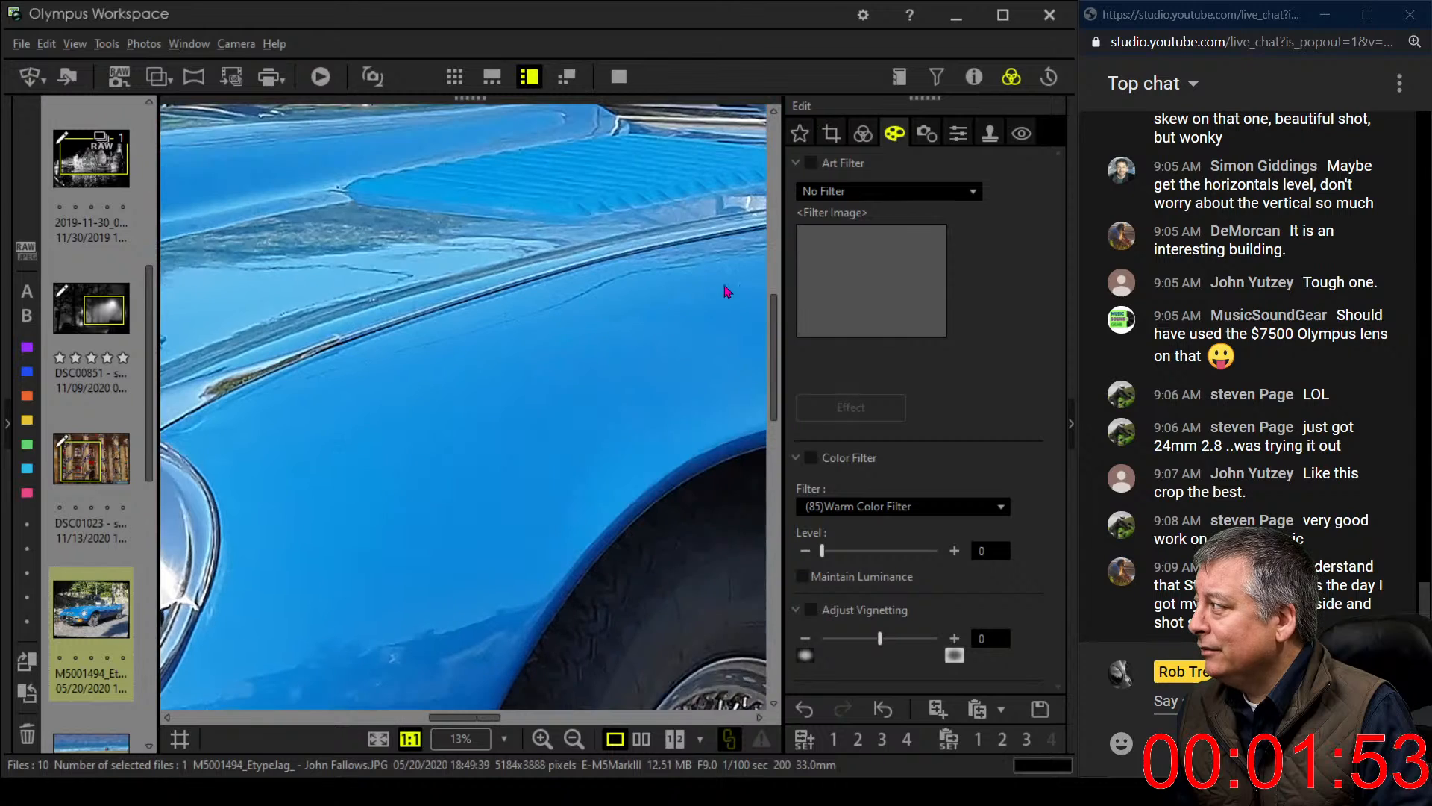
pyautogui.moveTo(729, 292); pyautogui.dragTo(490, 396)
pyautogui.moveTo(630, 321); pyautogui.dragTo(524, 379)
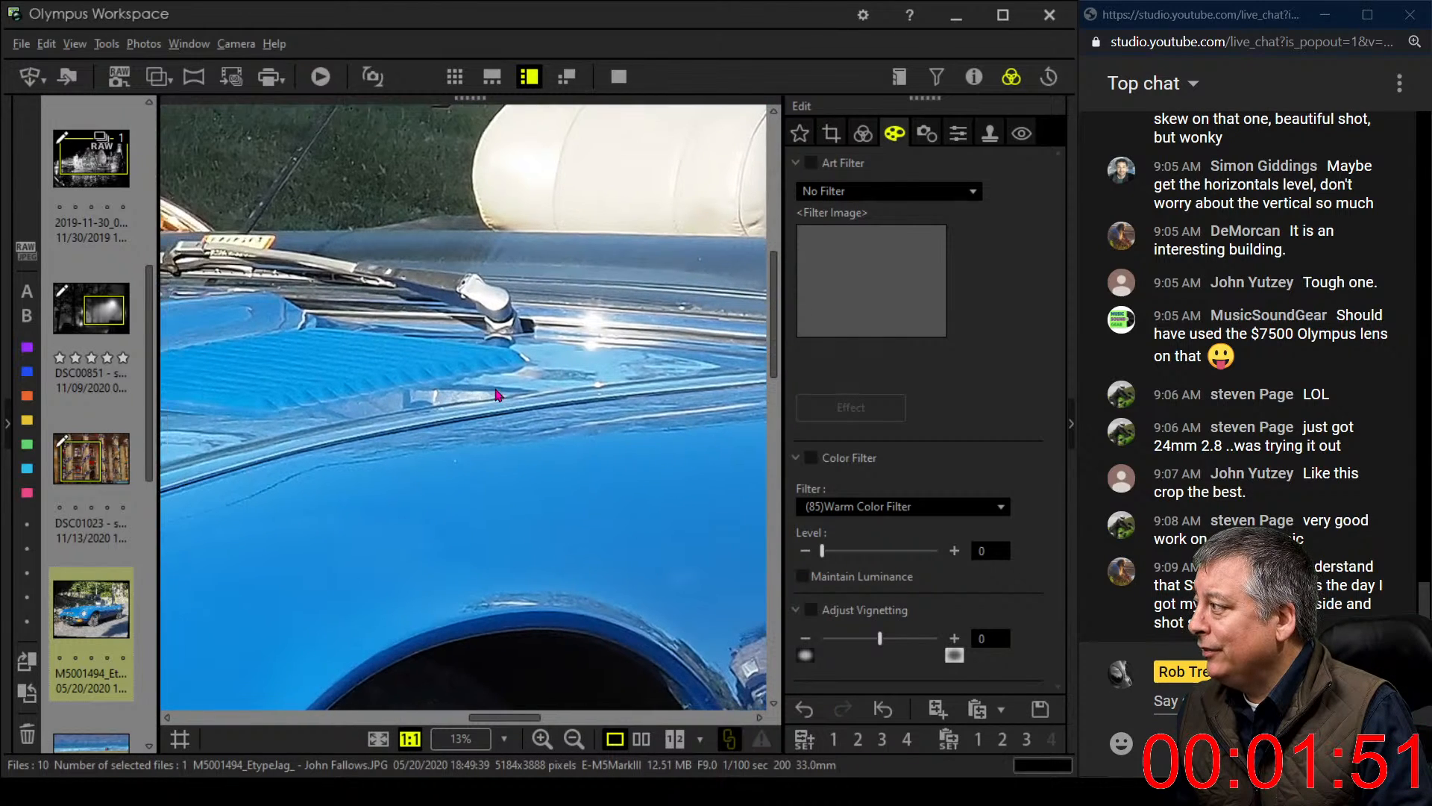
pyautogui.click(408, 419)
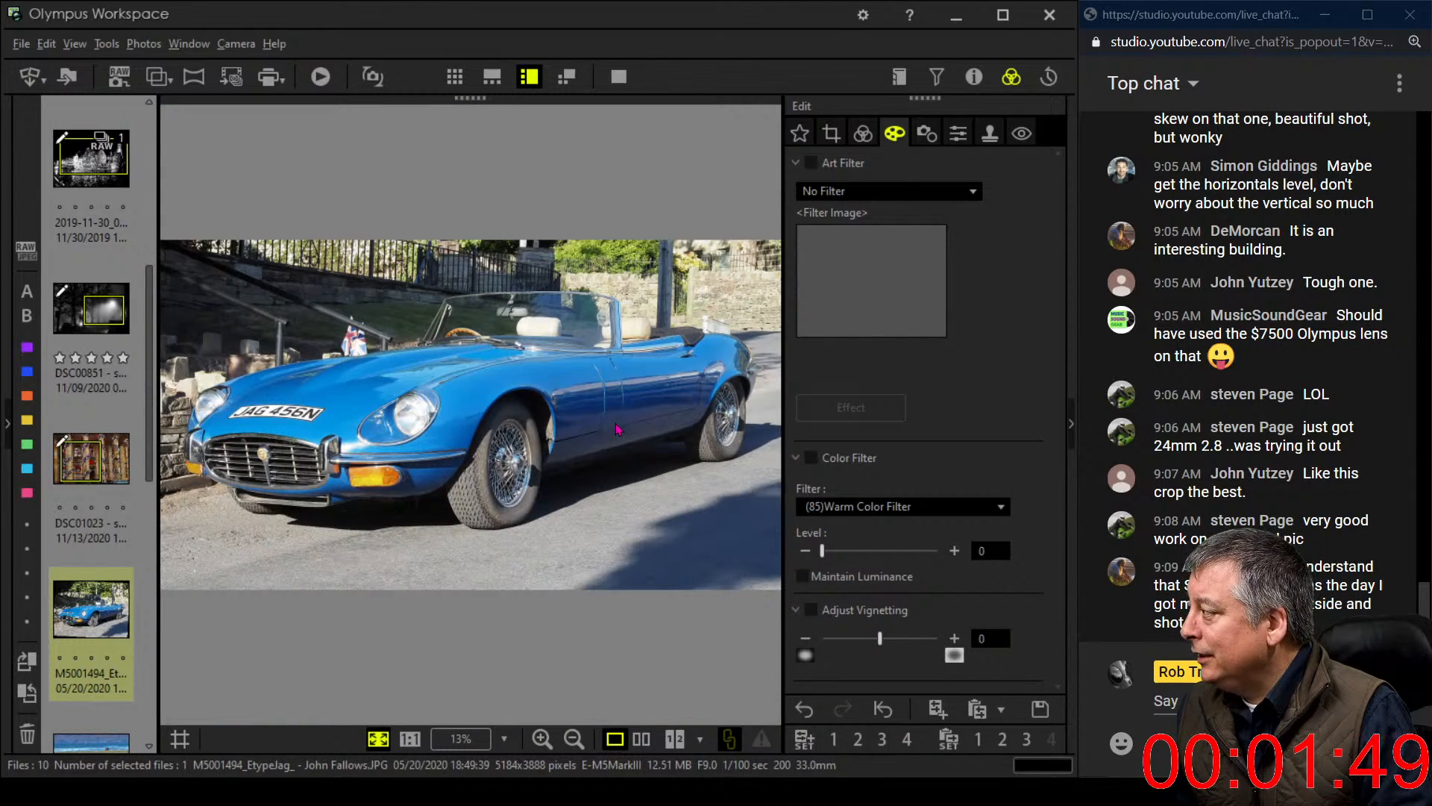
# Apply the Dramatic Tone art filter to the car photo and set its vignetting to -10
pyautogui.click(866, 191)
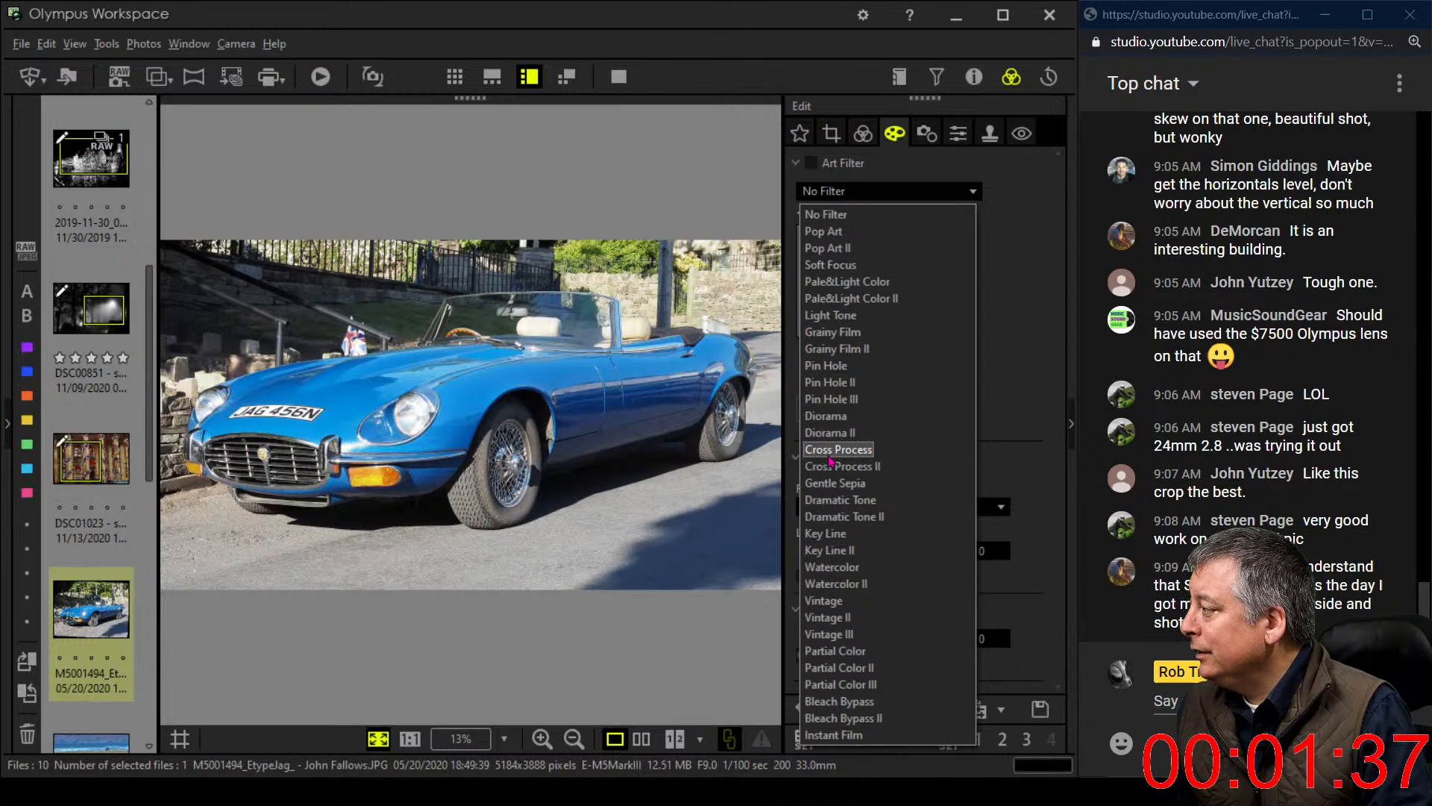
pyautogui.click(832, 500)
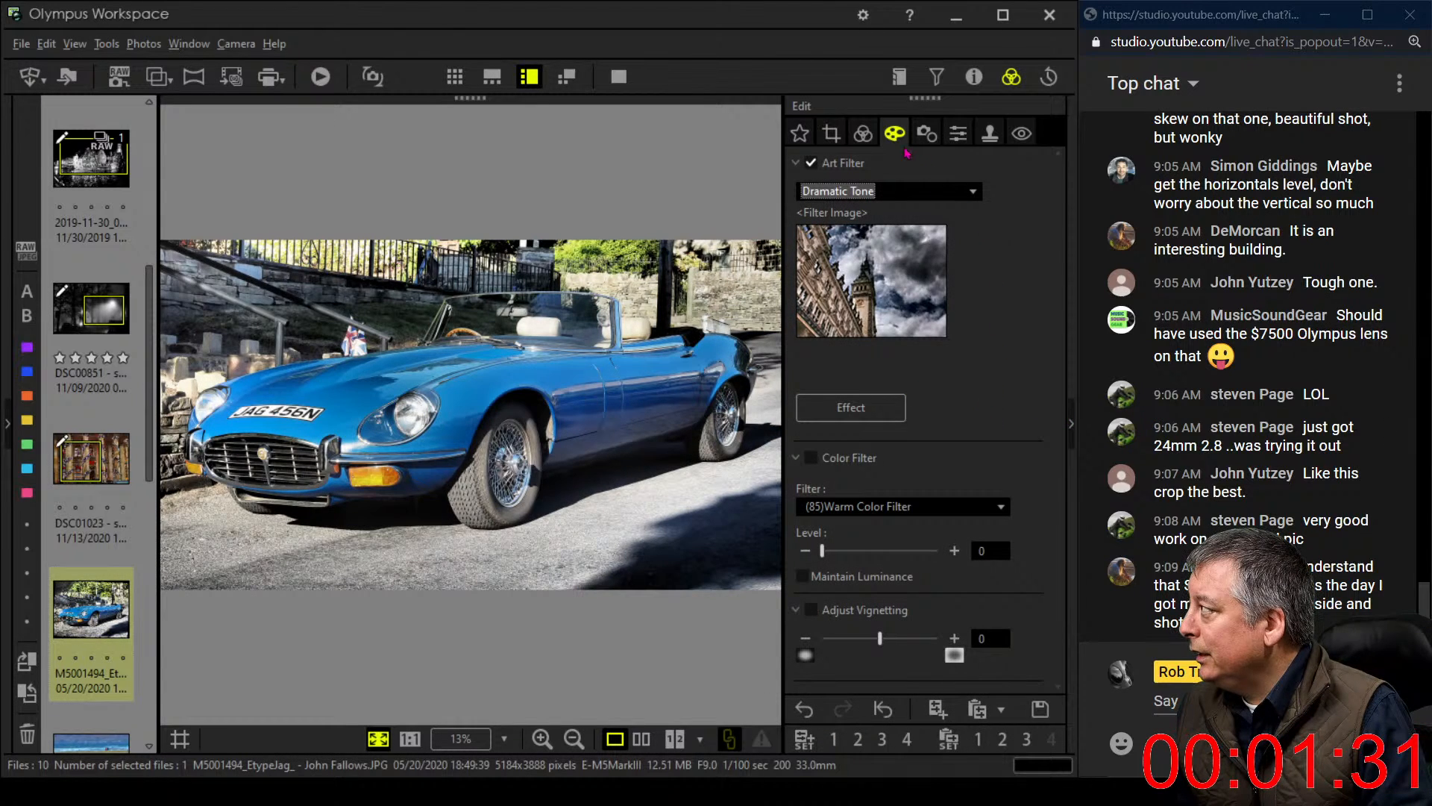
pyautogui.click(871, 136)
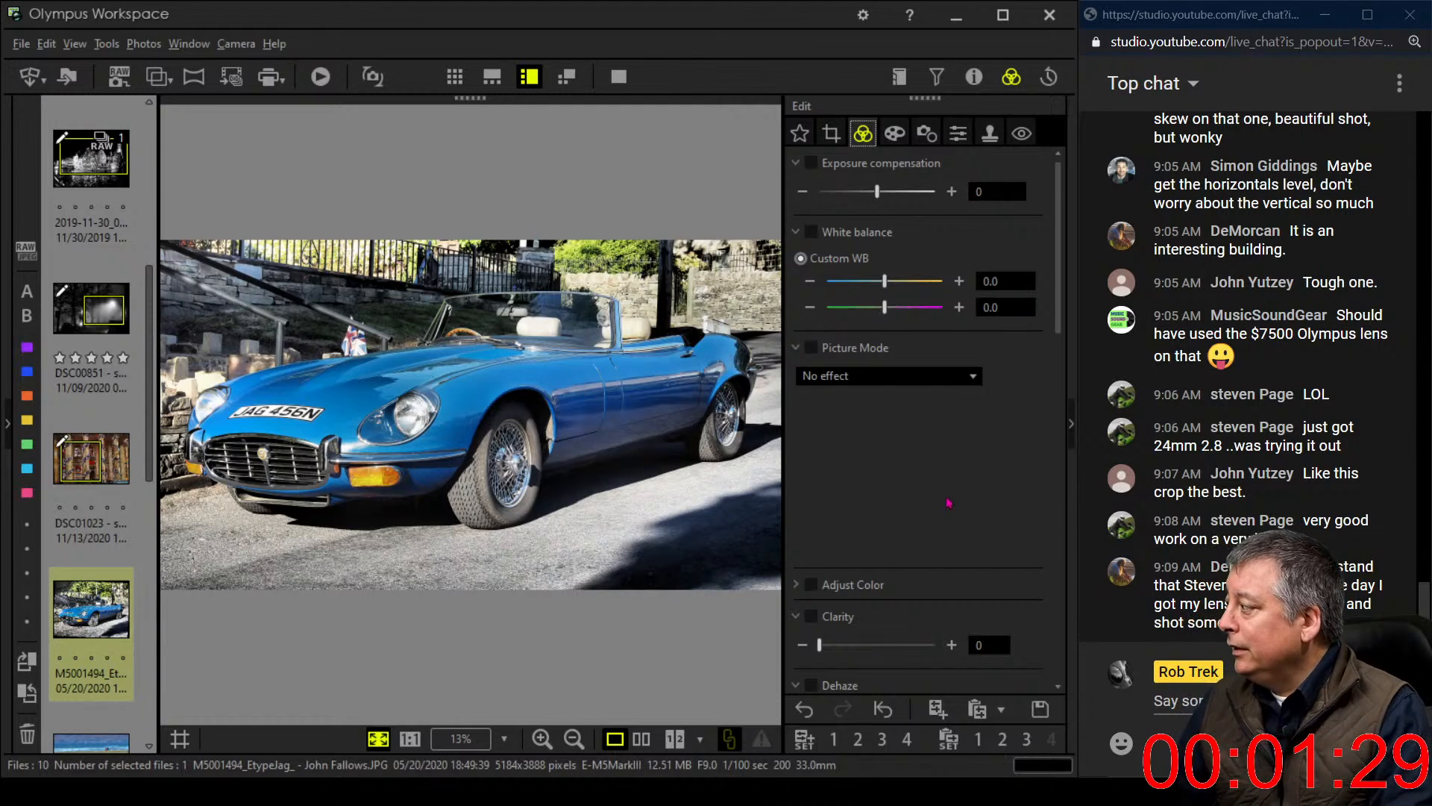
pyautogui.scroll(-2, 959, 487)
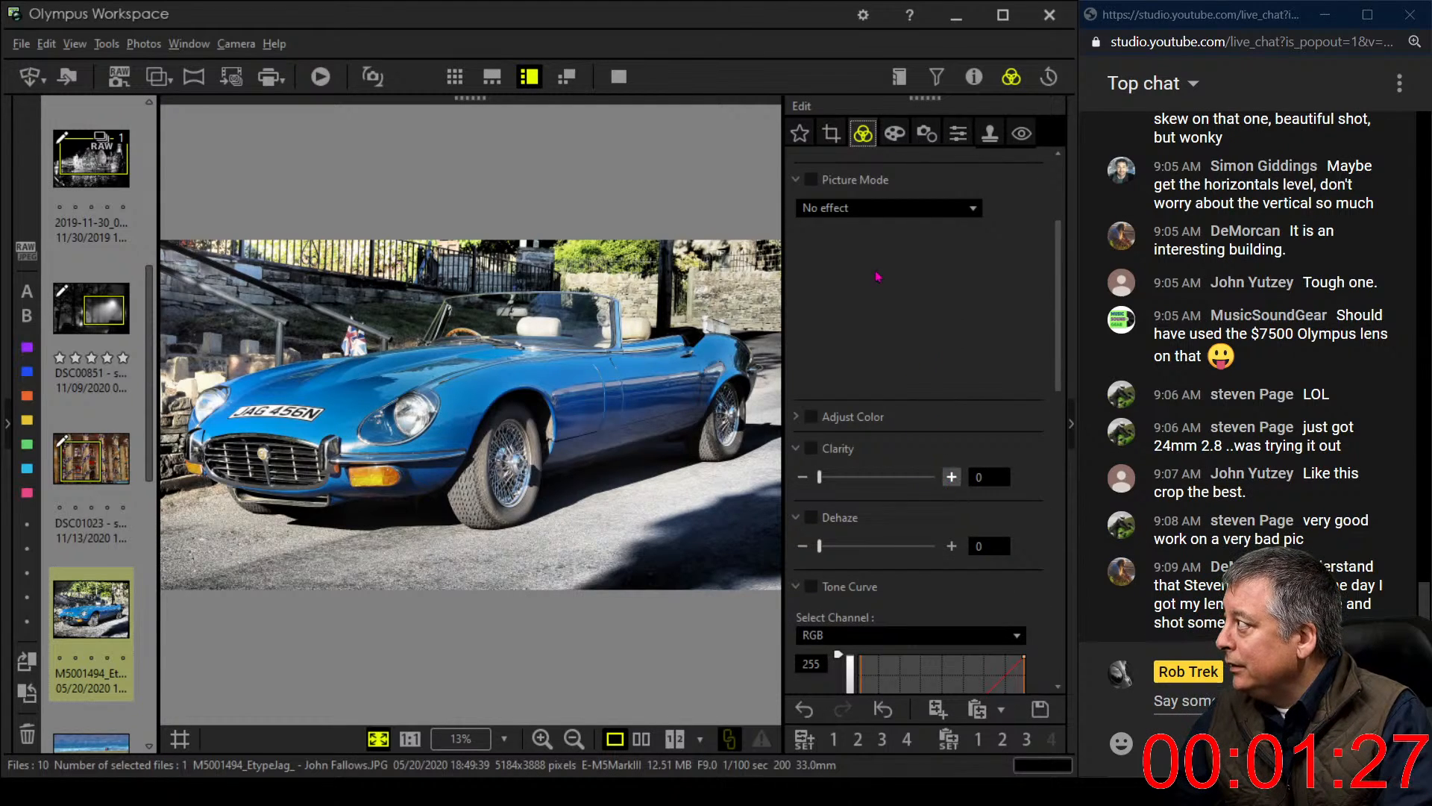
pyautogui.scroll(1, 889, 165)
pyautogui.click(894, 136)
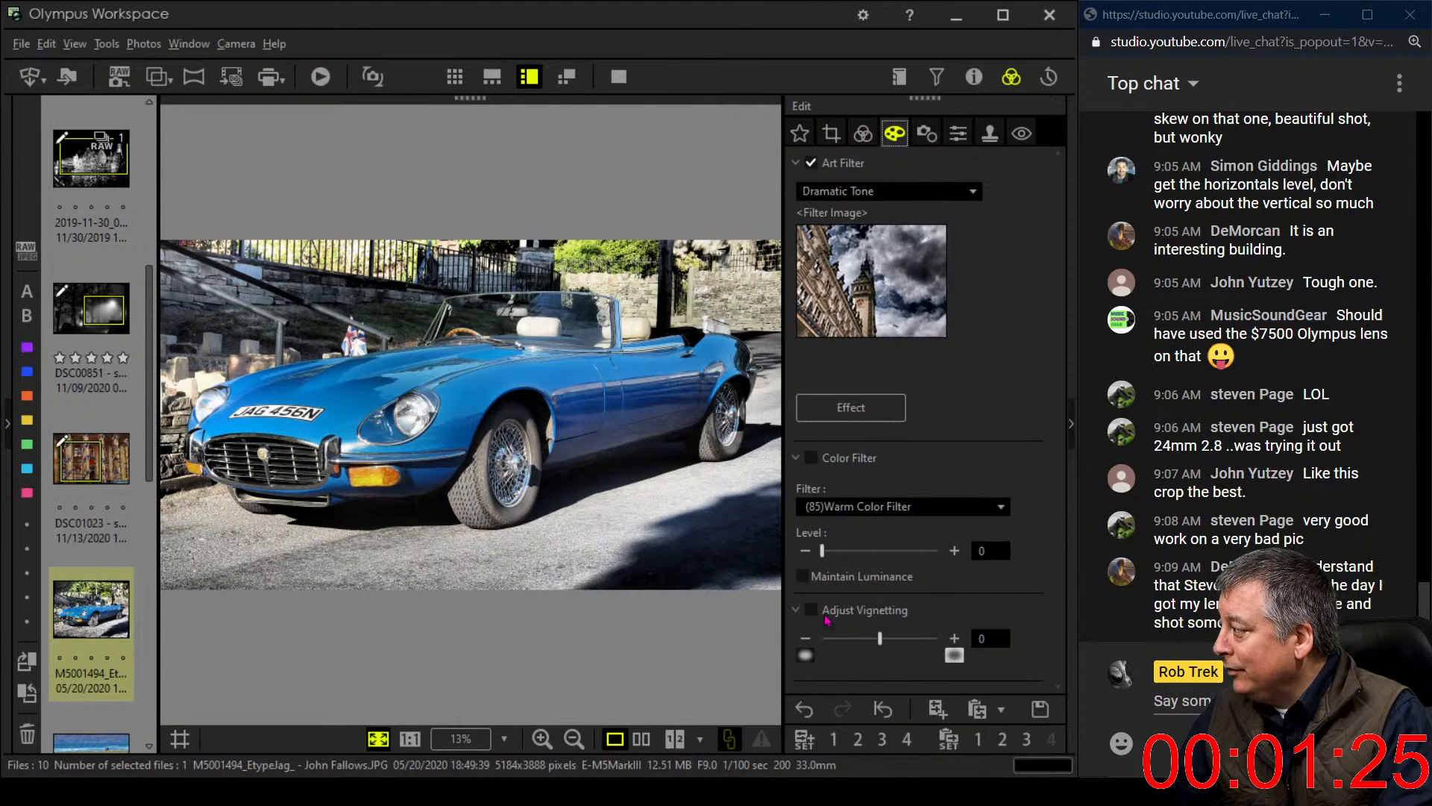
pyautogui.moveTo(875, 646); pyautogui.dragTo(856, 646)
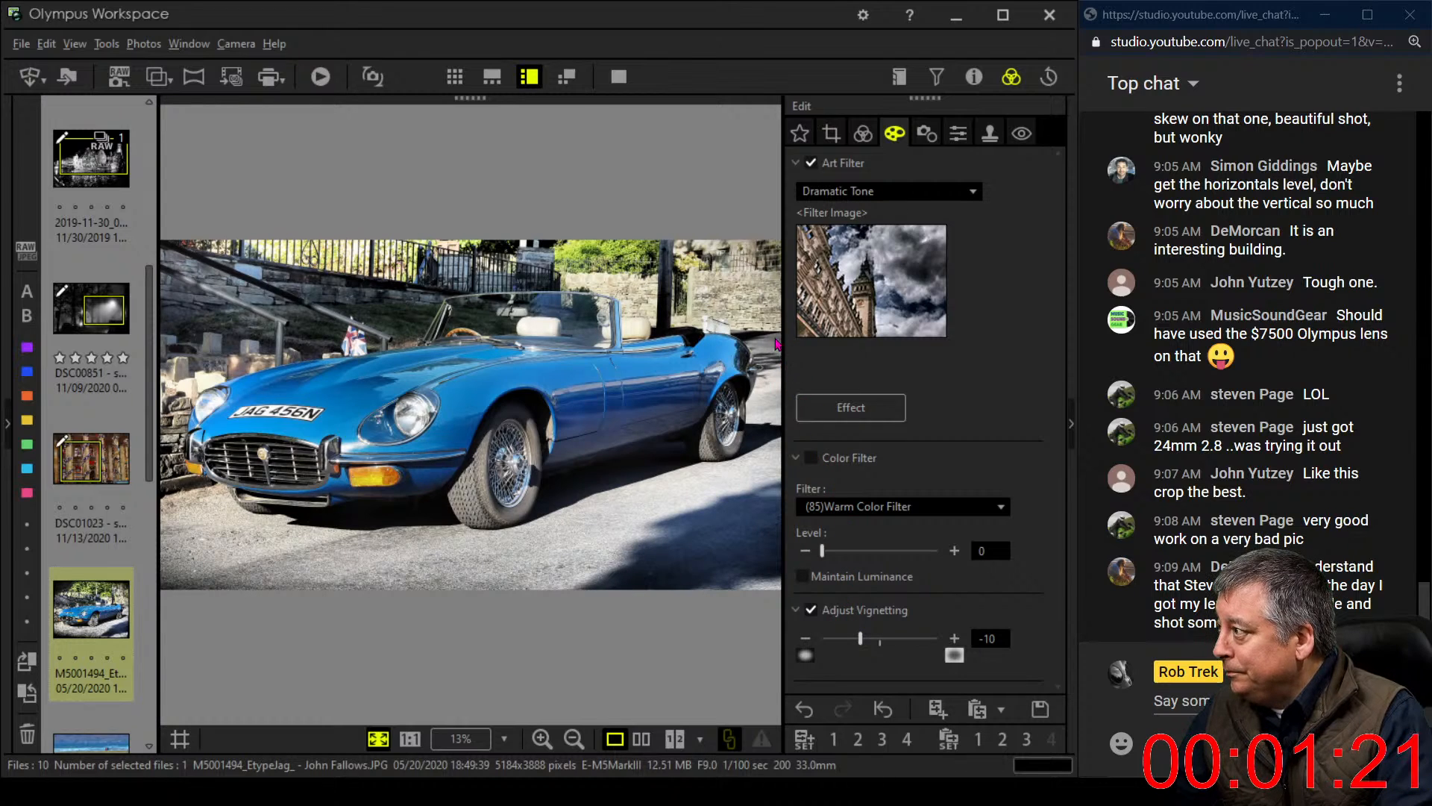
# Increase the car photo's crop tilt adjustment to 3.2
pyautogui.click(864, 134)
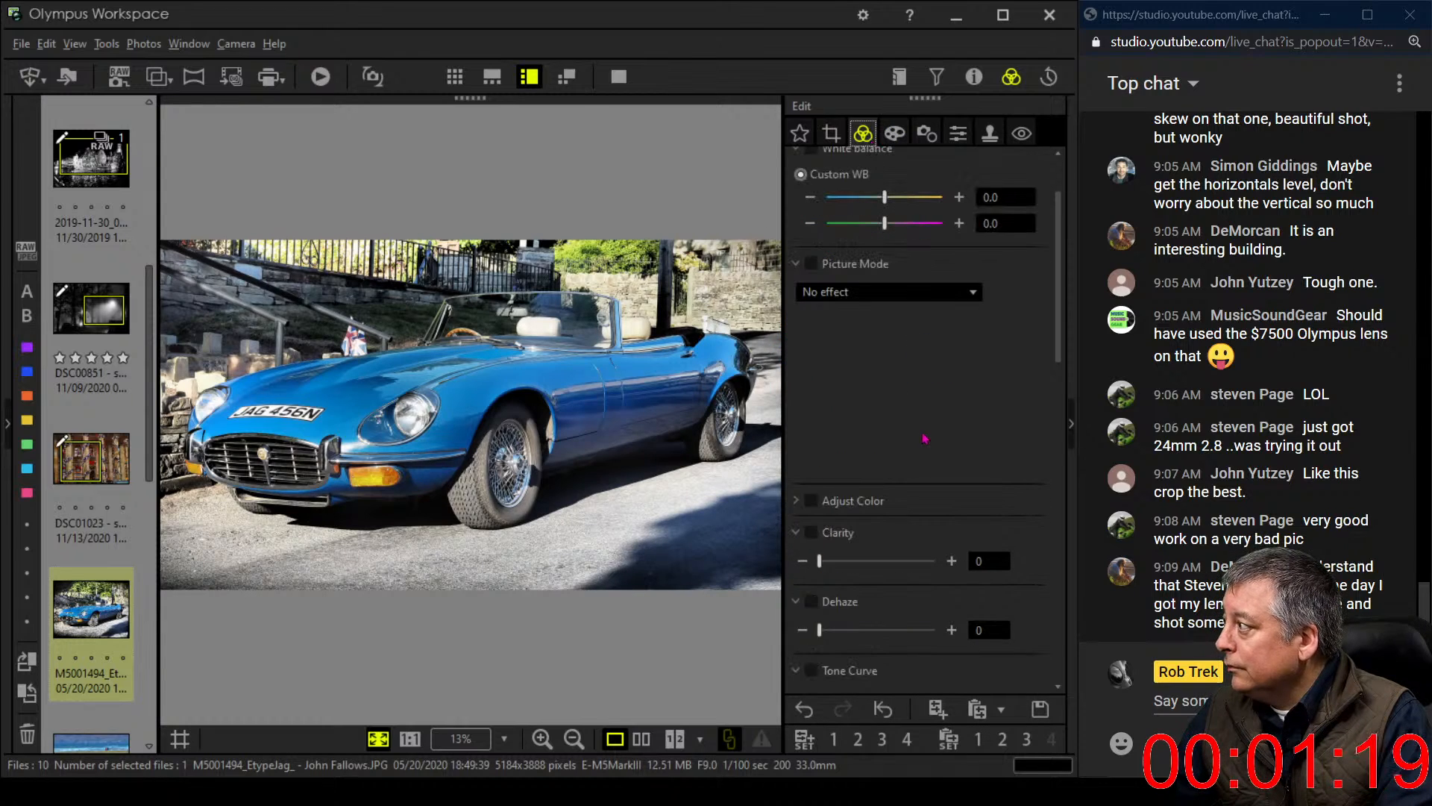
pyautogui.click(831, 133)
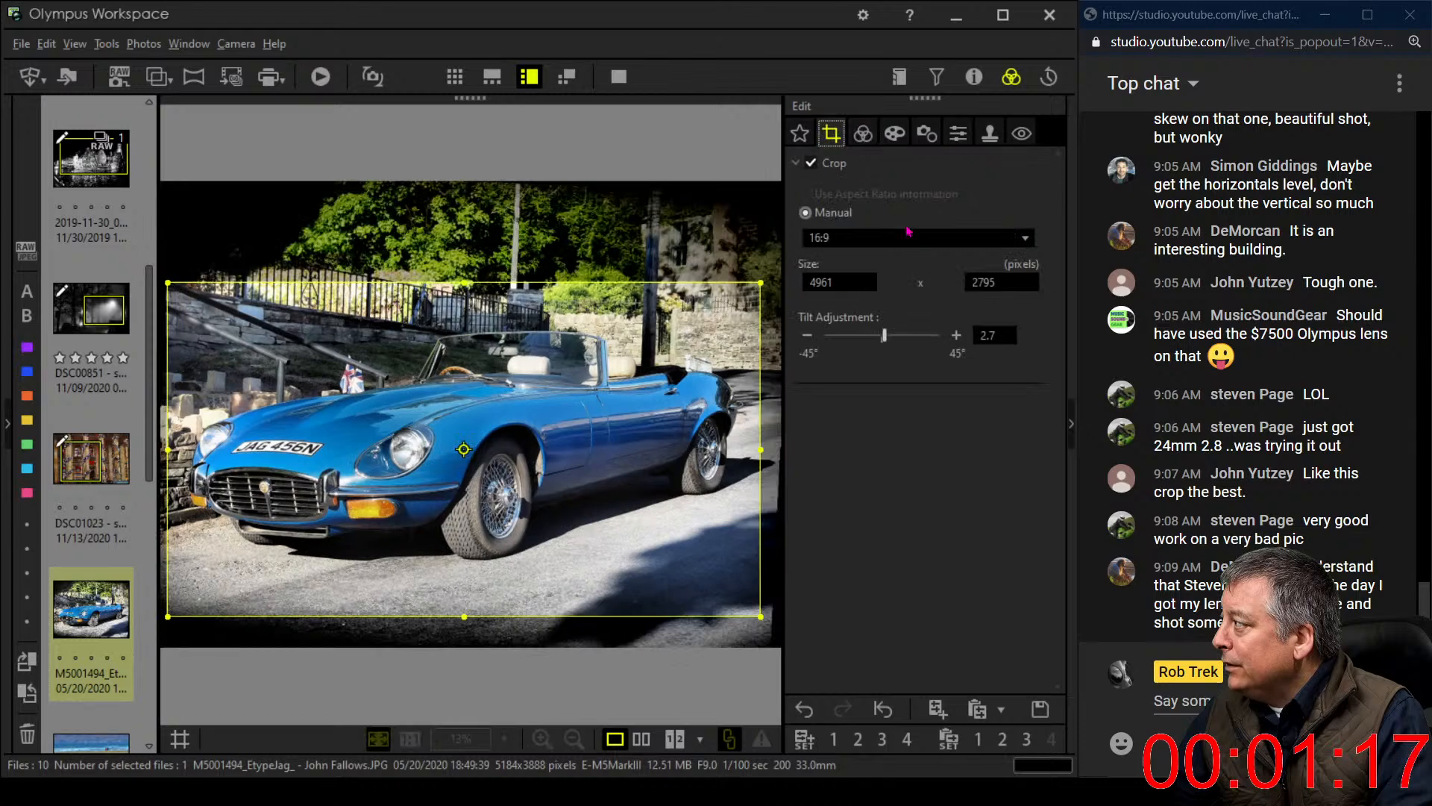
pyautogui.click(956, 336)
pyautogui.click(956, 335)
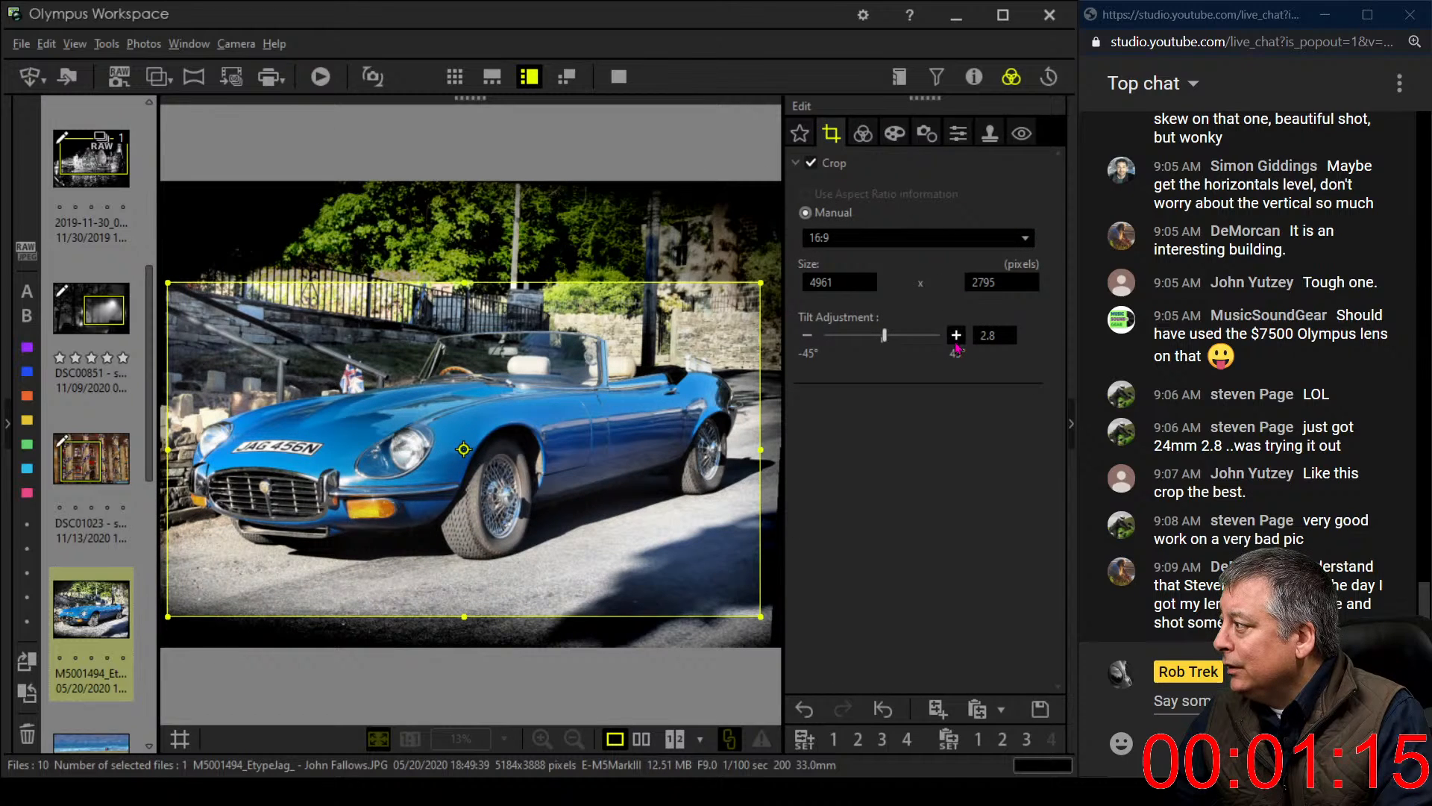
pyautogui.click(956, 336)
pyautogui.click(956, 336)
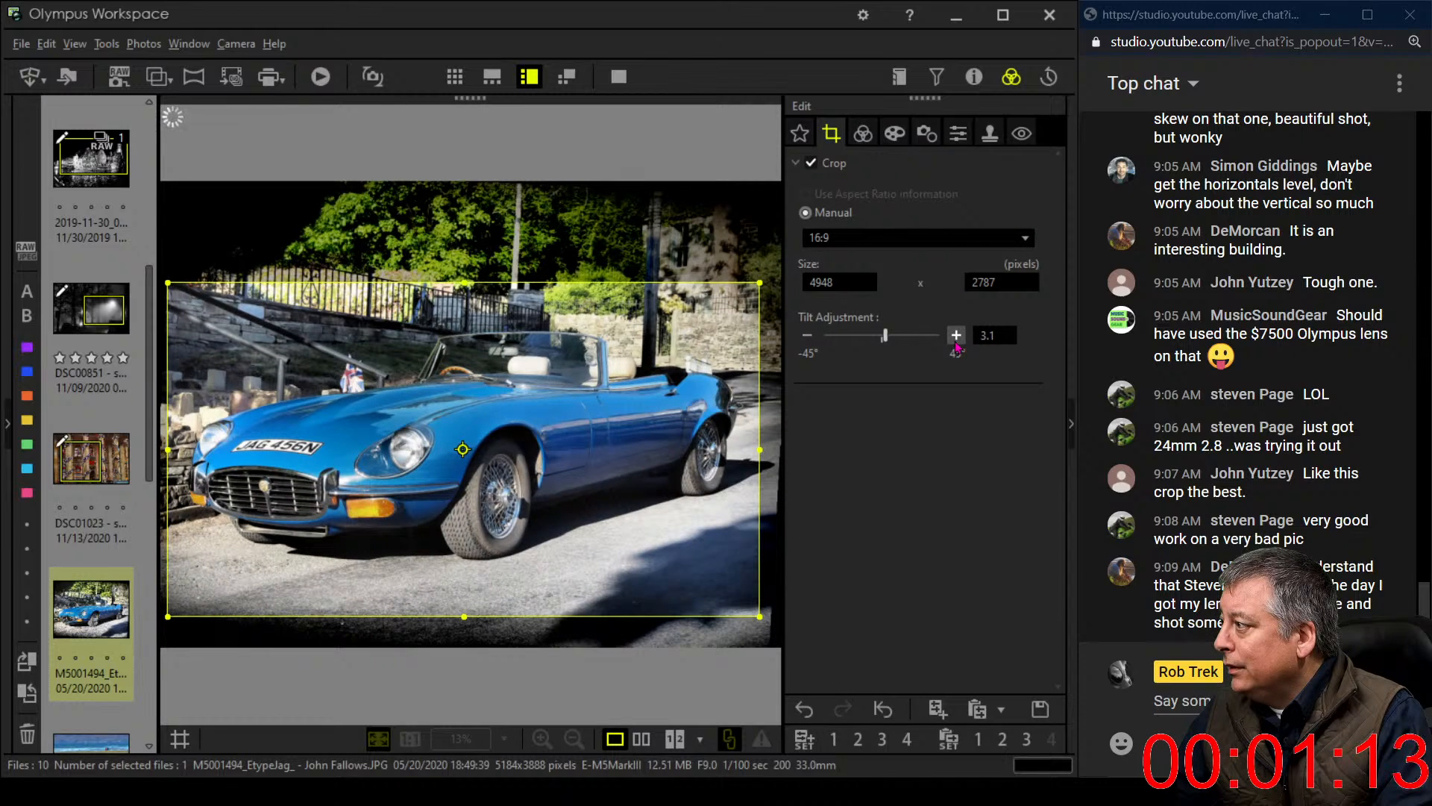
pyautogui.click(955, 336)
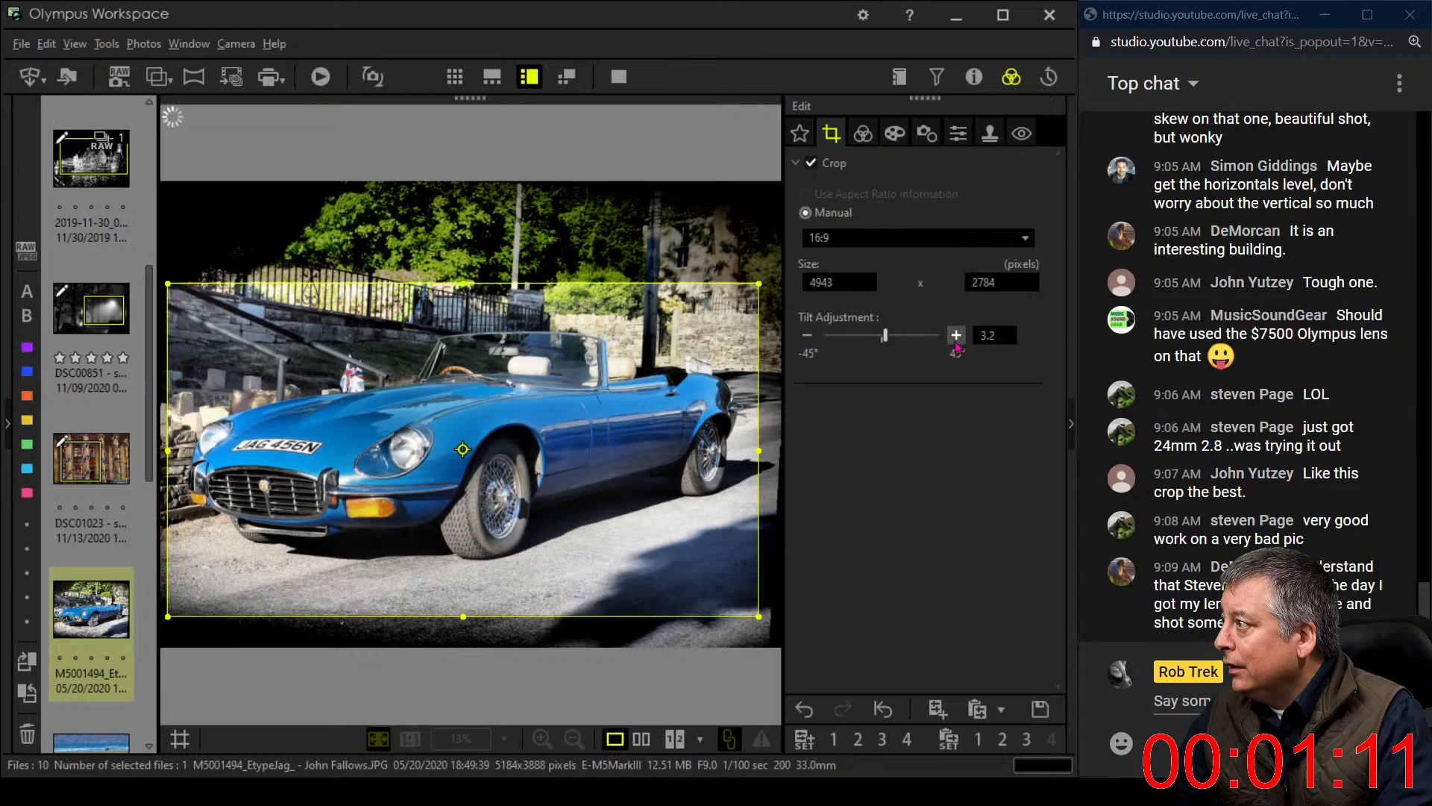
# Adjust the car photo's RGB tone curve, holding down the deepest shadows and raising the tones just above them slightly
pyautogui.click(863, 133)
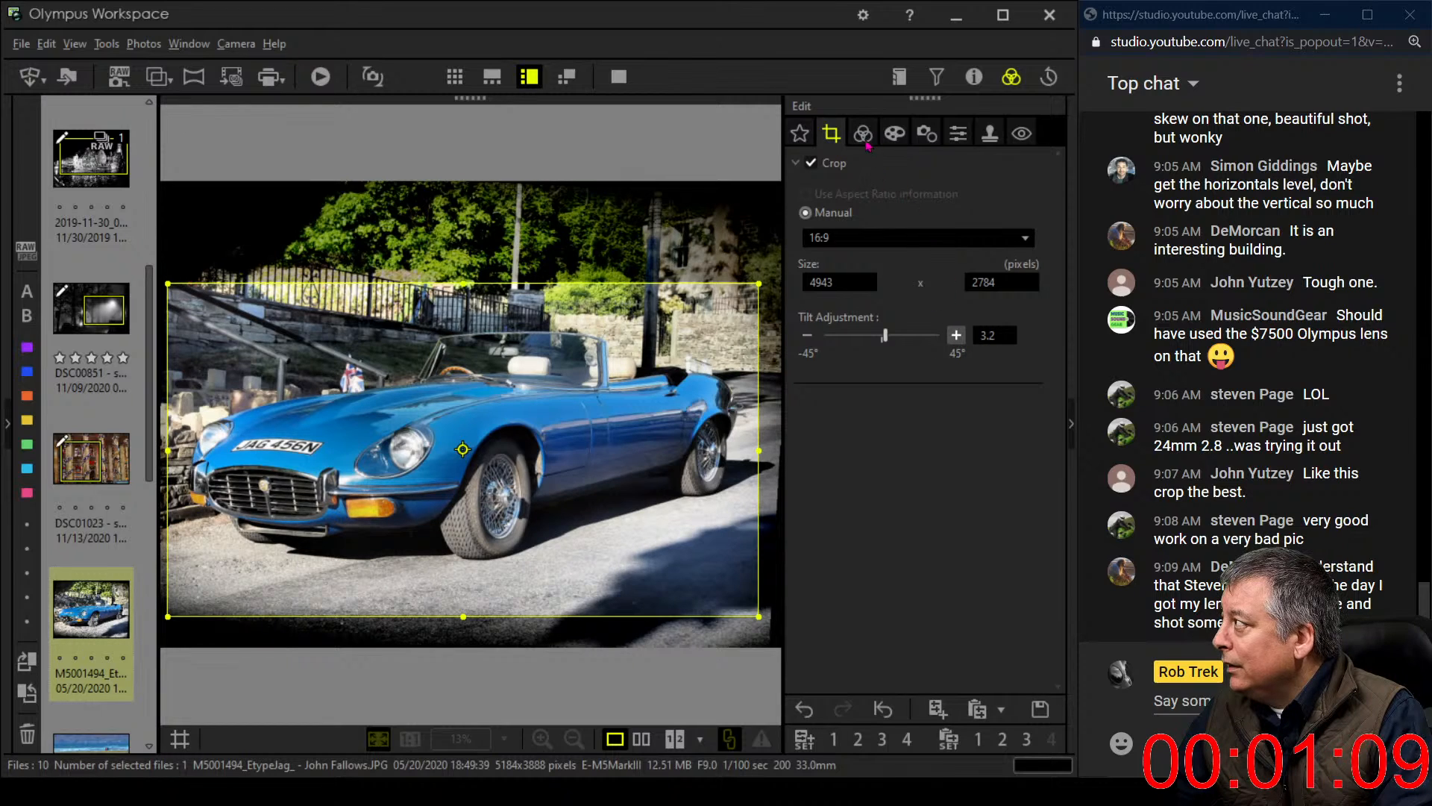
pyautogui.scroll(-4, 981, 397)
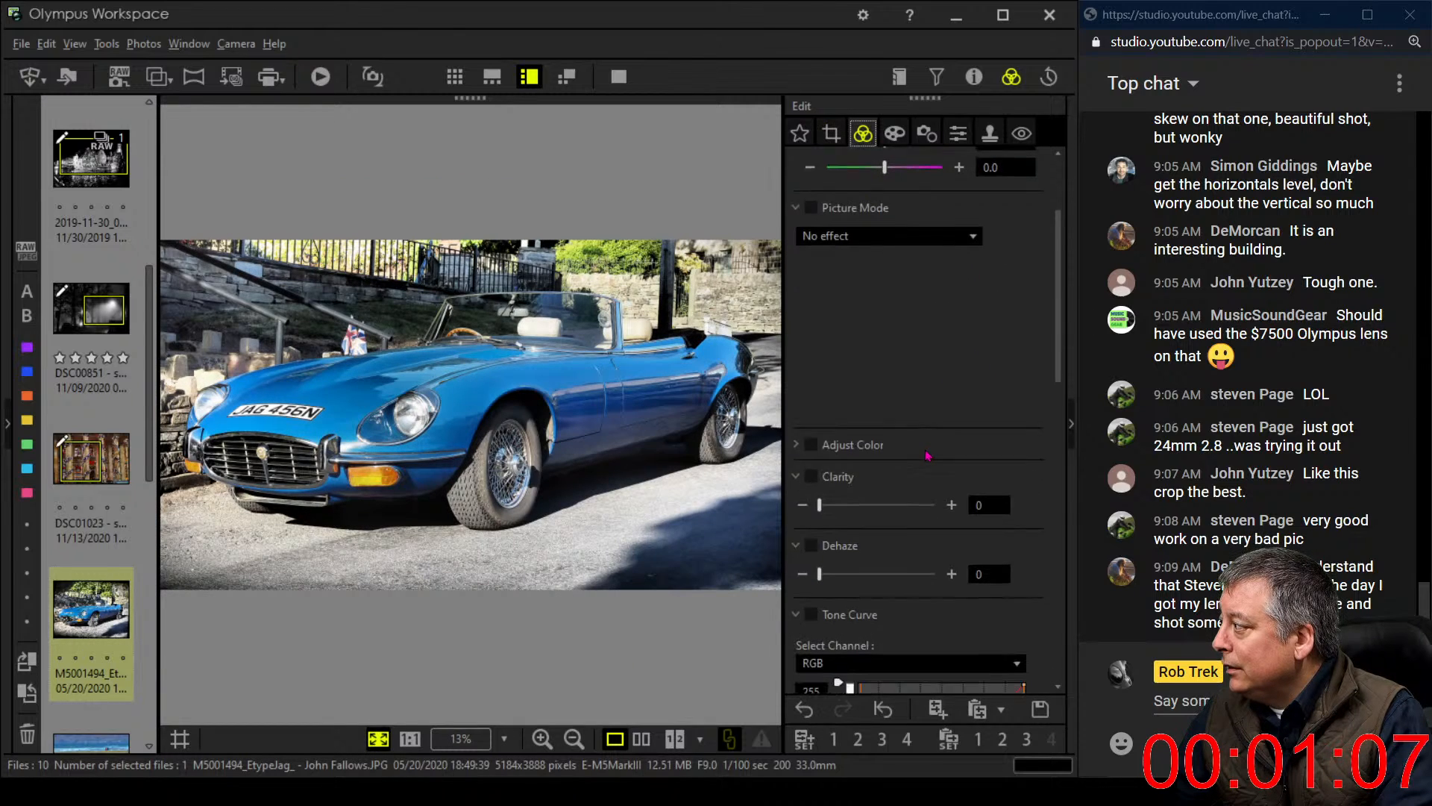
pyautogui.scroll(-2, 927, 454)
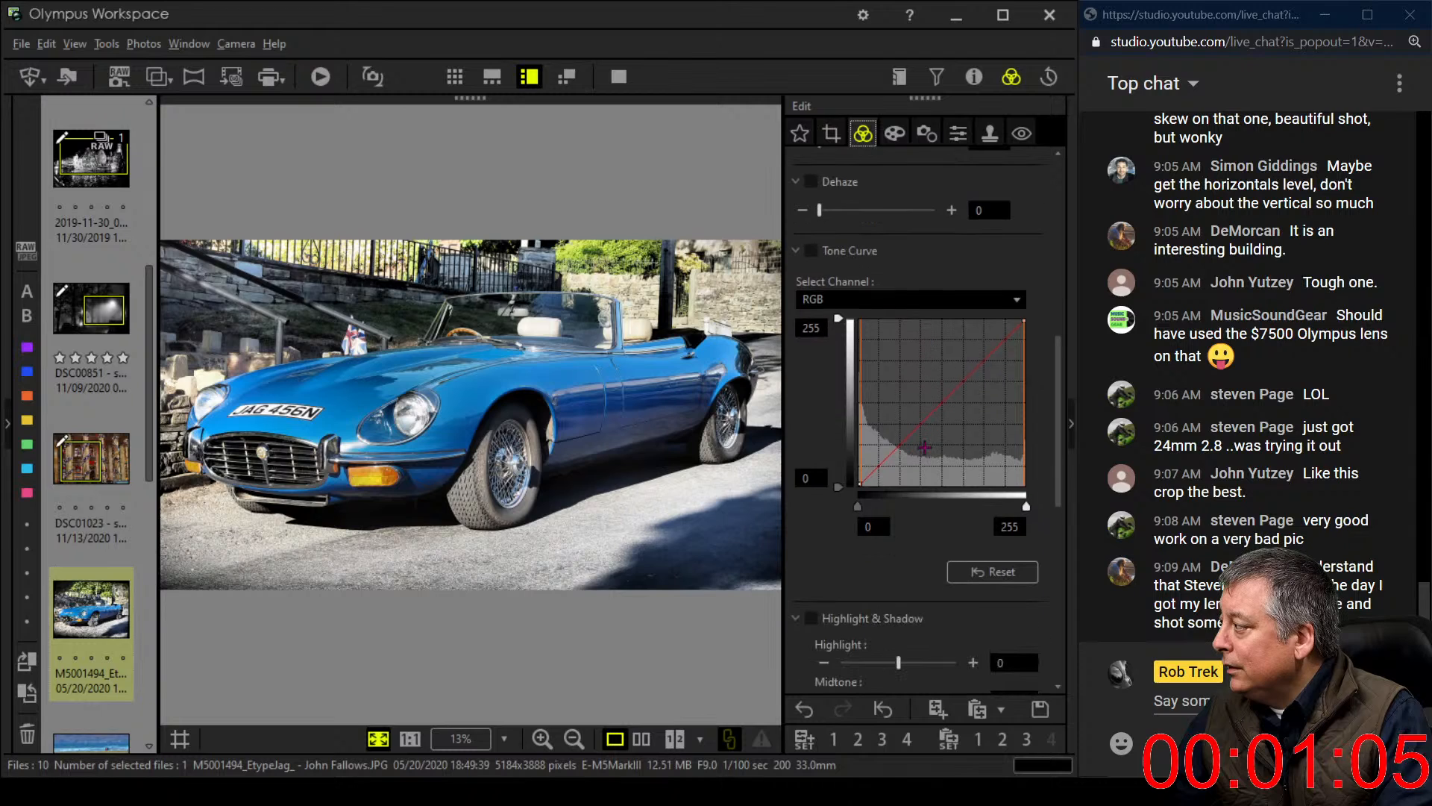
pyautogui.click(872, 478)
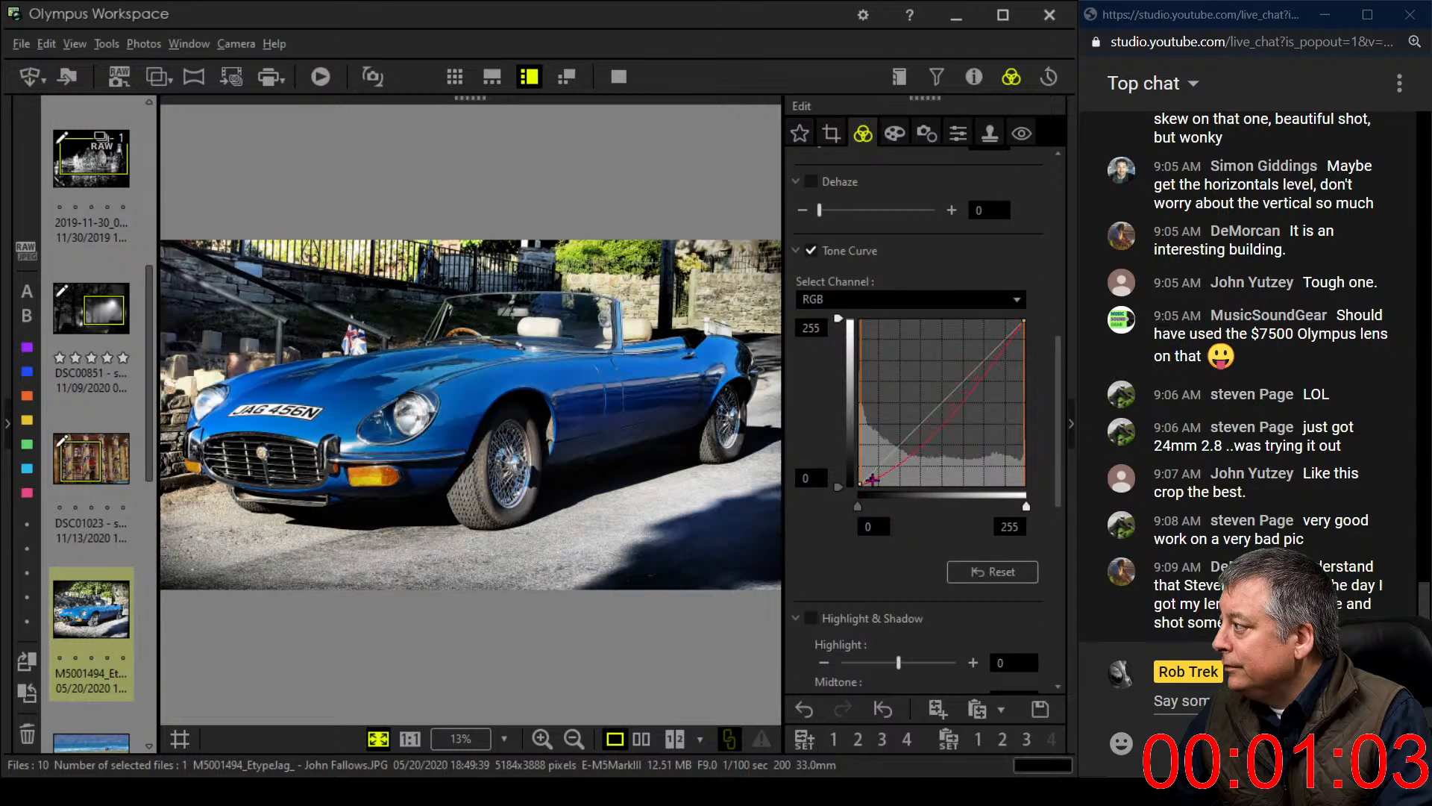
pyautogui.moveTo(878, 474); pyautogui.dragTo(871, 483)
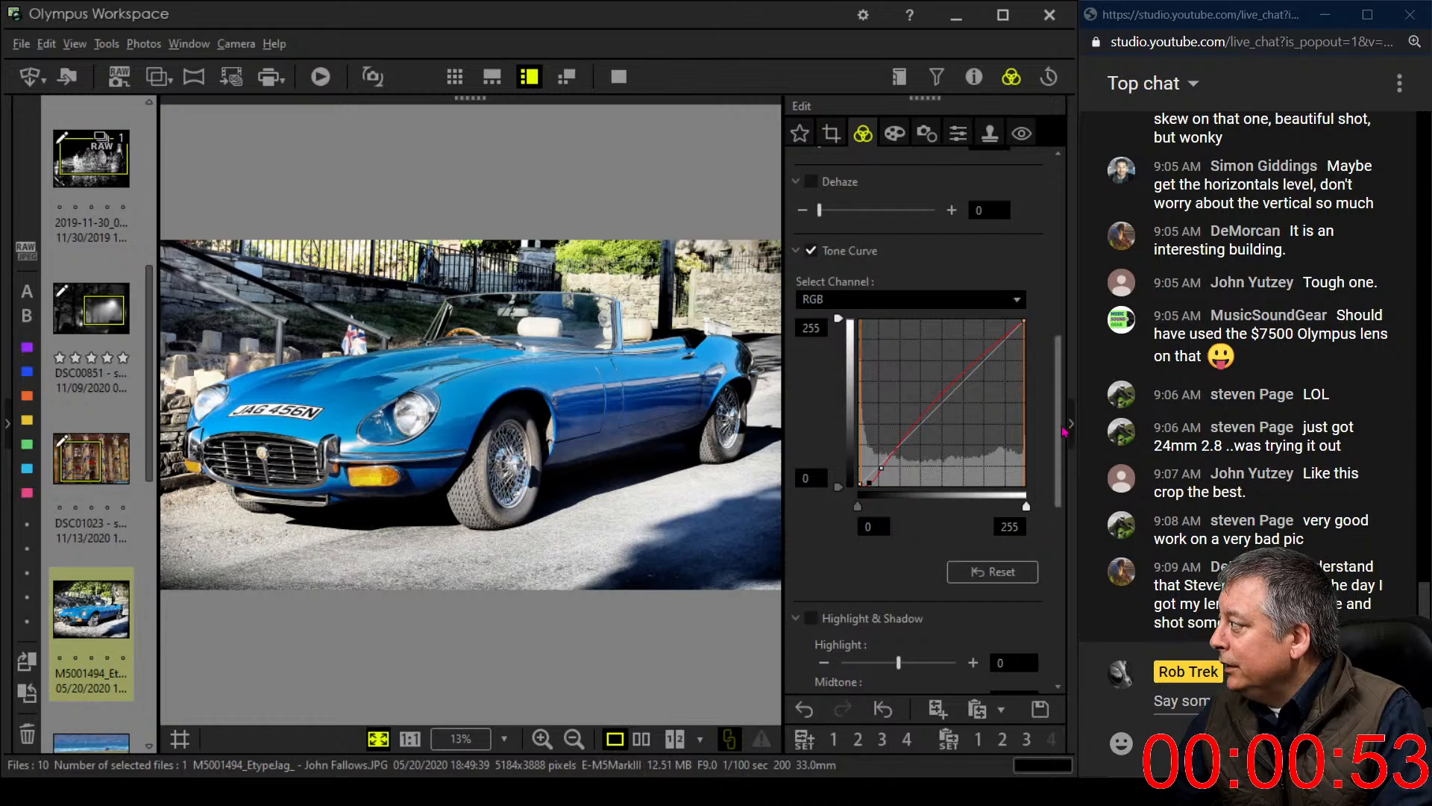
# Warm the car photo's custom white balance to 1.5 on the blue-amber axis and 0.2 on the green-magenta axis
pyautogui.scroll(3, 1065, 331)
pyautogui.scroll(3, 1066, 331)
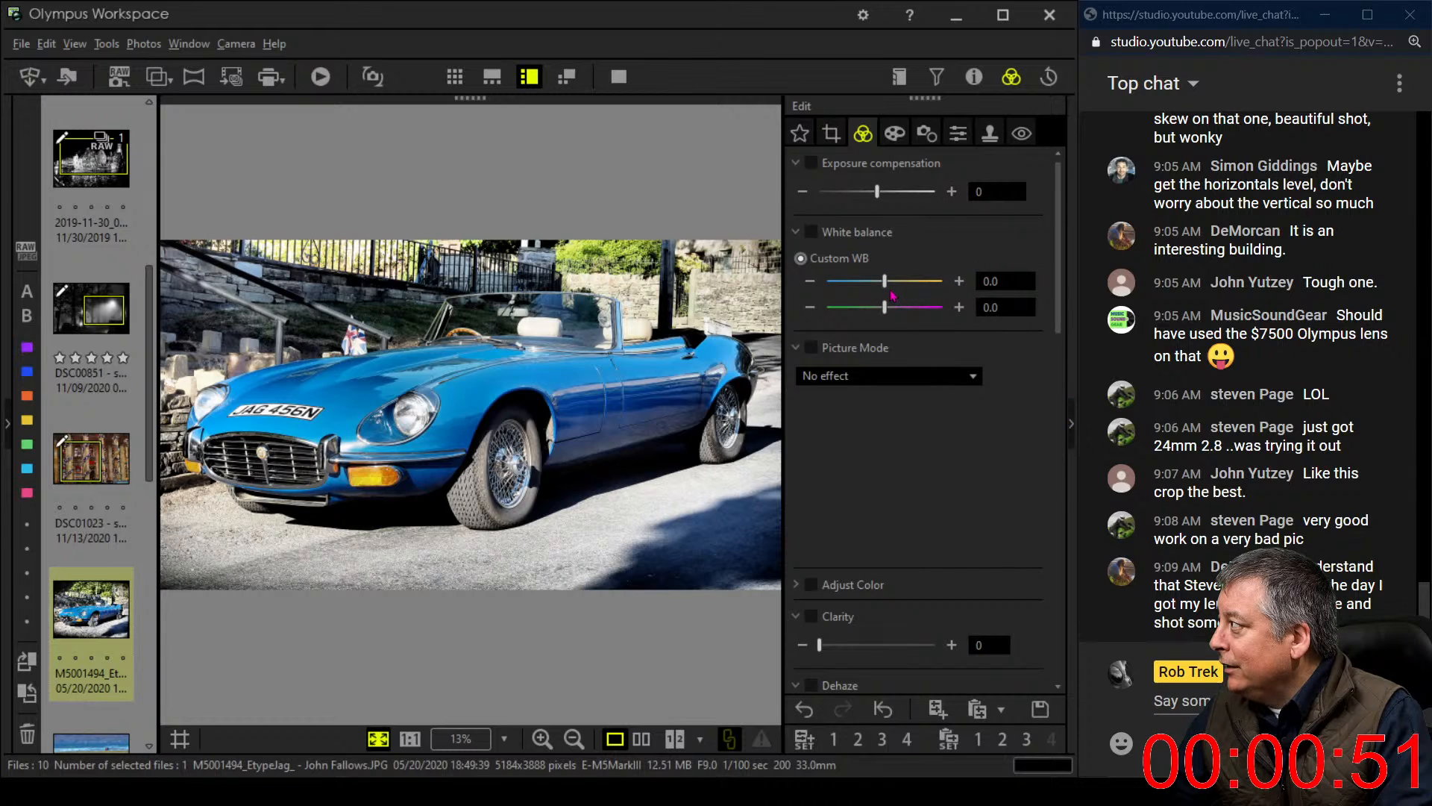
pyautogui.moveTo(890, 288); pyautogui.dragTo(904, 289)
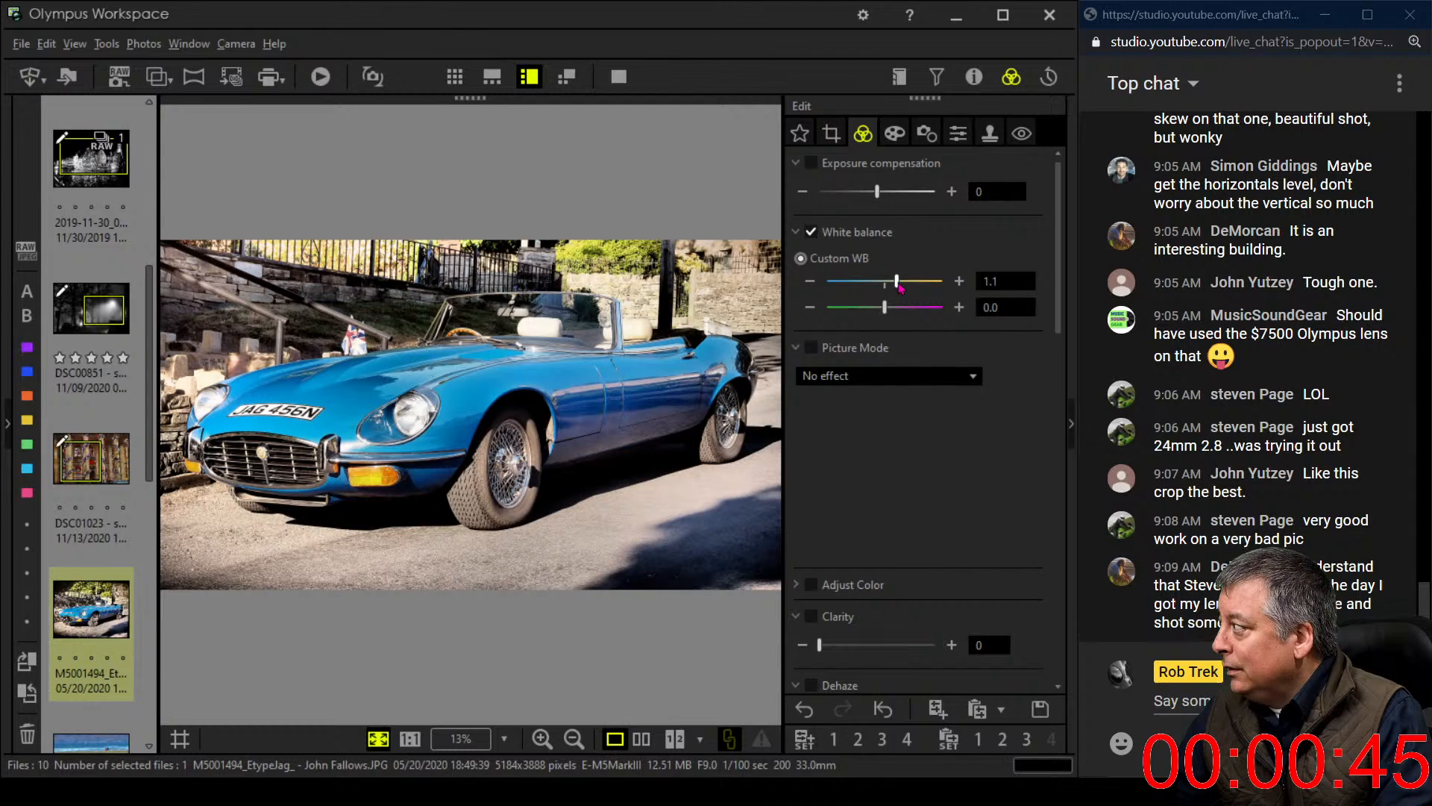
pyautogui.moveTo(901, 288); pyautogui.dragTo(903, 288)
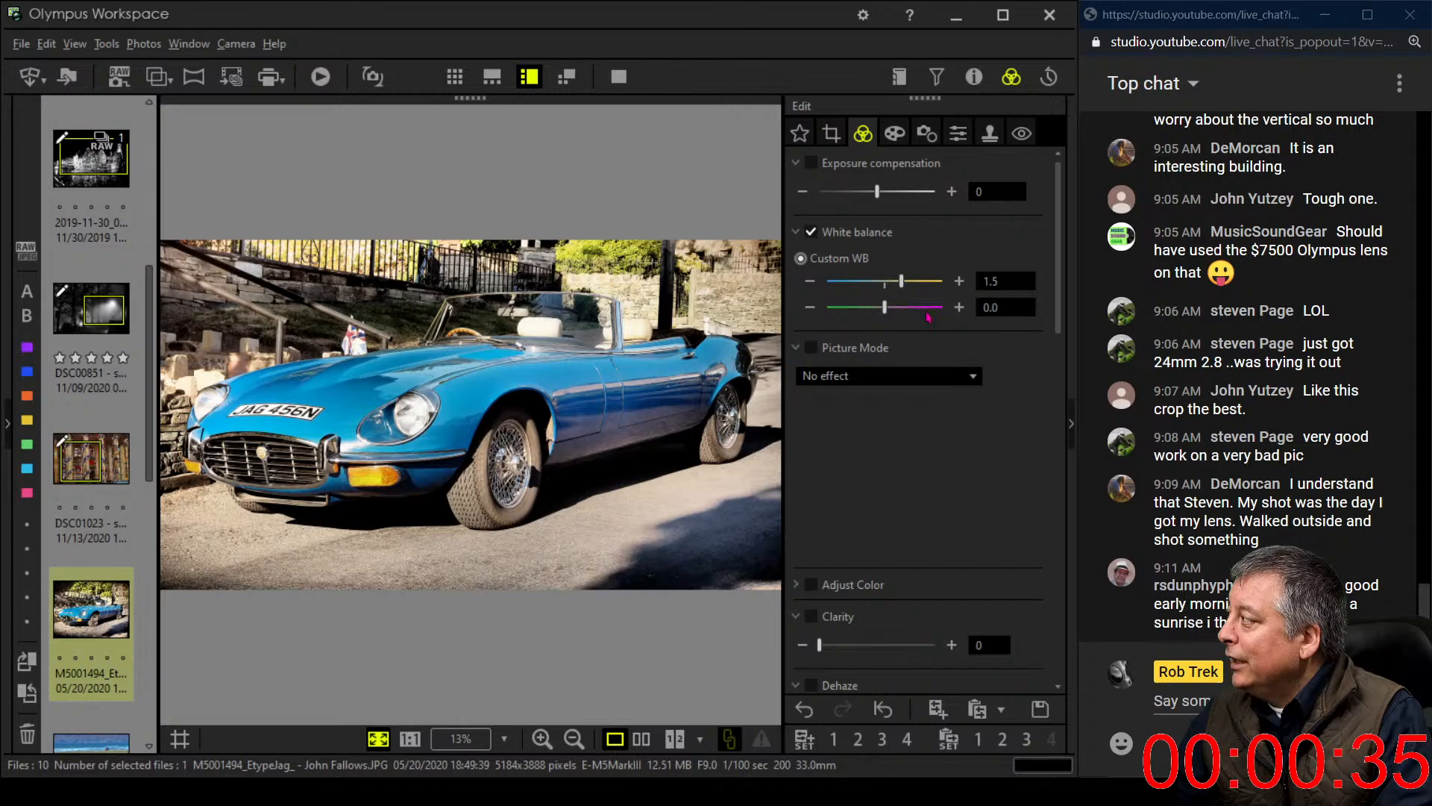
pyautogui.click(958, 307)
pyautogui.click(958, 306)
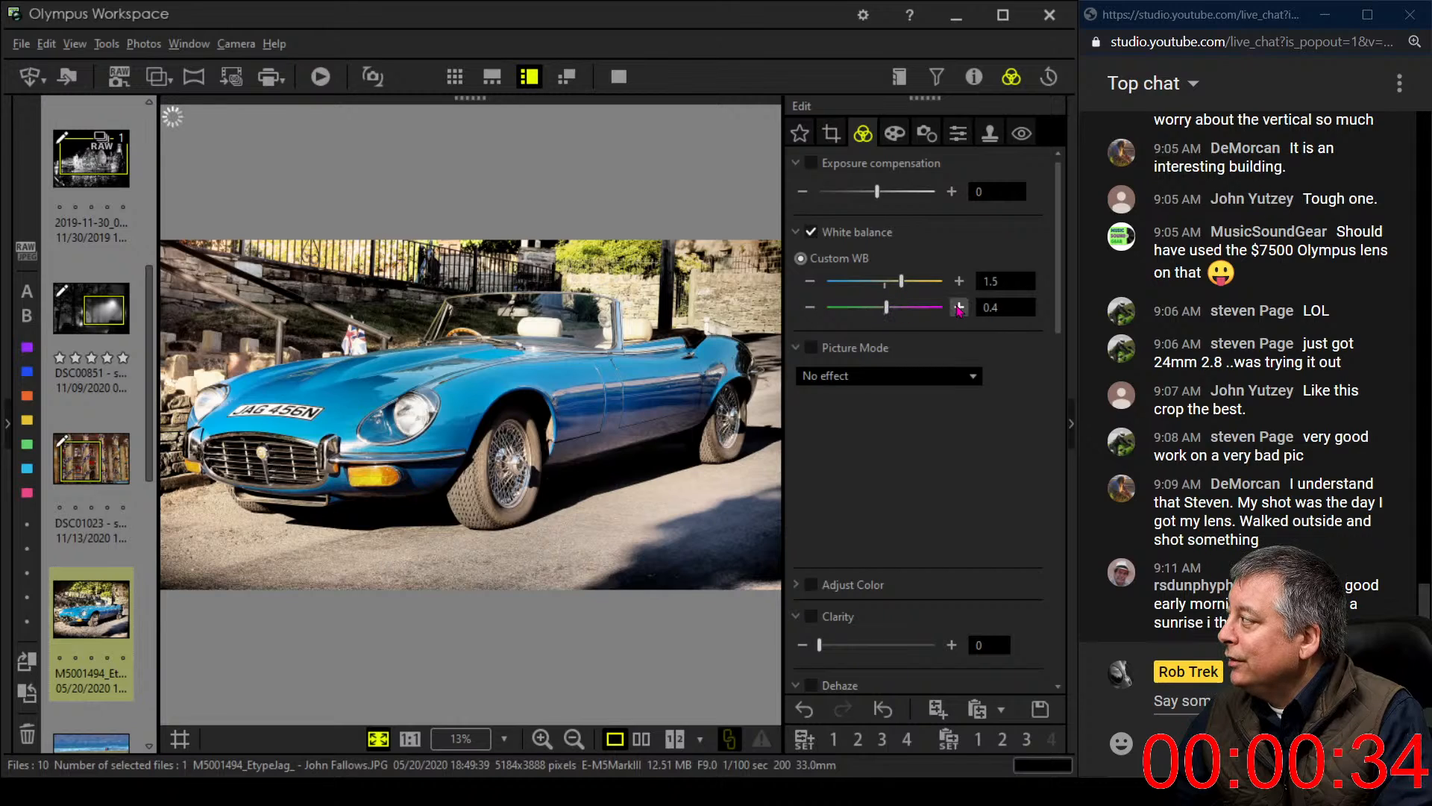
pyautogui.click(809, 306)
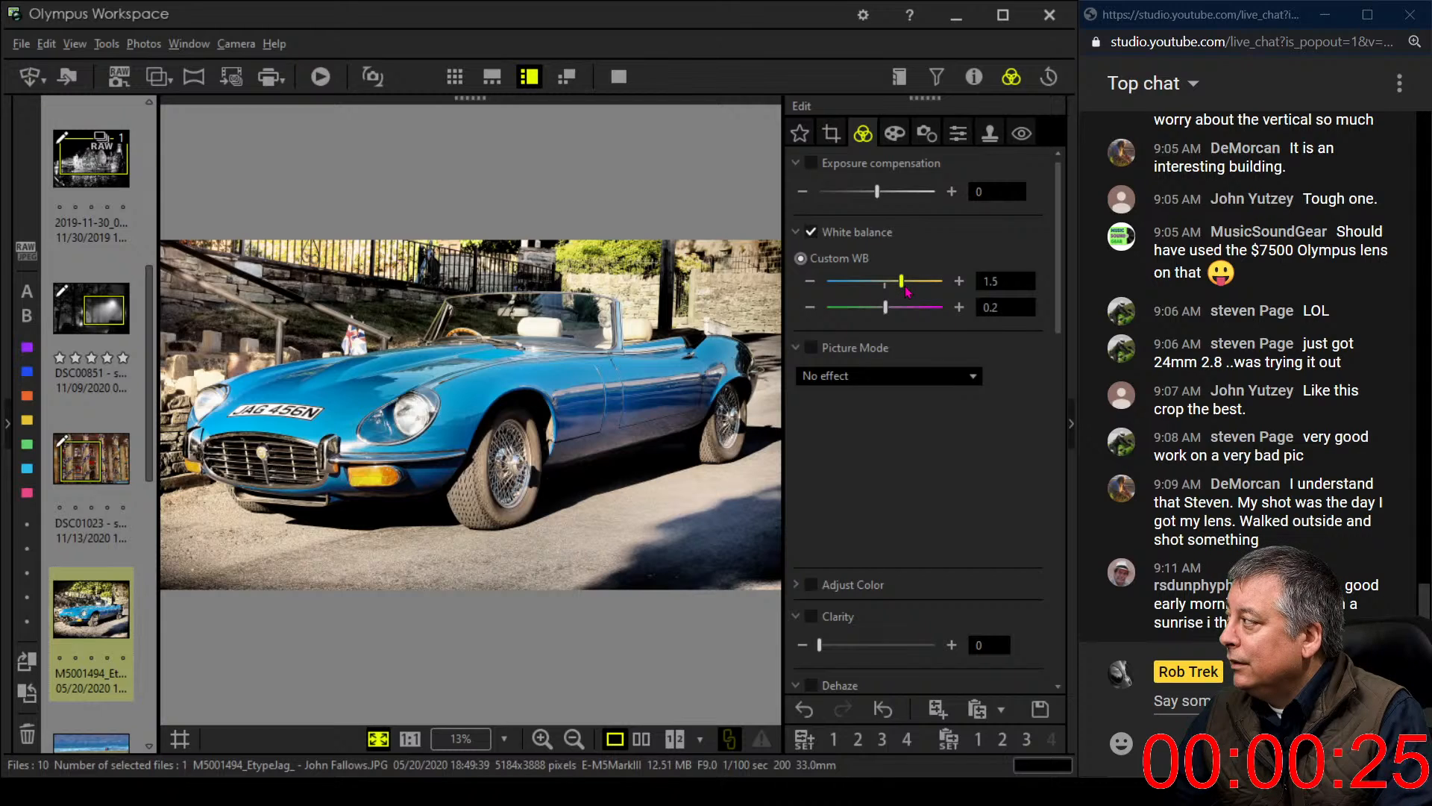
# Collapse the Picture Mode settings in the car photo's colour adjustments
pyautogui.scroll(-4, 923, 519)
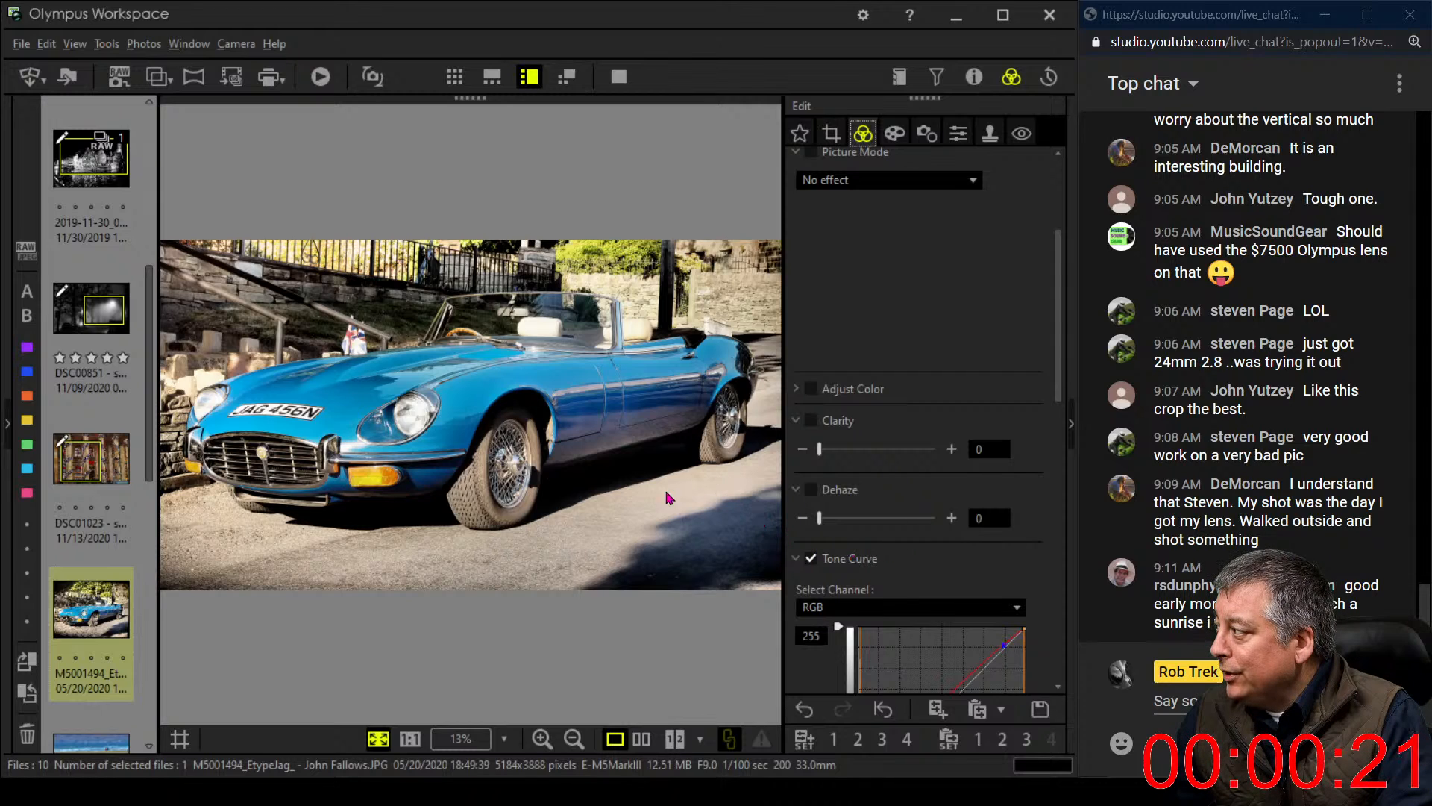
pyautogui.scroll(3, 817, 356)
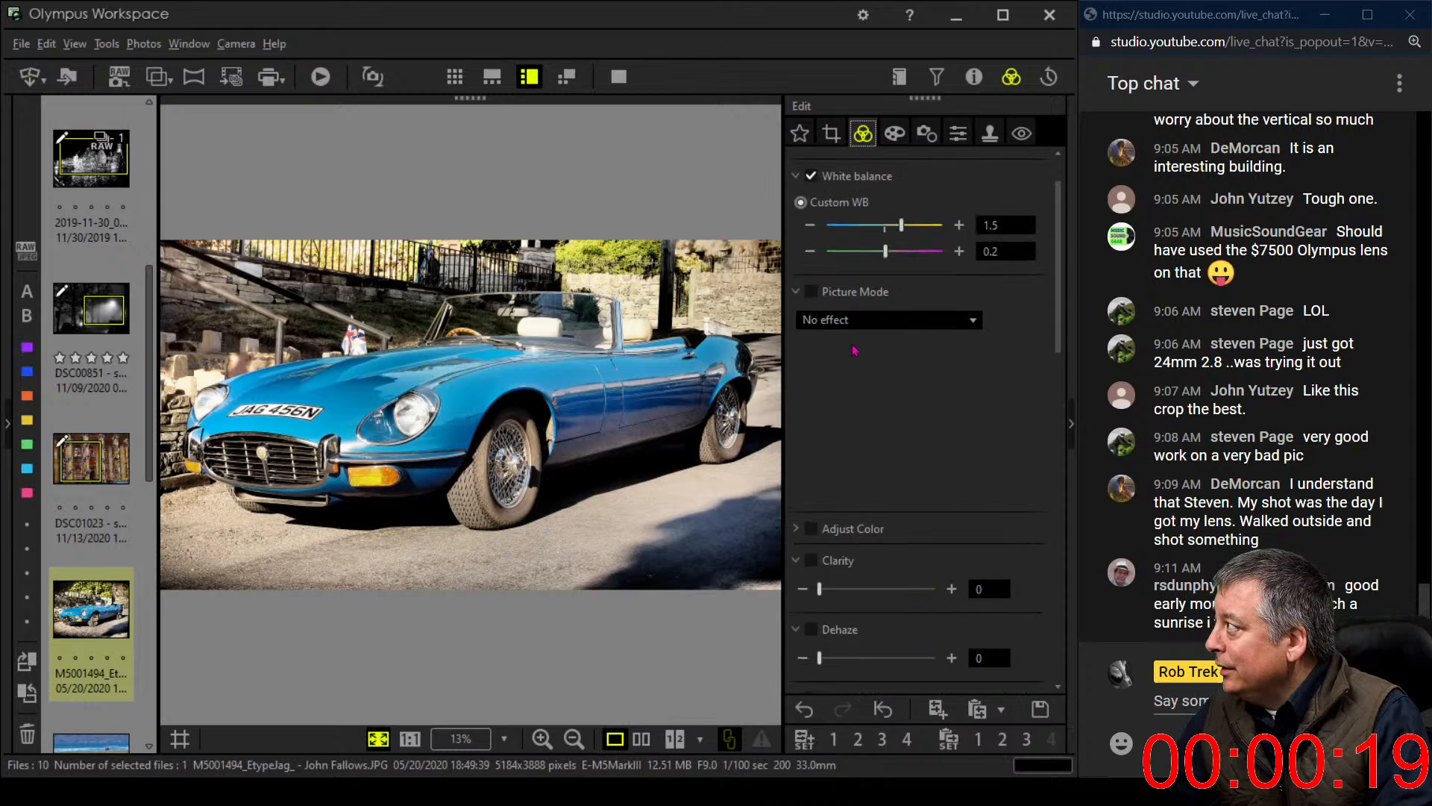
pyautogui.click(796, 293)
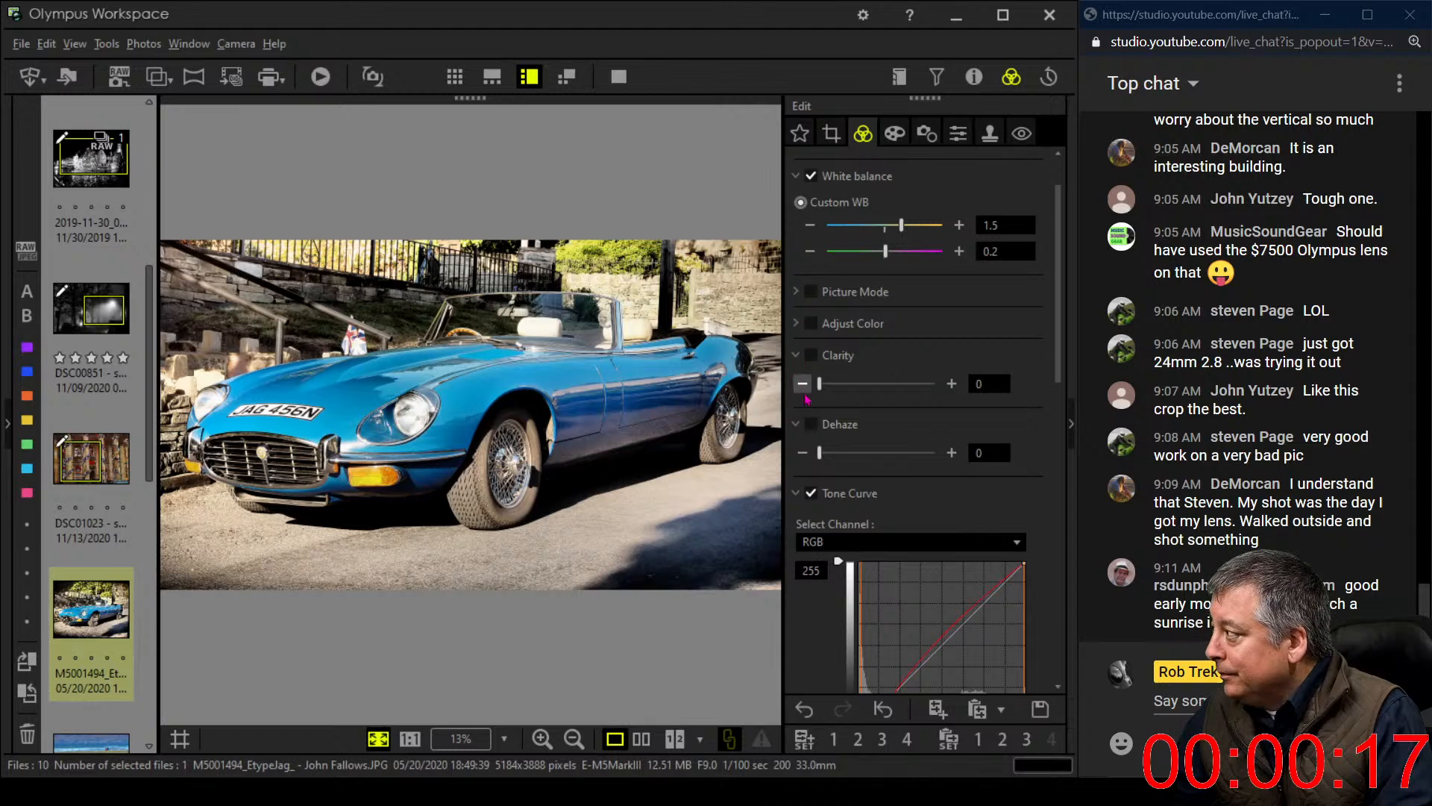
# Lower the car photo's luminance to -7 for colors 0, 9, 10 and 11, and to -2 for color 1
pyautogui.click(797, 325)
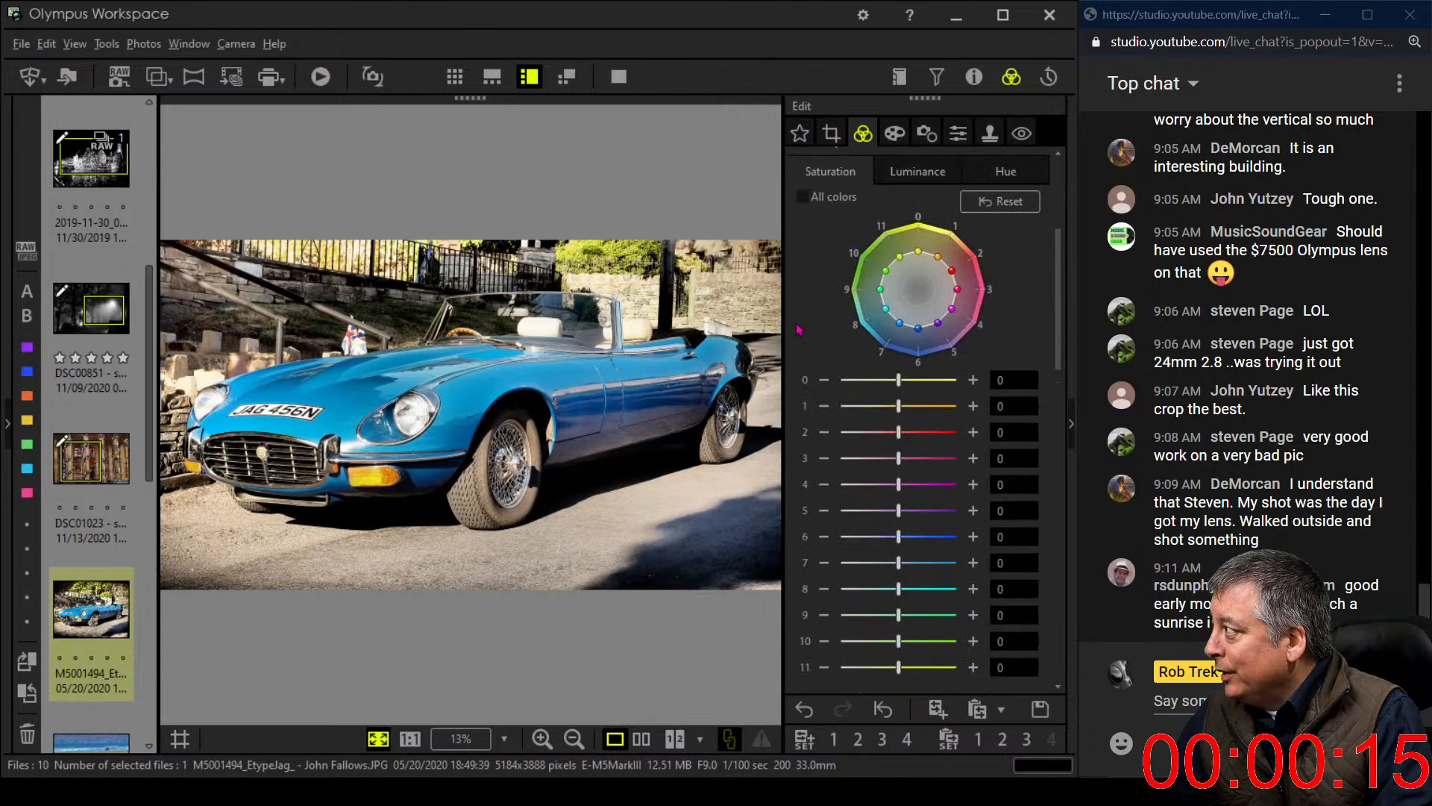
pyautogui.click(918, 171)
pyautogui.moveTo(918, 252); pyautogui.dragTo(922, 298)
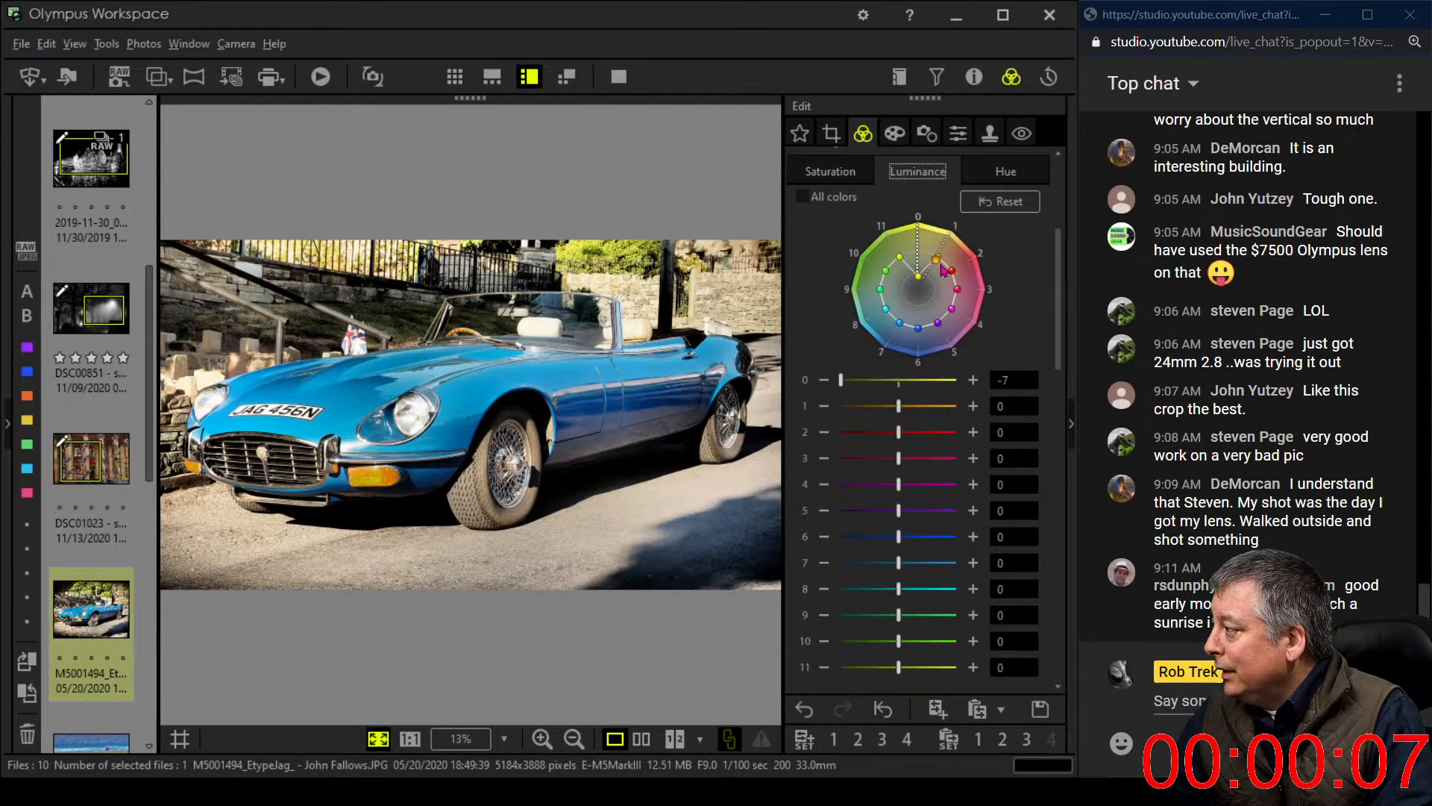
pyautogui.moveTo(944, 270); pyautogui.dragTo(905, 288)
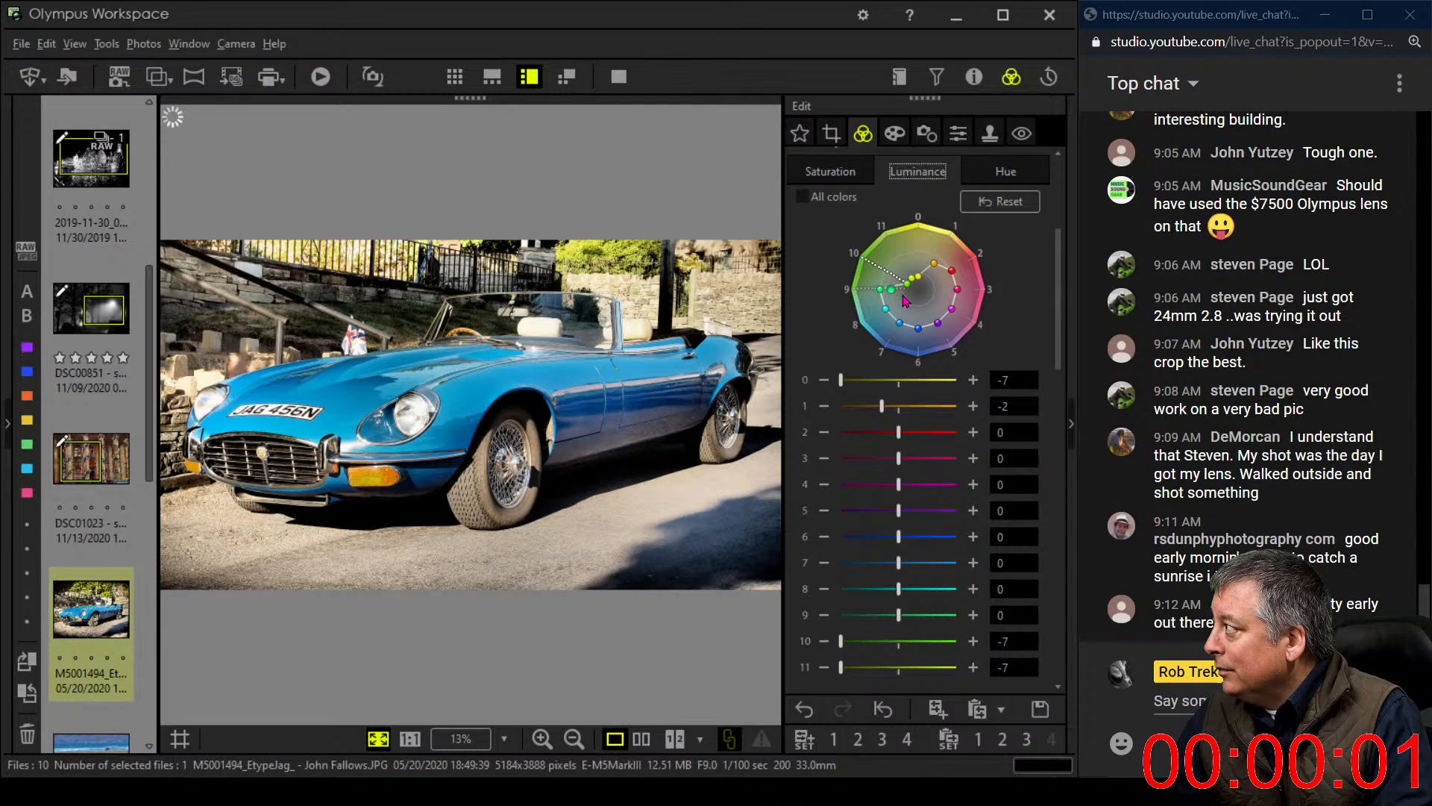
# Set the saturation of colors 9 and 10 to -7, color 11 to -6, colors 6 and 8 to 1, and color 7 to 2
pyautogui.click(831, 172)
pyautogui.moveTo(887, 271); pyautogui.dragTo(913, 297)
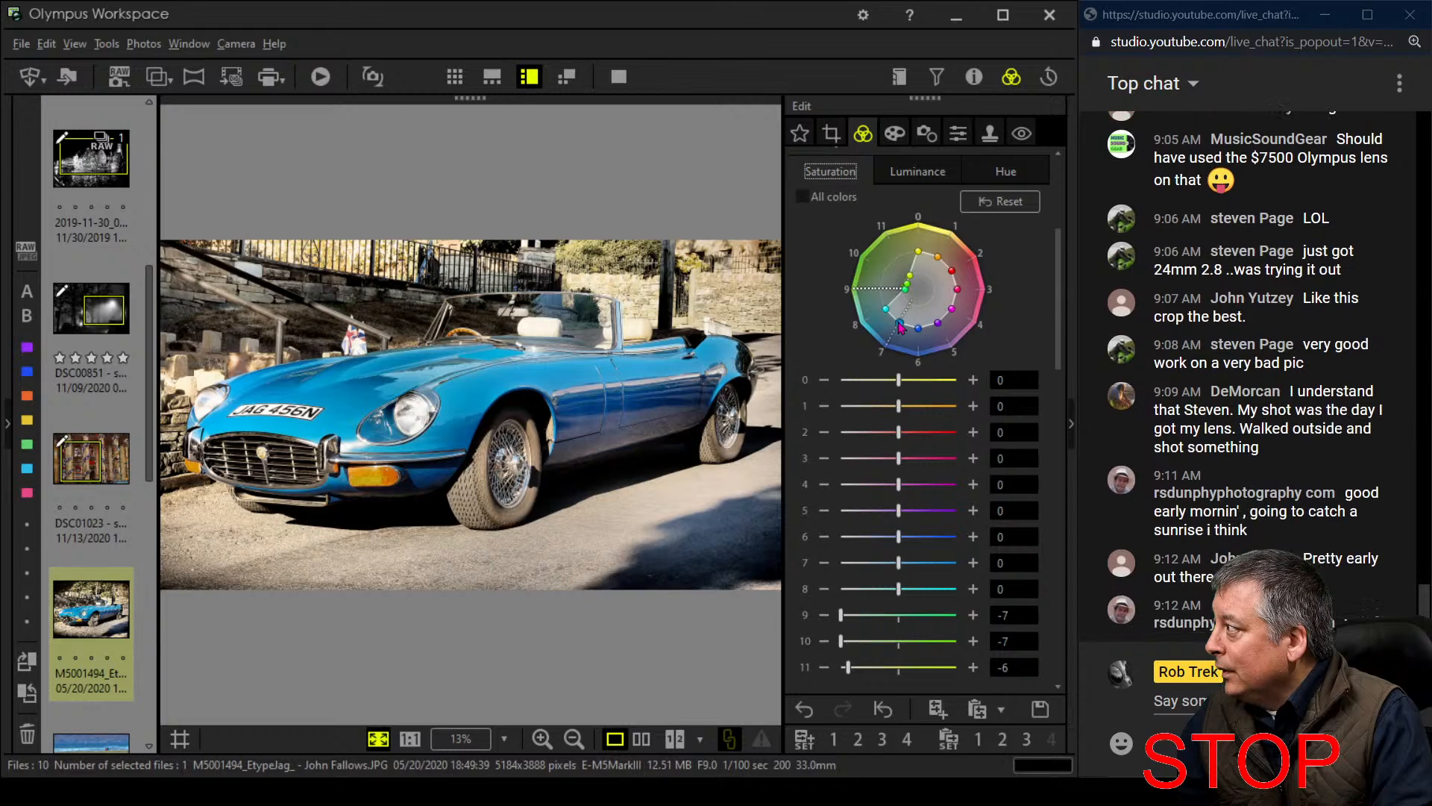
pyautogui.moveTo(897, 332); pyautogui.dragTo(919, 333)
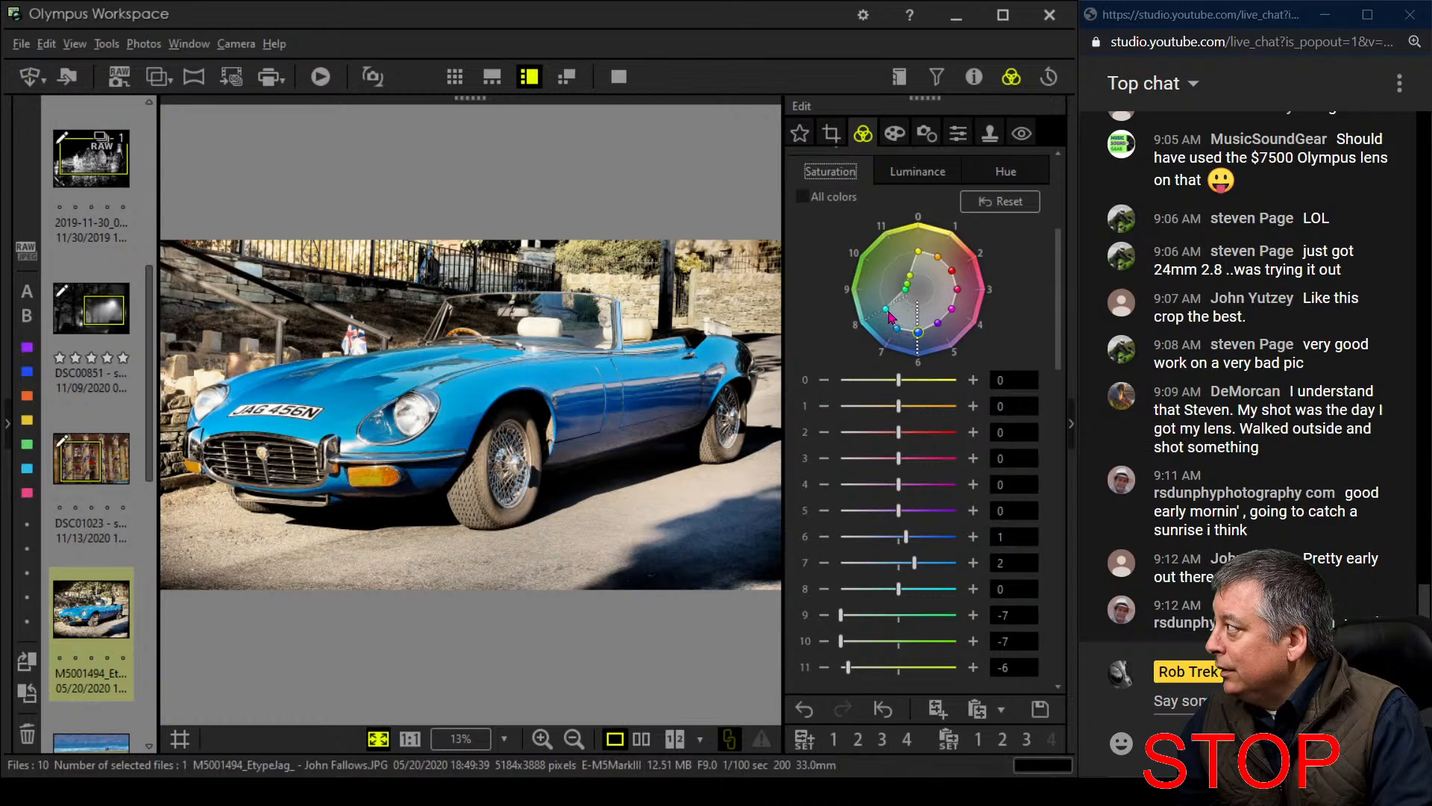
pyautogui.moveTo(886, 313); pyautogui.dragTo(883, 310)
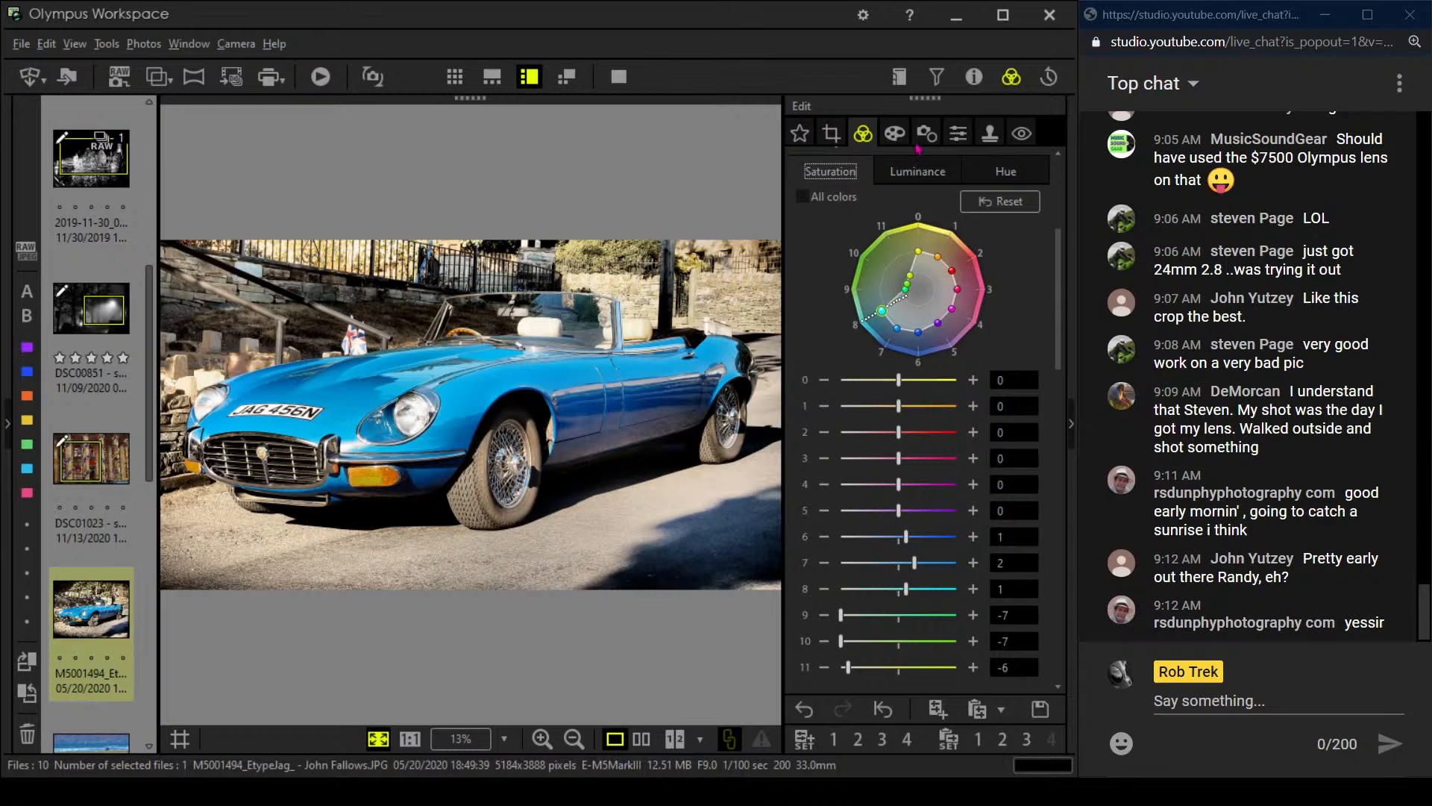
# Pull the highlight end of the car photo's RGB tone curve slightly down
pyautogui.click(896, 133)
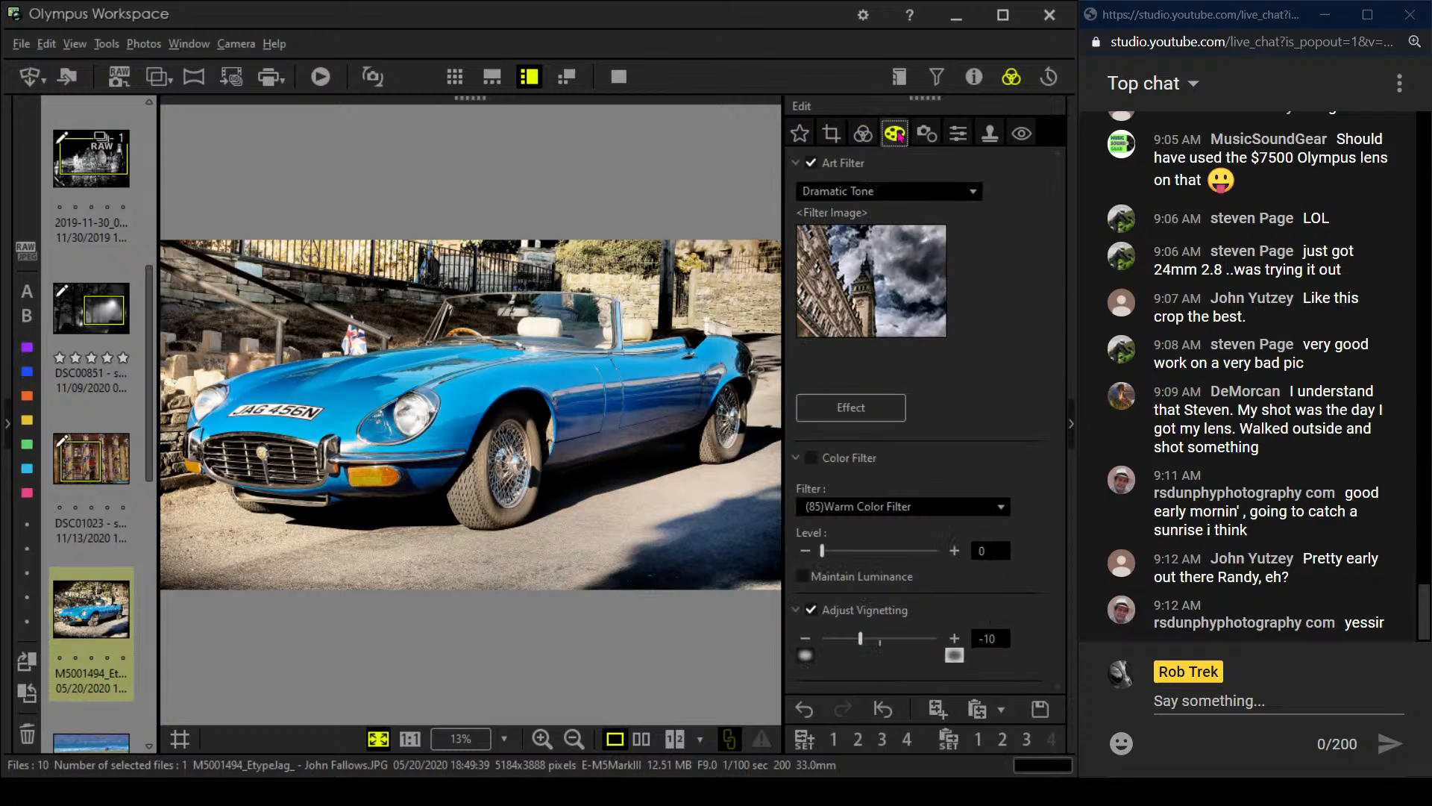
pyautogui.click(863, 133)
pyautogui.click(903, 171)
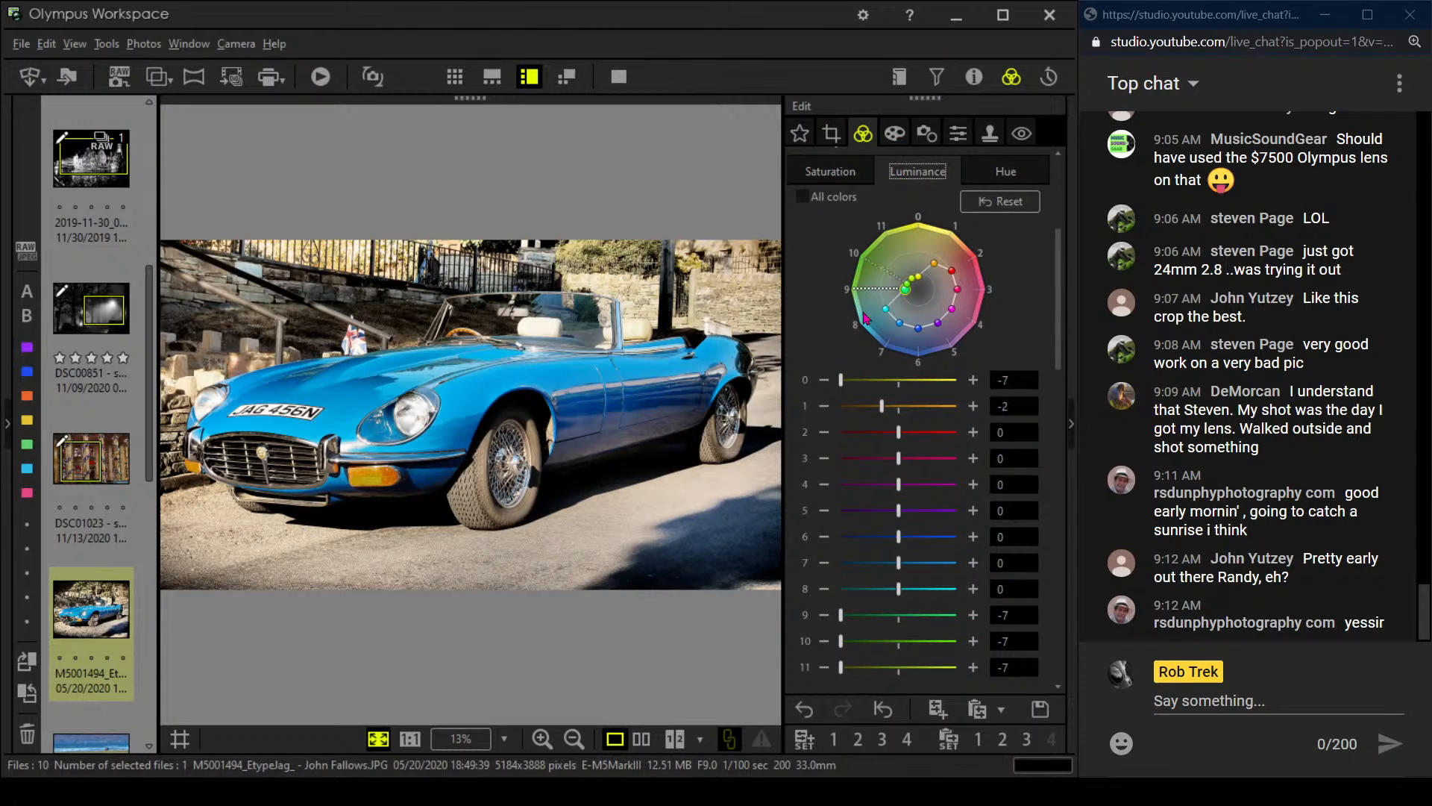
pyautogui.scroll(-10, 834, 313)
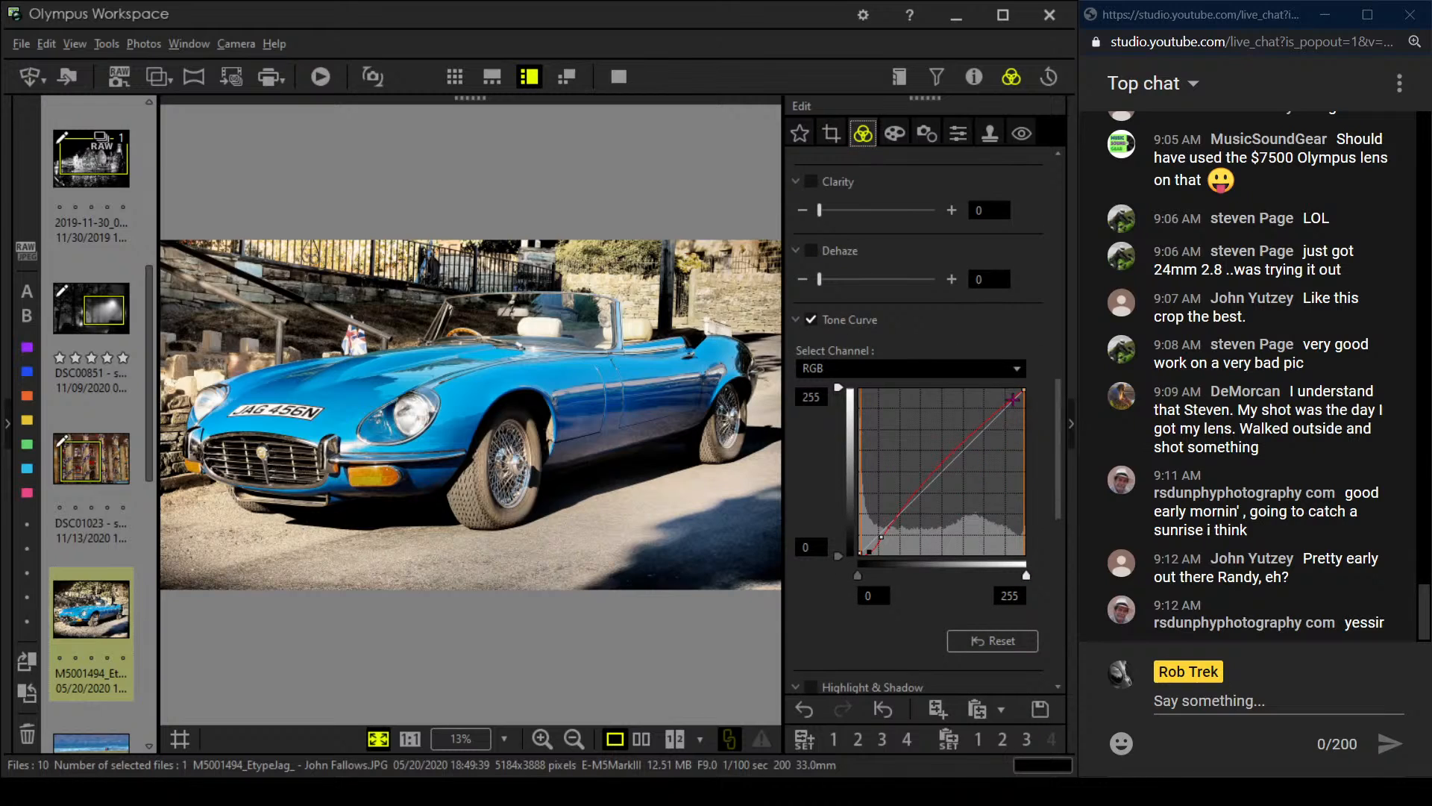
pyautogui.moveTo(1012, 400); pyautogui.dragTo(1012, 406)
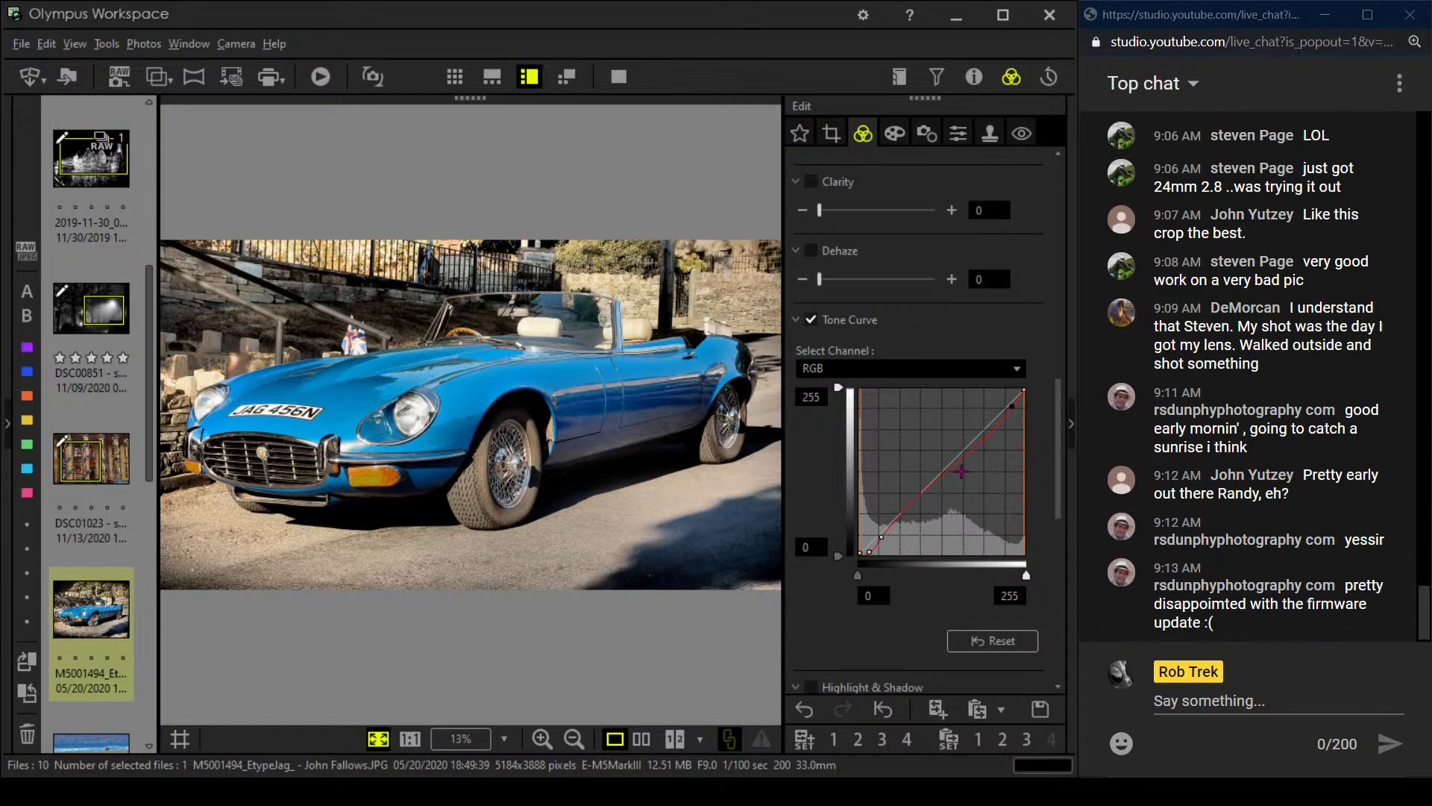
# Compare the original and edited car photos side by side in full screen
pyautogui.click(643, 738)
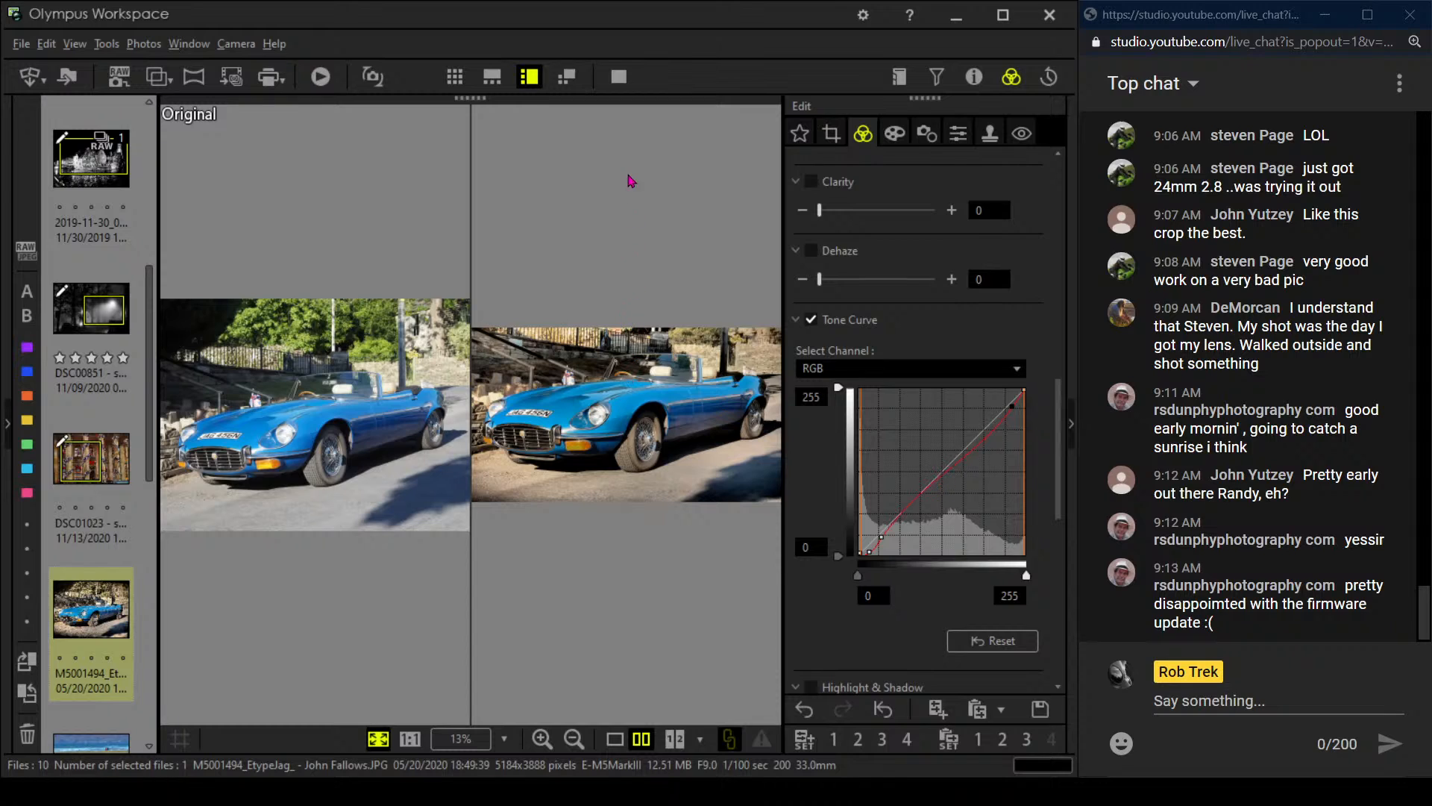
pyautogui.click(619, 76)
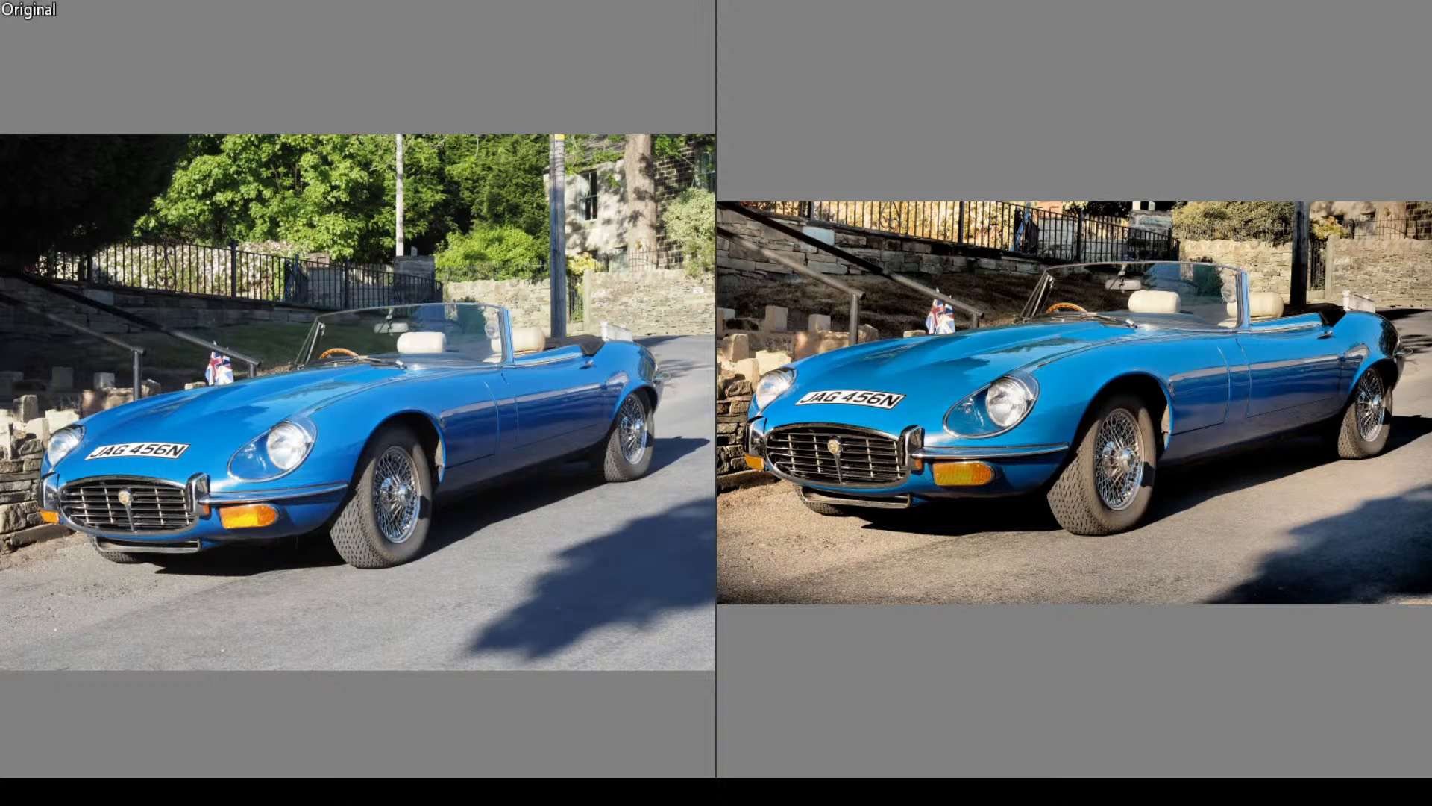
pyautogui.press('Escape')
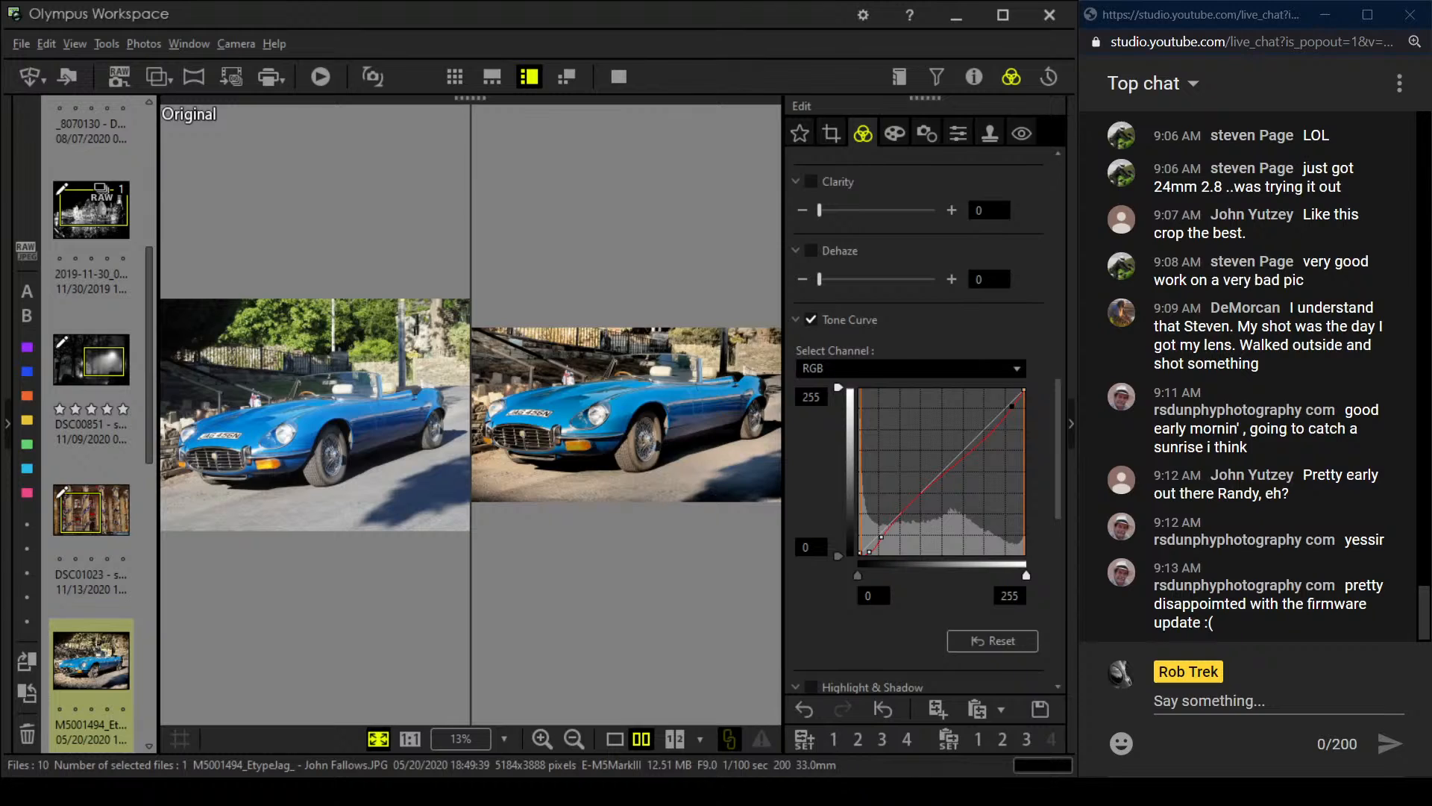
# Set the car photo's vignetting to -15 and view the edited image alone in full screen
pyautogui.click(895, 133)
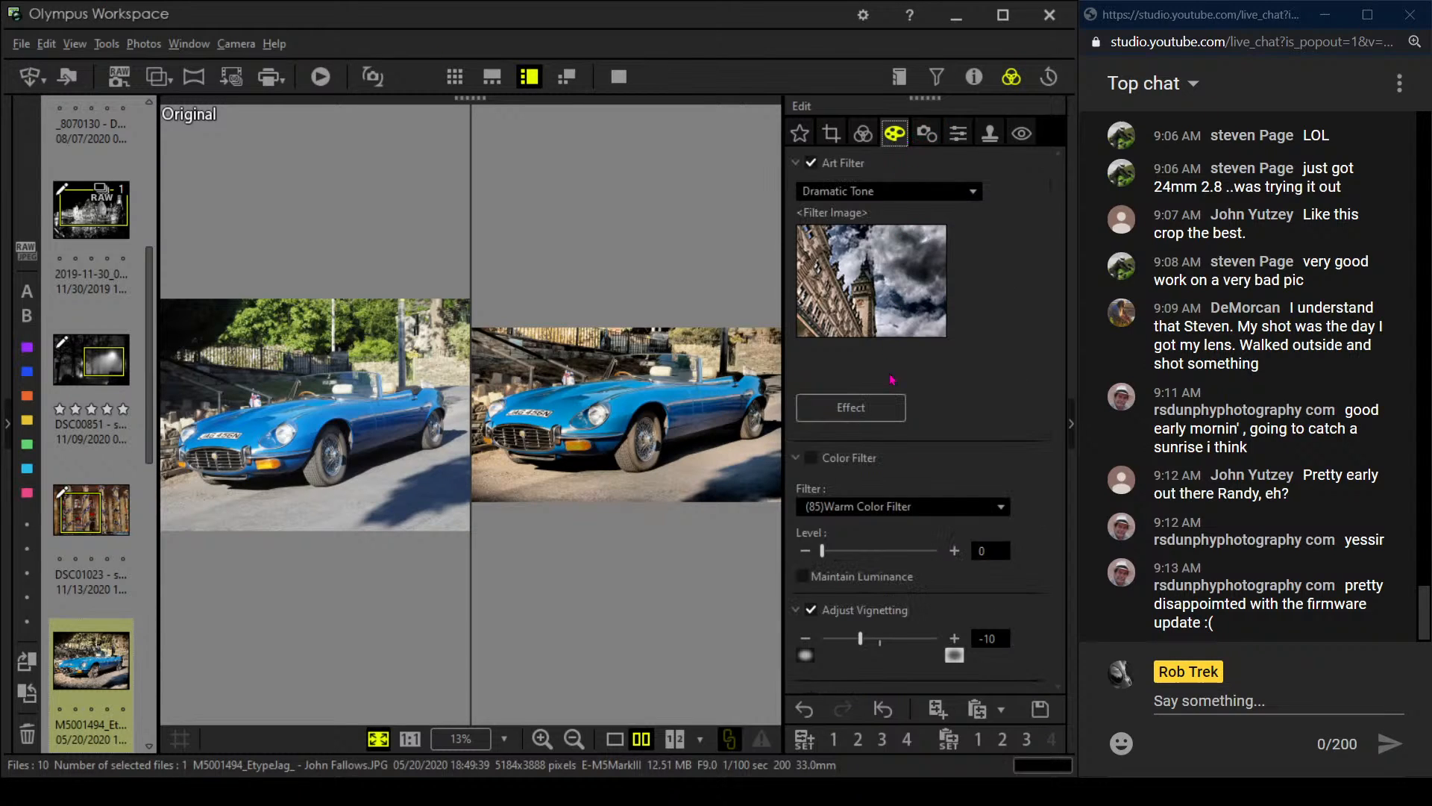
pyautogui.moveTo(861, 641); pyautogui.dragTo(850, 654)
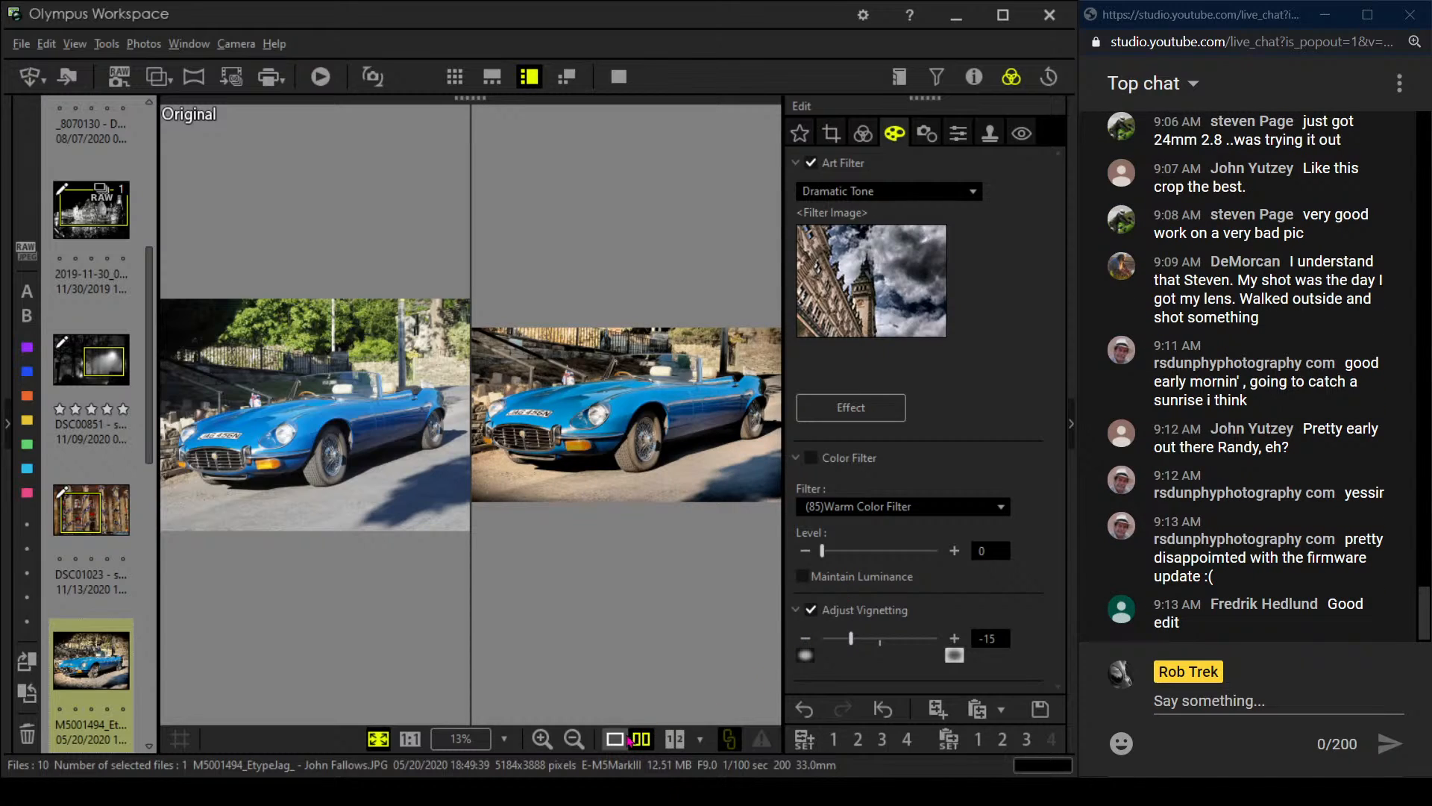
pyautogui.click(622, 739)
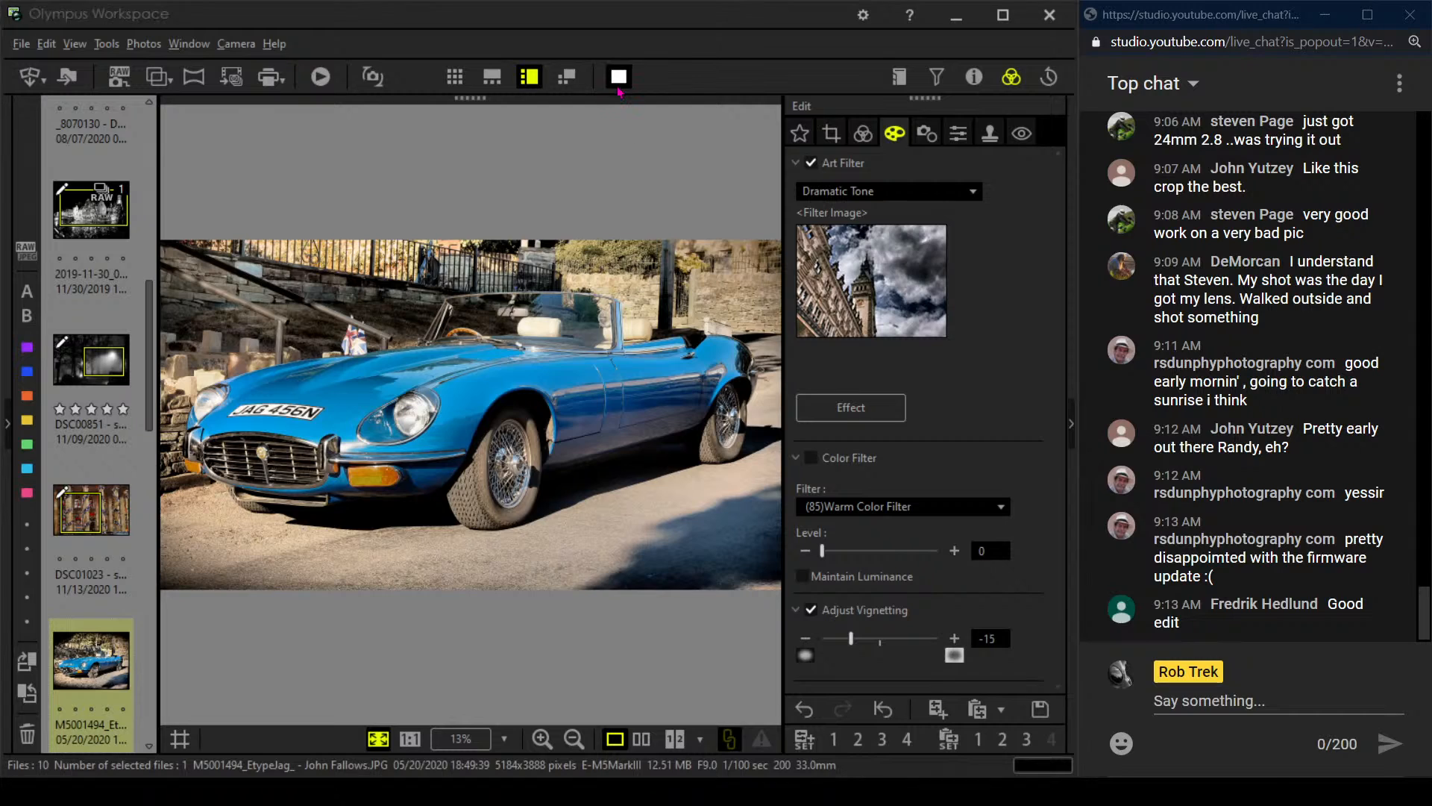
pyautogui.click(618, 76)
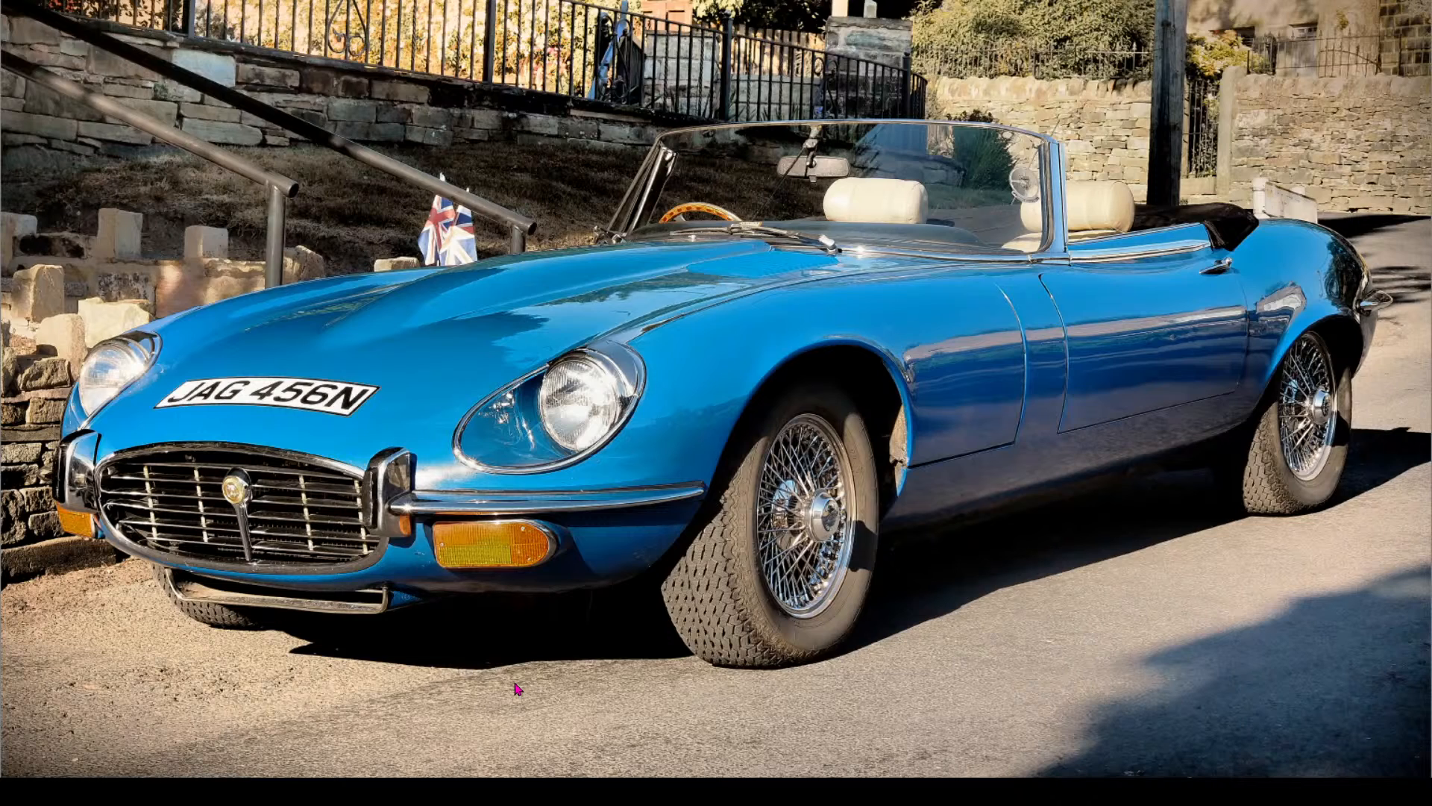
pyautogui.press('Escape')
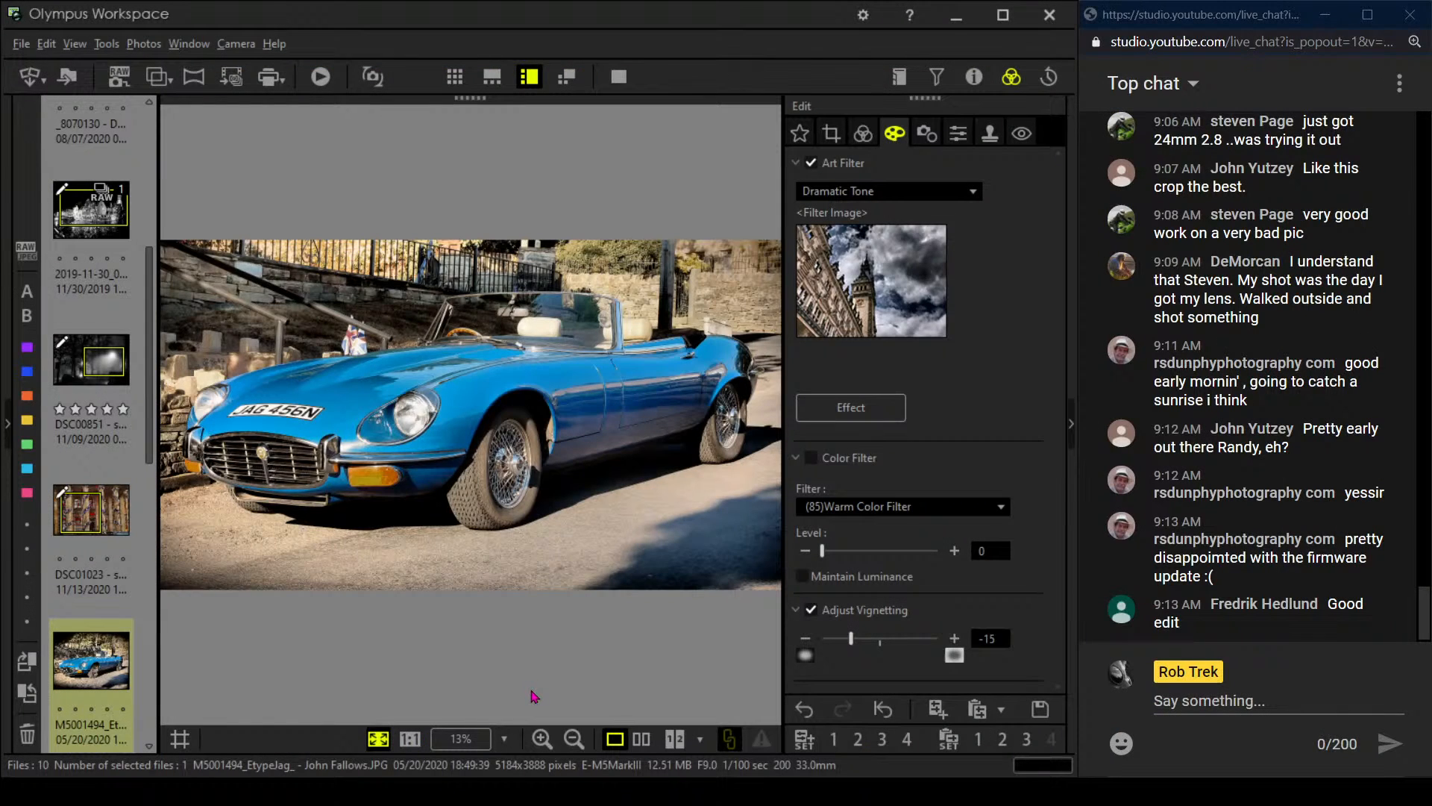
# Open the beach photo NIK_3422 and review its shooting details and an enlarged view without the editing controls
pyautogui.moveTo(95, 542)
pyautogui.scroll(-2, 94, 563)
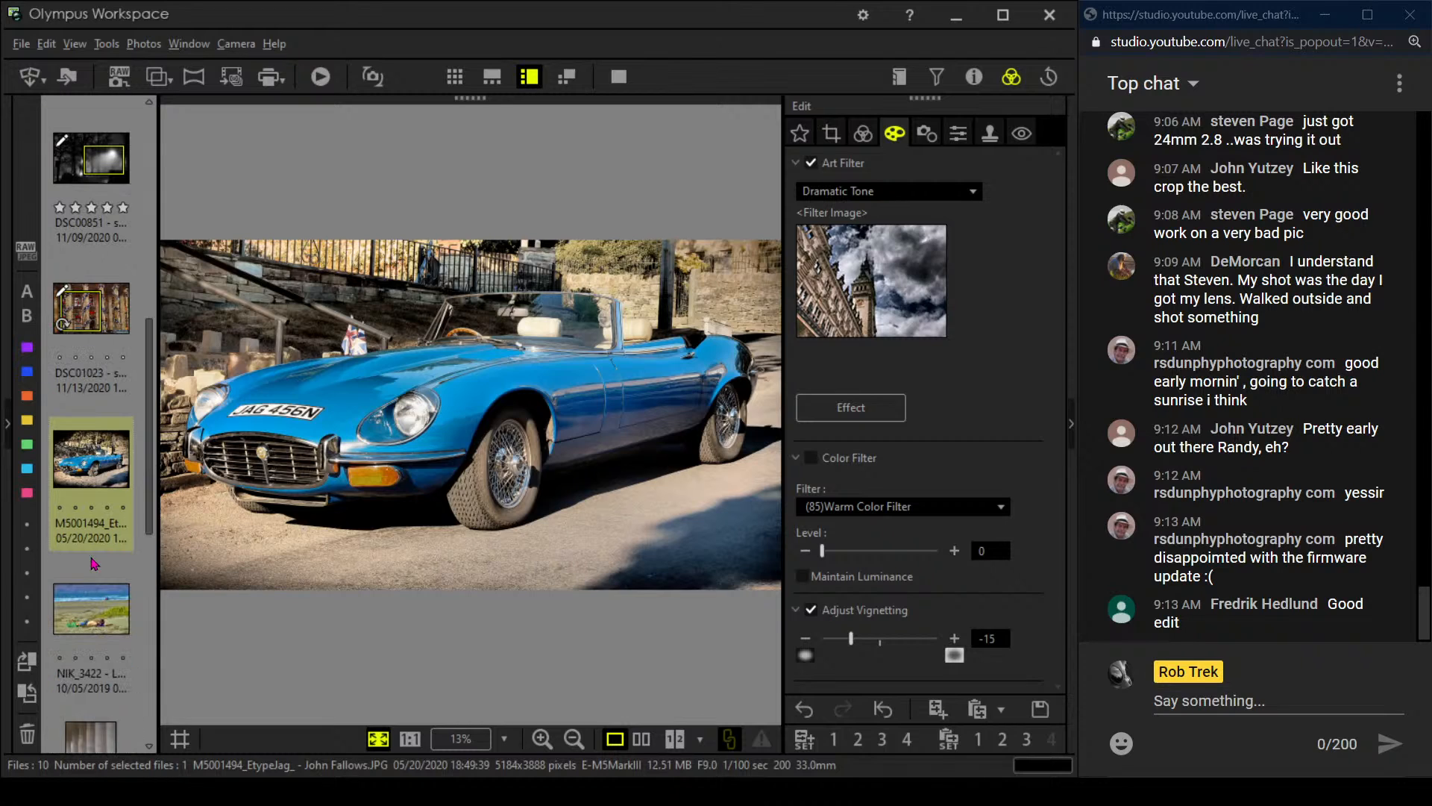
pyautogui.click(93, 608)
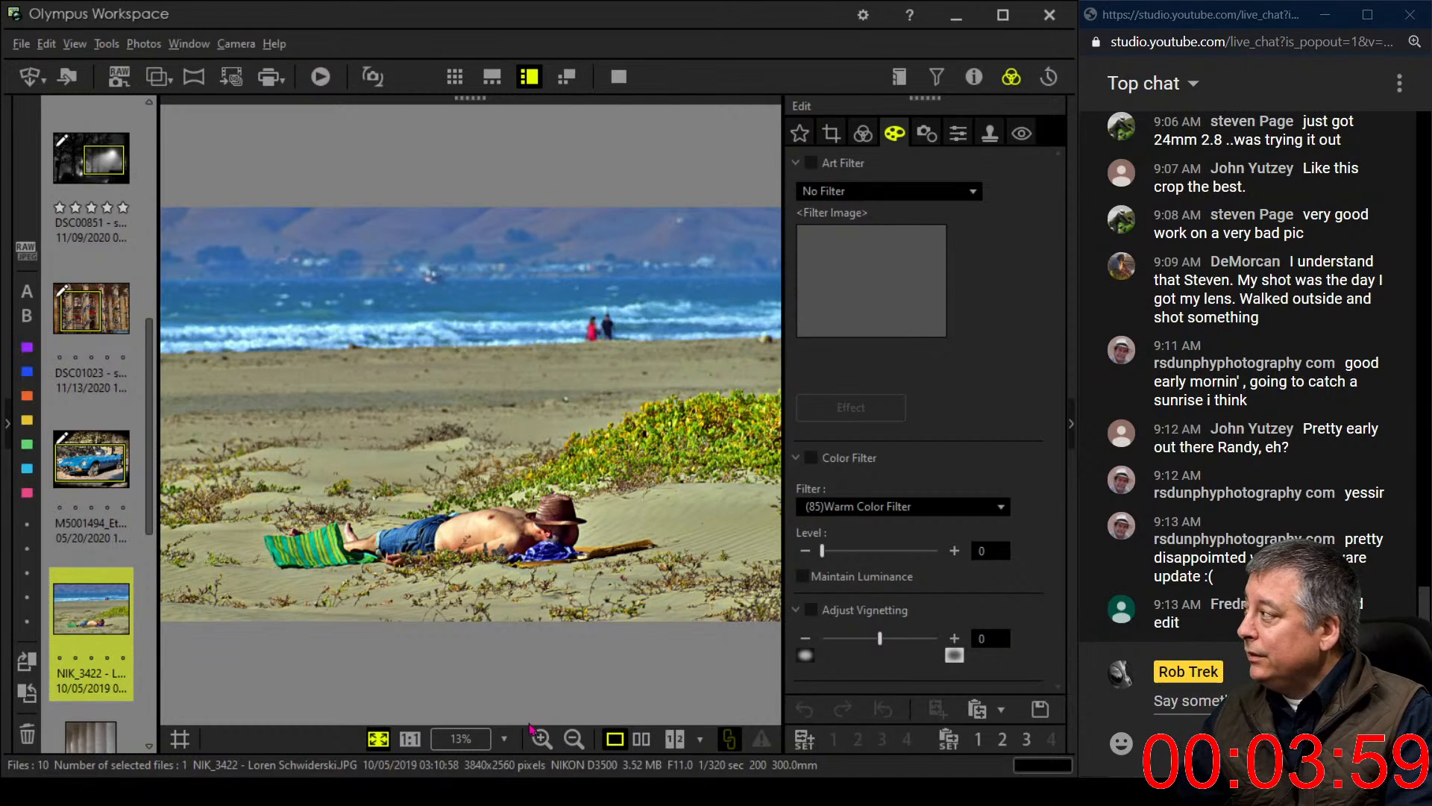
pyautogui.click(974, 78)
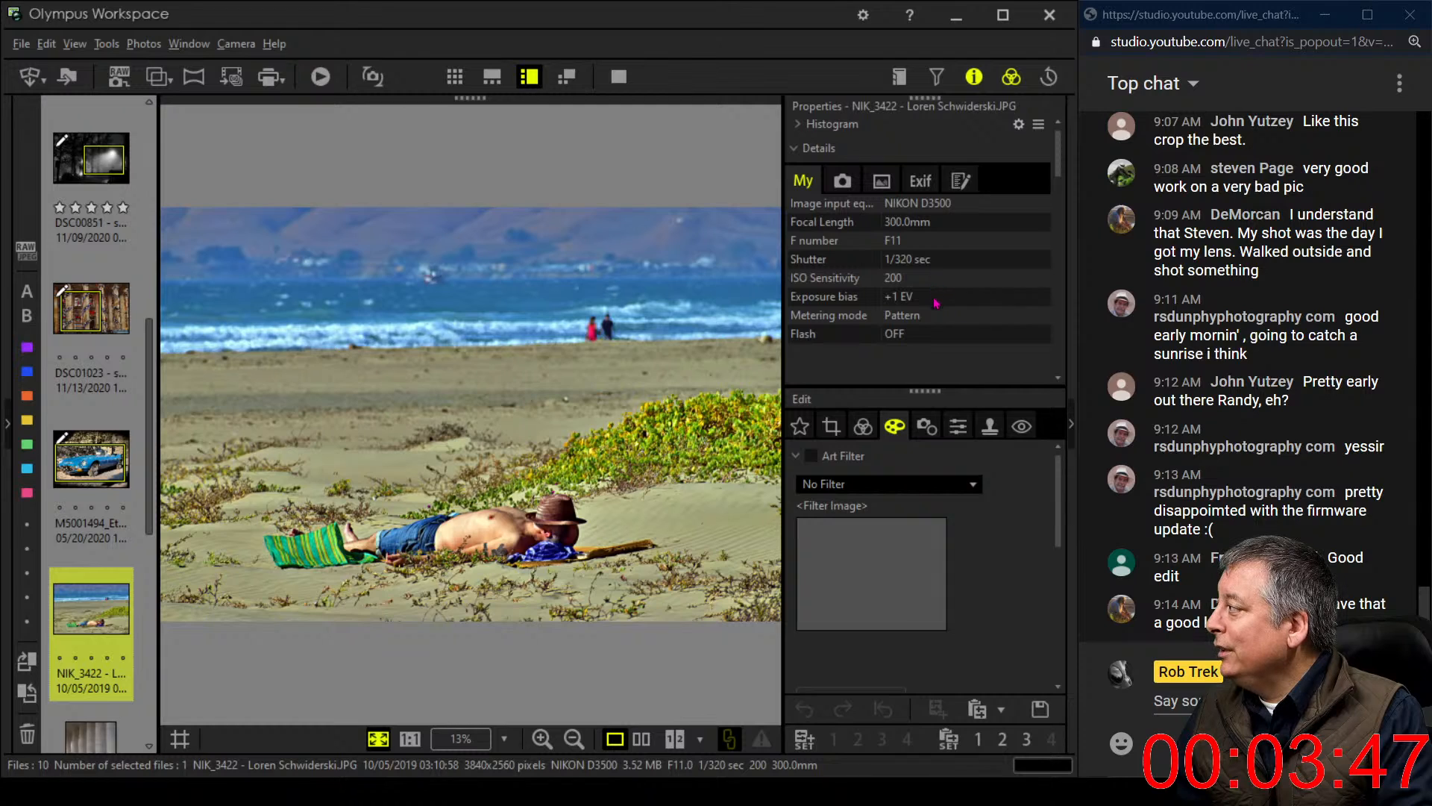
pyautogui.click(974, 77)
pyautogui.click(1021, 82)
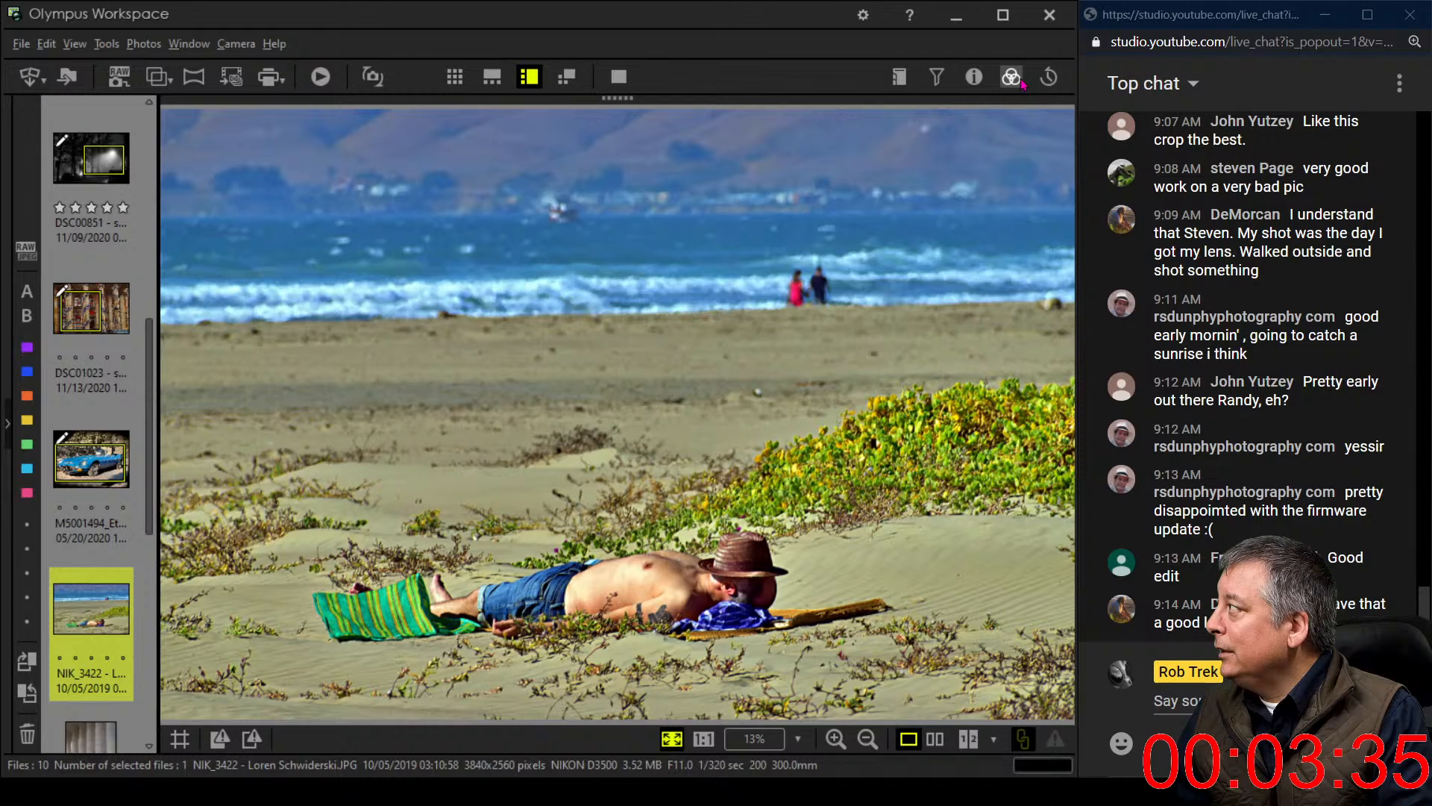
pyautogui.click(1019, 81)
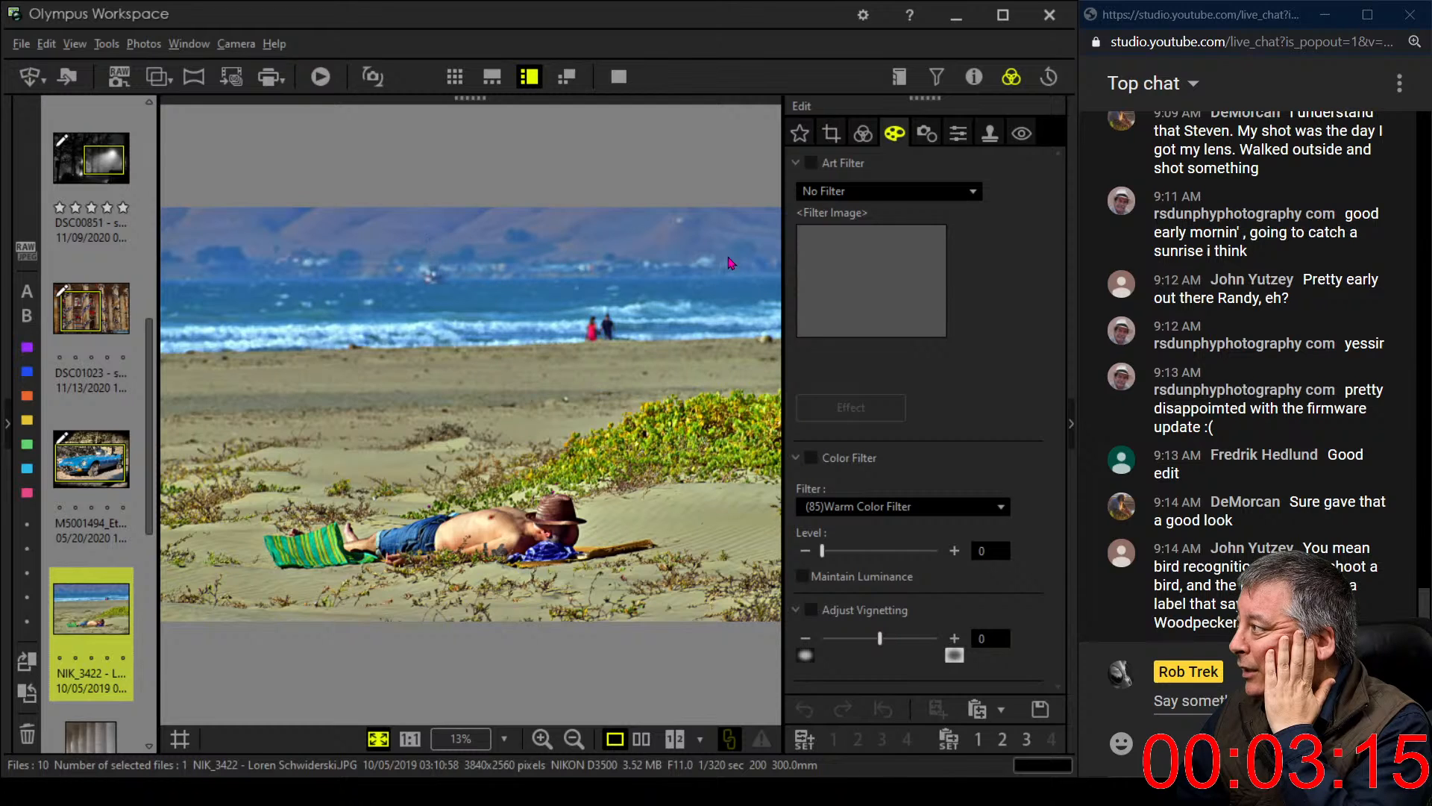
# Try a 16:9 crop of about 3499 x 1969 pixels around the sunbather and the couple at the shoreline
pyautogui.click(872, 192)
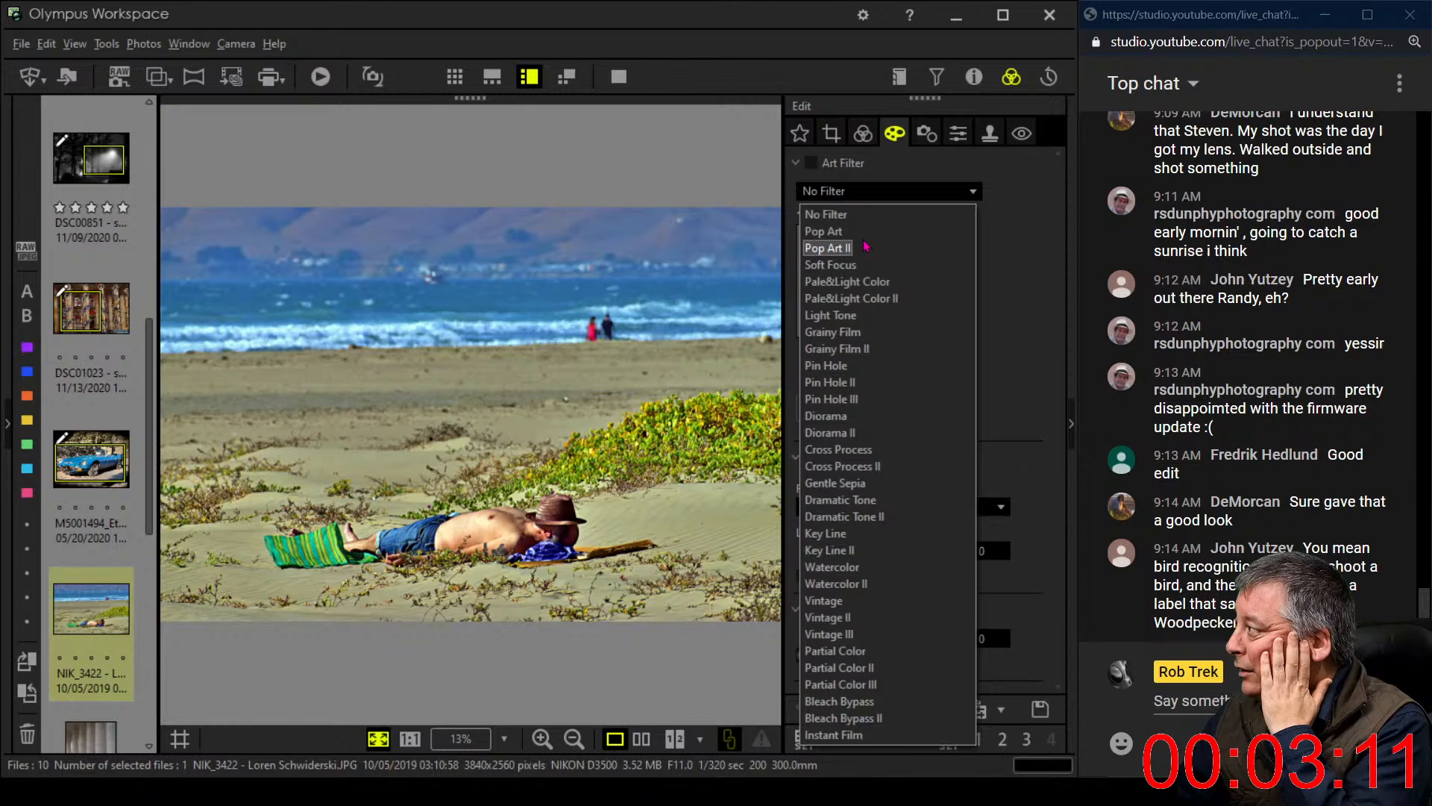
pyautogui.click(834, 140)
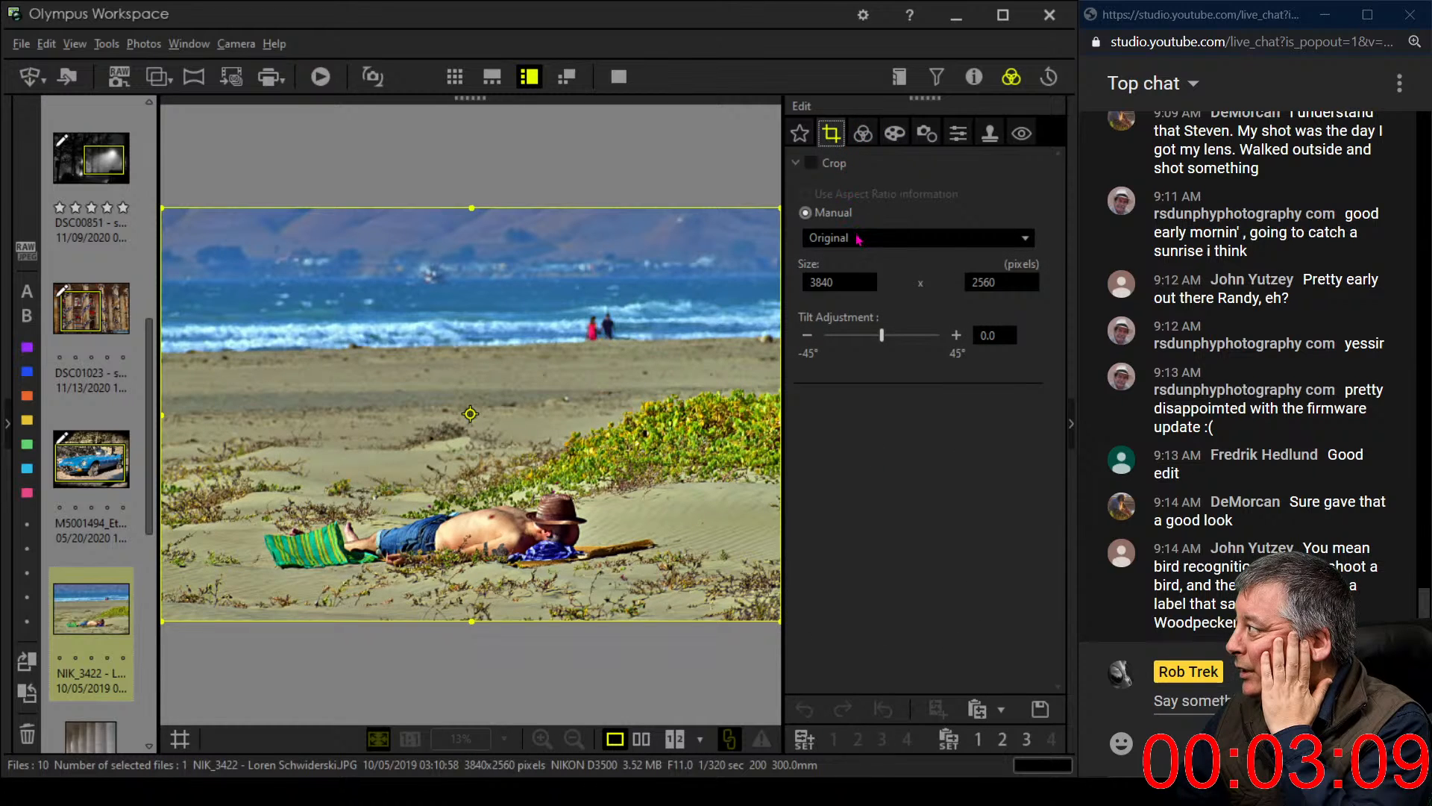
pyautogui.click(858, 238)
pyautogui.click(827, 306)
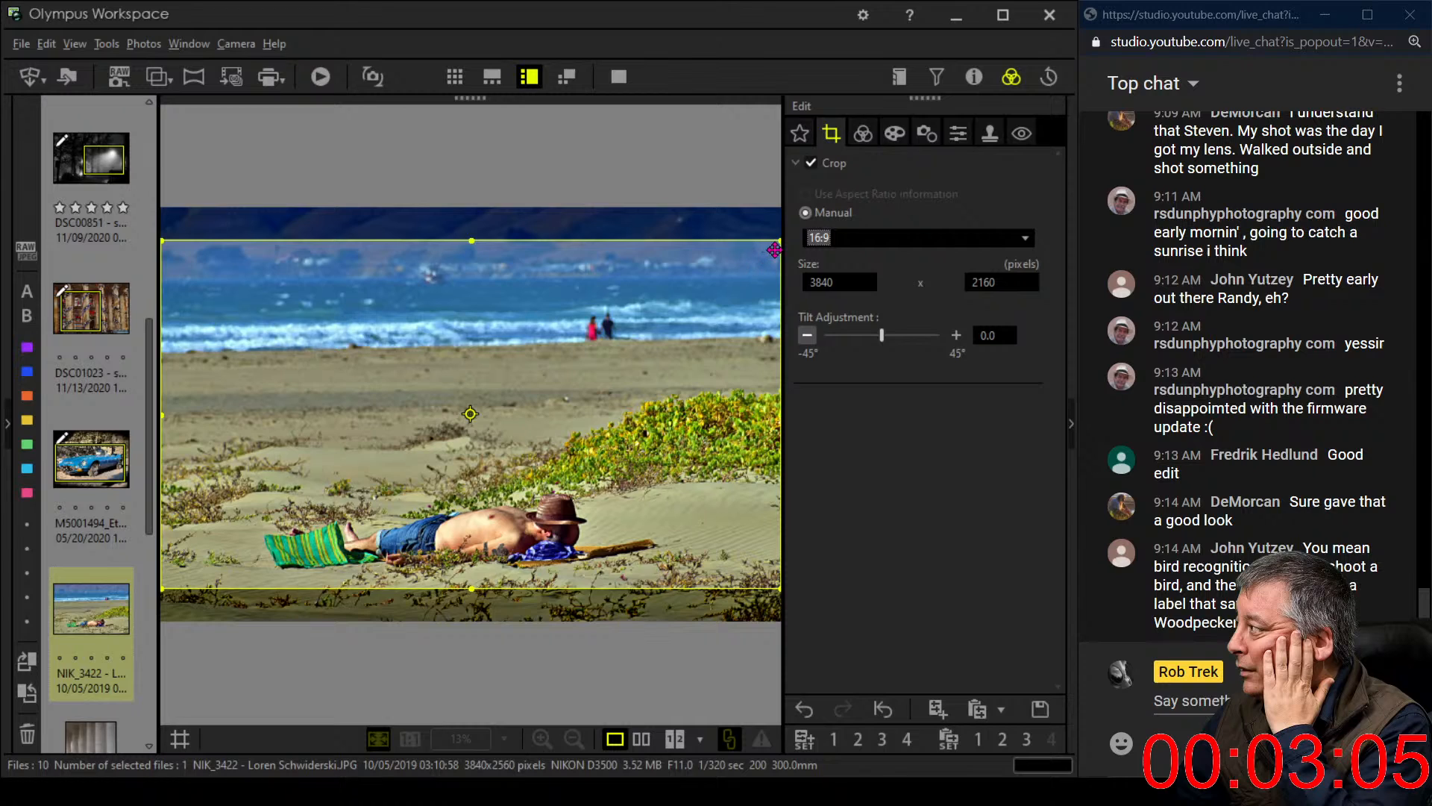
pyautogui.moveTo(774, 250); pyautogui.dragTo(688, 314)
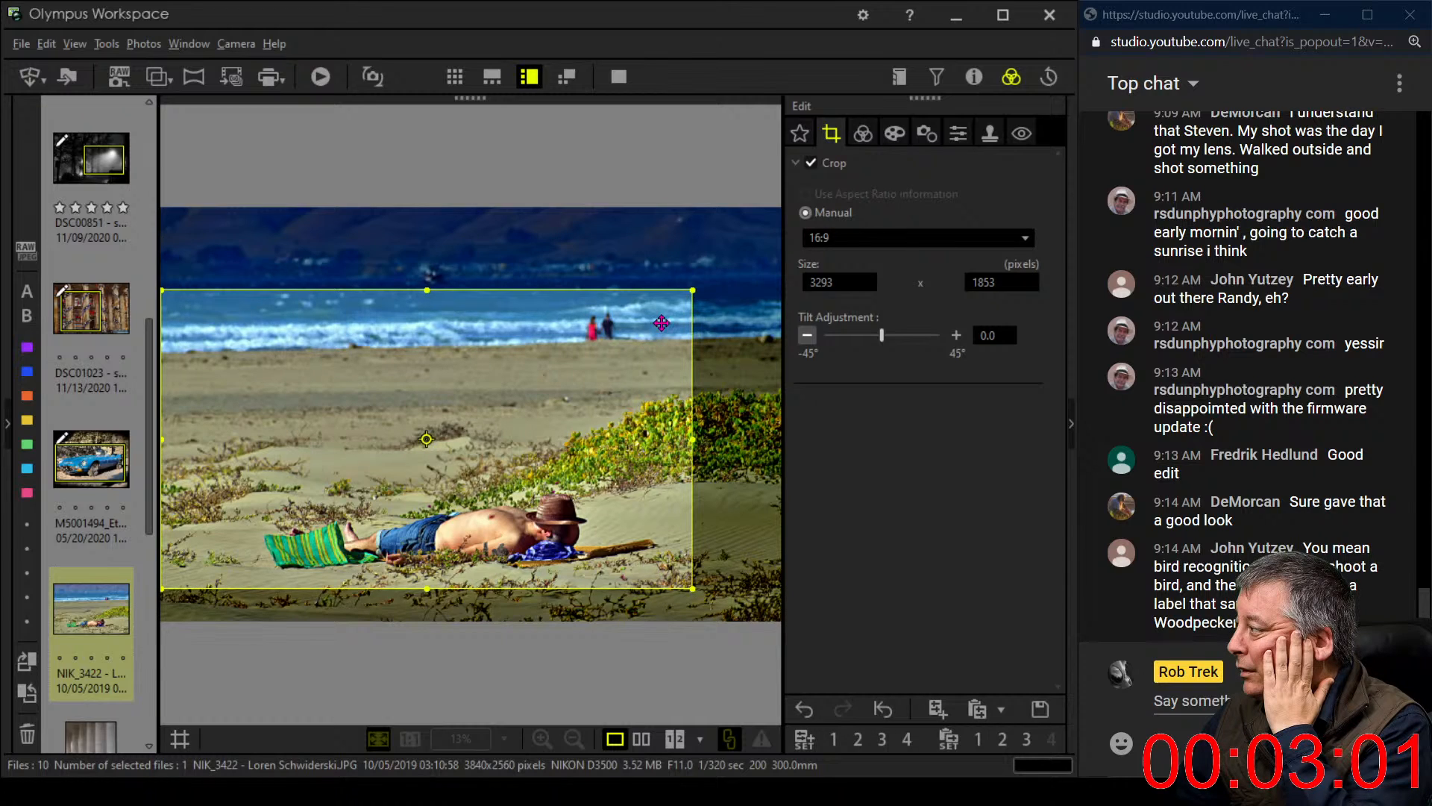
pyautogui.moveTo(693, 290); pyautogui.dragTo(721, 275)
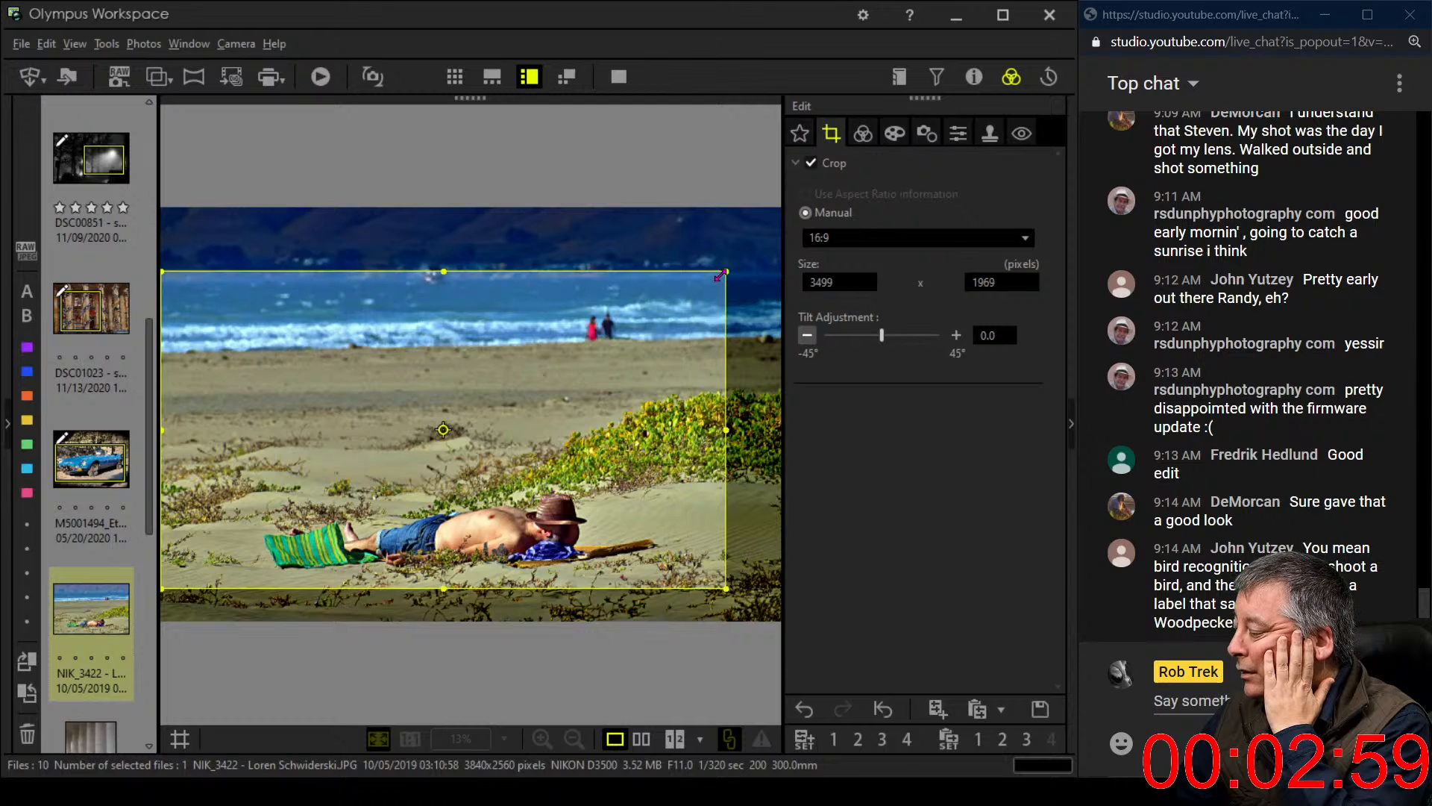
pyautogui.moveTo(658, 338); pyautogui.dragTo(656, 348)
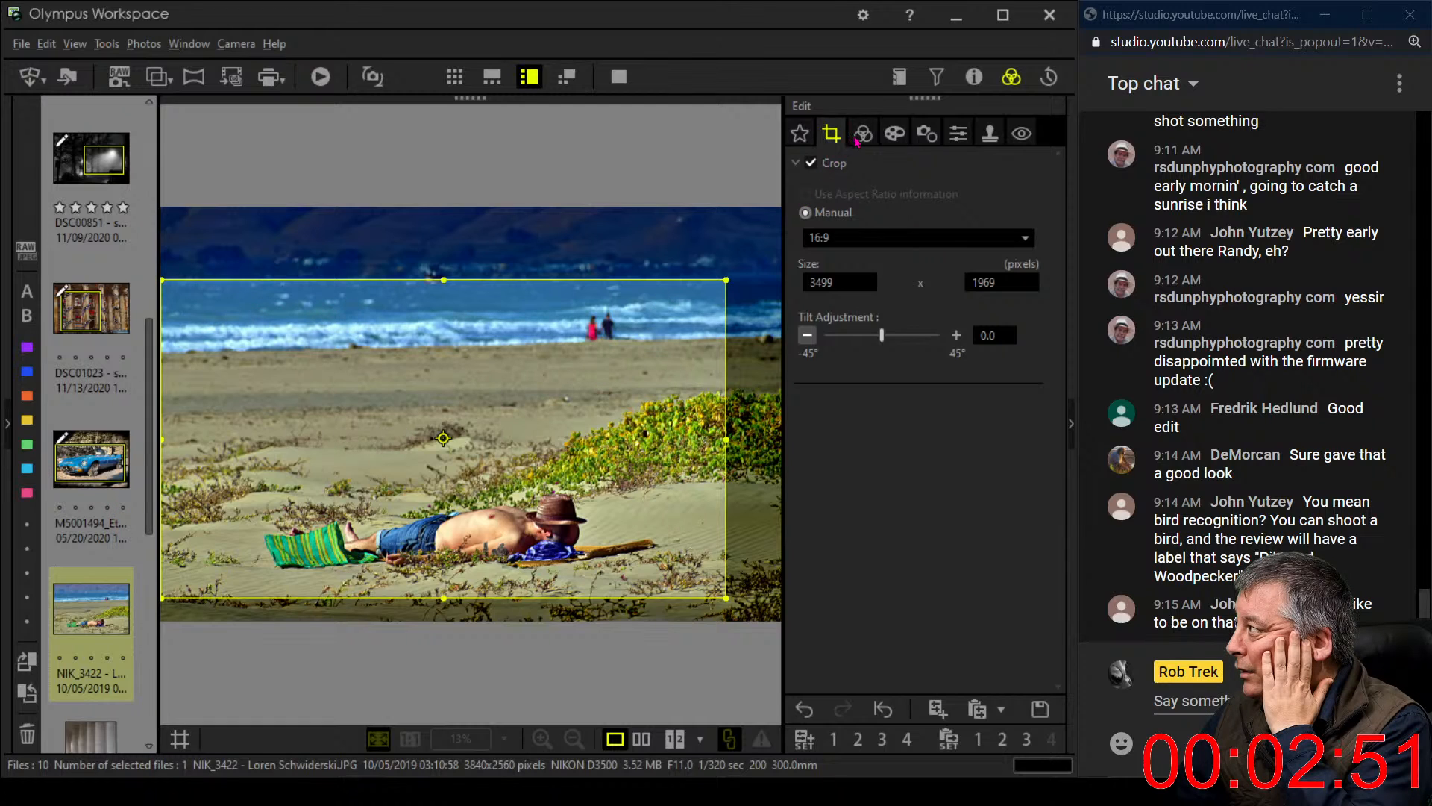
pyautogui.click(861, 135)
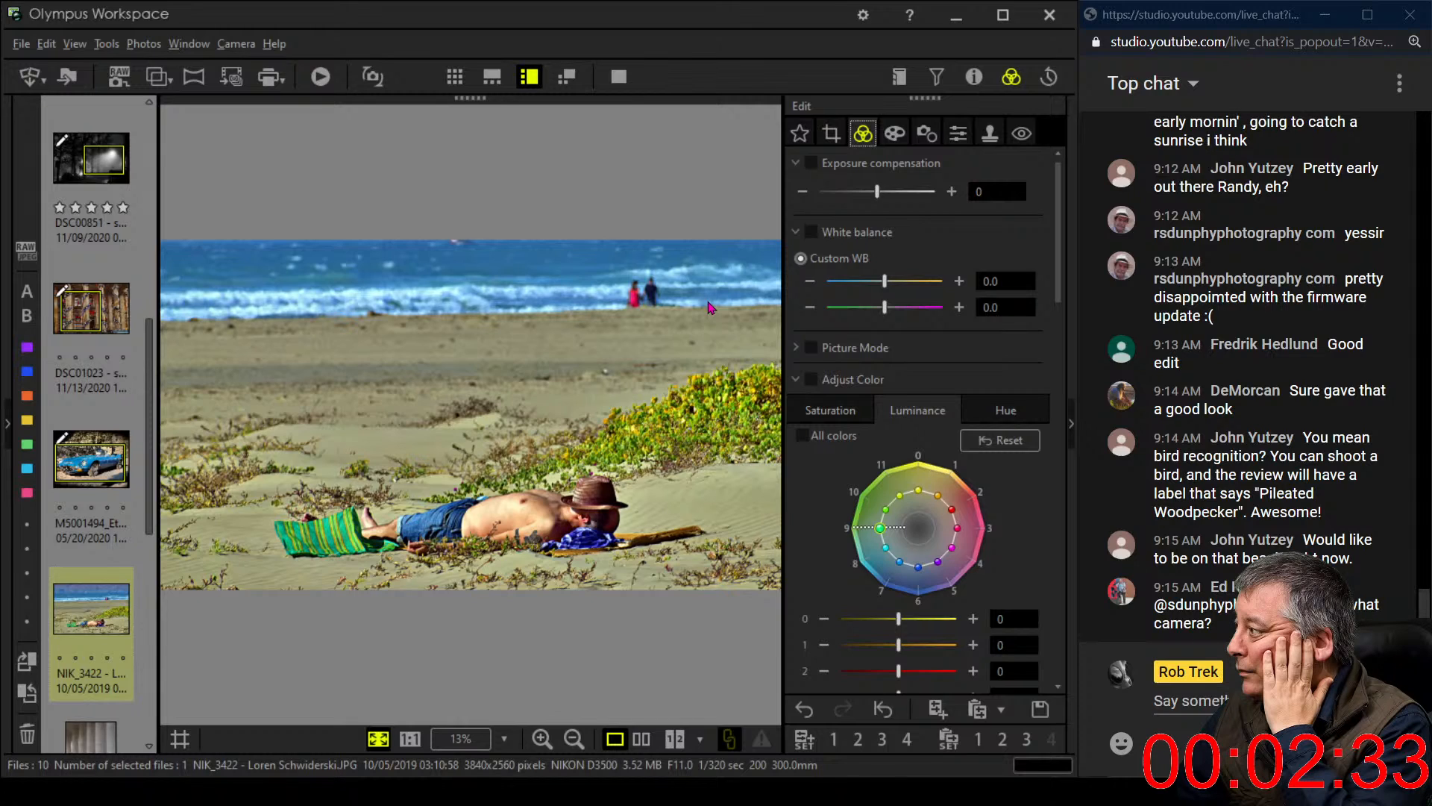
# Crop the beach photo to a 1:1 square of about 1916 x 1916 pixels around the sunbather's upper body and the distant couple
pyautogui.click(832, 142)
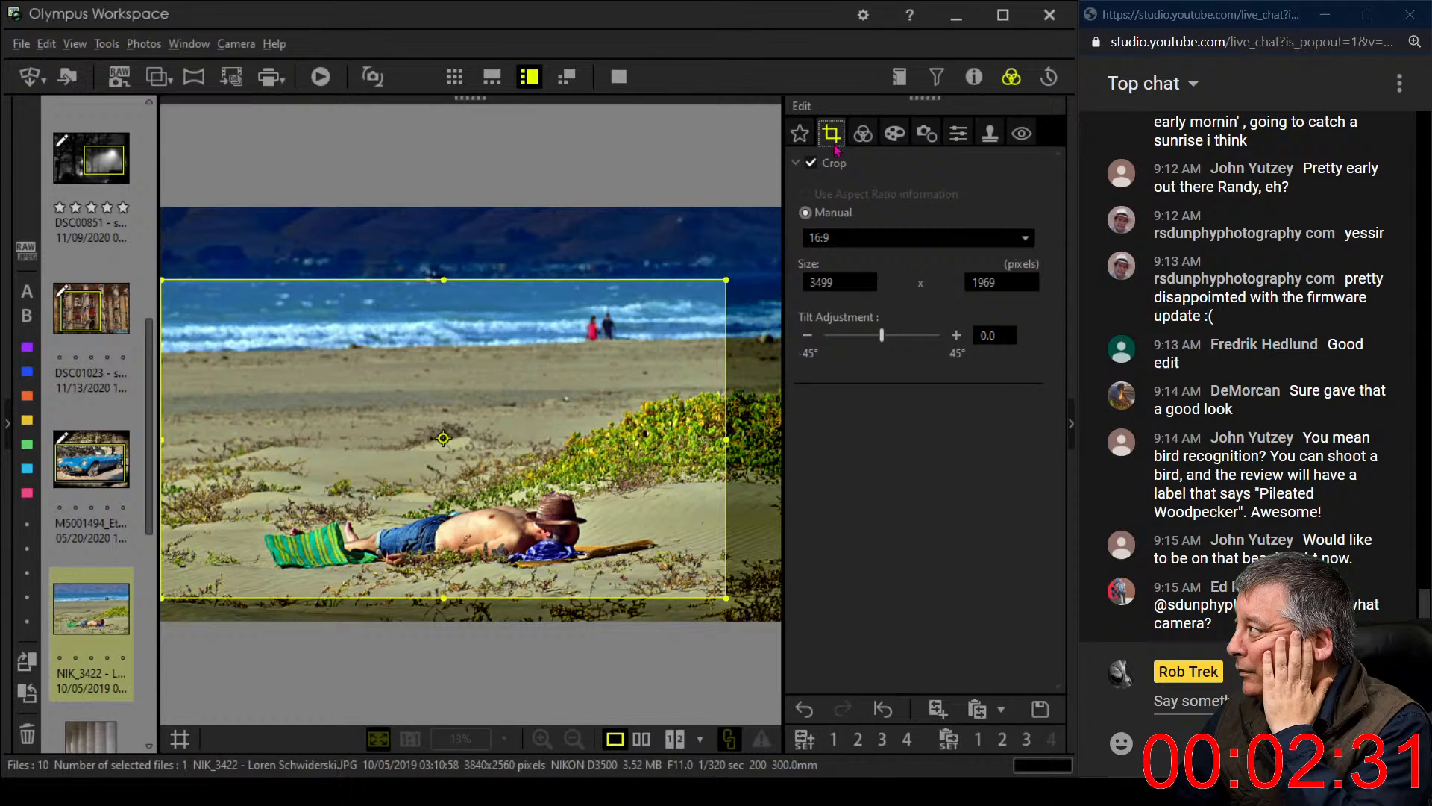
pyautogui.click(851, 233)
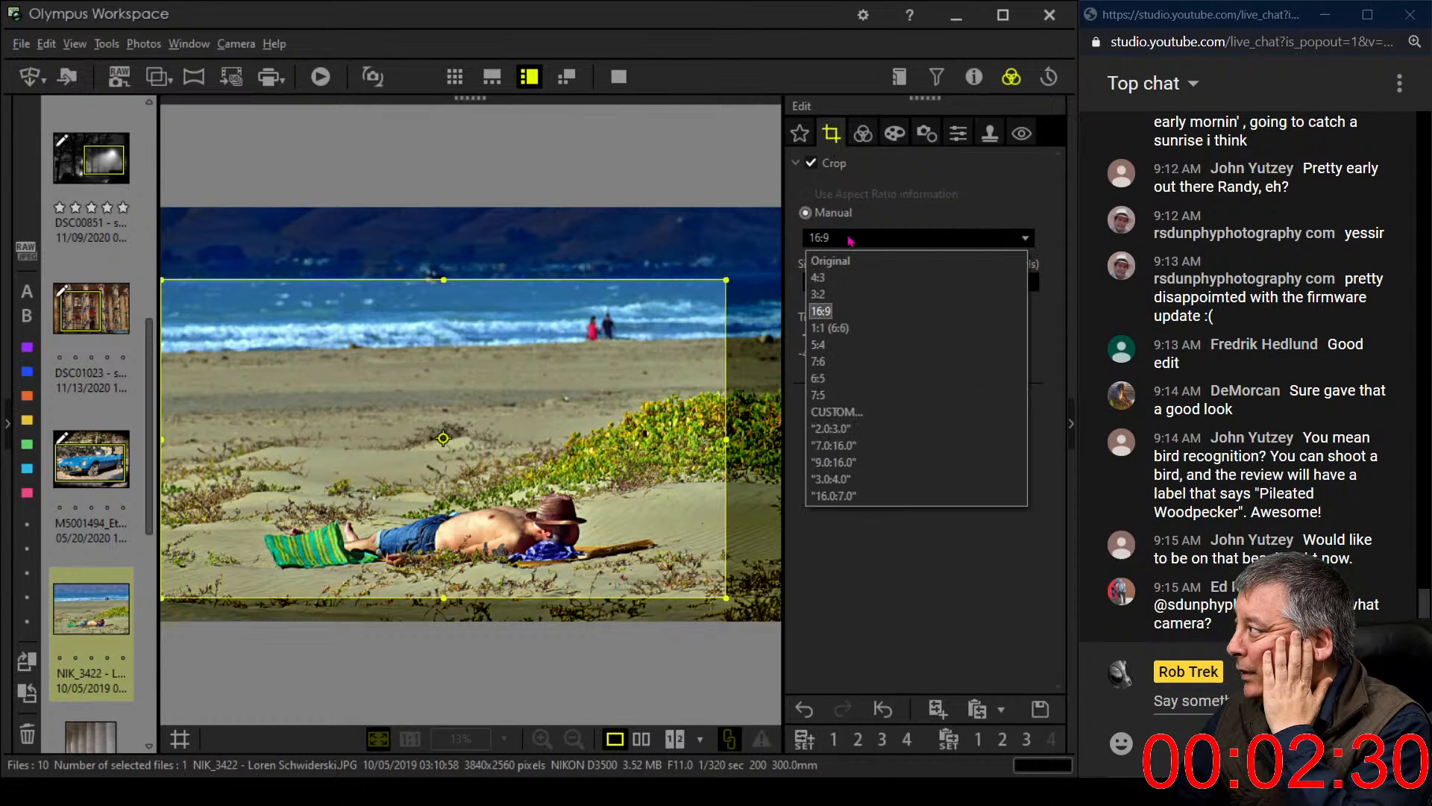
pyautogui.click(837, 328)
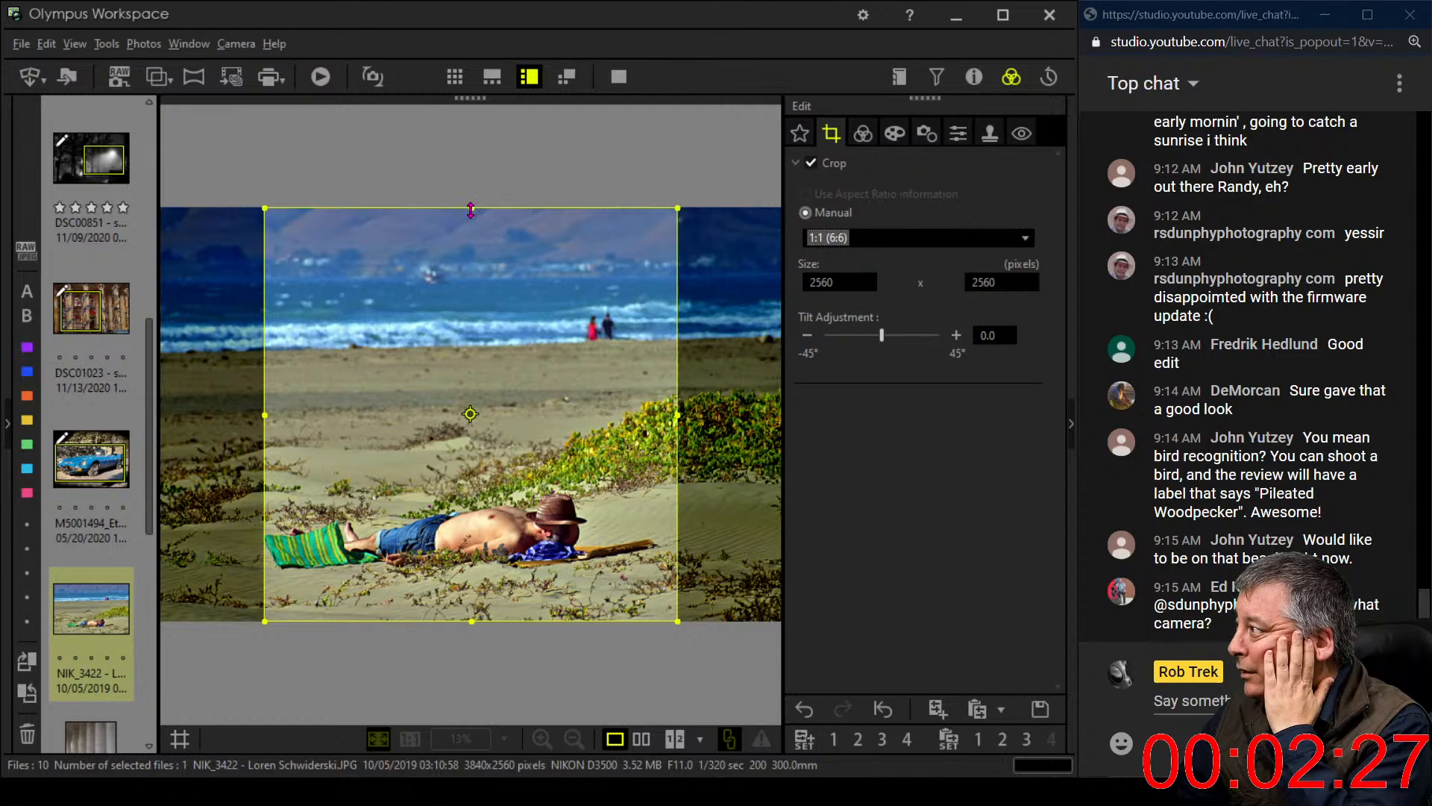
pyautogui.moveTo(471, 210); pyautogui.dragTo(476, 312)
pyautogui.moveTo(499, 399); pyautogui.dragTo(556, 363)
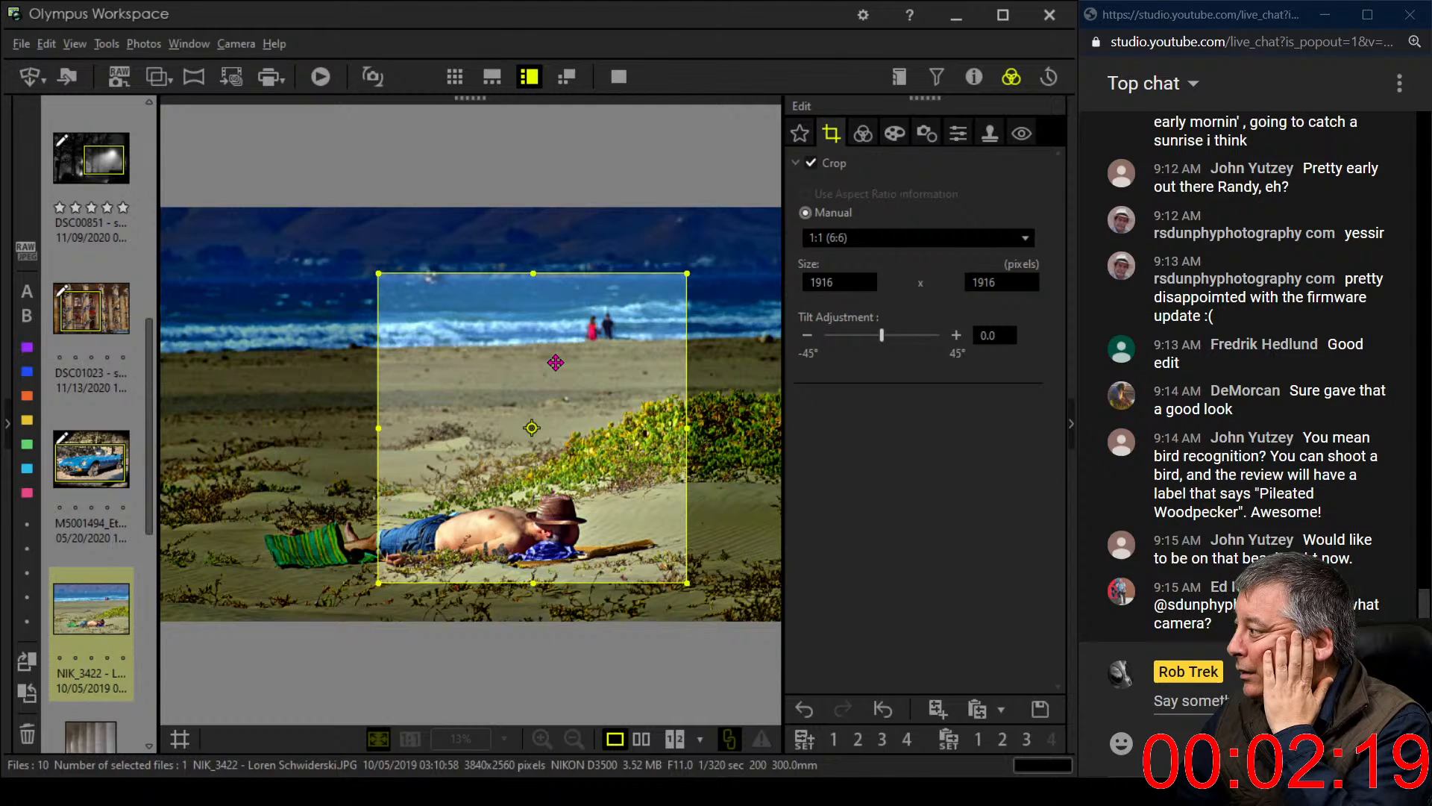
pyautogui.click(863, 132)
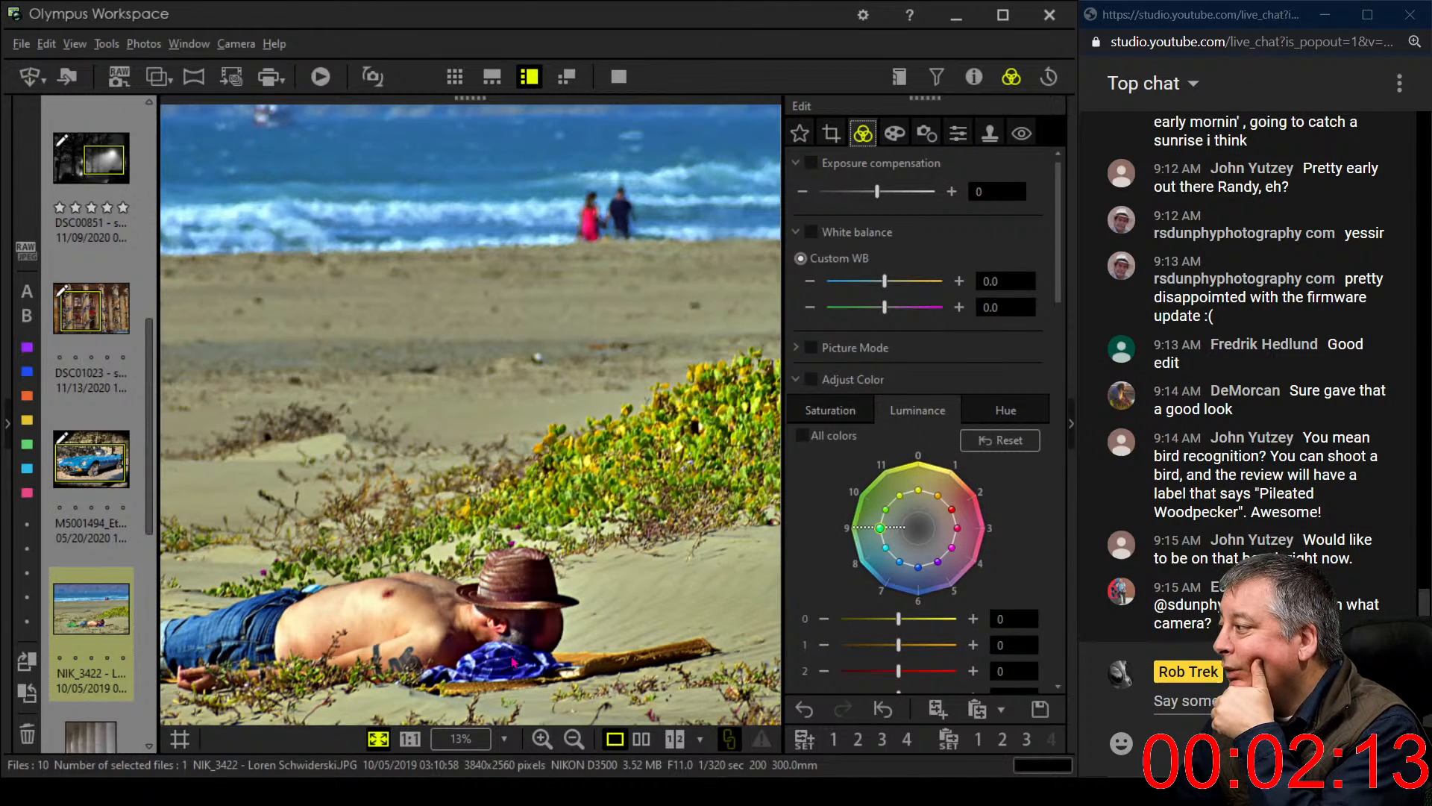
# Enlarge the 1:1 crop to about 1991 x 1991 pixels, shifting it to include more sand below the sunbather
pyautogui.click(831, 134)
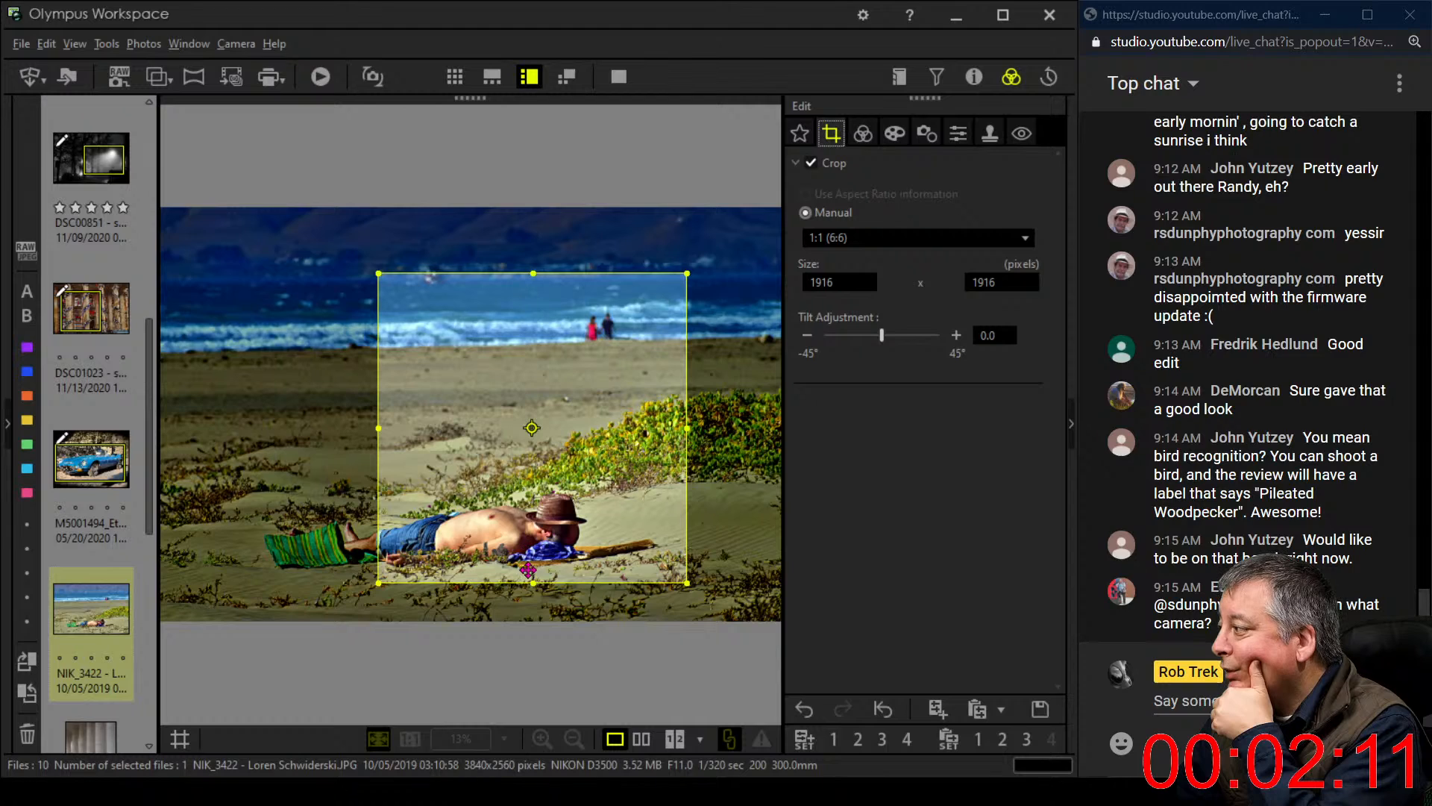
pyautogui.moveTo(532, 583); pyautogui.dragTo(532, 595)
pyautogui.moveTo(555, 548); pyautogui.dragTo(578, 554)
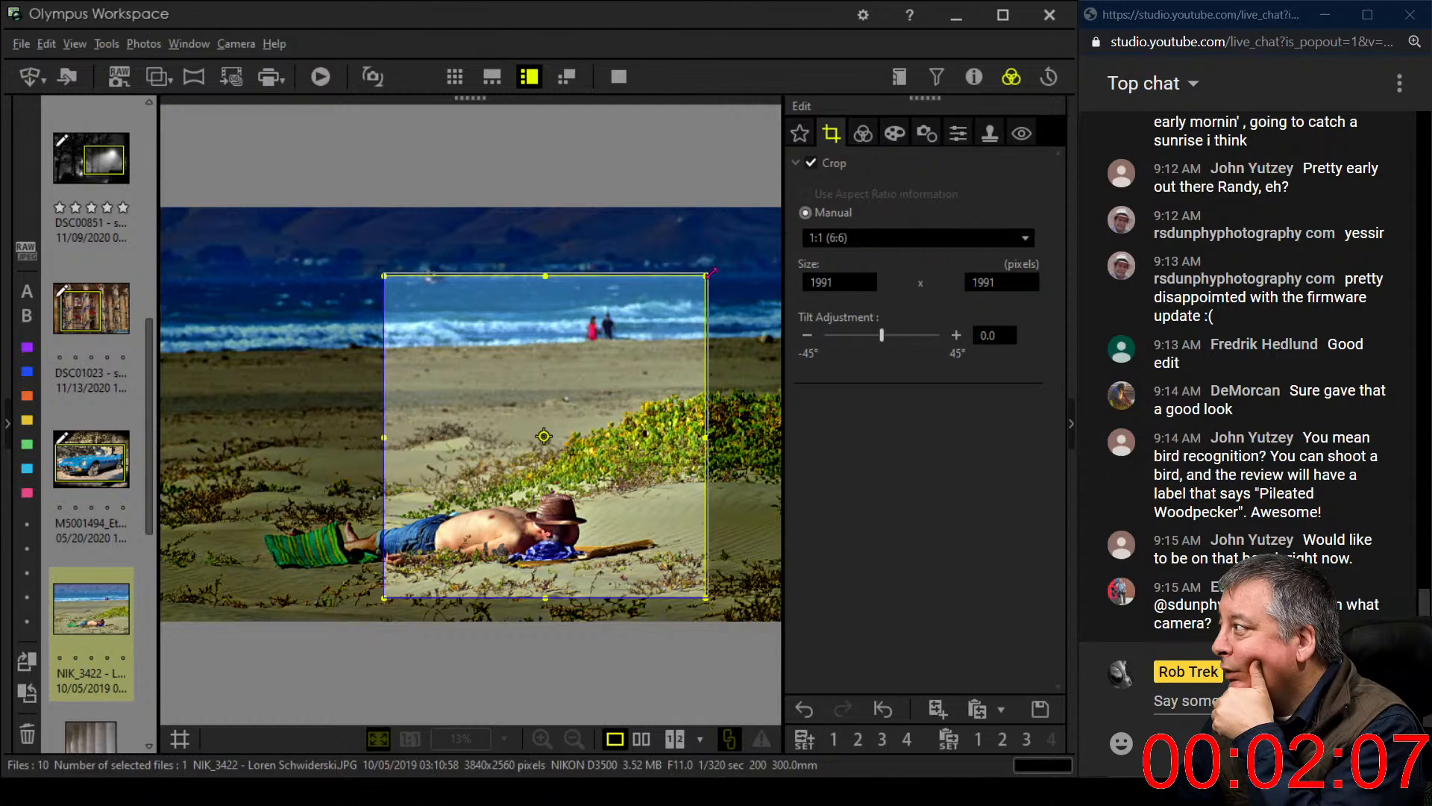
pyautogui.moveTo(712, 272); pyautogui.dragTo(711, 277)
pyautogui.click(863, 133)
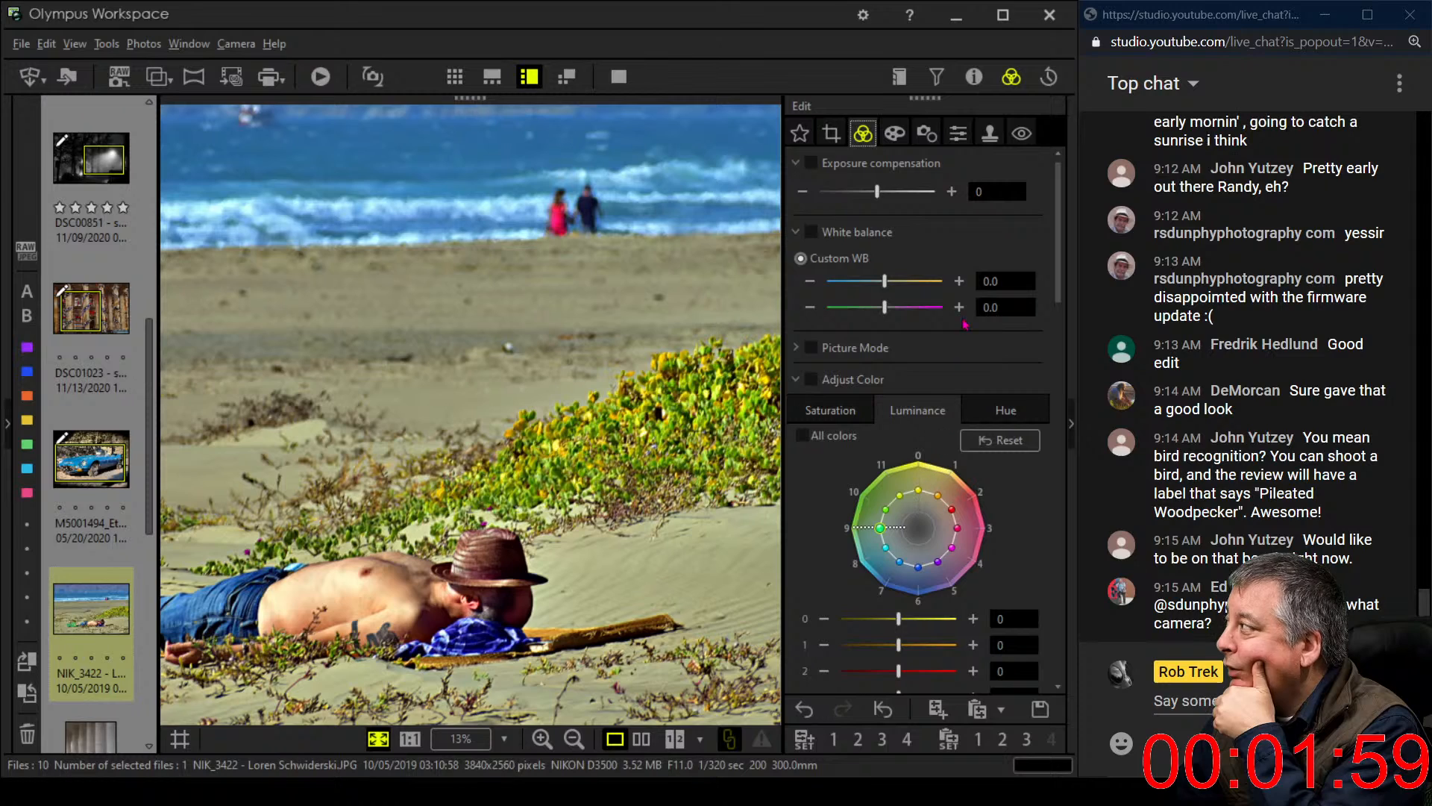
# Set the beach photo's sharpness to -7
pyautogui.click(899, 136)
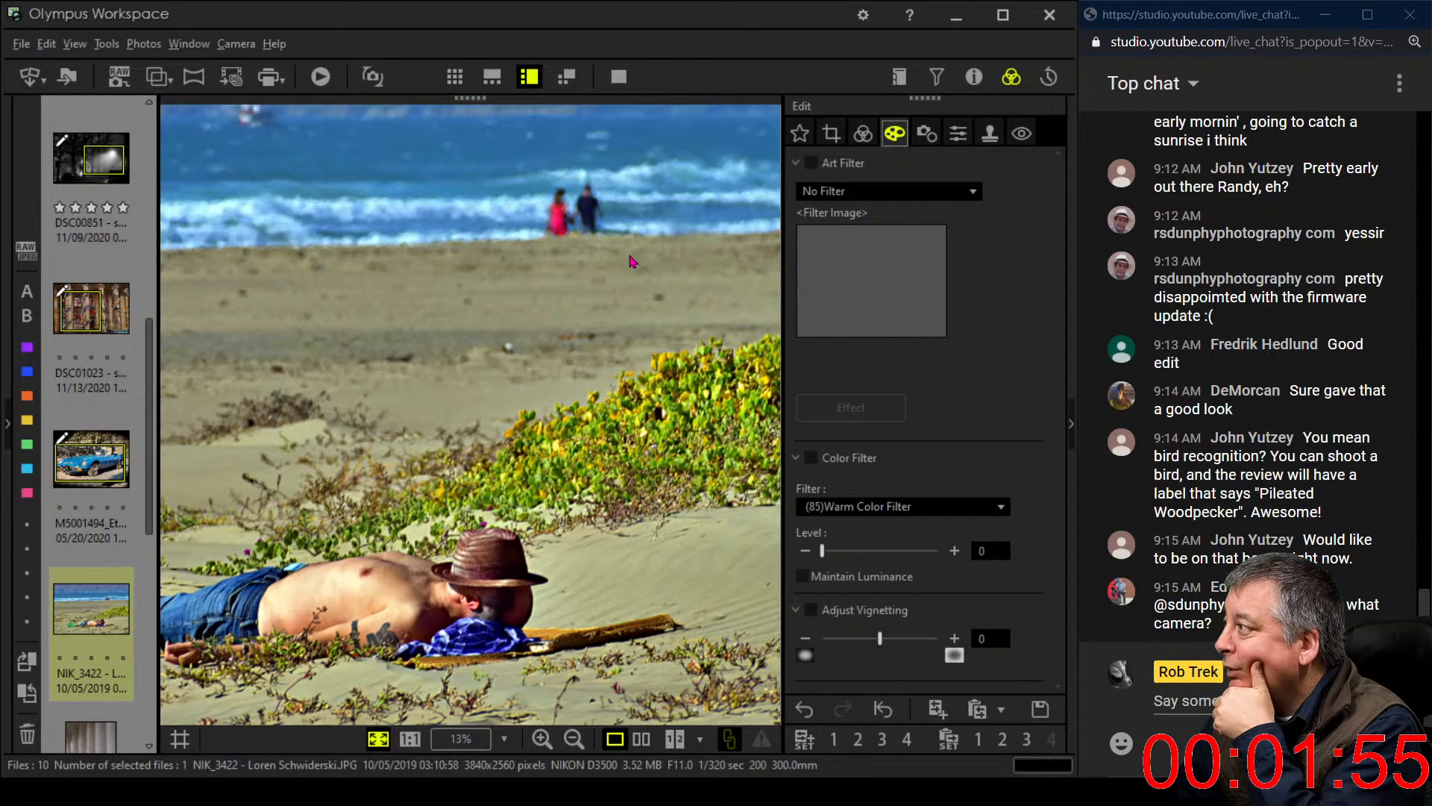
pyautogui.click(925, 134)
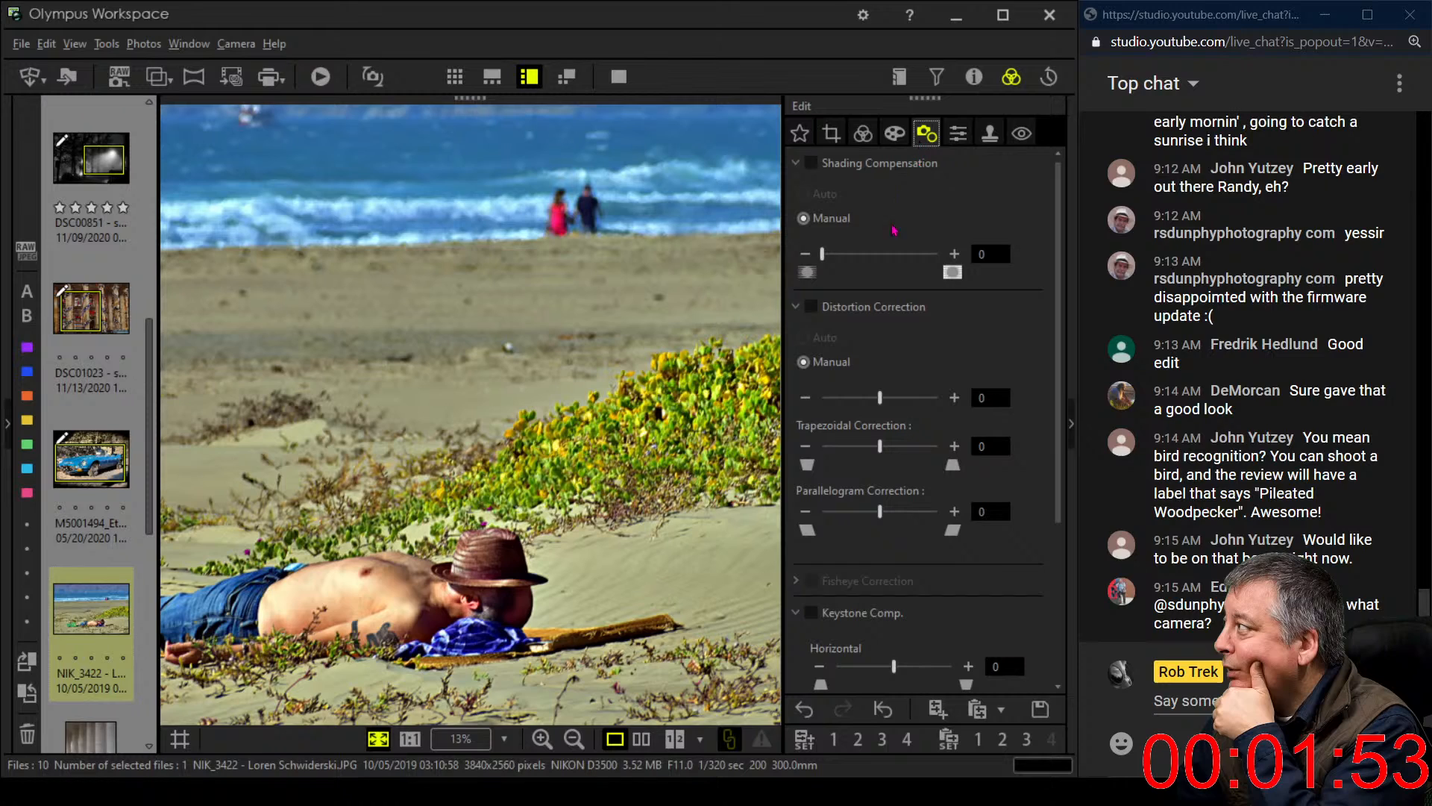
pyautogui.click(957, 133)
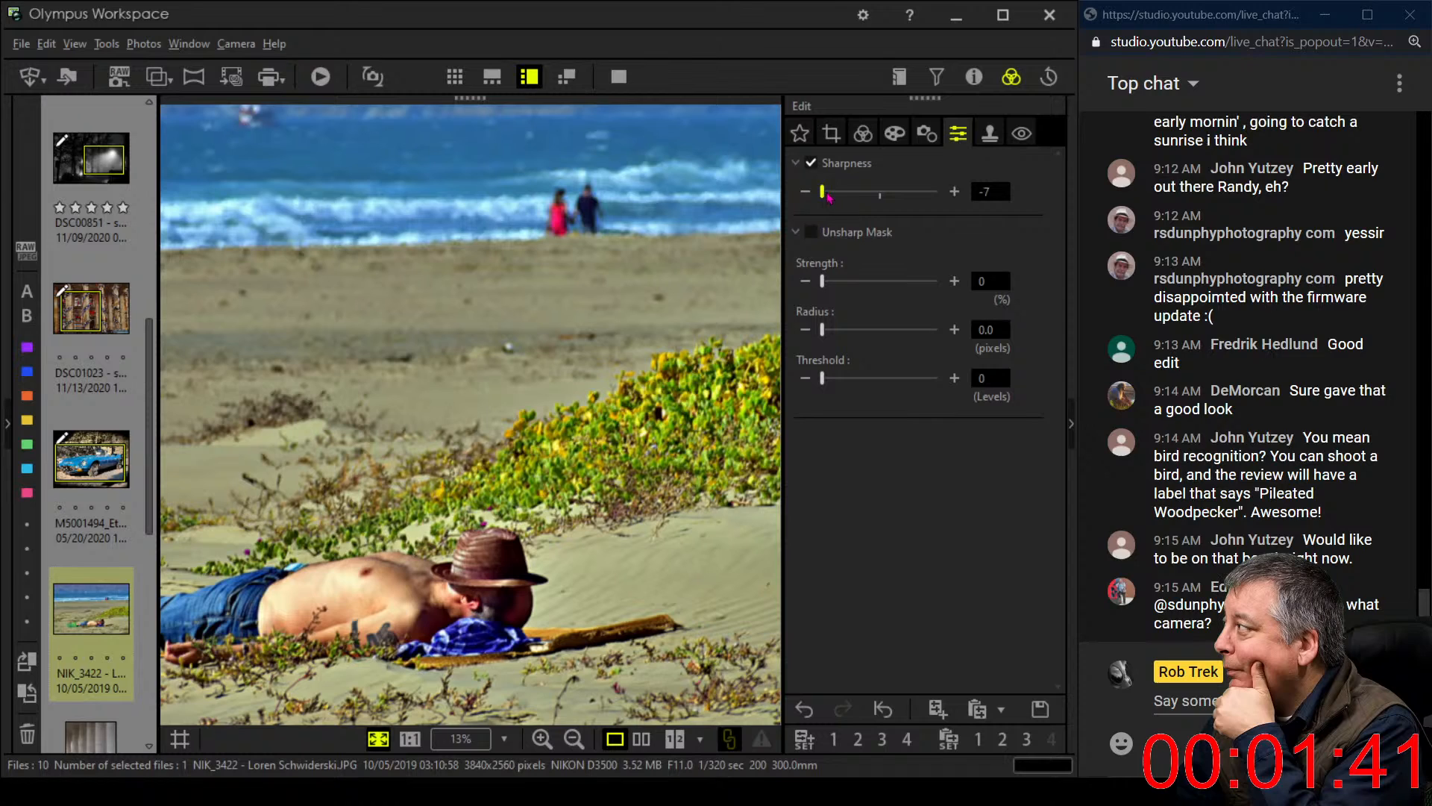
pyautogui.click(933, 137)
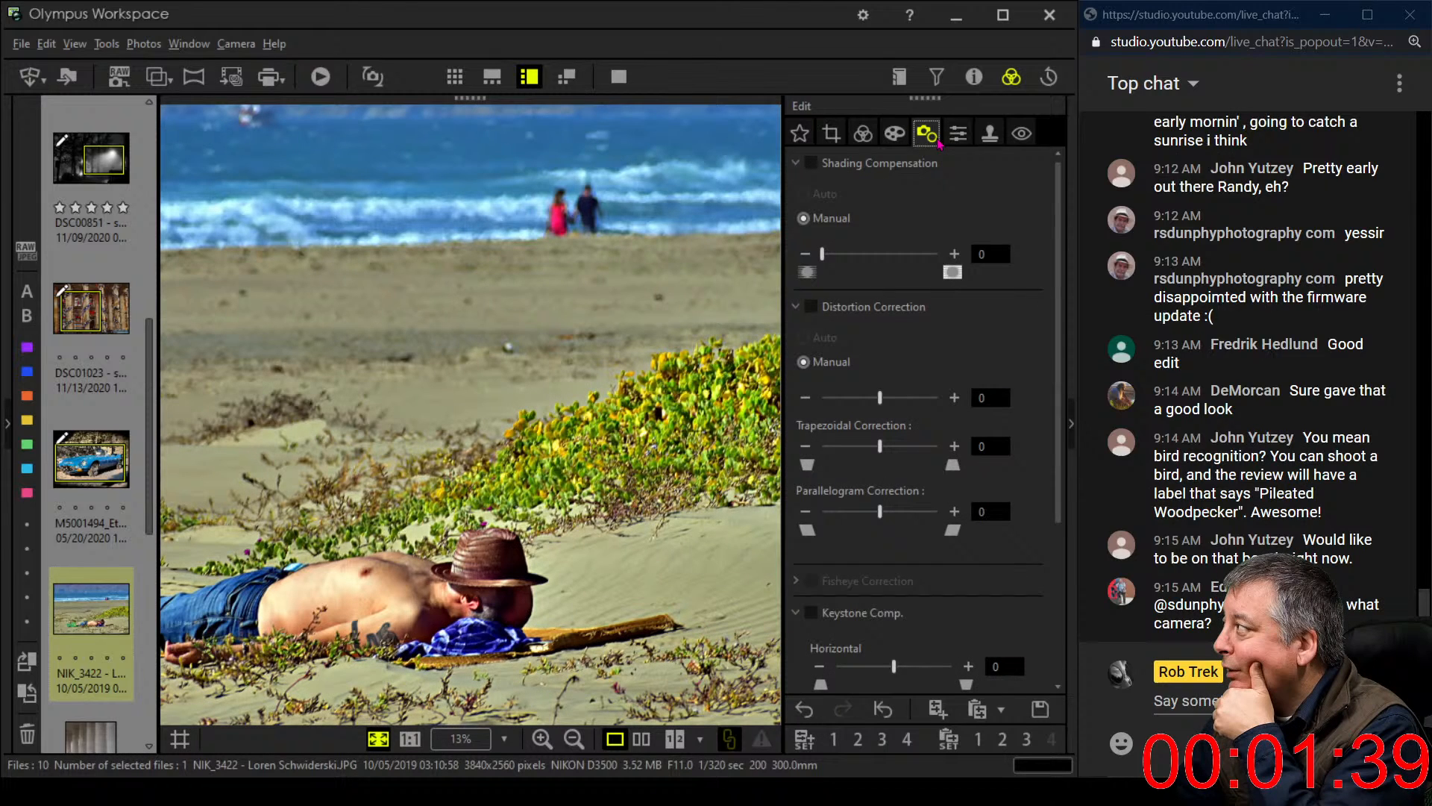
# Try the Vintage art filter on the beach photo
pyautogui.click(895, 135)
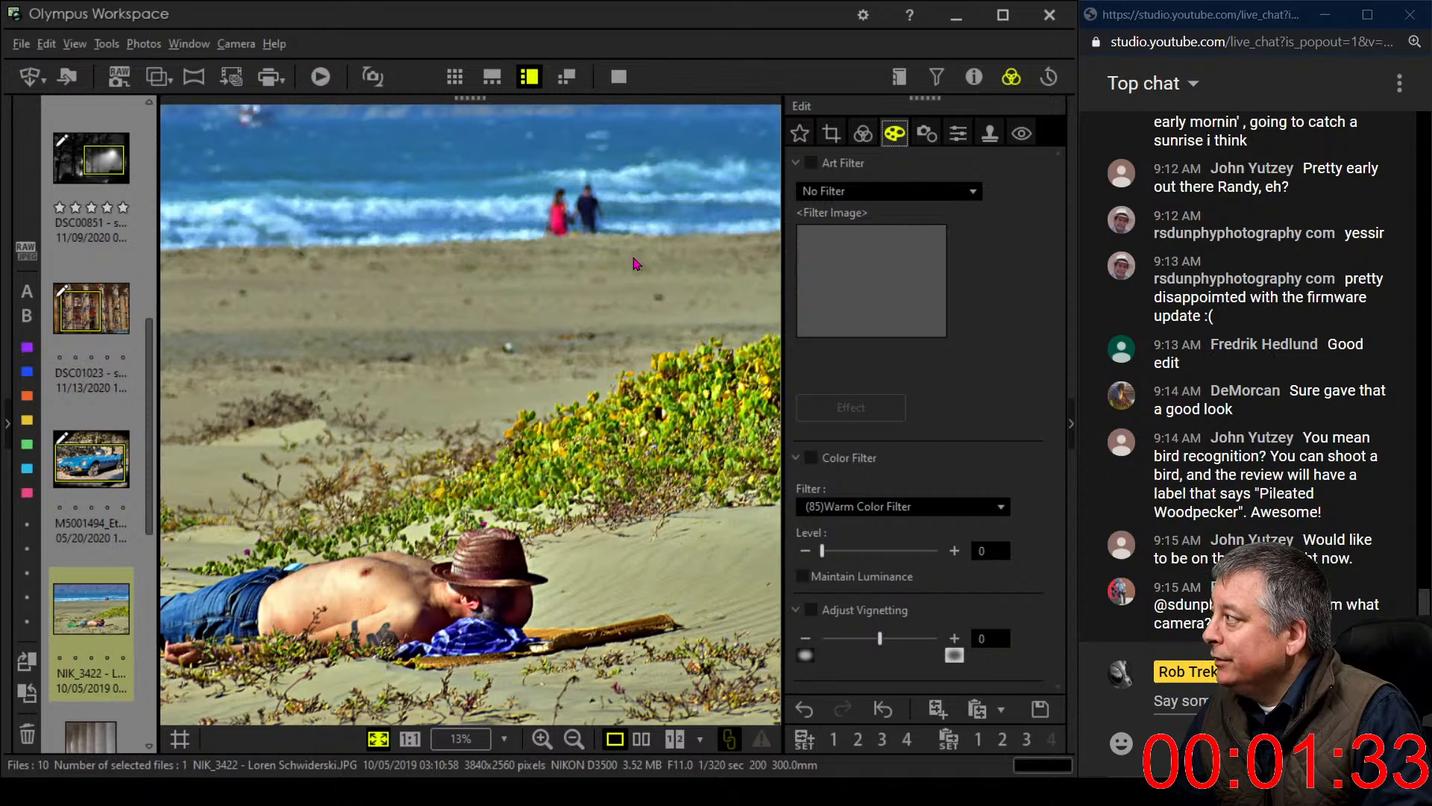
pyautogui.click(841, 191)
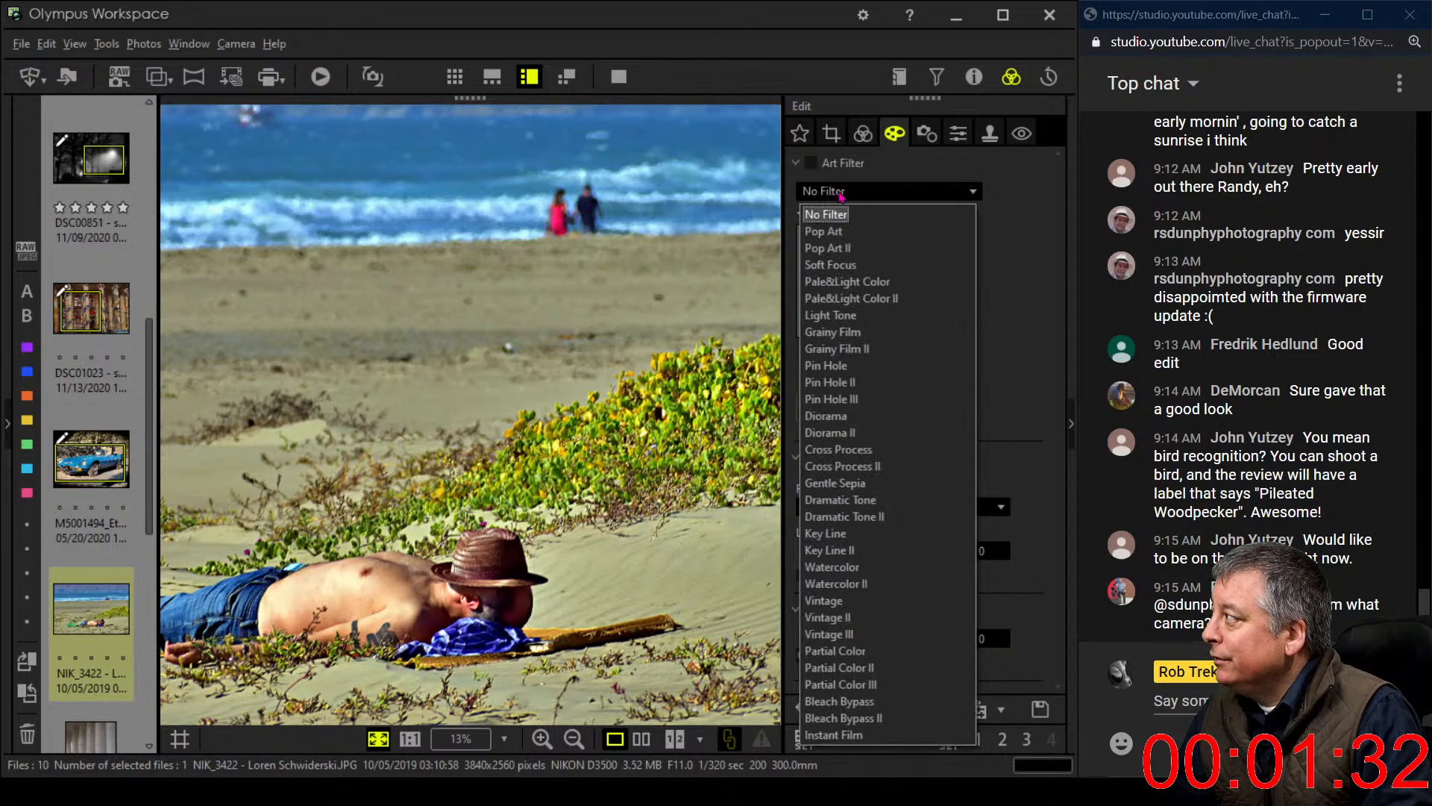
pyautogui.click(866, 136)
pyautogui.click(894, 135)
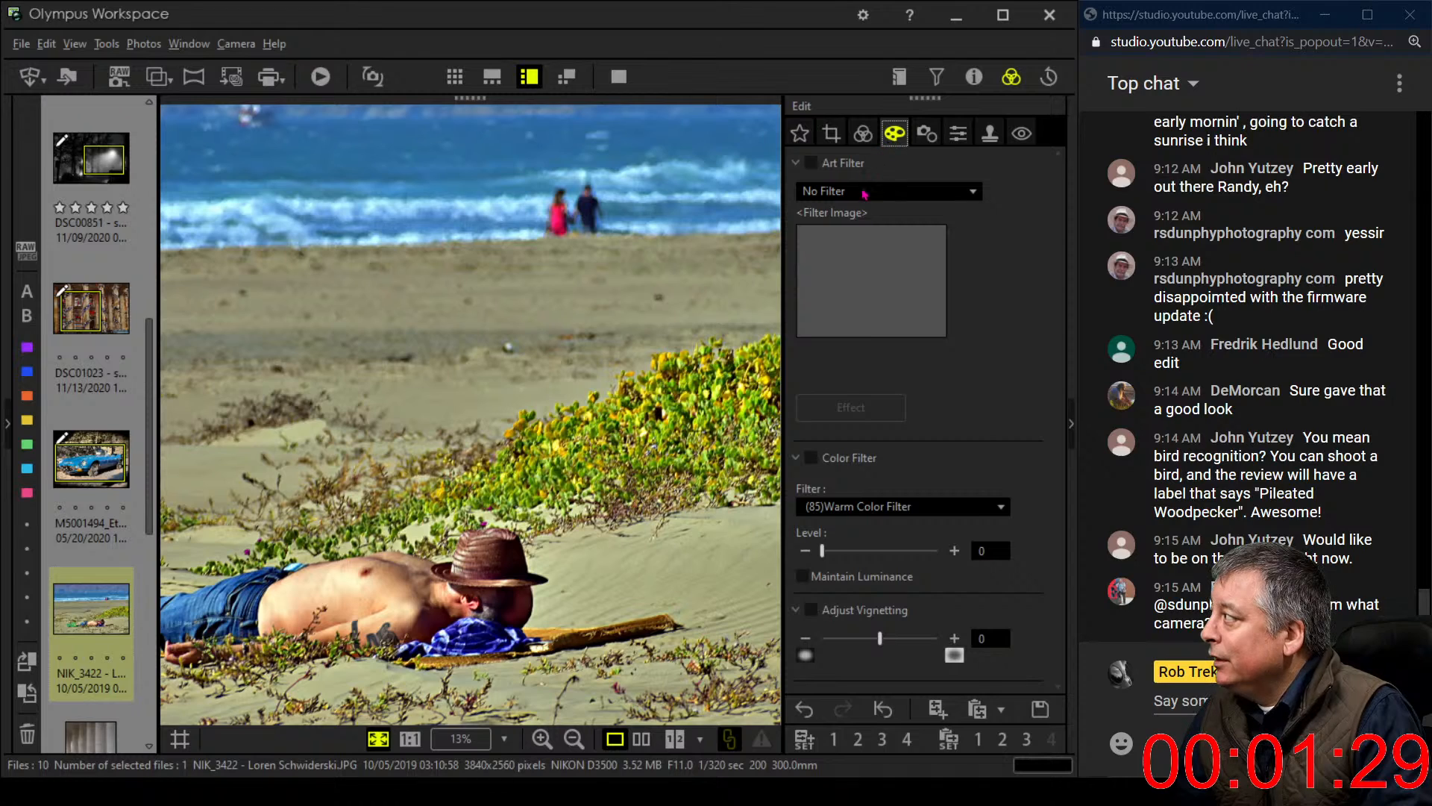
pyautogui.click(884, 192)
pyautogui.click(861, 601)
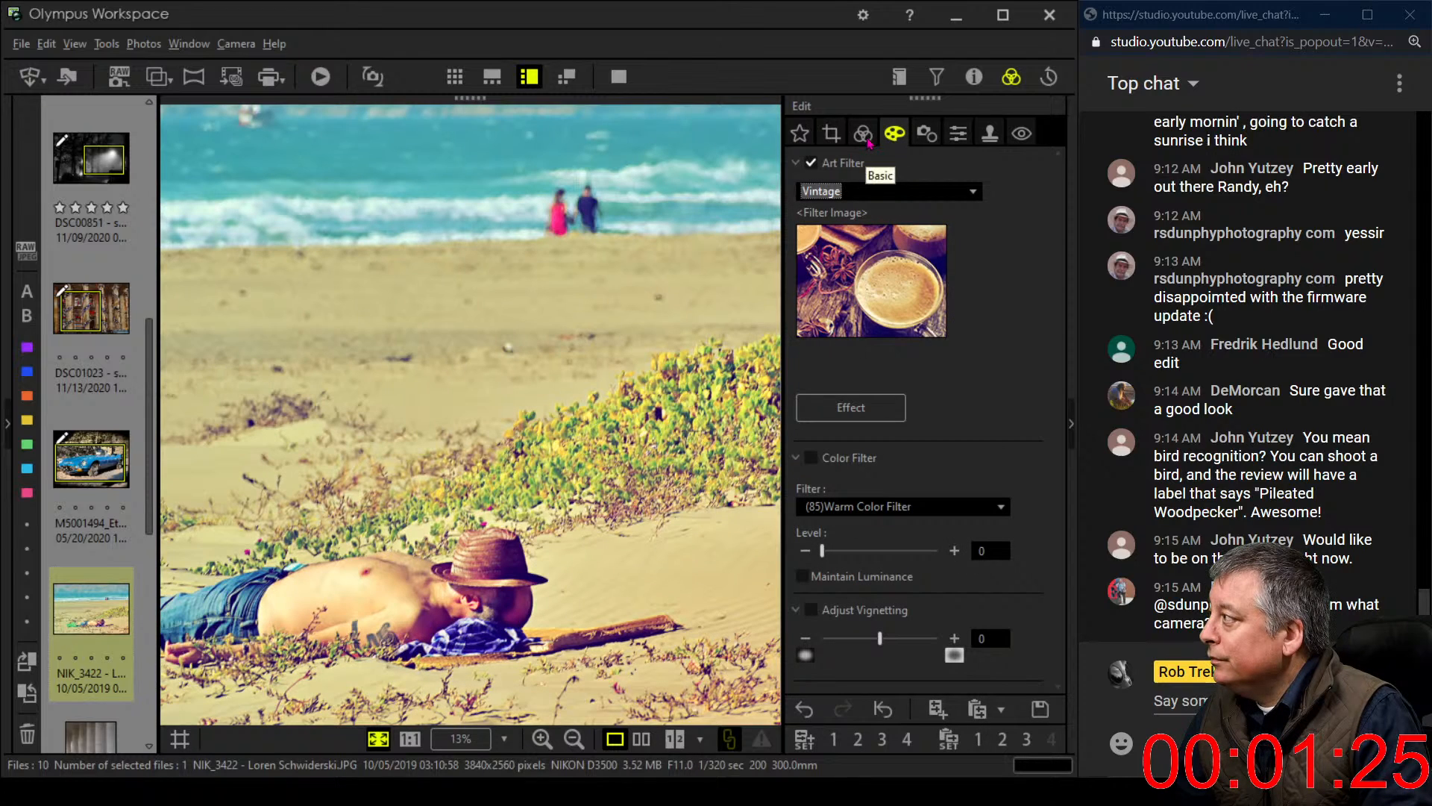
# Compare the Vintage III and Vintage II art filters on the beach photo, and return to Vintage
pyautogui.click(882, 191)
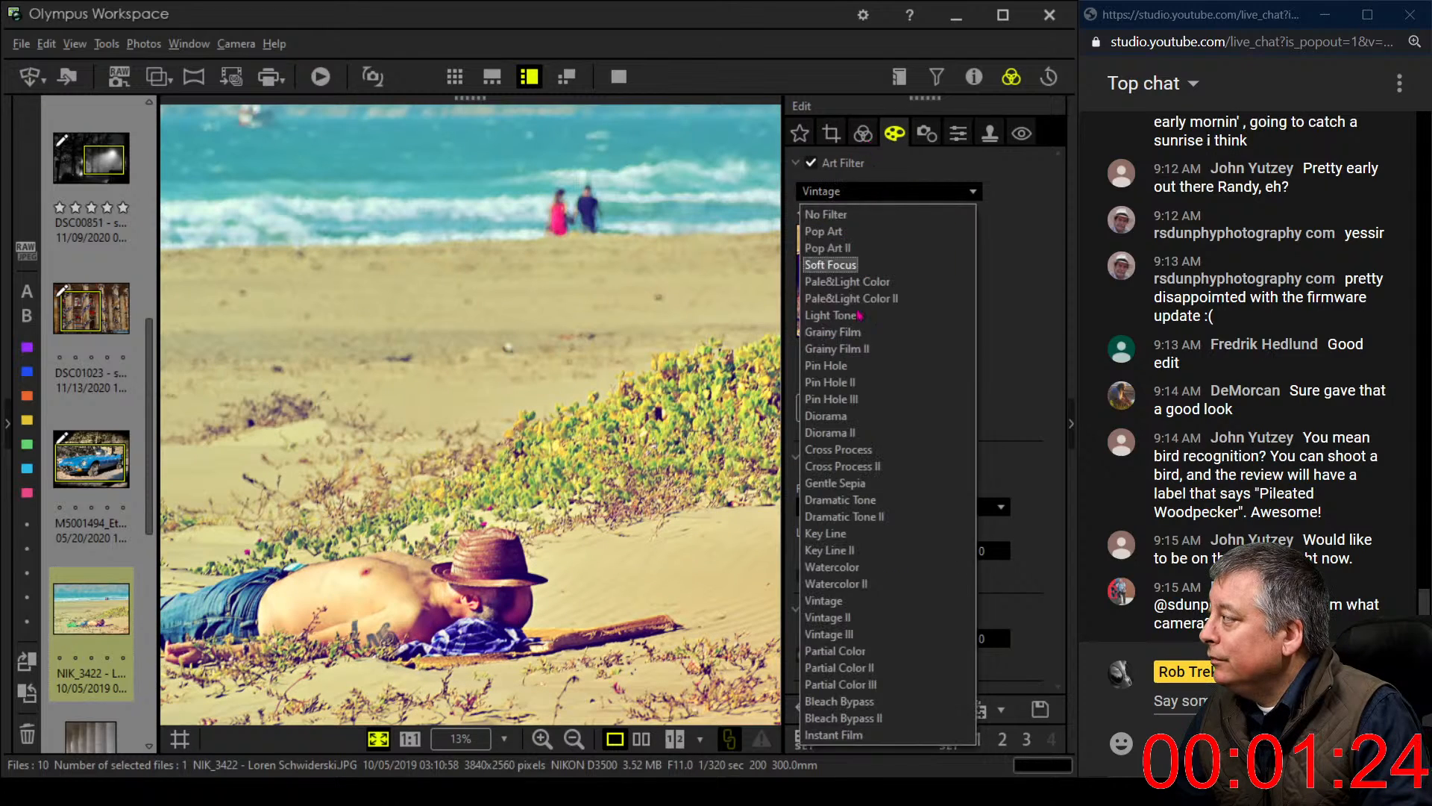
pyautogui.click(848, 636)
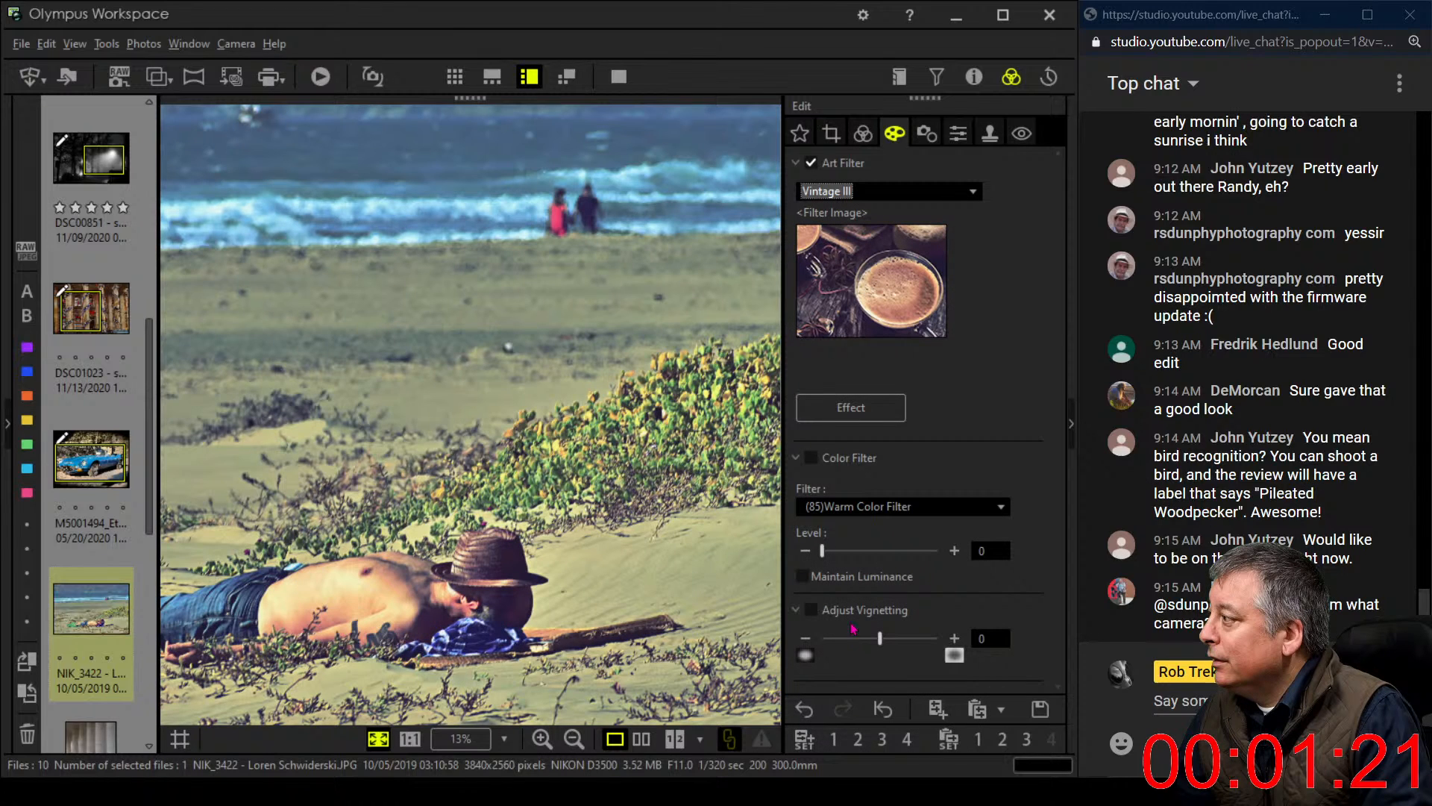
pyautogui.click(903, 192)
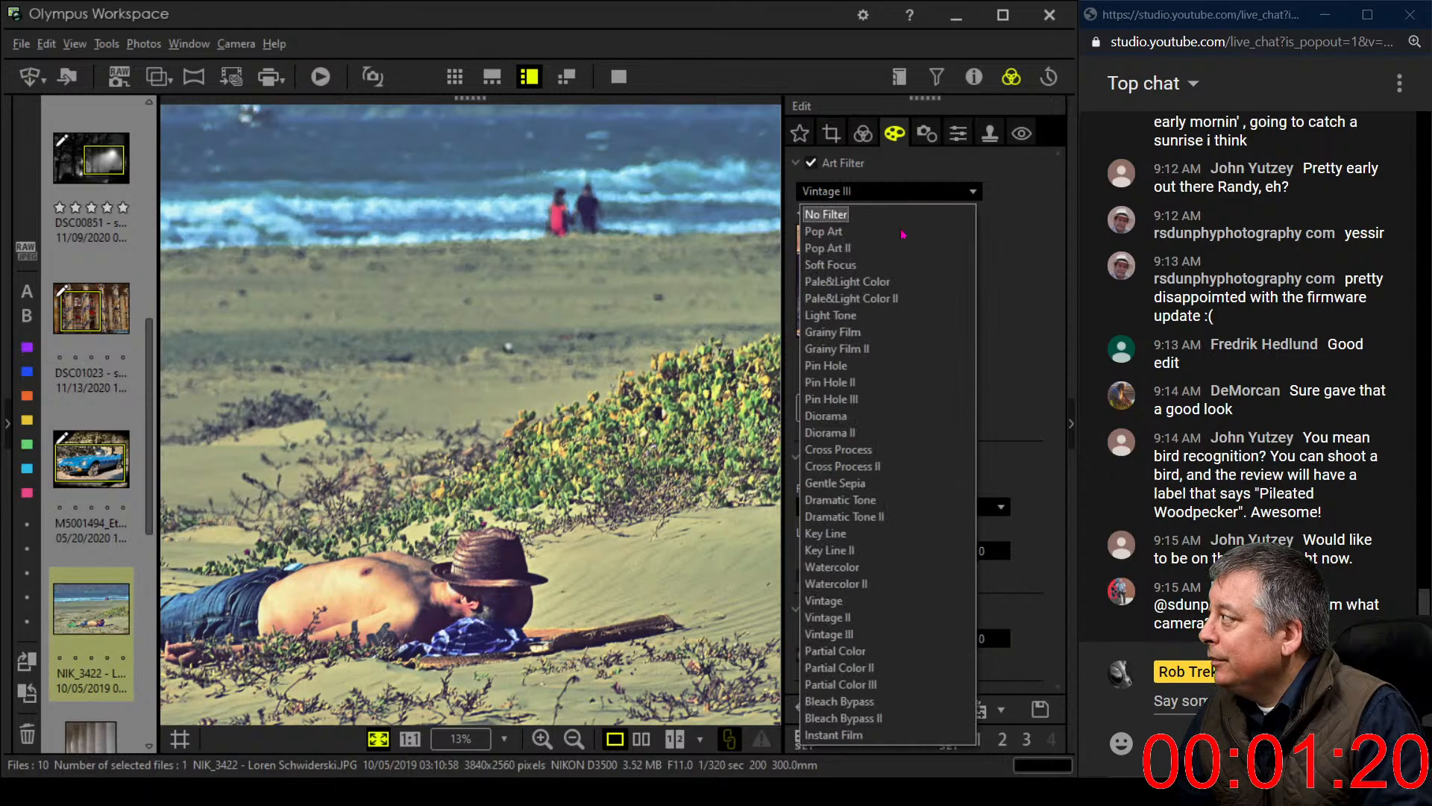
pyautogui.click(876, 618)
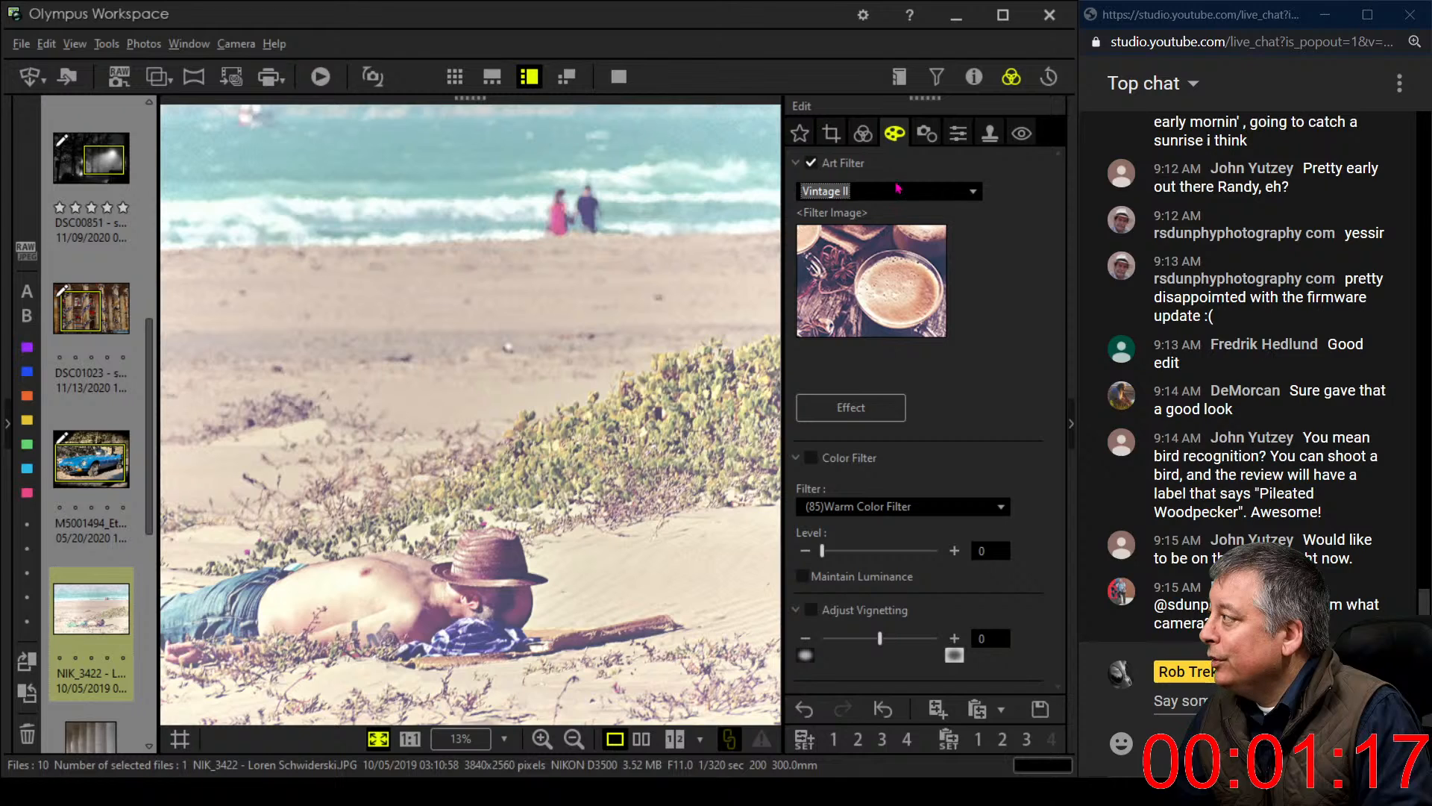
pyautogui.click(899, 190)
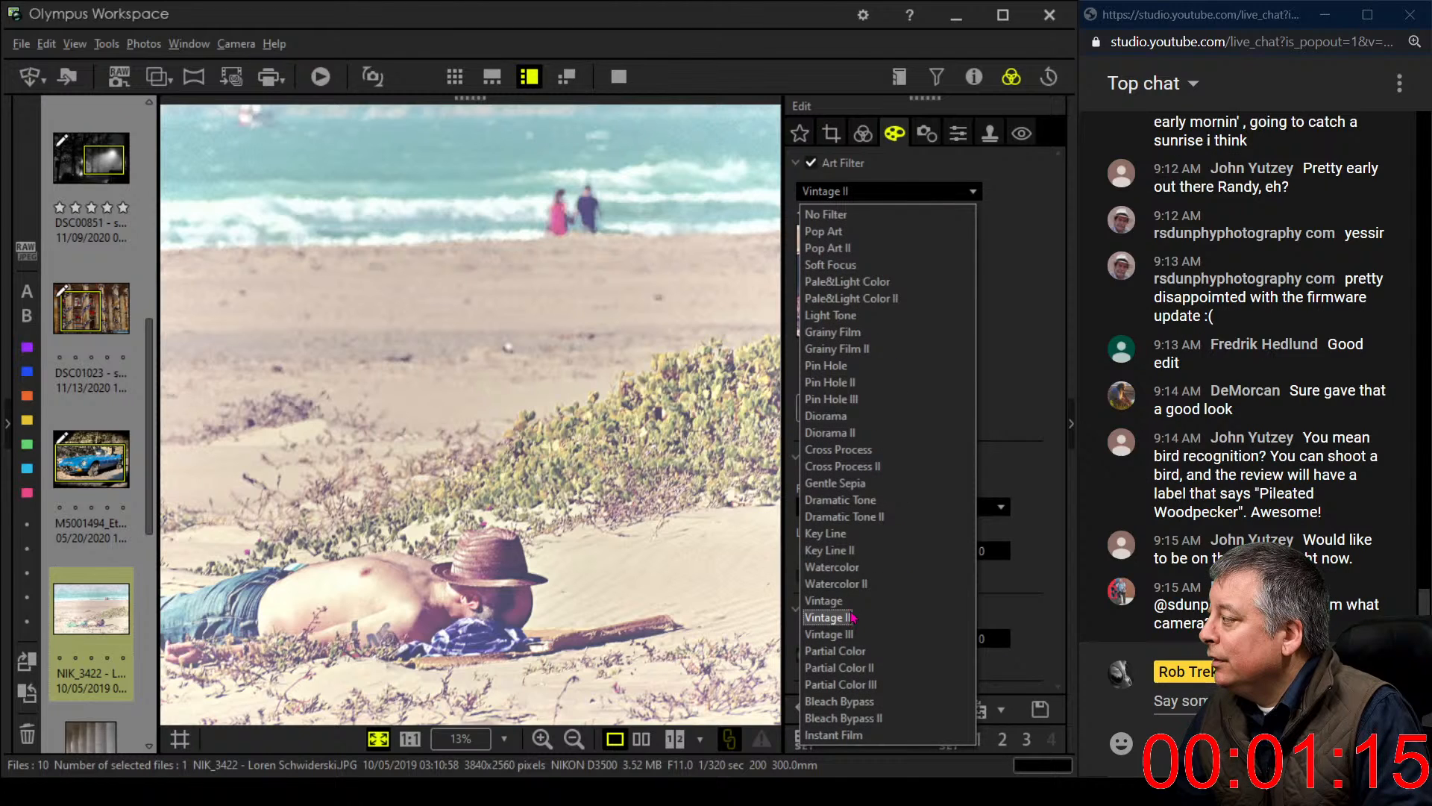
pyautogui.click(823, 600)
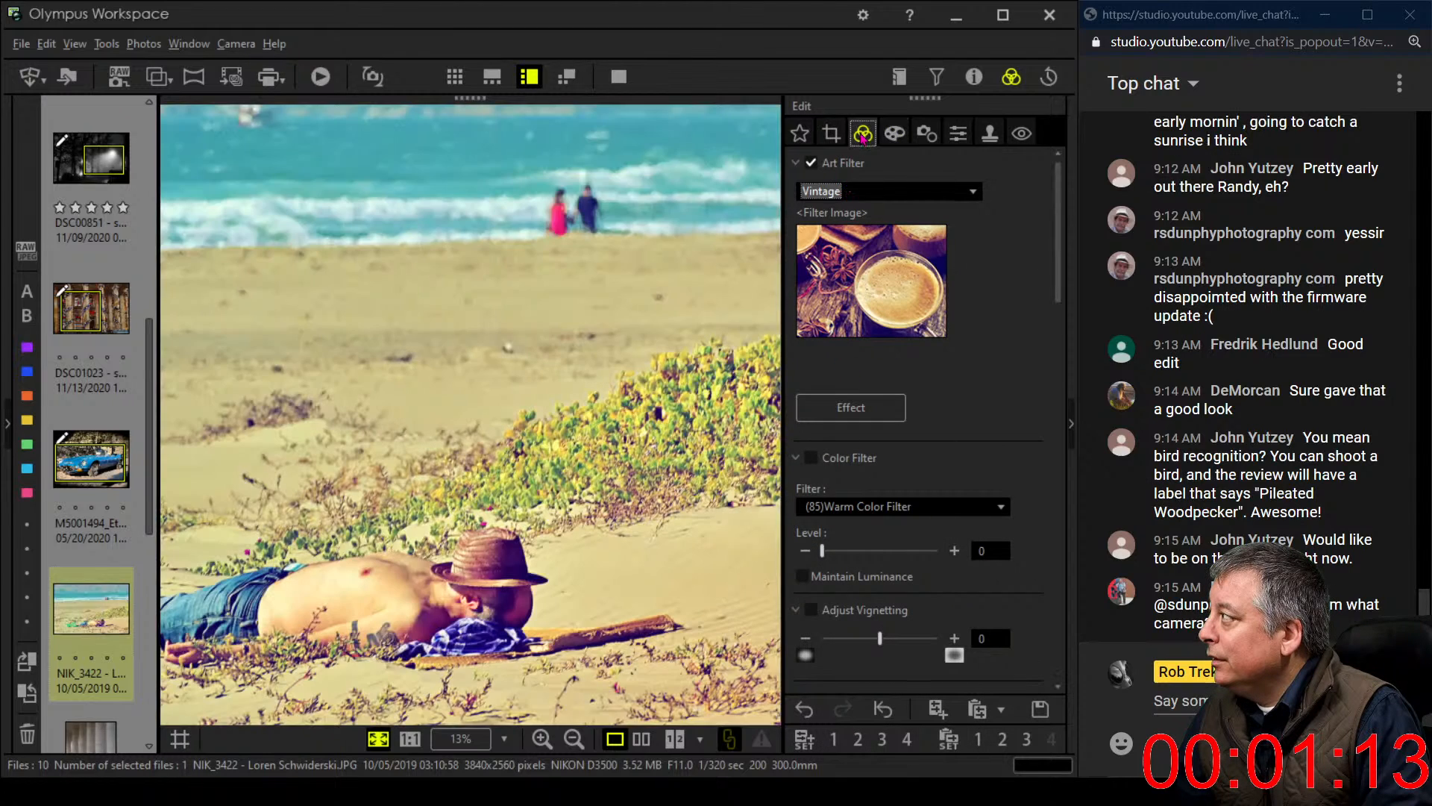
# Darken the RGB tone curve by raising its black input point to 32 and pulling down a point in the shadows
pyautogui.scroll(-5, 925, 336)
pyautogui.scroll(-3, 962, 462)
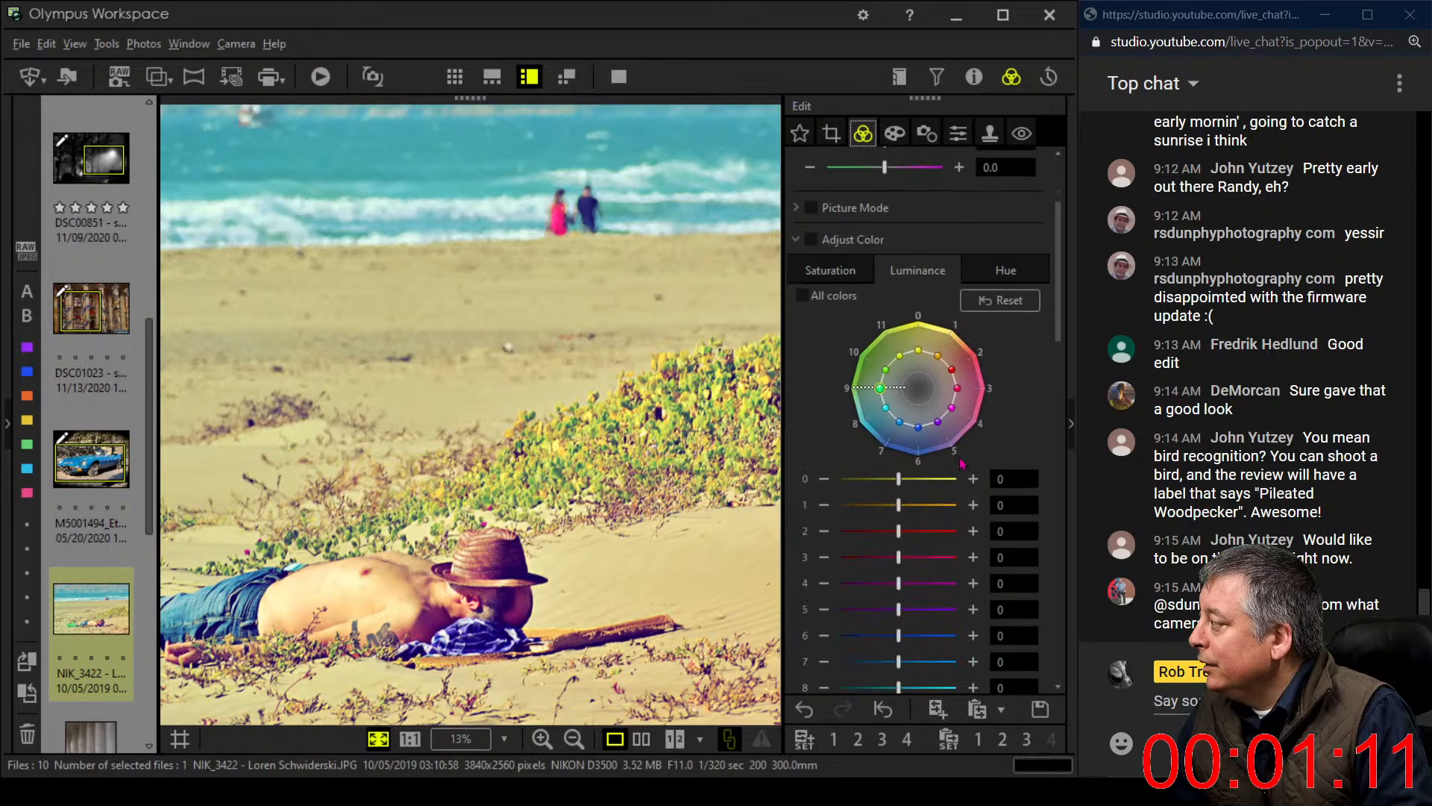
pyautogui.click(839, 239)
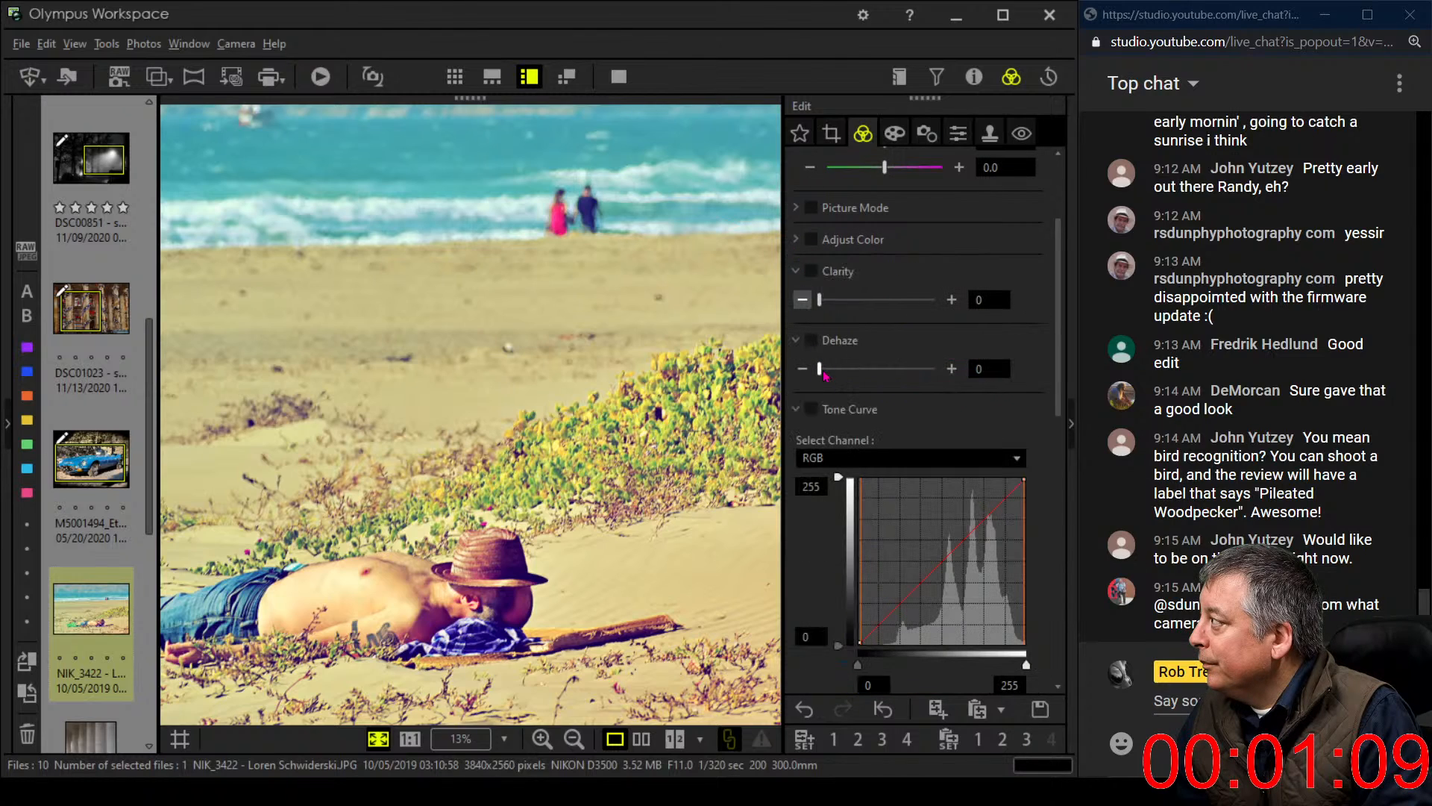
pyautogui.scroll(-3, 832, 448)
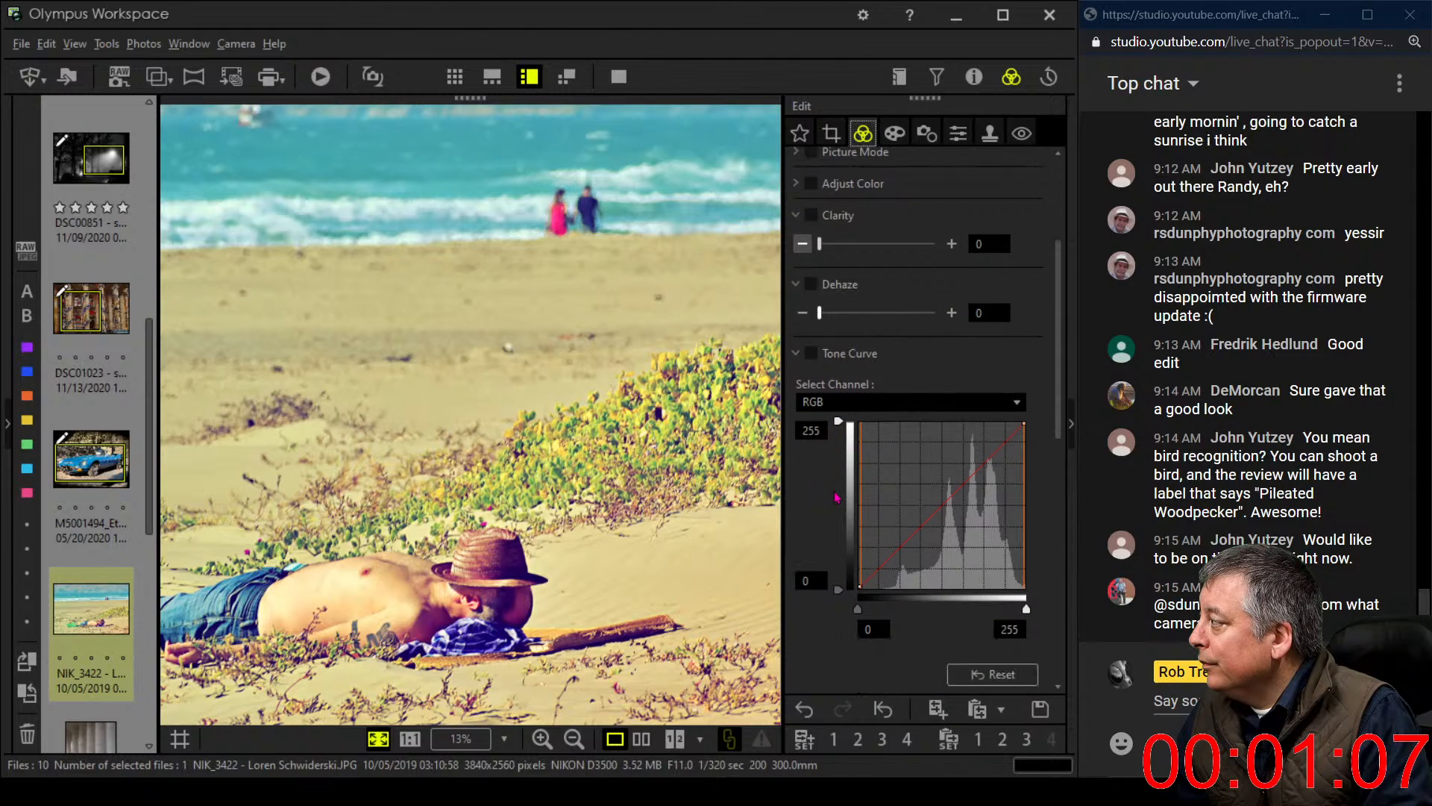
pyautogui.scroll(-1, 837, 500)
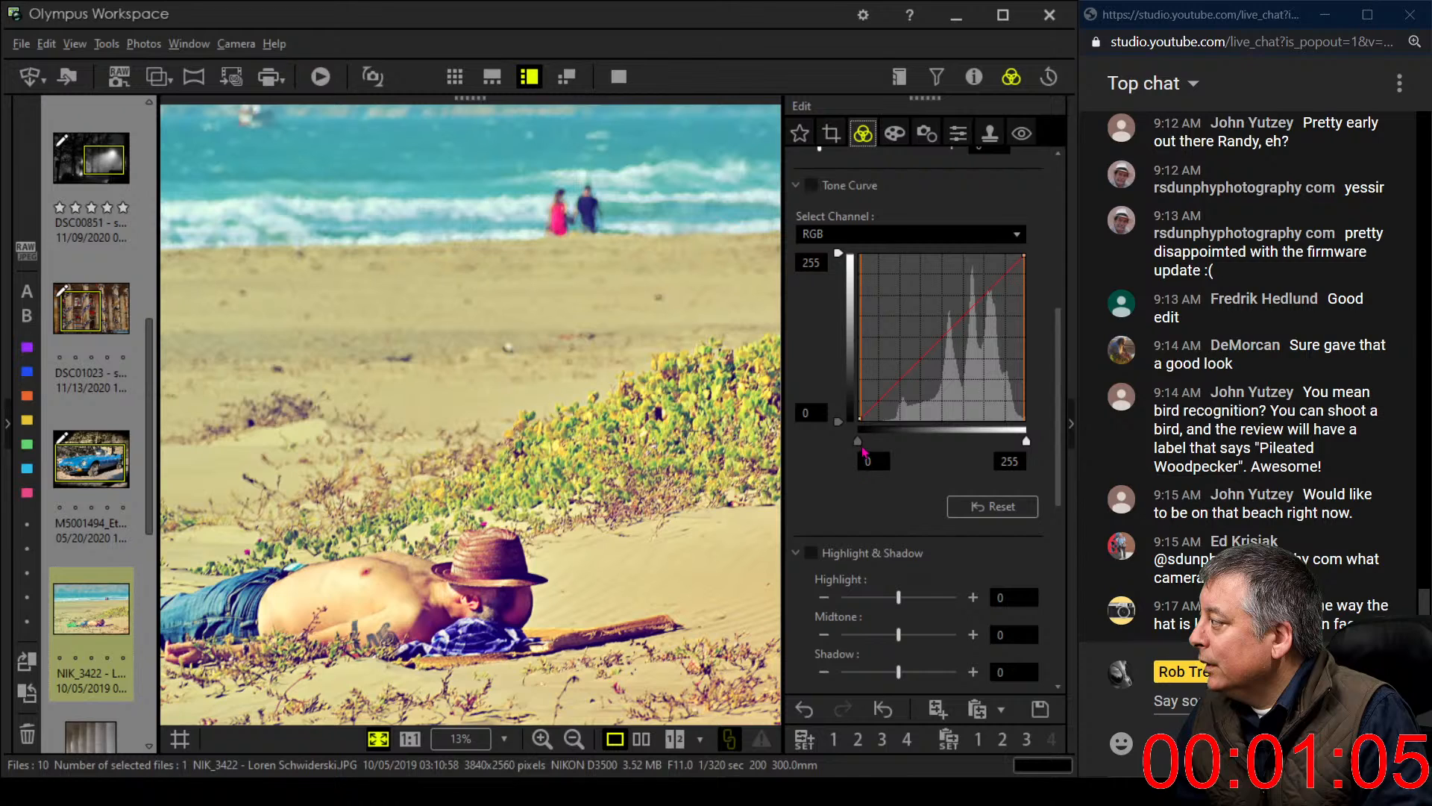
pyautogui.moveTo(863, 448); pyautogui.dragTo(883, 449)
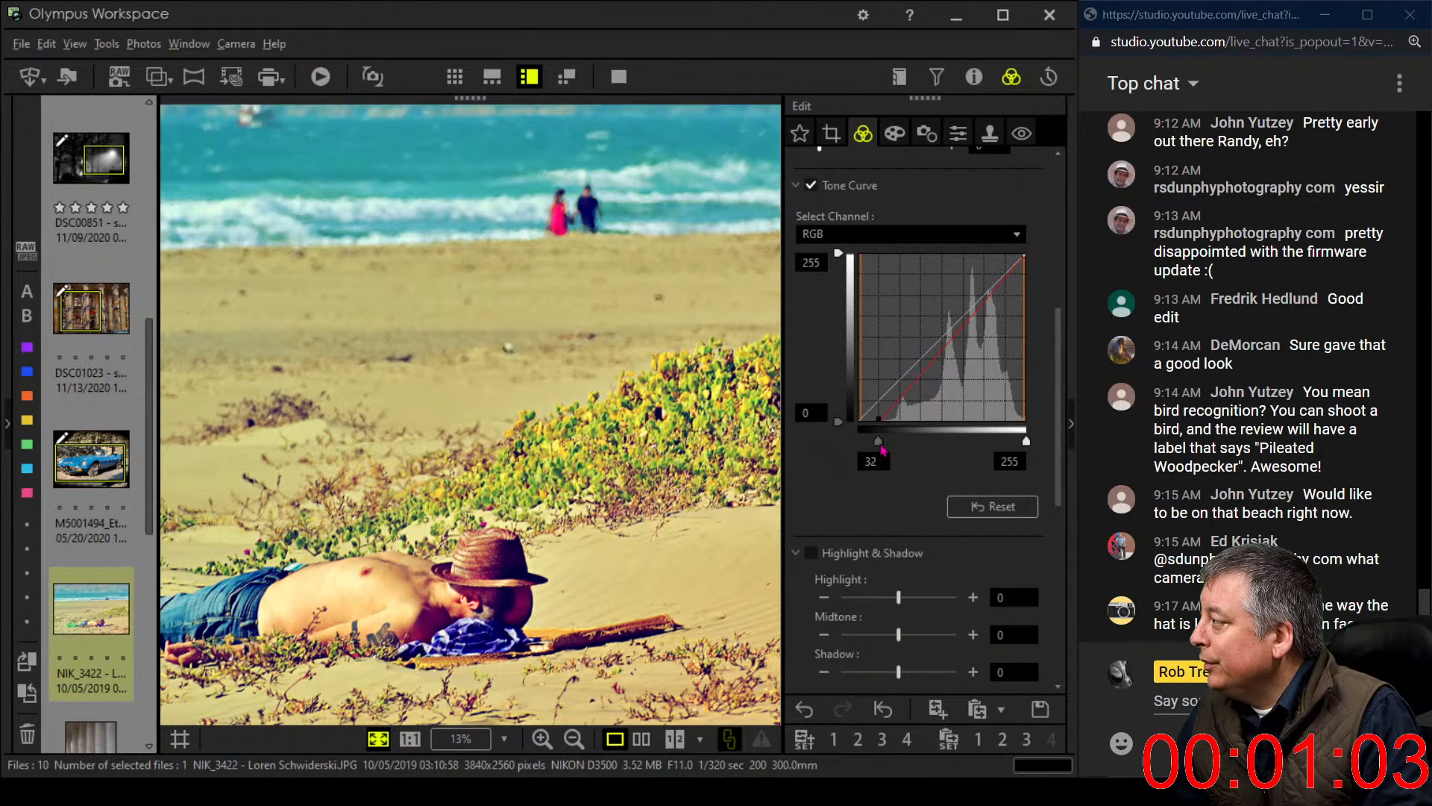
pyautogui.moveTo(899, 395); pyautogui.dragTo(901, 402)
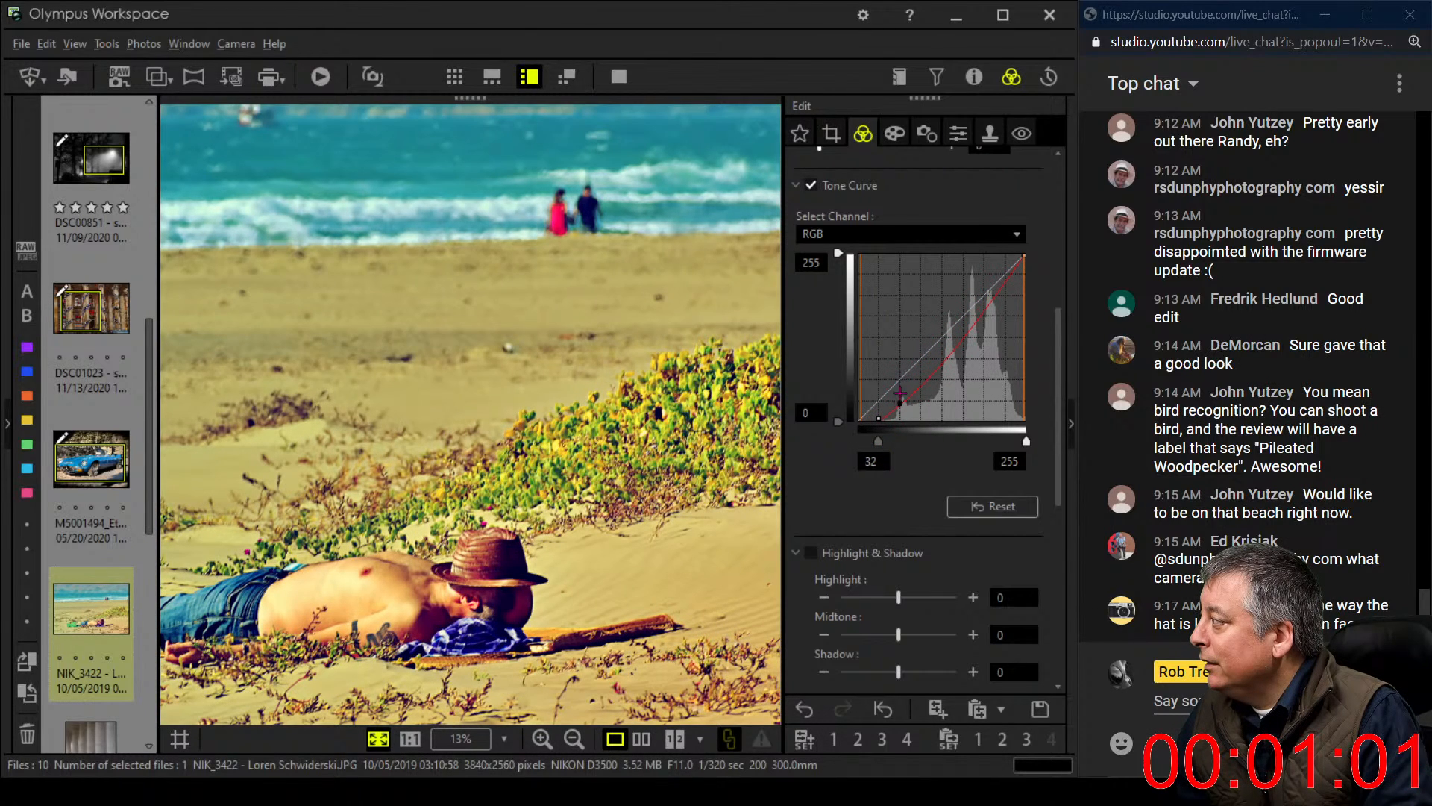
# Turn off the Vintage art filter on the beach photo
pyautogui.click(895, 134)
pyautogui.click(811, 163)
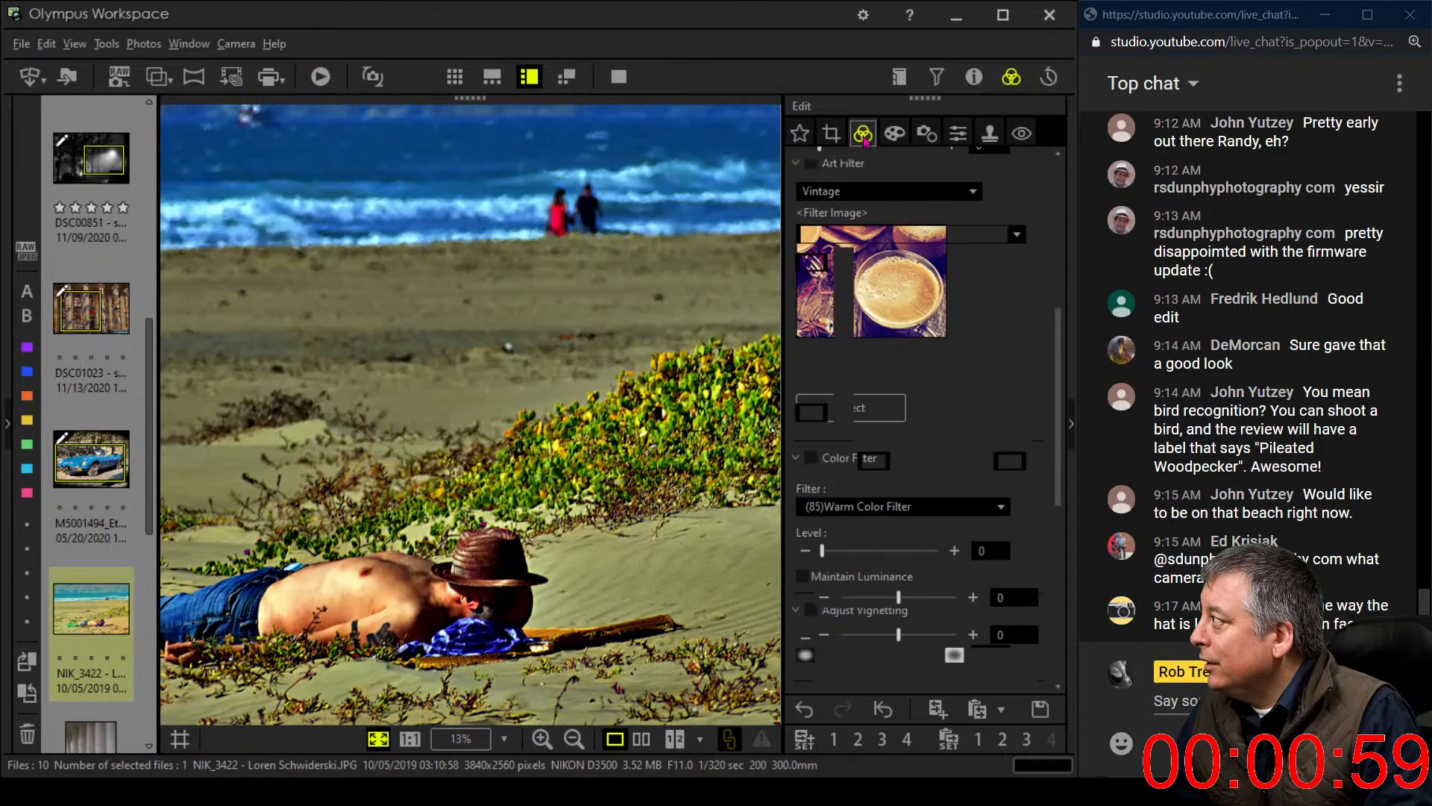
pyautogui.click(863, 133)
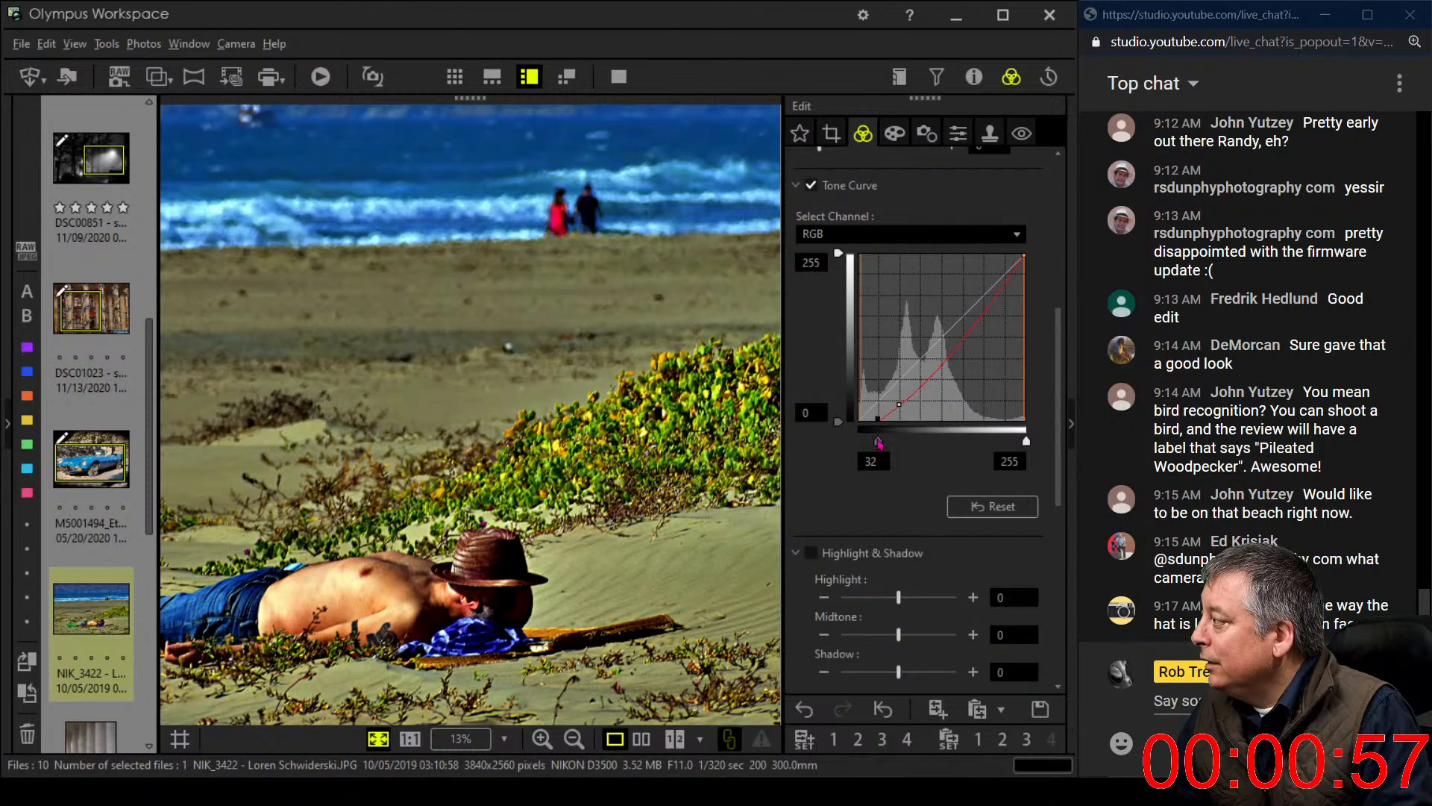
# Return the RGB tone curve's black input point to 0 and raise a midtone point slightly above the diagonal
pyautogui.moveTo(878, 442); pyautogui.dragTo(938, 341)
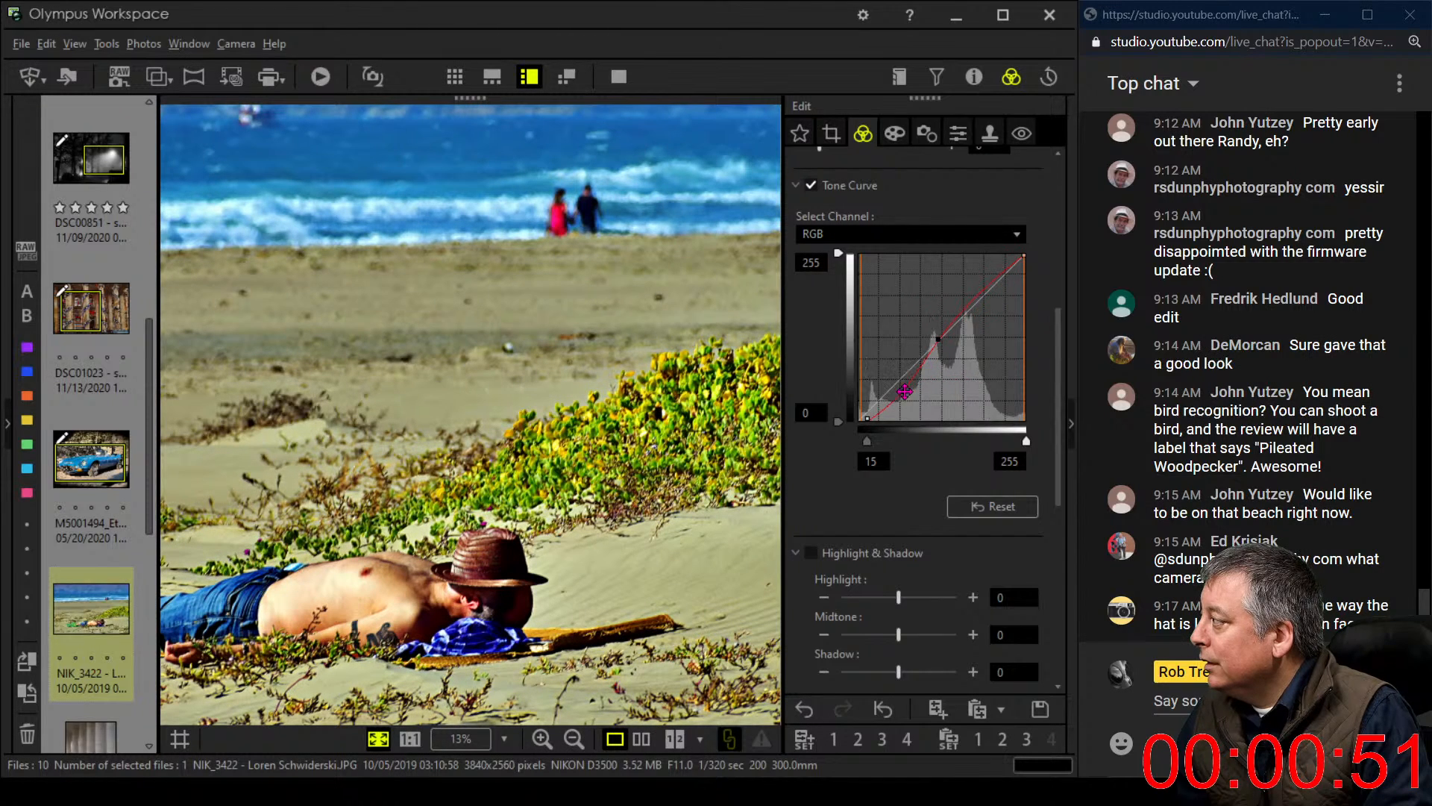
pyautogui.moveTo(867, 446); pyautogui.dragTo(850, 447)
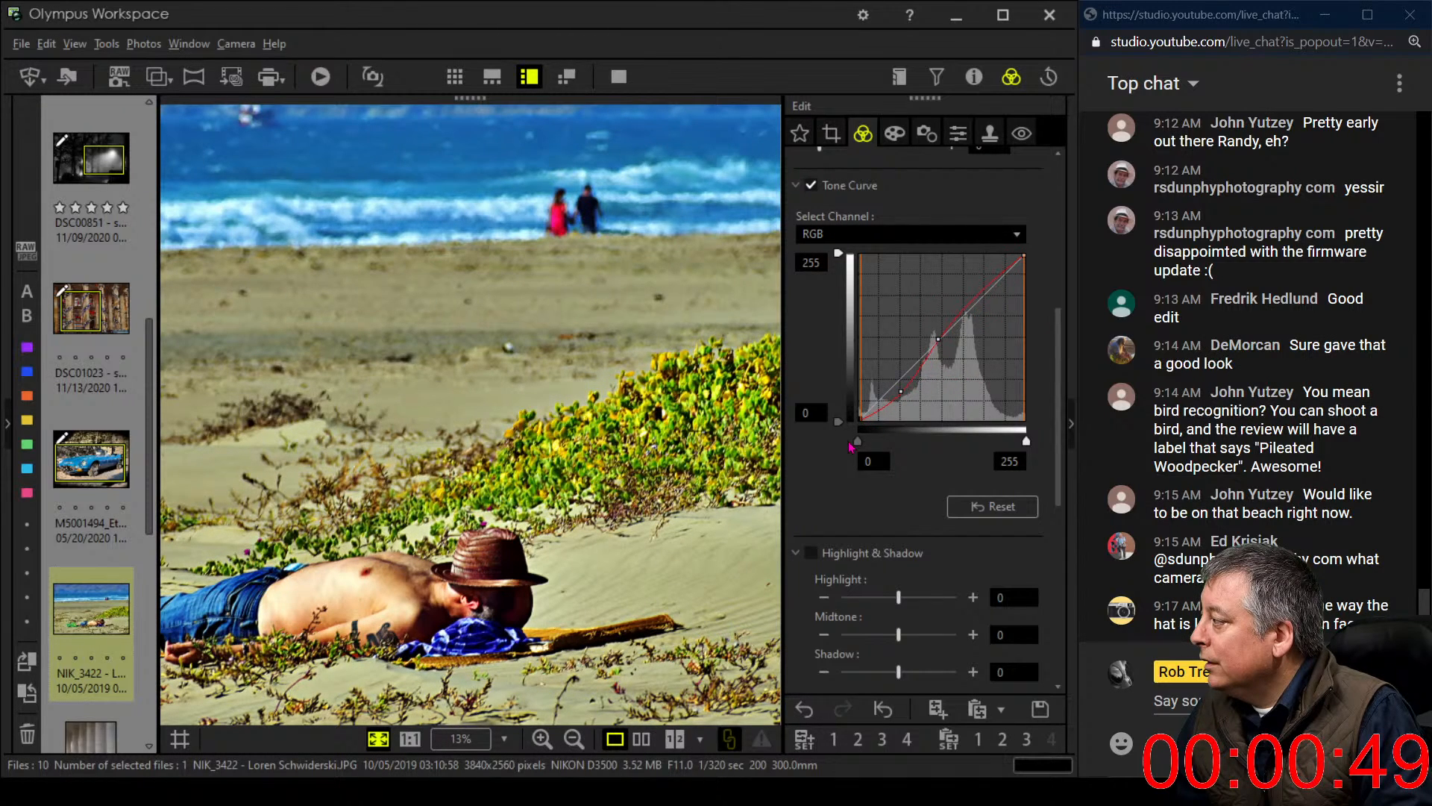
pyautogui.moveTo(938, 339); pyautogui.dragTo(945, 329)
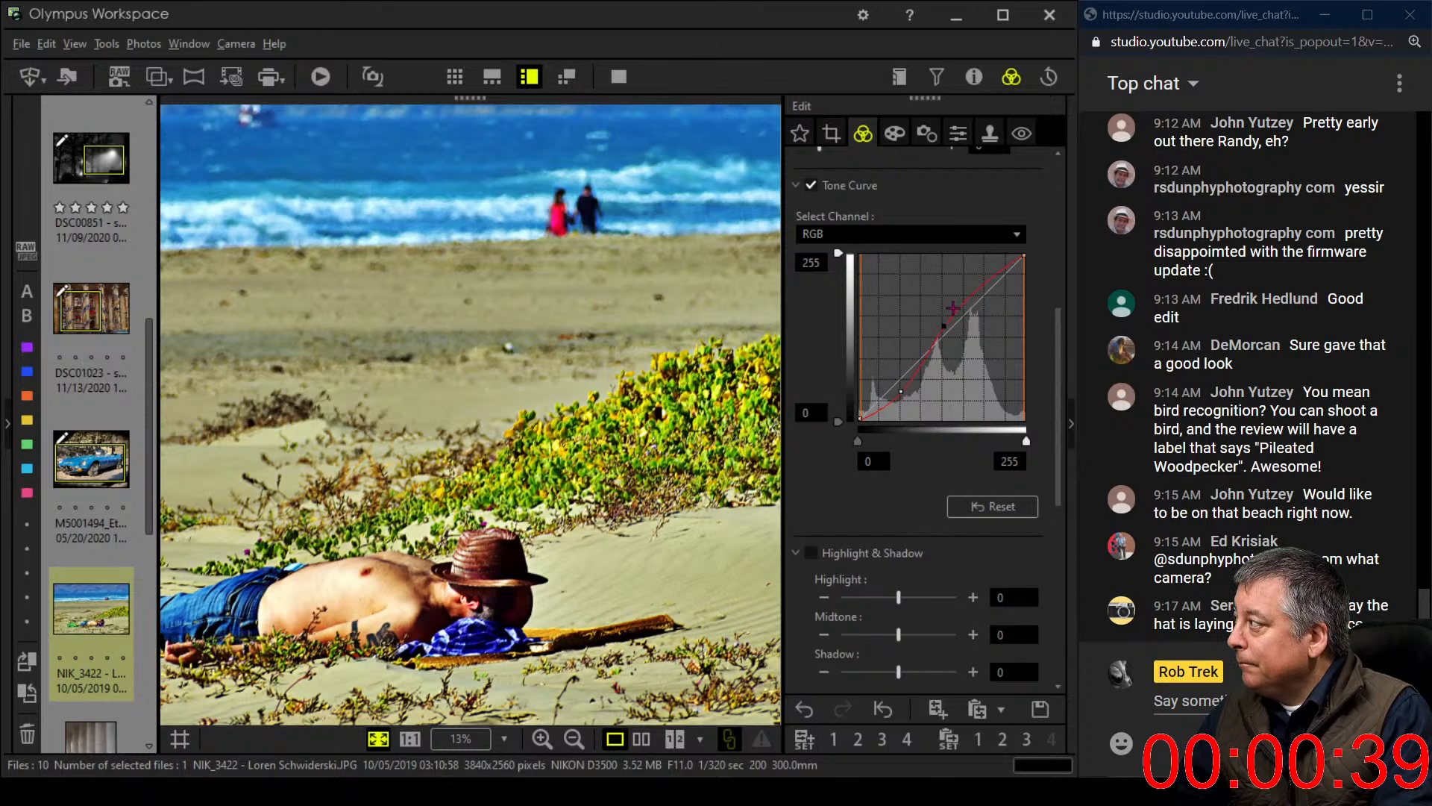
# Fine-tune the shadow and midtone points of the RGB tone curve into a gentle S-shaped contrast curve
pyautogui.click(901, 390)
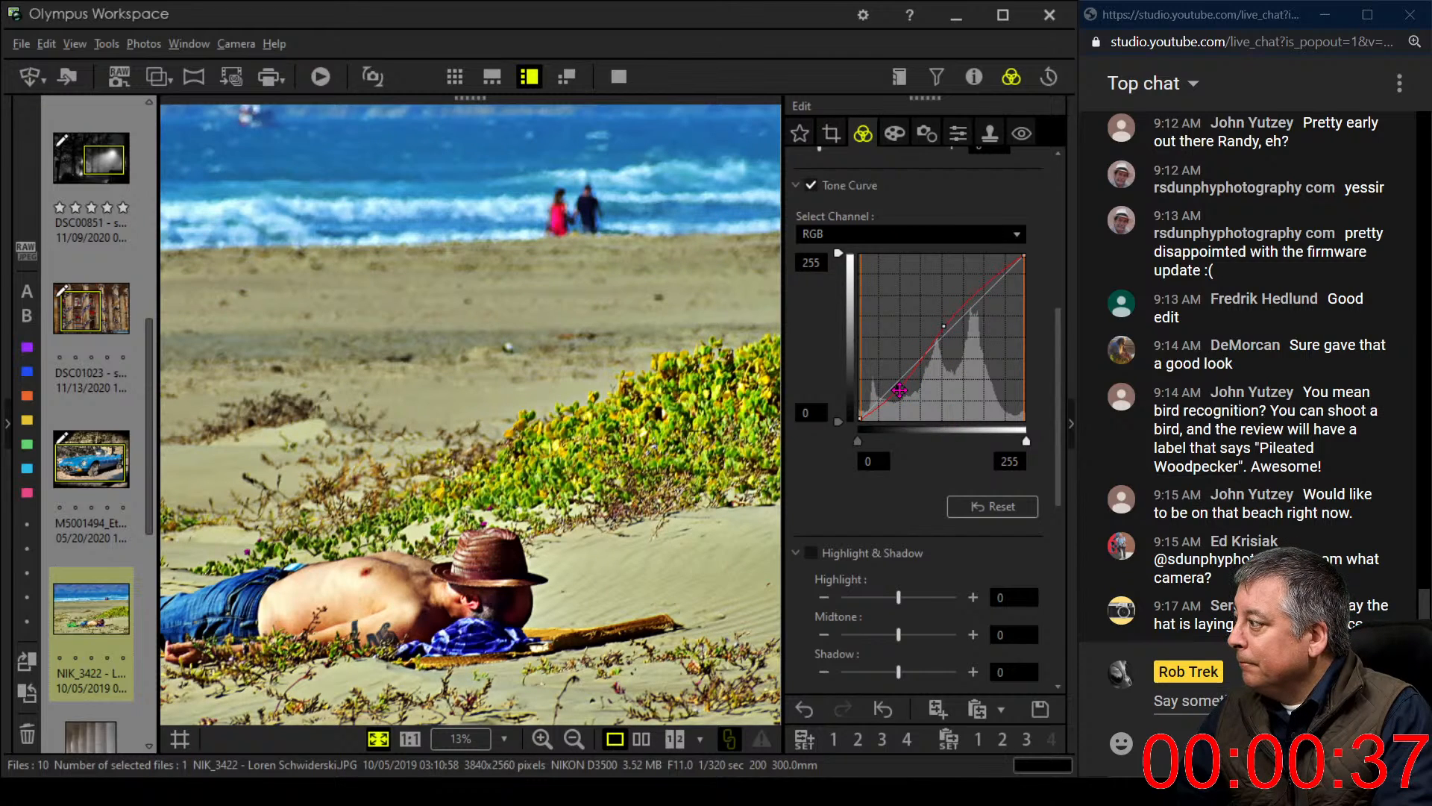
pyautogui.moveTo(901, 390); pyautogui.dragTo(897, 387)
pyautogui.click(943, 323)
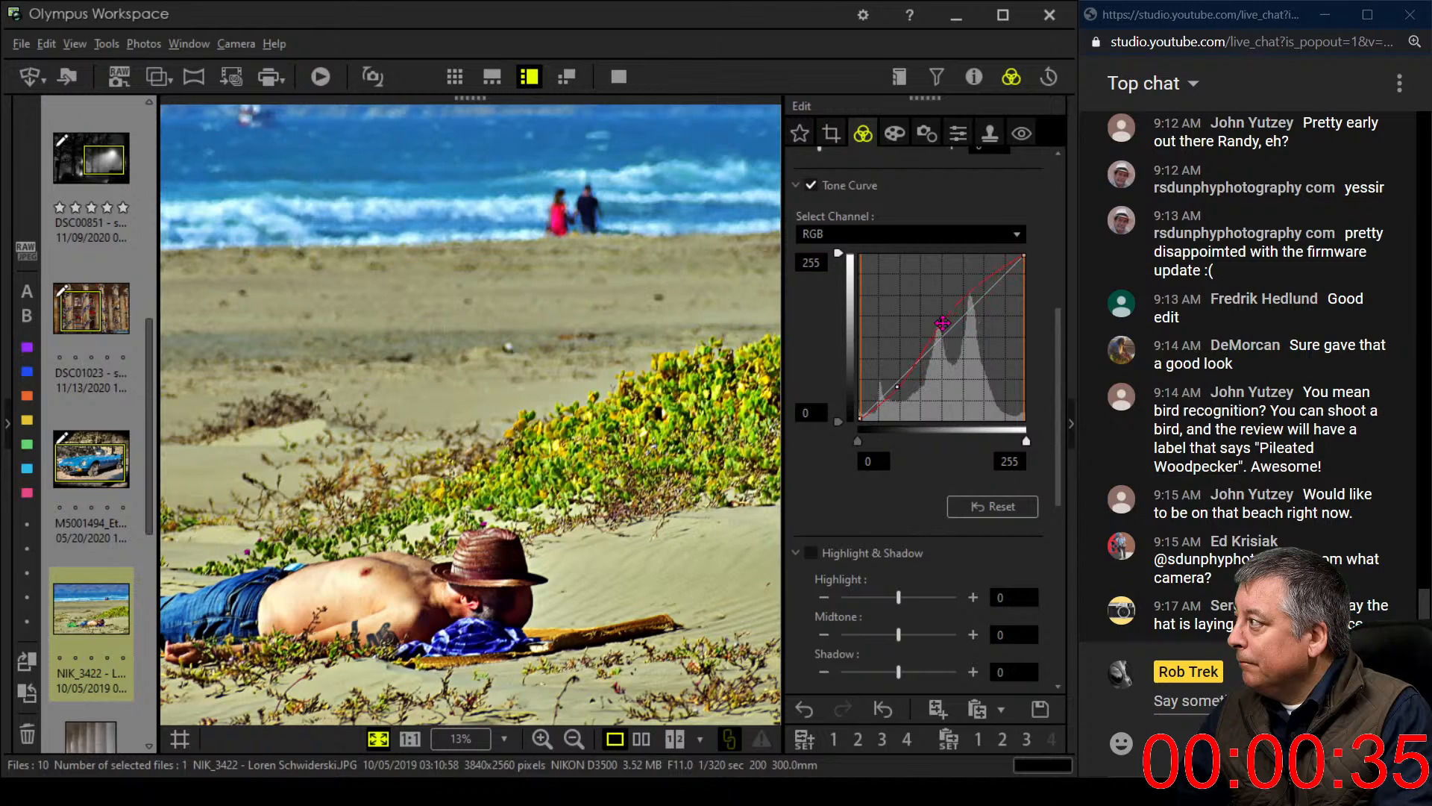
pyautogui.moveTo(943, 324); pyautogui.dragTo(945, 326)
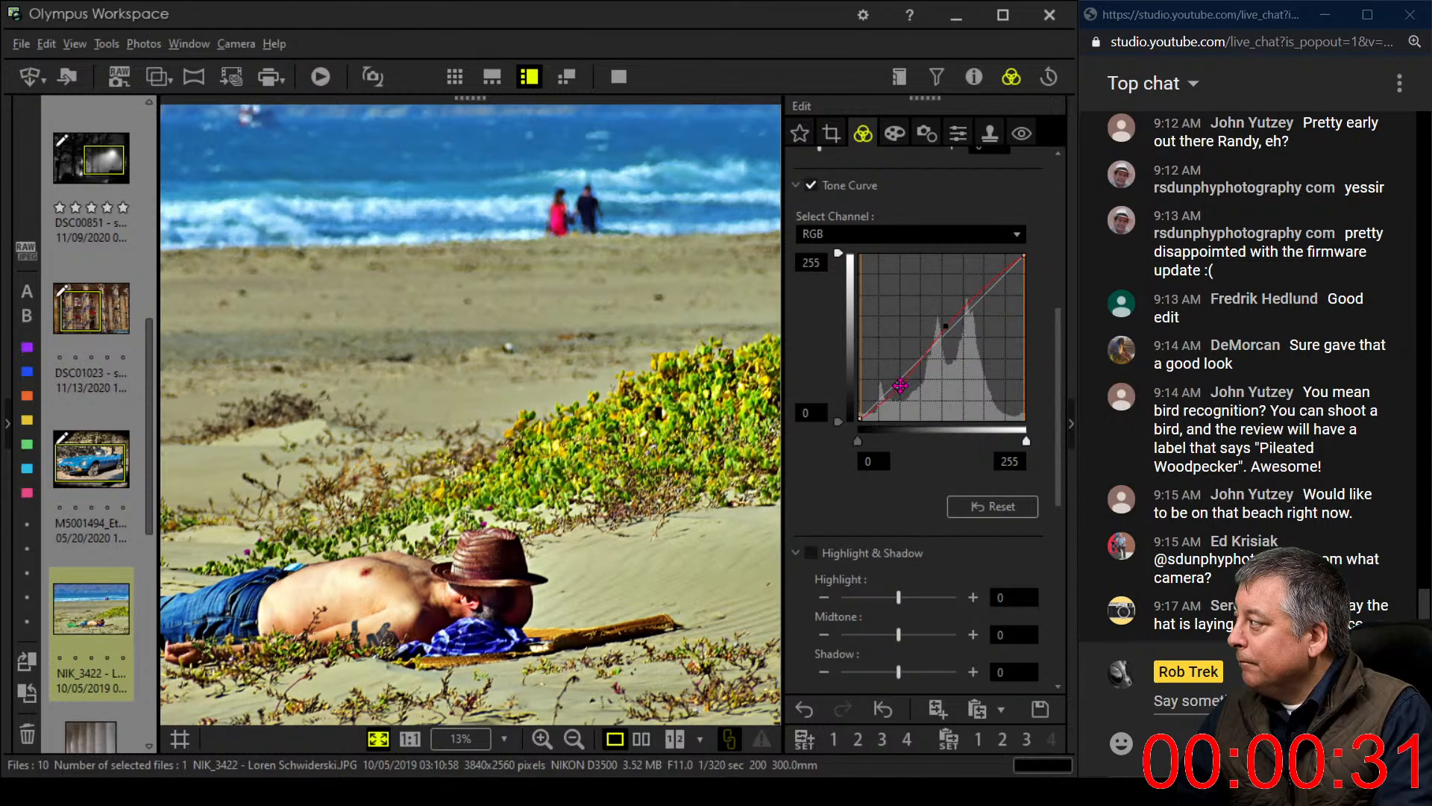
pyautogui.moveTo(898, 386); pyautogui.dragTo(889, 398)
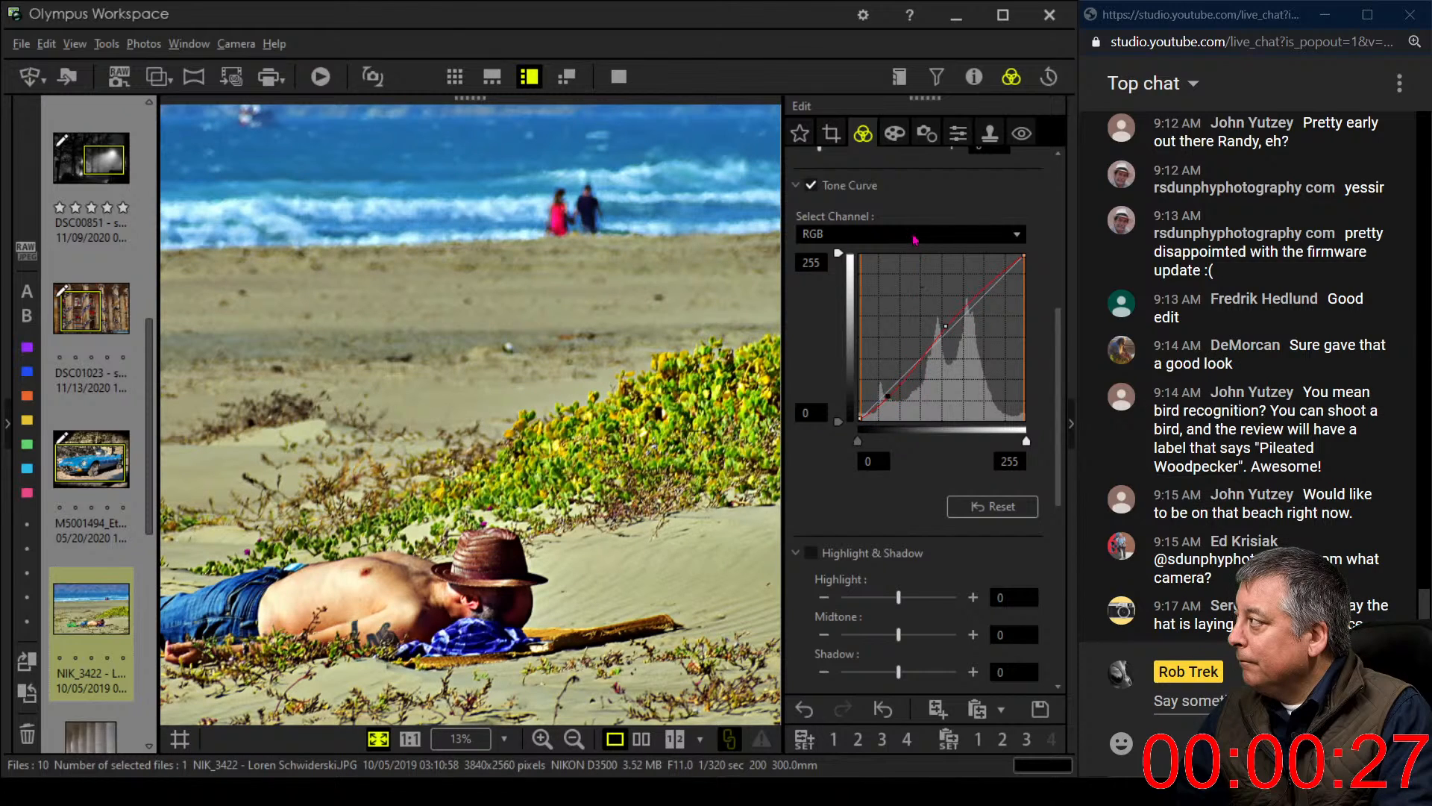
# Convert the beach photo to black and white with the Monochrome picture mode
pyautogui.scroll(4, 911, 205)
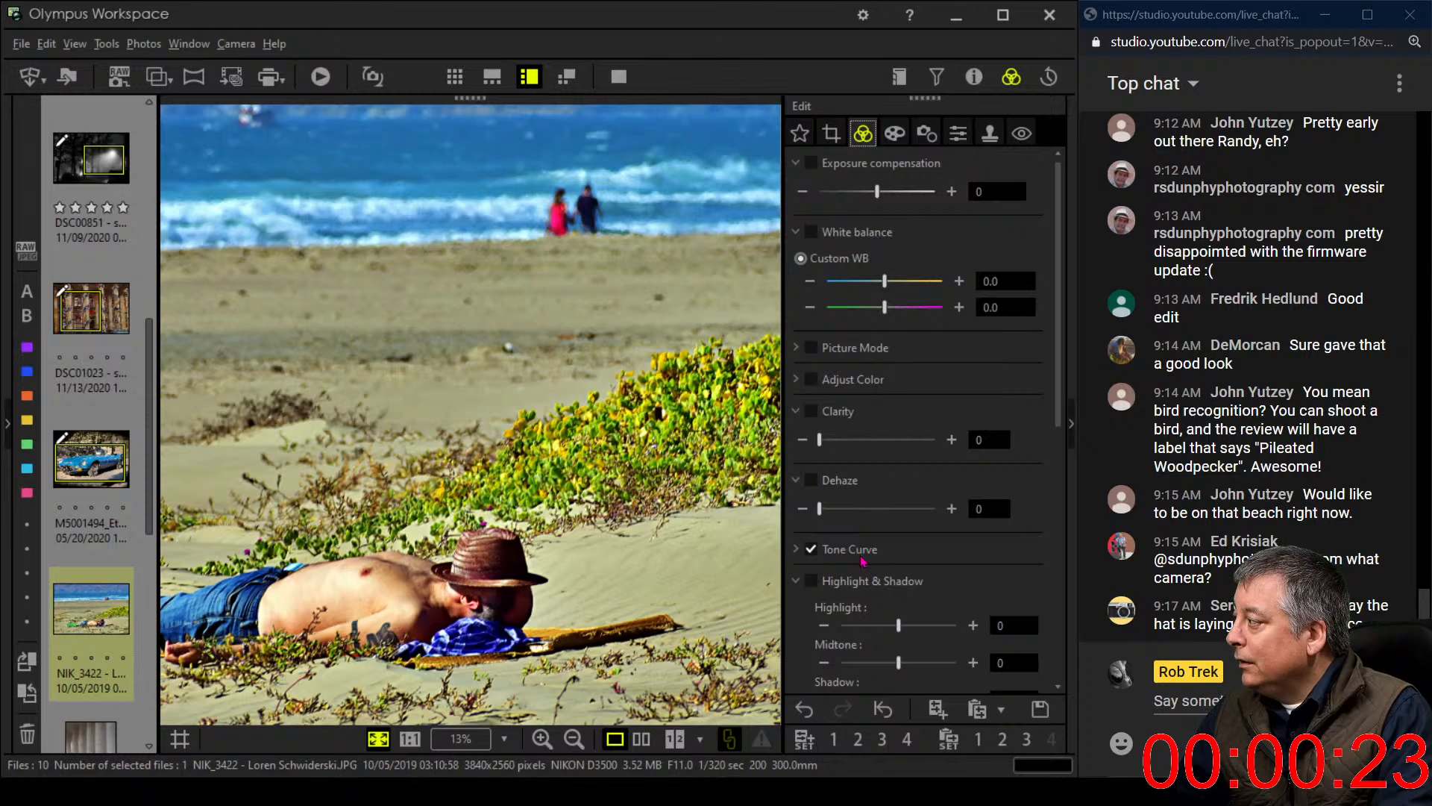
pyautogui.click(888, 352)
pyautogui.click(832, 375)
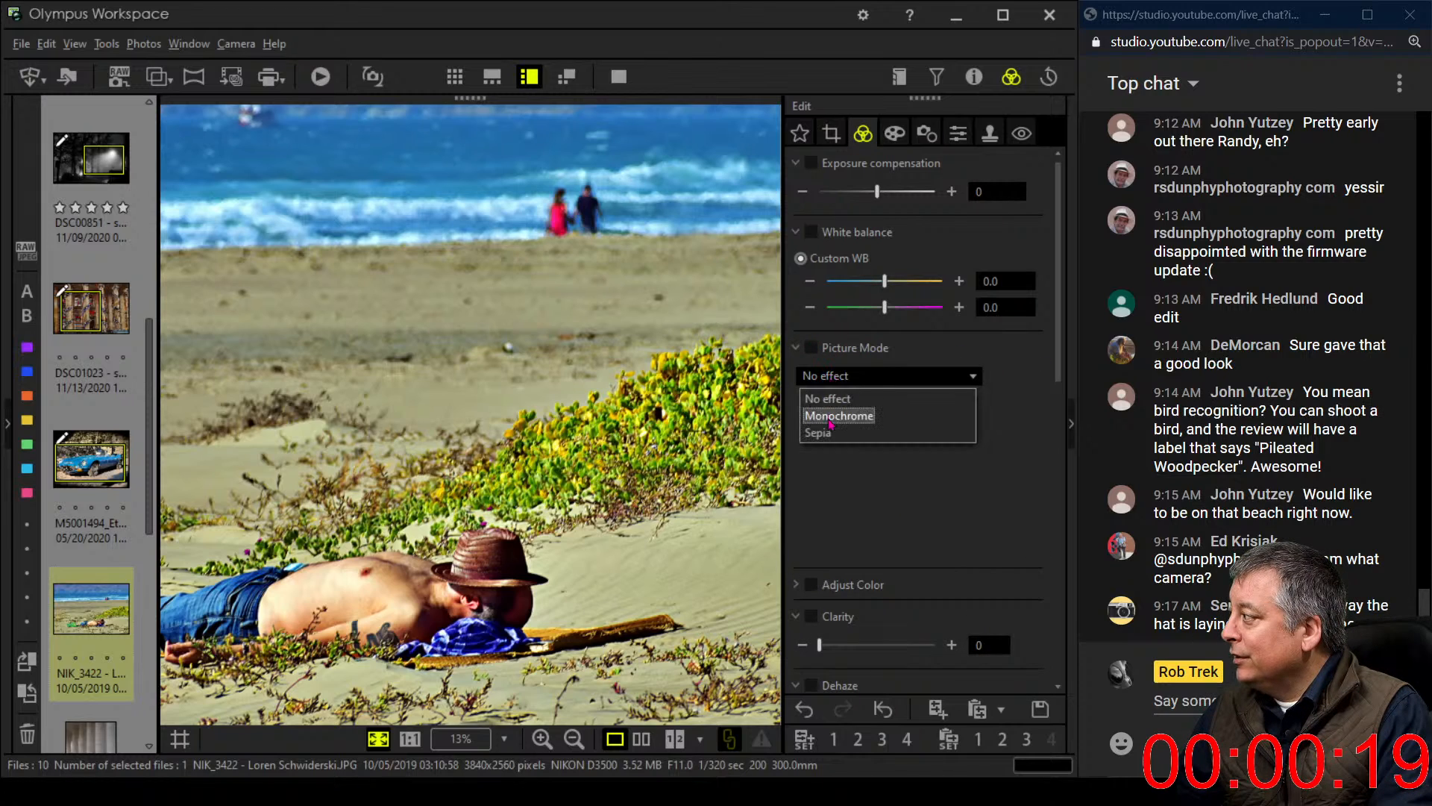
pyautogui.click(835, 417)
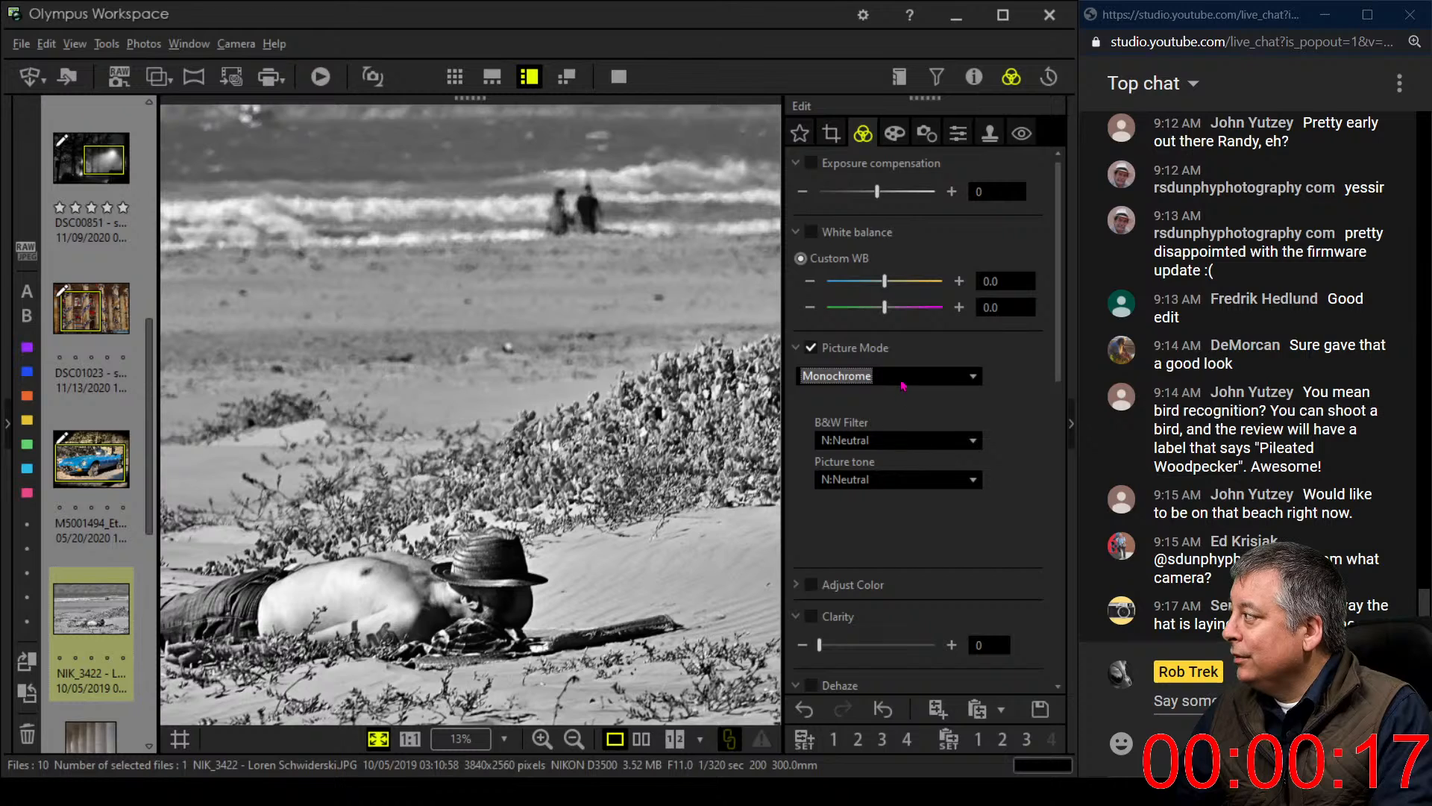
# Apply the Red black-and-white filter to the beach photo and raise Dehaze to 100
pyautogui.click(895, 440)
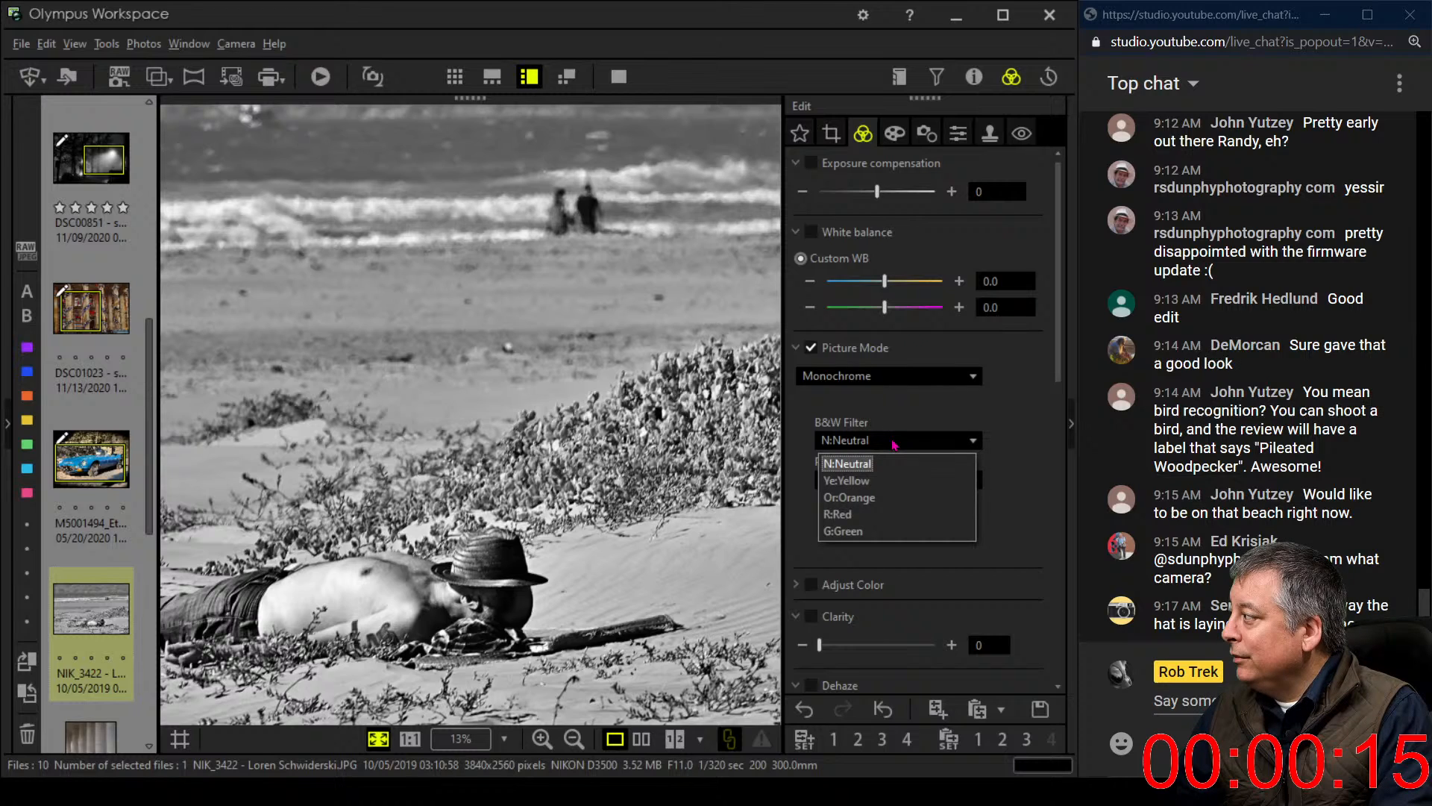
pyautogui.click(884, 512)
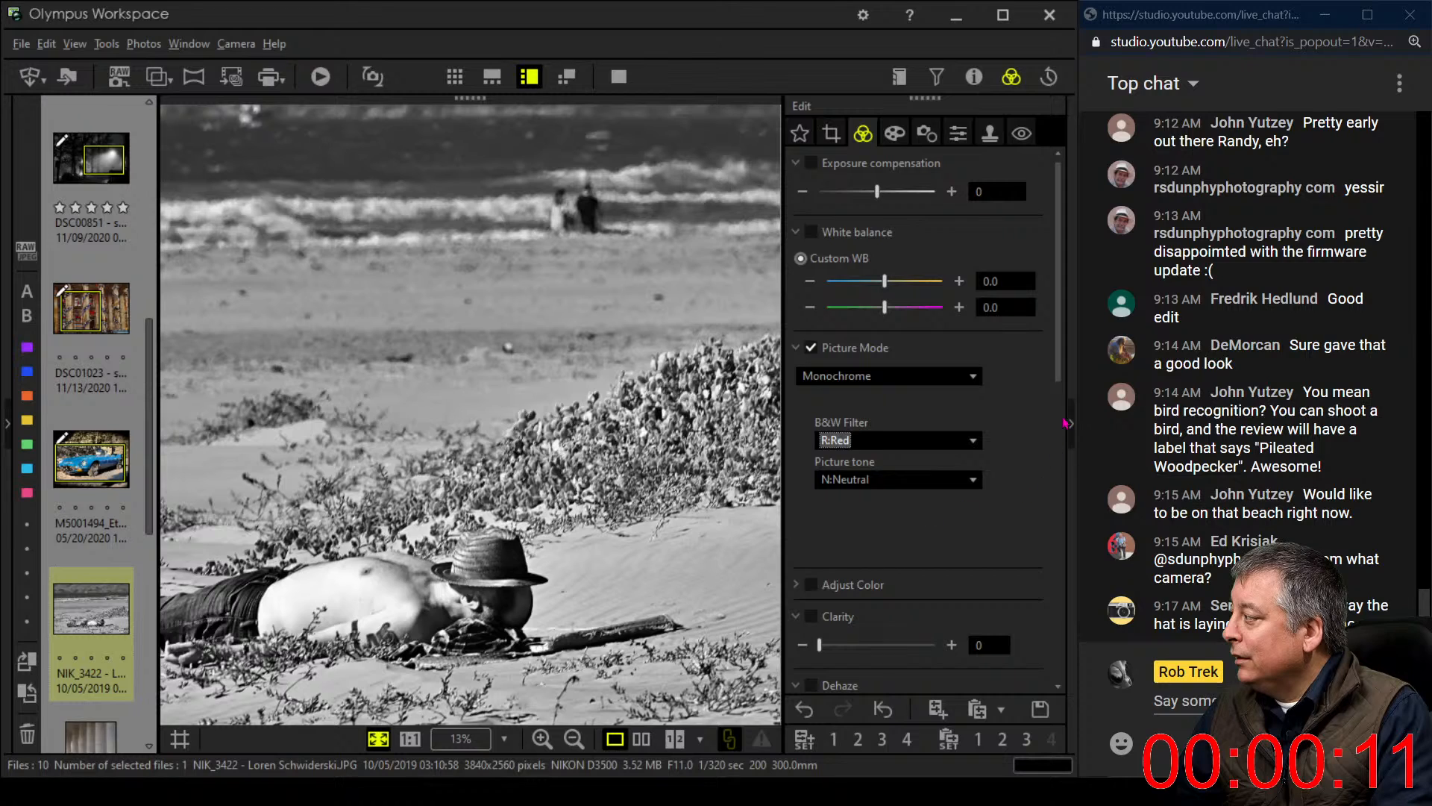
pyautogui.scroll(-3, 1067, 423)
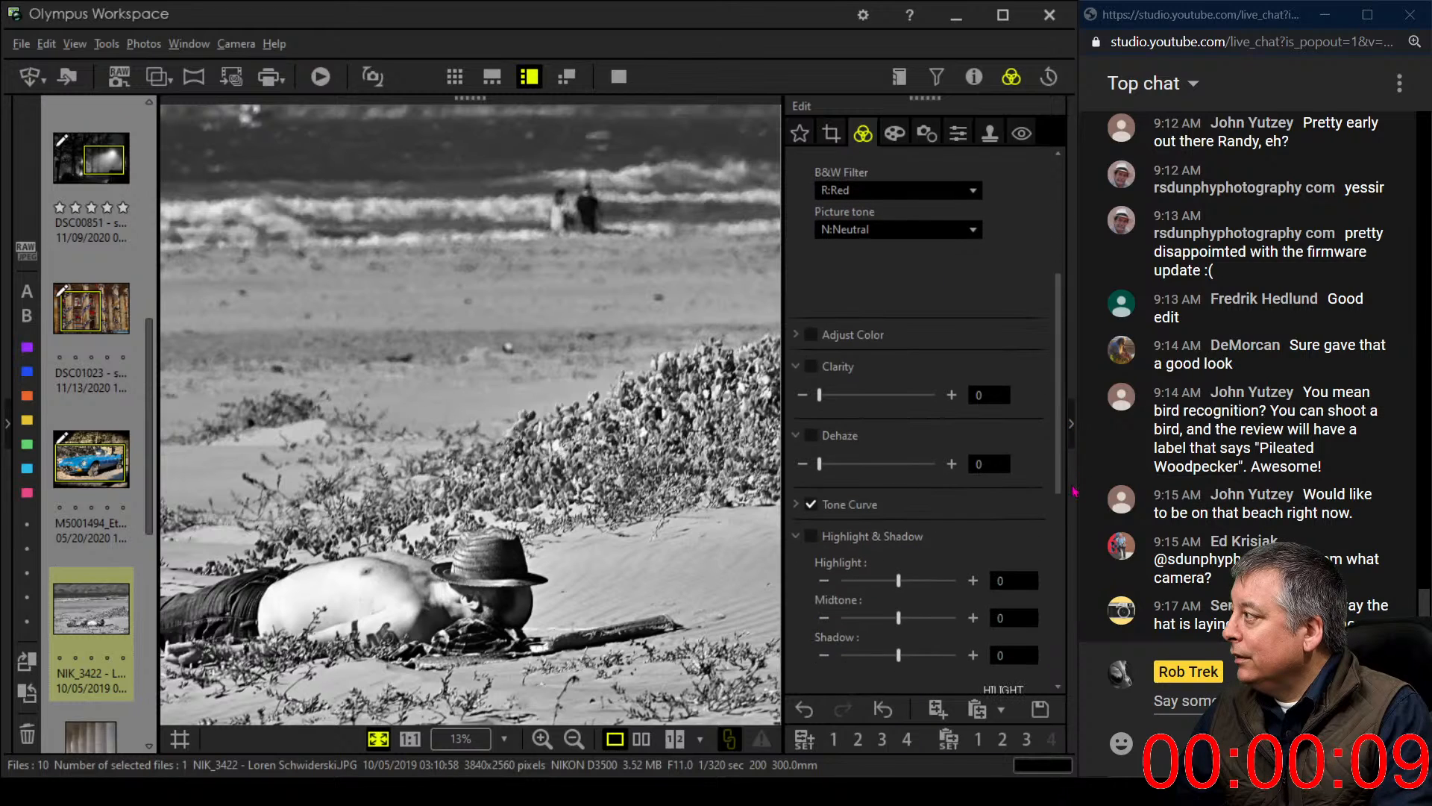
pyautogui.scroll(-1, 1067, 462)
pyautogui.click(840, 408)
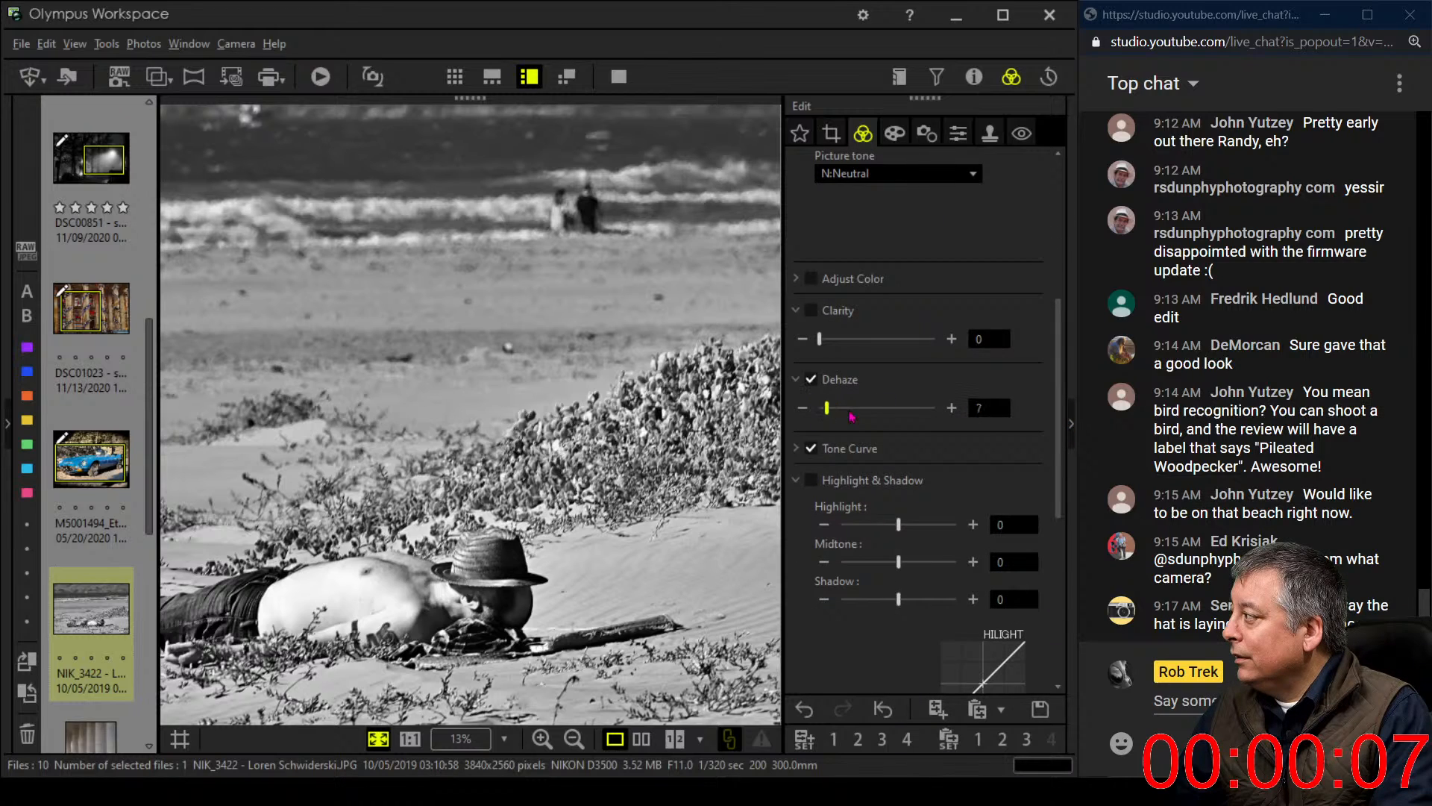
pyautogui.moveTo(852, 416); pyautogui.dragTo(992, 407)
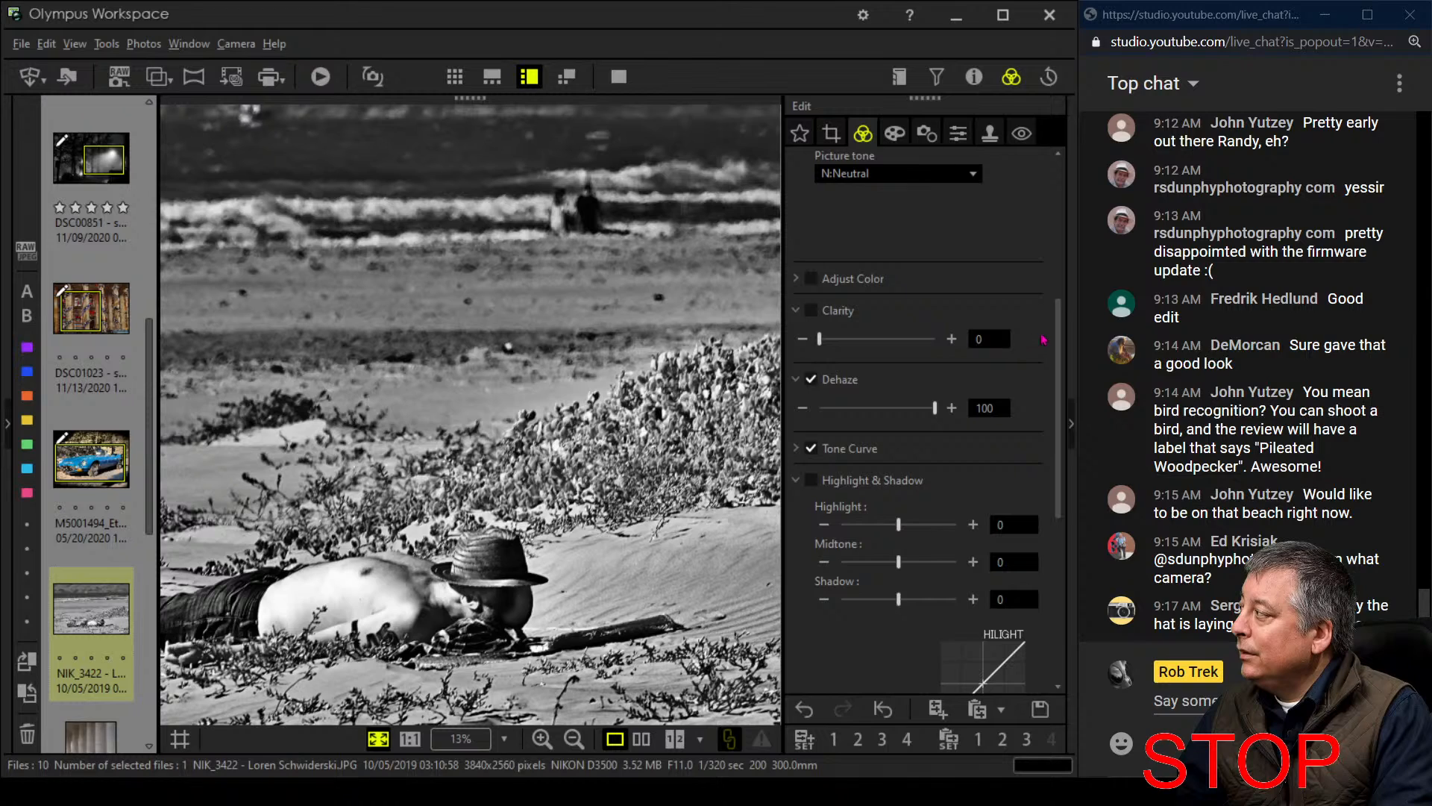
# Switch the beach photo's picture mode to No effect and back to Monochrome
pyautogui.scroll(2, 1045, 336)
pyautogui.click(918, 169)
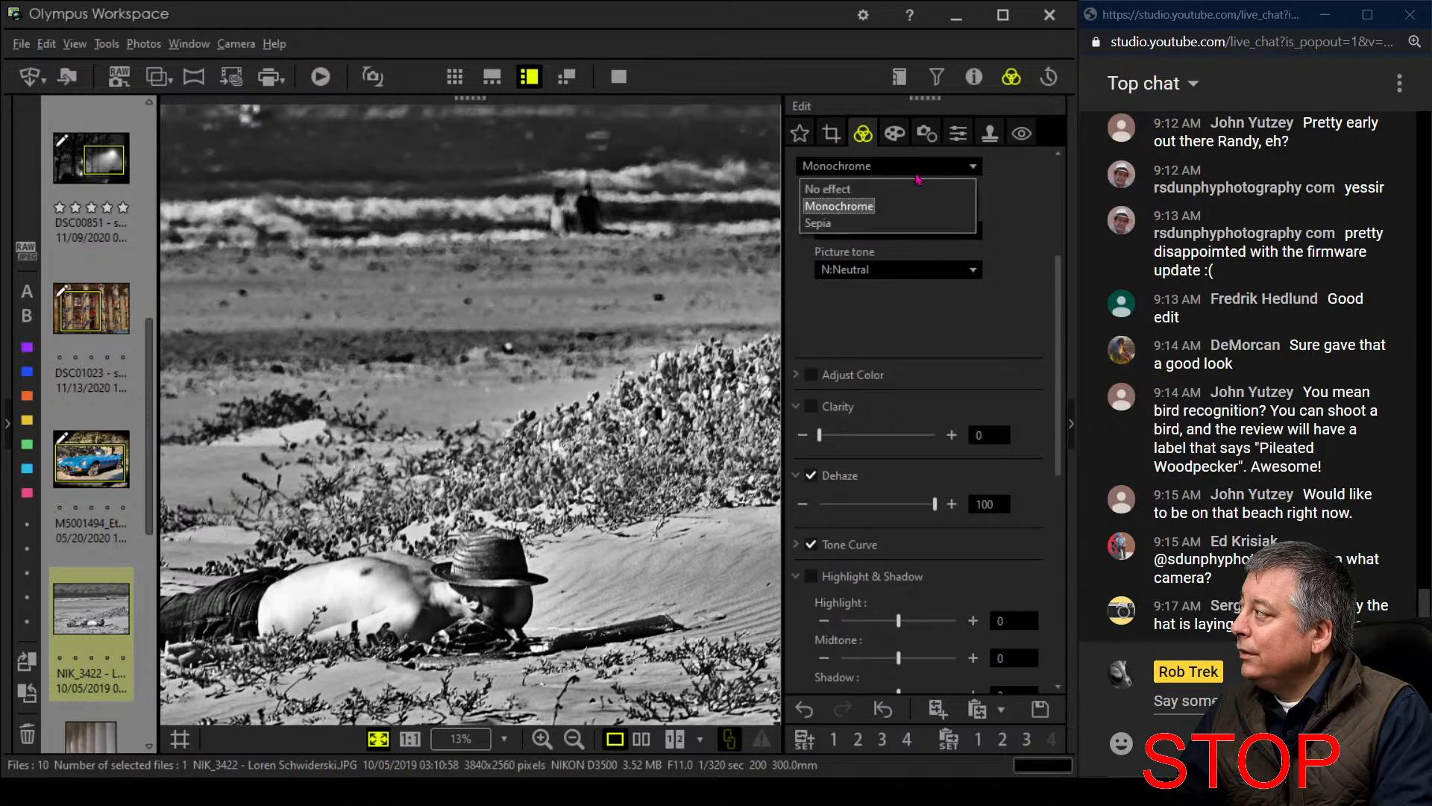
pyautogui.click(911, 192)
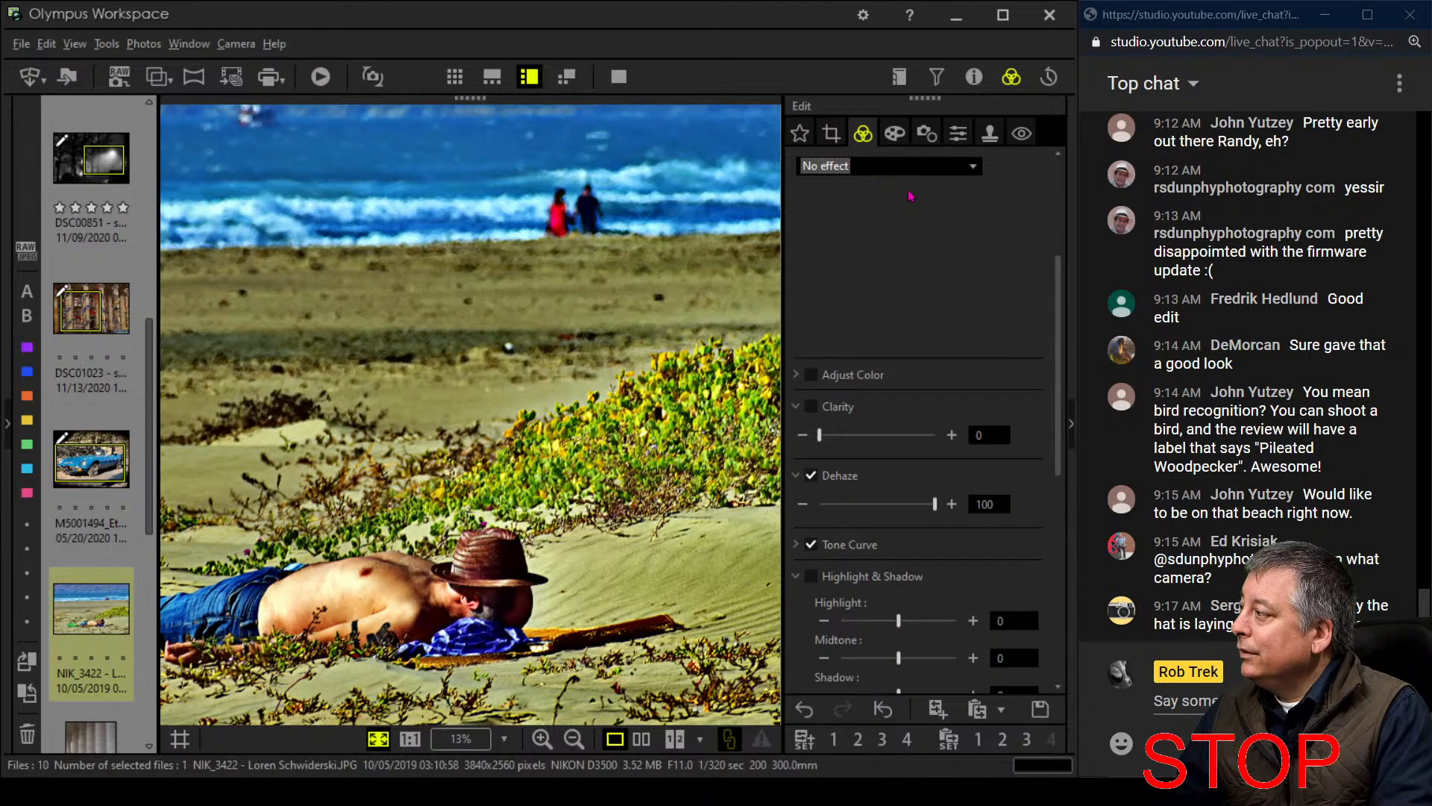
pyautogui.click(908, 171)
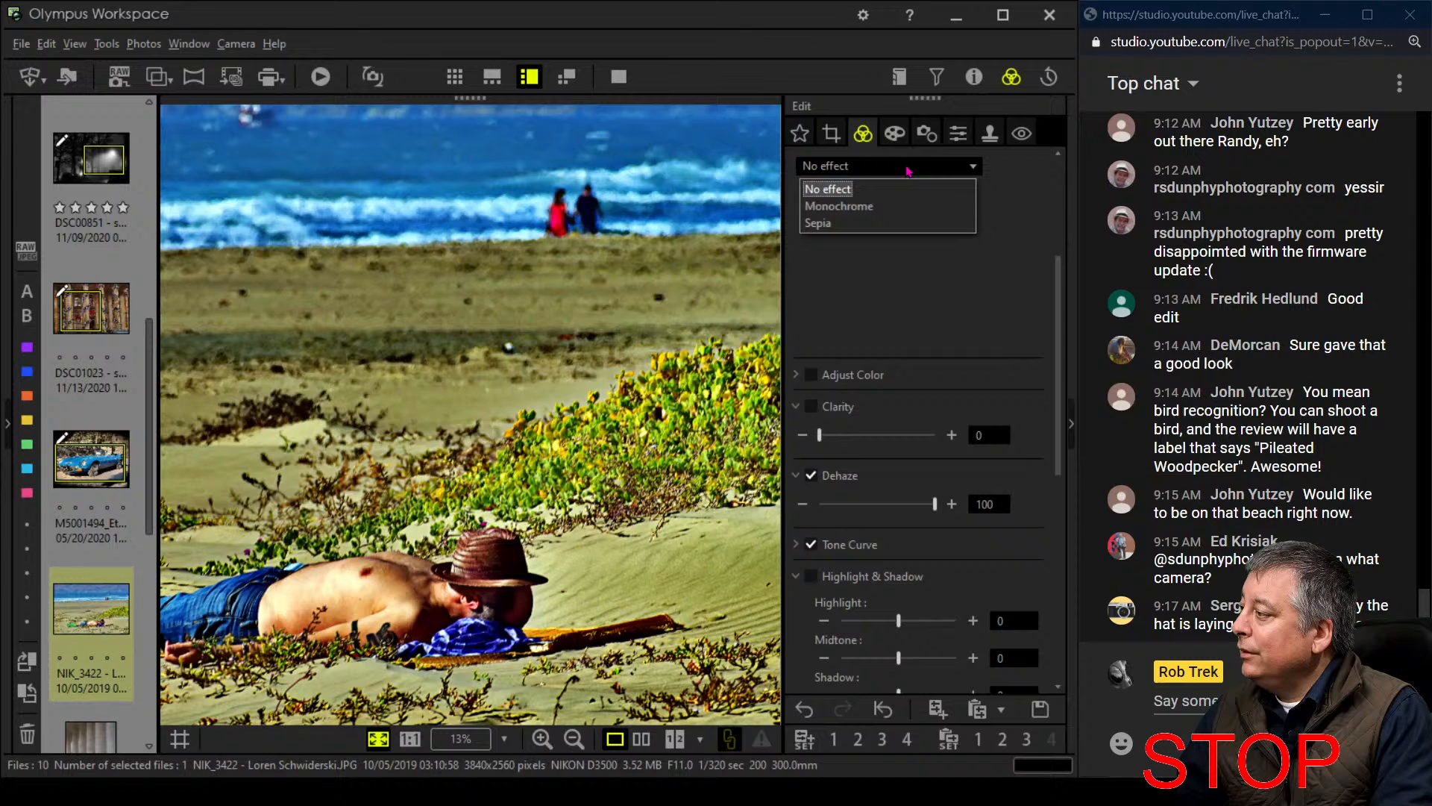
pyautogui.click(894, 206)
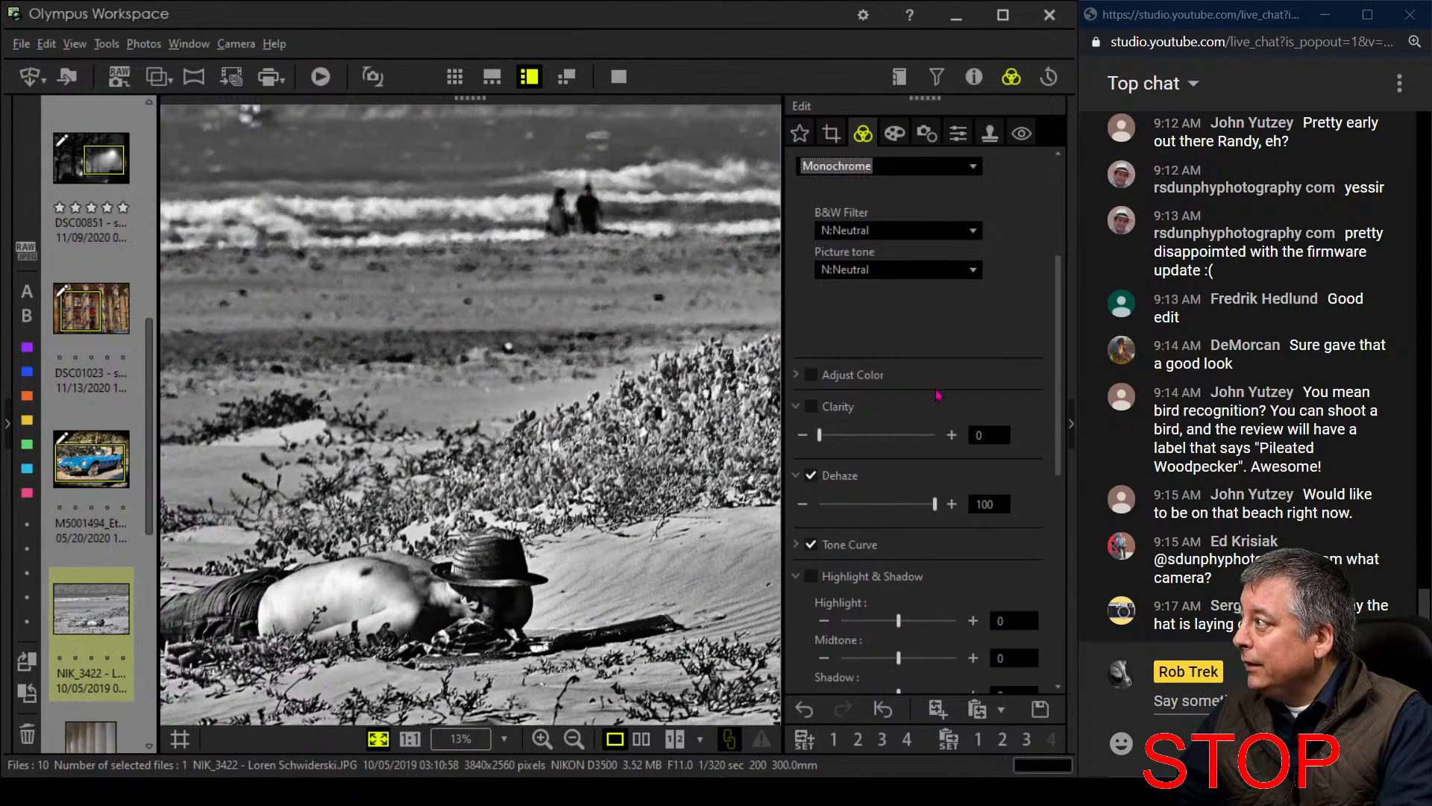
# Lower the beach photo's contrast to -20
pyautogui.scroll(-3, 943, 399)
pyautogui.scroll(-7, 947, 402)
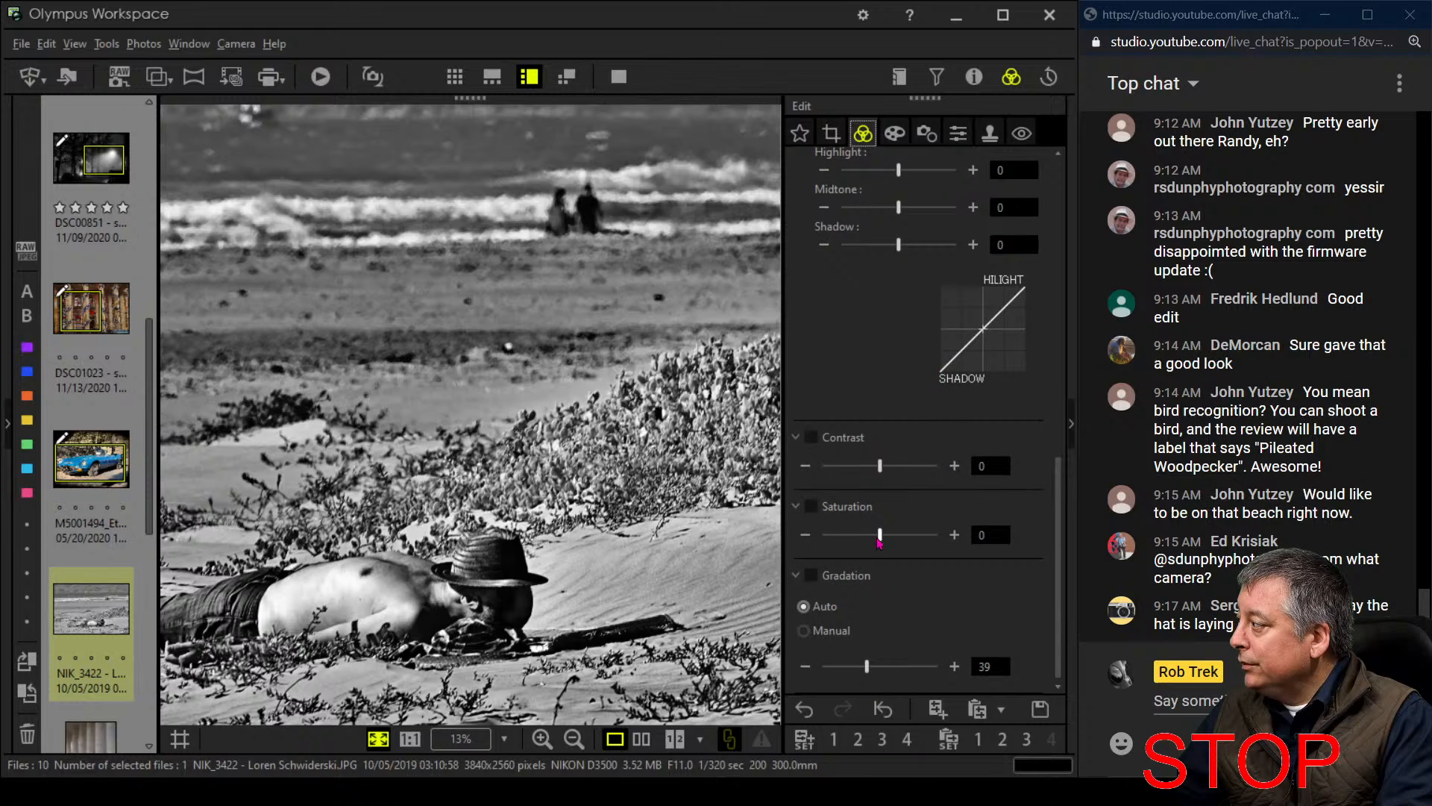
pyautogui.moveTo(879, 467); pyautogui.dragTo(868, 470)
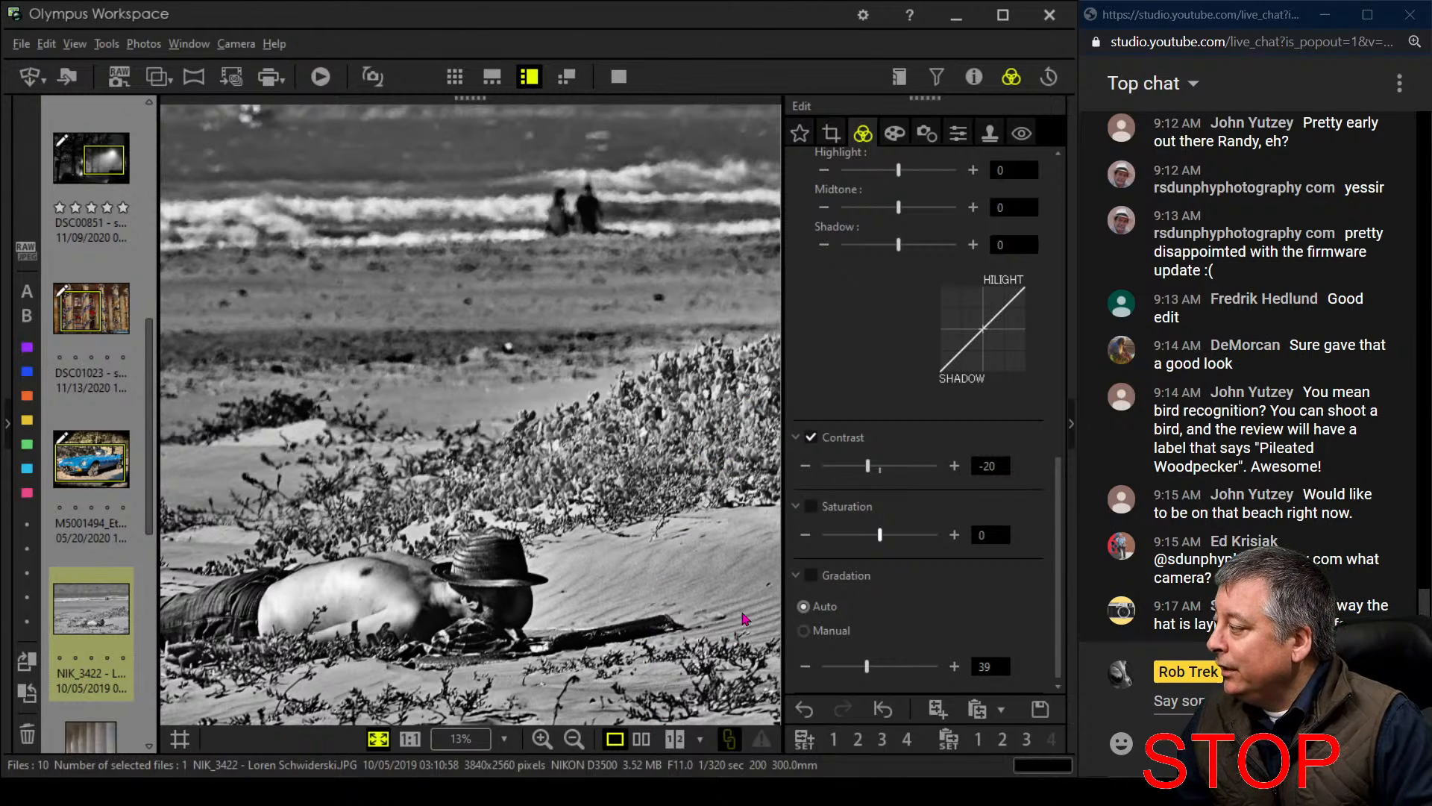
# Darken the edges of the beach photo by setting the vignetting adjustment to -7
pyautogui.click(896, 133)
pyautogui.click(878, 643)
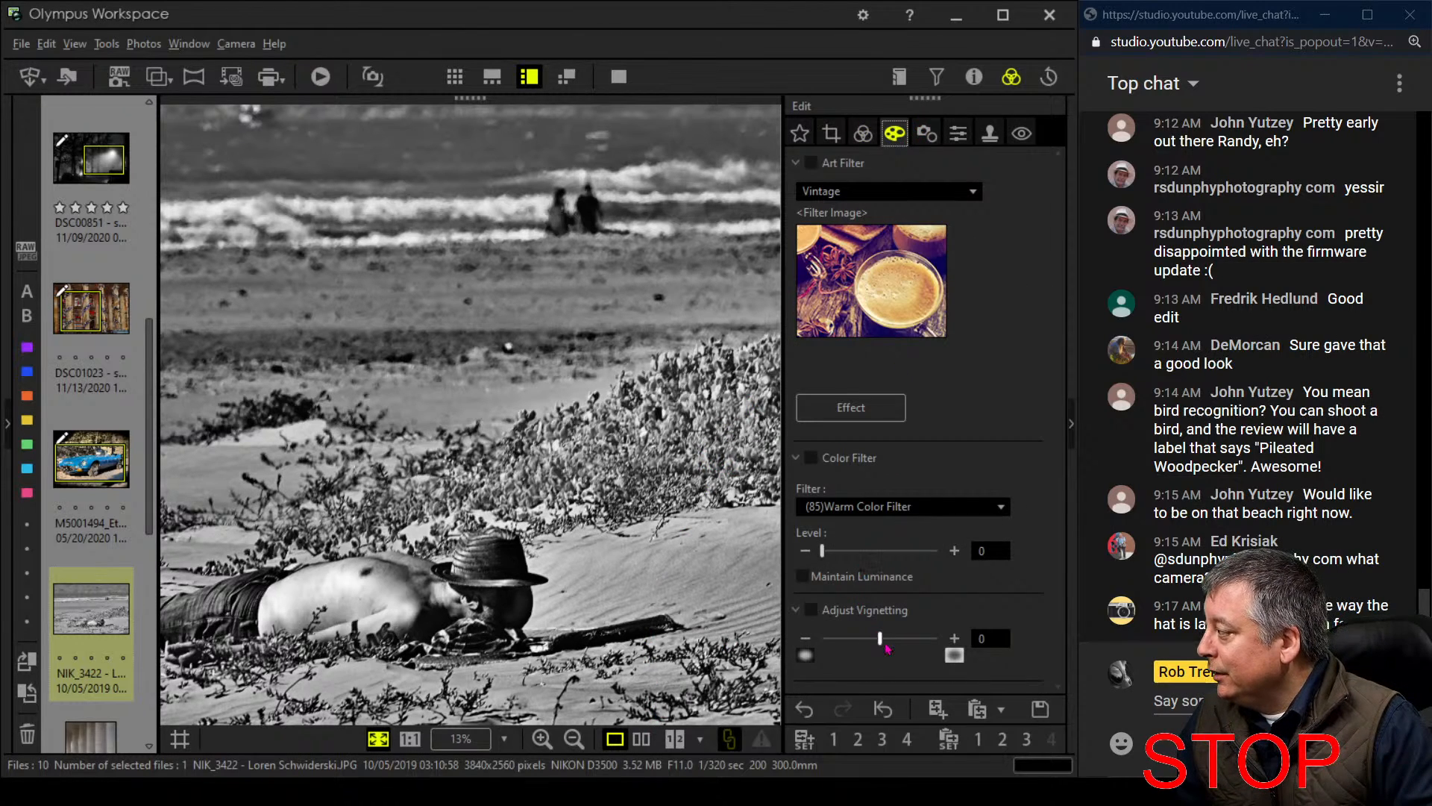
pyautogui.moveTo(876, 644); pyautogui.dragTo(872, 645)
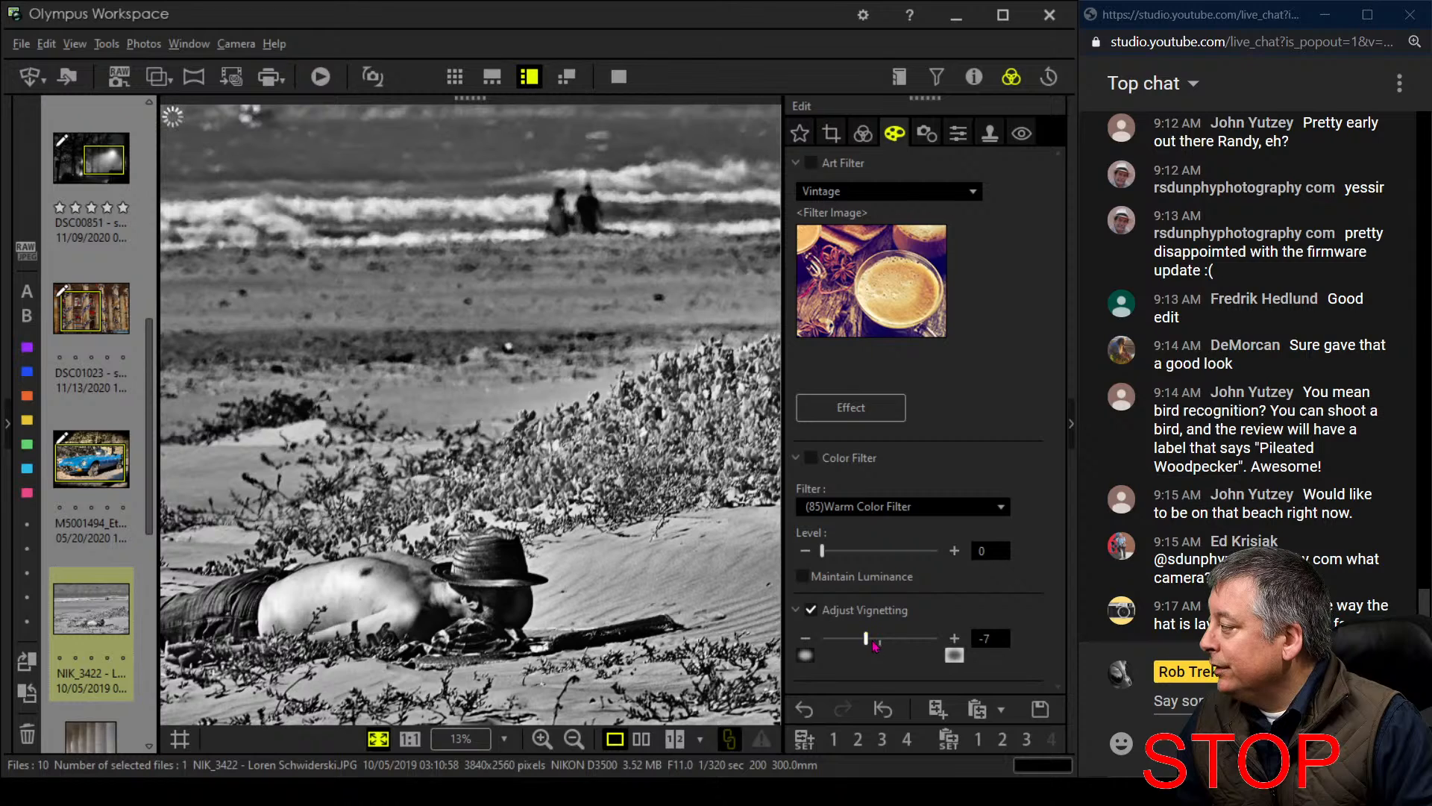
# Compare the monochrome beach photo side by side with its original and view the comparison full screen
pyautogui.click(863, 132)
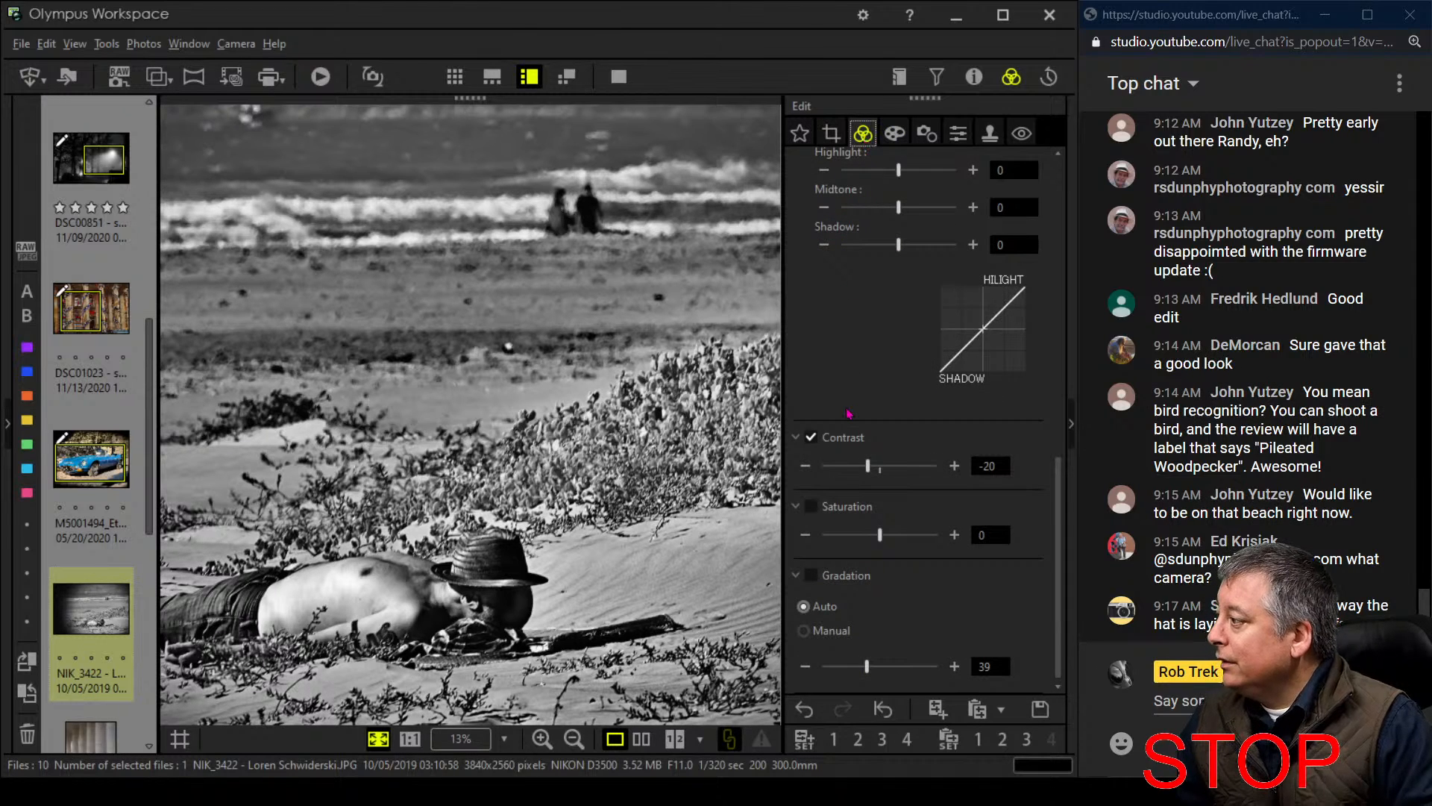
pyautogui.click(642, 739)
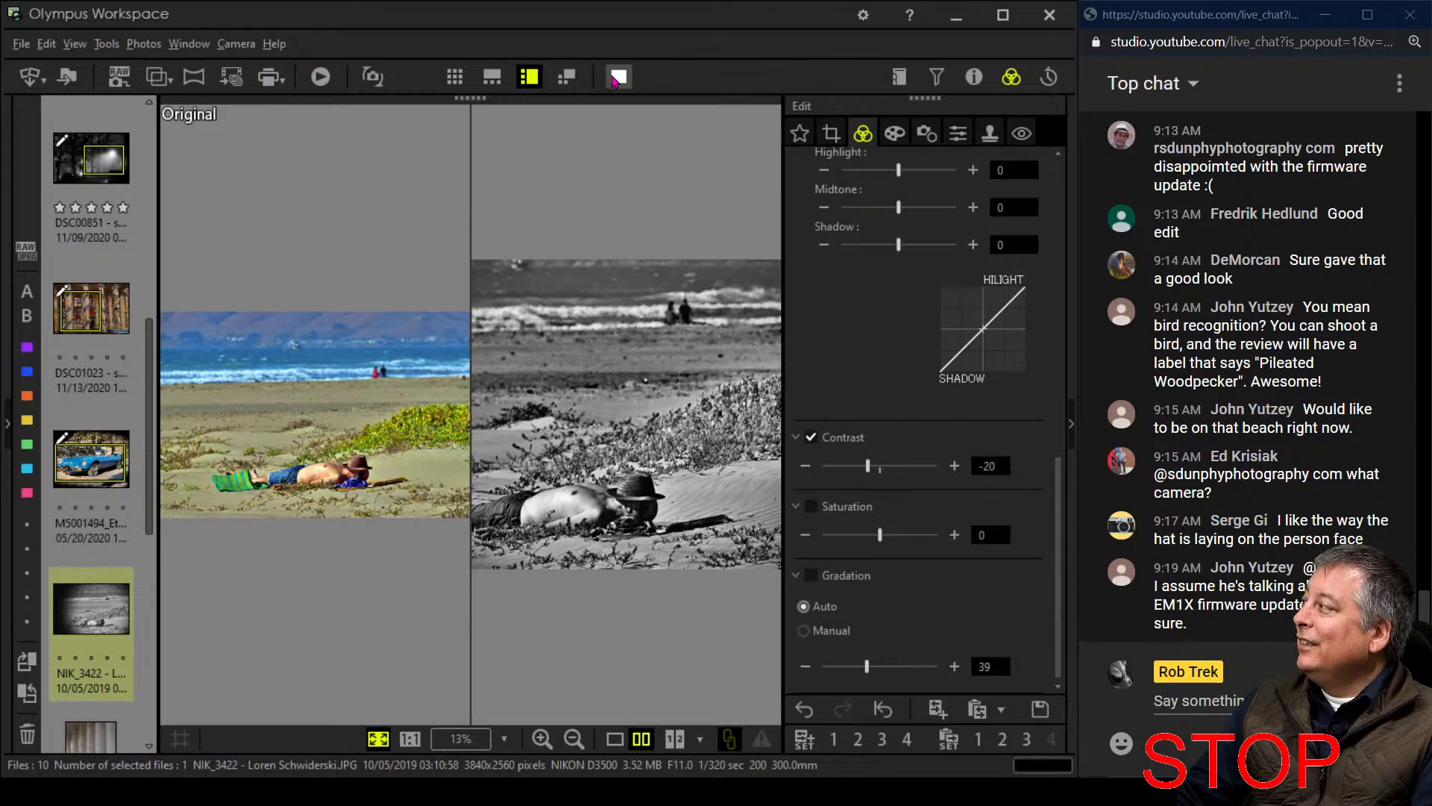
pyautogui.click(617, 78)
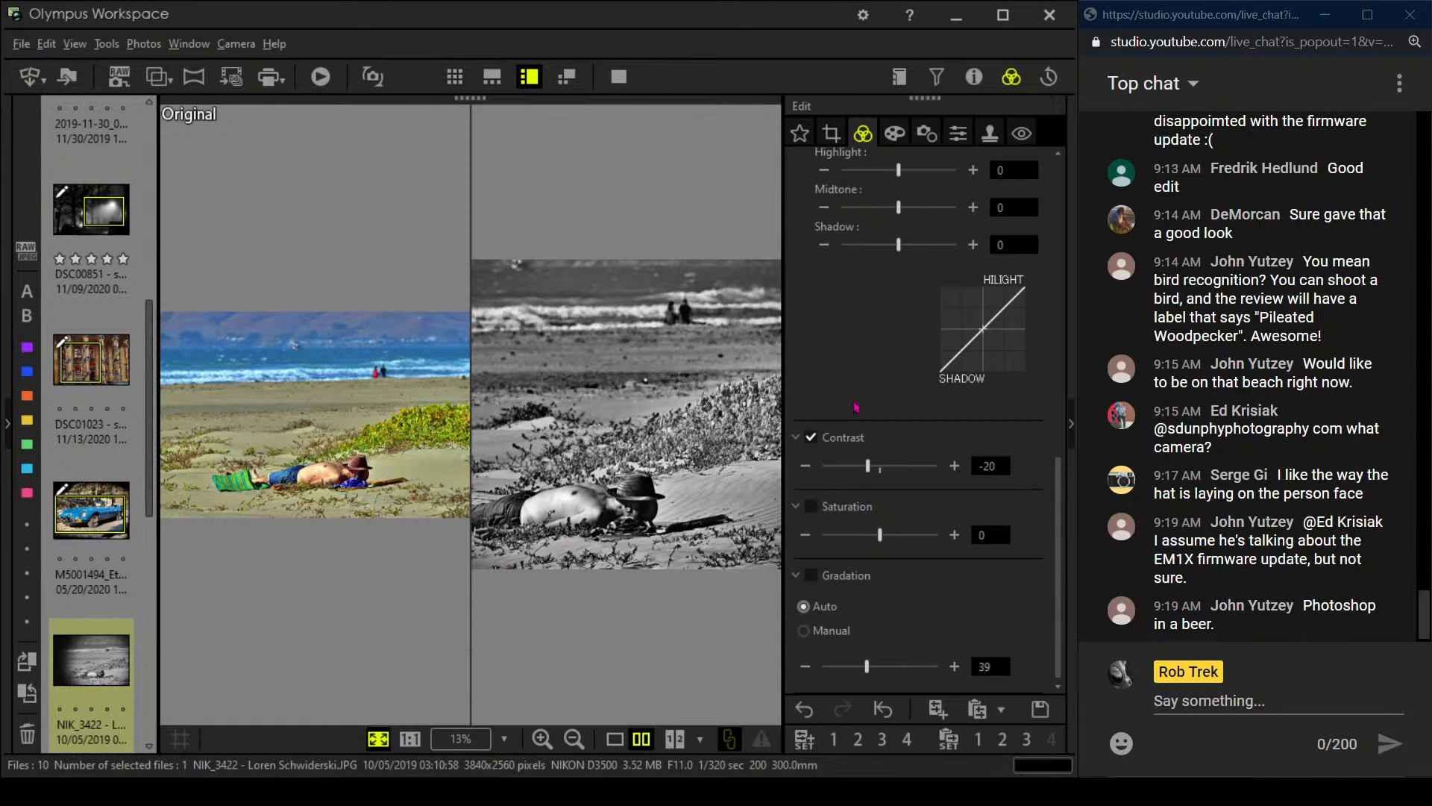
# Restore the beach photo's color by setting the picture mode to No effect and reduce Dehaze to 0
pyautogui.scroll(1, 863, 418)
pyautogui.scroll(4, 863, 422)
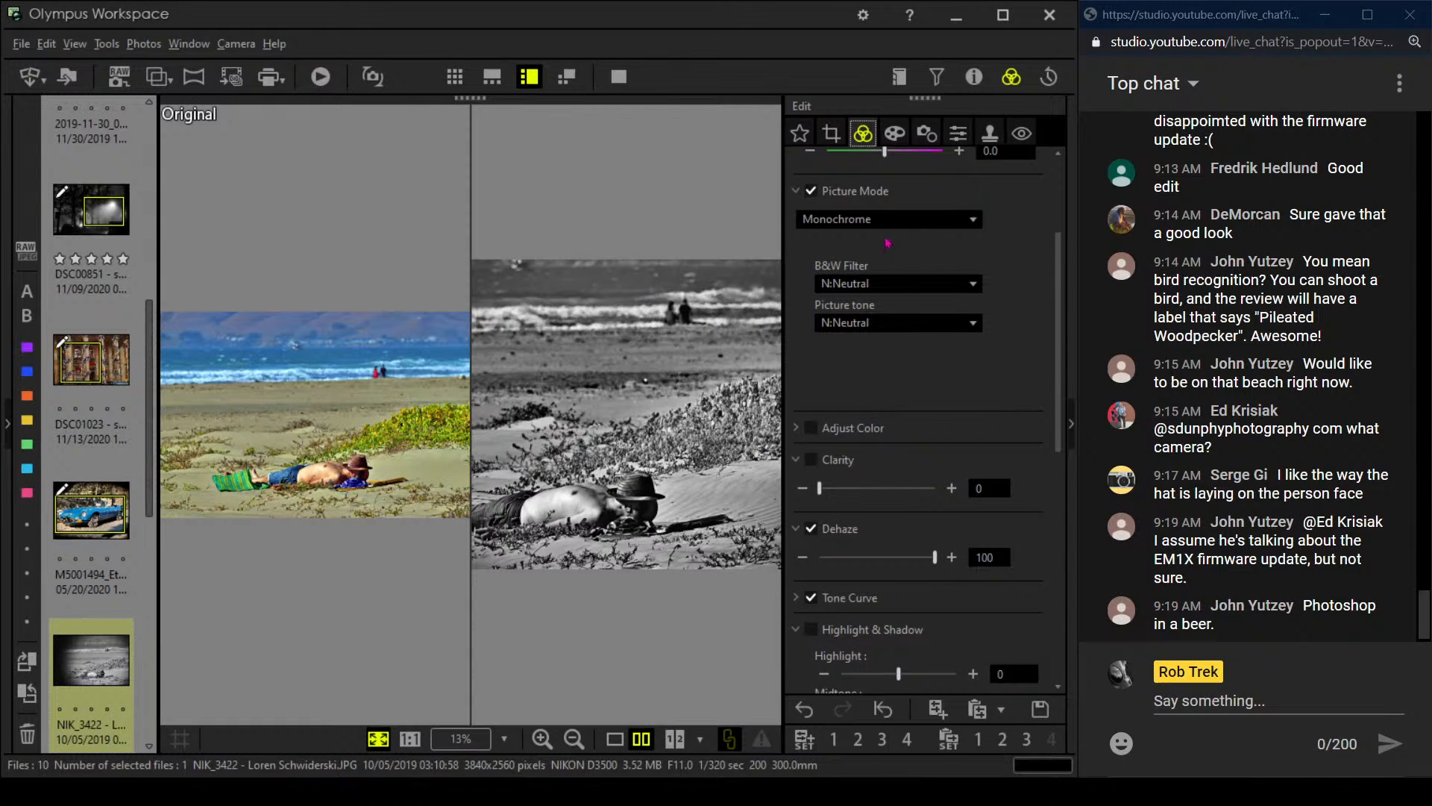
pyautogui.click(889, 222)
pyautogui.click(886, 240)
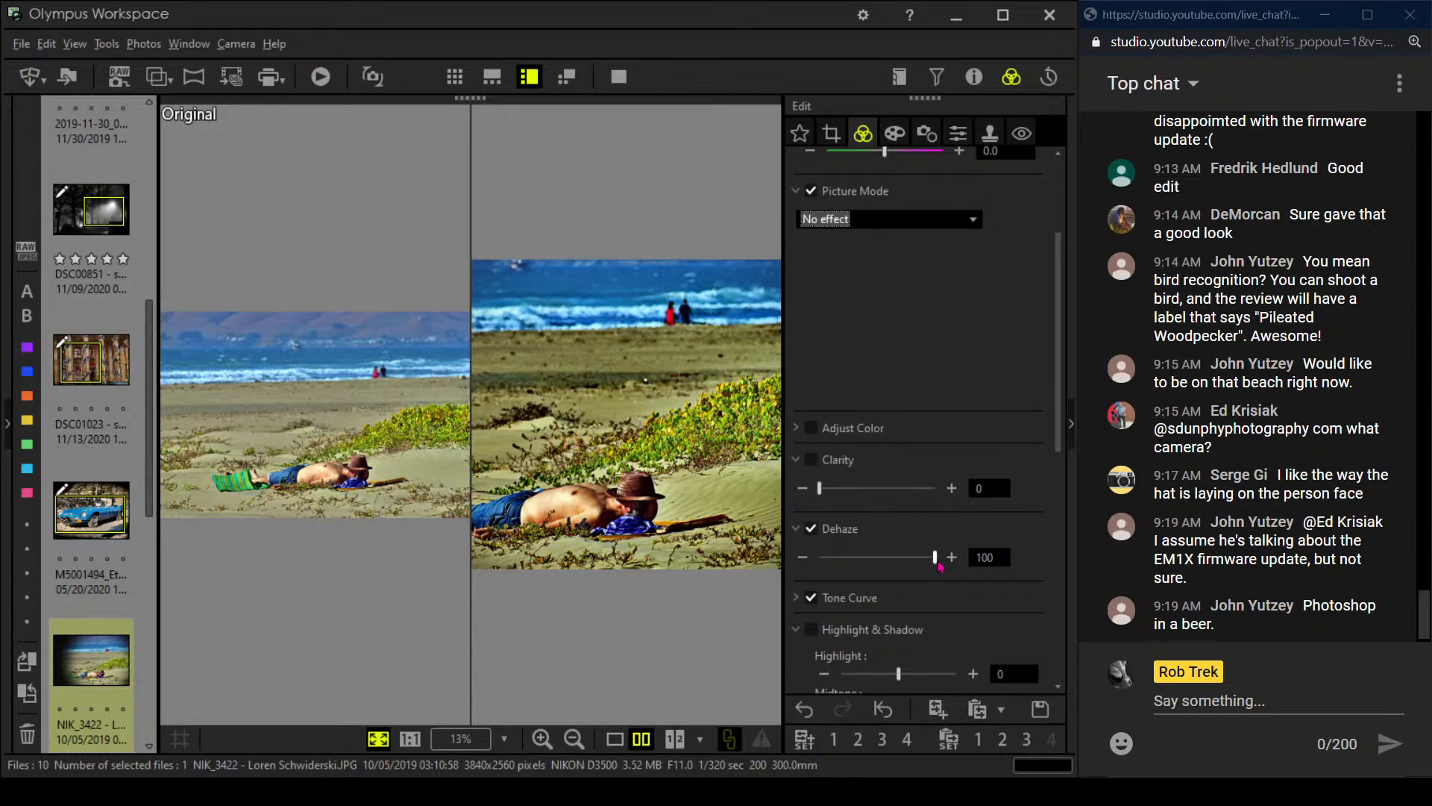
pyautogui.moveTo(935, 558); pyautogui.dragTo(748, 568)
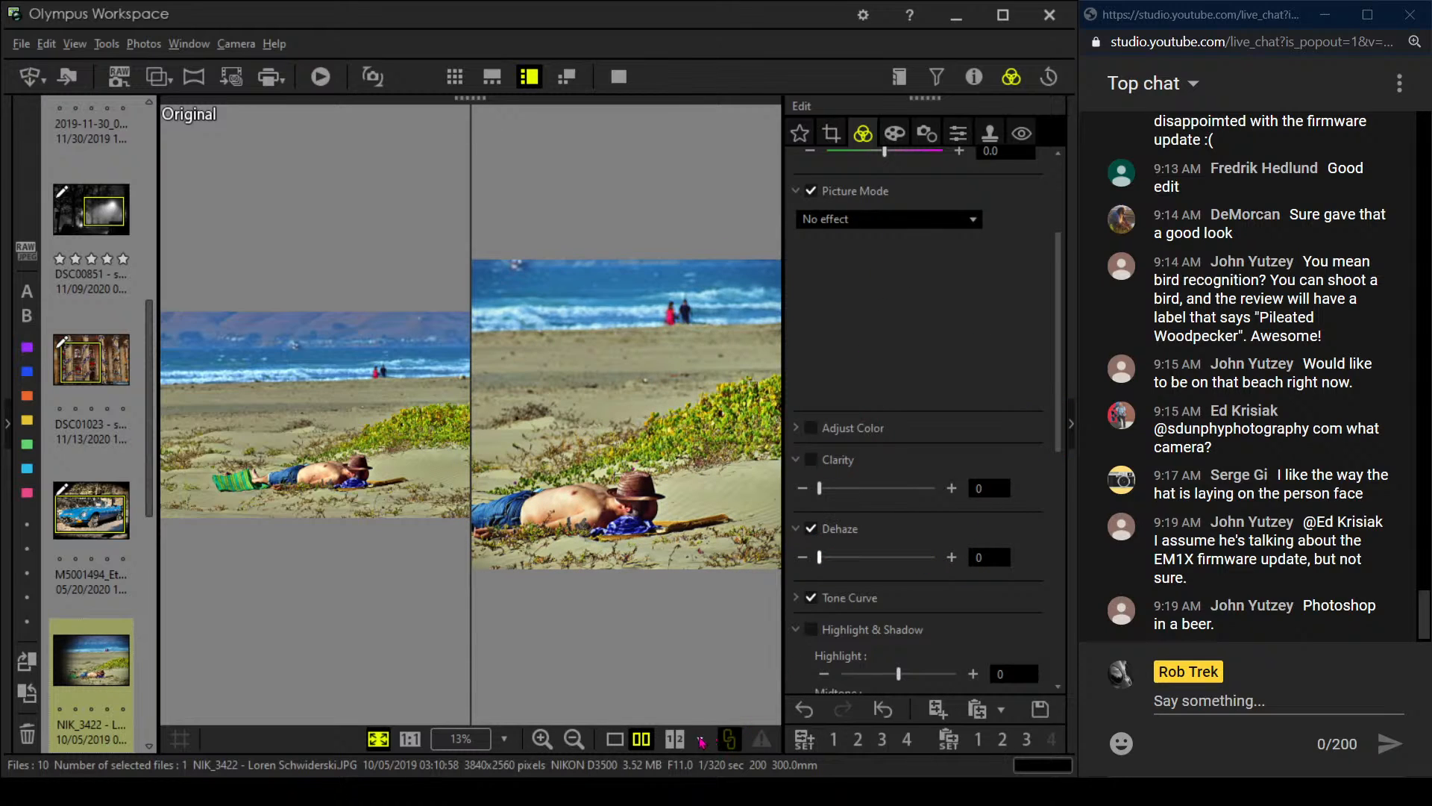
# Compare the color version of the beach photo with its original side by side in full screen
pyautogui.click(671, 744)
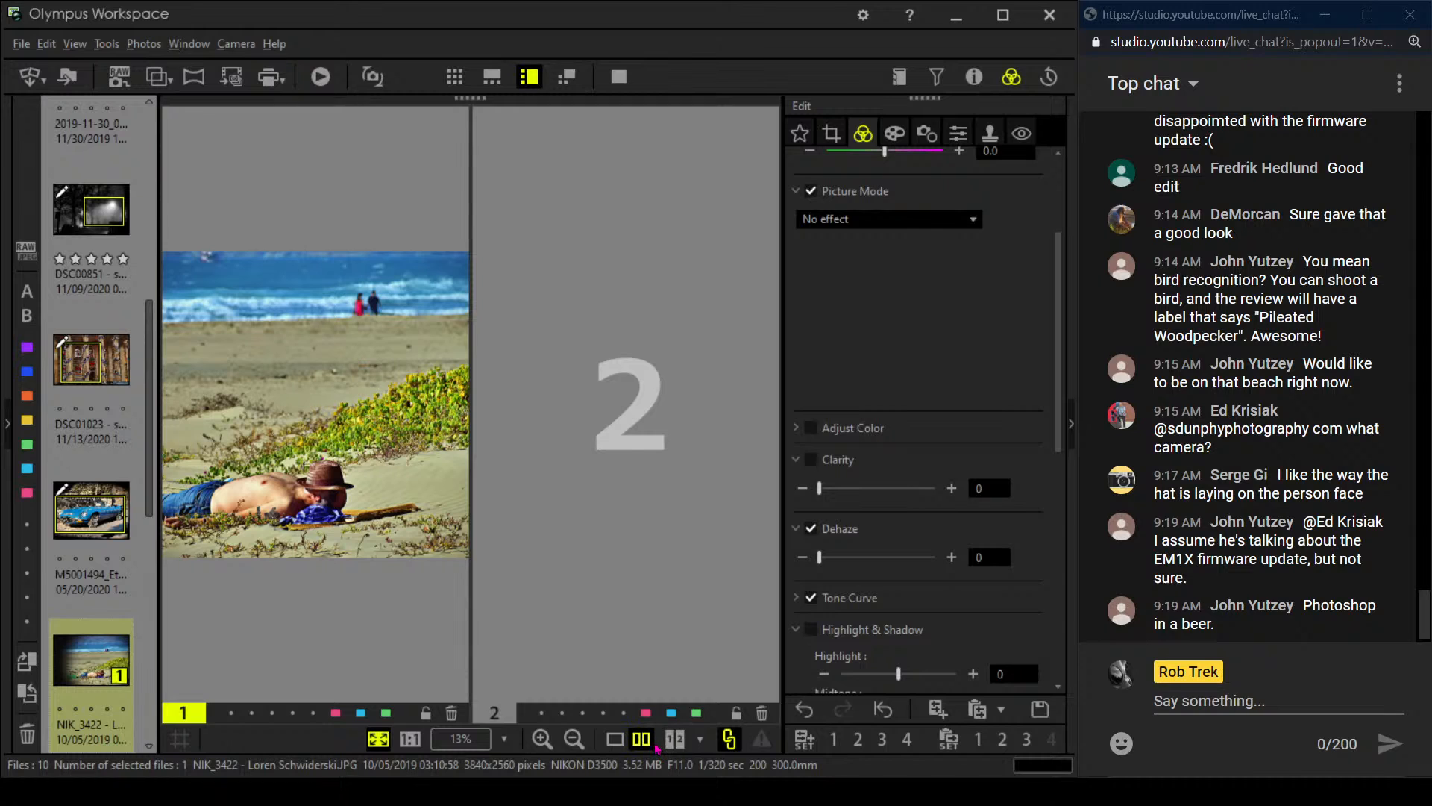
pyautogui.click(650, 743)
pyautogui.click(619, 76)
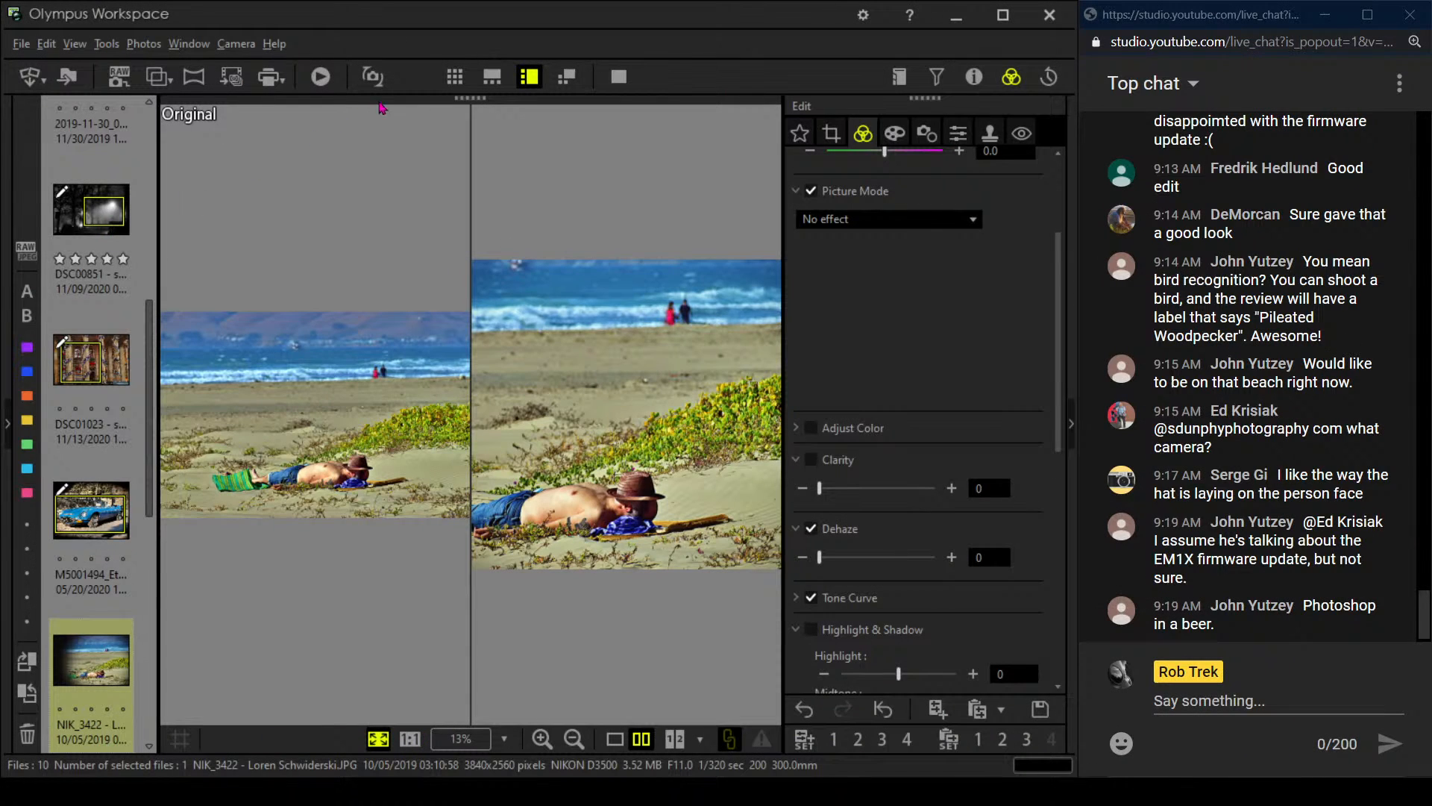
# Recrop the beach photo to a 4:3 portrait frame of 1916 x 2560 pixels around the sunbather and couple, and view it full screen
pyautogui.click(830, 137)
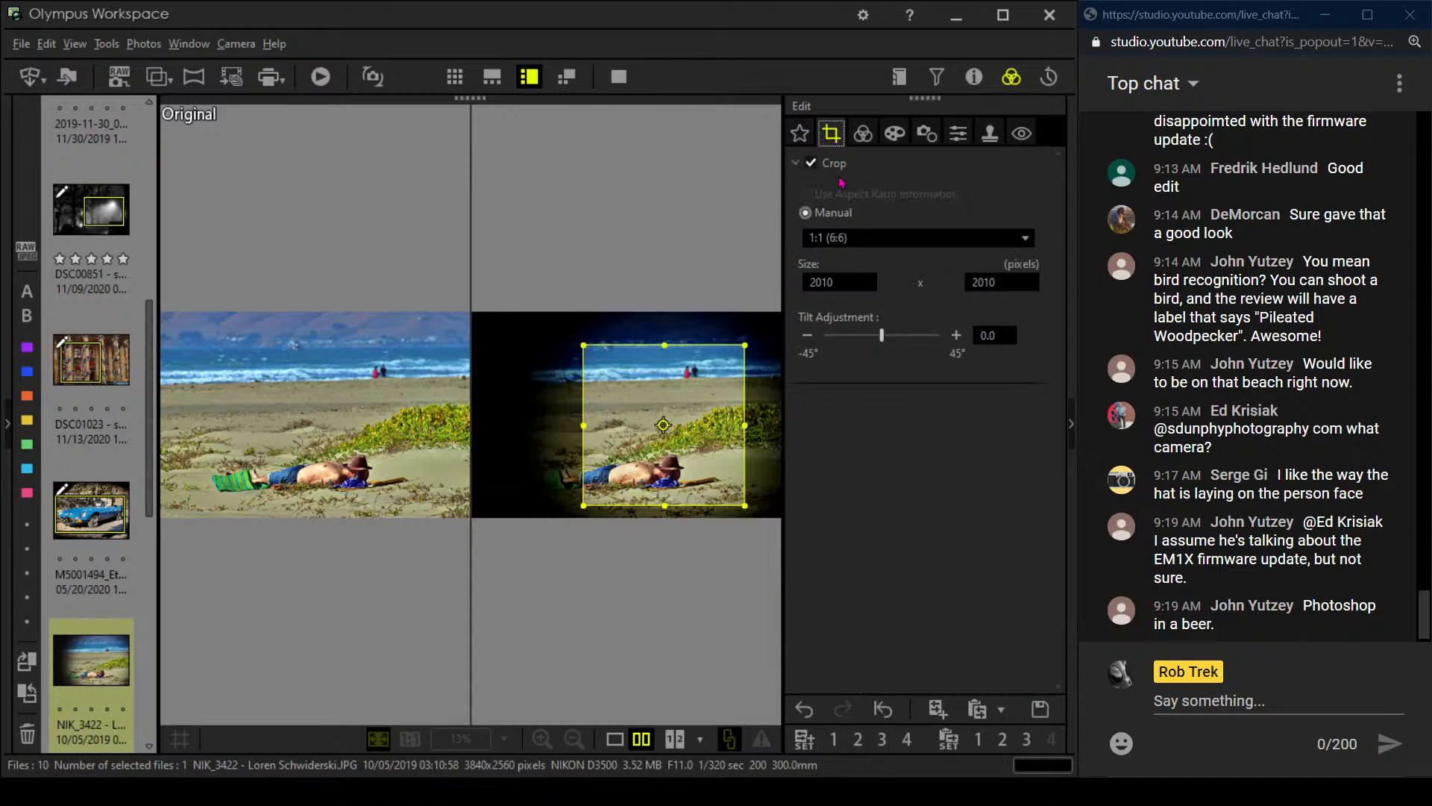
pyautogui.click(848, 237)
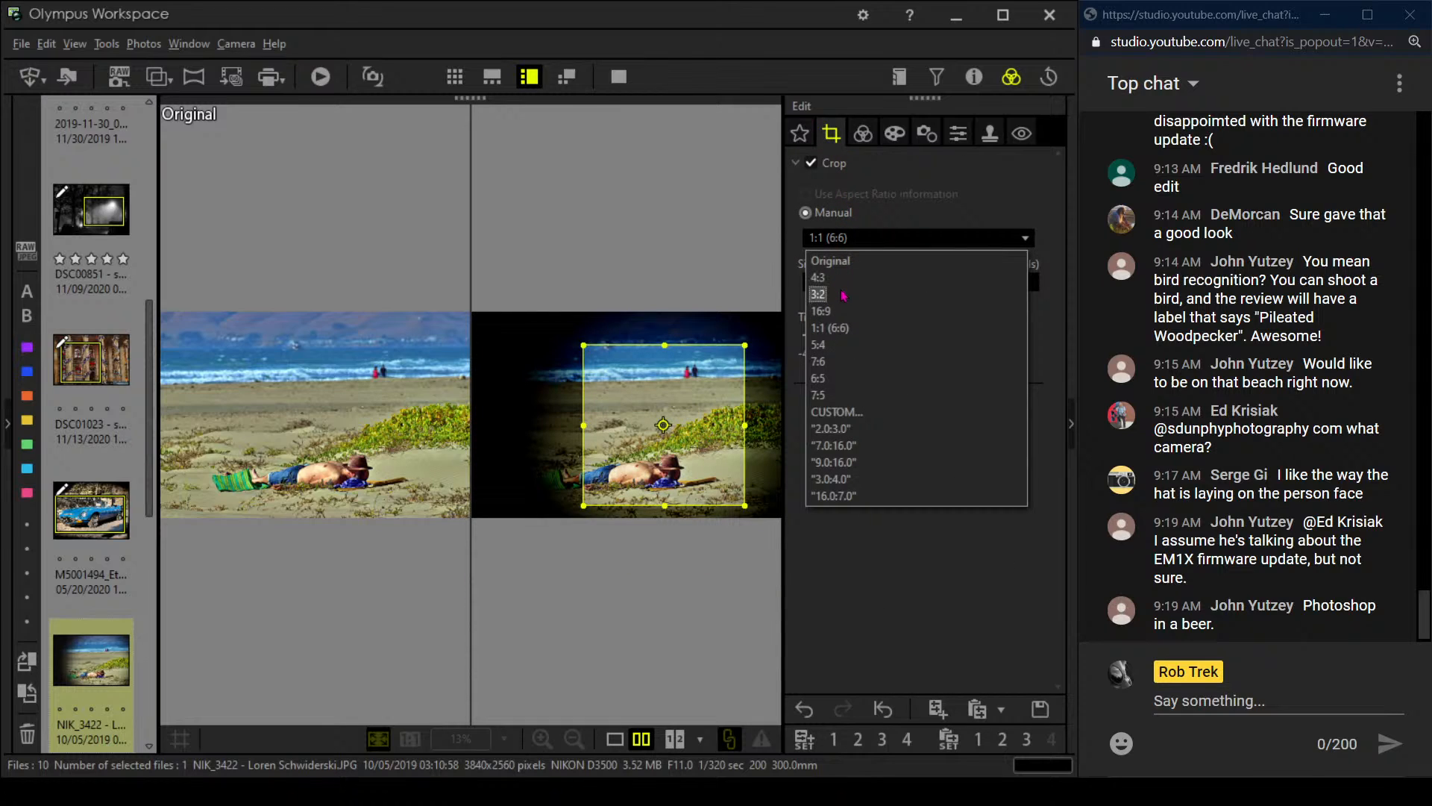
pyautogui.click(819, 276)
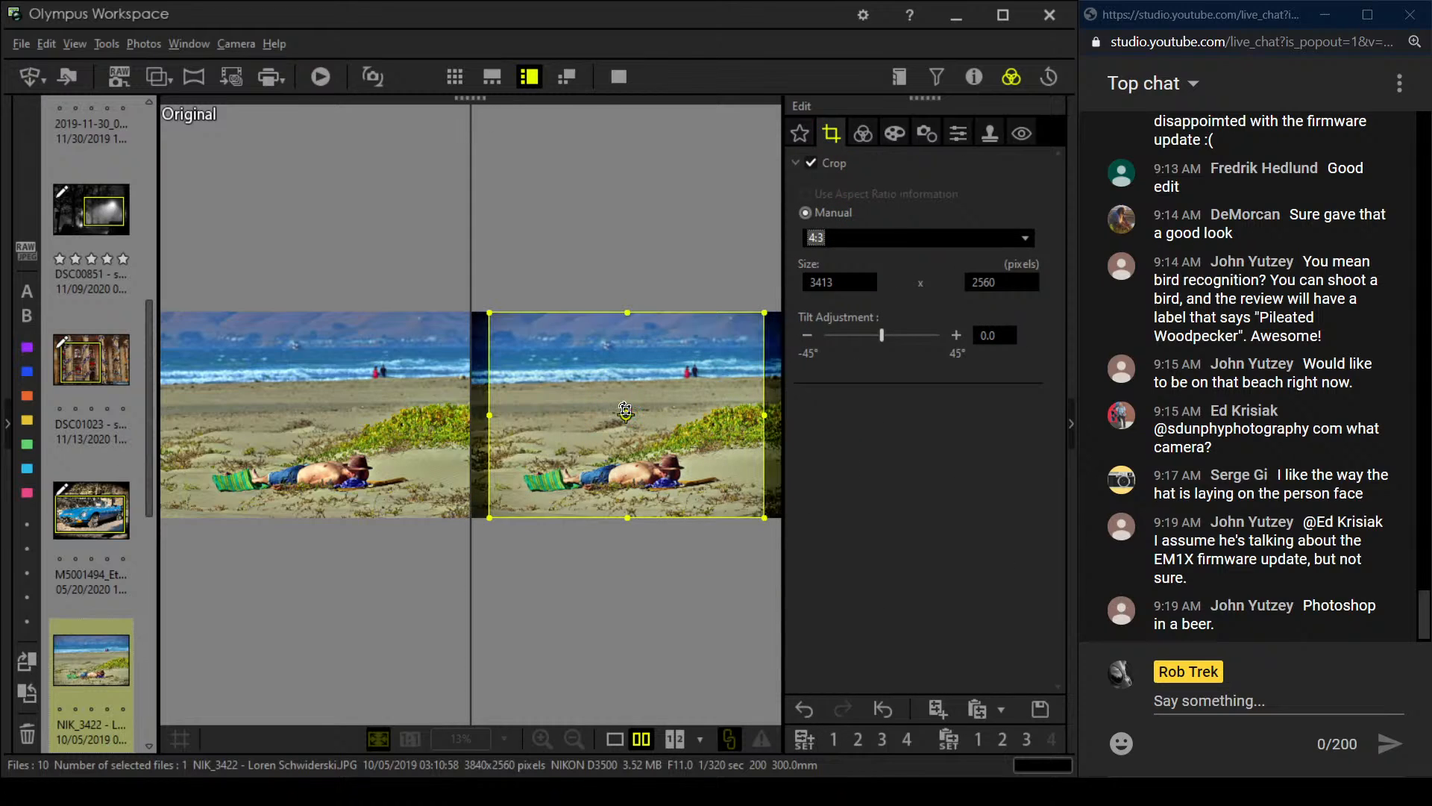
pyautogui.moveTo(624, 412); pyautogui.dragTo(691, 401)
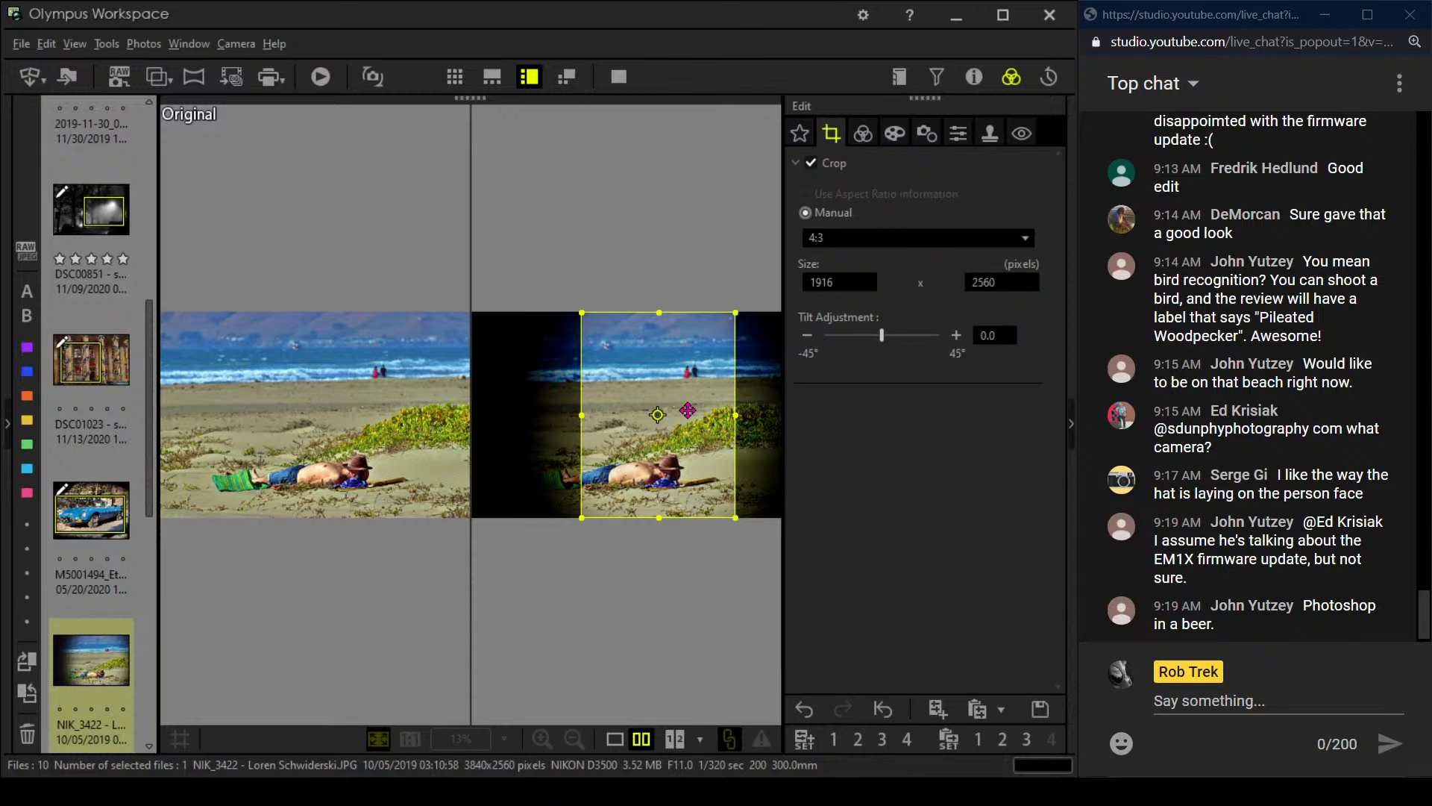
pyautogui.click(862, 142)
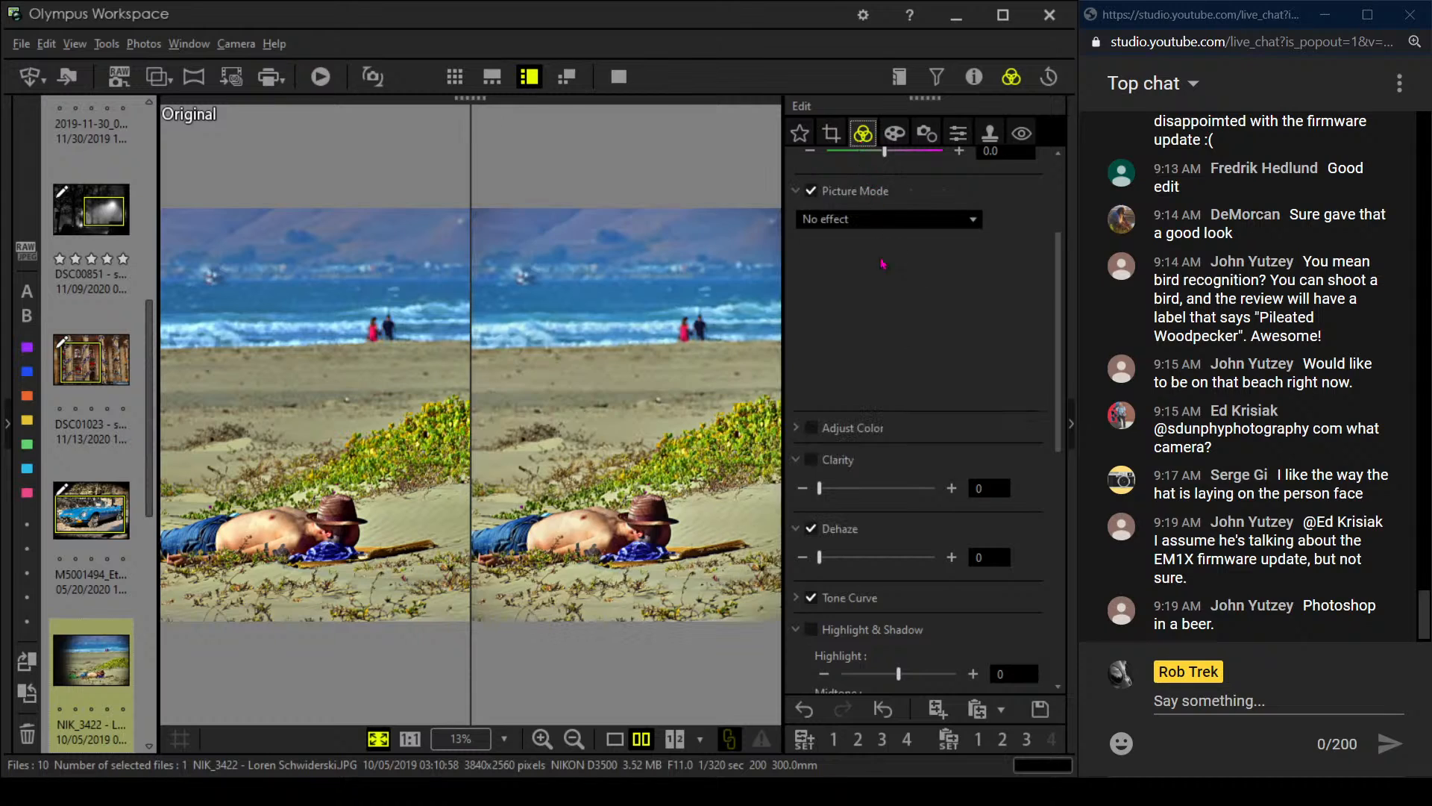
pyautogui.click(615, 739)
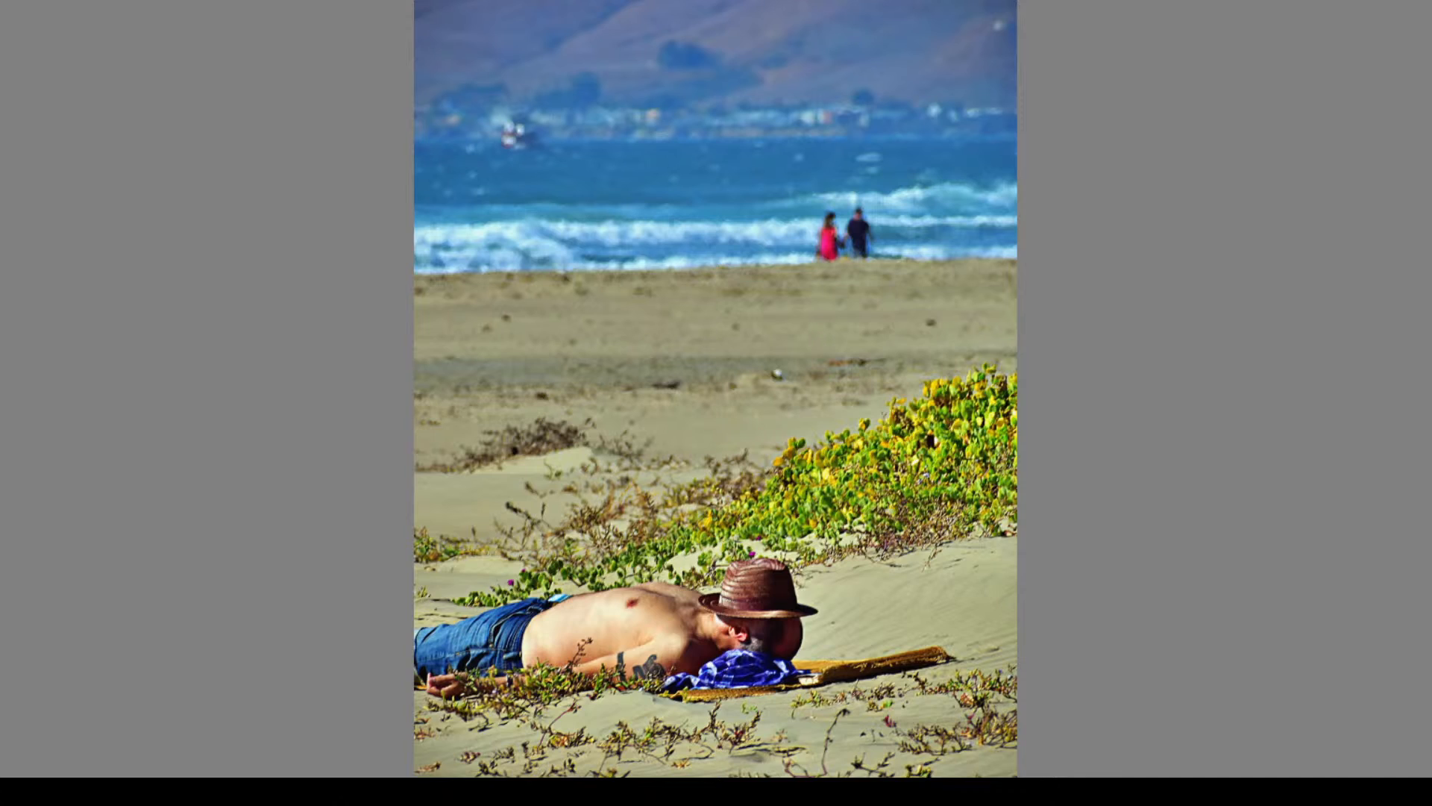
pyautogui.press('Escape')
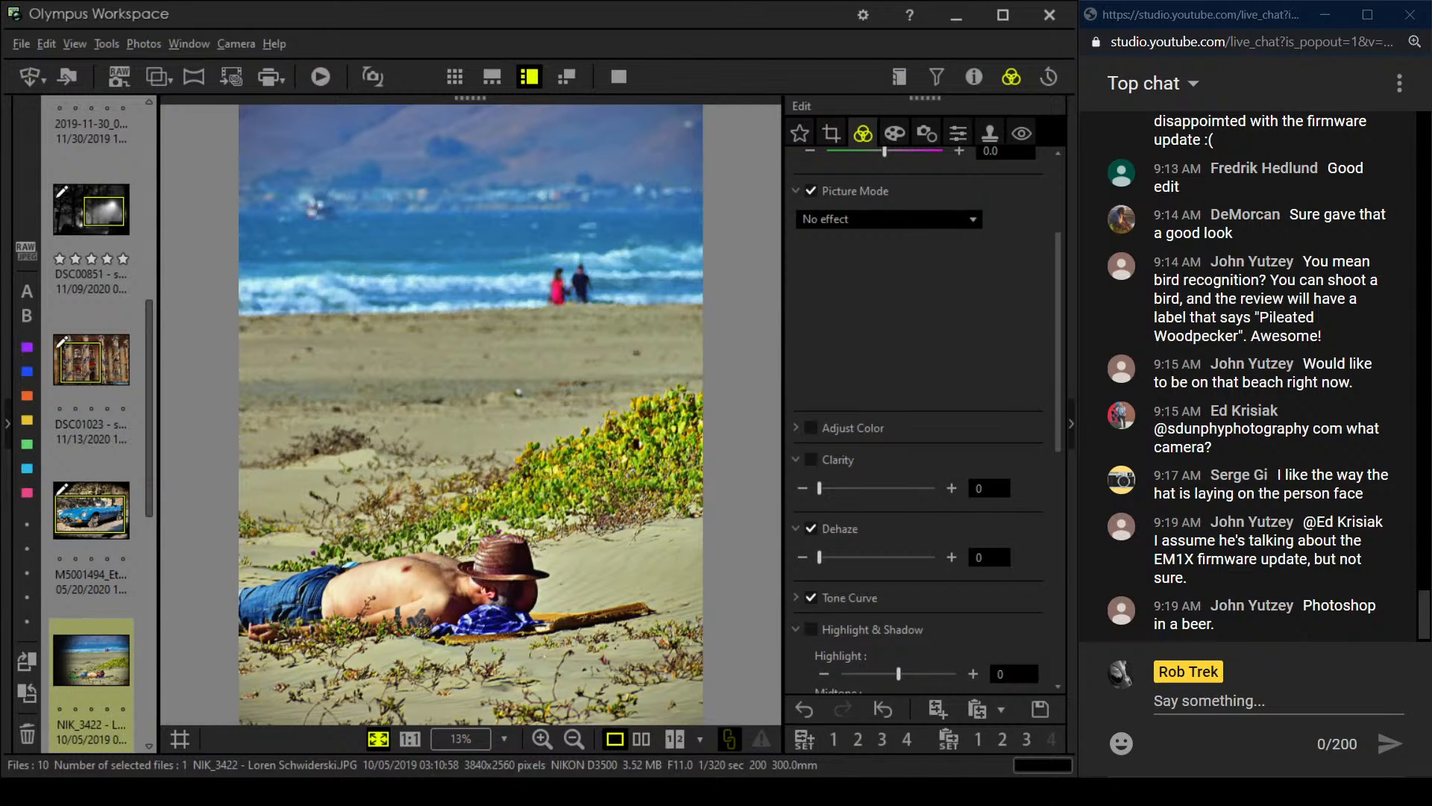
# Open the photo of the stone columns with the seated person and check its shooting details
pyautogui.scroll(-3, 127, 687)
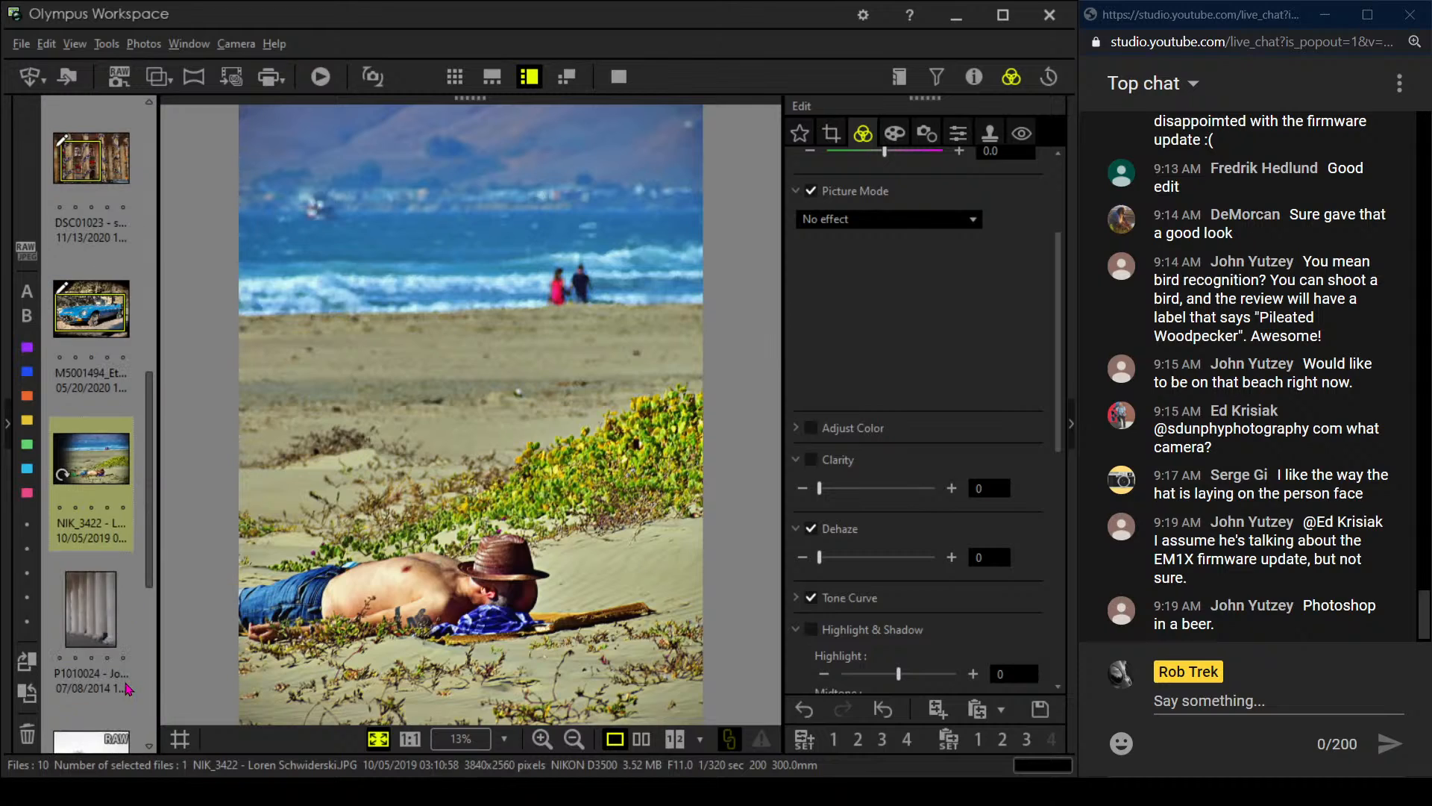
pyautogui.click(109, 639)
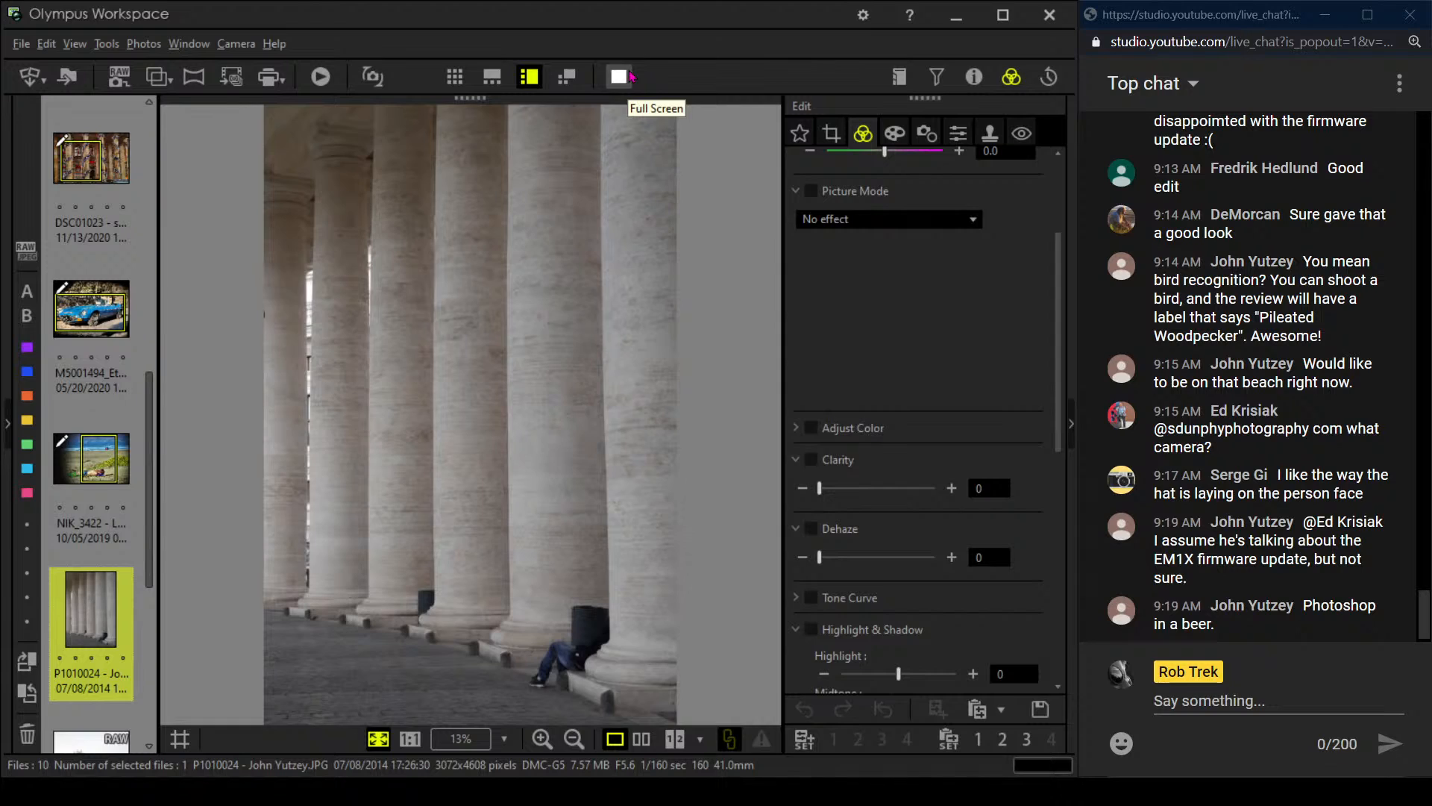
pyautogui.click(982, 81)
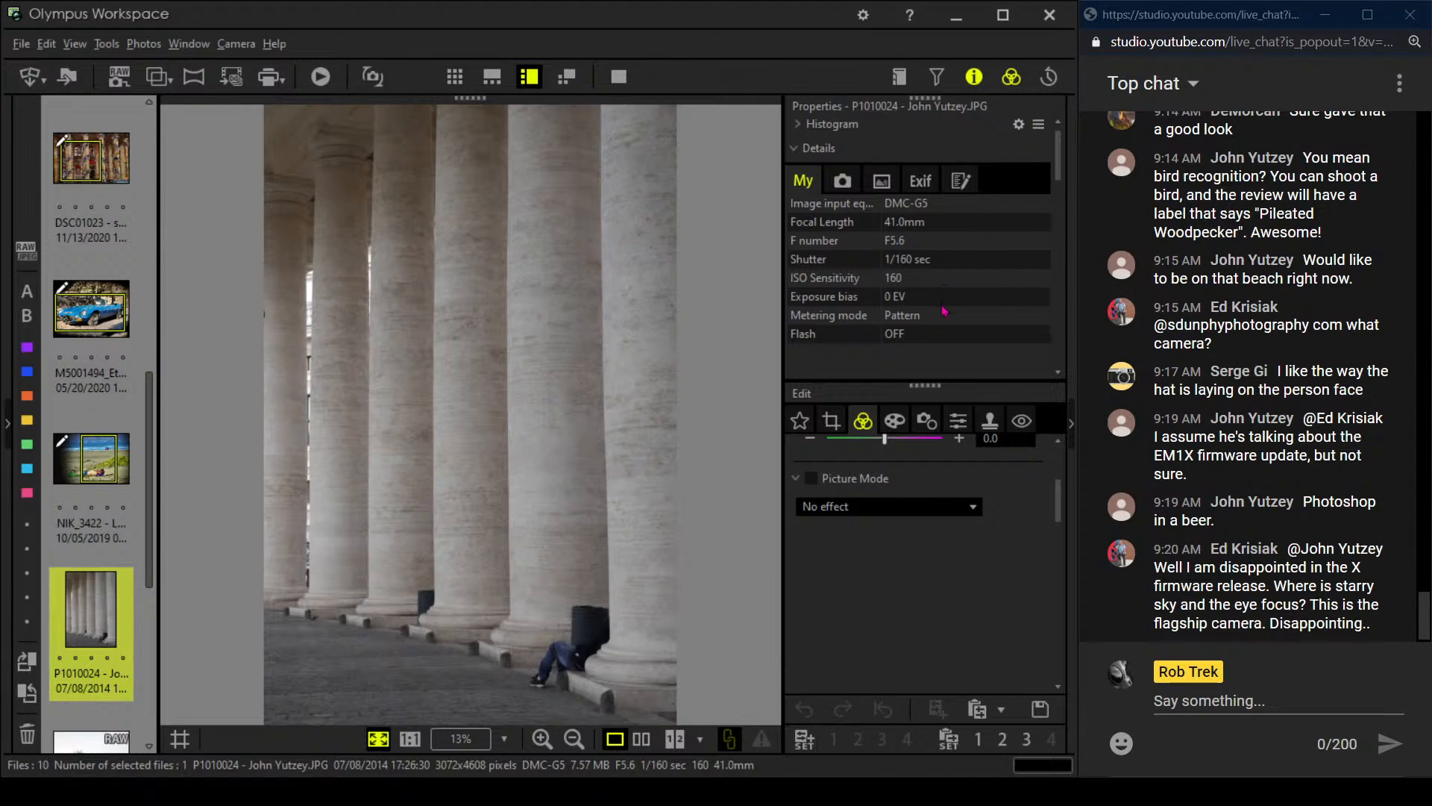
pyautogui.click(974, 77)
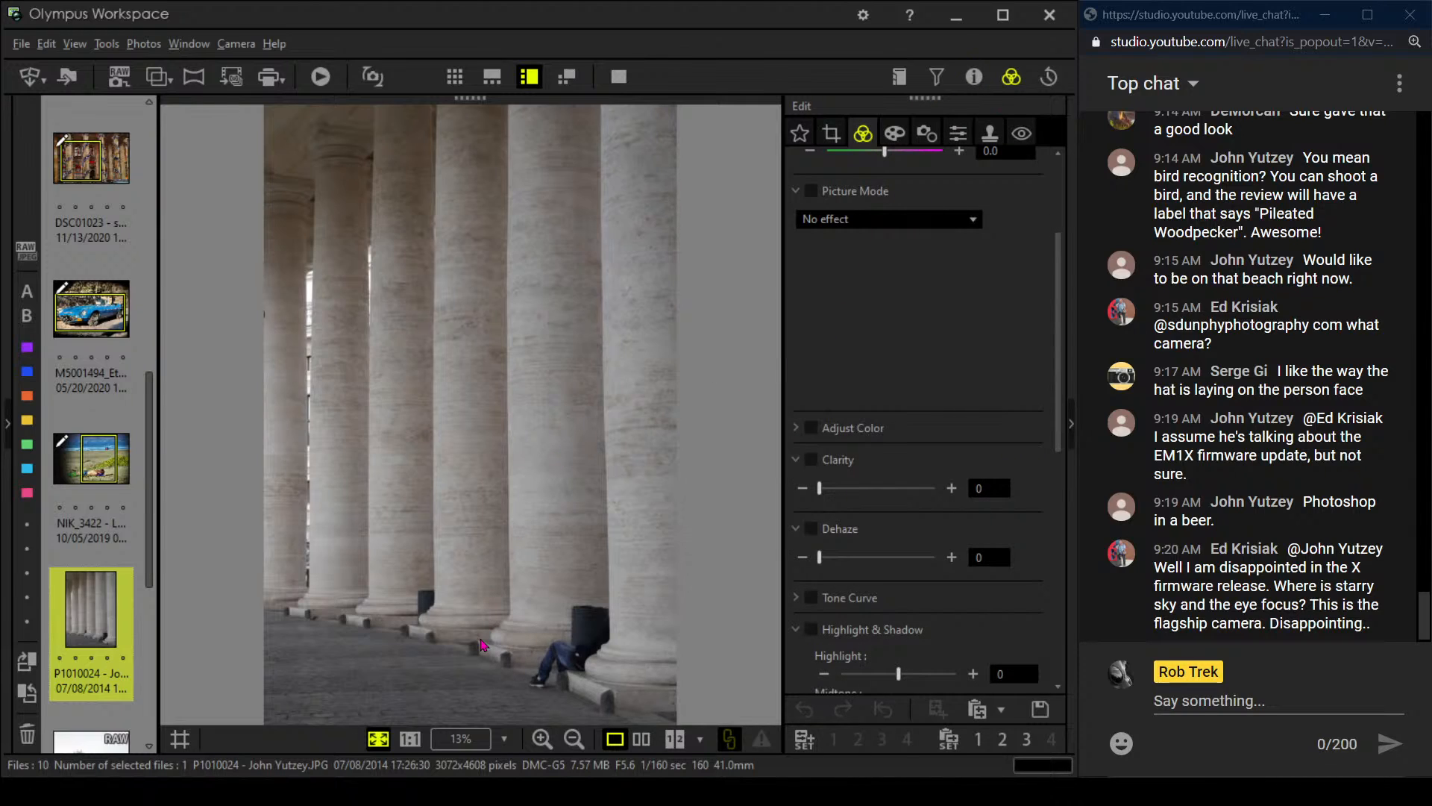
pyautogui.click(415, 613)
pyautogui.click(470, 606)
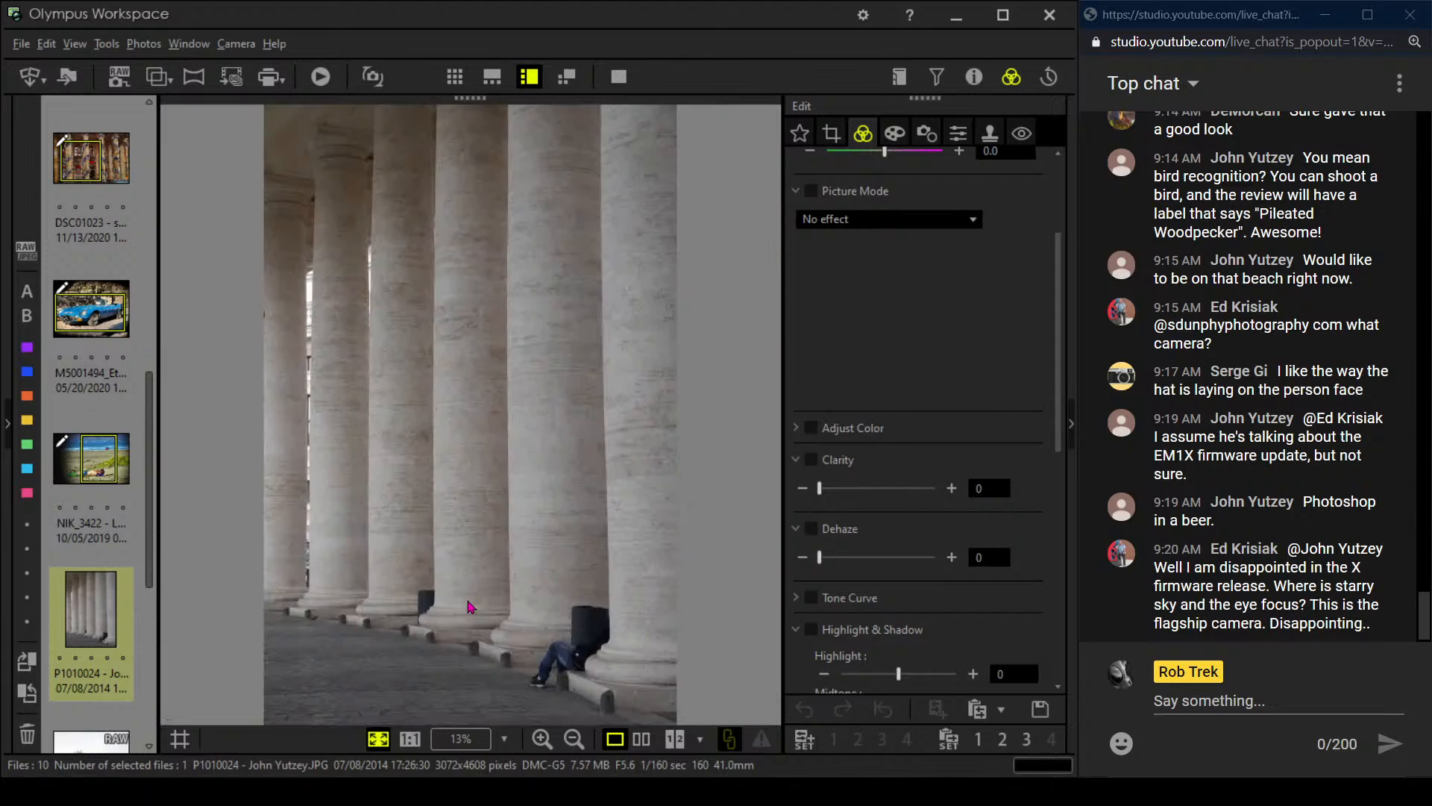
pyautogui.click(576, 647)
pyautogui.moveTo(584, 651); pyautogui.dragTo(468, 524)
pyautogui.click(468, 525)
# Convert the columns photo to black and white with the Monochrome picture mode and set Dehaze to 100
pyautogui.click(904, 224)
pyautogui.click(893, 260)
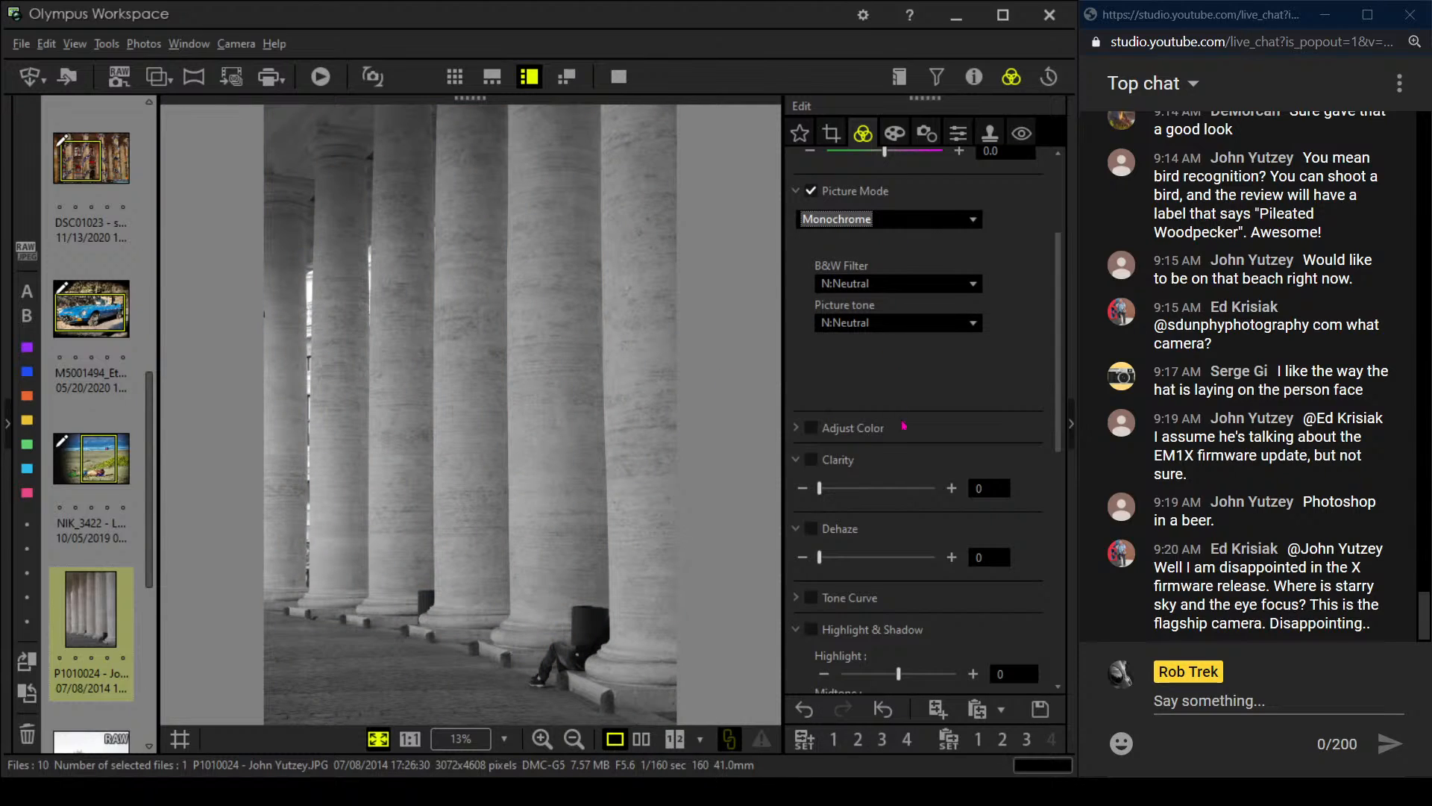
pyautogui.moveTo(820, 557); pyautogui.dragTo(941, 558)
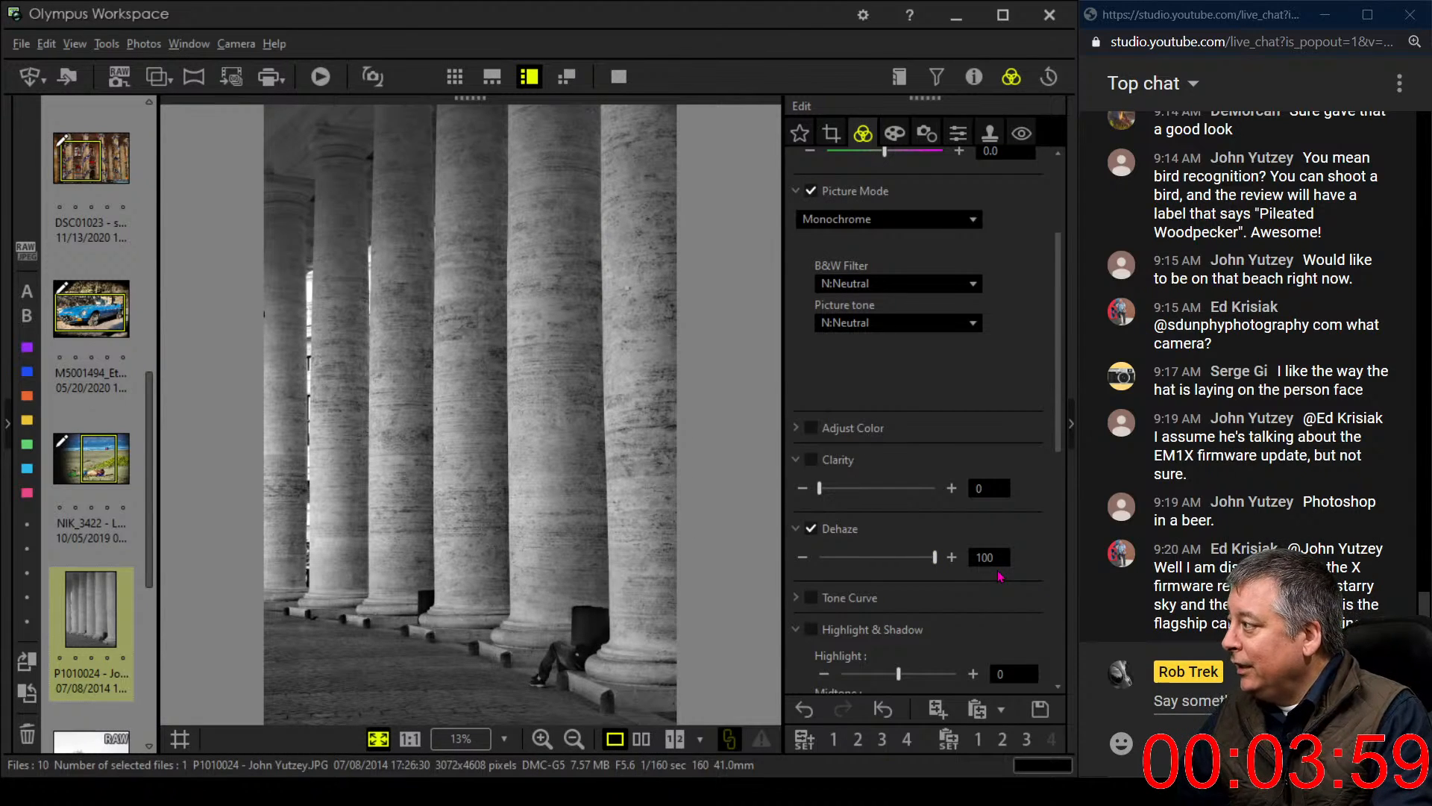
# Darken the edges of the columns photo by setting Adjust Vignetting to -3
pyautogui.scroll(-10, 834, 575)
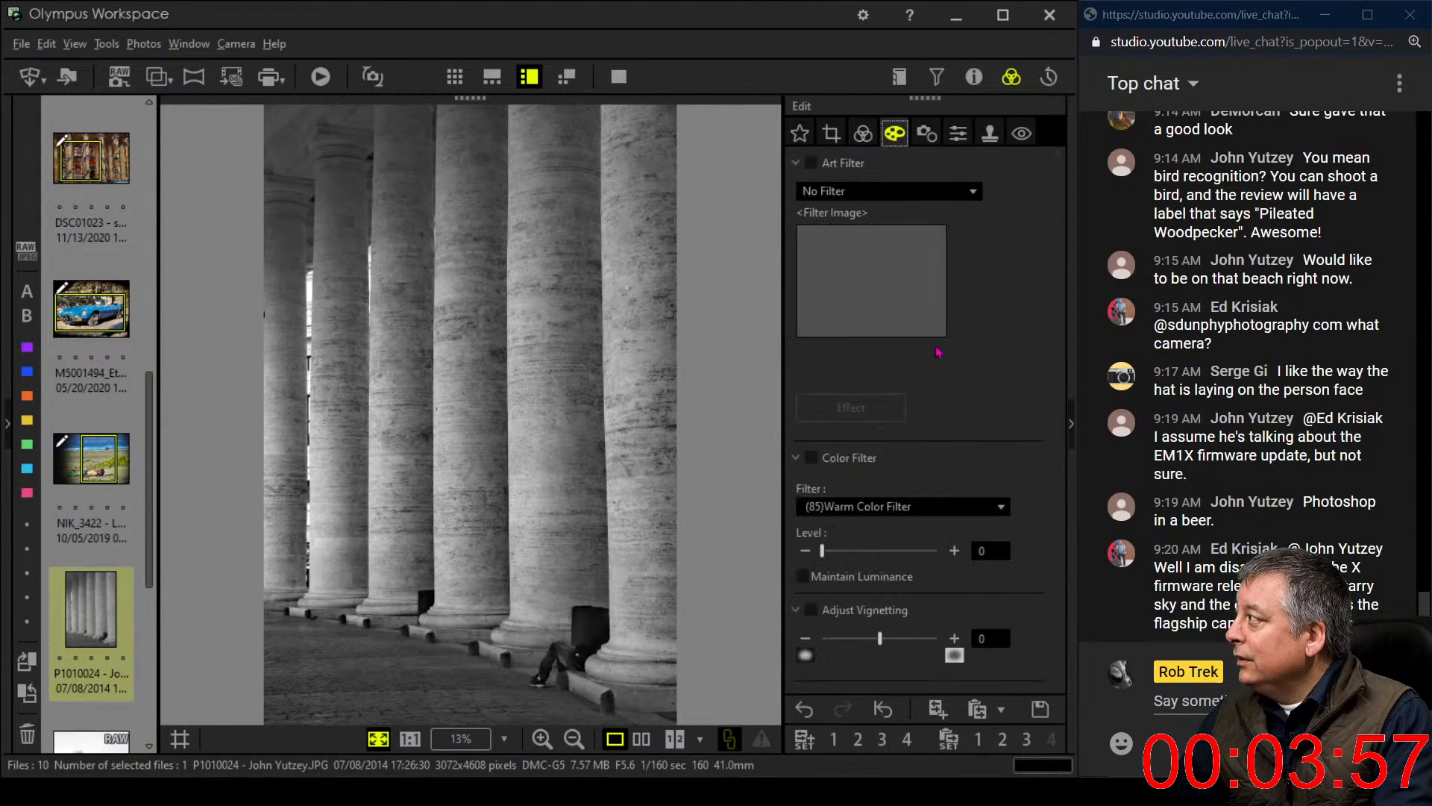
pyautogui.moveTo(880, 639); pyautogui.dragTo(875, 639)
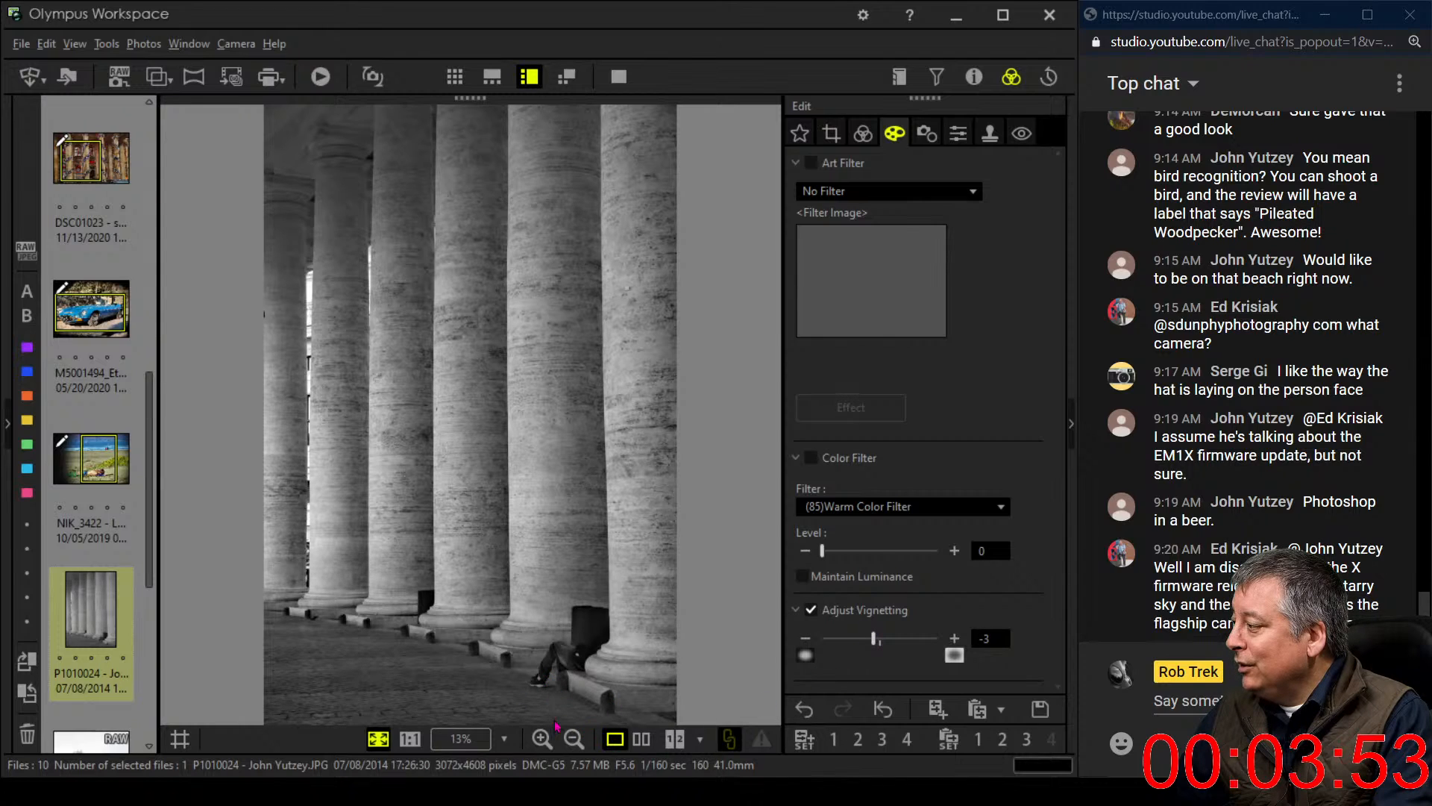
# Crop the columns photo to a 4:3 portrait frame of 2234 x 2977 pixels around the seated person and the nearest columns
pyautogui.click(831, 133)
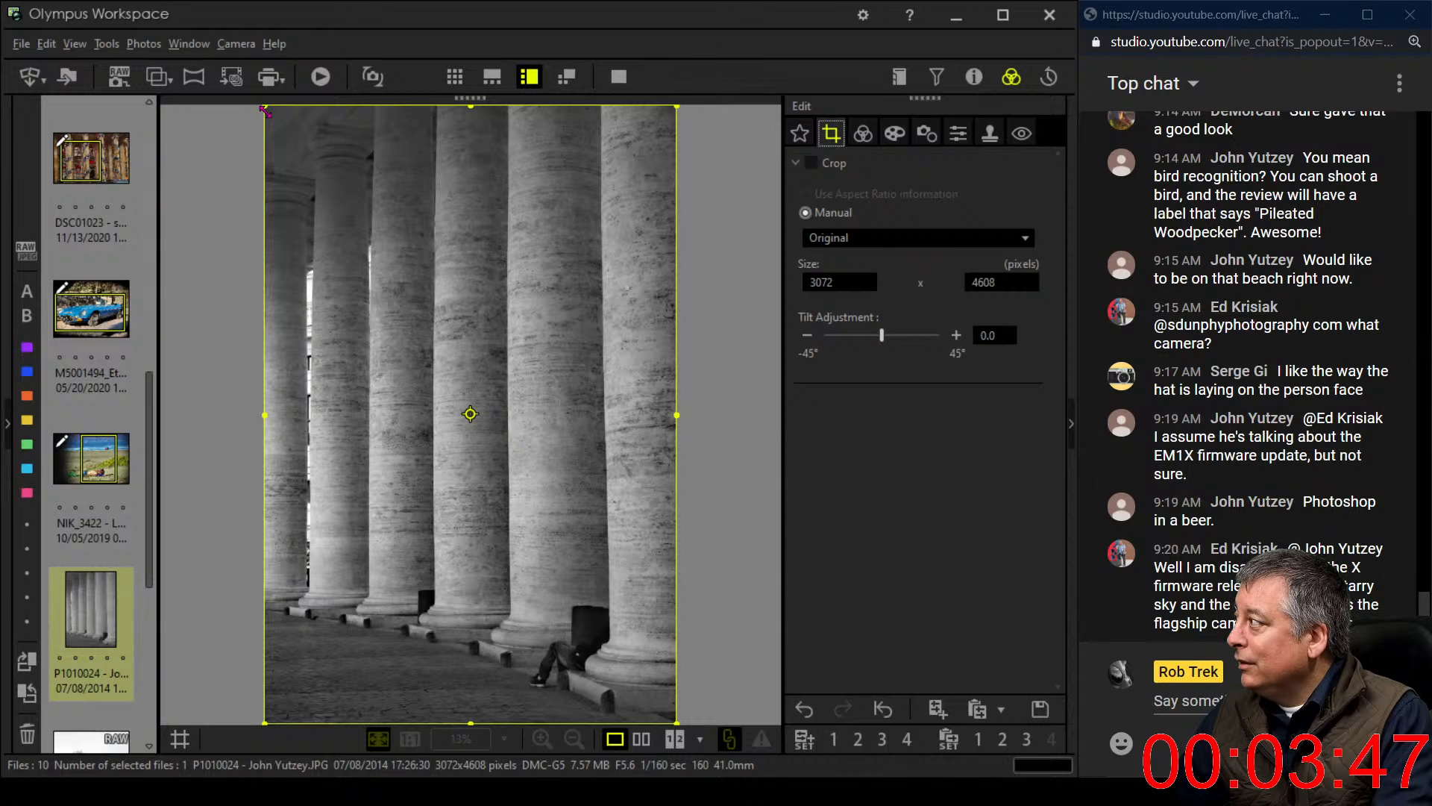
pyautogui.moveTo(265, 109); pyautogui.dragTo(403, 201)
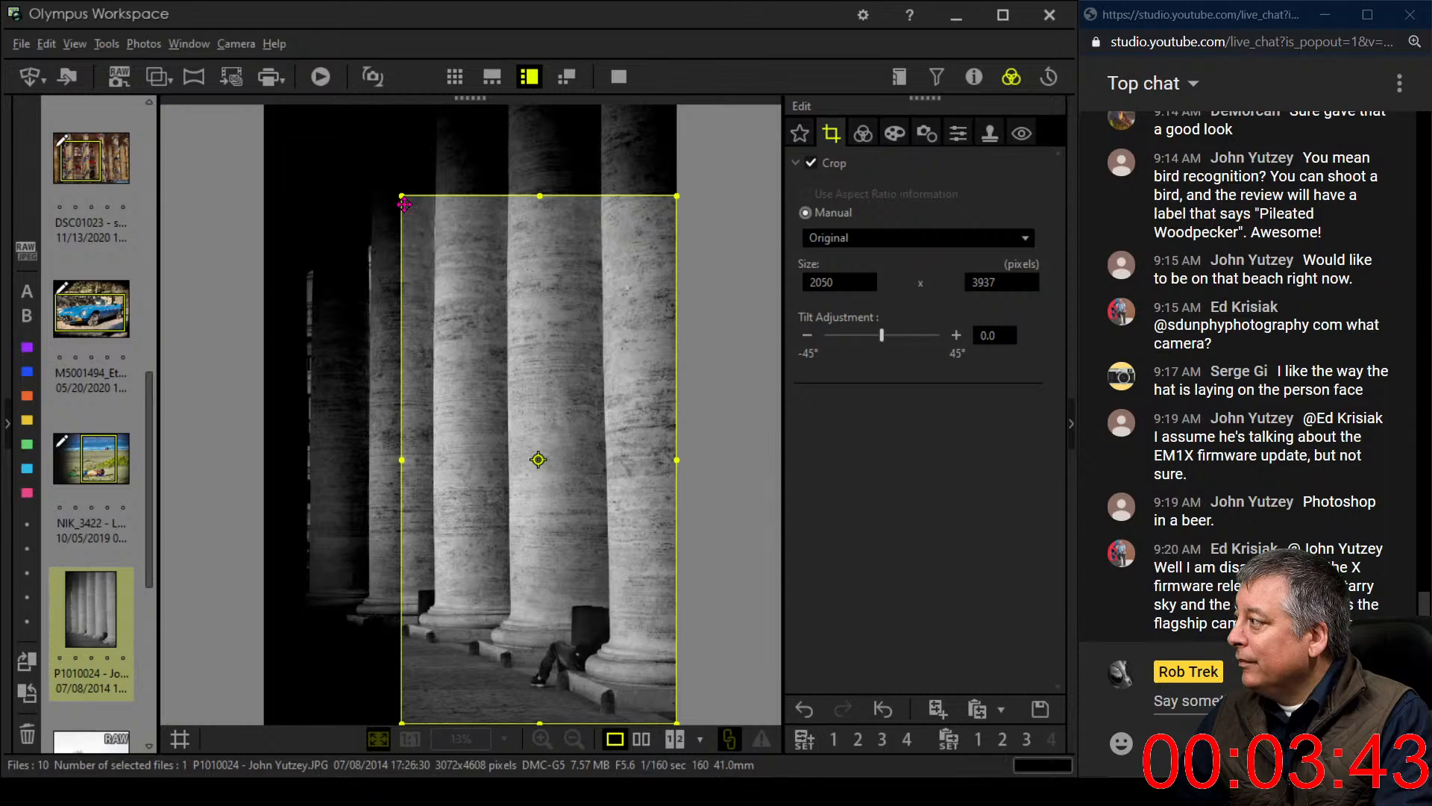
pyautogui.click(983, 239)
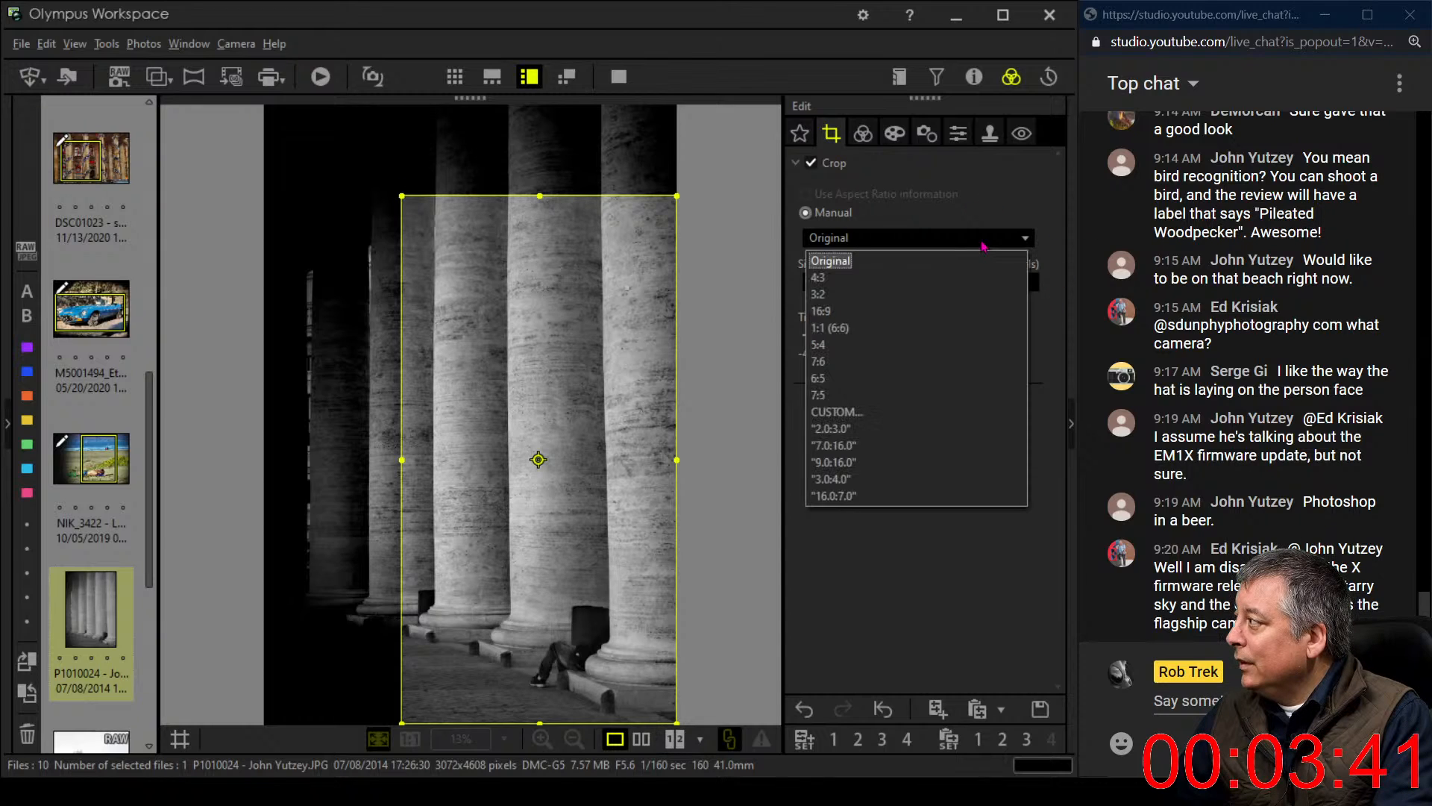
pyautogui.click(967, 281)
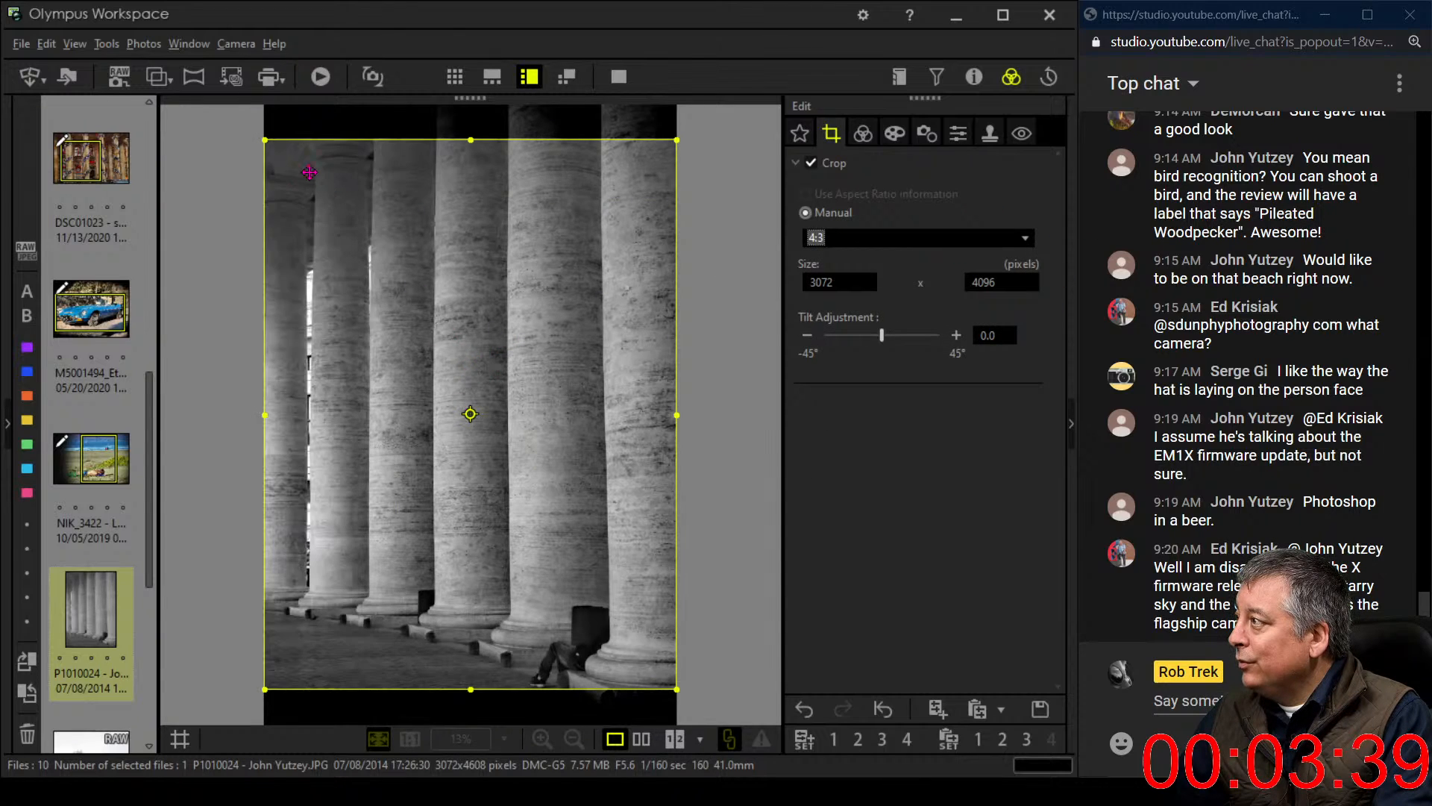
pyautogui.moveTo(280, 163); pyautogui.dragTo(403, 299)
pyautogui.moveTo(597, 449); pyautogui.dragTo(599, 589)
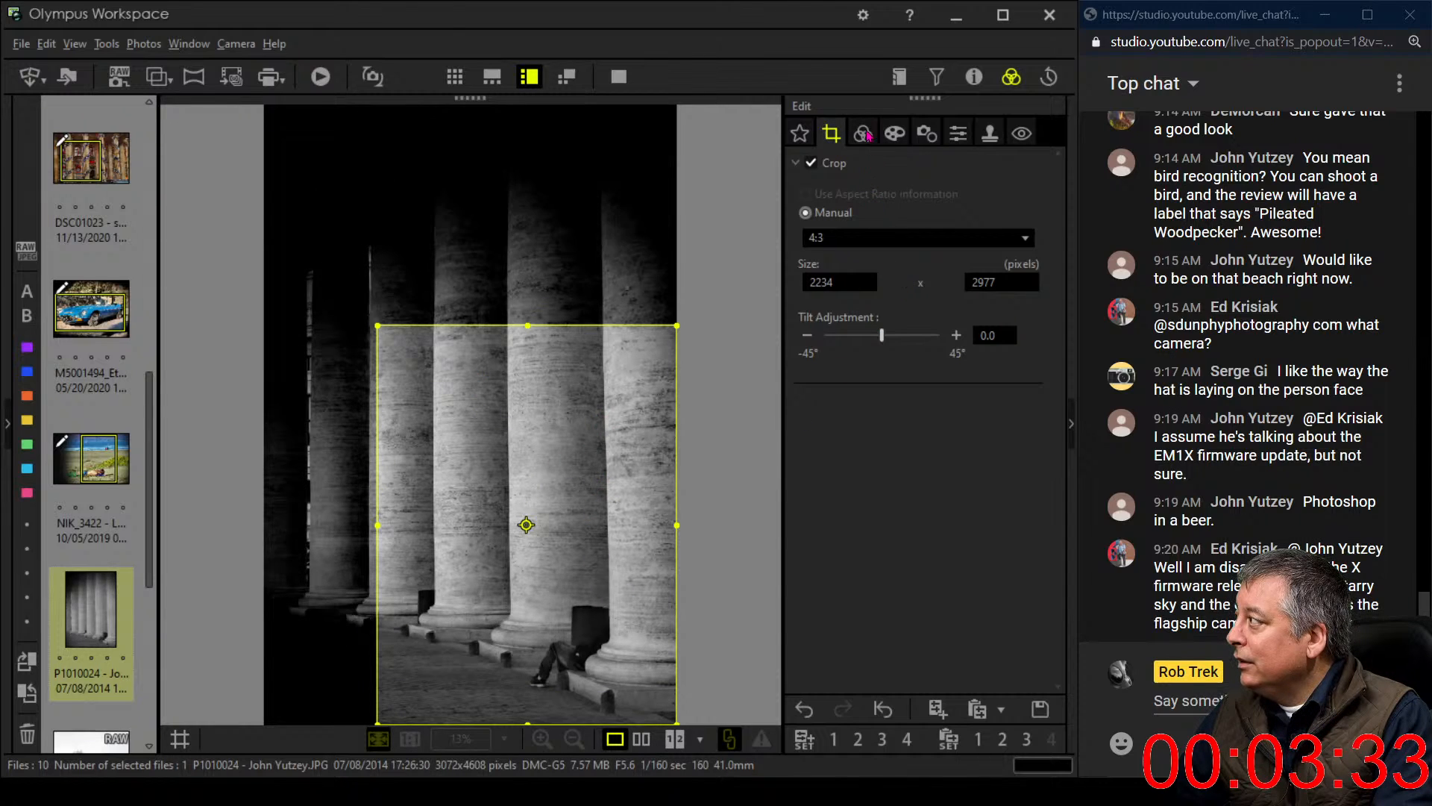
# Preview the cropped columns photo in color with the No effect picture mode, and return it to Monochrome
pyautogui.click(864, 134)
pyautogui.scroll(-5, 977, 481)
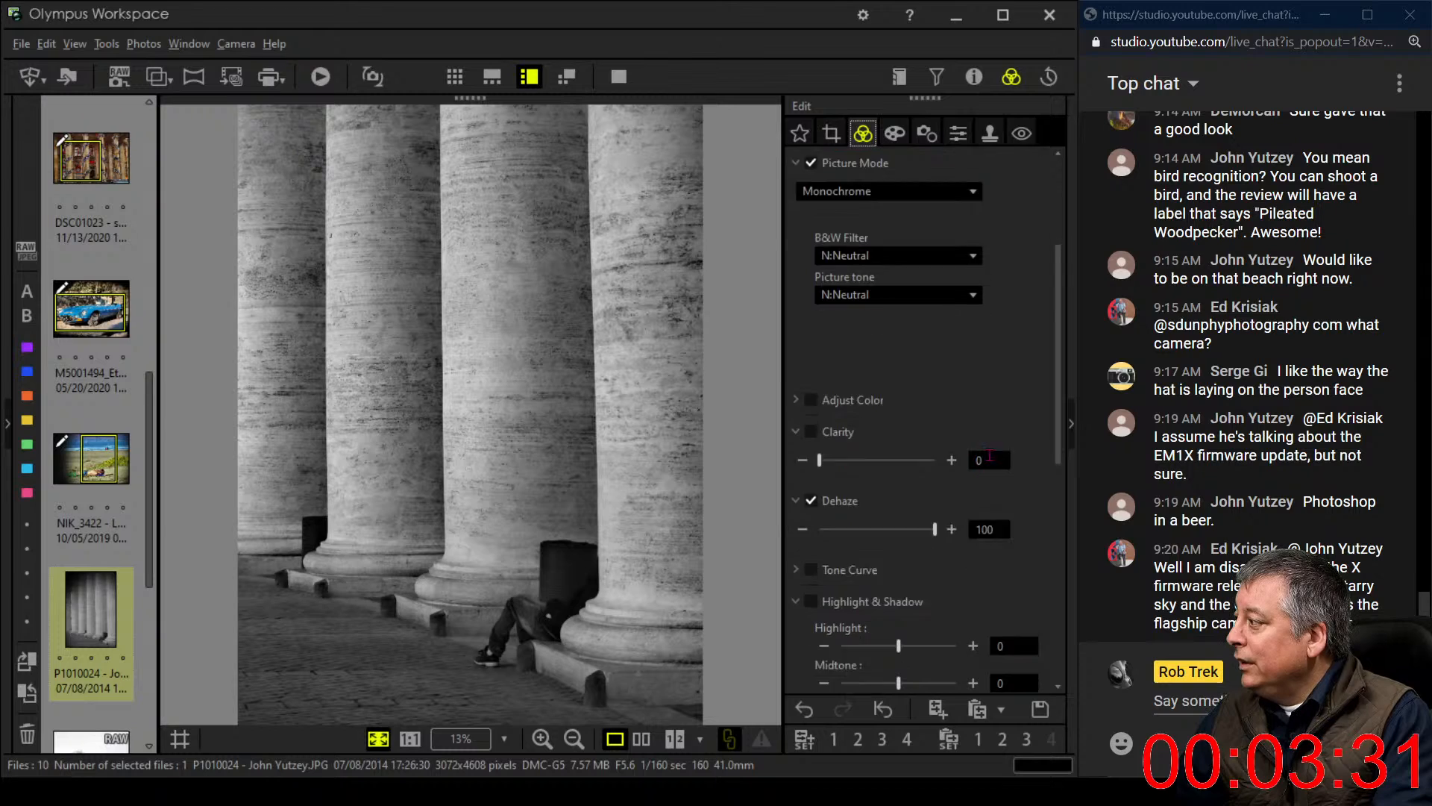
pyautogui.scroll(2, 906, 362)
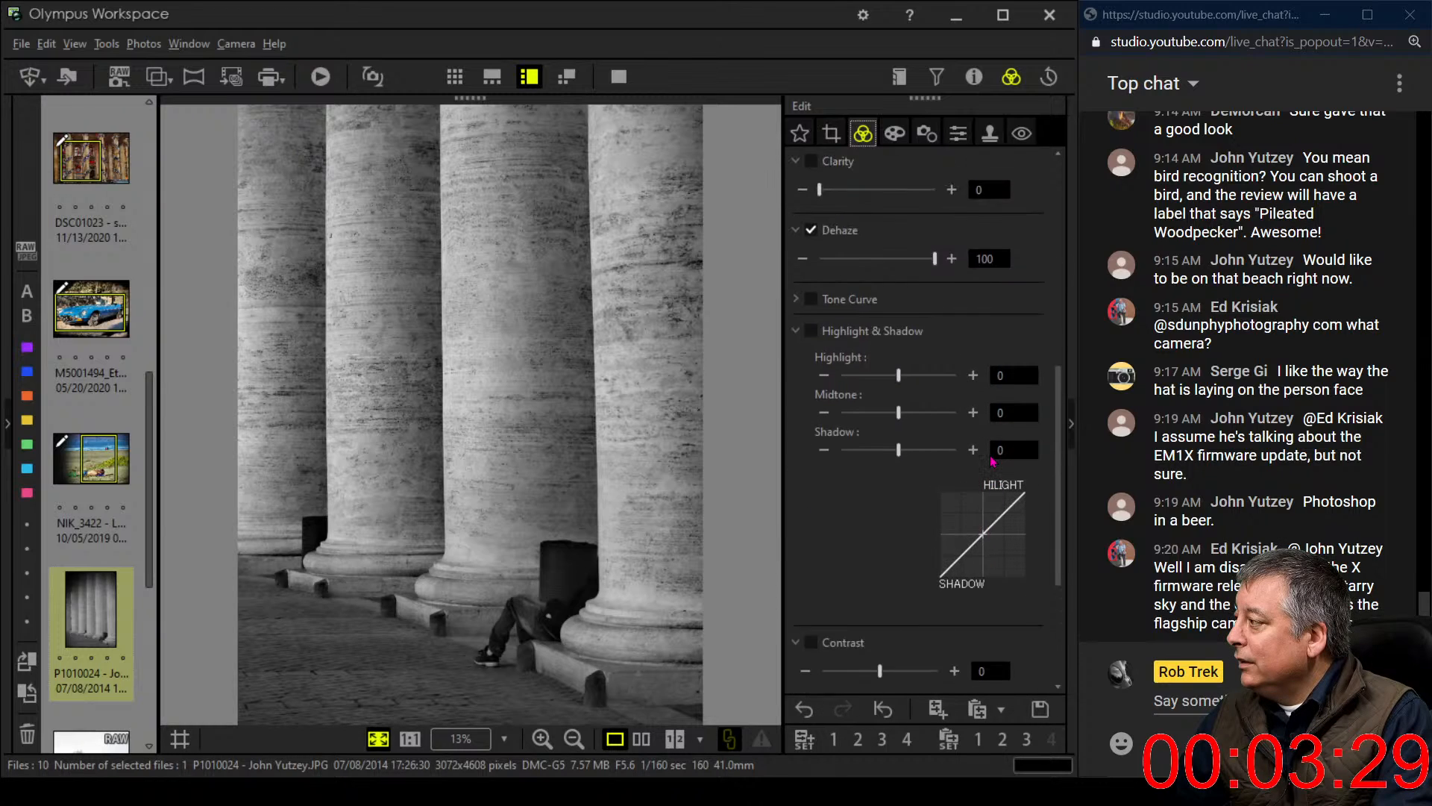
pyautogui.scroll(5, 901, 328)
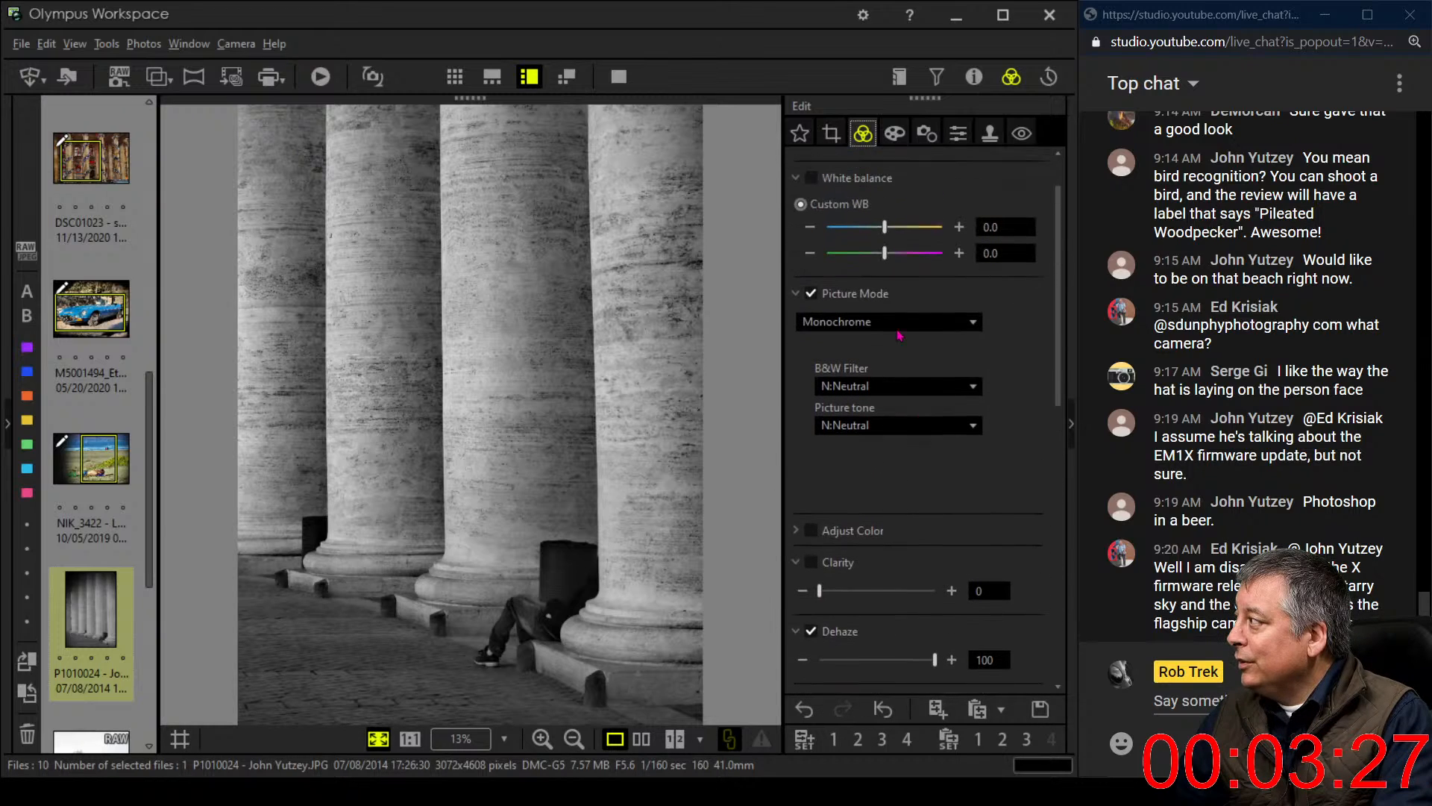
pyautogui.click(882, 331)
pyautogui.click(877, 354)
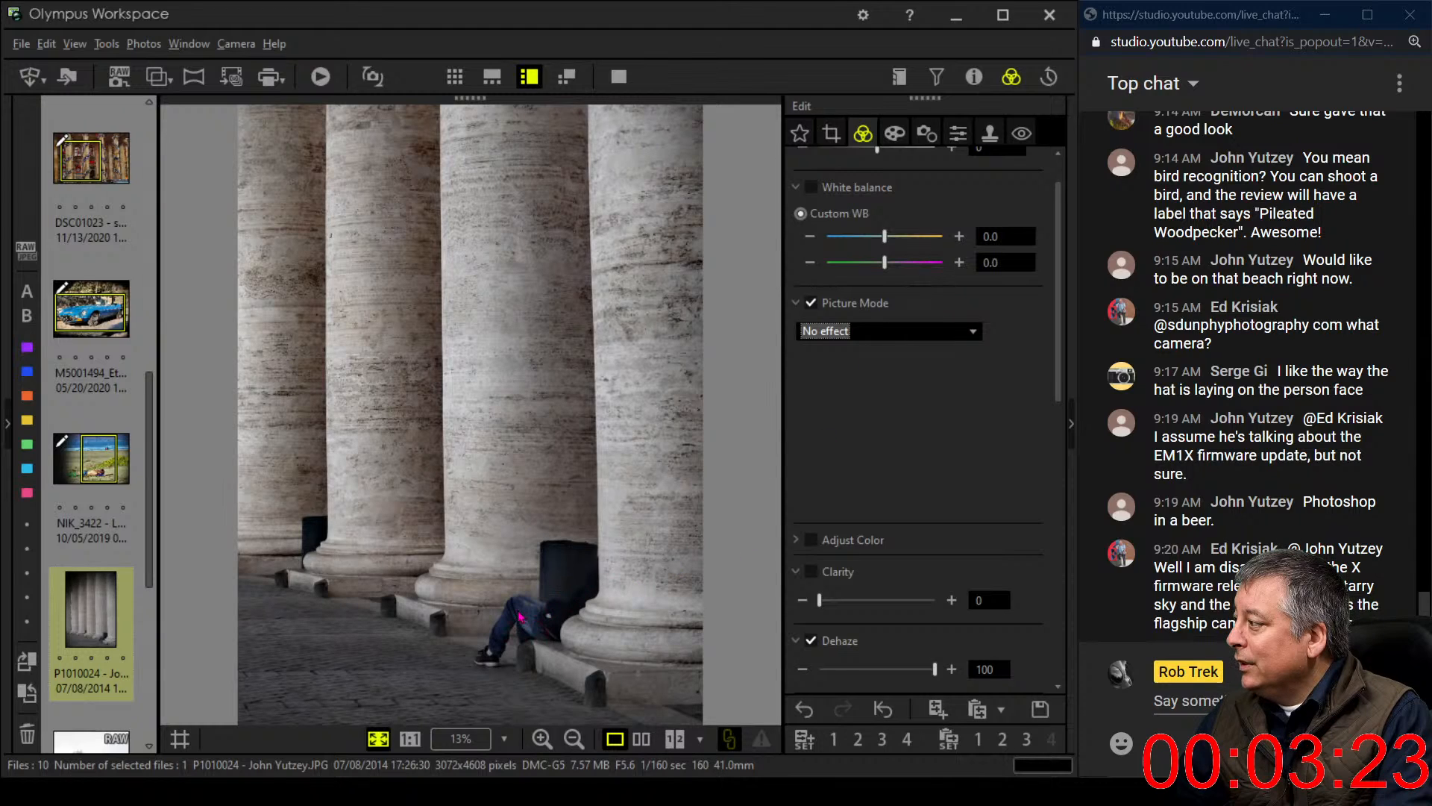
pyautogui.click(882, 336)
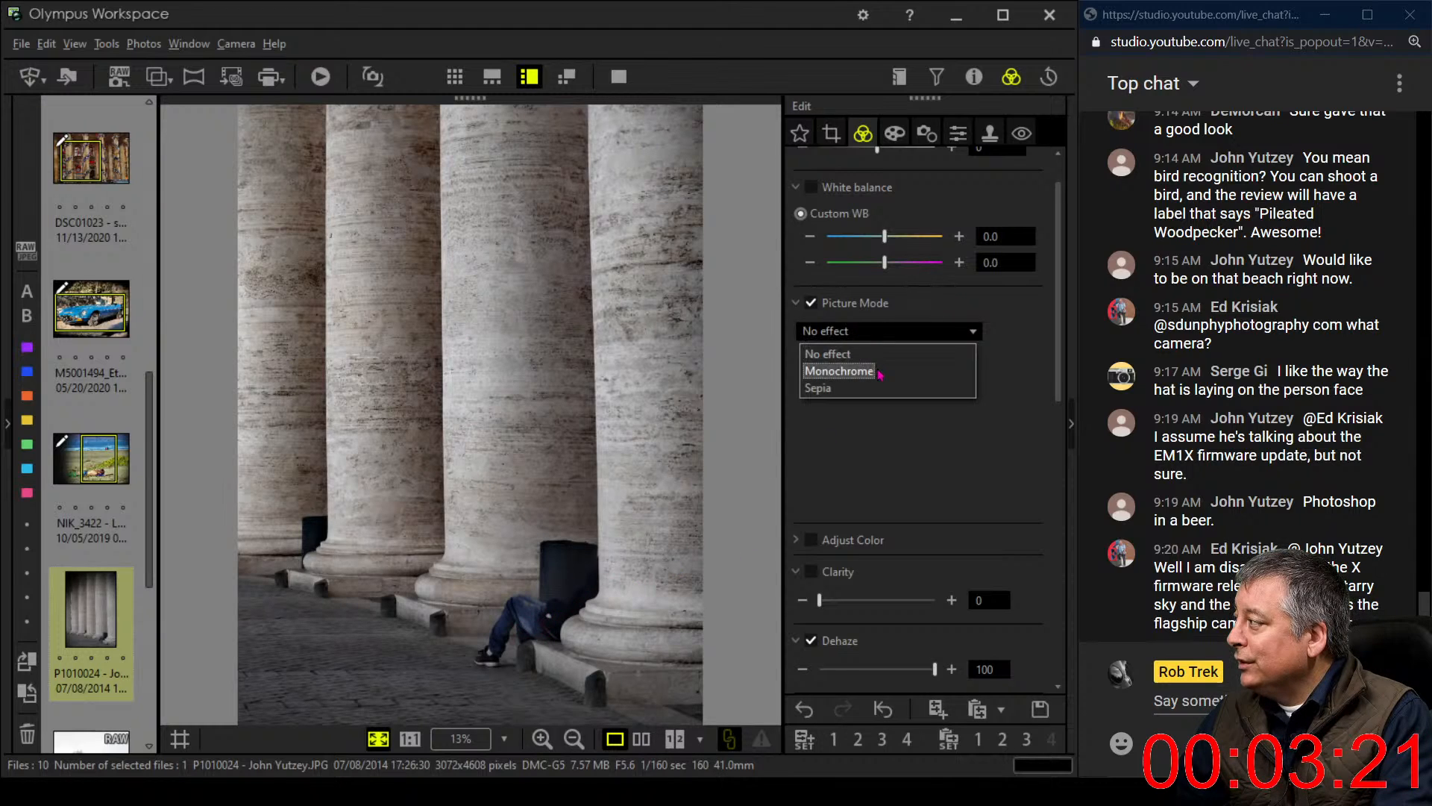
pyautogui.click(882, 371)
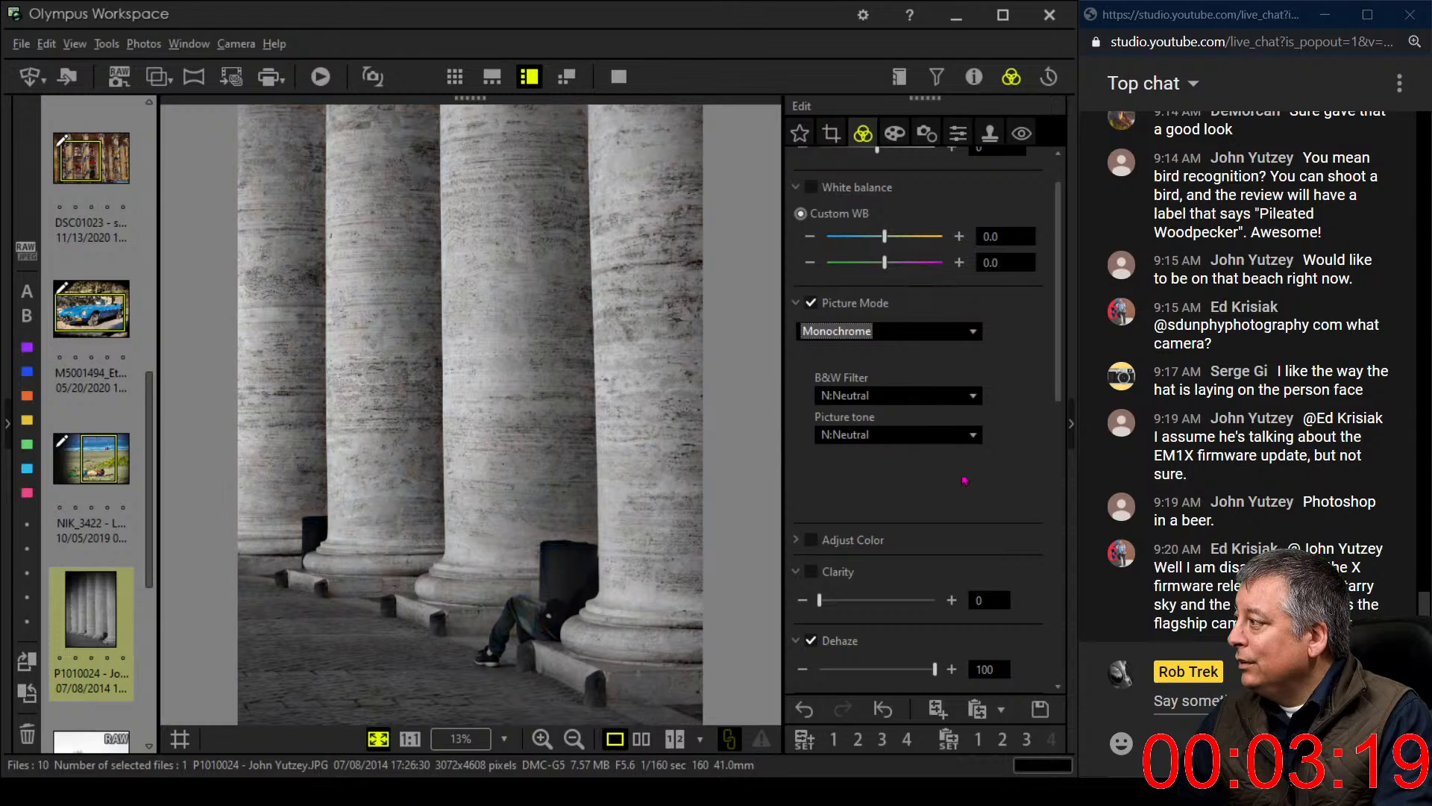
# Apply the green B&W filter to the columns photo and set Clarity to 28
pyautogui.click(962, 395)
pyautogui.click(927, 491)
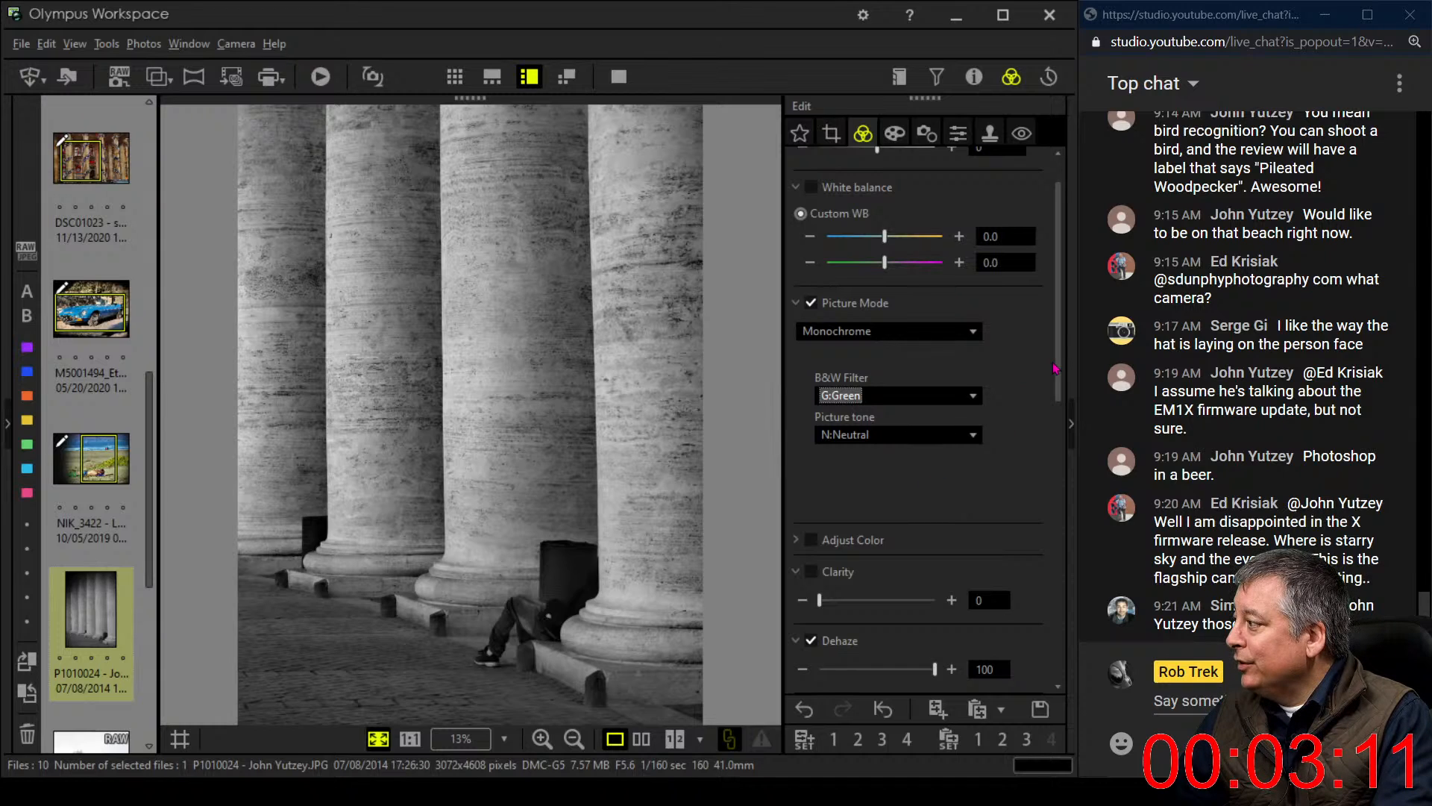
pyautogui.scroll(-5, 887, 392)
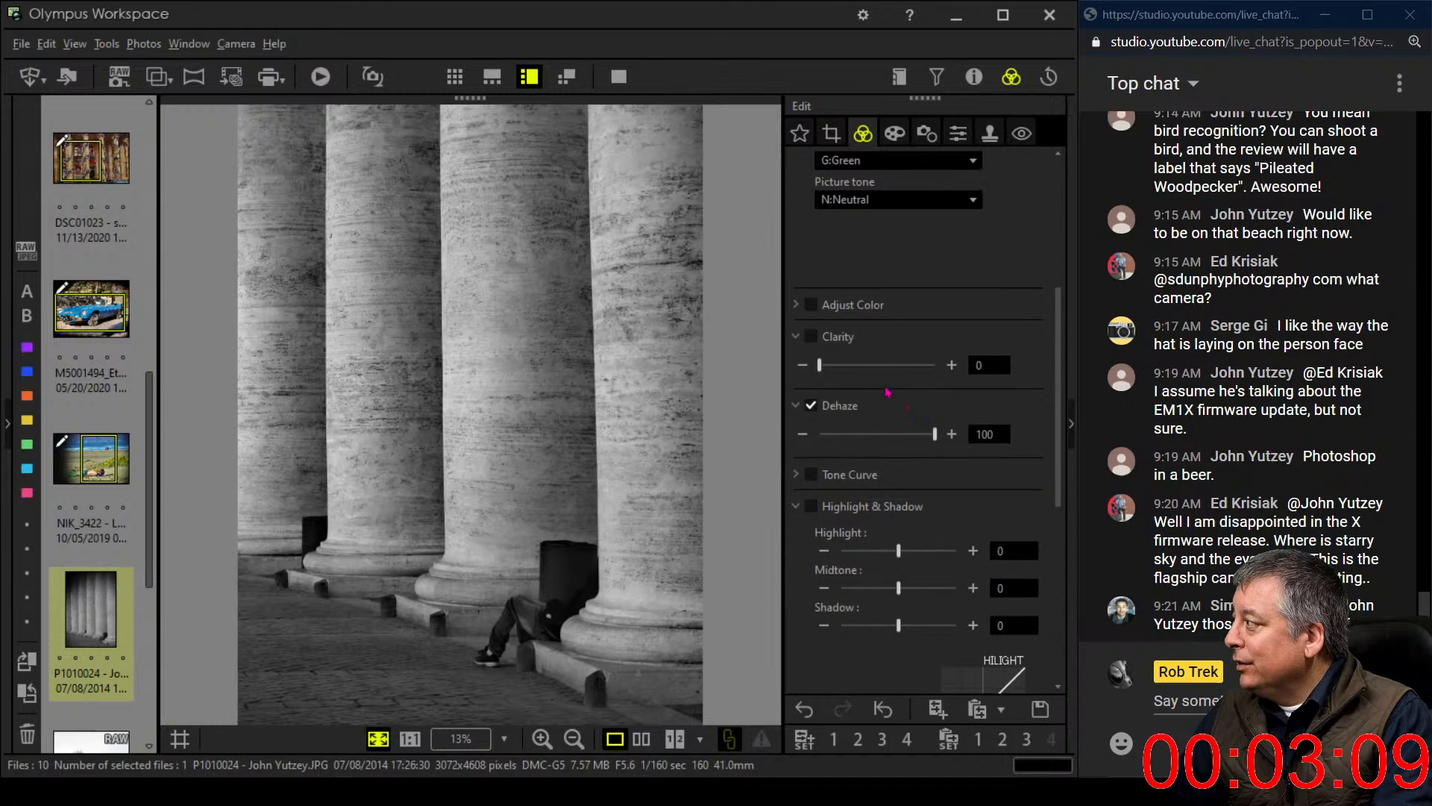
pyautogui.moveTo(823, 368); pyautogui.dragTo(847, 371)
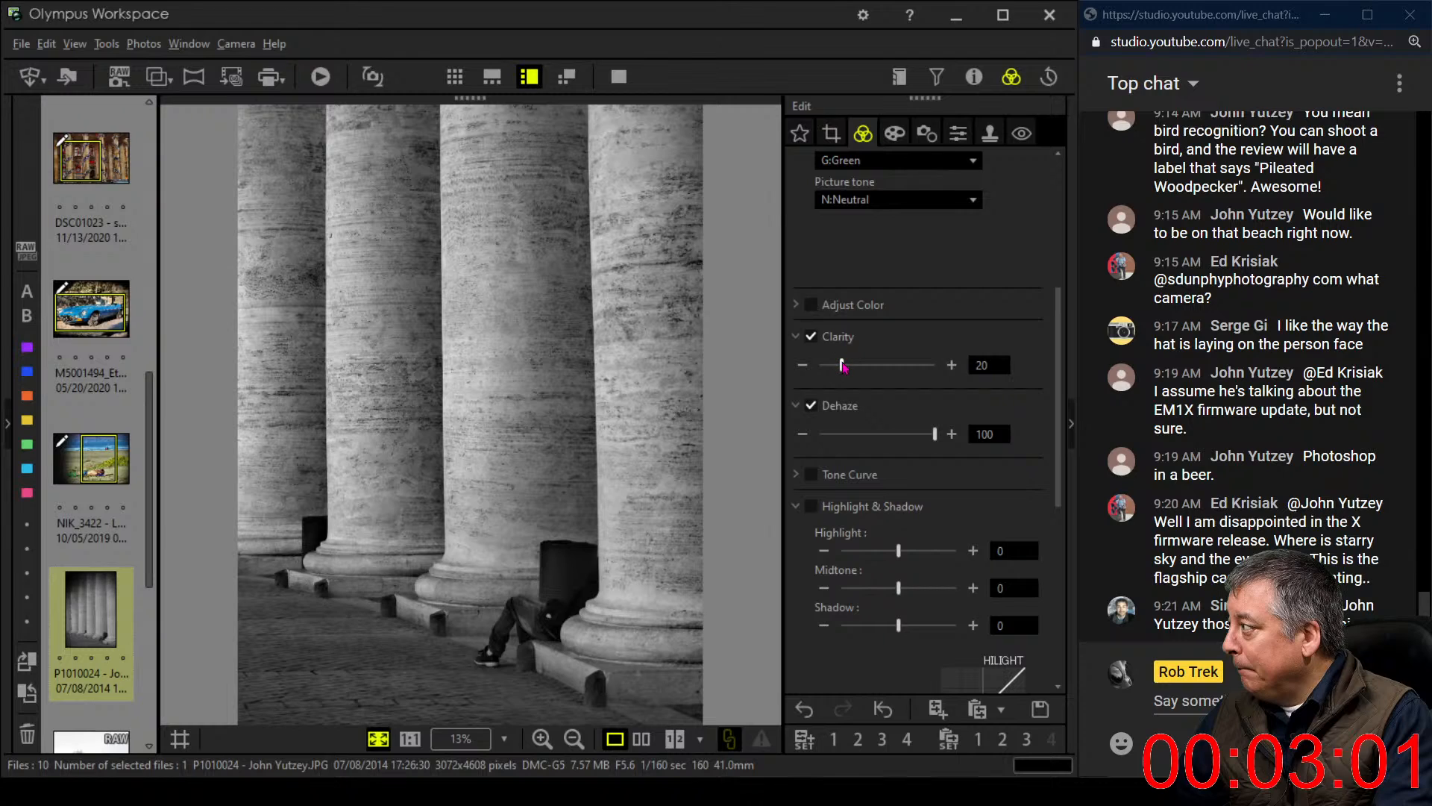
pyautogui.moveTo(842, 365); pyautogui.dragTo(855, 373)
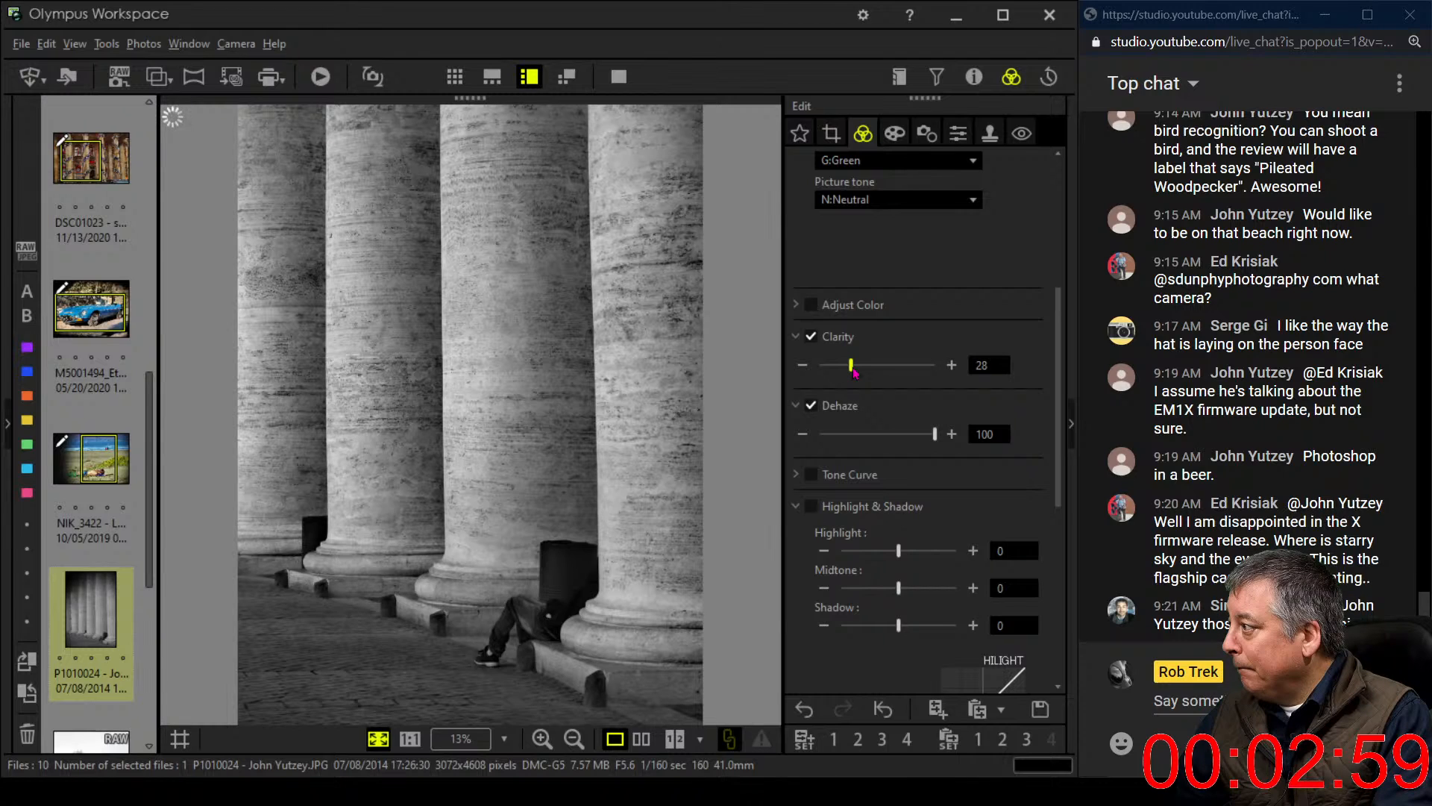
# Increase contrast with the RGB tone curve by setting the white input level to 225 and pulling the dark shadows down slightly
pyautogui.moveTo(1056, 355); pyautogui.dragTo(903, 326)
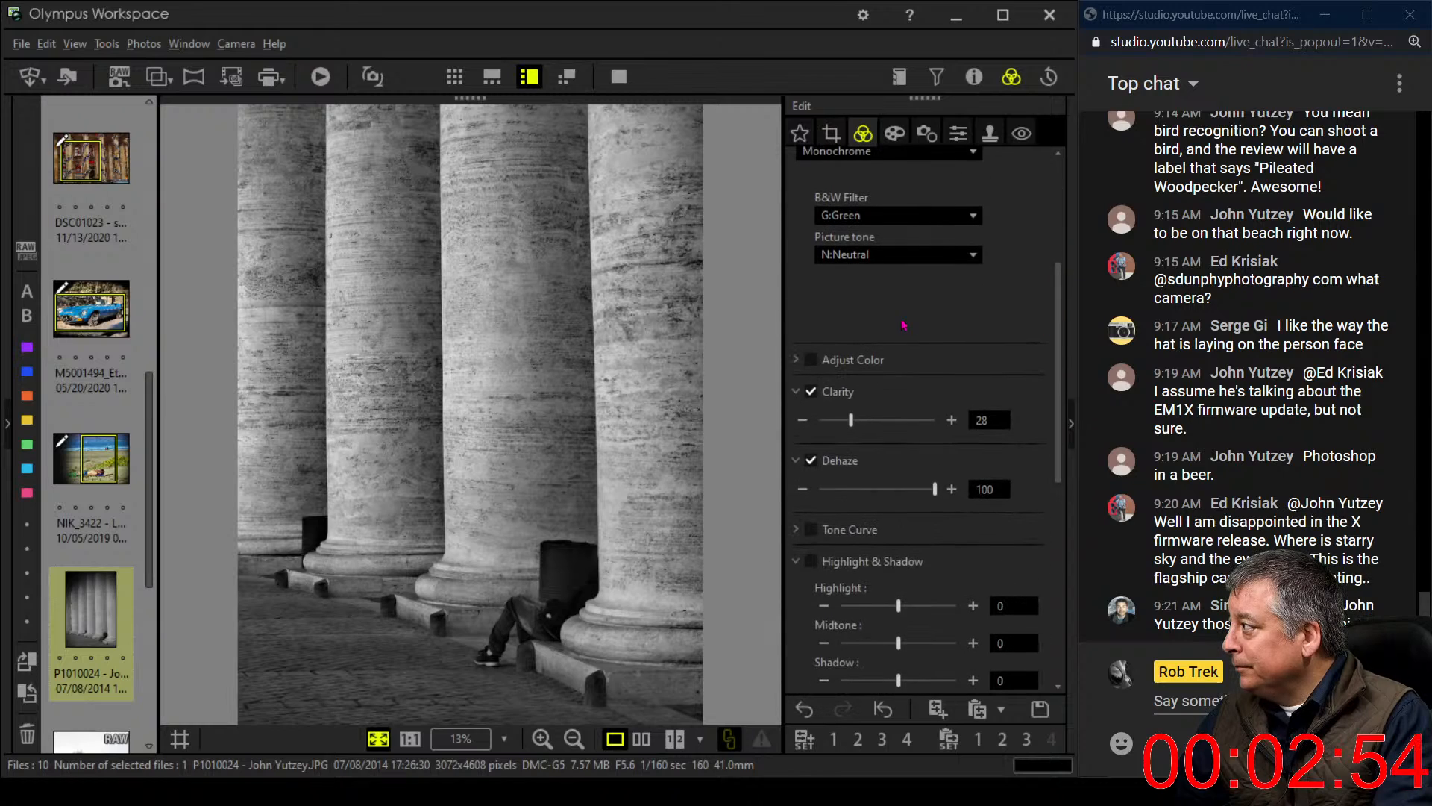
pyautogui.click(796, 529)
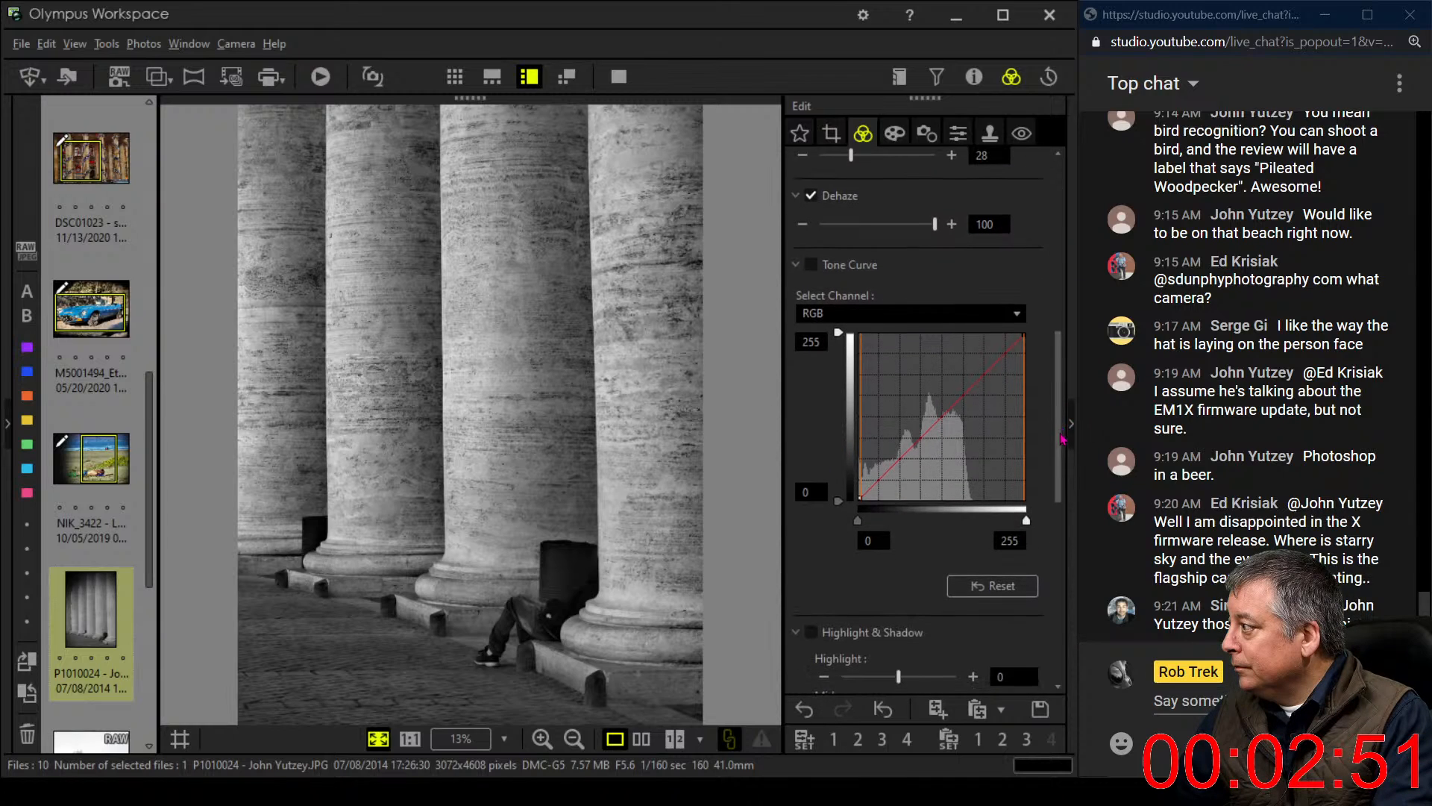
pyautogui.scroll(-1, 1053, 429)
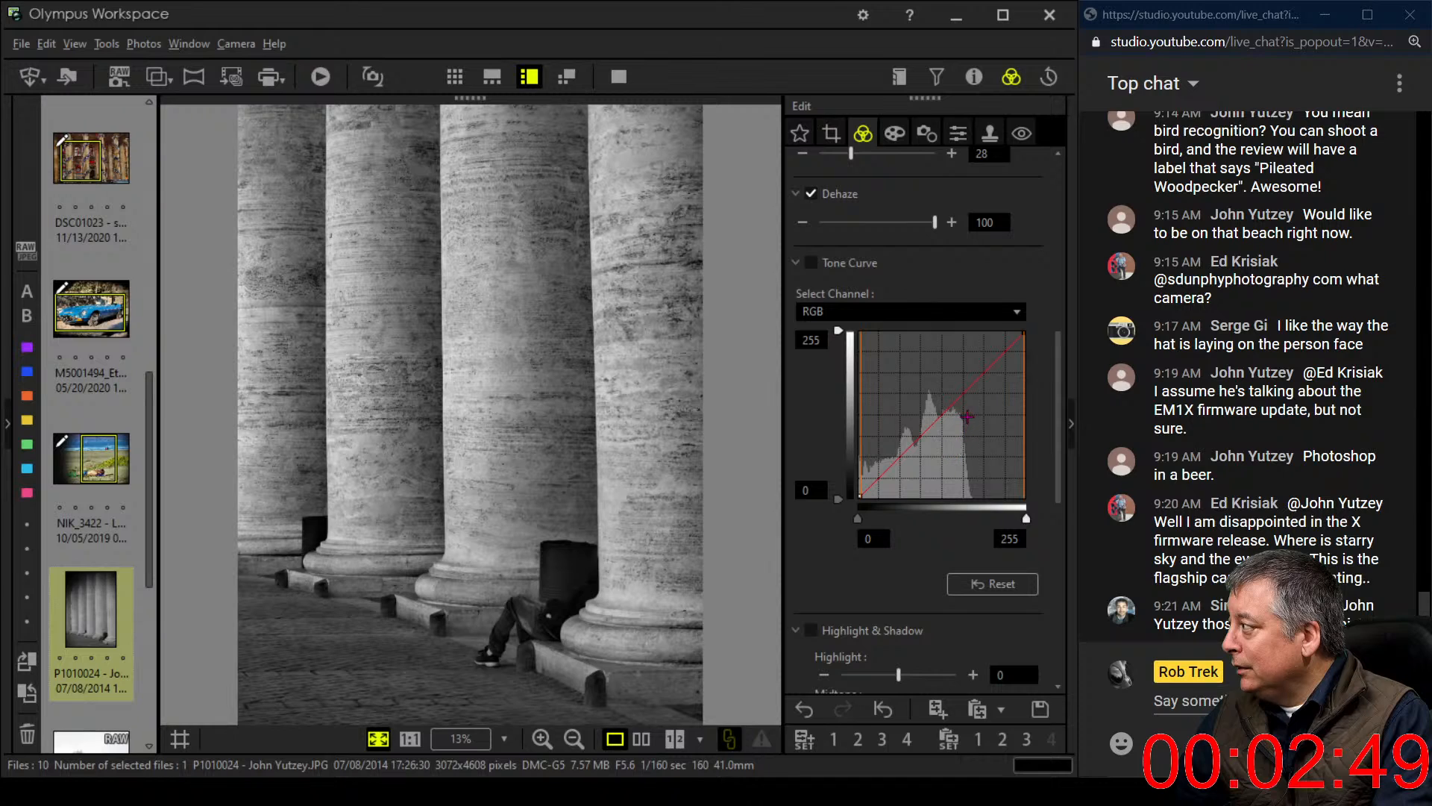
pyautogui.moveTo(1027, 520); pyautogui.dragTo(1000, 518)
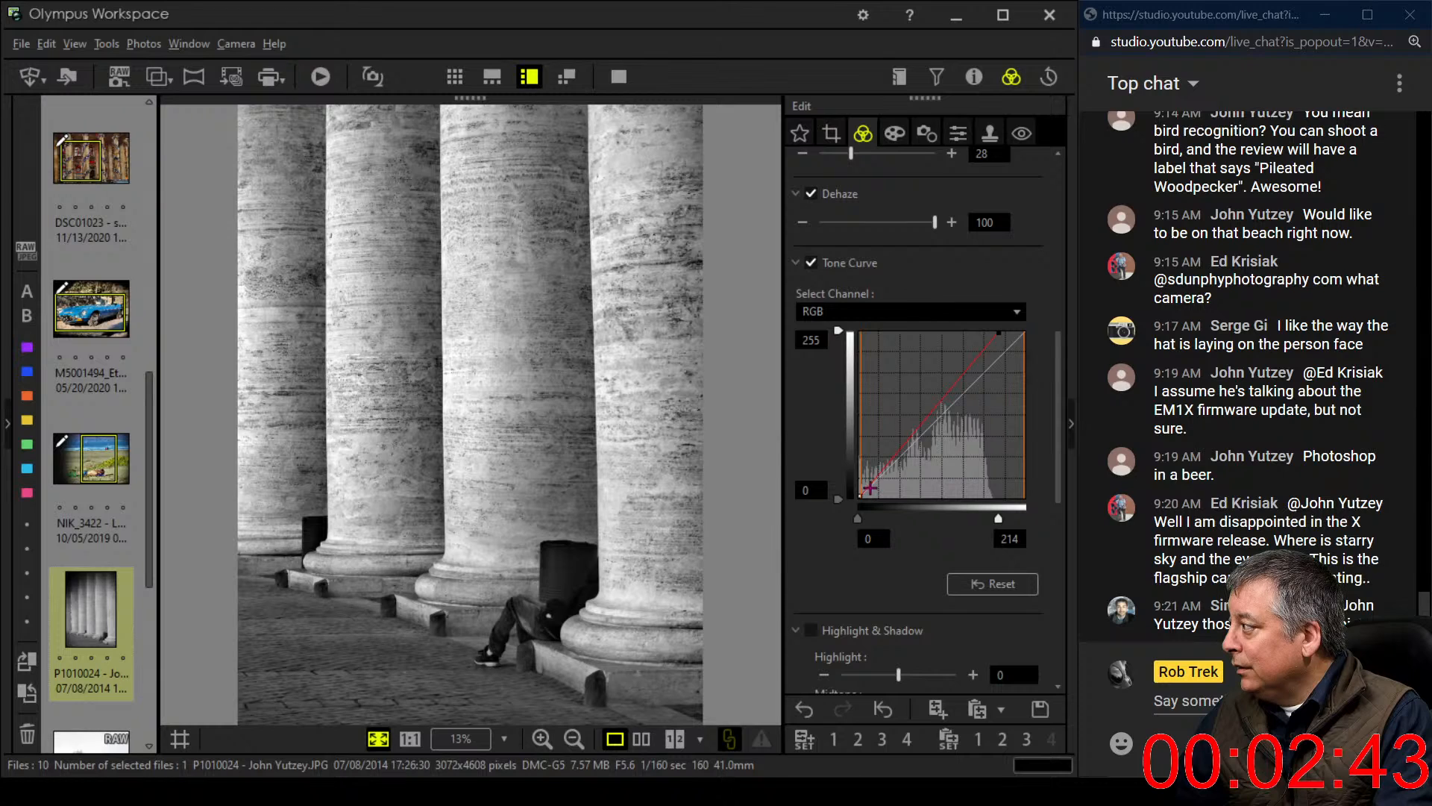
pyautogui.click(870, 490)
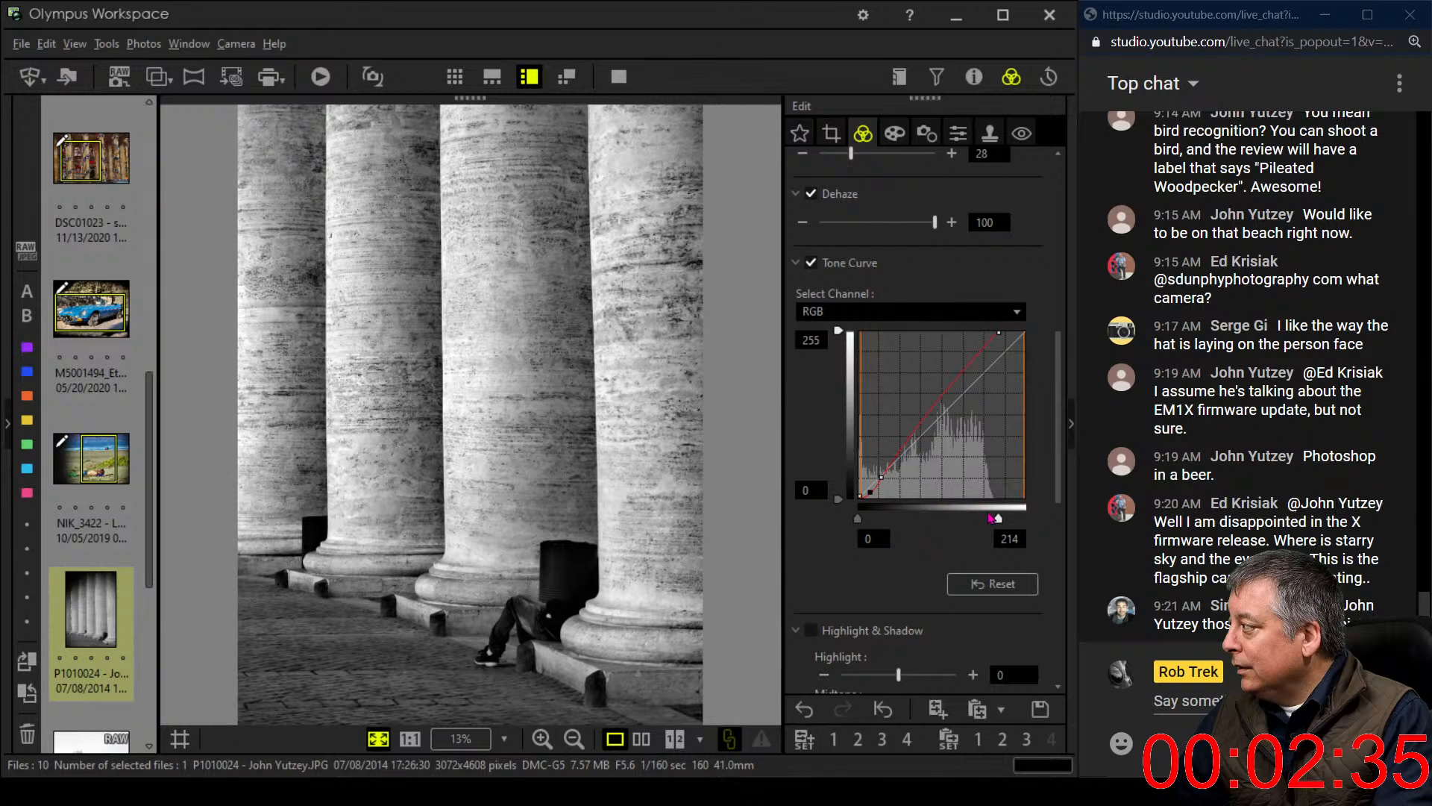
pyautogui.moveTo(992, 518); pyautogui.dragTo(1010, 524)
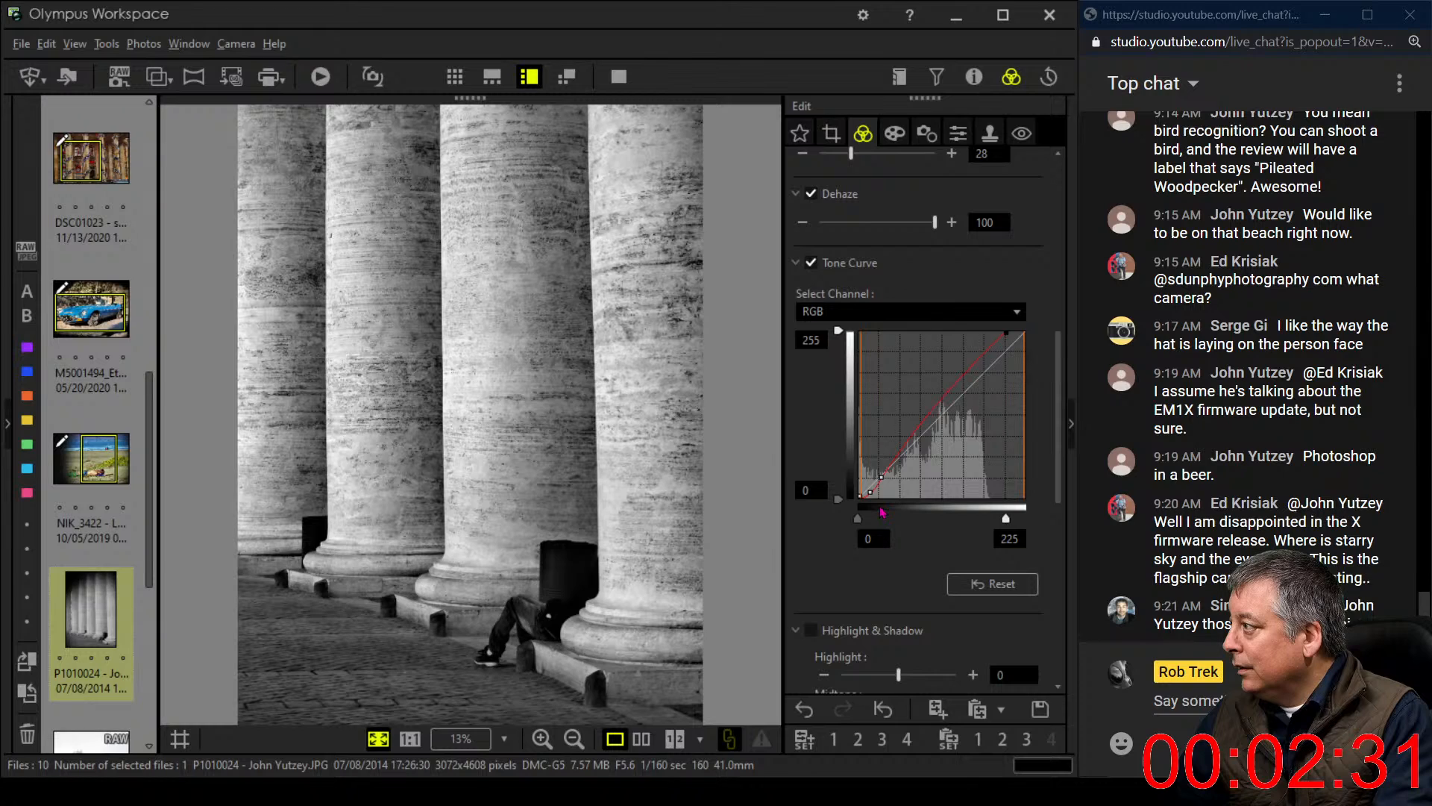
# Set the crop's tilt adjustment to 0.2 degrees to straighten the columns
pyautogui.click(831, 133)
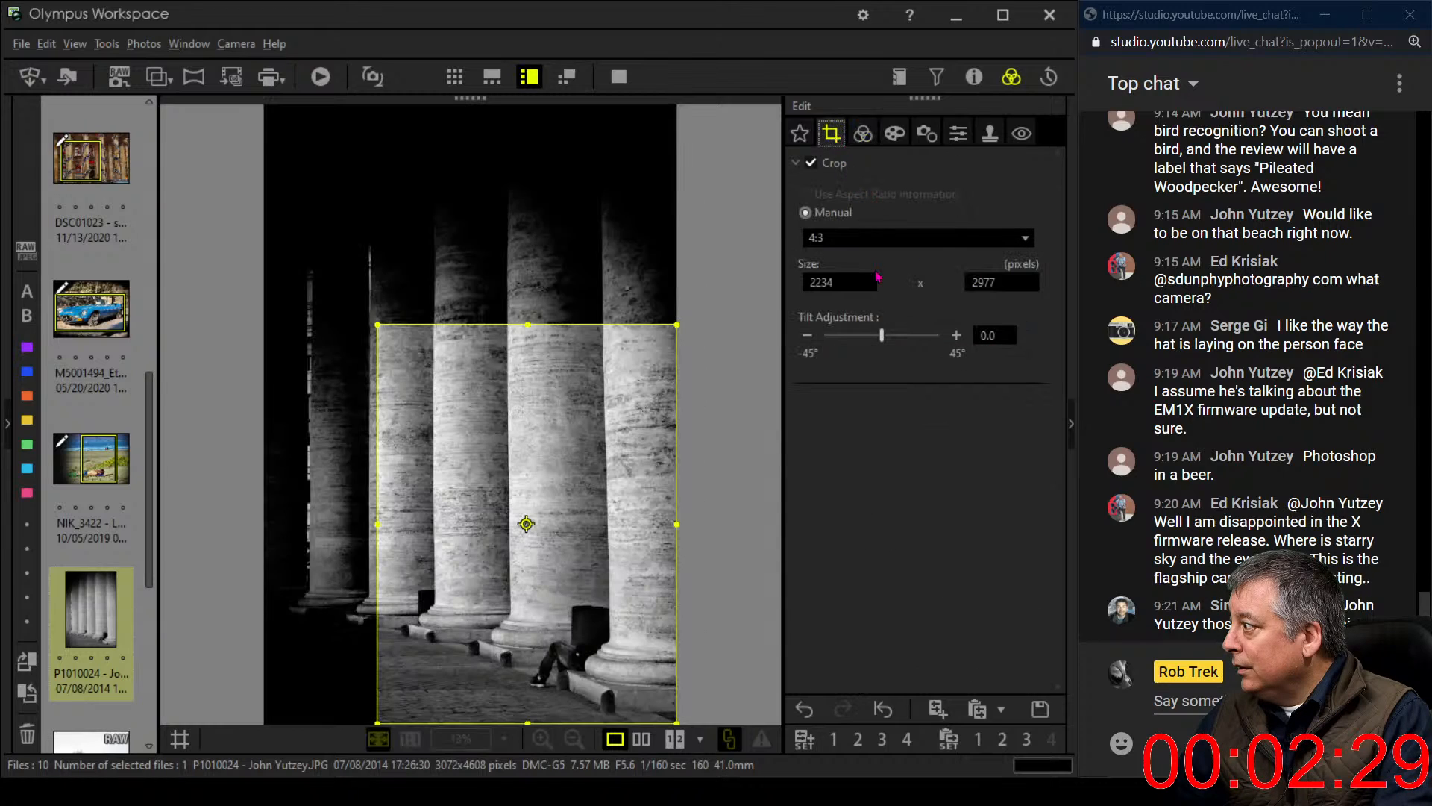
pyautogui.click(957, 336)
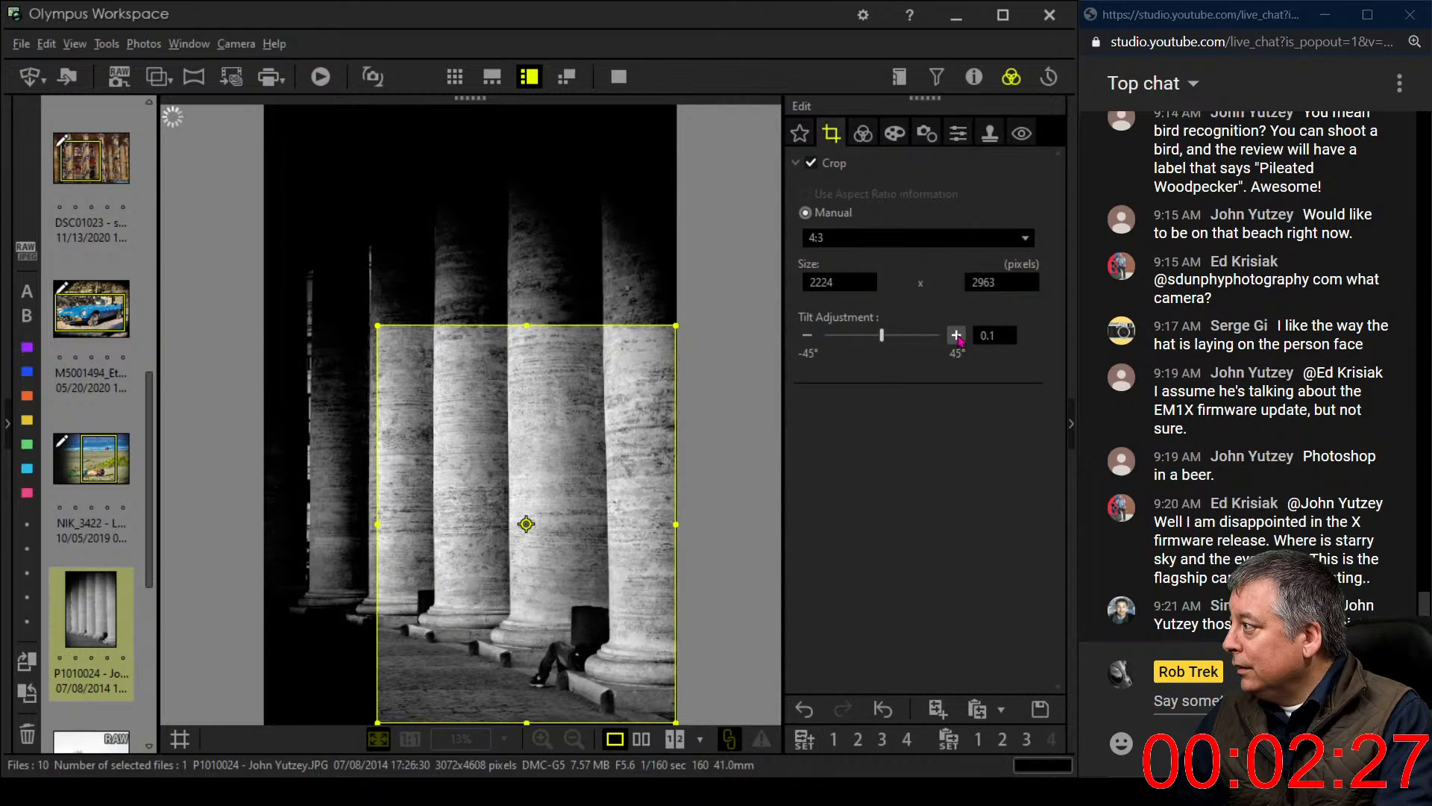
pyautogui.click(957, 336)
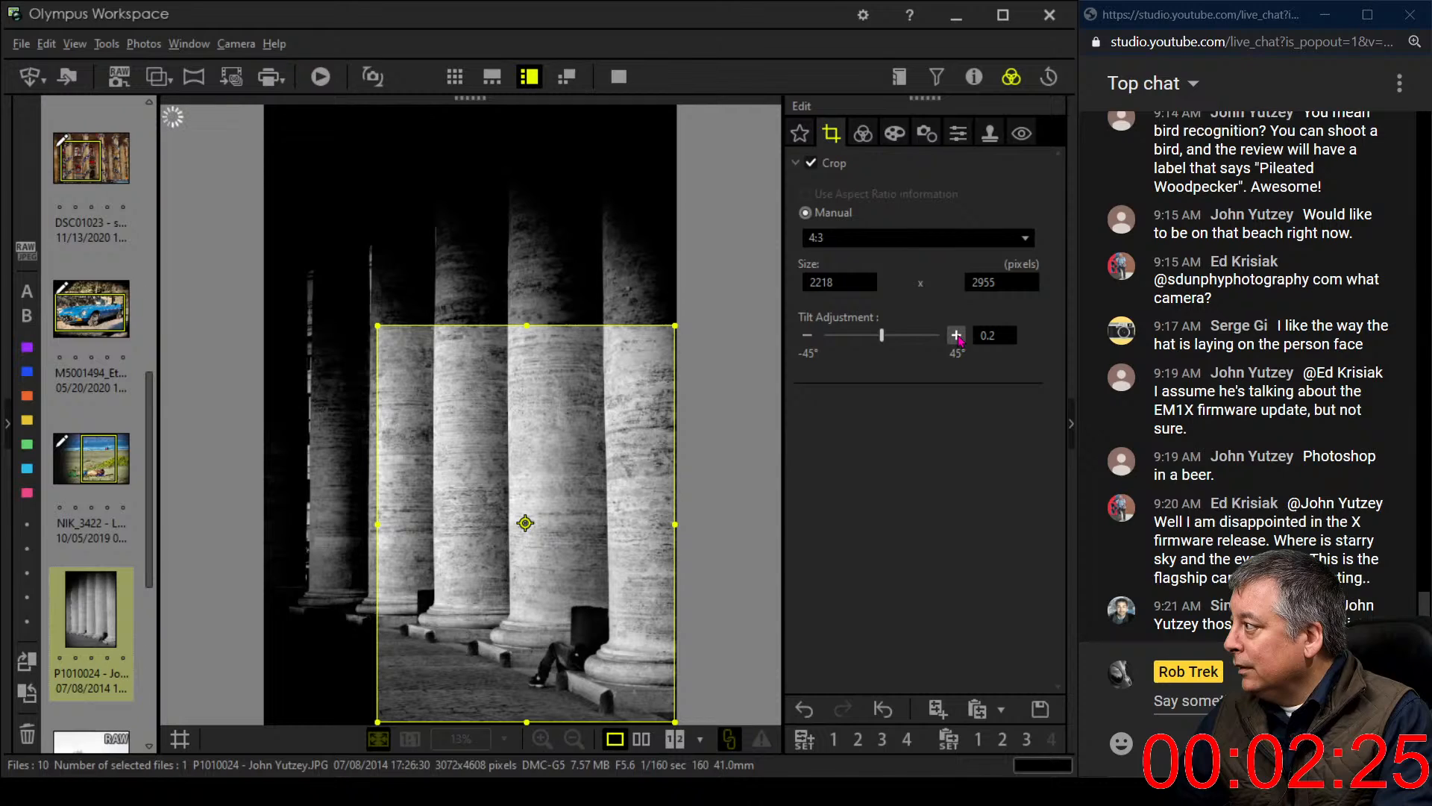
pyautogui.click(958, 133)
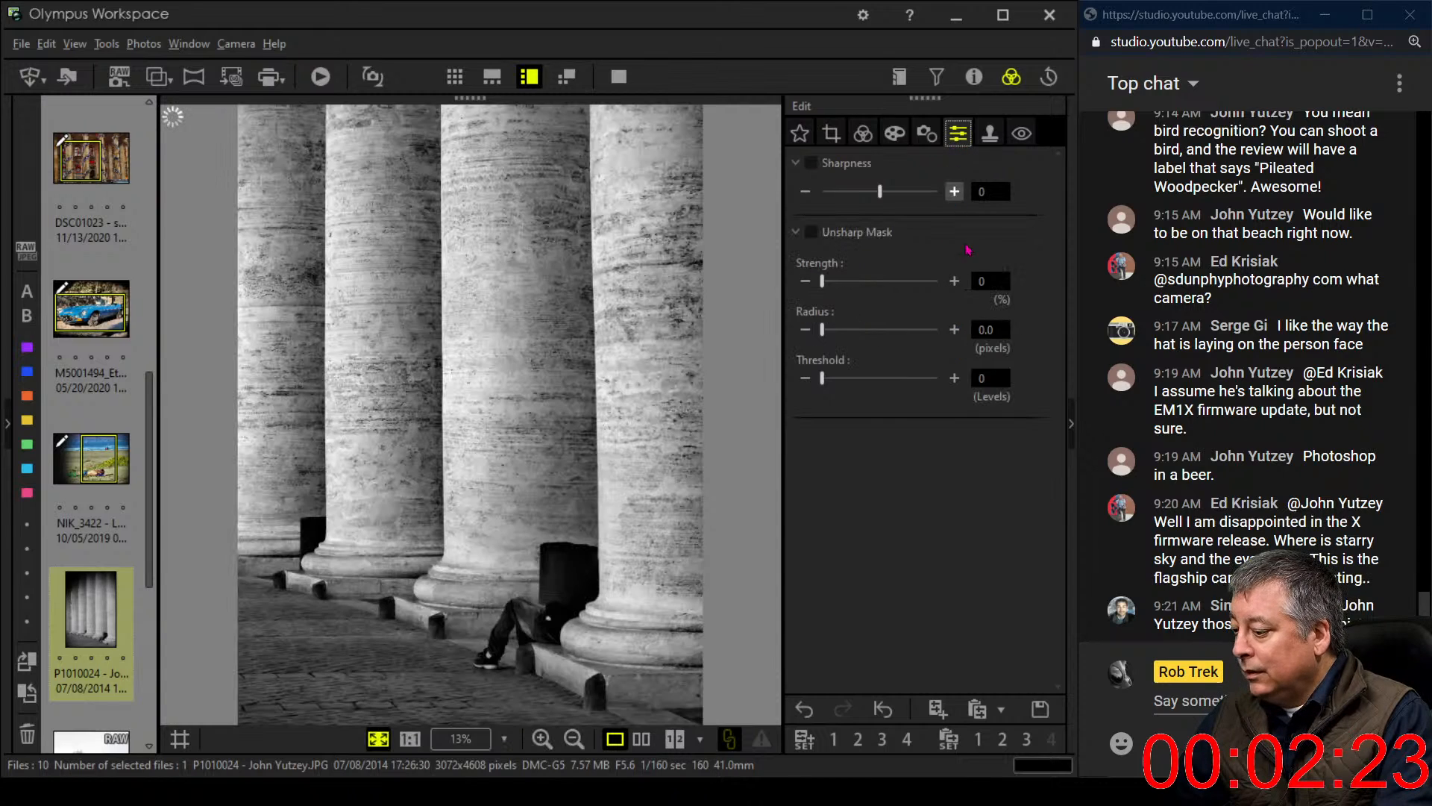
pyautogui.click(927, 133)
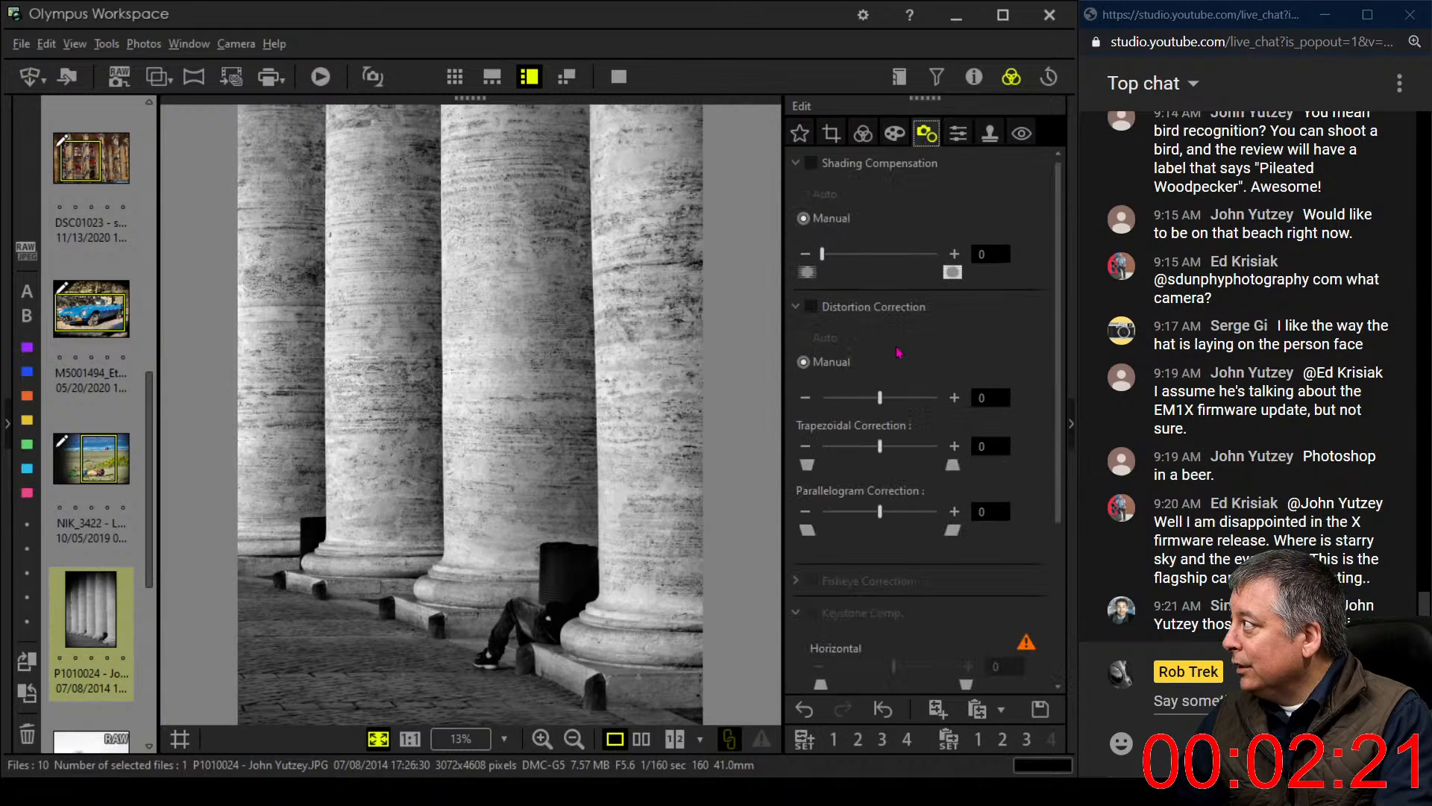
pyautogui.scroll(-3, 899, 551)
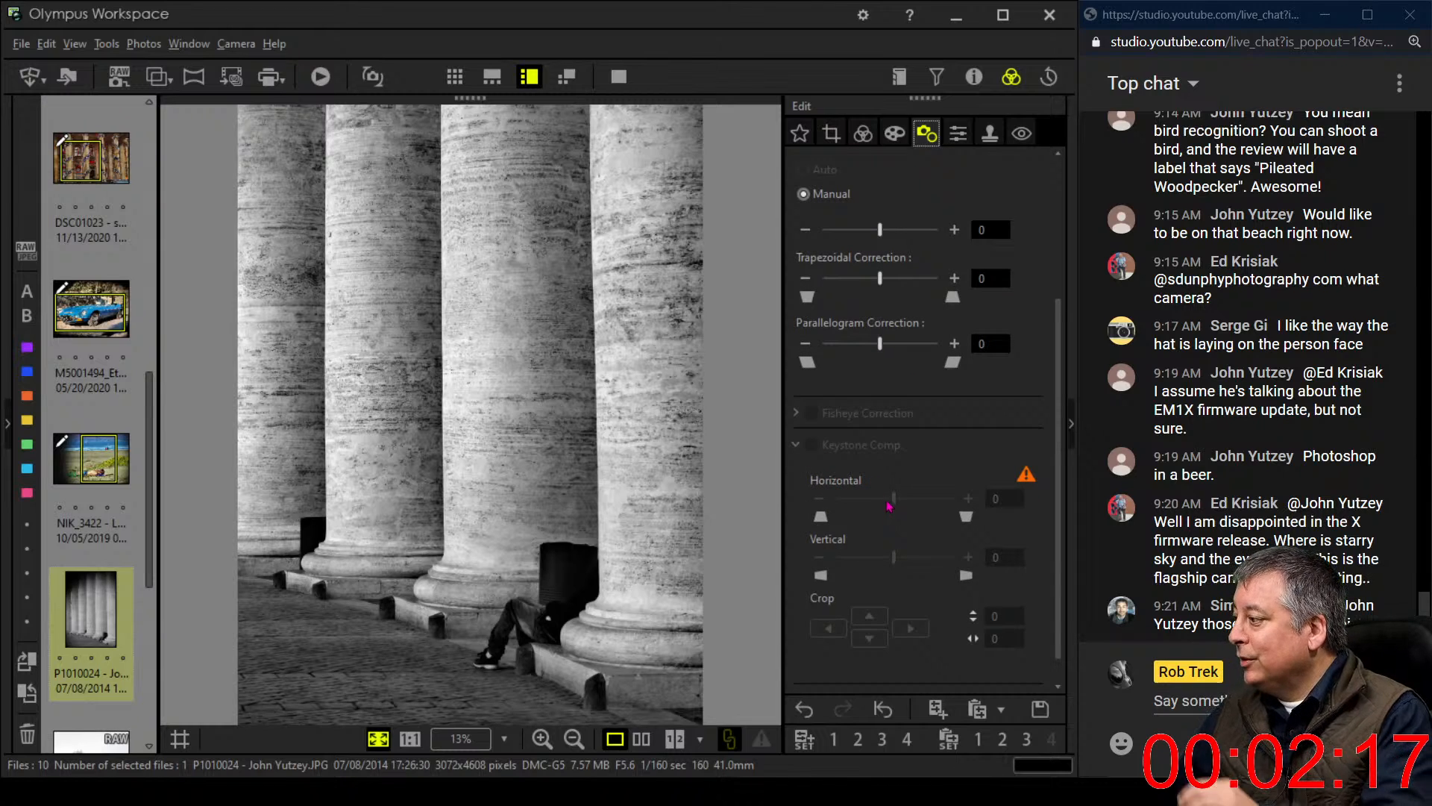
pyautogui.scroll(3, 890, 506)
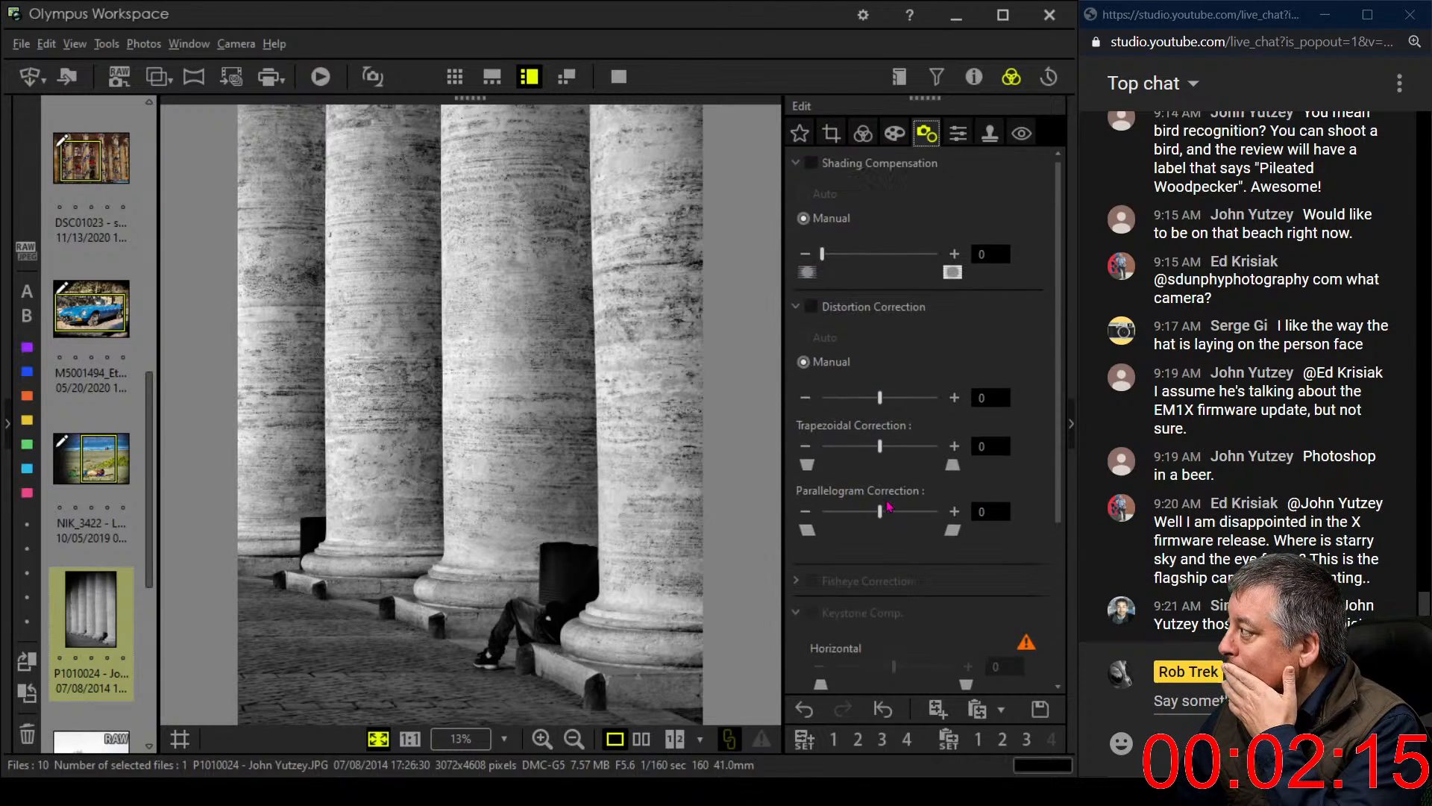
pyautogui.click(891, 134)
pyautogui.click(957, 134)
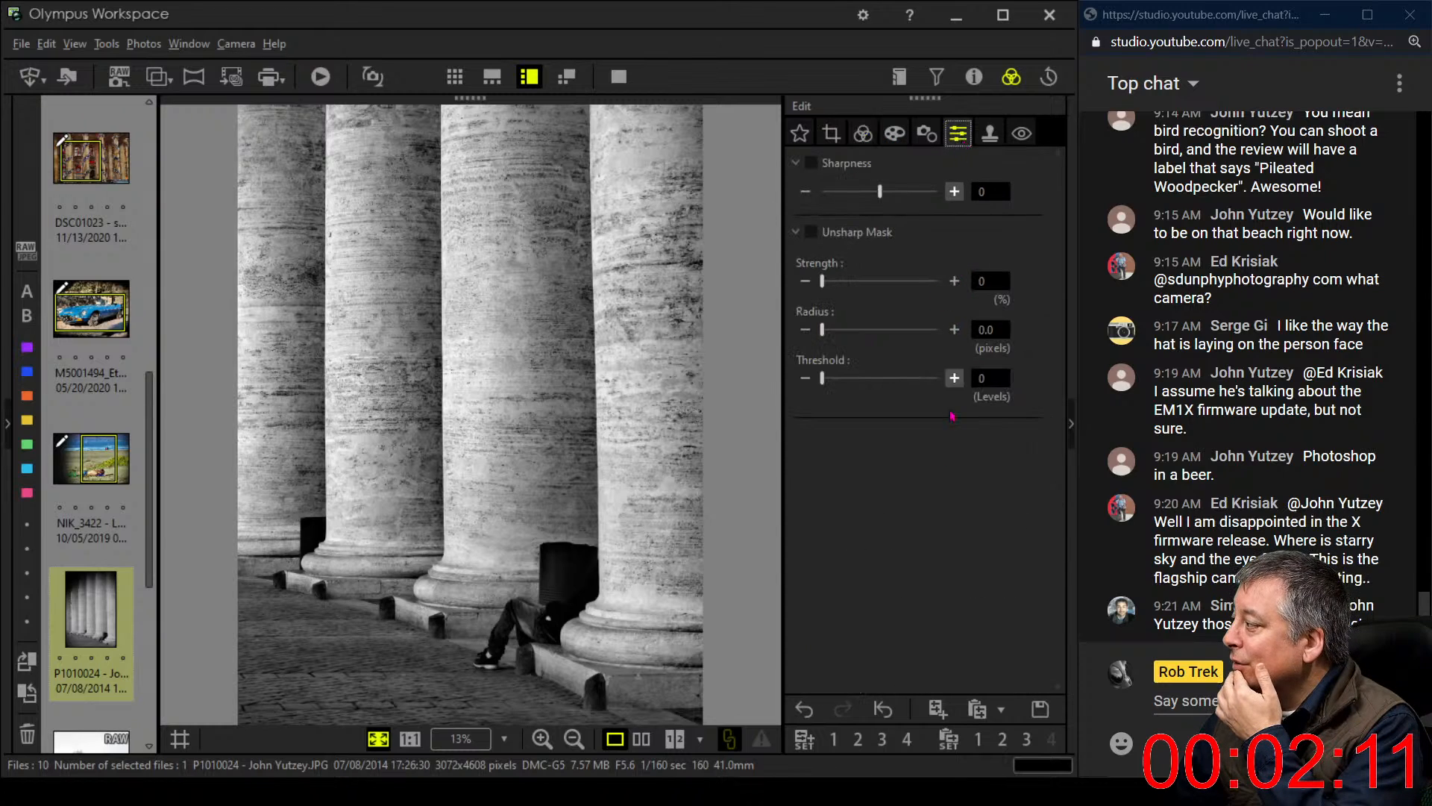
# Set the Trapezoidal Correction of the columns photo to -44 under Distortion Correction
pyautogui.click(927, 134)
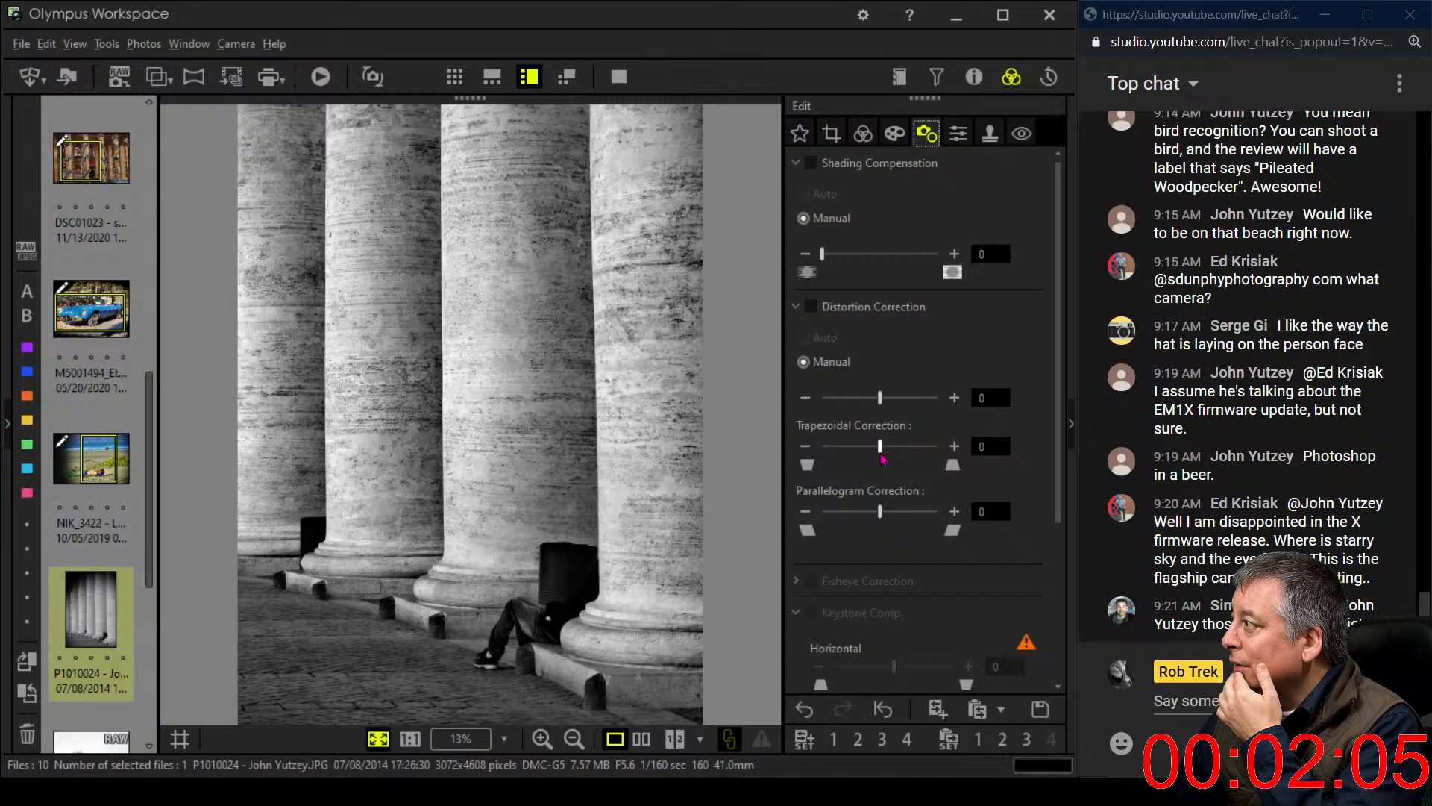
pyautogui.moveTo(882, 457); pyautogui.dragTo(872, 454)
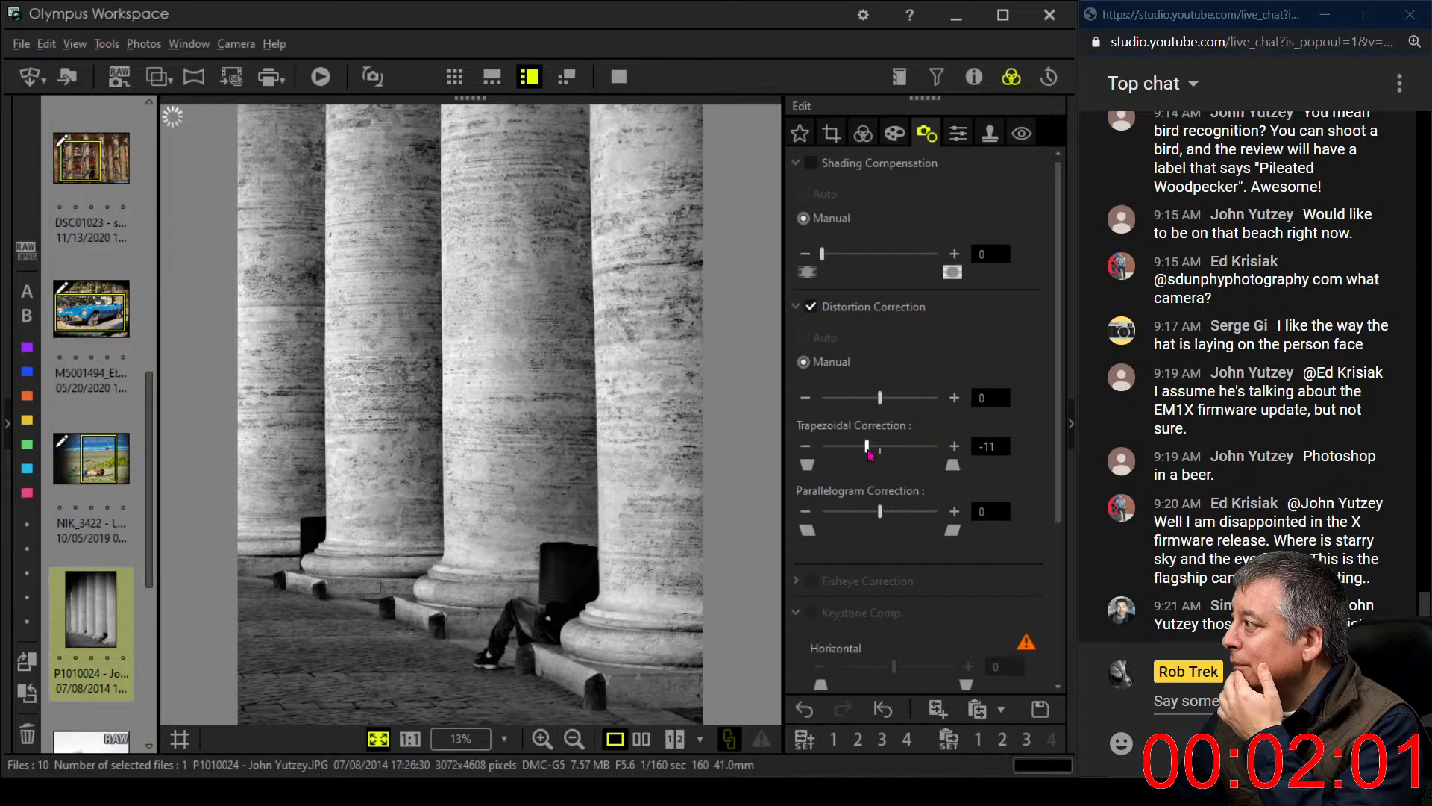
pyautogui.moveTo(867, 447); pyautogui.dragTo(865, 448)
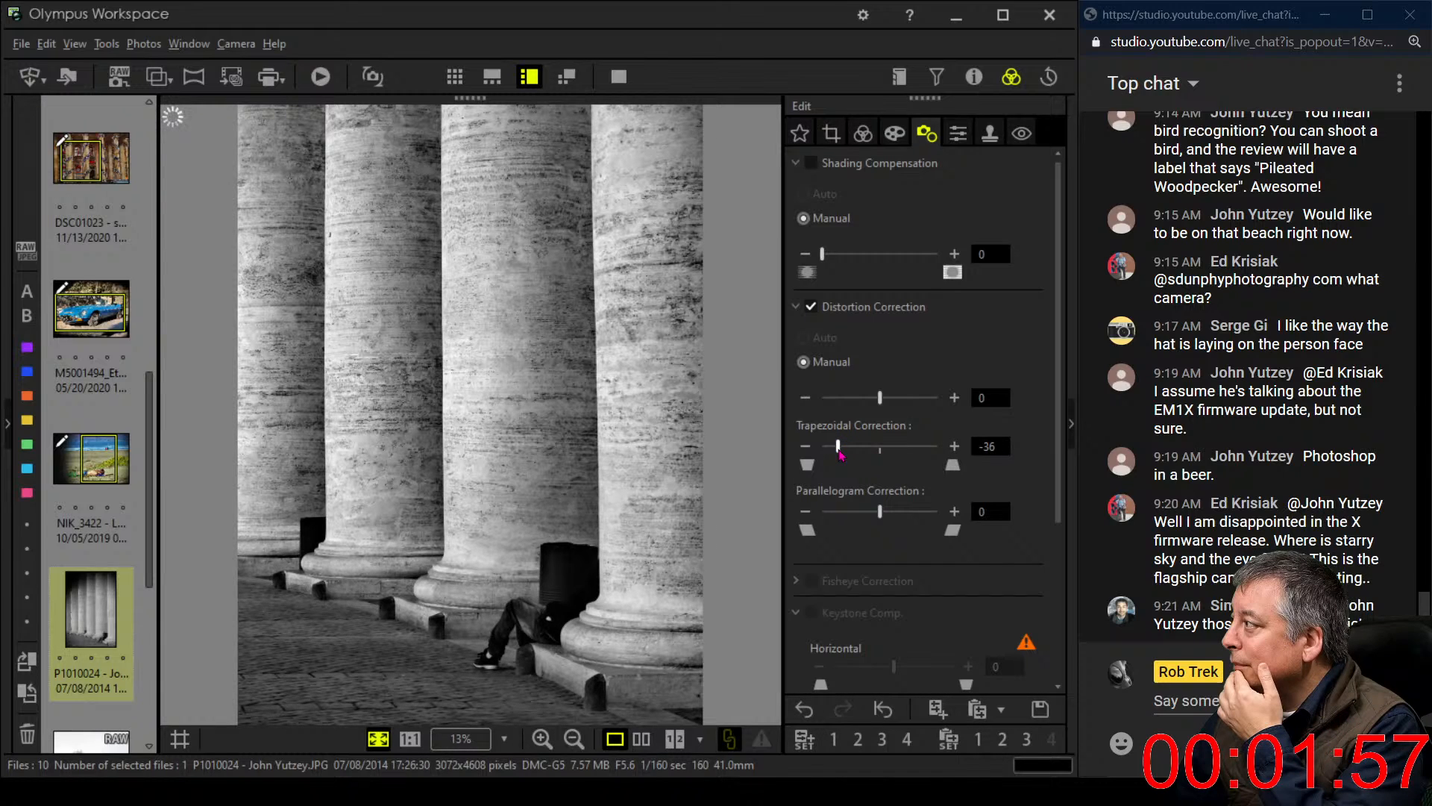
pyautogui.moveTo(840, 454); pyautogui.dragTo(832, 450)
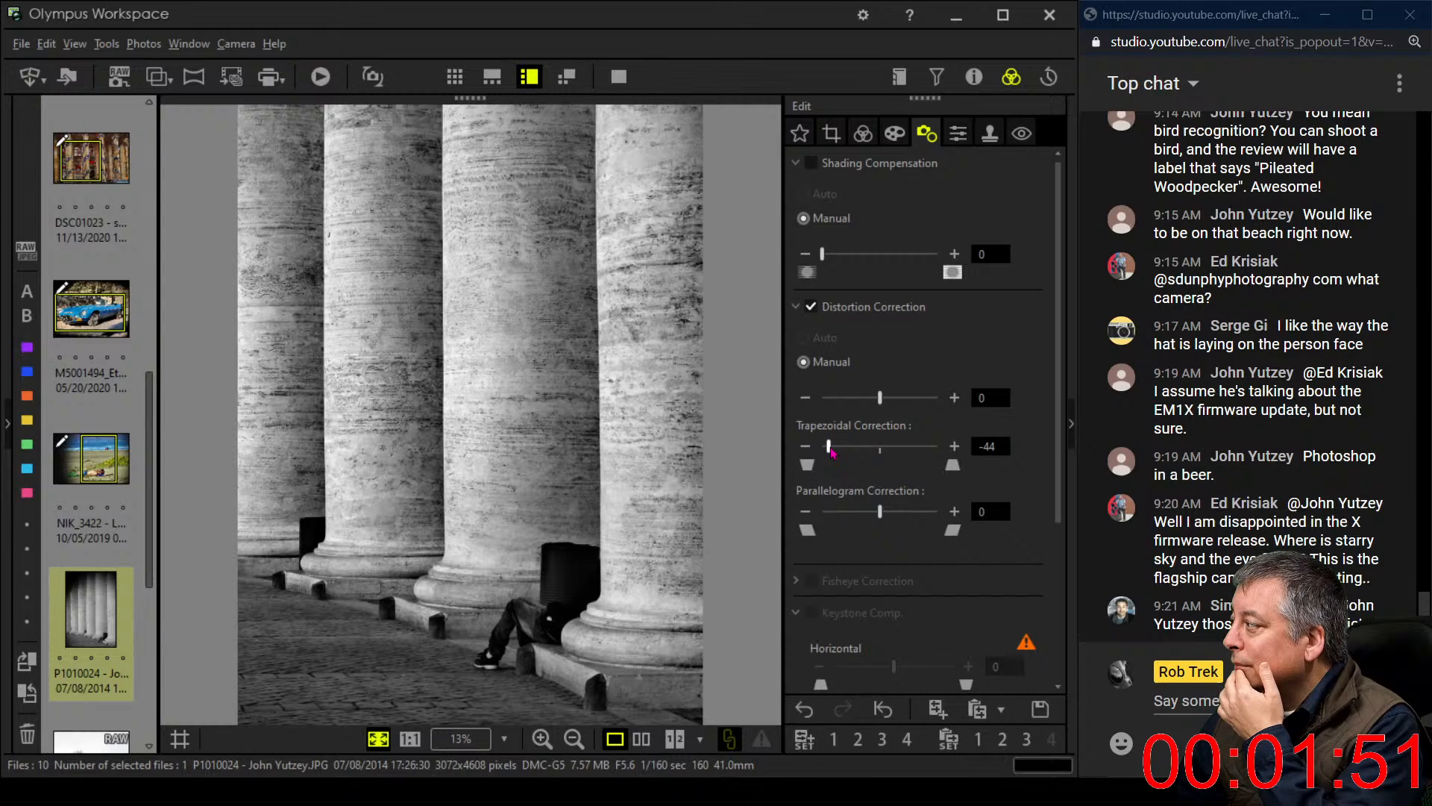
# Set the Trapezoidal Correction of the columns photo to -50 and the crop's tilt adjustment to 0.6 degrees
pyautogui.moveTo(832, 452); pyautogui.dragTo(824, 452)
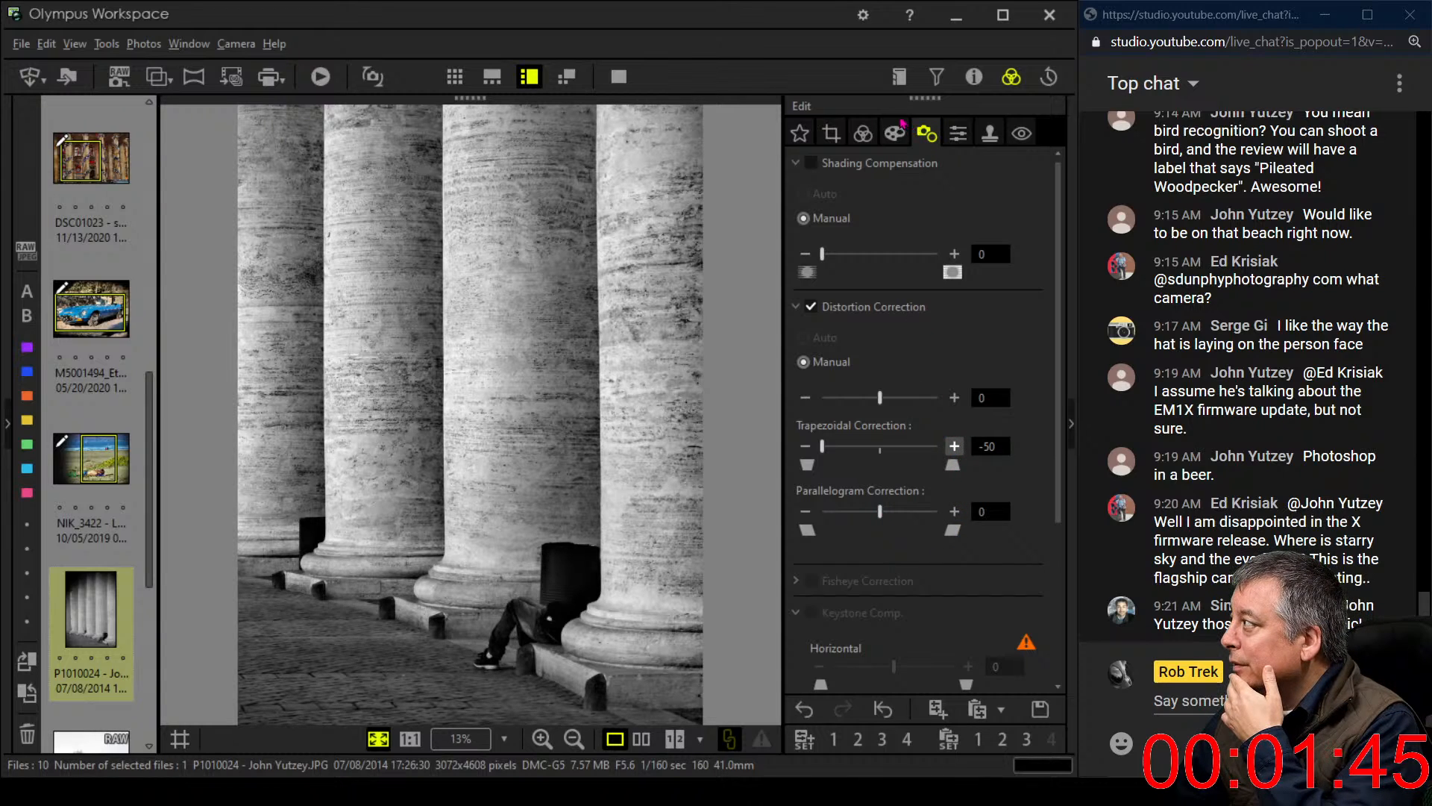
pyautogui.click(833, 135)
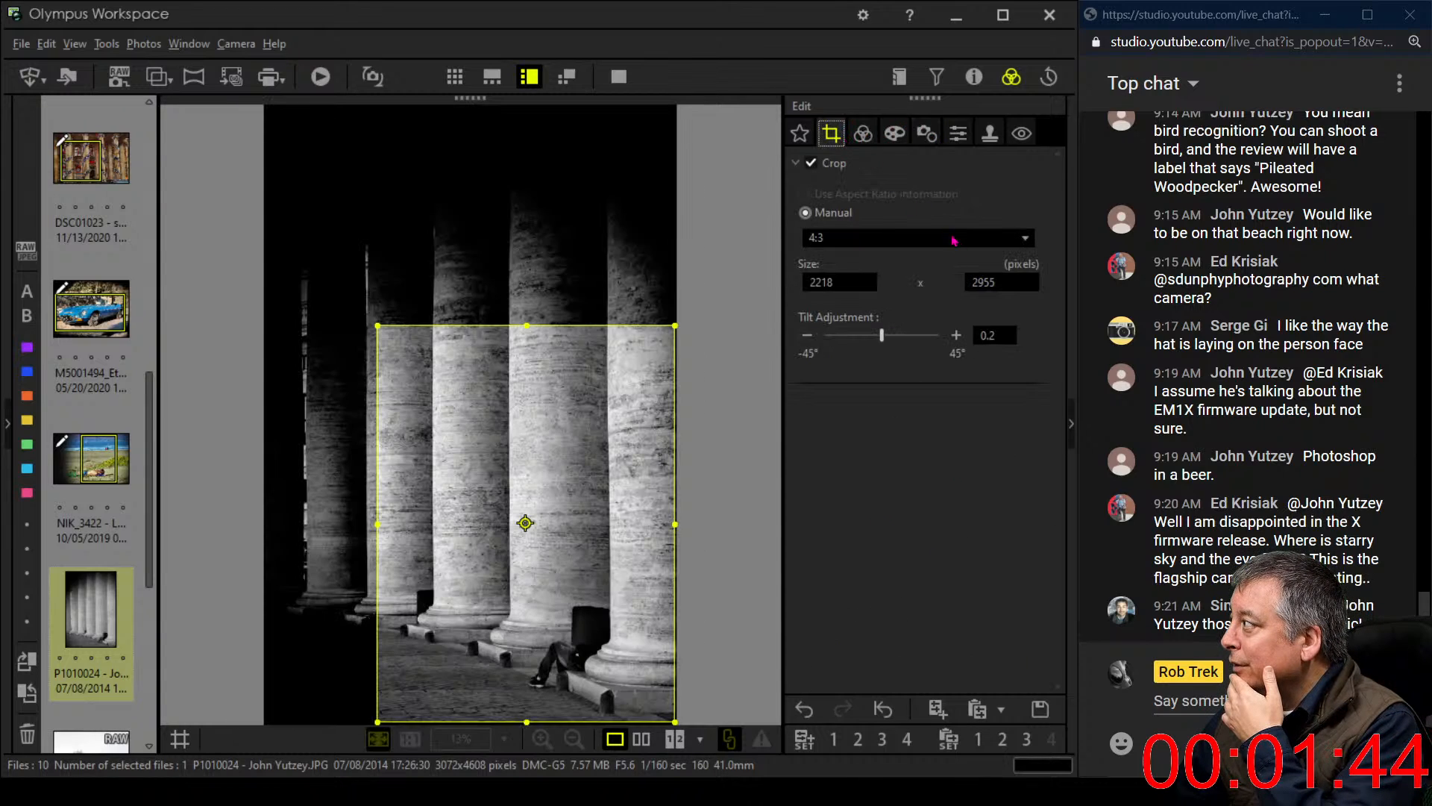
pyautogui.click(954, 337)
pyautogui.click(955, 337)
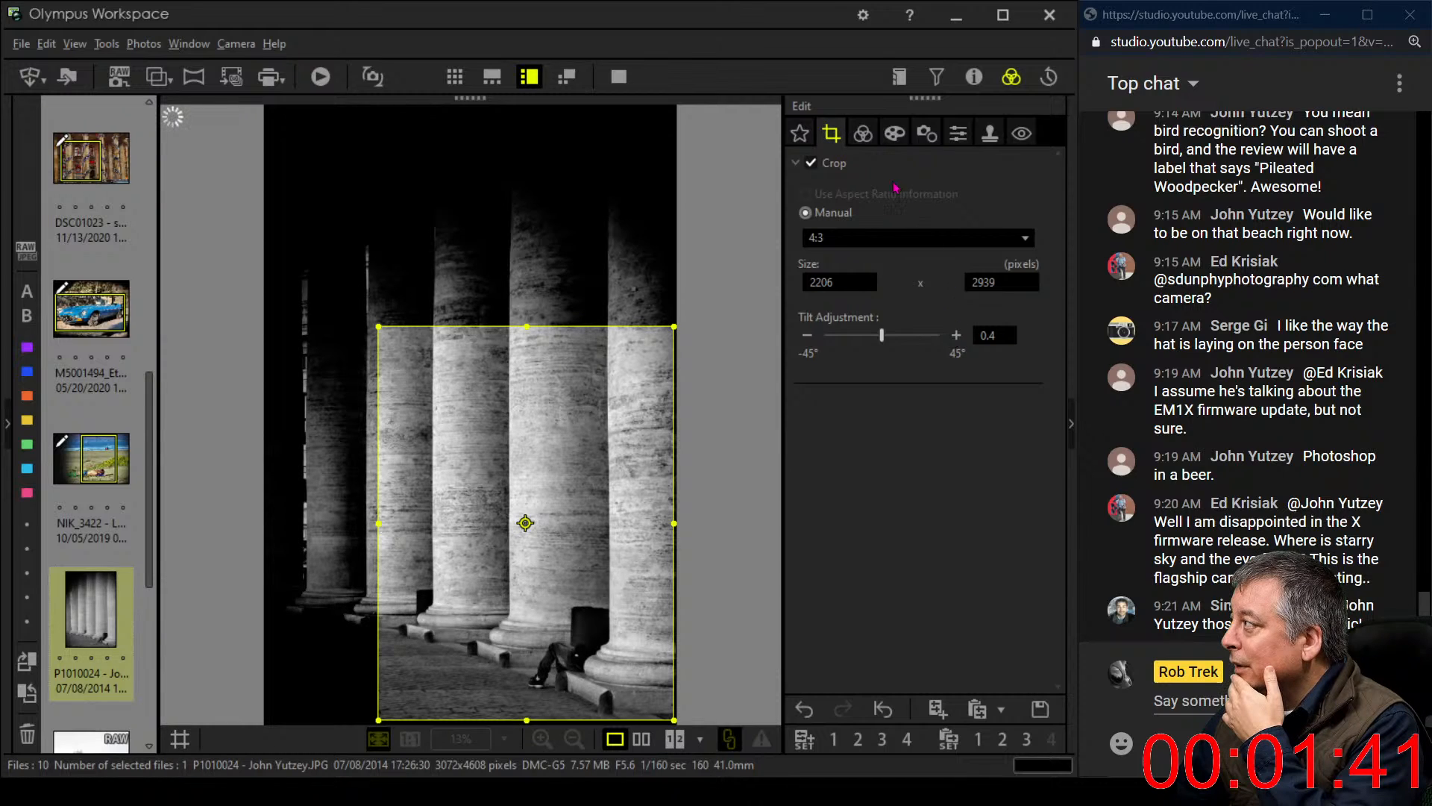
pyautogui.click(867, 137)
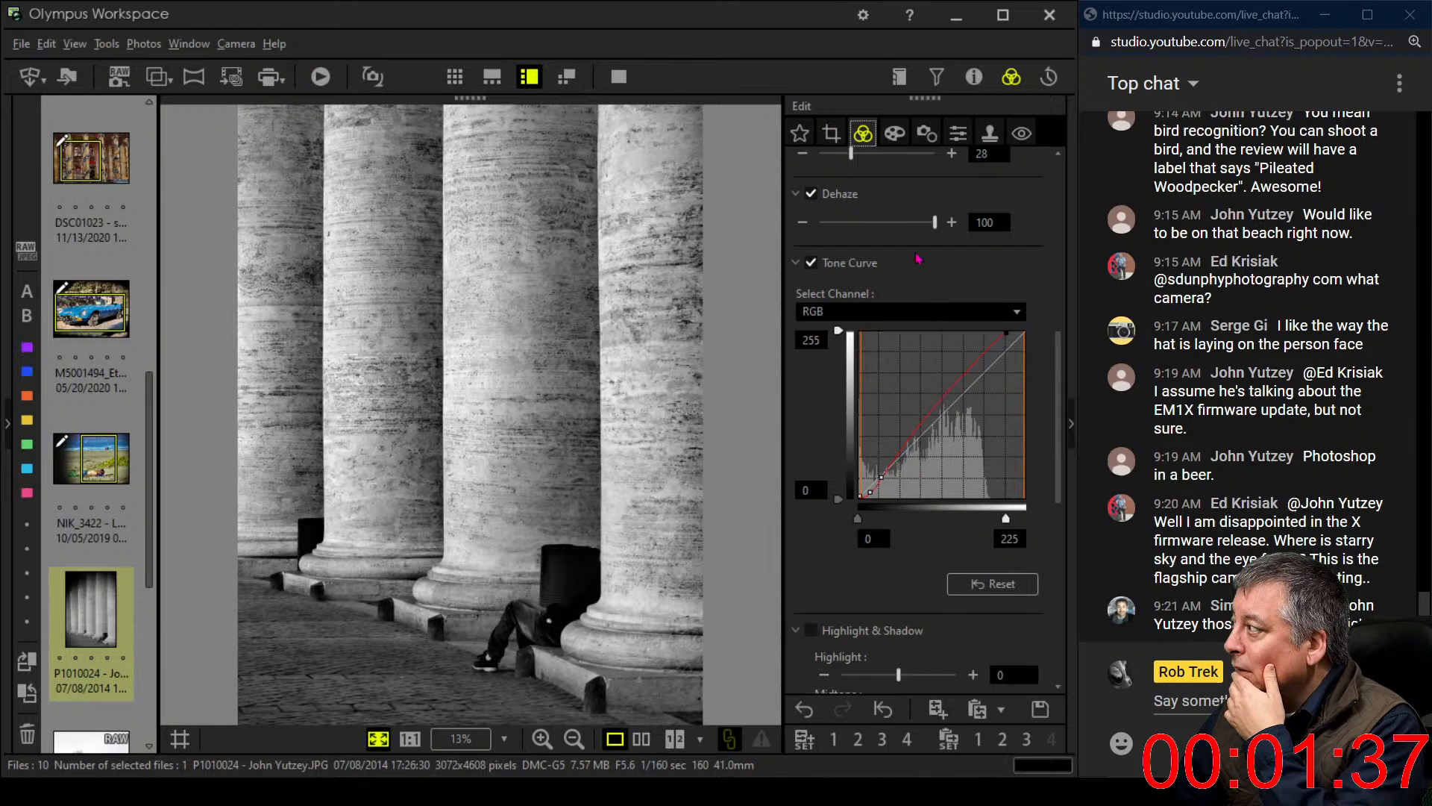
pyautogui.click(832, 134)
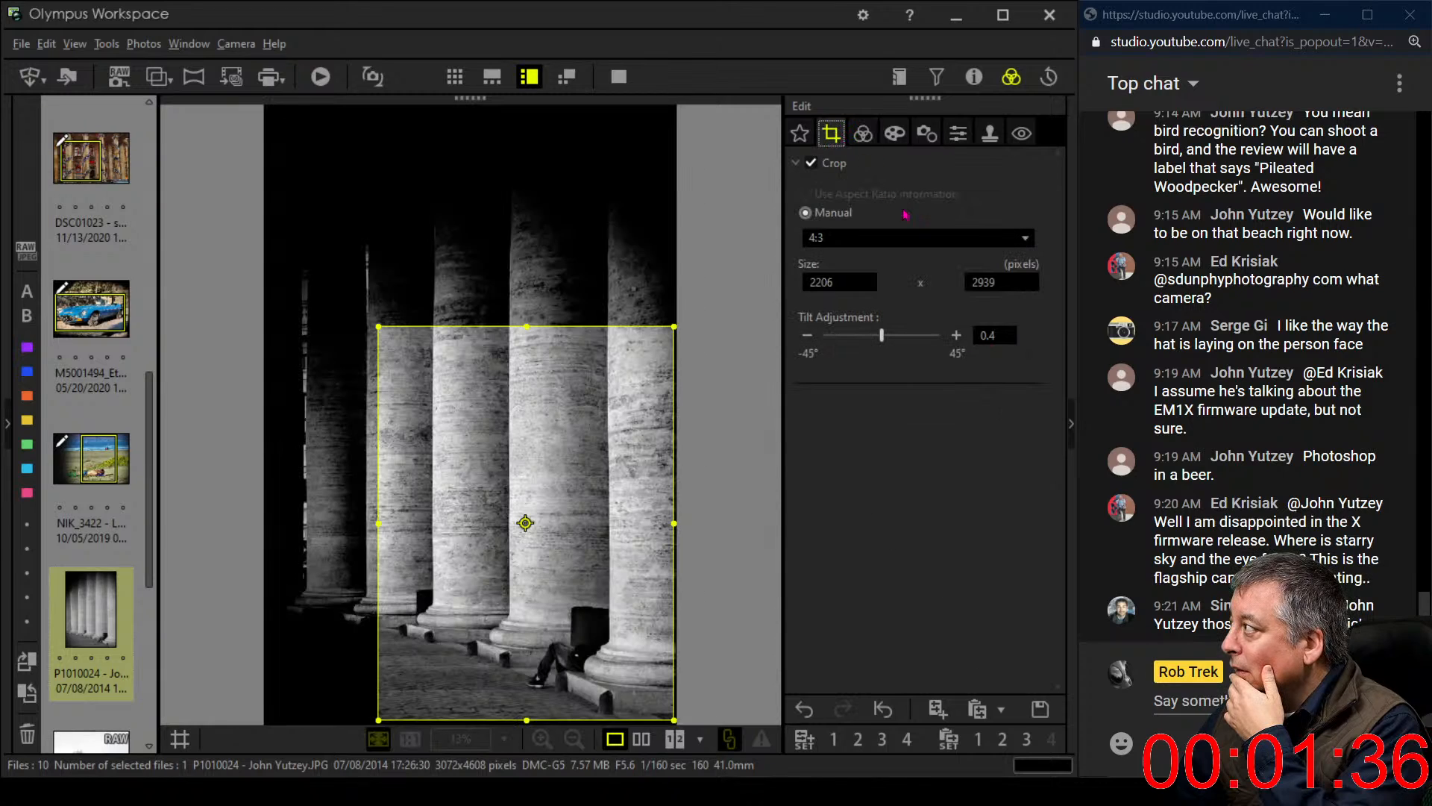
pyautogui.click(956, 336)
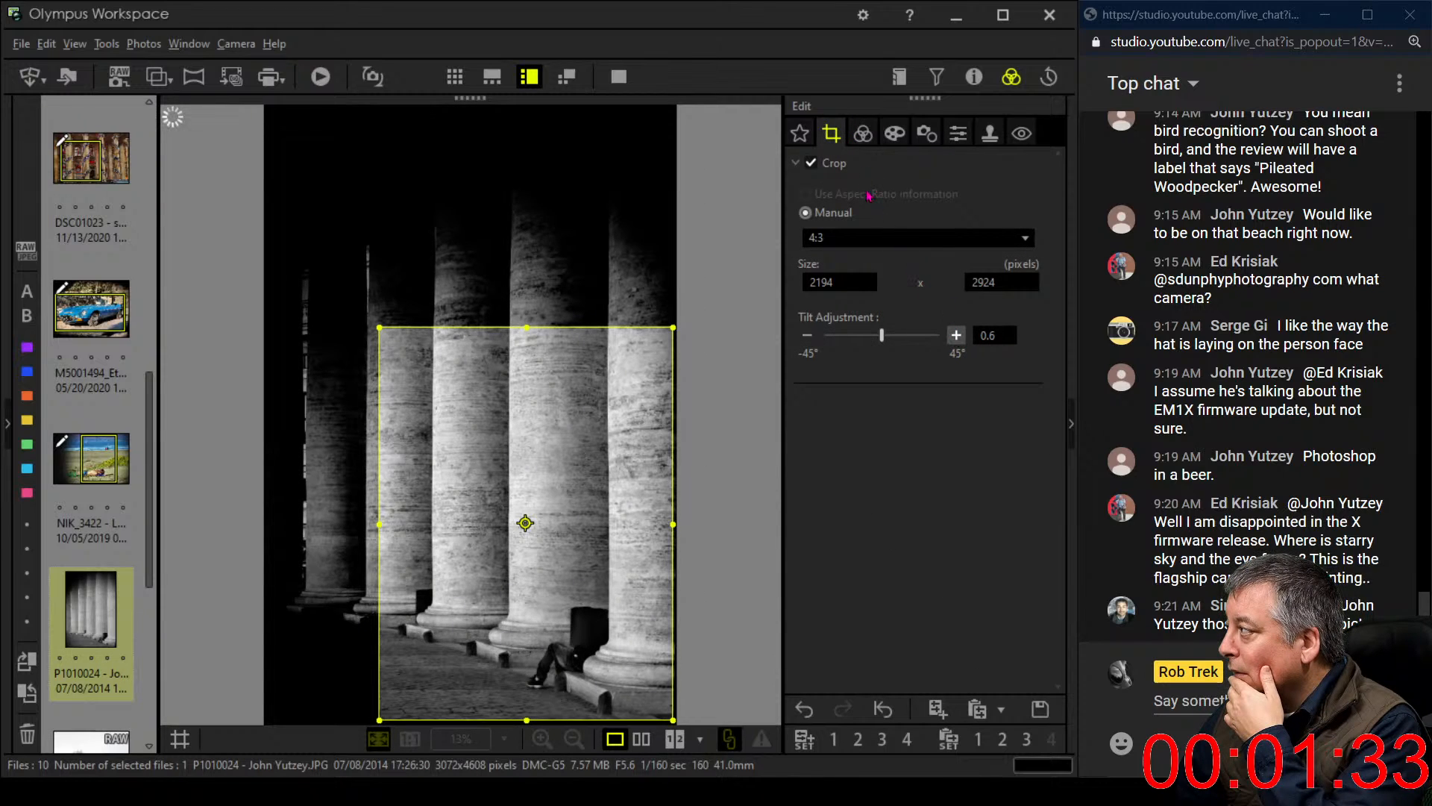
# Set the manual Distortion Correction amount to -8 and the crop's tilt adjustment to 0.5 degrees
pyautogui.click(864, 133)
pyautogui.click(927, 134)
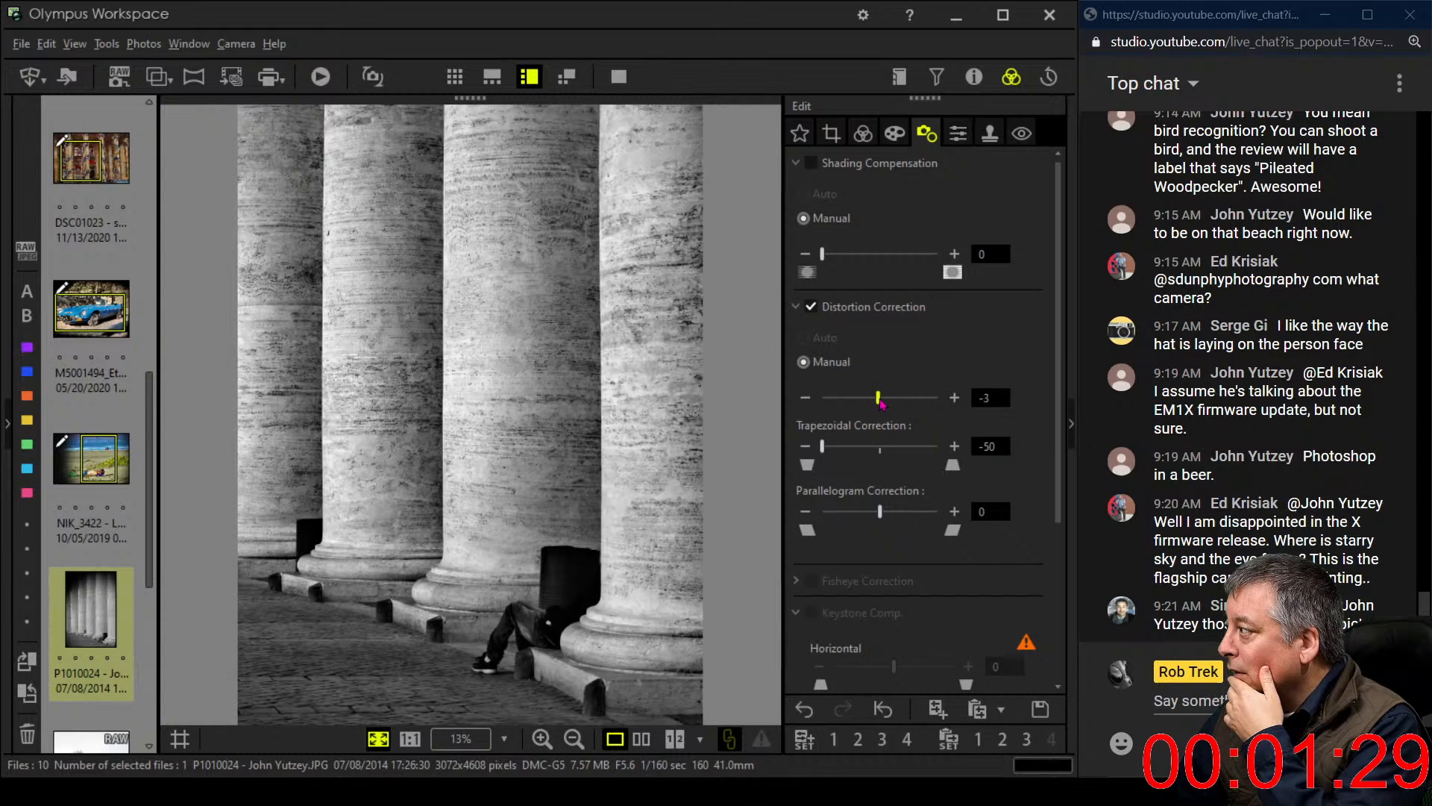
pyautogui.moveTo(881, 404); pyautogui.dragTo(880, 403)
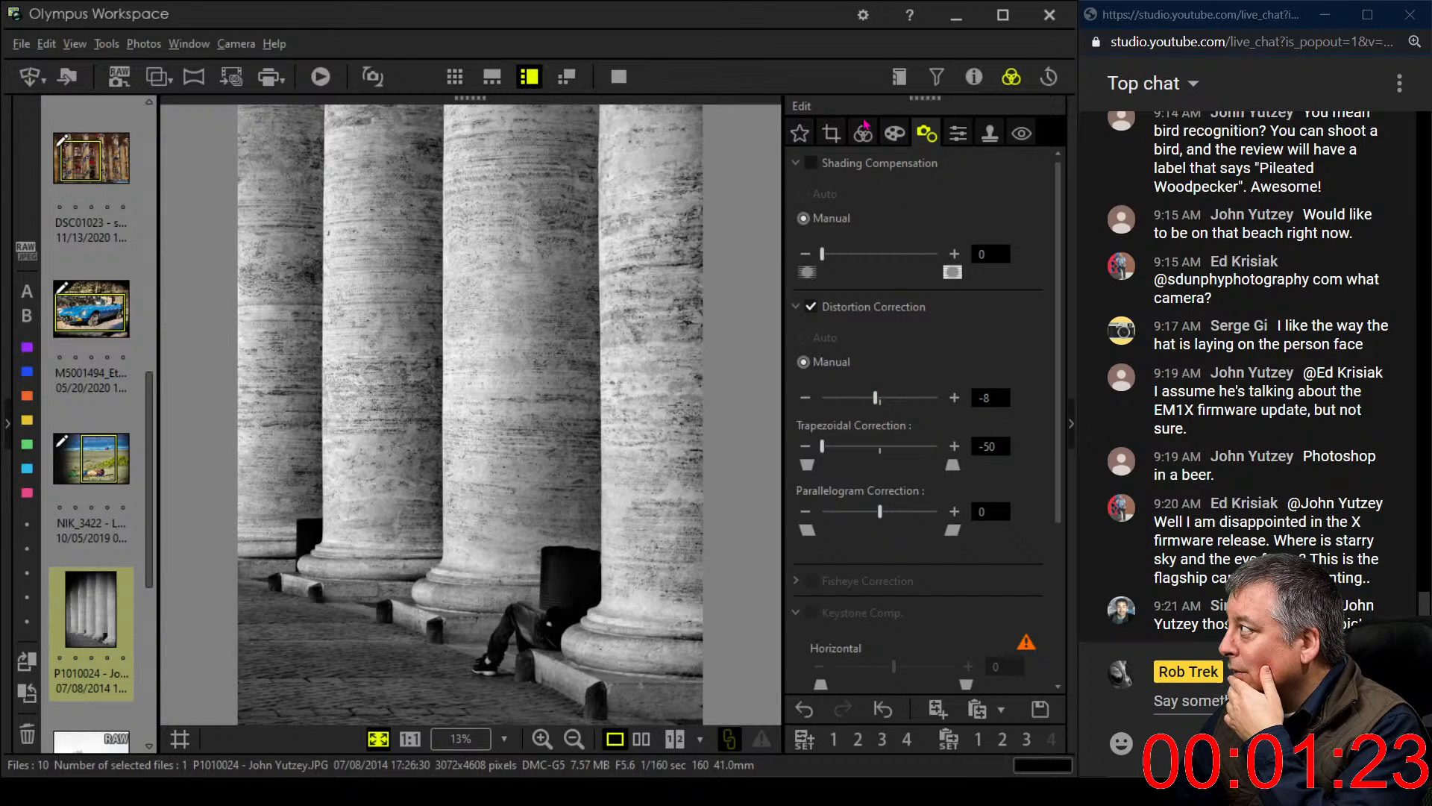
pyautogui.click(831, 133)
pyautogui.click(808, 336)
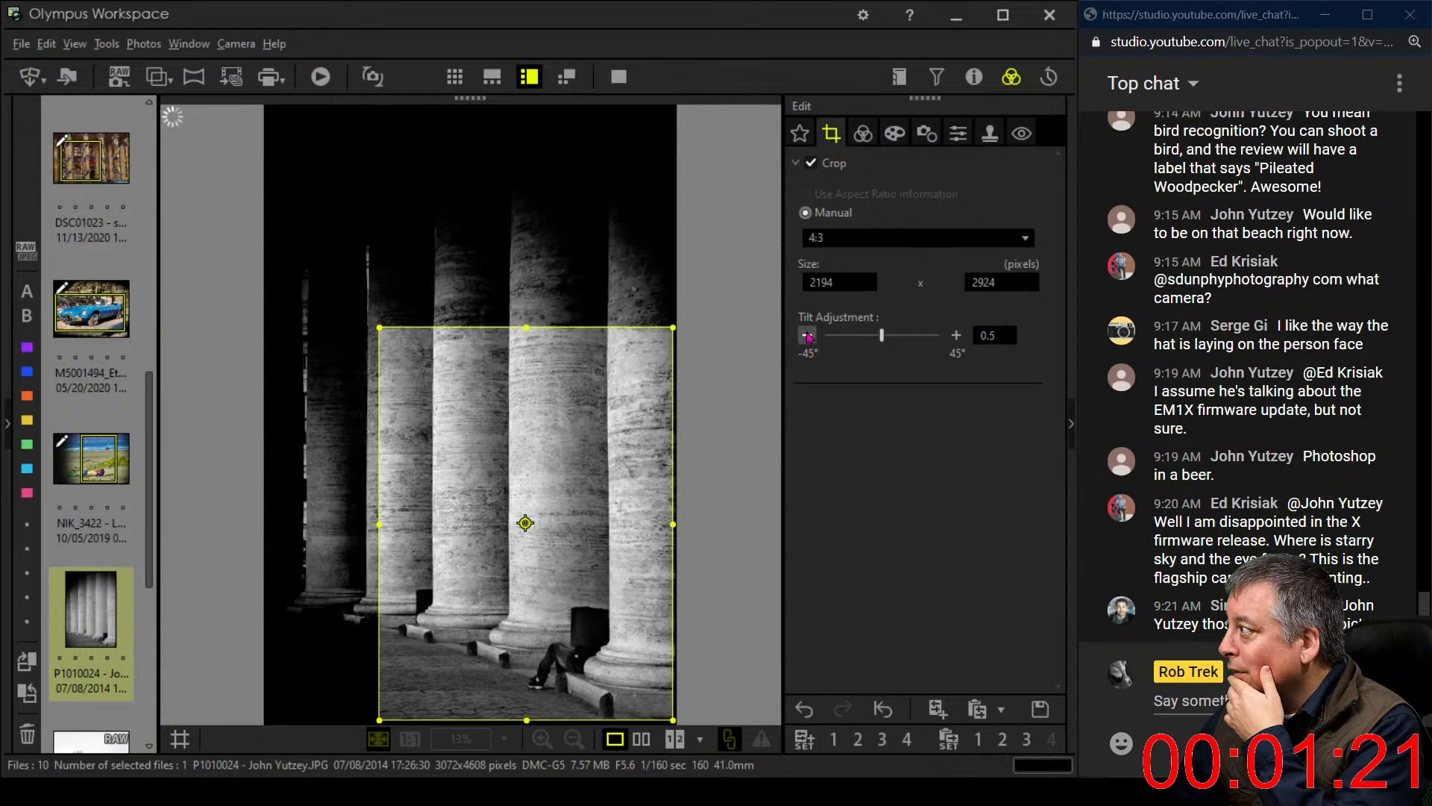
# Darken the edges of the columns photo by setting Adjust Vignetting to -6
pyautogui.click(863, 133)
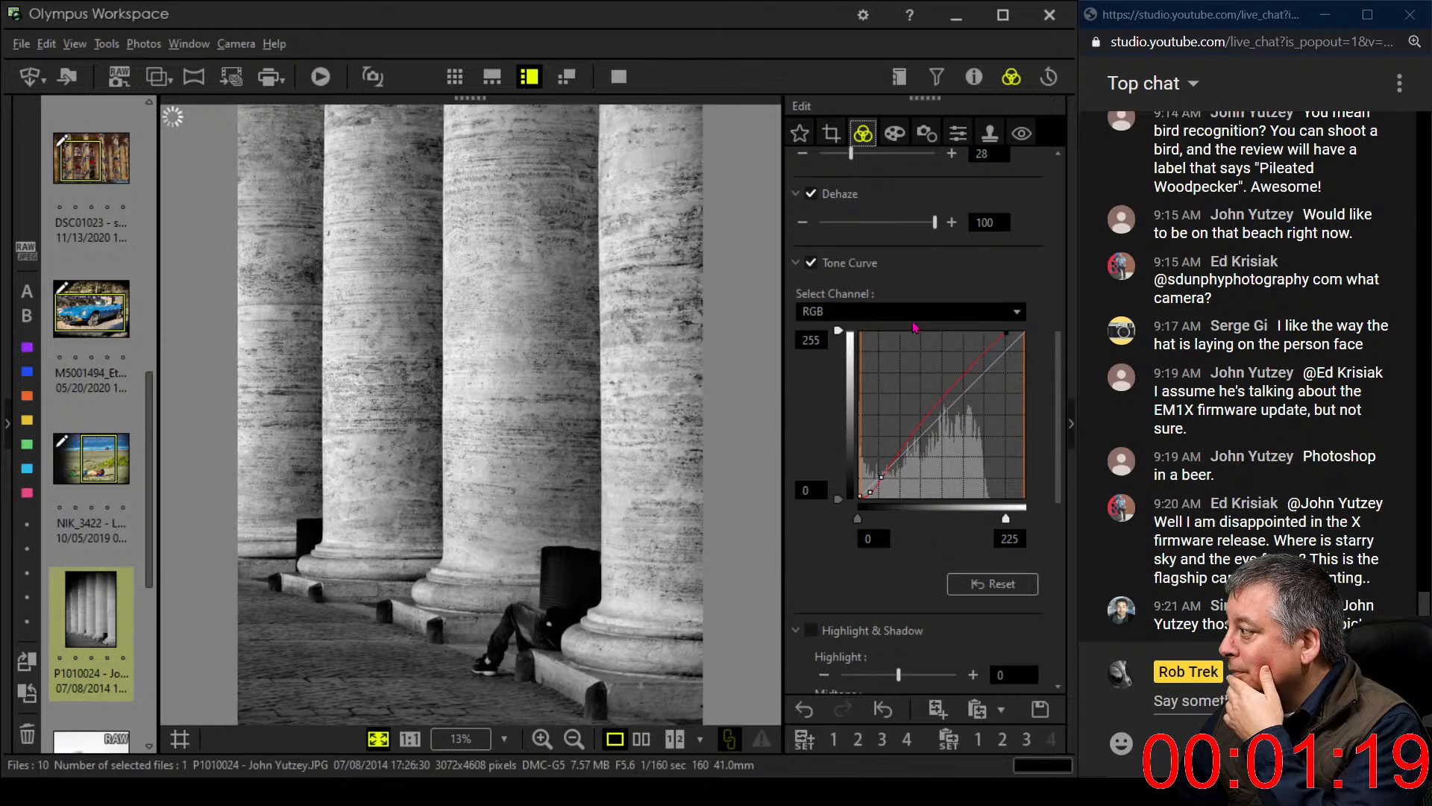
pyautogui.click(895, 134)
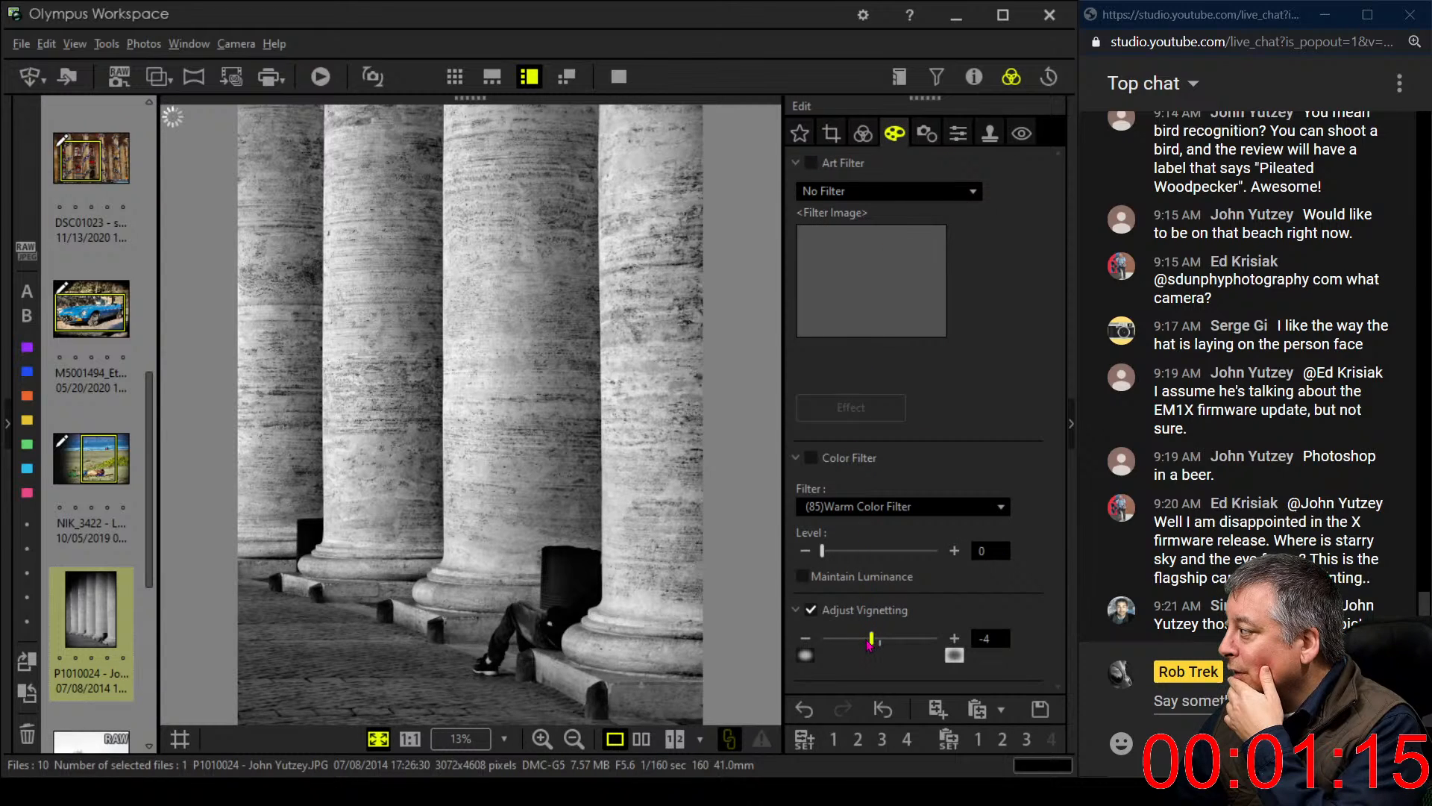
pyautogui.moveTo(869, 645); pyautogui.dragTo(867, 643)
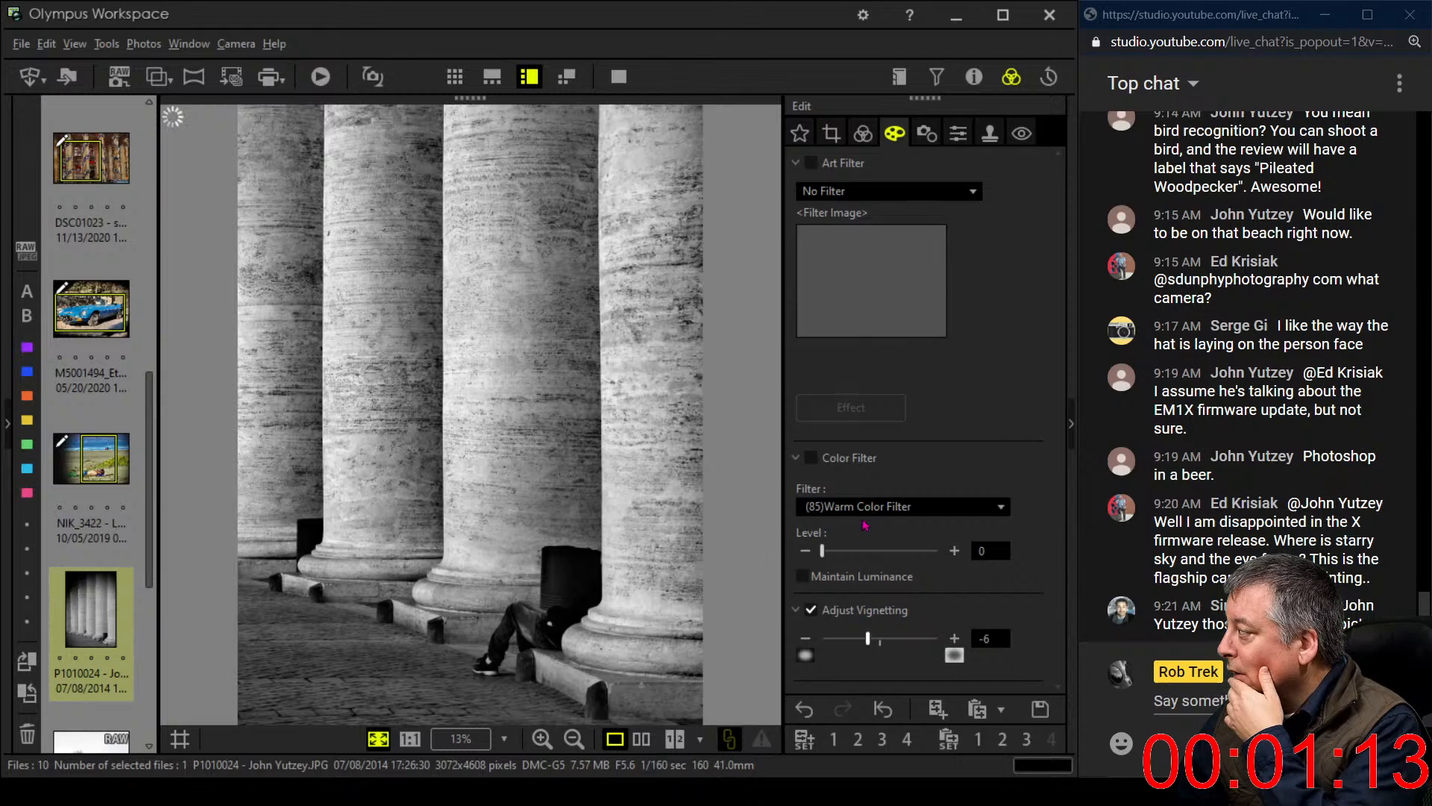
# Change the crop ratio to 3:2 and shrink the frame to about 2176 x 3266 pixels around the four nearest columns and the seated figure
pyautogui.click(831, 134)
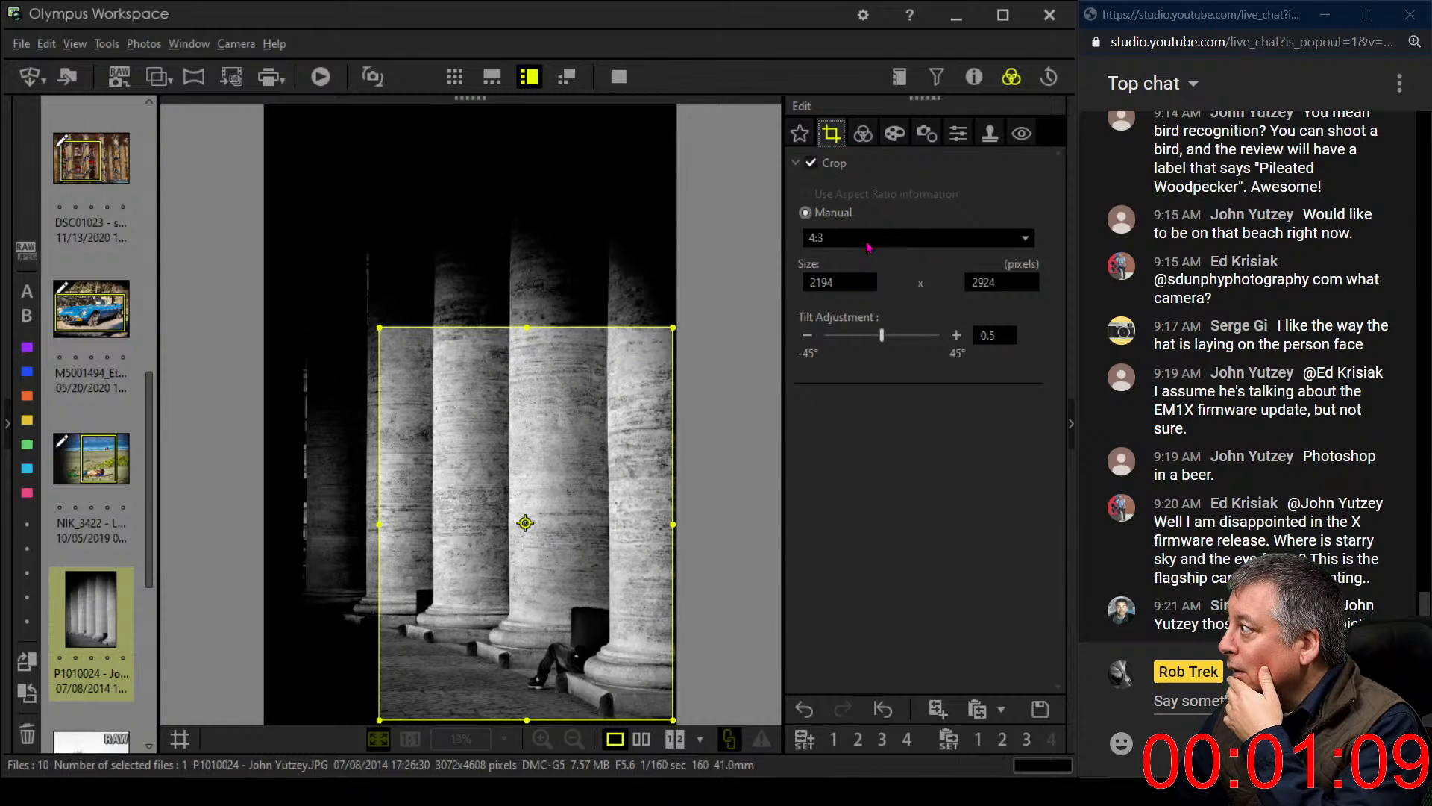
pyautogui.click(872, 239)
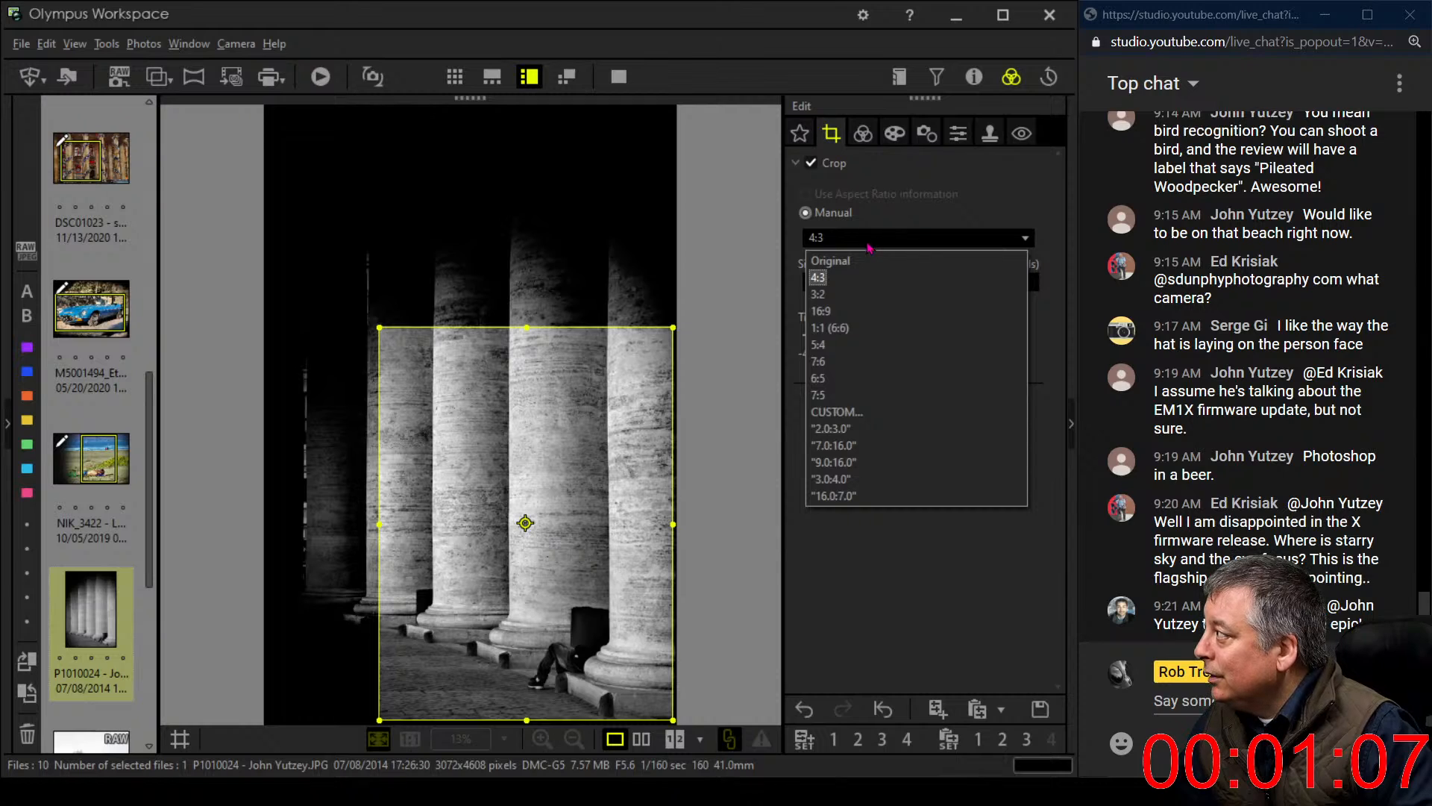
pyautogui.click(817, 294)
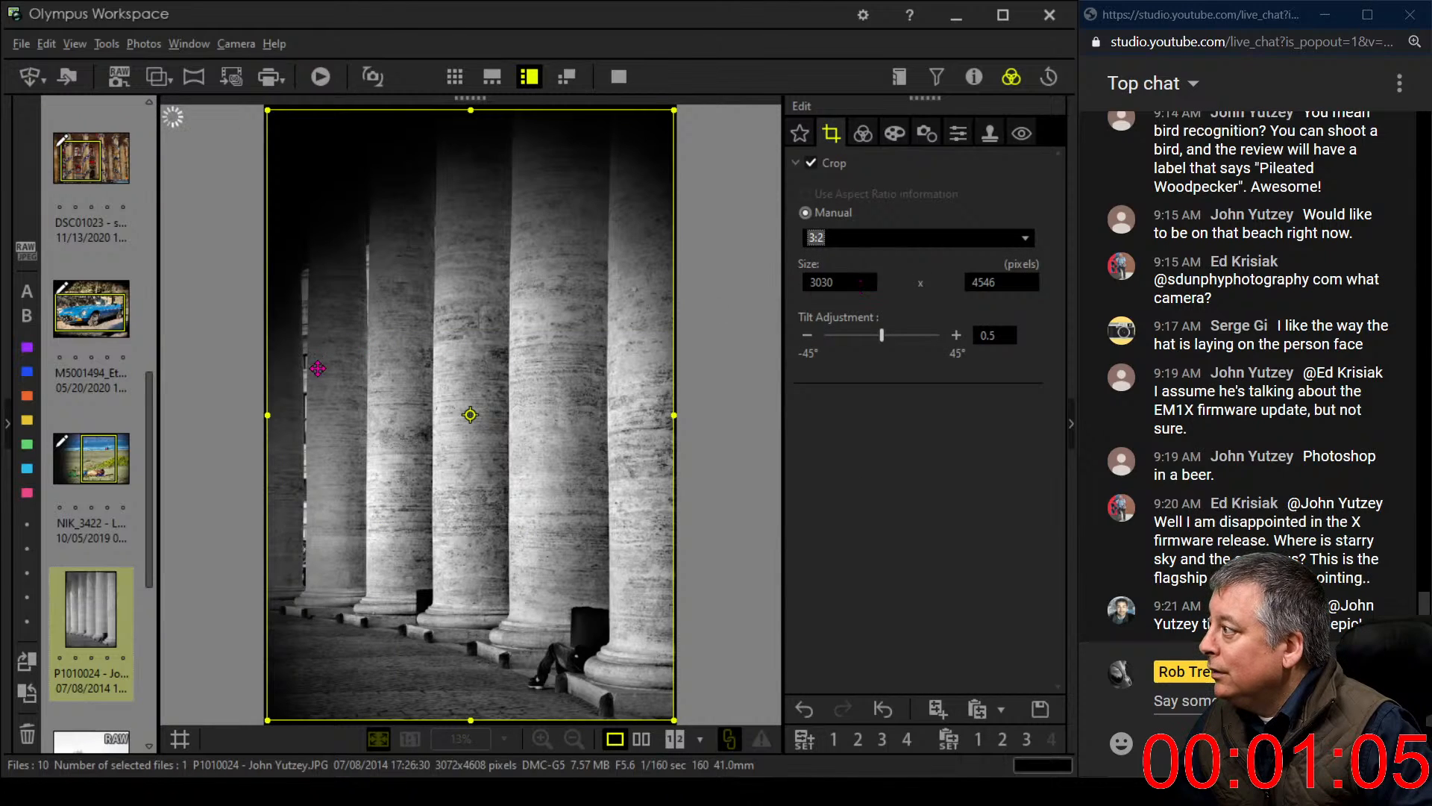
pyautogui.moveTo(267, 109); pyautogui.dragTo(377, 301)
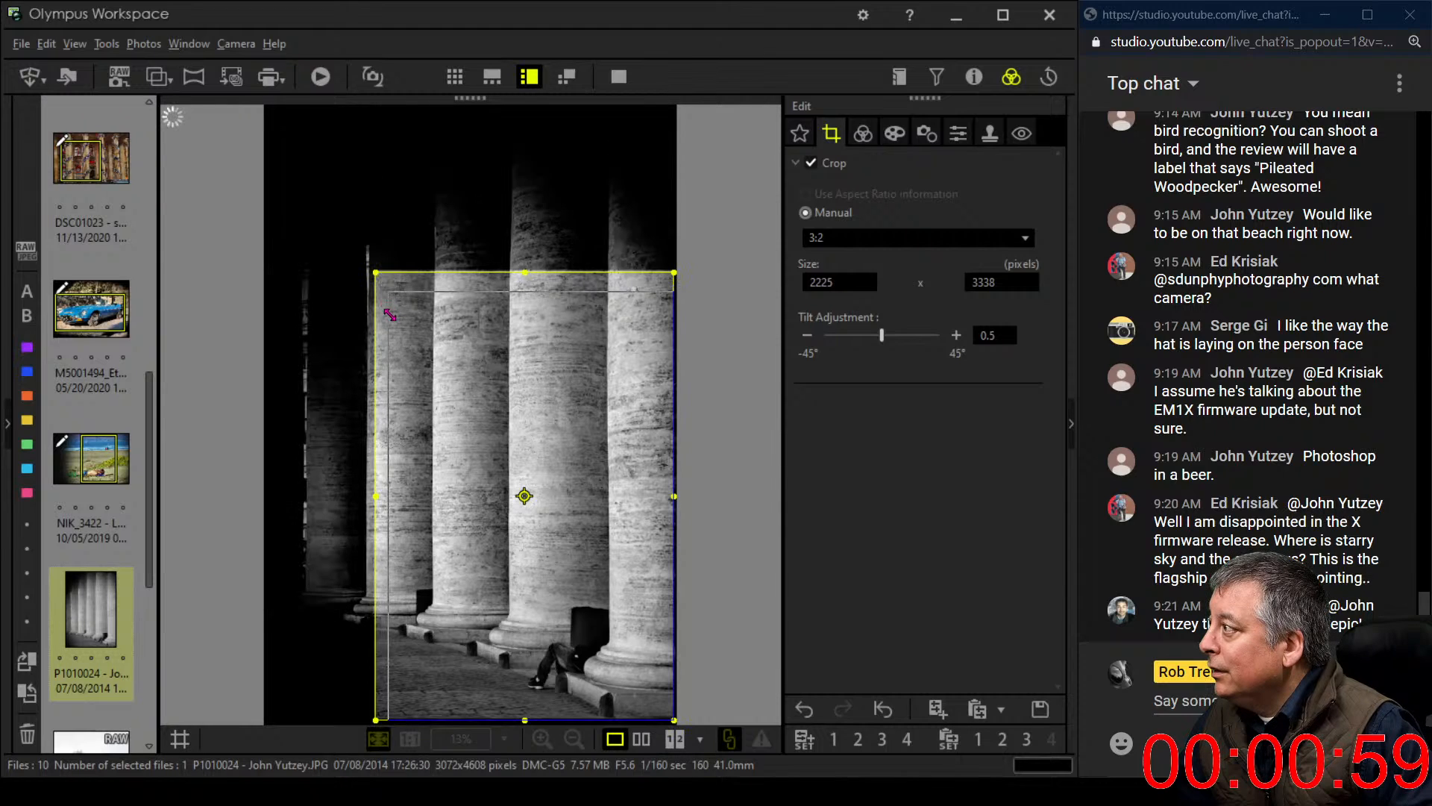
pyautogui.moveTo(377, 277)
pyautogui.mouseDown()
pyautogui.moveTo(388, 302)
pyautogui.moveTo(384, 284)
pyautogui.mouseUp()
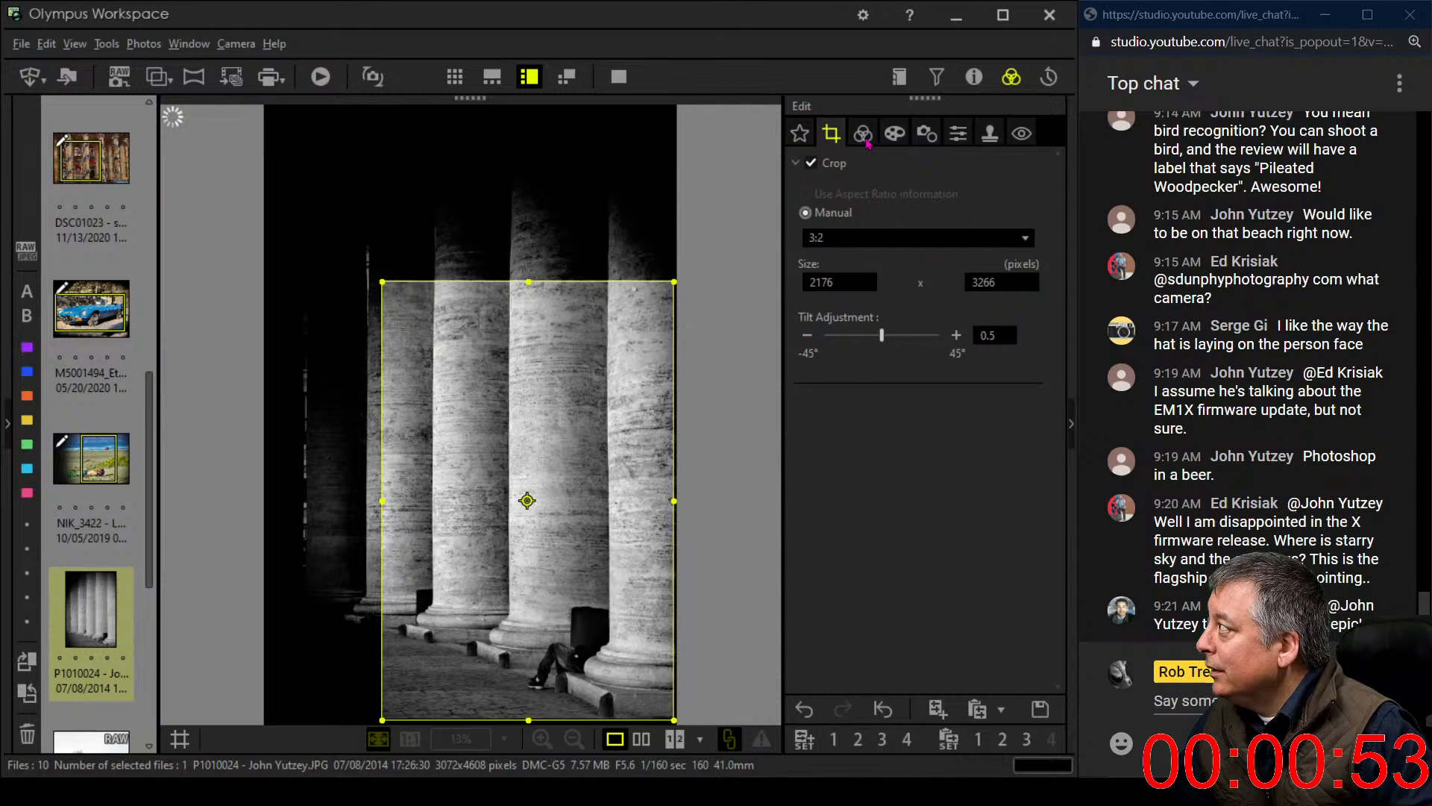
# Reset the RGB tone curve, set its white input level to 191 and pull the dark shadows down slightly
pyautogui.click(865, 139)
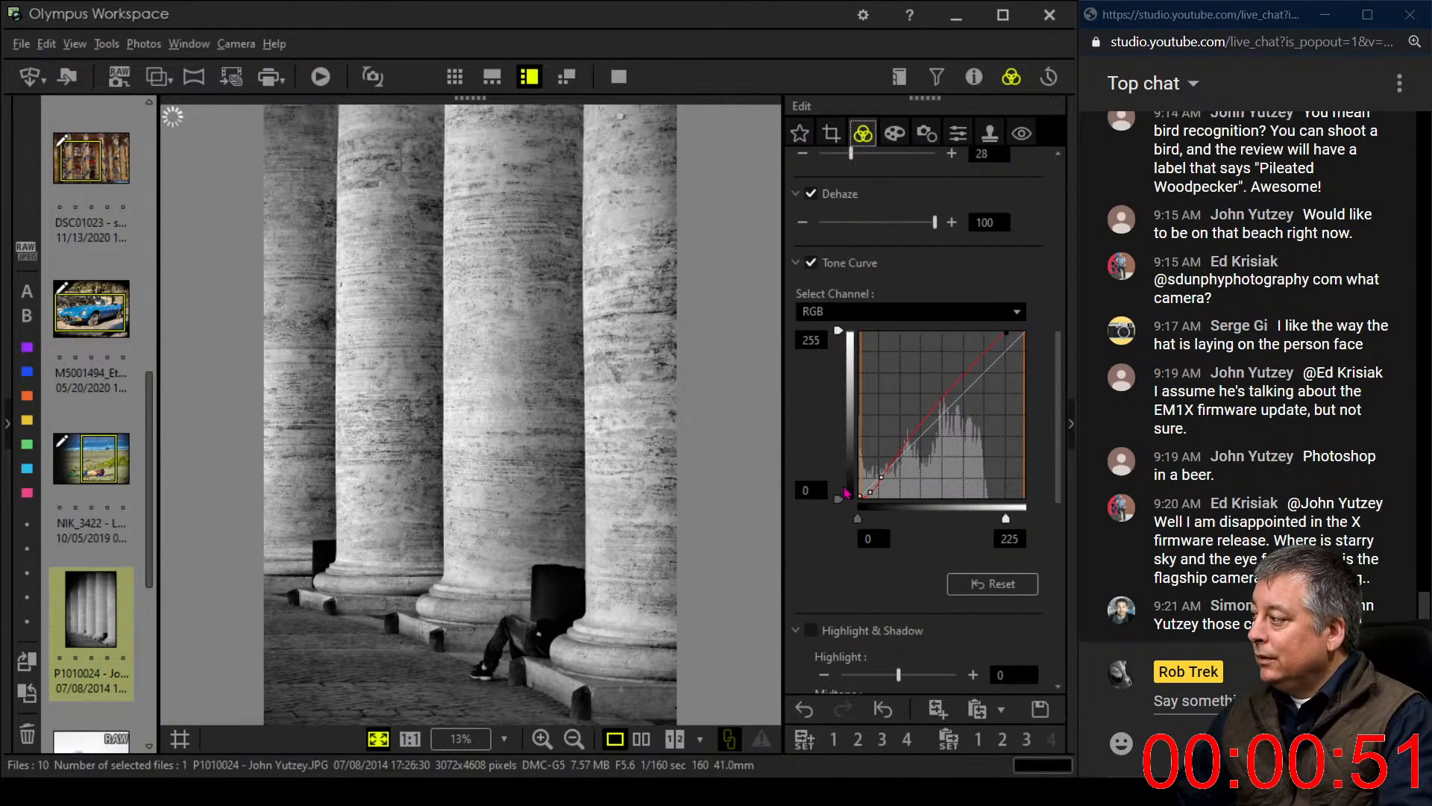
pyautogui.click(951, 583)
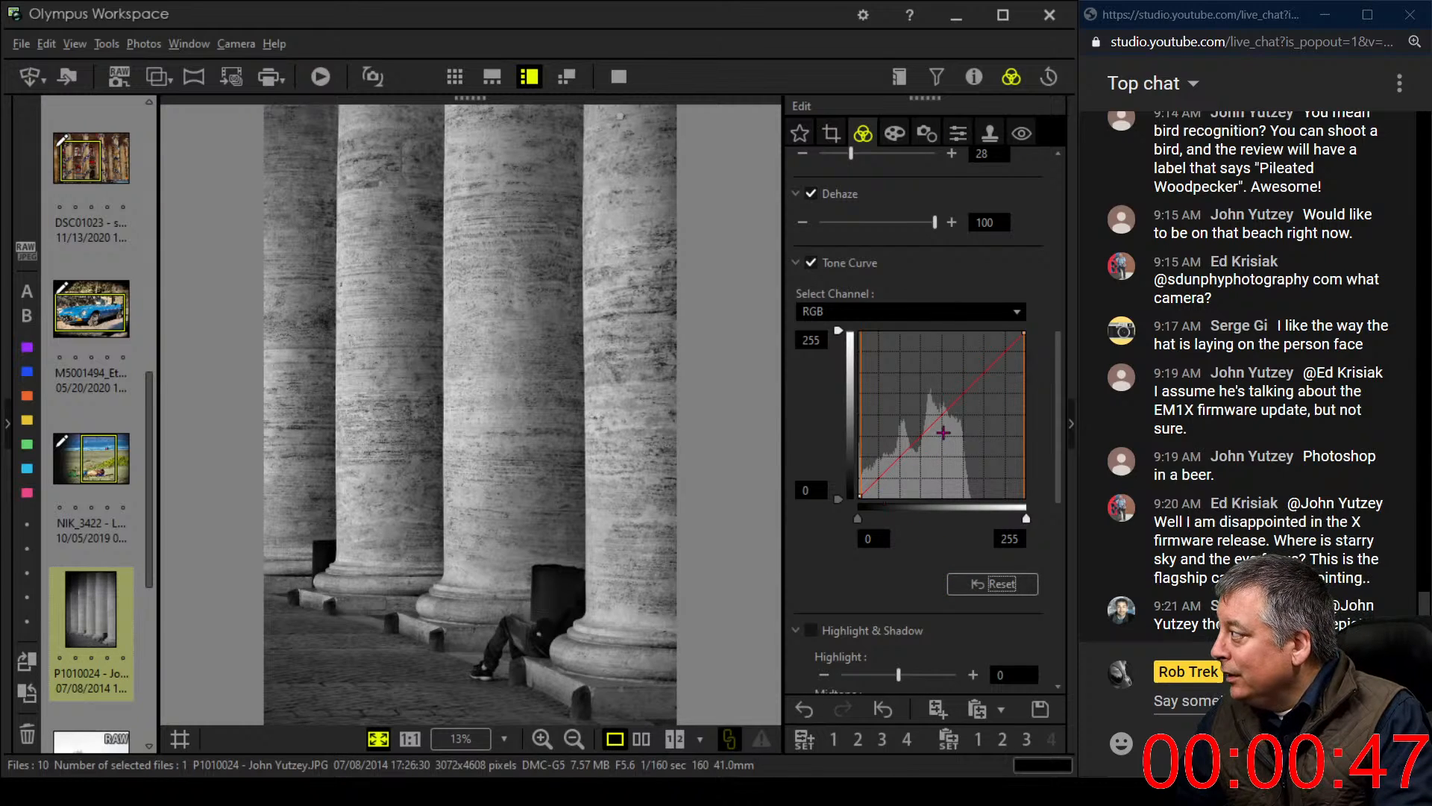
pyautogui.moveTo(1025, 519); pyautogui.dragTo(987, 523)
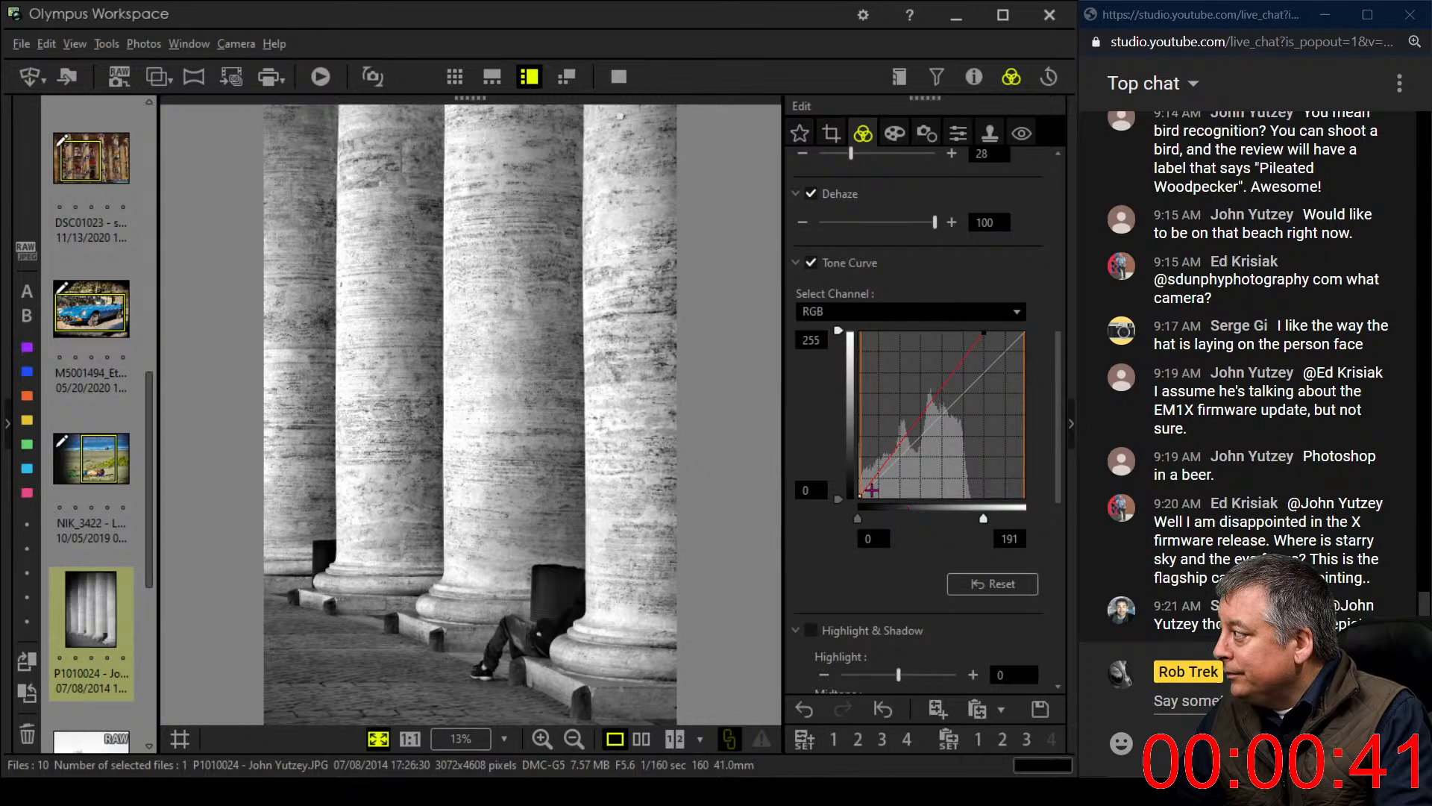
pyautogui.moveTo(867, 489); pyautogui.dragTo(878, 484)
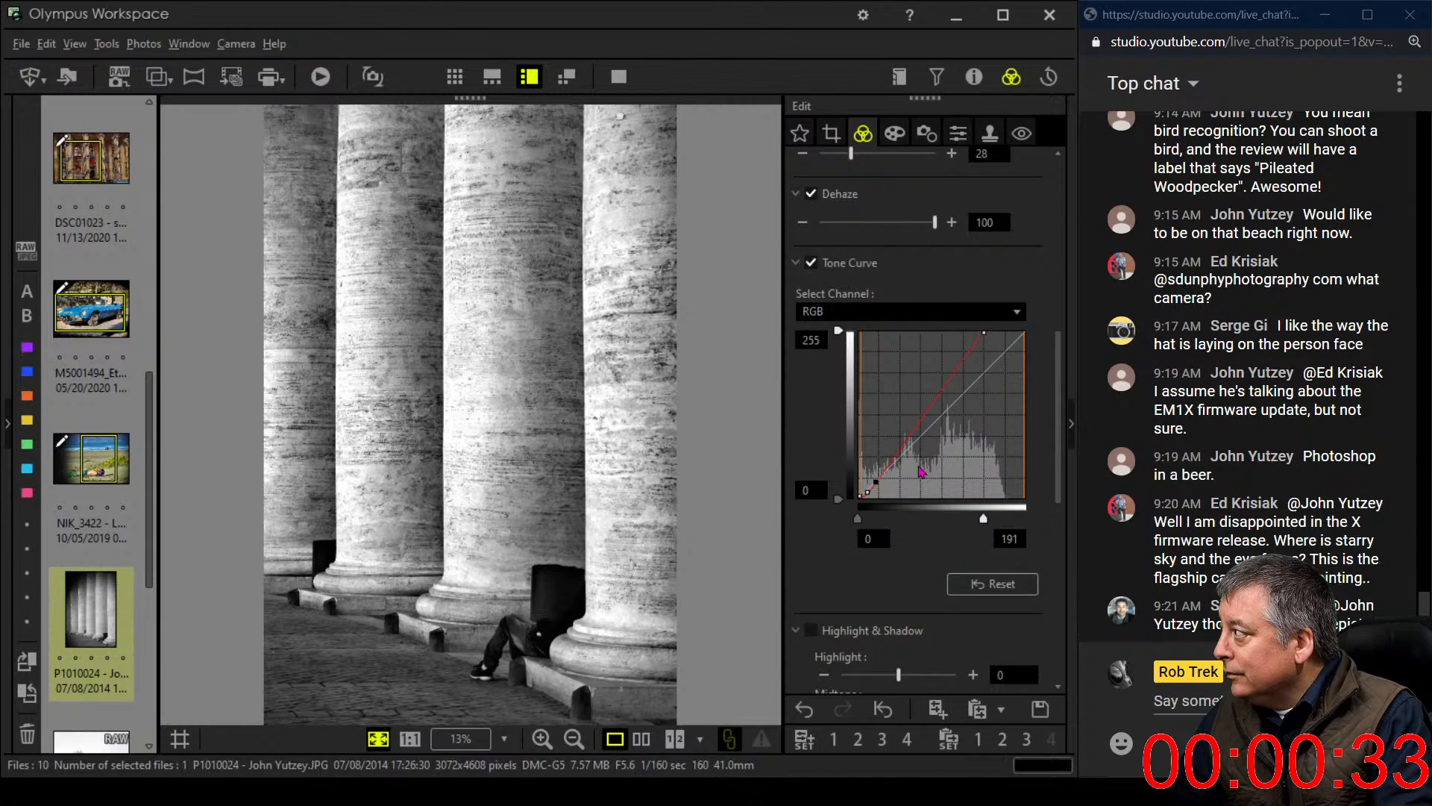
# Try weak and maximum Clarity on the columns photo and settle on a Clarity value of 48
pyautogui.scroll(3, 821, 385)
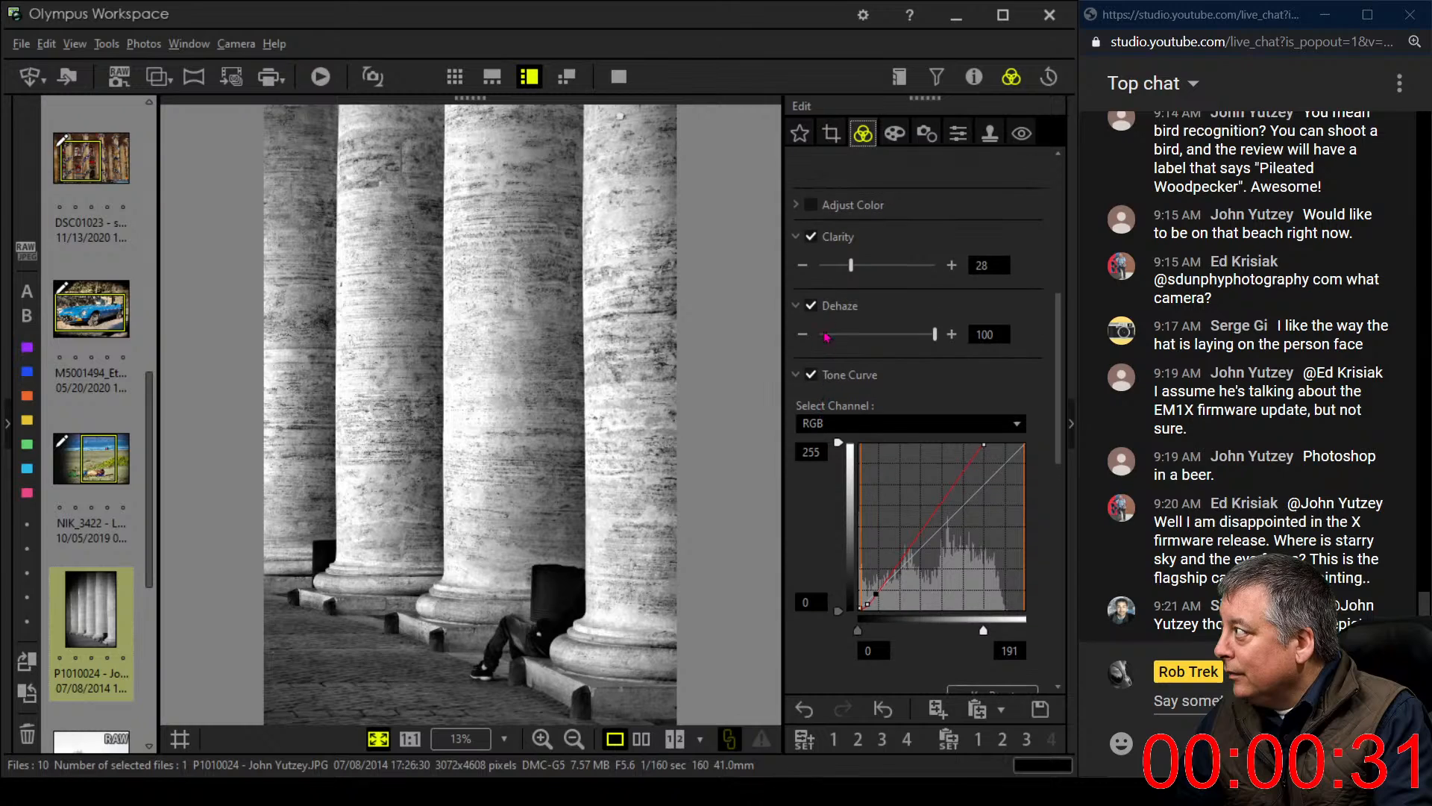
pyautogui.moveTo(850, 264); pyautogui.dragTo(836, 266)
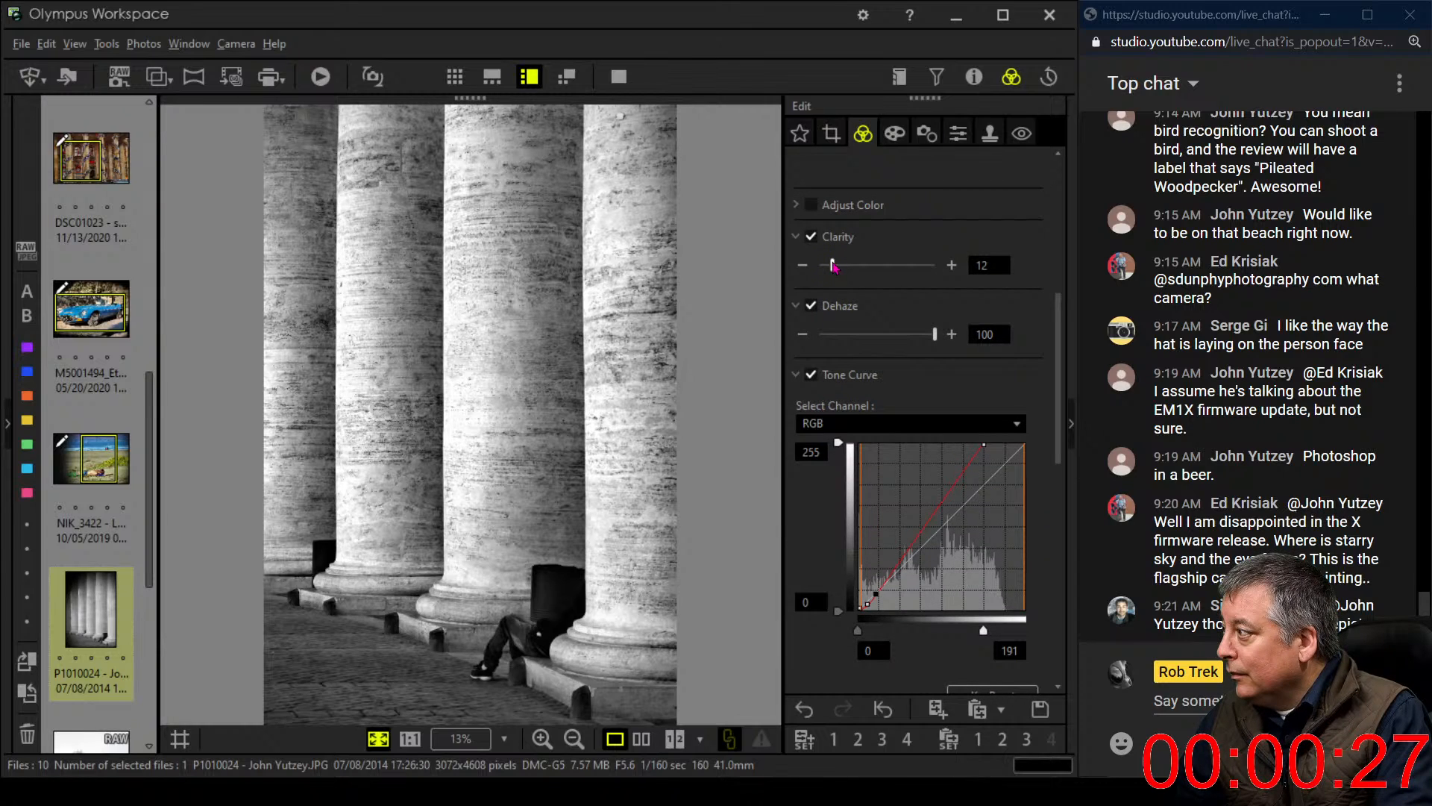
pyautogui.moveTo(833, 267); pyautogui.dragTo(941, 269)
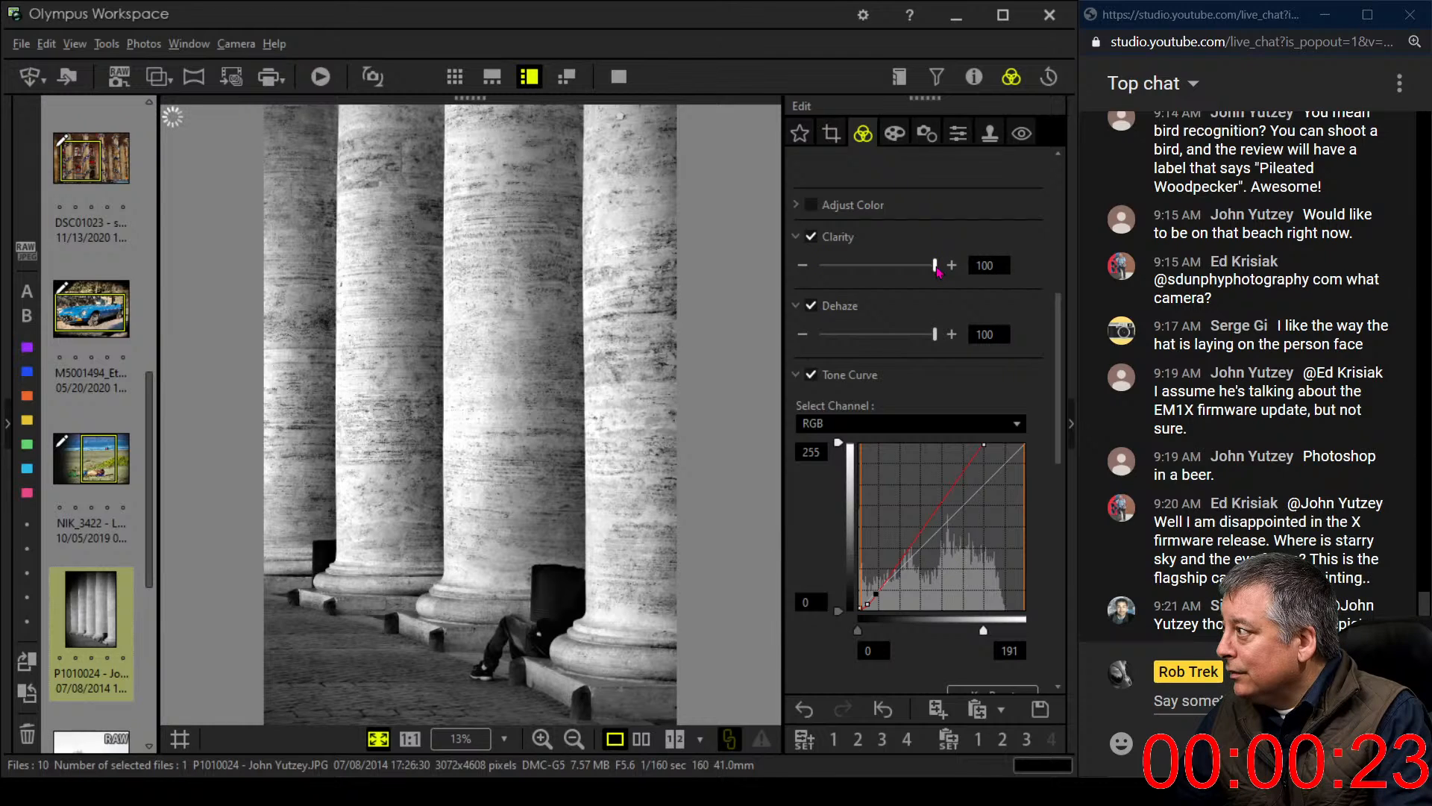
pyautogui.click(936, 267)
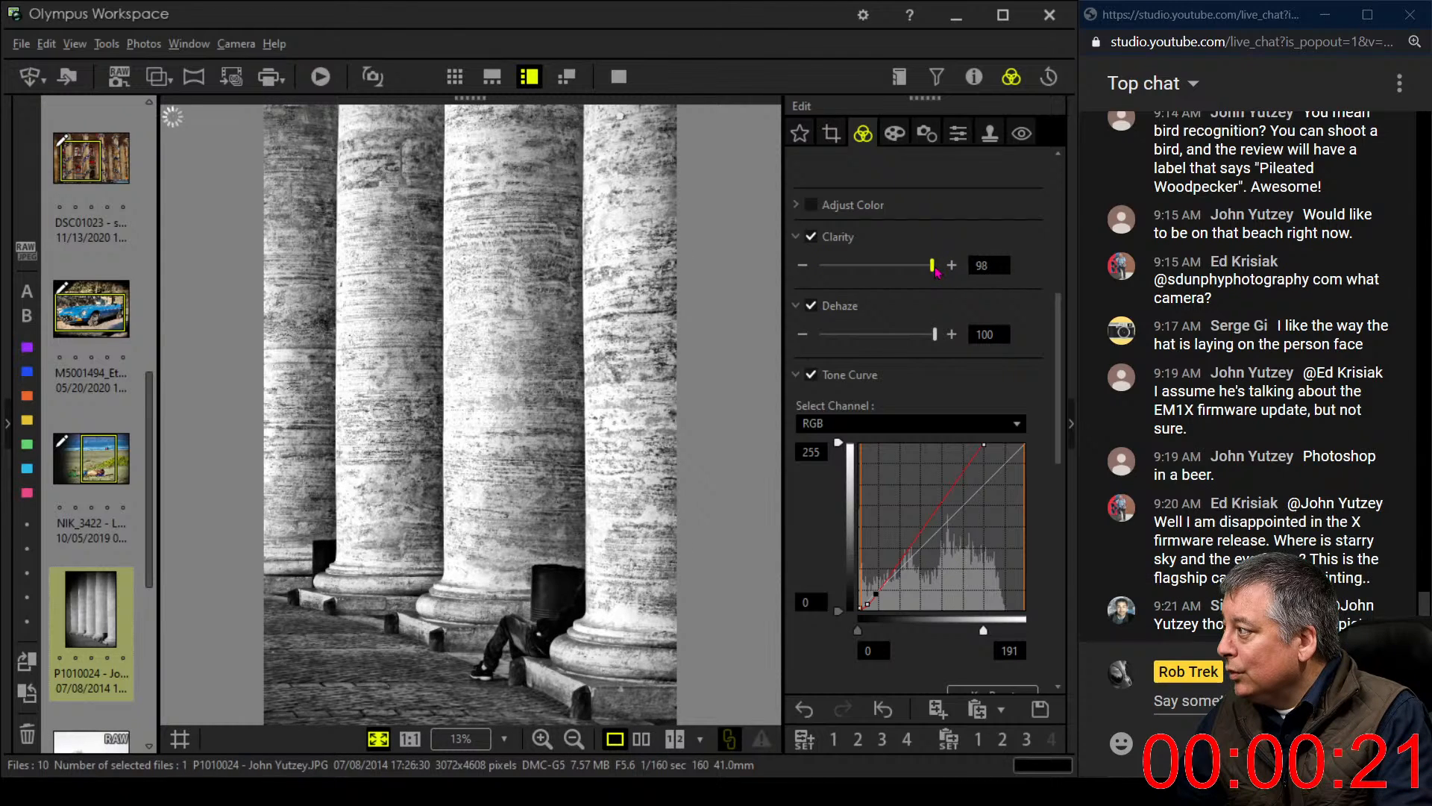
pyautogui.moveTo(938, 271); pyautogui.dragTo(879, 273)
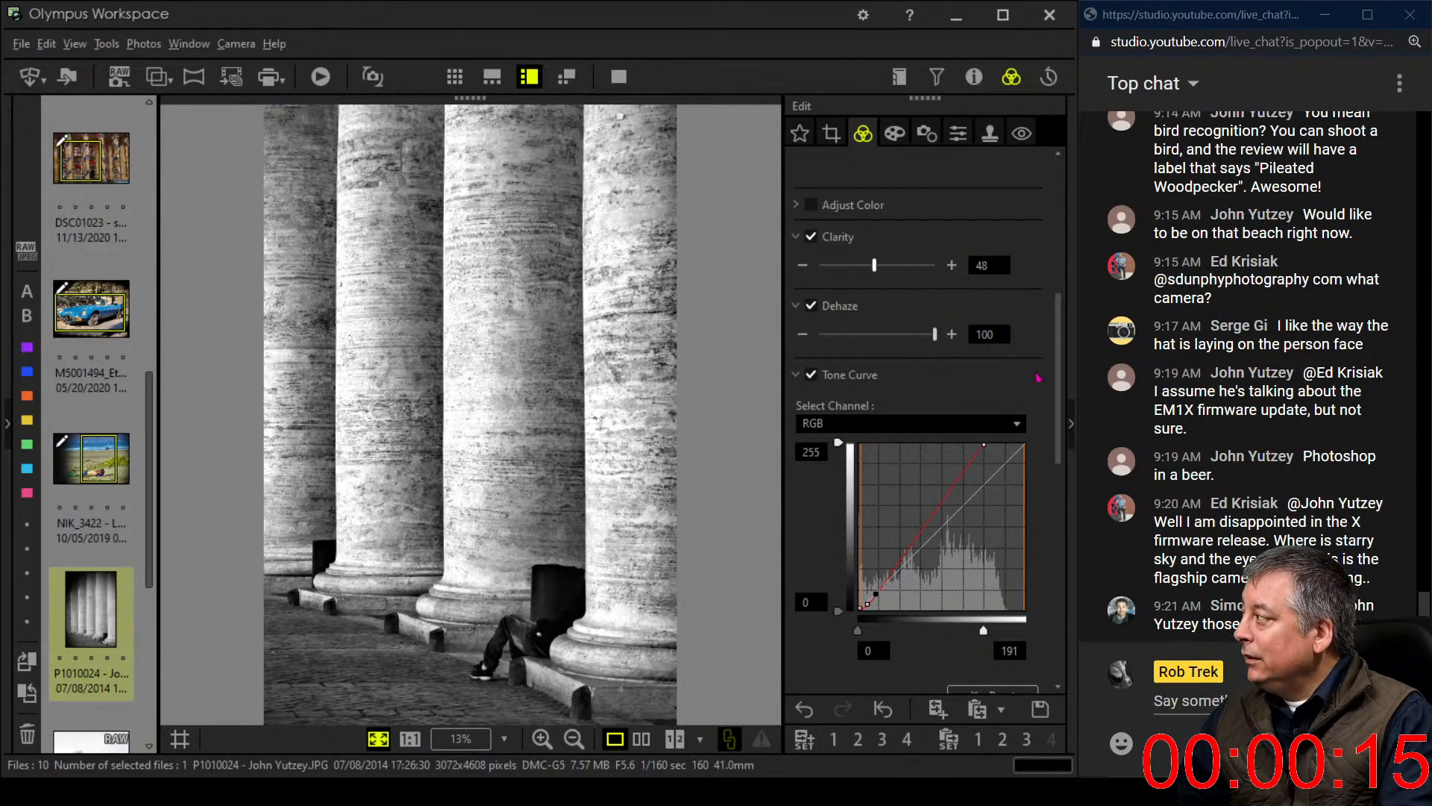
# Tone the photo with the blue channel's tone curve, lifting the highlights slightly and placing the shadow point close to the diagonal
pyautogui.scroll(-10, 1041, 388)
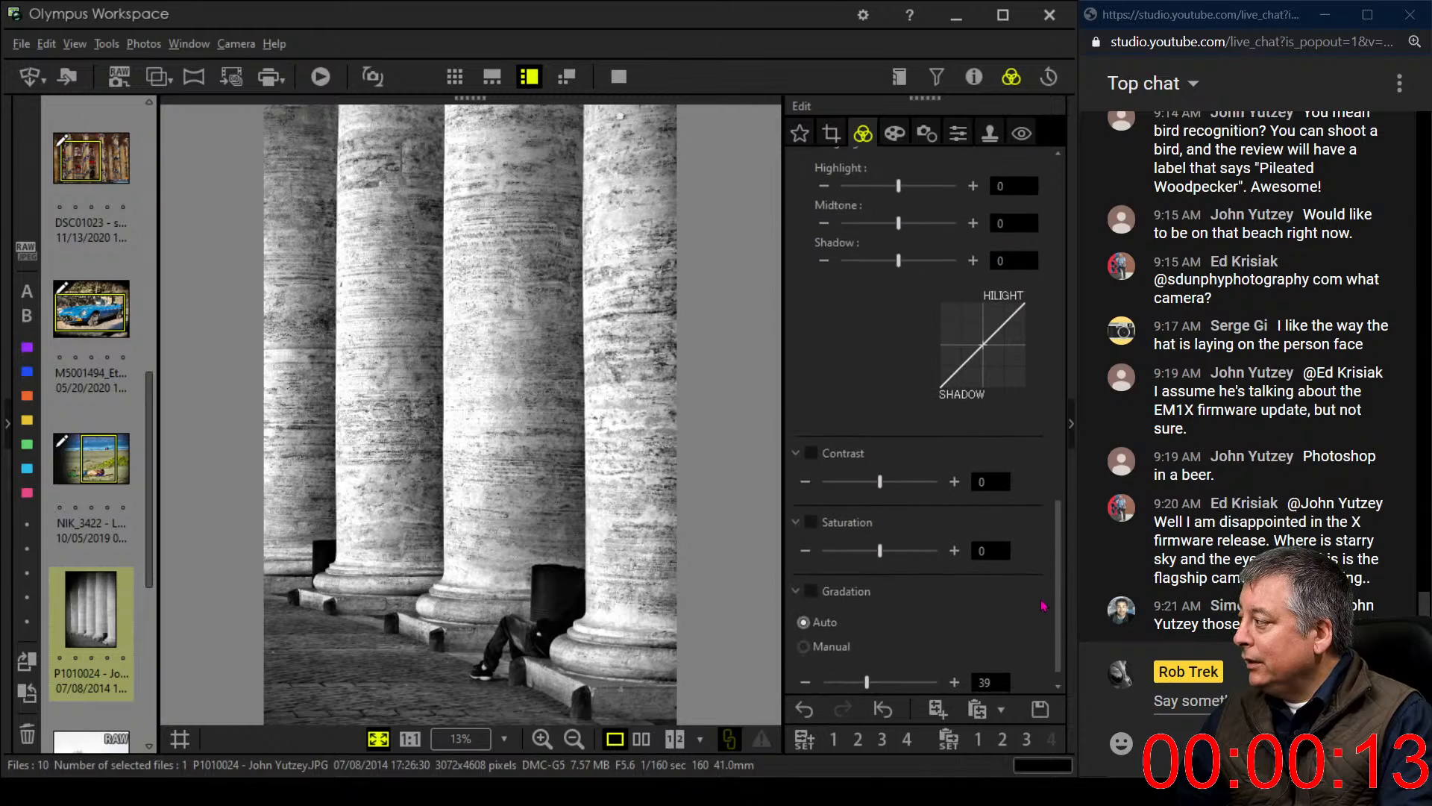
pyautogui.scroll(-1, 1043, 606)
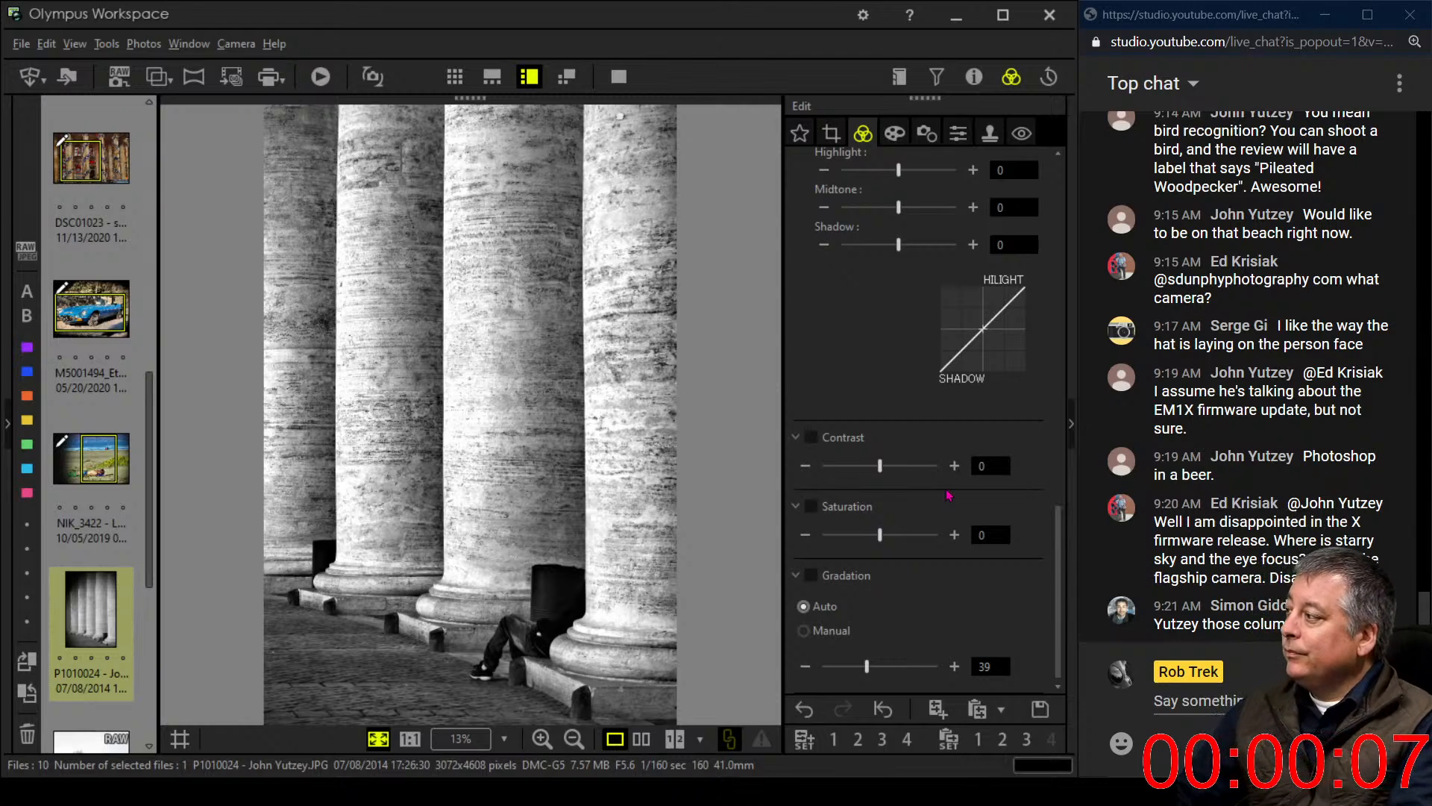
pyautogui.scroll(2, 870, 384)
pyautogui.scroll(10, 870, 385)
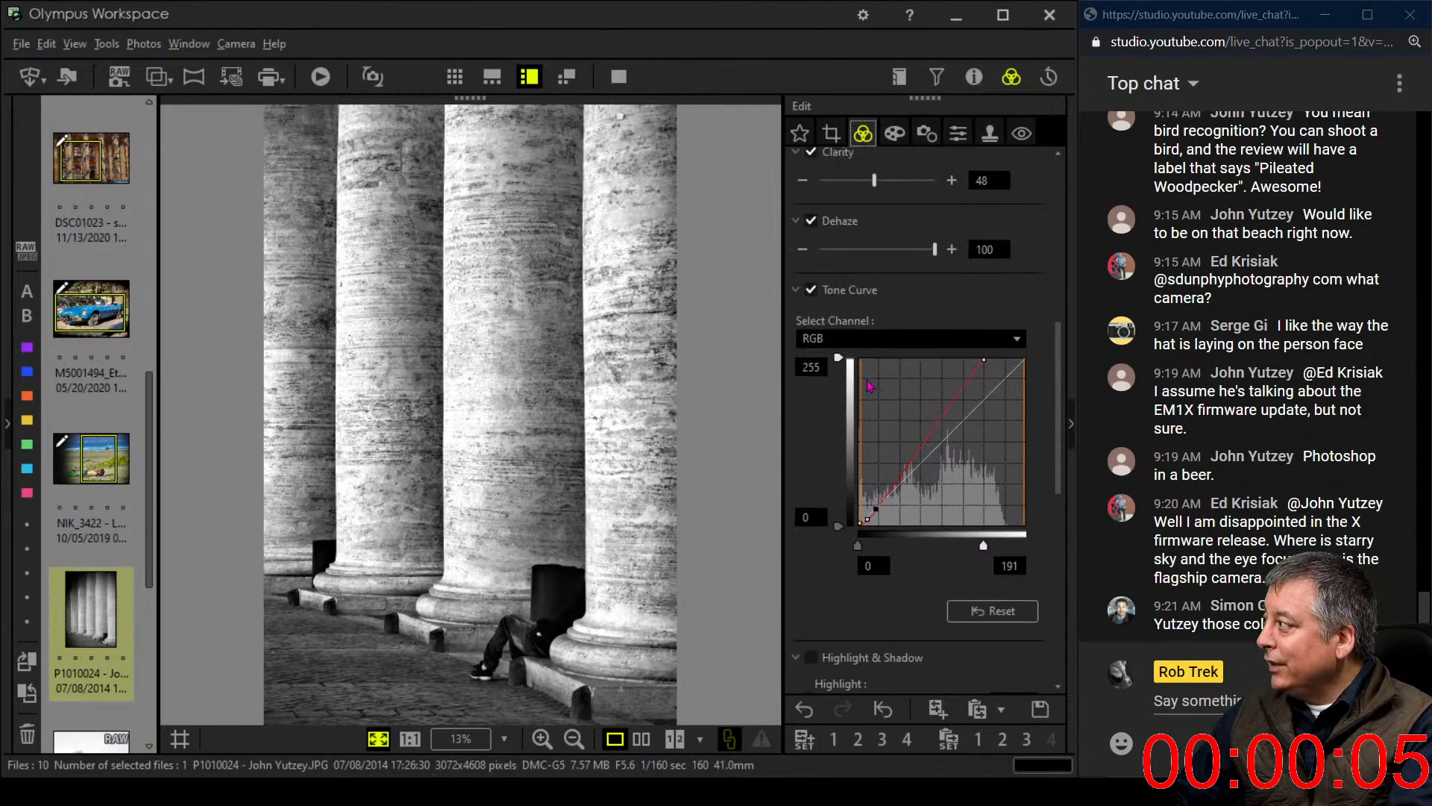
pyautogui.click(883, 451)
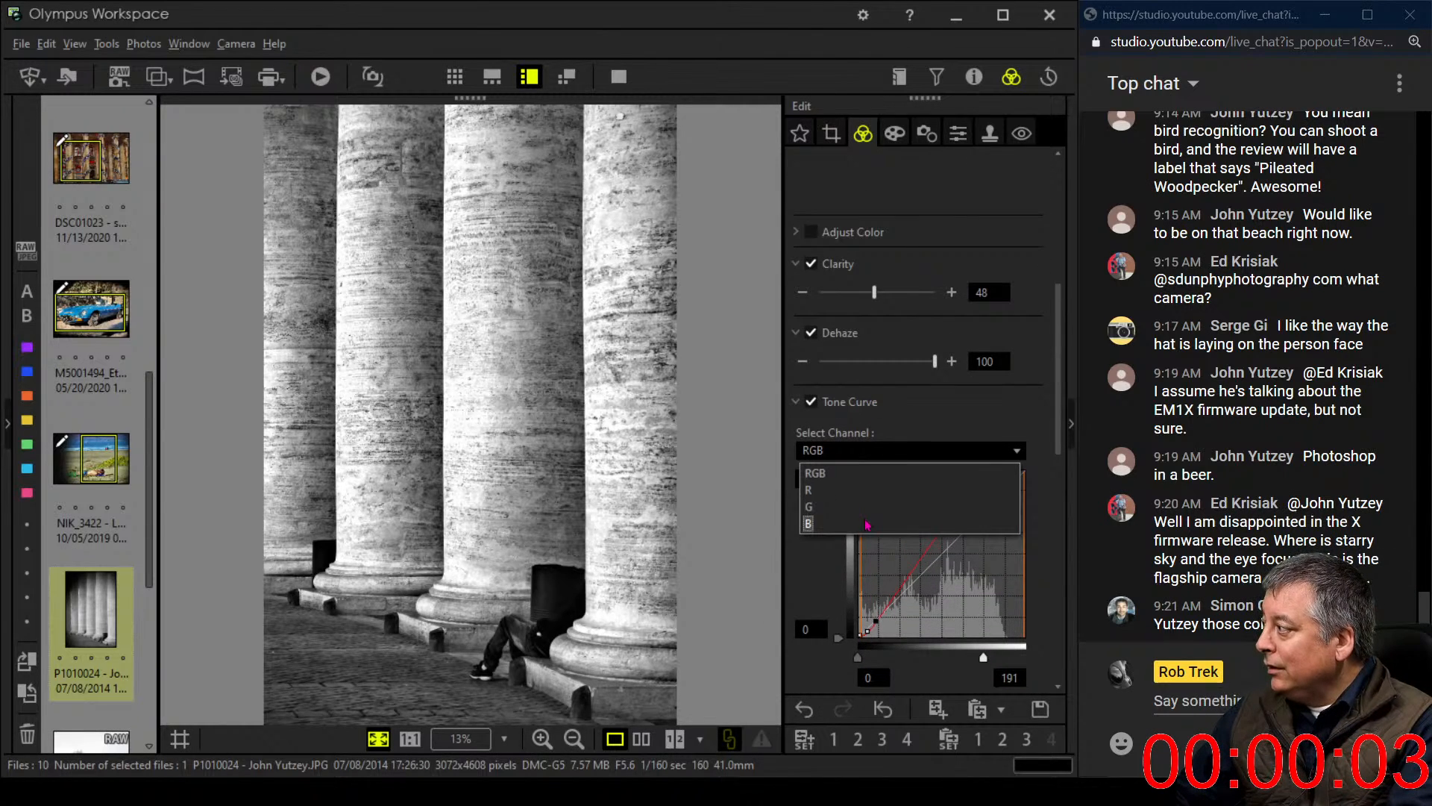
pyautogui.click(808, 523)
pyautogui.scroll(-2, 808, 532)
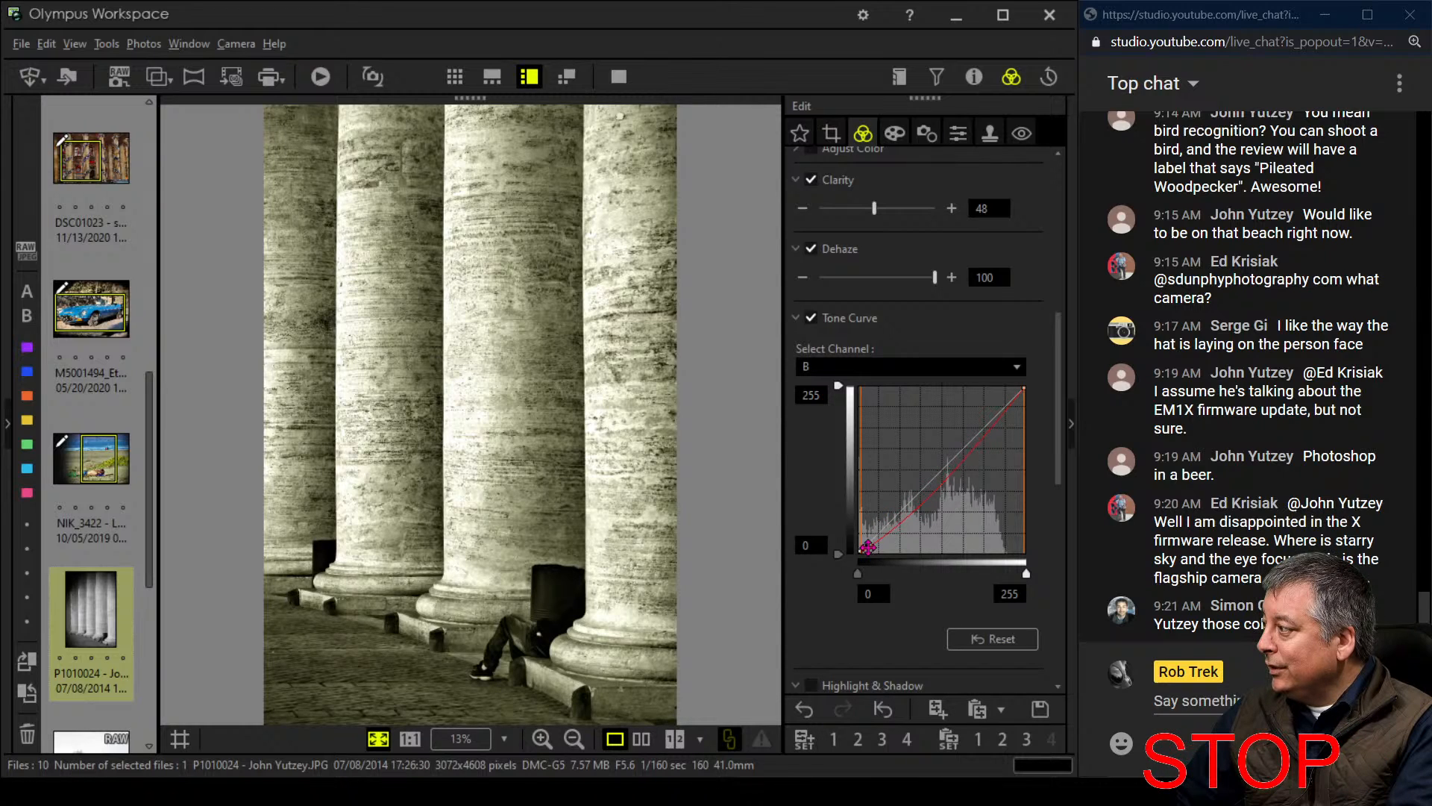
pyautogui.click(975, 442)
pyautogui.moveTo(975, 442); pyautogui.dragTo(979, 431)
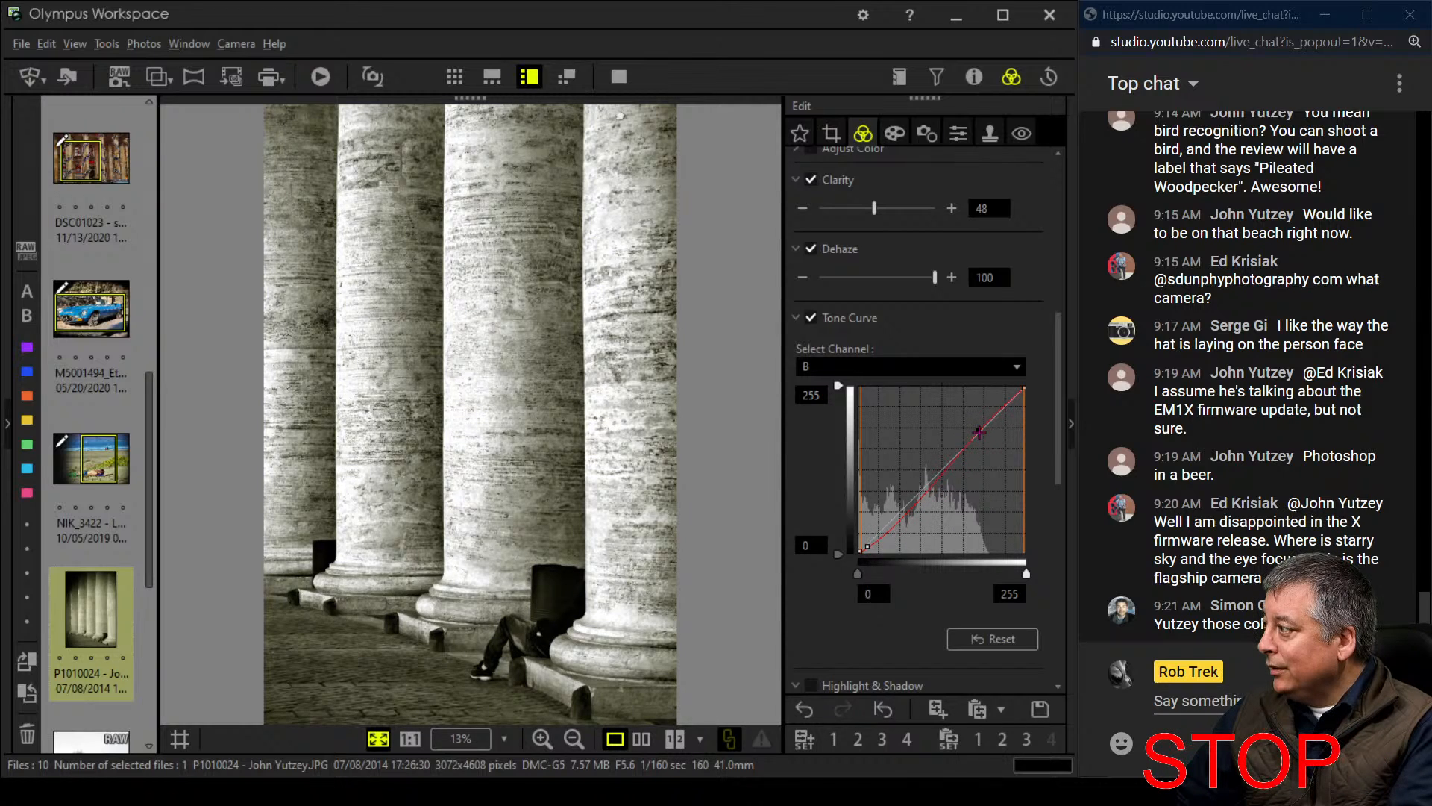
pyautogui.moveTo(868, 546); pyautogui.dragTo(882, 532)
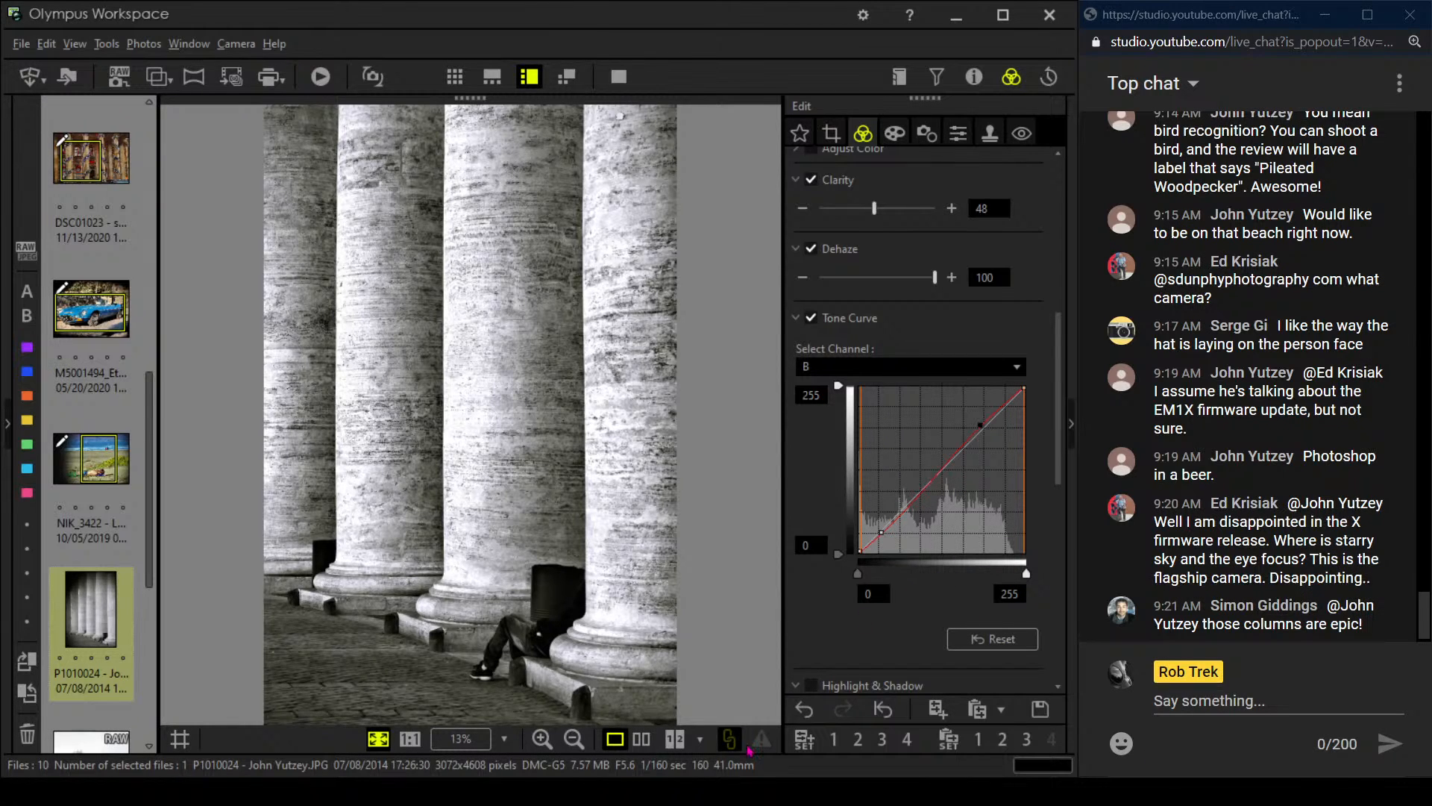
# Compare the edited columns photo side by side with the original in full screen
pyautogui.click(642, 739)
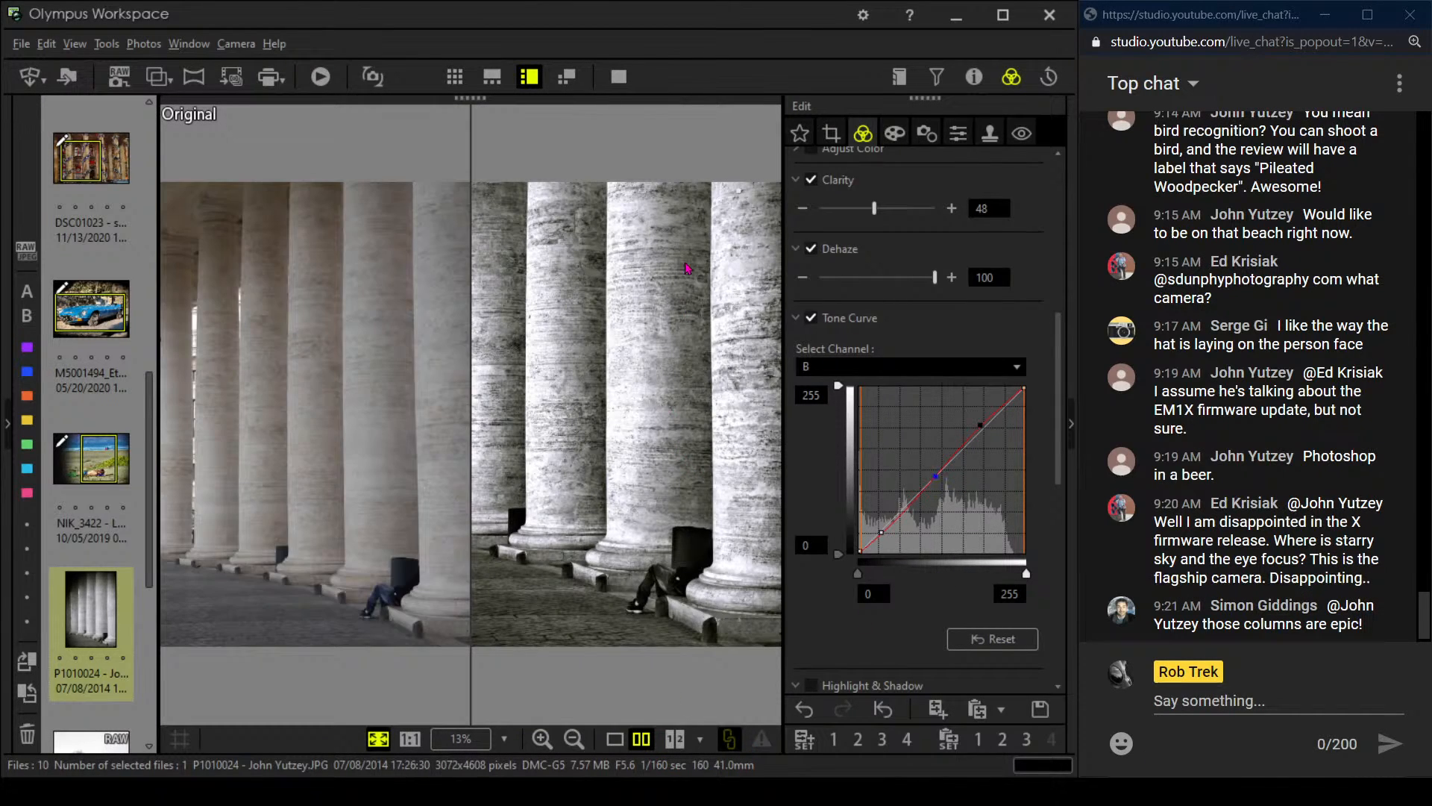
pyautogui.click(619, 76)
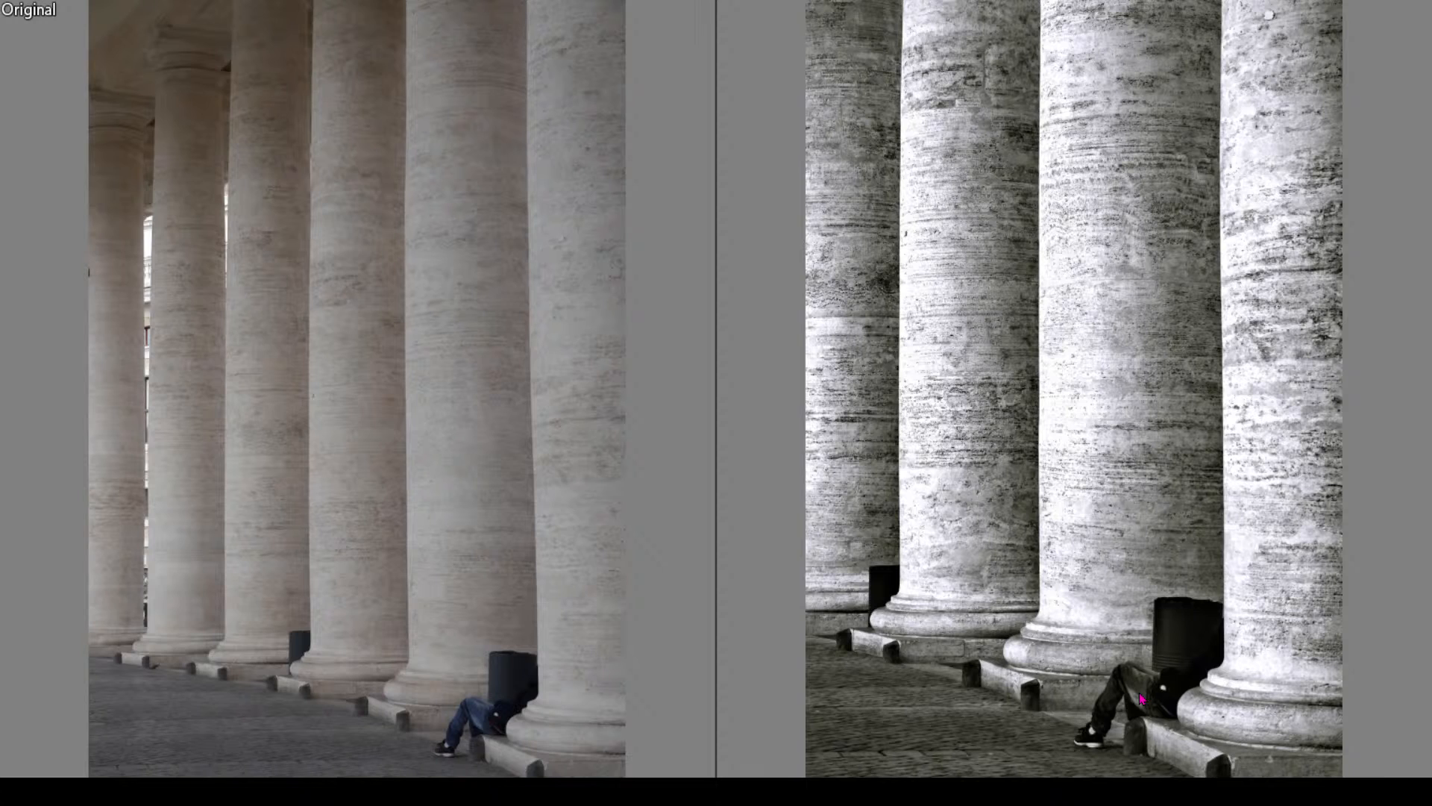
# Leave the full-screen comparison, return to the single-photo view and open the raw photo of the lone tree, P5150406
pyautogui.press('Escape')
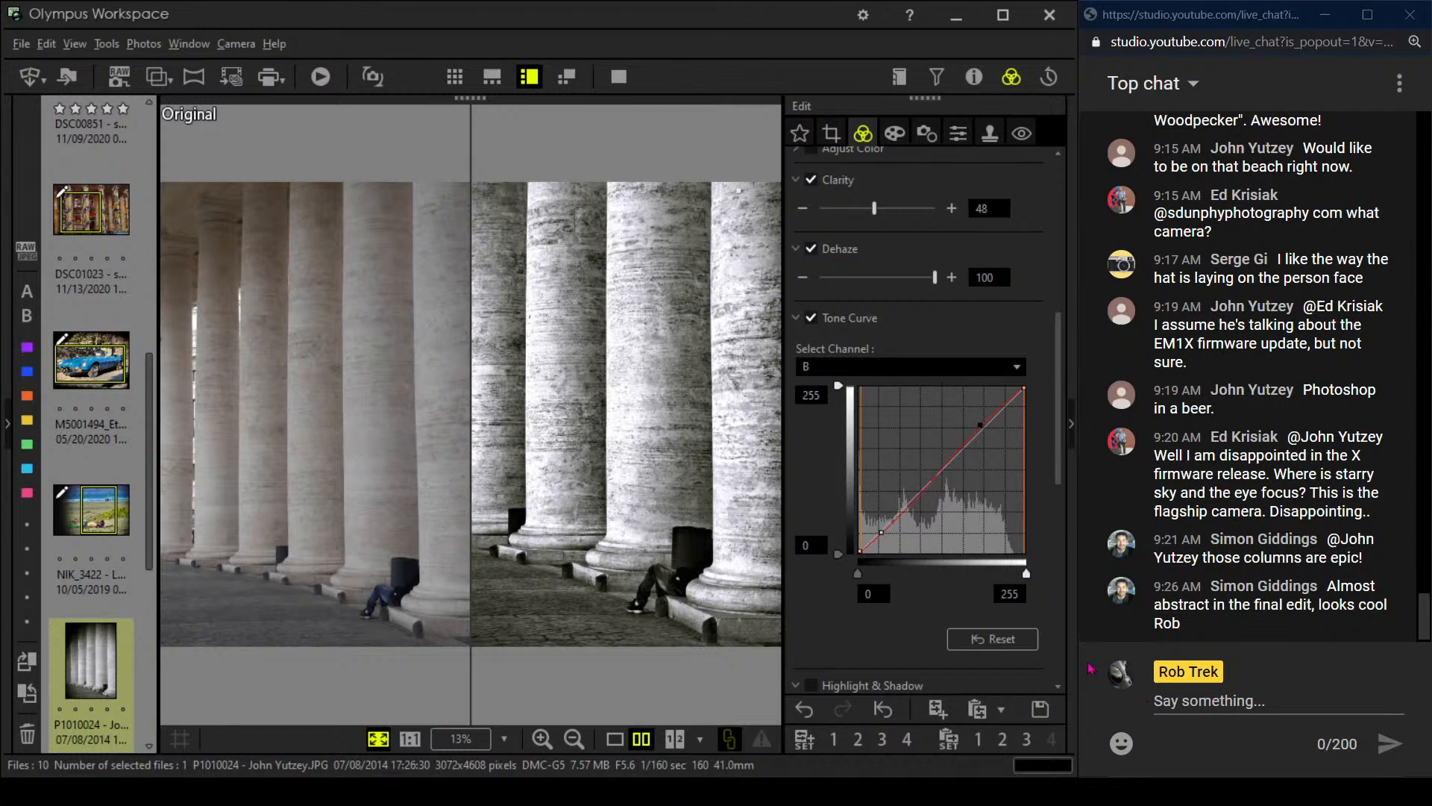
pyautogui.click(614, 739)
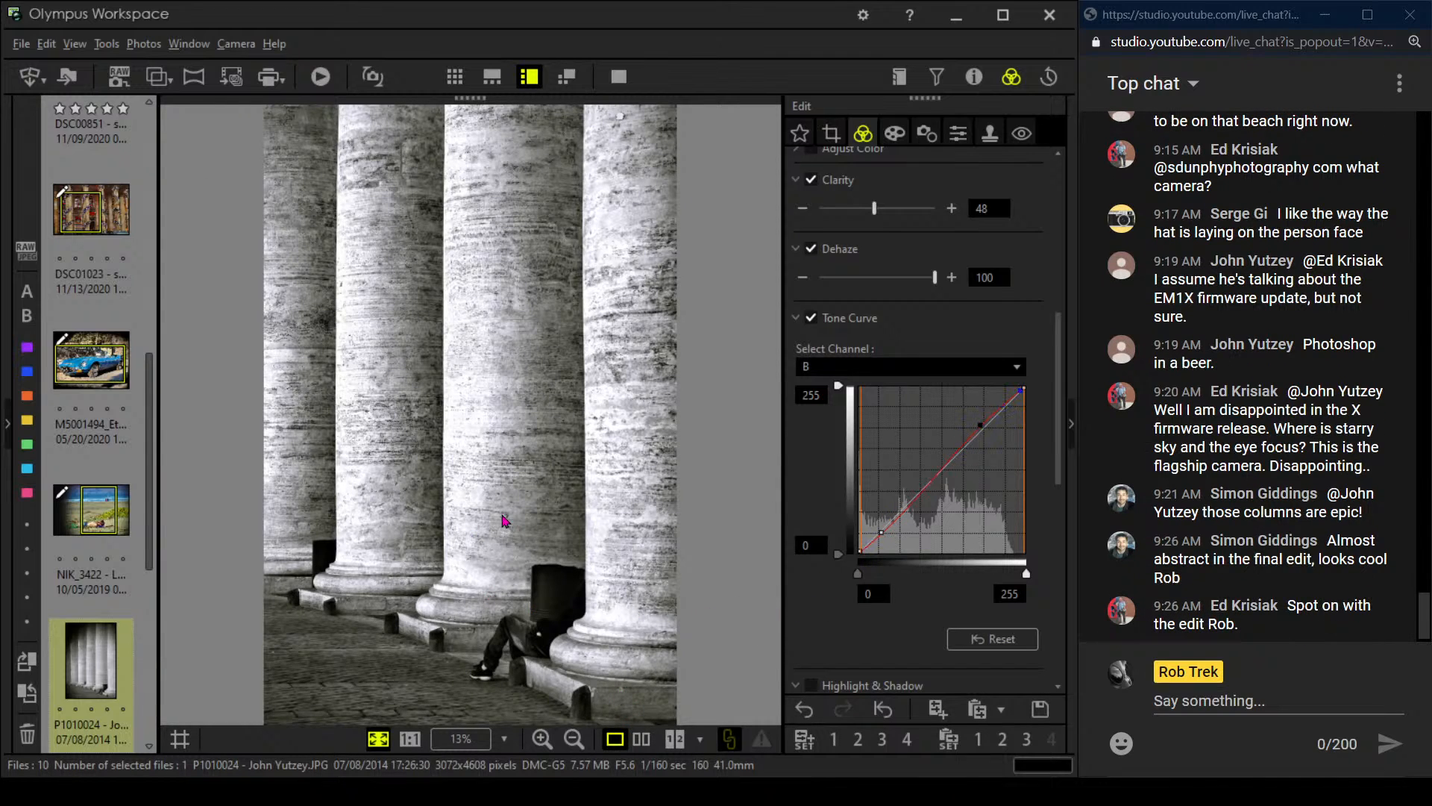
pyautogui.moveTo(133, 644)
pyautogui.scroll(-3, 133, 645)
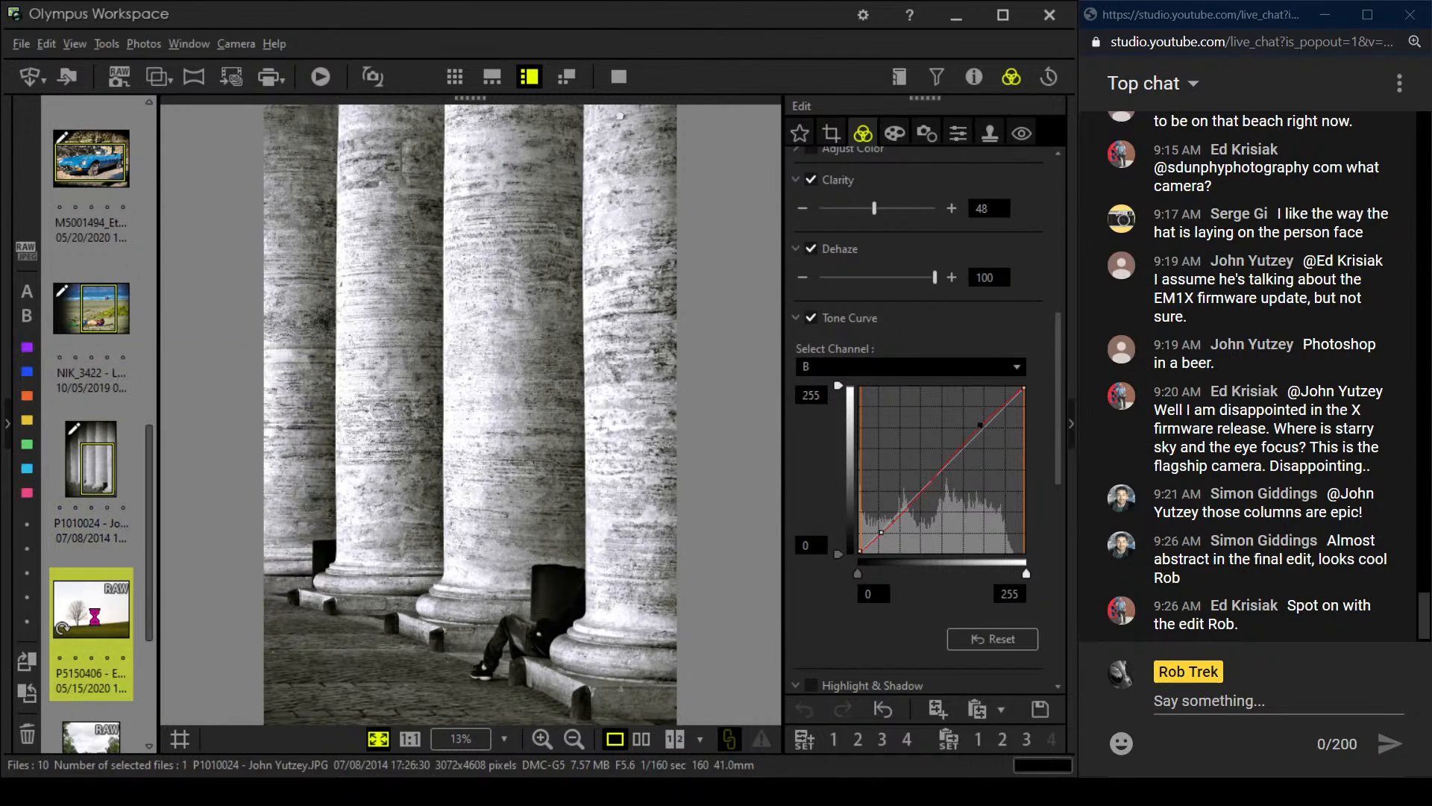
pyautogui.click(97, 623)
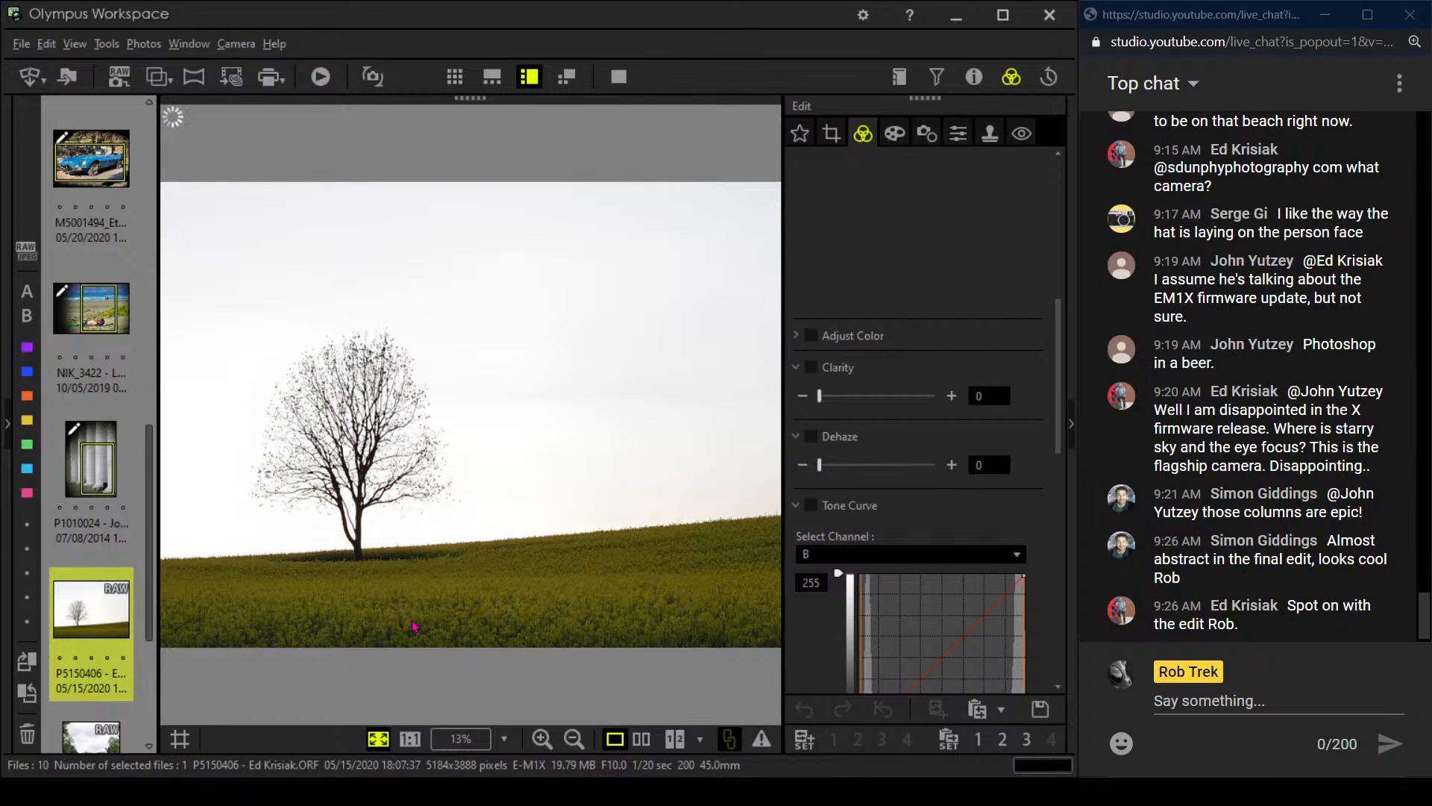
# Examine the lone tree photo's sky and branches at full size and check its lens and exposure details
pyautogui.click(495, 400)
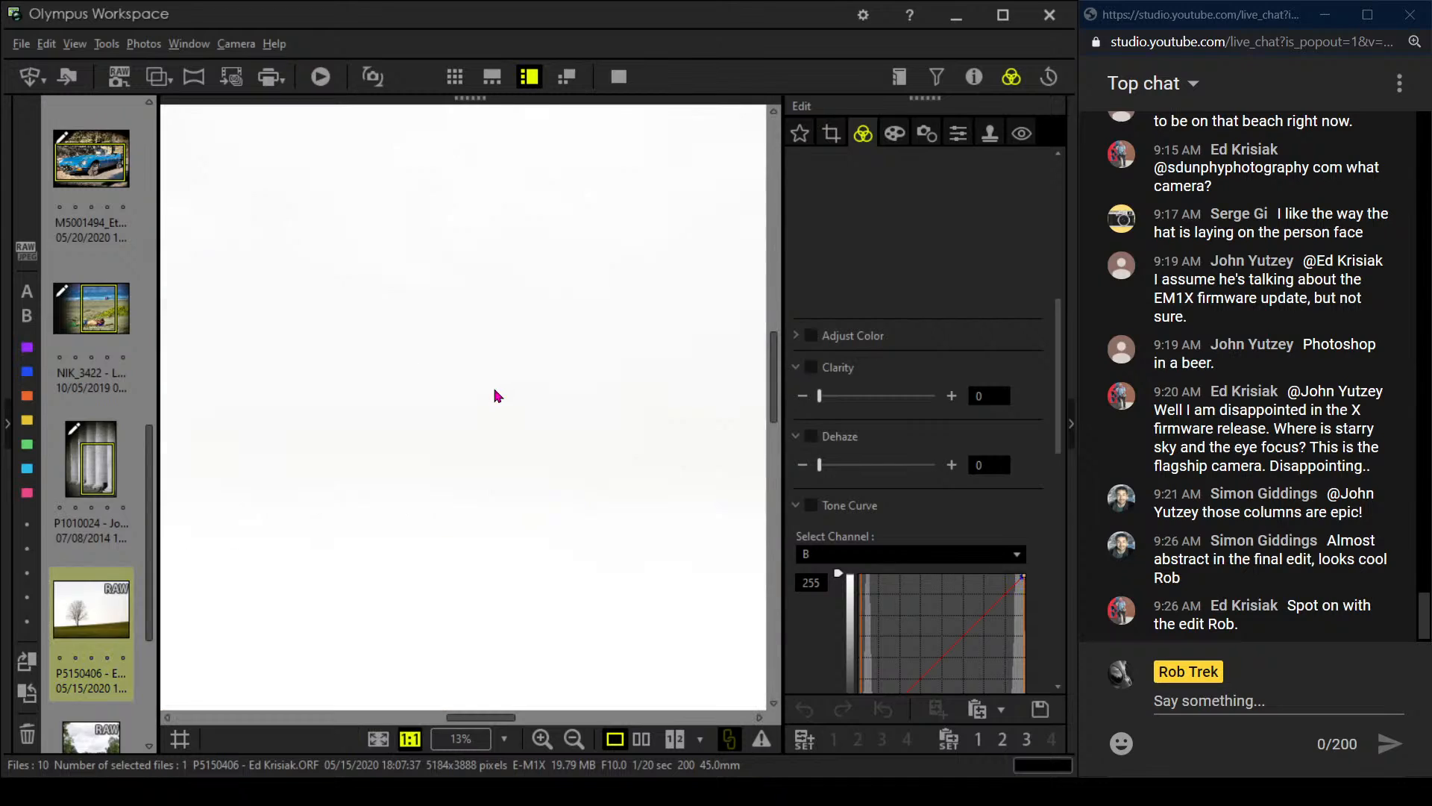
pyautogui.click(968, 82)
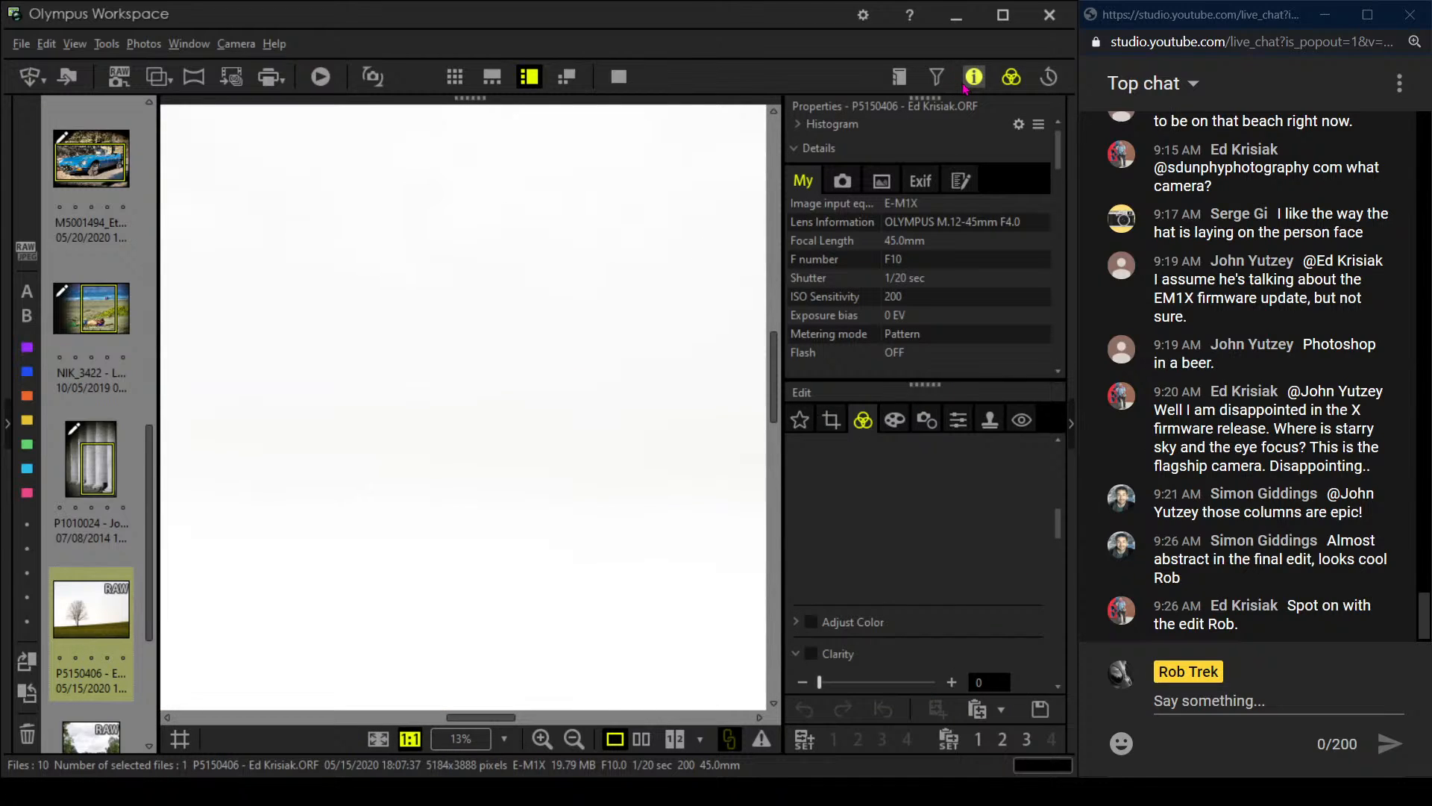
pyautogui.click(500, 352)
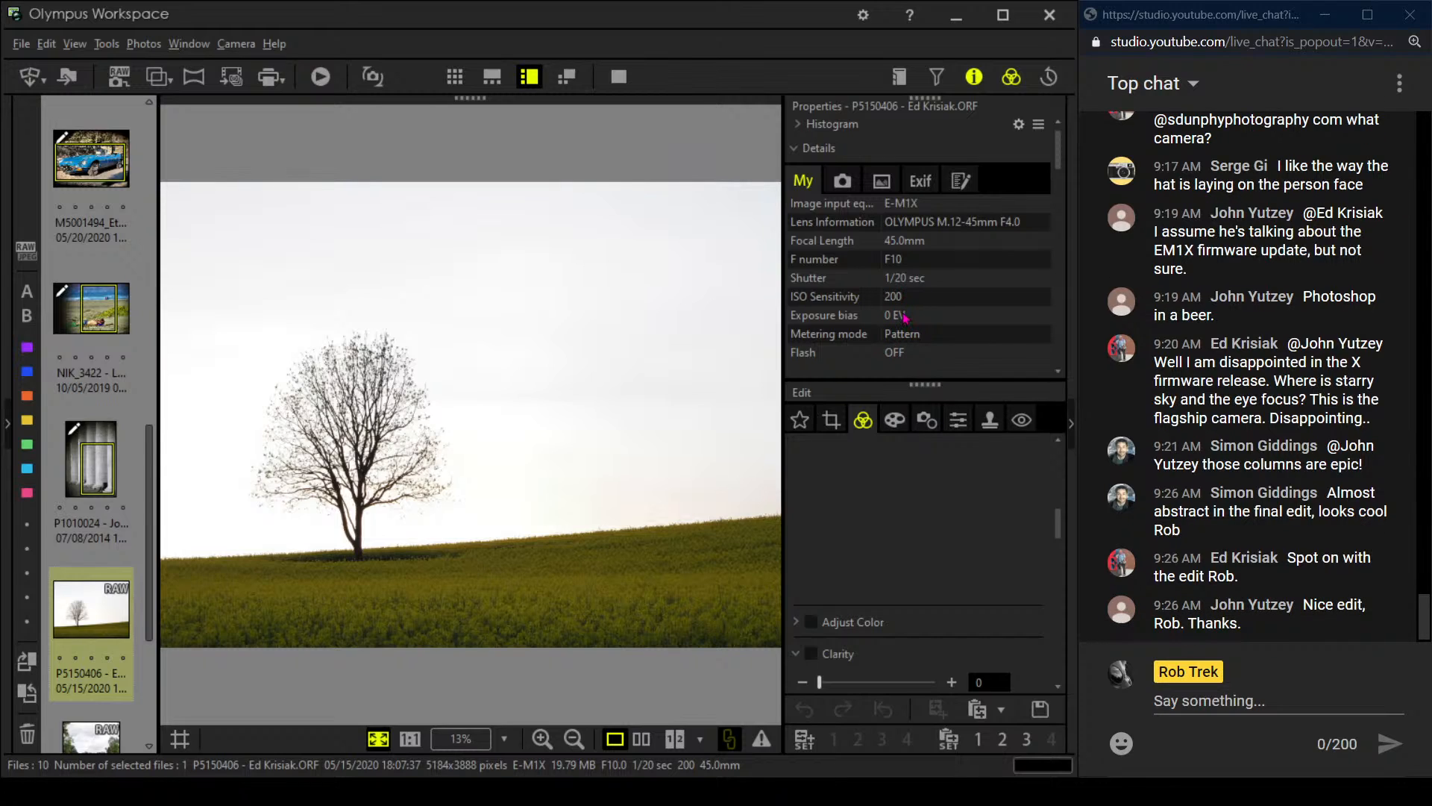
pyautogui.click(973, 77)
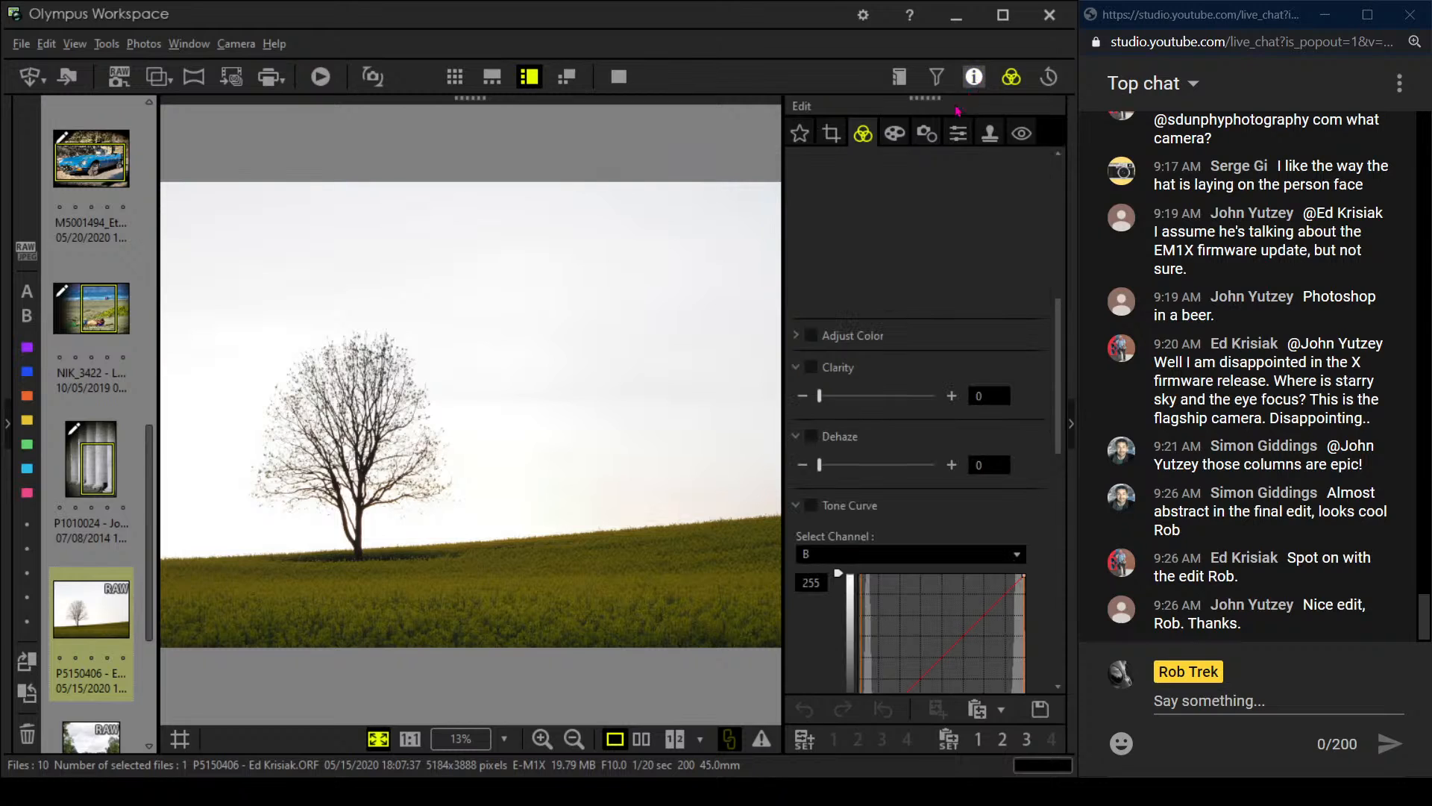
pyautogui.click(448, 380)
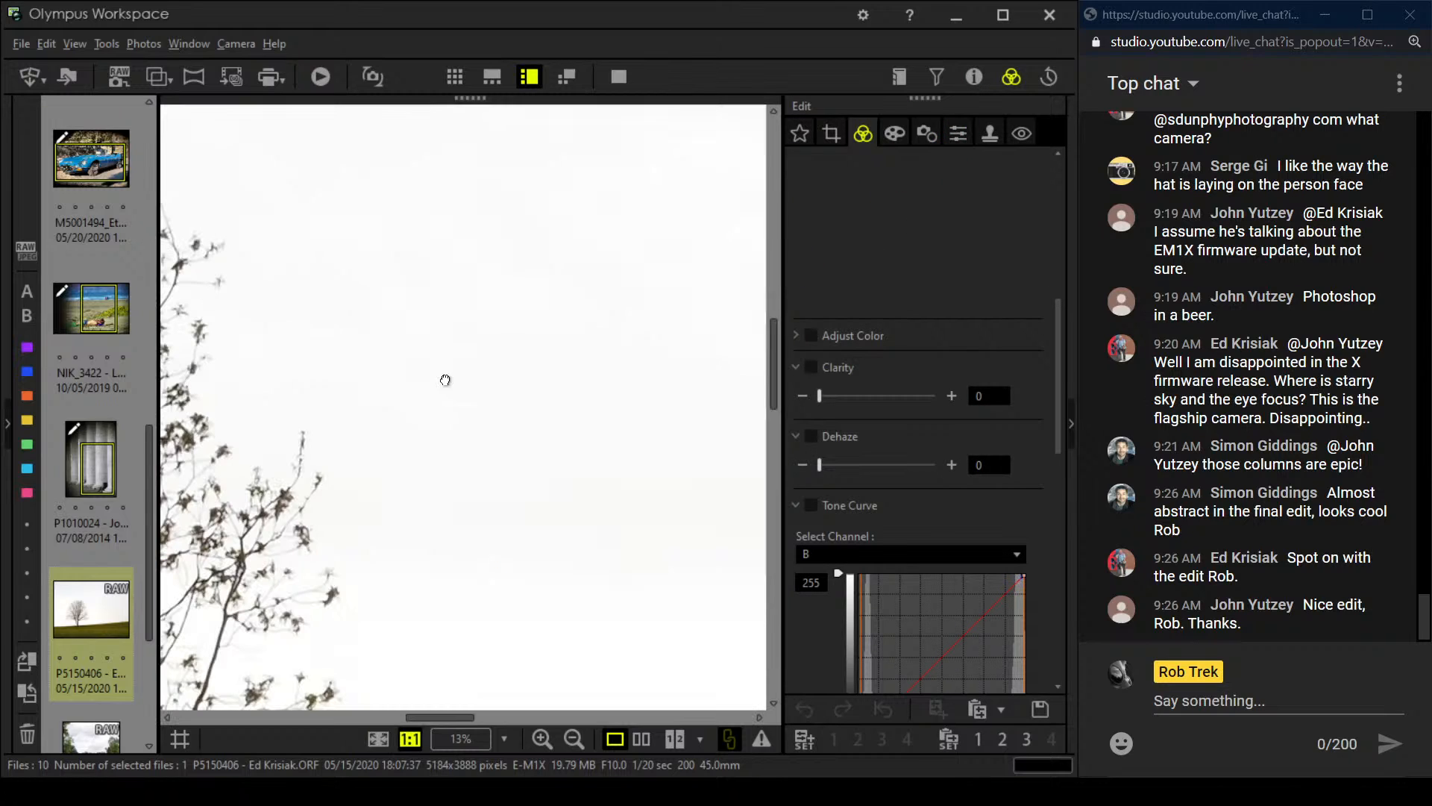
pyautogui.moveTo(218, 456); pyautogui.dragTo(543, 416)
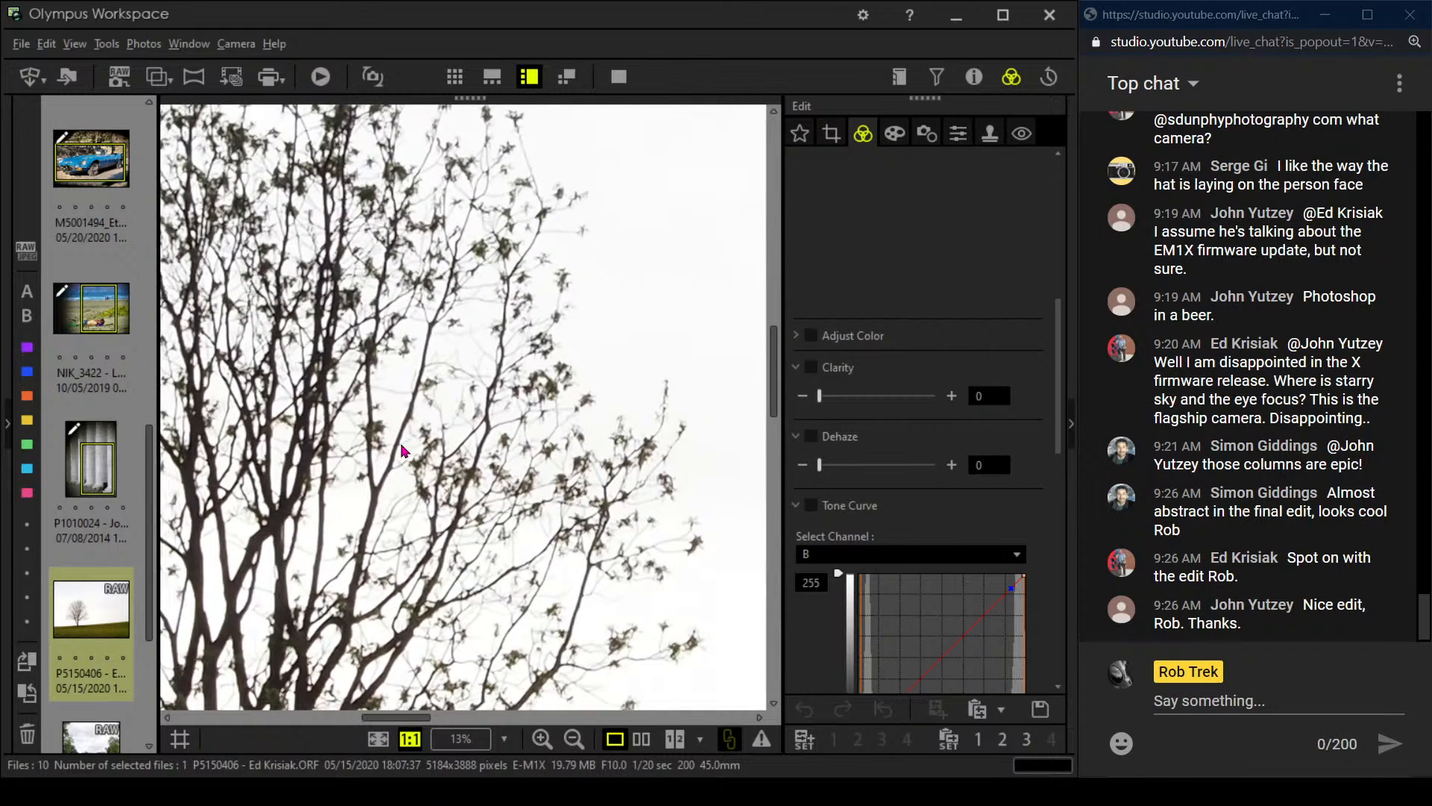
pyautogui.click(378, 515)
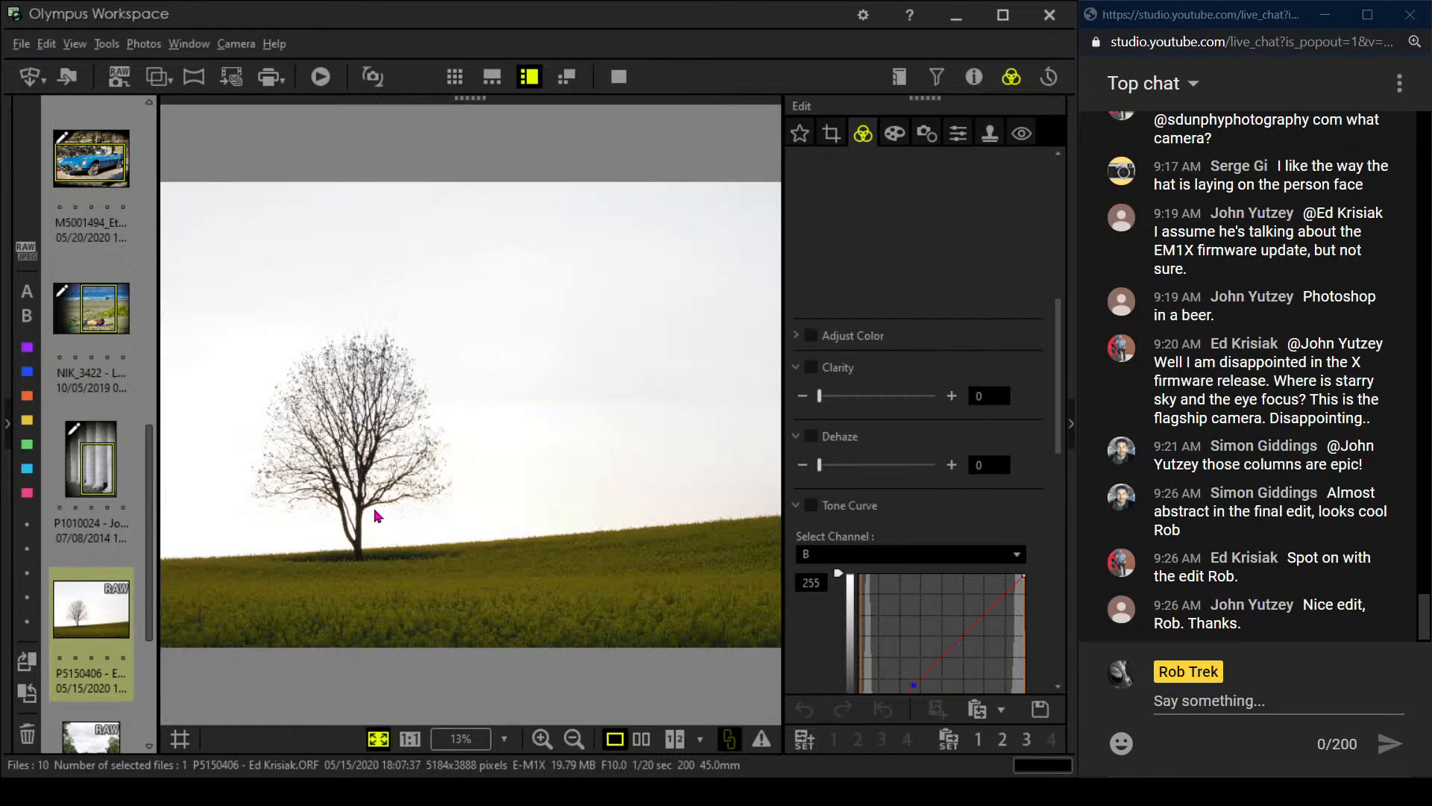
pyautogui.click(973, 77)
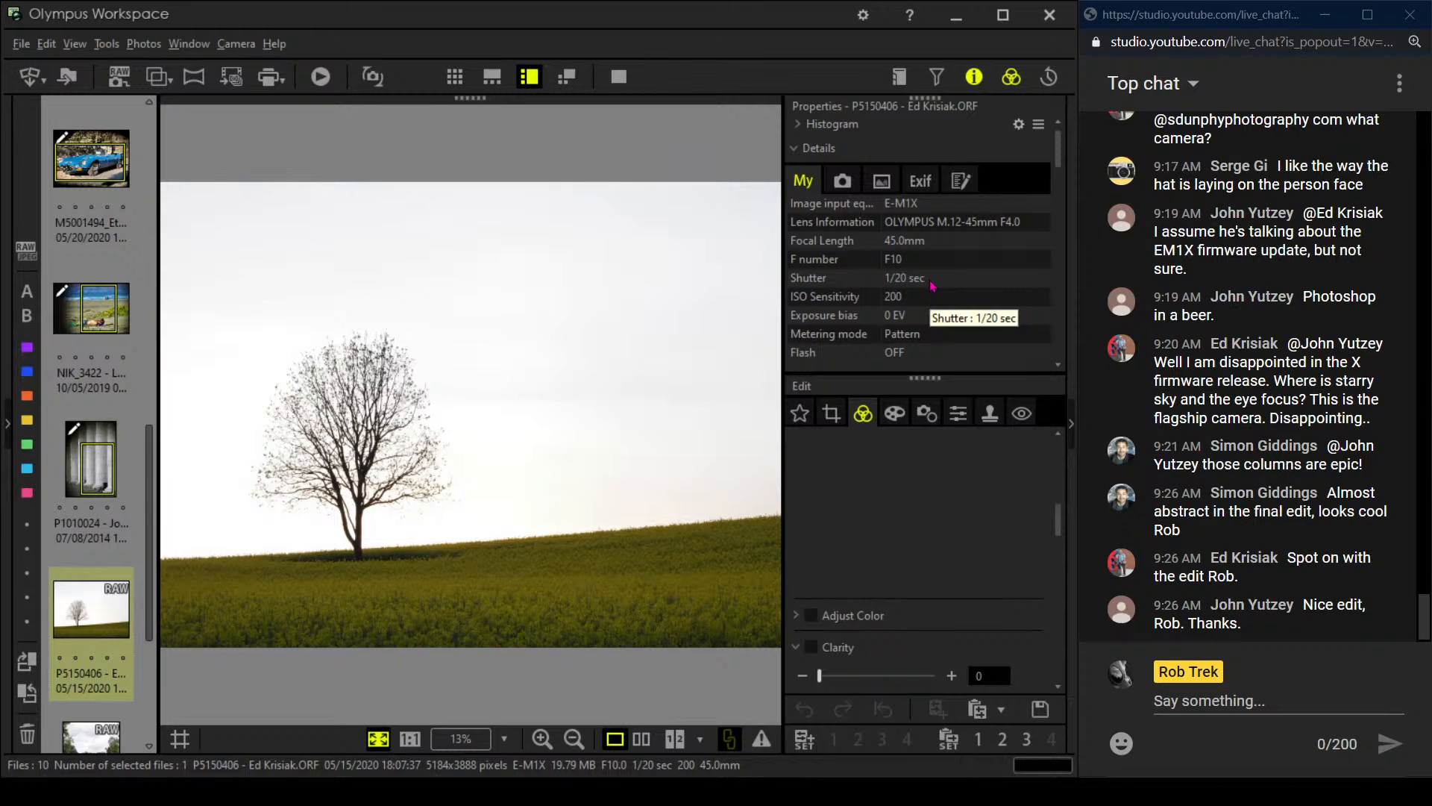
pyautogui.click(974, 77)
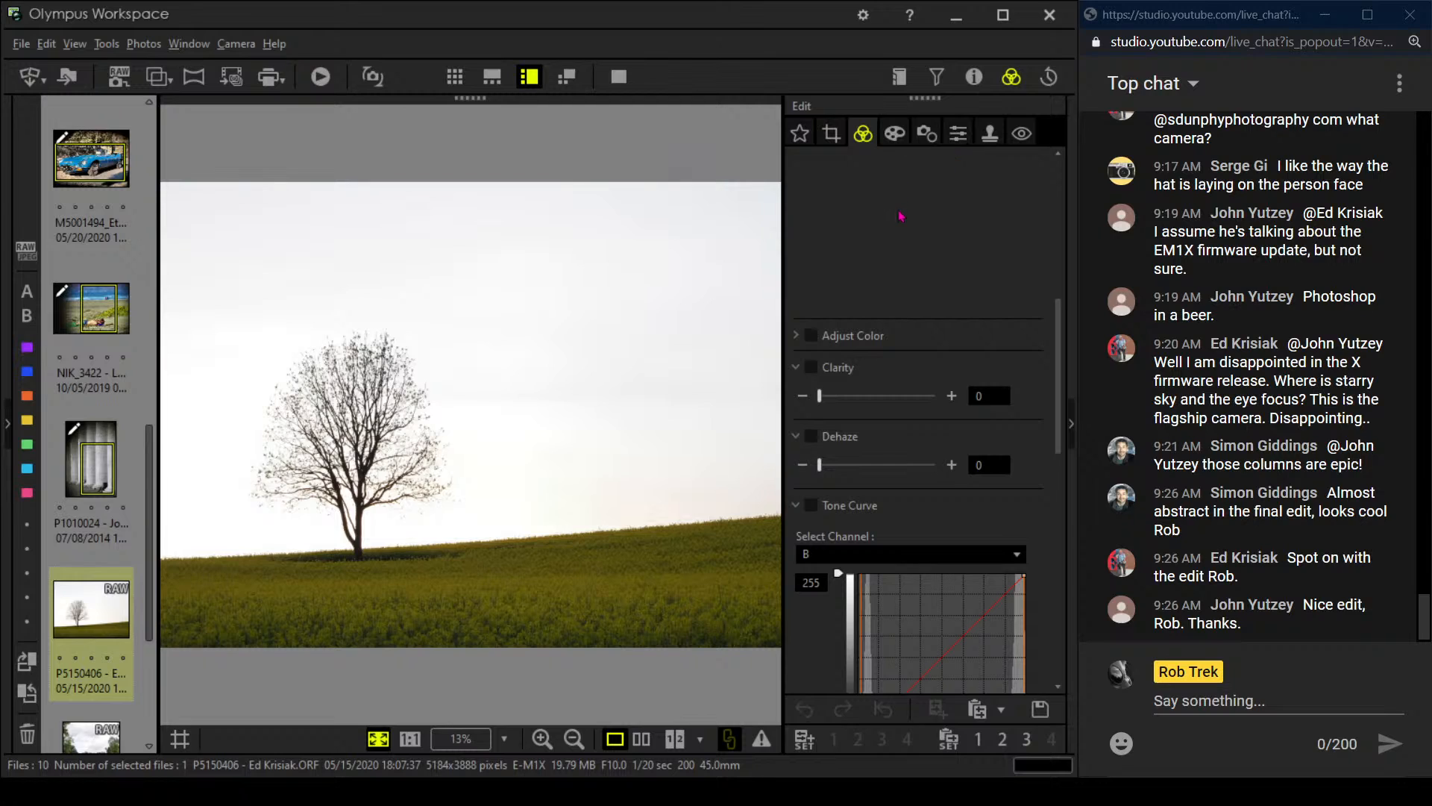
# Darken the tree photo with an exposure compensation of -1.9 EV and apply the Dramatic Tone art filter
pyautogui.click(902, 140)
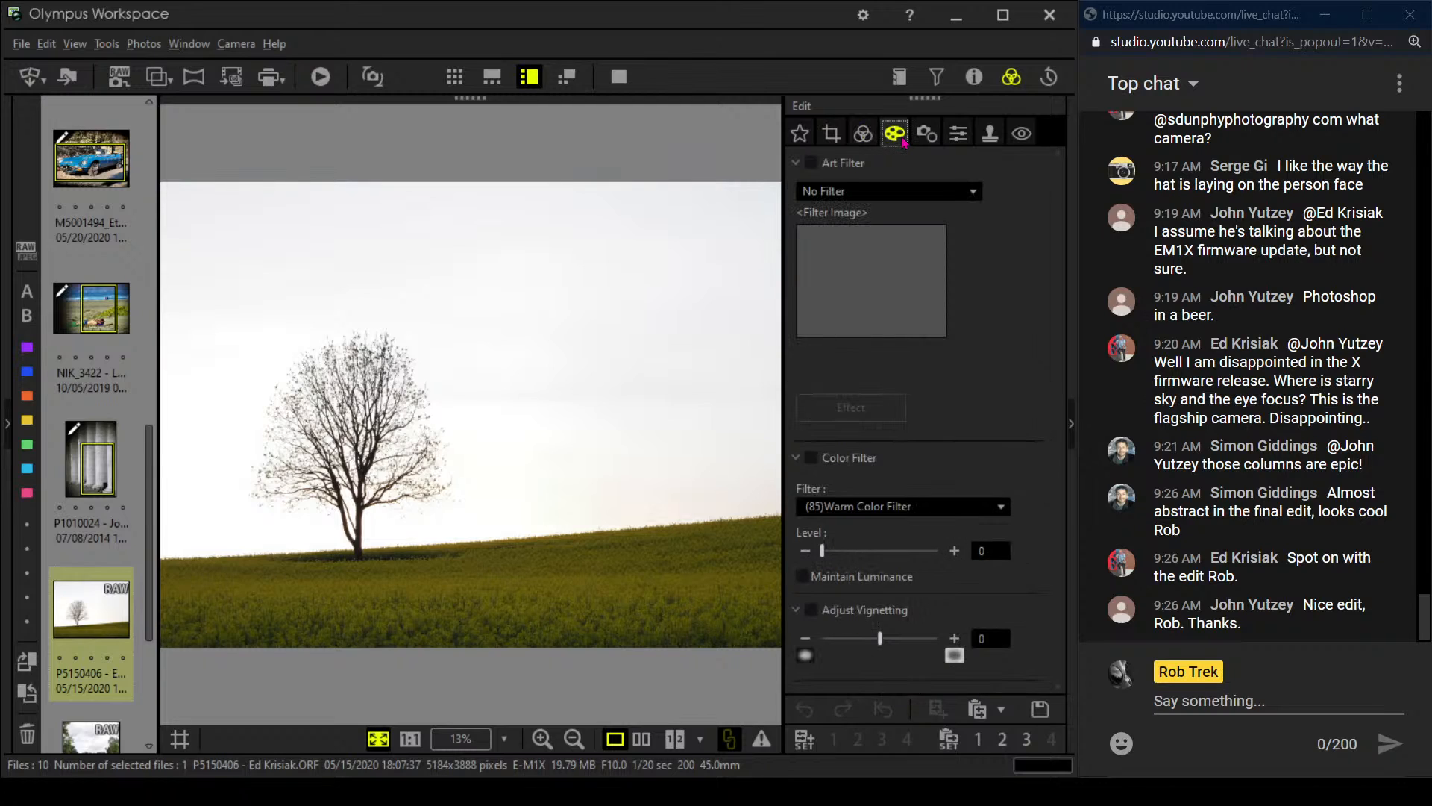
pyautogui.click(866, 135)
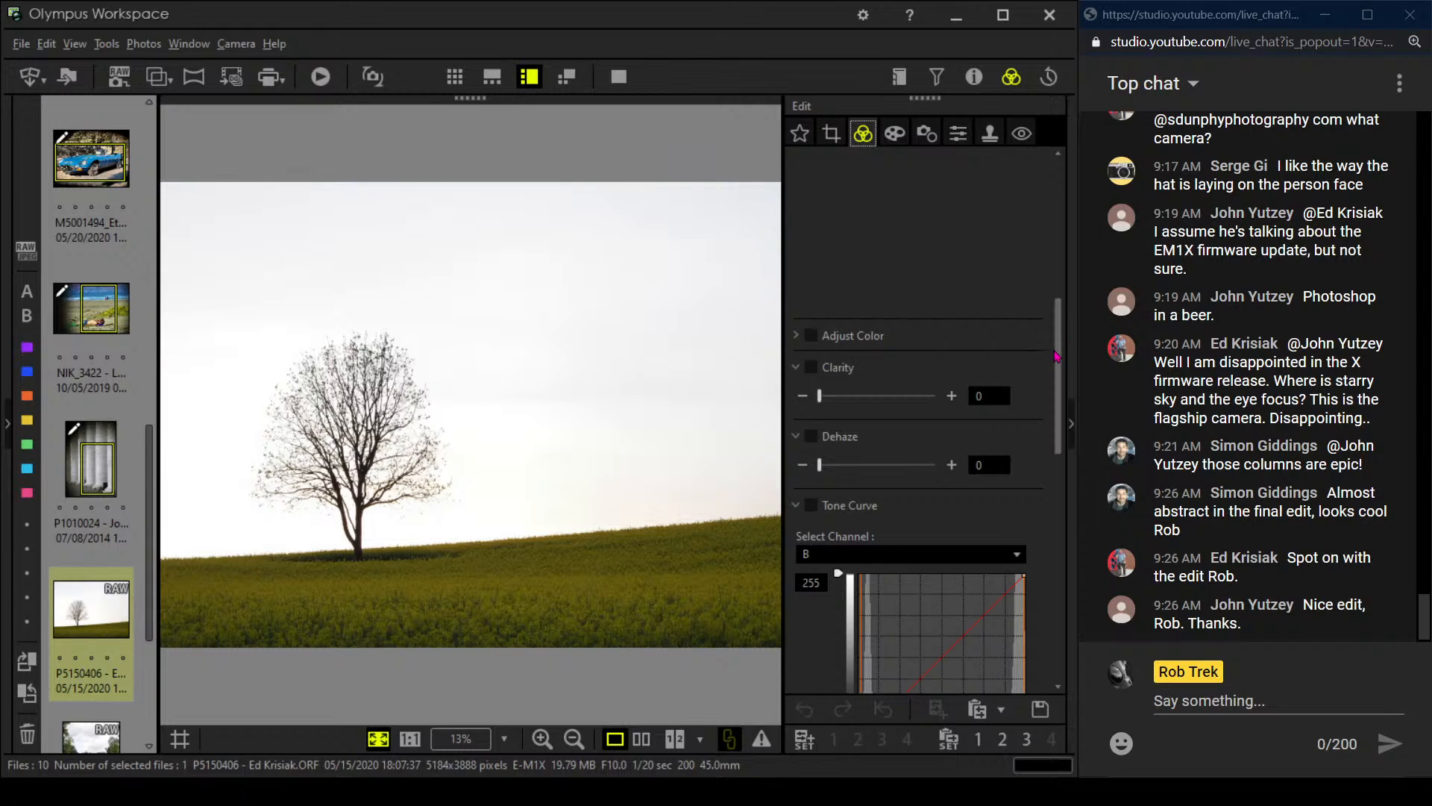
pyautogui.scroll(5, 1015, 313)
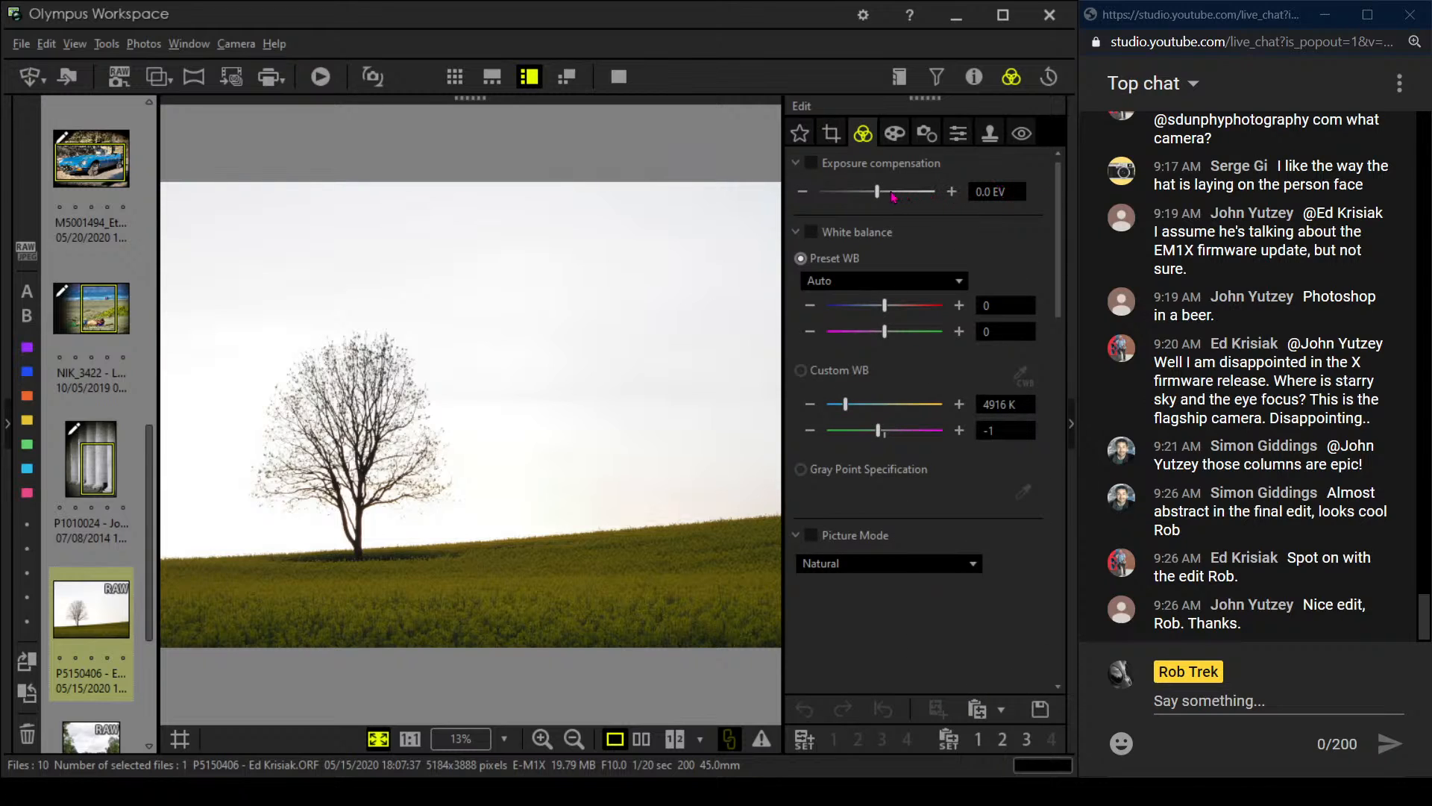
pyautogui.moveTo(877, 191); pyautogui.dragTo(823, 204)
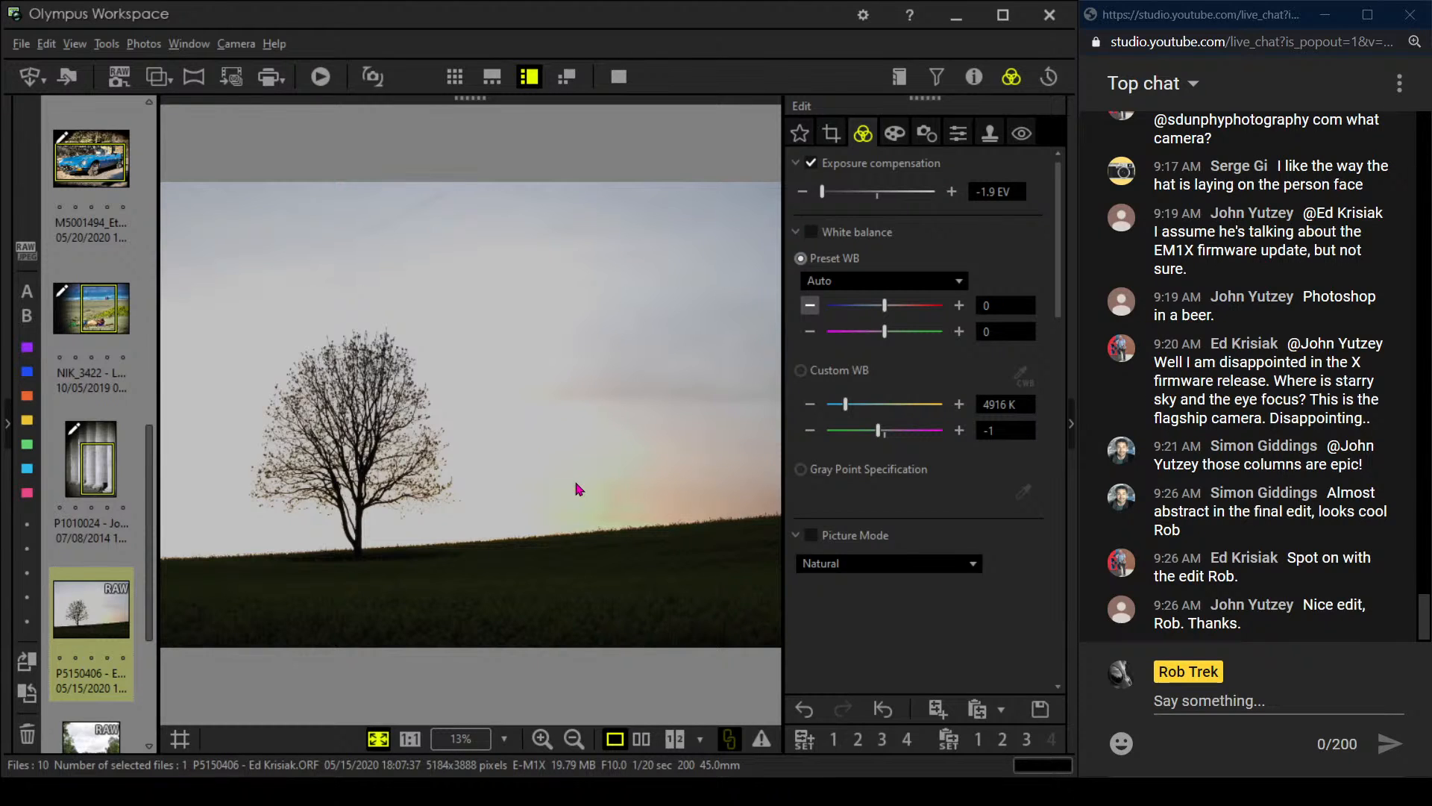
pyautogui.click(894, 133)
pyautogui.click(889, 193)
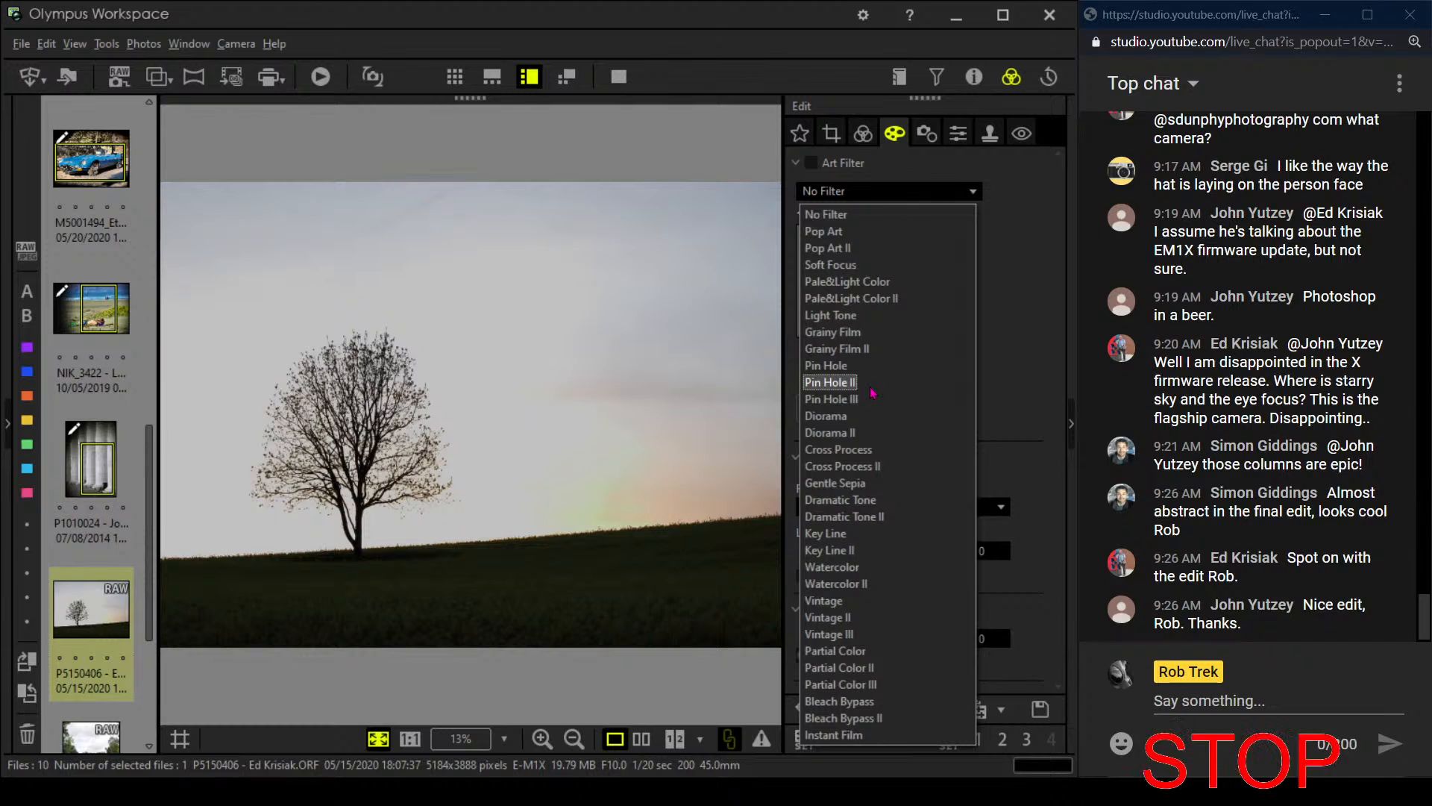
pyautogui.click(856, 504)
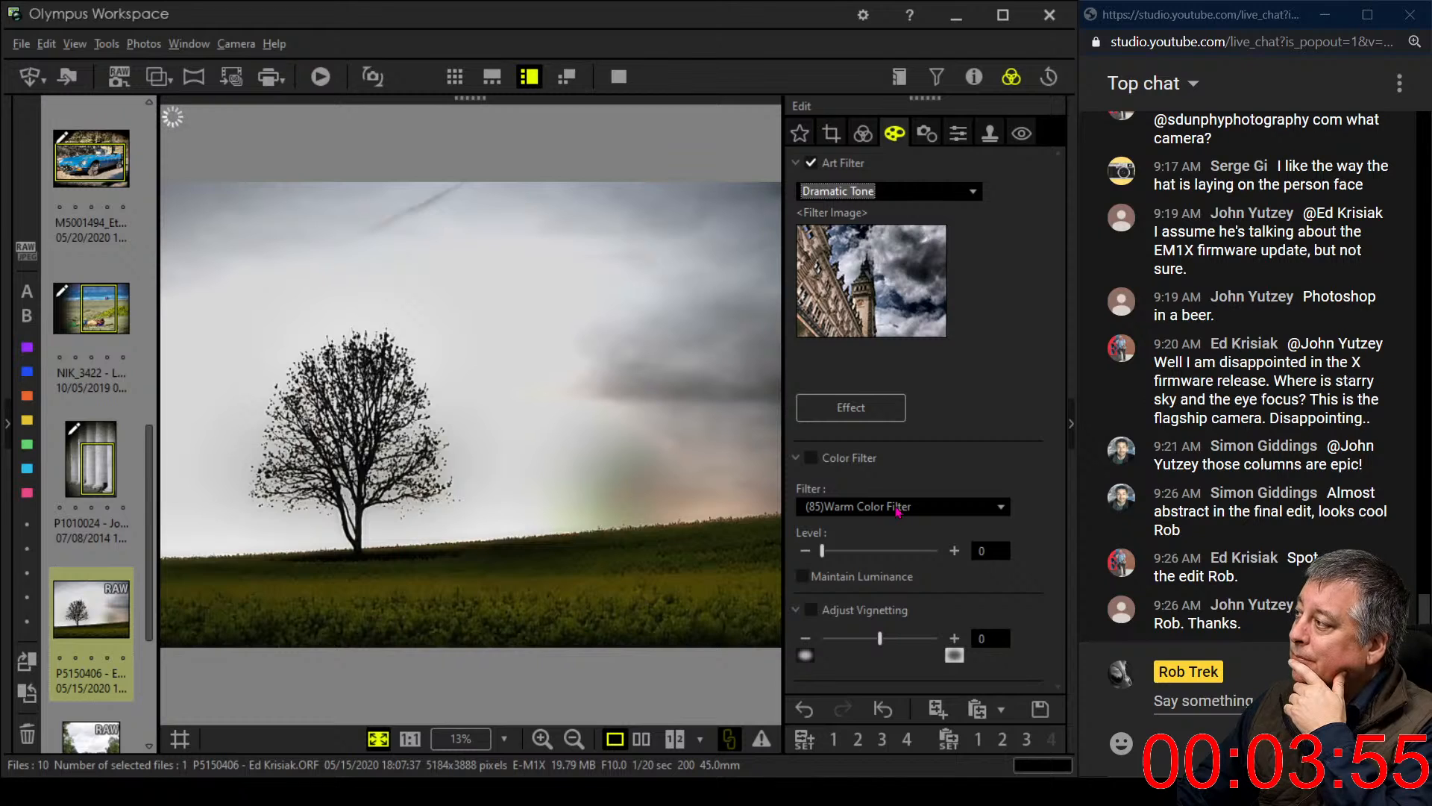
# Set the exposure compensation to -0.8 EV and a custom white balance of 6000 K with a tint of -2
pyautogui.click(863, 133)
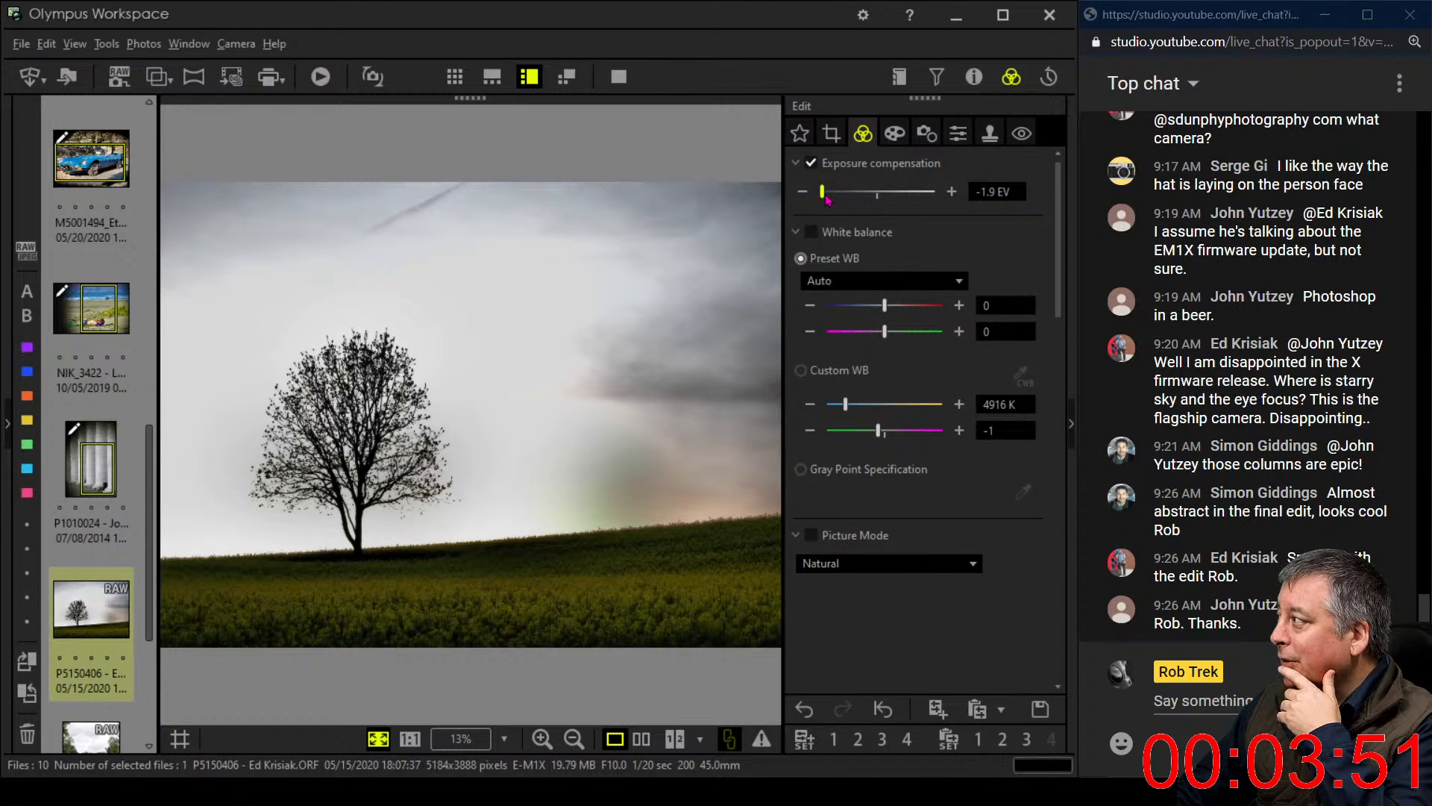
pyautogui.moveTo(823, 192); pyautogui.dragTo(859, 202)
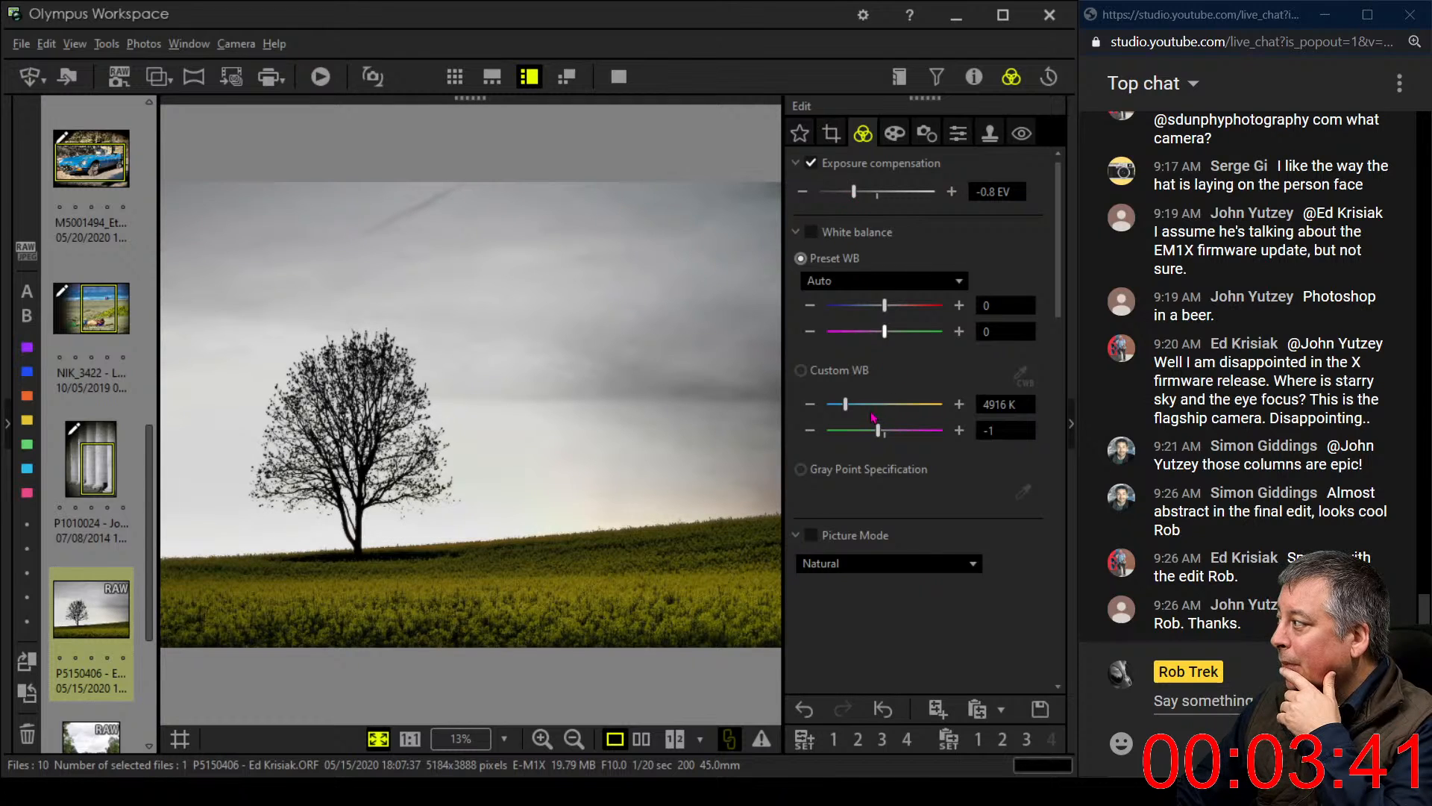
pyautogui.moveTo(845, 407); pyautogui.dragTo(853, 408)
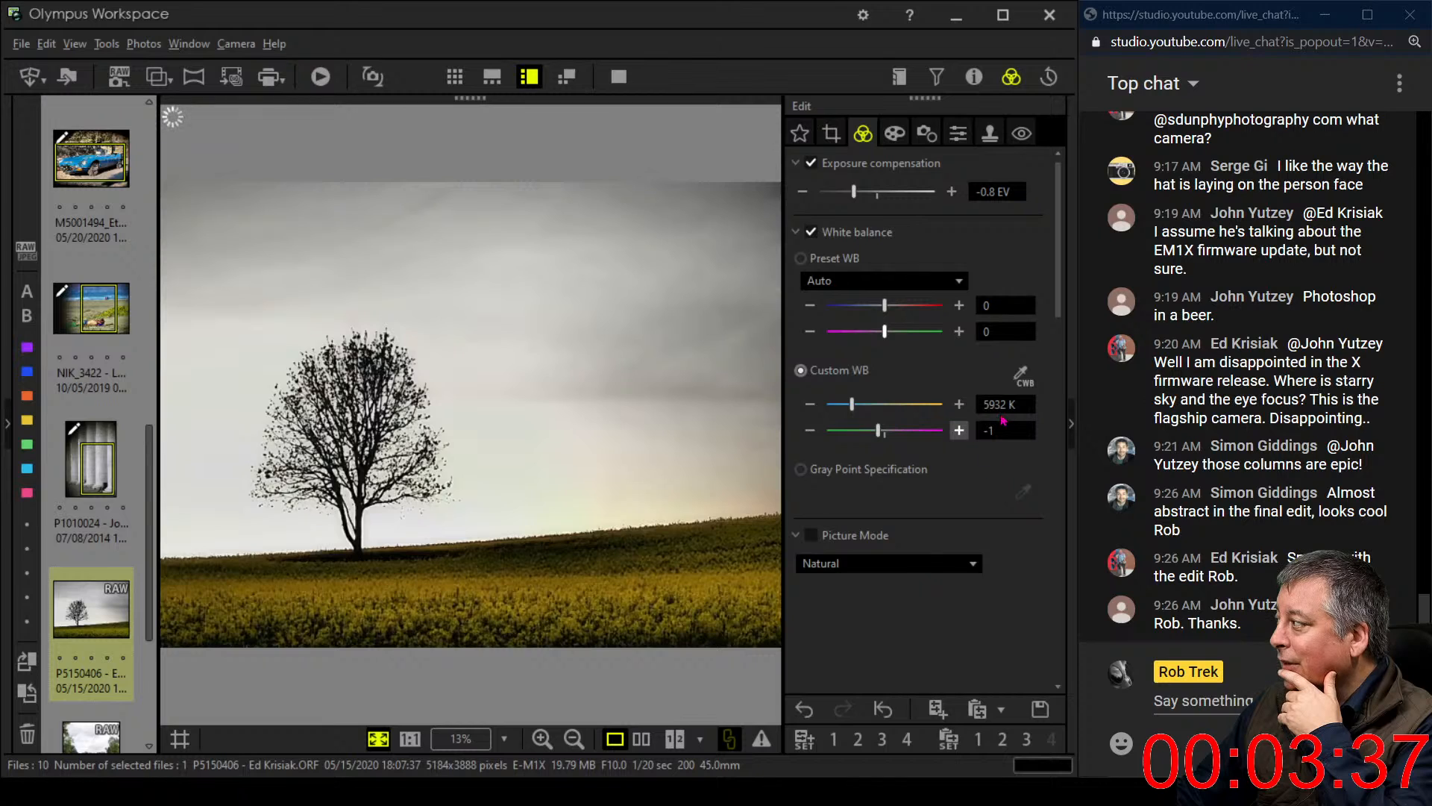
pyautogui.moveTo(995, 404)
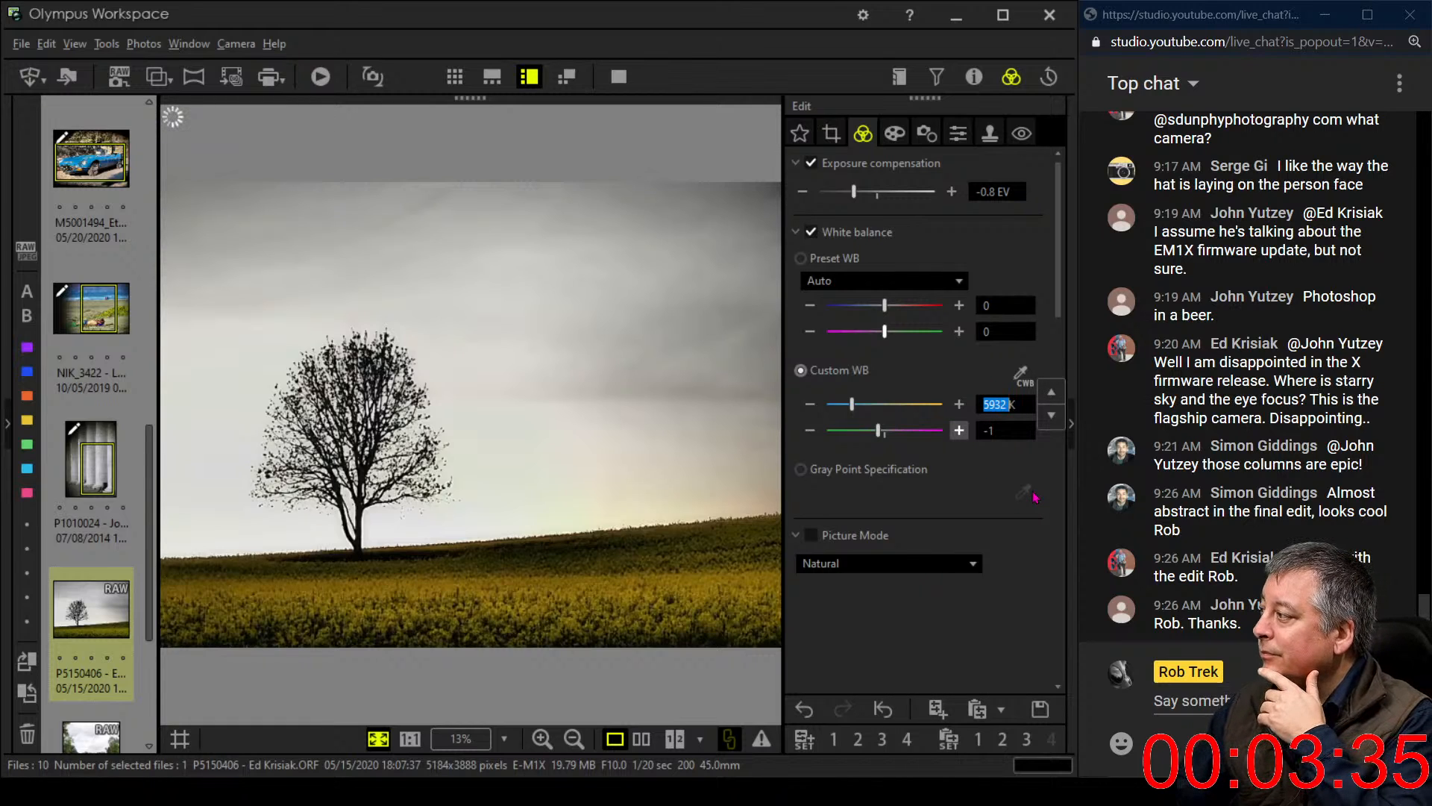
pyautogui.write('6000')
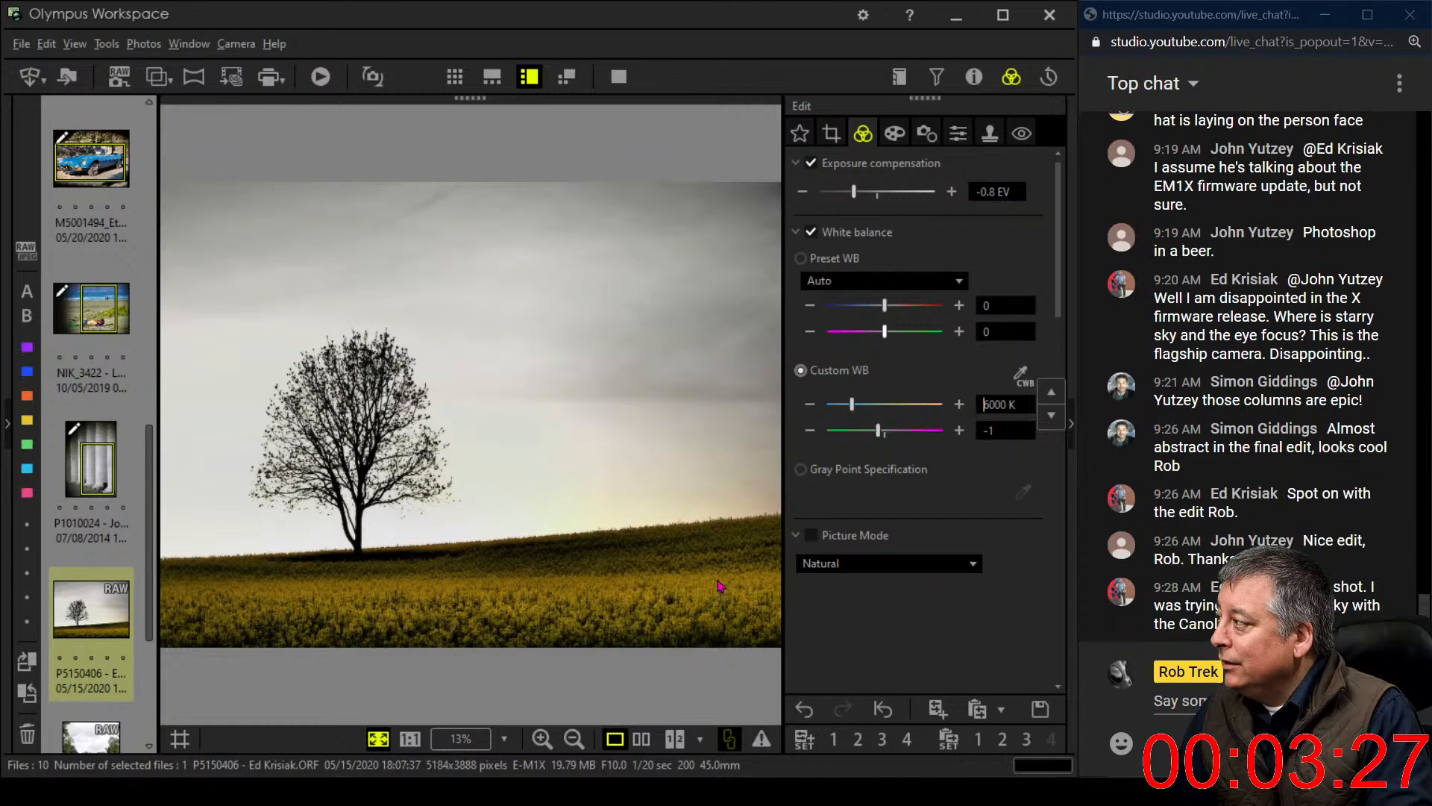
pyautogui.scroll(-1, 888, 611)
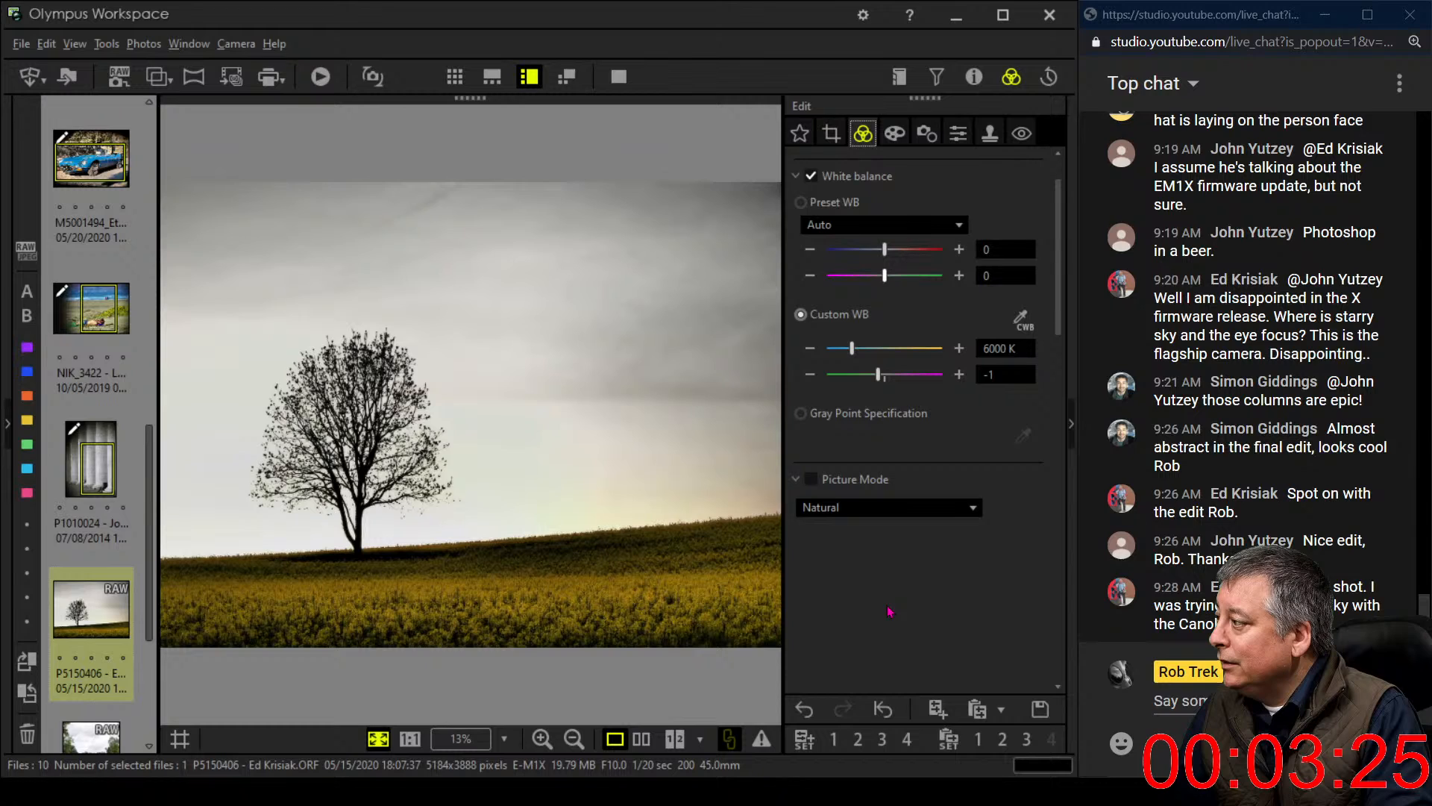
pyautogui.scroll(1, 888, 611)
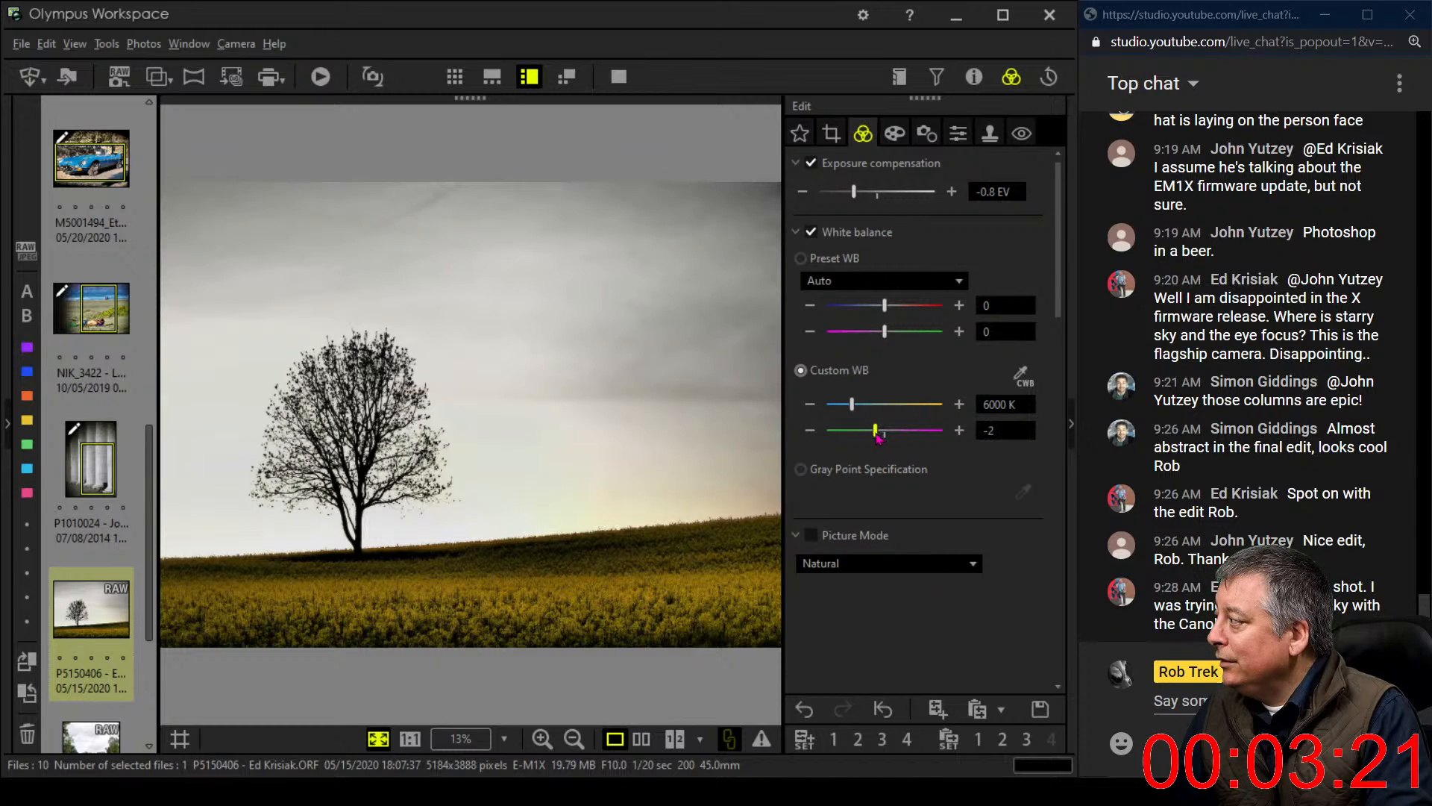
pyautogui.moveTo(877, 434); pyautogui.dragTo(875, 435)
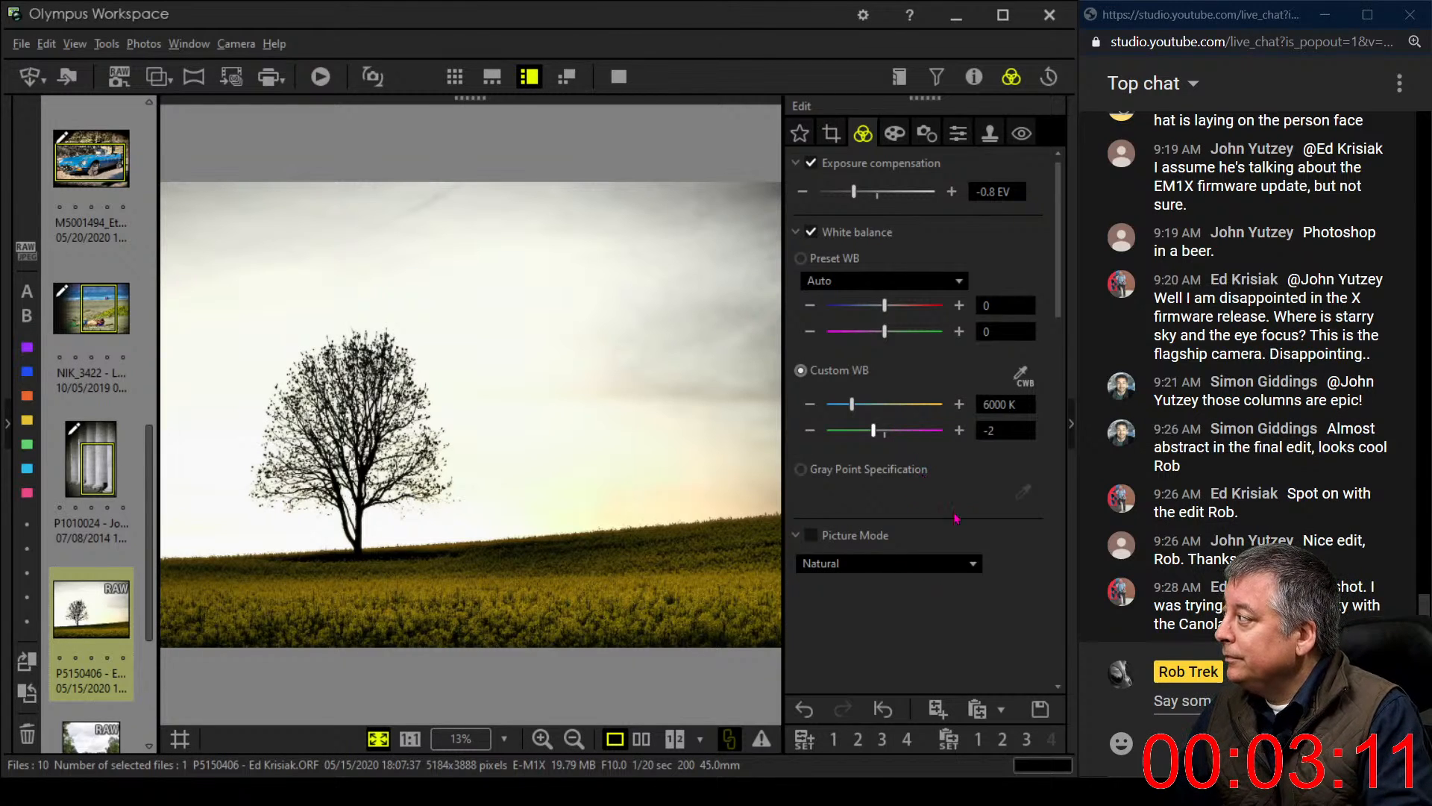
# Set the tree photo's exposure compensation to -1.5 EV to darken the sky
pyautogui.scroll(-5, 956, 517)
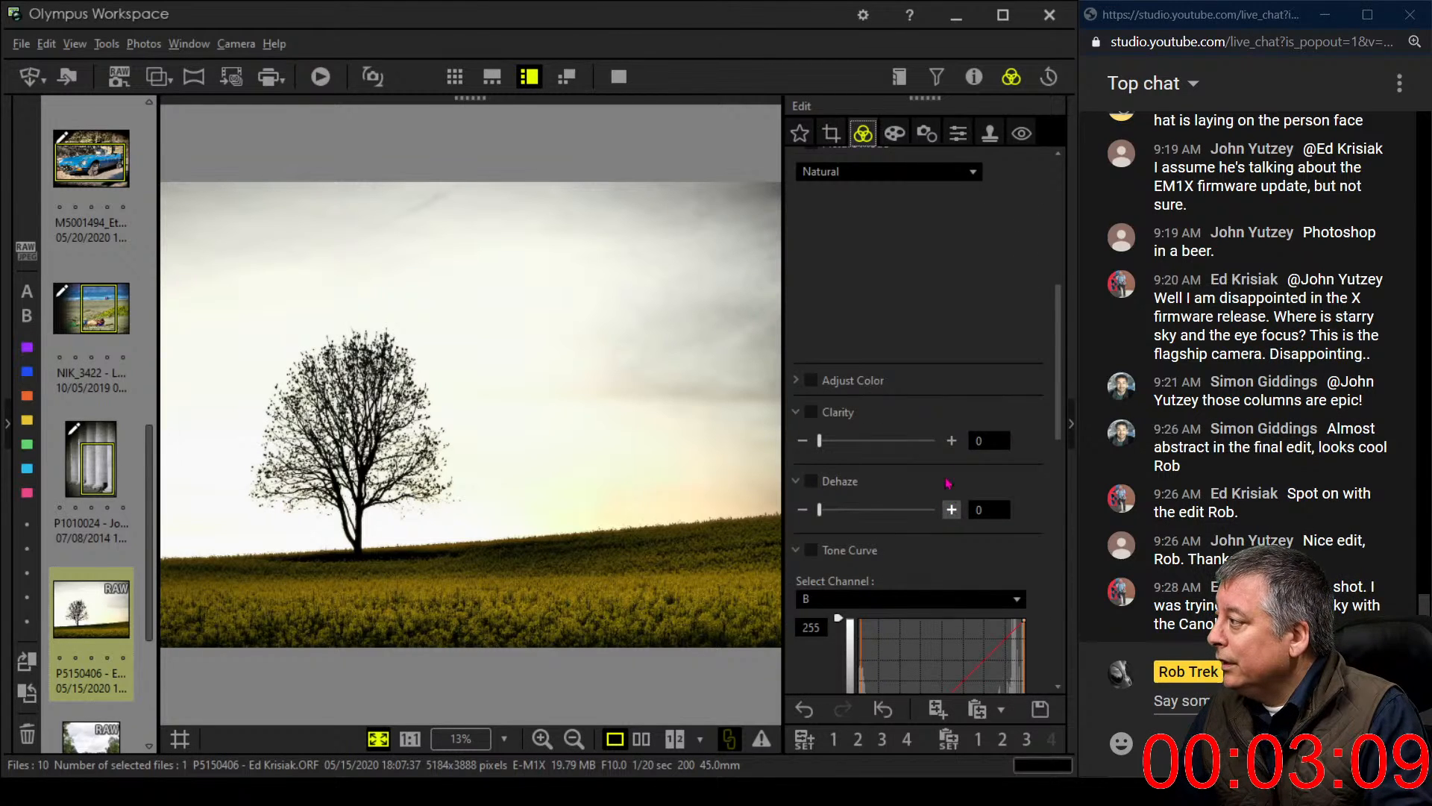
pyautogui.scroll(5, 948, 470)
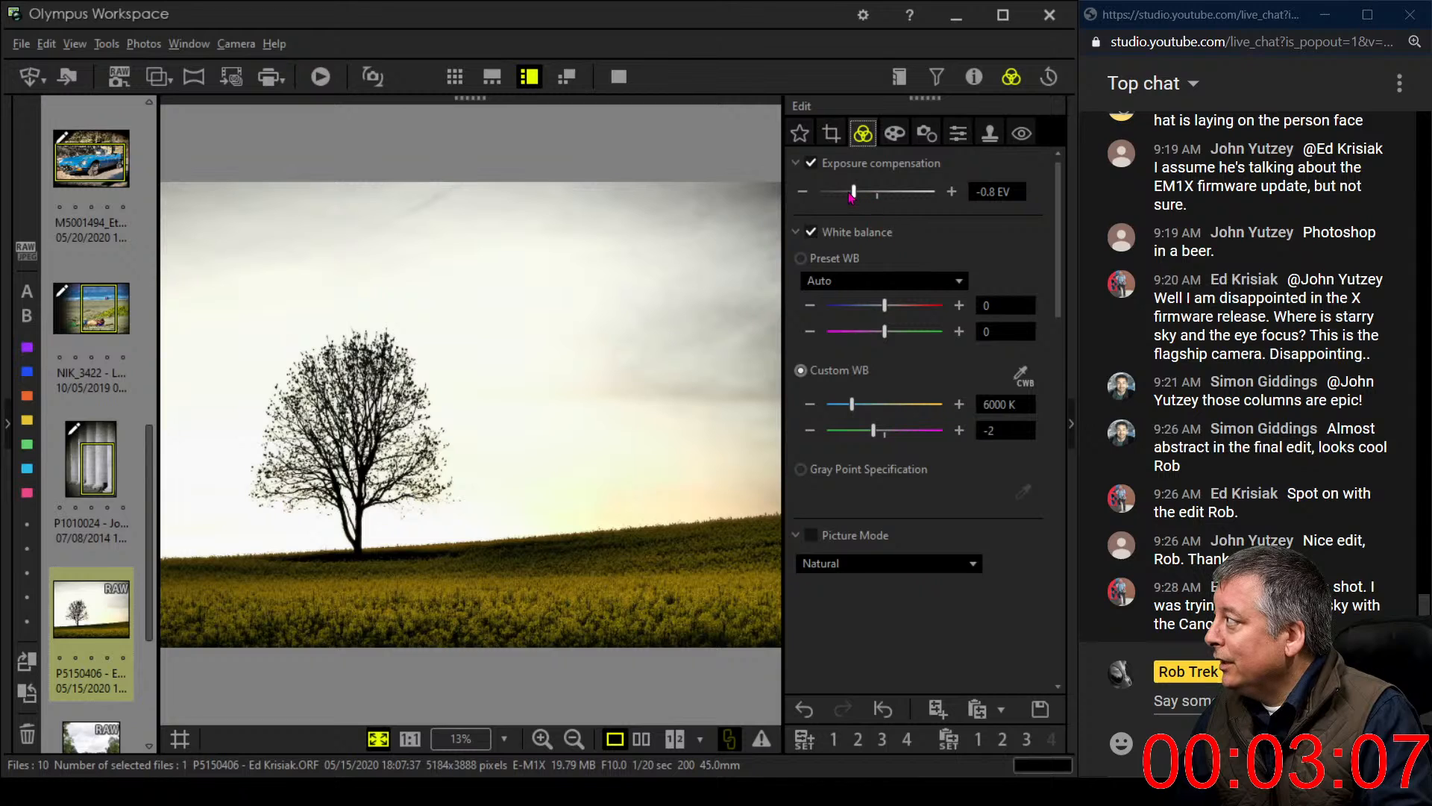
pyautogui.moveTo(838, 196); pyautogui.dragTo(834, 195)
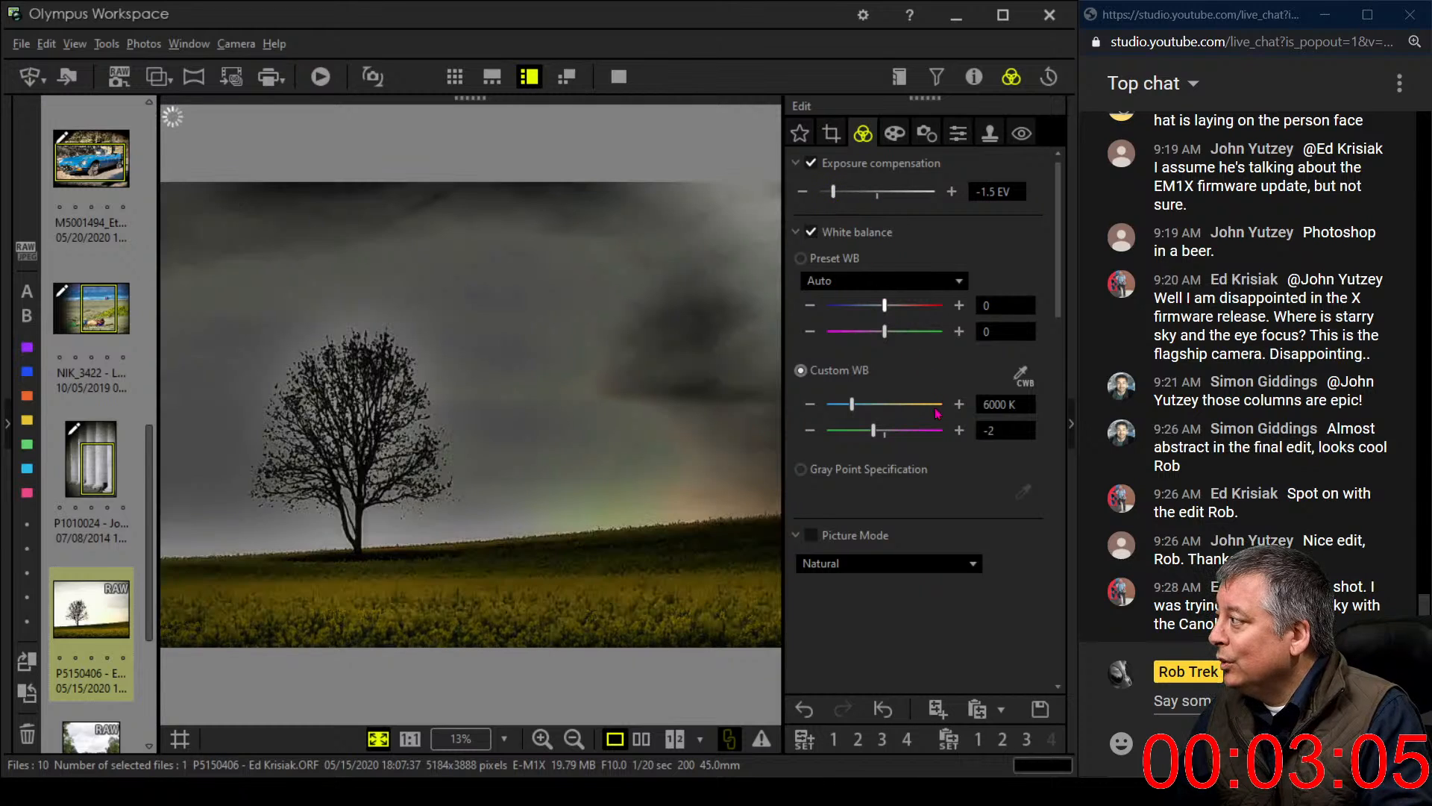
# Try lifting the shadows slightly on the blue channel's tone curve and reset the curve
pyautogui.moveTo(1065, 313); pyautogui.dragTo(1066, 398)
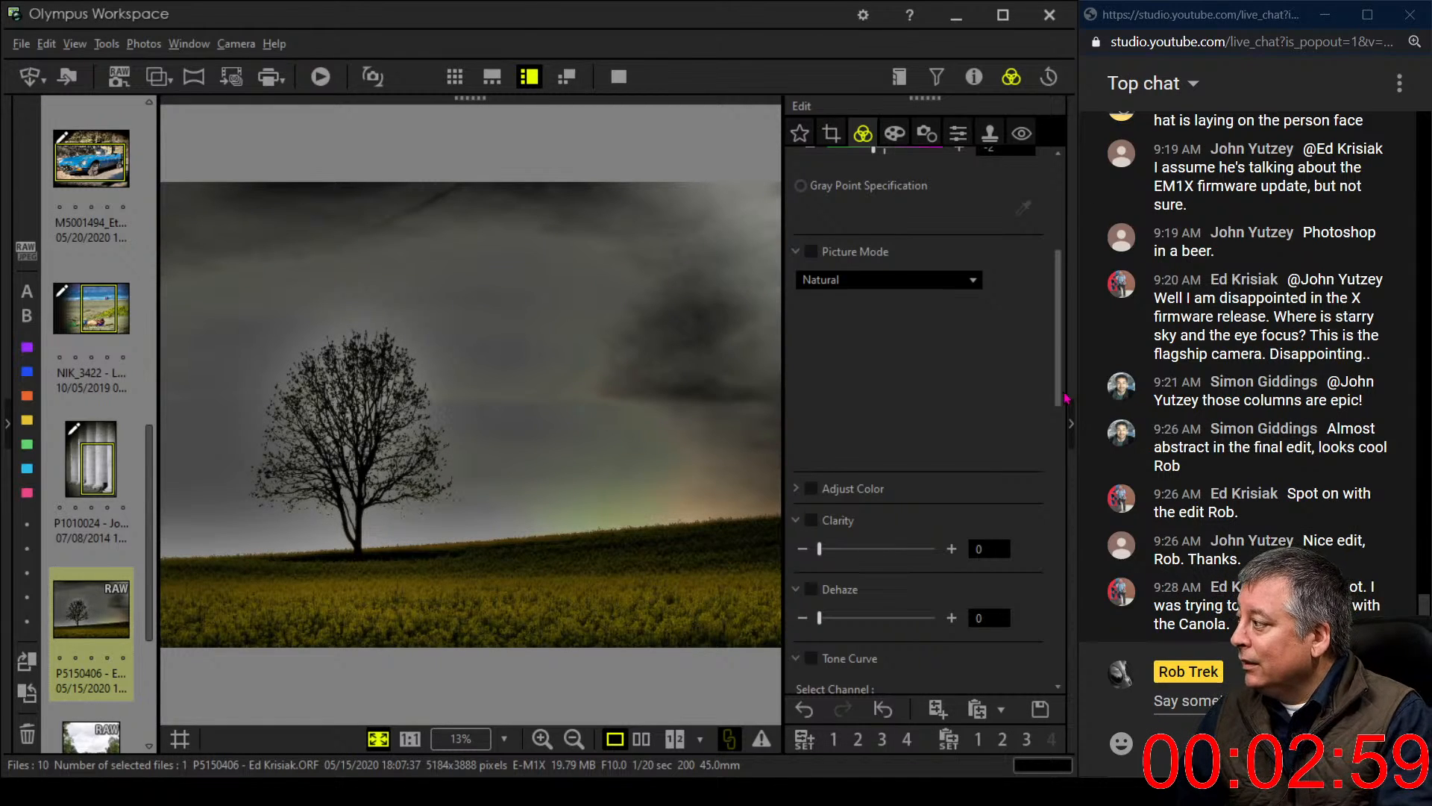
pyautogui.moveTo(1067, 399); pyautogui.dragTo(1068, 485)
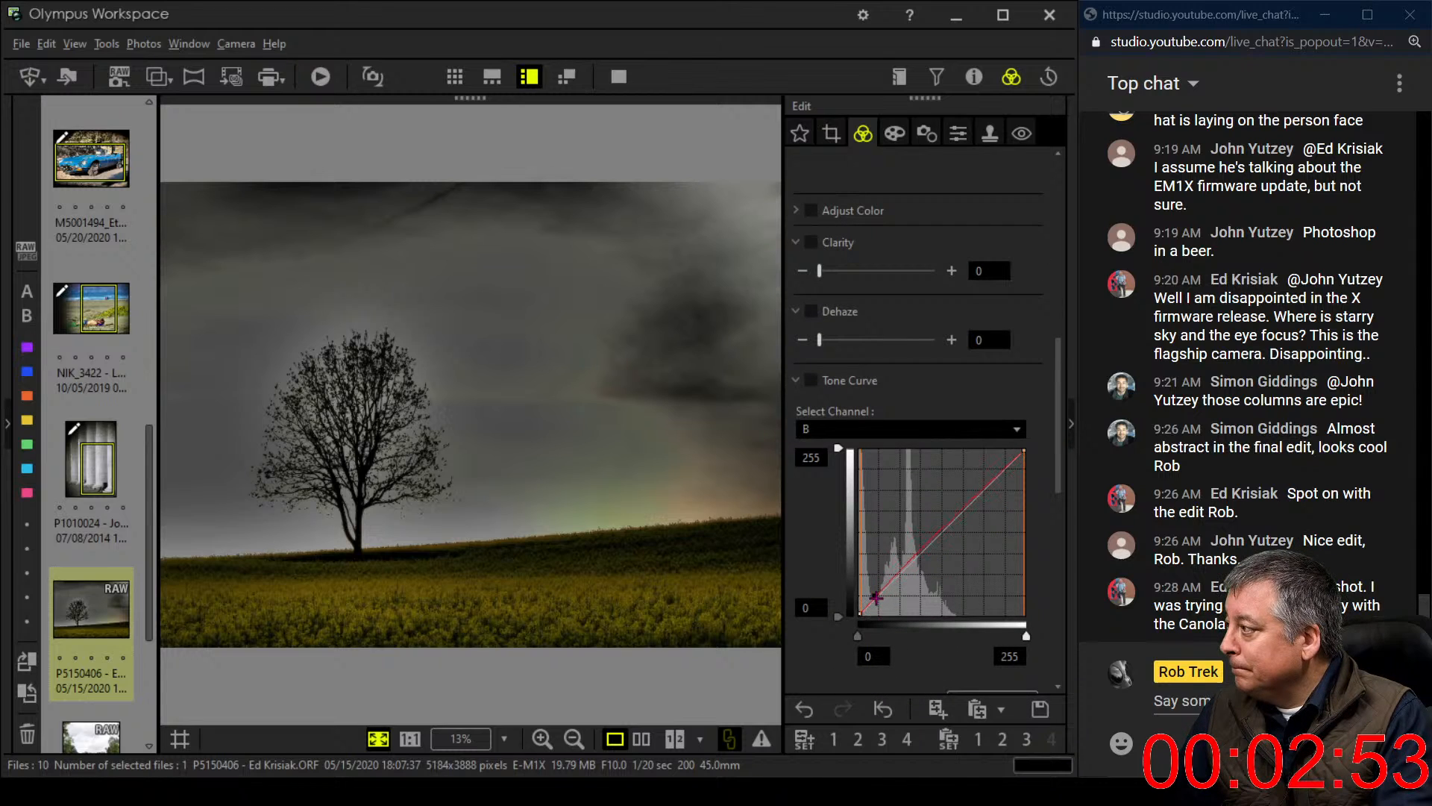
pyautogui.moveTo(877, 597); pyautogui.dragTo(874, 591)
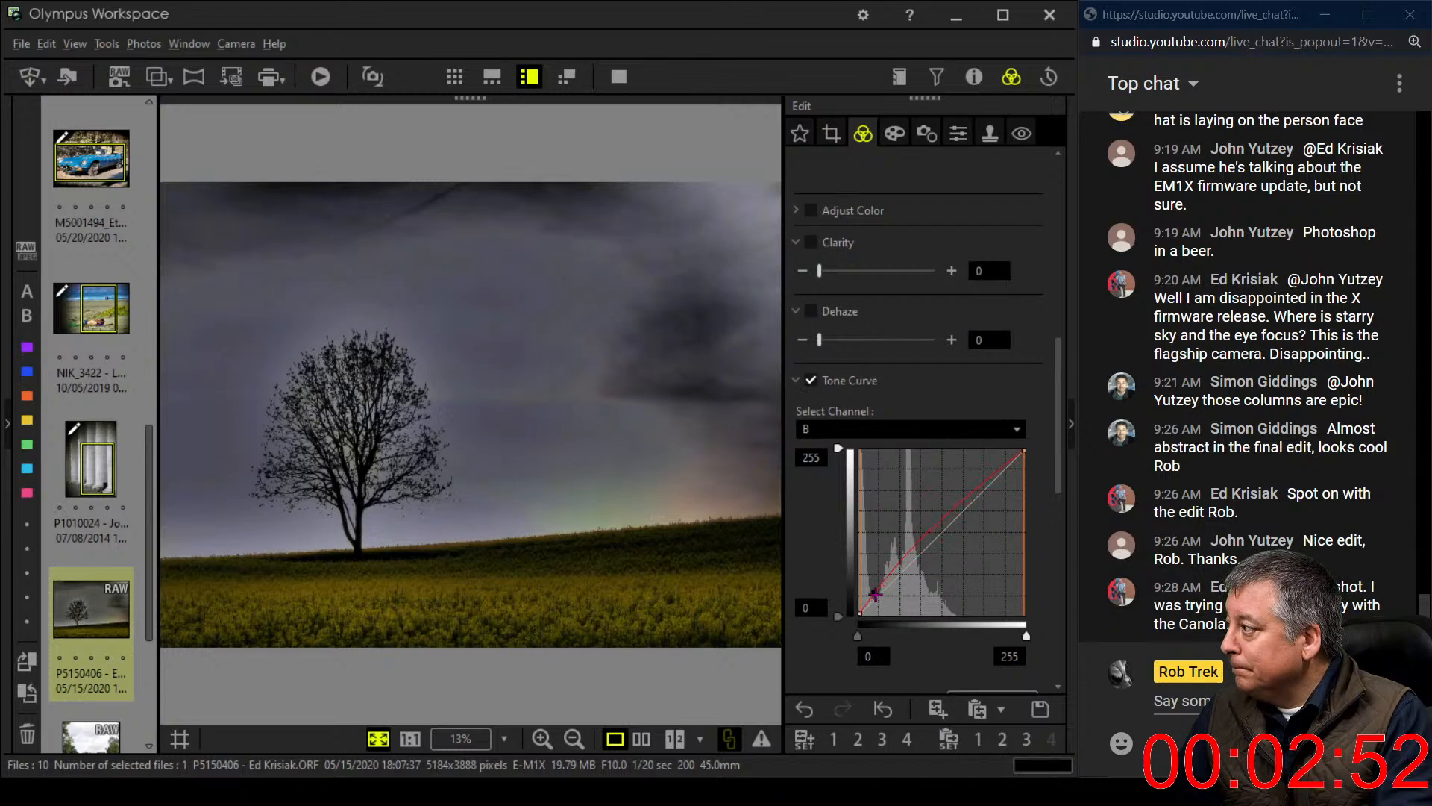
pyautogui.scroll(-1, 985, 690)
pyautogui.click(989, 673)
# Try lifting the shadows and midtones on the RGB channel's tone curve
pyautogui.click(902, 402)
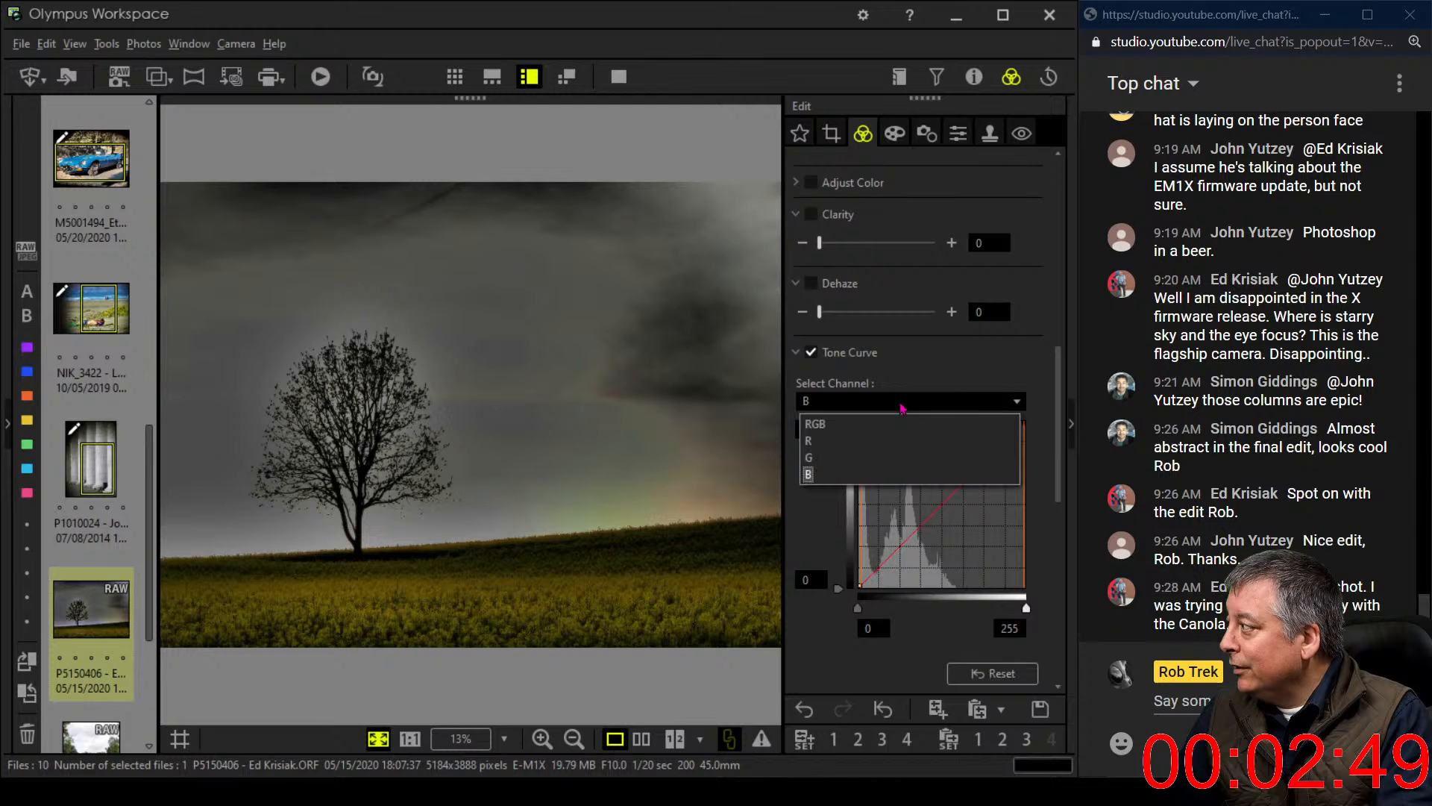
pyautogui.click(904, 424)
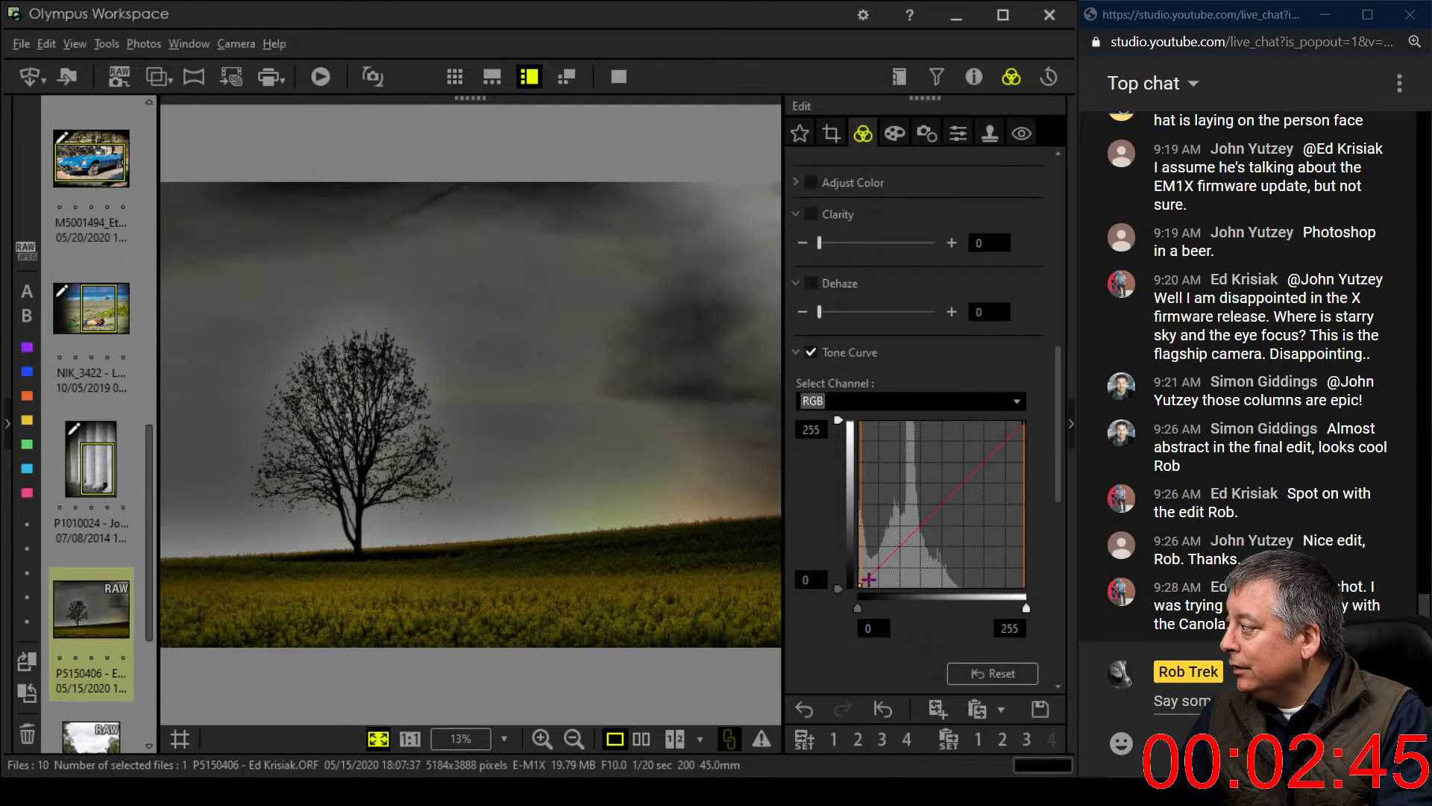
pyautogui.moveTo(866, 578); pyautogui.dragTo(871, 574)
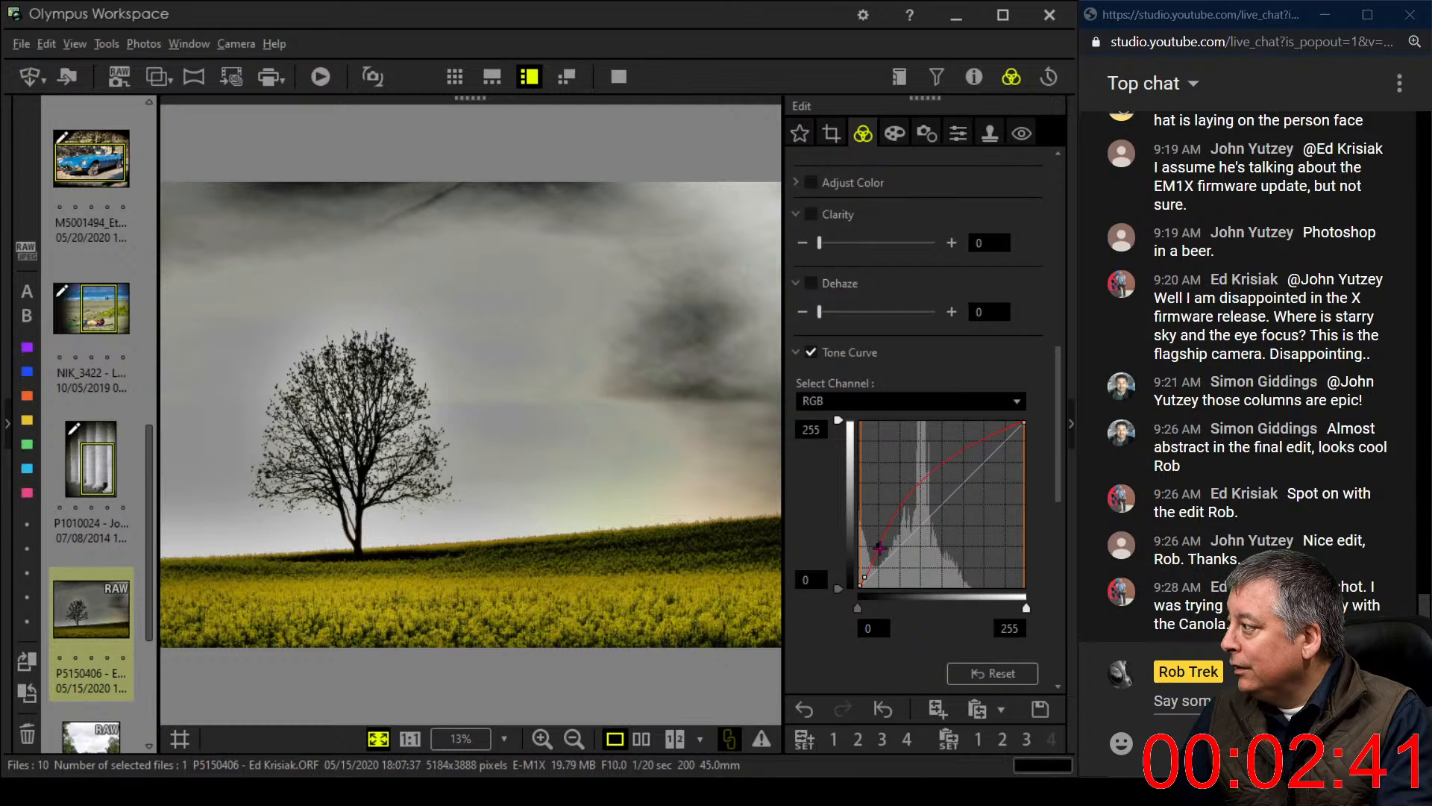
pyautogui.moveTo(879, 549); pyautogui.dragTo(944, 492)
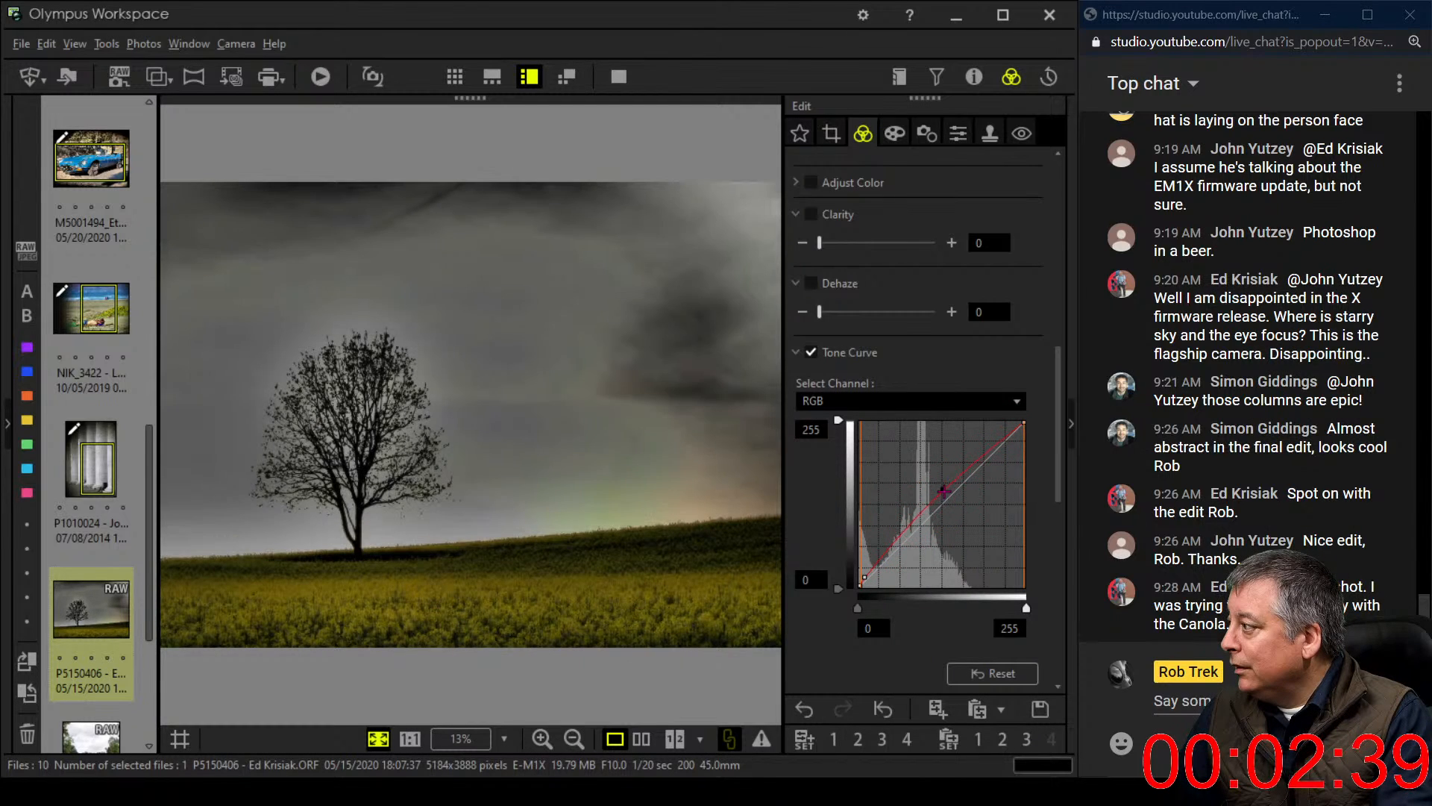
pyautogui.click(866, 578)
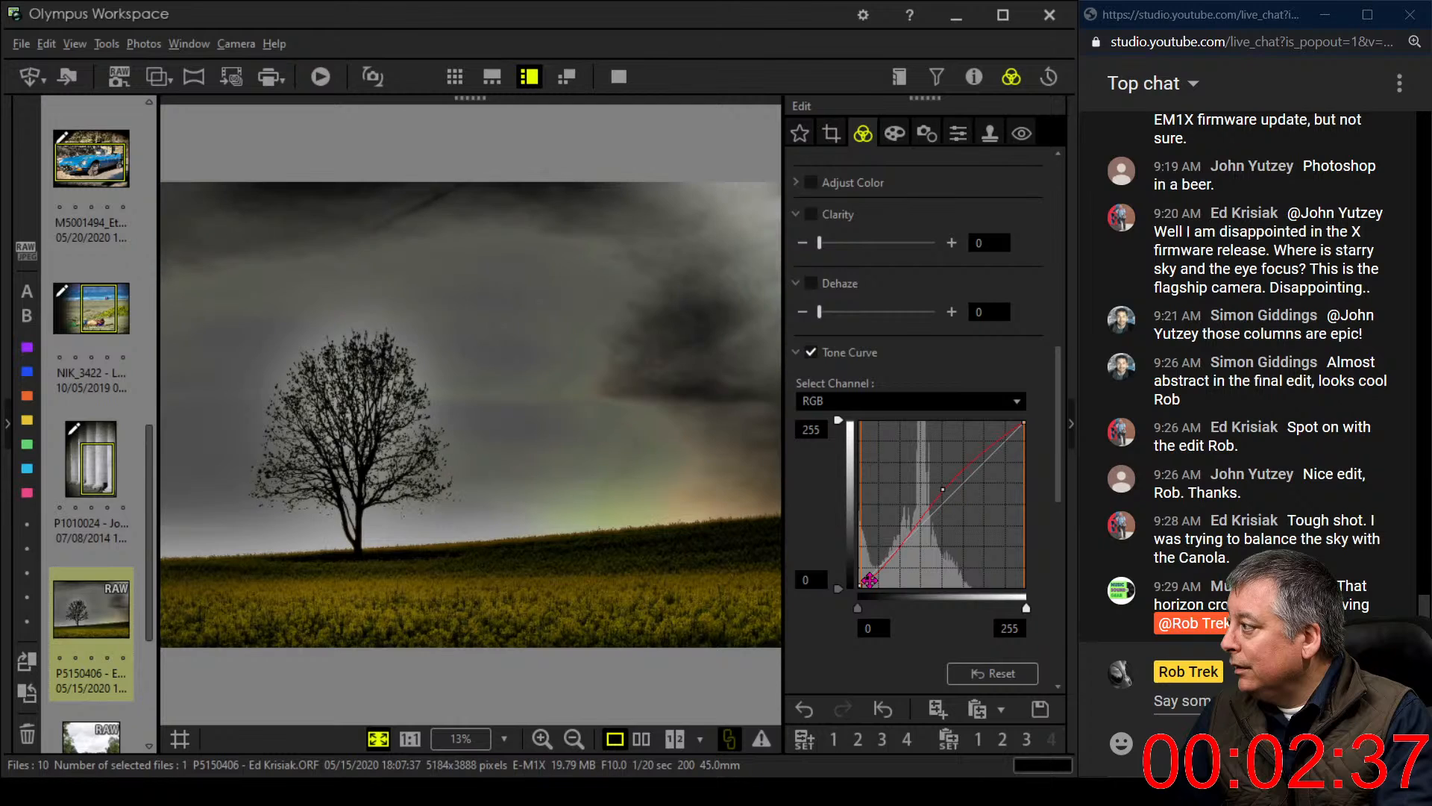
# Discard all adjustments on the tree photo, including the Dramatic Tone art filter and the tone curve
pyautogui.click(893, 135)
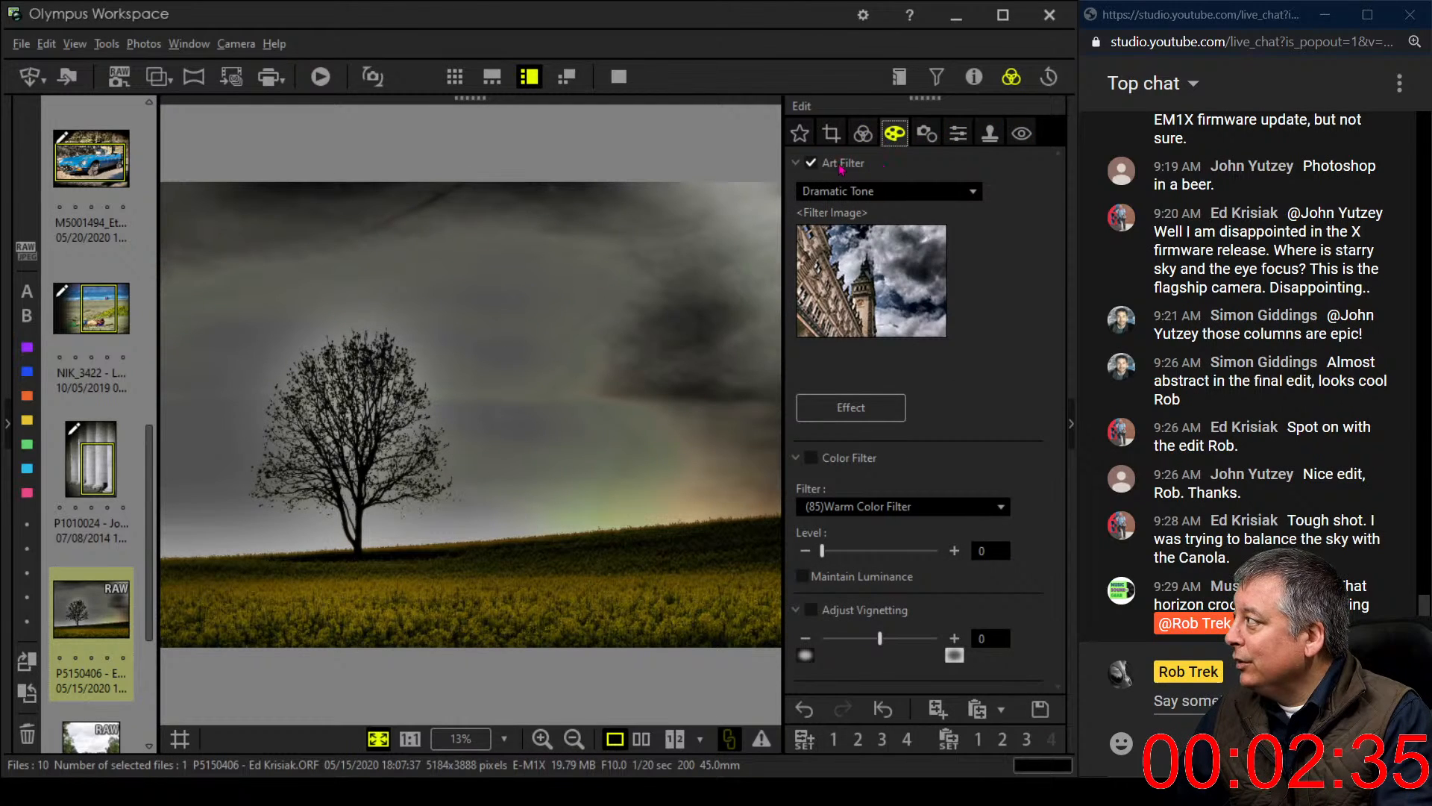
pyautogui.click(864, 134)
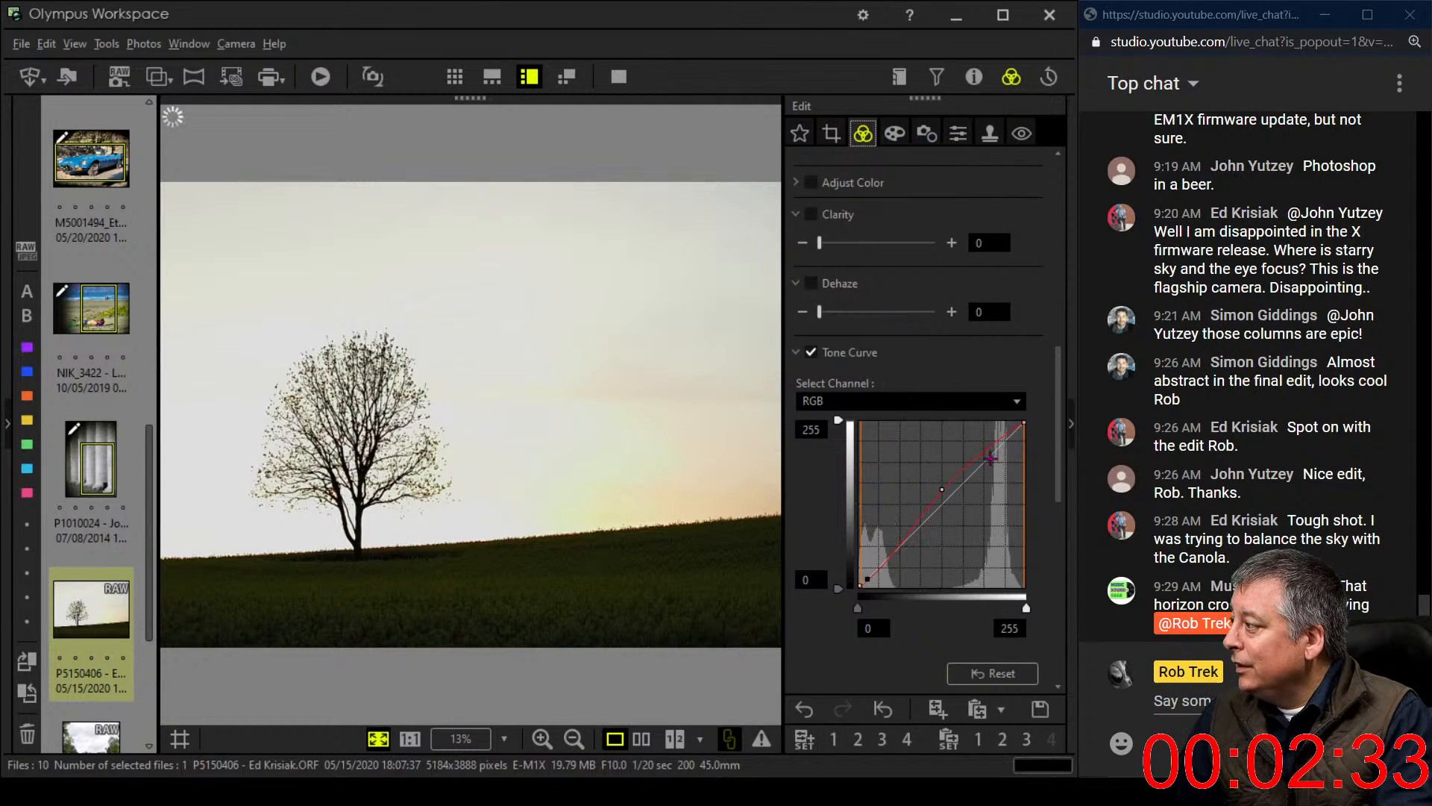
pyautogui.click(993, 674)
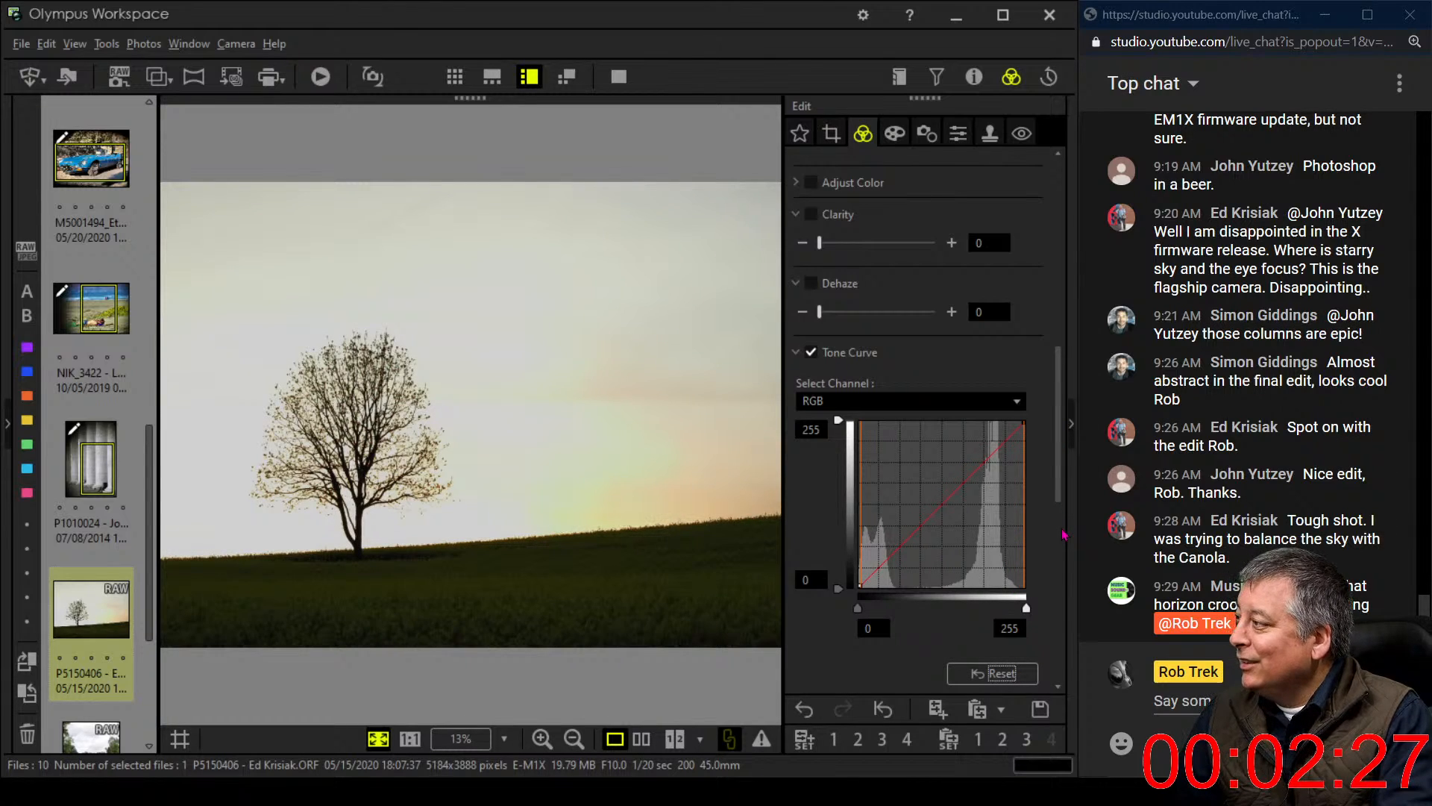
pyautogui.moveTo(1058, 439); pyautogui.dragTo(1079, 253)
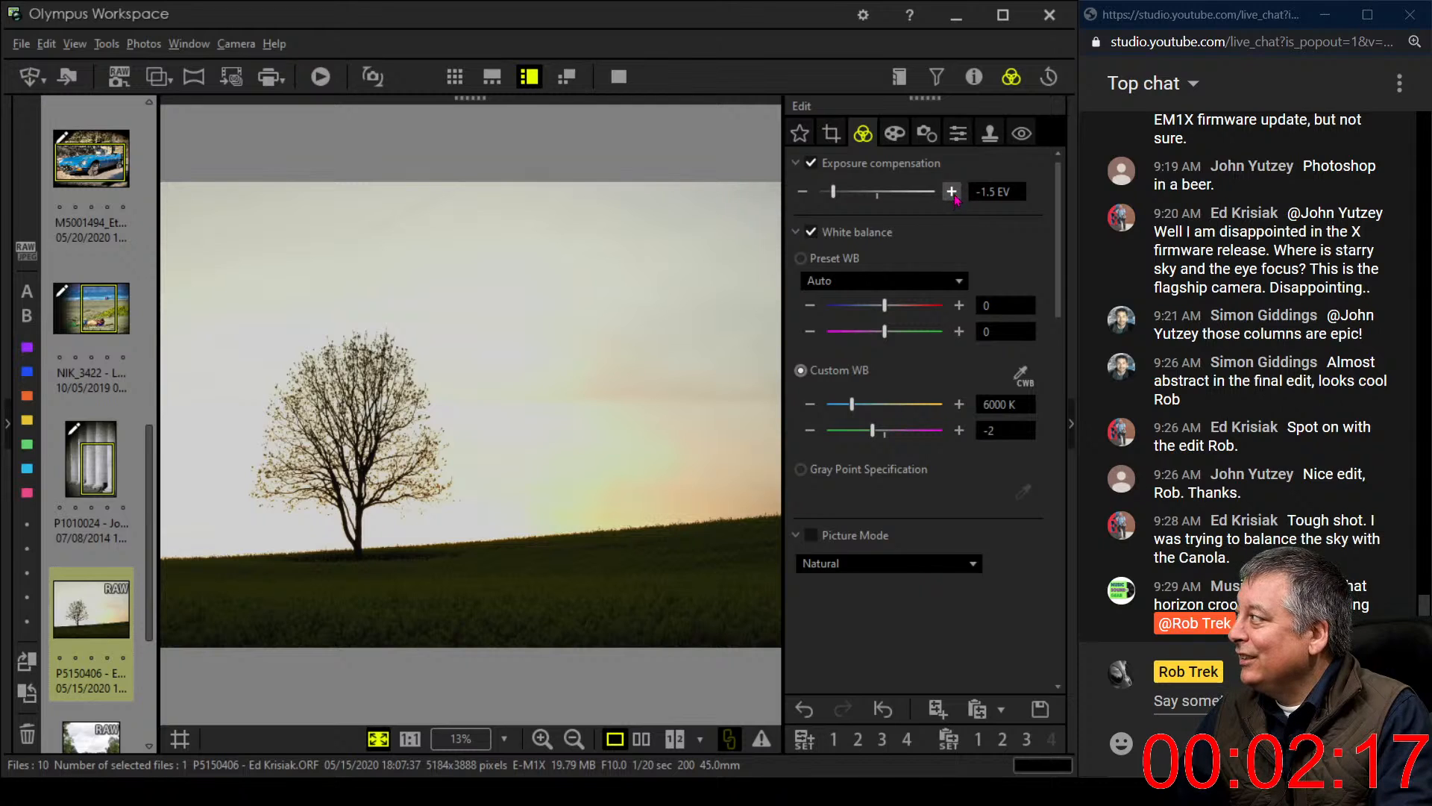
pyautogui.click(882, 709)
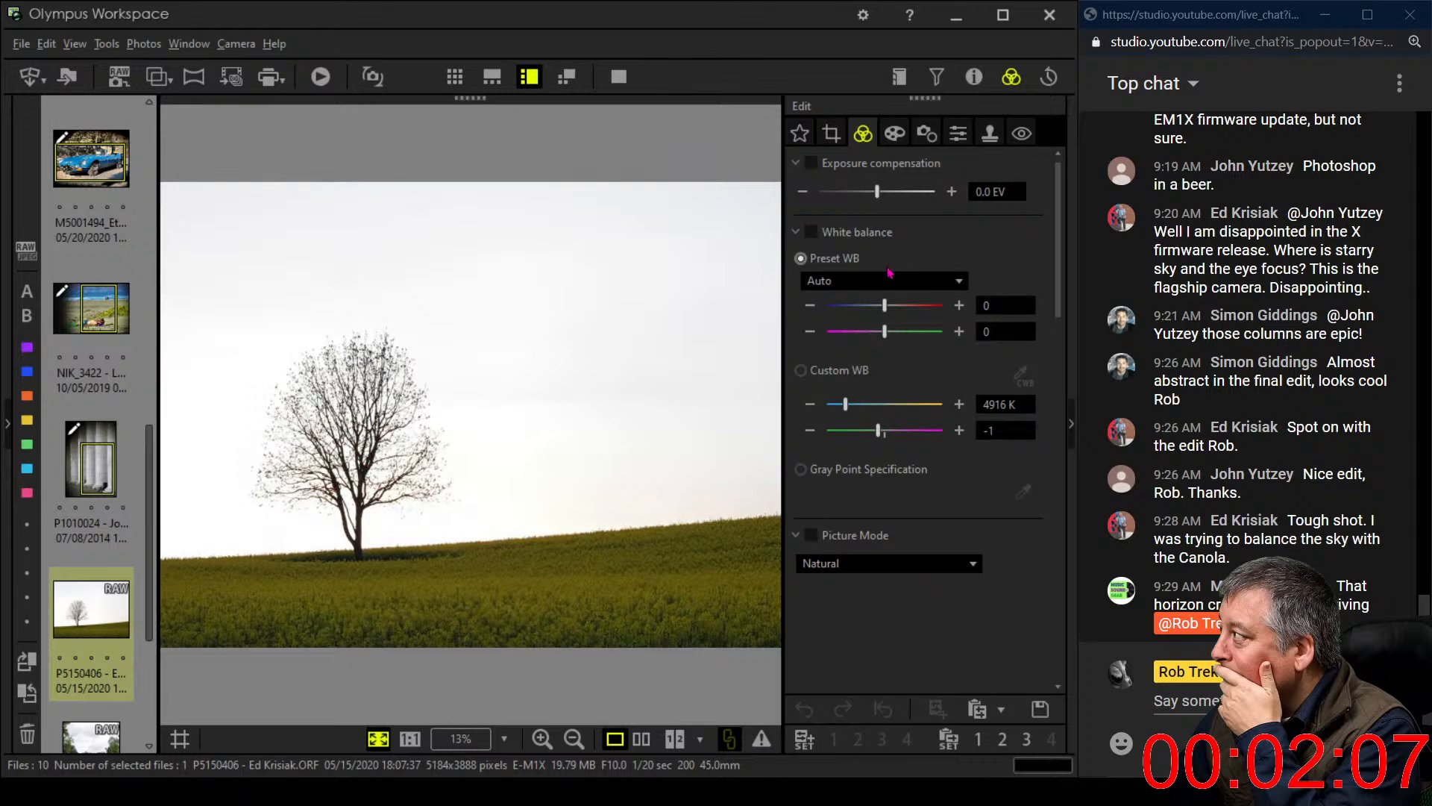
# Try the Monotone picture mode on the tree photo and set it back to Natural
pyautogui.click(899, 563)
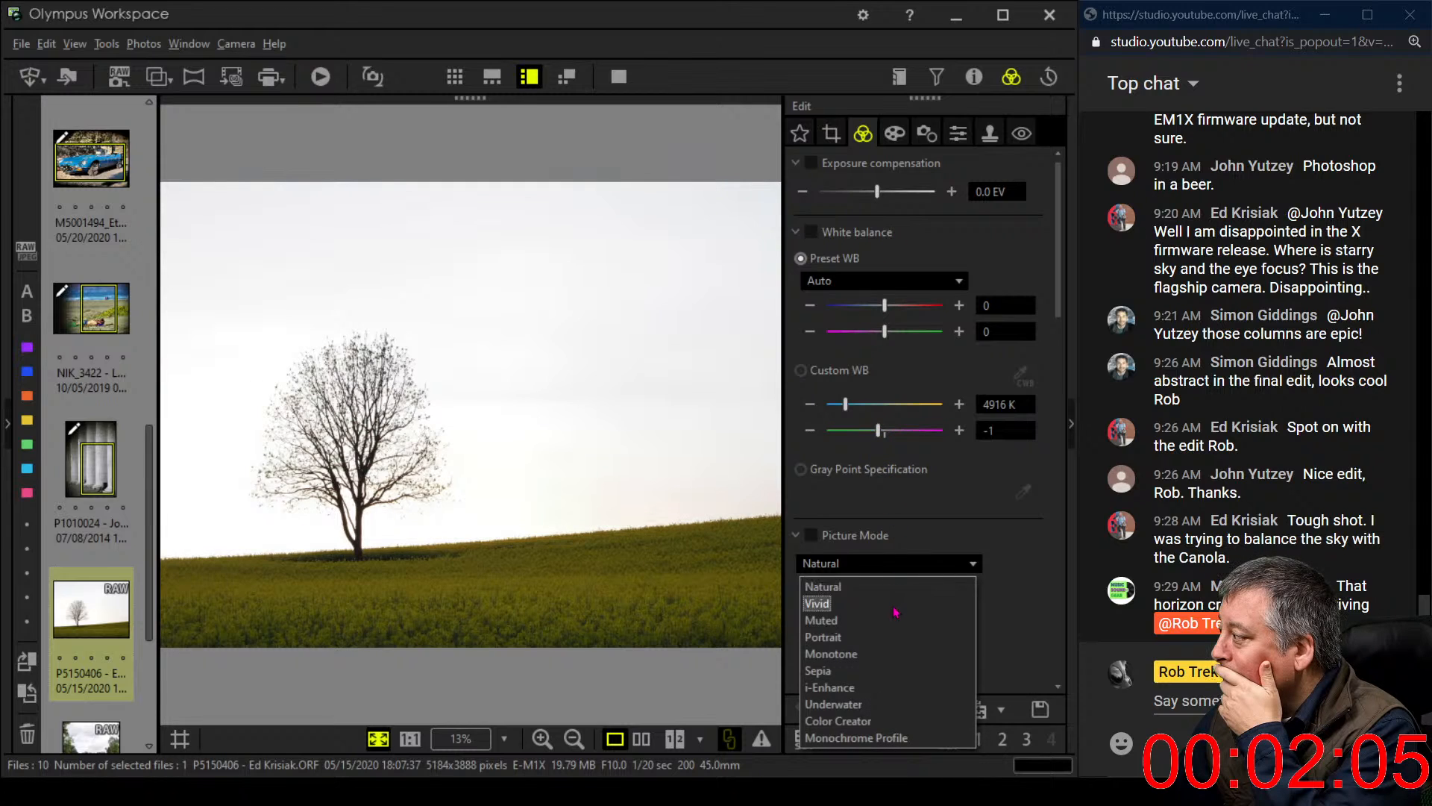
pyautogui.click(893, 654)
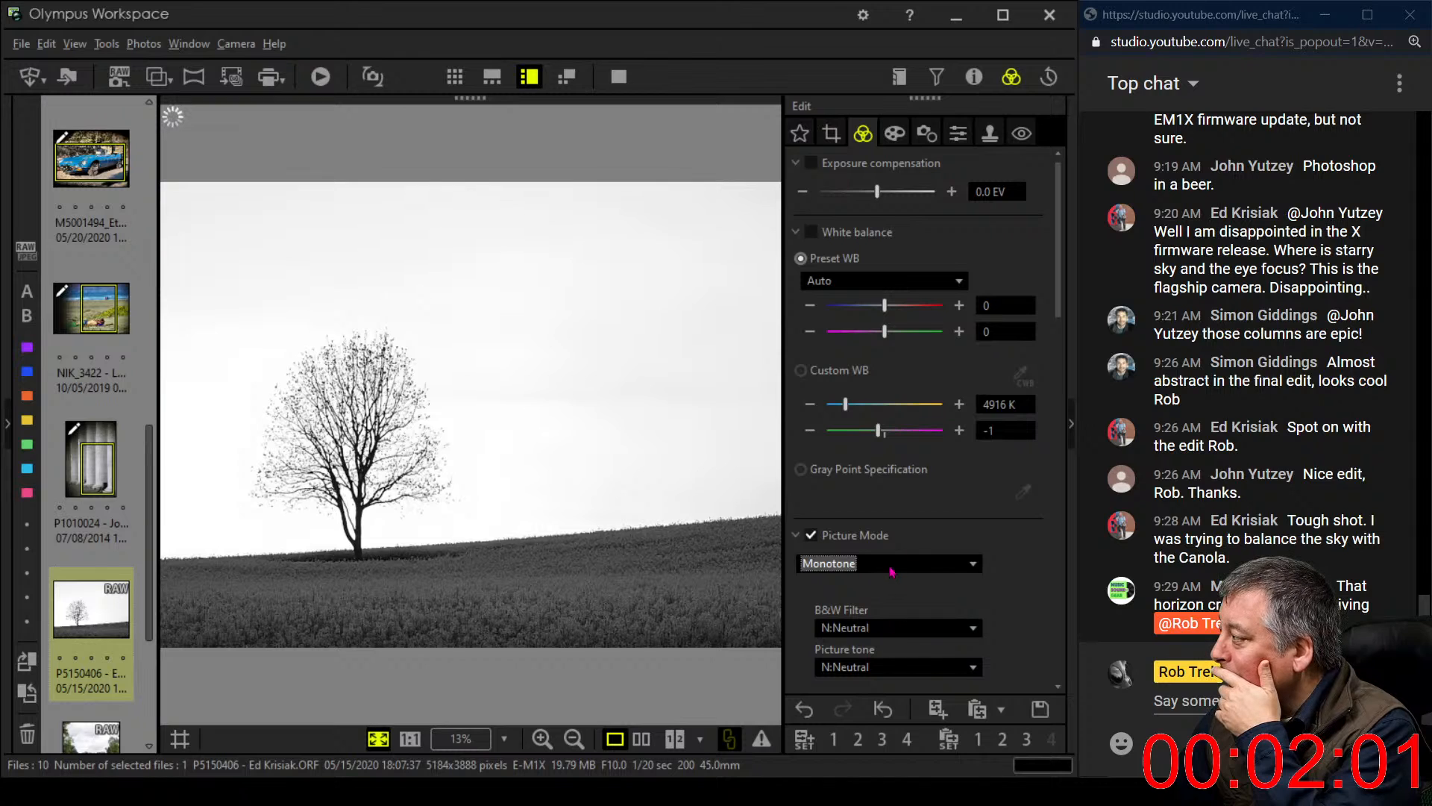
pyautogui.click(891, 572)
pyautogui.click(821, 584)
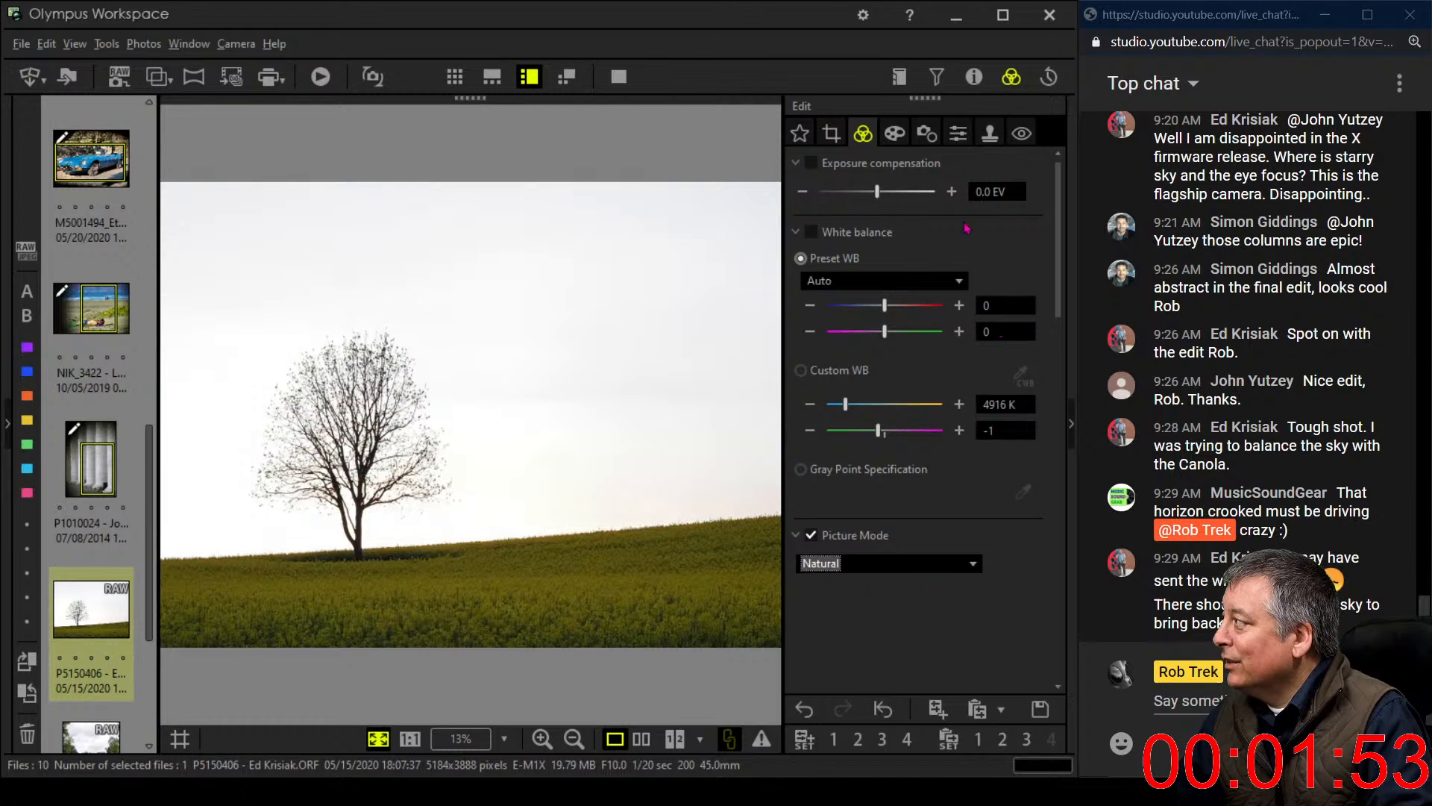
# Set the exposure compensation to -1.0 EV and raise the luminance of color ranges 8, 9 and 10 to 7
pyautogui.moveTo(878, 192); pyautogui.dragTo(852, 200)
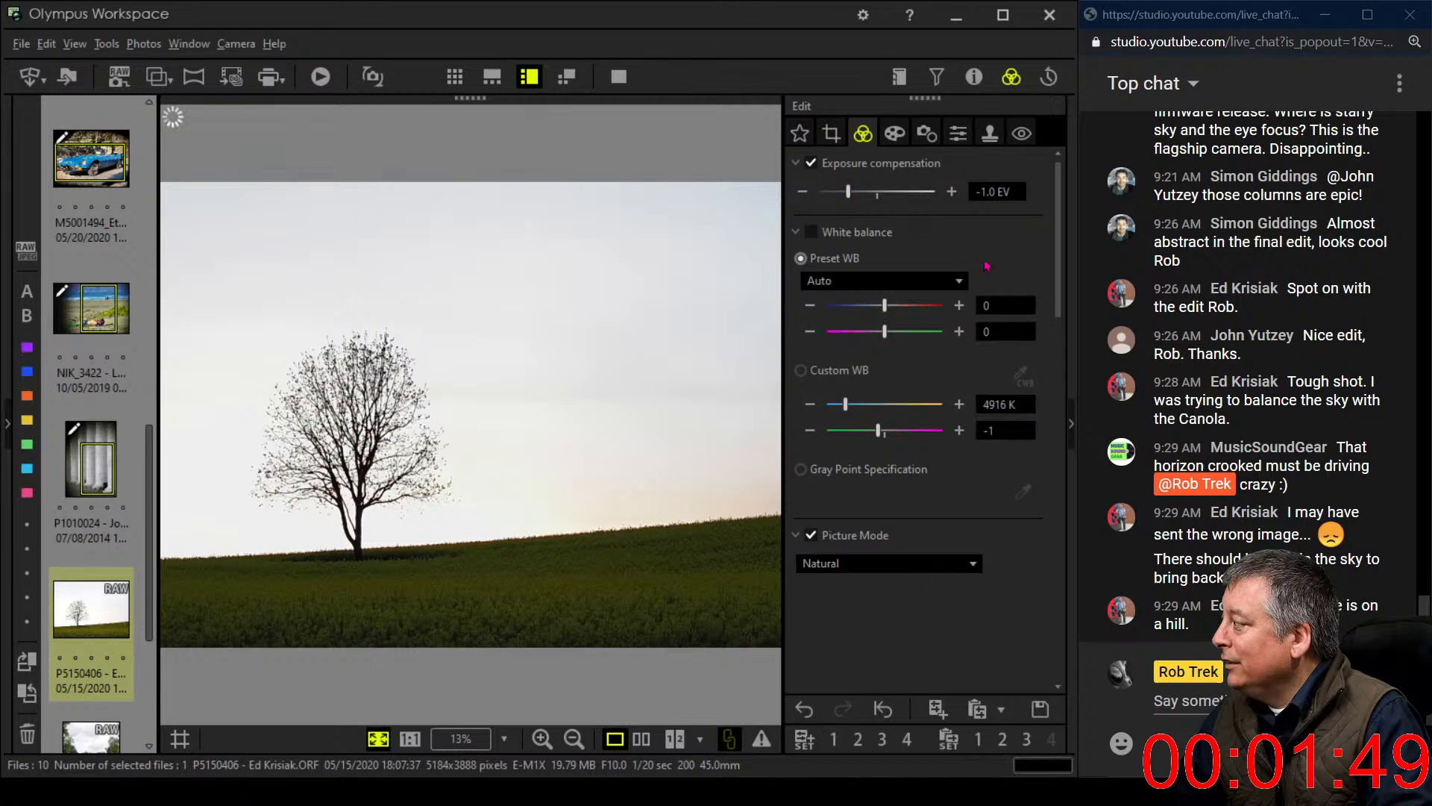
pyautogui.moveTo(1063, 280); pyautogui.dragTo(1045, 403)
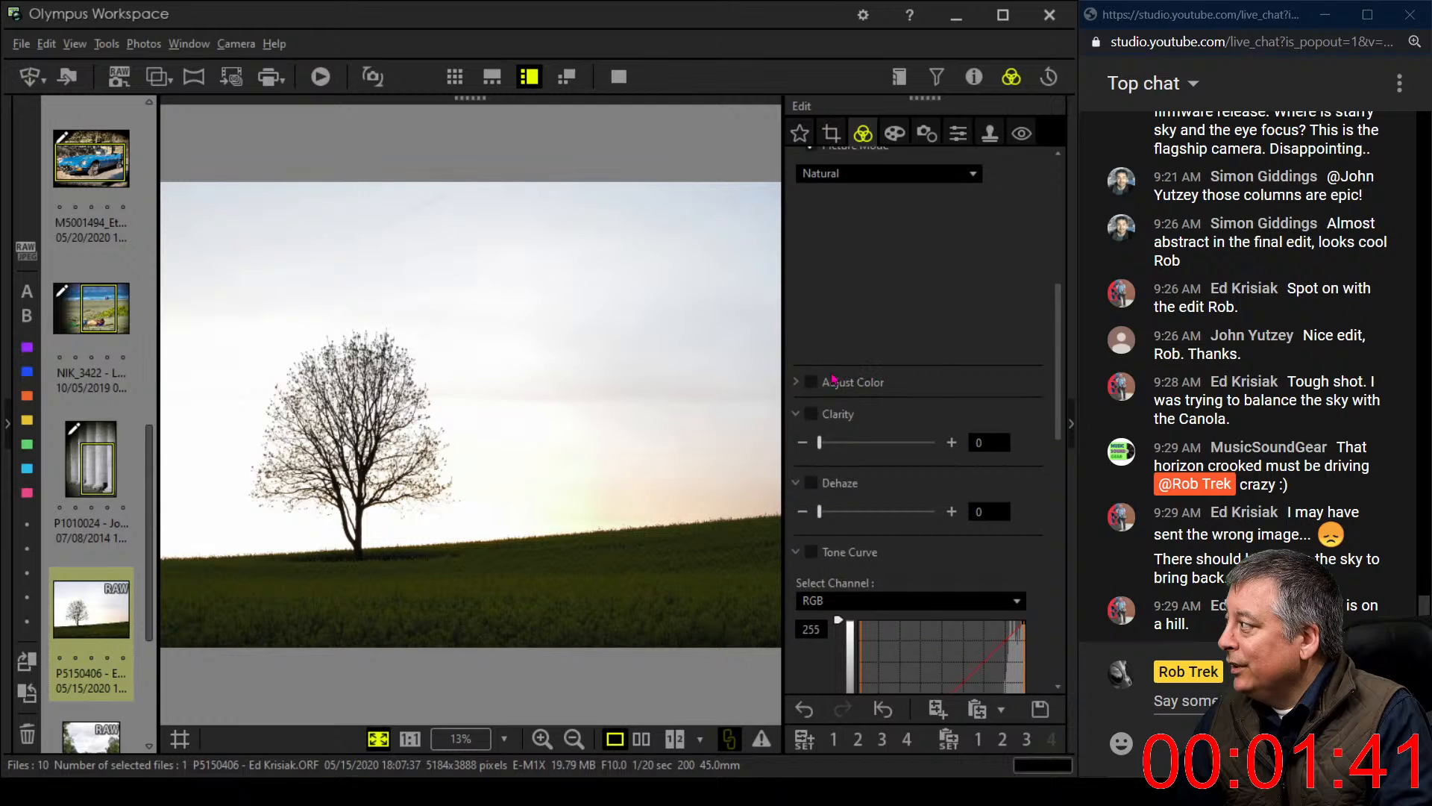
pyautogui.click(833, 381)
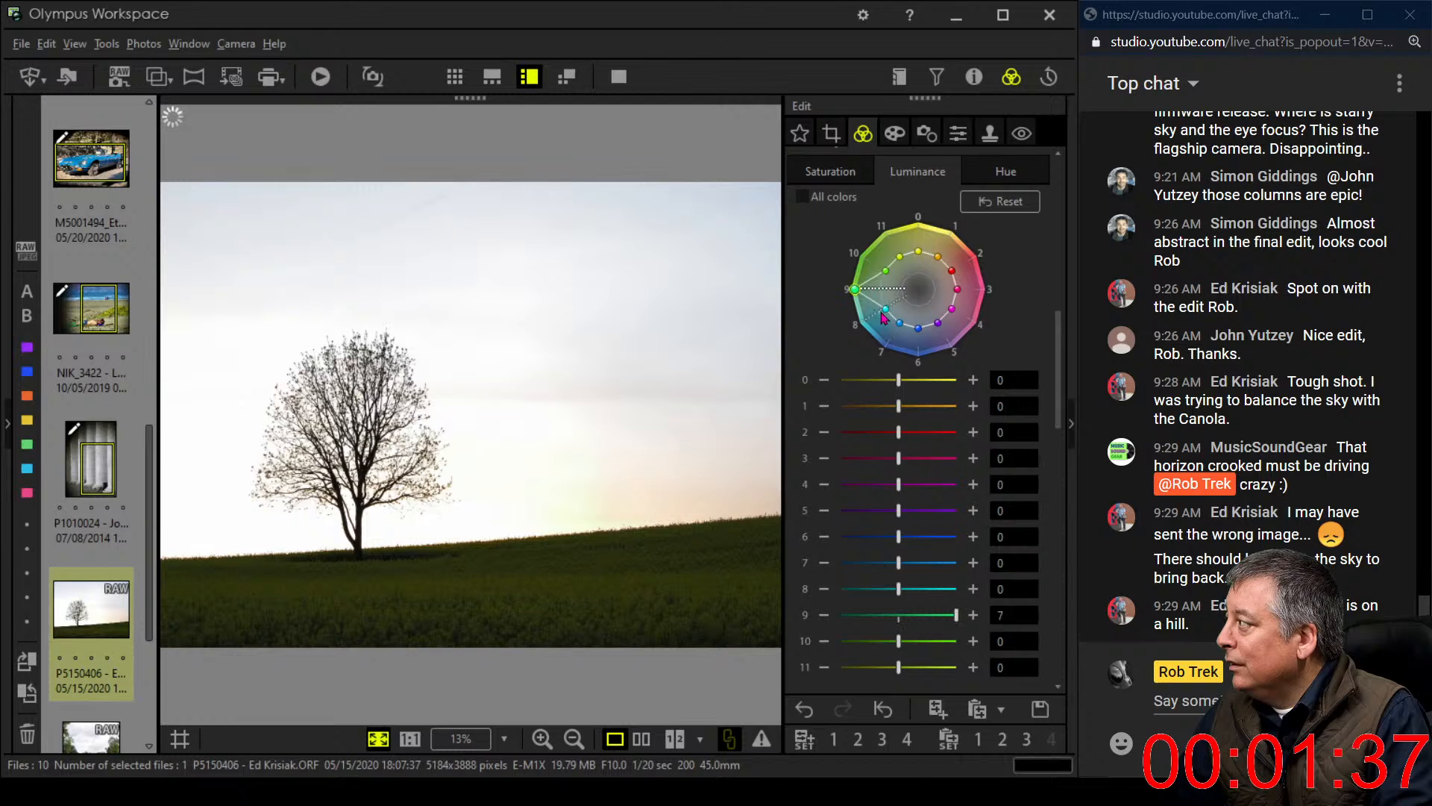
pyautogui.moveTo(883, 317); pyautogui.dragTo(863, 323)
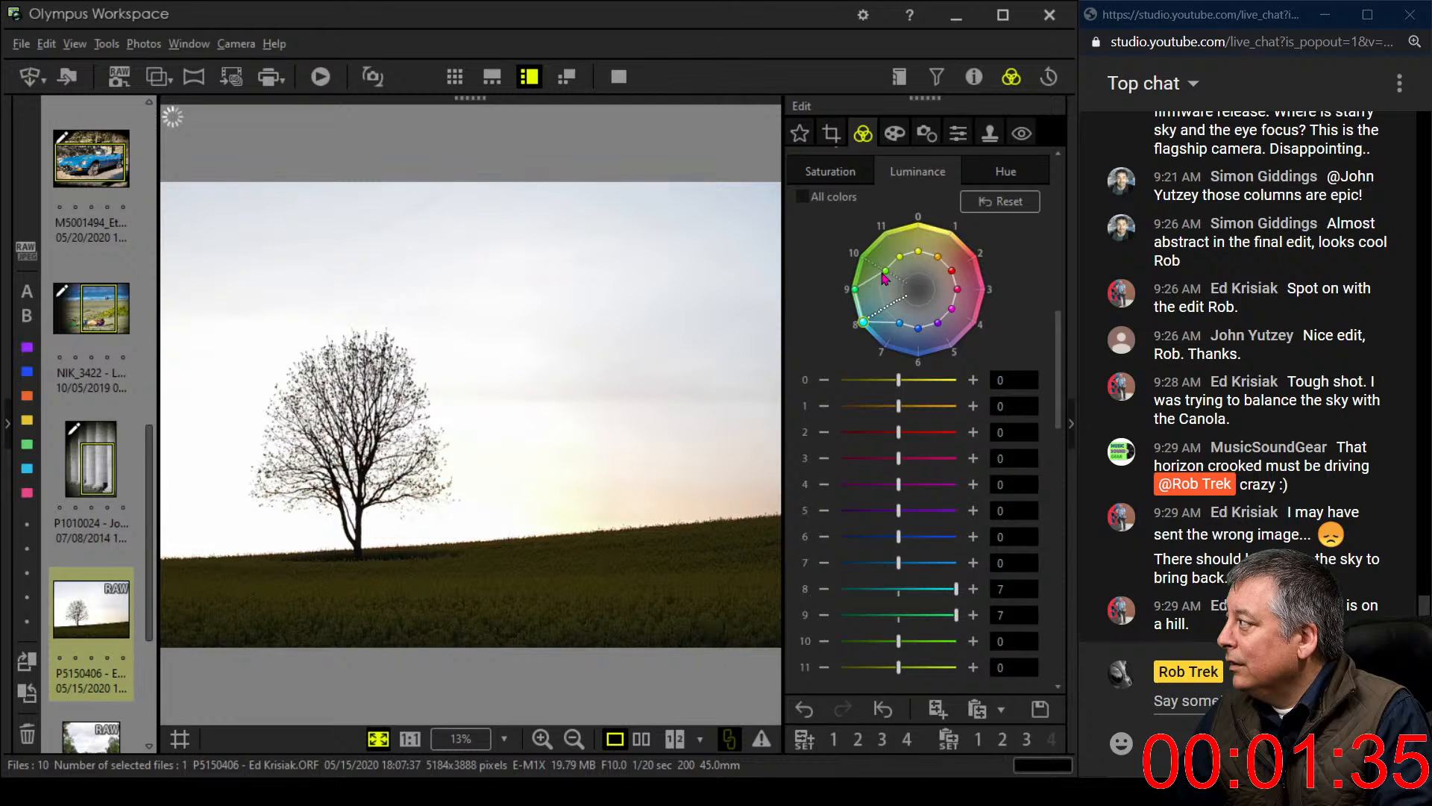
pyautogui.moveTo(885, 273); pyautogui.dragTo(863, 258)
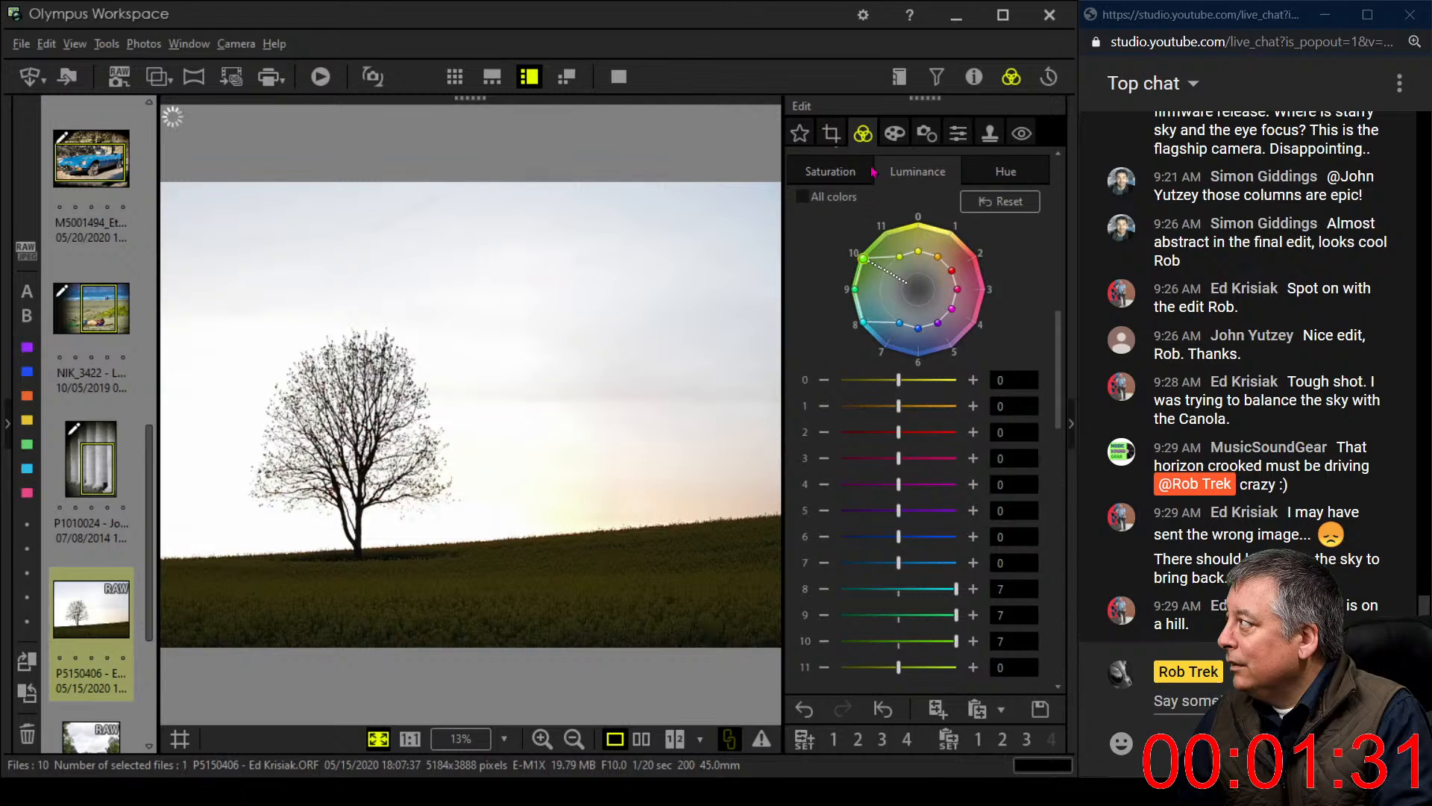
# Shape the RGB tone curve to lift the dark field's shadows and pull down the sky's highlights
pyautogui.click(895, 133)
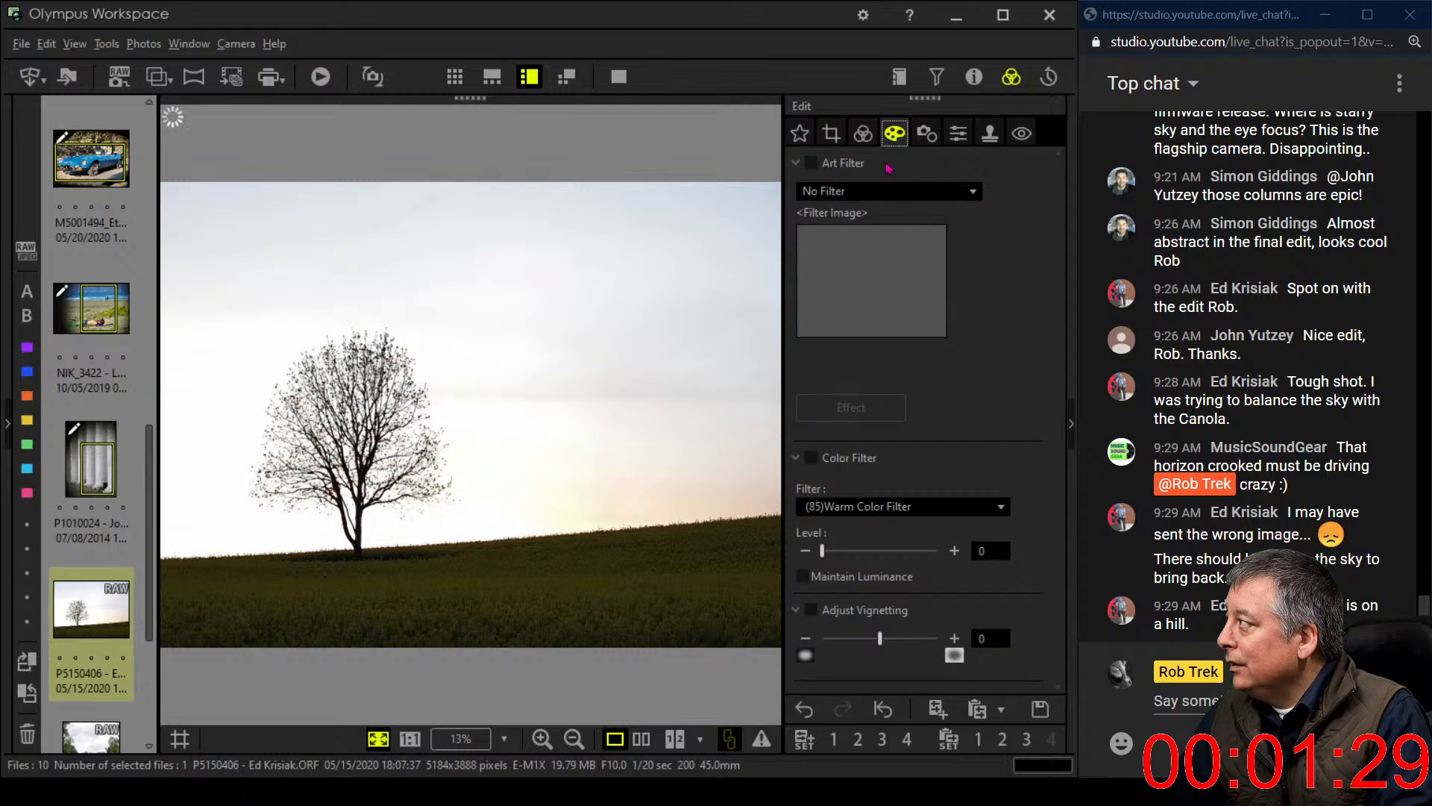
pyautogui.click(863, 134)
pyautogui.moveTo(1057, 338); pyautogui.dragTo(1055, 299)
pyautogui.scroll(-8, 1003, 488)
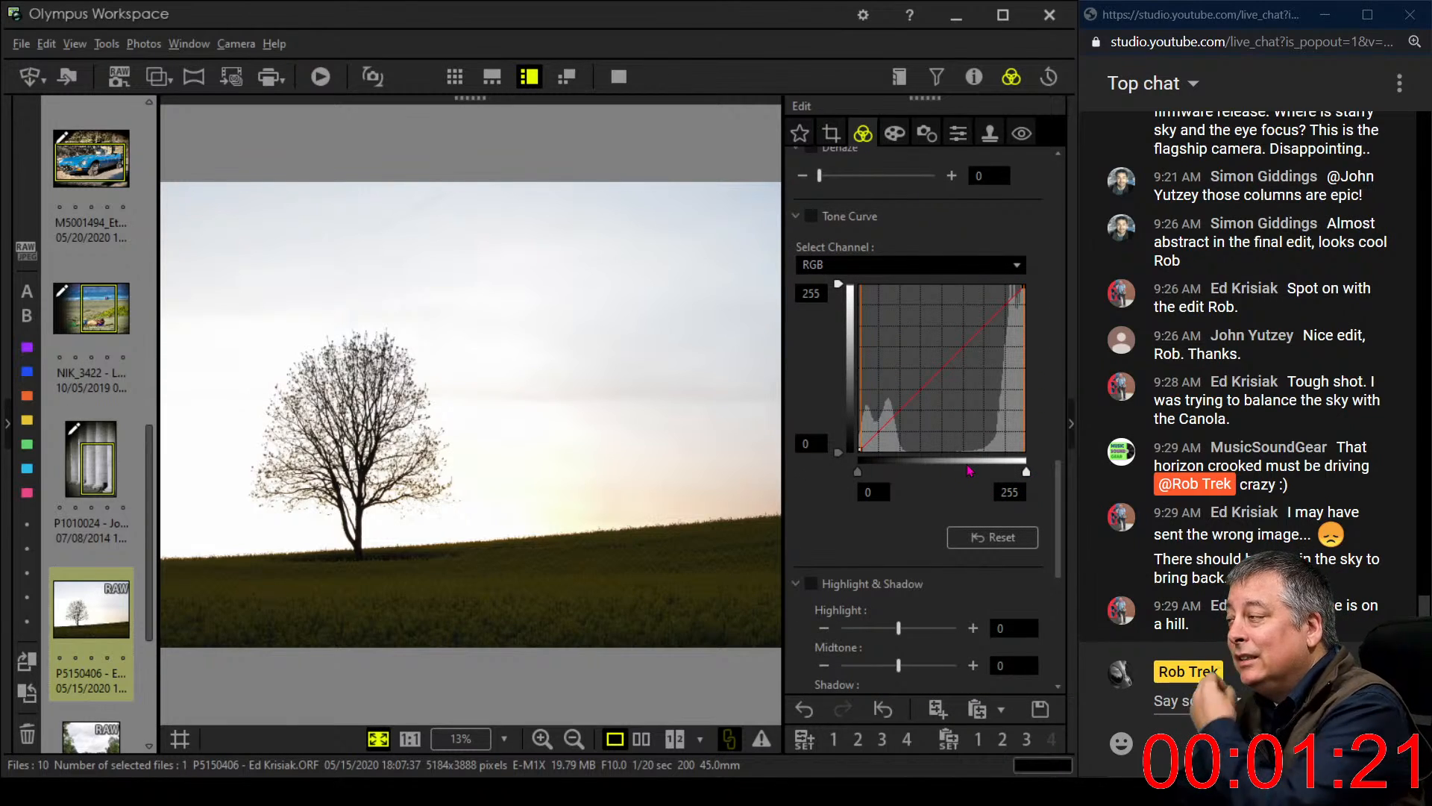
pyautogui.moveTo(858, 470)
pyautogui.mouseDown()
pyautogui.moveTo(869, 475)
pyautogui.moveTo(857, 476)
pyautogui.mouseUp()
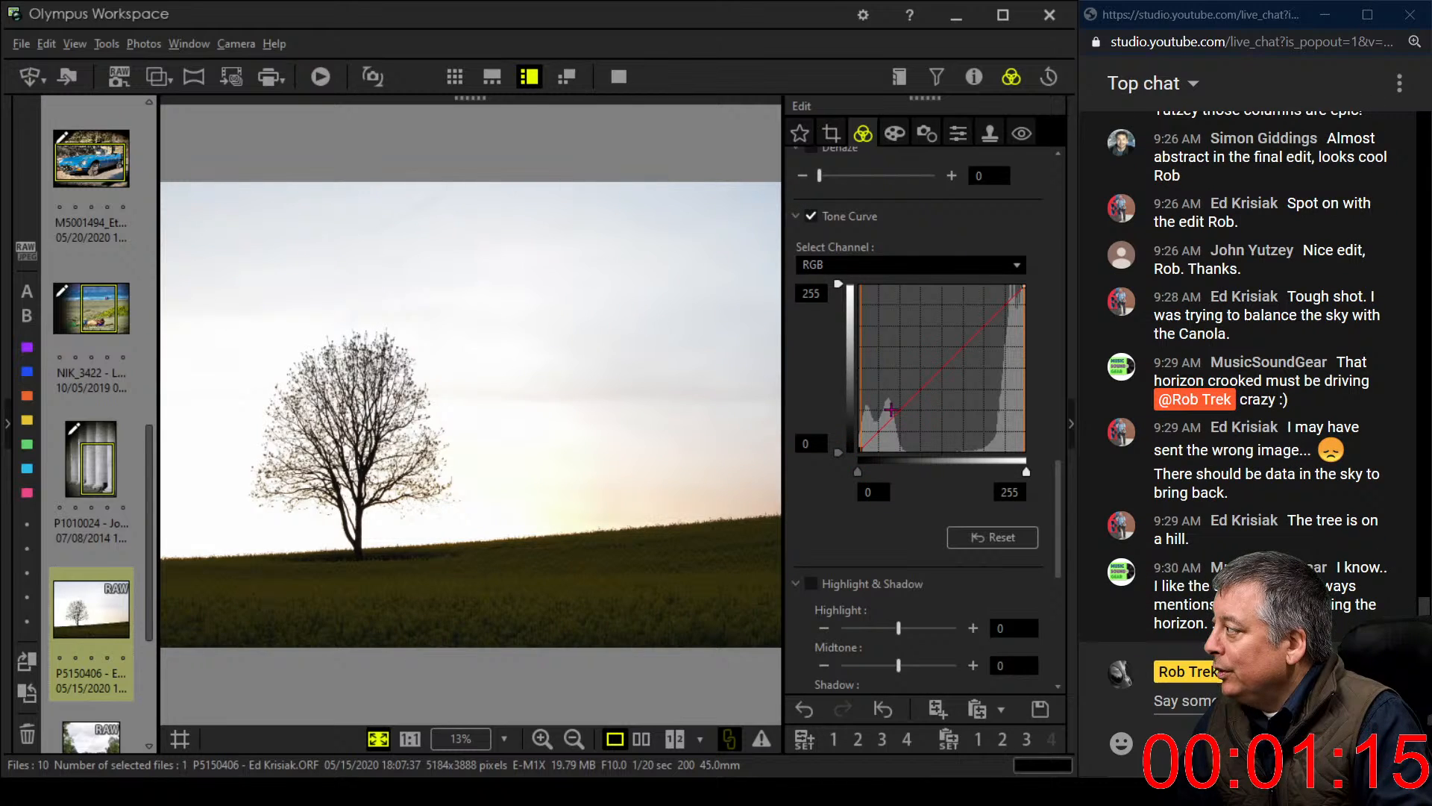
pyautogui.moveTo(891, 409); pyautogui.dragTo(886, 399)
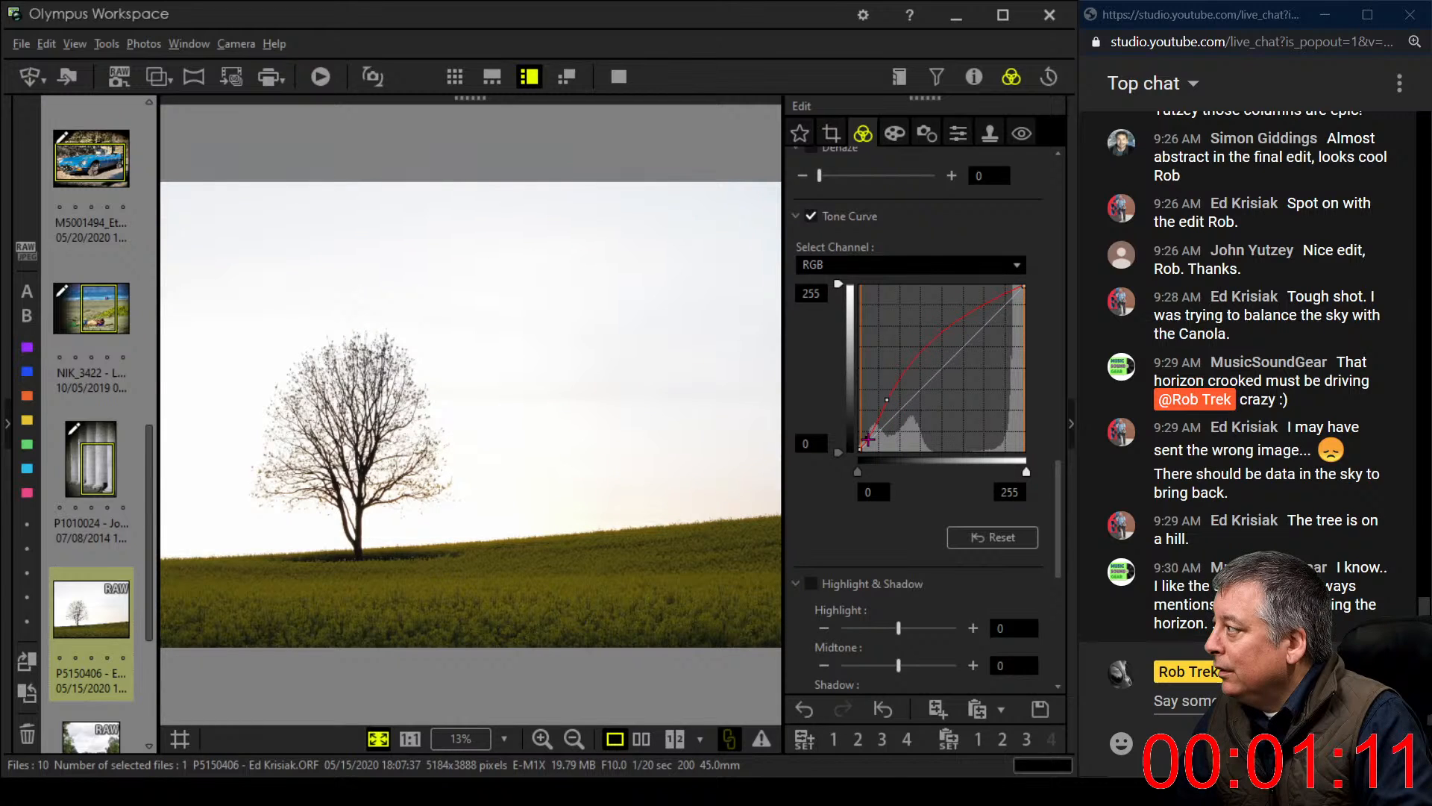
pyautogui.moveTo(981, 312); pyautogui.dragTo(988, 348)
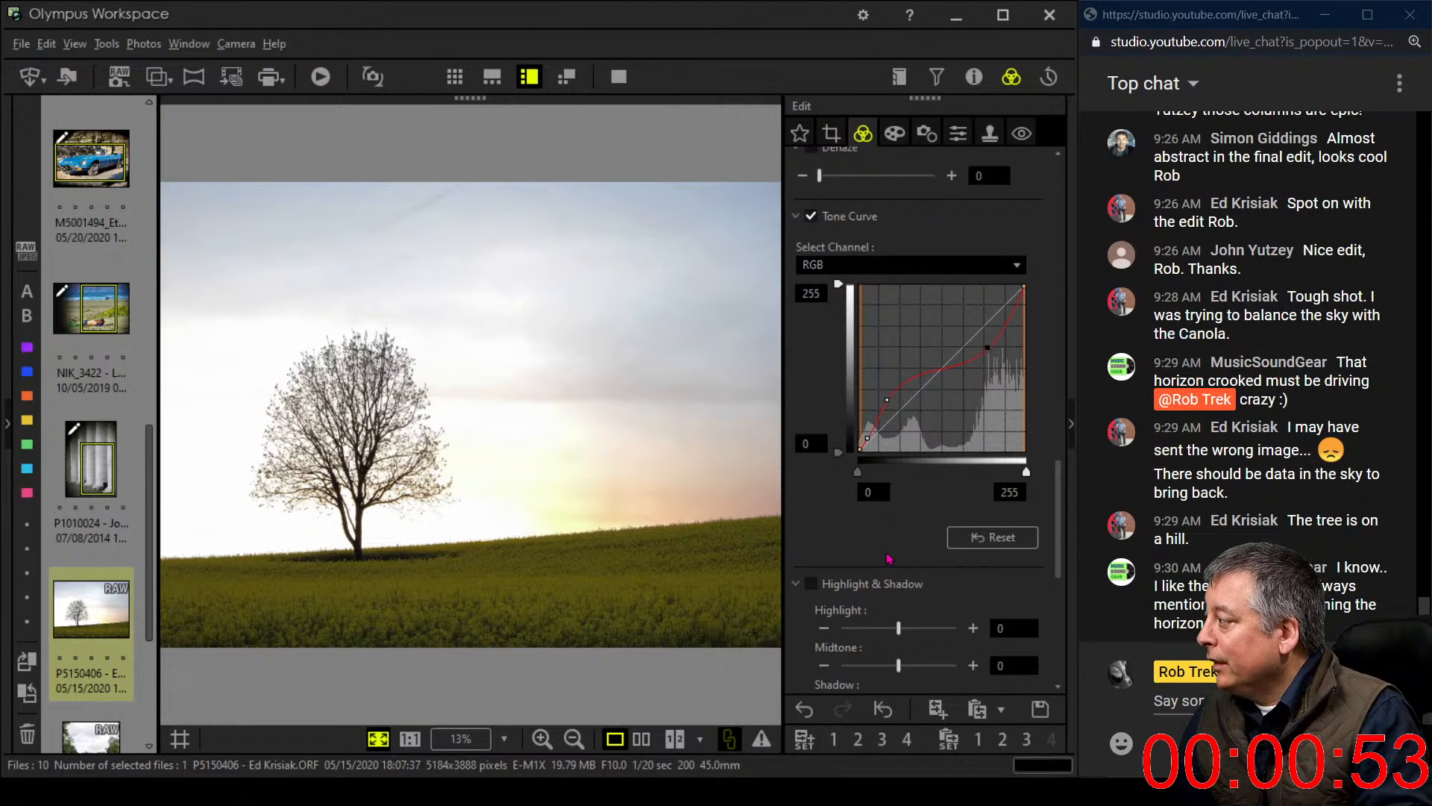
# Try small contrast changes, leave the contrast at 0.0, and set the saturation to 0.2
pyautogui.scroll(-5, 890, 558)
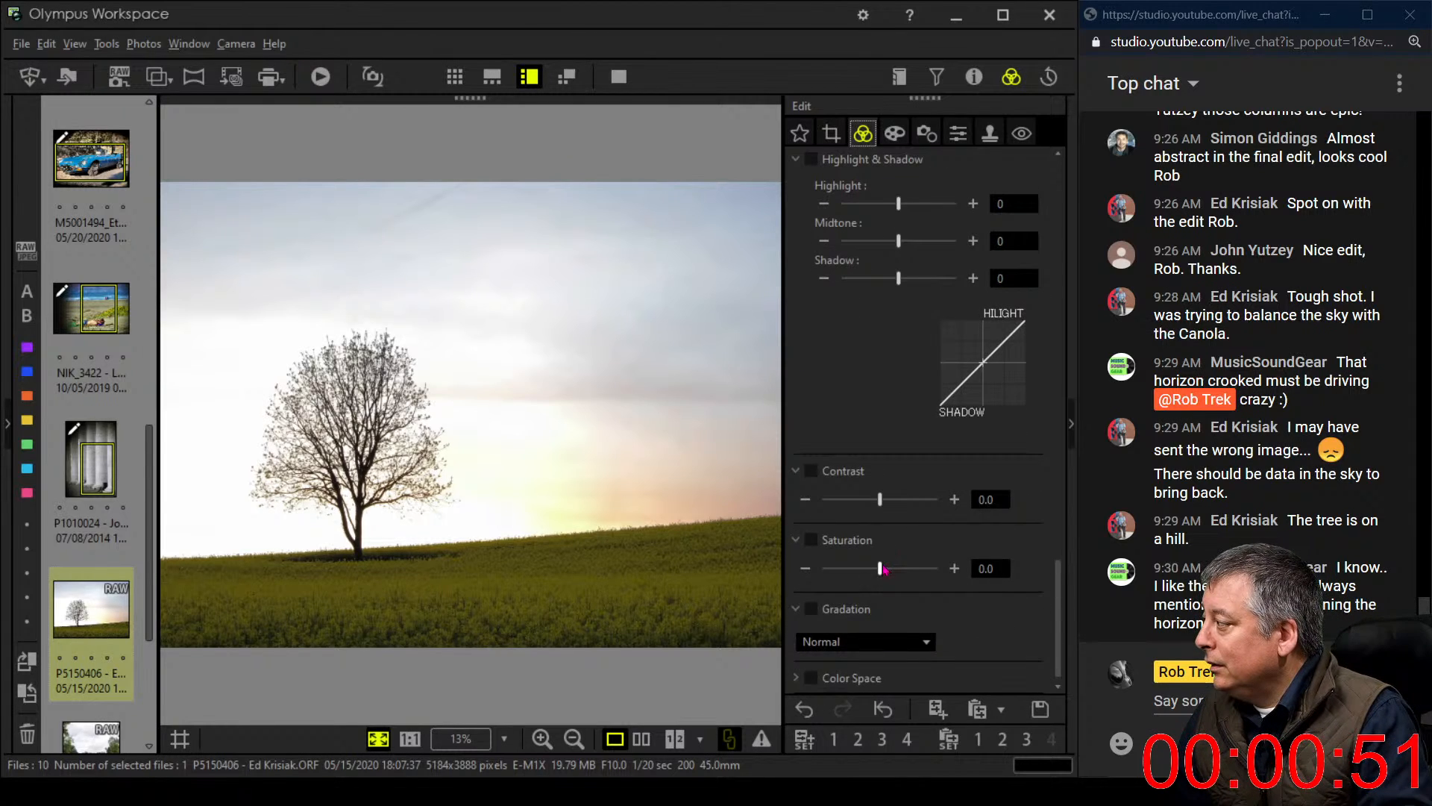
pyautogui.click(883, 501)
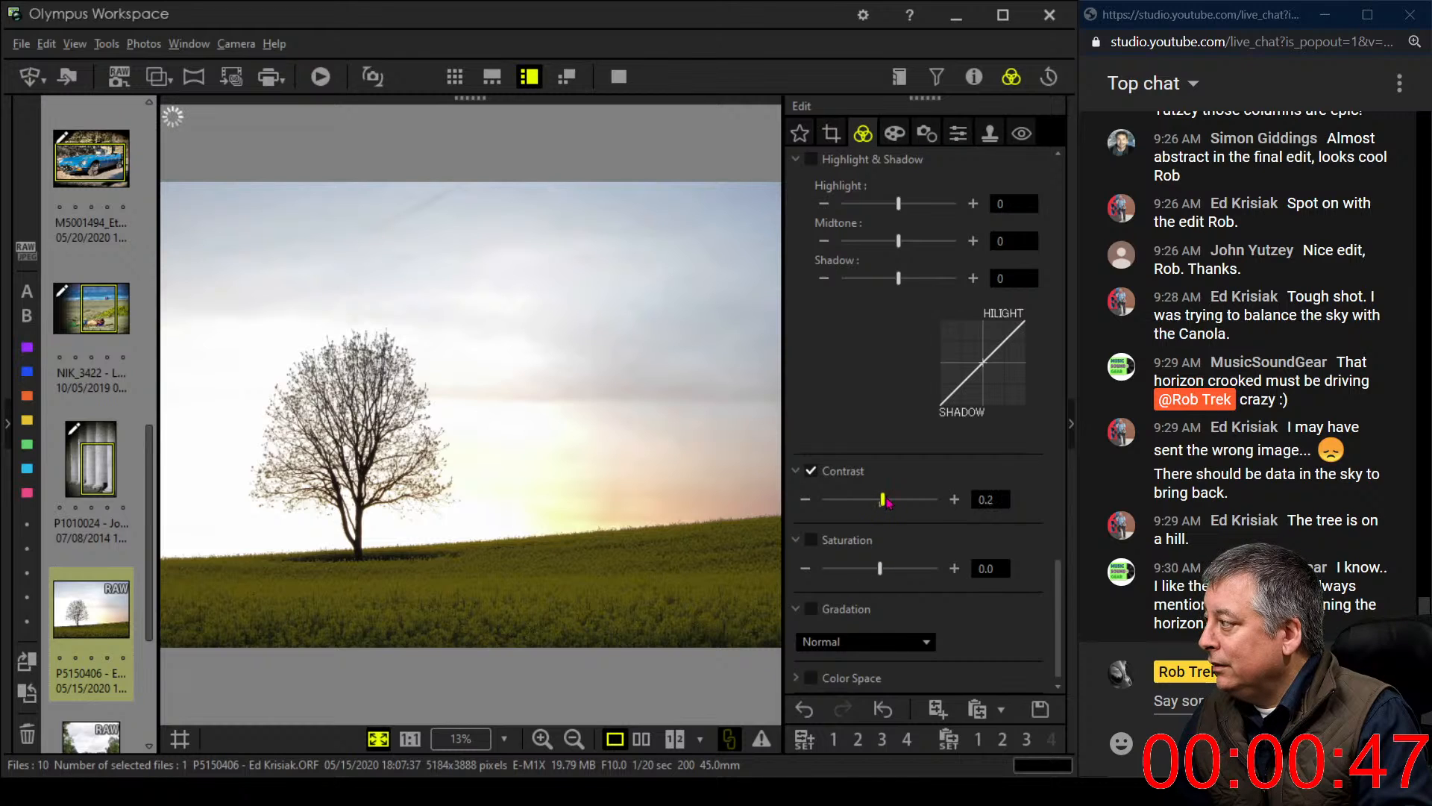
pyautogui.moveTo(887, 501); pyautogui.dragTo(881, 502)
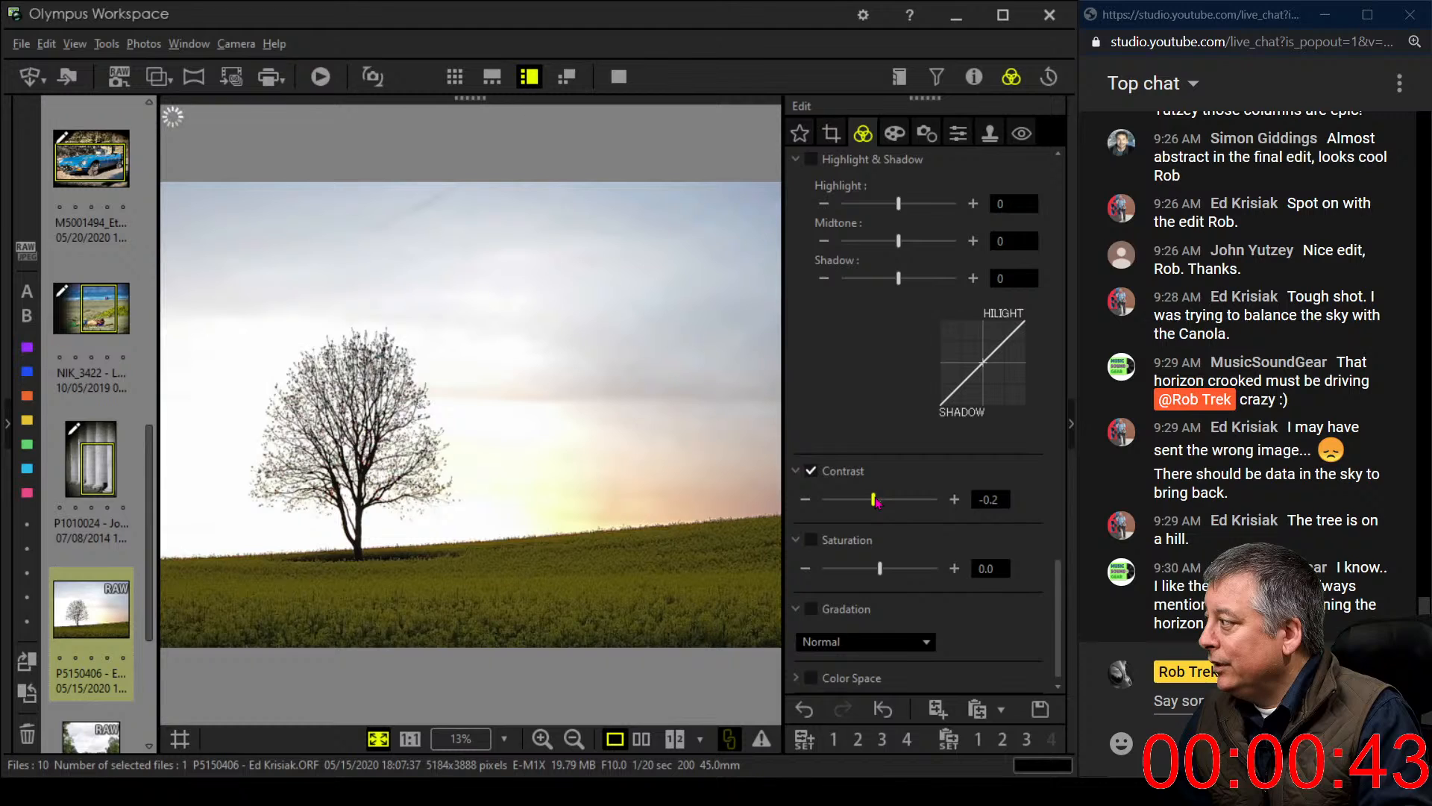
pyautogui.moveTo(881, 502); pyautogui.dragTo(884, 503)
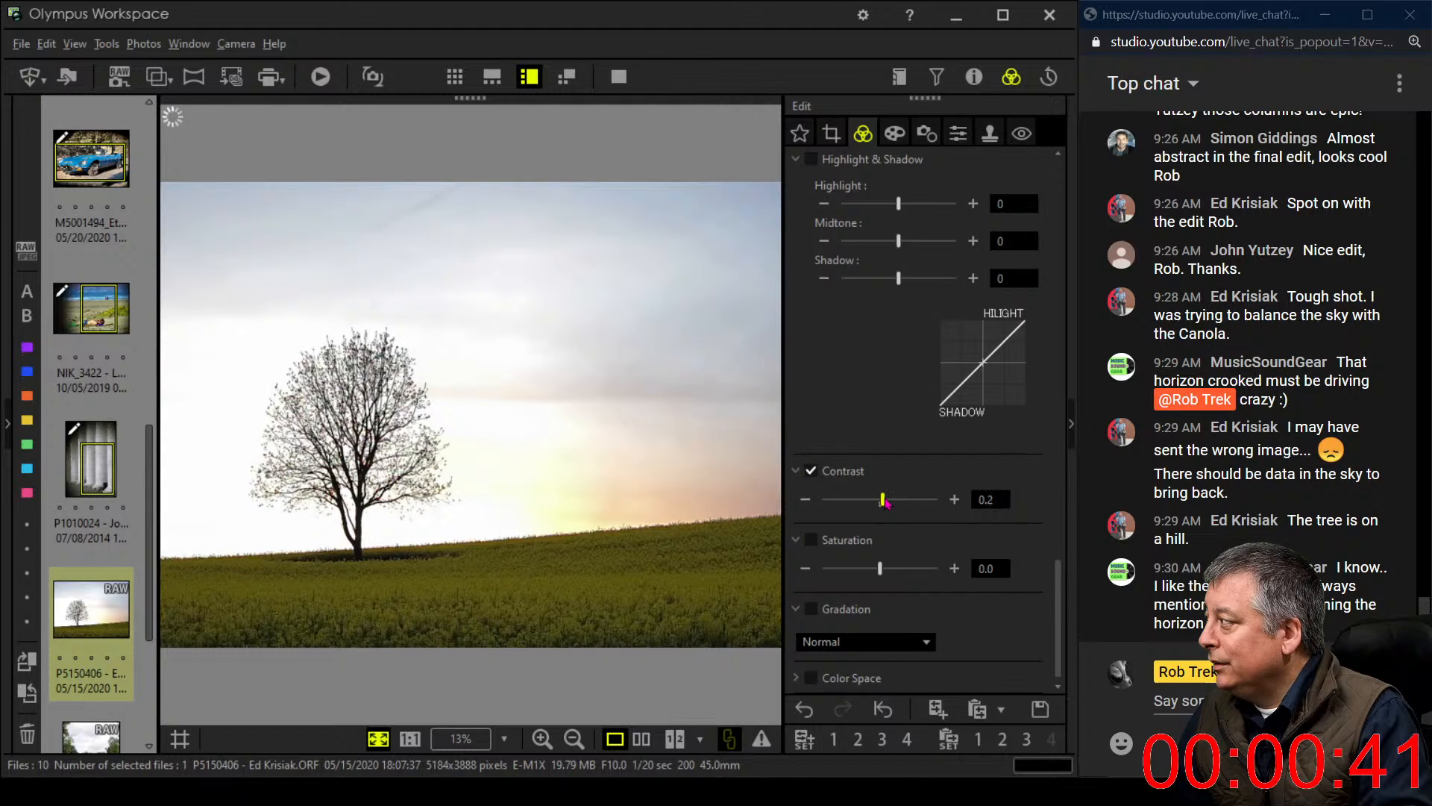
pyautogui.click(885, 502)
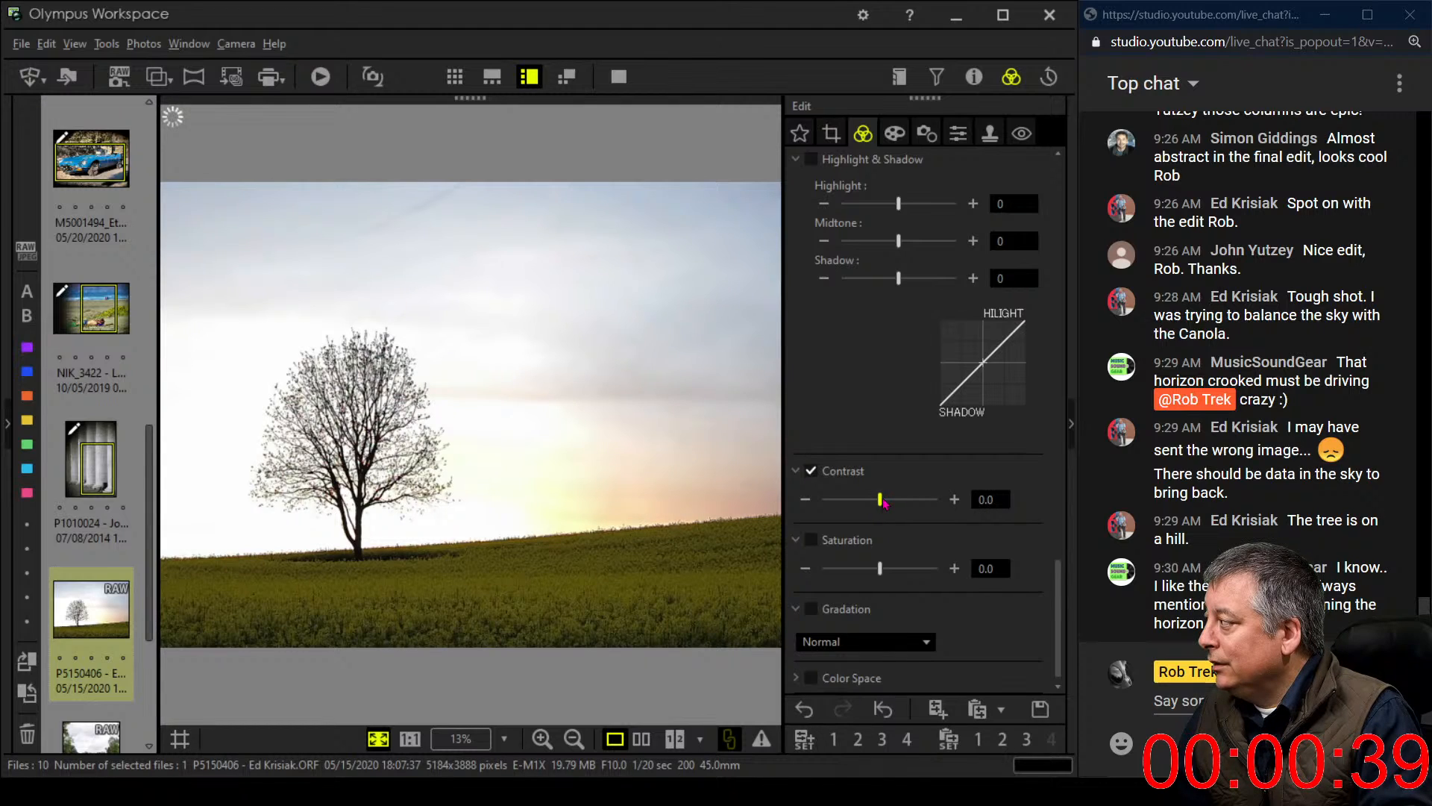
pyautogui.moveTo(882, 569); pyautogui.dragTo(886, 573)
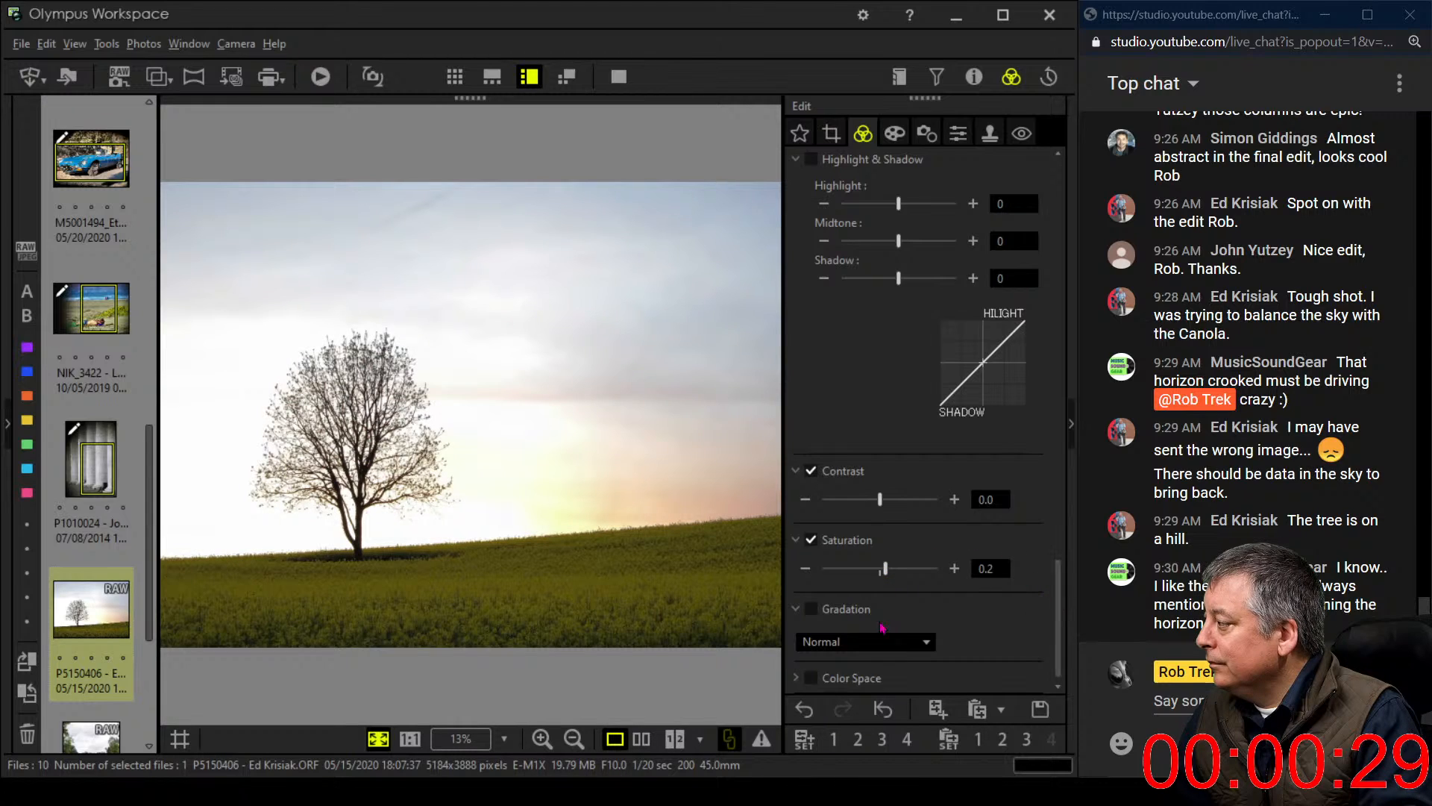
# Compare the edited tree photo side by side with the original and set Dehaze to 20
pyautogui.click(648, 739)
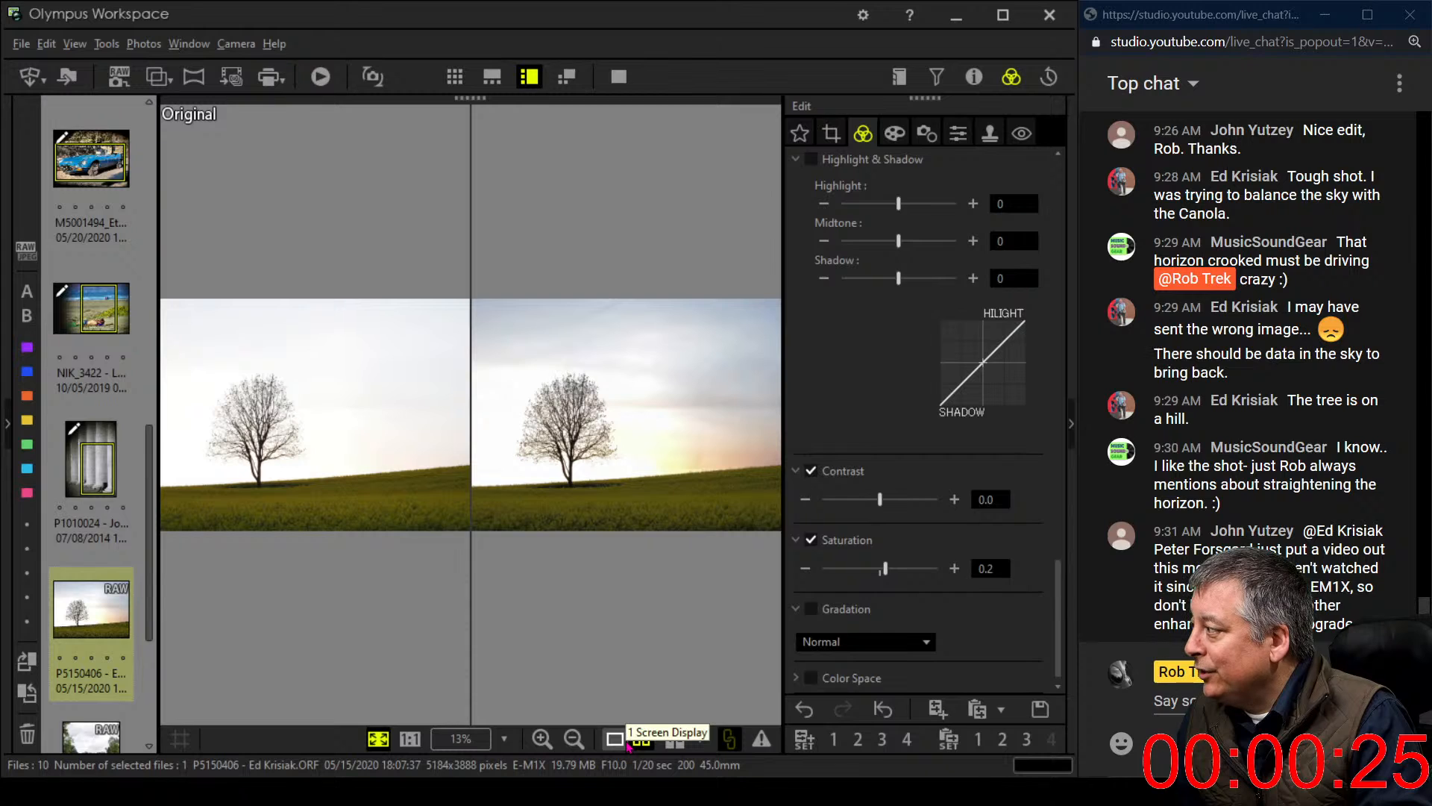
pyautogui.click(625, 741)
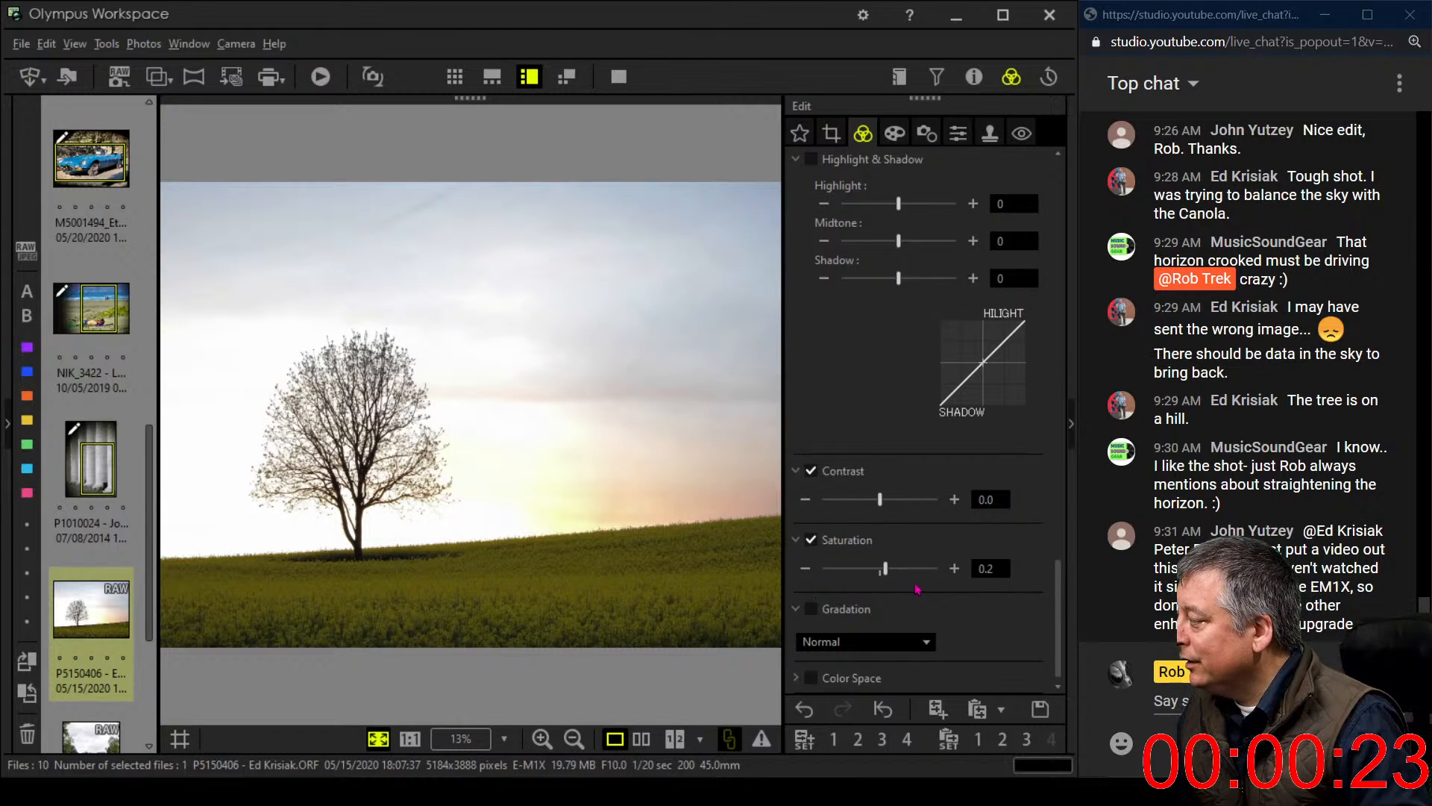
pyautogui.moveTo(1060, 623); pyautogui.dragTo(1064, 469)
pyautogui.moveTo(1065, 447)
pyautogui.mouseDown()
pyautogui.moveTo(1078, 387)
pyautogui.moveTo(1073, 616)
pyautogui.moveTo(1064, 470)
pyautogui.mouseUp()
pyautogui.moveTo(819, 401); pyautogui.dragTo(873, 410)
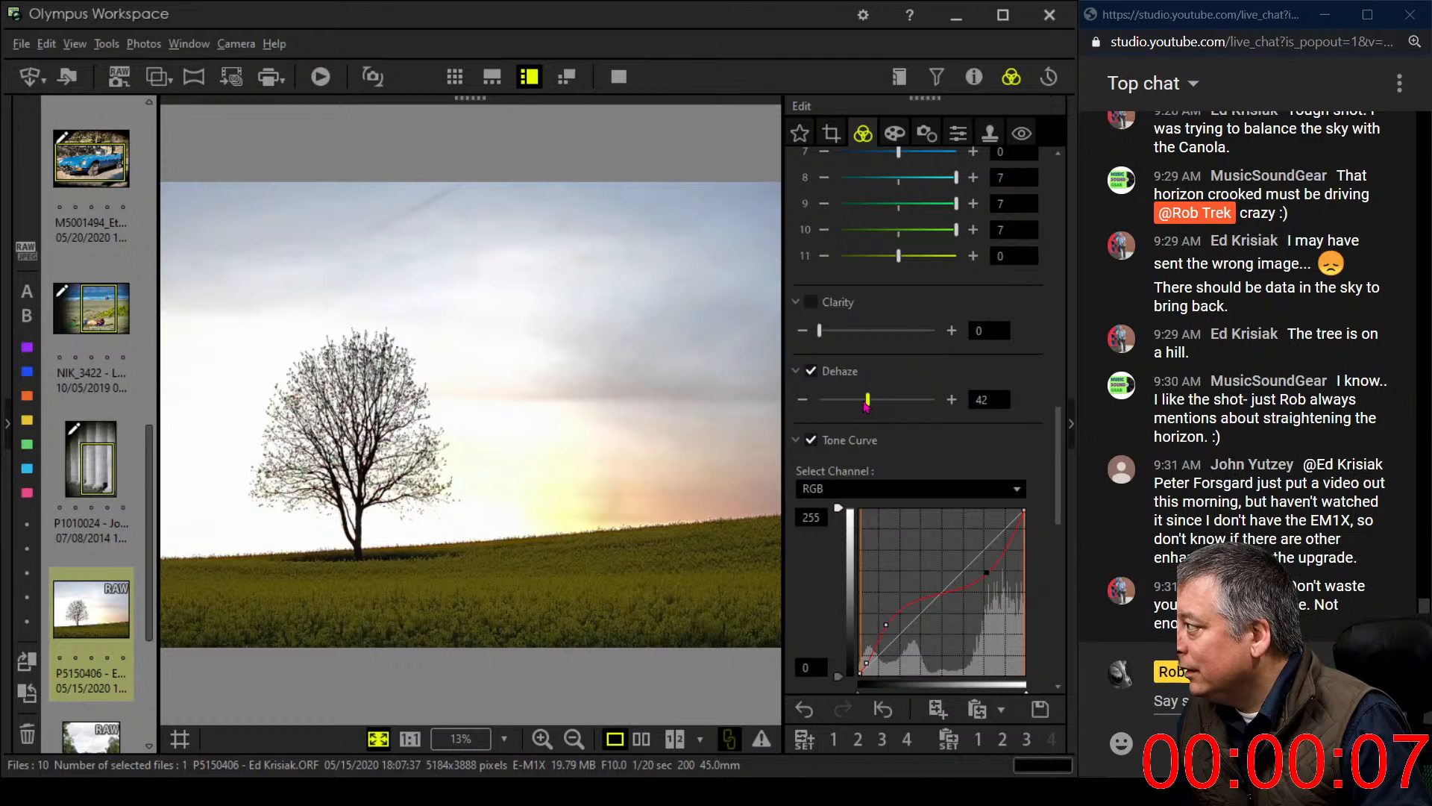
pyautogui.moveTo(866, 405); pyautogui.dragTo(846, 408)
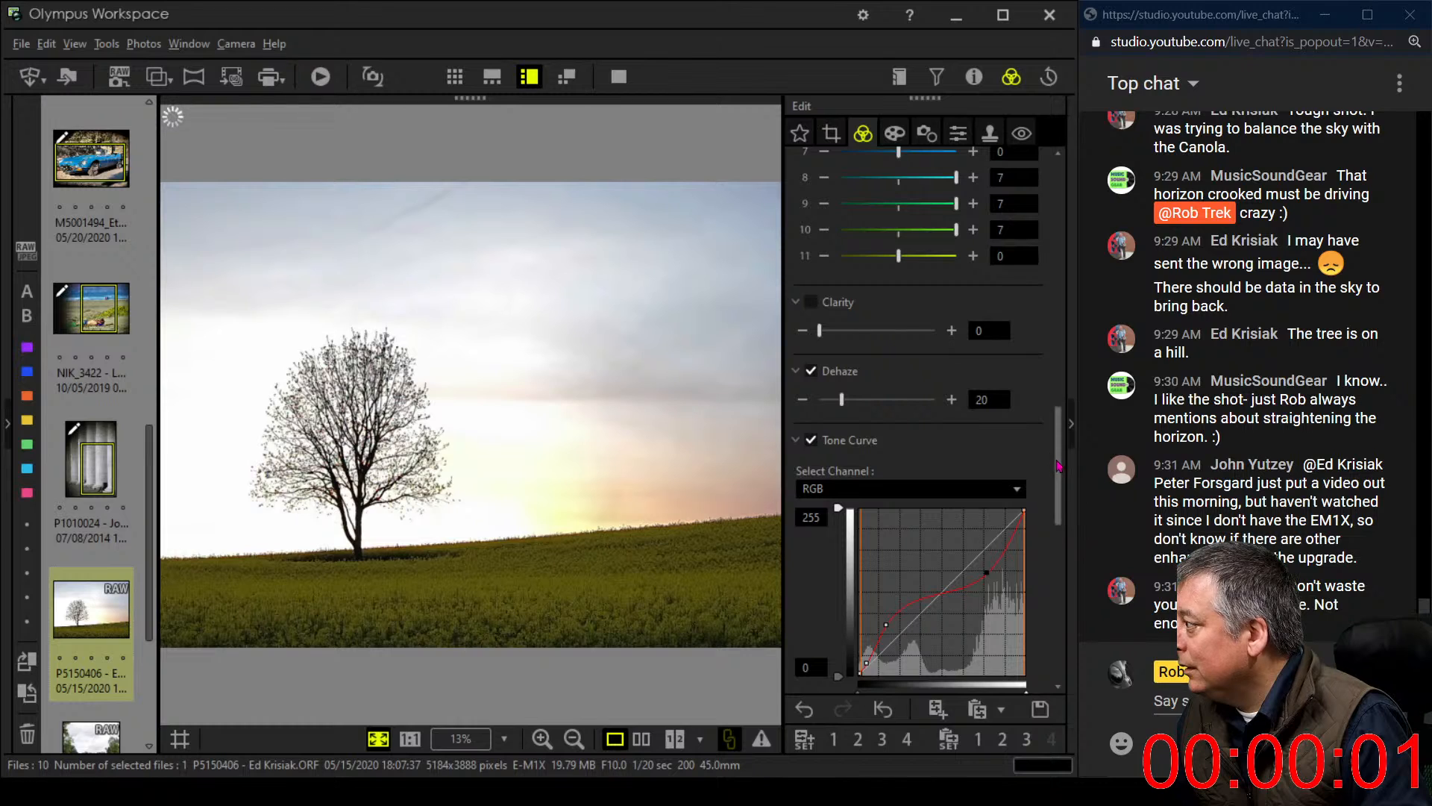
# Lower the luminance of the cyan, blue, purple, magenta and red ranges on the color wheel and set range 0 to -2
pyautogui.moveTo(1058, 466); pyautogui.dragTo(1086, 298)
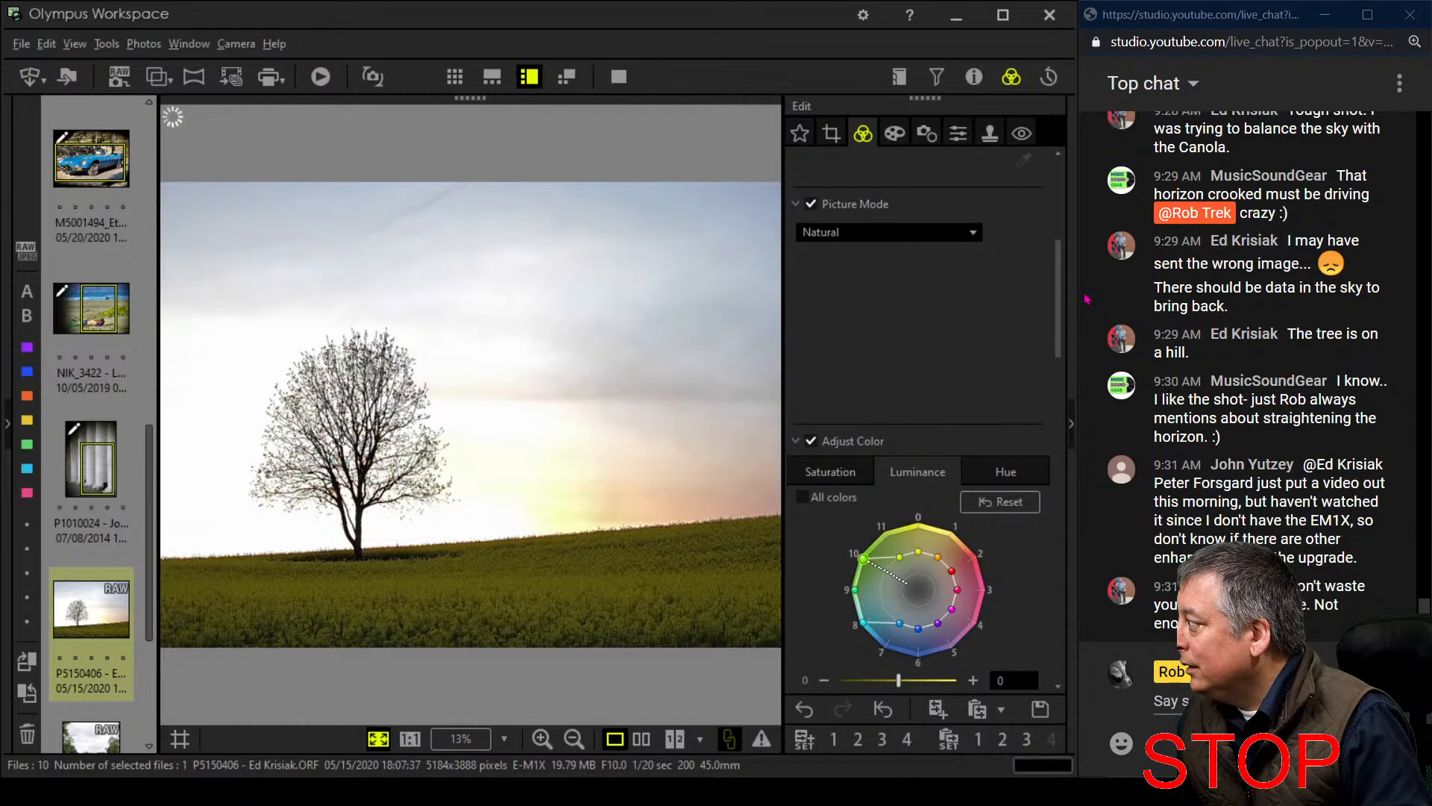
pyautogui.click(900, 626)
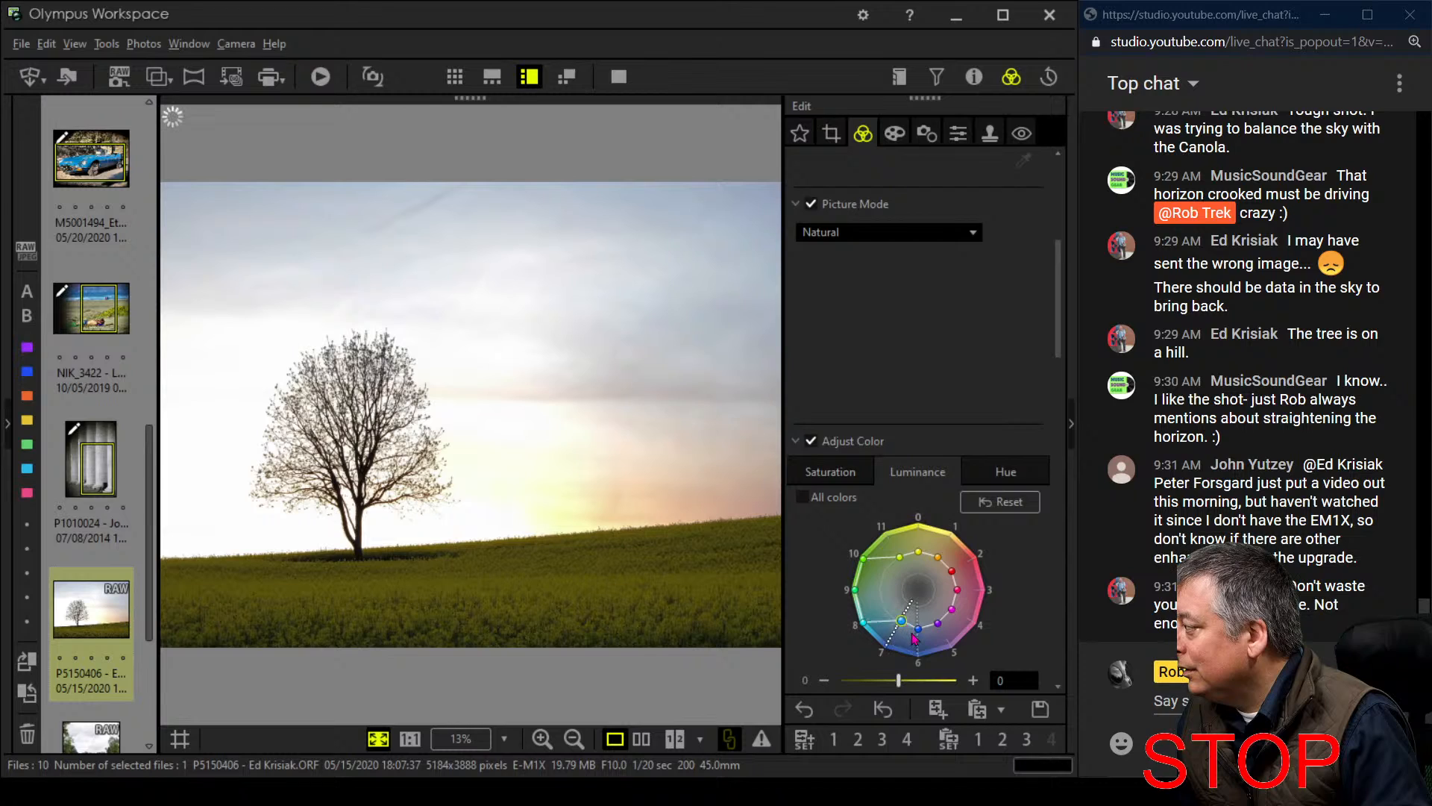
pyautogui.moveTo(918, 632); pyautogui.dragTo(888, 619)
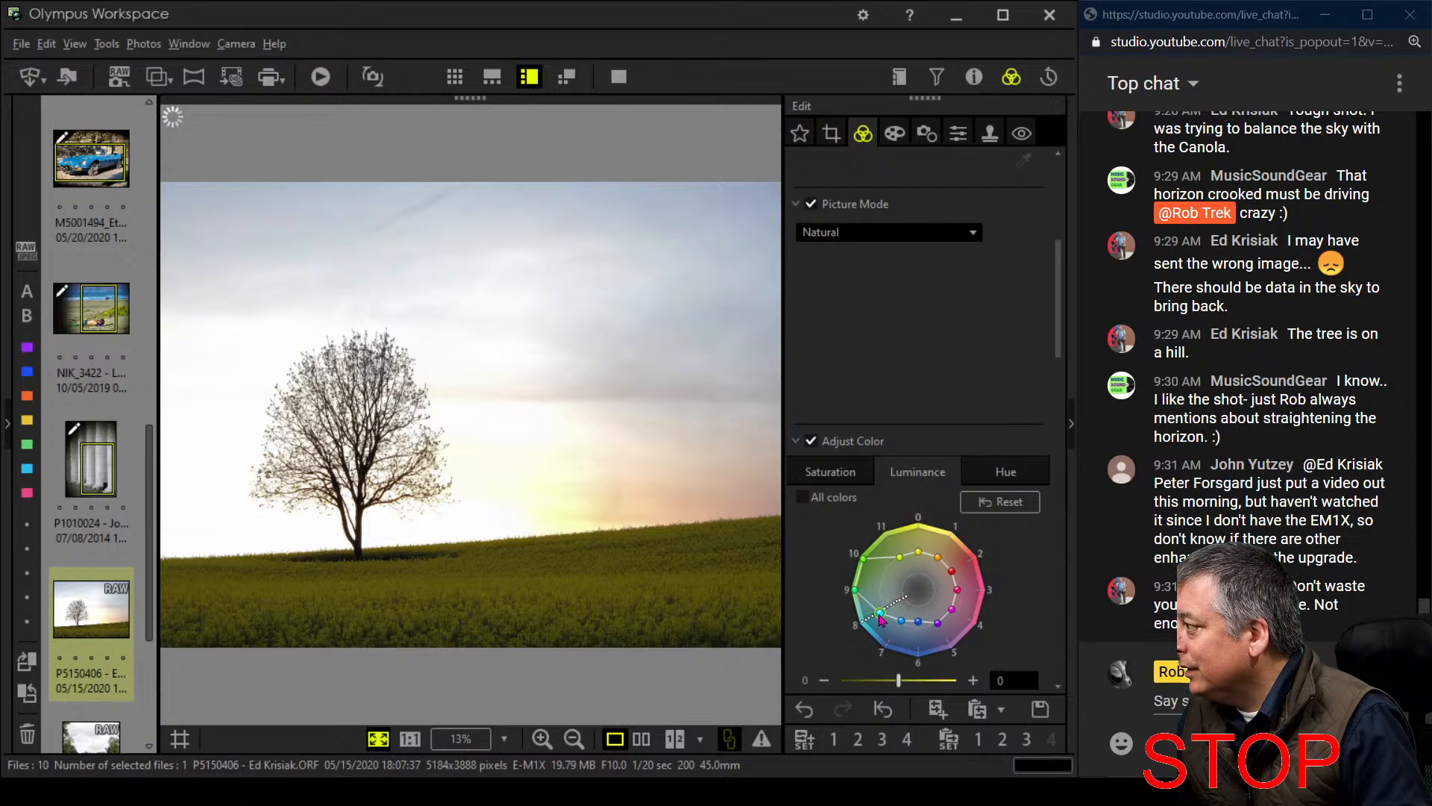
pyautogui.moveTo(920, 622); pyautogui.dragTo(918, 560)
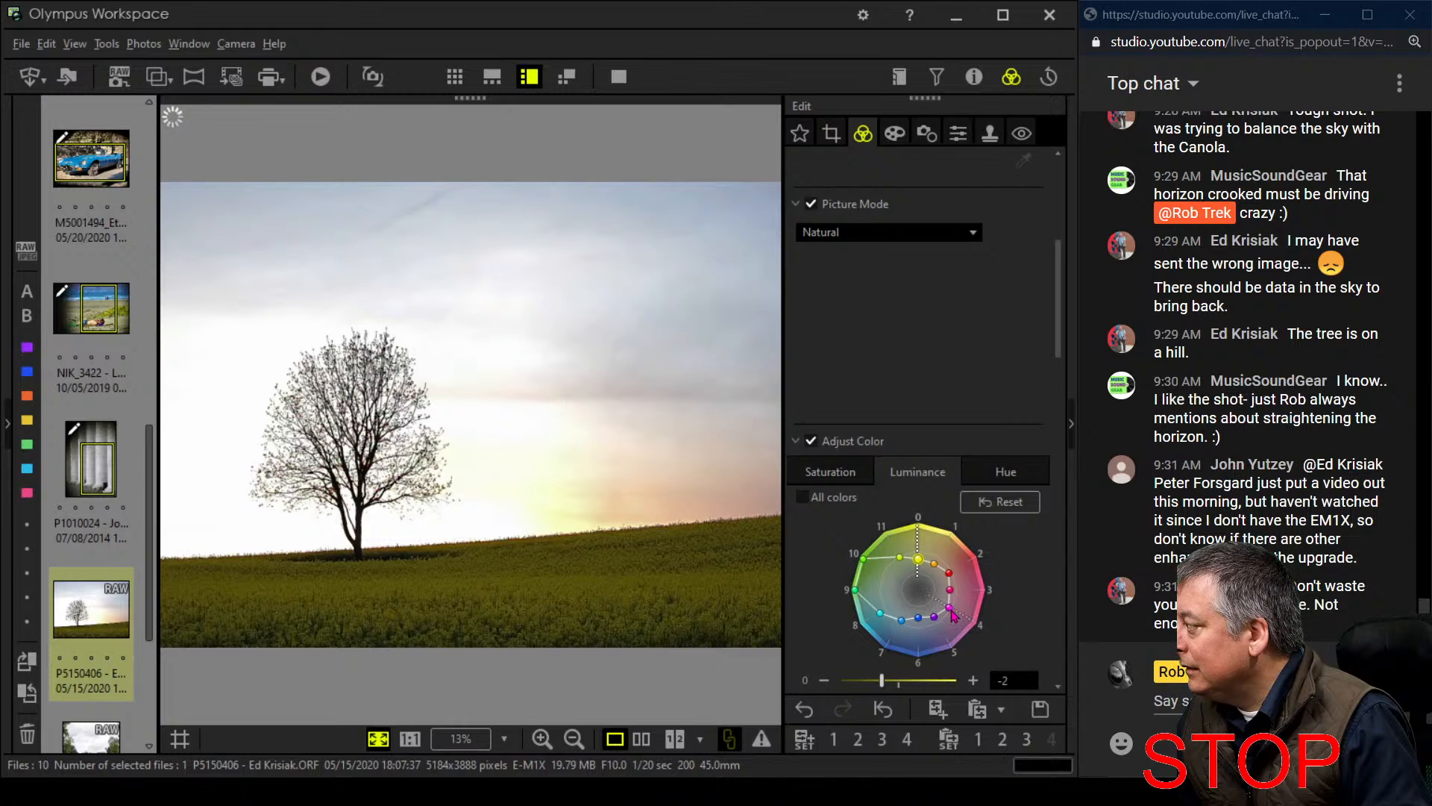
pyautogui.moveTo(948, 608); pyautogui.dragTo(946, 606)
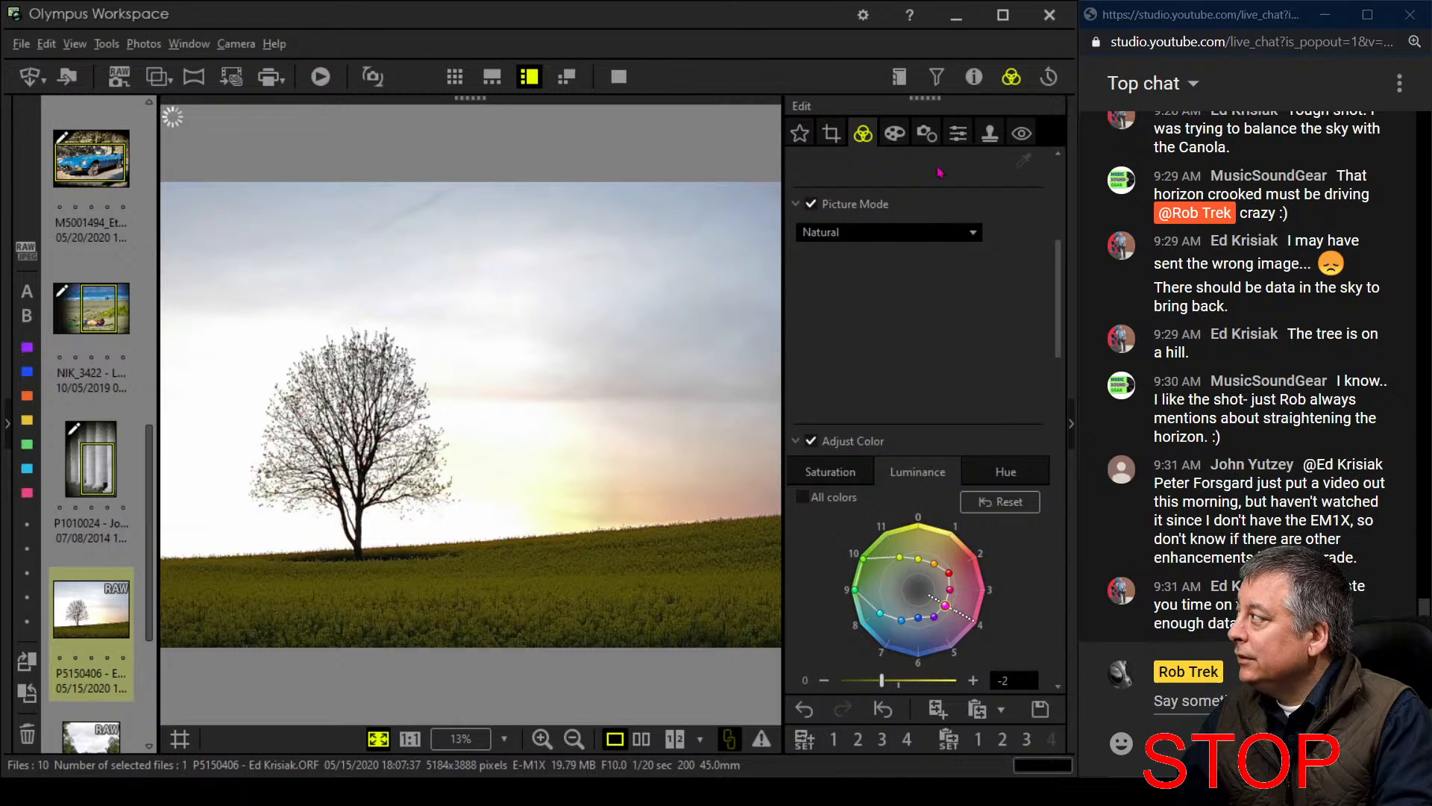
# Set the tree photo's sharpness to 2.0 and turn its noise filter OFF
pyautogui.click(958, 133)
pyautogui.moveTo(880, 192); pyautogui.dragTo(932, 192)
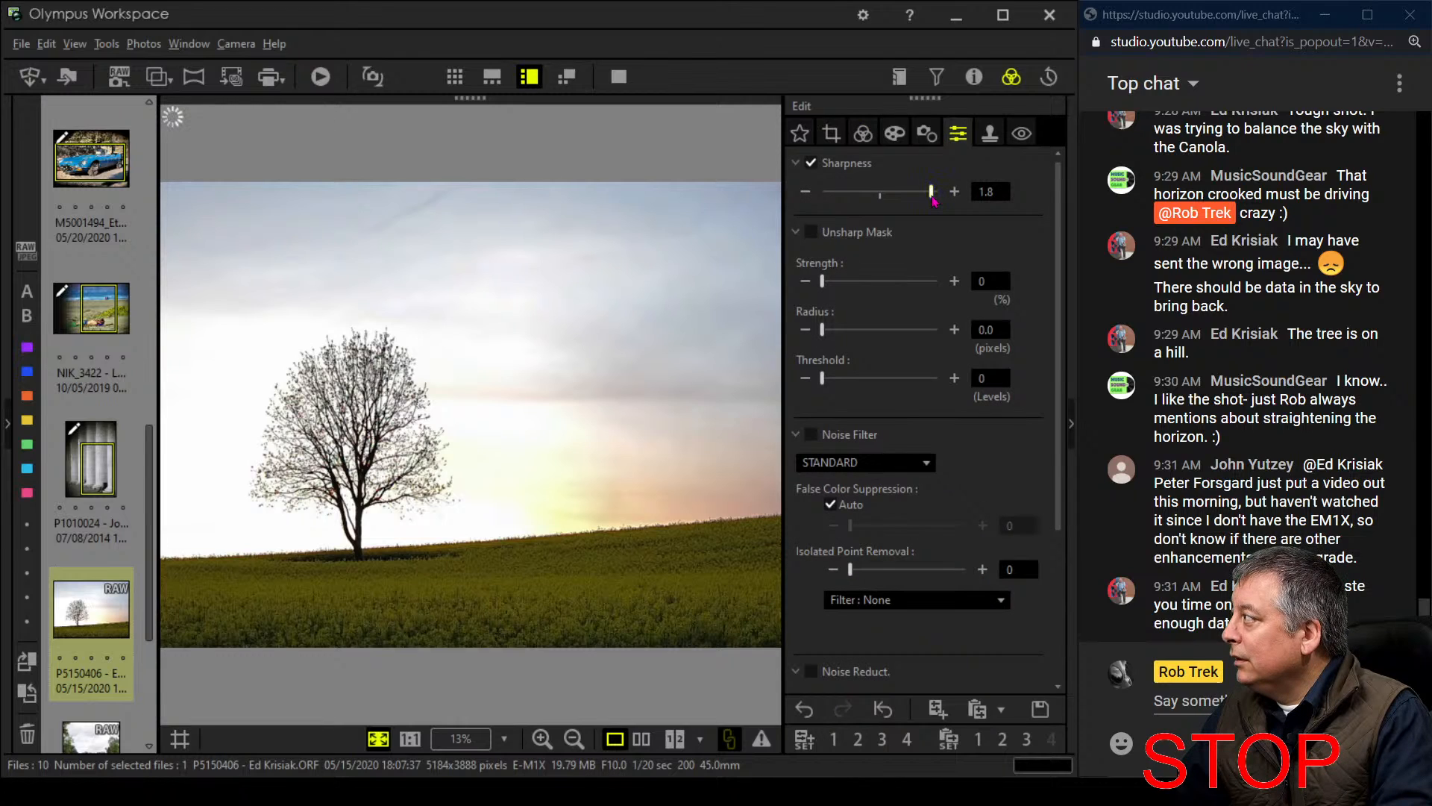
pyautogui.click(862, 464)
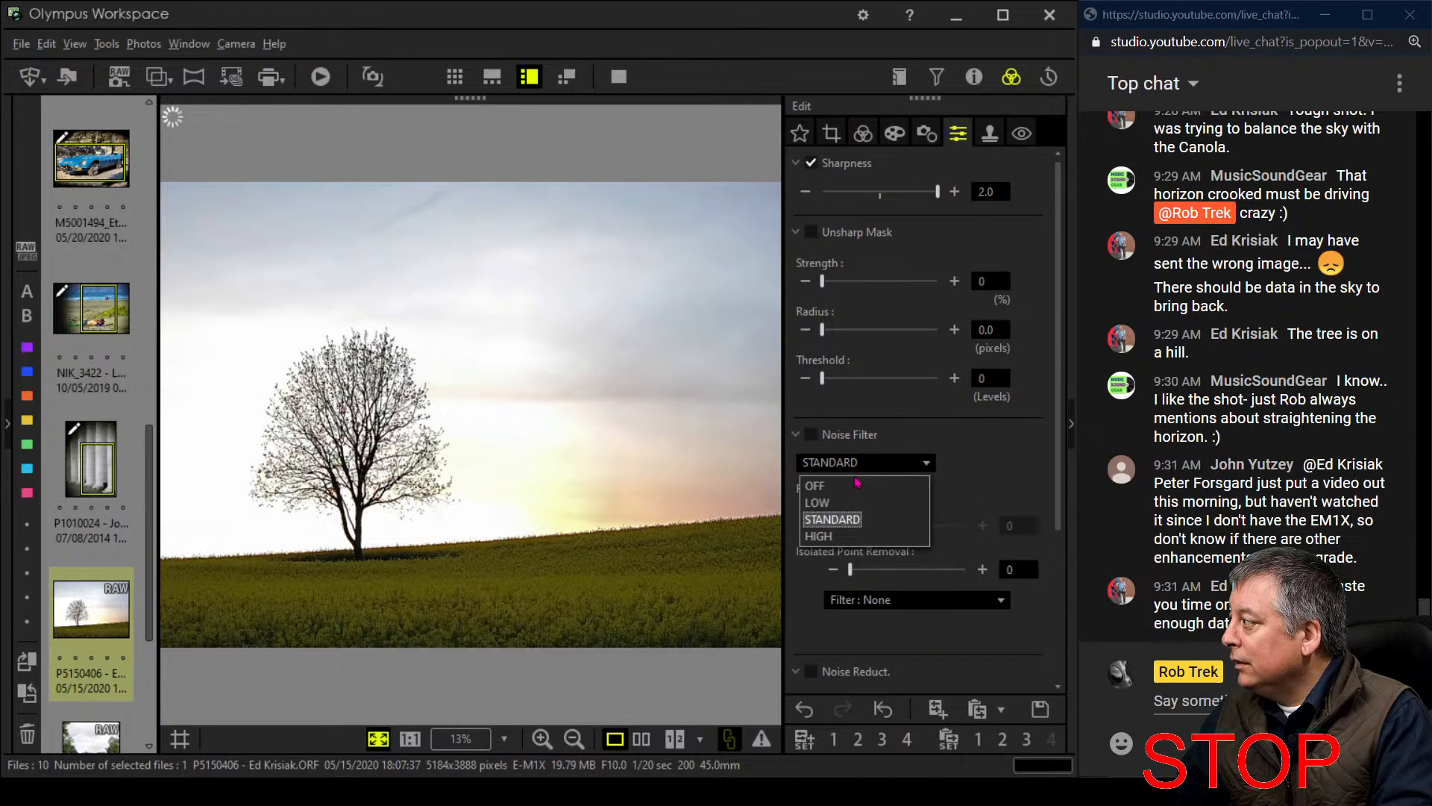
pyautogui.click(856, 485)
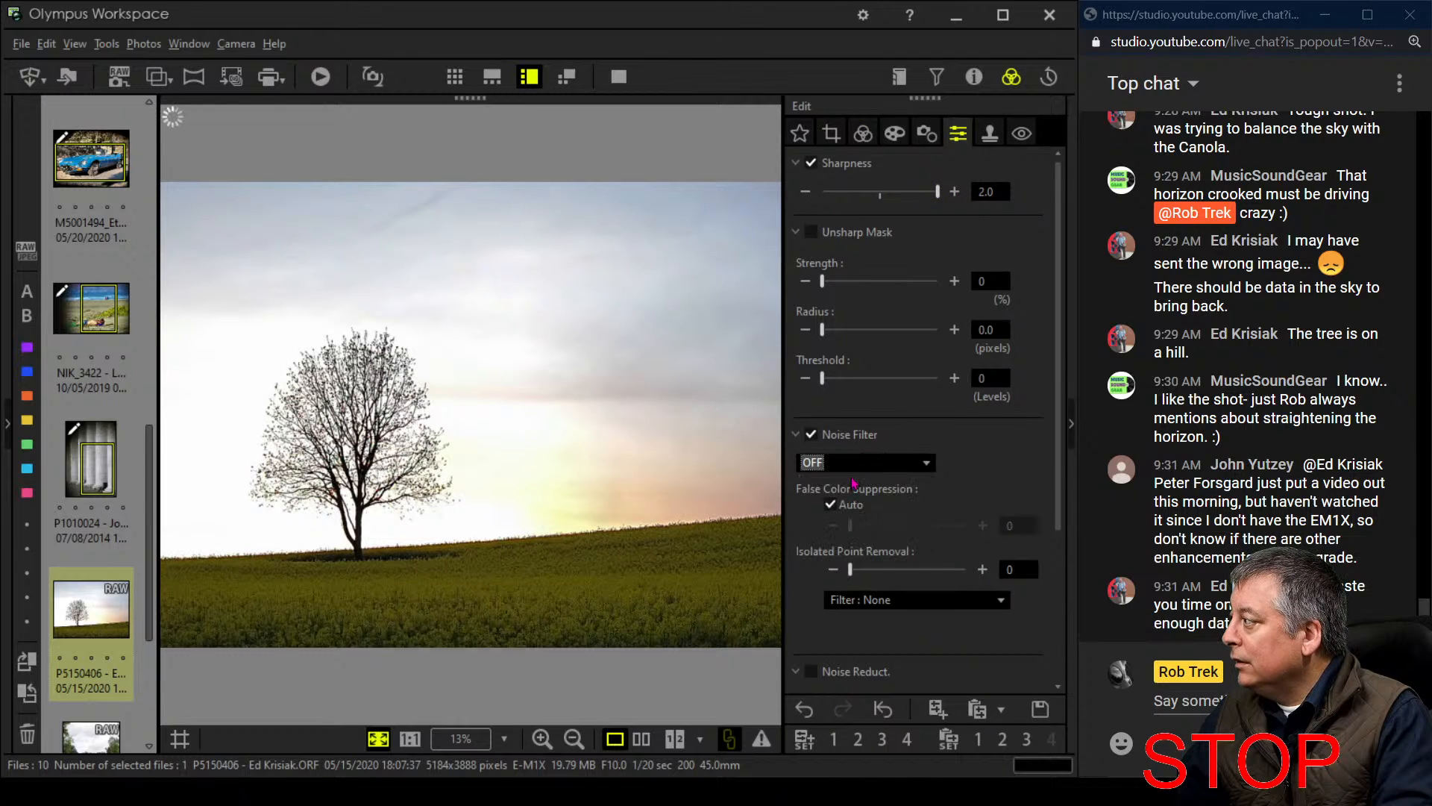
# Compare the edited tree photo side by side with the original, including in full screen, and return to the single view
pyautogui.click(927, 132)
pyautogui.click(895, 133)
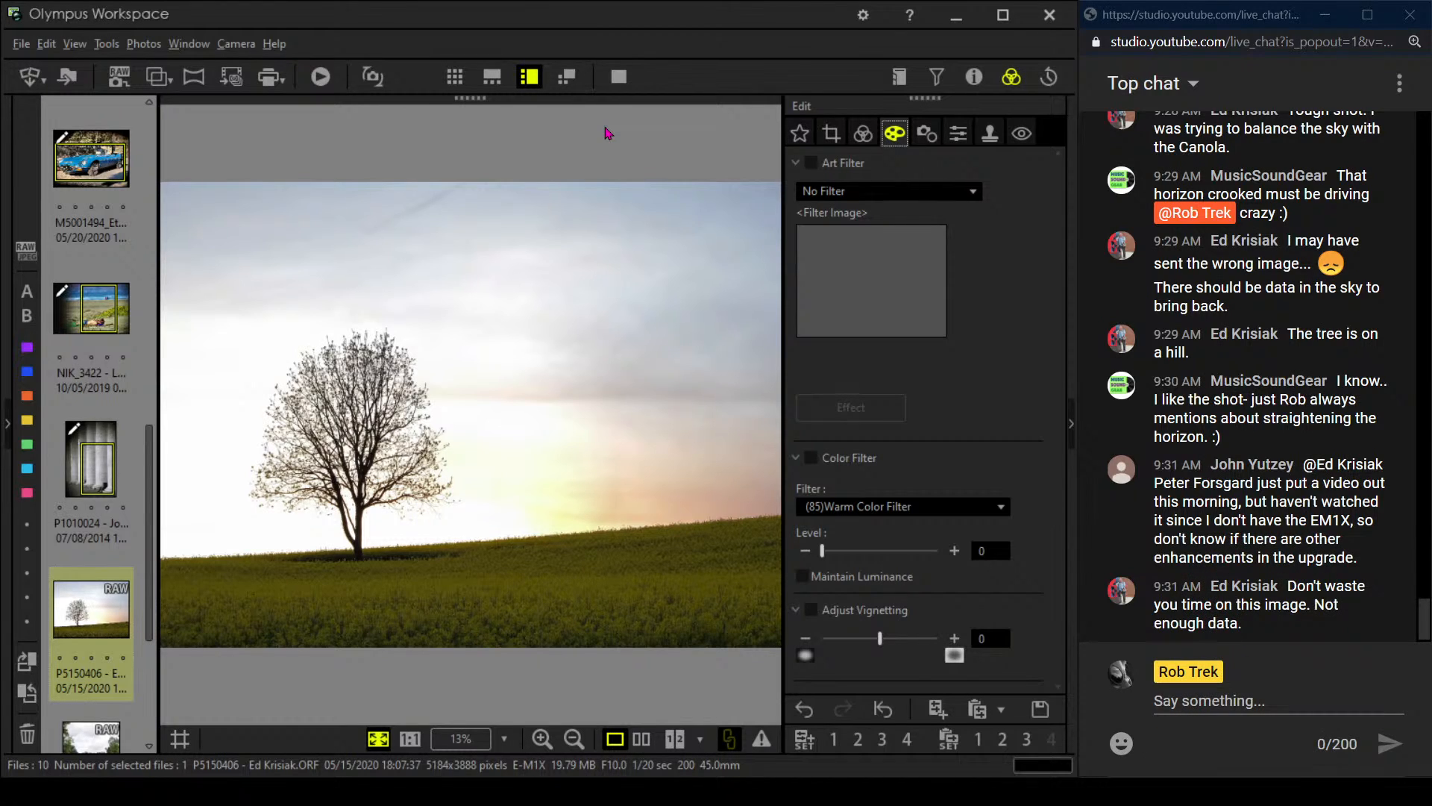
pyautogui.click(641, 739)
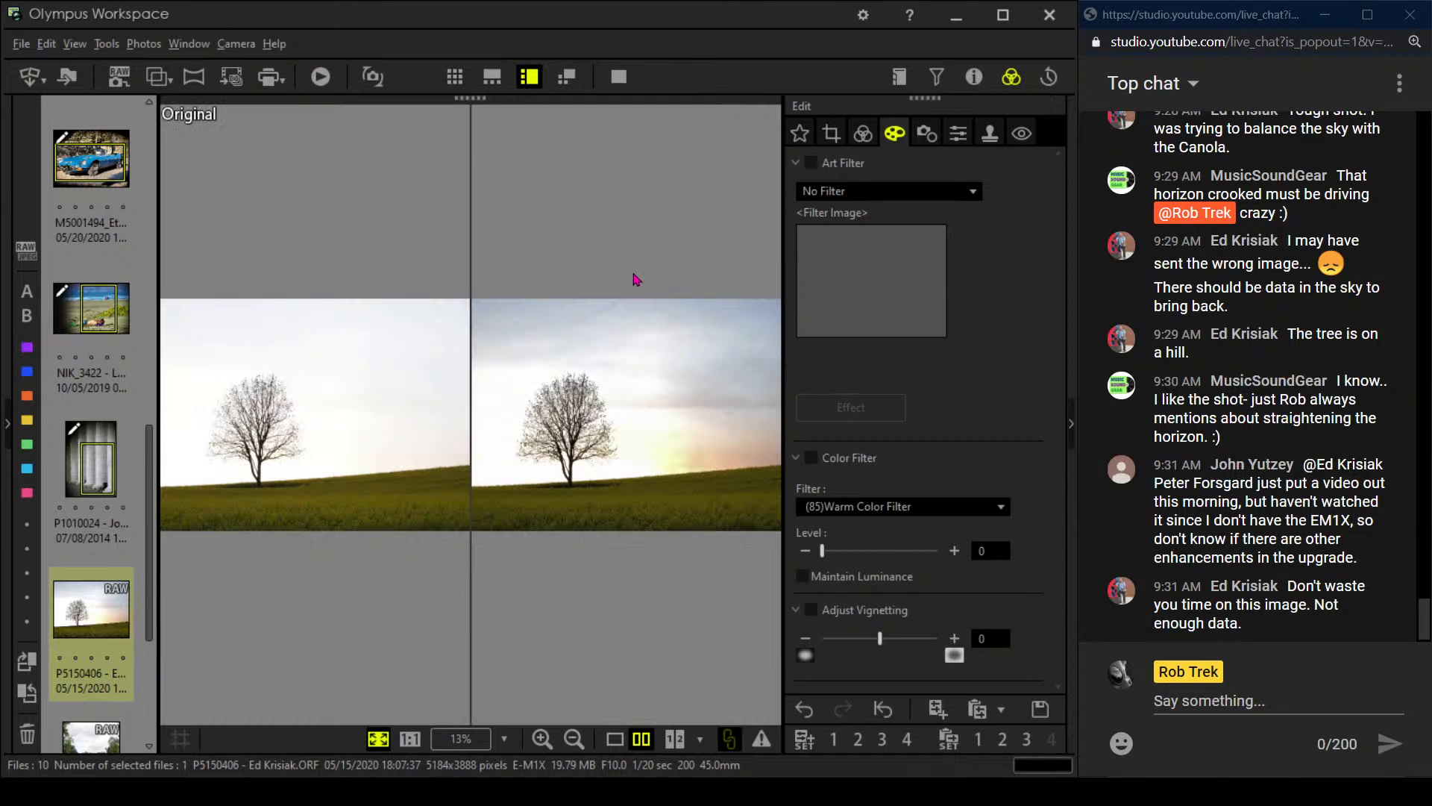
pyautogui.click(618, 76)
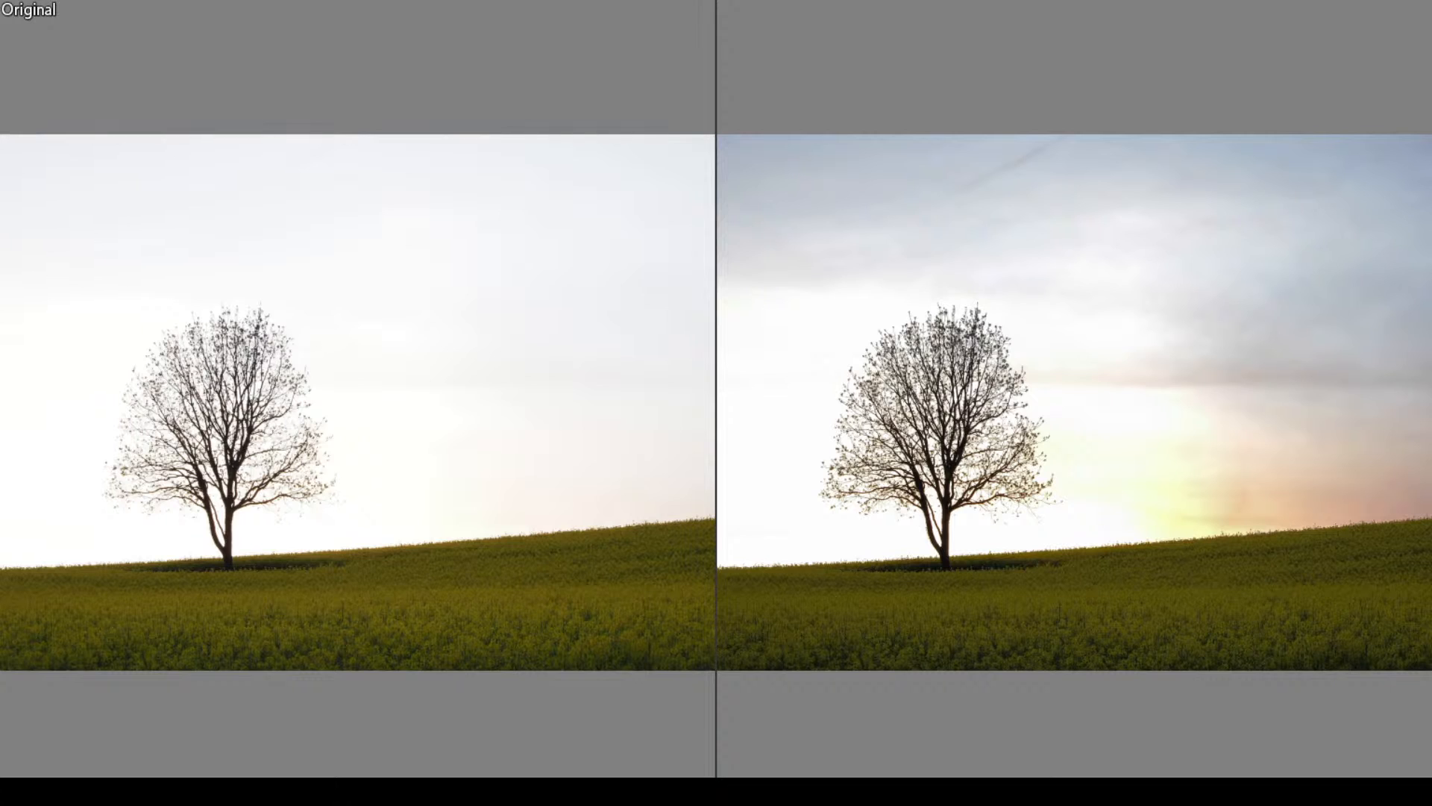
pyautogui.press('Escape')
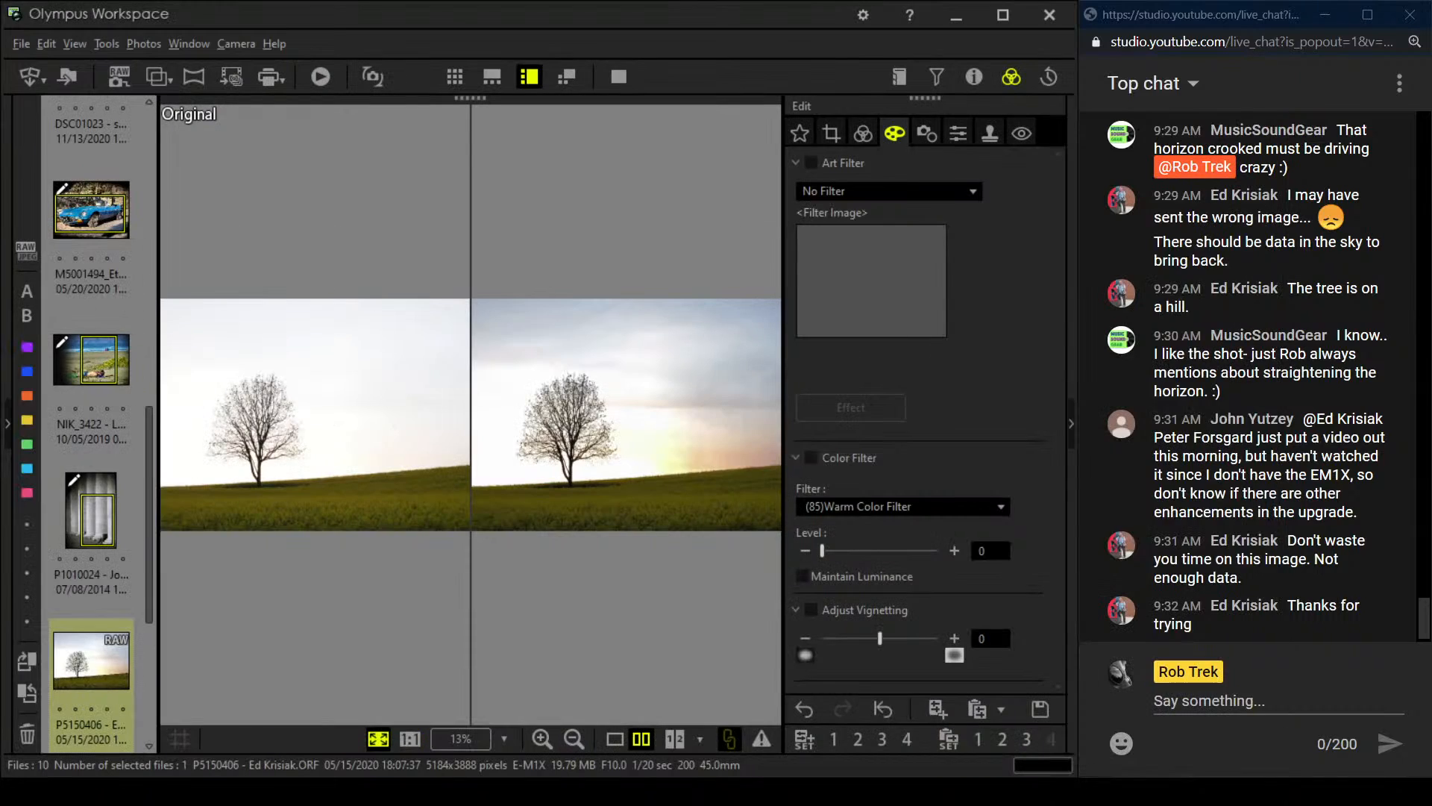
pyautogui.click(608, 738)
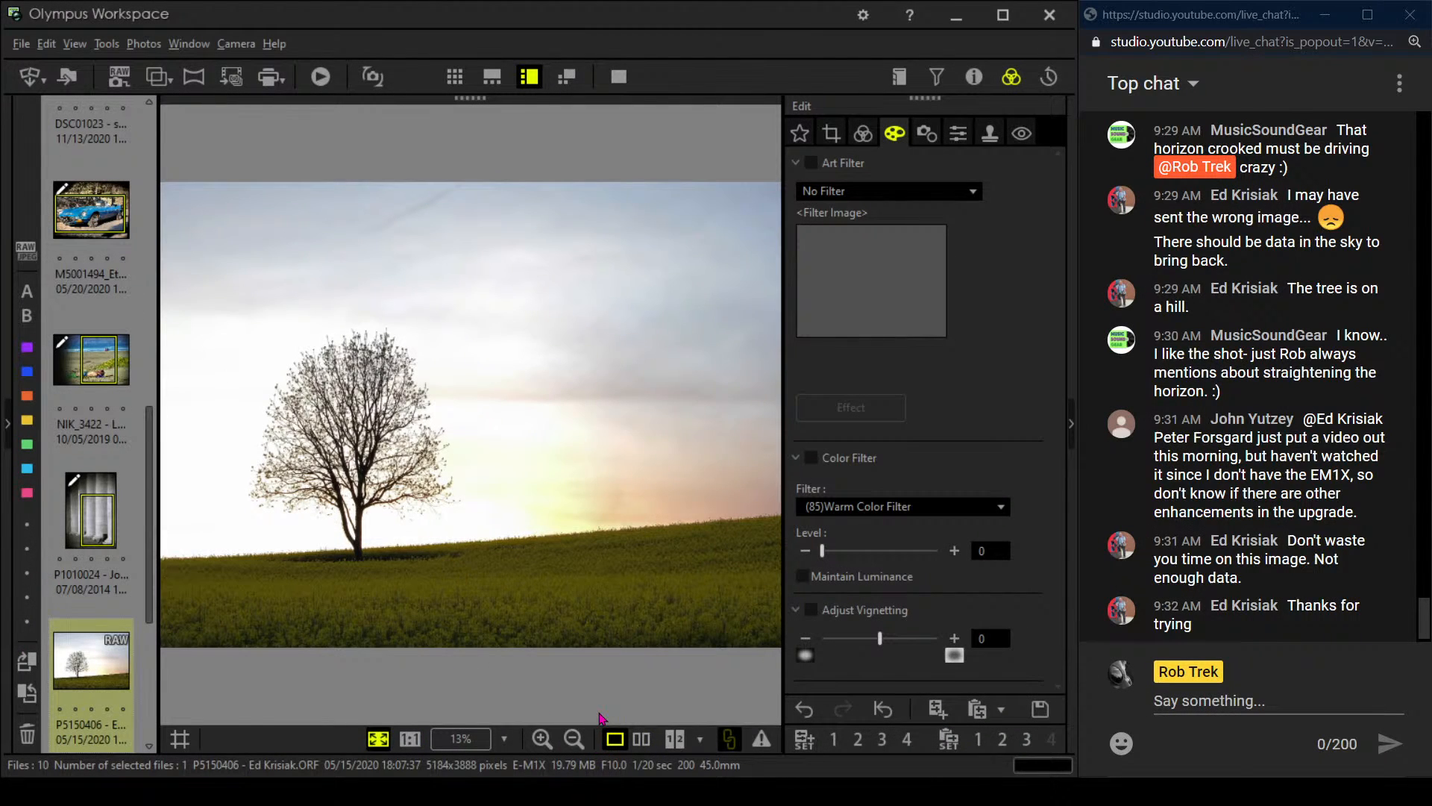
# Change the lone tree photo's picture mode to Monotone
pyautogui.scroll(-2, 140, 619)
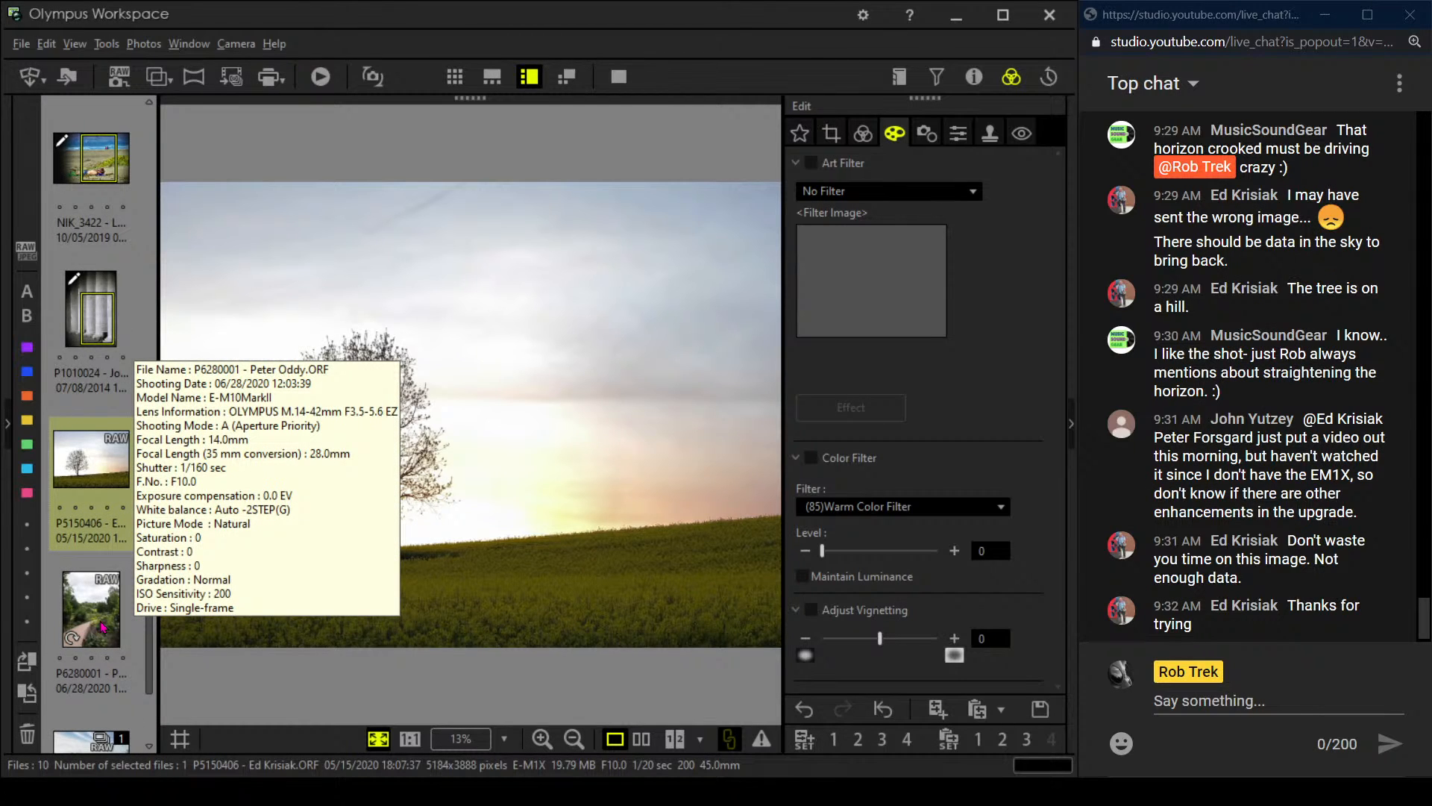
pyautogui.click(103, 627)
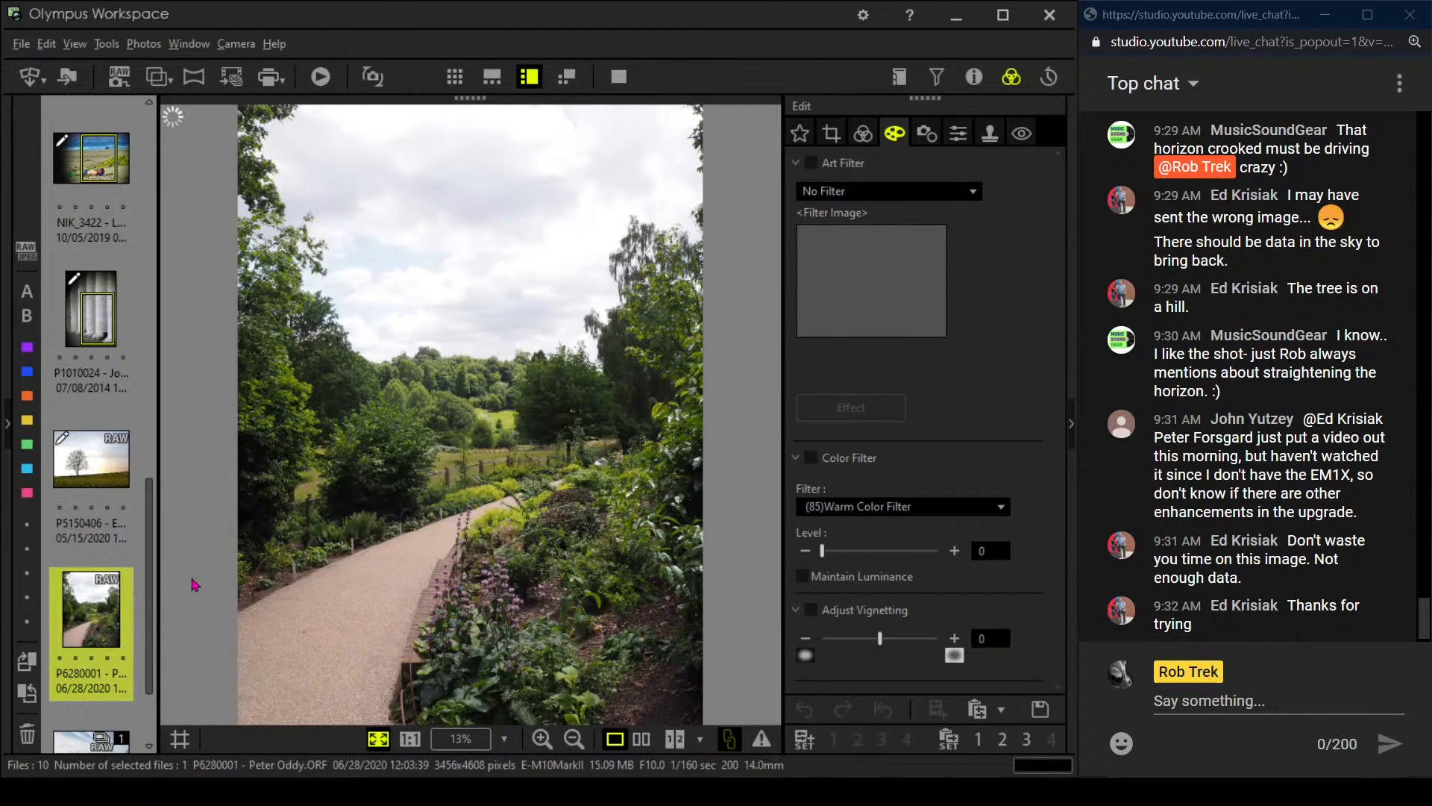
pyautogui.click(125, 468)
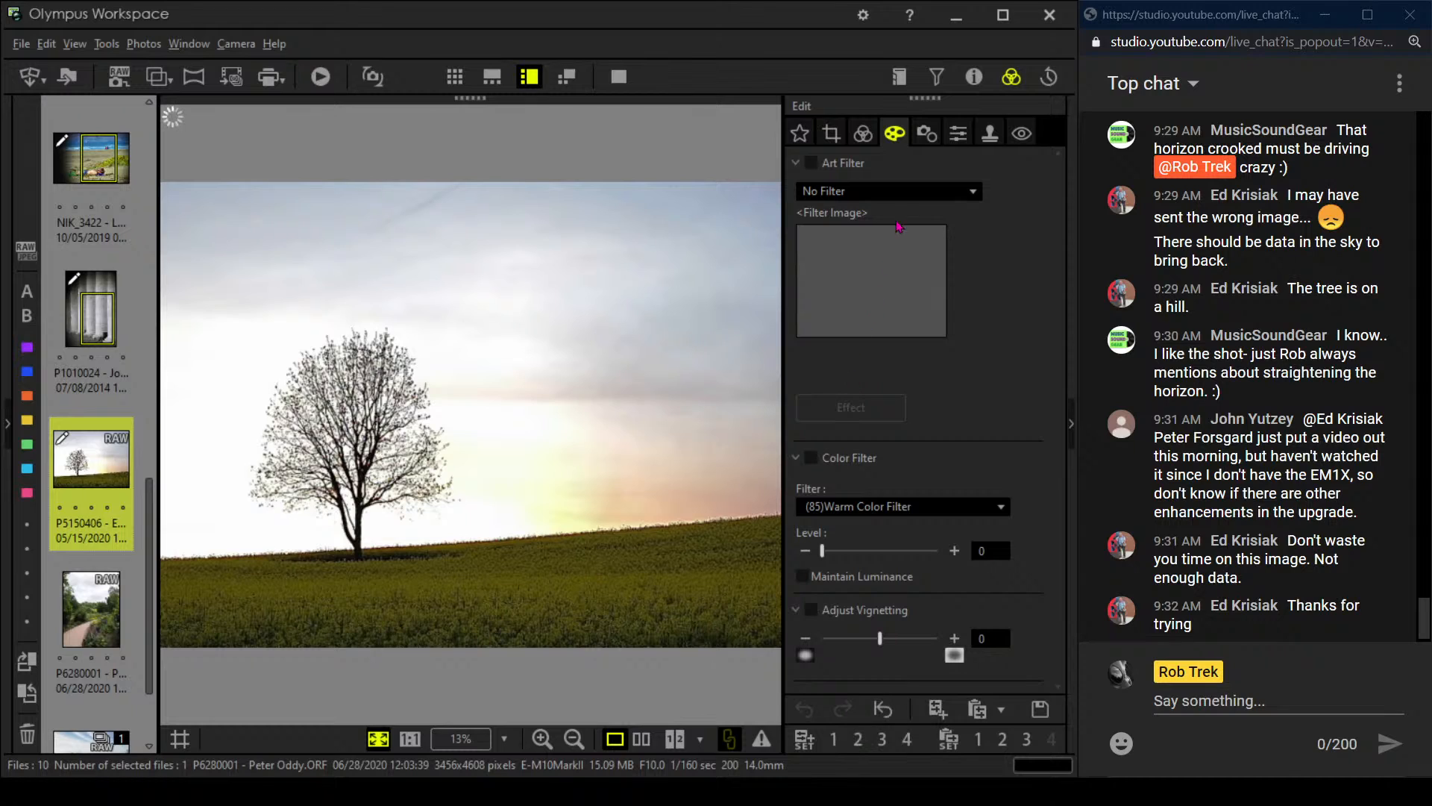
pyautogui.click(863, 133)
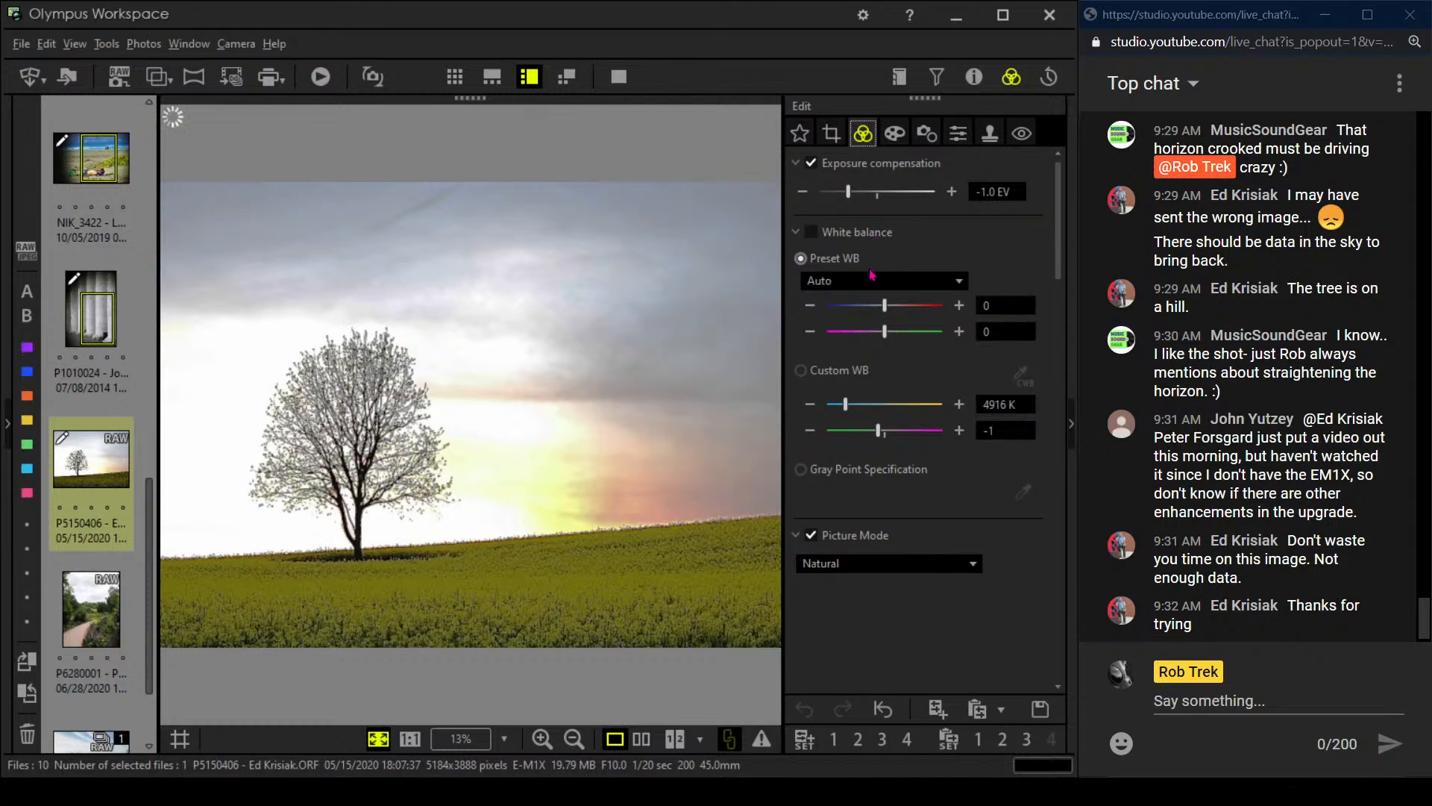
pyautogui.click(862, 564)
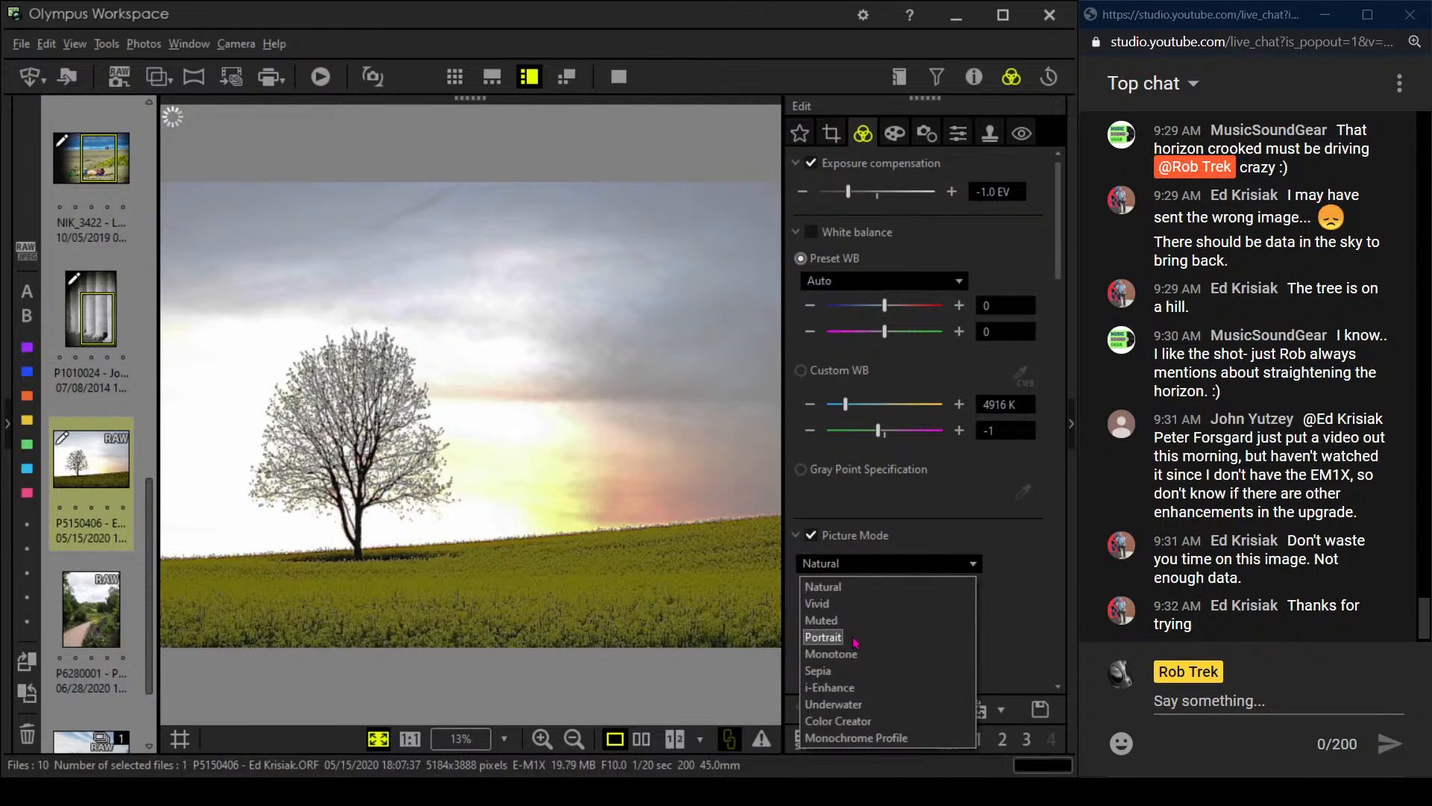
pyautogui.click(830, 654)
pyautogui.click(567, 443)
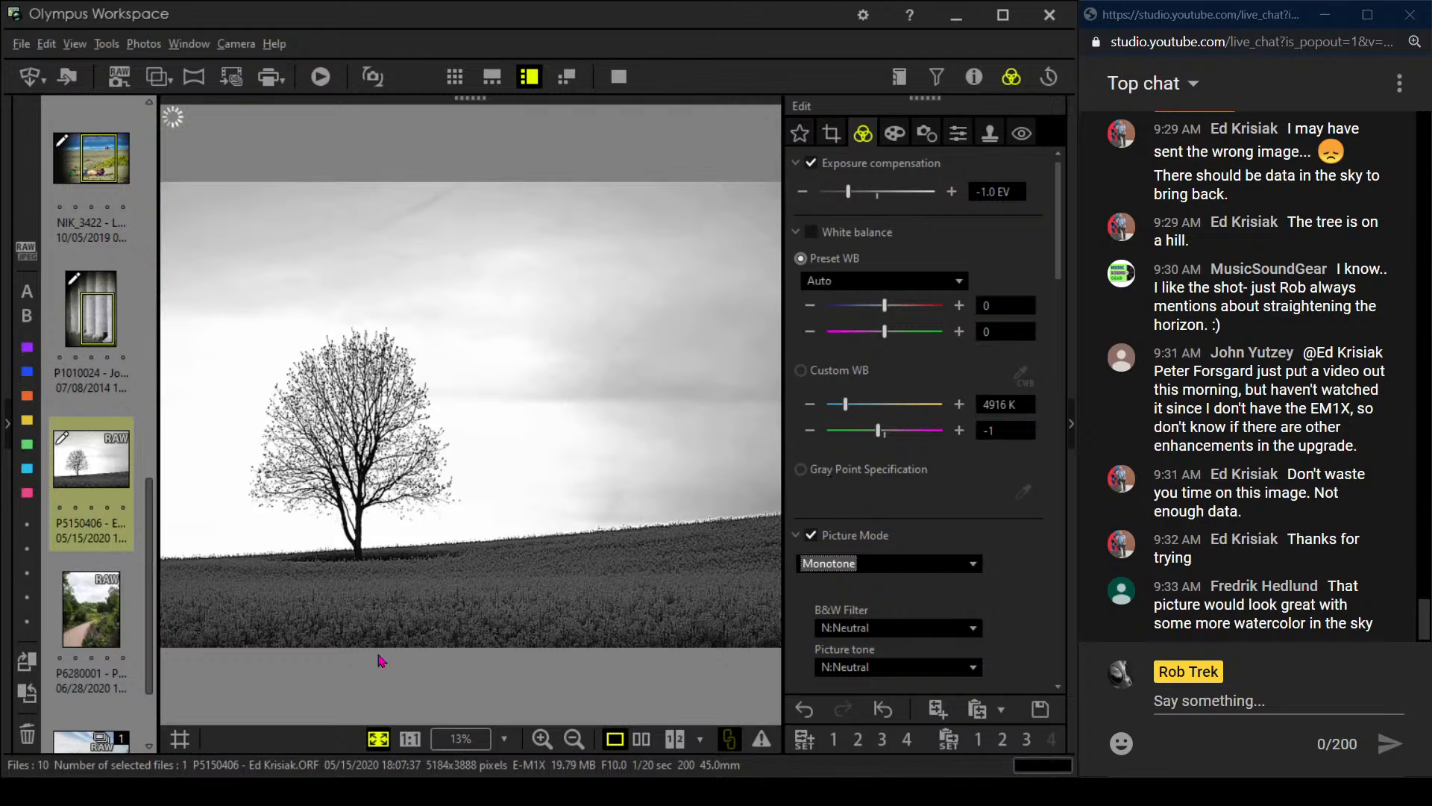
# Open the raw garden path photo P6280001 and check its shooting properties
pyautogui.click(91, 608)
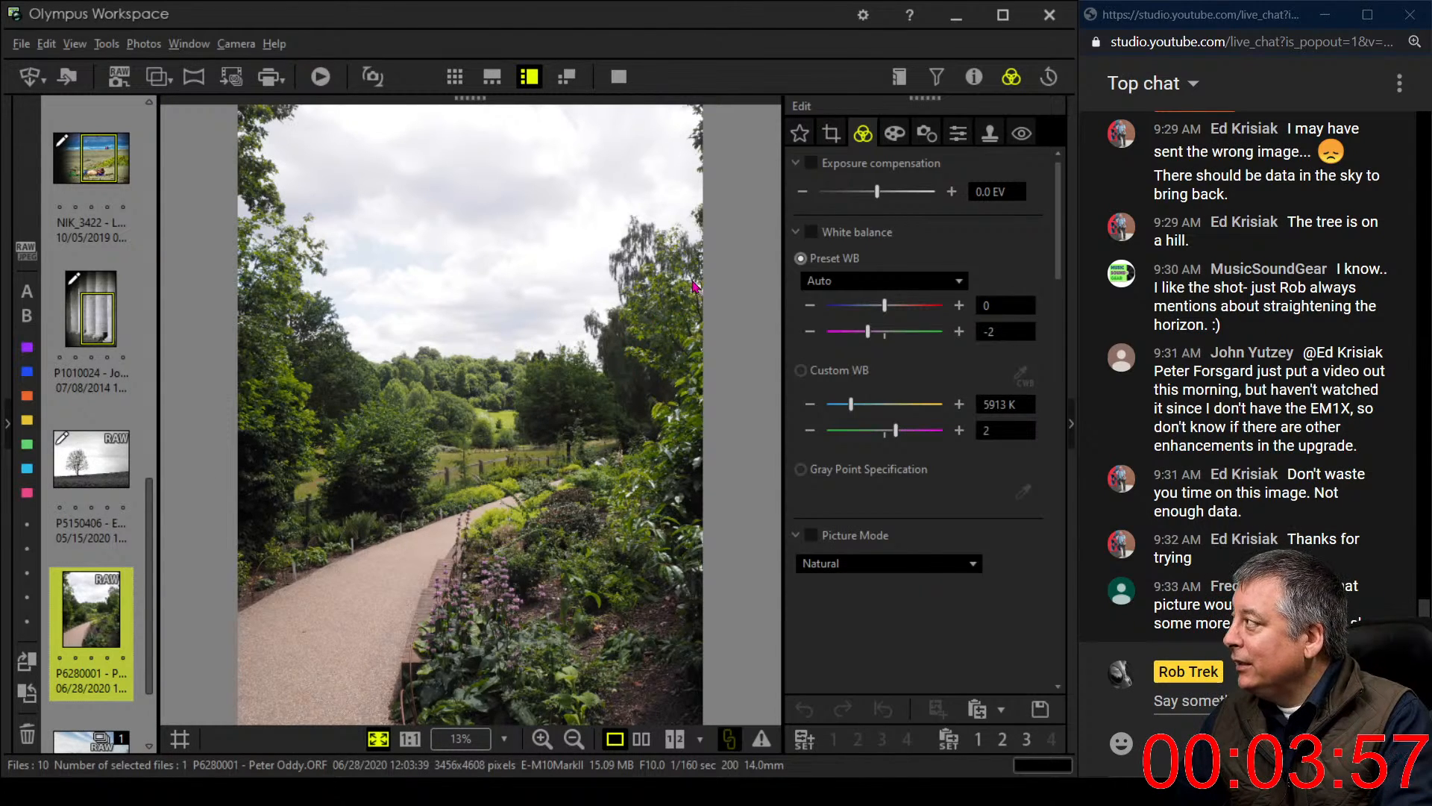
pyautogui.click(976, 79)
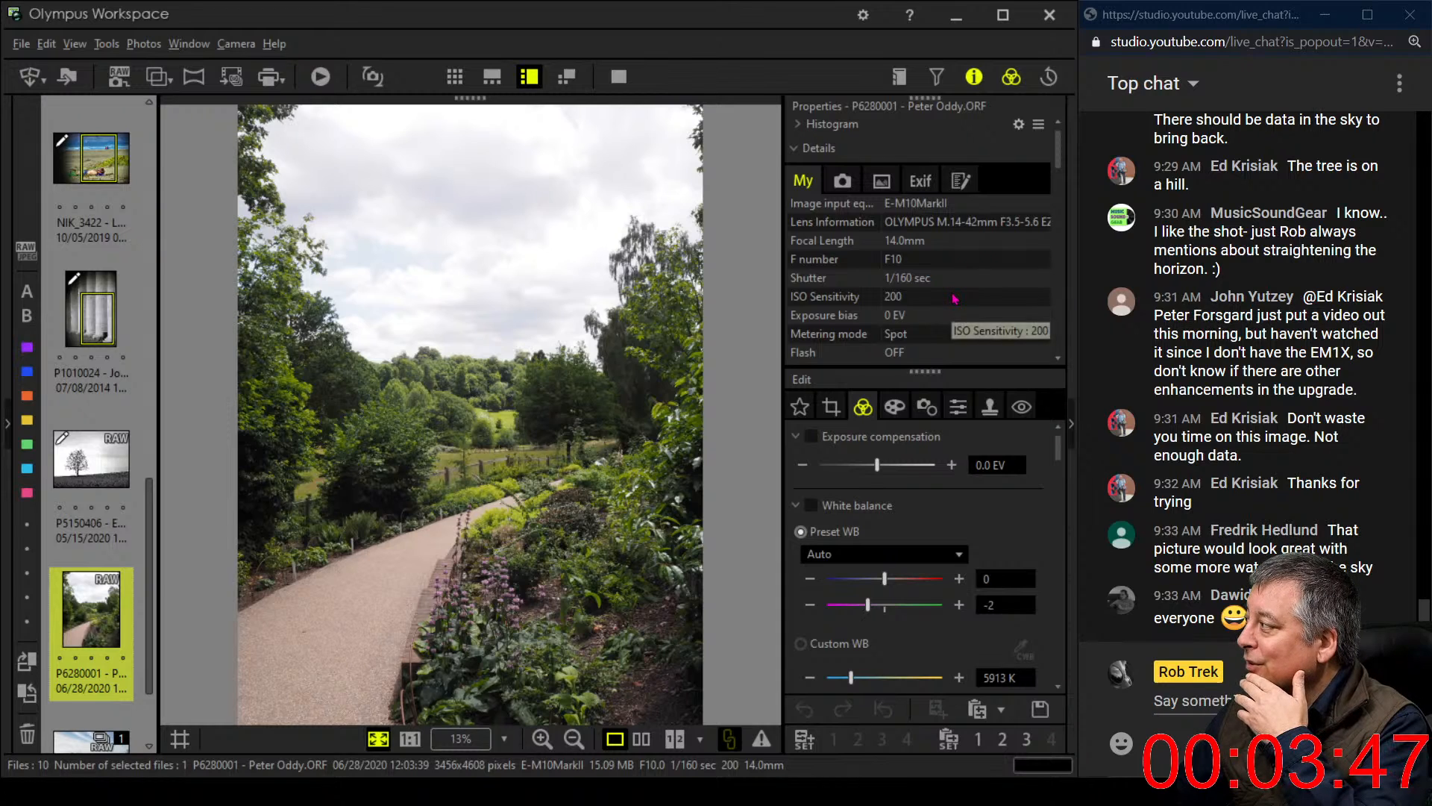
pyautogui.click(974, 76)
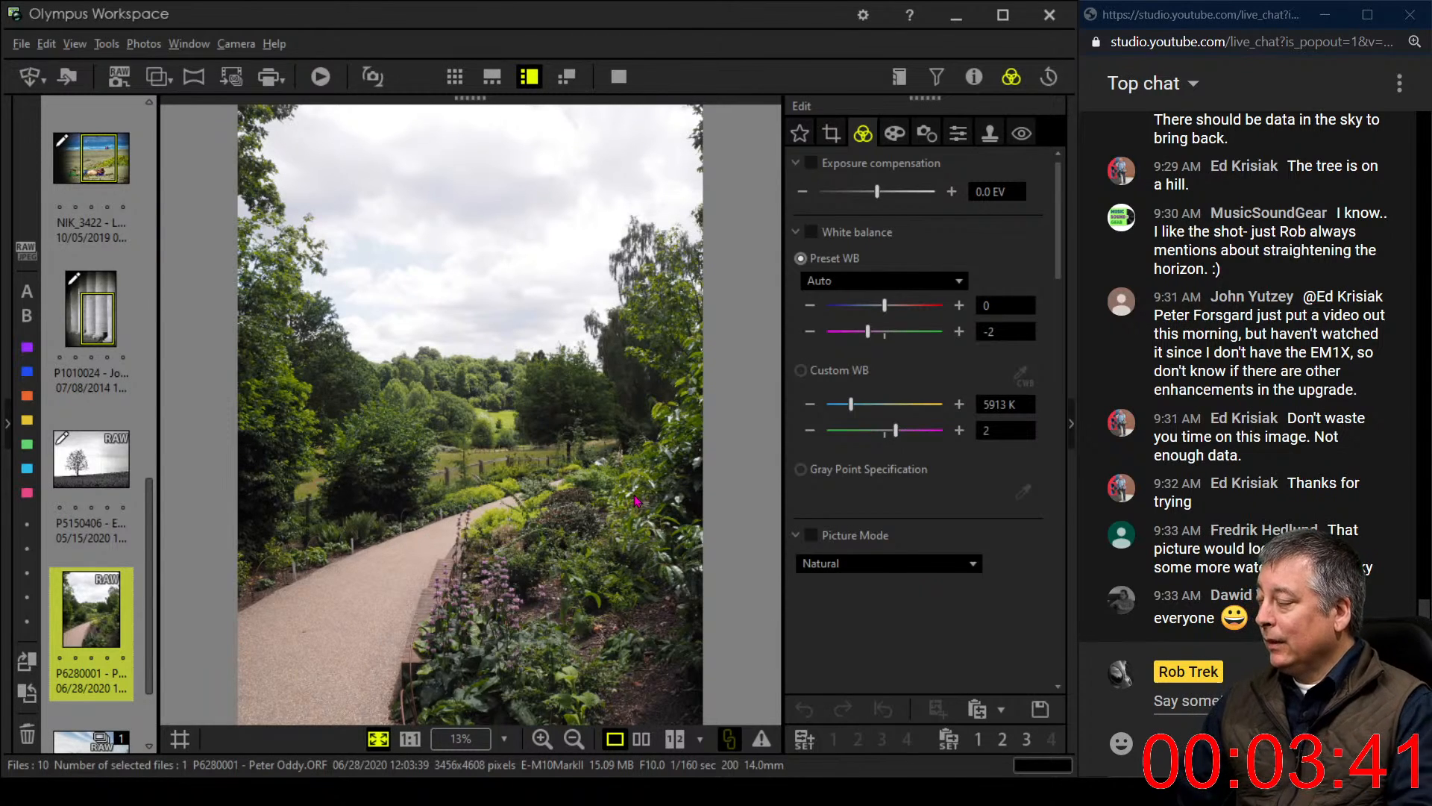
# Inspect the garden path photo's flowers, shrubs and fence at 1:1 size, and return to the fitted view
pyautogui.click(531, 562)
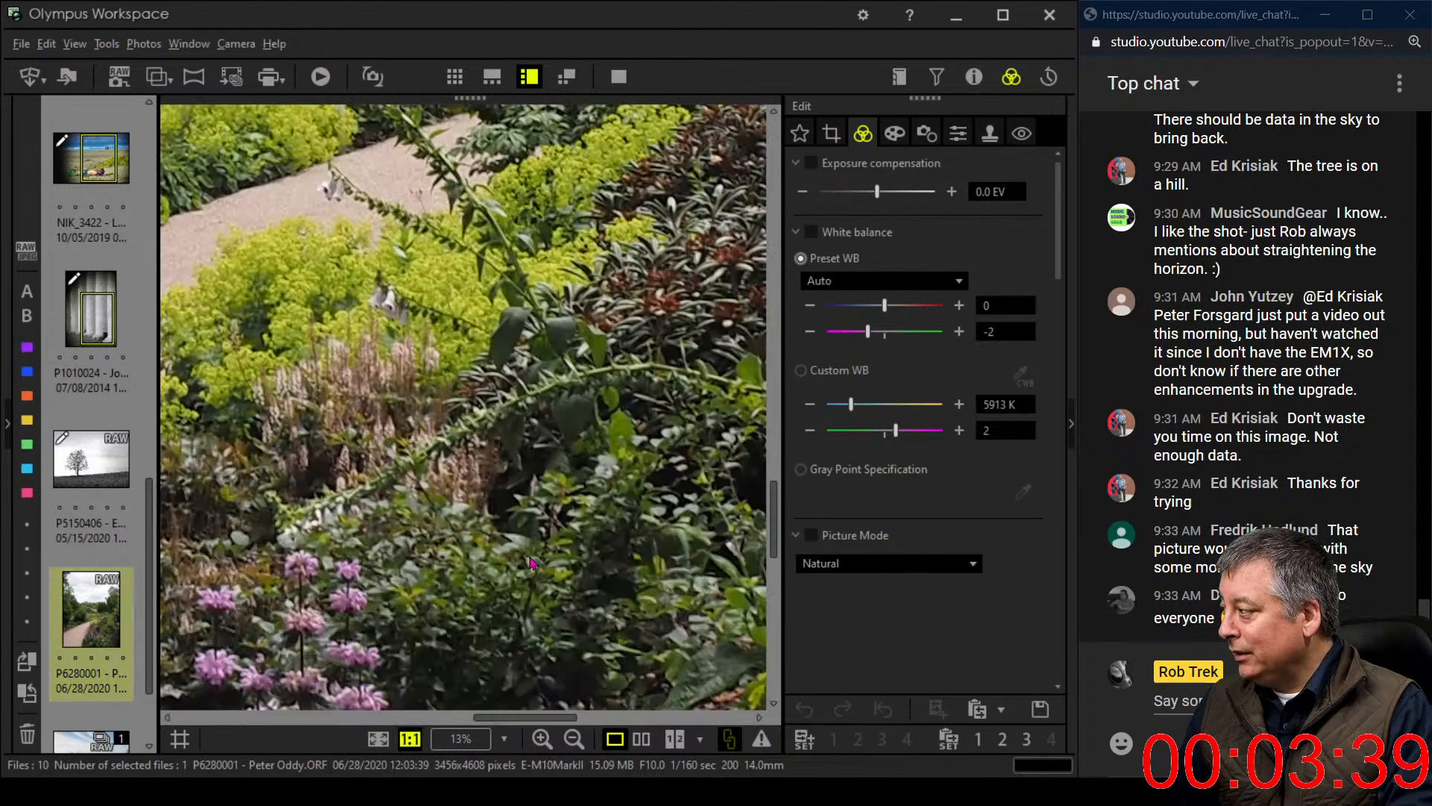
pyautogui.moveTo(399, 379); pyautogui.dragTo(463, 517)
pyautogui.moveTo(317, 286); pyautogui.dragTo(452, 450)
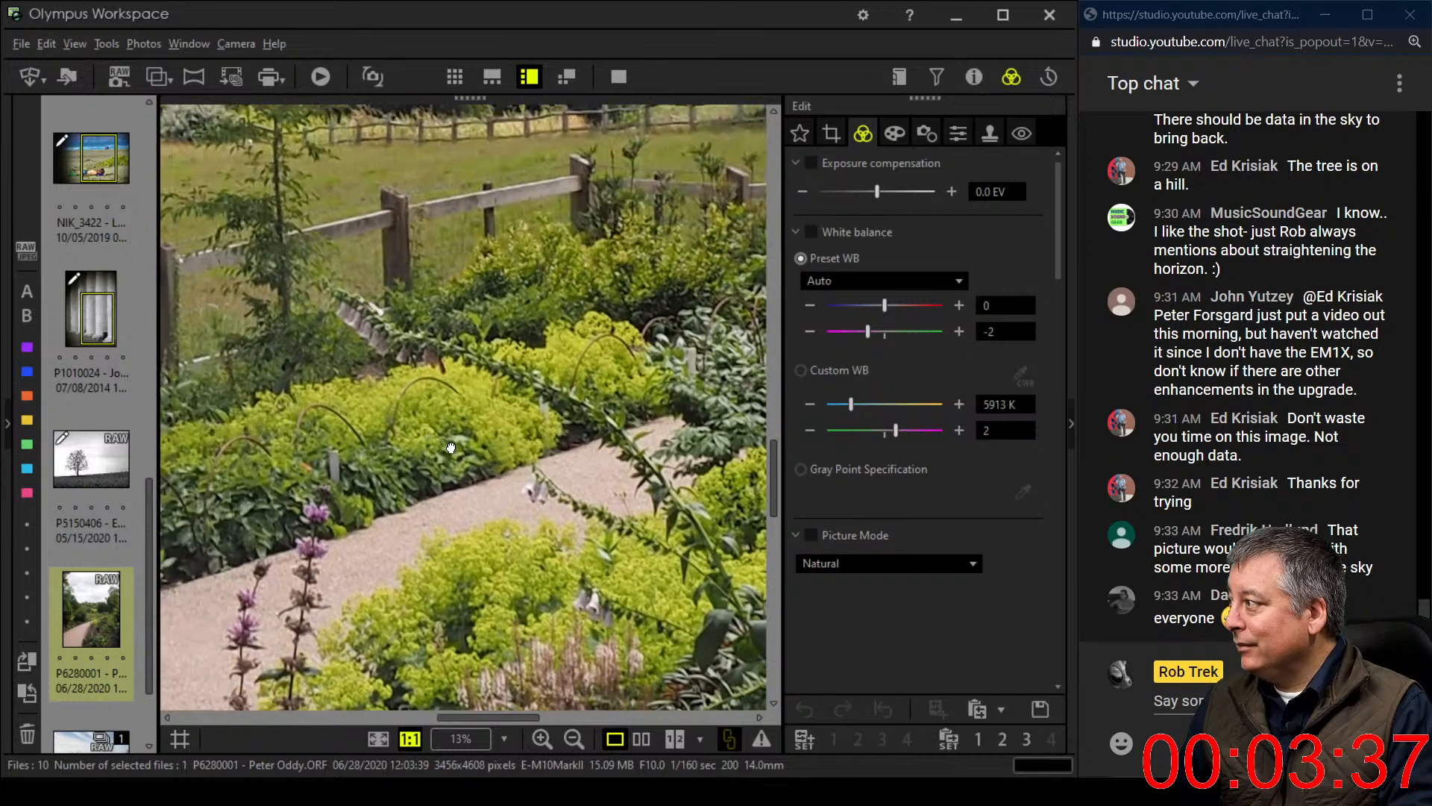
pyautogui.moveTo(376, 341); pyautogui.dragTo(534, 430)
pyautogui.click(341, 394)
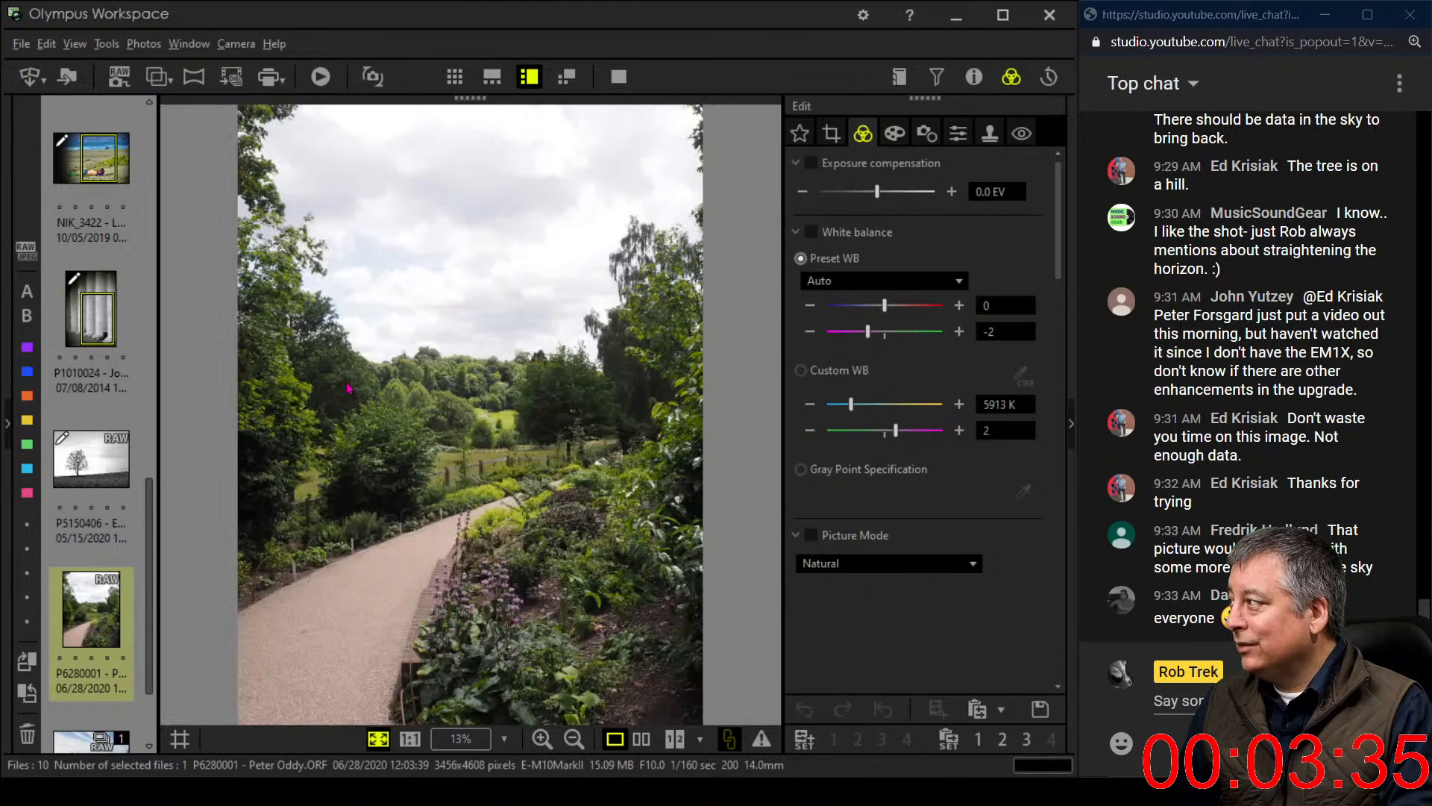
# Set the garden path photo's sharpness to 2.0 and turn its noise filter OFF
pyautogui.click(957, 135)
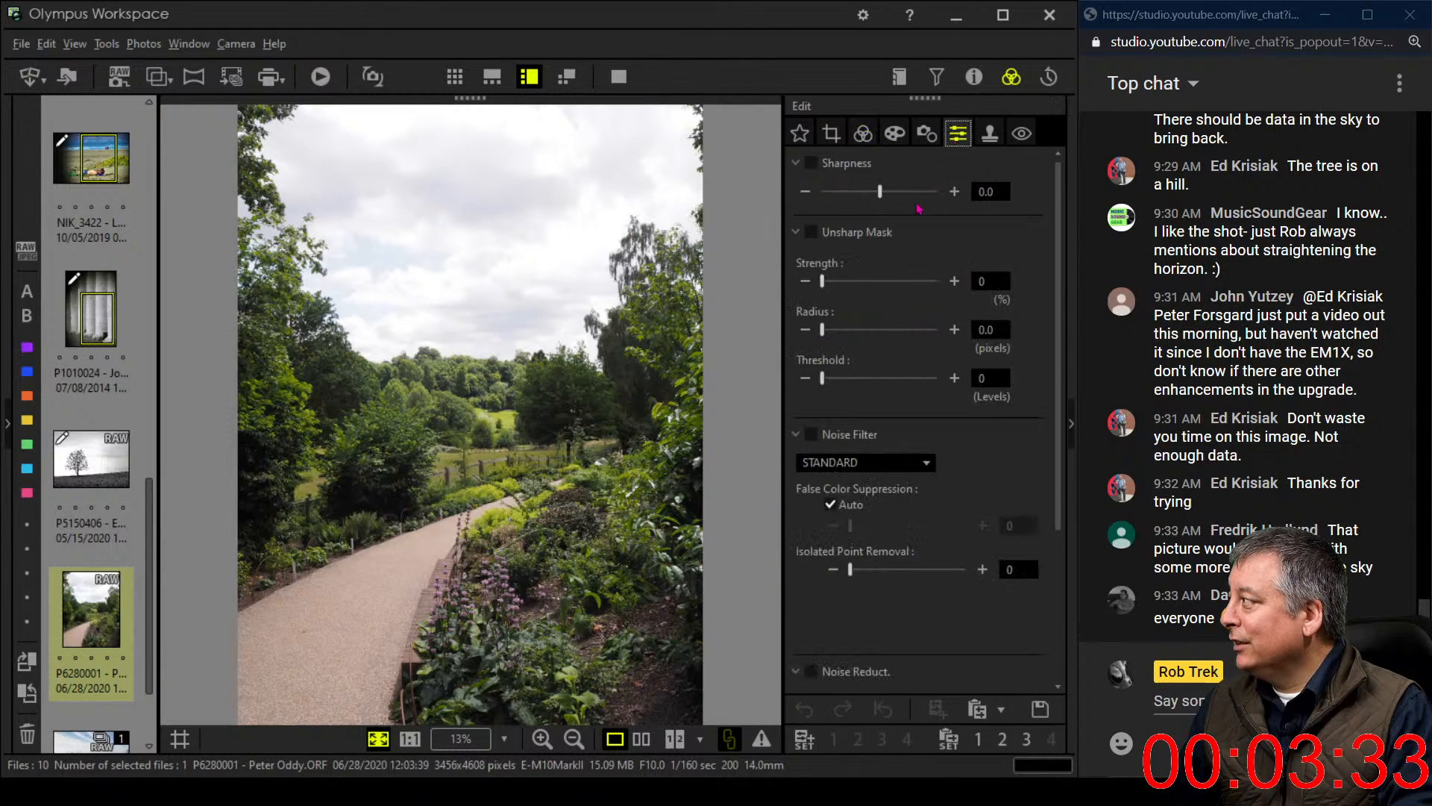
pyautogui.moveTo(884, 196); pyautogui.dragTo(938, 196)
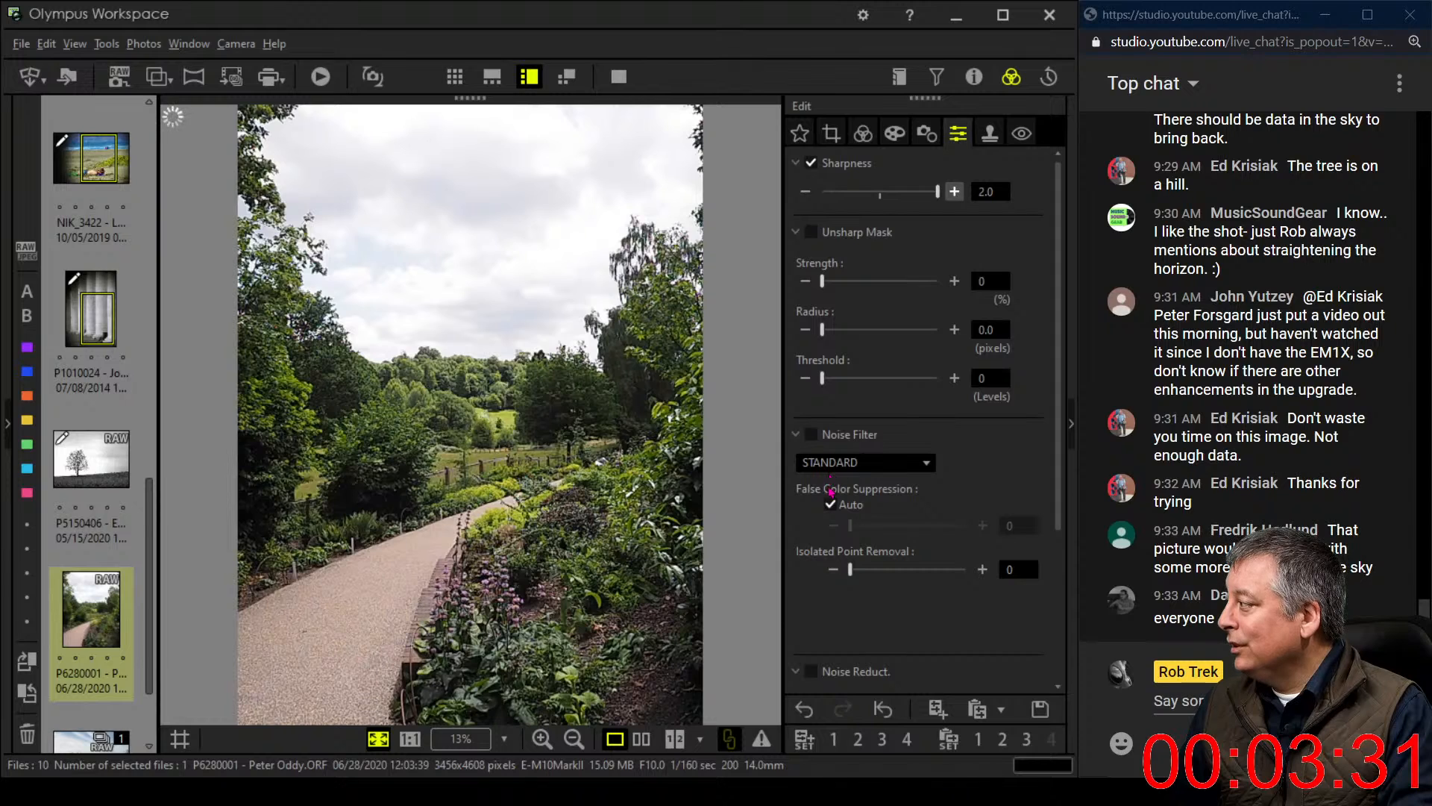
pyautogui.click(828, 464)
pyautogui.click(814, 486)
# Apply the Soft Focus art filter to the garden path photo
pyautogui.click(864, 134)
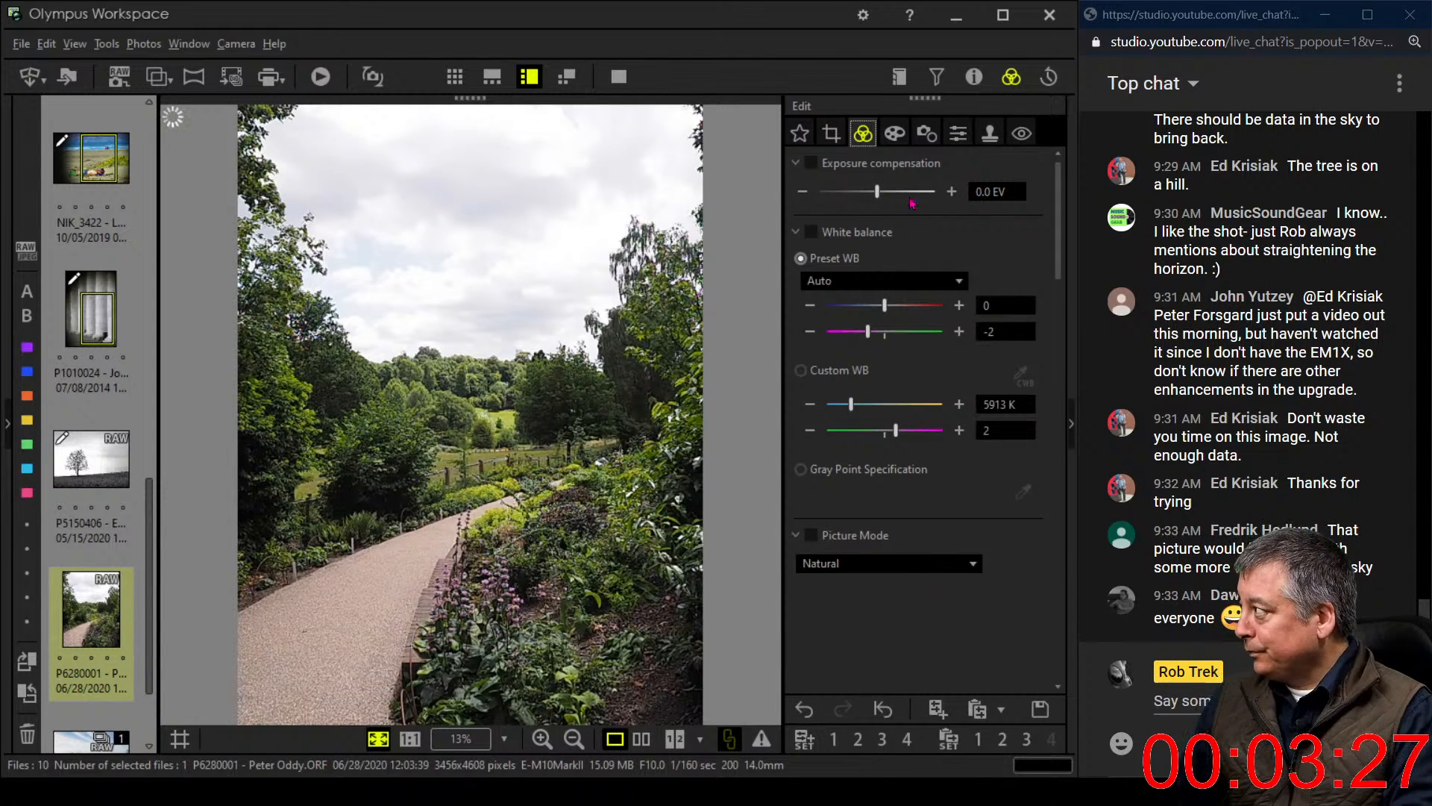
pyautogui.click(906, 141)
pyautogui.click(893, 191)
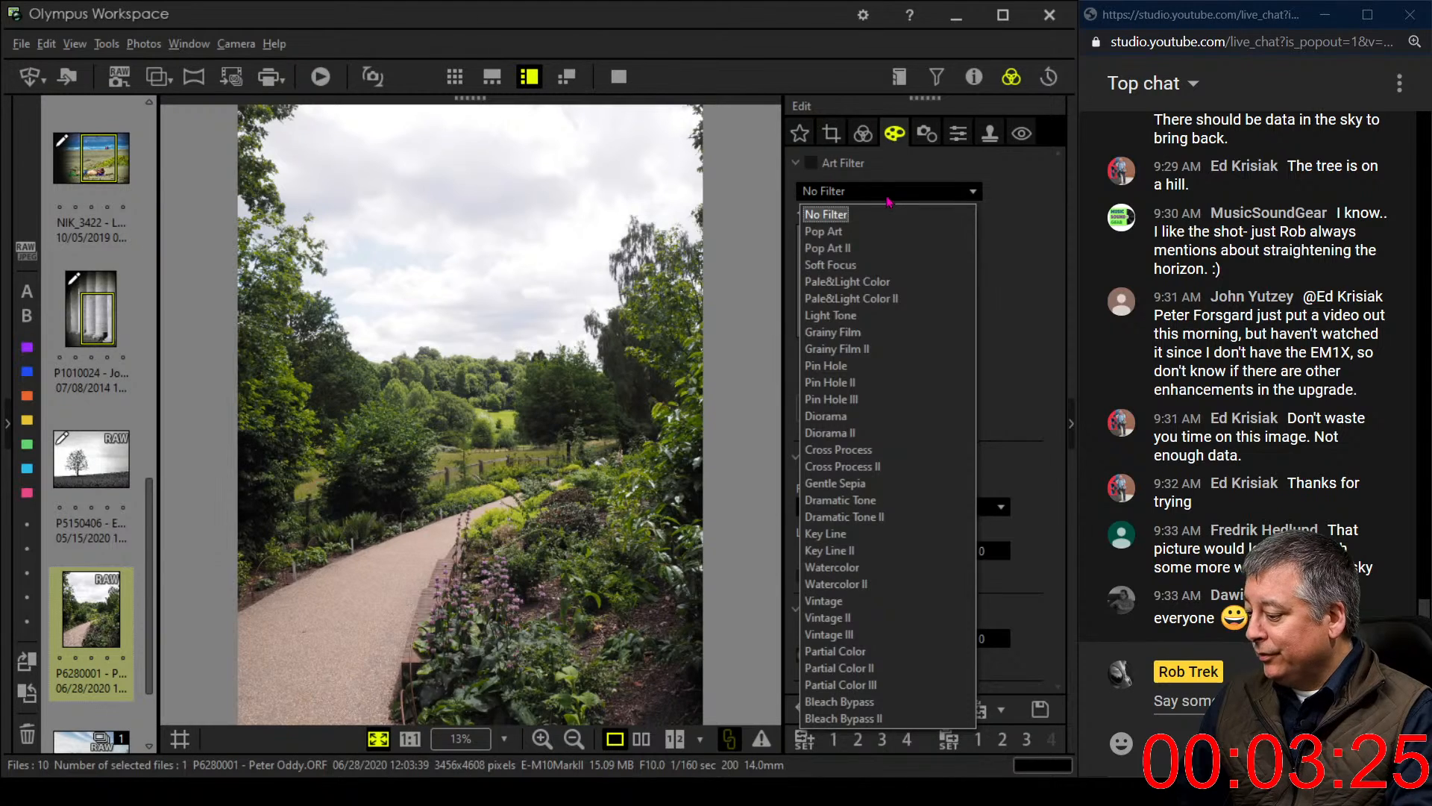
pyautogui.click(886, 264)
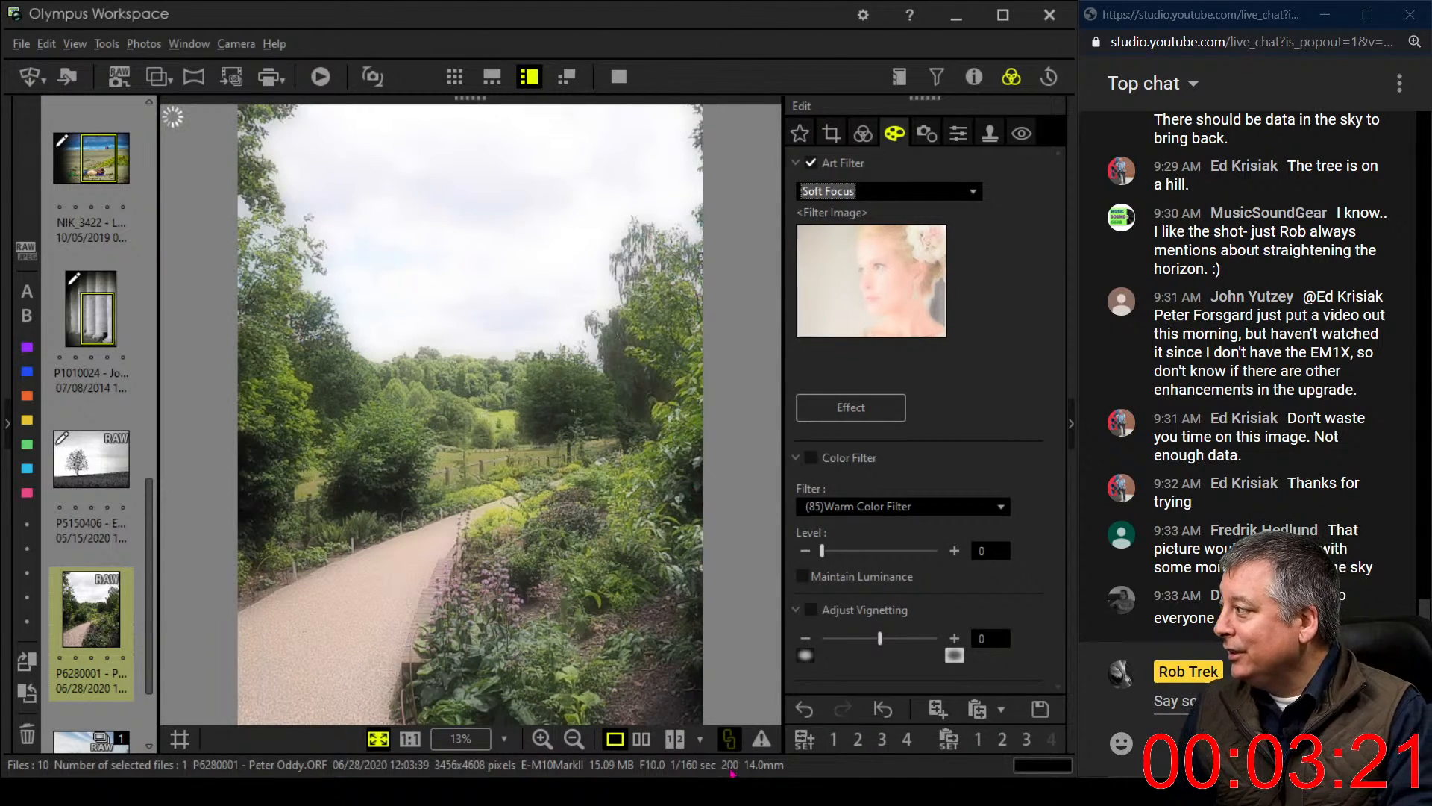
# Darken the garden path photo by bending its RGB tone curve down through the midtones and anchoring a point in the shadows
pyautogui.click(864, 134)
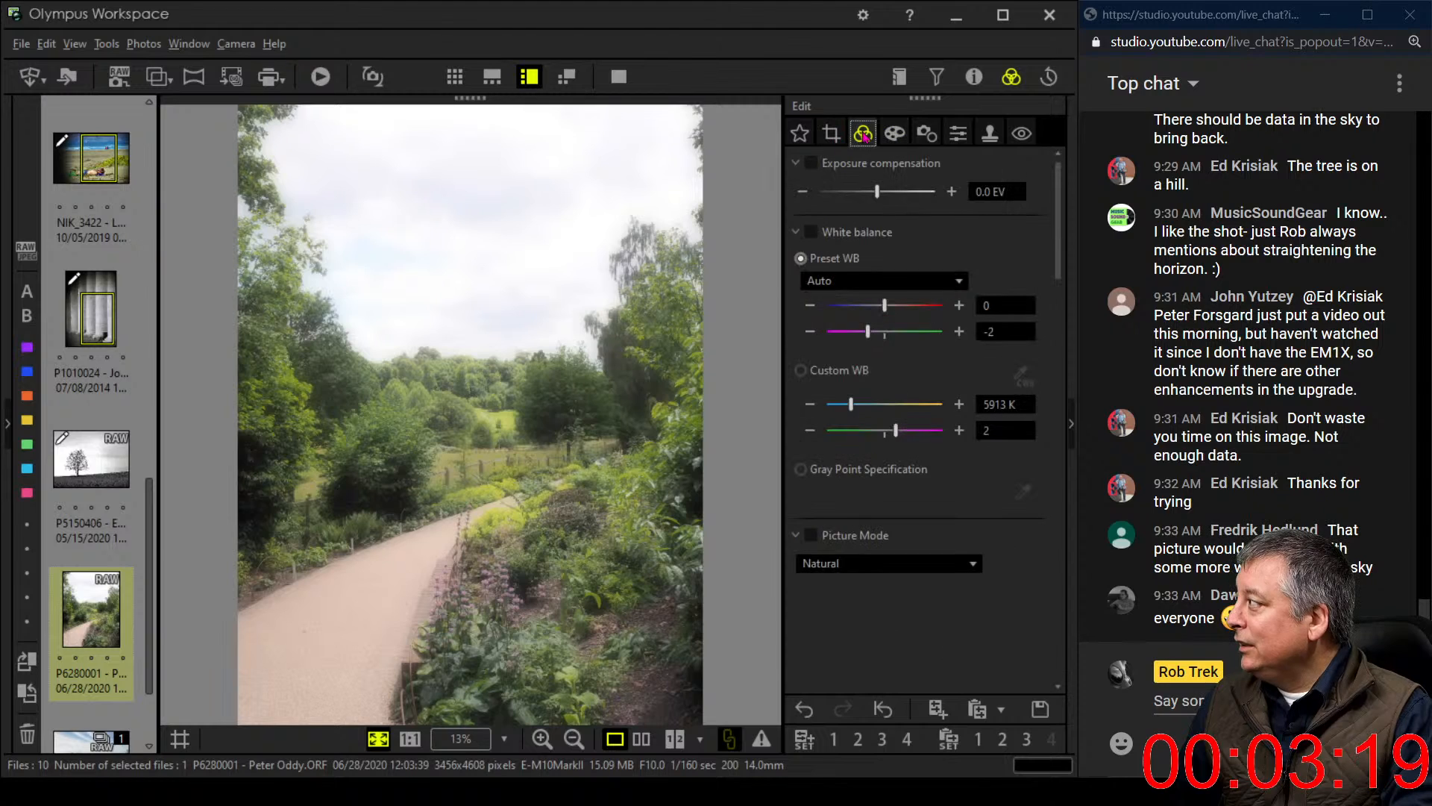
pyautogui.scroll(-10, 918, 562)
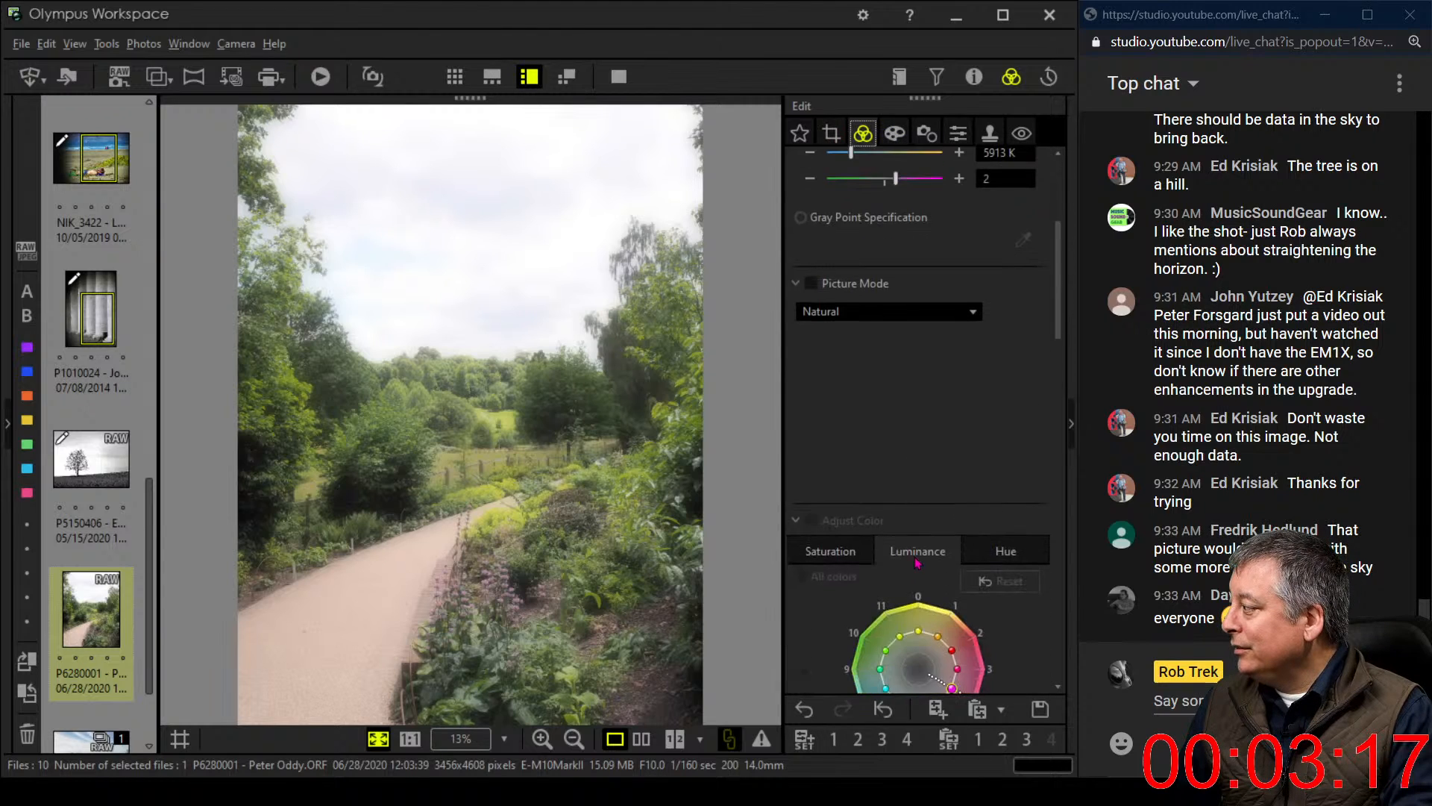
pyautogui.scroll(-3, 1016, 423)
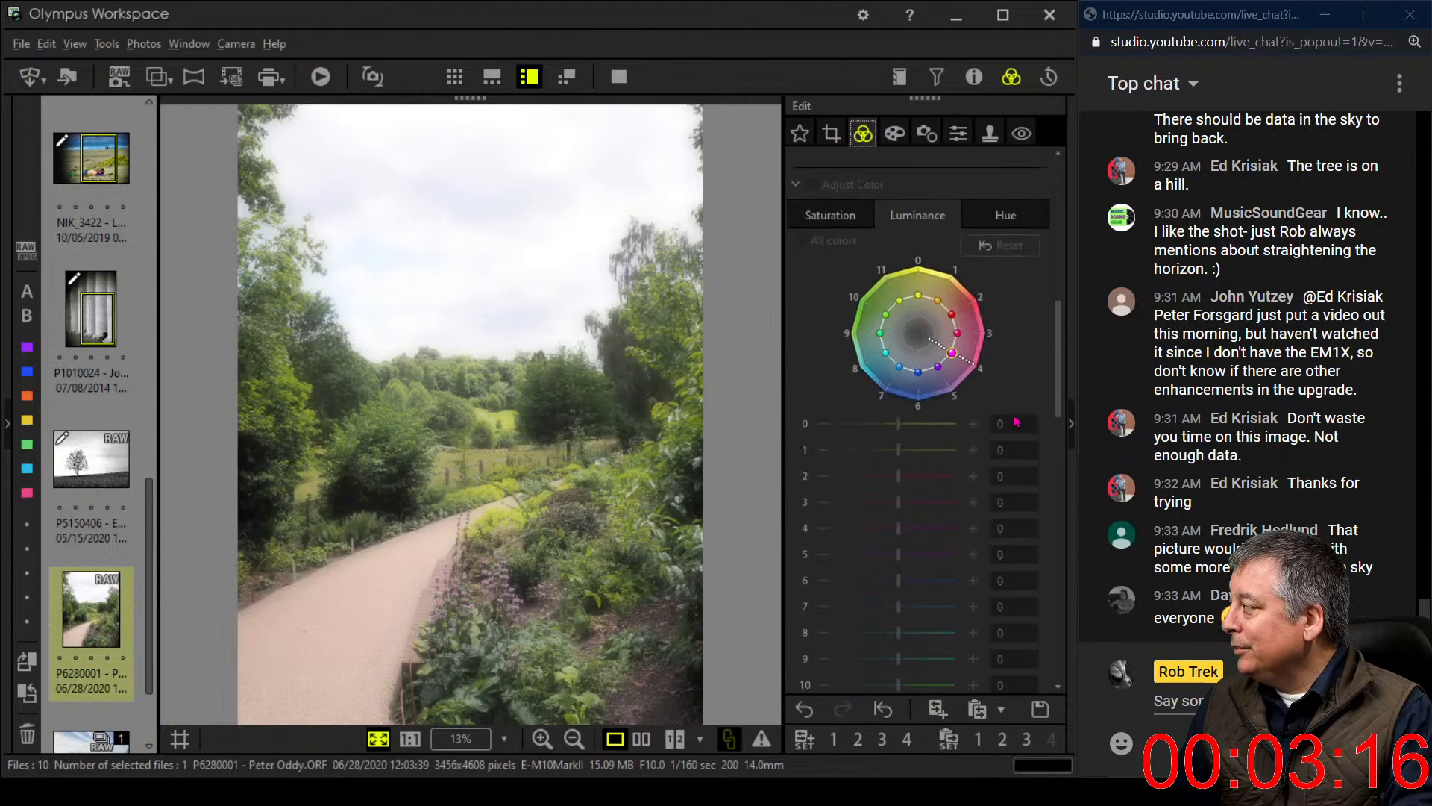
pyautogui.click(796, 184)
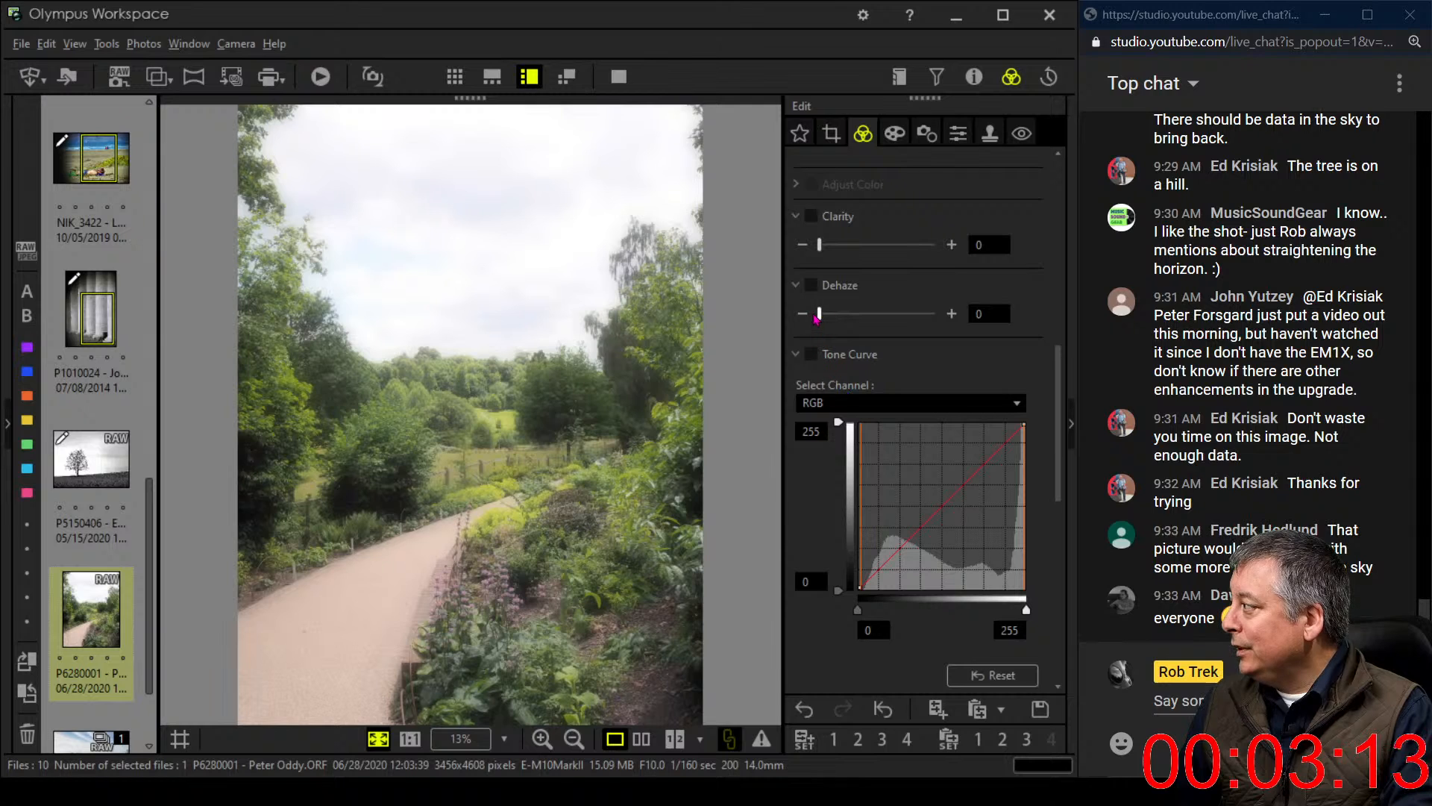
pyautogui.moveTo(879, 569); pyautogui.dragTo(939, 553)
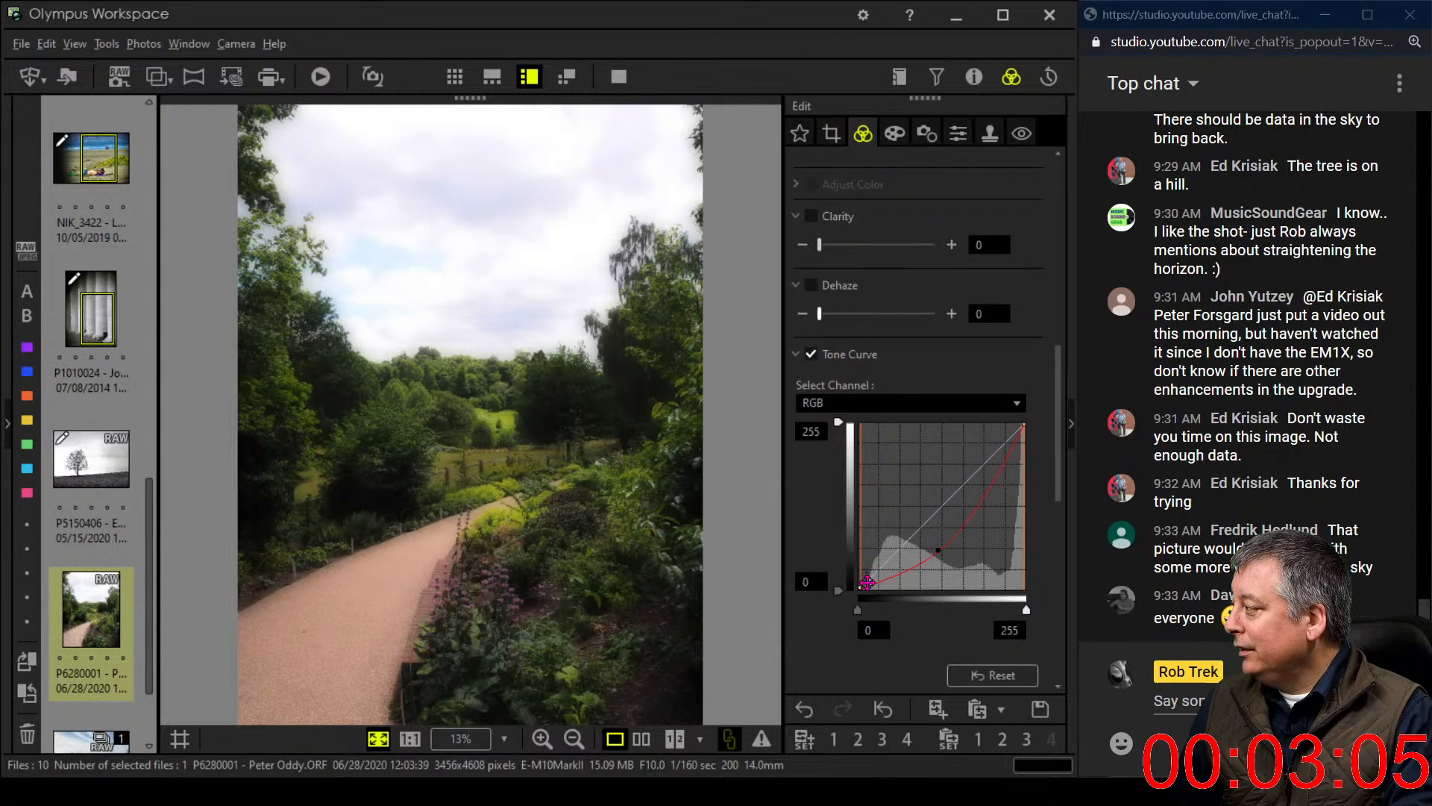
pyautogui.moveTo(871, 585); pyautogui.dragTo(875, 586)
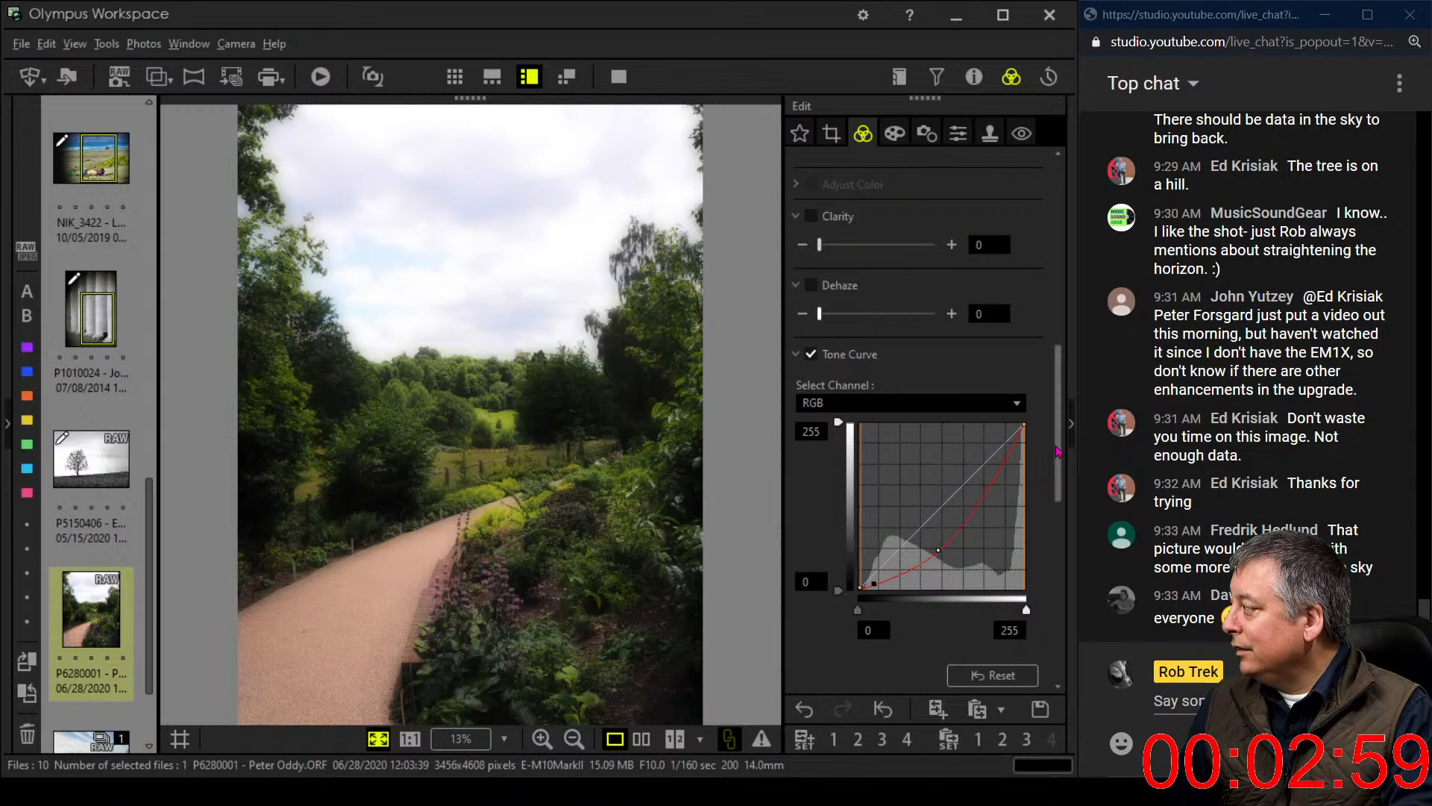
# Switch the garden path photo to custom white balance at 6784 K with the green-magenta shift at 1
pyautogui.moveTo(1058, 451); pyautogui.dragTo(1076, 280)
pyautogui.click(801, 357)
pyautogui.moveTo(850, 391); pyautogui.dragTo(859, 401)
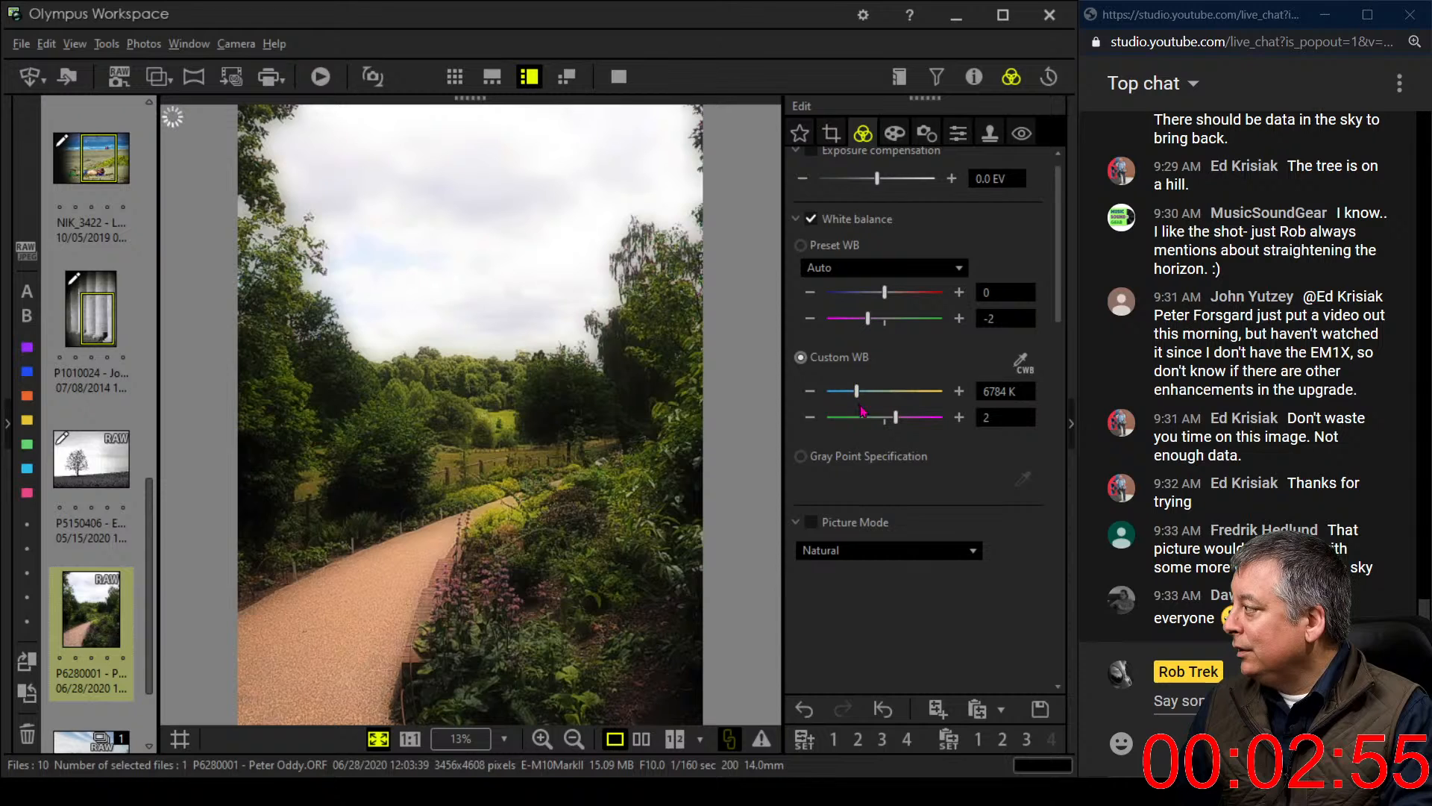
pyautogui.click(809, 417)
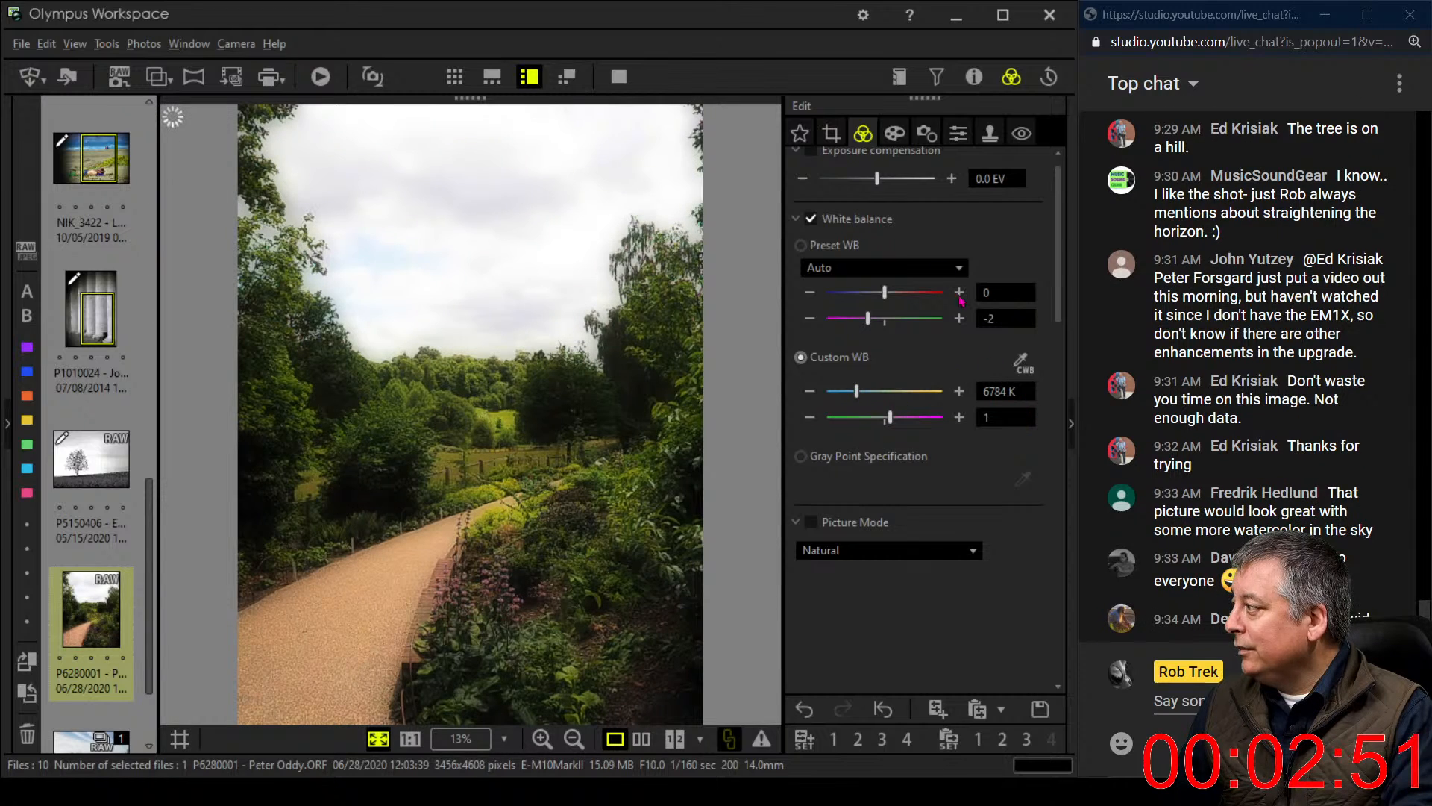
# Try a square 1:1 crop of 2840 x 2840 pixels around the path and trees
pyautogui.click(831, 133)
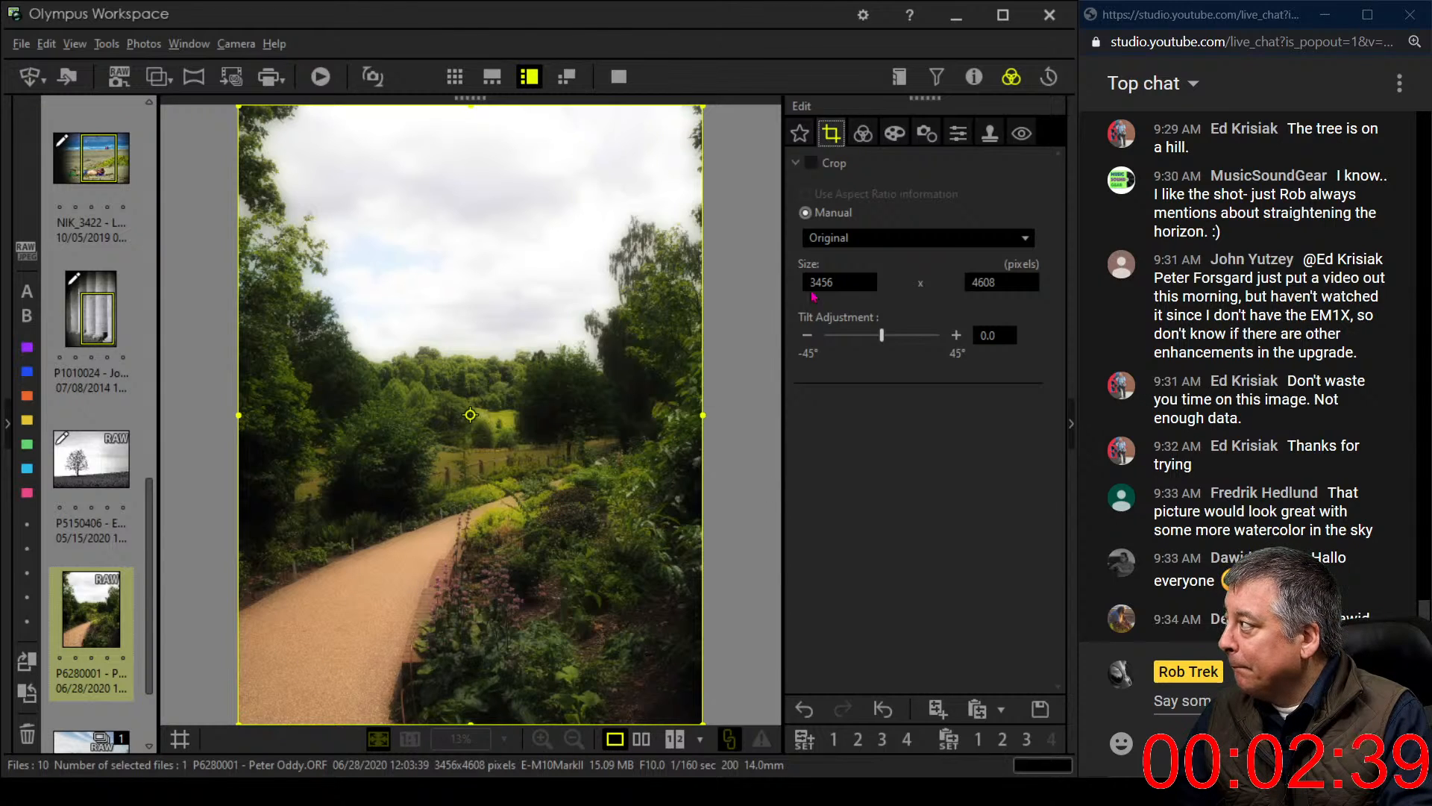
pyautogui.click(844, 240)
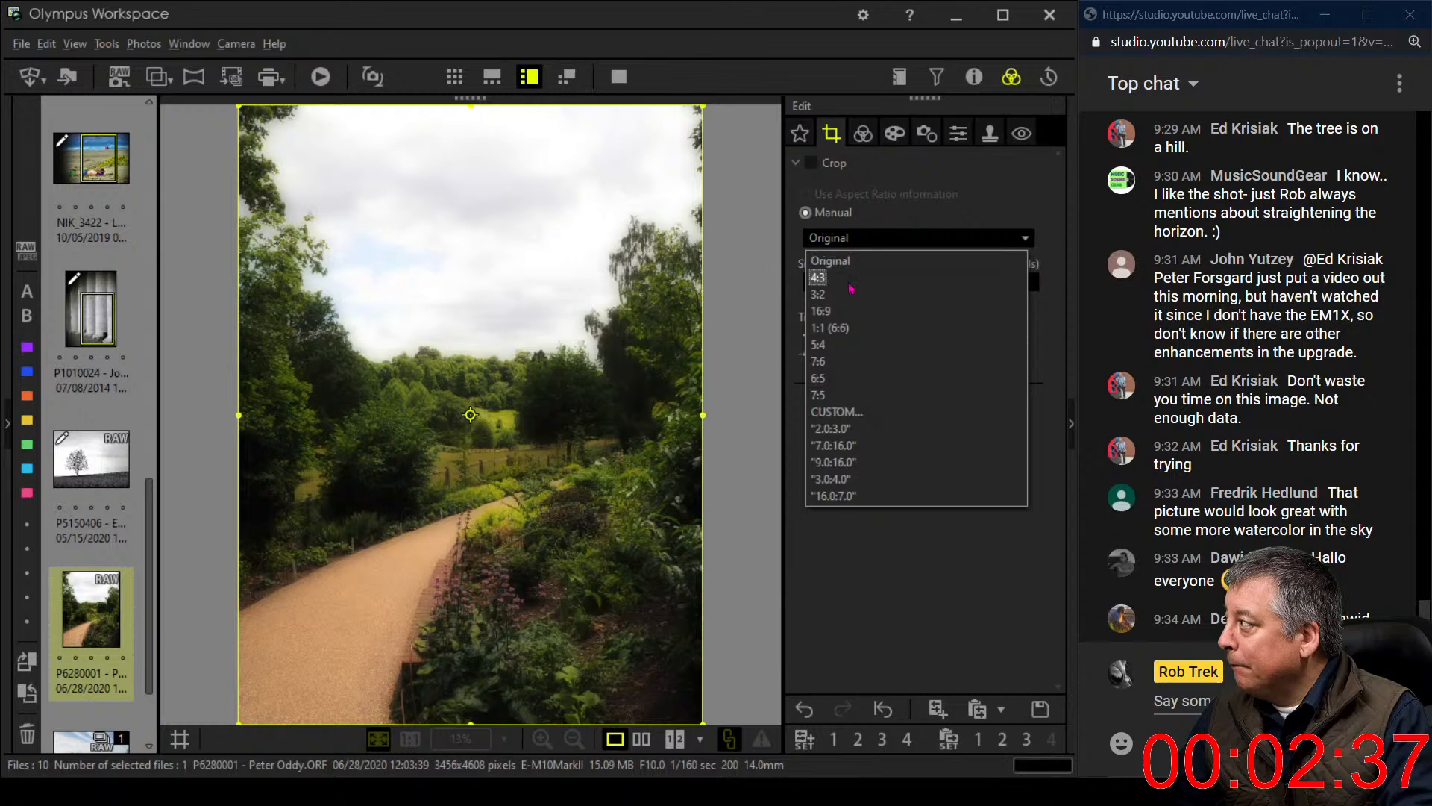
pyautogui.click(851, 326)
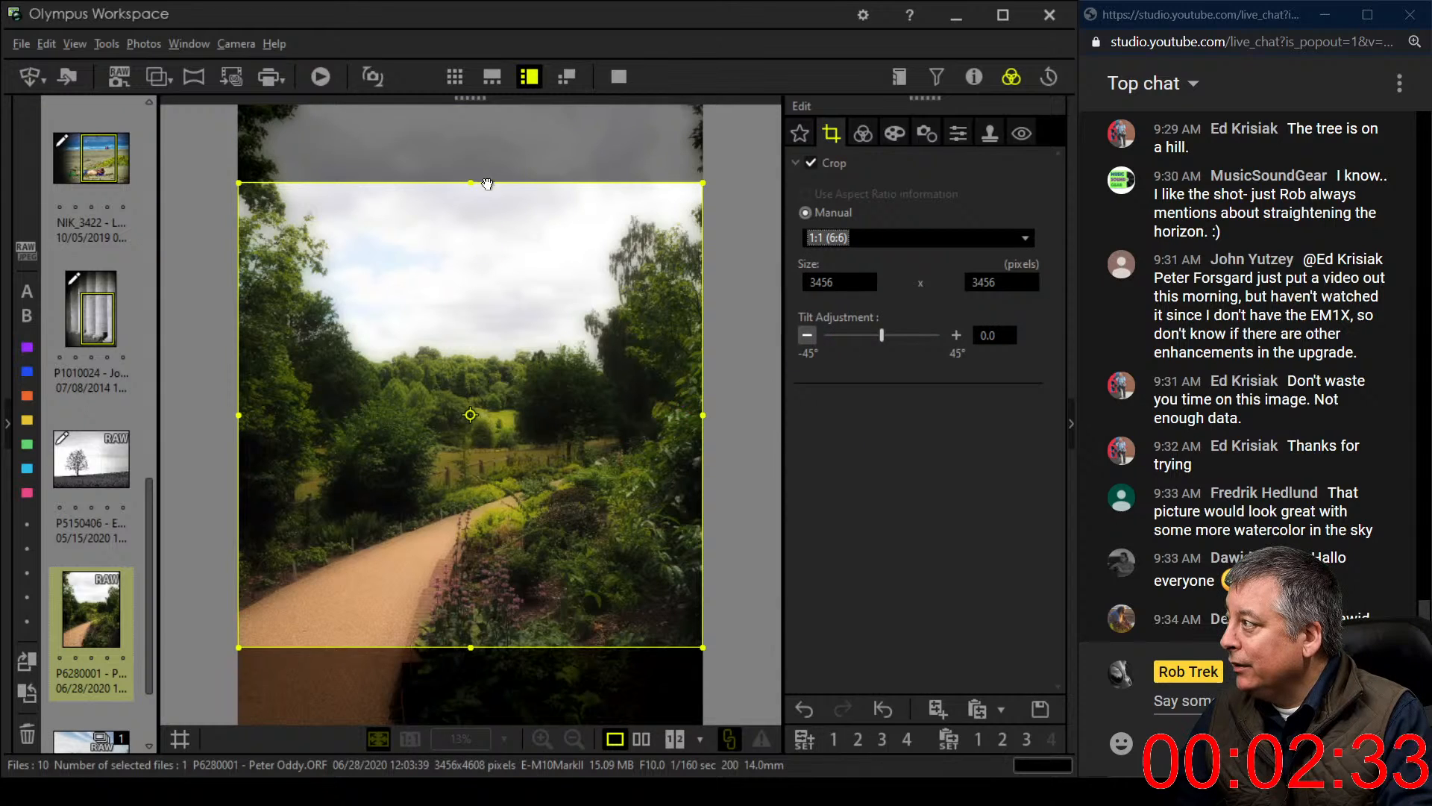
pyautogui.moveTo(471, 181); pyautogui.dragTo(482, 266)
pyautogui.moveTo(548, 400); pyautogui.dragTo(500, 378)
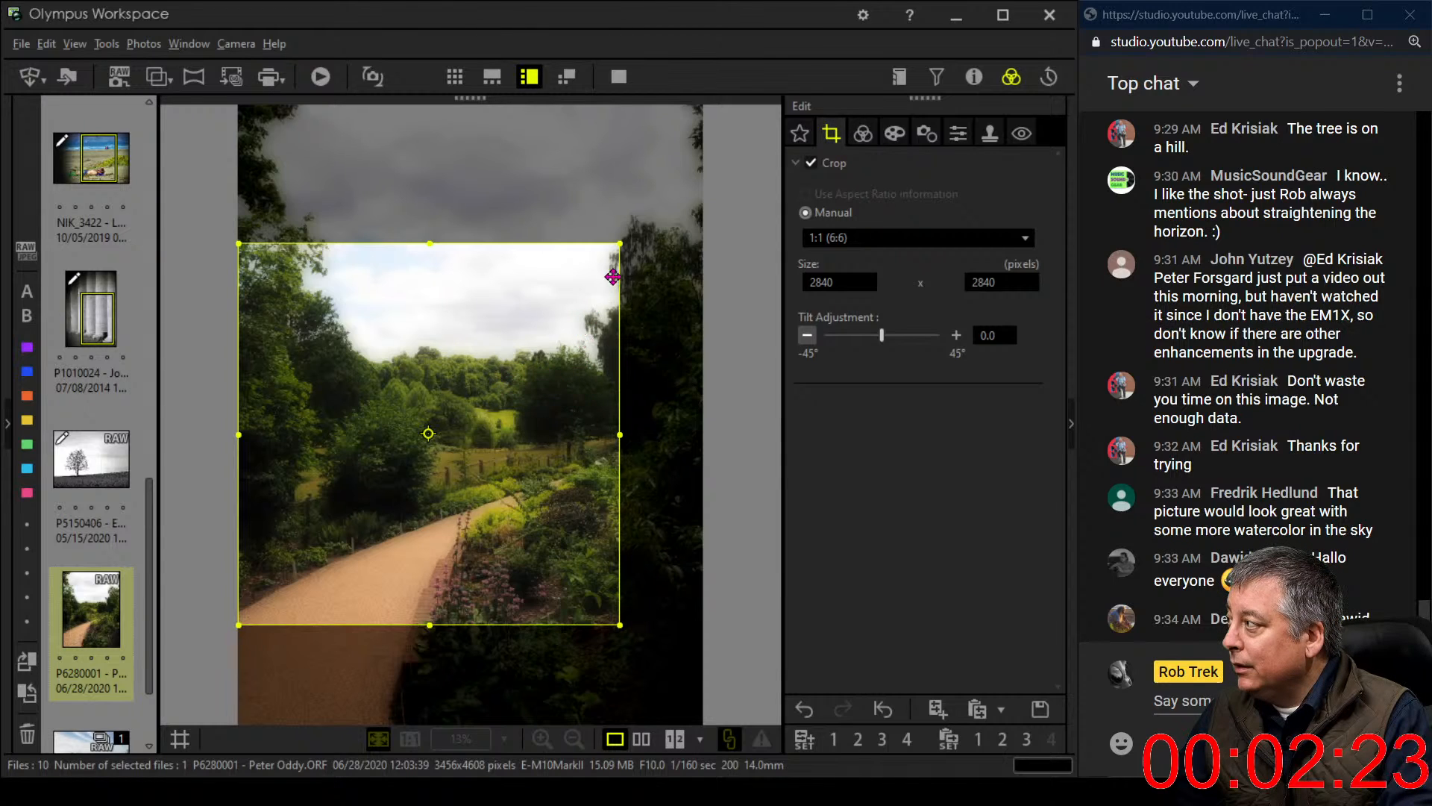
# Try a landscape 16:9 crop of 3456 x 1944 pixels across the path and tree line
pyautogui.click(871, 238)
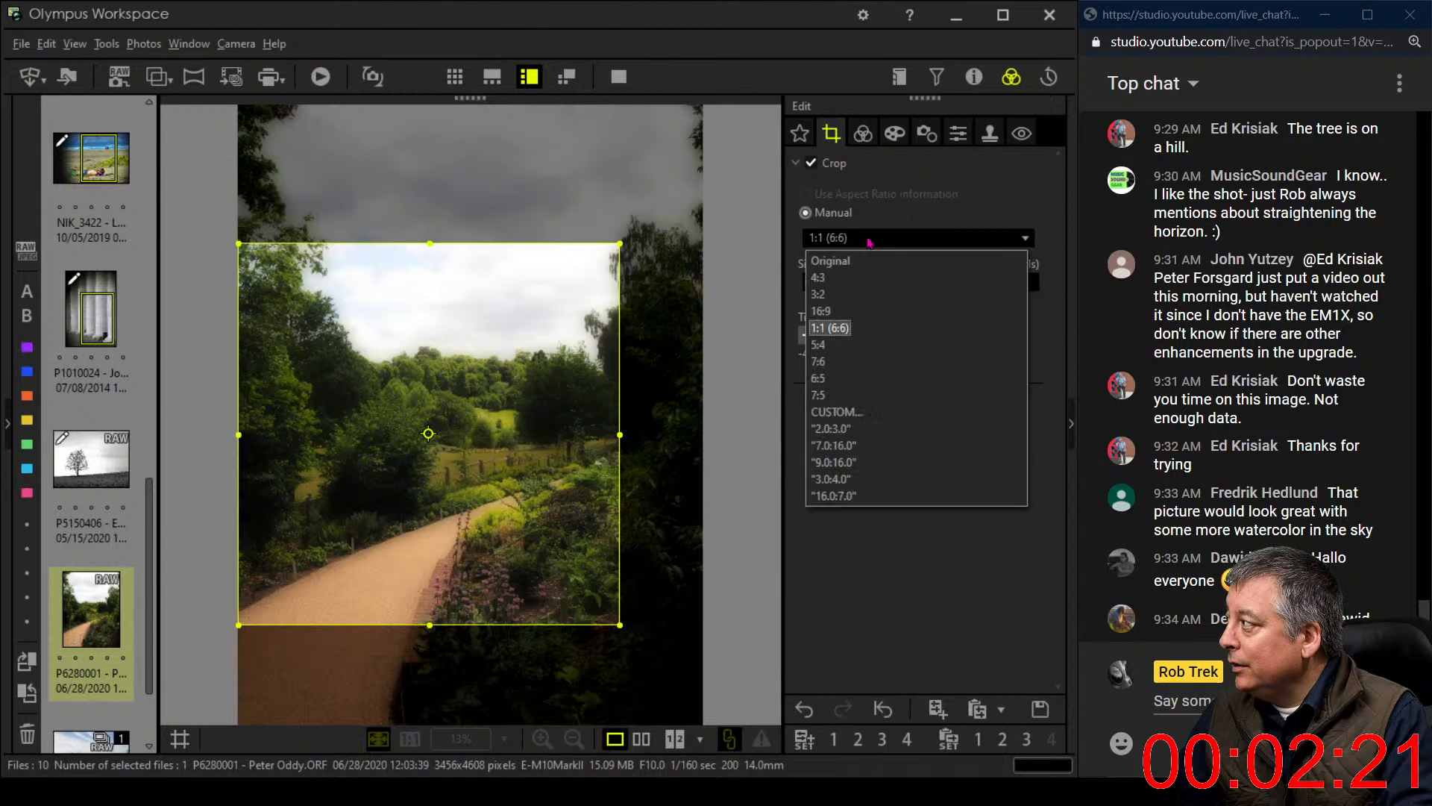
pyautogui.click(841, 311)
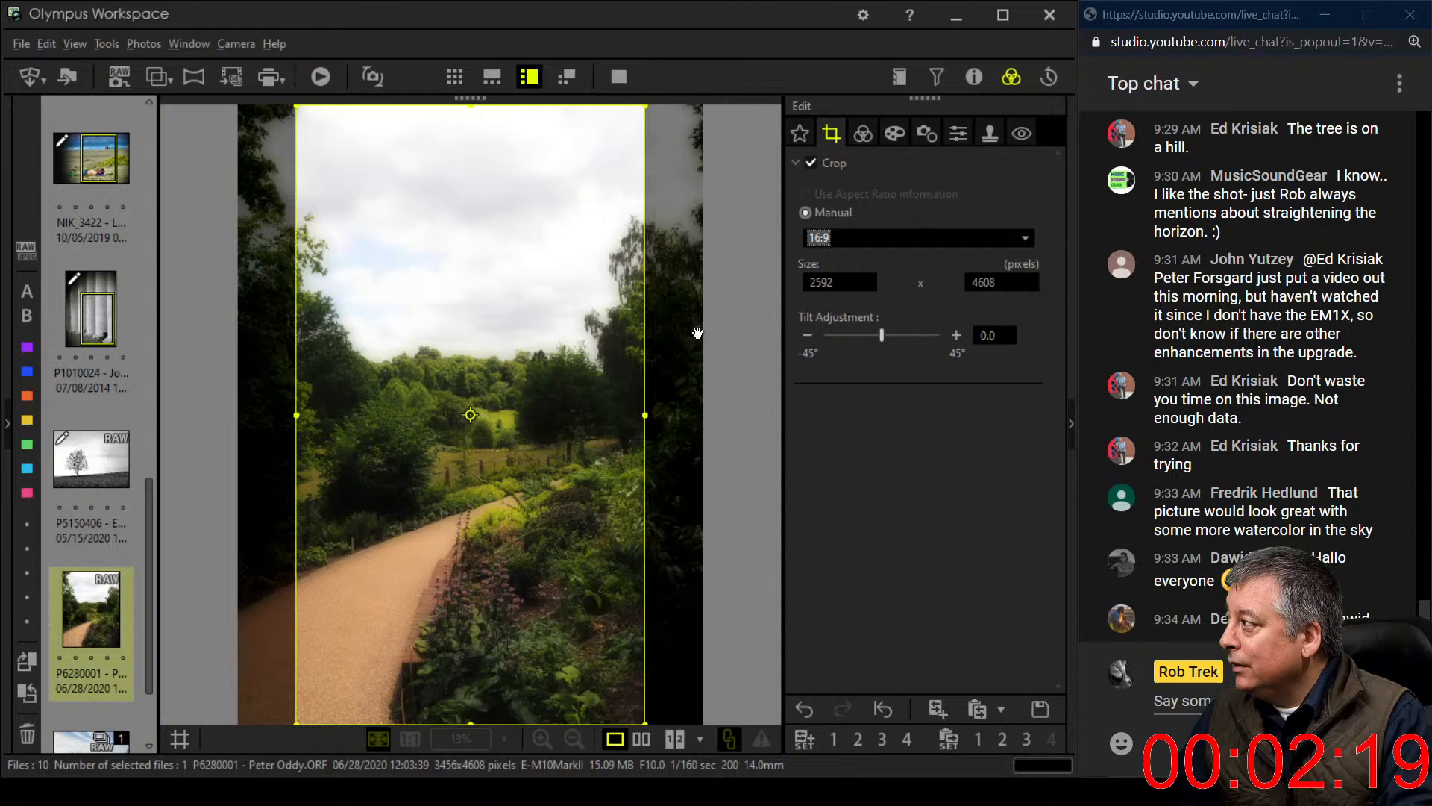
pyautogui.click(470, 415)
pyautogui.moveTo(467, 415); pyautogui.dragTo(458, 459)
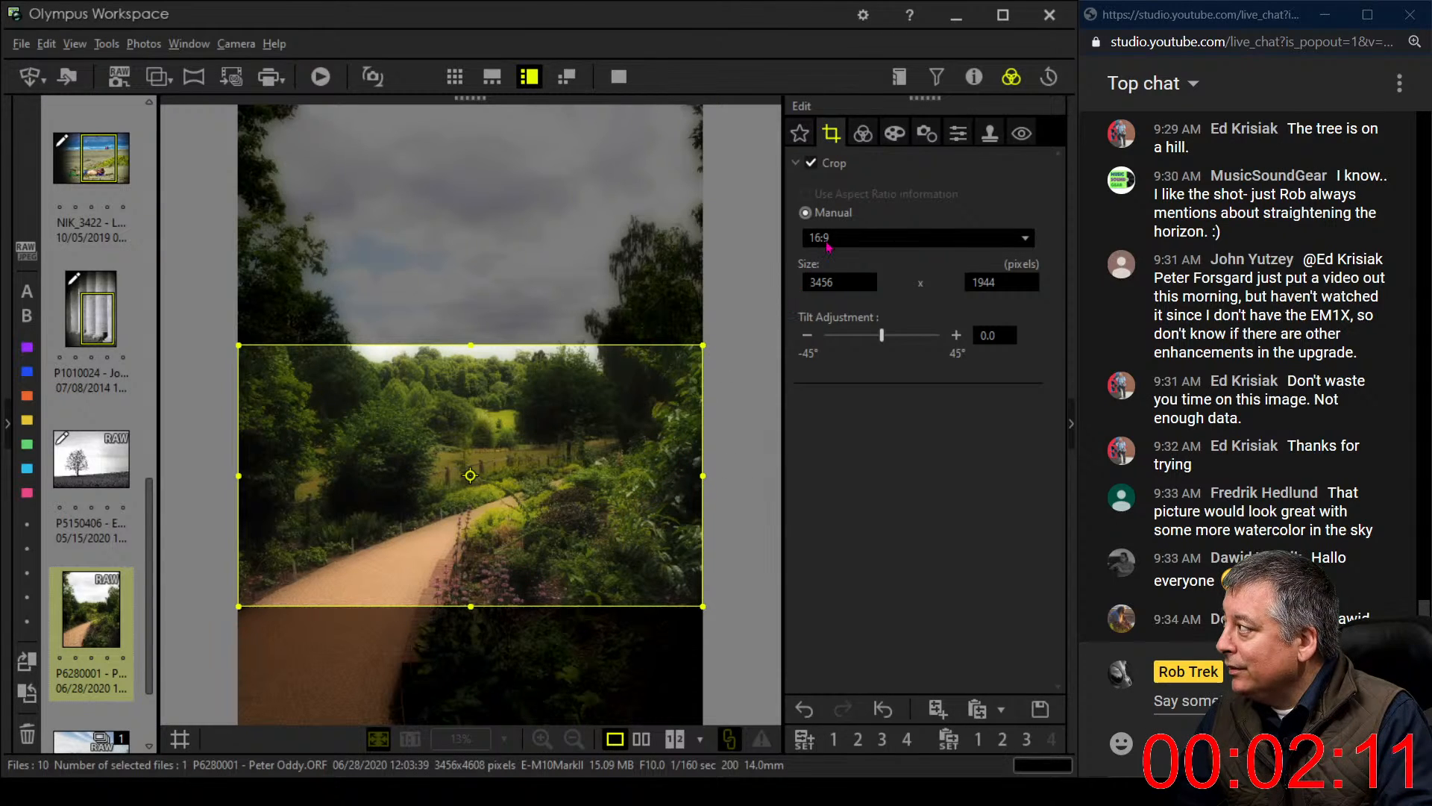
# Crop the garden path photo to landscape 4:3 at 3456 x 2592 pixels, cutting off the upper sky and lower foreground
pyautogui.click(918, 237)
pyautogui.click(821, 274)
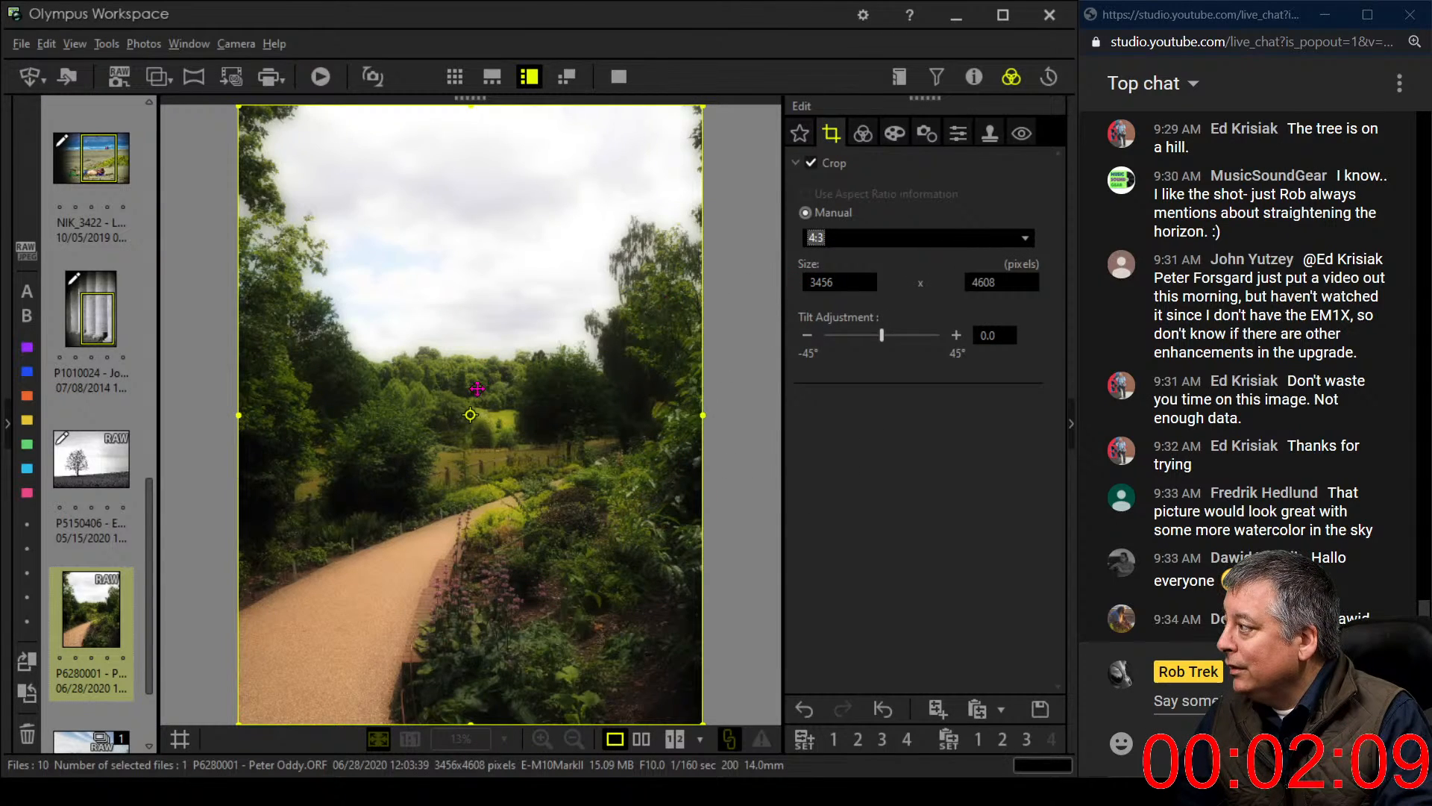
pyautogui.click(467, 411)
pyautogui.moveTo(475, 391); pyautogui.dragTo(445, 419)
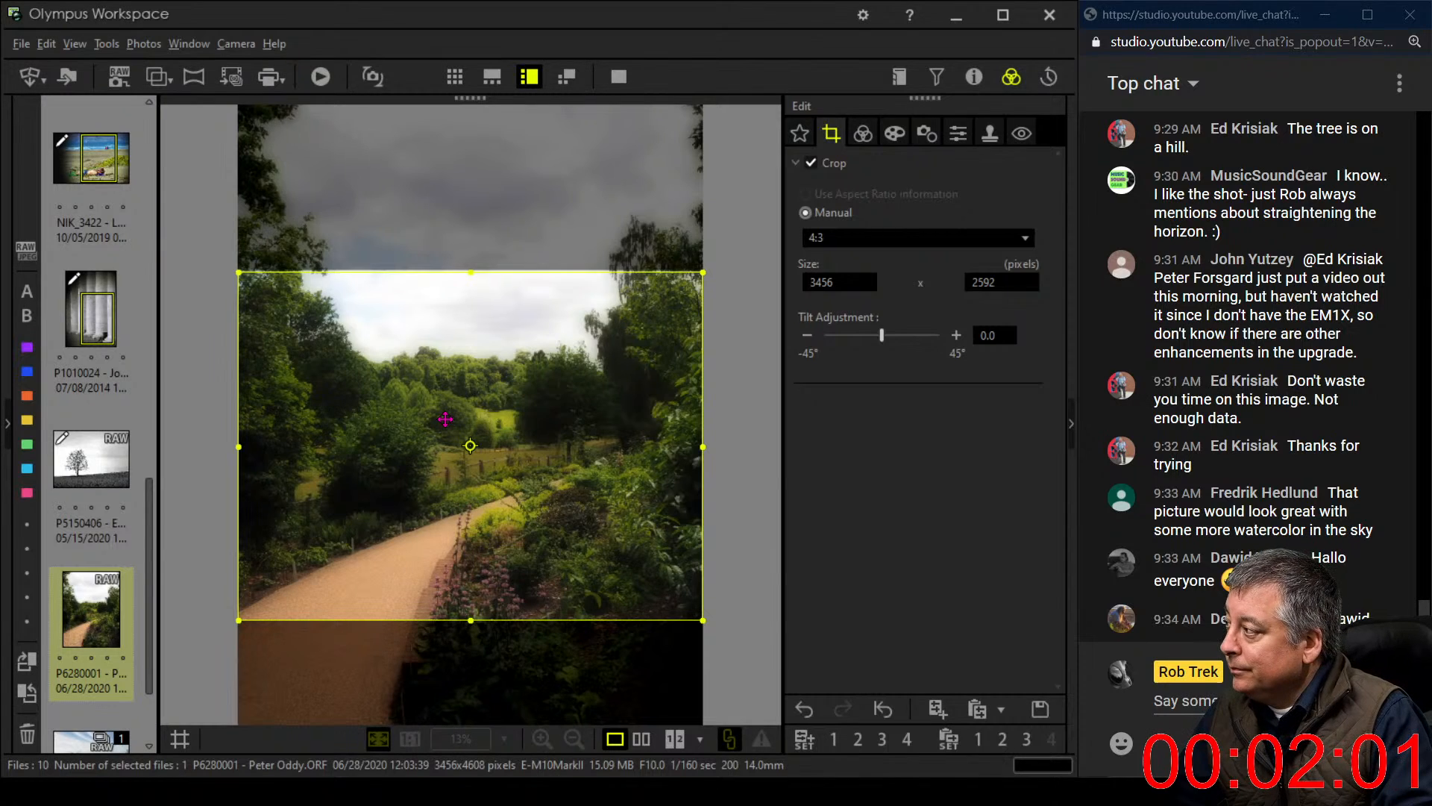
# Try Dehaze at 39 and 79 on the cropped photo, and reset it to 0
pyautogui.click(867, 139)
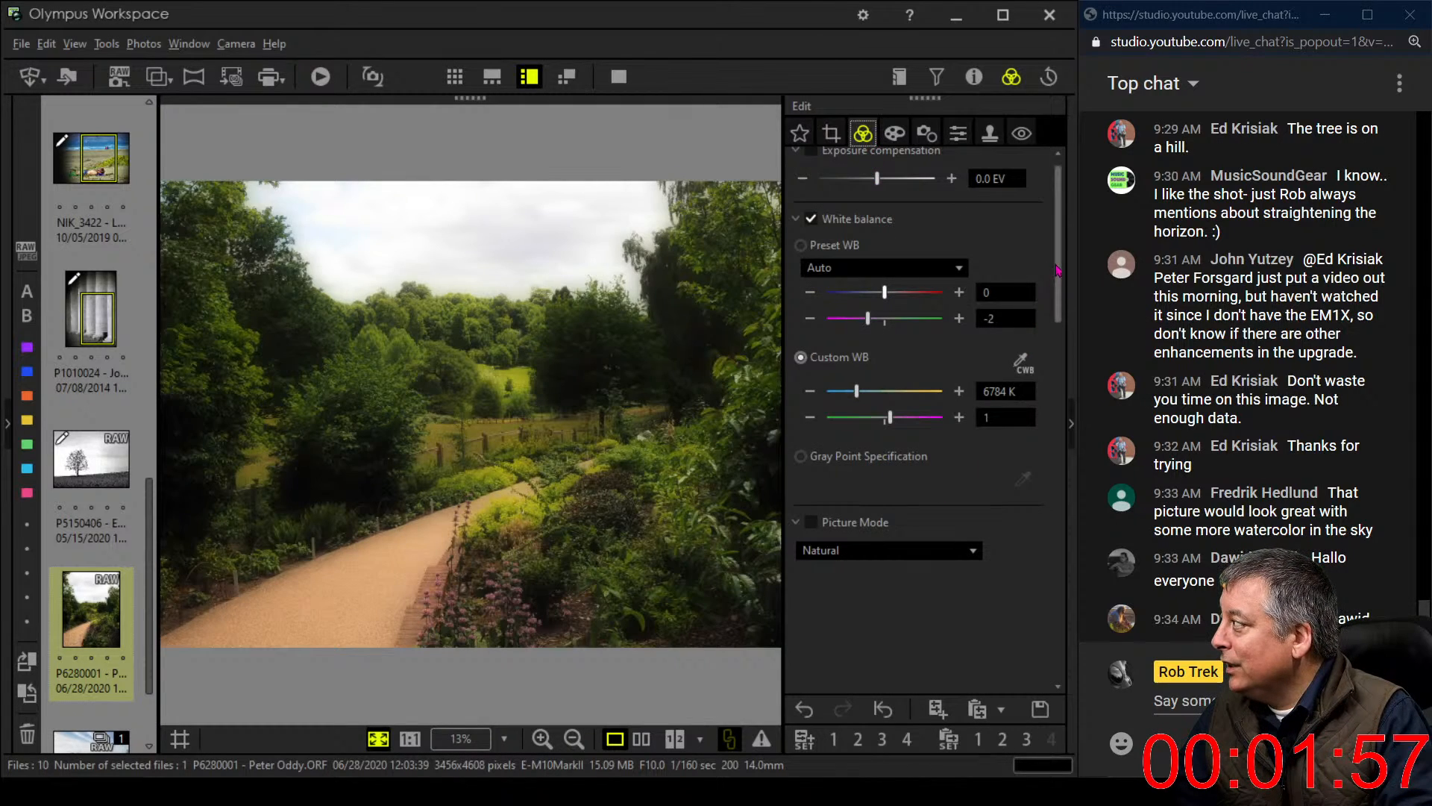
pyautogui.moveTo(1056, 302); pyautogui.dragTo(1049, 450)
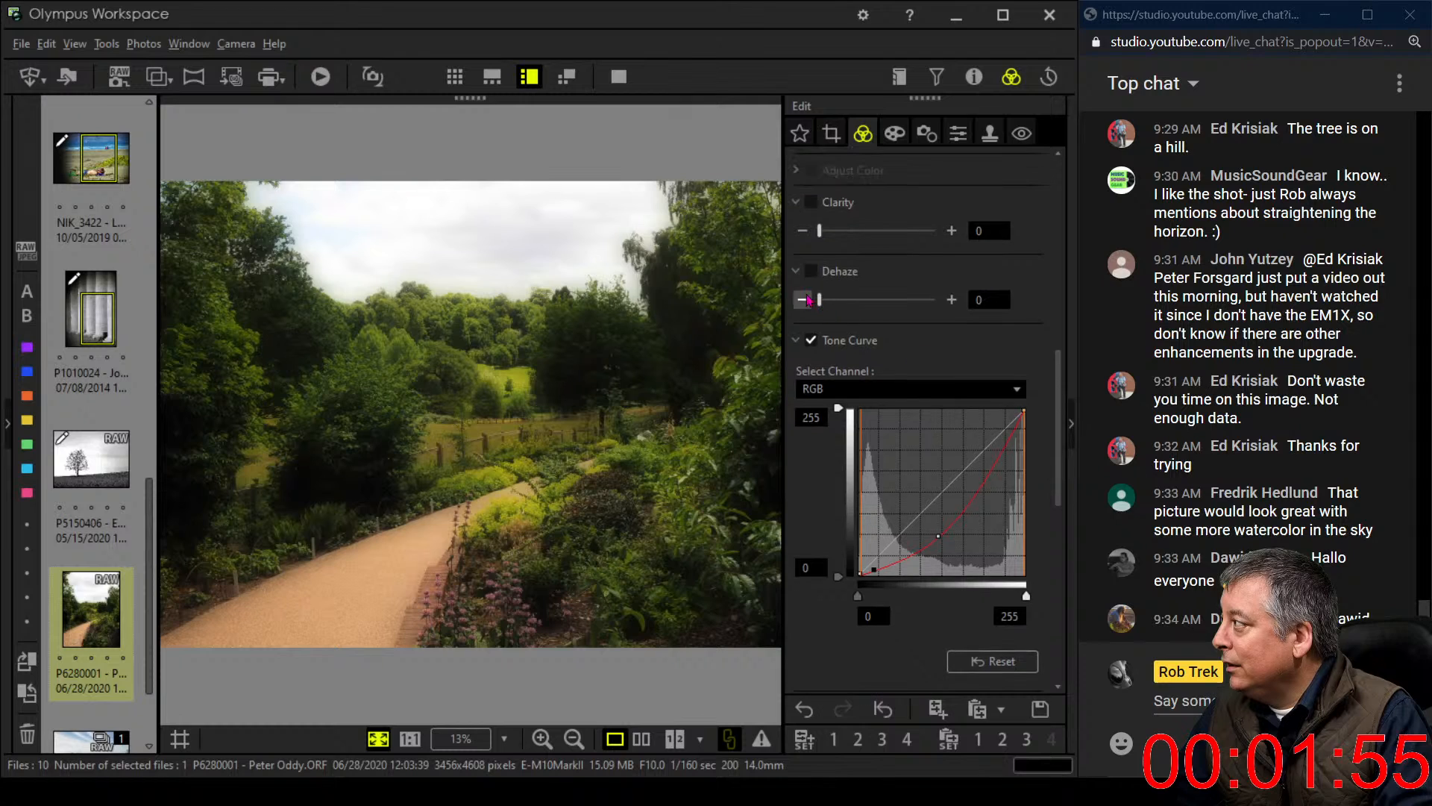
pyautogui.moveTo(820, 299); pyautogui.dragTo(869, 304)
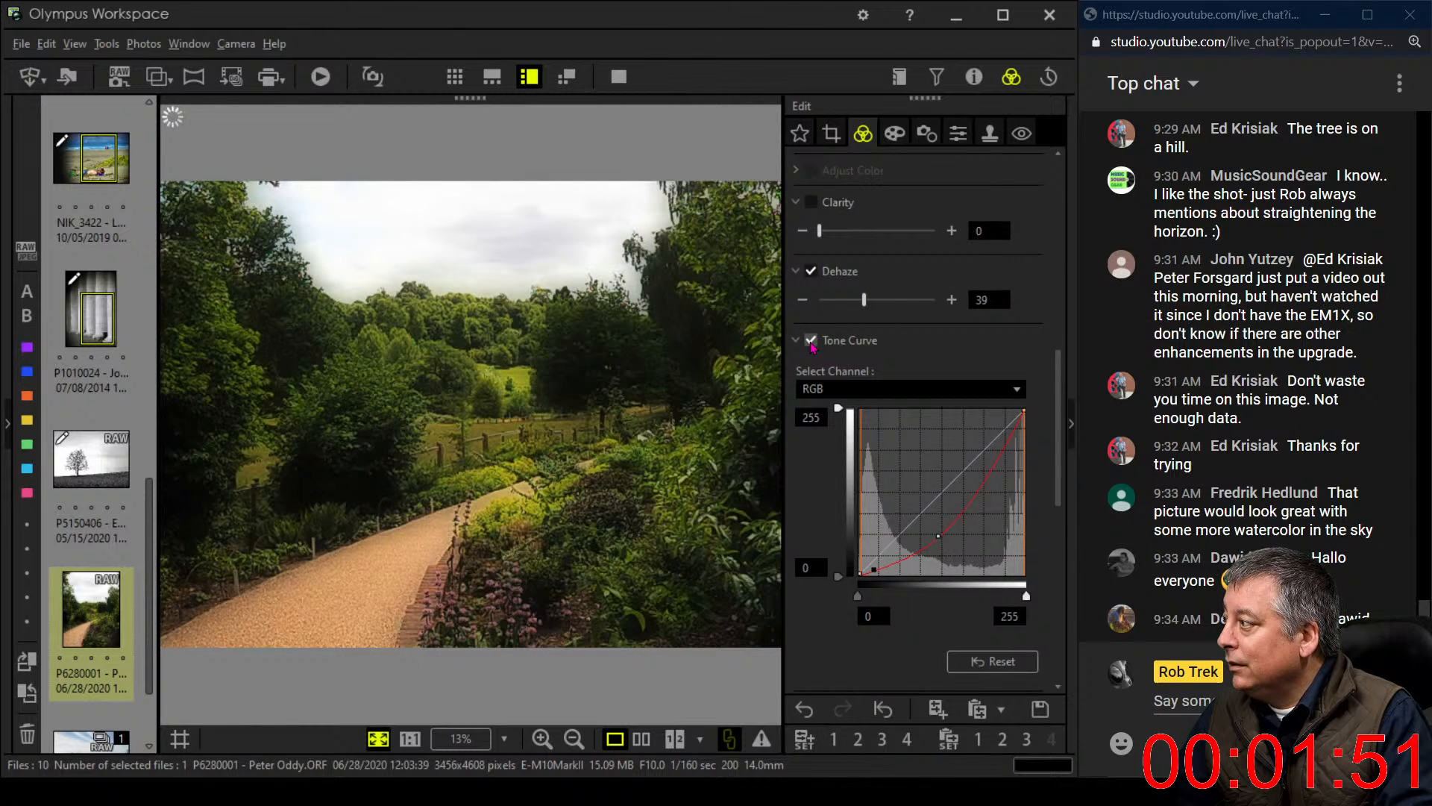
pyautogui.moveTo(871, 312); pyautogui.dragTo(912, 310)
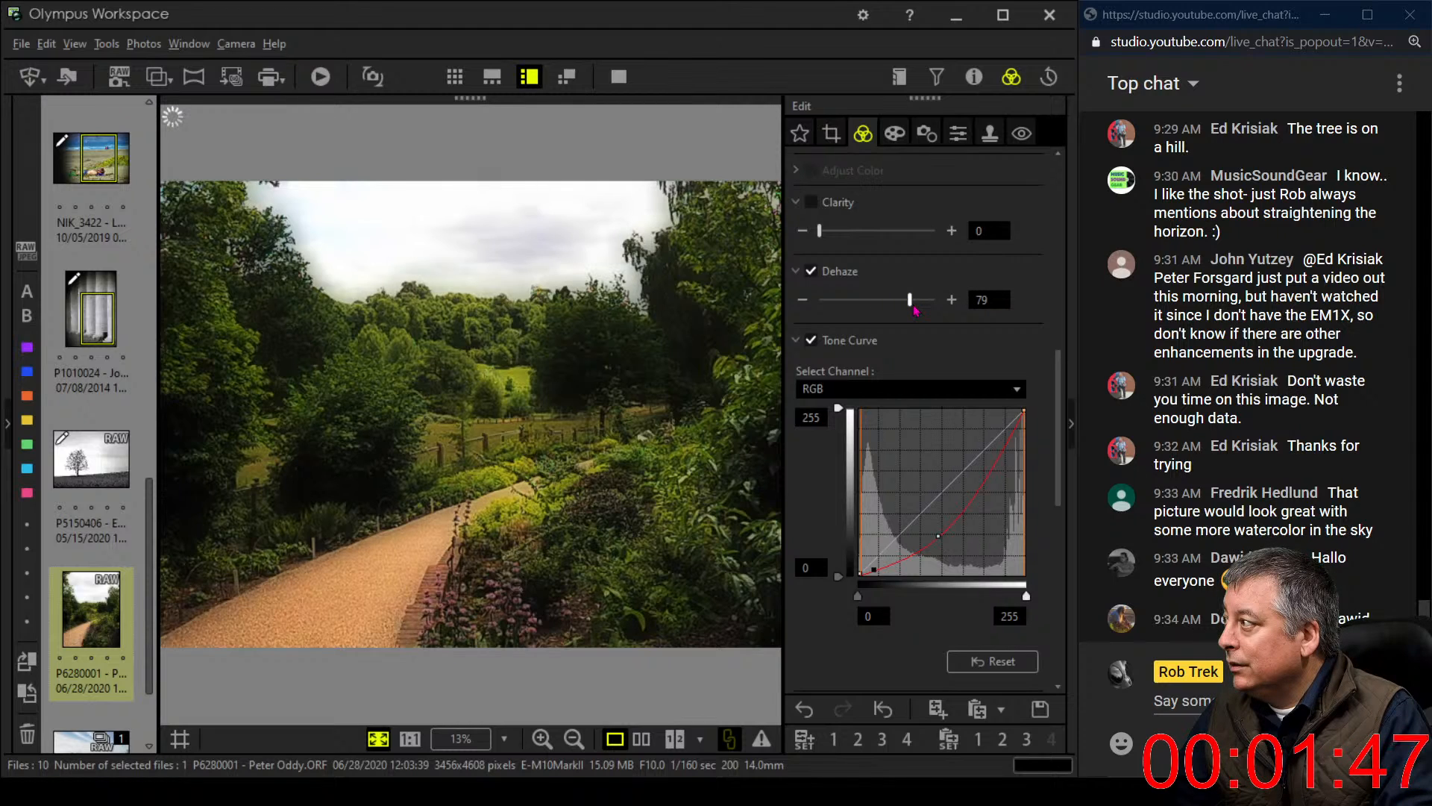
pyautogui.doubleClick(914, 307)
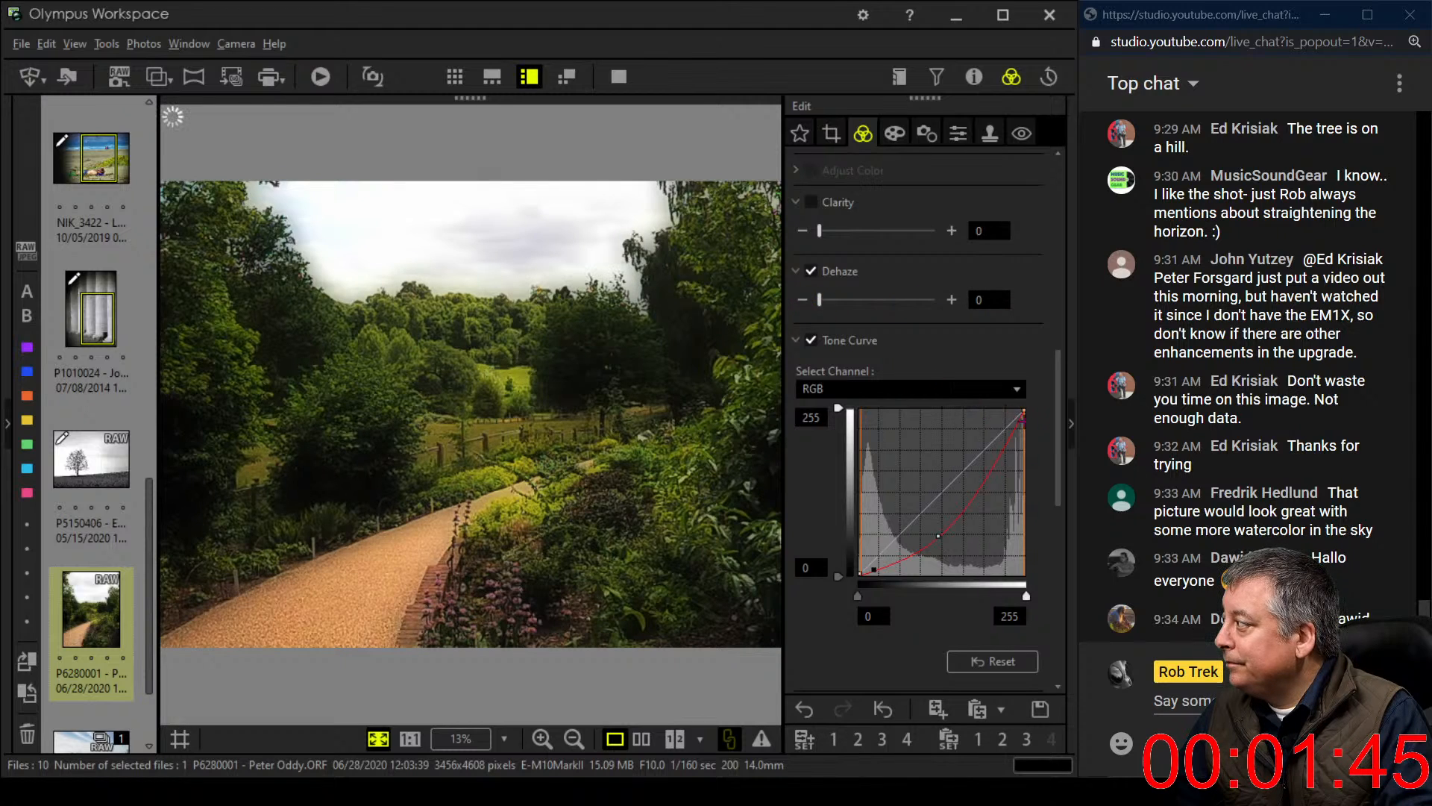
# Set the garden path photo's exposure compensation to -0.4 EV
pyautogui.moveTo(1060, 442); pyautogui.dragTo(1060, 220)
pyautogui.moveTo(877, 193); pyautogui.dragTo(861, 196)
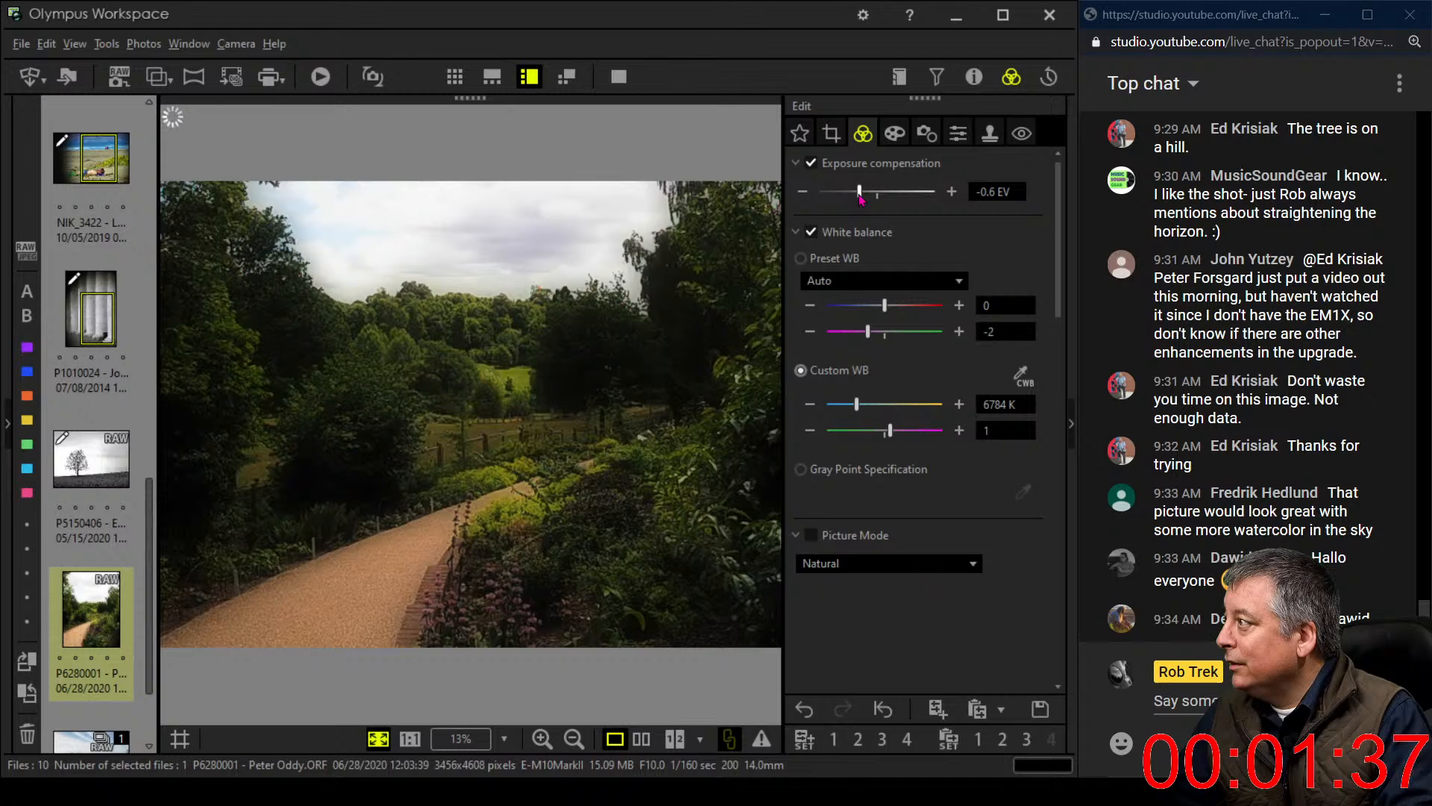
pyautogui.moveTo(860, 192); pyautogui.dragTo(867, 195)
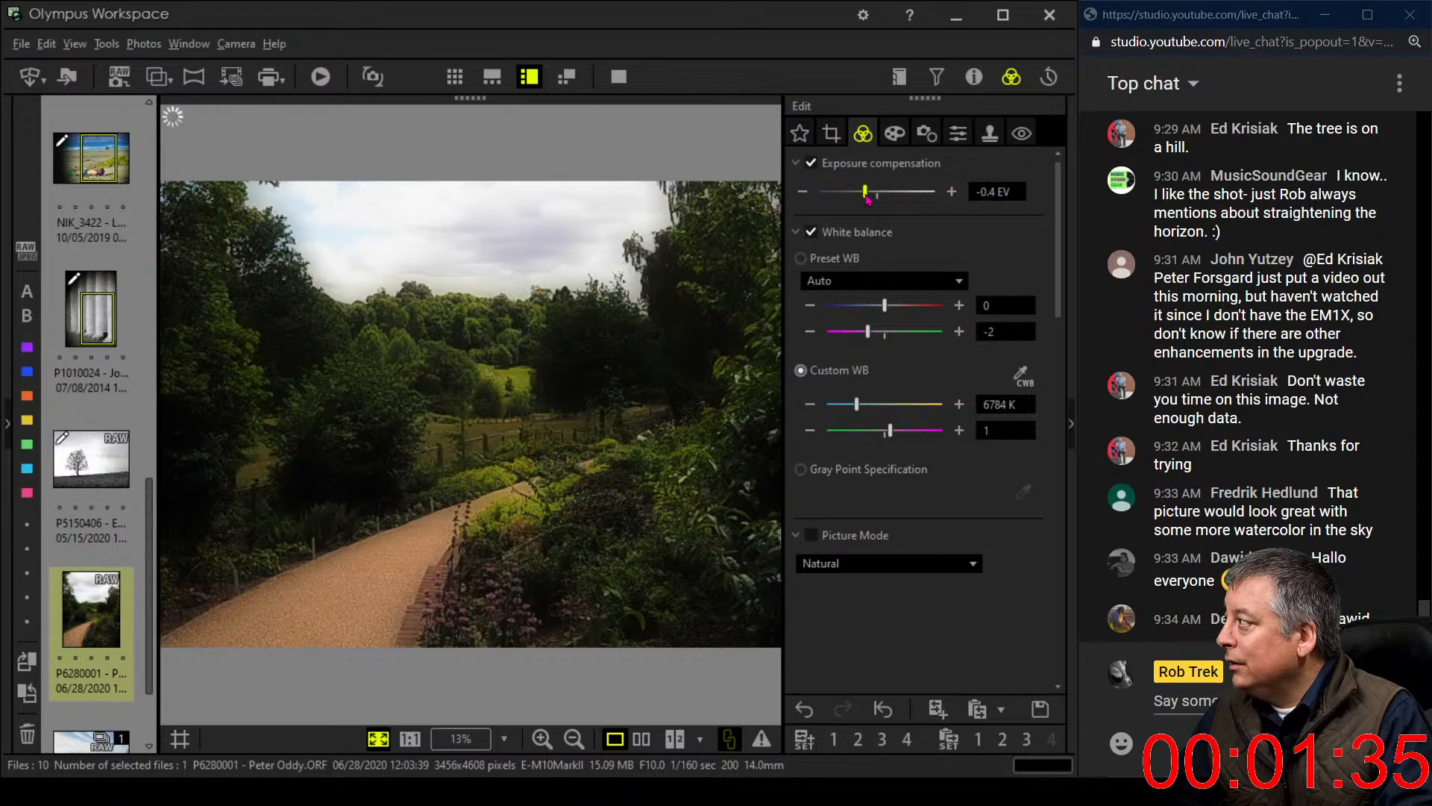
# Reset the RGB tone curve and reshape it with a slightly lowered shadow point and a slightly raised lower-midtone point
pyautogui.moveTo(1058, 209); pyautogui.dragTo(1057, 582)
pyautogui.scroll(4, 881, 406)
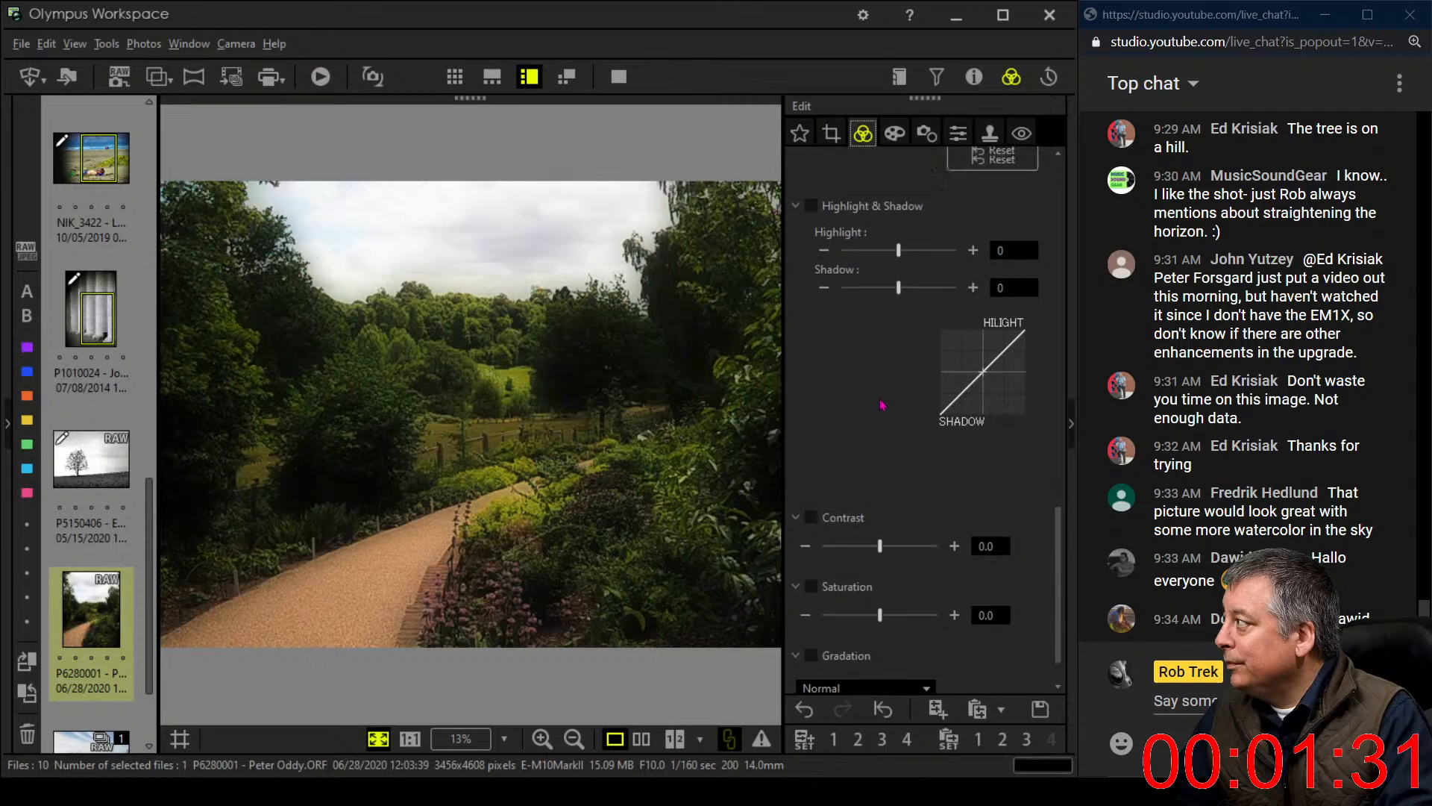
pyautogui.scroll(2, 886, 406)
pyautogui.click(992, 448)
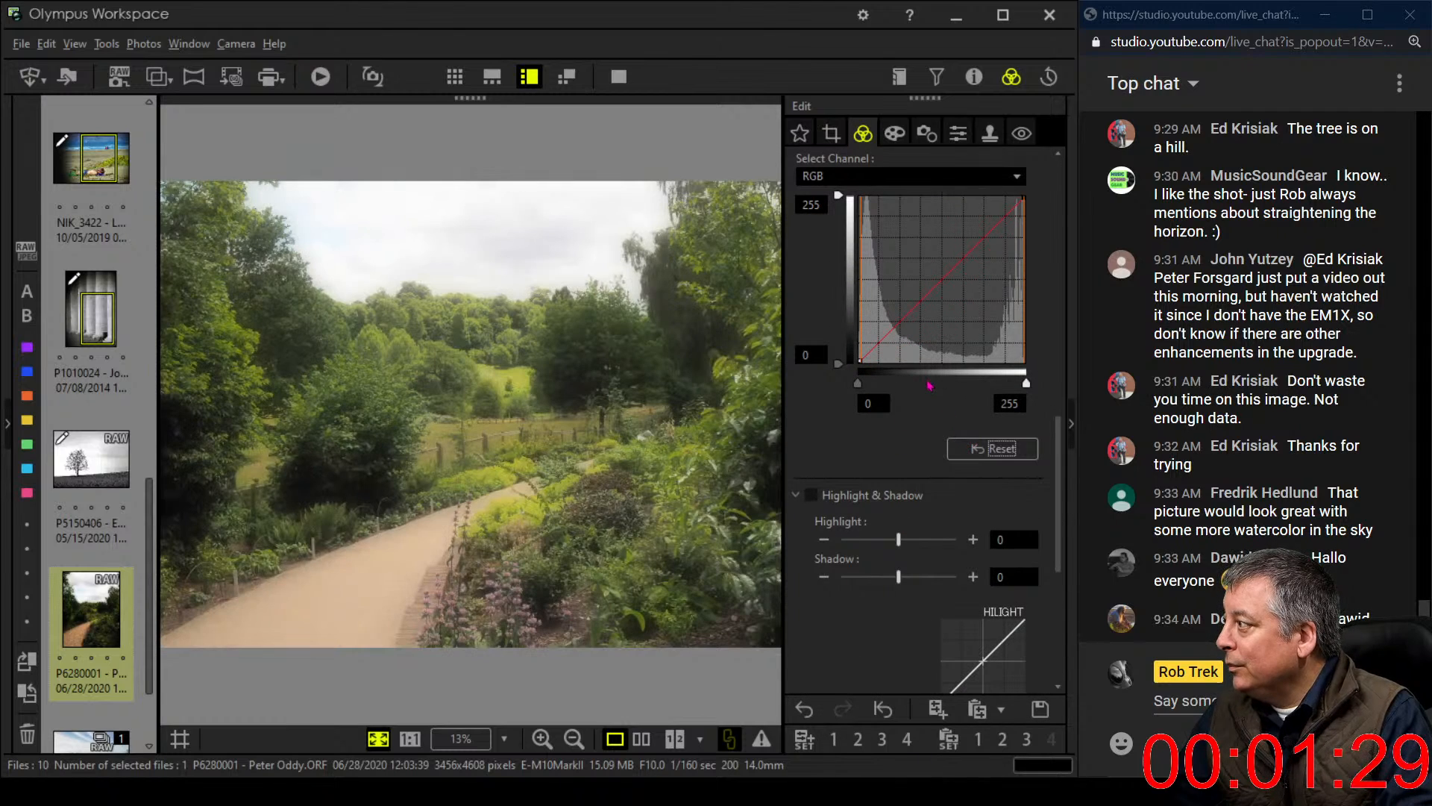
pyautogui.click(868, 355)
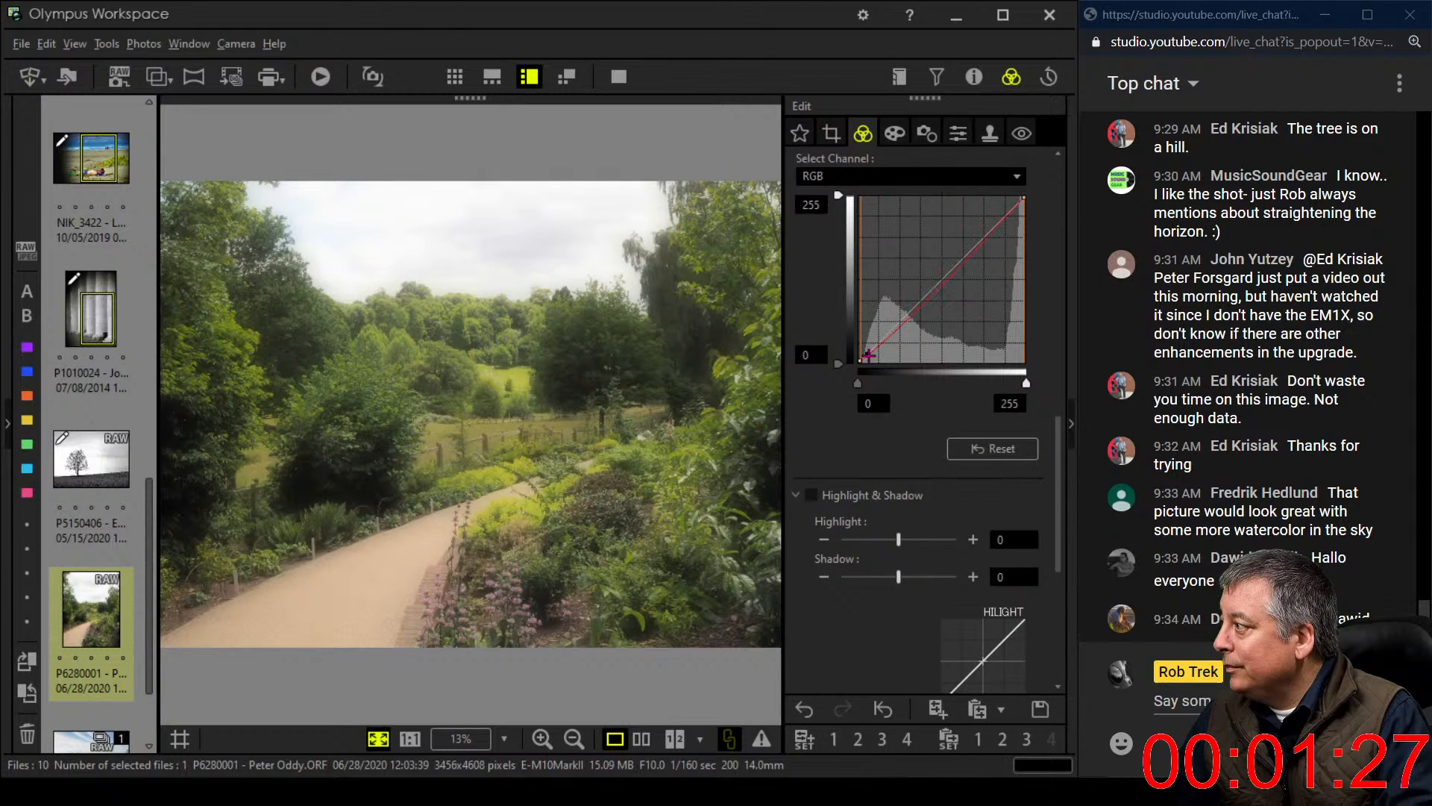
pyautogui.click(885, 336)
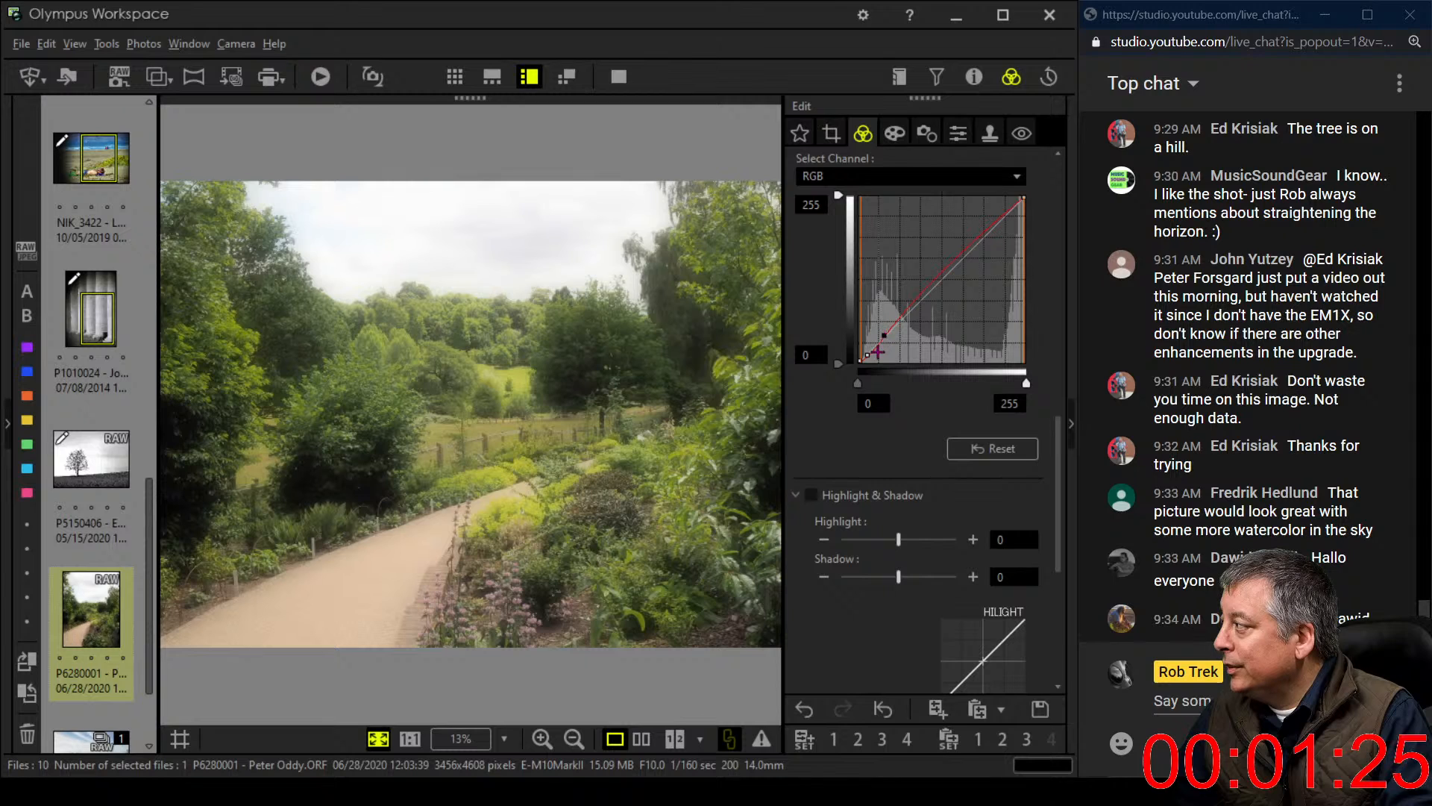
pyautogui.click(871, 355)
pyautogui.moveTo(871, 355); pyautogui.dragTo(906, 320)
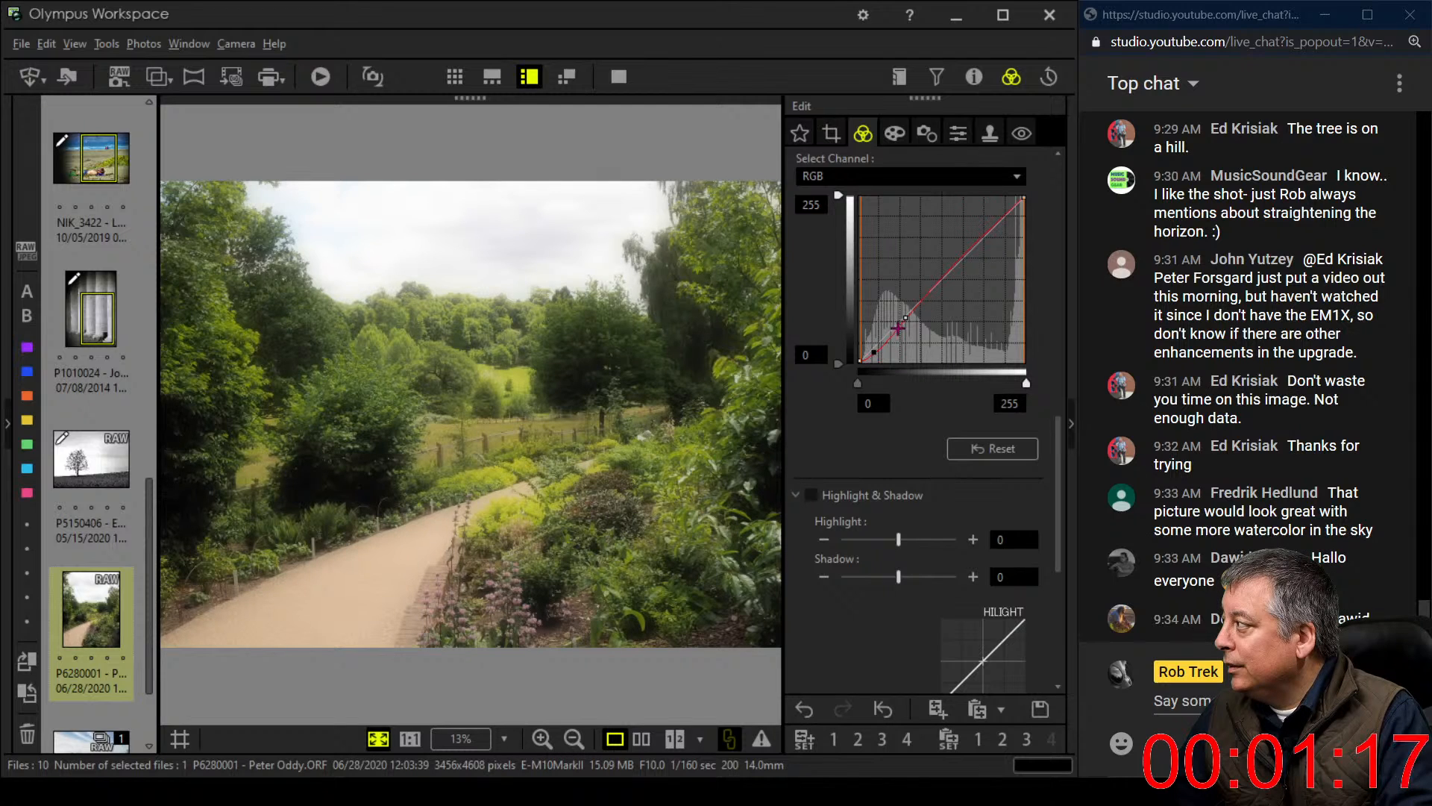
pyautogui.moveTo(905, 316); pyautogui.dragTo(907, 314)
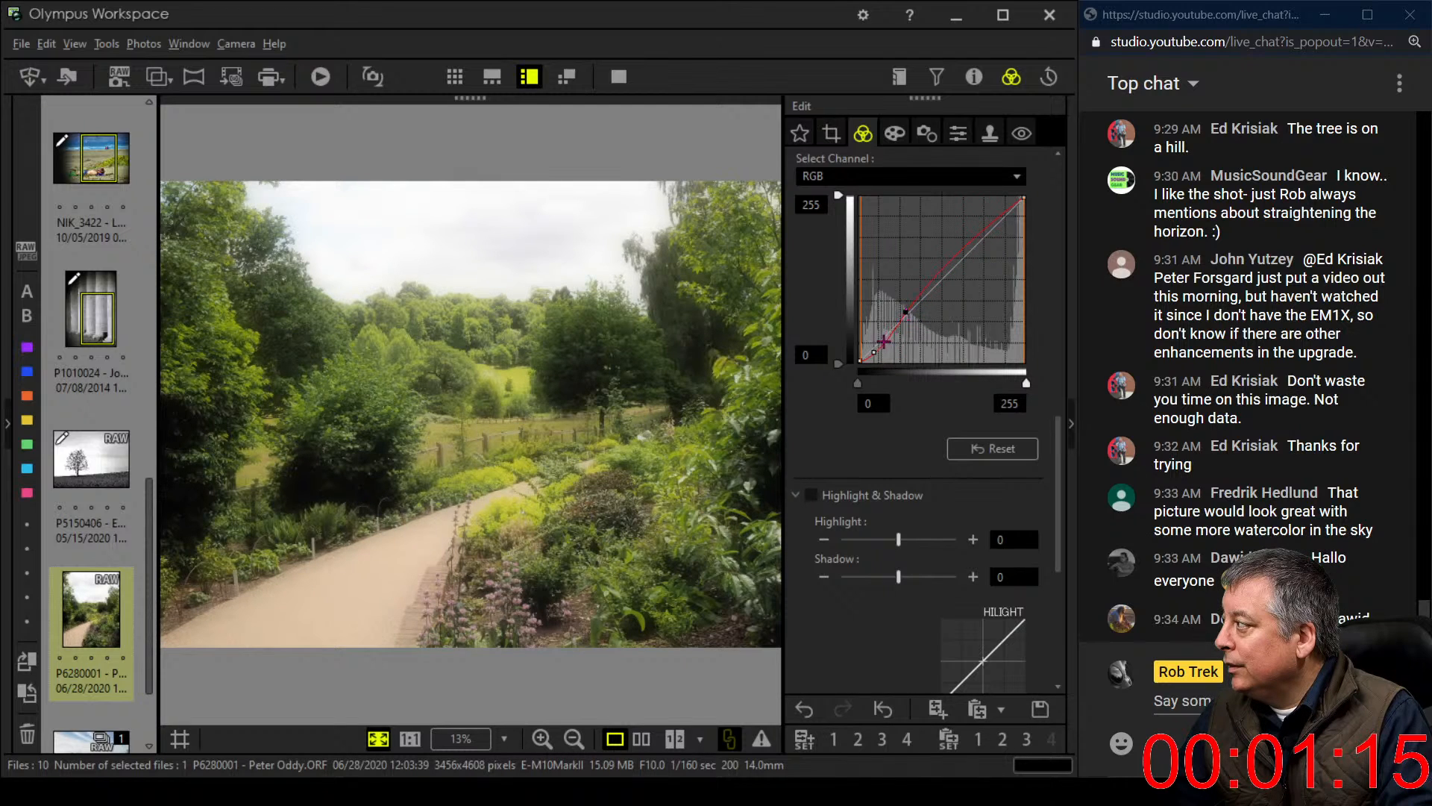
# Turn off the Soft Focus art filter on the garden path photo
pyautogui.click(895, 147)
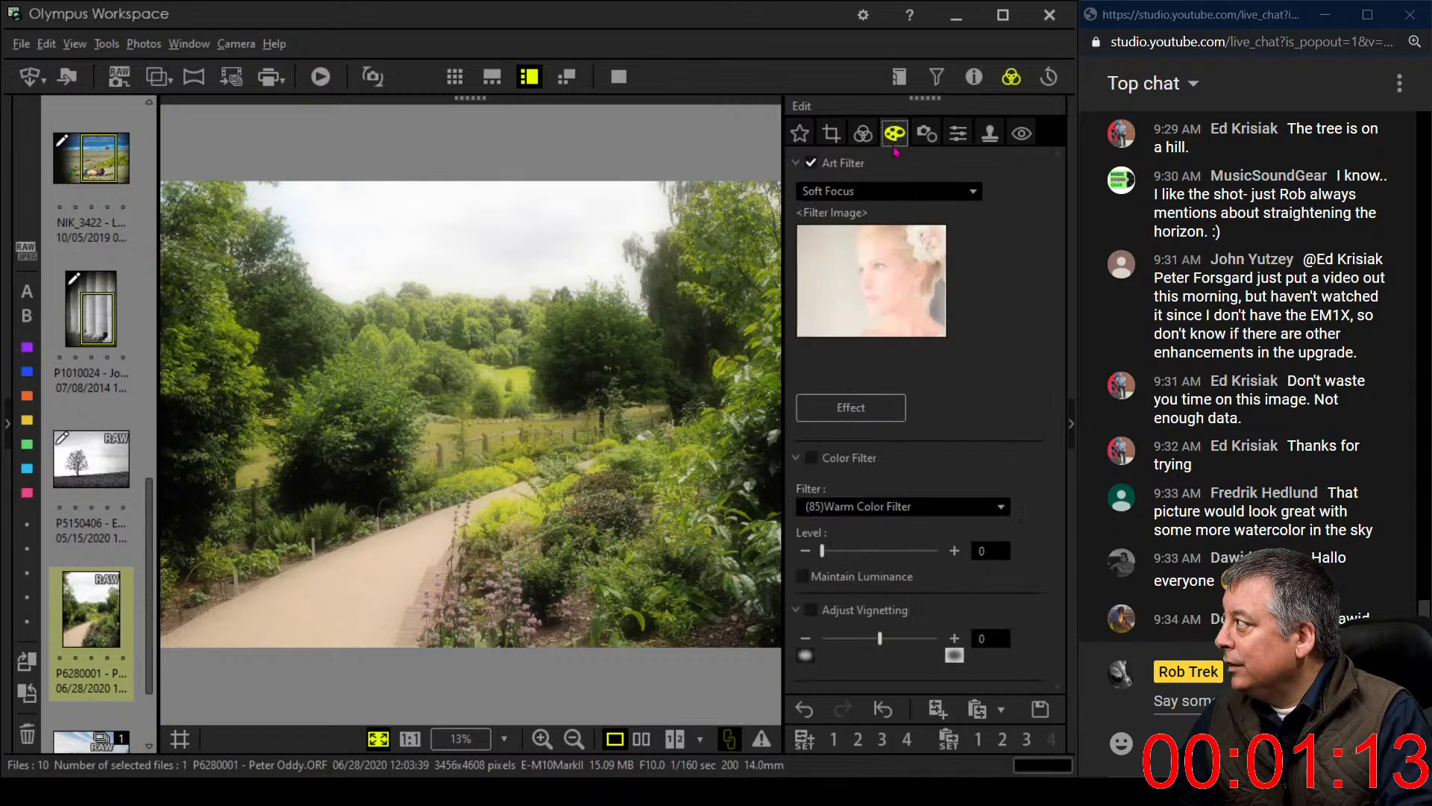
pyautogui.click(811, 163)
# Reset the RGB tone curve, raise its lower midtones and move its black point to input 16, output 2
pyautogui.click(863, 133)
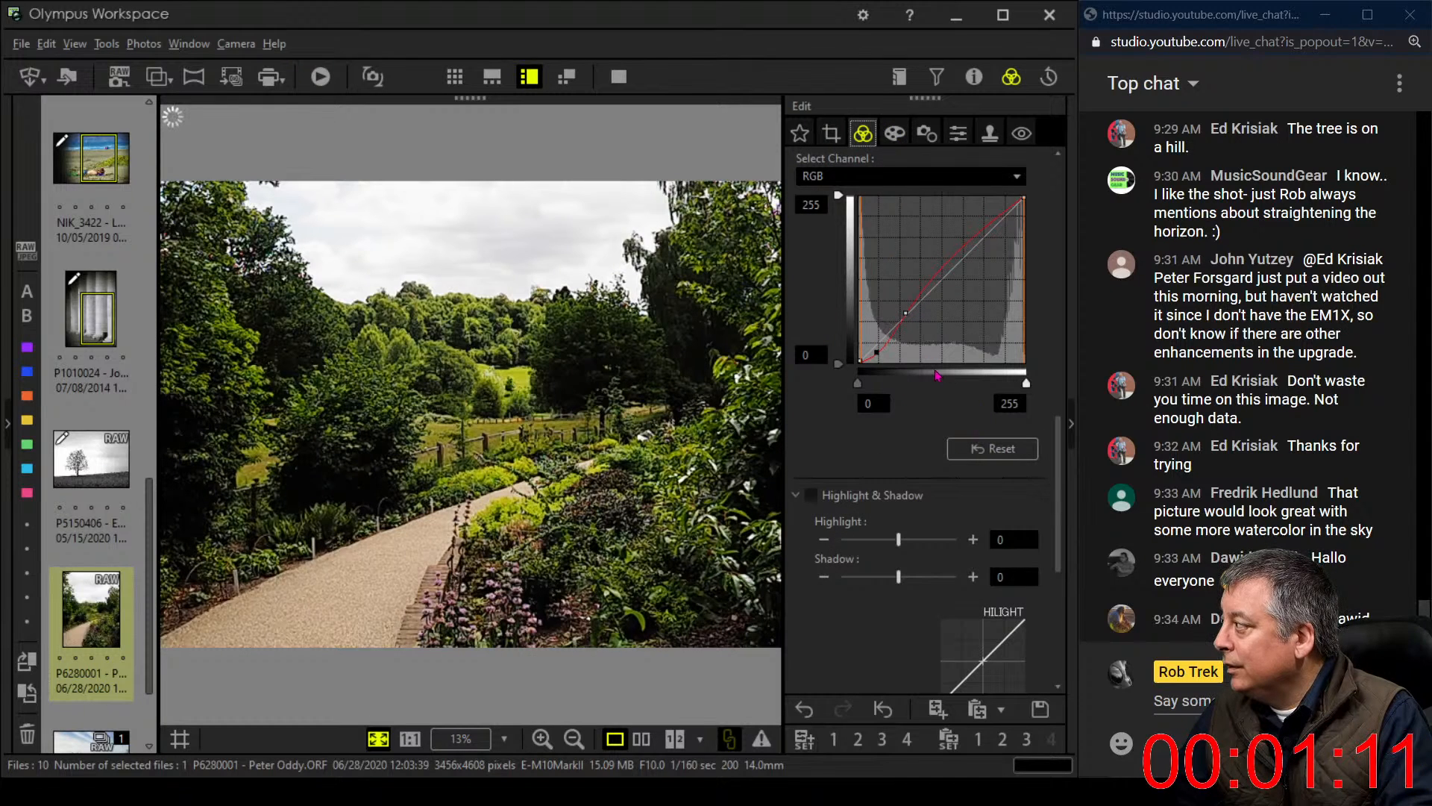
pyautogui.click(992, 448)
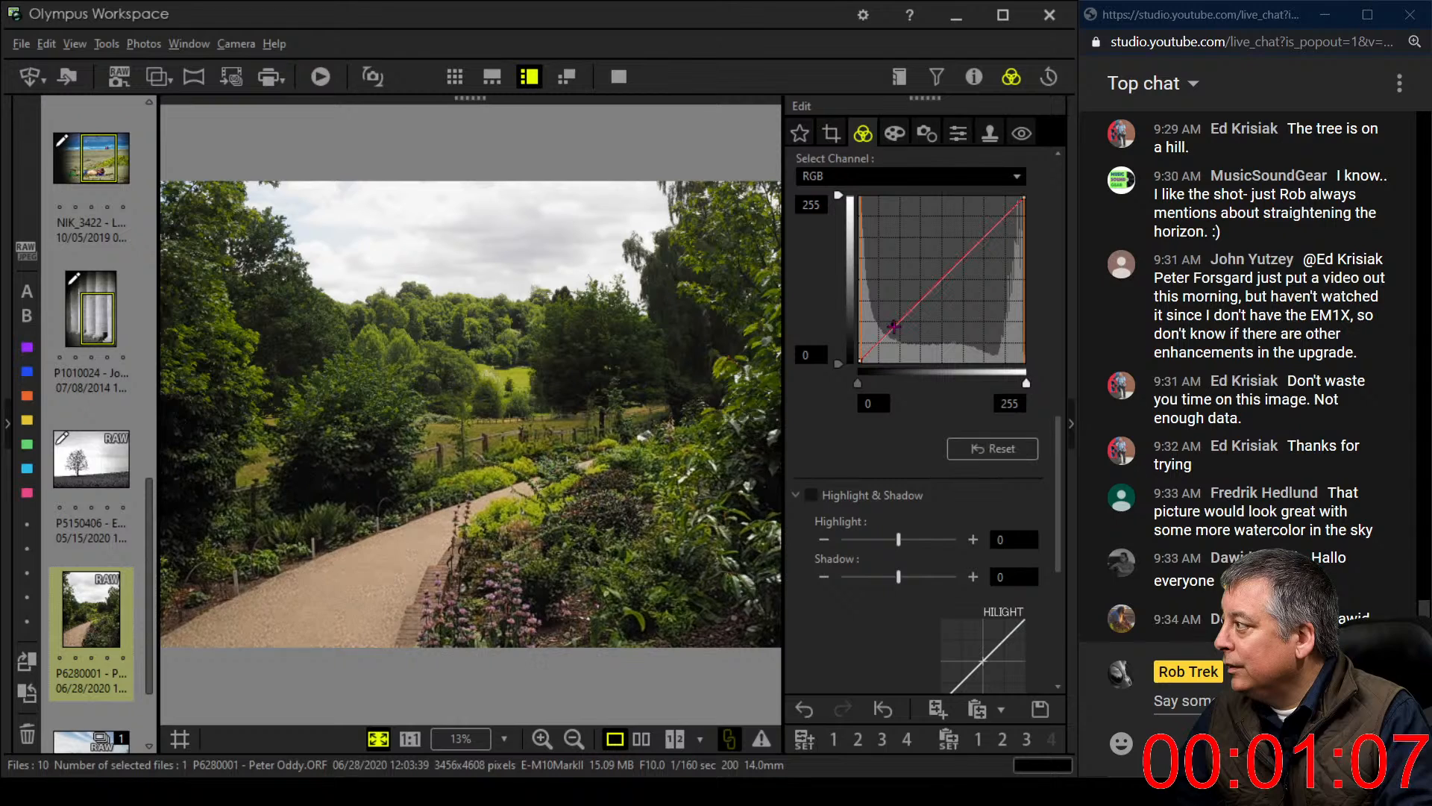
pyautogui.moveTo(893, 326); pyautogui.dragTo(911, 296)
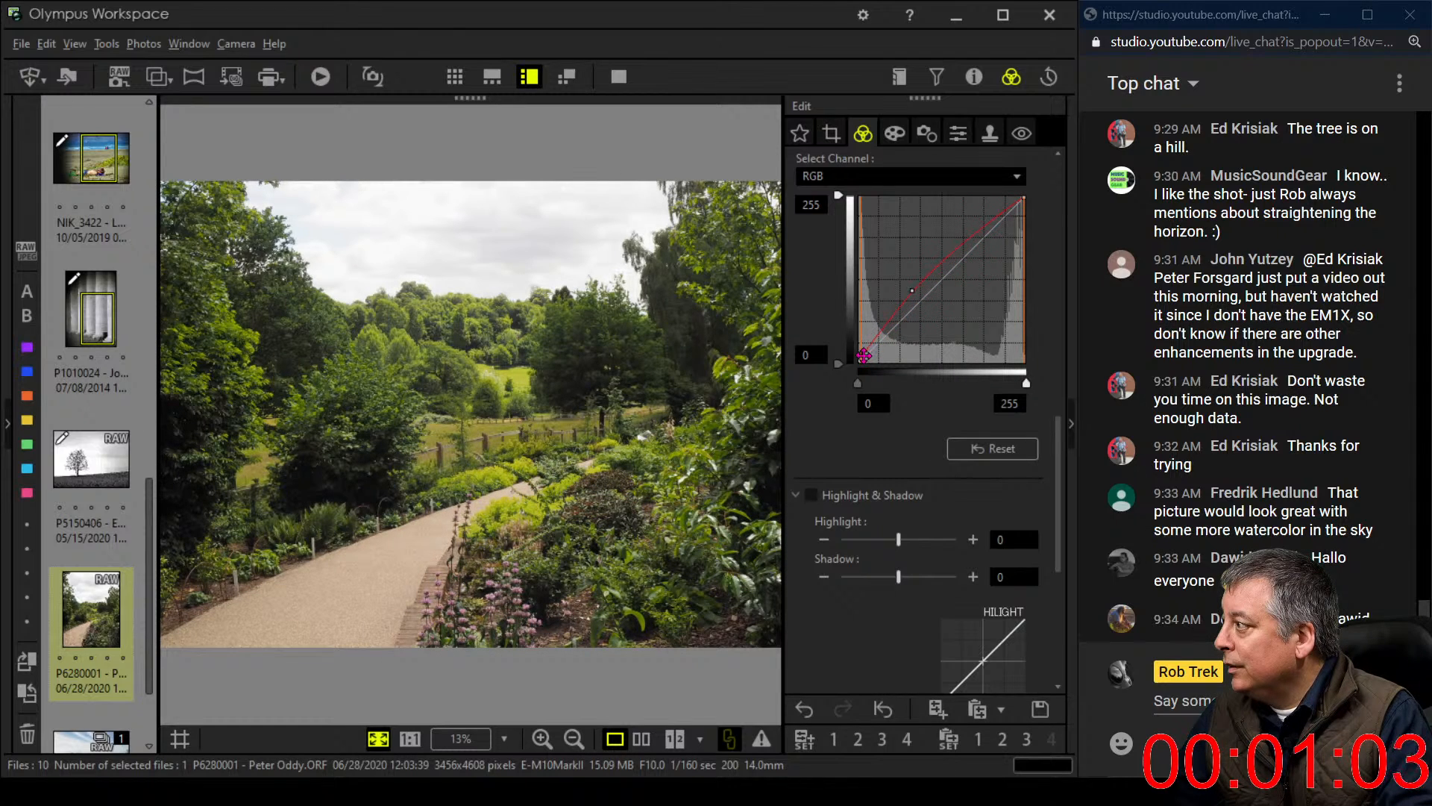
pyautogui.moveTo(861, 363); pyautogui.dragTo(871, 362)
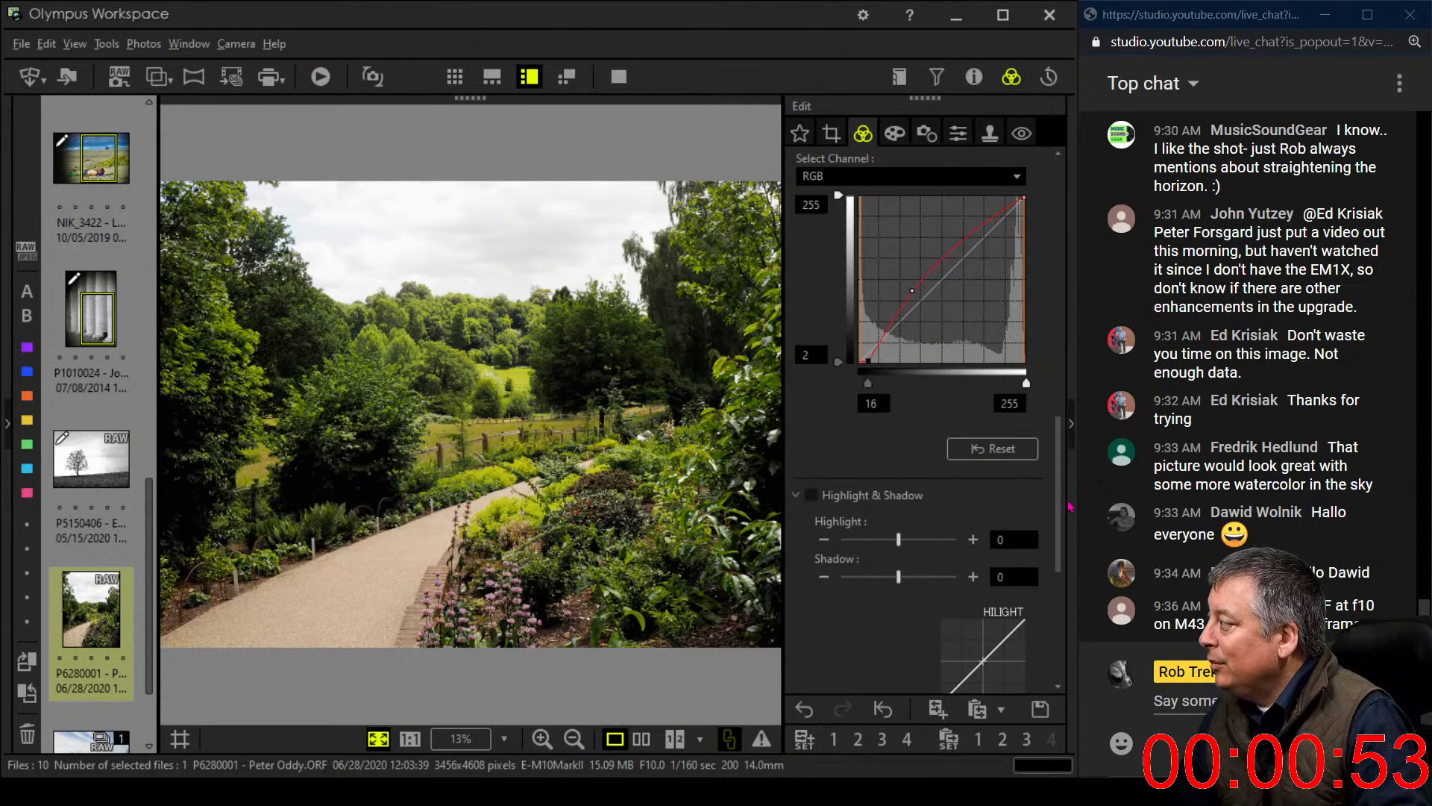
# Change the garden path photo's picture mode to Monotone and raise Dehaze to 100
pyautogui.moveTo(1058, 495); pyautogui.dragTo(1051, 249)
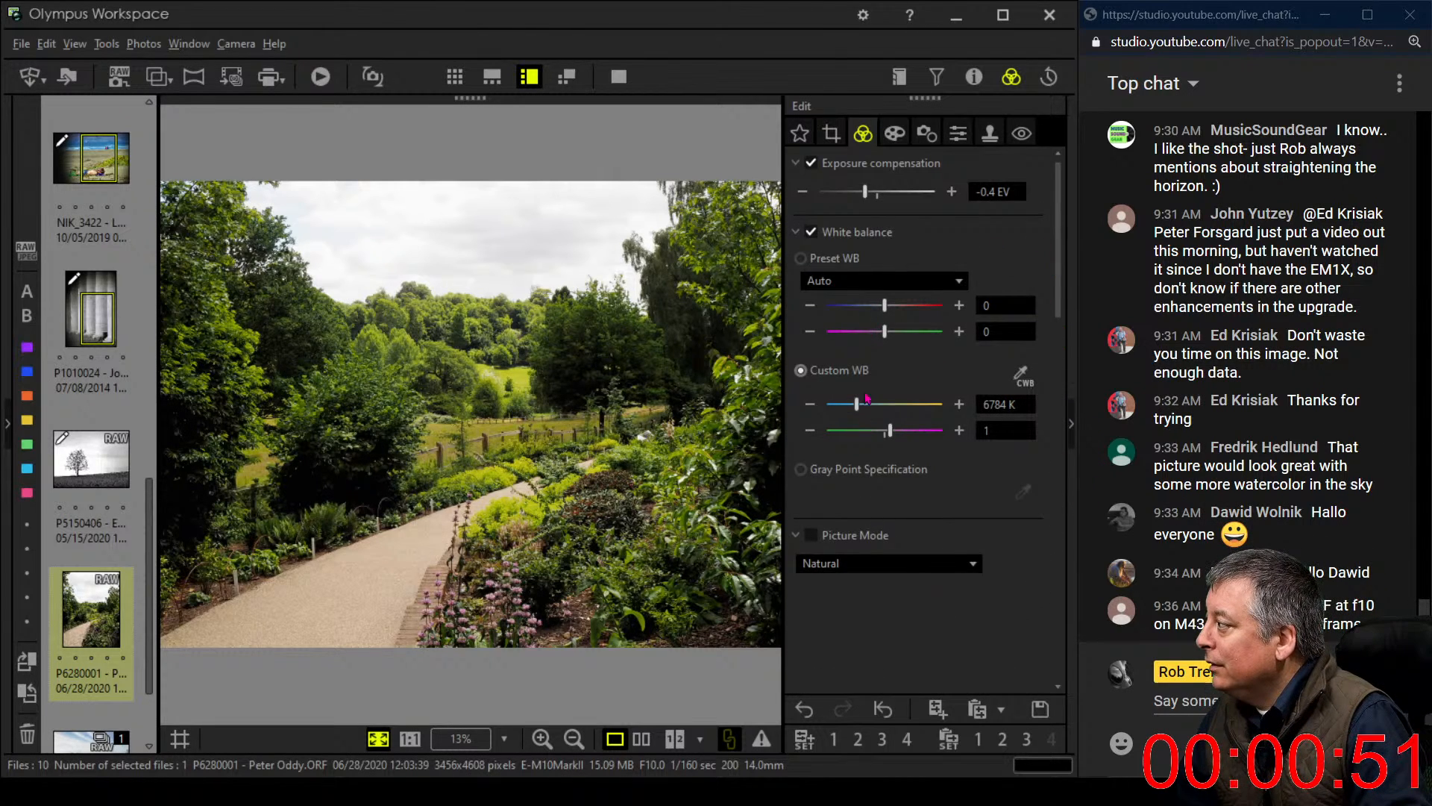
pyautogui.click(865, 563)
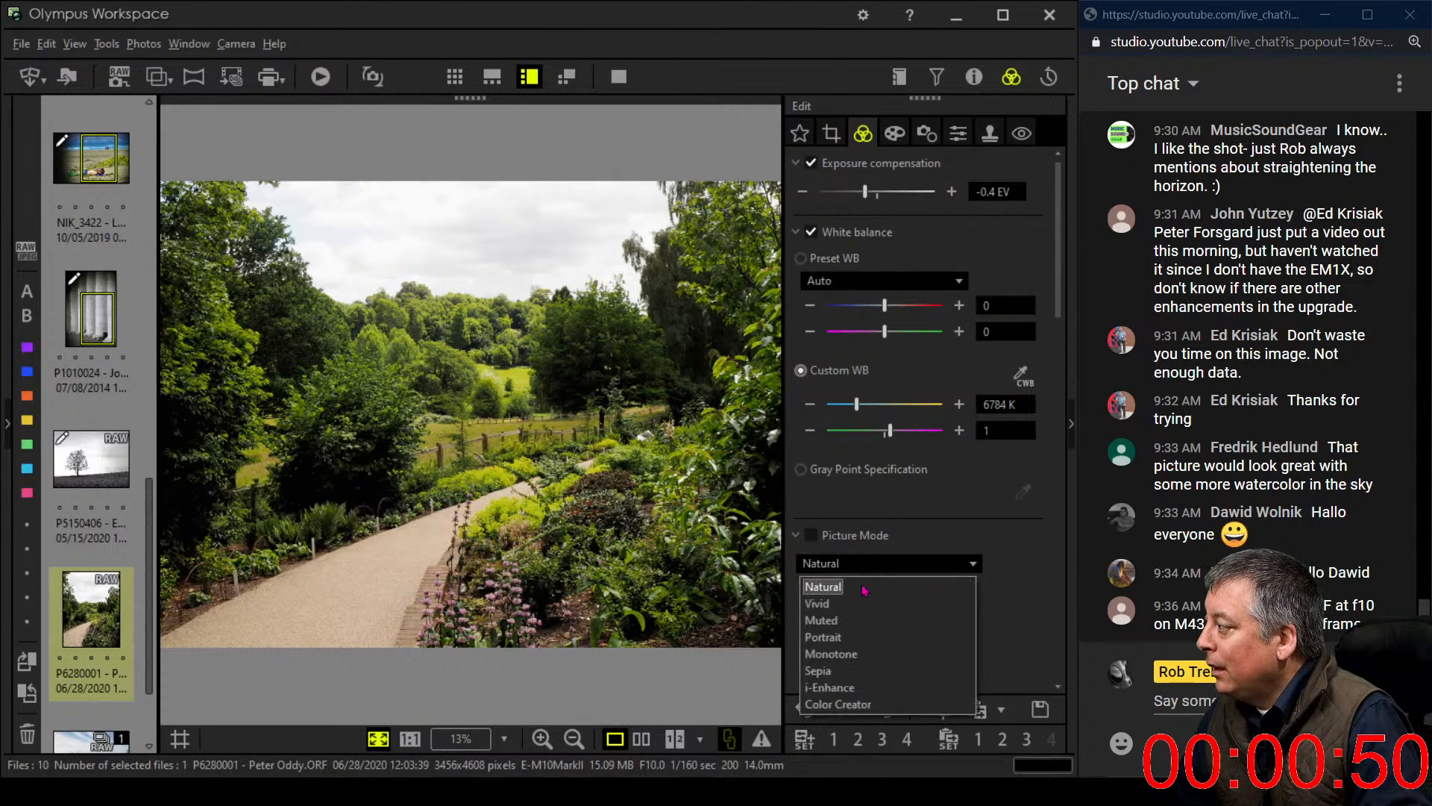
pyautogui.click(858, 655)
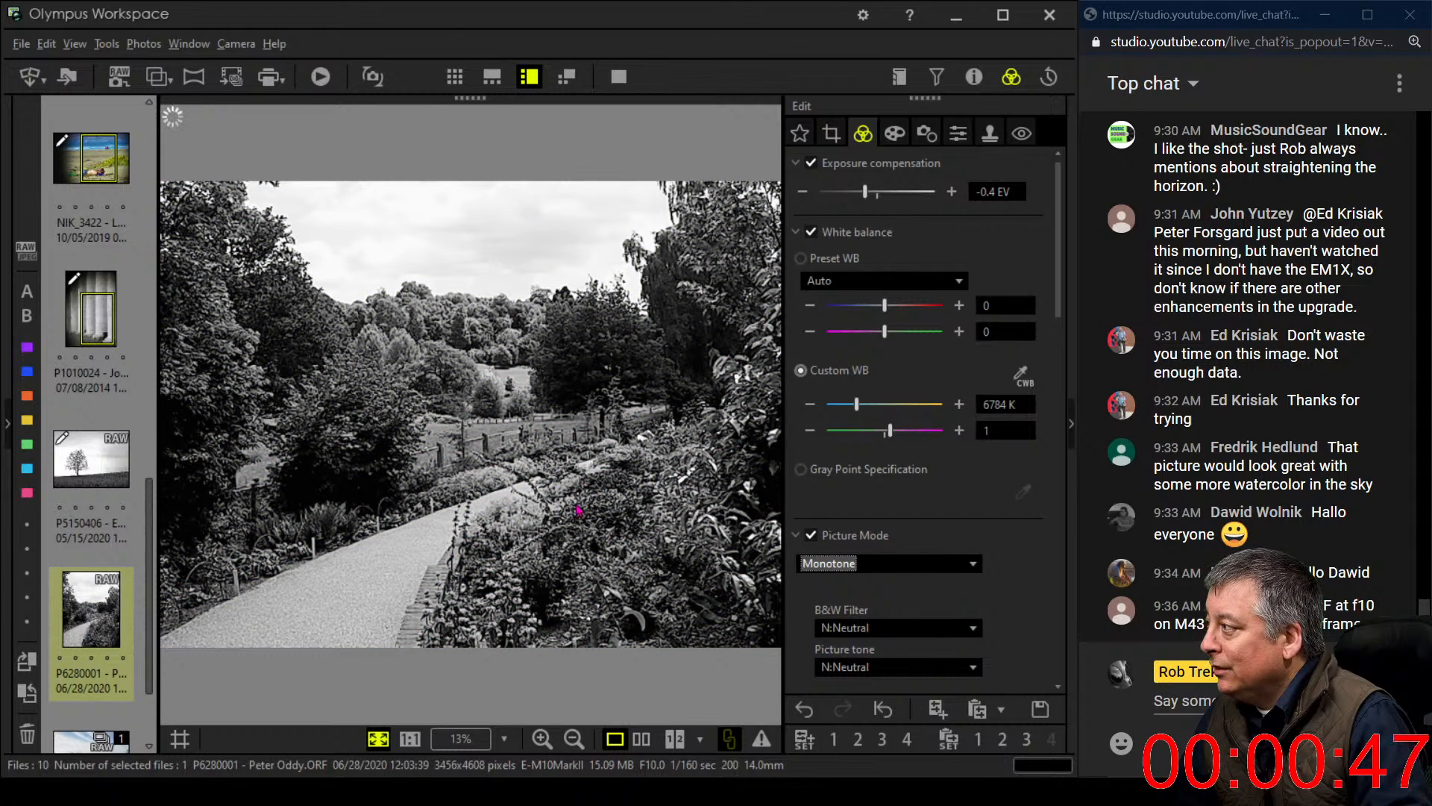
pyautogui.scroll(-6, 999, 429)
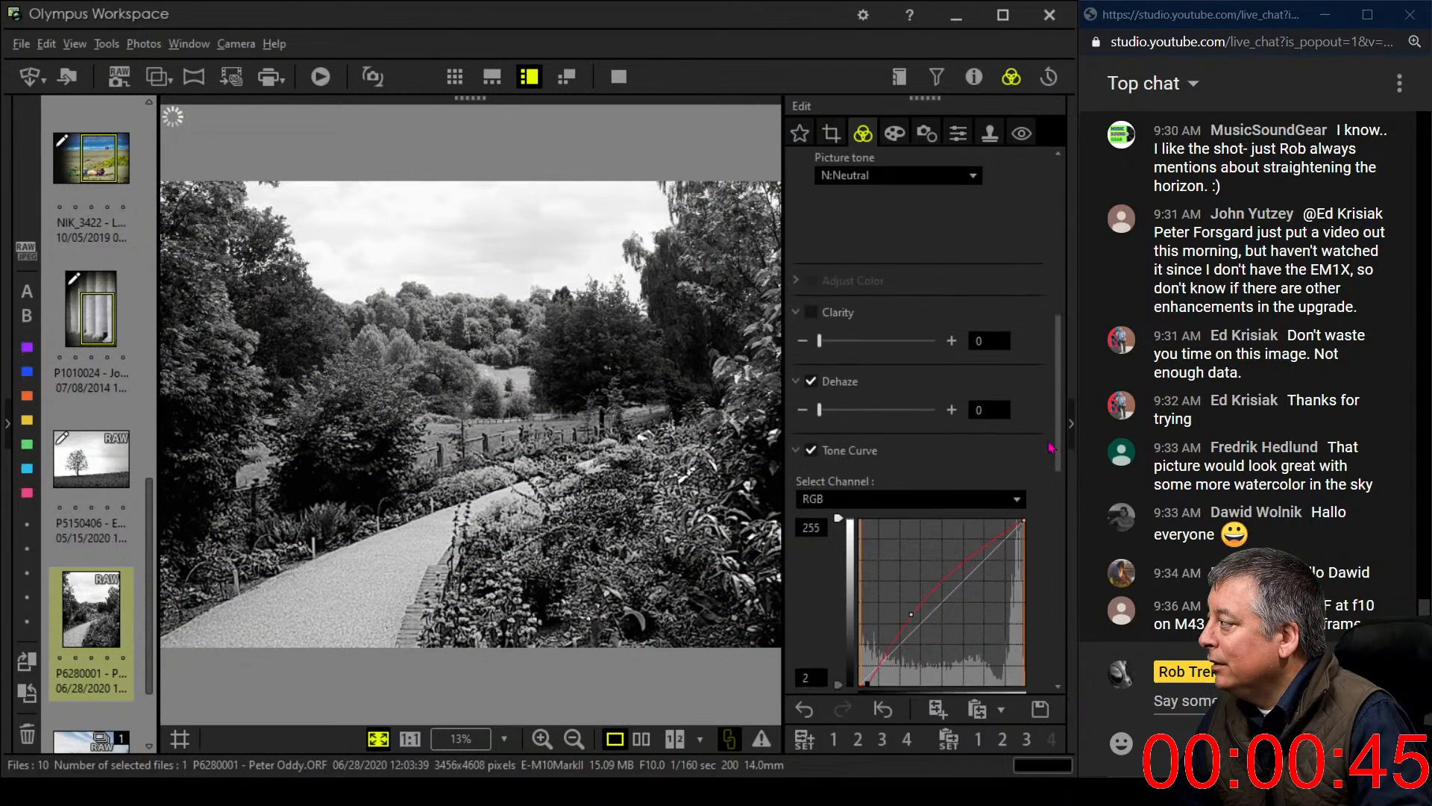
pyautogui.moveTo(819, 404); pyautogui.dragTo(942, 404)
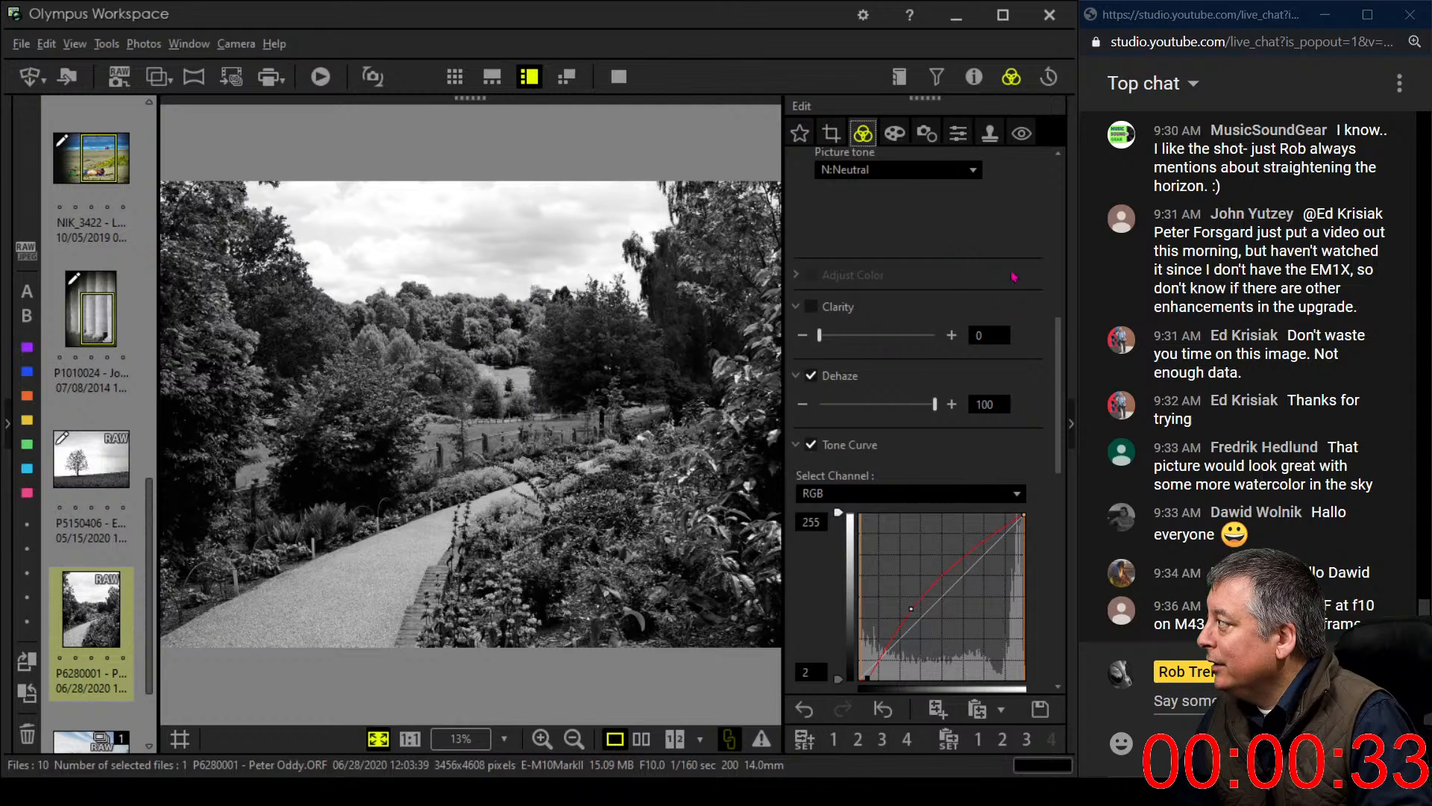
# Apply the G:Green B&W filter to the monotone garden path photo
pyautogui.scroll(2, 956, 231)
pyautogui.click(963, 243)
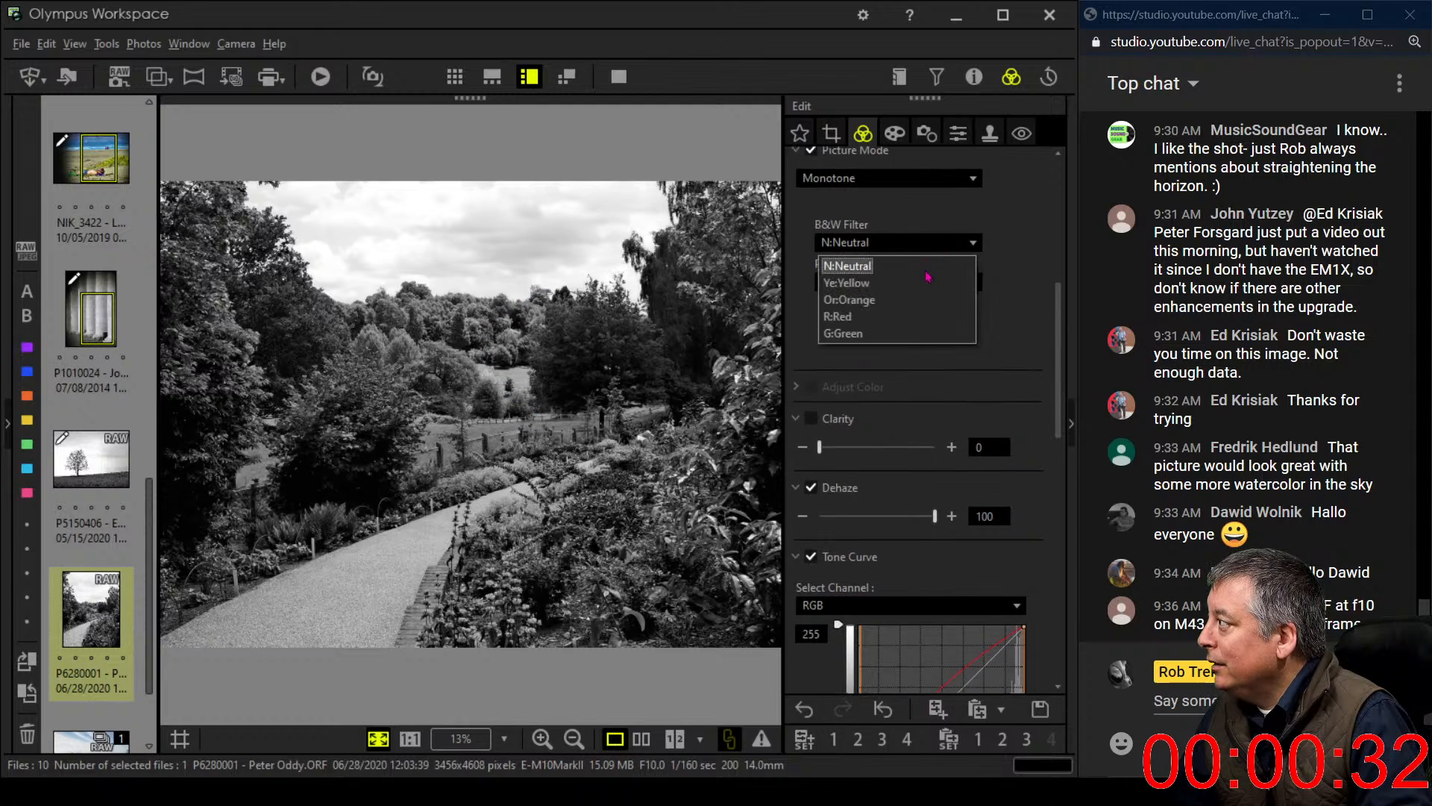
pyautogui.click(910, 333)
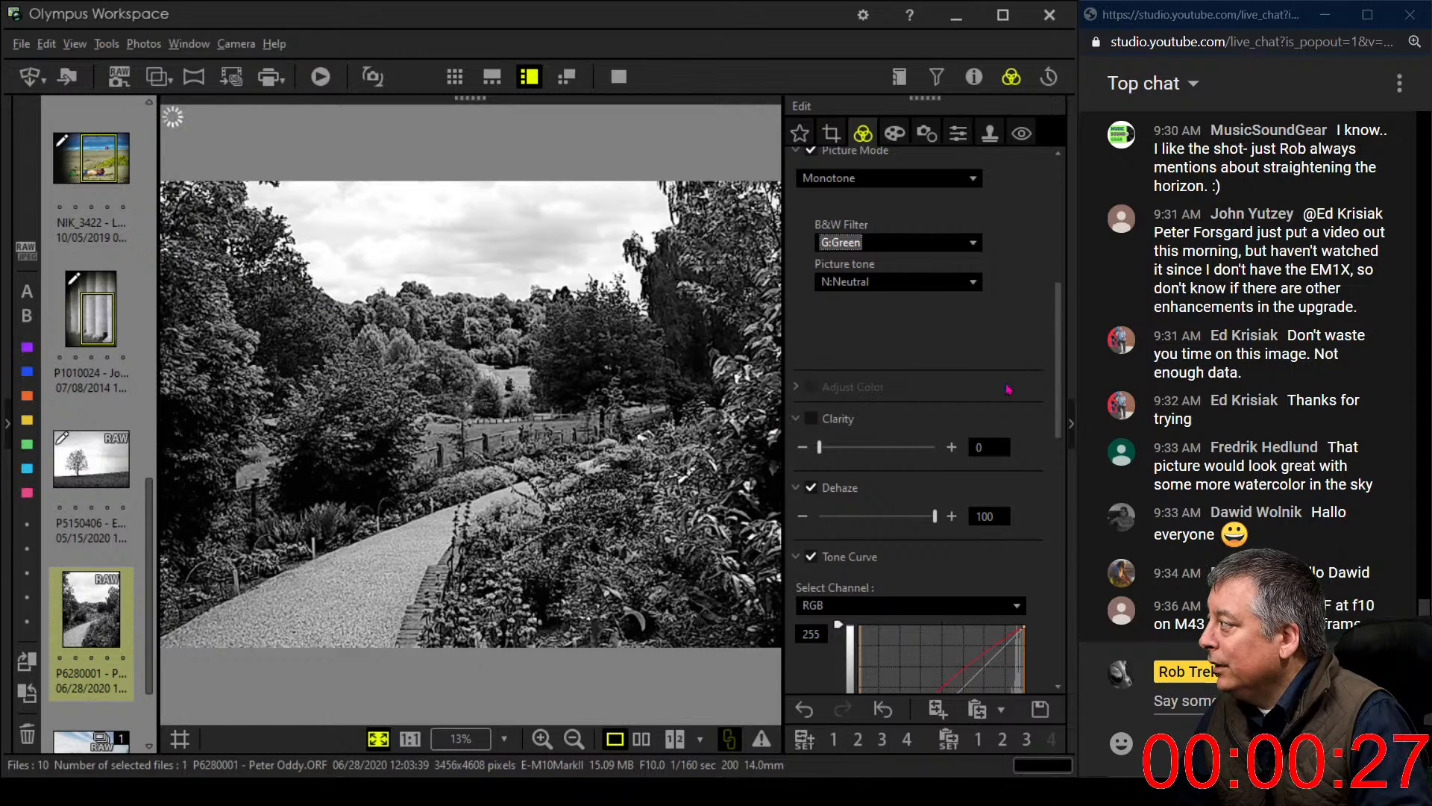
# Reset the RGB tone curve and reshape it with slightly raised midtones and a slightly lowered shadow point
pyautogui.scroll(-3, 1052, 402)
pyautogui.scroll(-2, 1052, 403)
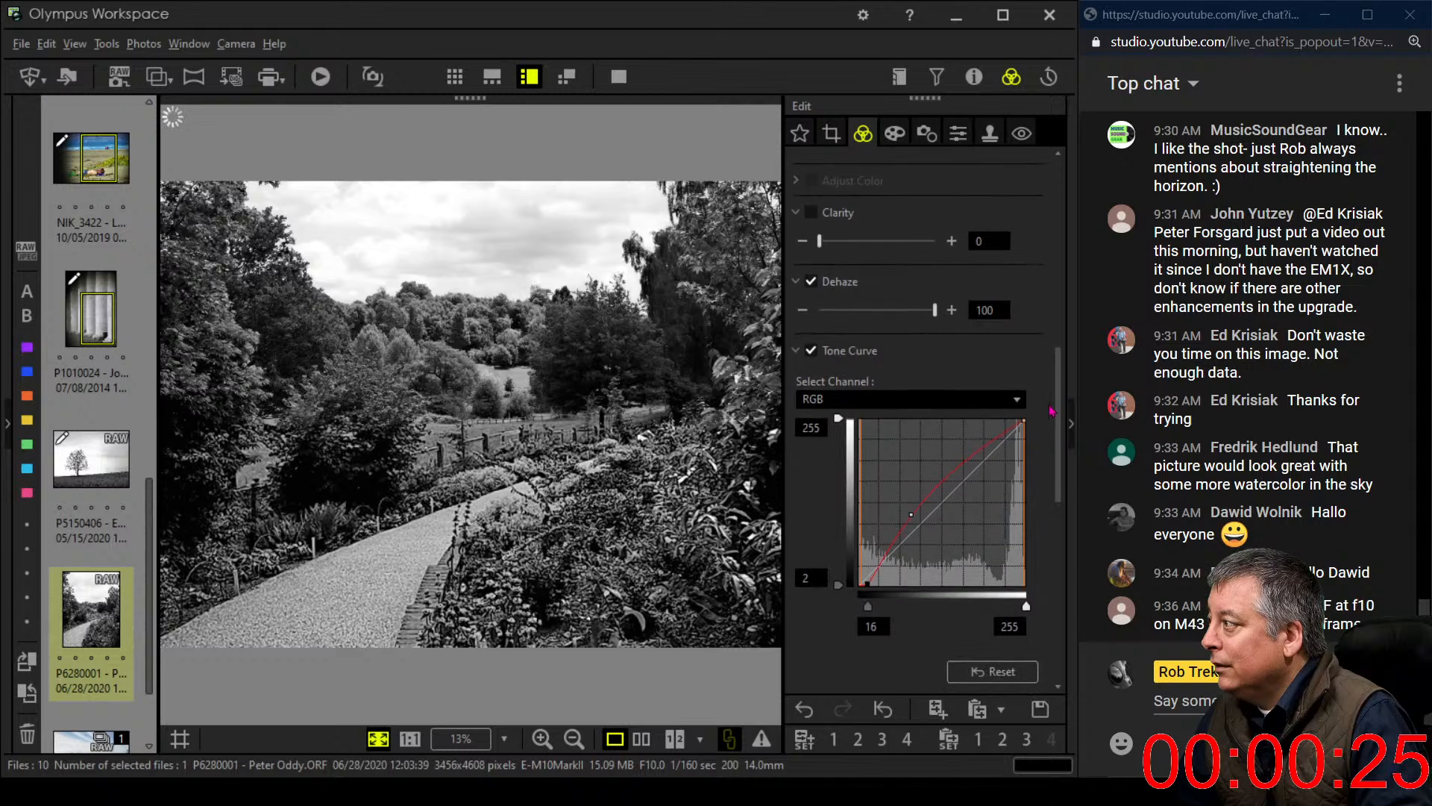
pyautogui.moveTo(875, 525); pyautogui.dragTo(880, 518)
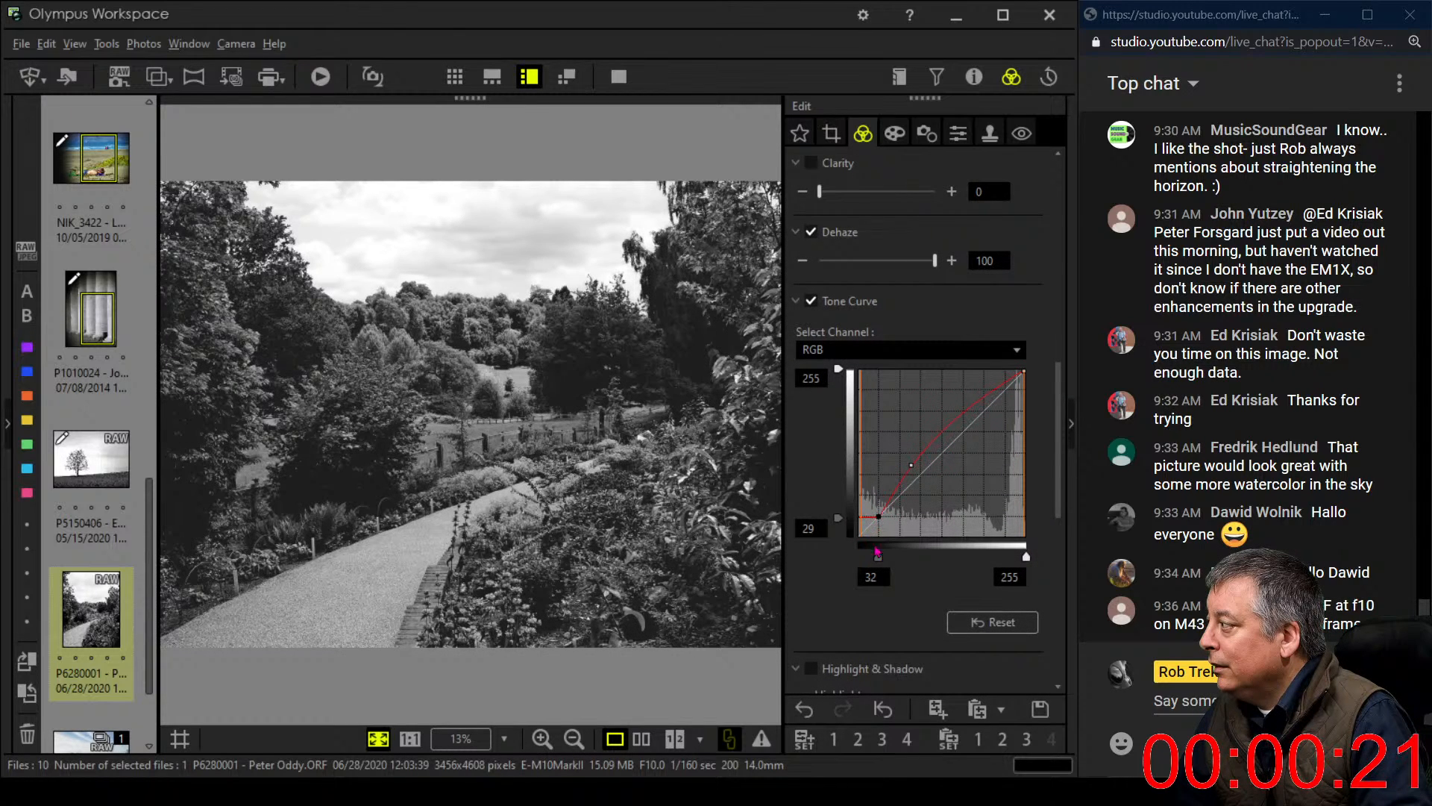
pyautogui.click(993, 622)
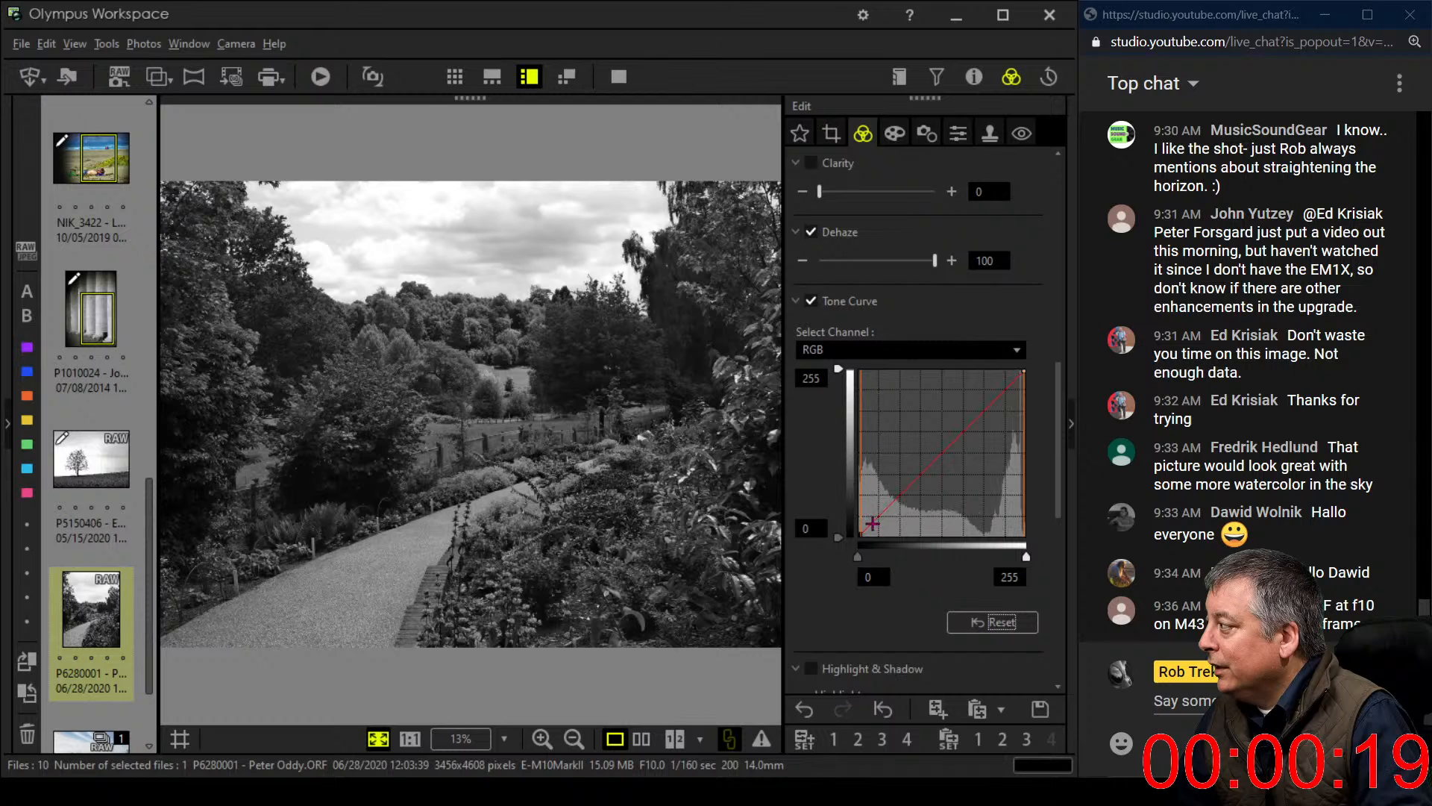
pyautogui.moveTo(876, 525); pyautogui.dragTo(921, 460)
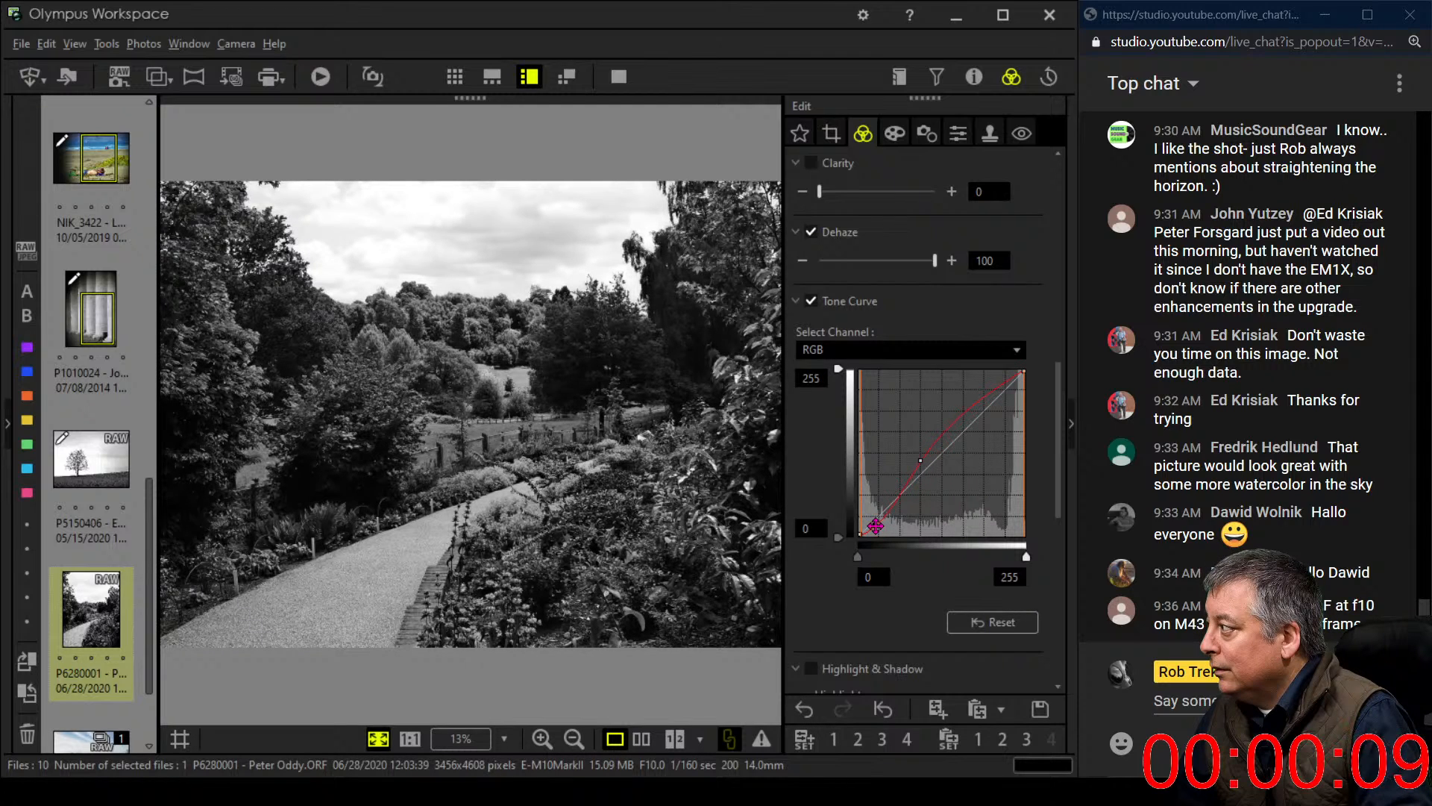
# Darken the edges of the garden path photo with a negative vignetting adjustment
pyautogui.click(894, 133)
pyautogui.moveTo(880, 638); pyautogui.dragTo(860, 639)
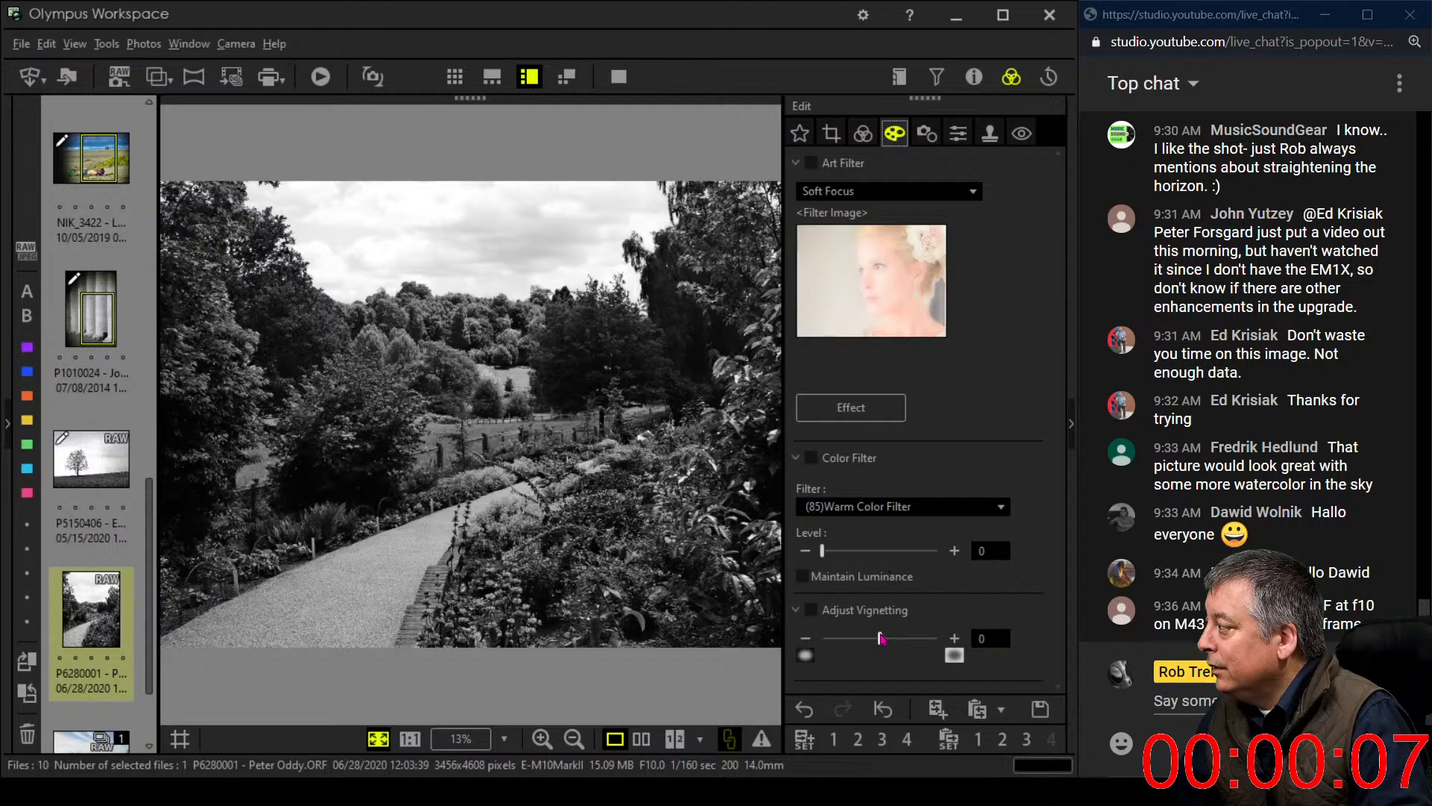
# Tint the monotone image through the G channel tone curve, pulling a highlight point slightly below the diagonal and anchoring a shadow point
pyautogui.click(864, 140)
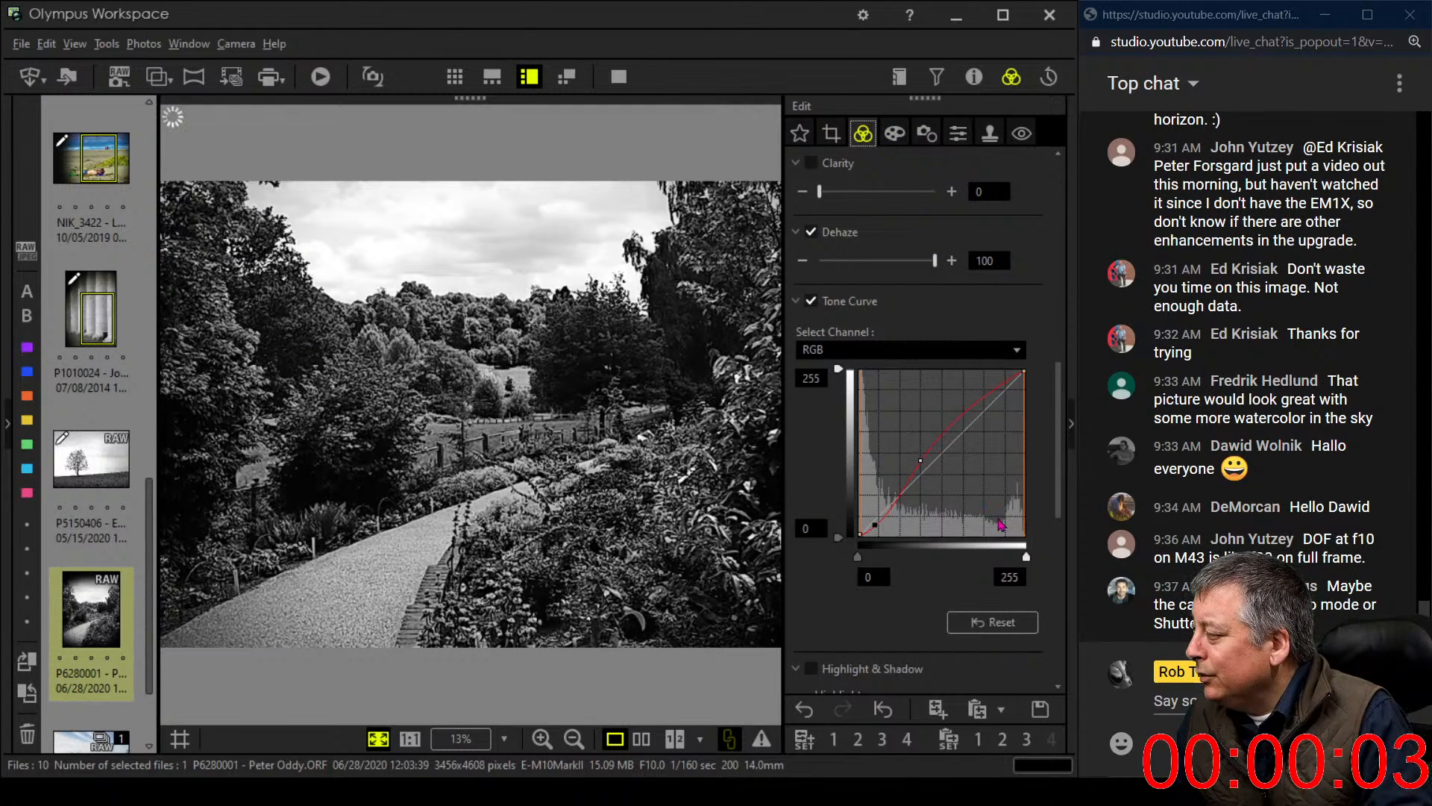
pyautogui.click(858, 349)
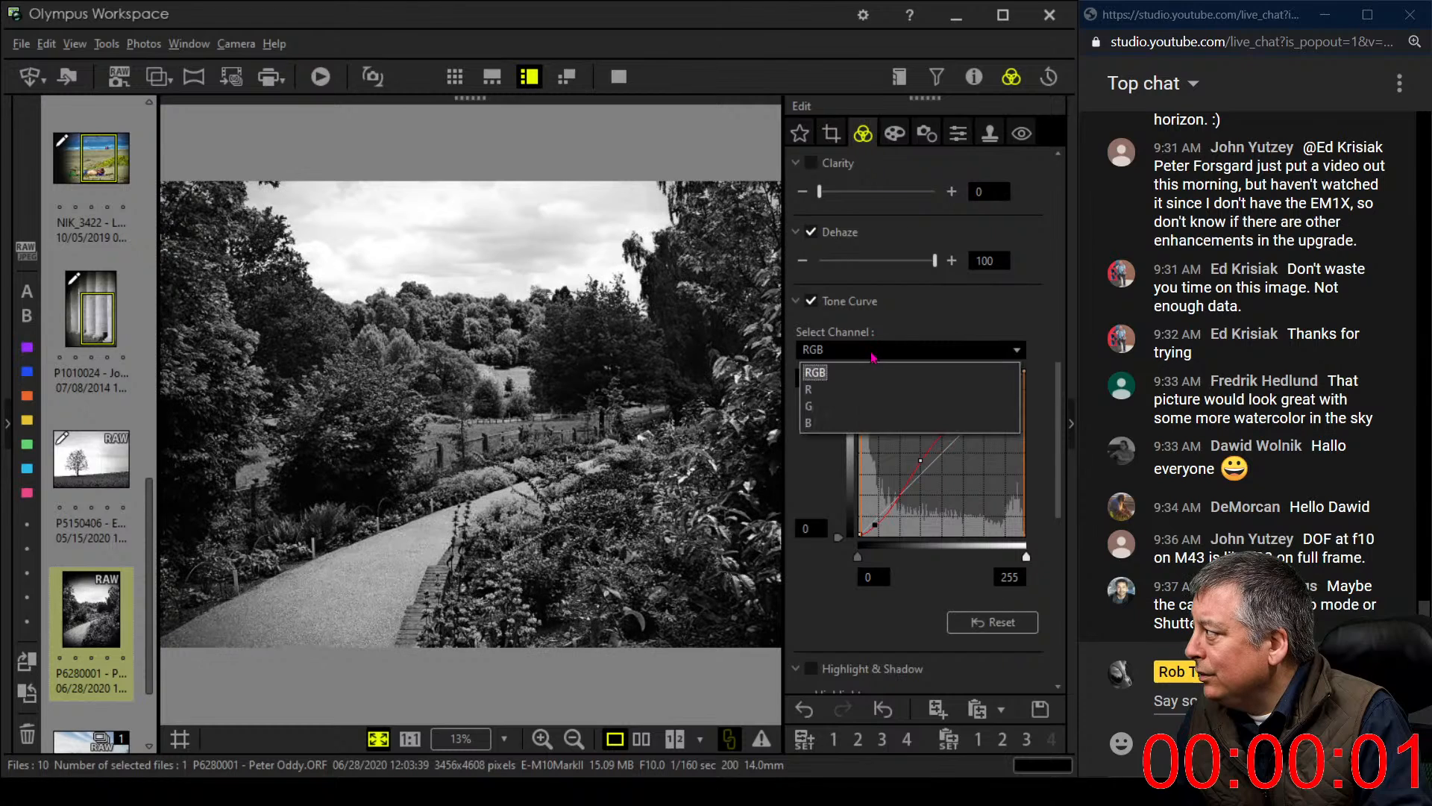
pyautogui.click(837, 426)
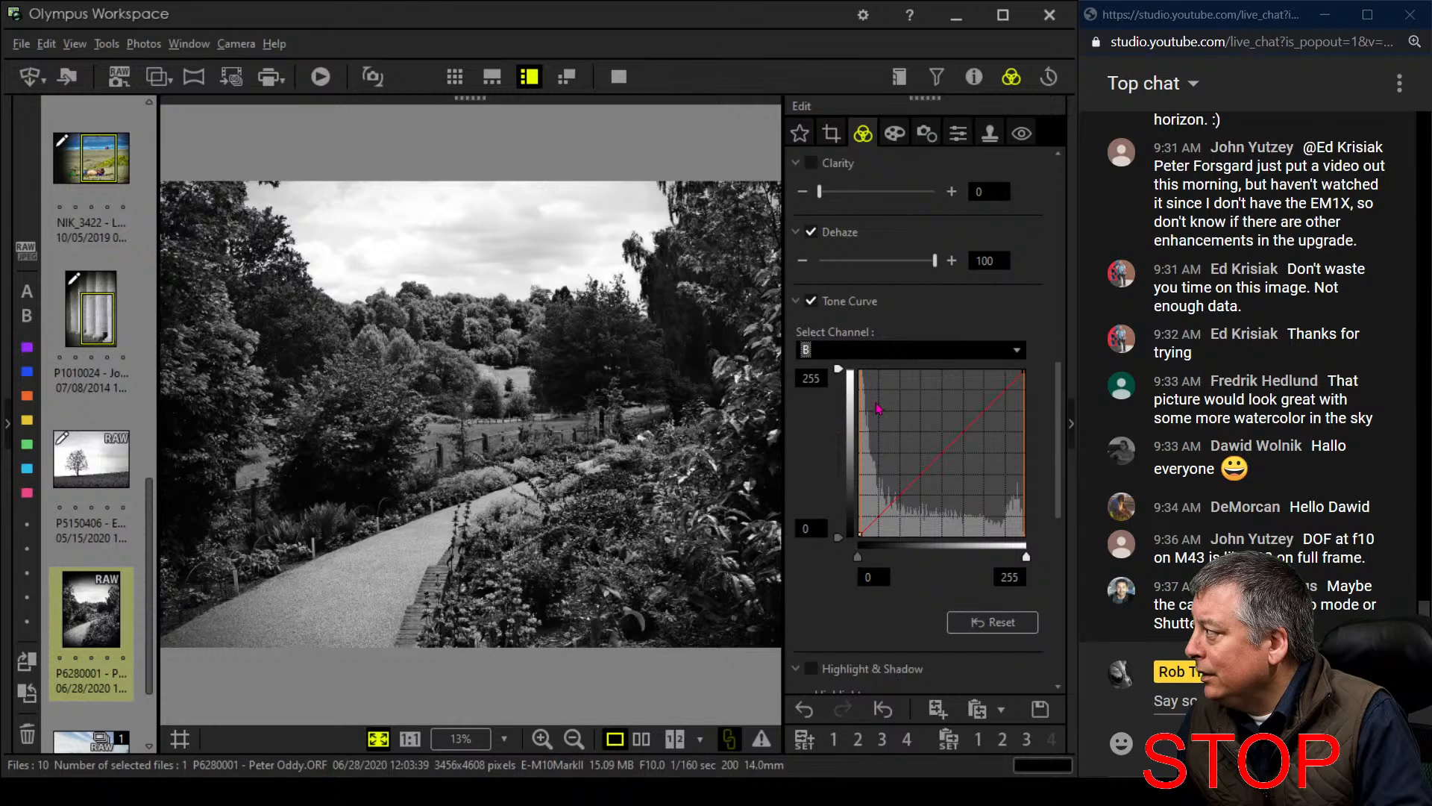
pyautogui.click(865, 349)
pyautogui.click(858, 410)
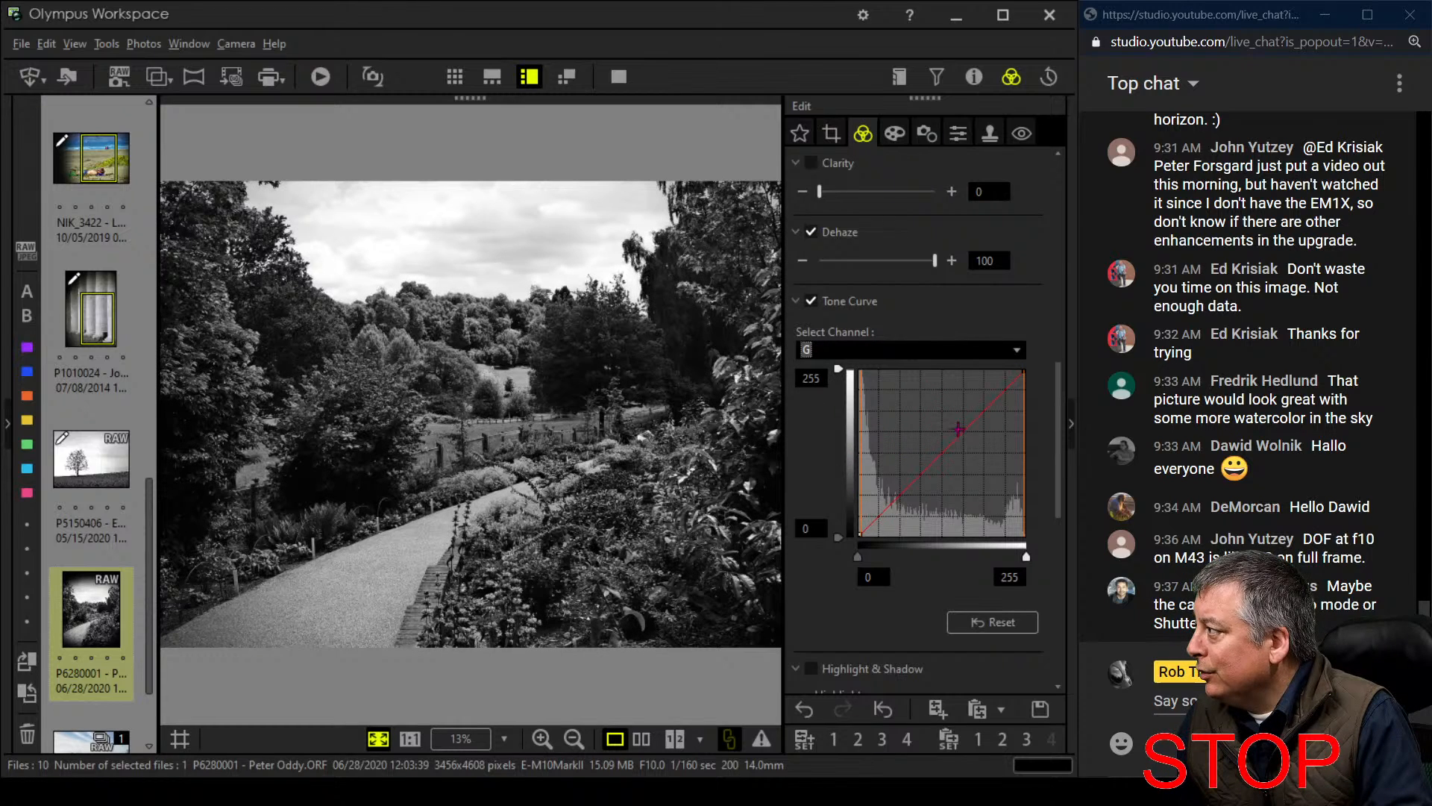
pyautogui.click(984, 409)
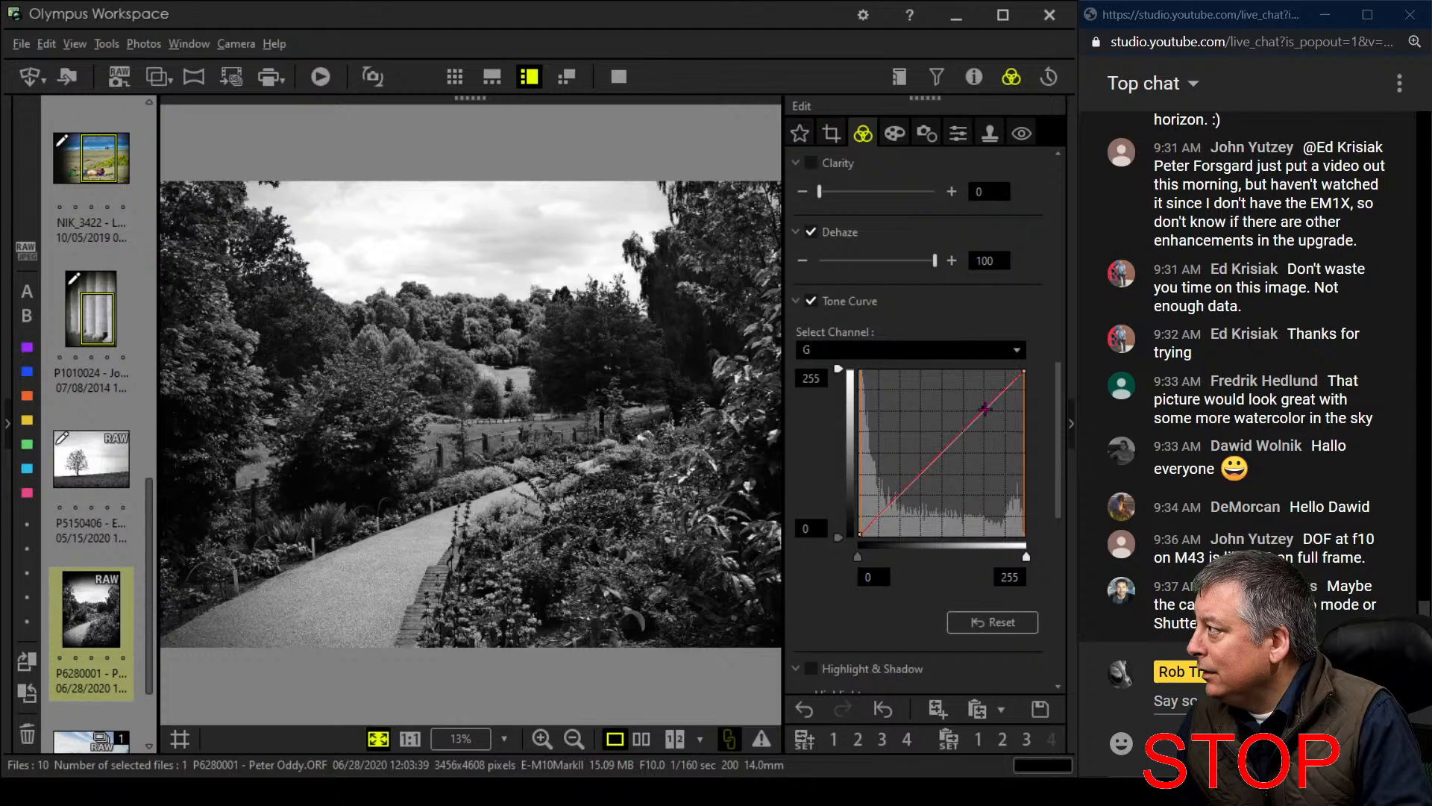
pyautogui.moveTo(986, 409); pyautogui.dragTo(985, 412)
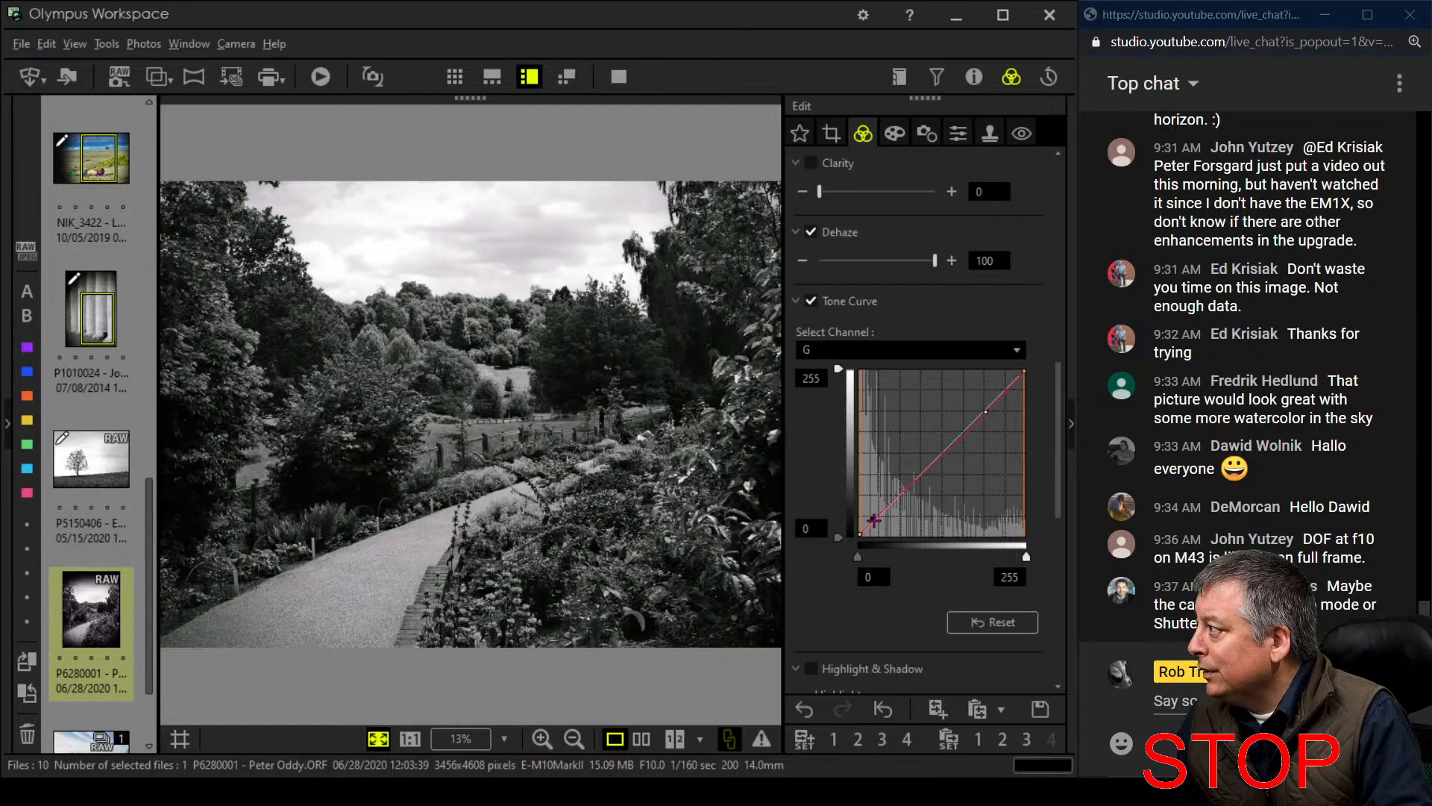
pyautogui.click(873, 520)
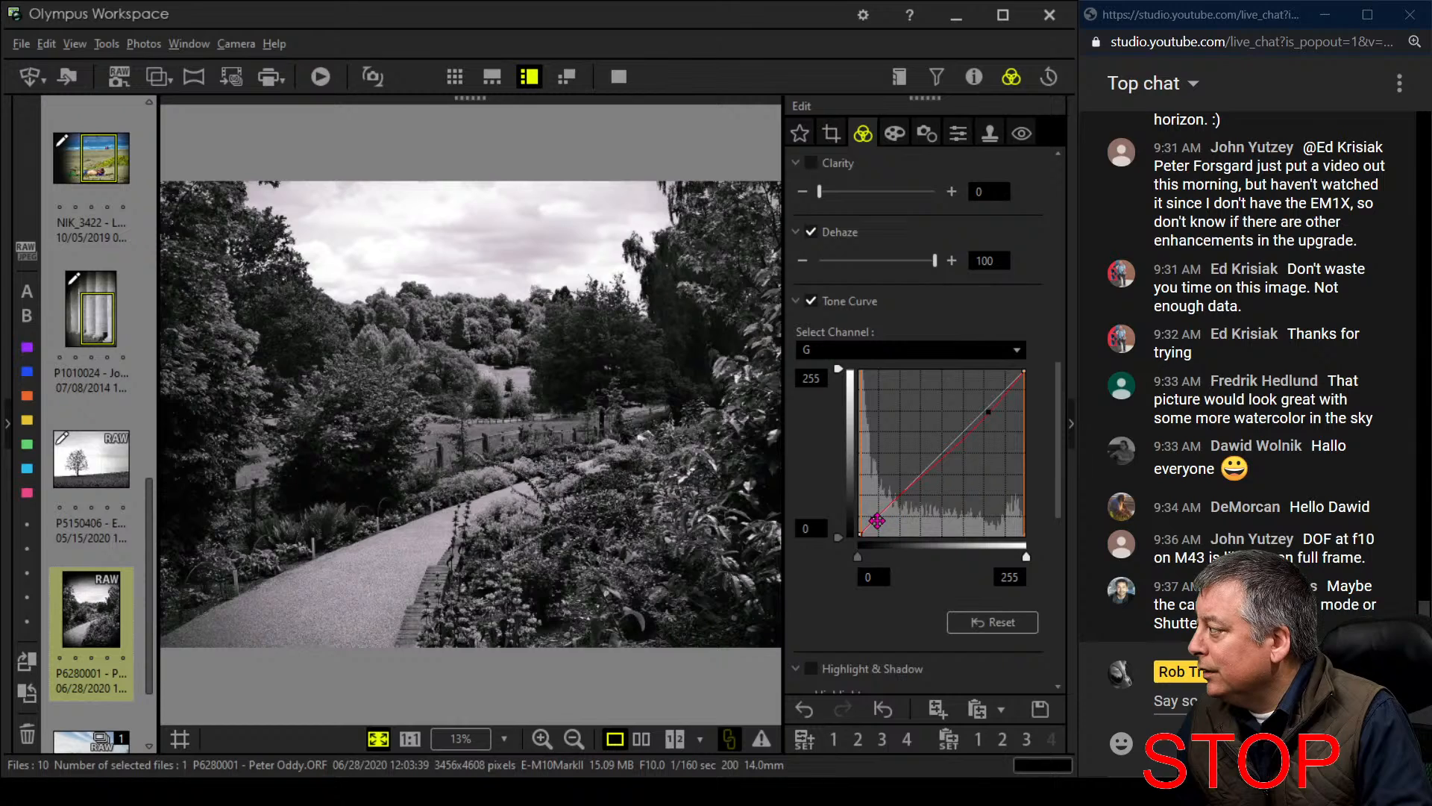
pyautogui.moveTo(877, 520); pyautogui.dragTo(874, 519)
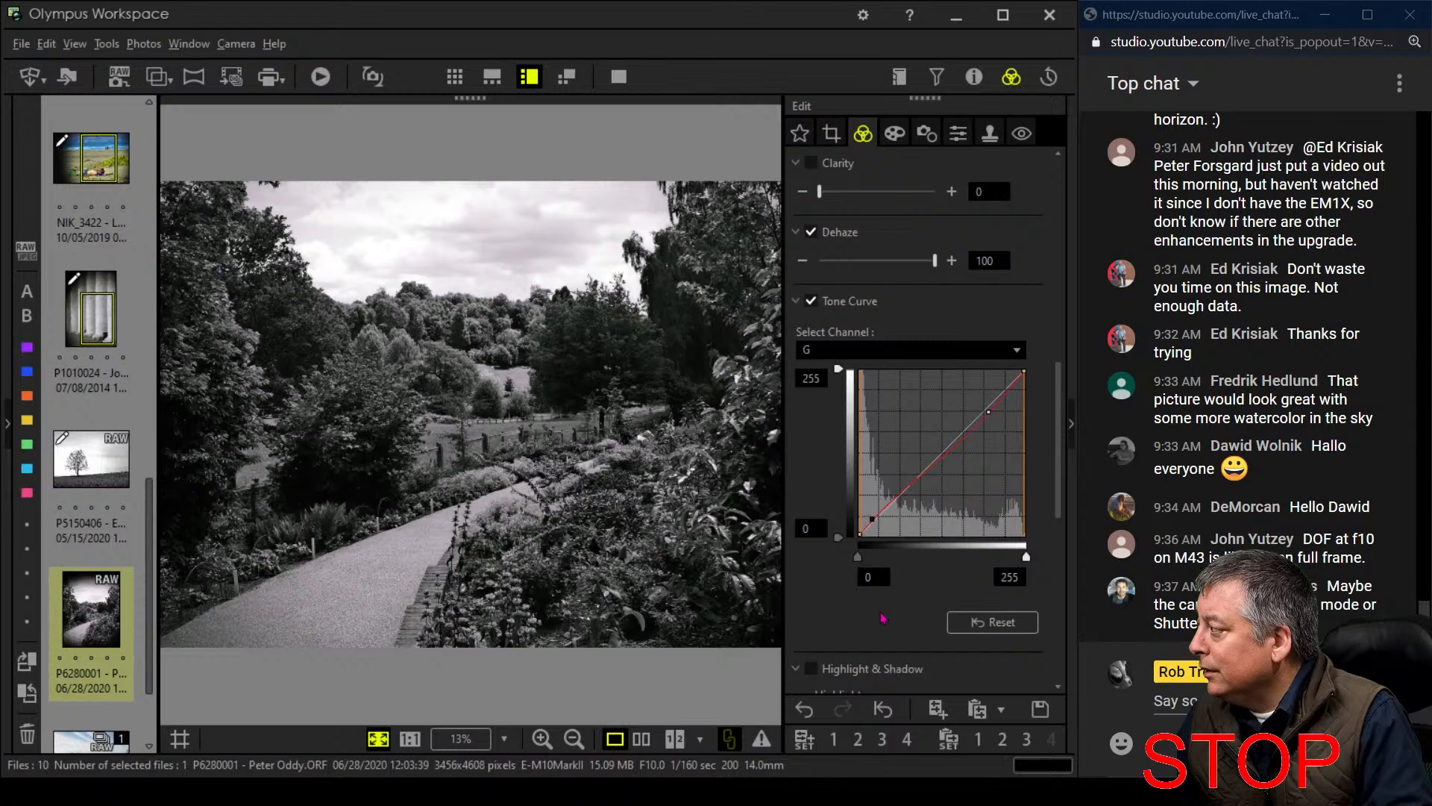
# Set the garden path photo's vignetting to -8
pyautogui.scroll(-10, 881, 627)
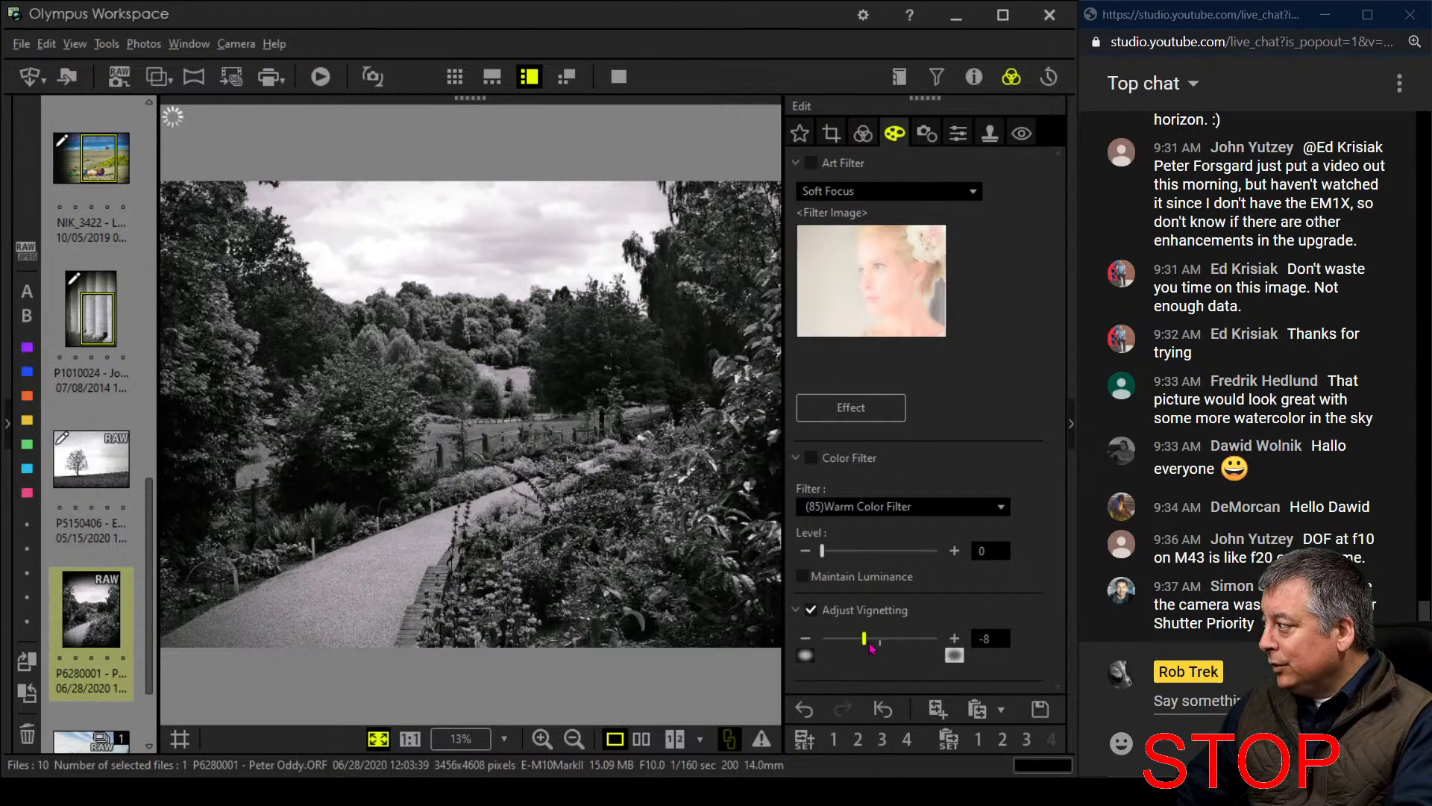
pyautogui.click(862, 133)
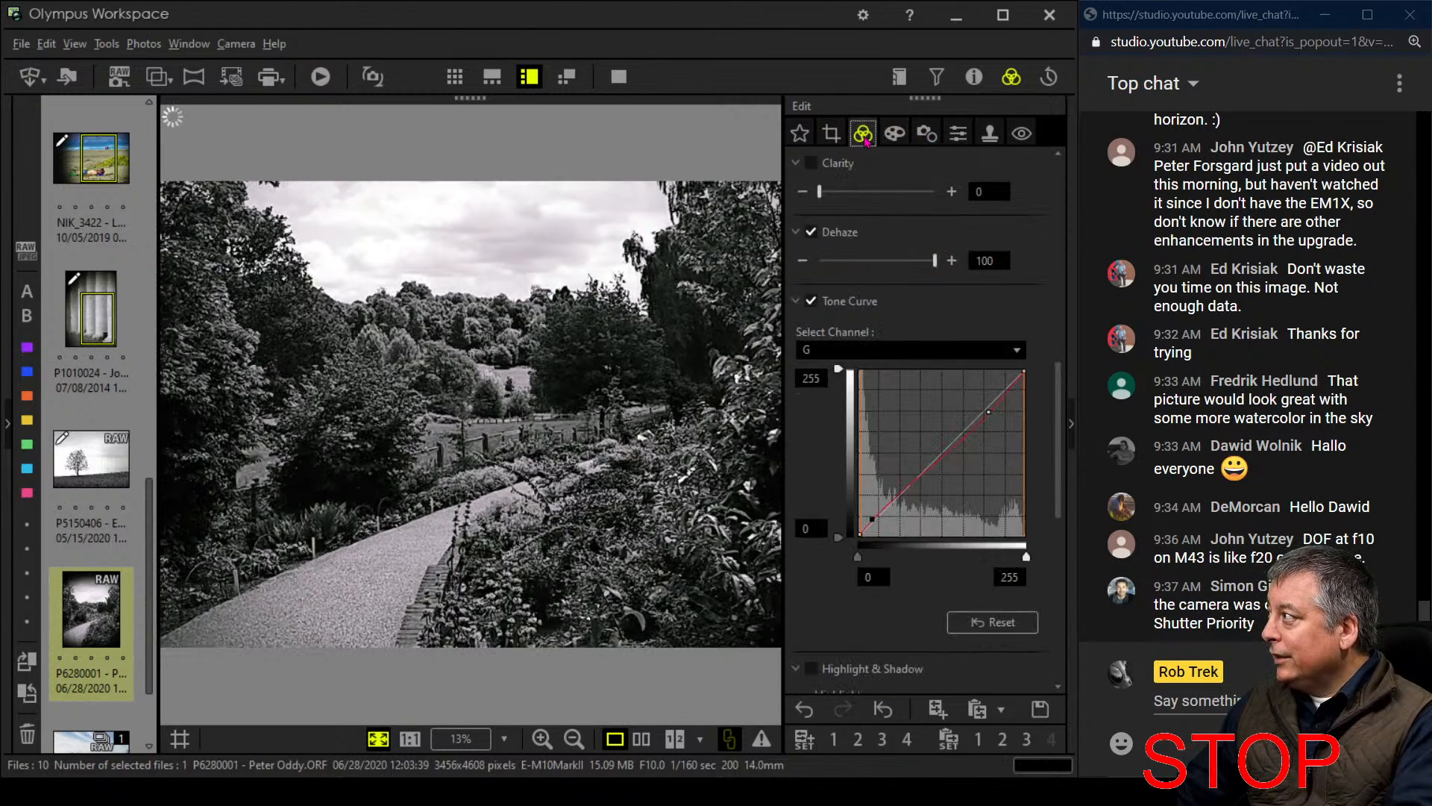
# Compare the edited garden path photo side by side with its original and check its shooting properties
pyautogui.click(641, 738)
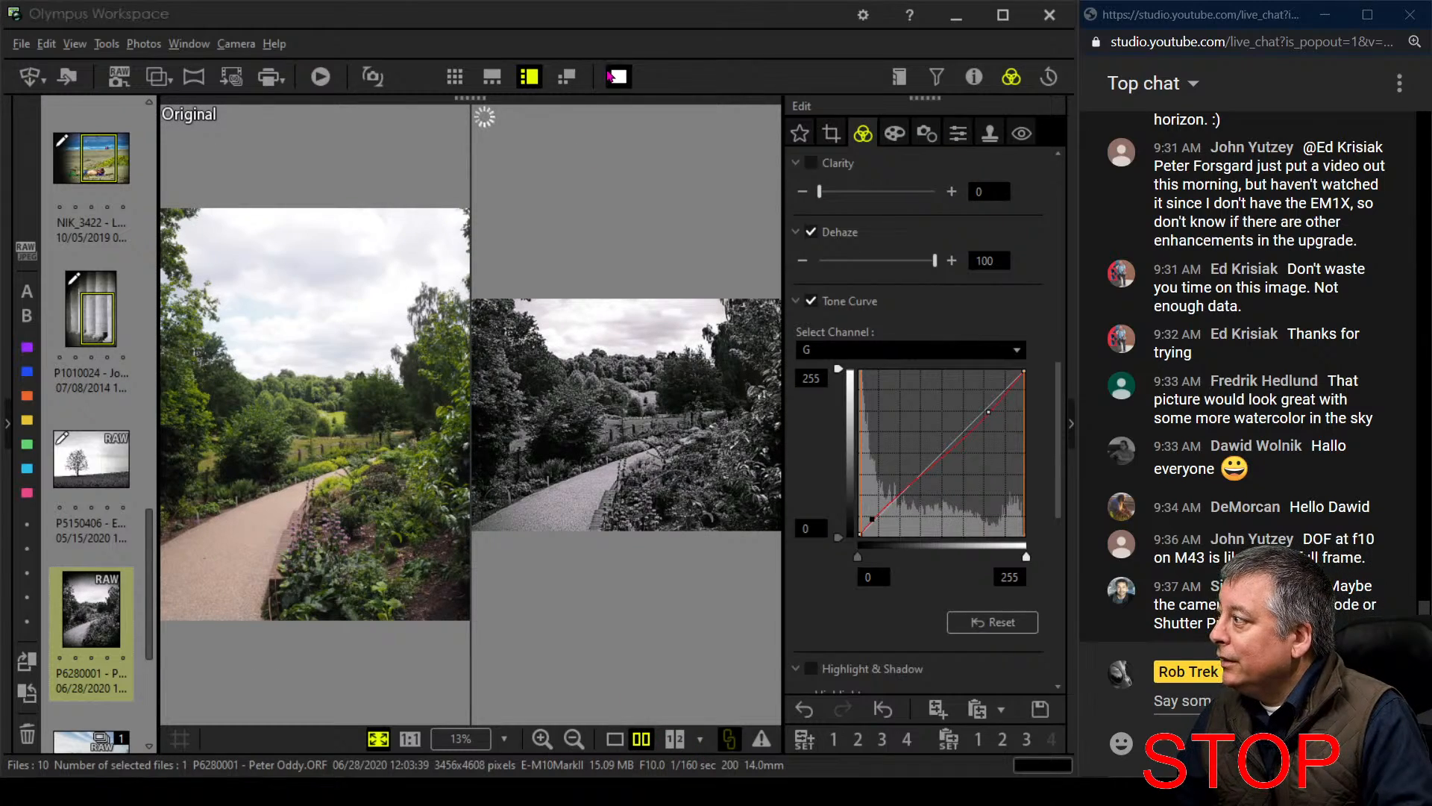
pyautogui.click(616, 77)
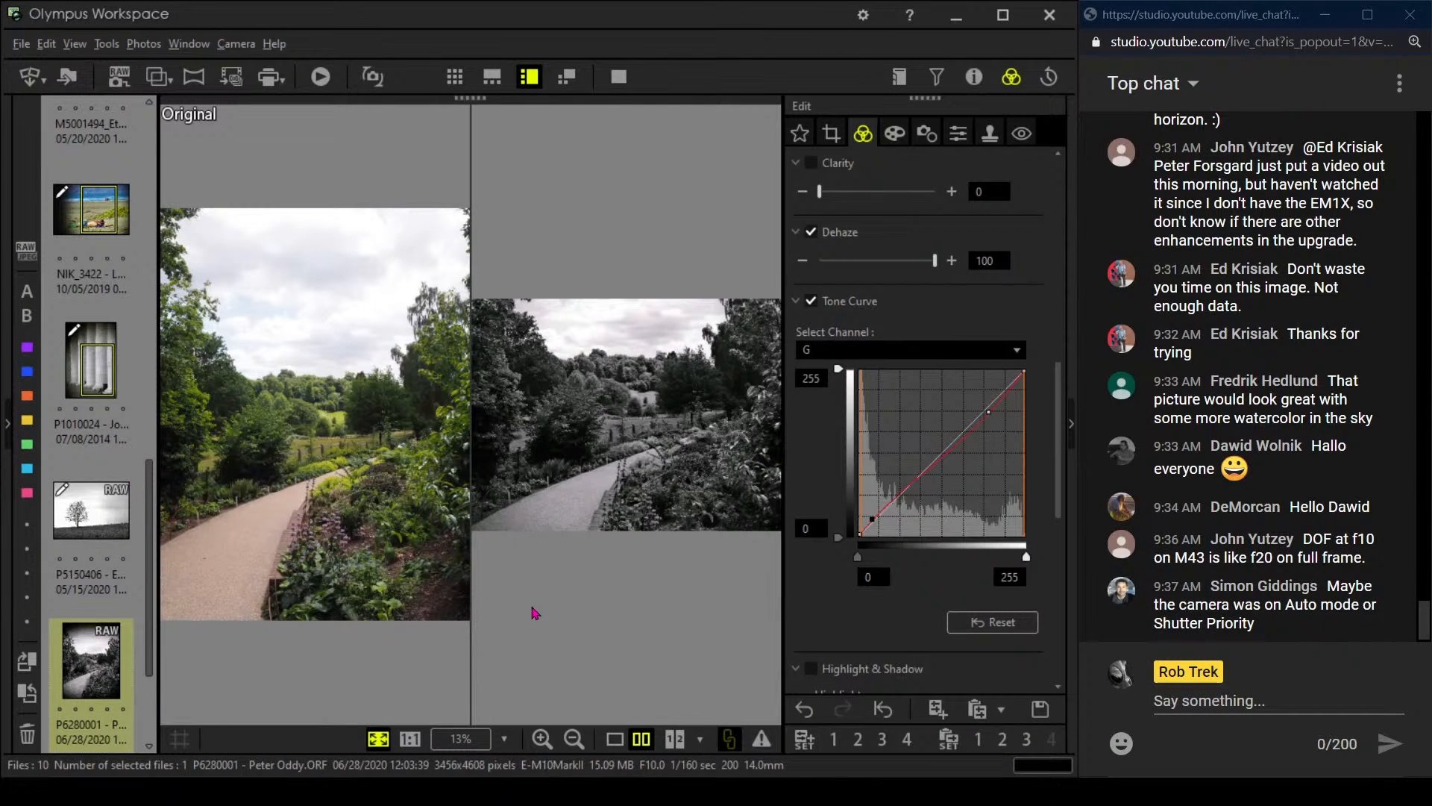
pyautogui.click(615, 739)
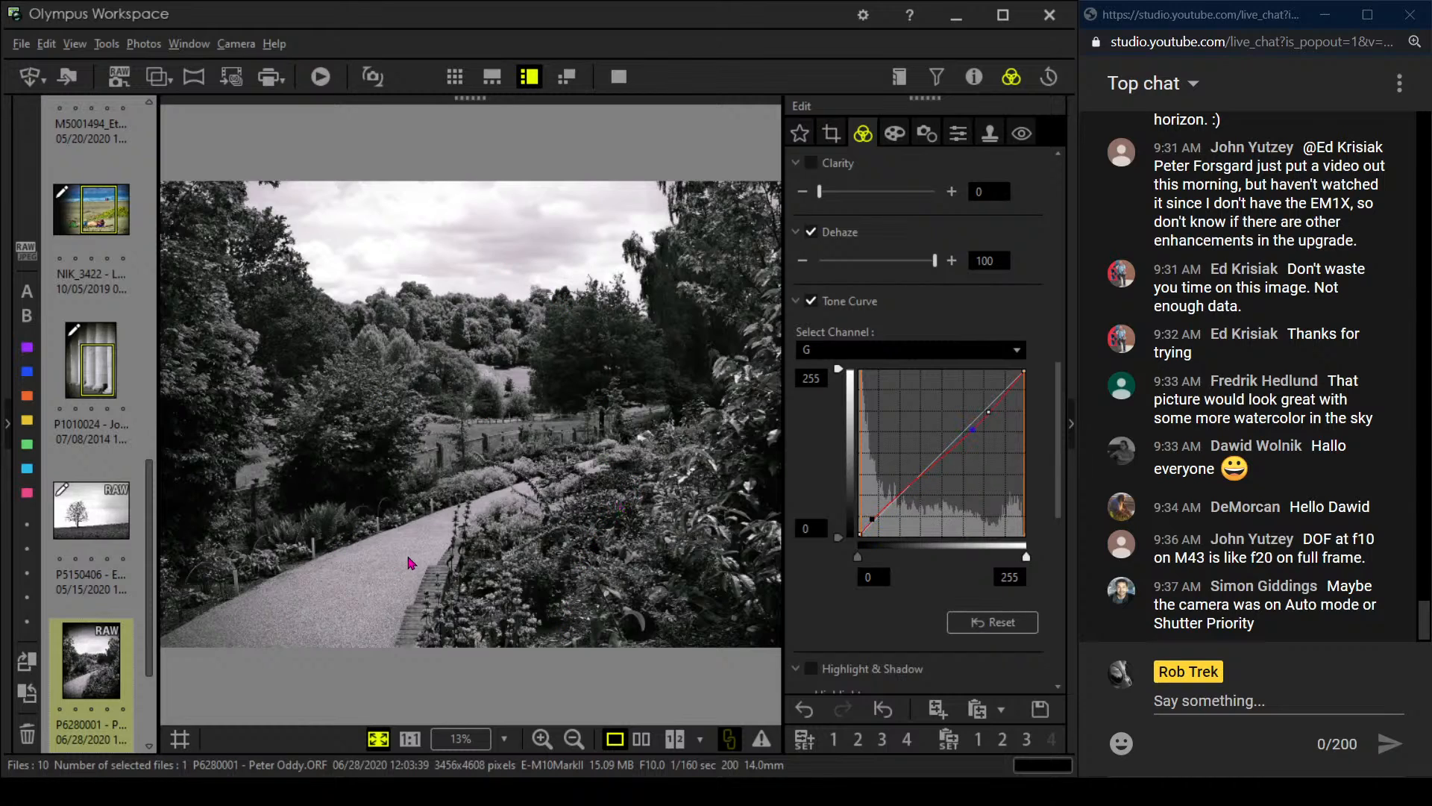
pyautogui.click(973, 77)
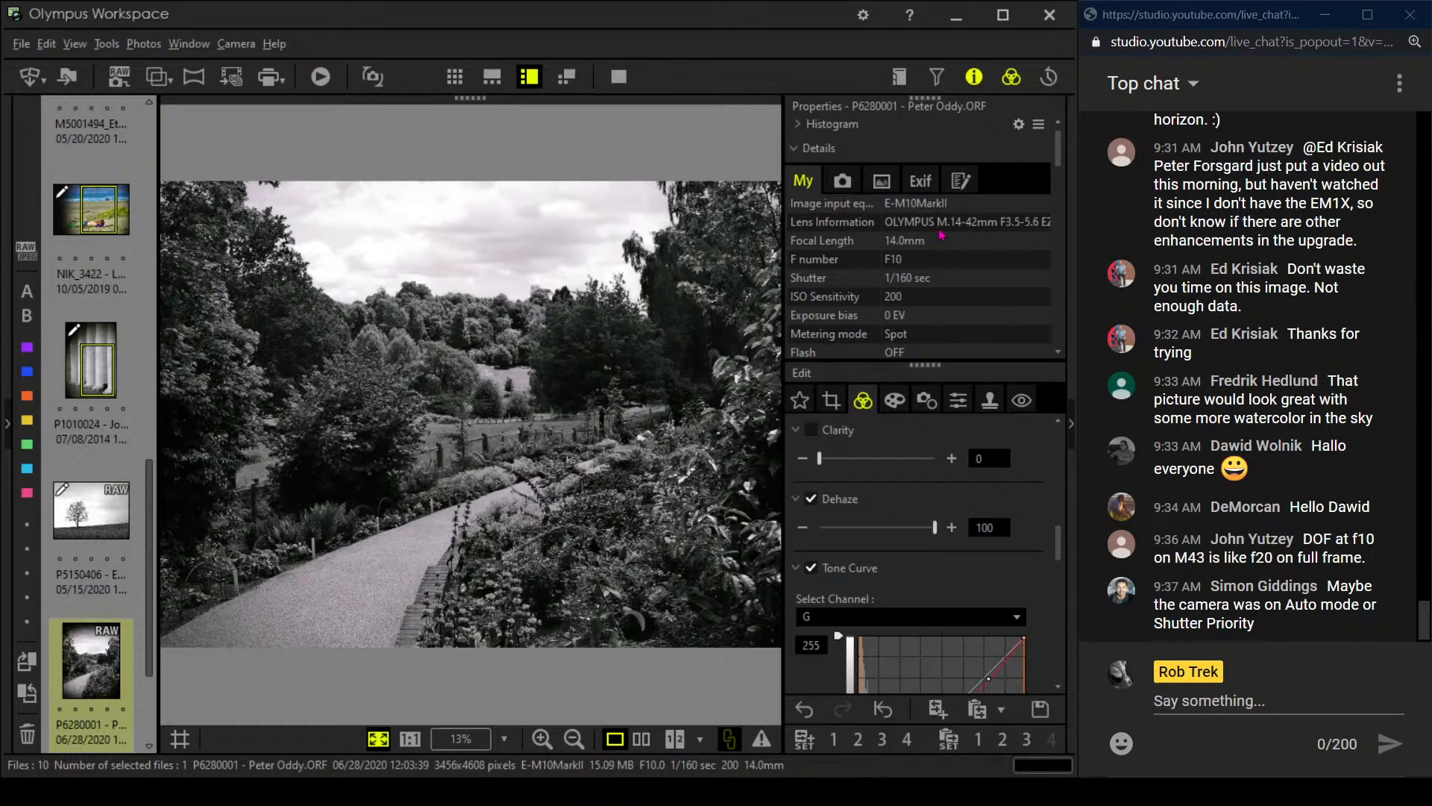
pyautogui.click(973, 76)
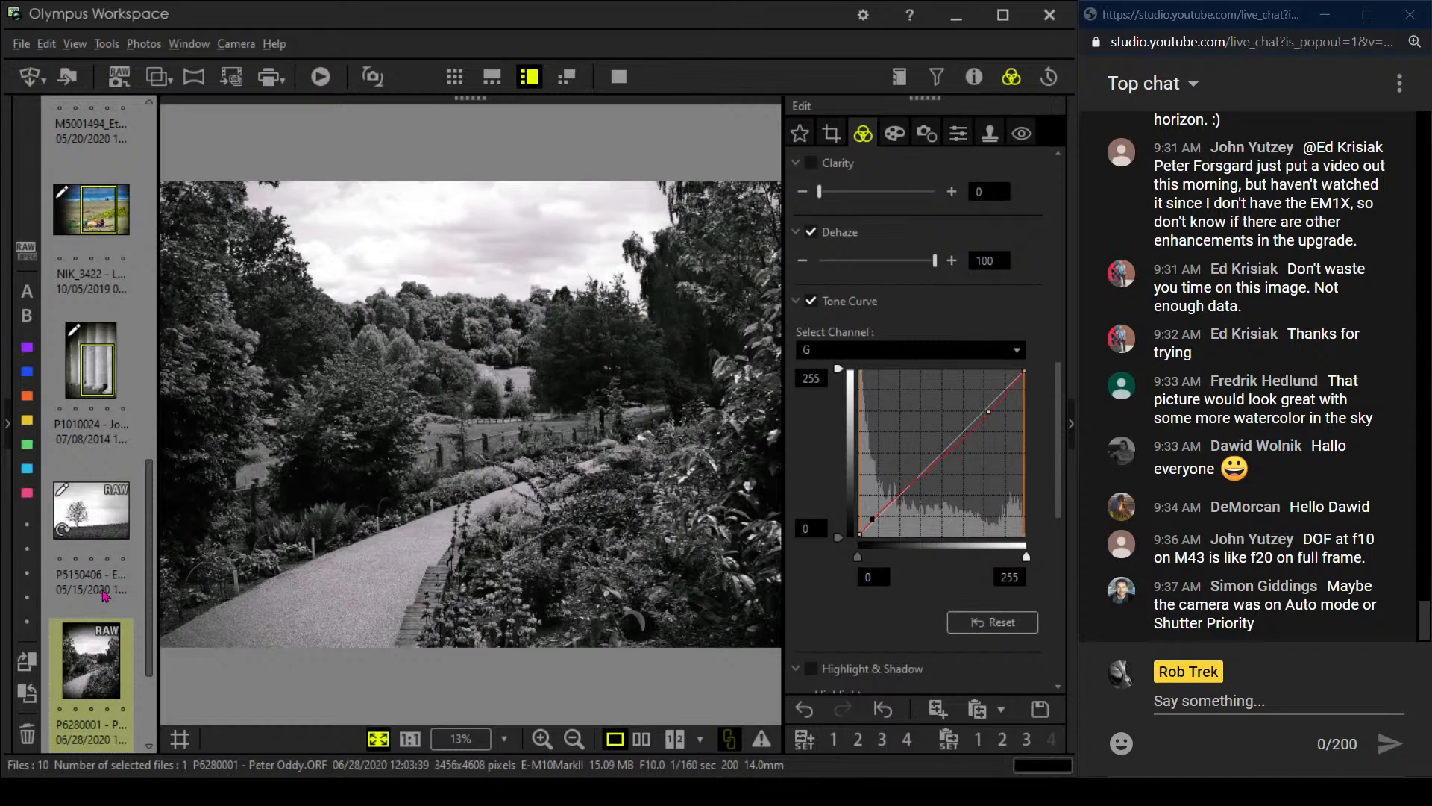
# Open the wind turbine photo and examine its antenna mast, distant turbines and hillside at 1:1 magnification
pyautogui.scroll(-1, 109, 597)
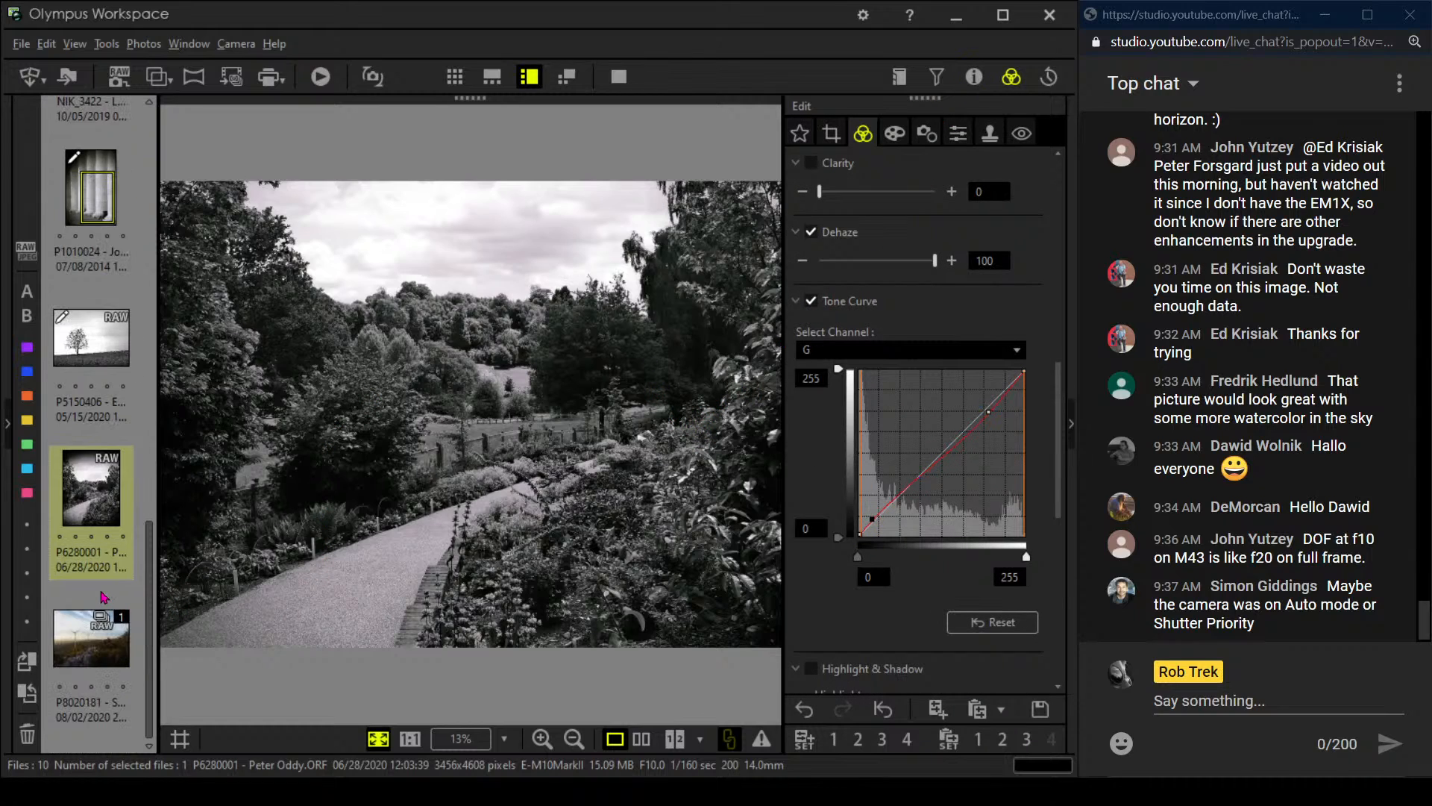
pyautogui.click(96, 660)
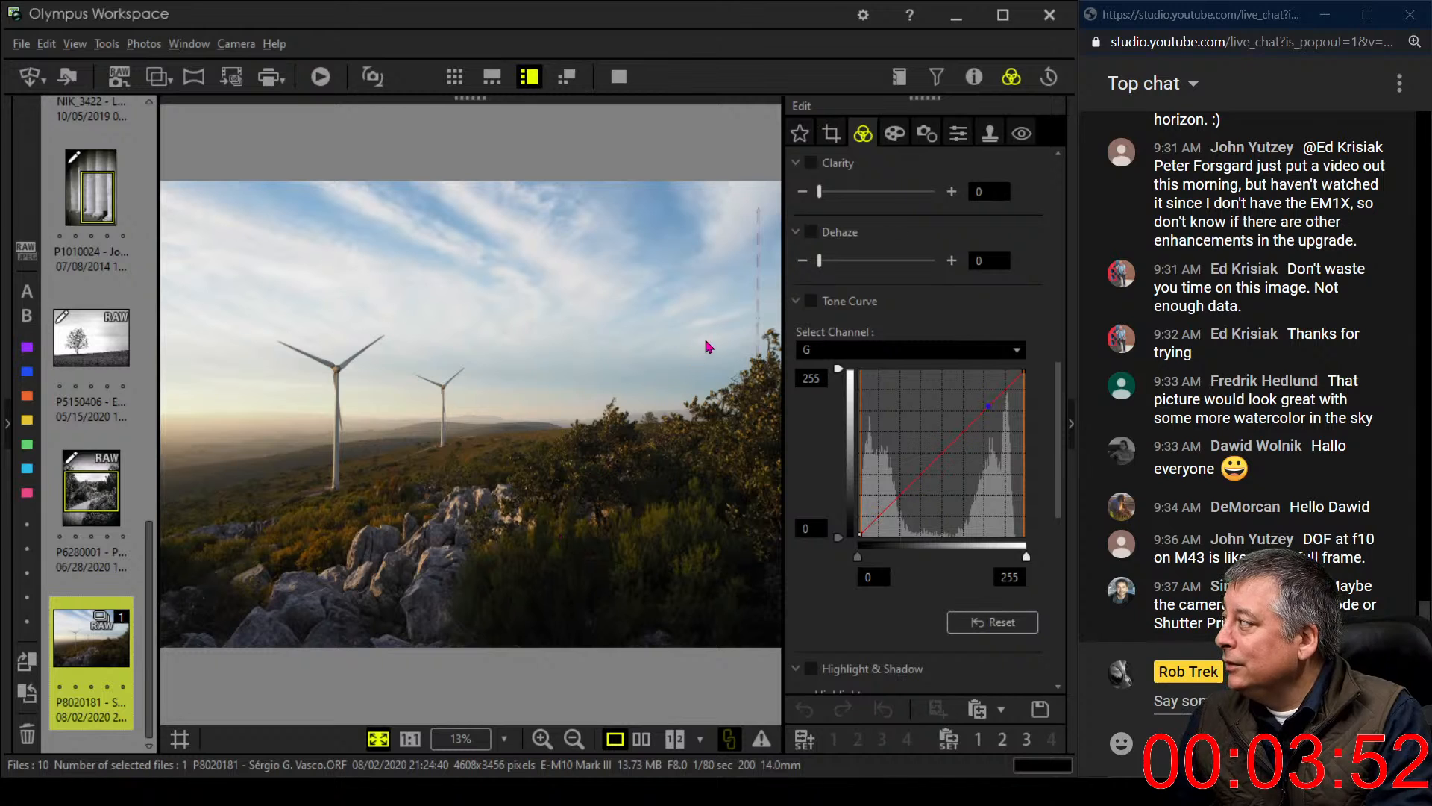
pyautogui.click(755, 301)
pyautogui.moveTo(707, 308); pyautogui.dragTo(585, 305)
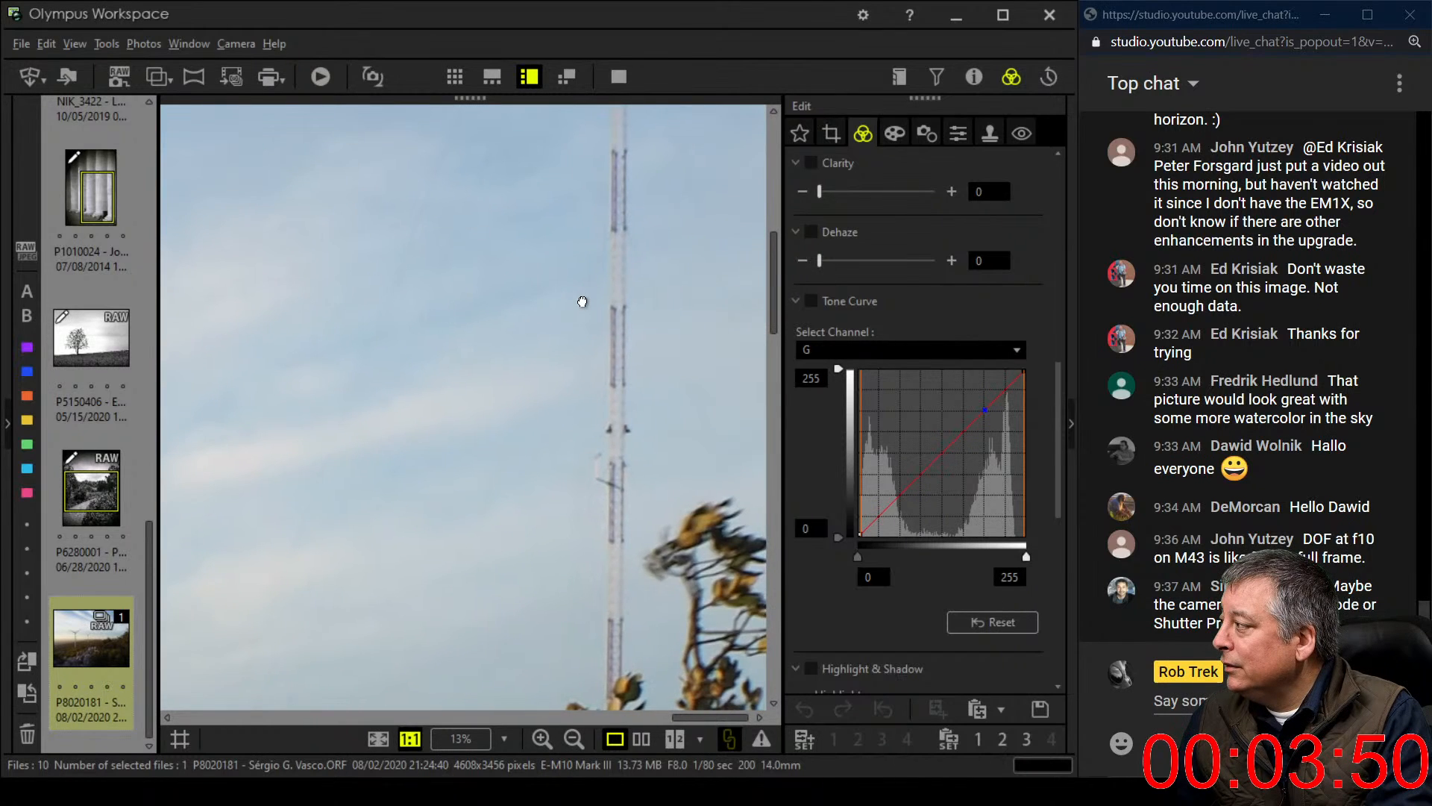
pyautogui.click(585, 307)
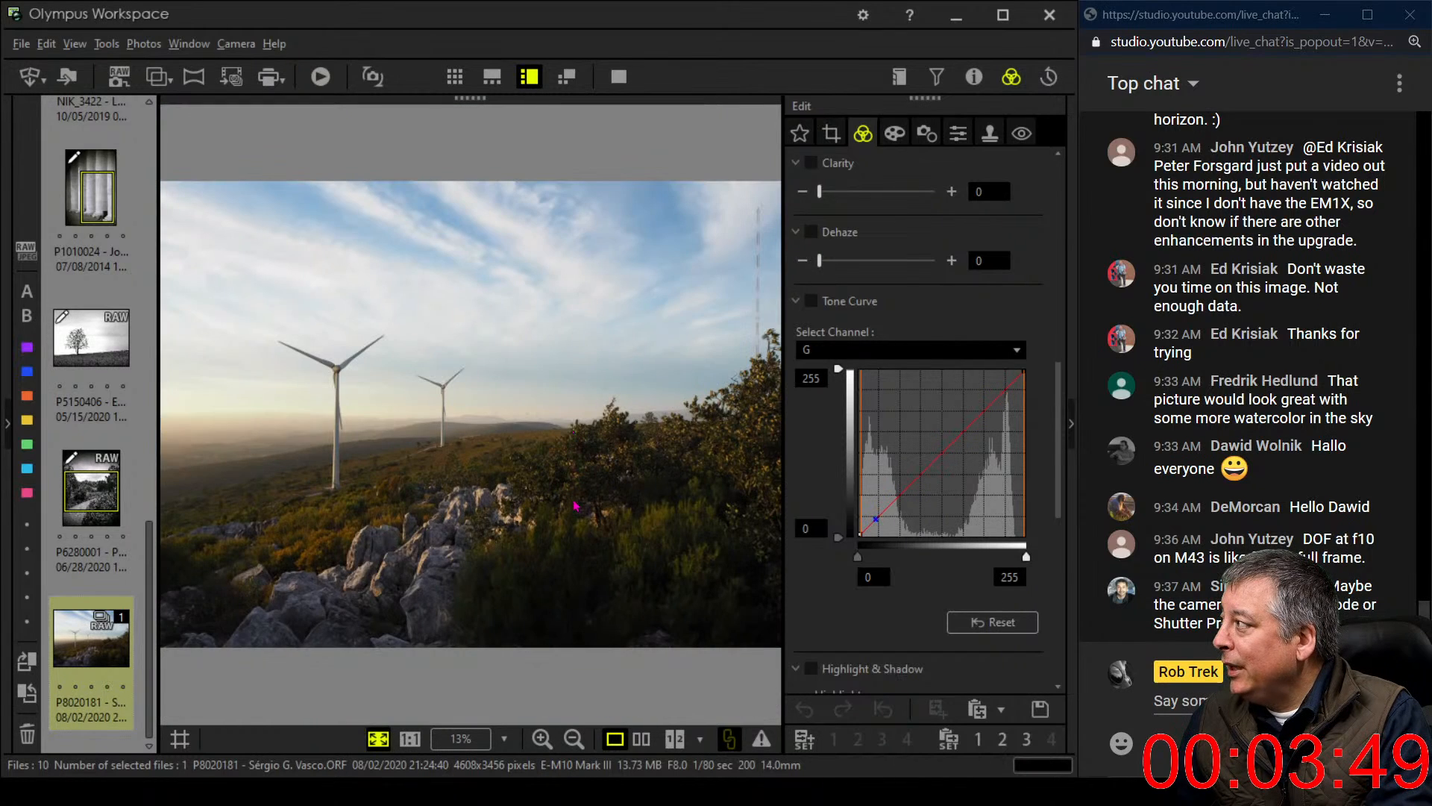
pyautogui.click(517, 420)
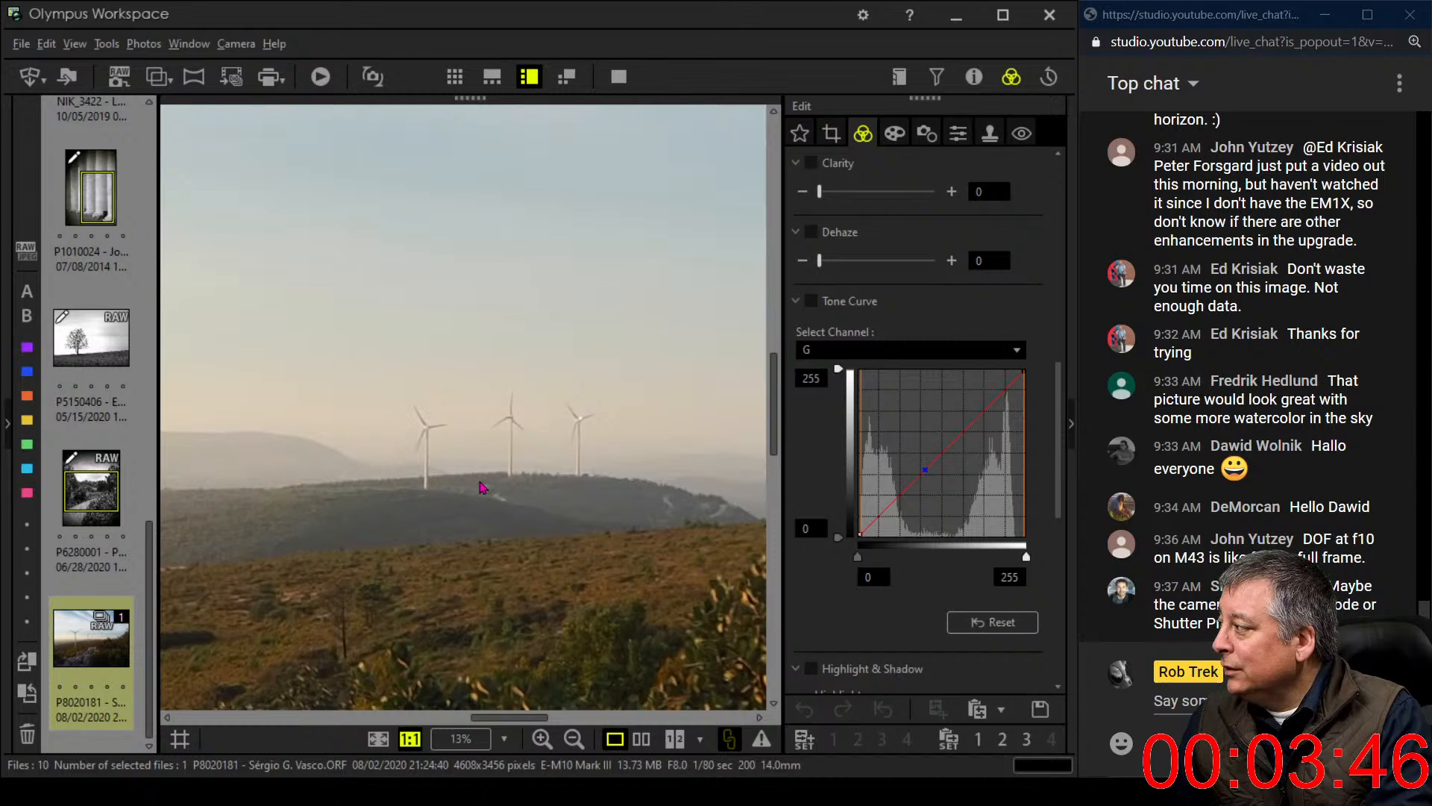
pyautogui.moveTo(416, 538); pyautogui.dragTo(675, 380)
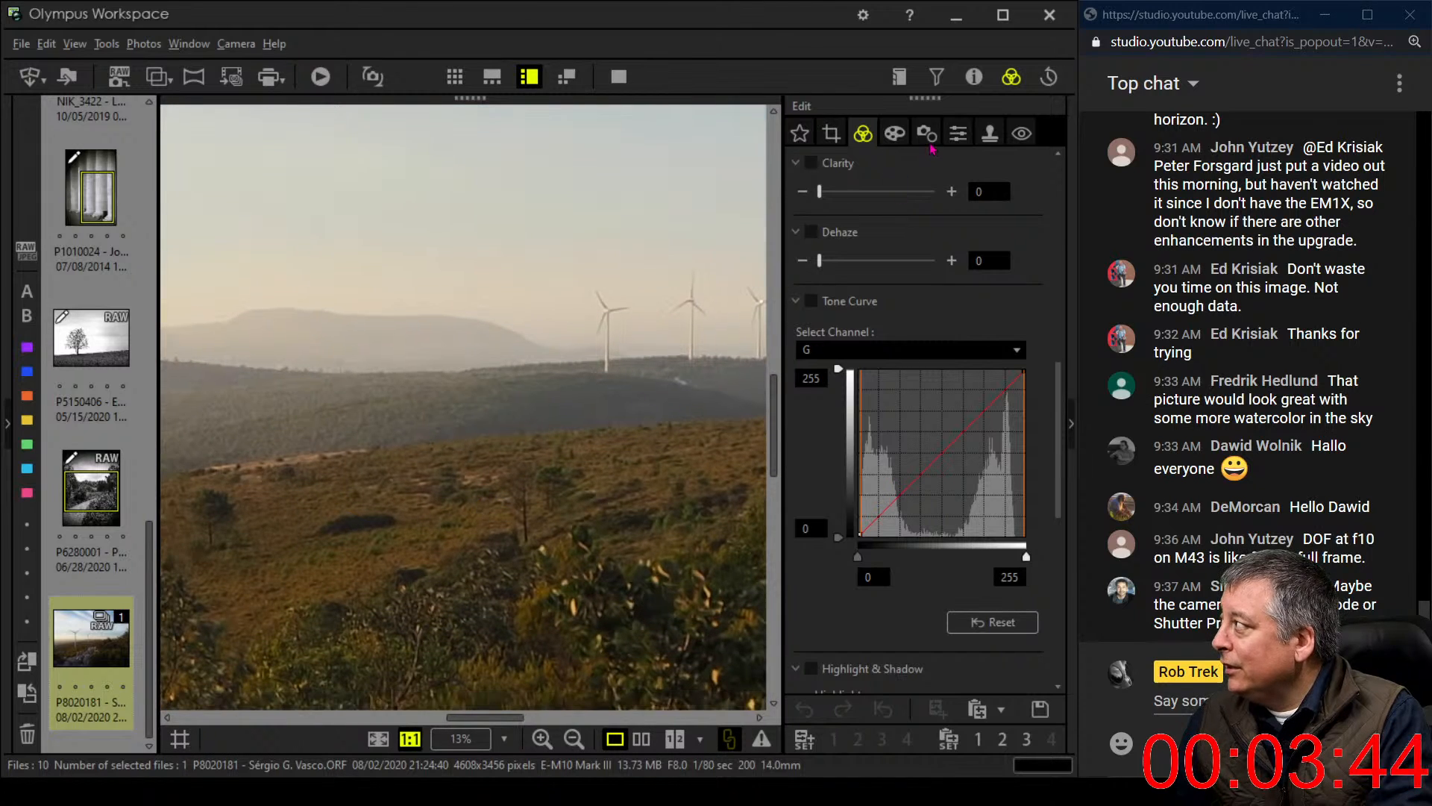
# Display the wind turbine photo's shooting properties and return to the full image view
pyautogui.click(973, 78)
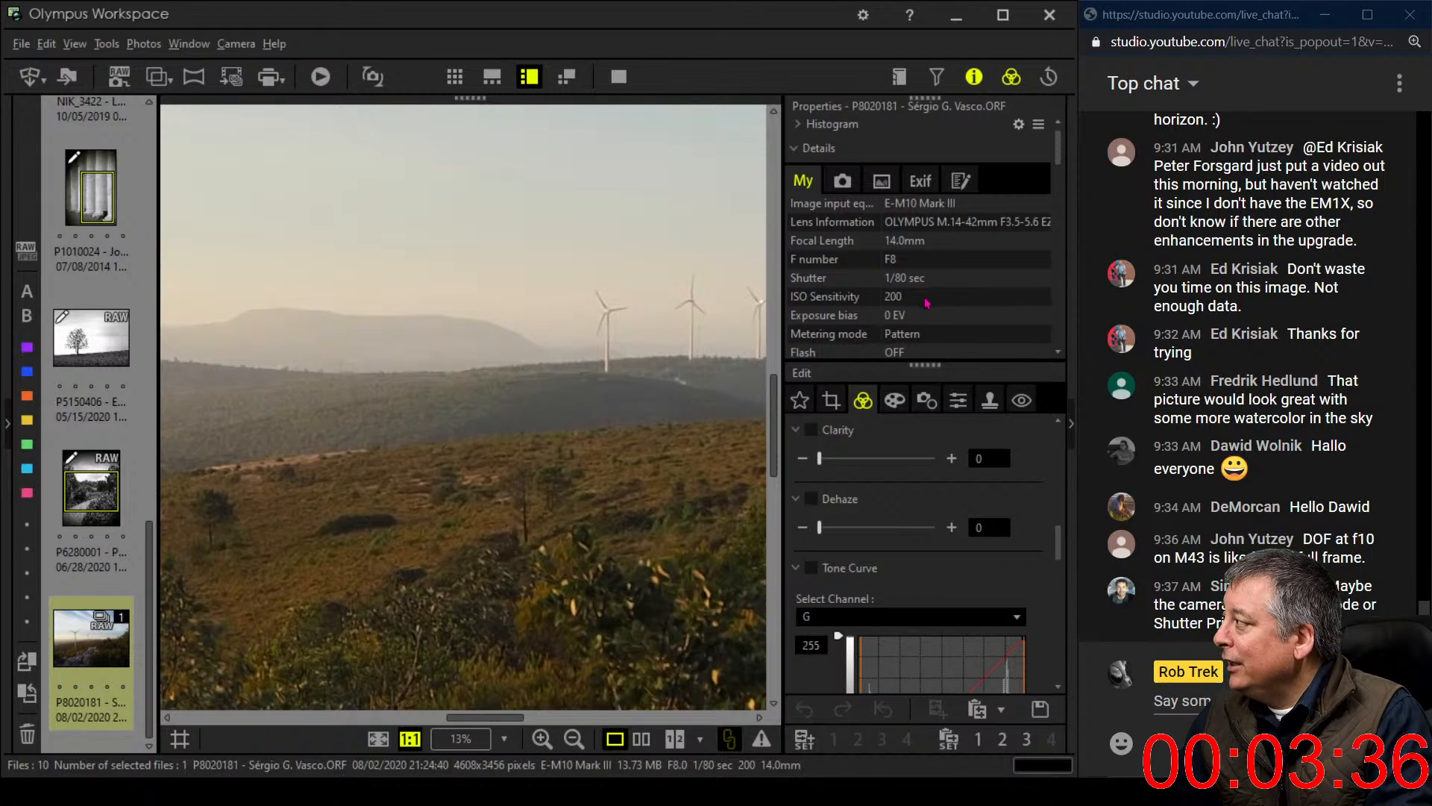
pyautogui.click(660, 348)
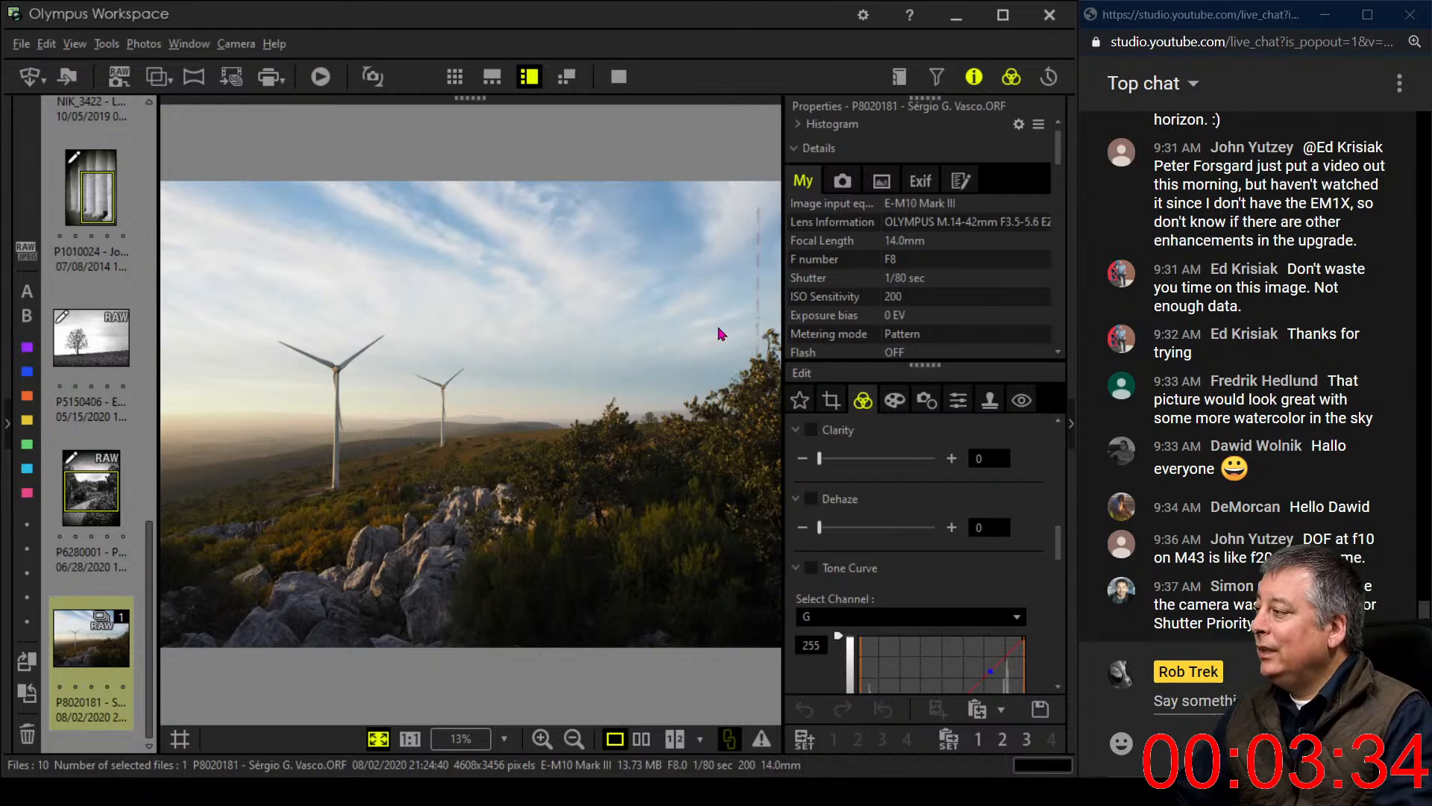
# Examine the distant turbines on the horizon at 1:1 magnification and return to the full image view
pyautogui.click(528, 414)
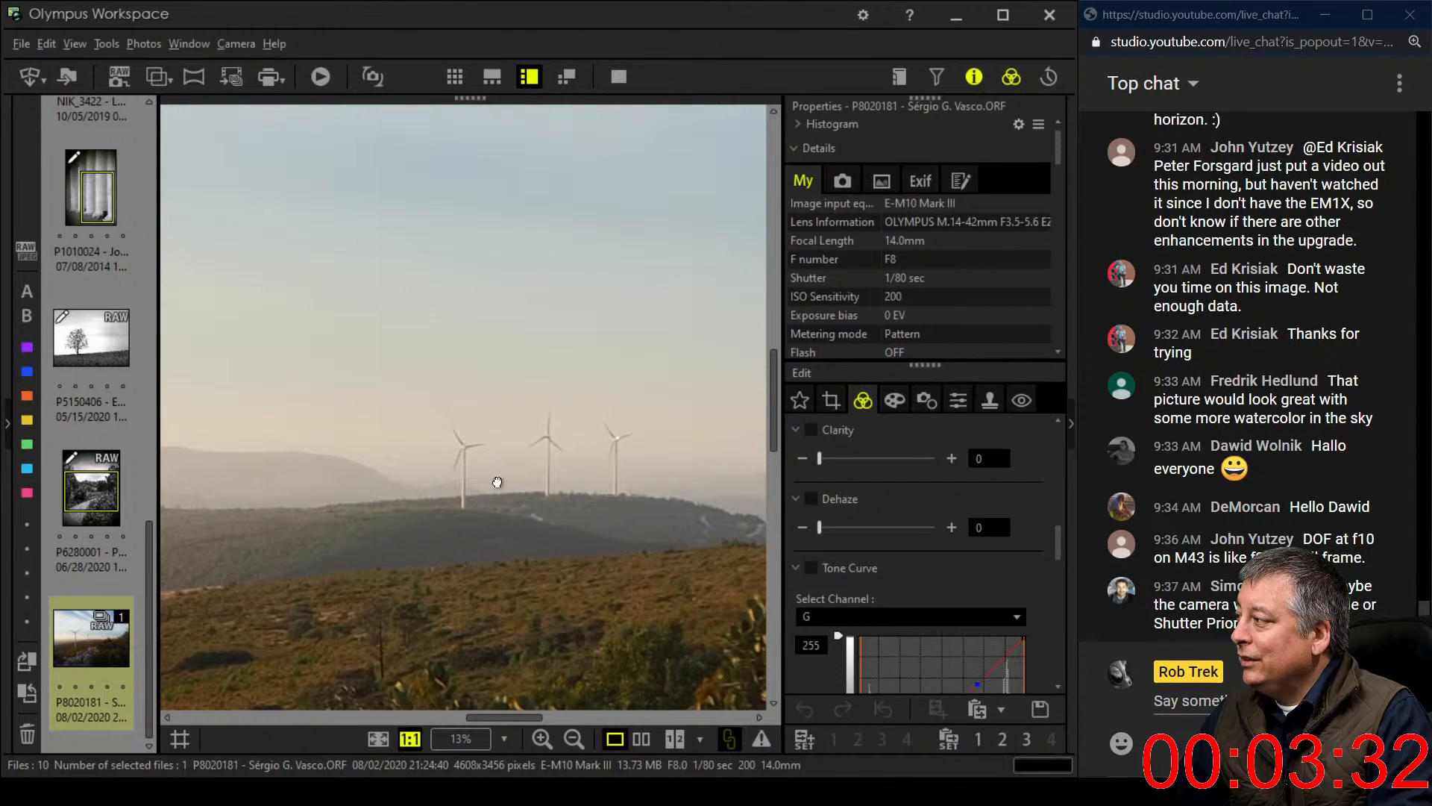
pyautogui.scroll(-1, 502, 477)
pyautogui.click(278, 481)
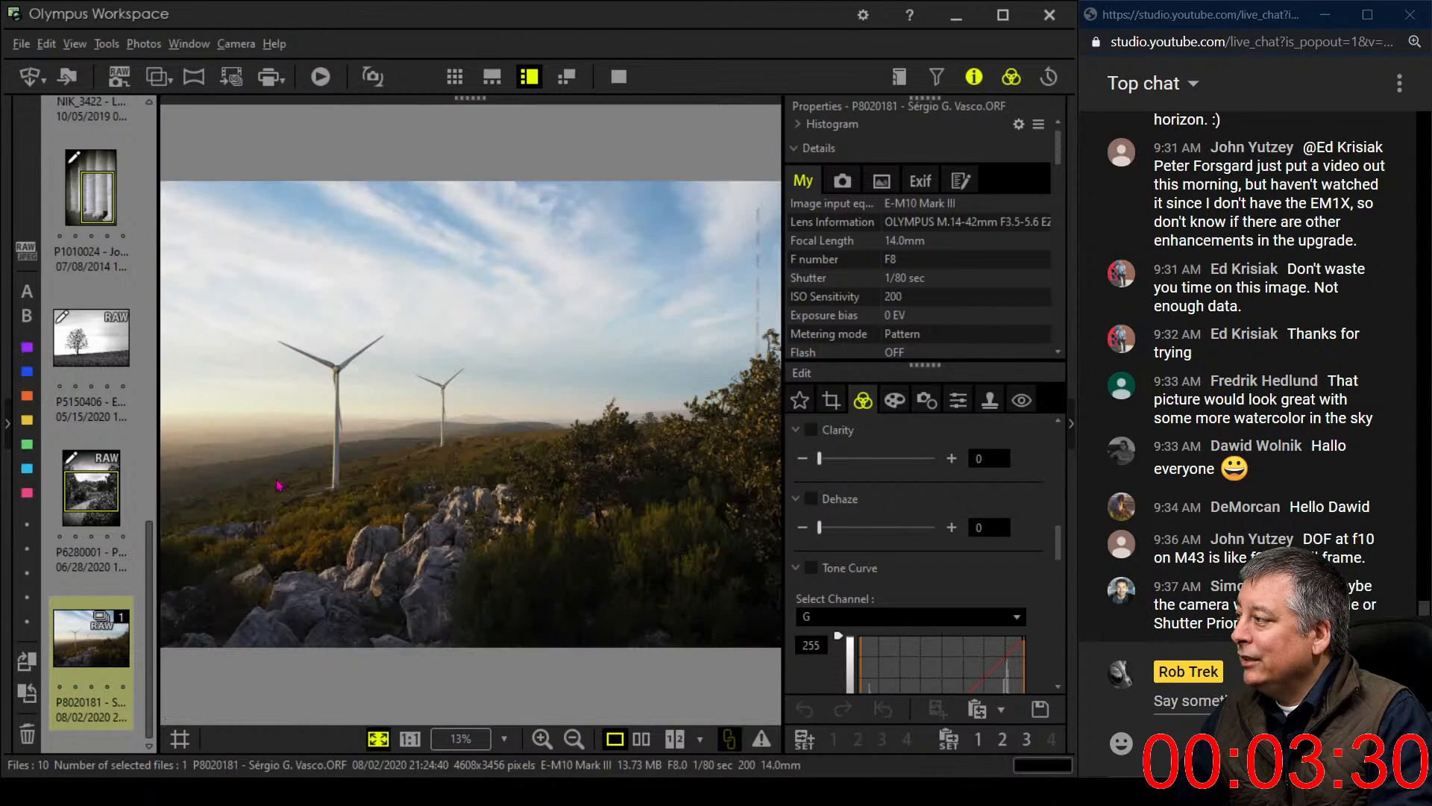
pyautogui.click(321, 377)
pyautogui.click(333, 403)
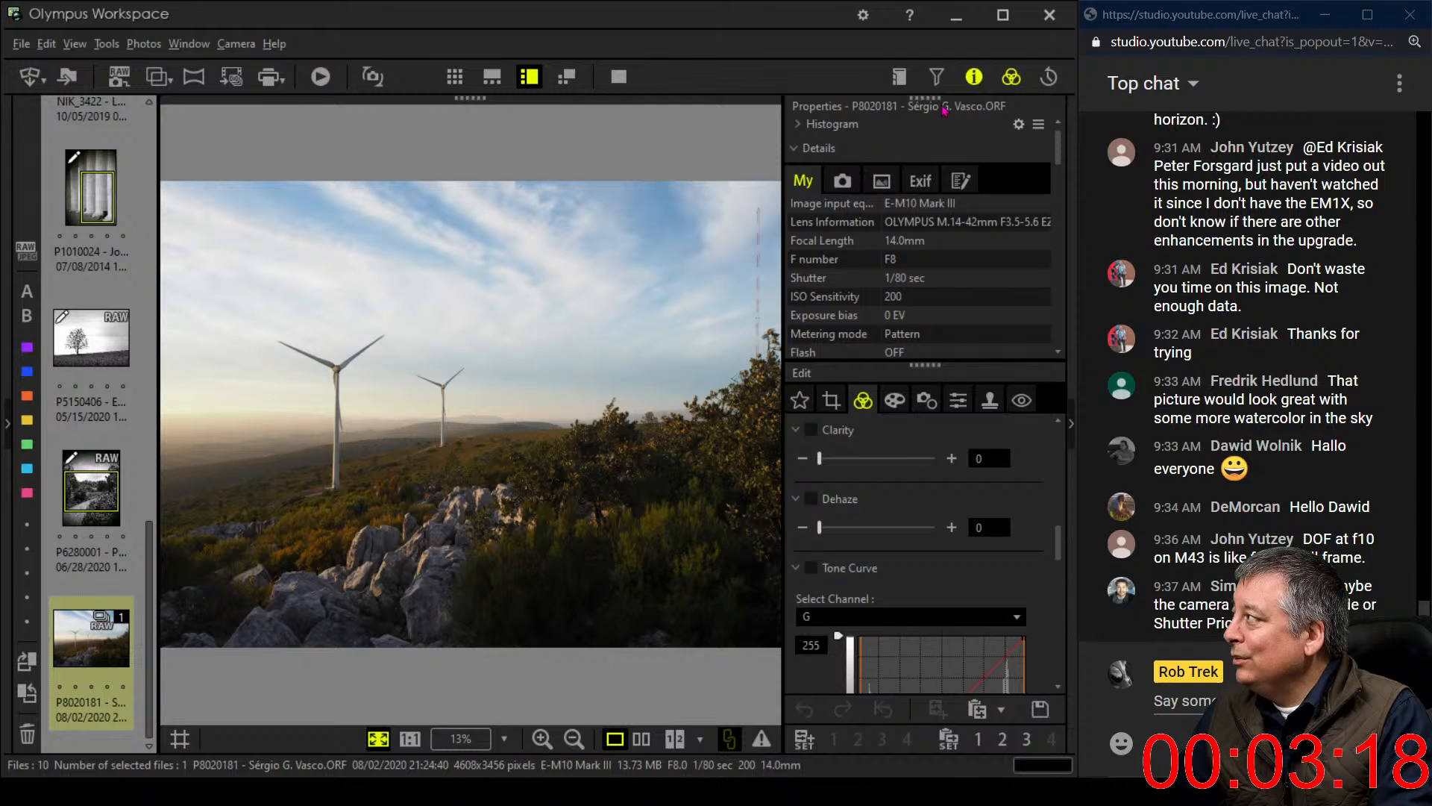
# Hide the photo properties and apply a manual crop with a 16:9 aspect ratio to the wind turbine photo
pyautogui.click(974, 77)
pyautogui.click(831, 133)
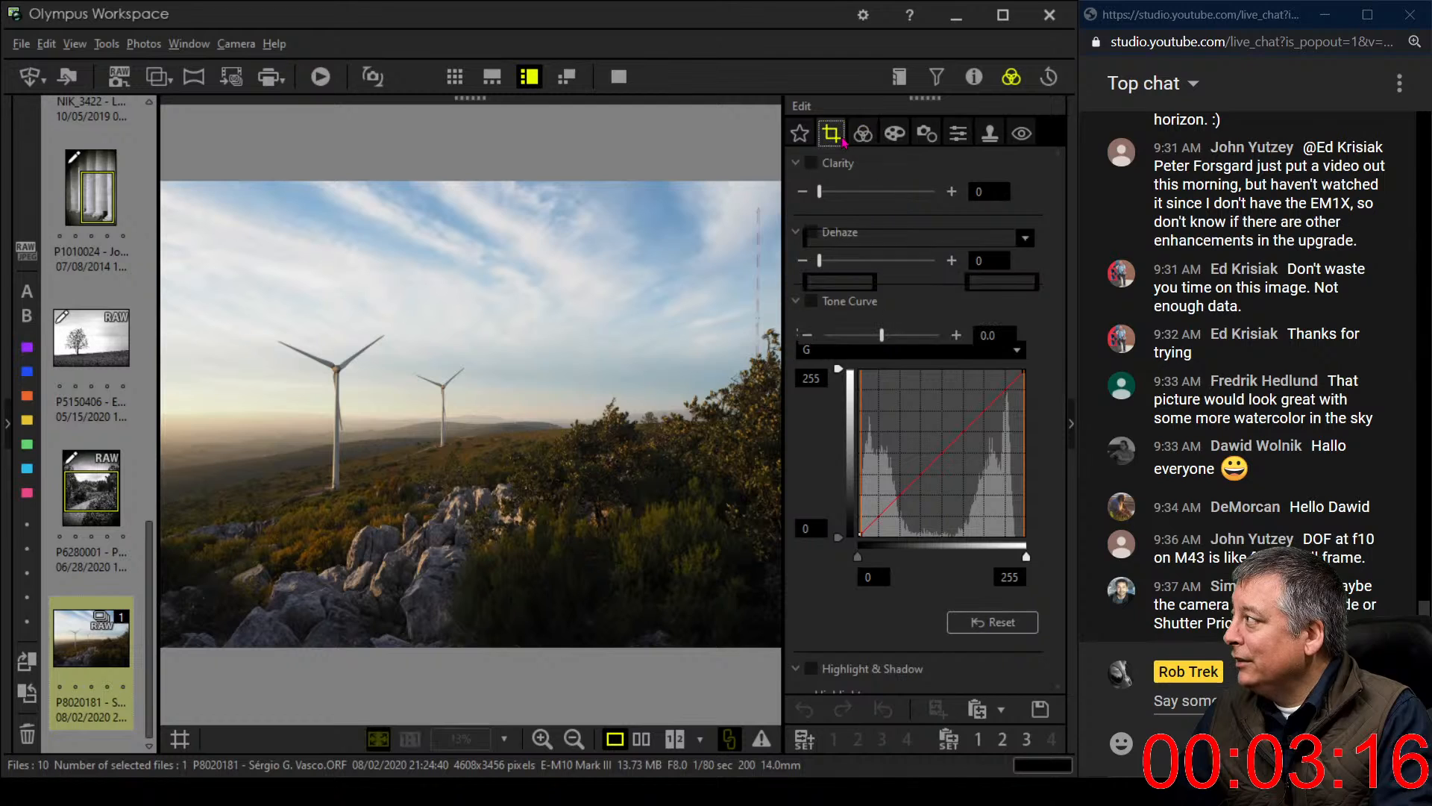
pyautogui.click(867, 238)
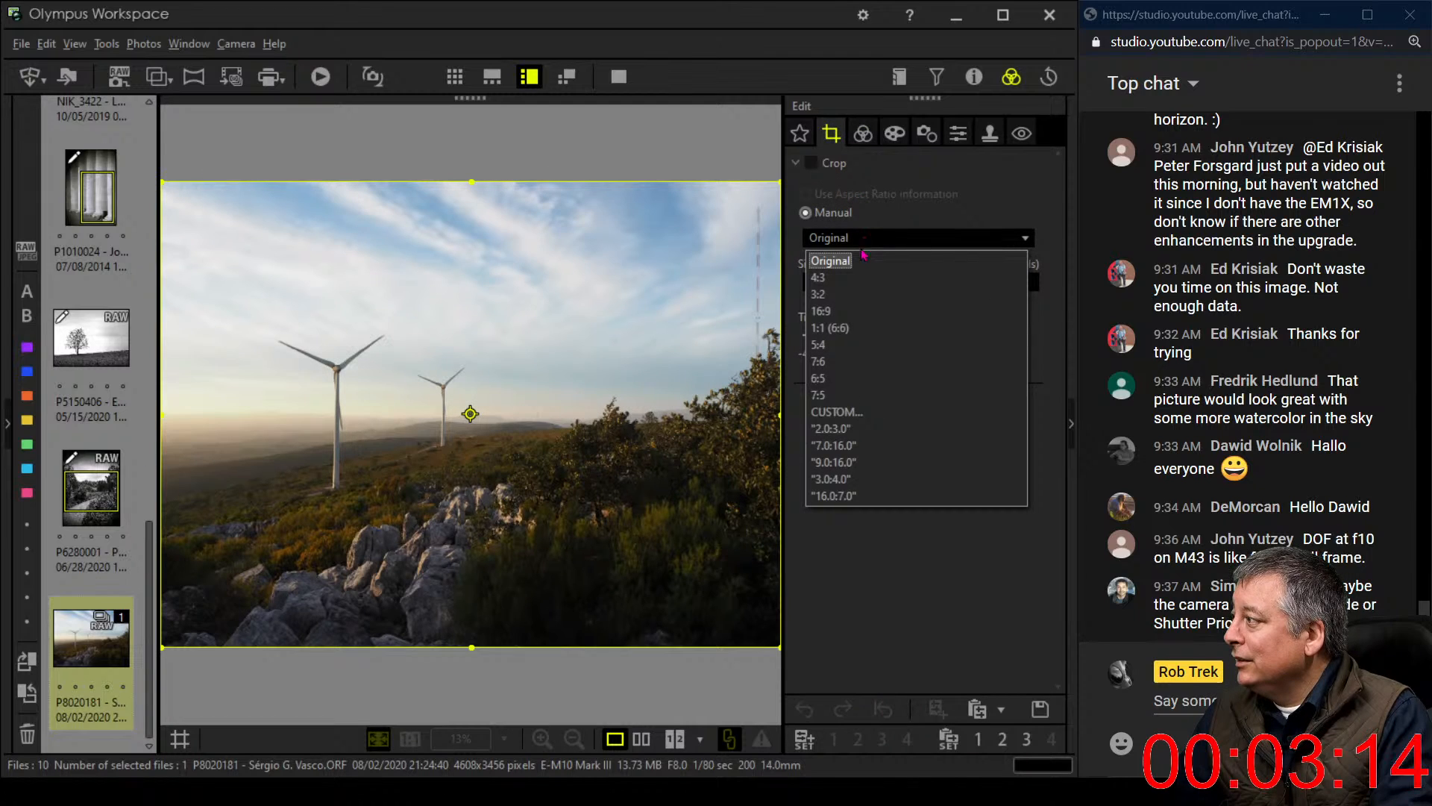
pyautogui.click(852, 313)
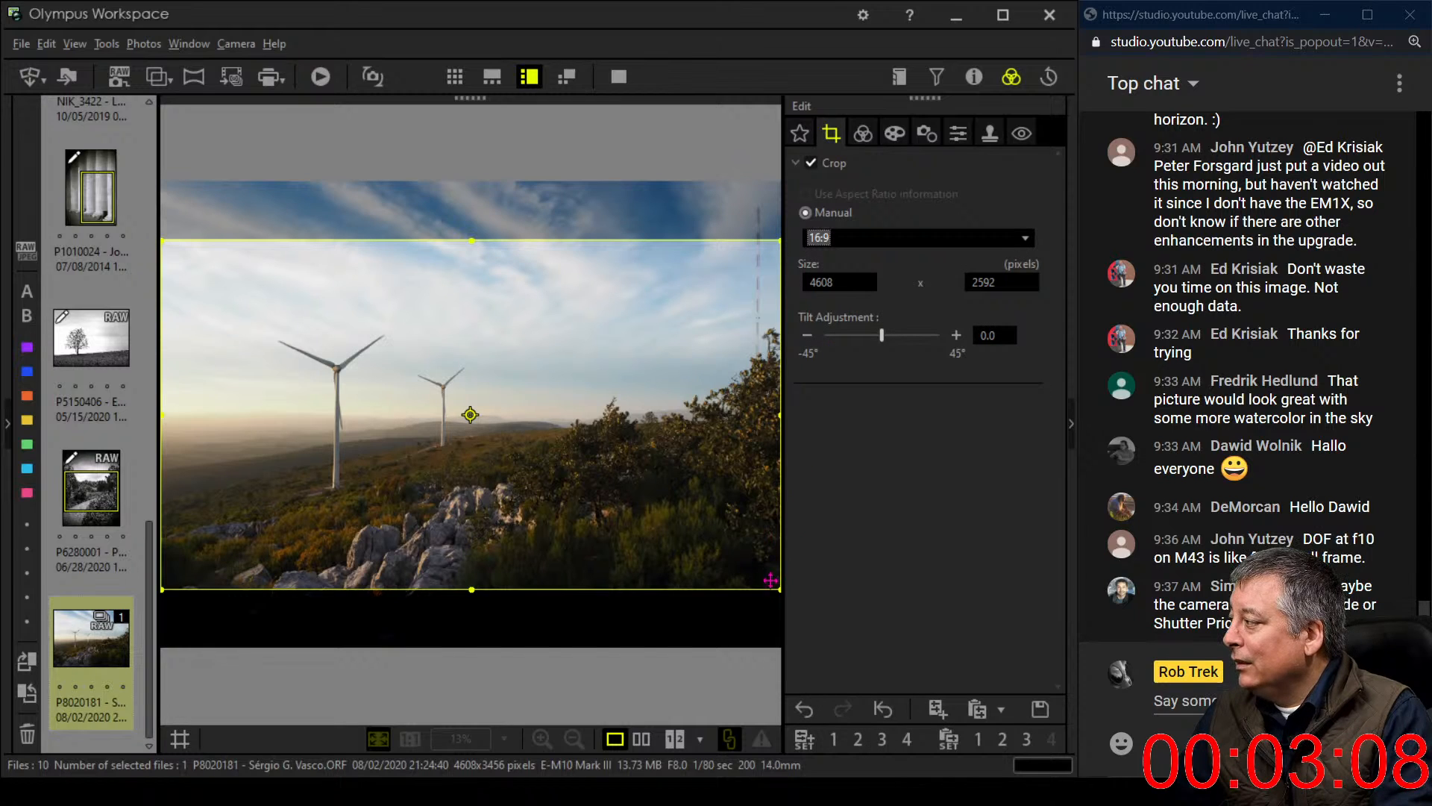
# Shrink the 16:9 crop to about 4001 × 2250 pixels and frame it around the two wind turbines and foreground rocks
pyautogui.moveTo(780, 589); pyautogui.dragTo(699, 541)
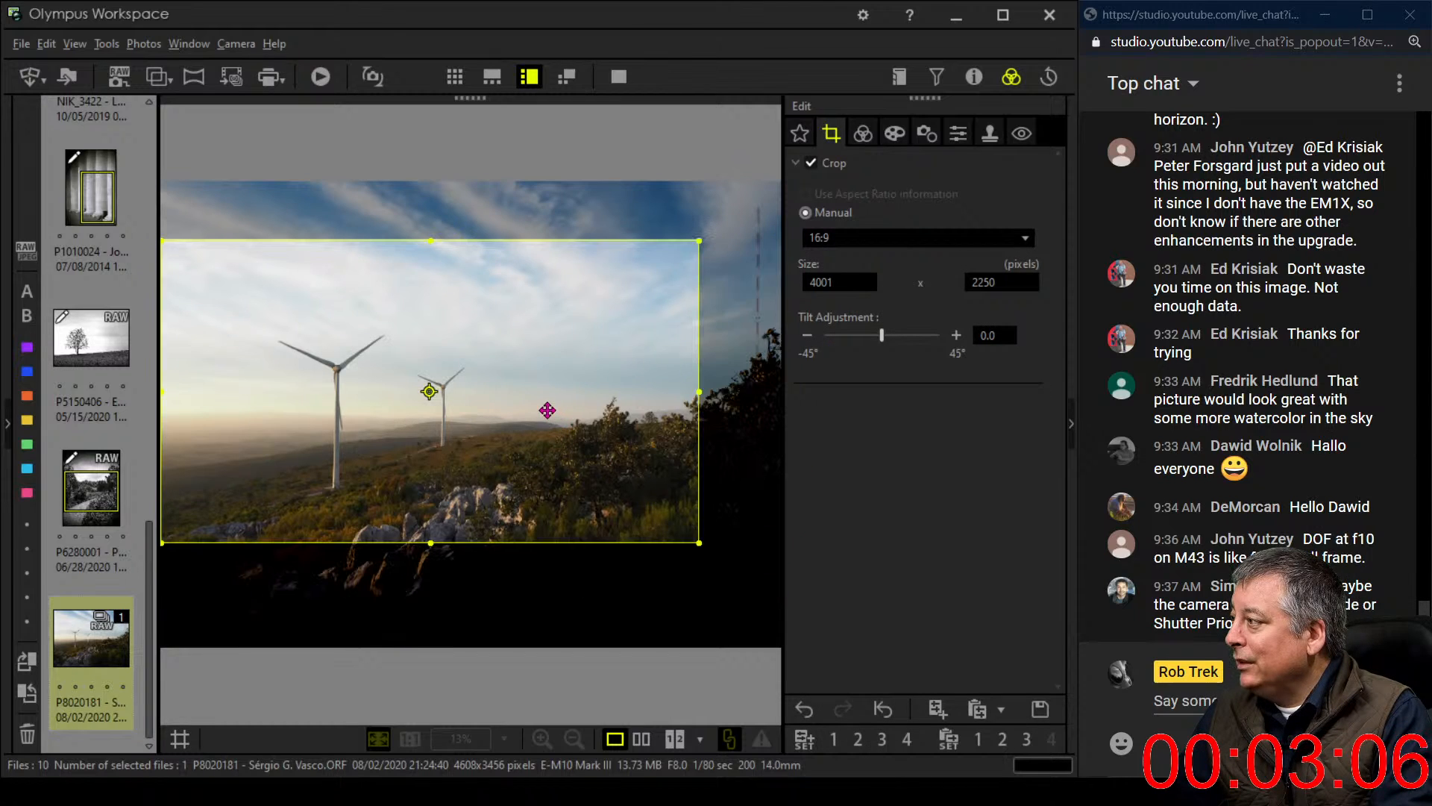
pyautogui.moveTo(543, 407); pyautogui.dragTo(550, 459)
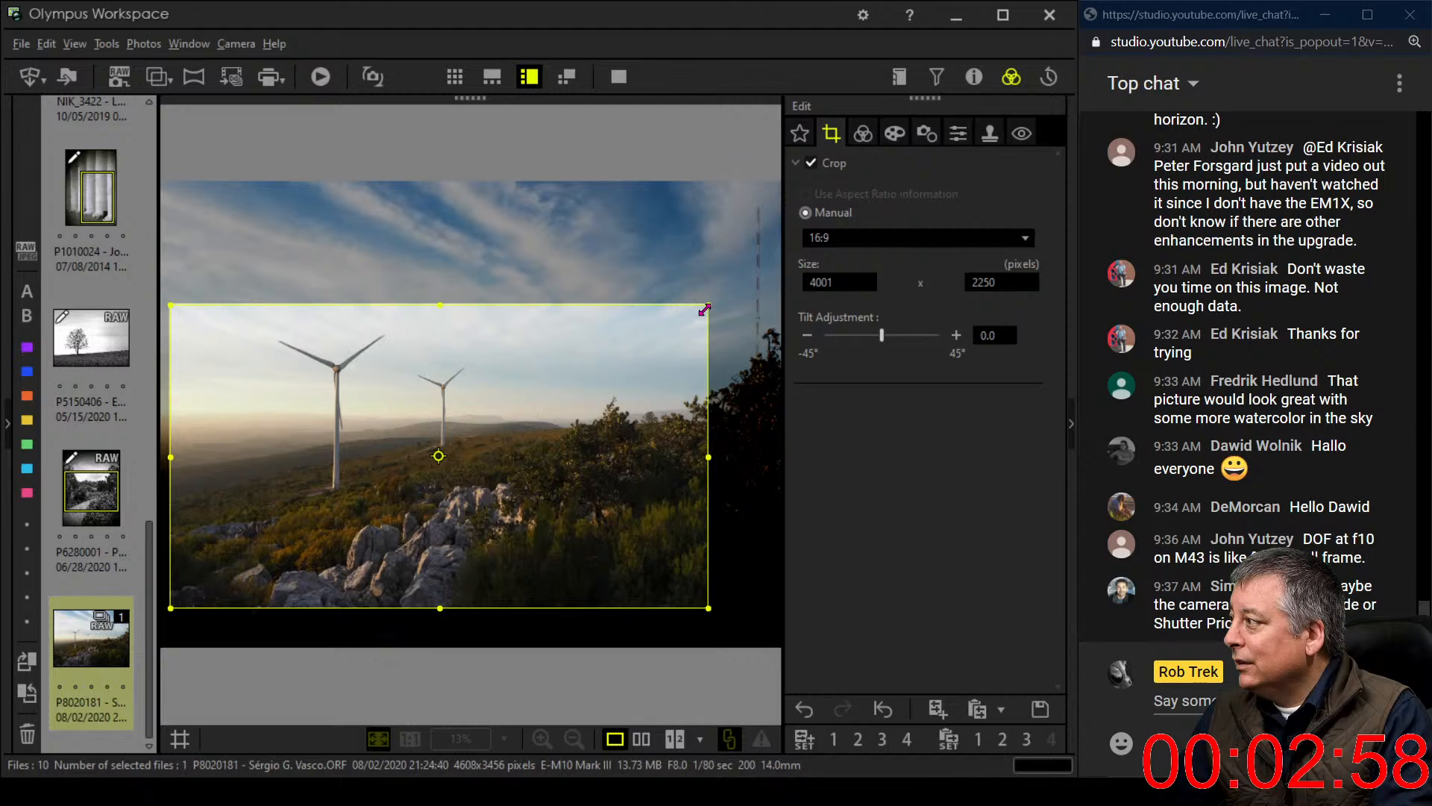
pyautogui.moveTo(601, 355); pyautogui.dragTo(630, 353)
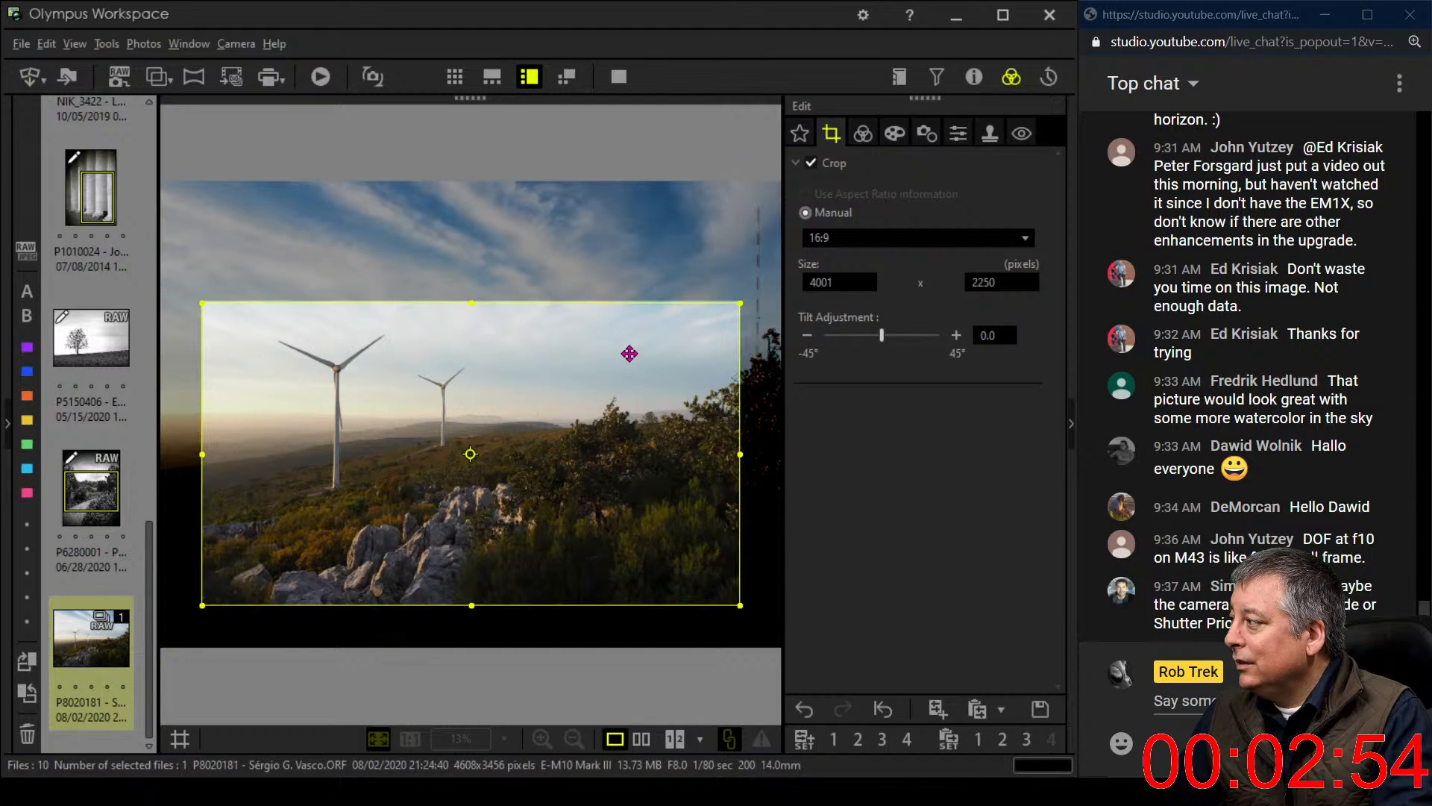
pyautogui.click(863, 134)
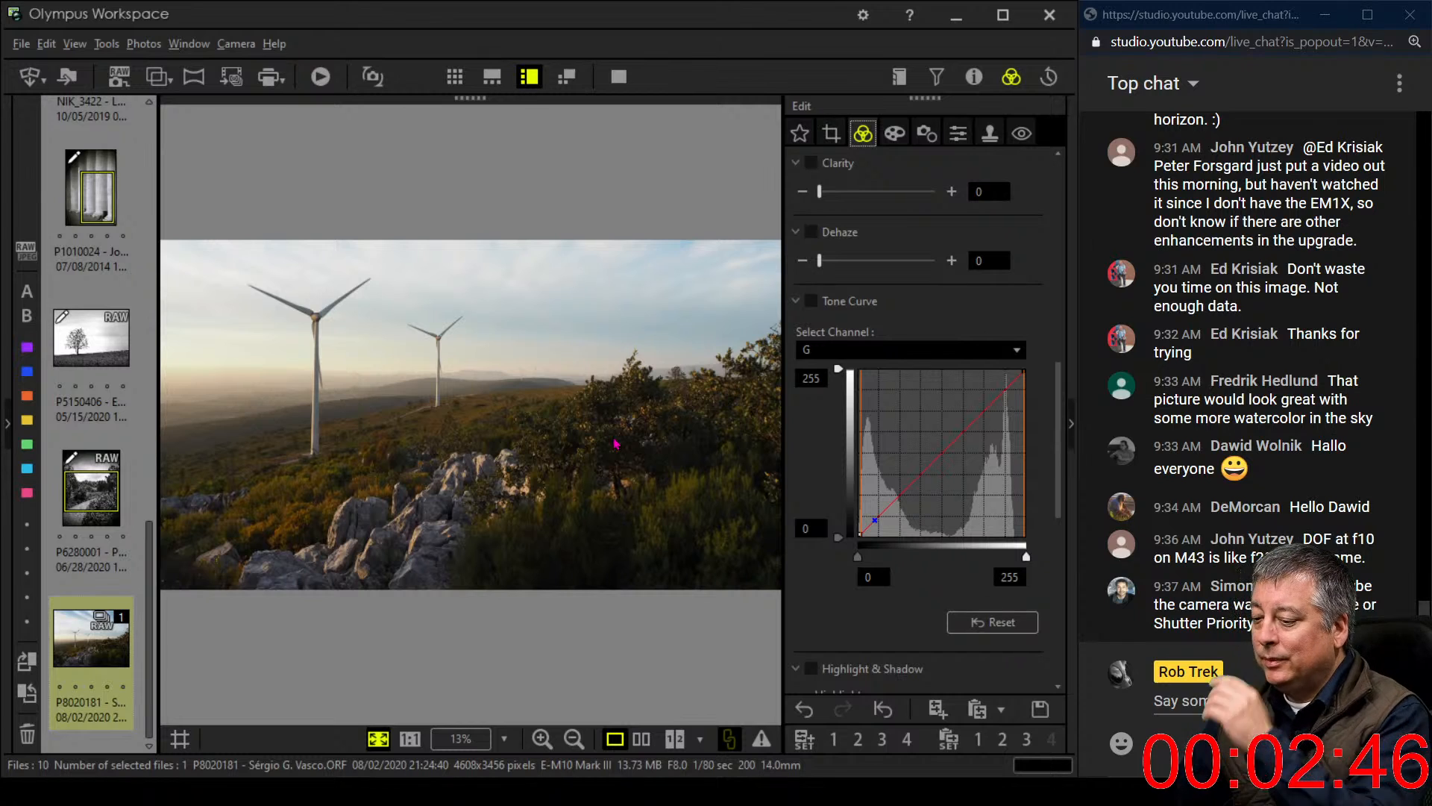
# Change the crop ratio to 4:3 and frame the turbines and foreground rocks at about 3020 × 2264 pixels
pyautogui.click(831, 135)
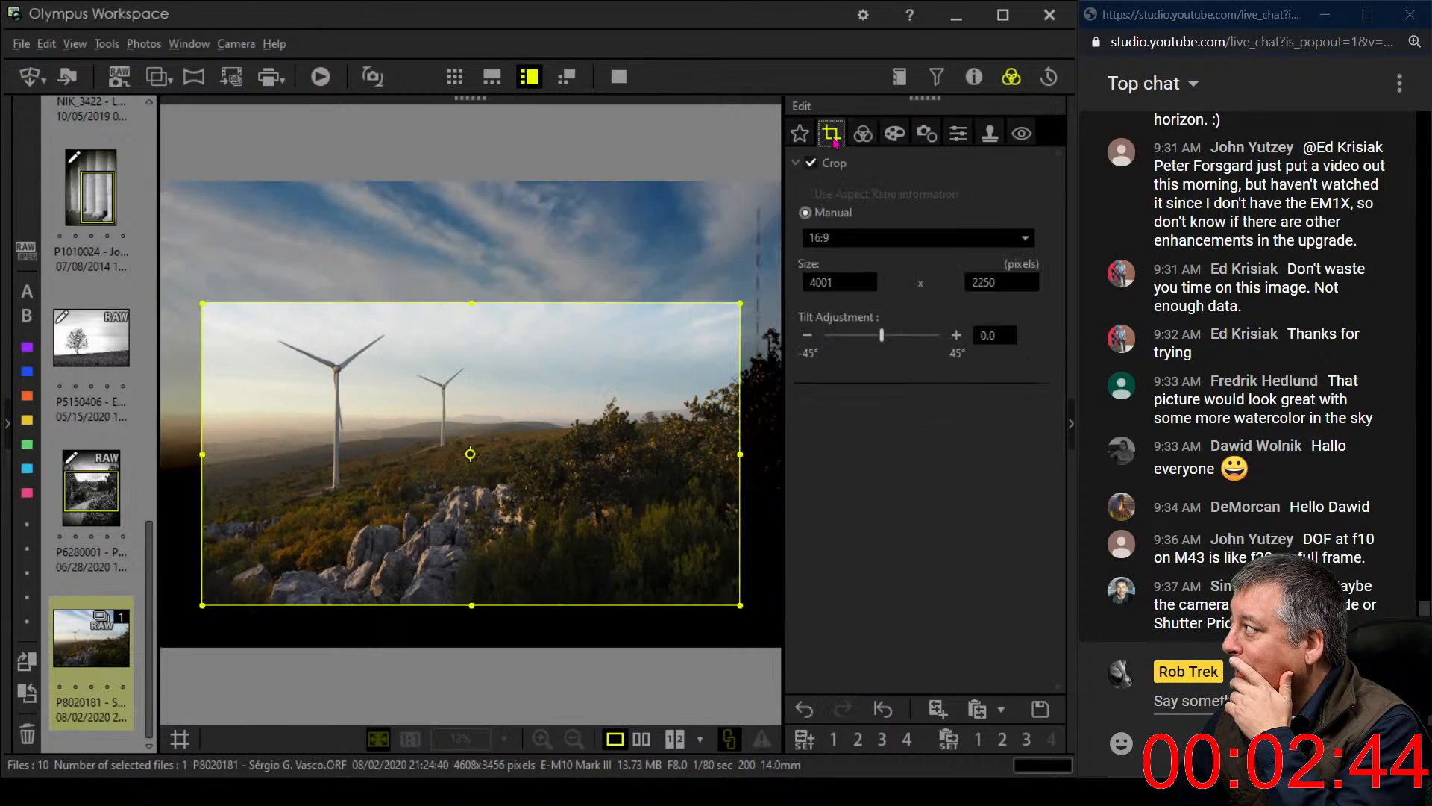
pyautogui.click(906, 238)
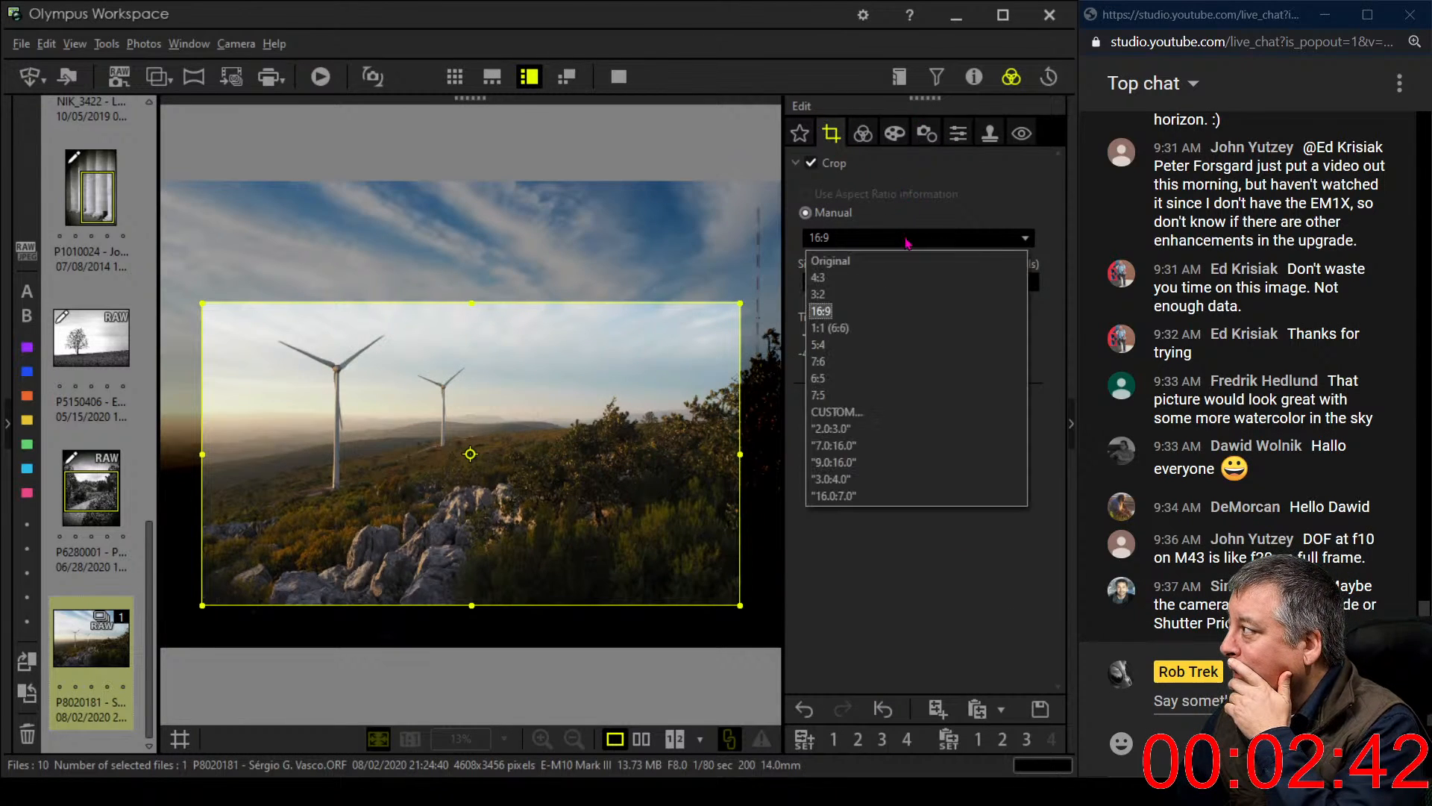
pyautogui.click(892, 279)
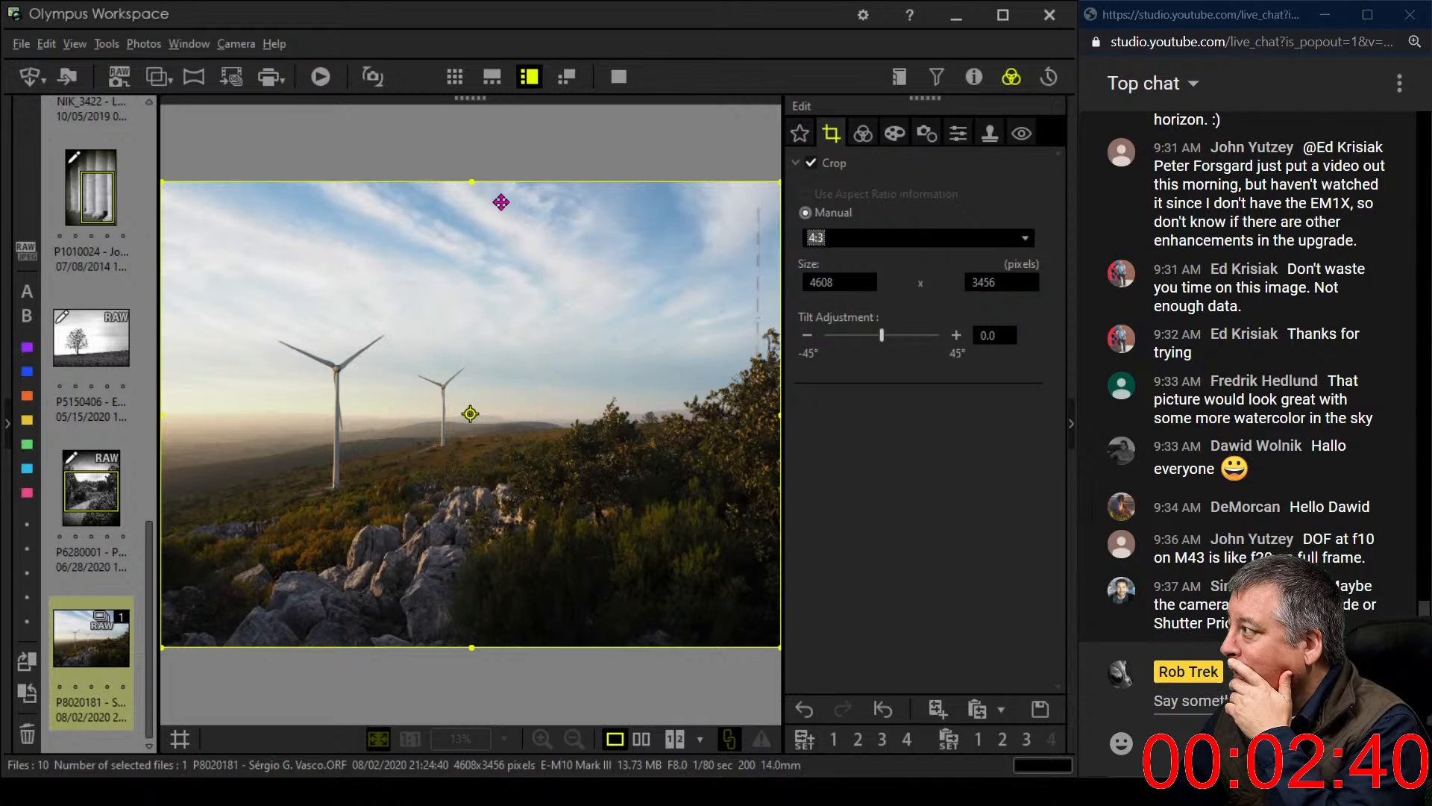
pyautogui.moveTo(477, 184); pyautogui.dragTo(470, 343)
pyautogui.moveTo(470, 415); pyautogui.dragTo(439, 414)
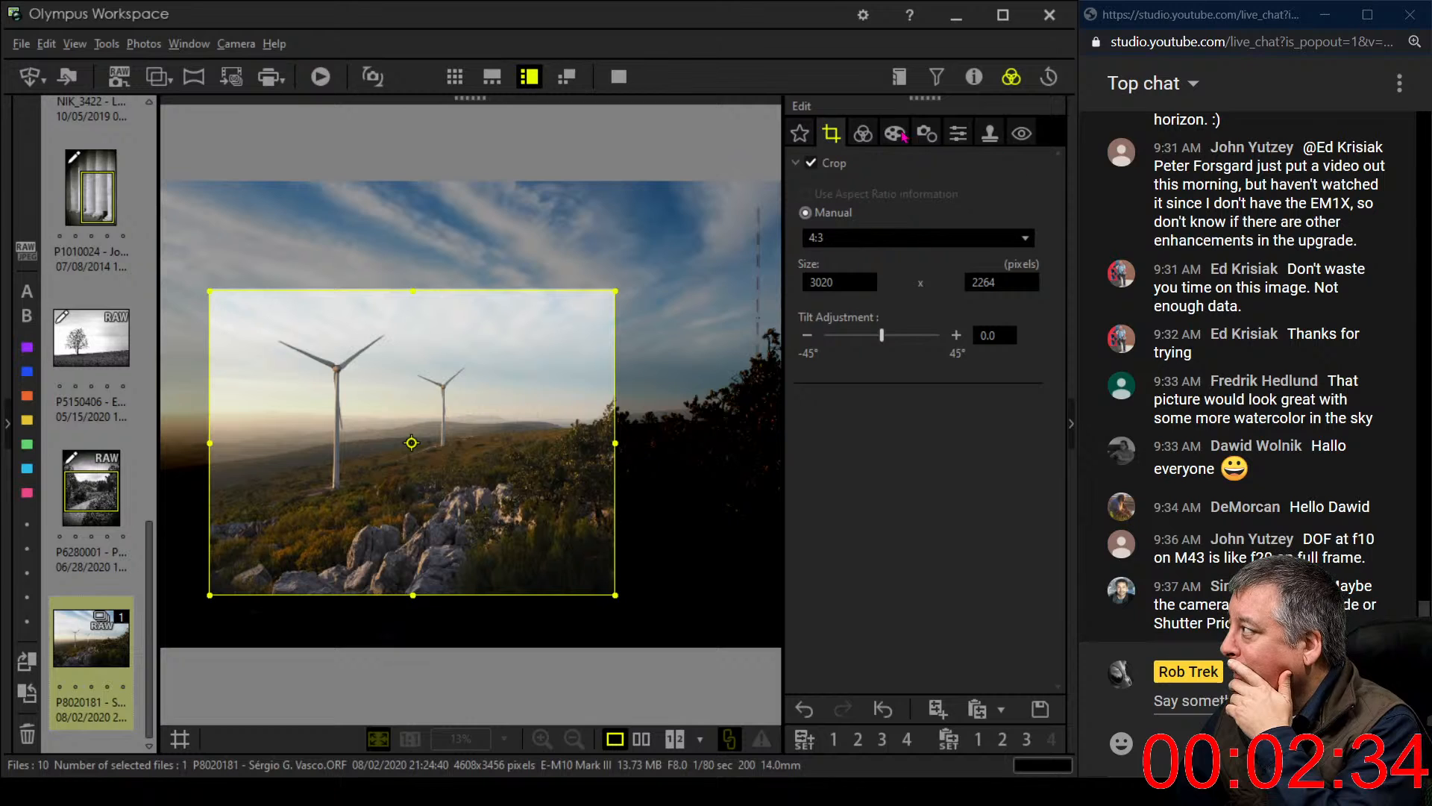
pyautogui.click(866, 135)
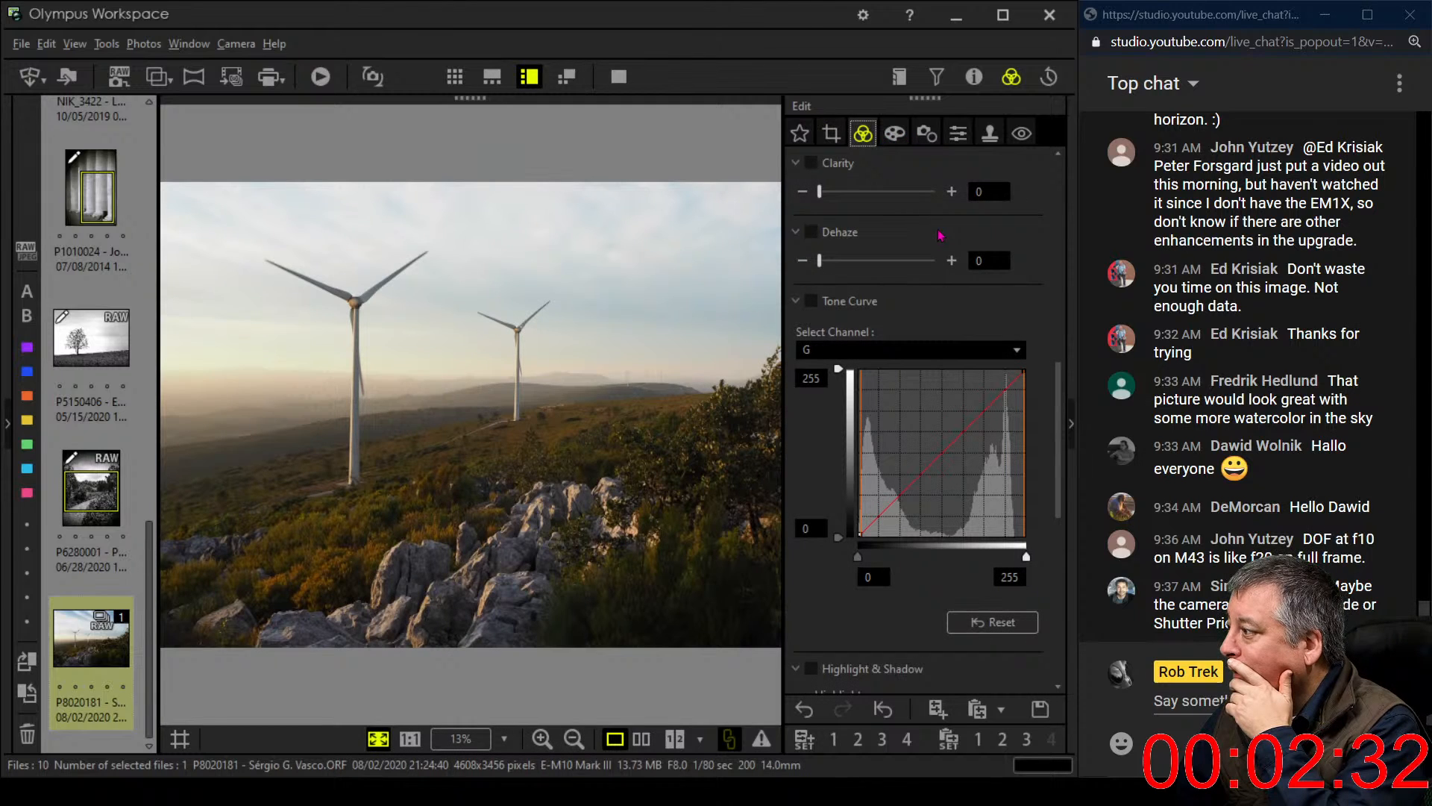
pyautogui.click(833, 135)
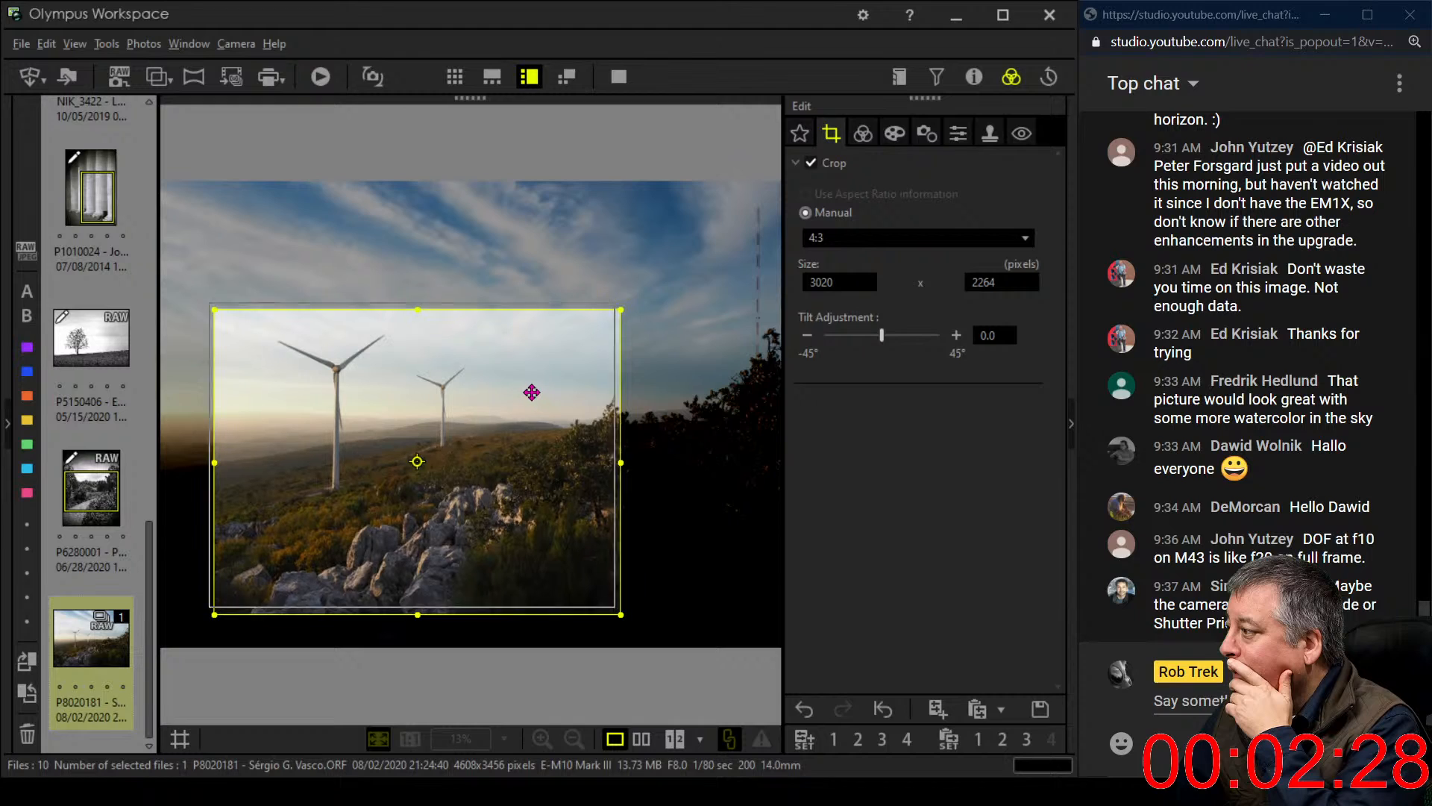
pyautogui.moveTo(530, 382); pyautogui.dragTo(533, 376)
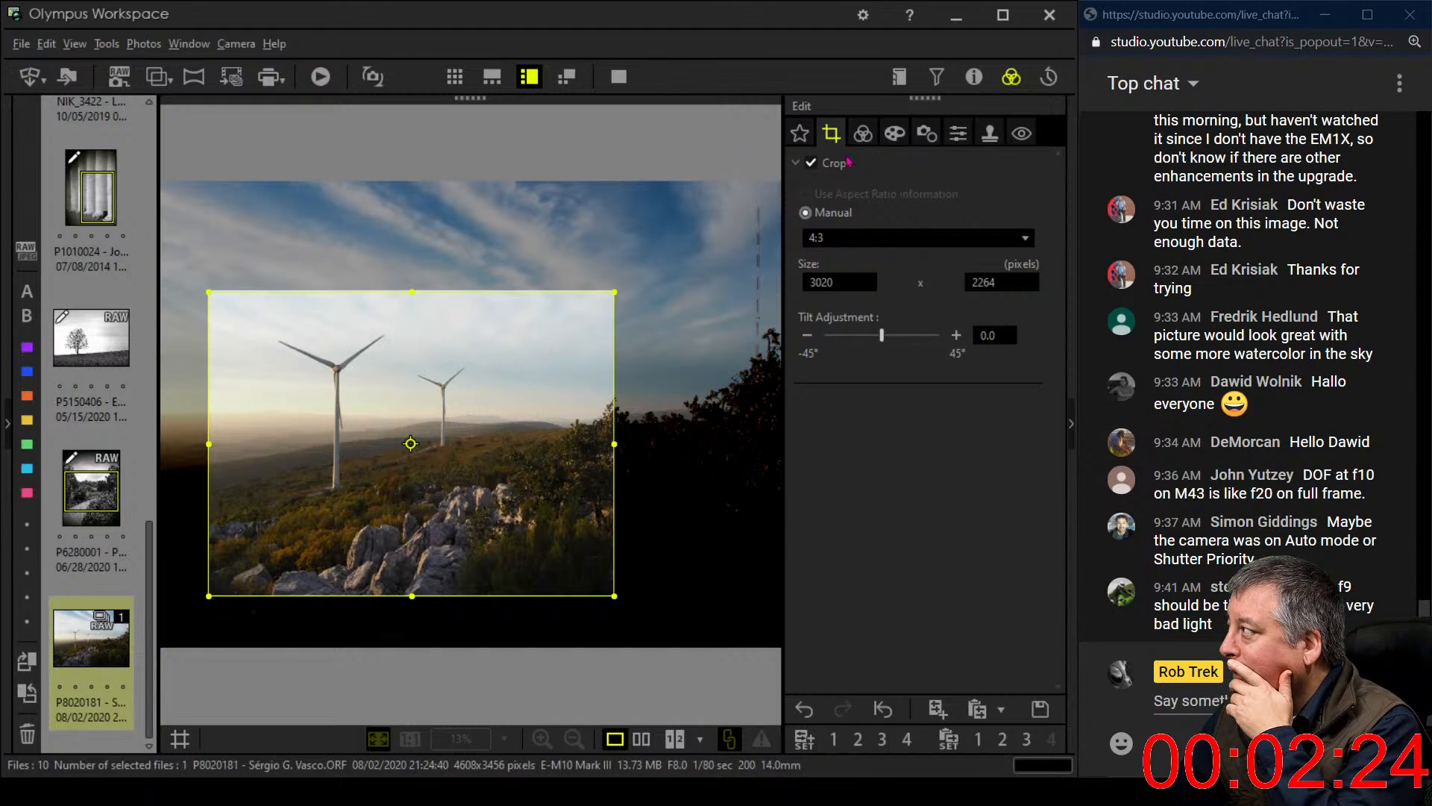
# Set the tone curve channel to RGB and apply Dehaze at 44
pyautogui.click(863, 133)
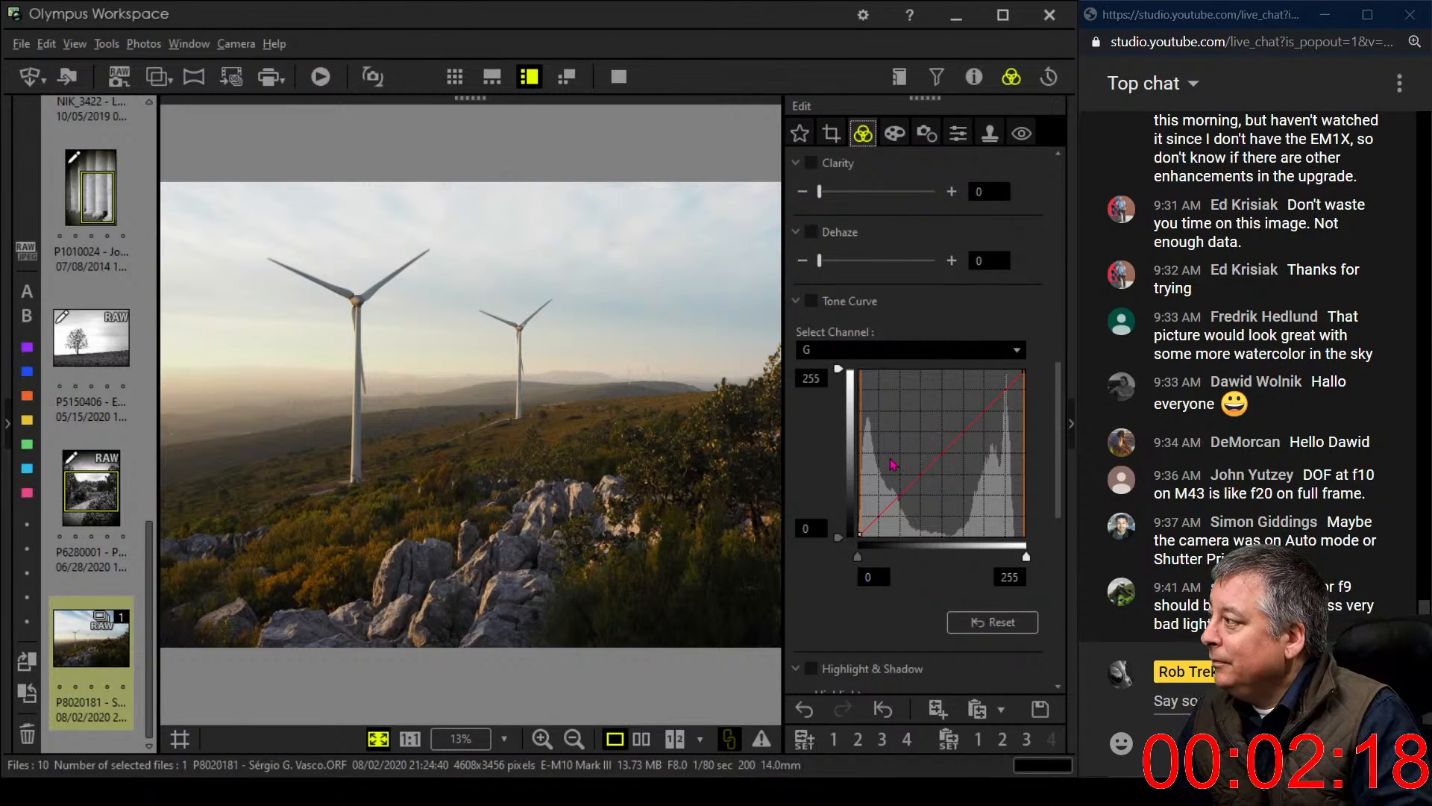
pyautogui.click(882, 350)
pyautogui.click(865, 366)
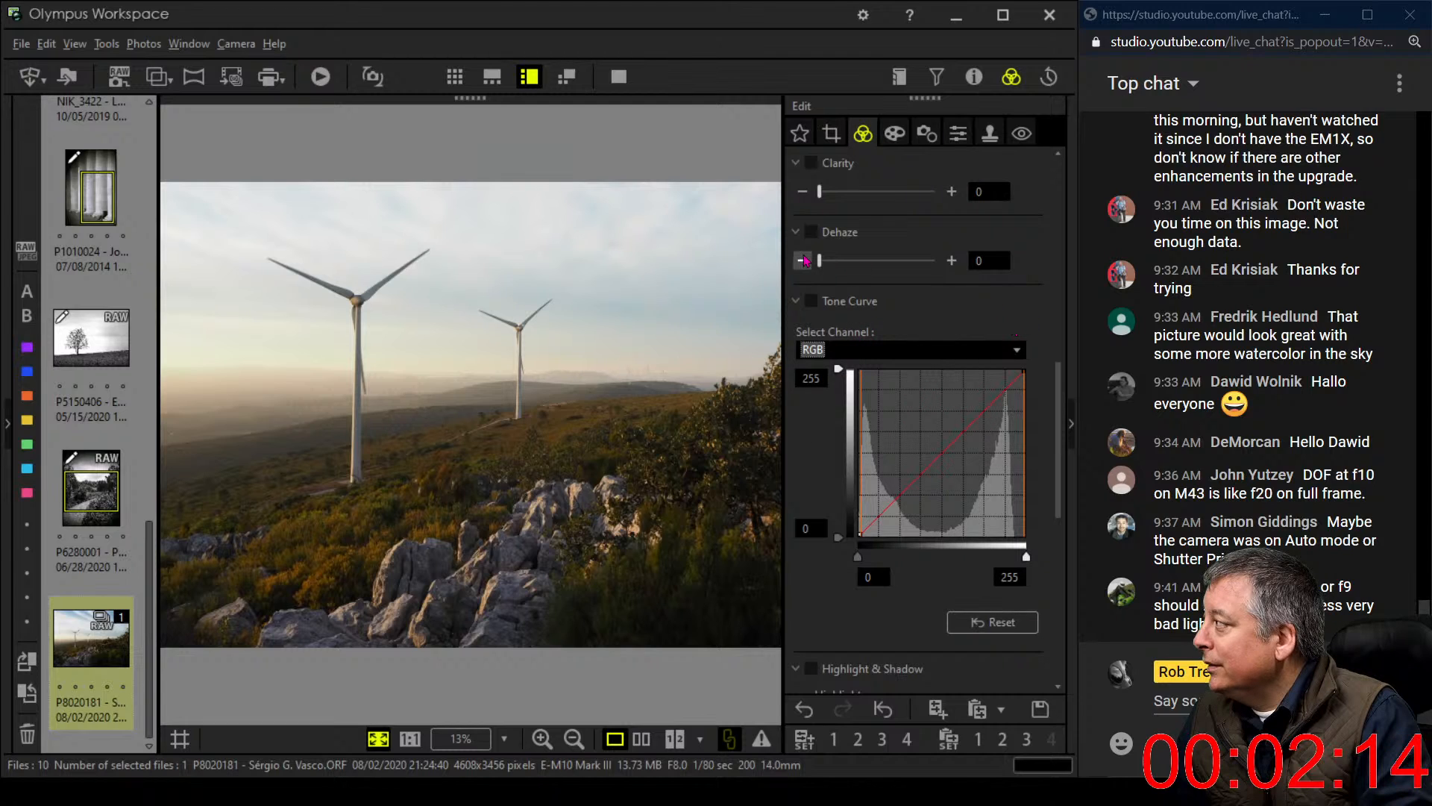
pyautogui.moveTo(819, 260); pyautogui.dragTo(872, 273)
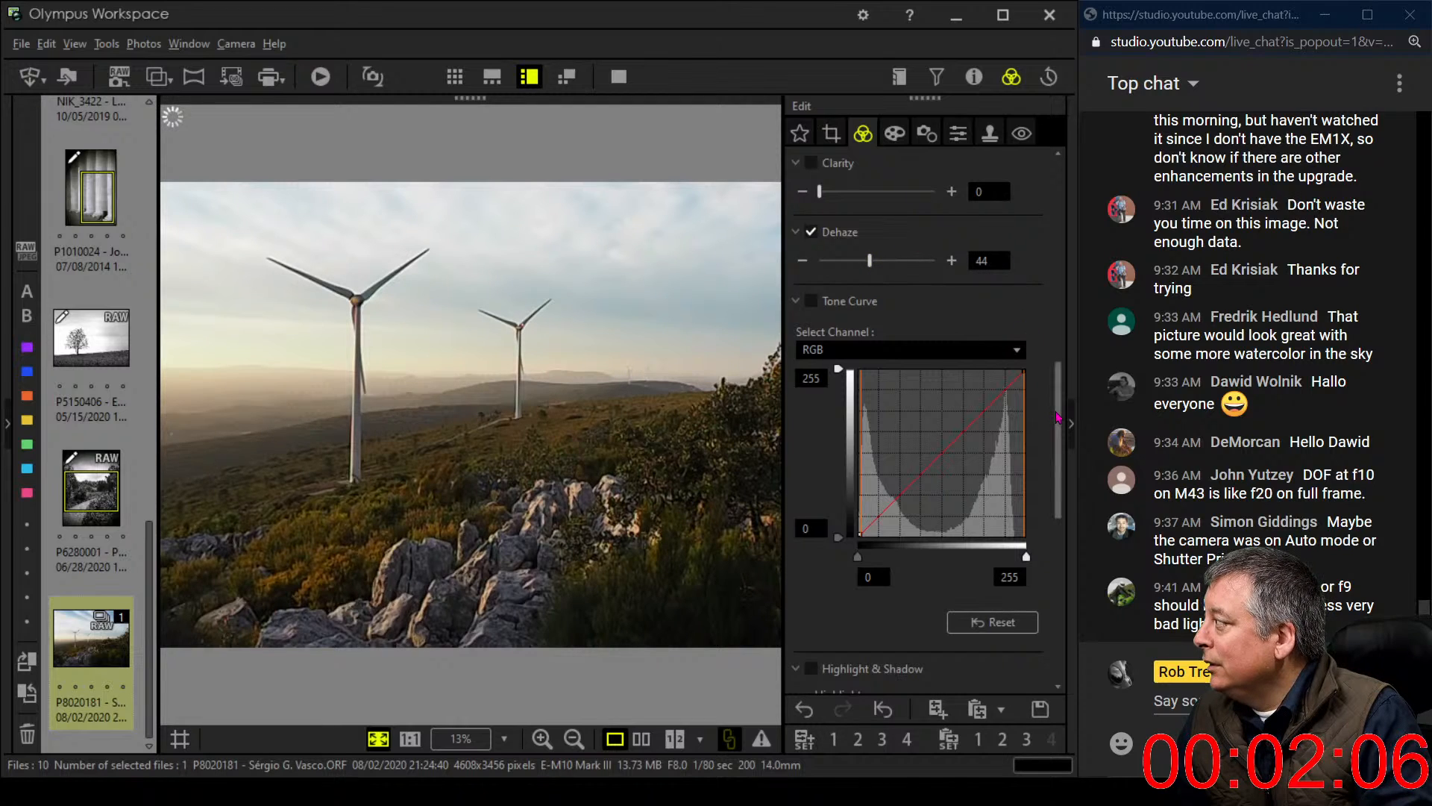
# Warm the photo with a custom white balance of 7095 K
pyautogui.moveTo(1059, 405); pyautogui.dragTo(1069, 289)
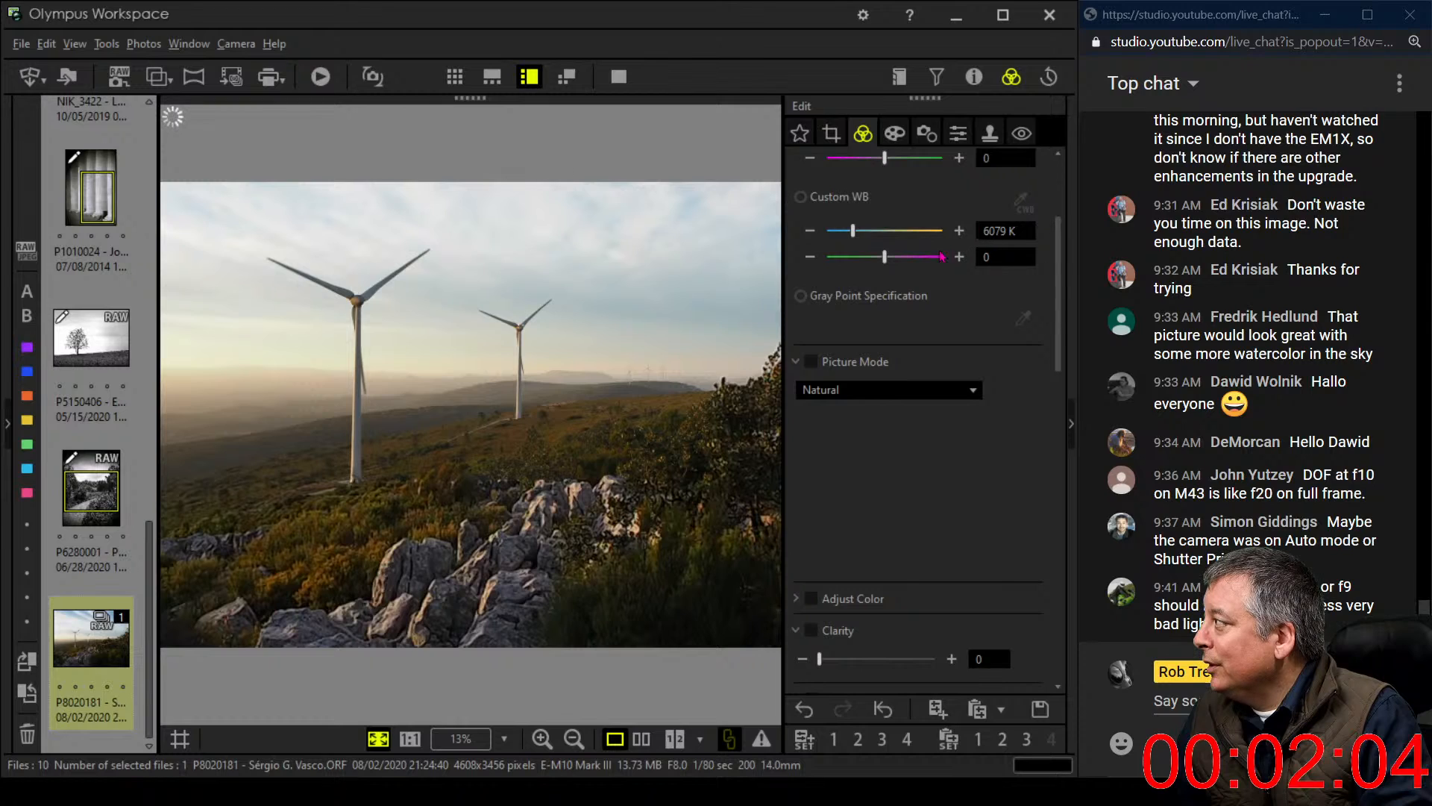
pyautogui.moveTo(854, 234); pyautogui.dragTo(860, 237)
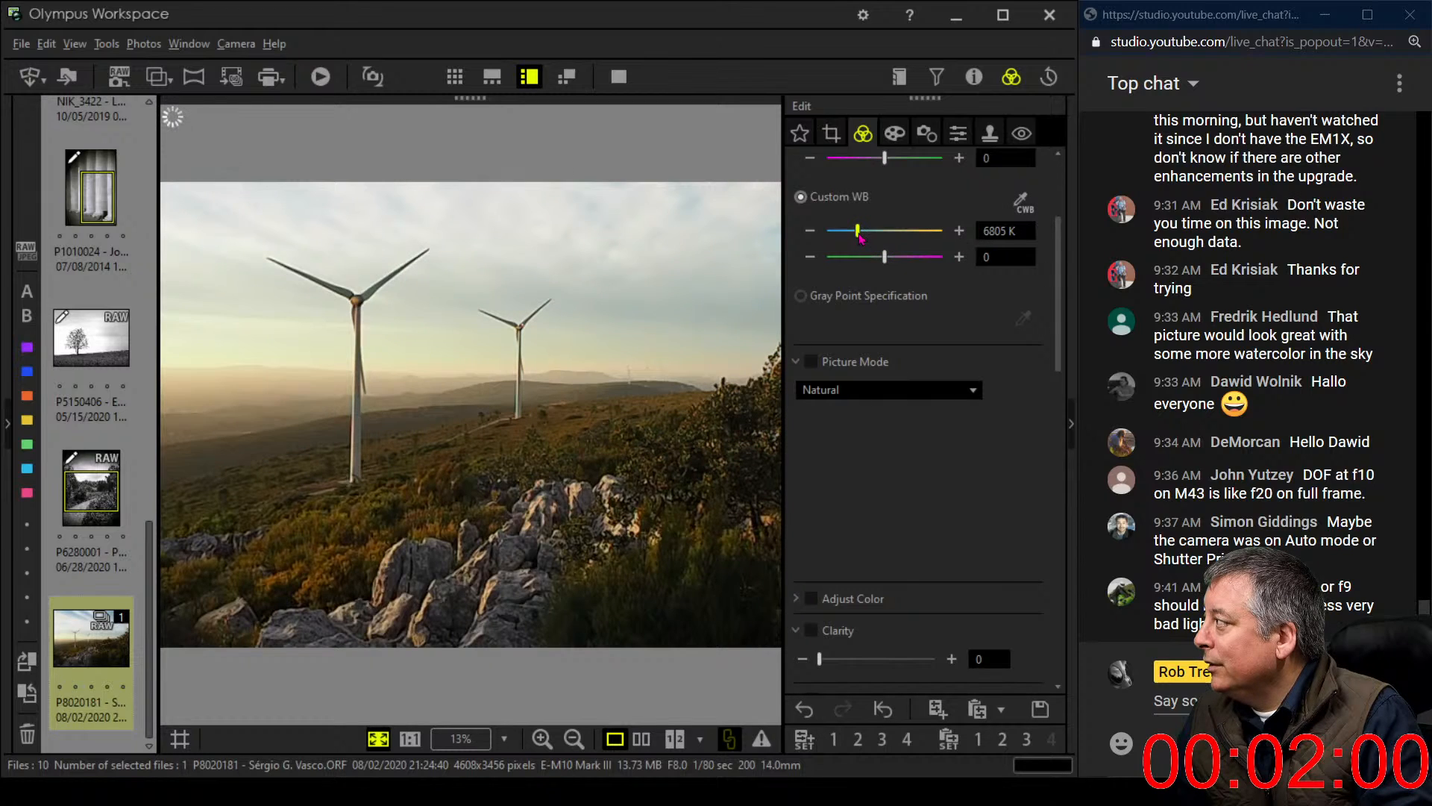
pyautogui.moveTo(860, 237); pyautogui.dragTo(863, 237)
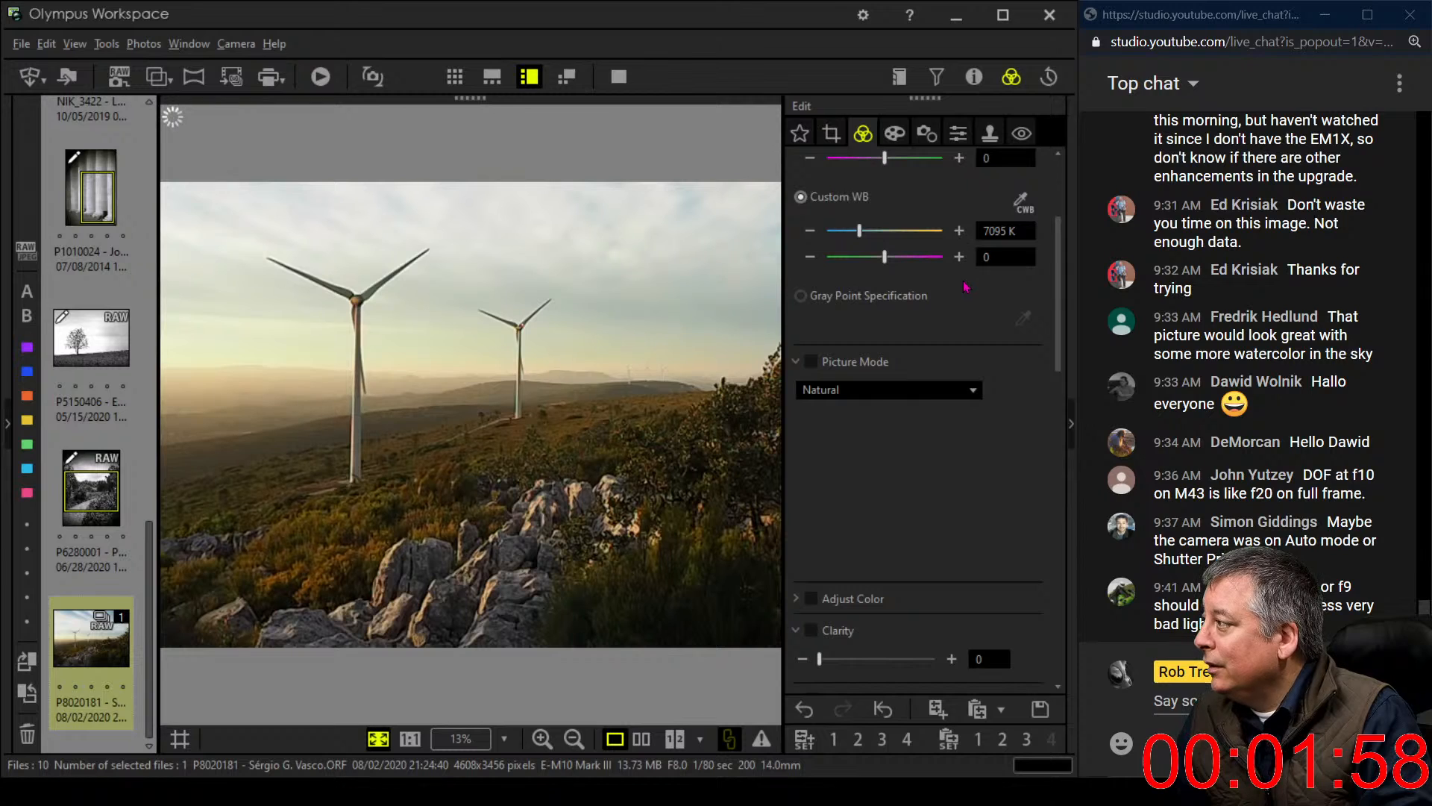
pyautogui.moveTo(1058, 370); pyautogui.dragTo(1063, 296)
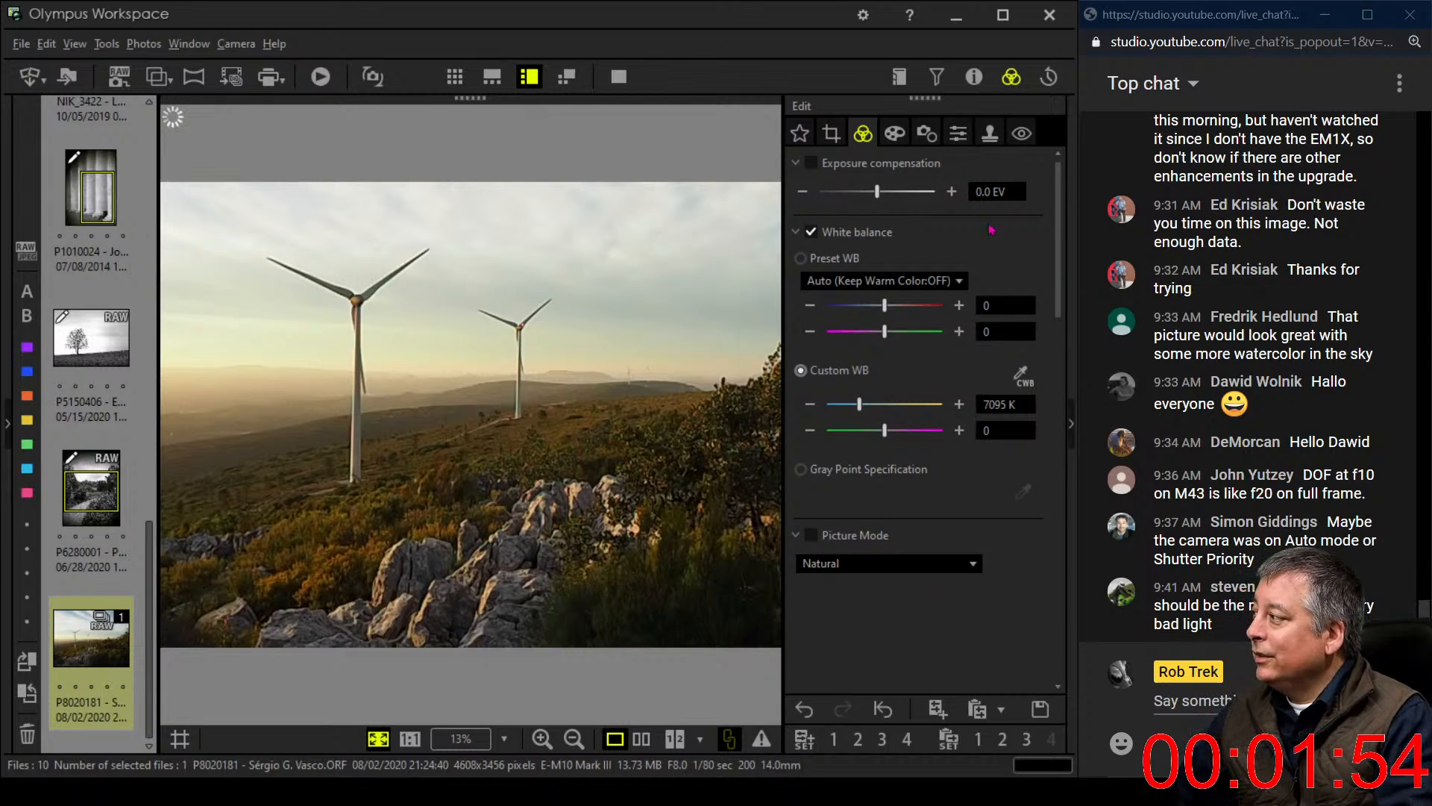
# Set the crop's tilt adjustment to -0.3 degrees
pyautogui.click(831, 135)
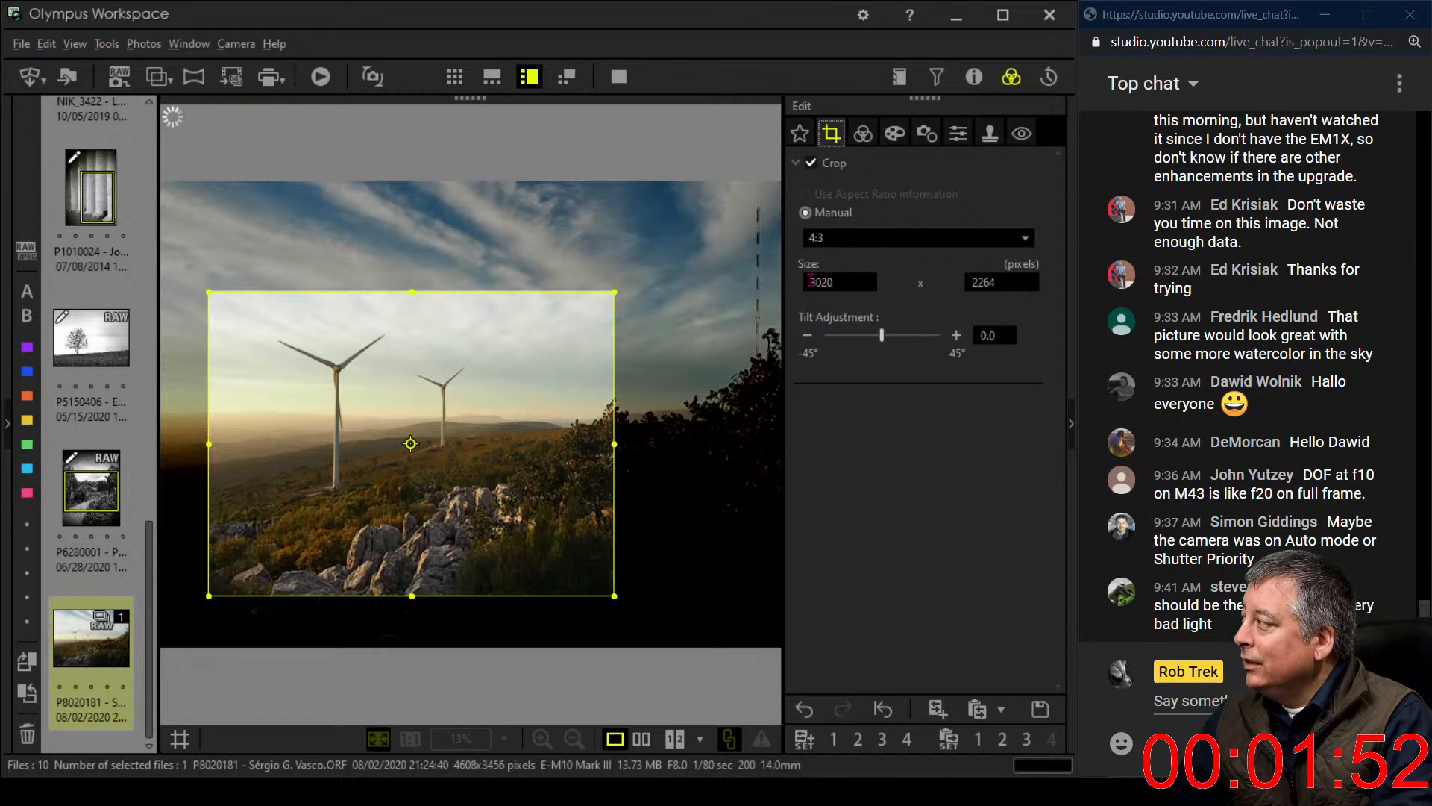
pyautogui.click(808, 336)
pyautogui.click(807, 336)
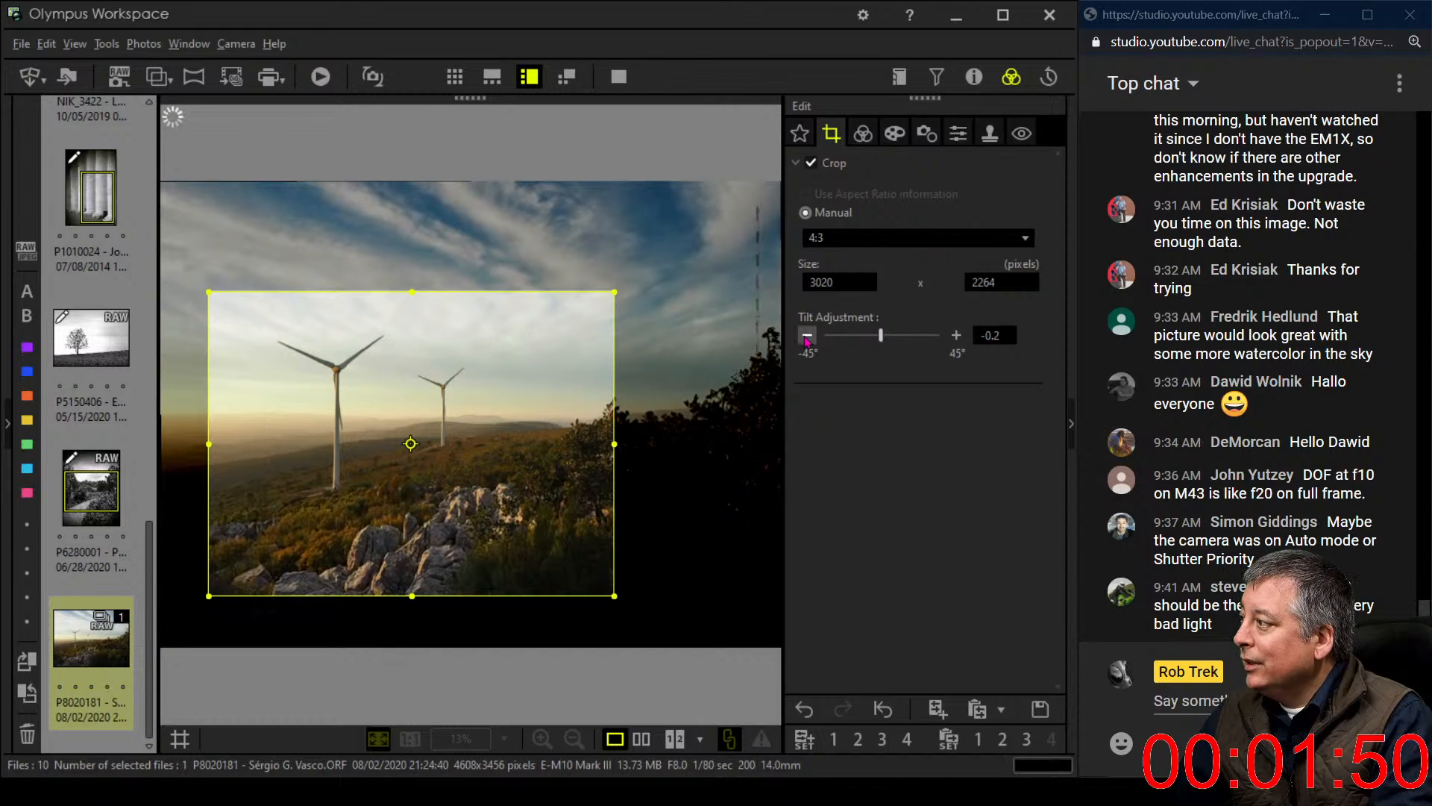
pyautogui.click(807, 335)
# Shape the RGB tone curve for more contrast, pulling the shadows down and raising the midtones slightly above the diagonal
pyautogui.click(863, 134)
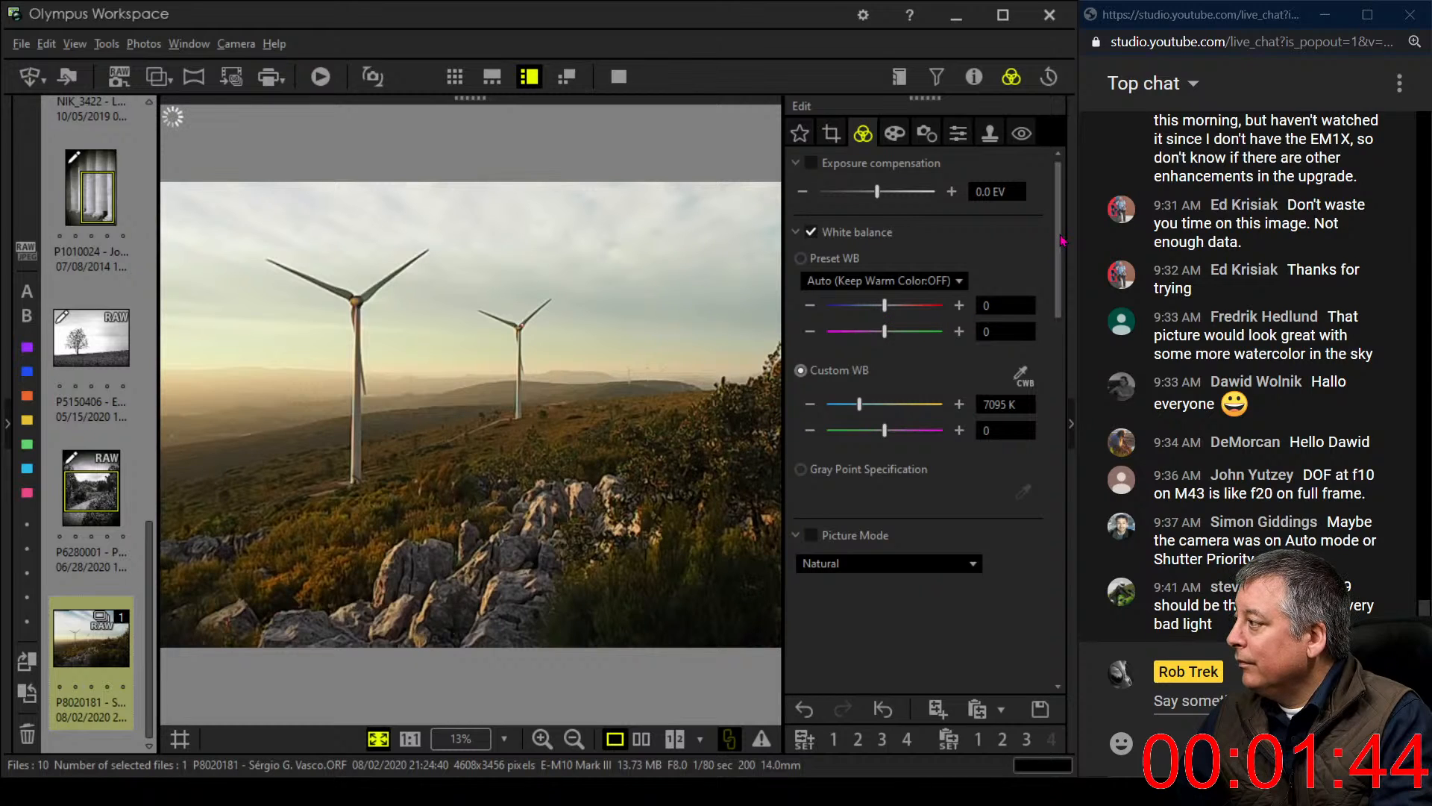
pyautogui.moveTo(1061, 241); pyautogui.dragTo(1036, 466)
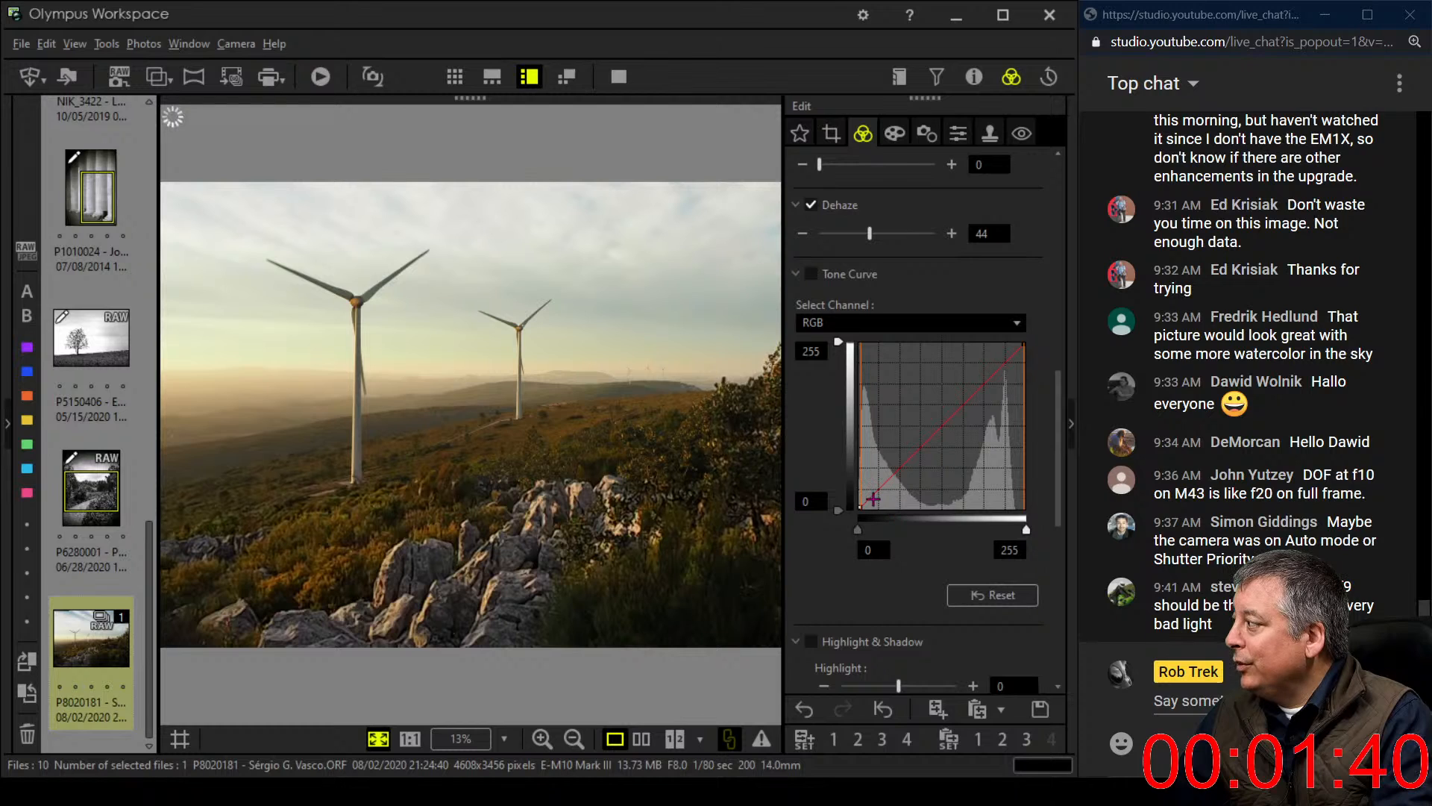
pyautogui.moveTo(869, 497); pyautogui.dragTo(874, 502)
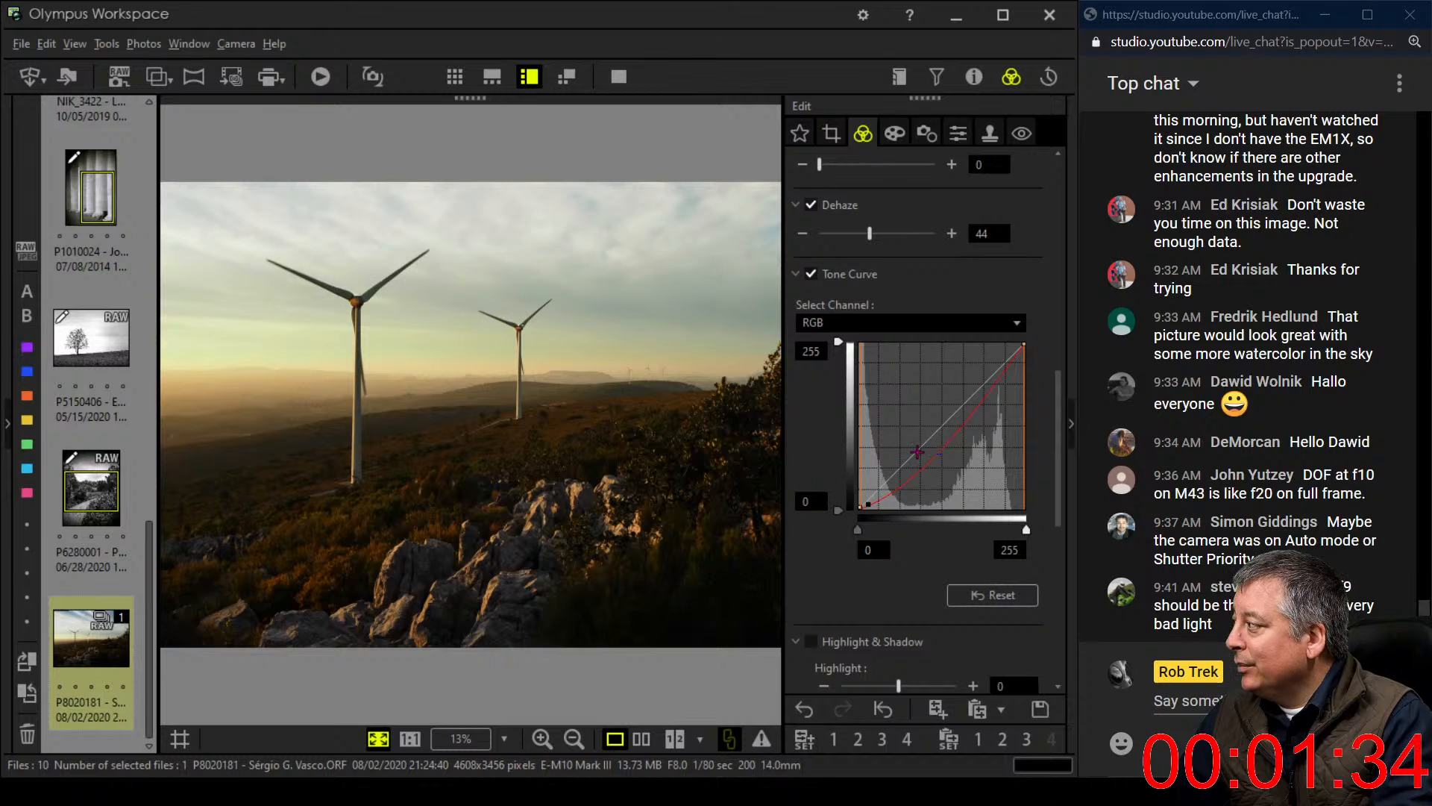
pyautogui.moveTo(933, 459); pyautogui.dragTo(933, 436)
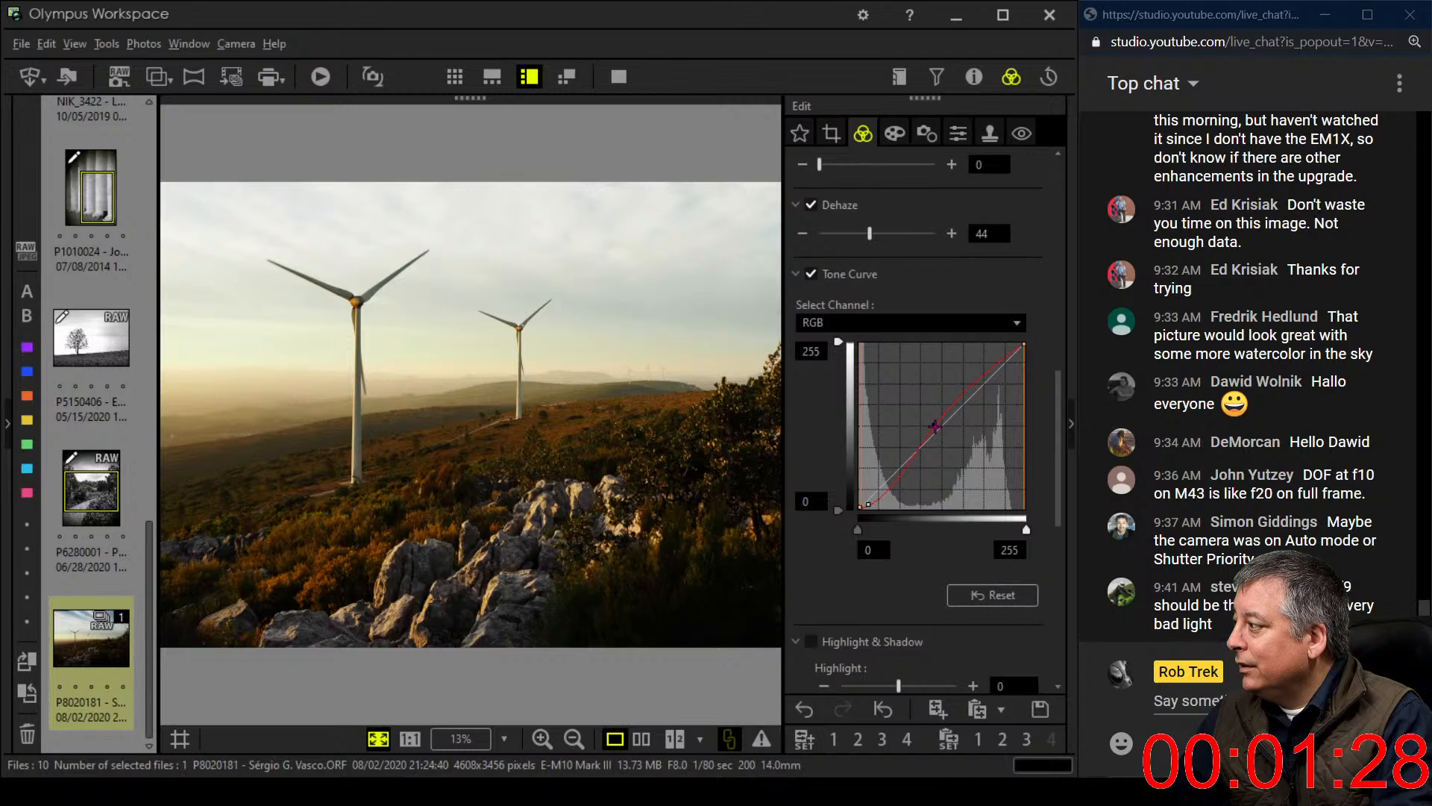
# Set Sharpness to 2.0 and Clarity to 19
pyautogui.click(958, 133)
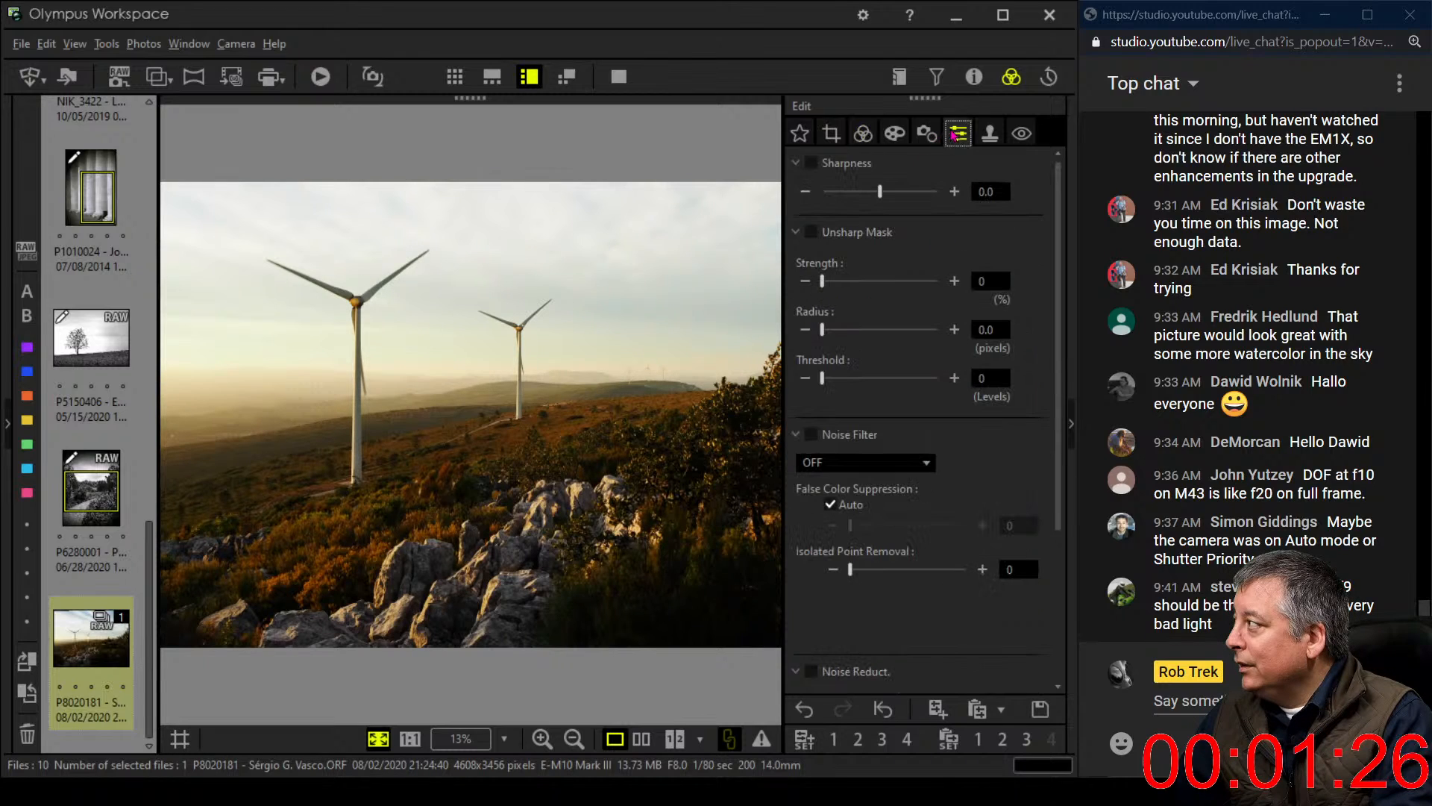
pyautogui.moveTo(880, 191); pyautogui.dragTo(937, 191)
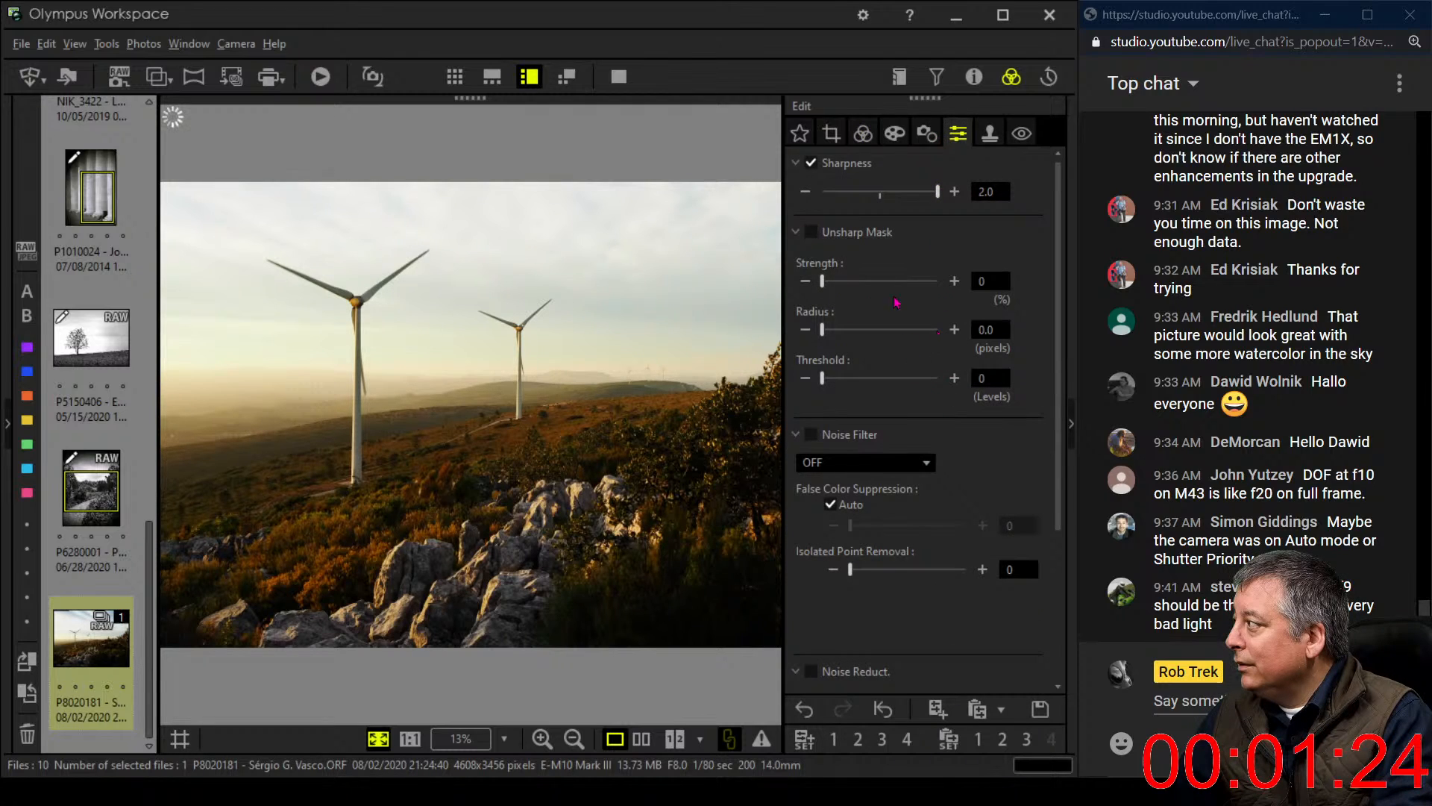
pyautogui.click(863, 134)
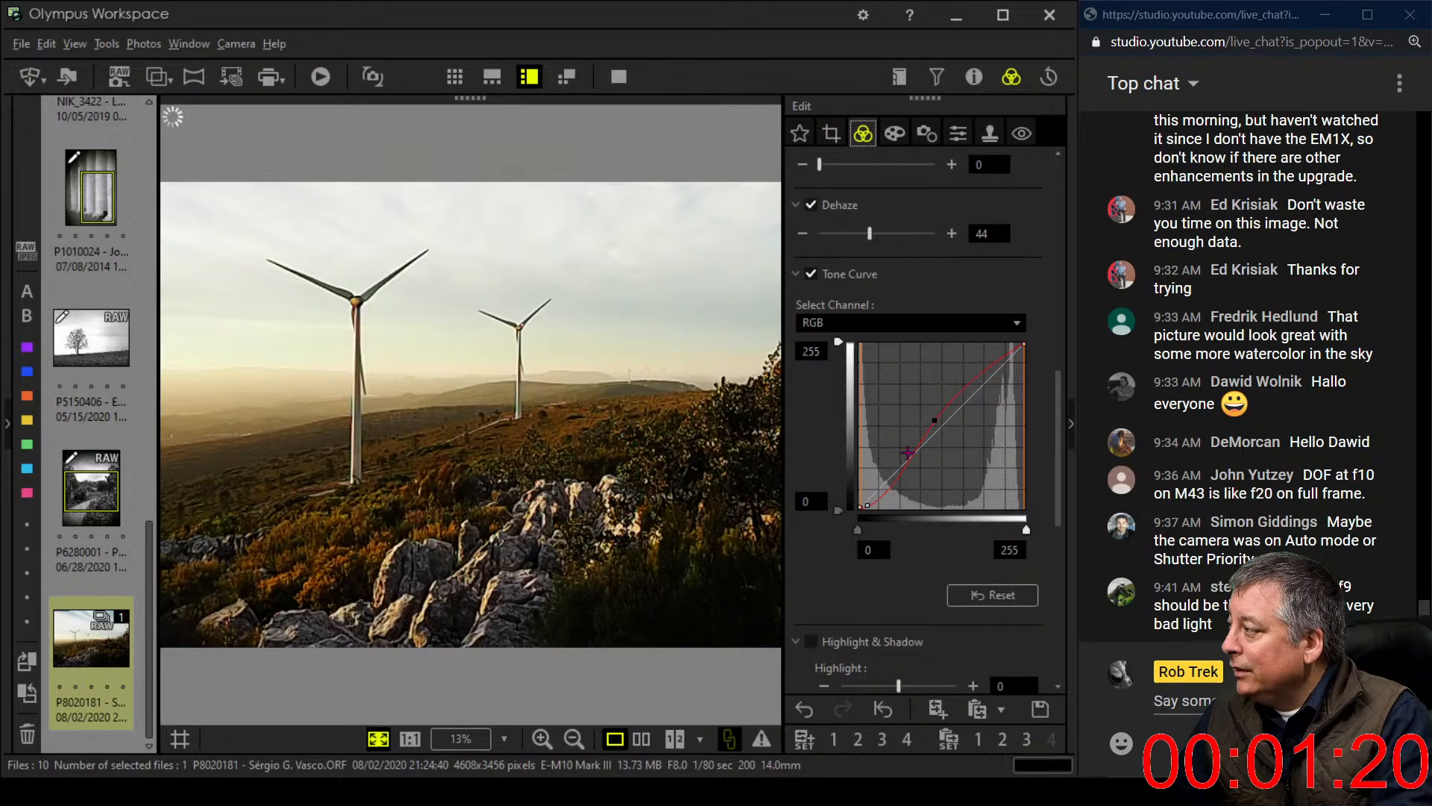
pyautogui.scroll(2, 985, 298)
pyautogui.scroll(2, 985, 291)
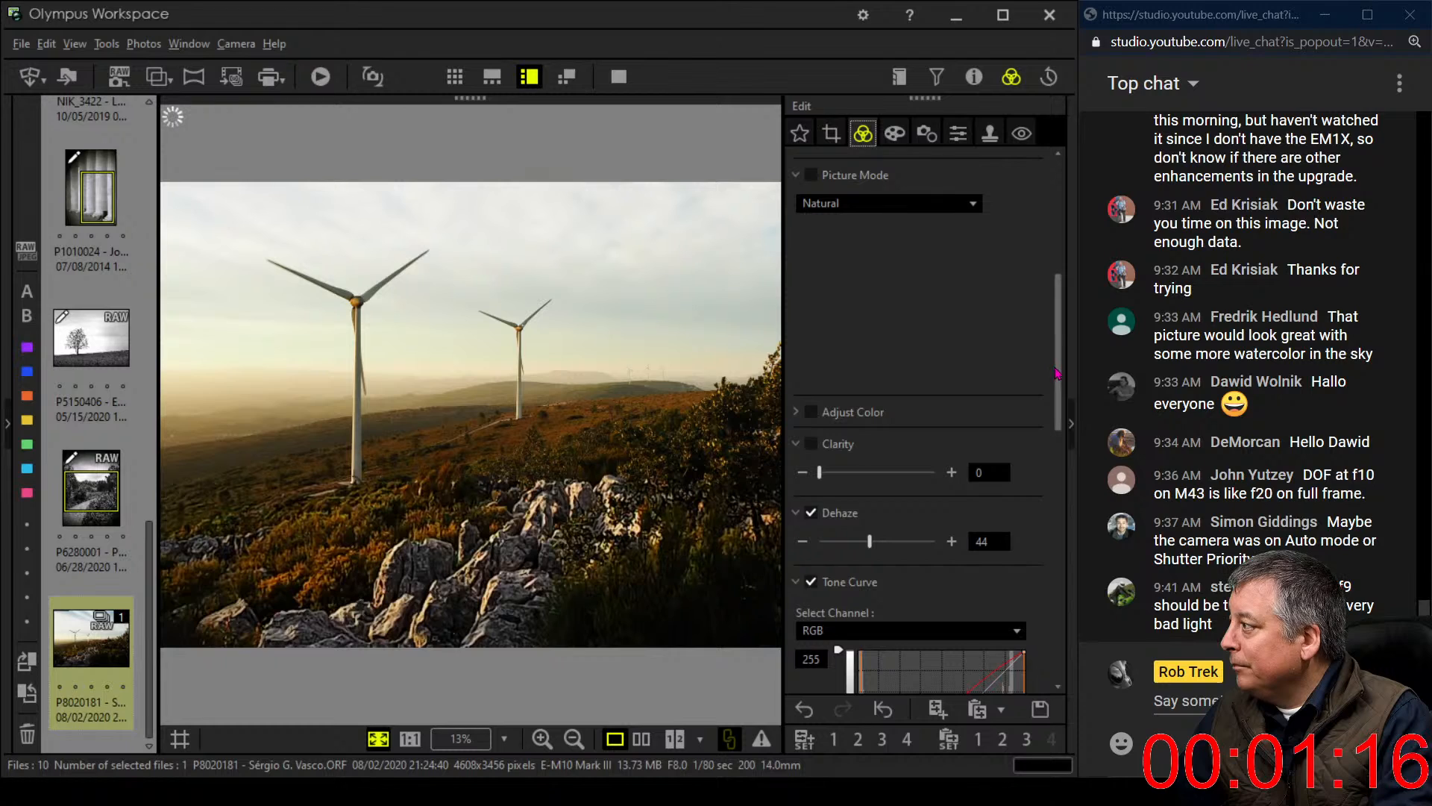
pyautogui.moveTo(1057, 373); pyautogui.dragTo(1057, 365)
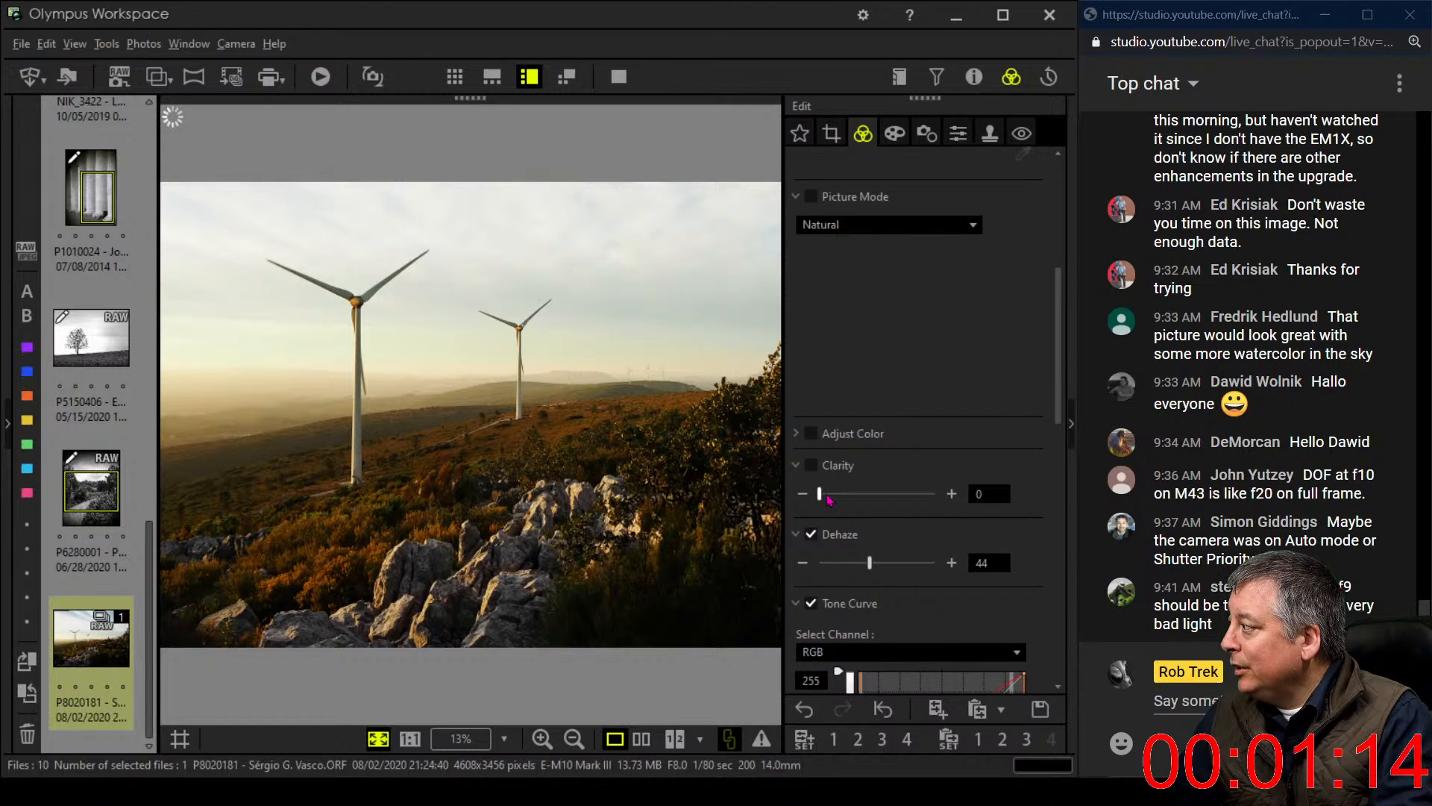
pyautogui.moveTo(823, 495); pyautogui.dragTo(840, 498)
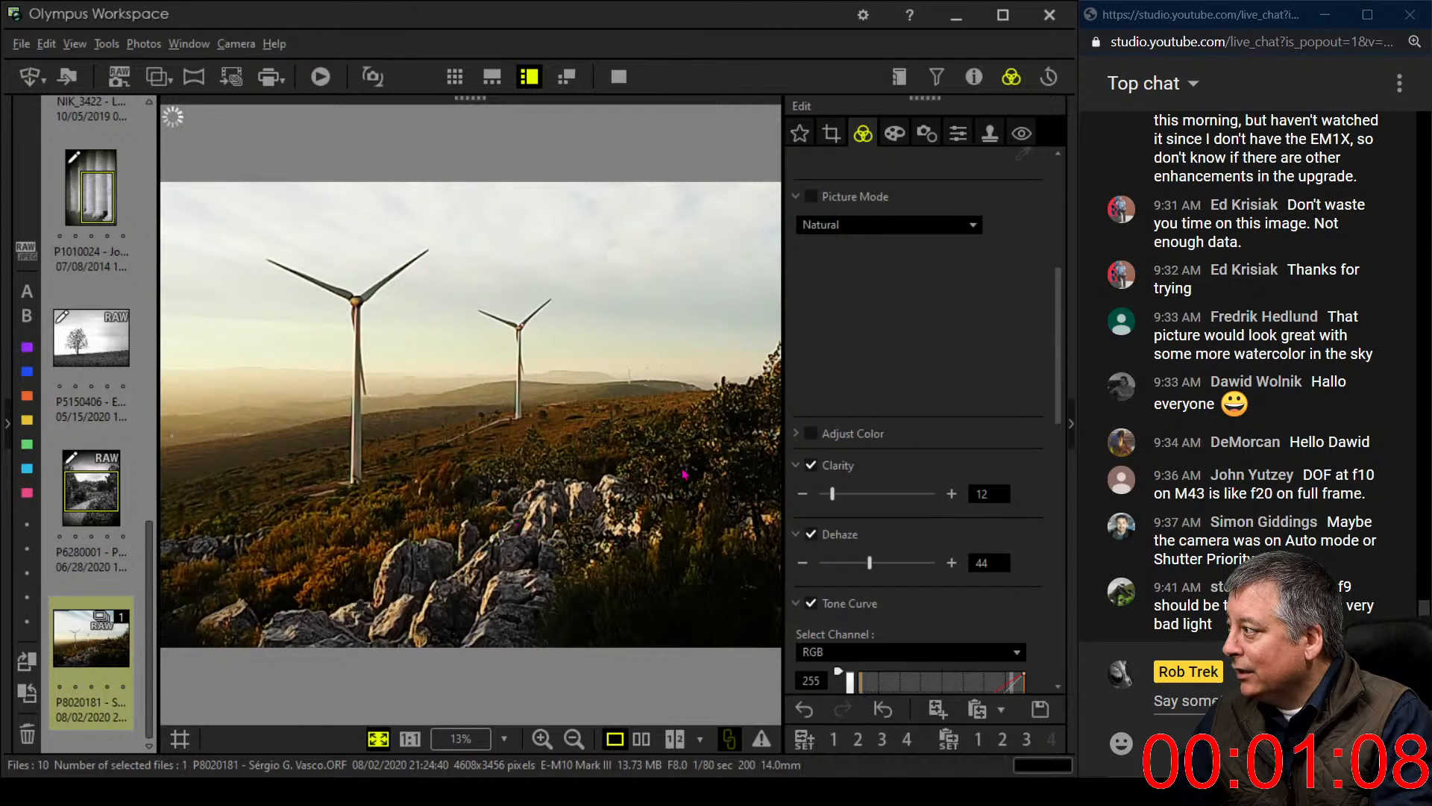
pyautogui.moveTo(833, 495); pyautogui.dragTo(841, 495)
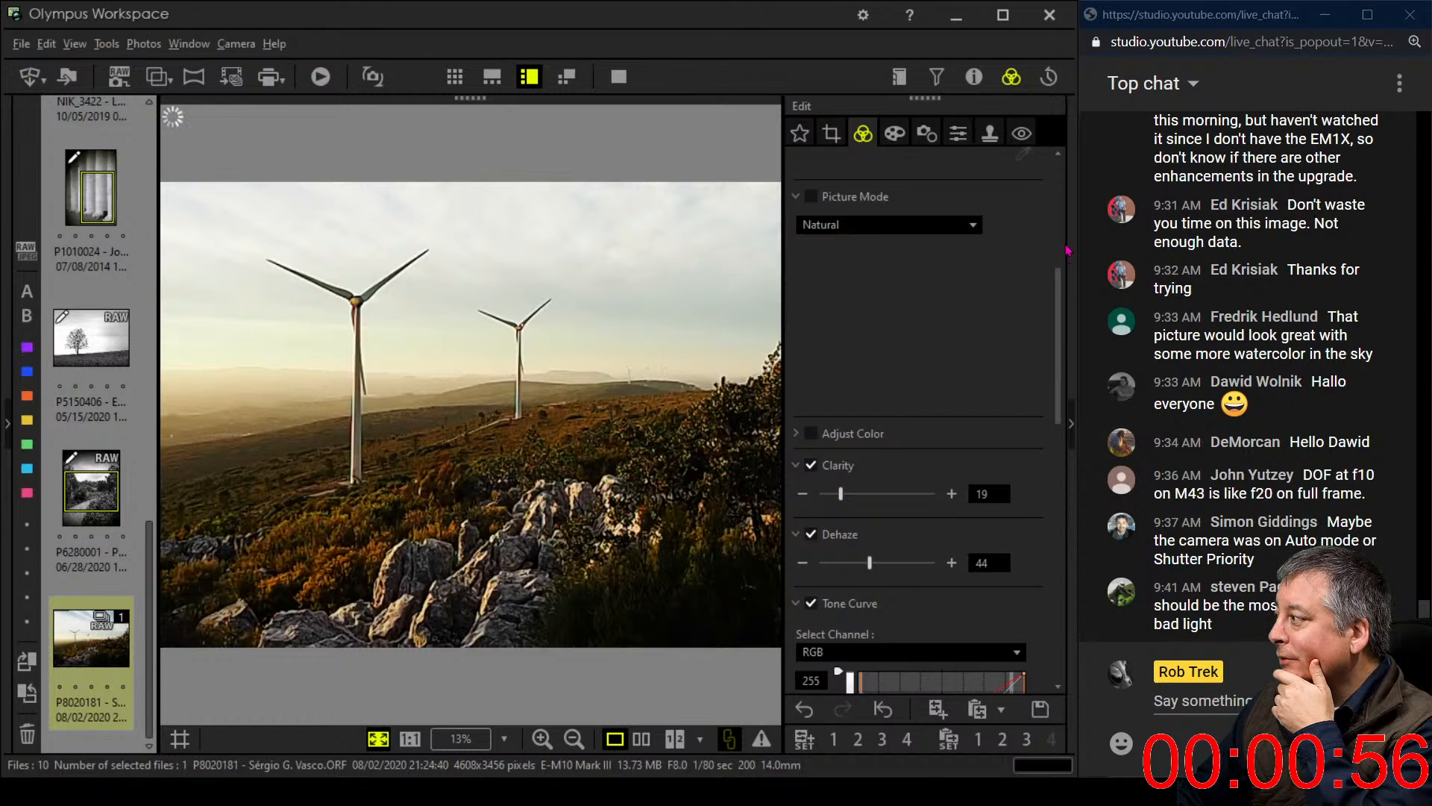
# Set the custom white balance's green-magenta tint to -1
pyautogui.moveTo(1059, 347); pyautogui.dragTo(1057, 170)
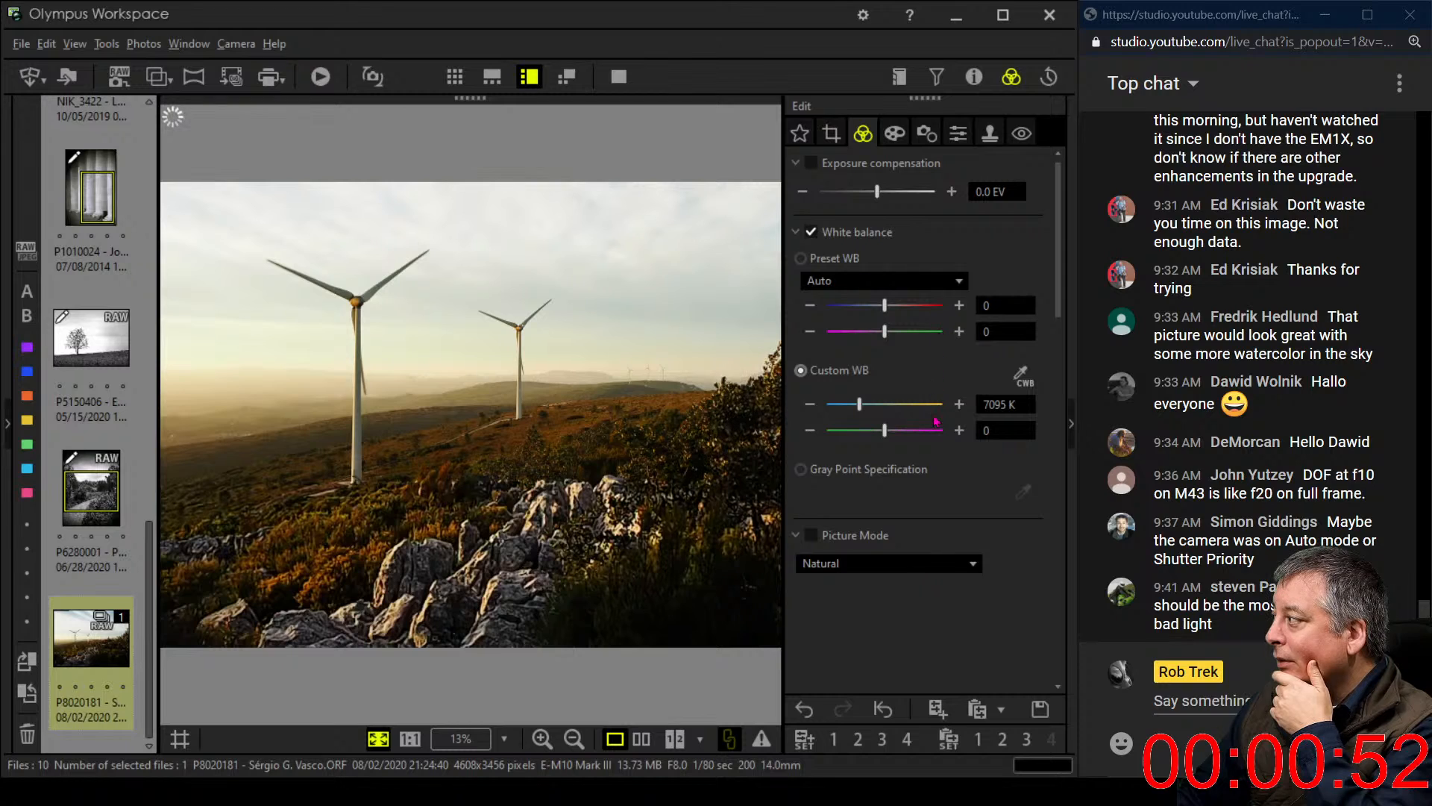
pyautogui.click(810, 431)
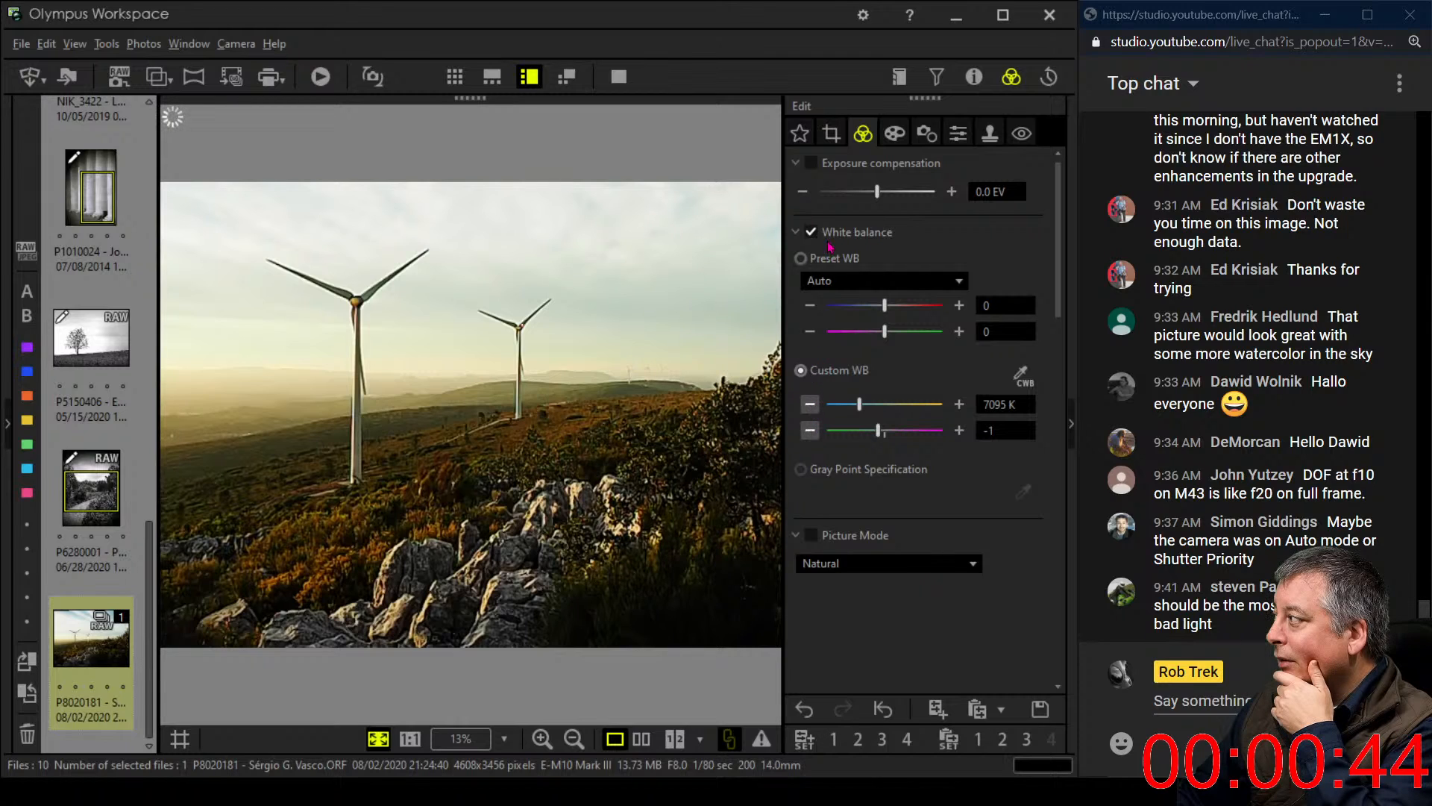
# Set the crop's tilt adjustment to -0.6 degrees
pyautogui.click(833, 132)
pyautogui.click(810, 335)
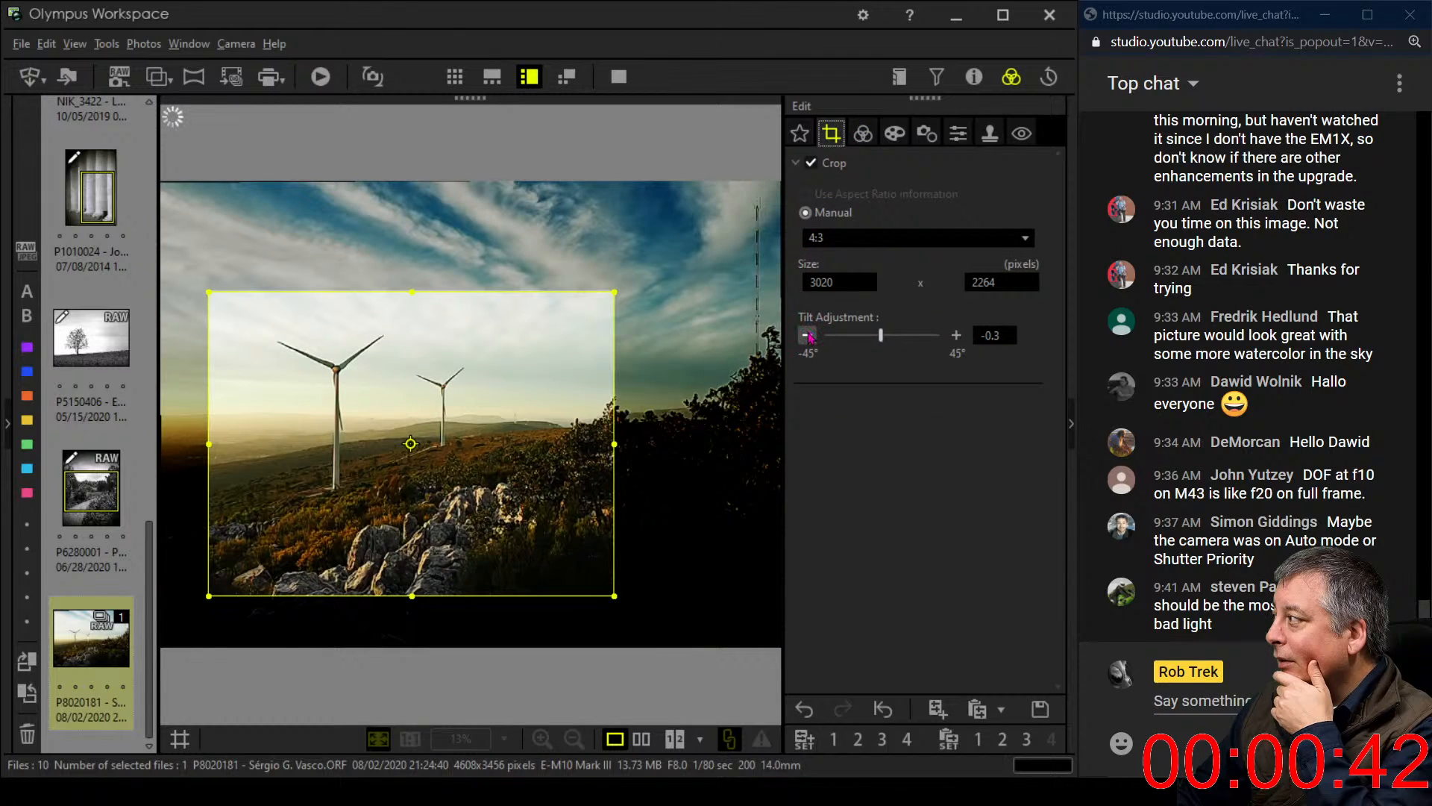
pyautogui.click(811, 336)
pyautogui.click(810, 336)
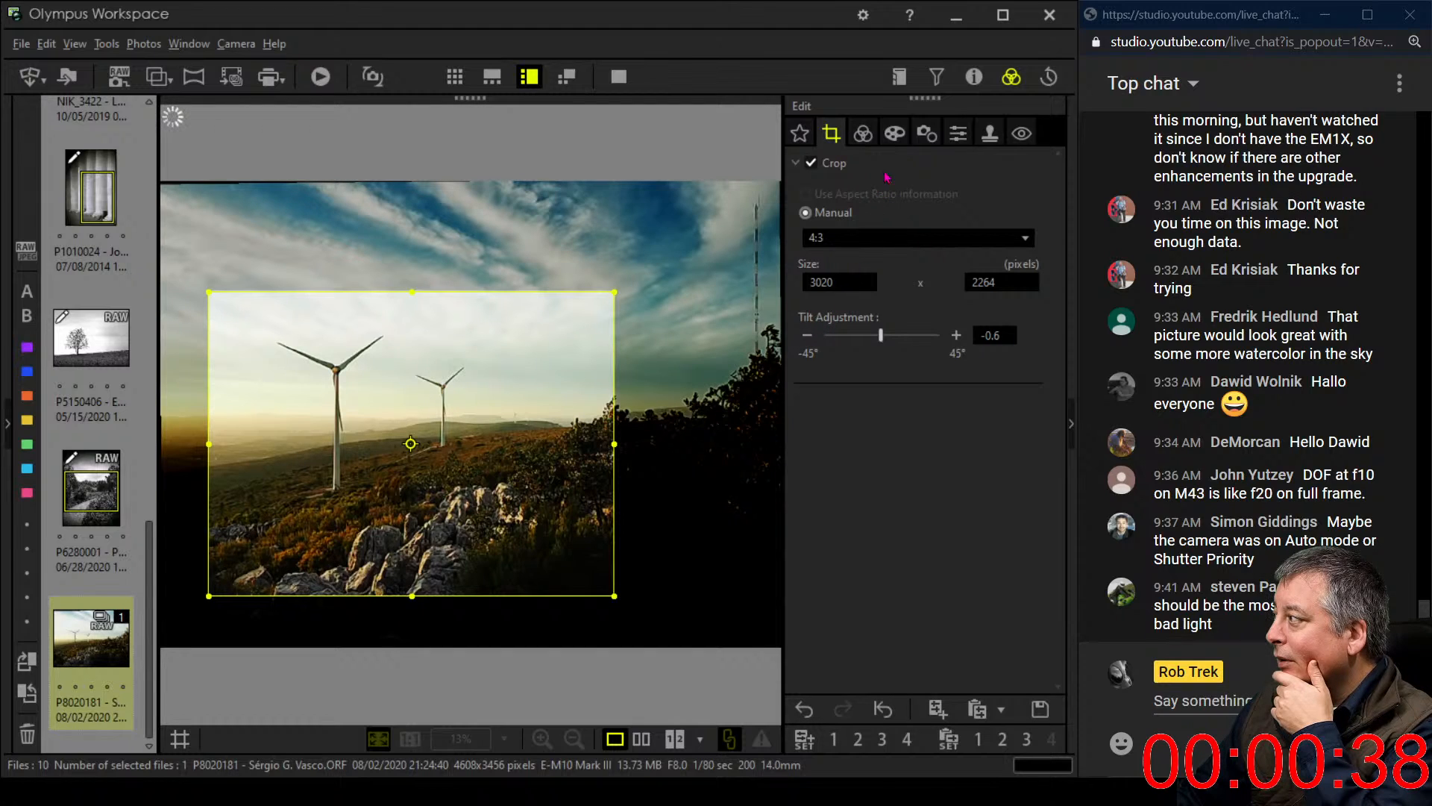
# Set the crop's tilt adjustment to -0.7 degrees
pyautogui.click(816, 341)
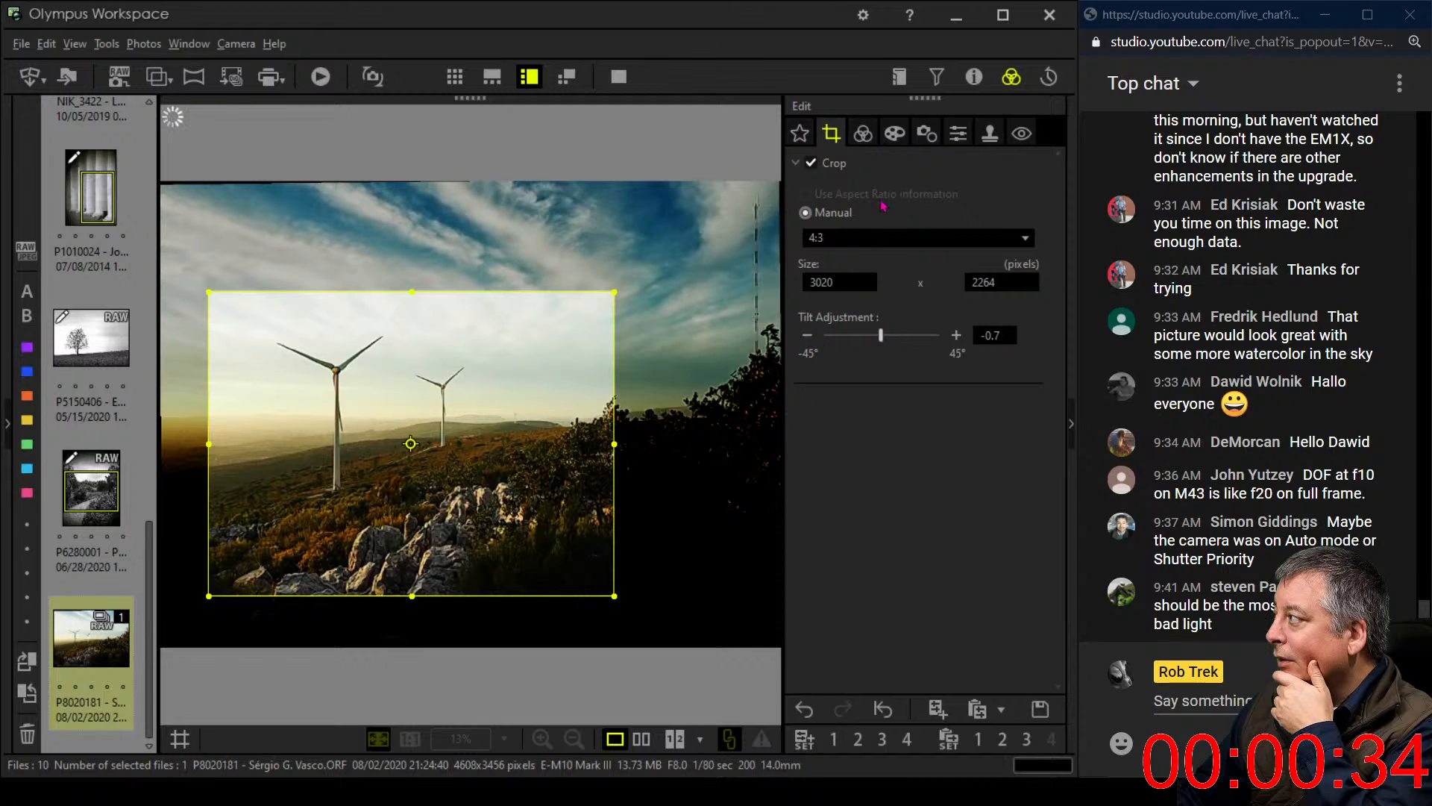
pyautogui.click(864, 134)
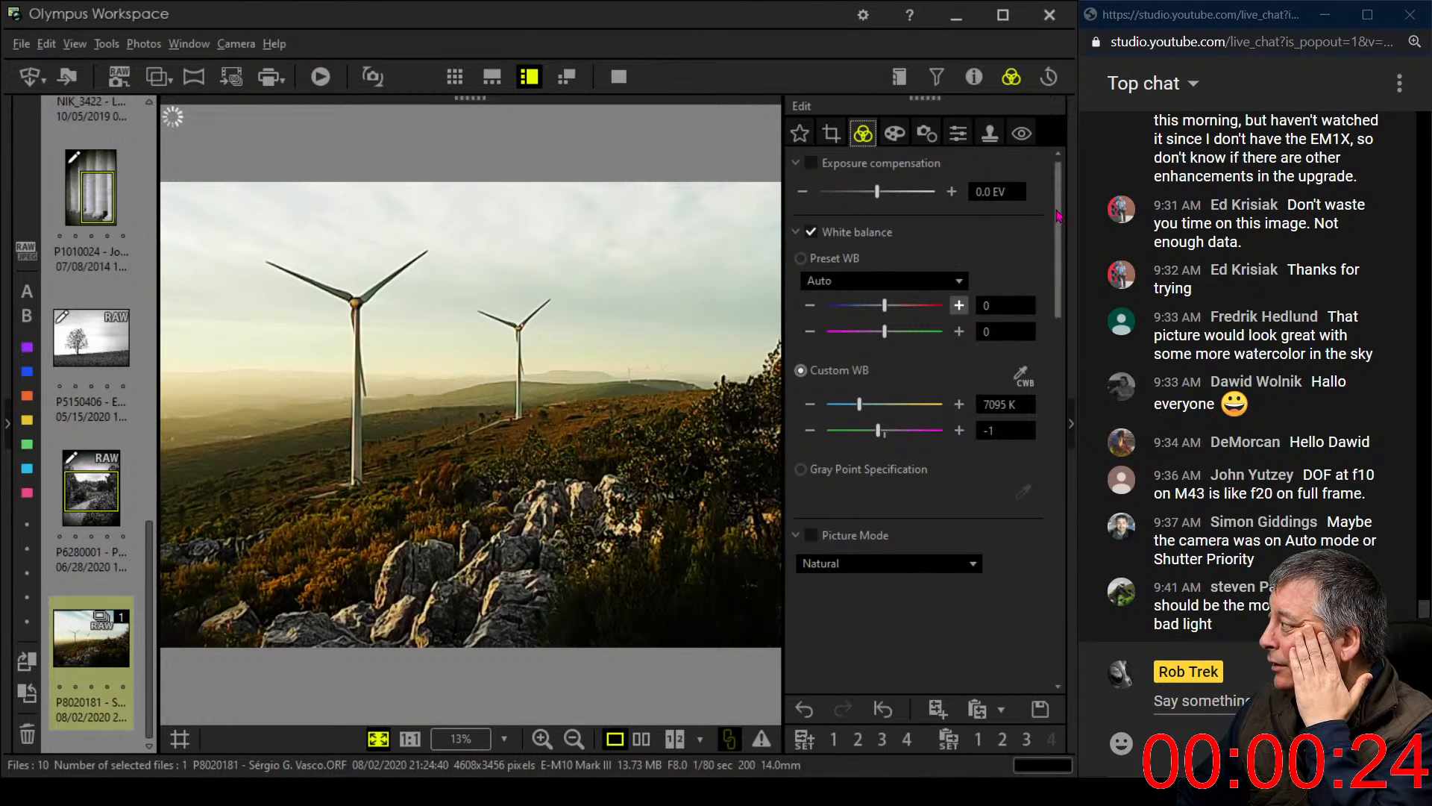
# Set Dehaze to 73 and Clarity to 37
pyautogui.moveTo(1050, 224); pyautogui.dragTo(987, 434)
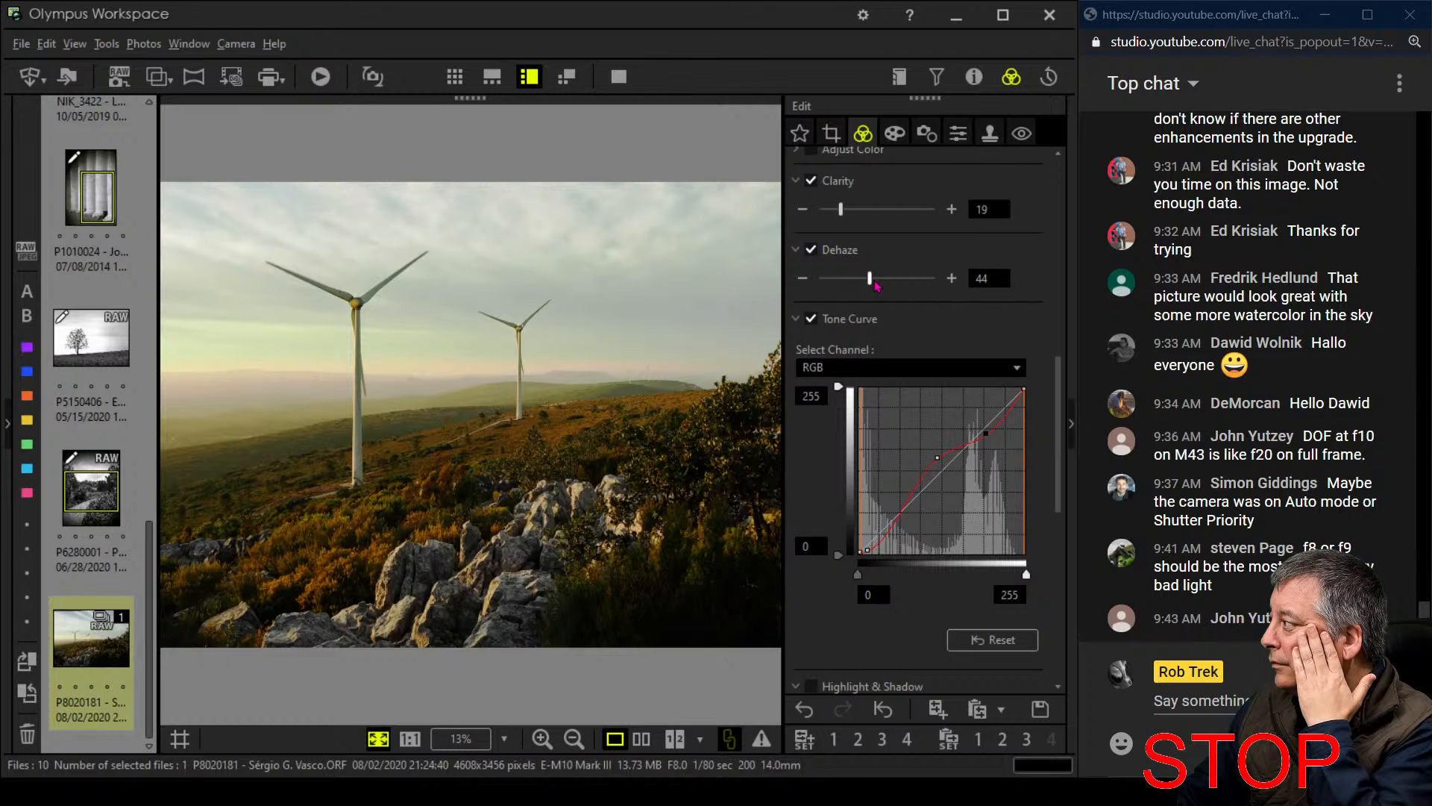
pyautogui.moveTo(877, 286); pyautogui.dragTo(909, 284)
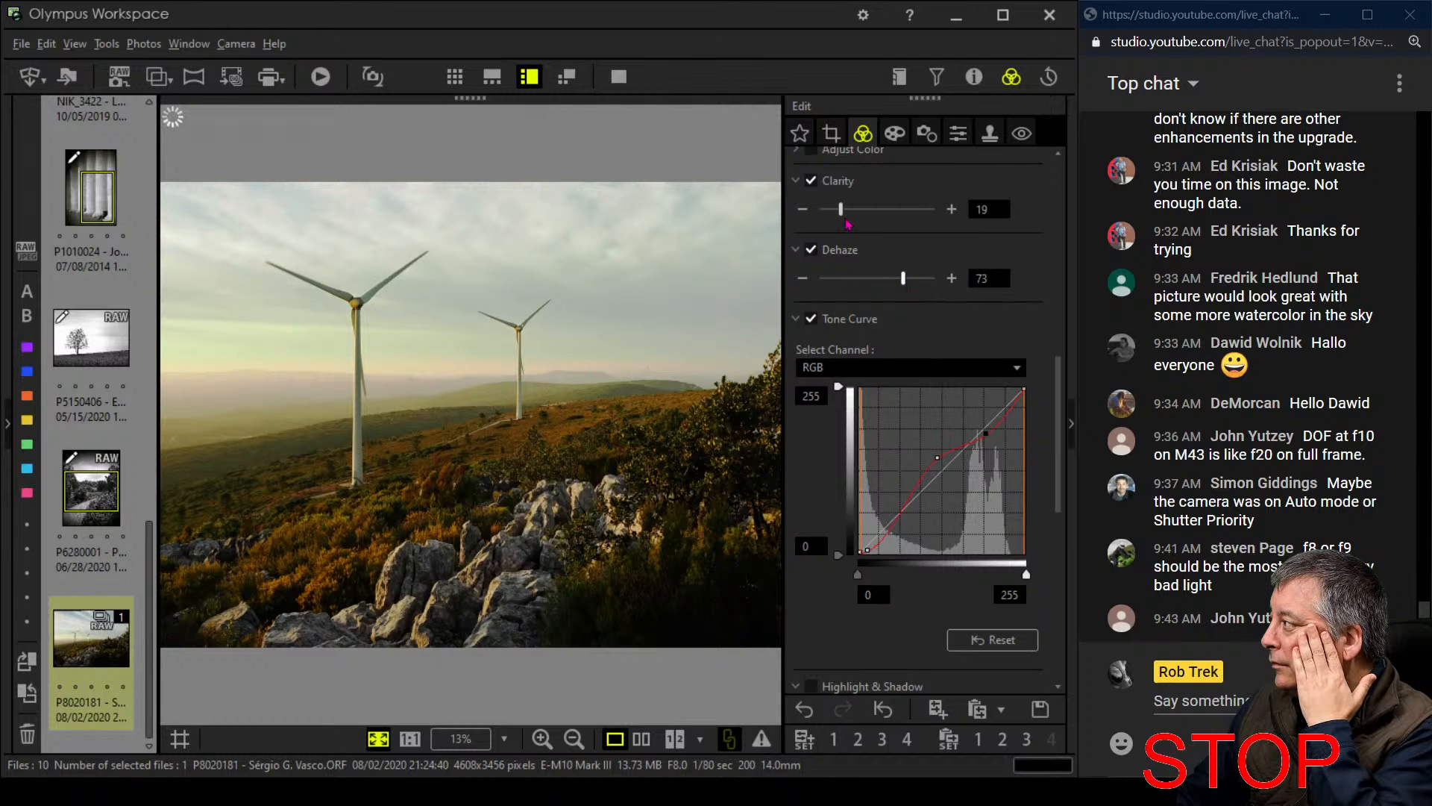
pyautogui.moveTo(841, 210); pyautogui.dragTo(862, 212)
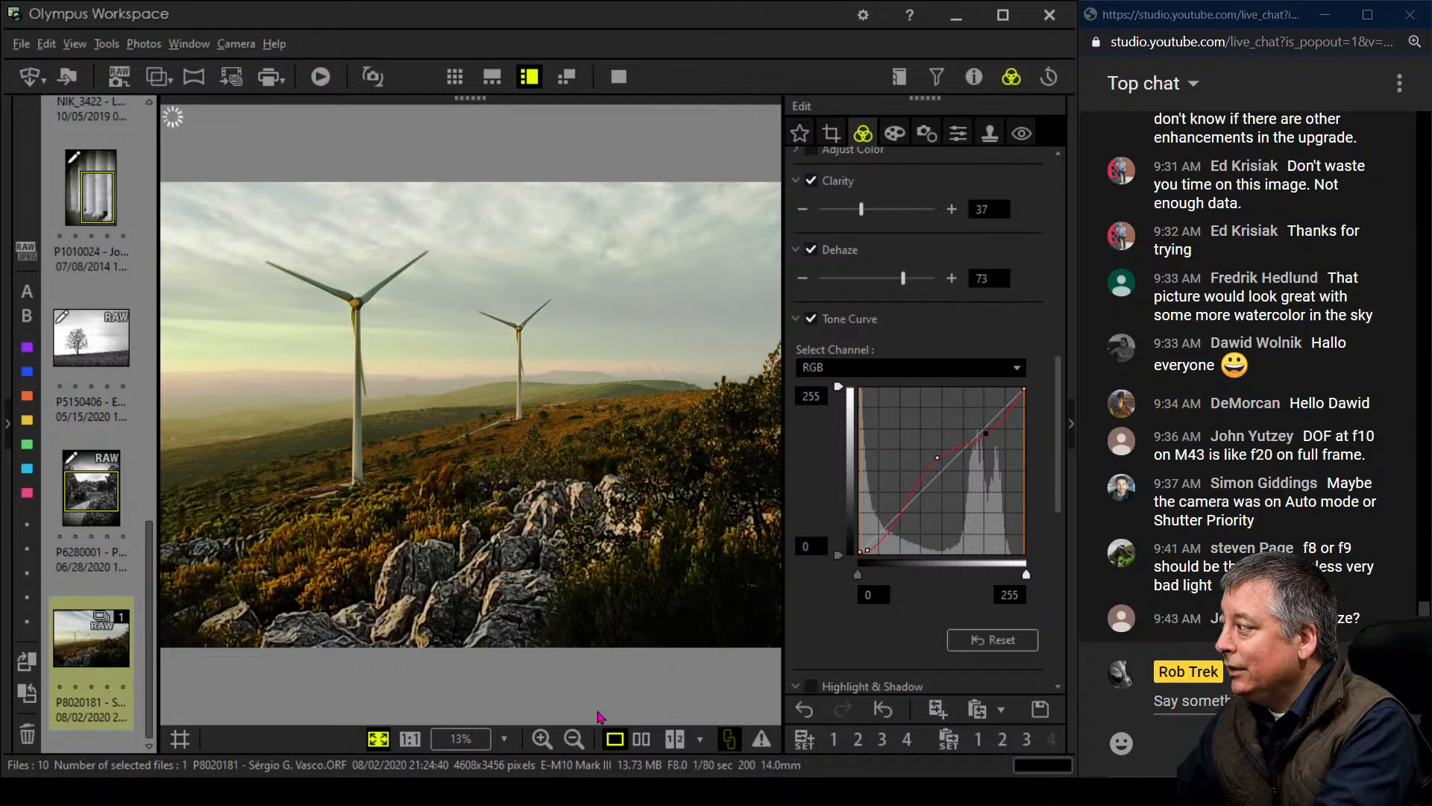
# Compare the edited wind turbine photo with the original in full screen, and return to the single-image view
pyautogui.click(649, 740)
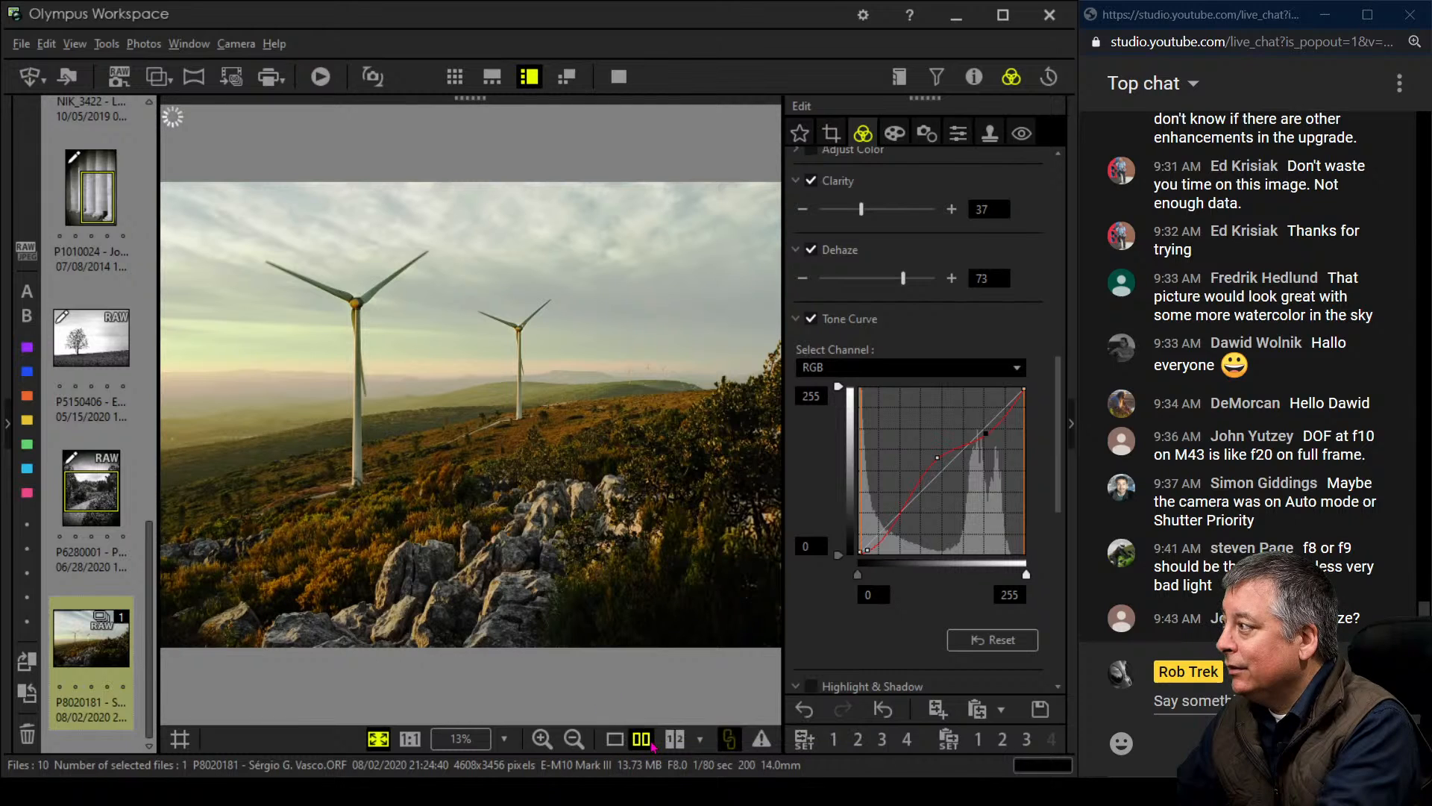
pyautogui.click(618, 77)
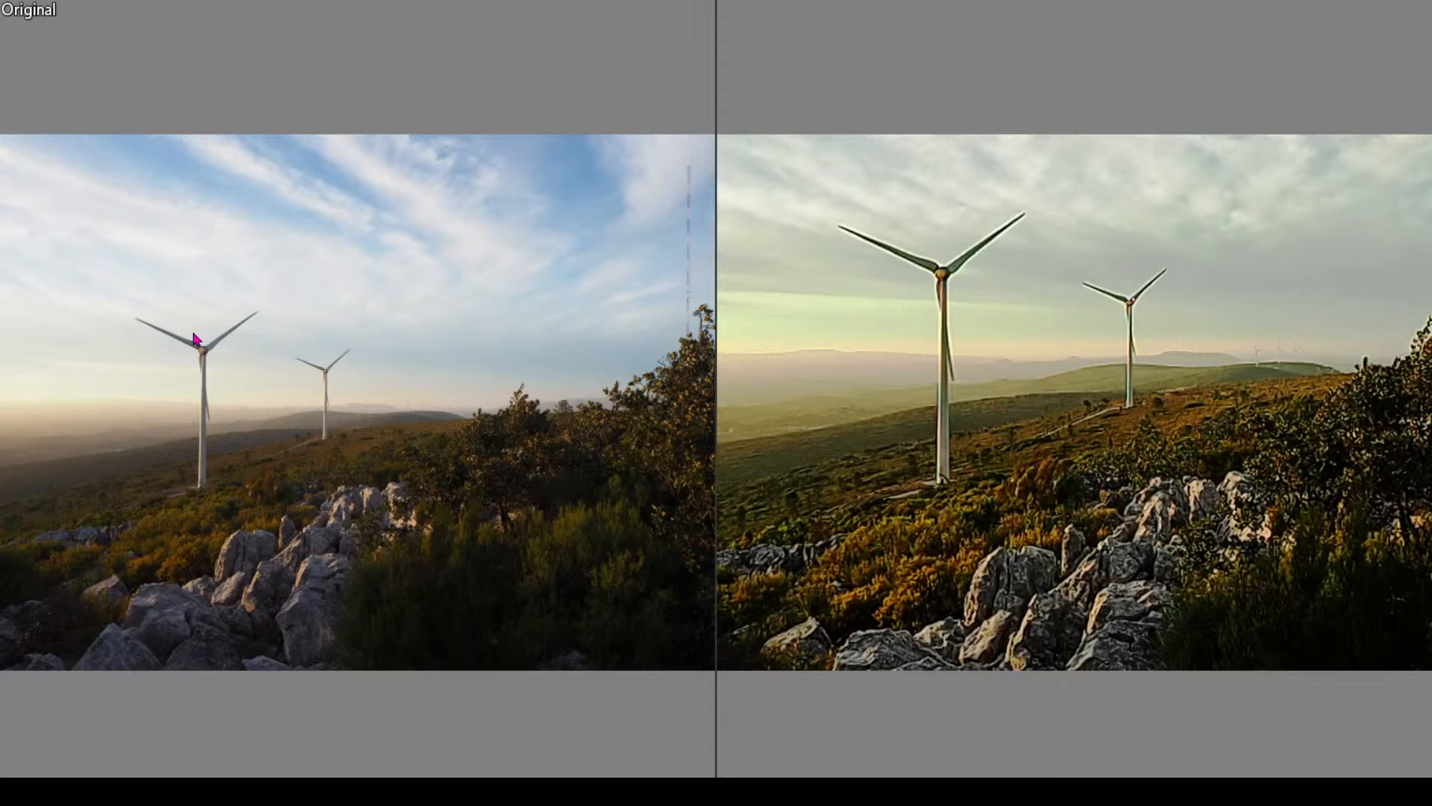
pyautogui.press('Escape')
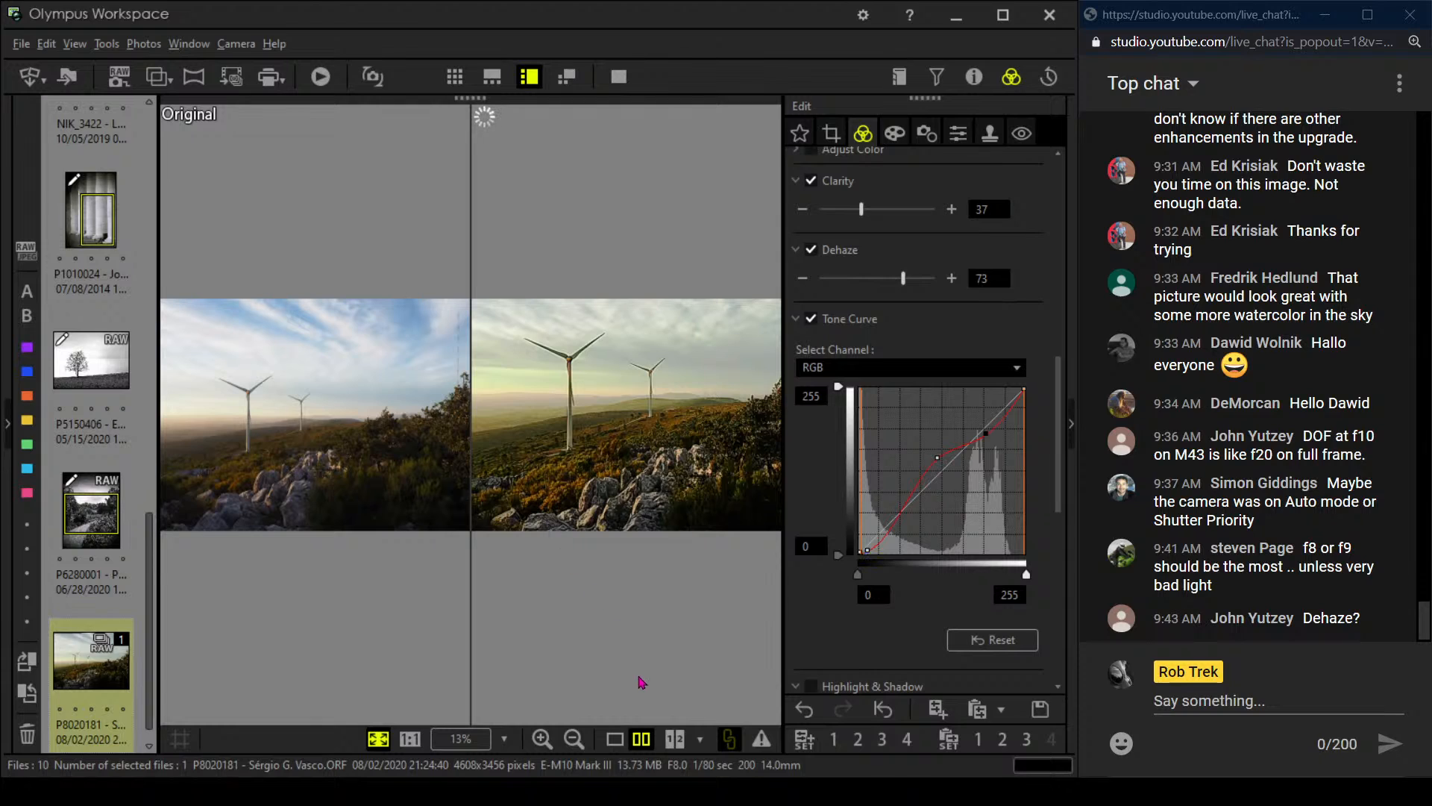
pyautogui.click(894, 132)
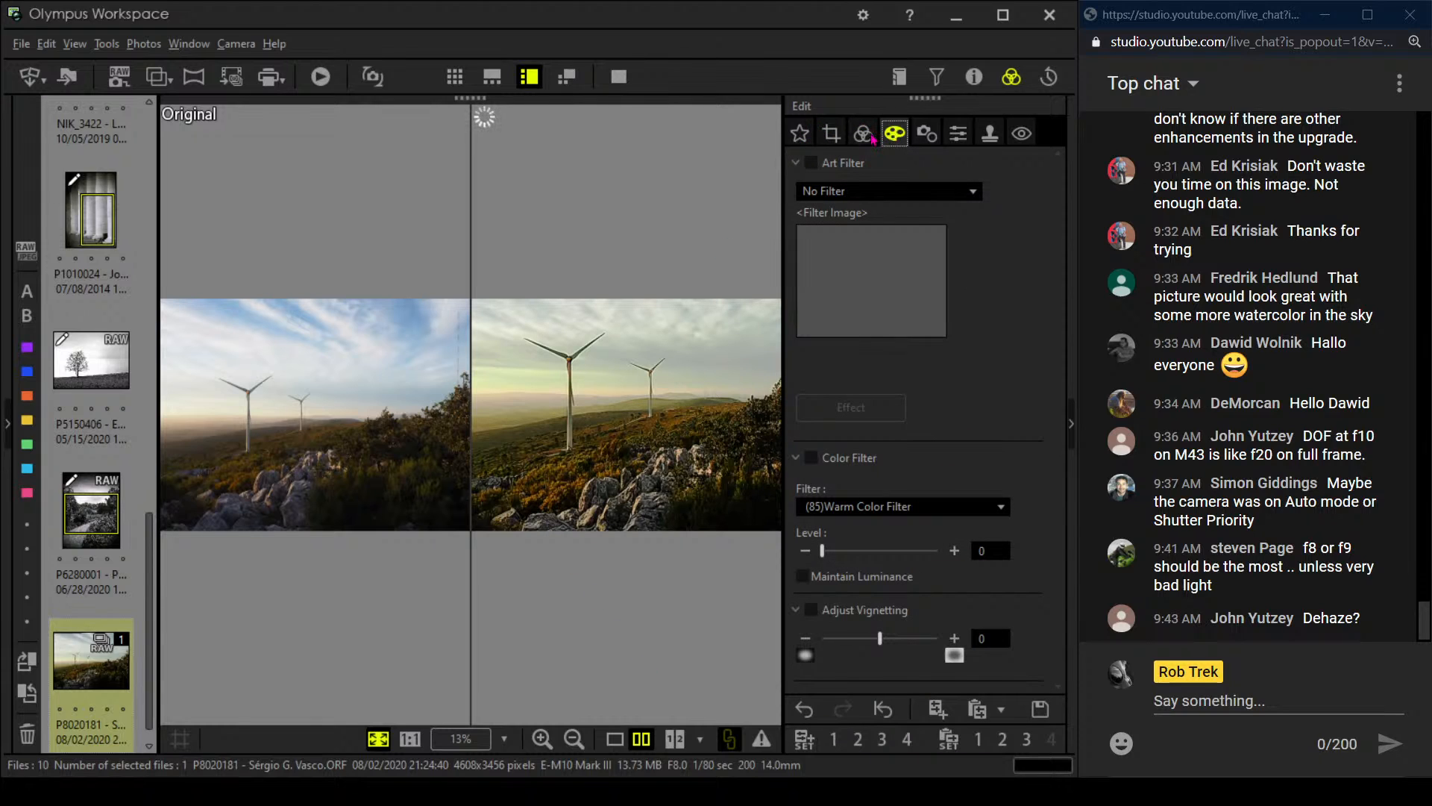
pyautogui.click(614, 739)
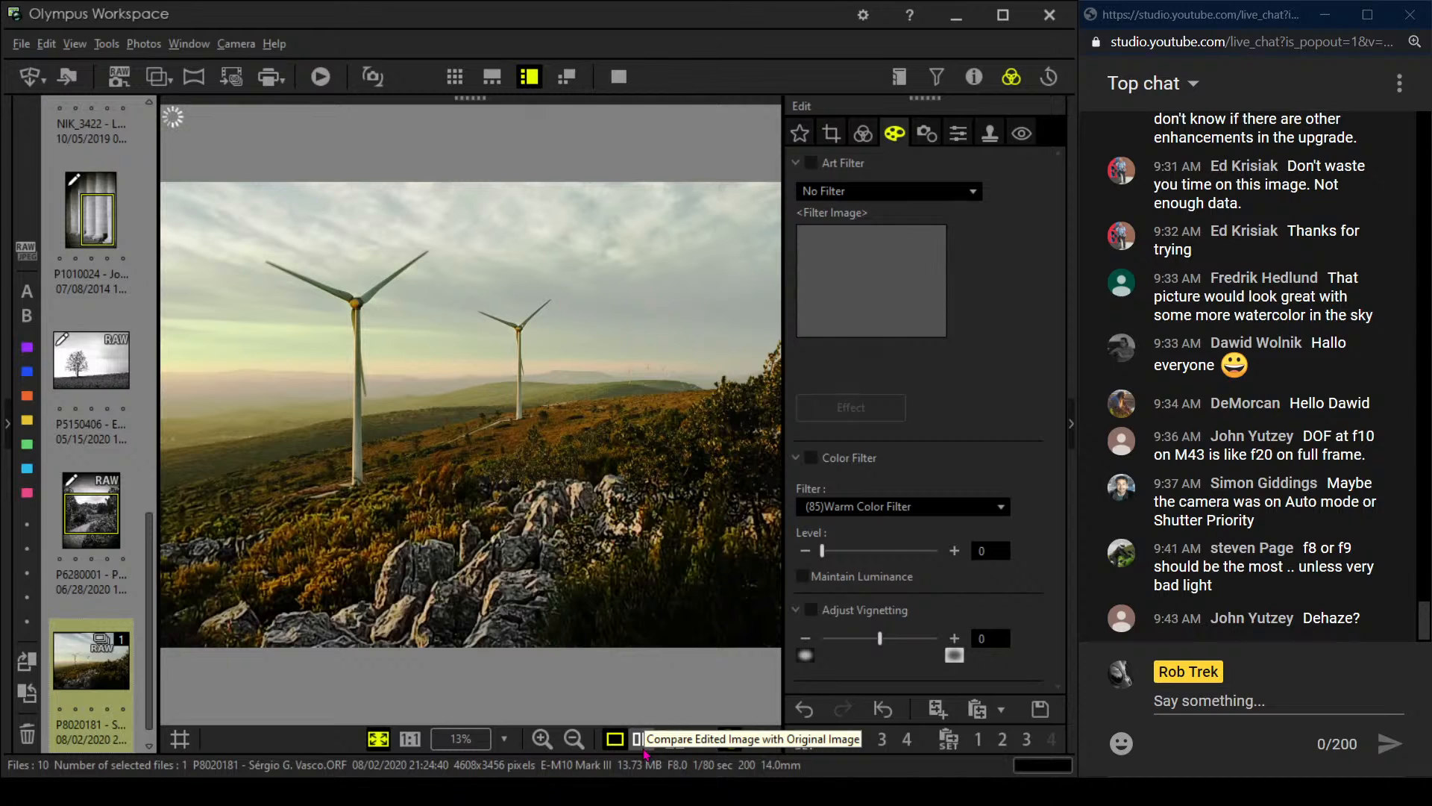
# Set the custom white balance's color temperature to 6700 K
pyautogui.click(862, 132)
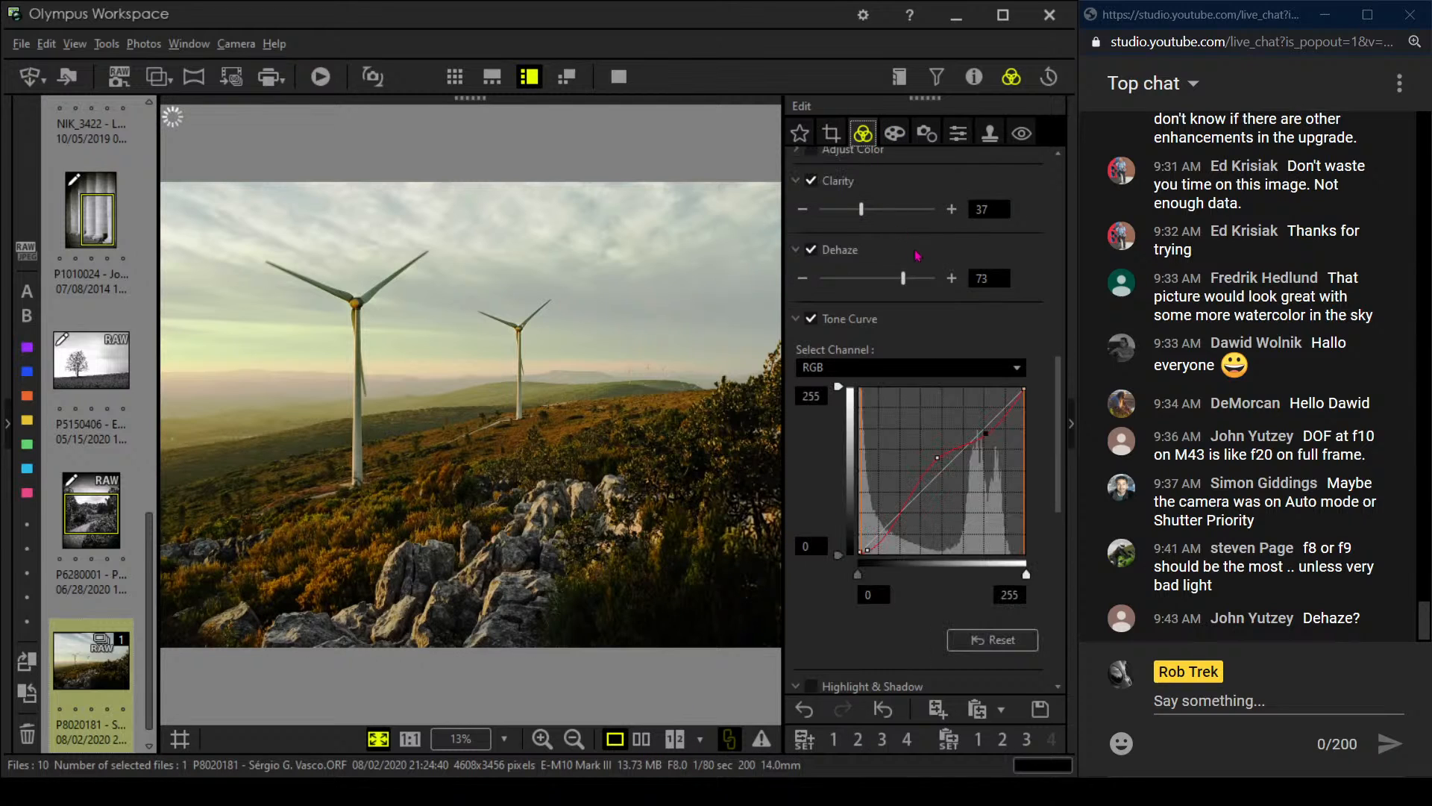
pyautogui.moveTo(1069, 477); pyautogui.dragTo(1060, 309)
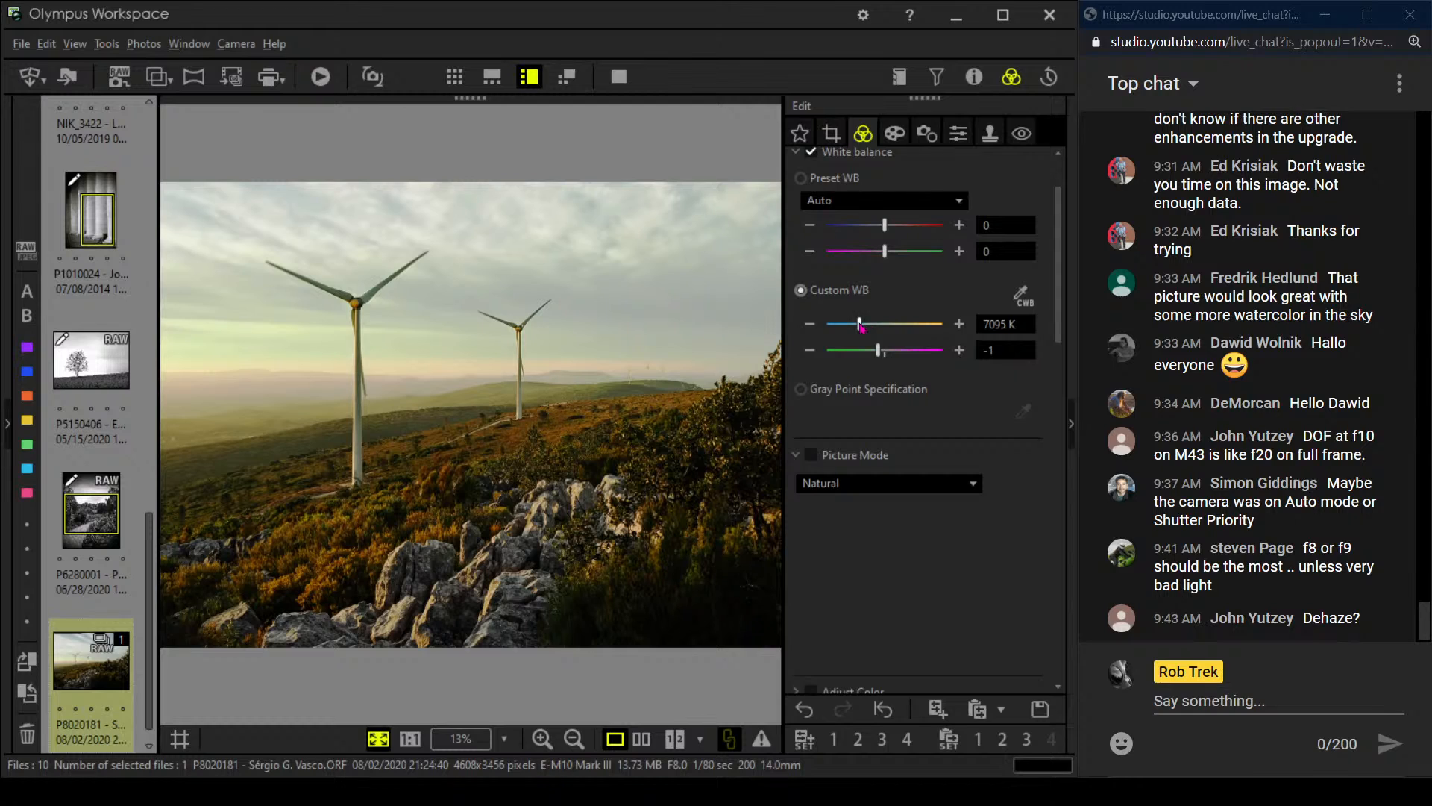
pyautogui.moveTo(862, 326); pyautogui.dragTo(859, 329)
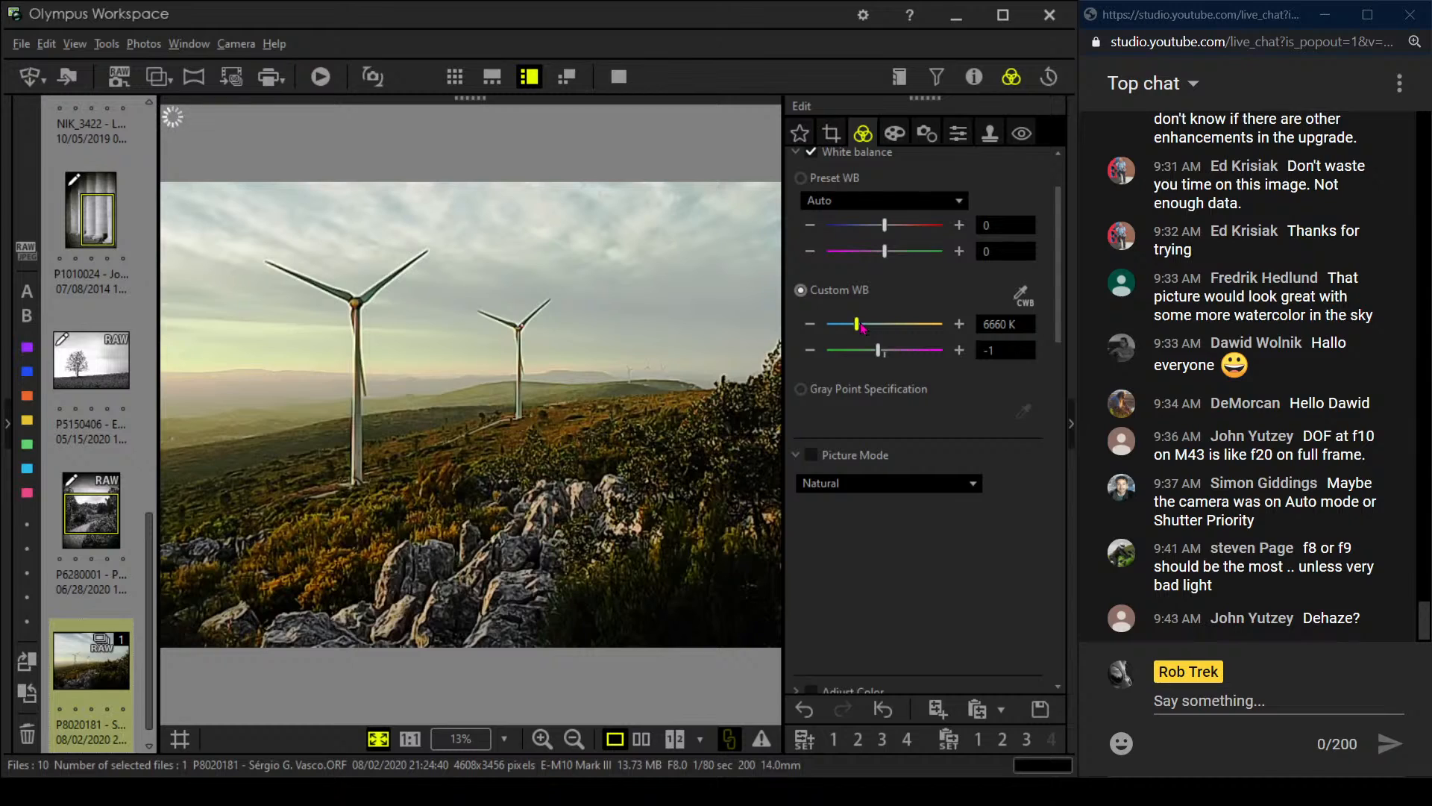
pyautogui.moveTo(860, 326); pyautogui.dragTo(864, 330)
pyautogui.click(817, 325)
pyautogui.click(819, 327)
pyautogui.doubleClick(996, 324)
pyautogui.write('6700')
pyautogui.press('Return')
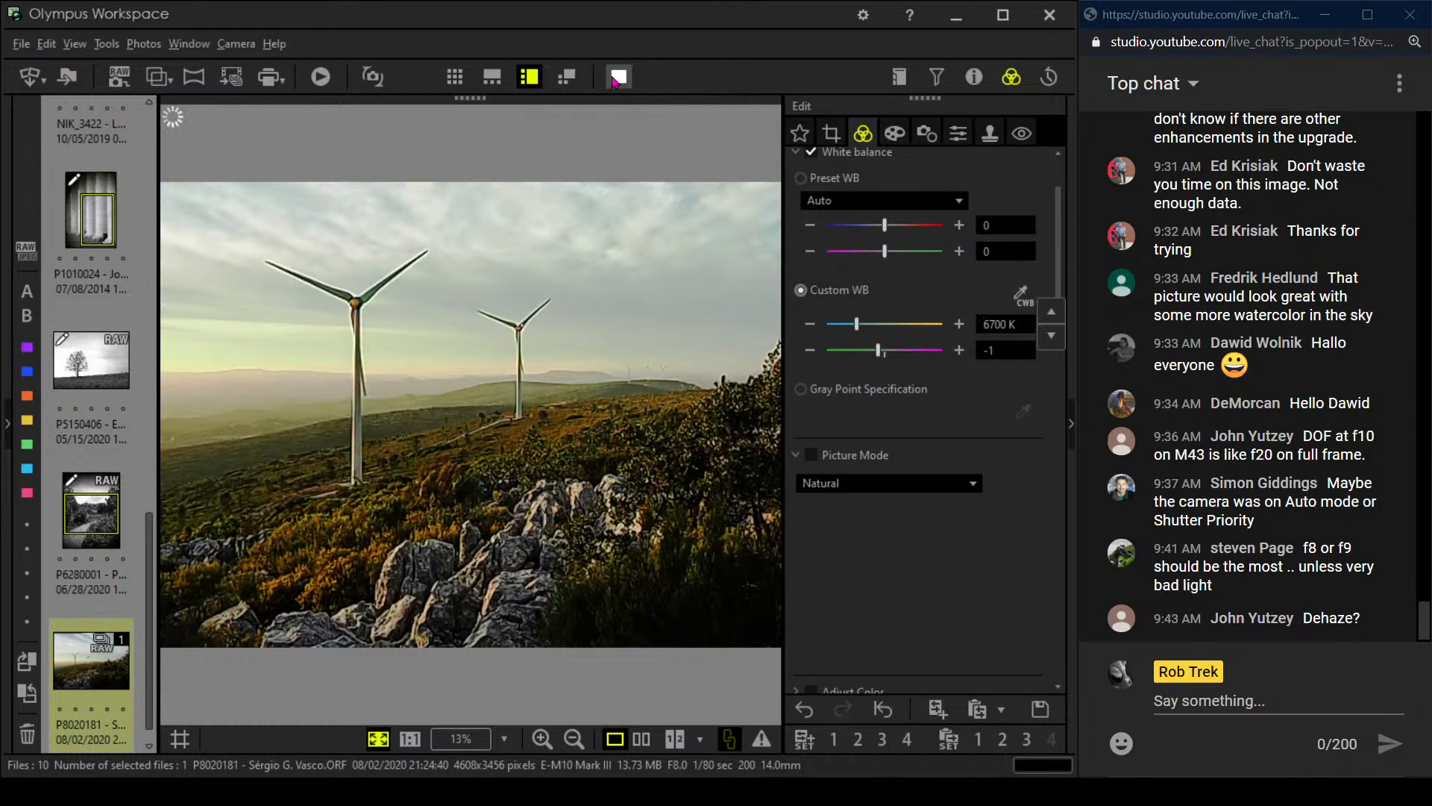
# Examine the cooler white balance against the original, side by side in full screen
pyautogui.click(643, 740)
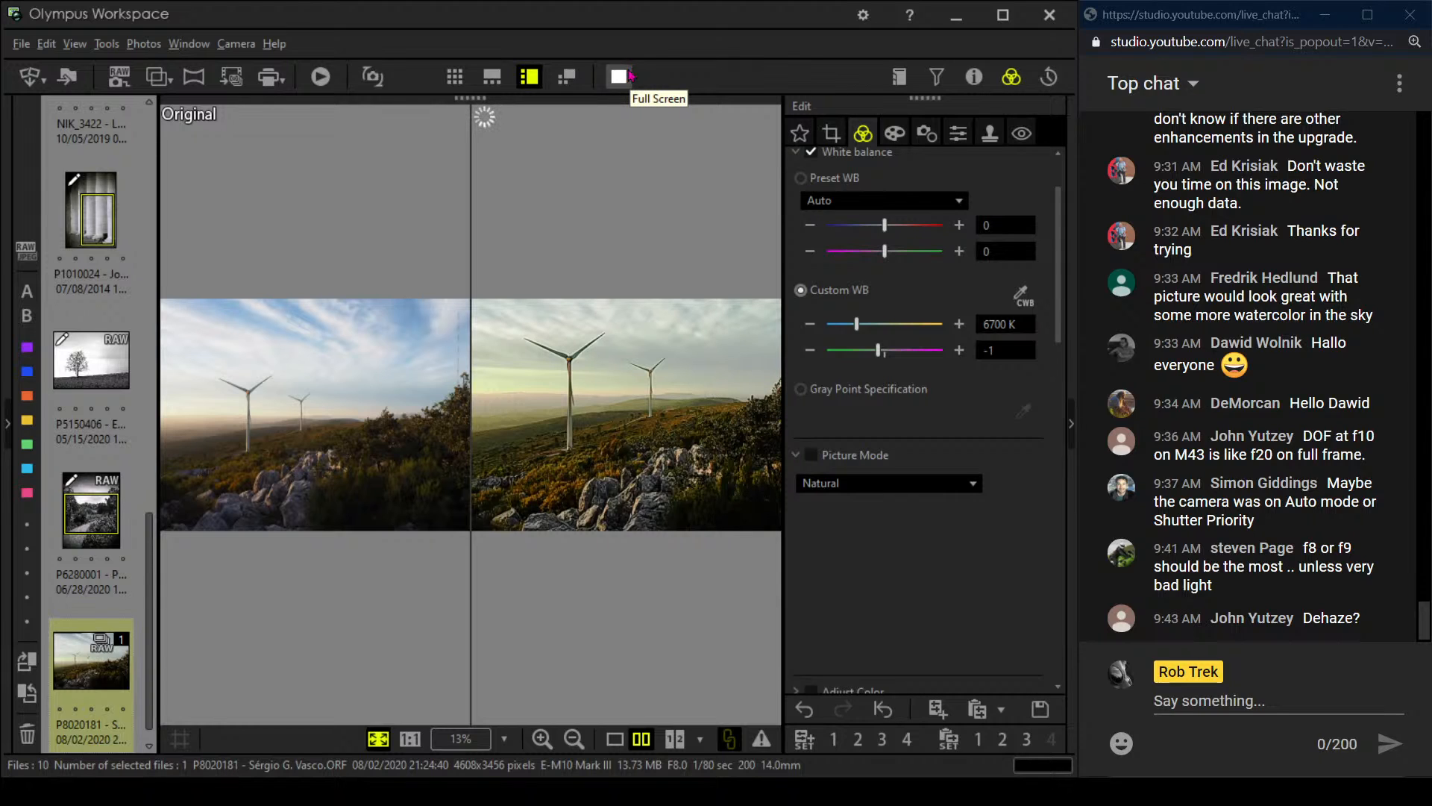
pyautogui.click(631, 67)
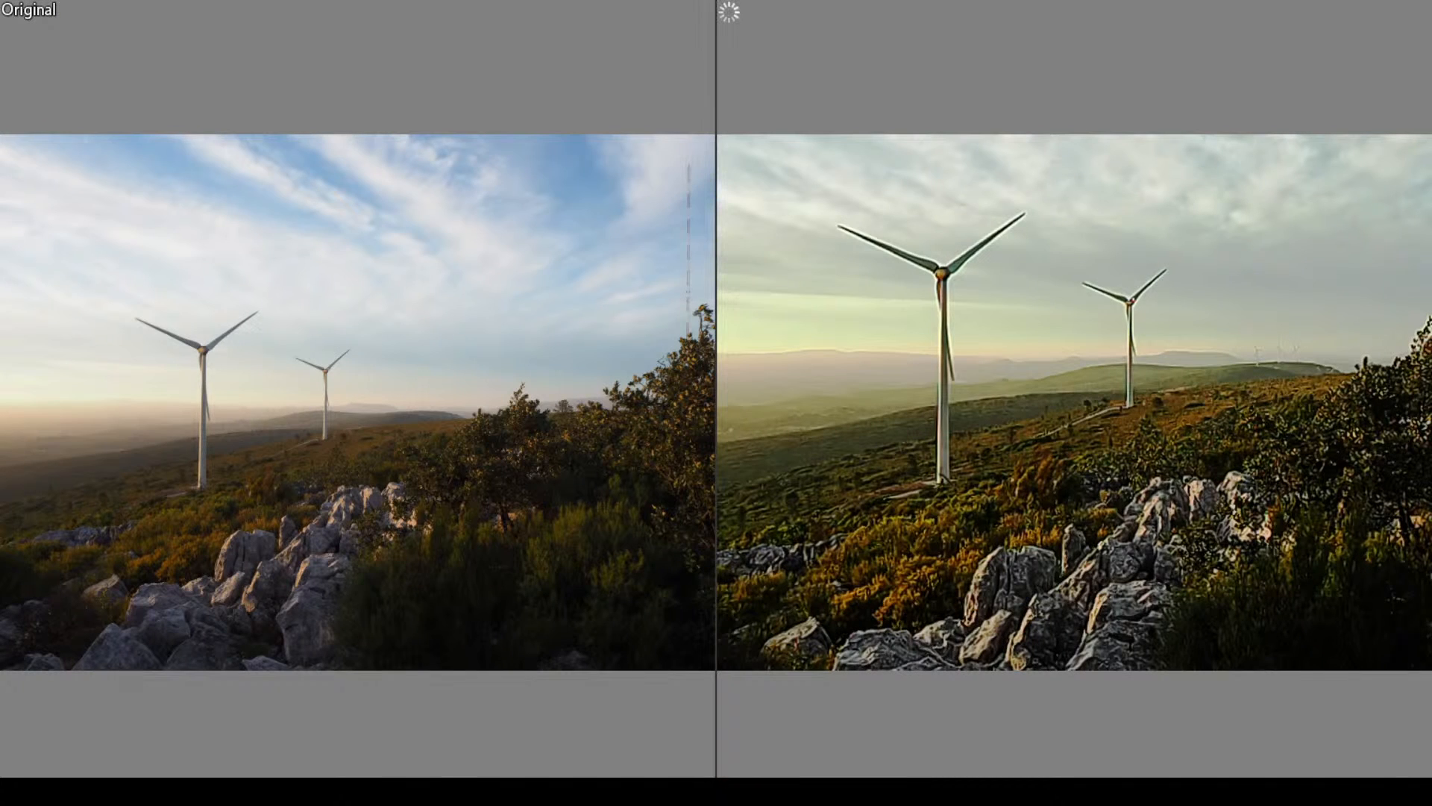
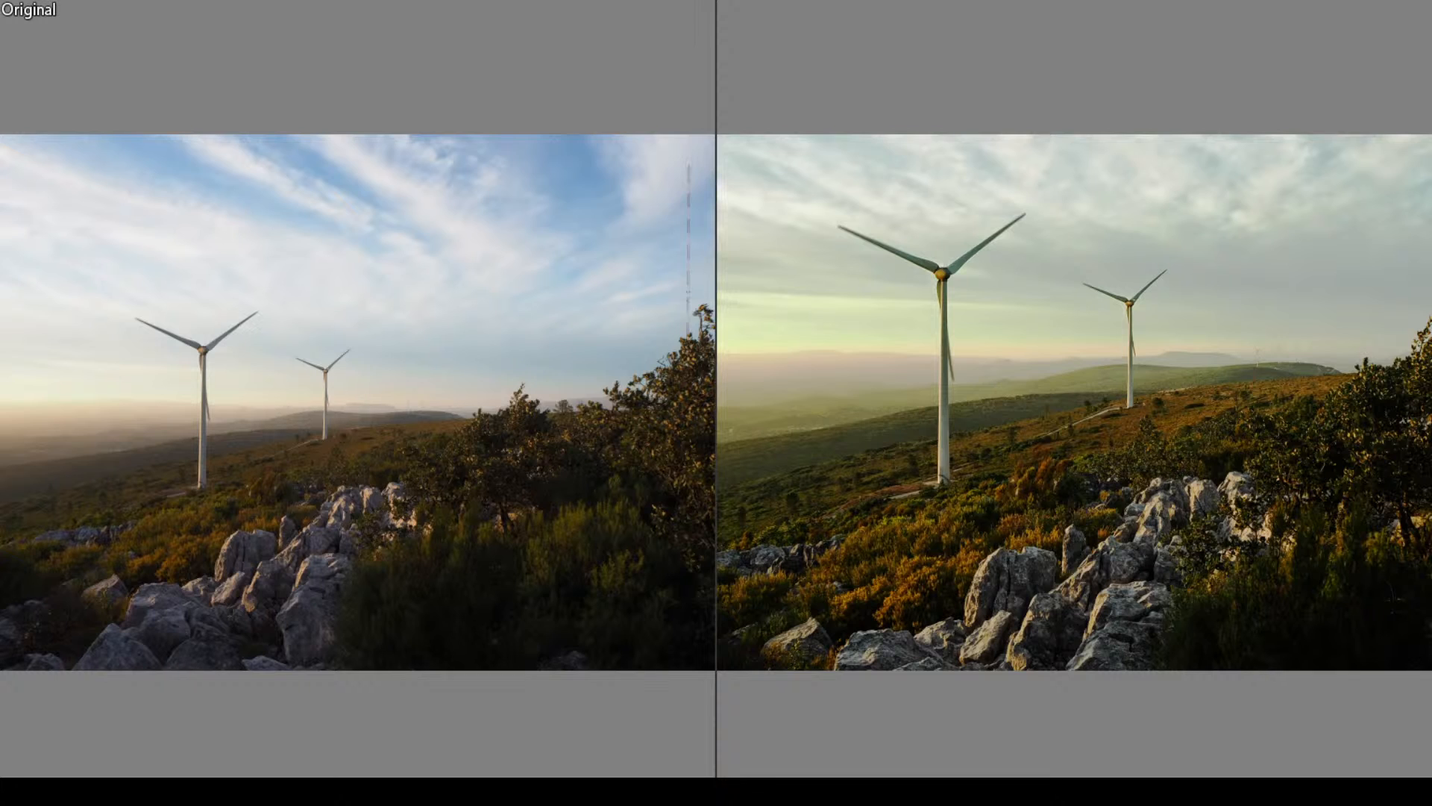
pyautogui.press('Escape')
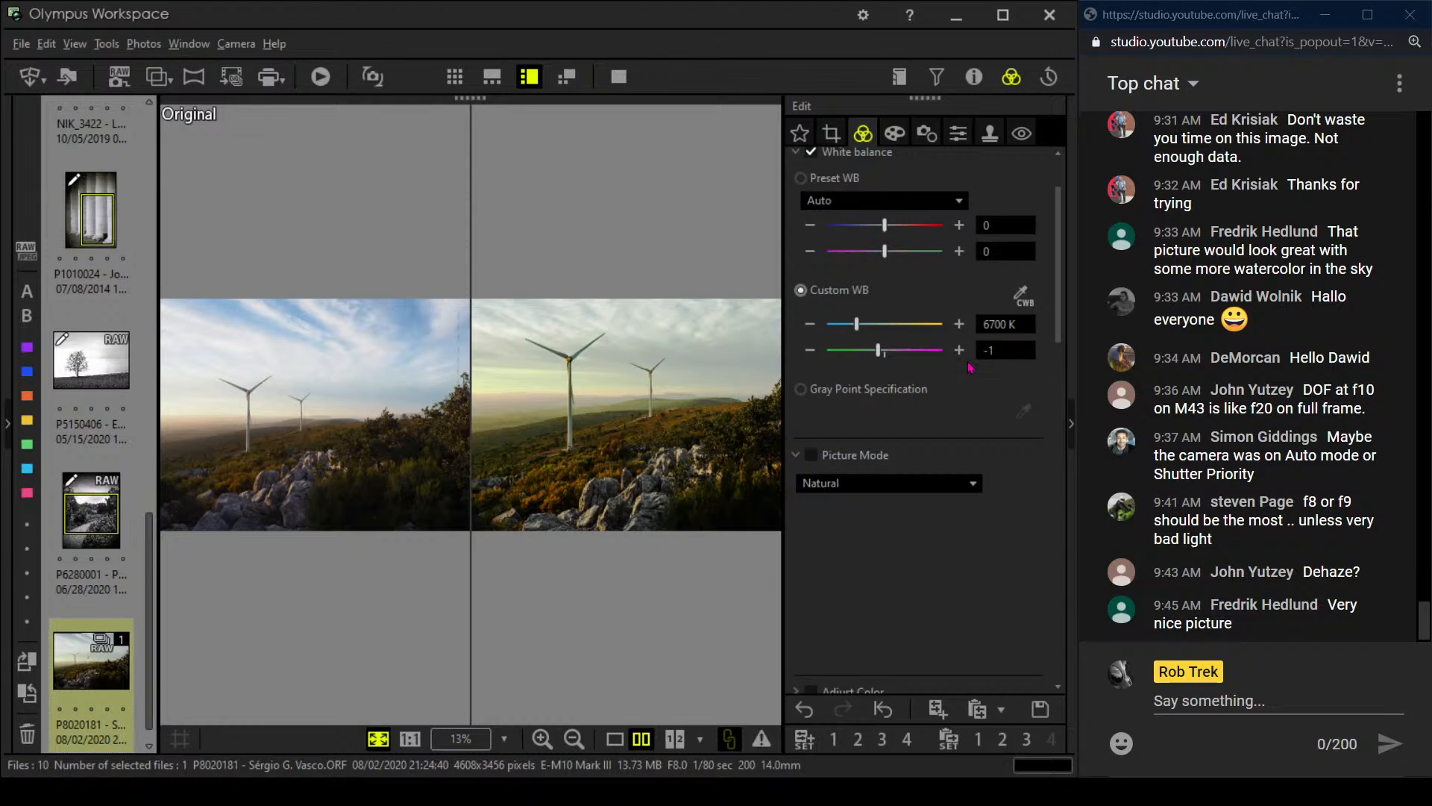
# Set the custom white balance's green-magenta tint to 0 and check the edited image alone in full screen
pyautogui.click(959, 350)
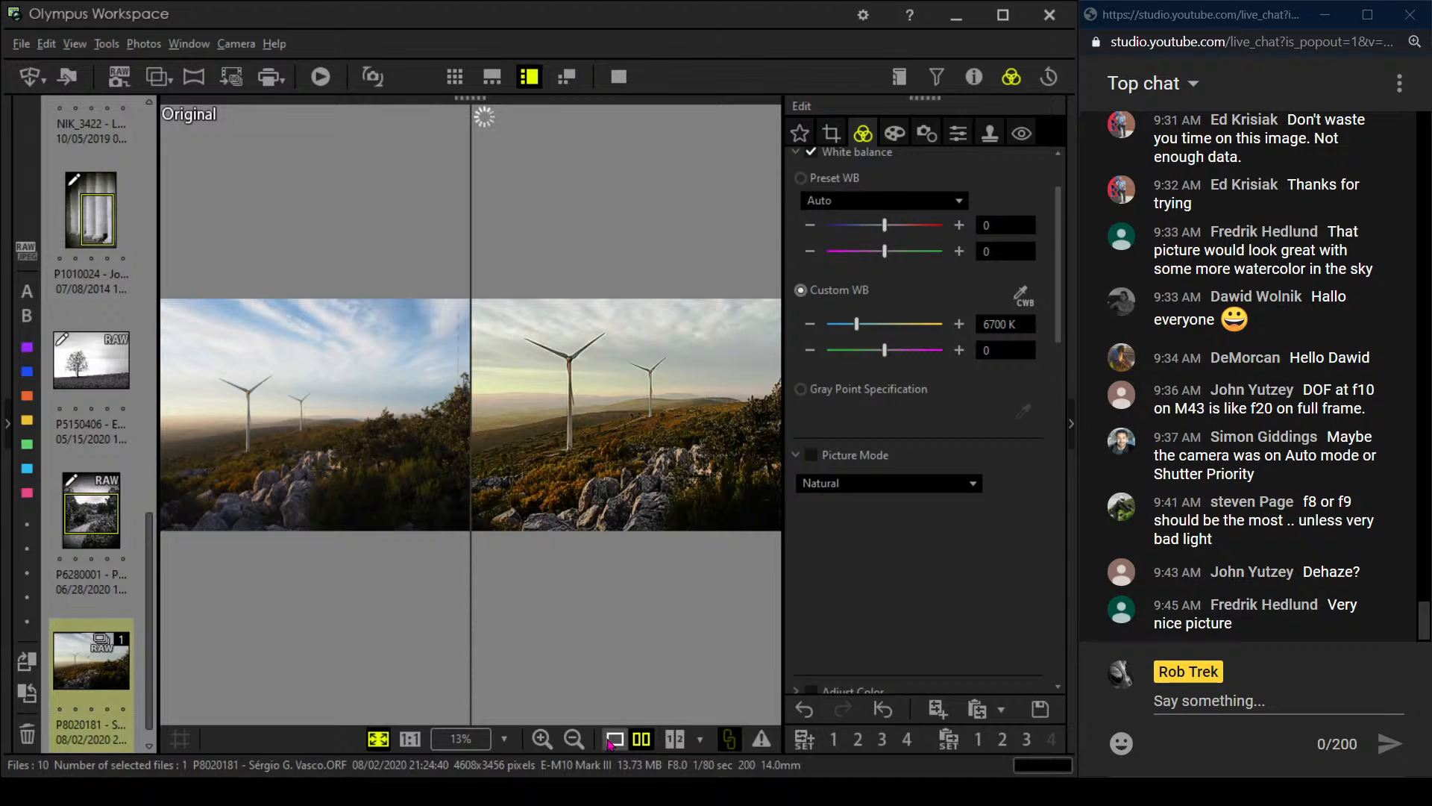
pyautogui.click(610, 744)
pyautogui.click(619, 77)
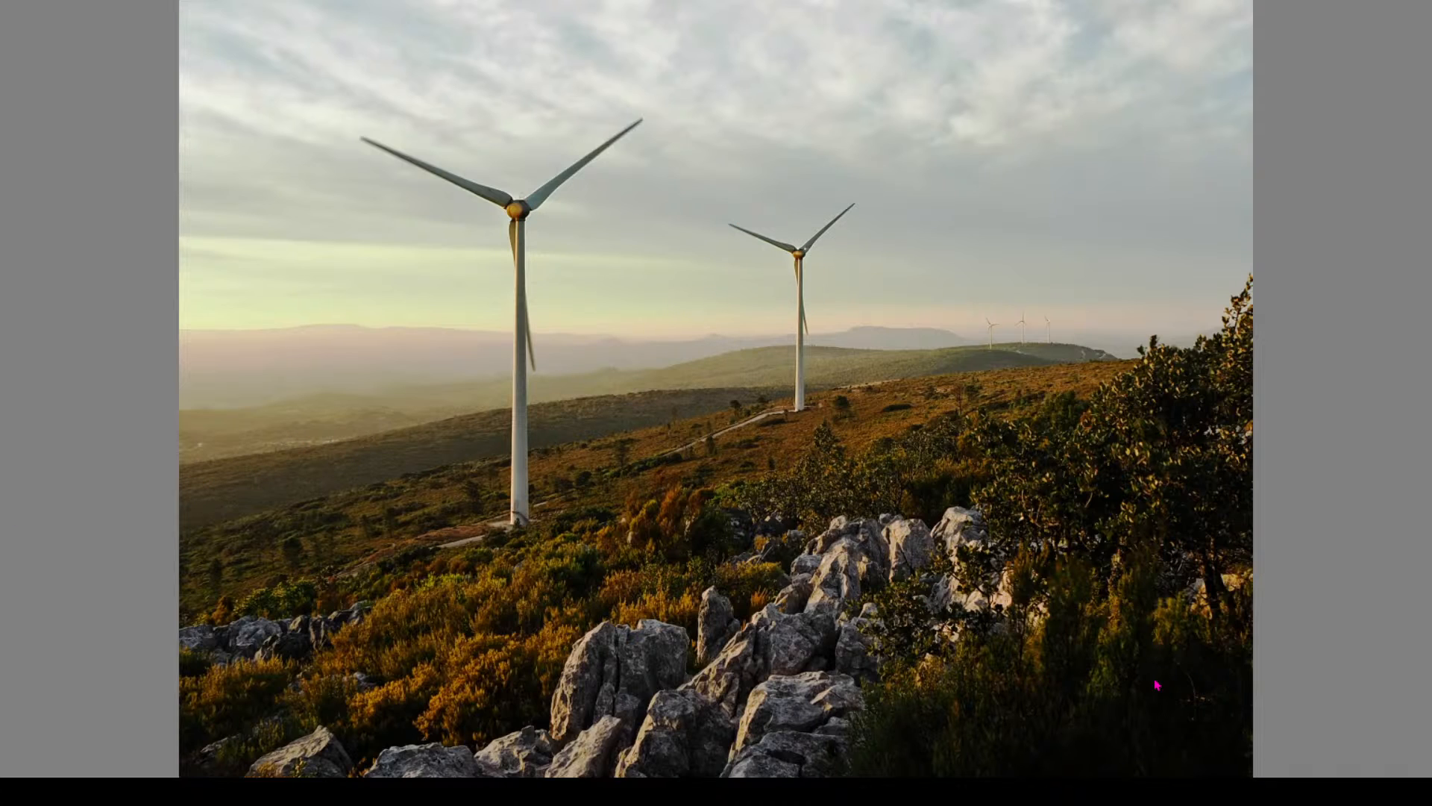
pyautogui.press('Escape')
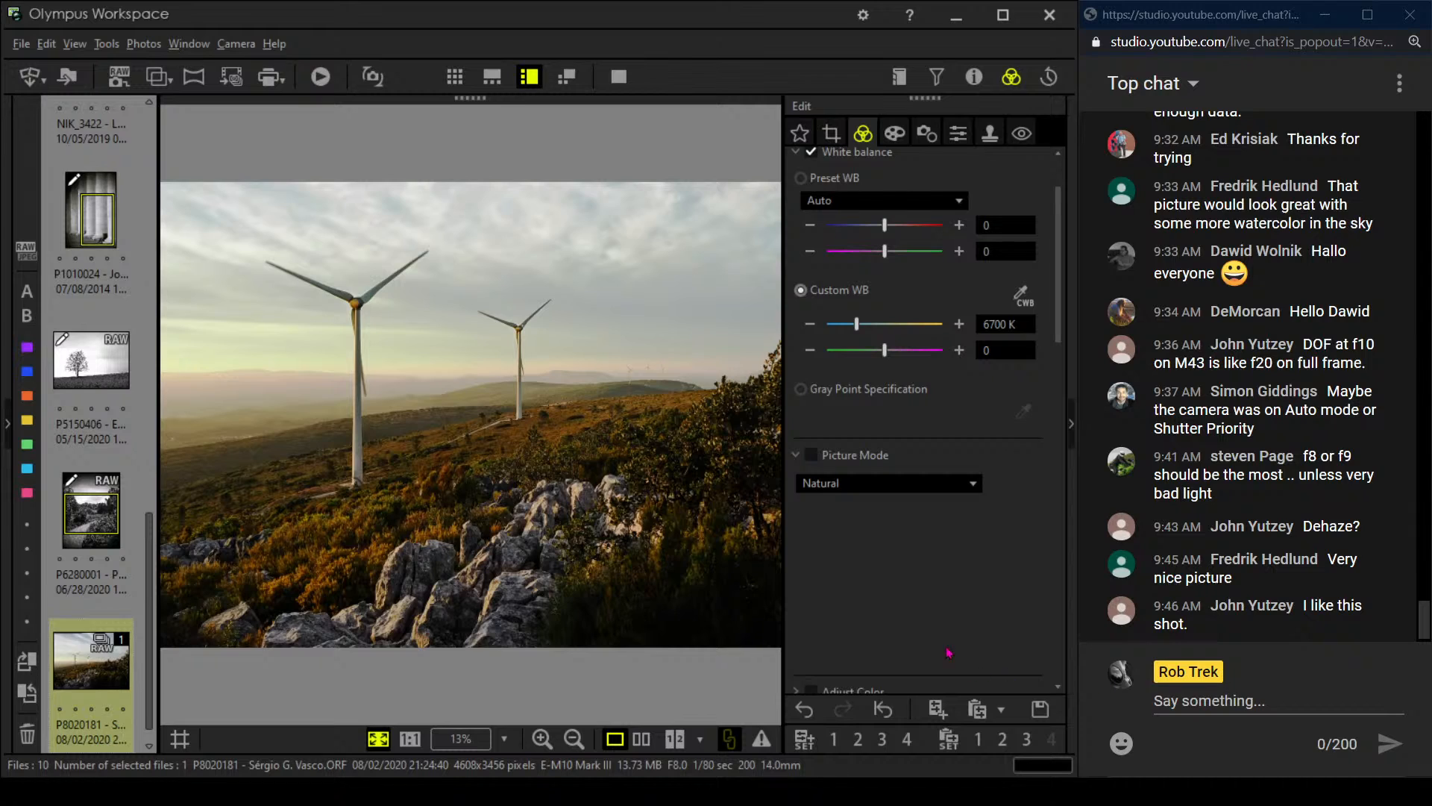
# Apply the pending edits to the wind turbine photo's thumbnail in the filmstrip
pyautogui.scroll(-1, 129, 603)
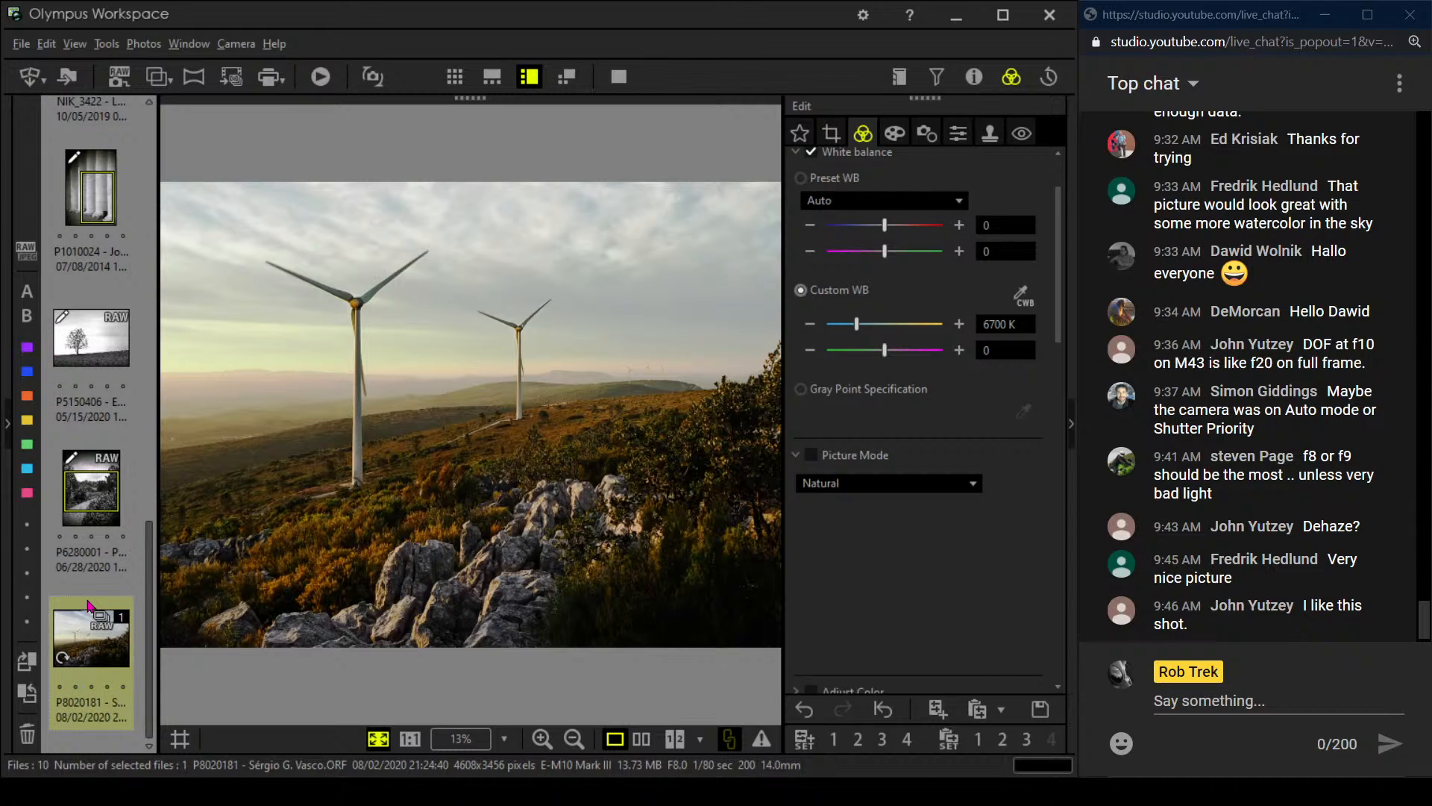
pyautogui.click(125, 652)
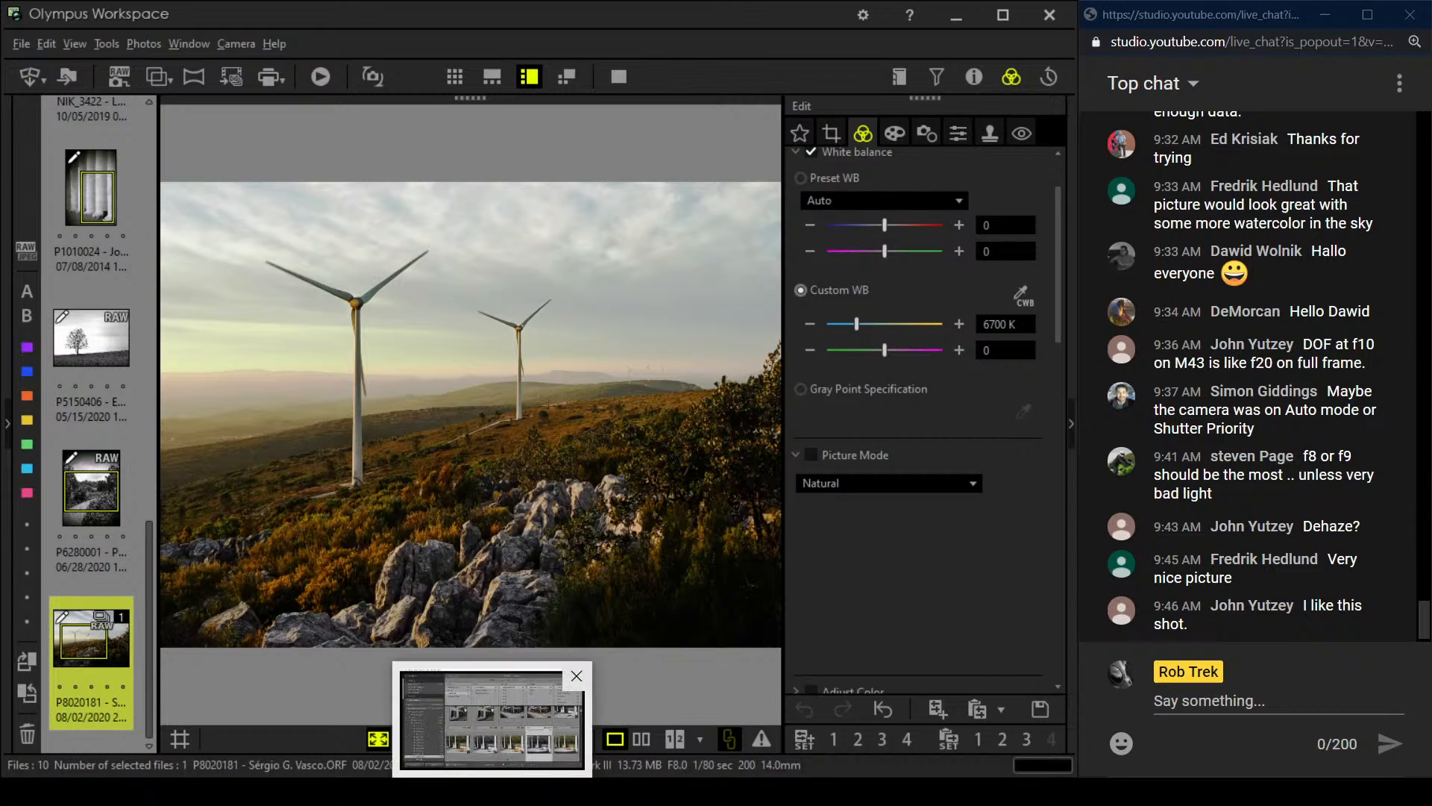
# Switch to Lightroom Classic and place its window beside the live chat
pyautogui.click(494, 791)
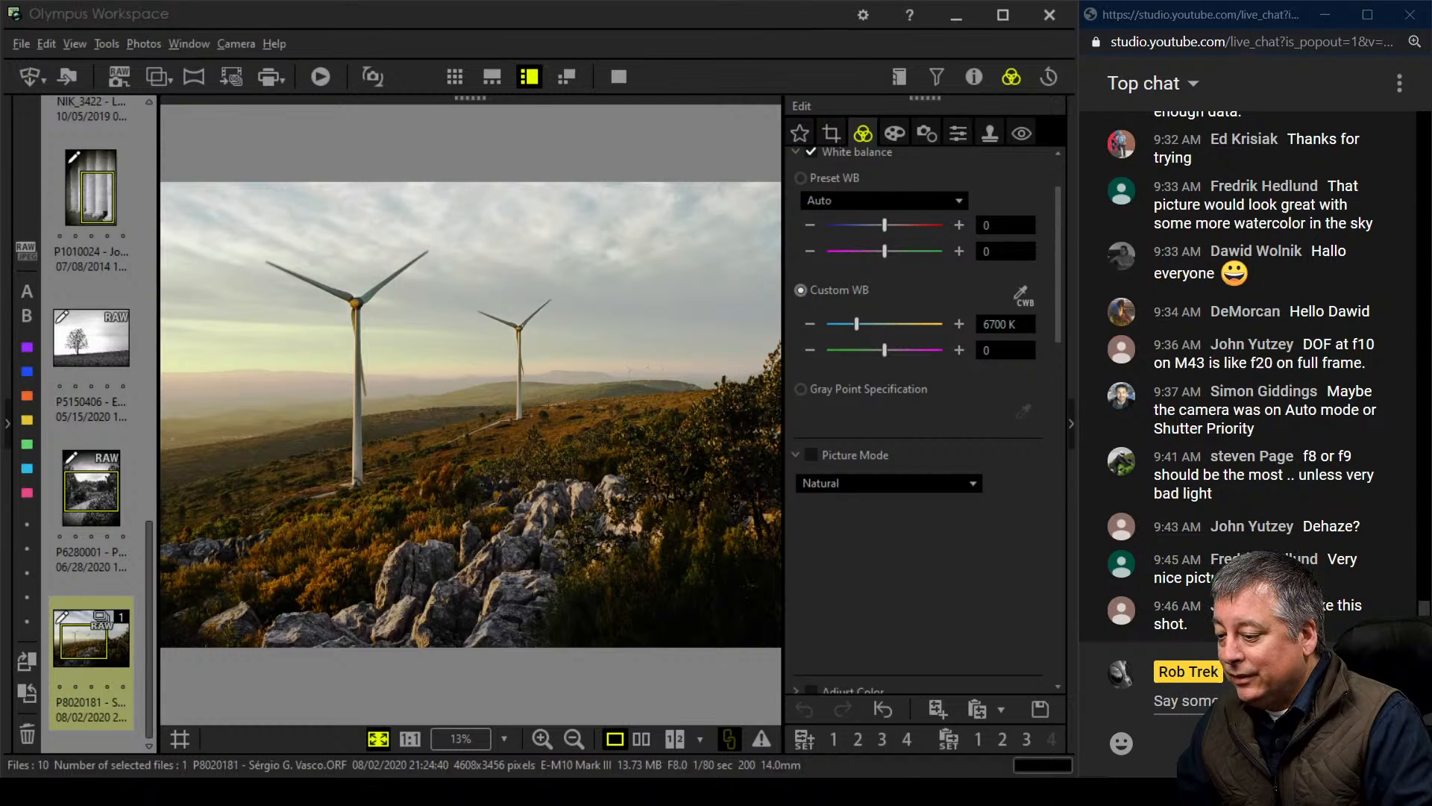
pyautogui.moveTo(492, 795)
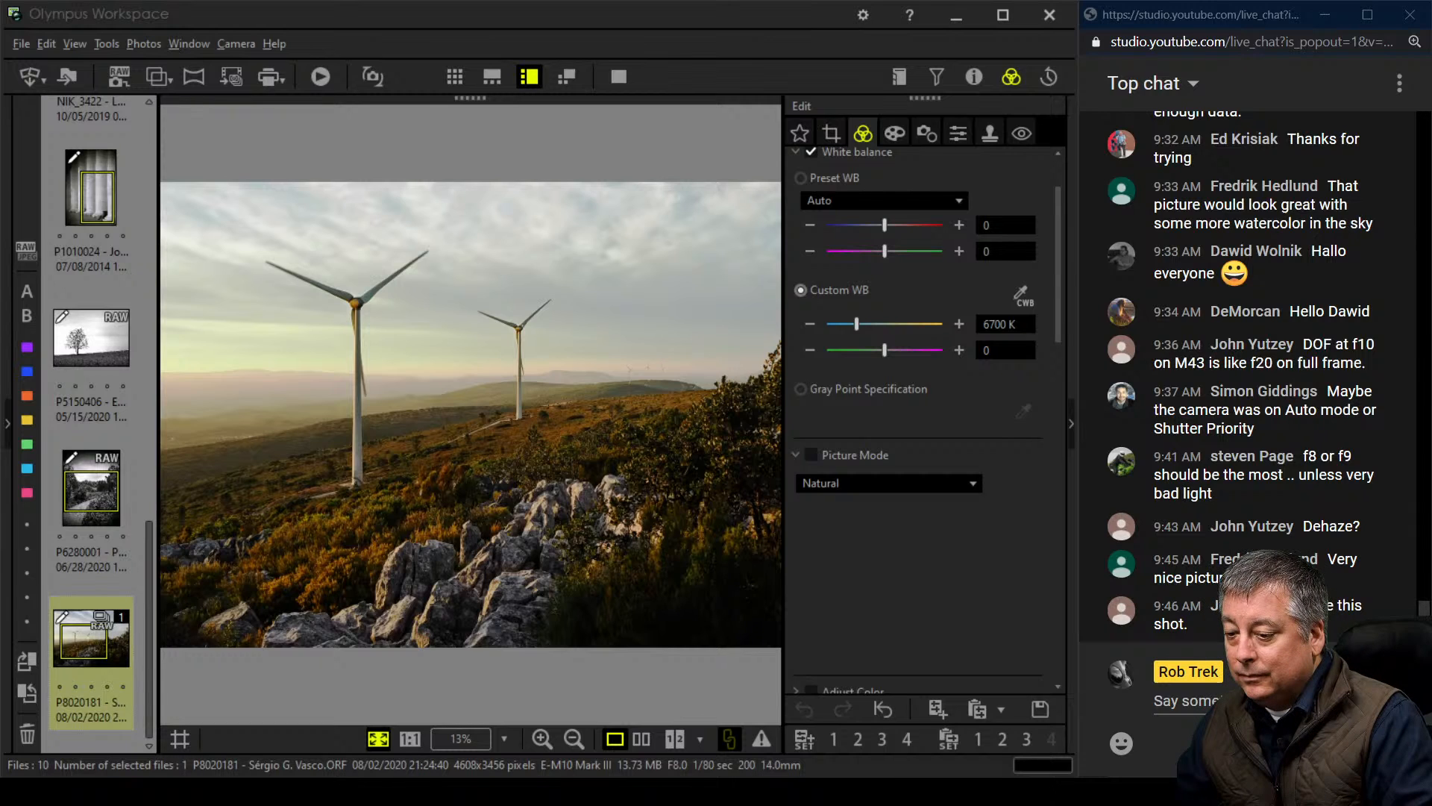
pyautogui.moveTo(0, 46); pyautogui.dragTo(575, 94)
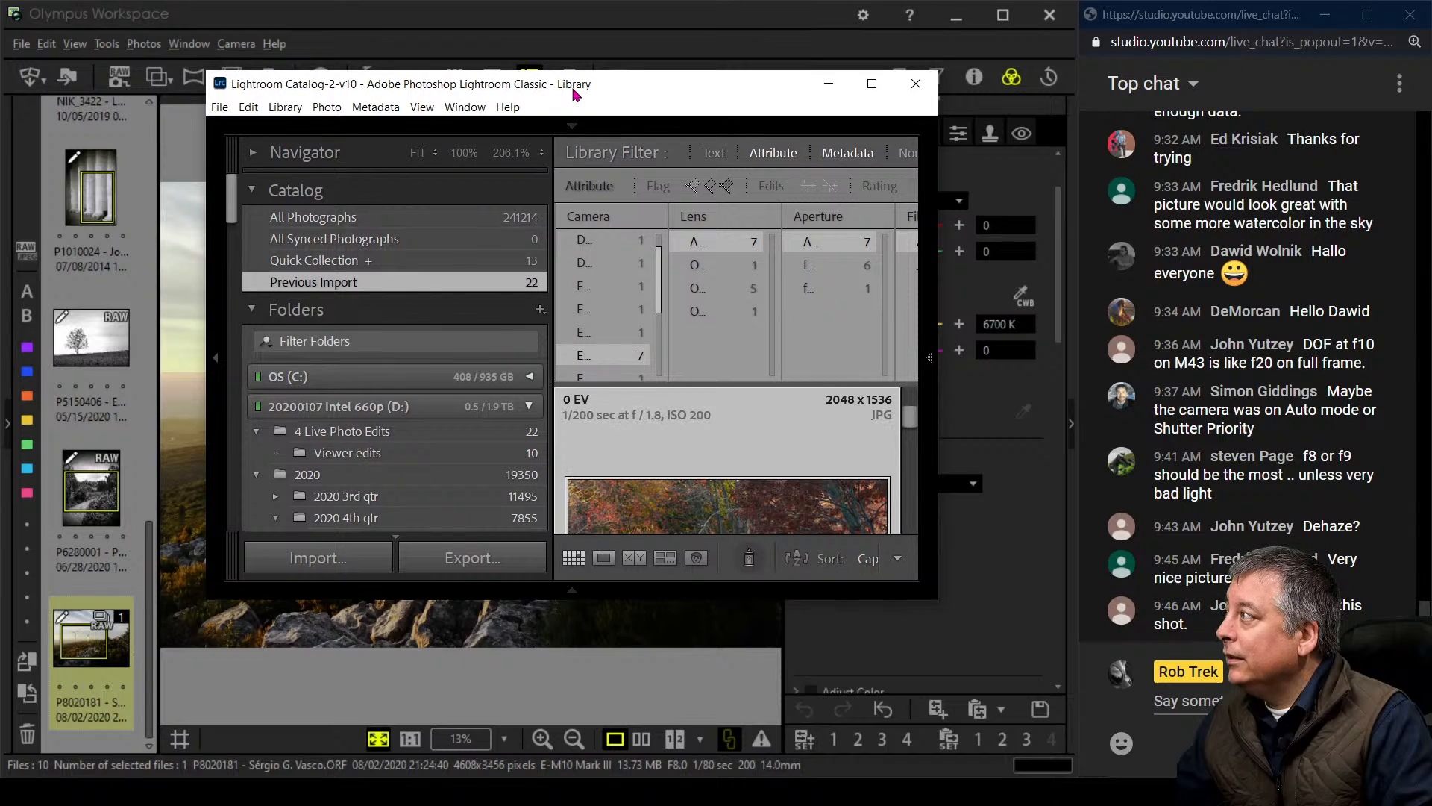
pyautogui.doubleClick(575, 94)
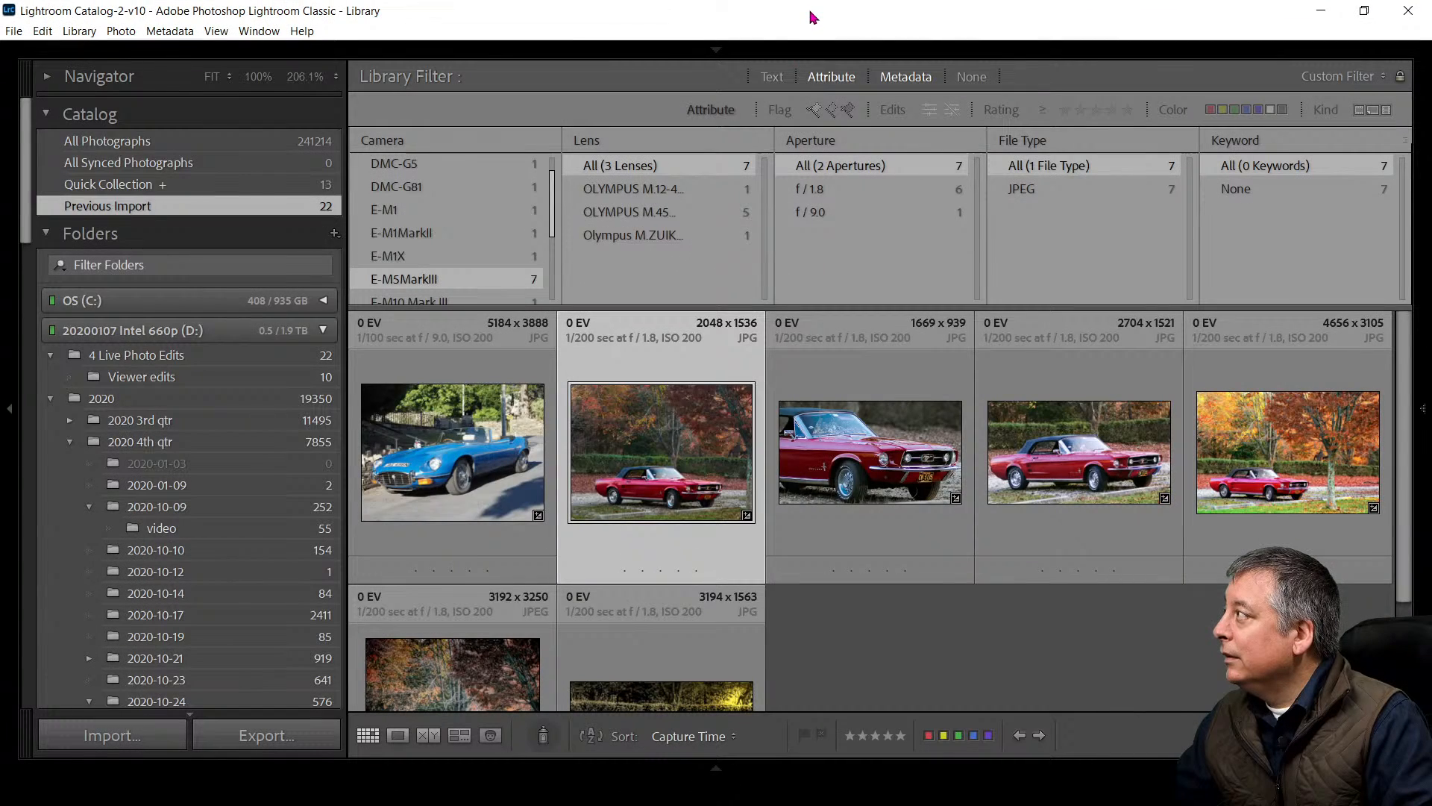
pyautogui.doubleClick(806, 26)
pyautogui.moveTo(567, 84); pyautogui.dragTo(2, 6)
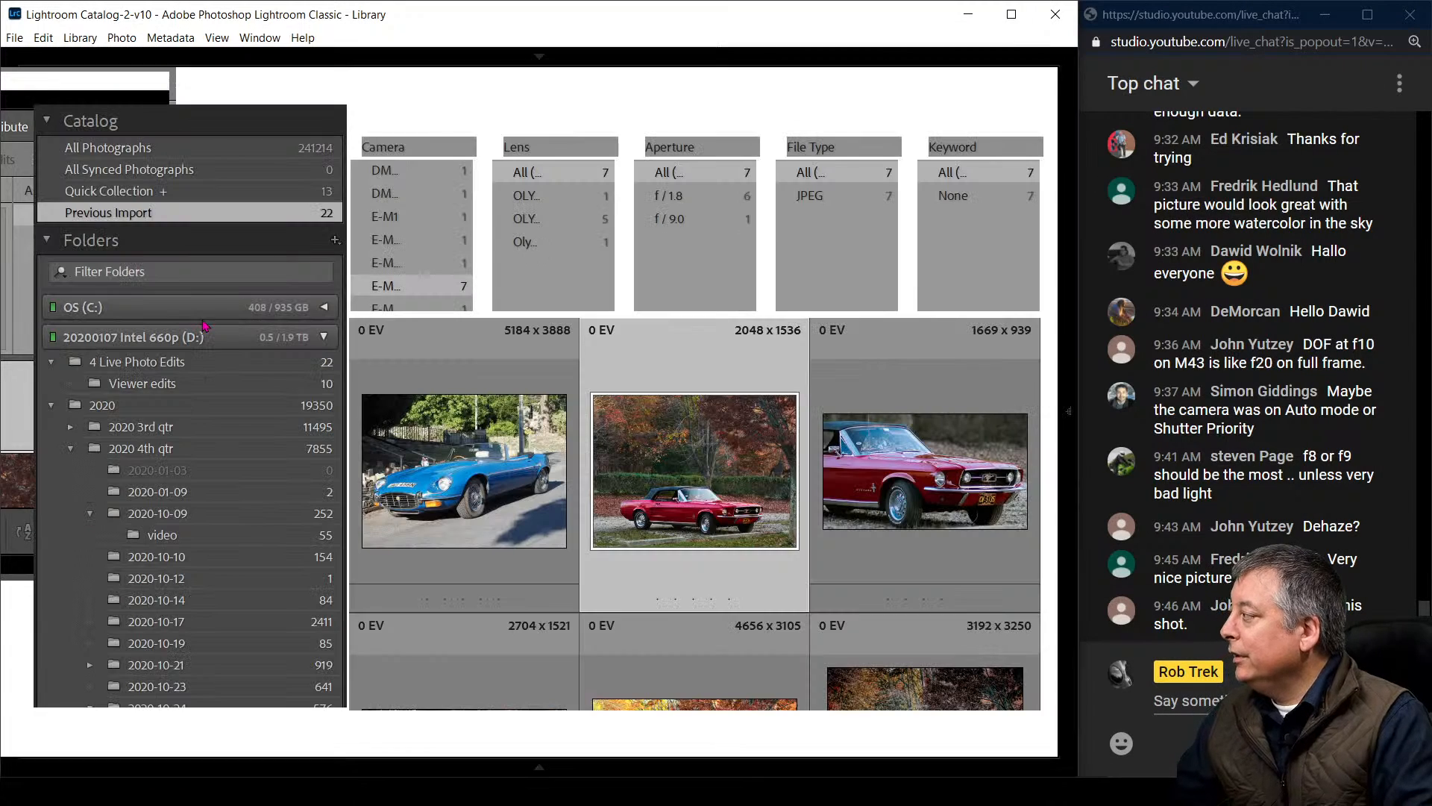
# Open the 4 Live Photo Edits folder and remove the Keyword column from the metadata filter
pyautogui.click(227, 362)
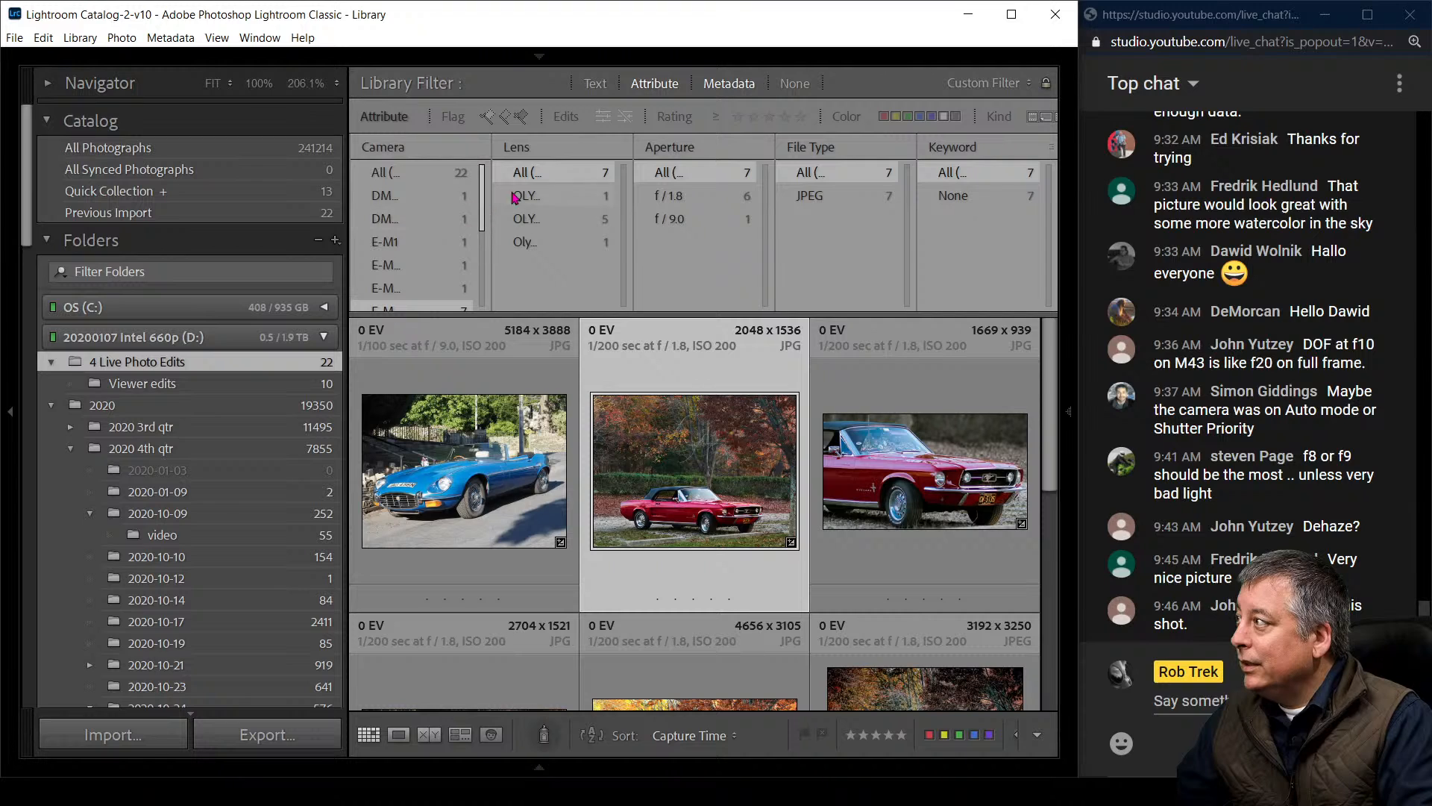
pyautogui.click(964, 147)
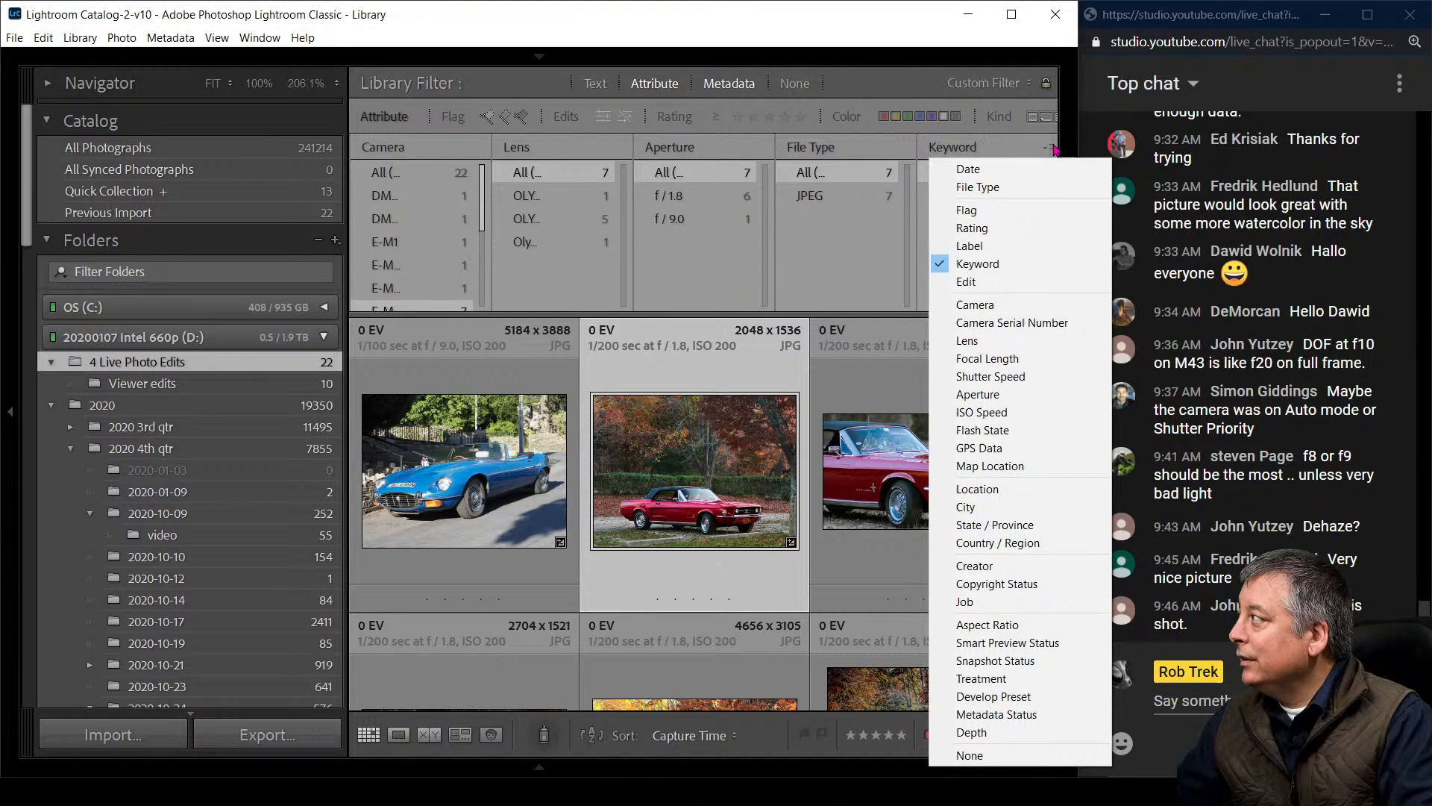
pyautogui.click(1054, 149)
pyautogui.click(1067, 172)
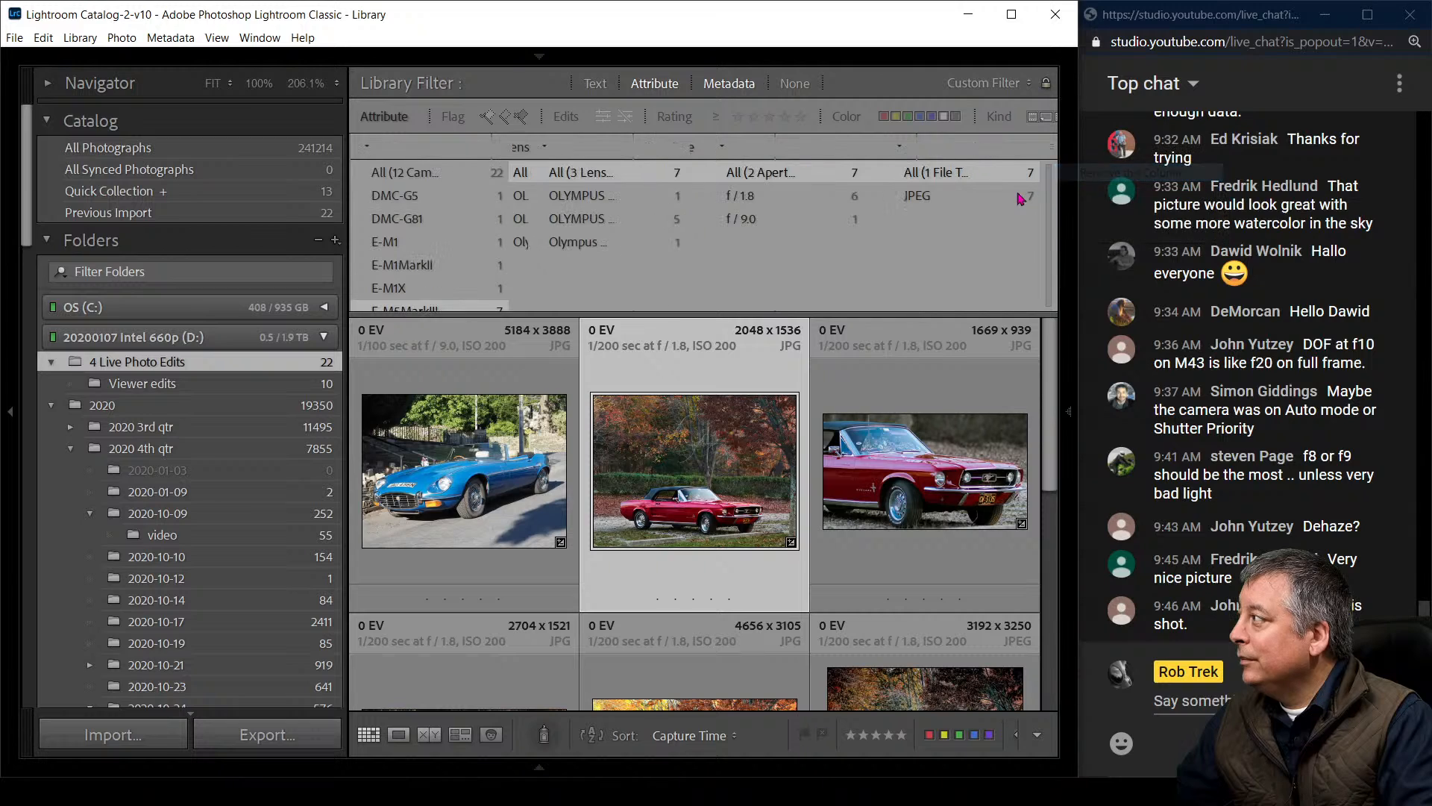
# Filter the folder by camera model, going through DMC-G5, DMC-G81, E-M1 and FinePix X100 to look at their photos
pyautogui.scroll(1, 466, 261)
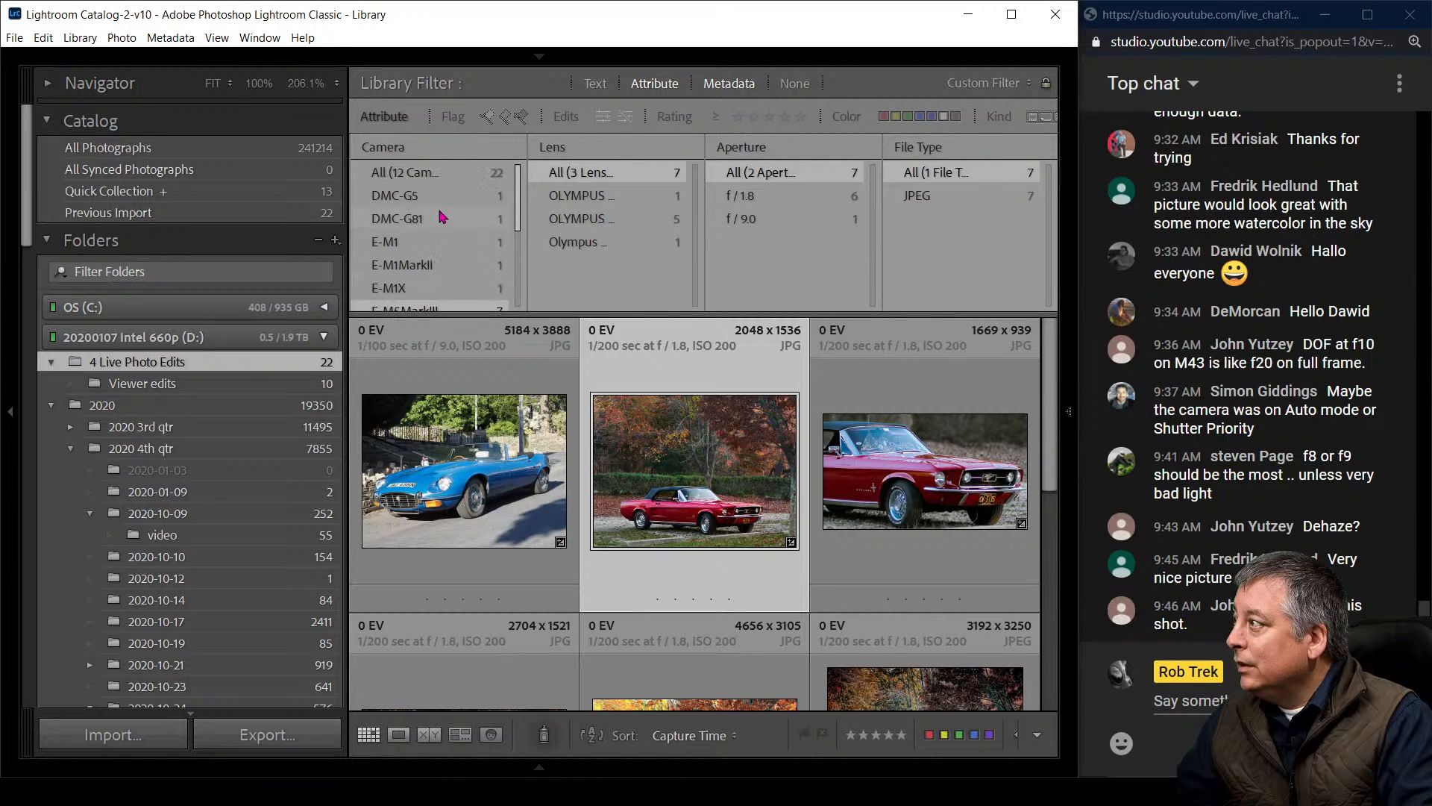
pyautogui.click(439, 198)
pyautogui.click(439, 218)
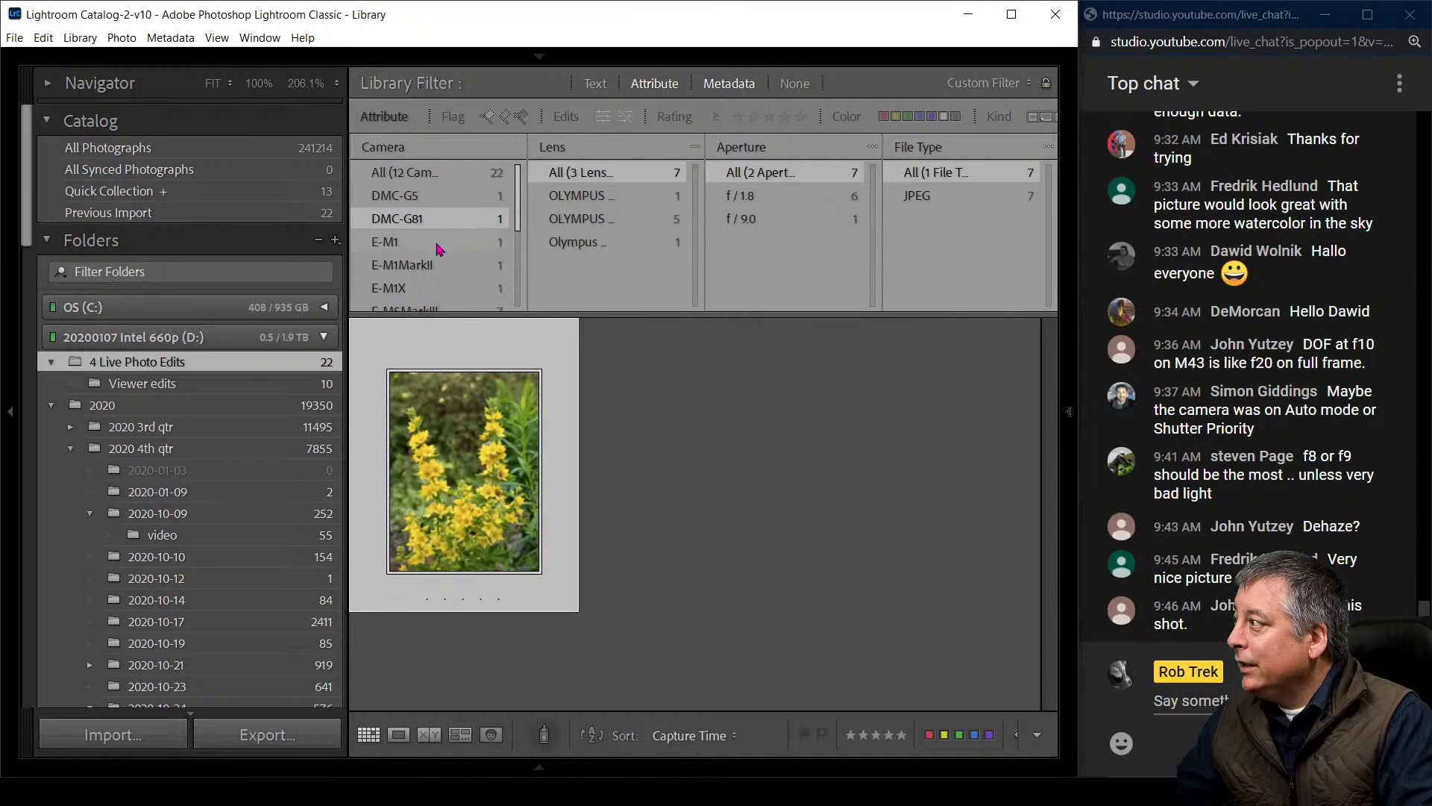
pyautogui.click(438, 243)
pyautogui.scroll(-5, 441, 265)
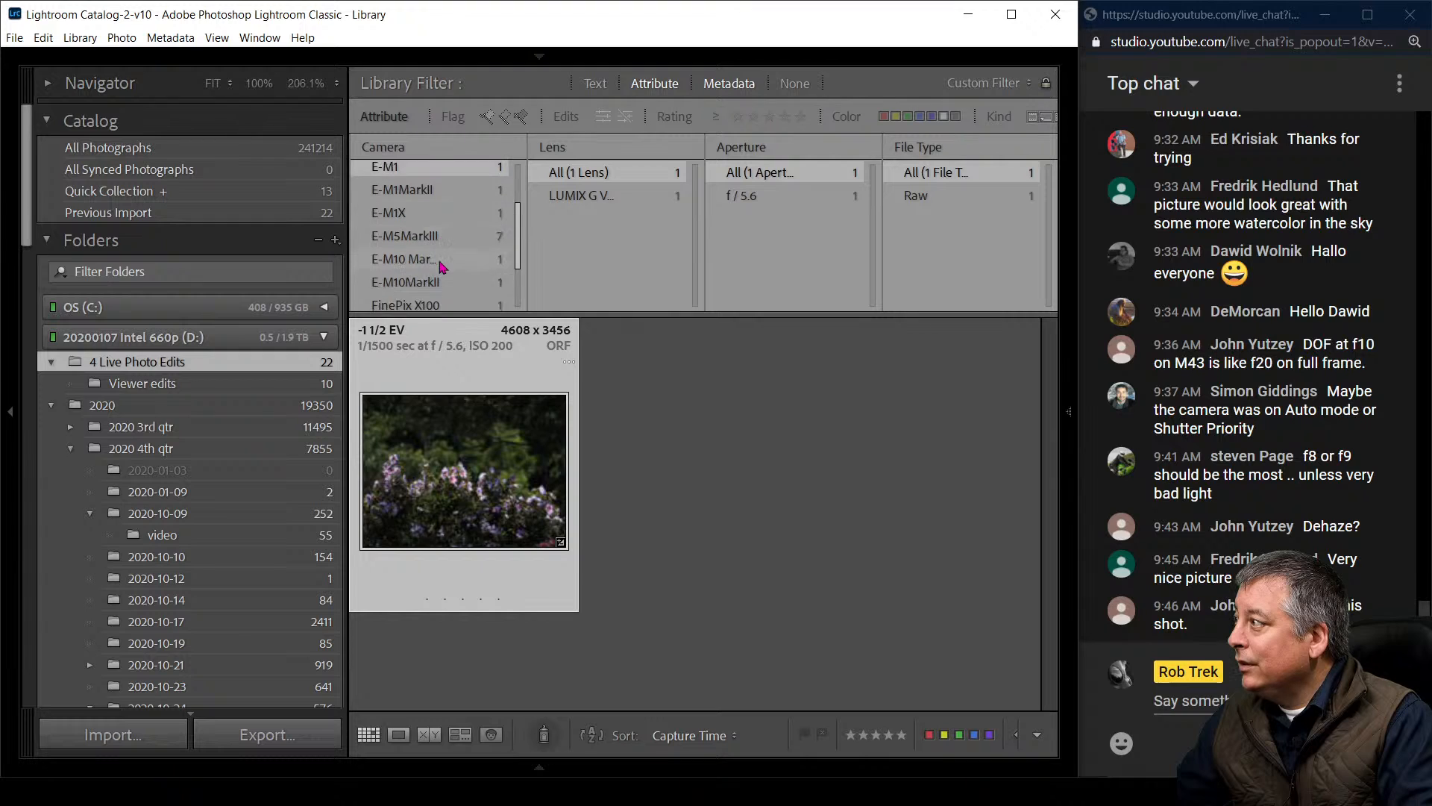
pyautogui.click(442, 257)
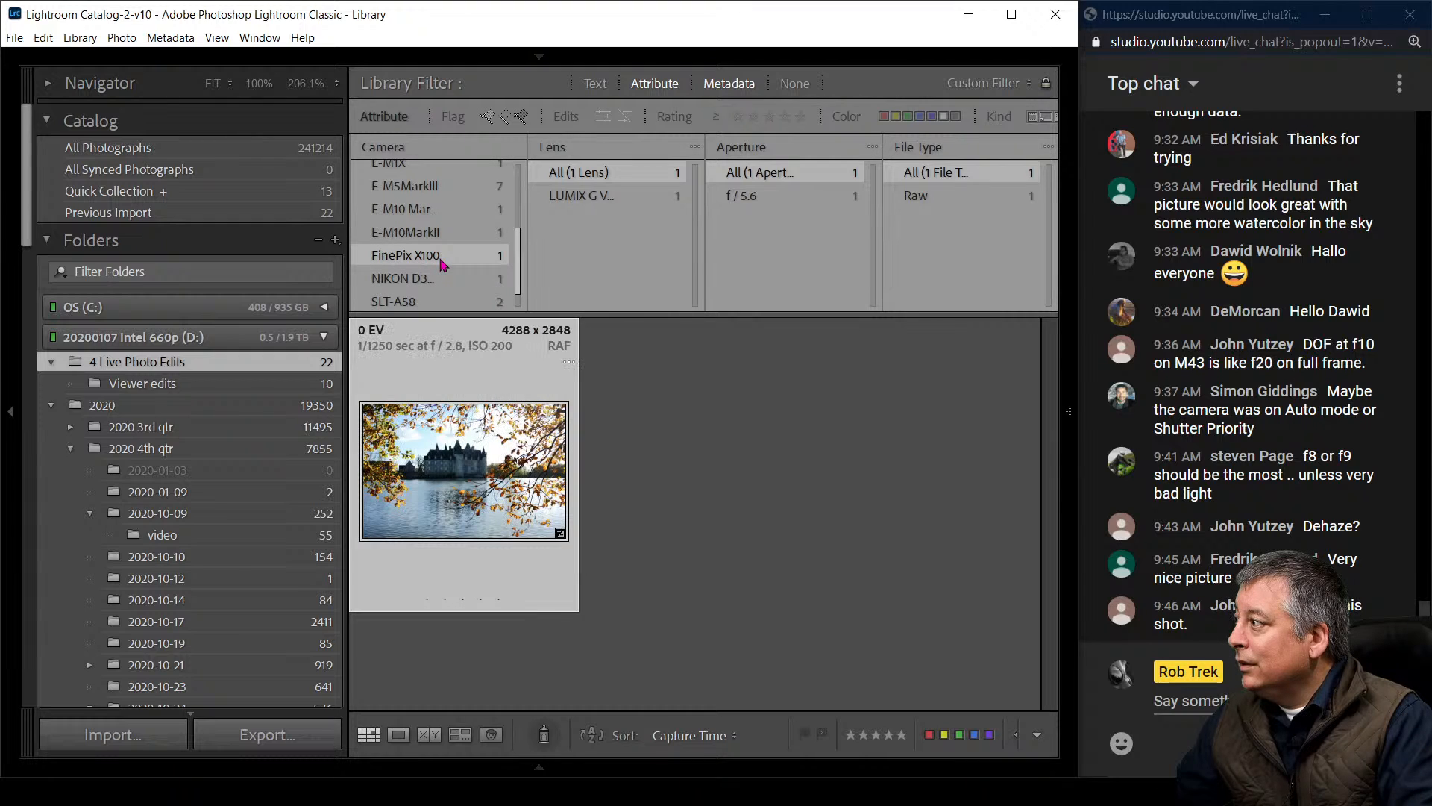
# Rate the FinePix X100 castle photo one star and look through the photos from the NIKON, SLT-A58 and unknown cameras
pyautogui.click(427, 598)
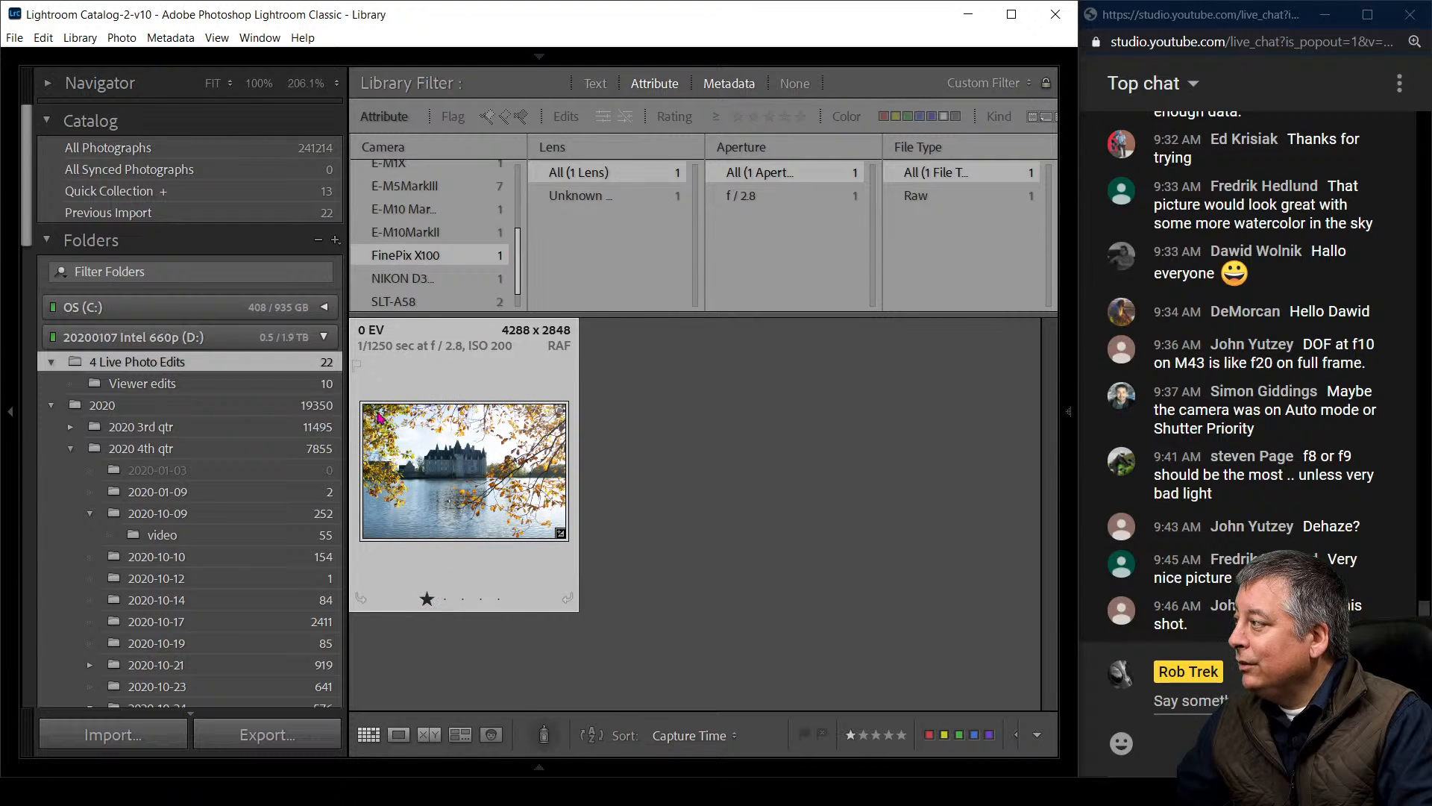
pyautogui.click(420, 288)
pyautogui.click(425, 300)
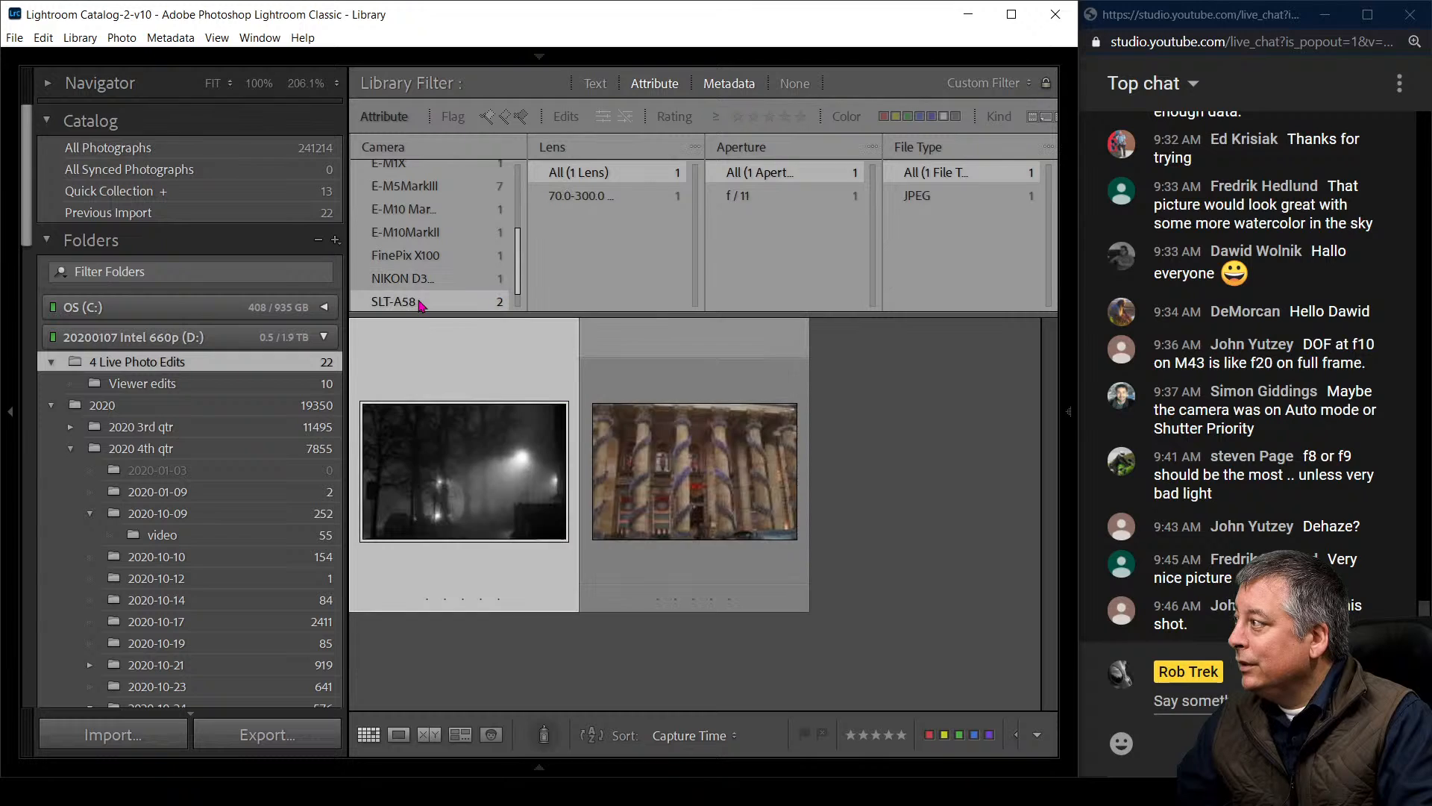
pyautogui.scroll(-1, 426, 298)
pyautogui.click(431, 307)
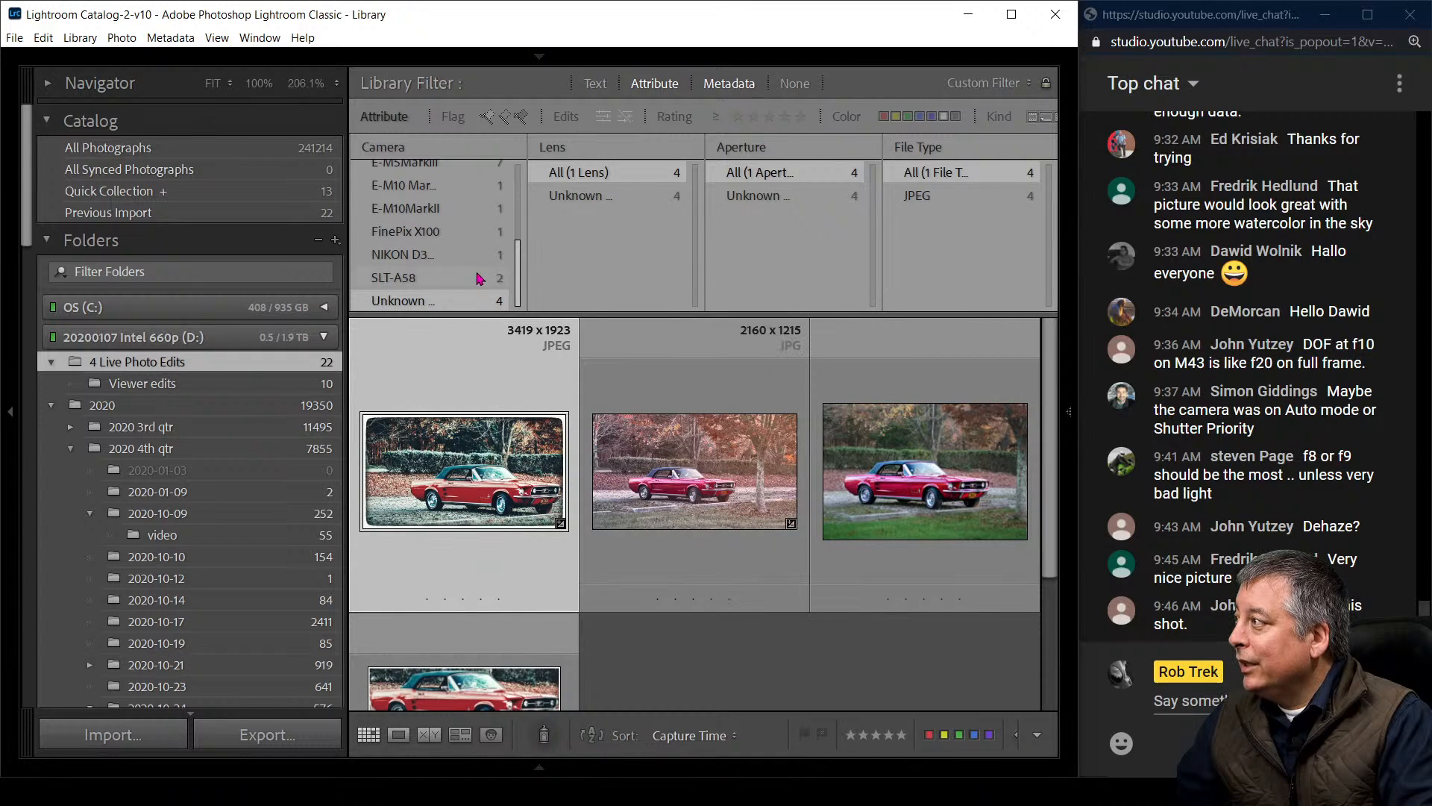
# Show all cameras' photos rated one star and higher, and remove the foggy night photo's five-star rating
pyautogui.scroll(3, 437, 240)
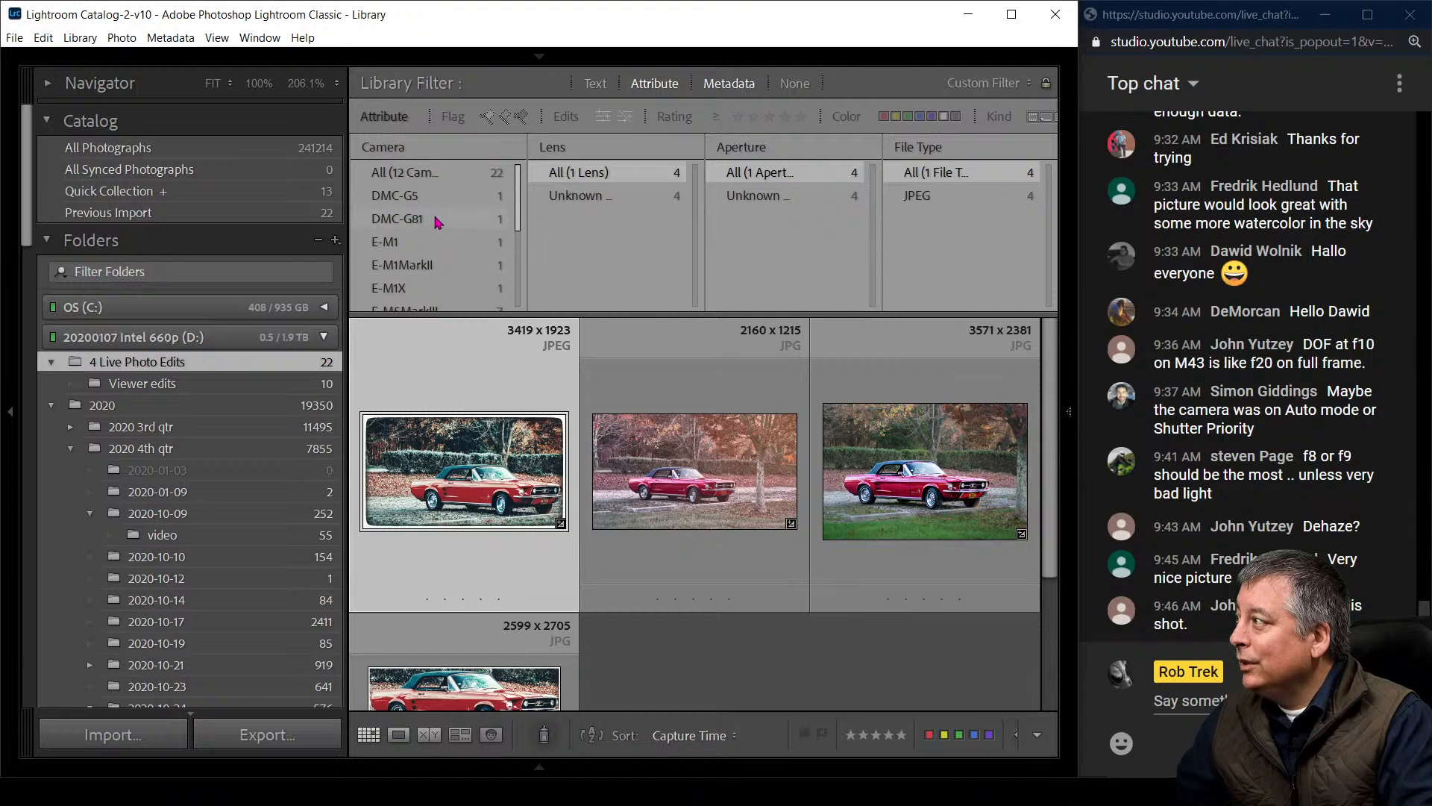
pyautogui.click(440, 172)
pyautogui.scroll(-2, 544, 515)
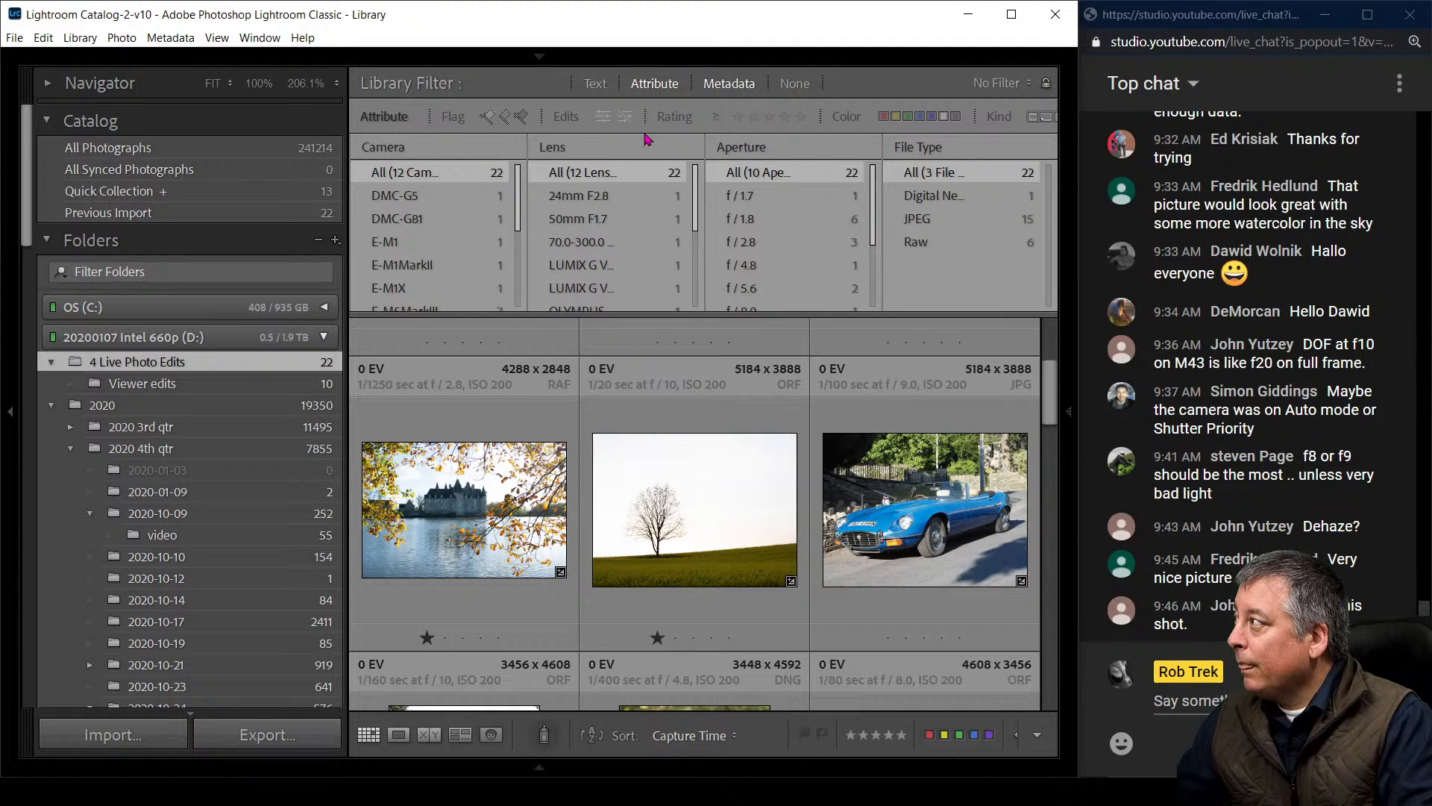
pyautogui.click(737, 117)
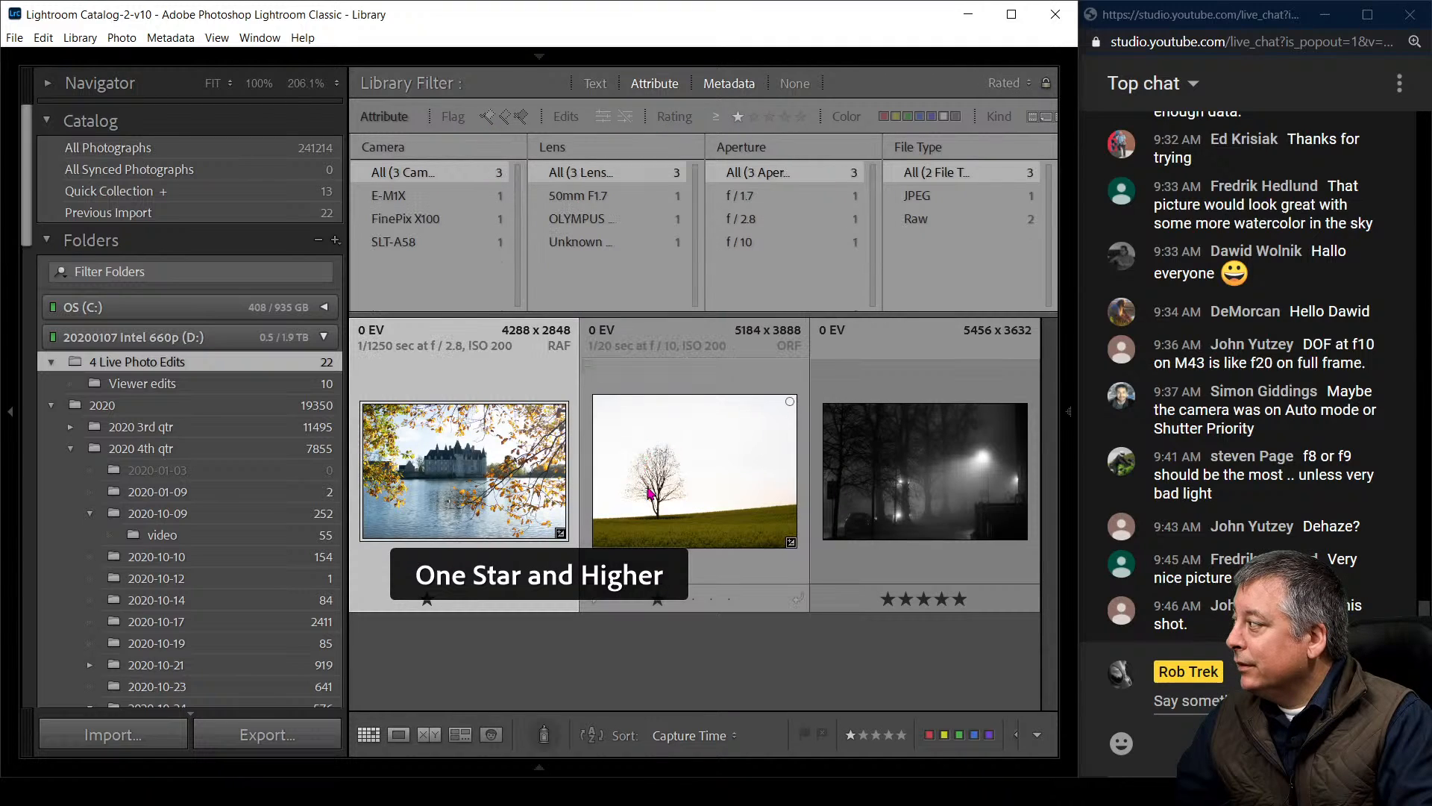
pyautogui.click(963, 600)
# Open the lakeside castle photo in the Develop module and hide the Navigator and presets side of the workspace
pyautogui.doubleClick(448, 504)
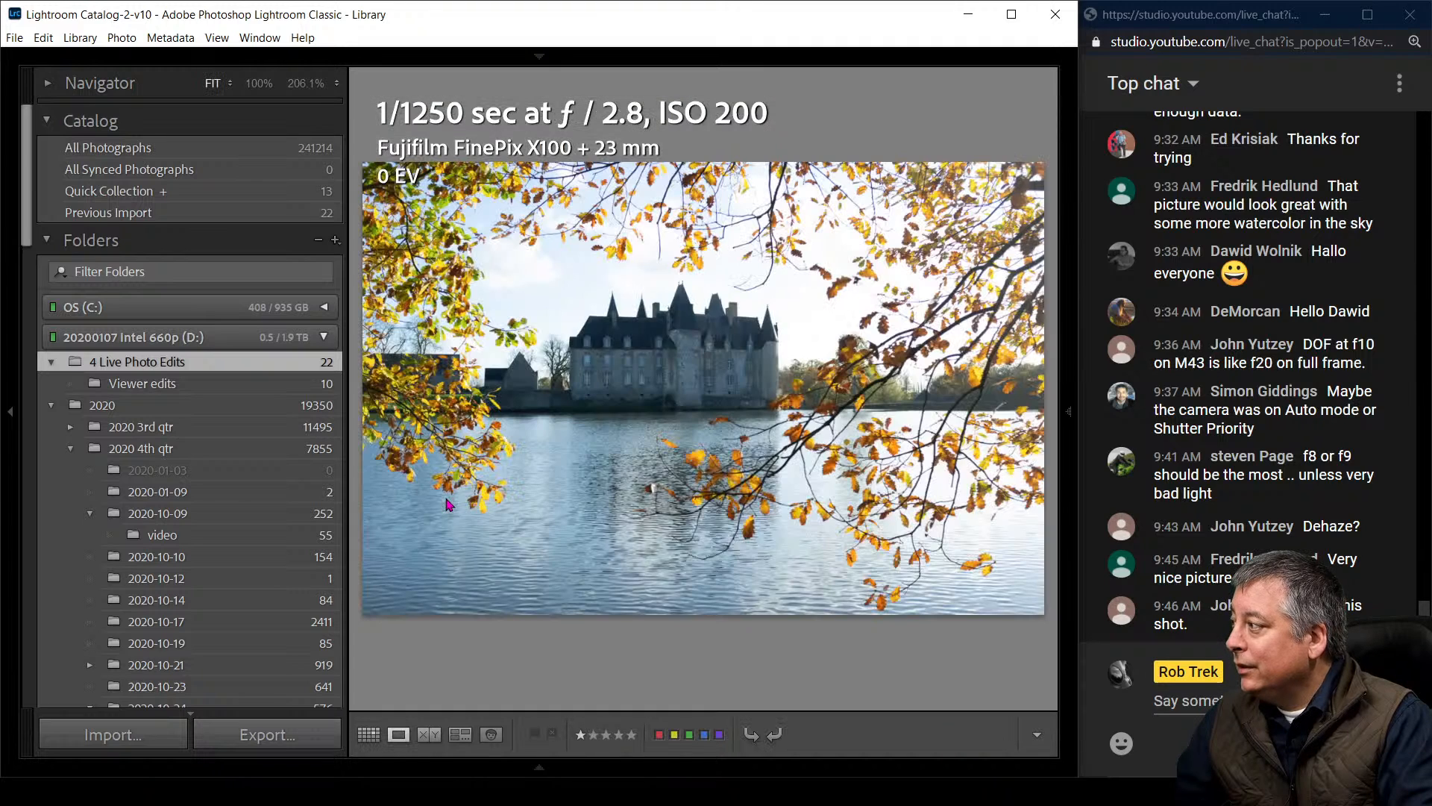
pyautogui.press('d')
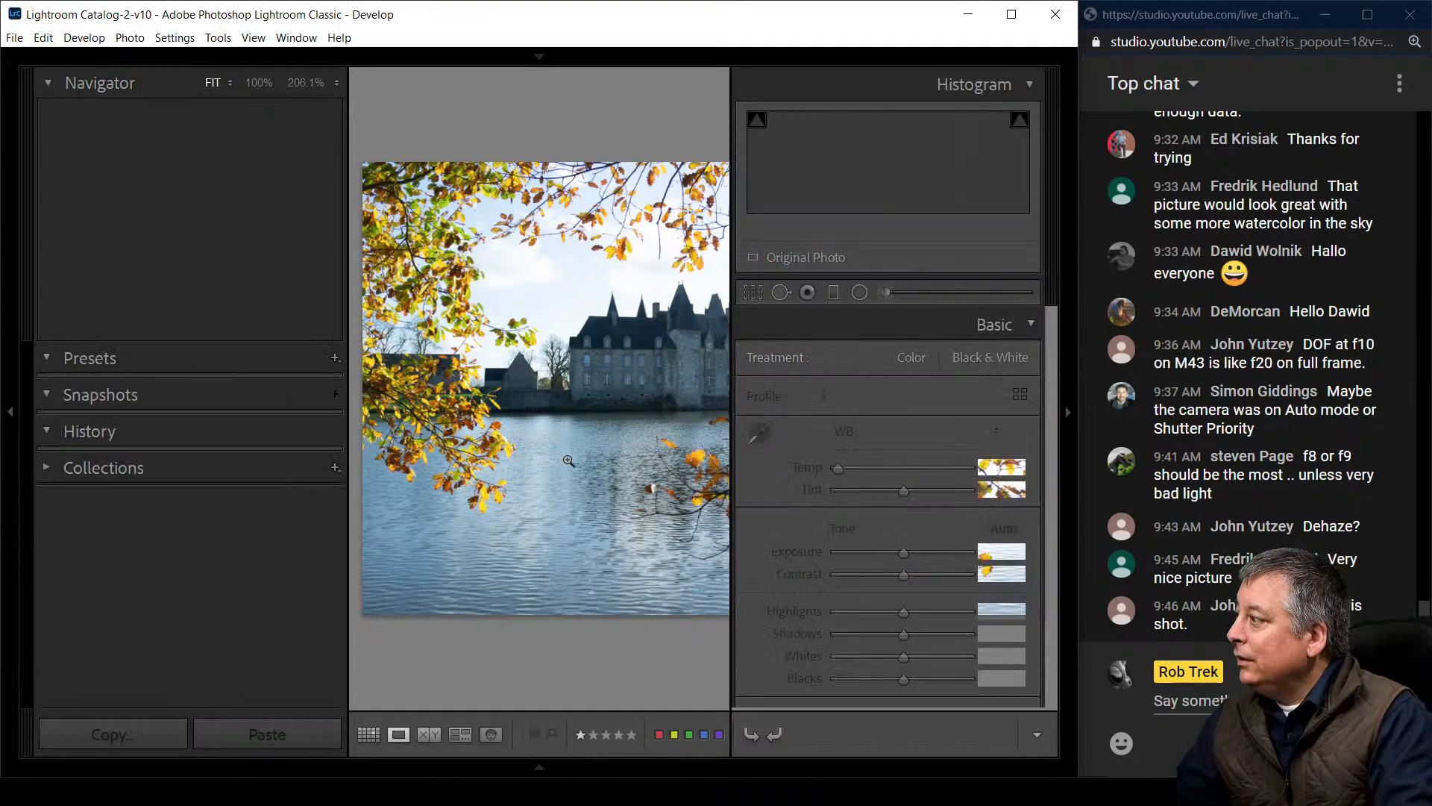
pyautogui.click(10, 412)
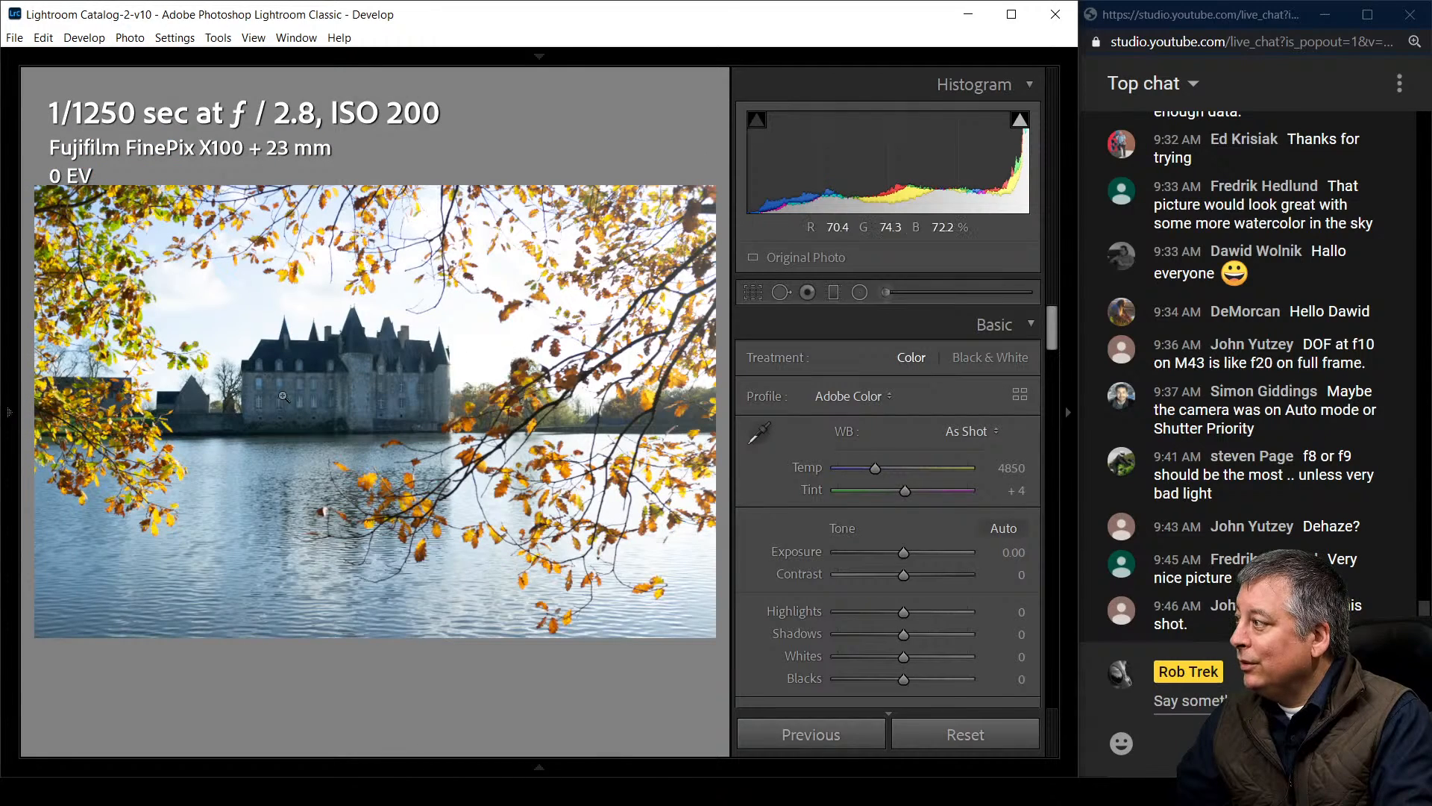
# Examine the castle's stonework close up, return to the full photo and toggle the shooting info overlay
pyautogui.click(284, 396)
pyautogui.moveTo(534, 448); pyautogui.dragTo(474, 530)
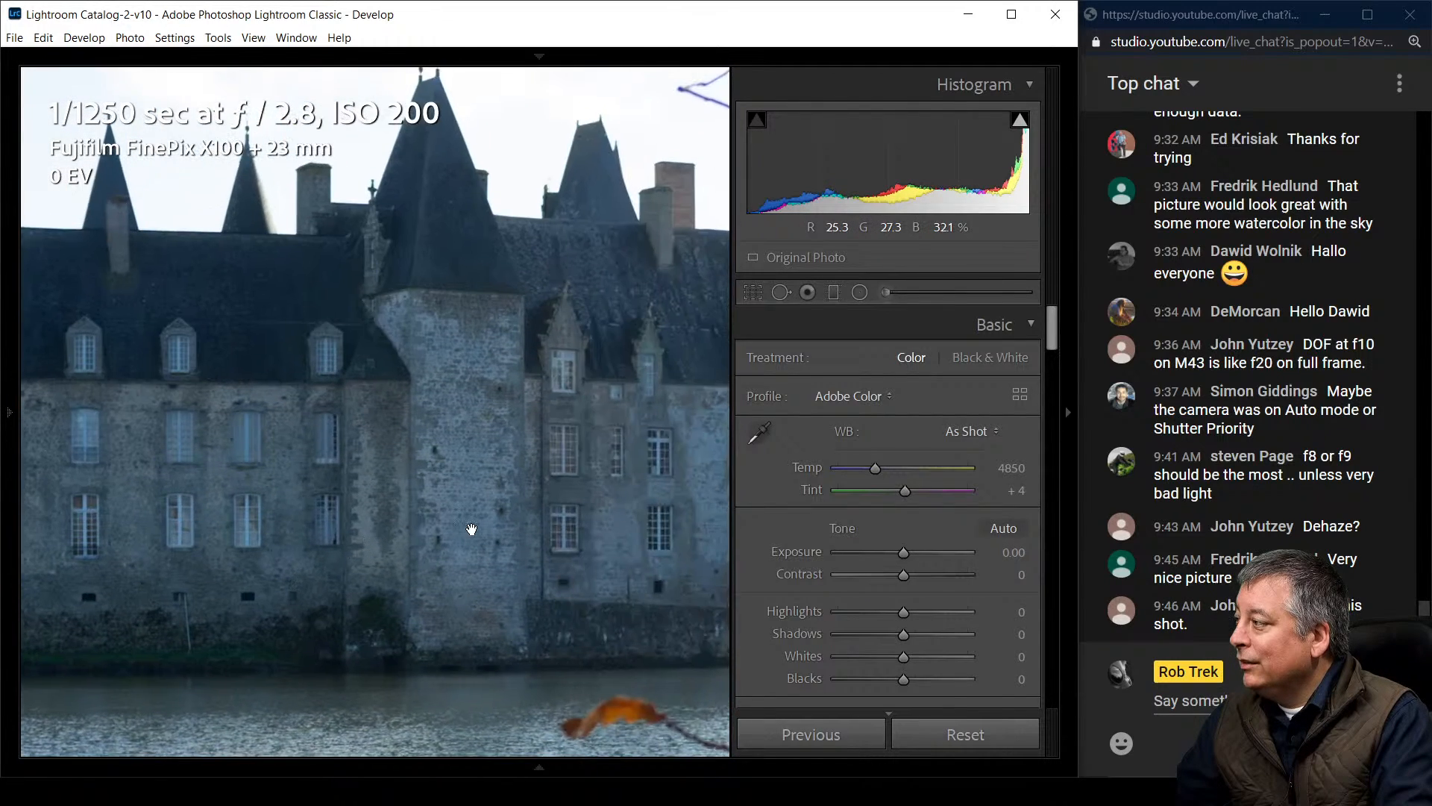
pyautogui.click(474, 531)
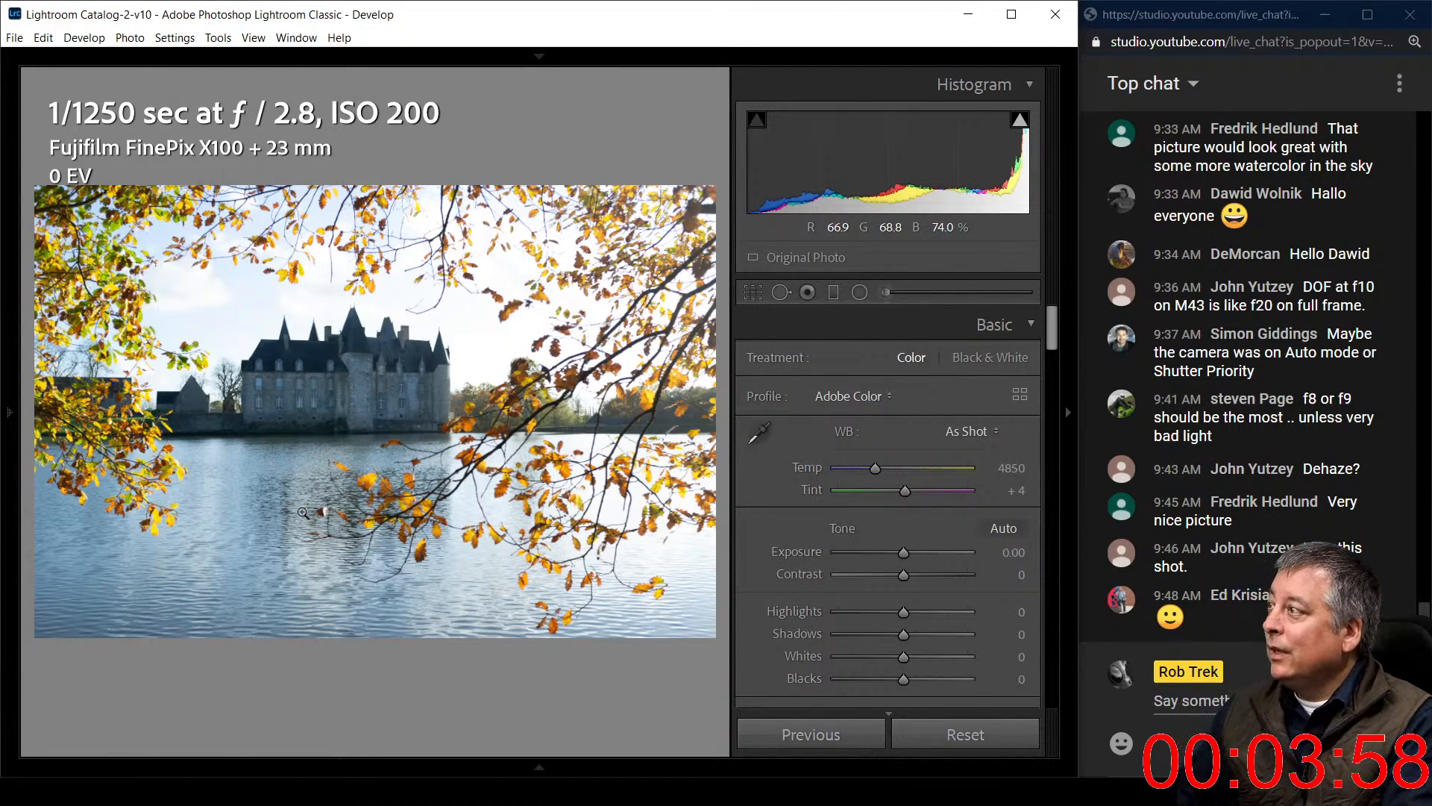
pyautogui.press('i')
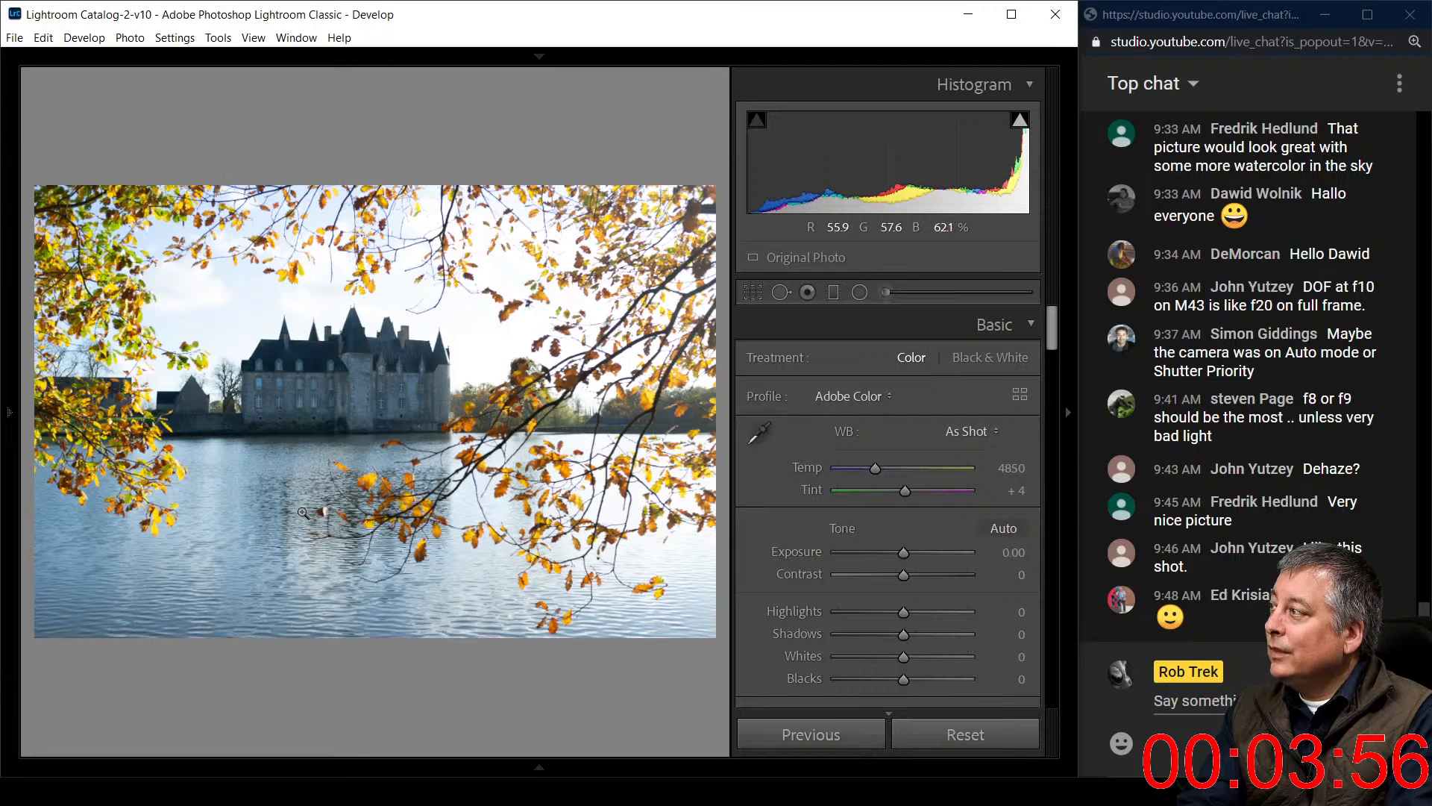
pyautogui.press('i')
pyautogui.press('i')
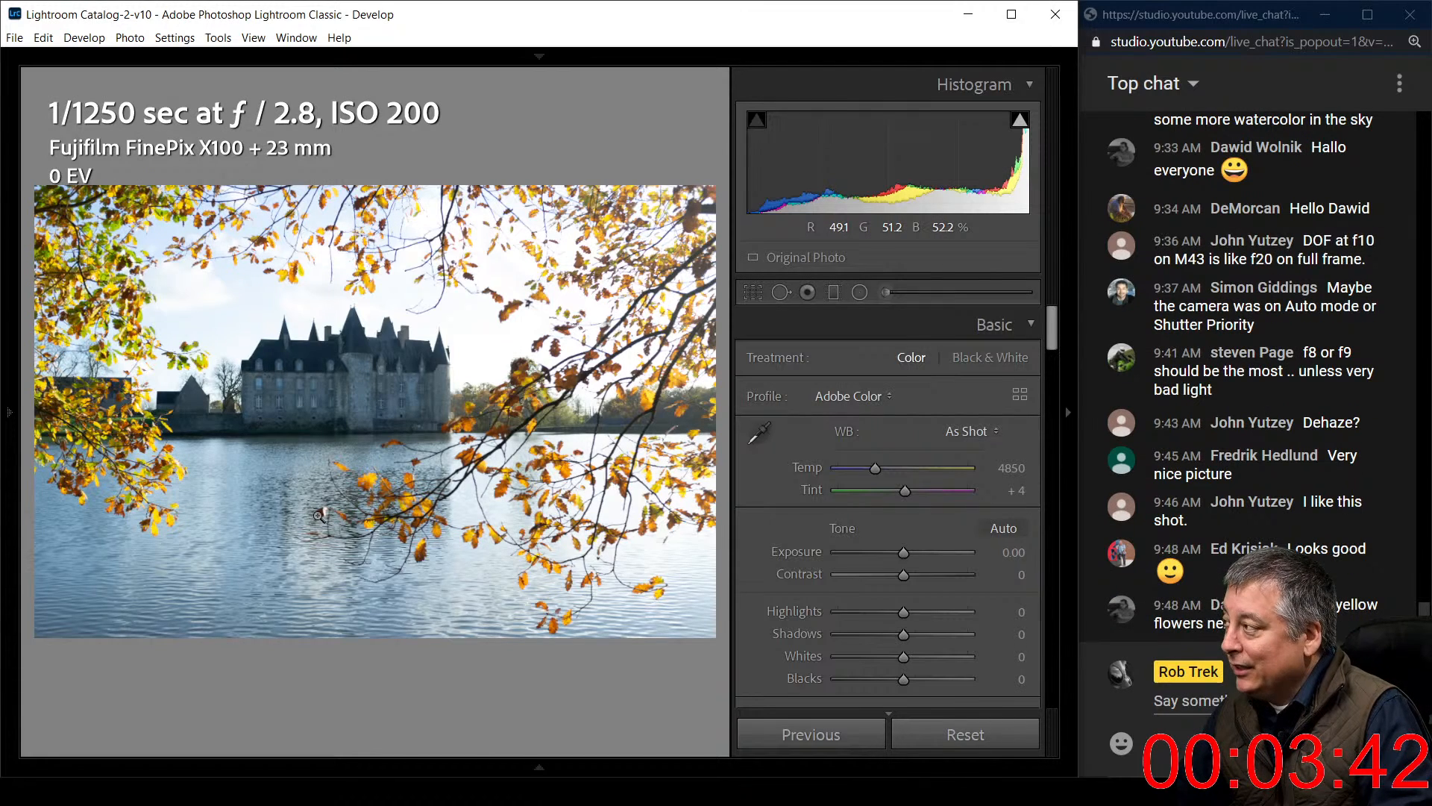
# Convert the castle photo to black and white, apply automatic tone settings and leave the white balance as shot
pyautogui.press('v')
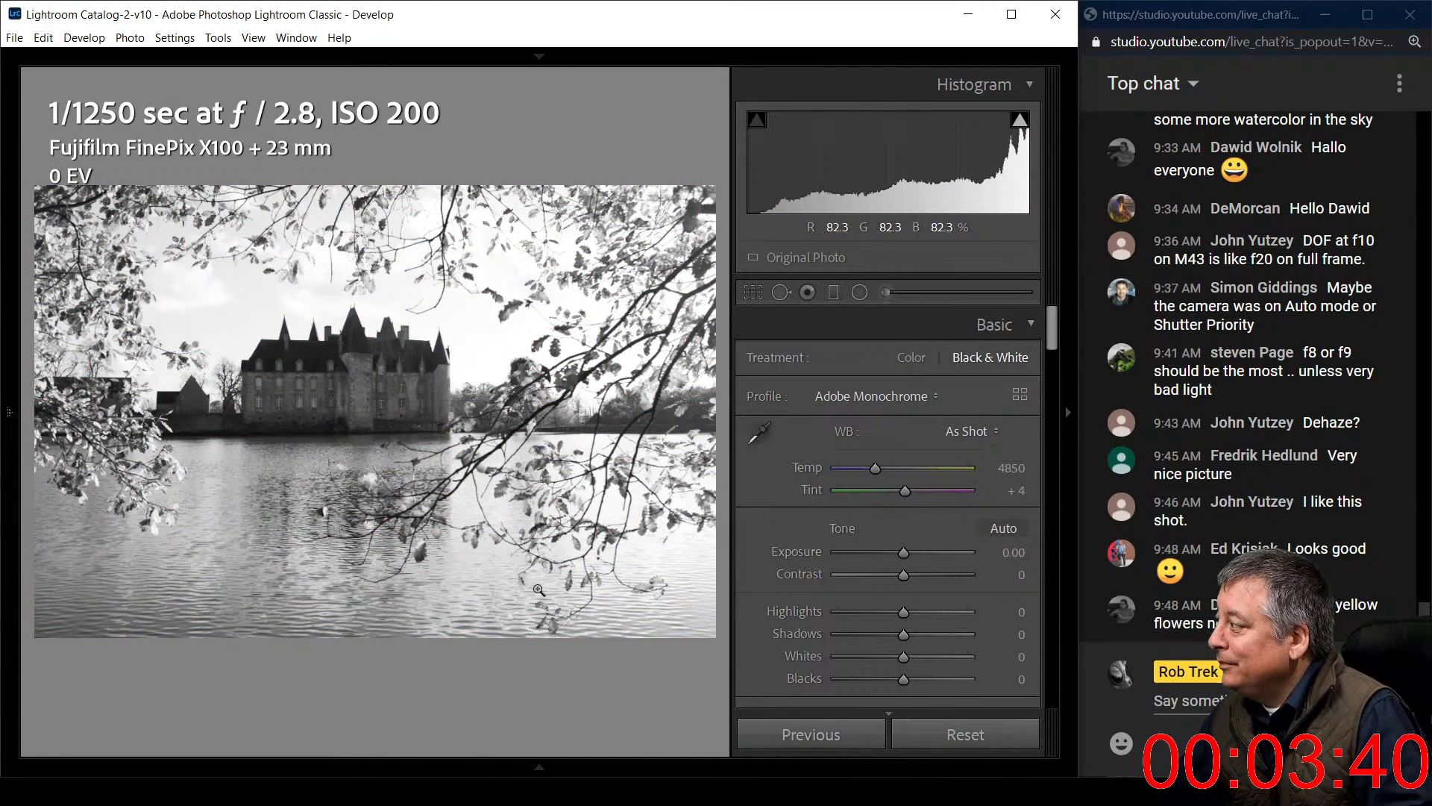
pyautogui.click(1004, 529)
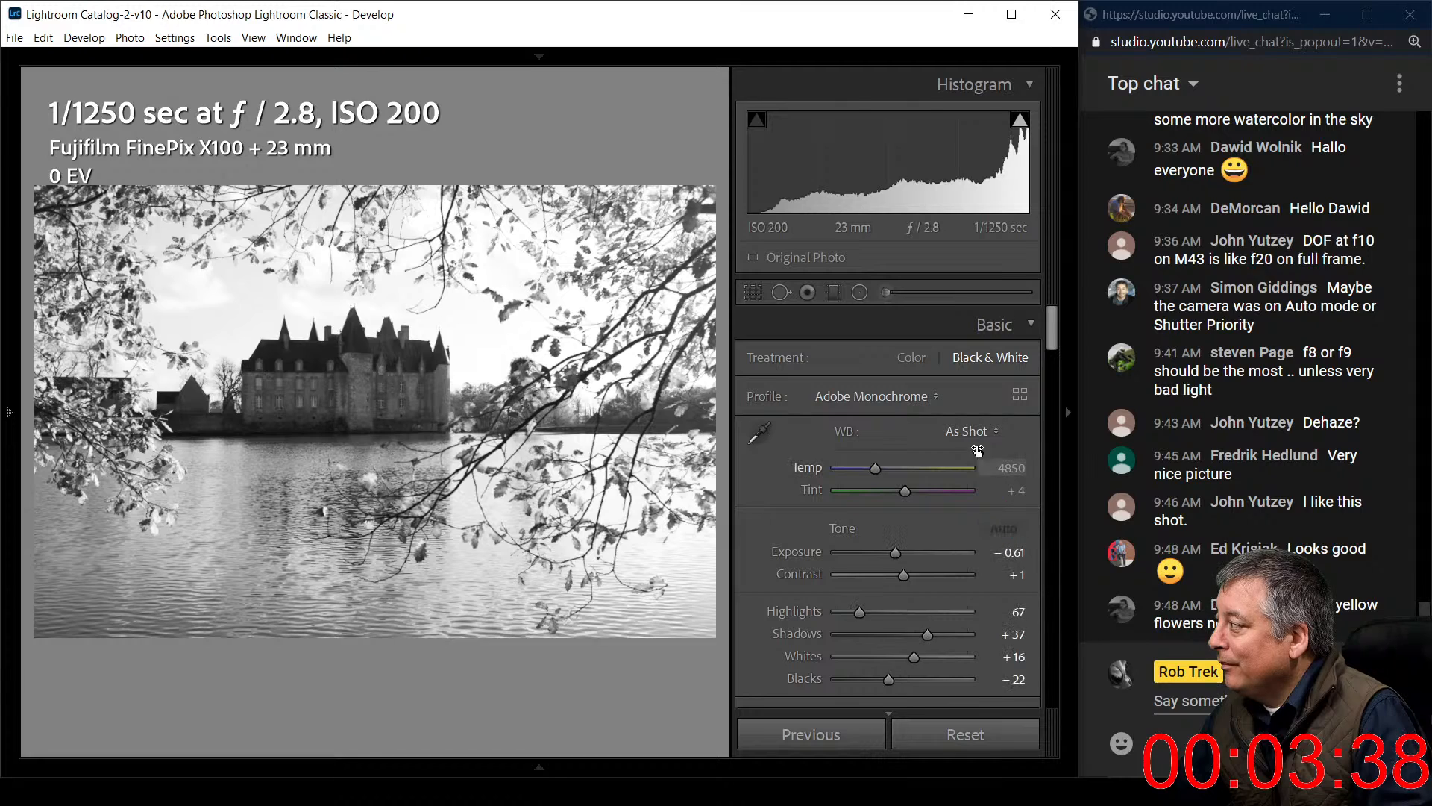
pyautogui.click(979, 432)
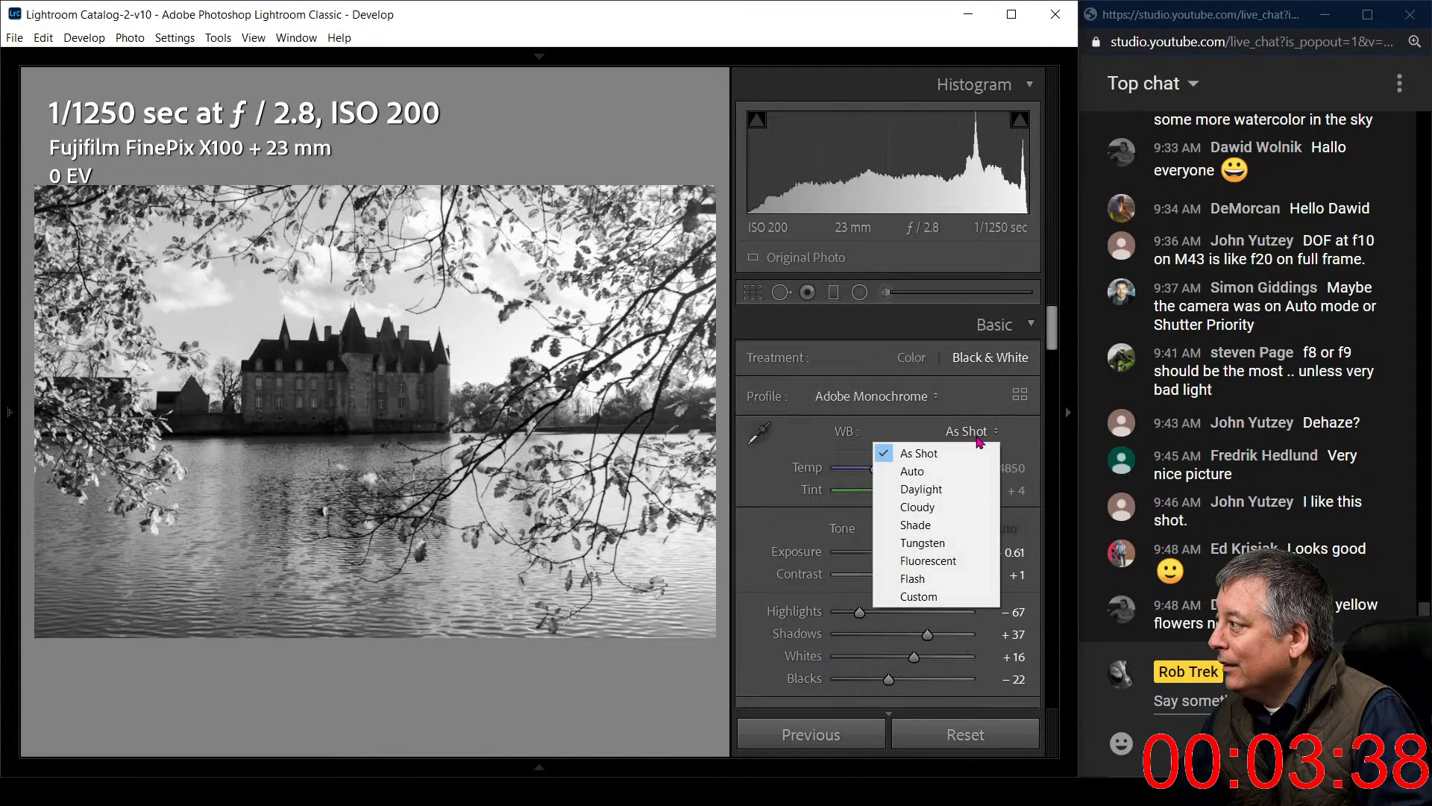
pyautogui.click(771, 560)
# Set the black and white mix to Blue -50, Yellow +67 and Orange +36
pyautogui.scroll(-5, 758, 565)
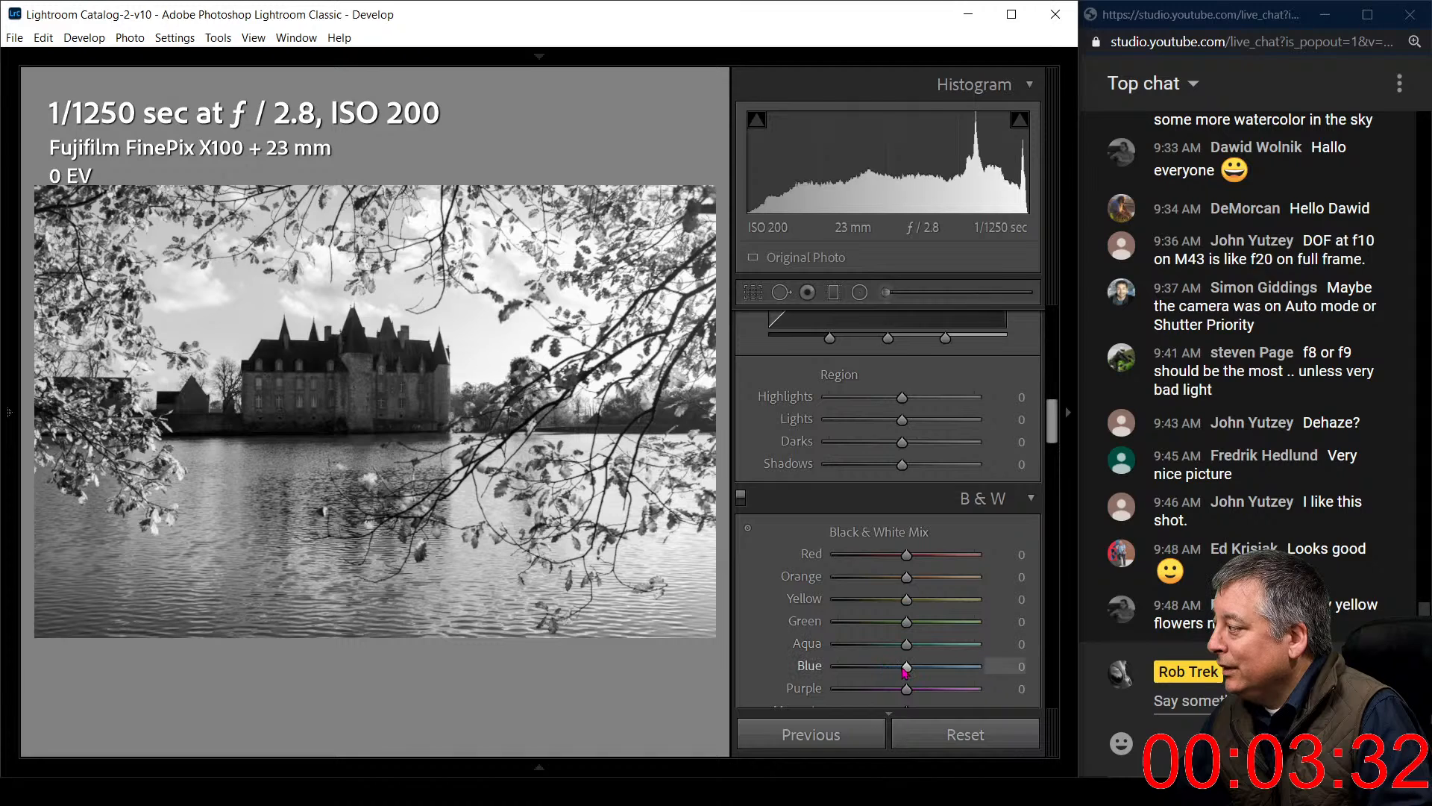
pyautogui.moveTo(884, 664); pyautogui.dragTo(870, 672)
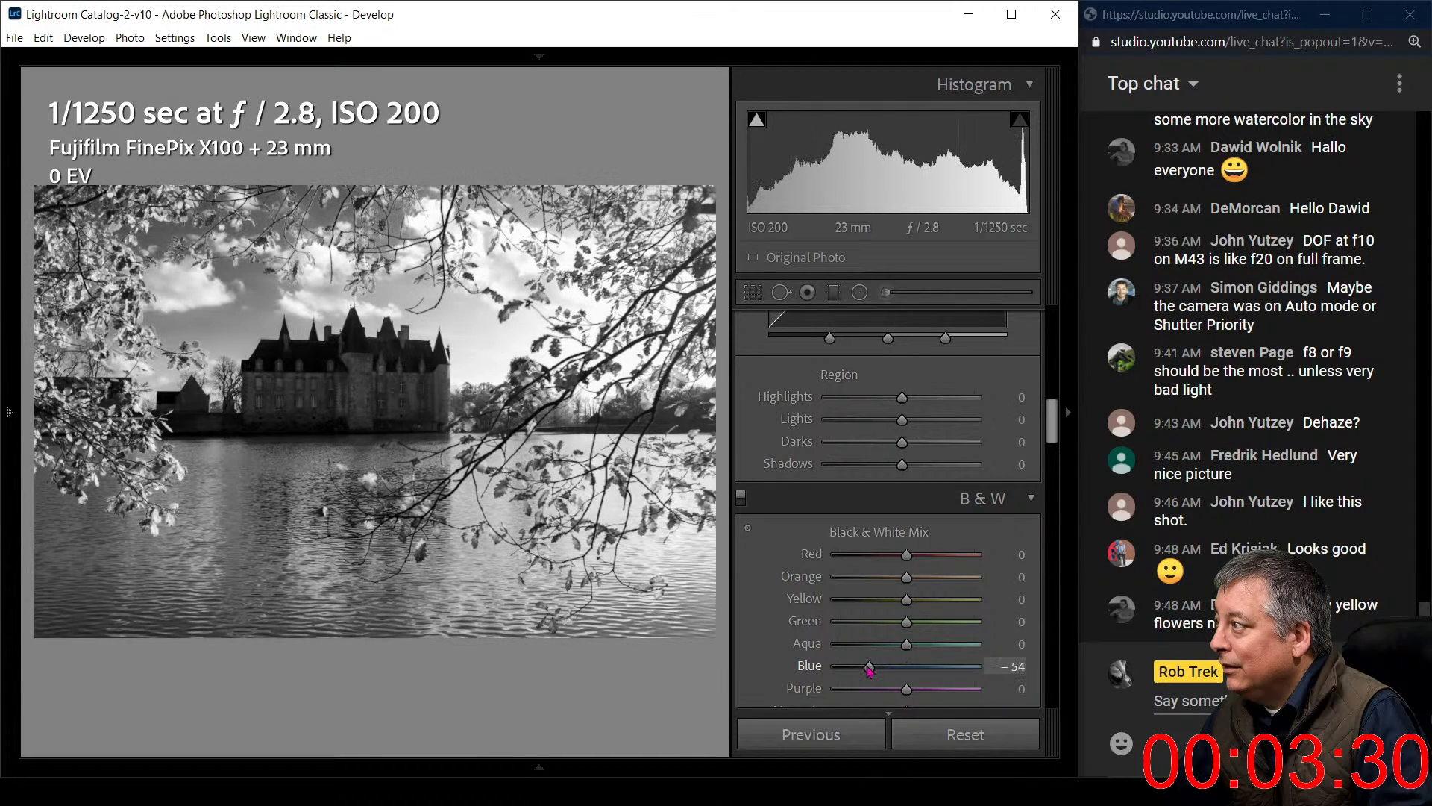
pyautogui.moveTo(907, 600); pyautogui.dragTo(935, 591)
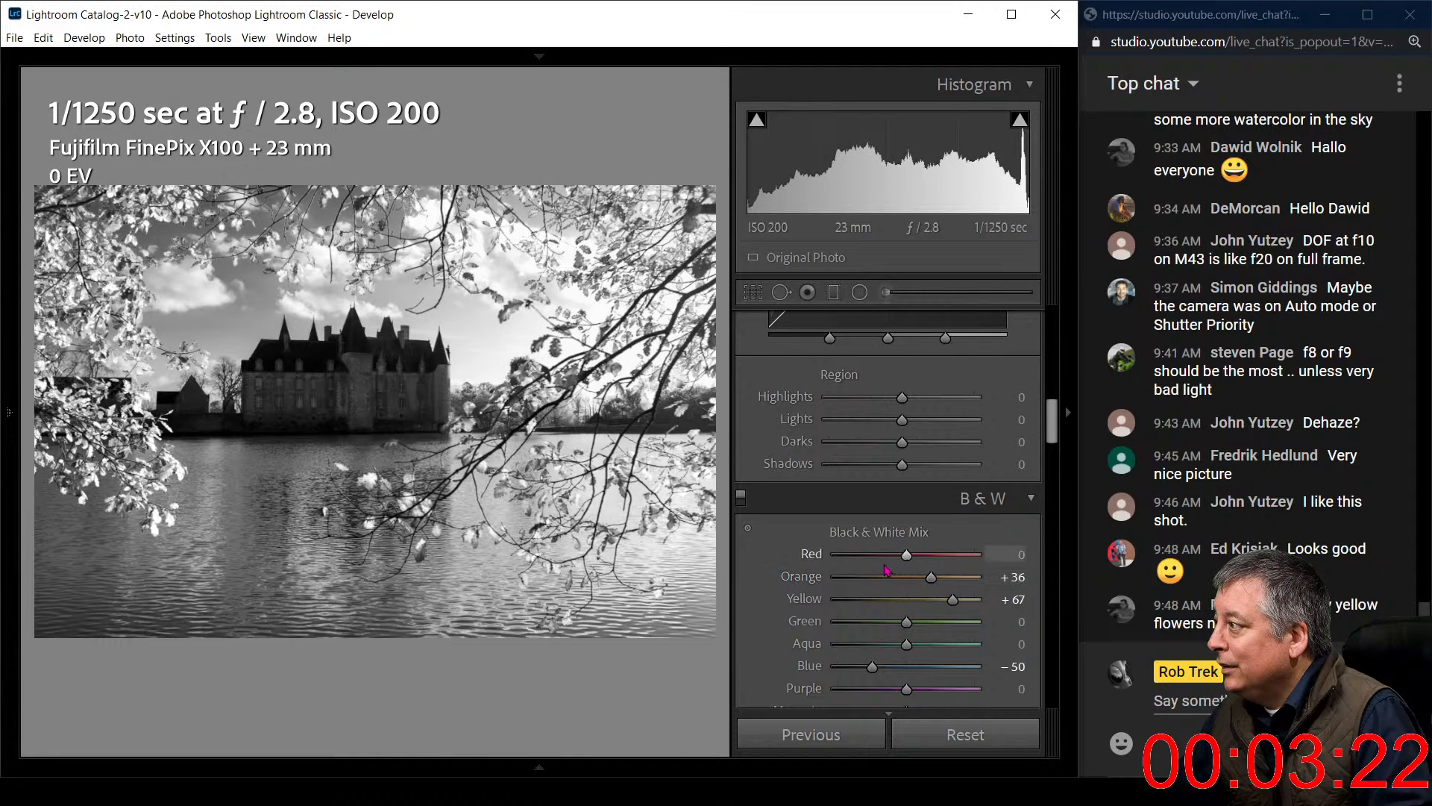
# Examine the castle's dark facade close up and compare the photo's color version with the black and white treatment
pyautogui.click(363, 399)
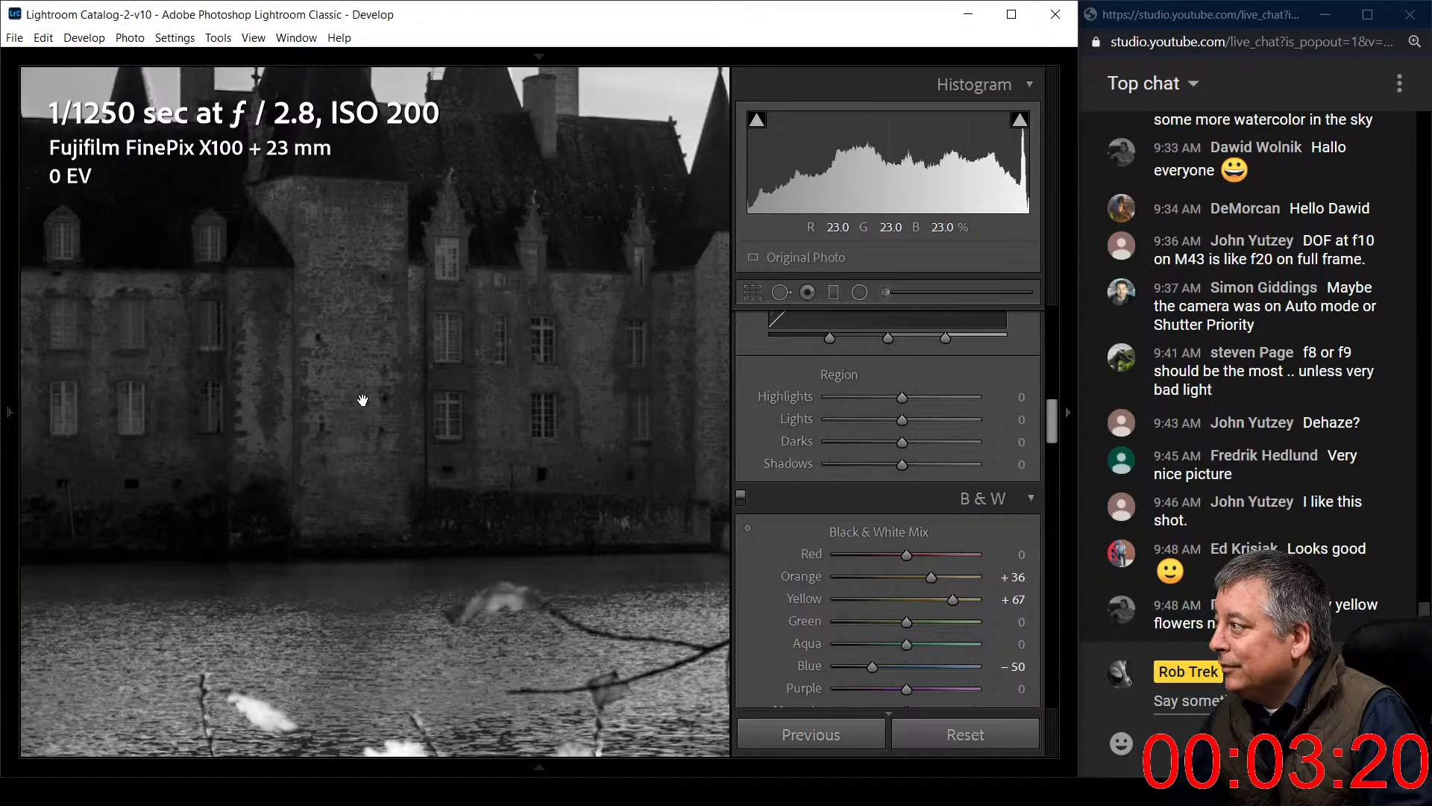
pyautogui.press('v')
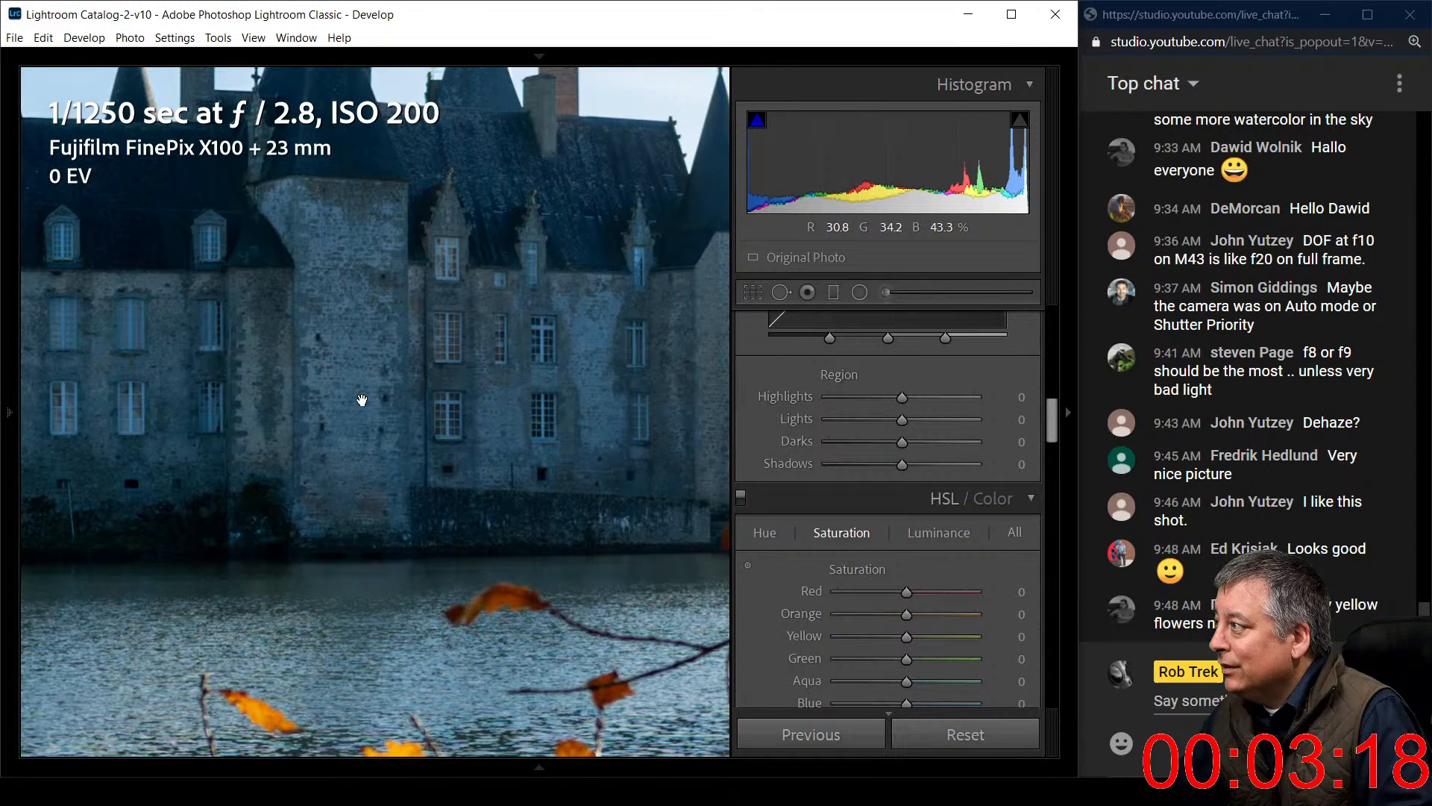
pyautogui.moveTo(358, 387); pyautogui.dragTo(500, 417)
pyautogui.click(501, 417)
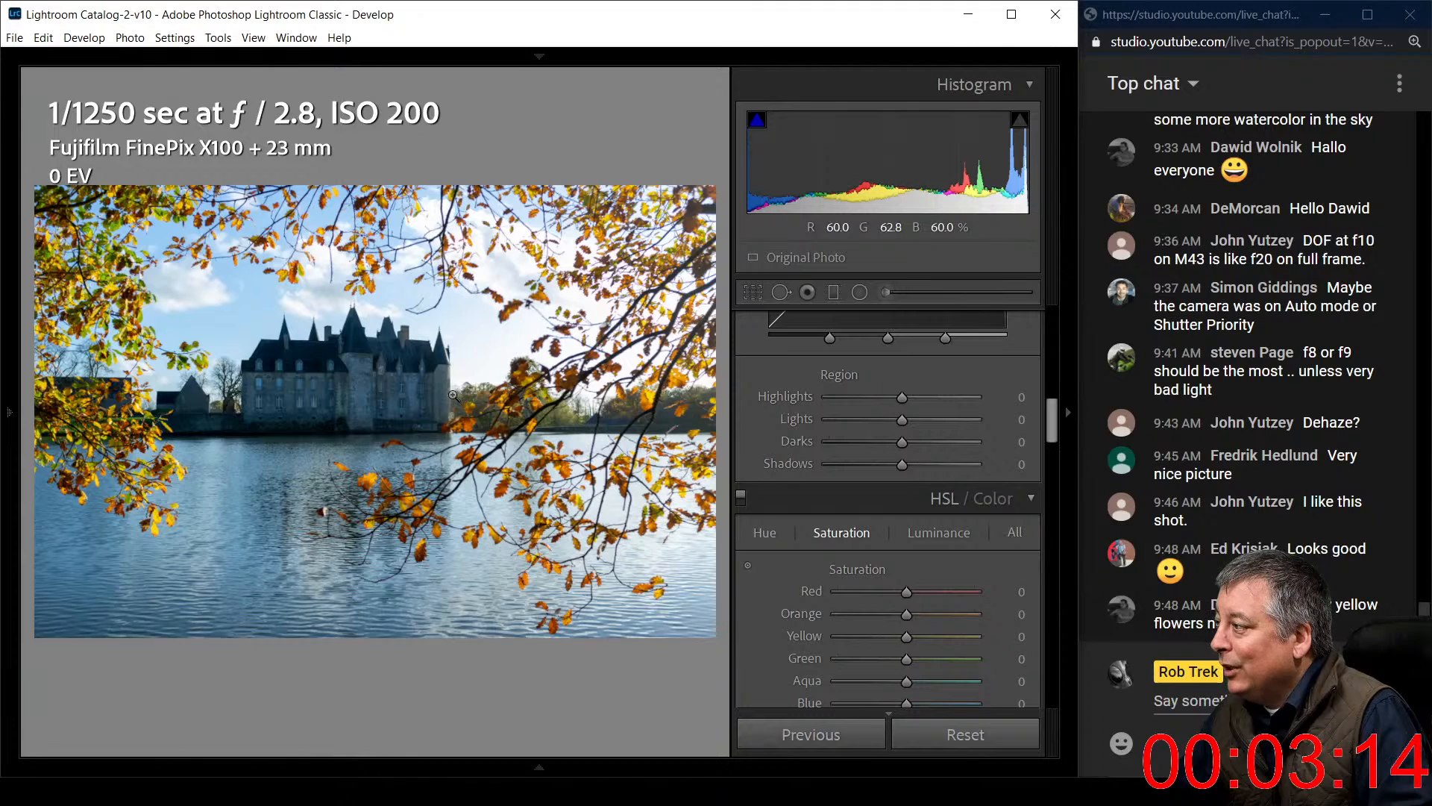
pyautogui.press('v')
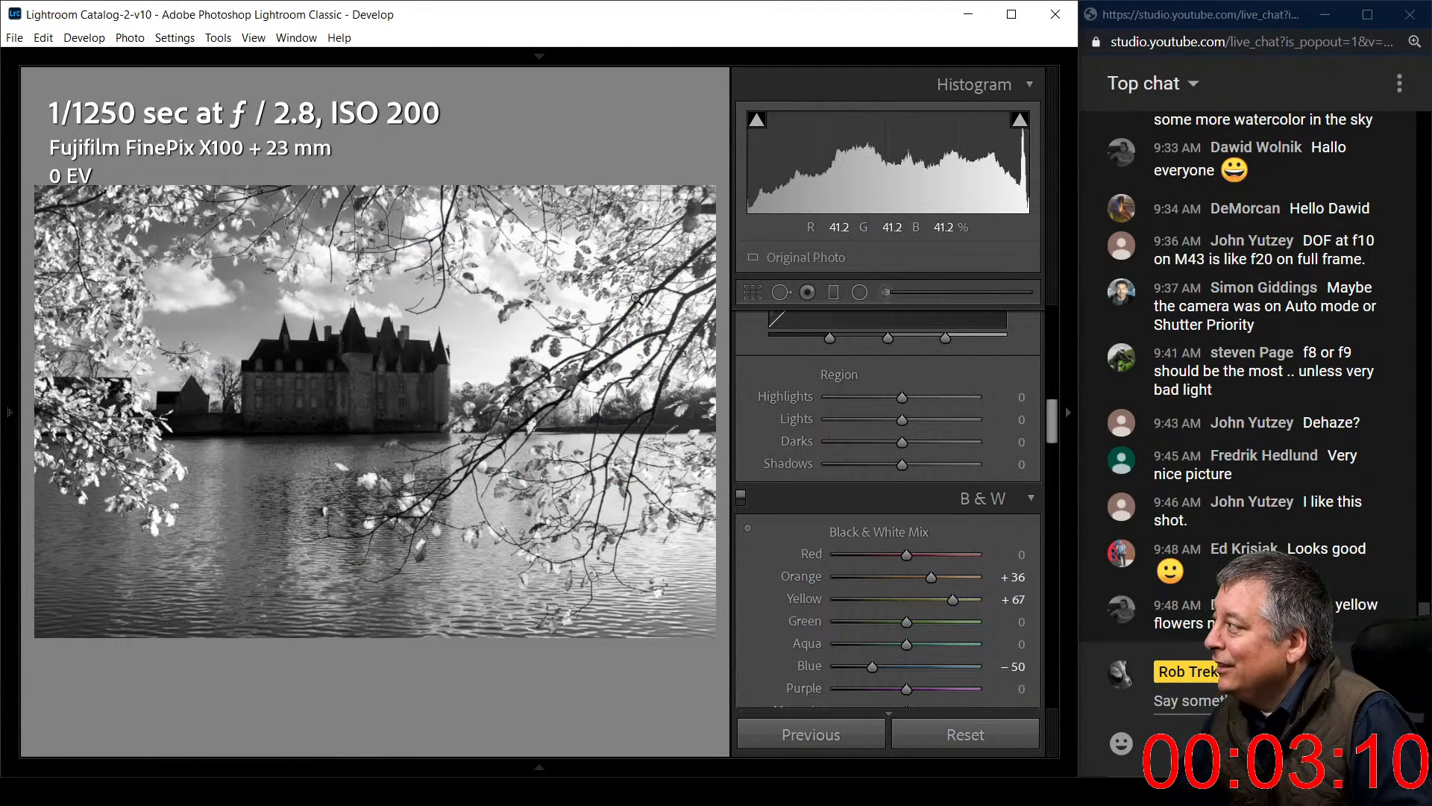
# Crop the photo tighter around the castle at the original aspect ratio, trimming the branches on the right and the water below
pyautogui.click(745, 295)
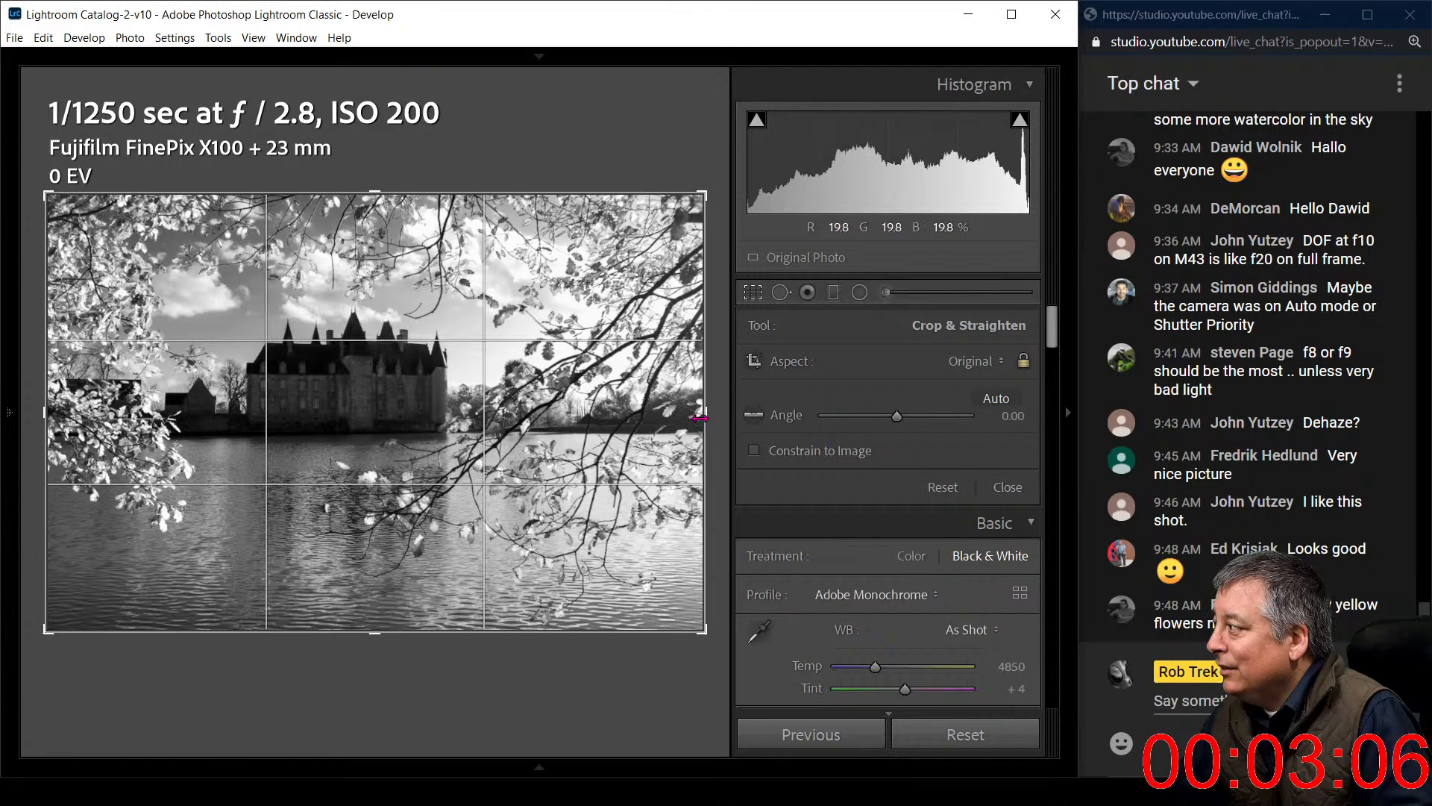
pyautogui.moveTo(703, 414); pyautogui.dragTo(657, 417)
pyautogui.moveTo(439, 438); pyautogui.dragTo(401, 488)
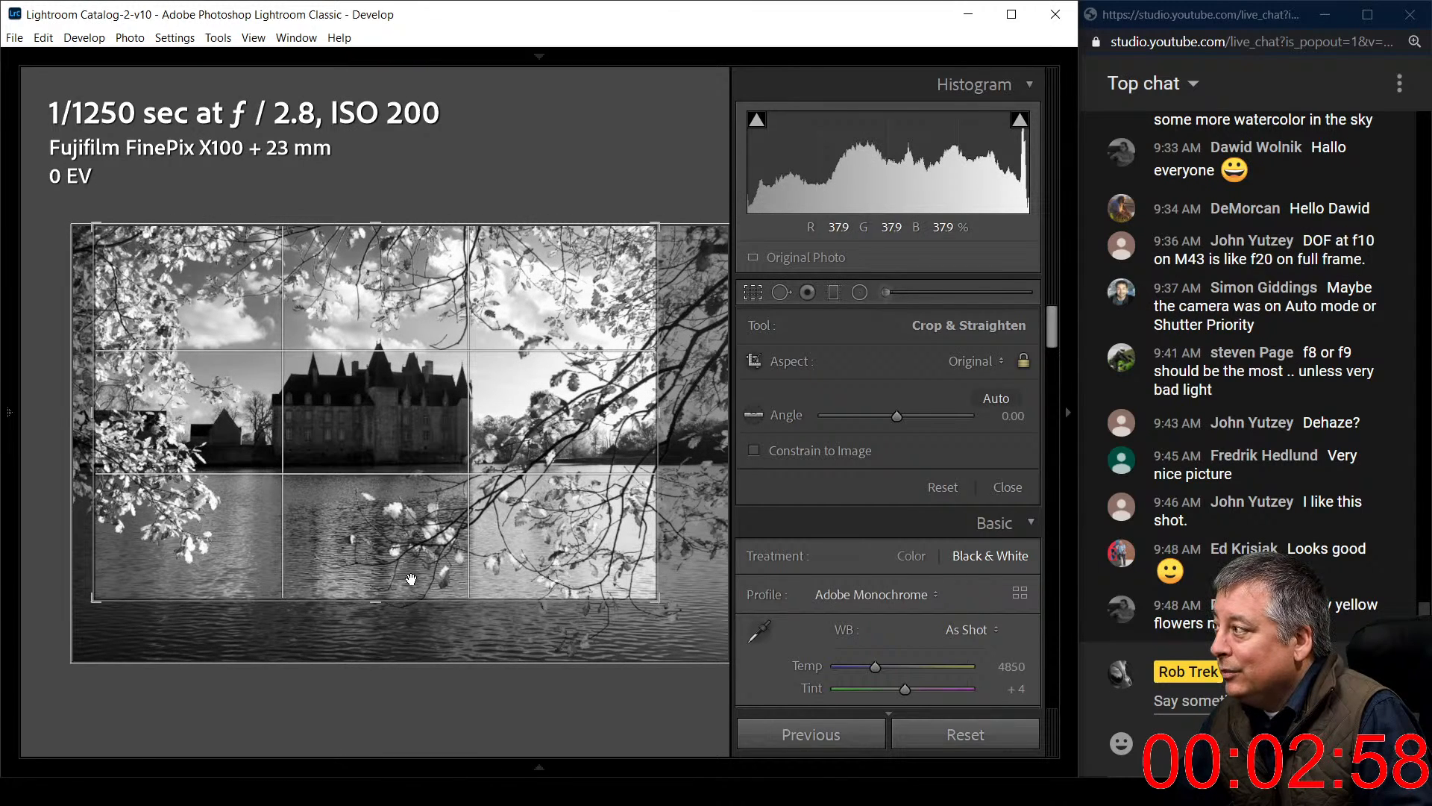
pyautogui.moveTo(413, 599); pyautogui.dragTo(412, 538)
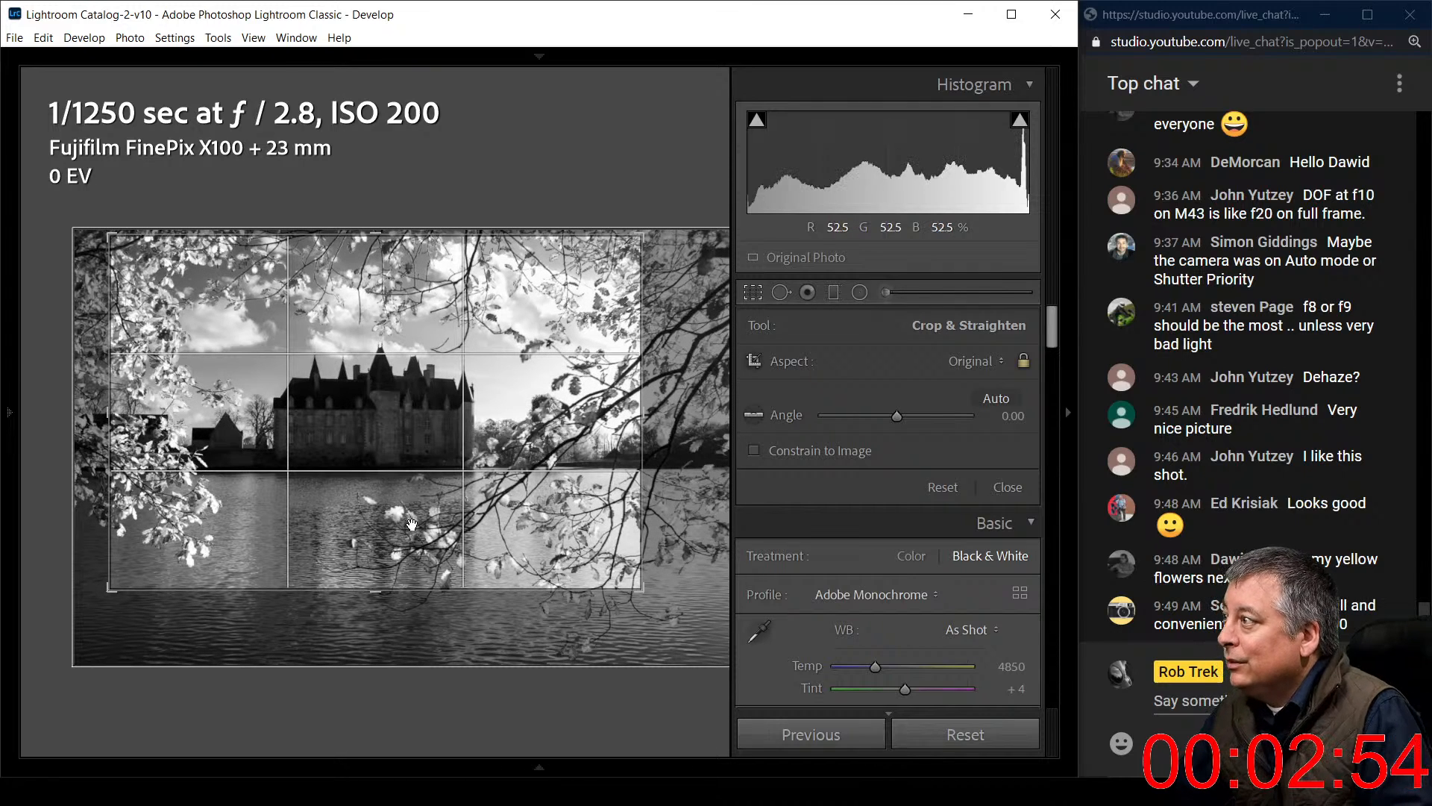
pyautogui.press('Return')
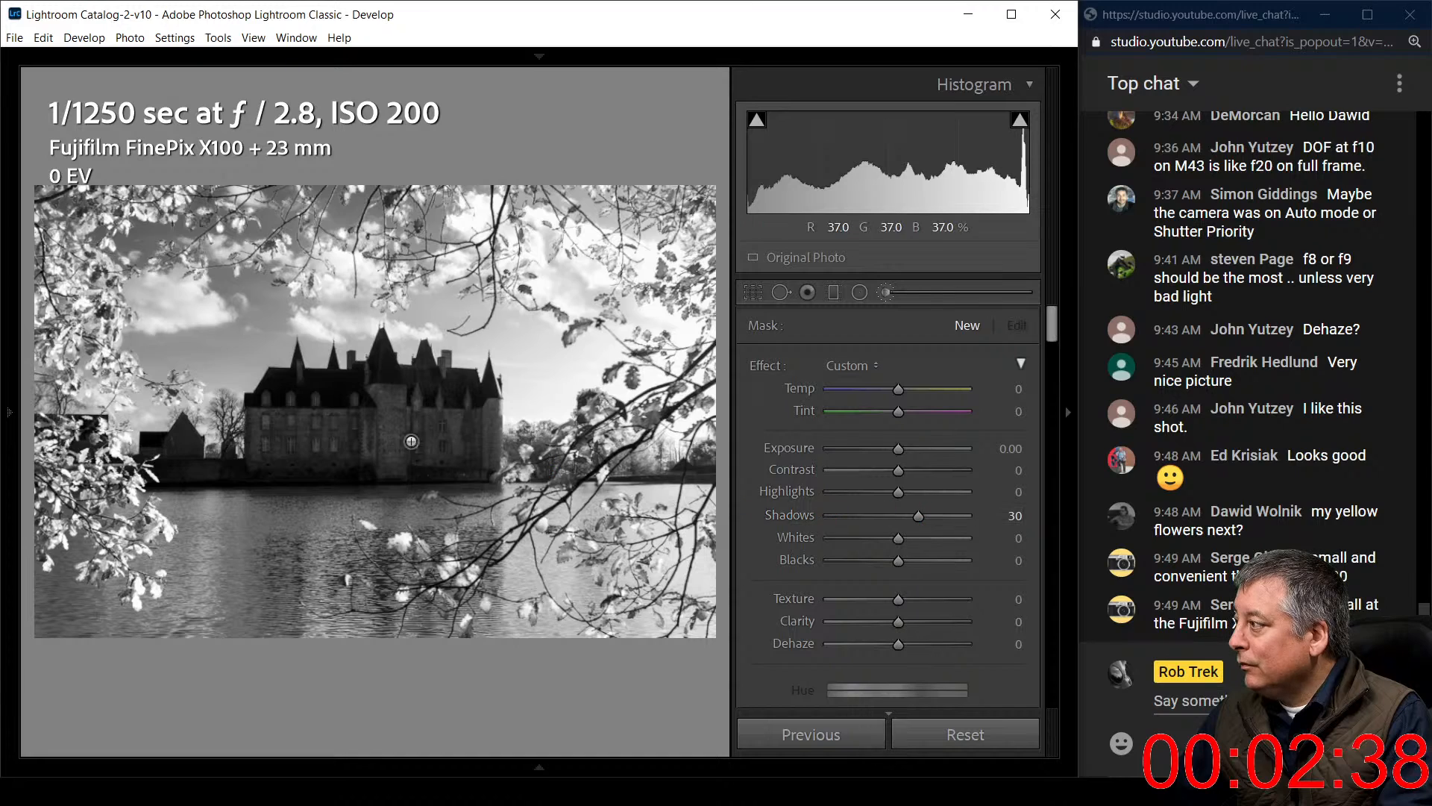
# Paint an adjustment brush mask over the castle and its neighboring buildings, and set the brush exposure to 0.95
pyautogui.scroll(-5, 788, 640)
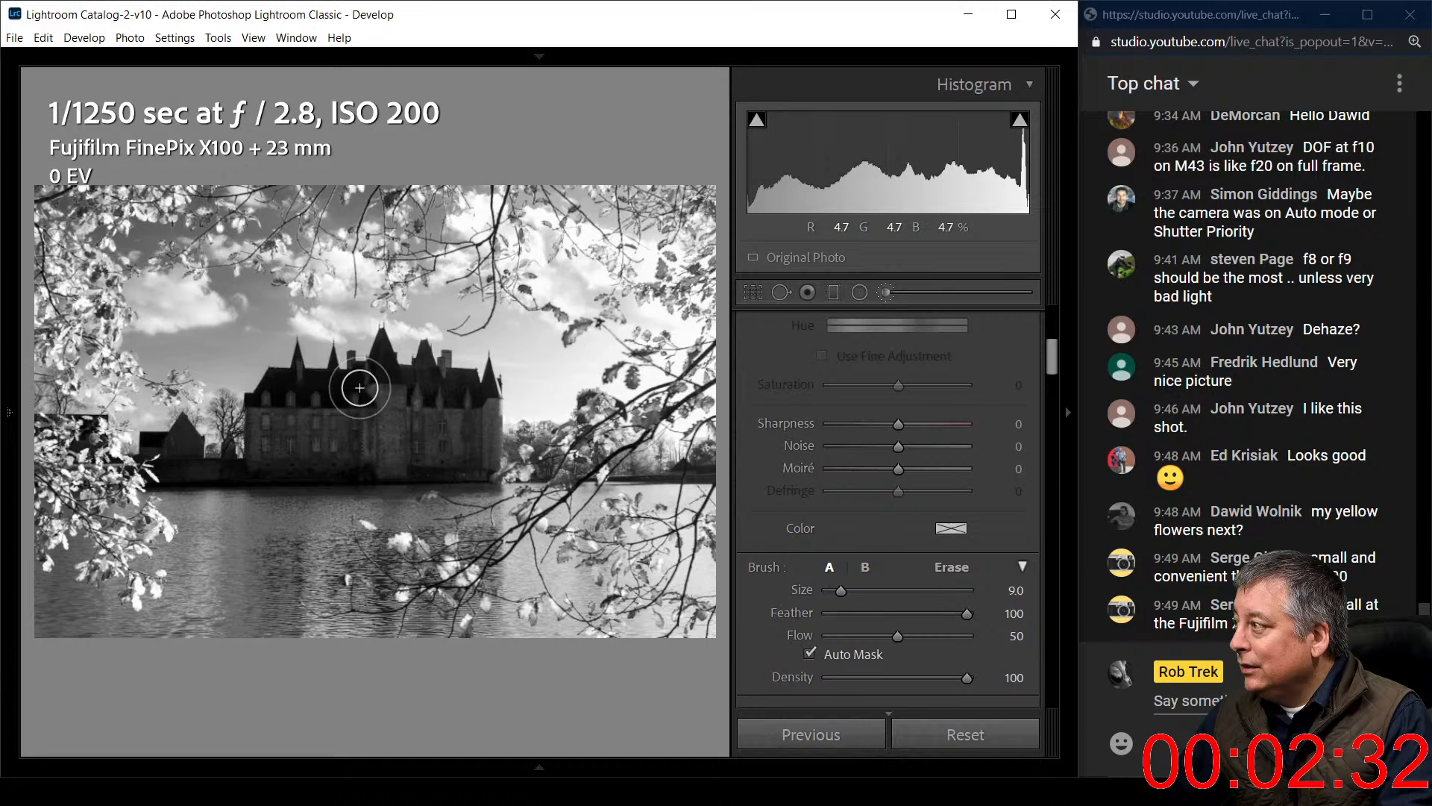
pyautogui.moveTo(337, 411); pyautogui.dragTo(373, 448)
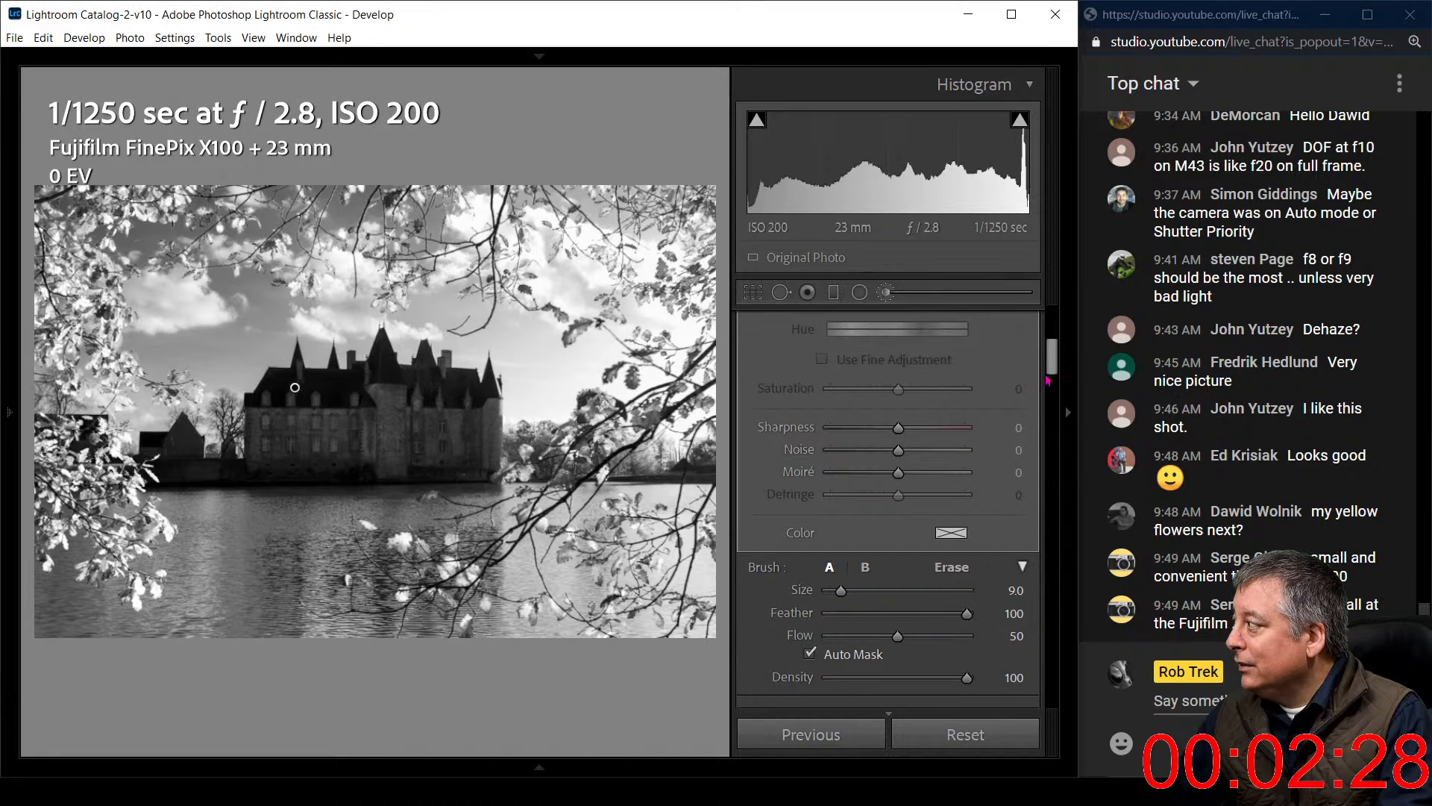
pyautogui.moveTo(1048, 381); pyautogui.dragTo(1057, 342)
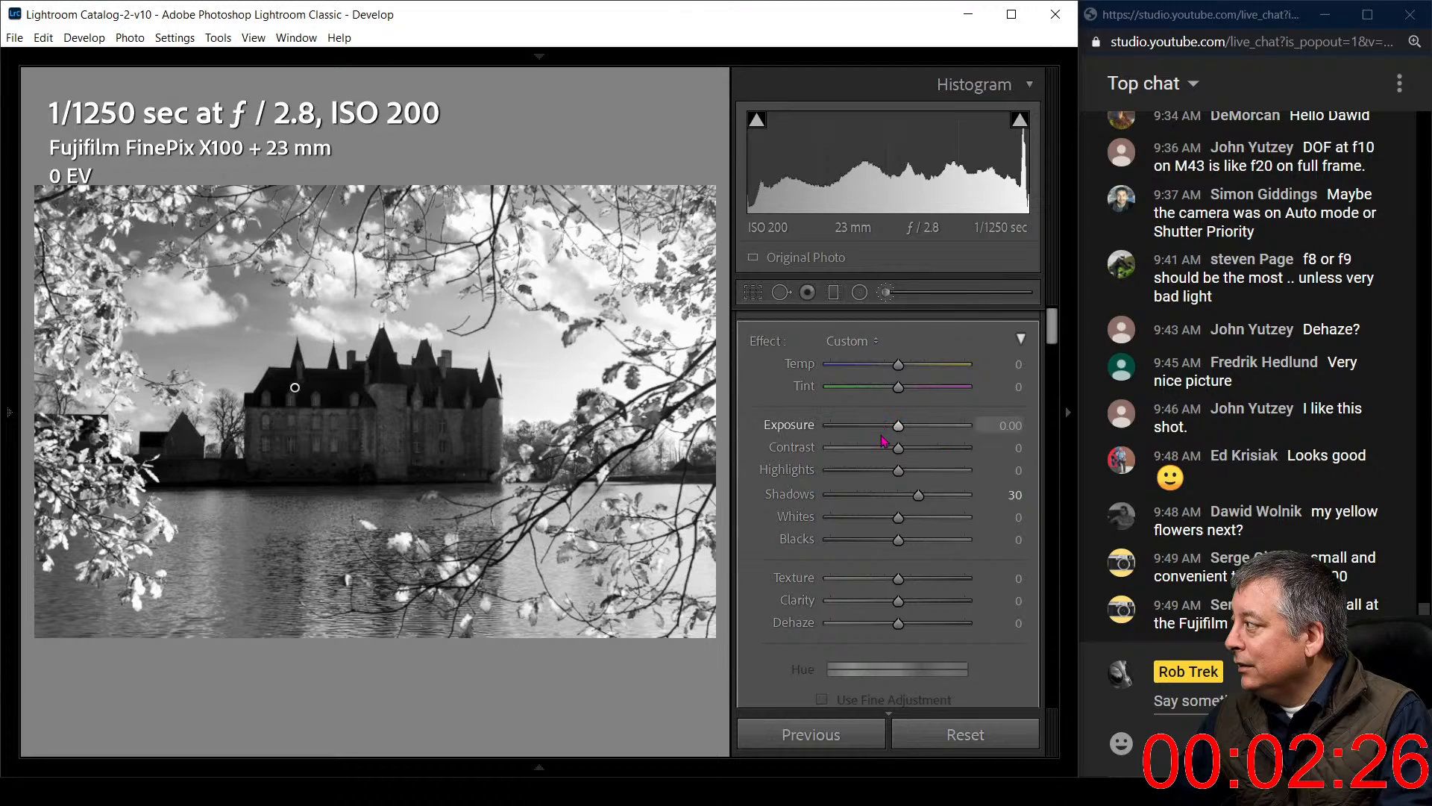
pyautogui.moveTo(911, 429); pyautogui.dragTo(916, 433)
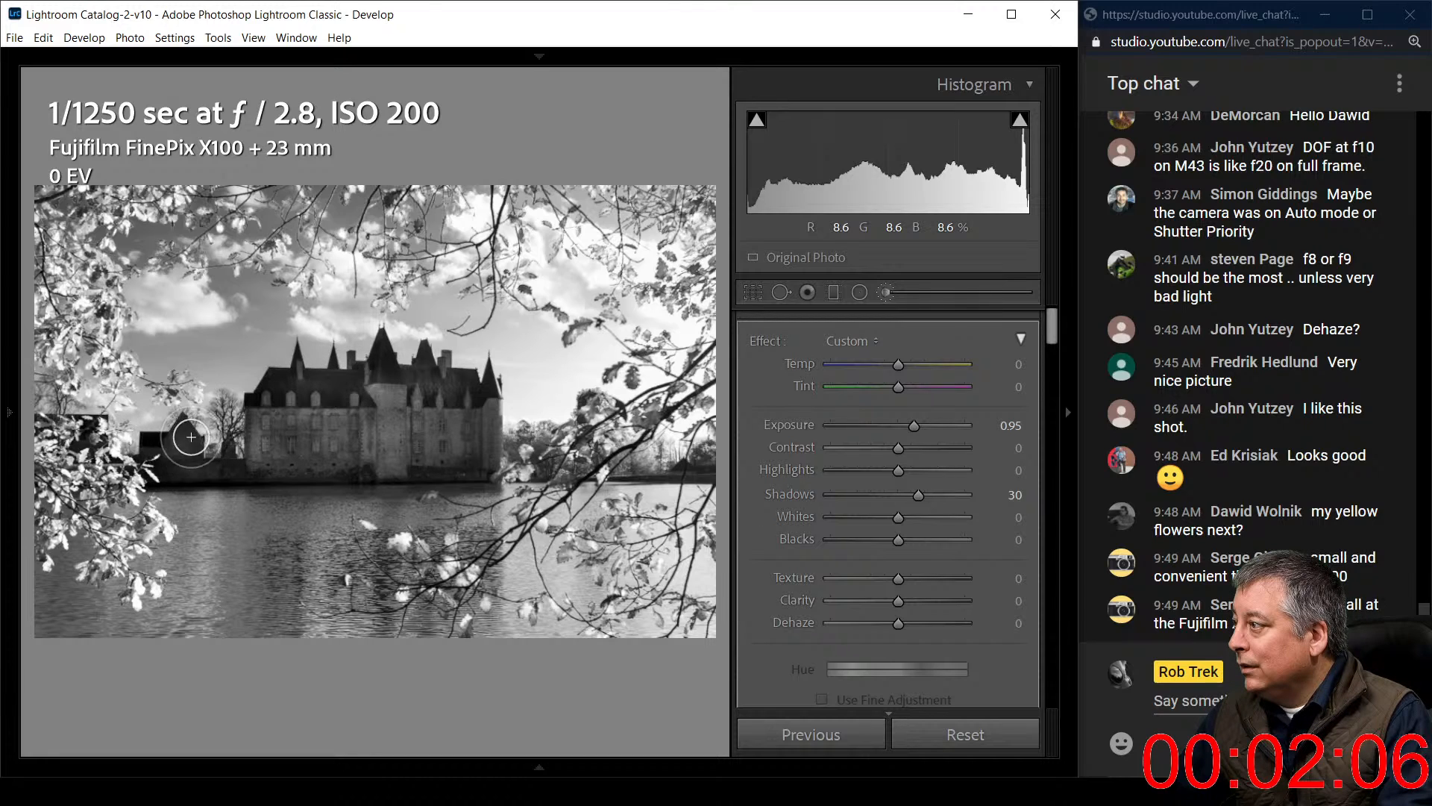
pyautogui.moveTo(471, 448); pyautogui.dragTo(478, 464)
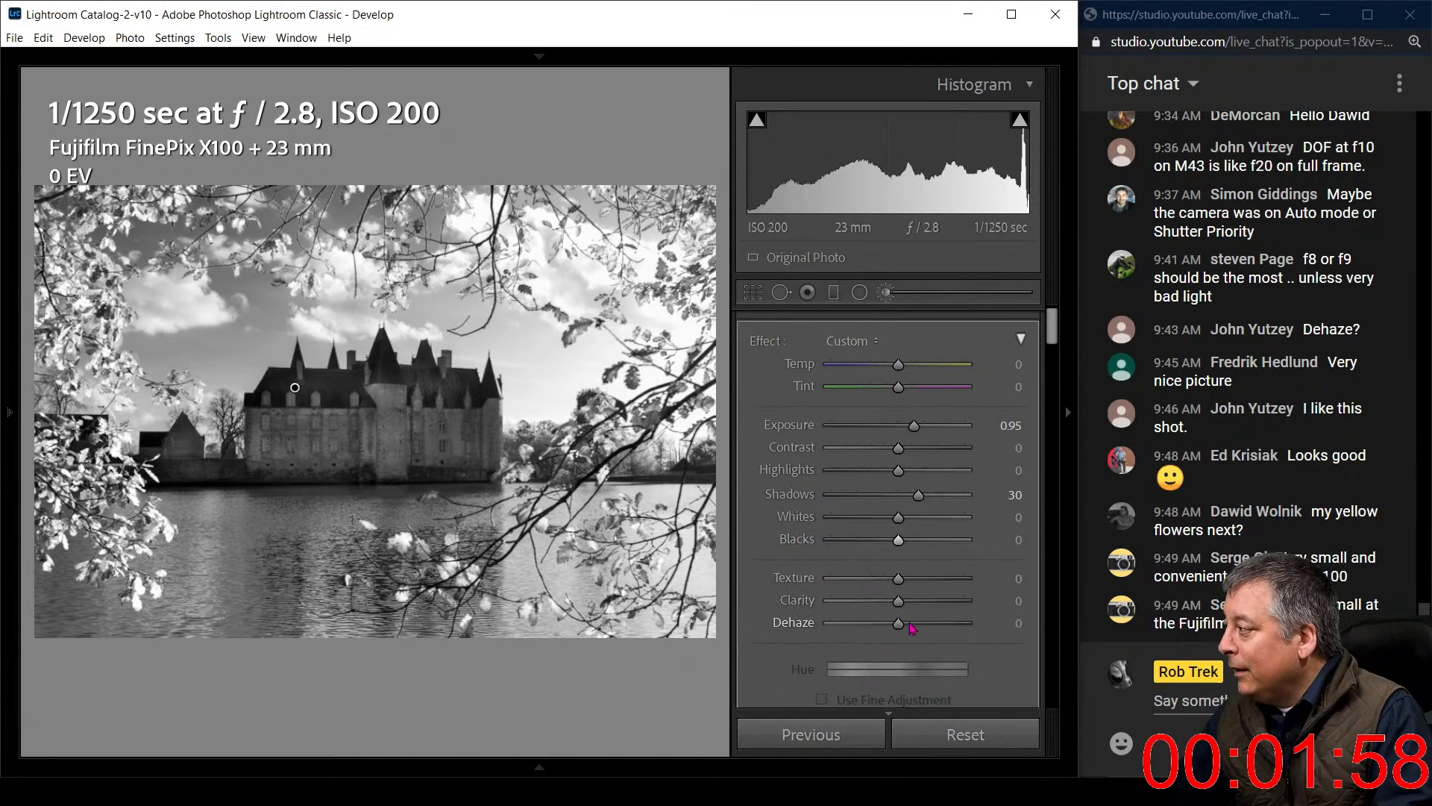
# Set the castle brush adjustment to Dehaze 31, Clarity 29, Exposure 1.57 and Sharpness 100
pyautogui.moveTo(900, 627); pyautogui.dragTo(919, 627)
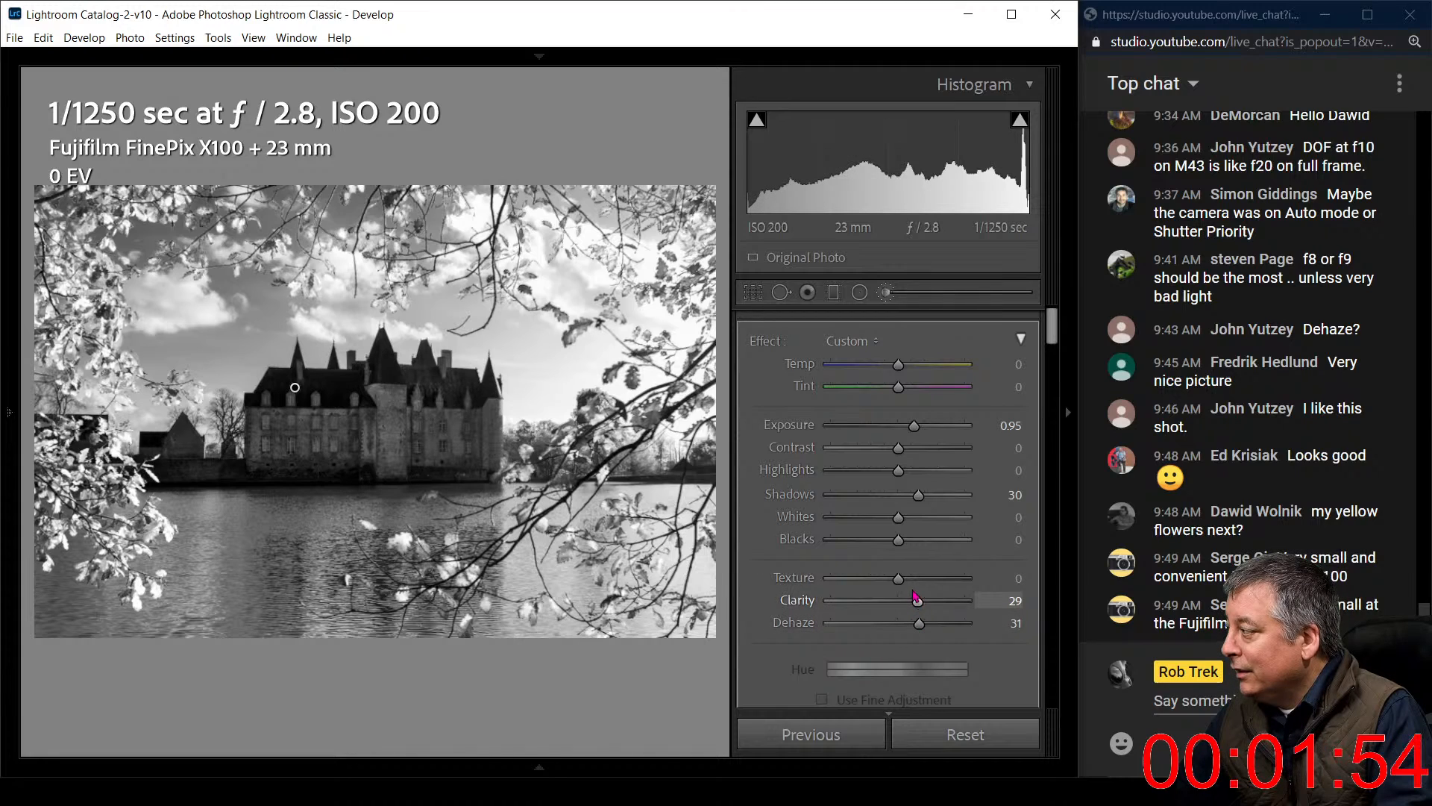
pyautogui.moveTo(917, 432); pyautogui.dragTo(926, 434)
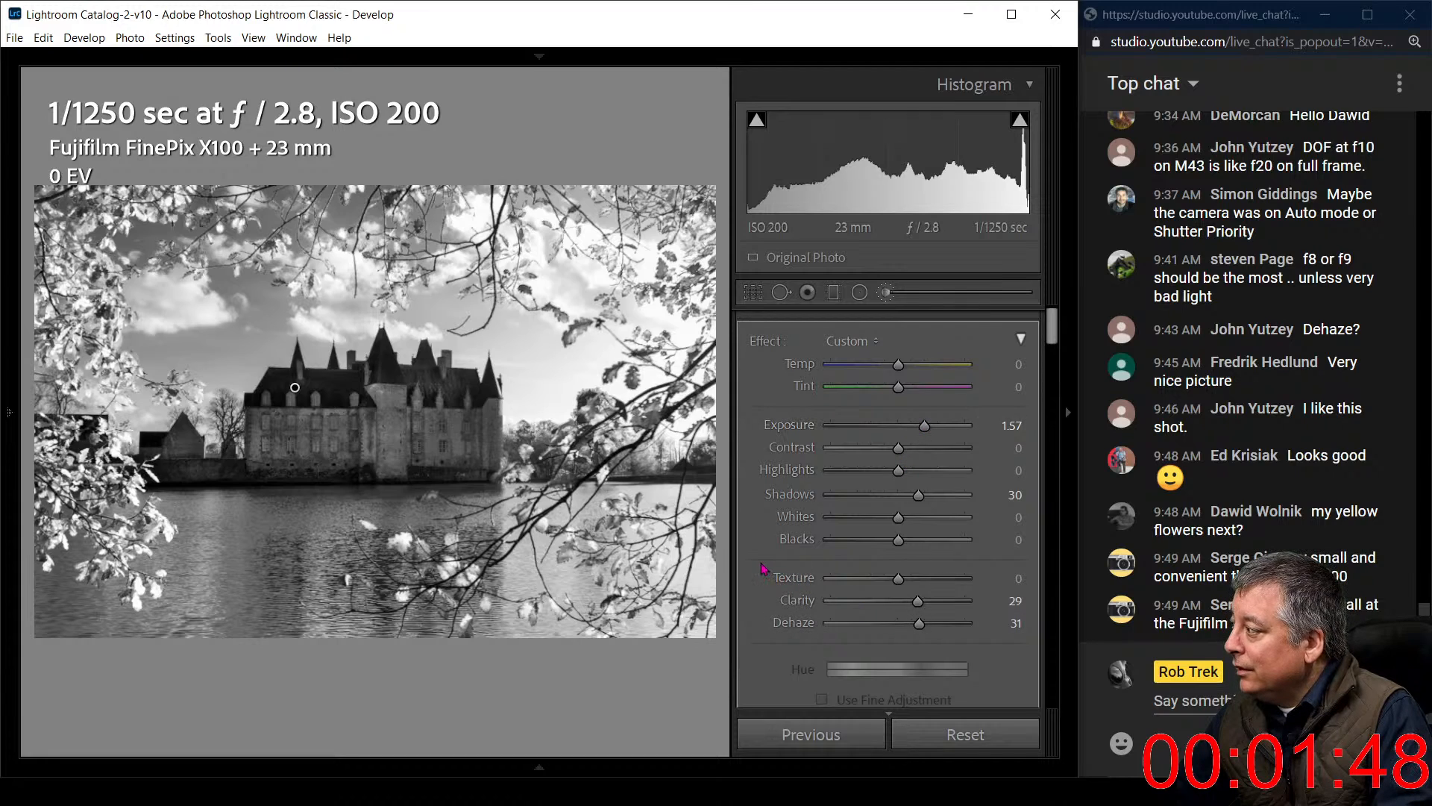
pyautogui.scroll(-3, 762, 570)
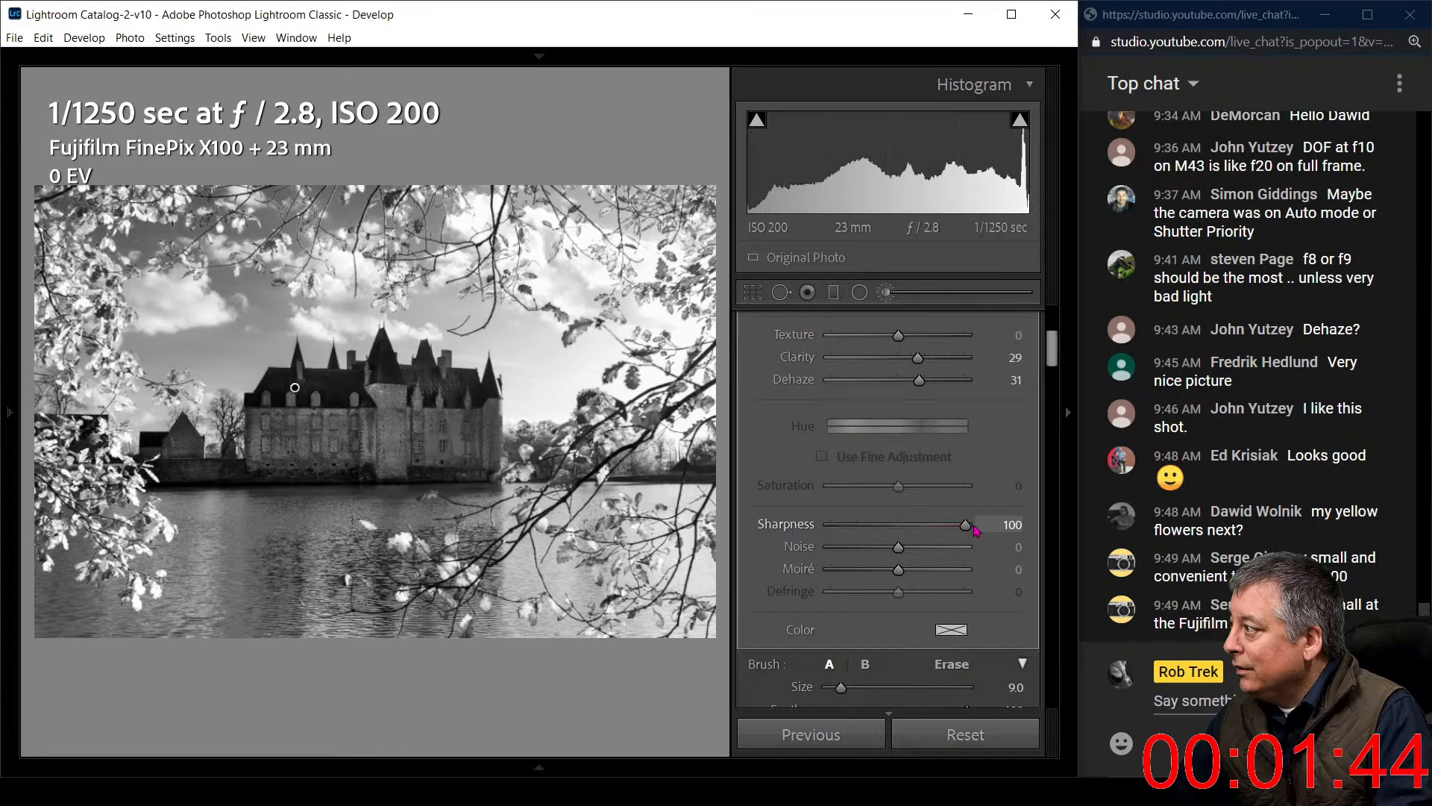
# Finish the castle brush adjustment and set the whole photo to Clarity +21, Dehaze +10, Highlights -100 and Shadows +75
pyautogui.click(887, 293)
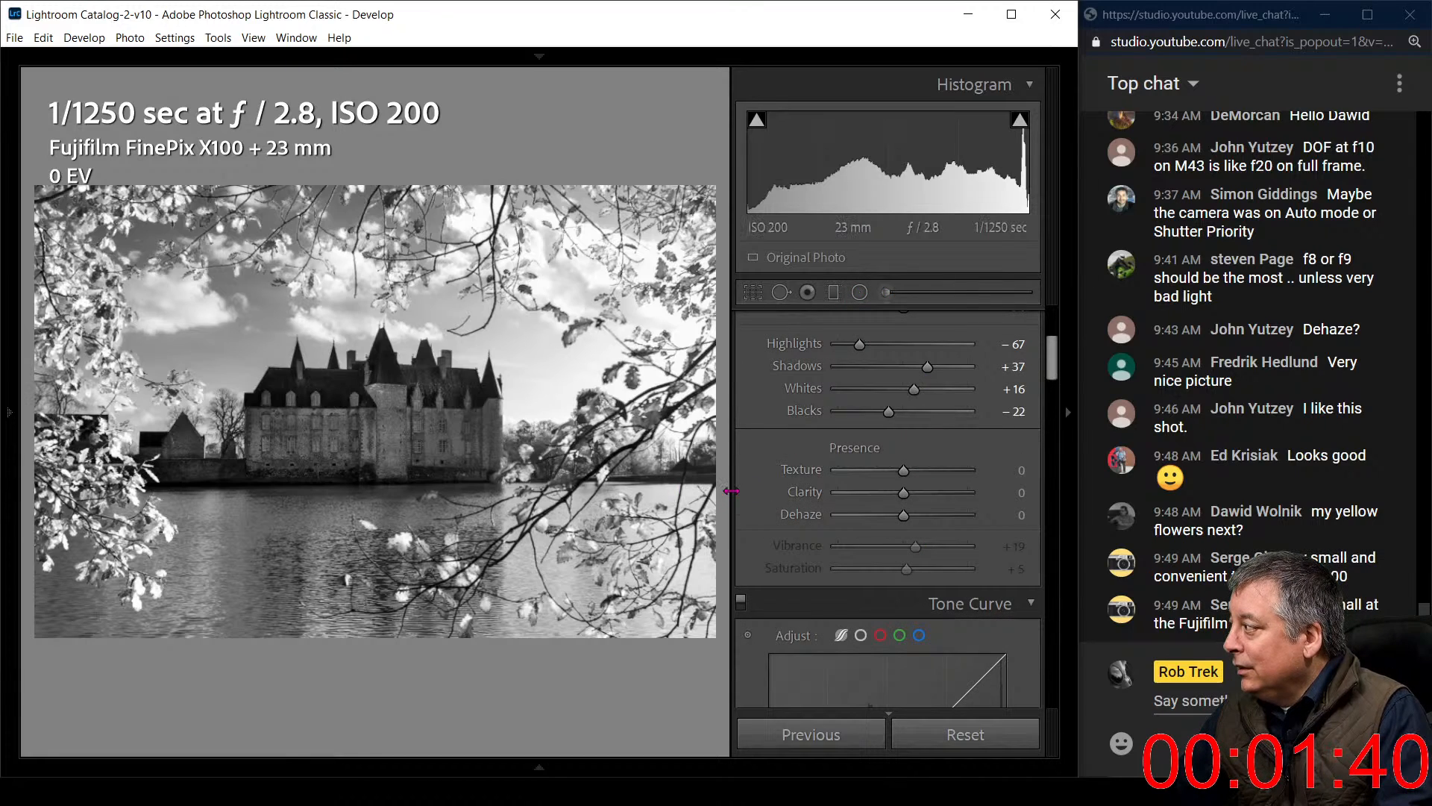
pyautogui.scroll(-2, 897, 418)
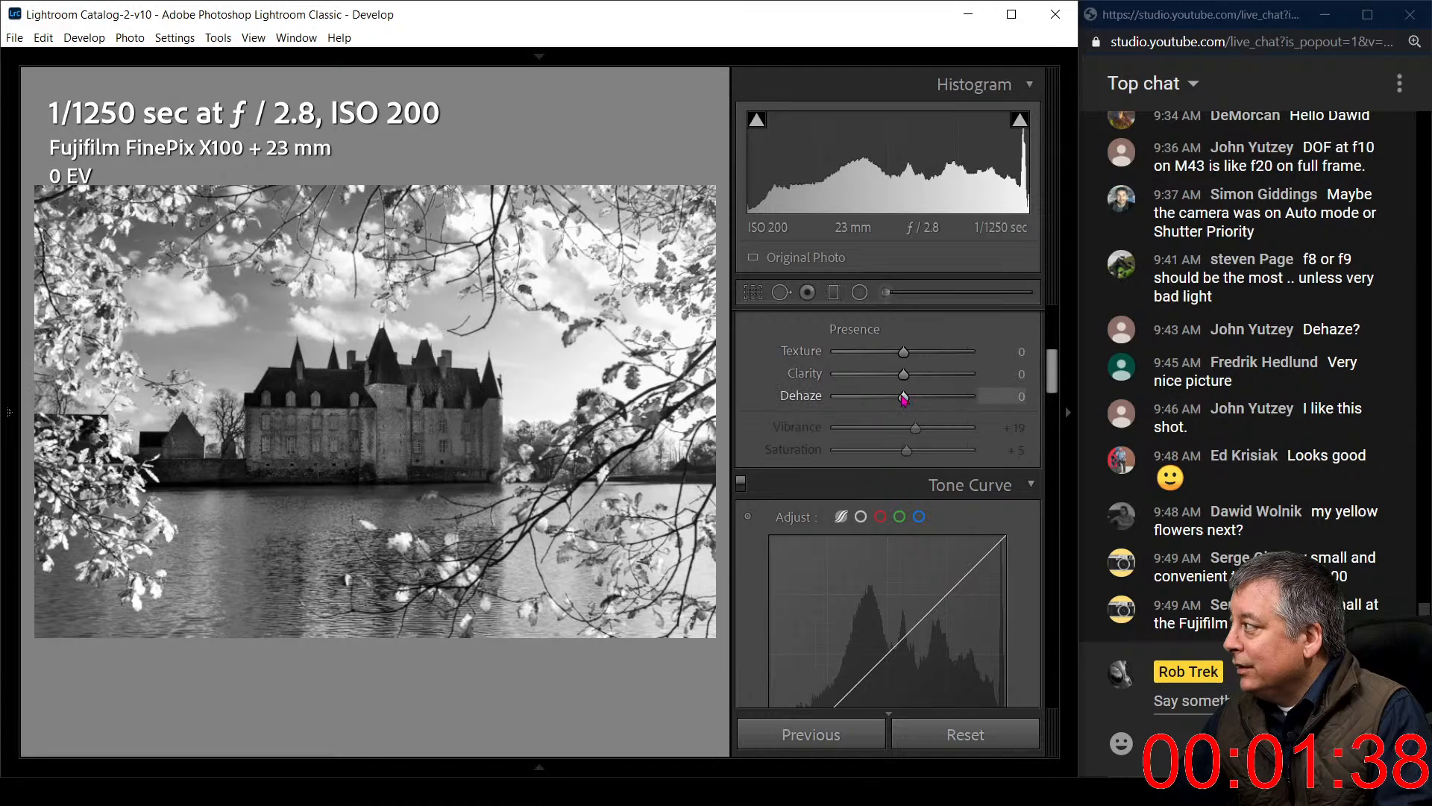
pyautogui.moveTo(909, 402)
pyautogui.mouseDown()
pyautogui.moveTo(910, 376)
pyautogui.moveTo(922, 381)
pyautogui.mouseUp()
pyautogui.scroll(4, 844, 378)
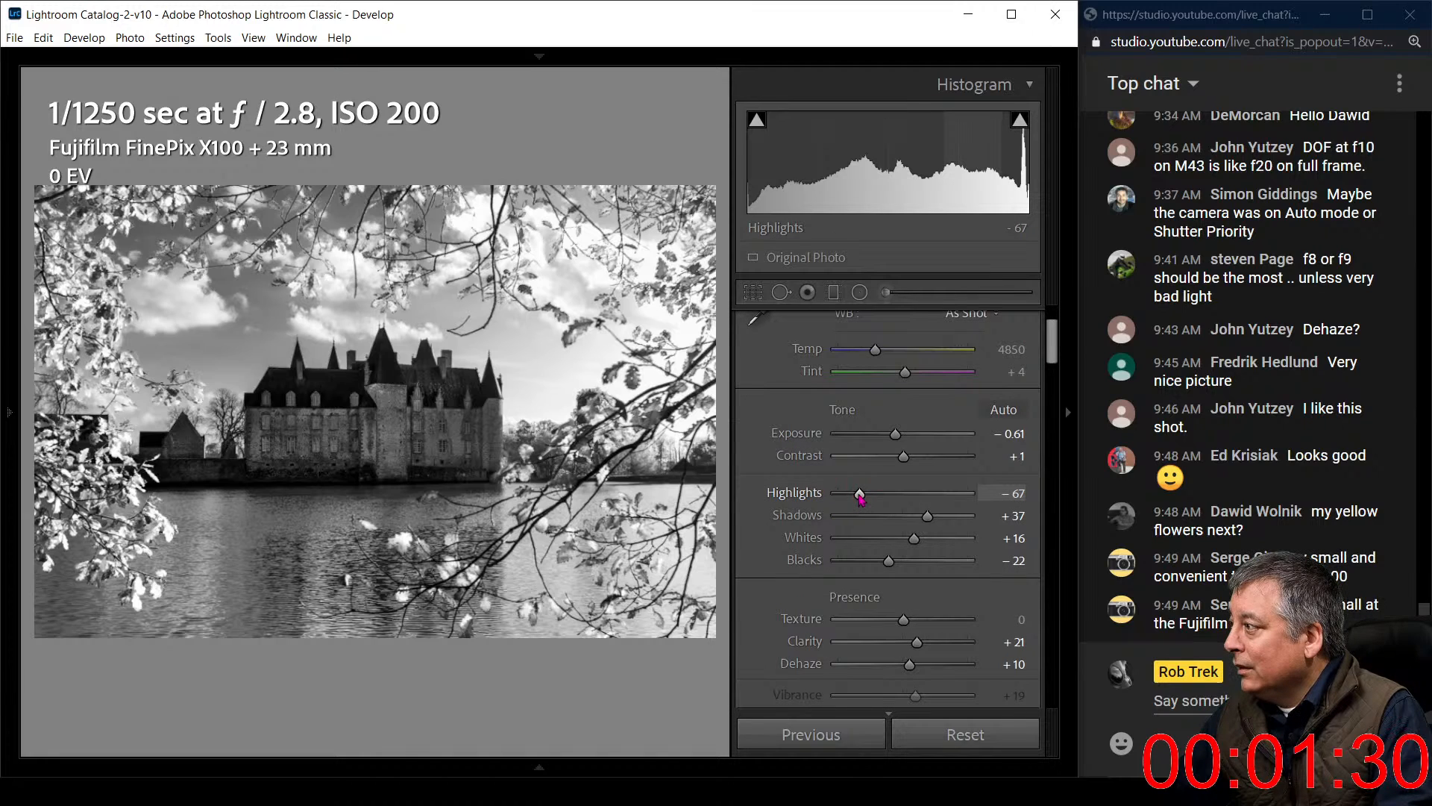
pyautogui.moveTo(859, 494); pyautogui.dragTo(834, 494)
pyautogui.moveTo(936, 524); pyautogui.dragTo(961, 520)
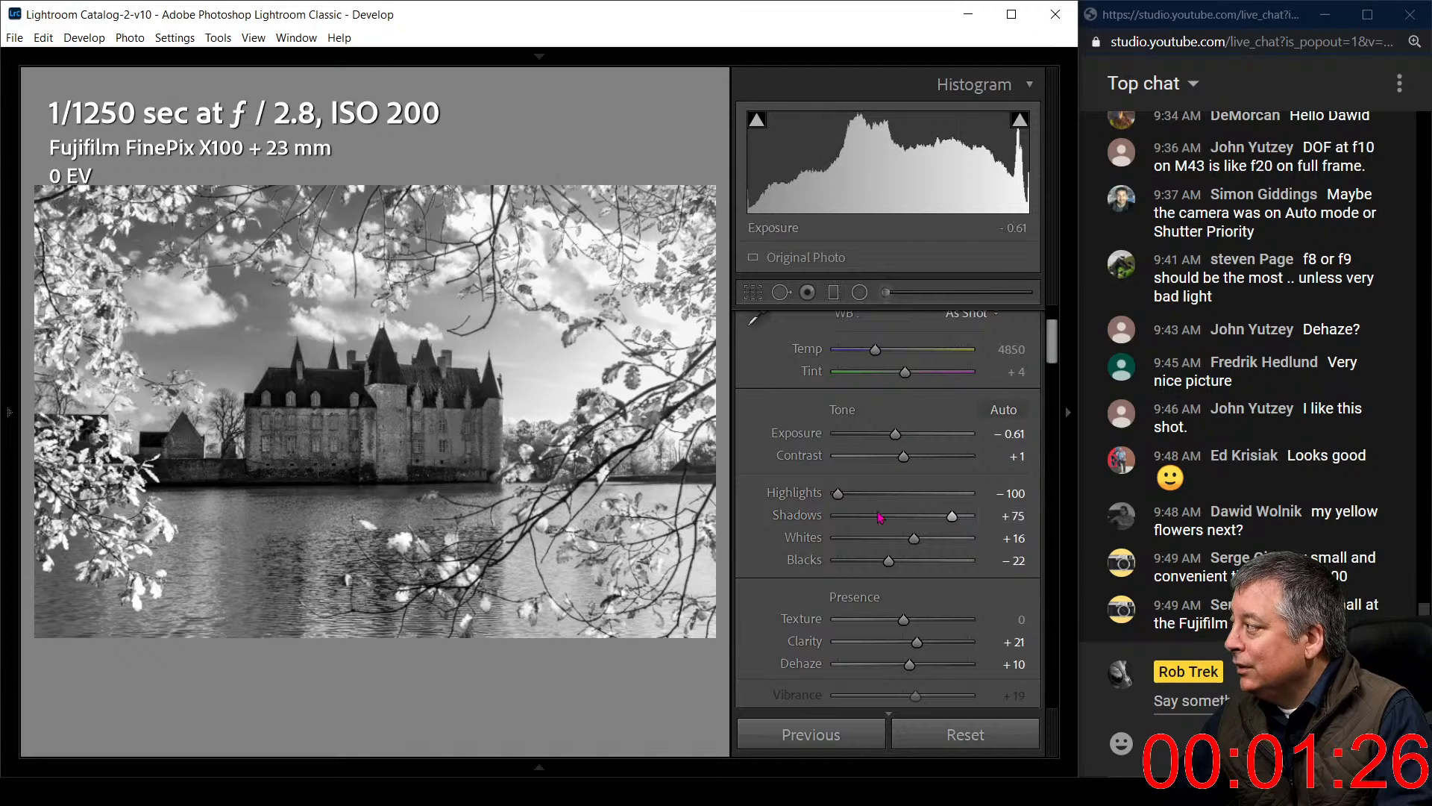
# Add a post-crop vignette with Amount -19, Midpoint 34 and Feather 72
pyautogui.scroll(-15, 775, 556)
pyautogui.scroll(-10, 776, 556)
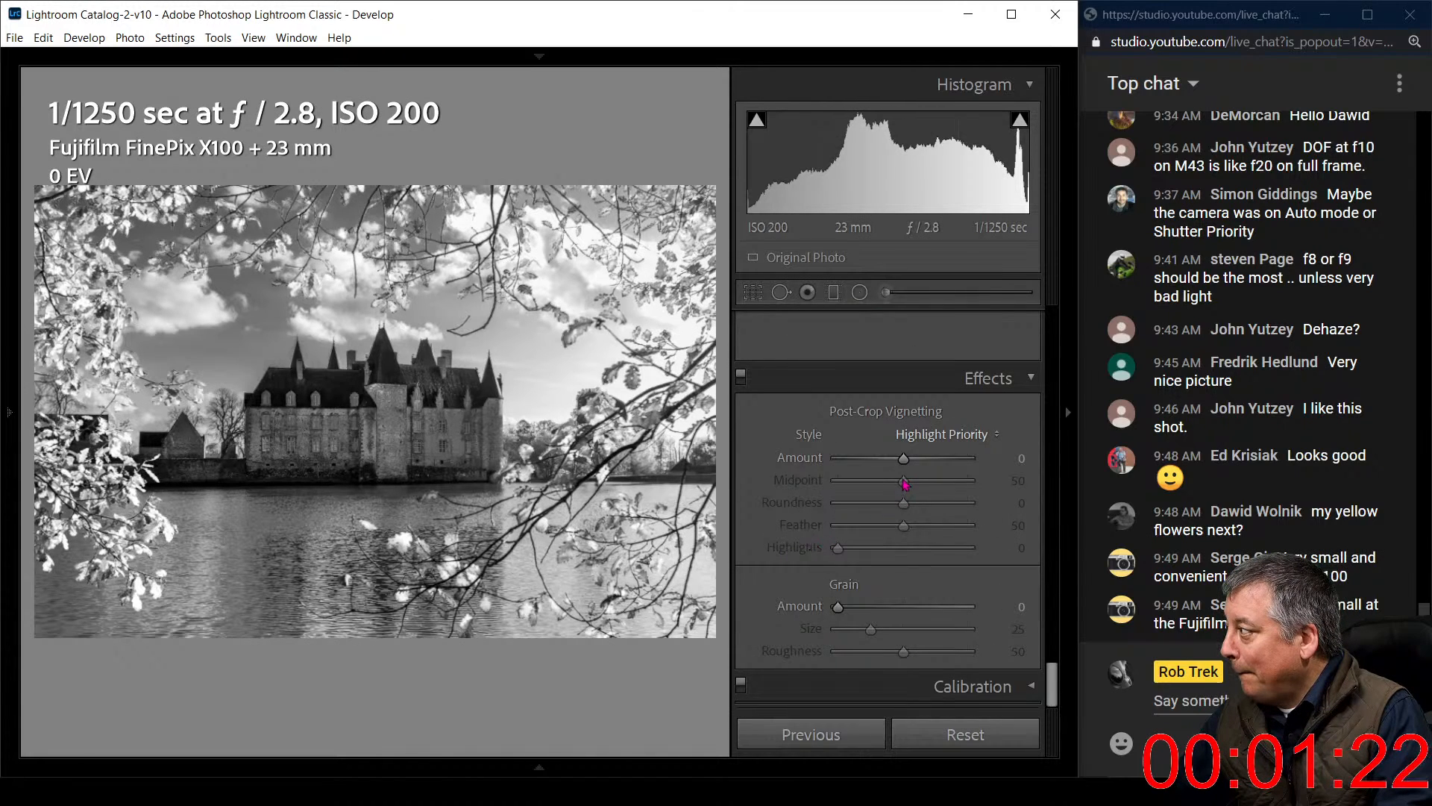
pyautogui.moveTo(903, 459); pyautogui.dragTo(932, 525)
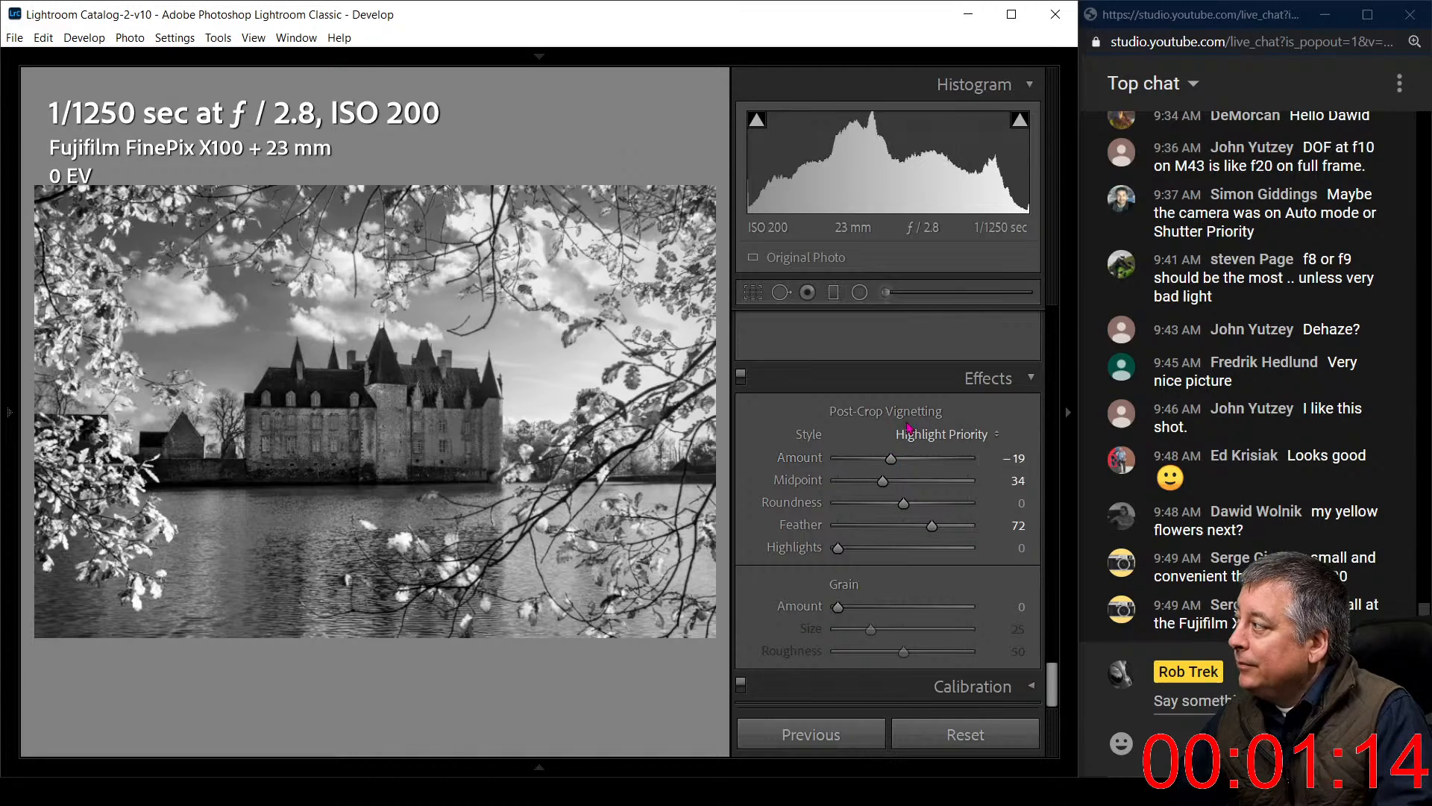
# Try brighter global exposures, settle on -0.60, and check the photo in an enlarged view
pyautogui.scroll(5, 819, 424)
pyautogui.scroll(10, 819, 424)
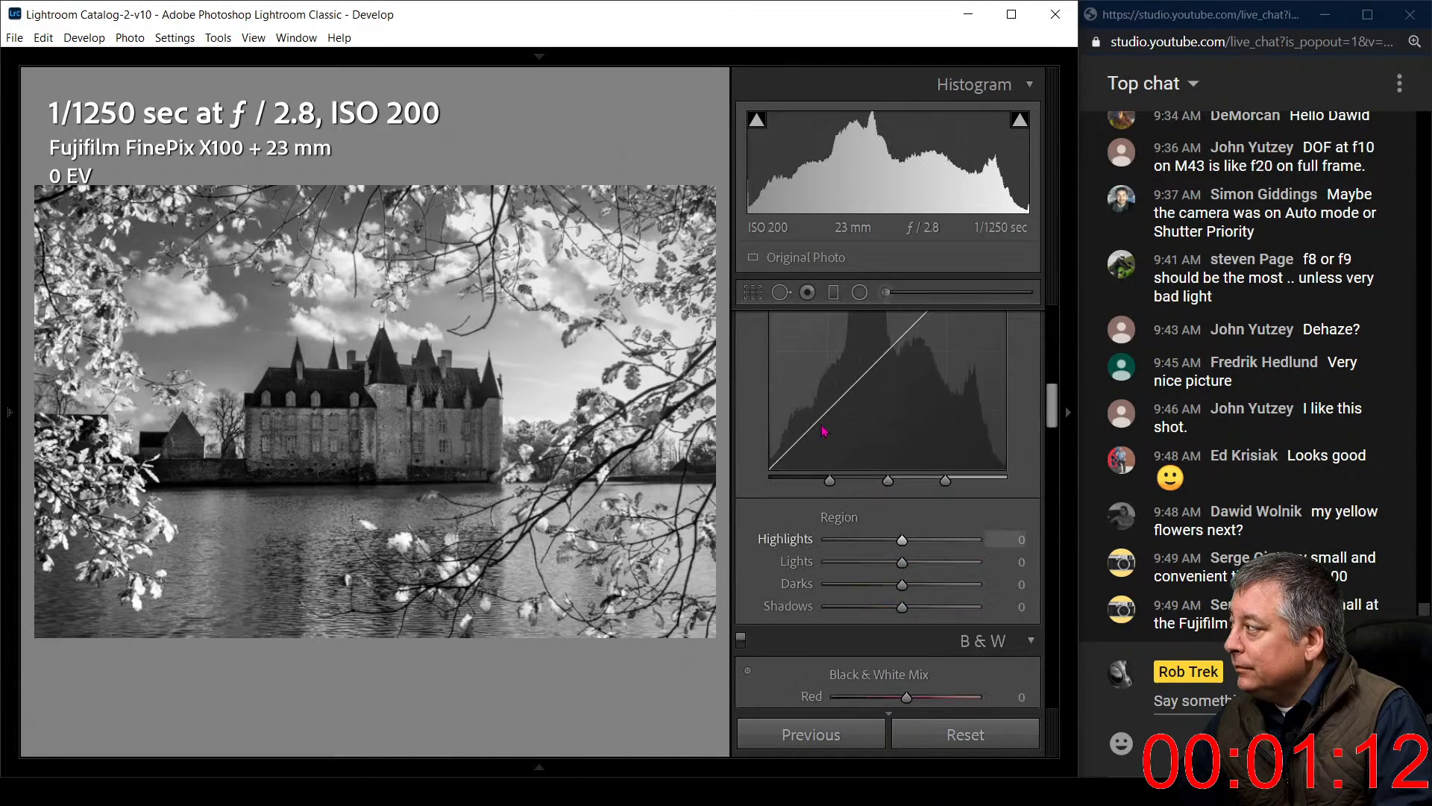
pyautogui.moveTo(893, 554); pyautogui.dragTo(899, 555)
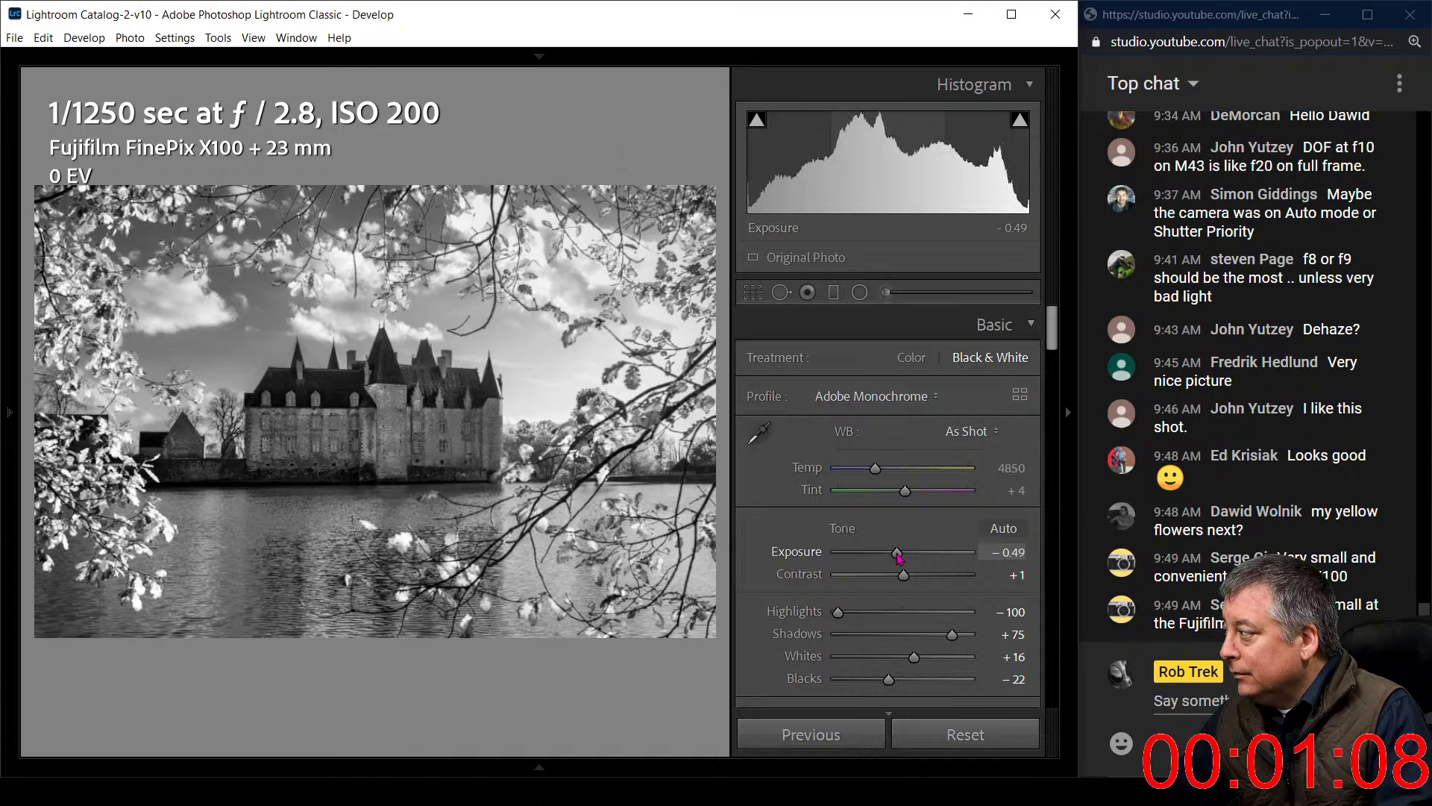
pyautogui.doubleClick(898, 554)
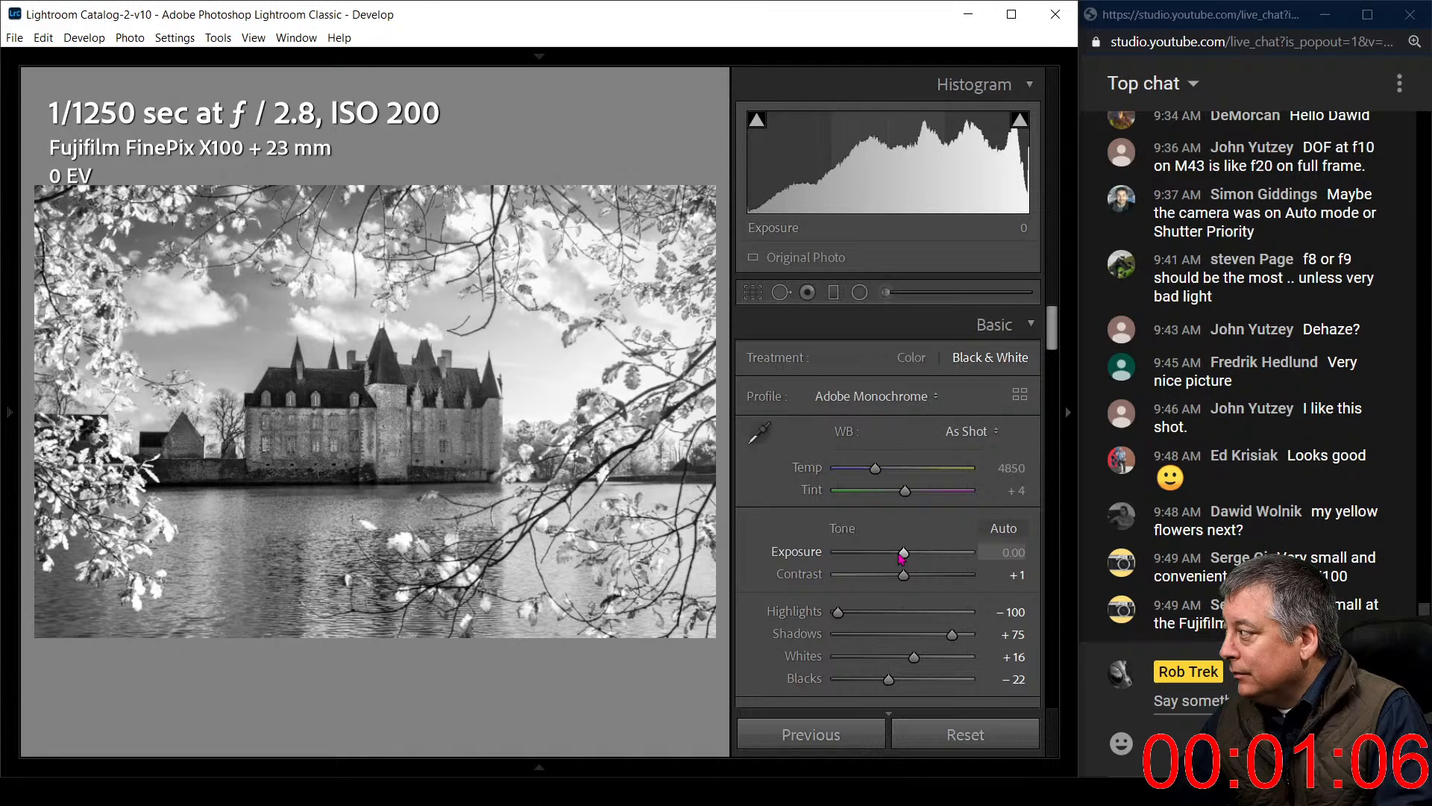
pyautogui.hotkey('ctrl', 'z')
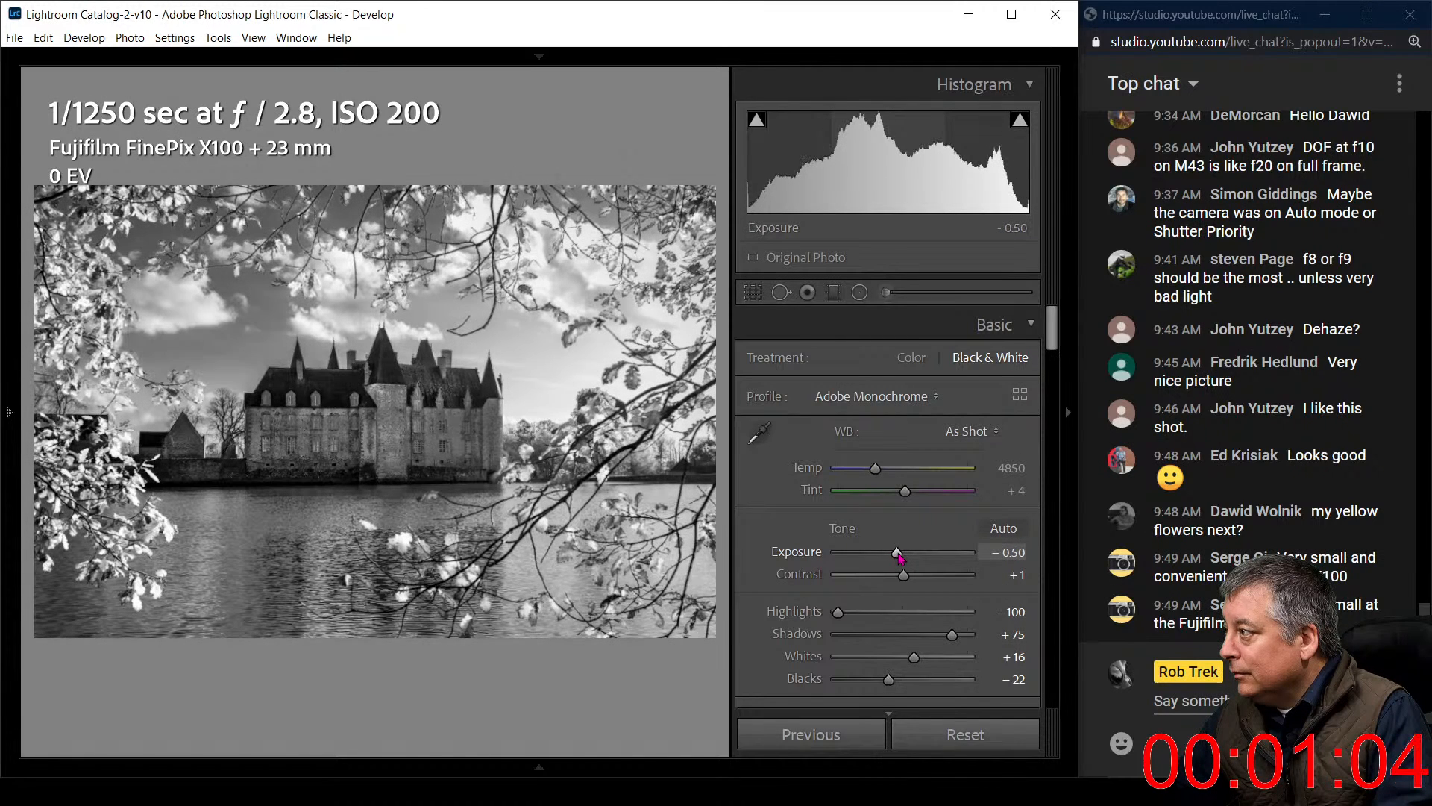
pyautogui.press('Down')
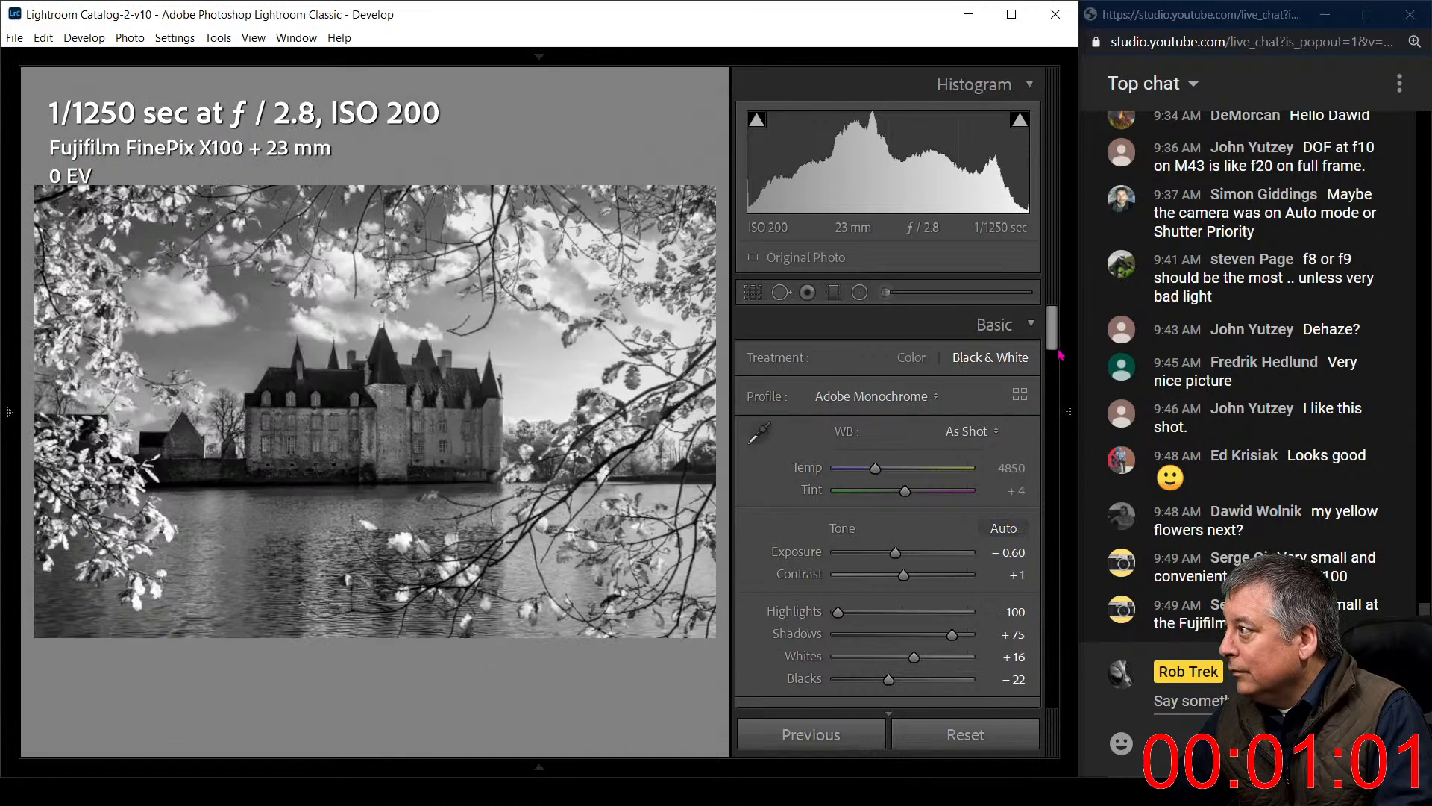
pyautogui.click(1062, 346)
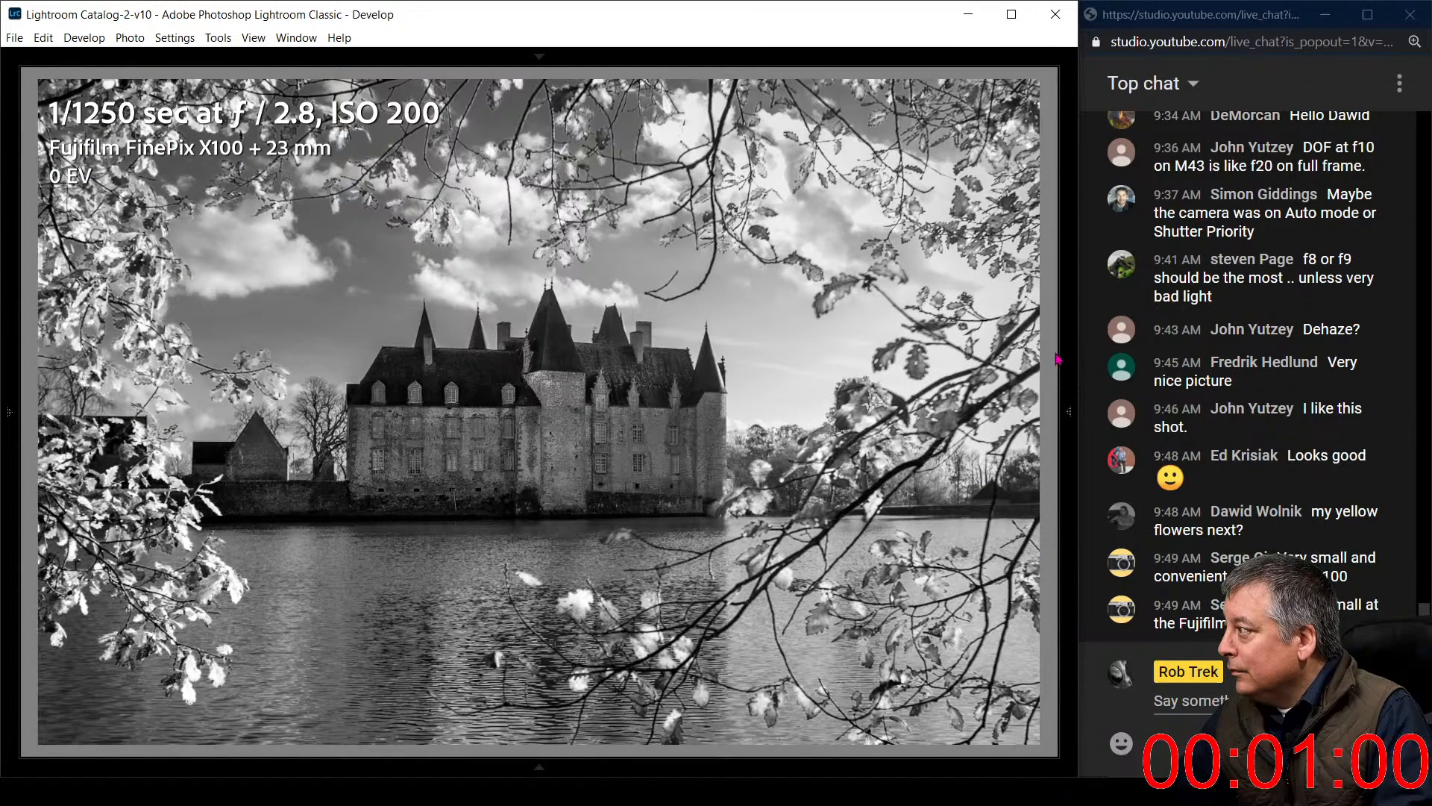
pyautogui.click(1056, 373)
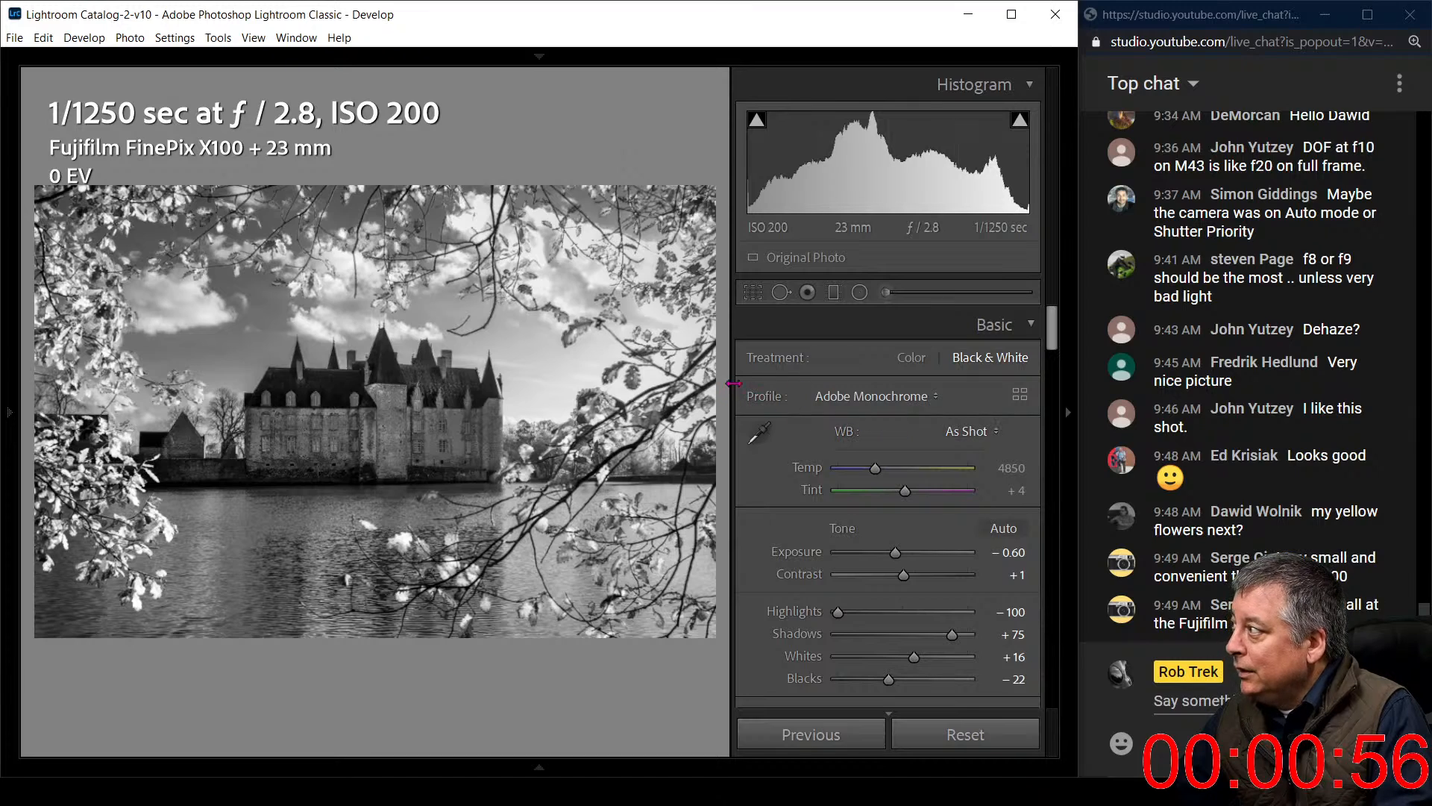
# Place a large circular radial filter over the bright branches to the right of the castle and reset its effect settings
pyautogui.click(859, 292)
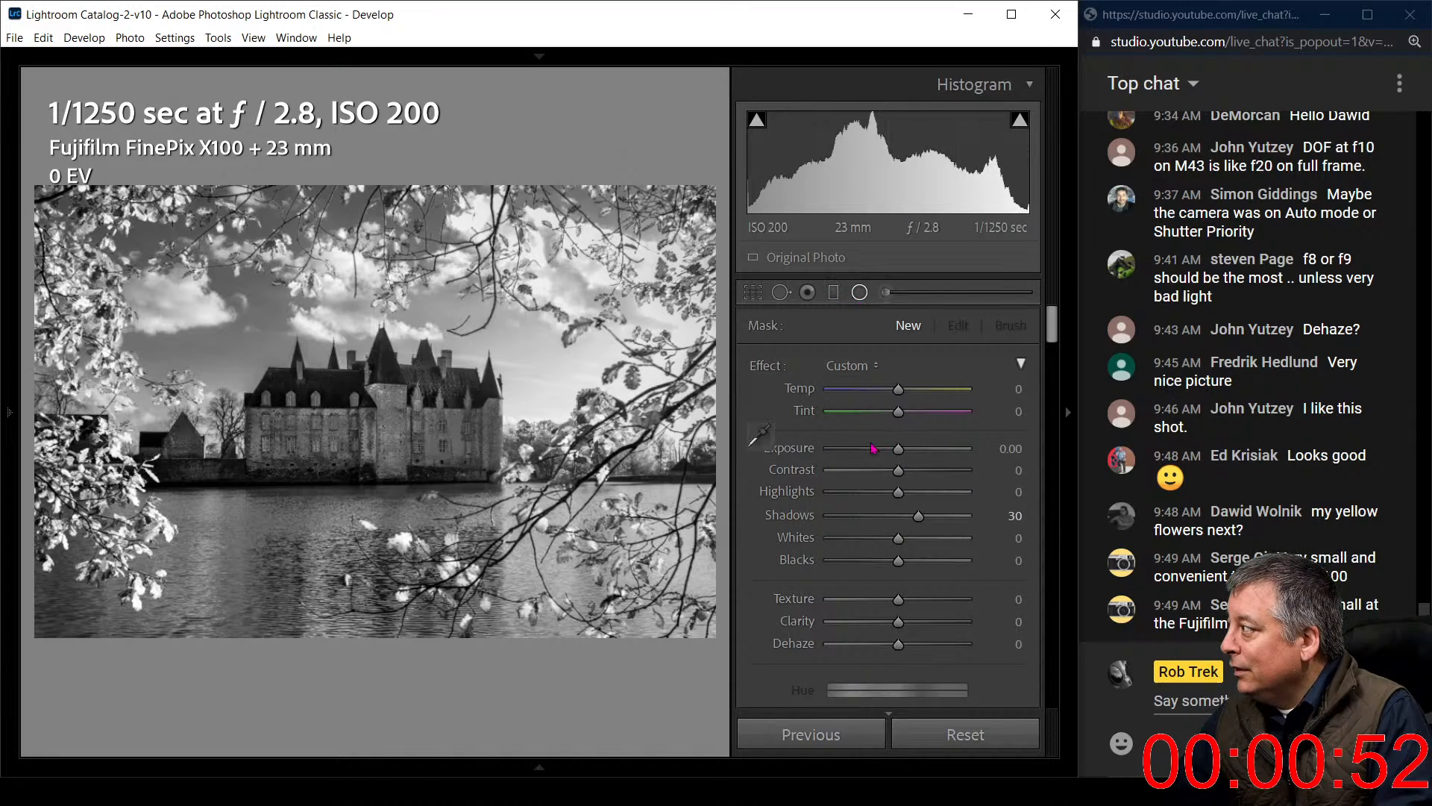
pyautogui.moveTo(630, 373); pyautogui.dragTo(776, 569)
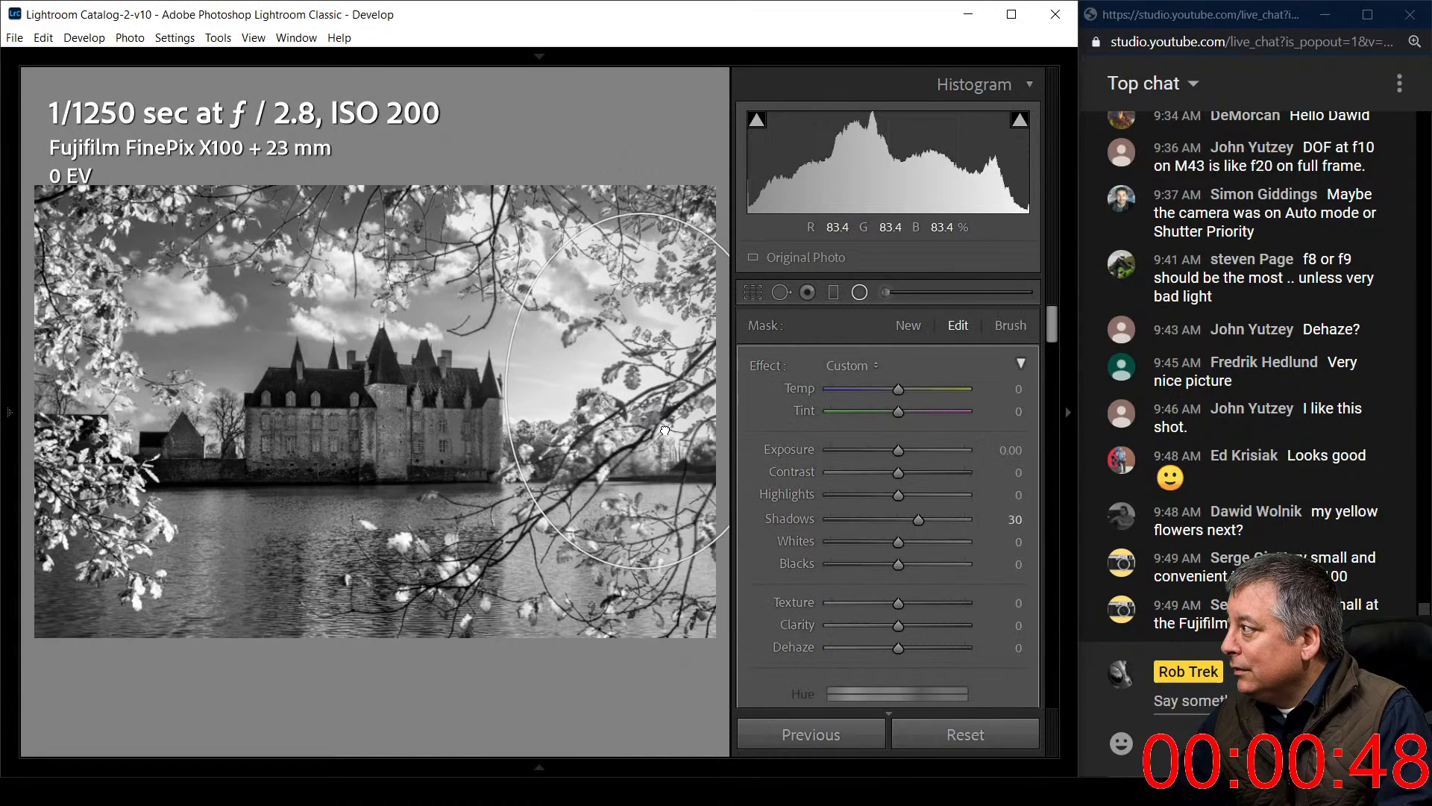
pyautogui.doubleClick(768, 365)
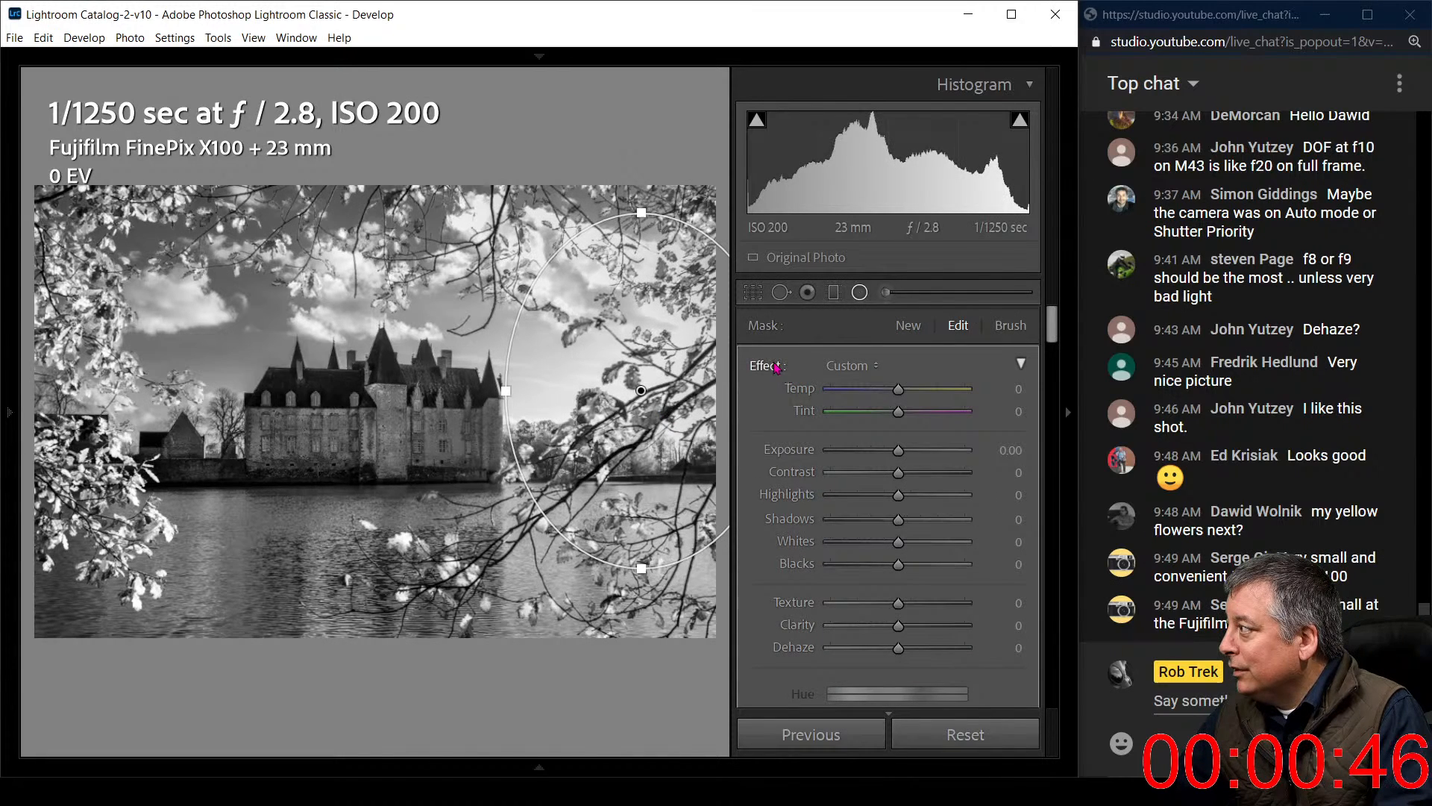
# Darken the branches inside the radial filter with Highlights -100, Whites -57 and Exposure -0.38, and close the filter
pyautogui.moveTo(898, 495); pyautogui.dragTo(896, 496)
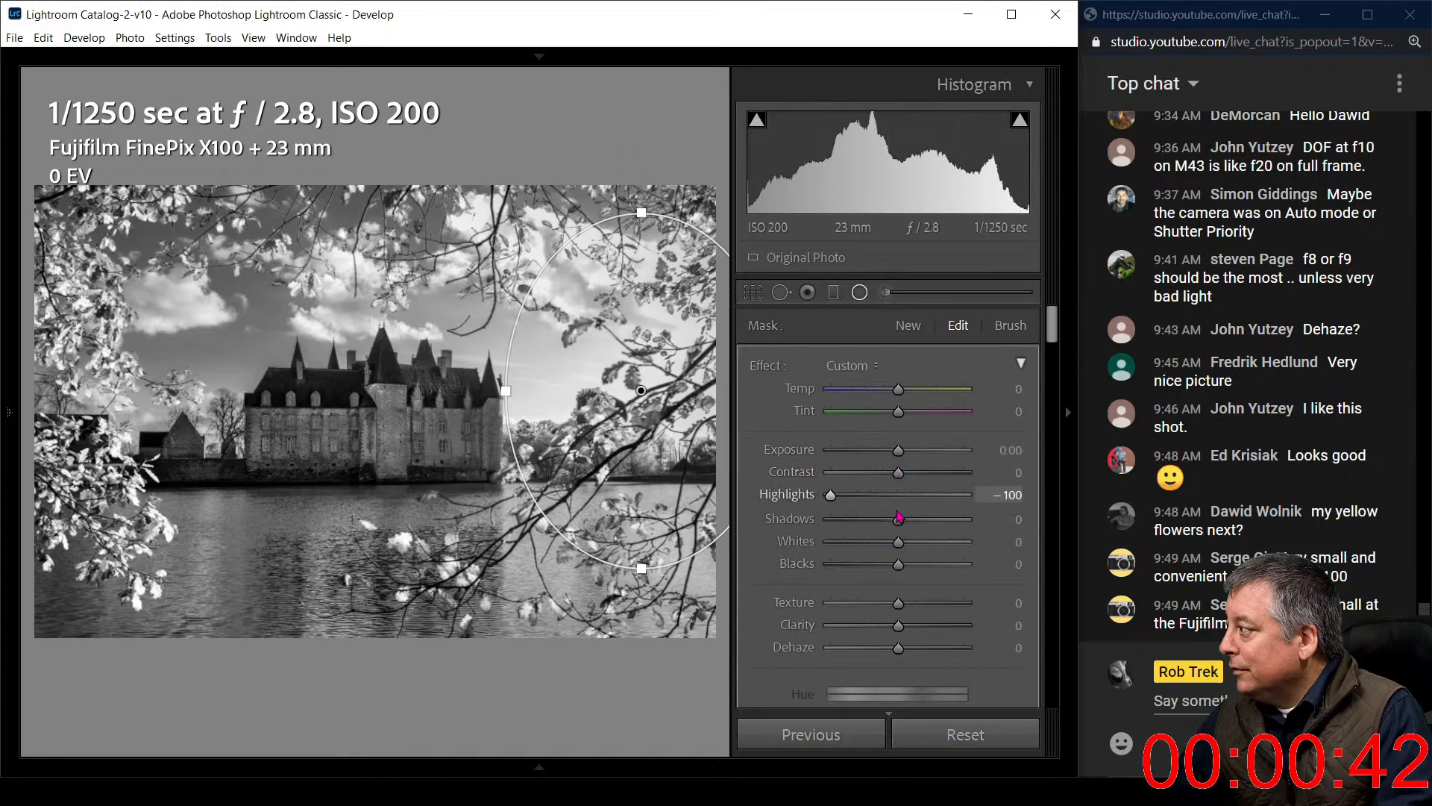
pyautogui.moveTo(898, 541); pyautogui.dragTo(860, 542)
pyautogui.moveTo(900, 460); pyautogui.dragTo(892, 461)
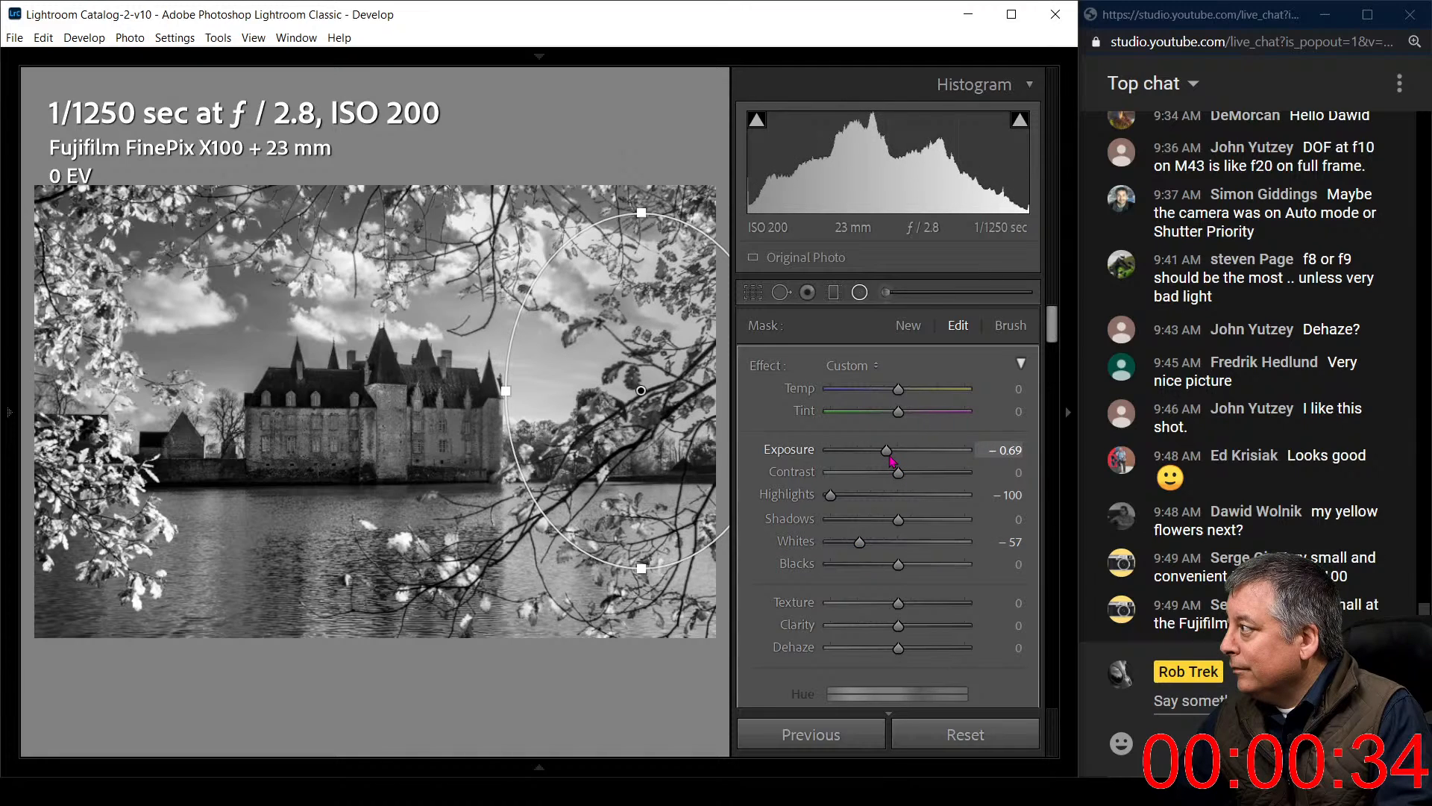
pyautogui.doubleClick(891, 460)
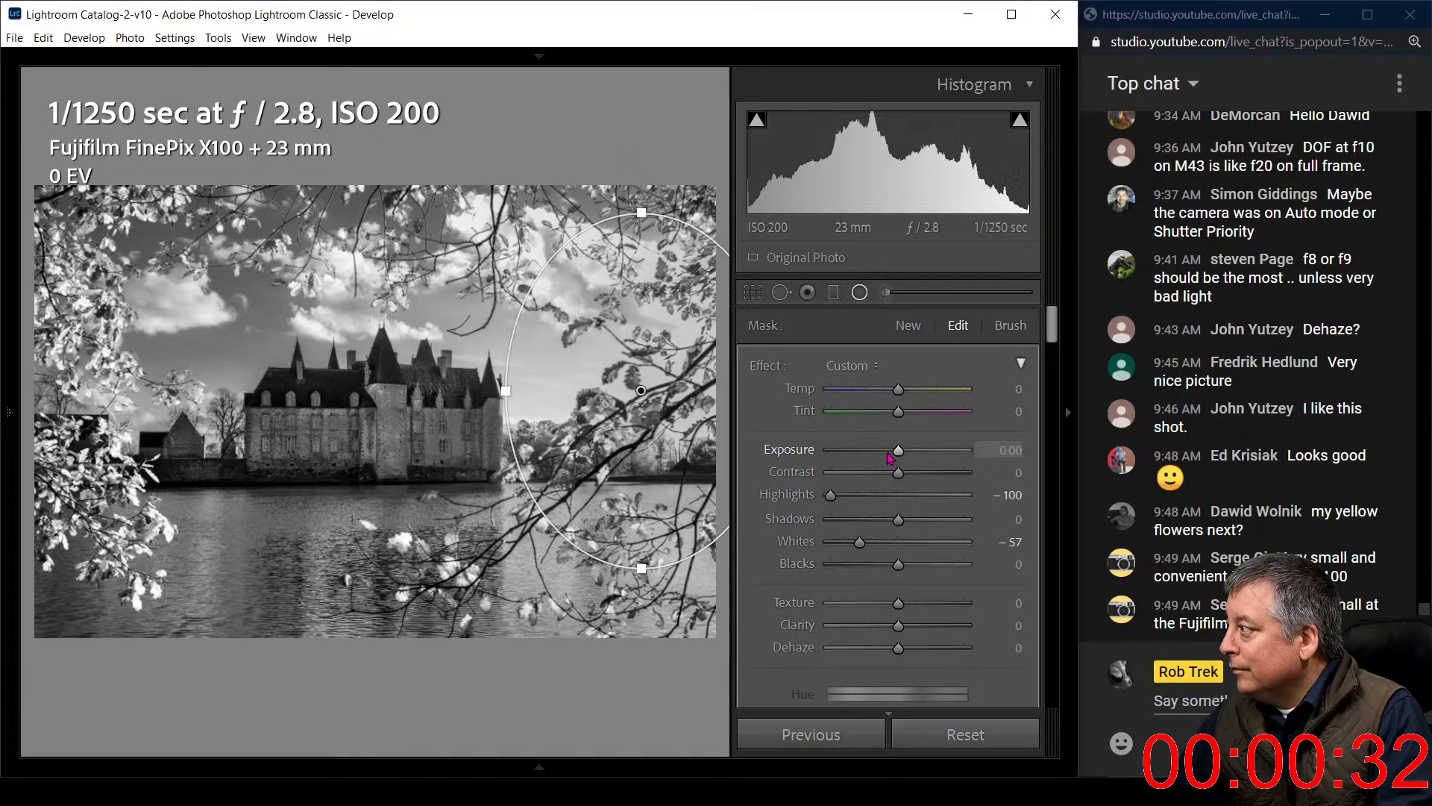
pyautogui.moveTo(898, 452); pyautogui.dragTo(891, 455)
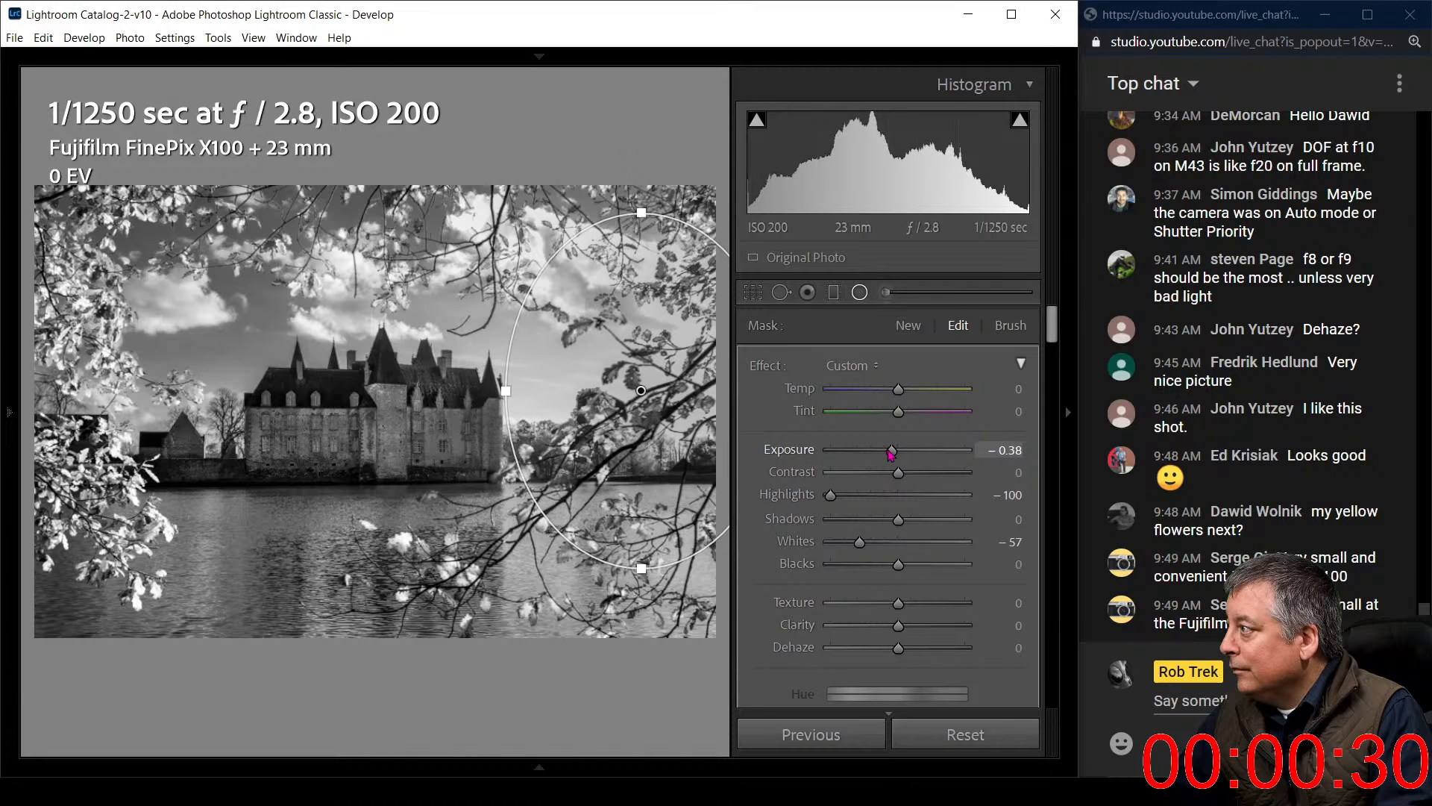
pyautogui.click(859, 291)
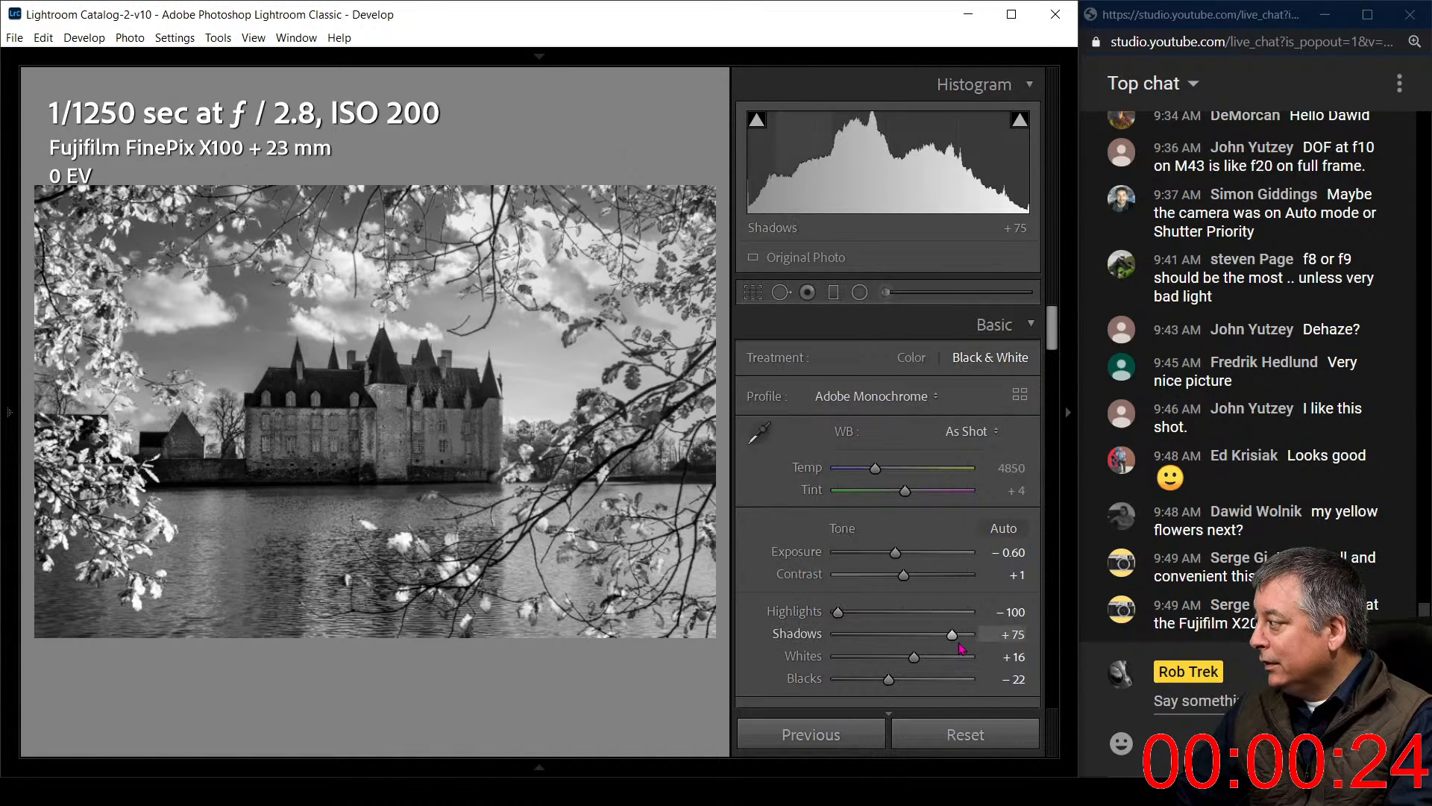
# Set the global Shadows to +100 and Exposure to -0.09
pyautogui.moveTo(964, 641); pyautogui.dragTo(986, 645)
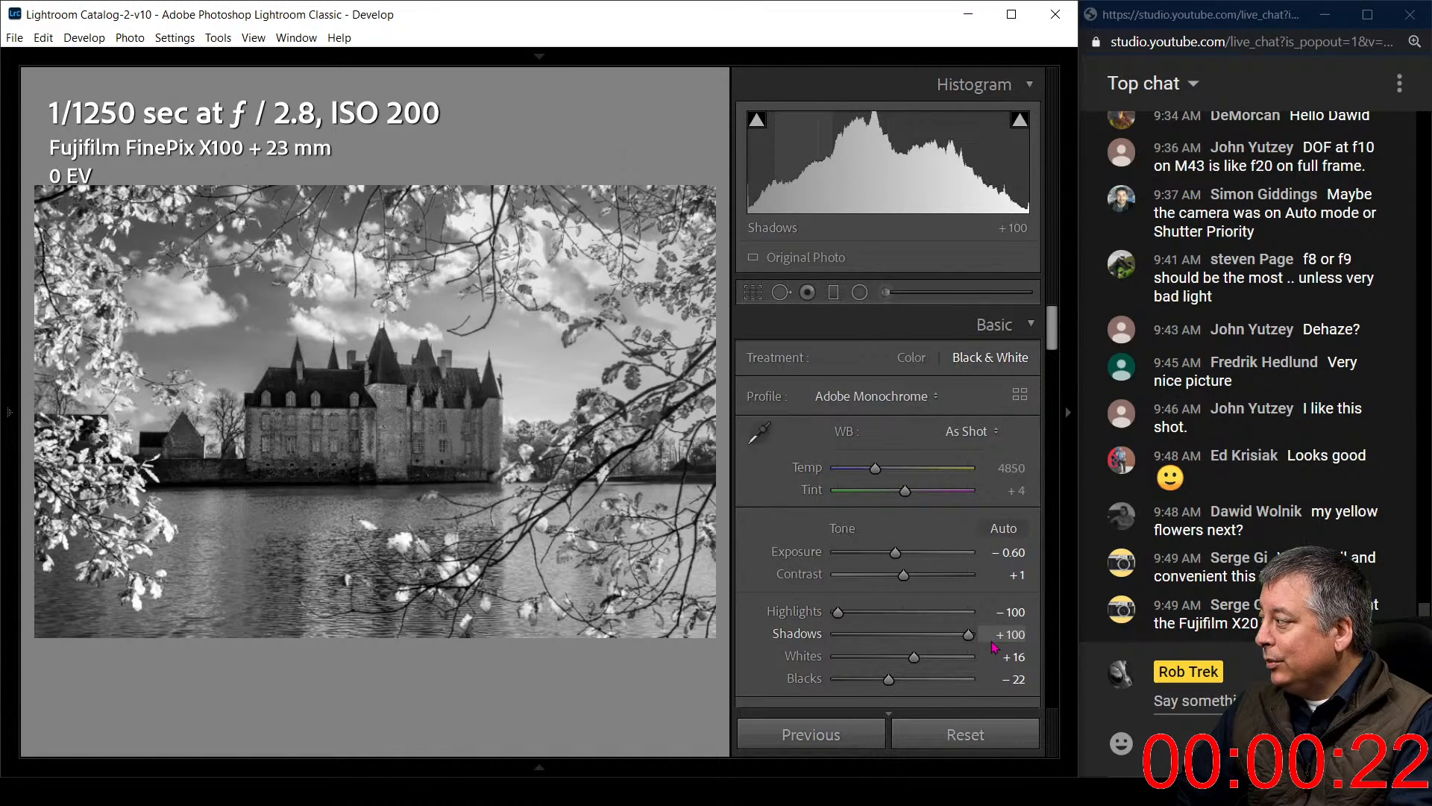
pyautogui.moveTo(895, 556); pyautogui.dragTo(901, 558)
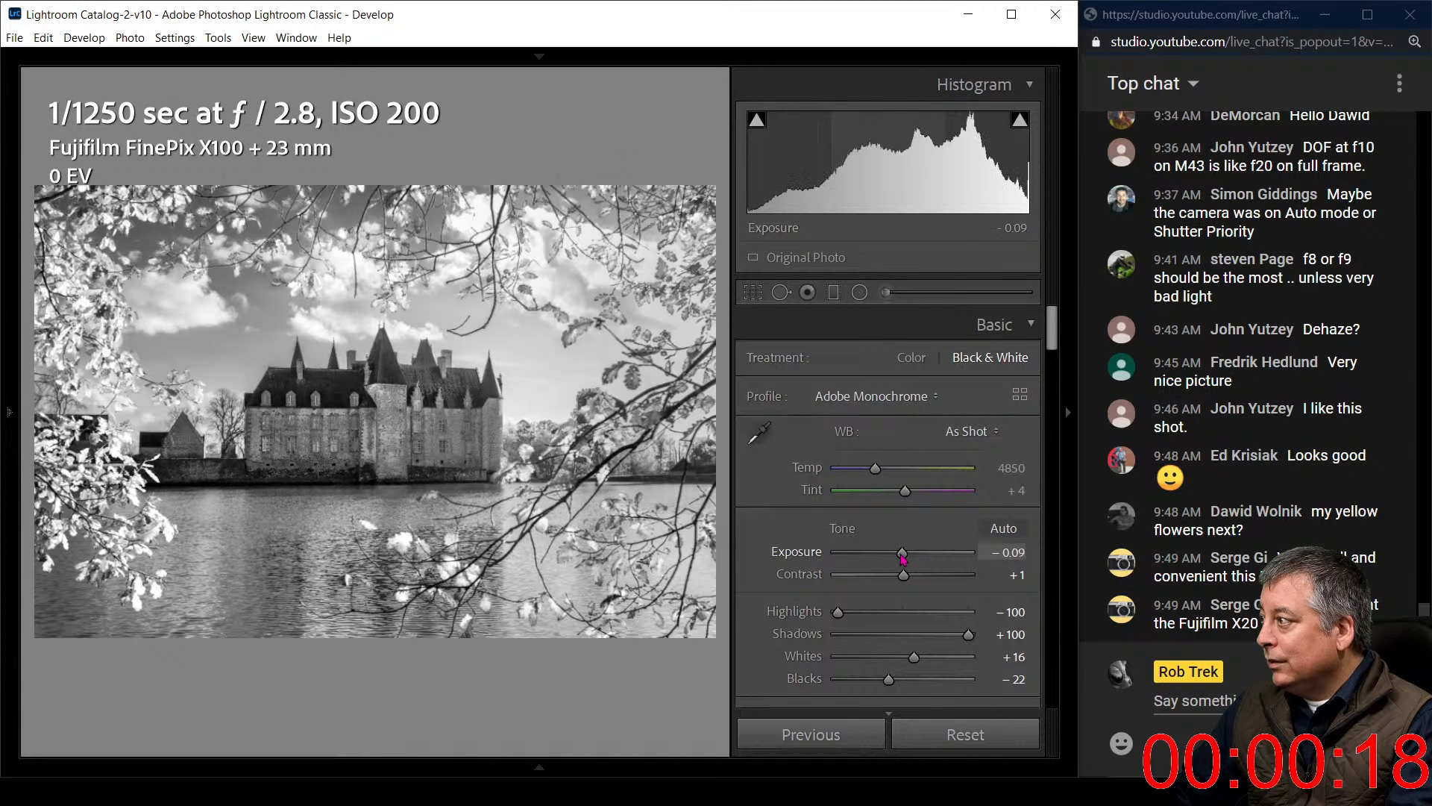
# Strengthen the post-crop vignette to Amount -51, Midpoint 0 and Feather 94
pyautogui.scroll(-5, 781, 570)
pyautogui.scroll(-10, 780, 570)
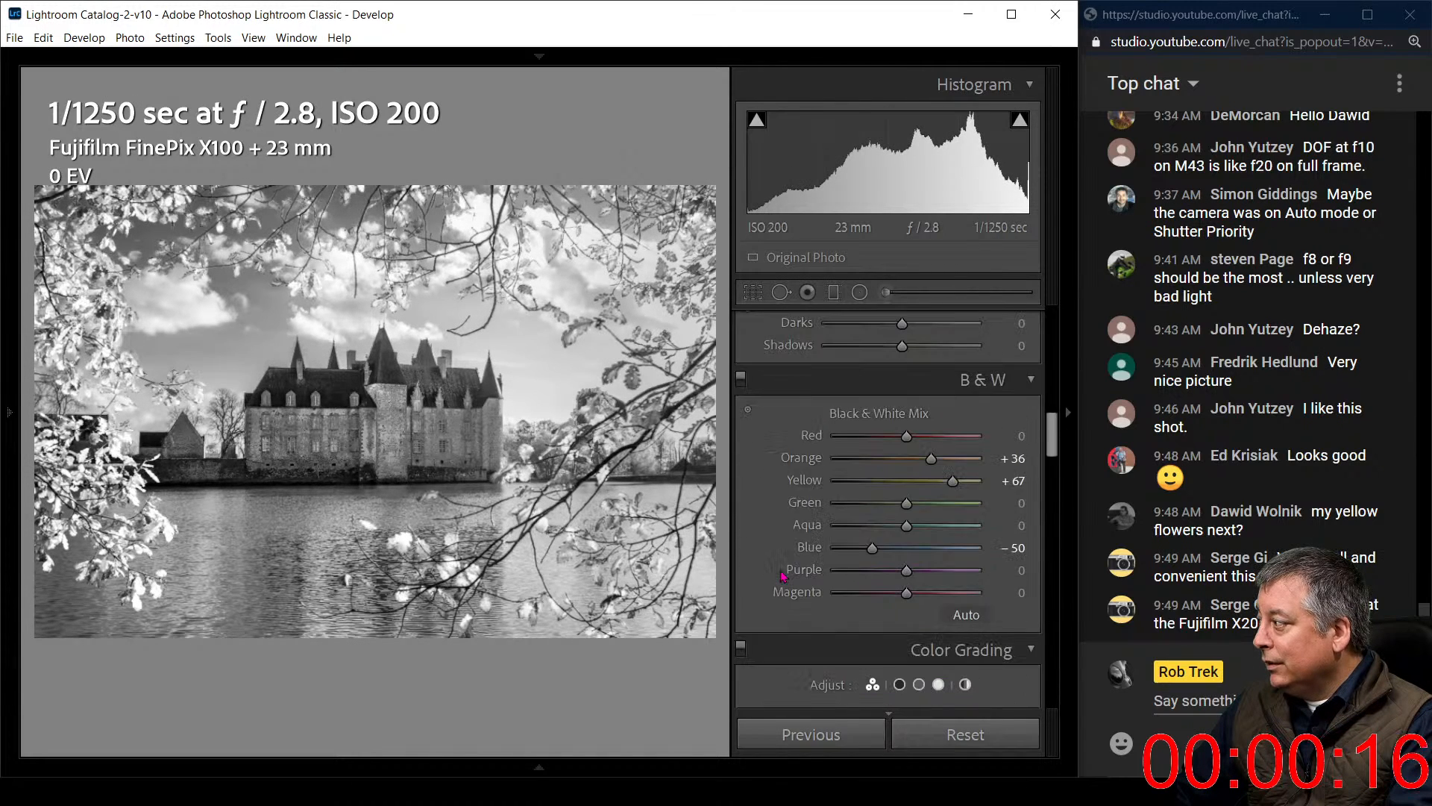
pyautogui.scroll(-6, 797, 570)
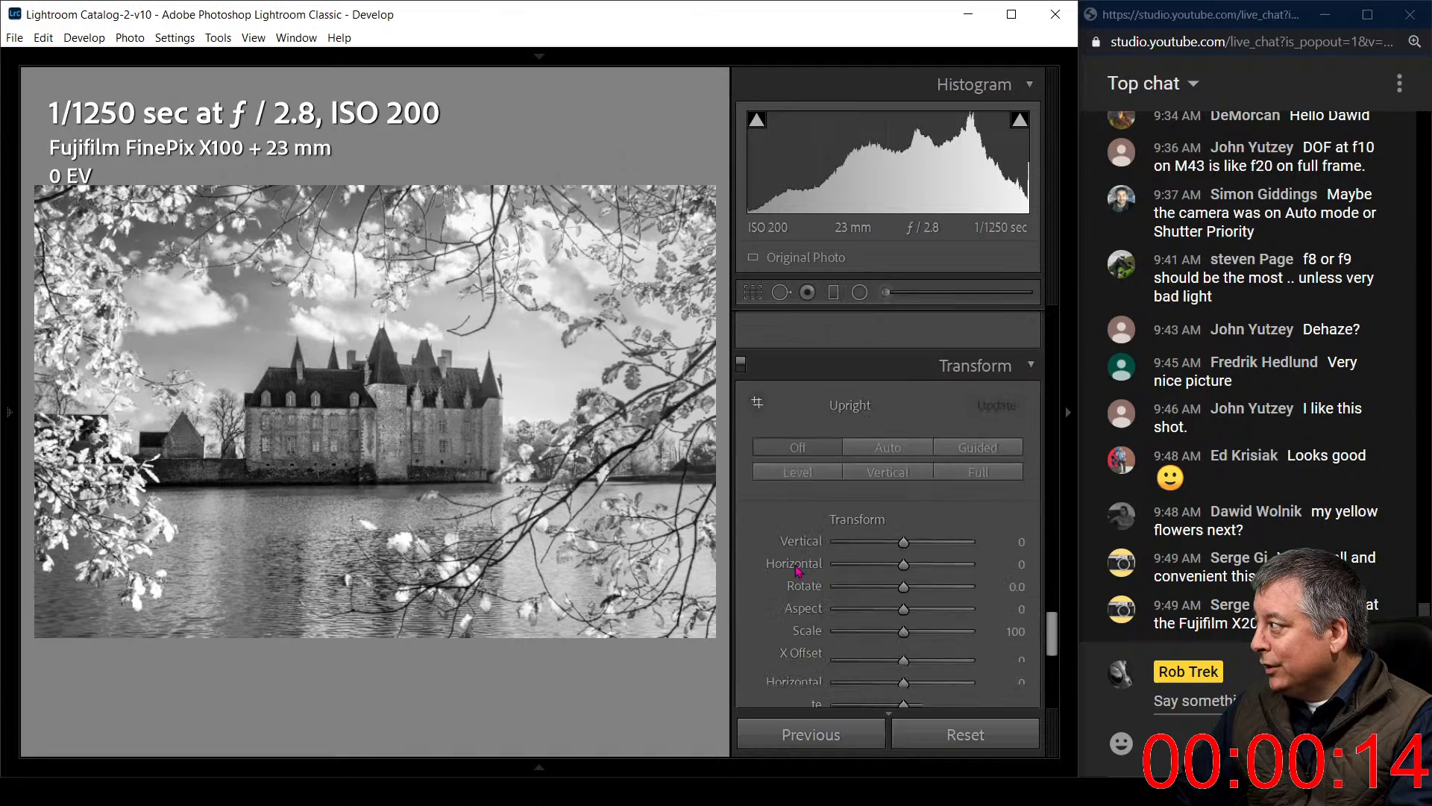
pyautogui.scroll(-5, 797, 570)
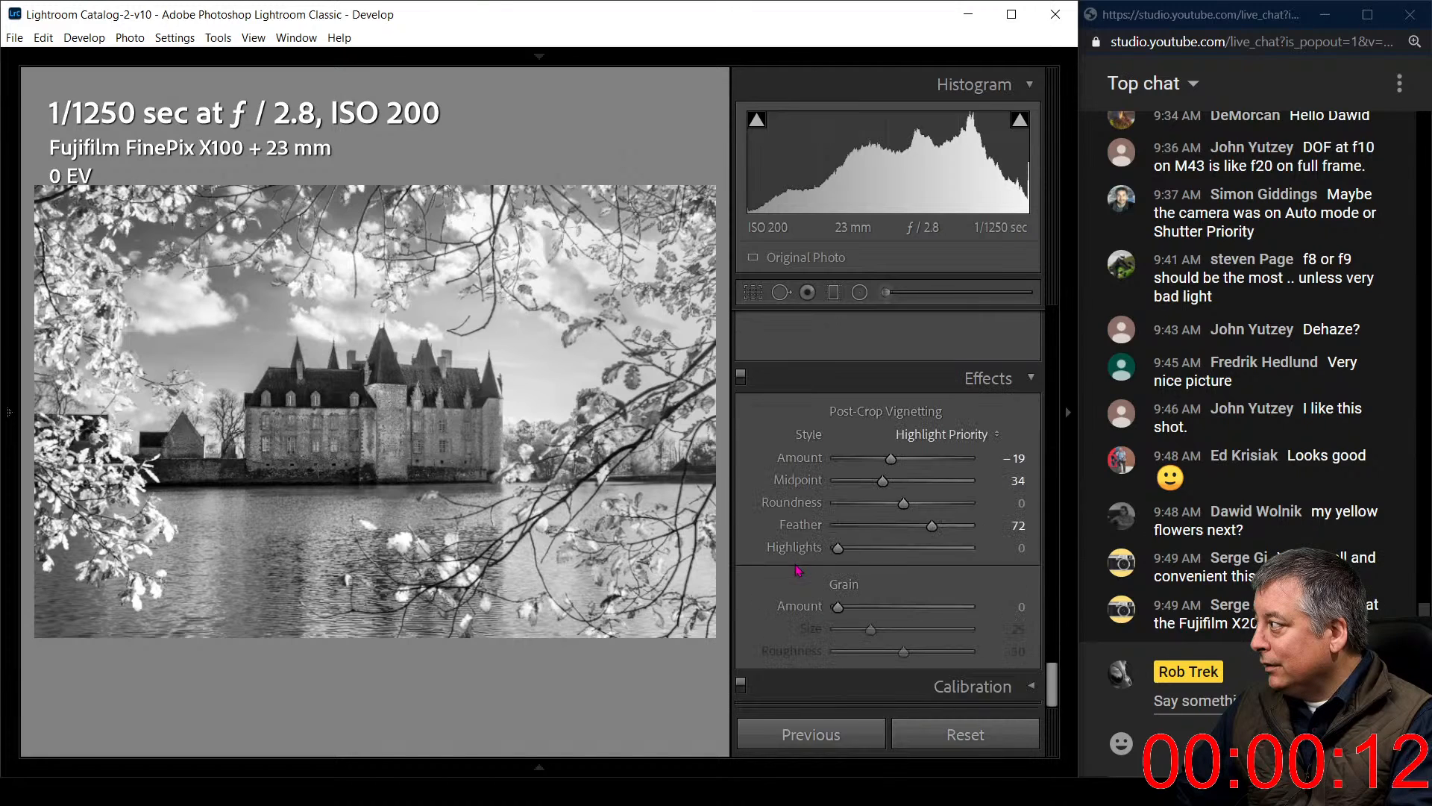
pyautogui.moveTo(889, 463); pyautogui.dragTo(837, 481)
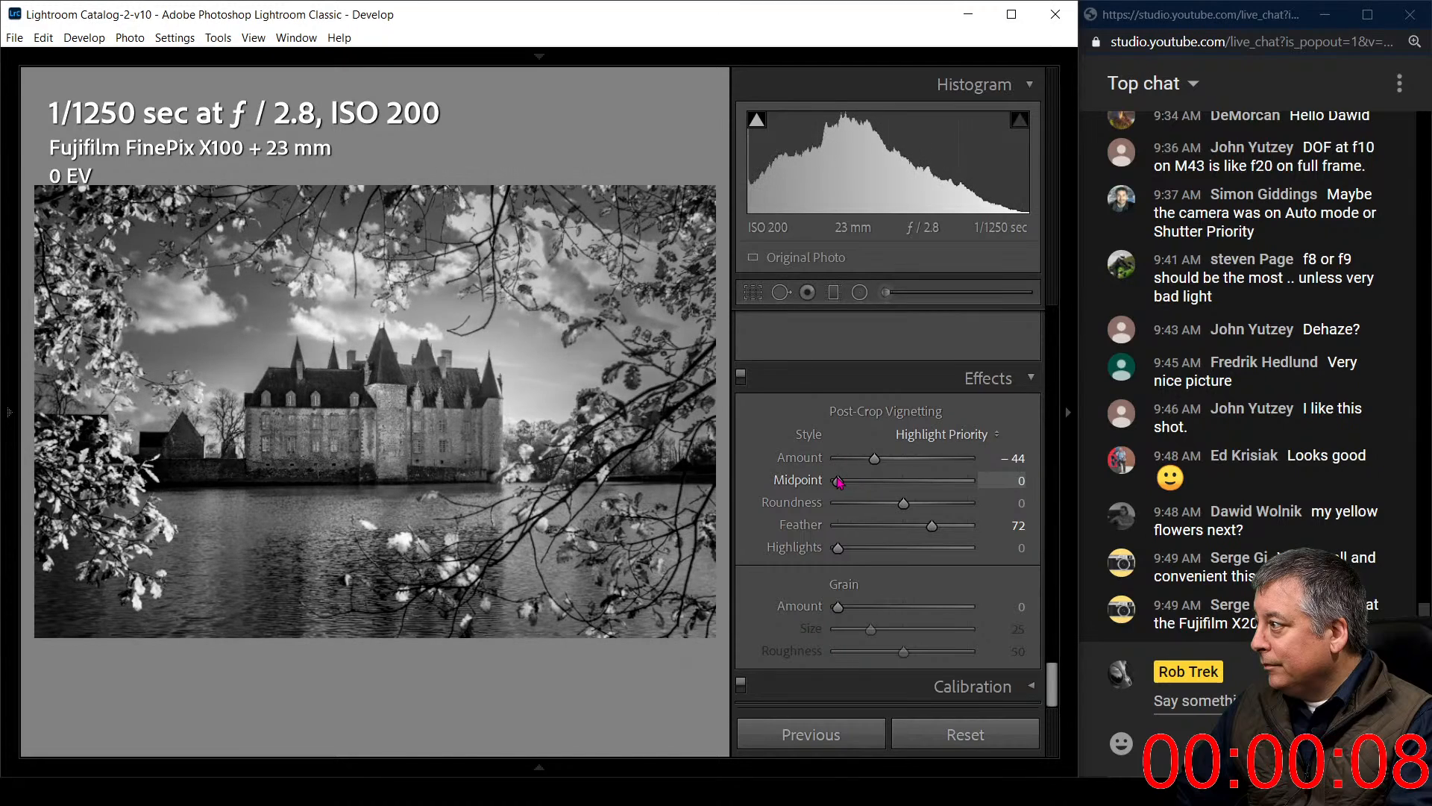
pyautogui.moveTo(931, 526); pyautogui.dragTo(961, 526)
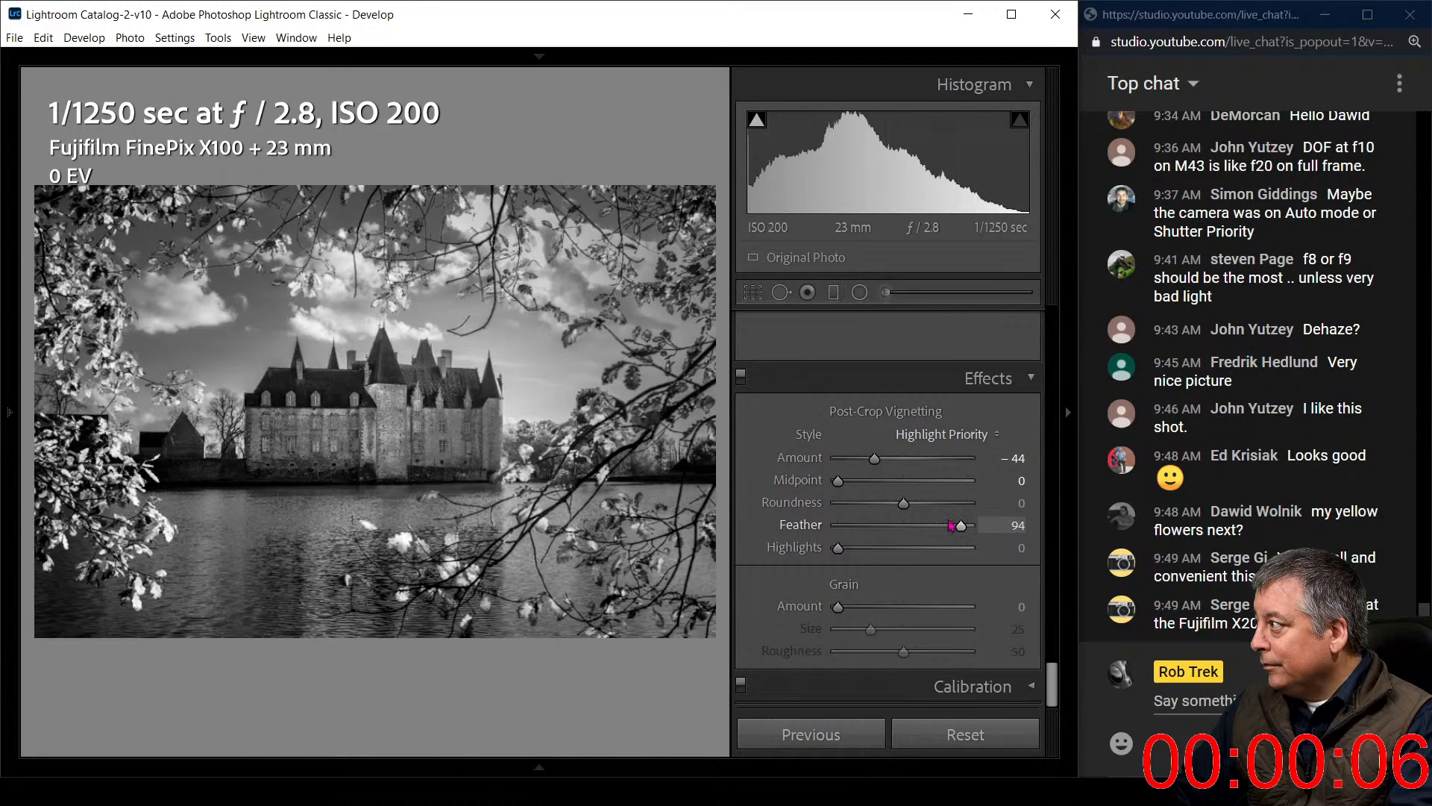
pyautogui.moveTo(880, 466); pyautogui.dragTo(875, 466)
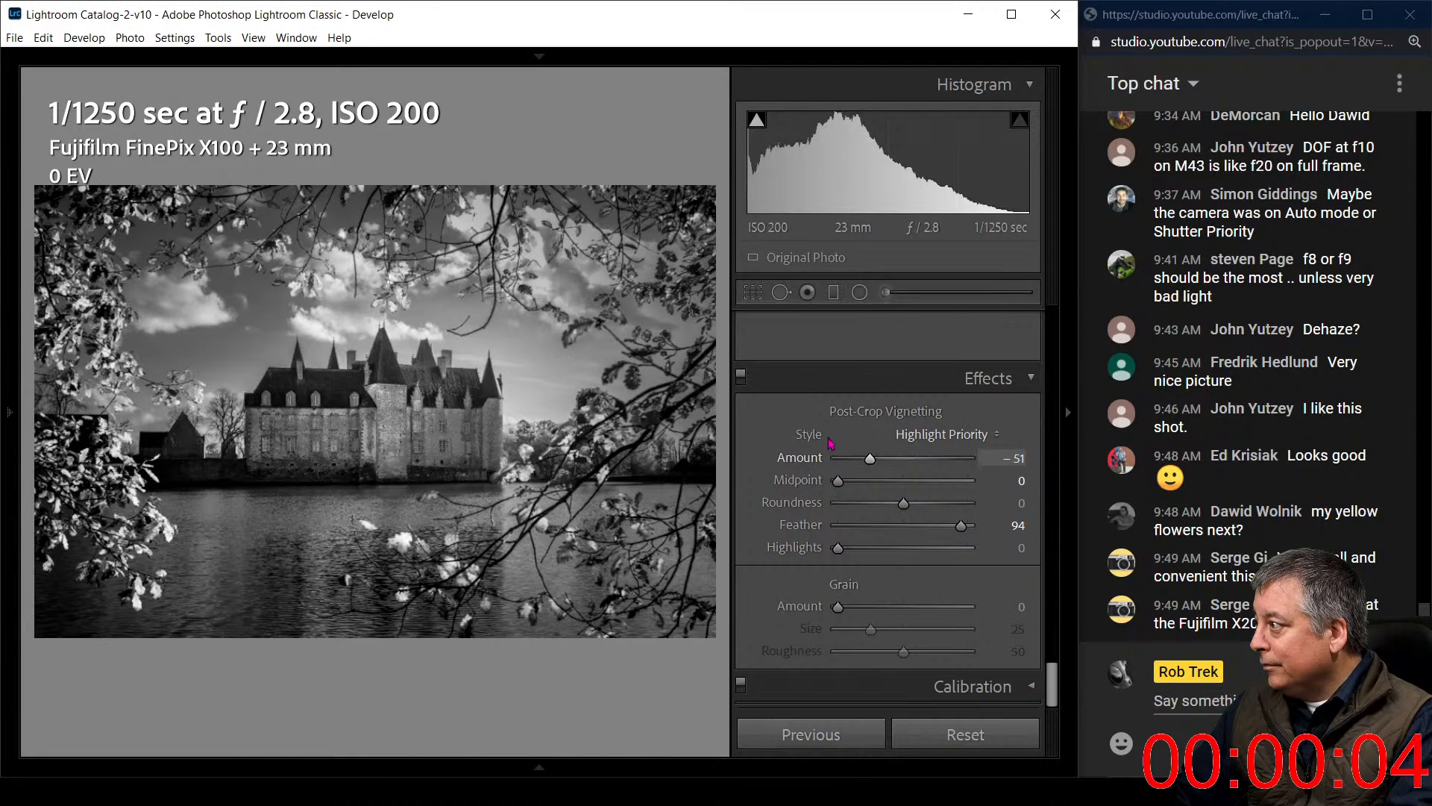
# Raise the global exposure to +0.60
pyautogui.scroll(15, 796, 441)
pyautogui.scroll(12, 796, 441)
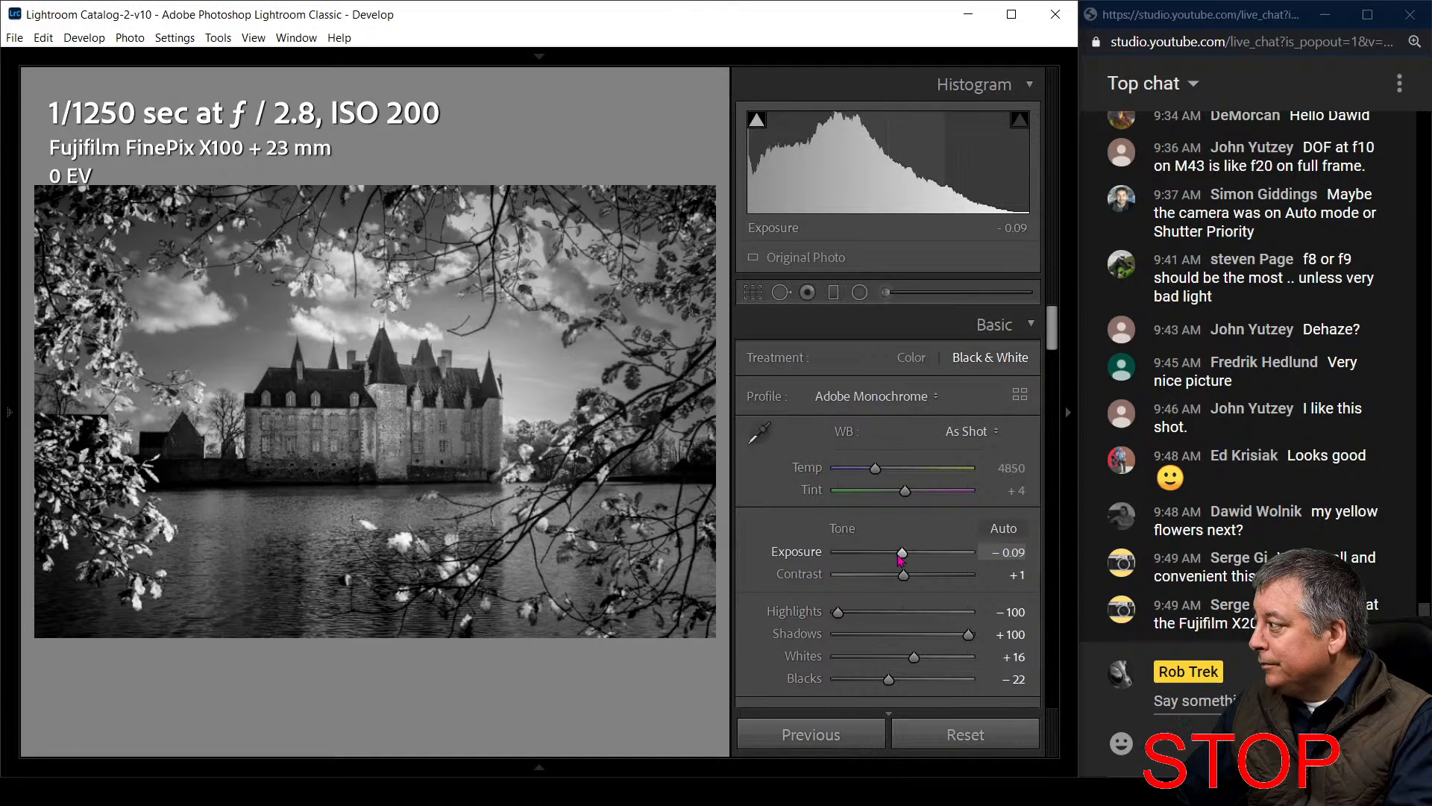
pyautogui.moveTo(902, 552); pyautogui.dragTo(911, 556)
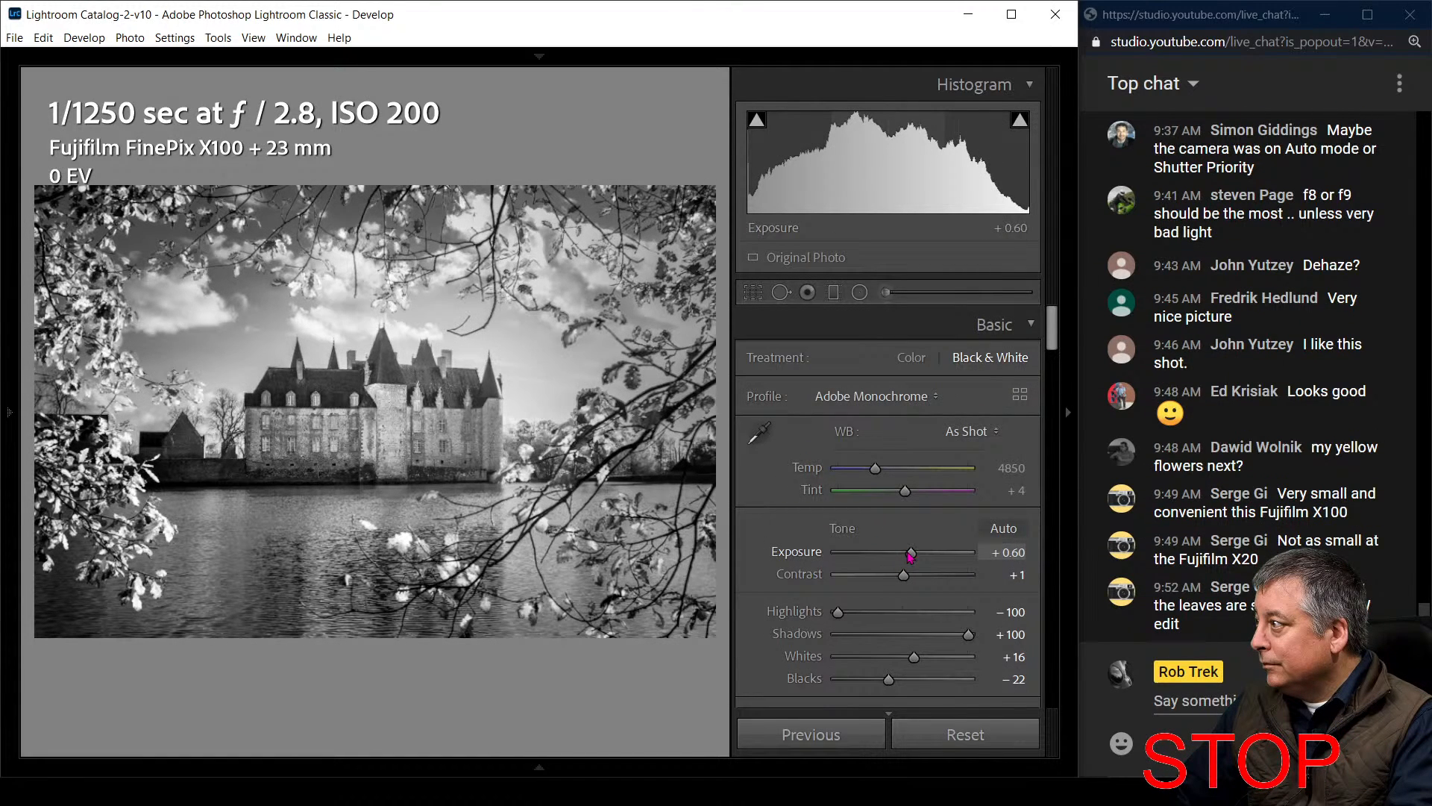
# Select the castle's existing brush adjustment, switch its brush to Erase, and close the adjustment brush
pyautogui.click(885, 291)
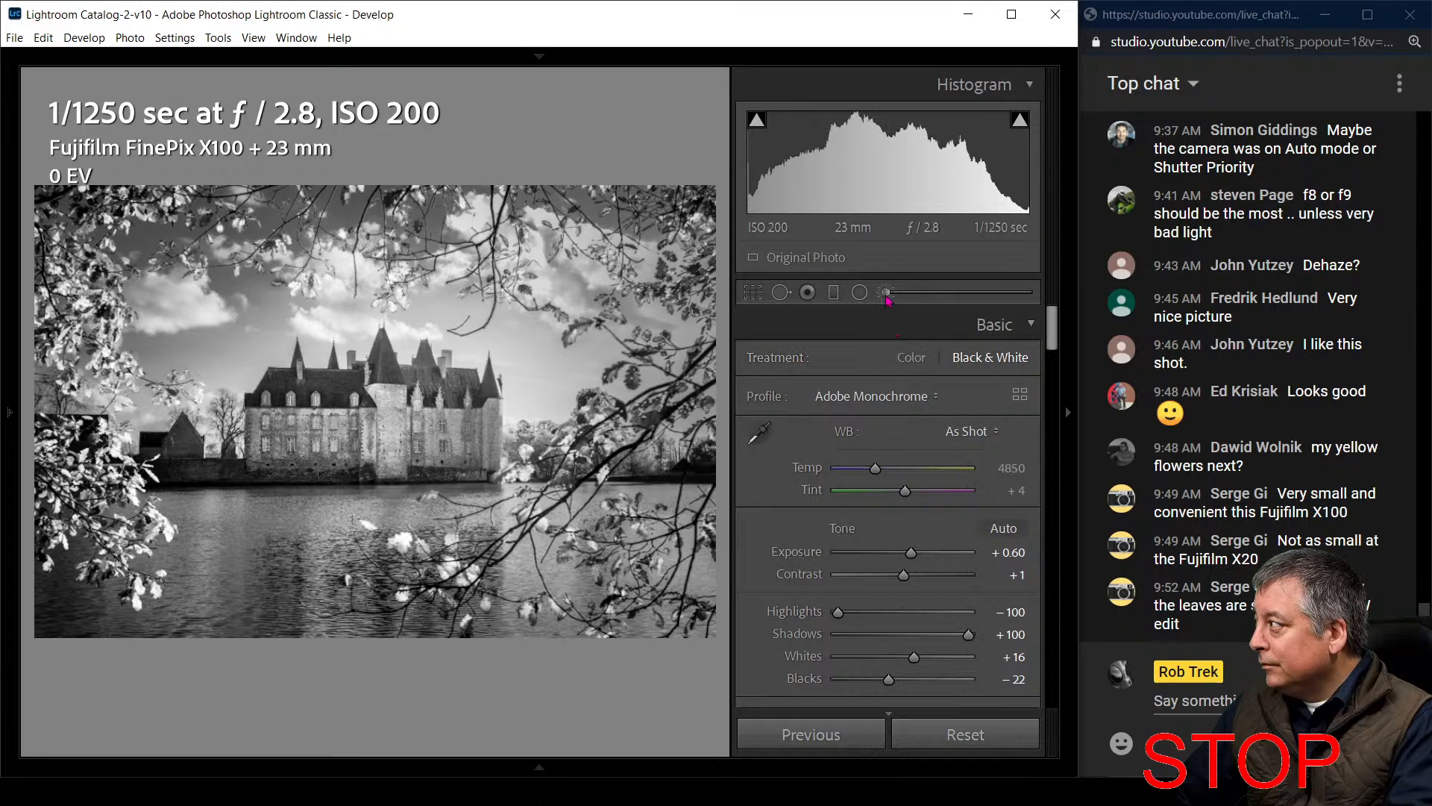
pyautogui.scroll(-3, 883, 440)
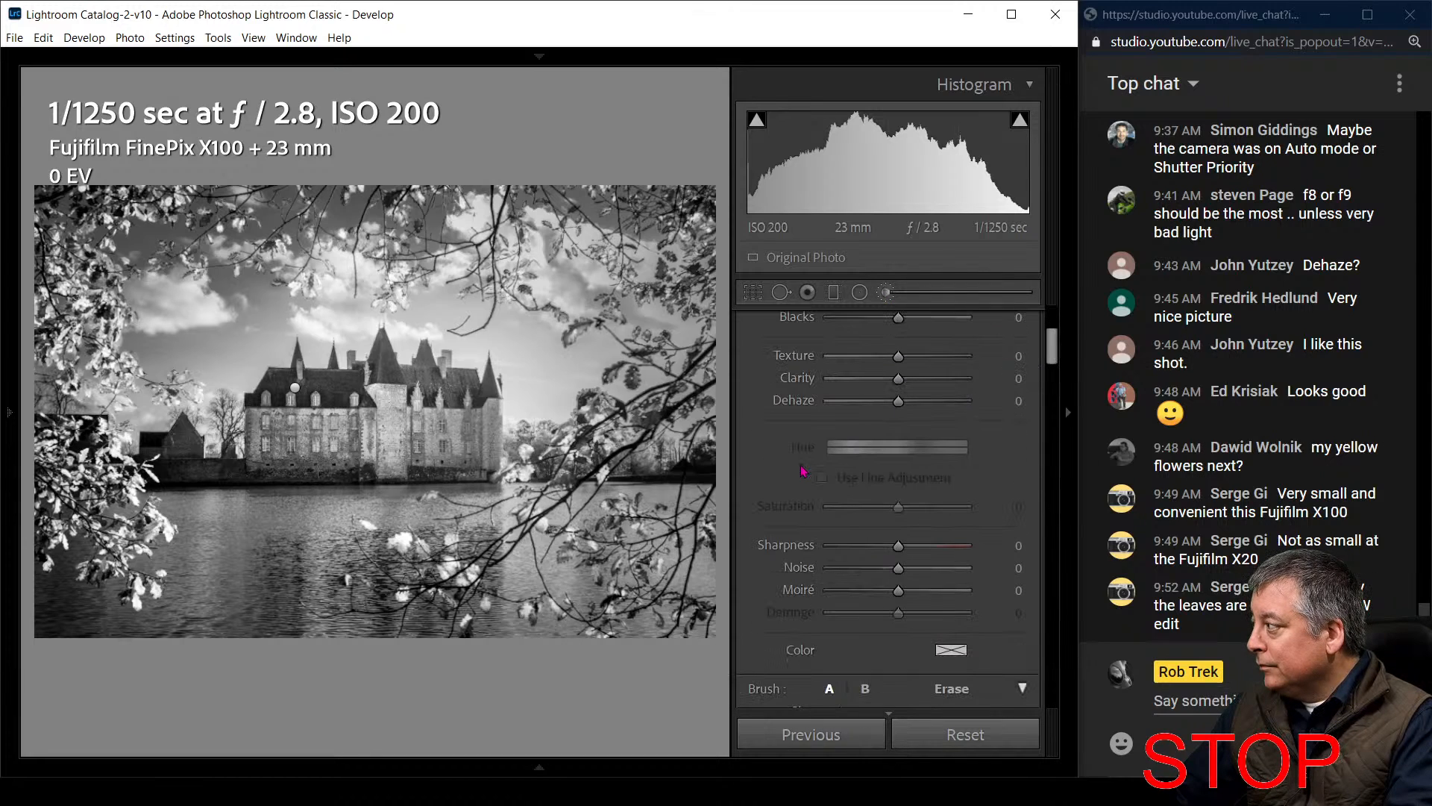
pyautogui.scroll(-5, 820, 522)
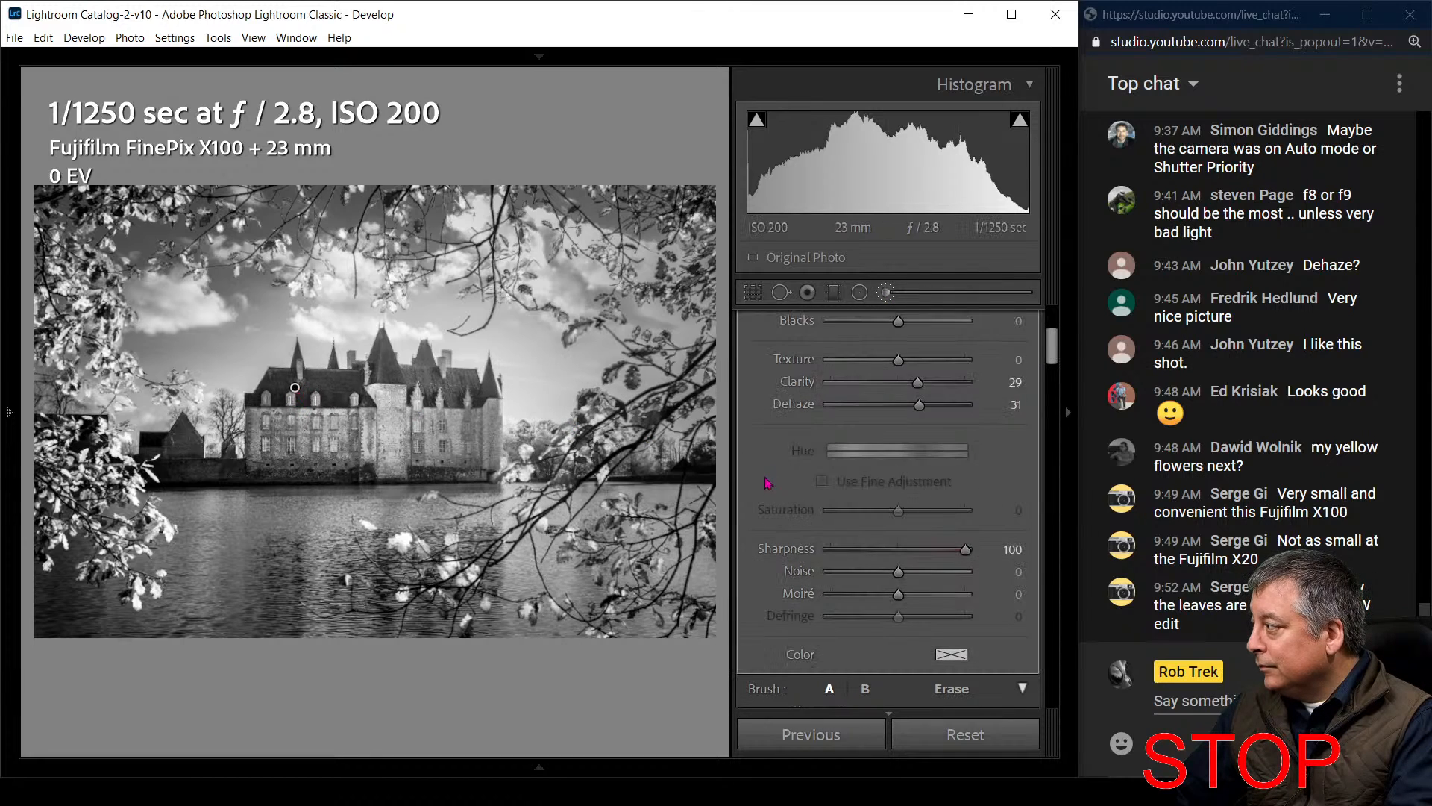
pyautogui.click(951, 445)
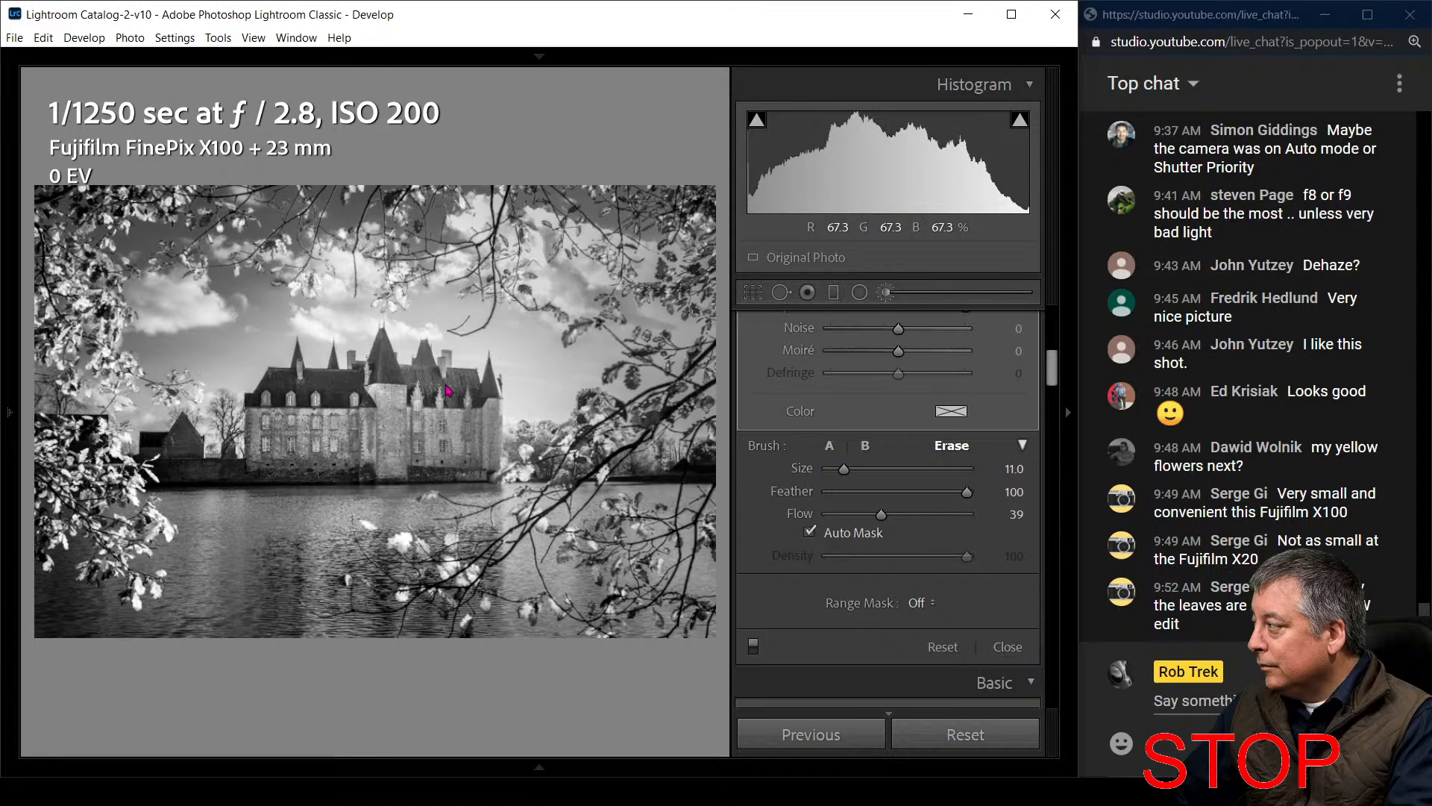
pyautogui.press('k')
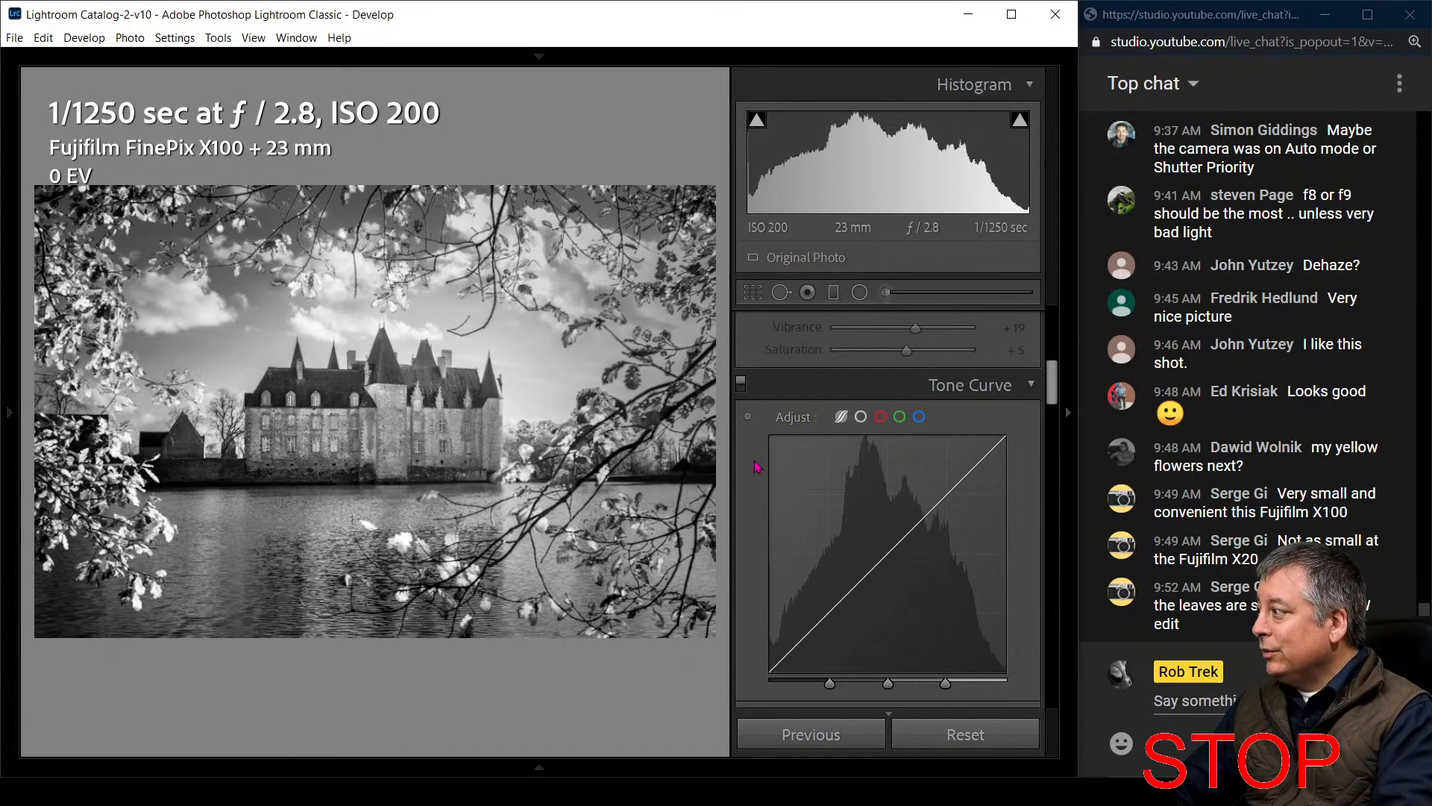
# Tighten the crop around the castle, shift the photo slightly upward inside the frame, and apply the crop
pyautogui.press('r')
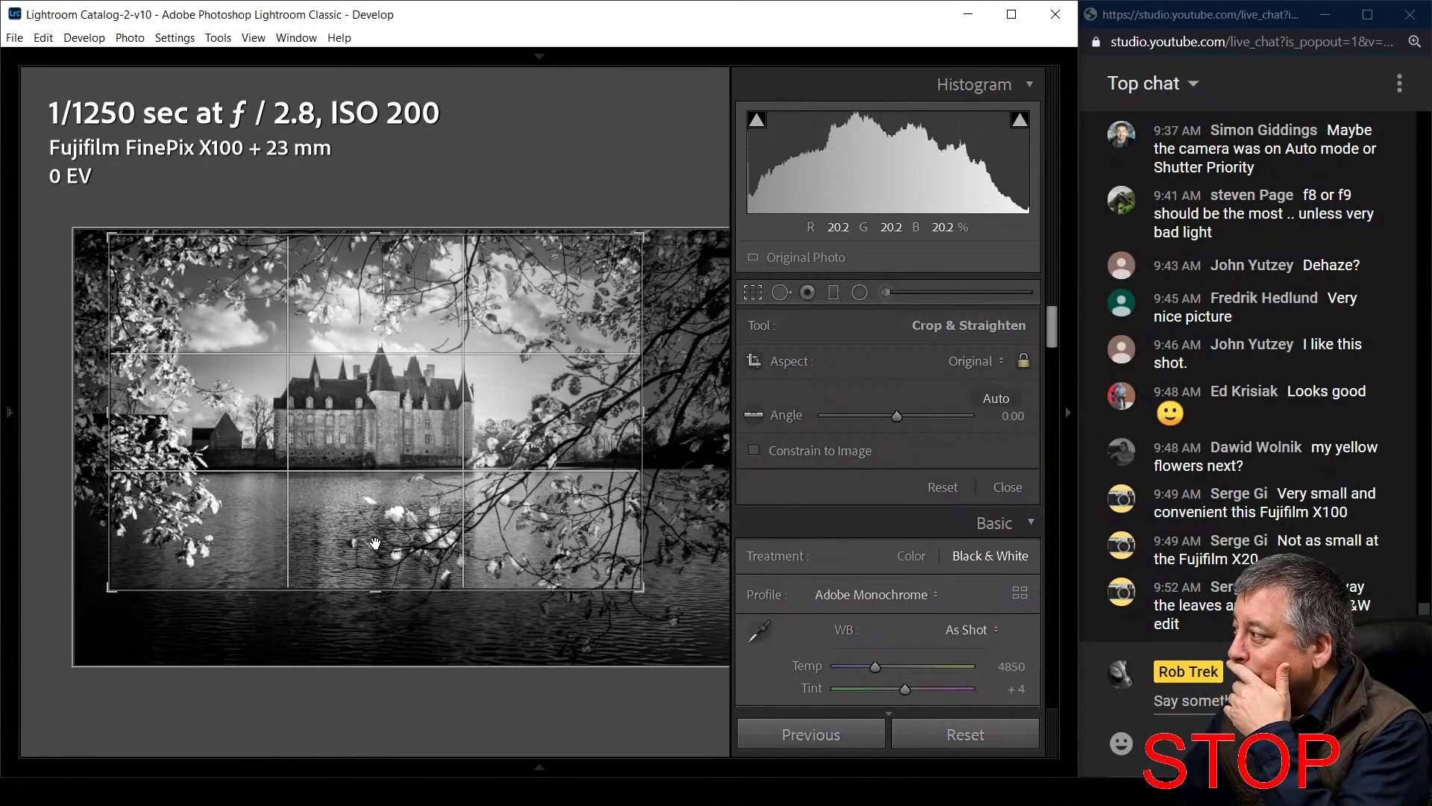
pyautogui.moveTo(375, 581); pyautogui.dragTo(374, 572)
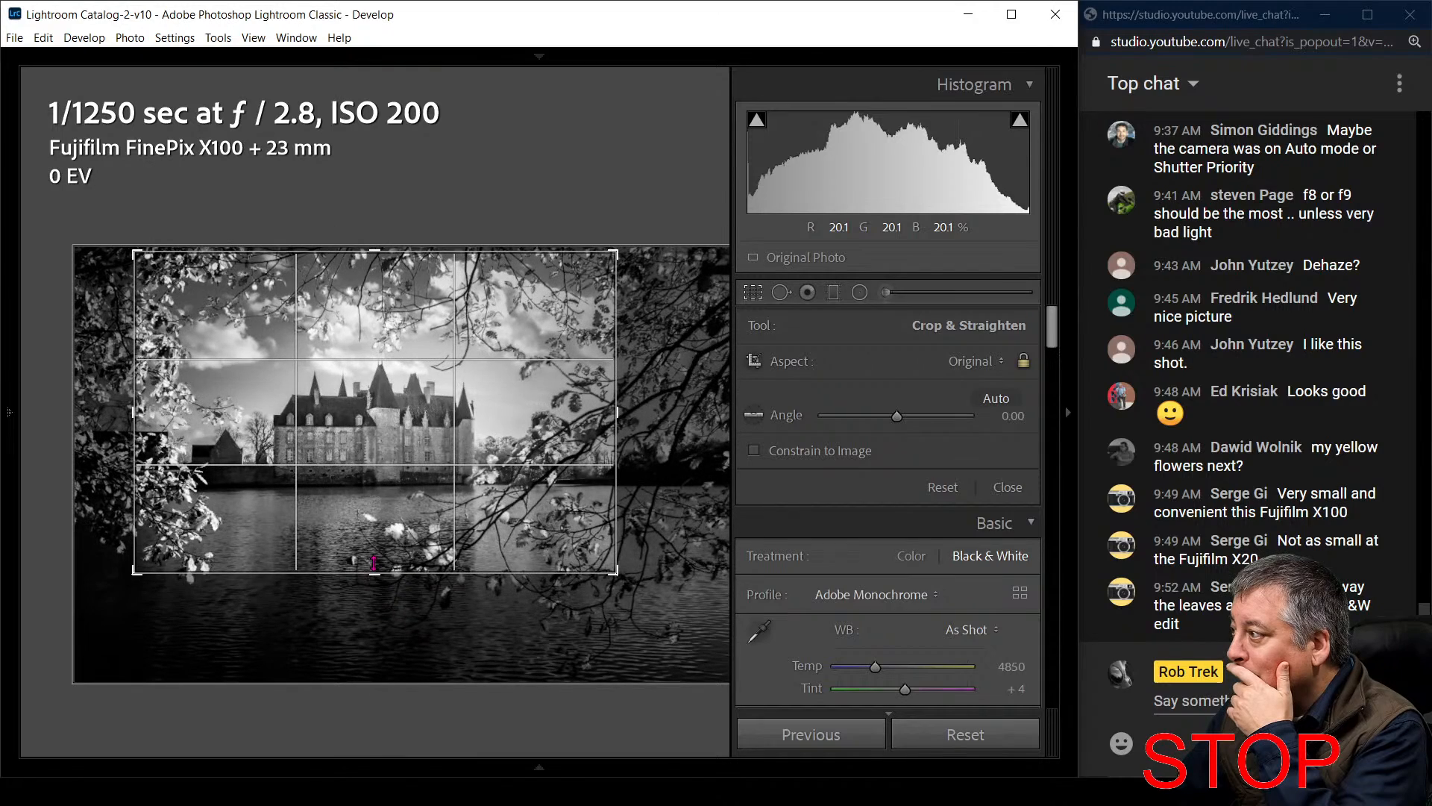
pyautogui.moveTo(389, 486); pyautogui.dragTo(387, 470)
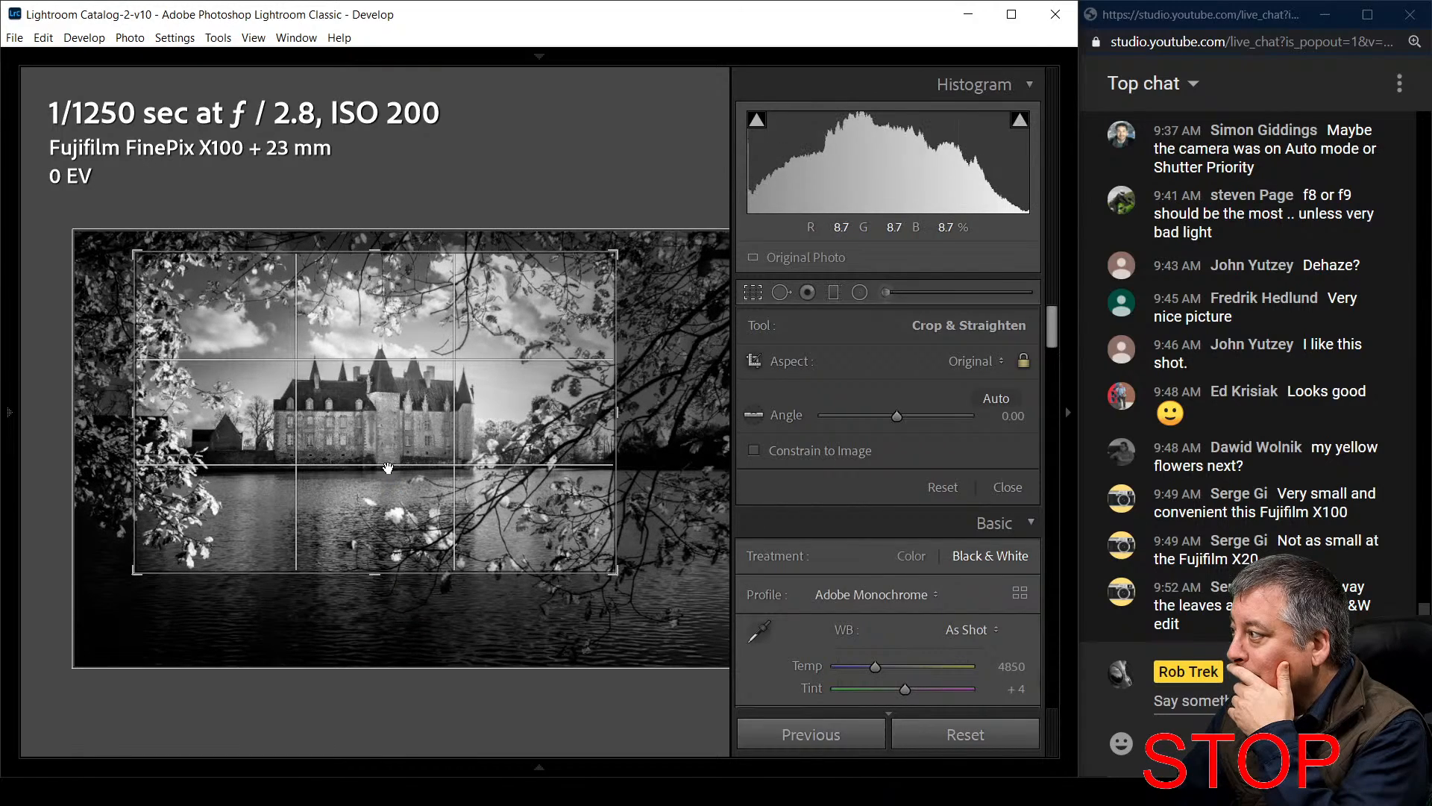
pyautogui.press('Return')
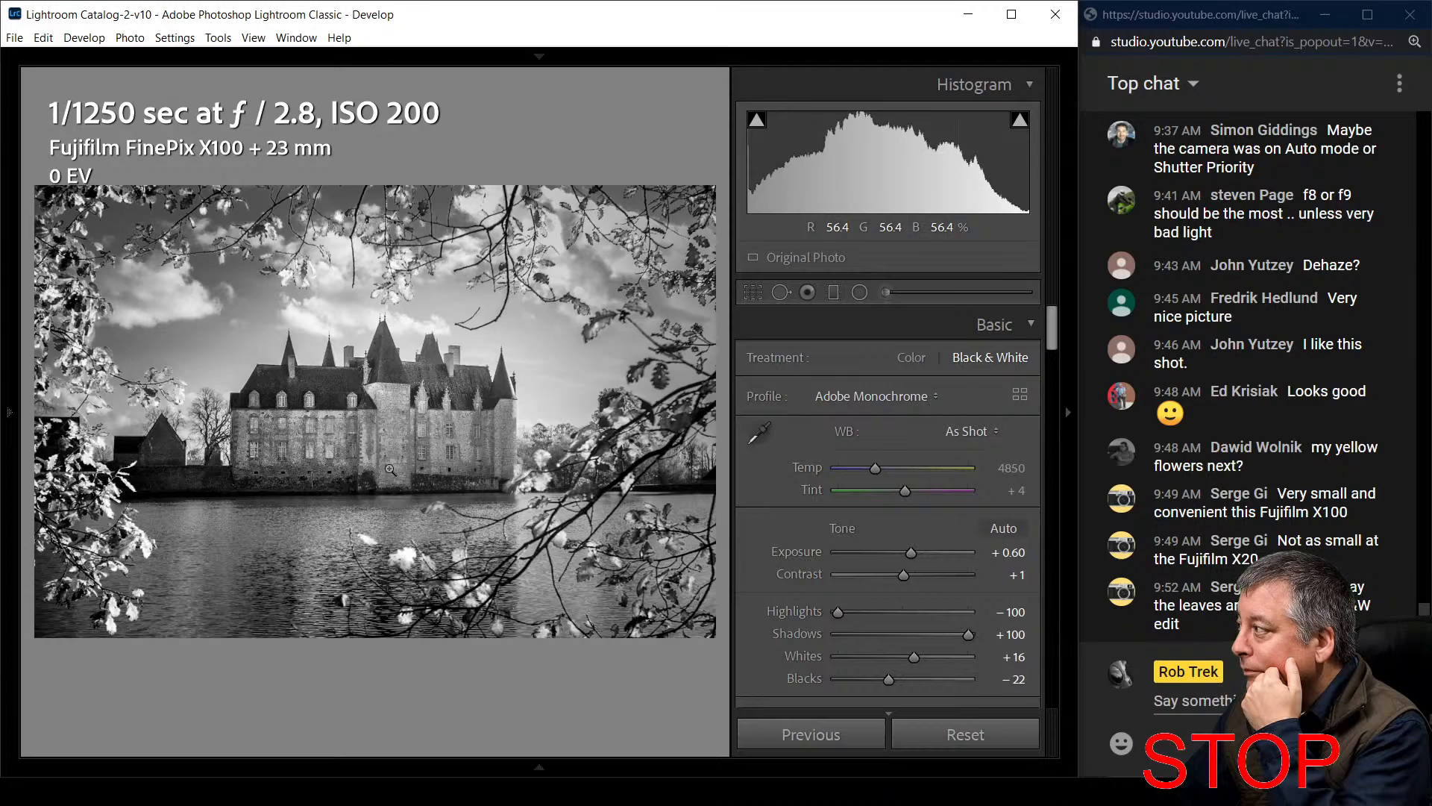
# Widen the castle photo's crop slightly at the original aspect ratio and apply it
pyautogui.press('r')
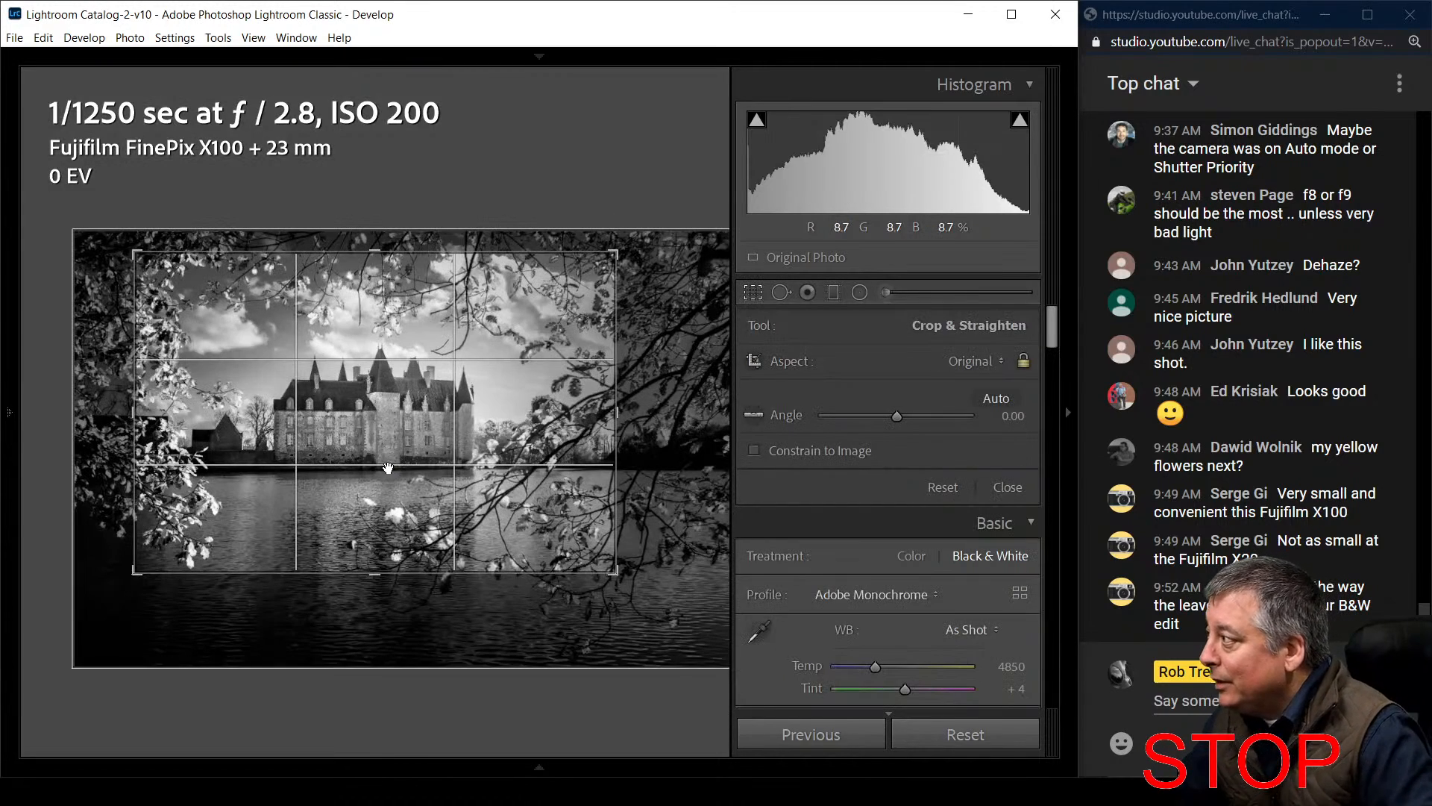
pyautogui.moveTo(588, 419); pyautogui.dragTo(533, 423)
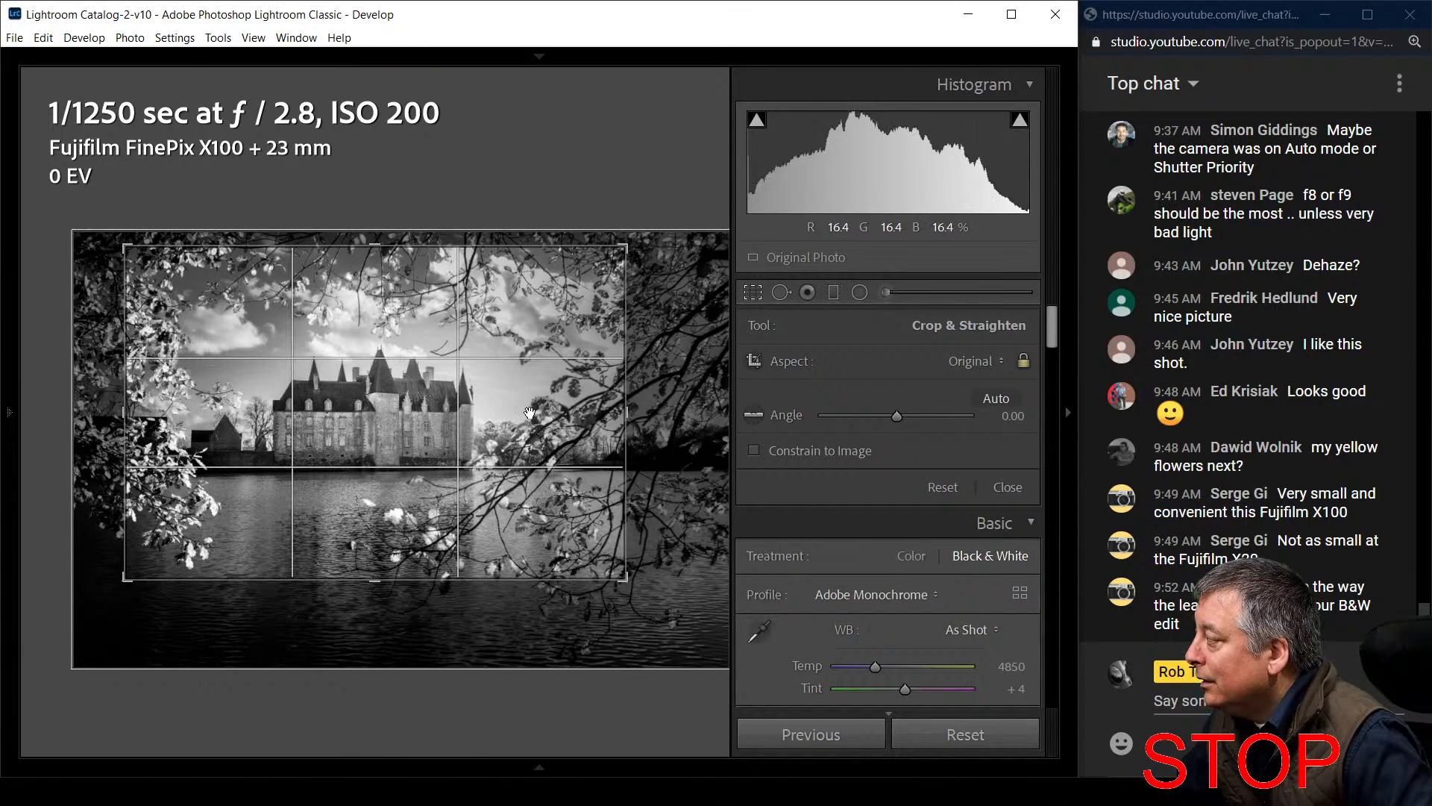
pyautogui.press('Return')
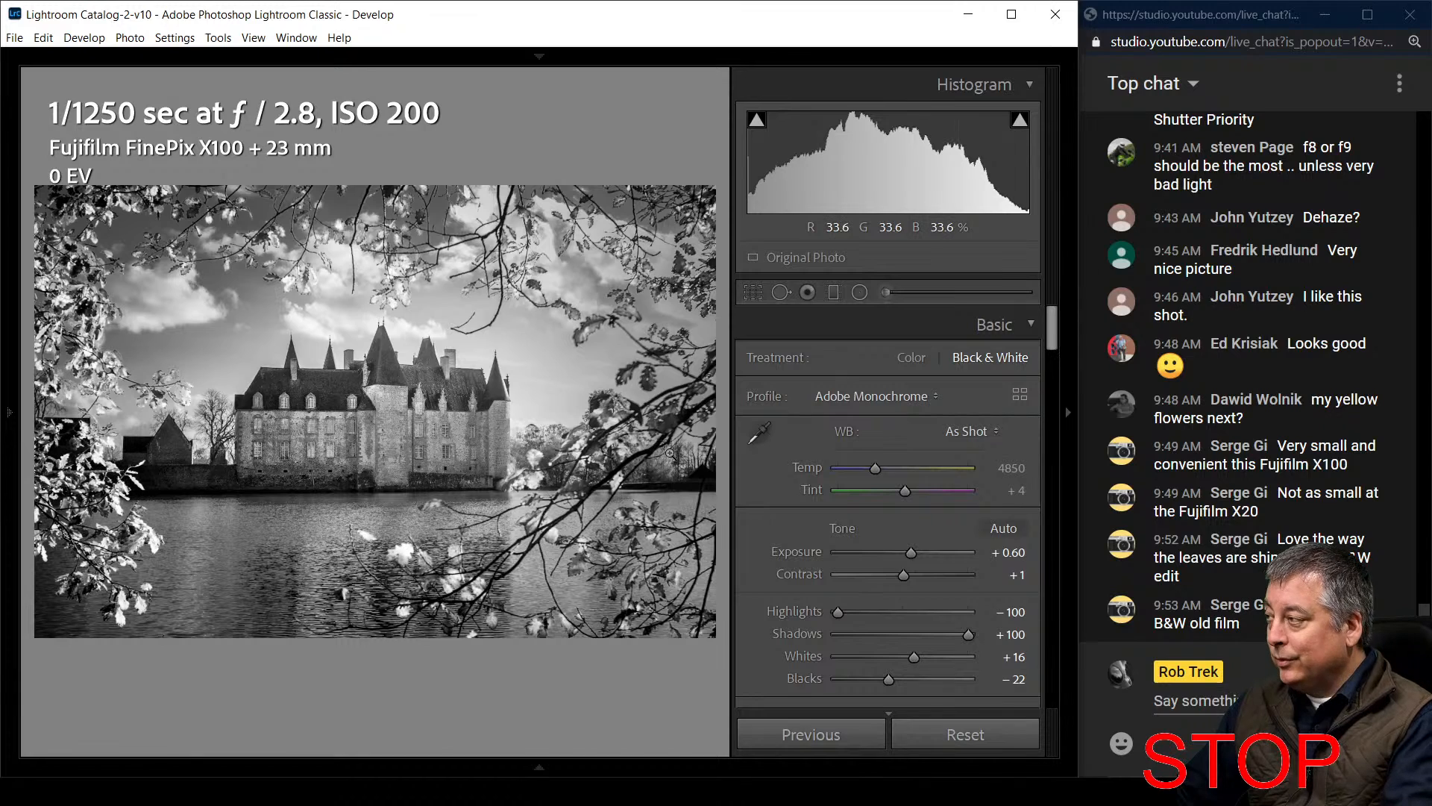
# Compare the castle photo before and after side by side, and return to the single view with the adjustments shown
pyautogui.press('y')
pyautogui.press('F7')
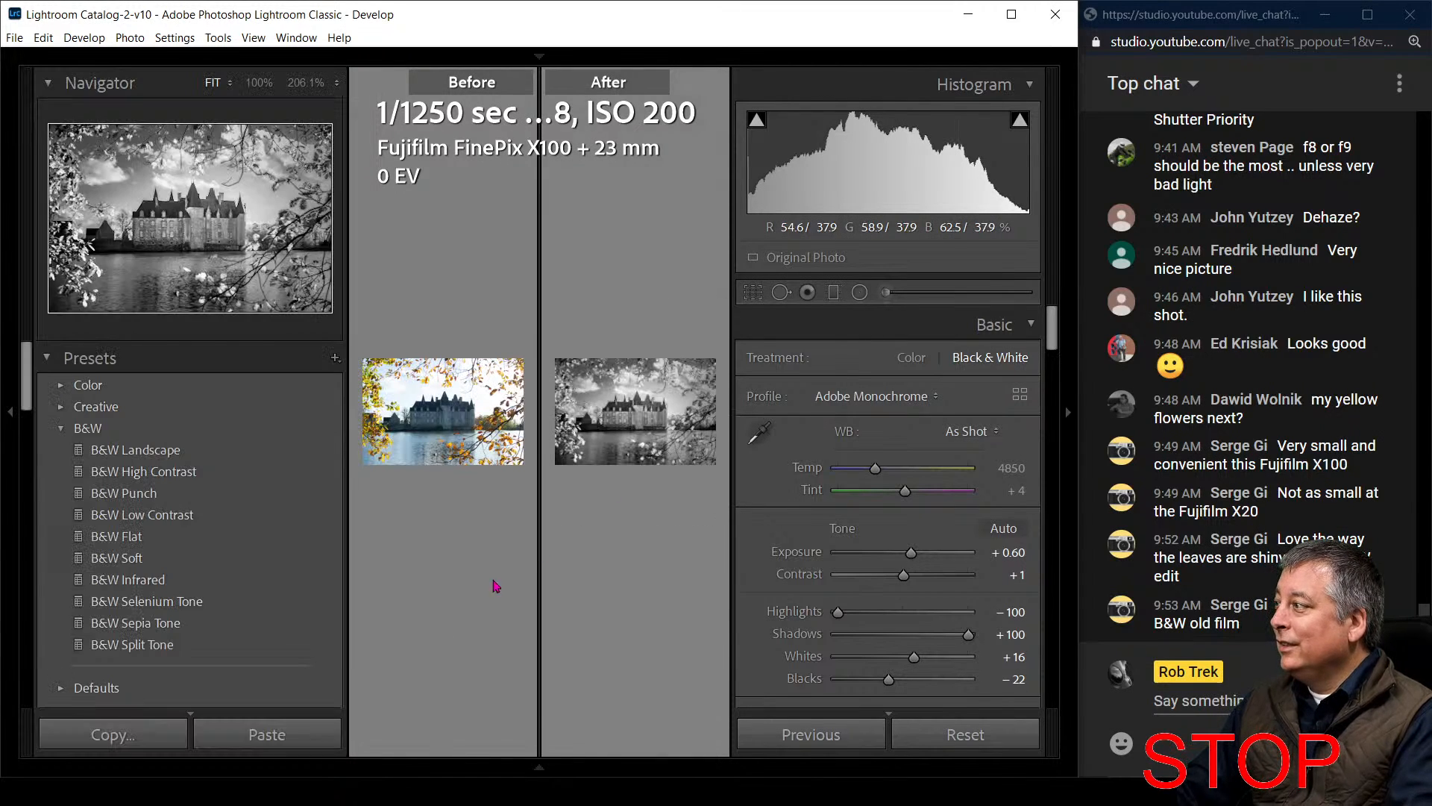
pyautogui.press('Tab')
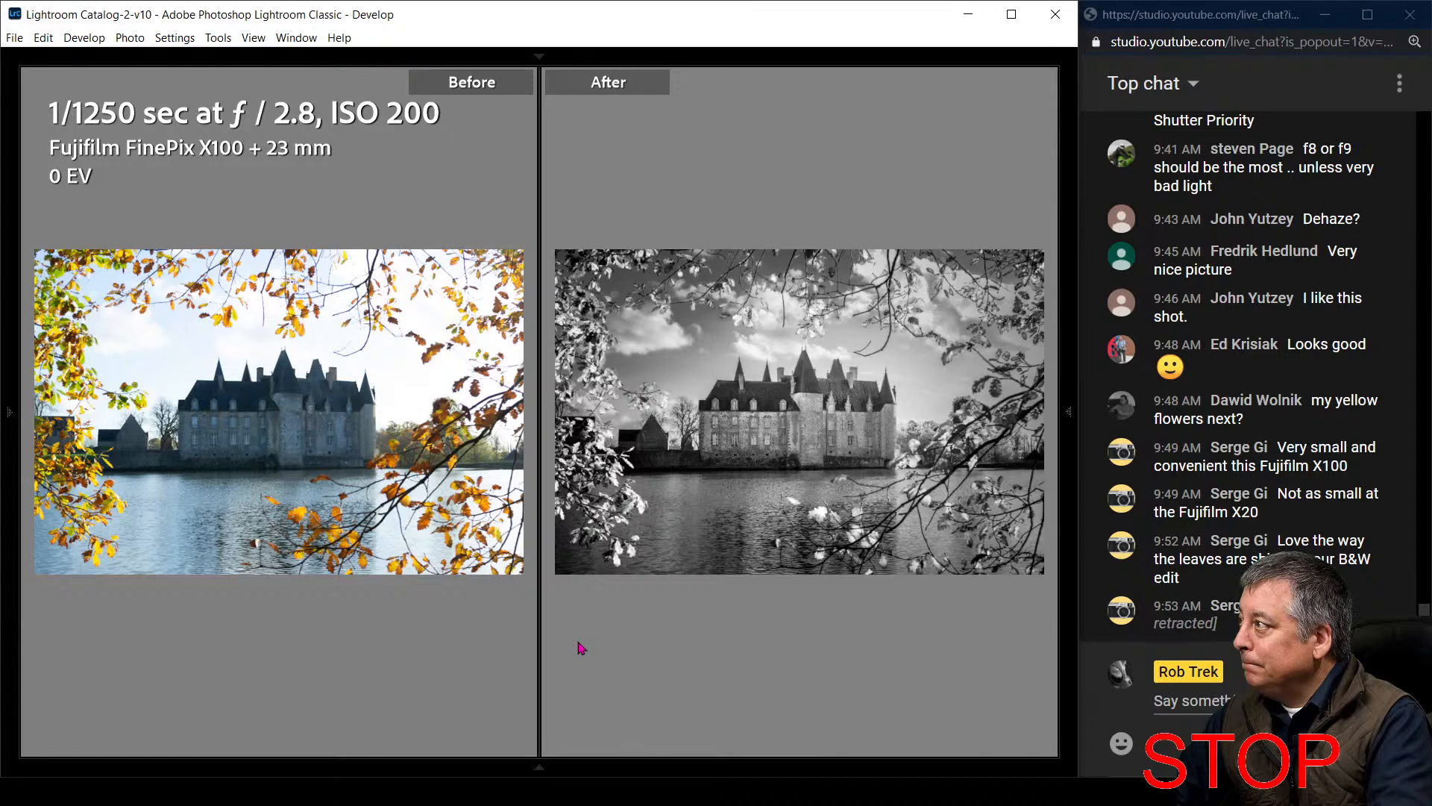
pyautogui.press('y')
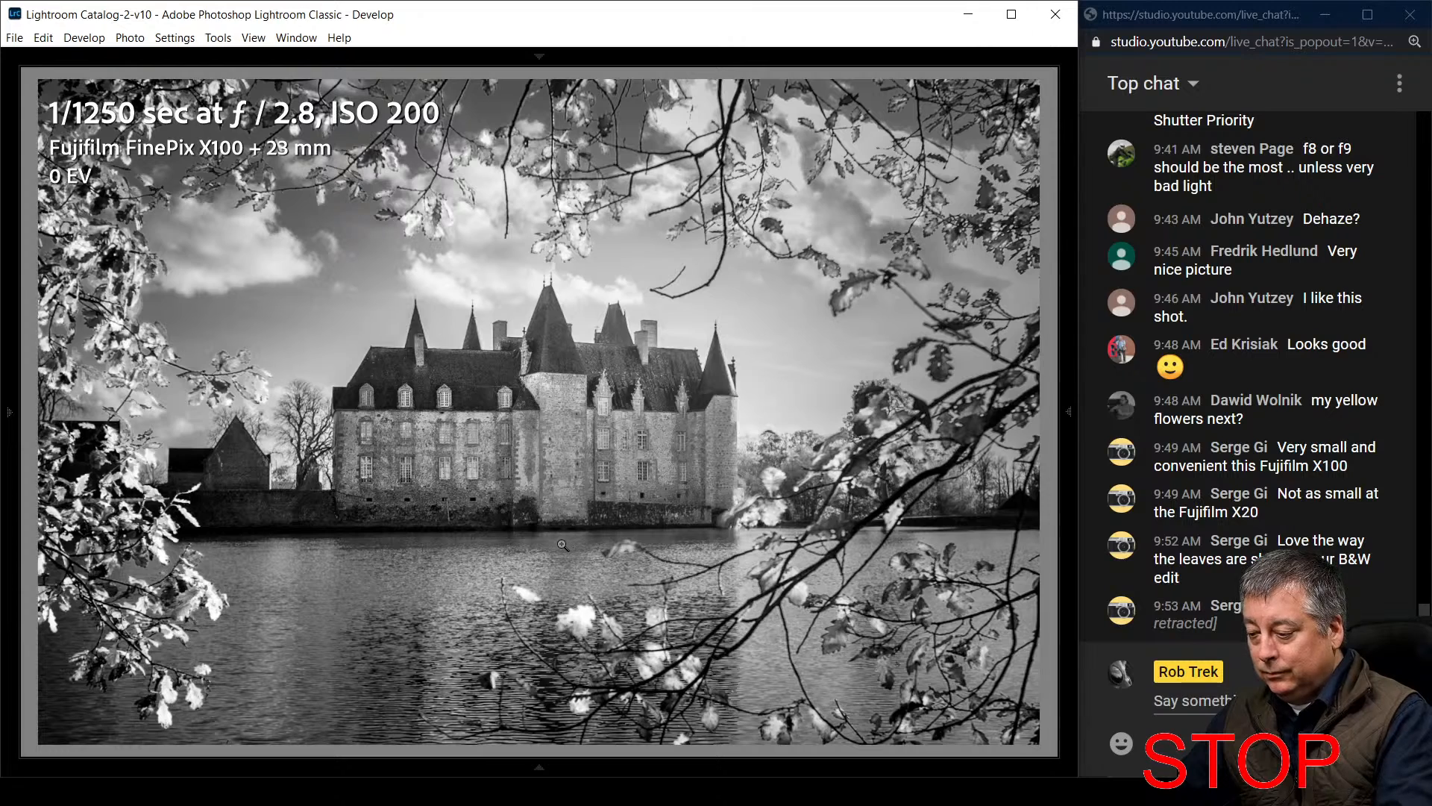
pyautogui.click(1075, 469)
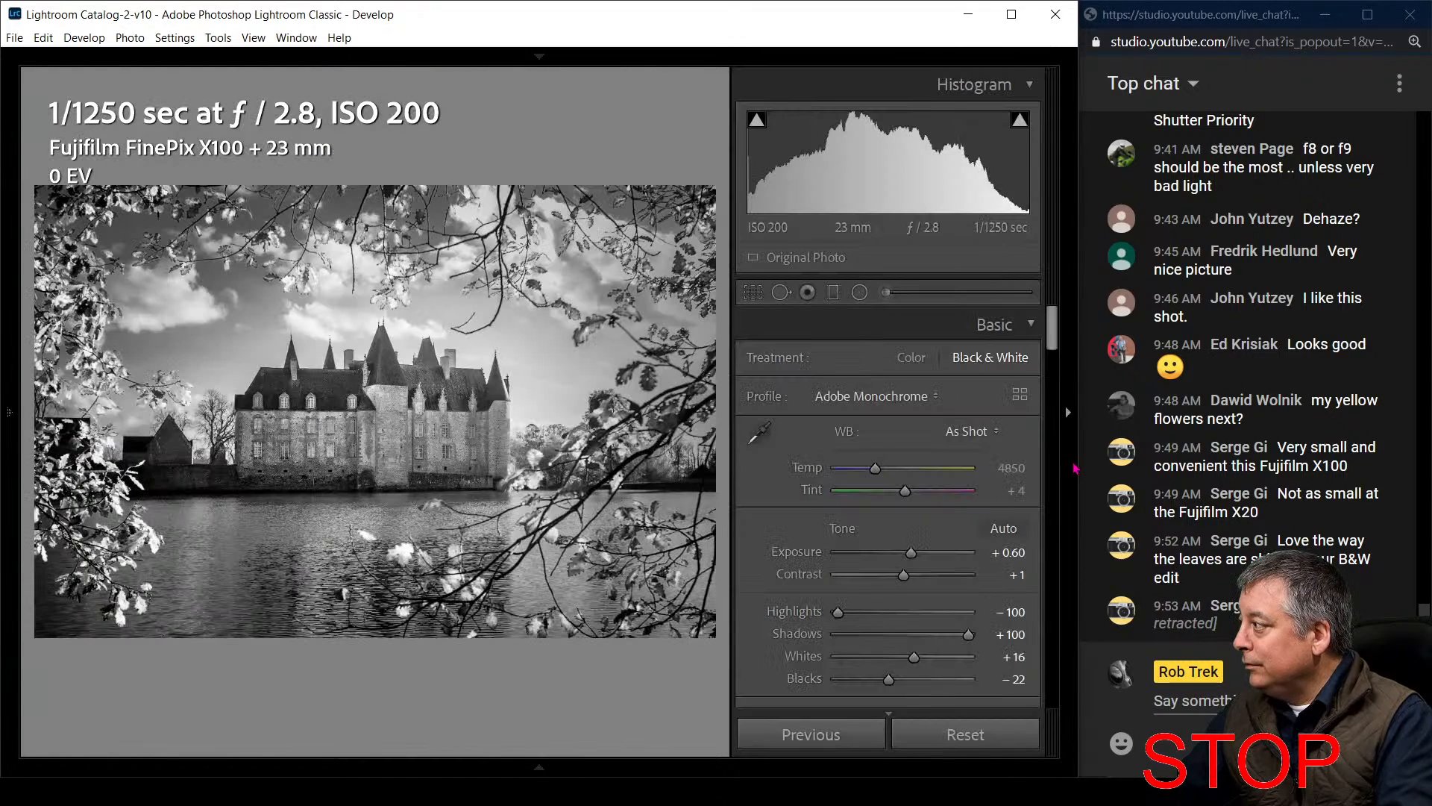
# Color grade the castle photo with slightly blue shadows, soft yellow highlights and faint blue-violet midtones
pyautogui.moveTo(1059, 328); pyautogui.dragTo(1040, 478)
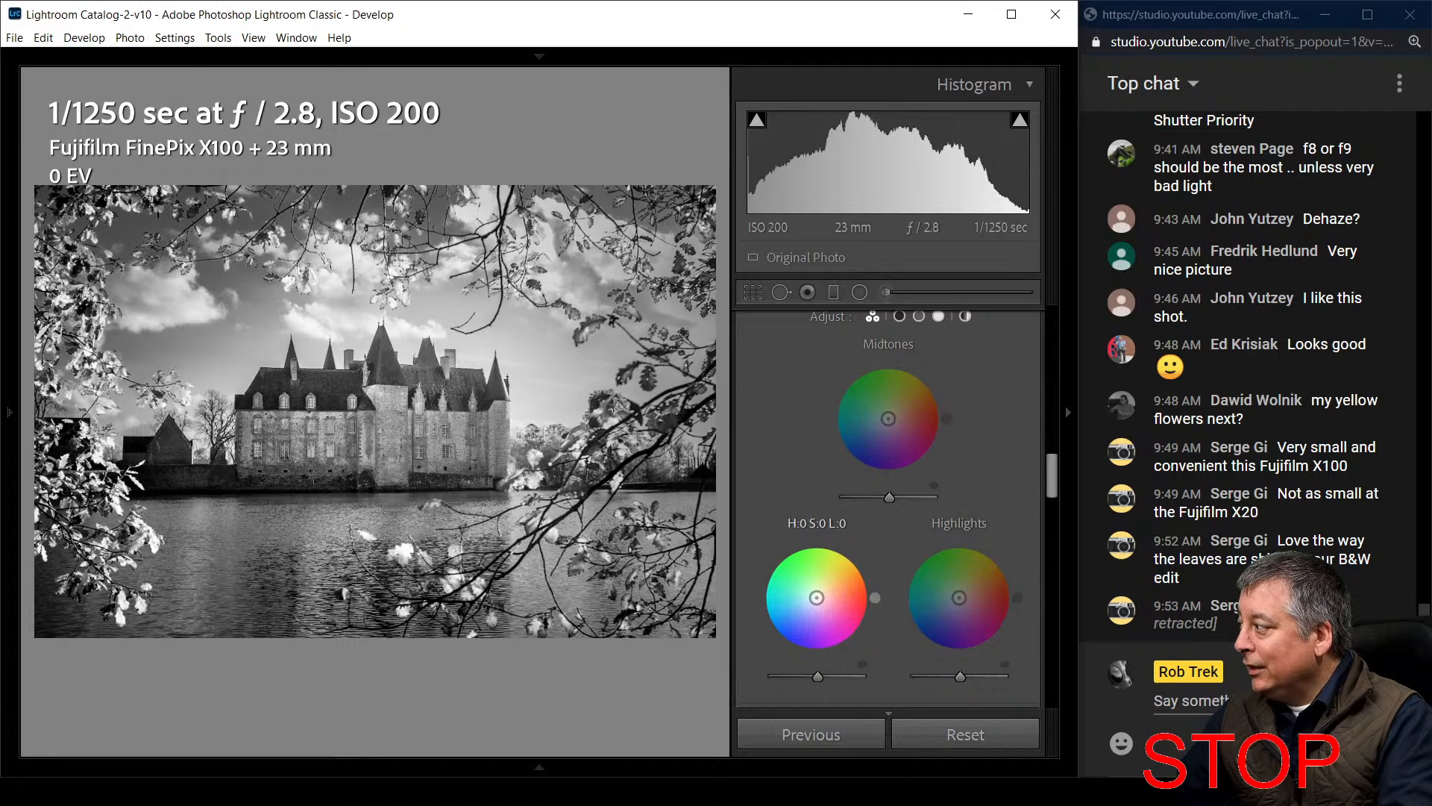
pyautogui.moveTo(816, 597); pyautogui.dragTo(819, 594)
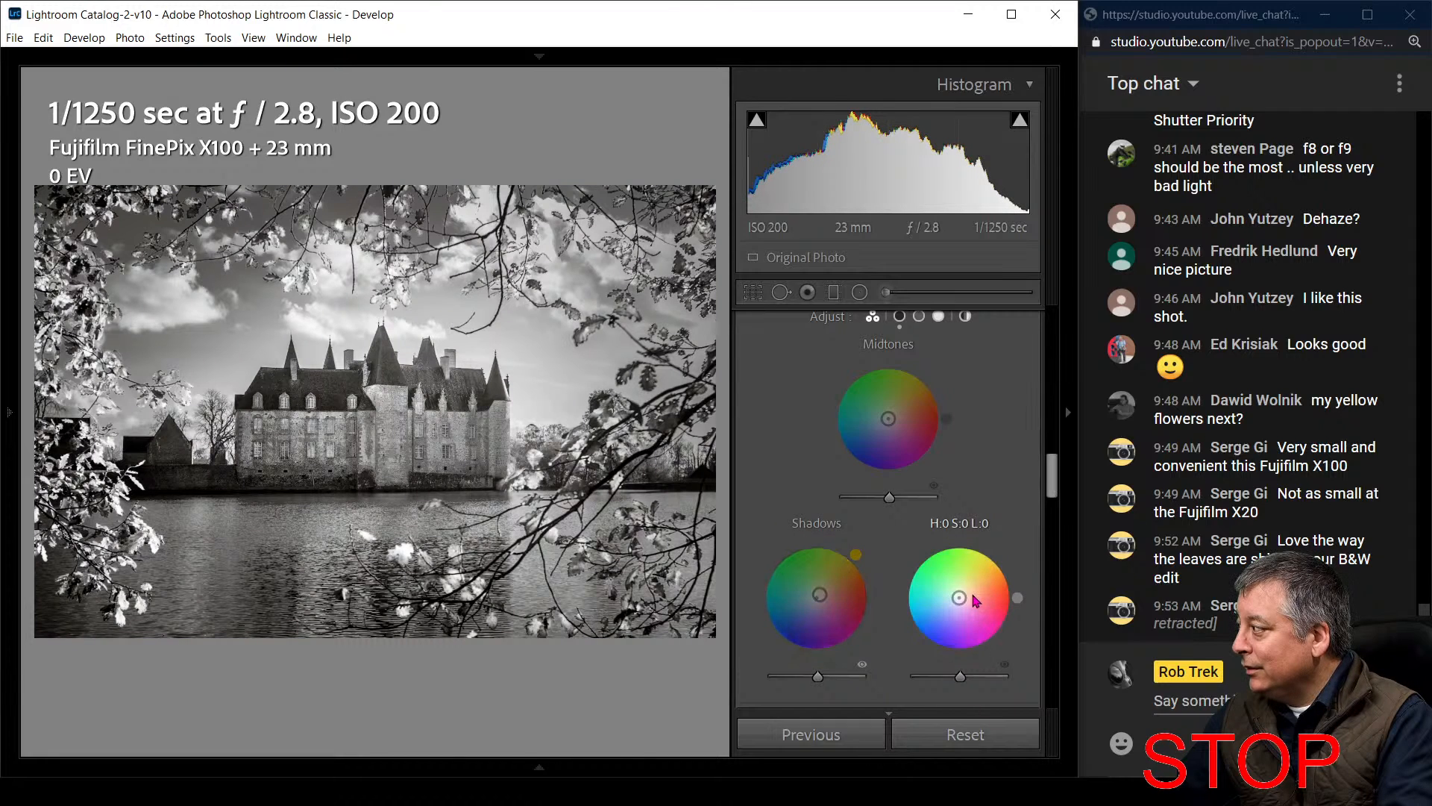
pyautogui.moveTo(959, 598); pyautogui.dragTo(968, 586)
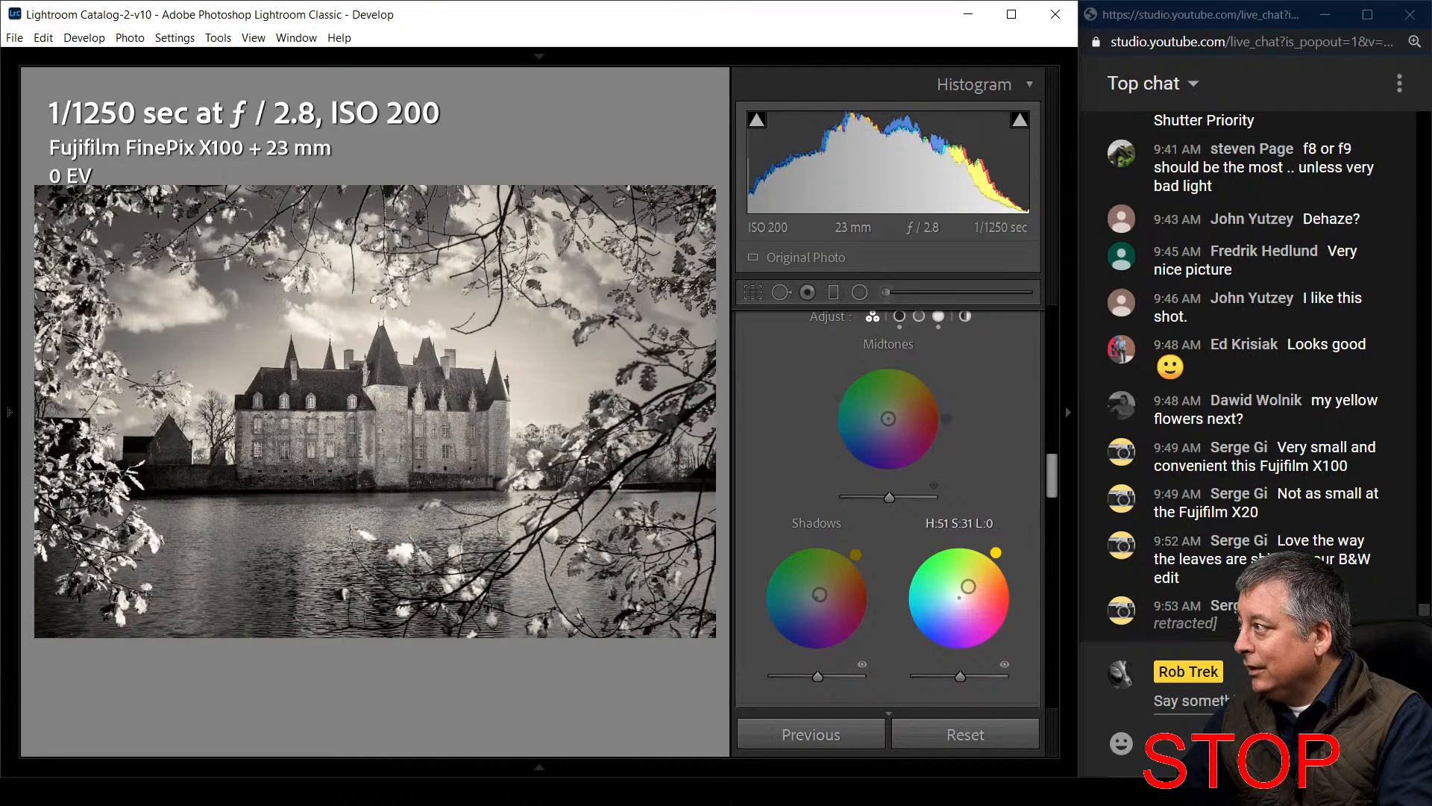
pyautogui.moveTo(819, 594); pyautogui.dragTo(814, 600)
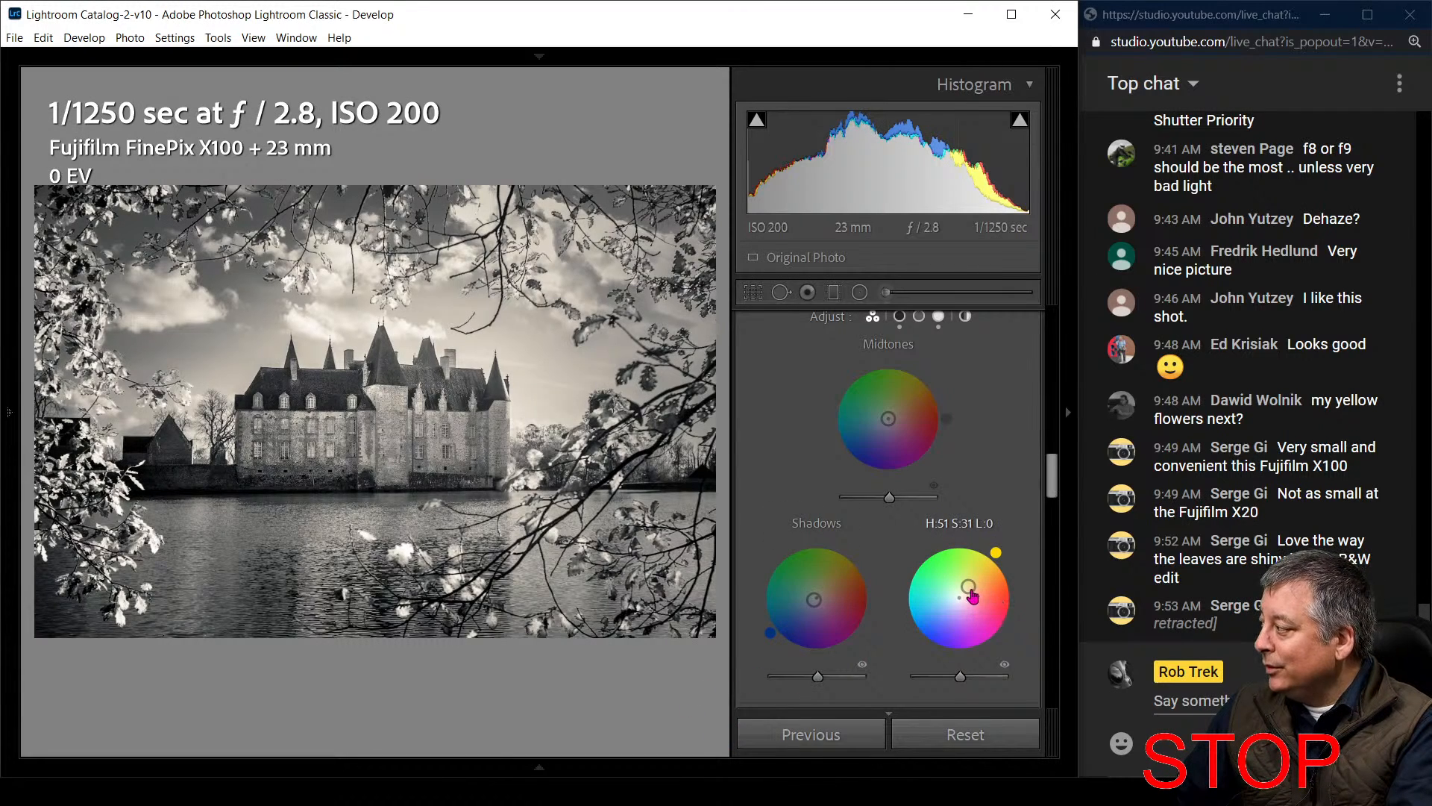
pyautogui.moveTo(968, 586); pyautogui.dragTo(967, 587)
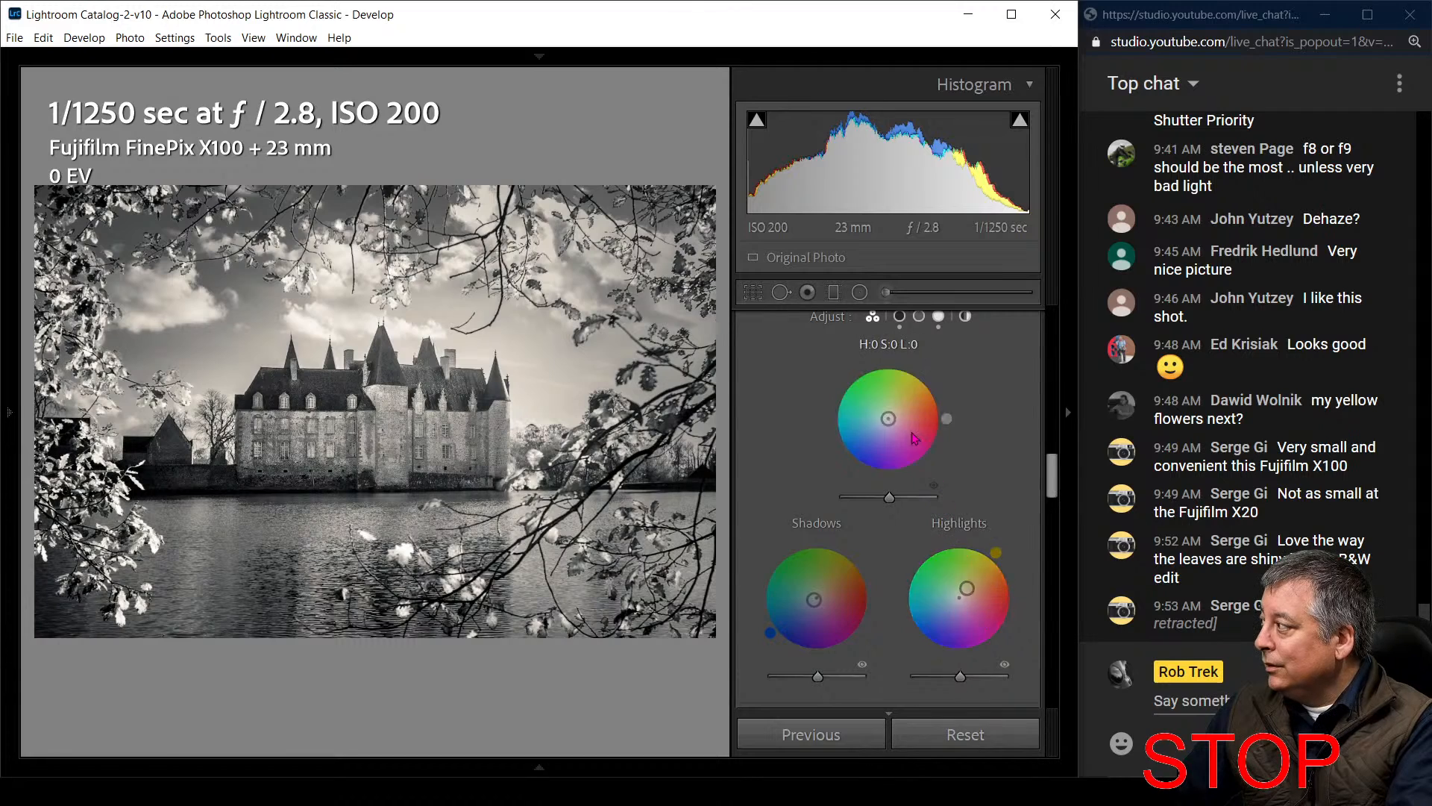
pyautogui.moveTo(888, 418); pyautogui.dragTo(885, 425)
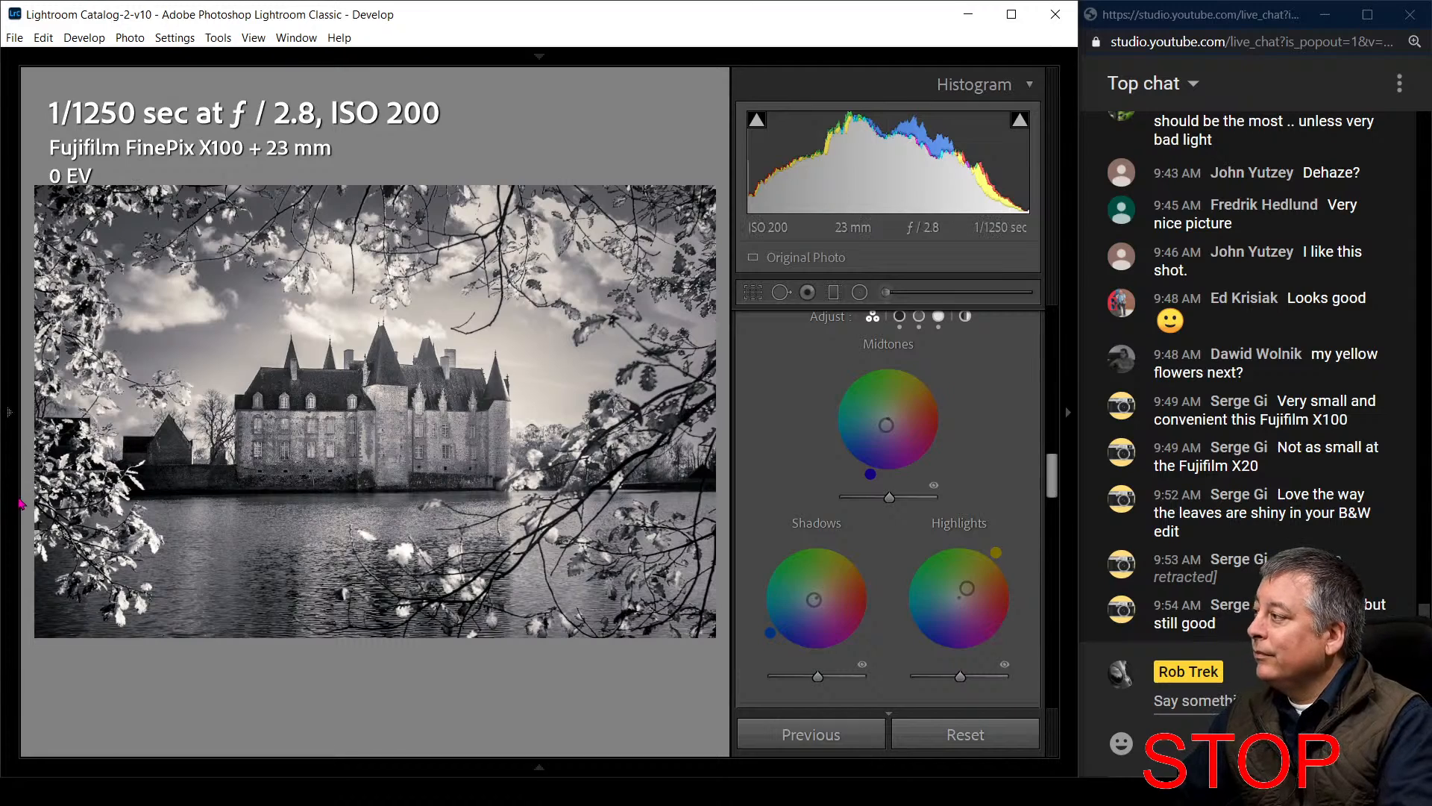
# Examine the color-graded castle photo in full screen and return to editing
pyautogui.moveTo(21, 504)
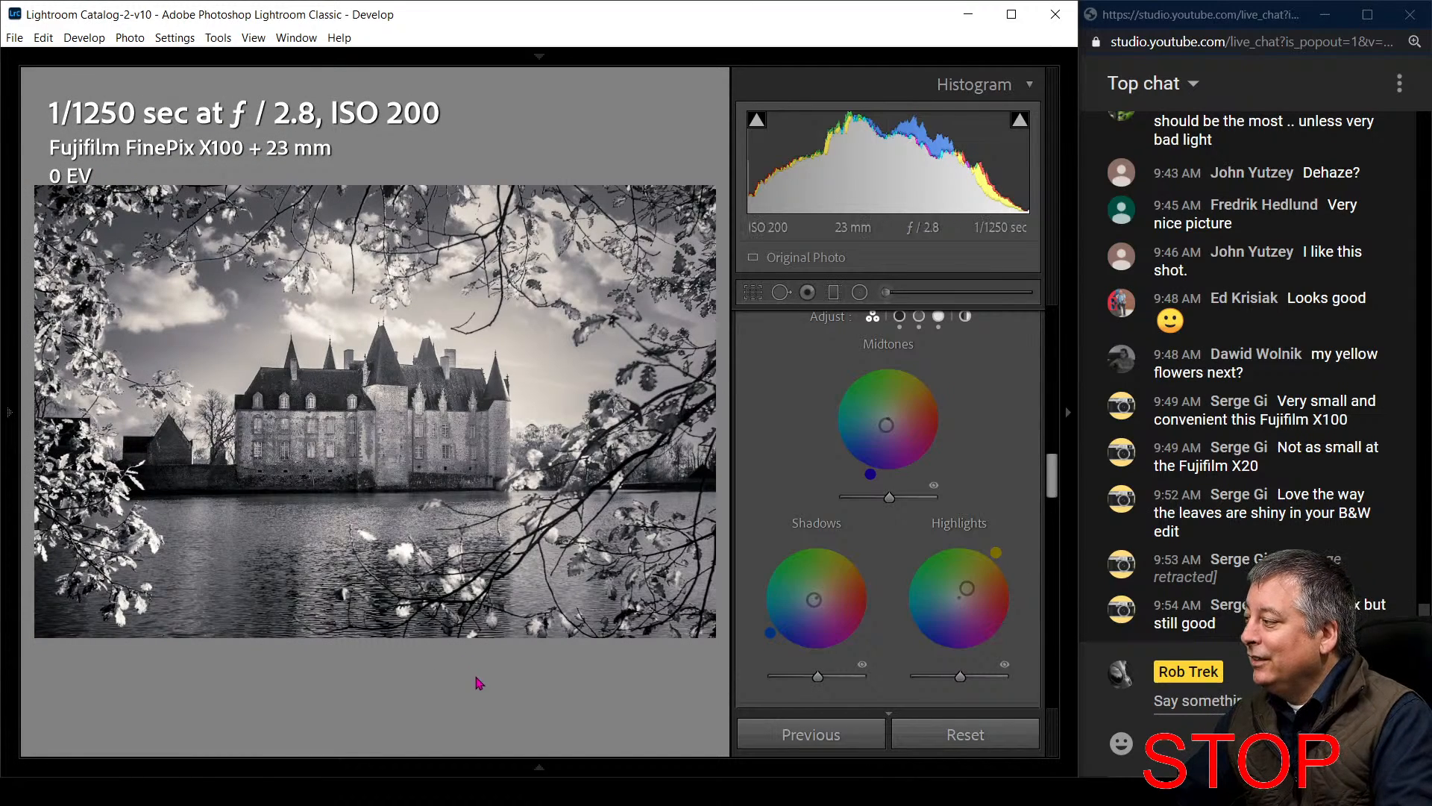
pyautogui.press('f')
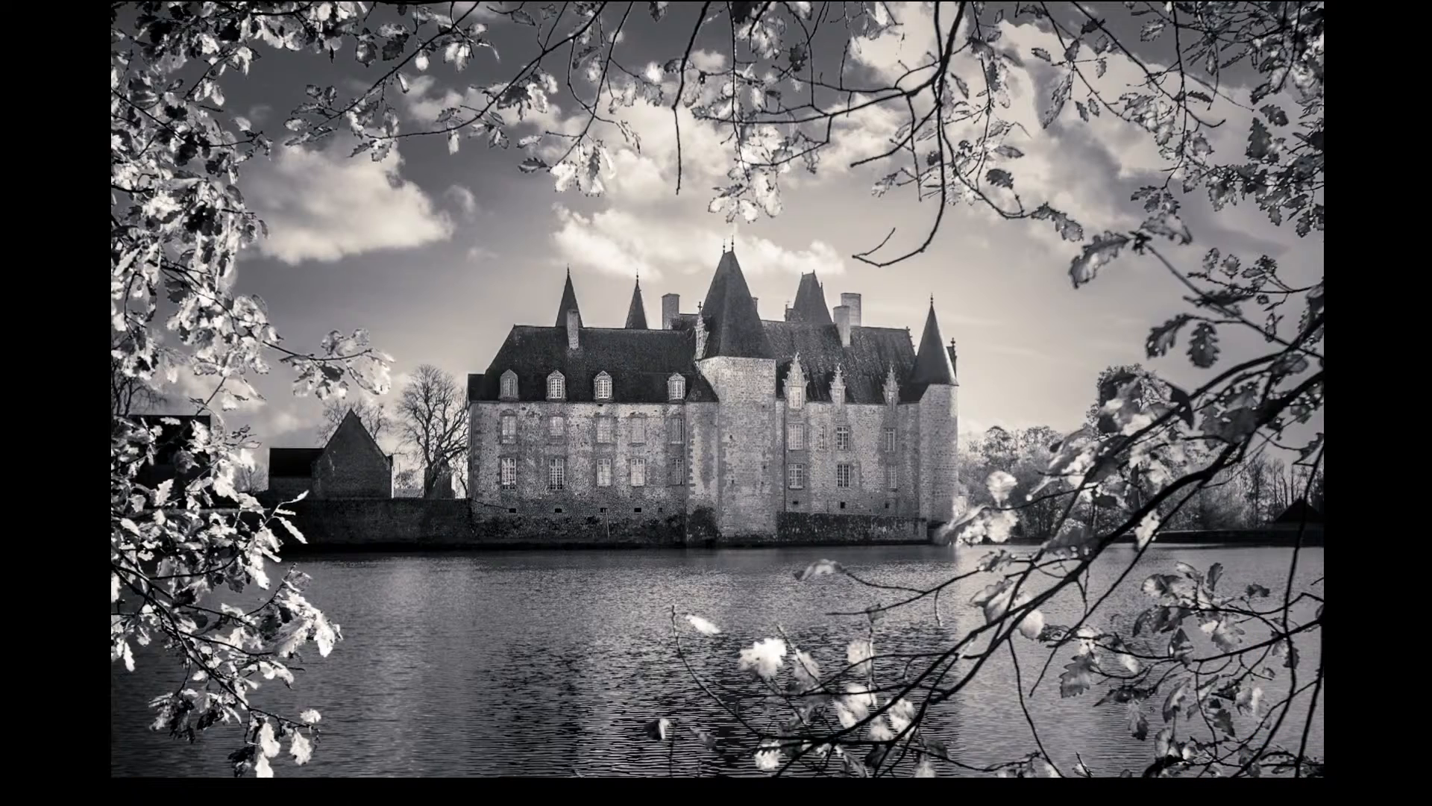
pyautogui.press('Escape')
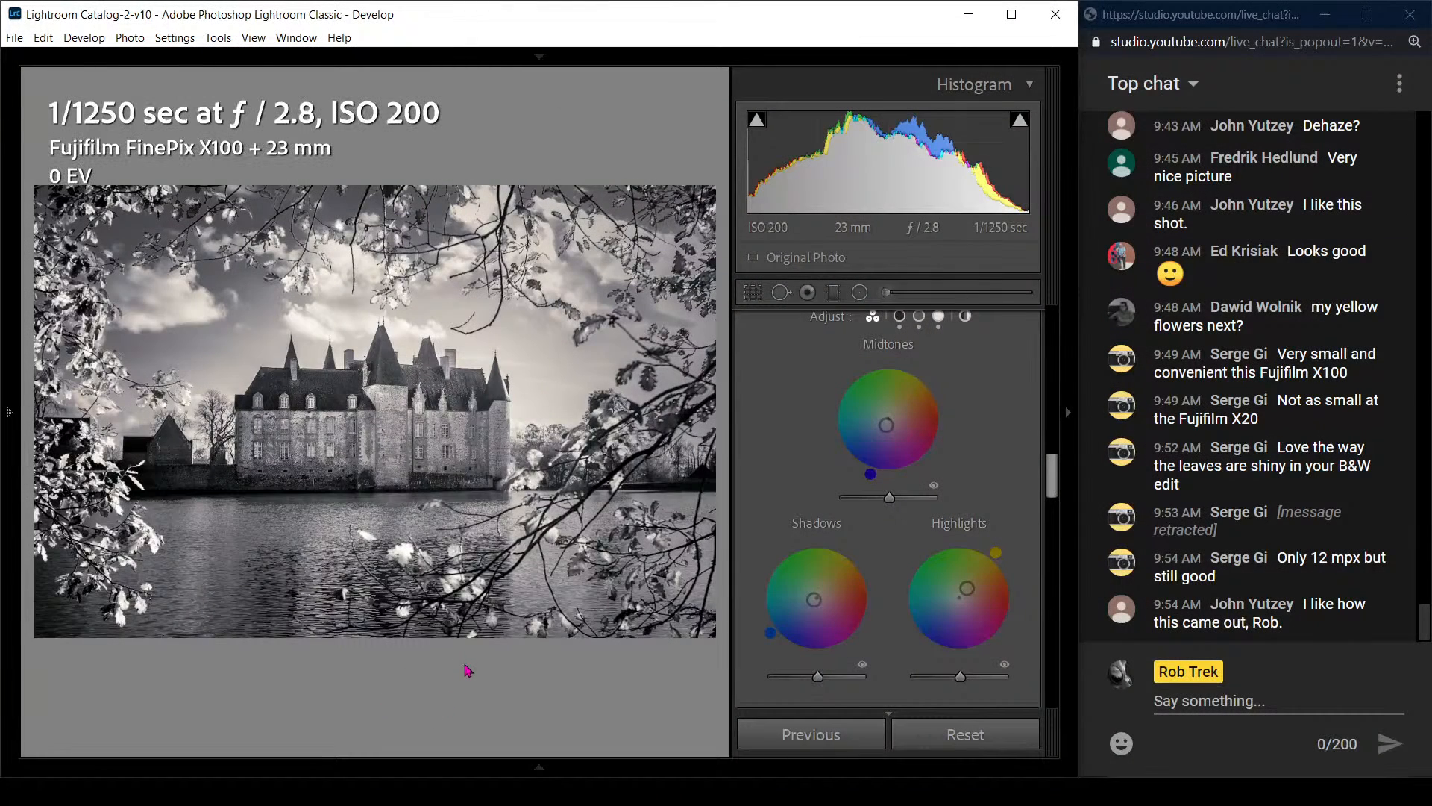
# Return to the library grid and open the photo of the lone tree on a hill for developing
pyautogui.press('g')
pyautogui.doubleClick(752, 504)
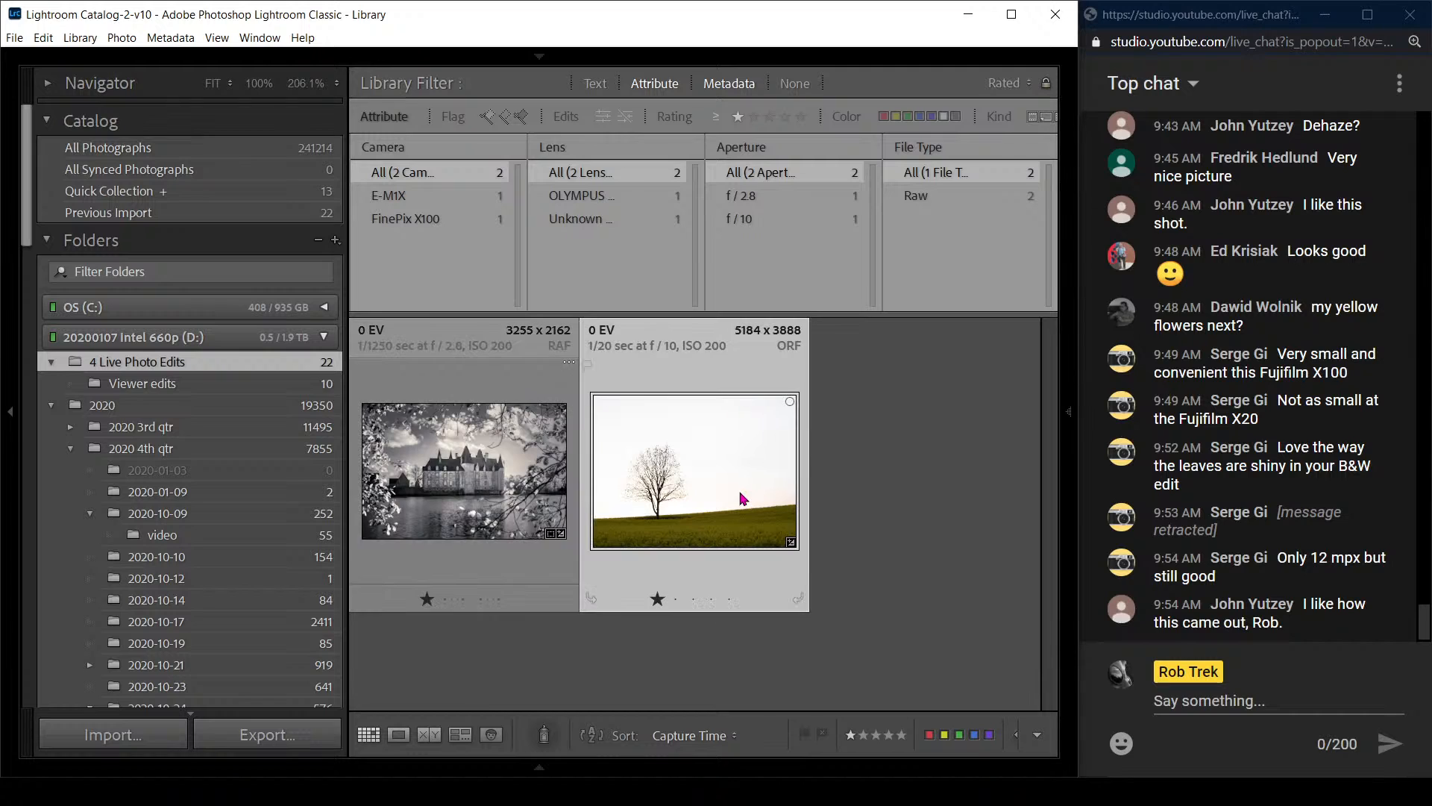
pyautogui.press('d')
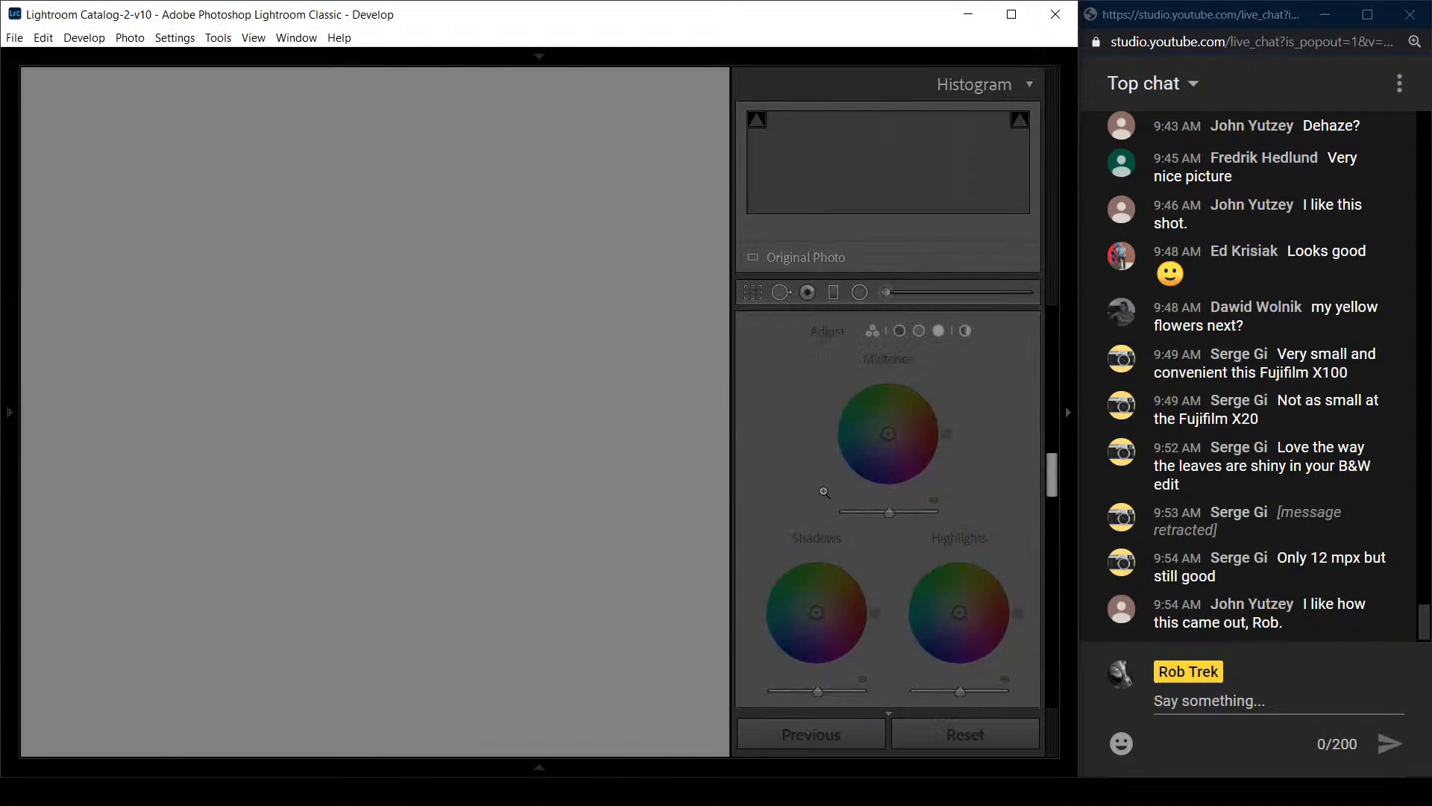
# Set the tree photo's Highlights to -100, Exposure to -2.26 and Shadows to +83
pyautogui.scroll(10, 1035, 490)
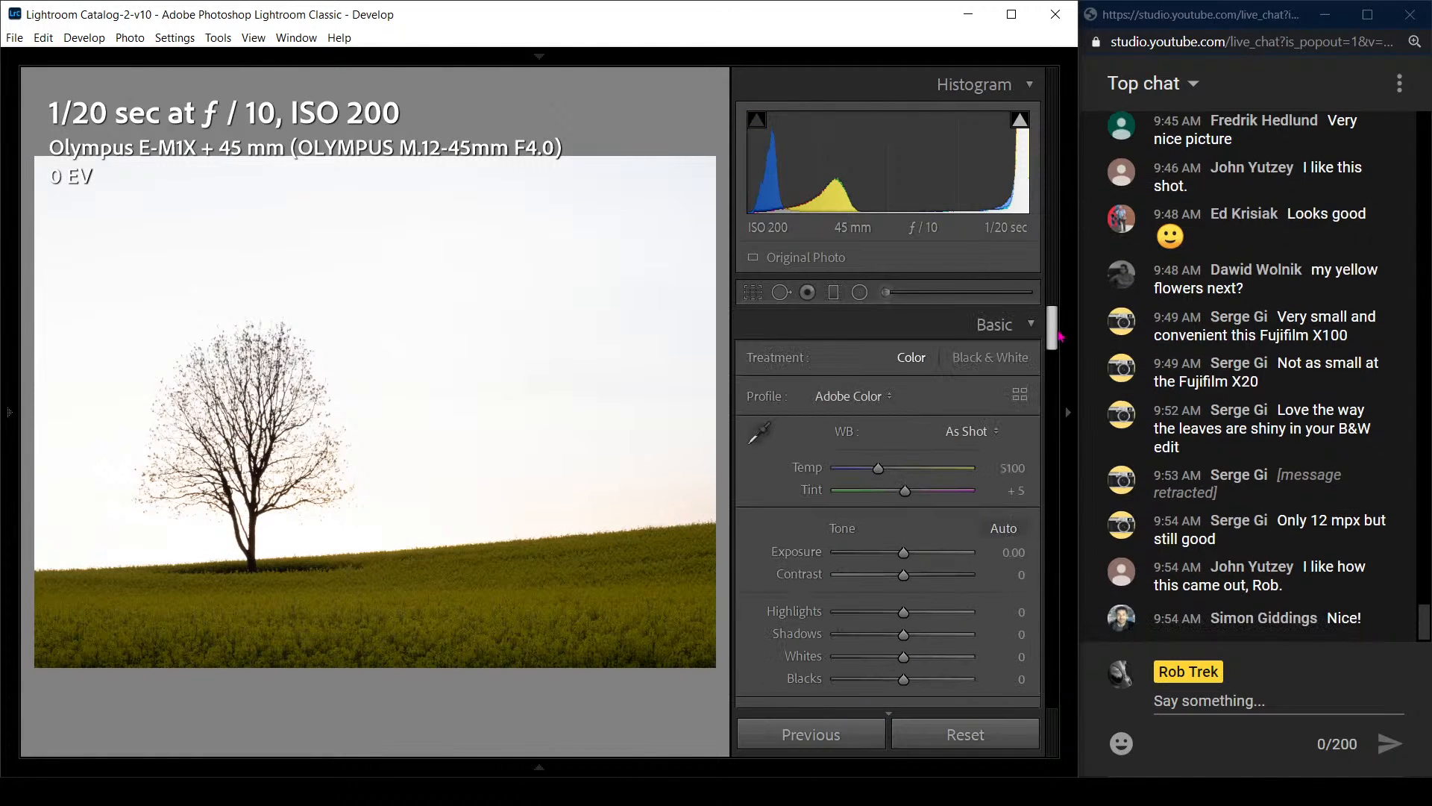
pyautogui.moveTo(903, 612); pyautogui.dragTo(776, 608)
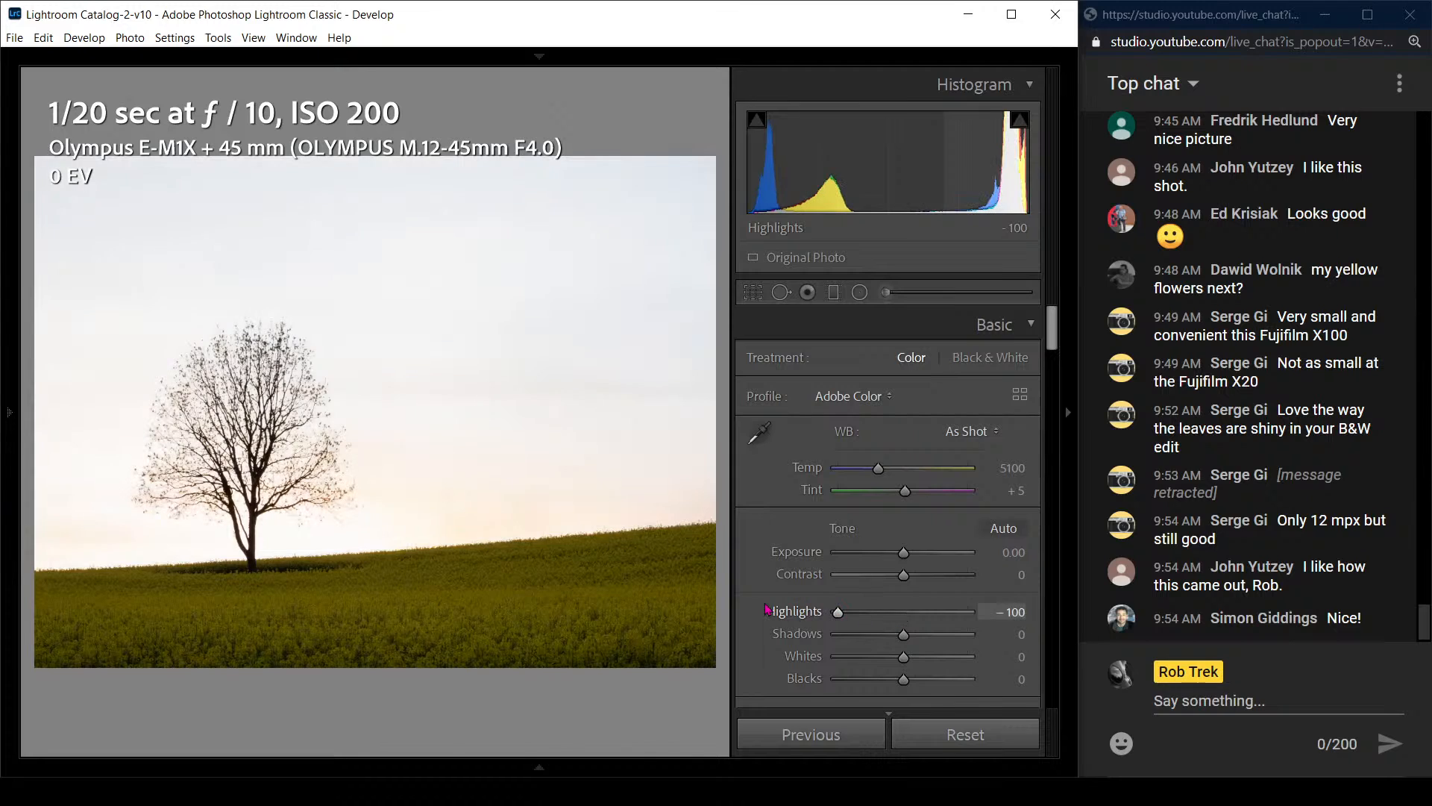
pyautogui.moveTo(911, 561); pyautogui.dragTo(874, 557)
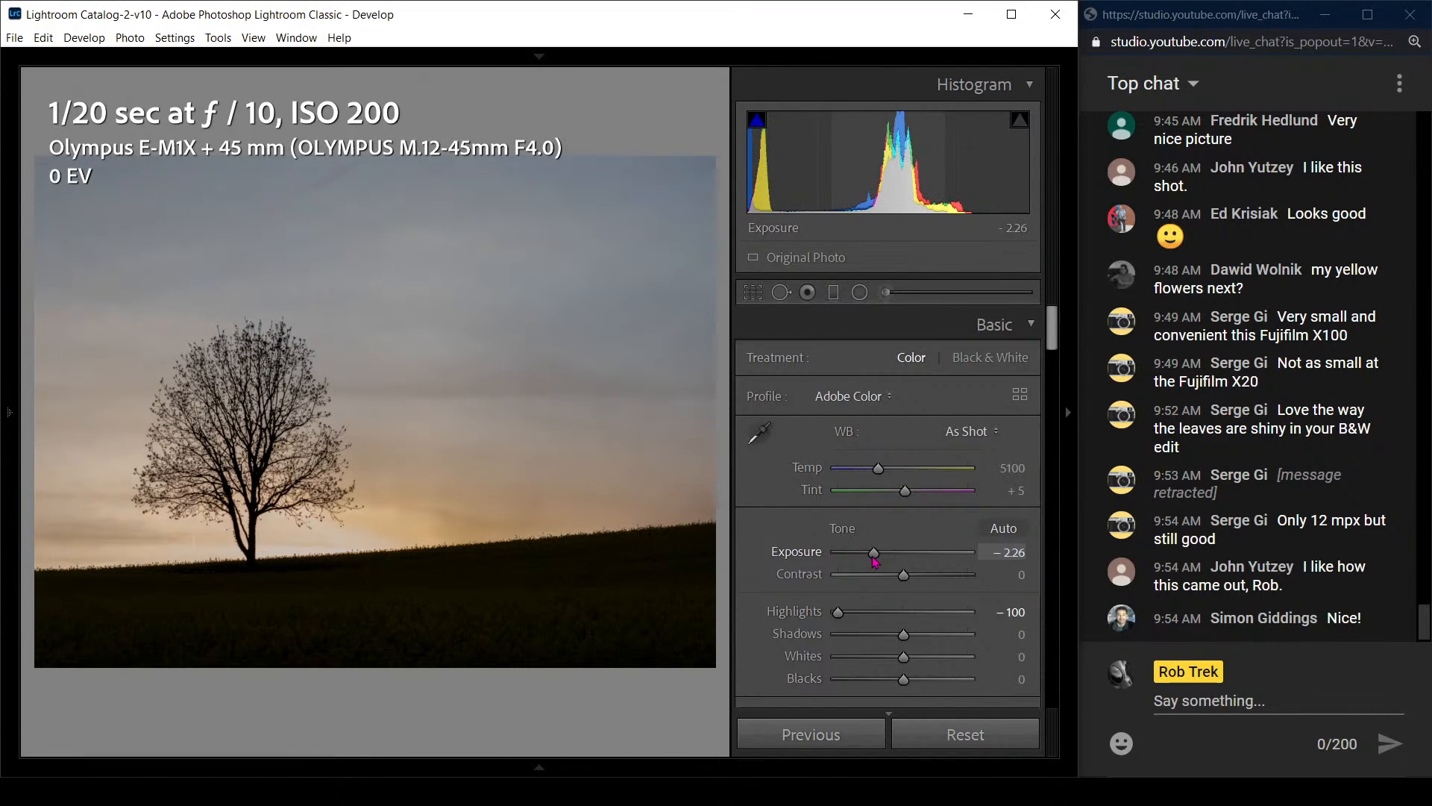
pyautogui.click(1061, 346)
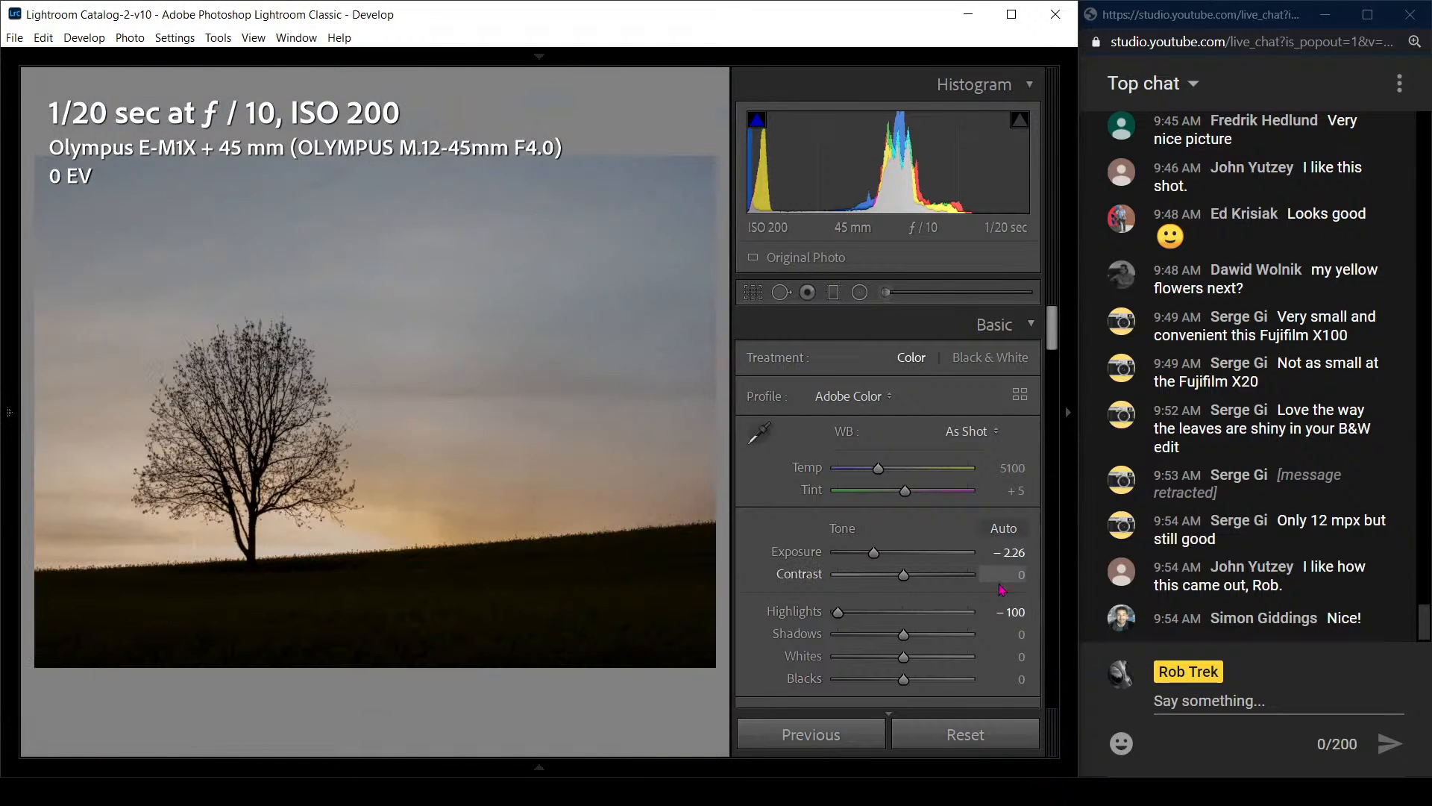
pyautogui.moveTo(903, 635); pyautogui.dragTo(957, 635)
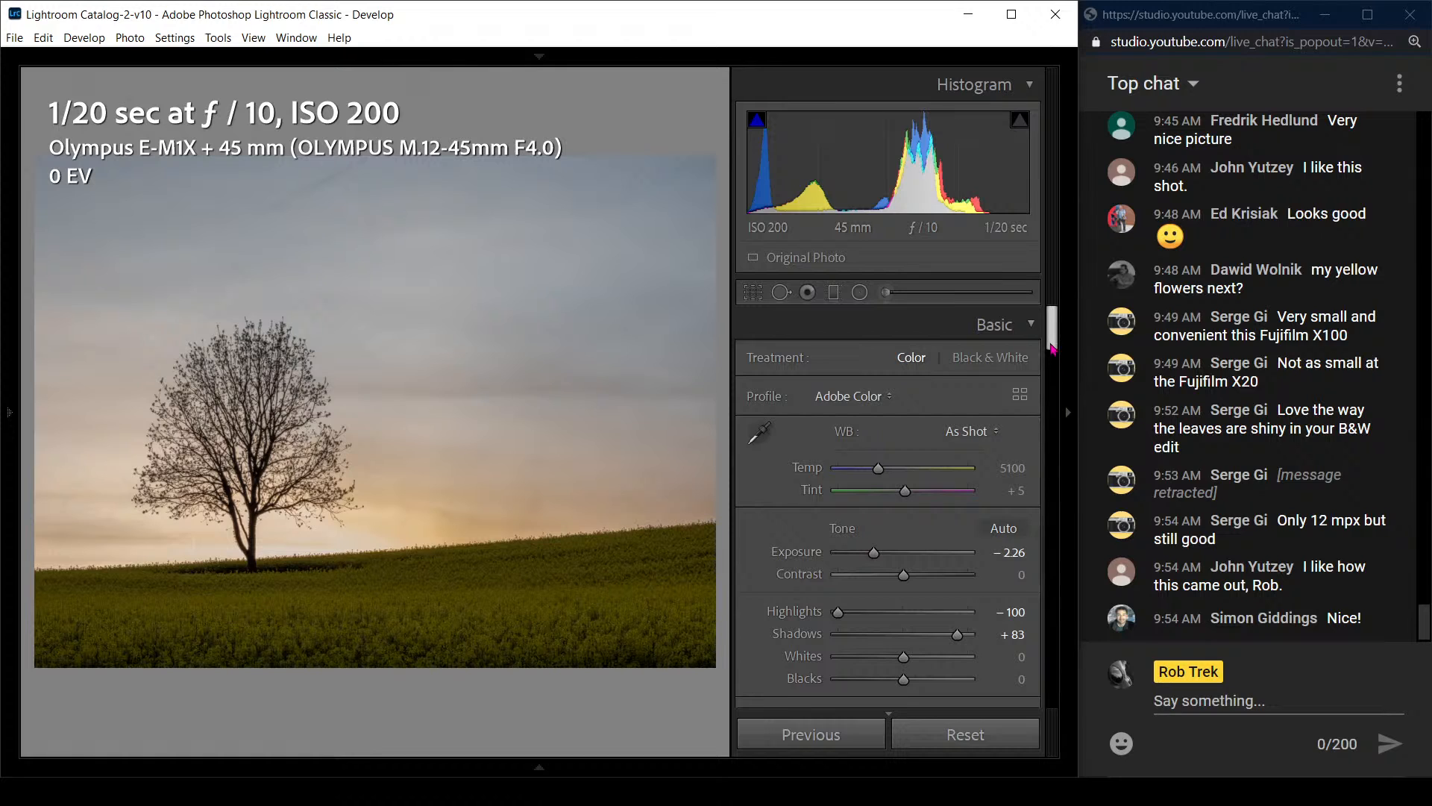
# Raise the tree photo's Dehaze to +41
pyautogui.moveTo(1051, 344); pyautogui.dragTo(1051, 401)
pyautogui.scroll(3, 962, 457)
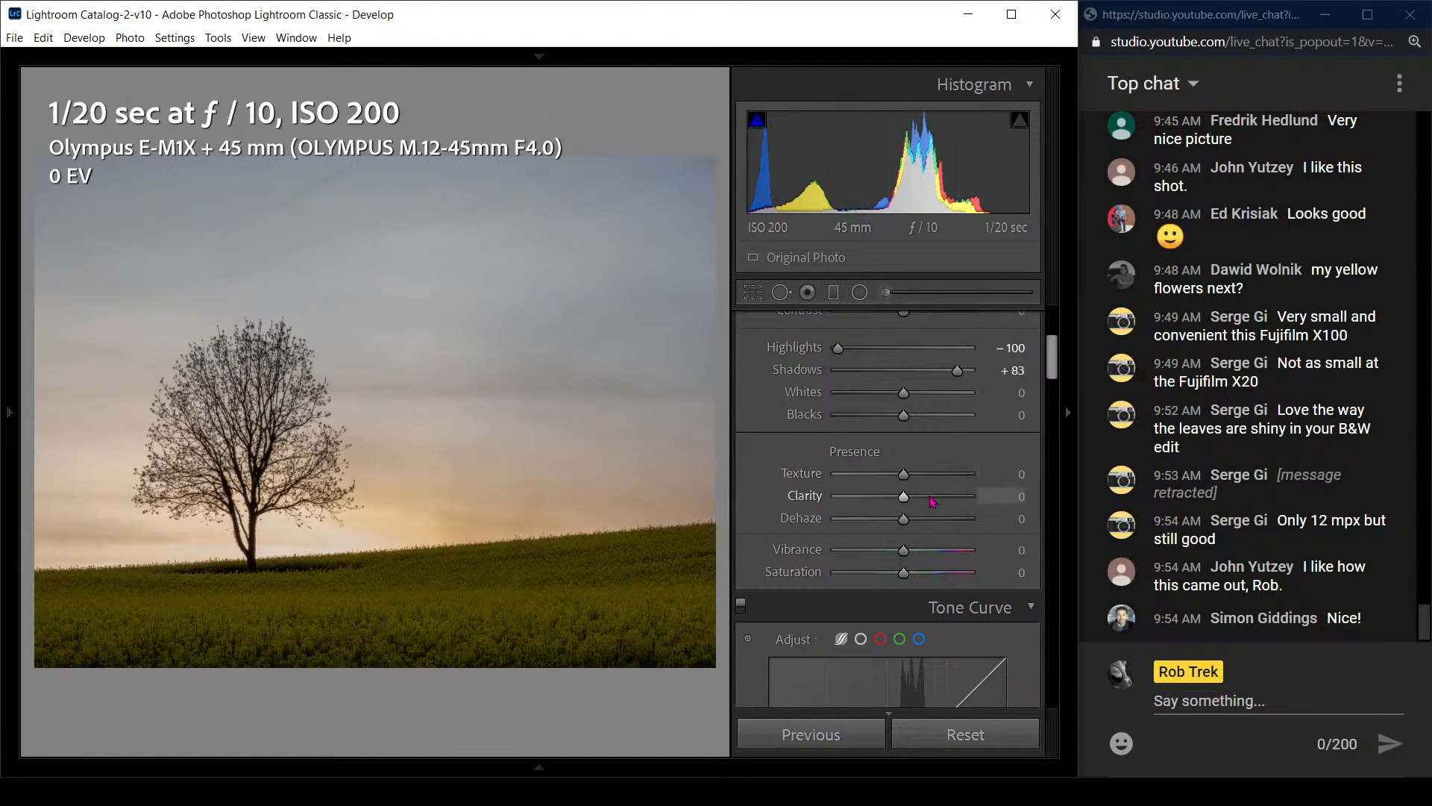
pyautogui.moveTo(917, 525); pyautogui.dragTo(932, 528)
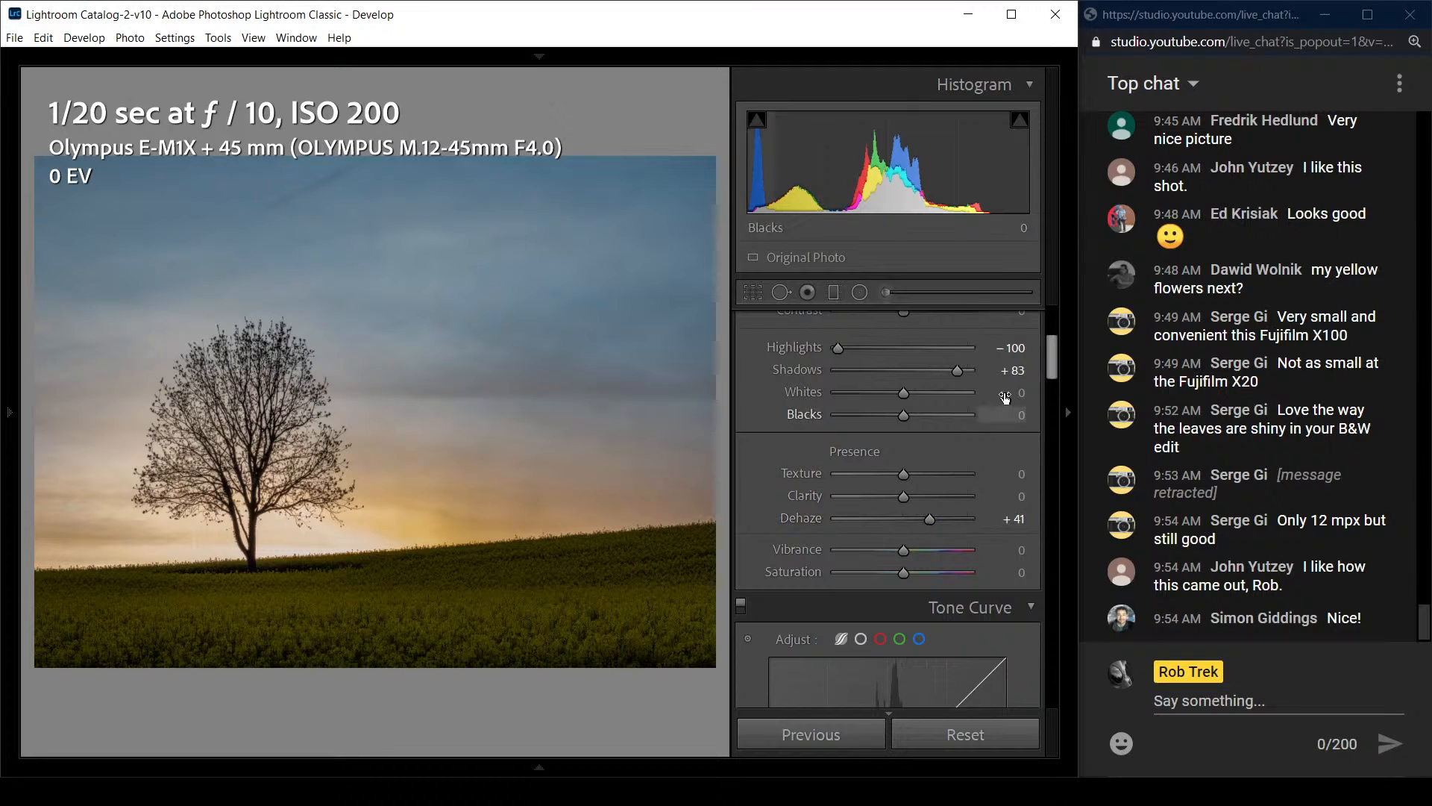
pyautogui.scroll(3, 1048, 371)
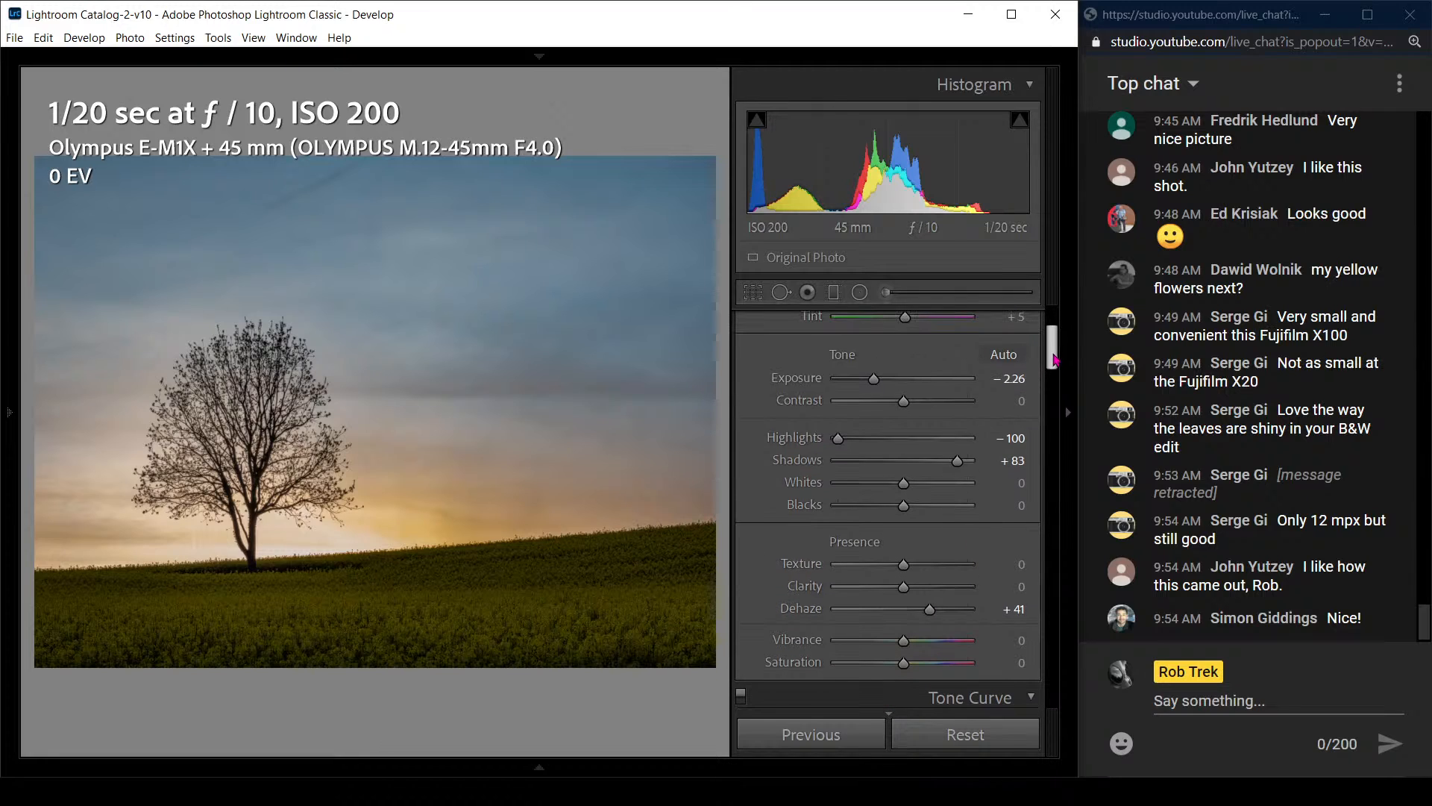
# Warm the tree photo's white balance by setting Temp to 5543
pyautogui.scroll(4, 1007, 422)
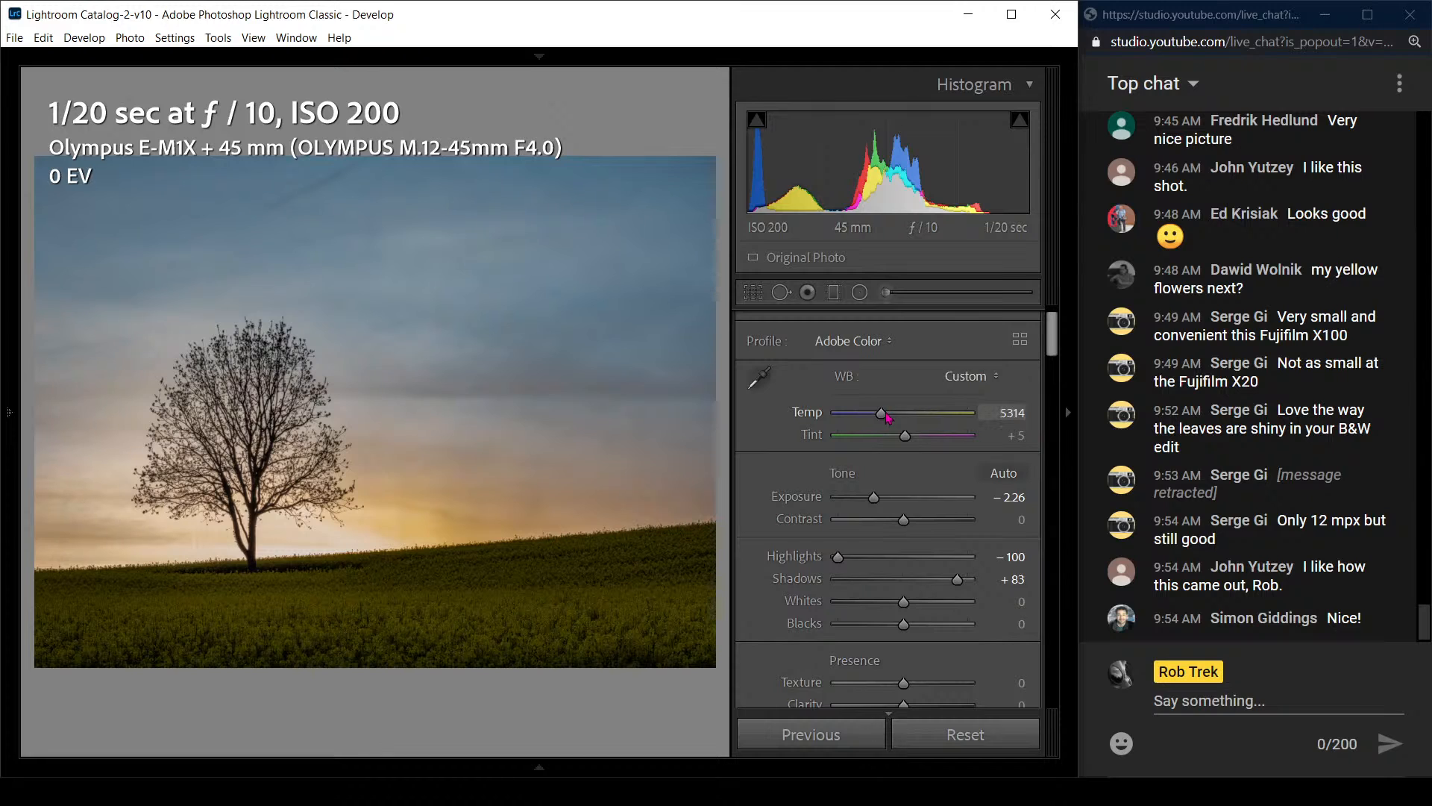
pyautogui.moveTo(887, 417); pyautogui.dragTo(892, 418)
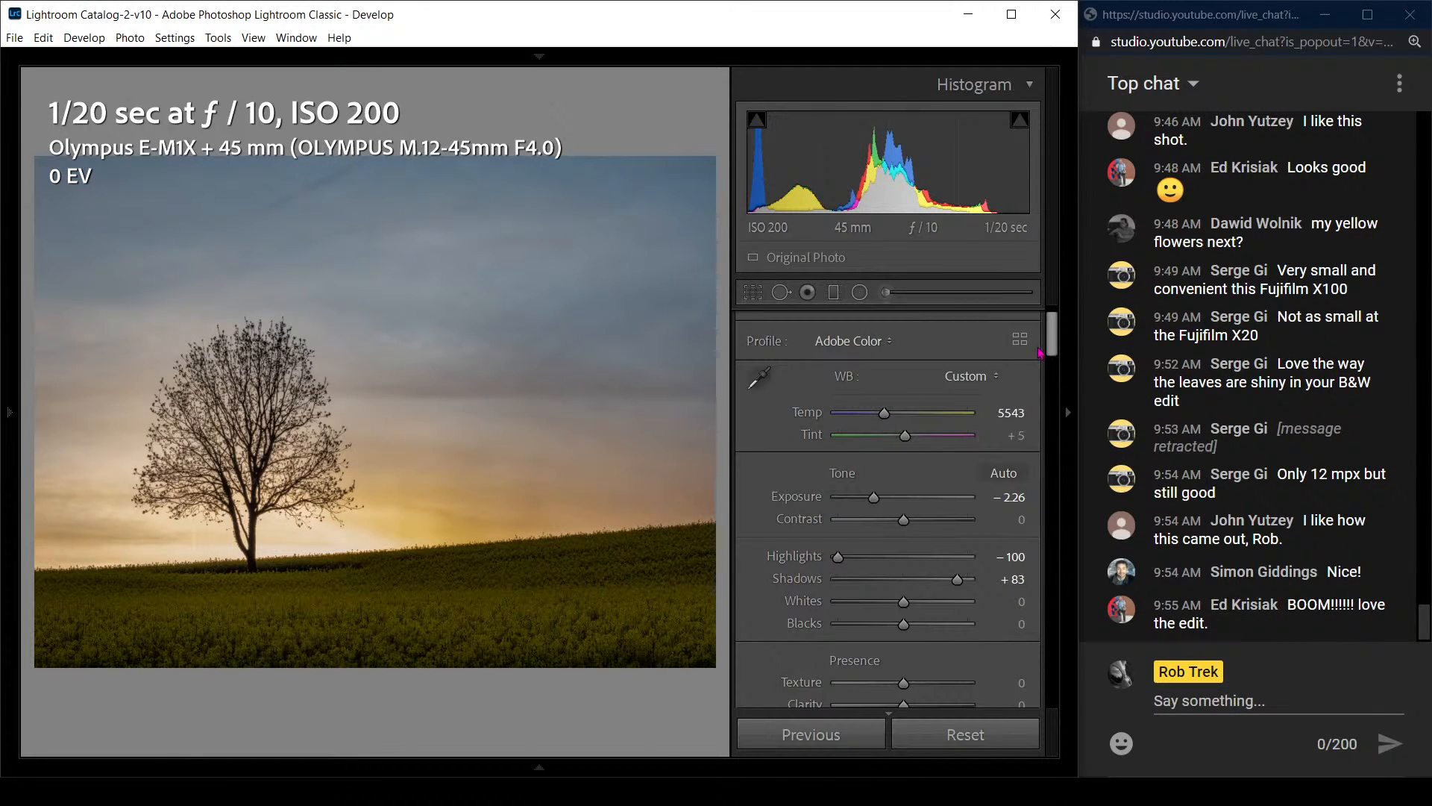
# Set the tree photo's Dehaze to +50, Shadows to +100, Clarity to +21 and Texture to -36
pyautogui.scroll(-2, 1044, 353)
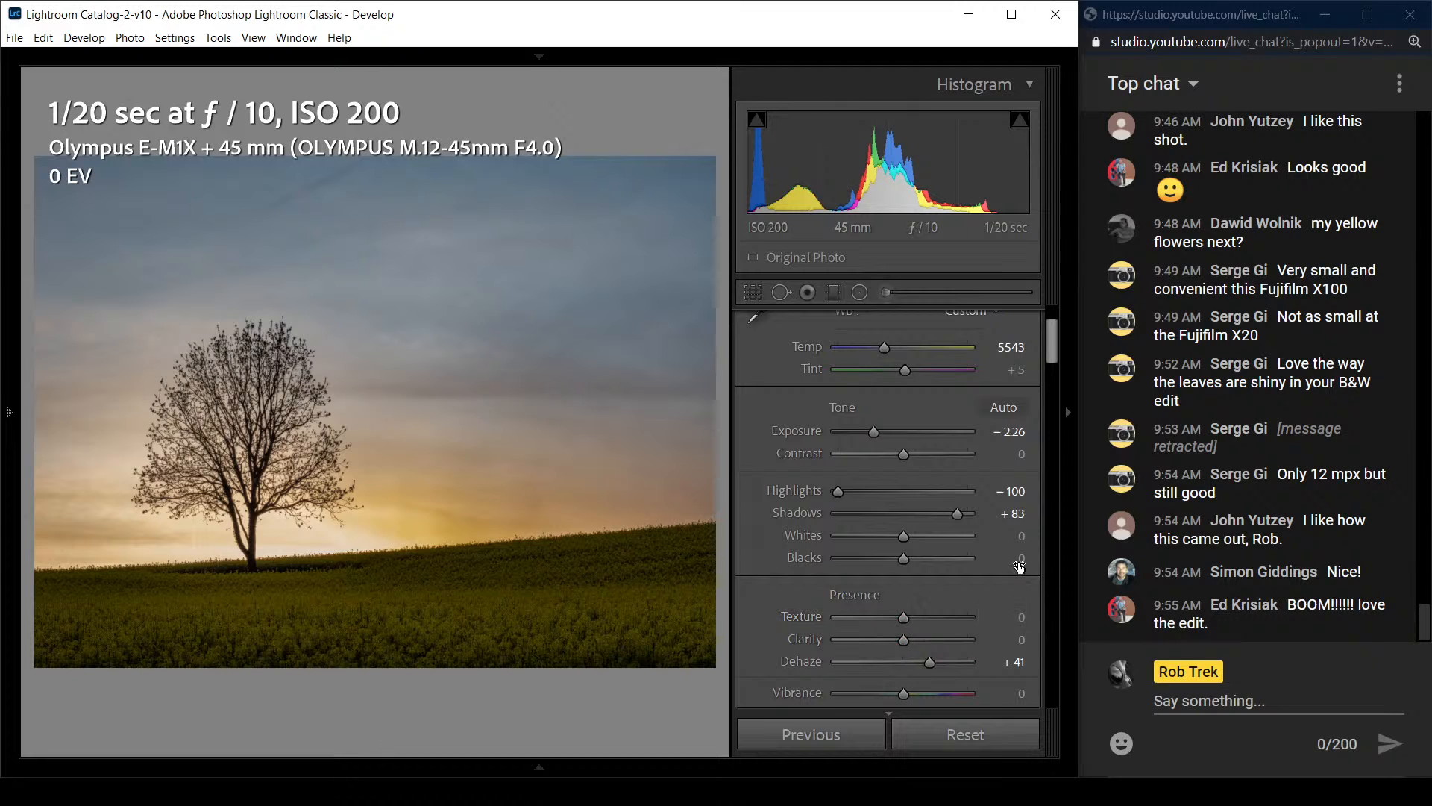
pyautogui.scroll(-2, 1054, 364)
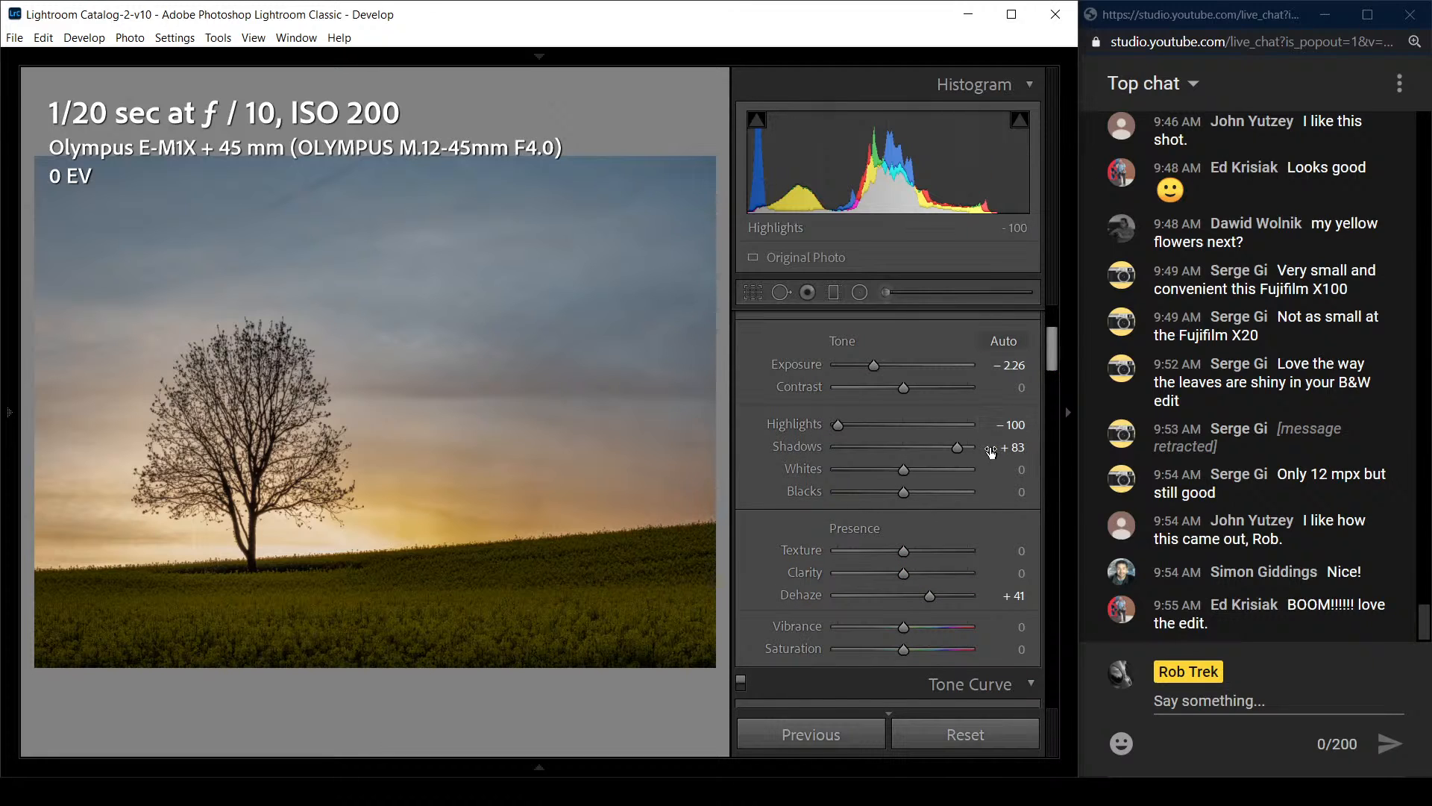
pyautogui.moveTo(925, 603); pyautogui.dragTo(937, 596)
pyautogui.moveTo(958, 448); pyautogui.dragTo(977, 449)
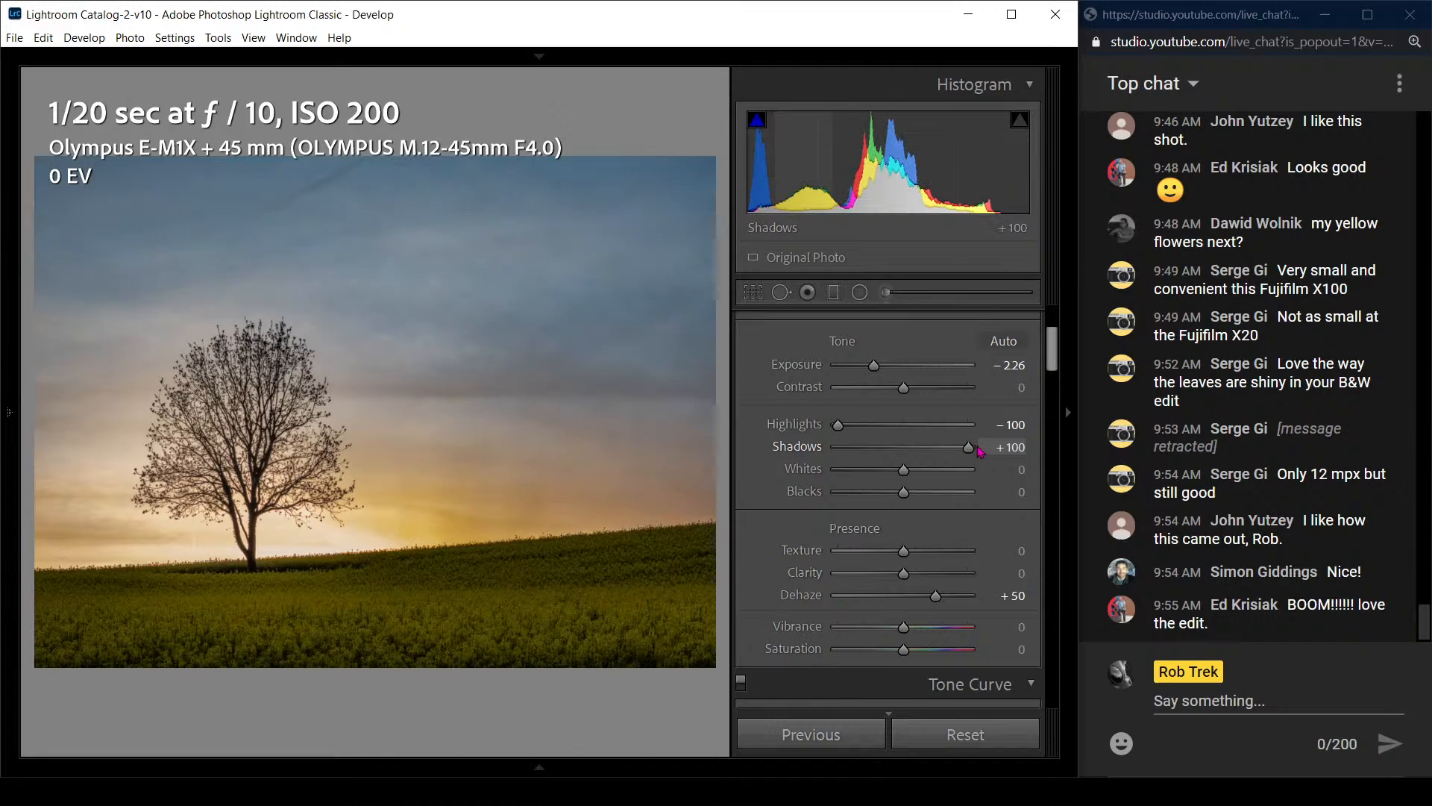
pyautogui.moveTo(904, 575); pyautogui.dragTo(878, 561)
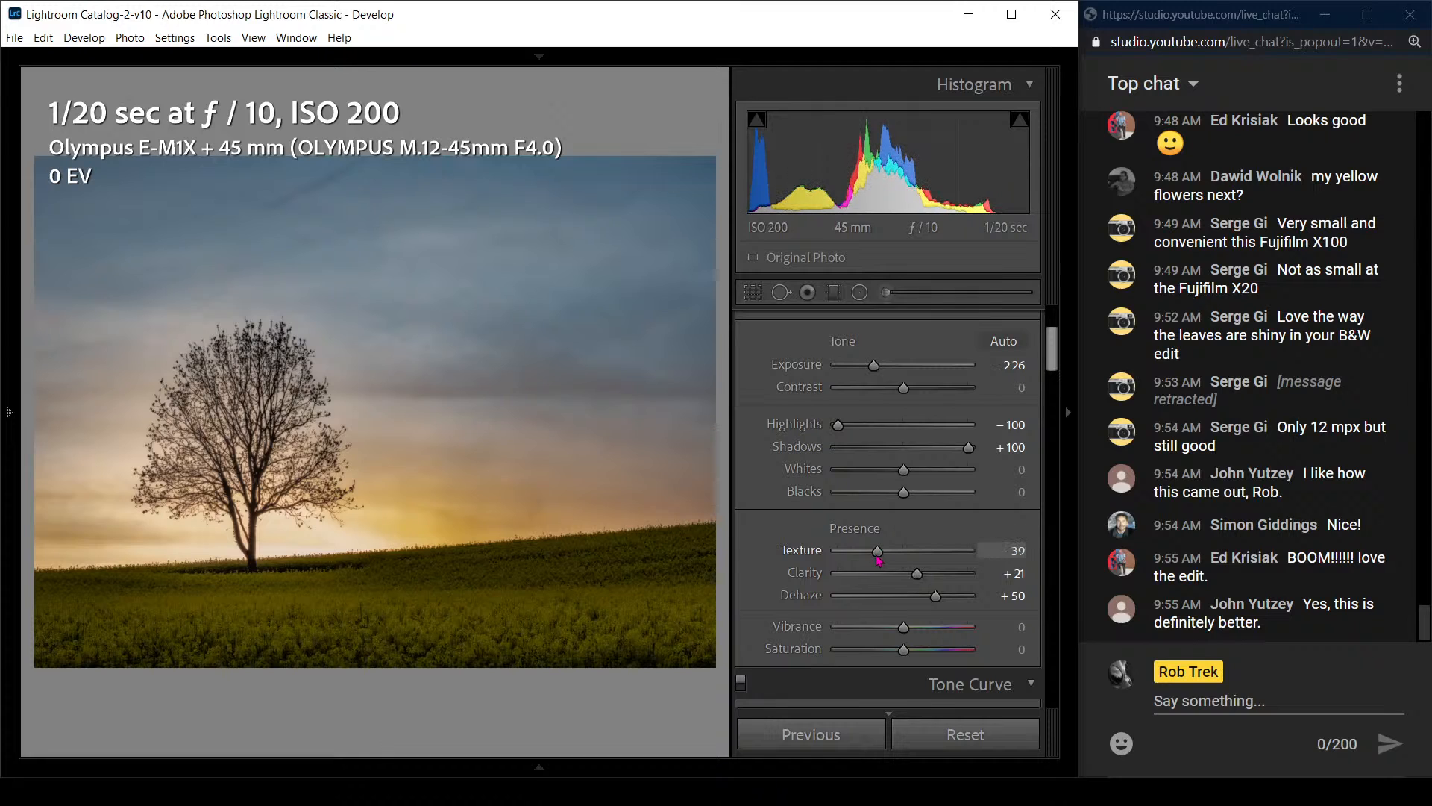
# Add a Highlight Priority post-crop vignette to the tree photo with Amount -19, Feather 65 and Highlights 100
pyautogui.scroll(-10, 1031, 498)
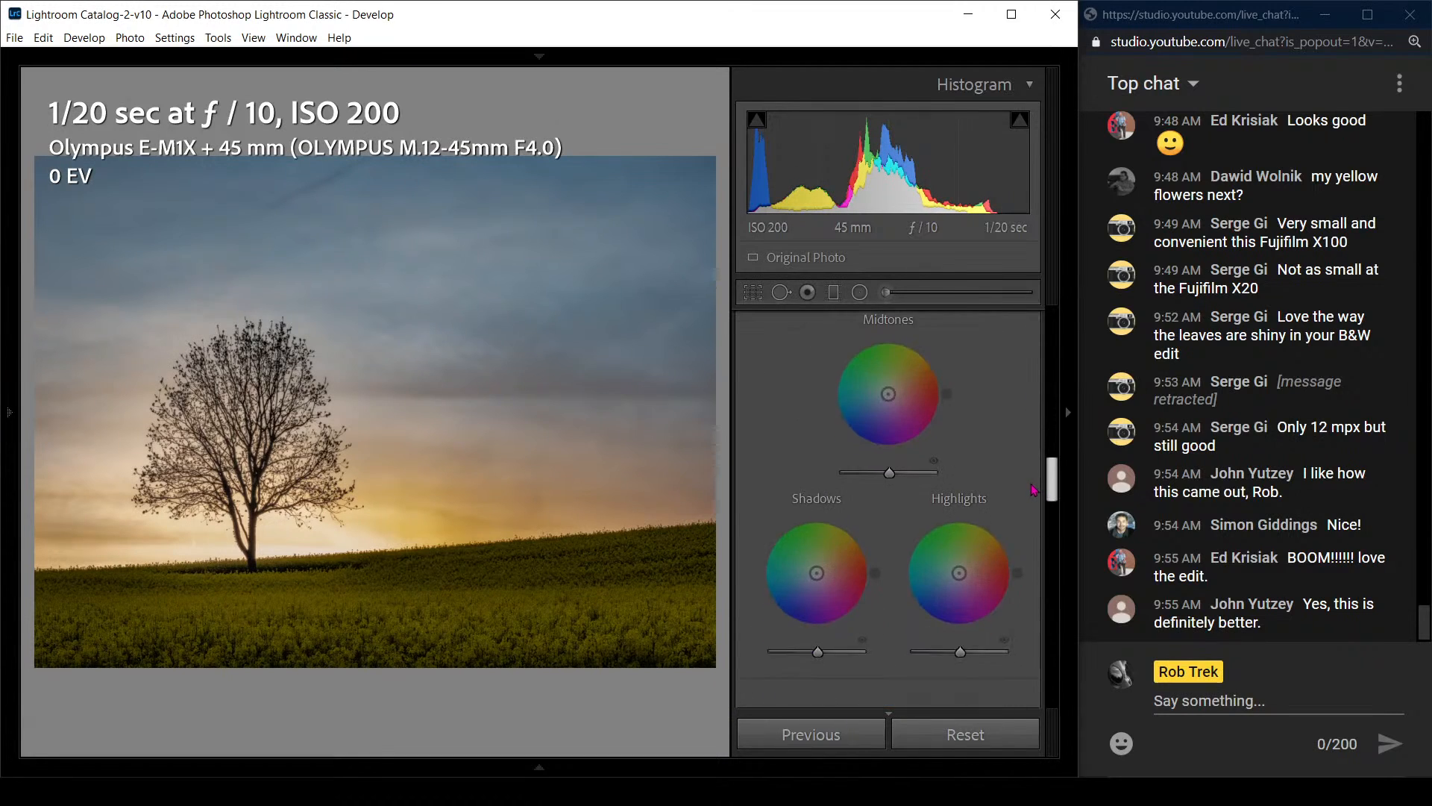
pyautogui.scroll(-10, 1030, 498)
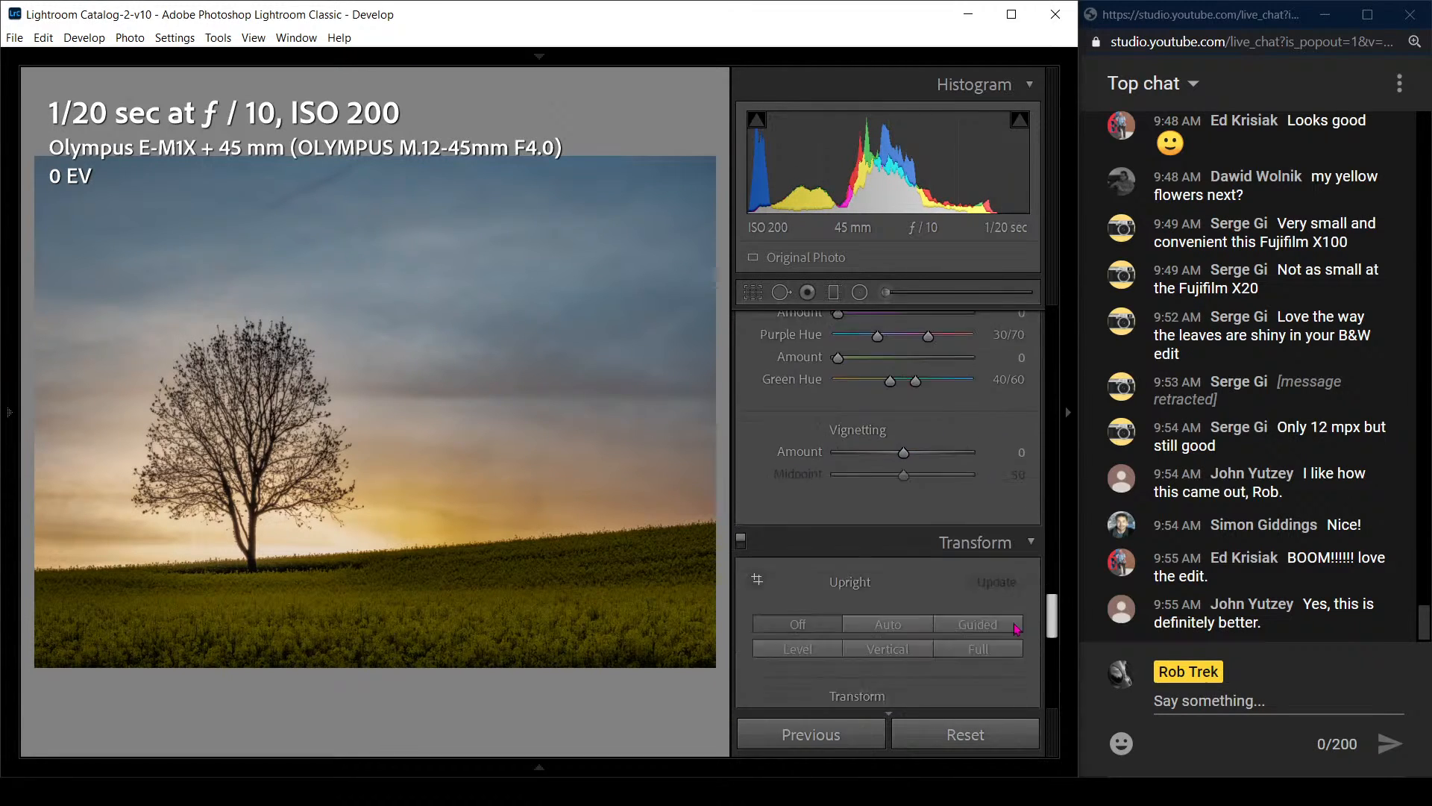
pyautogui.scroll(-5, 1012, 649)
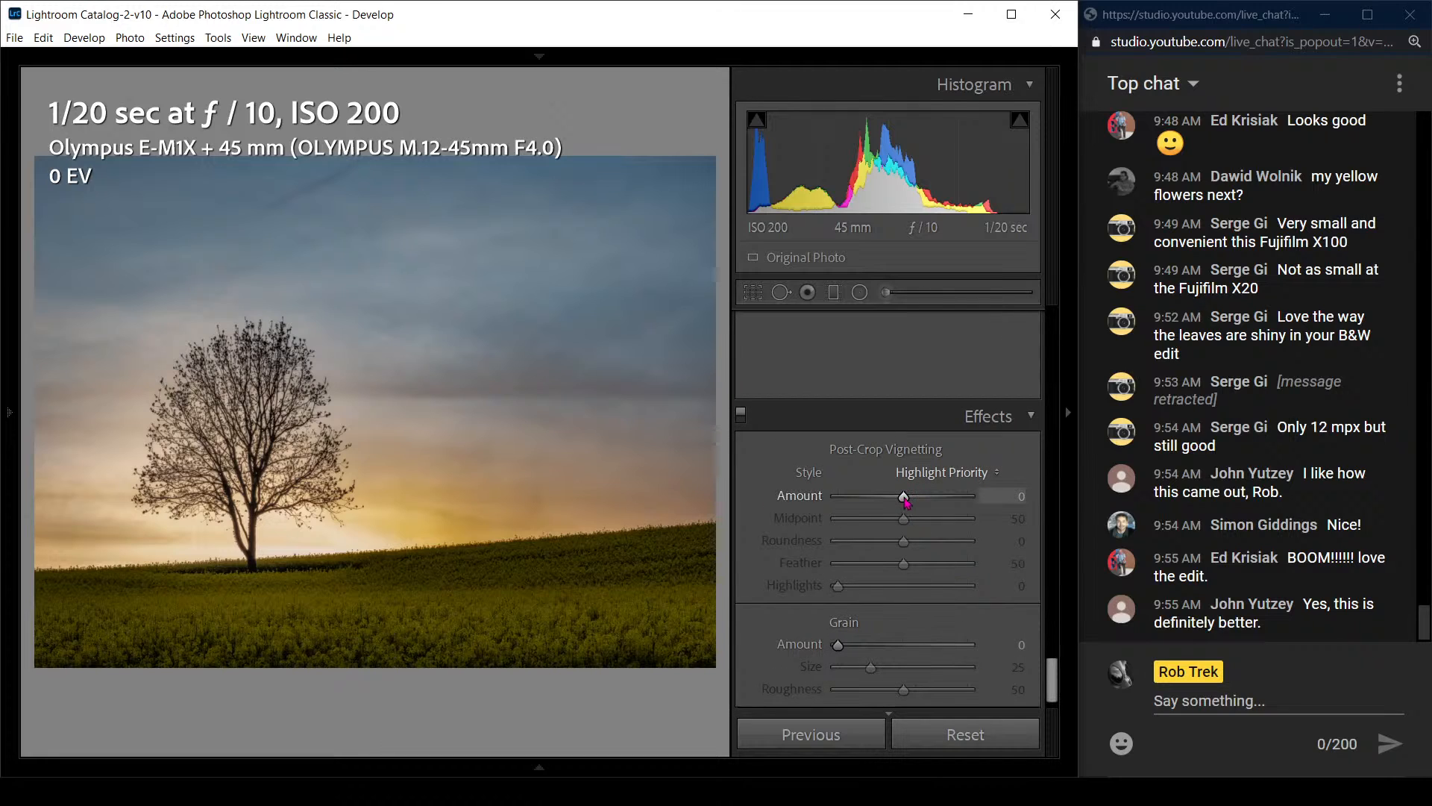
pyautogui.moveTo(903, 497); pyautogui.dragTo(895, 497)
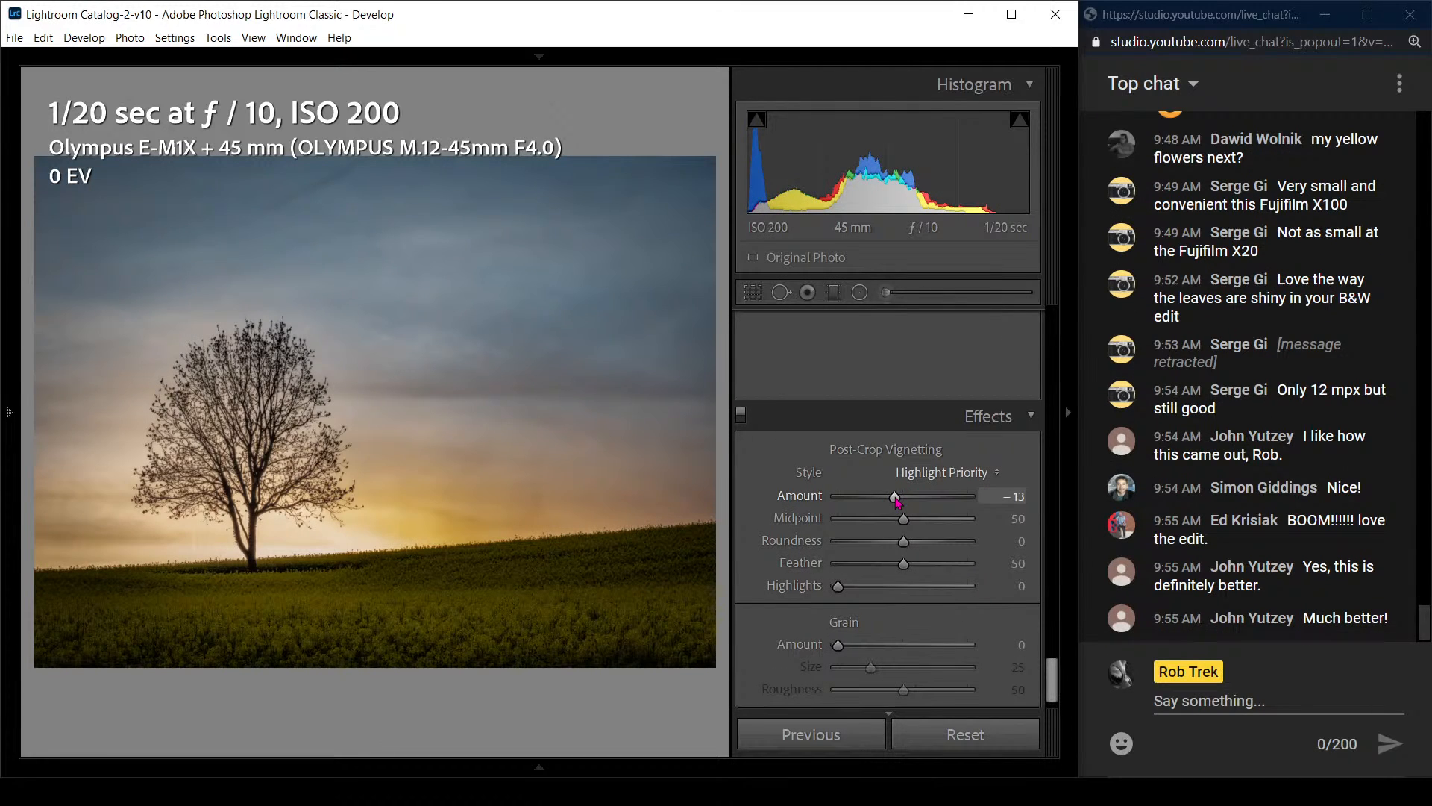
pyautogui.moveTo(903, 564); pyautogui.dragTo(923, 570)
pyautogui.moveTo(838, 587); pyautogui.dragTo(1043, 605)
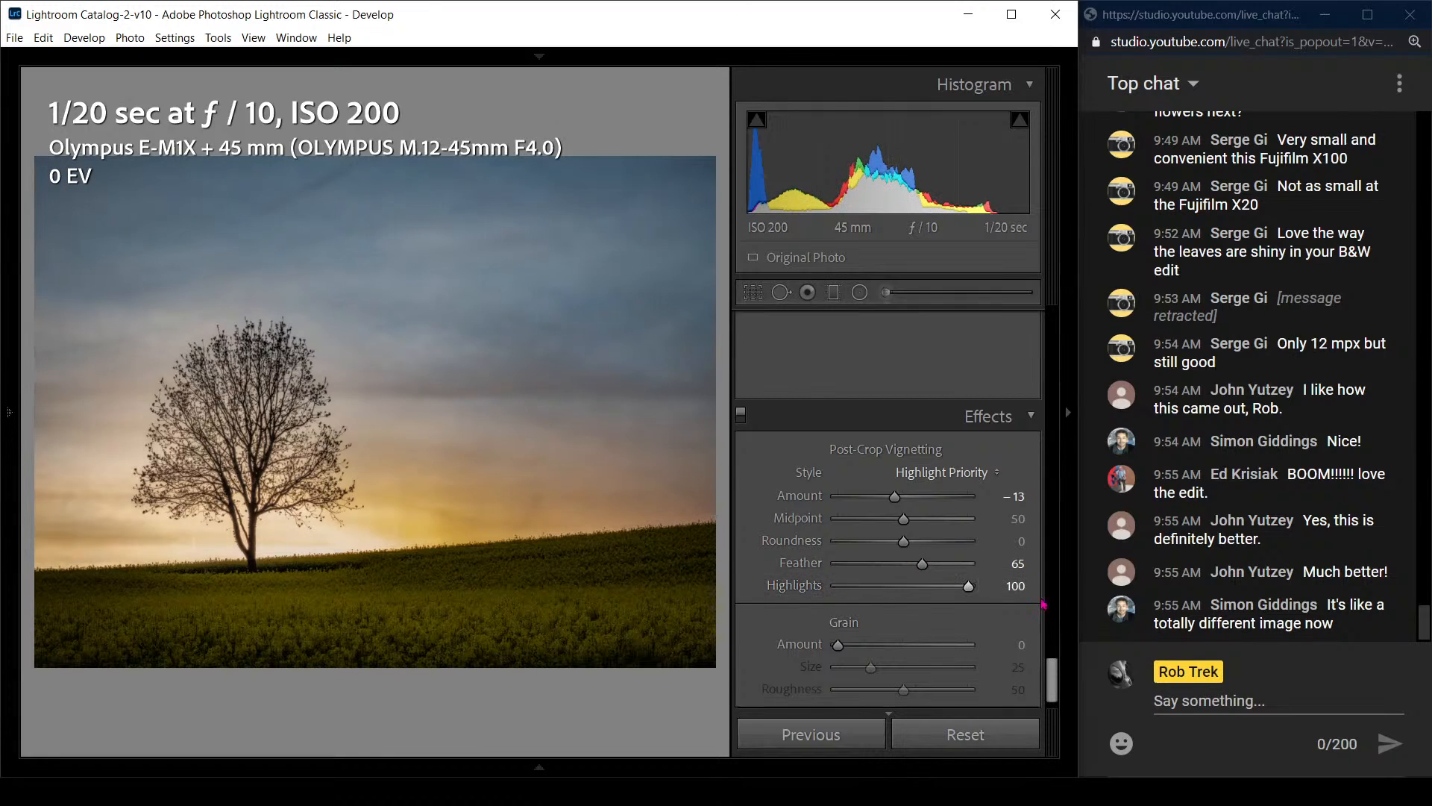
pyautogui.moveTo(898, 498); pyautogui.dragTo(894, 499)
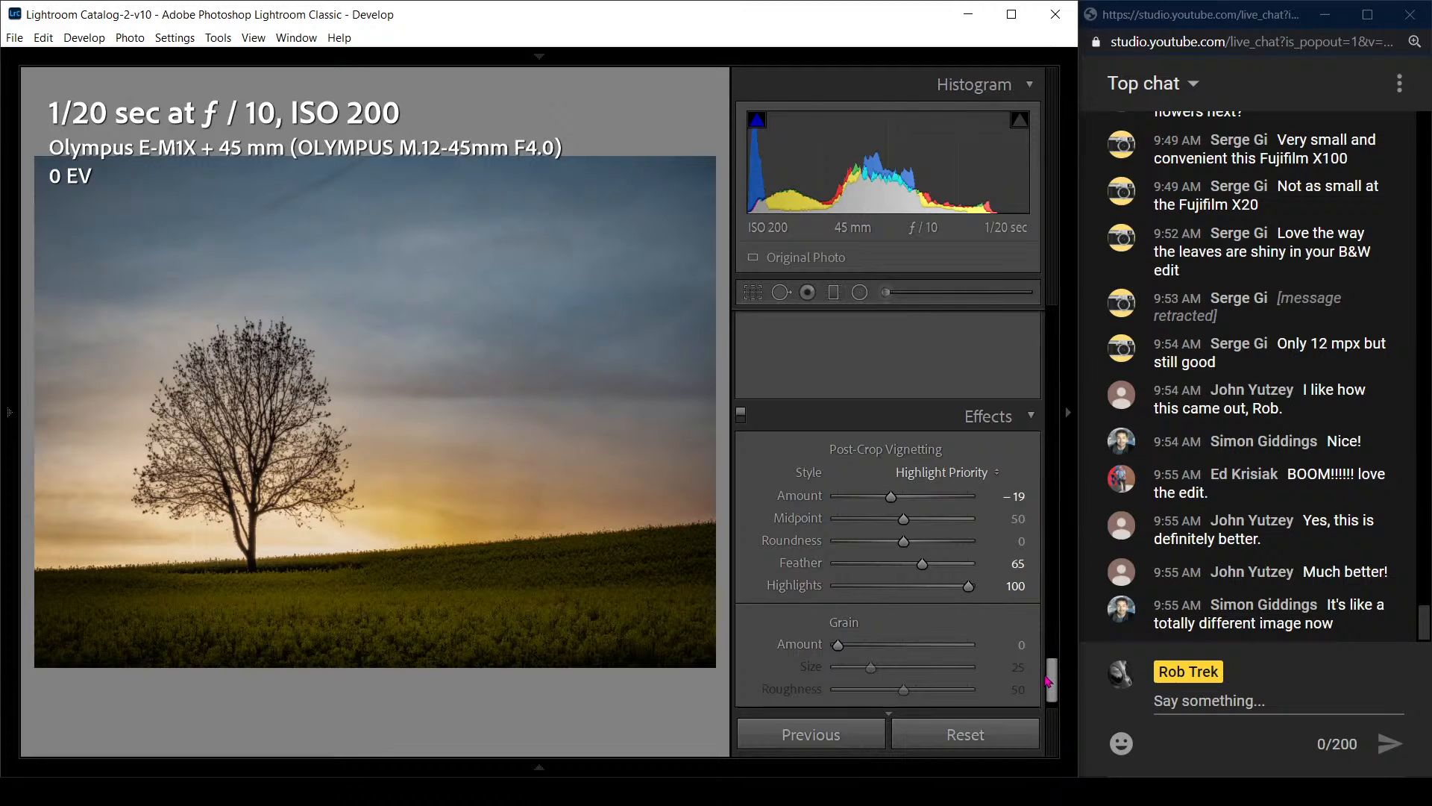
# Set the tree photo's Exposure to -2.09, Clarity to +37 and Dehaze to +62
pyautogui.moveTo(1049, 682); pyautogui.dragTo(1084, 383)
pyautogui.scroll(6, 909, 437)
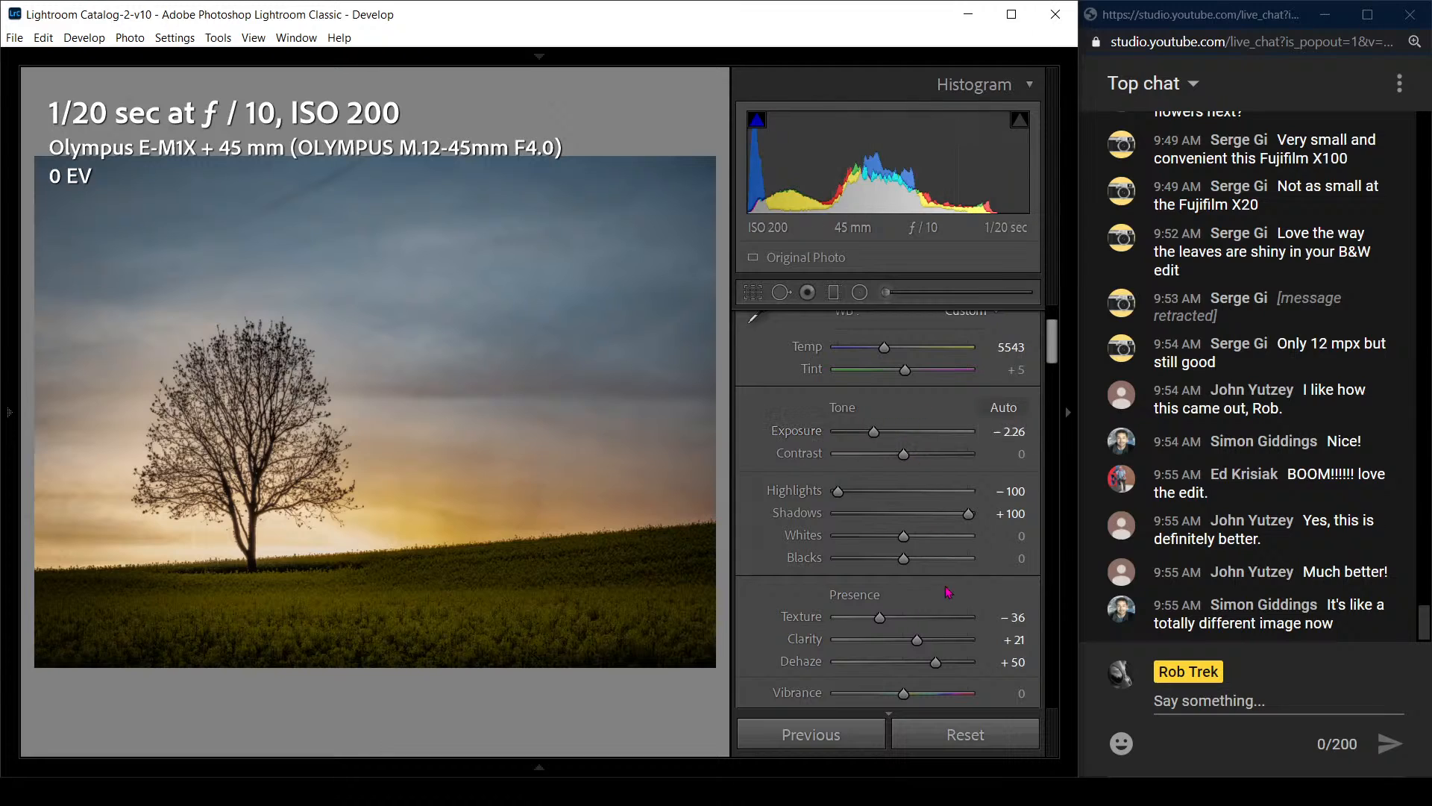
pyautogui.scroll(2, 905, 523)
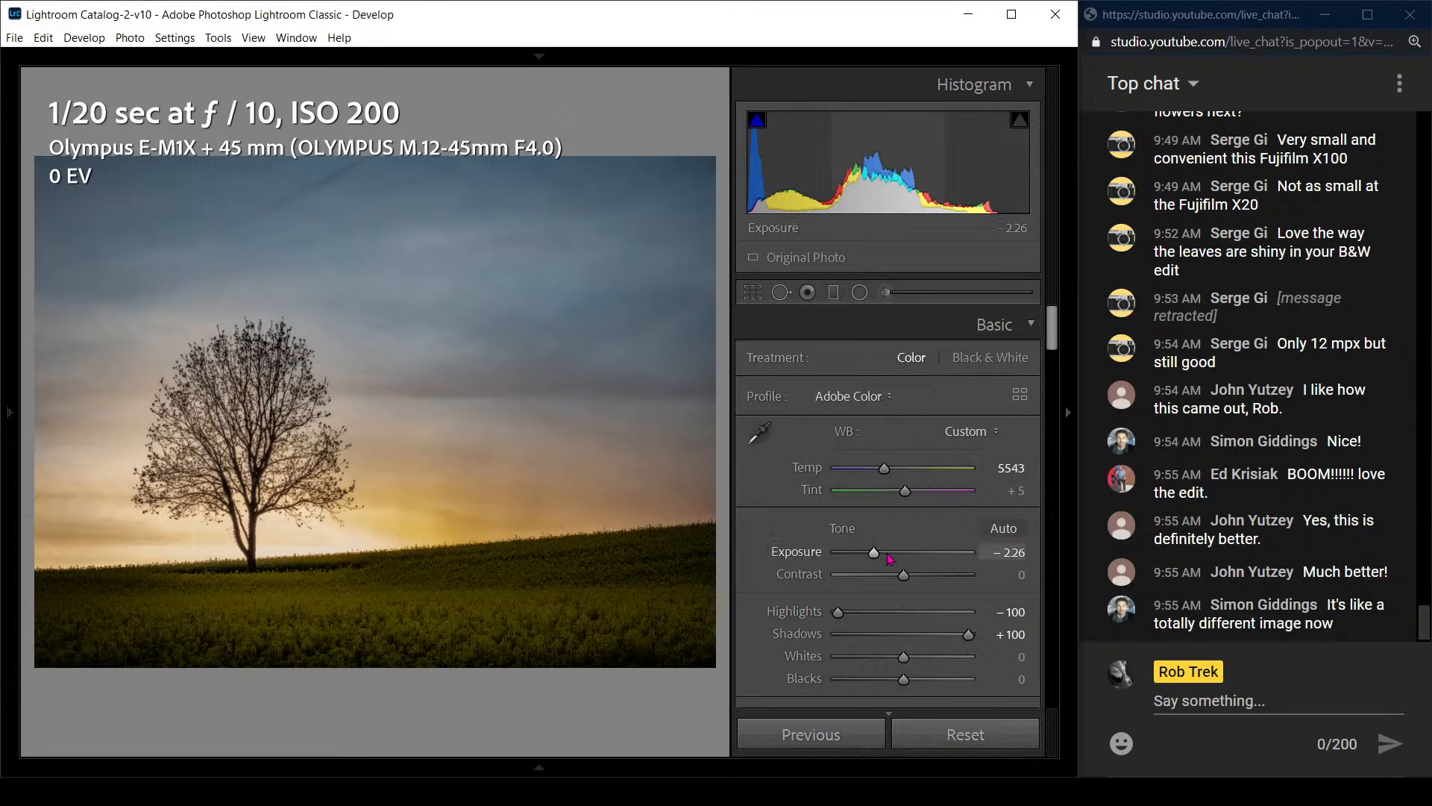
pyautogui.moveTo(880, 553); pyautogui.dragTo(883, 553)
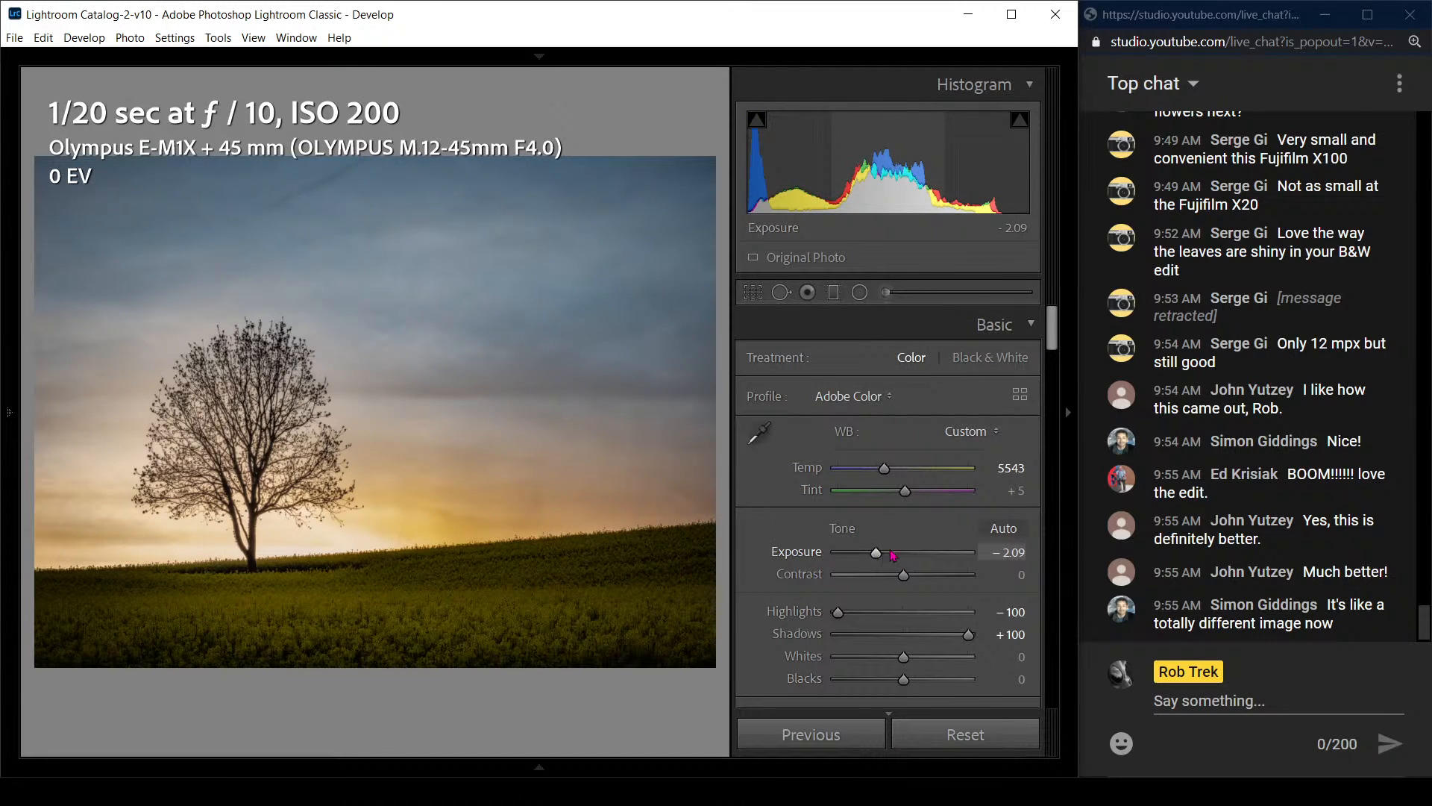
pyautogui.moveTo(1054, 338); pyautogui.dragTo(1054, 367)
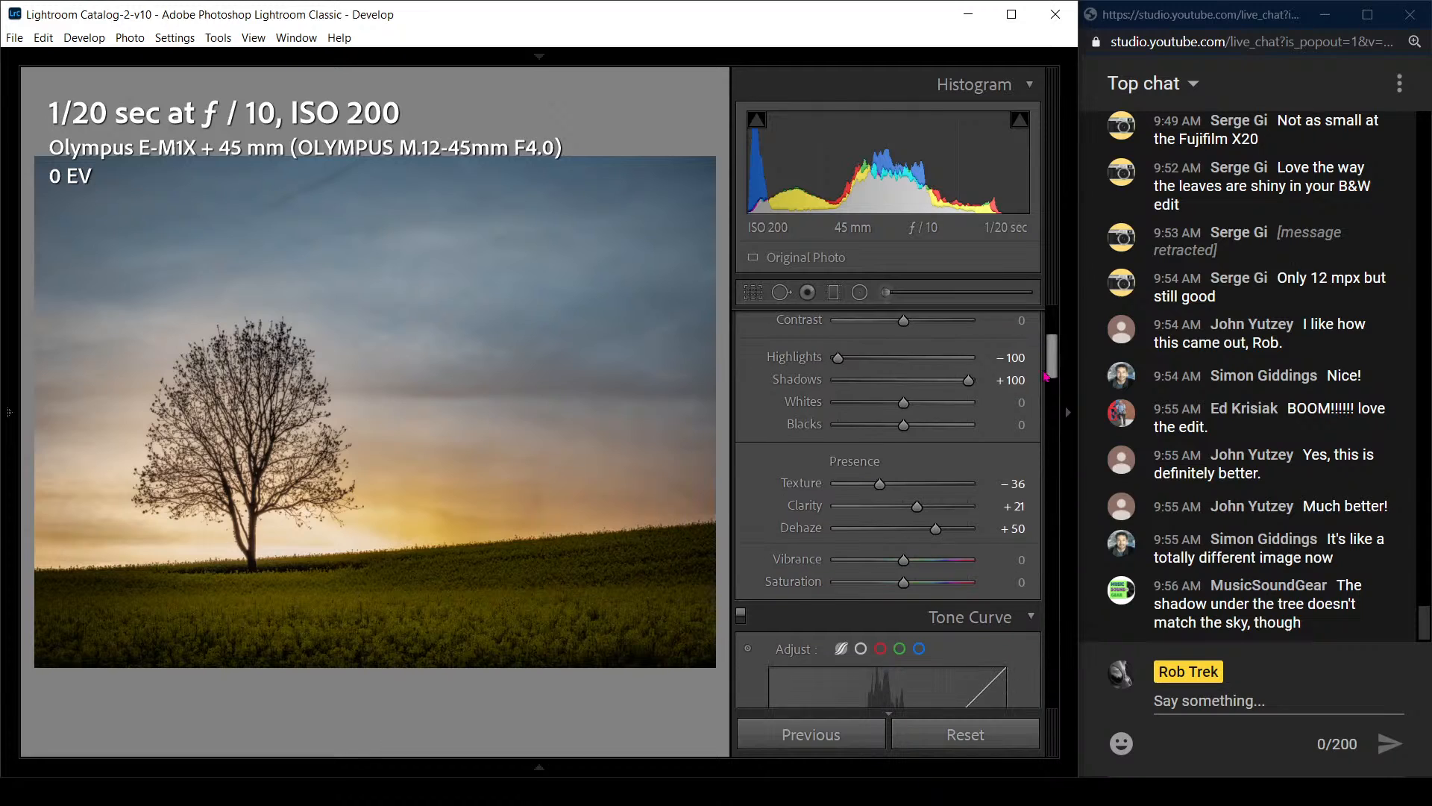
pyautogui.moveTo(924, 512)
pyautogui.mouseDown()
pyautogui.moveTo(946, 511)
pyautogui.moveTo(943, 528)
pyautogui.mouseUp()
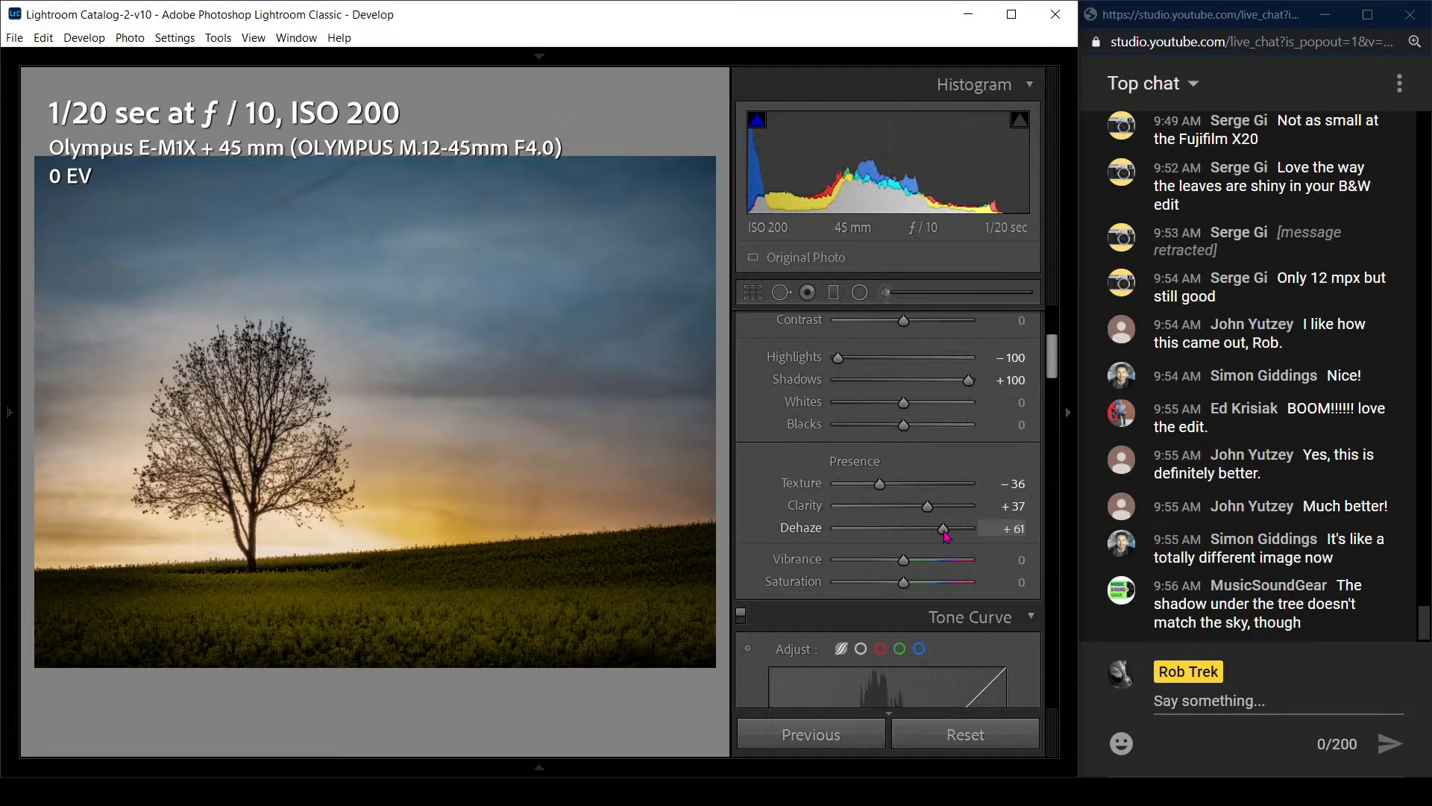
# Brighten the tree photo by setting Whites to +19 and Exposure to -1.74
pyautogui.scroll(2, 962, 462)
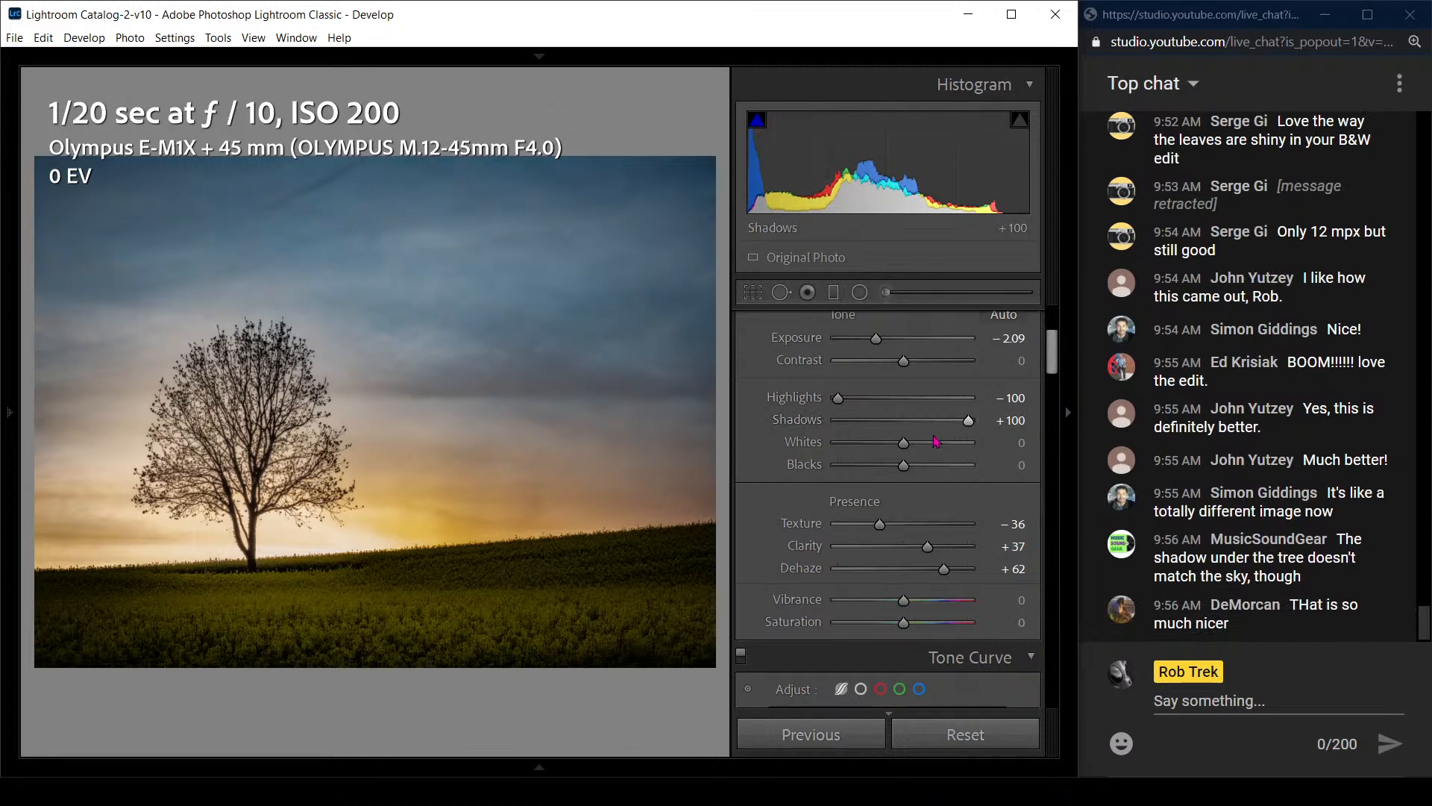
pyautogui.moveTo(911, 446); pyautogui.dragTo(923, 448)
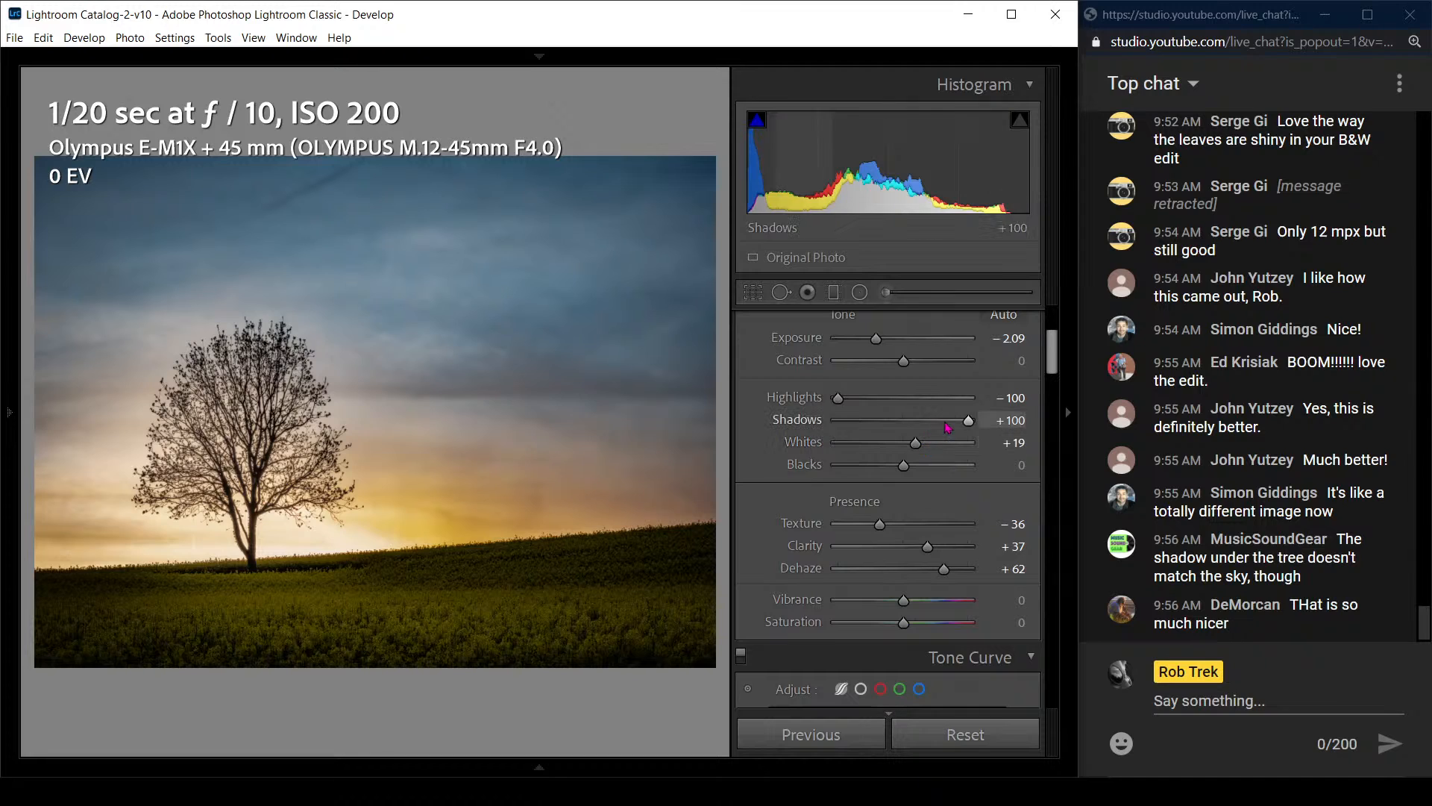
pyautogui.scroll(1, 1054, 366)
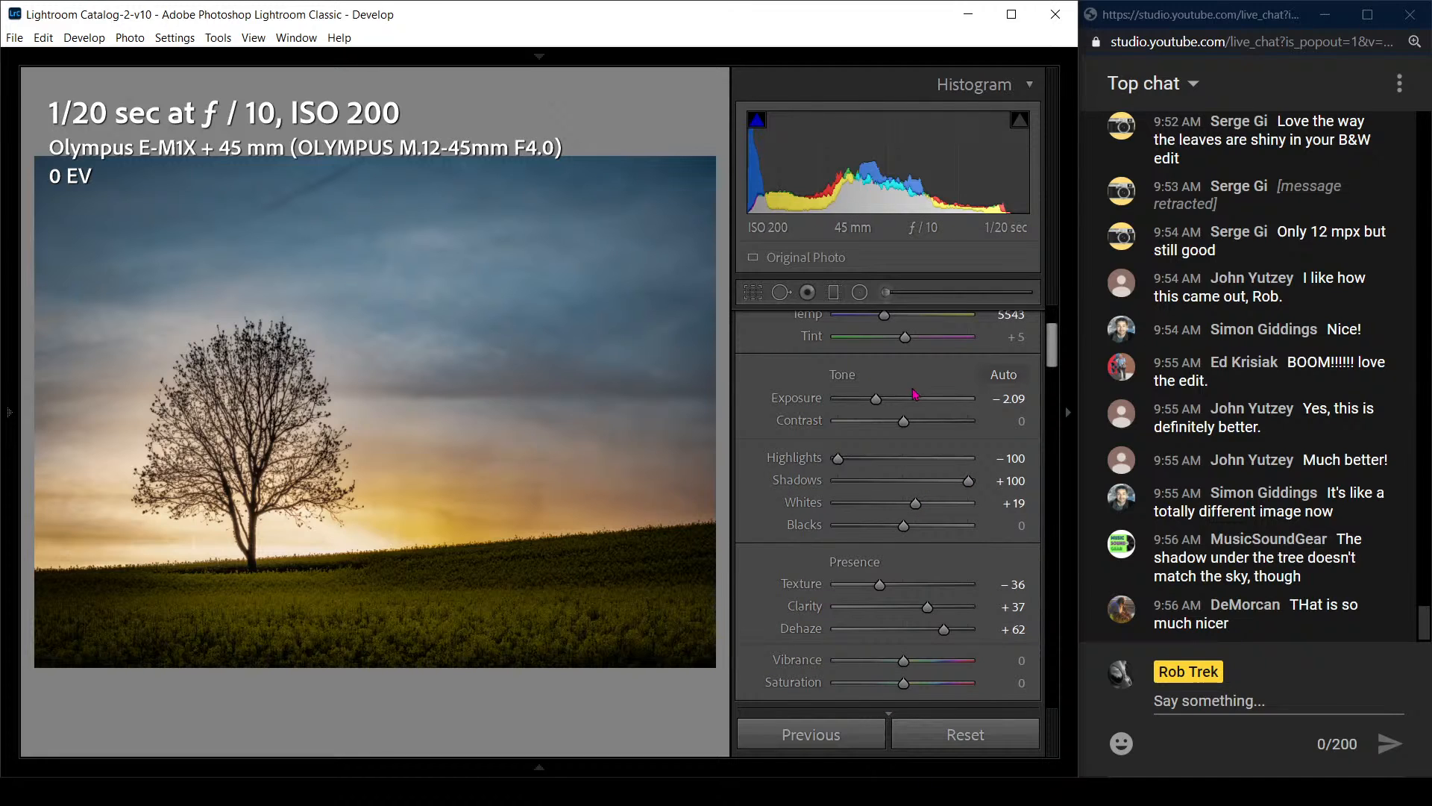
pyautogui.moveTo(882, 400); pyautogui.dragTo(888, 403)
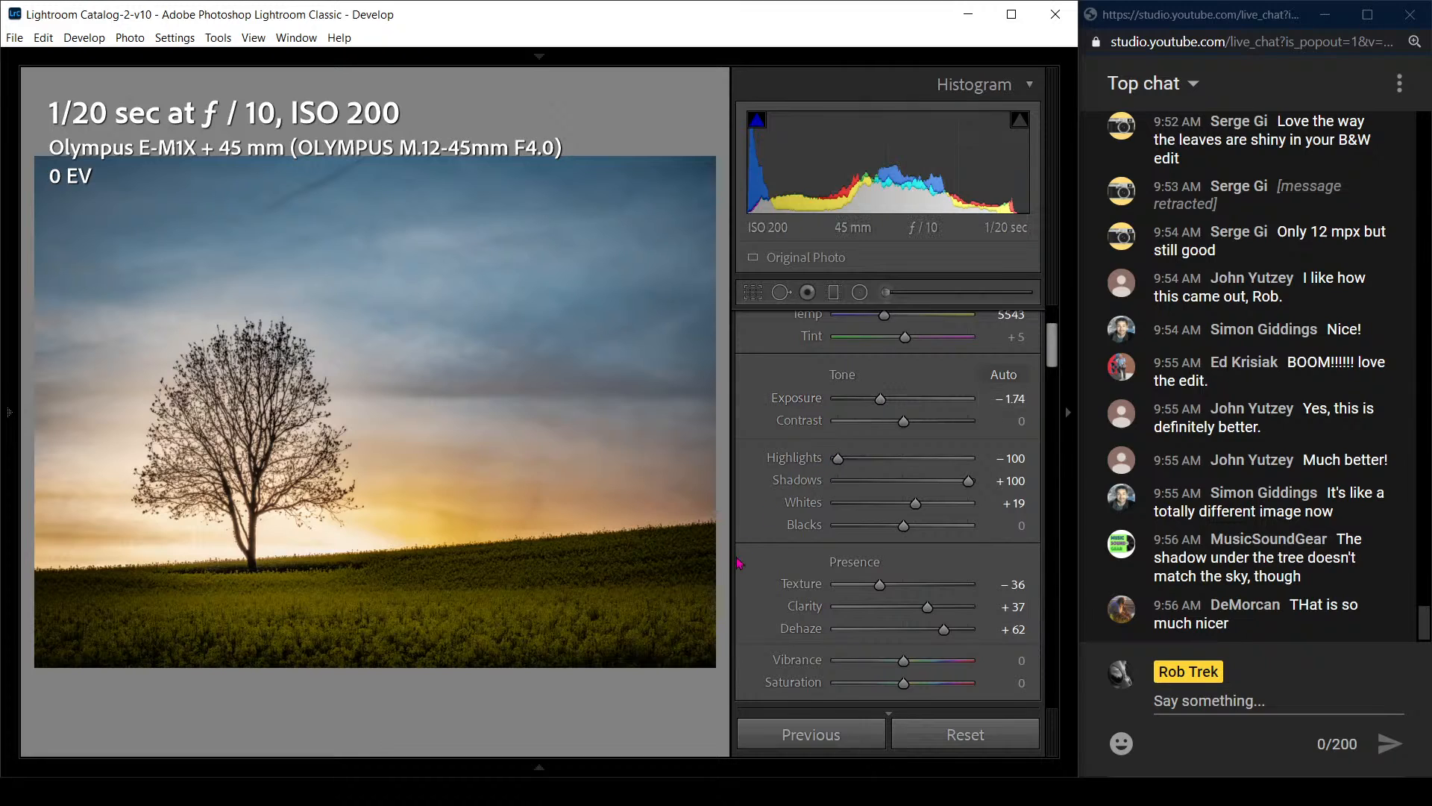
# Preview the tree photo in black and white, return it to color, and compare the before and after versions side by side
pyautogui.press('v')
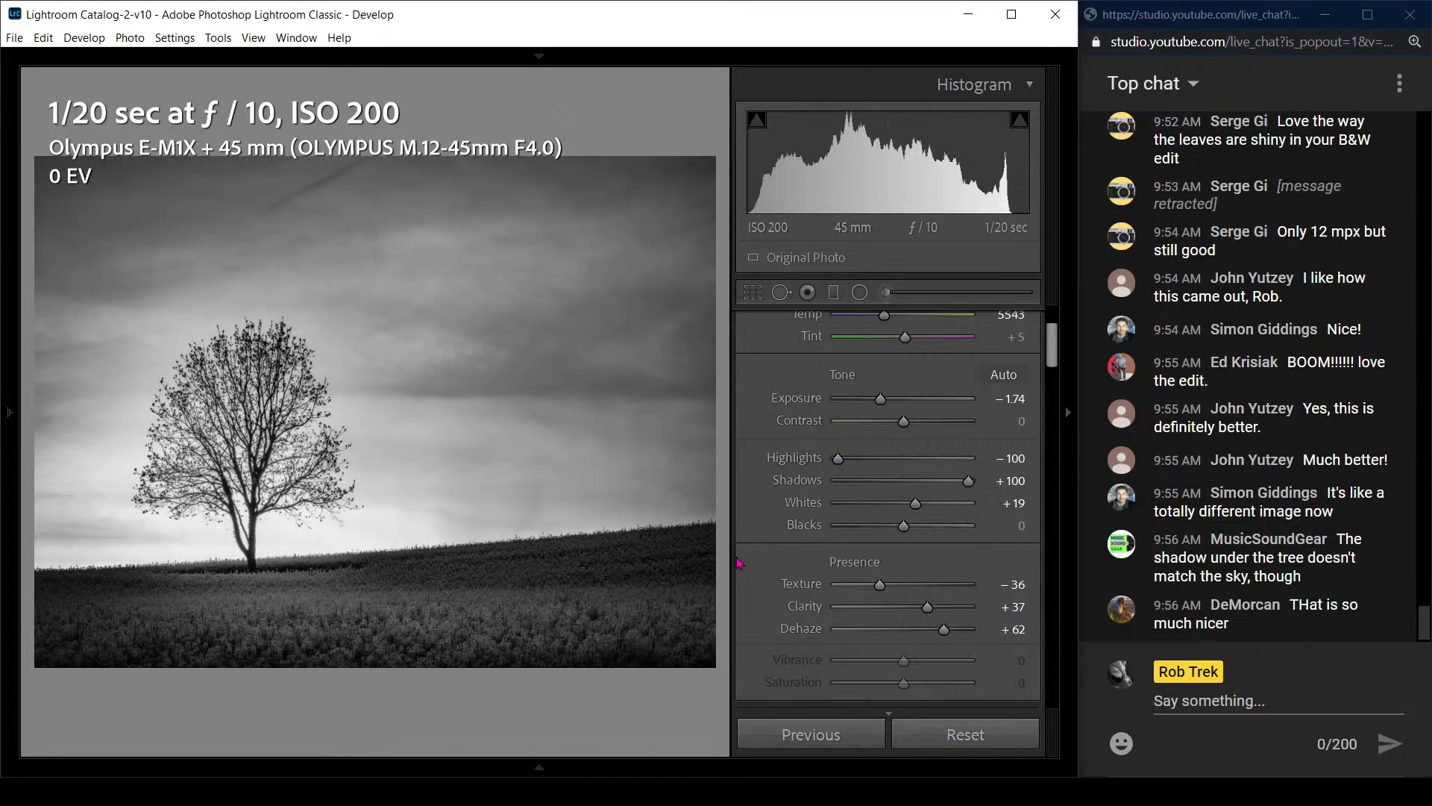
pyautogui.press('v')
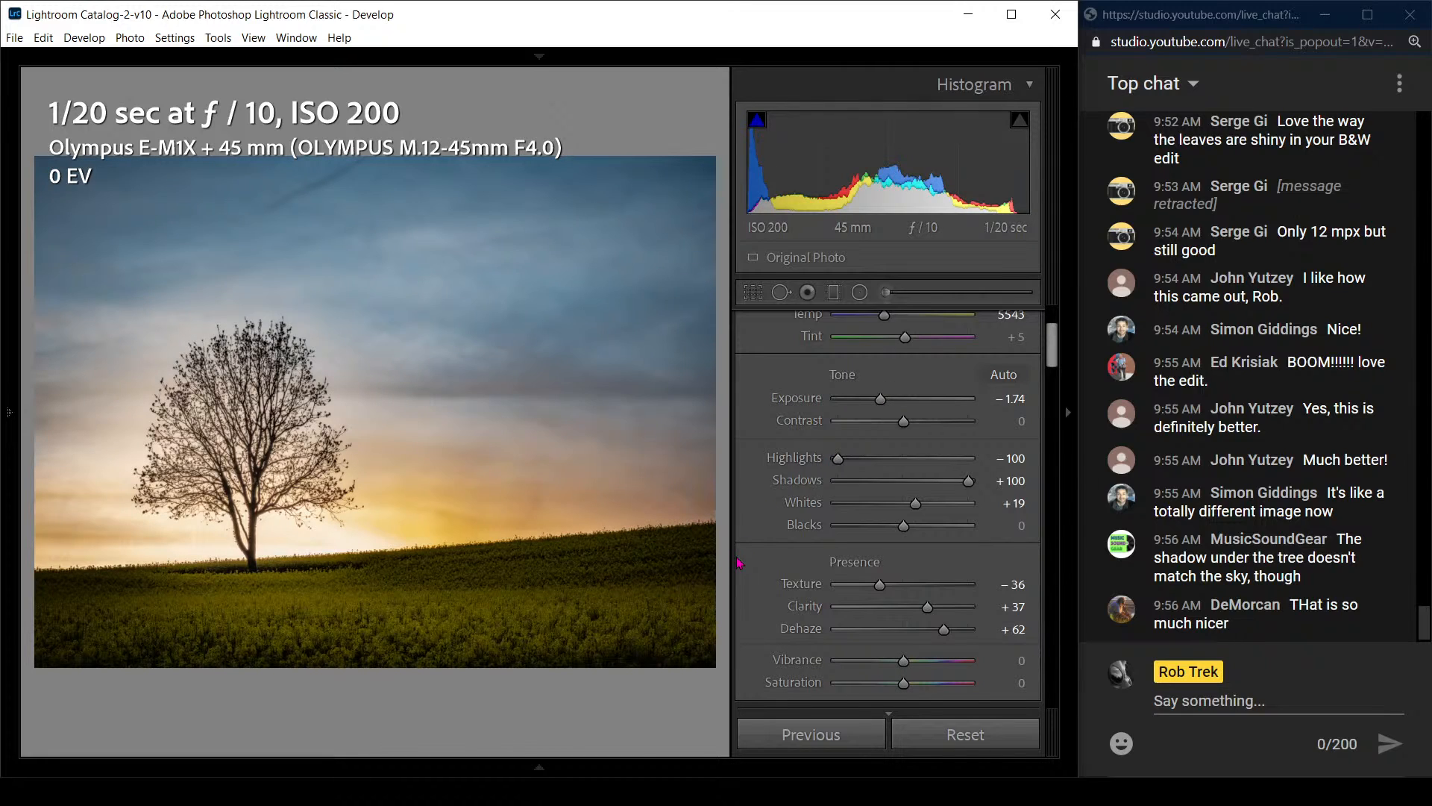
pyautogui.press('y')
pyautogui.press('F7')
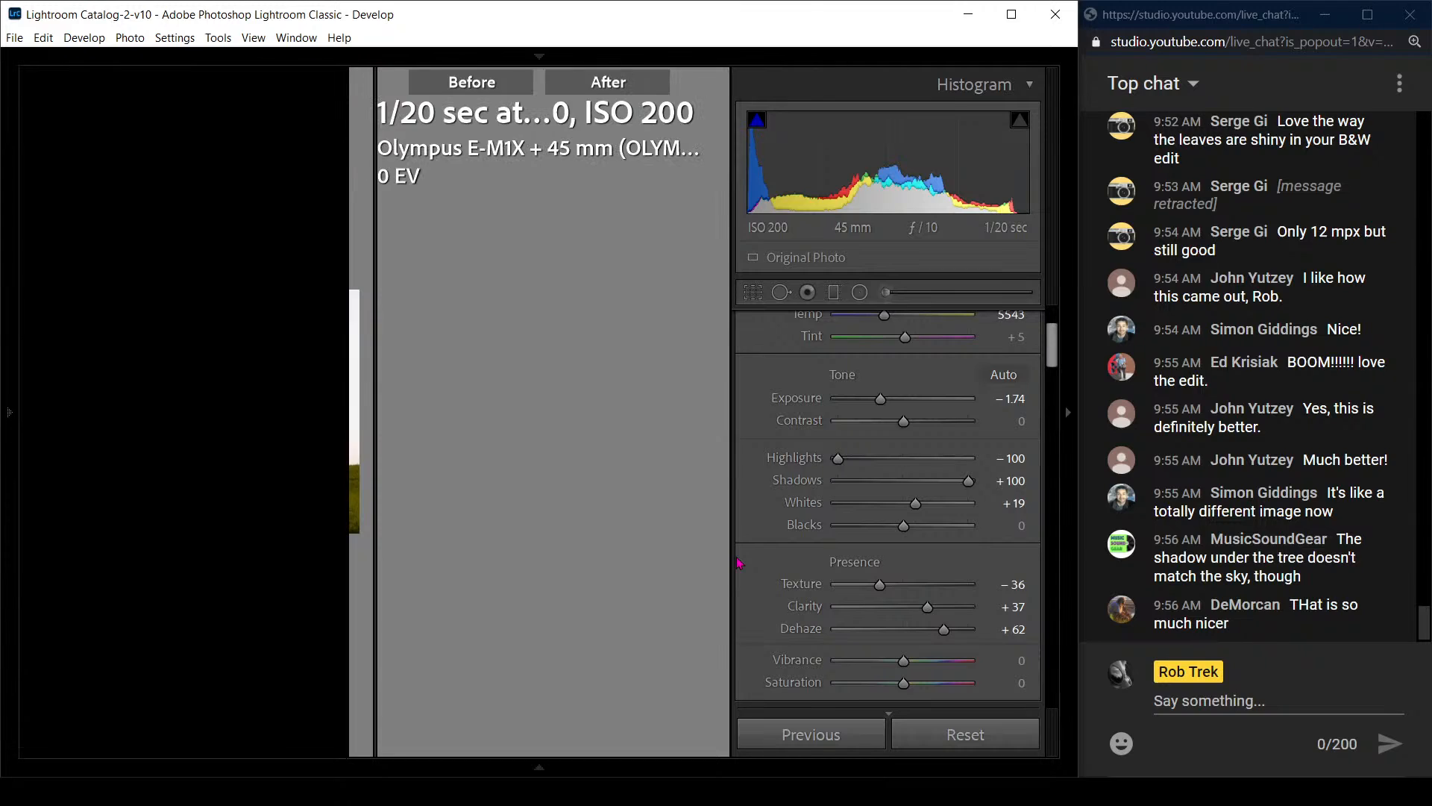
pyautogui.press('Tab')
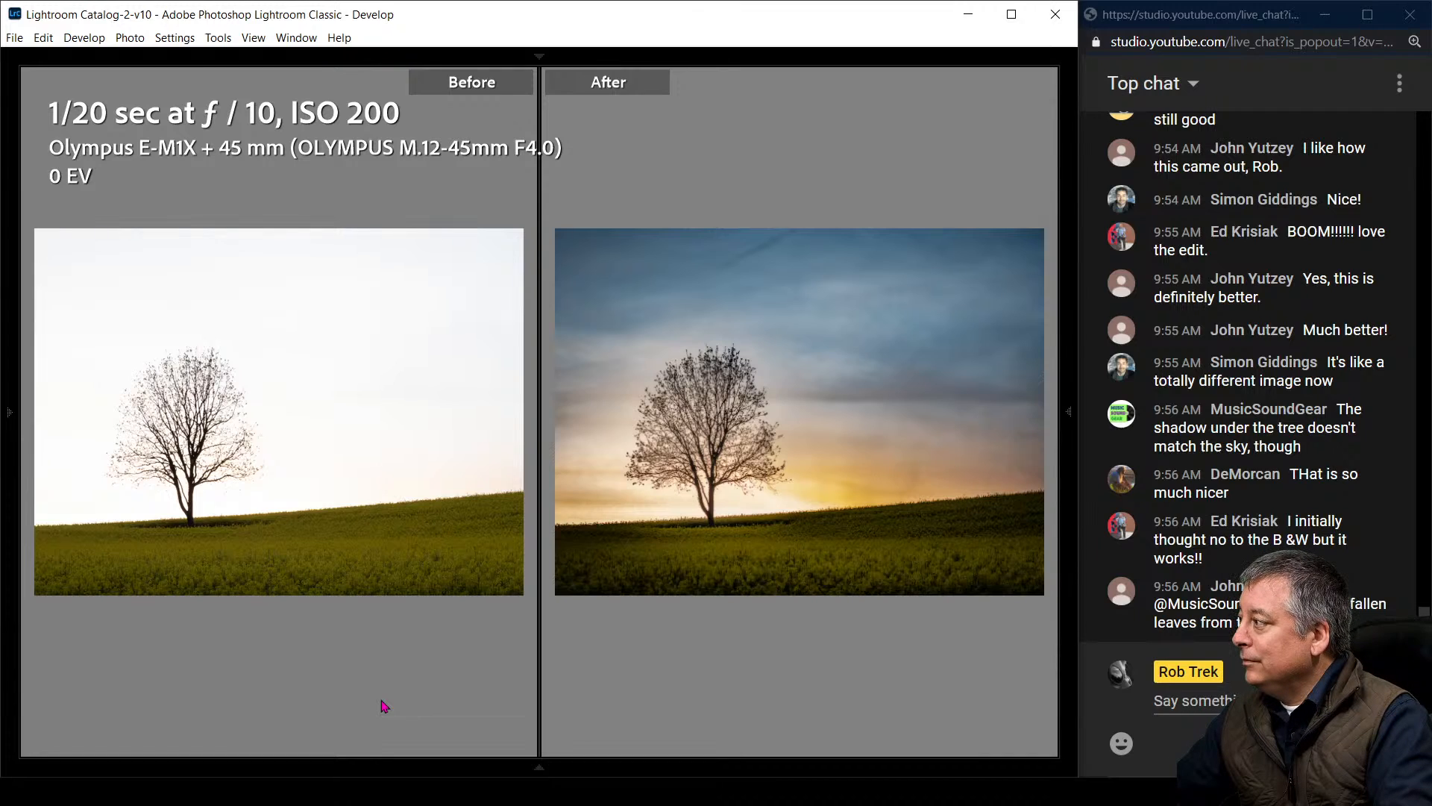
# Examine the tree photo in black and white, alone and enlarged, and restore its color and the adjustment controls
pyautogui.press('v')
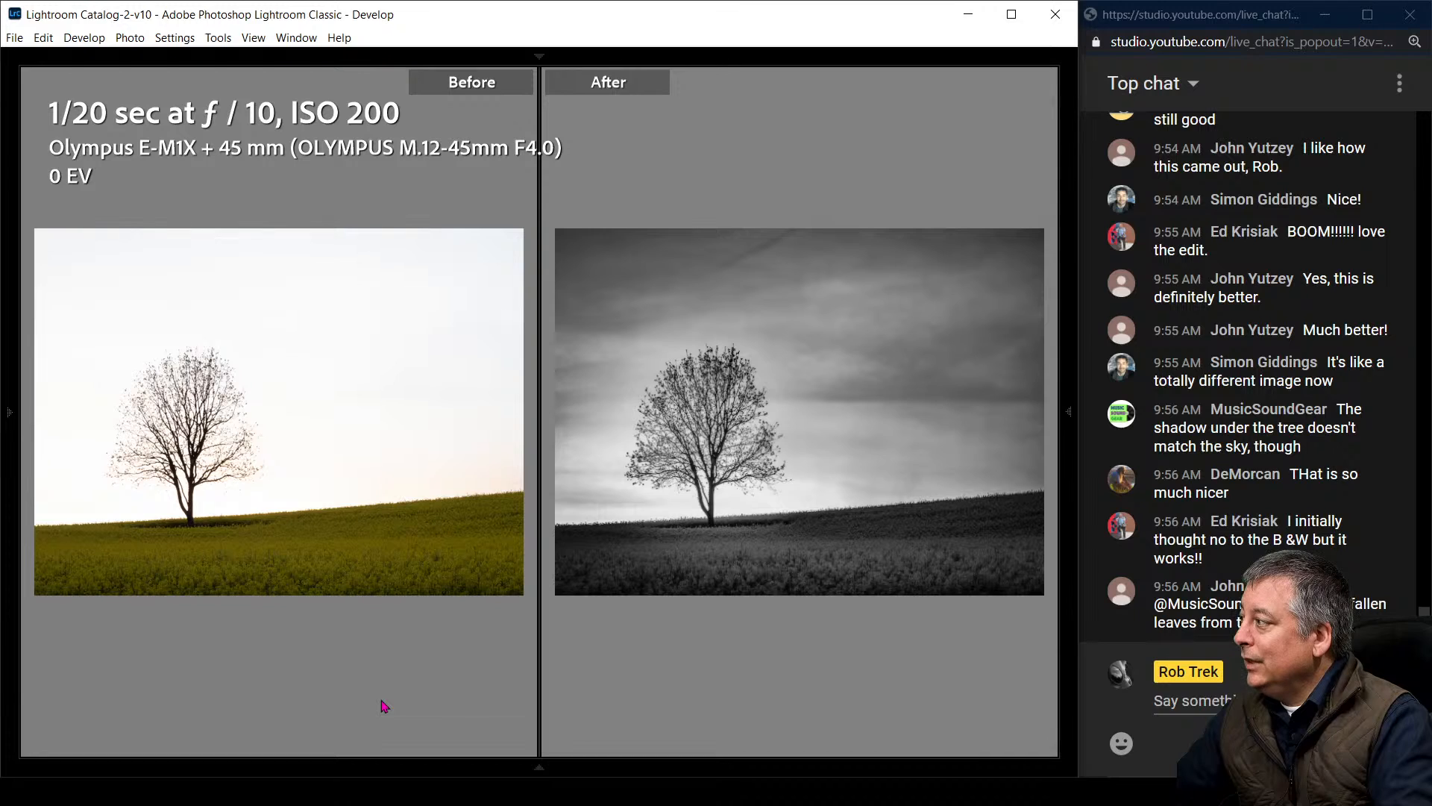
pyautogui.press('y')
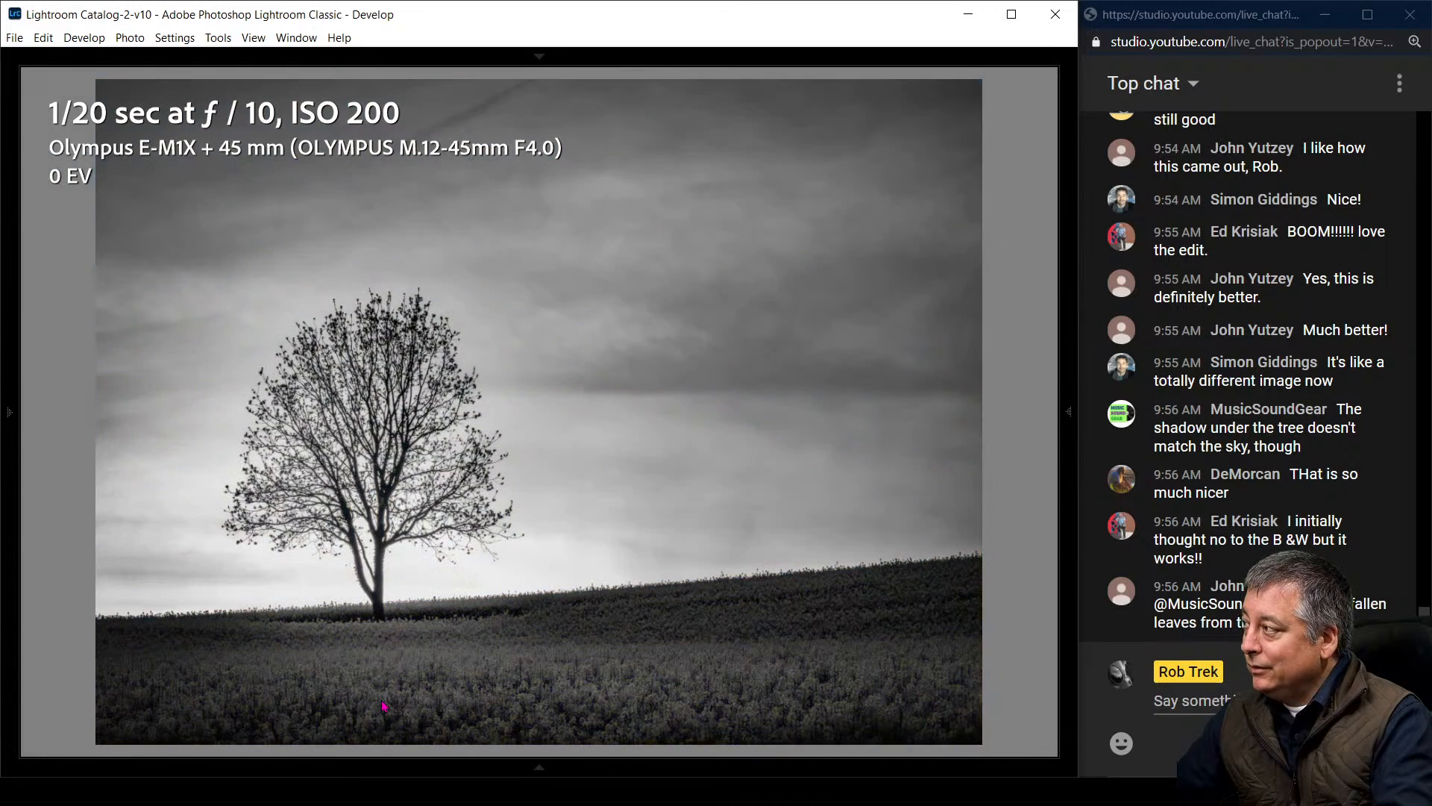
pyautogui.press('v')
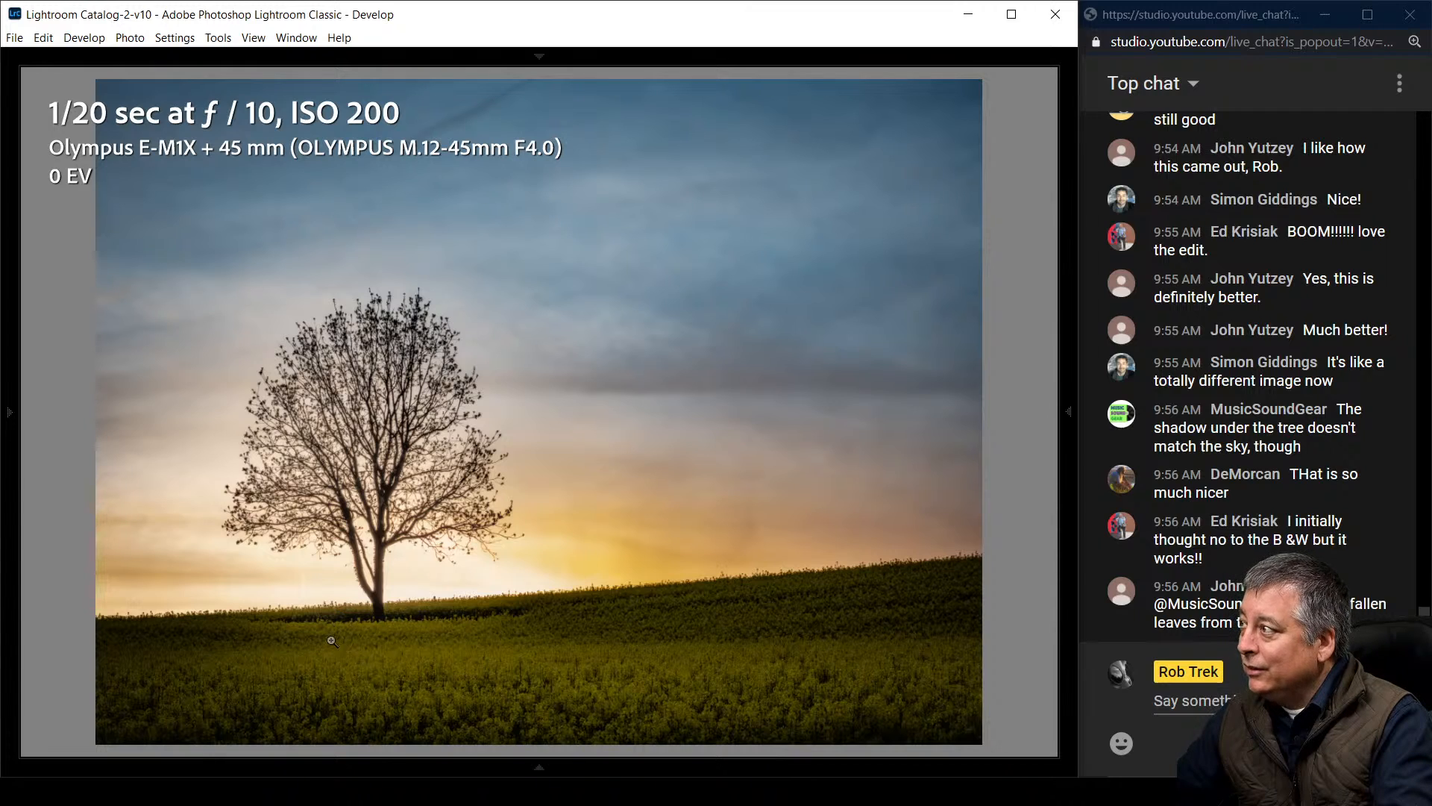
pyautogui.click(1068, 411)
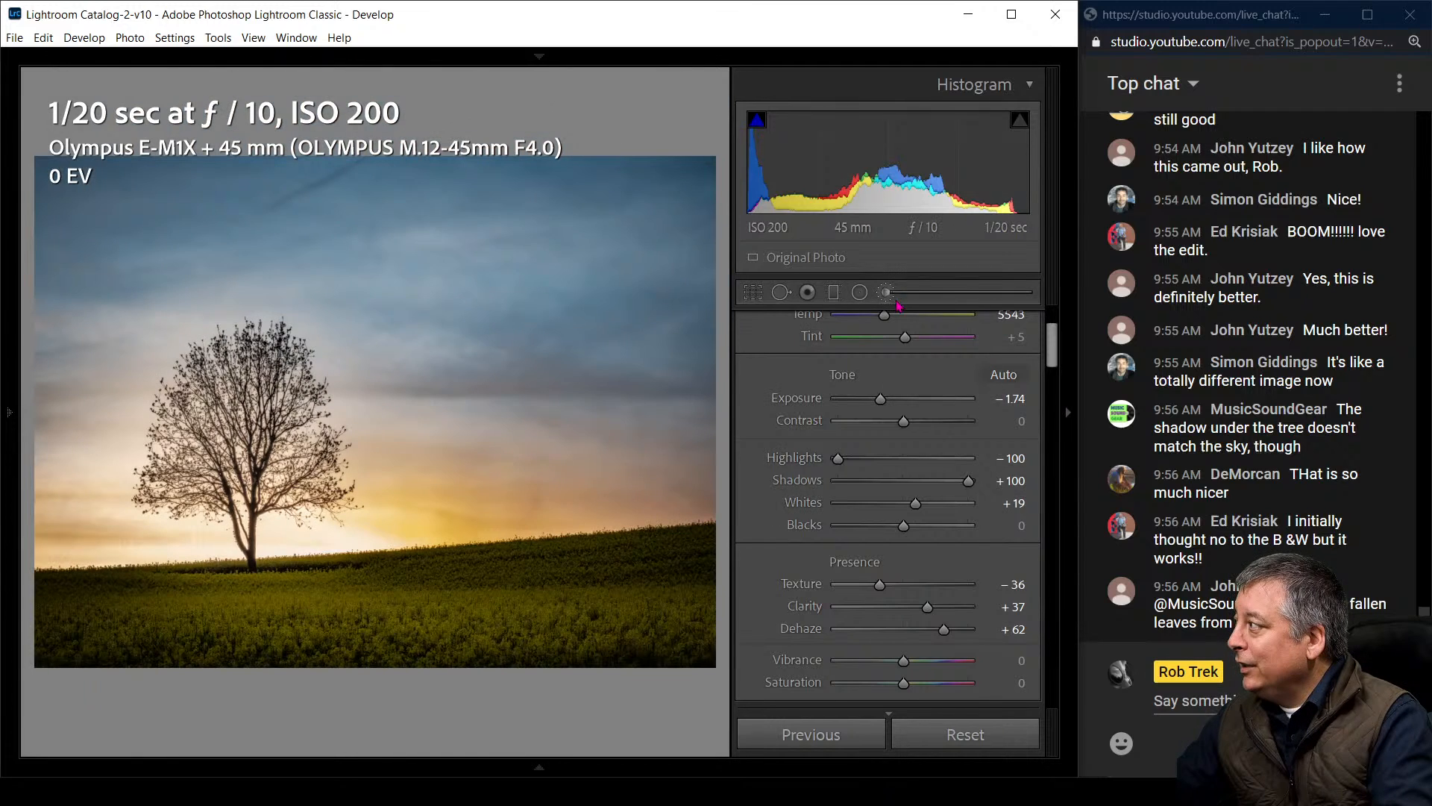
# Paint an adjustment brush mask on the field below the tree with Temp 5 and Exposure 0.42
pyautogui.click(886, 293)
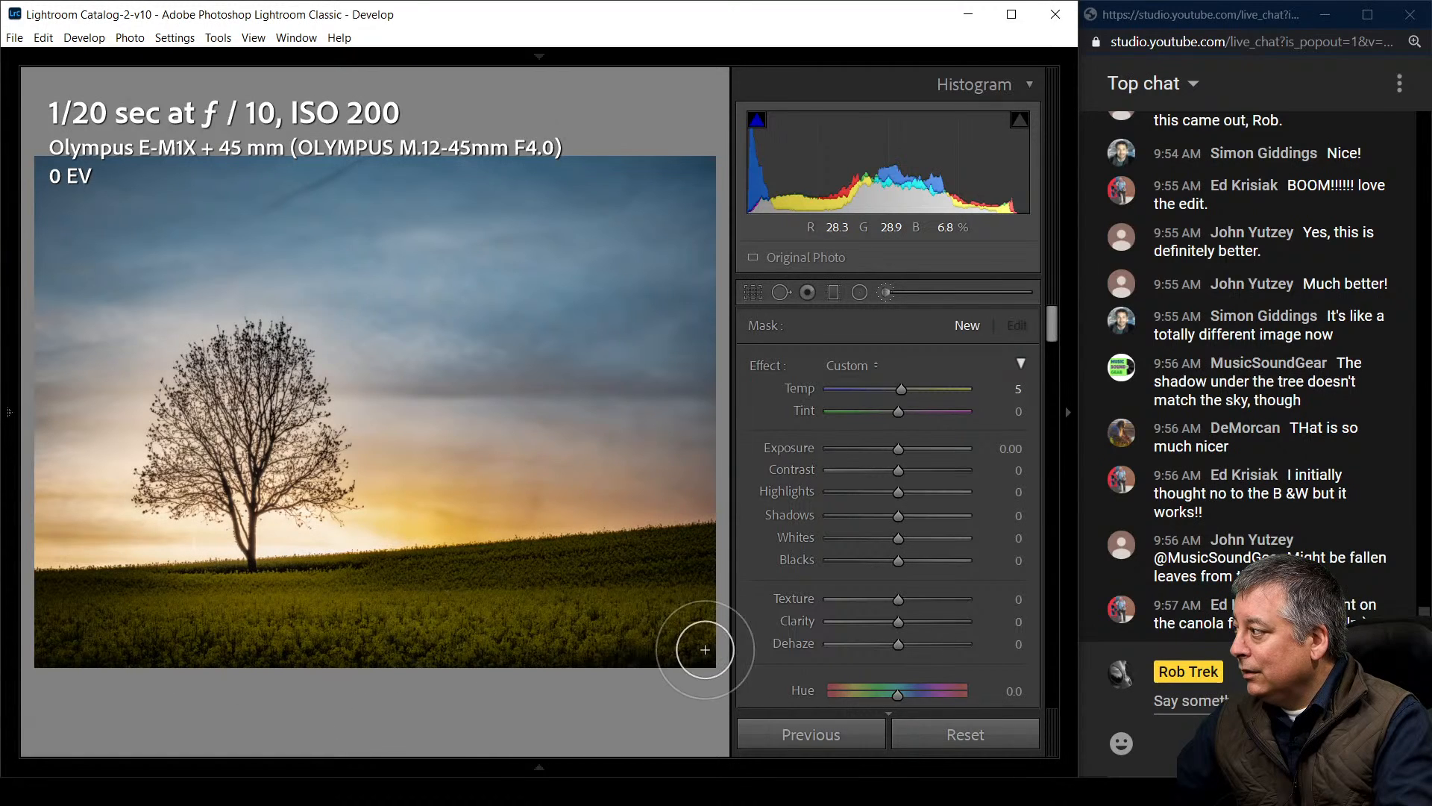
pyautogui.click(263, 590)
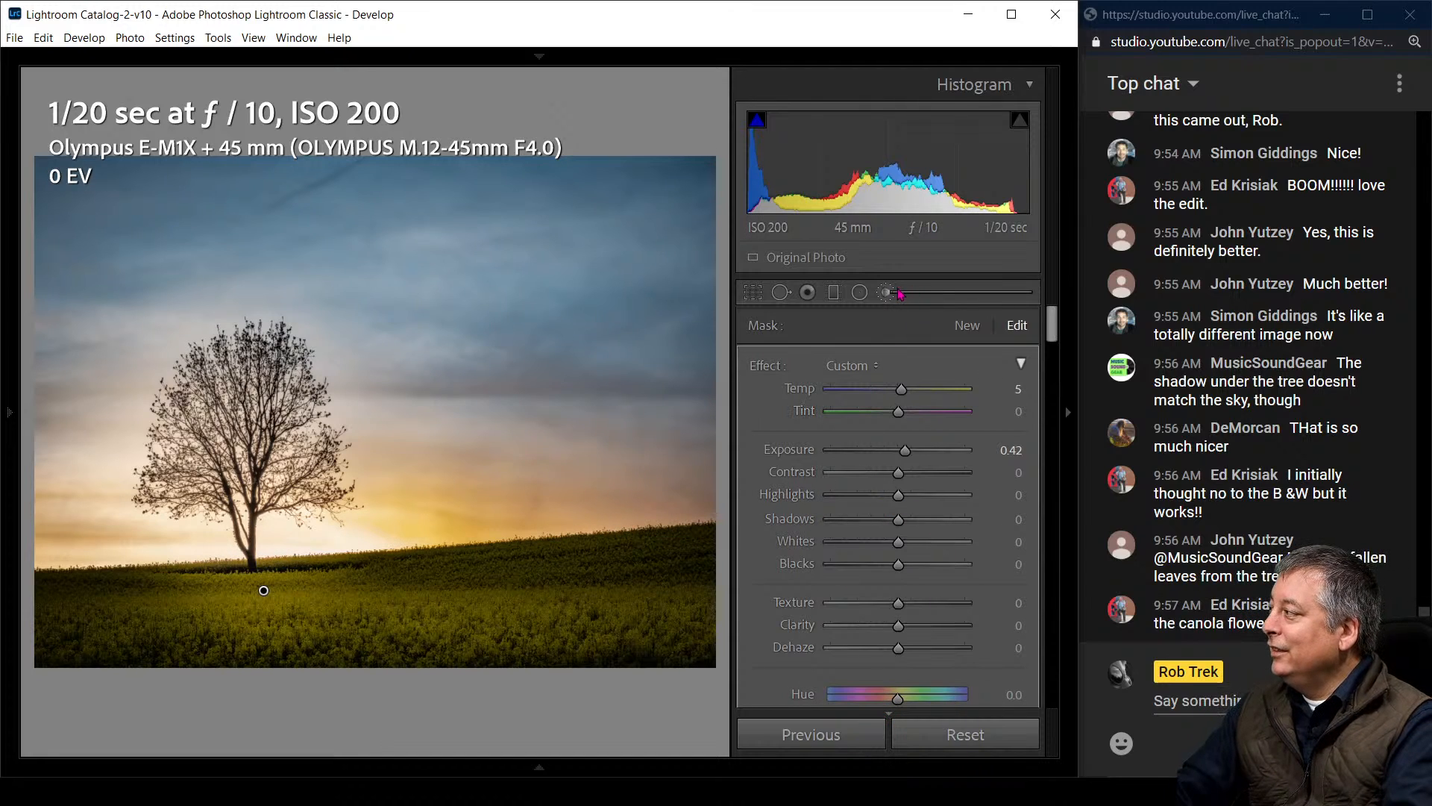
pyautogui.press('k')
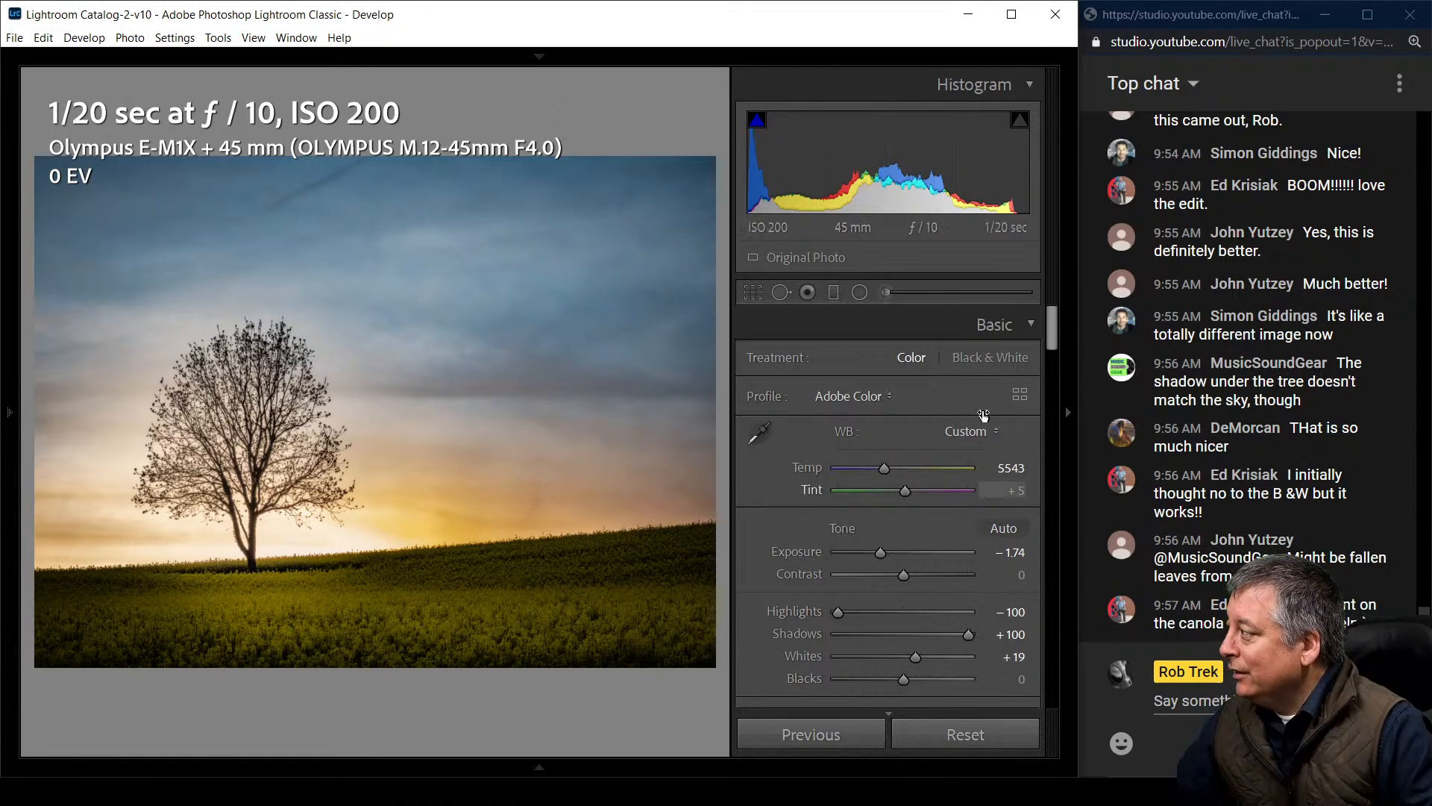
# Paint a new adjustment brush mask across the field with Temp 16, Exposure 0.00, Clarity 28 and Dehaze 26
pyautogui.click(886, 294)
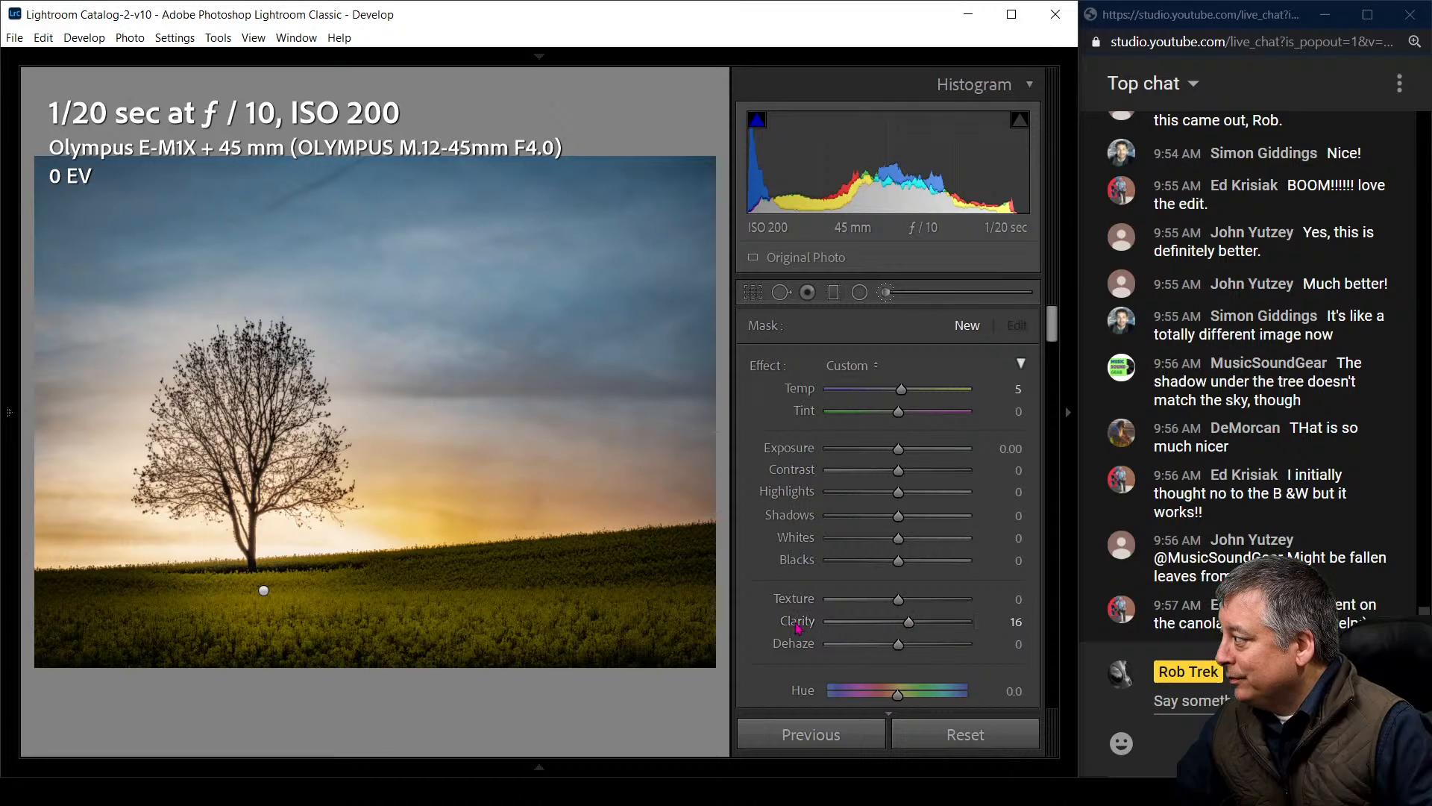
pyautogui.scroll(-2, 905, 529)
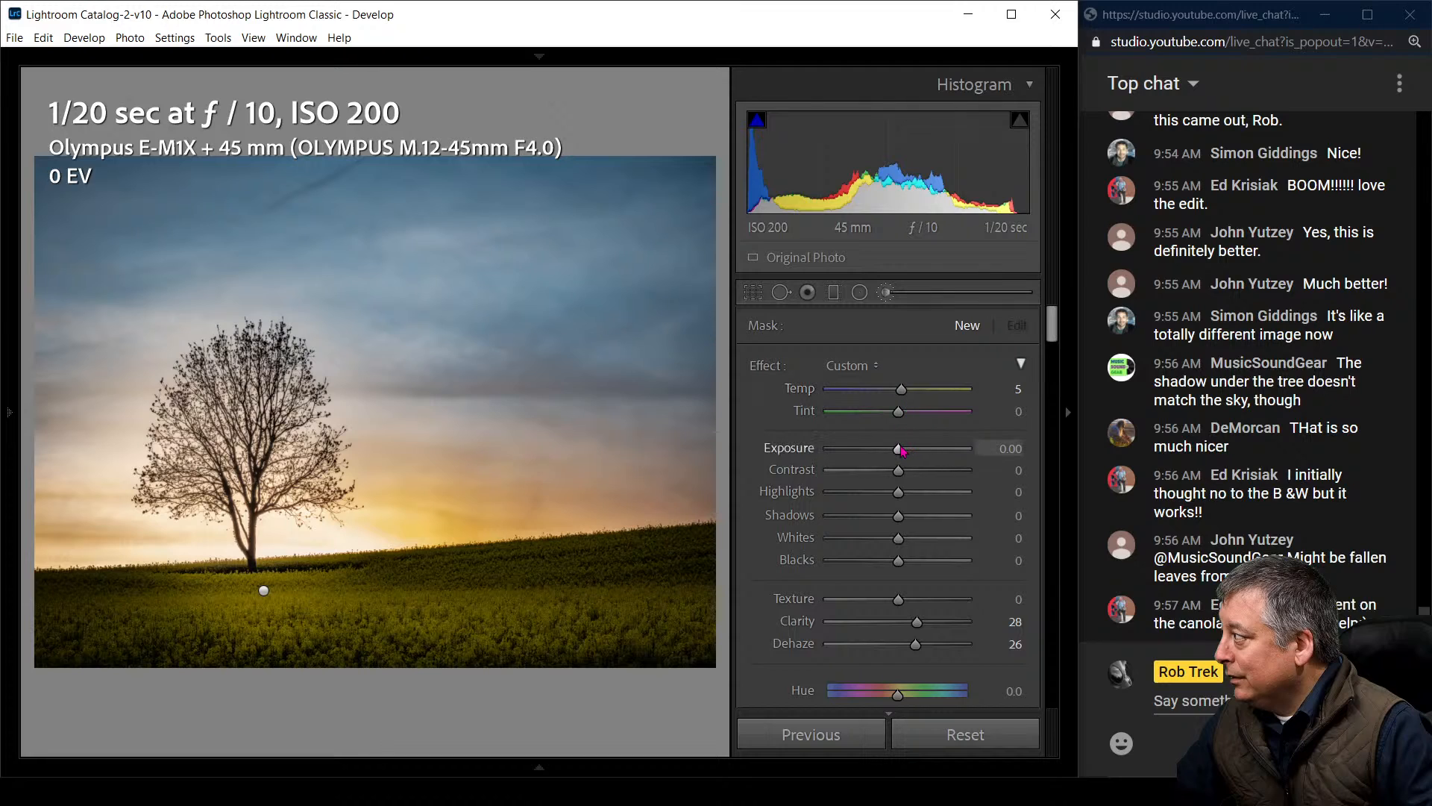
pyautogui.moveTo(898, 450); pyautogui.dragTo(902, 450)
pyautogui.moveTo(900, 391); pyautogui.dragTo(907, 393)
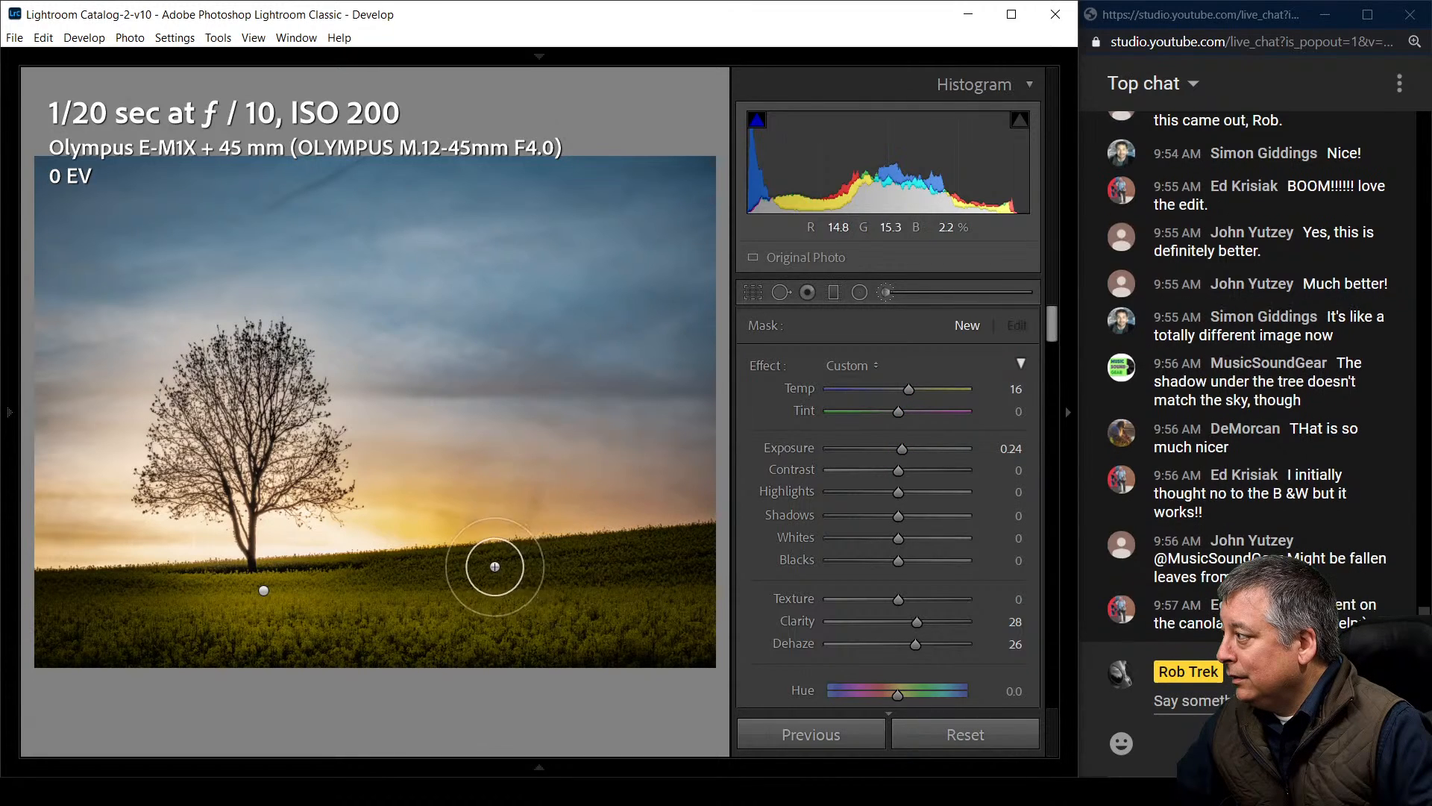
pyautogui.doubleClick(836, 457)
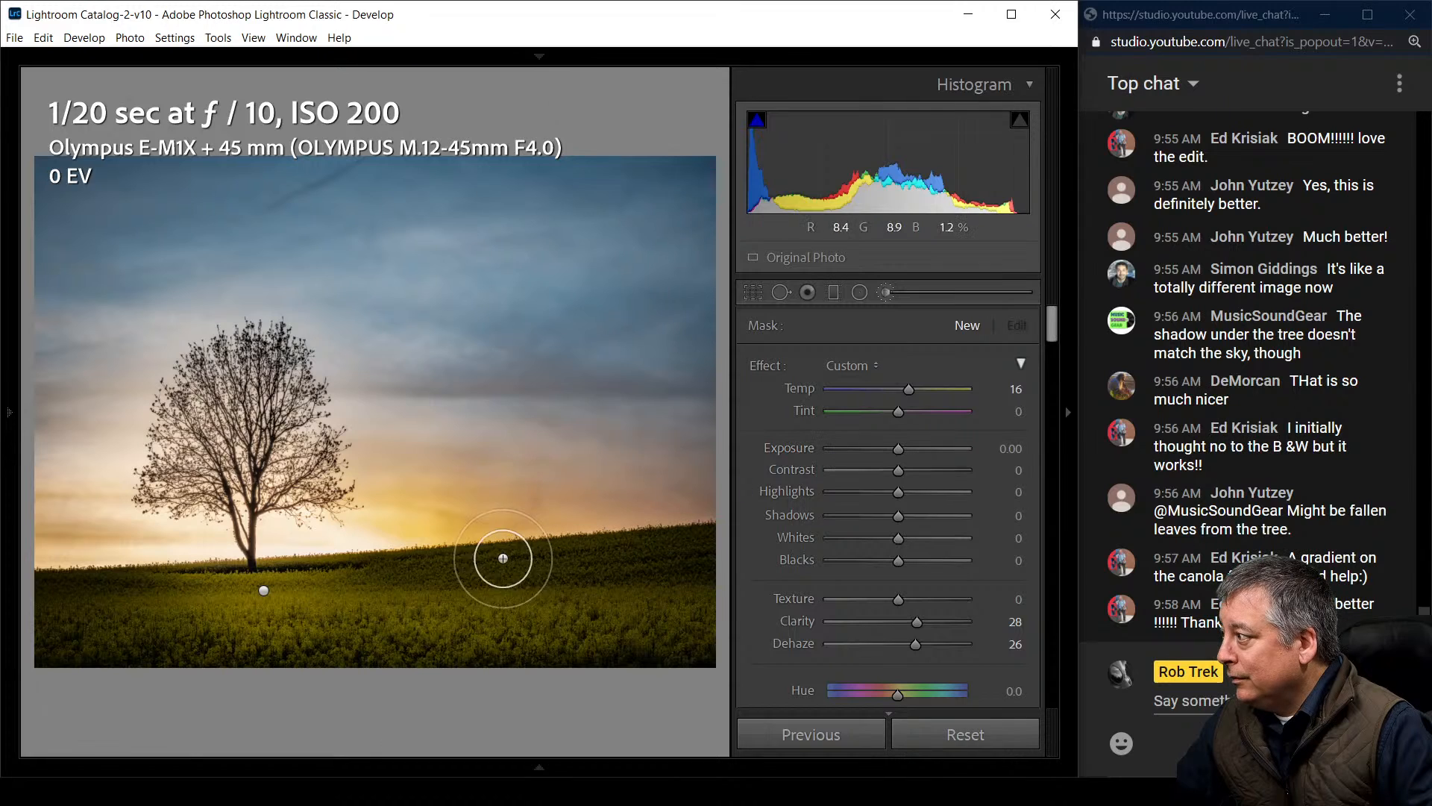
pyautogui.moveTo(406, 568)
pyautogui.mouseDown()
pyautogui.moveTo(705, 572)
pyautogui.moveTo(73, 577)
pyautogui.moveTo(170, 581)
pyautogui.moveTo(50, 637)
pyautogui.moveTo(160, 661)
pyautogui.mouseUp()
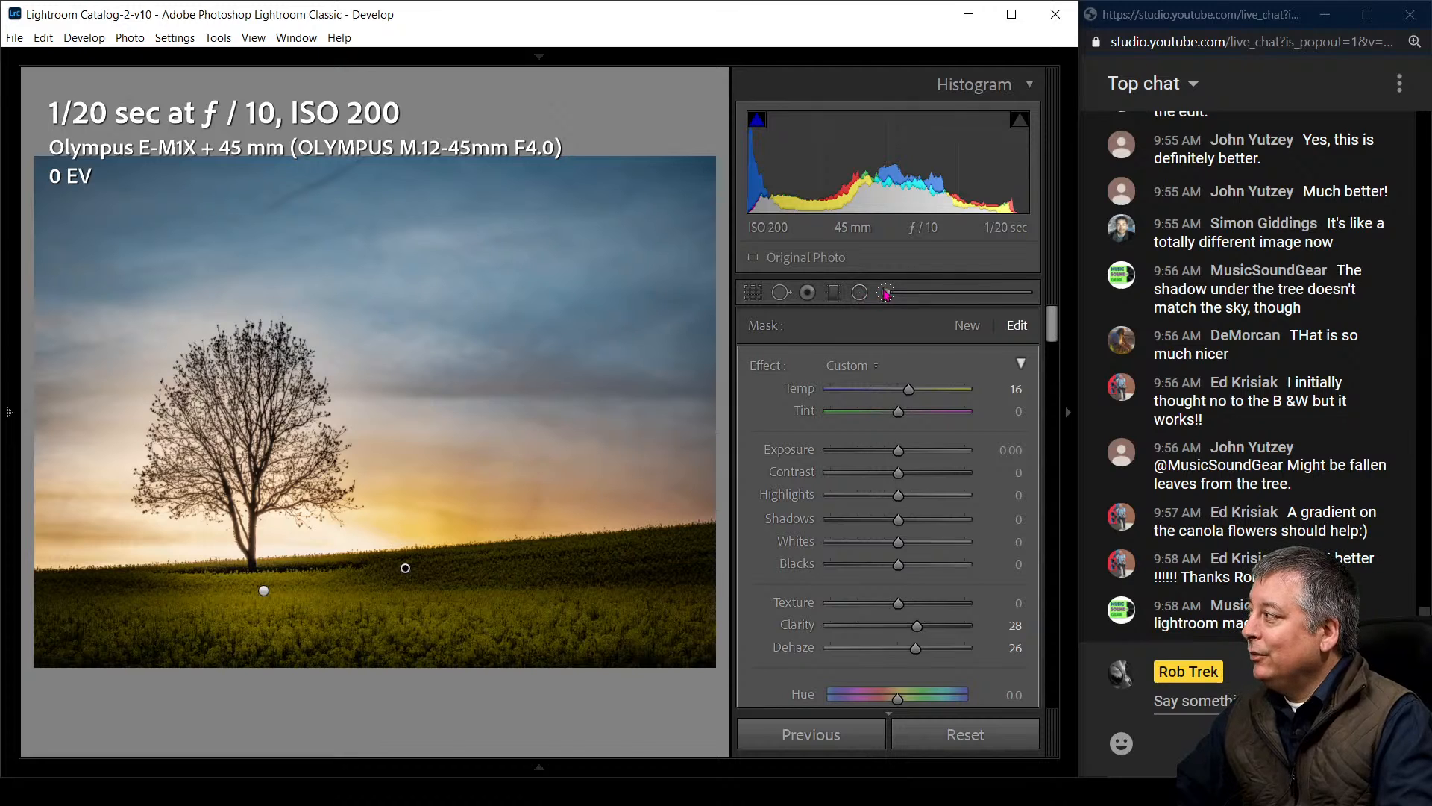
pyautogui.click(886, 293)
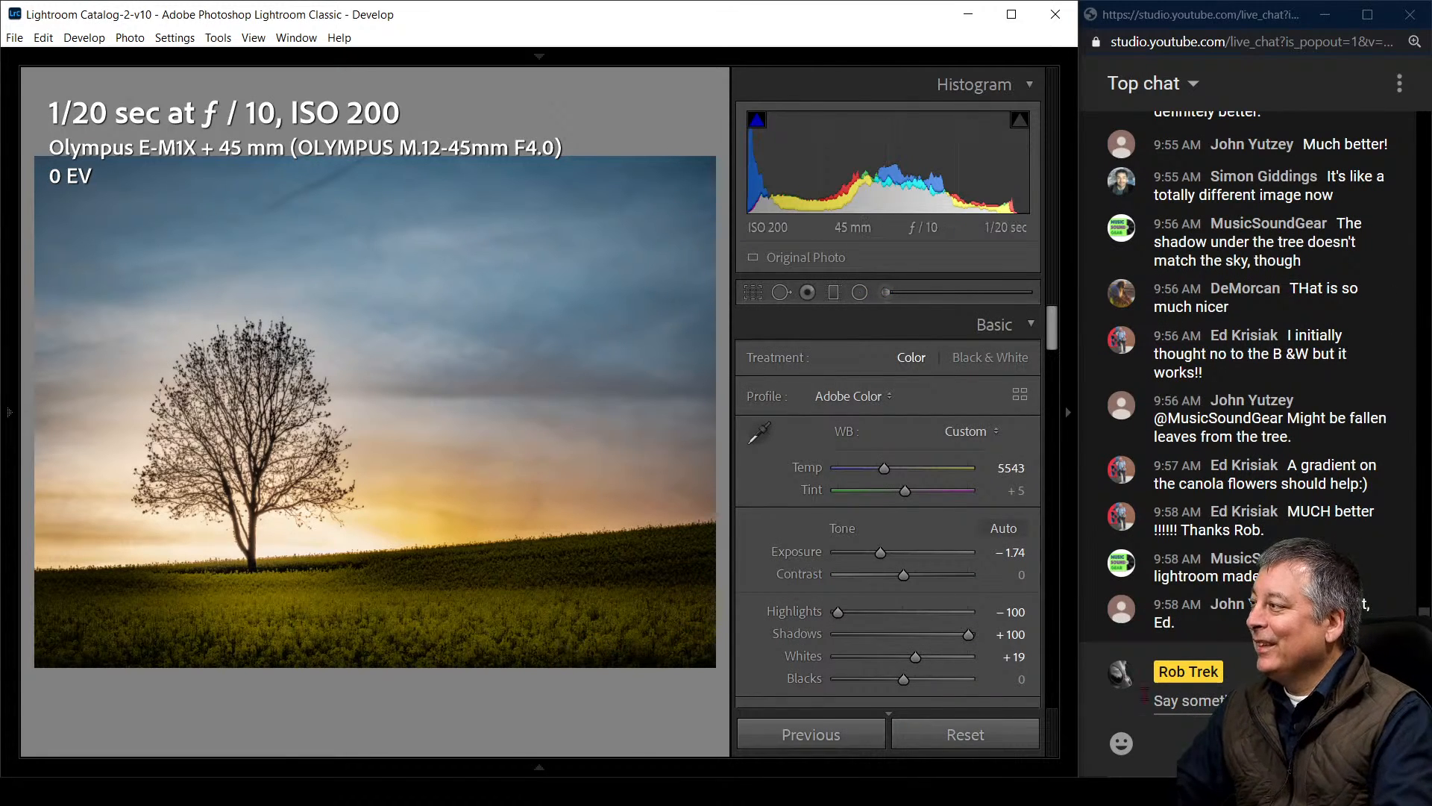
# Return to the library grid, open the 2020-11-10 folder and clear the star rating filter
pyautogui.press('g')
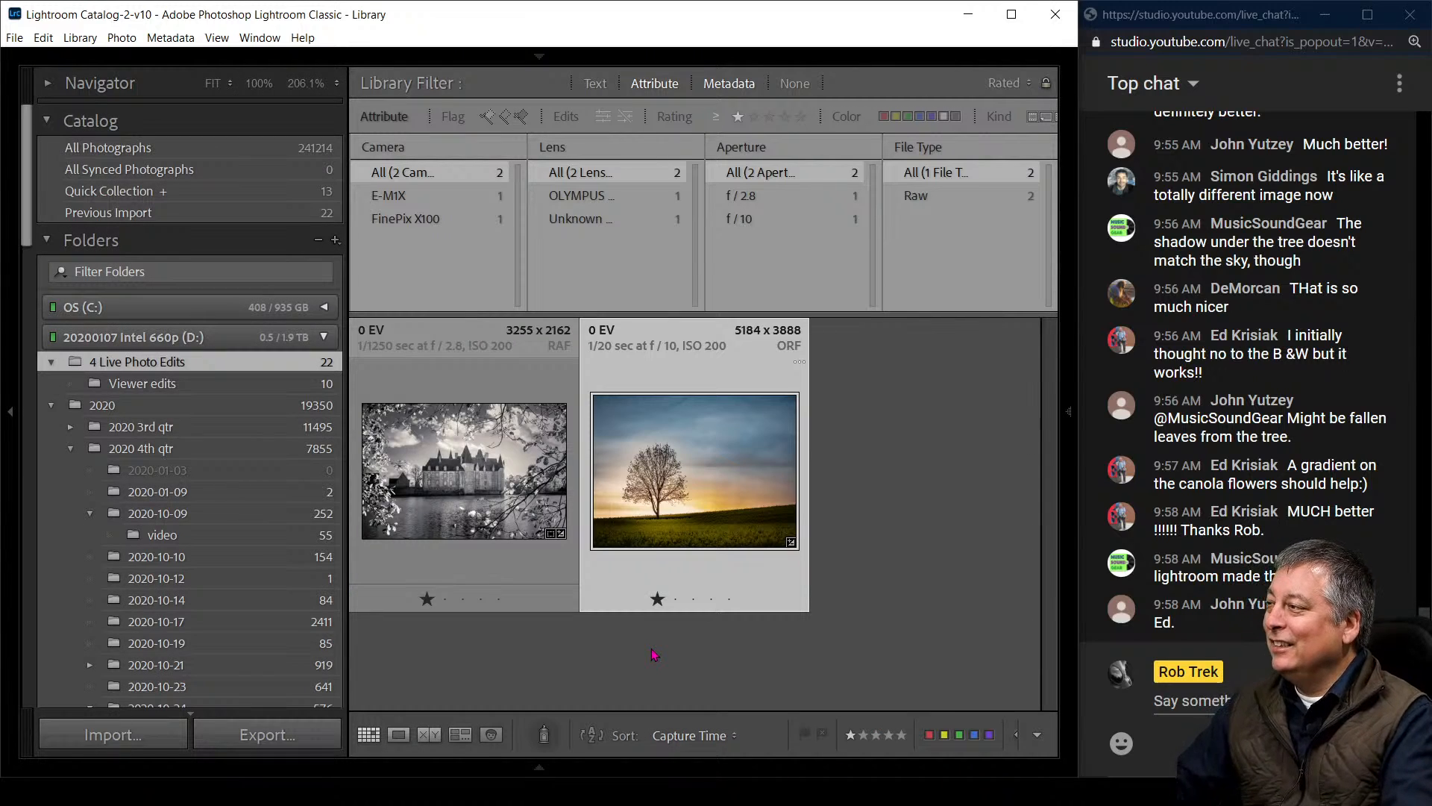
pyautogui.click(233, 386)
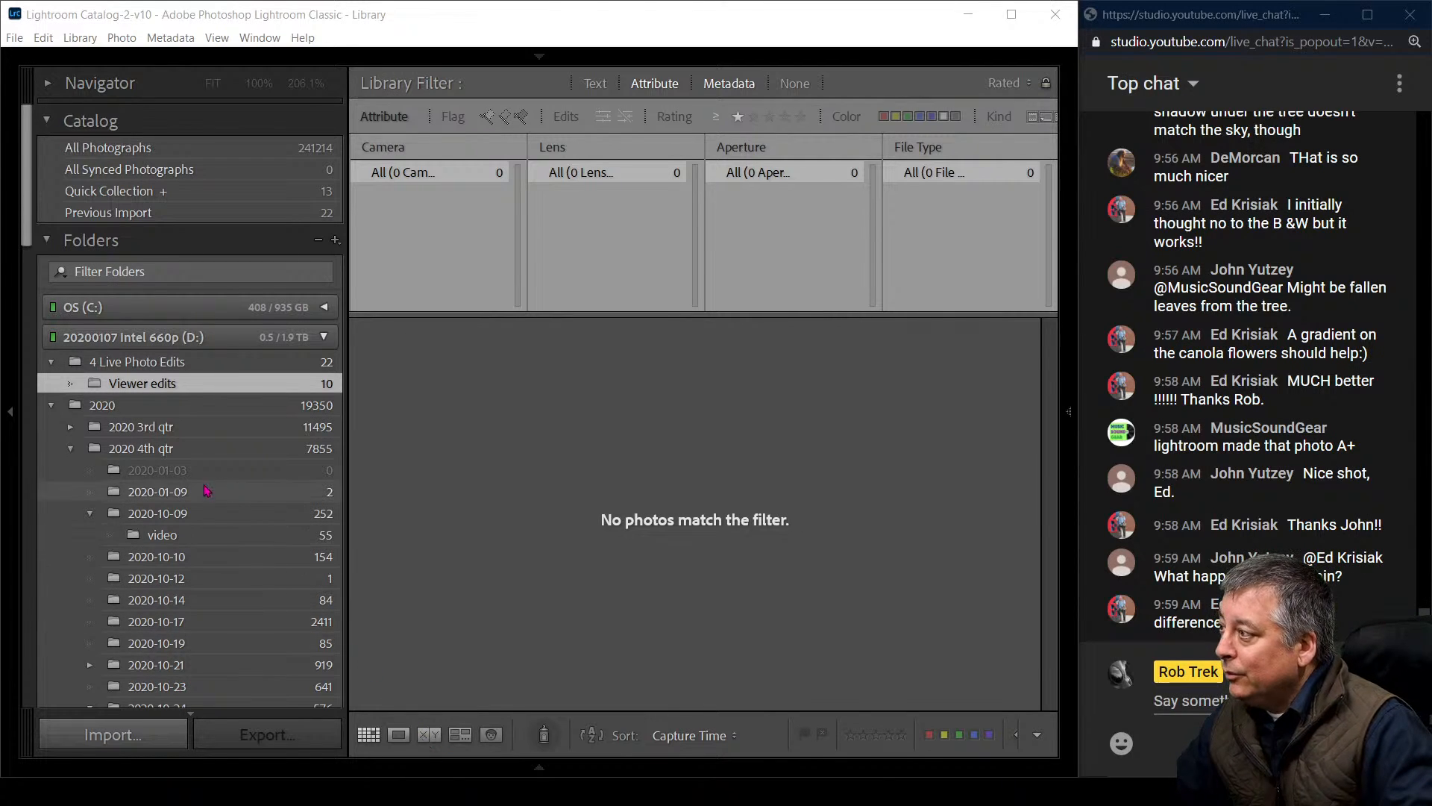
pyautogui.scroll(-10, 177, 534)
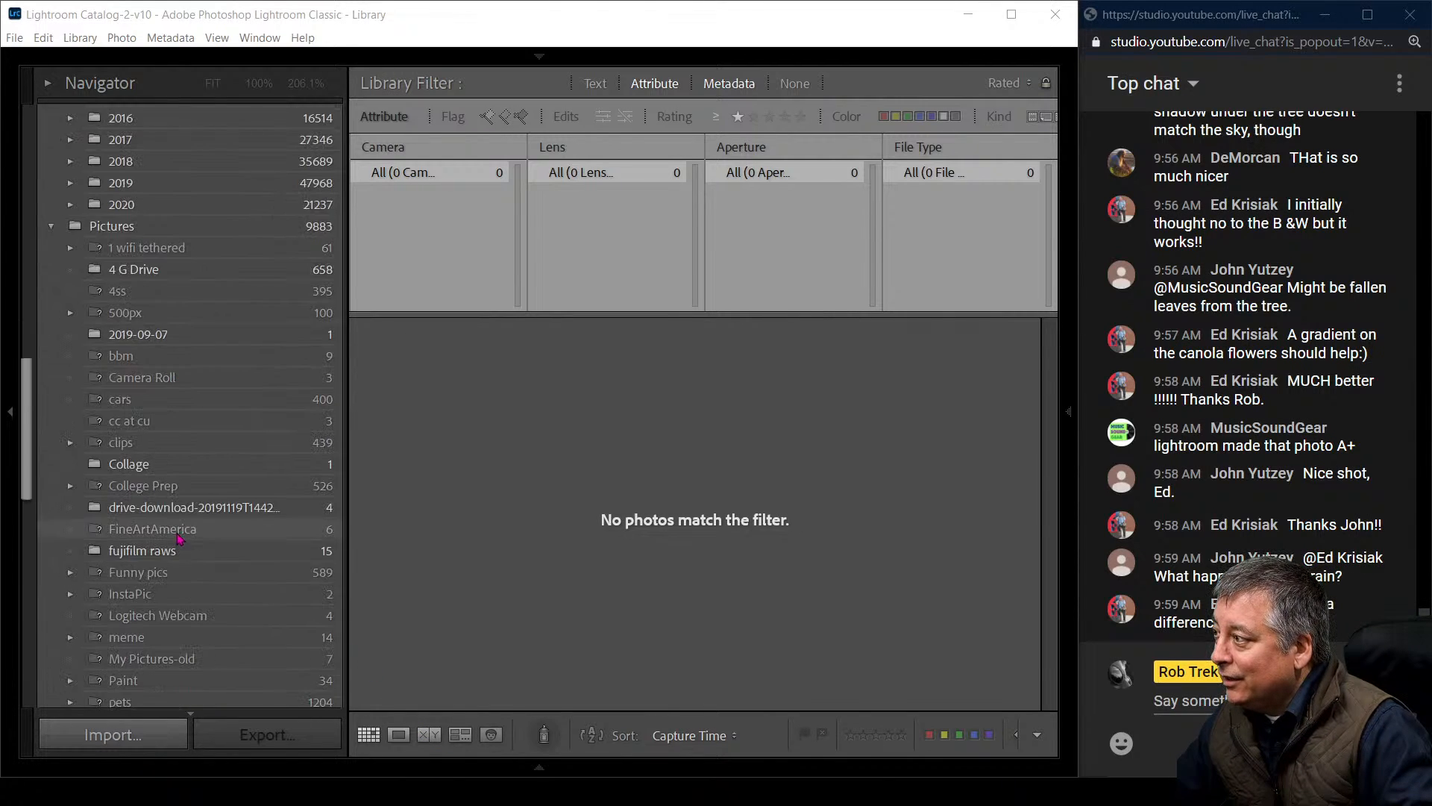
pyautogui.click(190, 442)
pyautogui.click(192, 427)
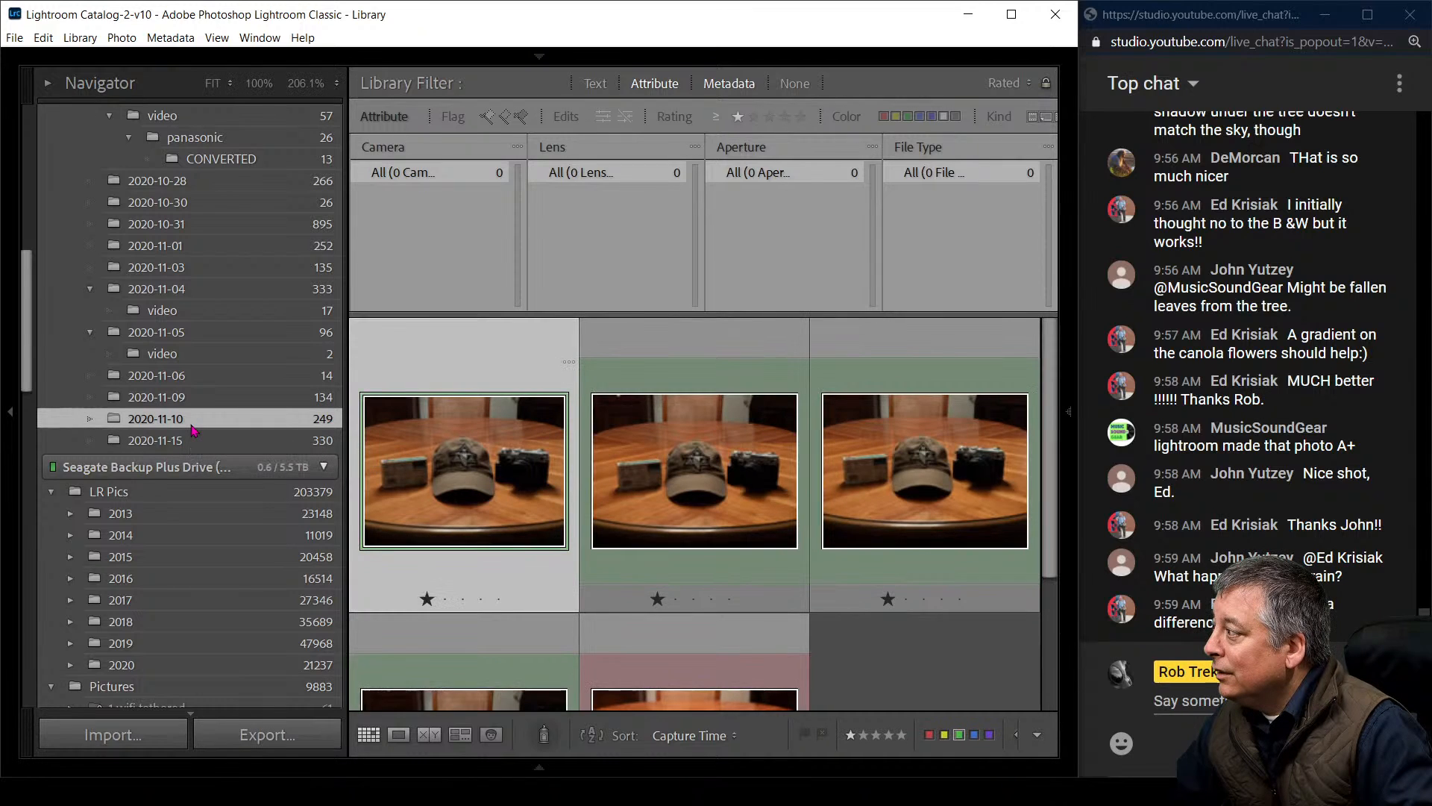
pyautogui.click(738, 117)
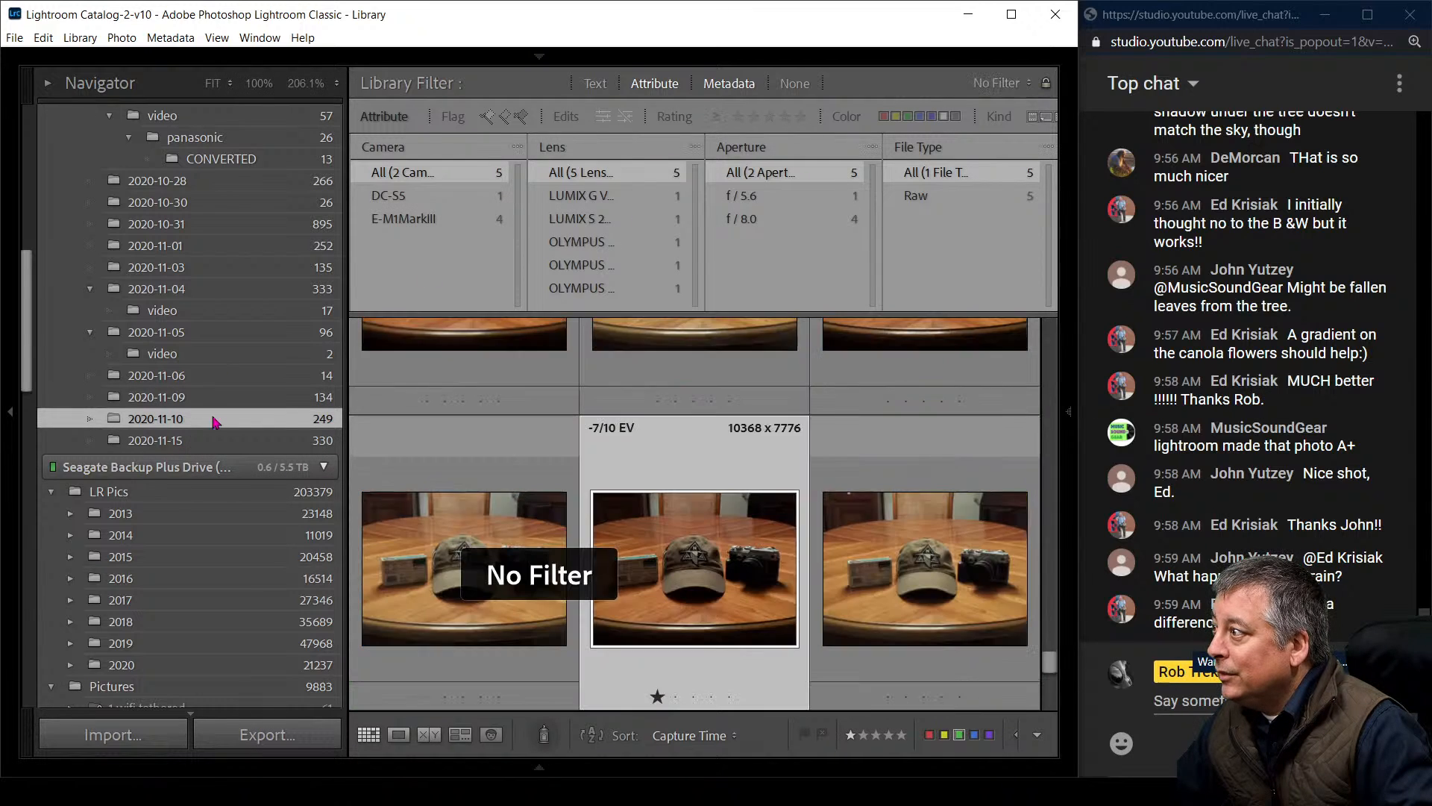
# Find the original red Mustang photo in the 2020-11-15 folder and view it enlarged
pyautogui.click(214, 441)
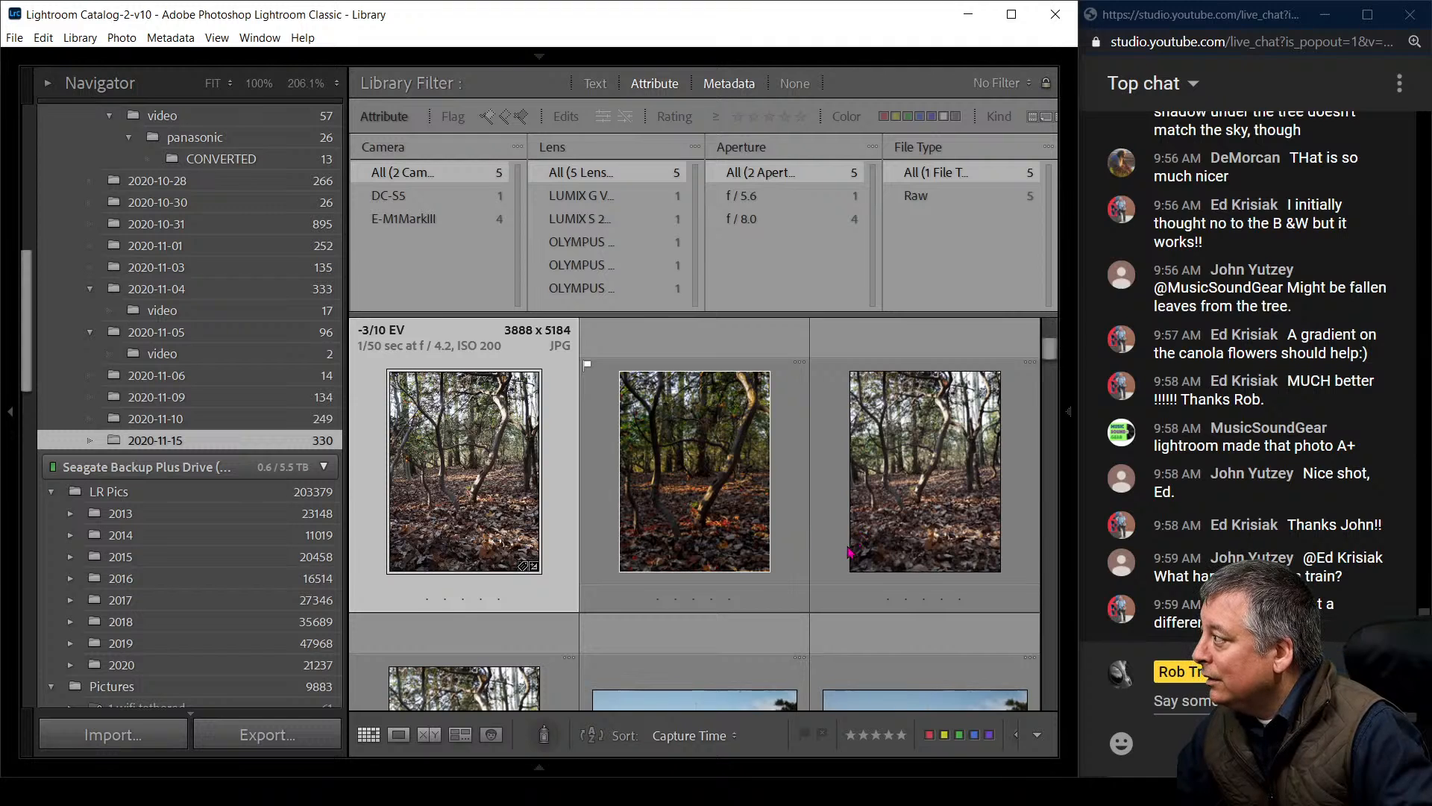
pyautogui.scroll(-10, 944, 569)
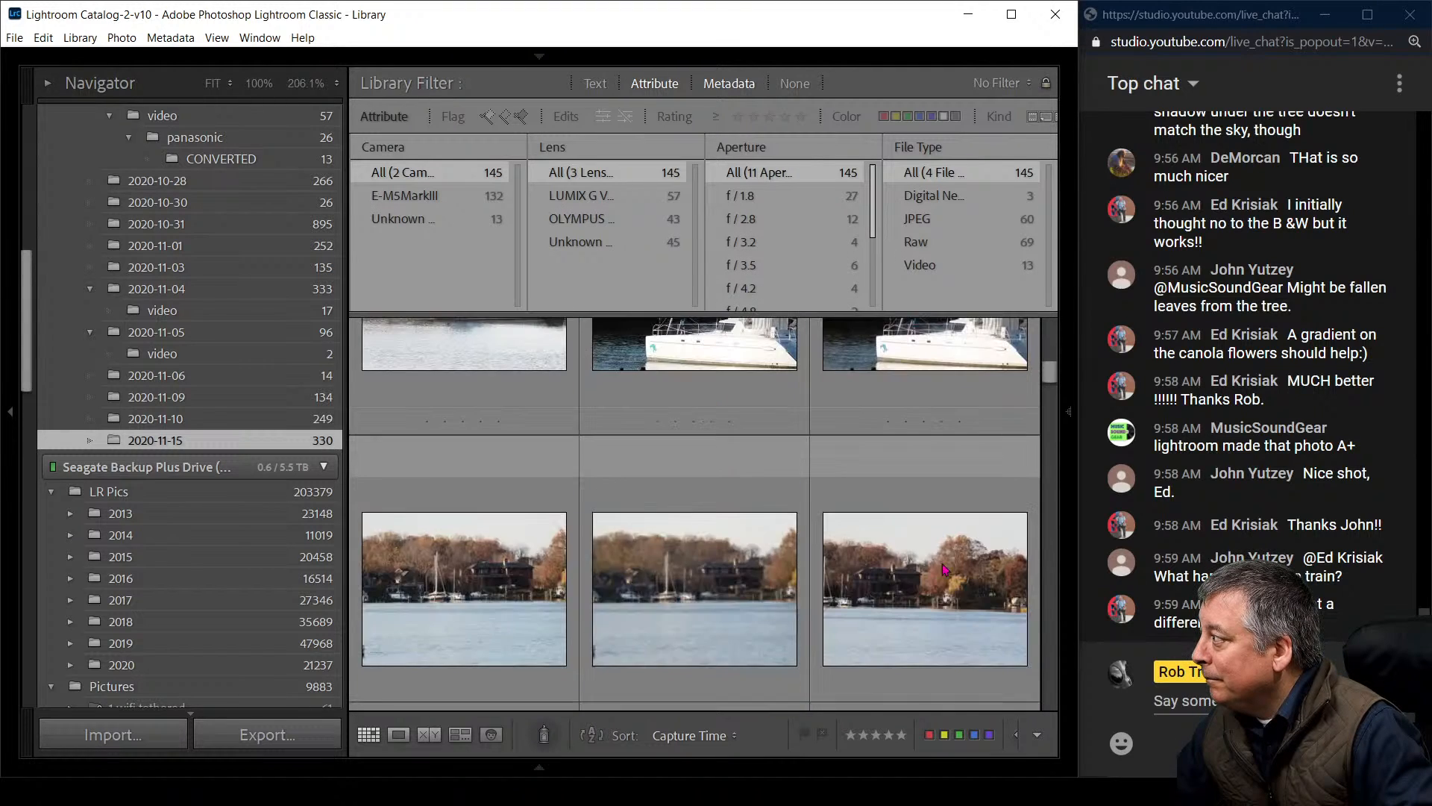
pyautogui.scroll(-8, 944, 570)
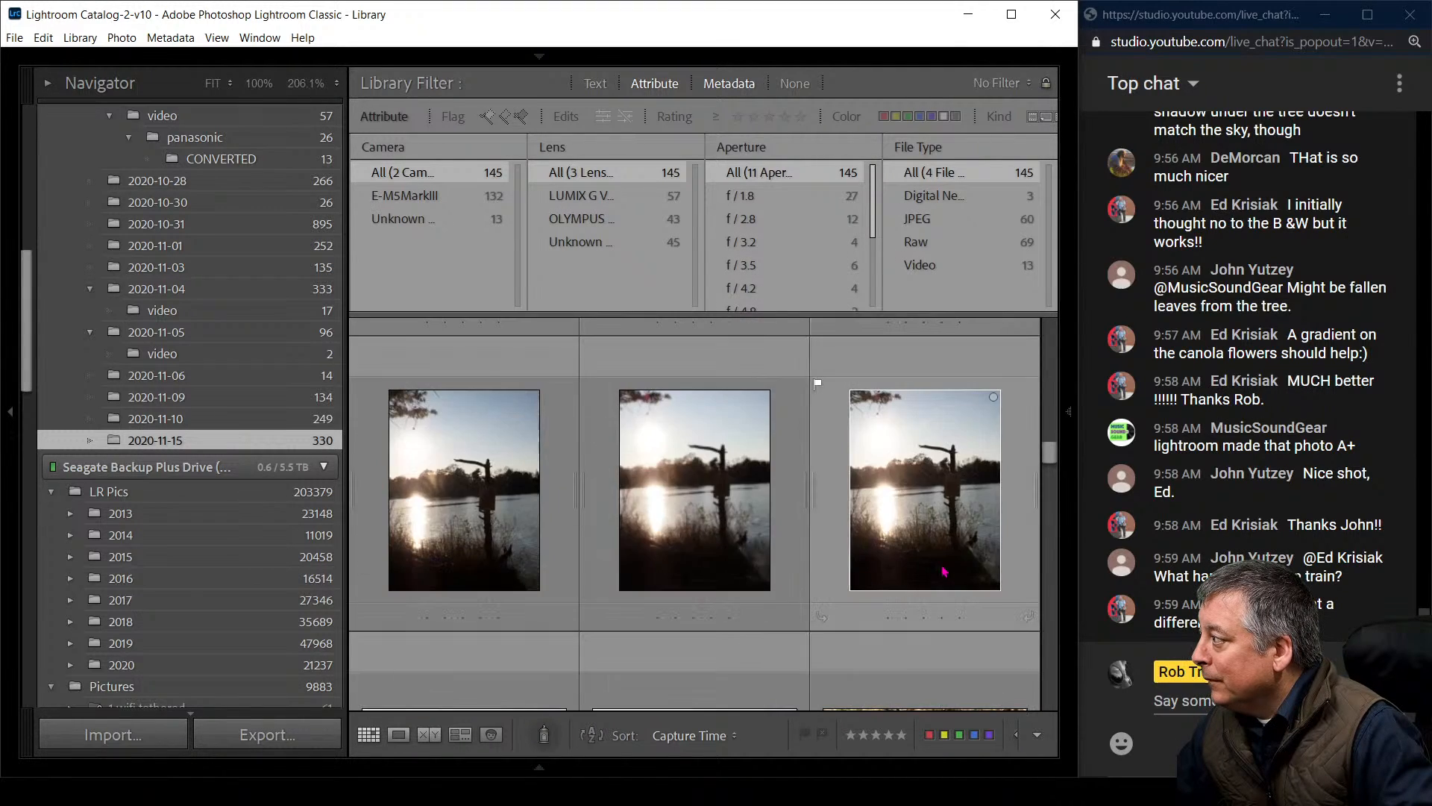
pyautogui.scroll(-8, 945, 570)
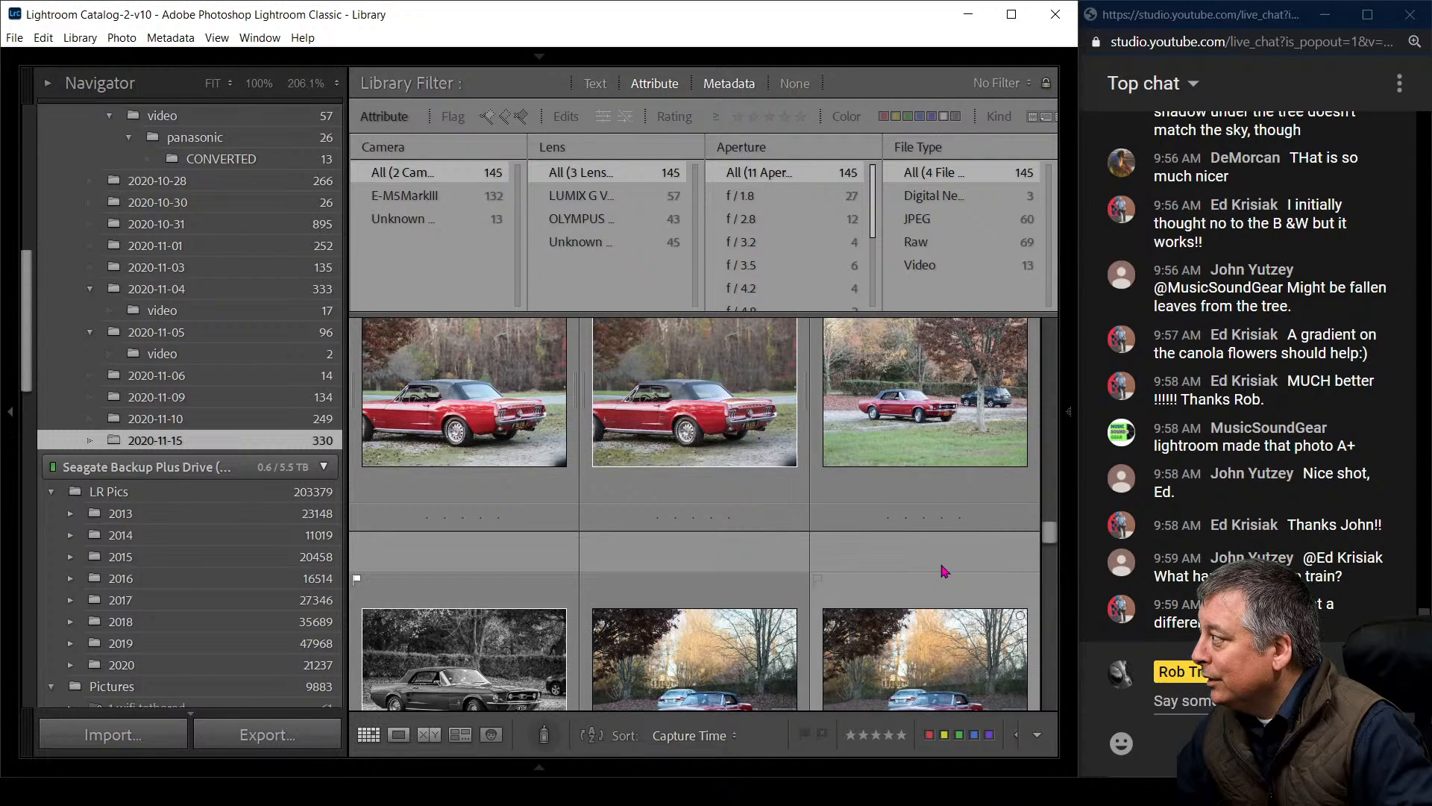
pyautogui.doubleClick(944, 570)
pyautogui.press('Right')
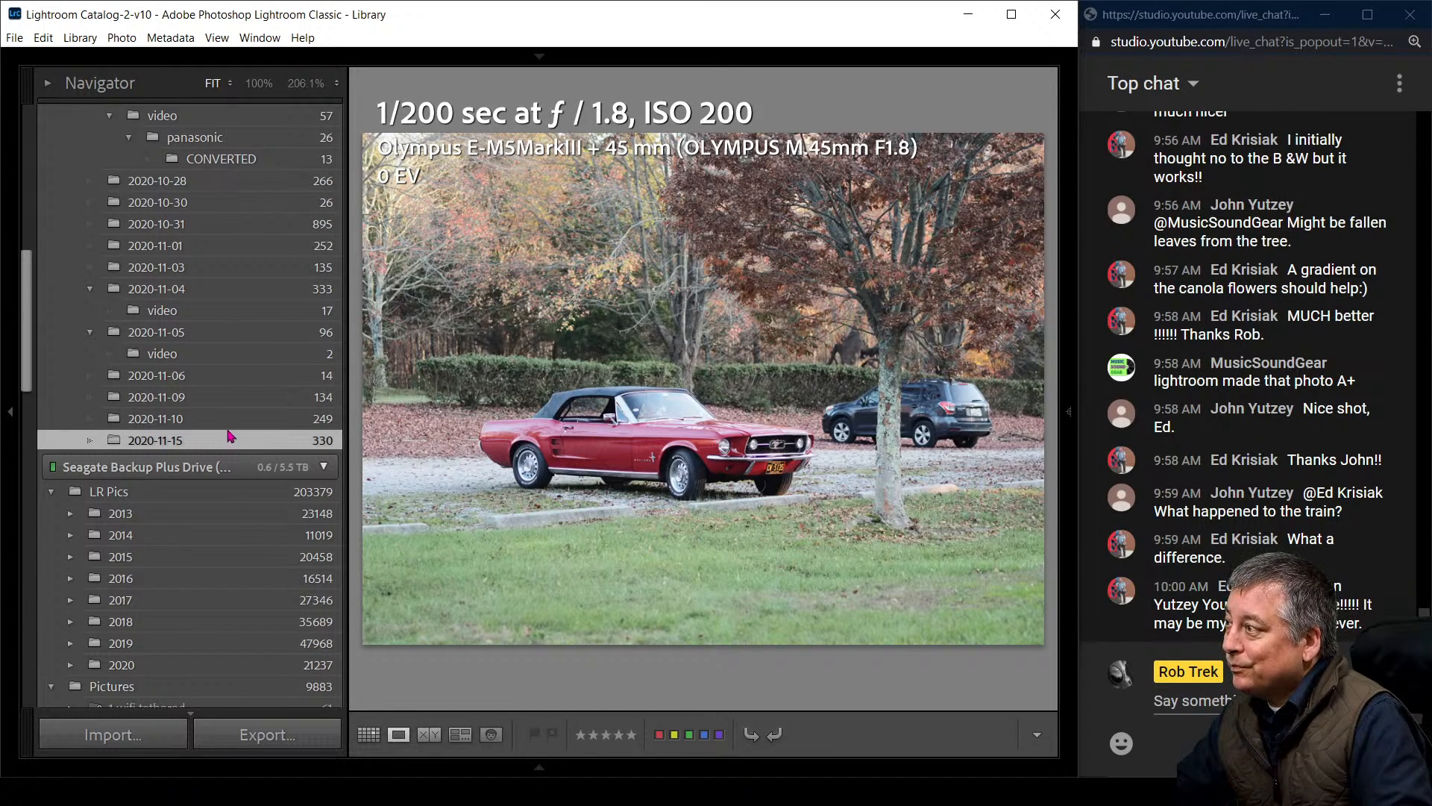
# Open the Viewer edits folder, preview the first Mustang edit full screen, and hide the folder list for a larger view
pyautogui.scroll(8, 229, 436)
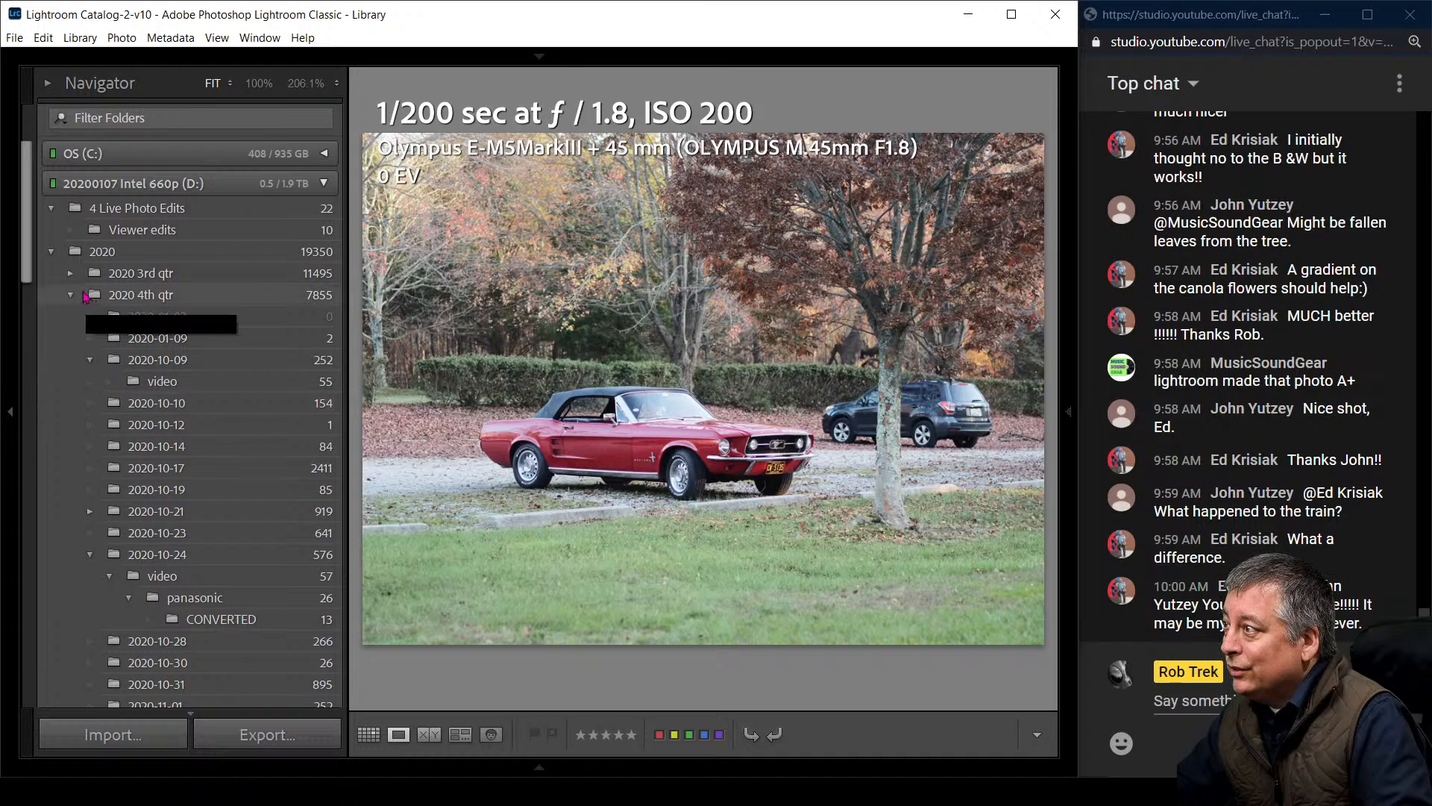
pyautogui.click(71, 295)
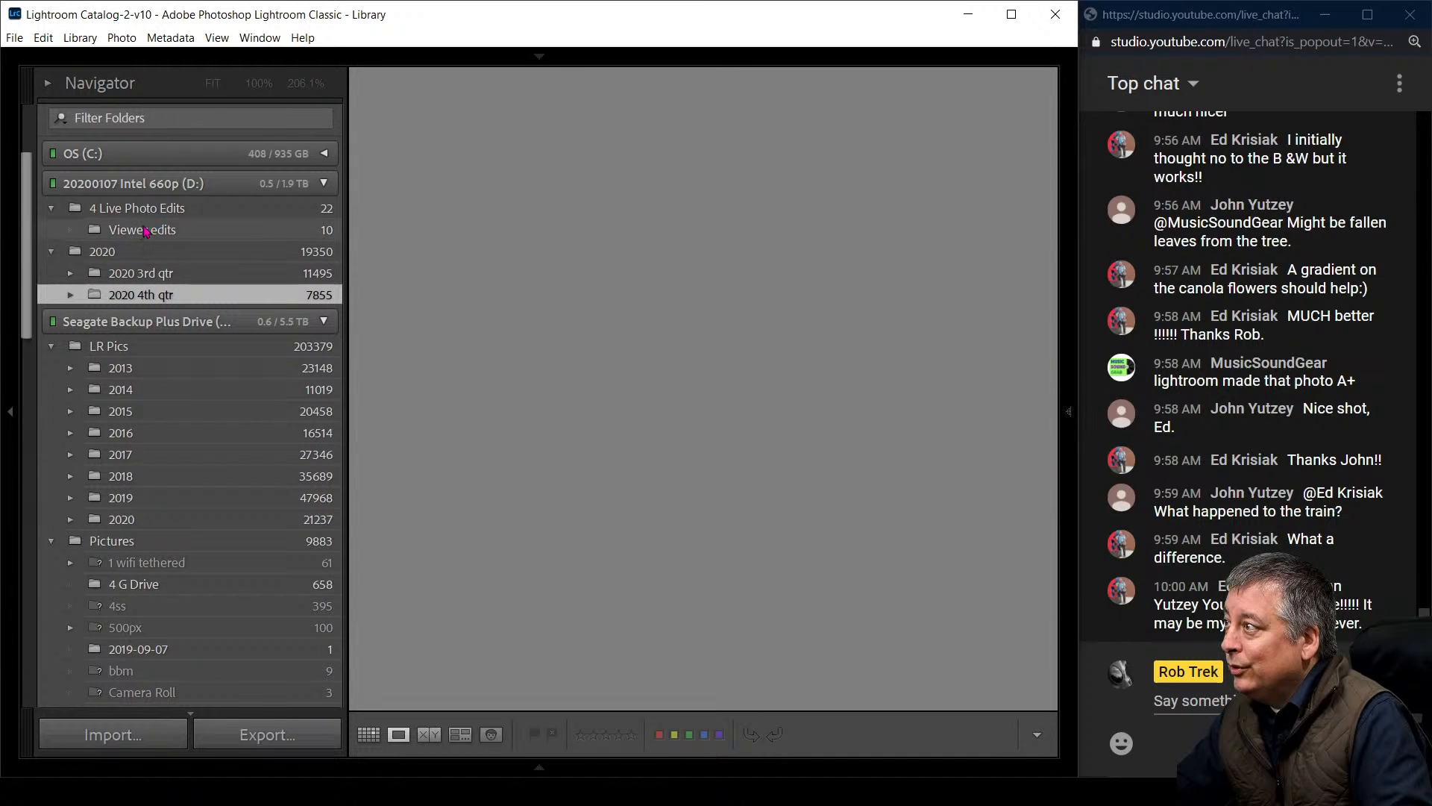
pyautogui.click(146, 230)
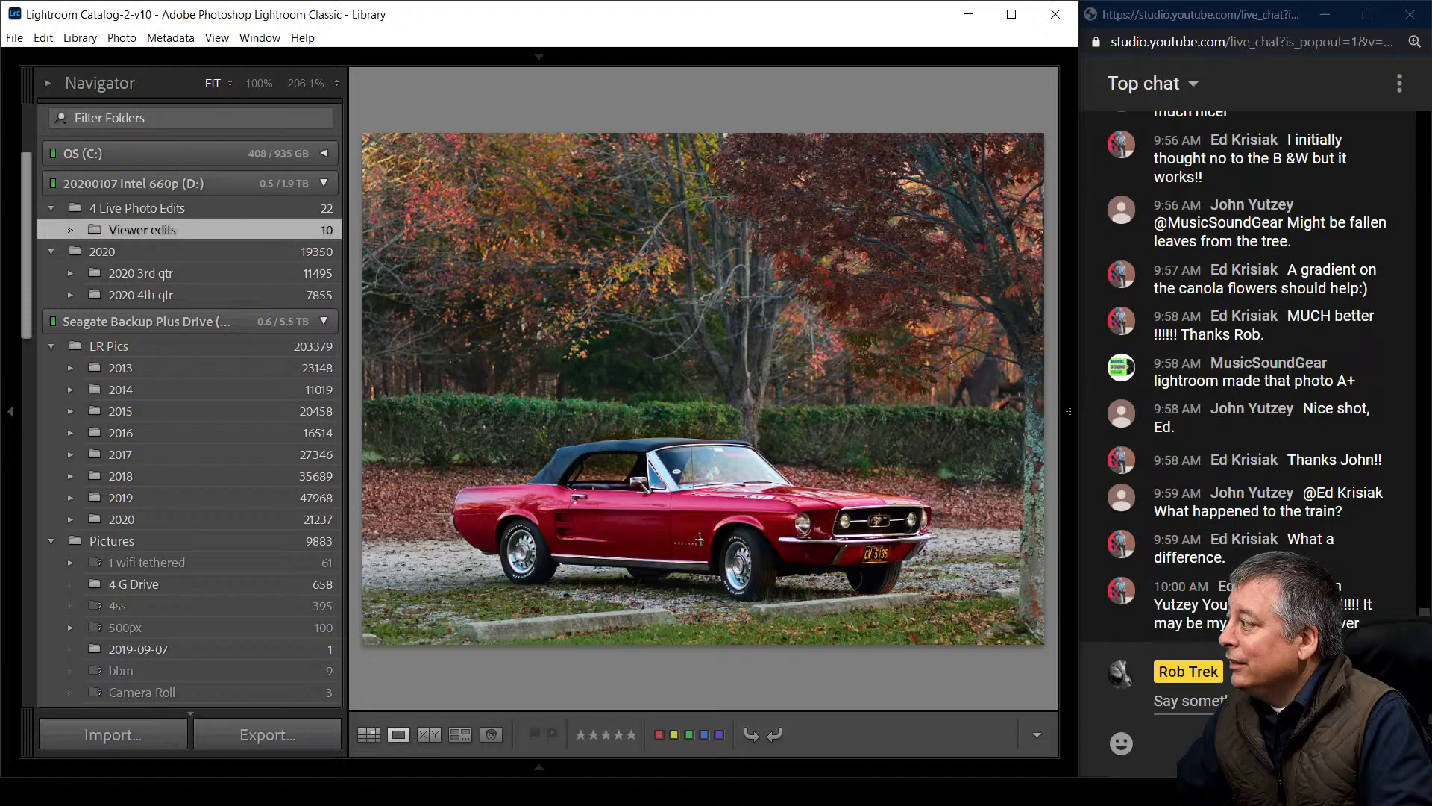
pyautogui.press('f')
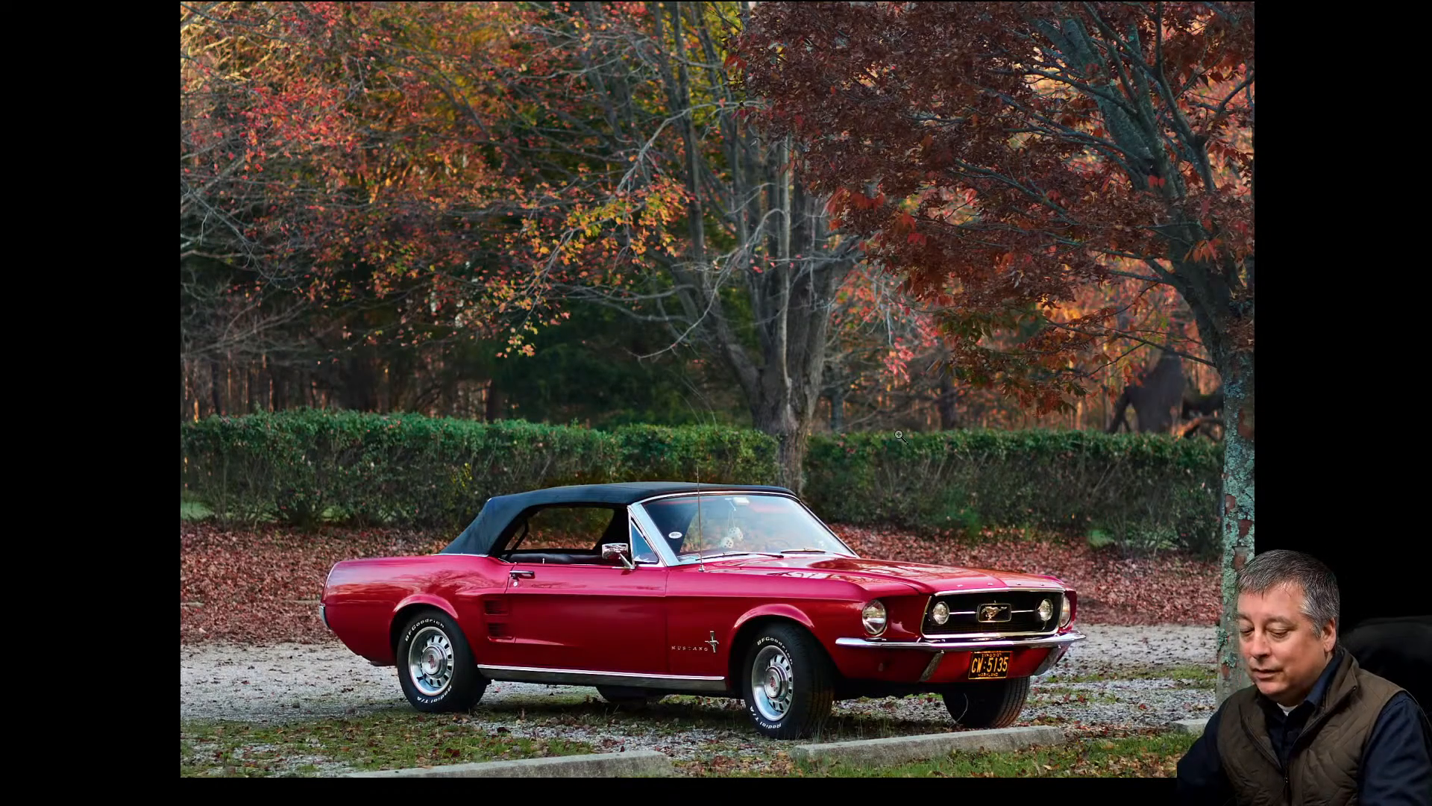
pyautogui.press('f')
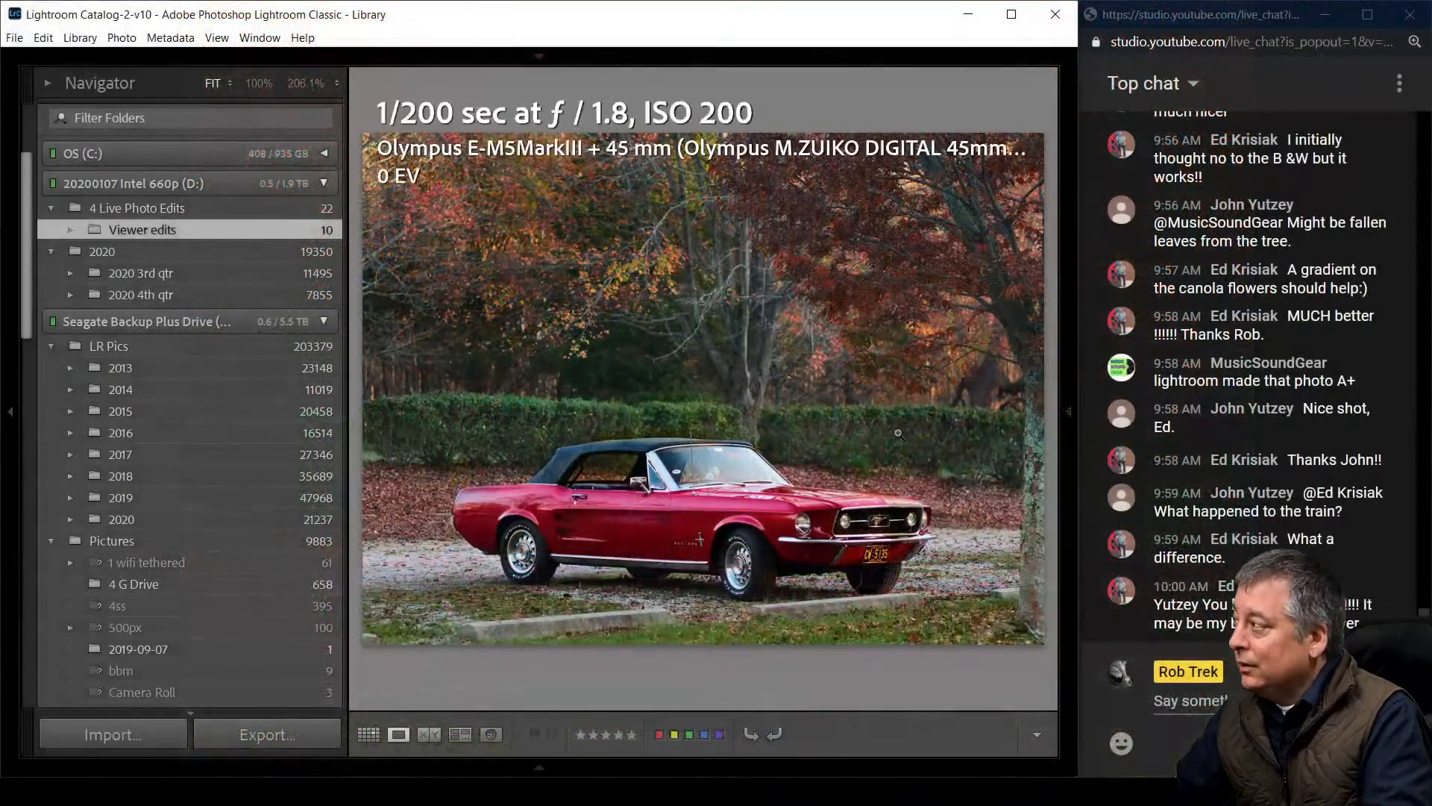
pyautogui.click(11, 411)
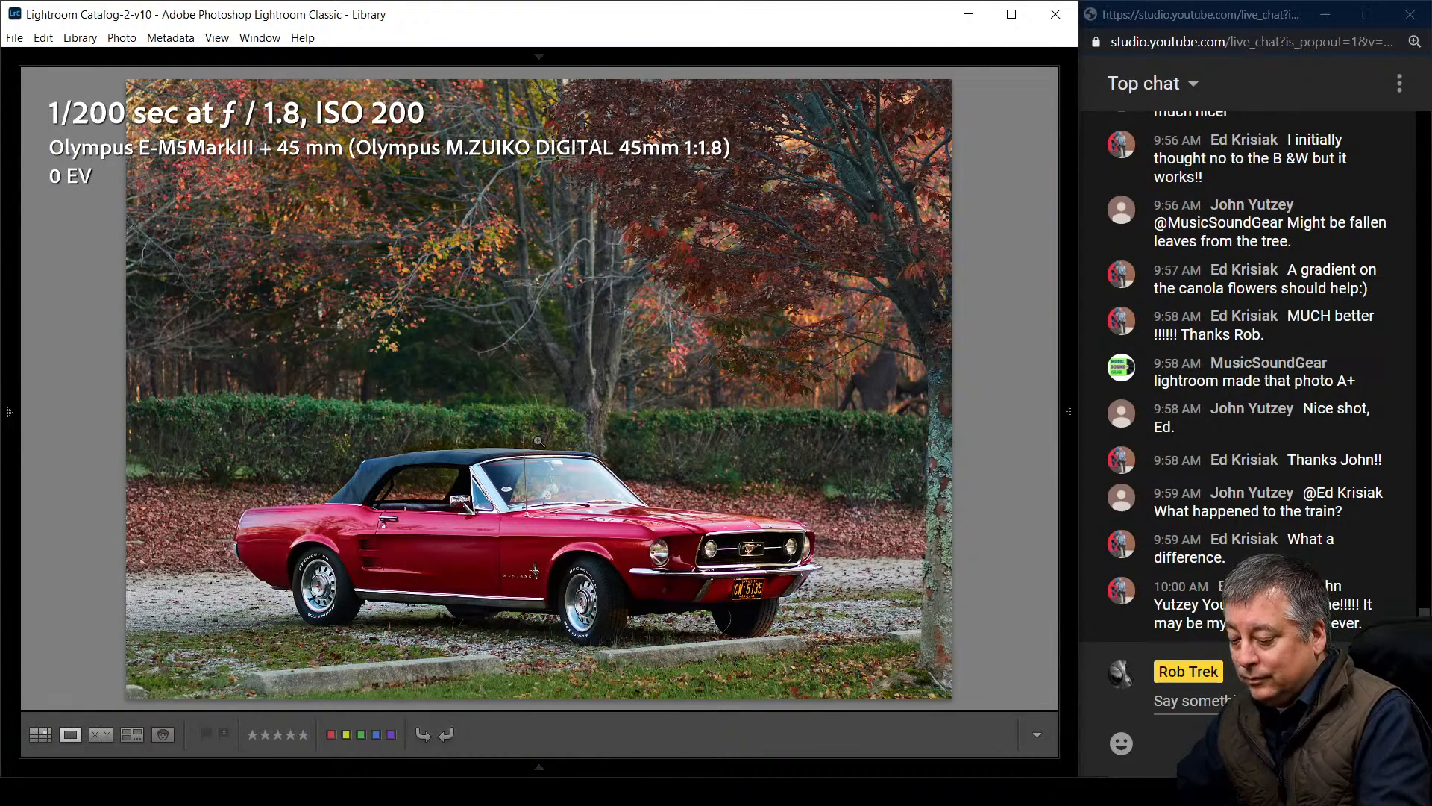
# Examine the first viewer-edited Mustang photos one by one, switching the info overlay between exposure details and file name
pyautogui.press('i')
pyautogui.press('i')
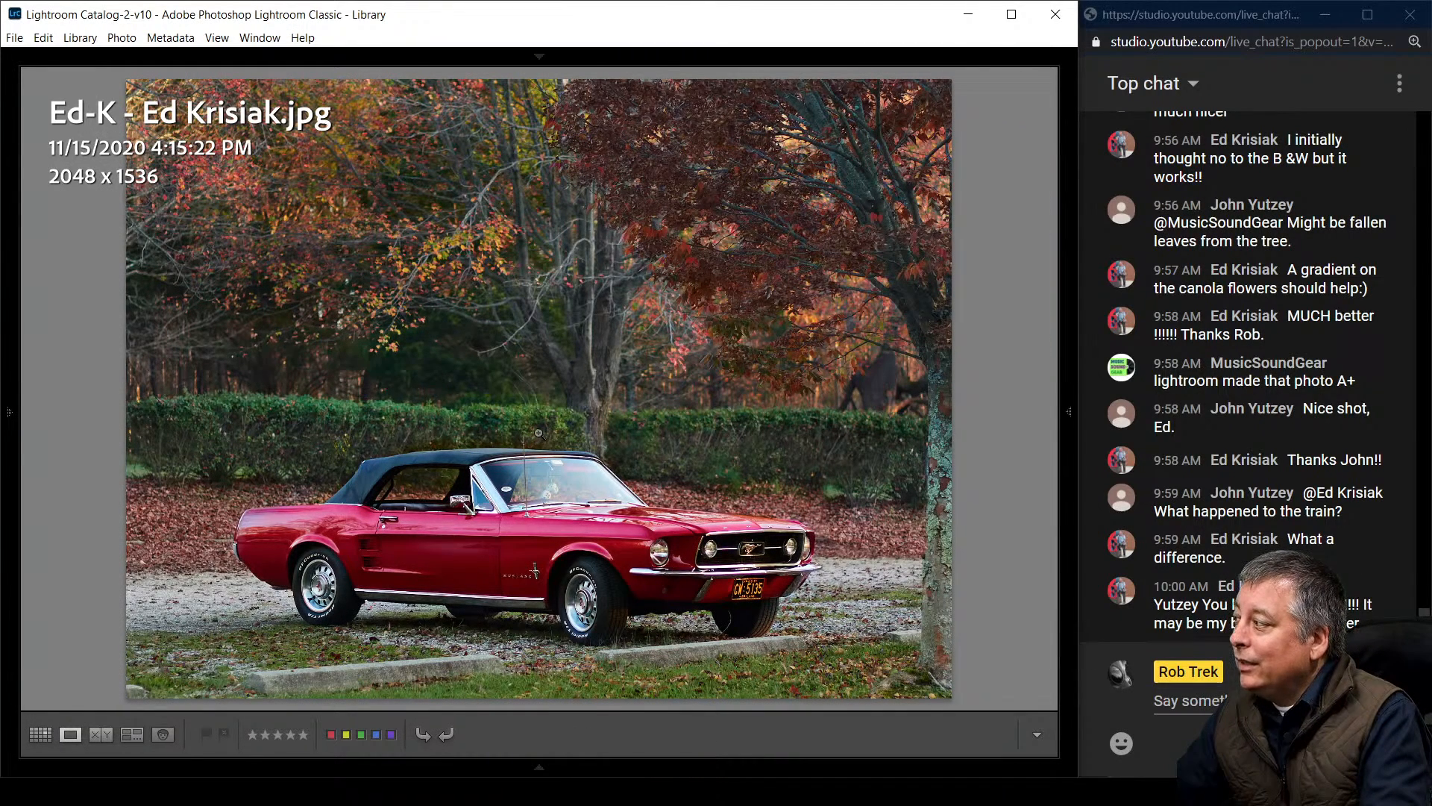
pyautogui.press('i')
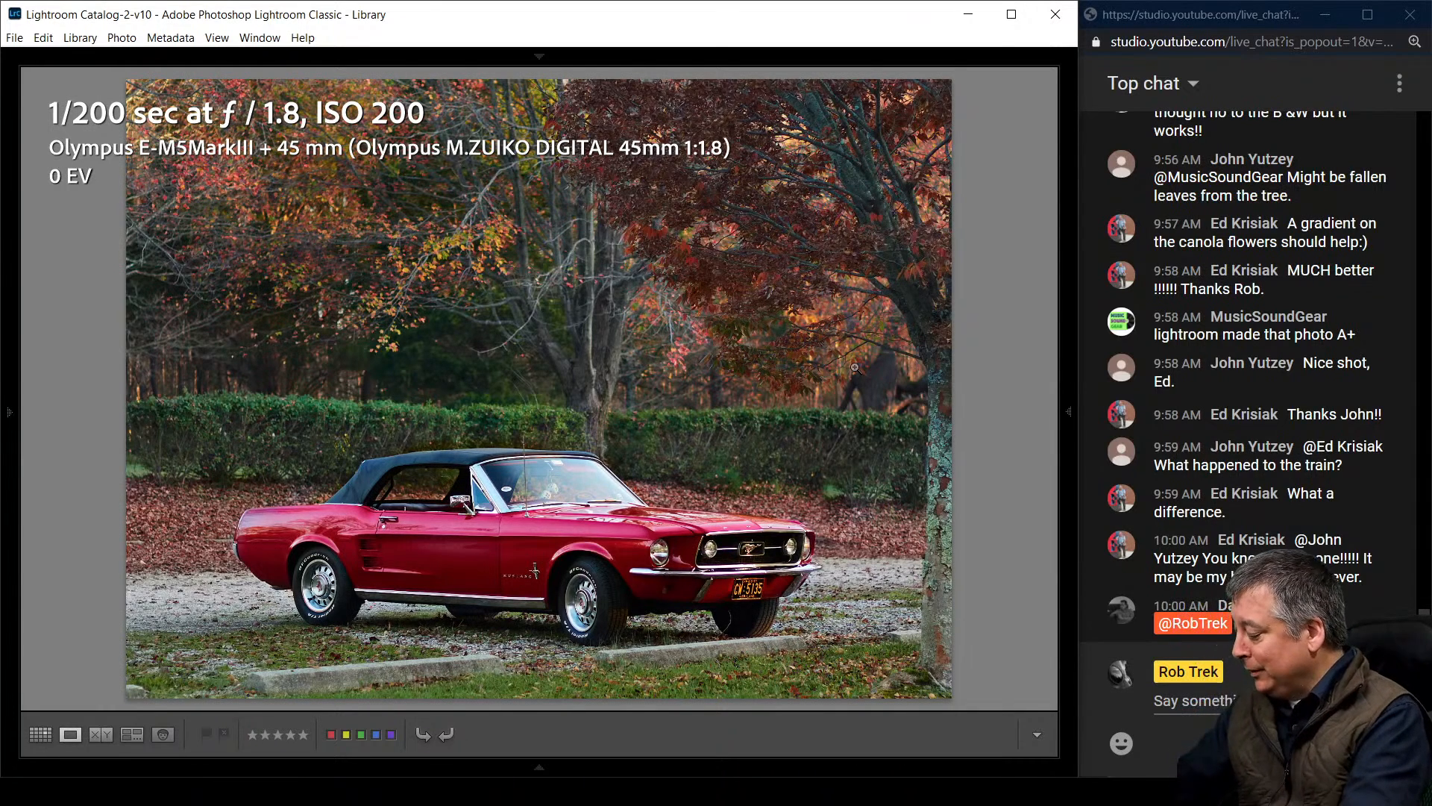
pyautogui.press('Right')
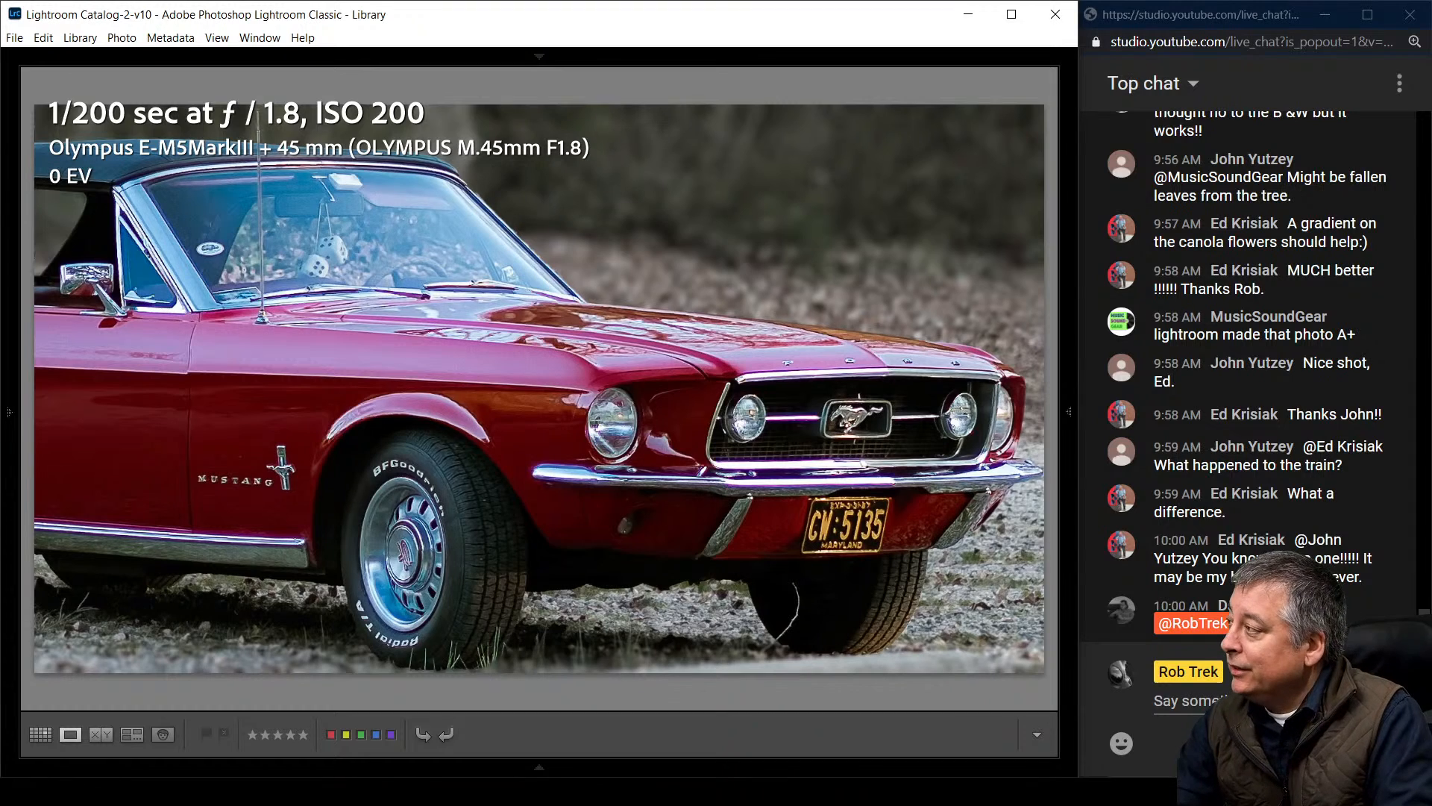
pyautogui.press('i')
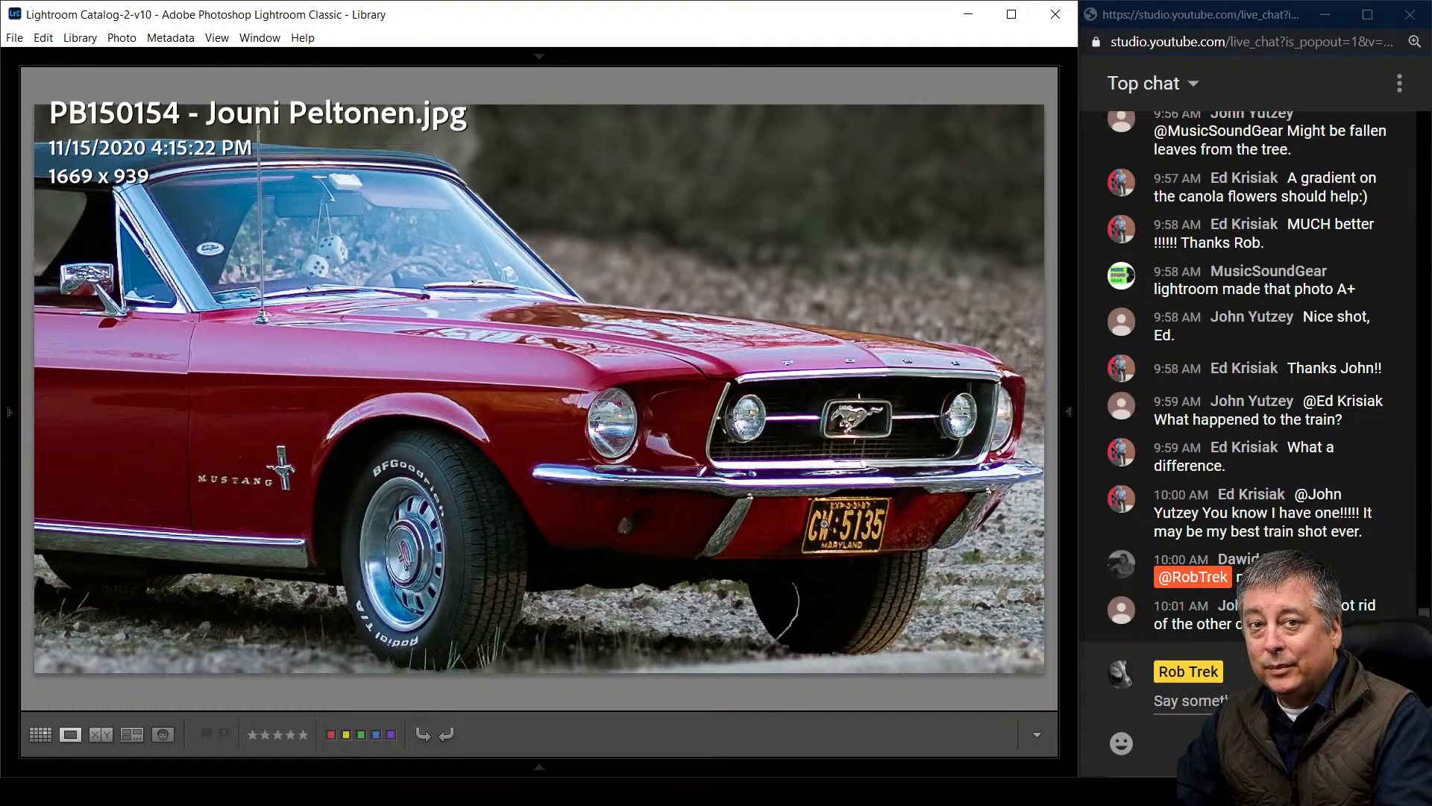
pyautogui.press('Right')
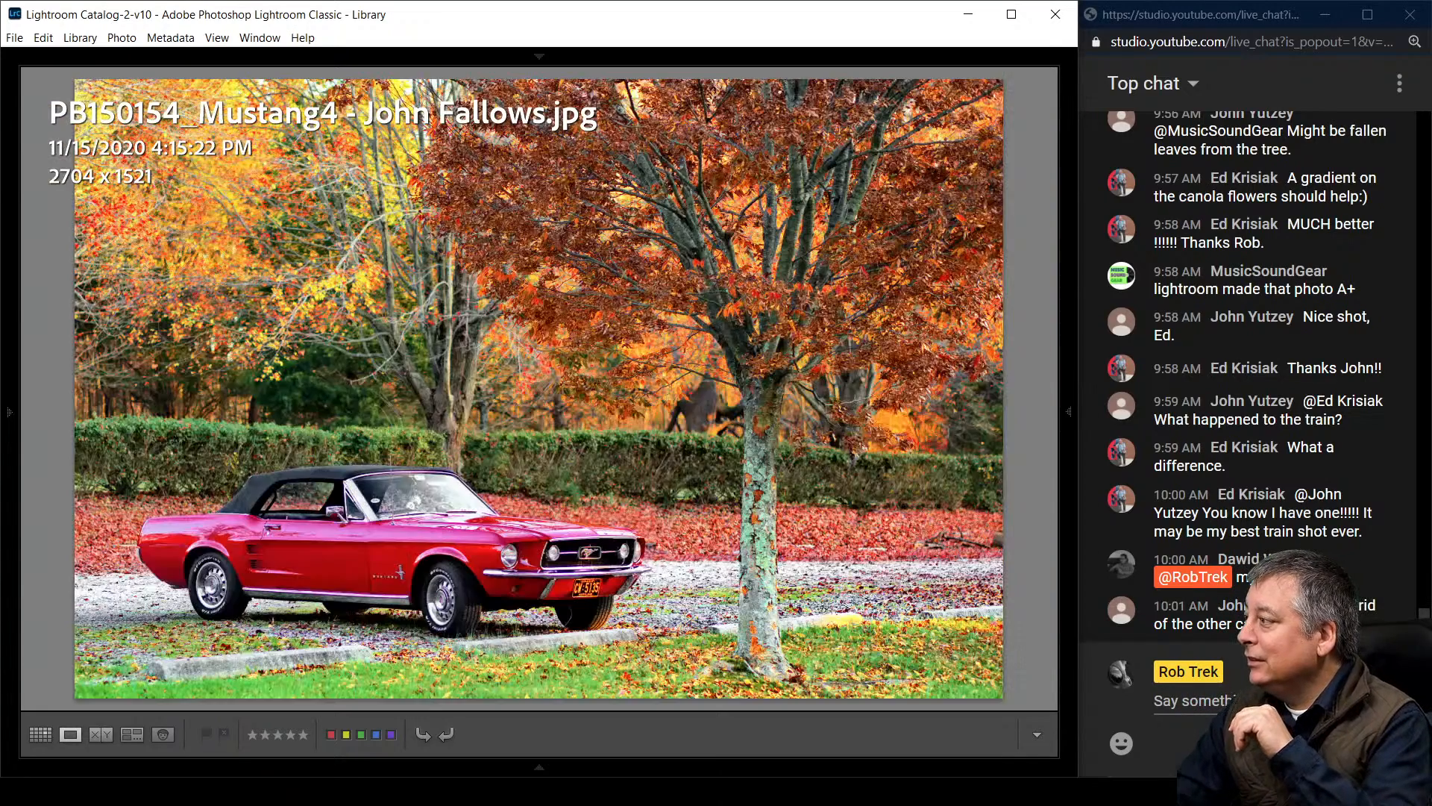
pyautogui.press('Right')
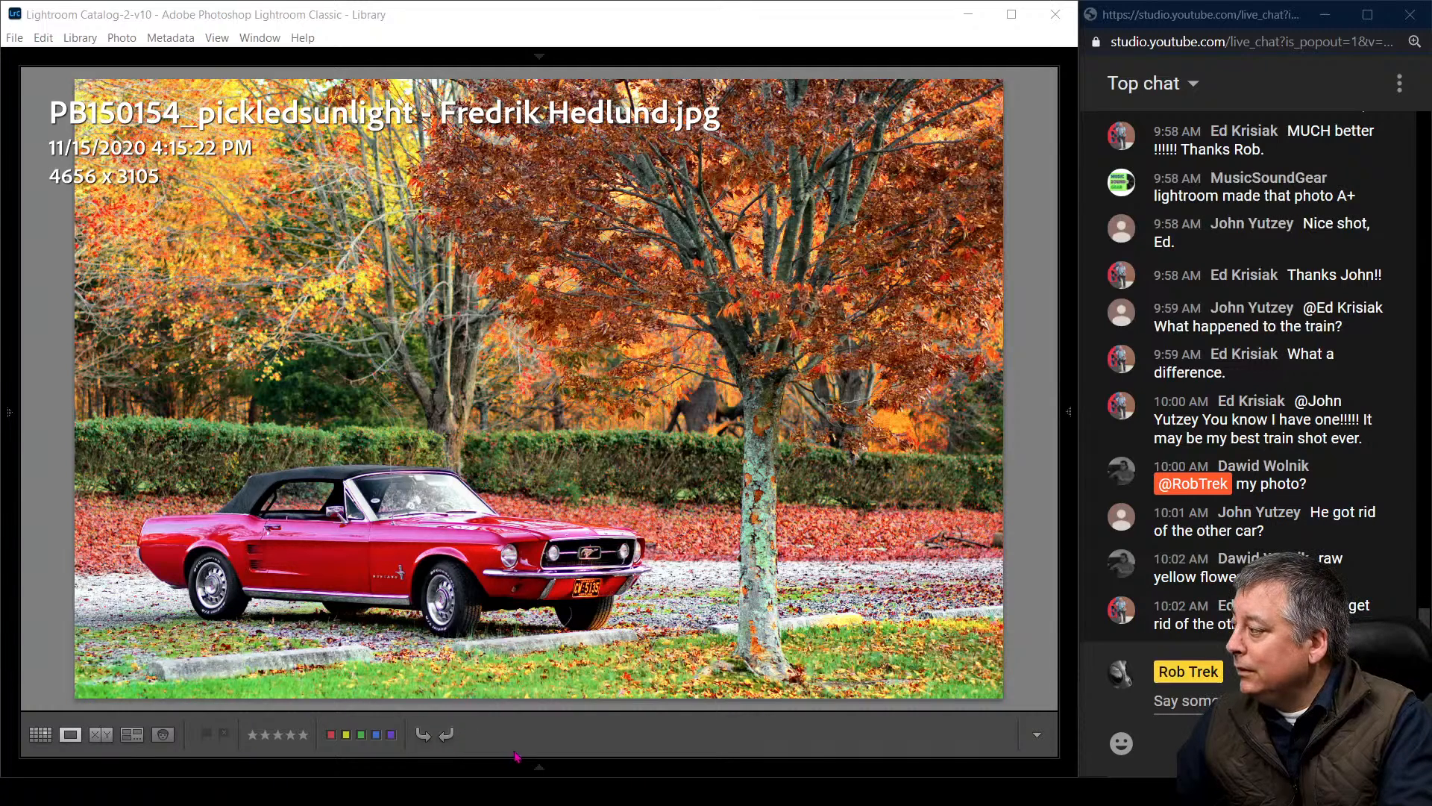
# Compare the tight-cropped, vivid autumn and near-square Mustang edits, and examine the yellow-toned and vintage-bordered versions
pyautogui.click(578, 751)
pyautogui.press('Right')
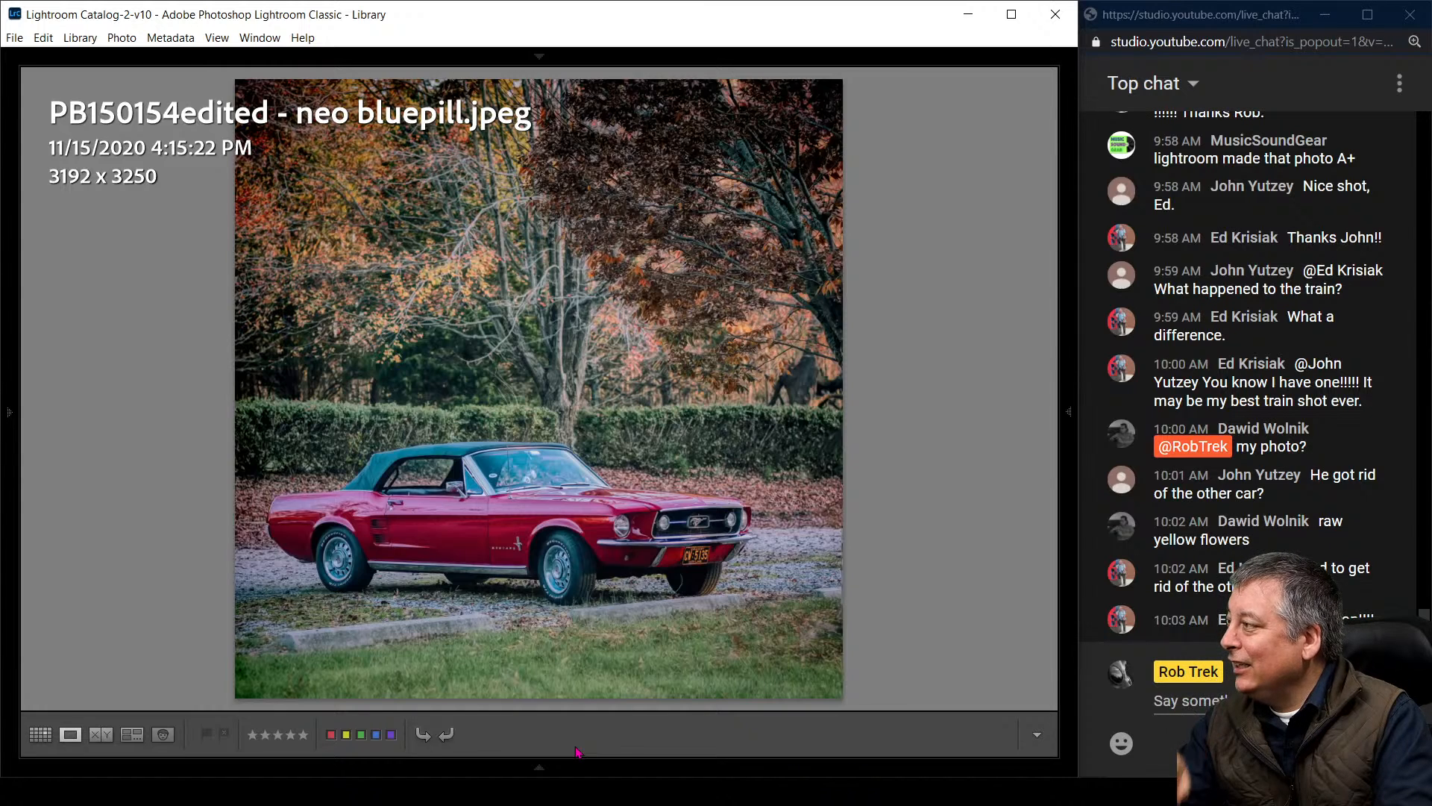
pyautogui.press('Right')
pyautogui.press('Left')
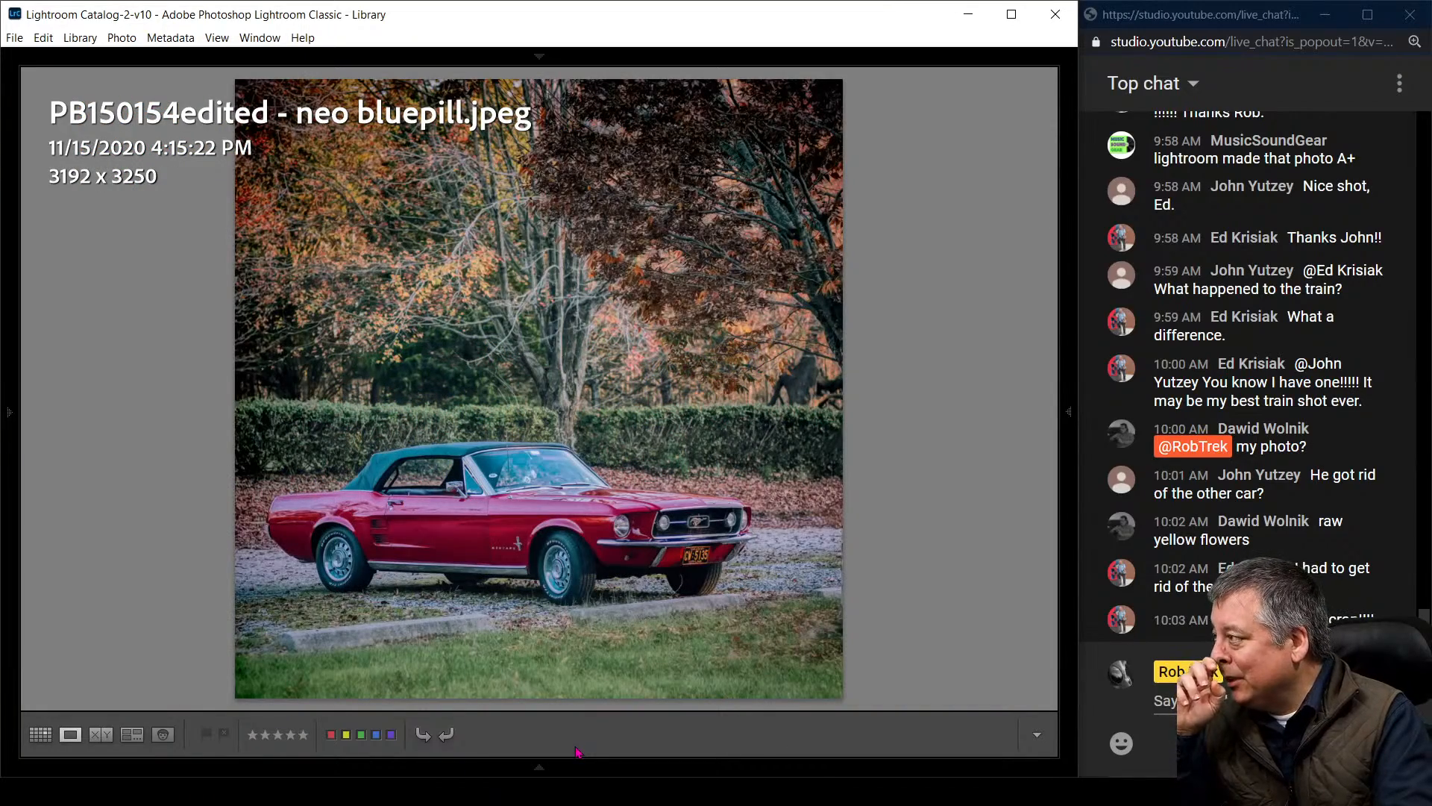
pyautogui.press('Left')
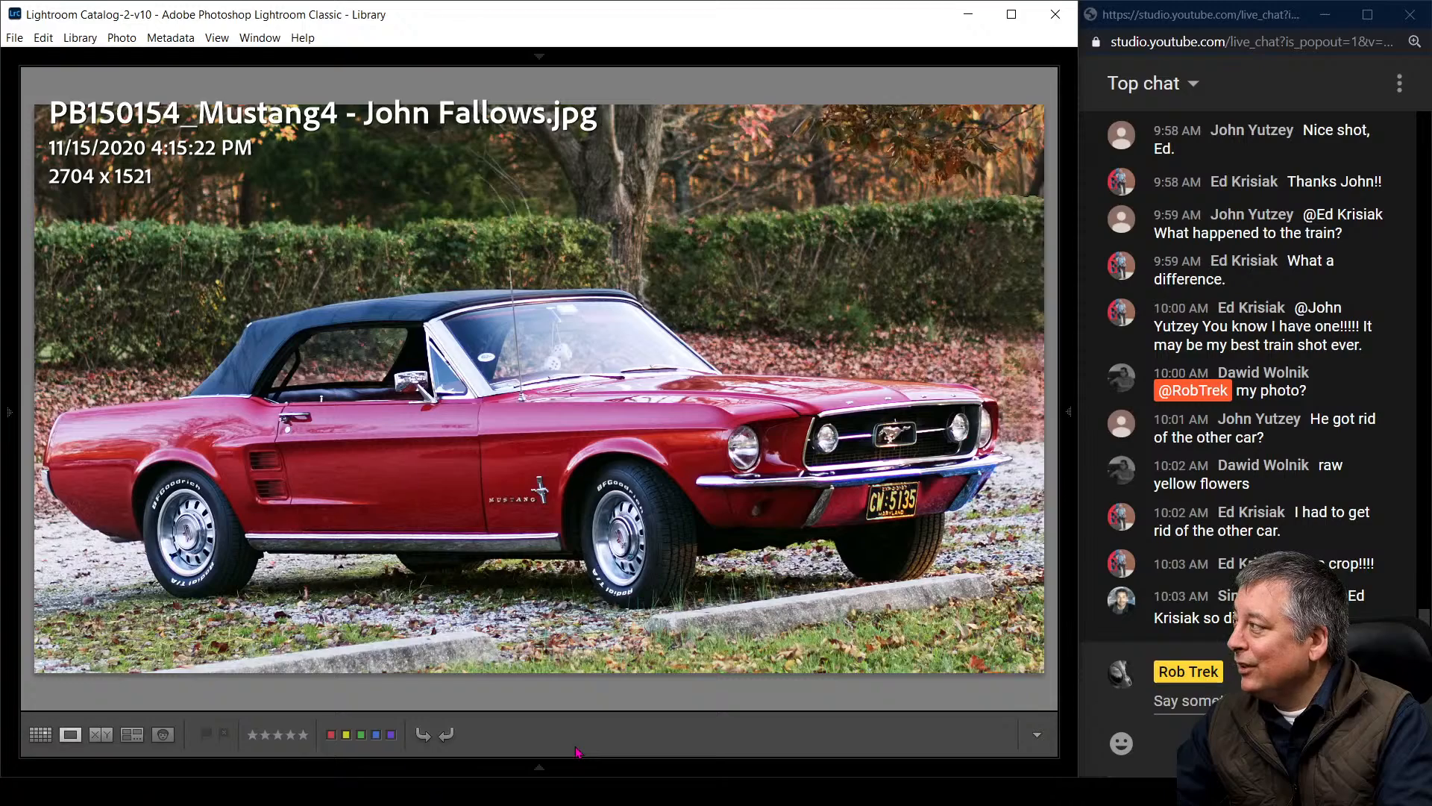
pyautogui.press('Right')
pyautogui.press('Right')
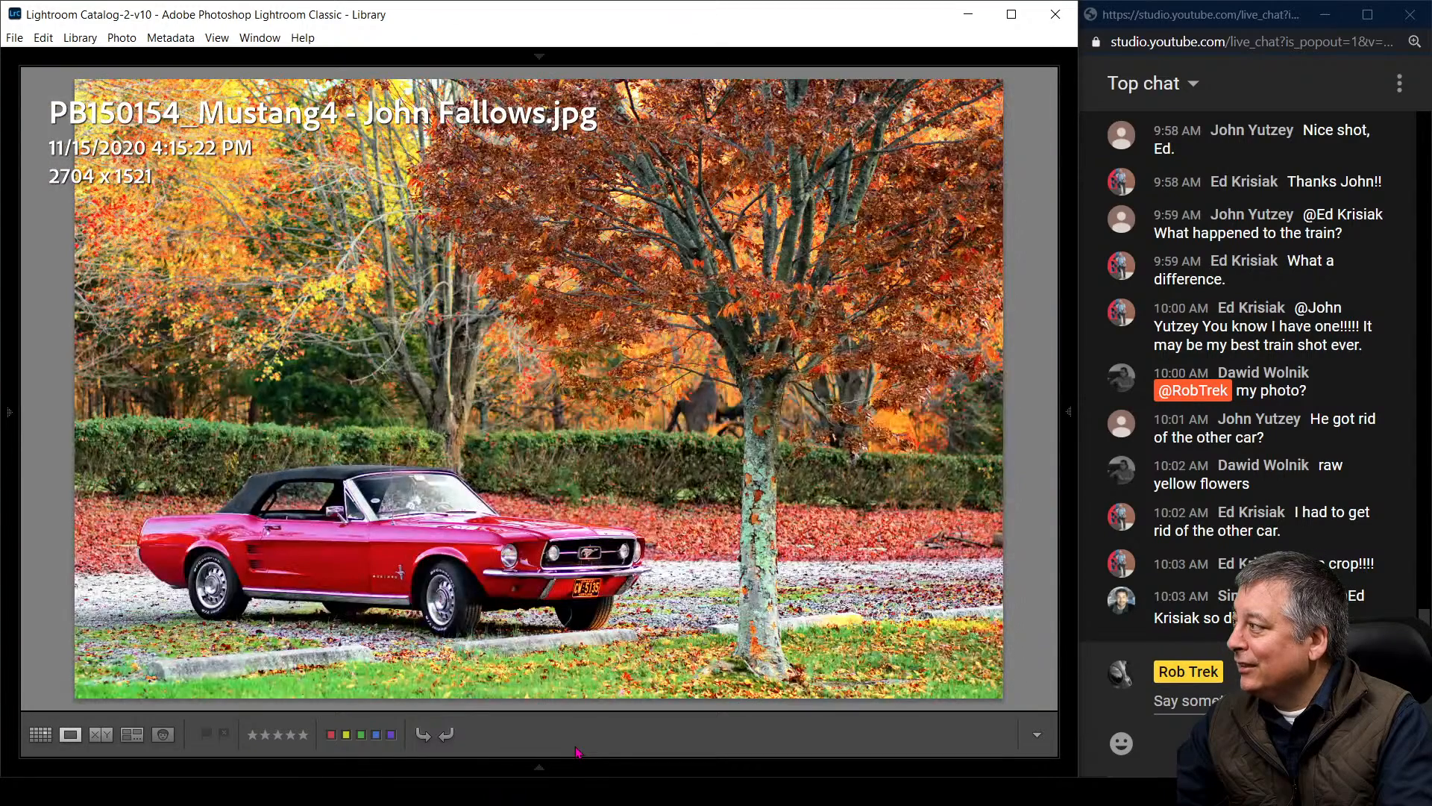
pyautogui.press('Left')
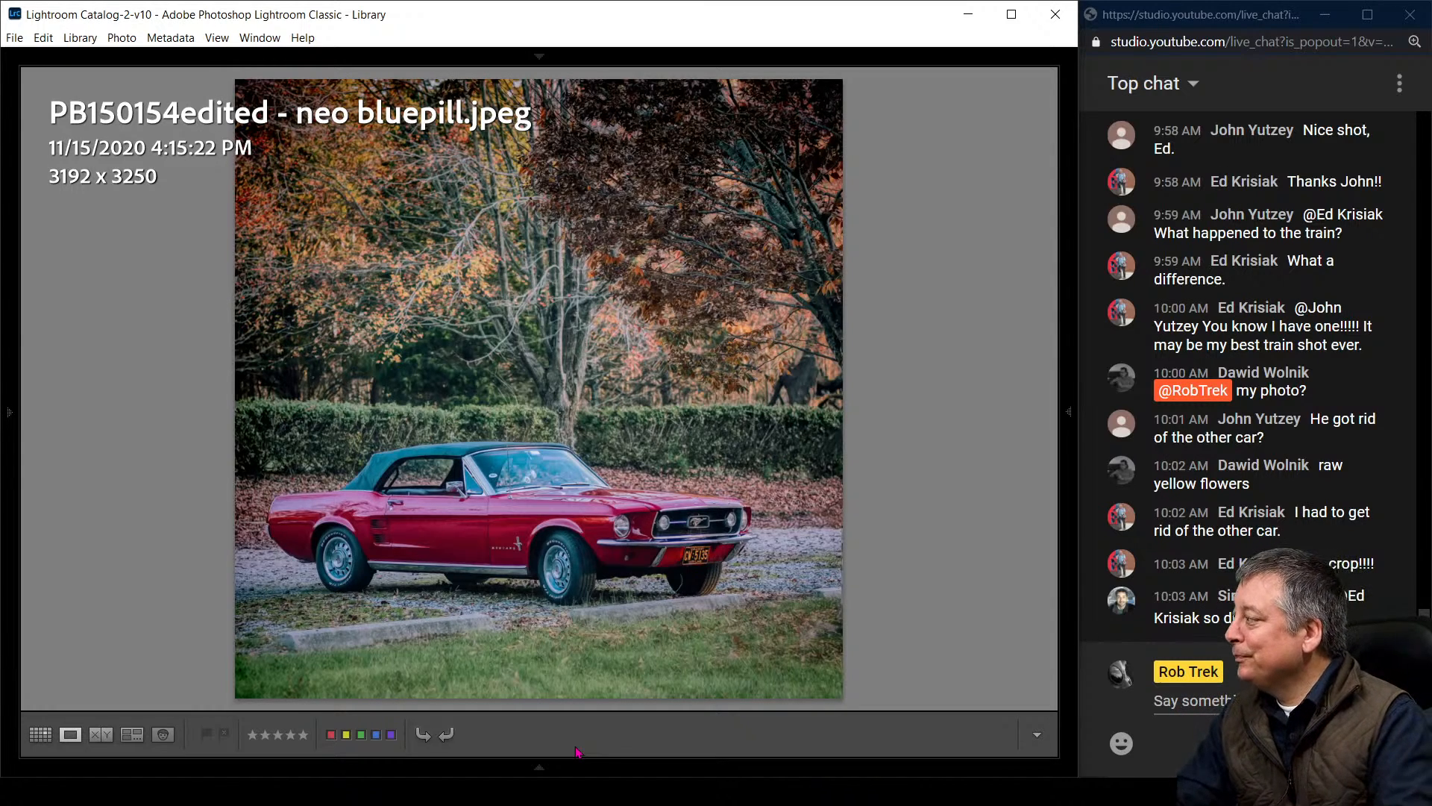
pyautogui.press('Right')
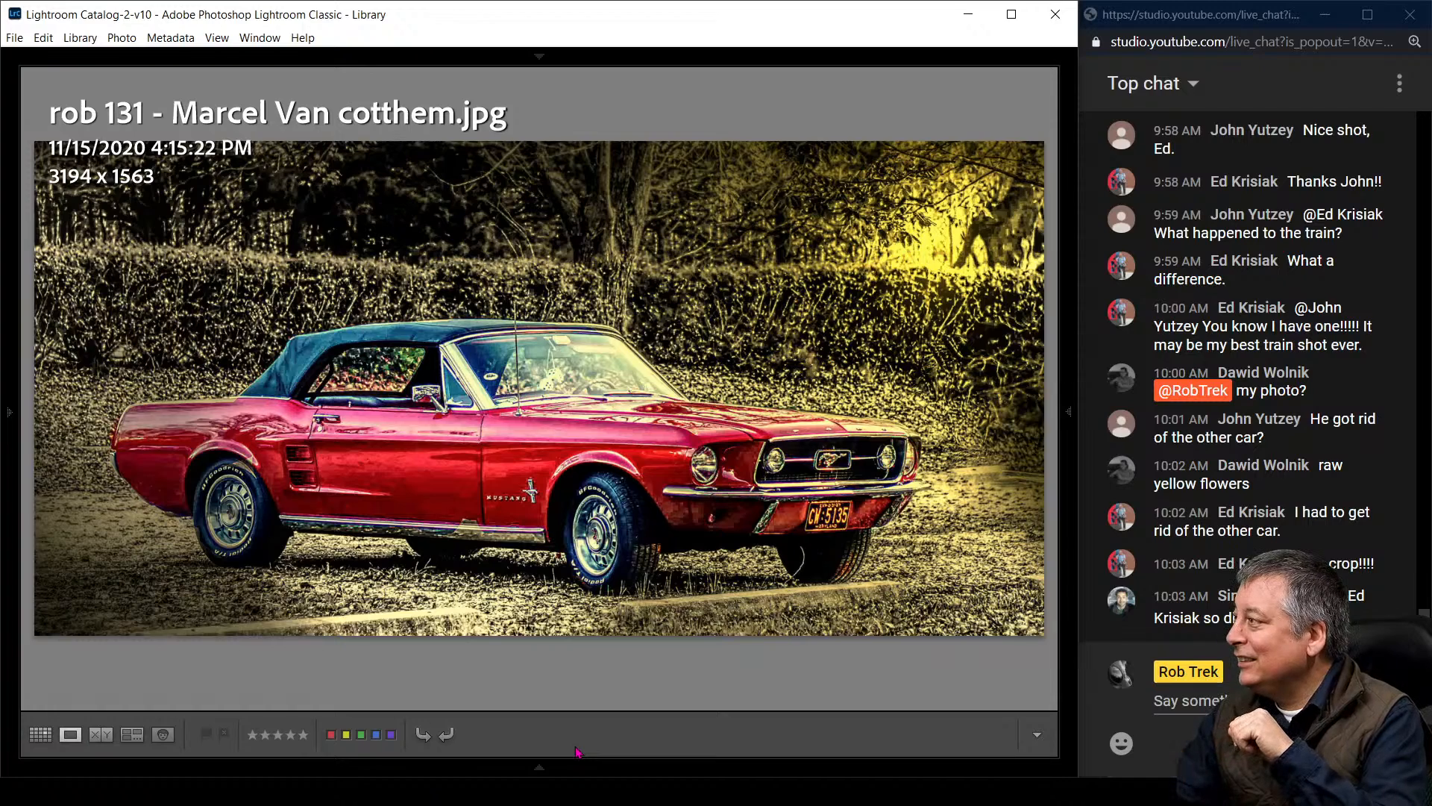
pyautogui.press('Right')
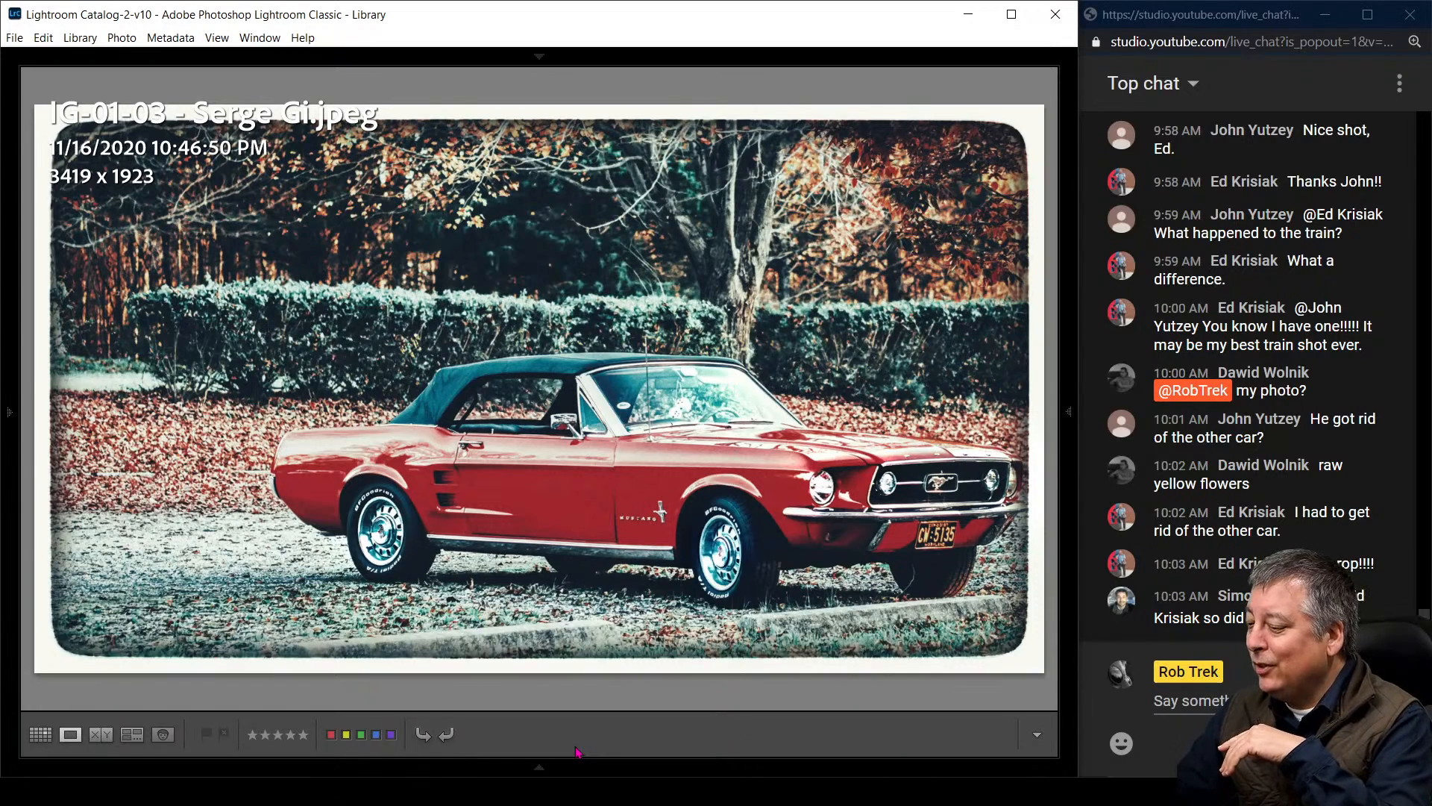
# Page through all the viewer-edited Mustang photos again, continuing past the vintage-bordered one to the soft pink and green-lawn versions
pyautogui.moveTo(1067, 448)
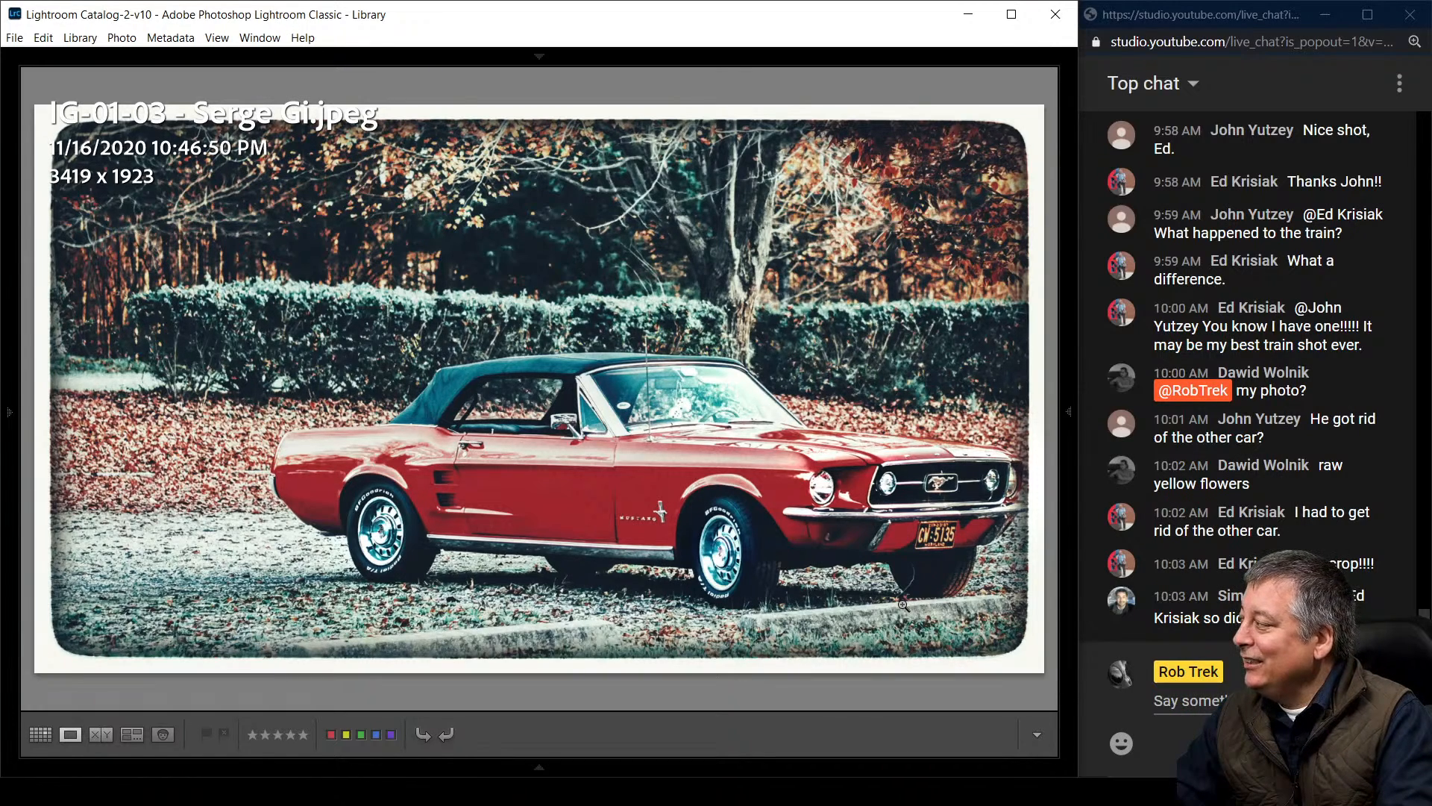
pyautogui.press('Right')
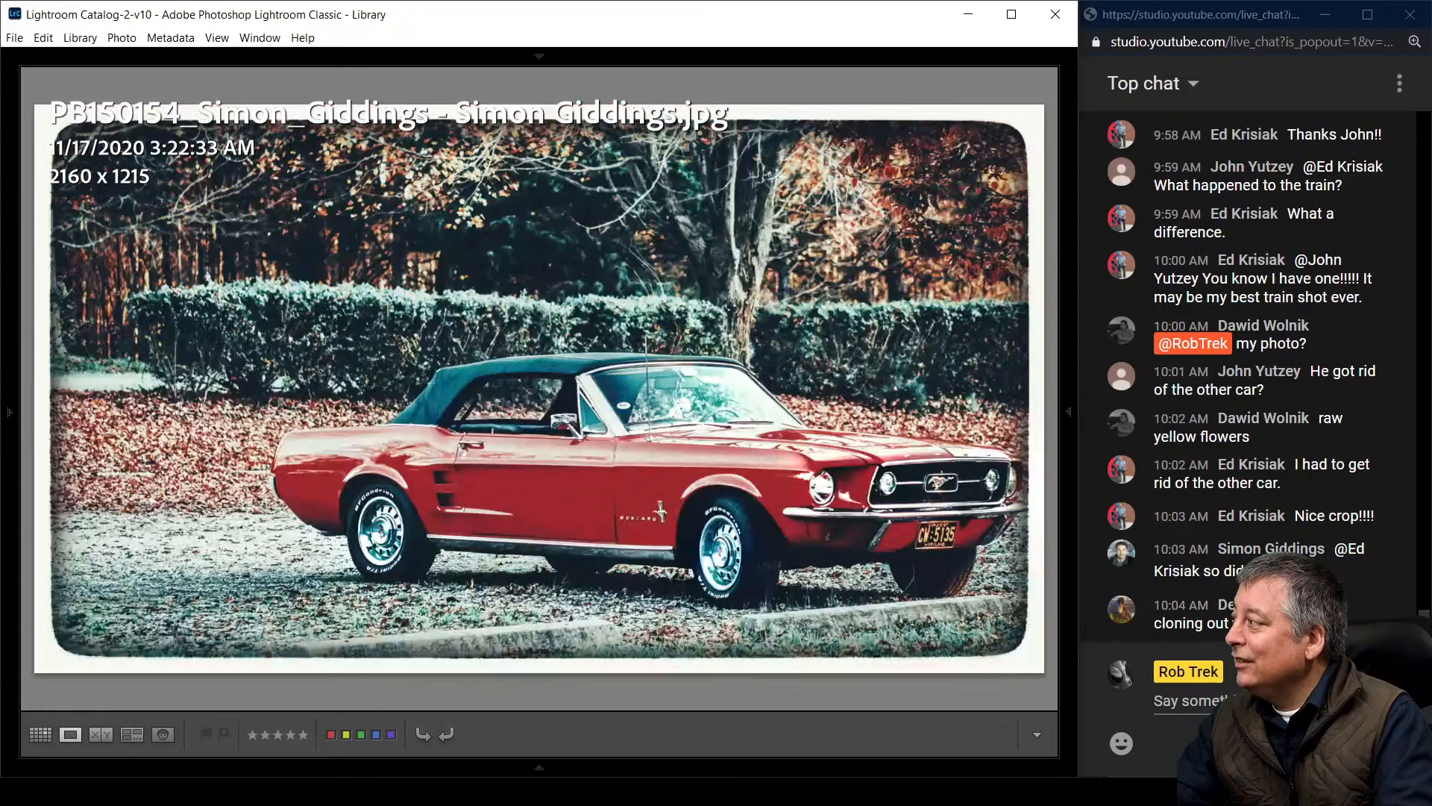
pyautogui.press('Right')
pyautogui.press('Right')
pyautogui.press('Right')
pyautogui.press('Right')
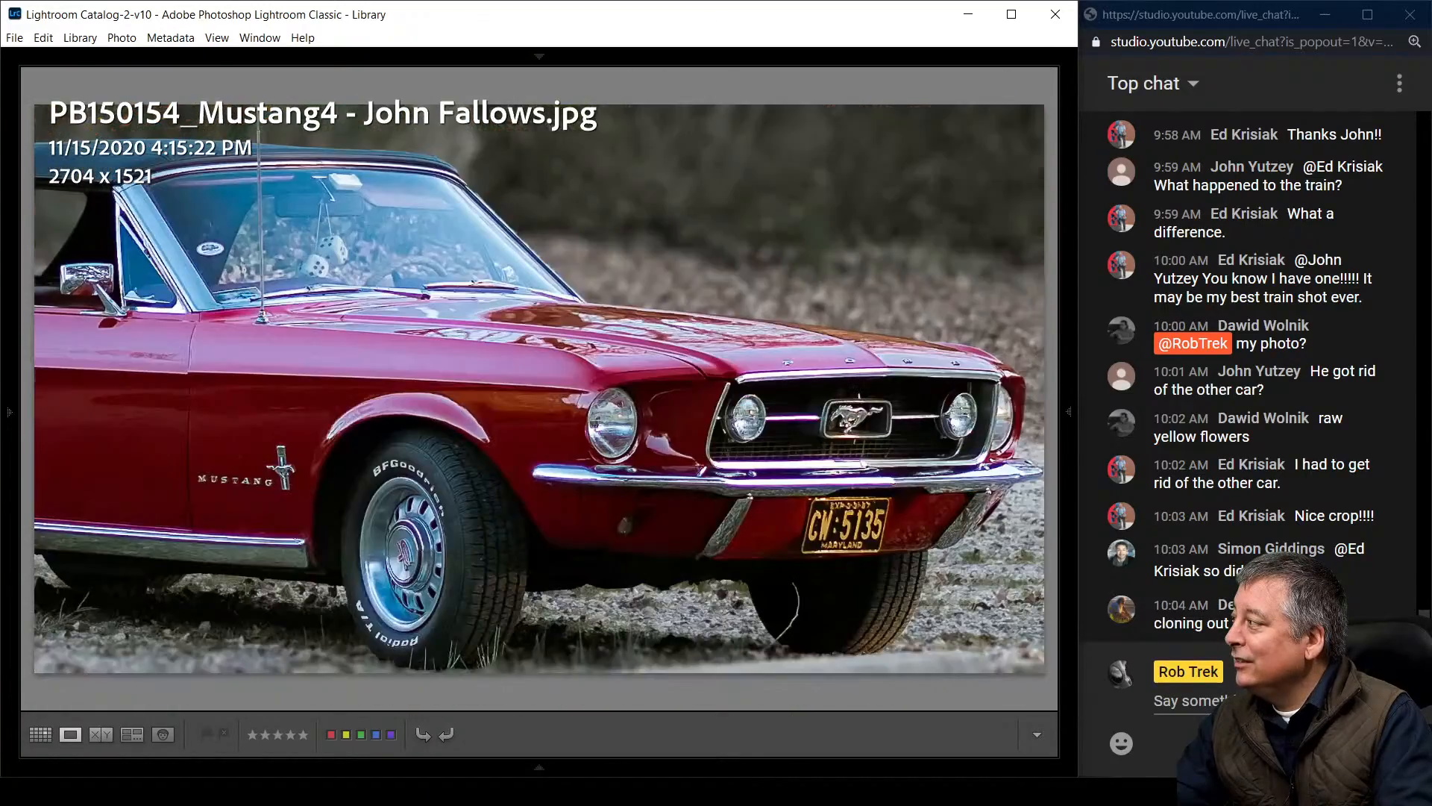
pyautogui.press('Right')
pyautogui.press('Right')
pyautogui.press('Right')
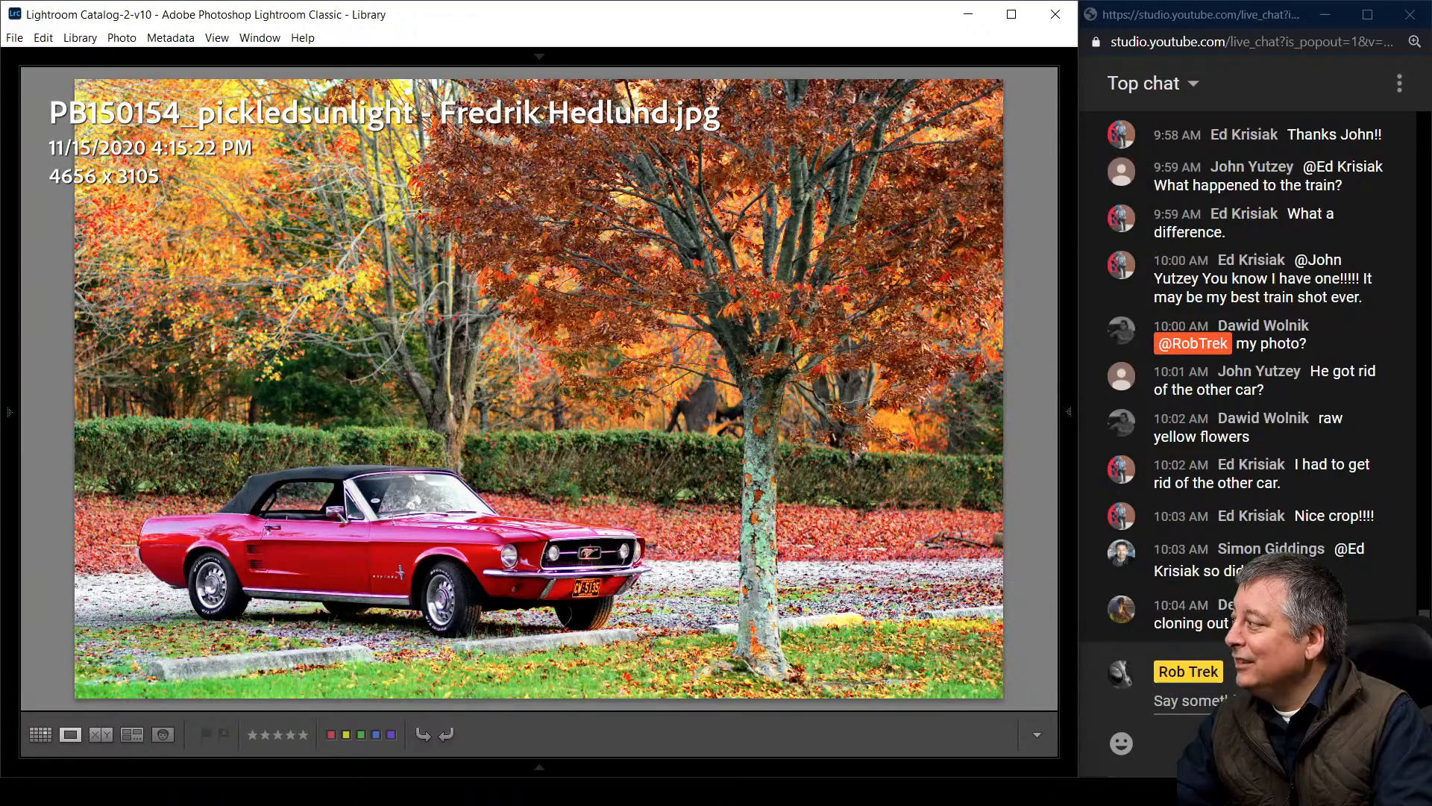
pyautogui.press('Right')
pyautogui.press('Right')
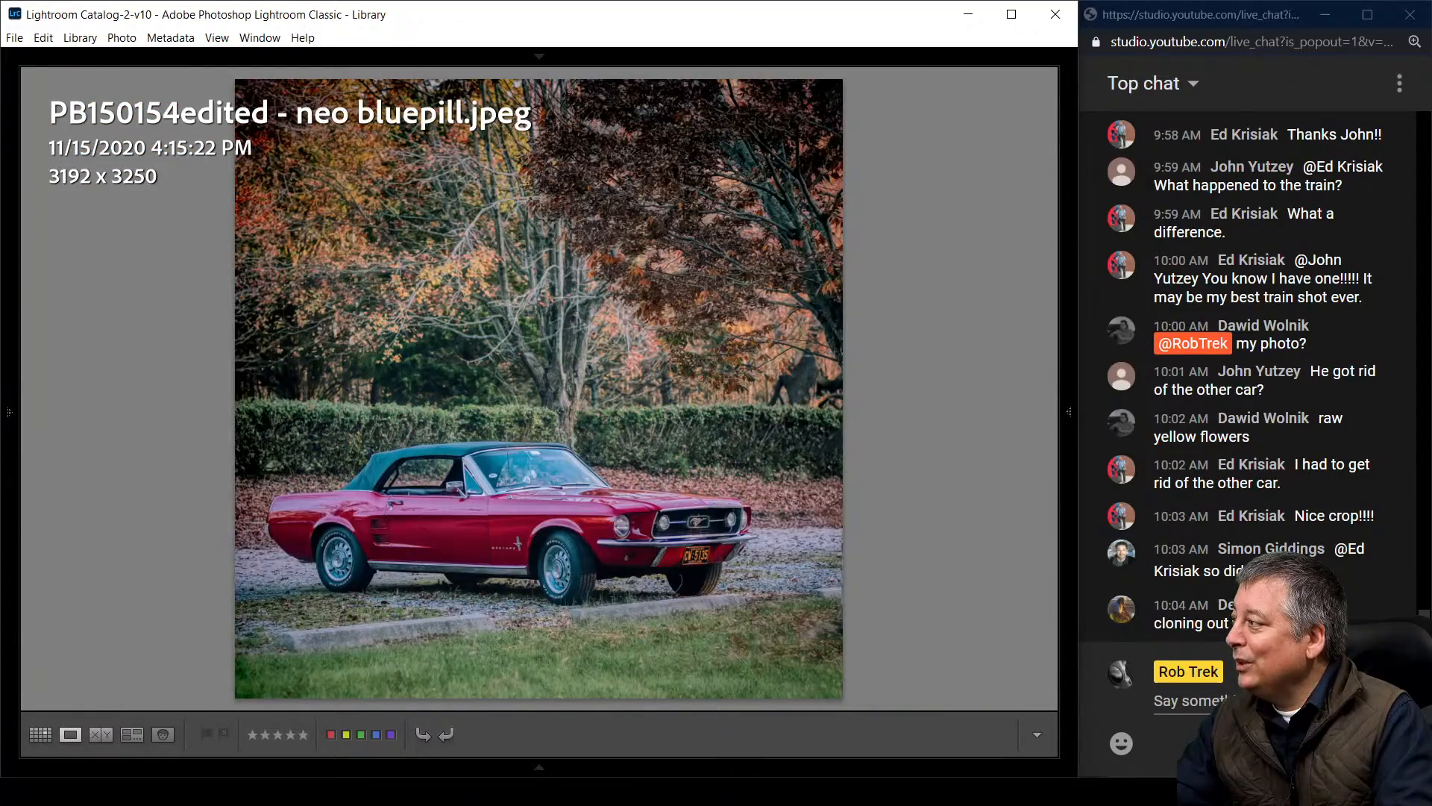
pyautogui.press('Right')
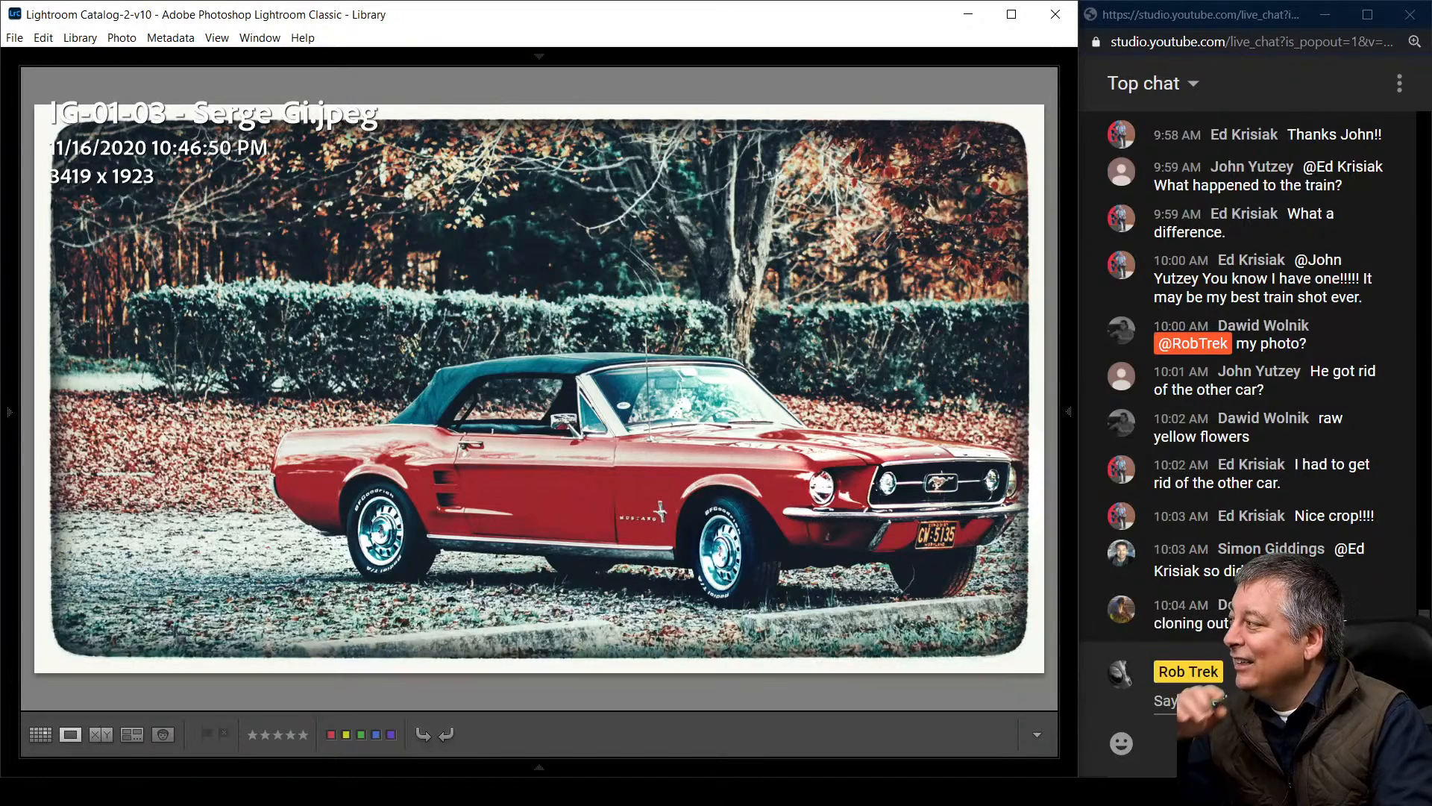
pyautogui.press('Right')
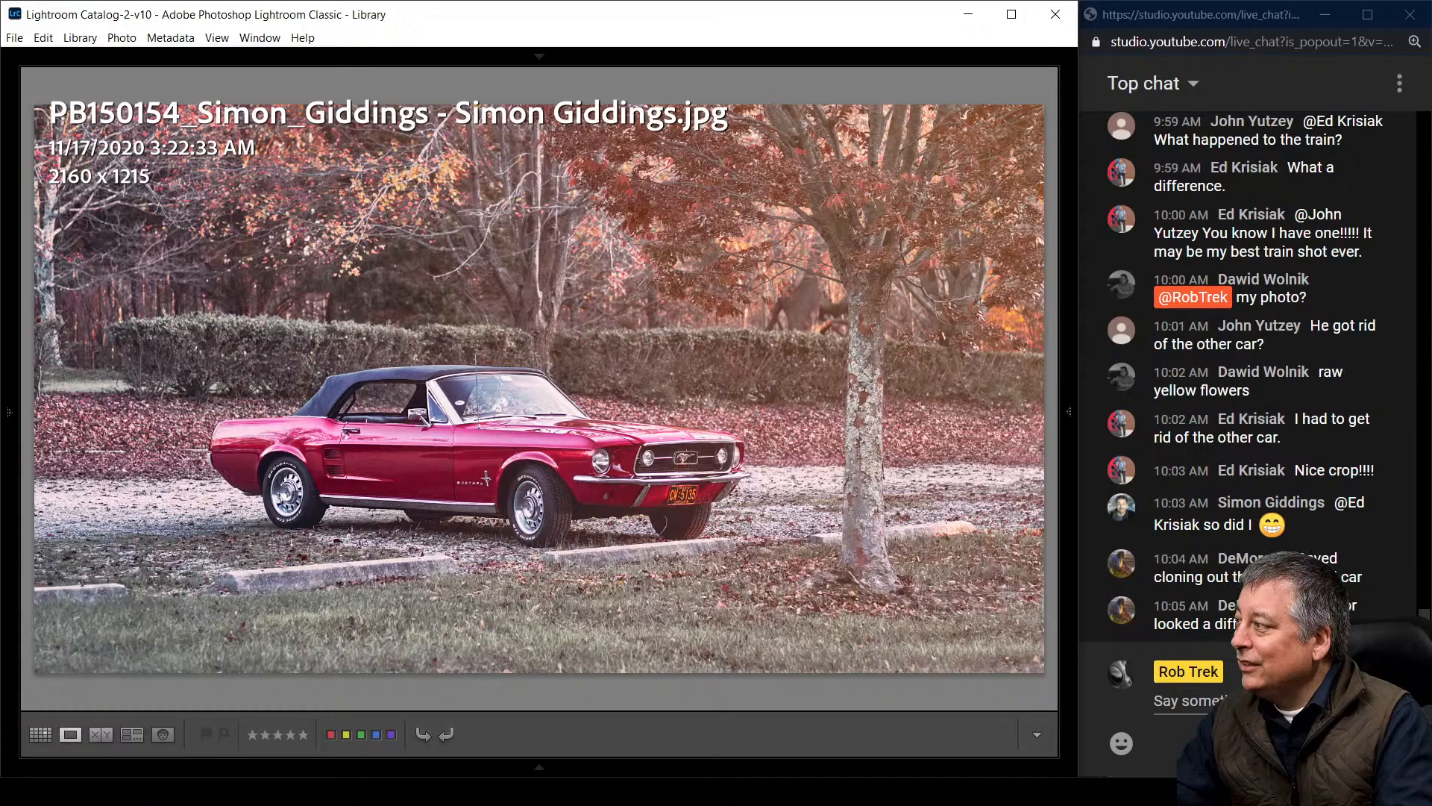
pyautogui.press('Right')
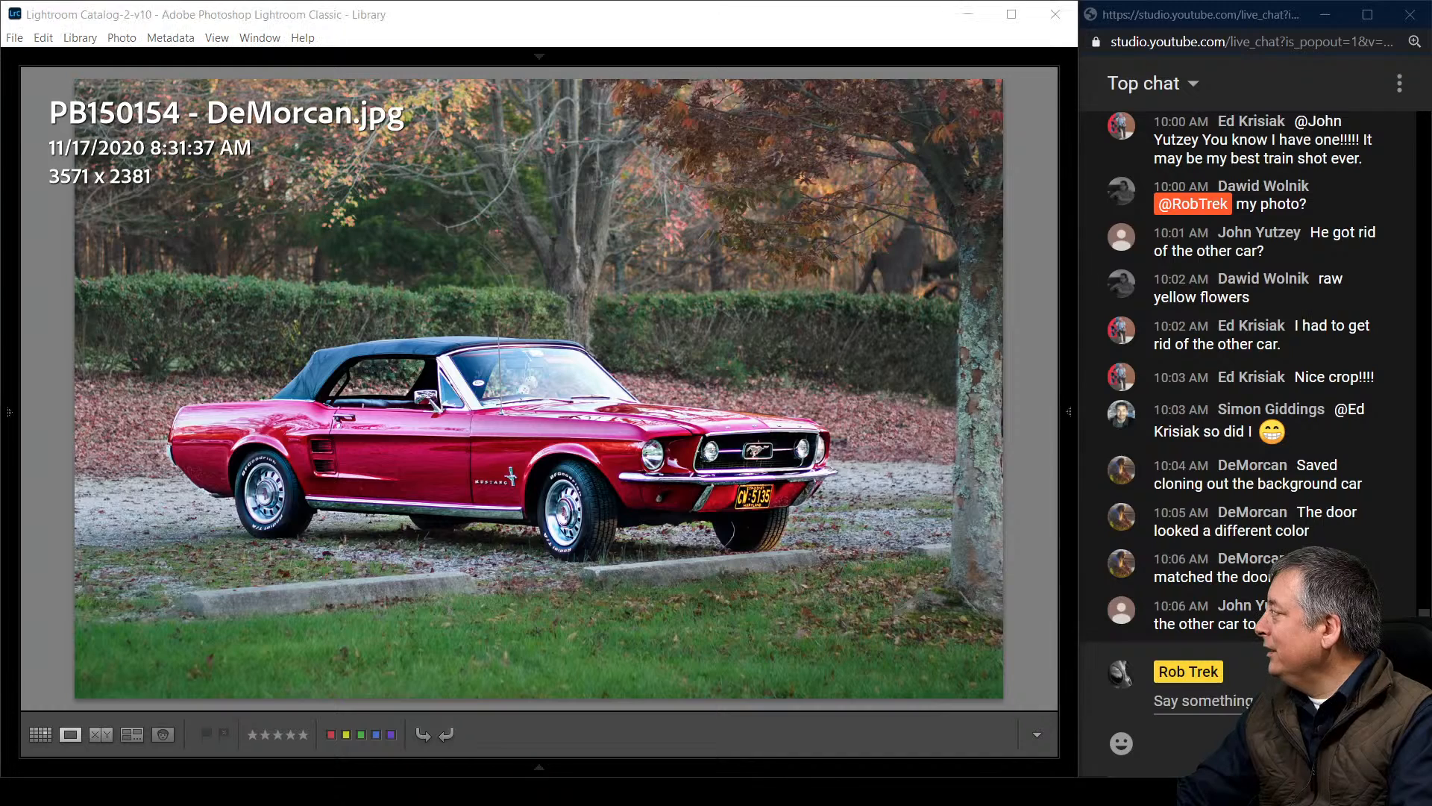
# View the original PB150154.ORF in Google Drive, then switch to darktable and inspect its warm-toned Mustang edit in a maximized window
pyautogui.moveTo(1431, 65); pyautogui.dragTo(567, 69)
pyautogui.doubleClick(567, 69)
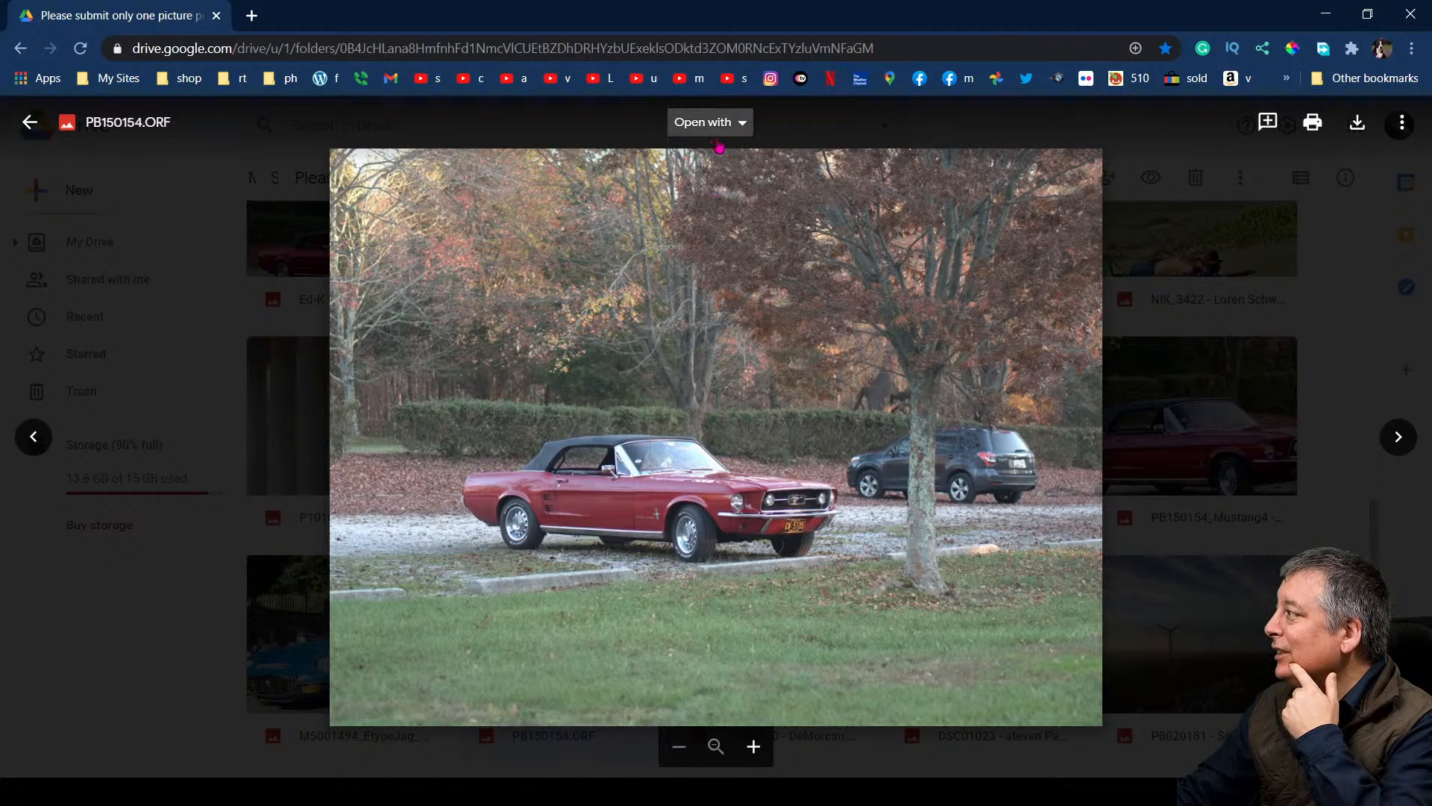
pyautogui.click(1326, 13)
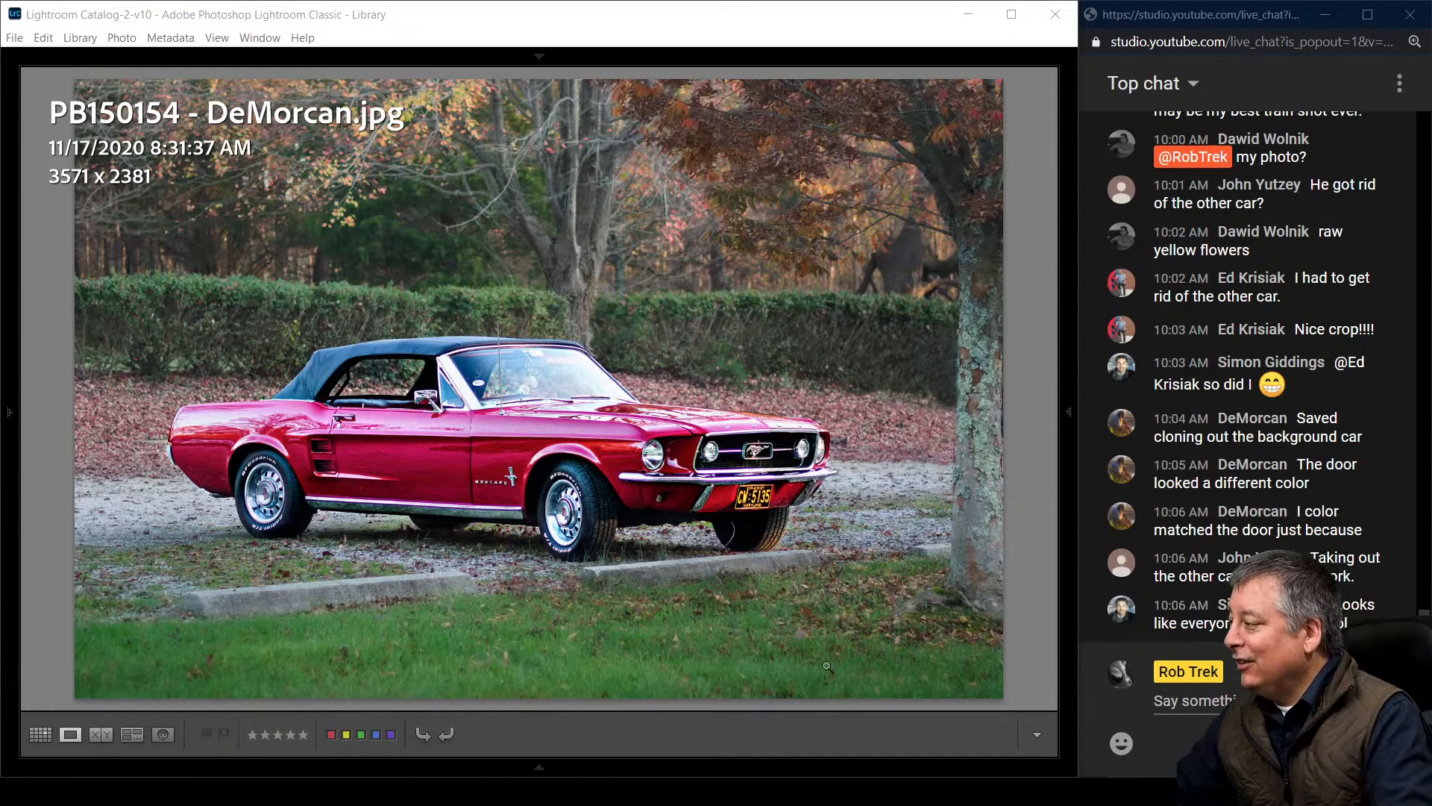
pyautogui.moveTo(781, 791)
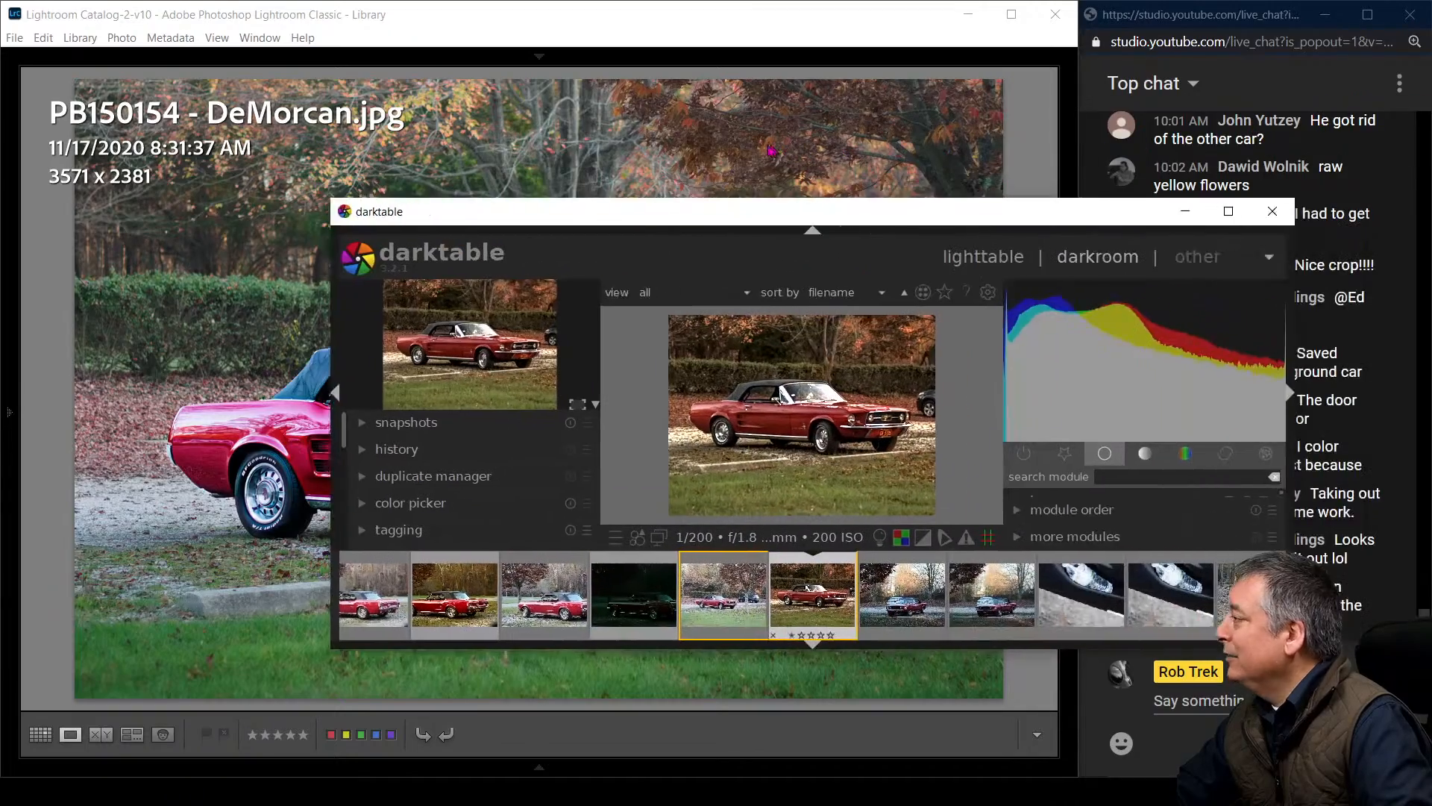
pyautogui.doubleClick(732, 202)
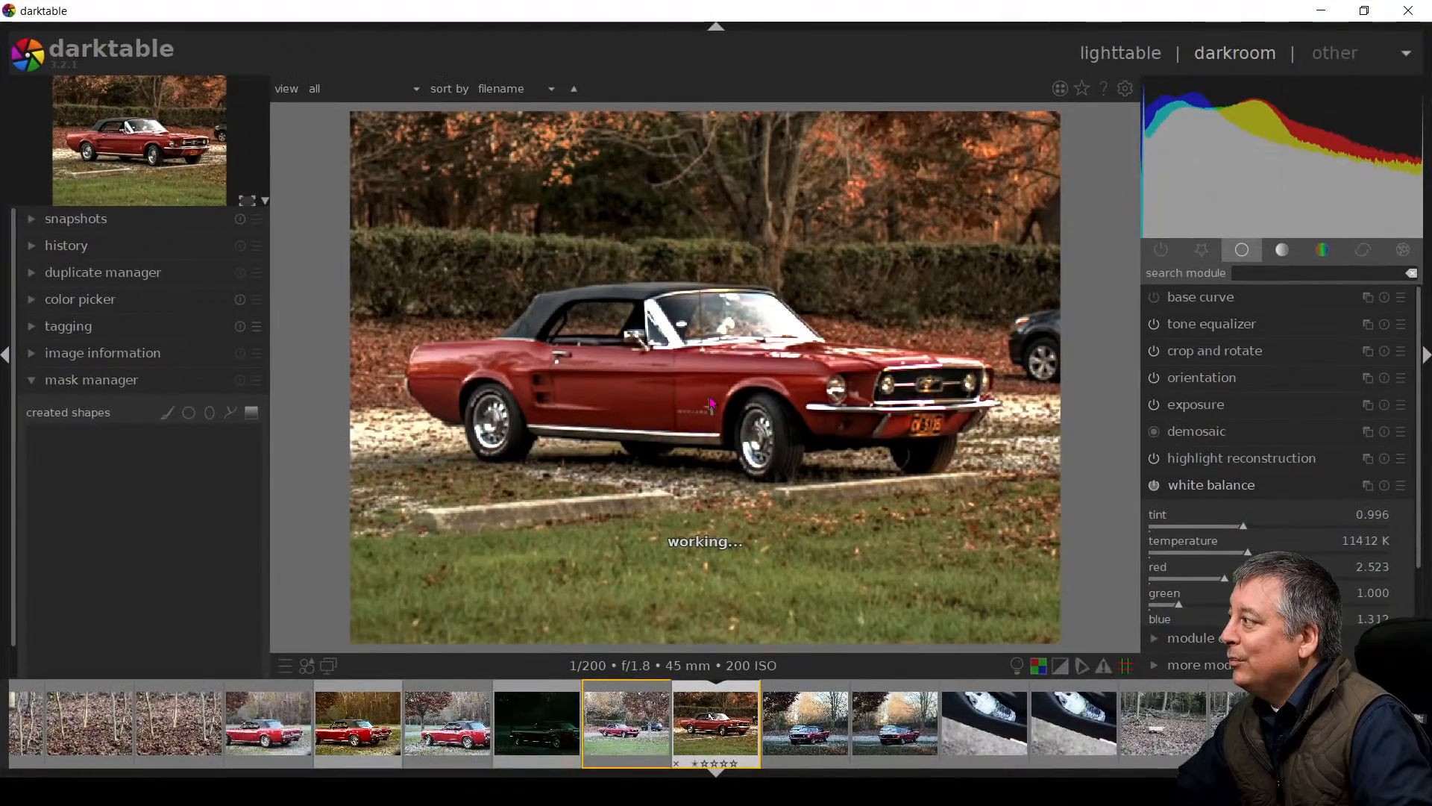
# Switch back to Lightroom Classic and filter the 4 Live Photo Edits folder to the Digital Negative / Lossless file type
pyautogui.moveTo(244, 792)
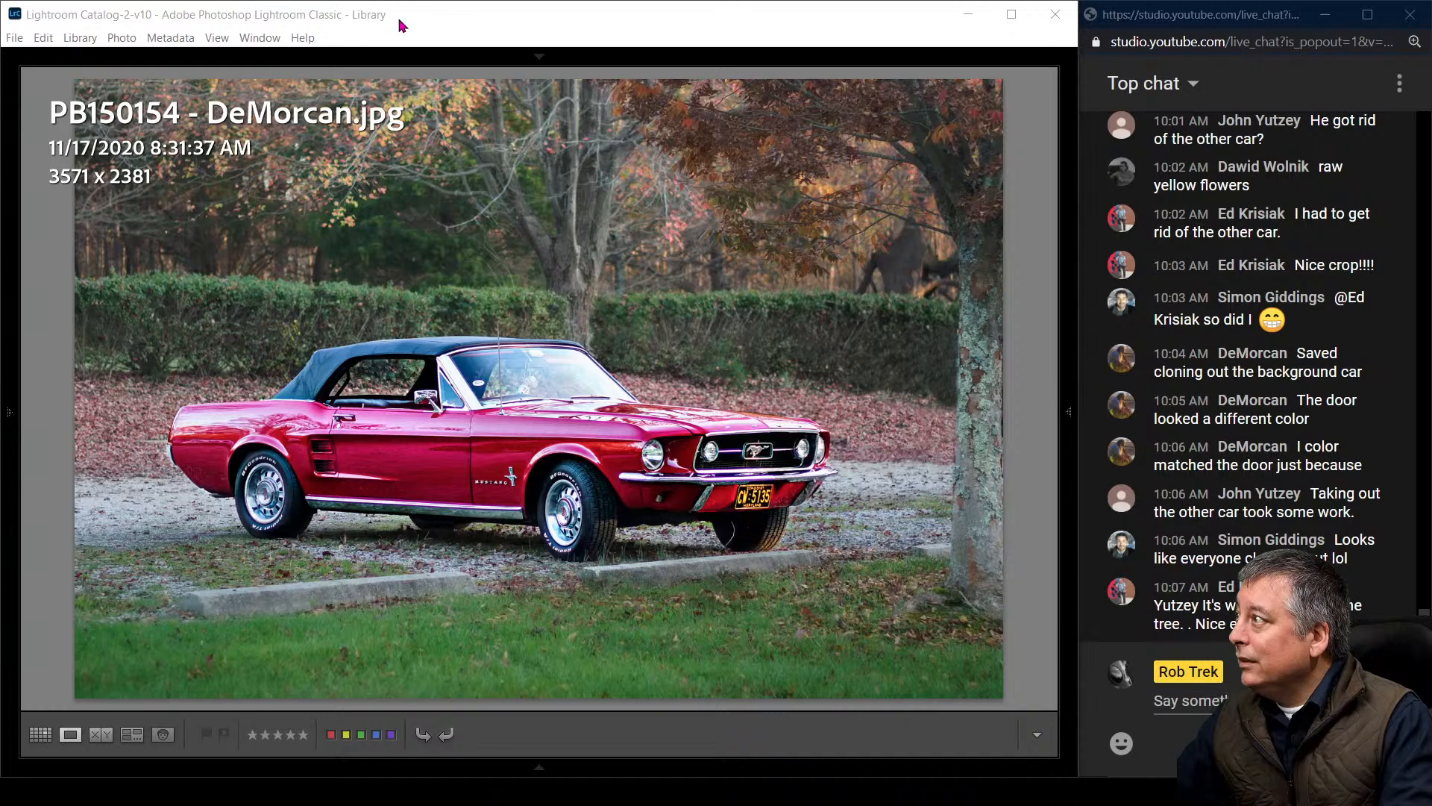
pyautogui.click(421, 15)
pyautogui.press('g')
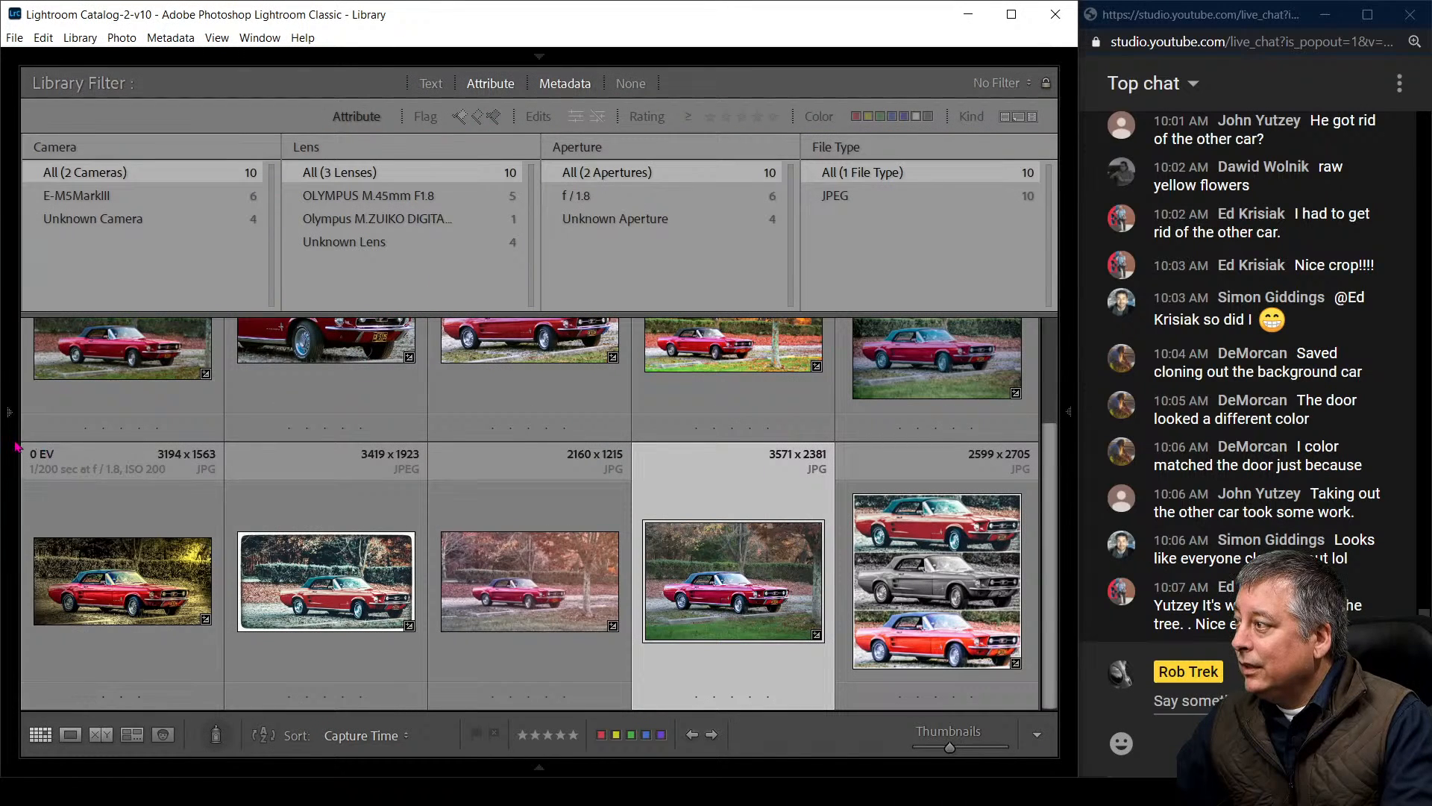
pyautogui.moveTo(9, 462)
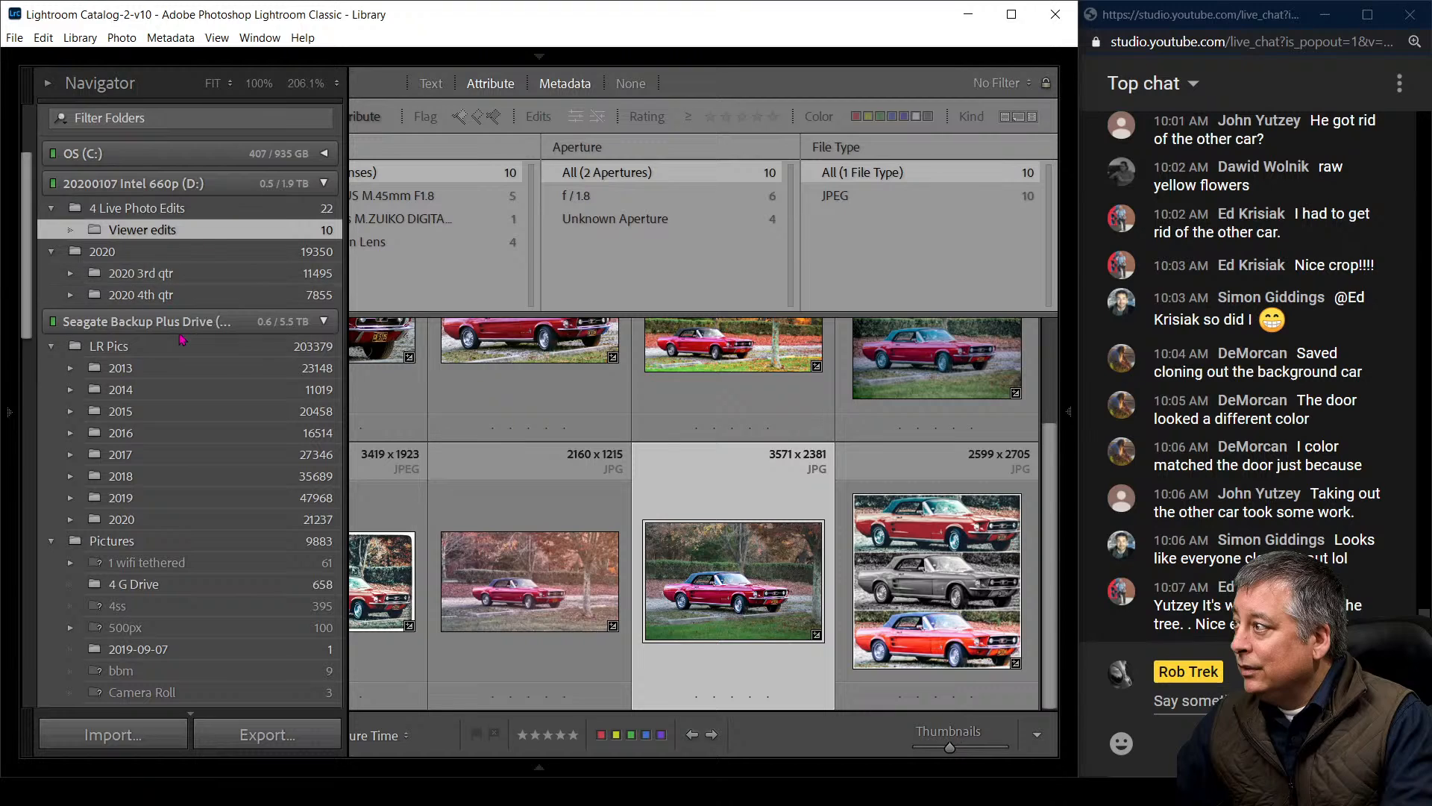
pyautogui.click(187, 212)
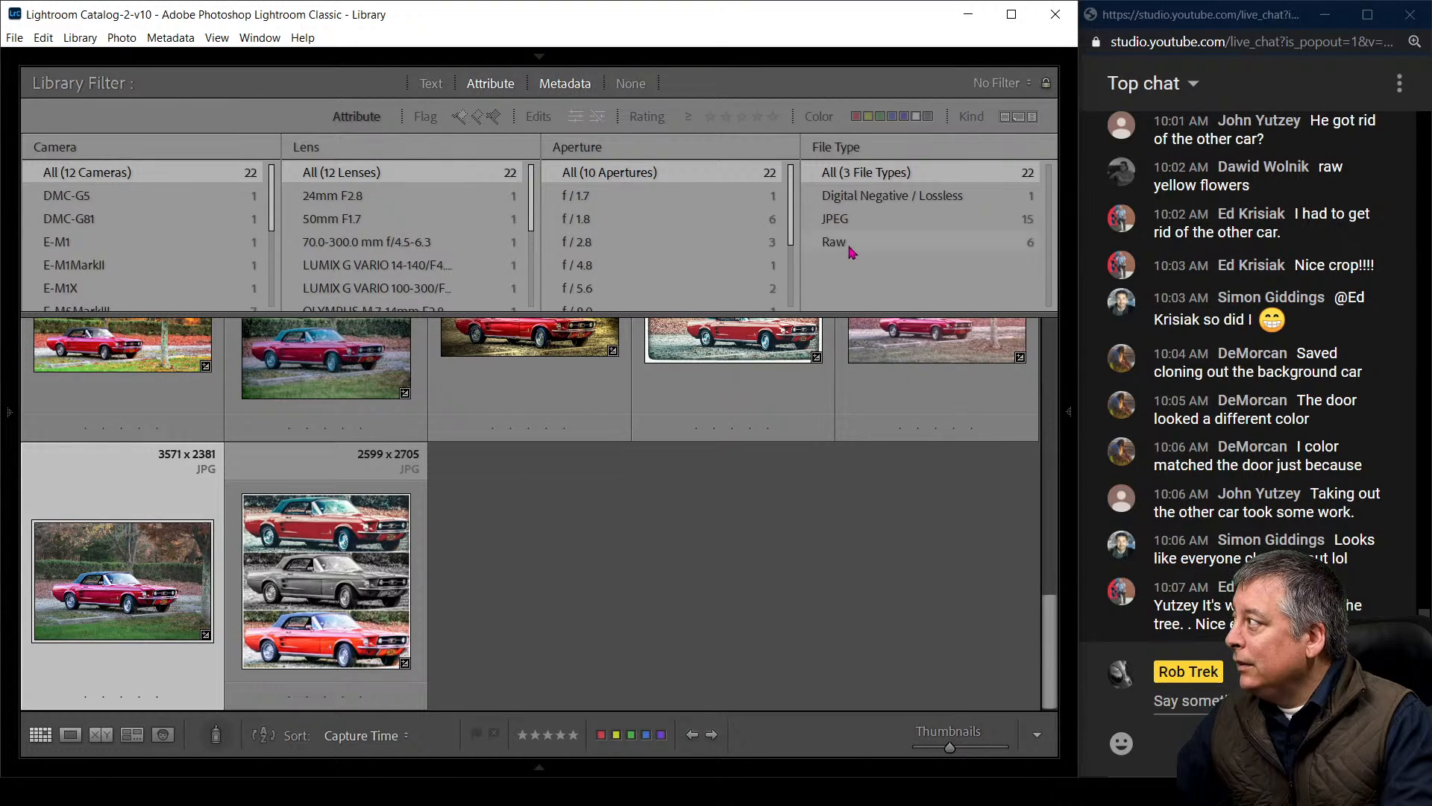
pyautogui.click(864, 204)
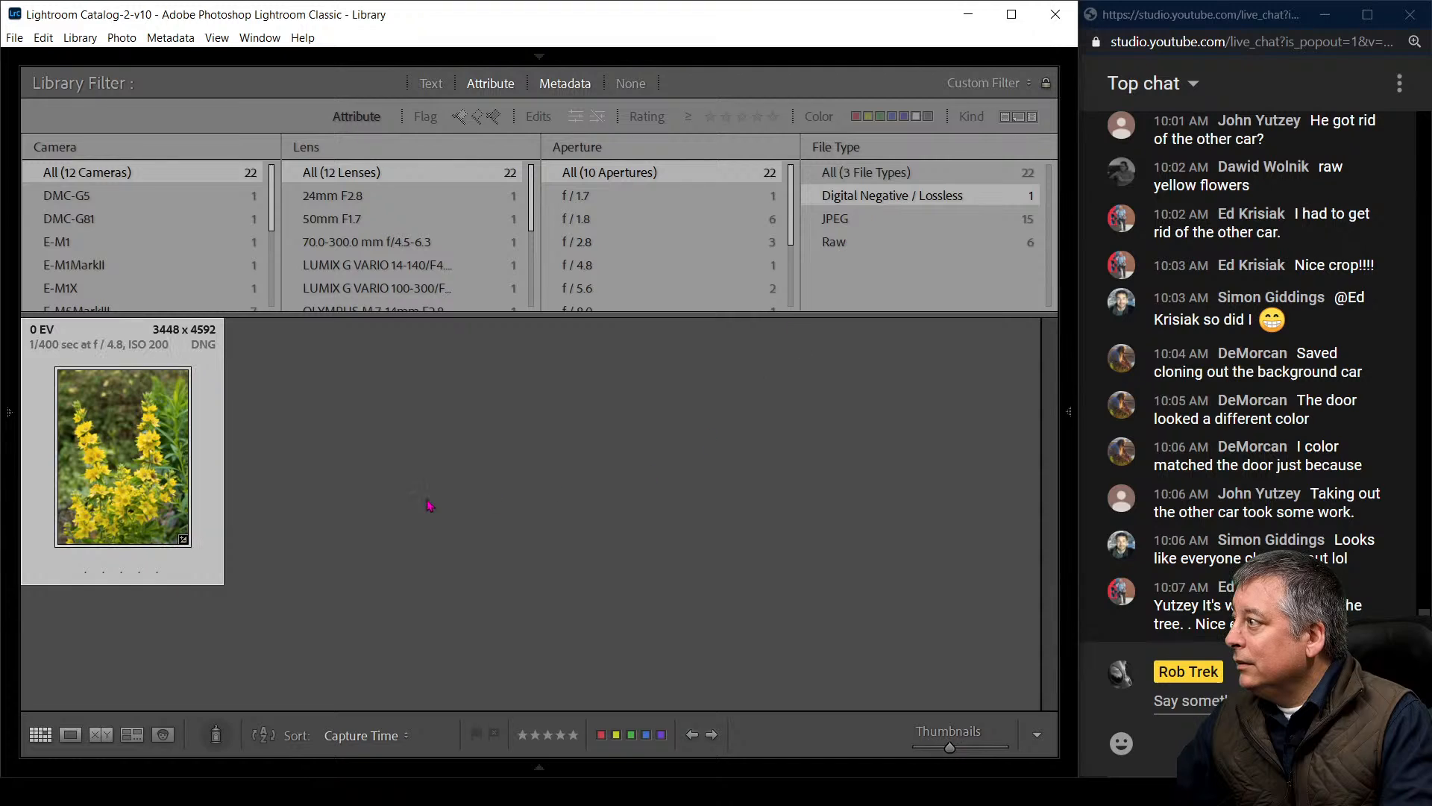
# Enlarge the yellow flower DNG and open it in the Develop module with the adjustment controls shown
pyautogui.doubleClick(128, 496)
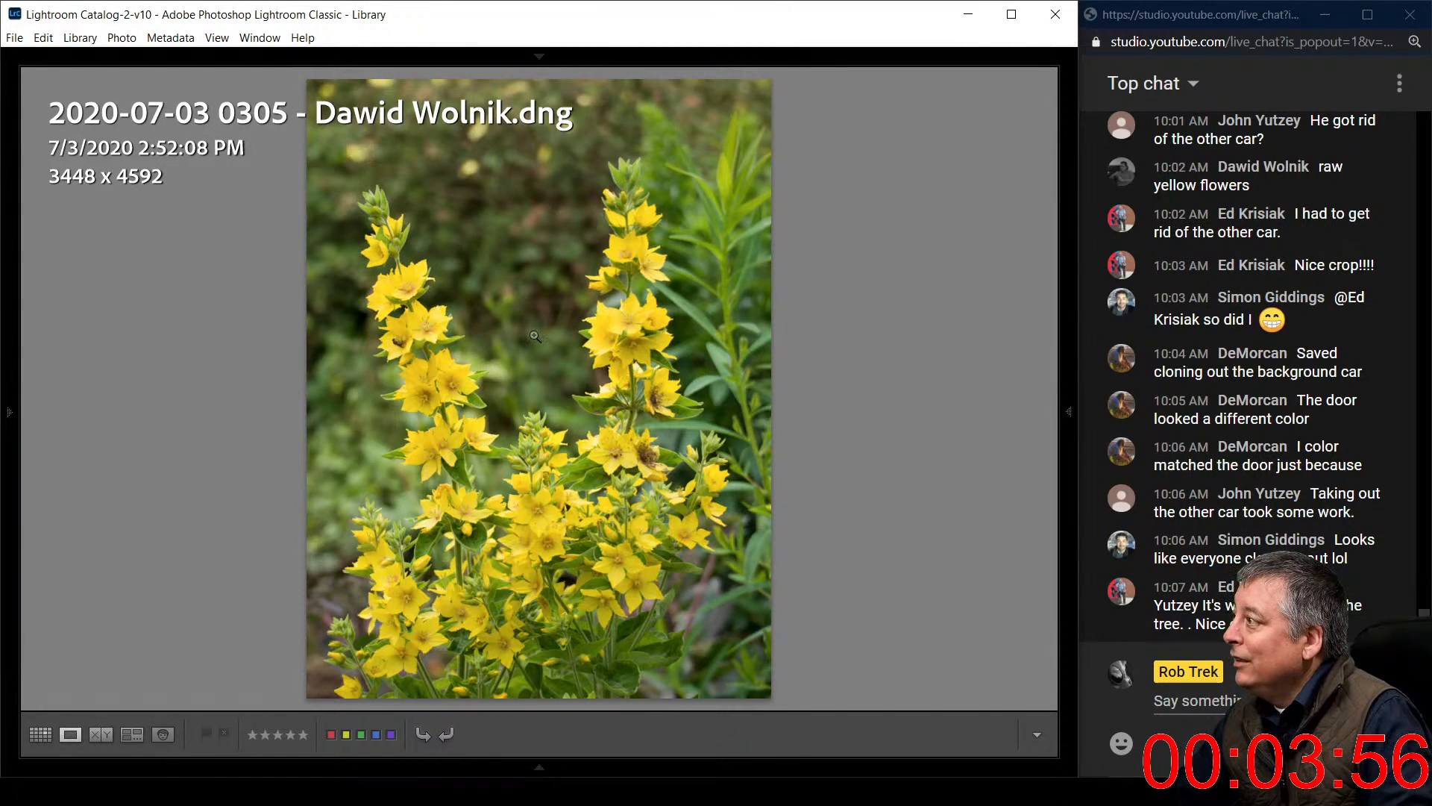
pyautogui.press('Tab')
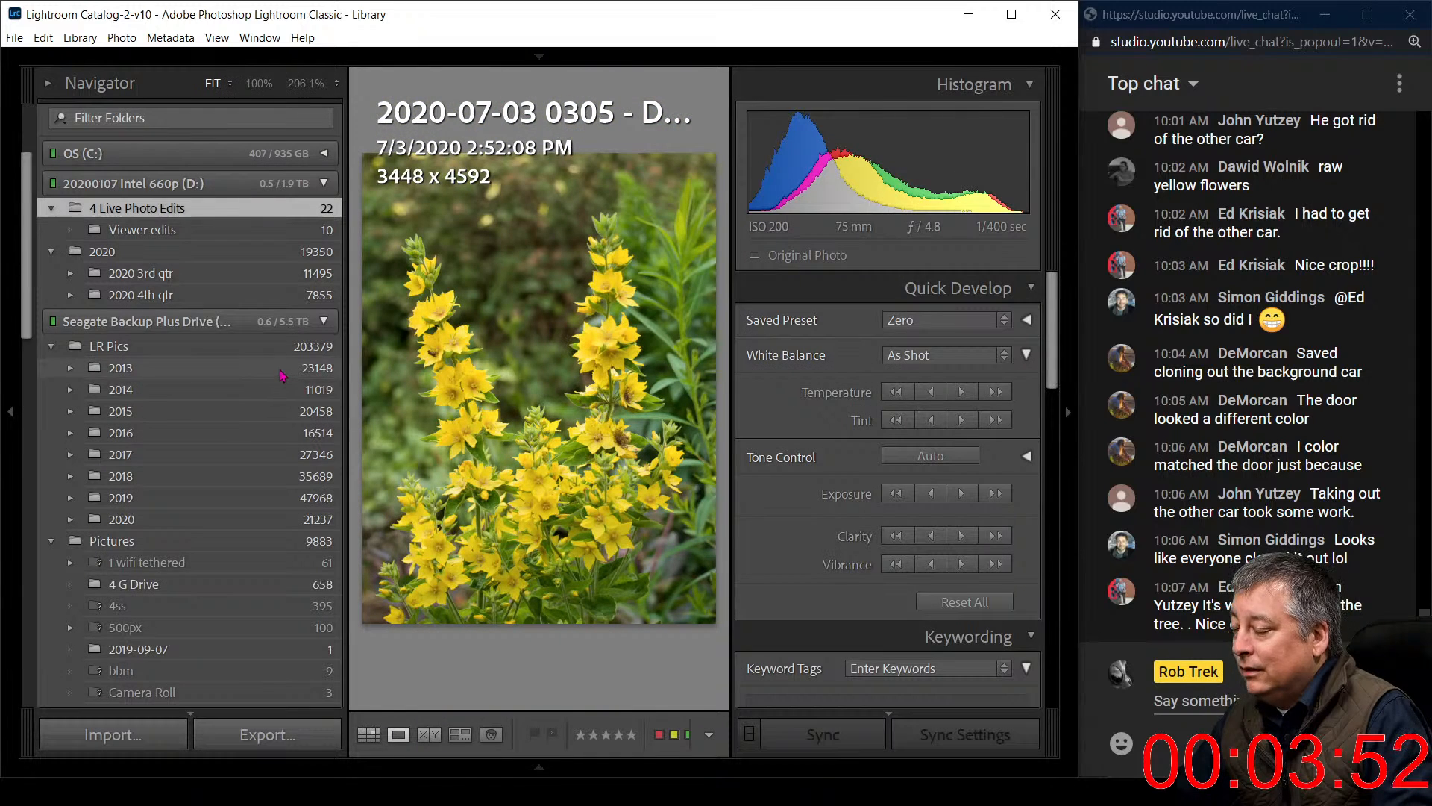
pyautogui.press('d')
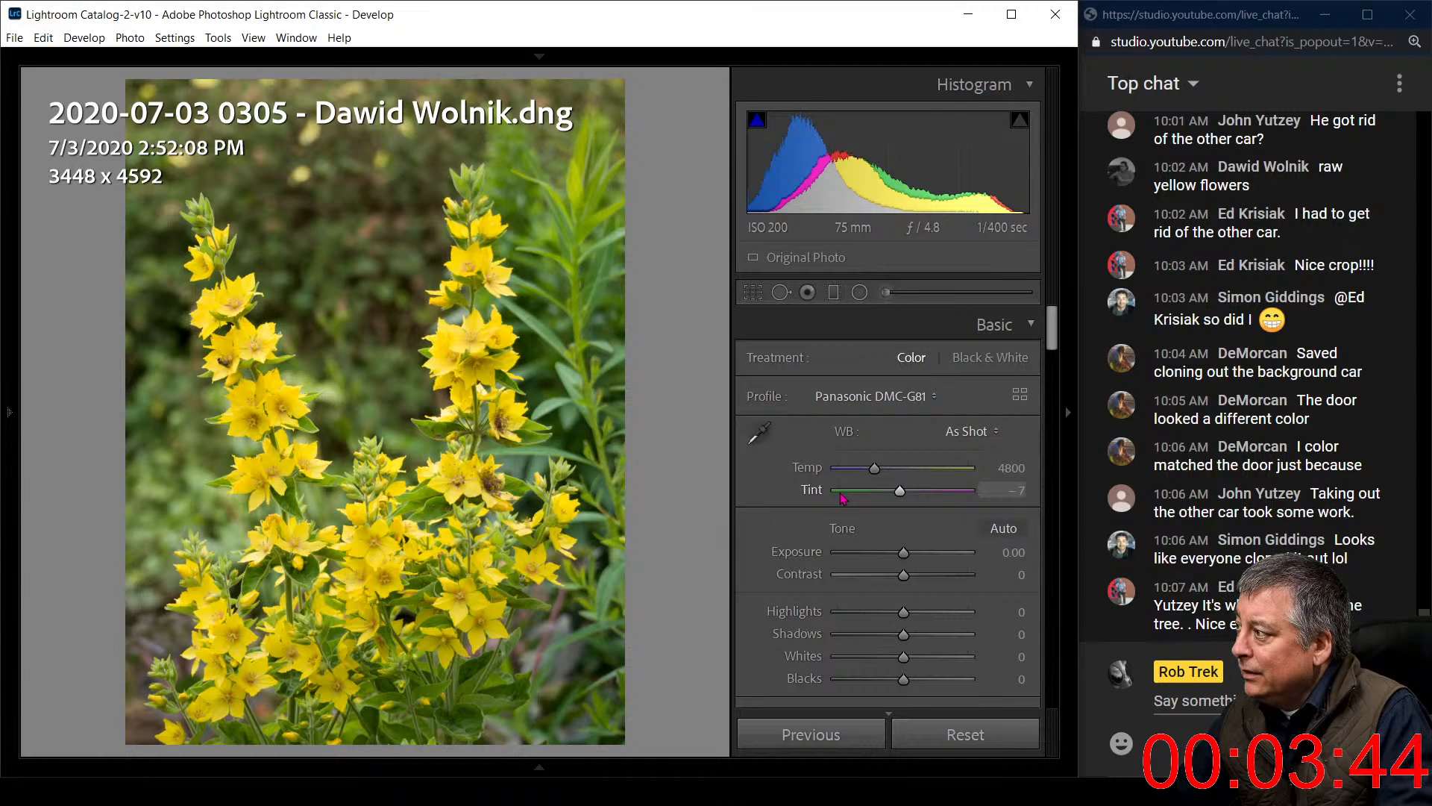
# Examine the yellow blossoms and the bee up close for sharpness, and switch the info overlay to the exposure details
pyautogui.click(240, 358)
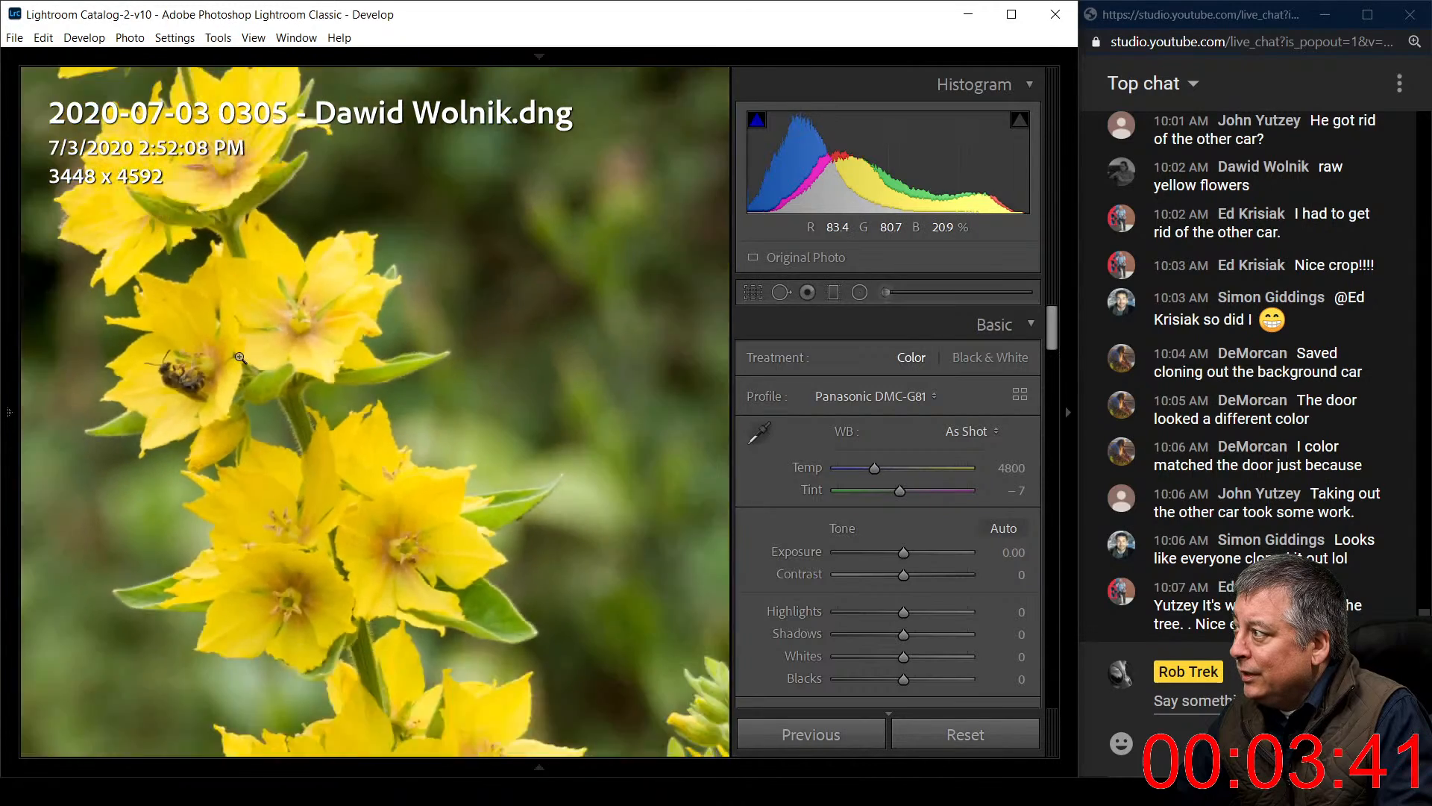
pyautogui.click(238, 355)
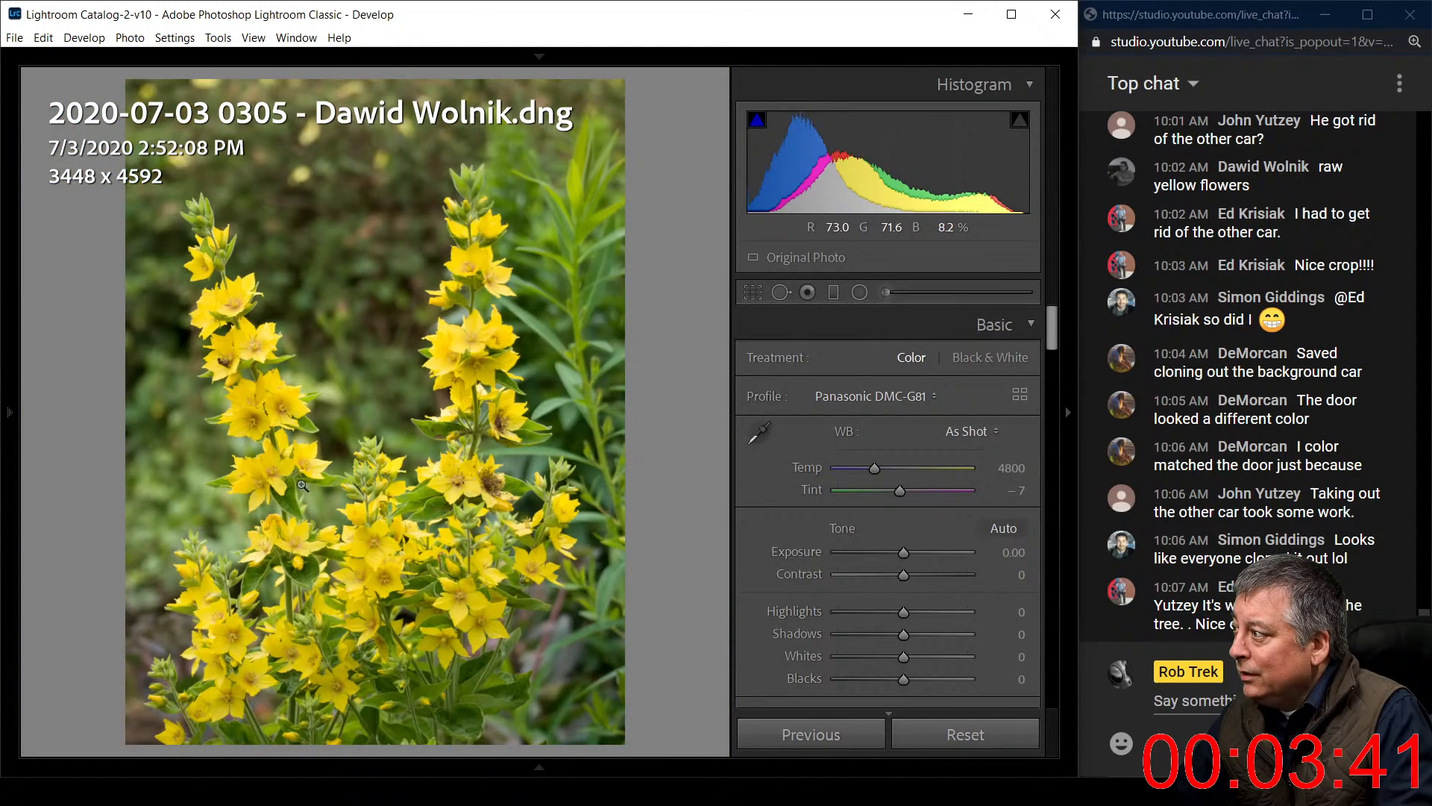
pyautogui.click(365, 602)
pyautogui.moveTo(370, 598); pyautogui.dragTo(455, 472)
pyautogui.click(455, 466)
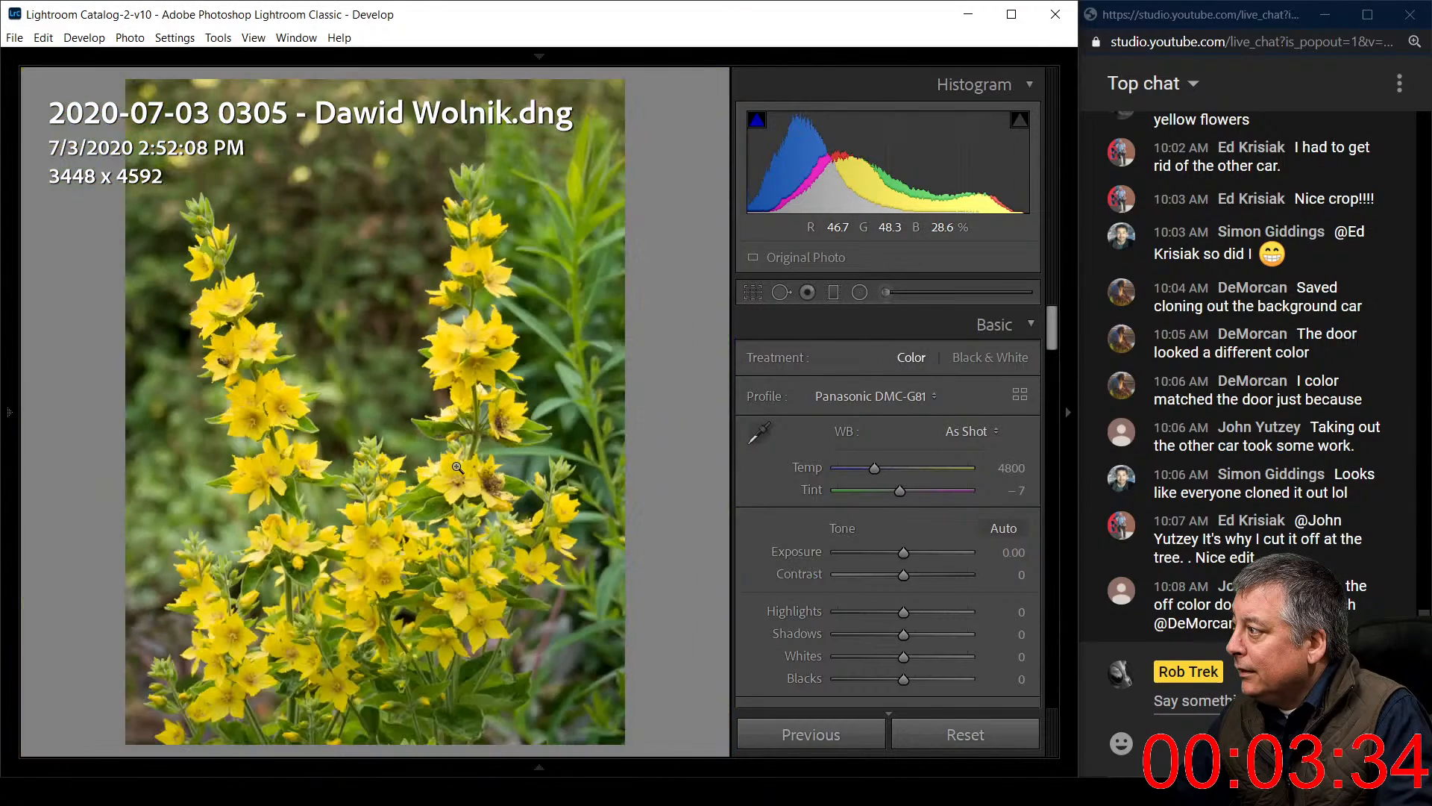
pyautogui.click(491, 378)
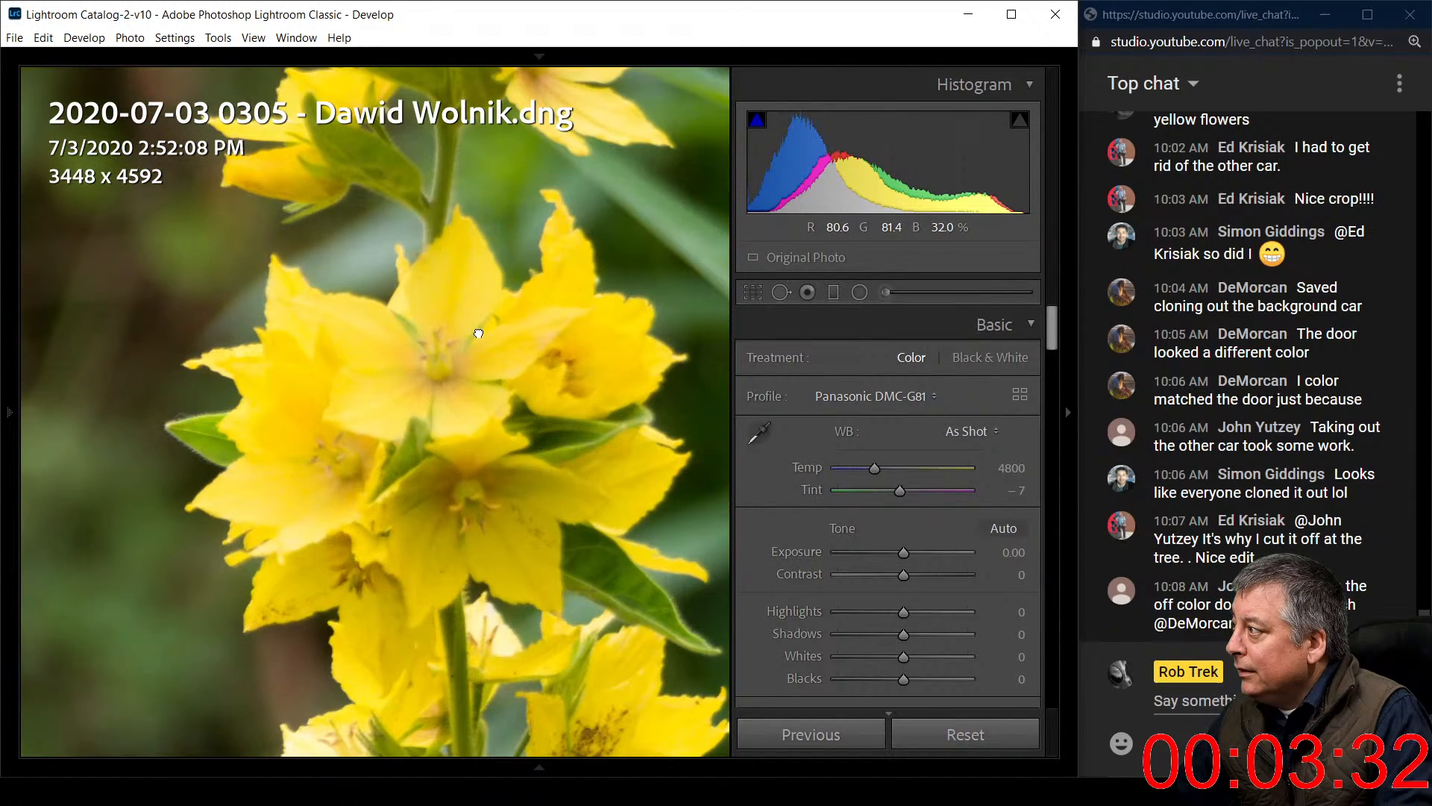
pyautogui.click(478, 334)
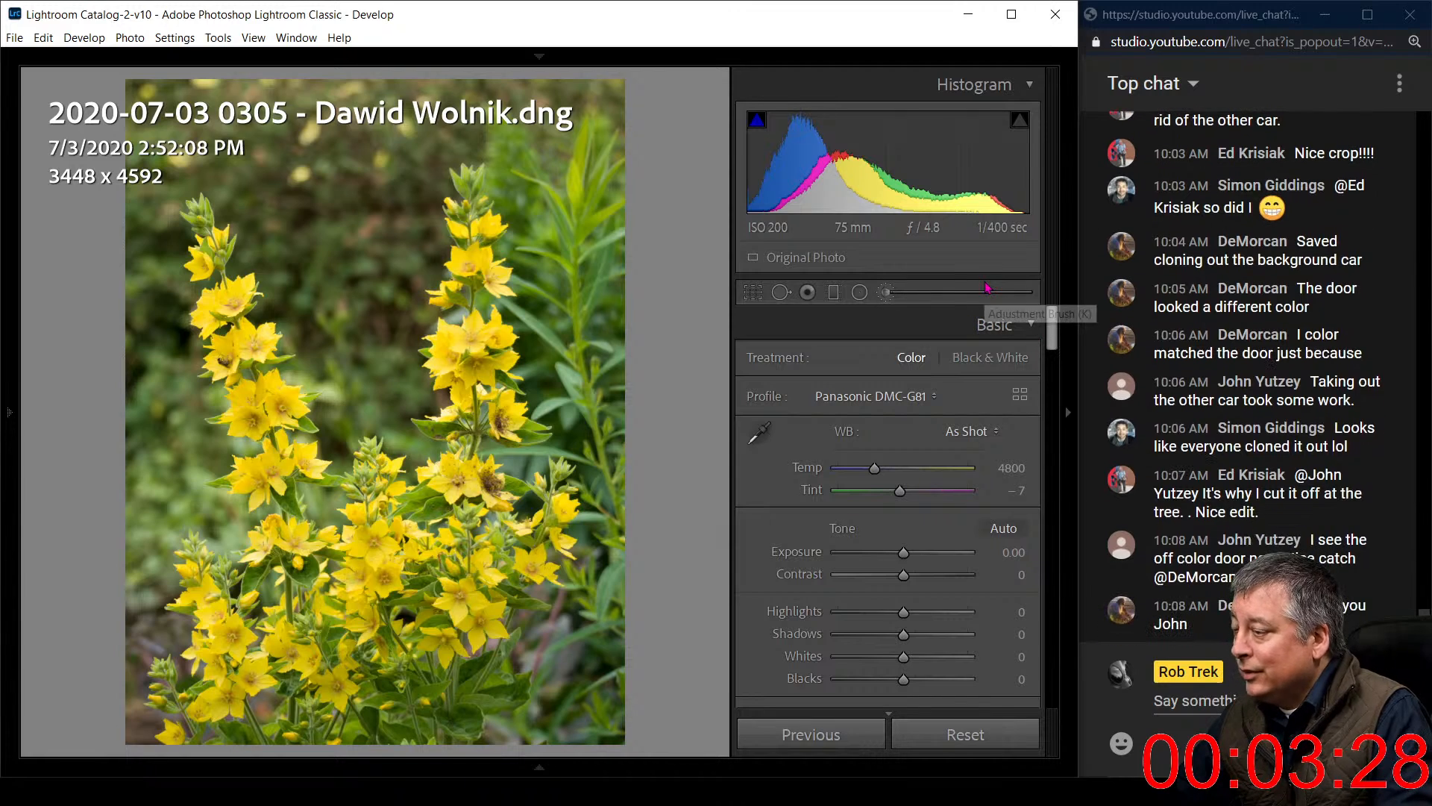
pyautogui.press('i')
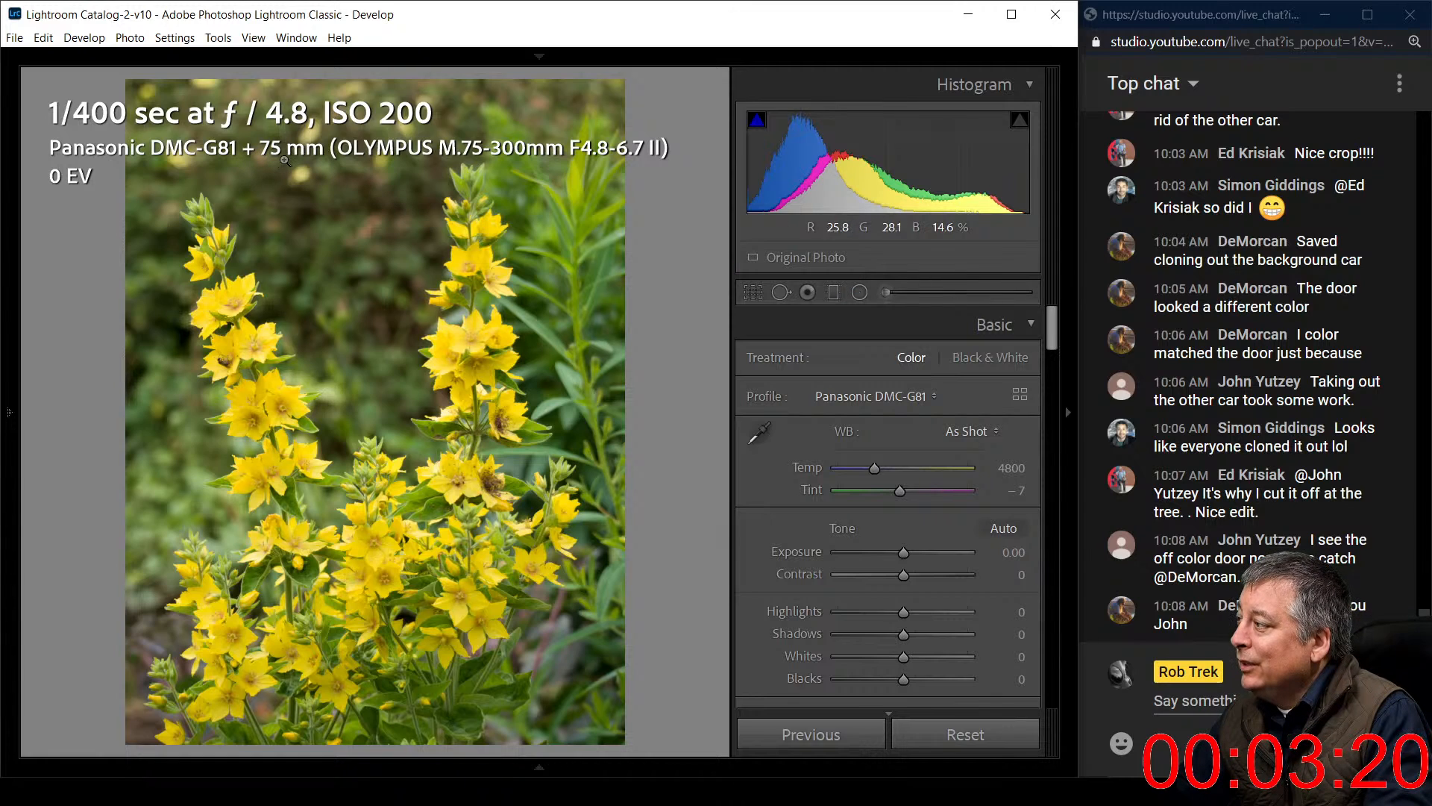
pyautogui.click(255, 291)
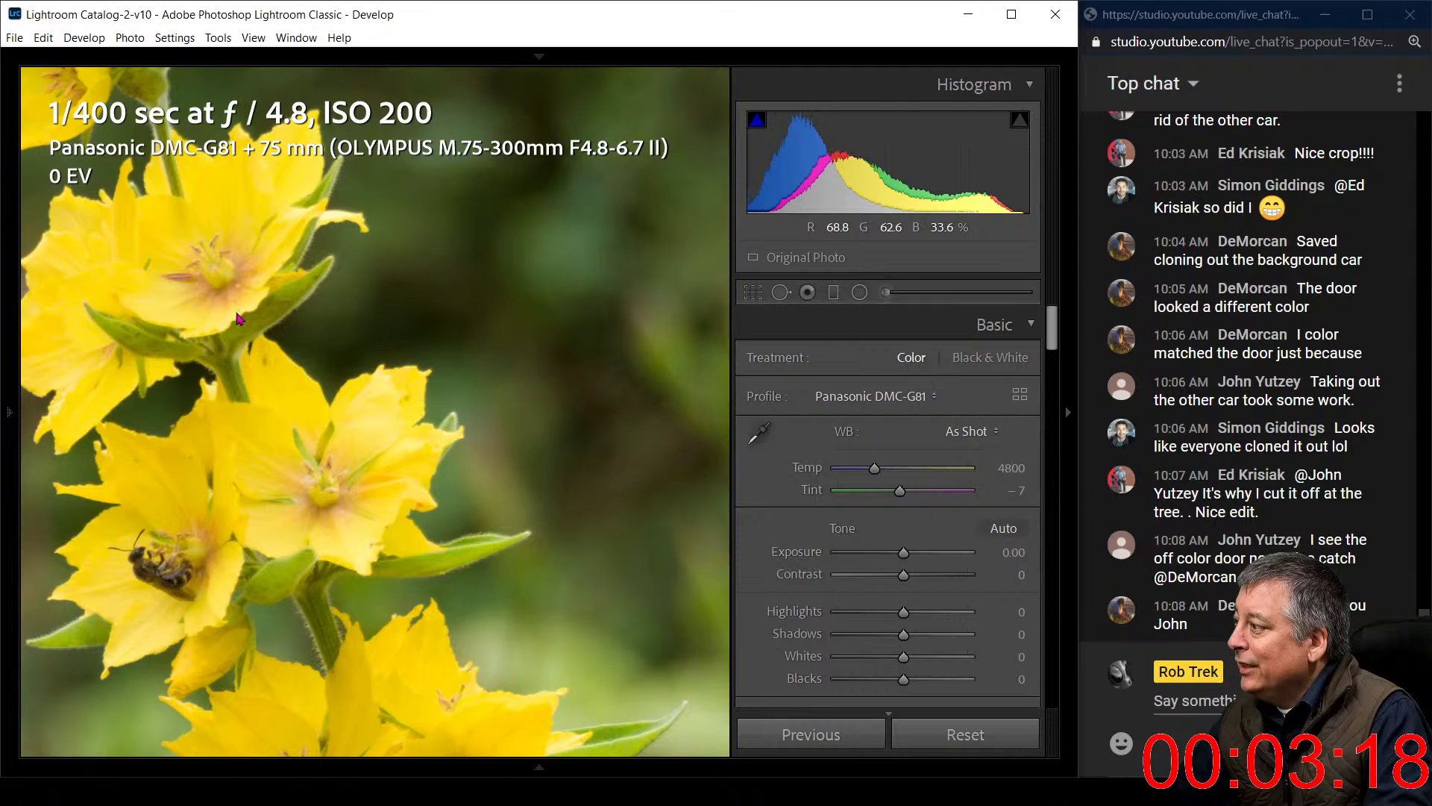
pyautogui.click(239, 319)
# Sharpen the flower photo with Amount 87 and Masking 67, using a yellow blossom as the detail preview
pyautogui.scroll(-10, 785, 558)
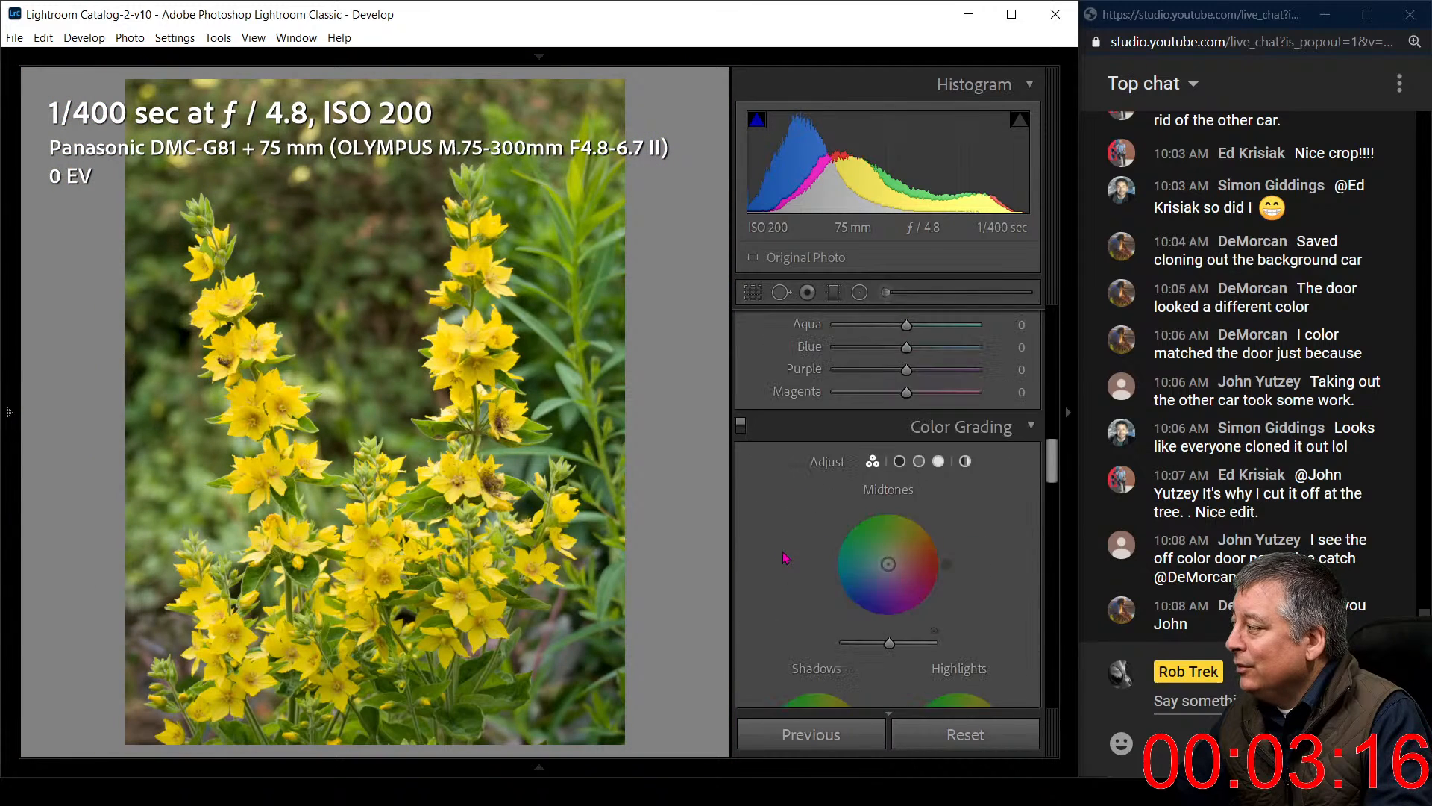
pyautogui.scroll(-5, 785, 558)
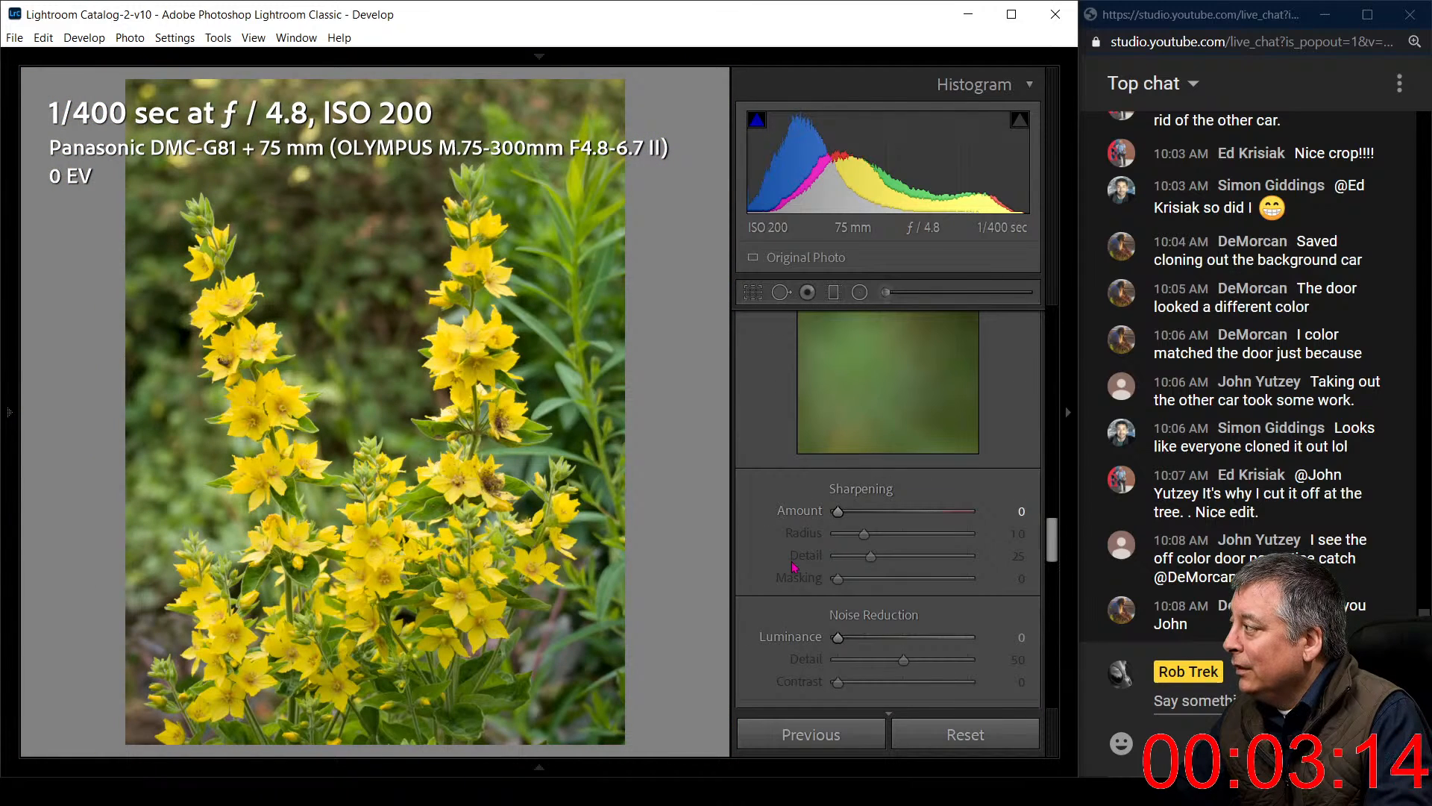
pyautogui.click(883, 405)
pyautogui.click(845, 376)
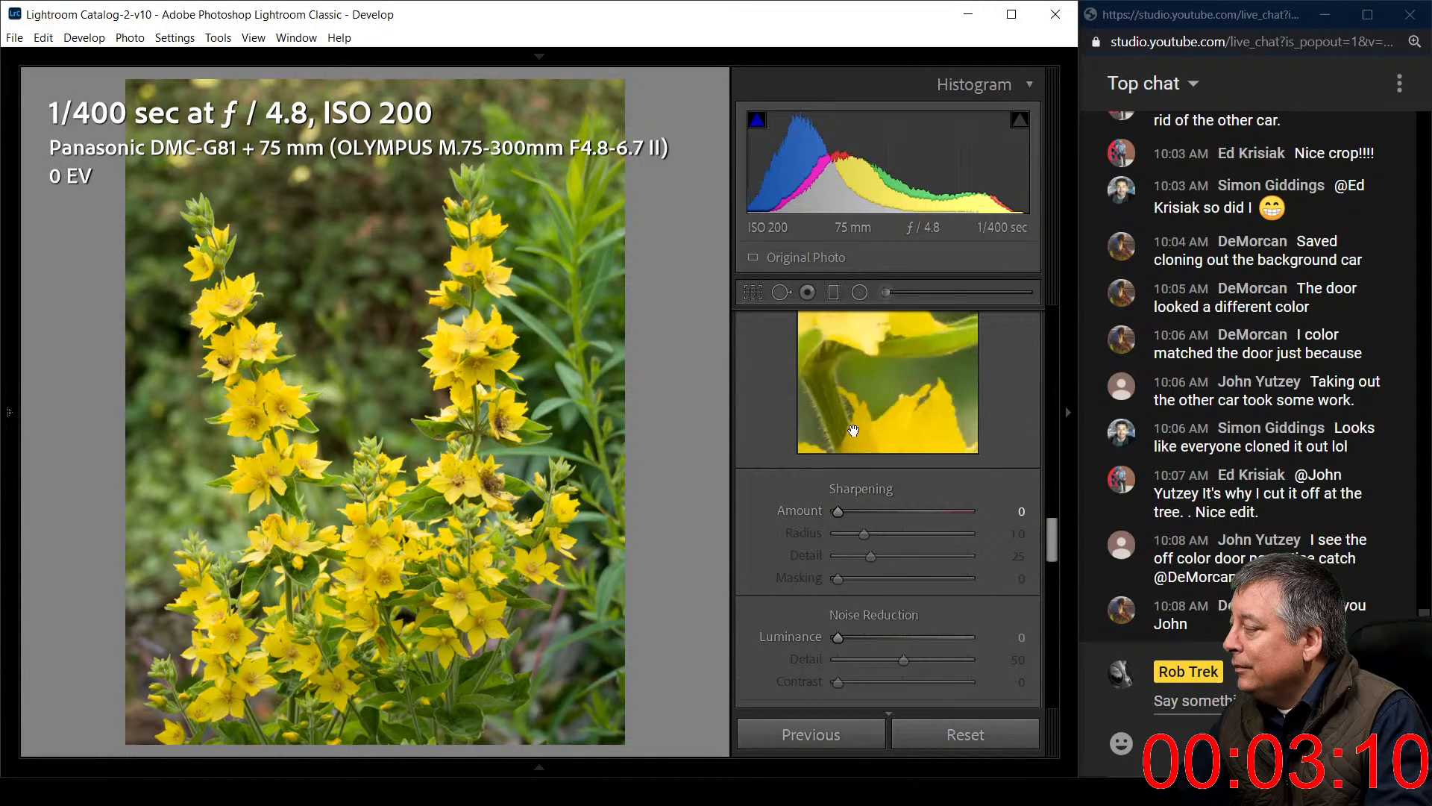
pyautogui.moveTo(868, 510); pyautogui.dragTo(919, 514)
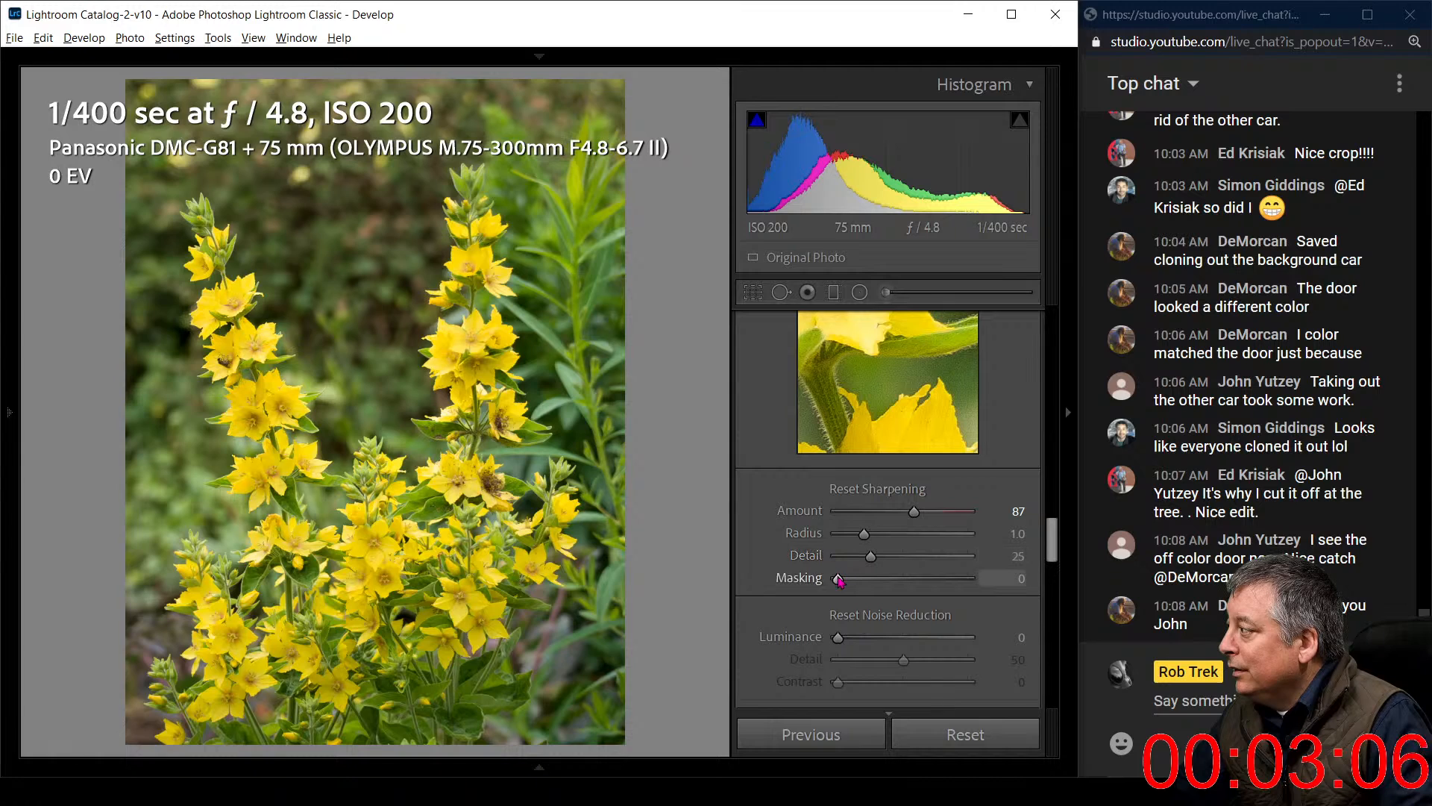
pyautogui.moveTo(837, 578); pyautogui.dragTo(928, 588)
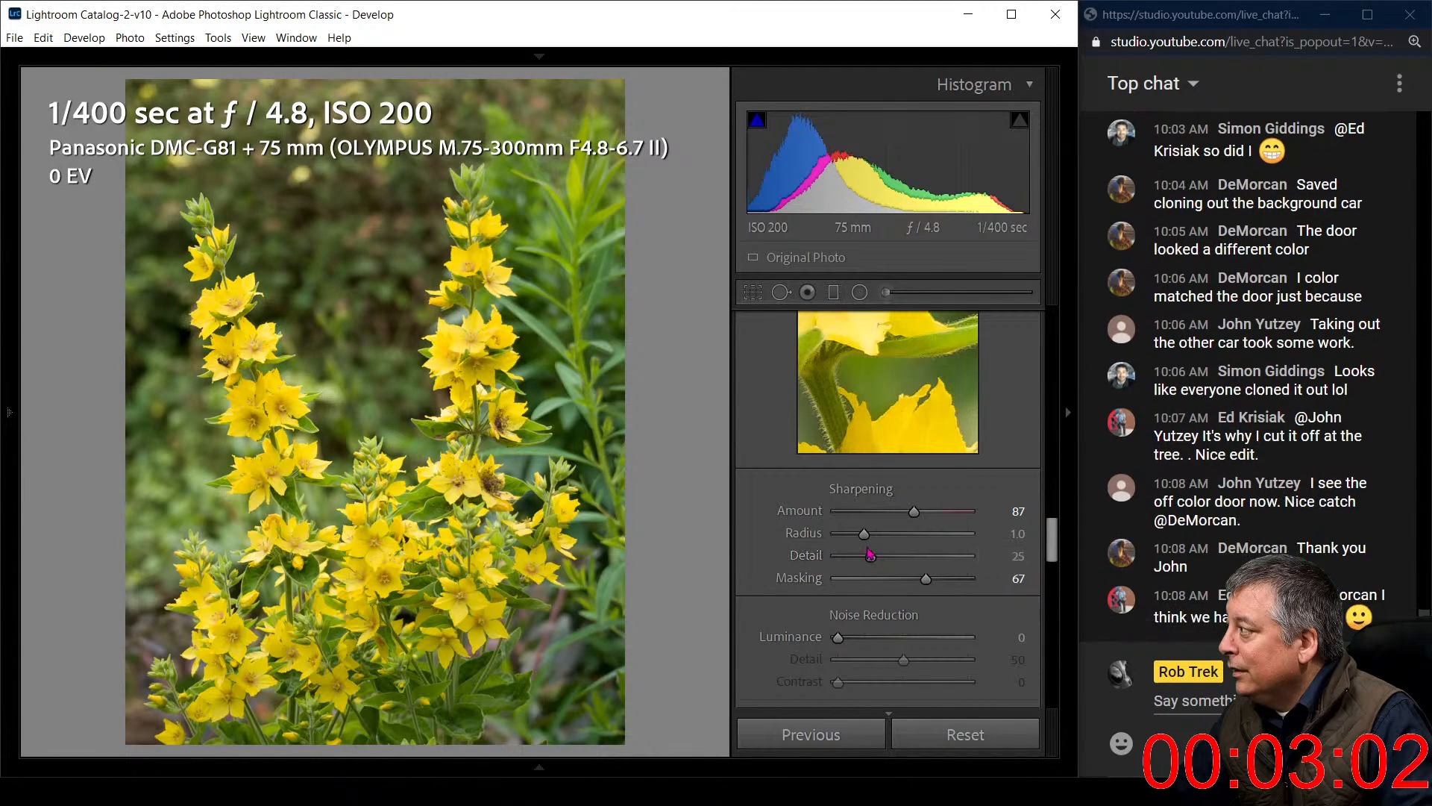
# Convert the flower photo to black and white and bring up its Black & White Mix settings
pyautogui.scroll(15, 784, 517)
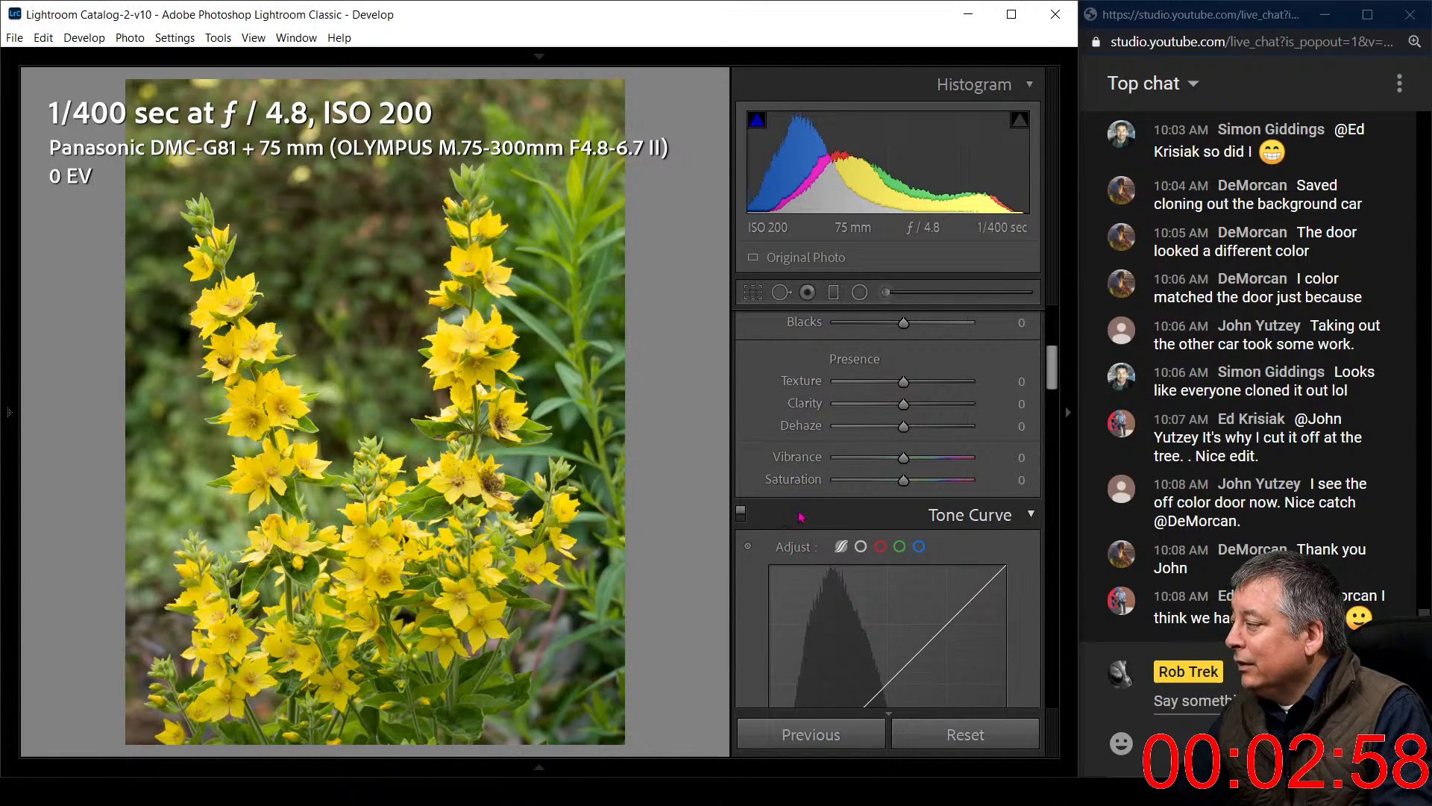
pyautogui.press('v')
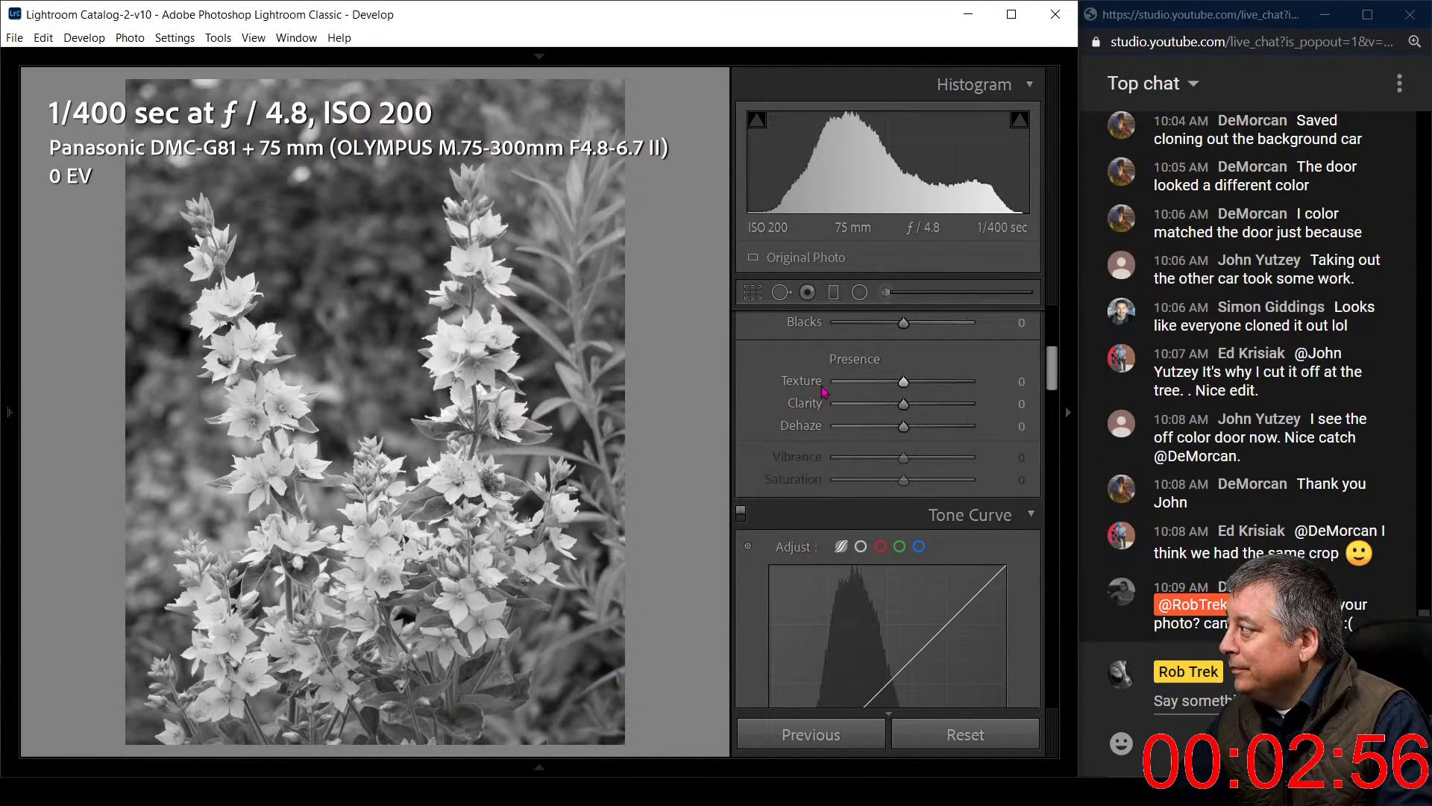
pyautogui.scroll(3, 863, 363)
pyautogui.scroll(-10, 743, 559)
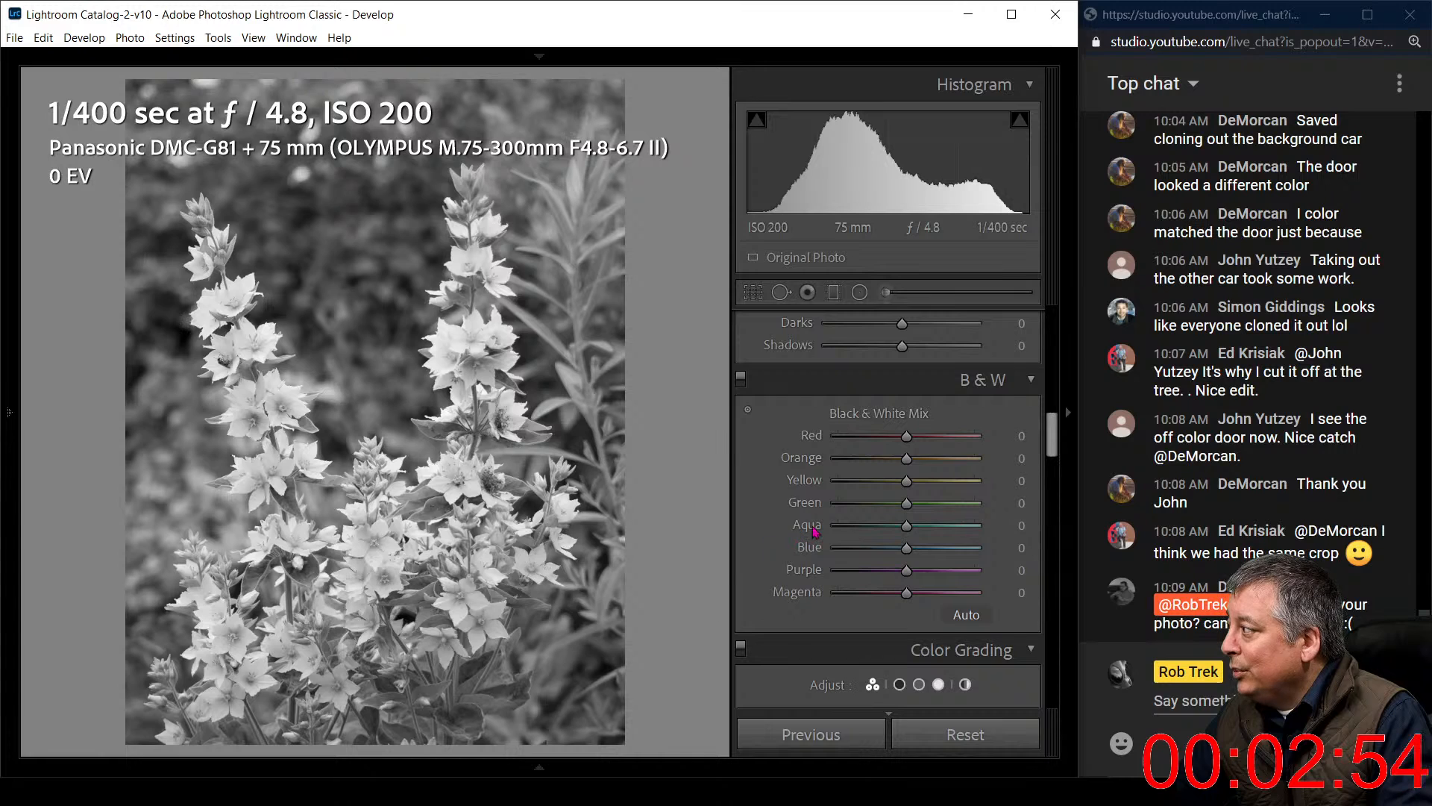
# Set Yellow to -8 and Green to -50 in the flower photo's Black & White Mix, and hide the info overlay
pyautogui.moveTo(905, 504); pyautogui.dragTo(872, 505)
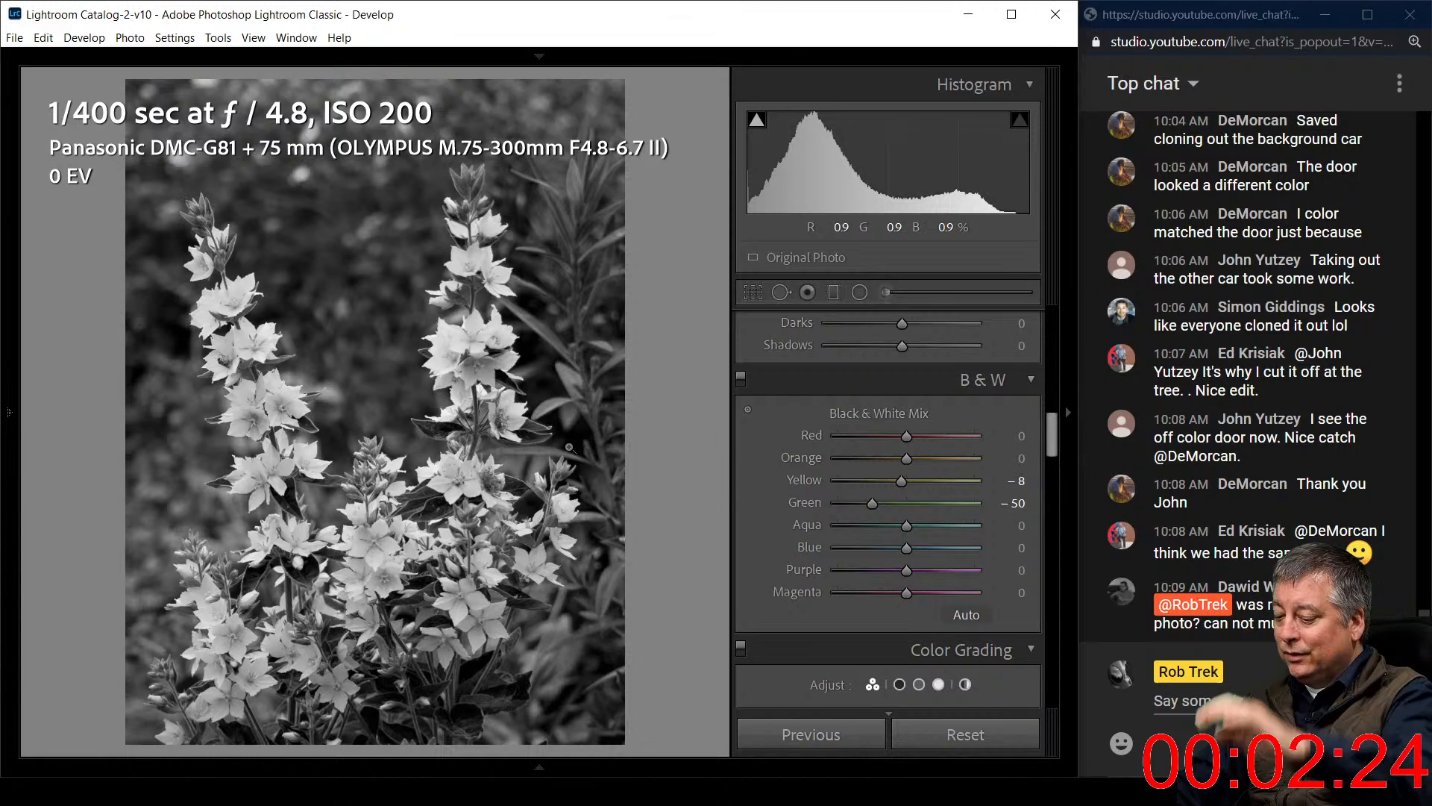
pyautogui.press('i')
pyautogui.press('i')
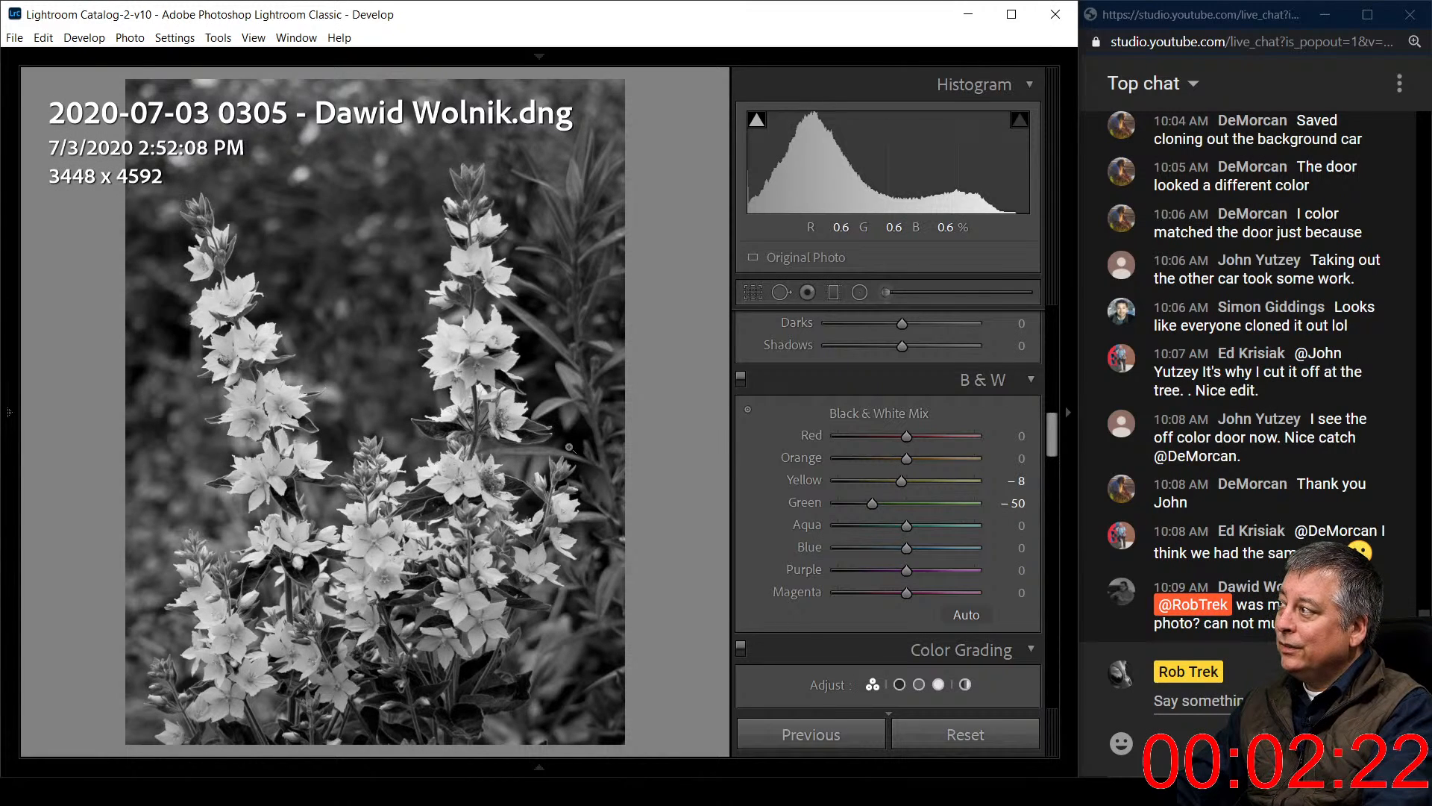
pyautogui.press('i')
pyautogui.press('i')
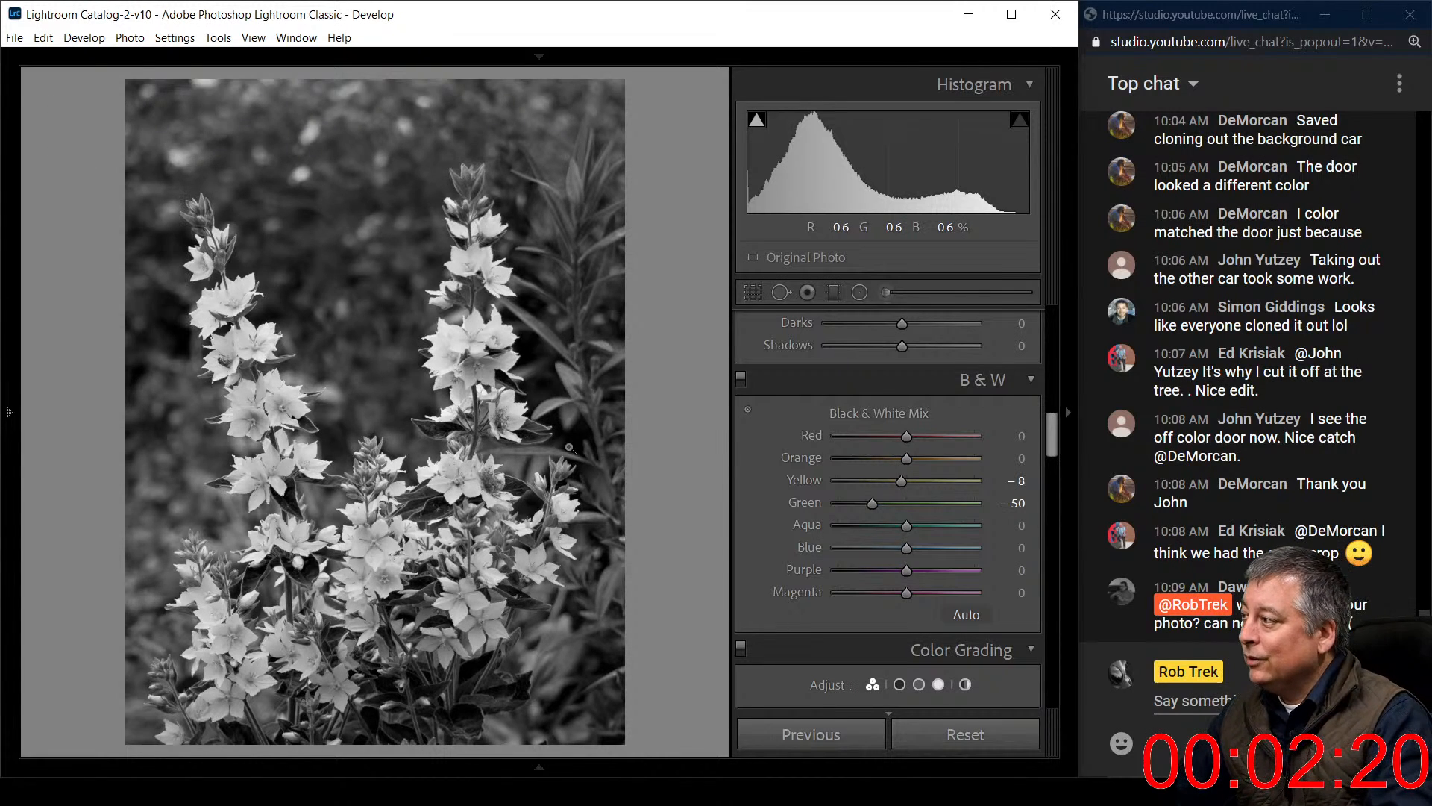
# Darken the photo's corners by setting the lens correction Vignetting Amount to -23
pyautogui.scroll(-8, 791, 493)
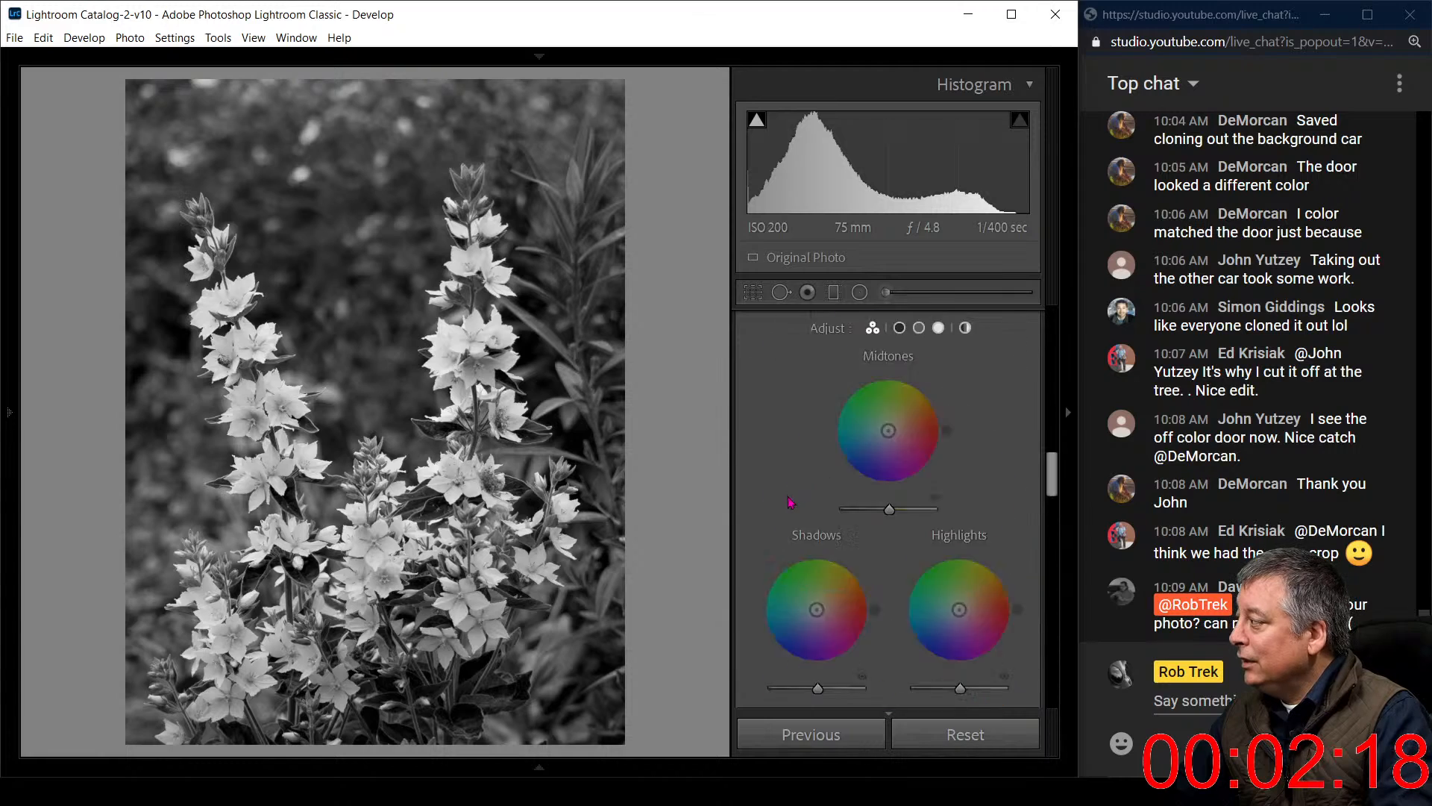
pyautogui.scroll(-4, 792, 500)
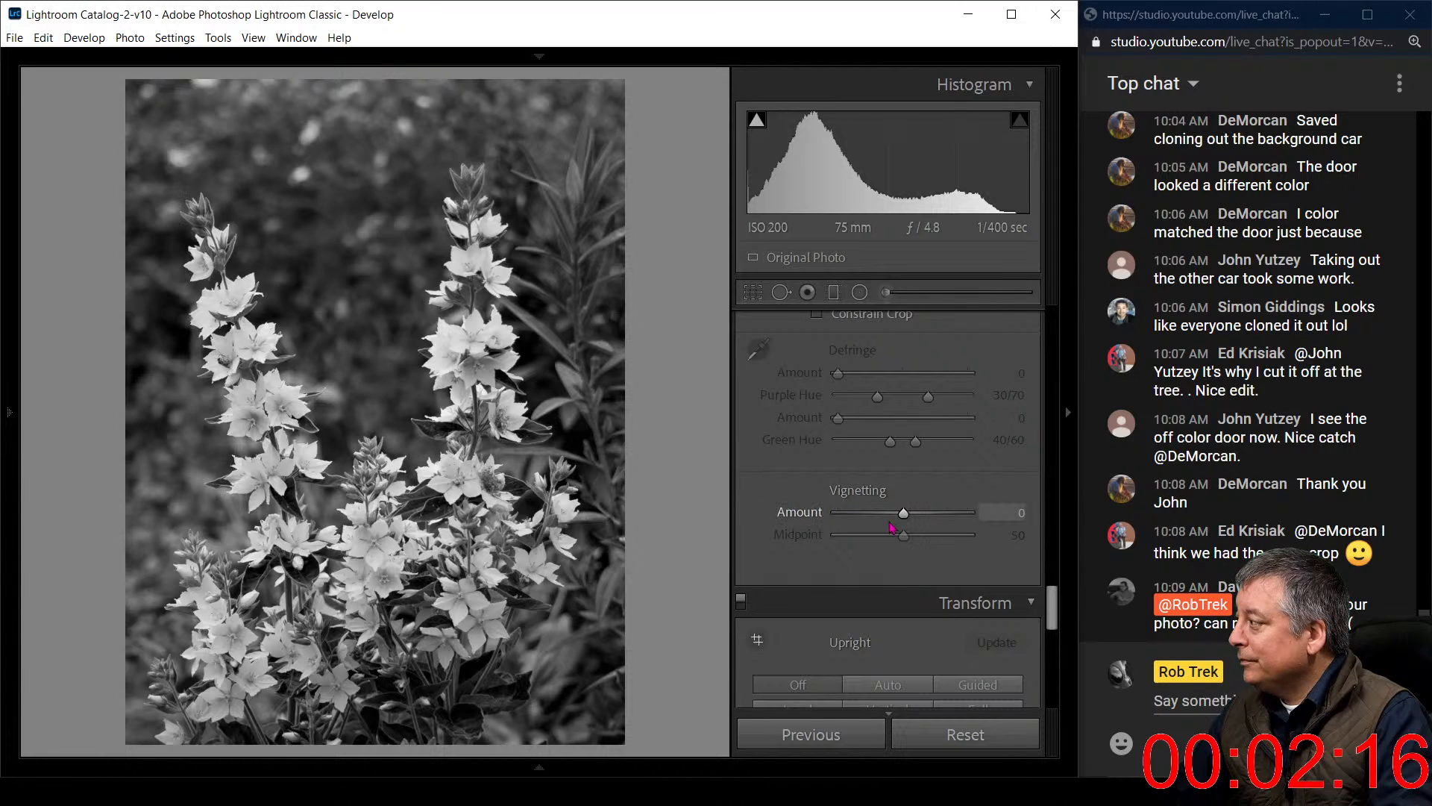
pyautogui.moveTo(906, 520); pyautogui.dragTo(891, 523)
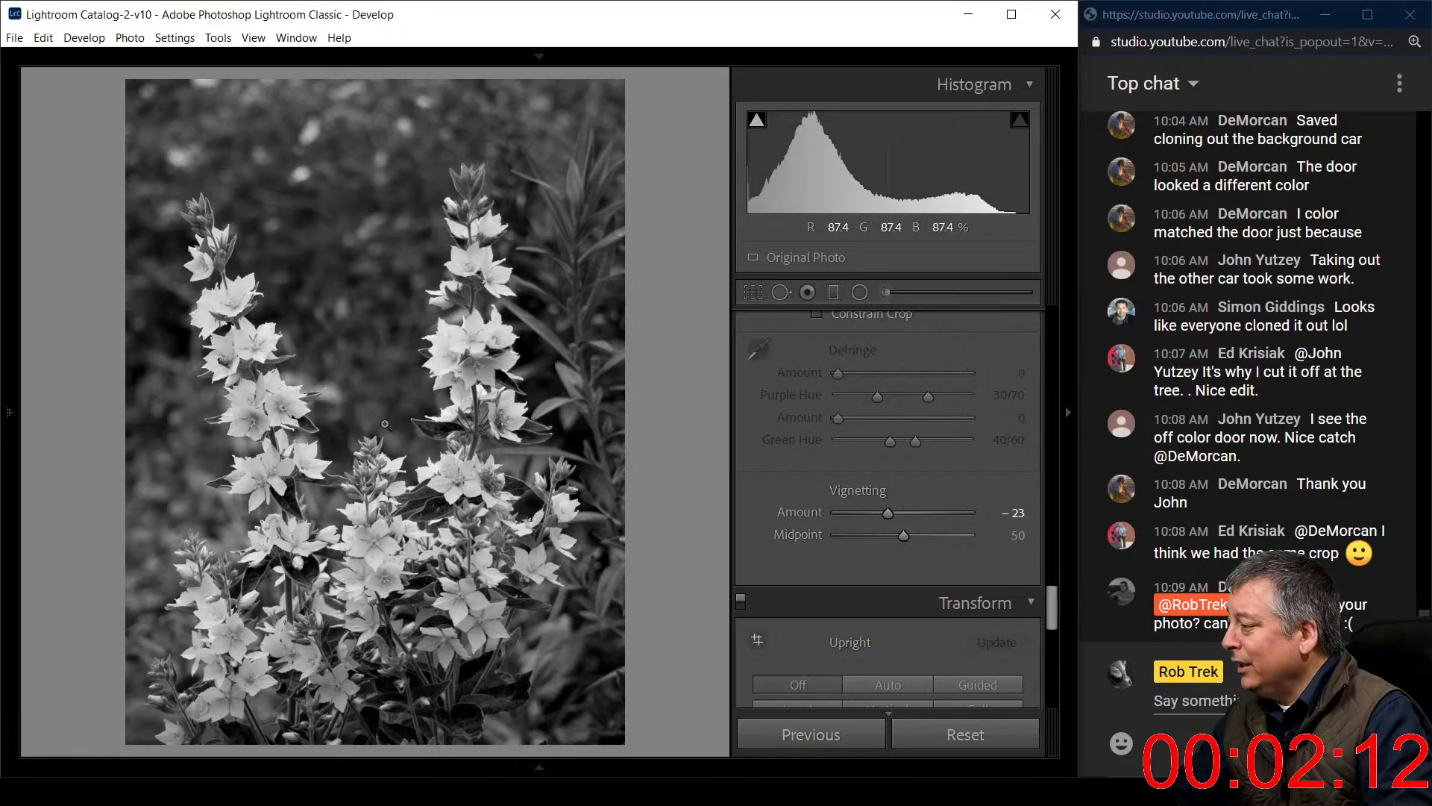
# Switch to the Google Drive submissions folder and view the first listed PB150154 JPG edit of the red Mustang enlarged
pyautogui.click(216, 790)
pyautogui.click(375, 728)
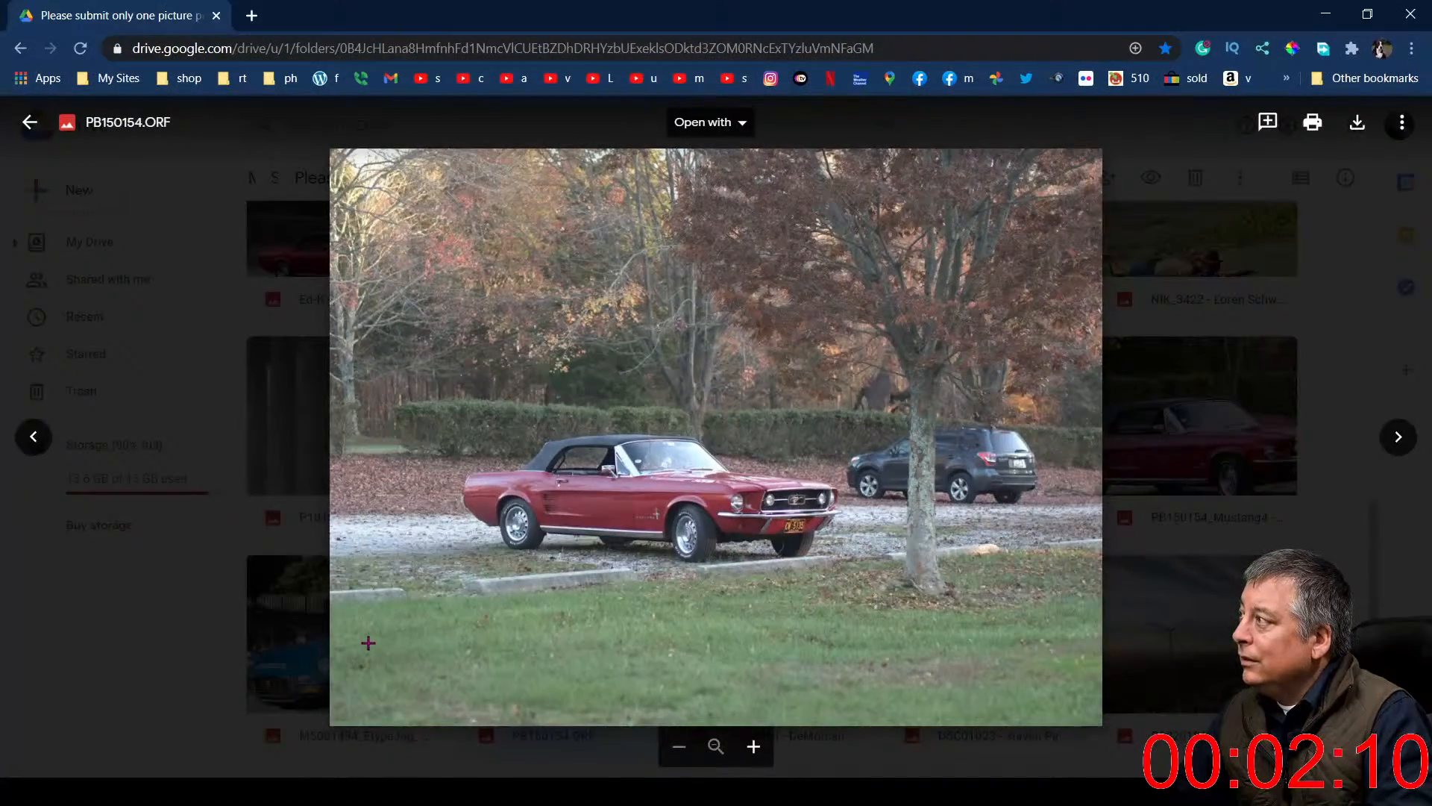
pyautogui.click(220, 593)
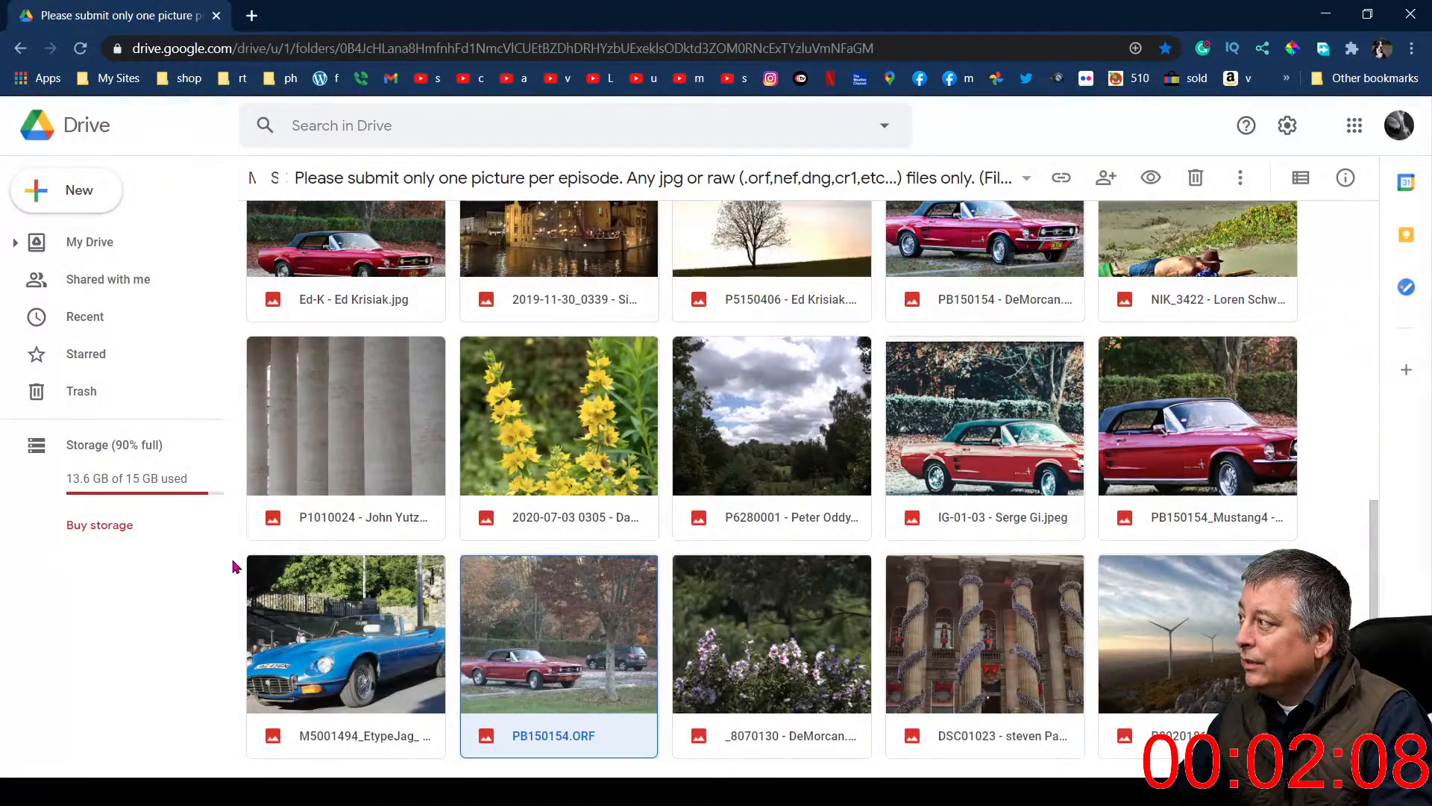
pyautogui.scroll(5, 355, 513)
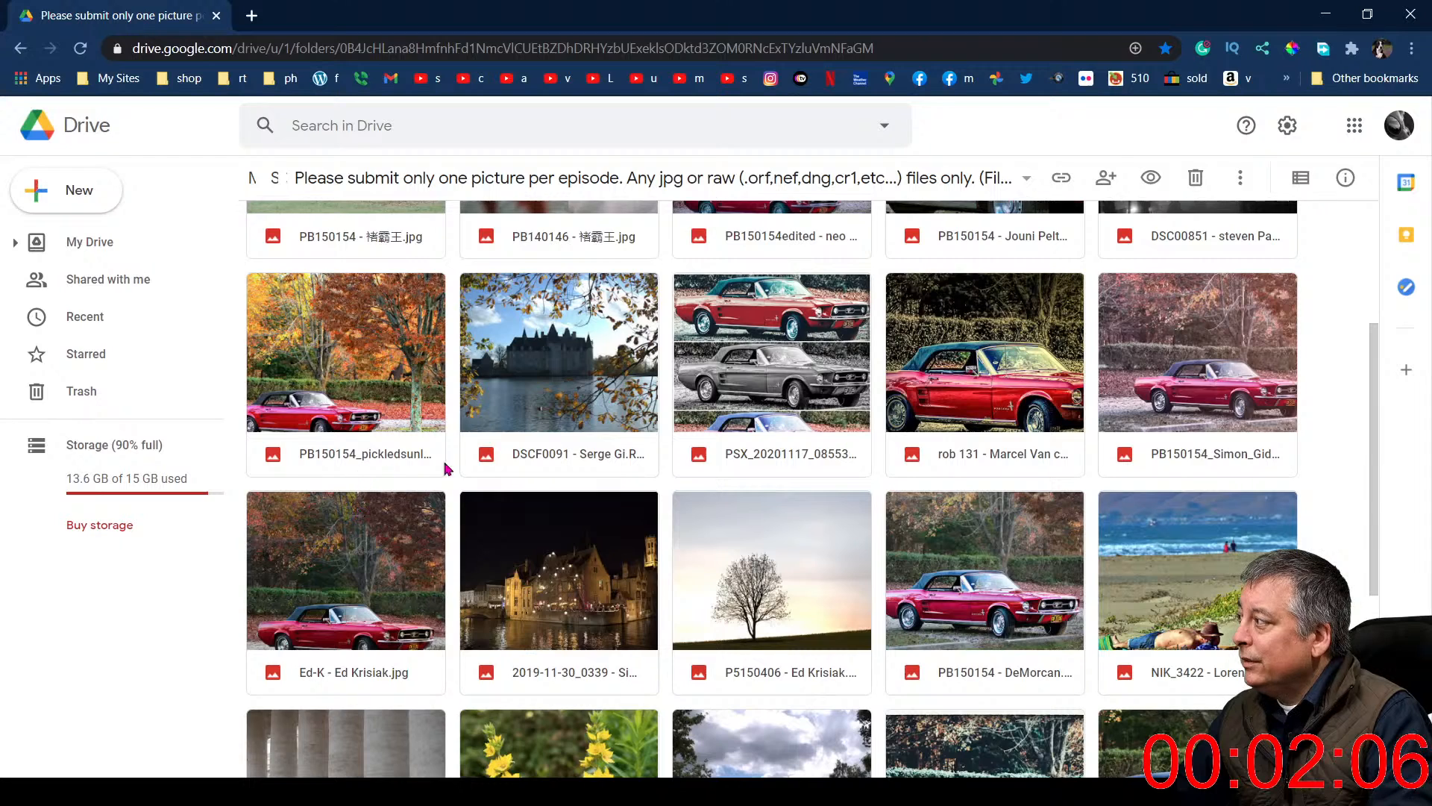
pyautogui.scroll(3, 1072, 460)
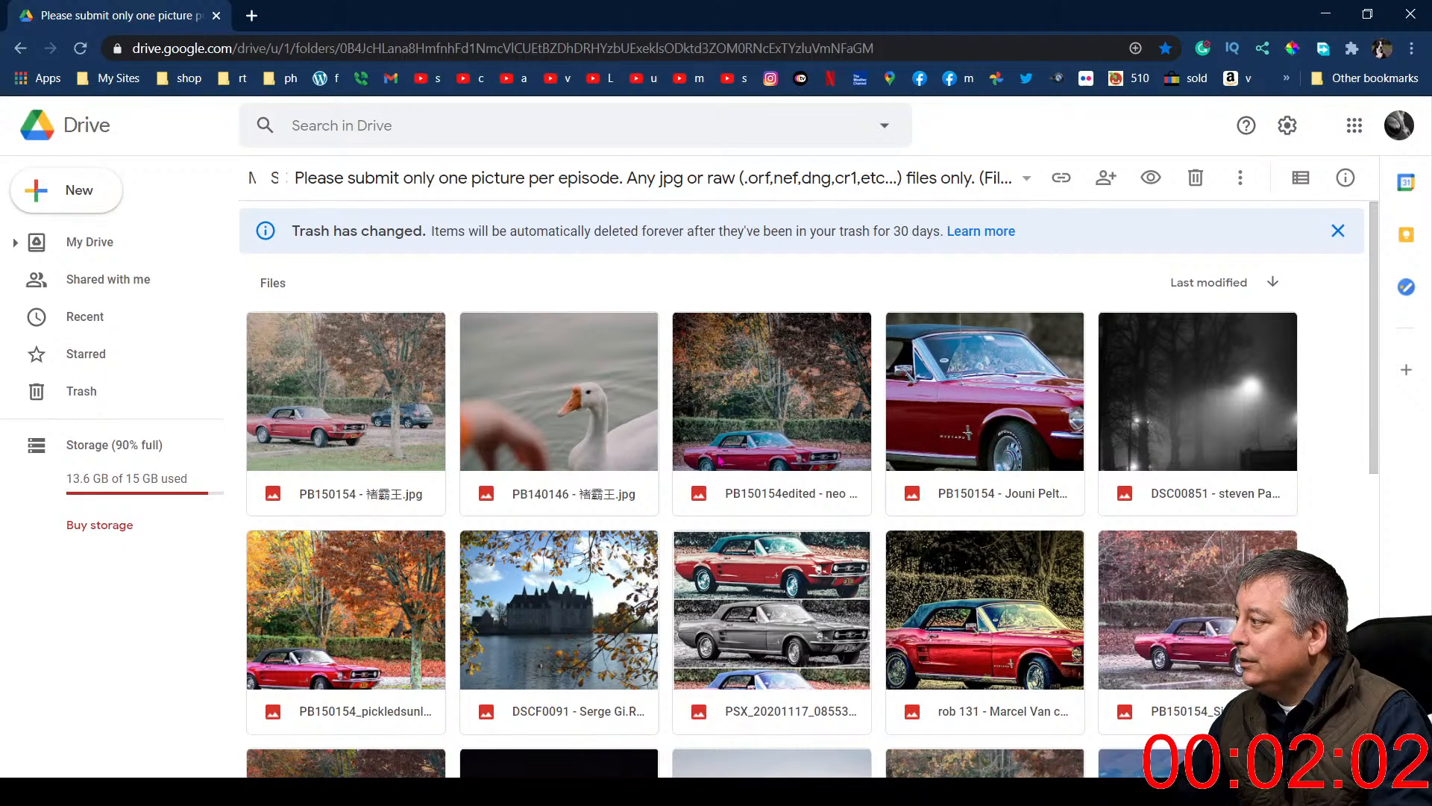
pyautogui.doubleClick(360, 412)
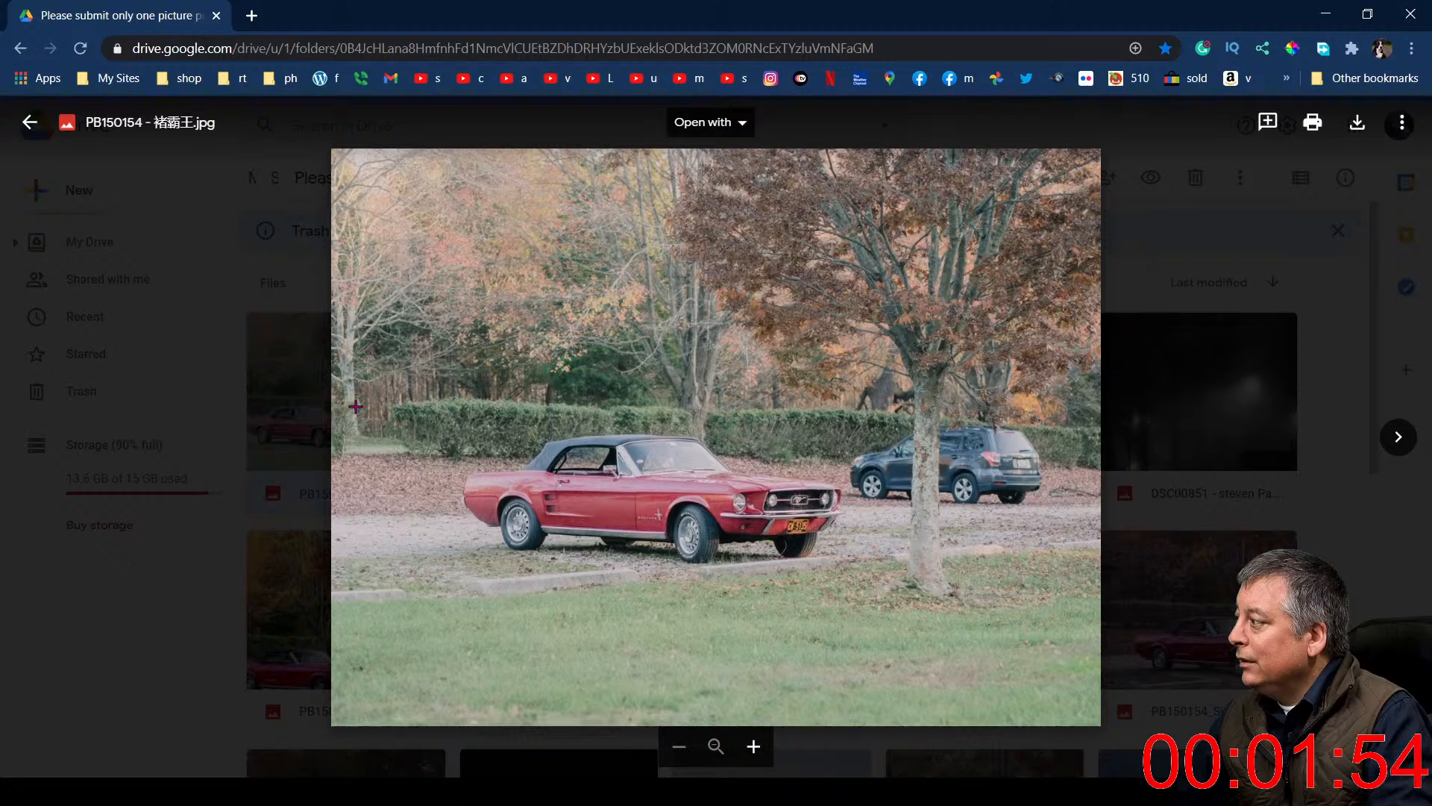
pyautogui.press('Escape')
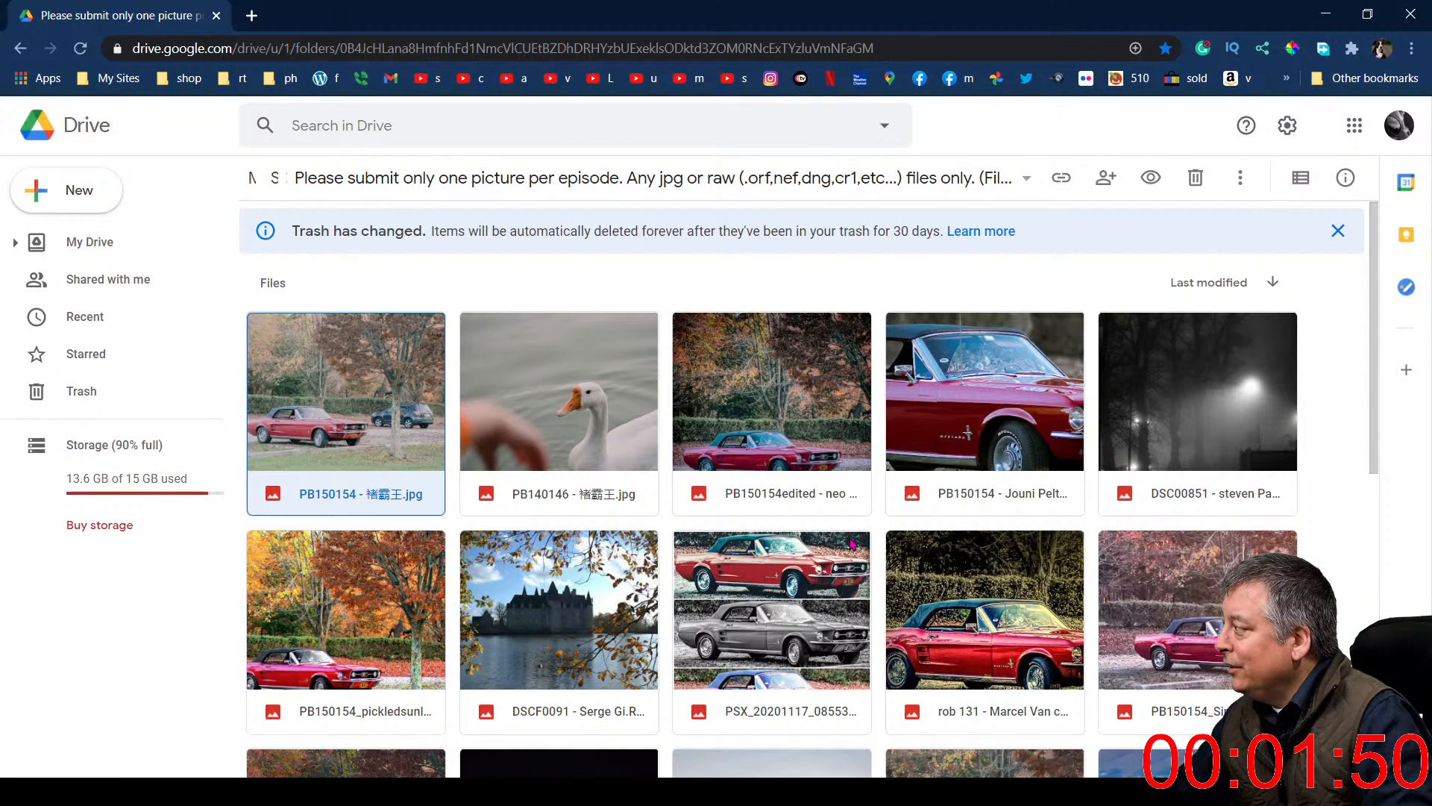
# Look through the submitted photos in the Drive folder, and return to the flower photo in Lightroom Classic
pyautogui.scroll(-3, 852, 547)
pyautogui.scroll(-1, 852, 547)
pyautogui.scroll(-1, 853, 547)
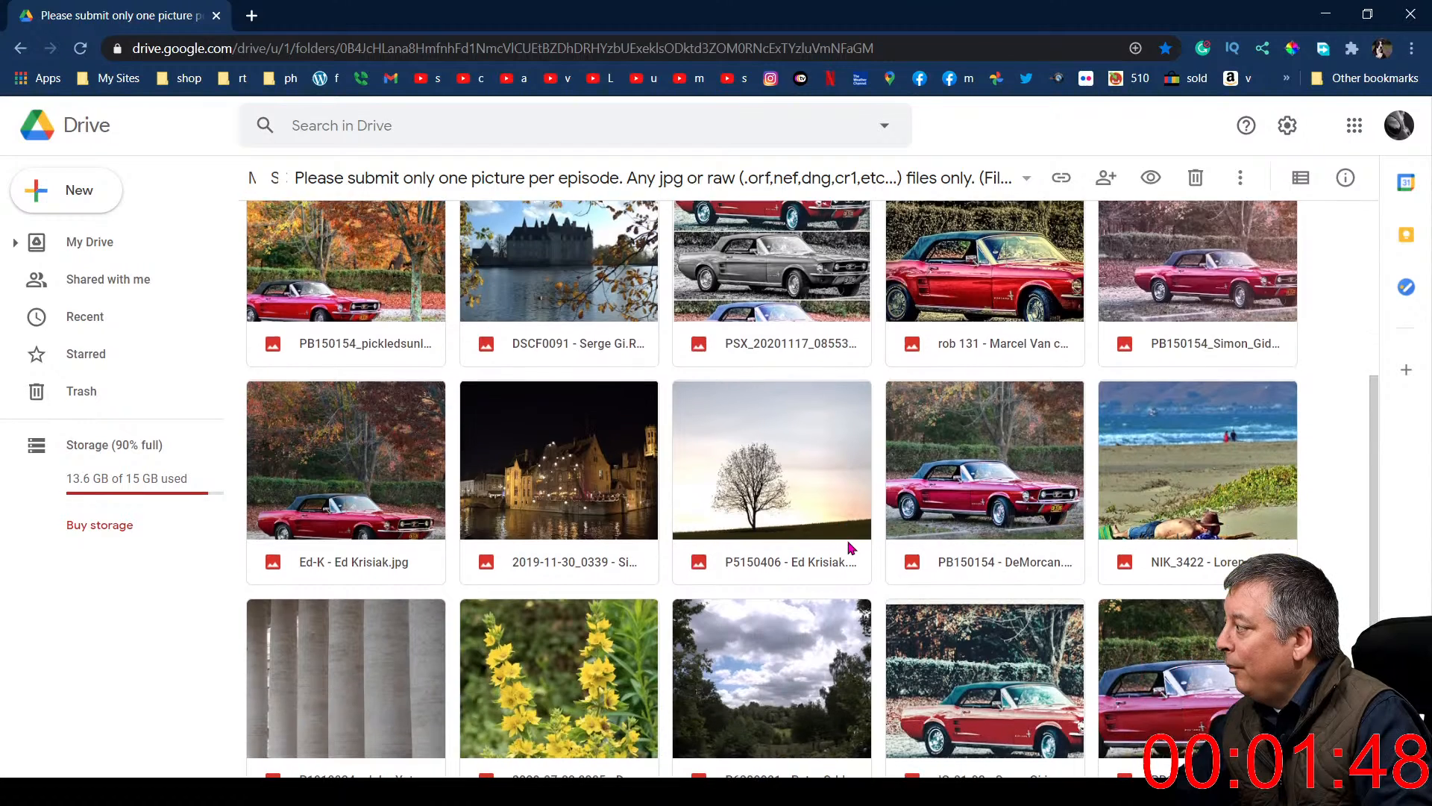
pyautogui.scroll(-2, 851, 547)
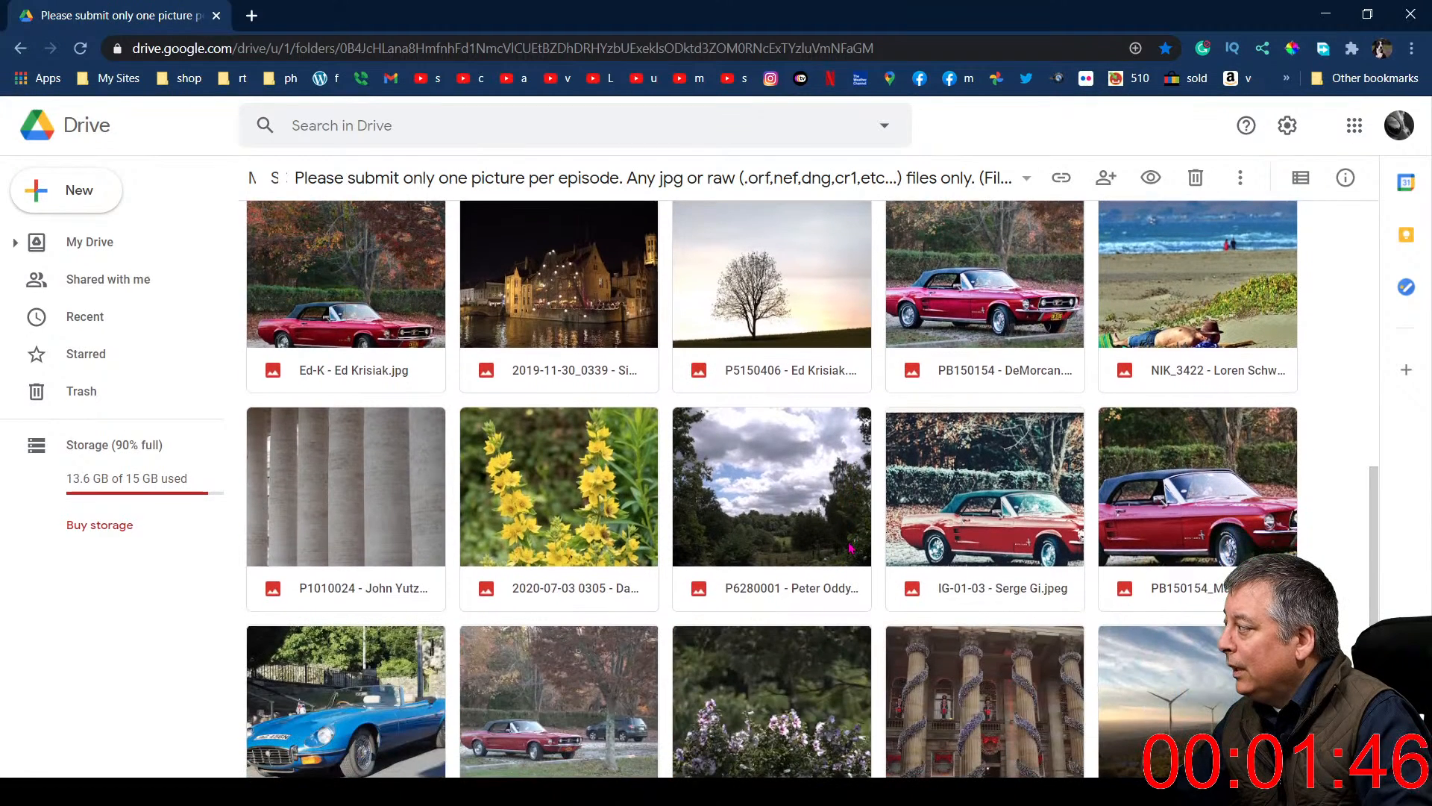
pyautogui.scroll(-1, 851, 548)
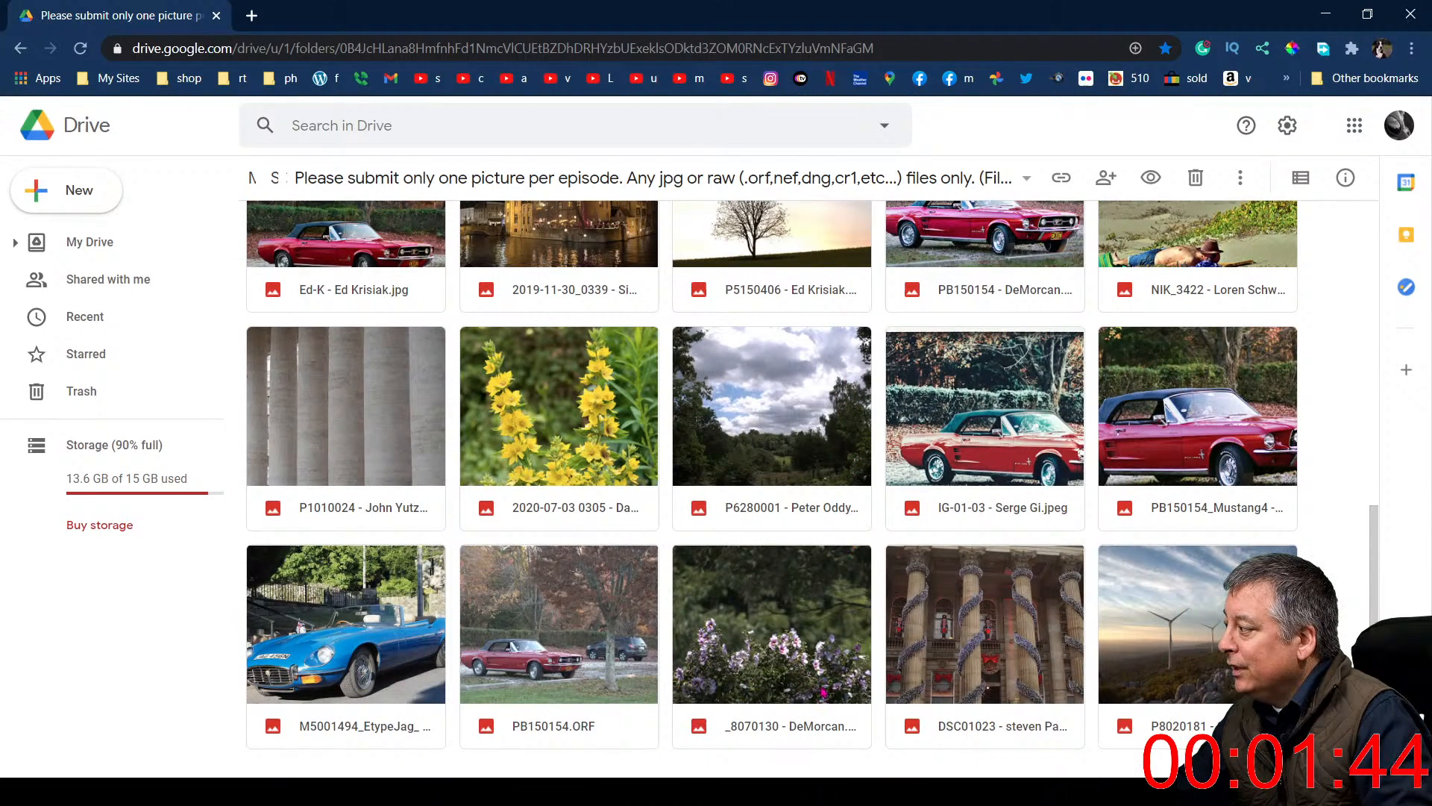
pyautogui.scroll(8, 1112, 720)
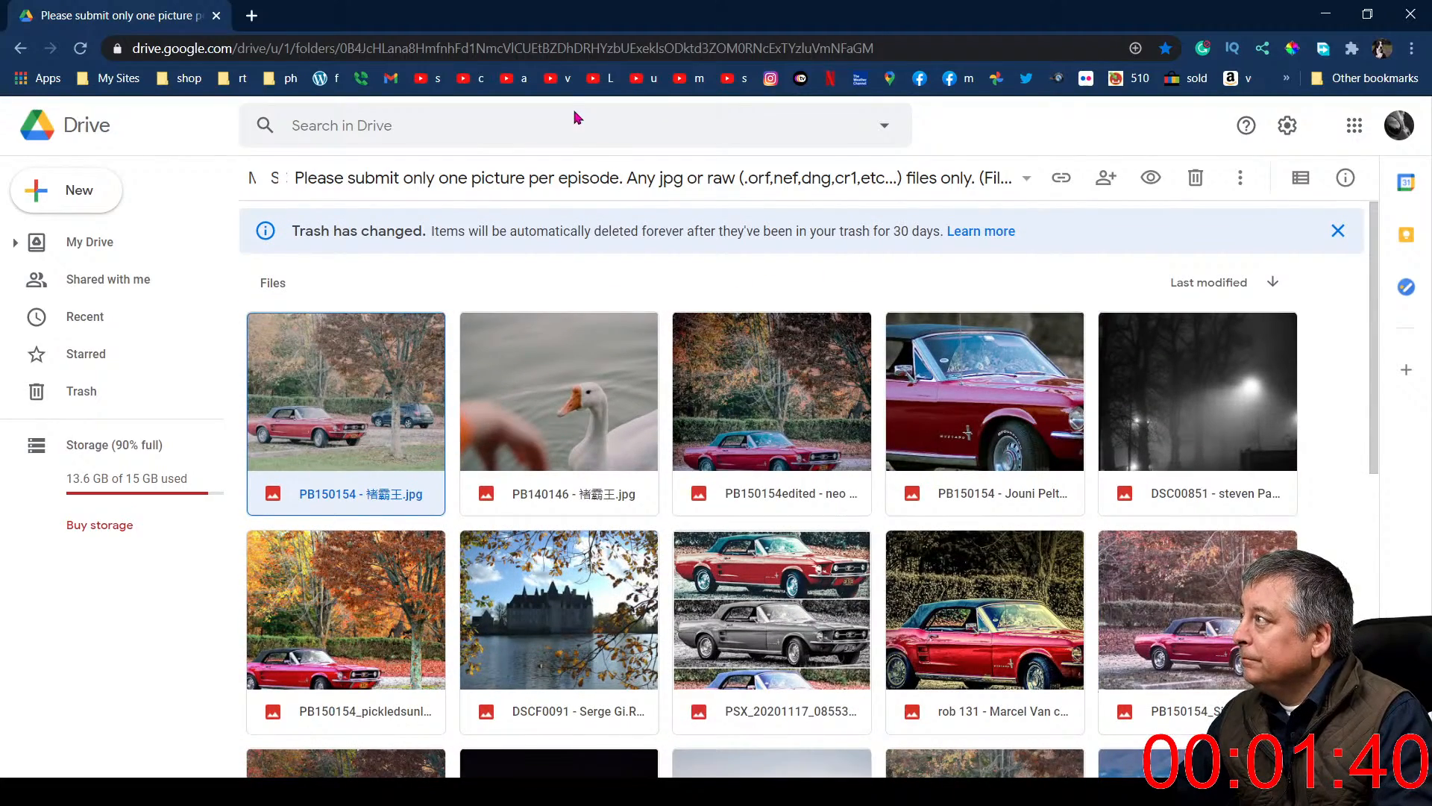
pyautogui.click(1326, 14)
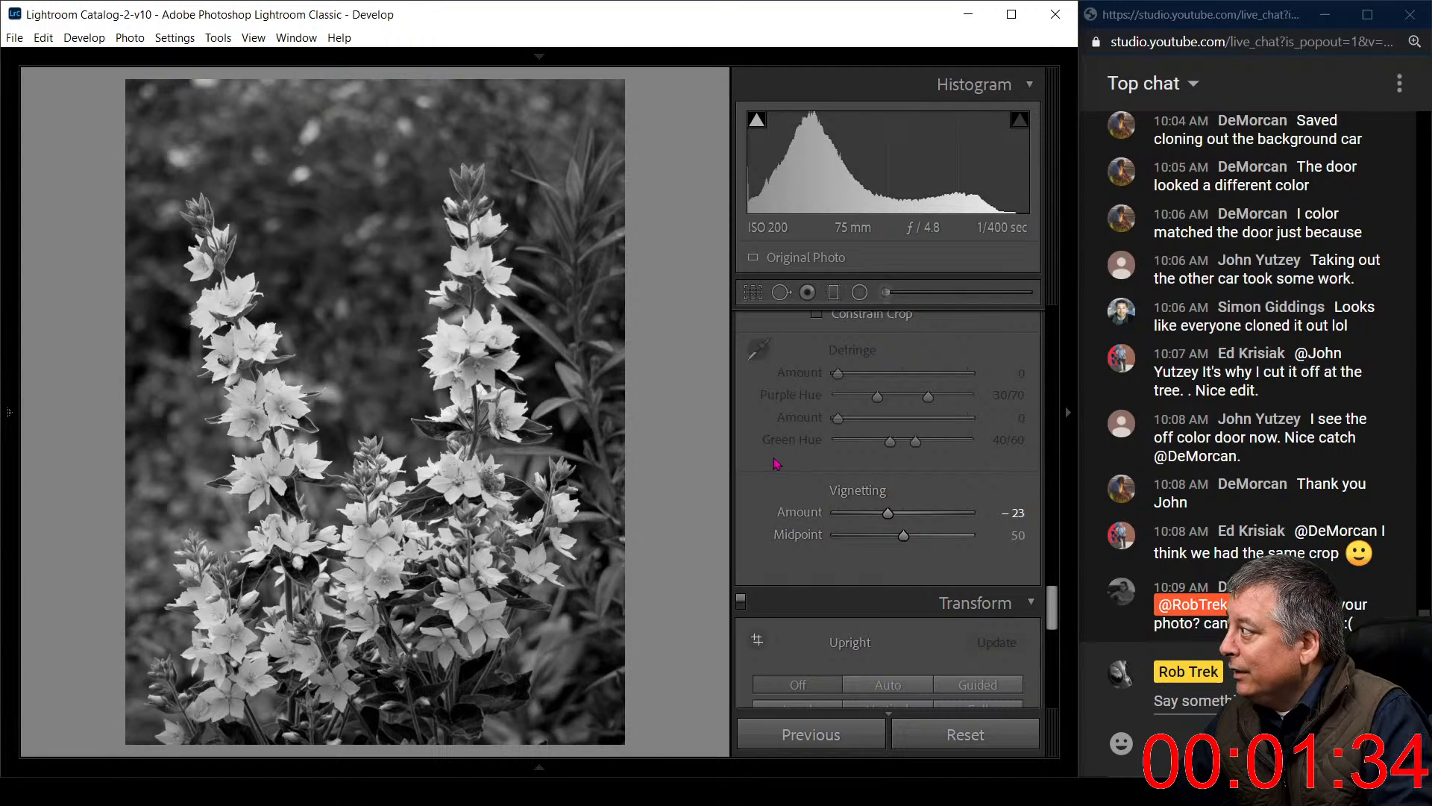
# Increase the flower photo's Clarity to +27 and Dehaze to +26
pyautogui.scroll(5, 776, 464)
pyautogui.scroll(10, 776, 464)
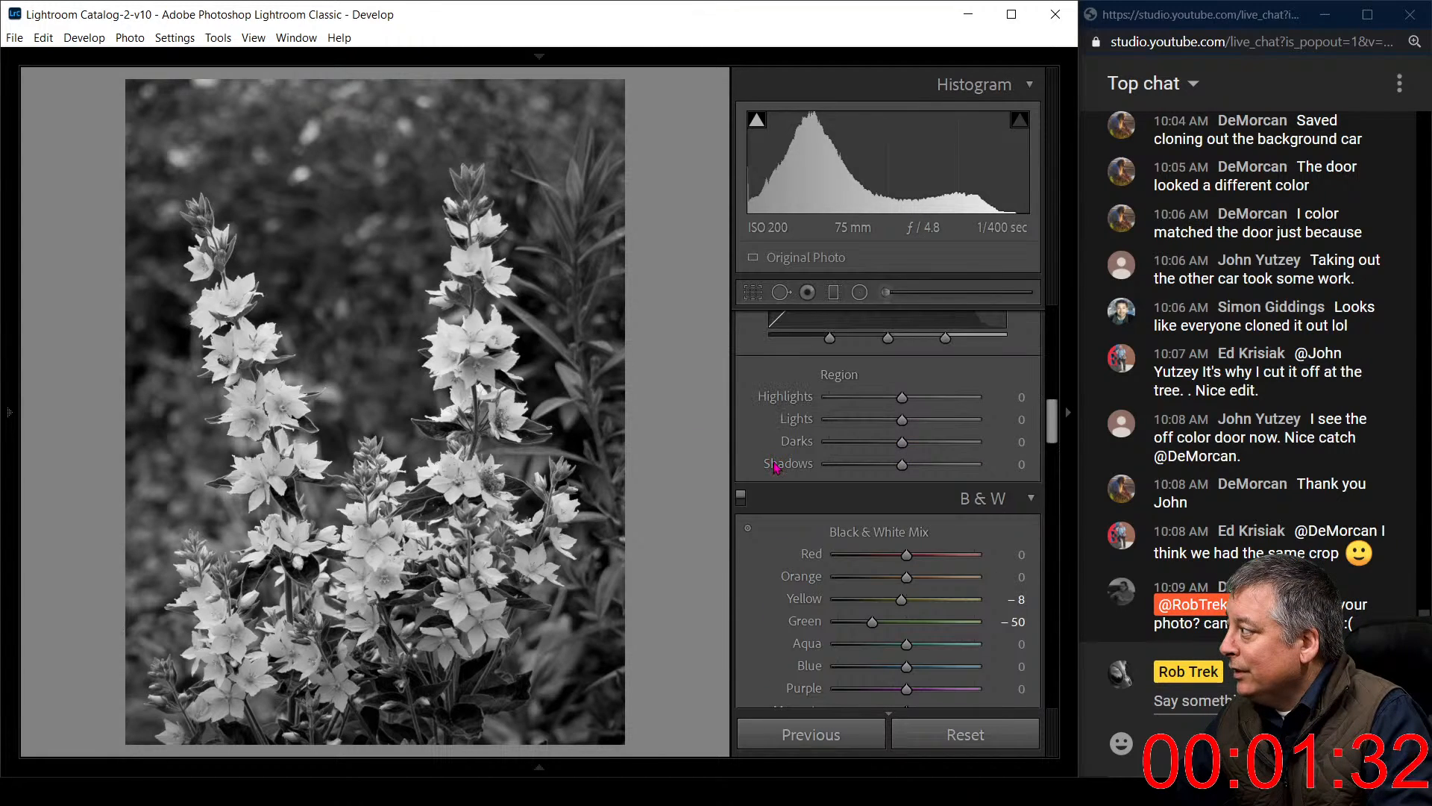
pyautogui.scroll(5, 776, 468)
pyautogui.scroll(-3, 776, 469)
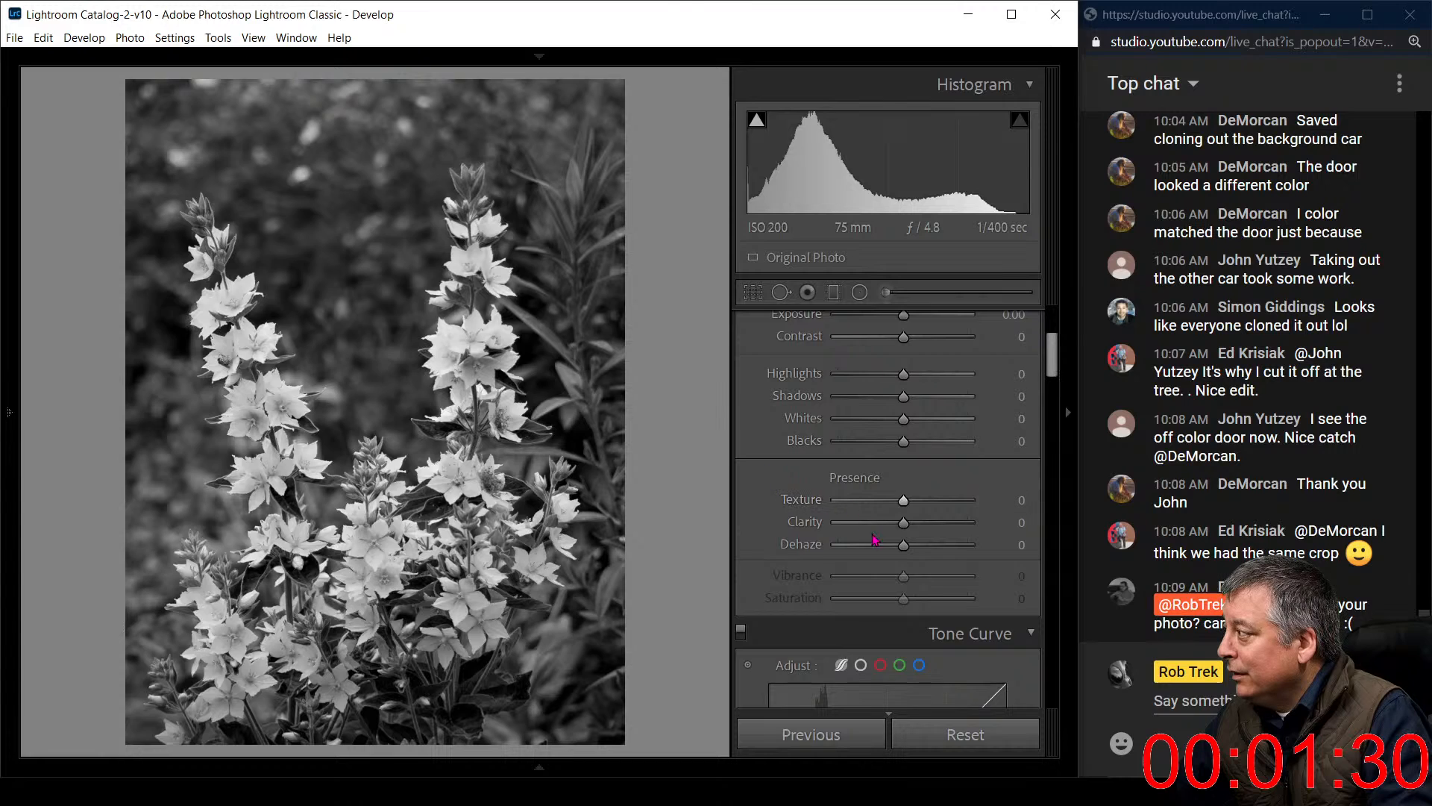
pyautogui.moveTo(899, 525); pyautogui.dragTo(925, 555)
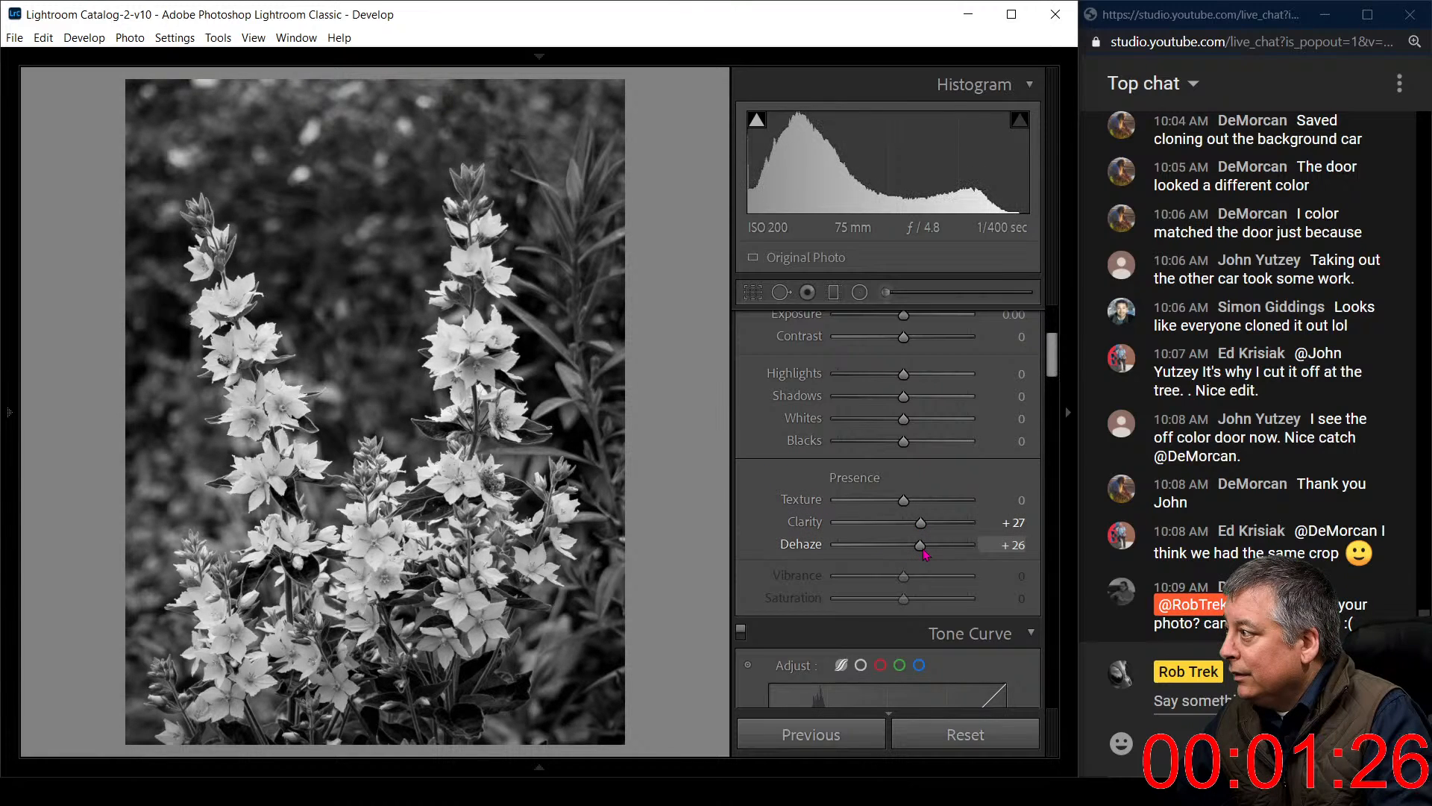
# Add a dark post-crop vignette with Amount -37, Midpoint 41 and Feather 85
pyautogui.scroll(-15, 759, 574)
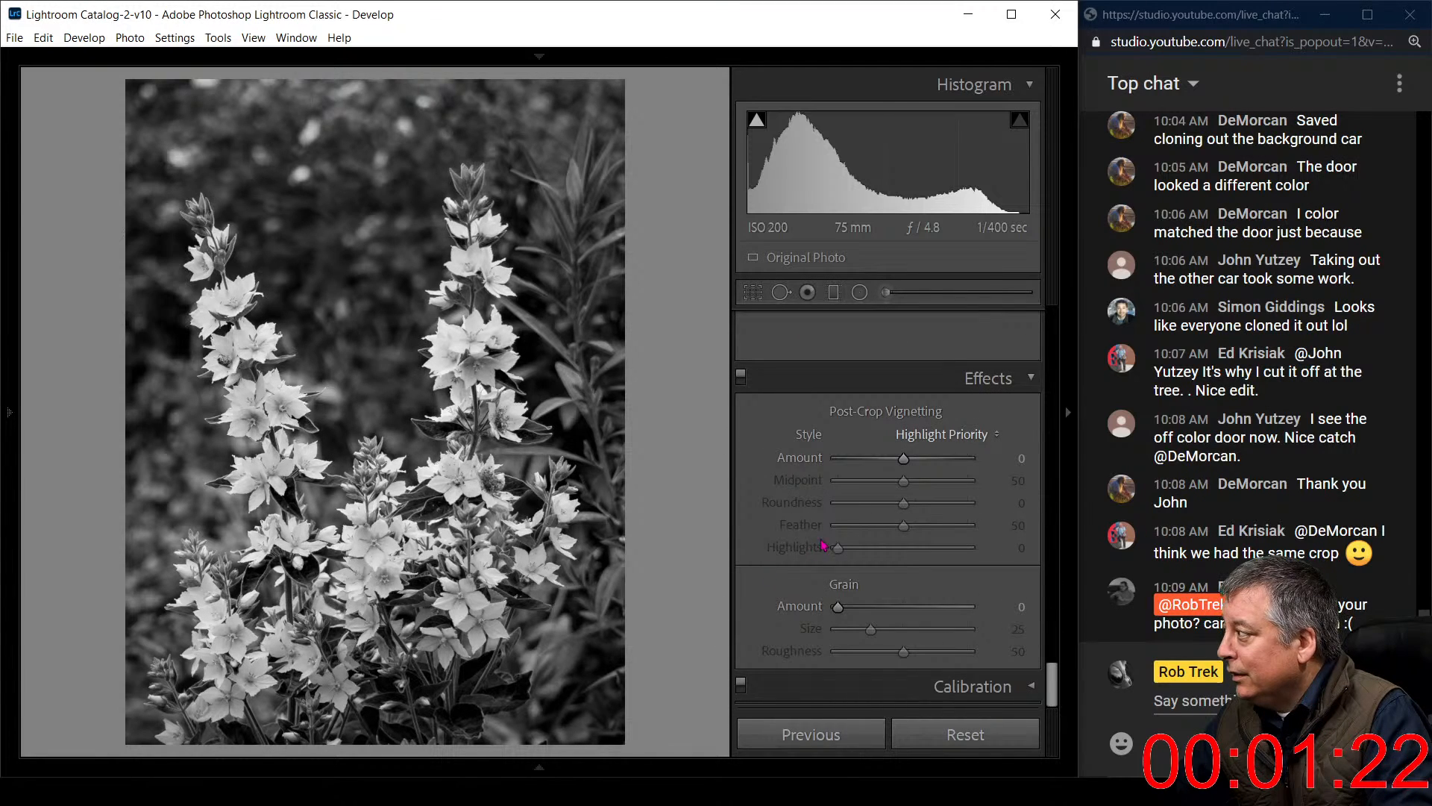
pyautogui.moveTo(903, 458); pyautogui.dragTo(949, 528)
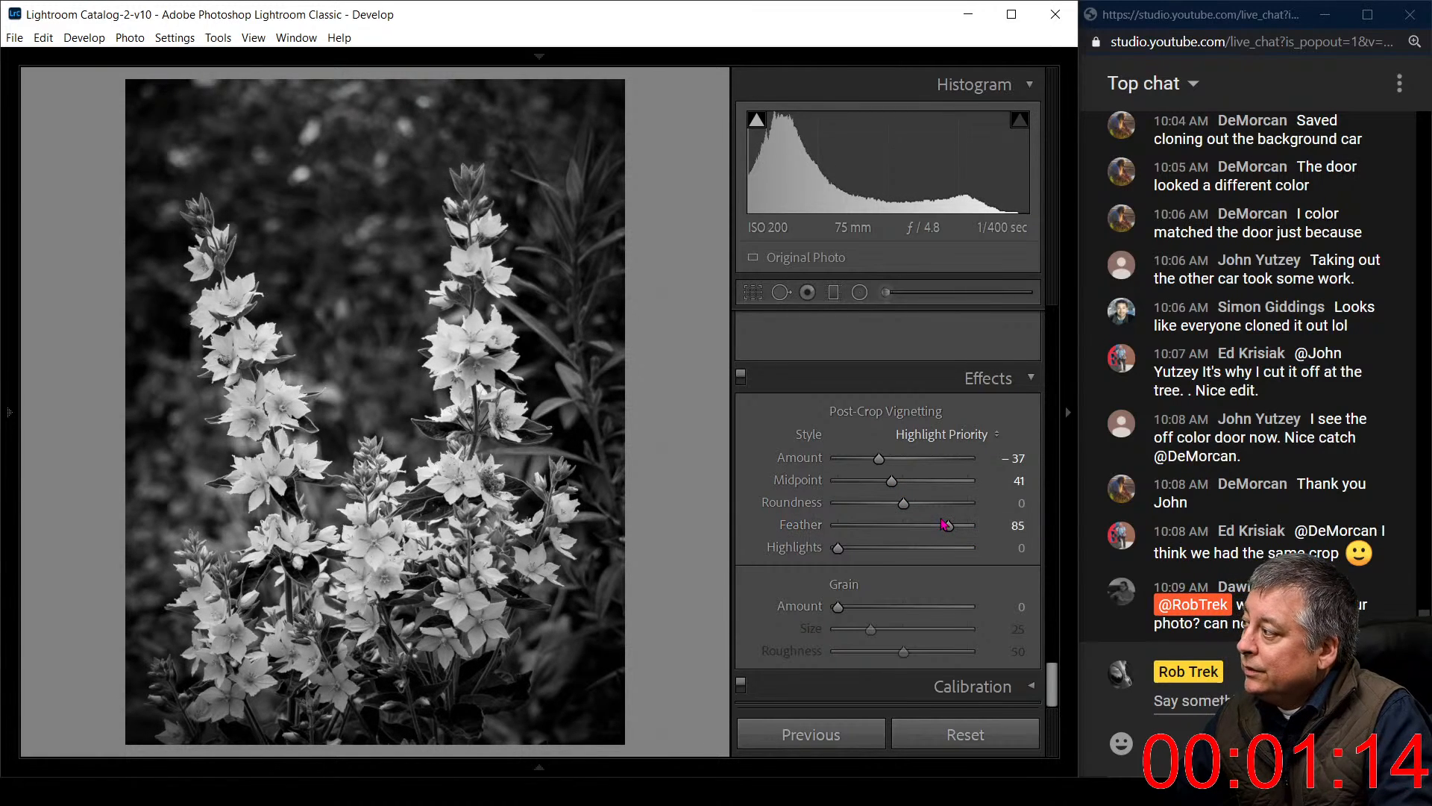
# Straighten the flower photo with the Crop & Straighten tool at an angle of 1.60
pyautogui.click(753, 292)
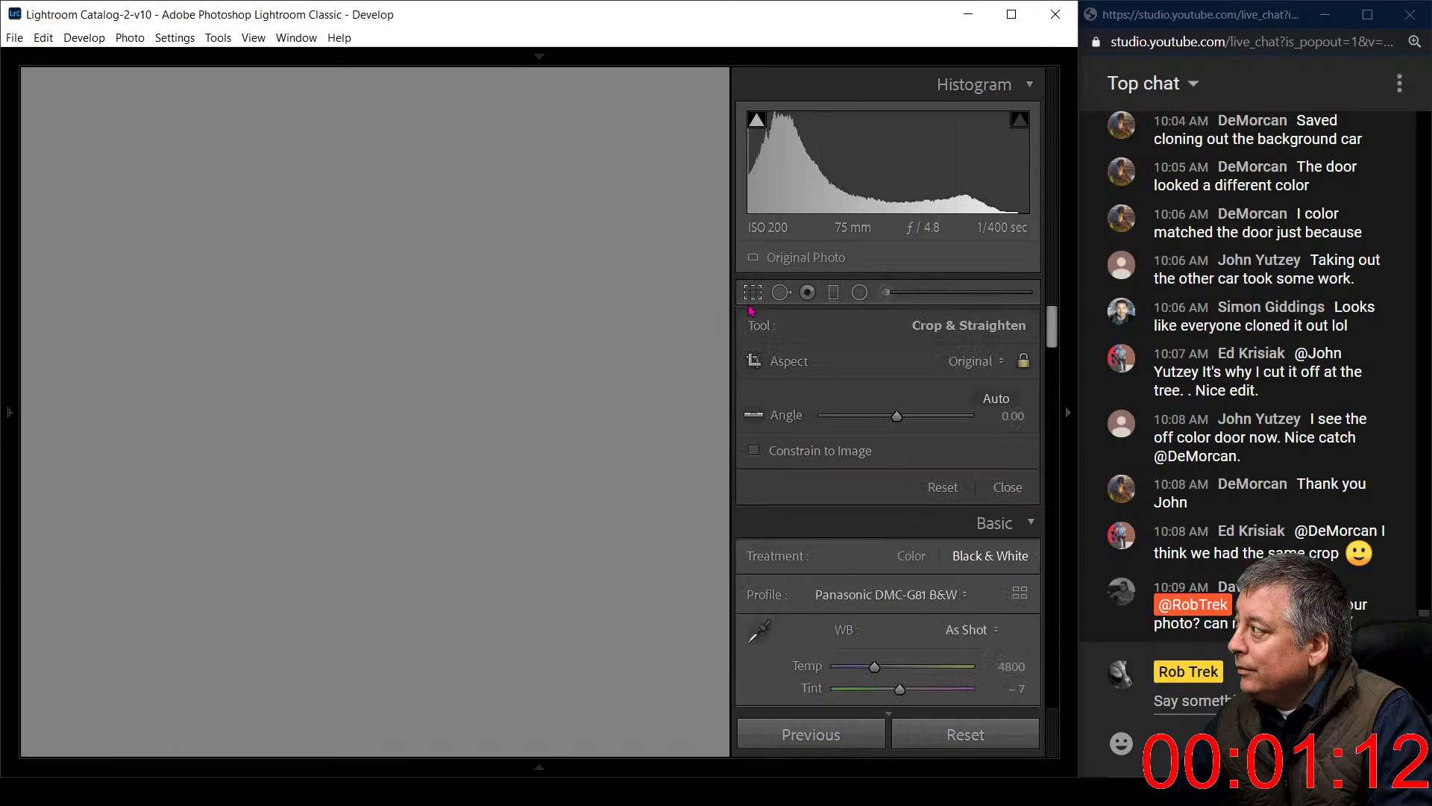
pyautogui.moveTo(898, 416); pyautogui.dragTo(901, 423)
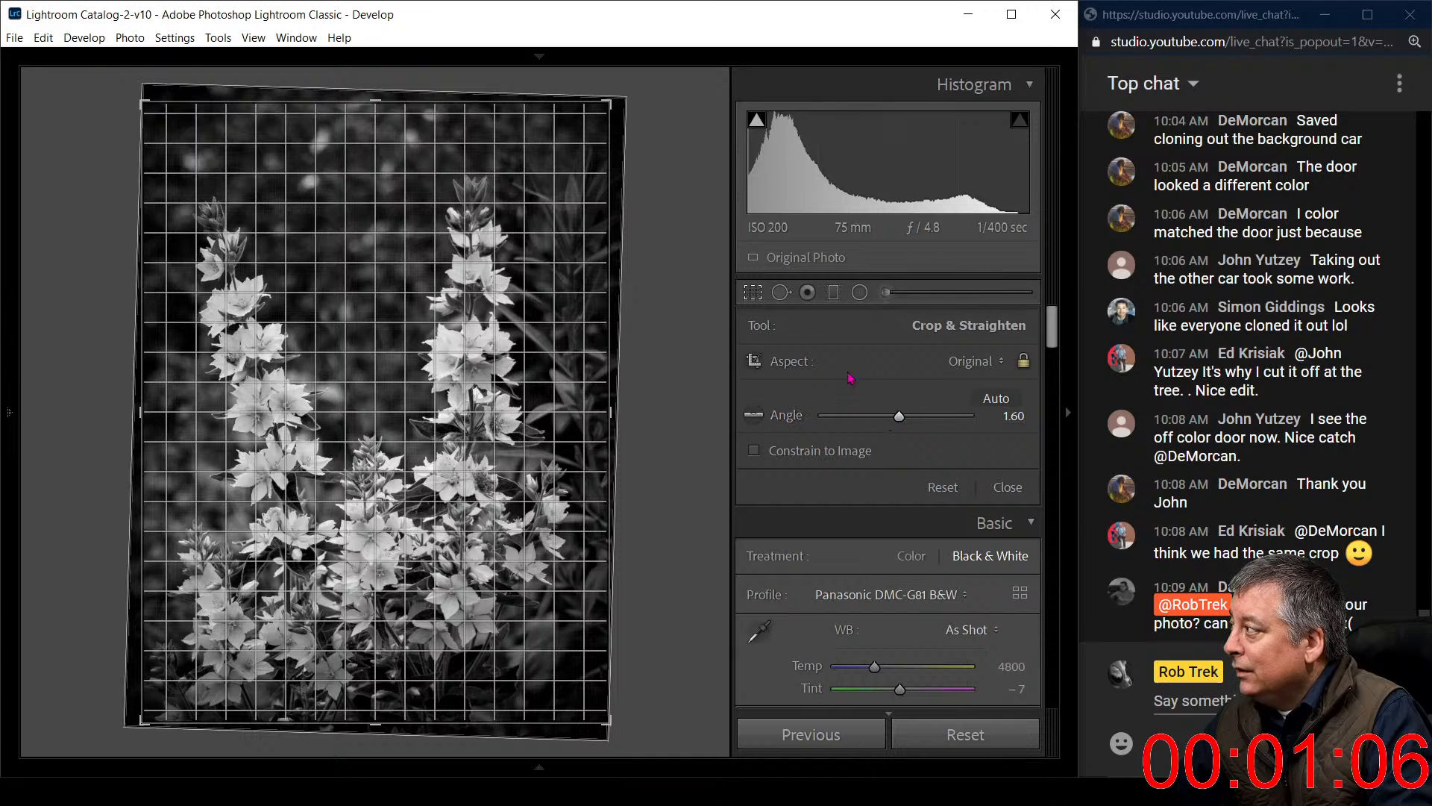
pyautogui.click(753, 294)
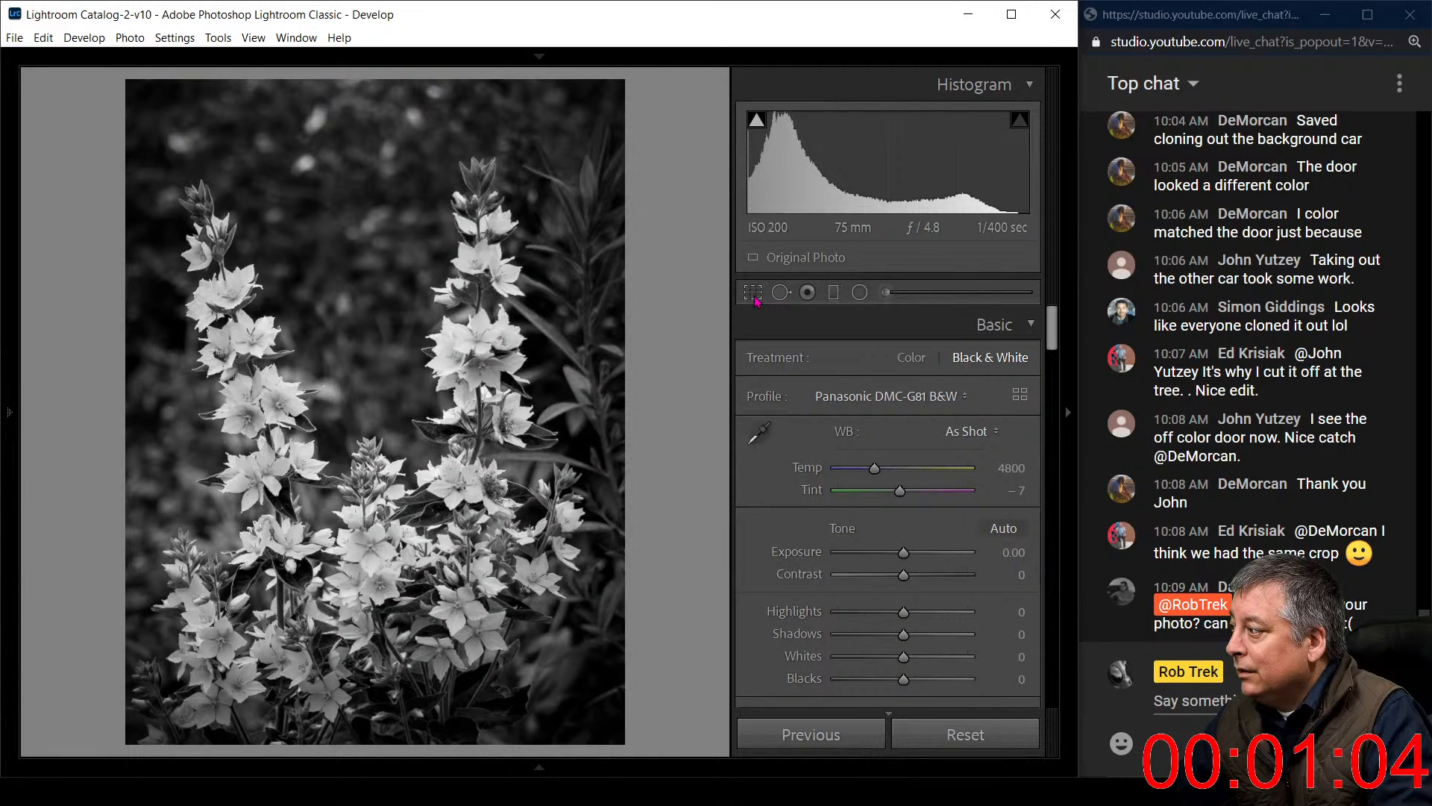
# Inspect the blossoms and blurred background up close, and apply noise reduction with Color 14 and Luminance 7
pyautogui.click(251, 326)
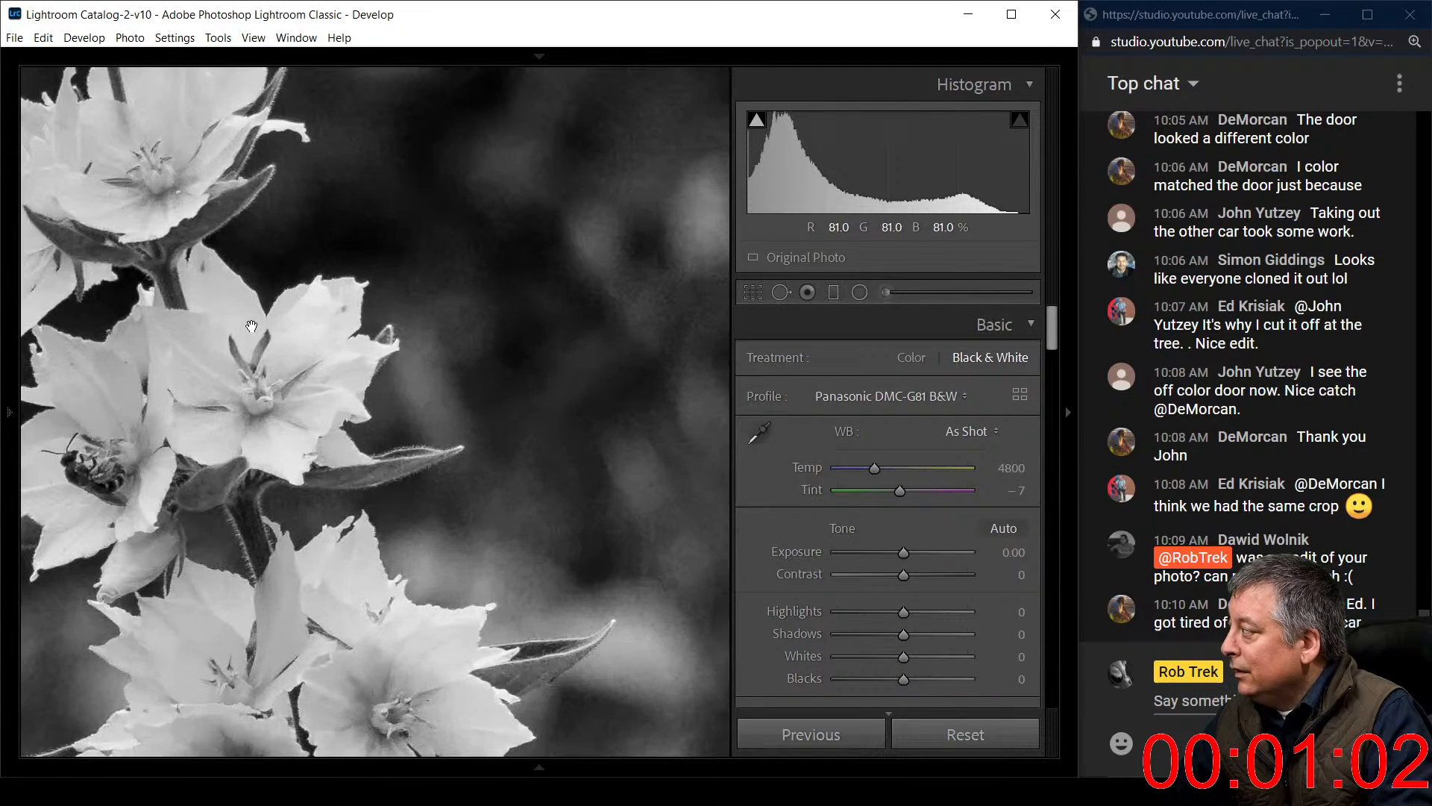
pyautogui.moveTo(577, 559); pyautogui.dragTo(563, 423)
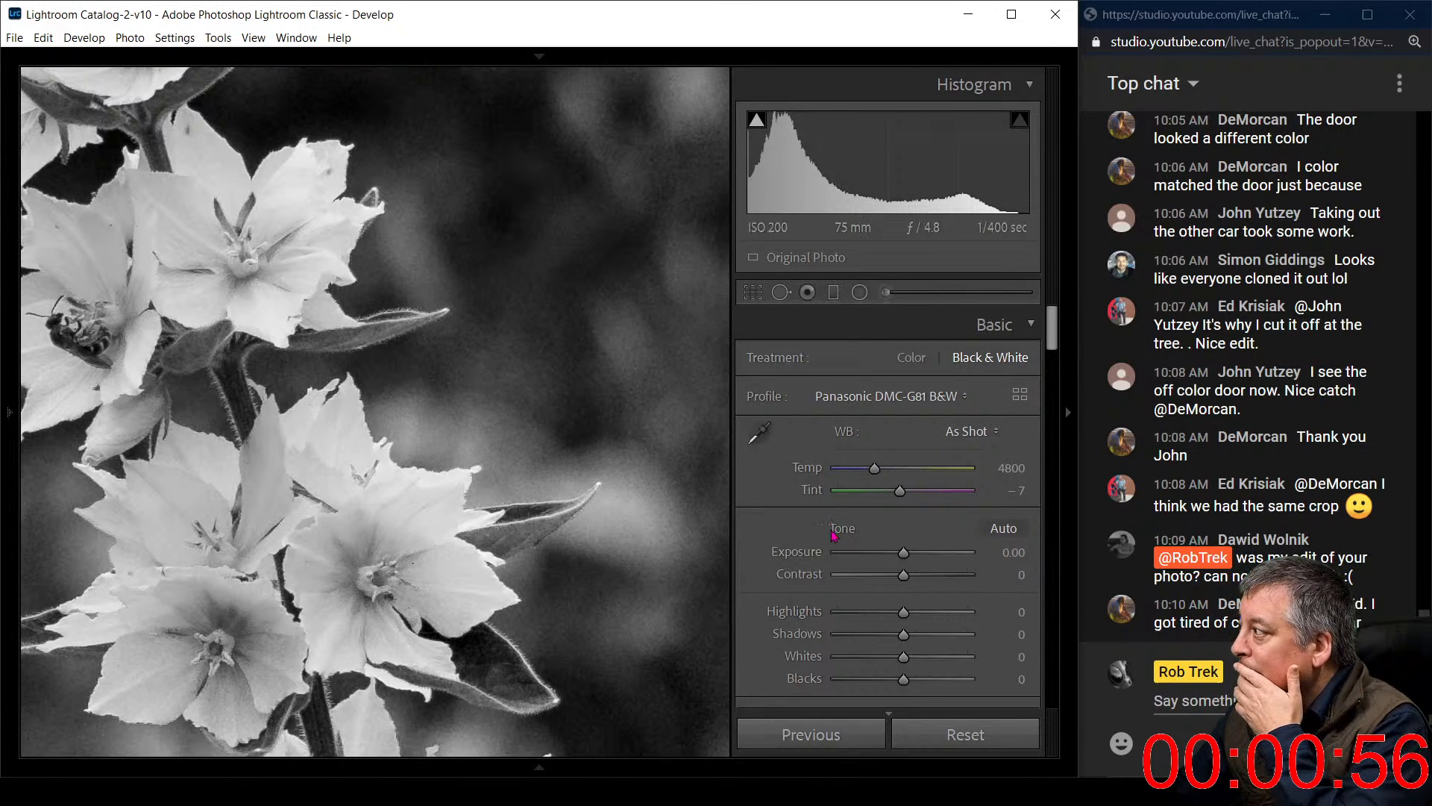
pyautogui.scroll(-10, 781, 586)
pyautogui.scroll(-2, 781, 585)
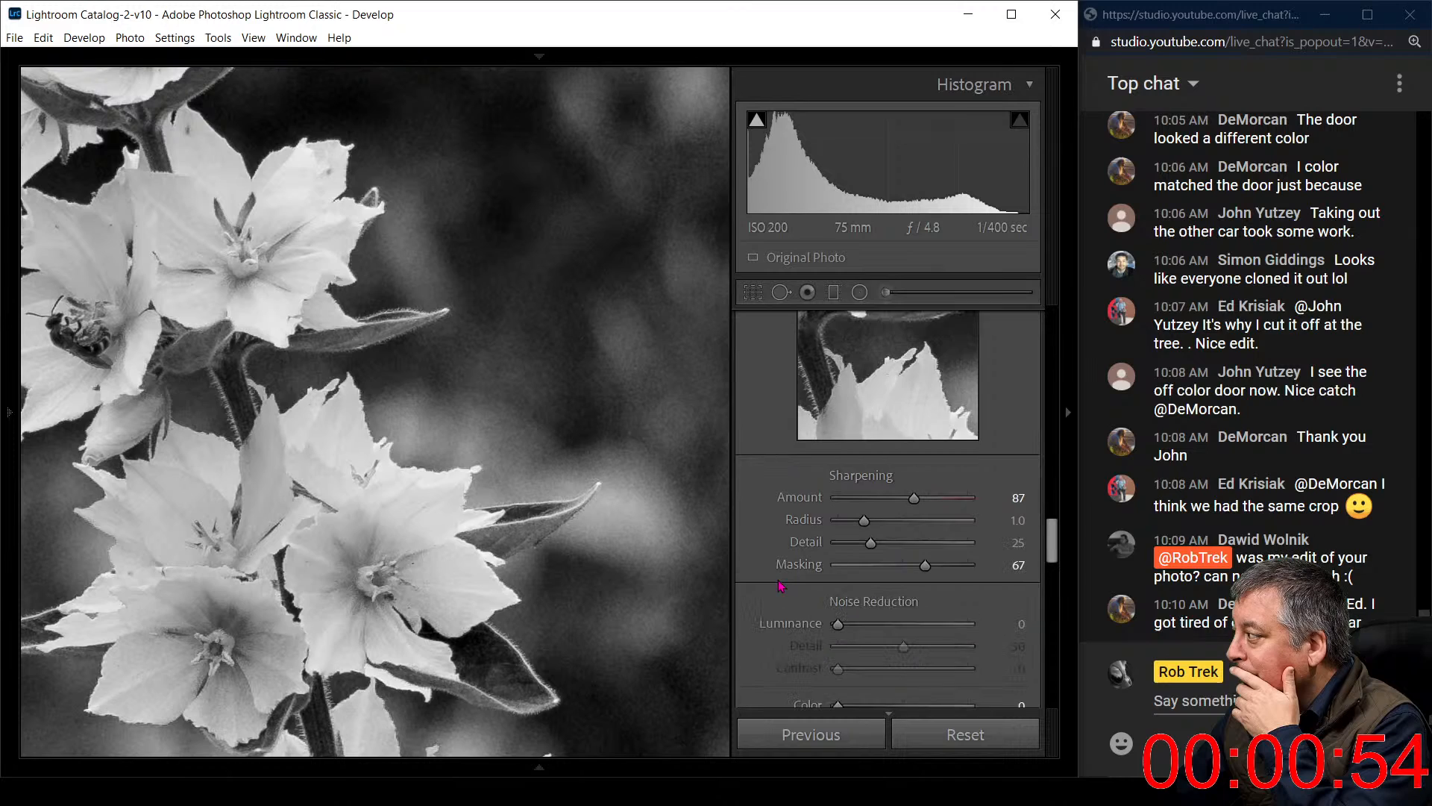
pyautogui.scroll(-2, 781, 586)
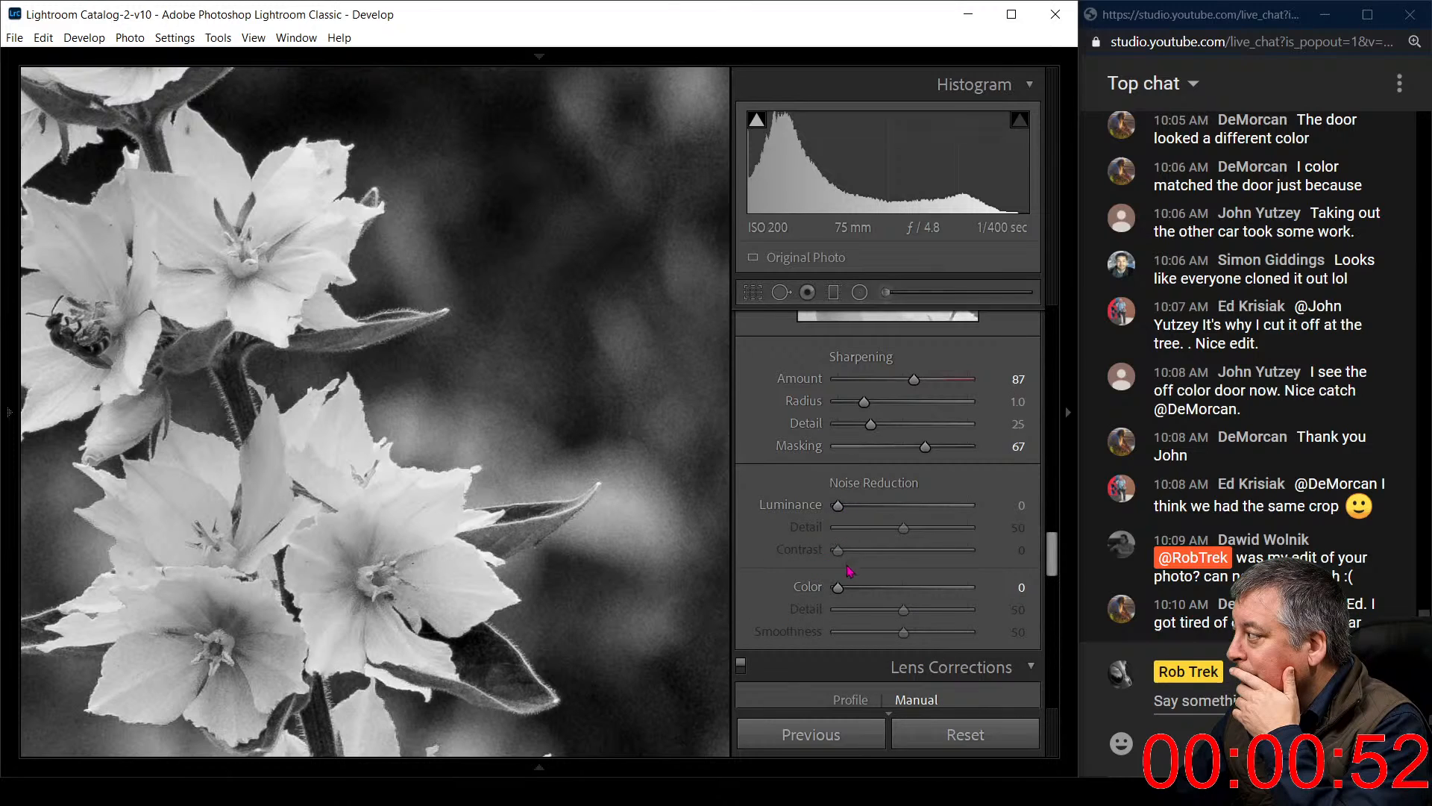
pyautogui.moveTo(838, 587); pyautogui.dragTo(849, 585)
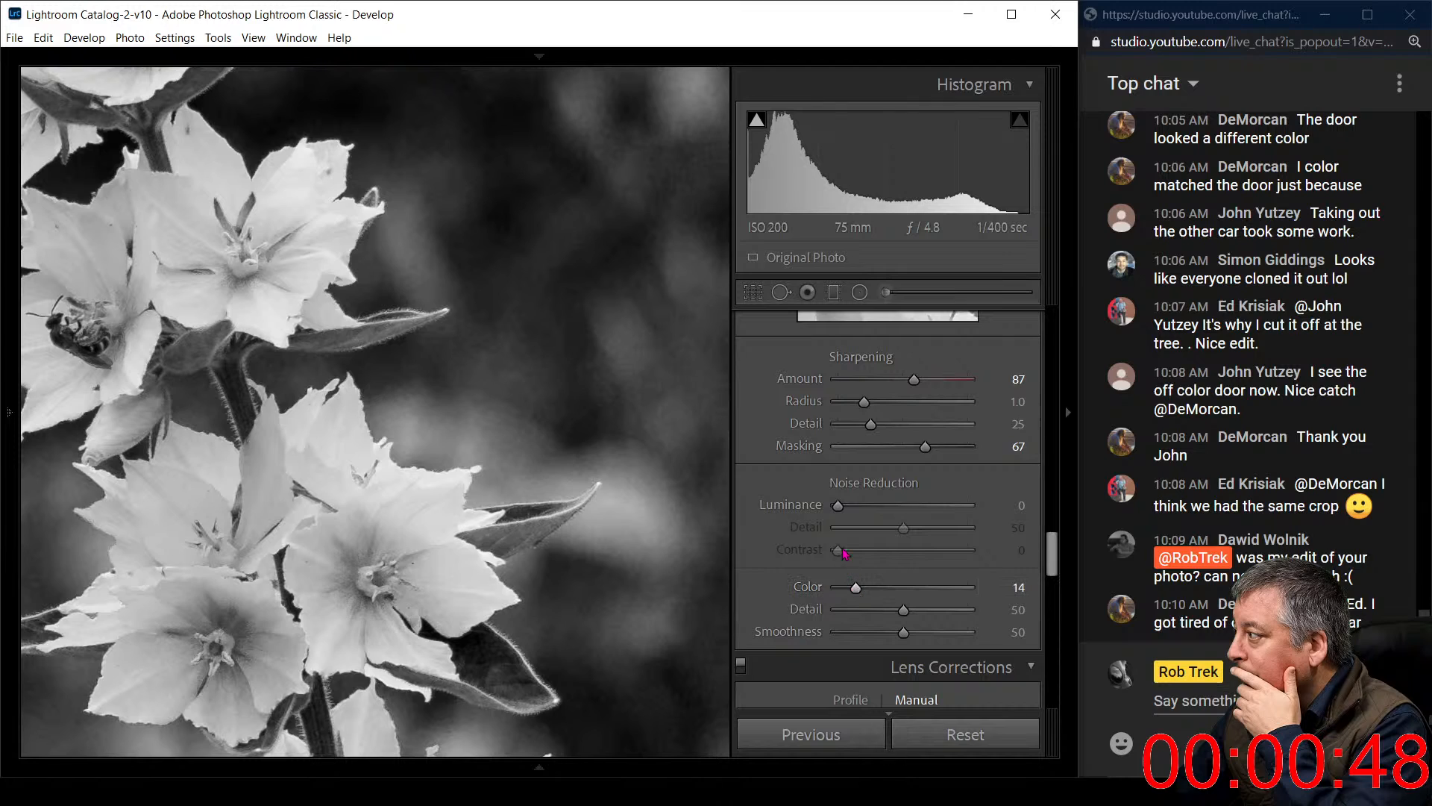
pyautogui.moveTo(838, 507); pyautogui.dragTo(851, 513)
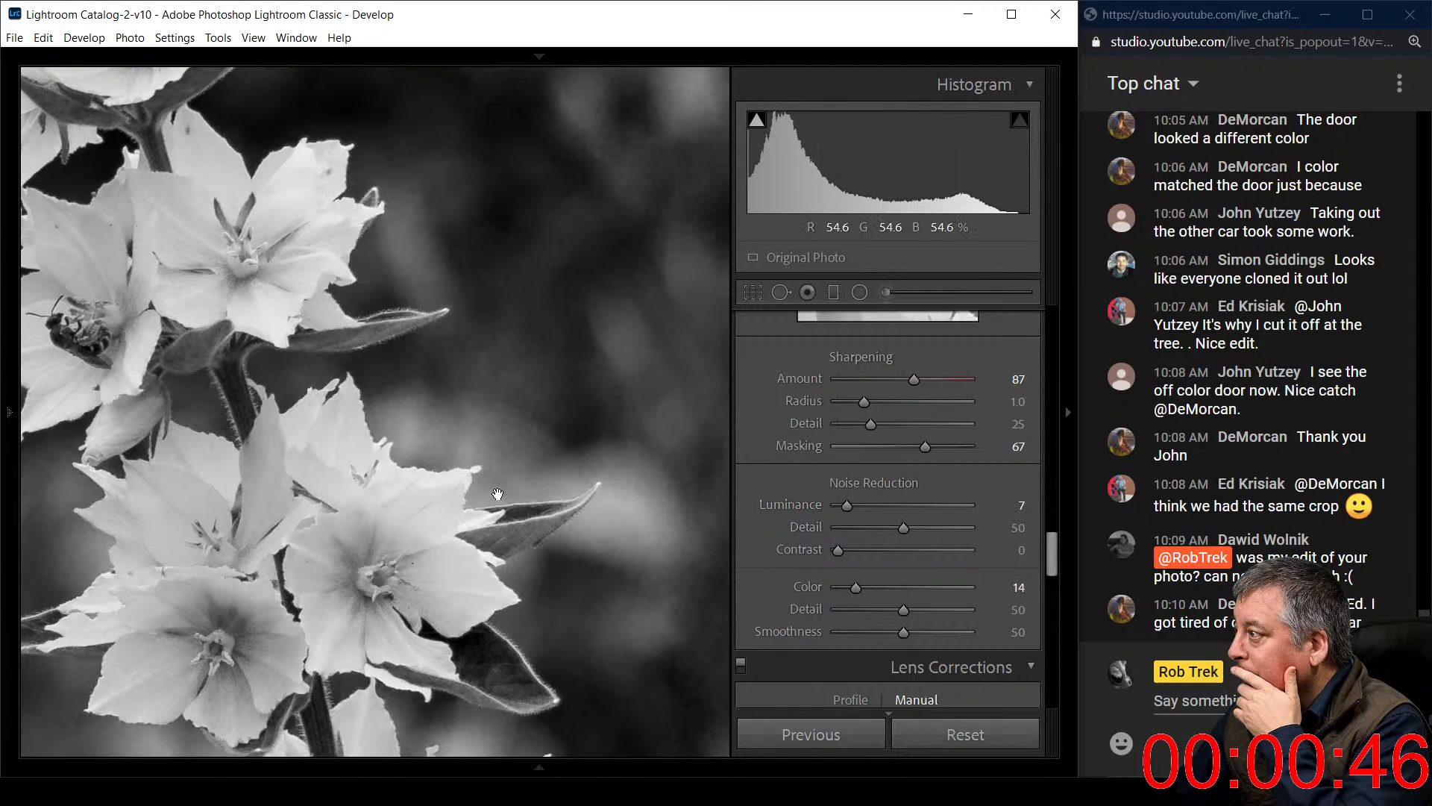
# Adjust the flower photo's Black & White Mix to Red -48, Orange -63, Yellow -5, Green -54 and Aqua -14
pyautogui.moveTo(367, 434); pyautogui.dragTo(494, 509)
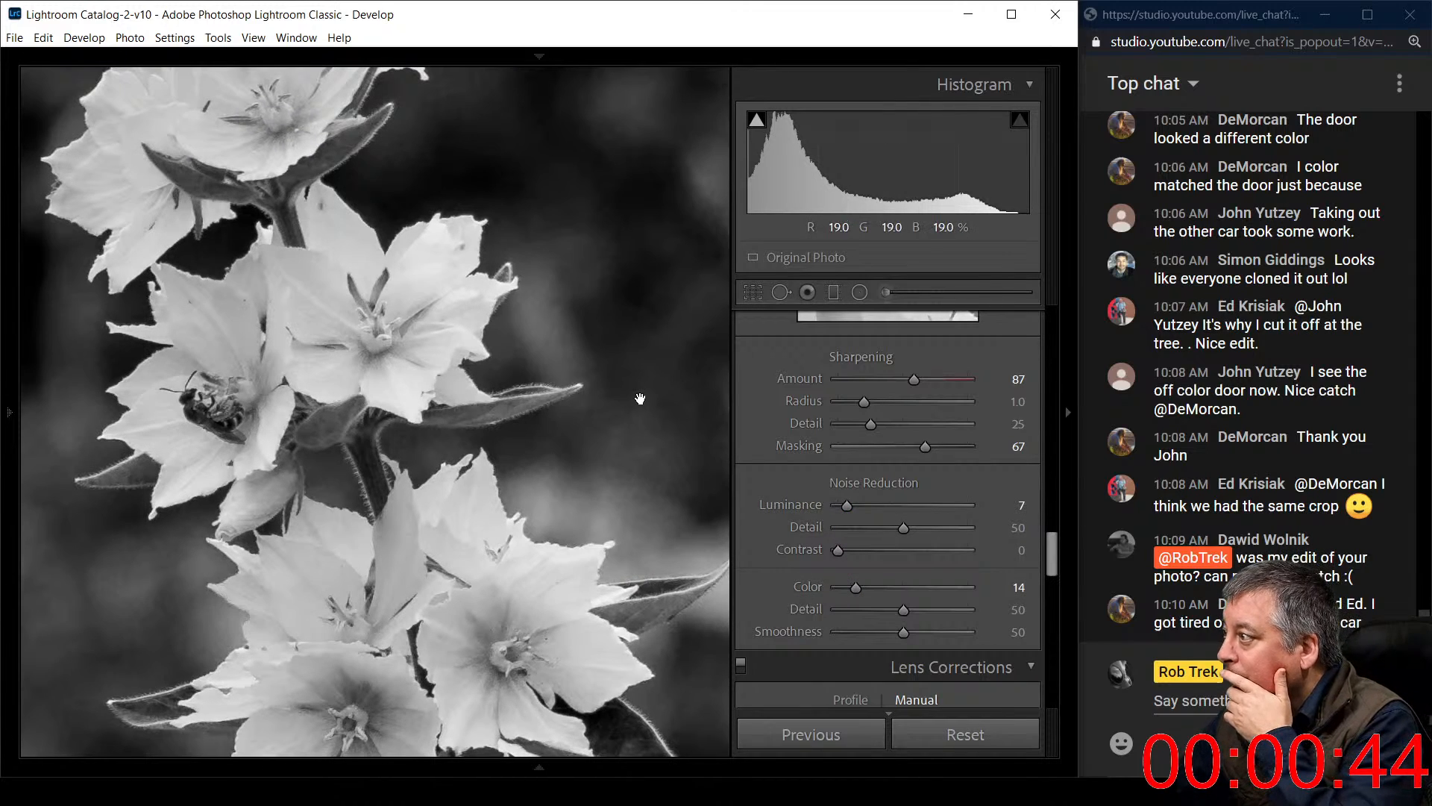
pyautogui.scroll(3, 783, 436)
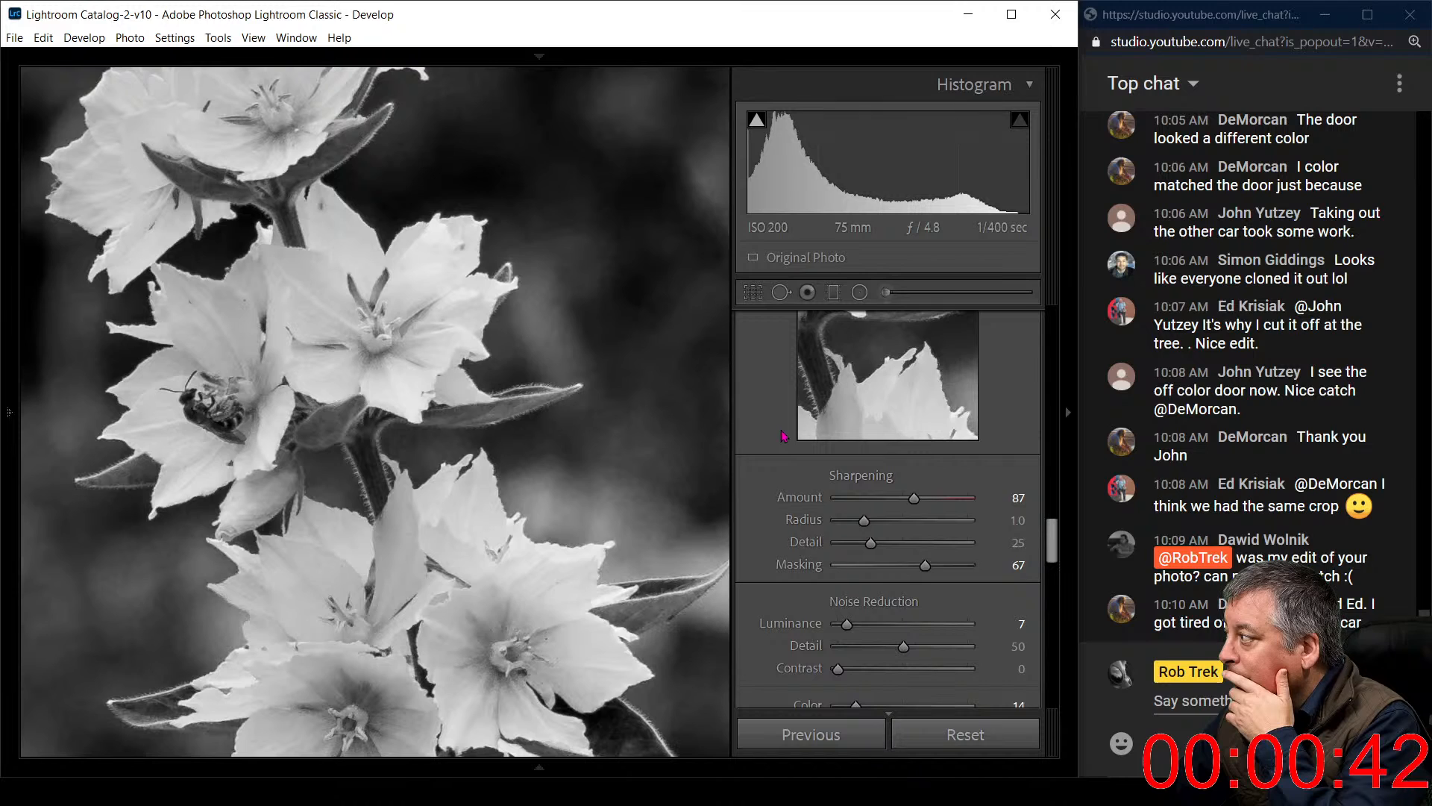
pyautogui.scroll(15, 783, 435)
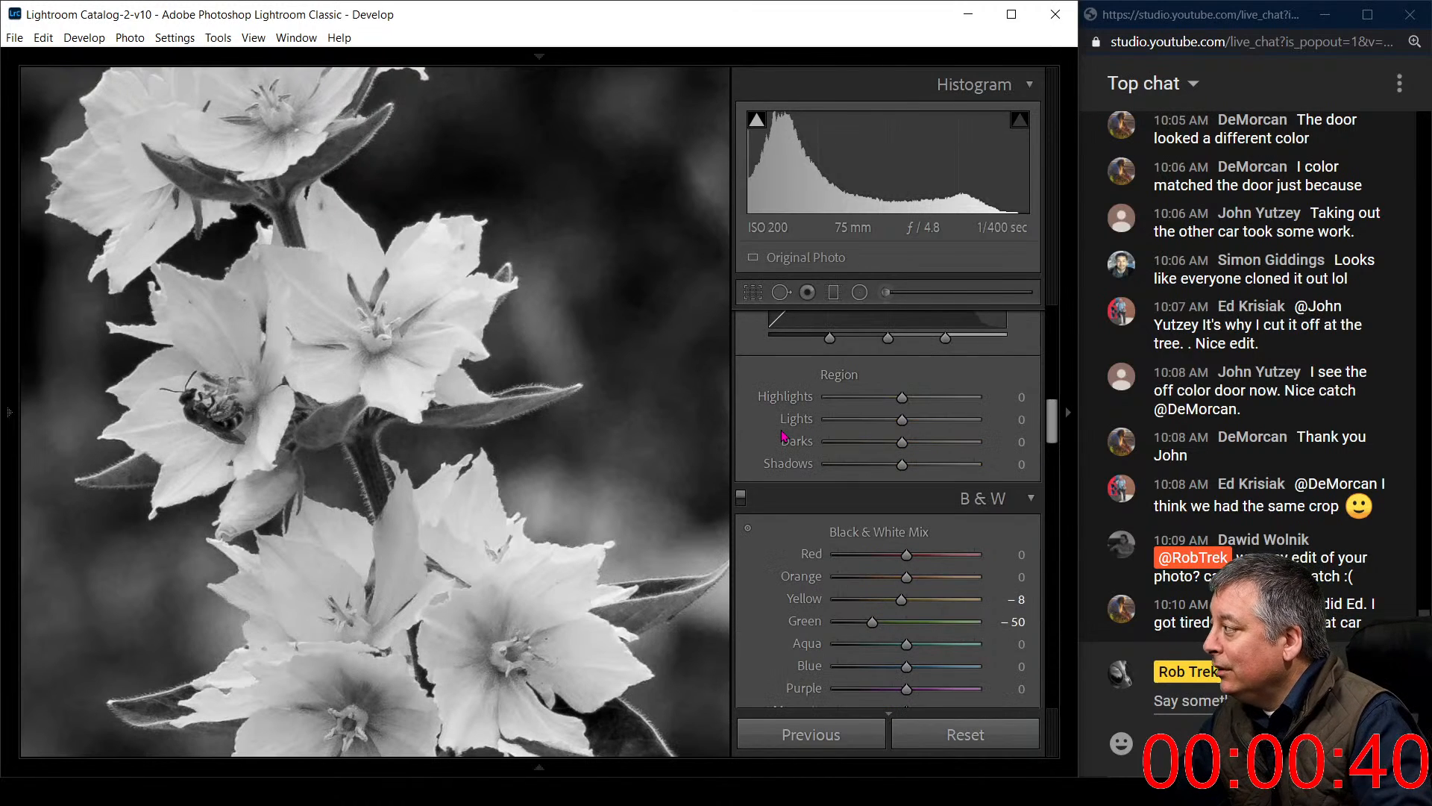
pyautogui.scroll(-3, 783, 437)
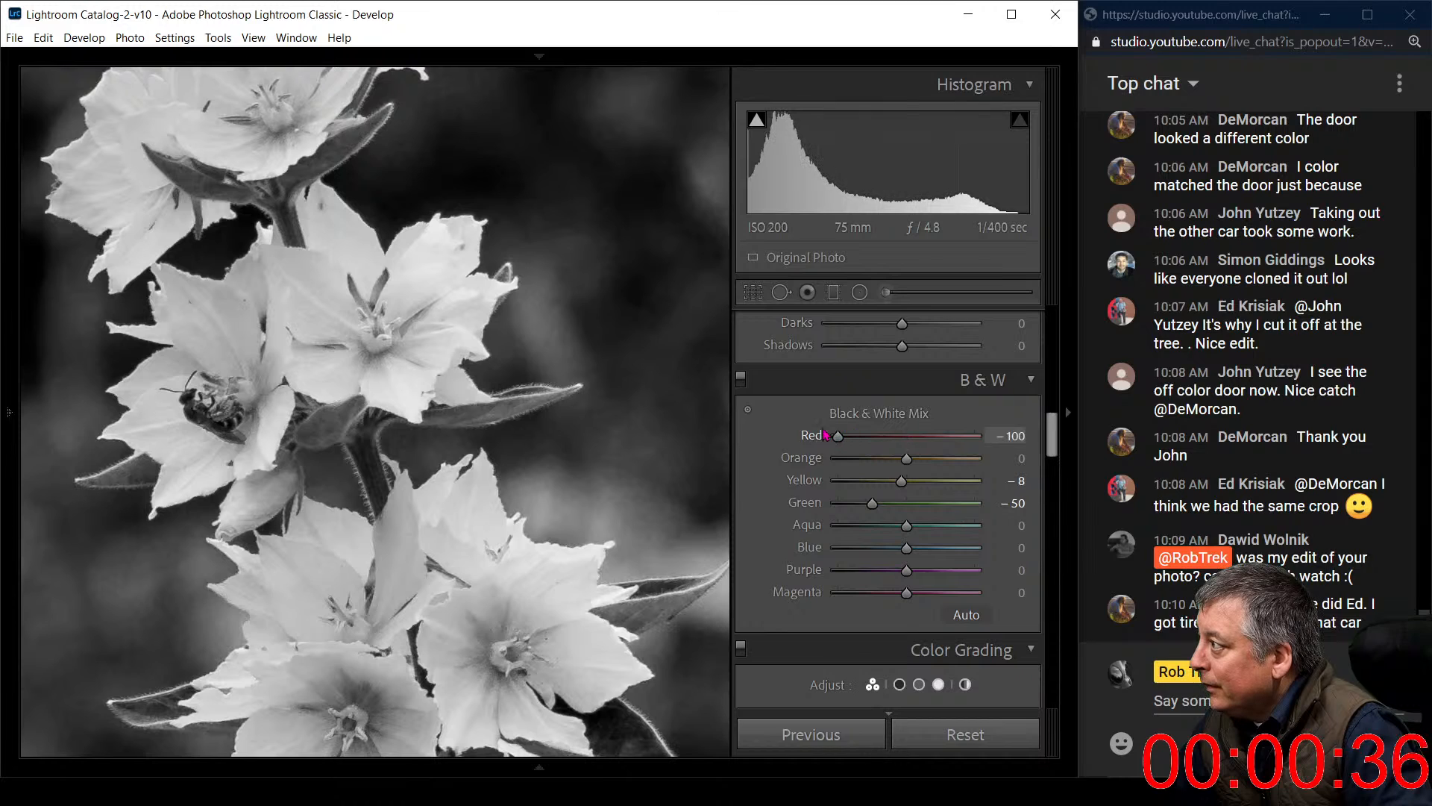
pyautogui.moveTo(907, 437); pyautogui.dragTo(869, 460)
pyautogui.click(620, 448)
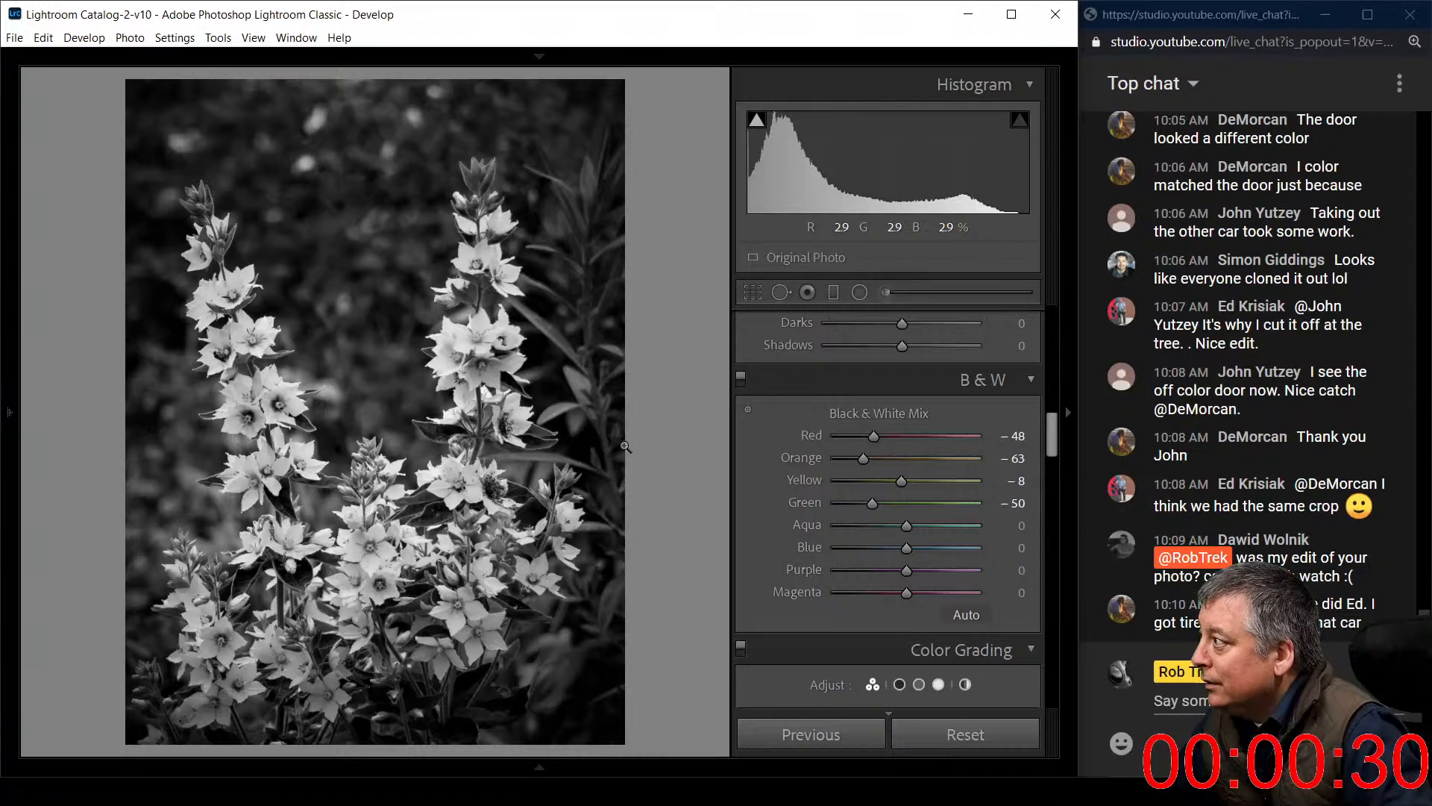
pyautogui.moveTo(901, 481); pyautogui.dragTo(869, 505)
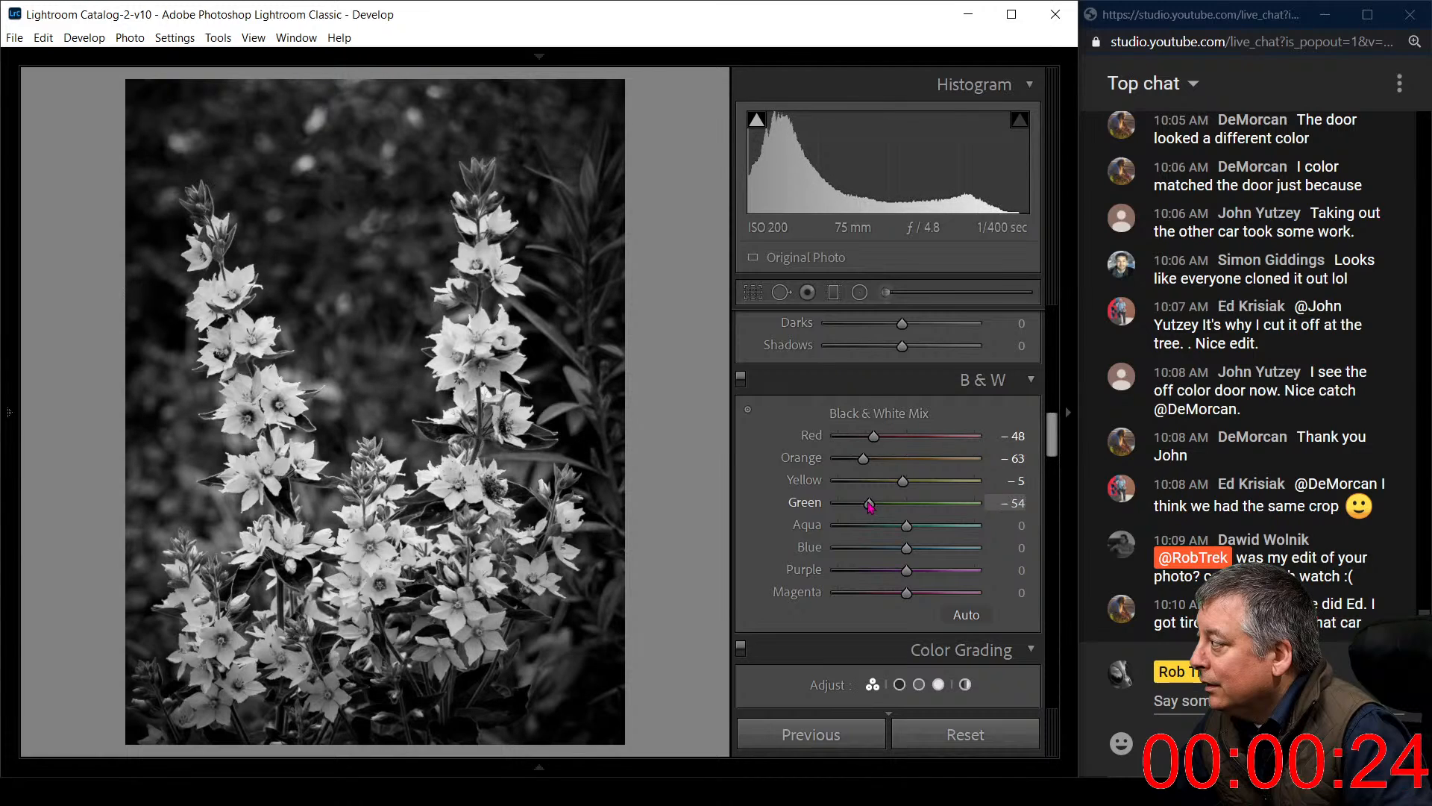
pyautogui.click(897, 525)
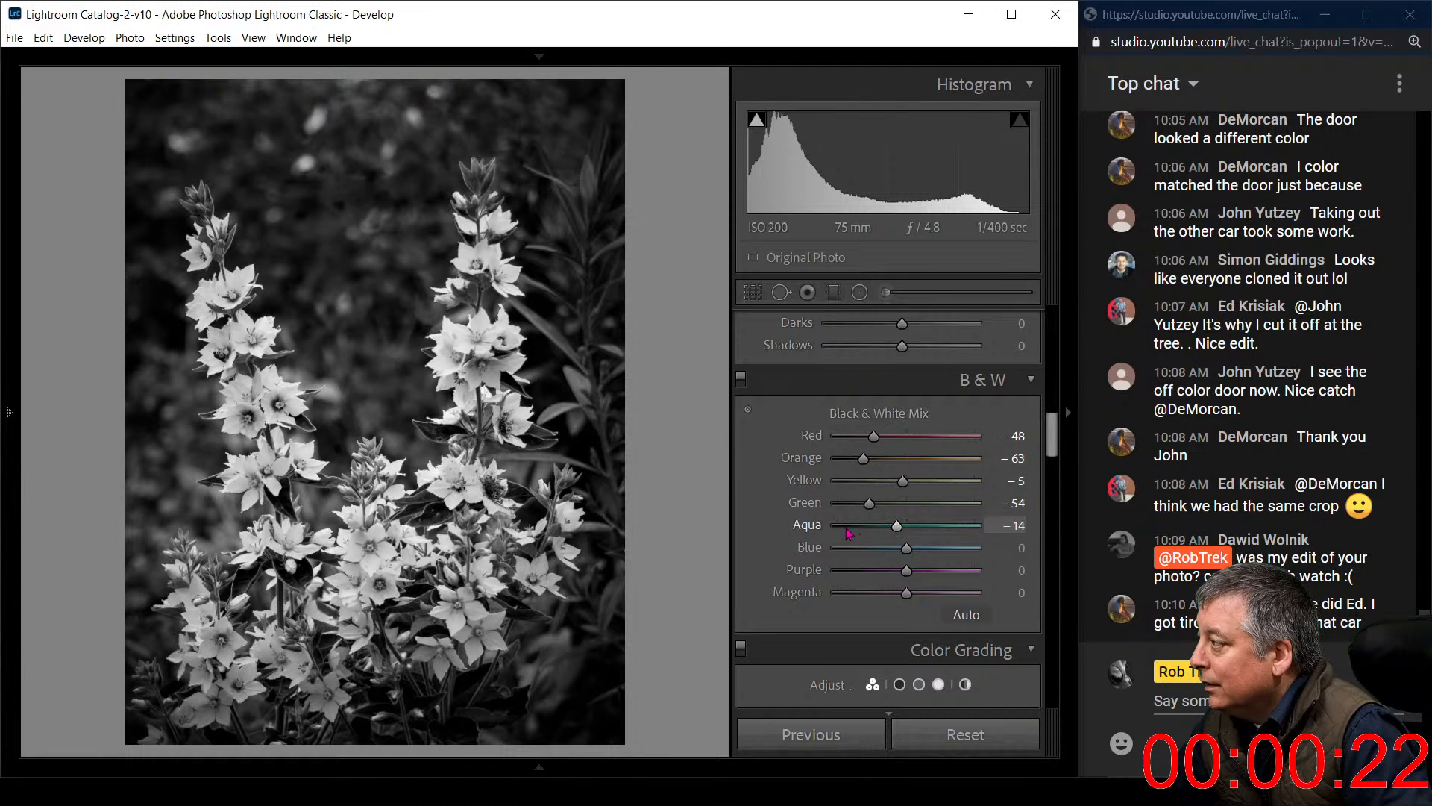
# Compare the black-and-white flower photo with its color treatment and, side by side, with the original
pyautogui.press('v')
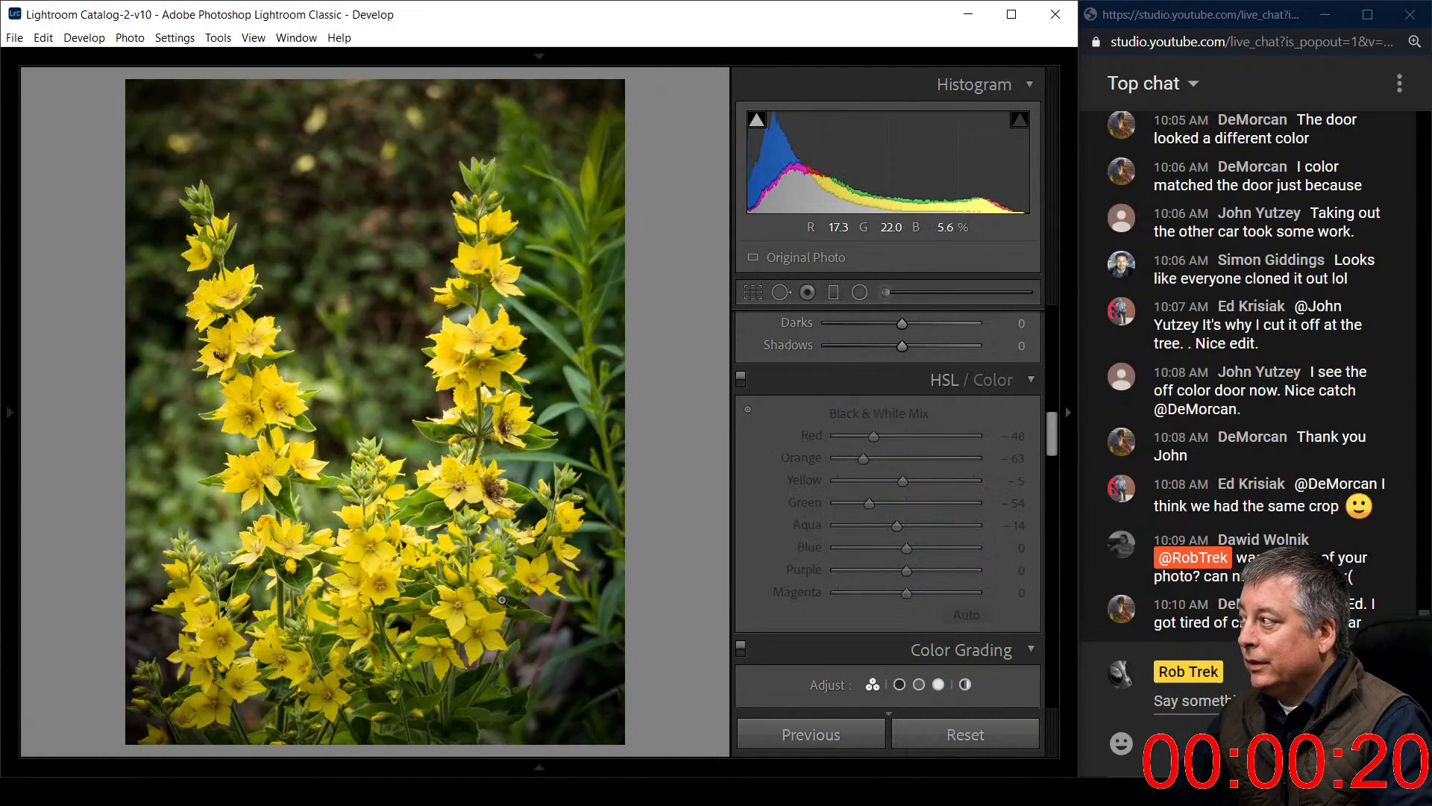
pyautogui.press('v')
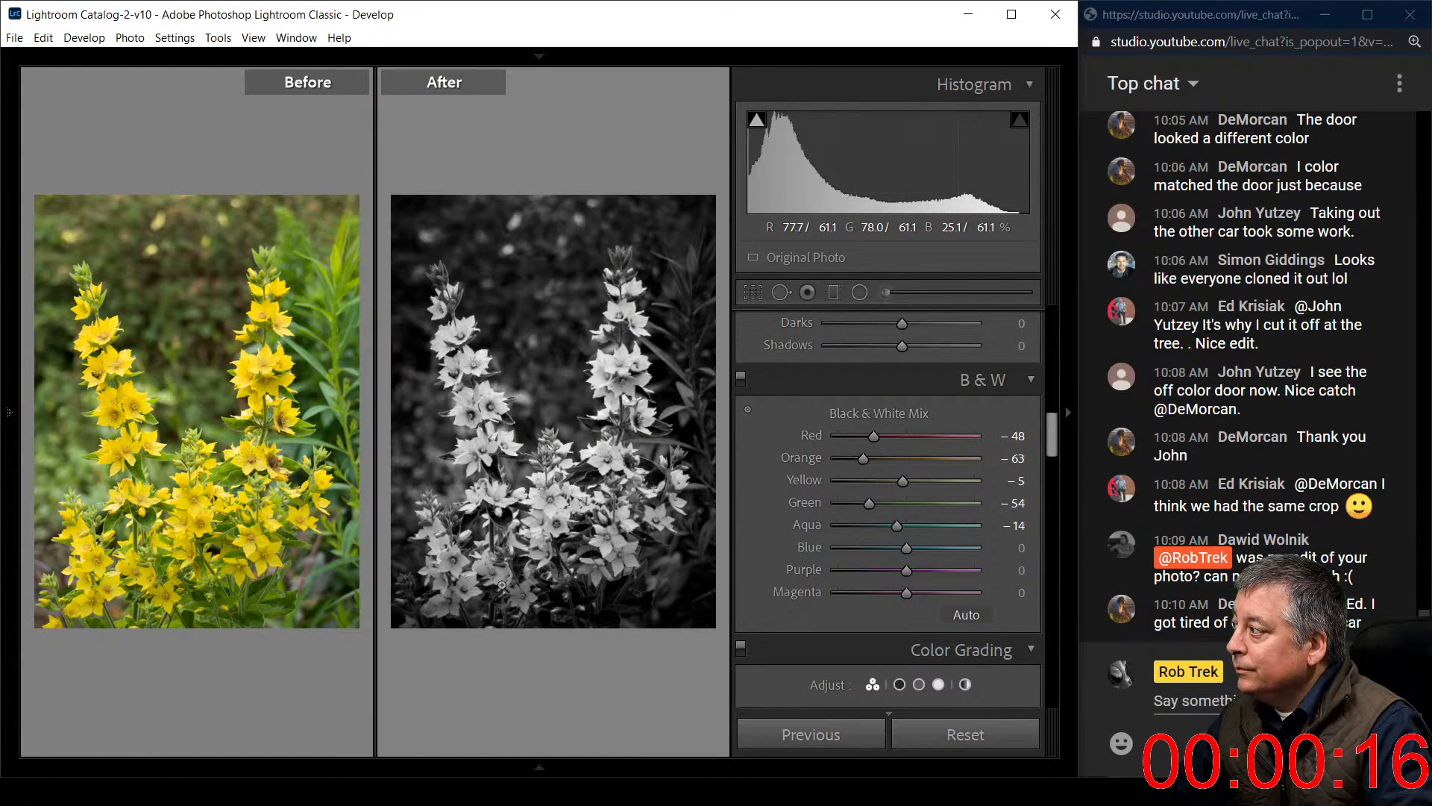
pyautogui.press('y')
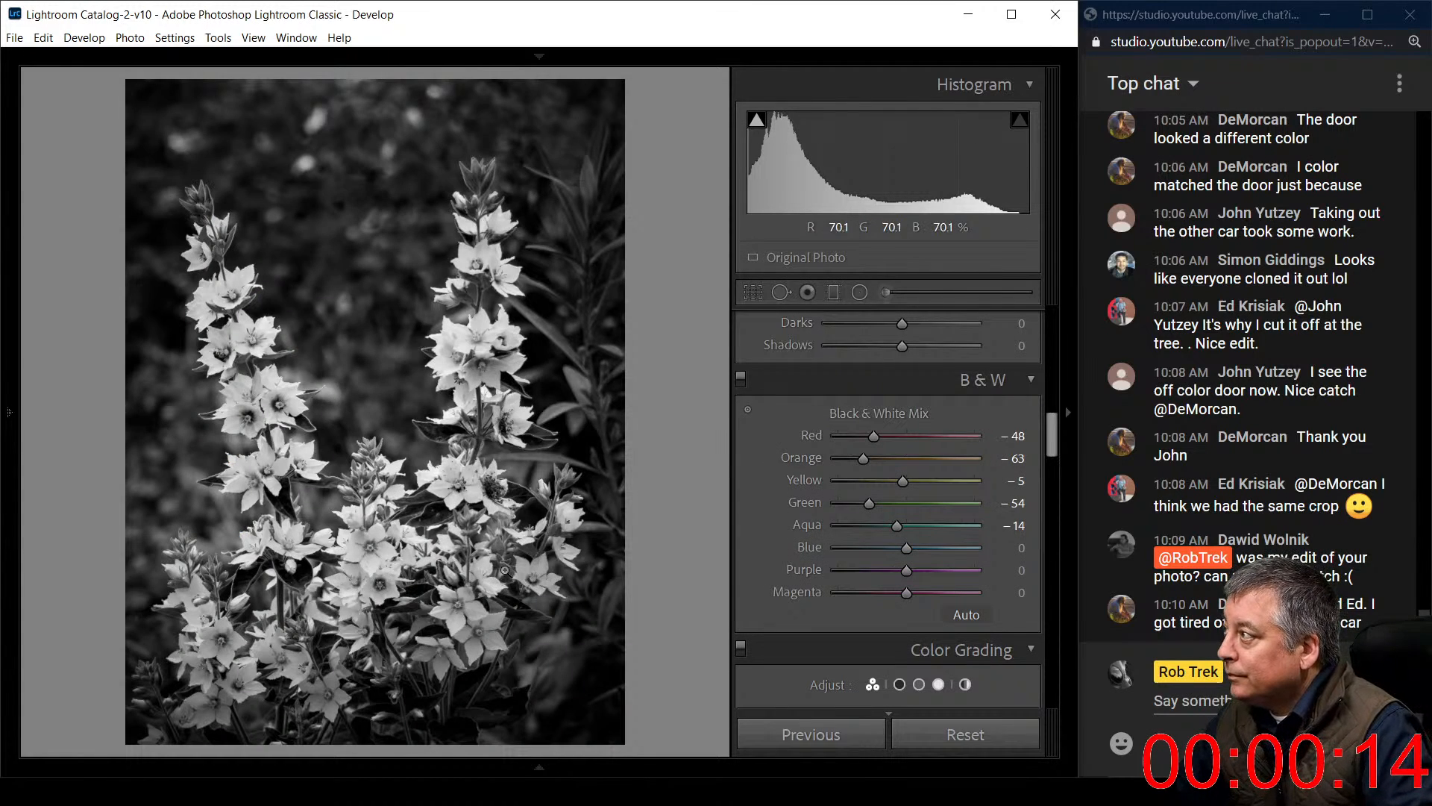
# Crop the flower photo tighter around the two flower stalks at the original aspect and rotate it further clockwise
pyautogui.press('r')
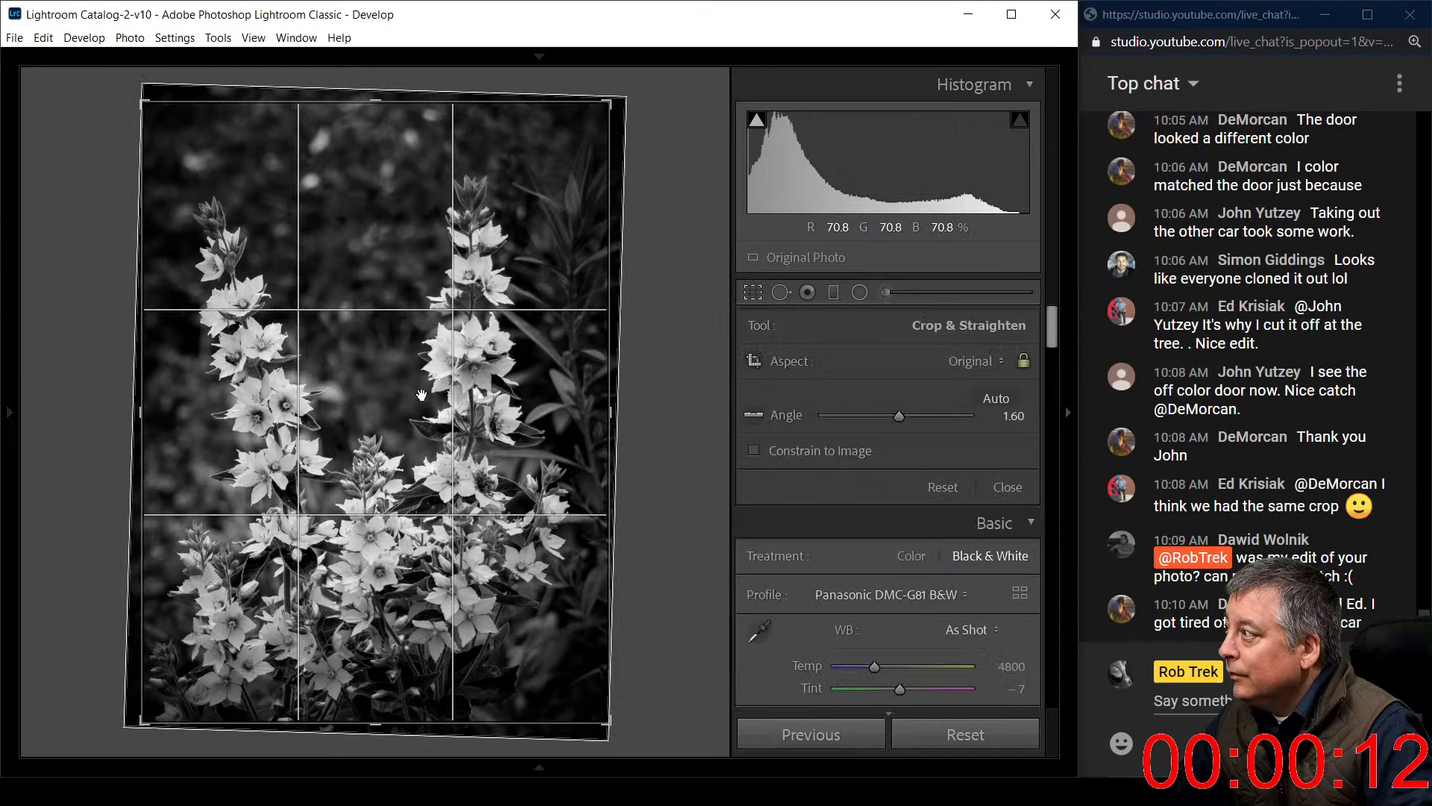
pyautogui.moveTo(375, 103); pyautogui.dragTo(375, 132)
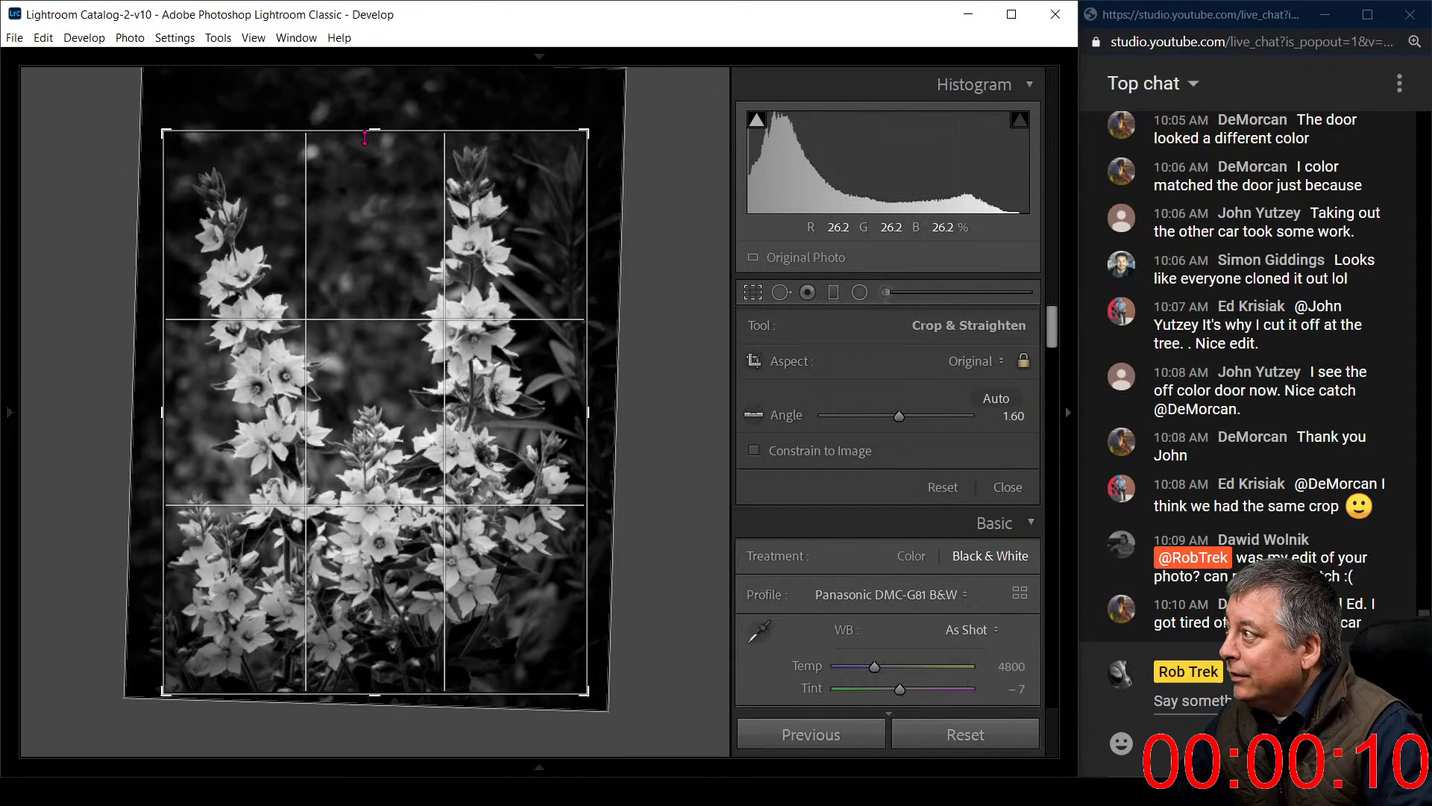
pyautogui.moveTo(899, 418); pyautogui.dragTo(902, 420)
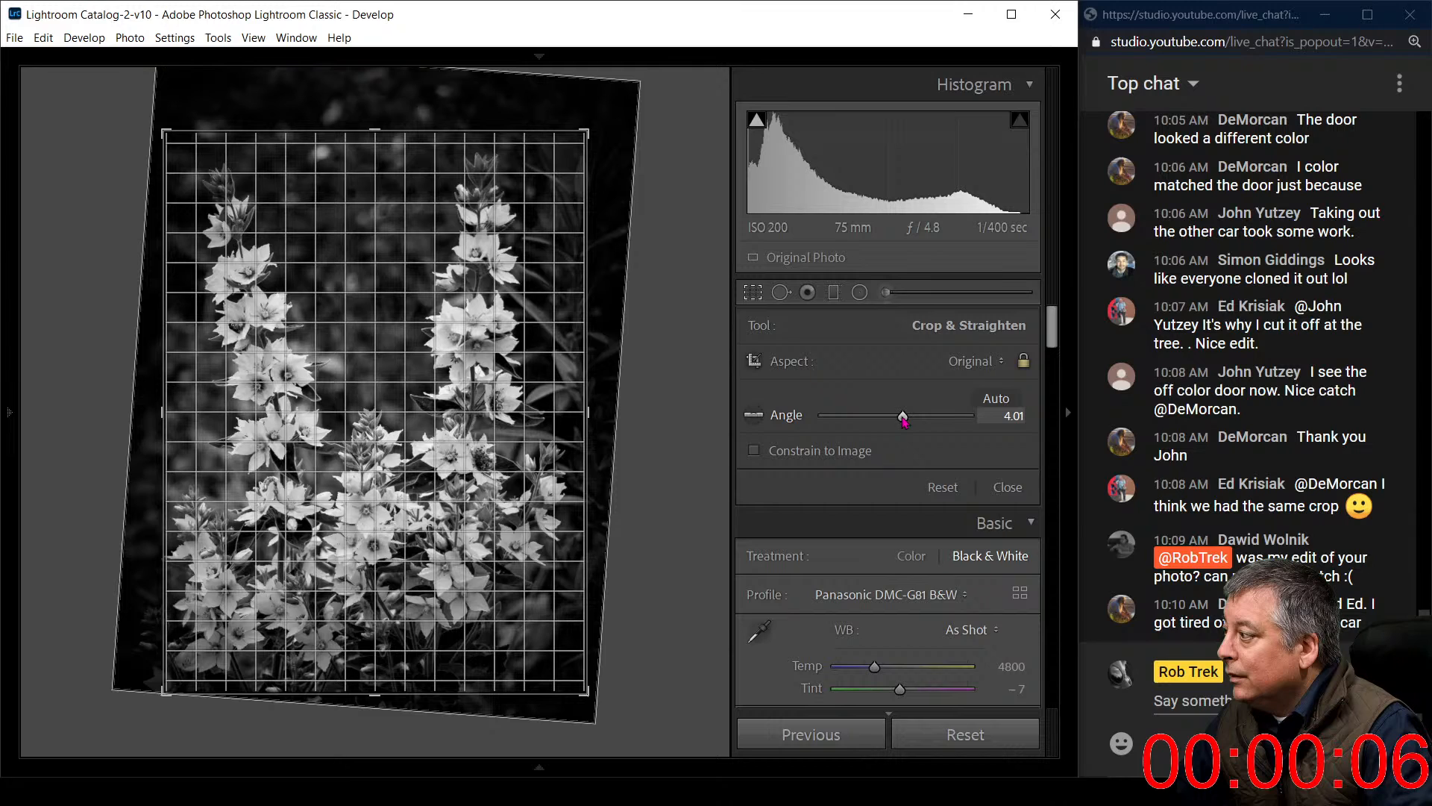
pyautogui.moveTo(903, 419); pyautogui.dragTo(902, 420)
pyautogui.click(755, 295)
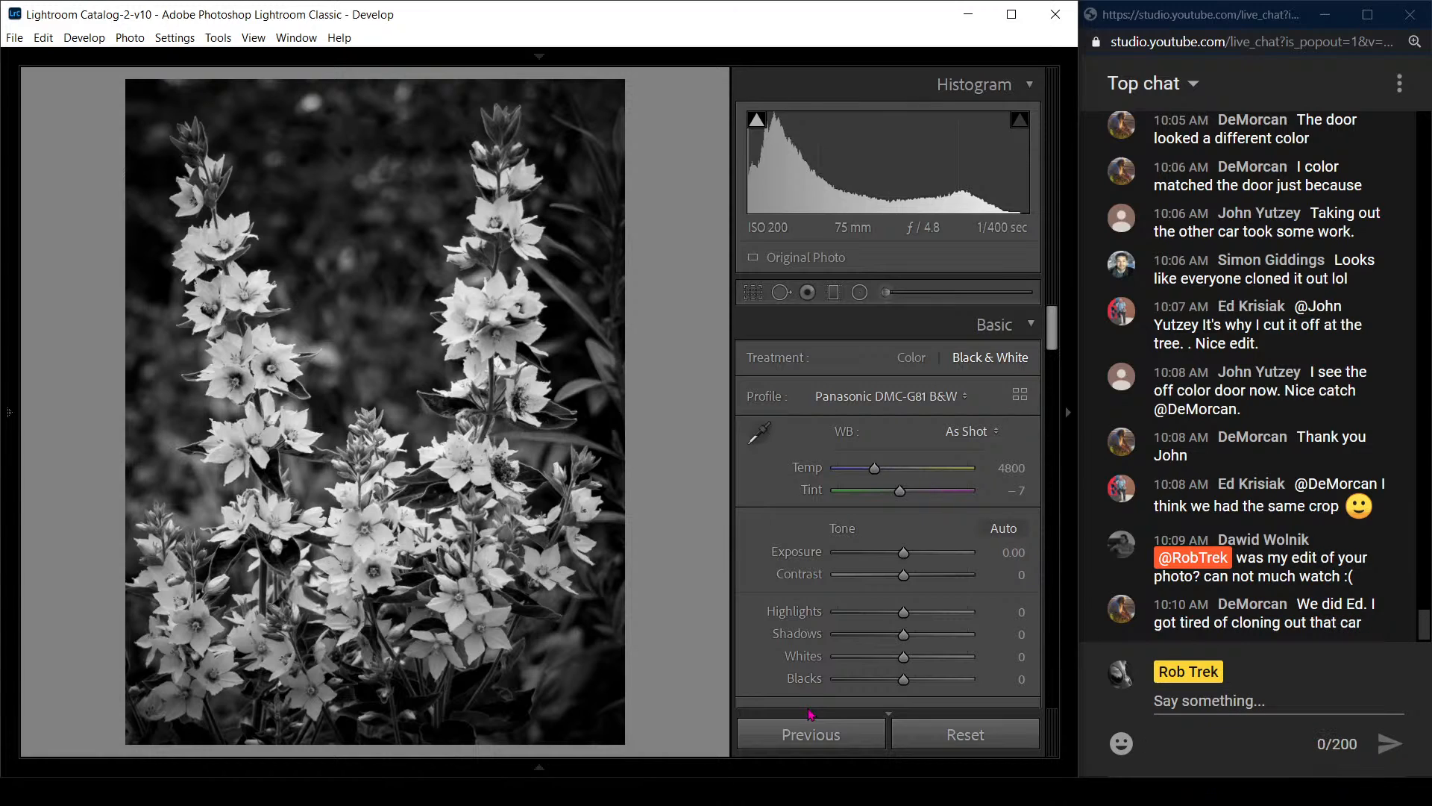
# Review the finished flower edit beside the original, and view it full screen in both black-and-white and color
pyautogui.press('y')
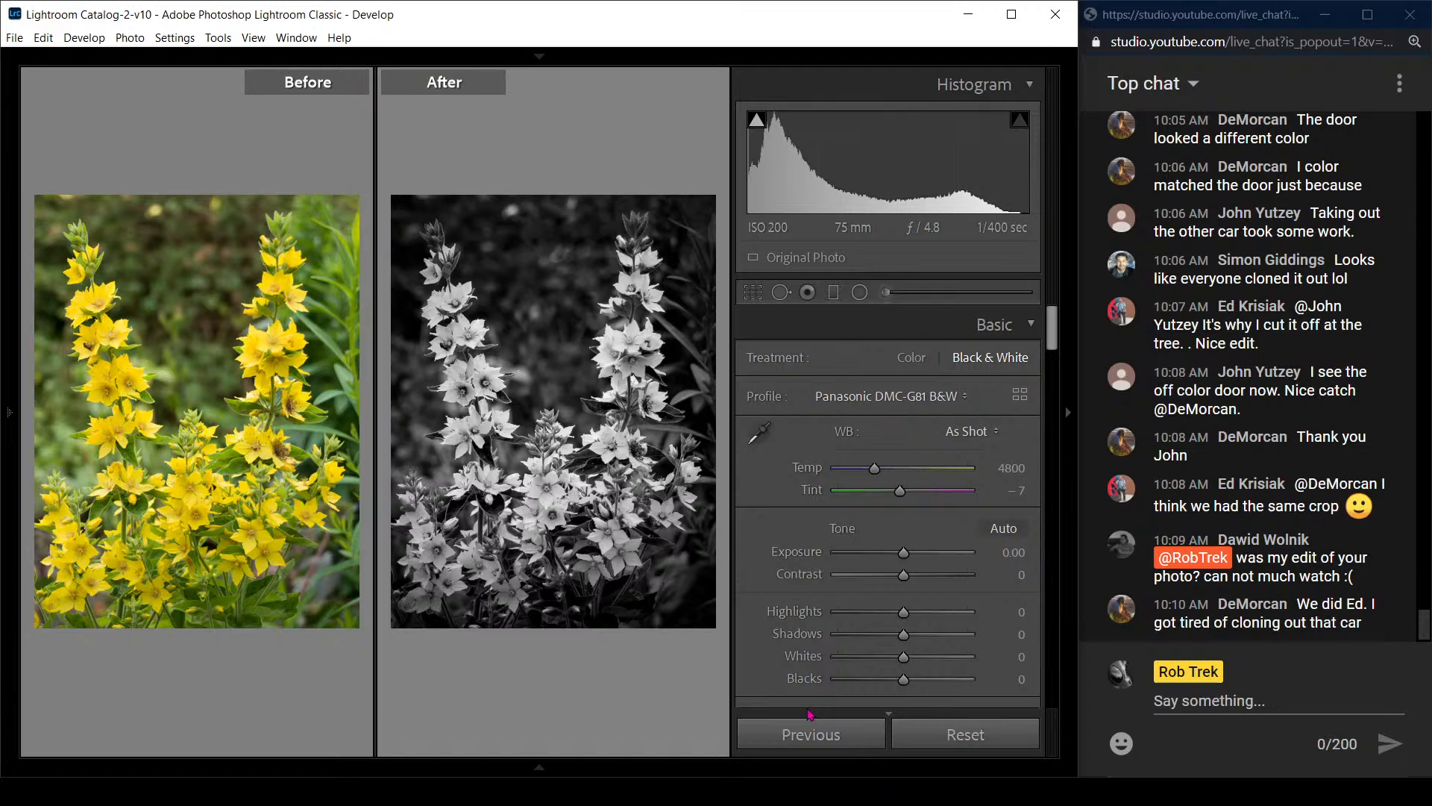
pyautogui.press('F7')
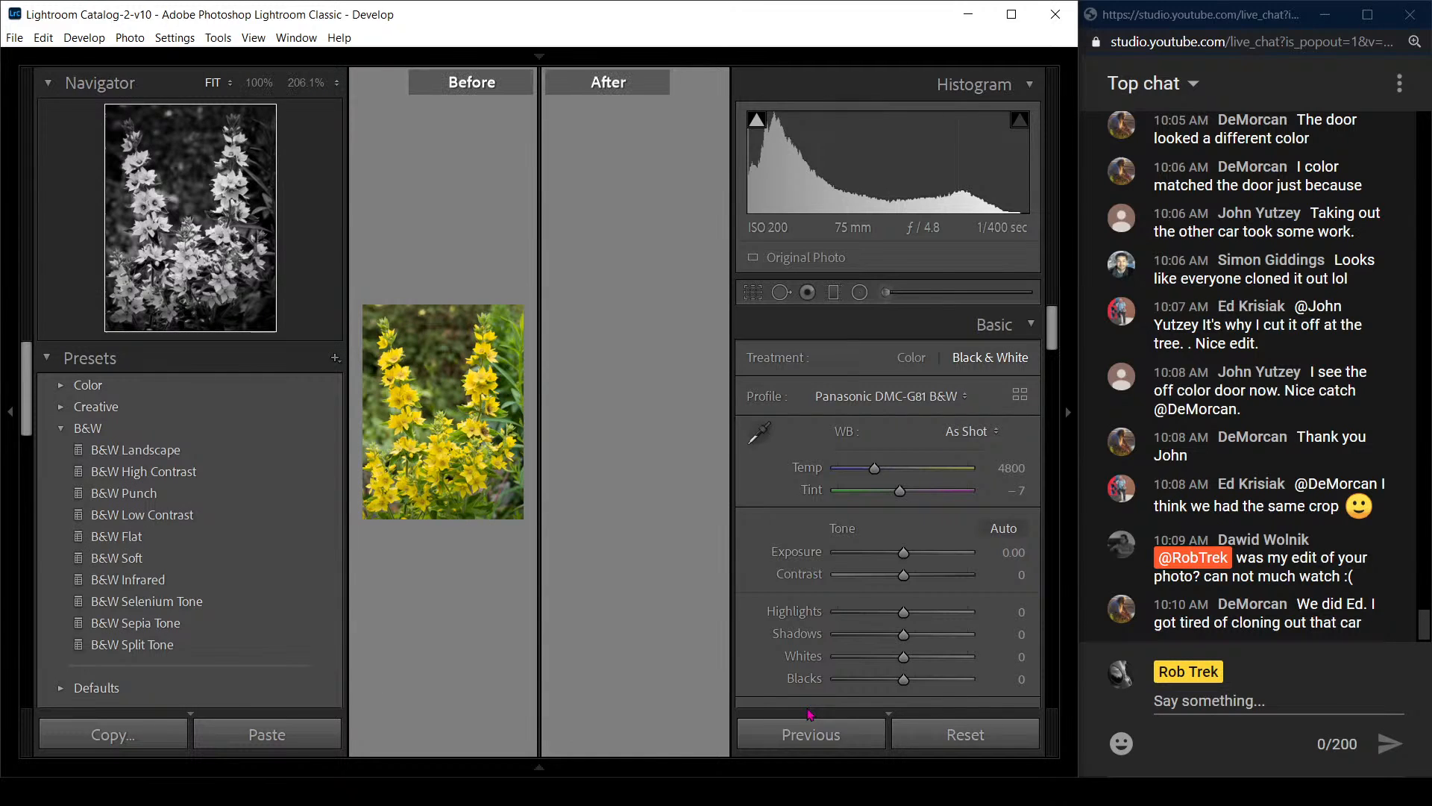
pyautogui.press('Tab')
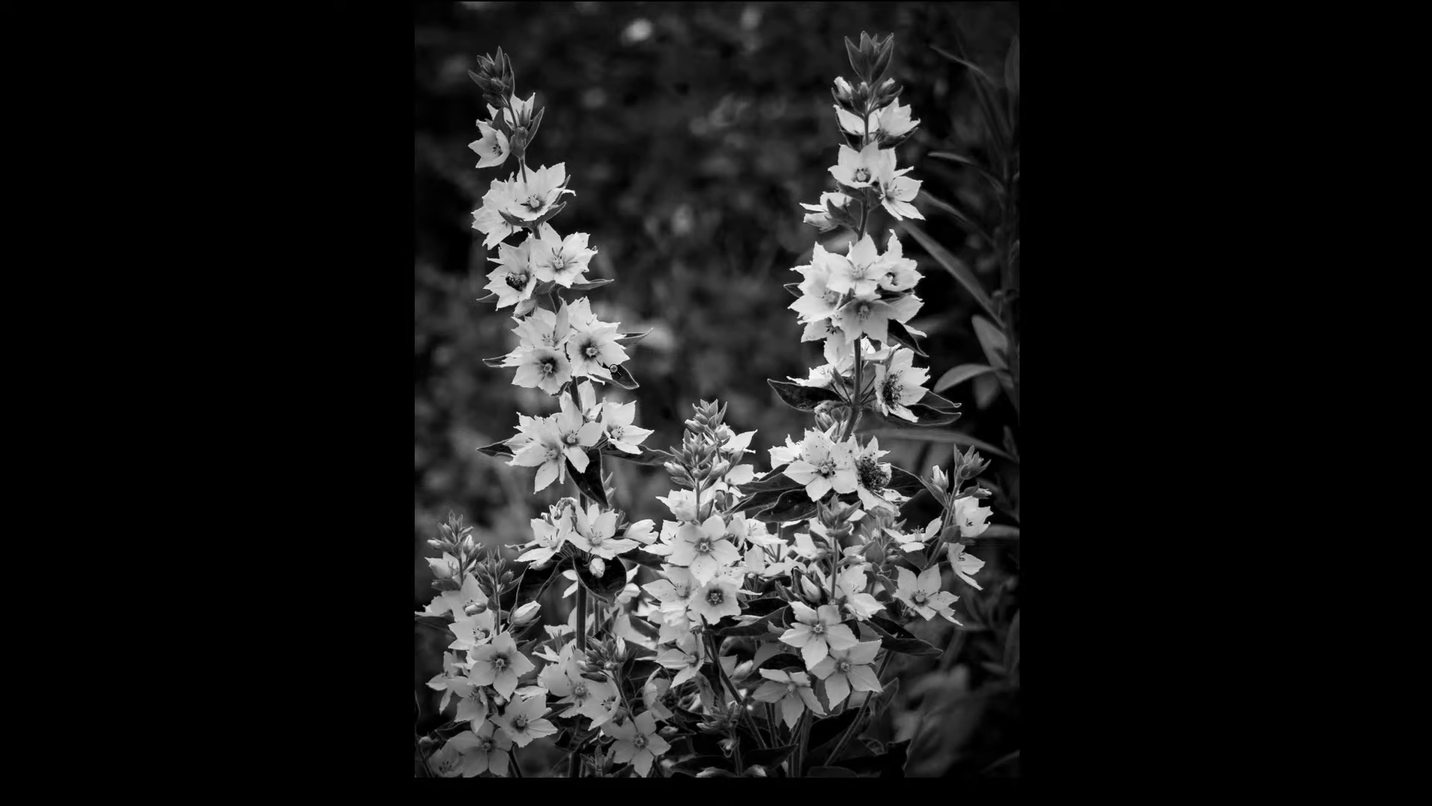
pyautogui.press('\\')
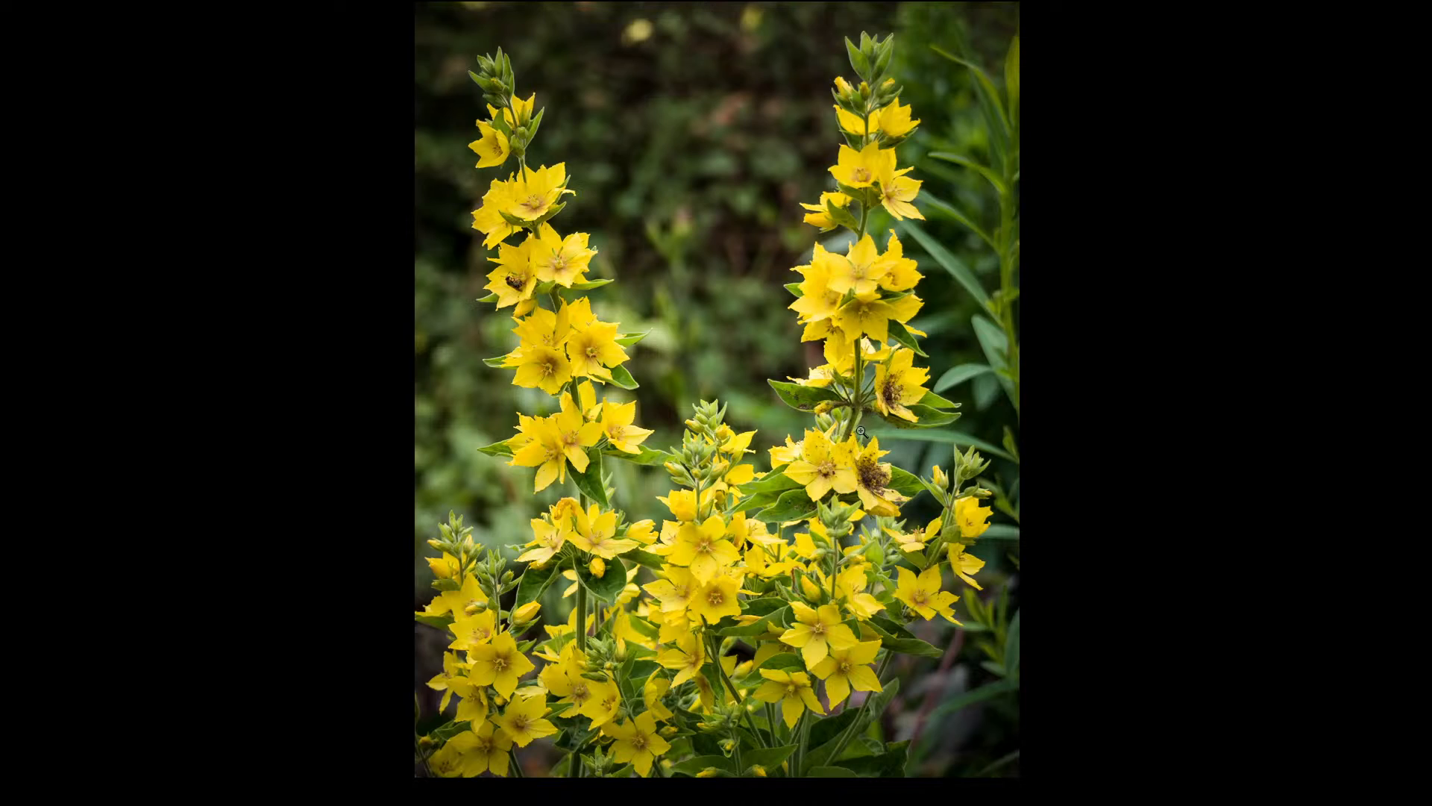
pyautogui.press('v')
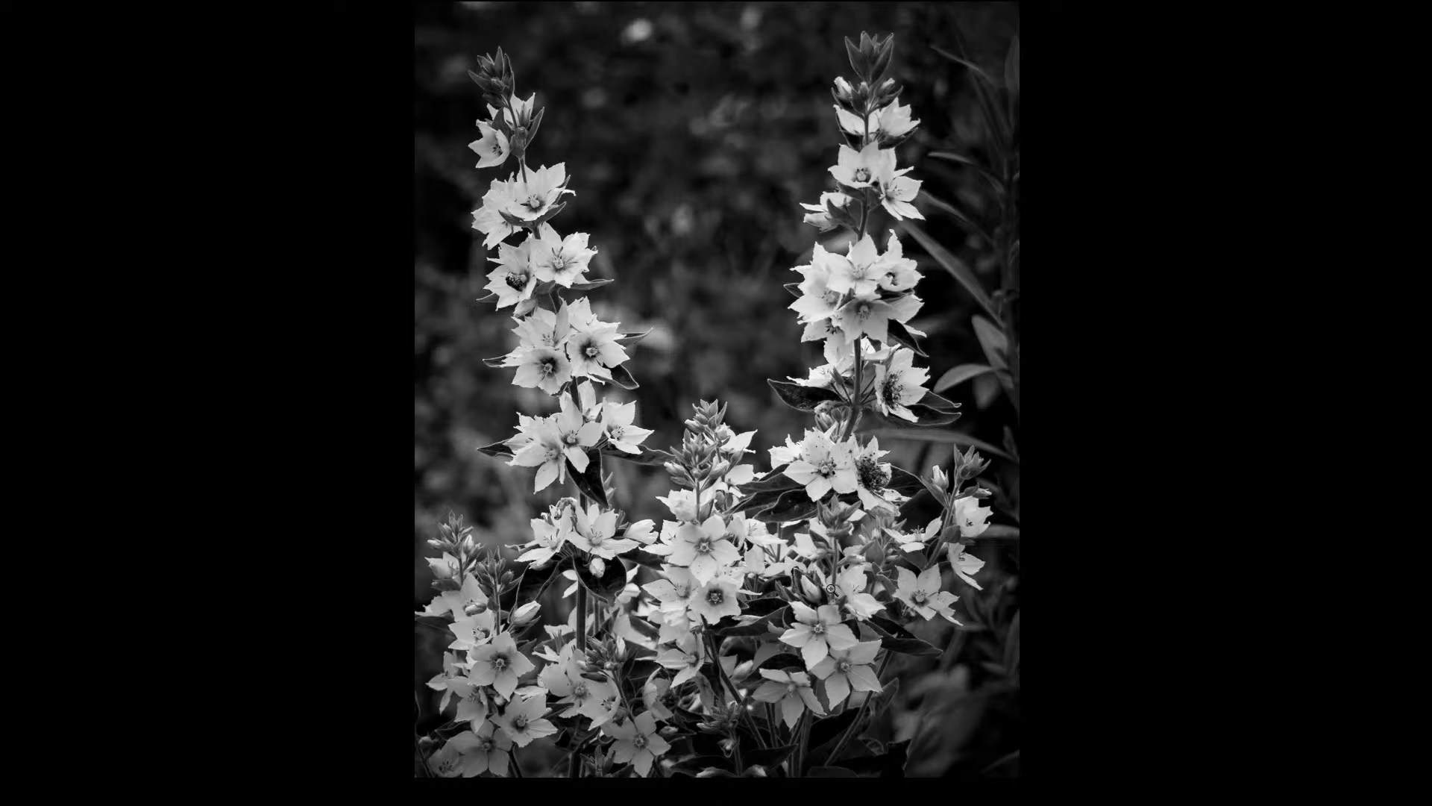
pyautogui.press('f')
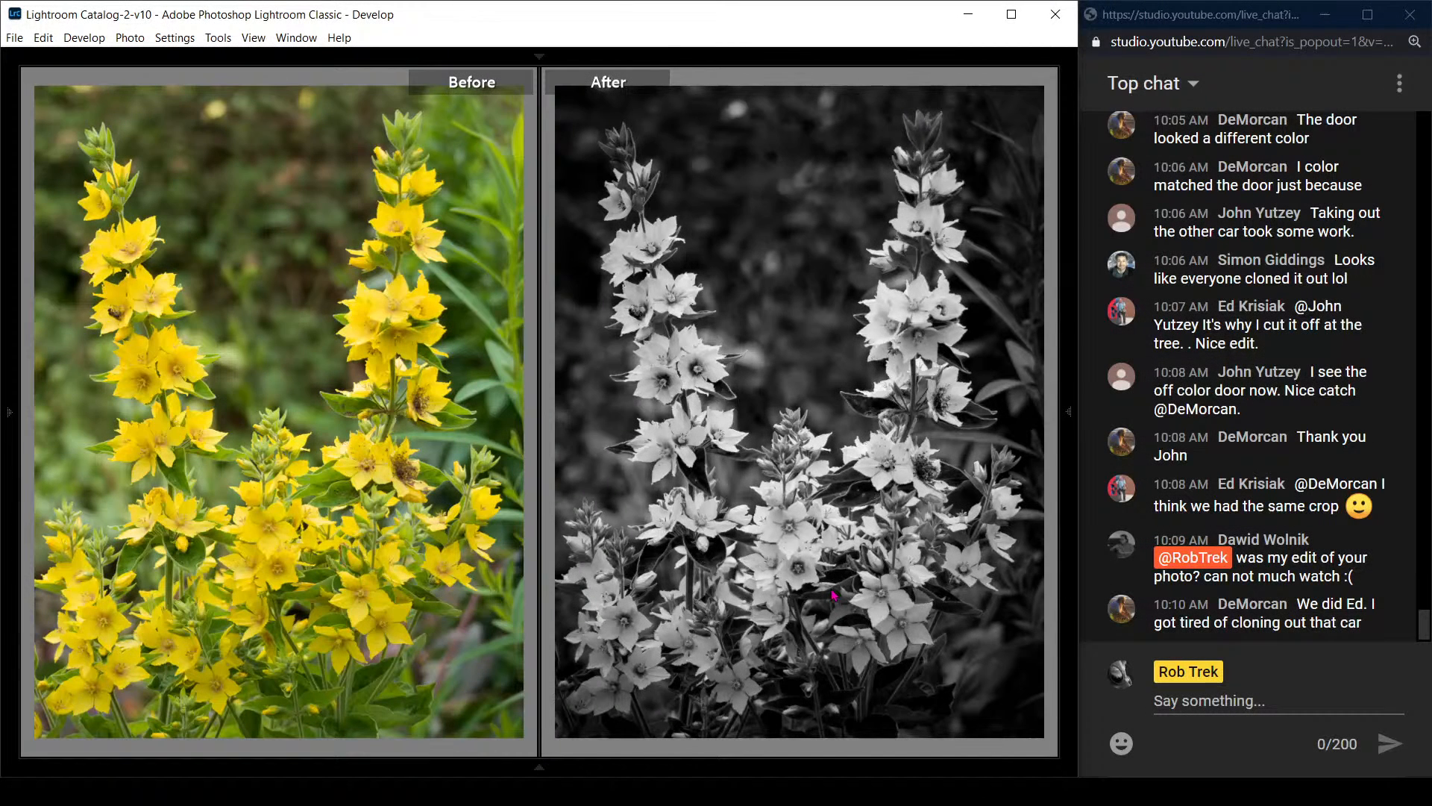
# Show the Viewer edits folder in the Library grid and set the metadata filter to all file types
pyautogui.press('g')
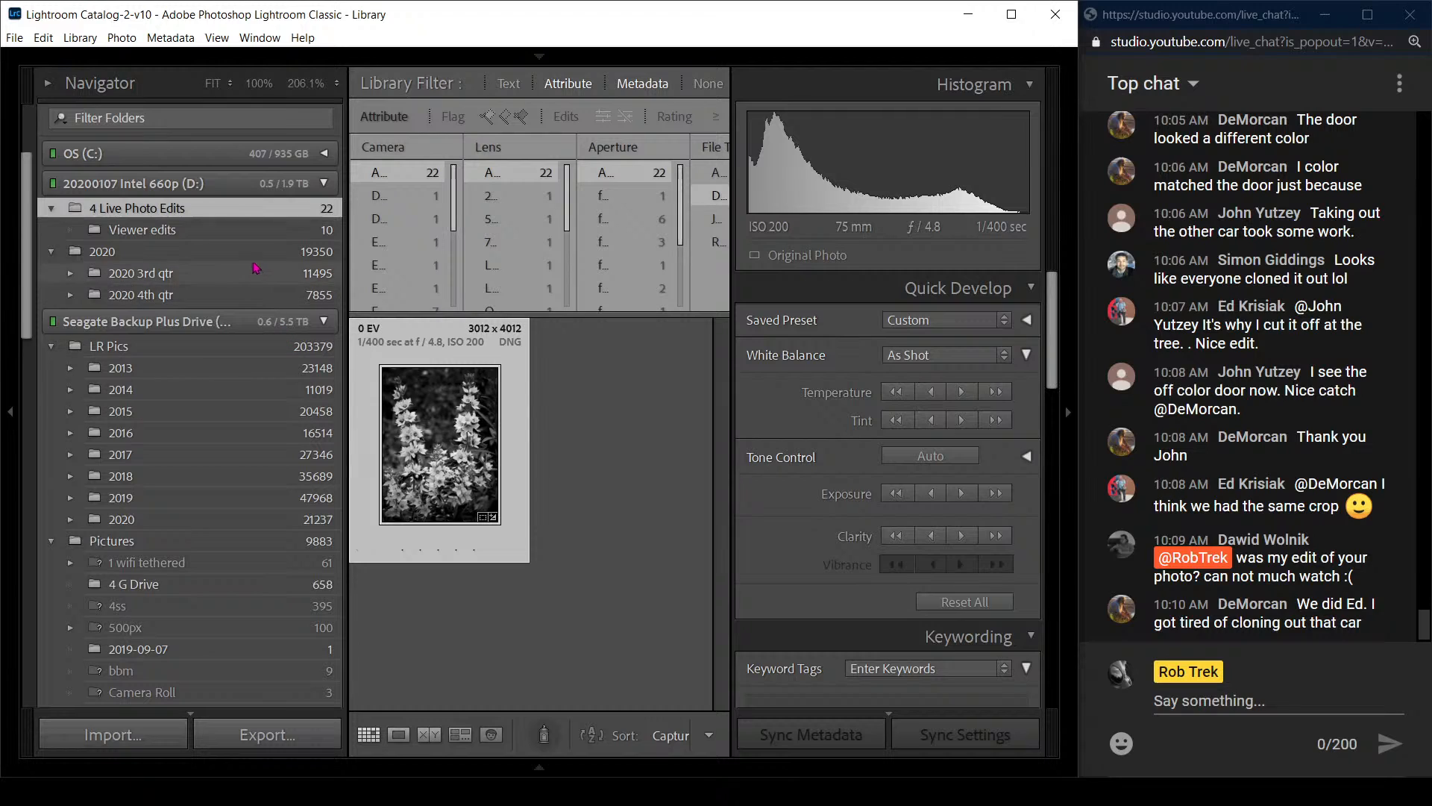
pyautogui.click(248, 231)
pyautogui.press('Tab')
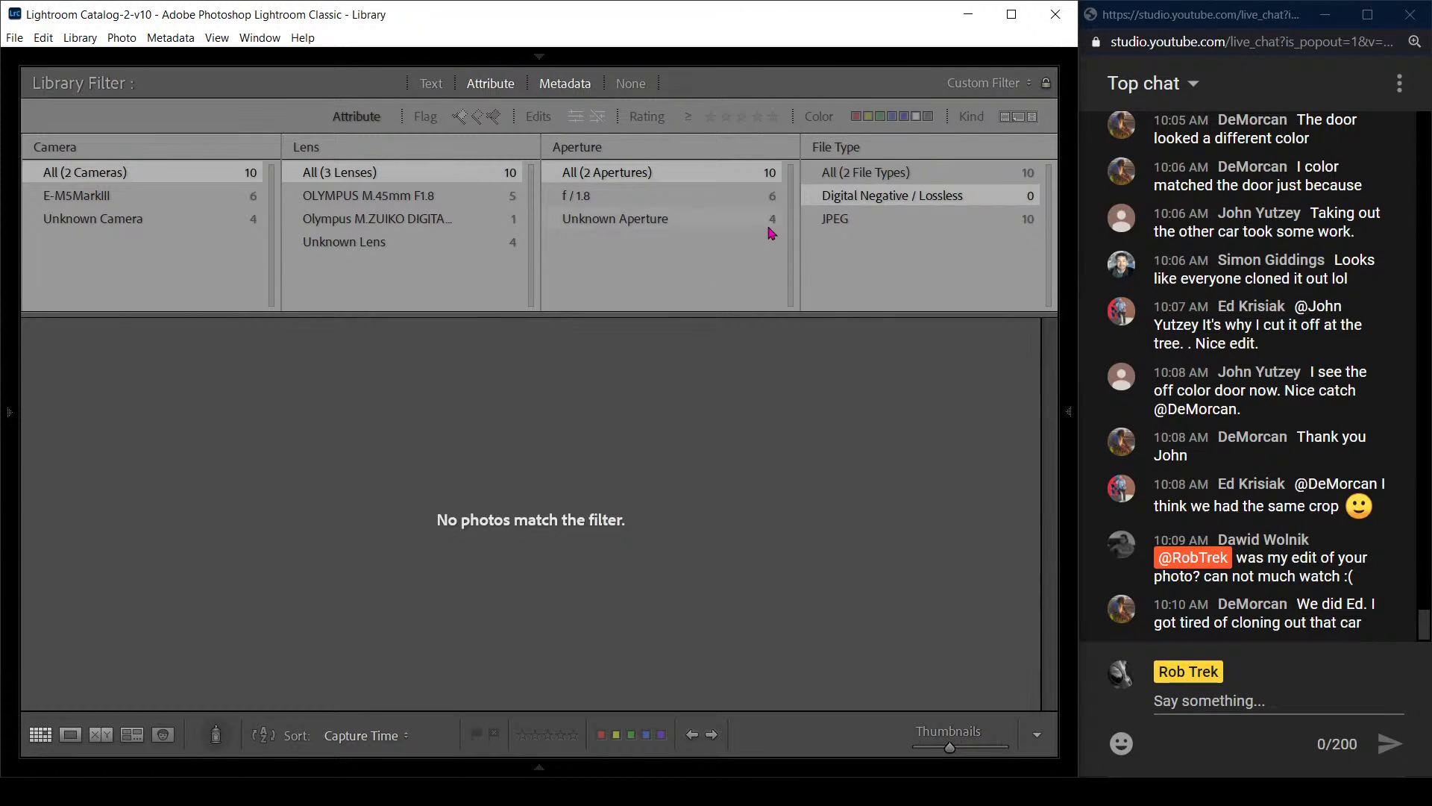
pyautogui.click(857, 182)
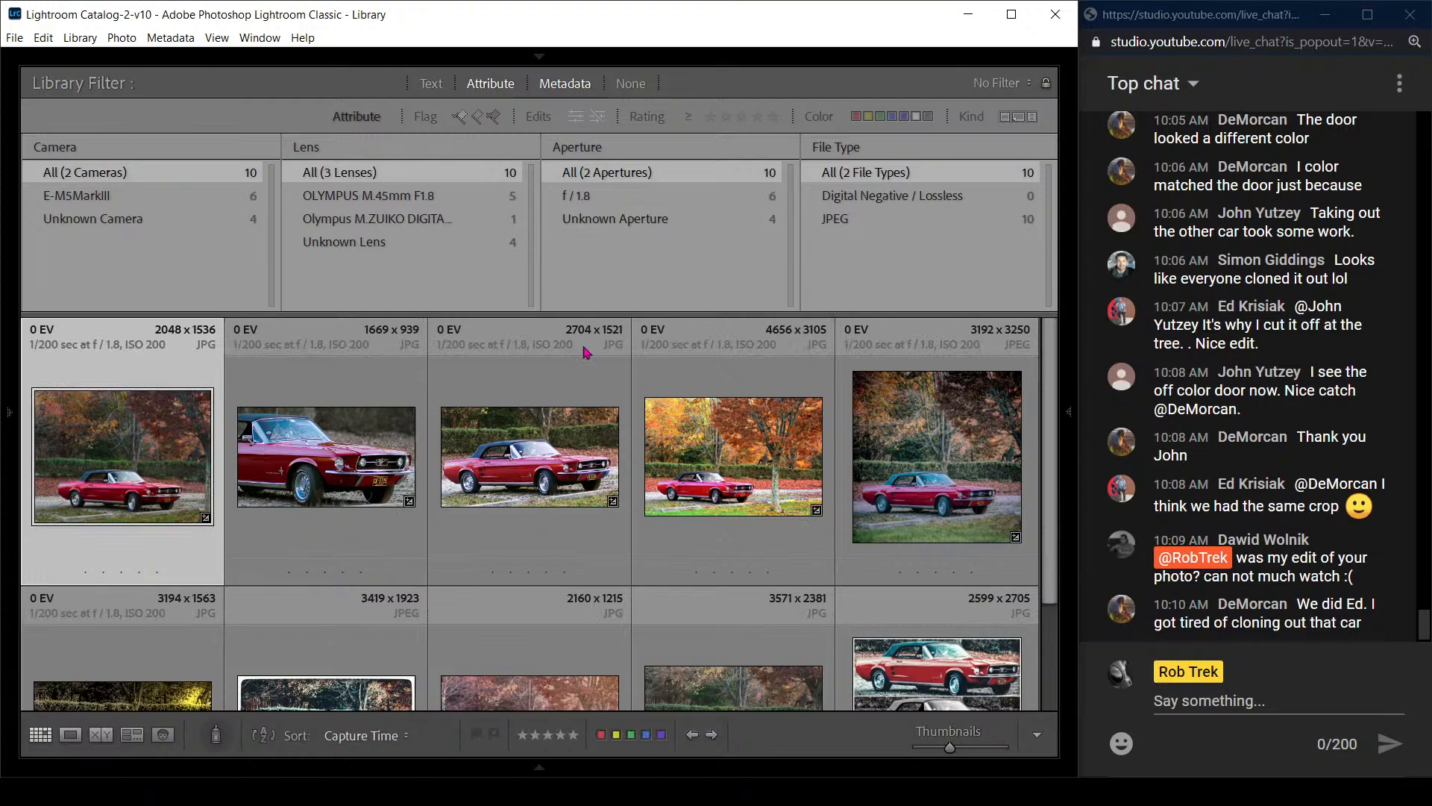
# Browse the viewers' Mustang edits and enlarge the three-version collage with its photo info overlay shown
pyautogui.scroll(-4, 648, 495)
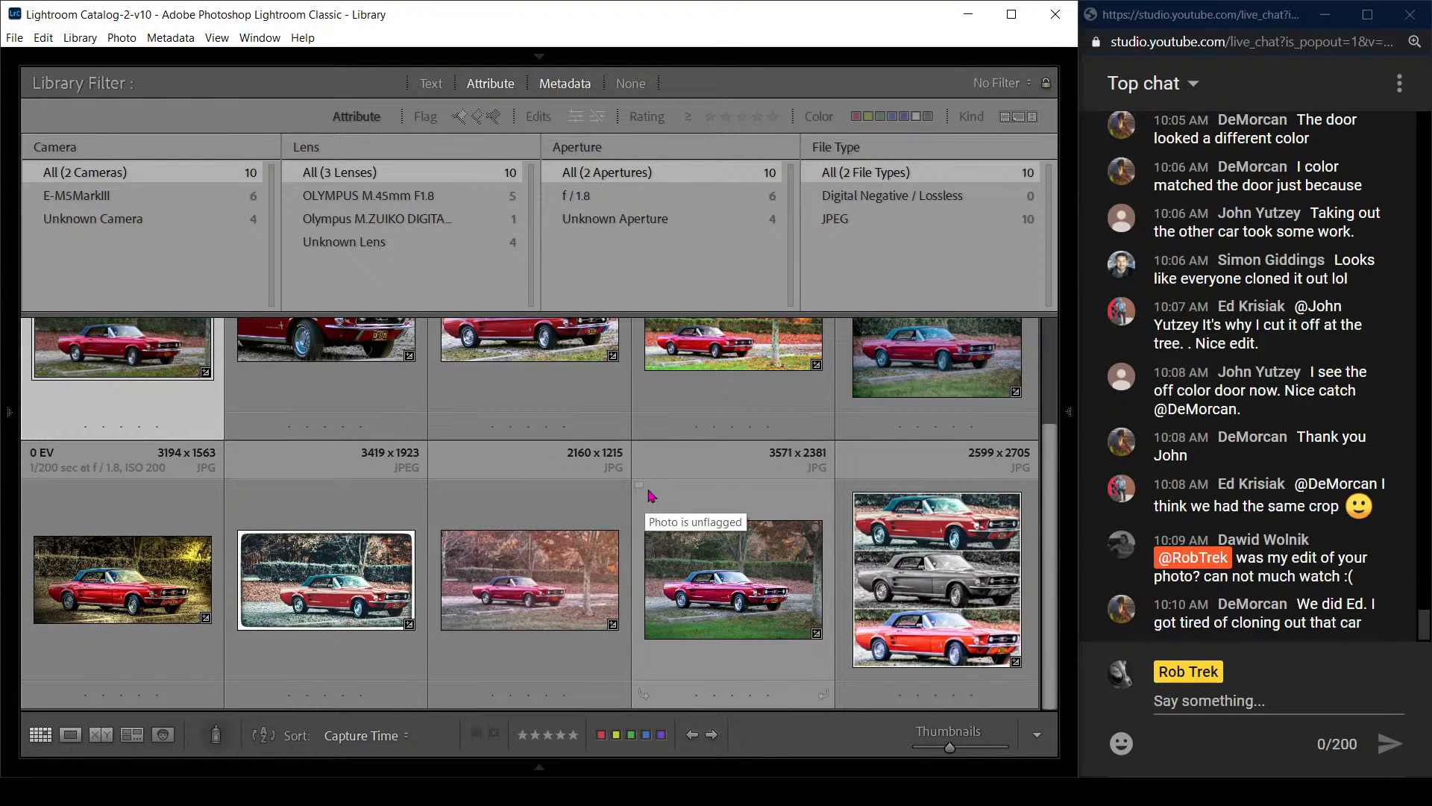
pyautogui.click(931, 561)
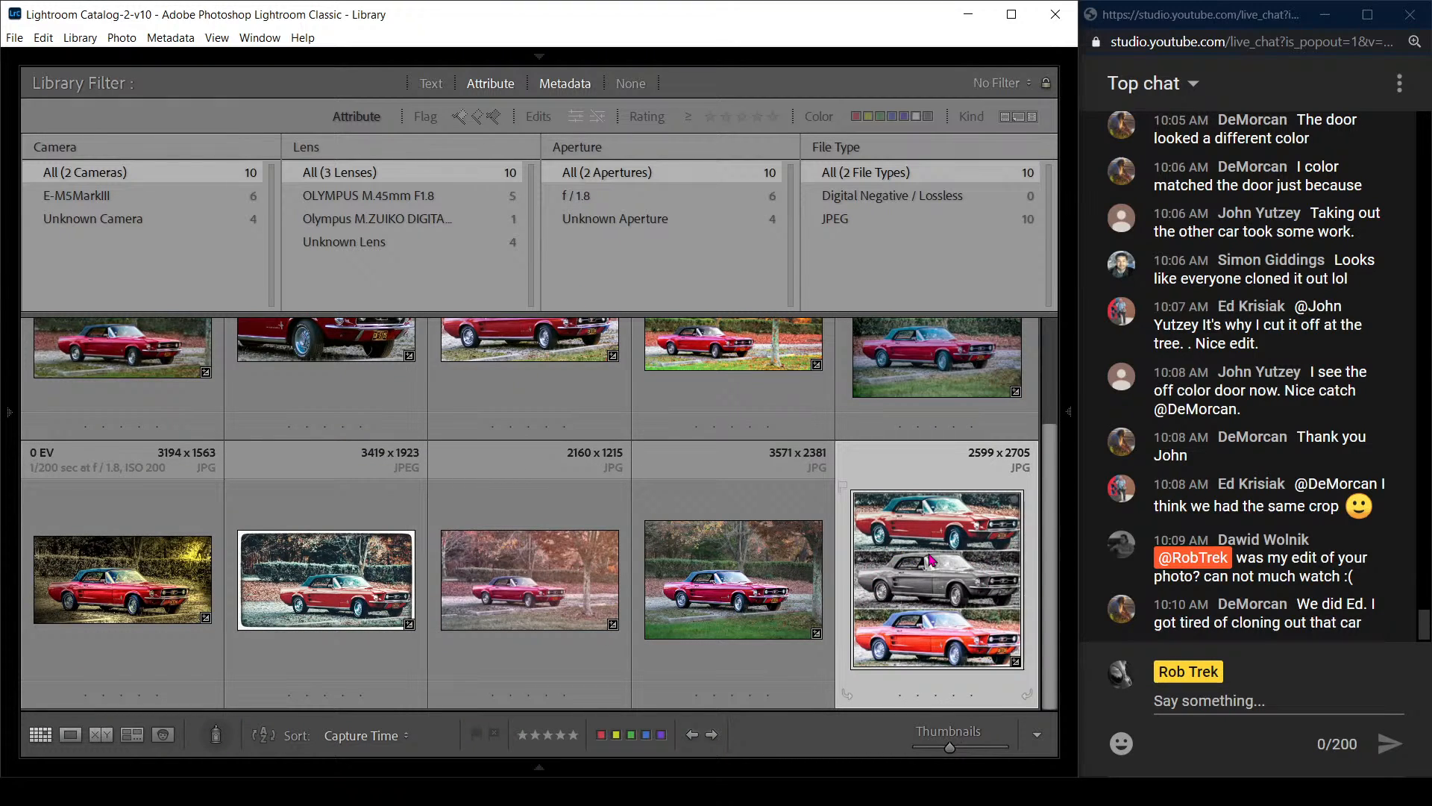
pyautogui.scroll(1, 783, 594)
pyautogui.scroll(4, 782, 595)
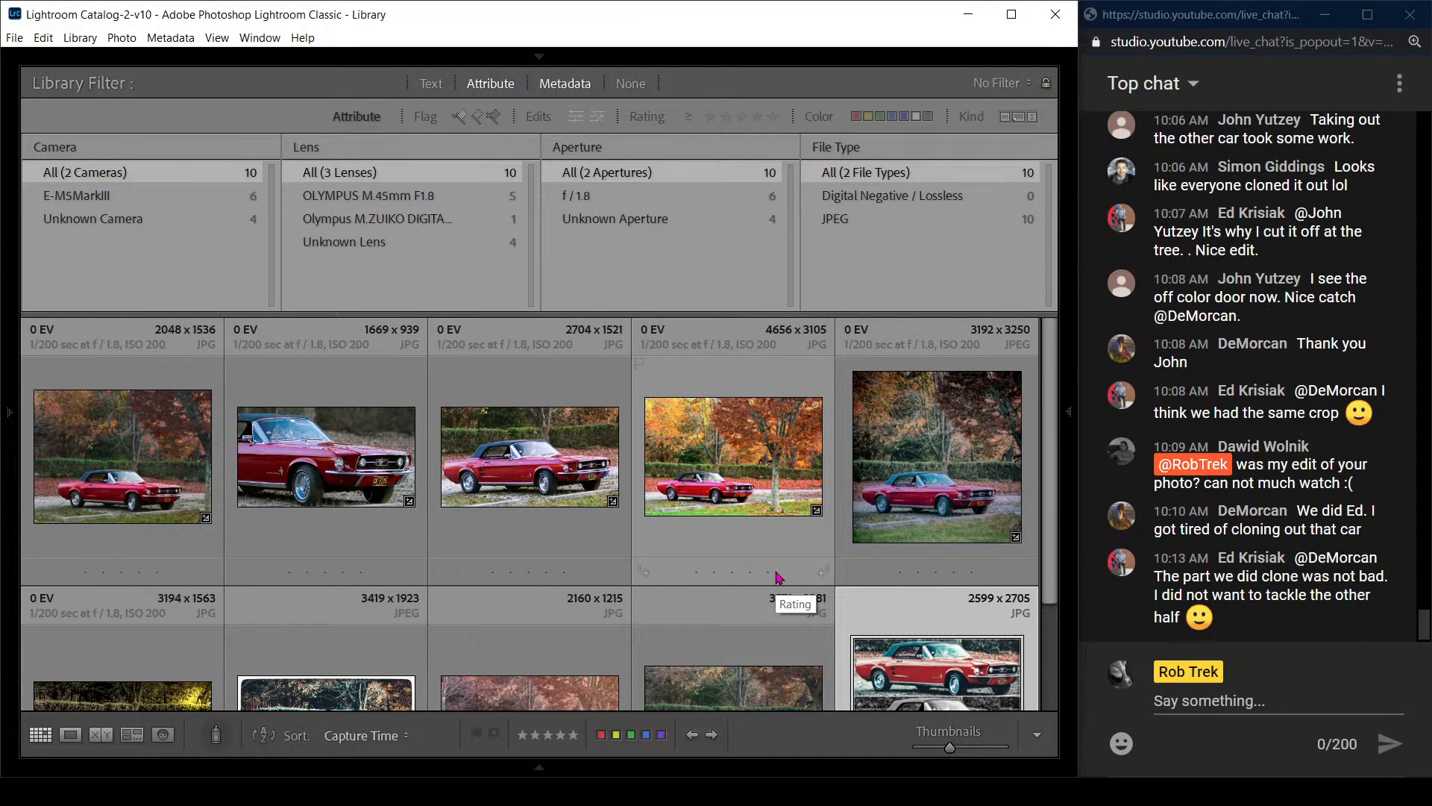
pyautogui.scroll(-4, 779, 578)
pyautogui.doubleClick(928, 581)
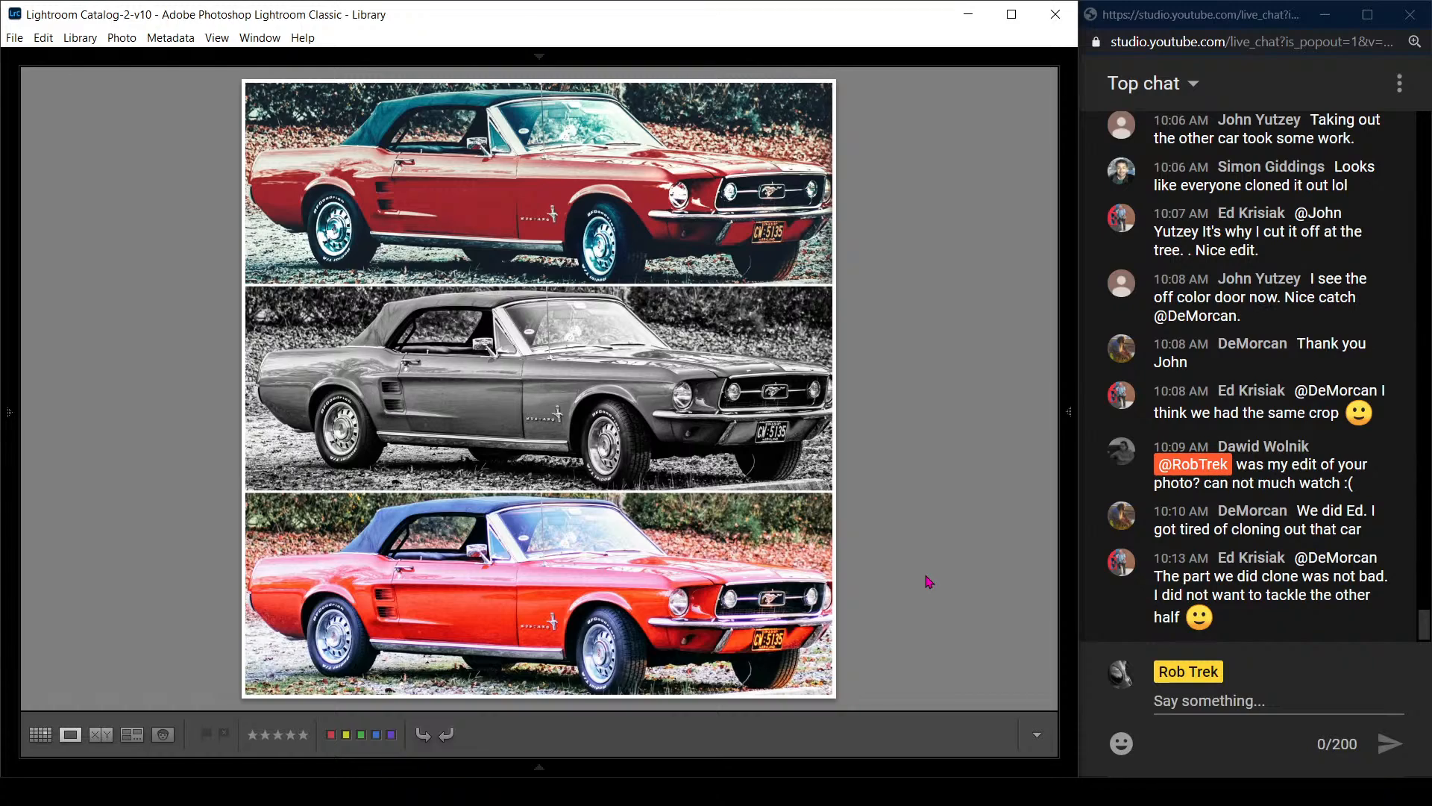
pyautogui.press('i')
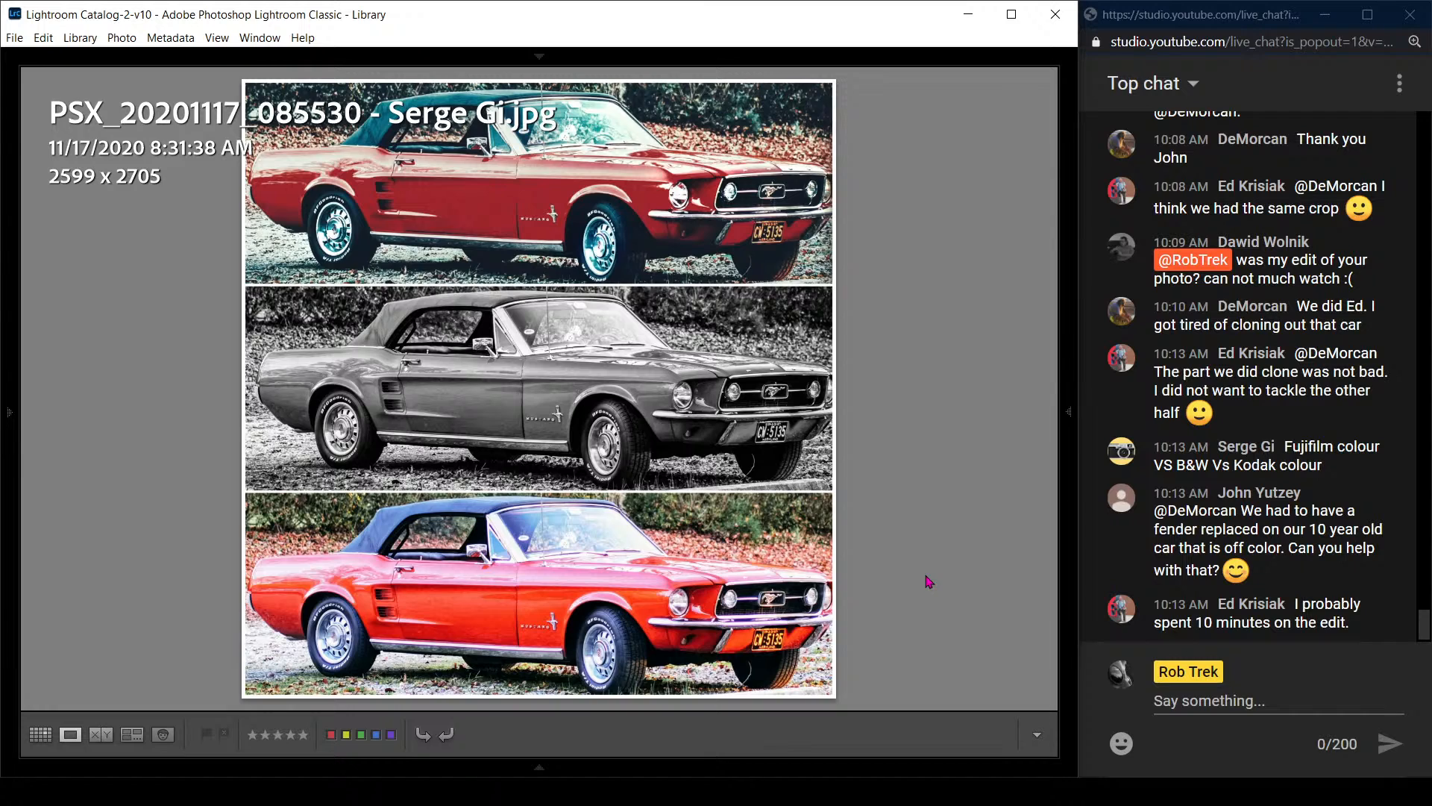
# Go back through the viewers' Mustang edits one by one in Loupe view, to the close-up crop of the car's front
pyautogui.press('Left')
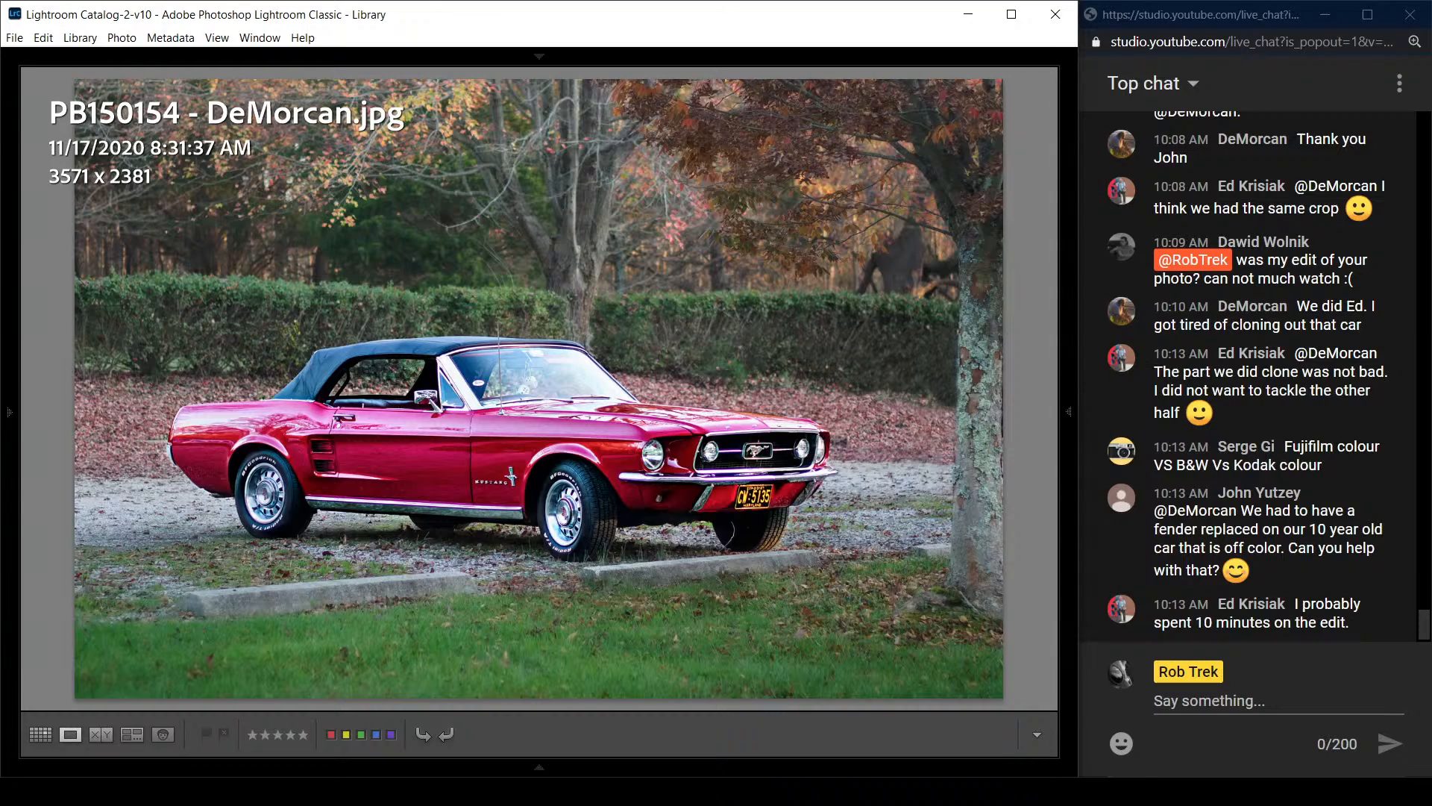
pyautogui.press('Left')
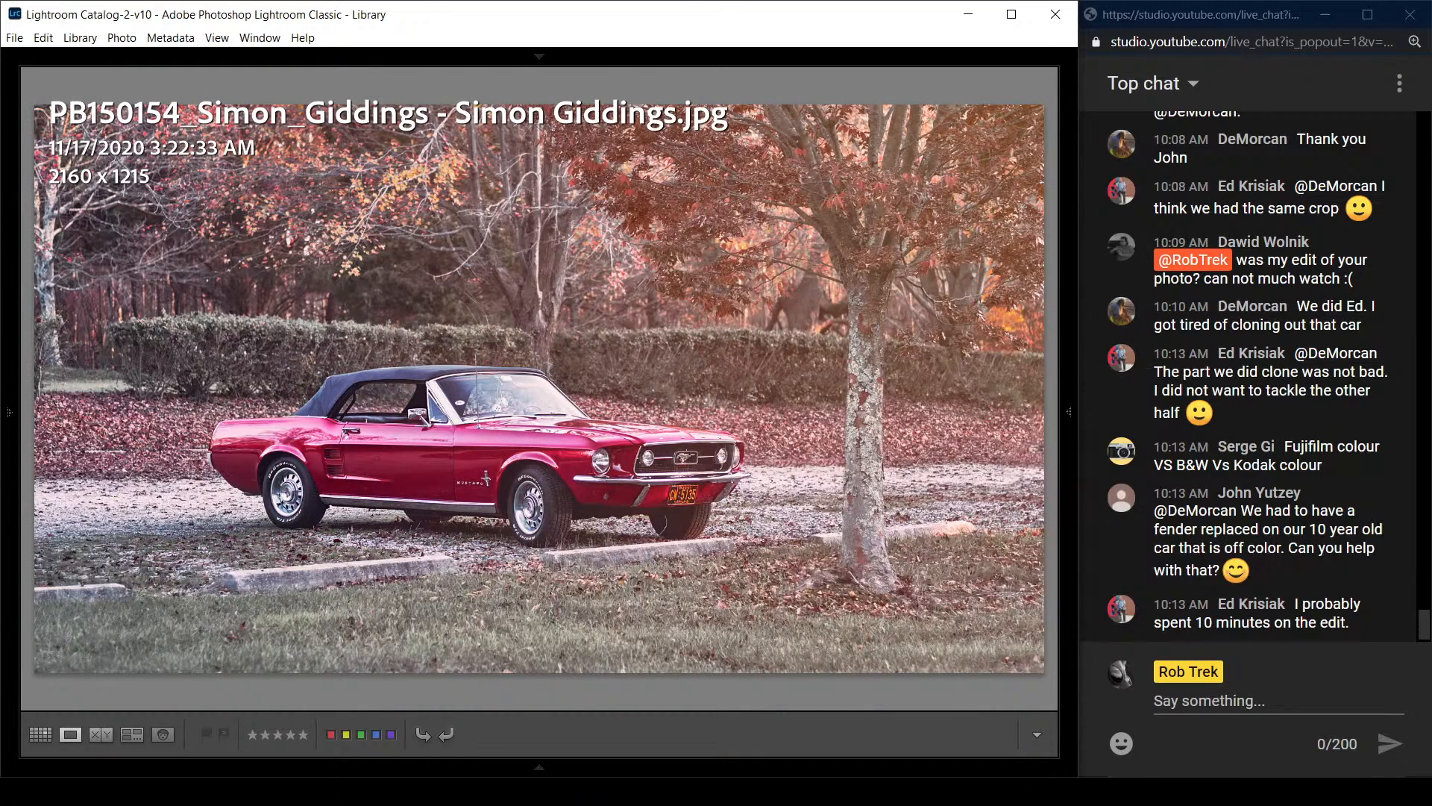
pyautogui.press('Left')
pyautogui.press('Left')
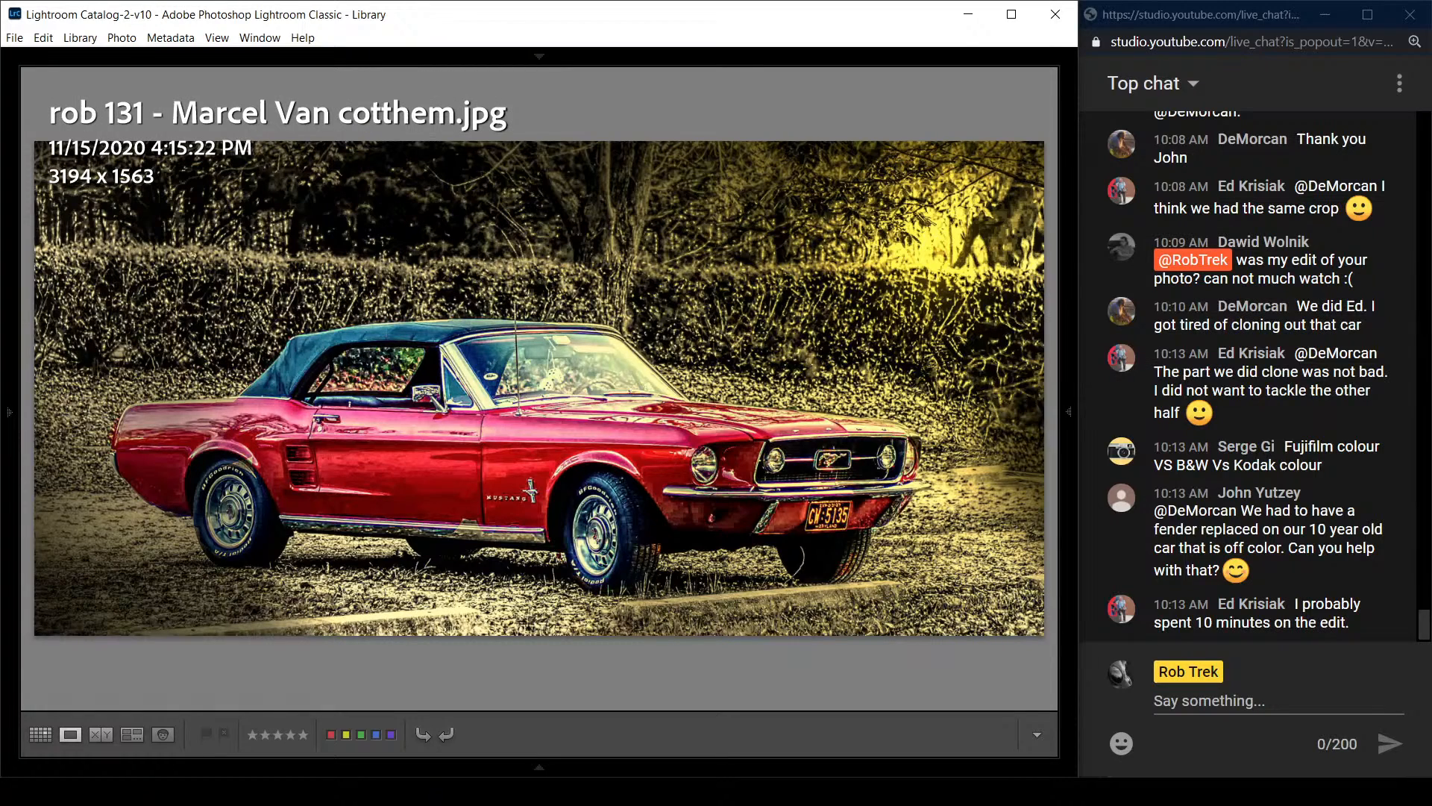
pyautogui.press('Left')
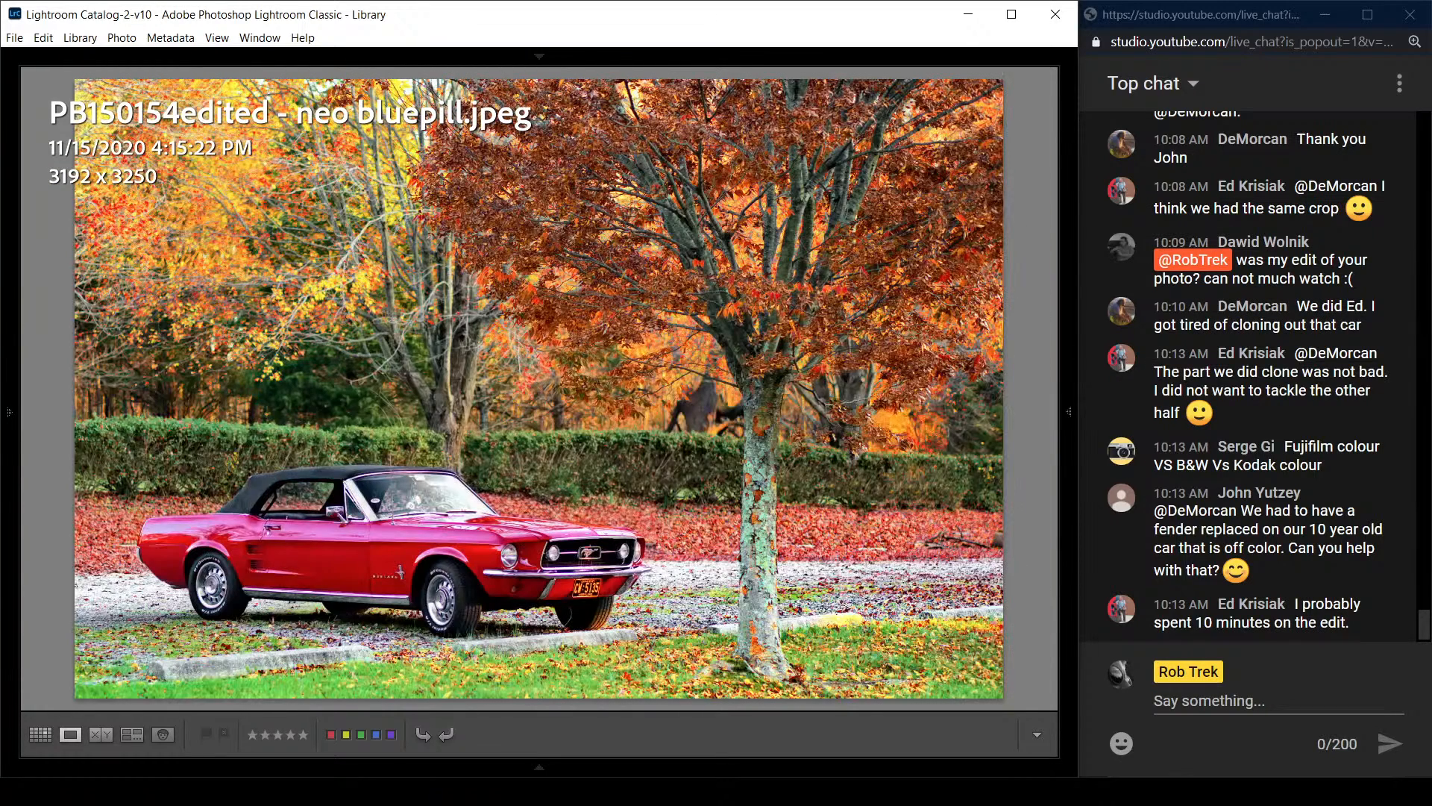
pyautogui.press('Left')
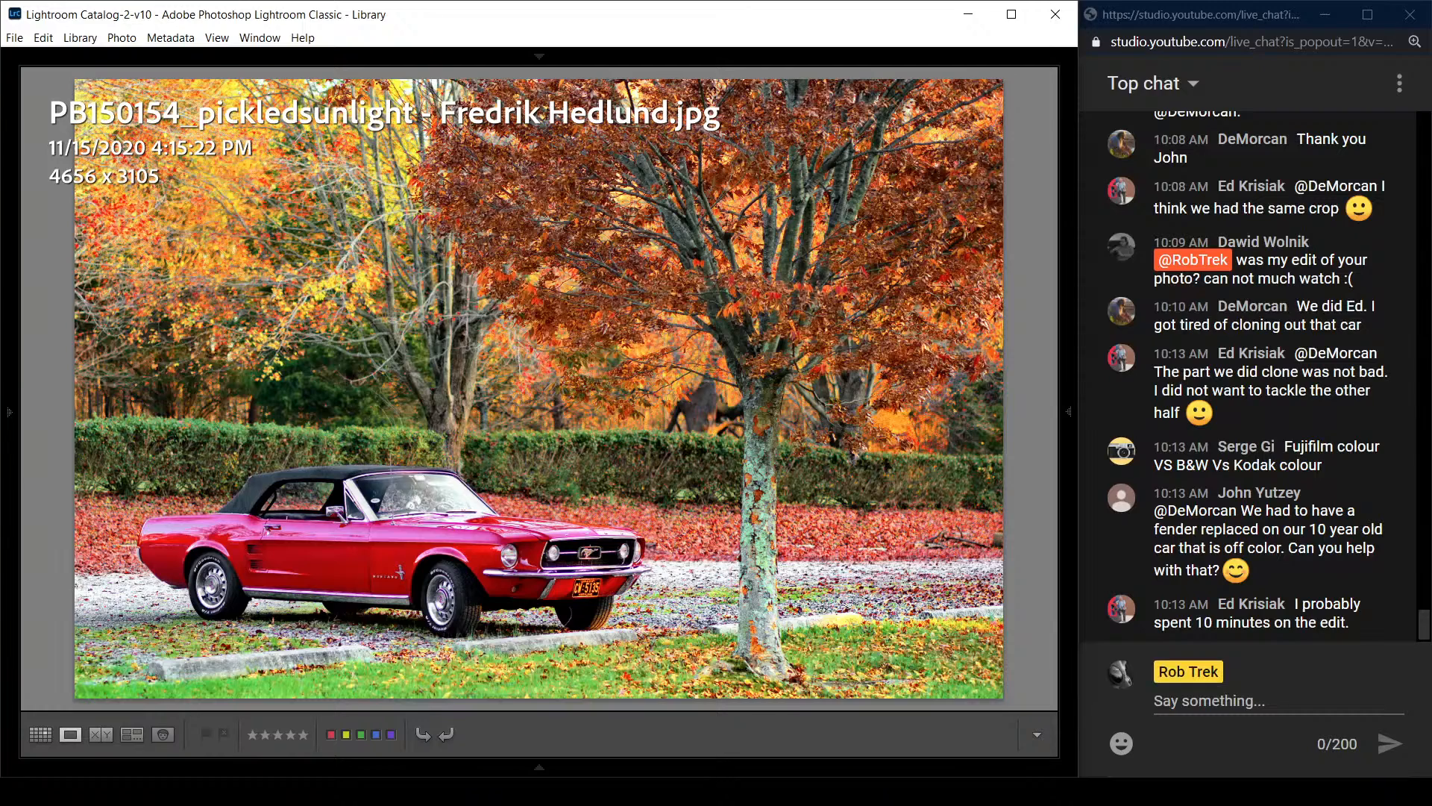
pyautogui.press('Left')
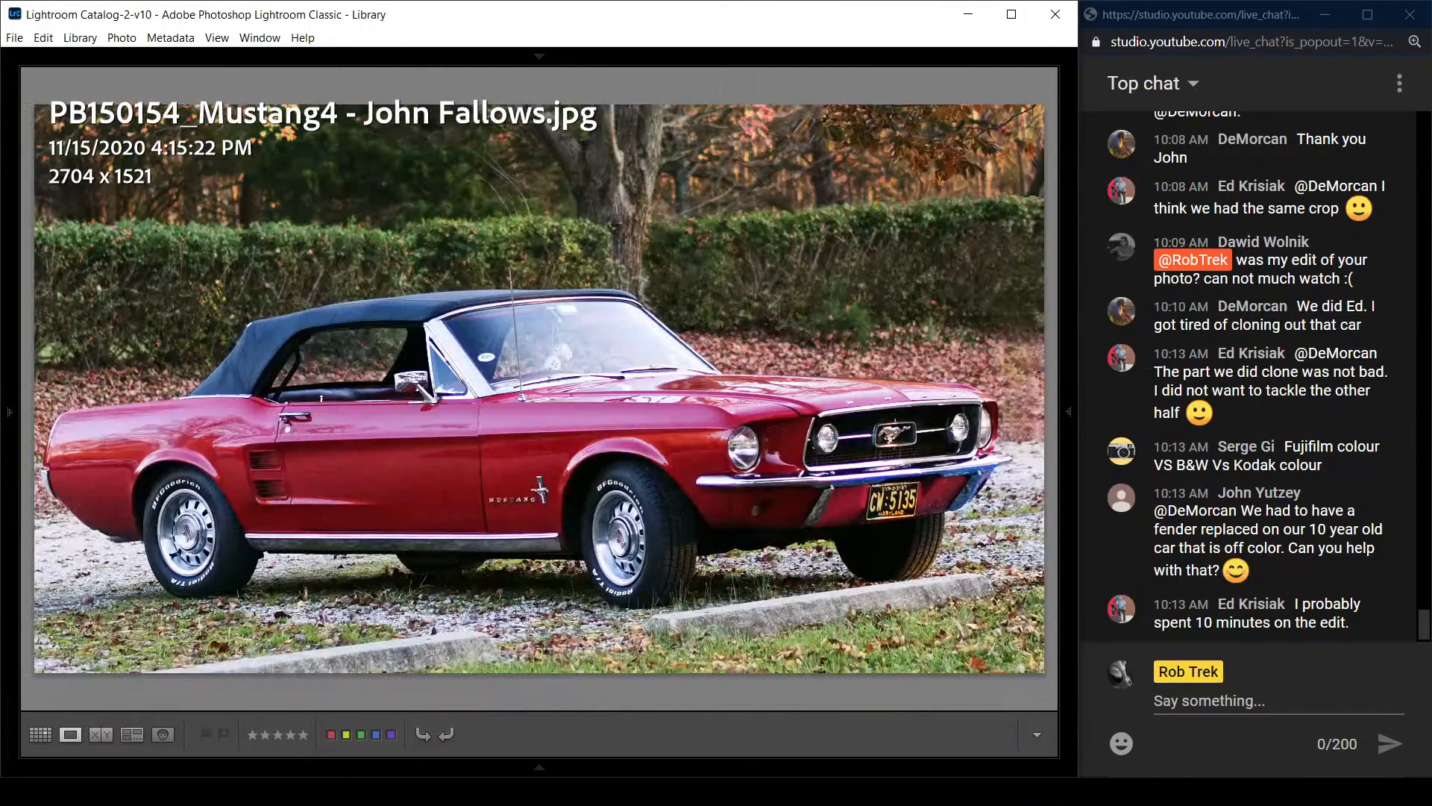
pyautogui.press('Left')
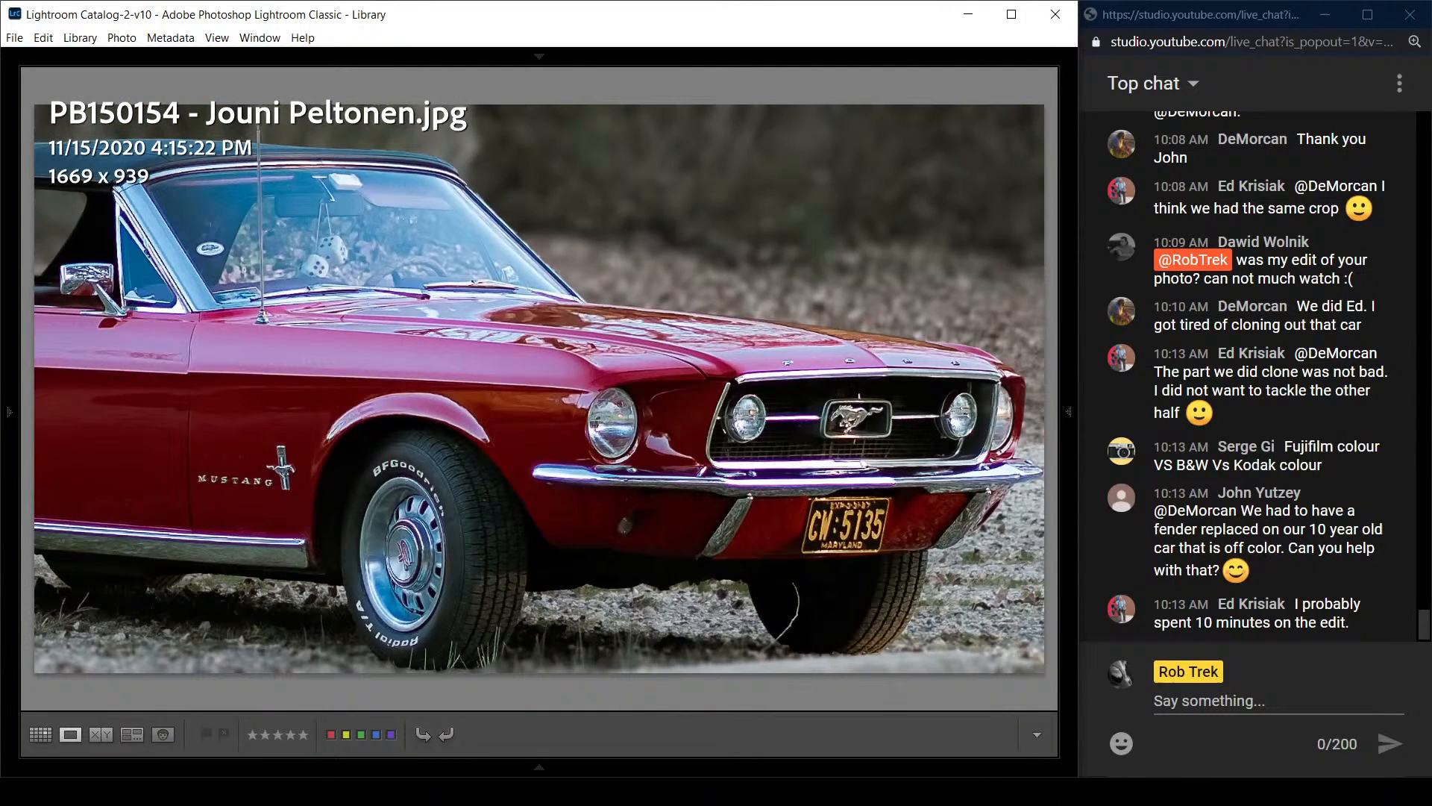
# Look through more of the viewers' Mustang edits one by one in Loupe view and return to the Library grid
pyautogui.press('Left')
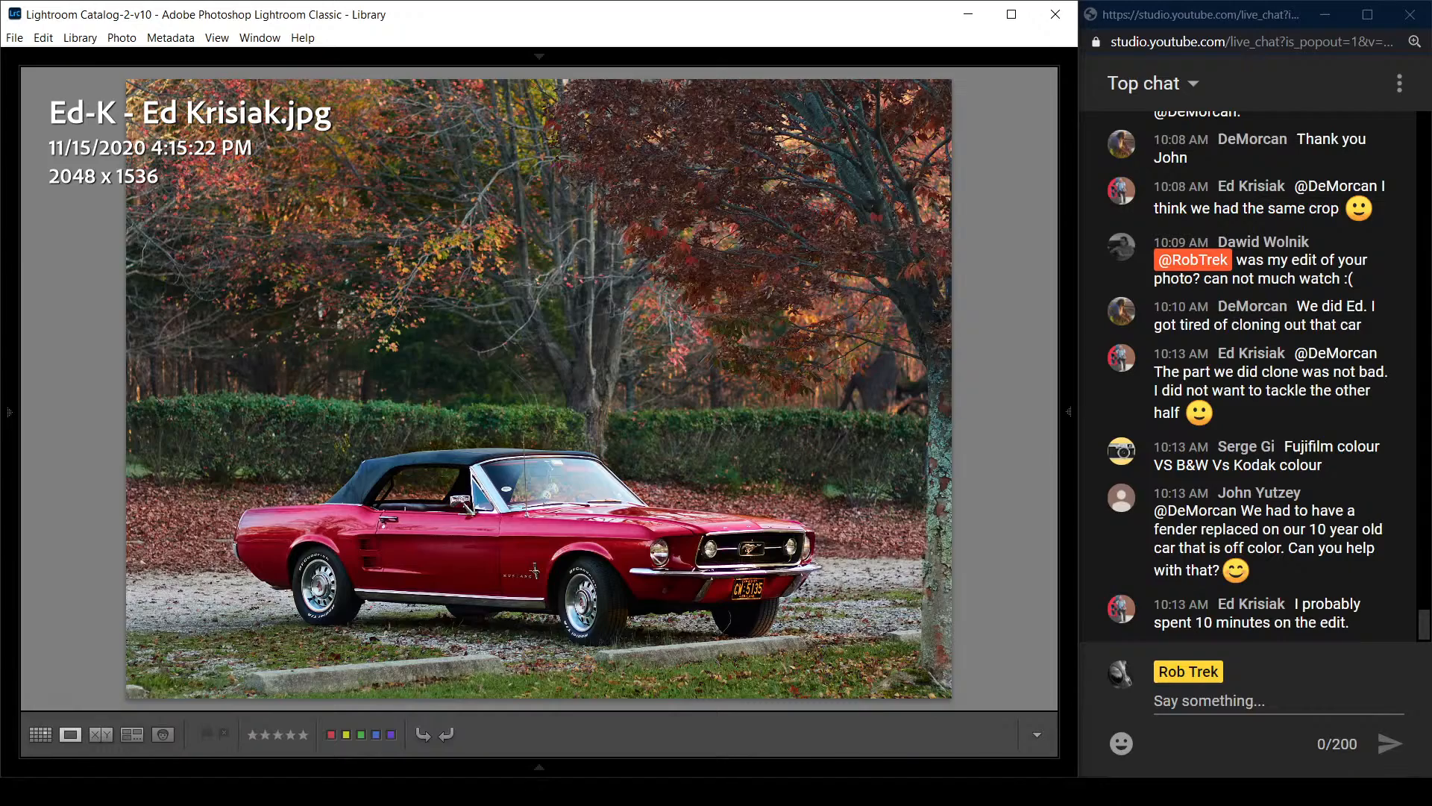
pyautogui.press('Left')
pyautogui.press('Left')
pyautogui.press('Left')
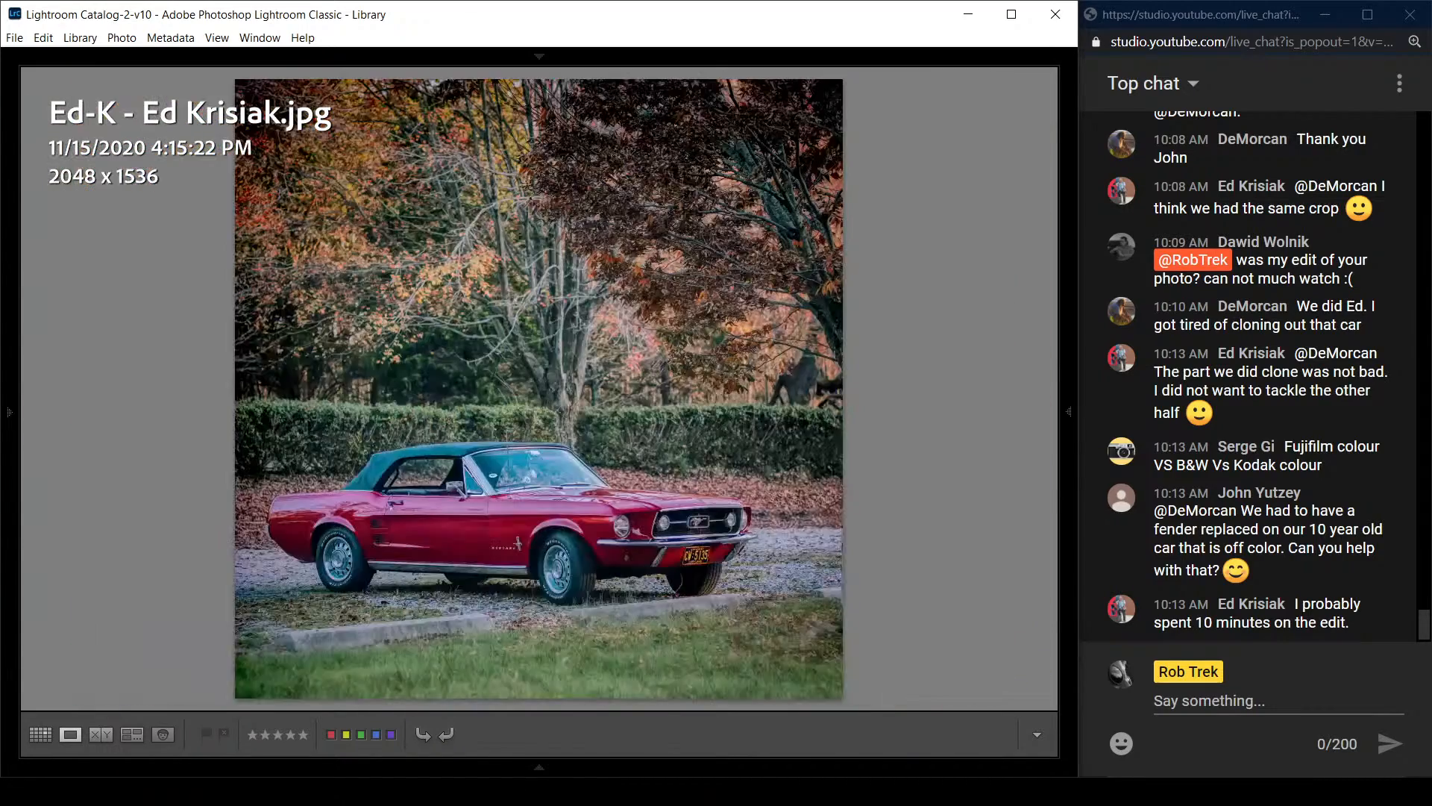
pyautogui.press('g')
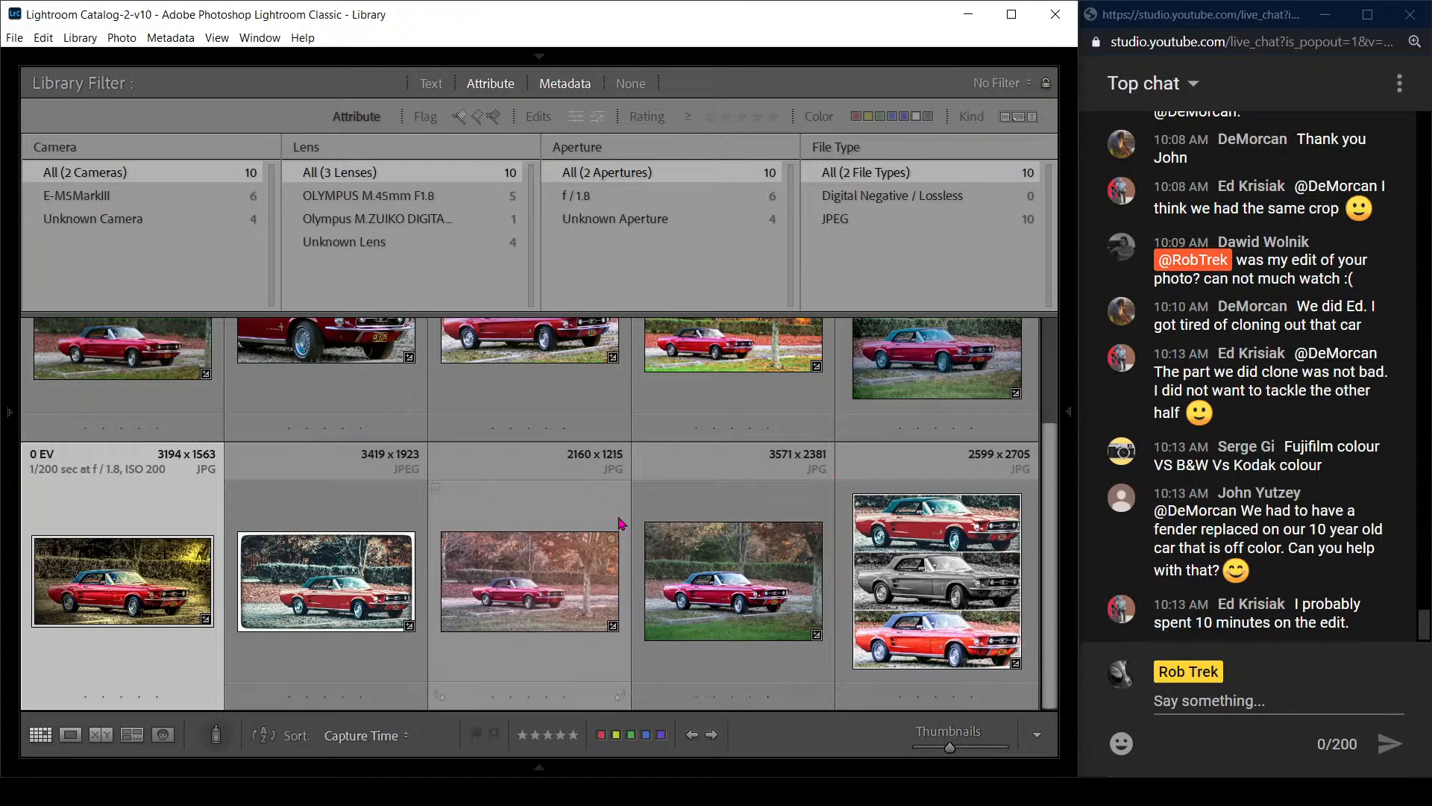
# Find the 2048 x 1536 Mustang edit in the grid, view it enlarged in Loupe view, and return to the grid
pyautogui.scroll(1, 619, 523)
pyautogui.scroll(-1, 619, 523)
pyautogui.scroll(1, 620, 478)
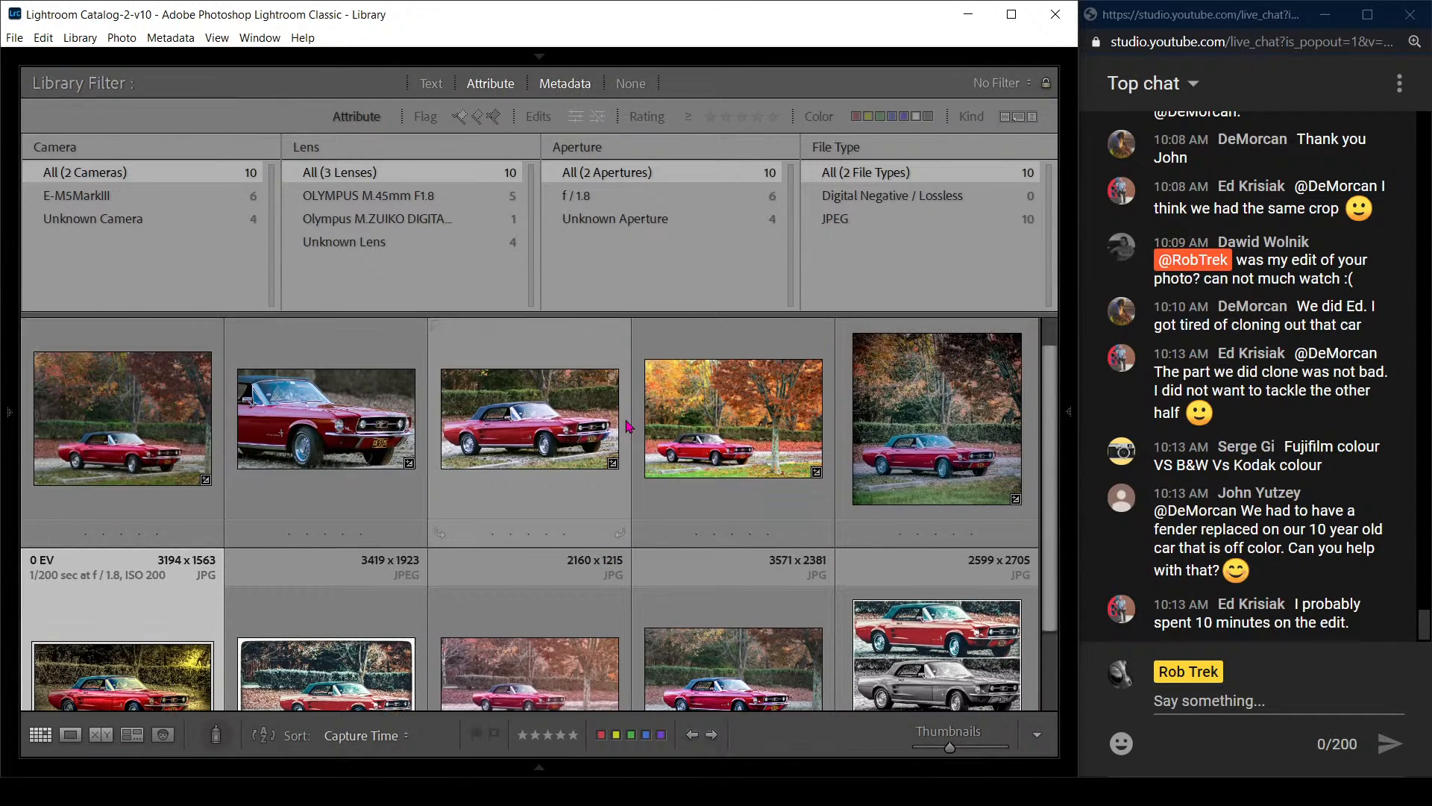
pyautogui.press('d')
pyautogui.press('g')
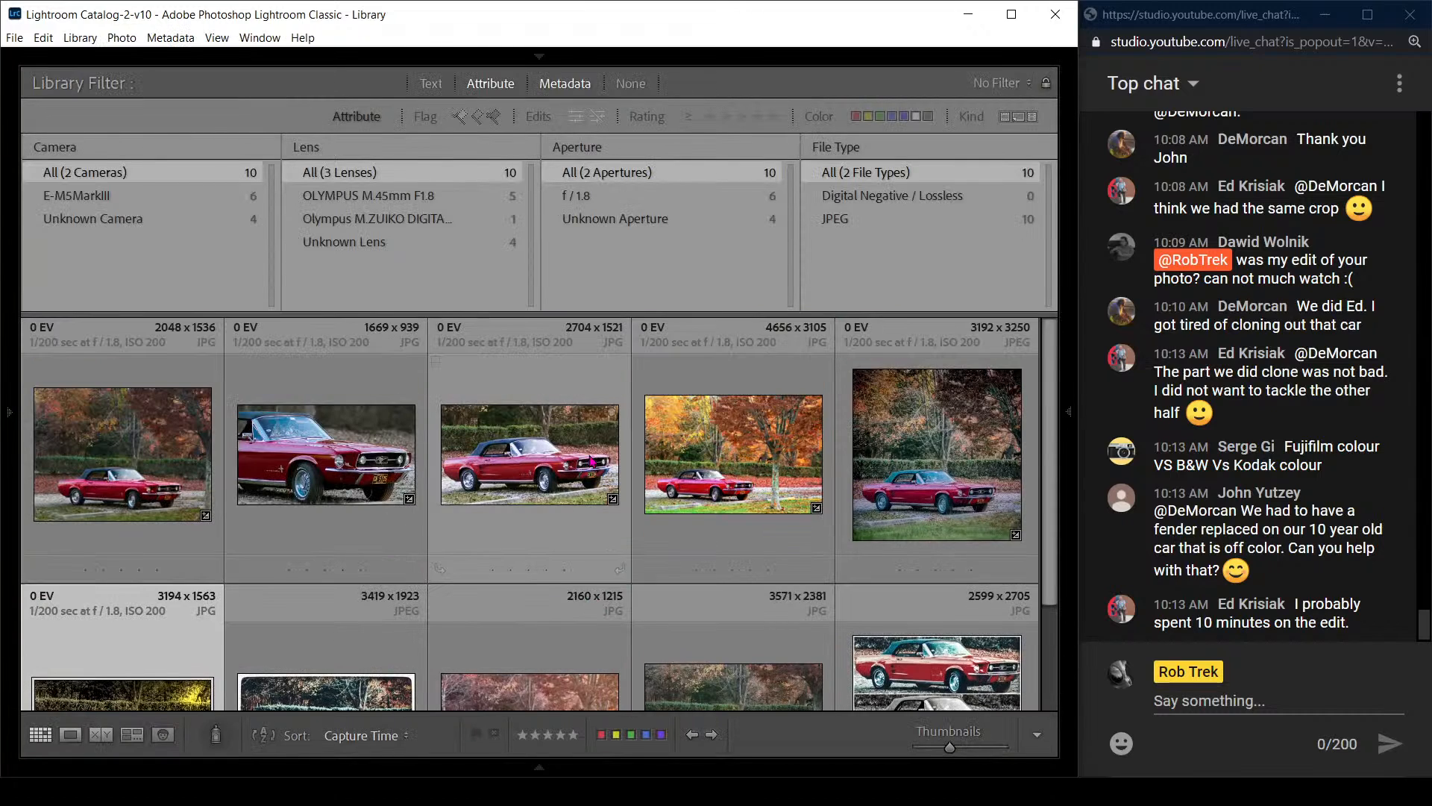
pyautogui.doubleClick(117, 485)
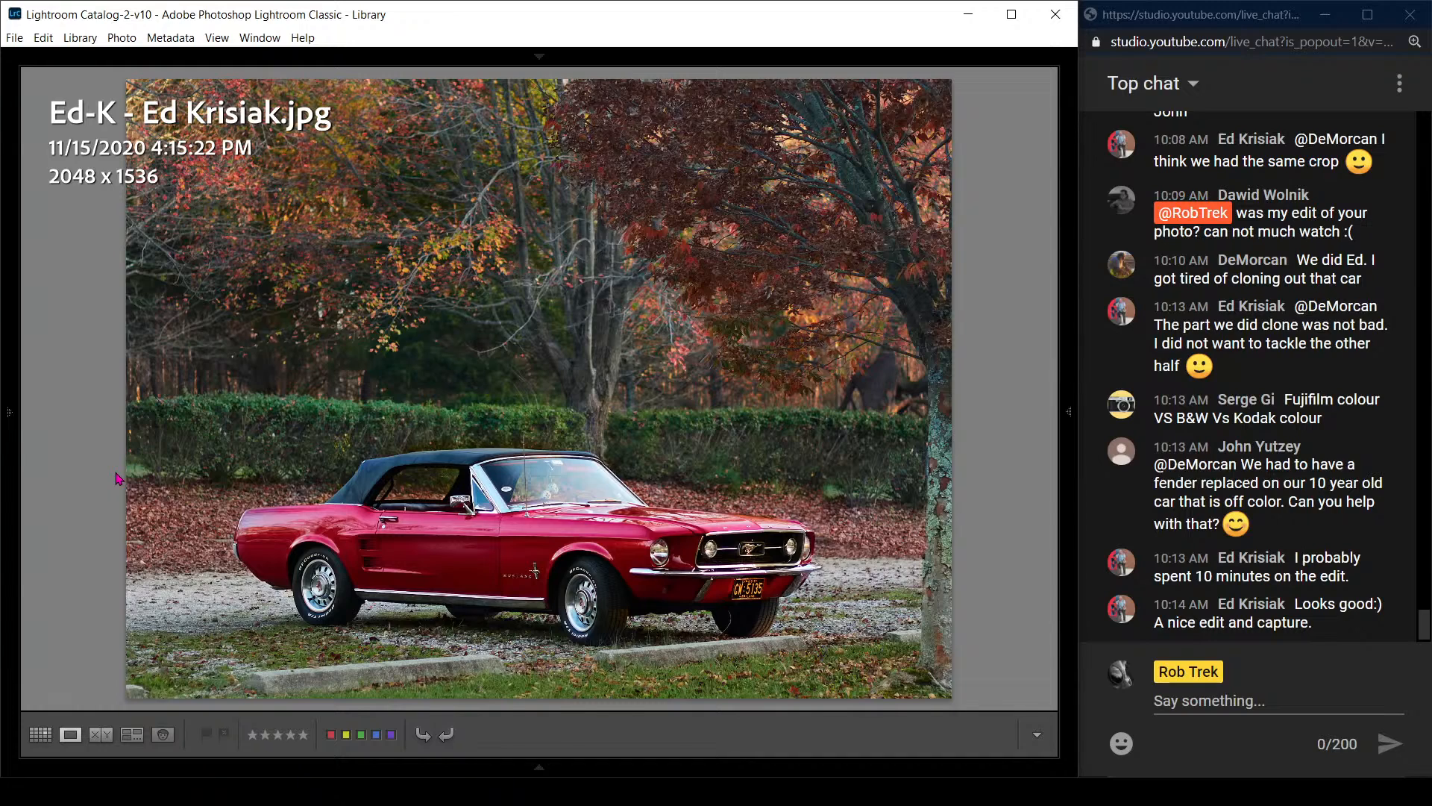
pyautogui.press('g')
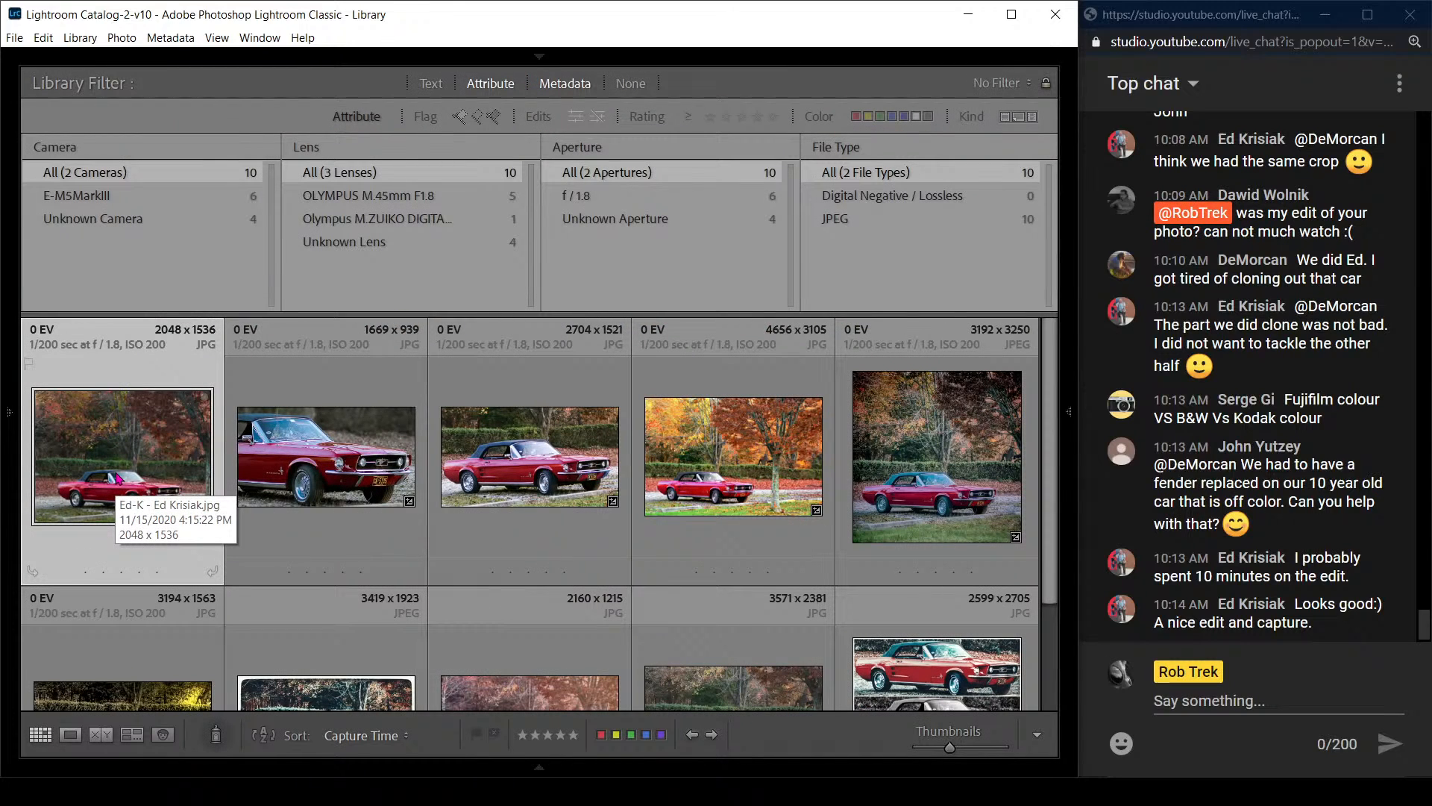